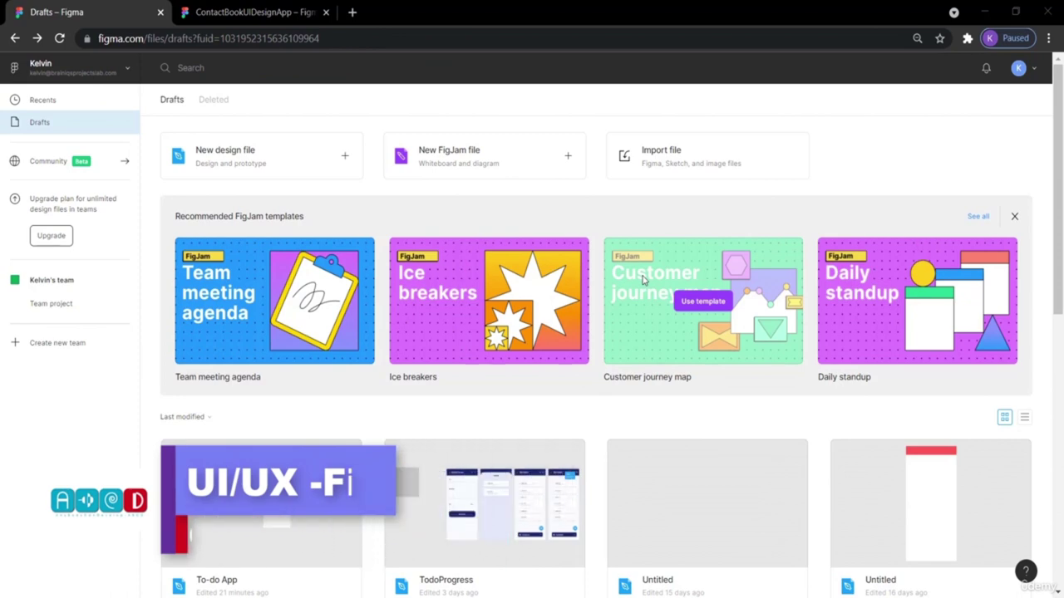
# Browse the ContactBookUIDesignApp reference design, then return to the Drafts file browser.
pyautogui.click(241, 12)
pyautogui.scroll(5, 536, 301)
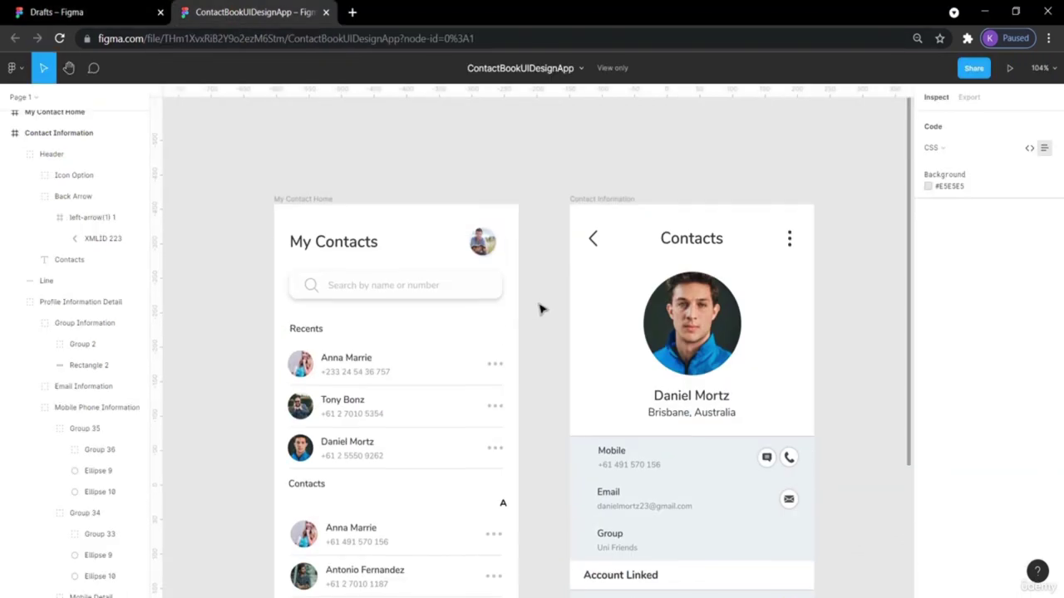
pyautogui.scroll(-2, 640, 453)
pyautogui.scroll(-3, 648, 451)
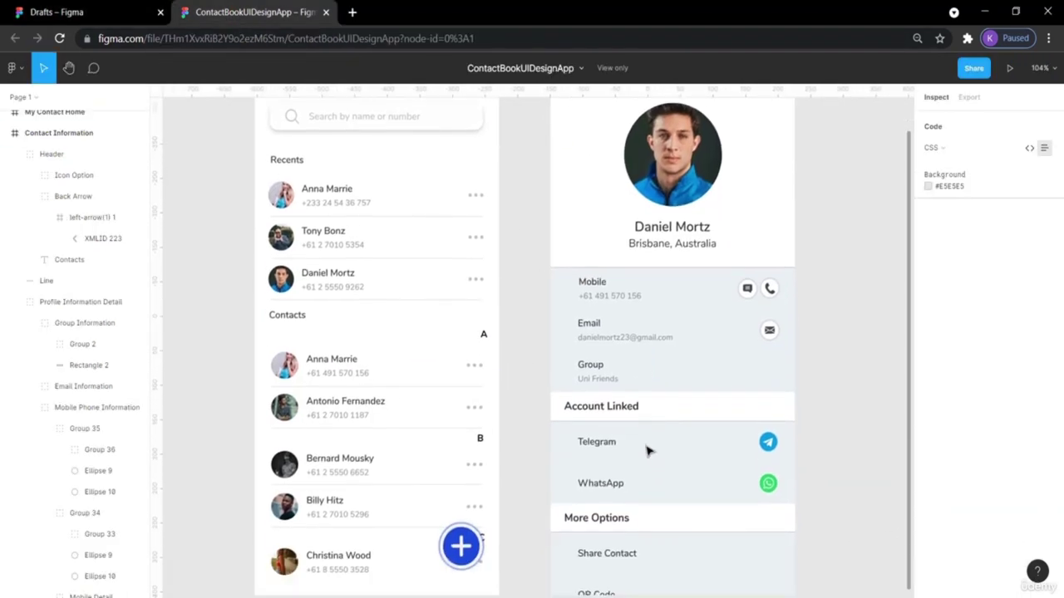
pyautogui.scroll(3, 648, 451)
pyautogui.hscroll(3, 648, 451)
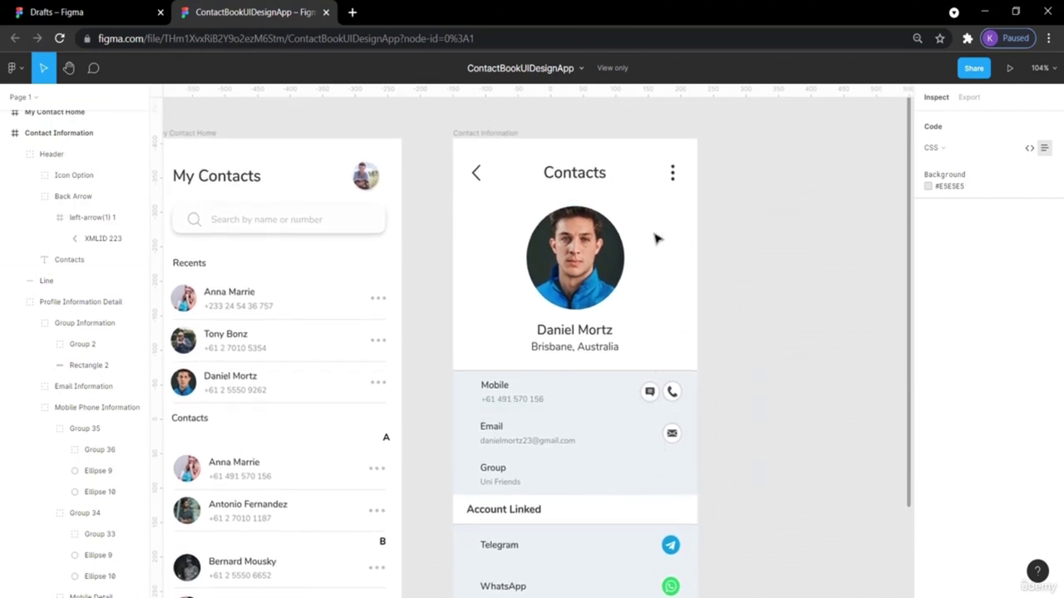
pyautogui.scroll(-3, 670, 373)
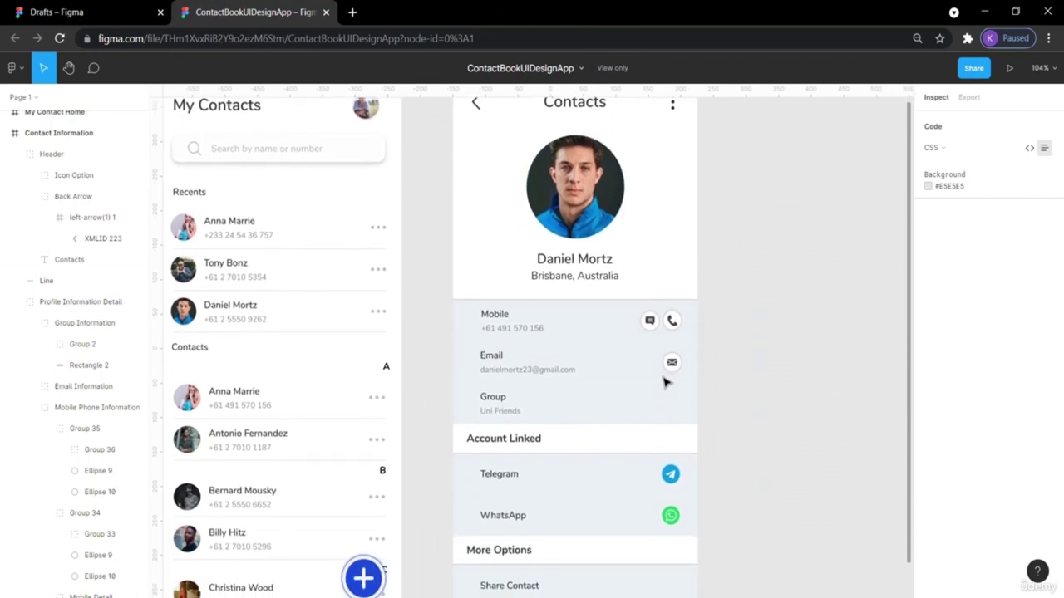
pyautogui.scroll(3, 325, 291)
pyautogui.hscroll(-2, 325, 291)
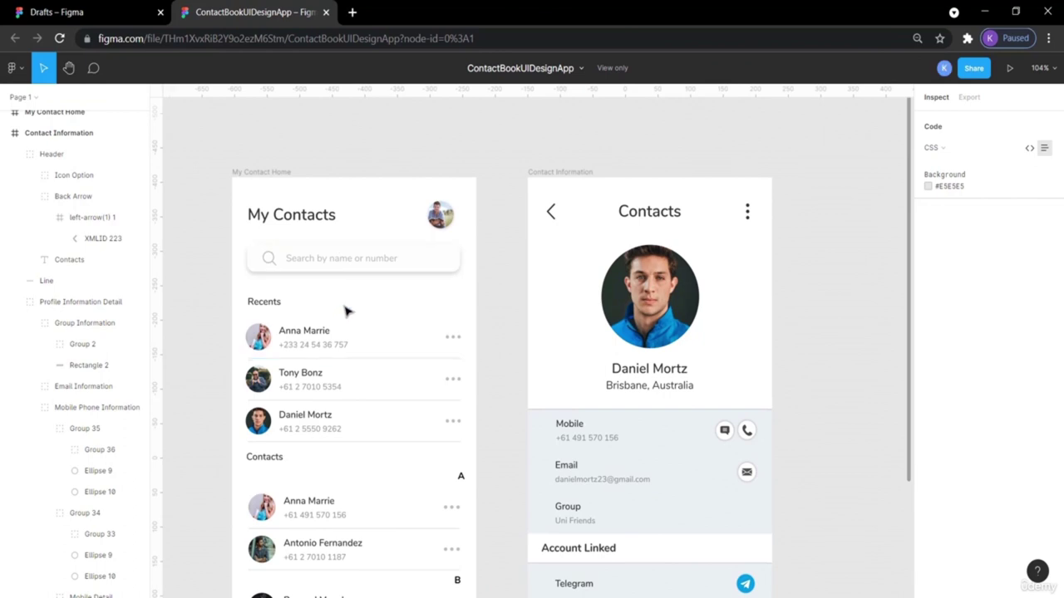
pyautogui.scroll(-3, 470, 290)
pyautogui.hscroll(3, 470, 290)
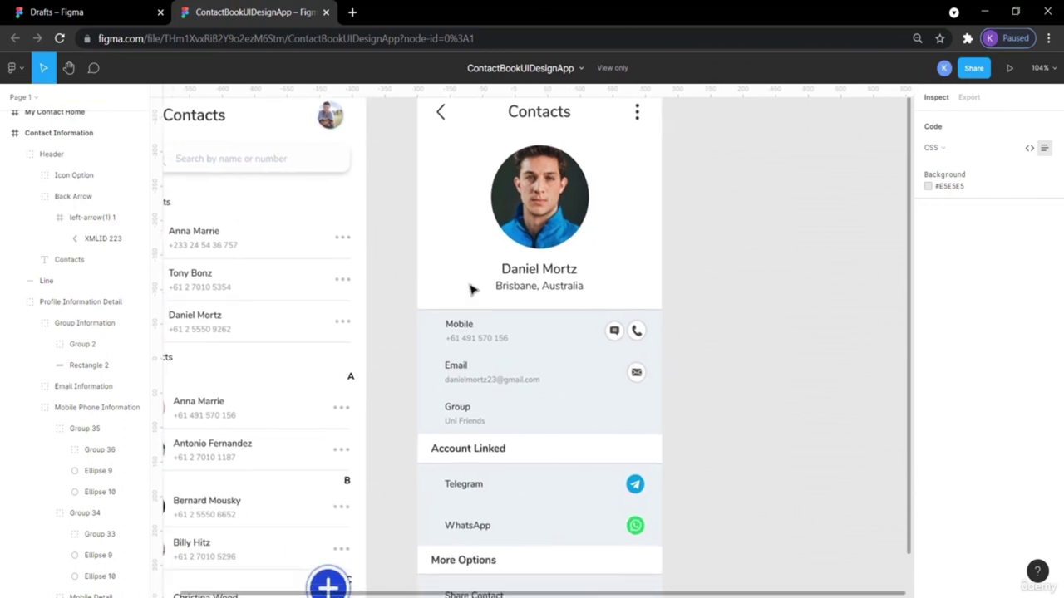
pyautogui.scroll(1, 471, 290)
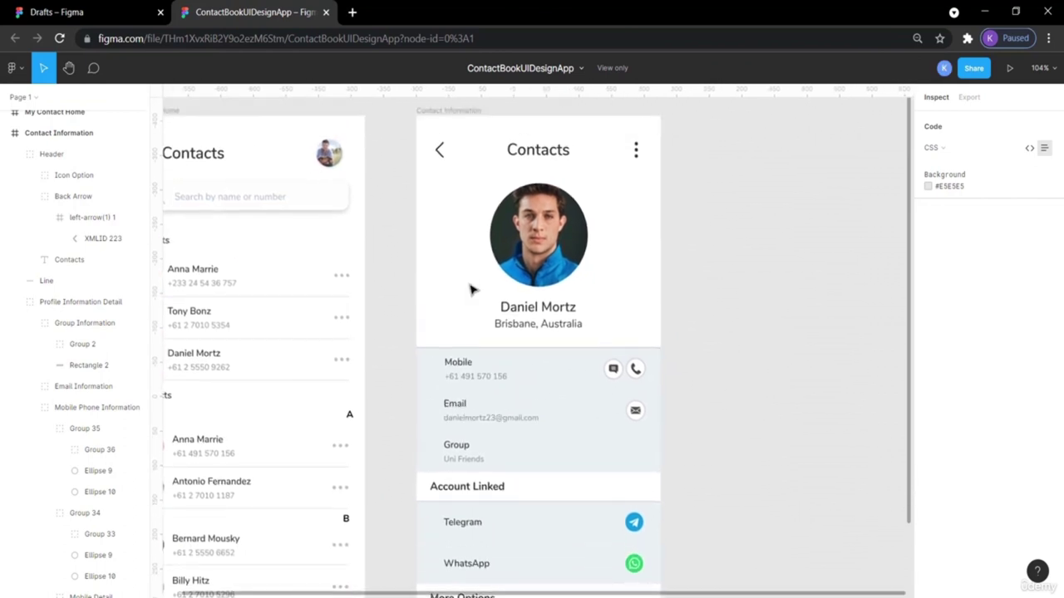
pyautogui.scroll(-1, 471, 290)
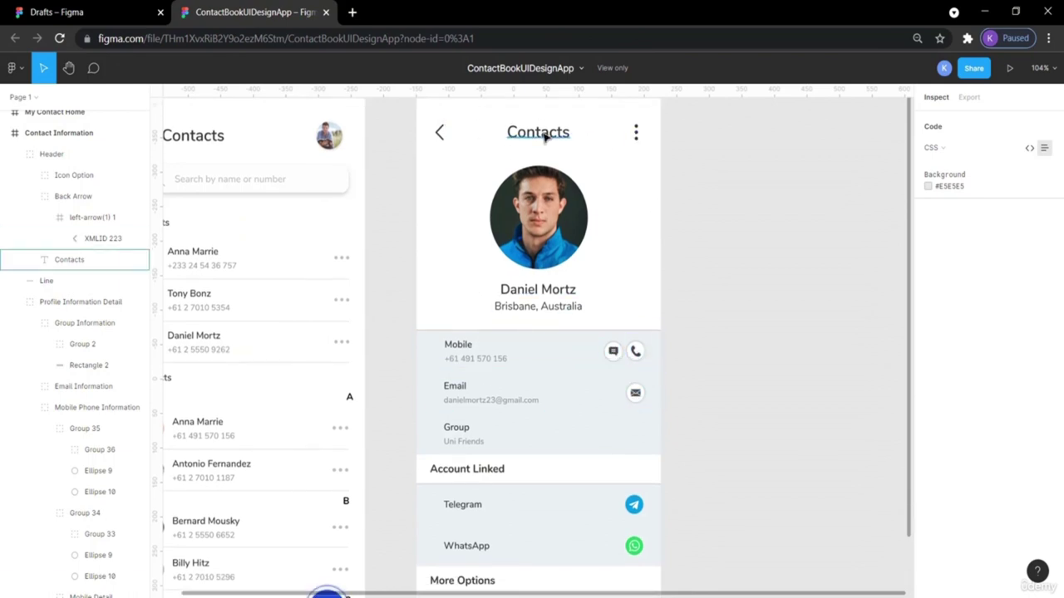
pyautogui.scroll(-3, 624, 470)
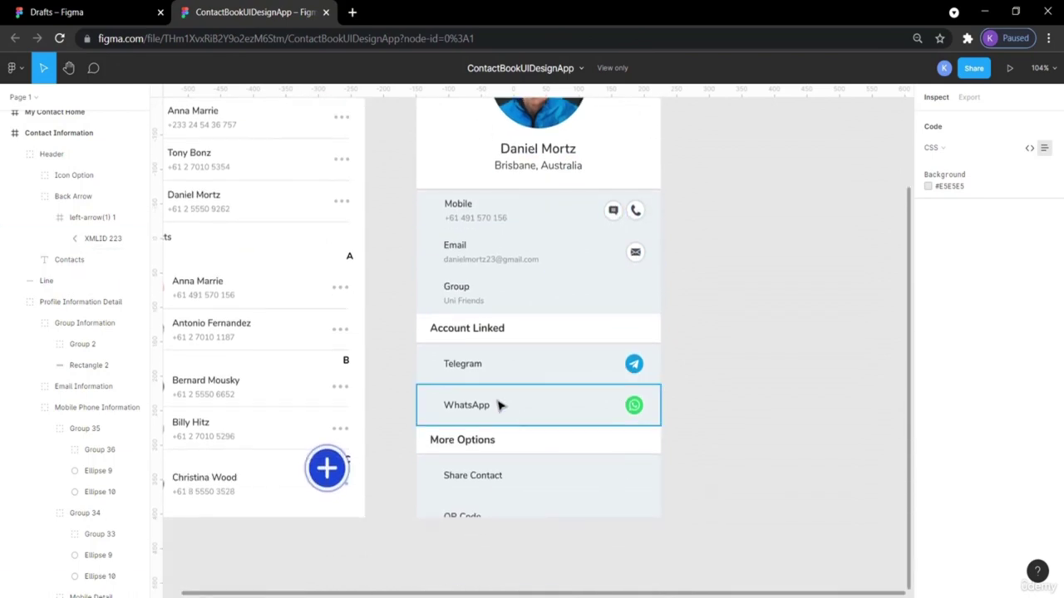
pyautogui.scroll(2, 501, 406)
pyautogui.hscroll(-1, 501, 406)
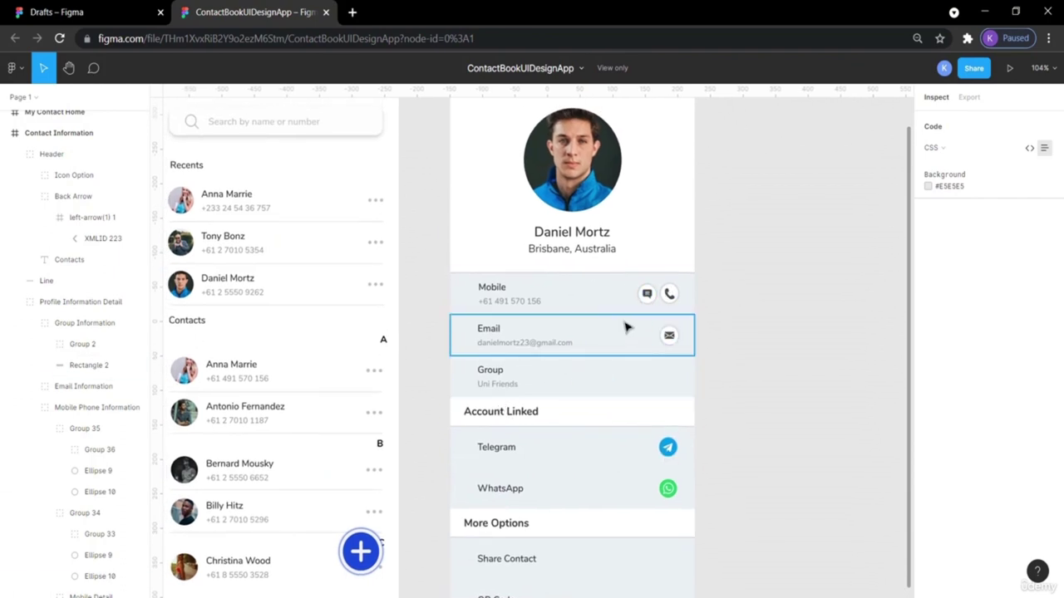
pyautogui.scroll(1, 626, 327)
pyautogui.hscroll(-2, 626, 327)
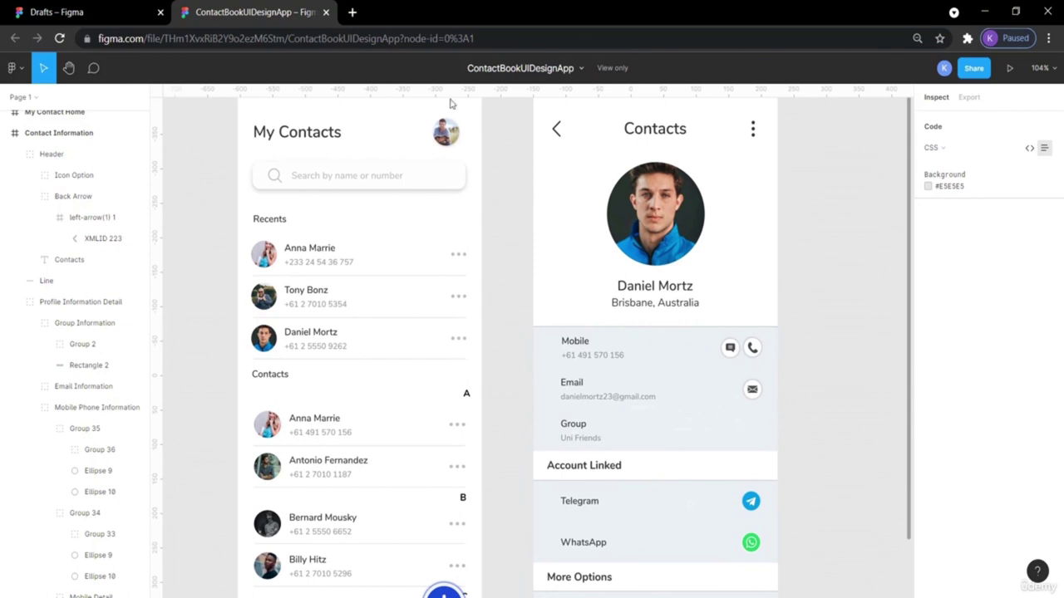
pyautogui.click(106, 11)
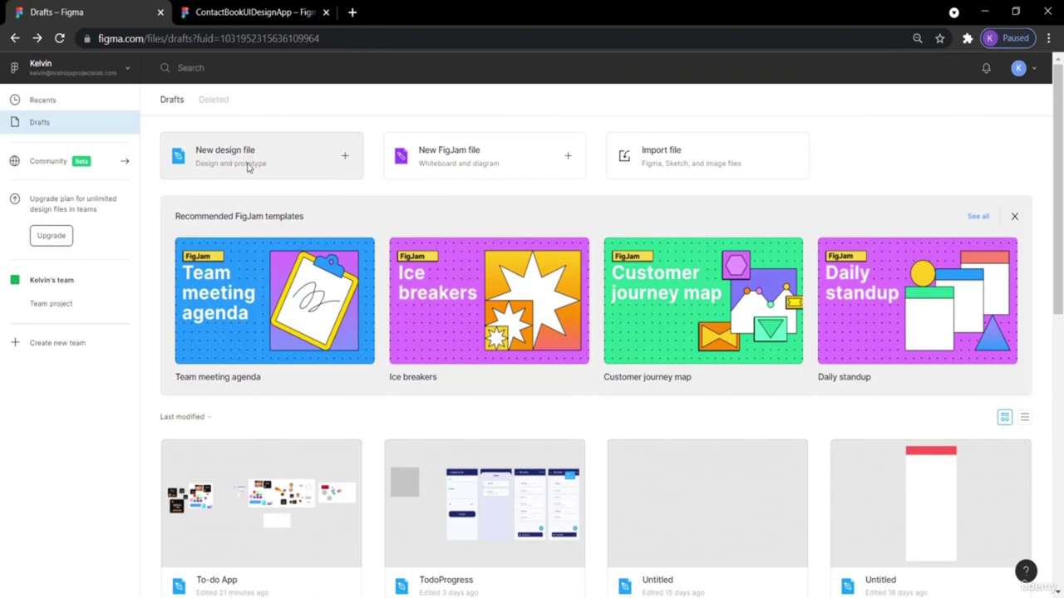
# Create a new design file and choose Frame from the frame tool menu.
pyautogui.click(245, 159)
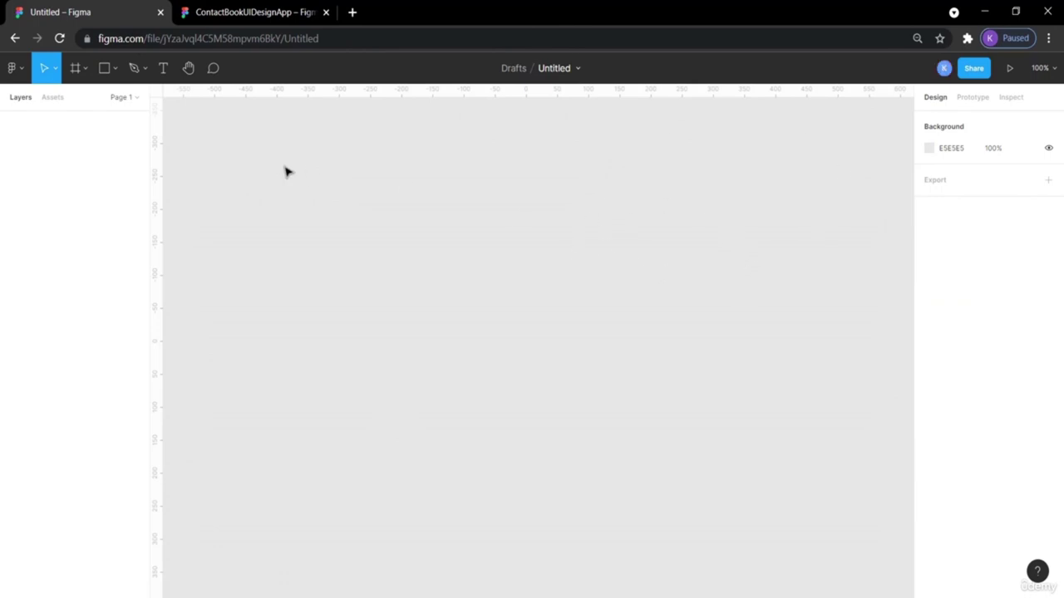
pyautogui.click(86, 69)
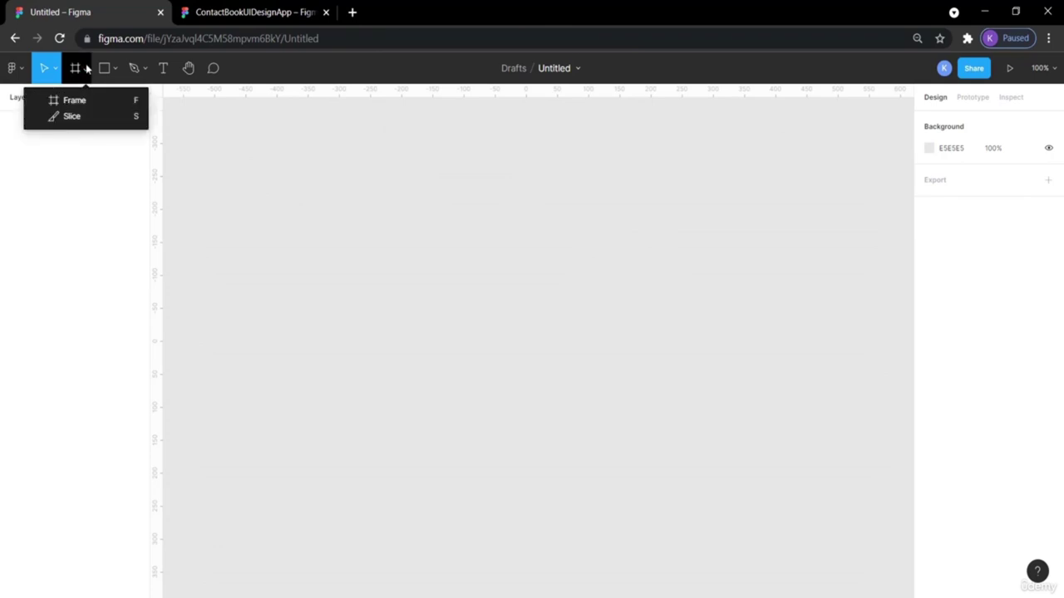
pyautogui.click(84, 106)
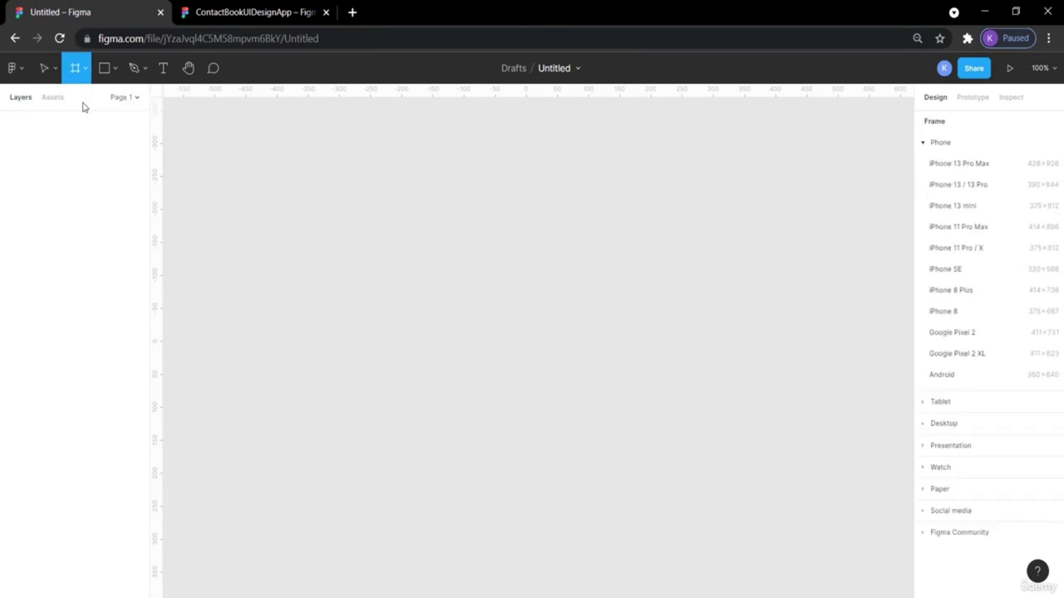
# Add a 428×926 iPhone 13 Pro Max frame and glance at the reference design.
pyautogui.click(966, 169)
pyautogui.hscroll(3, 831, 258)
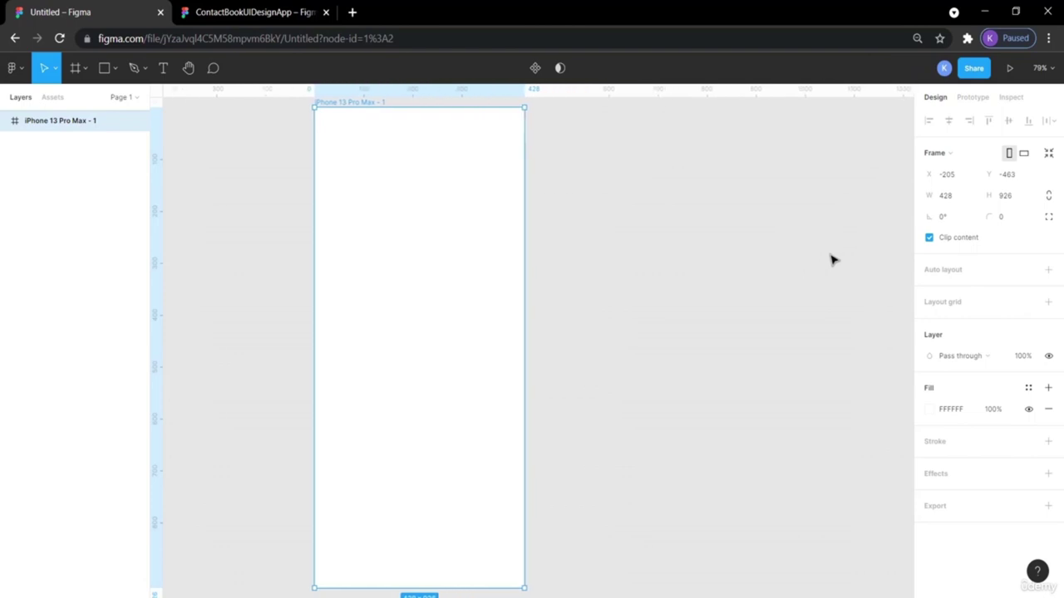
pyautogui.hscroll(2, 831, 258)
pyautogui.scroll(-1, 831, 259)
pyautogui.scroll(2, 831, 258)
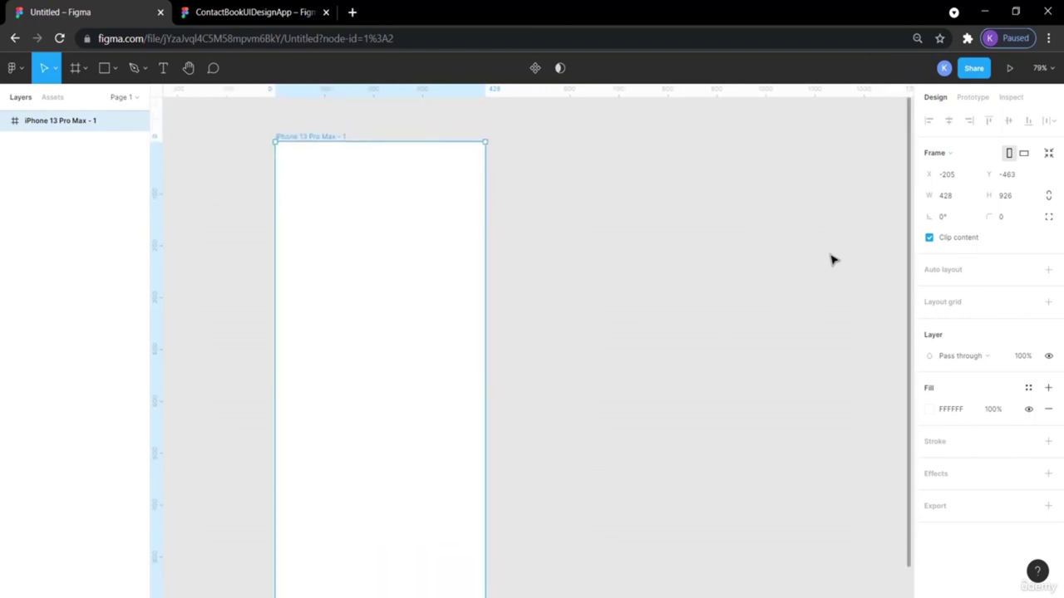
pyautogui.hscroll(1, 831, 258)
pyautogui.scroll(-2, 831, 258)
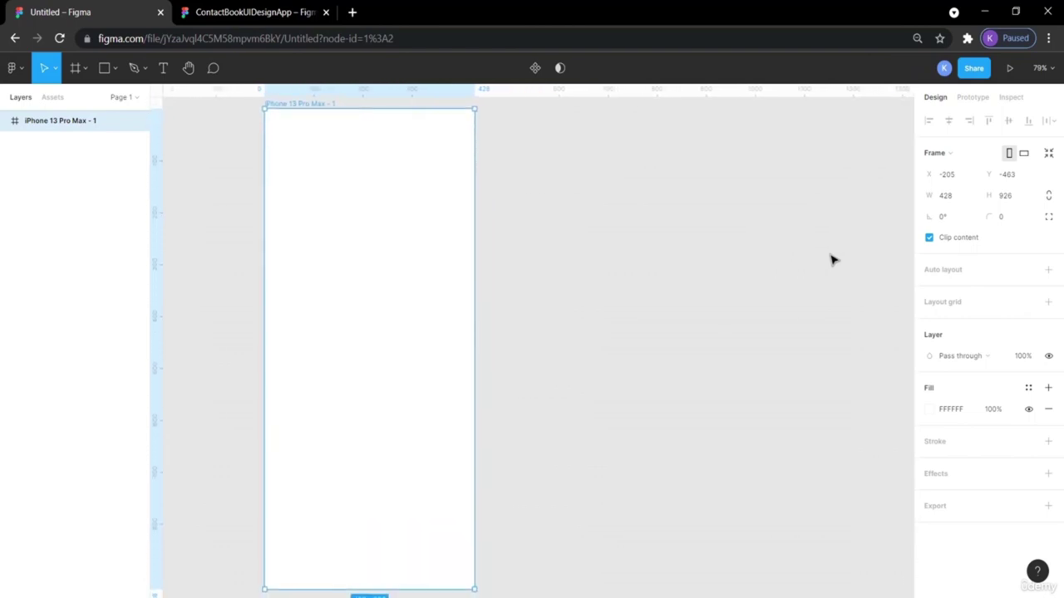
pyautogui.click(687, 219)
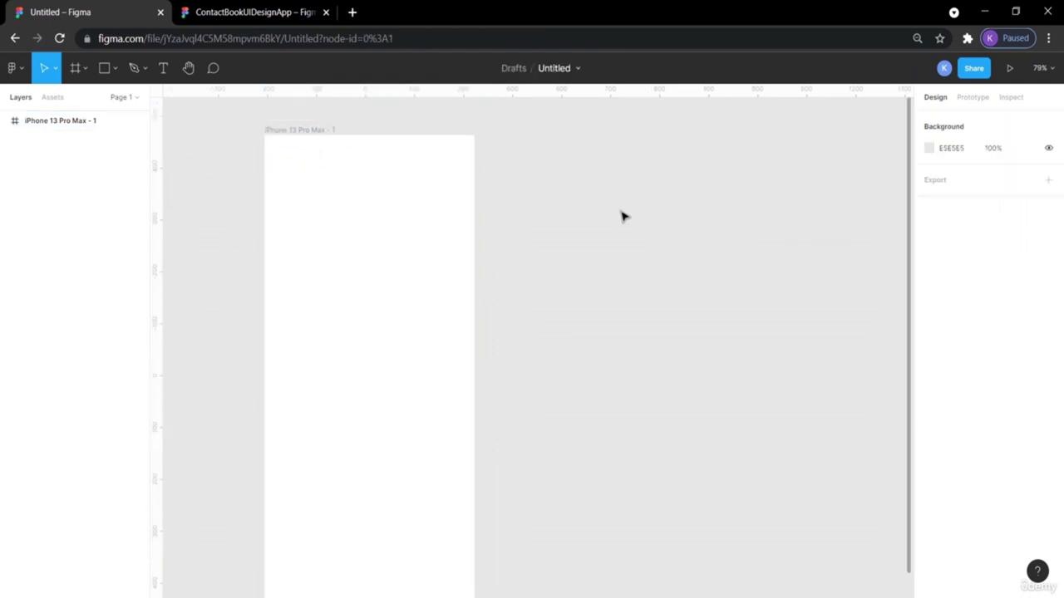
pyautogui.click(266, 19)
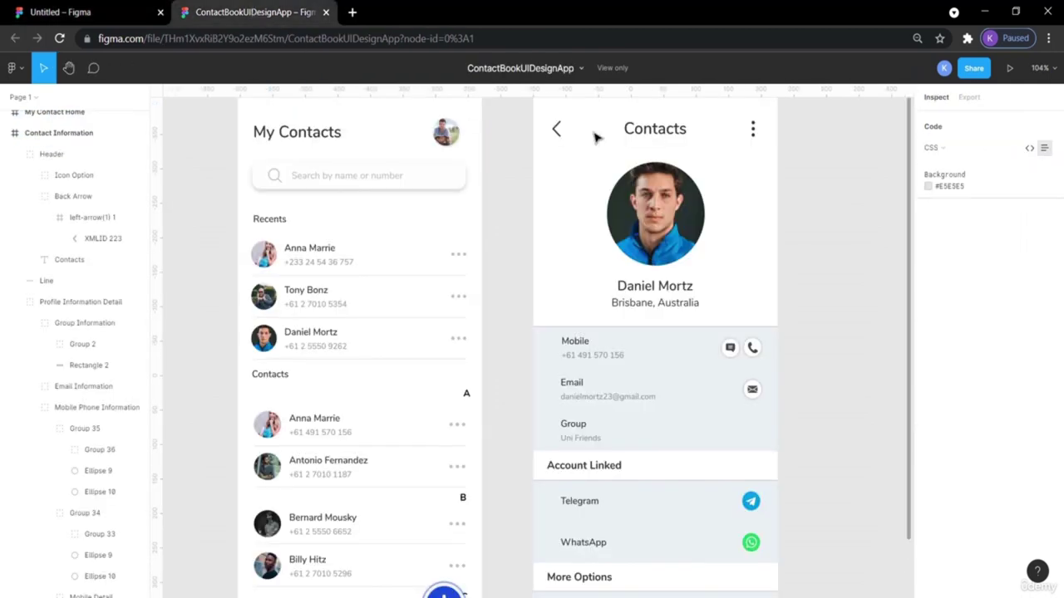
pyautogui.click(99, 7)
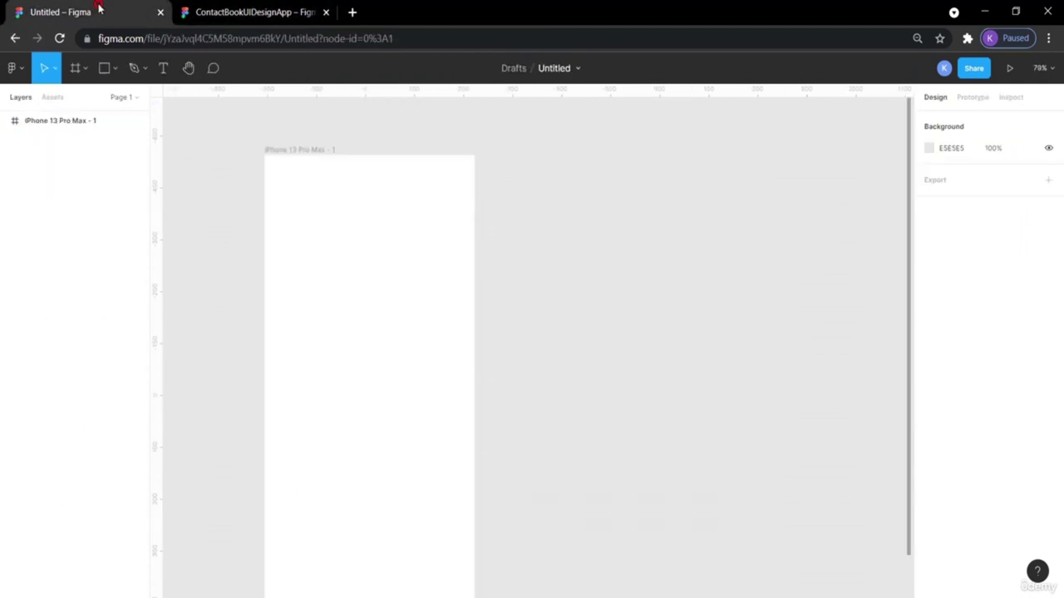
# Rename the iPhone frame to 'Contact Info'.
pyautogui.click(315, 150)
pyautogui.write('ct')
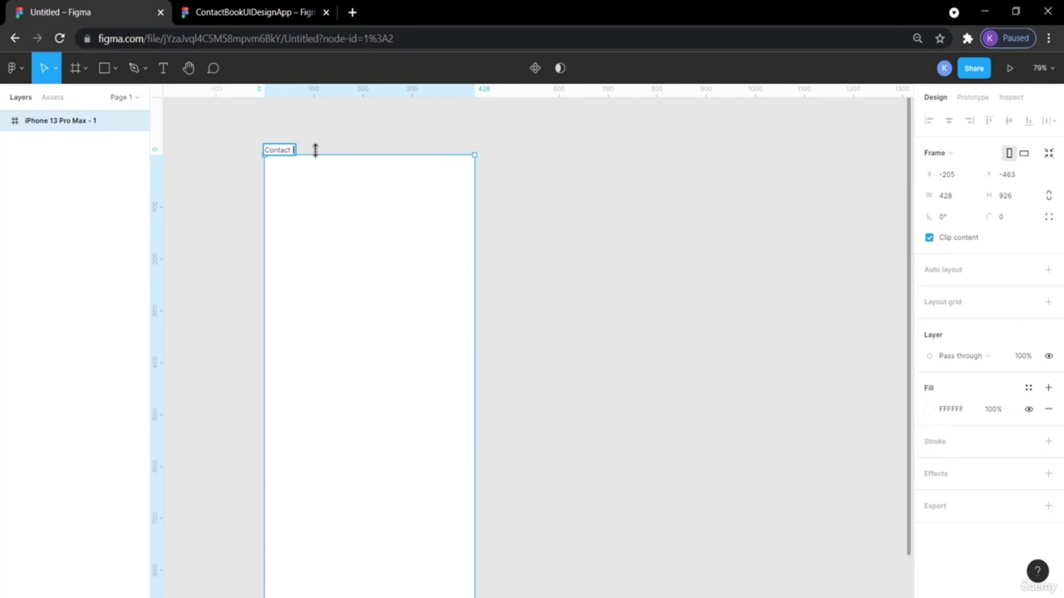
pyautogui.click(546, 228)
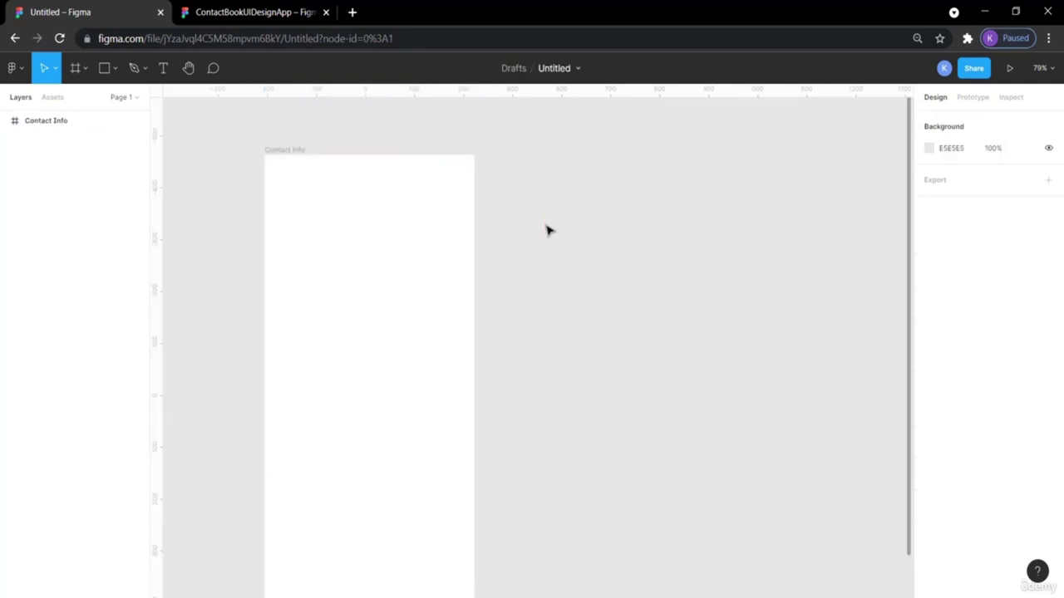
pyautogui.scroll(-2, 546, 230)
pyautogui.hscroll(-3, 547, 230)
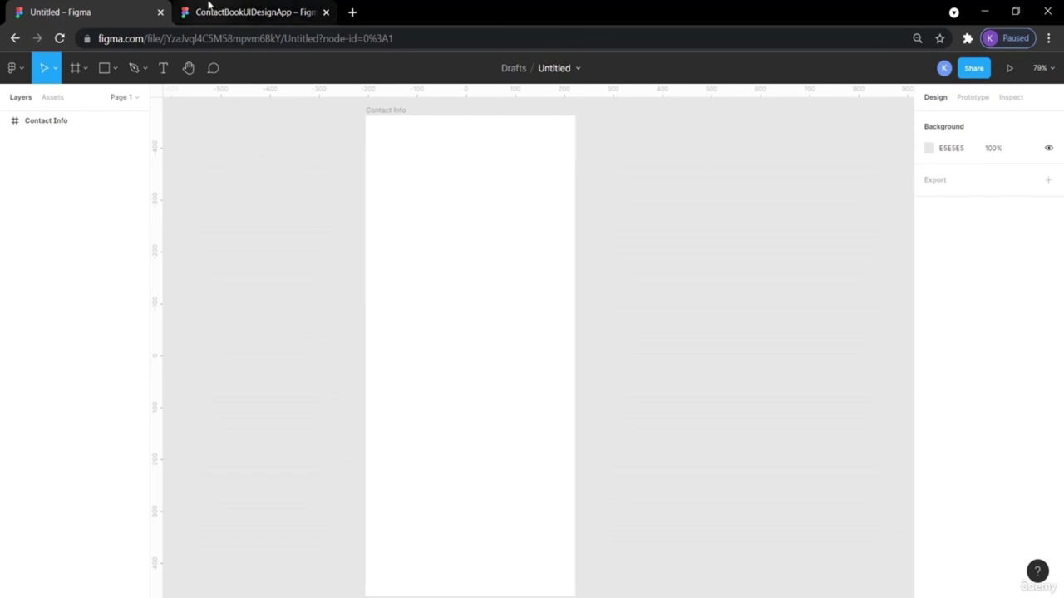
# Compare with the reference Contact Information screen, then return to the design file.
pyautogui.click(210, 10)
pyautogui.scroll(-3, 689, 440)
pyautogui.scroll(2, 688, 442)
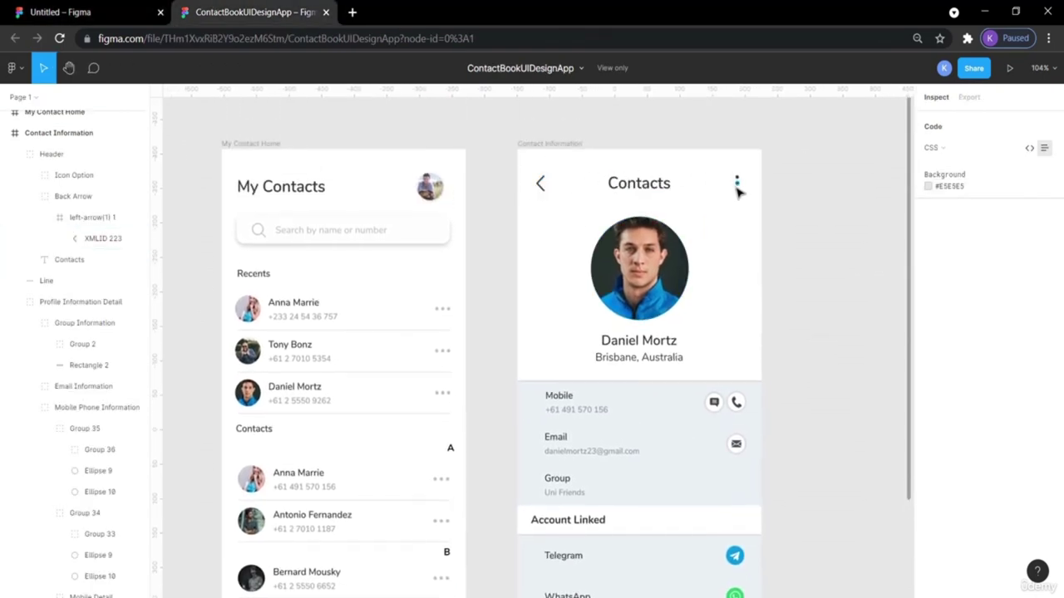
pyautogui.click(83, 11)
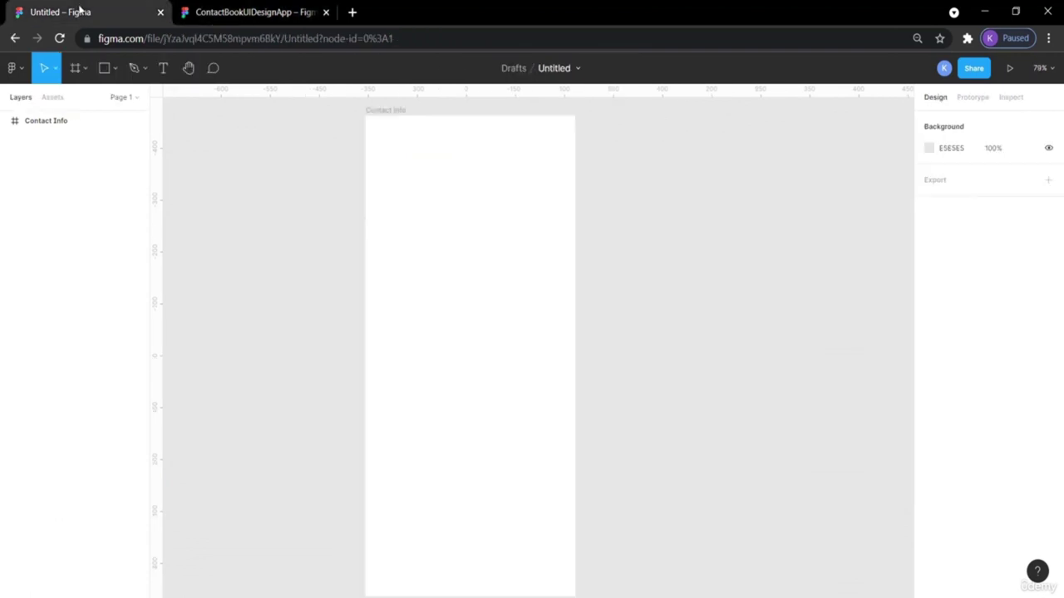
# Launch the Iconify plugin from the canvas context menu's Plugins submenu.
pyautogui.rightClick(641, 178)
pyautogui.moveTo(721, 257)
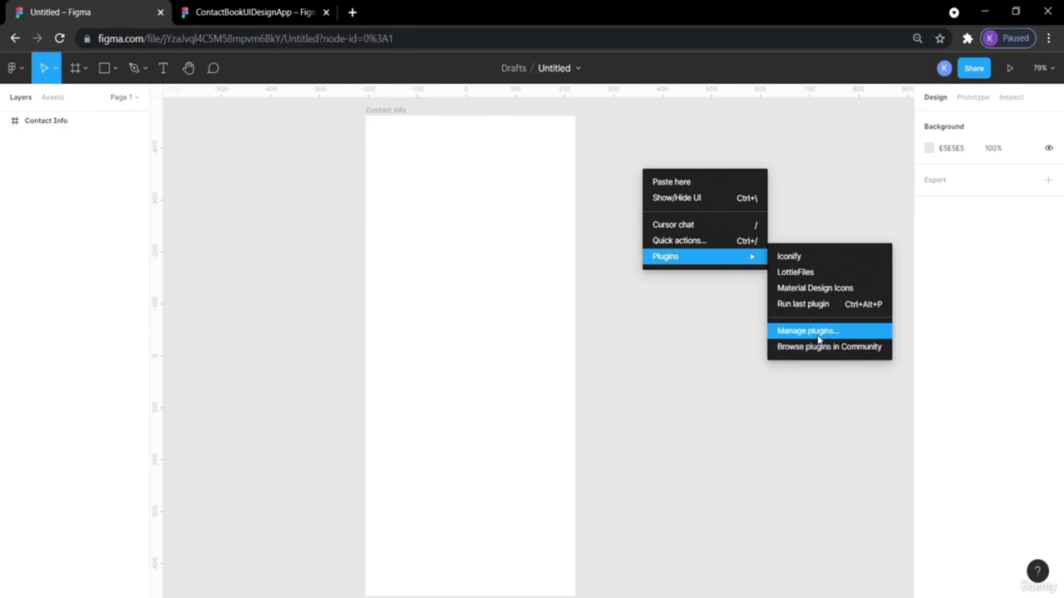
pyautogui.click(799, 334)
pyautogui.rightClick(744, 178)
pyautogui.moveTo(798, 267)
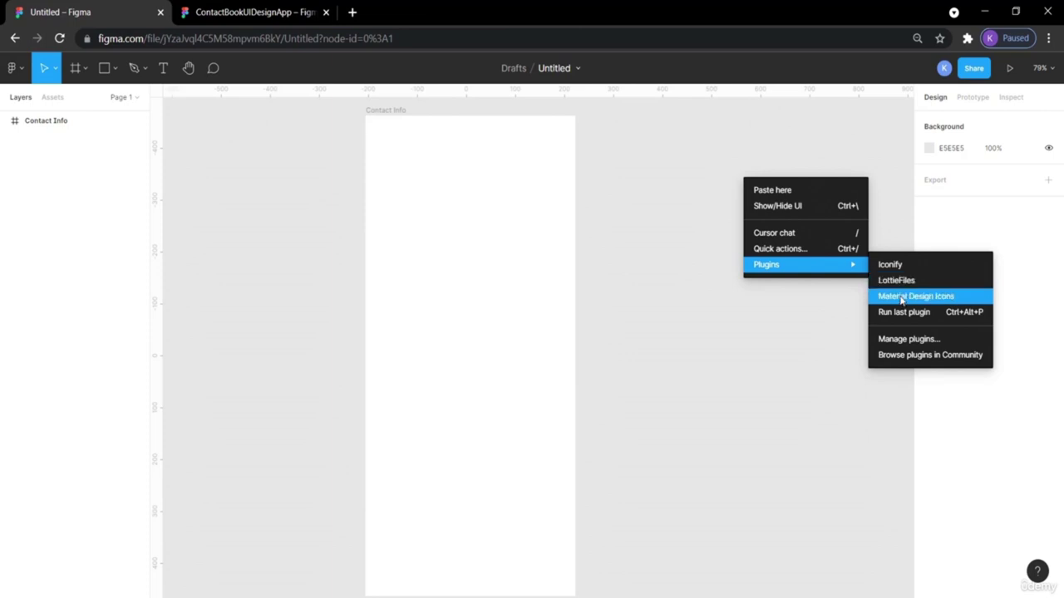
pyautogui.click(896, 266)
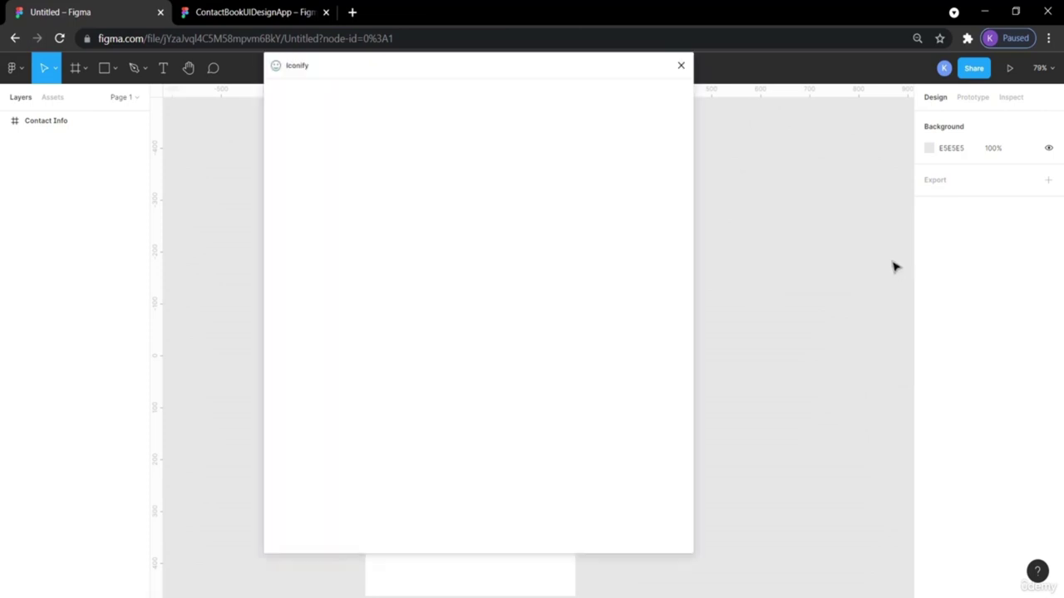
# Import the green logos:whatsapp icon from Iconify onto the canvas and close the plugin.
pyautogui.click(250, 11)
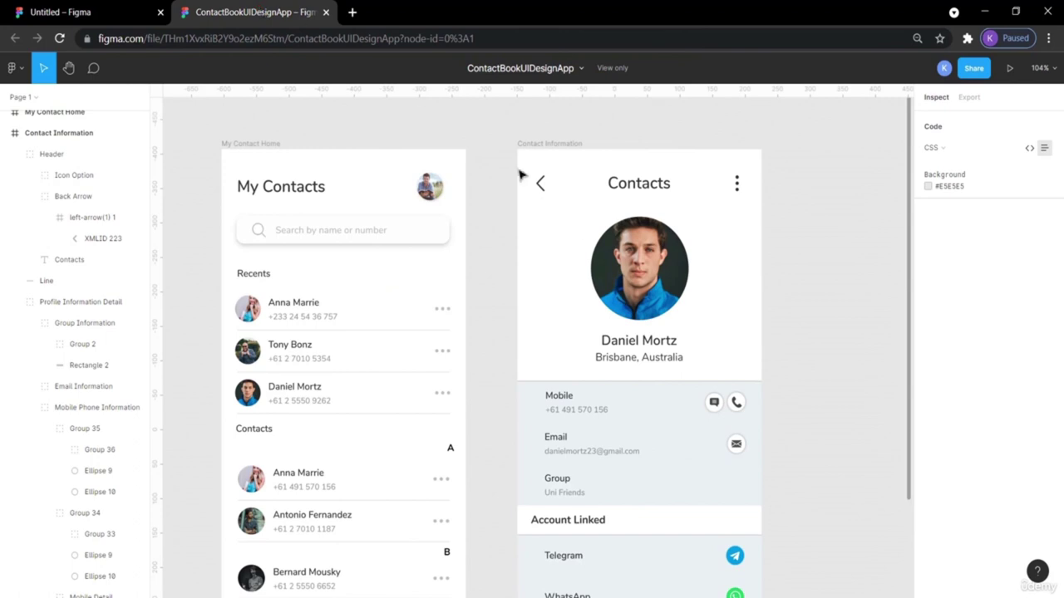
pyautogui.scroll(-3, 639, 341)
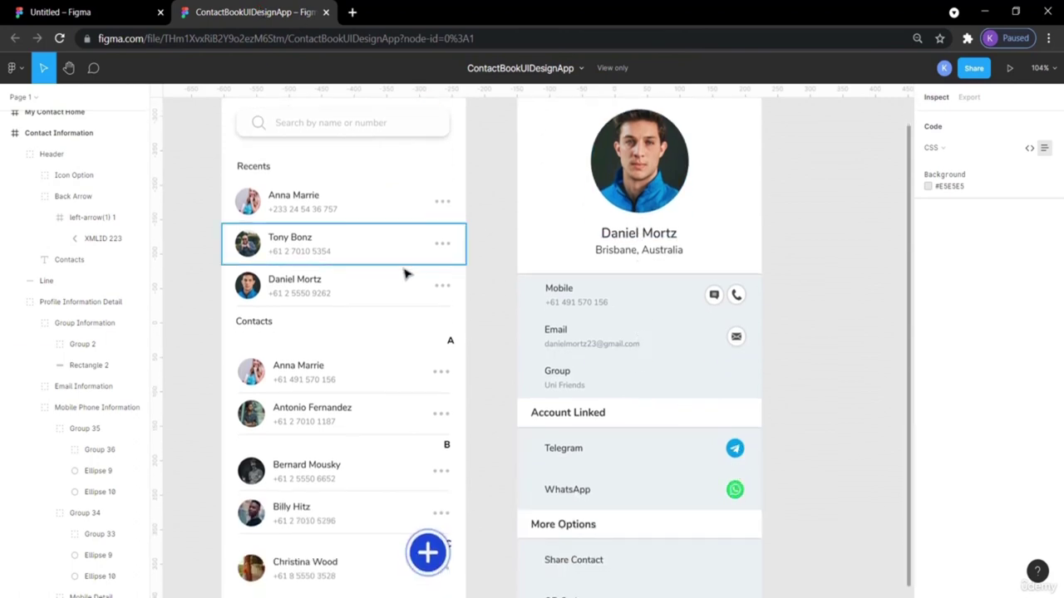
pyautogui.click(99, 11)
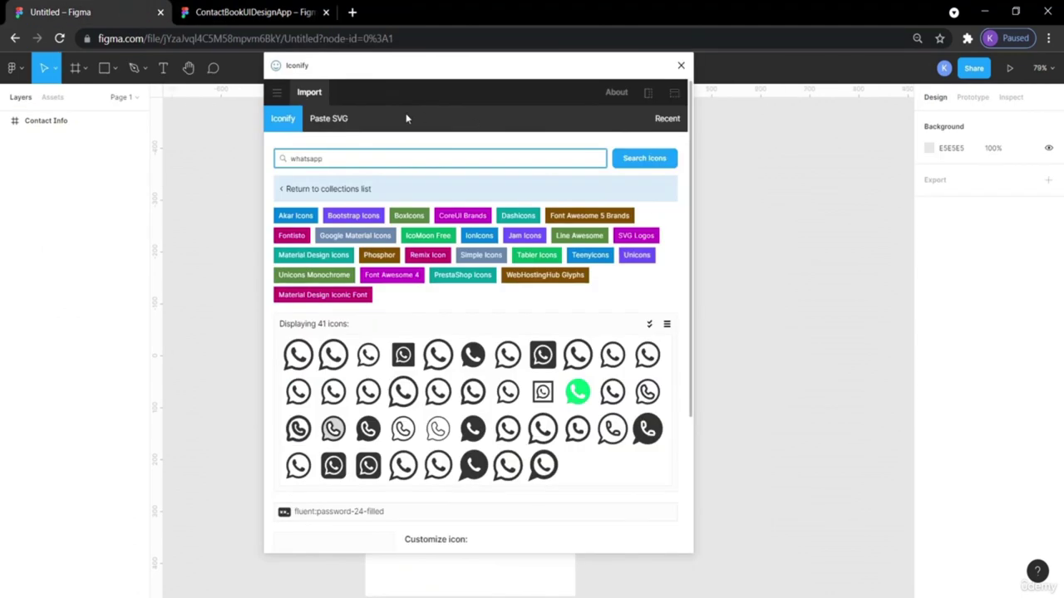
pyautogui.click(330, 158)
pyautogui.click(577, 390)
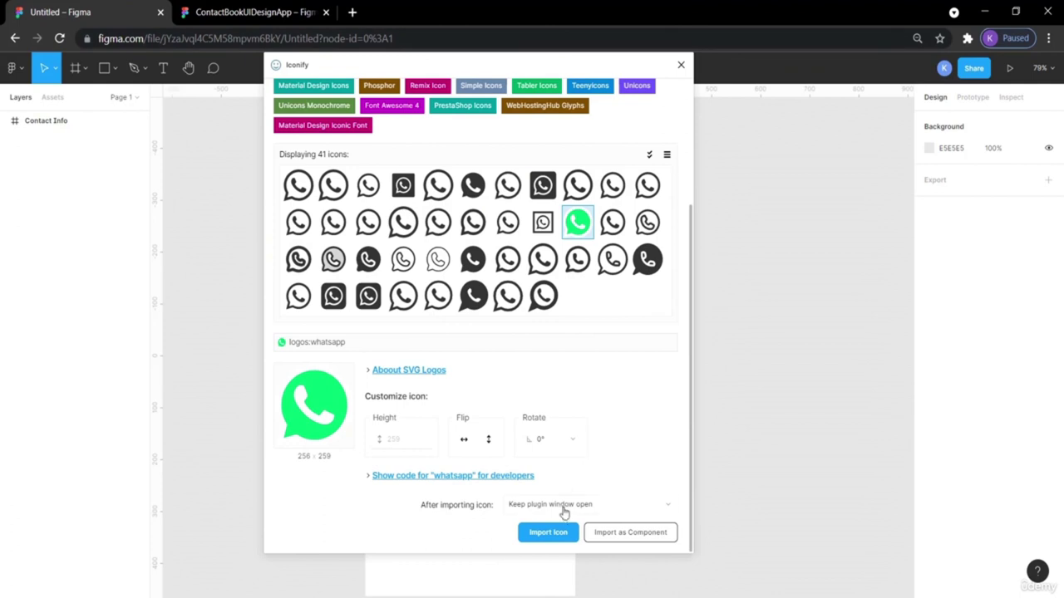
pyautogui.moveTo(407, 69); pyautogui.dragTo(545, 18)
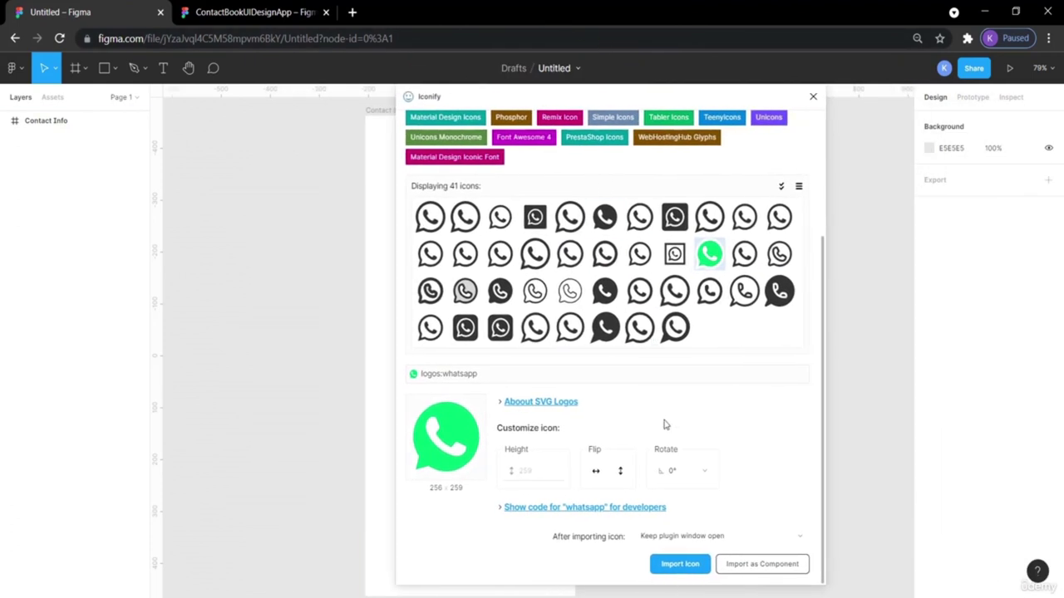
pyautogui.click(681, 569)
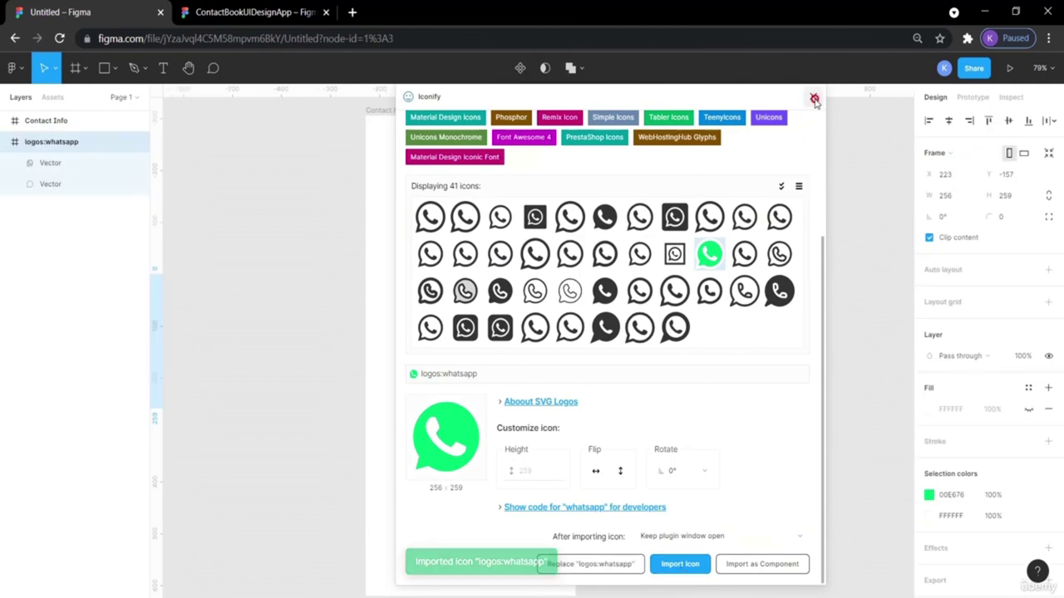
pyautogui.click(814, 99)
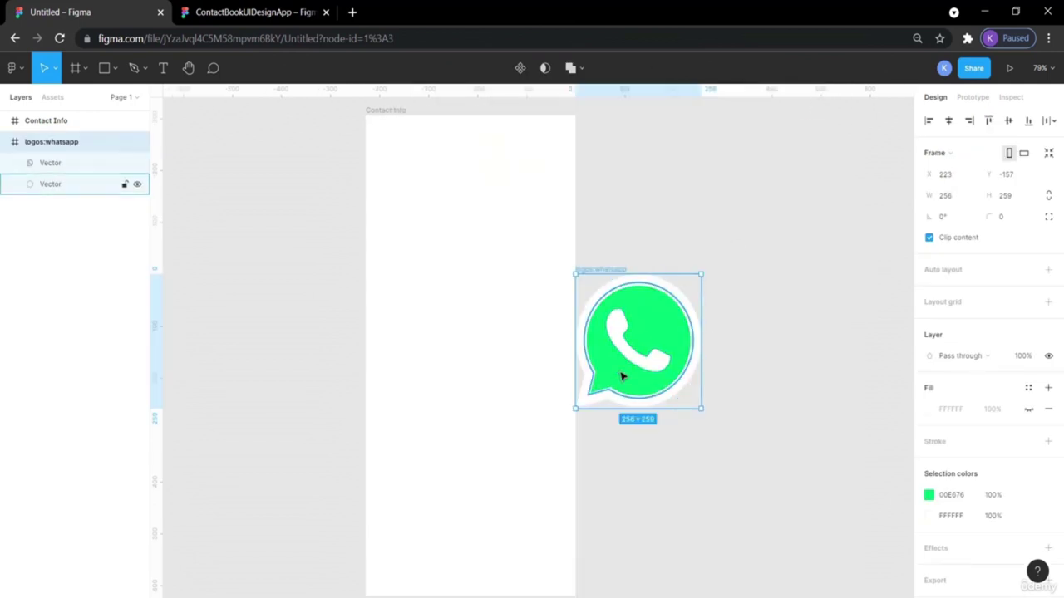
# Search 'telegram' in Iconify and import the logos:telegram icon beside WhatsApp.
pyautogui.rightClick(716, 174)
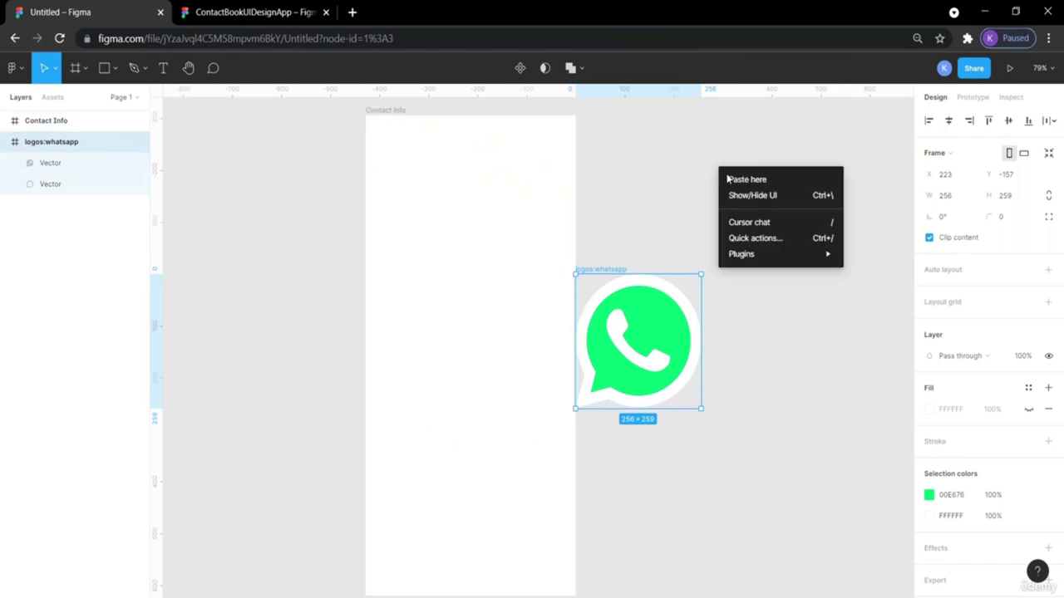
pyautogui.moveTo(823, 254)
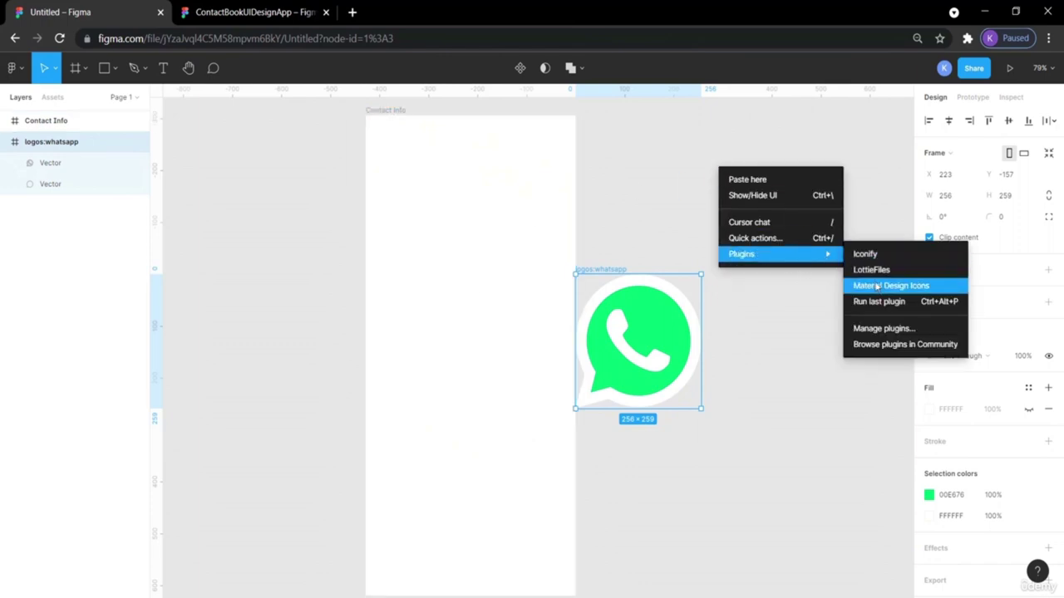
pyautogui.click(867, 254)
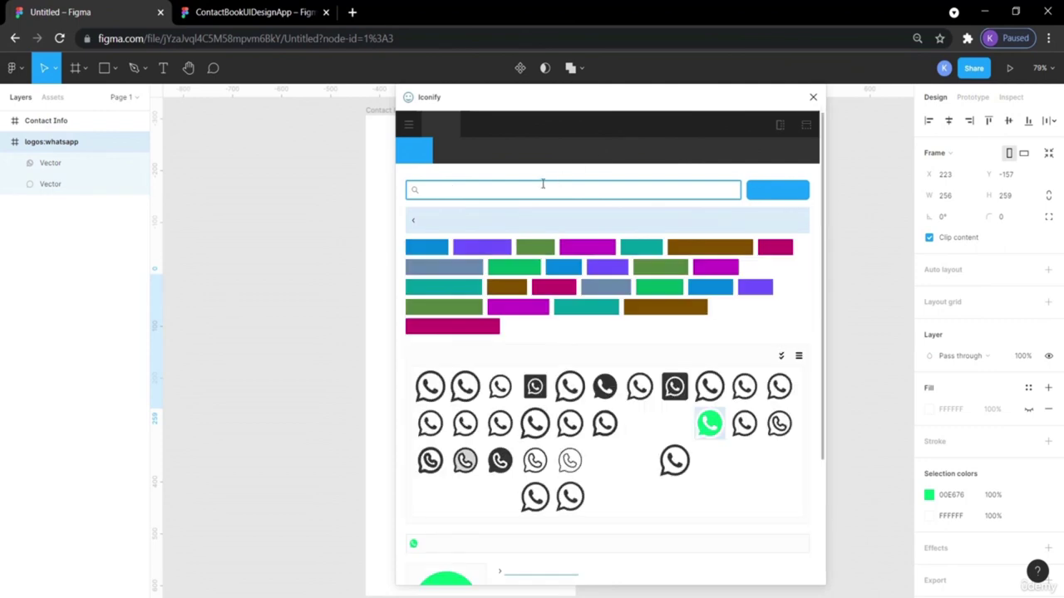
pyautogui.doubleClick(521, 191)
pyautogui.write('telegram')
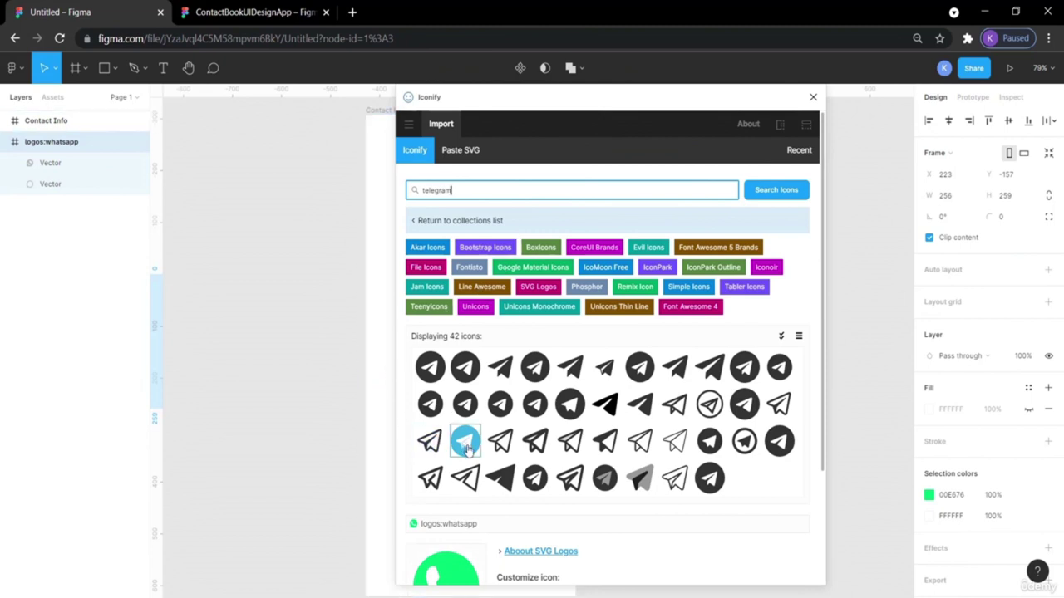
pyautogui.click(464, 440)
pyautogui.click(679, 565)
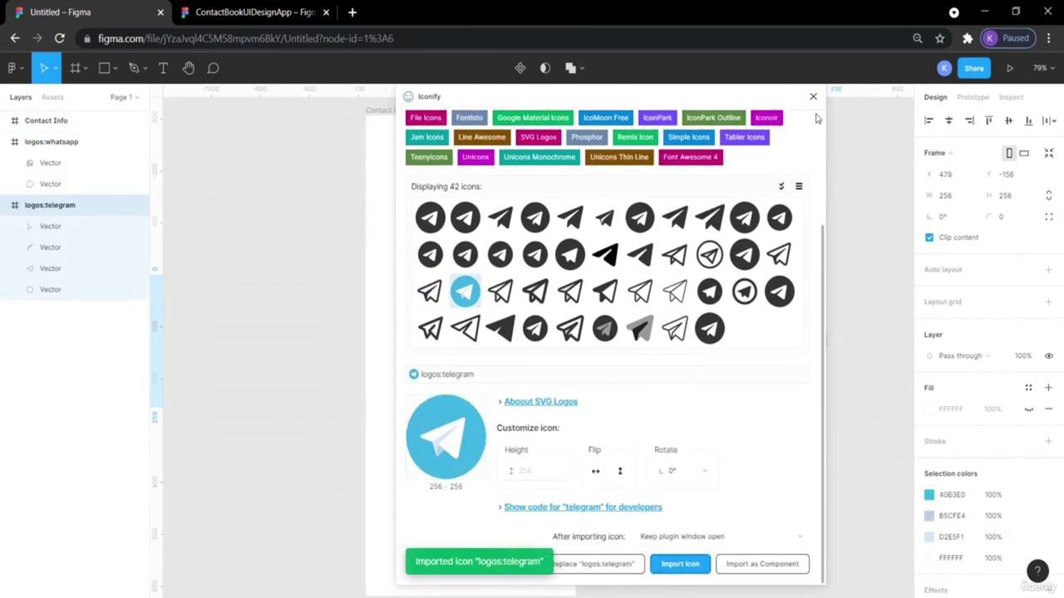
pyautogui.click(813, 97)
pyautogui.click(756, 214)
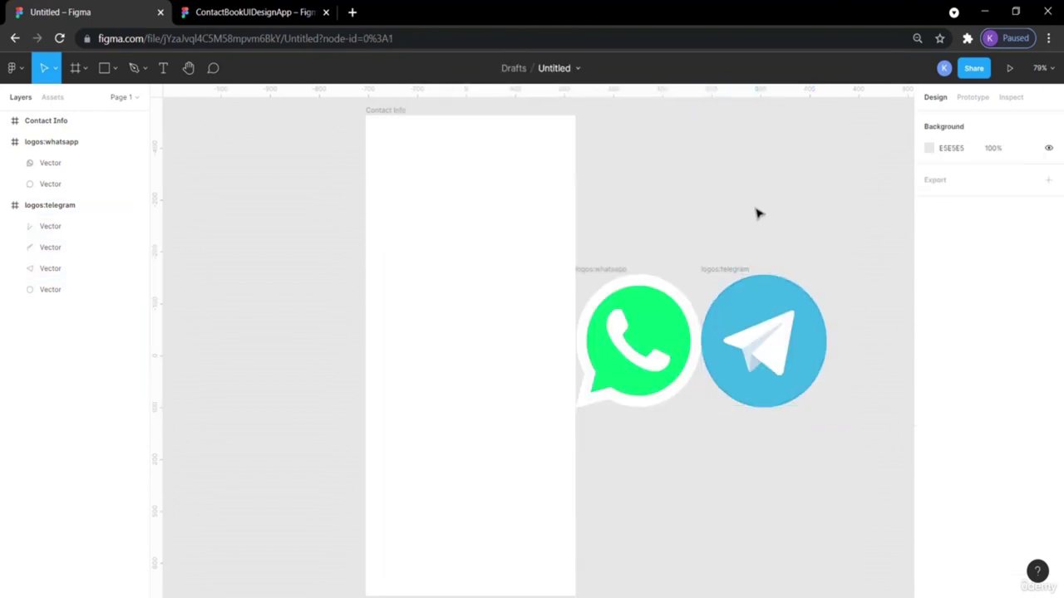
# Move the WhatsApp and Telegram logo vectors out of their frames, Telegram below WhatsApp.
pyautogui.hscroll(5, 757, 213)
pyautogui.hscroll(-6, 675, 251)
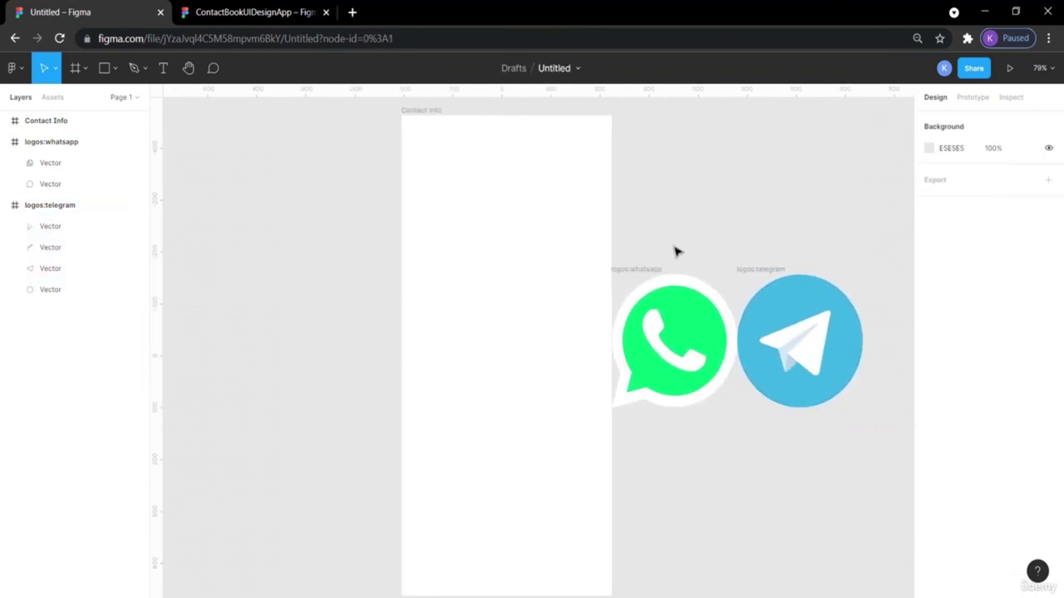
pyautogui.moveTo(682, 328); pyautogui.dragTo(244, 212)
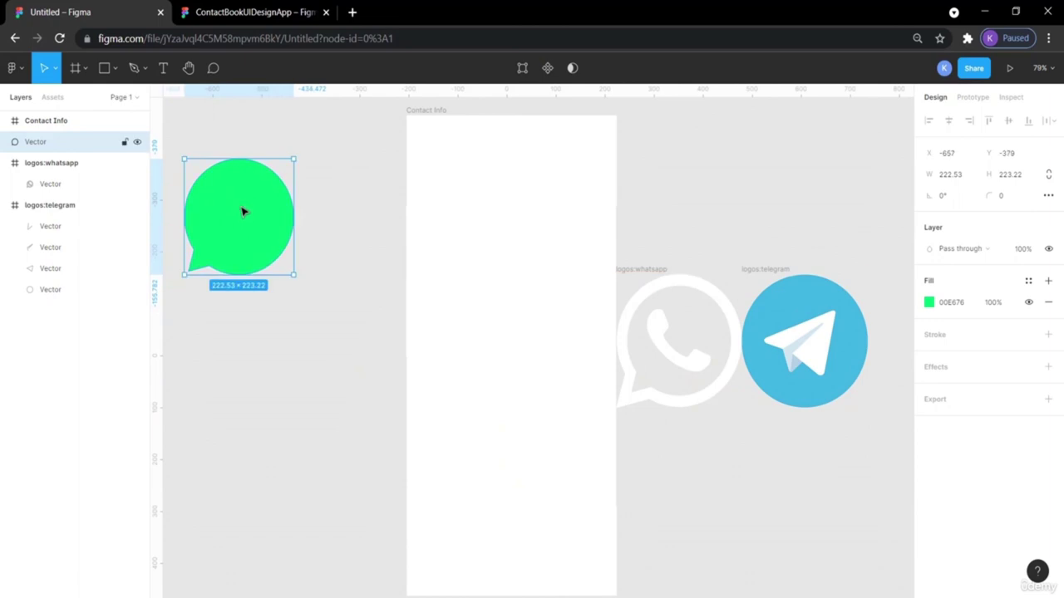
pyautogui.hotkey('ctrl', 'z')
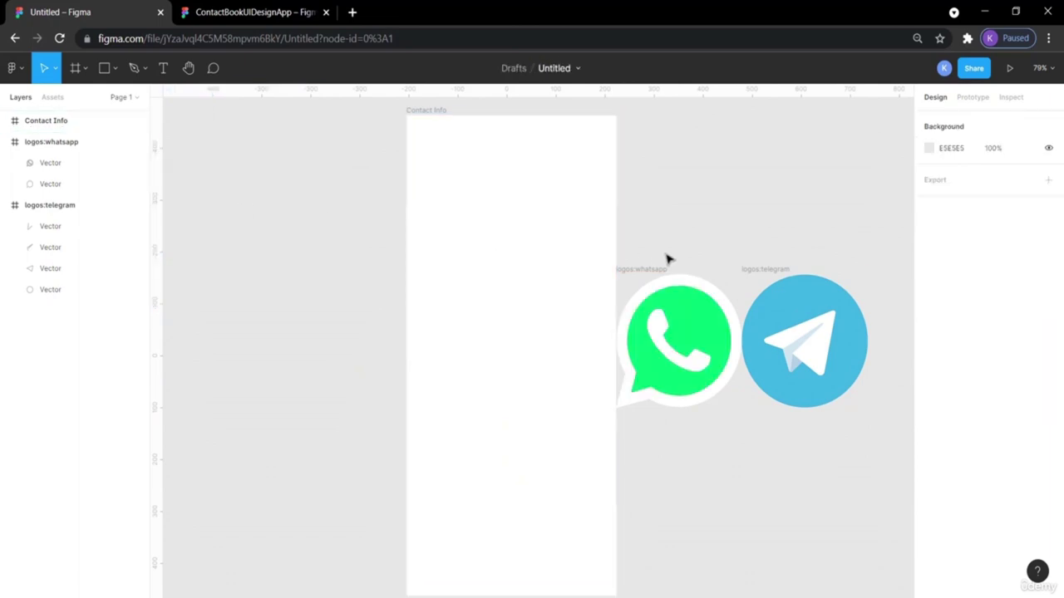
pyautogui.moveTo(661, 258); pyautogui.dragTo(711, 405)
pyautogui.moveTo(679, 324); pyautogui.dragTo(254, 236)
pyautogui.moveTo(753, 238); pyautogui.dragTo(443, 351)
pyautogui.moveTo(316, 379); pyautogui.dragTo(260, 413)
# Delete the empty logos:whatsapp and logos:telegram frames, then view the ContactBookUIDesignApp reference.
pyautogui.click(656, 271)
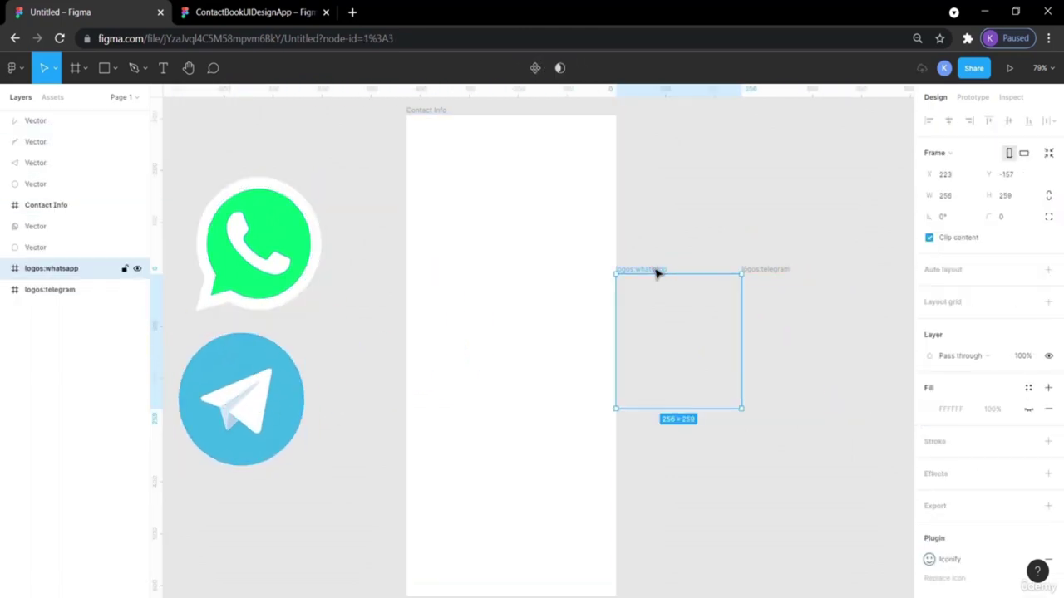
pyautogui.press('Delete')
pyautogui.click(776, 272)
pyautogui.press('Delete')
pyautogui.click(667, 304)
pyautogui.hscroll(-1, 668, 304)
pyautogui.click(223, 11)
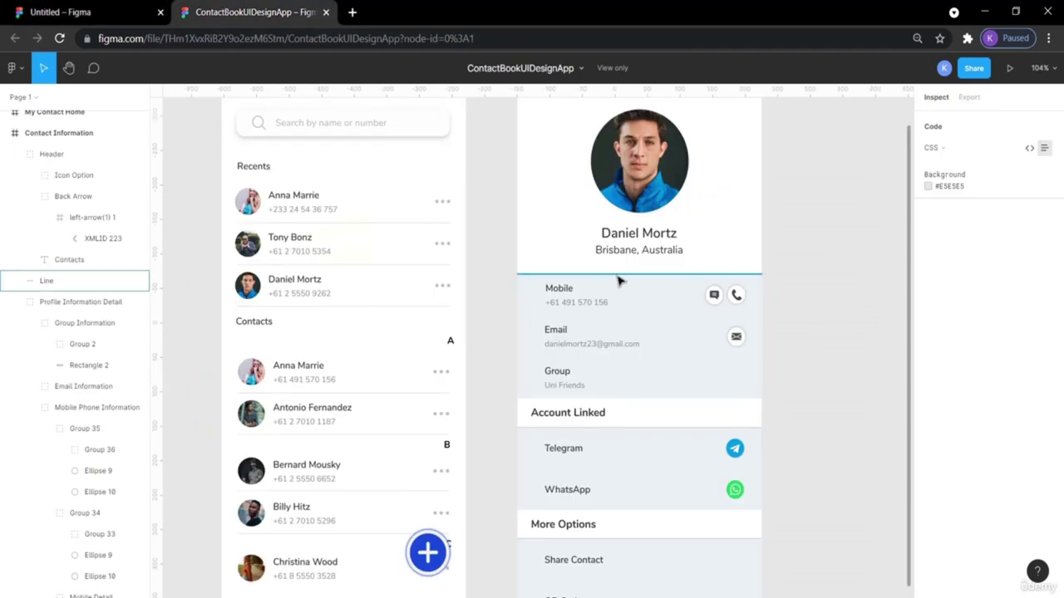
pyautogui.scroll(2, 700, 214)
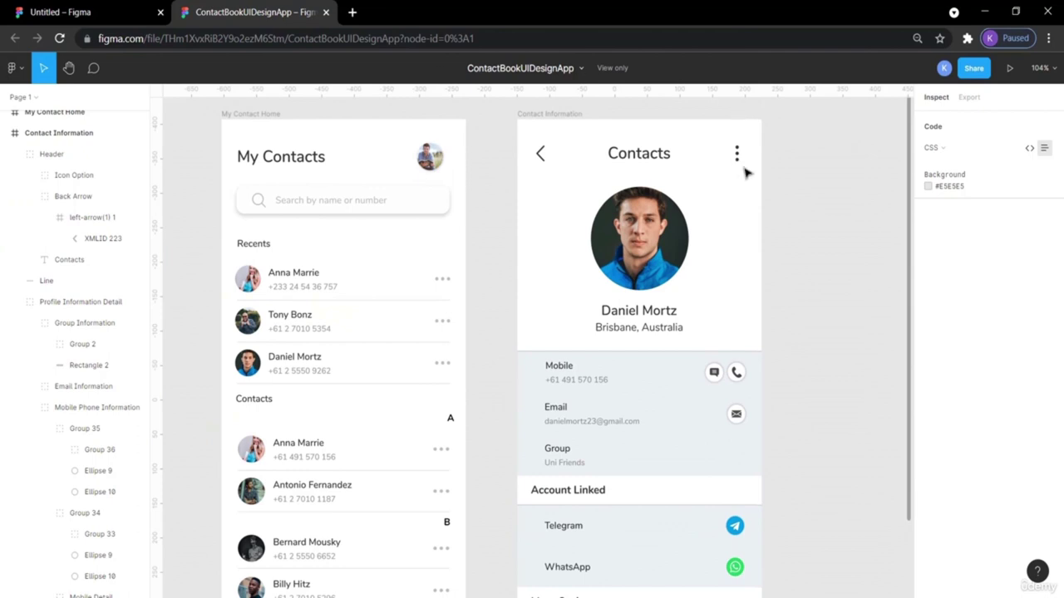
# Launch the Material Design Icons plugin and shrink the Telegram logo.
pyautogui.click(67, 12)
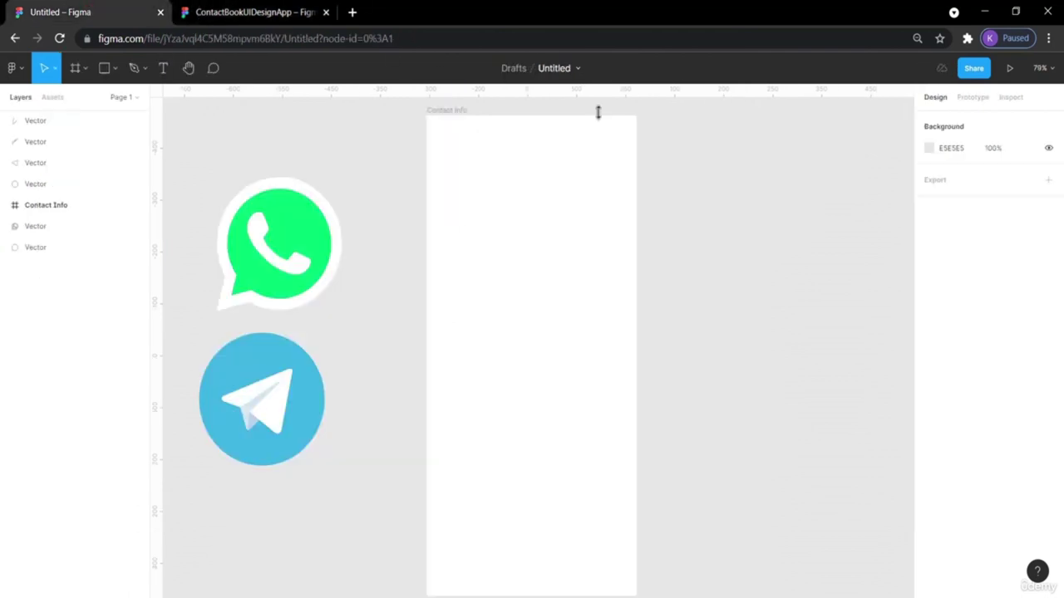
pyautogui.rightClick(673, 142)
pyautogui.moveTo(755, 237)
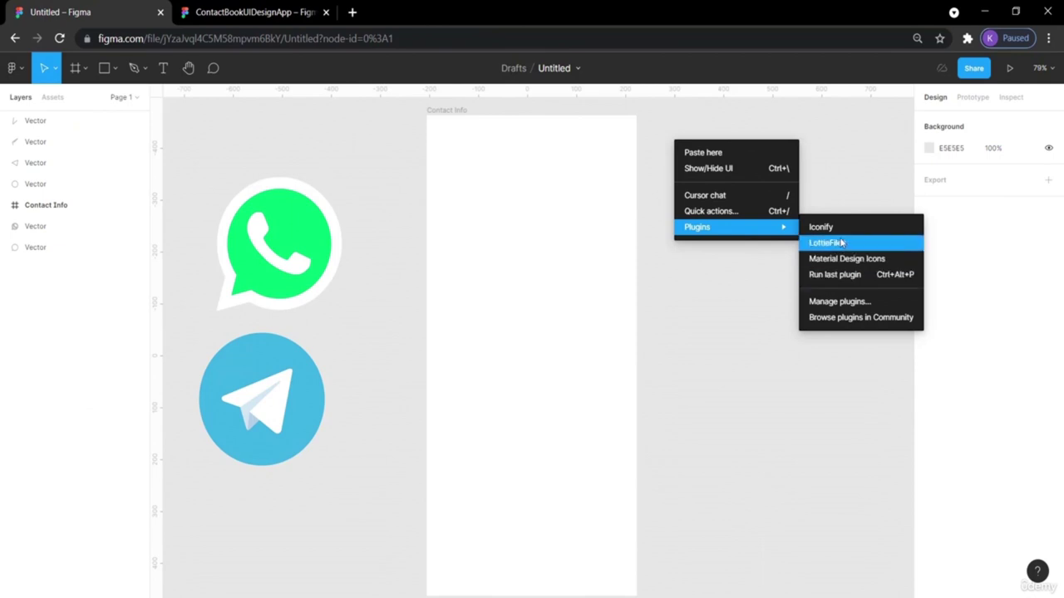
pyautogui.click(847, 259)
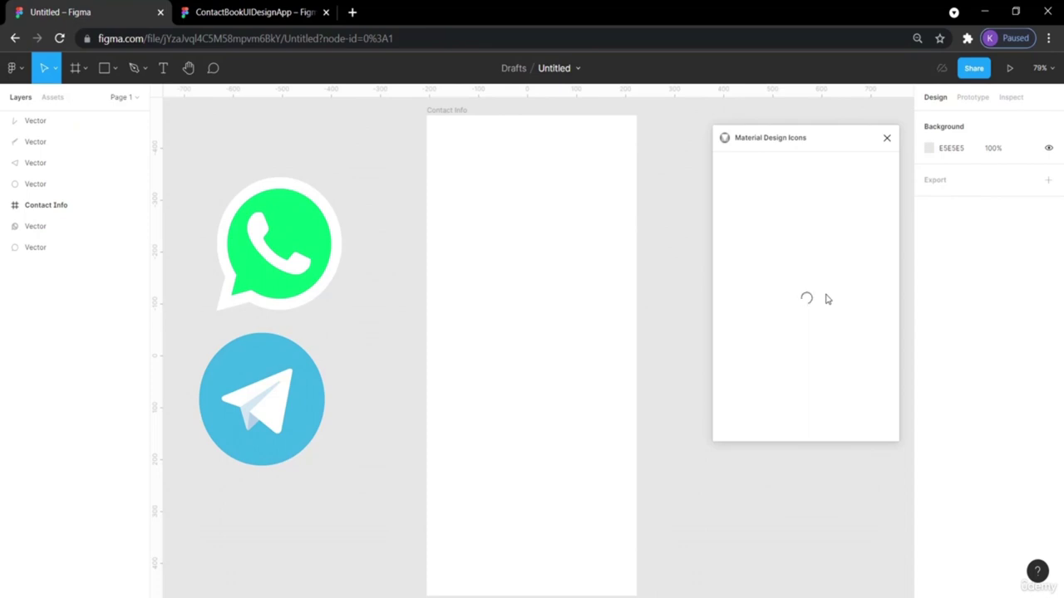
pyautogui.hotkey('ctrl', 'z')
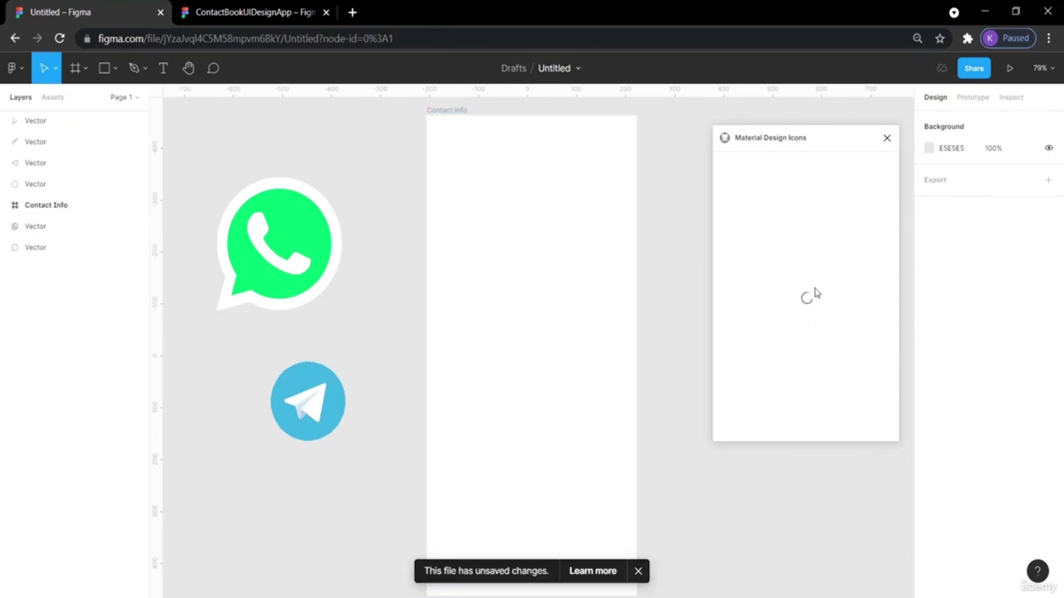
# Restore the Telegram logo's blue circle behind the paper plane after trial moves.
pyautogui.click(319, 409)
pyautogui.moveTo(319, 409); pyautogui.dragTo(366, 426)
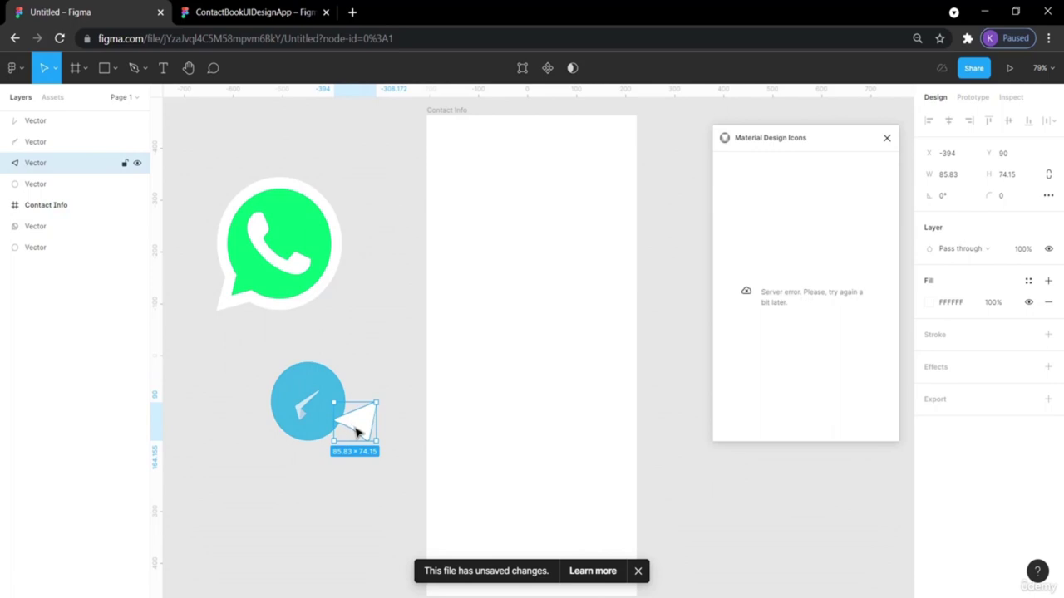
pyautogui.hotkey('ctrl', 'z')
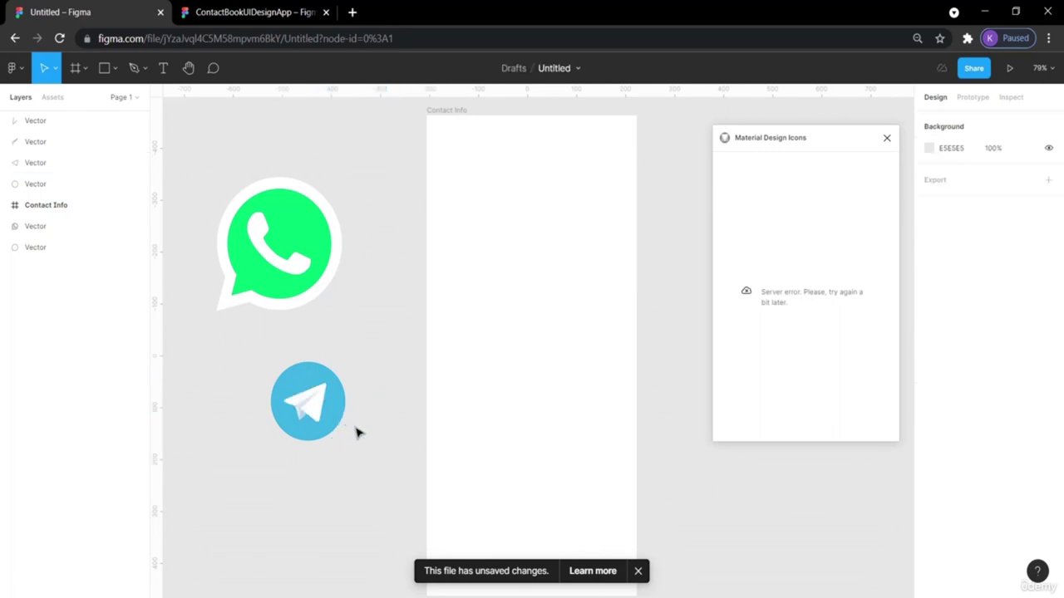
pyautogui.moveTo(389, 482); pyautogui.dragTo(255, 353)
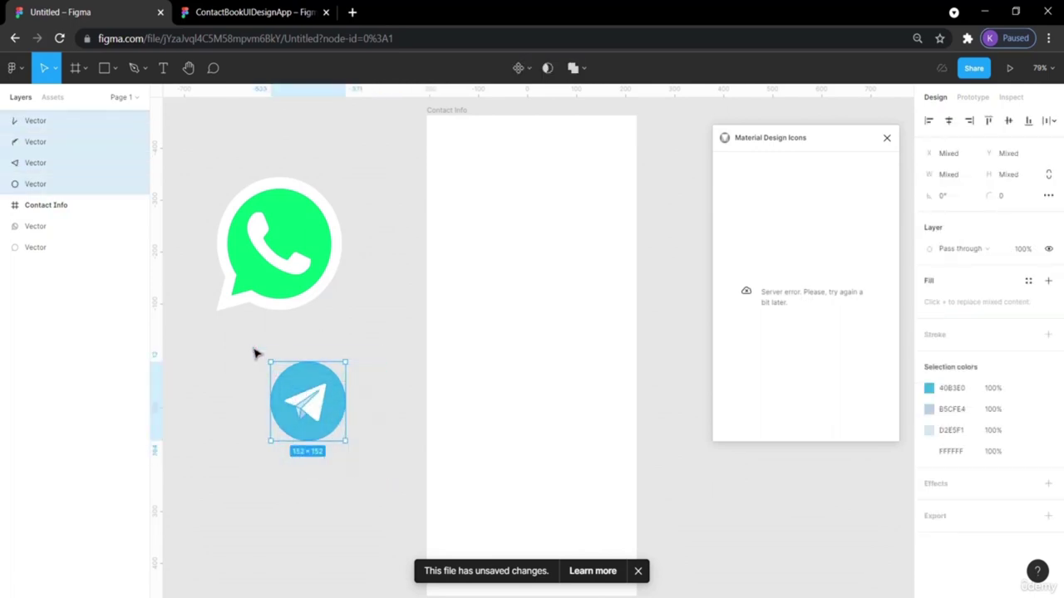
pyautogui.hotkey('ctrl', 'g')
pyautogui.rightClick(333, 415)
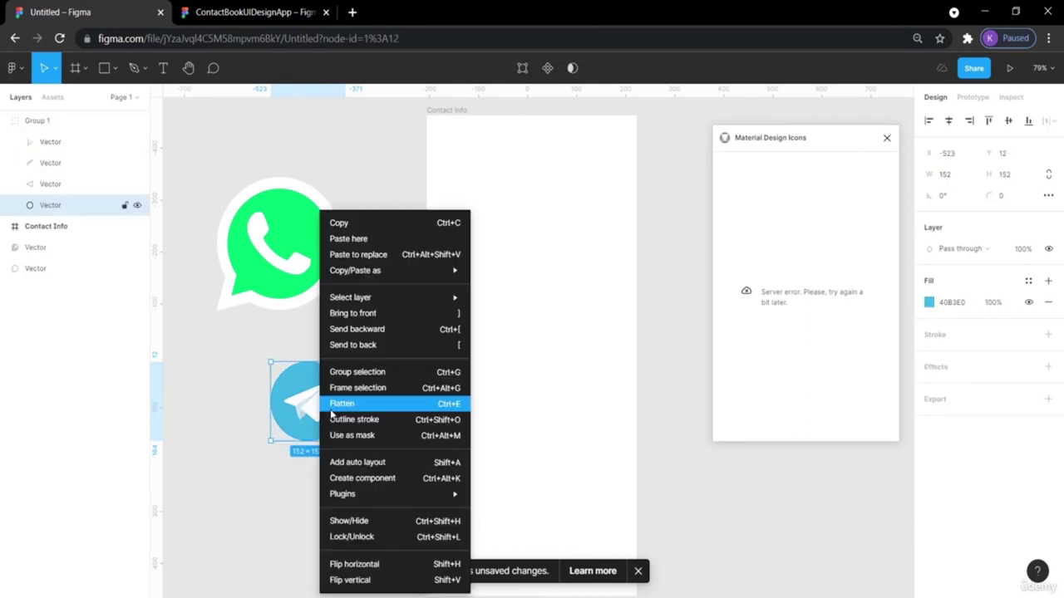
pyautogui.moveTo(371, 502)
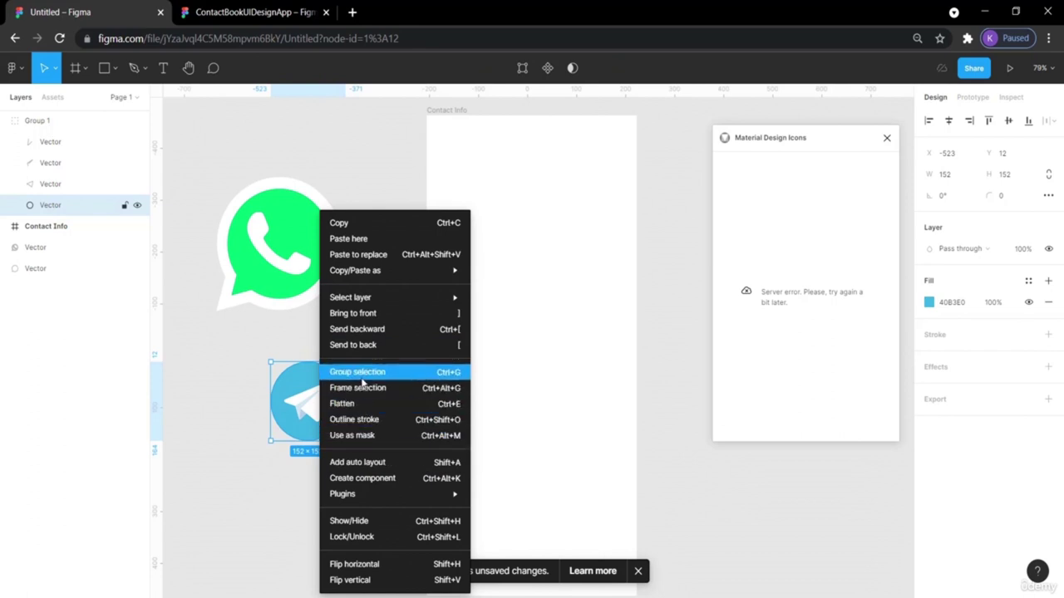
pyautogui.click(214, 405)
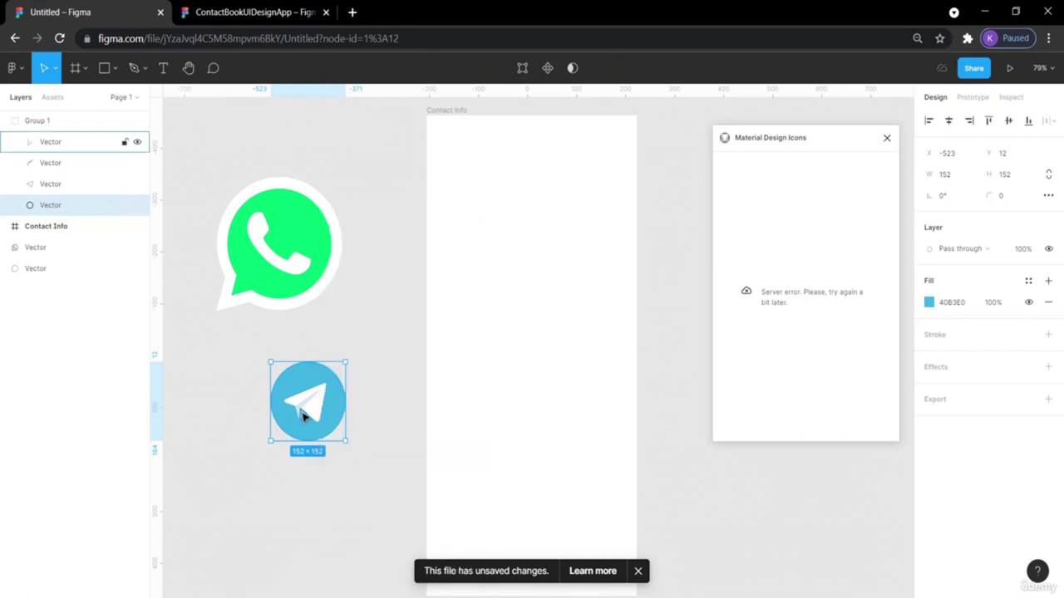
pyautogui.moveTo(330, 415); pyautogui.dragTo(366, 438)
pyautogui.click(400, 441)
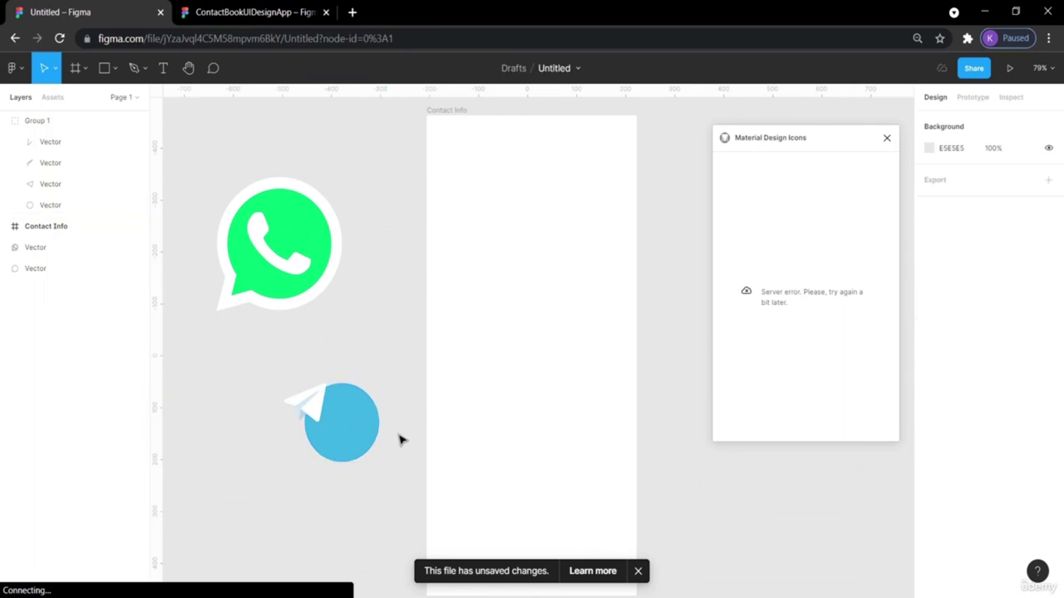
pyautogui.hotkey('ctrl', 'z')
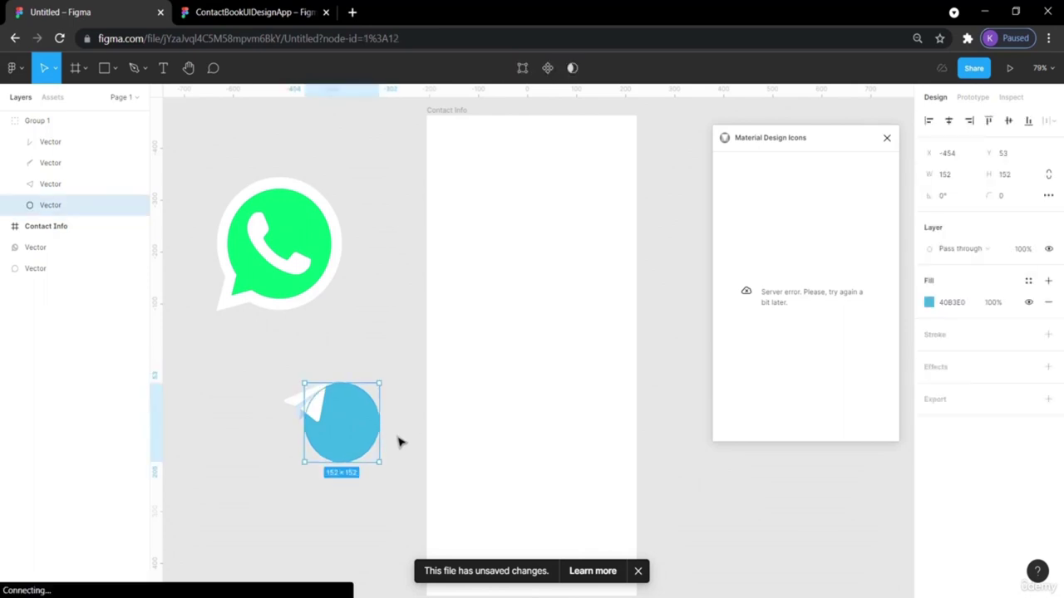
pyautogui.hotkey('ctrl', 'z')
# Group the Telegram icon as Group 2, then move it and resize it smaller.
pyautogui.click(274, 373)
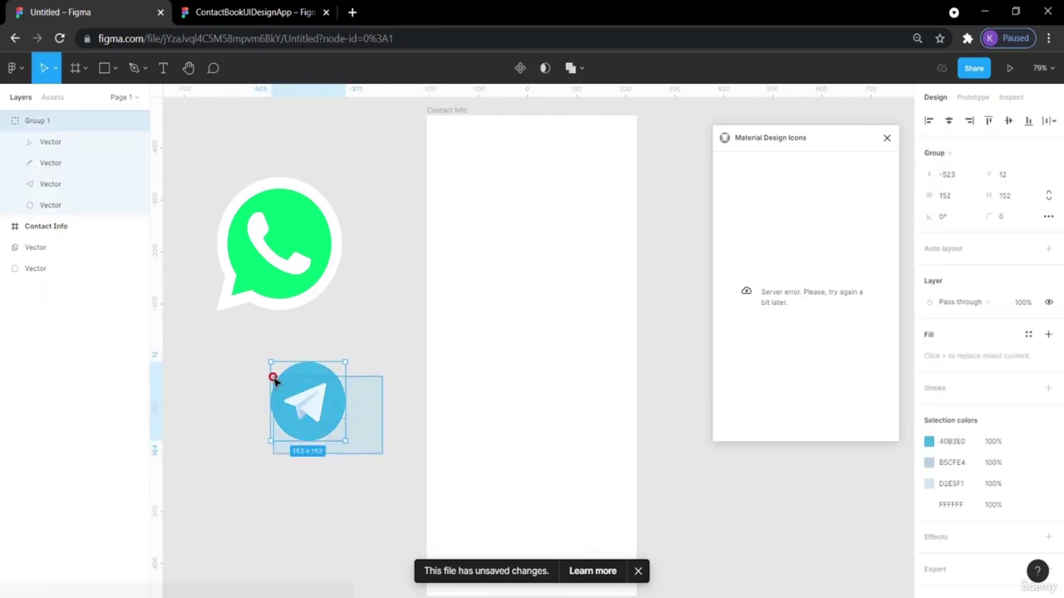
pyautogui.rightClick(321, 401)
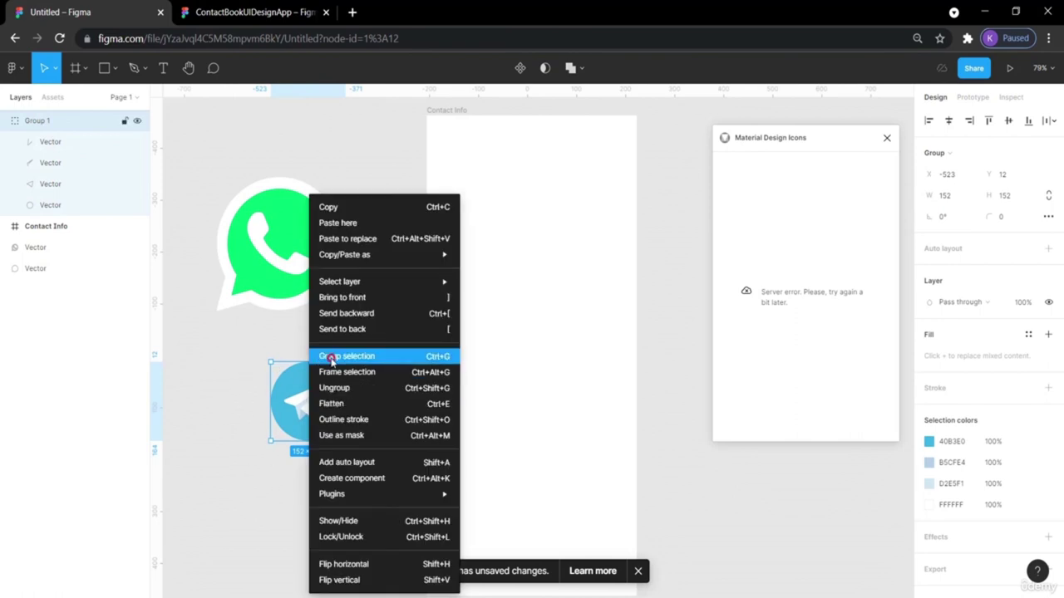
pyautogui.click(315, 356)
pyautogui.click(385, 373)
pyautogui.moveTo(292, 383); pyautogui.dragTo(325, 378)
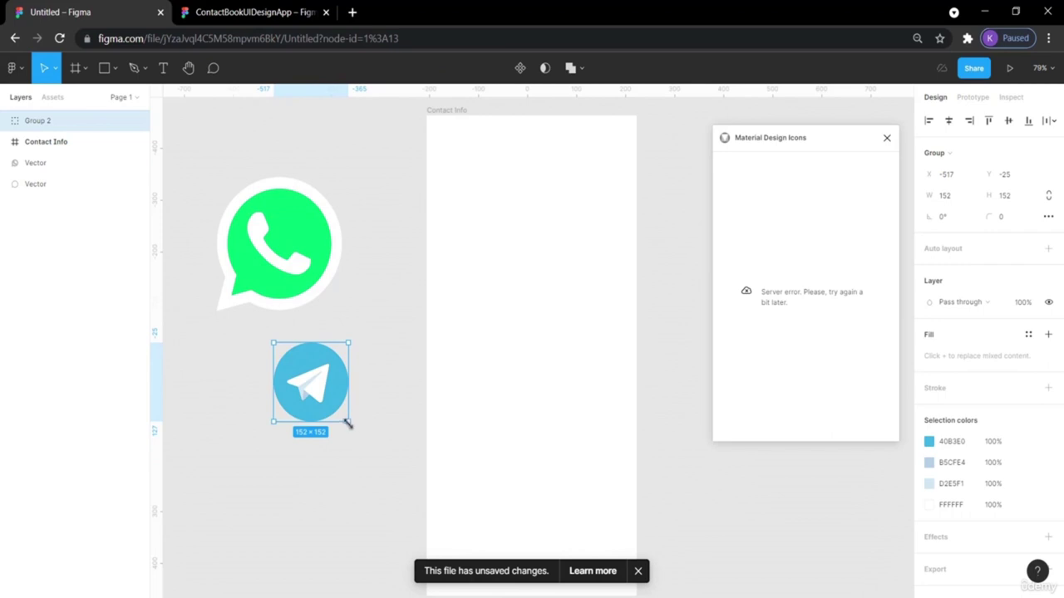
pyautogui.moveTo(347, 422); pyautogui.dragTo(347, 416)
pyautogui.click(347, 299)
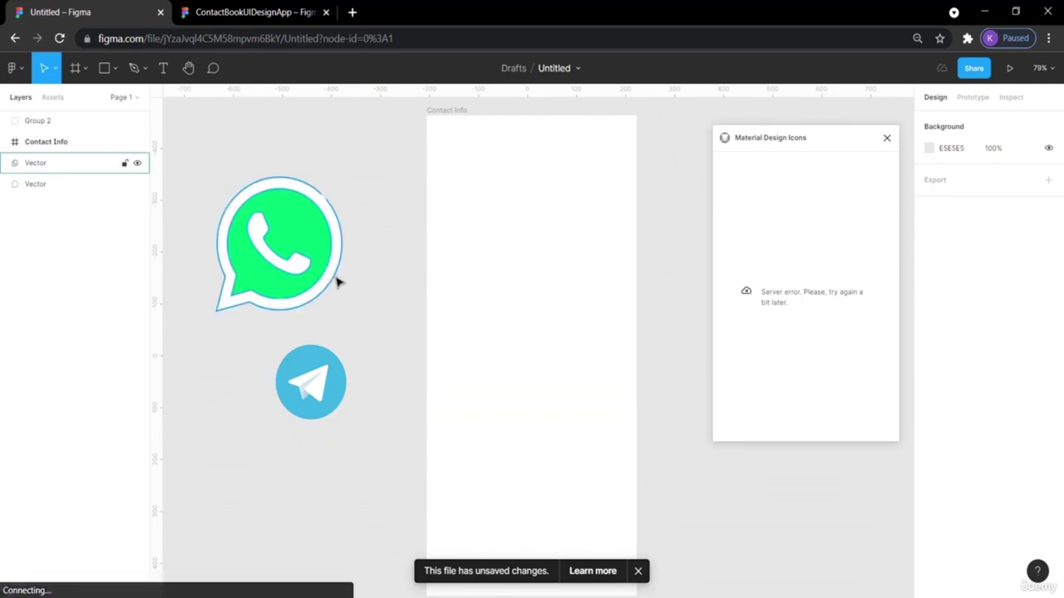
# Group both WhatsApp shapes as Group 3, then reposition and shrink the logo.
pyautogui.click(322, 274)
pyautogui.moveTo(323, 274); pyautogui.dragTo(426, 280)
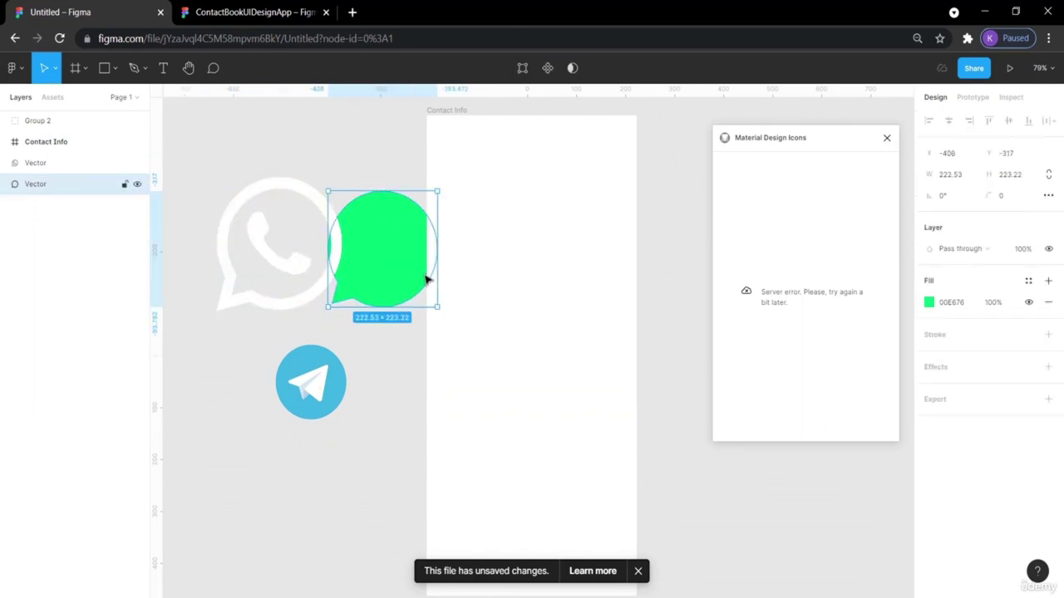
pyautogui.hotkey('ctrl', 'z')
pyautogui.moveTo(353, 317); pyautogui.dragTo(211, 179)
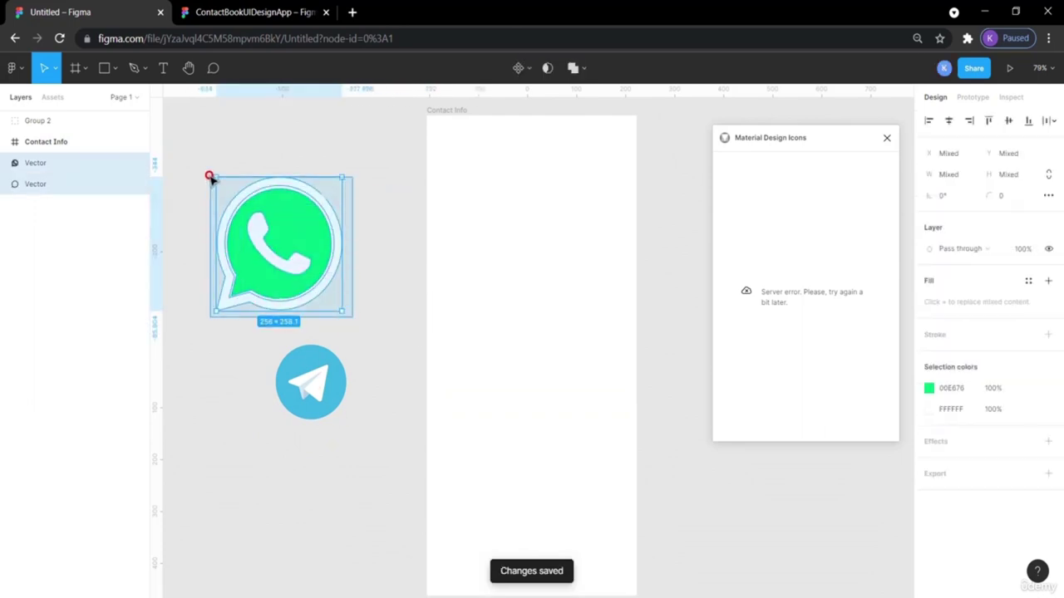
pyautogui.rightClick(255, 211)
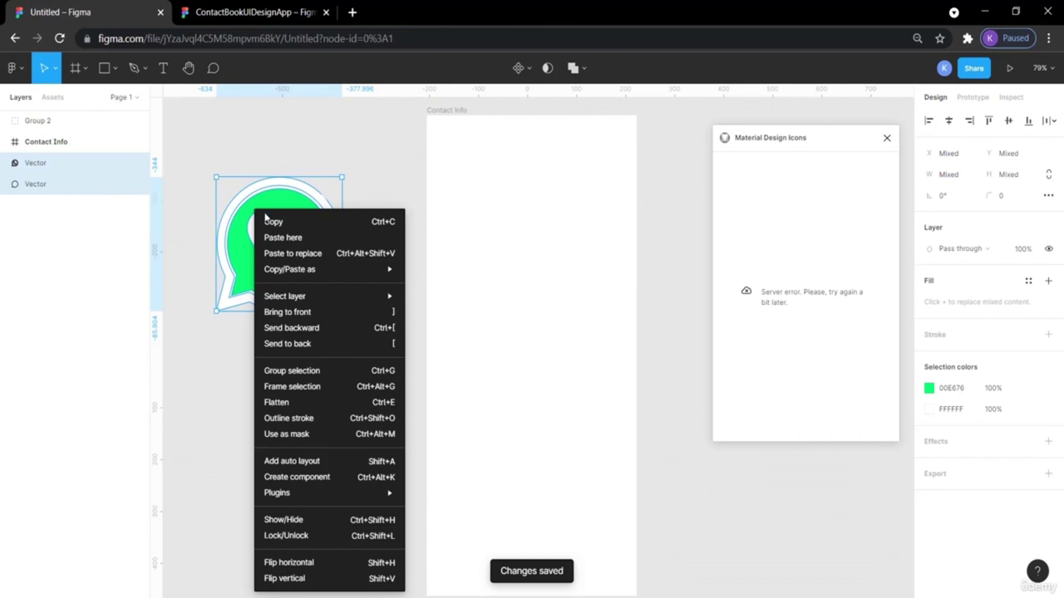
pyautogui.click(358, 371)
pyautogui.click(379, 330)
pyautogui.click(323, 287)
pyautogui.moveTo(322, 287); pyautogui.dragTo(344, 275)
pyautogui.click(402, 339)
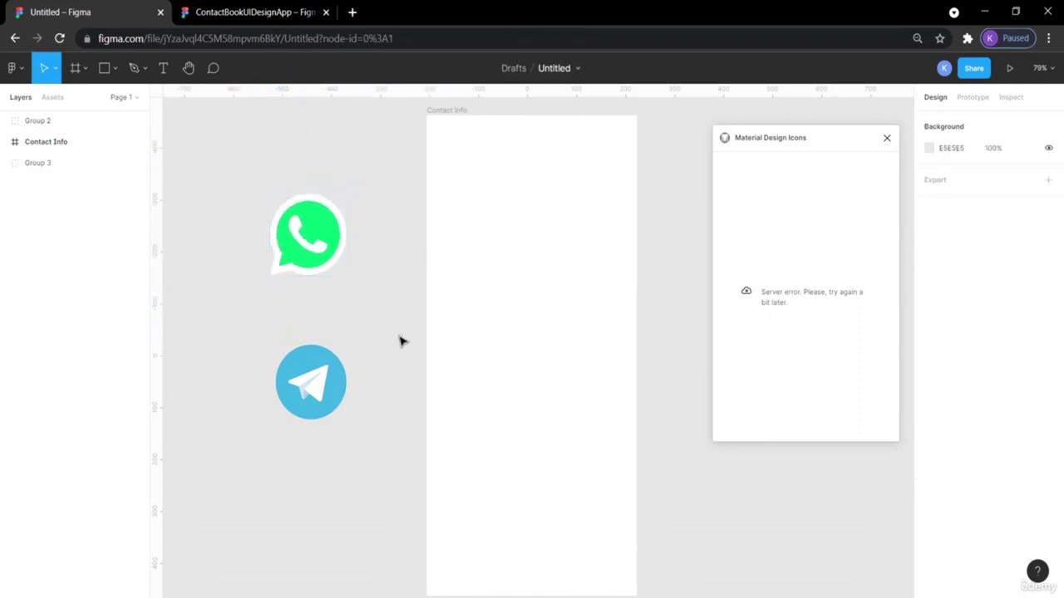
# Place the Telegram logo just under WhatsApp and close the Material Design Icons plugin.
pyautogui.moveTo(322, 379); pyautogui.dragTo(303, 315)
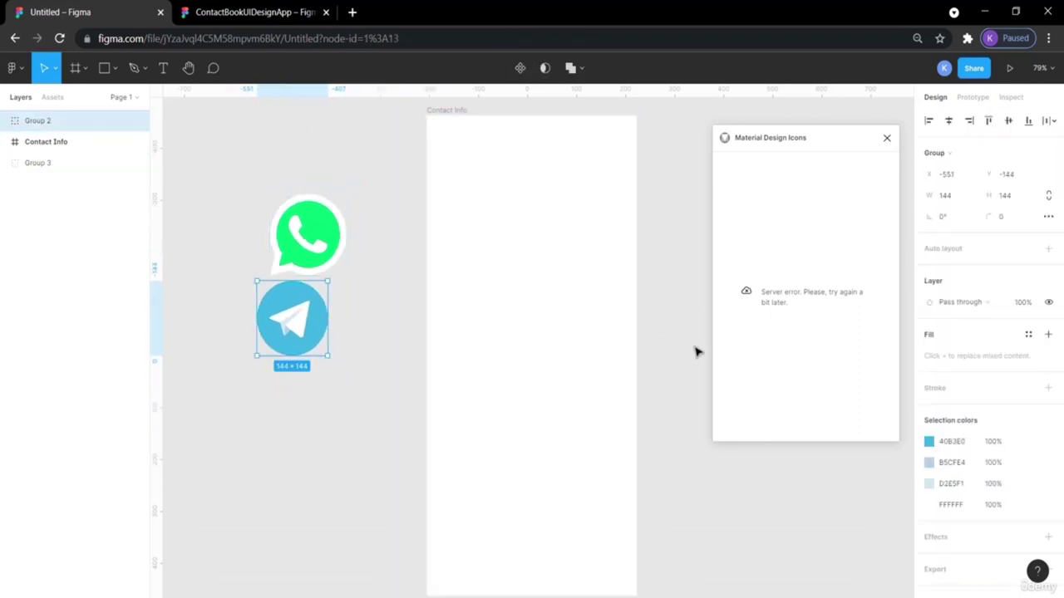
pyautogui.click(886, 138)
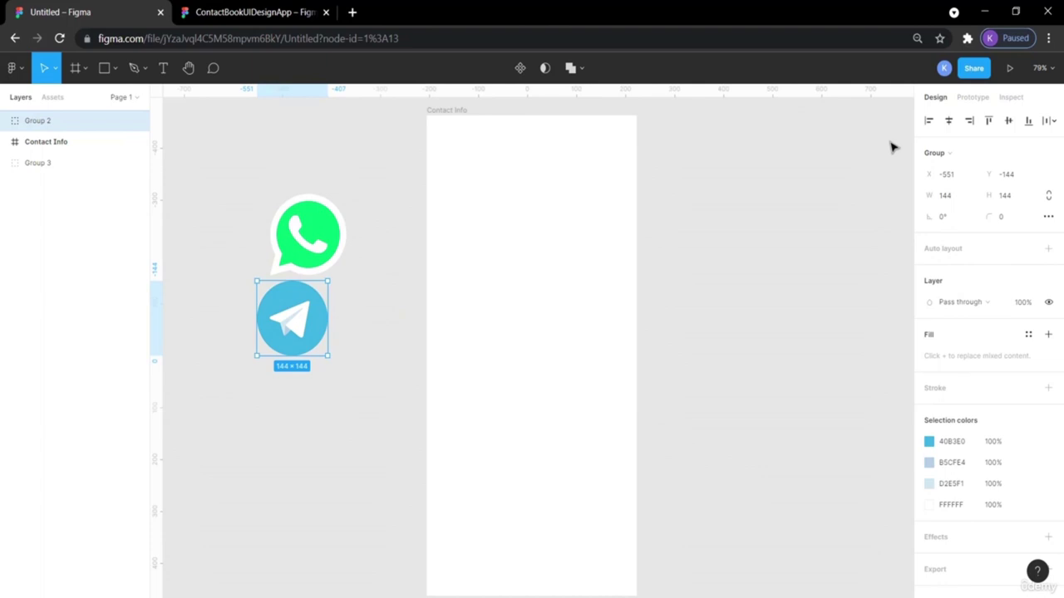
pyautogui.rightClick(822, 181)
# Add a 384×384 light grey left chevron from Material Design Icons to the canvas.
pyautogui.moveTo(864, 266)
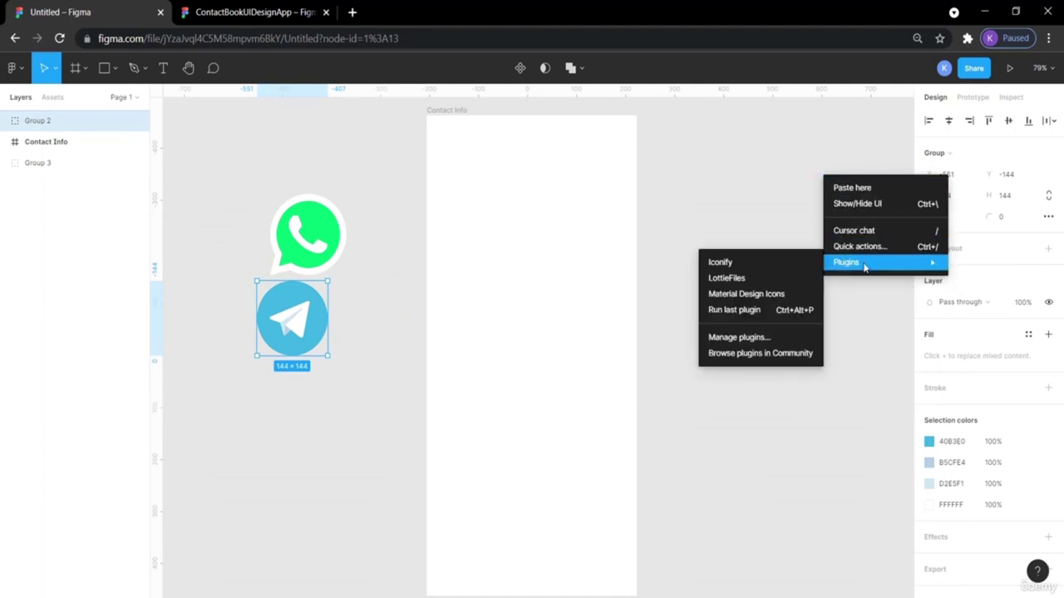
pyautogui.click(776, 295)
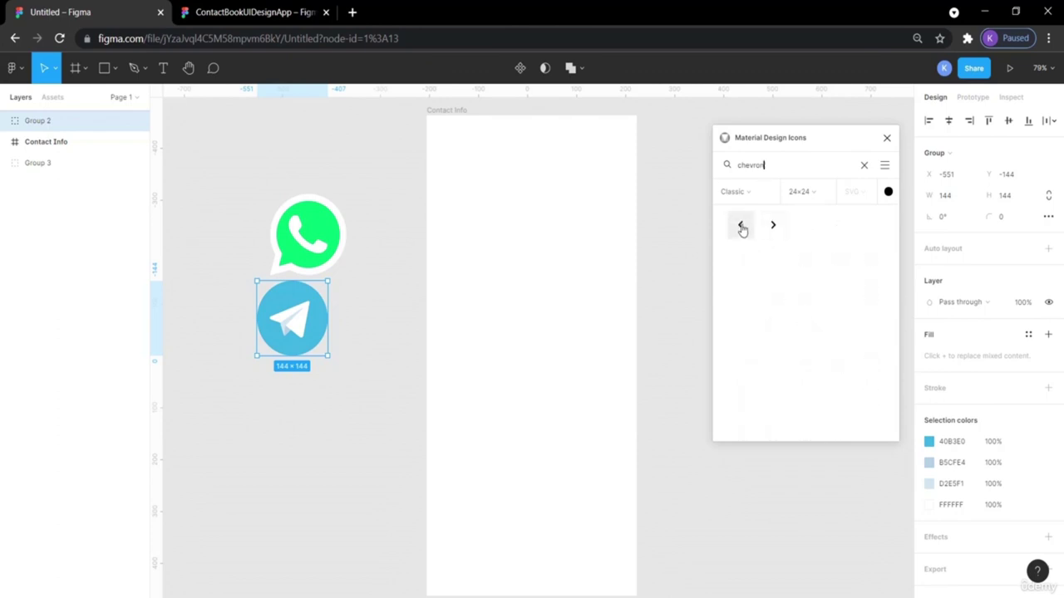
pyautogui.moveTo(739, 227)
pyautogui.mouseDown()
pyautogui.moveTo(582, 218)
pyautogui.moveTo(681, 235)
pyautogui.moveTo(740, 225)
pyautogui.mouseUp()
pyautogui.click(809, 196)
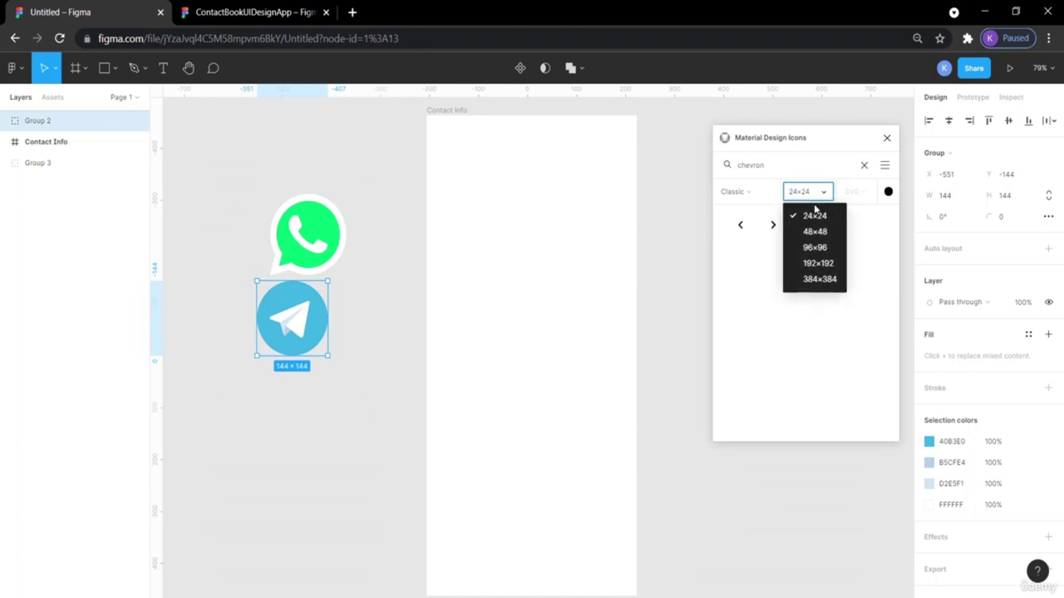
pyautogui.click(824, 279)
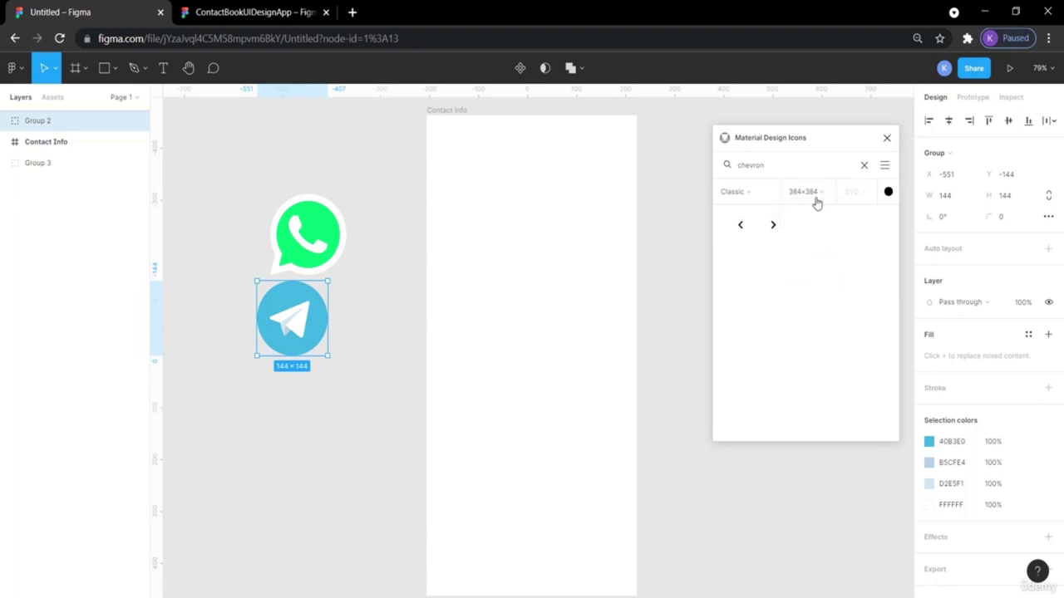
pyautogui.click(887, 193)
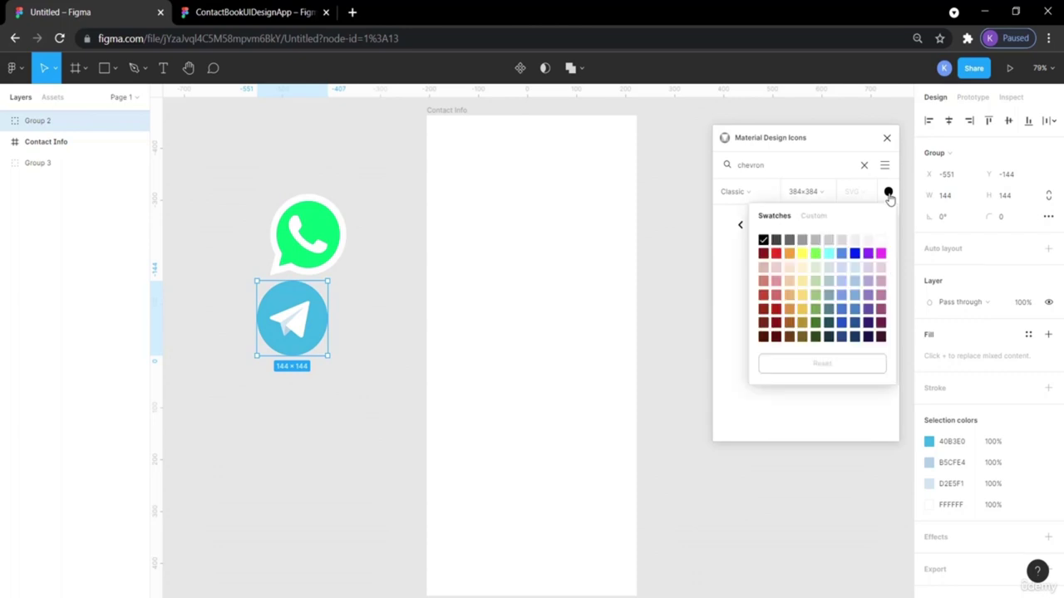
pyautogui.click(815, 242)
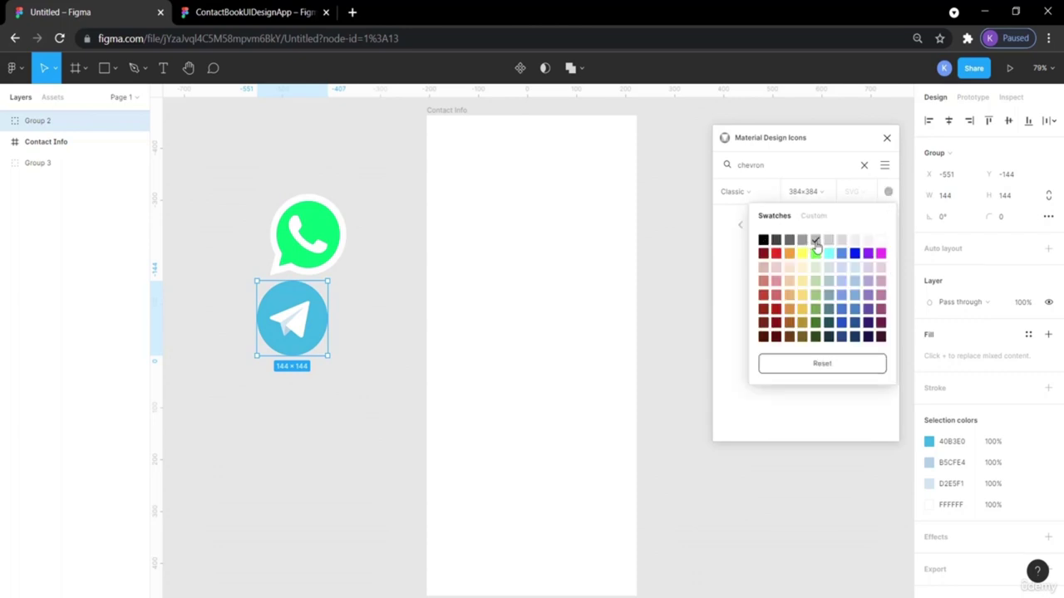
pyautogui.click(728, 275)
pyautogui.moveTo(739, 232); pyautogui.dragTo(214, 172)
pyautogui.click(353, 187)
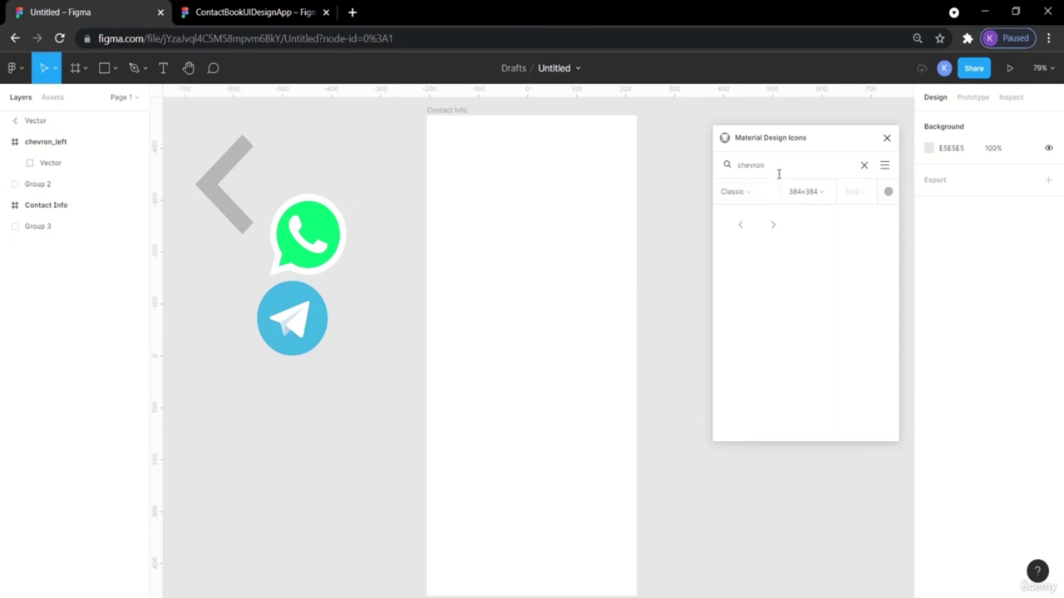
# Search 'more' and place the vertical three-dot icon on the canvas.
pyautogui.doubleClick(777, 163)
pyautogui.write('mo')
pyautogui.moveTo(811, 236); pyautogui.dragTo(261, 380)
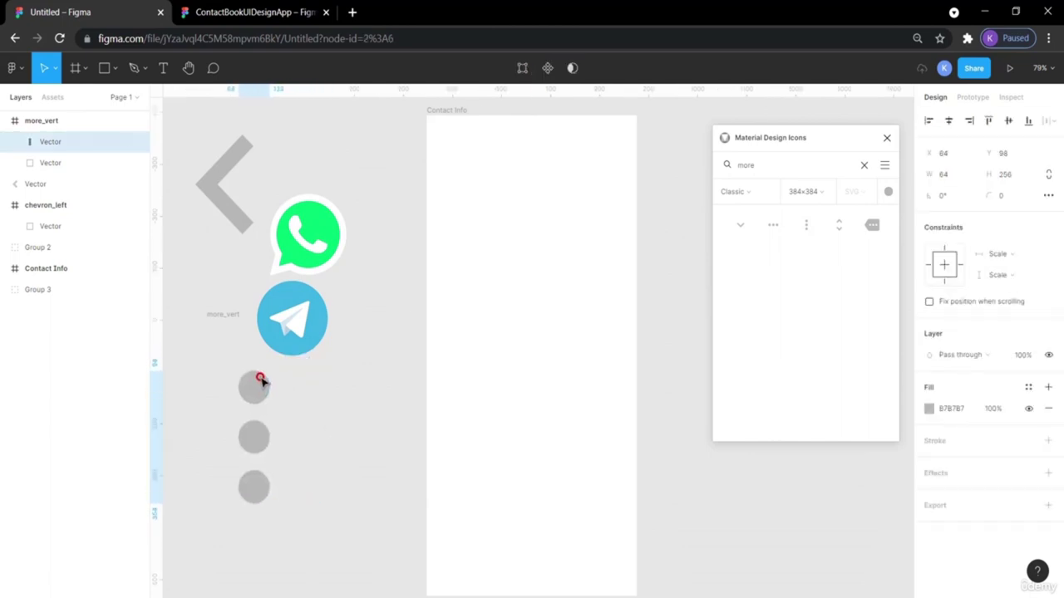
# Check the placed more_vert icon frame, then return to the ContactBookUIDesignApp reference file.
pyautogui.click(219, 313)
pyautogui.click(217, 305)
pyautogui.click(218, 313)
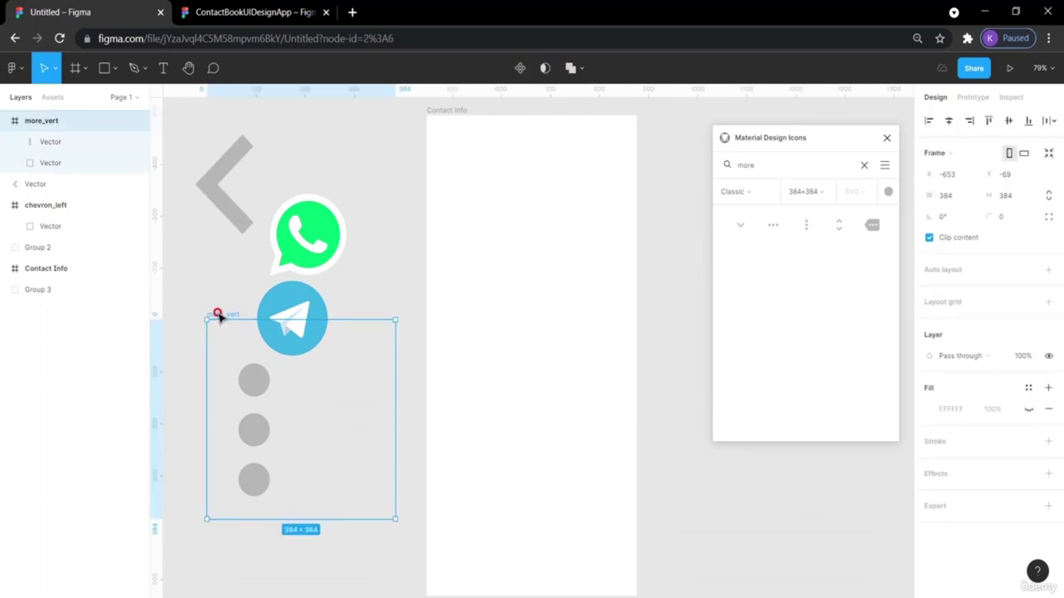
pyautogui.click(222, 282)
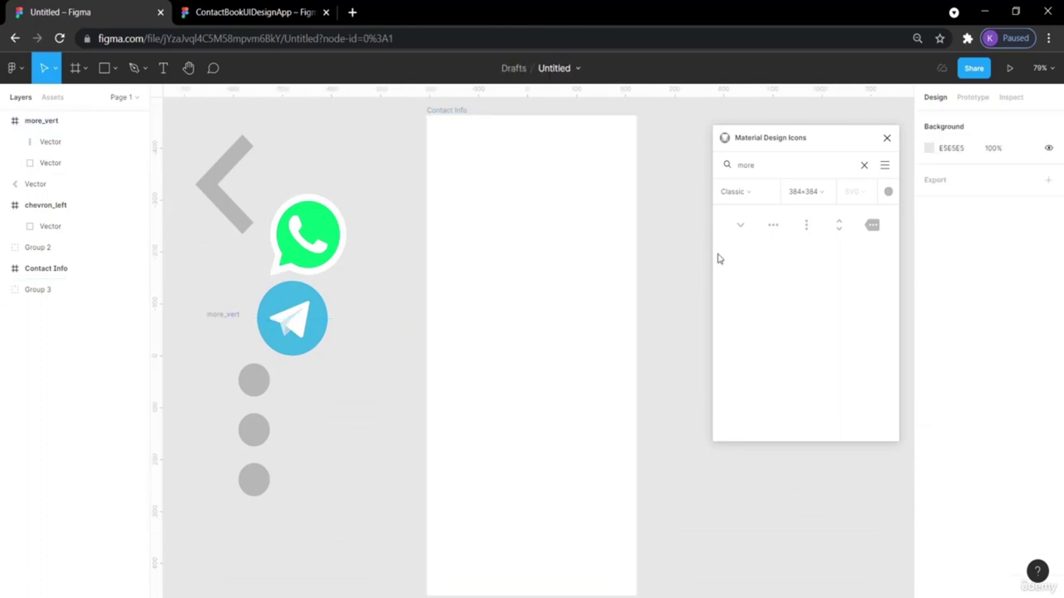
pyautogui.click(250, 11)
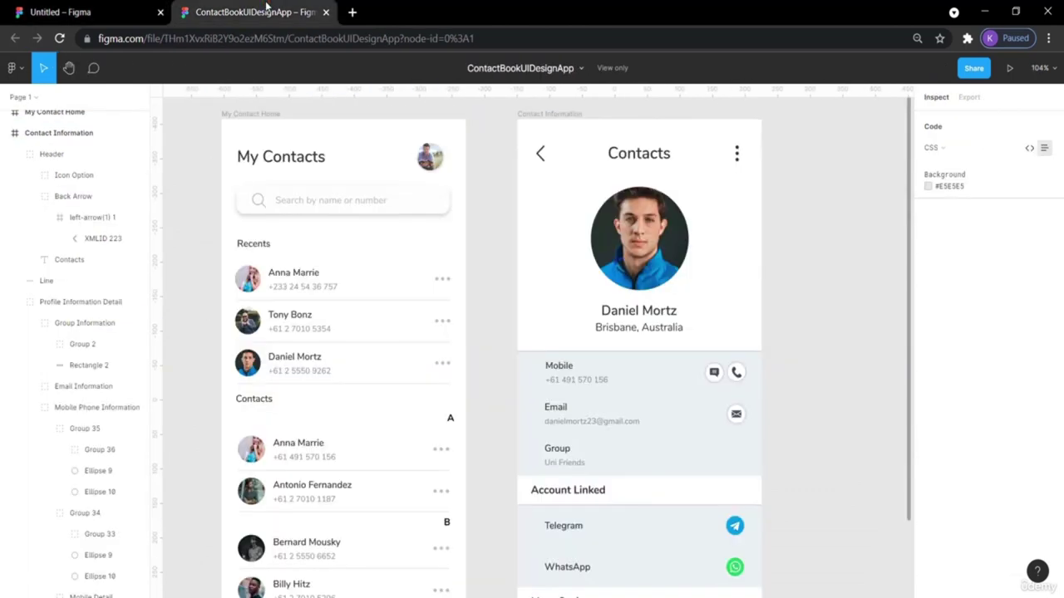
pyautogui.scroll(-3, 826, 376)
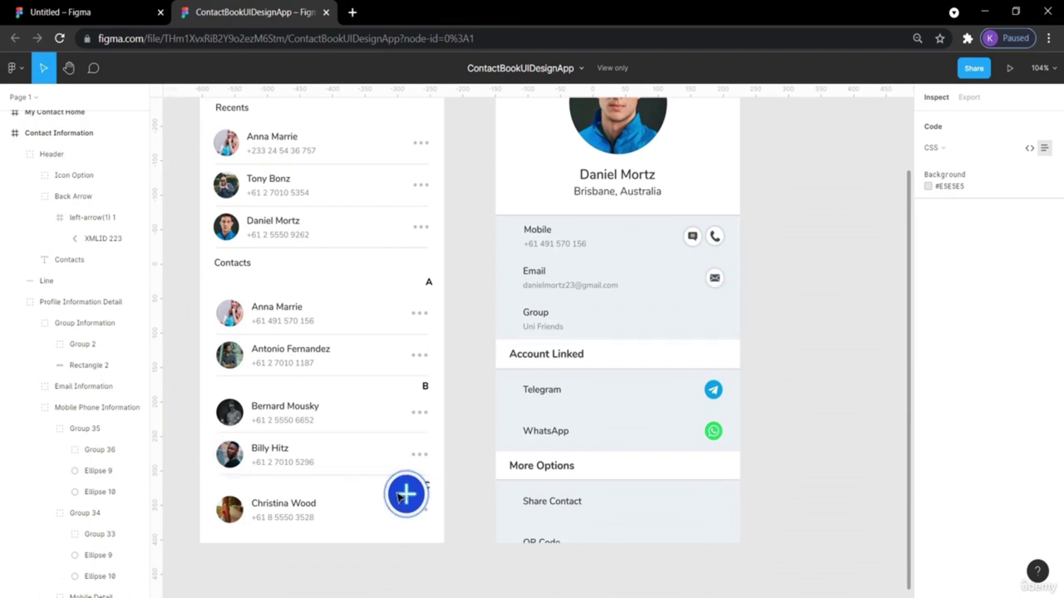
pyautogui.scroll(1, 870, 309)
pyautogui.scroll(2, 871, 309)
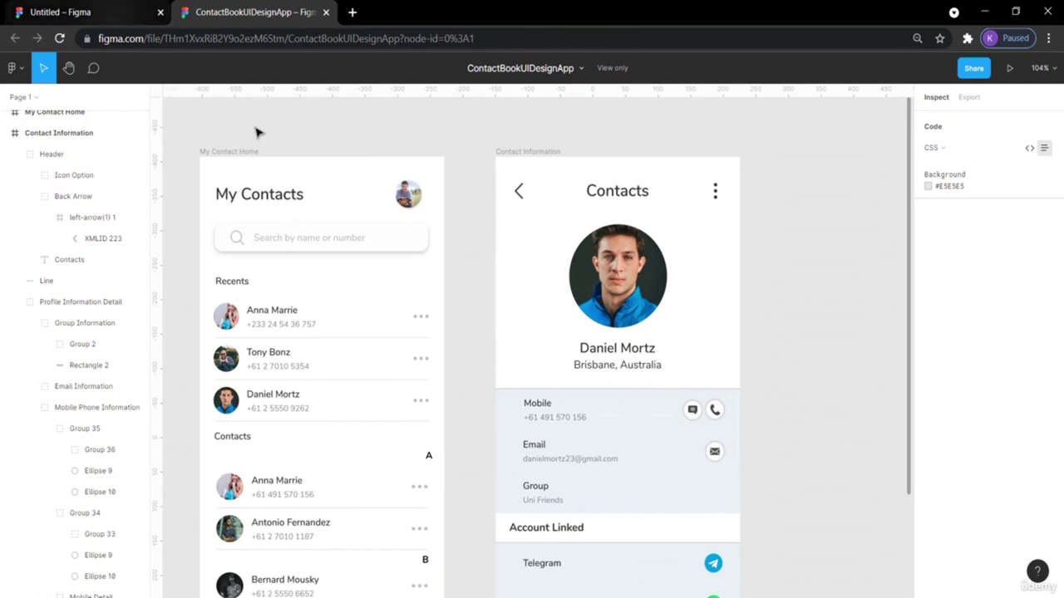
pyautogui.click(107, 10)
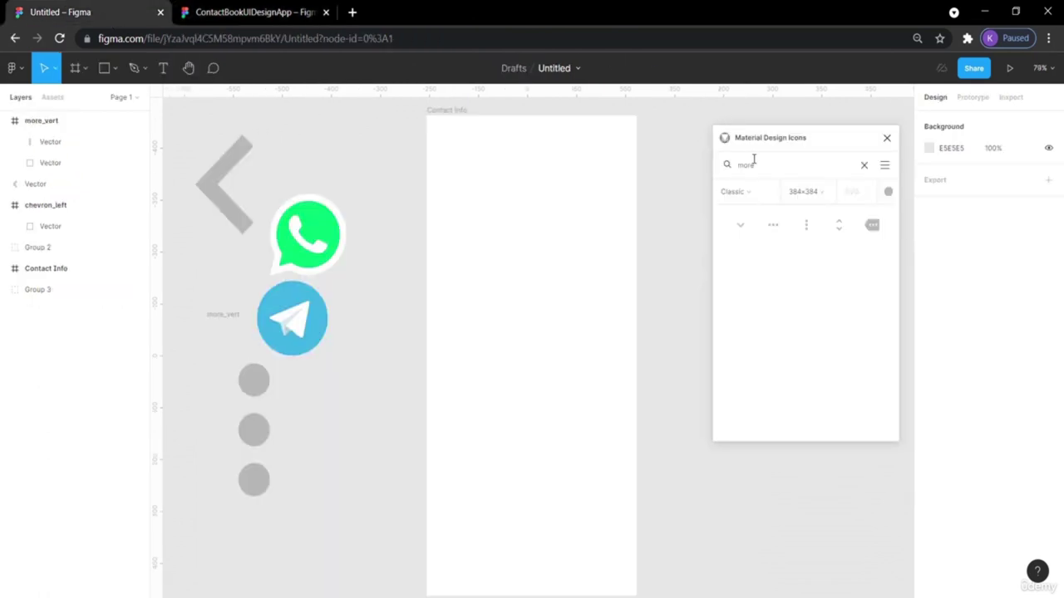
# Add the Material Design search and mail icons to the draft, then clear the icon search.
pyautogui.write('search')
pyautogui.moveTo(738, 226); pyautogui.dragTo(303, 454)
pyautogui.click(399, 415)
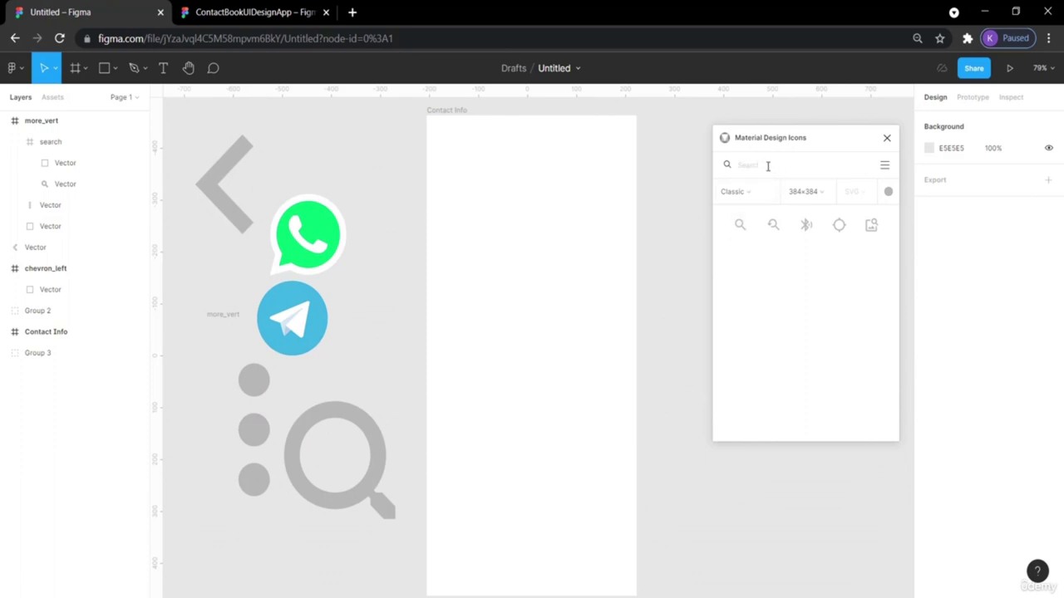
pyautogui.click(768, 166)
pyautogui.write('email')
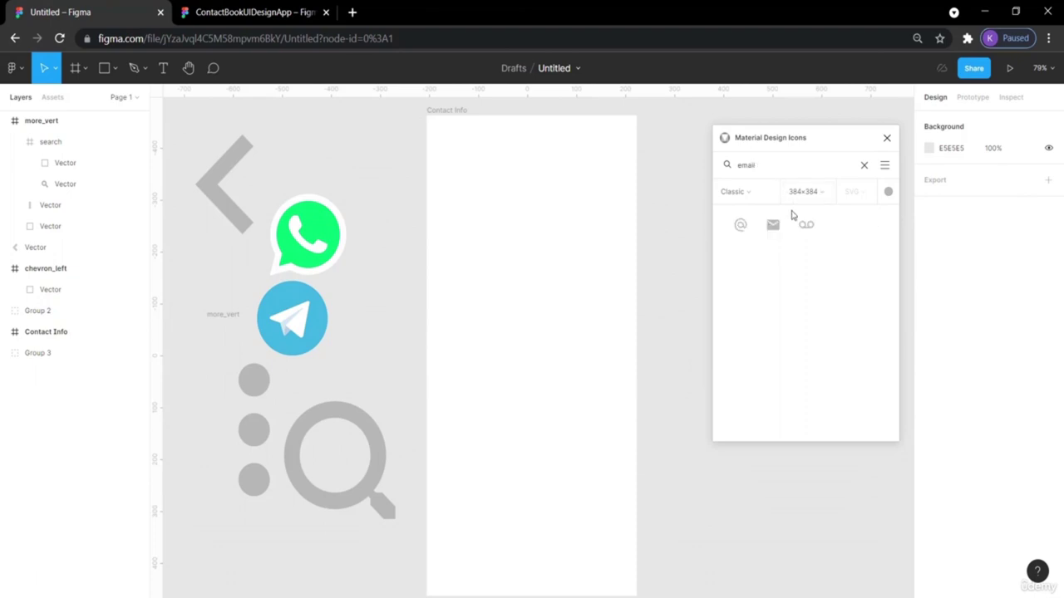
pyautogui.moveTo(772, 224); pyautogui.dragTo(266, 568)
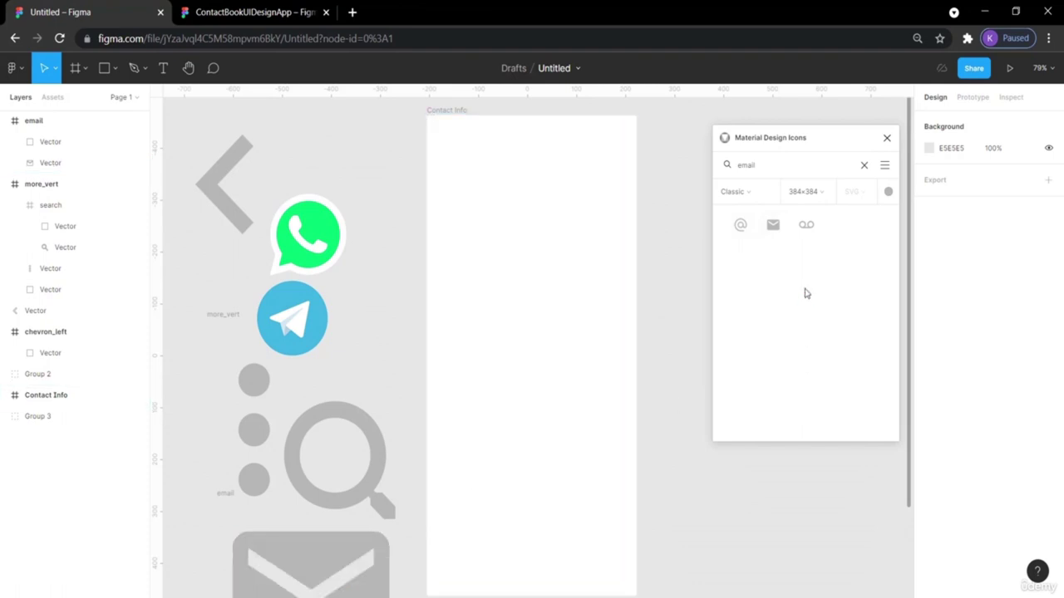
pyautogui.doubleClick(782, 164)
pyautogui.press('BackSpace')
pyautogui.click(247, 12)
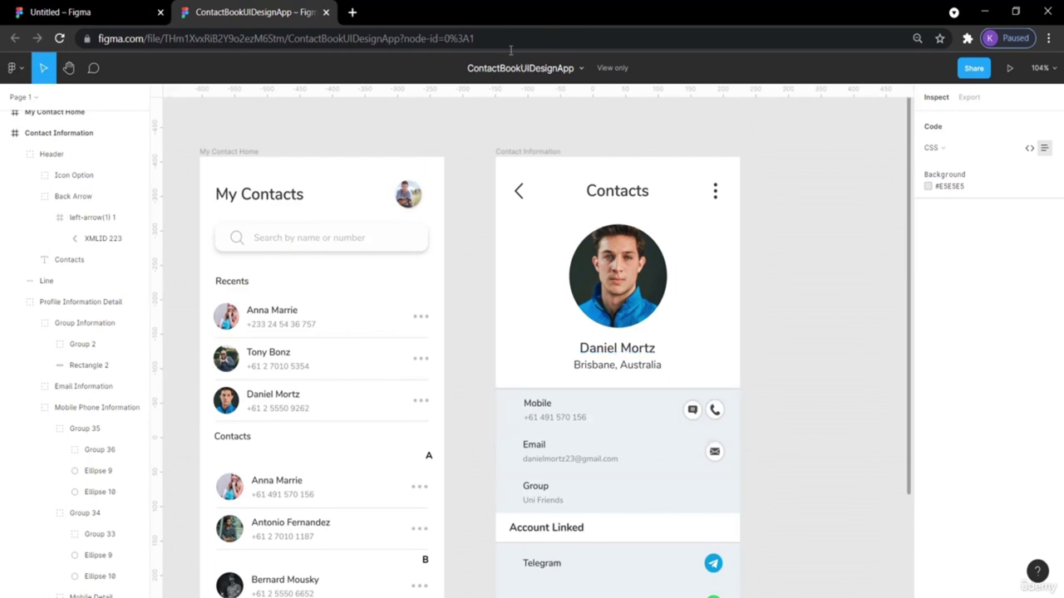
# Place the phone icon on the draft canvas and move the Contact Info frame right.
pyautogui.click(132, 11)
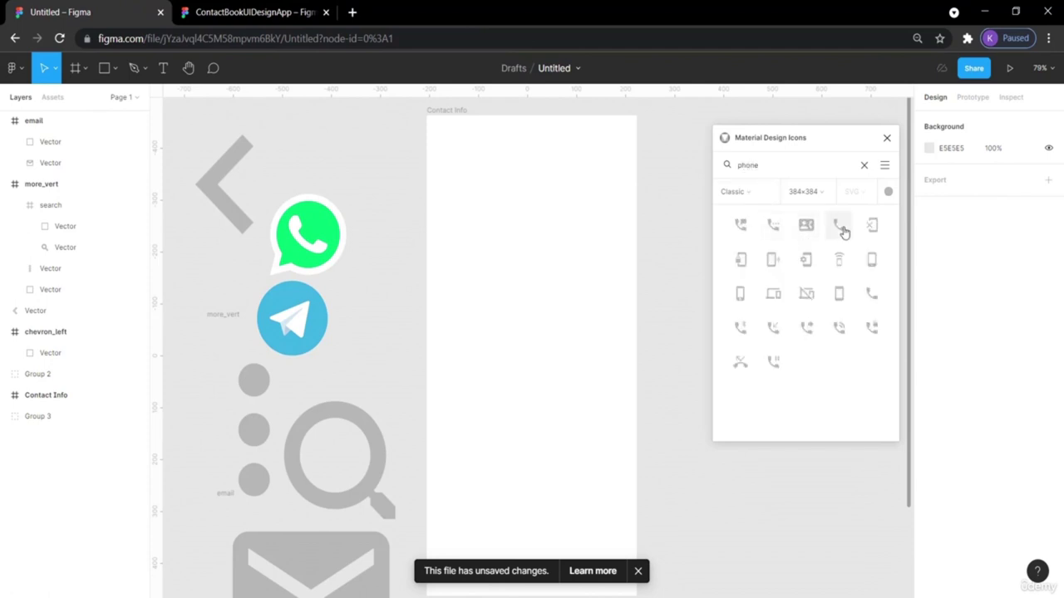
pyautogui.moveTo(841, 227); pyautogui.dragTo(344, 159)
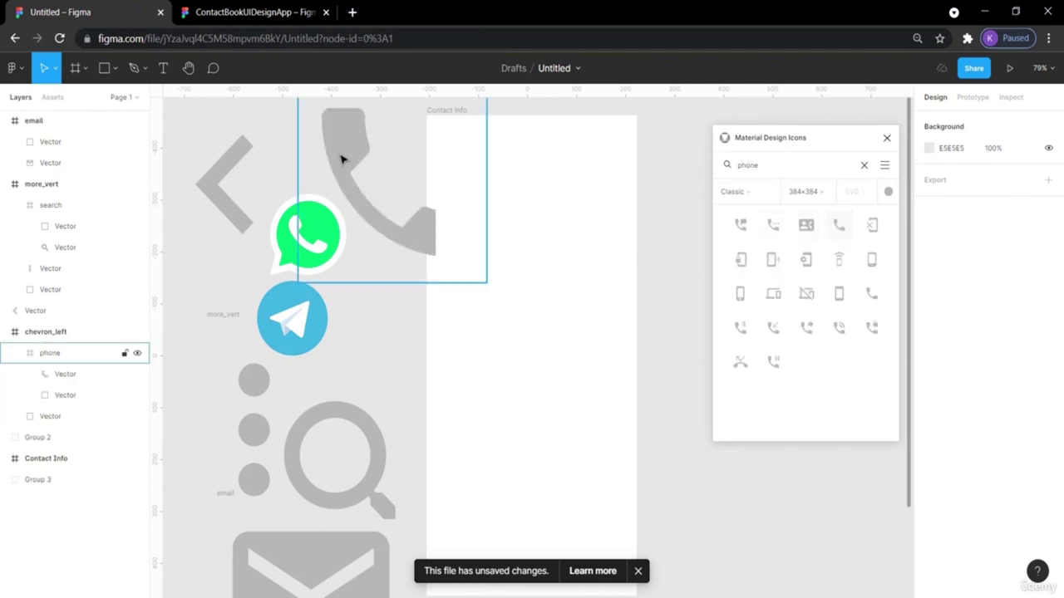
pyautogui.press('Escape')
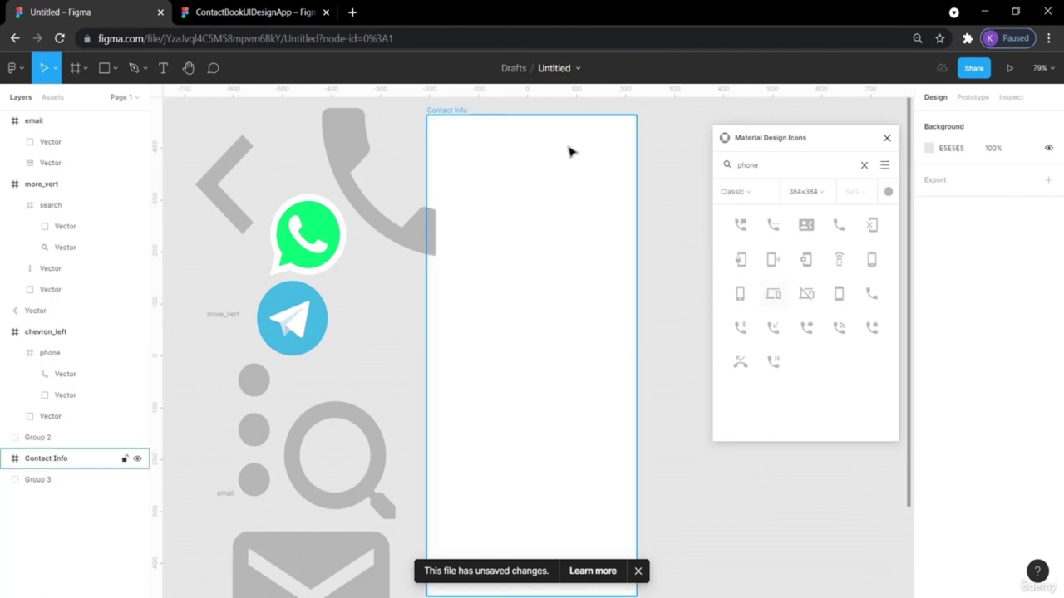
pyautogui.moveTo(454, 114); pyautogui.dragTo(529, 116)
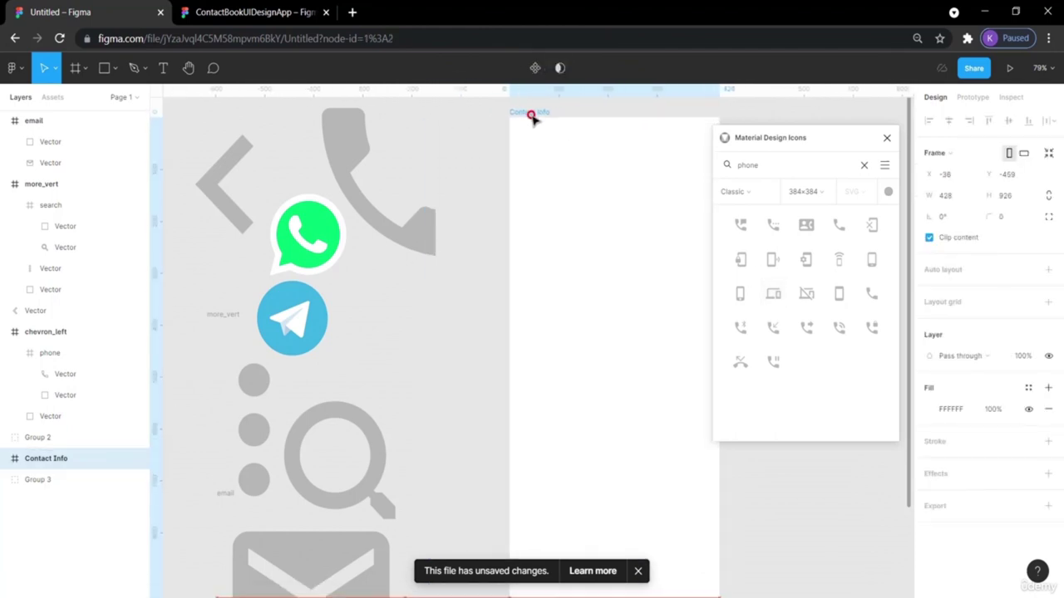
# Search 'message', place the message icon, and shift the Contact Info frame further right.
pyautogui.doubleClick(759, 165)
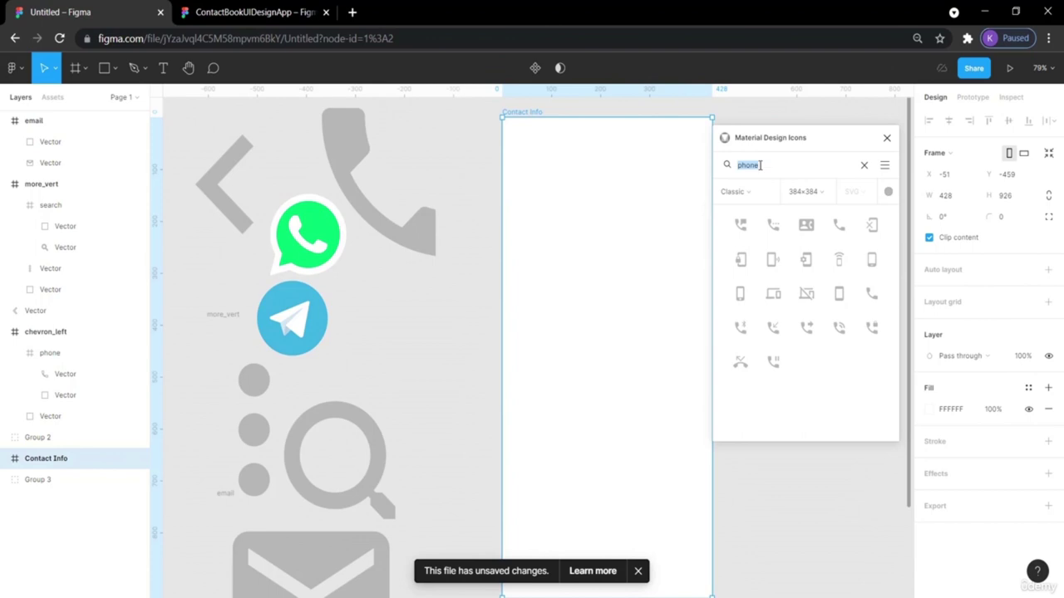
pyautogui.write('message')
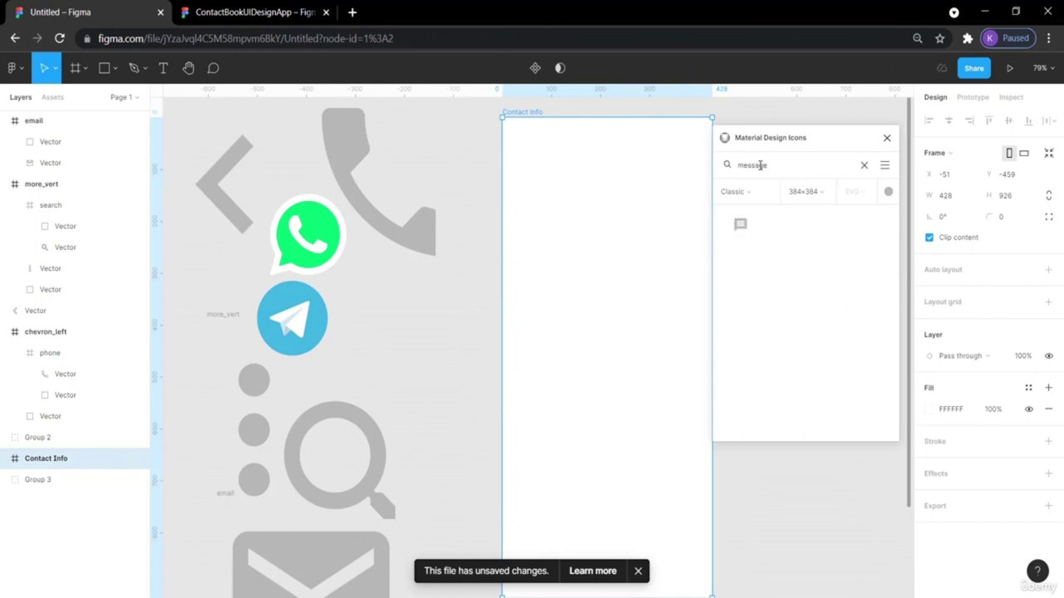
pyautogui.moveTo(739, 224); pyautogui.dragTo(404, 304)
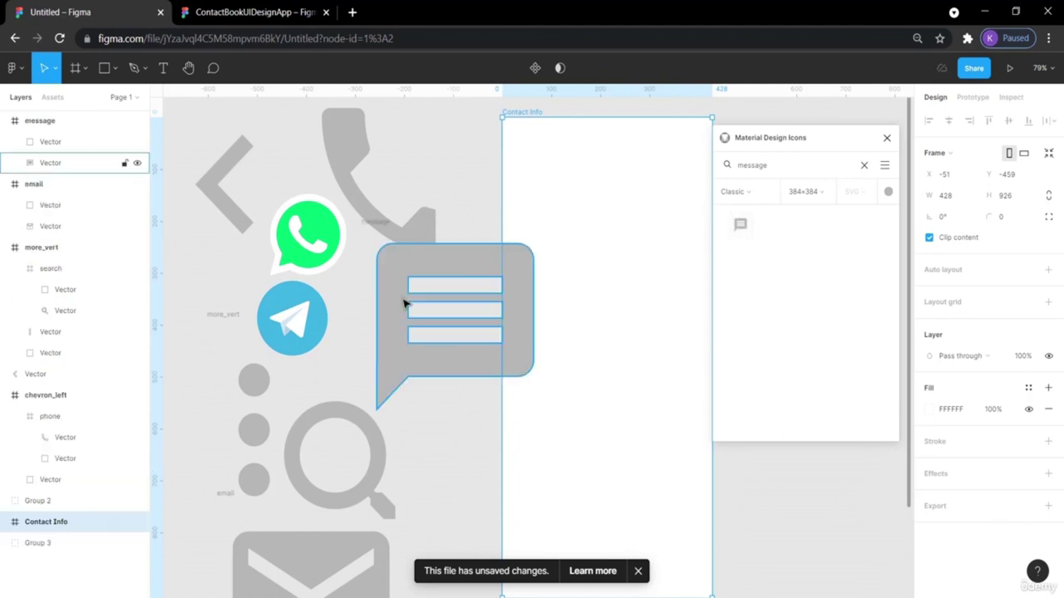
pyautogui.moveTo(518, 117); pyautogui.dragTo(615, 117)
# Place the add_circle icon on the canvas and close the icon plugin.
pyautogui.doubleClick(757, 167)
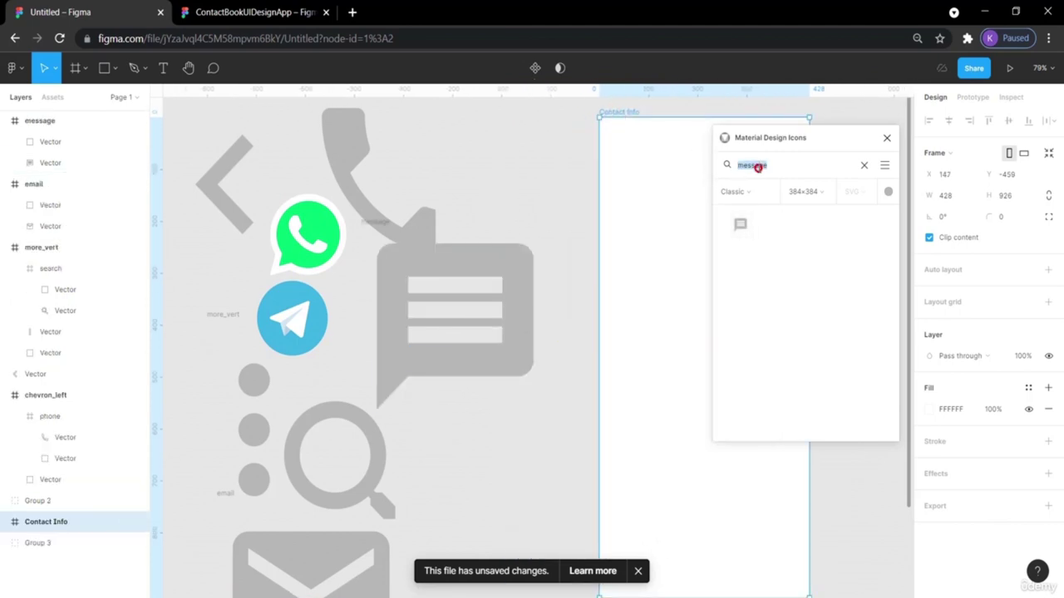
pyautogui.write('add')
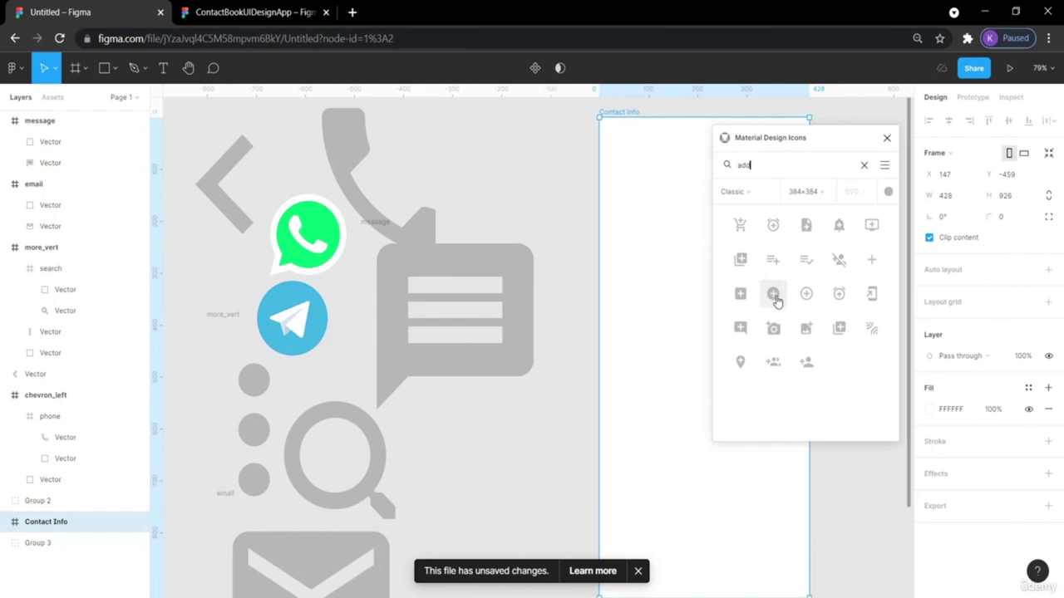
pyautogui.moveTo(771, 298); pyautogui.dragTo(511, 427)
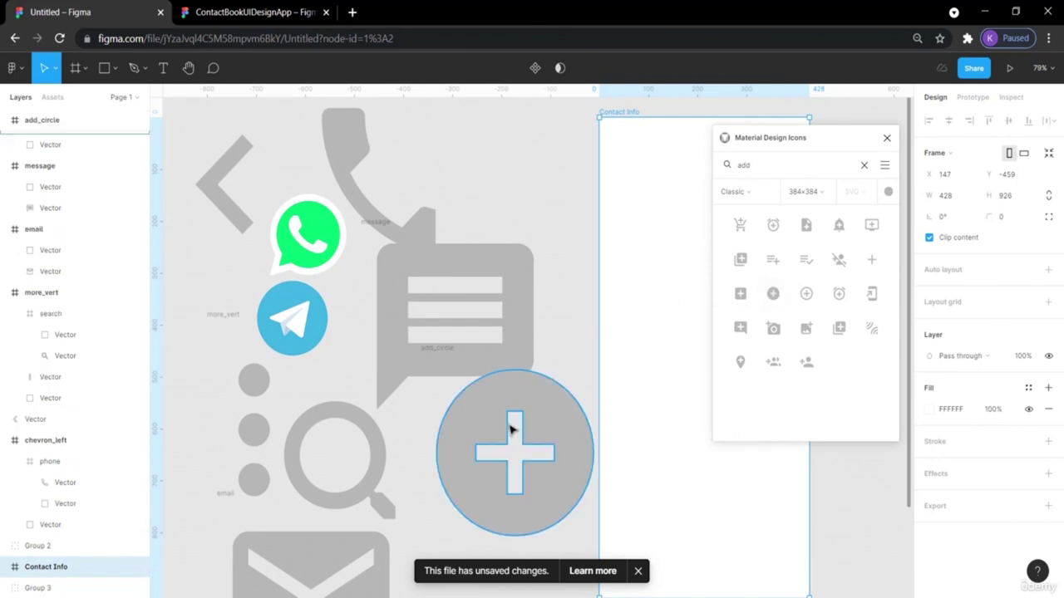
pyautogui.click(886, 138)
# Rearrange the placed icons, nudging the plus-circle shape inside its frame.
pyautogui.hscroll(-2, 858, 308)
pyautogui.scroll(-4, 858, 310)
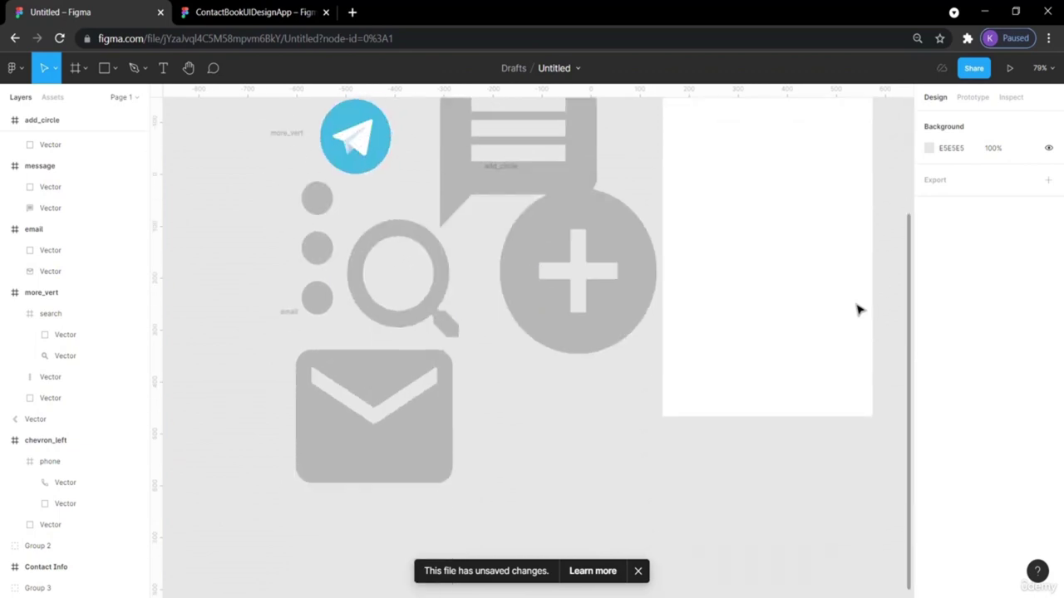
pyautogui.moveTo(613, 271); pyautogui.dragTo(590, 513)
pyautogui.moveTo(601, 329); pyautogui.dragTo(582, 340)
pyautogui.hscroll(3, 618, 485)
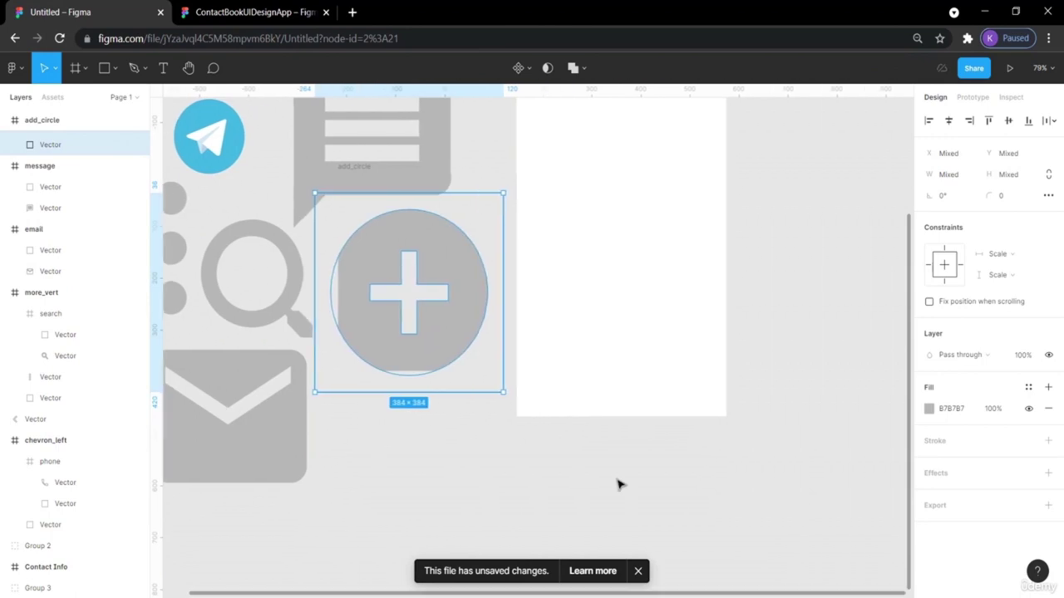
pyautogui.scroll(7, 618, 485)
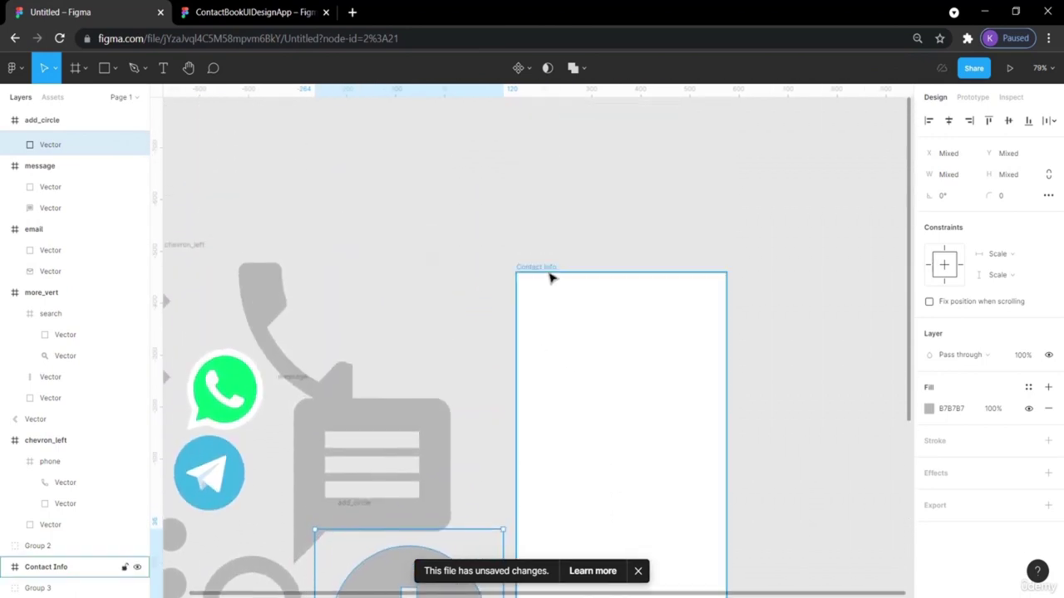
pyautogui.moveTo(530, 272); pyautogui.dragTo(677, 279)
pyautogui.scroll(-5, 553, 347)
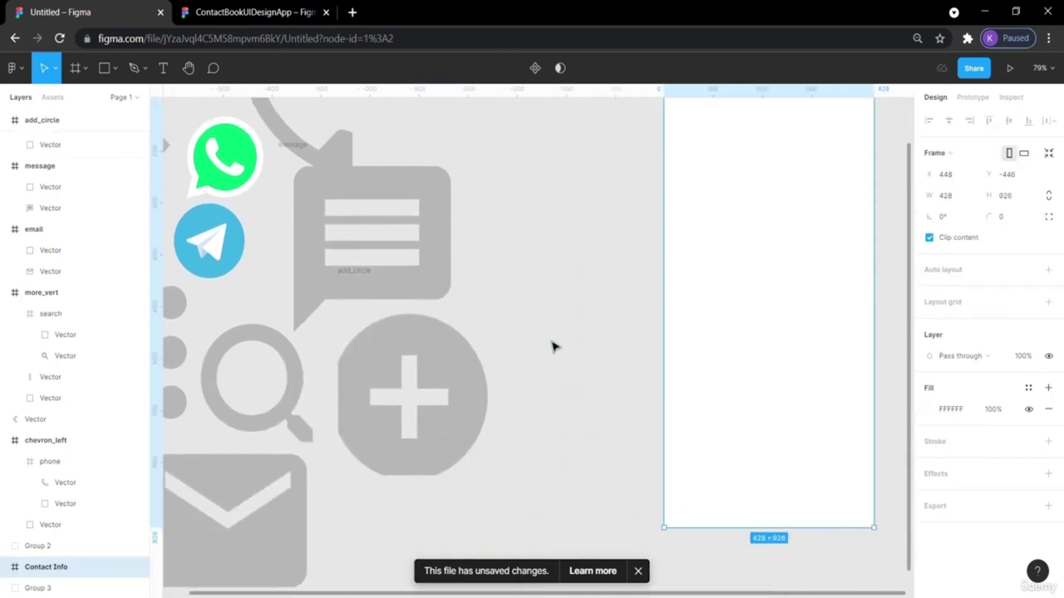
pyautogui.hscroll(-4, 553, 346)
# Try shrinking all icons together as a group, then undo the scale and move.
pyautogui.moveTo(687, 539); pyautogui.dragTo(244, 208)
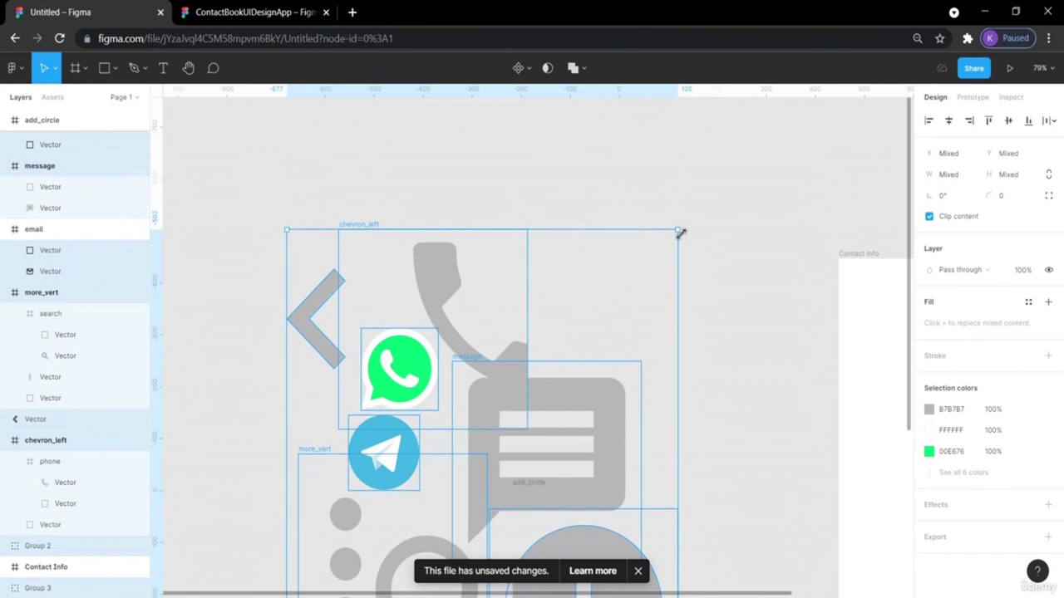
pyautogui.moveTo(678, 233); pyautogui.dragTo(588, 348)
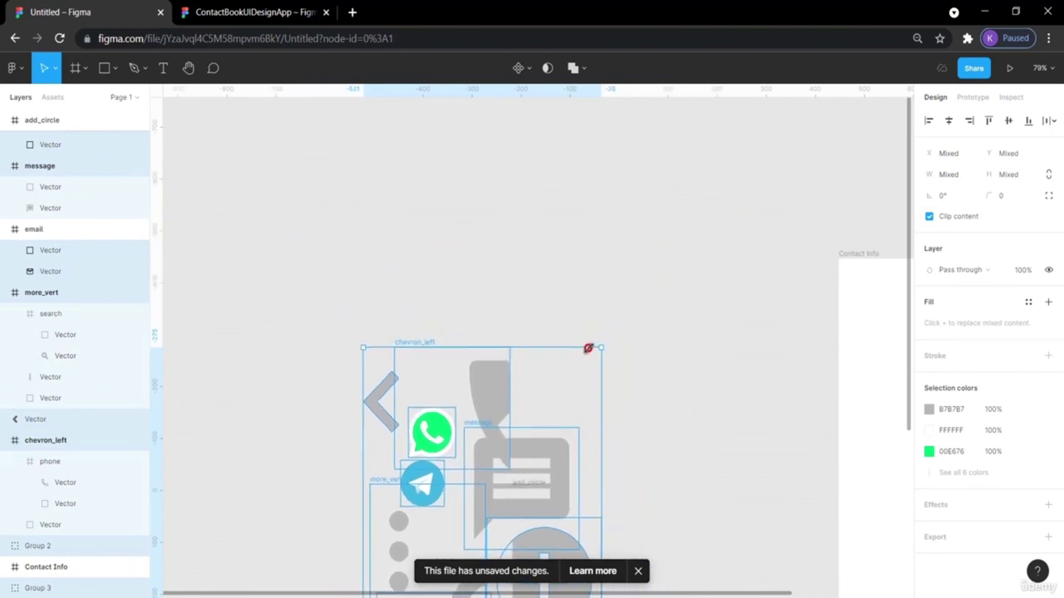
pyautogui.moveTo(487, 468); pyautogui.dragTo(470, 286)
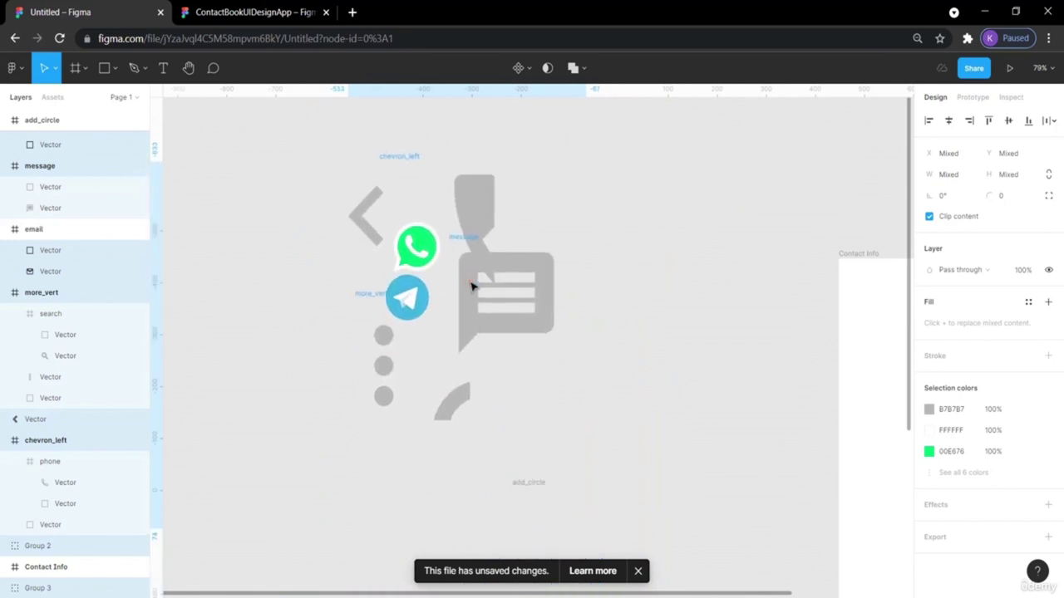
pyautogui.hotkey('ctrl', 'z')
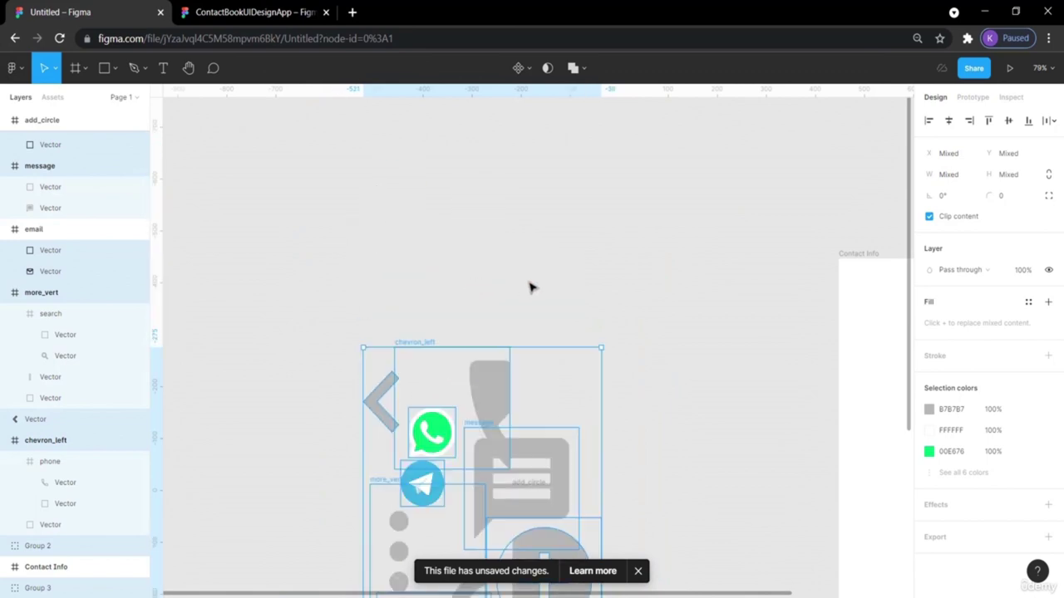
pyautogui.hotkey('ctrl', 'z')
pyautogui.click(724, 192)
# Shrink the phone icon to 114×114, message to about 136×136, and add_circle to 94×94.
pyautogui.moveTo(446, 310); pyautogui.dragTo(424, 263)
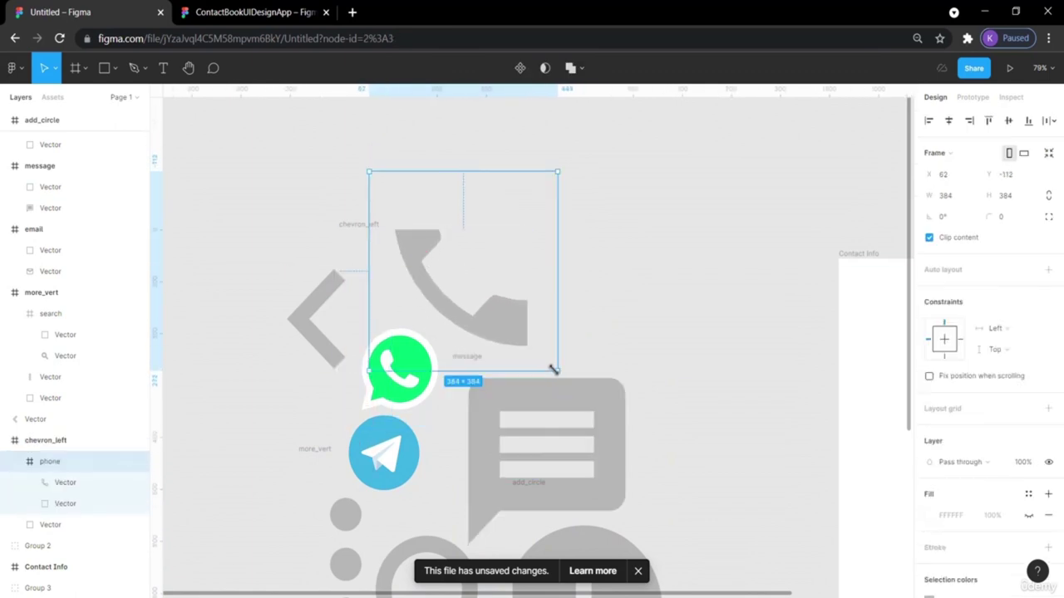
pyautogui.moveTo(554, 371); pyautogui.dragTo(493, 301)
pyautogui.click(604, 407)
pyautogui.moveTo(624, 546); pyautogui.dragTo(573, 487)
pyautogui.scroll(-3, 676, 473)
pyautogui.click(629, 424)
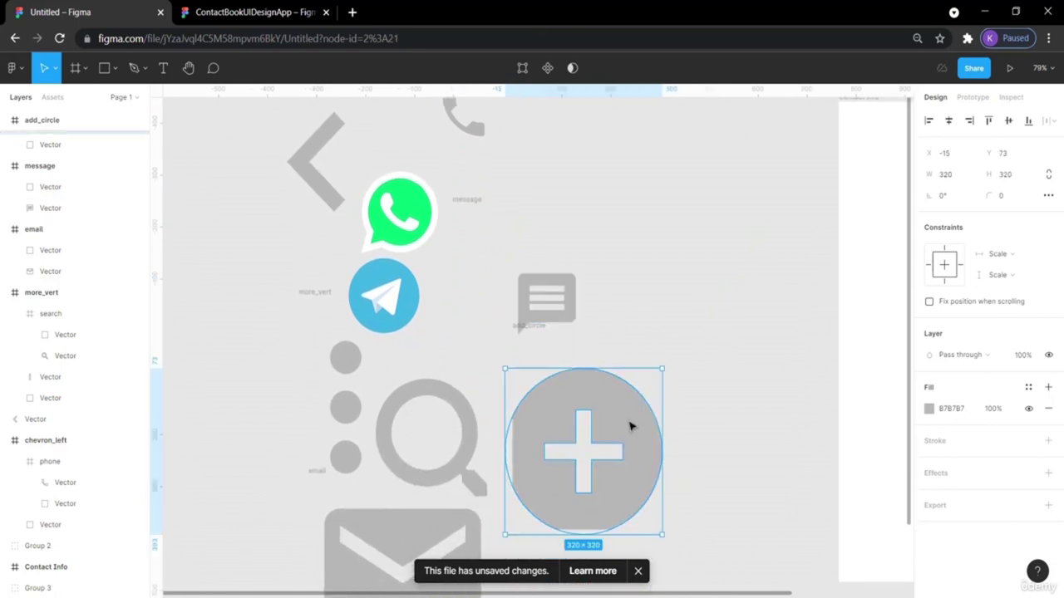
pyautogui.moveTo(660, 535); pyautogui.dragTo(607, 476)
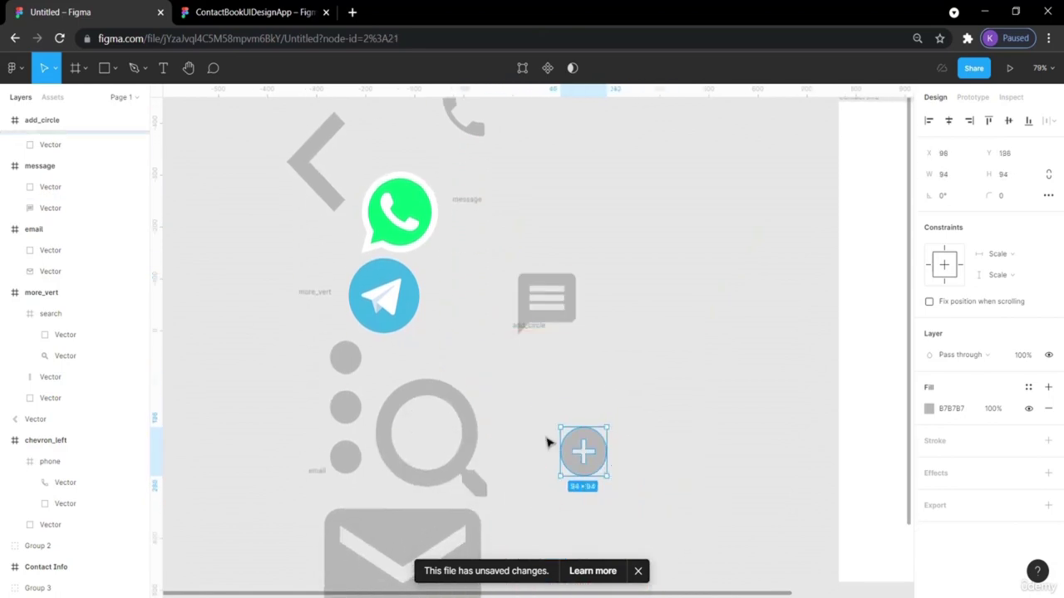
# Shrink the search icon to 234×234, then return to the ContactBookUIDesignApp reference file.
pyautogui.click(467, 434)
pyautogui.moveTo(538, 553); pyautogui.dragTo(504, 514)
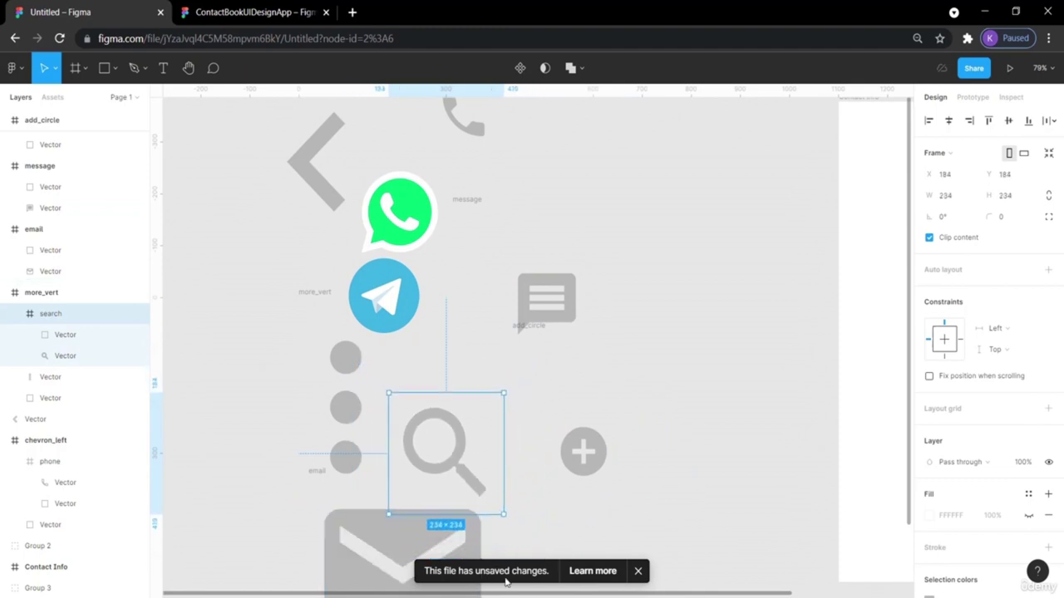
pyautogui.scroll(-3, 551, 527)
pyautogui.click(581, 449)
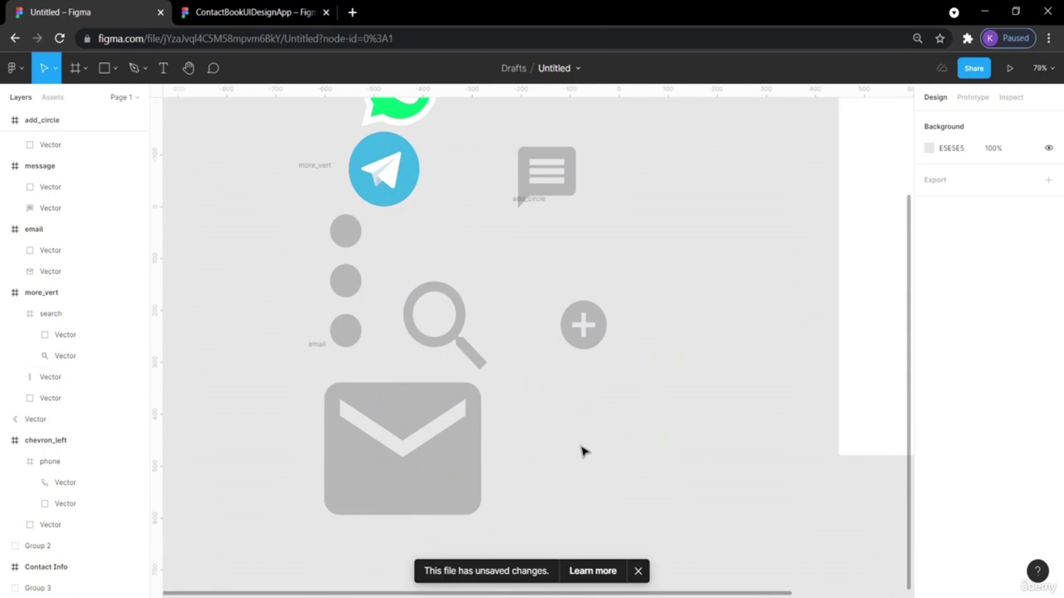
pyautogui.hscroll(5, 705, 394)
pyautogui.scroll(3, 704, 394)
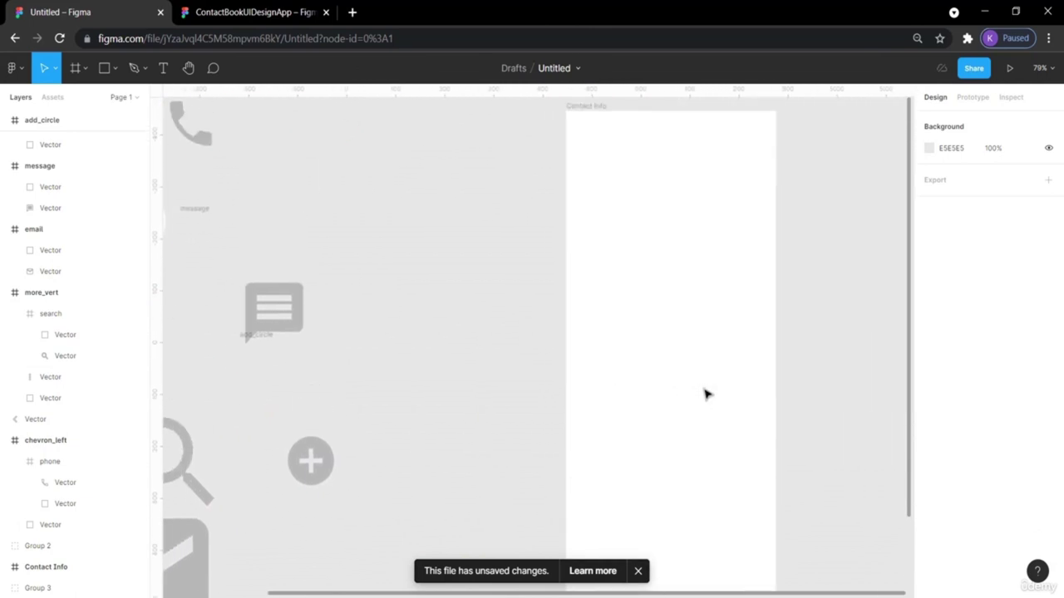
pyautogui.hscroll(2, 705, 394)
pyautogui.click(280, 15)
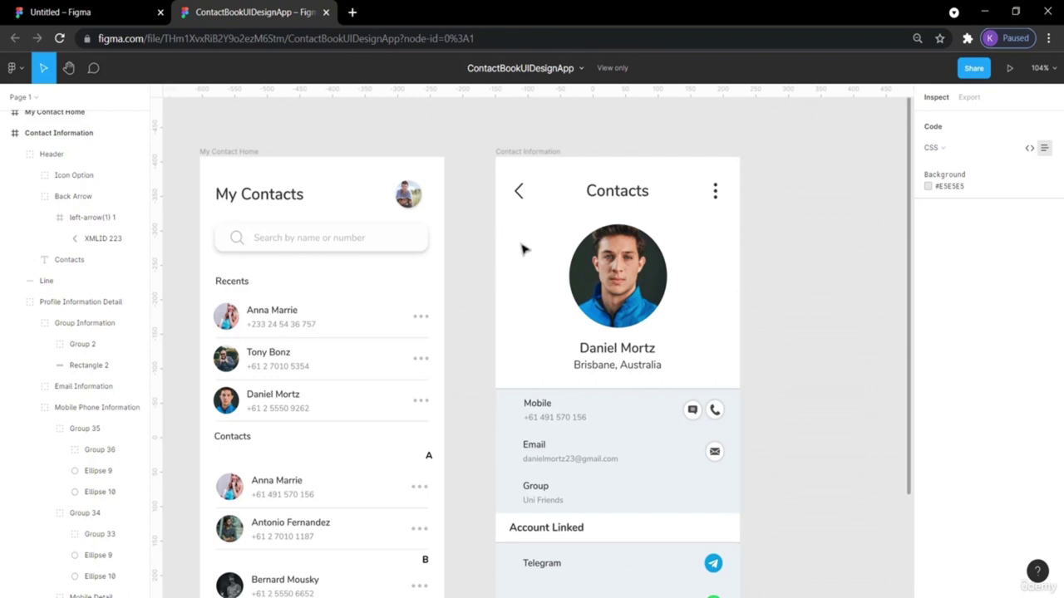
pyautogui.click(549, 389)
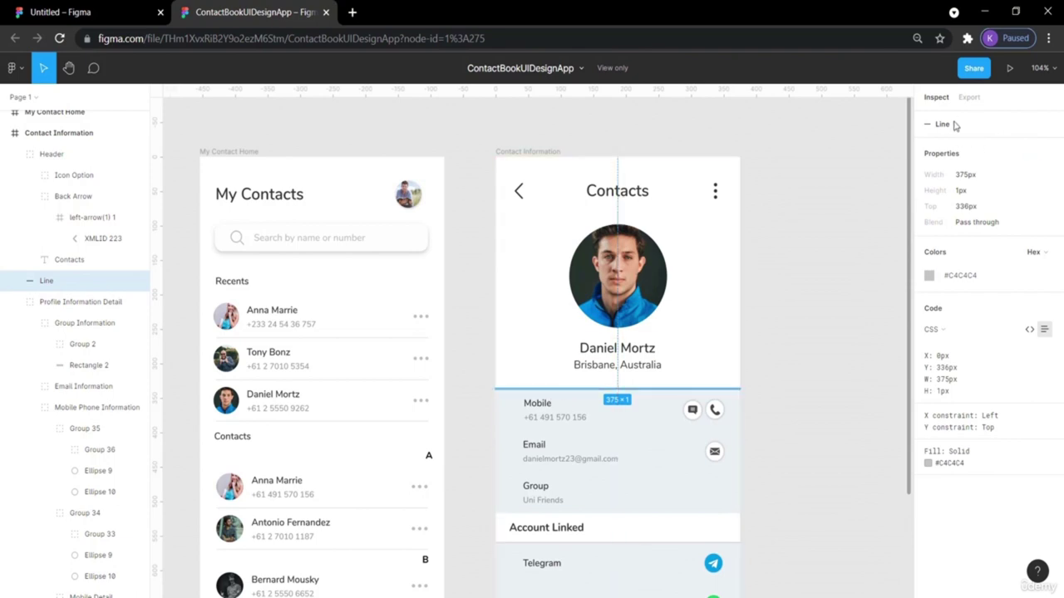
pyautogui.click(819, 208)
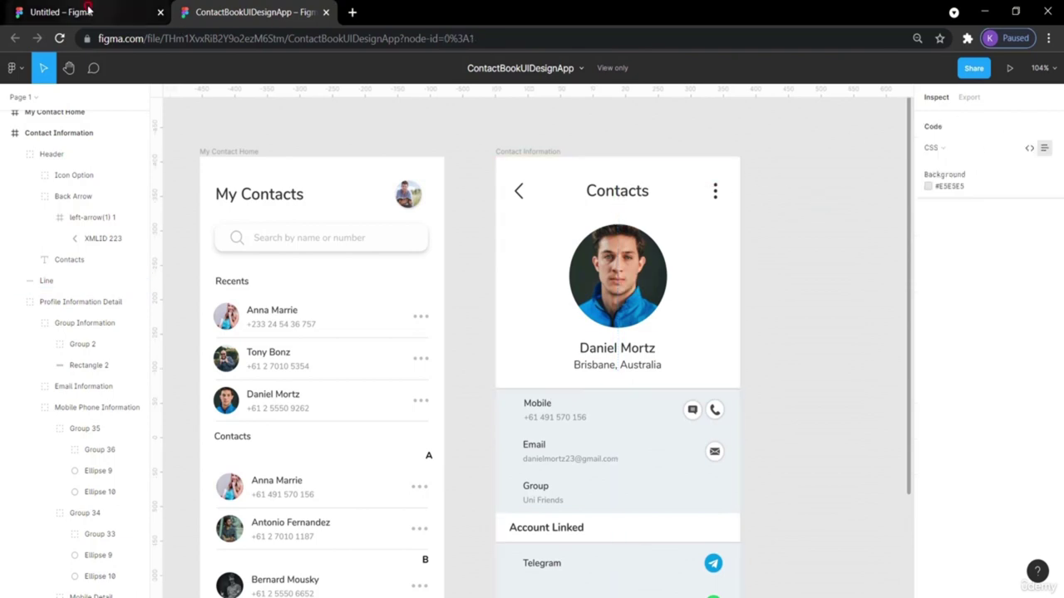
pyautogui.click(89, 10)
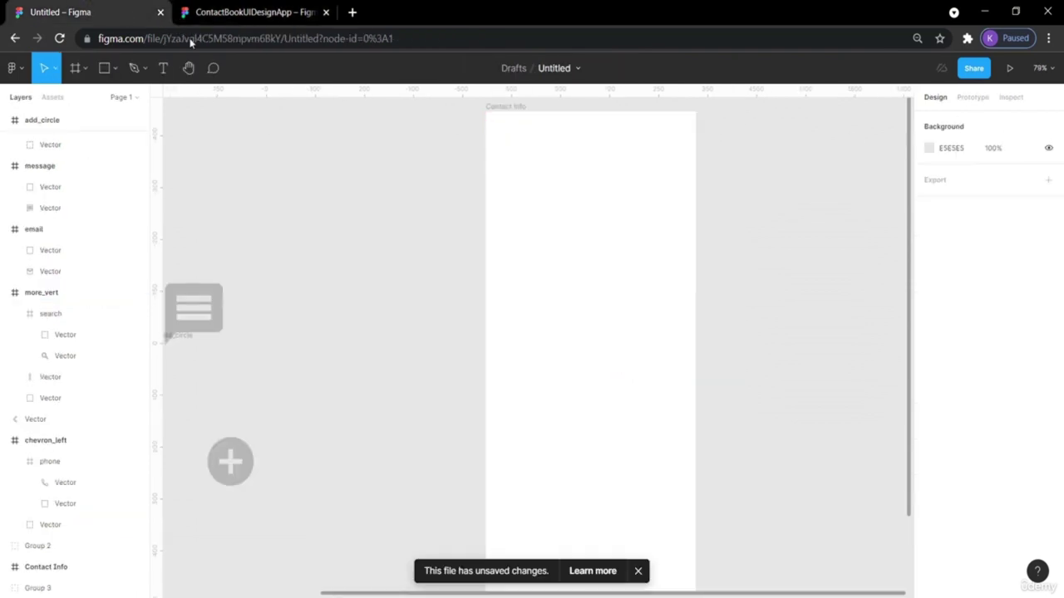
# Draw a straight divider line across the full width of the Contact Info frame.
pyautogui.click(119, 66)
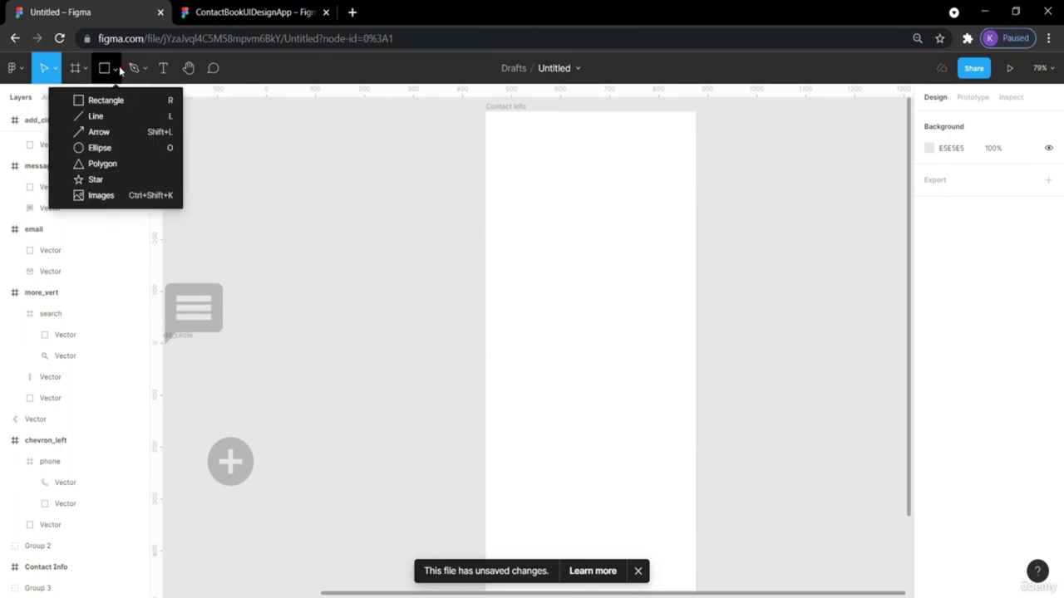
pyautogui.click(98, 115)
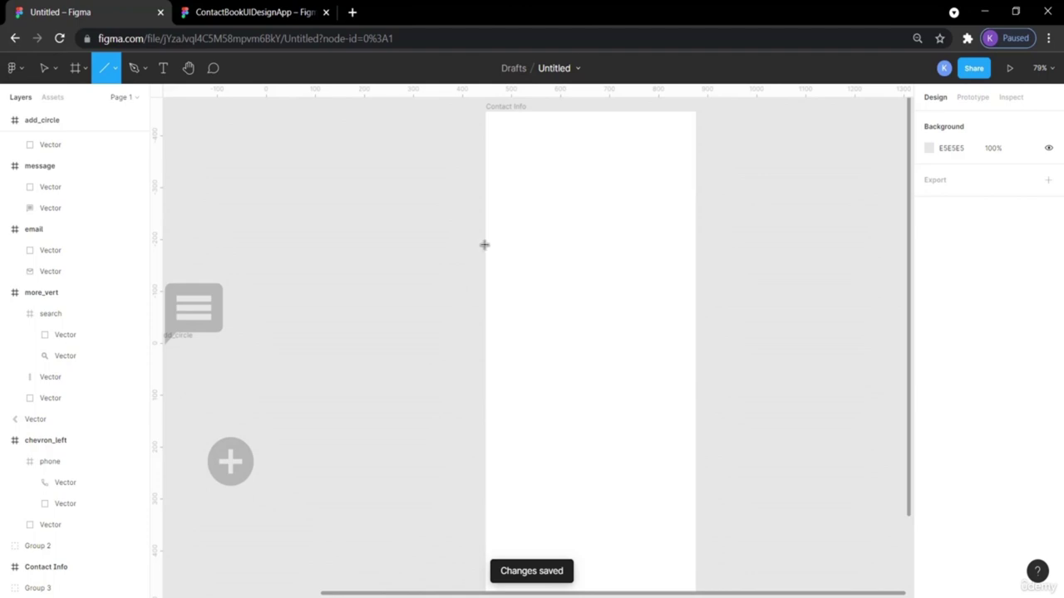
pyautogui.moveTo(486, 244); pyautogui.dragTo(695, 252)
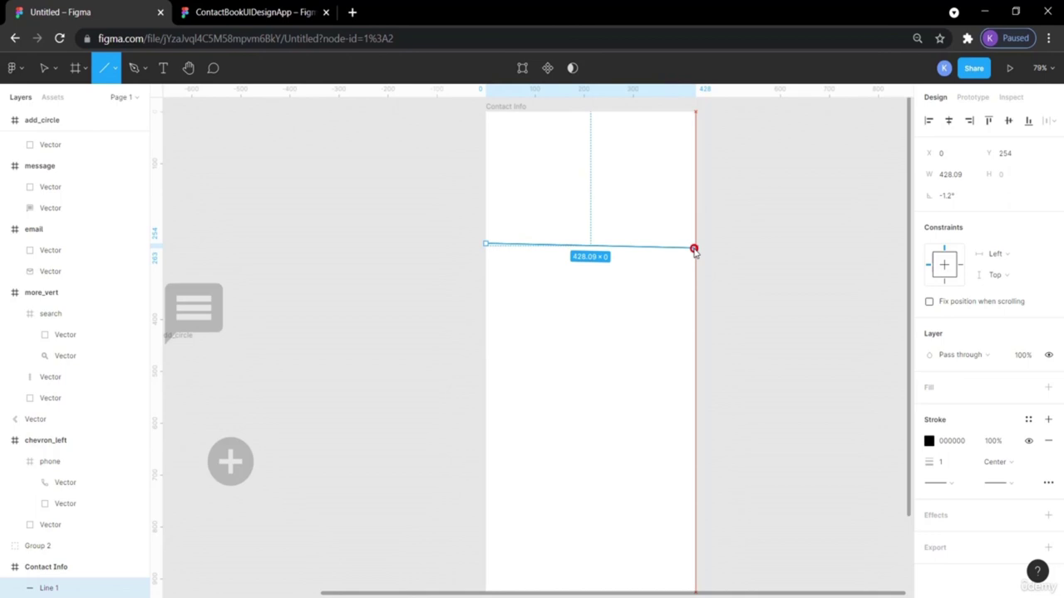
pyautogui.moveTo(695, 253); pyautogui.dragTo(696, 255)
pyautogui.click(750, 257)
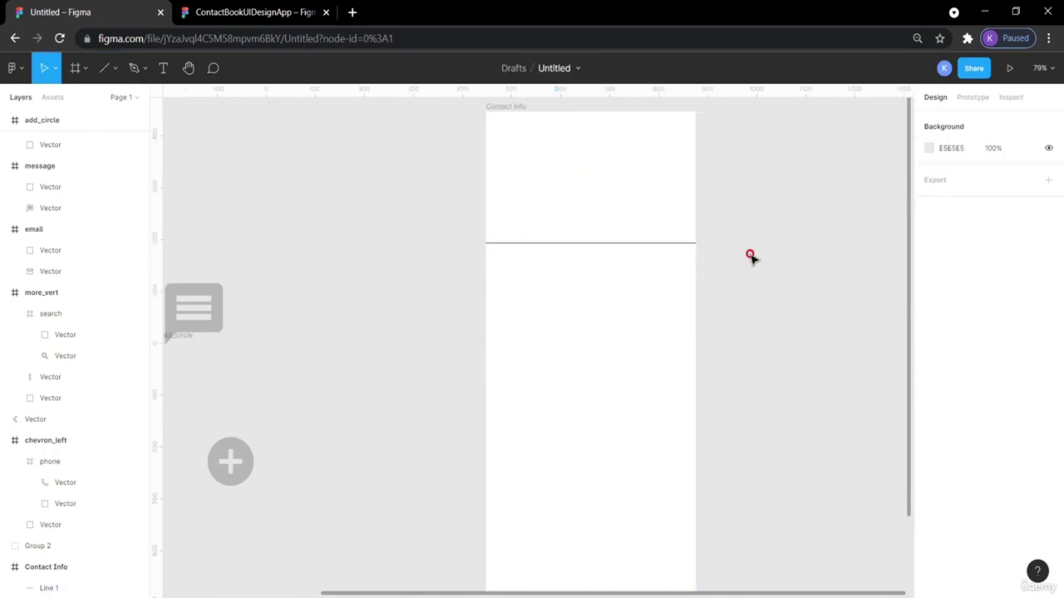
# Select the divider line and adjust its stroke thickness.
pyautogui.click(680, 244)
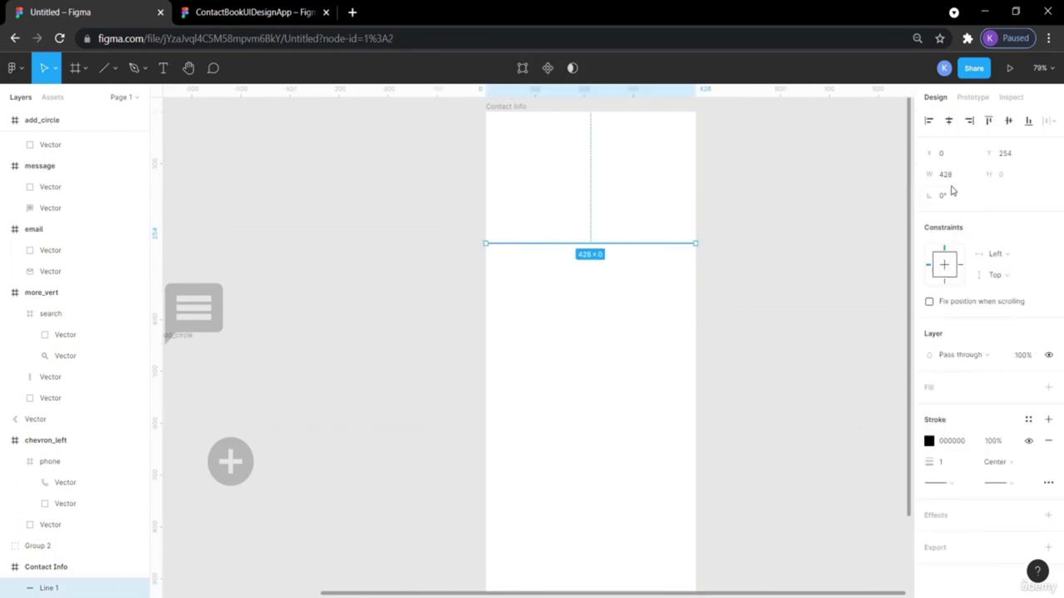
pyautogui.click(837, 266)
pyautogui.click(652, 243)
pyautogui.click(1005, 176)
pyautogui.click(941, 463)
# Change the divider line's stroke colour to grey B7B7B7.
pyautogui.click(930, 444)
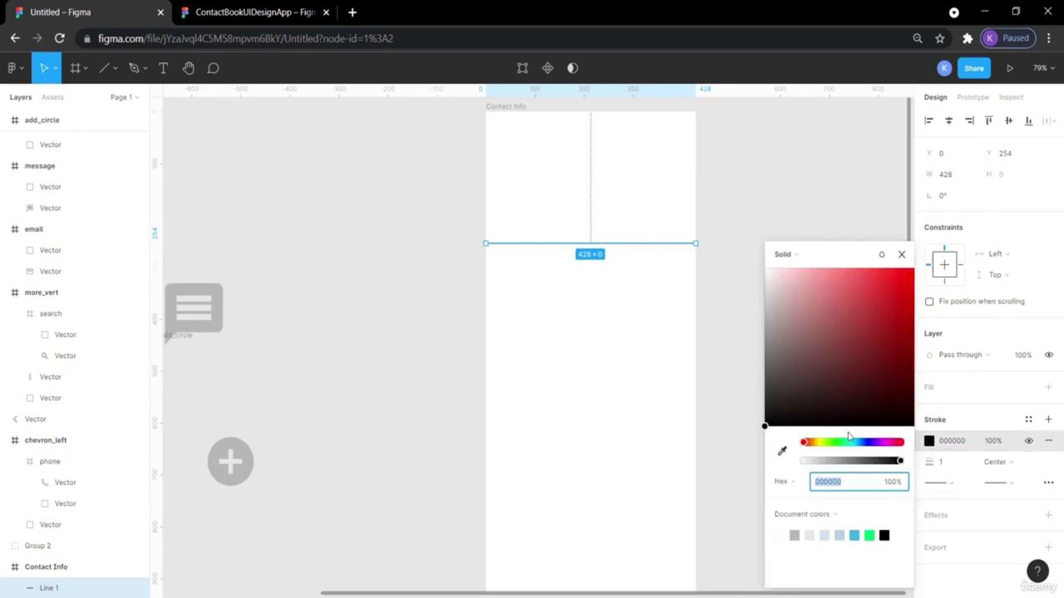
pyautogui.click(765, 299)
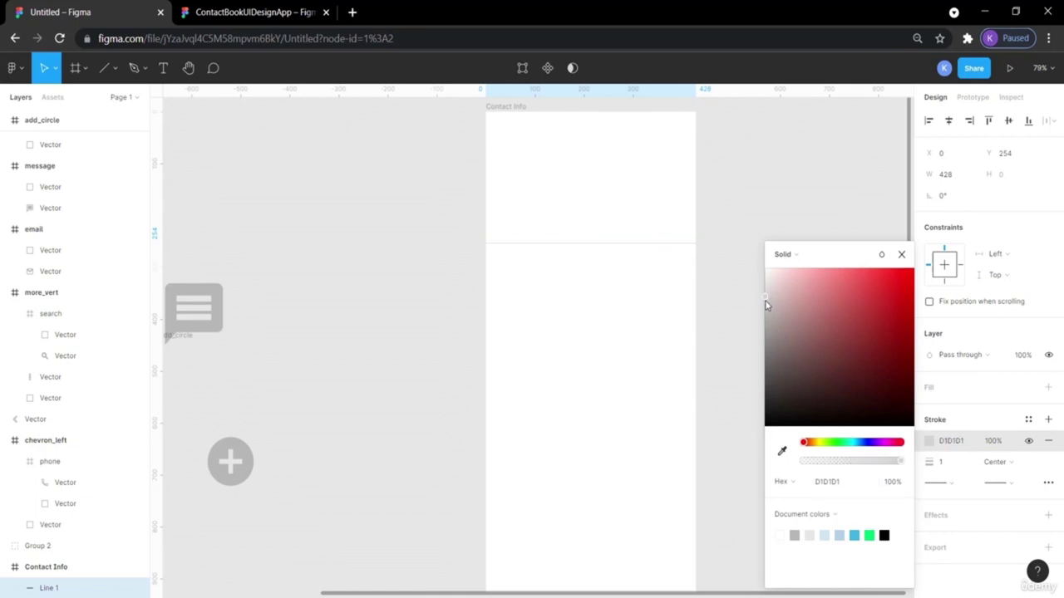
pyautogui.moveTo(766, 305)
pyautogui.mouseDown()
pyautogui.moveTo(762, 325)
pyautogui.moveTo(762, 314)
pyautogui.mouseUp()
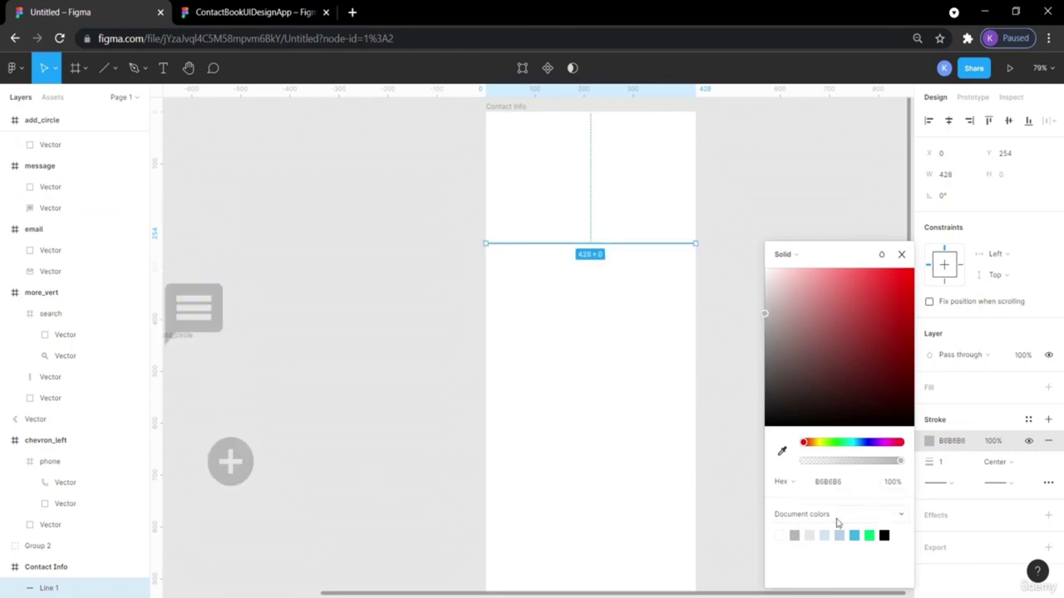
pyautogui.click(793, 535)
pyautogui.click(744, 340)
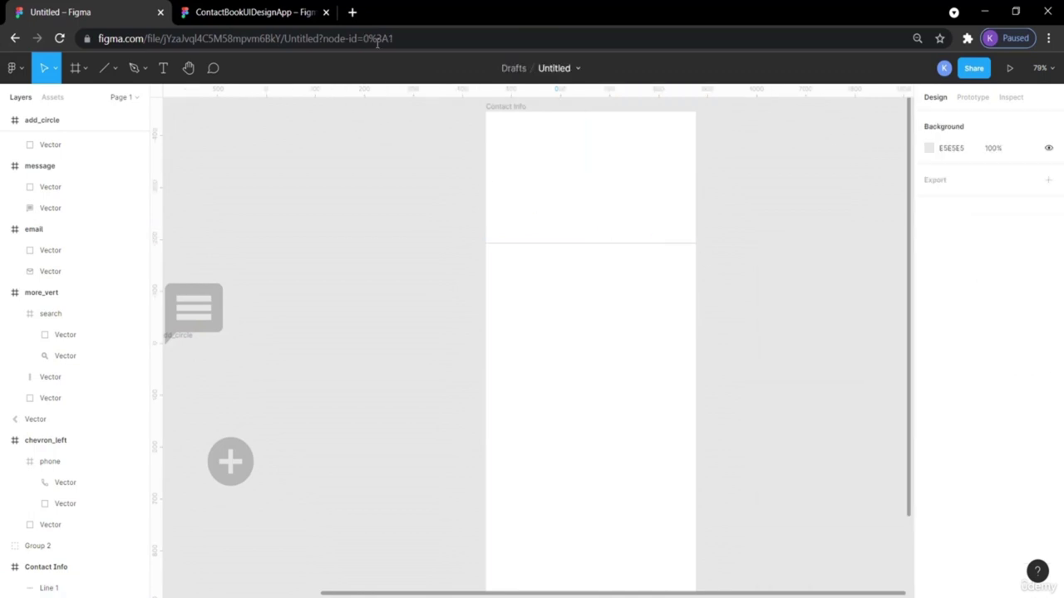
# Inspect the divider line in the ContactBookUIDesignApp reference design.
pyautogui.click(255, 10)
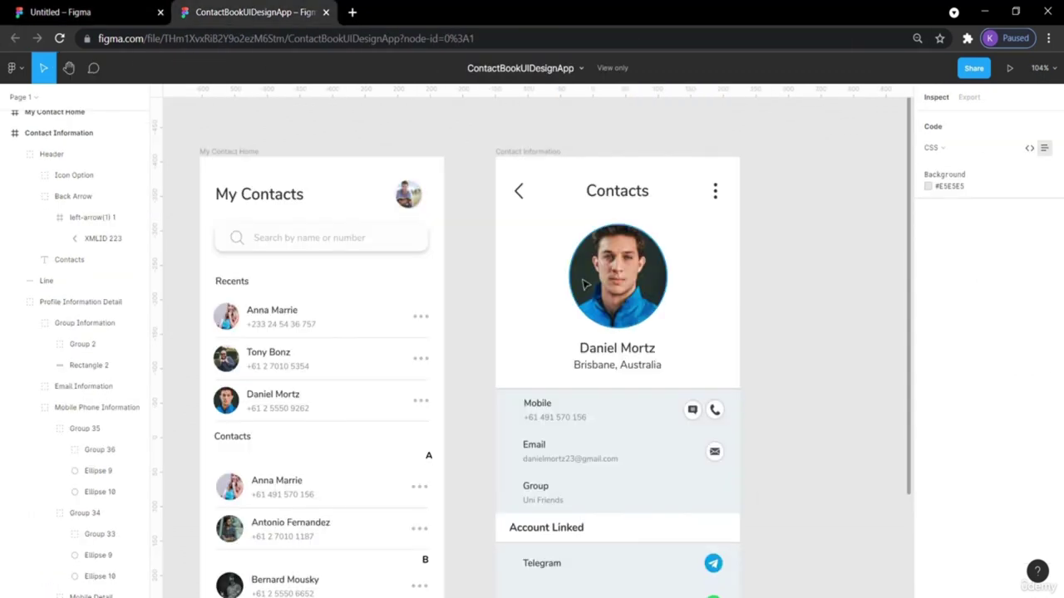
pyautogui.click(558, 394)
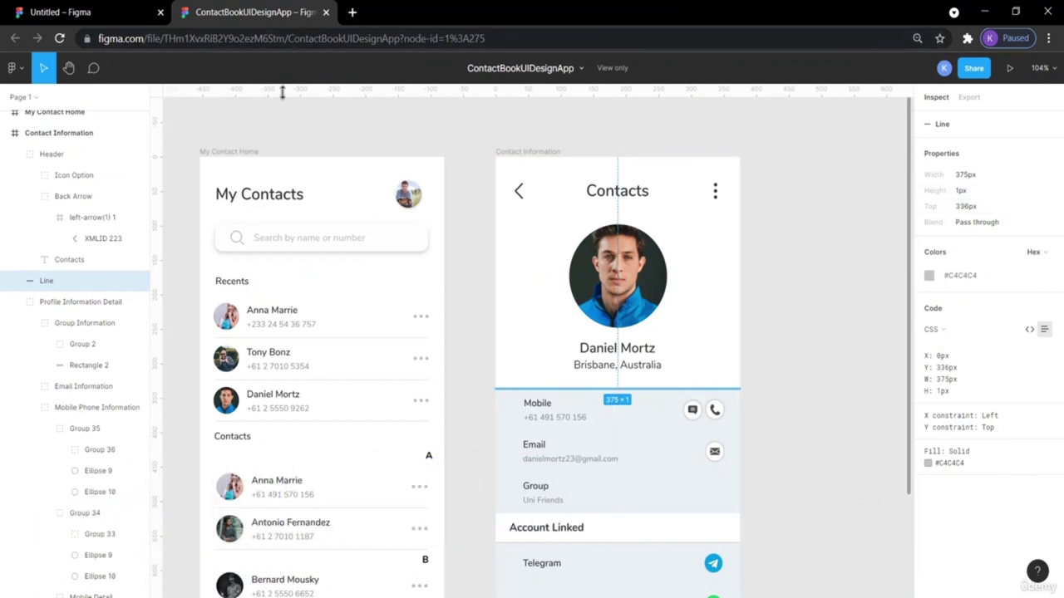
pyautogui.click(105, 9)
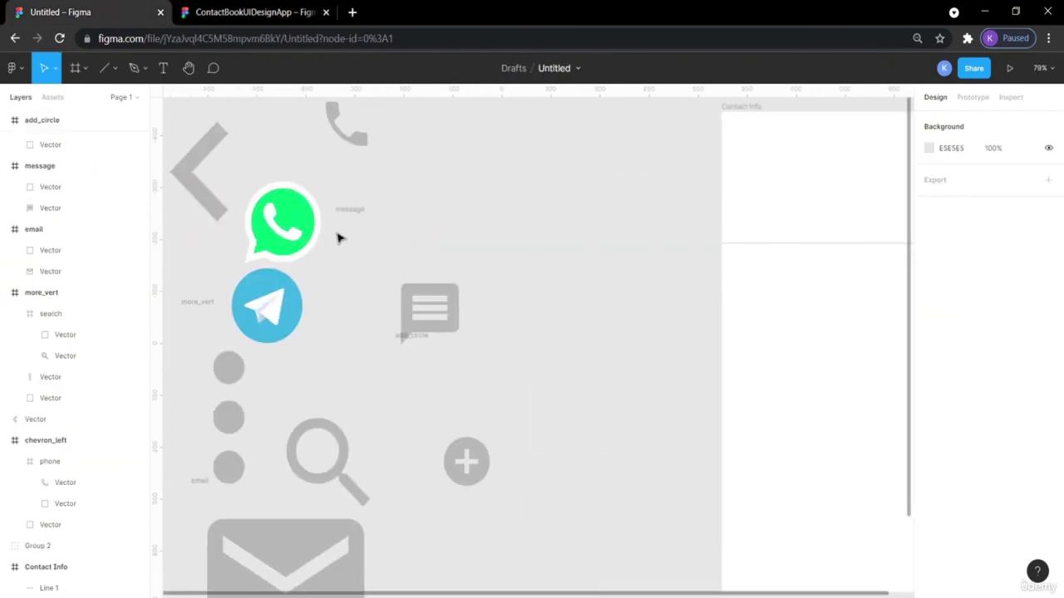
# Move the back chevron into the Contact Info frame near its top-left, comparing with the reference header.
pyautogui.moveTo(188, 180); pyautogui.dragTo(758, 174)
pyautogui.click(274, 12)
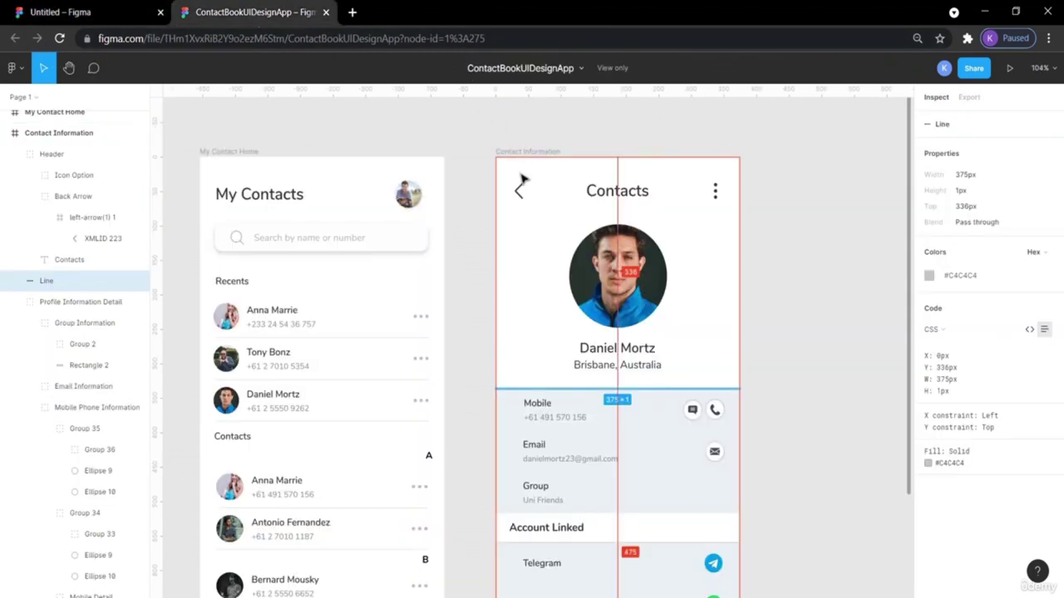
pyautogui.click(135, 13)
pyautogui.hscroll(5, 687, 183)
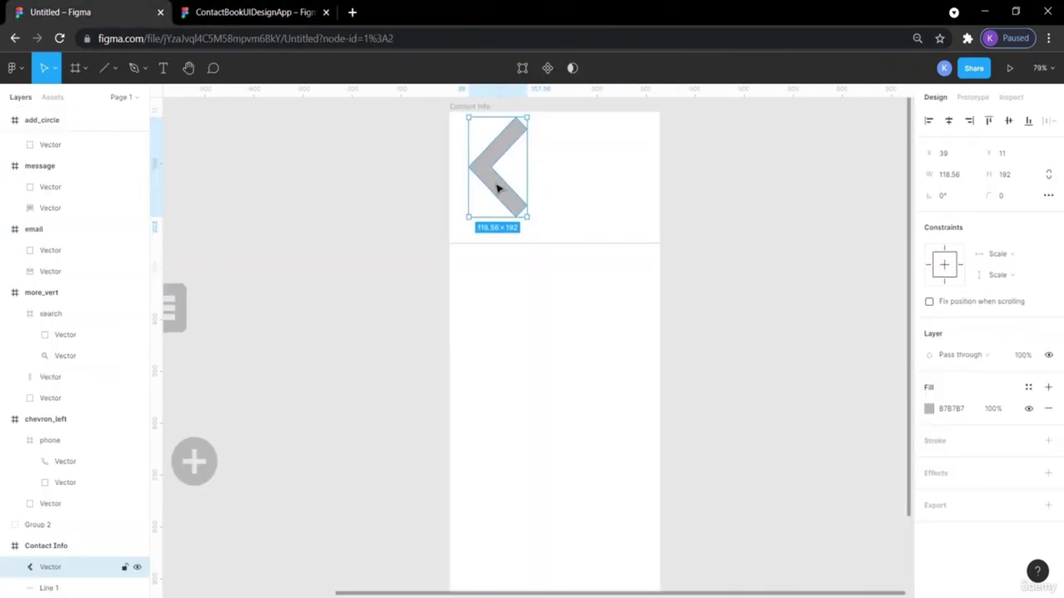
# Set the chevron fill to near-black 191919 and shrink it to 15×24.
pyautogui.click(929, 408)
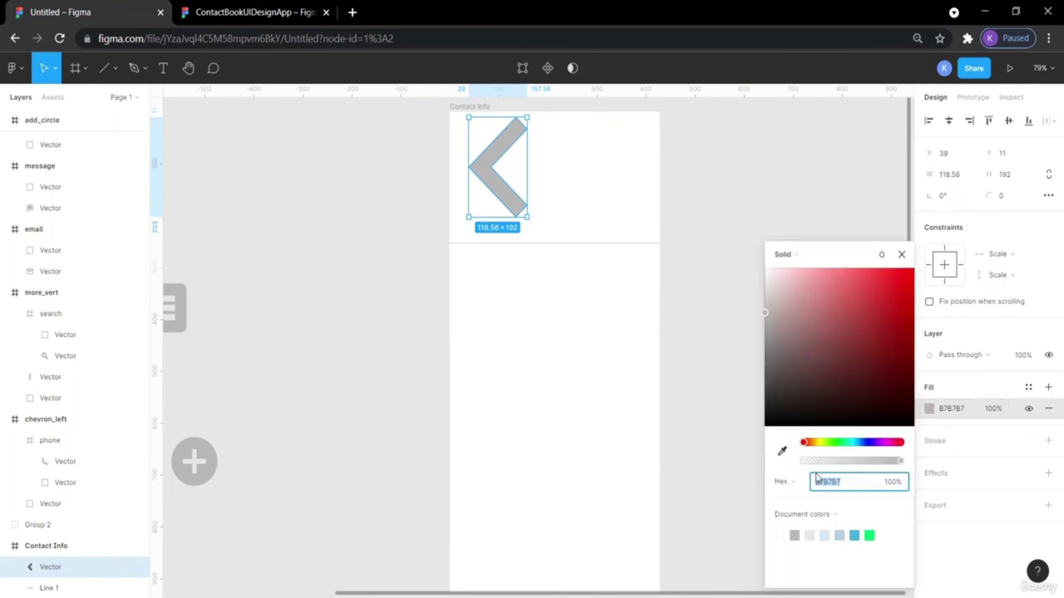
pyautogui.moveTo(765, 315); pyautogui.dragTo(762, 413)
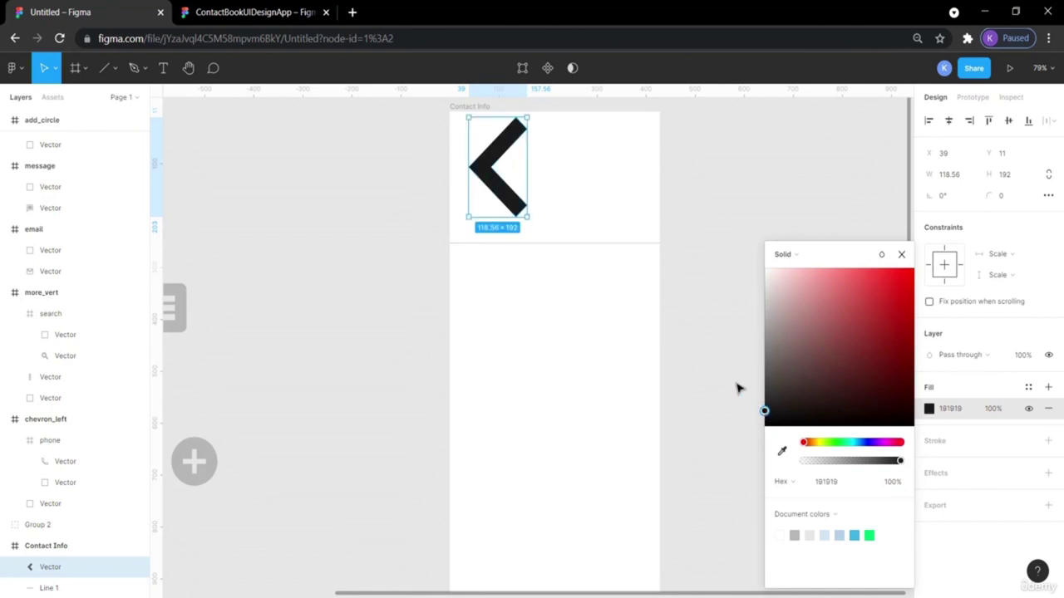
pyautogui.click(671, 330)
pyautogui.click(511, 199)
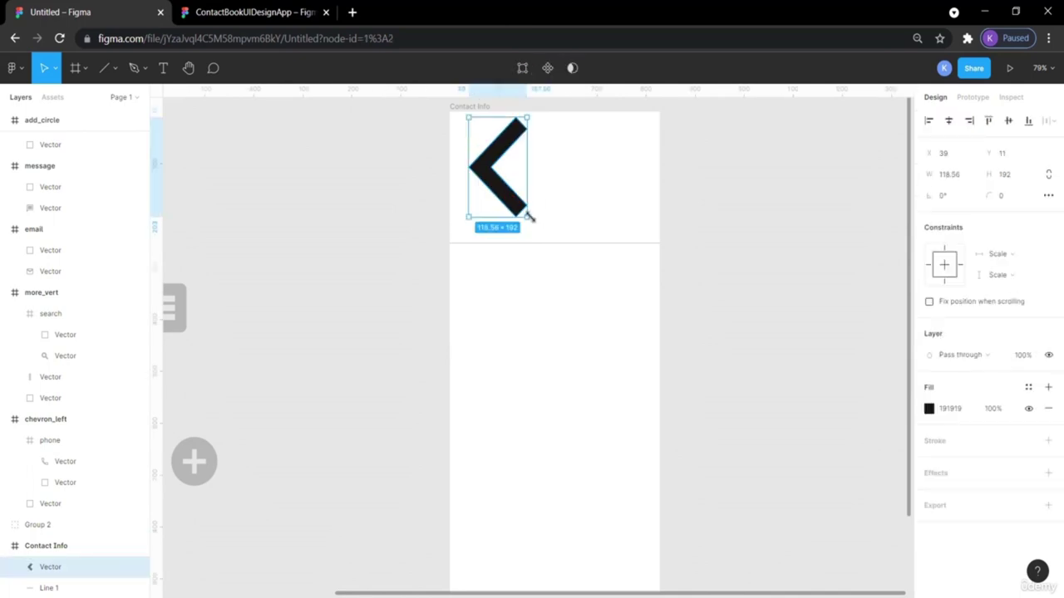
pyautogui.moveTo(527, 216); pyautogui.dragTo(470, 140)
pyautogui.click(674, 207)
# Match the reference back arrow and position the chevron at X 30, Y 38.
pyautogui.click(499, 171)
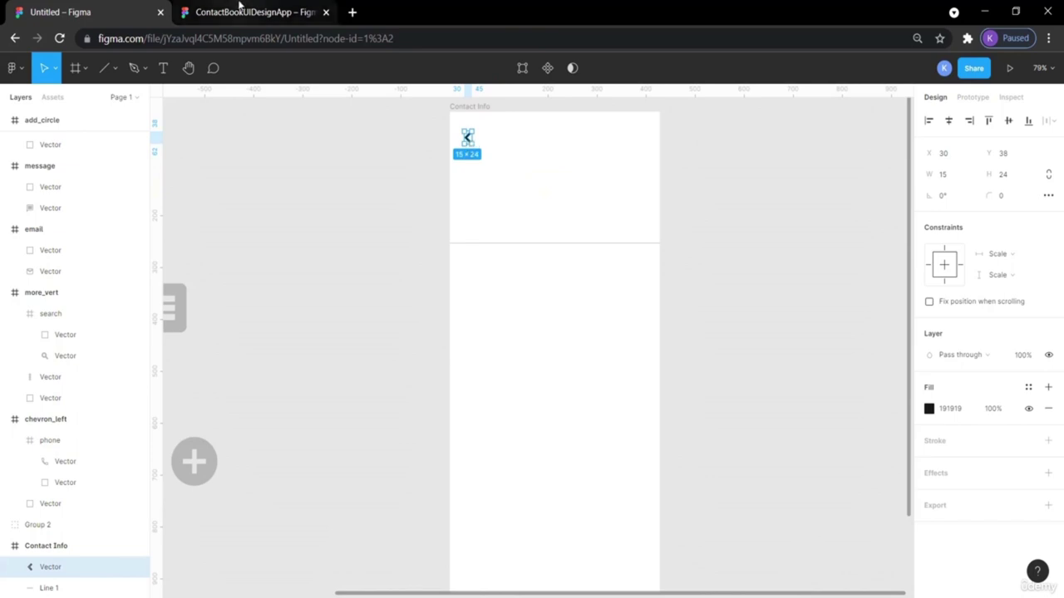
pyautogui.click(238, 8)
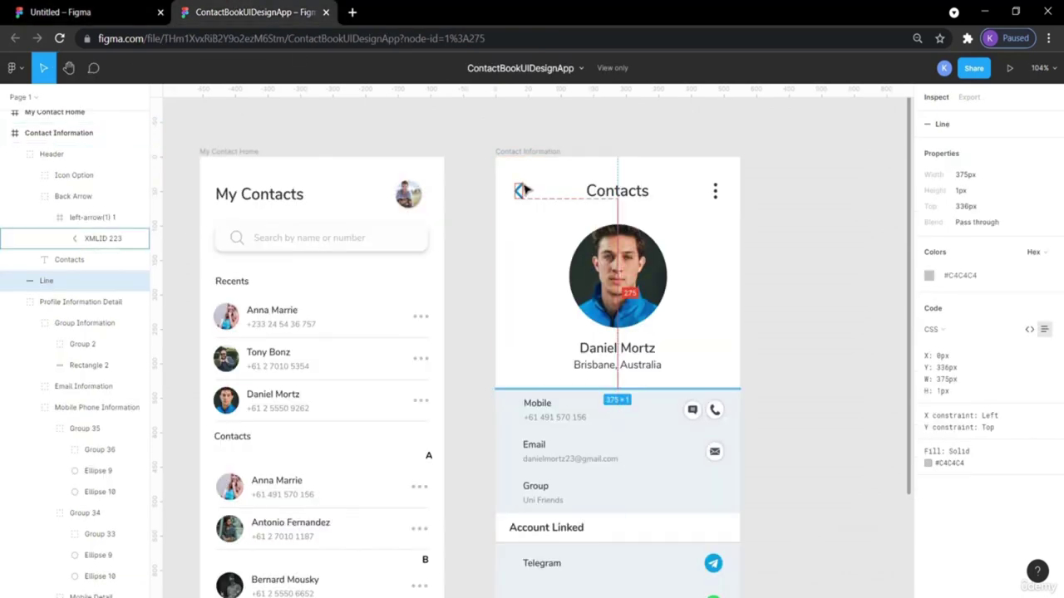
pyautogui.click(523, 190)
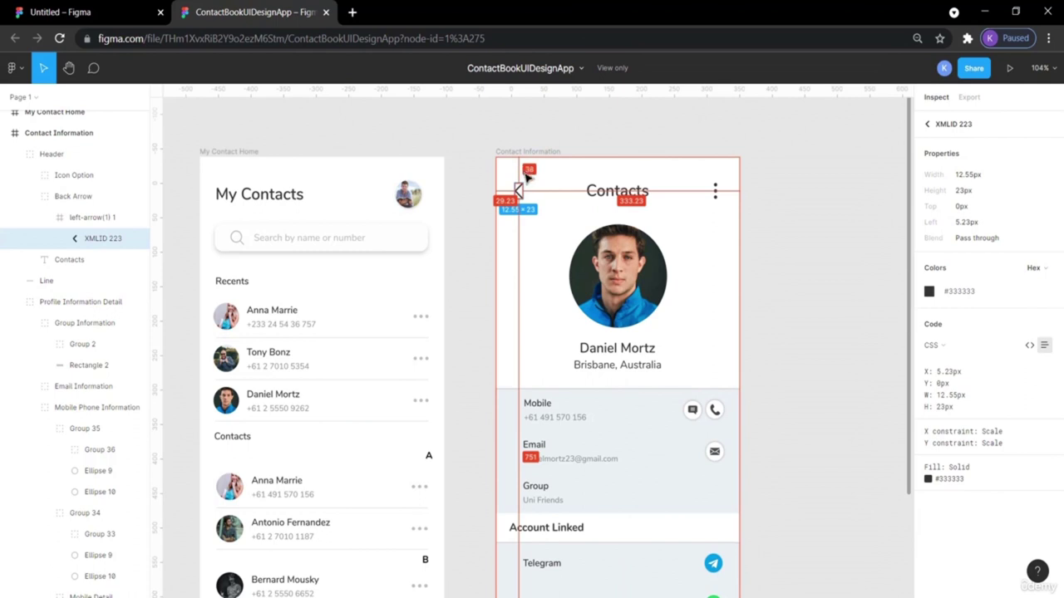
pyautogui.click(83, 12)
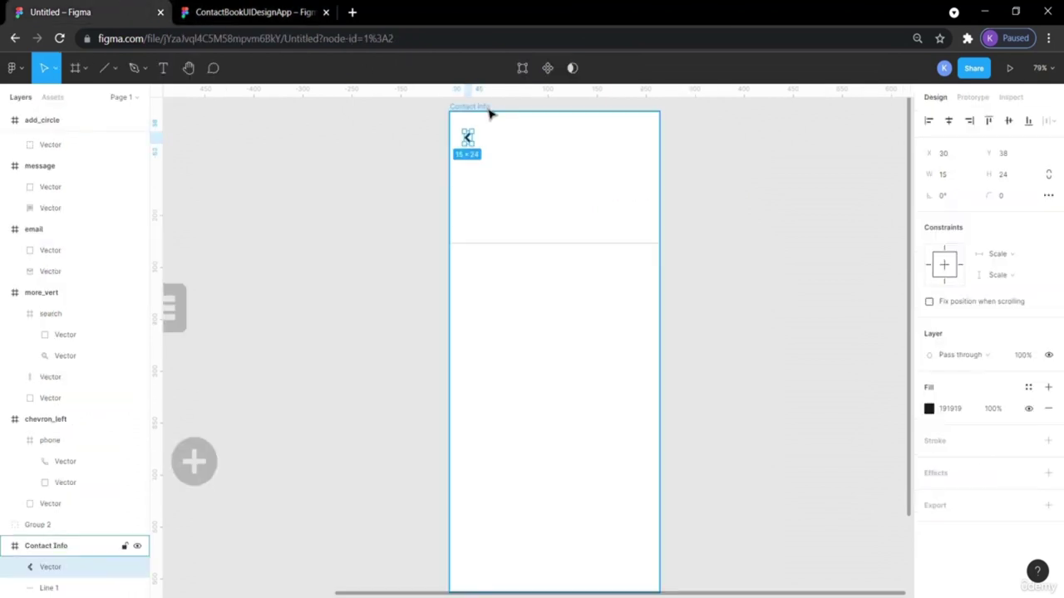
pyautogui.moveTo(472, 145); pyautogui.dragTo(471, 156)
pyautogui.press('alt')
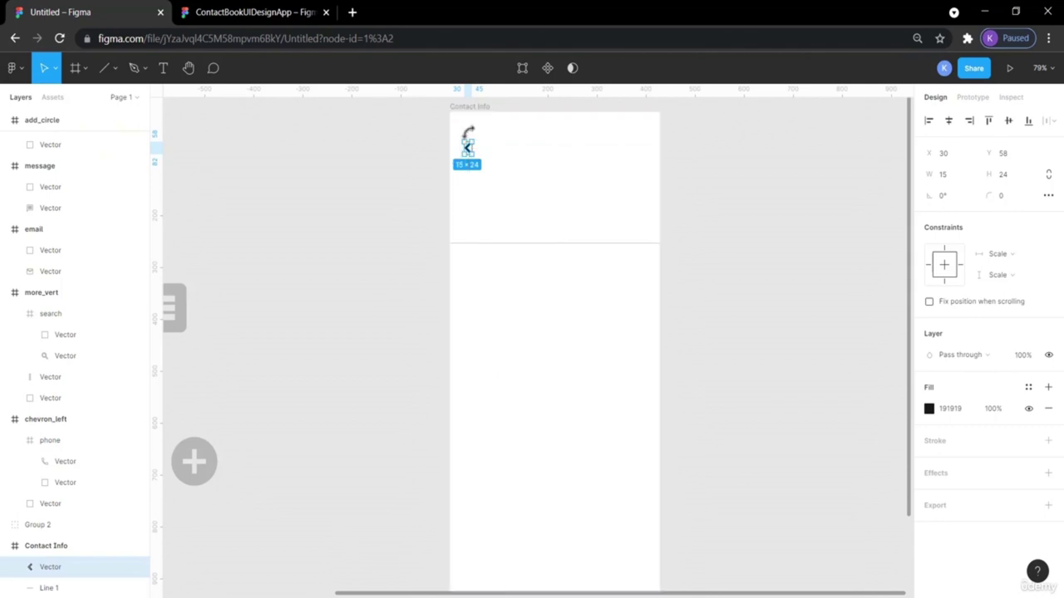
pyautogui.moveTo(469, 151); pyautogui.dragTo(467, 137)
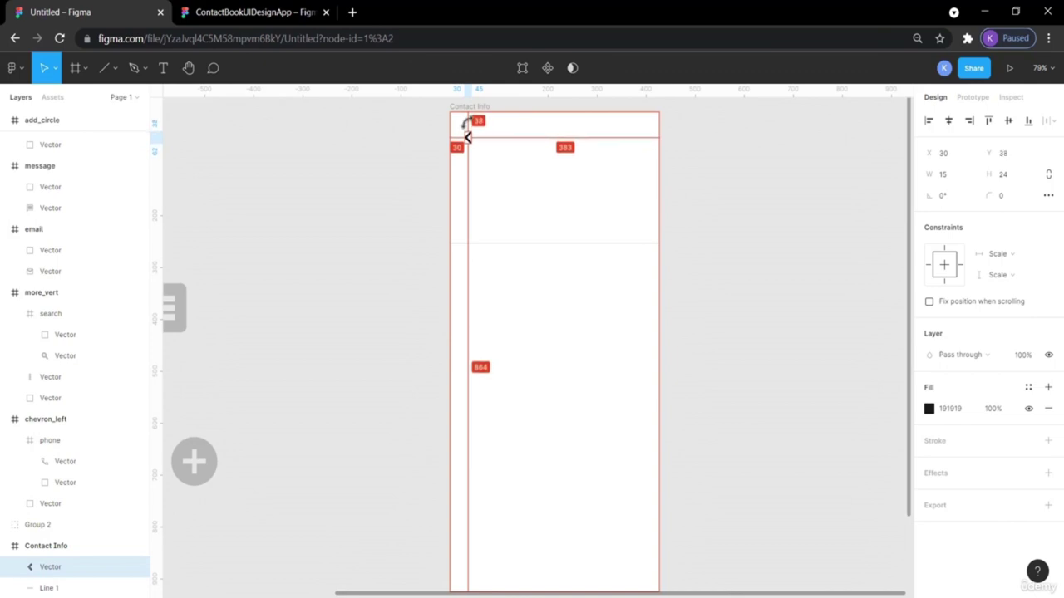
pyautogui.click(402, 165)
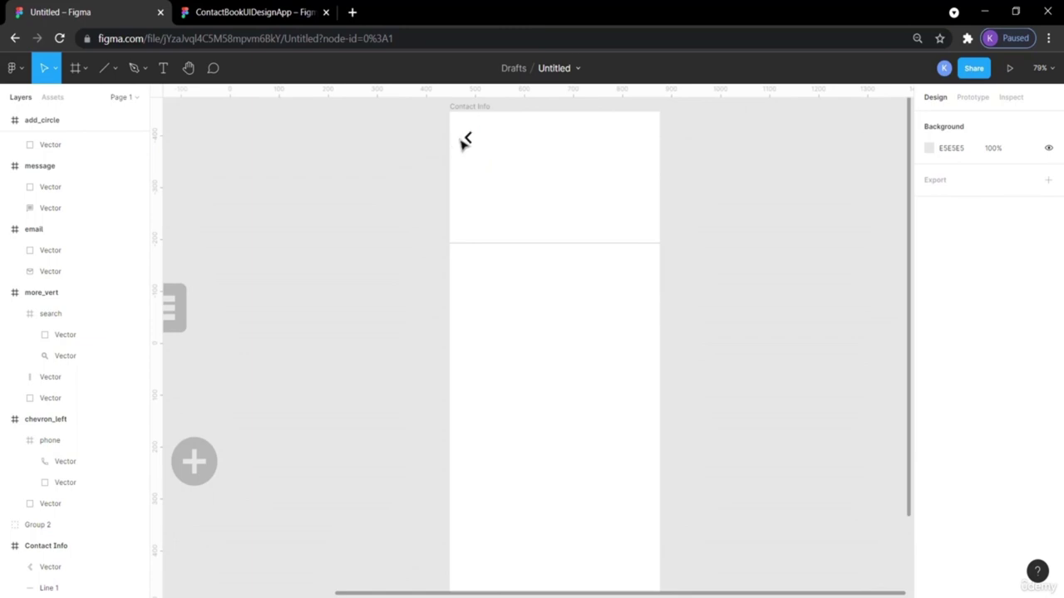
pyautogui.click(213, 11)
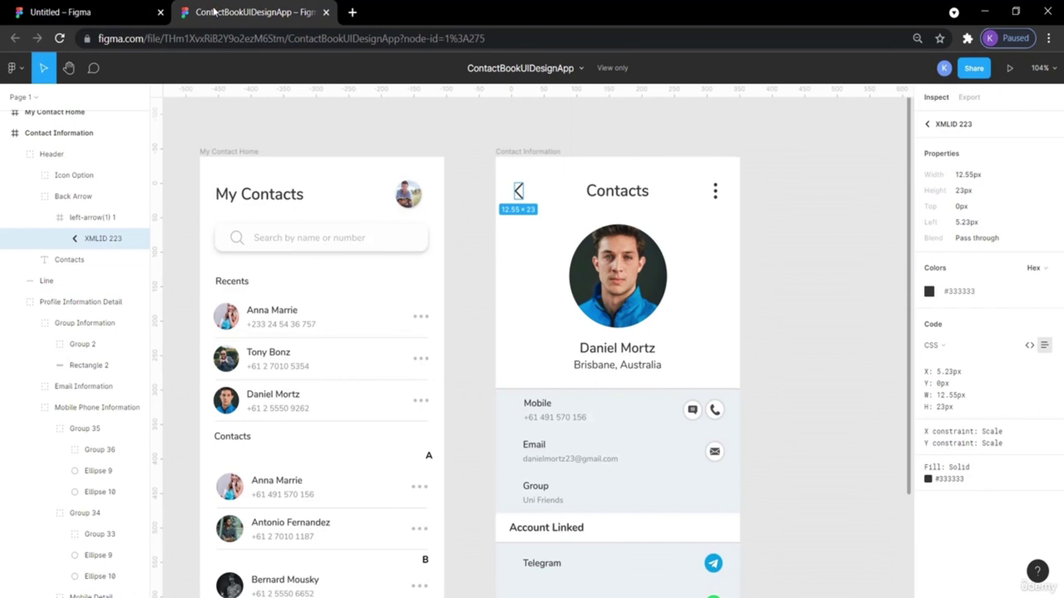
pyautogui.click(27, 9)
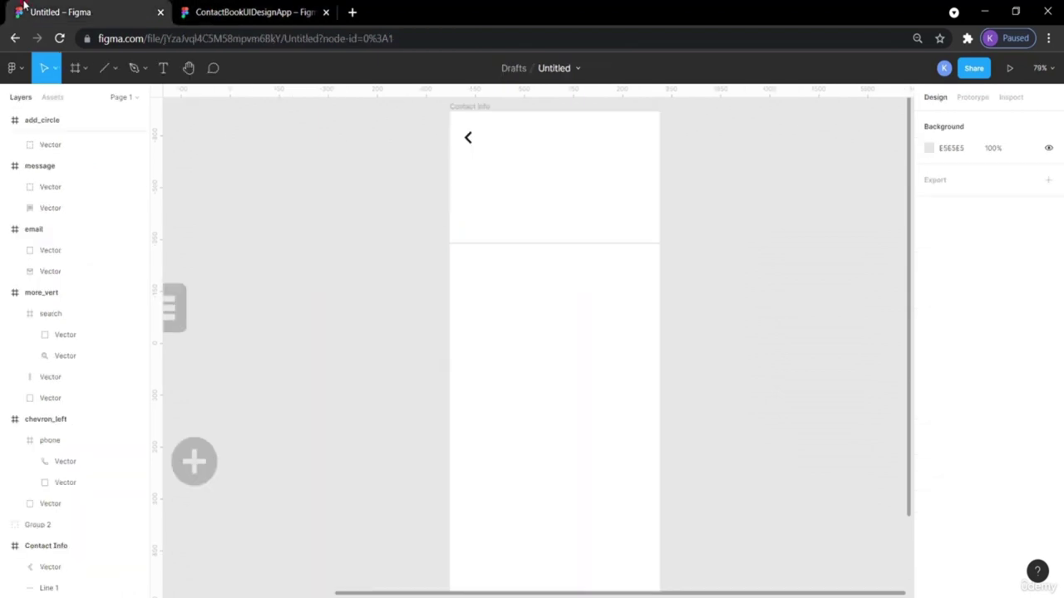
# Add a 'Contacts' text layer to the right of the back chevron.
pyautogui.click(162, 70)
pyautogui.click(518, 139)
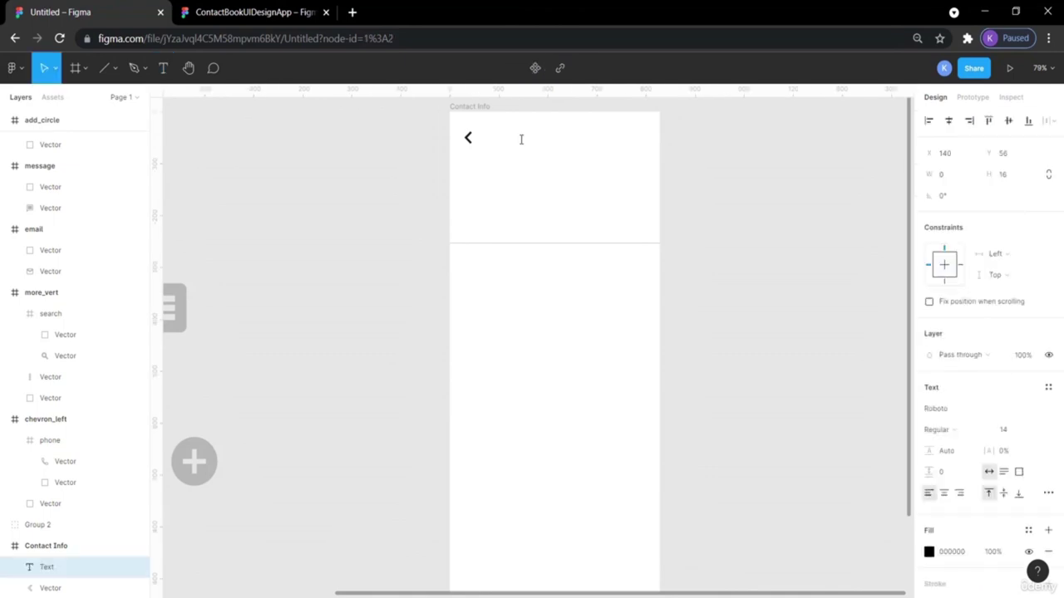
pyautogui.write('Contacts')
pyautogui.doubleClick(539, 146)
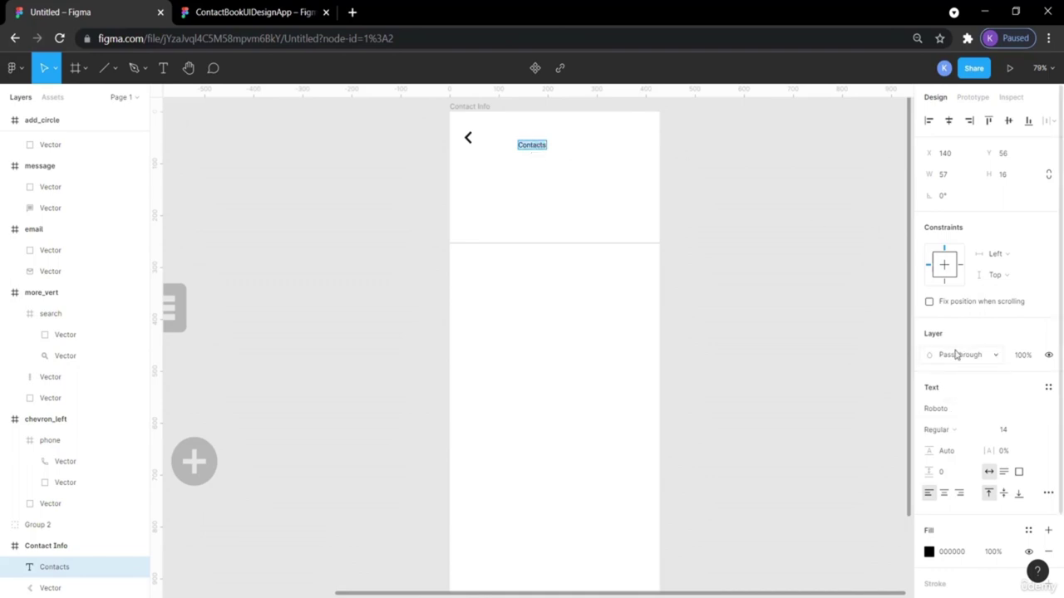
# Try 64 then 18 pt for the Contacts text and move it level with the chevron.
pyautogui.click(1036, 430)
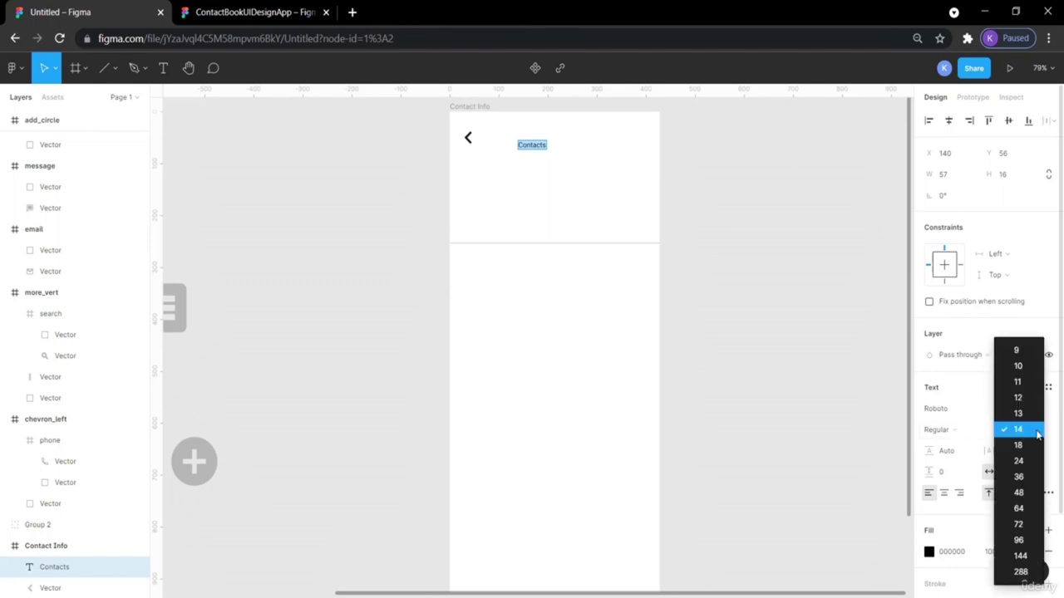
pyautogui.click(1028, 507)
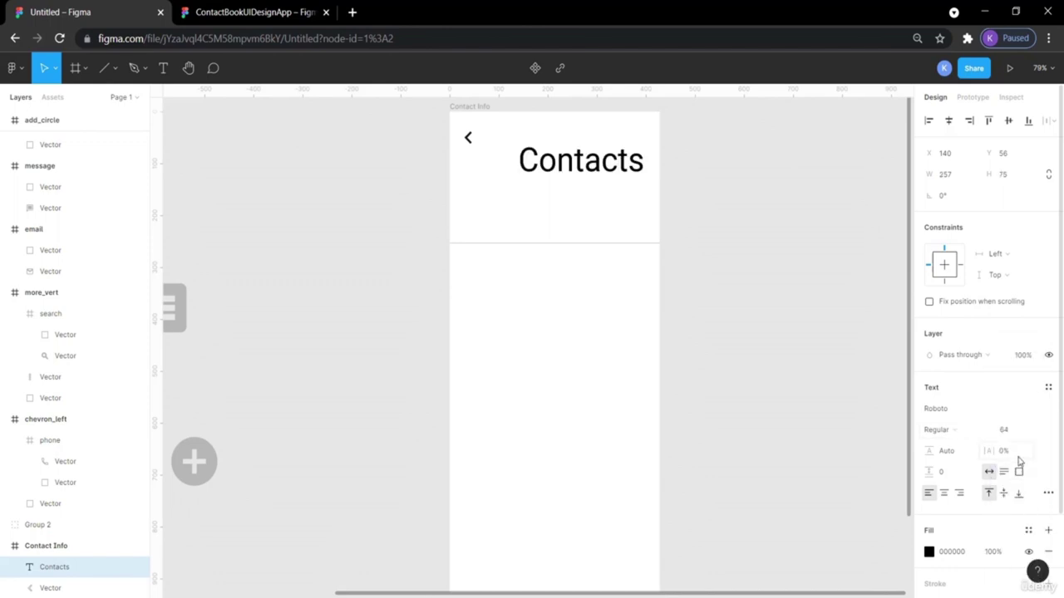
pyautogui.click(1037, 430)
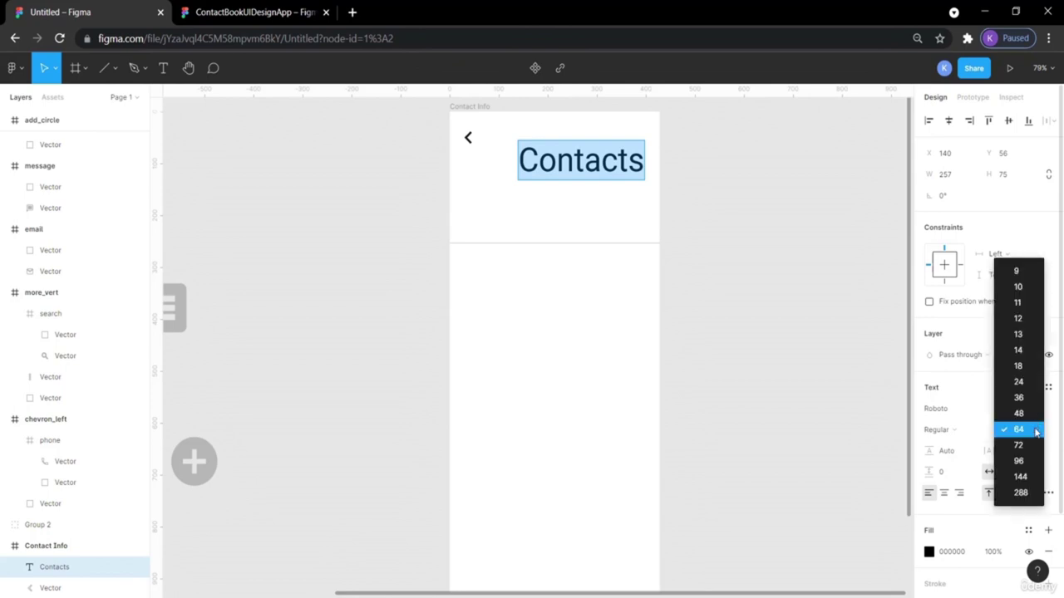
pyautogui.click(1018, 366)
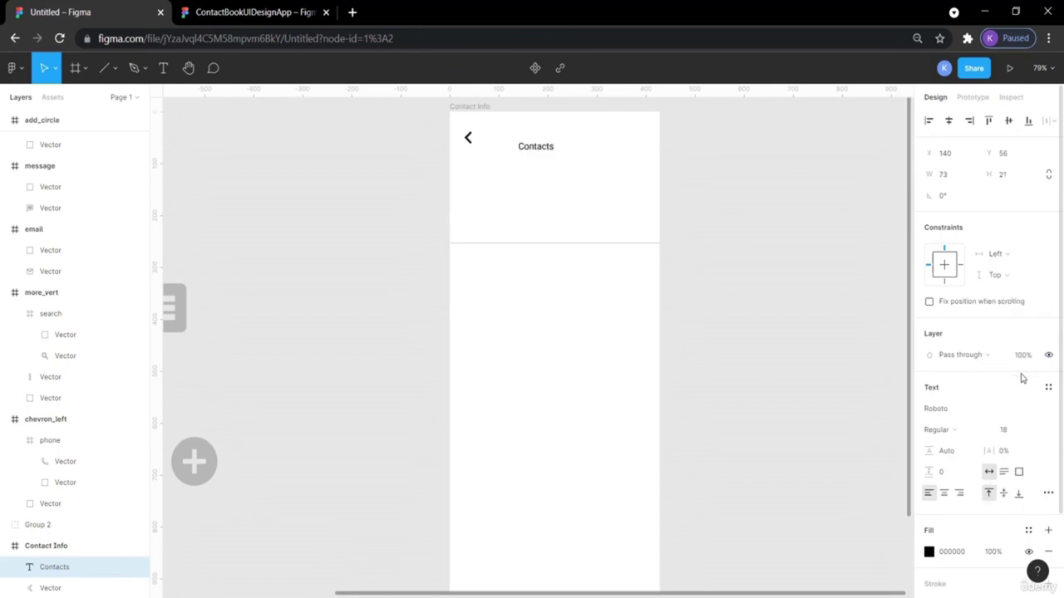
pyautogui.click(530, 336)
pyautogui.moveTo(542, 155); pyautogui.dragTo(546, 140)
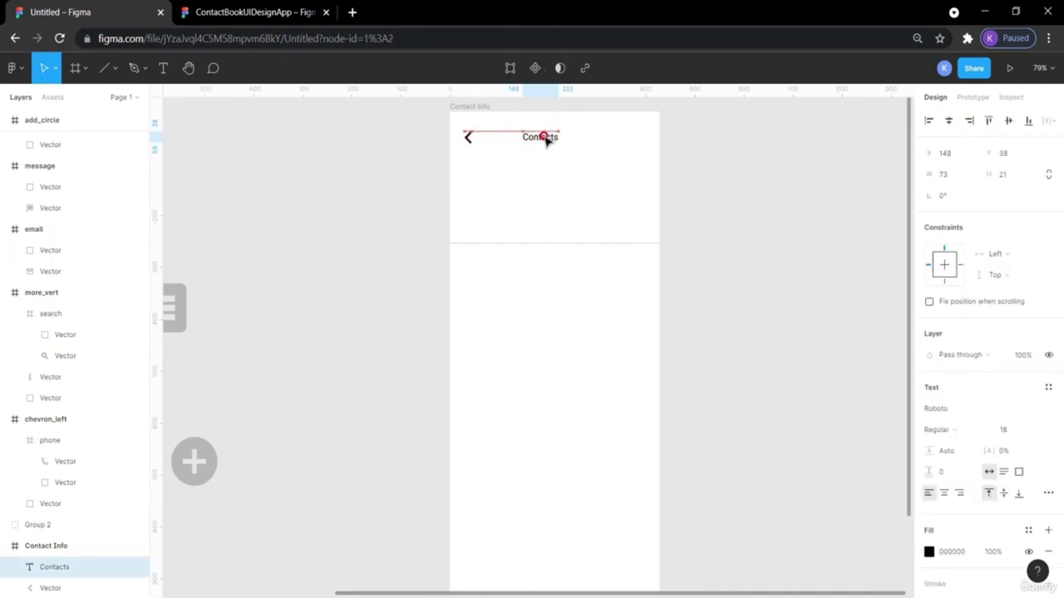
pyautogui.click(692, 209)
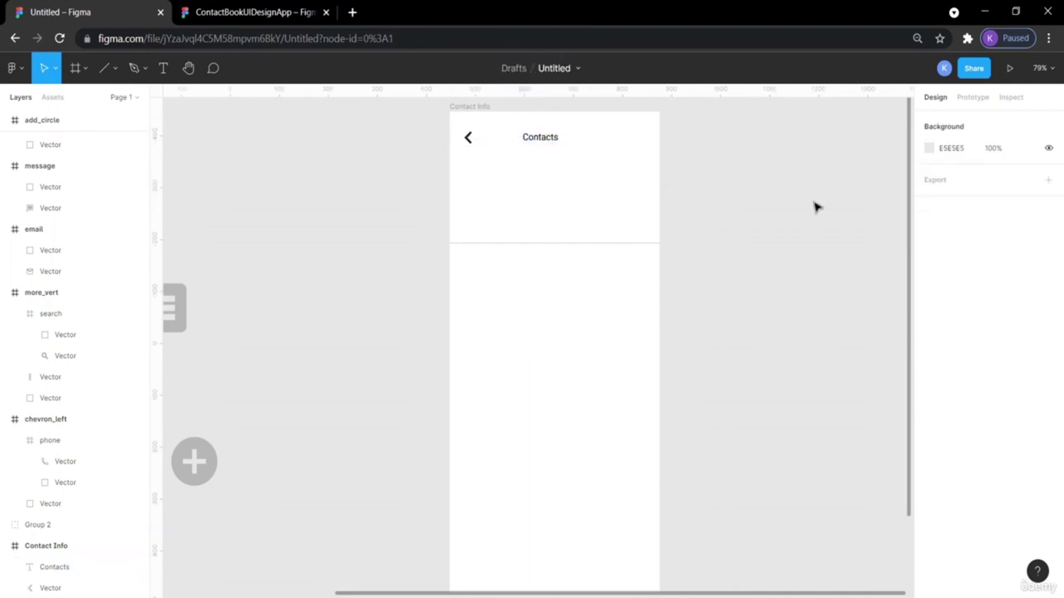
# Set the Contacts title to 36 pt at X 125, Y 29, checking it against the reference.
pyautogui.click(537, 143)
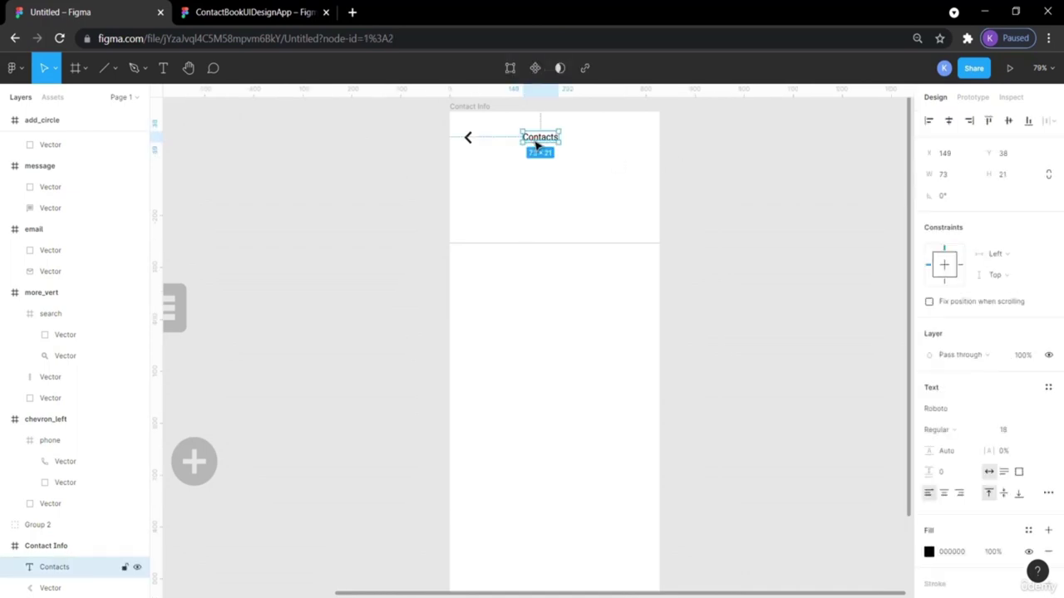
pyautogui.click(1036, 431)
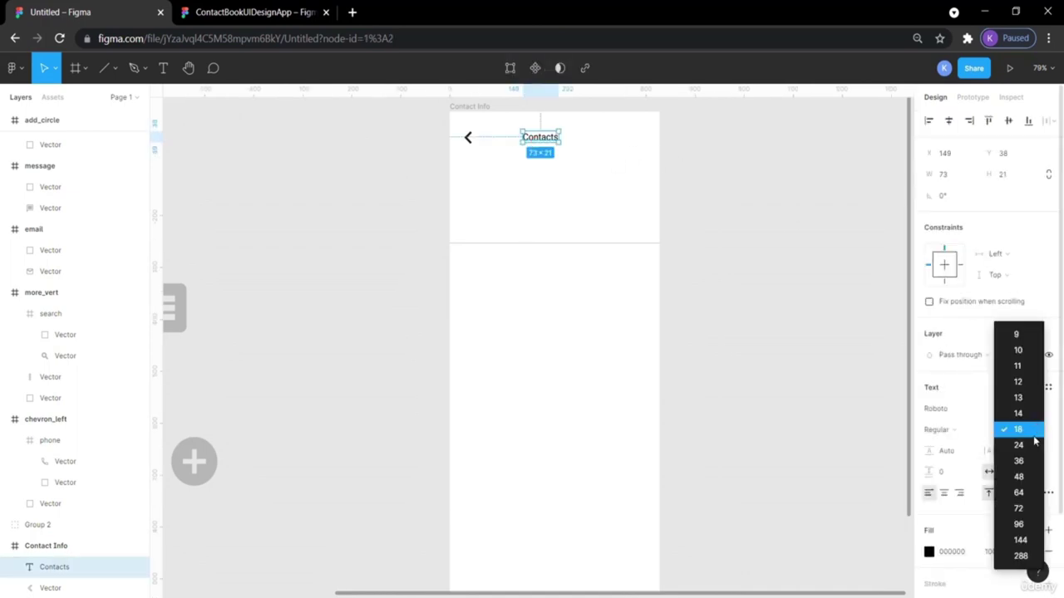
pyautogui.click(1032, 461)
pyautogui.click(872, 324)
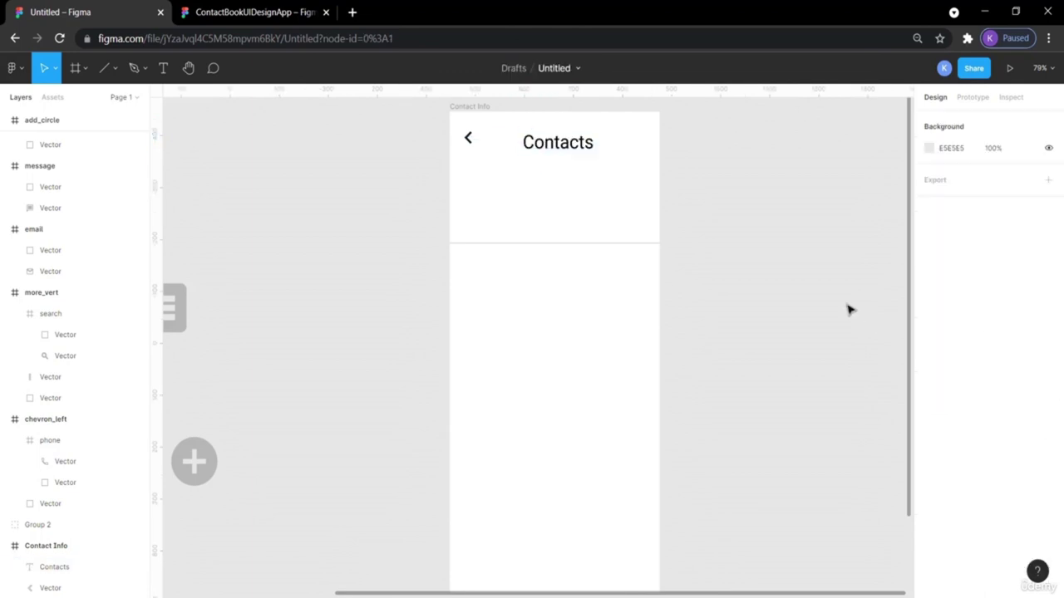
pyautogui.click(566, 143)
pyautogui.moveTo(566, 143); pyautogui.dragTo(557, 143)
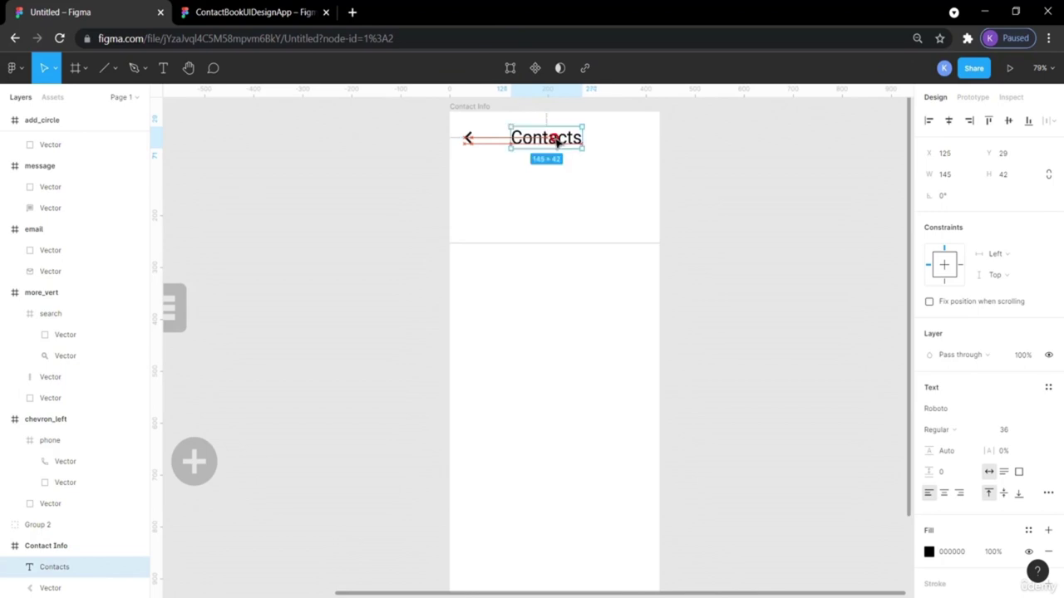
pyautogui.click(700, 160)
pyautogui.click(208, 14)
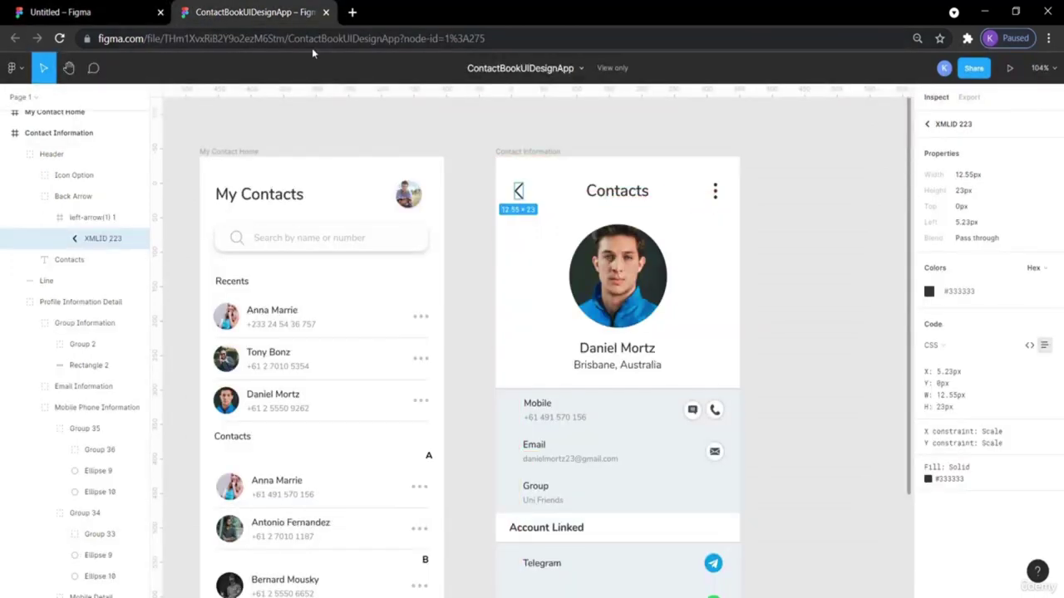
pyautogui.click(129, 10)
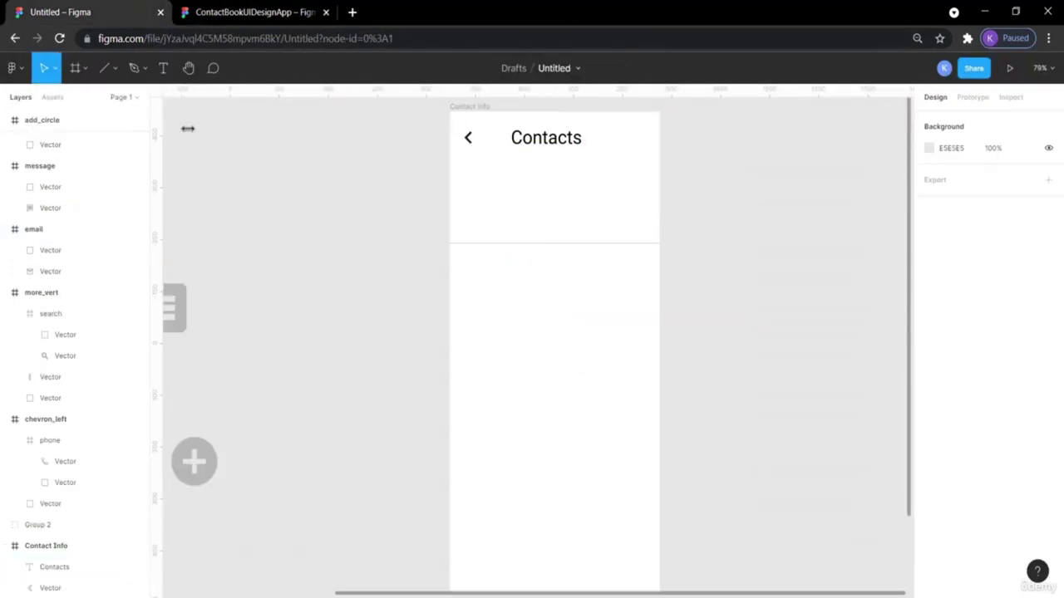
pyautogui.hscroll(-5, 236, 251)
# Move the three-dot icon to the header's top right and fill it black 000000.
pyautogui.moveTo(188, 363); pyautogui.dragTo(715, 140)
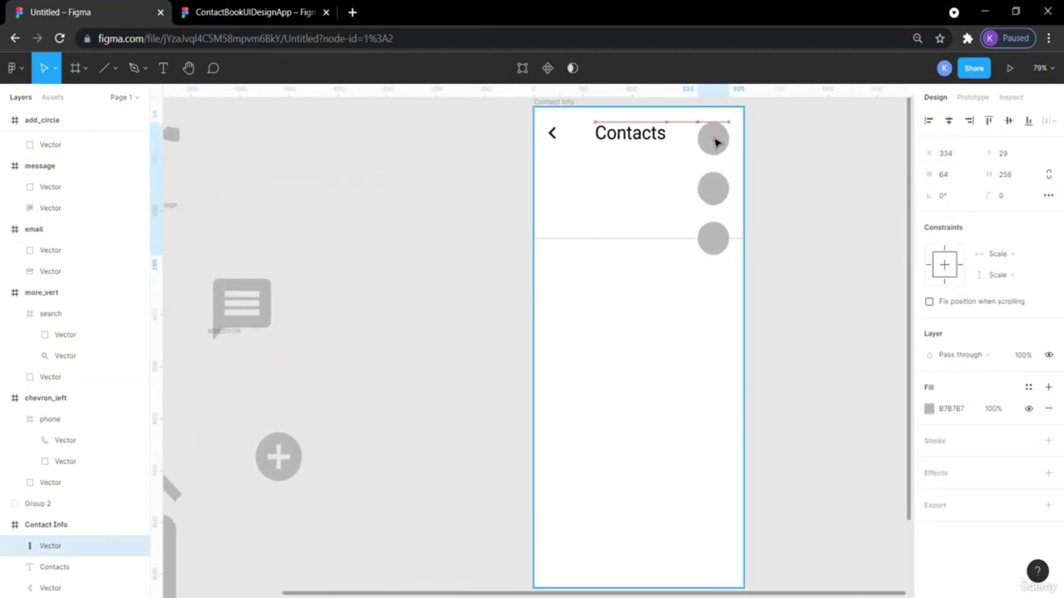
pyautogui.click(793, 172)
pyautogui.click(718, 146)
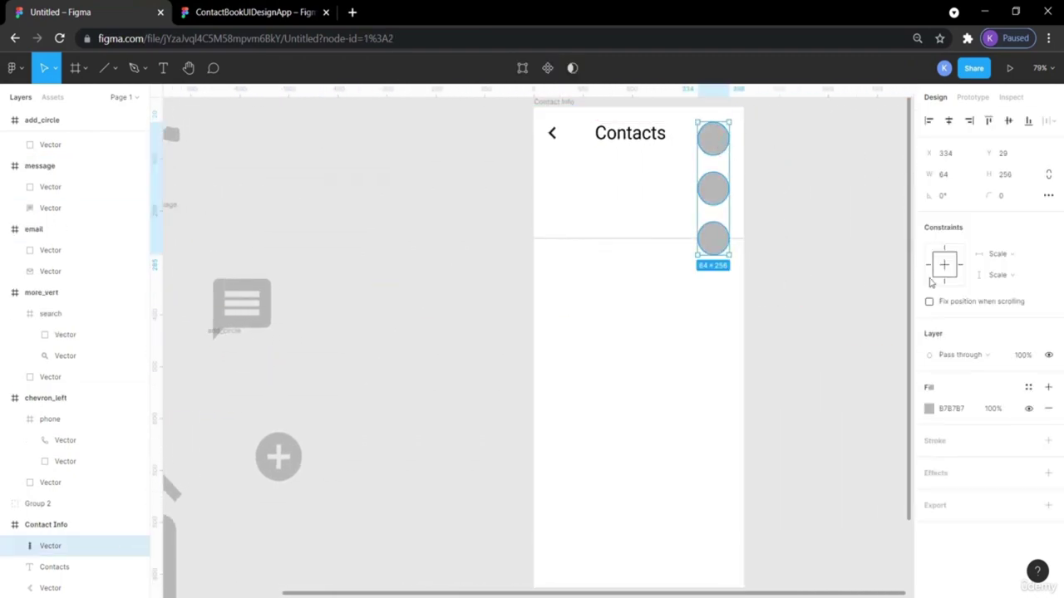
pyautogui.click(929, 409)
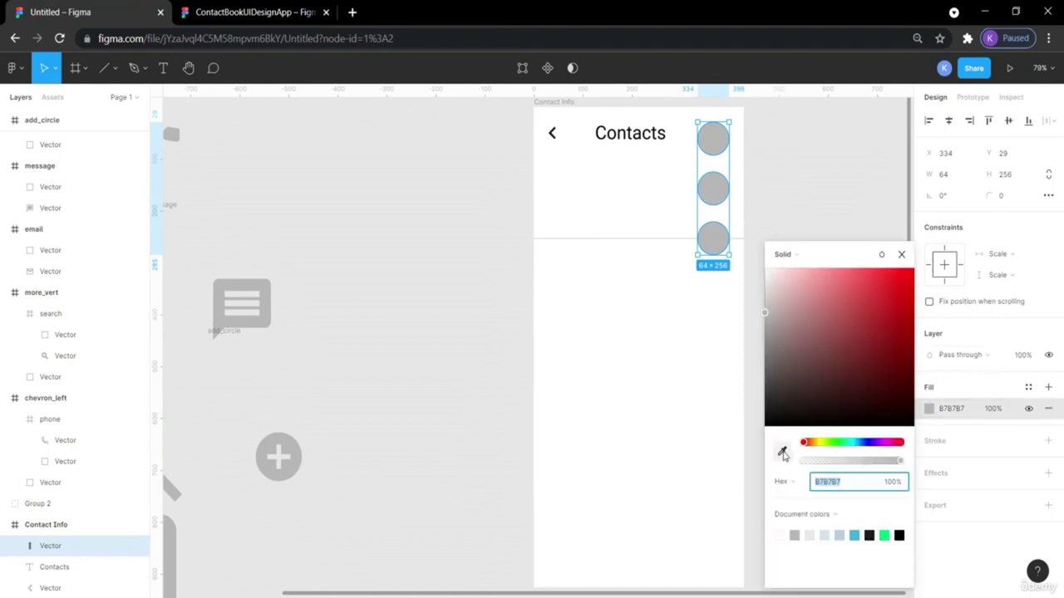
pyautogui.press('i')
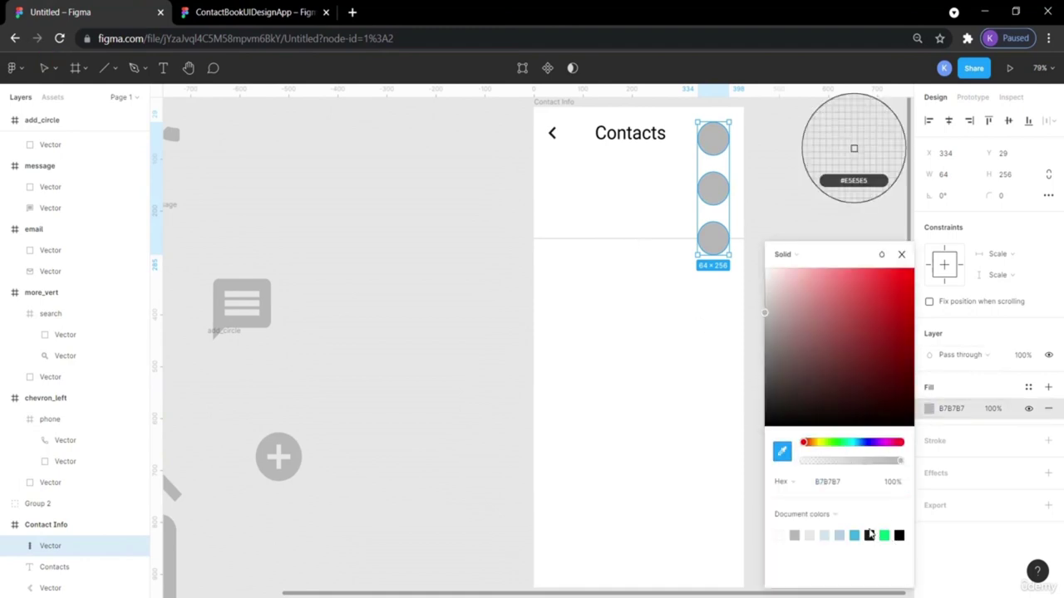
pyautogui.click(870, 535)
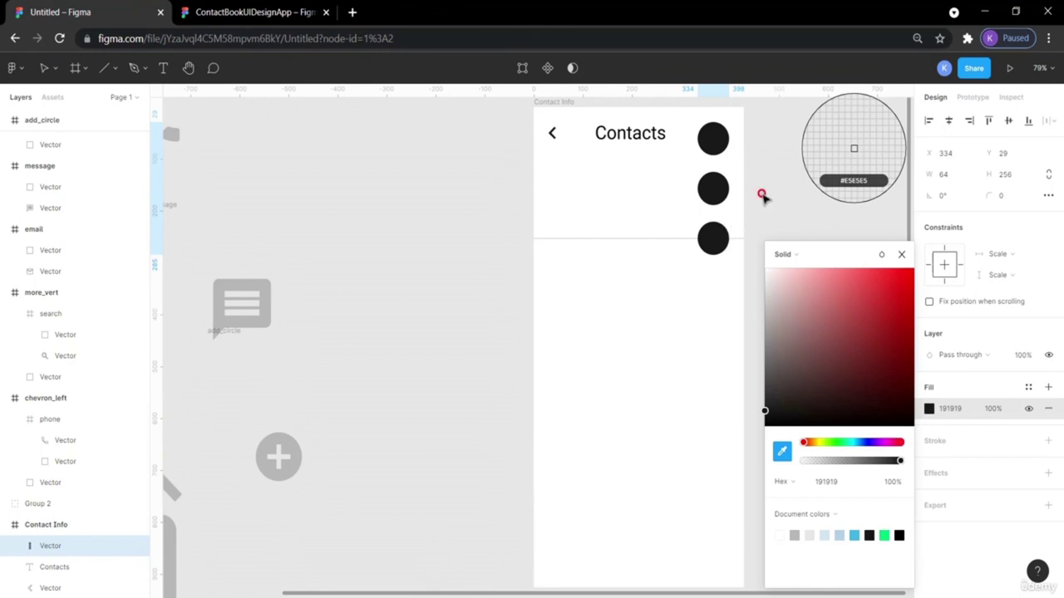
pyautogui.click(761, 195)
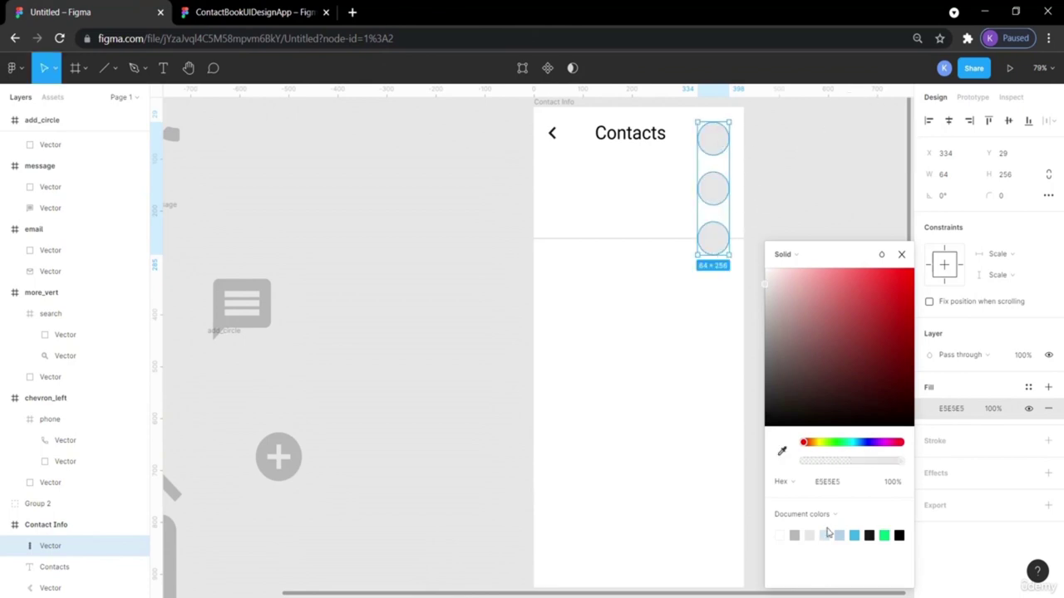
pyautogui.click(899, 535)
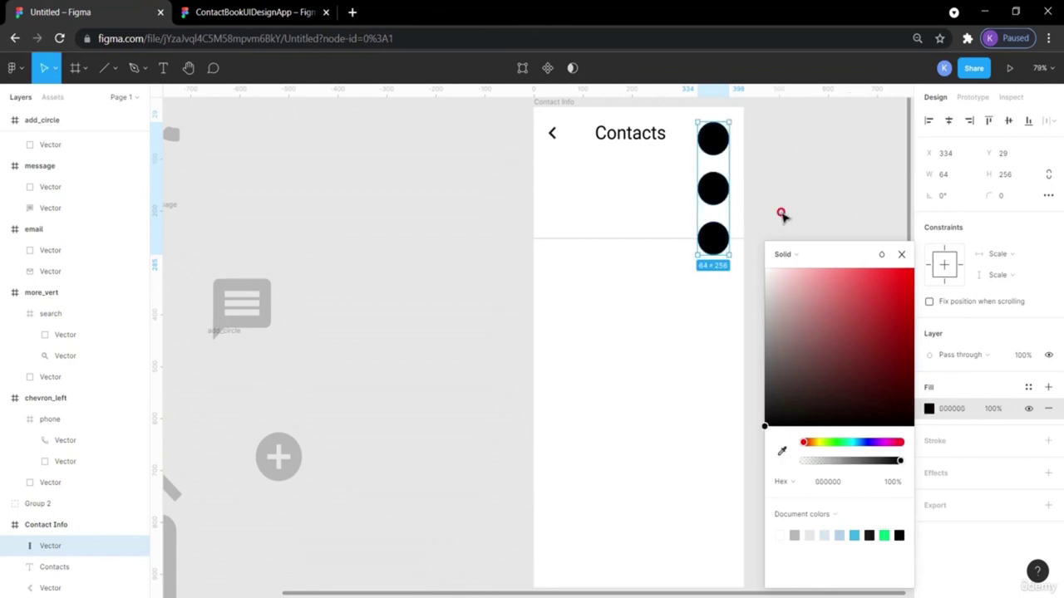
pyautogui.click(781, 218)
# Shrink the three-dot icon to 7×28 and position it at X 396, Y 38.
pyautogui.click(554, 135)
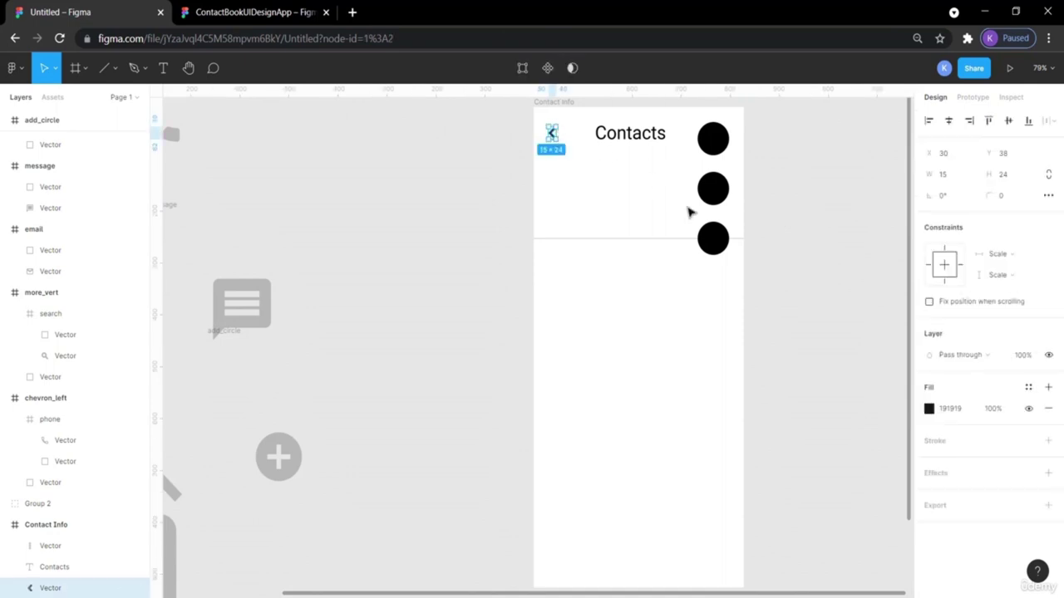
pyautogui.click(721, 191)
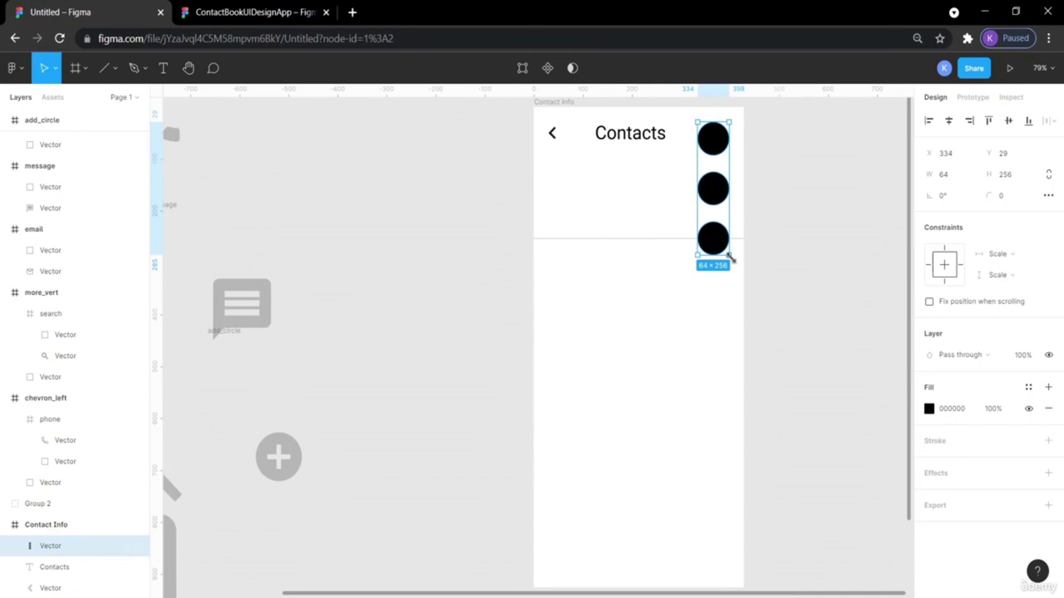
pyautogui.press('alt')
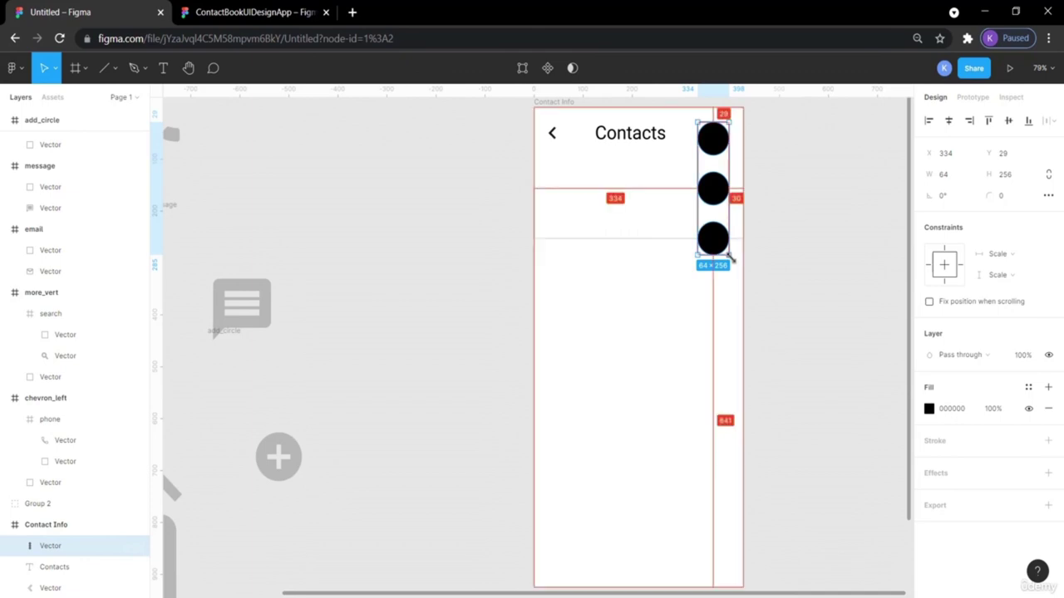
pyautogui.moveTo(731, 259); pyautogui.dragTo(721, 146)
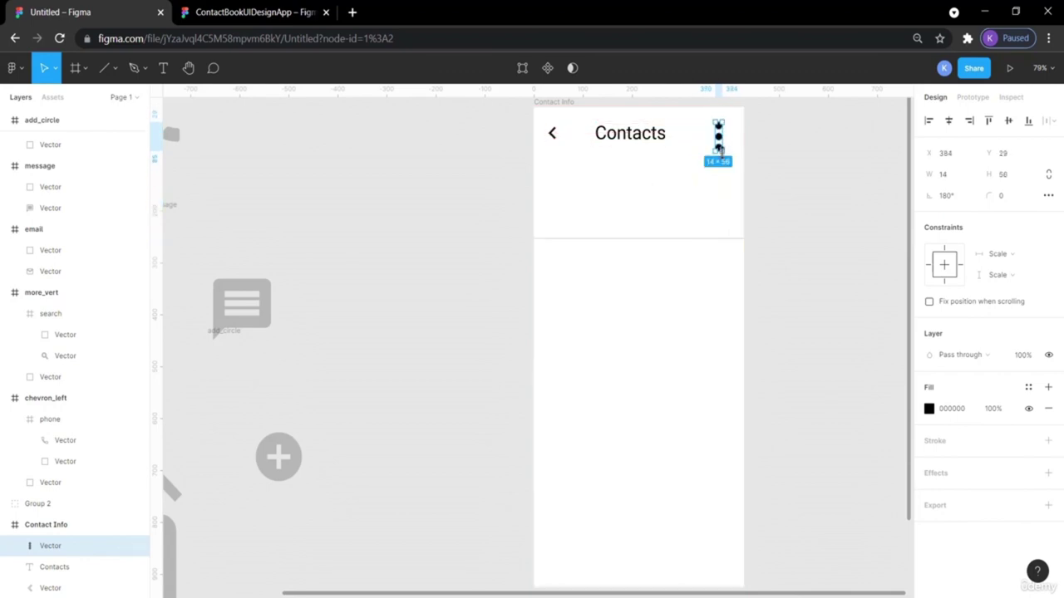
pyautogui.click(783, 158)
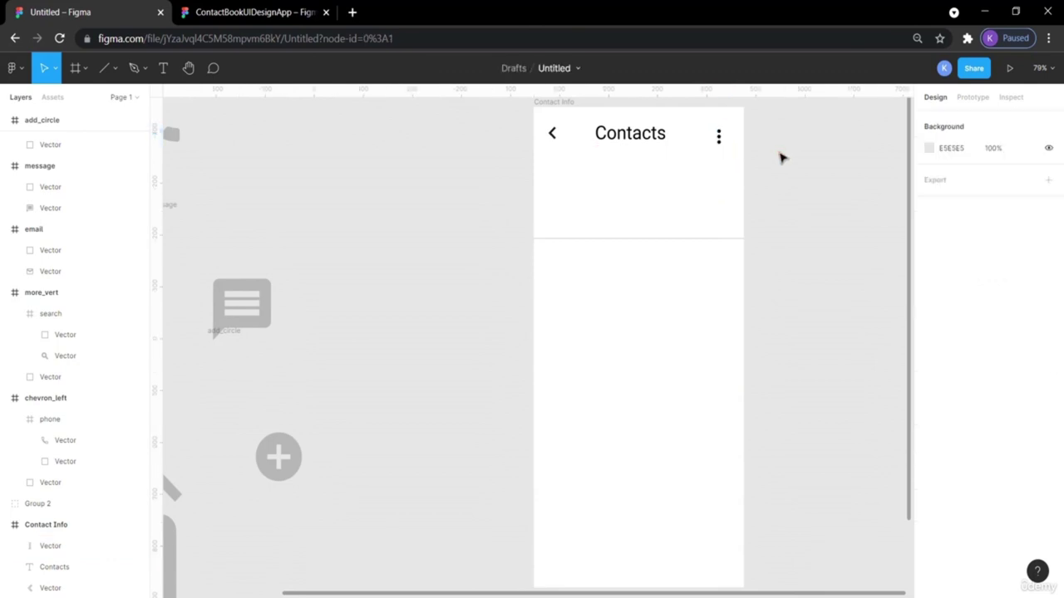
pyautogui.moveTo(719, 138); pyautogui.dragTo(731, 139)
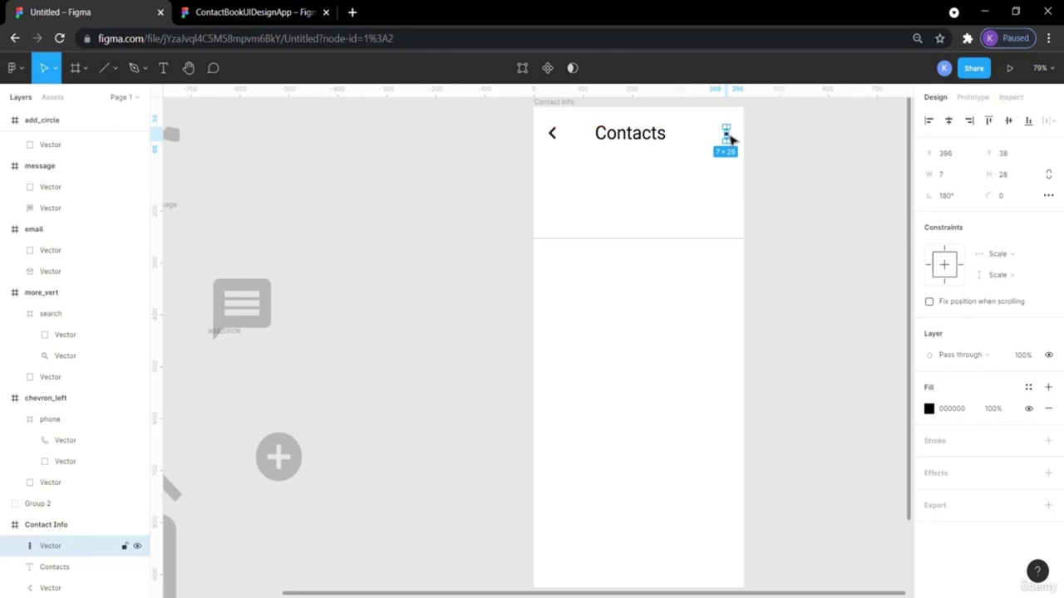
pyautogui.click(425, 207)
# Check the reference menu dots, then measure spacing between the chevron, Contacts title and three-dot icon.
pyautogui.click(229, 10)
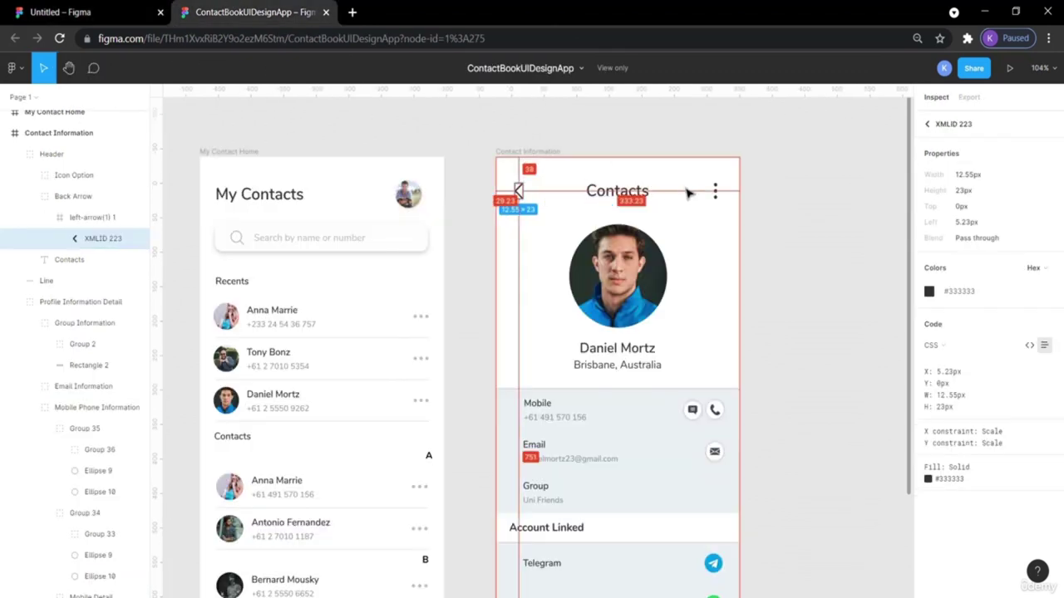
pyautogui.click(717, 198)
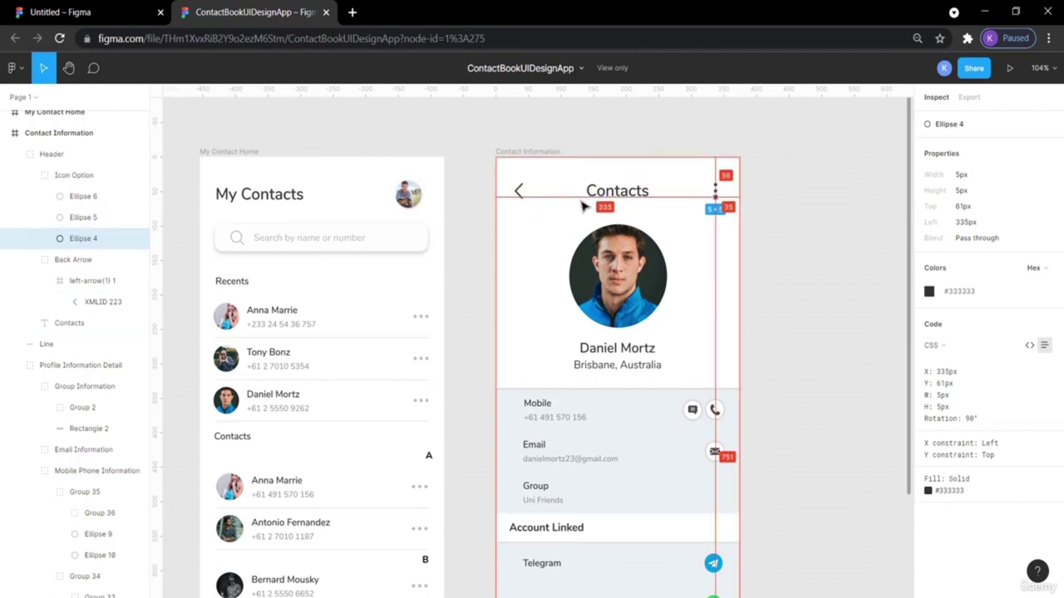
pyautogui.click(714, 190)
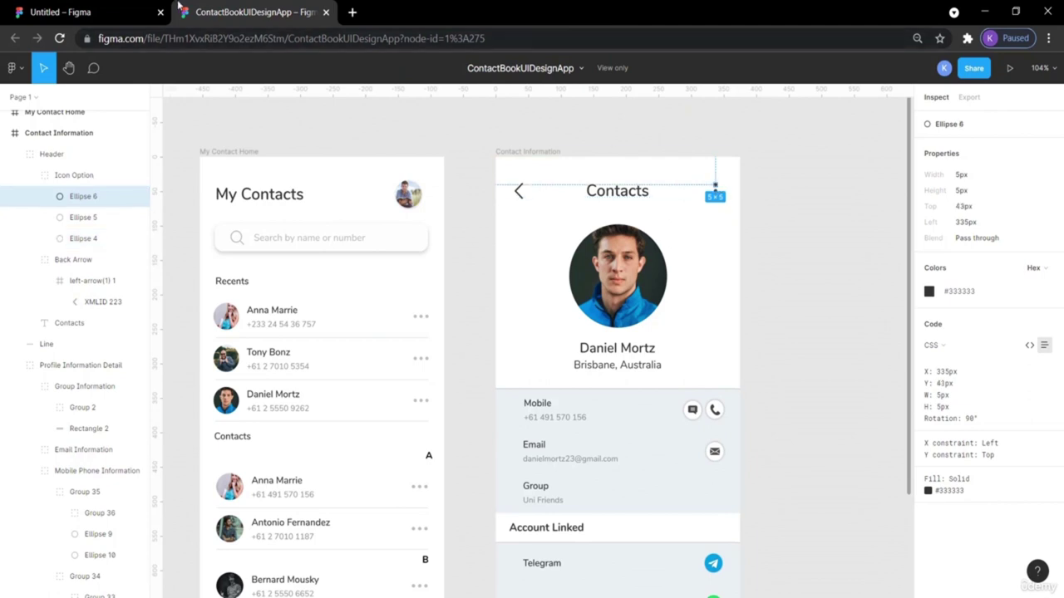
pyautogui.click(116, 12)
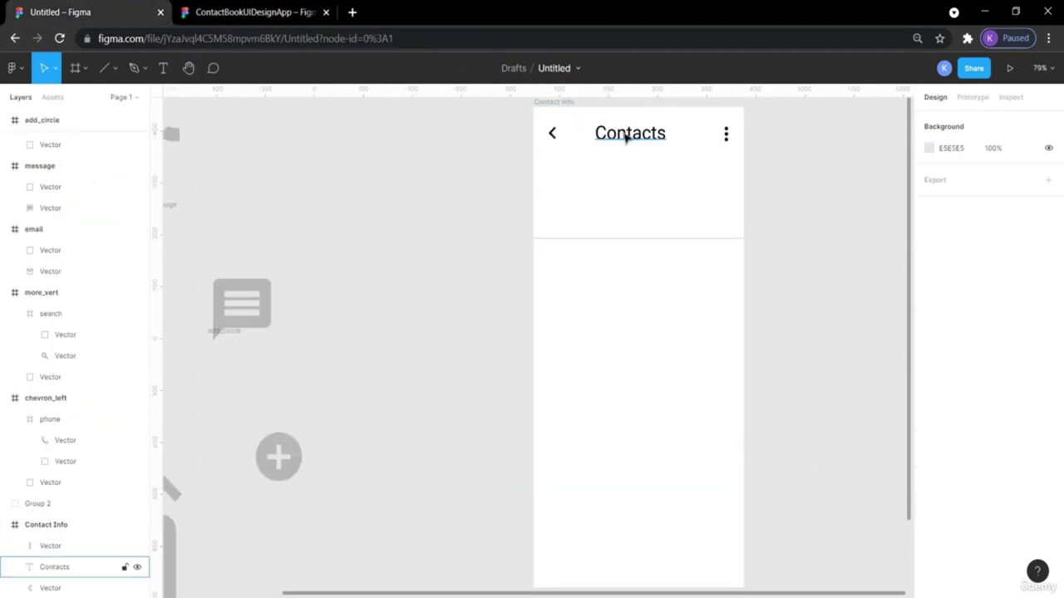
pyautogui.click(553, 136)
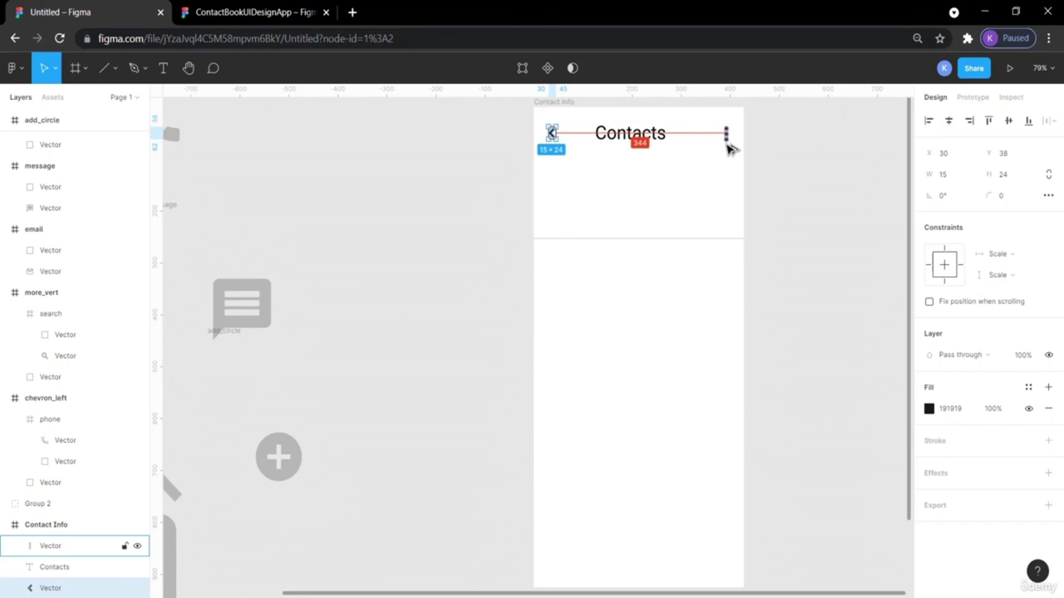
pyautogui.click(800, 166)
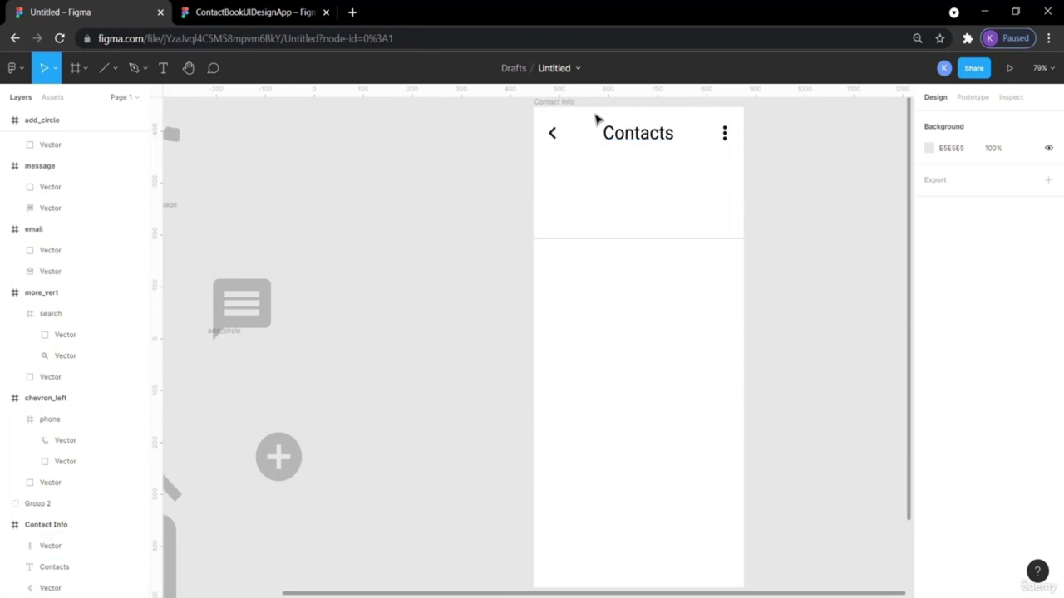
pyautogui.click(725, 133)
# Group-select the chevron, title and dots and nudge them to 39 px below the frame top.
pyautogui.keyDown('shift'); pyautogui.click(667, 135); pyautogui.keyUp('shift')
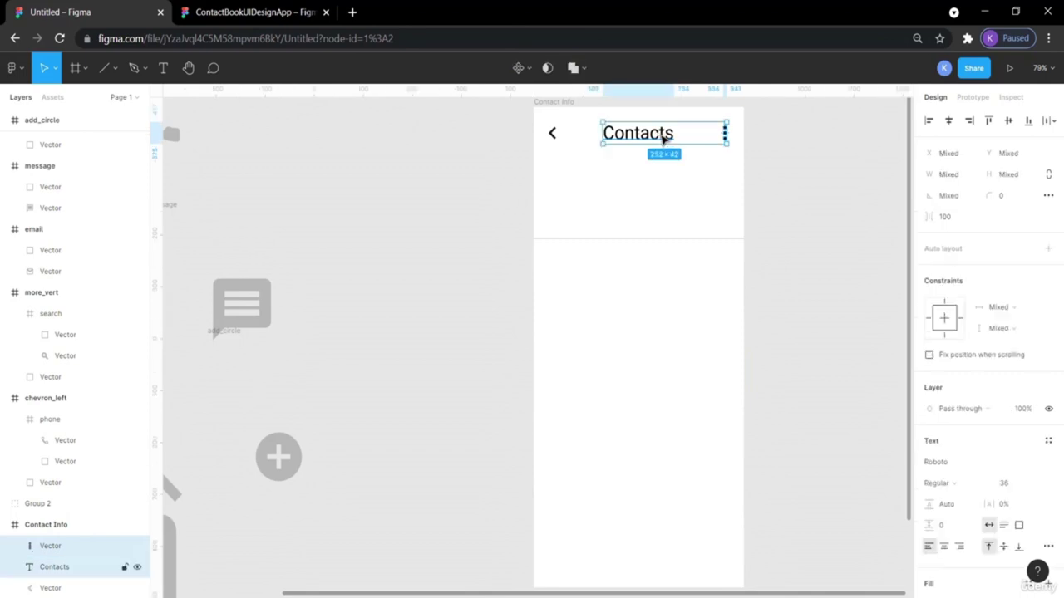
pyautogui.keyDown('shift'); pyautogui.click(551, 133); pyautogui.keyUp('shift')
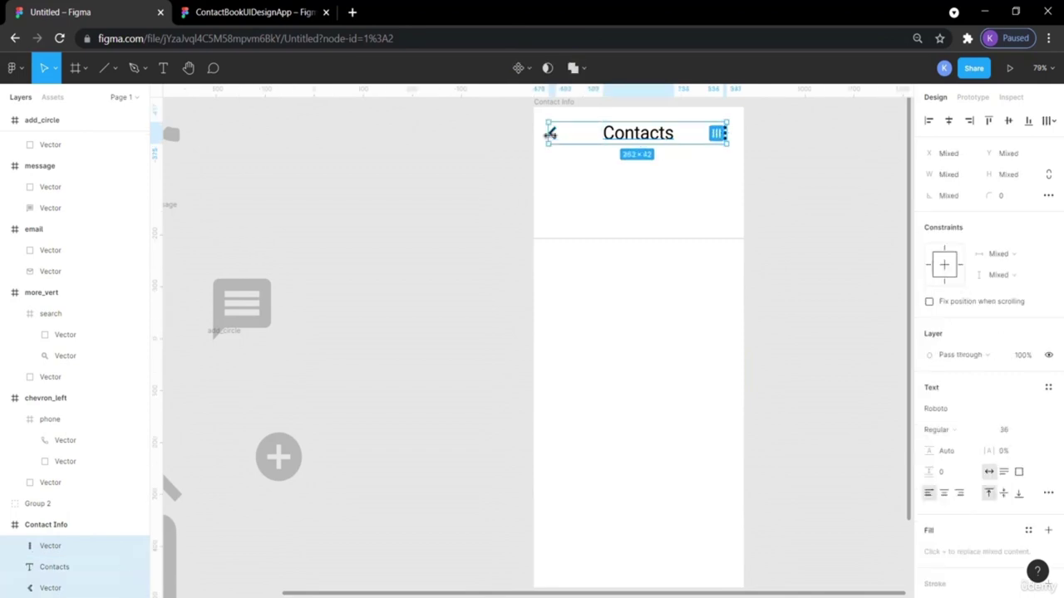
pyautogui.moveTo(550, 133); pyautogui.dragTo(549, 139)
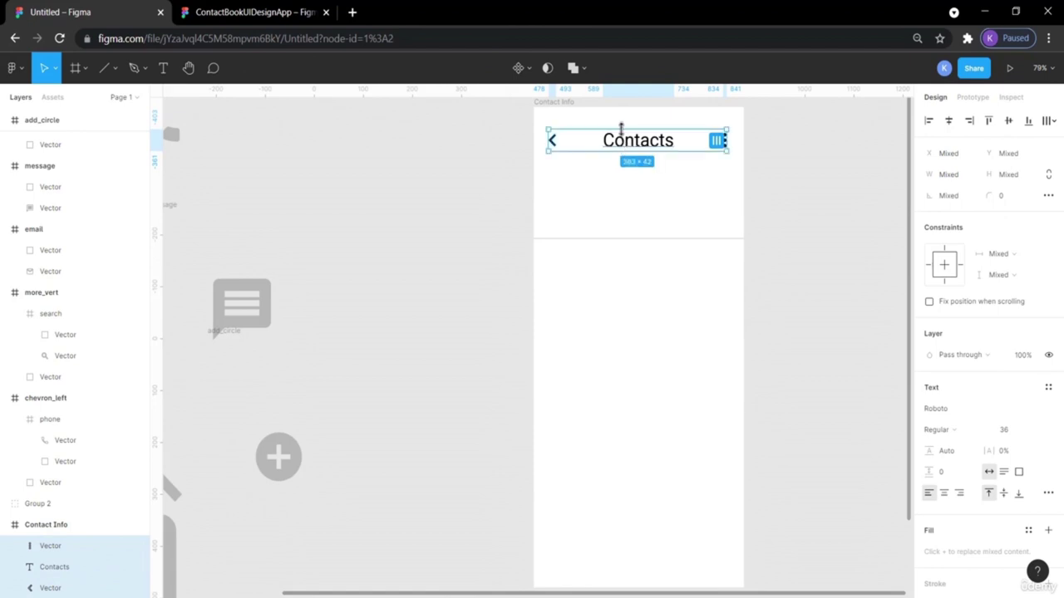
pyautogui.press('alt')
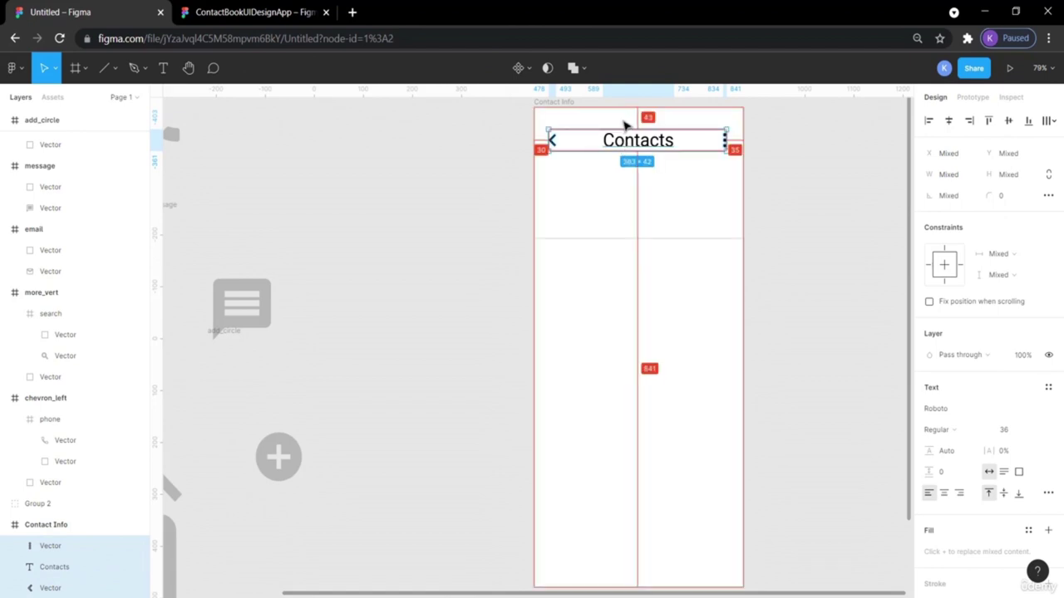
pyautogui.press('Up')
pyautogui.press('Up')
pyautogui.press('Up')
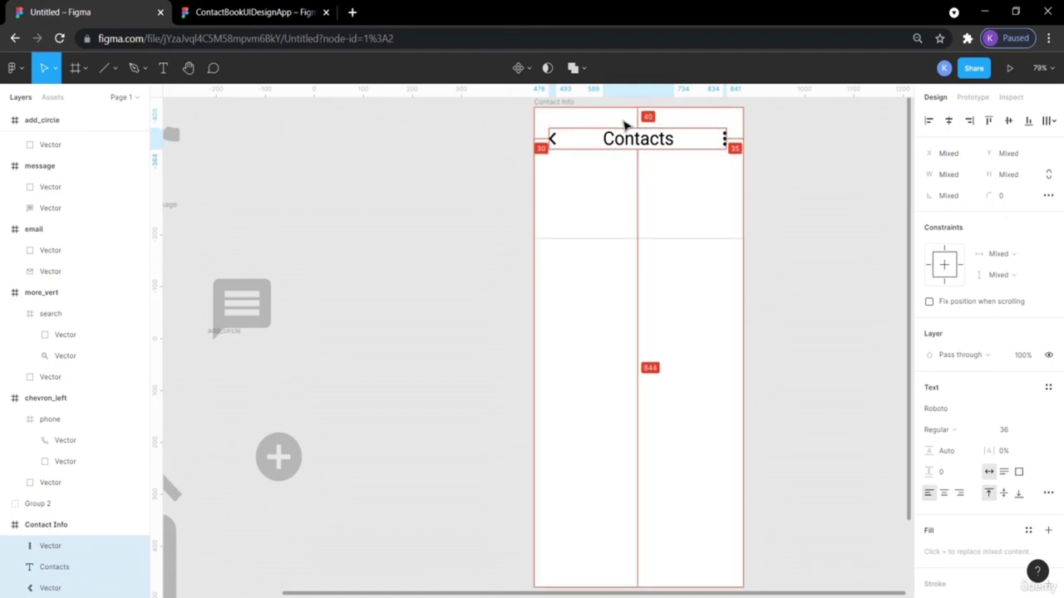
pyautogui.press('Up')
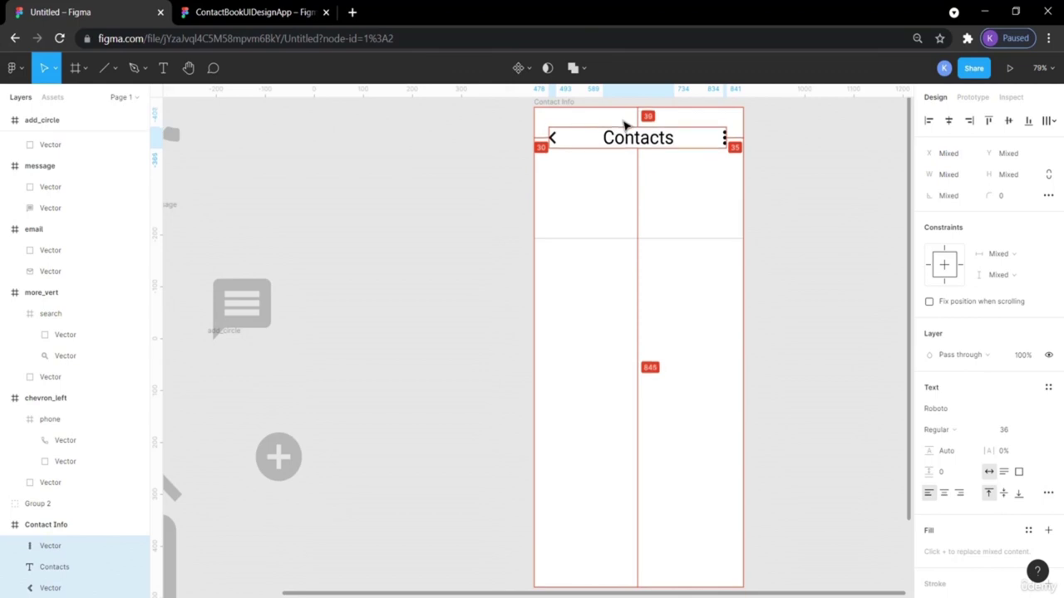
pyautogui.click(822, 160)
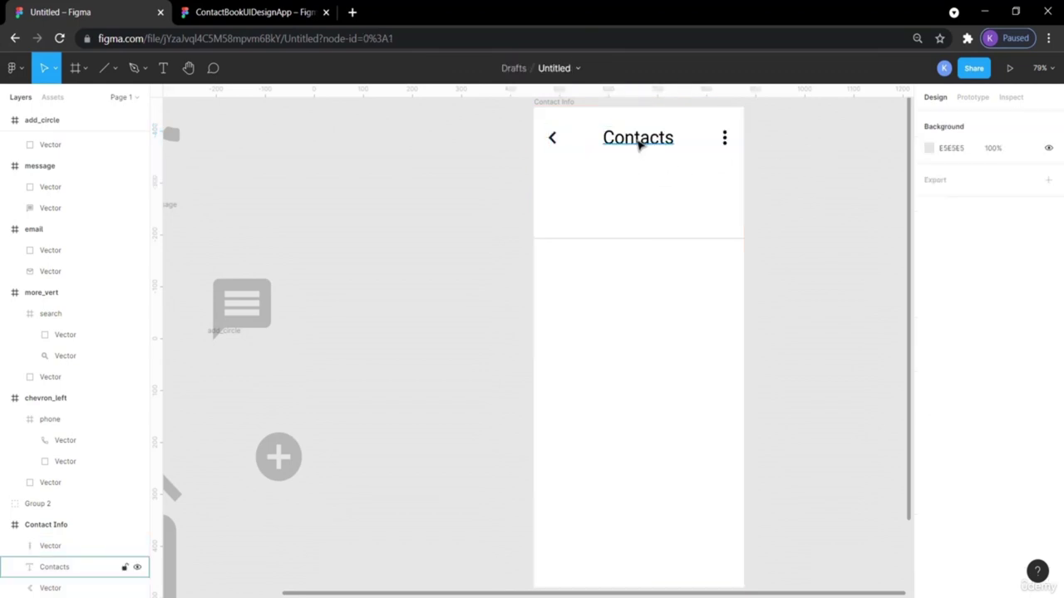
pyautogui.click(639, 146)
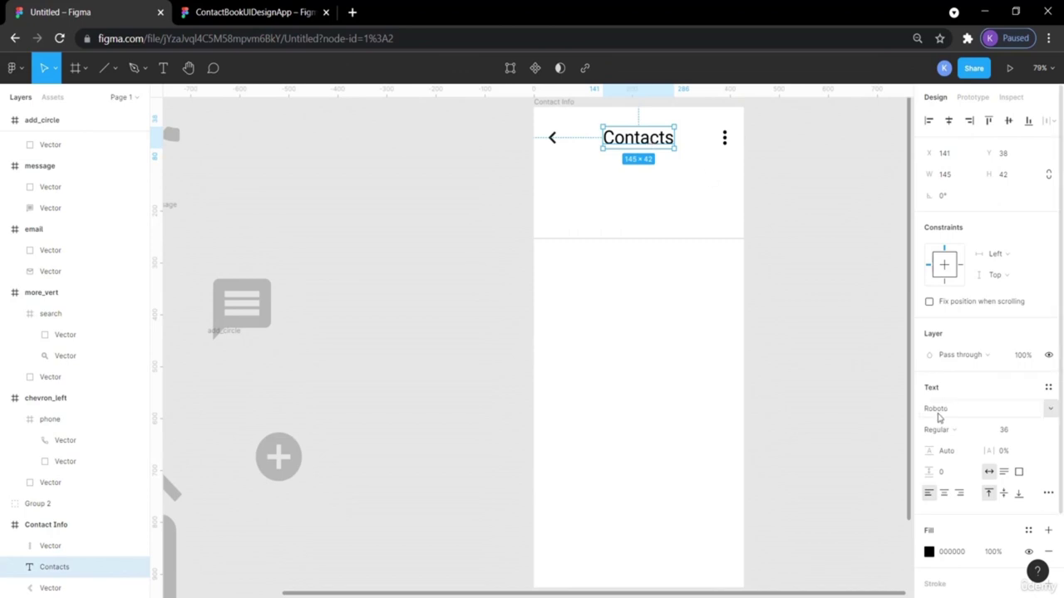
# Make the Contacts title Bold and change its font family to Nunito, matching the reference.
pyautogui.click(977, 431)
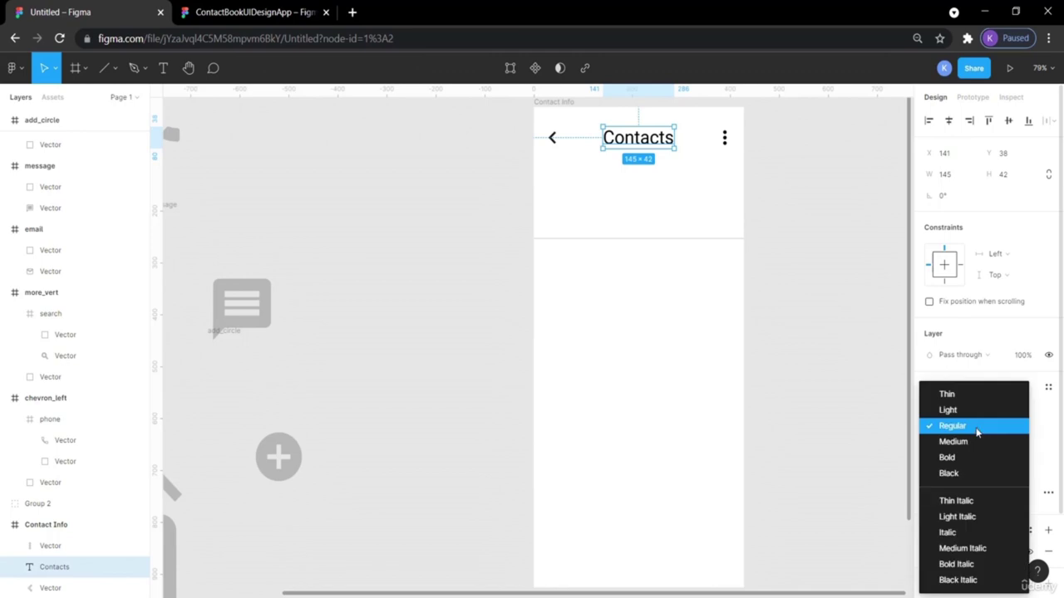
pyautogui.click(965, 457)
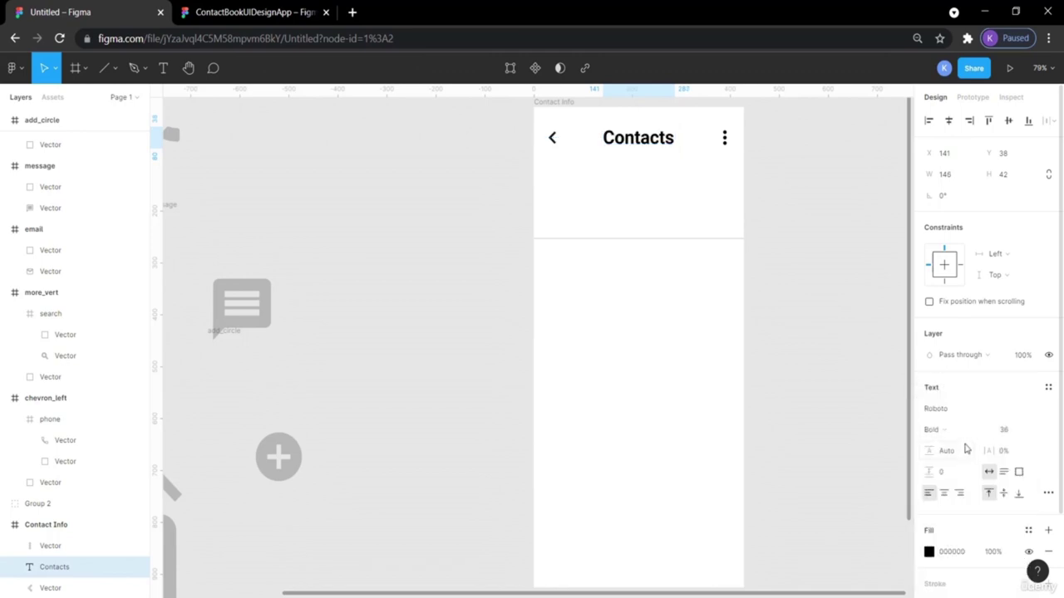
pyautogui.click(249, 12)
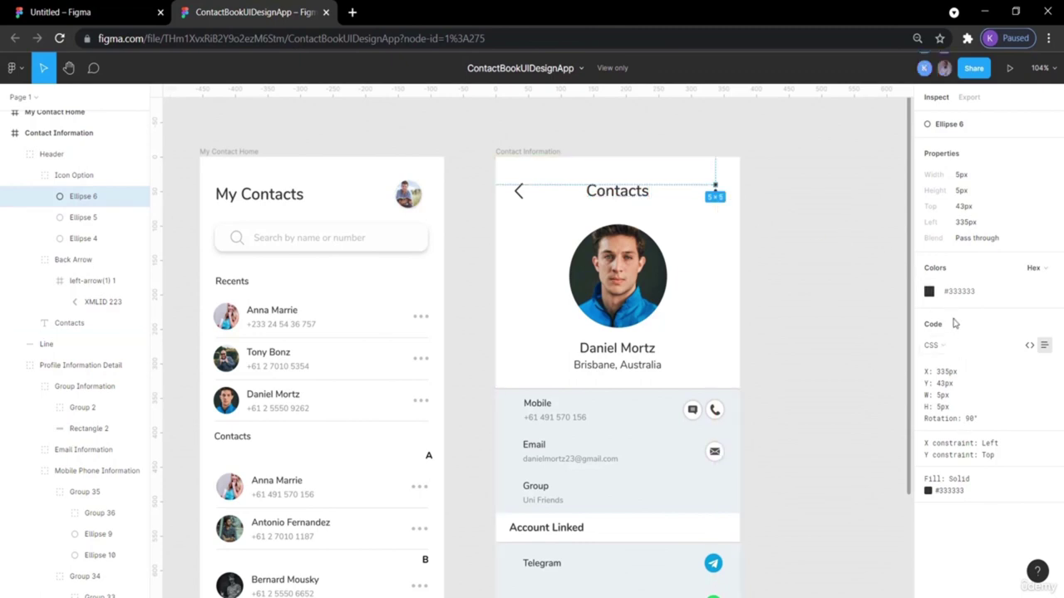
pyautogui.click(617, 190)
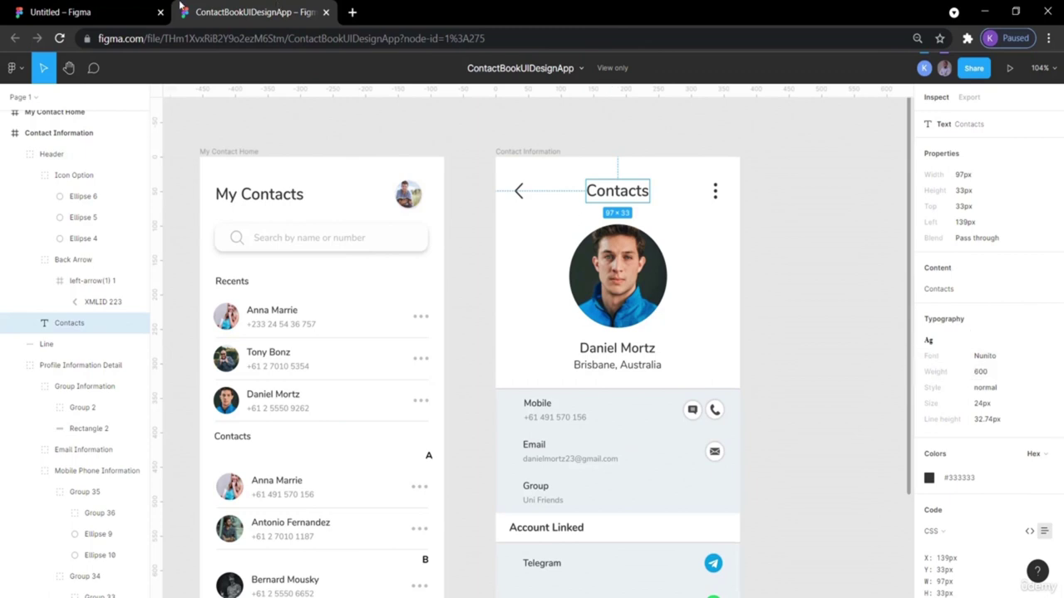
pyautogui.click(115, 12)
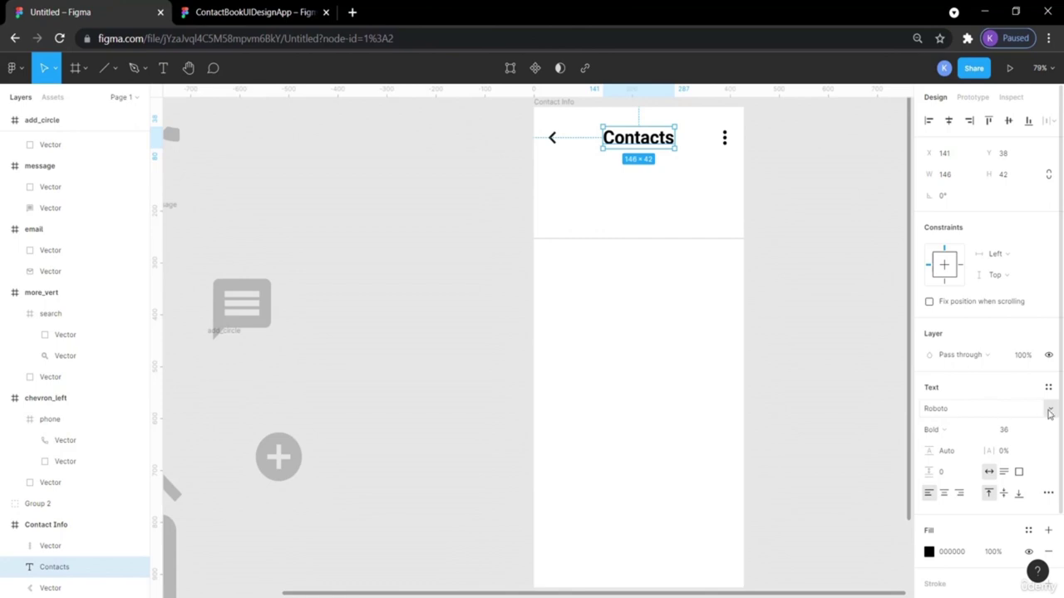
pyautogui.click(1049, 412)
pyautogui.press('Escape')
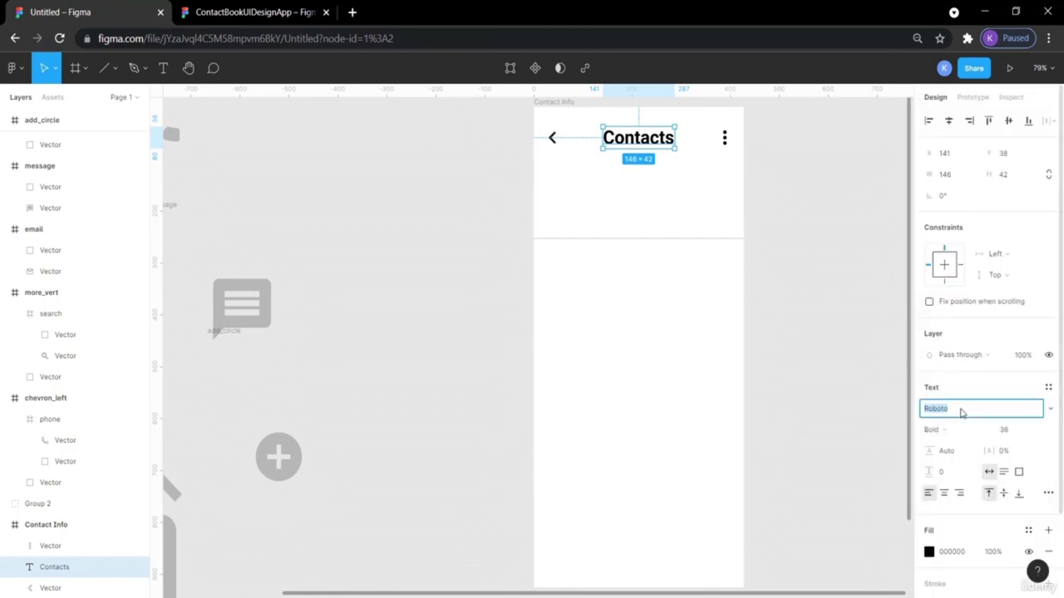
pyautogui.write('Nunito')
pyautogui.press('Return')
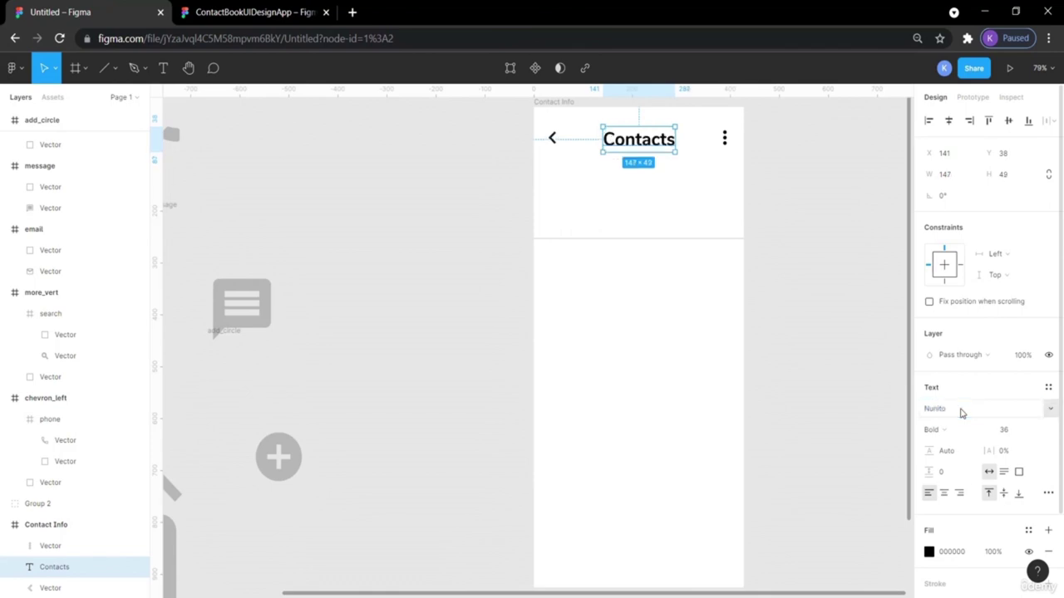
# Compare with the reference again and confirm the title stays Nunito Bold 36.
pyautogui.click(837, 343)
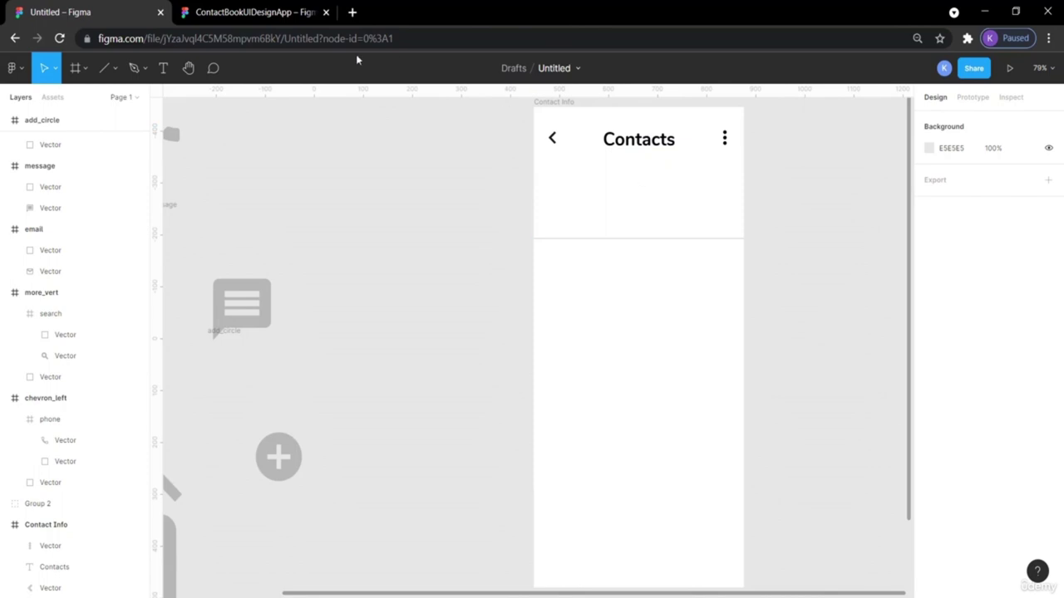
pyautogui.click(199, 10)
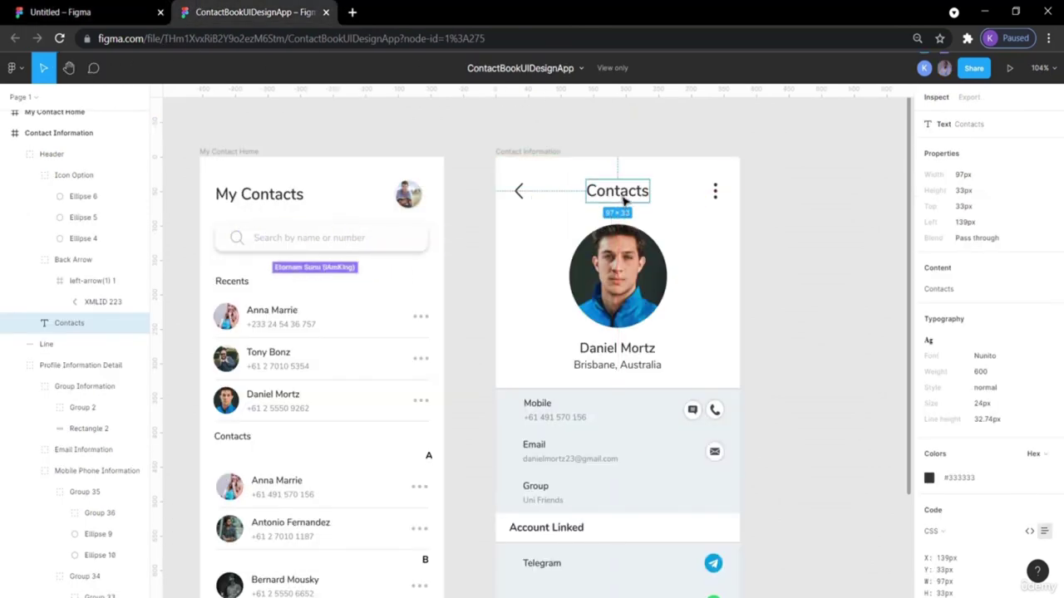
pyautogui.click(78, 10)
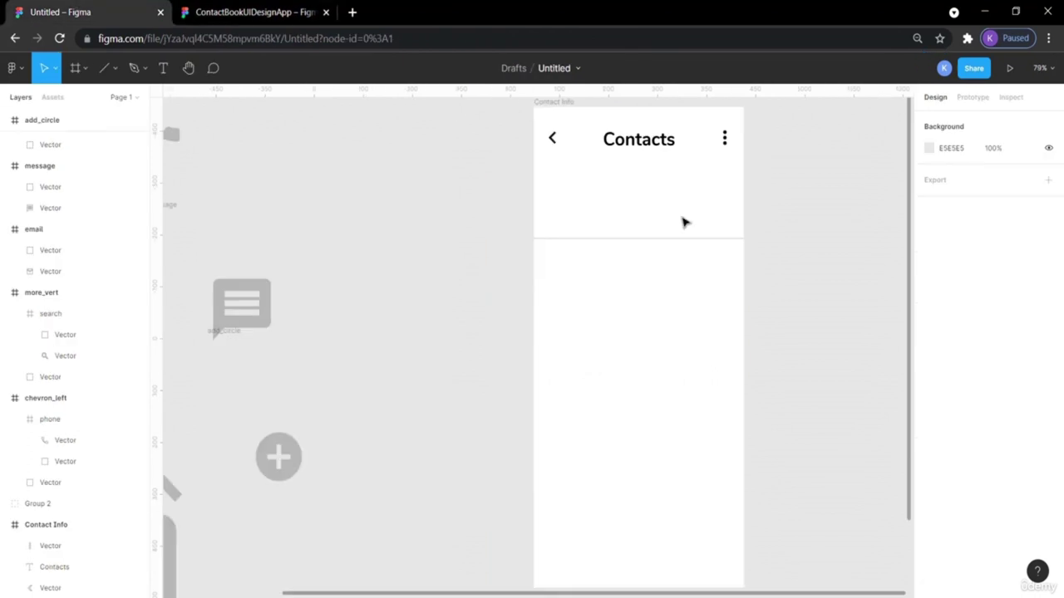
pyautogui.click(636, 138)
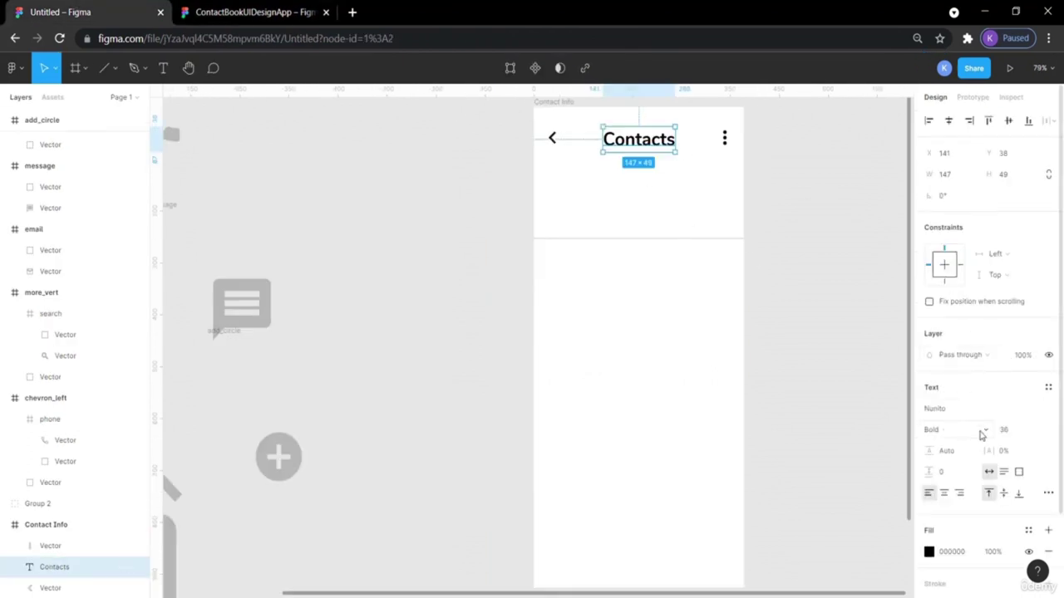
pyautogui.click(979, 430)
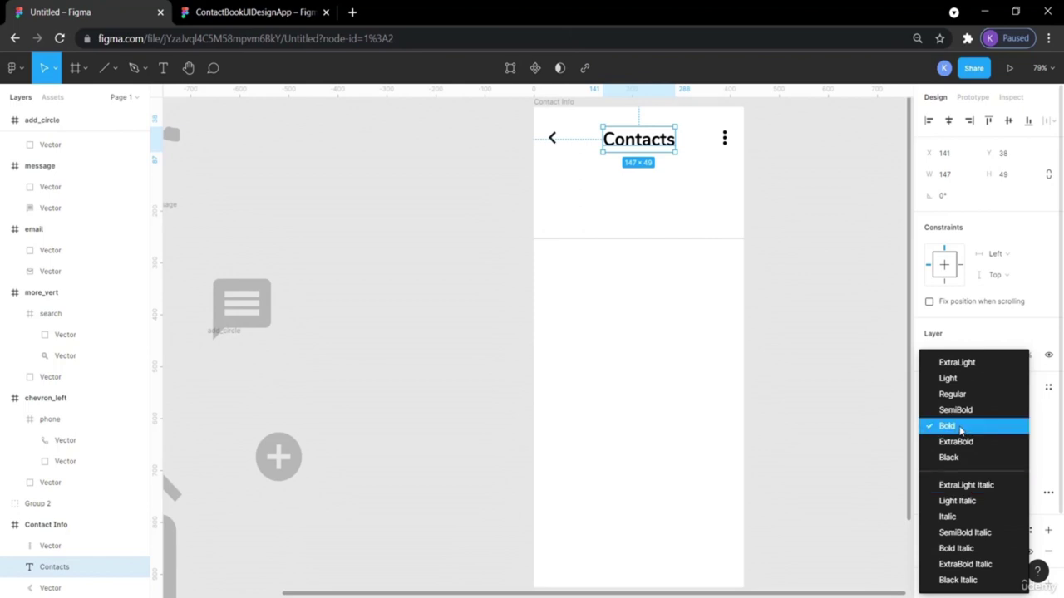
pyautogui.click(810, 362)
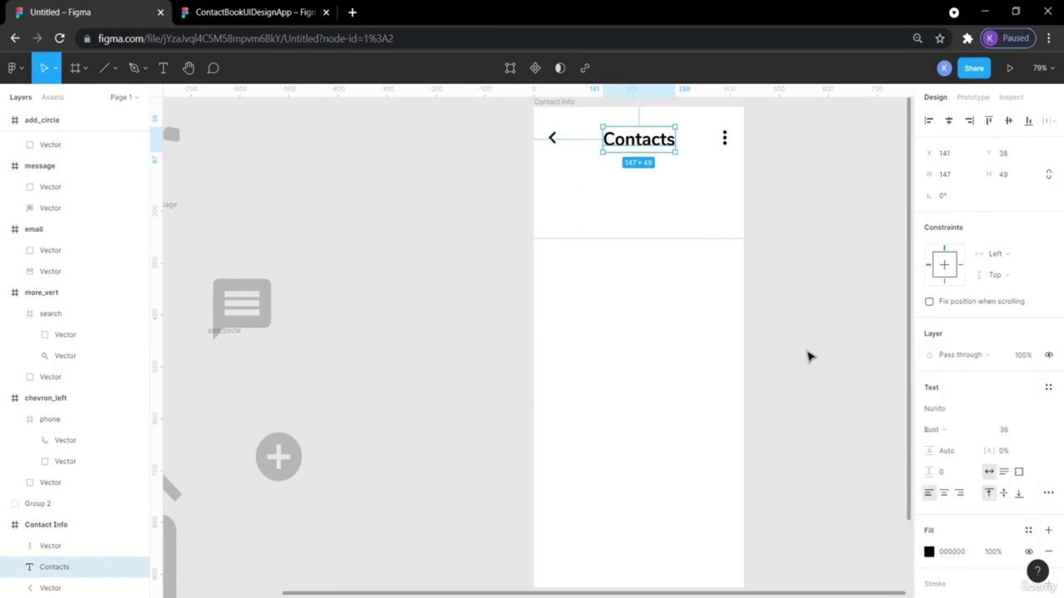
pyautogui.click(784, 227)
pyautogui.click(726, 143)
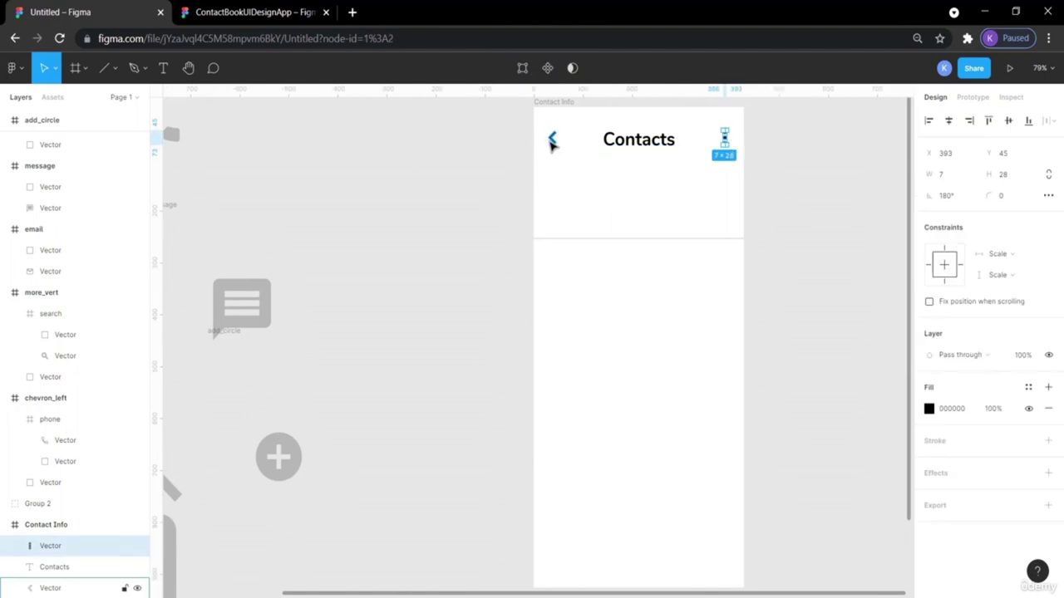
# Shift the menu dots right to 30 px from the frame edge, checking chevron and title distances.
pyautogui.press('alt')
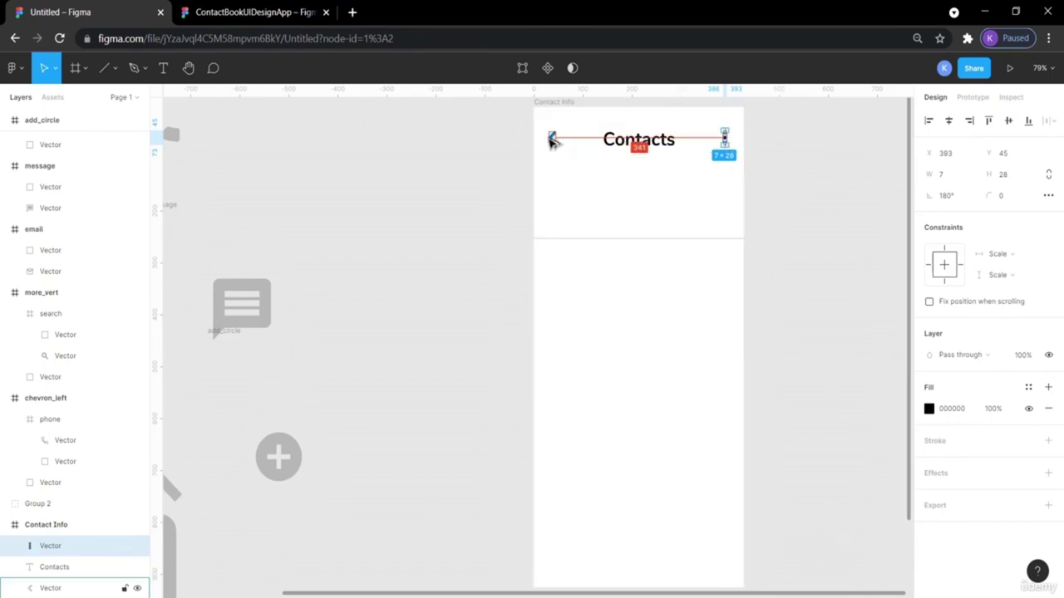
pyautogui.click(552, 139)
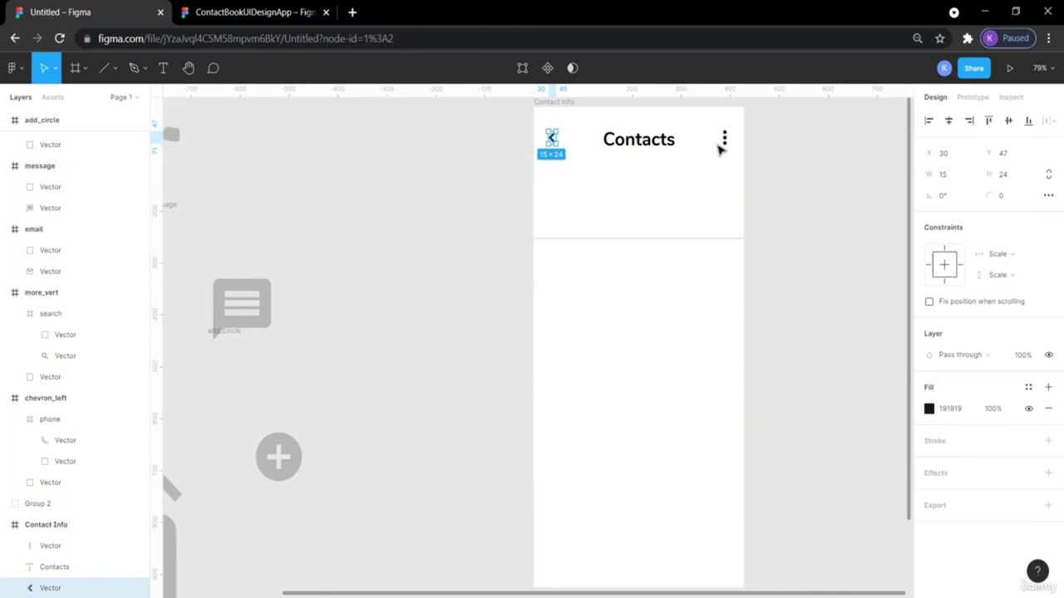
pyautogui.click(724, 140)
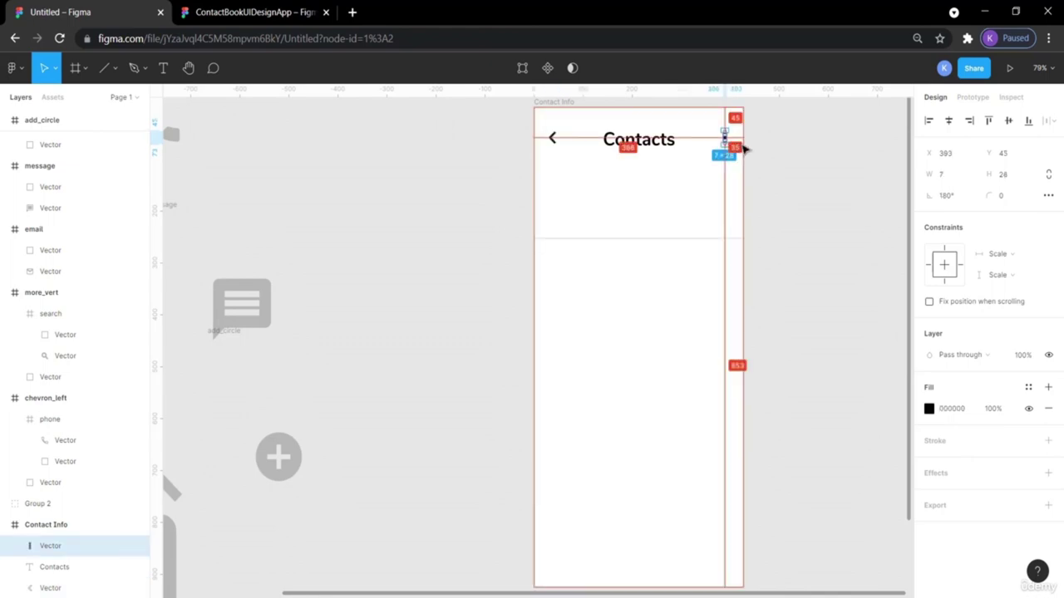
pyautogui.press('alt')
pyautogui.press('alt')
pyautogui.moveTo(728, 135); pyautogui.dragTo(732, 137)
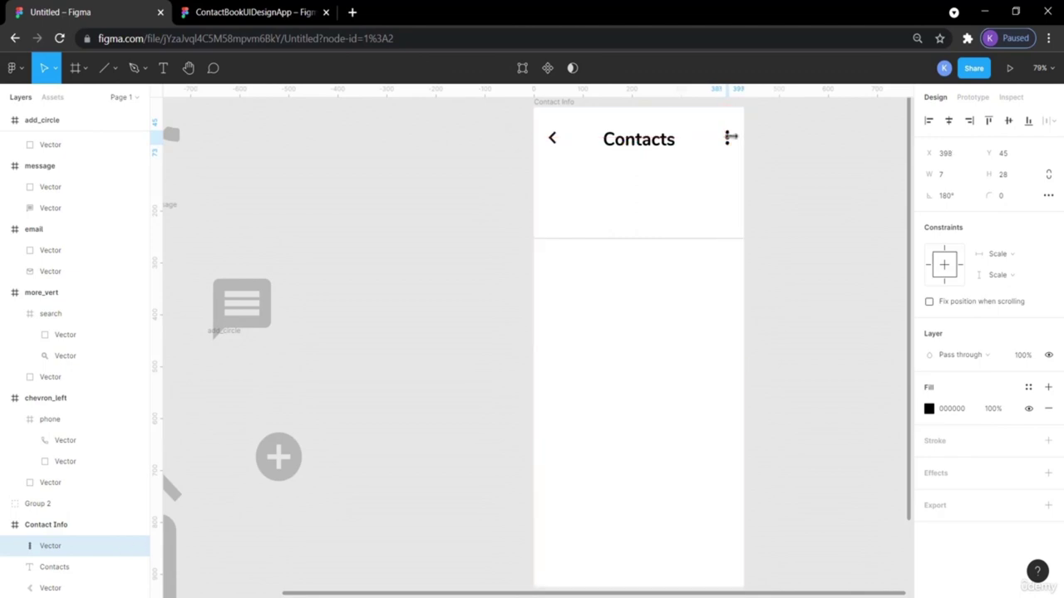
pyautogui.press('alt')
pyautogui.click(819, 166)
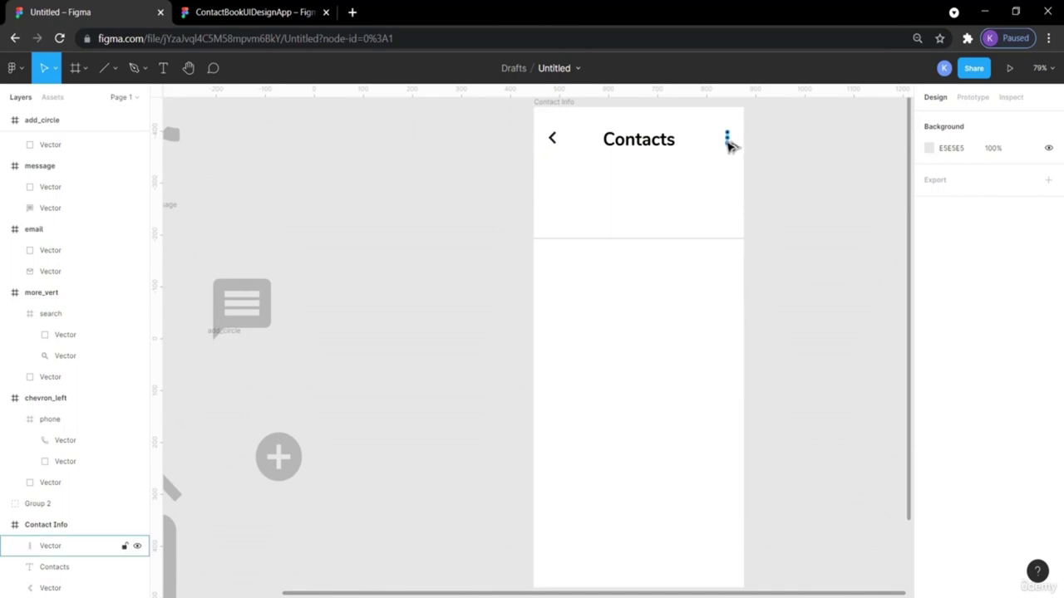
pyautogui.click(728, 143)
pyautogui.press('alt')
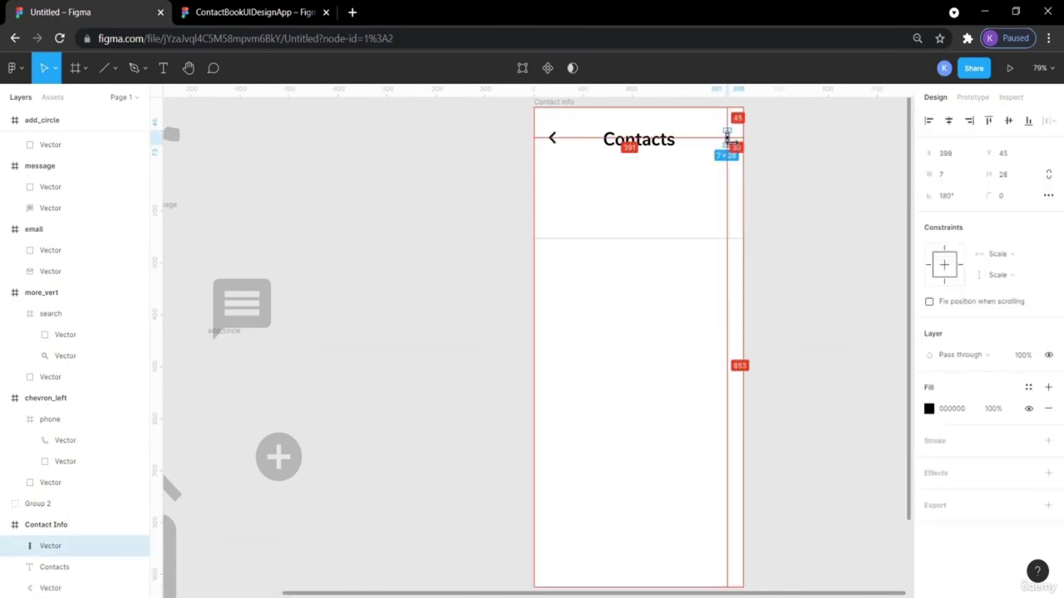
pyautogui.click(550, 140)
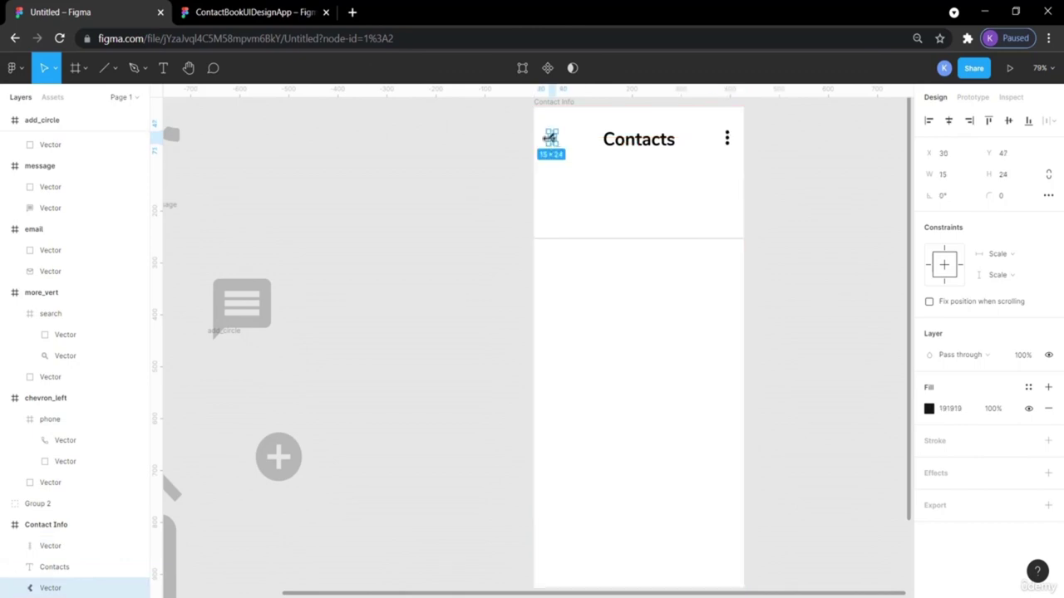
pyautogui.press('alt')
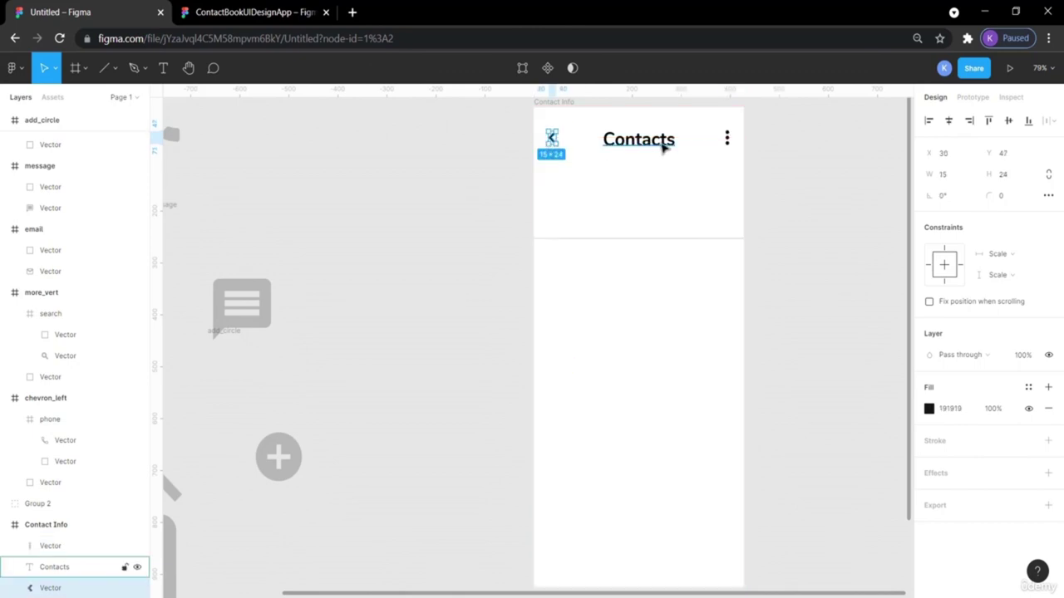
pyautogui.click(665, 143)
pyautogui.click(728, 142)
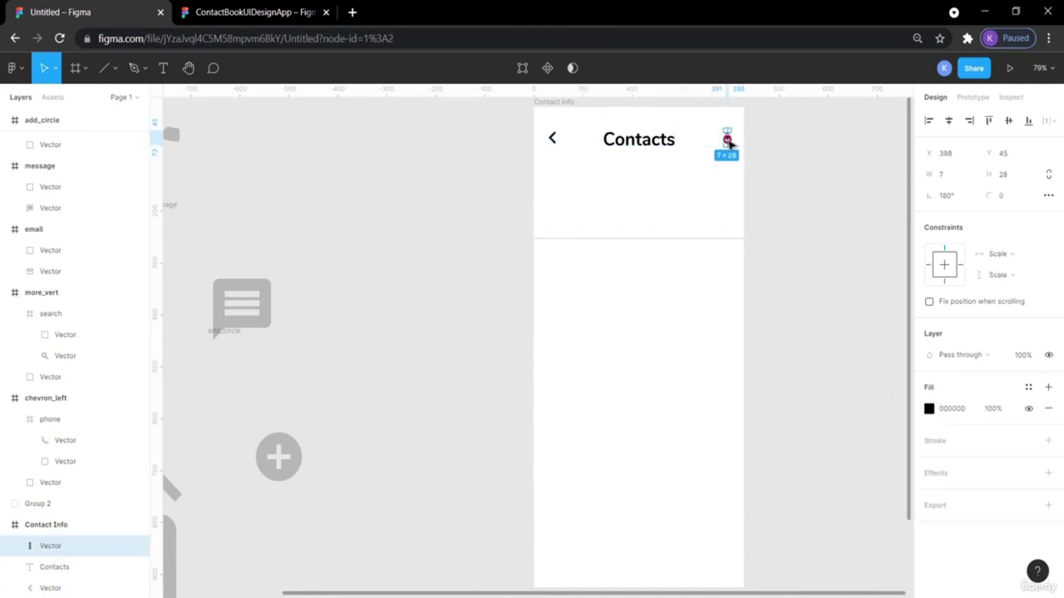
pyautogui.press('alt')
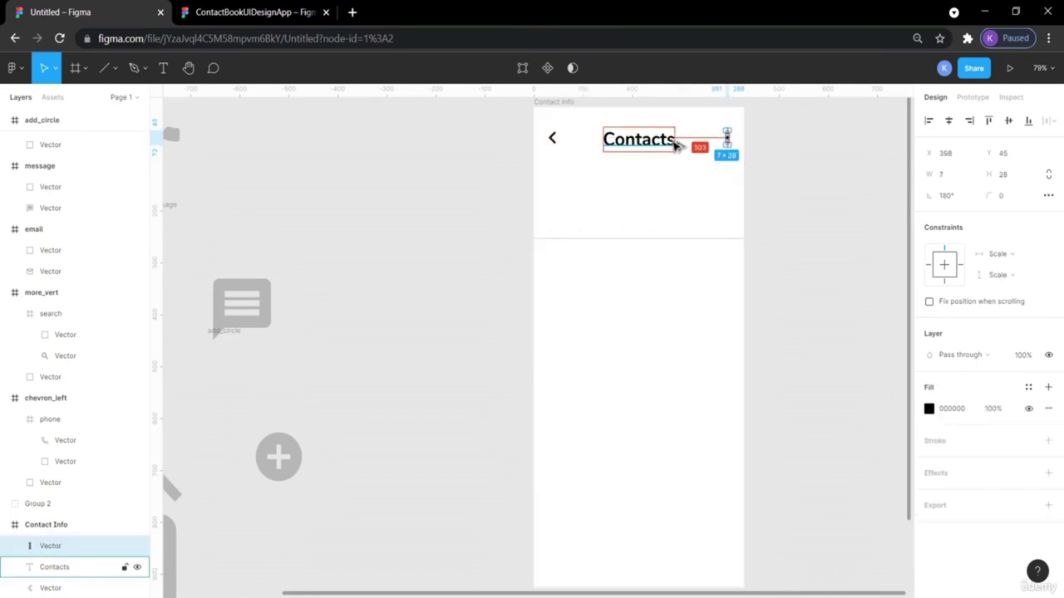
# Align the chevron, Contacts title and menu dots by vertical centres, then verify the title's spacing.
pyautogui.click(613, 143)
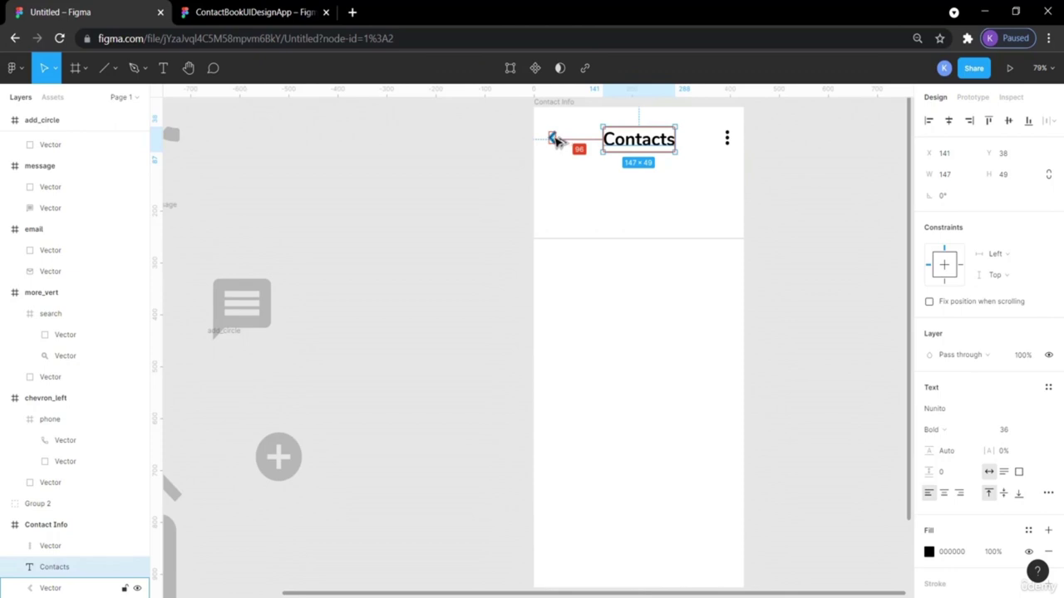
pyautogui.click(764, 158)
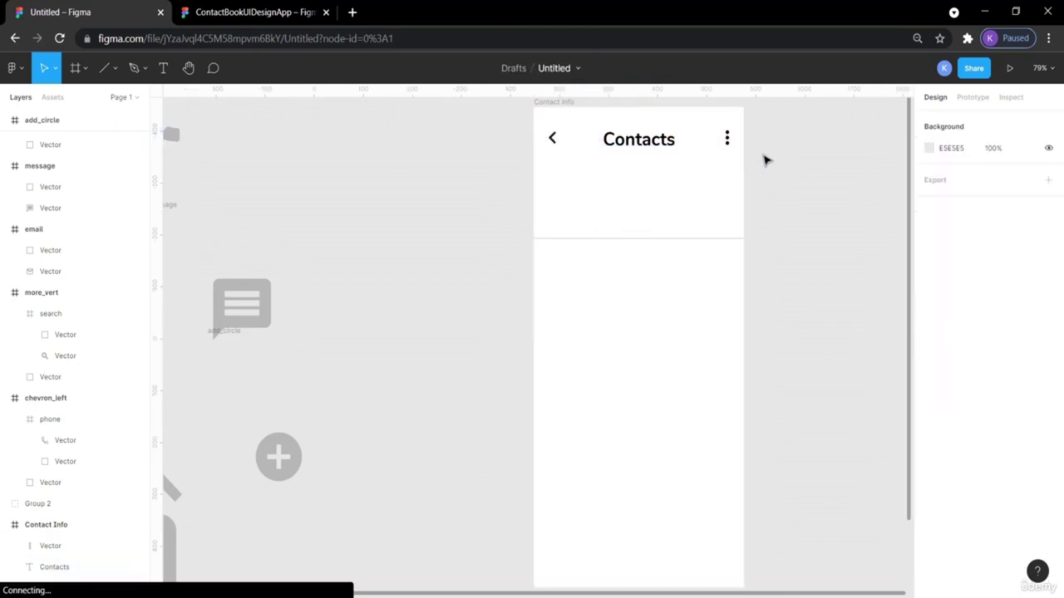
pyautogui.click(728, 141)
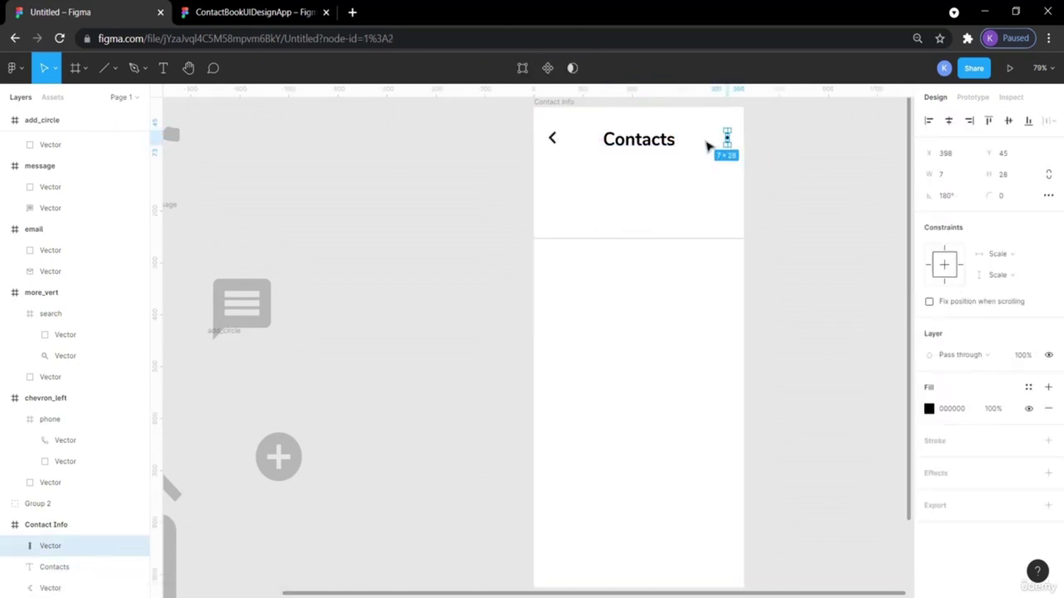
pyautogui.keyDown('shift'); pyautogui.click(673, 148); pyautogui.keyUp('shift')
pyautogui.keyDown('shift'); pyautogui.click(552, 140); pyautogui.keyUp('shift')
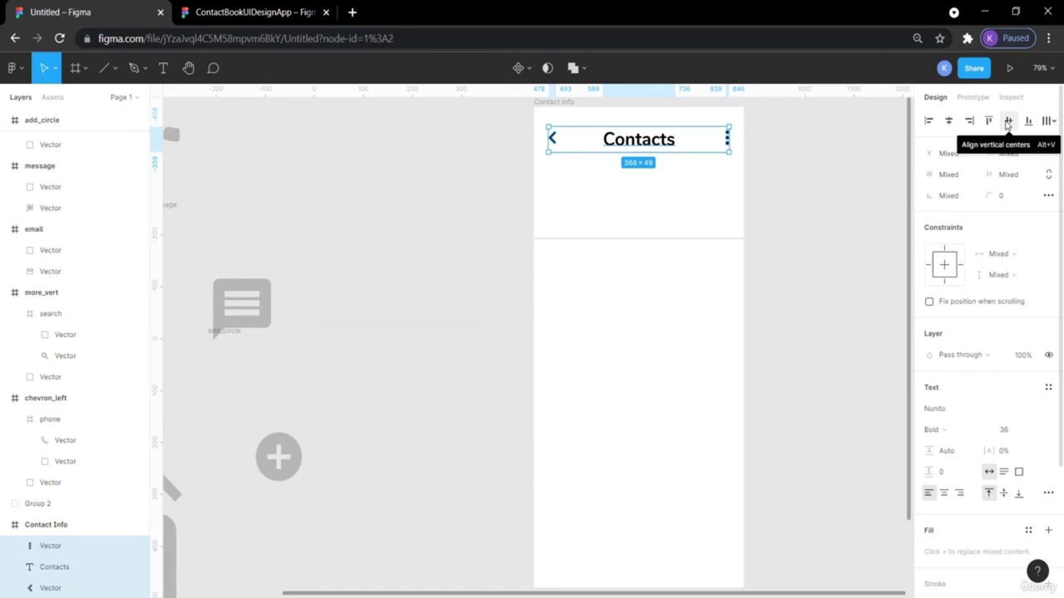
pyautogui.click(1007, 122)
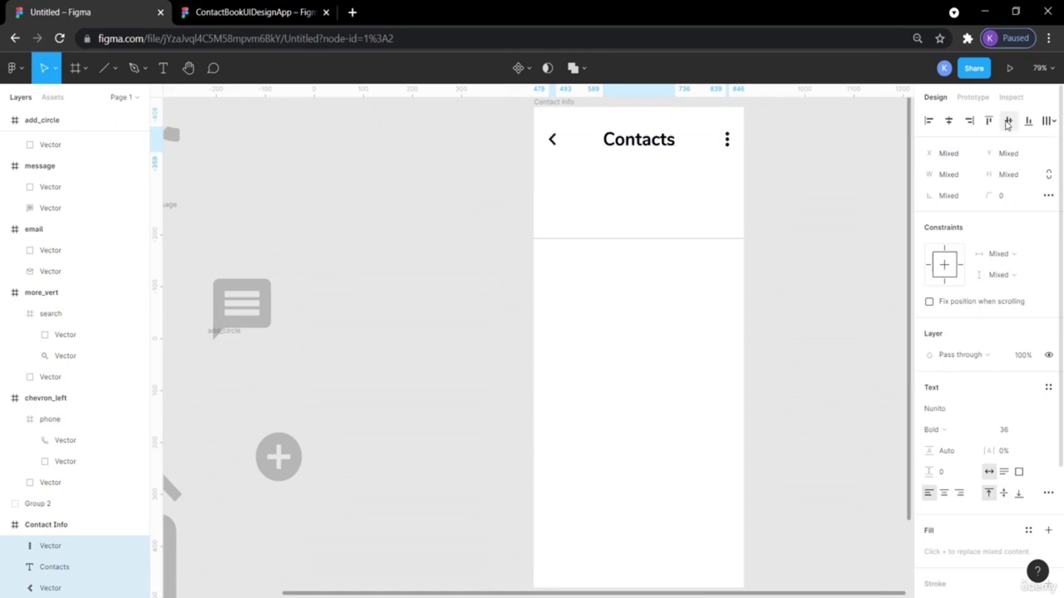
pyautogui.click(812, 163)
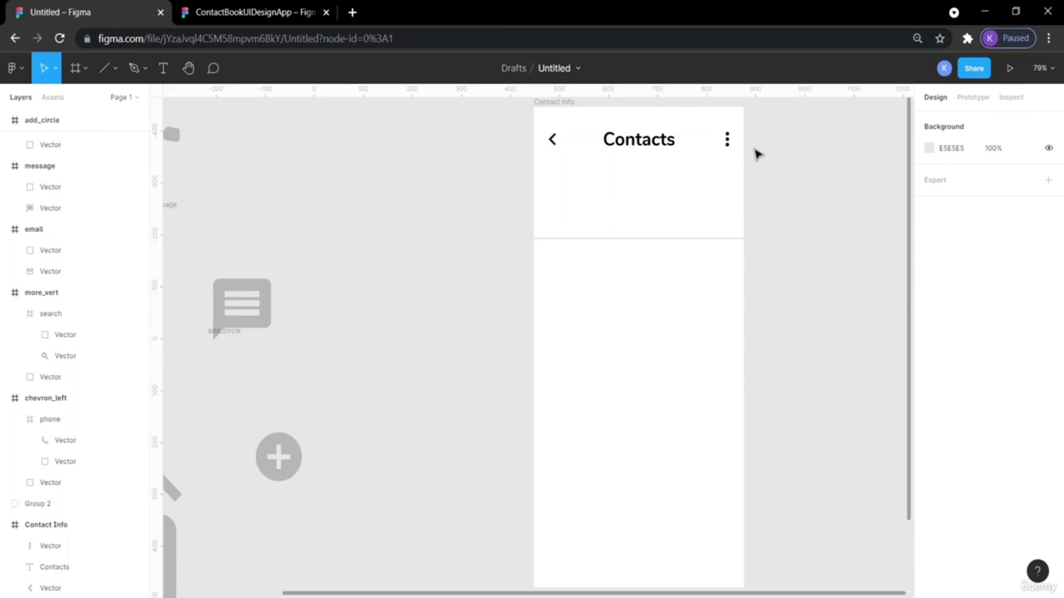
pyautogui.press('Tab')
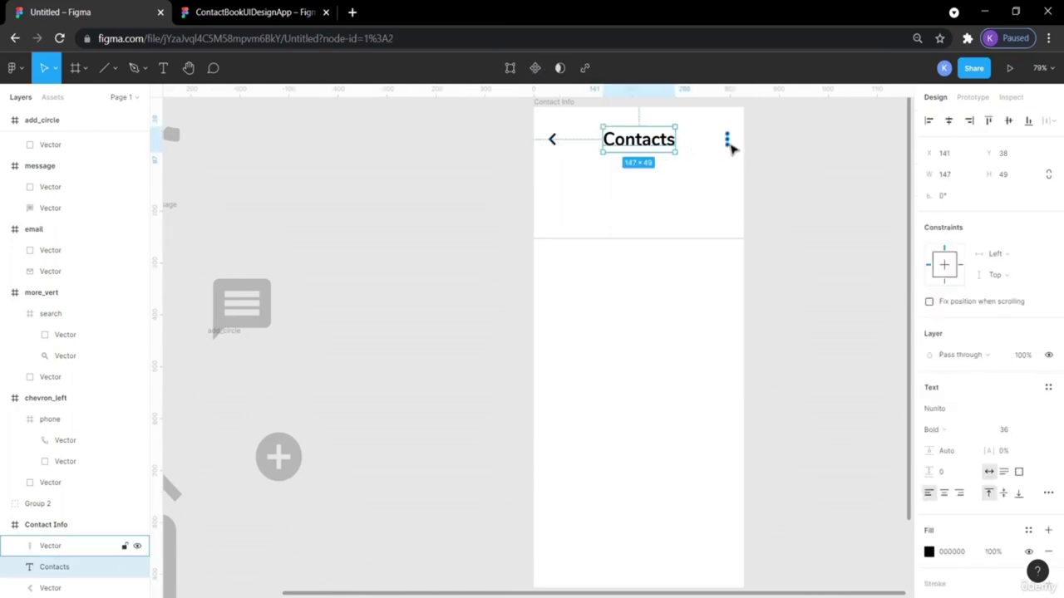
pyautogui.click(755, 149)
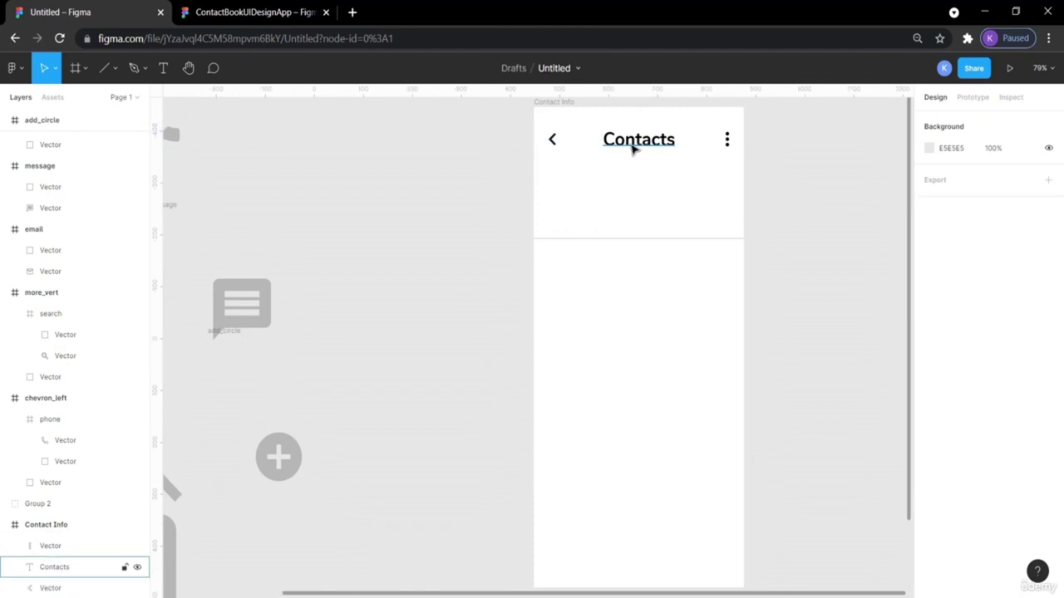
pyautogui.click(625, 146)
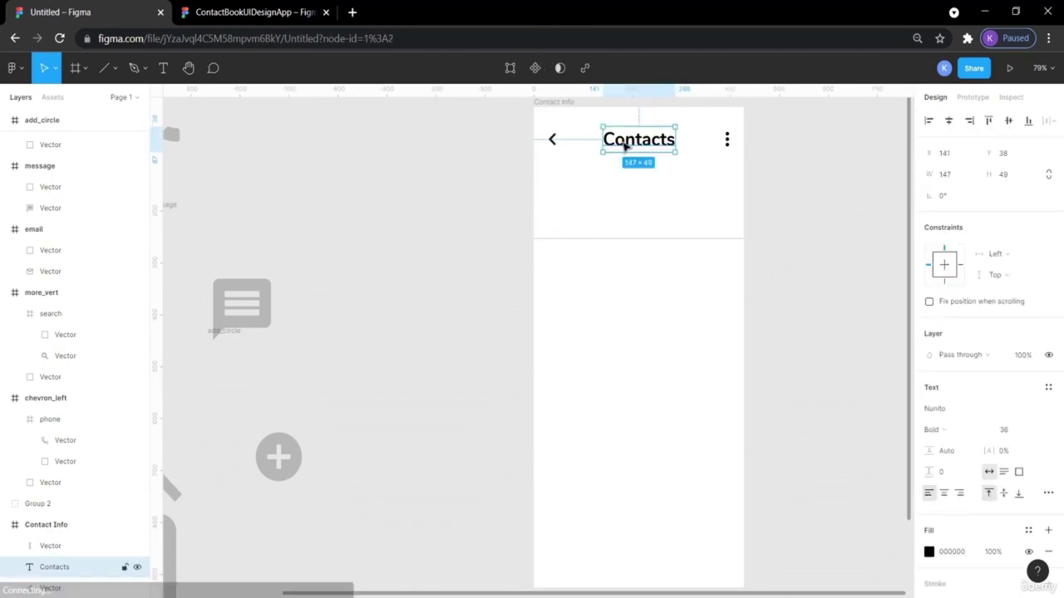
pyautogui.press('alt')
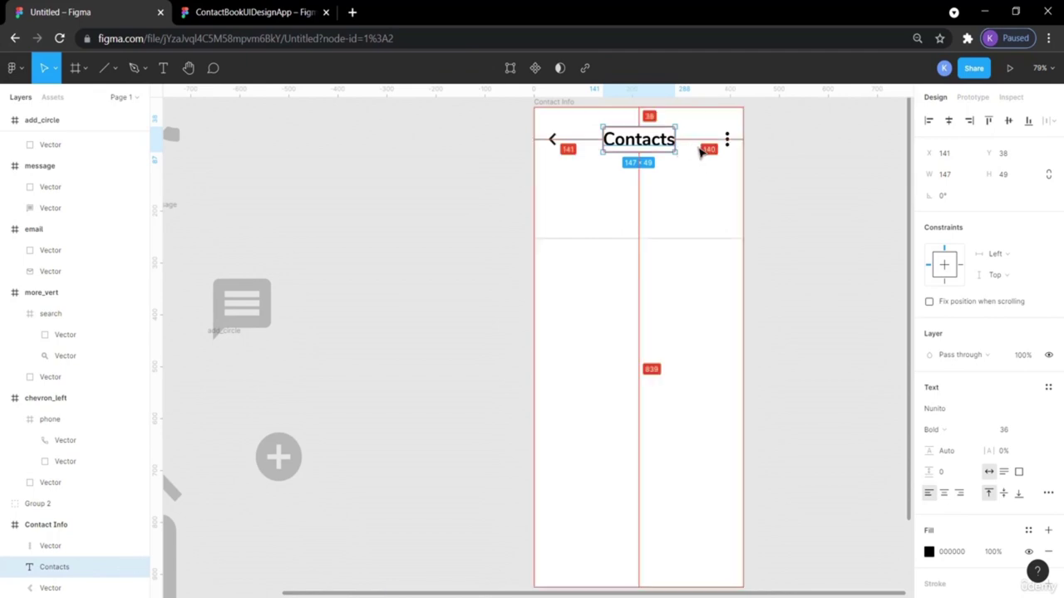
pyautogui.press('alt')
pyautogui.click(784, 185)
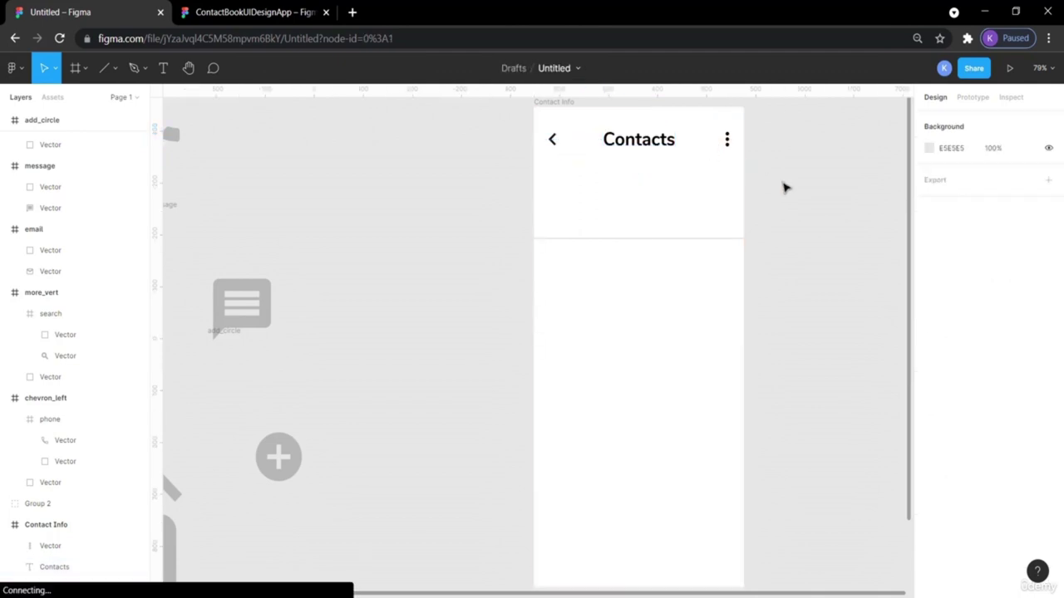
pyautogui.click(234, 13)
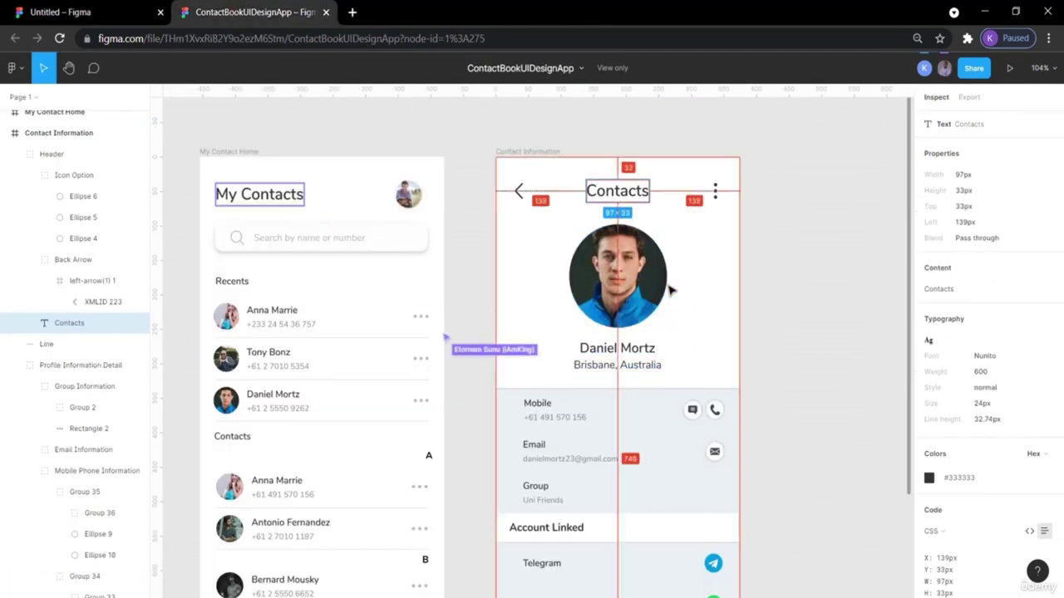
# Draw a 120×120 ellipse below the Contacts title and move it right to centre it.
pyautogui.click(67, 13)
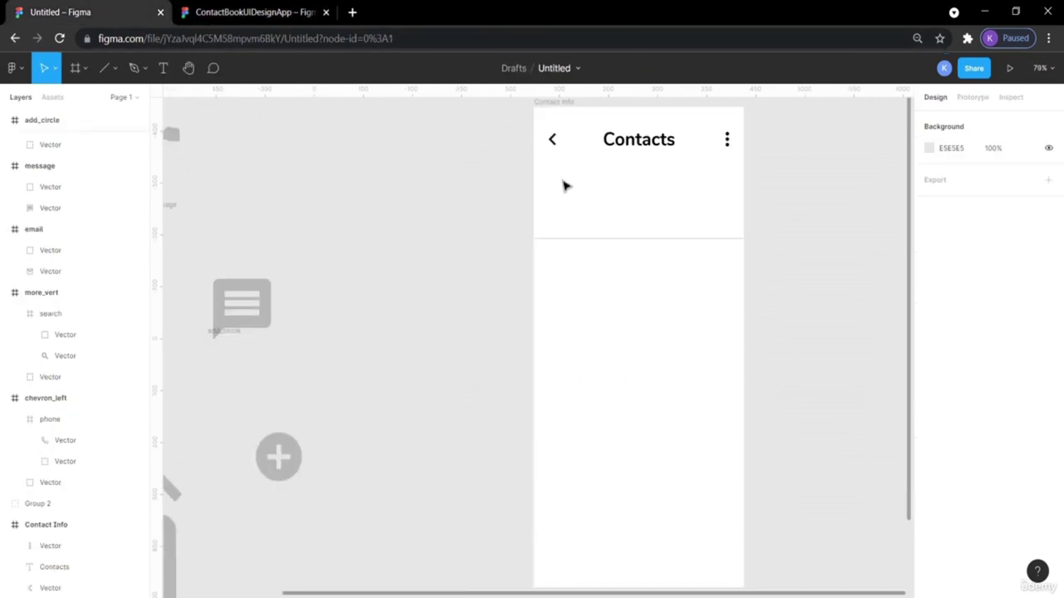
pyautogui.click(114, 69)
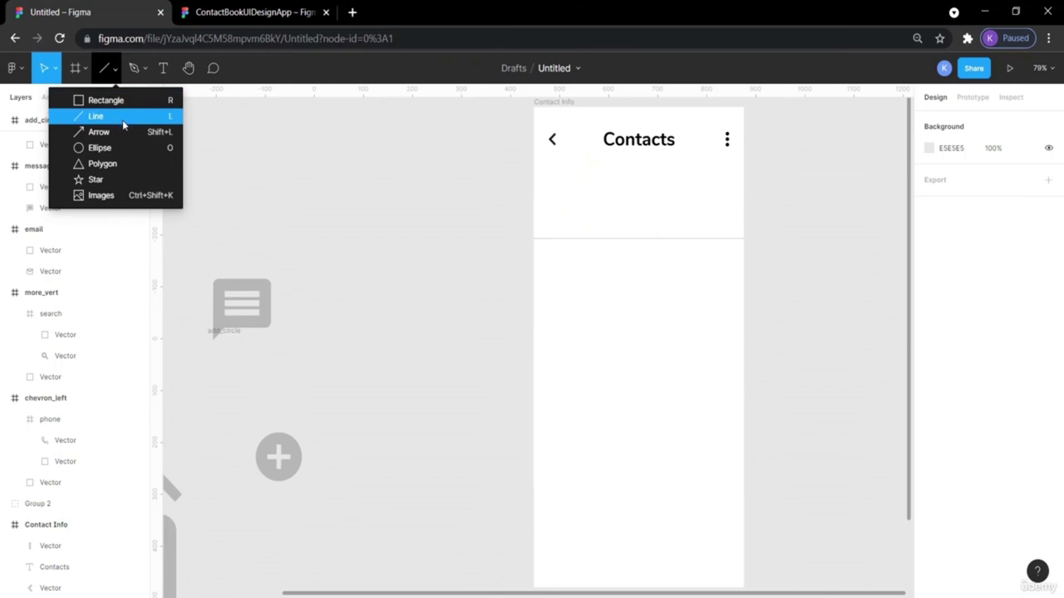
pyautogui.click(100, 148)
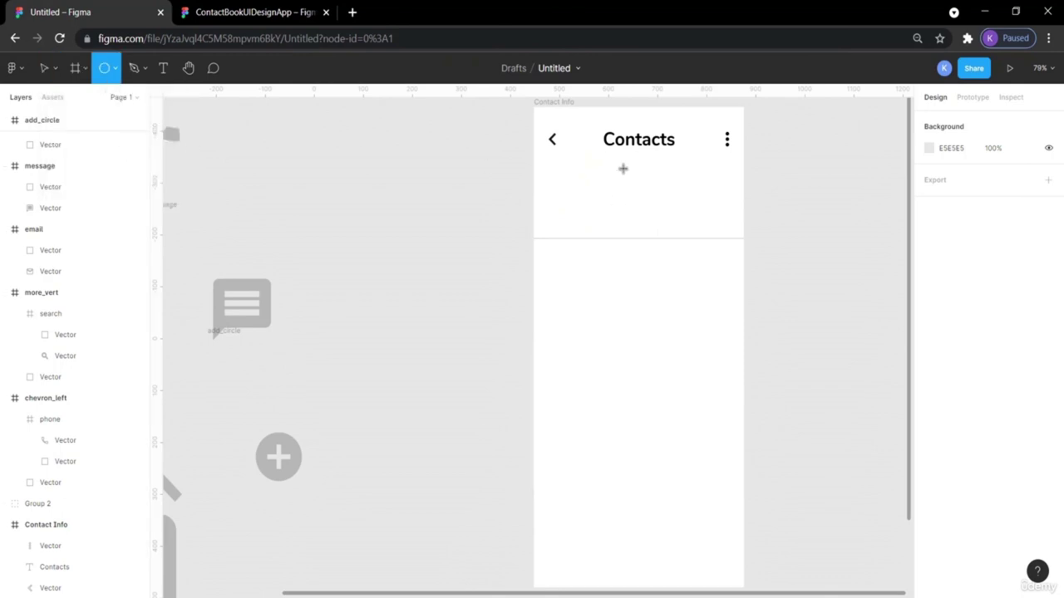
pyautogui.moveTo(616, 176)
pyautogui.mouseDown()
pyautogui.moveTo(679, 240)
pyautogui.moveTo(636, 198)
pyautogui.mouseUp()
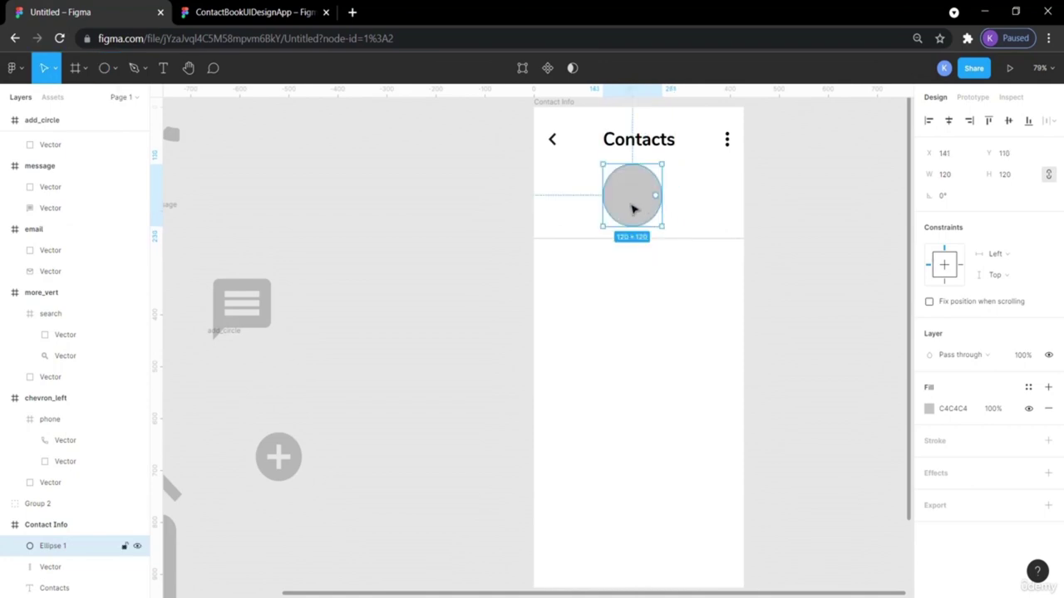
pyautogui.click(837, 217)
pyautogui.click(650, 195)
pyautogui.moveTo(652, 197); pyautogui.dragTo(656, 199)
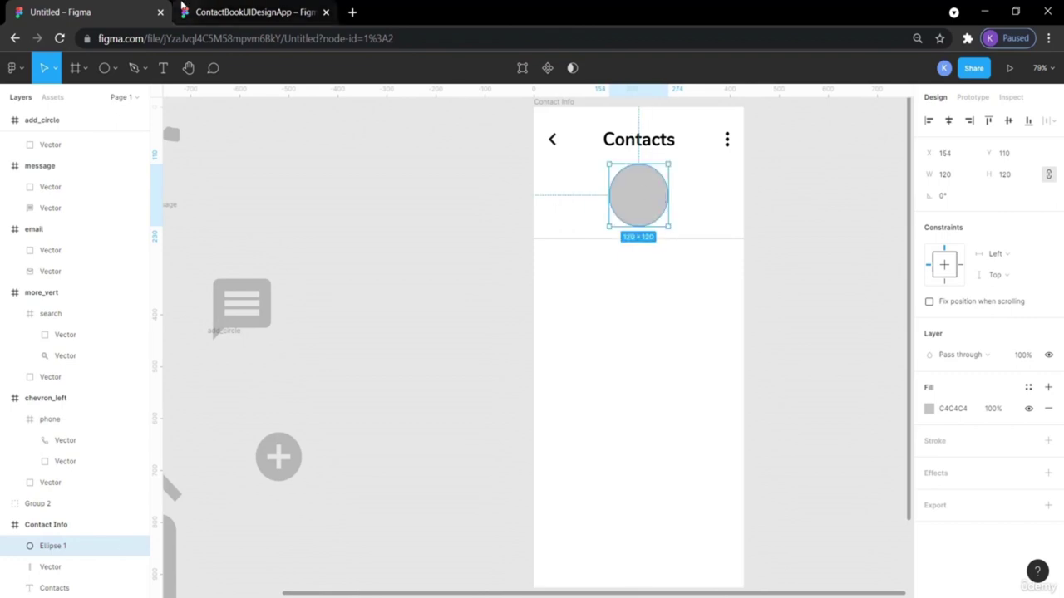
# Compare the circle's placement against the reference design's title spacing.
pyautogui.click(215, 13)
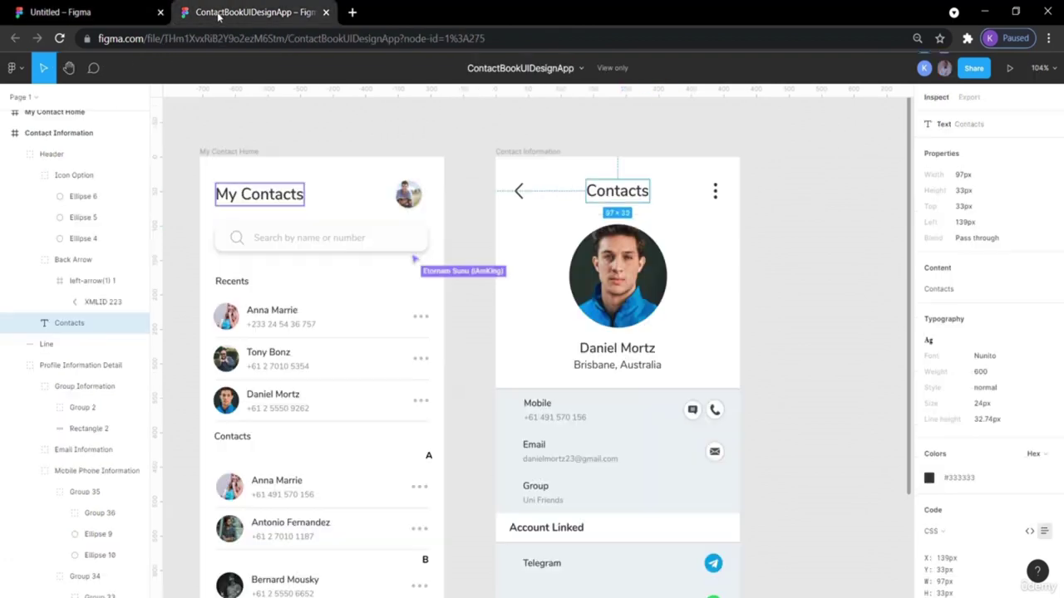
pyautogui.click(609, 194)
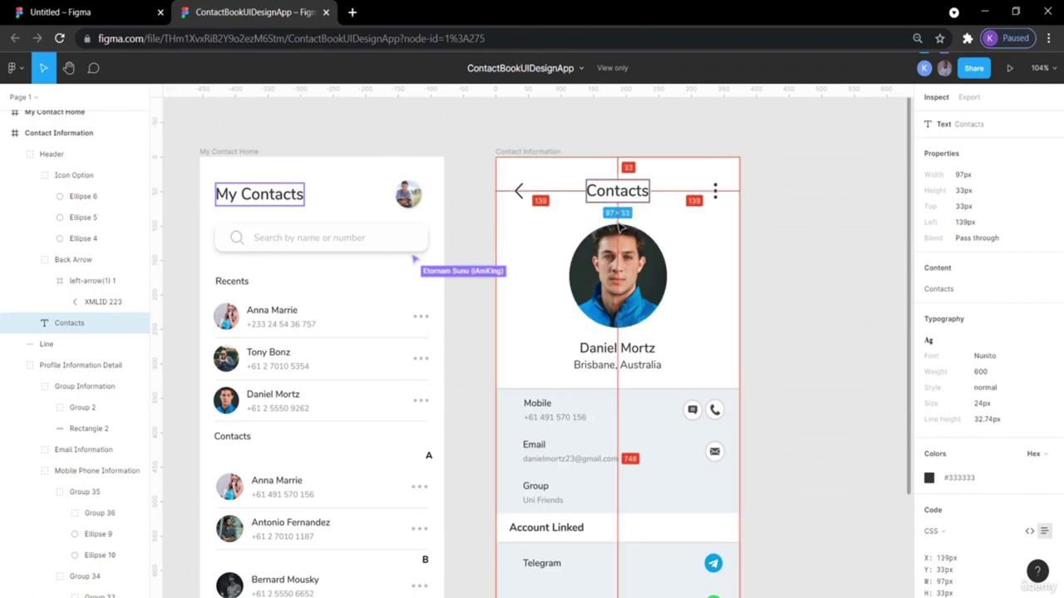
pyautogui.click(99, 12)
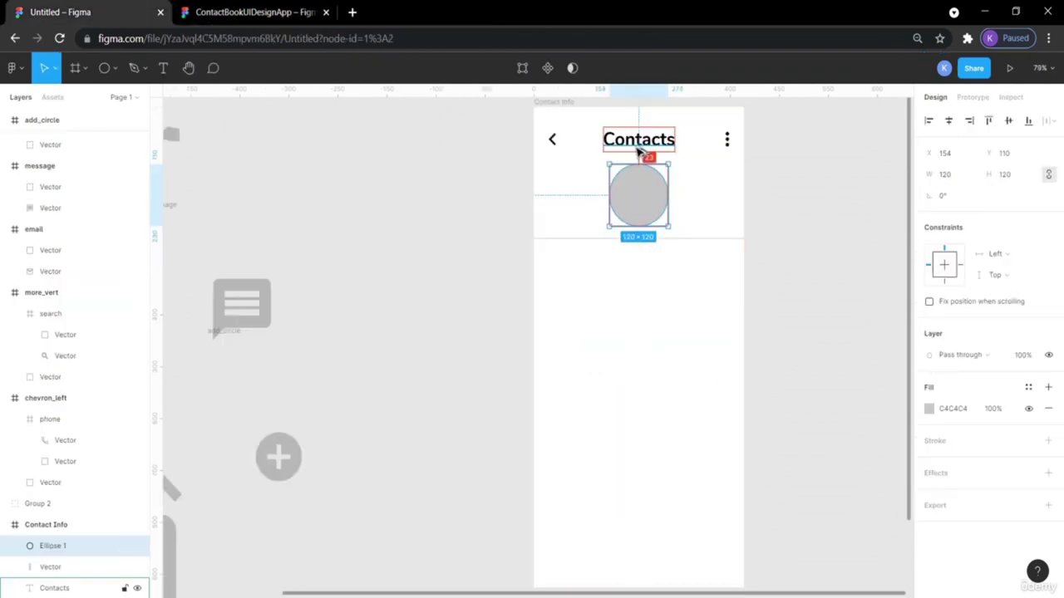
pyautogui.click(827, 227)
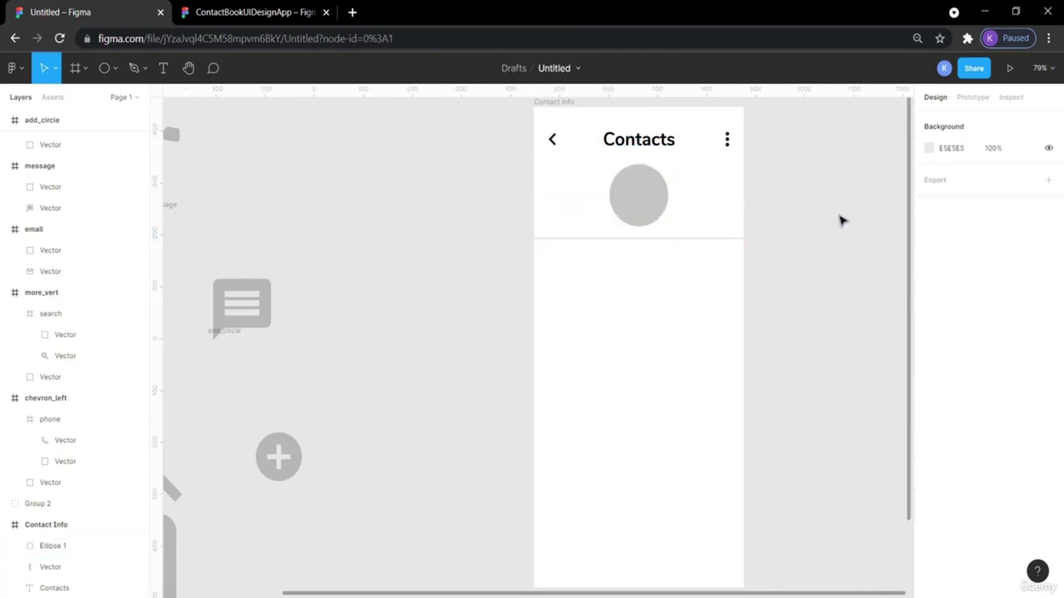
pyautogui.click(253, 12)
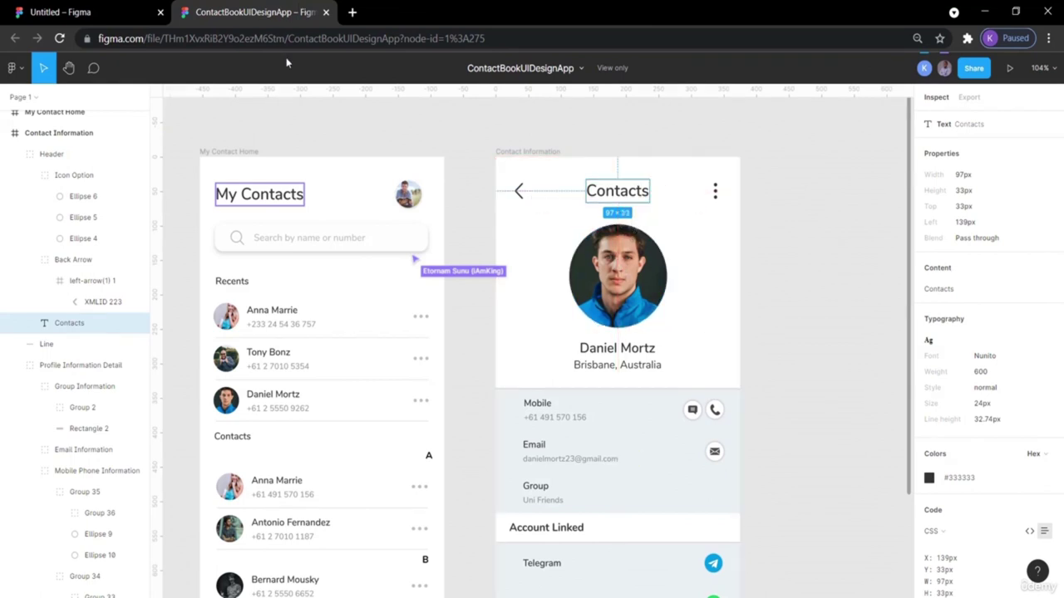
pyautogui.click(106, 10)
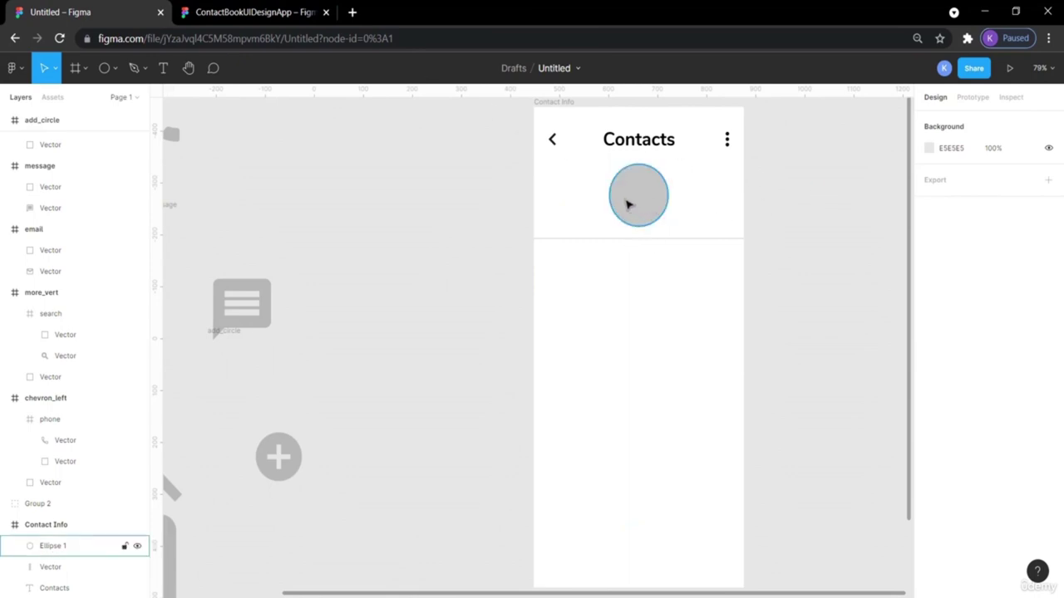
# Nudge the divider line down to Y 354 below the grey circle.
pyautogui.click(616, 242)
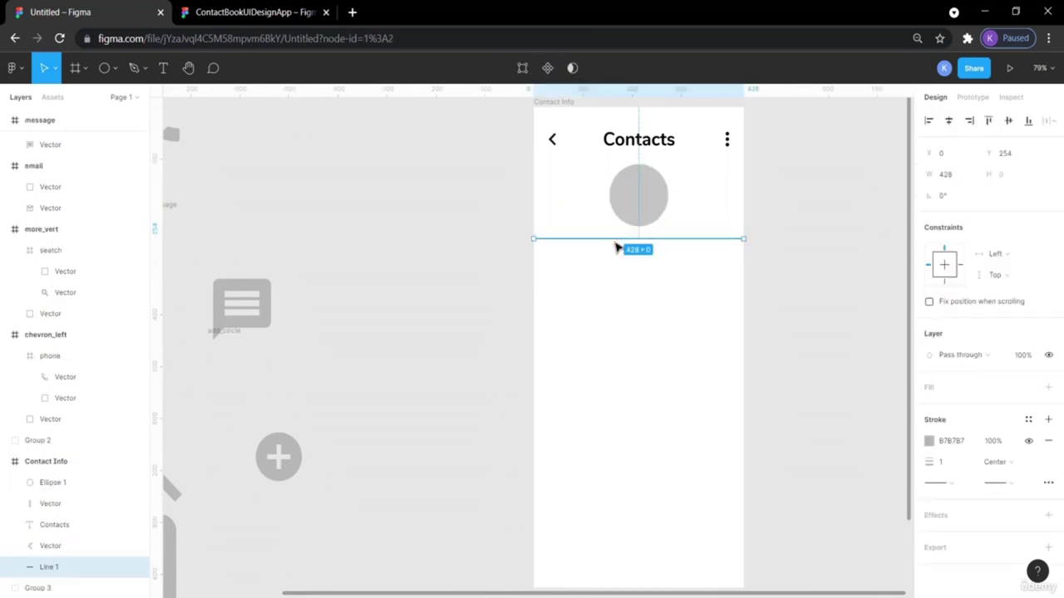
pyautogui.press('Down')
pyautogui.press('Down')
pyautogui.press('Down')
pyautogui.press('Down')
pyautogui.press('Down')
pyautogui.press('Down')
pyautogui.press('Down')
pyautogui.press('Down')
pyautogui.press('Down')
pyautogui.press('Down')
pyautogui.press('Down')
pyautogui.press('Down')
pyautogui.press('Down')
pyautogui.press('Down')
pyautogui.press('Down')
pyautogui.press('Down')
pyautogui.press('Down')
pyautogui.press('Down')
pyautogui.press('Down')
pyautogui.press('Down')
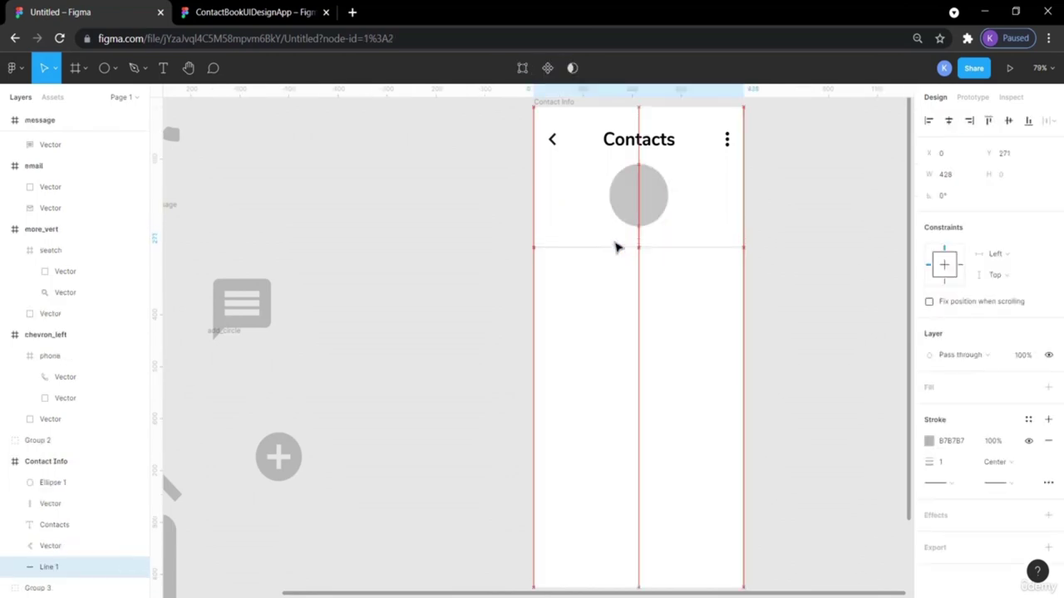
pyautogui.press('Down')
pyautogui.press('Down')
pyautogui.press('Down')
pyautogui.press('Down')
pyautogui.press('Down')
pyautogui.press('Down')
pyautogui.press('Down')
pyautogui.press('Down')
pyautogui.press('Down')
pyautogui.press('Down')
pyautogui.press('Down')
pyautogui.press('Down')
pyautogui.press('Down')
pyautogui.press('Down')
pyautogui.press('Down')
pyautogui.press('Down')
pyautogui.press('Down')
pyautogui.press('Down')
pyautogui.press('Down')
pyautogui.press('Down')
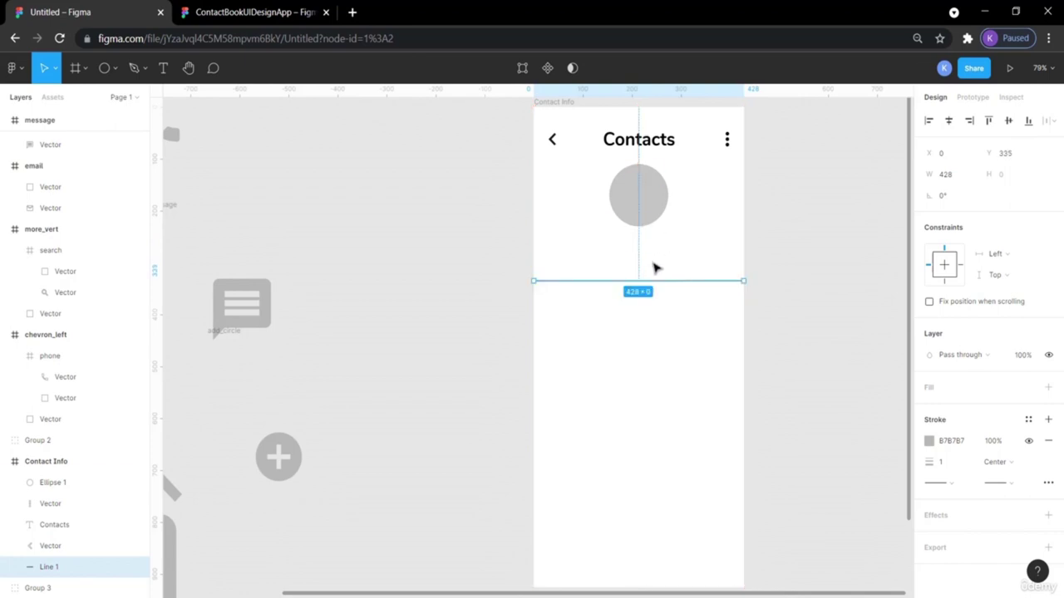
pyautogui.press('Down')
pyautogui.press('Down')
pyautogui.press('Down')
pyautogui.press('Down')
pyautogui.press('Down')
pyautogui.press('Down')
pyautogui.press('Down')
pyautogui.press('Down')
pyautogui.press('Down')
pyautogui.press('Down')
pyautogui.press('Down')
pyautogui.press('Down')
pyautogui.press('Down')
pyautogui.press('Down')
pyautogui.press('Down')
pyautogui.press('Down')
pyautogui.press('Down')
pyautogui.press('Down')
pyautogui.press('Down')
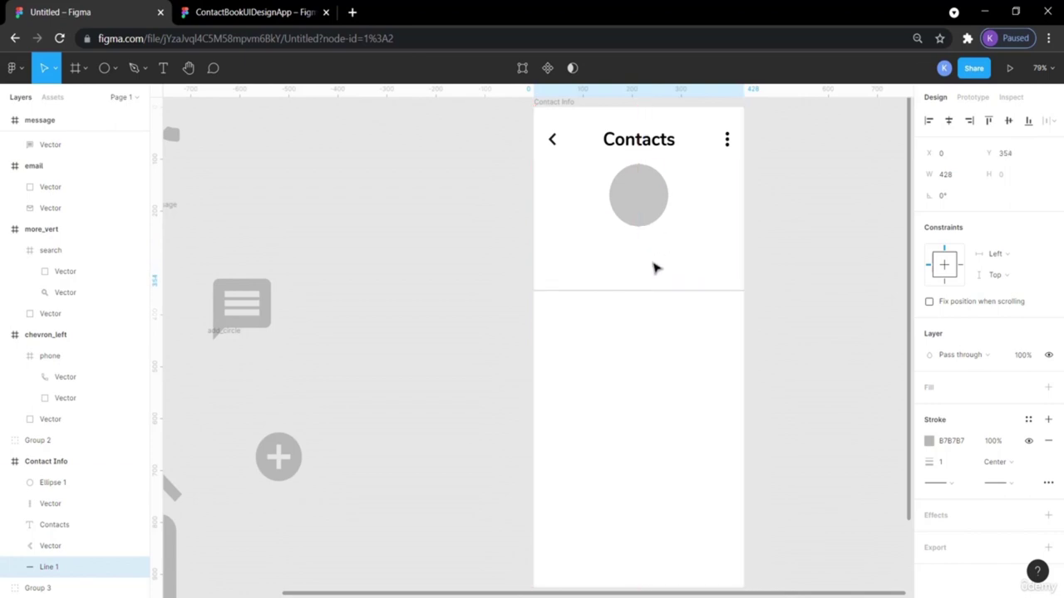
pyautogui.click(245, 13)
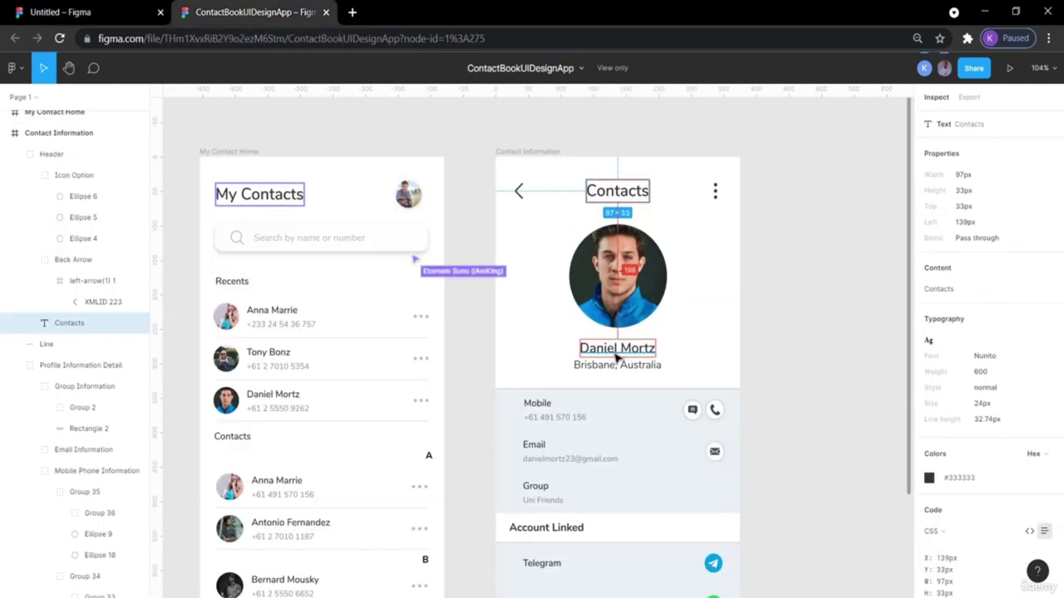
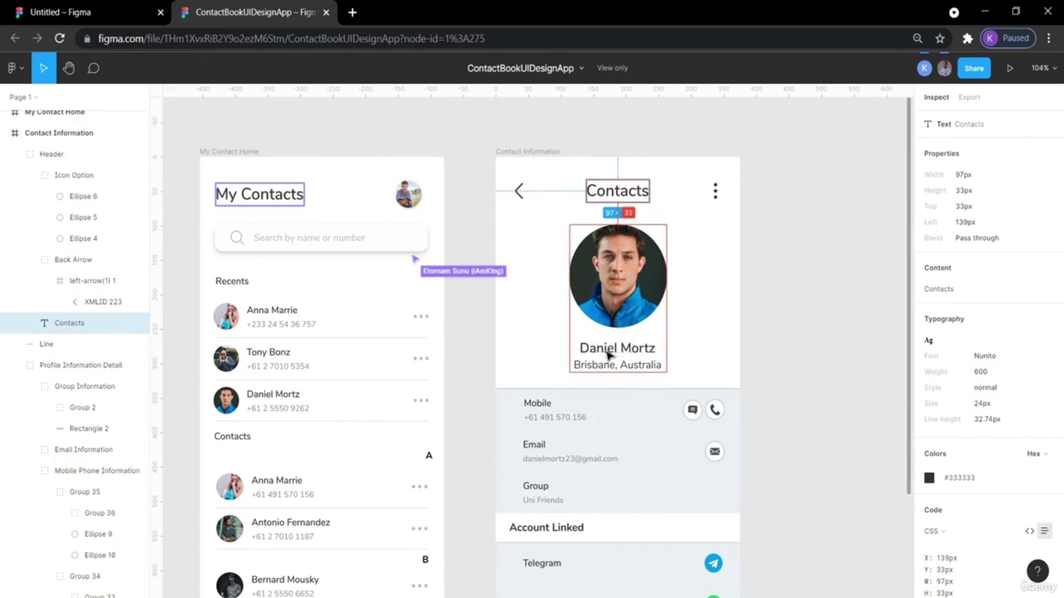
# Paste the contact's name text from the reference design and place it below the avatar circle.
pyautogui.click(787, 337)
pyautogui.click(605, 352)
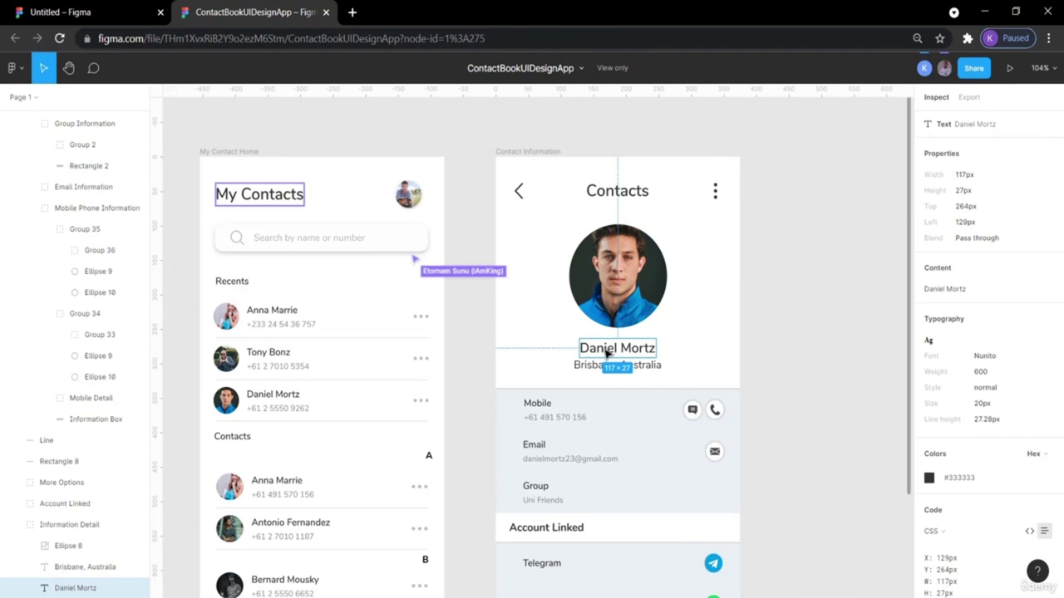
pyautogui.click(84, 11)
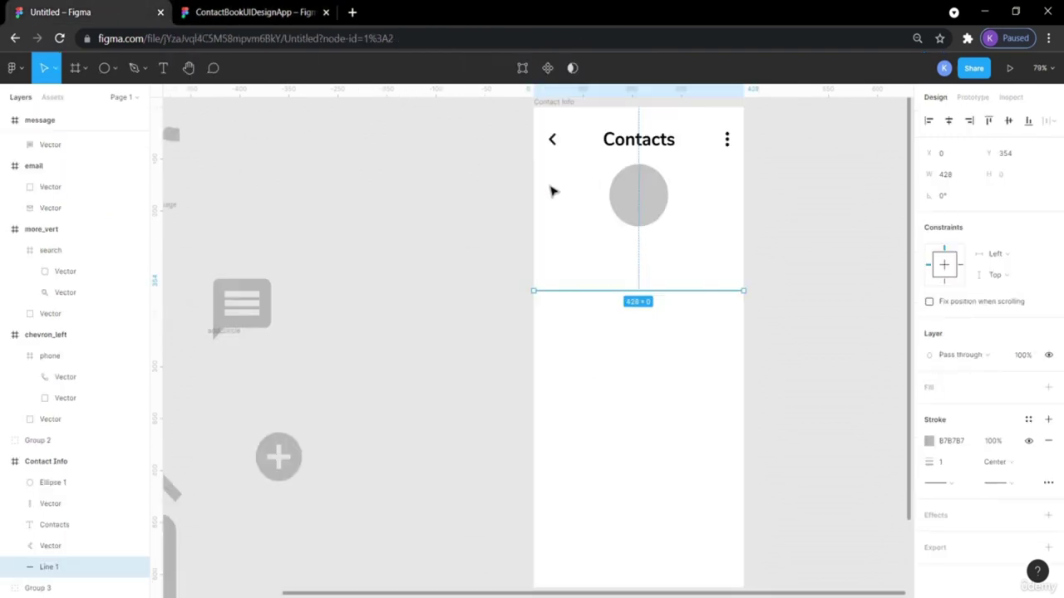
pyautogui.click(596, 242)
pyautogui.hotkey('ctrl', 'v')
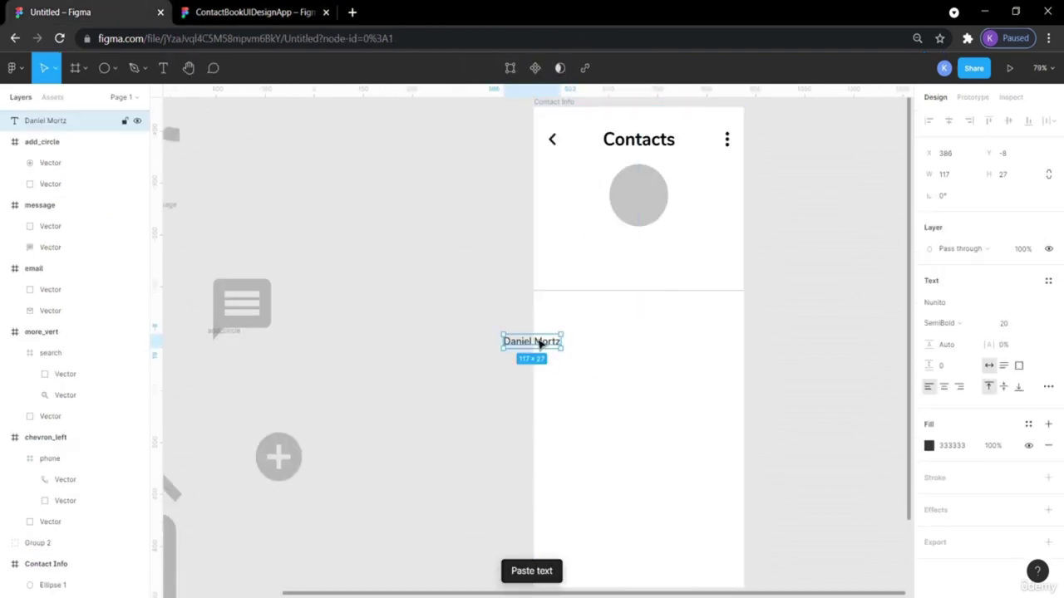
pyautogui.moveTo(532, 342); pyautogui.dragTo(636, 254)
# Copy the Brisbane, Australia text from the reference design into the Untitled file.
pyautogui.hotkey('ctrl', 'Tab')
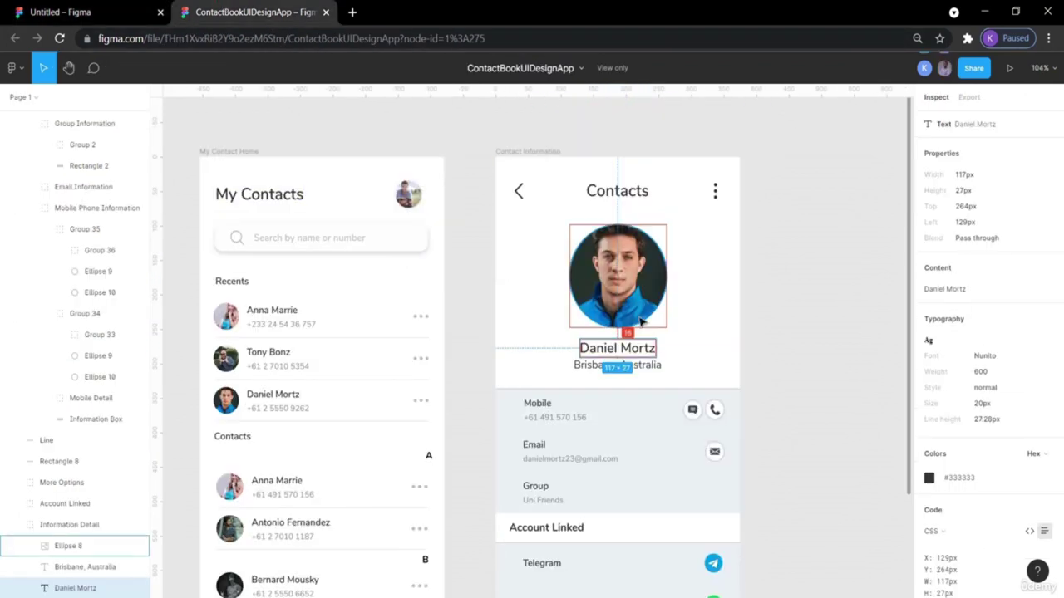
pyautogui.click(640, 373)
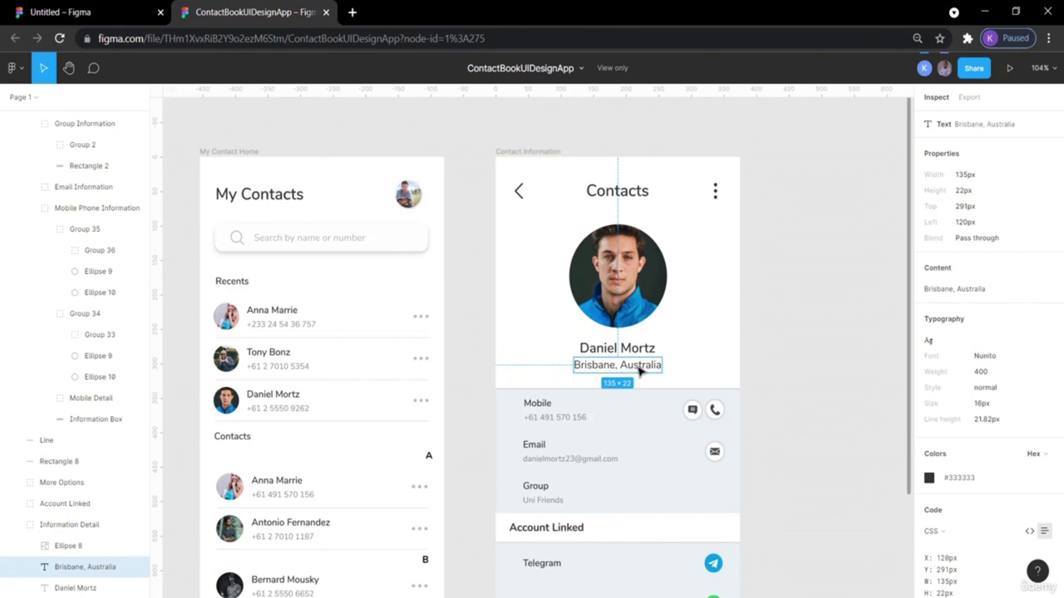
pyautogui.click(97, 10)
pyautogui.click(601, 275)
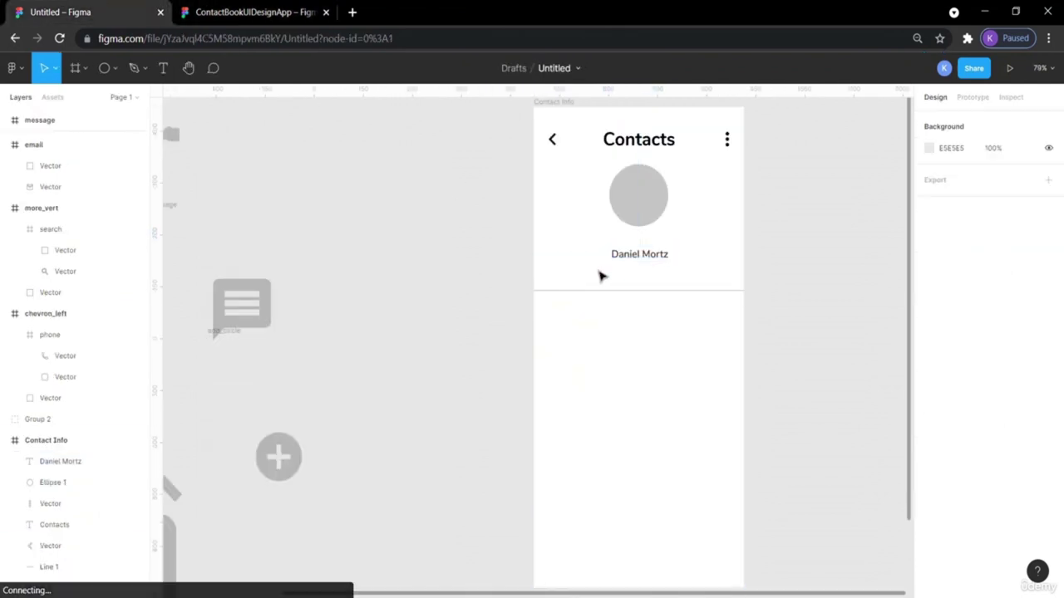
# Paste the Brisbane, Australia text and place it under the contact's name.
pyautogui.hotkey('ctrl', 'v')
pyautogui.moveTo(532, 346); pyautogui.dragTo(637, 274)
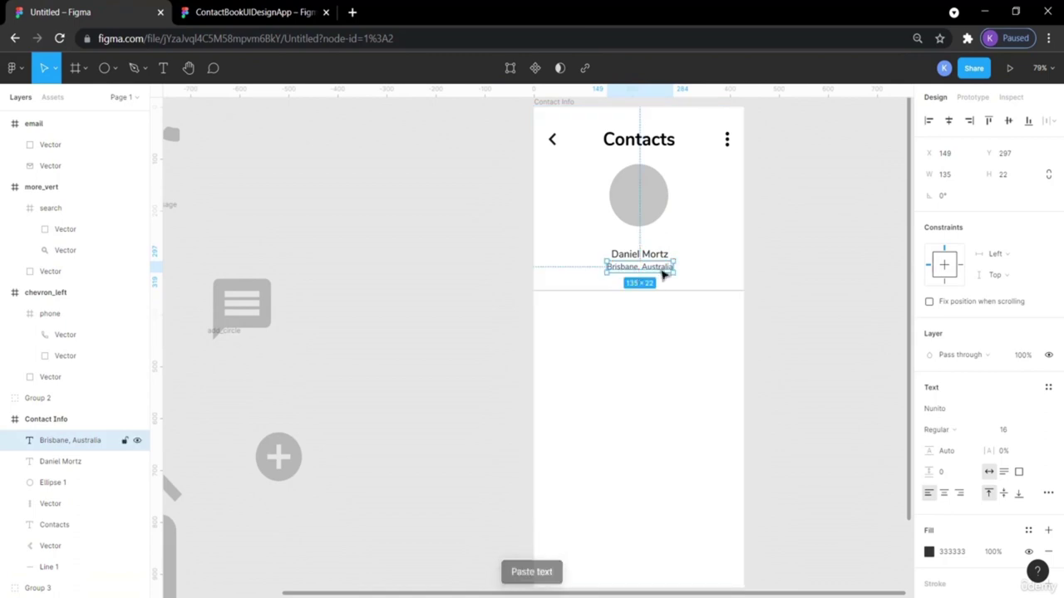
pyautogui.click(844, 264)
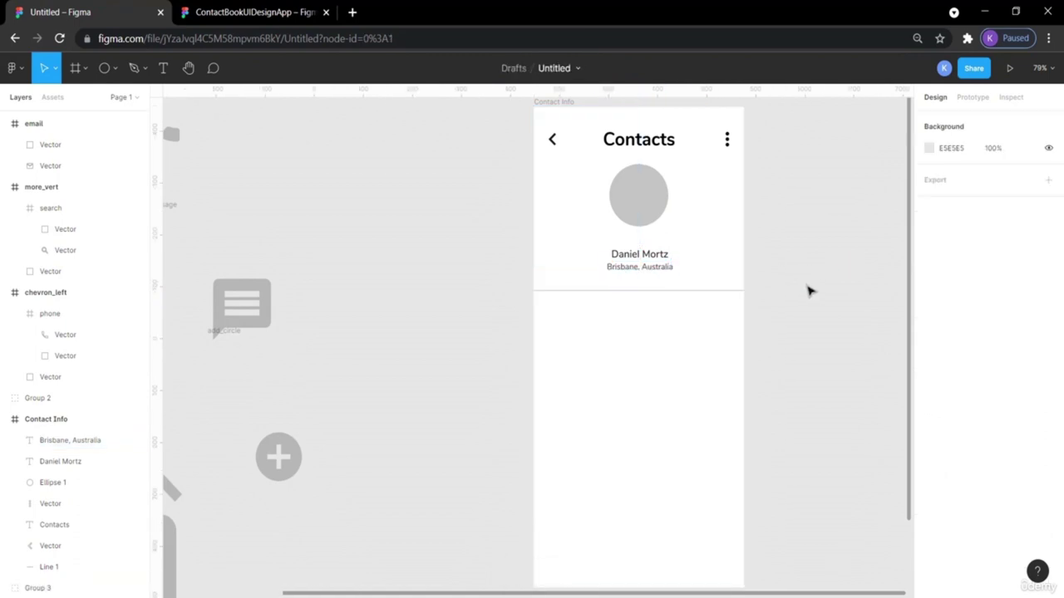
# Check the font sizes of the name and Brisbane, Australia texts in the Text panel.
pyautogui.click(661, 259)
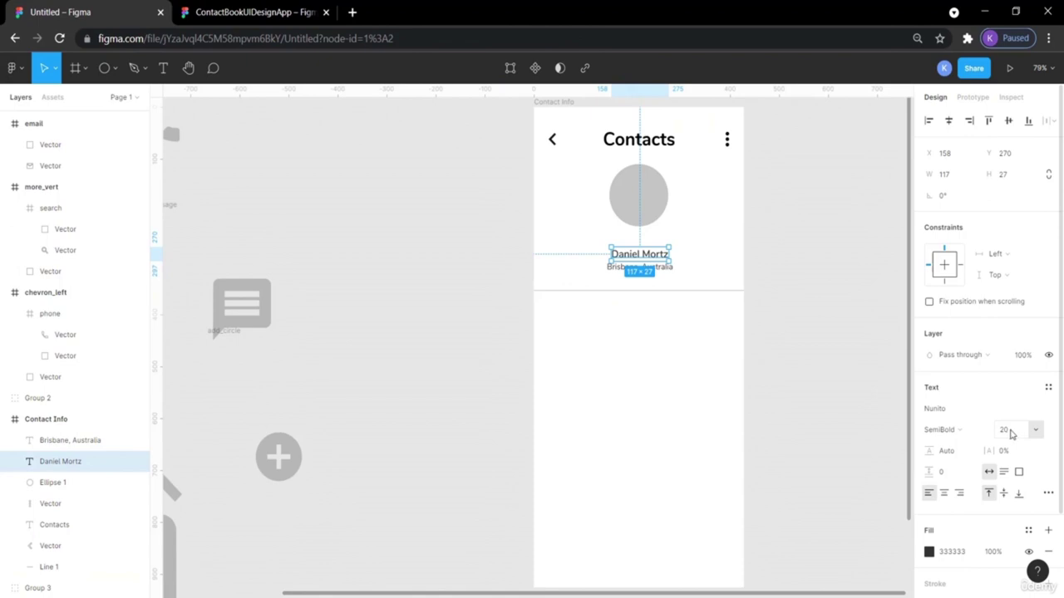
pyautogui.click(836, 260)
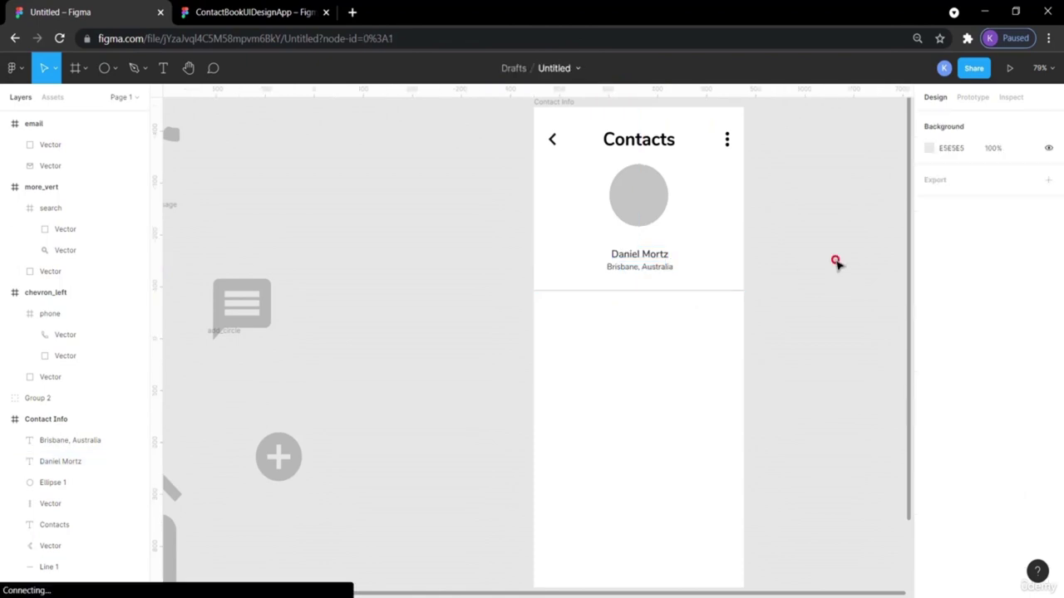
pyautogui.click(665, 267)
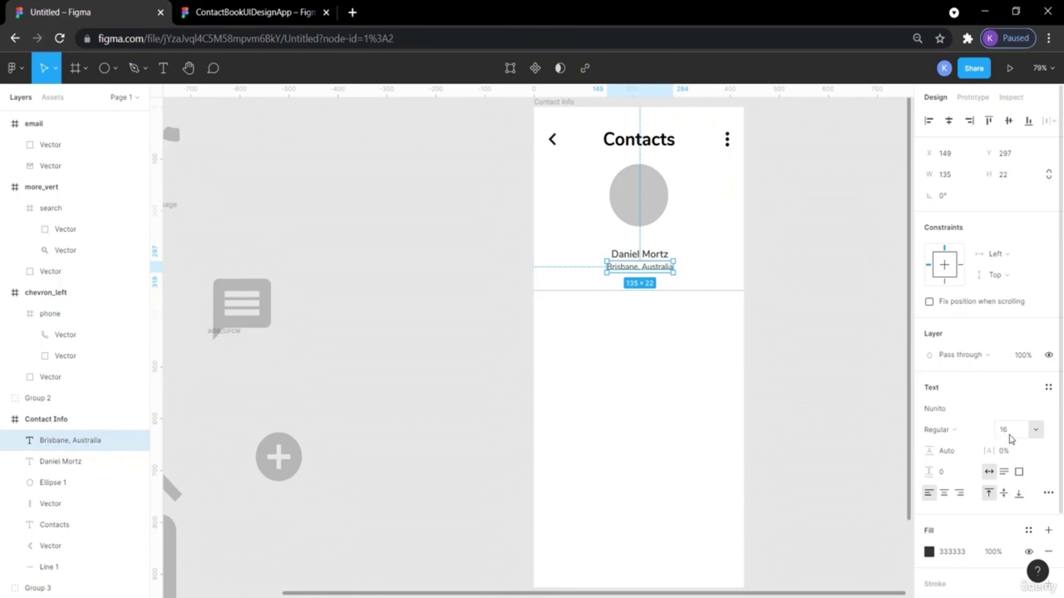
pyautogui.click(803, 362)
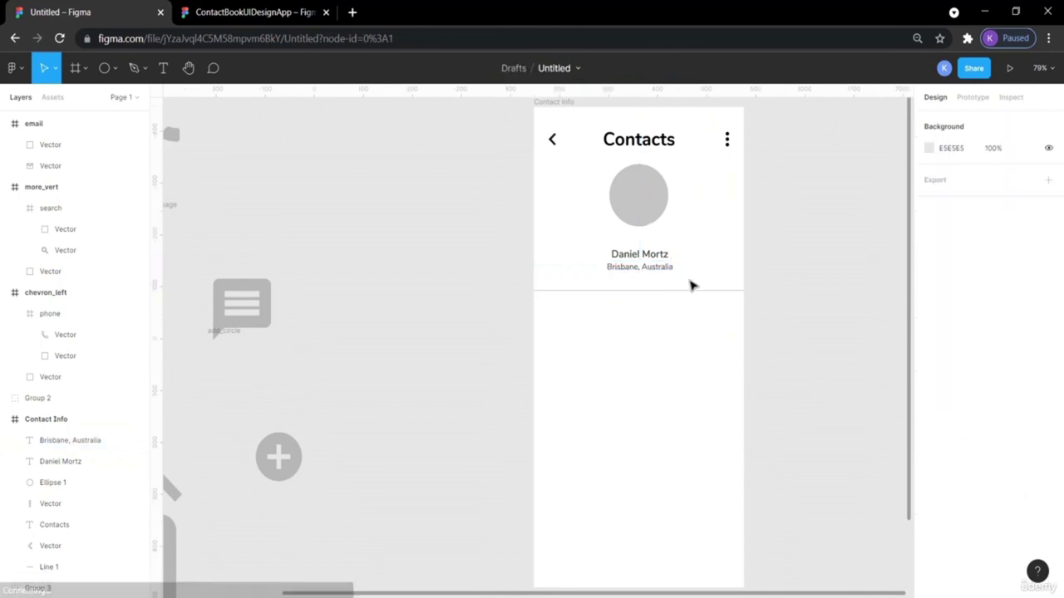
# Select the name and location texts together and nudge them up a few pixels.
pyautogui.click(637, 200)
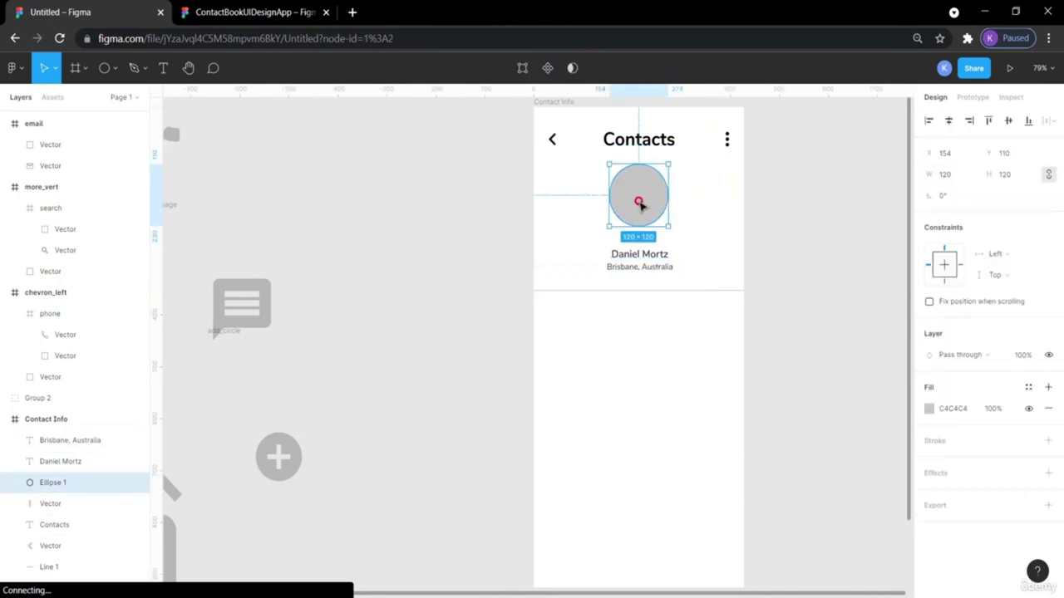
pyautogui.click(642, 254)
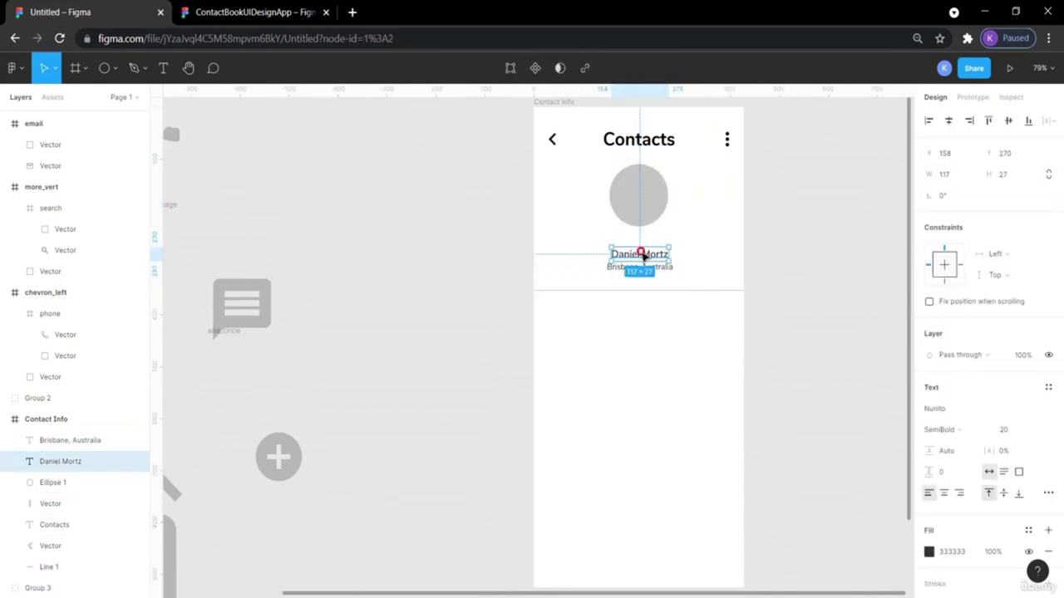
pyautogui.click(823, 276)
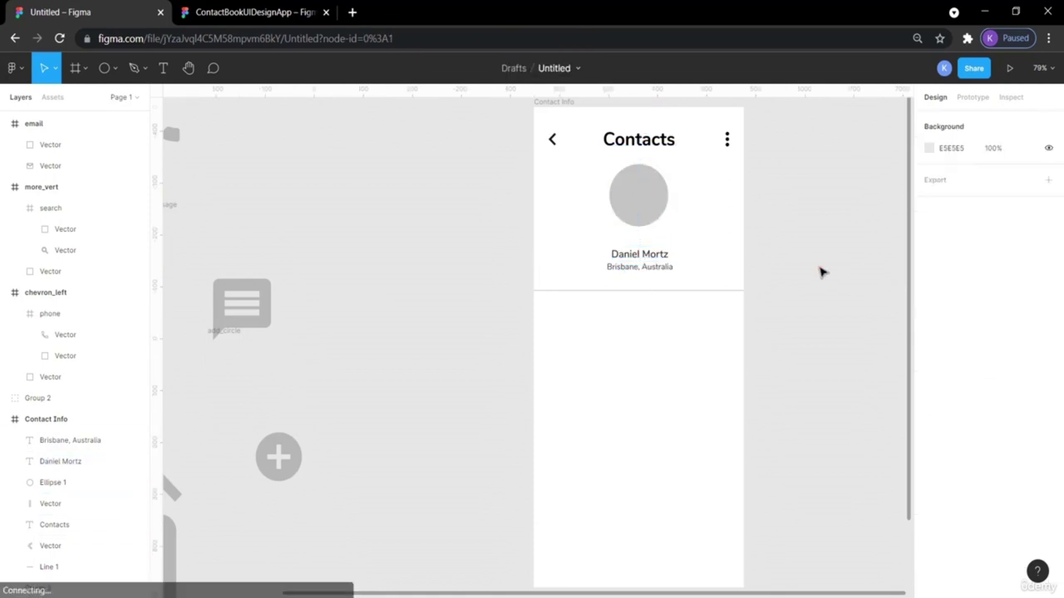
pyautogui.click(648, 261)
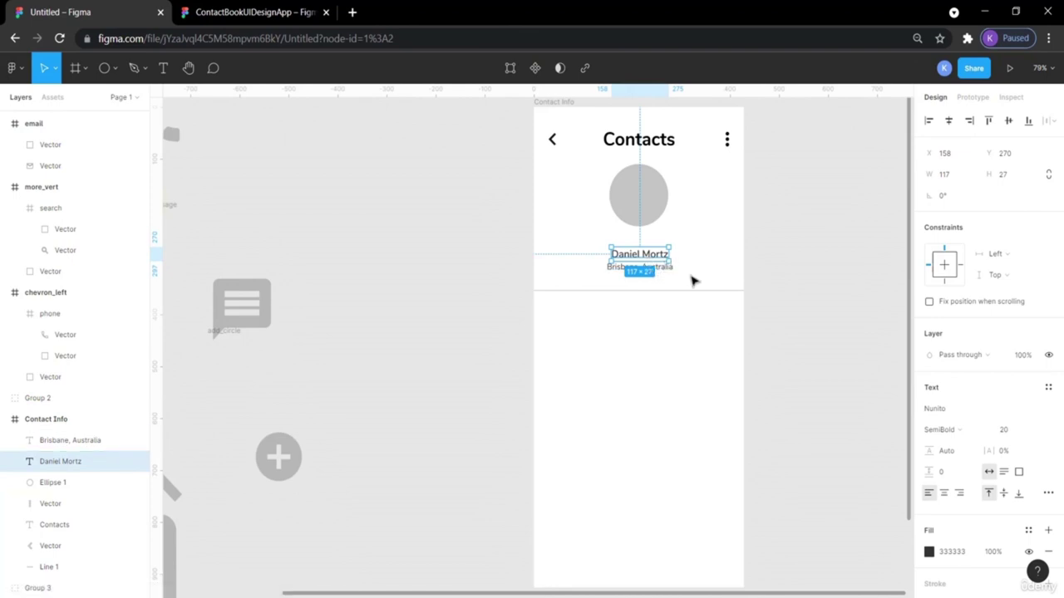
pyautogui.click(821, 287)
pyautogui.click(662, 267)
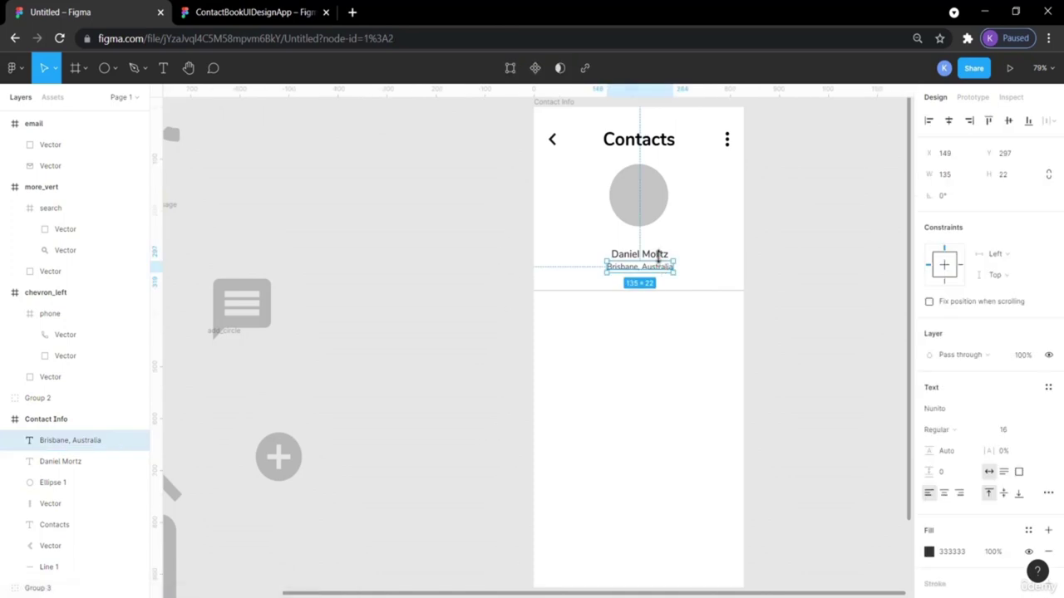
pyautogui.keyDown('shift'); pyautogui.click(651, 250); pyautogui.keyUp('shift')
pyautogui.press('Up')
pyautogui.press('Up')
pyautogui.press('Up')
pyautogui.press('Up')
pyautogui.press('Up')
pyautogui.press('Up')
pyautogui.press('Up')
pyautogui.press('Up')
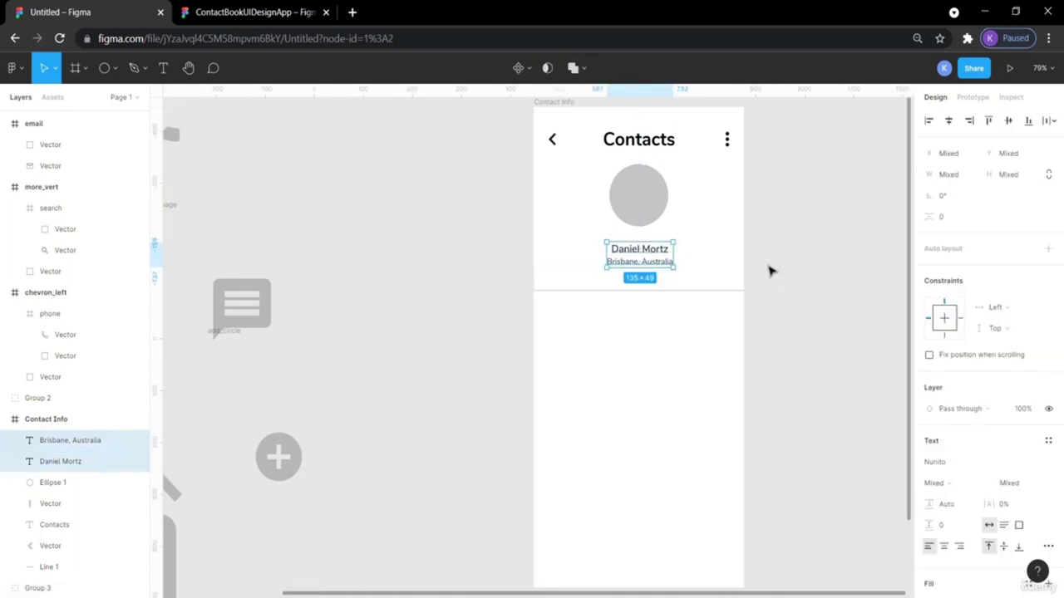
pyautogui.click(798, 276)
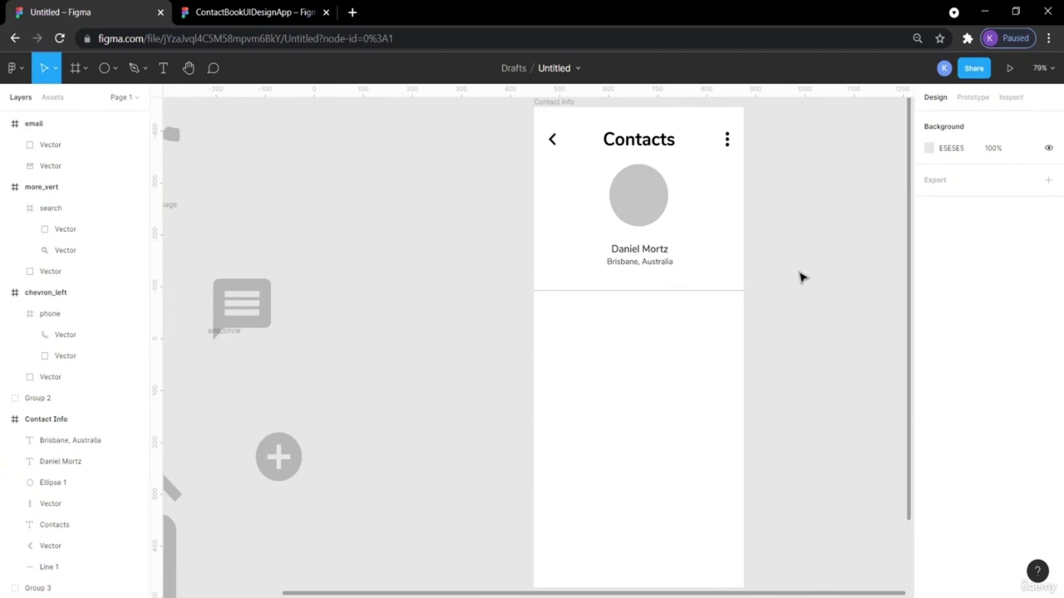
# Scroll through the reference design to compare layouts, then return to the Untitled file.
pyautogui.click(199, 12)
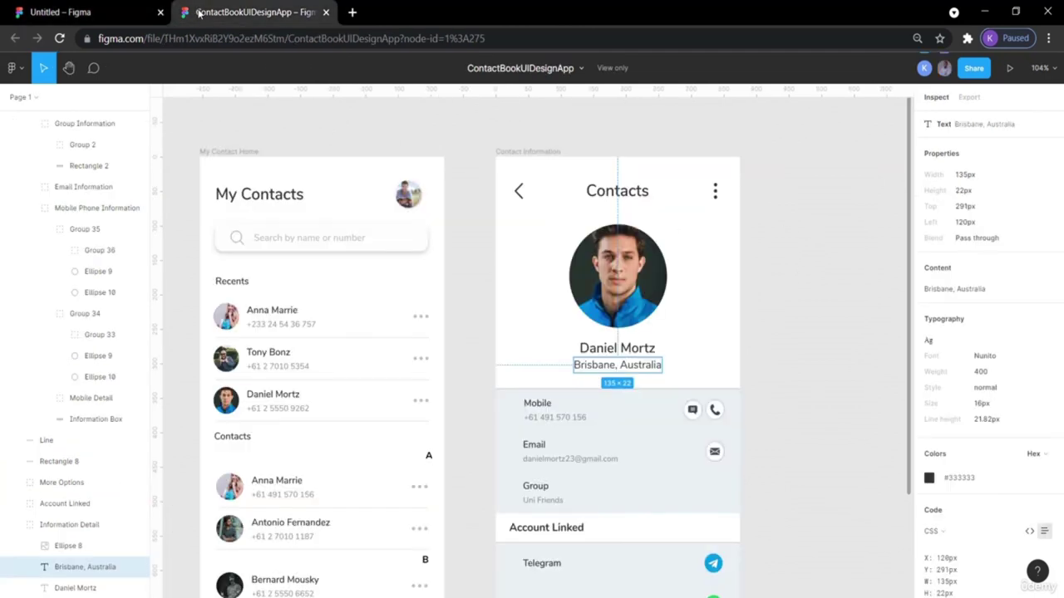
pyautogui.scroll(-2, 719, 331)
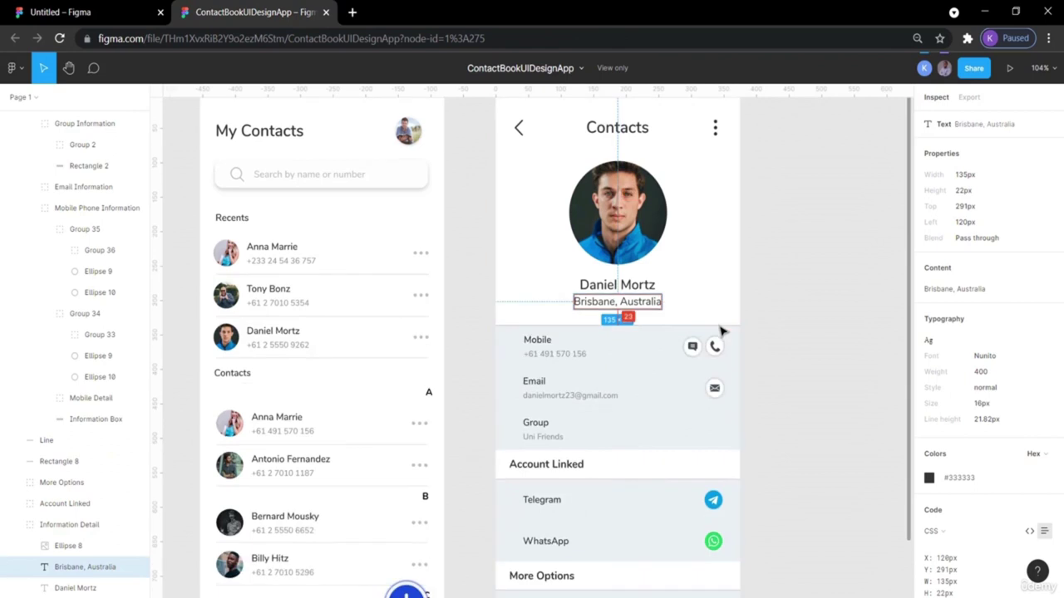
pyautogui.scroll(-2, 720, 331)
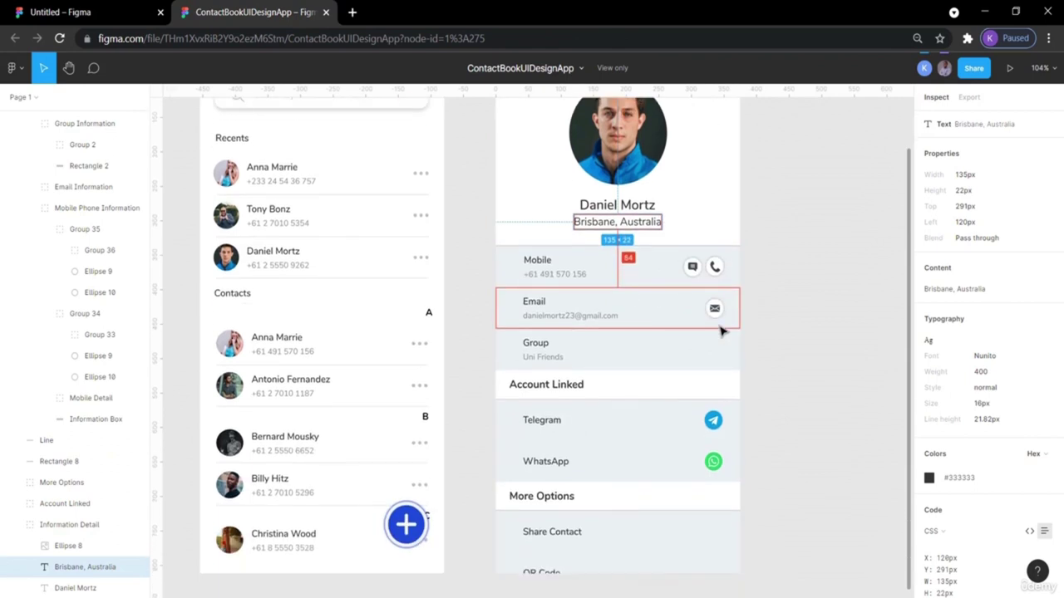
pyautogui.scroll(-3, 720, 331)
pyautogui.scroll(3, 719, 331)
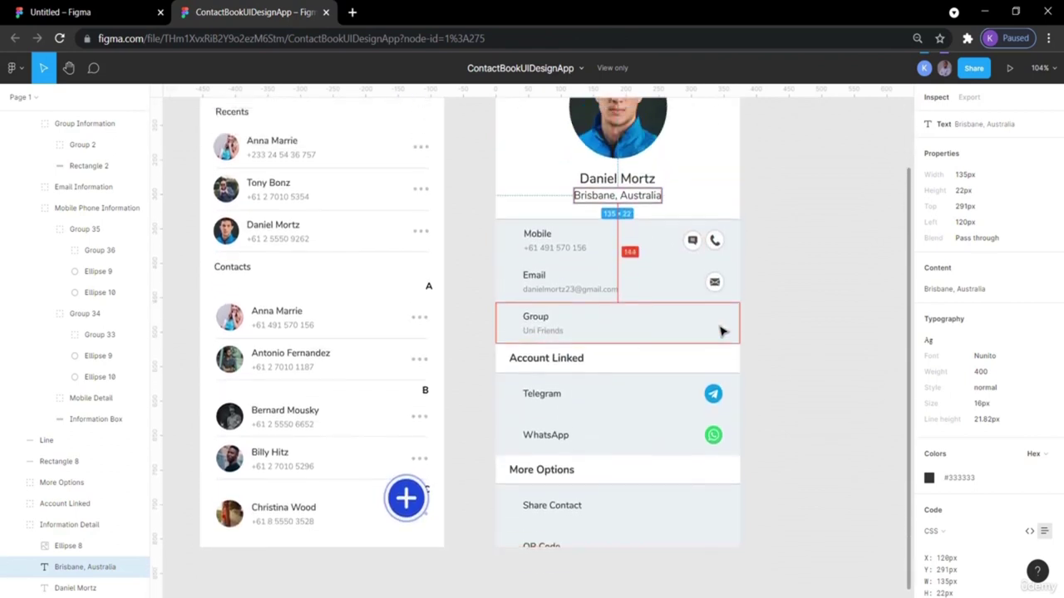
pyautogui.scroll(1, 720, 330)
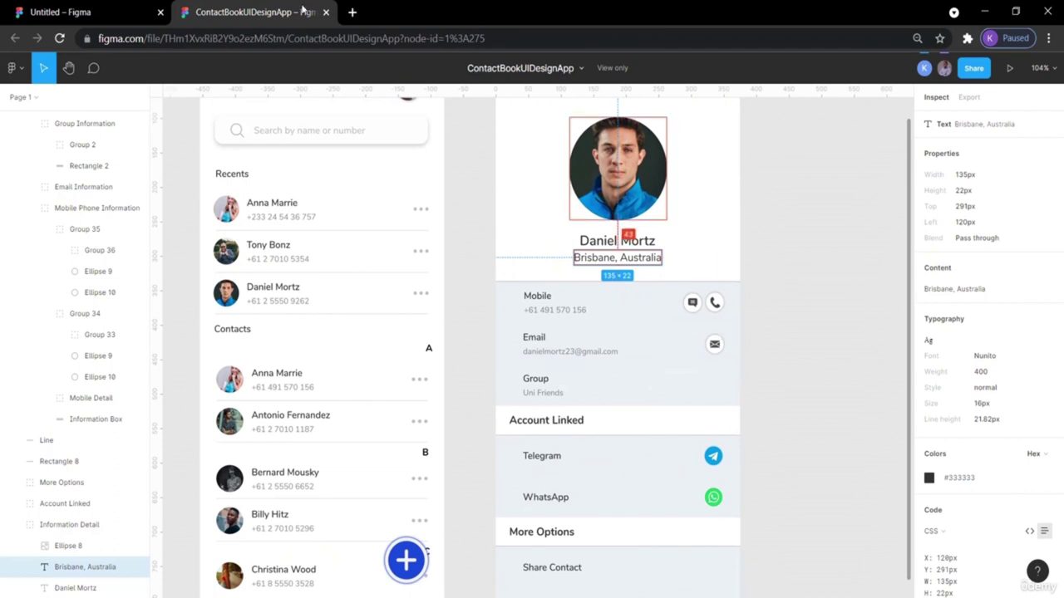
pyautogui.click(106, 12)
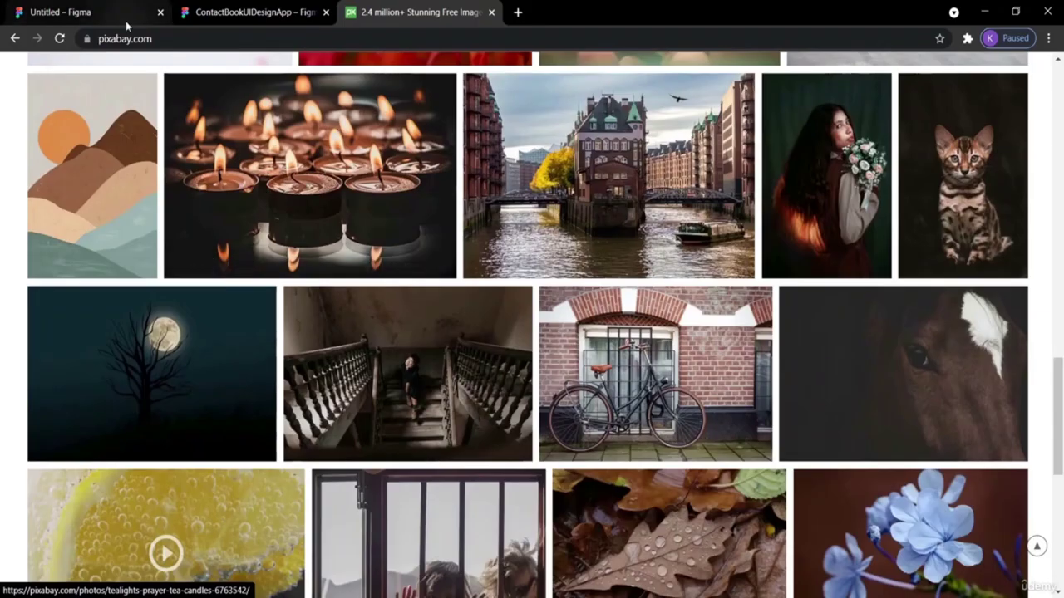
# Copy the tabby kitten photo from pixabay.com and go back to the Untitled Figma file.
pyautogui.click(120, 38)
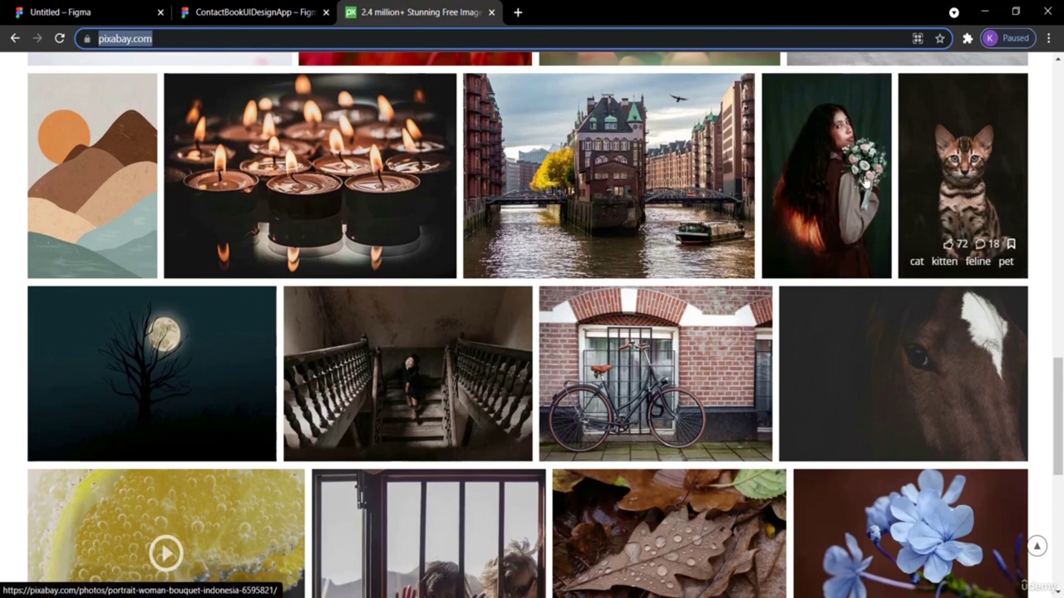
pyautogui.rightClick(937, 138)
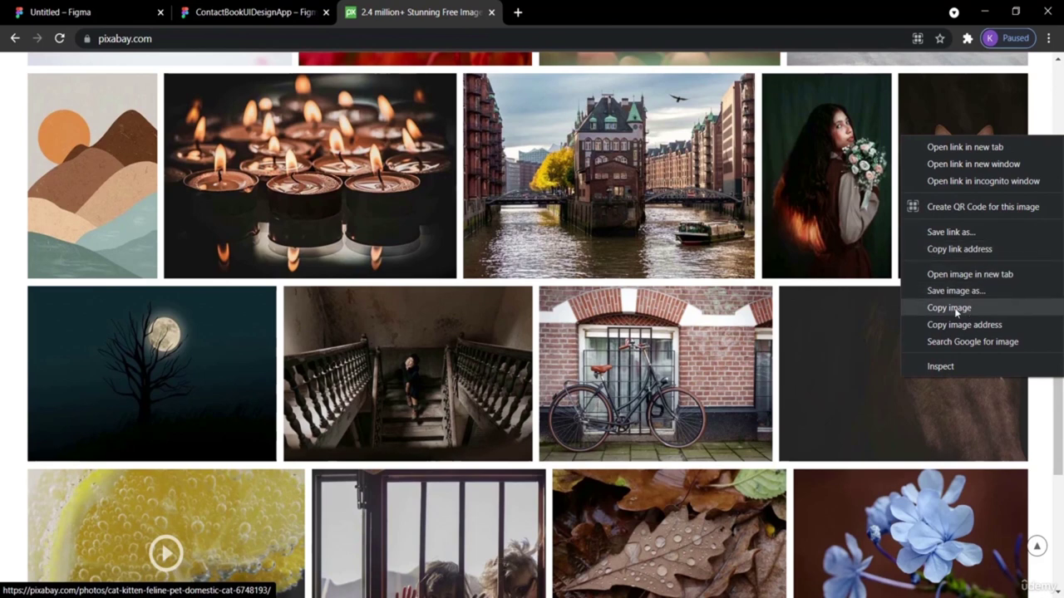
pyautogui.click(949, 307)
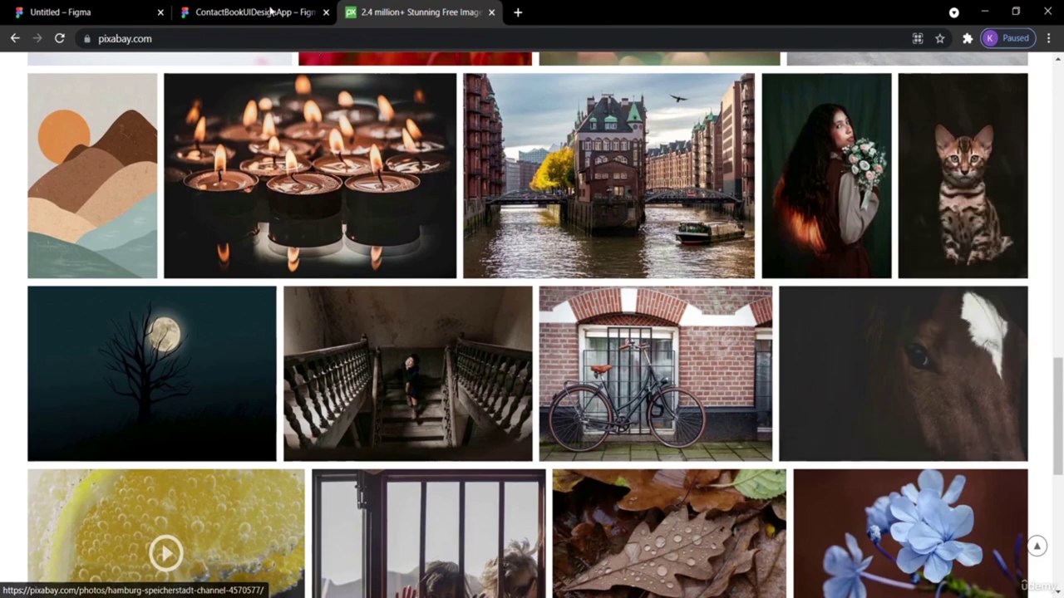
pyautogui.click(77, 11)
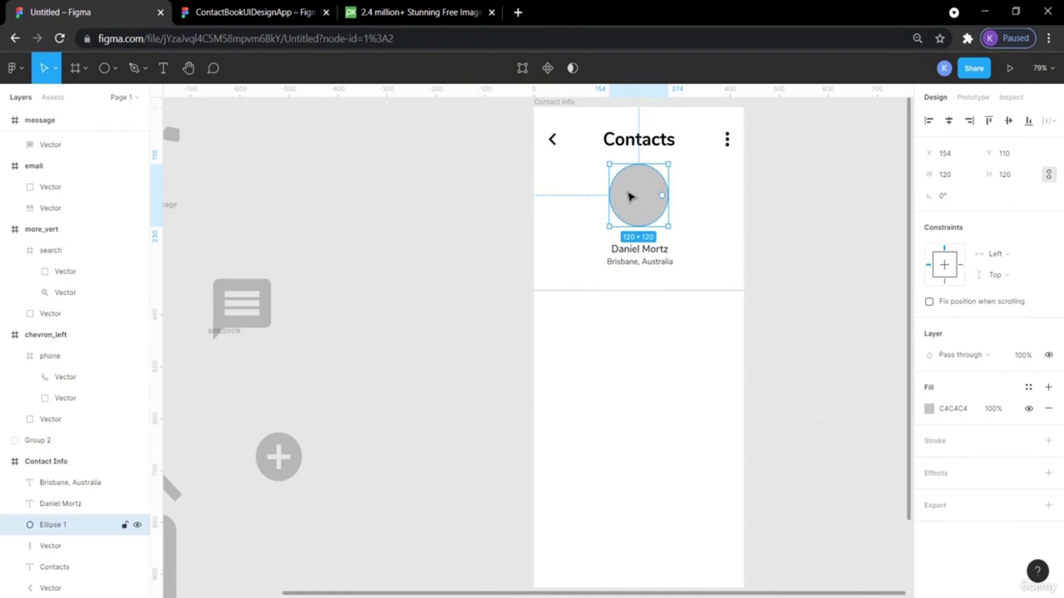
# Fill the avatar circle with the copied kitten photo and nudge it slightly.
pyautogui.rightClick(628, 194)
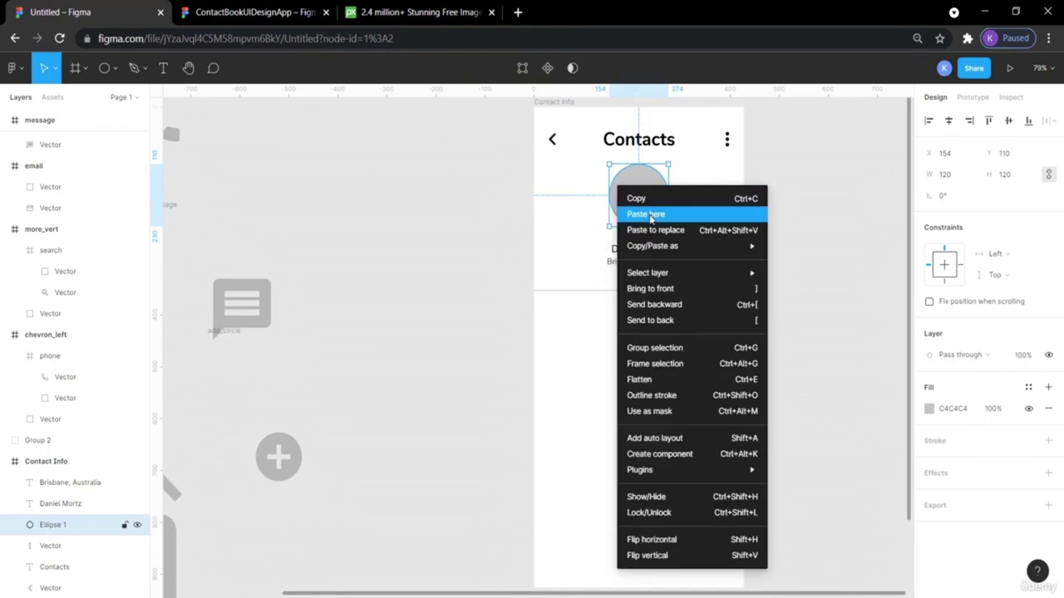
pyautogui.click(644, 214)
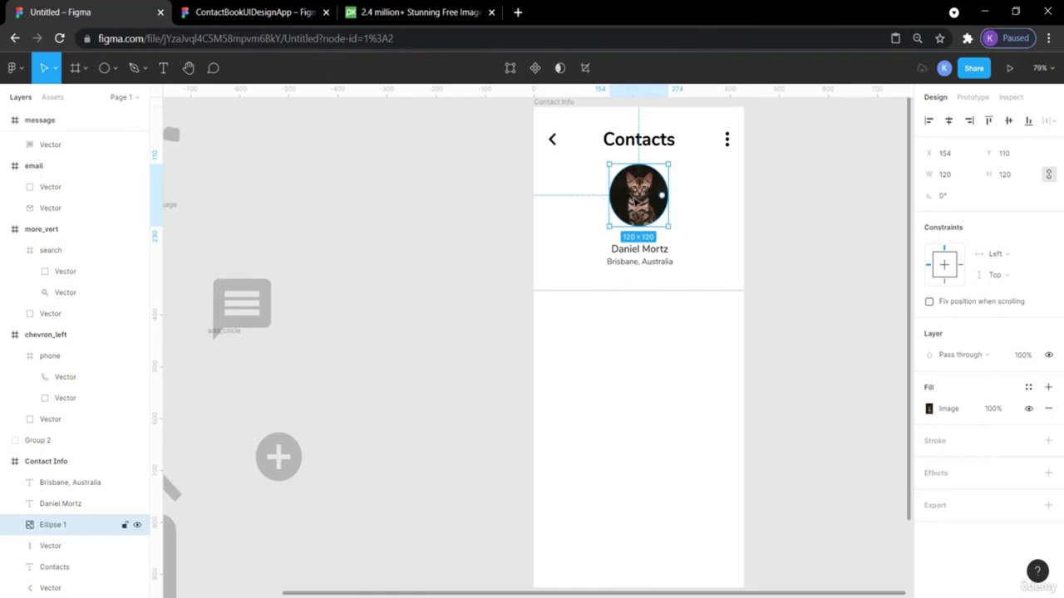
pyautogui.moveTo(639, 194); pyautogui.dragTo(639, 195)
# Enter and exit point editing on the kitten avatar circle.
pyautogui.doubleClick(644, 193)
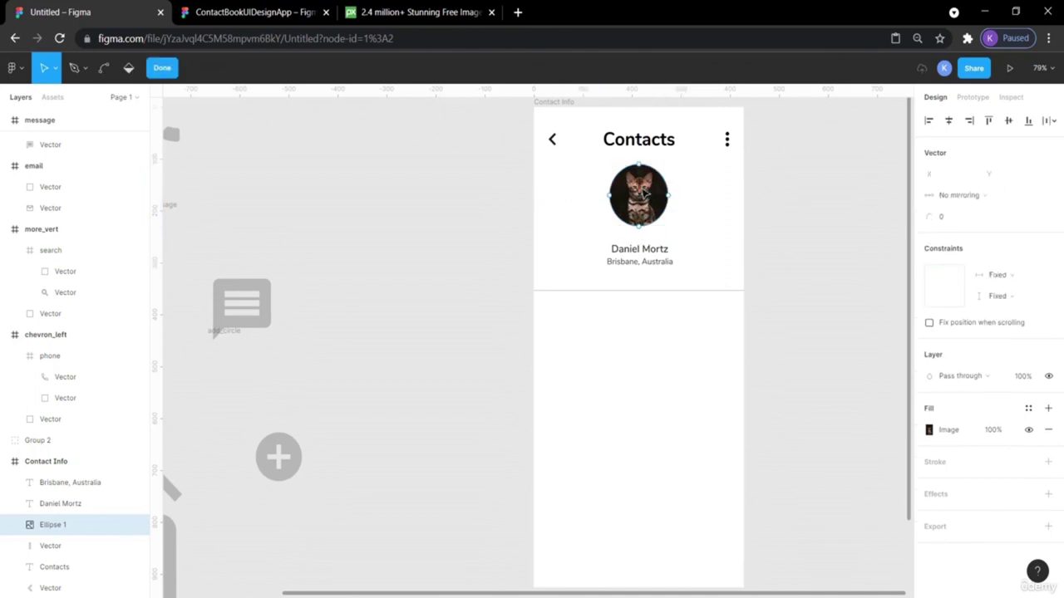
pyautogui.click(644, 193)
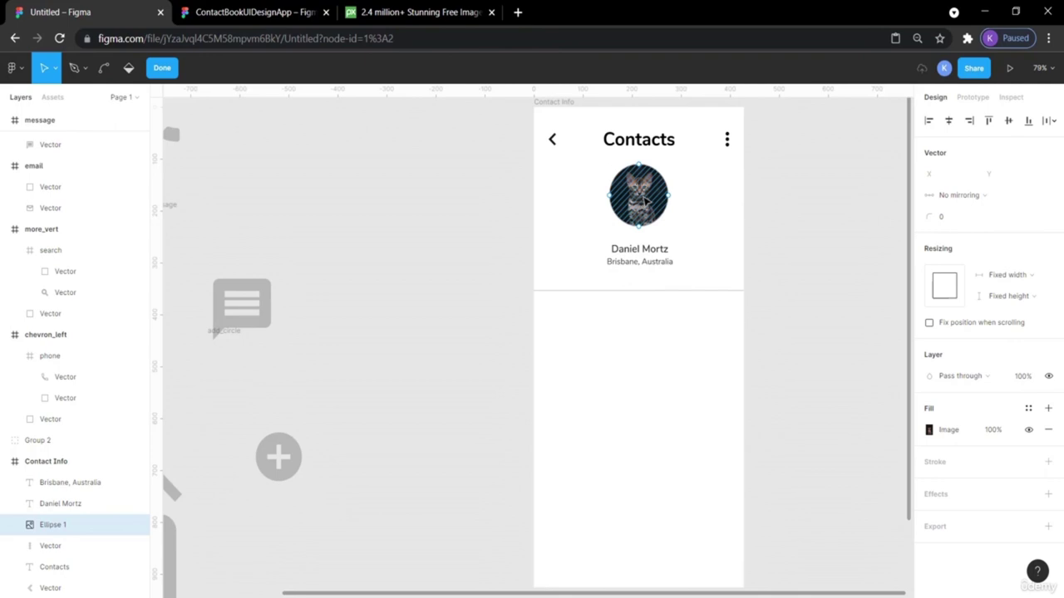
pyautogui.press('Escape')
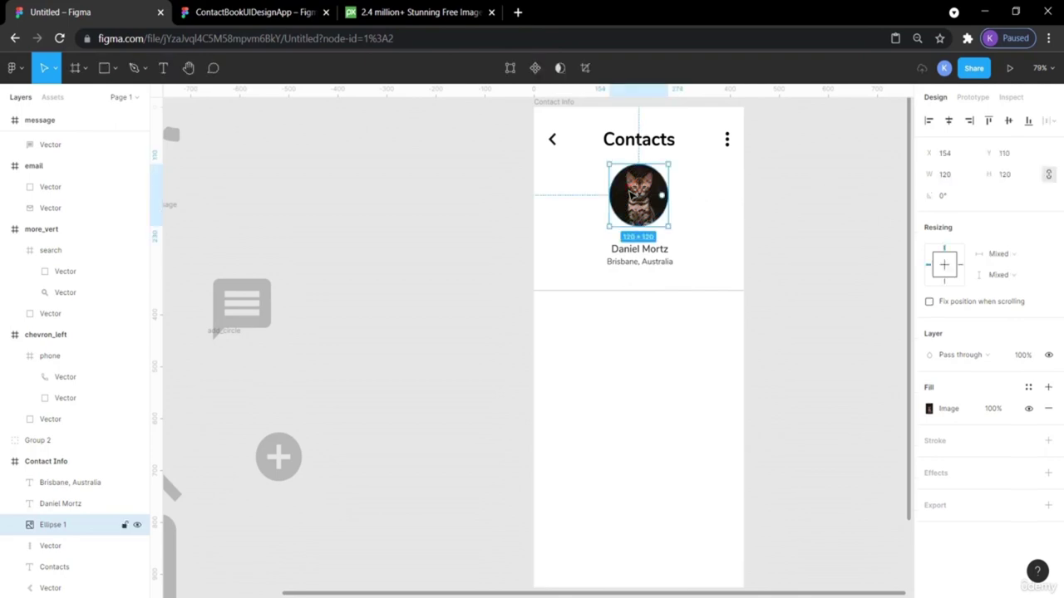
pyautogui.doubleClick(630, 193)
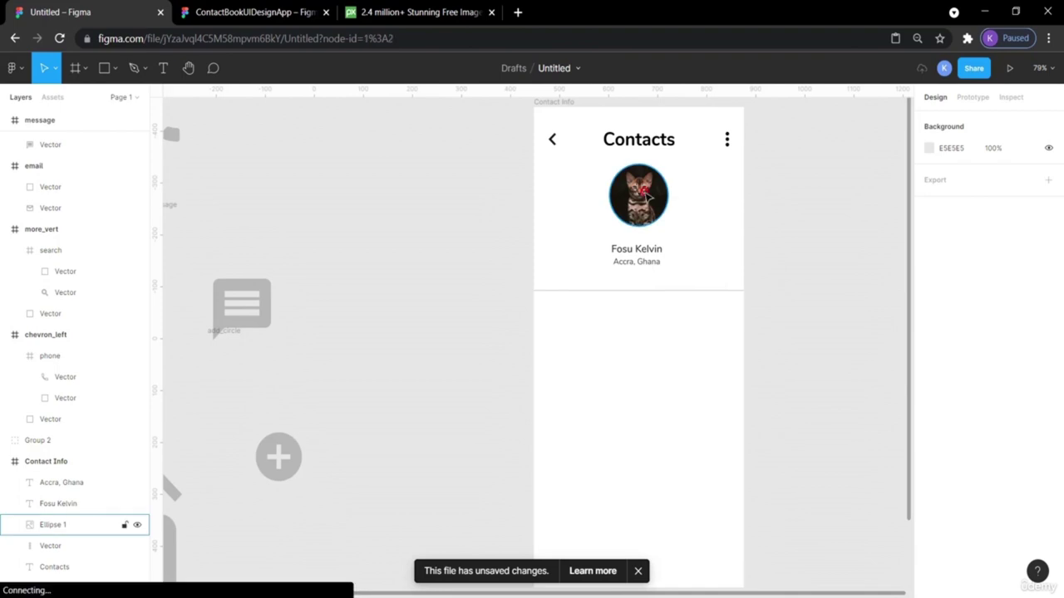
pyautogui.doubleClick(657, 197)
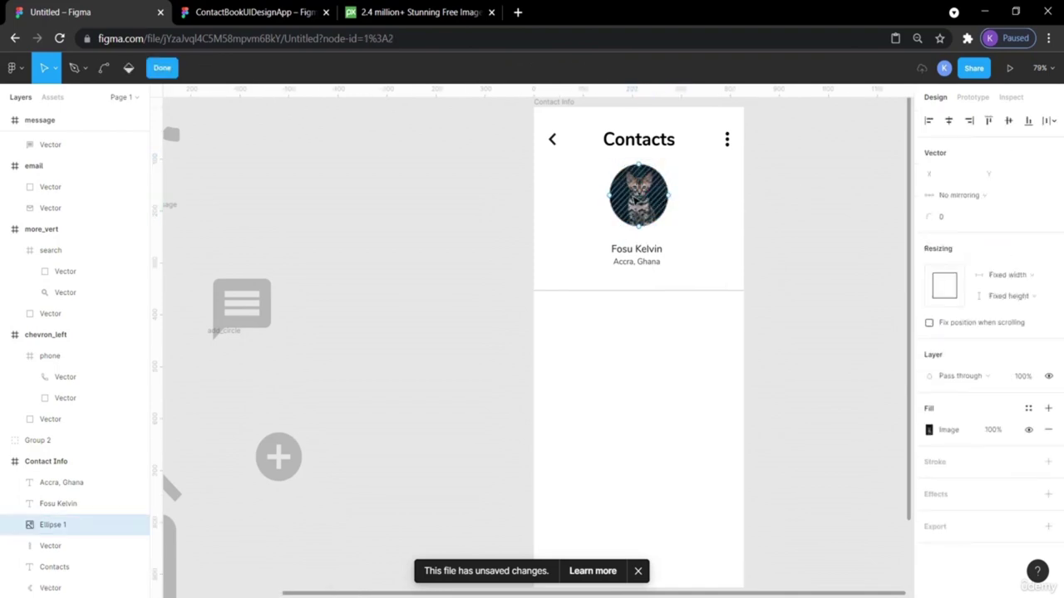
pyautogui.press('Escape')
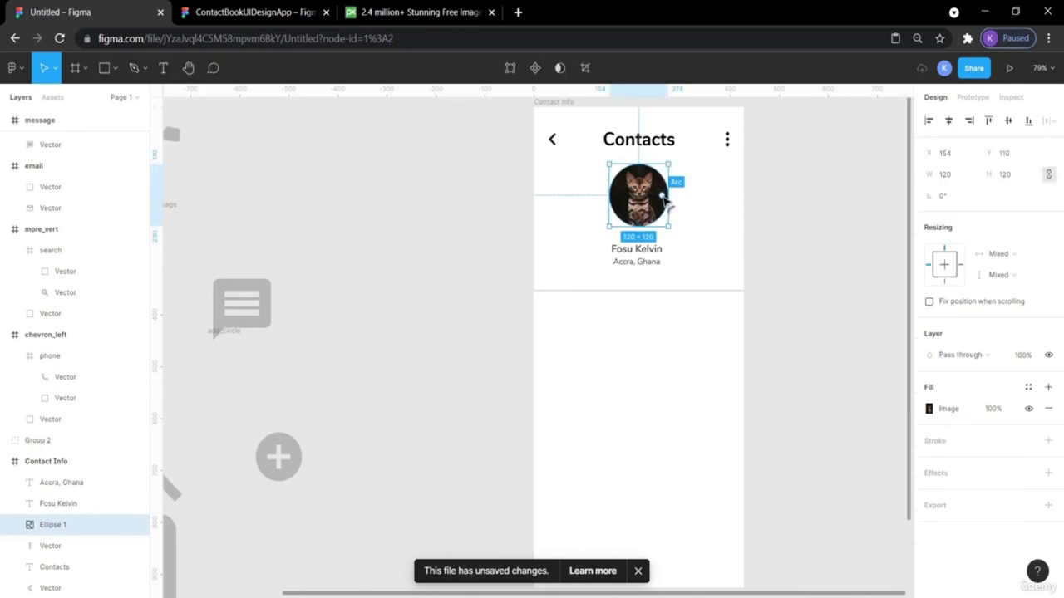
pyautogui.moveTo(662, 196); pyautogui.dragTo(656, 182)
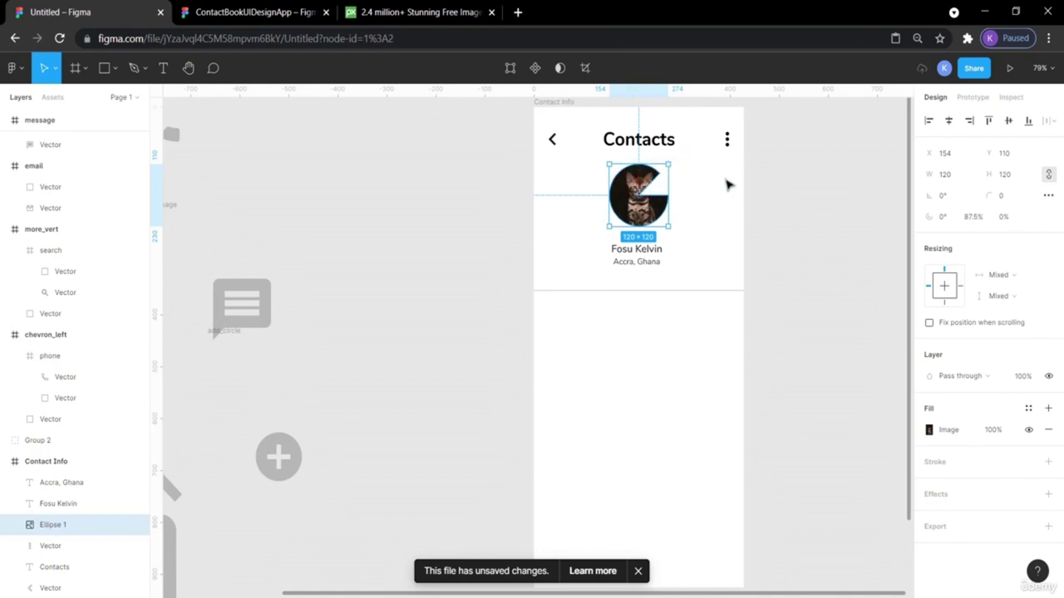
pyautogui.click(728, 184)
pyautogui.click(637, 201)
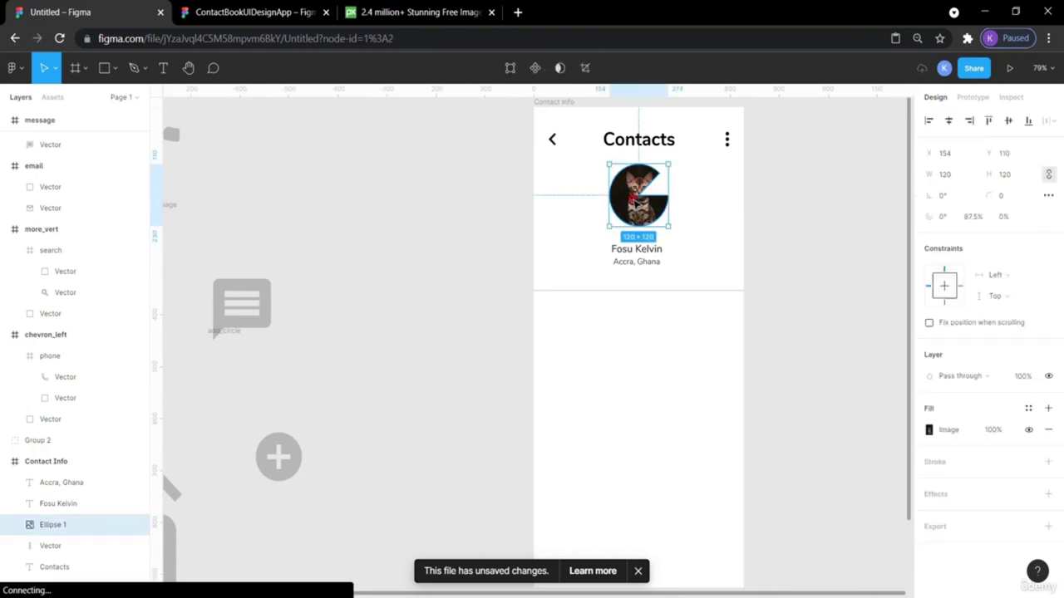
pyautogui.moveTo(653, 194); pyautogui.dragTo(656, 196)
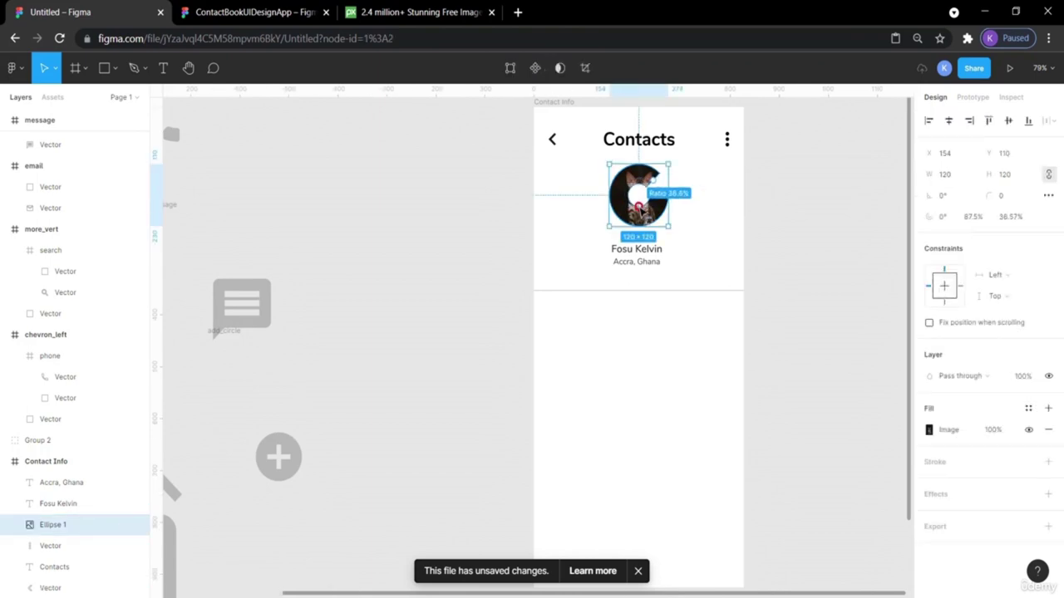
pyautogui.click(789, 200)
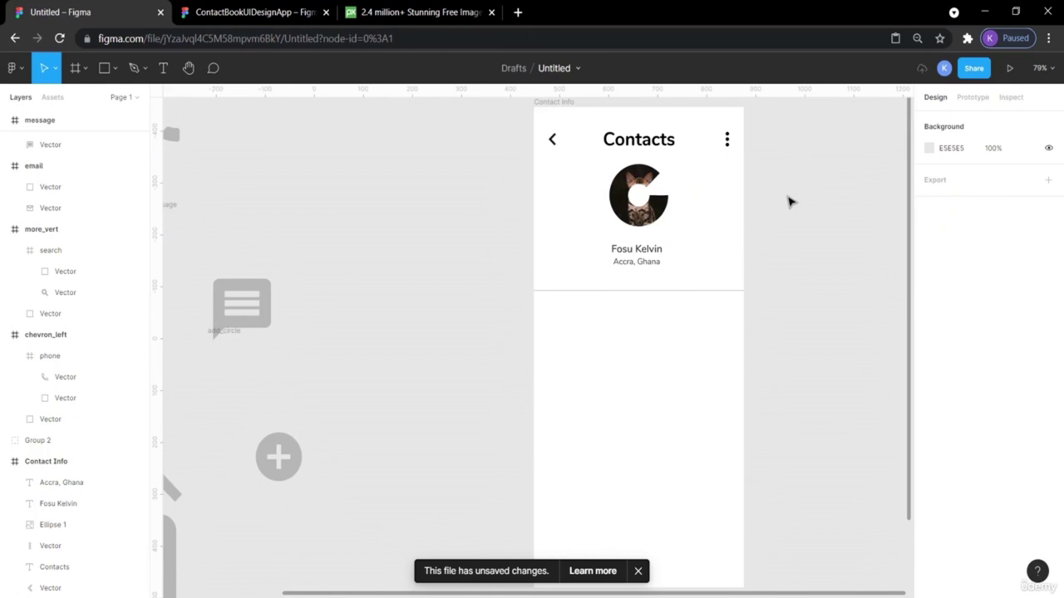
pyautogui.hotkey('ctrl', 'z')
pyautogui.hotkey('ctrl', 'z')
pyautogui.hotkey('ctrl', 'z')
pyautogui.hotkey('ctrl', 'shift', 'z')
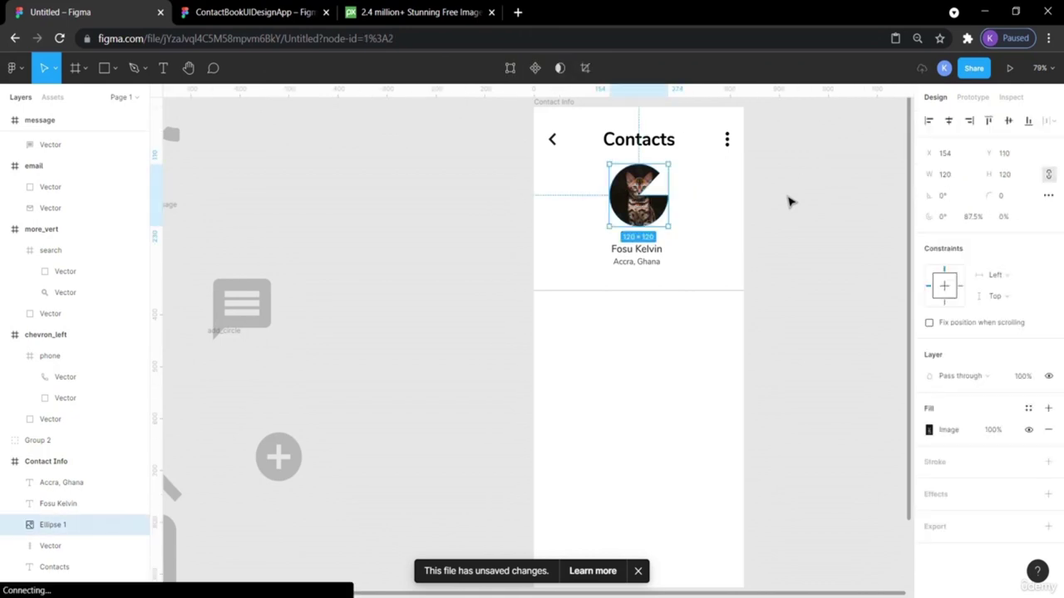
pyautogui.hotkey('ctrl', 'z')
pyautogui.click(703, 207)
pyautogui.click(655, 196)
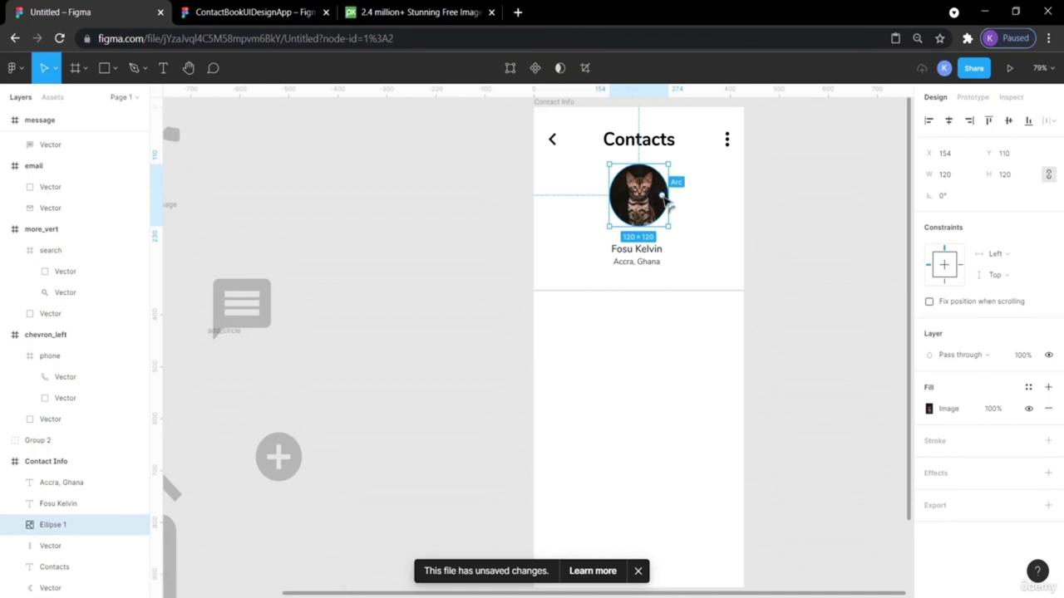
pyautogui.moveTo(662, 197); pyautogui.dragTo(663, 207)
pyautogui.click(790, 233)
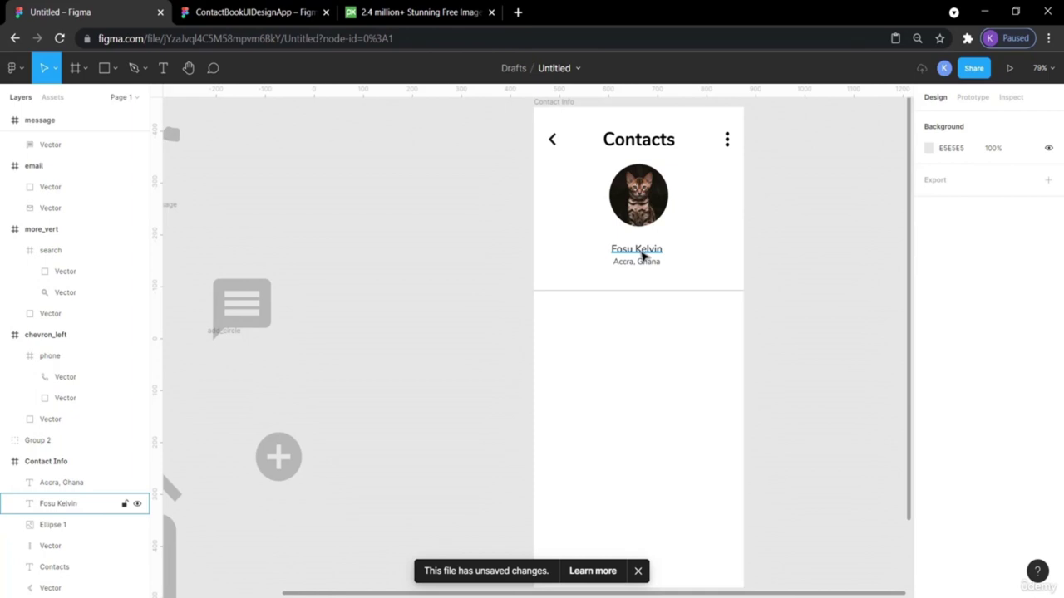
pyautogui.click(642, 255)
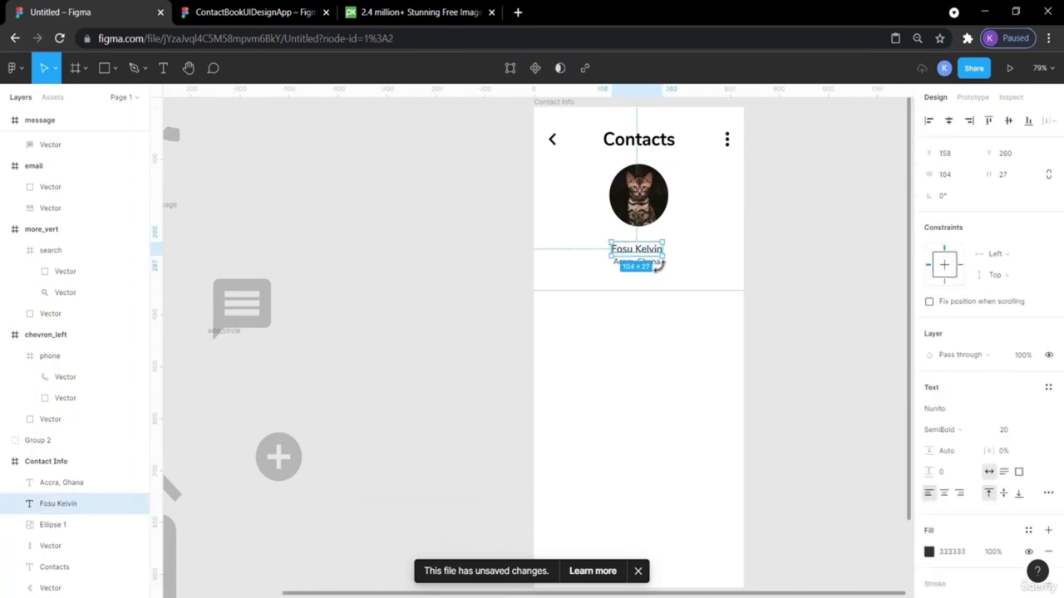
pyautogui.click(662, 279)
# Align the name and location texts to horizontal centres under the avatar.
pyautogui.click(649, 263)
pyautogui.keyDown('shift'); pyautogui.click(624, 244); pyautogui.keyUp('shift')
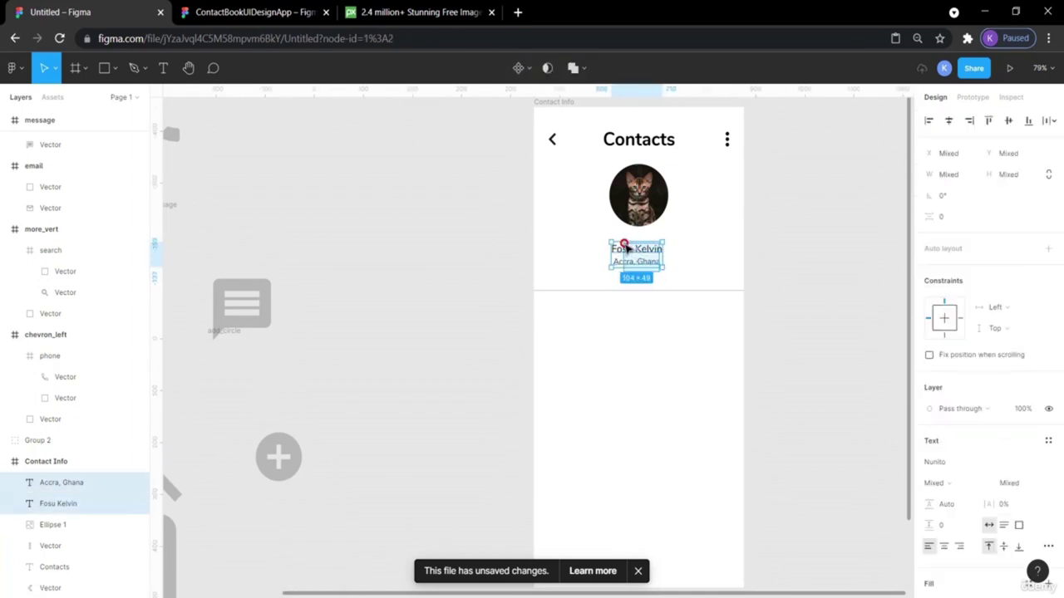
pyautogui.click(951, 123)
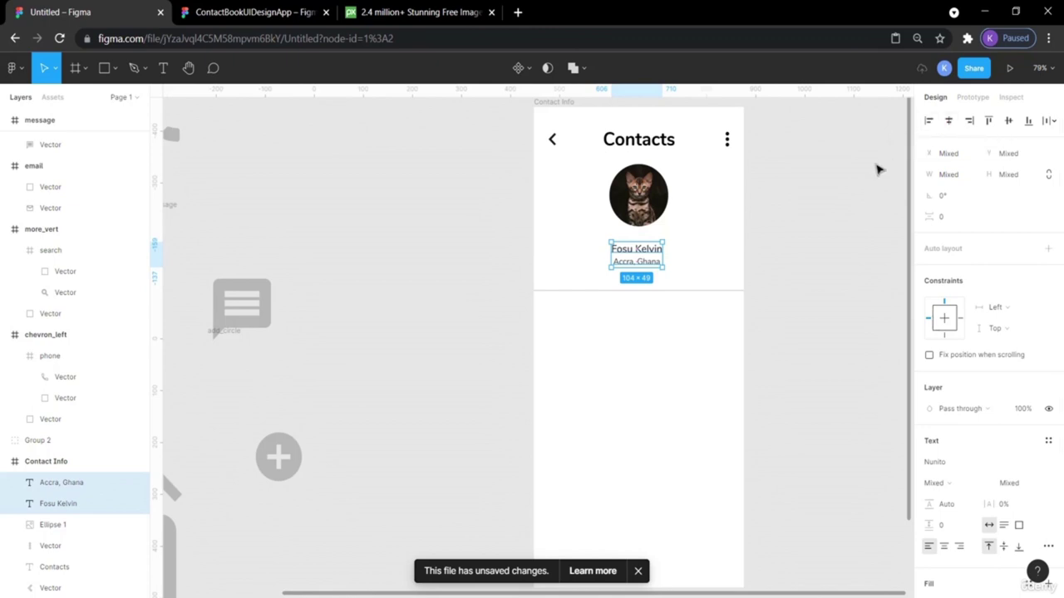
pyautogui.click(949, 123)
pyautogui.click(790, 257)
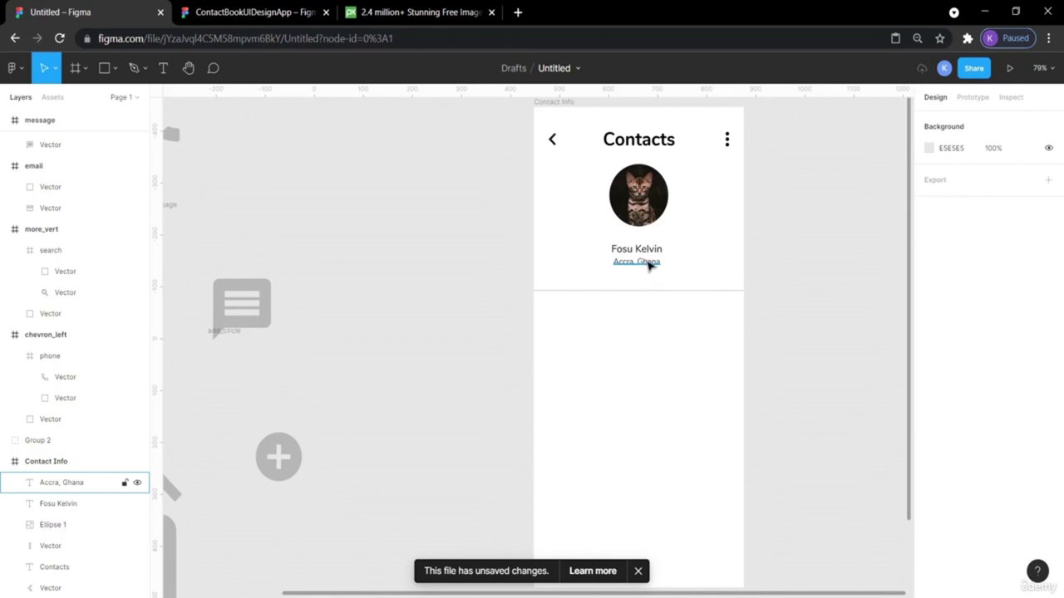
# Nudge the name and location texts up a few pixels toward the avatar.
pyautogui.click(649, 263)
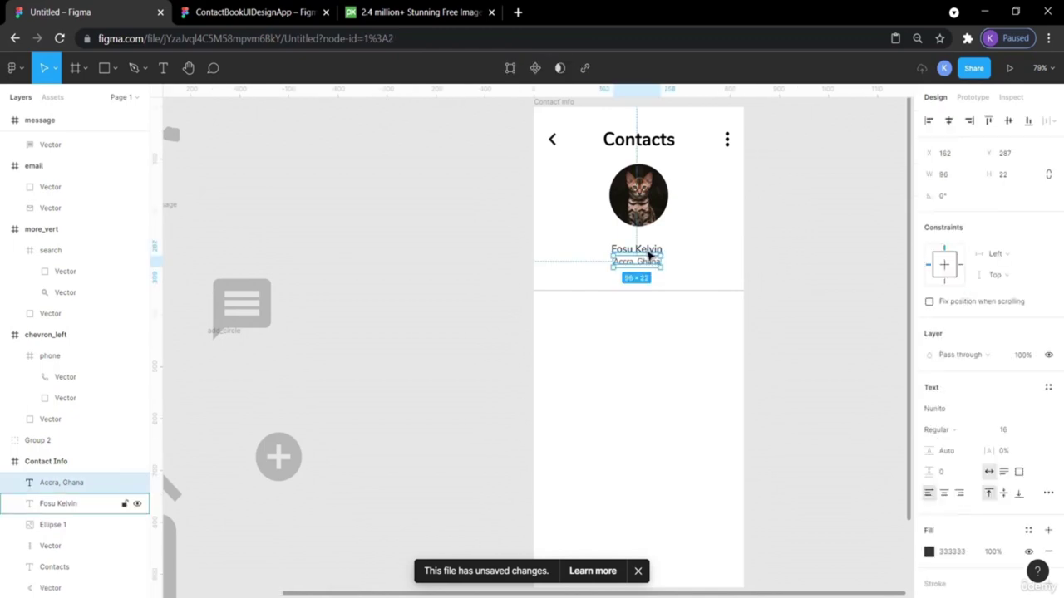
pyautogui.keyDown('shift'); pyautogui.click(649, 256); pyautogui.keyUp('shift')
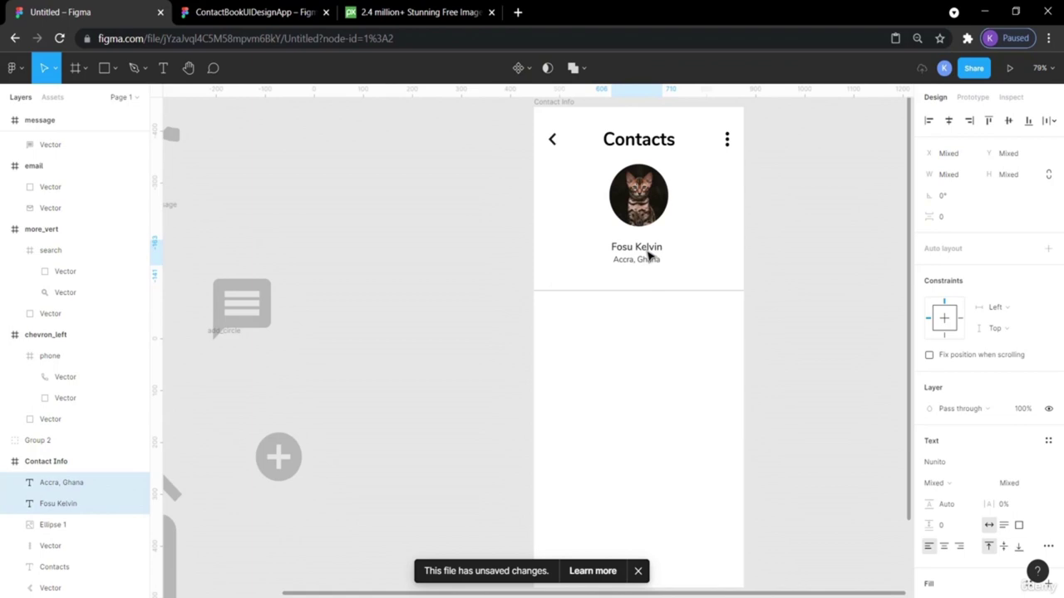
pyautogui.press('Up')
pyautogui.press('Up')
pyautogui.press('Up')
pyautogui.press('Up')
pyautogui.press('Up')
pyautogui.press('Up')
pyautogui.press('Up')
pyautogui.press('Up')
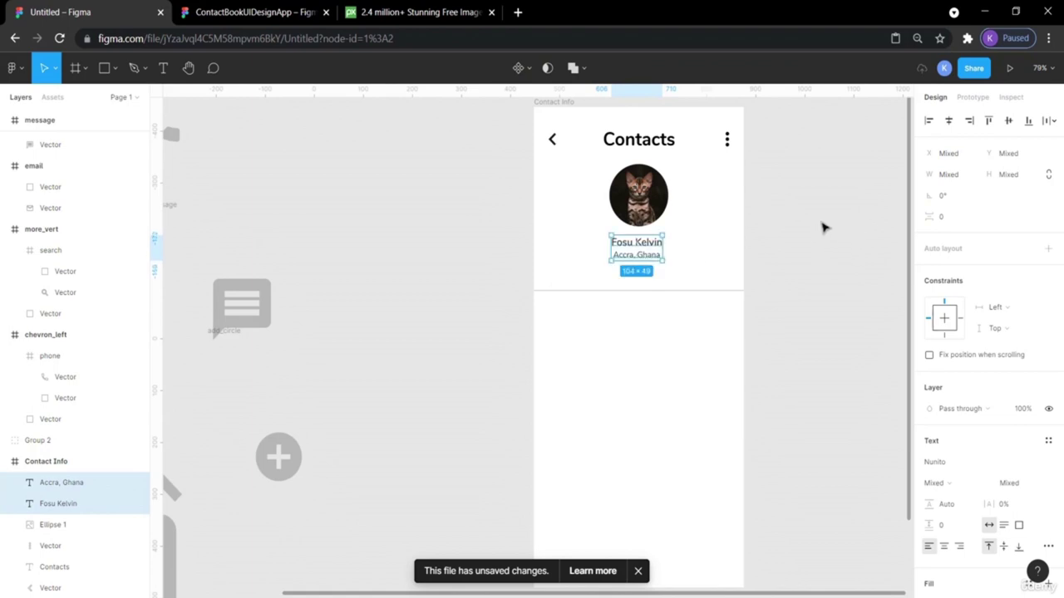
pyautogui.click(821, 226)
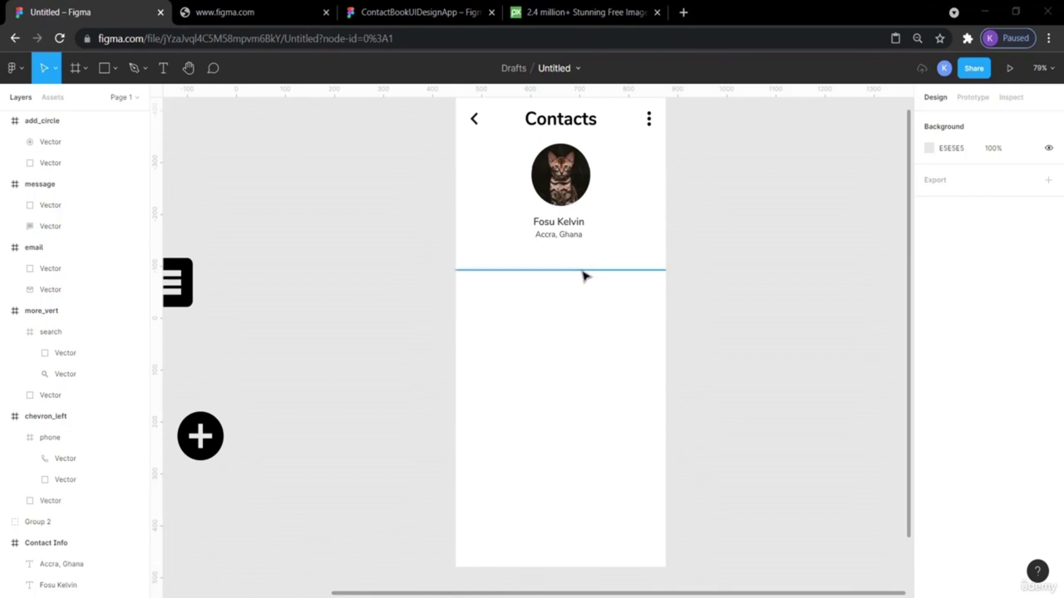
# Move the divider line up to Y 315, just below the location text.
pyautogui.click(590, 273)
pyautogui.press('Up')
pyautogui.press('Up')
pyautogui.press('Up')
pyautogui.press('Up')
pyautogui.press('Up')
pyautogui.press('Up')
pyautogui.press('Up')
pyautogui.press('Up')
pyautogui.press('Up')
pyautogui.press('Up')
pyautogui.press('Up')
pyautogui.press('Up')
pyautogui.press('Up')
pyautogui.press('Up')
pyautogui.press('Up')
pyautogui.press('Up')
pyautogui.press('Up')
pyautogui.press('Up')
pyautogui.press('Up')
pyautogui.press('Up')
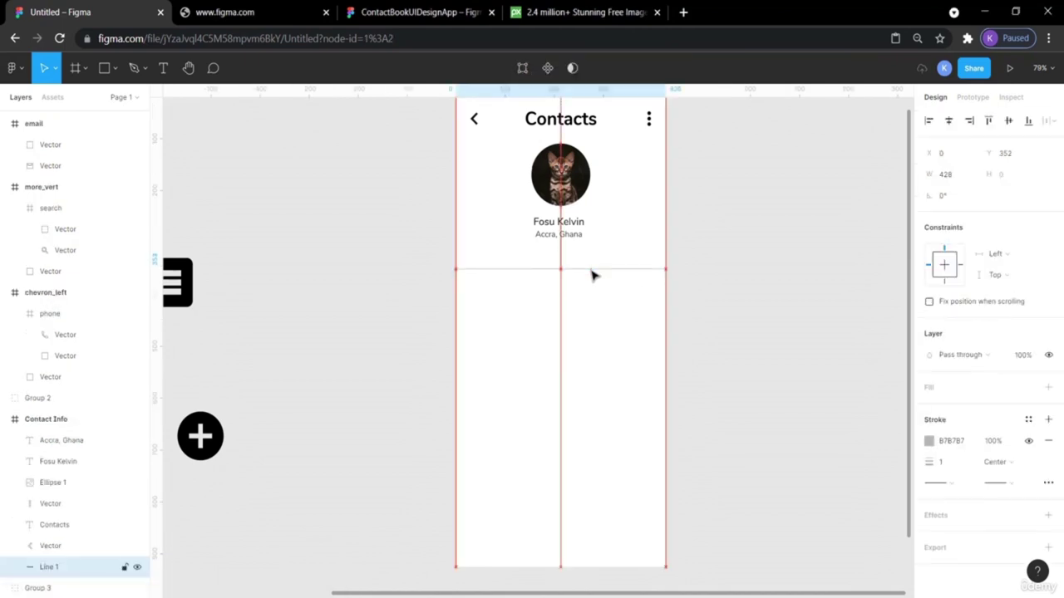
pyautogui.press('Up')
pyautogui.press('Up')
pyautogui.press('Up')
pyautogui.press('Up')
pyautogui.press('Up')
pyautogui.press('Up')
pyautogui.press('Up')
pyautogui.press('Up')
pyautogui.press('Up')
pyautogui.press('Up')
pyautogui.press('Up')
pyautogui.press('Up')
pyautogui.press('Up')
pyautogui.press('Up')
pyautogui.press('Up')
pyautogui.press('Up')
pyautogui.press('Up')
pyautogui.press('Up')
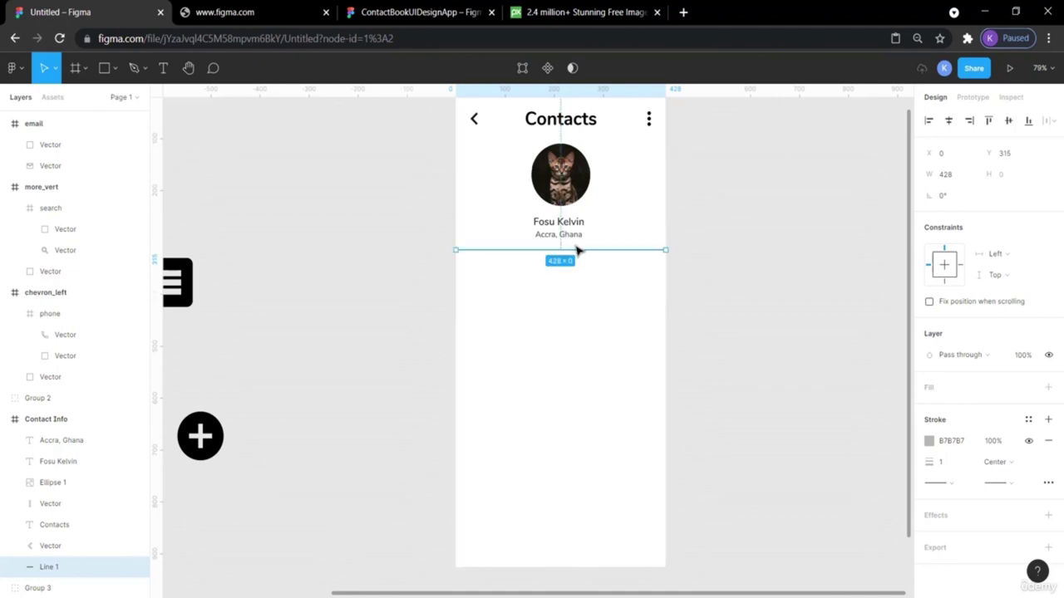
pyautogui.click(769, 218)
# Set the divider line's stroke weight to 2.
pyautogui.click(599, 253)
pyautogui.click(944, 465)
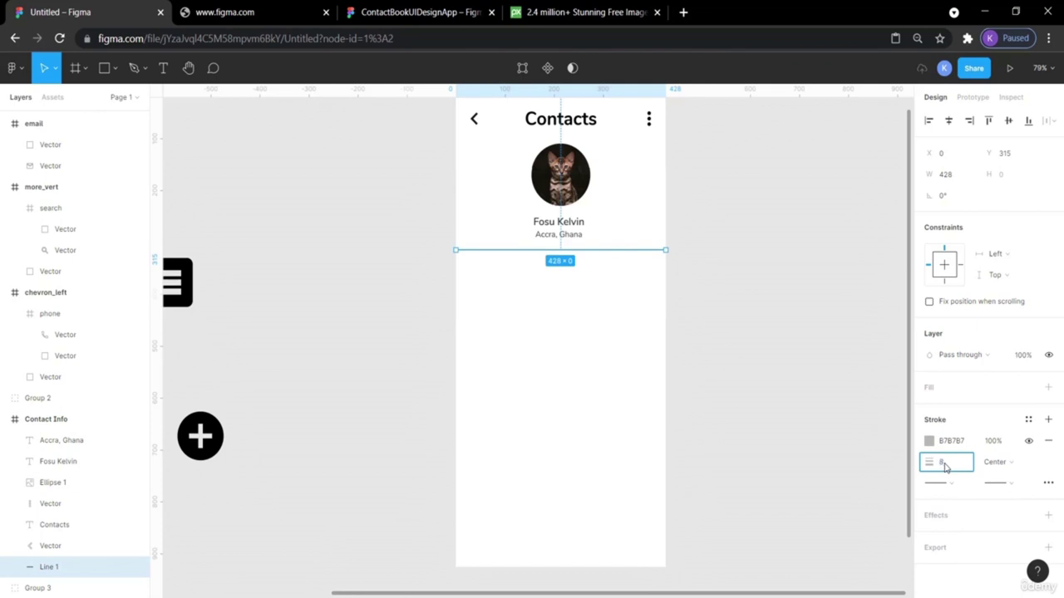
pyautogui.write('2')
pyautogui.press('Return')
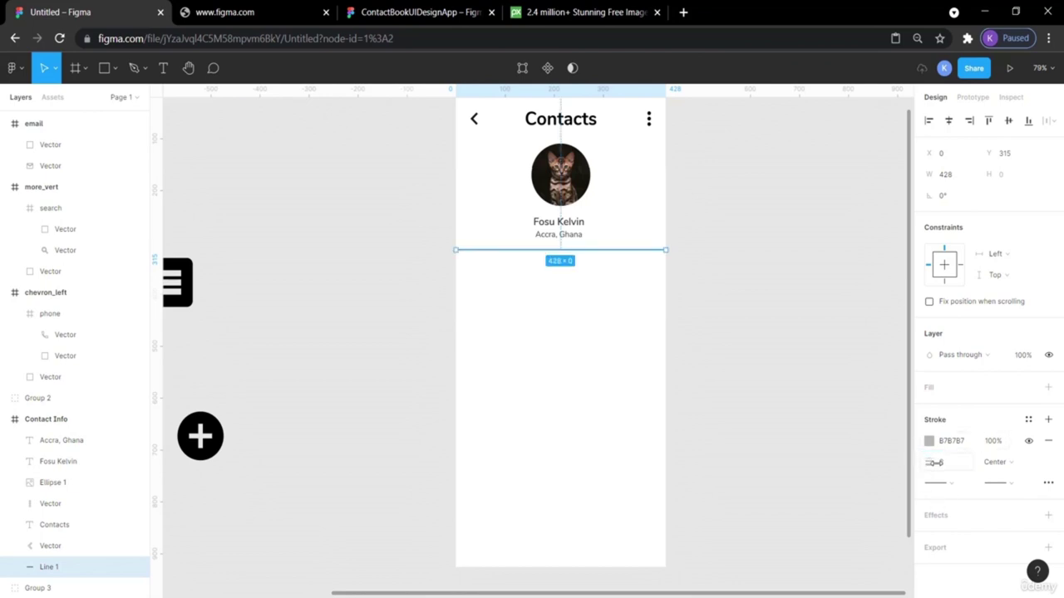
pyautogui.click(795, 384)
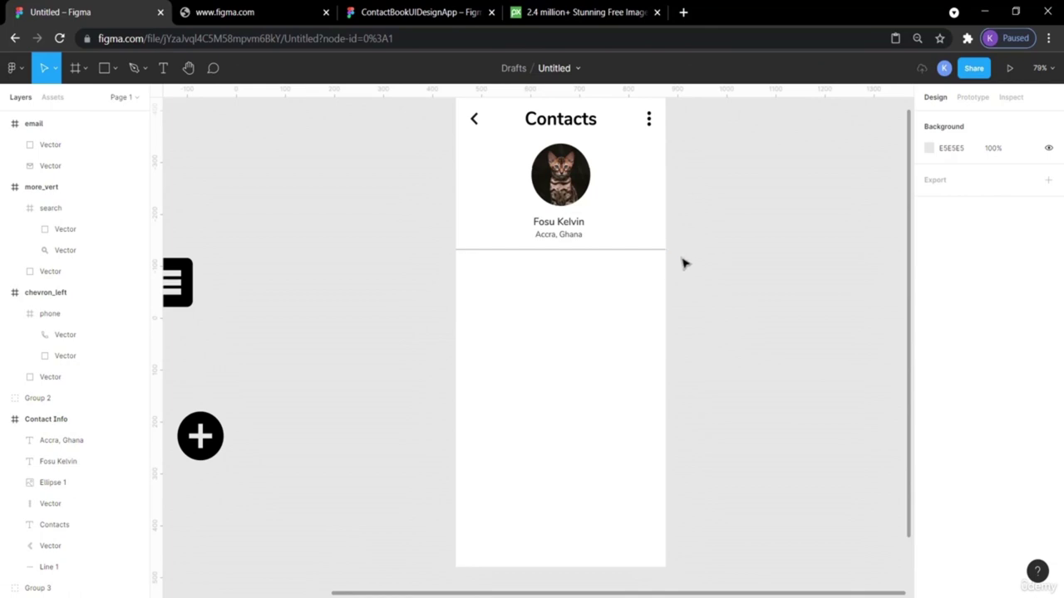
pyautogui.scroll(2, 759, 415)
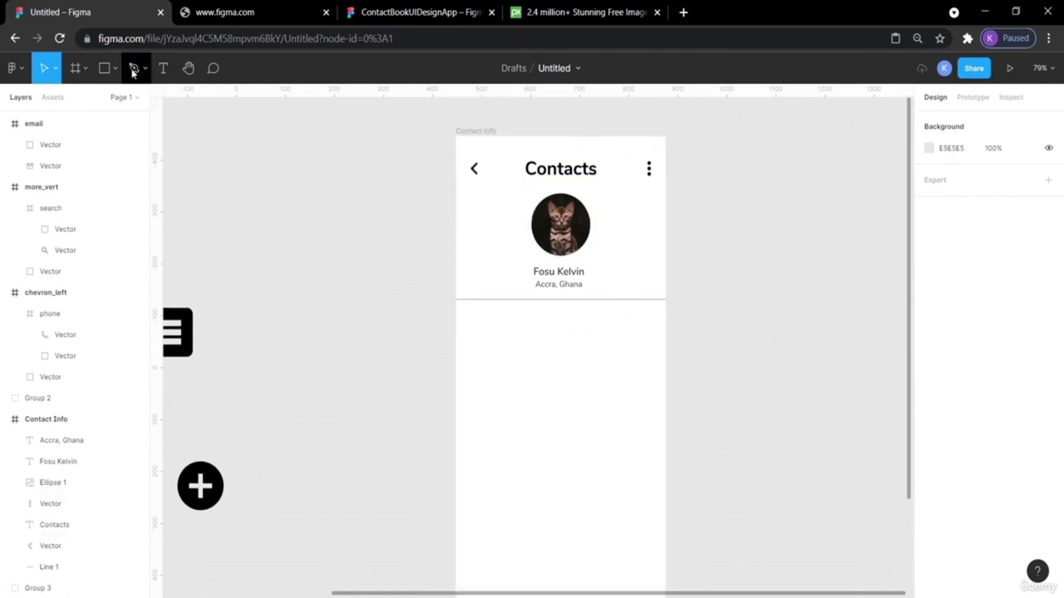
# Draw a grey rectangle filling the lower screen area below the divider.
pyautogui.press('o')
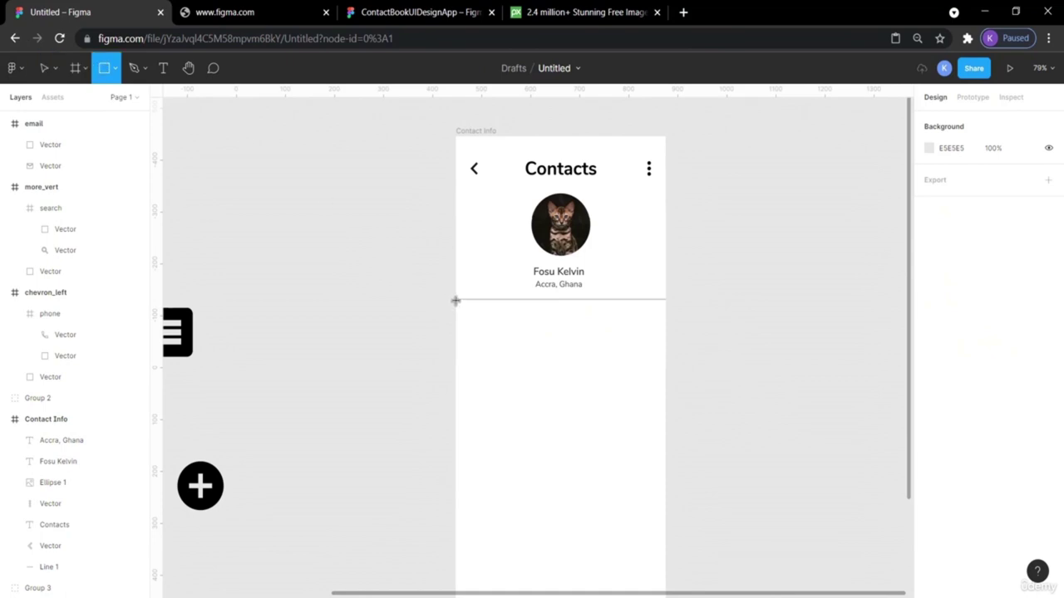
pyautogui.moveTo(455, 299); pyautogui.dragTo(668, 496)
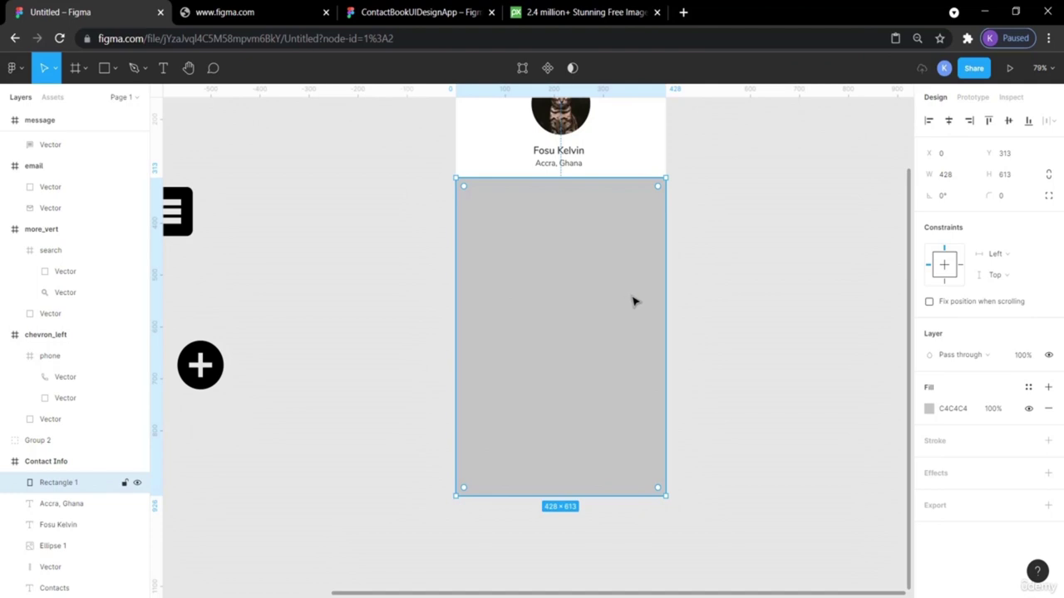
pyautogui.click(722, 321)
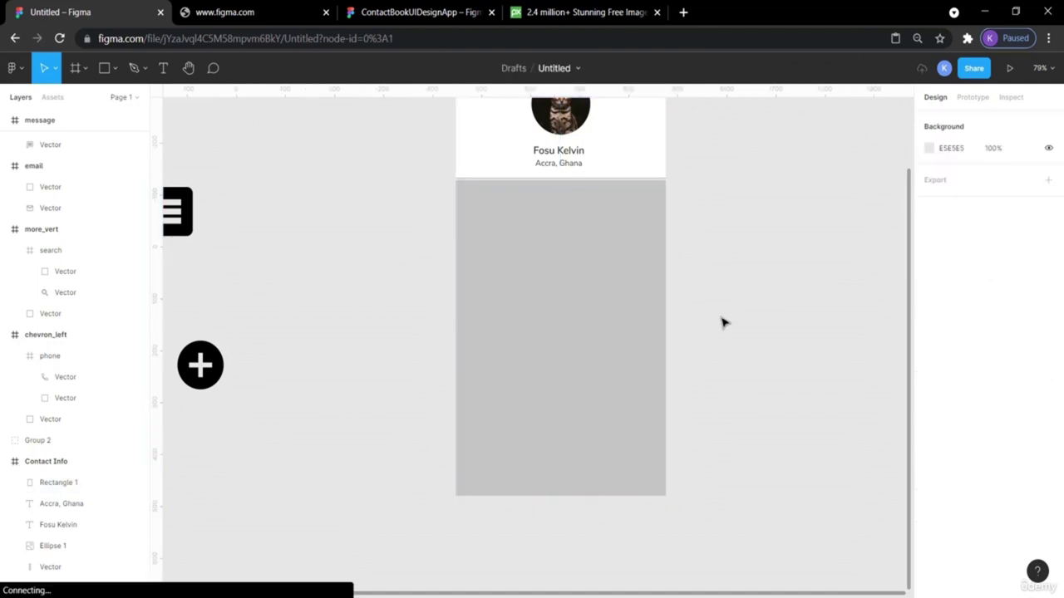
pyautogui.click(637, 277)
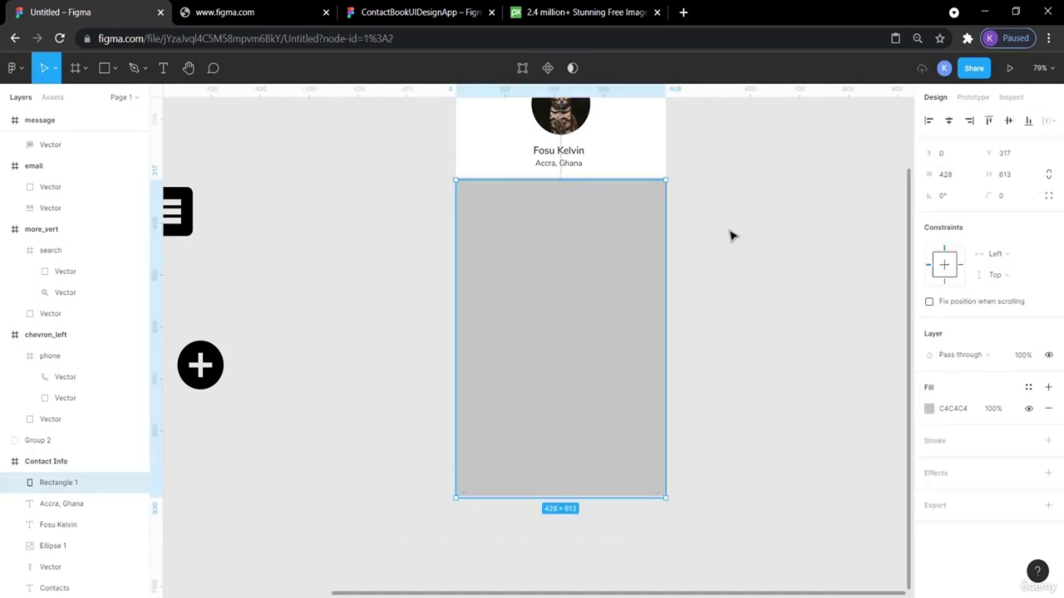
# Raise the rectangle's top edge to Y 315, giving it a height of 615.
pyautogui.scroll(1, 731, 236)
pyautogui.hotkey('ctrl', '+')
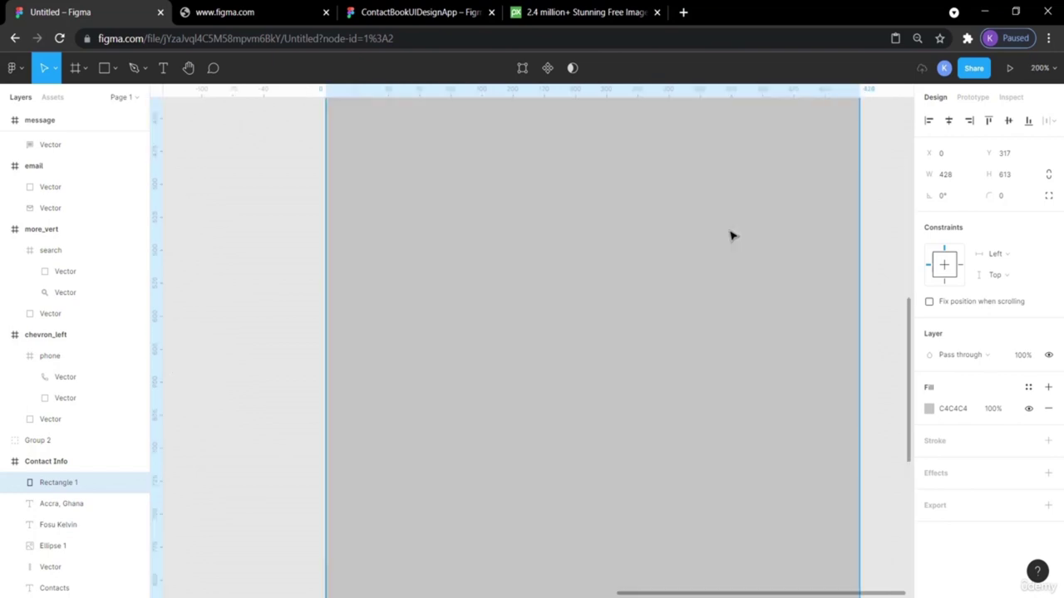
pyautogui.scroll(5, 731, 236)
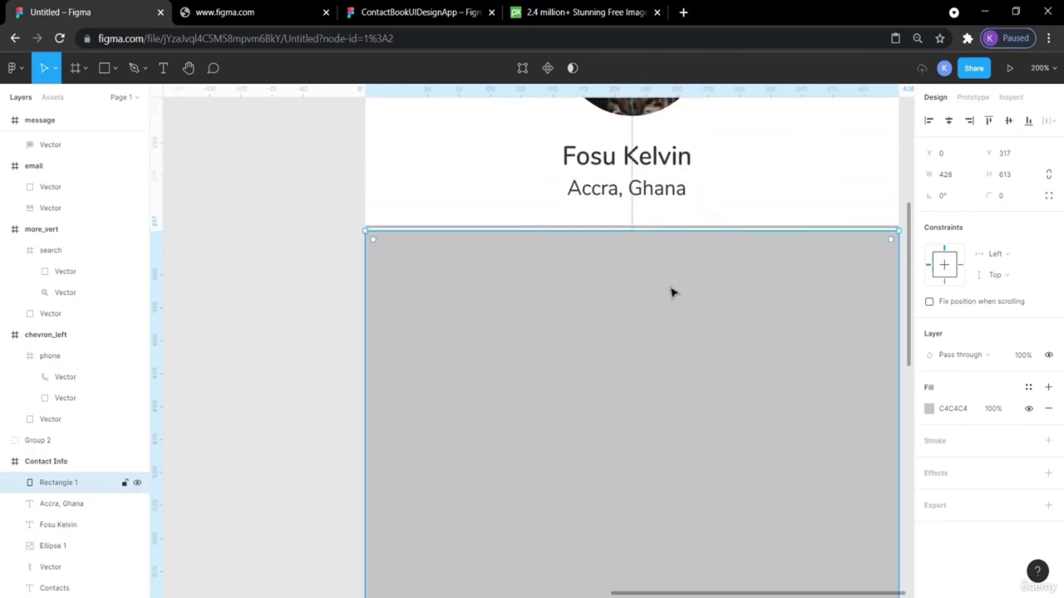
pyautogui.moveTo(641, 233); pyautogui.dragTo(641, 229)
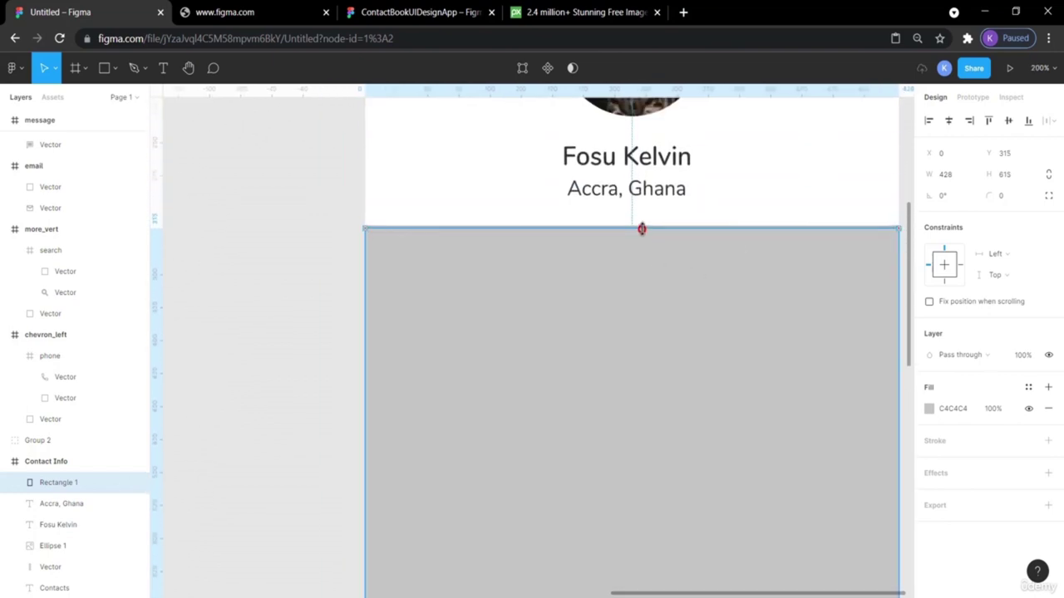
pyautogui.click(300, 215)
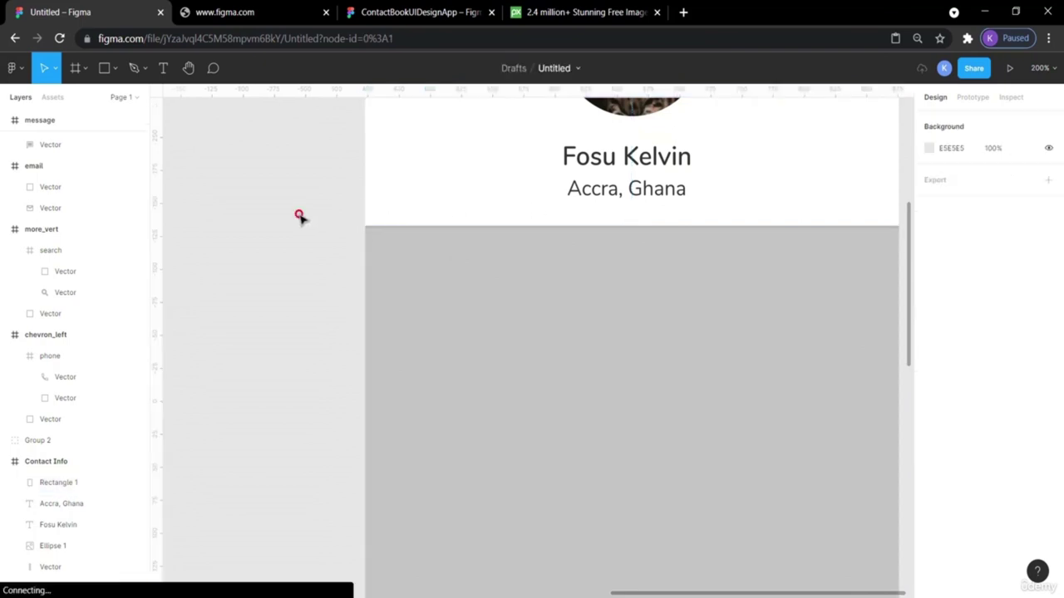
pyautogui.click(553, 305)
pyautogui.hscroll(3, 660, 374)
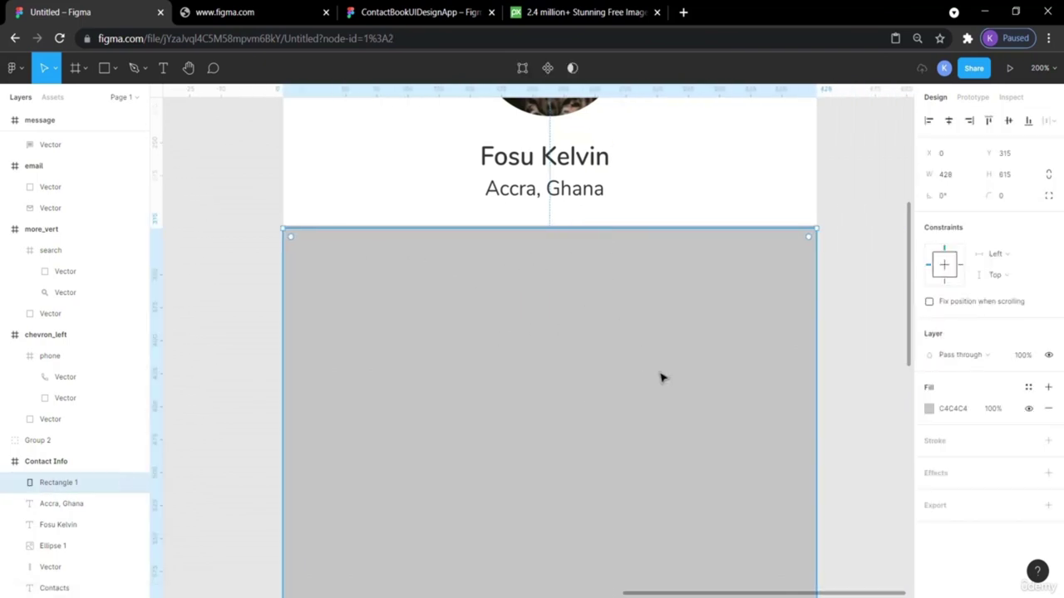
pyautogui.click(420, 12)
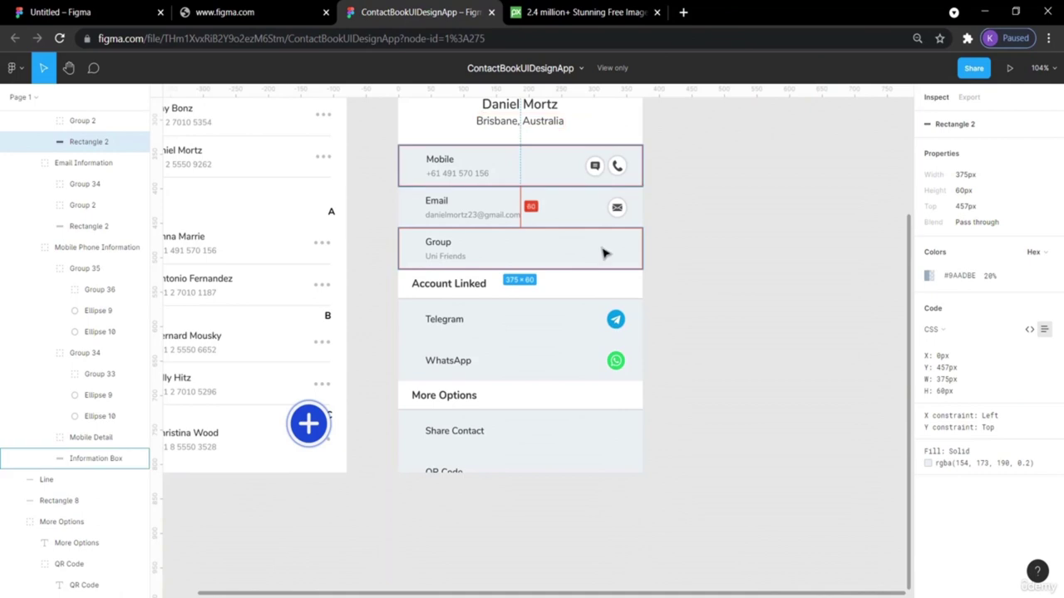
# Copy the reference Mobile row's colour 9AADBE and paste it into the panel rectangle's fill.
pyautogui.click(549, 196)
pyautogui.click(550, 171)
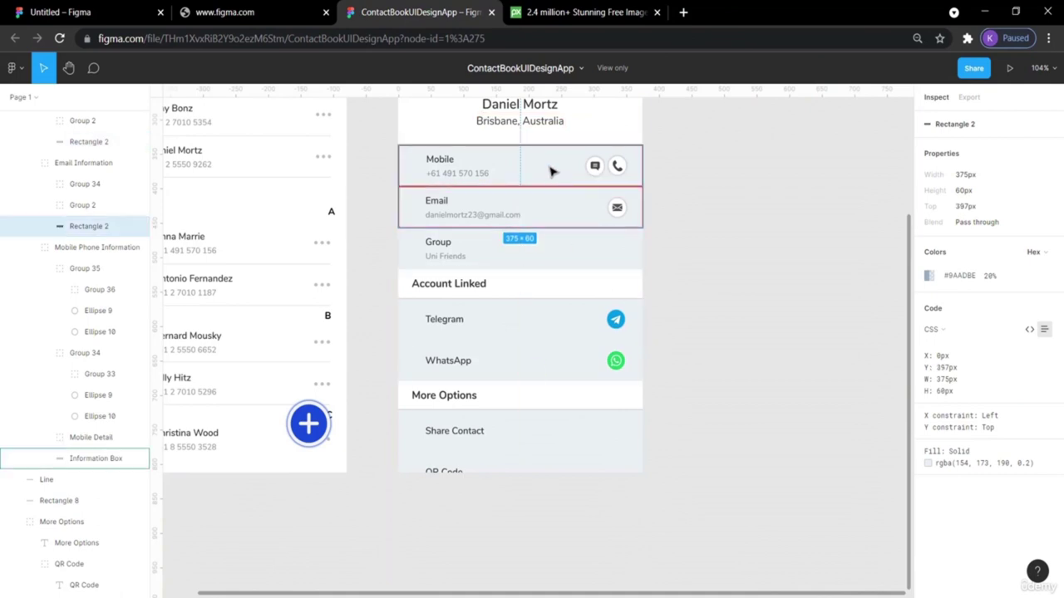
pyautogui.click(964, 276)
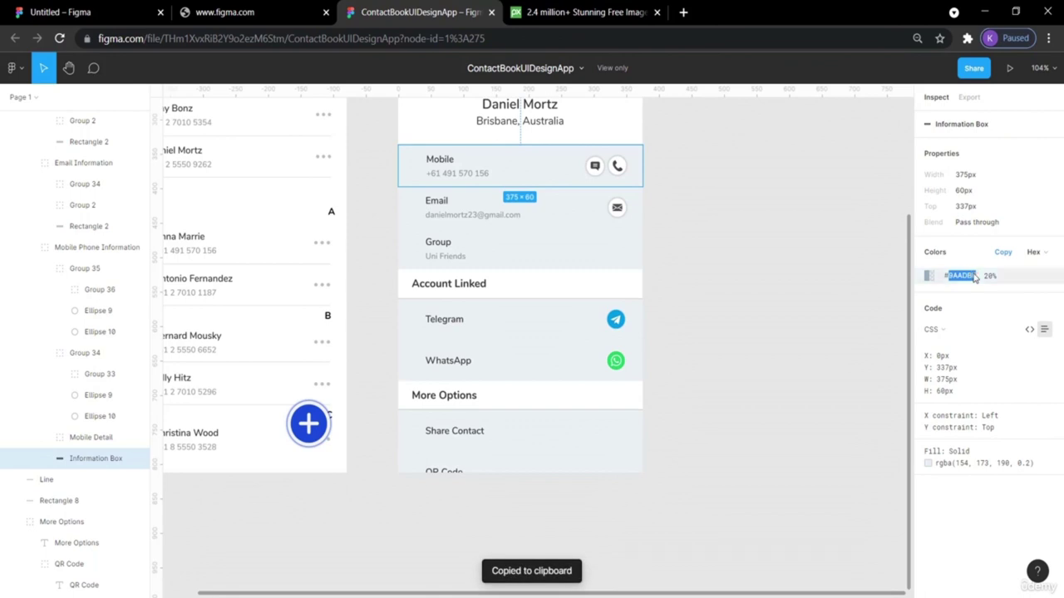
pyautogui.click(125, 10)
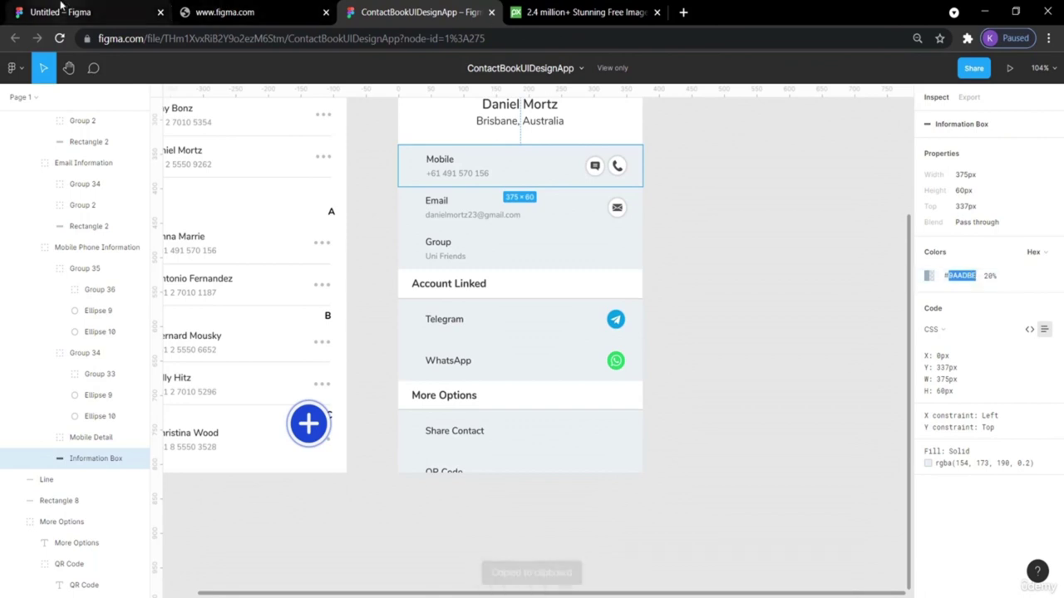
pyautogui.click(939, 413)
pyautogui.hotkey('ctrl', 'v')
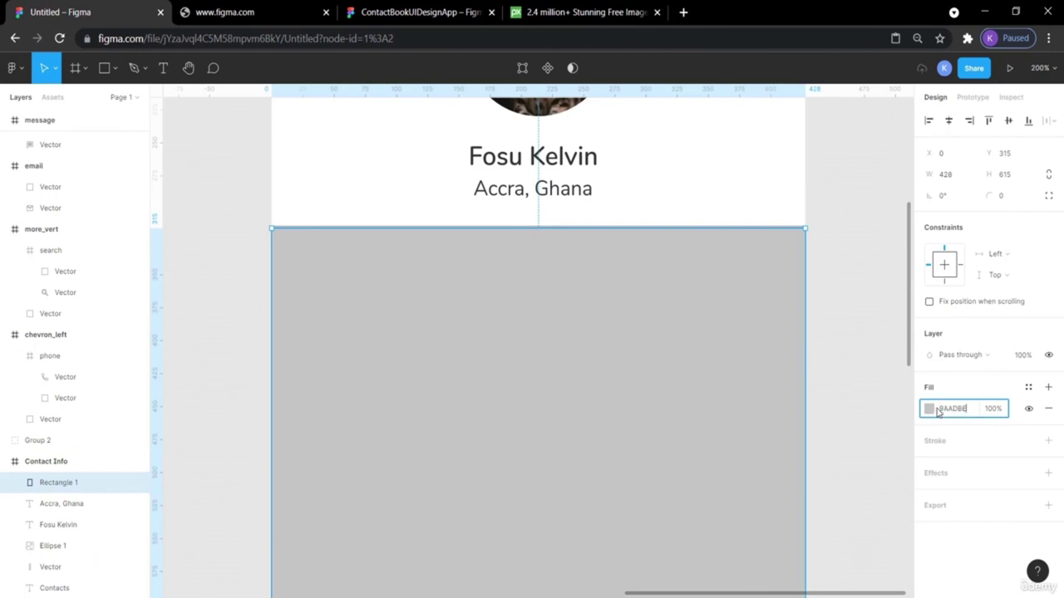
# Apply the 9AADBE blue-grey fill to the panel rectangle and zoom out to review it.
pyautogui.press('Return')
pyautogui.click(851, 352)
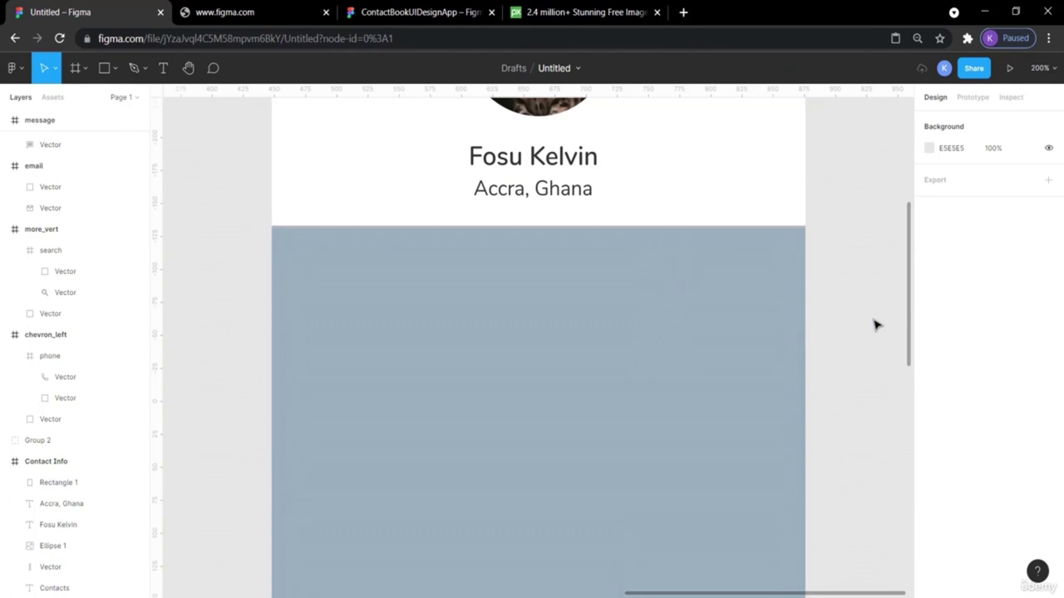
pyautogui.click(729, 349)
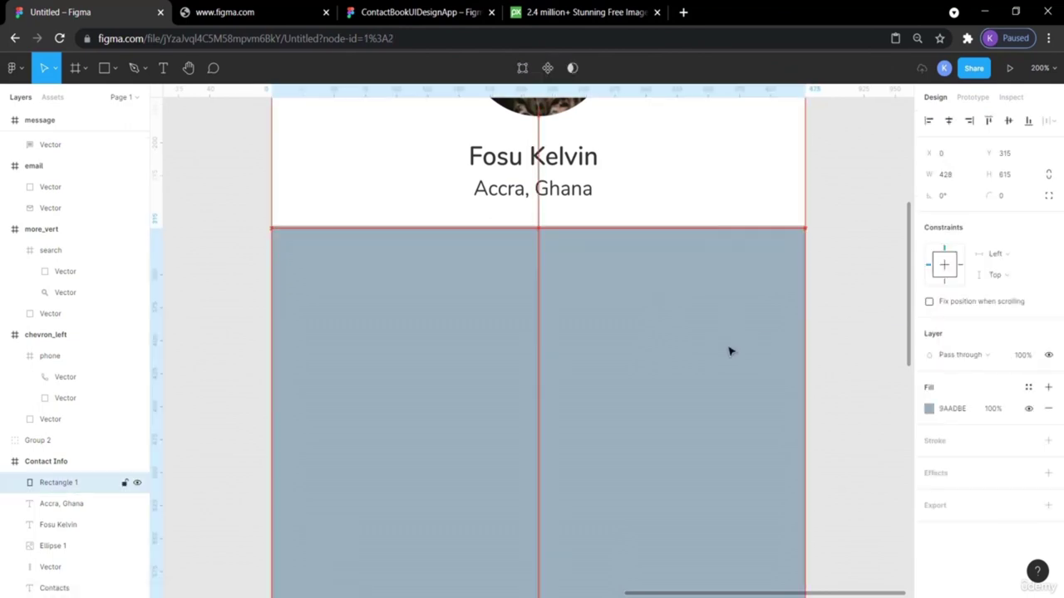
pyautogui.click(849, 309)
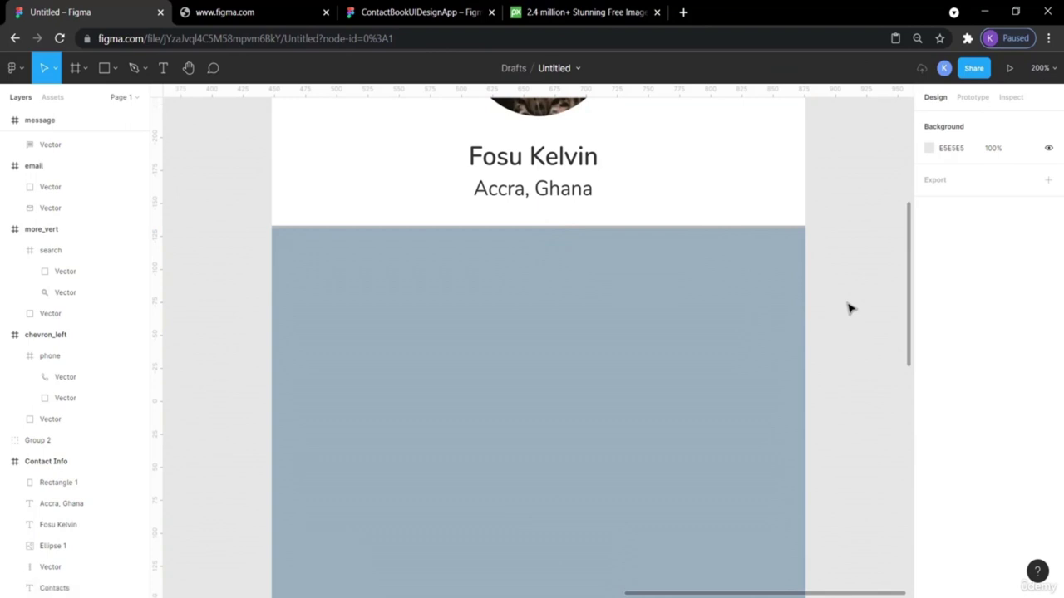
pyautogui.press('-')
pyautogui.press('-')
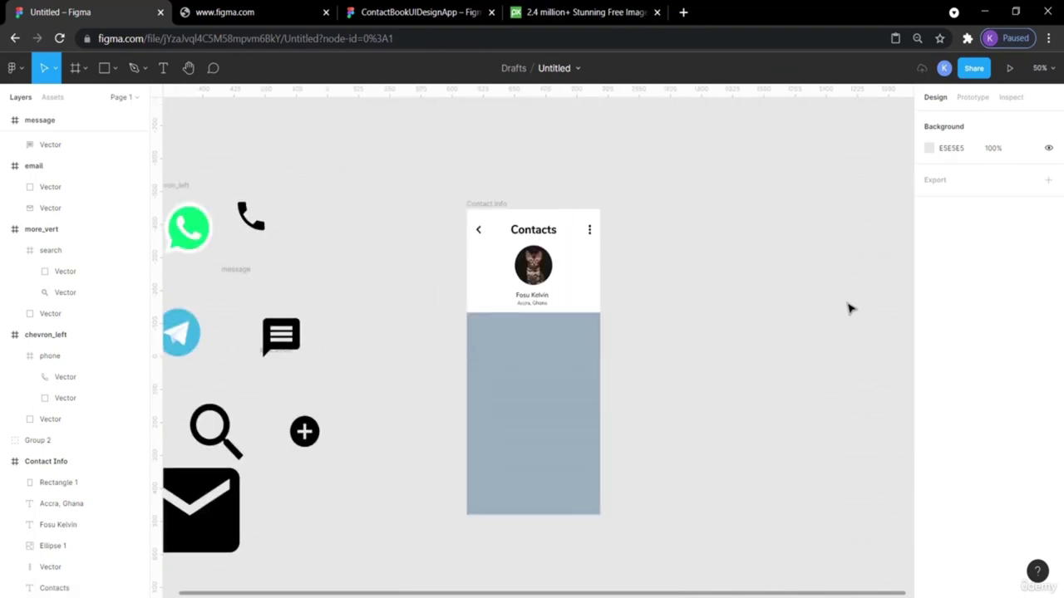
pyautogui.click(404, 12)
pyautogui.click(722, 249)
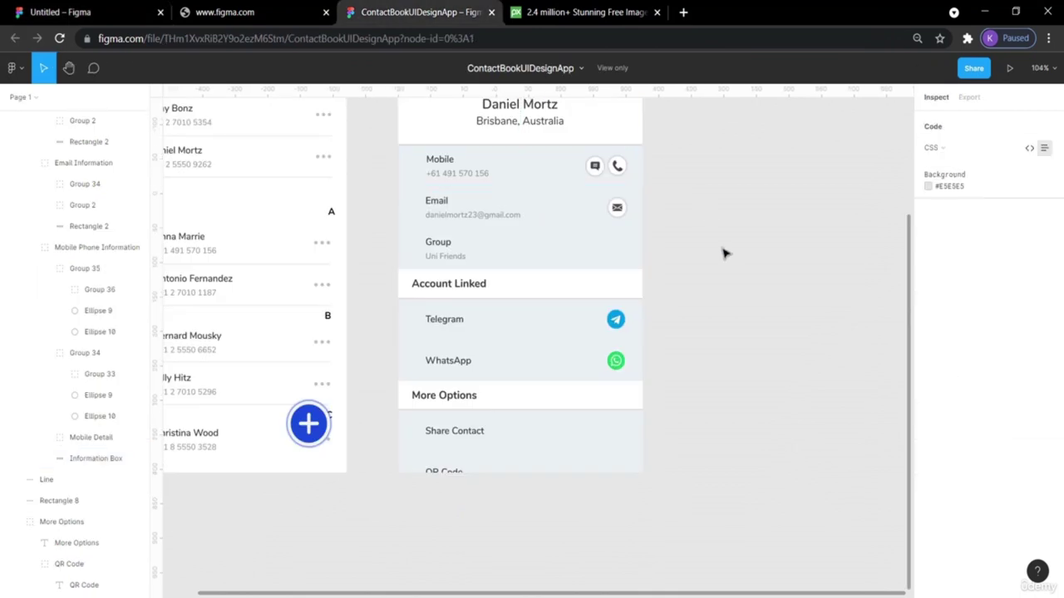
pyautogui.click(602, 250)
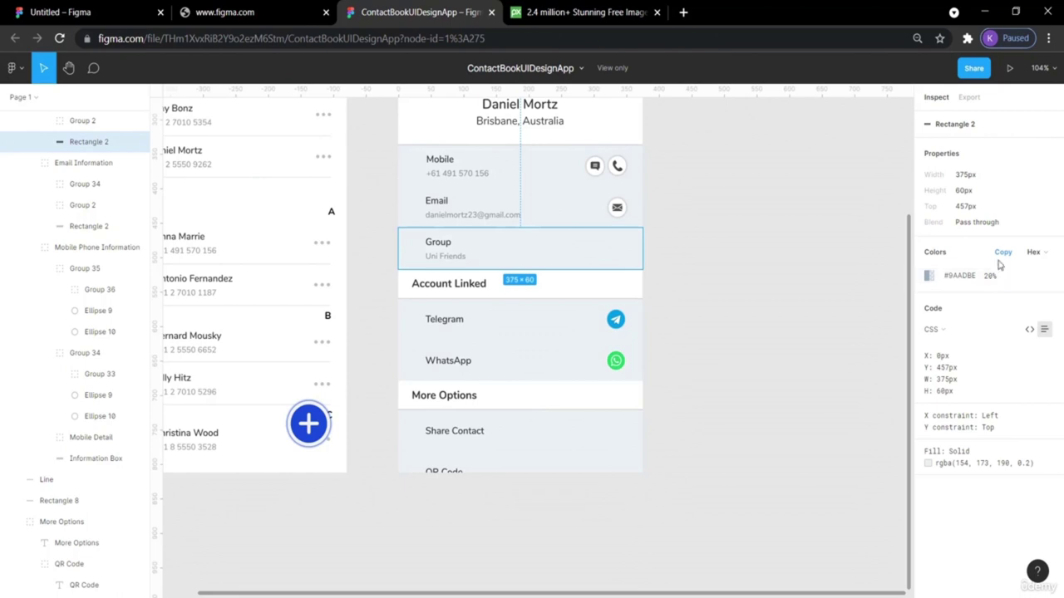
pyautogui.click(1044, 253)
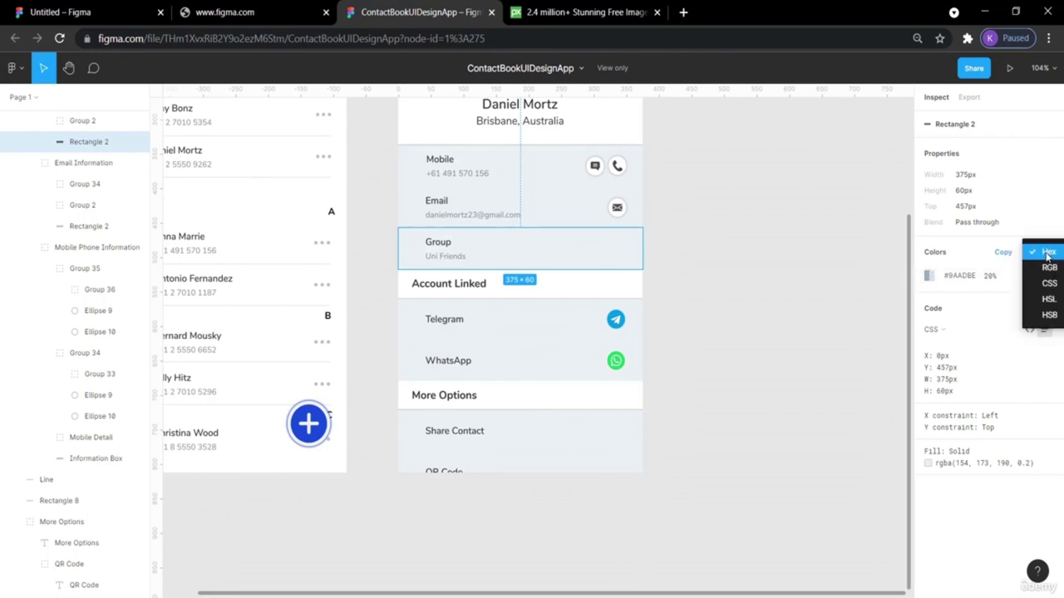
pyautogui.click(993, 251)
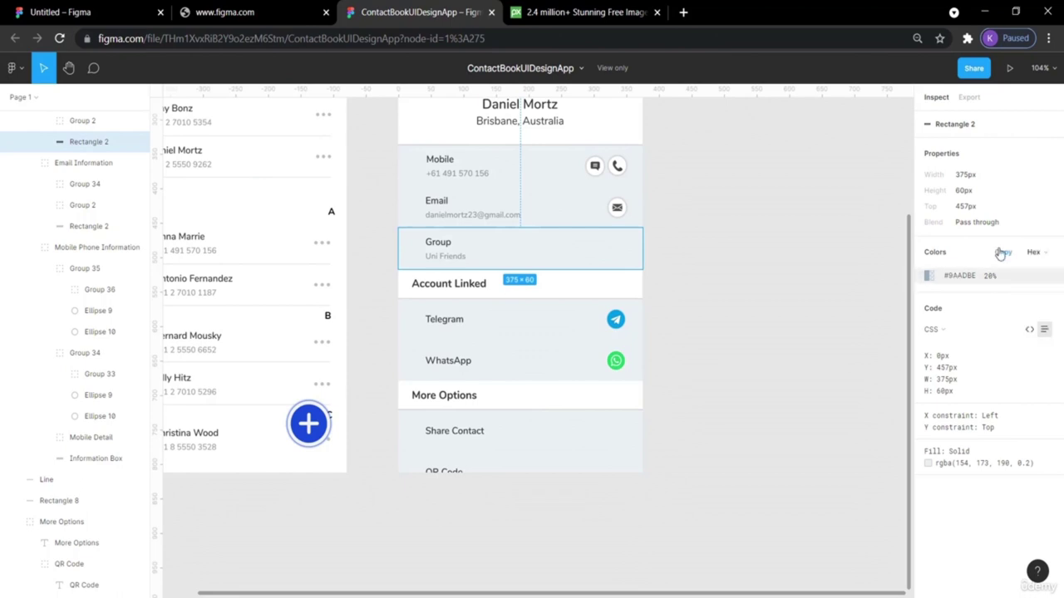
pyautogui.click(997, 251)
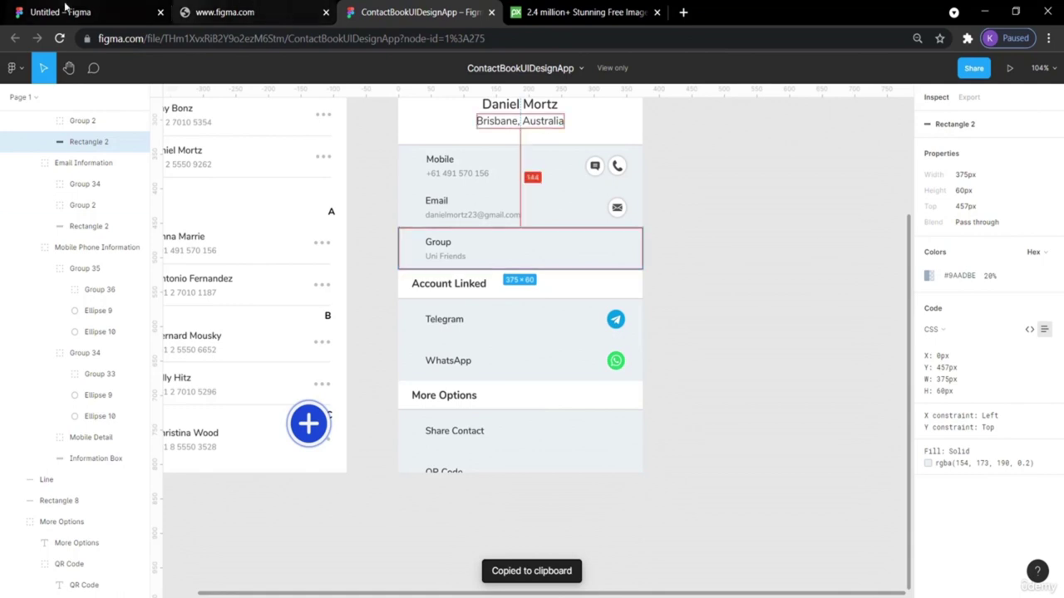
pyautogui.click(91, 12)
pyautogui.click(587, 340)
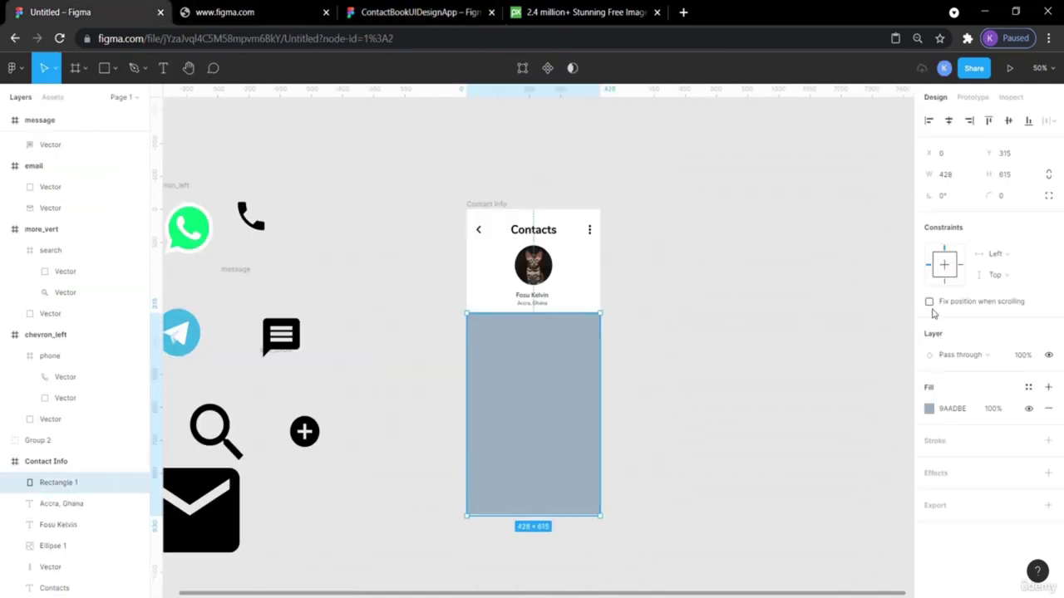
pyautogui.click(964, 410)
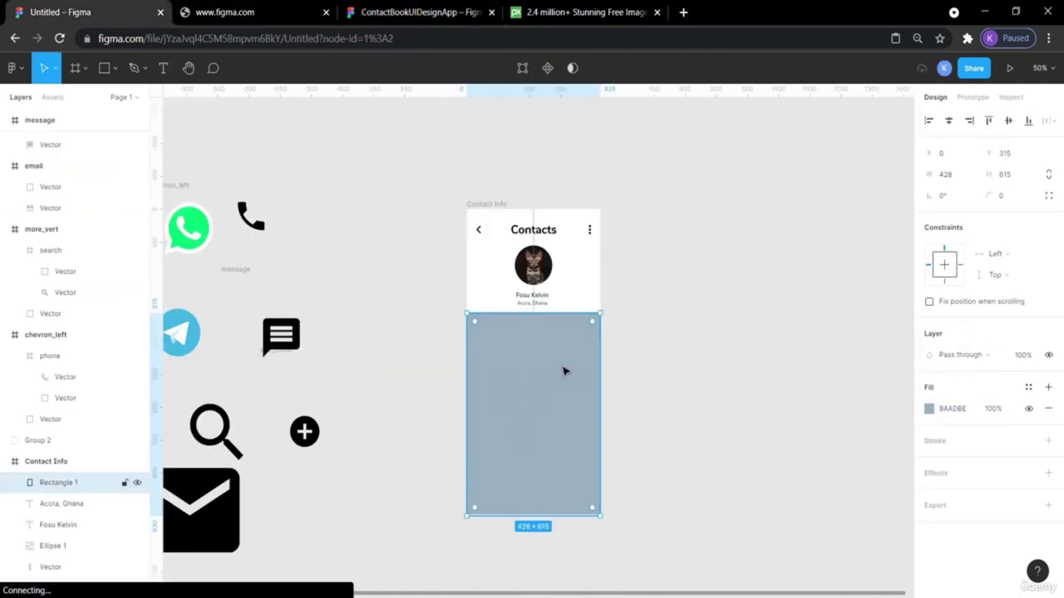
pyautogui.click(382, 15)
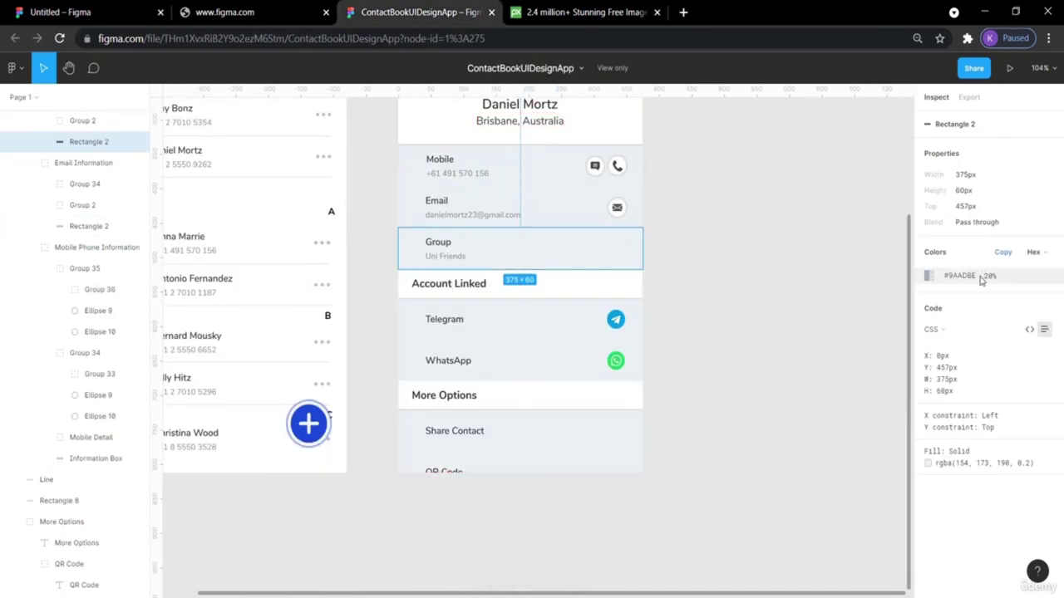
pyautogui.click(60, 12)
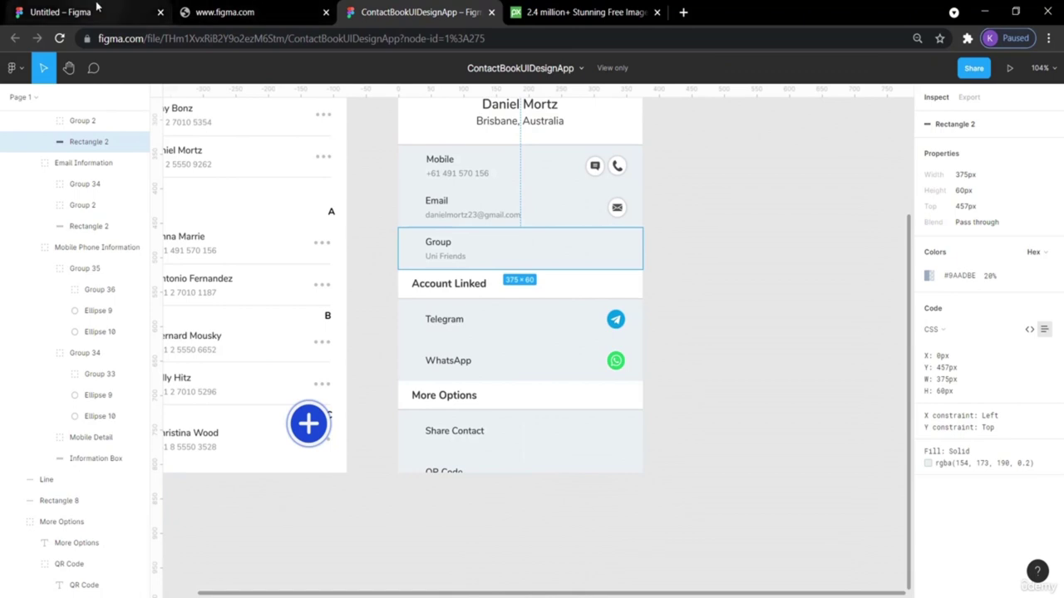
pyautogui.click(515, 347)
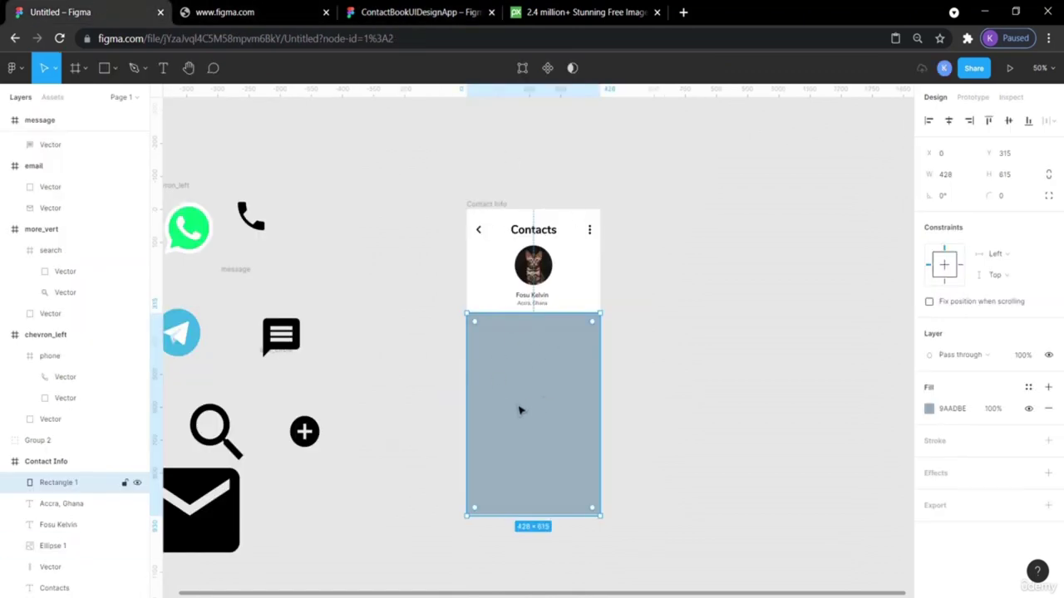
# Set the panel rectangle's fill opacity to 20%.
pyautogui.click(991, 409)
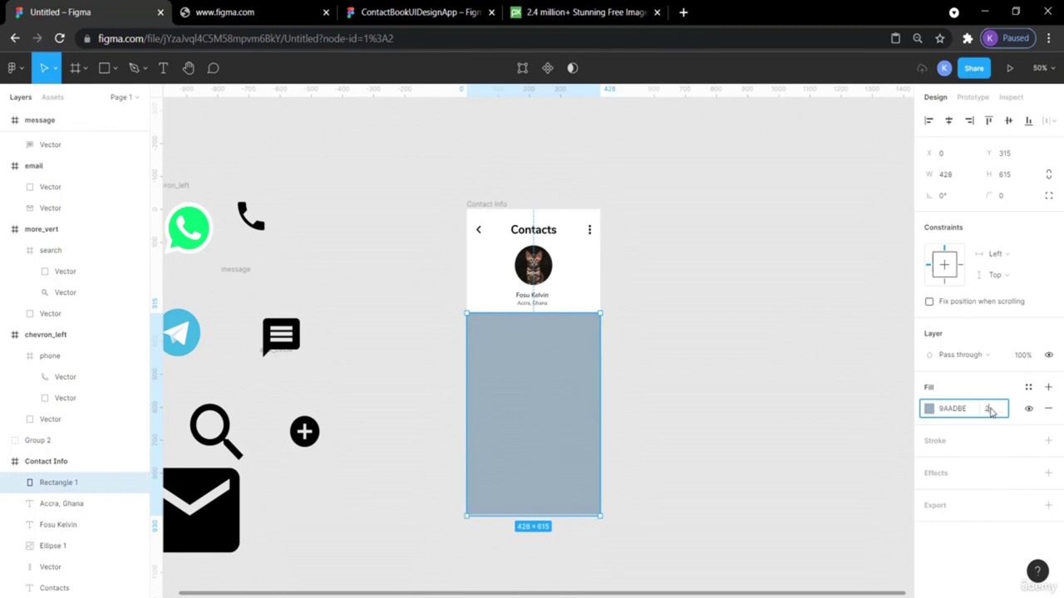
pyautogui.write('20')
pyautogui.press('Return')
pyautogui.click(766, 358)
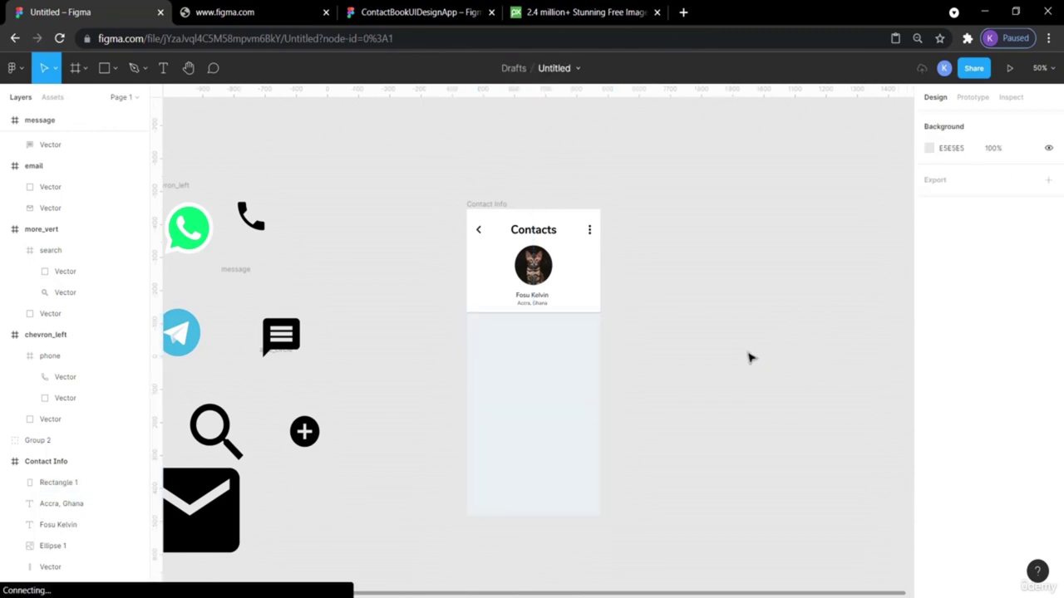
# Check the pale panel at 100% zoom, then bring up the ContactBookUIDesignApp reference file.
pyautogui.hotkey('shift', '0')
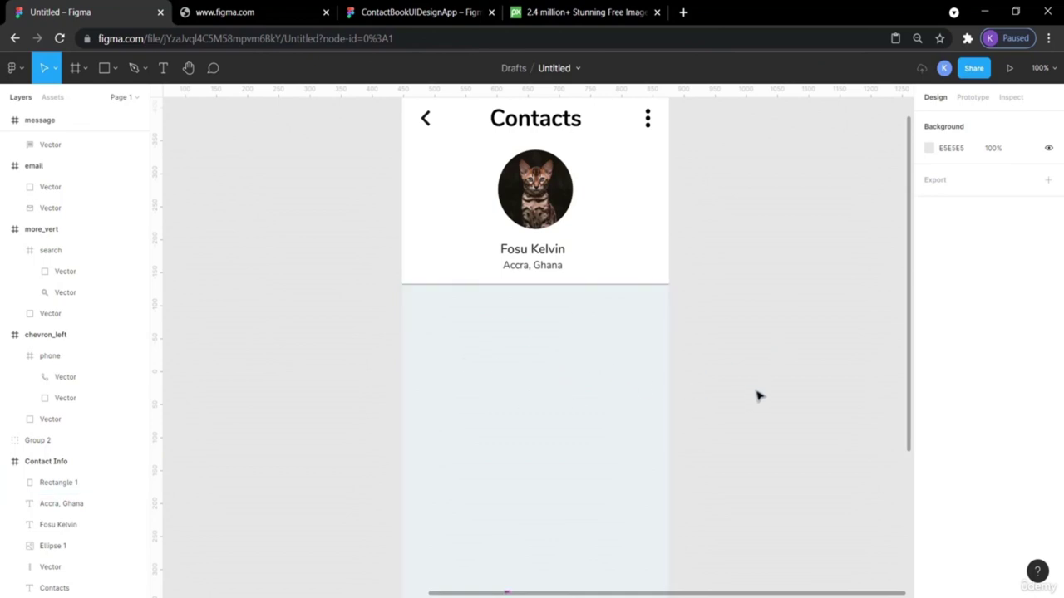
pyautogui.scroll(-1, 757, 396)
pyautogui.scroll(-3, 757, 397)
pyautogui.scroll(4, 757, 397)
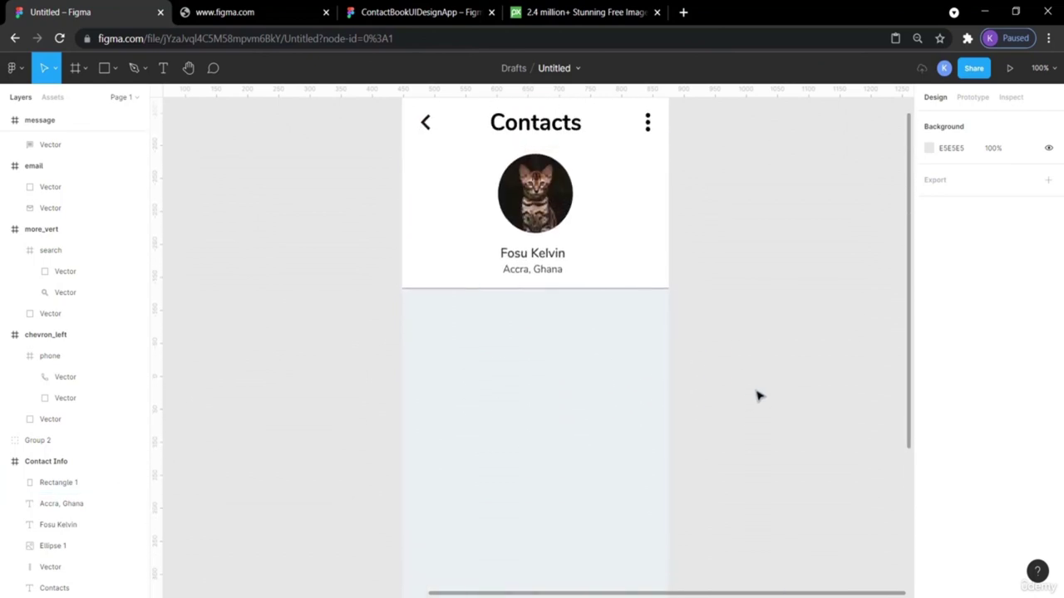
pyautogui.scroll(2, 757, 396)
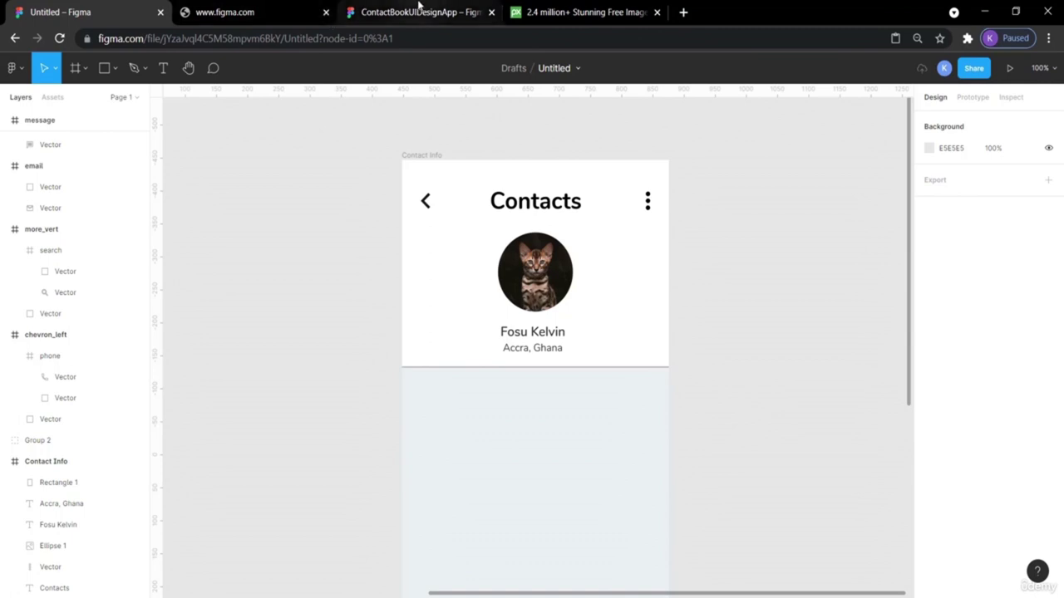
pyautogui.click(420, 12)
pyautogui.click(729, 258)
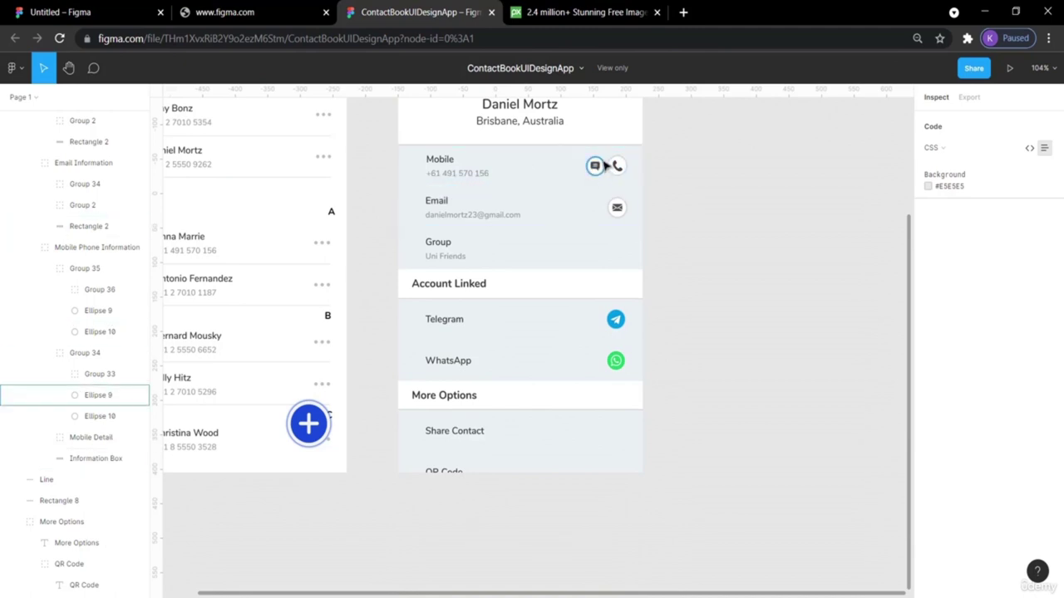
# Inspect the reference design's message icon, then return to the Untitled Contacts file.
pyautogui.click(594, 164)
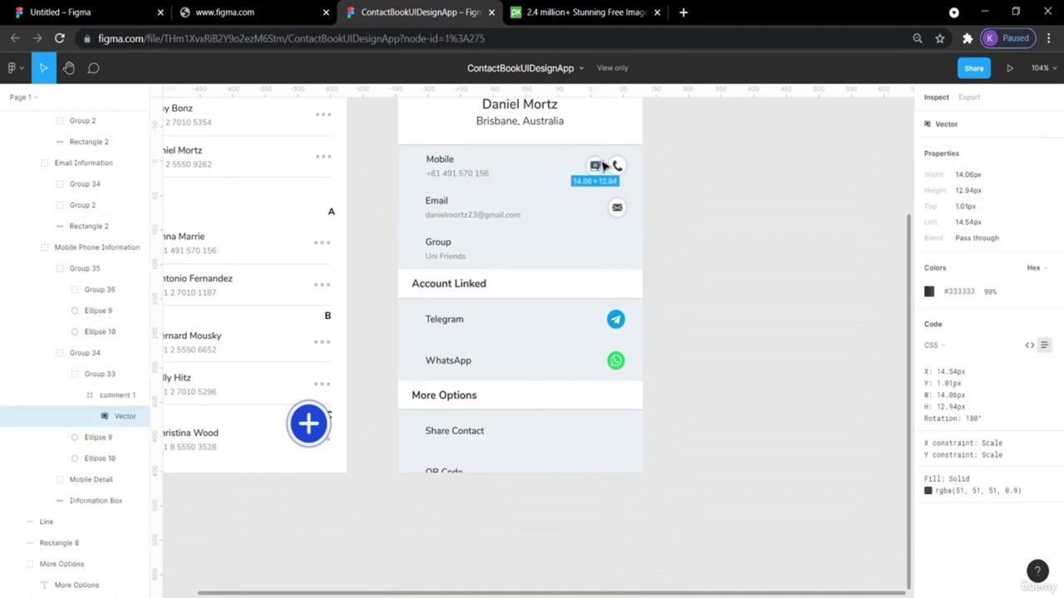
pyautogui.click(710, 194)
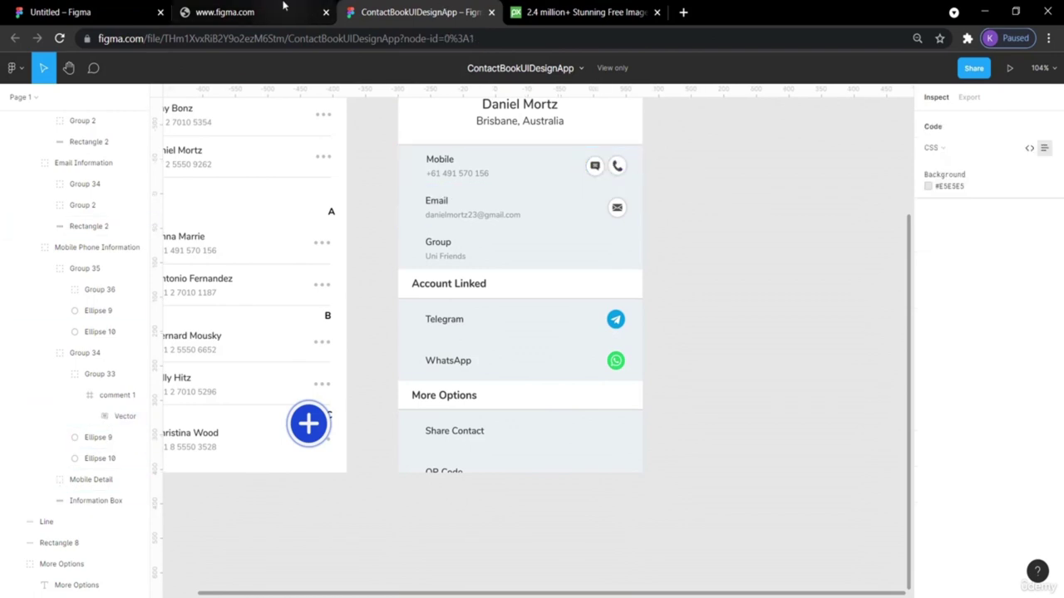
pyautogui.click(75, 11)
pyautogui.click(115, 74)
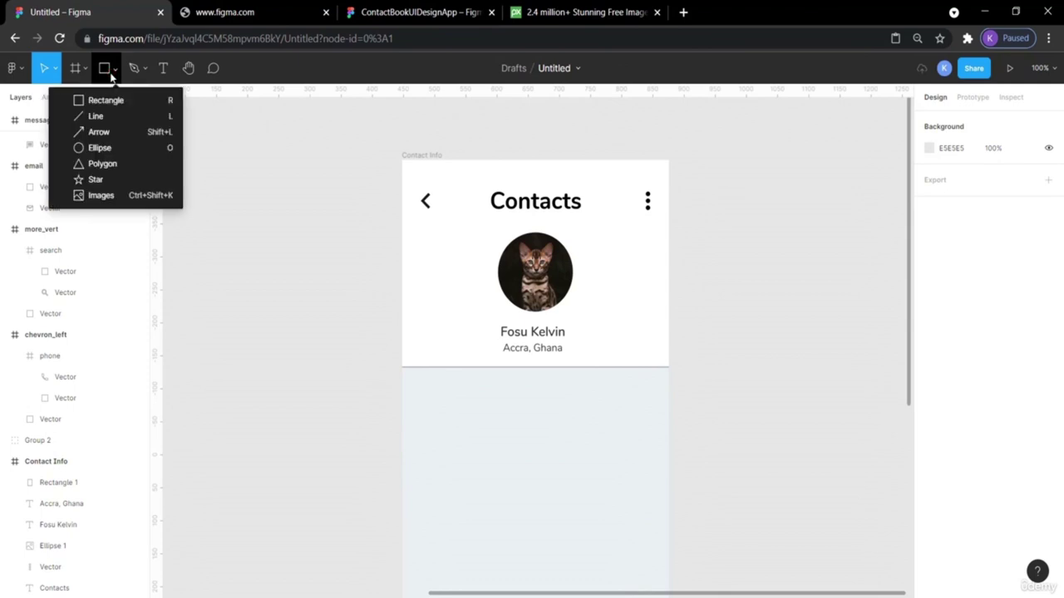
# Draw a 70×70 circle right of the Contacts frame and fill it white (FFFFFF).
pyautogui.click(119, 147)
pyautogui.scroll(-5, 740, 324)
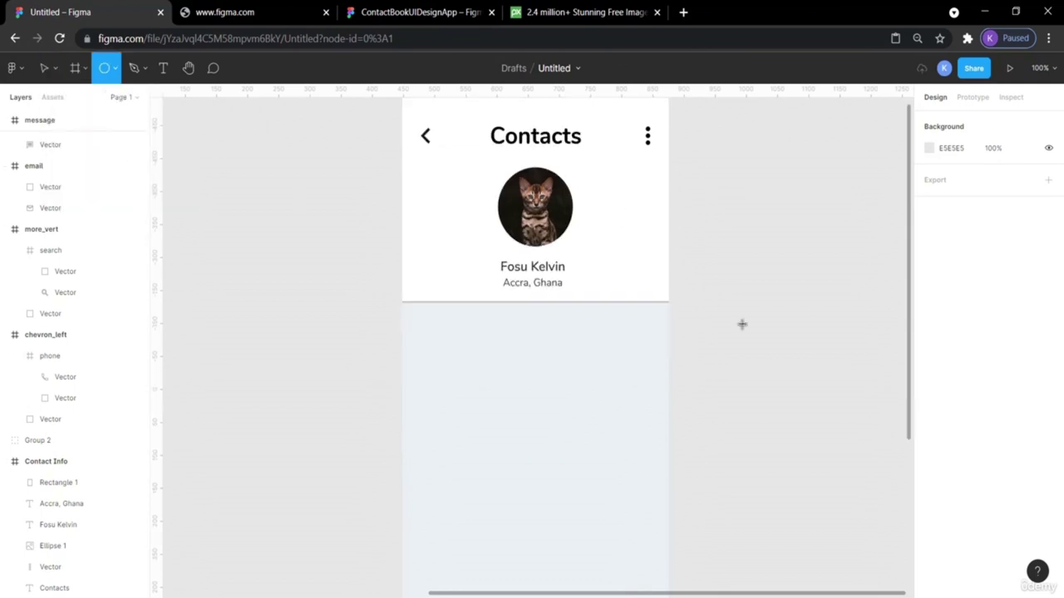
pyautogui.moveTo(719, 248); pyautogui.dragTo(760, 296)
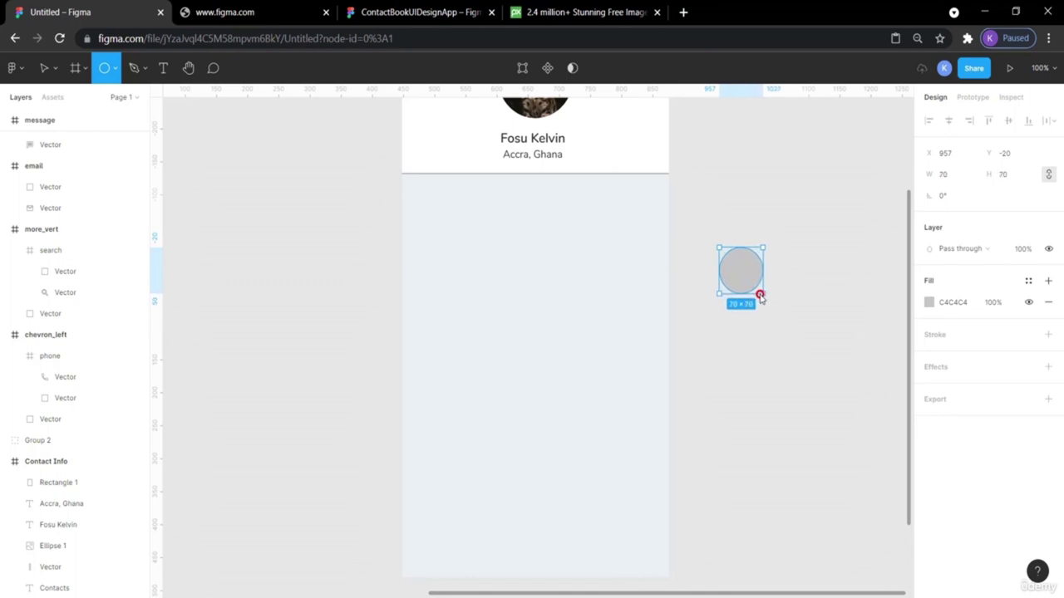
pyautogui.click(806, 373)
pyautogui.click(745, 278)
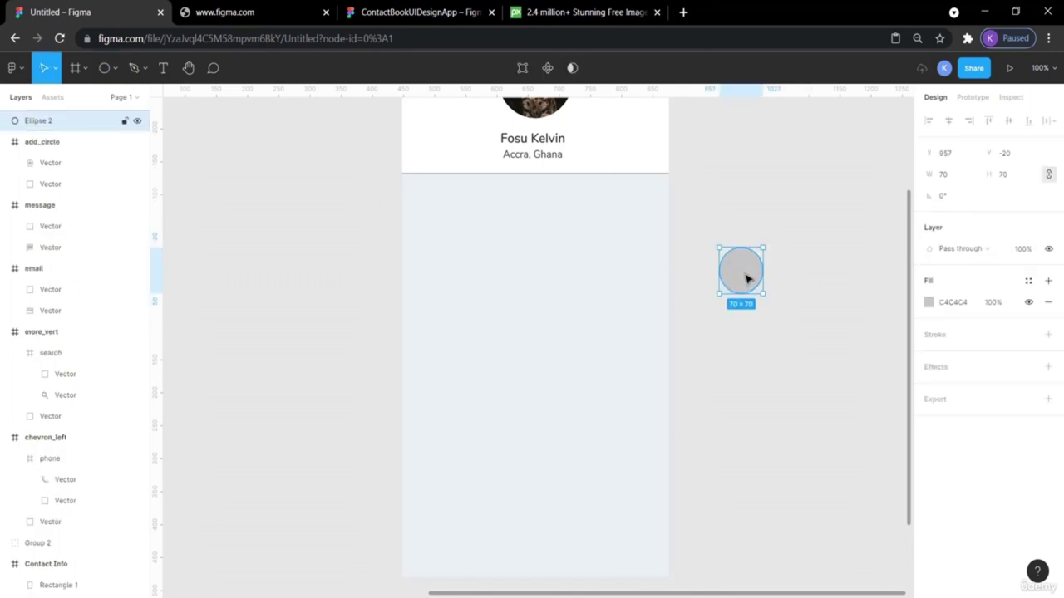
pyautogui.click(929, 303)
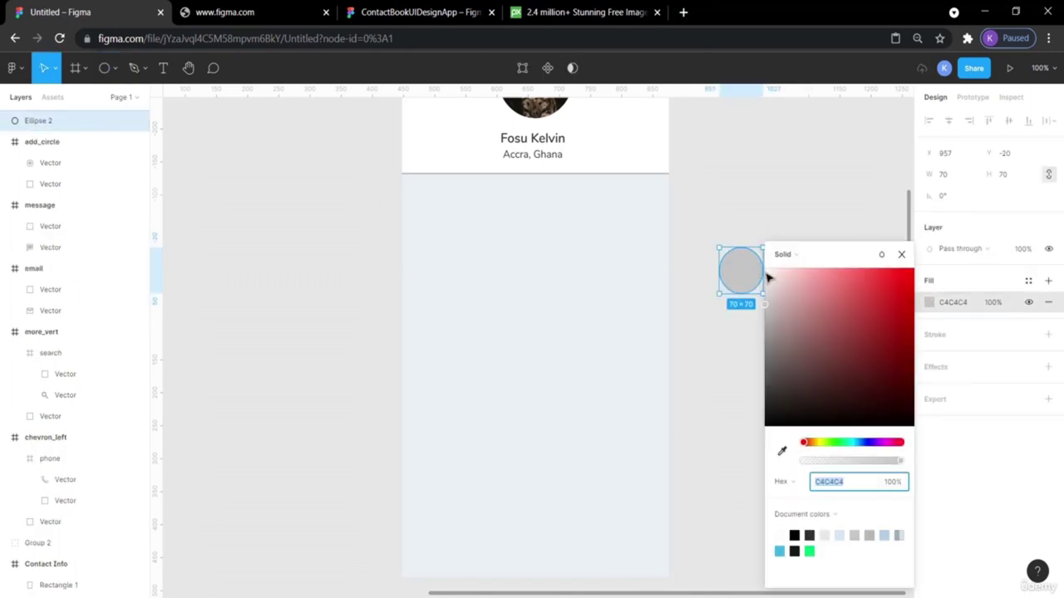
pyautogui.click(779, 536)
pyautogui.click(784, 223)
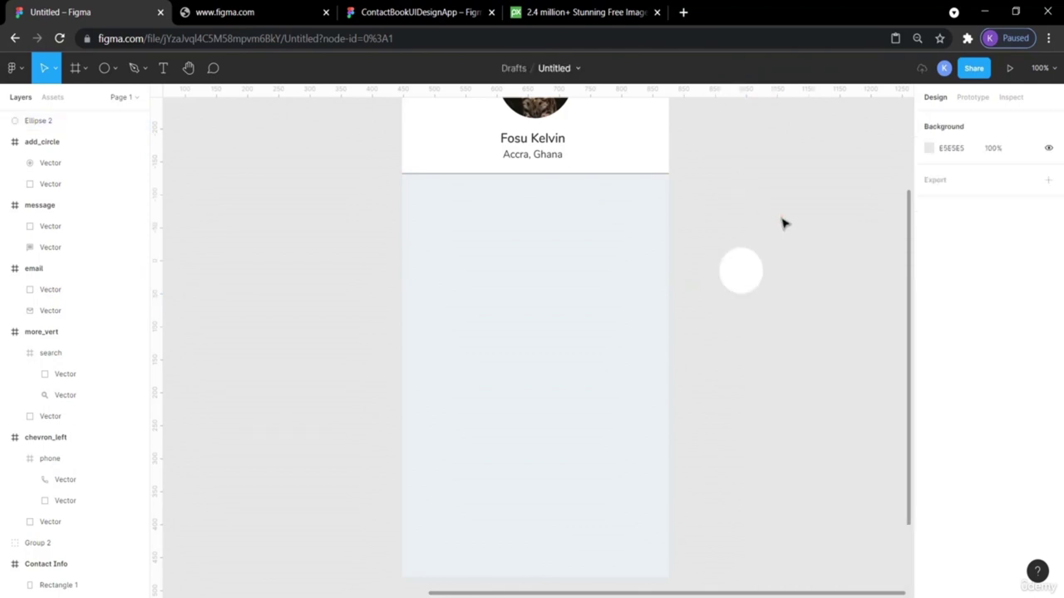
pyautogui.click(752, 269)
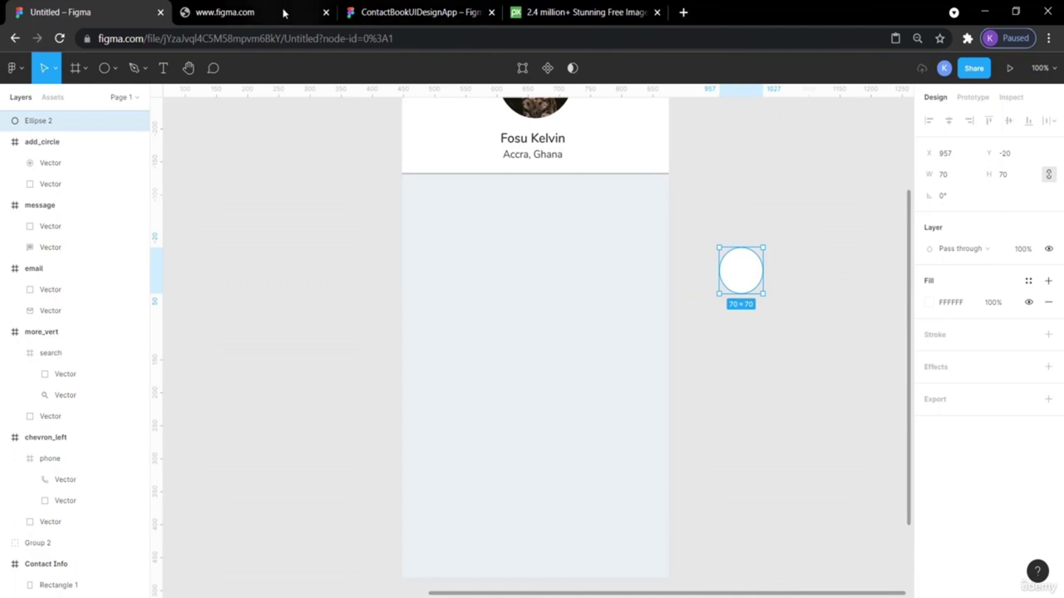
# Zoom into the ContactBookUIDesignApp reference to compare, then return to the Untitled file.
pyautogui.click(363, 11)
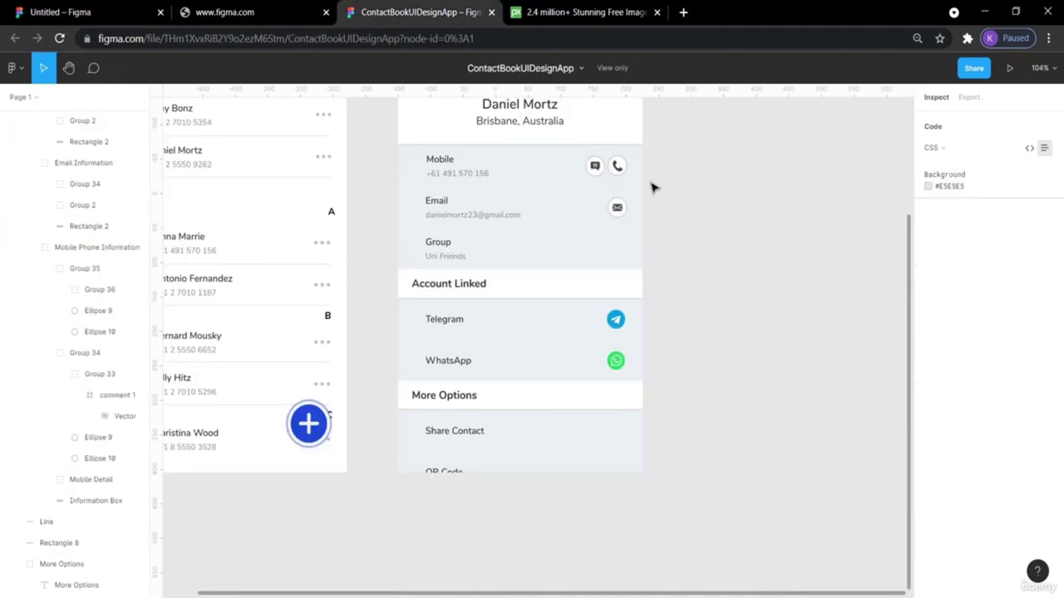
pyautogui.hotkey('ctrl', '+')
pyautogui.hotkey('ctrl', '+')
pyautogui.scroll(5, 627, 314)
pyautogui.hscroll(2, 693, 254)
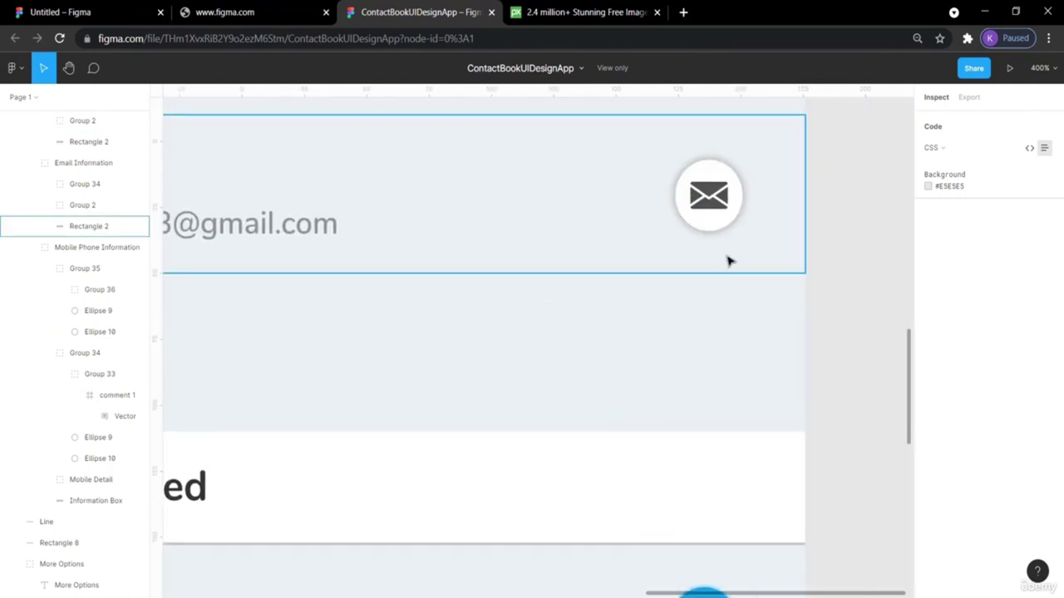
pyautogui.click(73, 12)
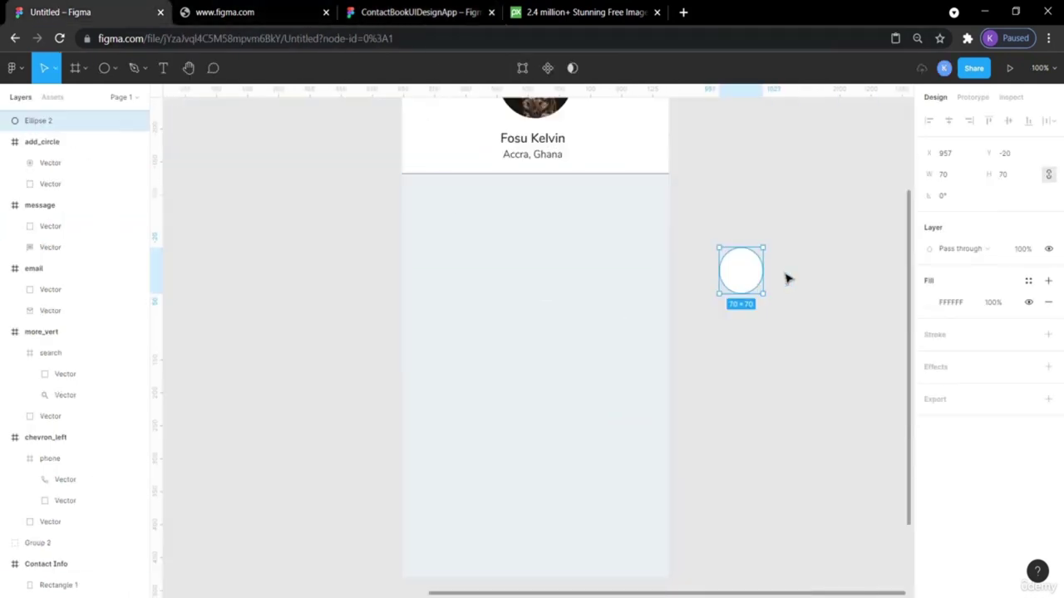
# Add a drop shadow to the circle with X 0, Y 0 and spread 2.
pyautogui.click(945, 367)
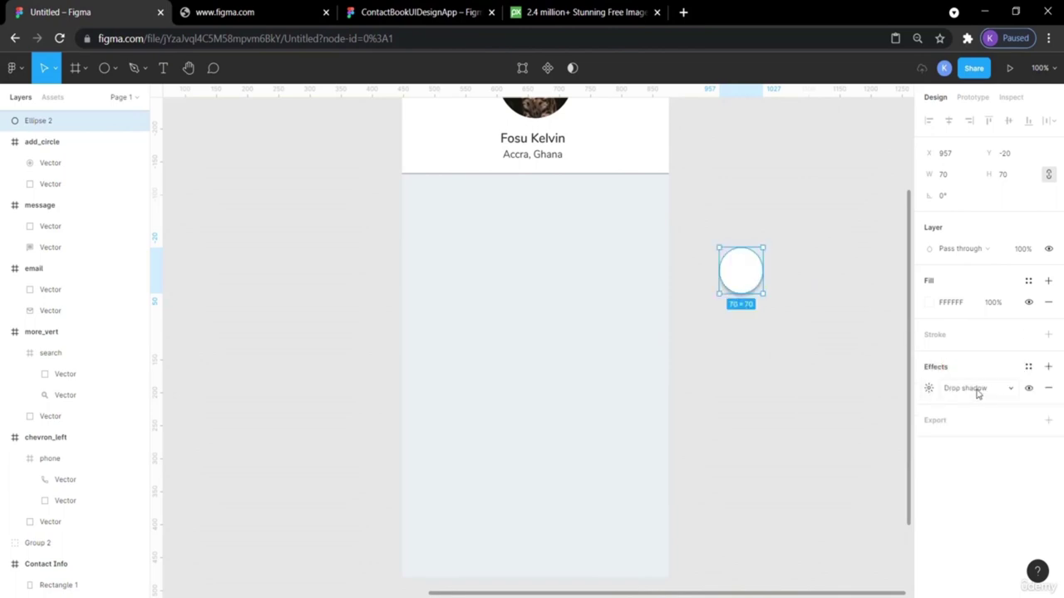
pyautogui.click(929, 389)
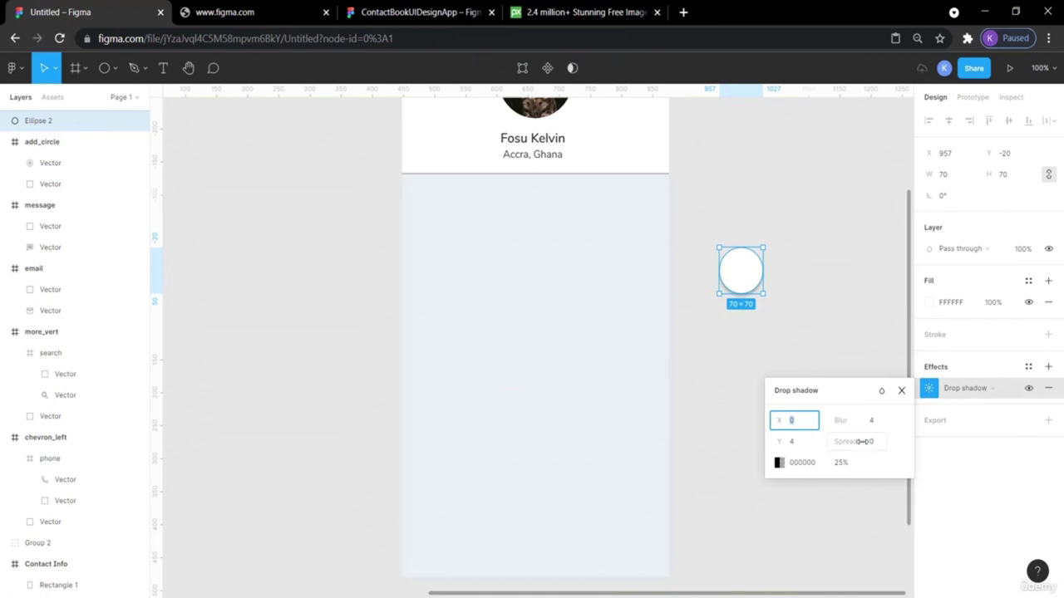
pyautogui.click(791, 442)
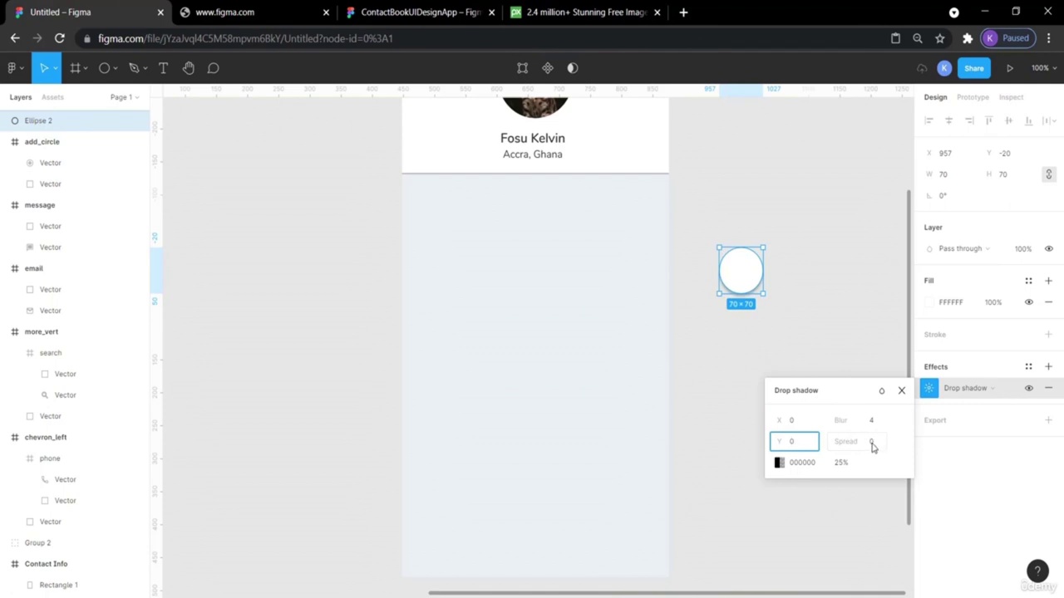
pyautogui.click(872, 446)
pyautogui.press('Return')
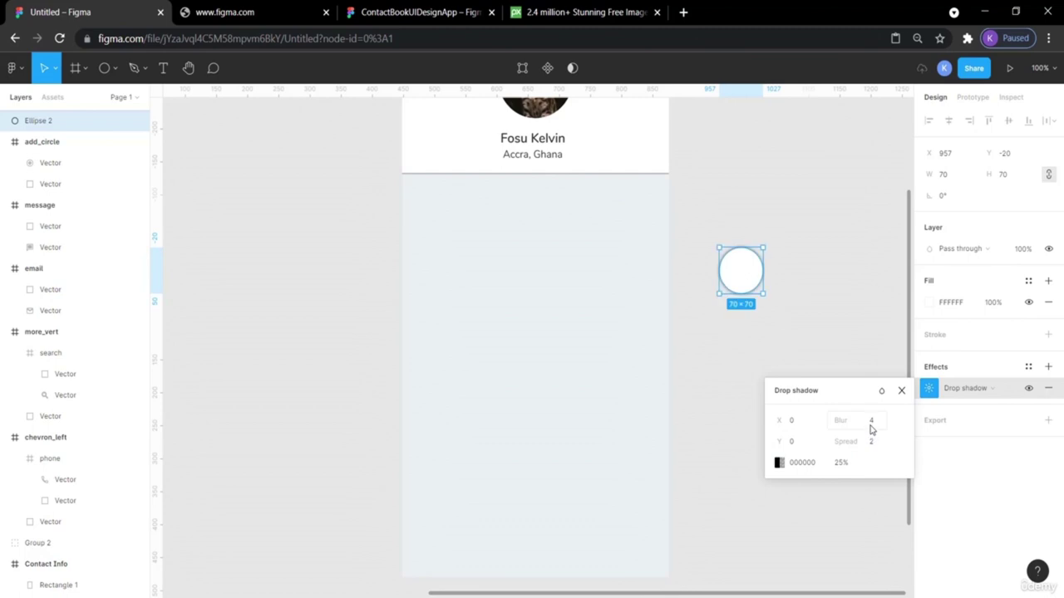
pyautogui.click(871, 424)
pyautogui.click(831, 264)
pyautogui.click(747, 276)
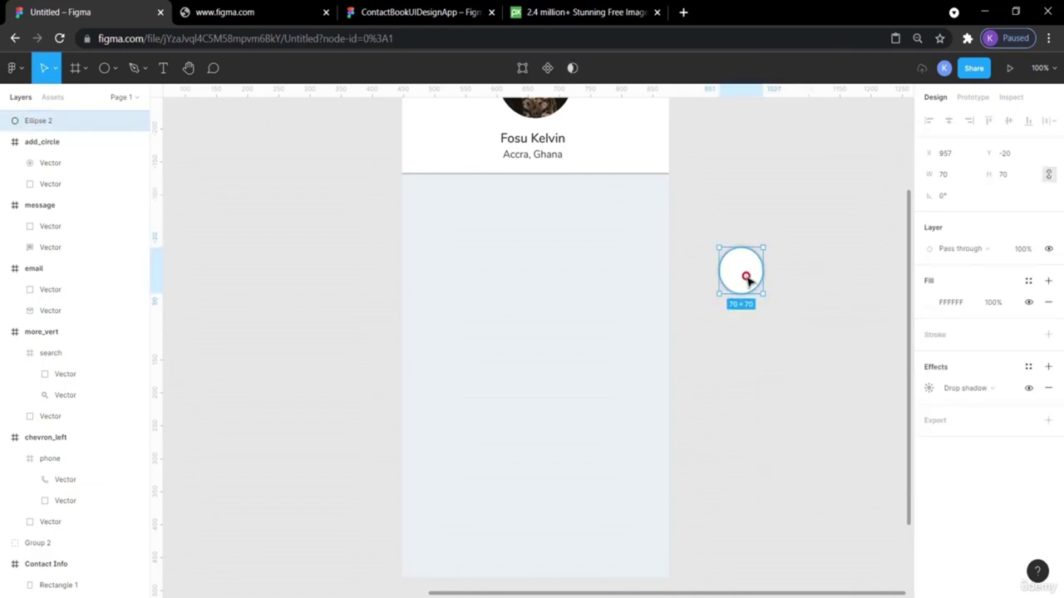
pyautogui.click(800, 281)
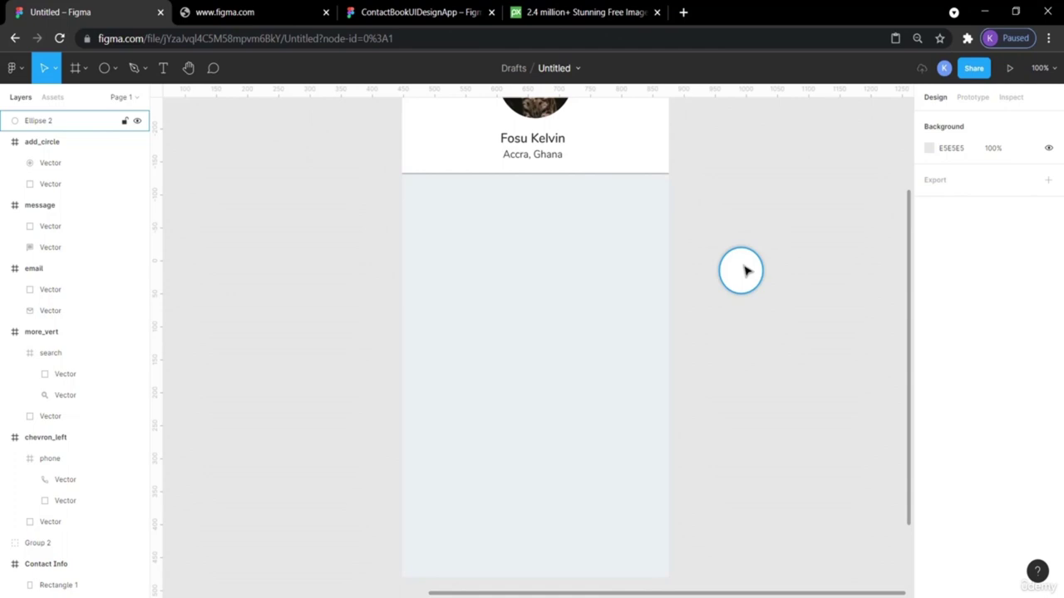
pyautogui.click(453, 11)
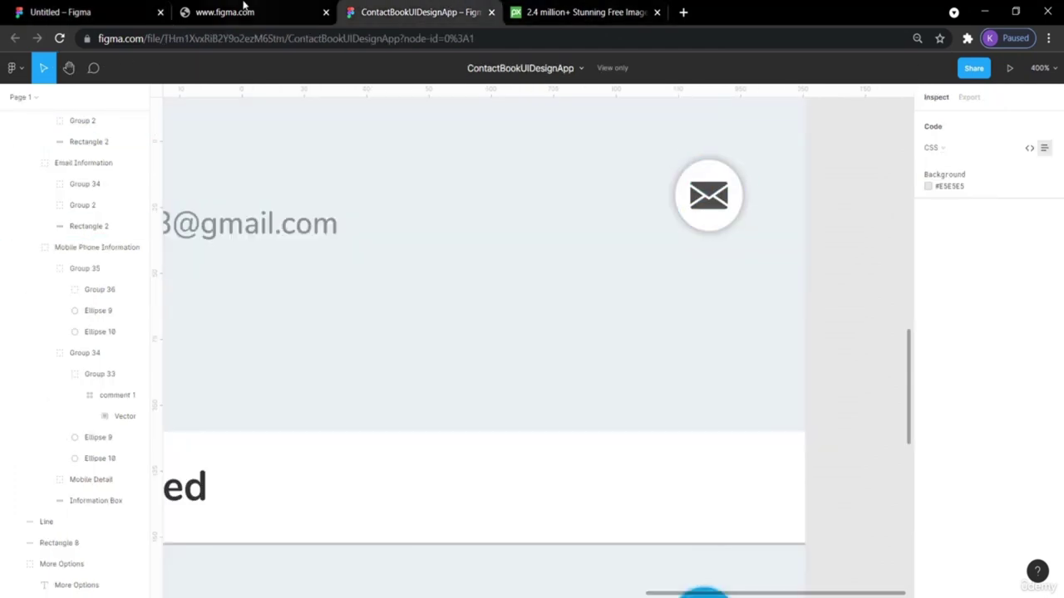
# Move the message icon beside the Contacts screen, shrink it and place it on the white circle.
pyautogui.click(89, 10)
pyautogui.hscroll(-6, 638, 197)
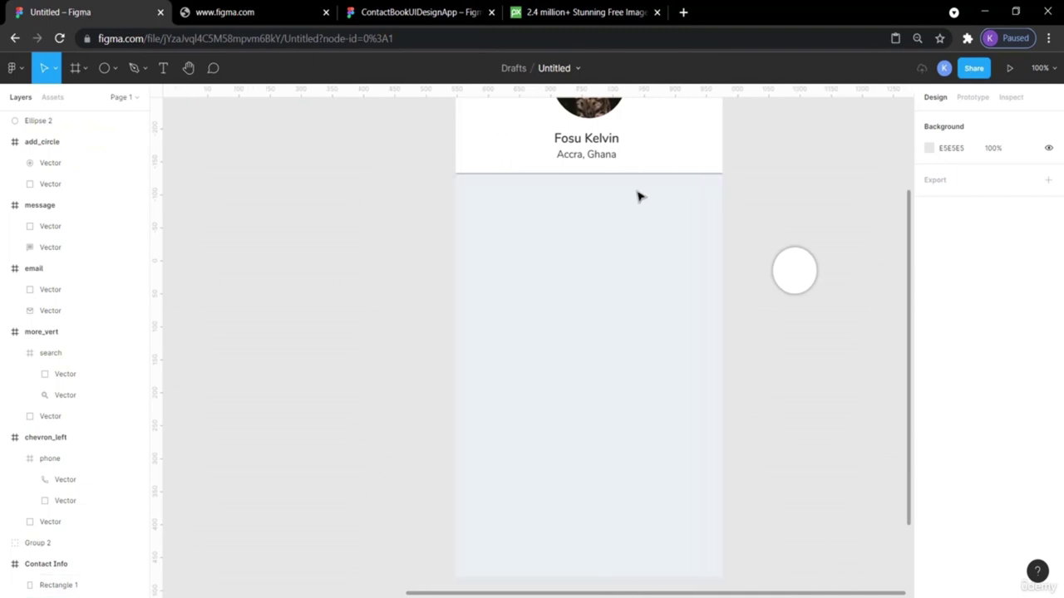
pyautogui.hscroll(6, 639, 196)
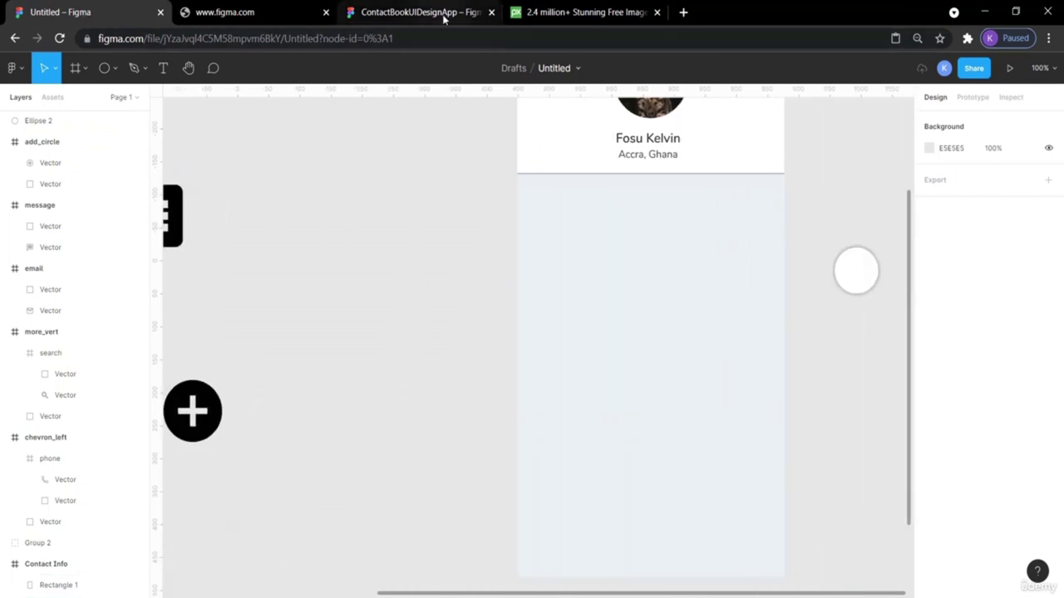
pyautogui.click(446, 14)
pyautogui.scroll(3, 781, 228)
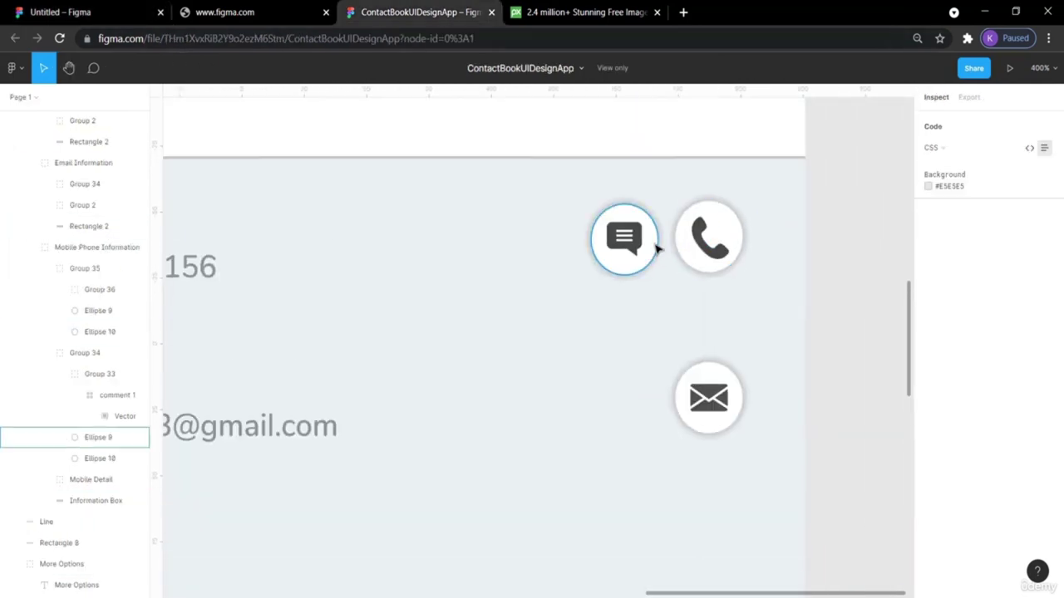
pyautogui.click(83, 12)
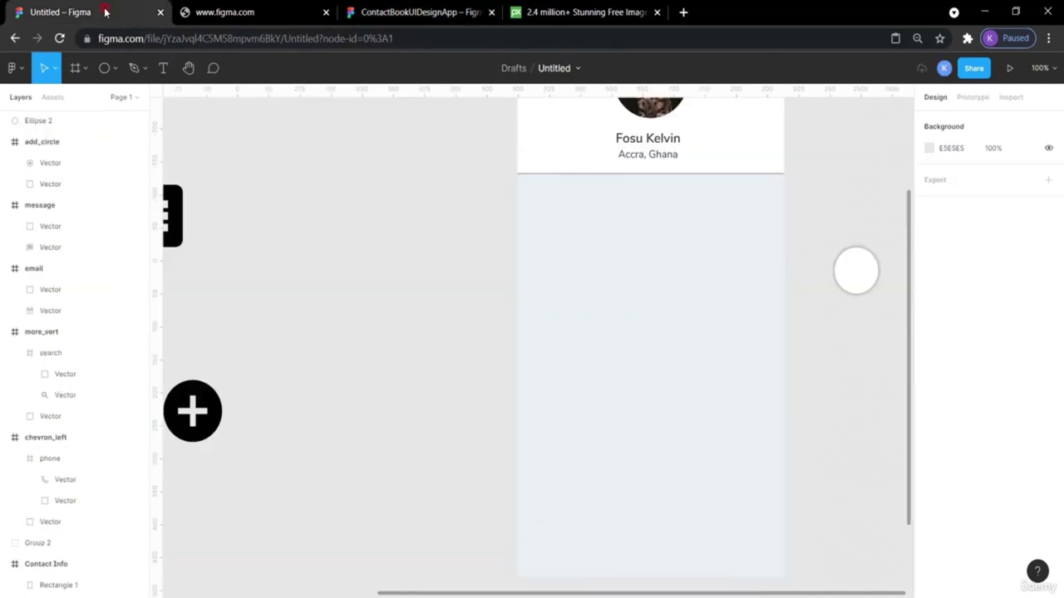
pyautogui.hscroll(-3, 329, 241)
pyautogui.moveTo(264, 222); pyautogui.dragTo(900, 264)
pyautogui.hscroll(4, 741, 316)
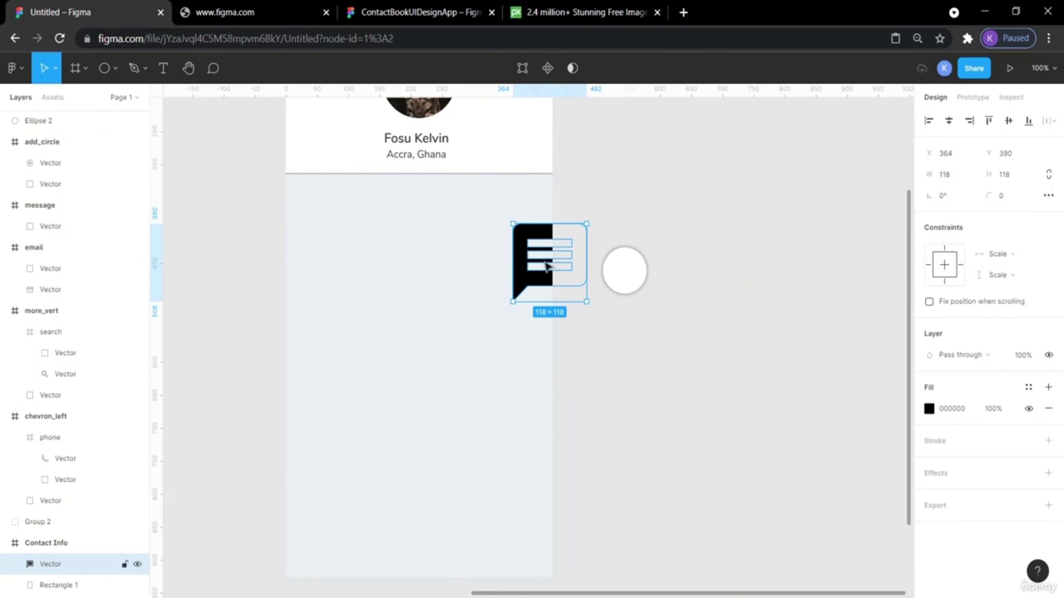
pyautogui.moveTo(545, 264); pyautogui.dragTo(698, 253)
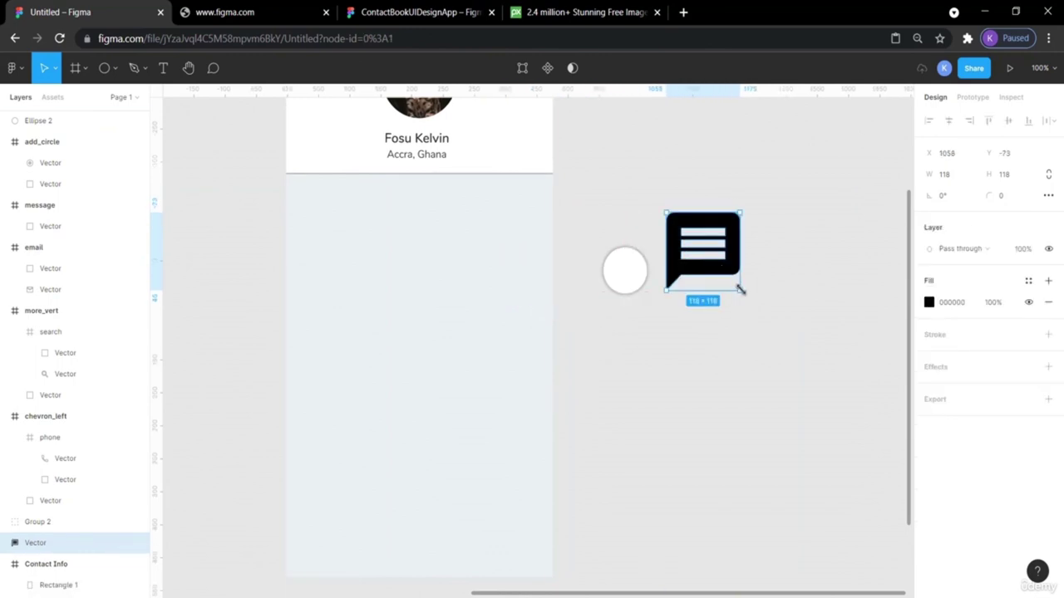
pyautogui.moveTo(740, 289); pyautogui.dragTo(629, 280)
pyautogui.click(774, 275)
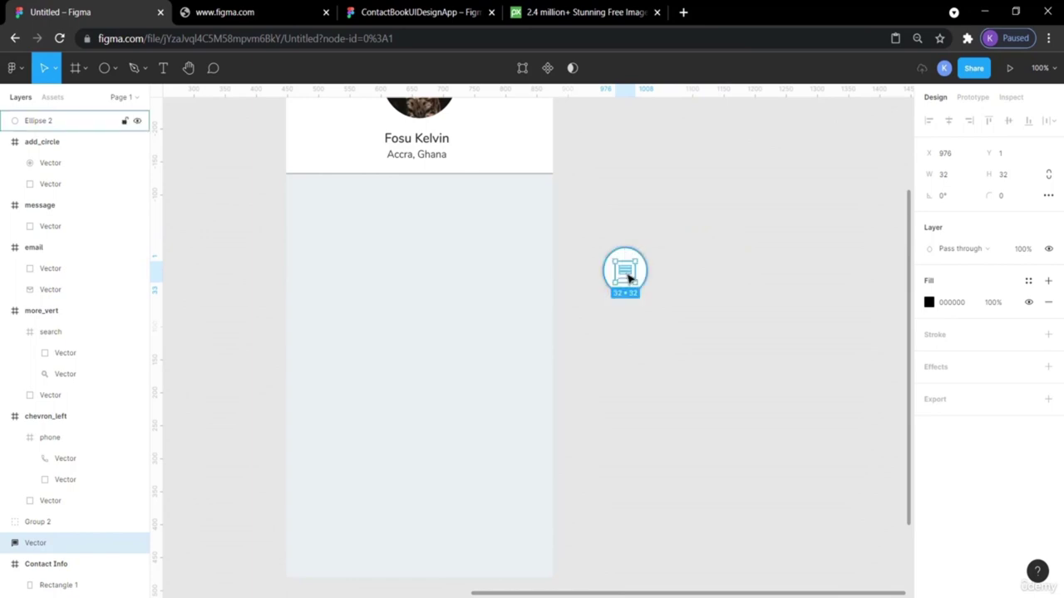
# Bring the message icon in front of the circle and centre it vertically and horizontally.
pyautogui.rightClick(629, 279)
pyautogui.moveTo(628, 279)
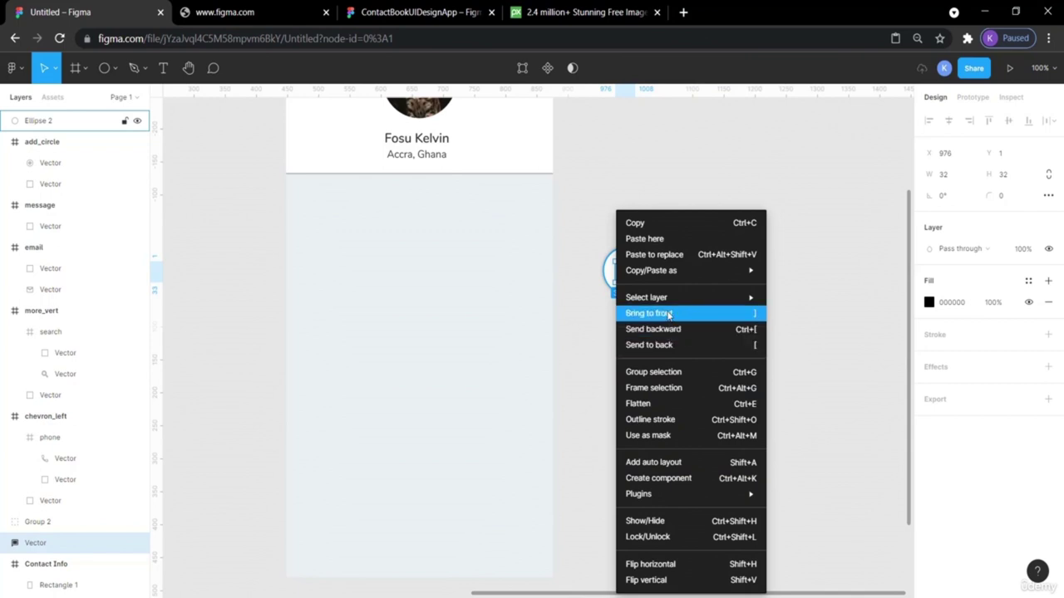
pyautogui.click(652, 313)
pyautogui.click(691, 294)
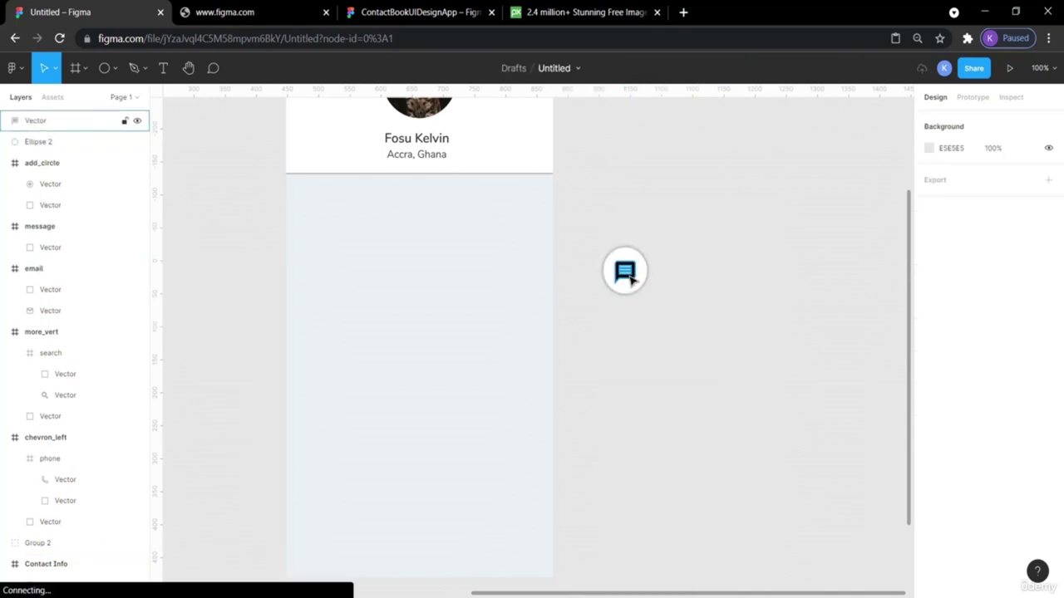
pyautogui.click(629, 280)
pyautogui.click(675, 314)
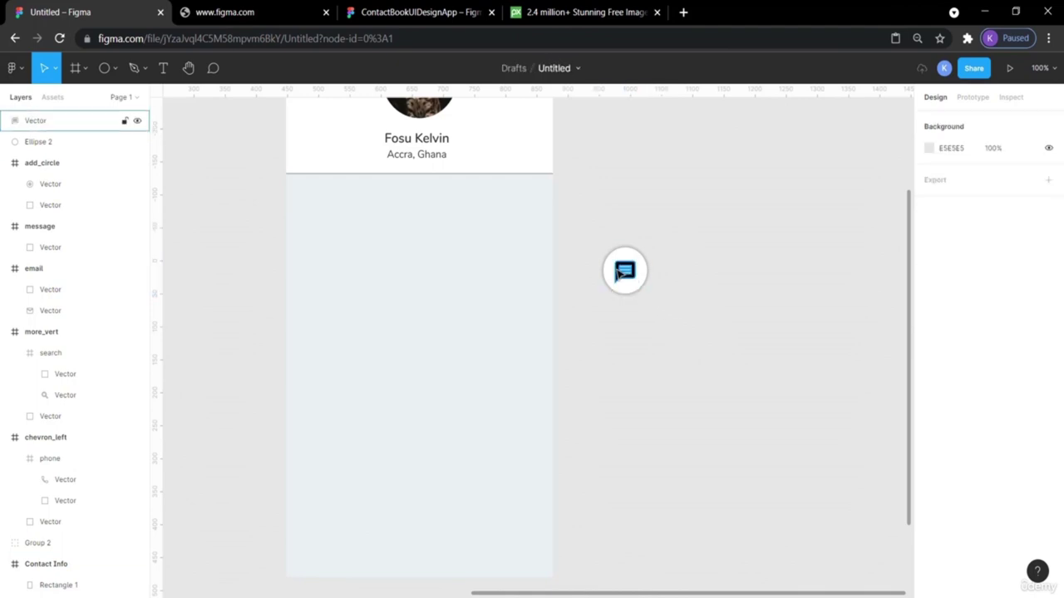
pyautogui.moveTo(670, 309); pyautogui.dragTo(588, 241)
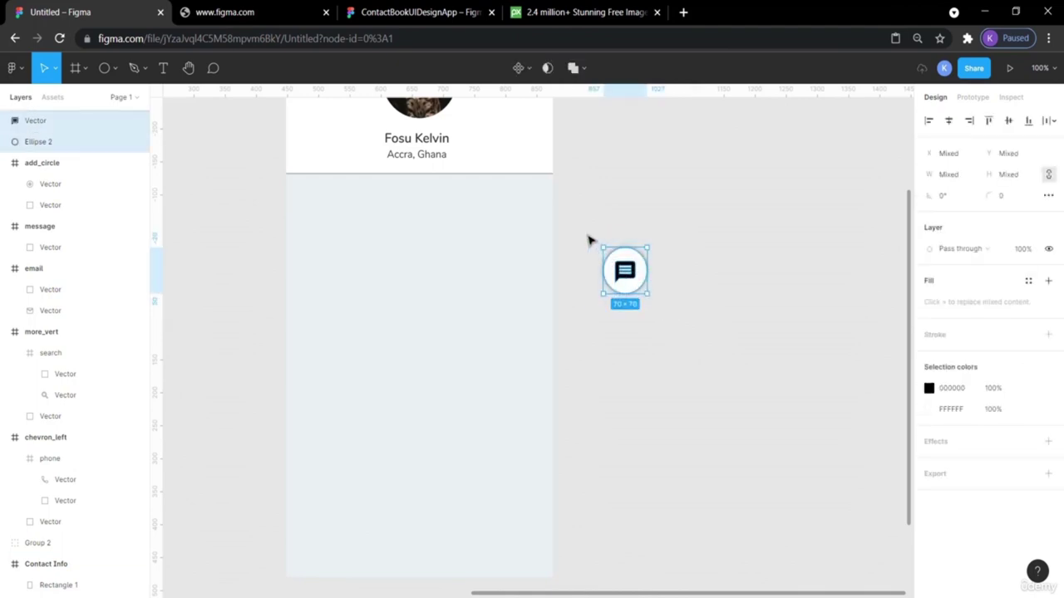
pyautogui.click(1009, 122)
pyautogui.click(949, 122)
# Delete the stray empty Frame 1 created by accident.
pyautogui.press('f')
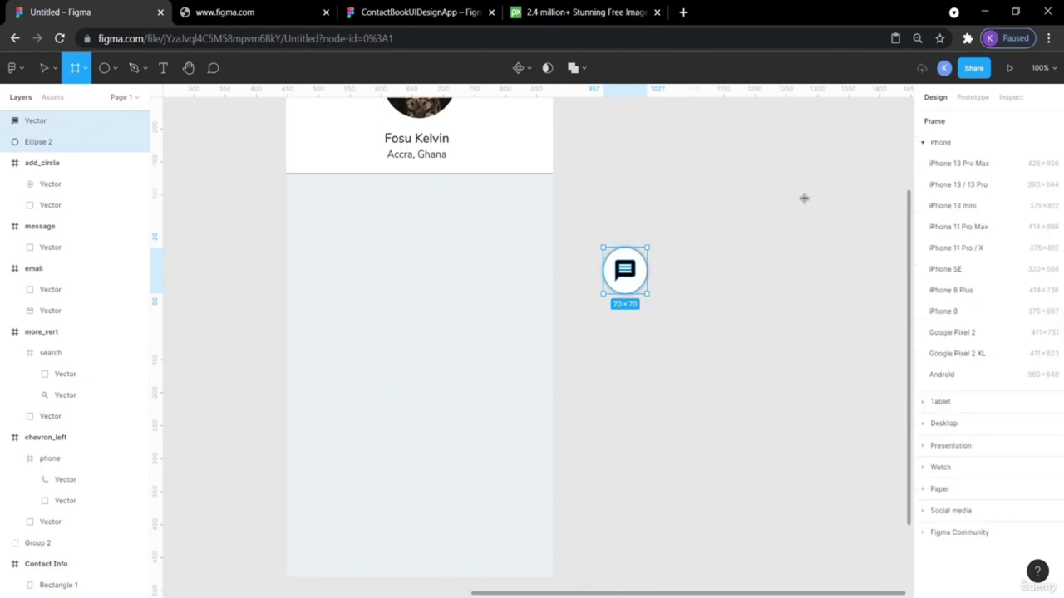
pyautogui.click(804, 197)
pyautogui.click(739, 292)
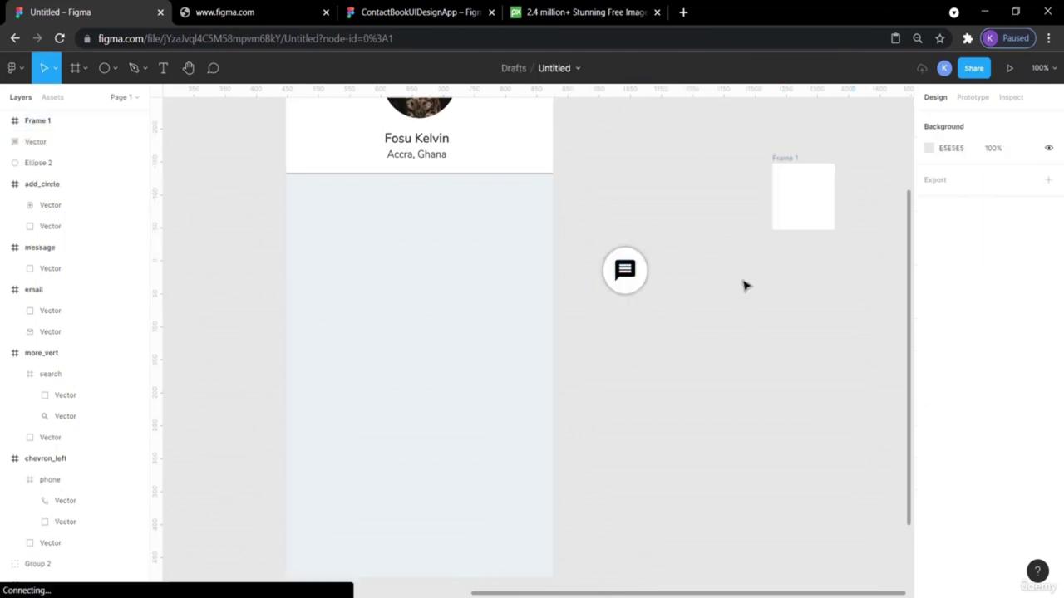
pyautogui.click(802, 197)
pyautogui.press('Delete')
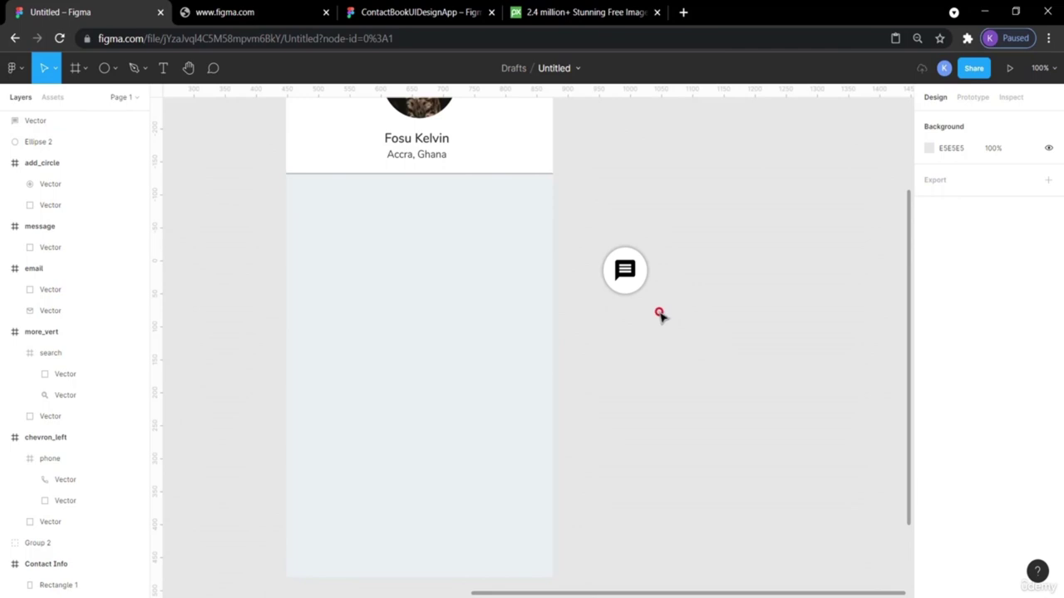
pyautogui.hscroll(-2, 656, 341)
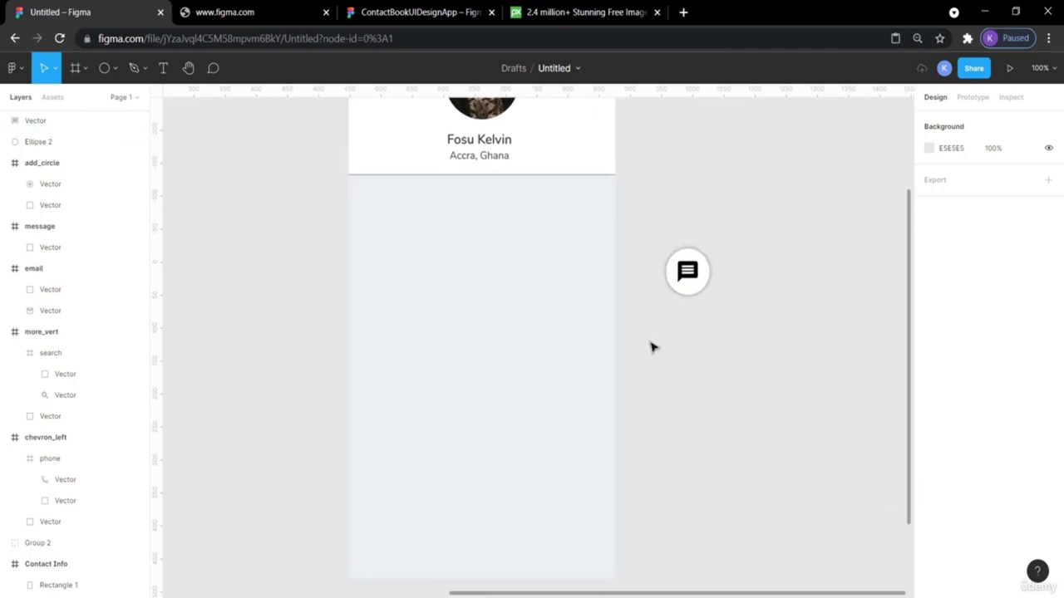
# Paste a copy of the white circle and place it right of the message button.
pyautogui.click(705, 288)
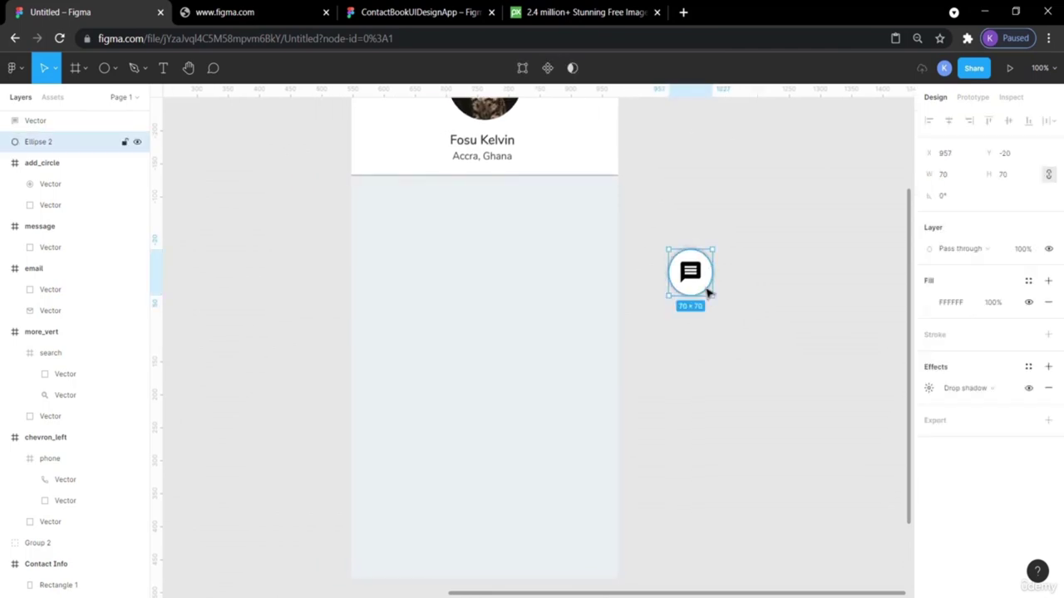
pyautogui.hotkey('ctrl', 'v')
pyautogui.moveTo(705, 289); pyautogui.dragTo(795, 288)
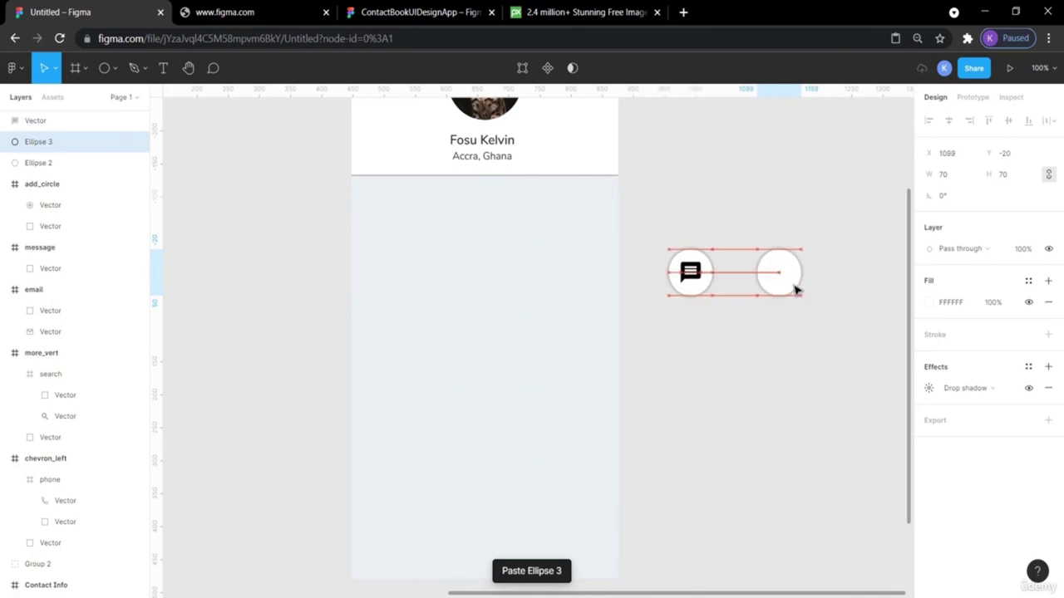
pyautogui.click(753, 361)
pyautogui.hscroll(-3, 756, 363)
pyautogui.hscroll(-3, 754, 363)
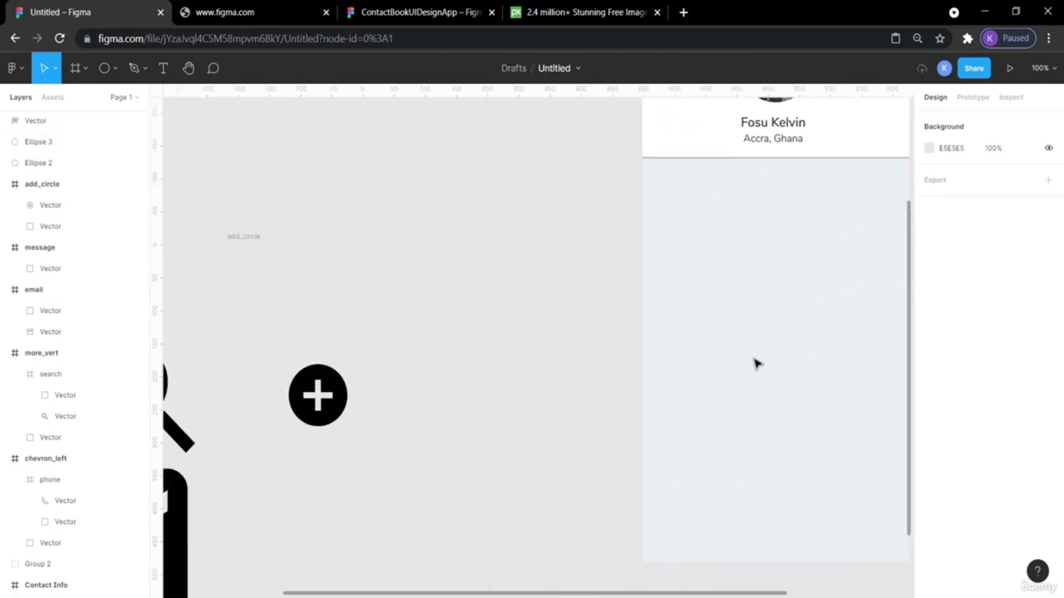
pyautogui.hscroll(-4, 755, 363)
pyautogui.scroll(-2, 755, 364)
pyautogui.scroll(5, 754, 363)
pyautogui.hscroll(1, 755, 363)
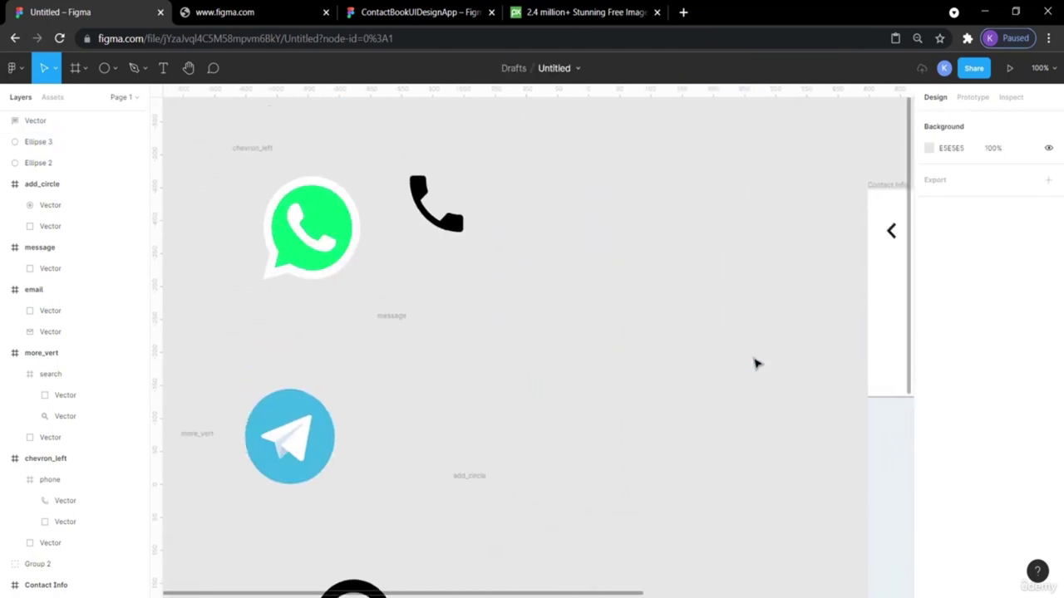
pyautogui.hscroll(3, 738, 368)
# Move the phone icon onto the new circle, shrink it and bring it to the front.
pyautogui.moveTo(200, 250); pyautogui.dragTo(673, 207)
pyautogui.moveTo(792, 208); pyautogui.dragTo(794, 208)
pyautogui.hscroll(5, 510, 180)
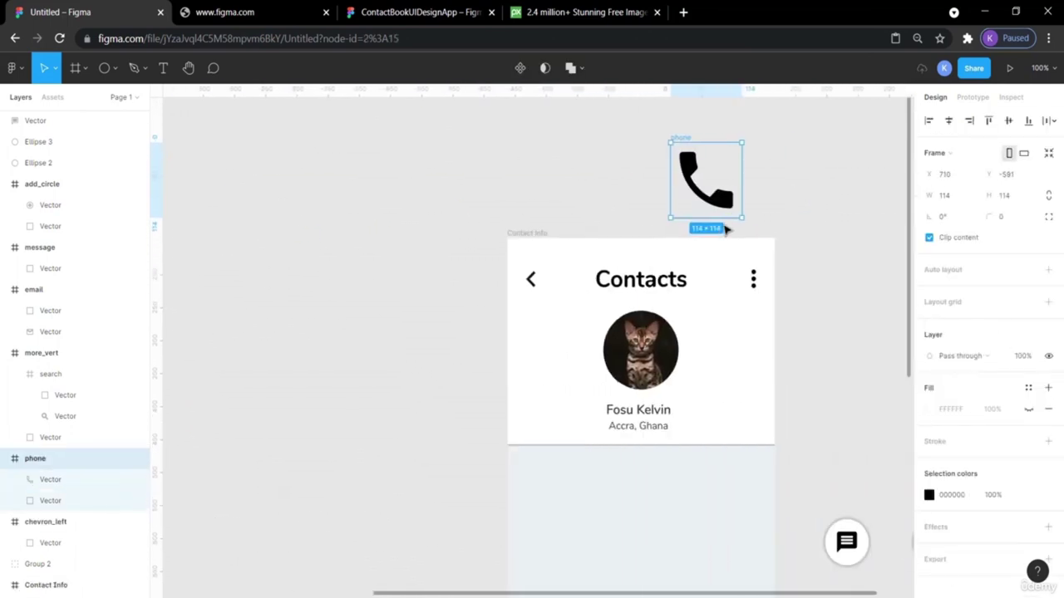
pyautogui.moveTo(422, 204); pyautogui.dragTo(706, 449)
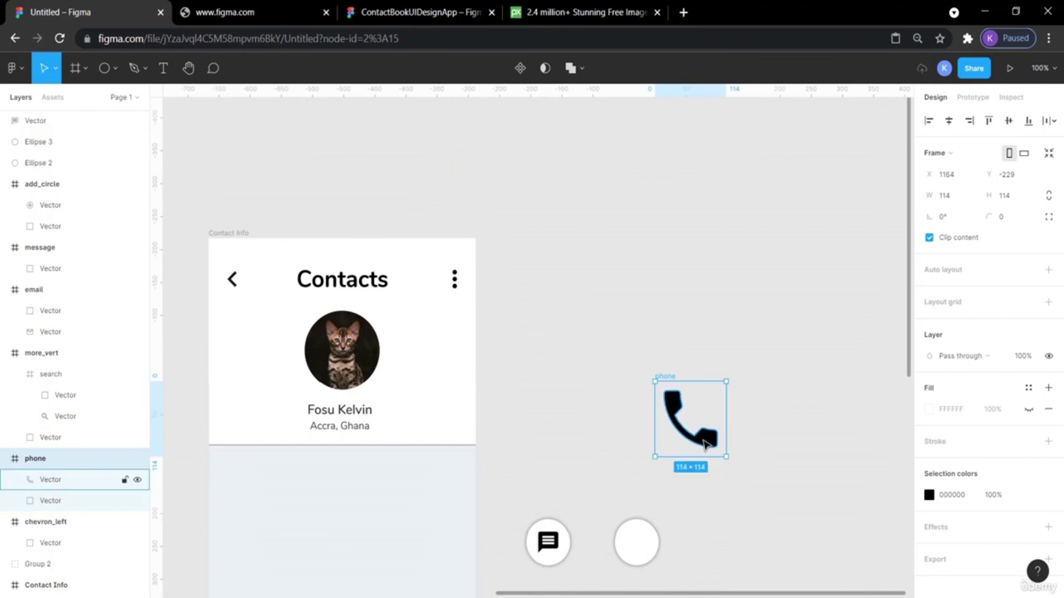
pyautogui.scroll(-3, 717, 527)
pyautogui.moveTo(673, 308); pyautogui.dragTo(615, 416)
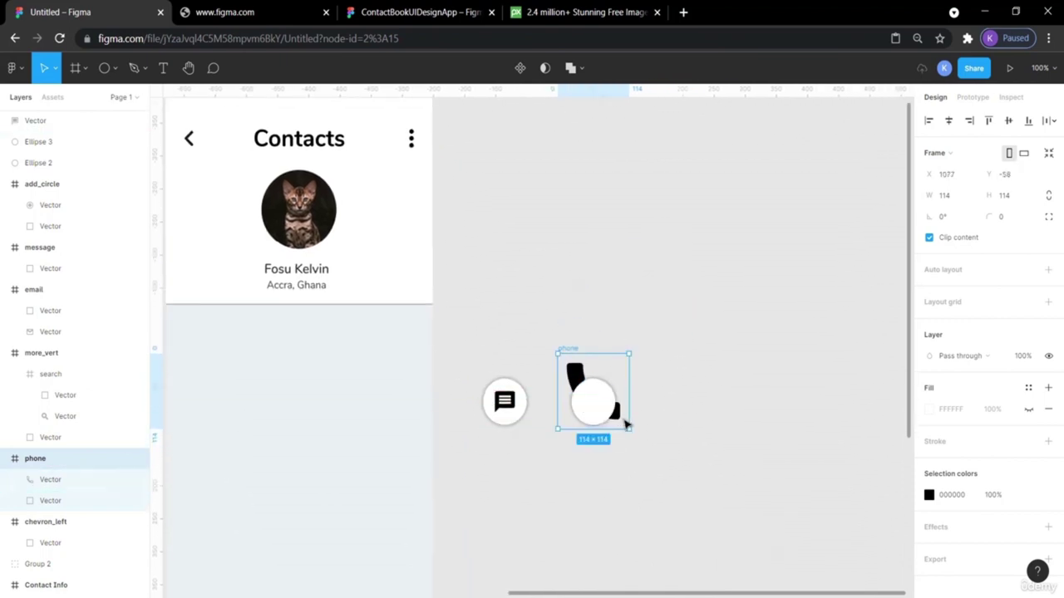
pyautogui.moveTo(629, 429); pyautogui.dragTo(596, 402)
pyautogui.rightClick(590, 398)
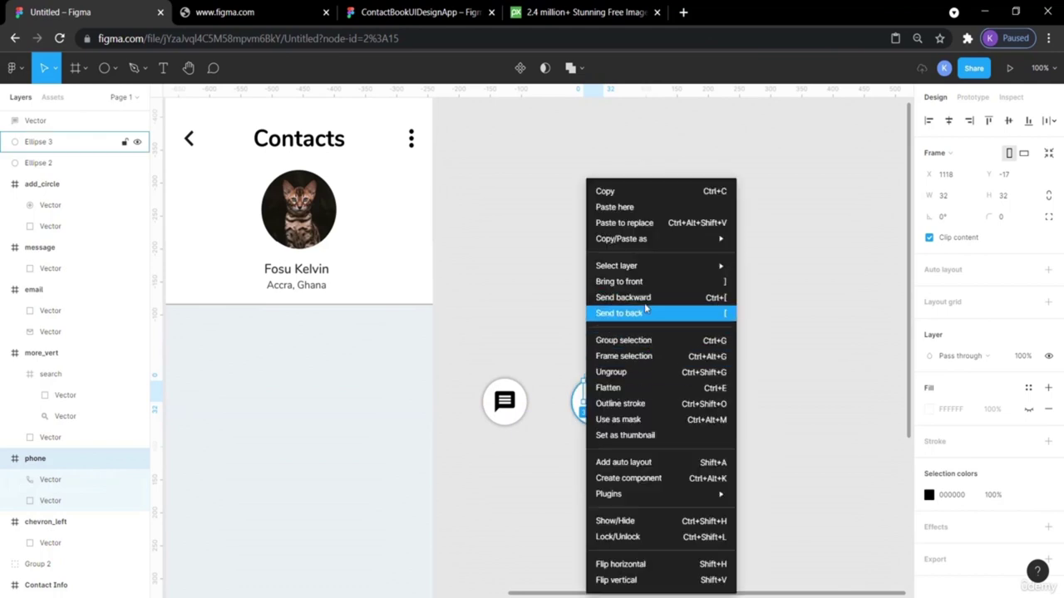
pyautogui.click(640, 282)
pyautogui.click(732, 337)
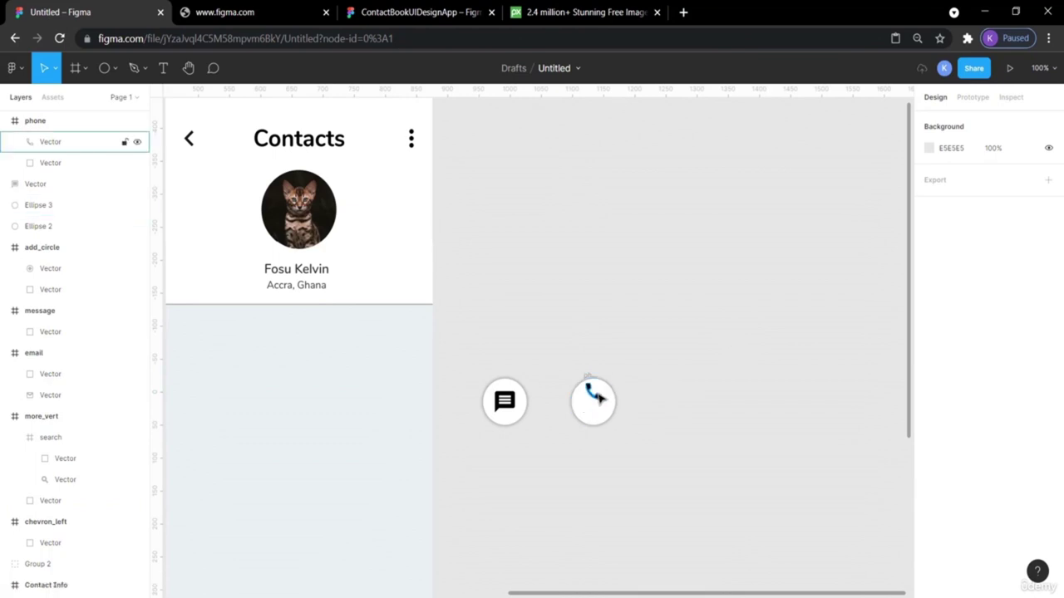
# Pull the phone glyph out of its frame and resize it to 32×32.
pyautogui.doubleClick(597, 397)
pyautogui.moveTo(597, 398); pyautogui.dragTo(599, 405)
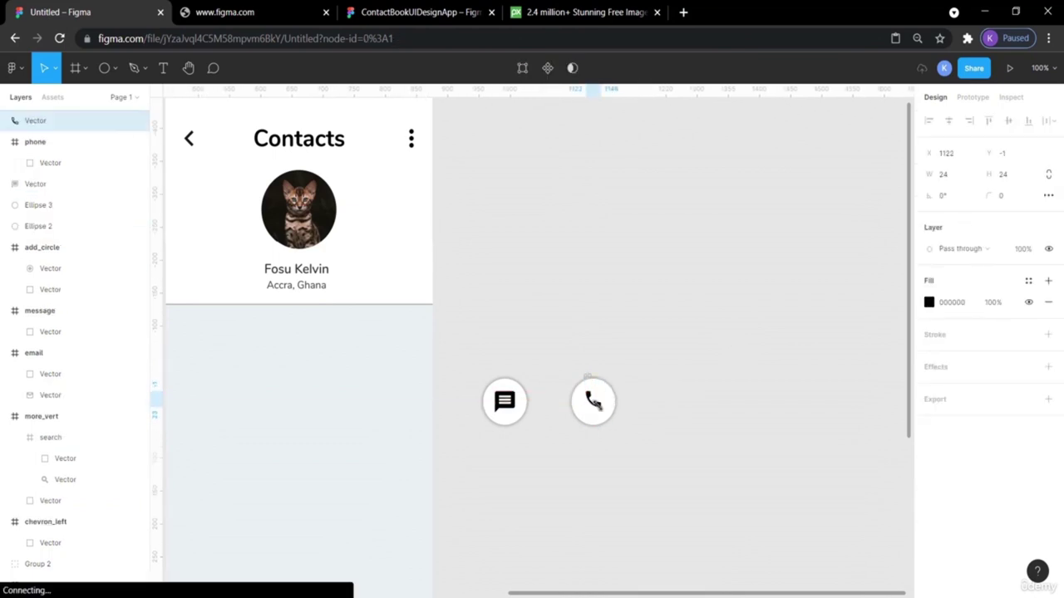
pyautogui.click(620, 368)
pyautogui.click(505, 402)
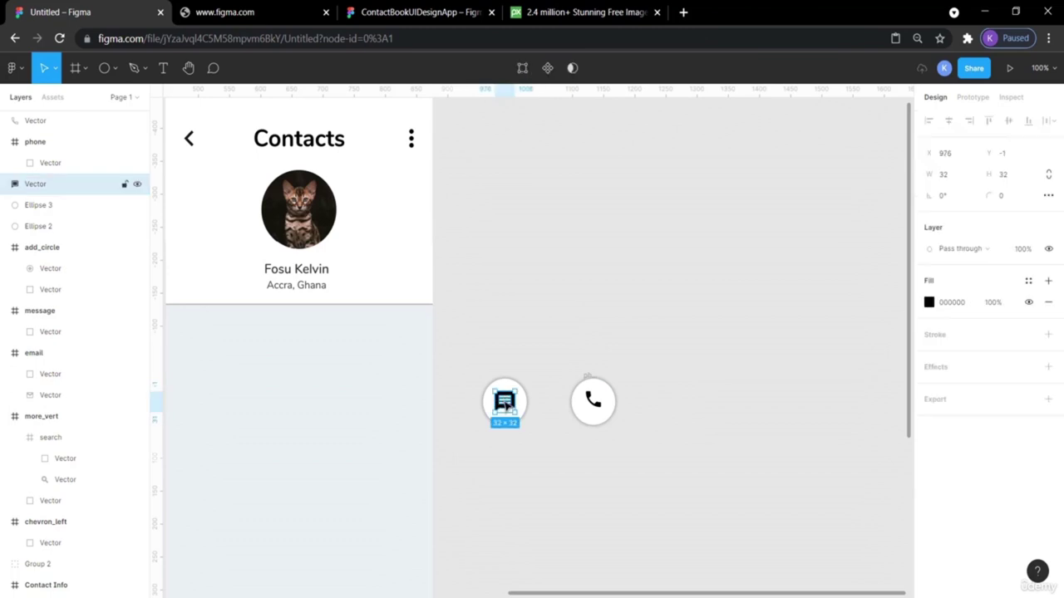
pyautogui.click(707, 402)
pyautogui.click(593, 403)
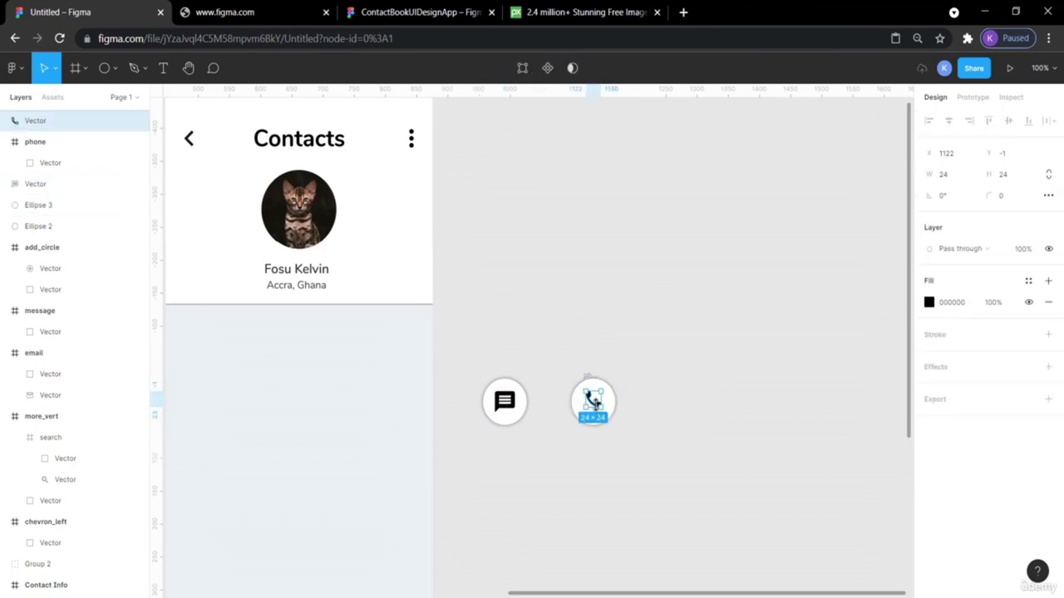
pyautogui.click(660, 416)
pyautogui.click(593, 403)
pyautogui.click(952, 175)
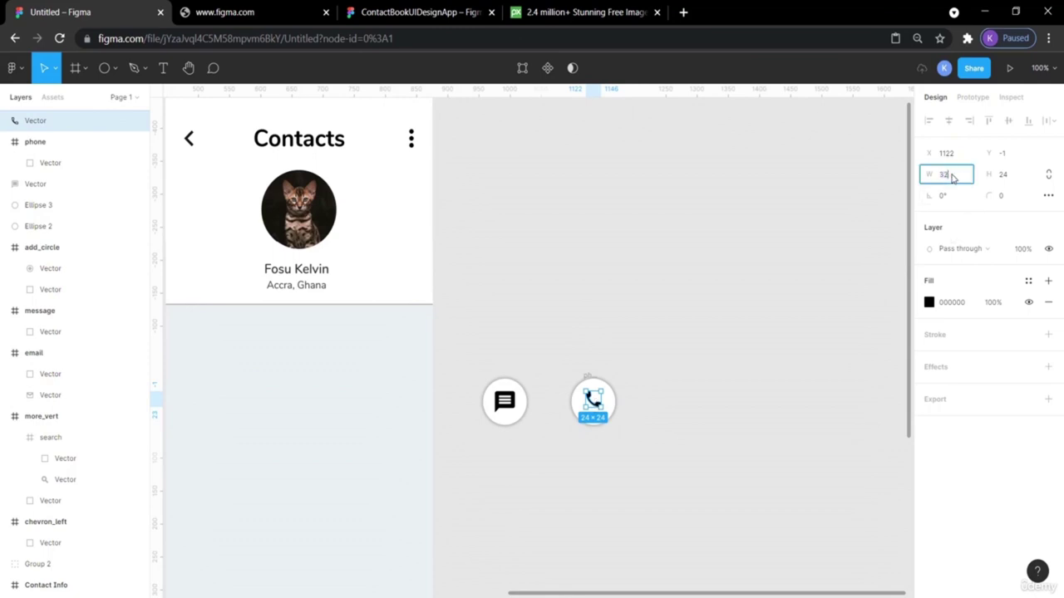
pyautogui.write('32')
pyautogui.press('Return')
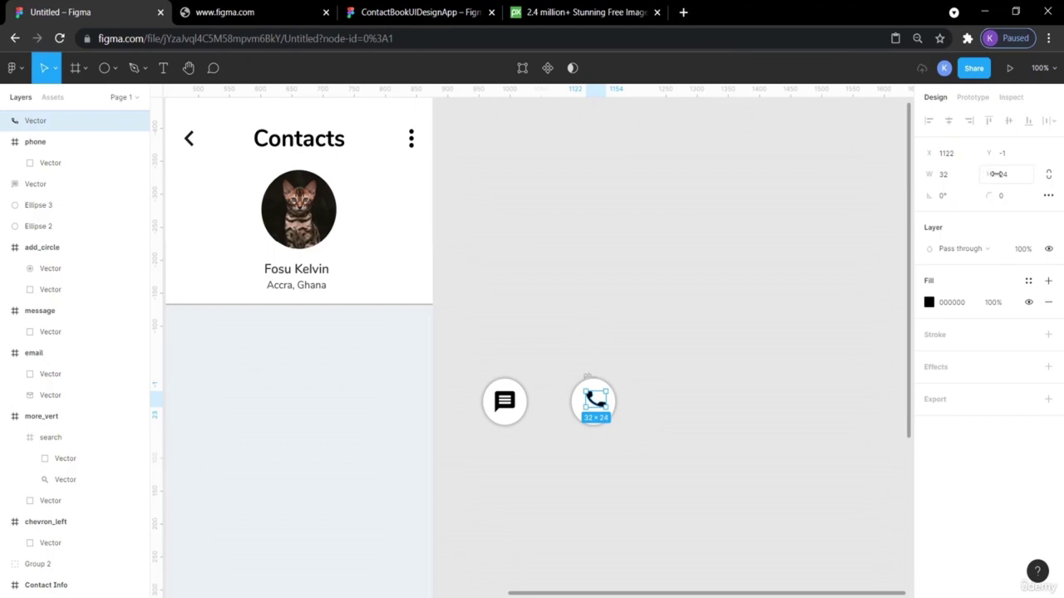
pyautogui.click(1000, 175)
pyautogui.write('32')
pyautogui.press('Return')
# Centre the phone glyph vertically and horizontally on its circle.
pyautogui.click(832, 236)
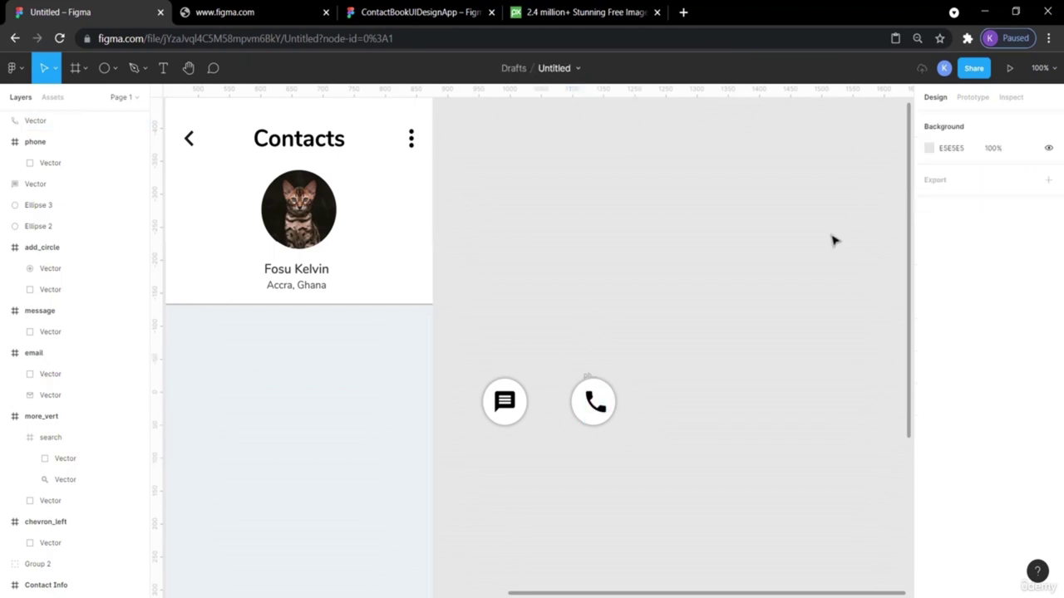
pyautogui.moveTo(649, 473); pyautogui.dragTo(572, 359)
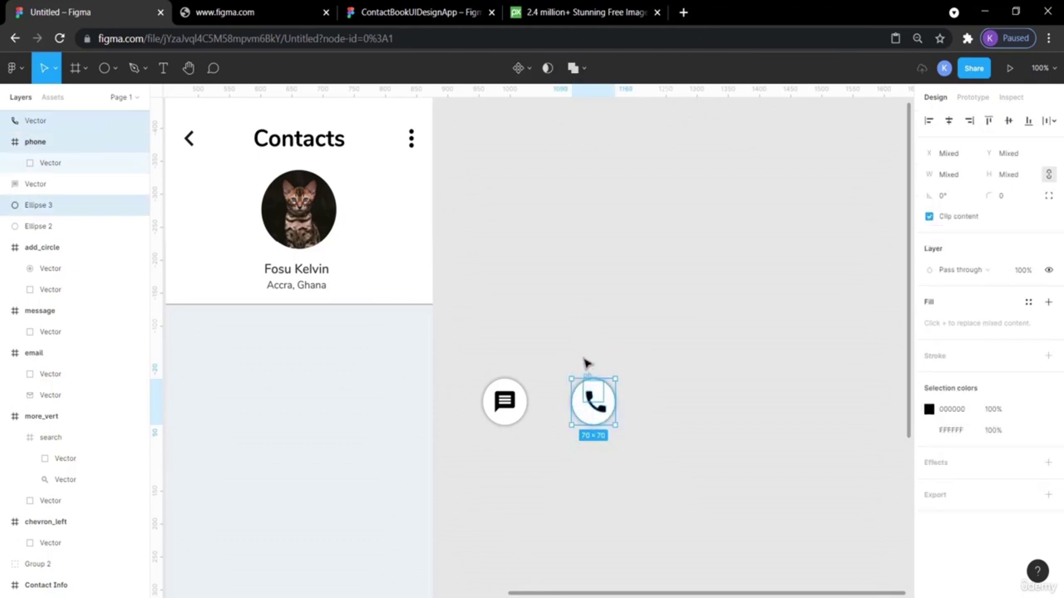
pyautogui.click(1008, 122)
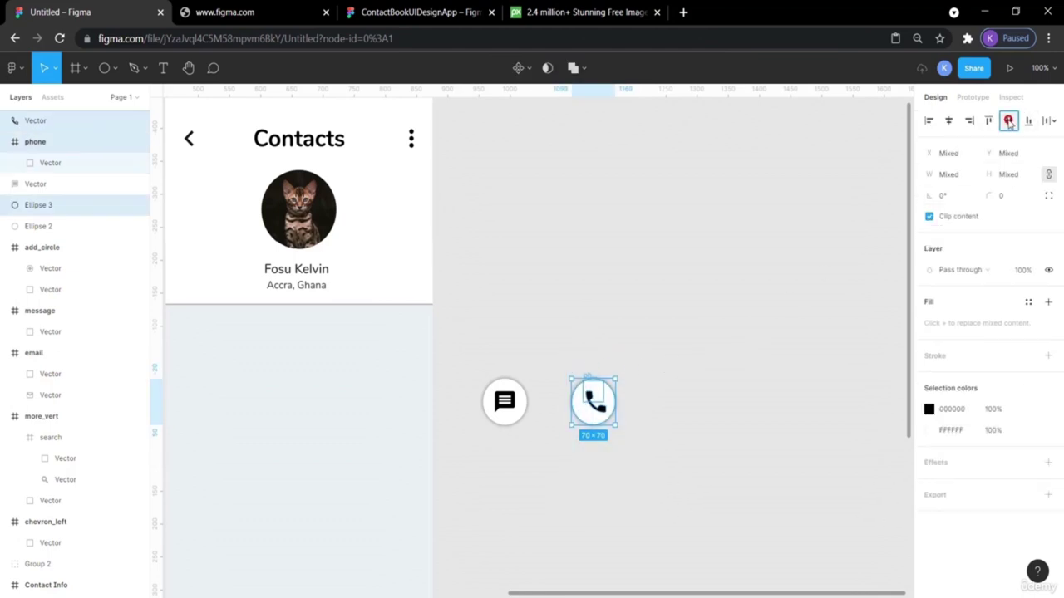
pyautogui.click(948, 122)
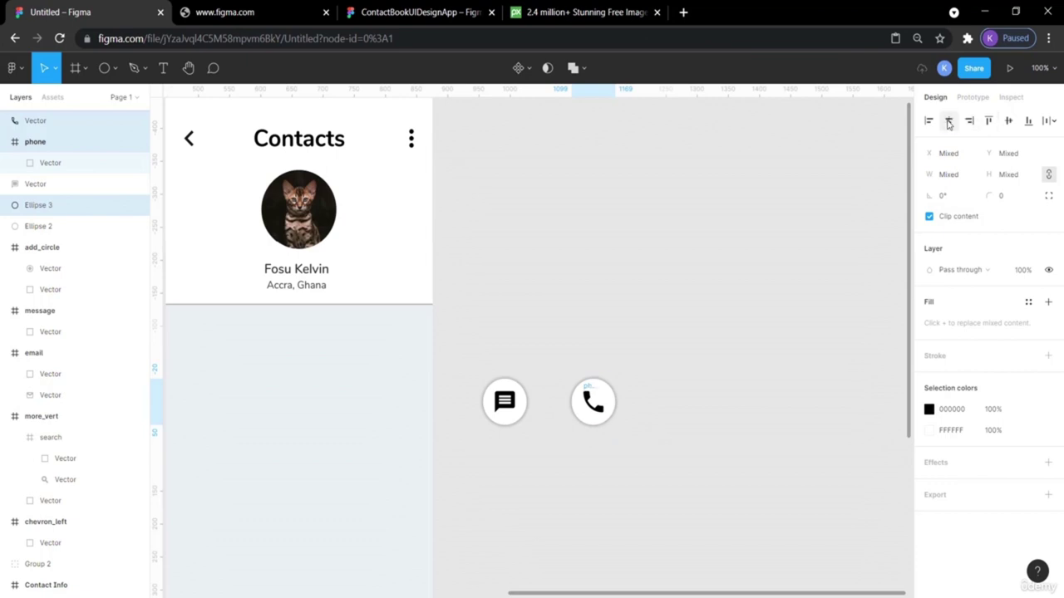
pyautogui.click(710, 296)
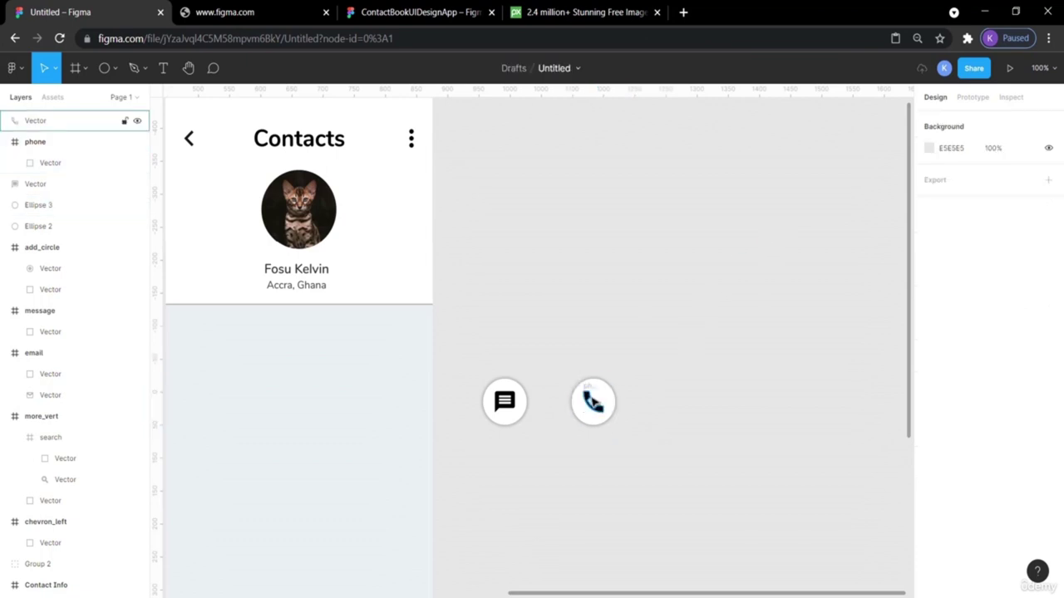
# Delete the leftover empty phone frame and zoom back out to 100%.
pyautogui.click(593, 402)
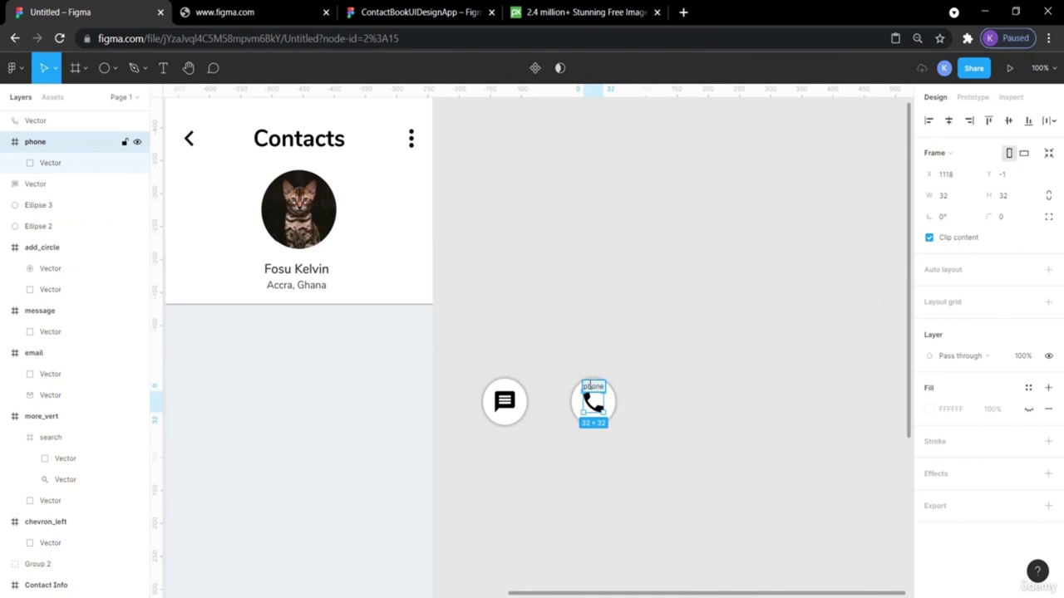
pyautogui.click(743, 300)
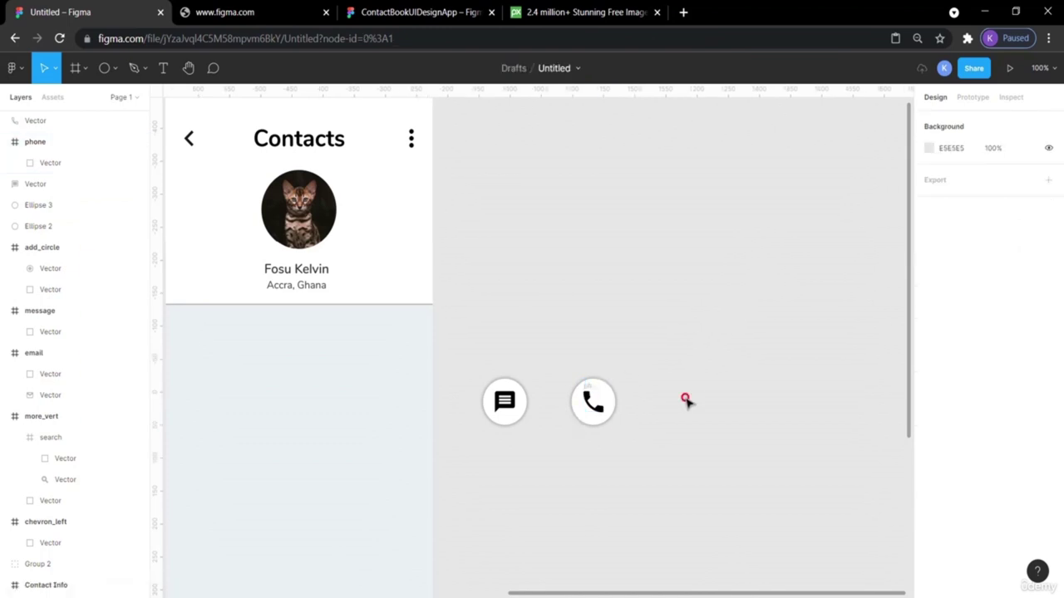
pyautogui.click(592, 397)
pyautogui.hotkey('ctrl', '+')
pyautogui.hotkey('ctrl', '+')
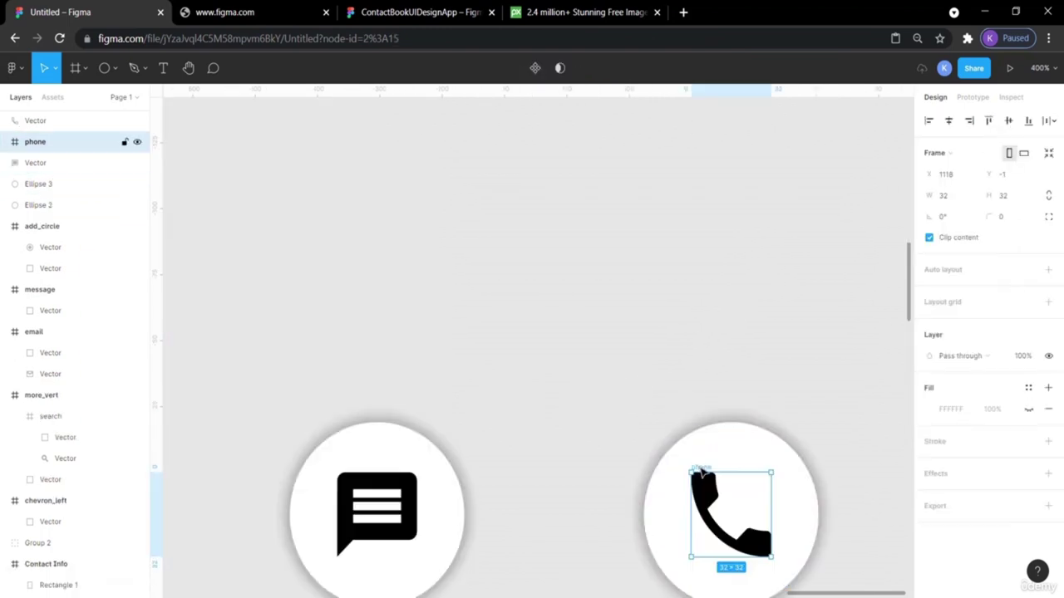
pyautogui.moveTo(700, 469); pyautogui.dragTo(563, 266)
pyautogui.press('Delete')
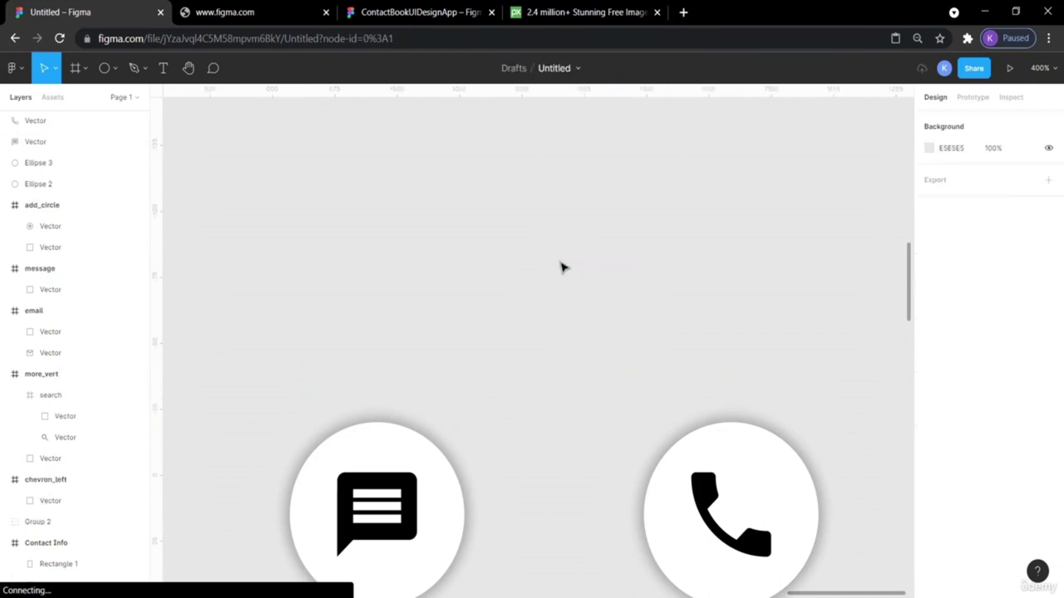
pyautogui.scroll(-4, 561, 266)
pyautogui.hscroll(2, 561, 266)
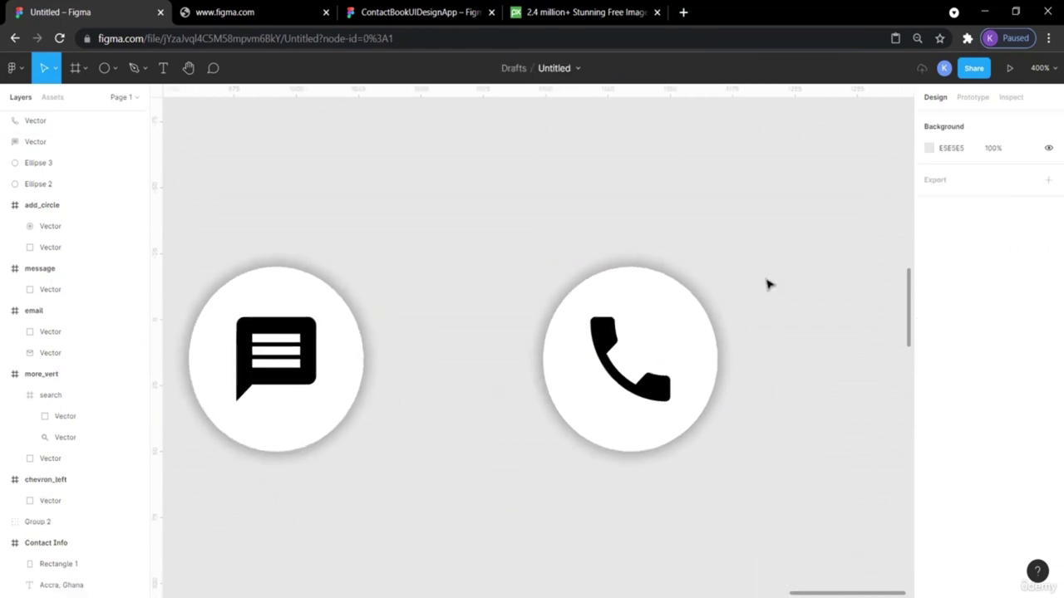
pyautogui.hotkey('ctrl', '-')
pyautogui.hotkey('ctrl', '-')
pyautogui.hscroll(-3, 768, 285)
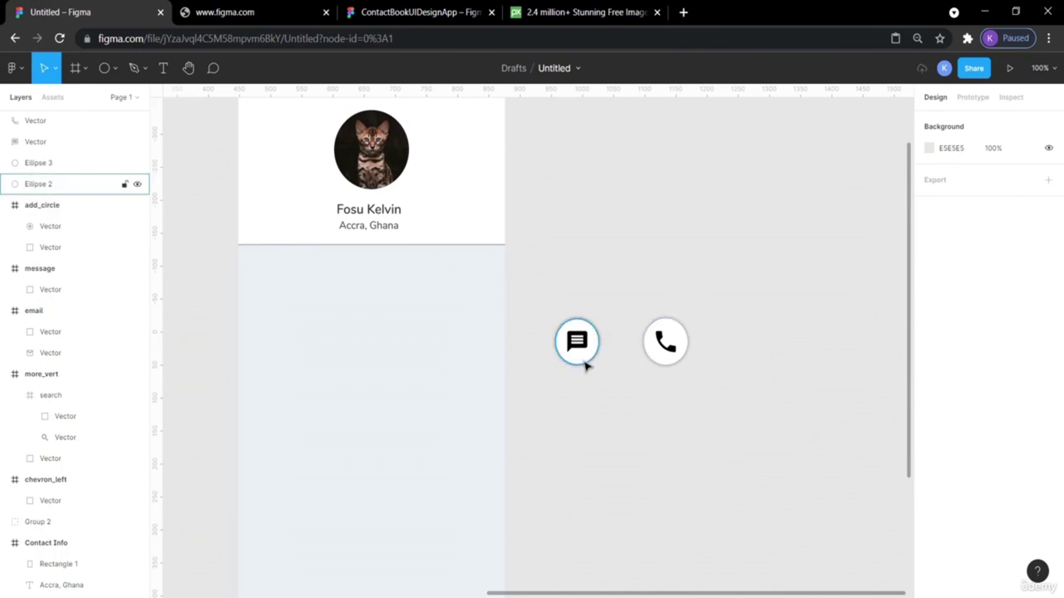
# Group each icon with its circle and raise the message button above the phone button.
pyautogui.moveTo(599, 387); pyautogui.dragTo(546, 297)
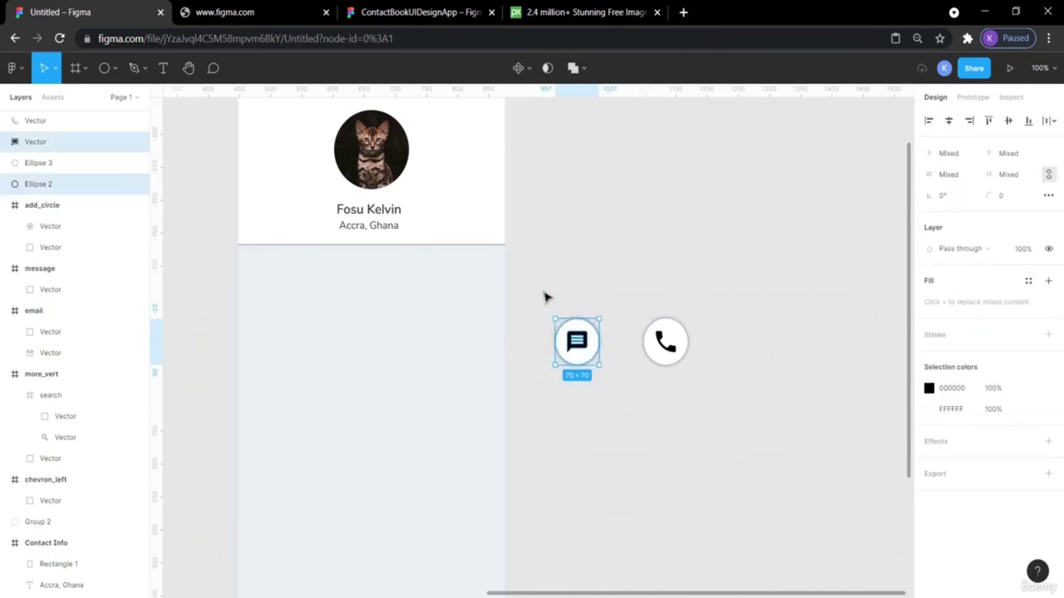
pyautogui.hotkey('ctrl', 'g')
pyautogui.moveTo(581, 329); pyautogui.dragTo(708, 405)
pyautogui.click(646, 299)
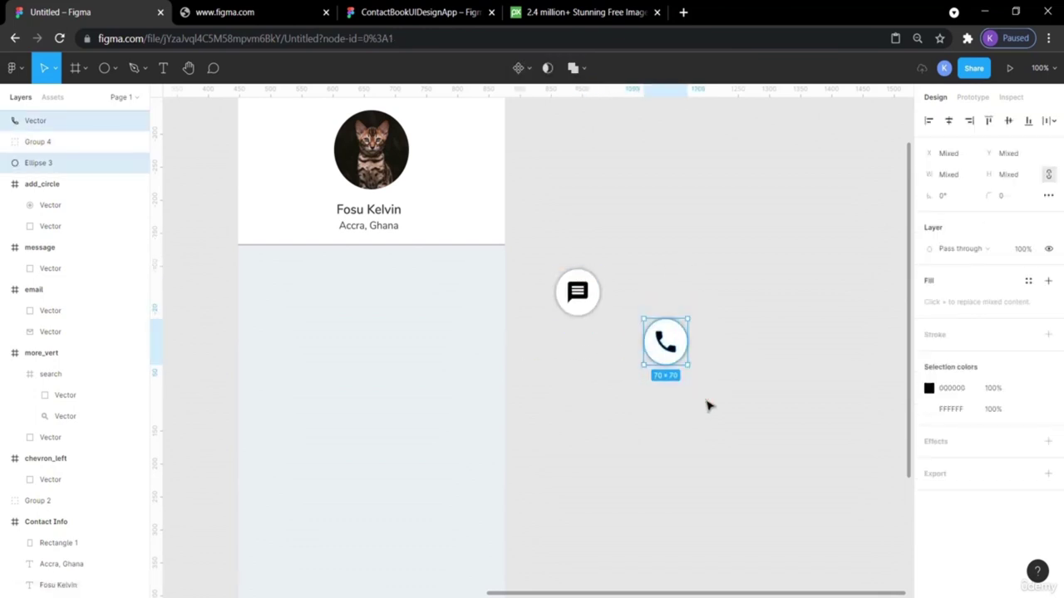
pyautogui.hotkey('ctrl', 'g')
pyautogui.press('Escape')
# Compare with the reference contact book design, then return to the working file.
pyautogui.hscroll(-10, 708, 406)
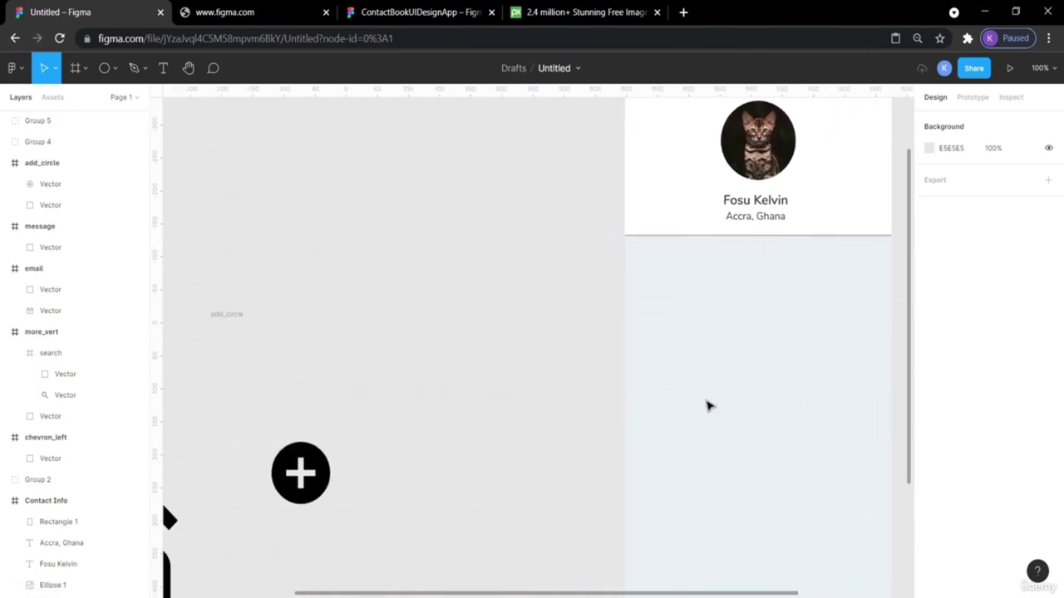
pyautogui.scroll(-3, 708, 405)
pyautogui.scroll(3, 705, 404)
pyautogui.hscroll(2, 705, 403)
pyautogui.hotkey('ctrl', '3')
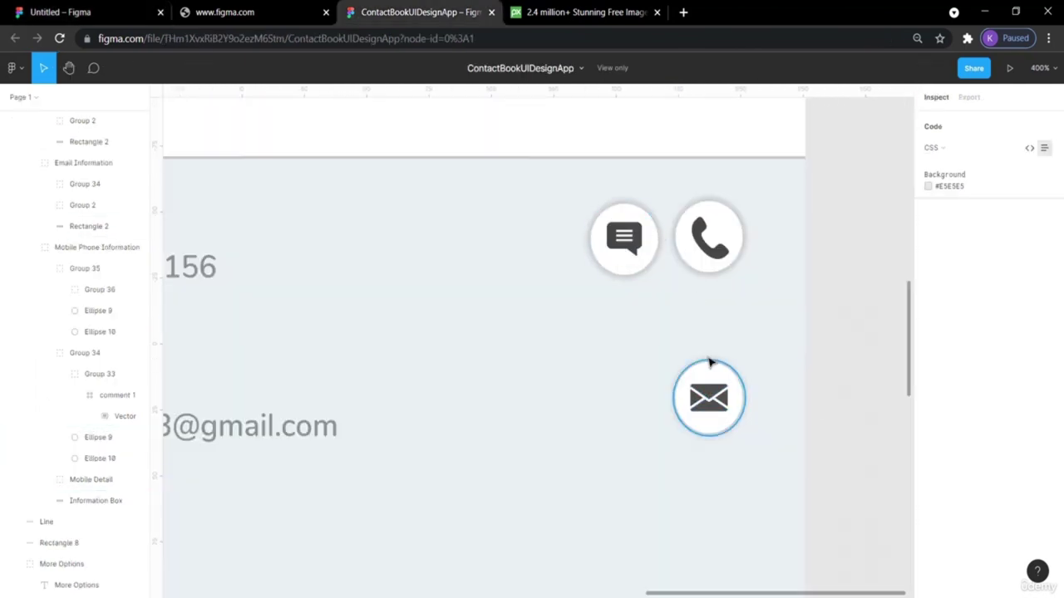
pyautogui.click(37, 12)
pyautogui.hscroll(10, 665, 349)
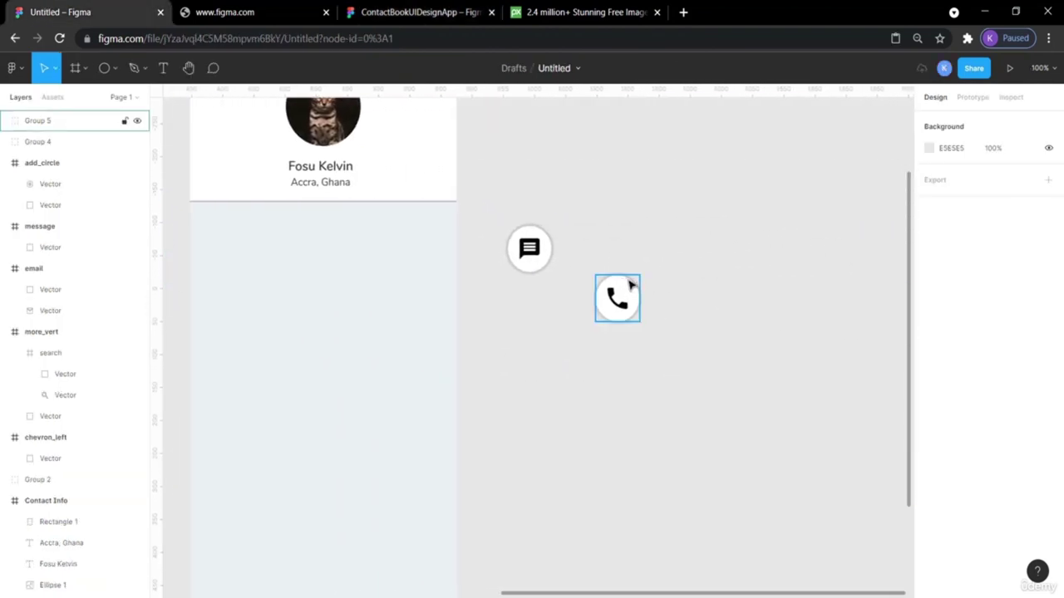
# Paste a copy of the white circle and place it below the message button.
pyautogui.hotkey('ctrl', 'v')
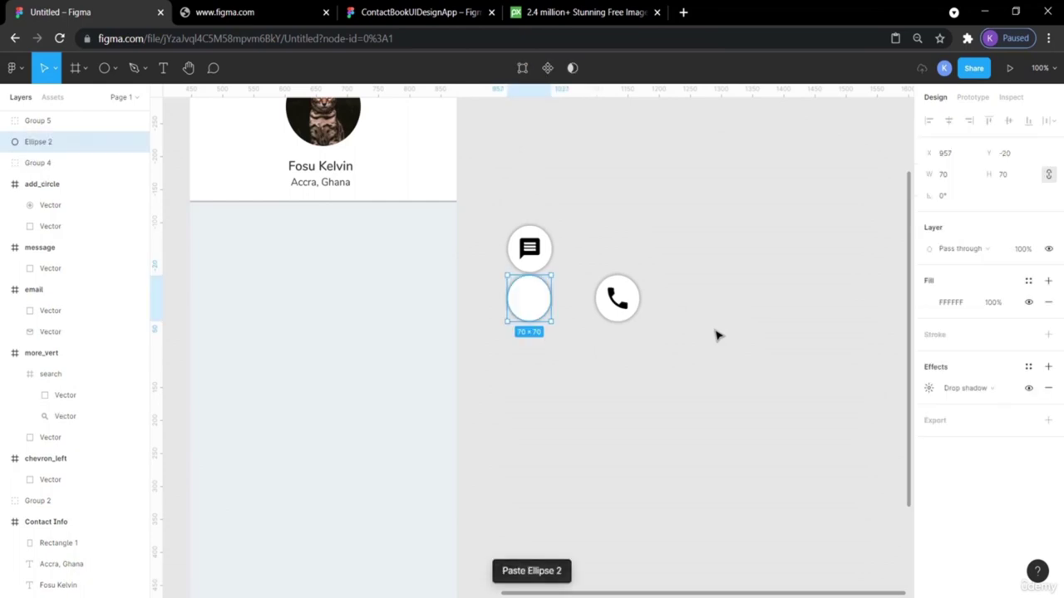
pyautogui.moveTo(522, 301); pyautogui.dragTo(527, 343)
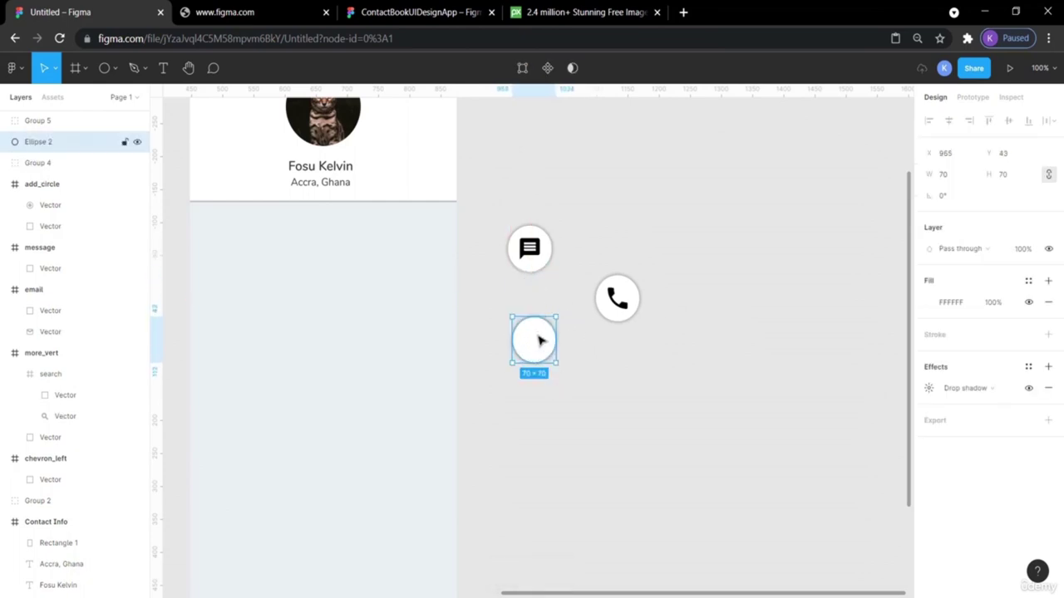
pyautogui.moveTo(534, 340); pyautogui.dragTo(537, 346)
# Pull the envelope icon out of its email frame and resize it to 32×32.
pyautogui.hscroll(-5, 625, 372)
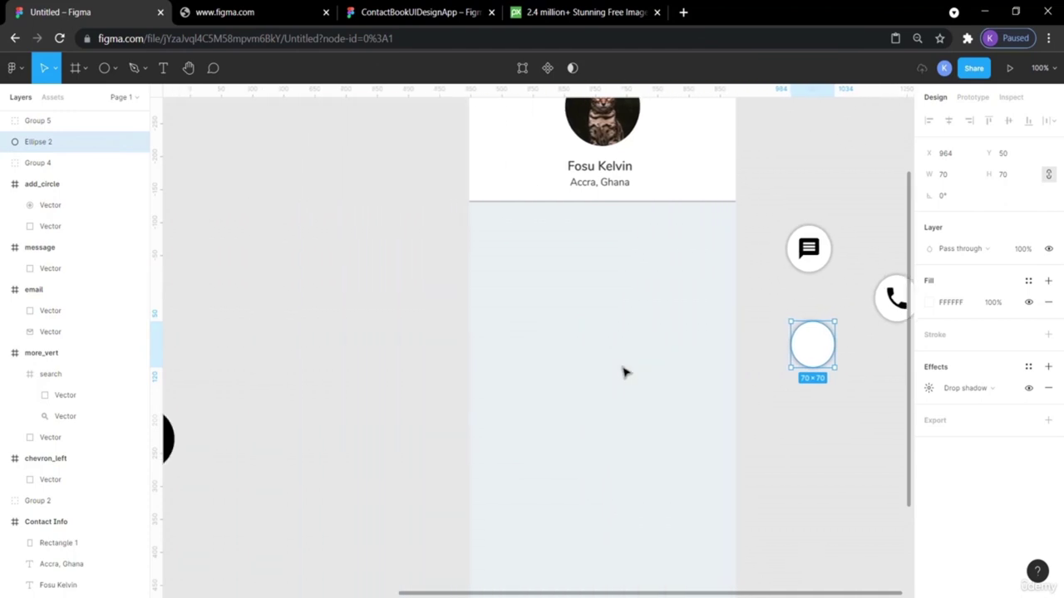
pyautogui.hscroll(-5, 625, 373)
pyautogui.scroll(-4, 378, 456)
pyautogui.moveTo(257, 404); pyautogui.dragTo(918, 299)
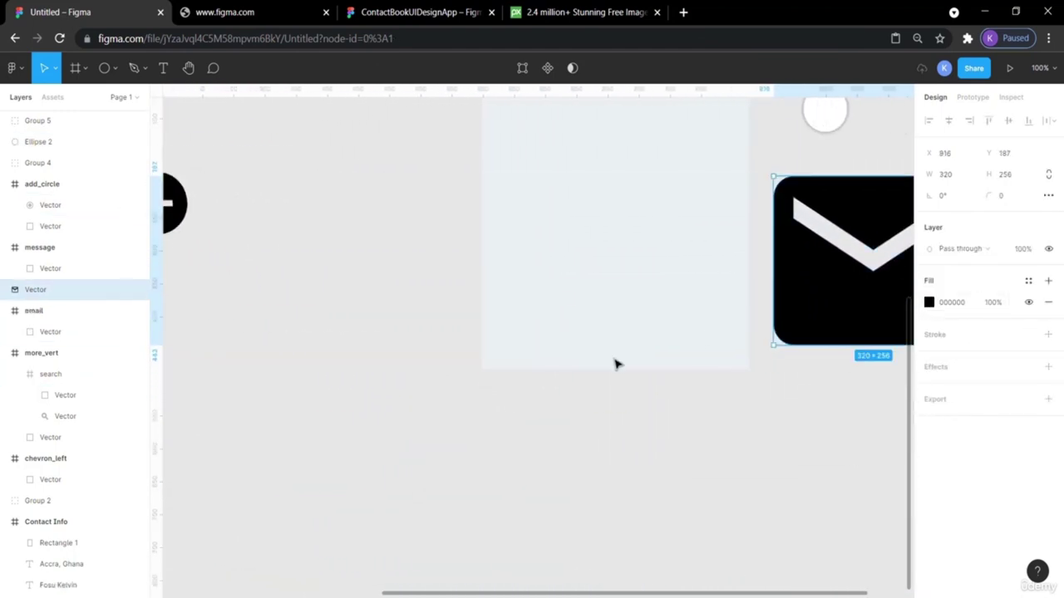
pyautogui.hscroll(5, 614, 363)
pyautogui.scroll(2, 615, 363)
pyautogui.moveTo(648, 380); pyautogui.dragTo(651, 356)
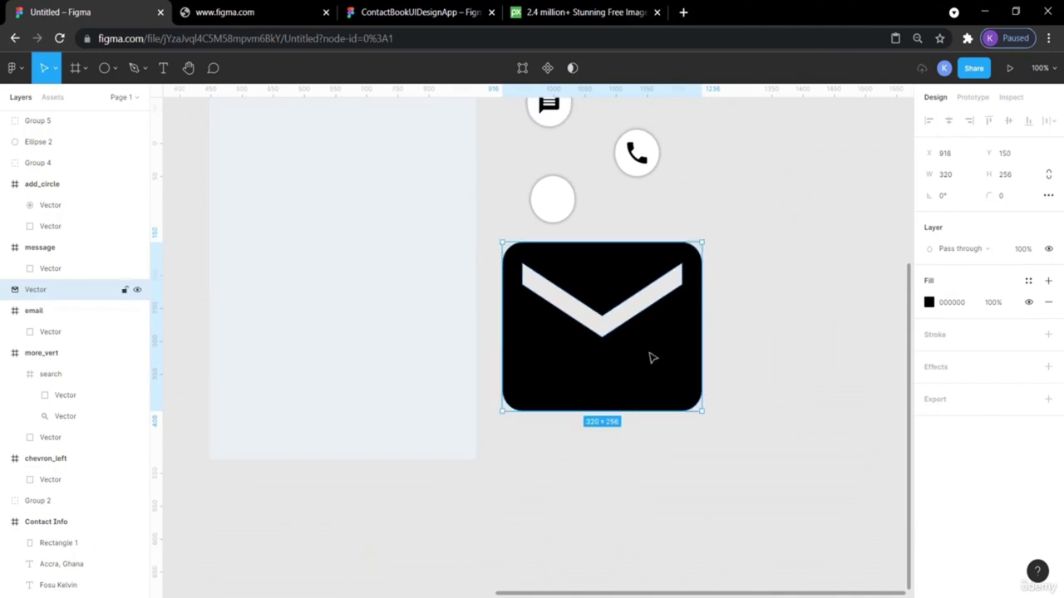
pyautogui.click(955, 176)
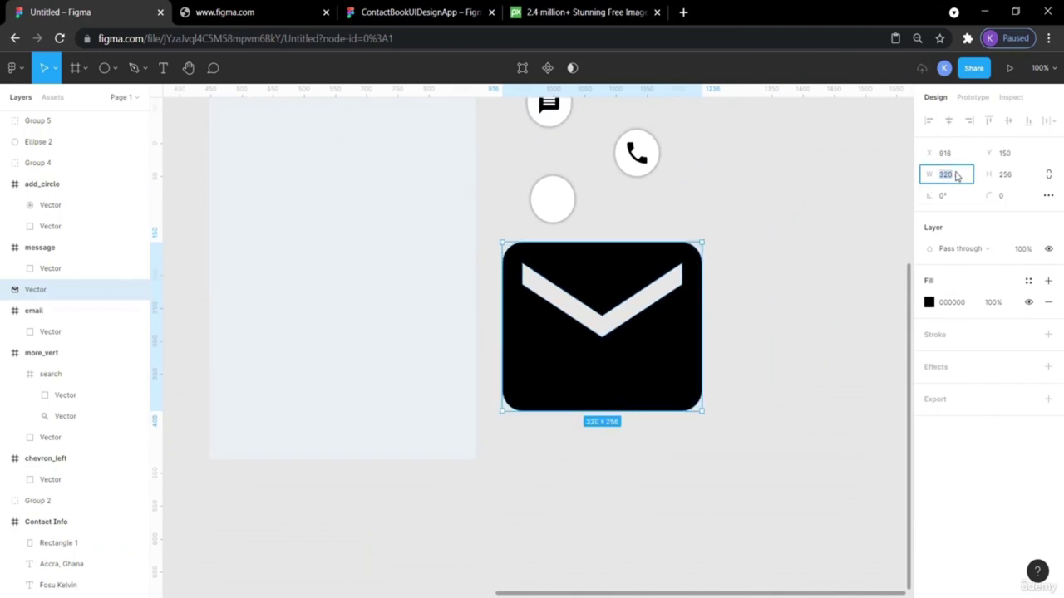
pyautogui.press('Return')
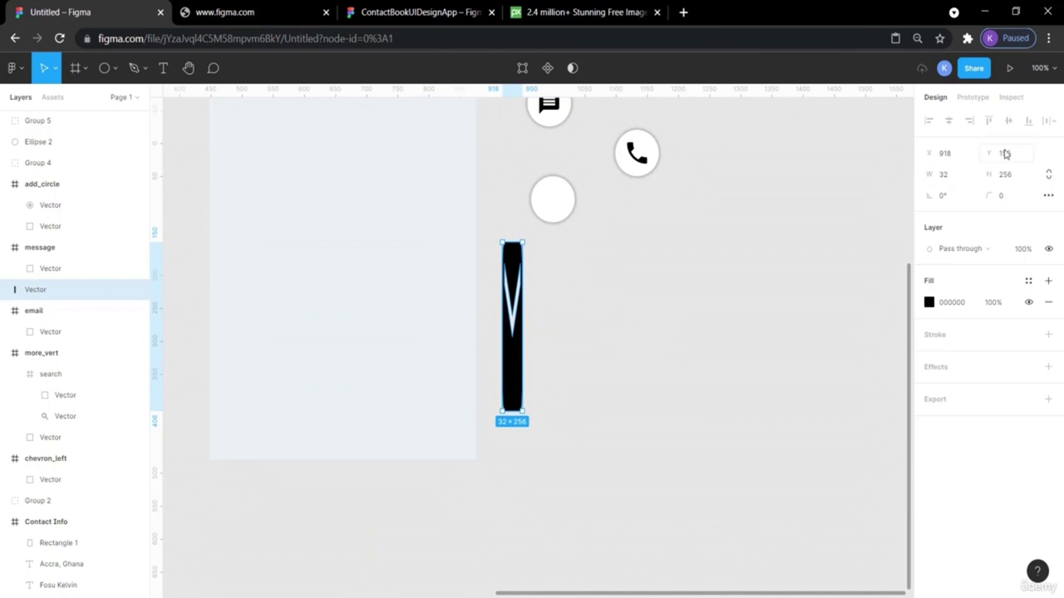
pyautogui.click(1008, 176)
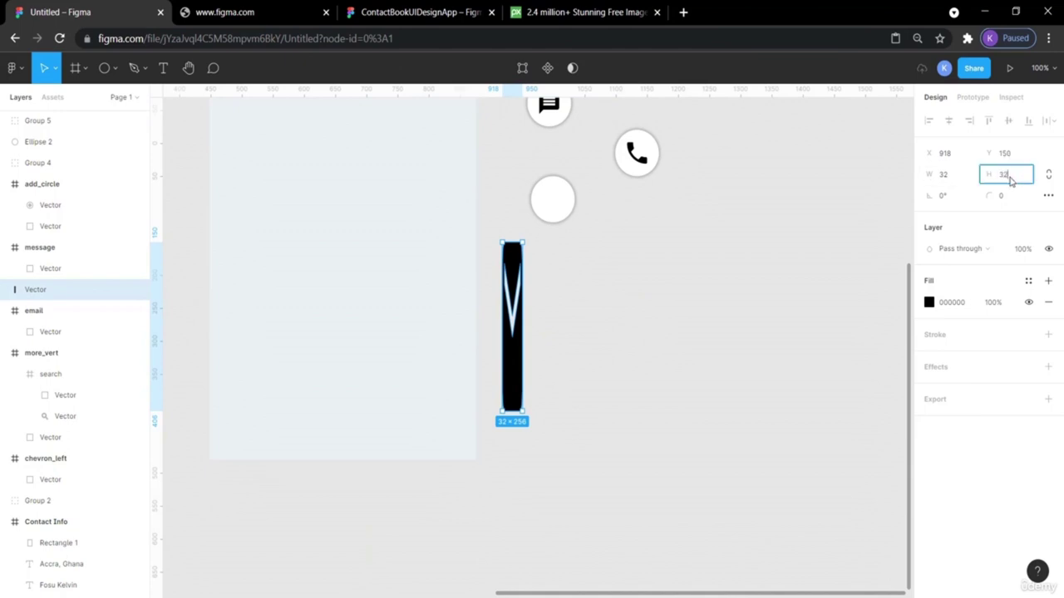
pyautogui.write('32')
pyautogui.press('Return')
# Place the envelope icon on the new circle and bring it to the front.
pyautogui.moveTo(512, 252); pyautogui.dragTo(555, 204)
pyautogui.rightClick(556, 203)
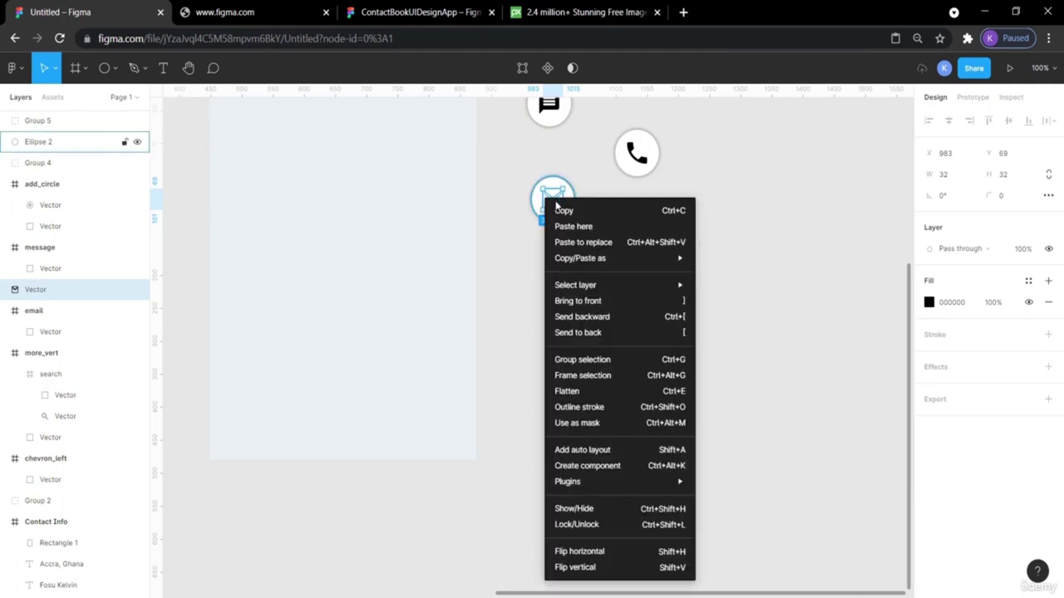
pyautogui.click(632, 300)
pyautogui.click(665, 270)
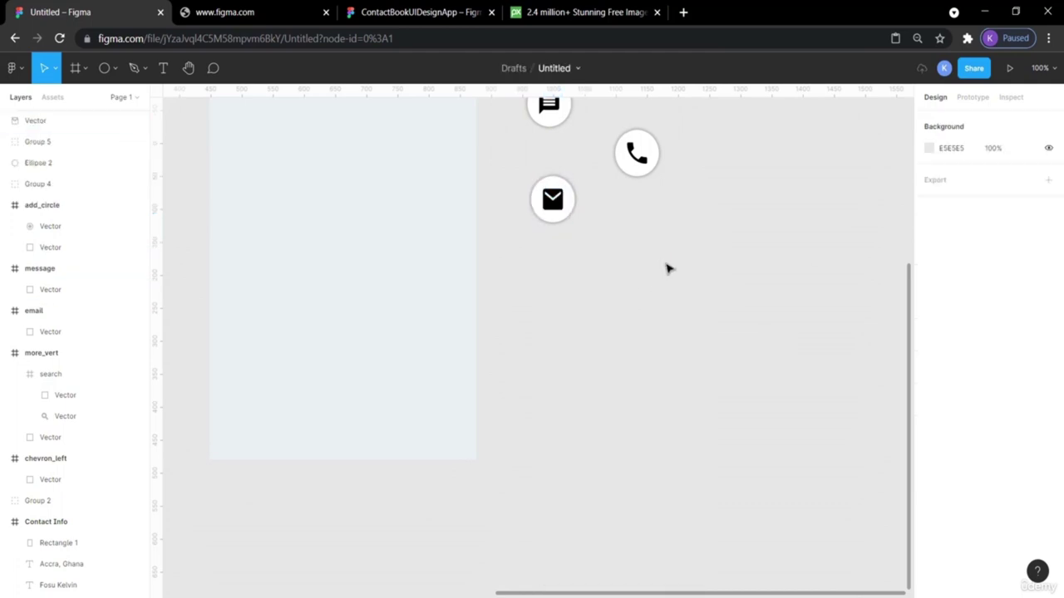
pyautogui.click(562, 209)
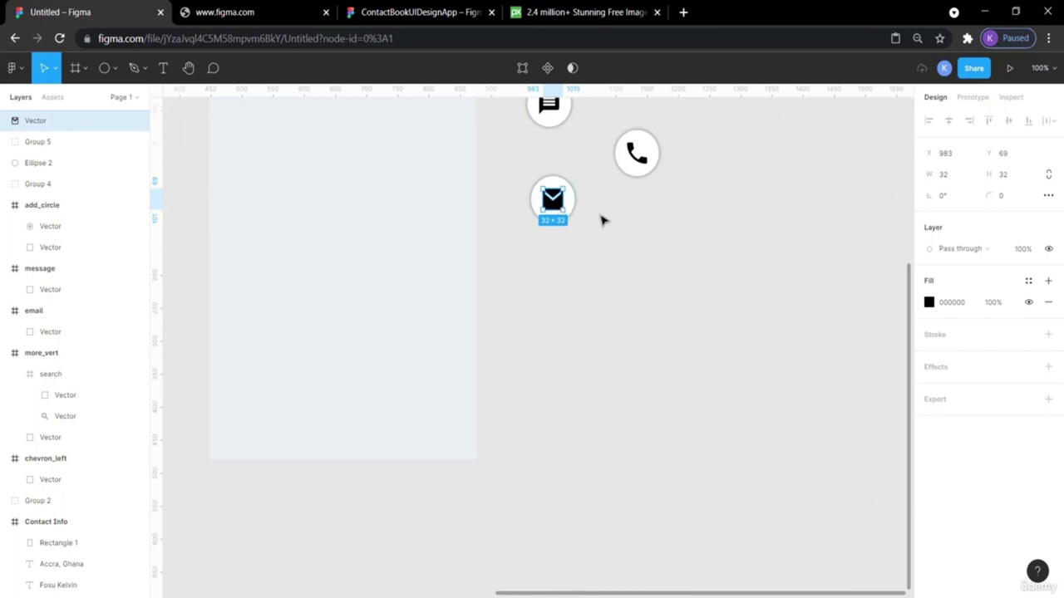
pyautogui.click(620, 236)
# Shorten the envelope to 23 high, check its centring, and group it with the circle.
pyautogui.scroll(2, 622, 235)
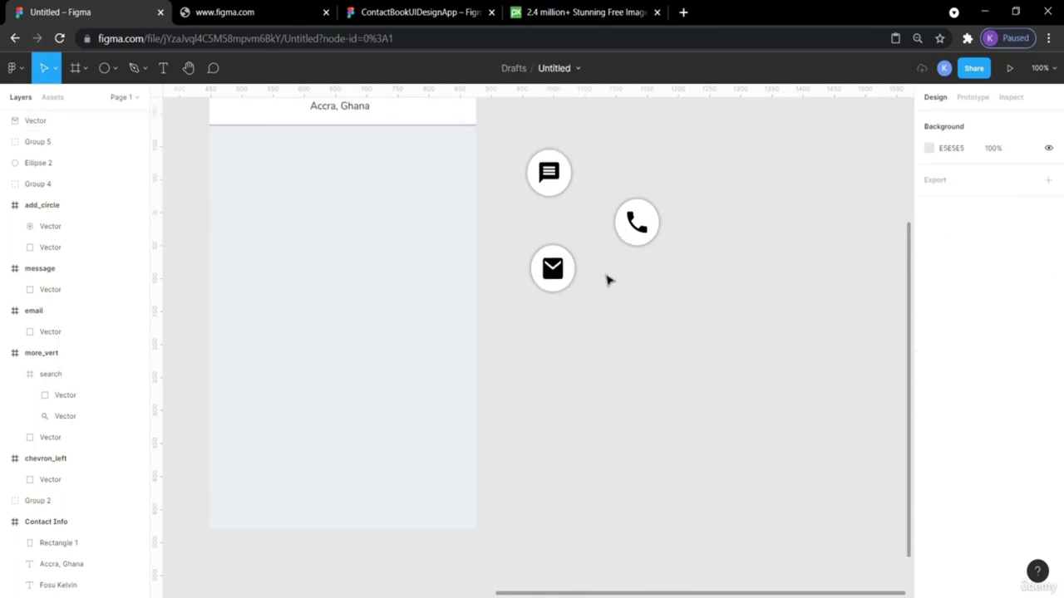
pyautogui.click(560, 282)
pyautogui.moveTo(555, 278); pyautogui.dragTo(556, 273)
pyautogui.click(631, 318)
pyautogui.click(555, 273)
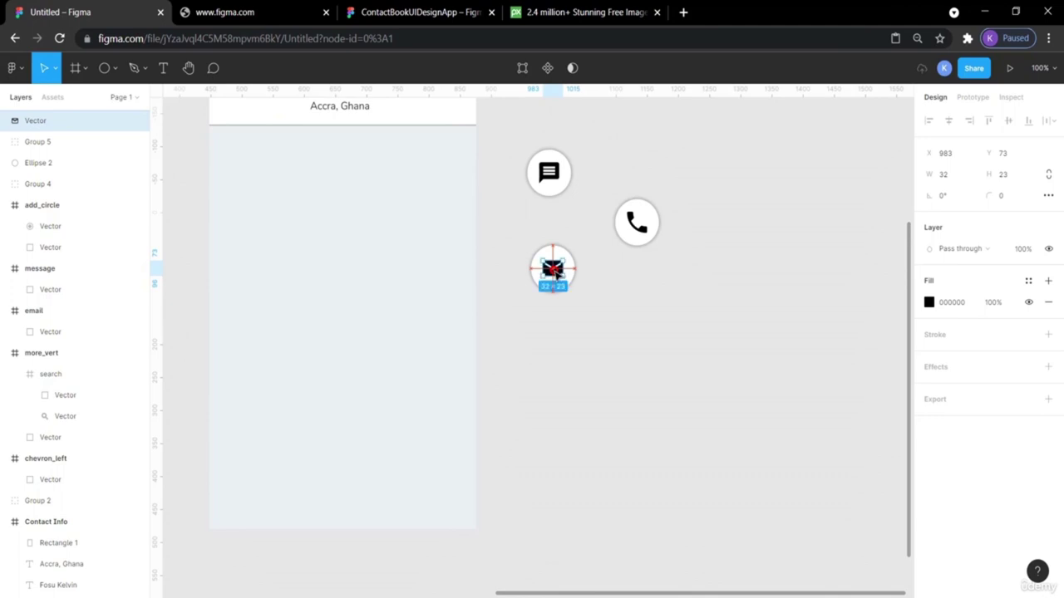
pyautogui.click(589, 328)
pyautogui.moveTo(587, 313); pyautogui.dragTo(519, 238)
pyautogui.hotkey('ctrl', 'g')
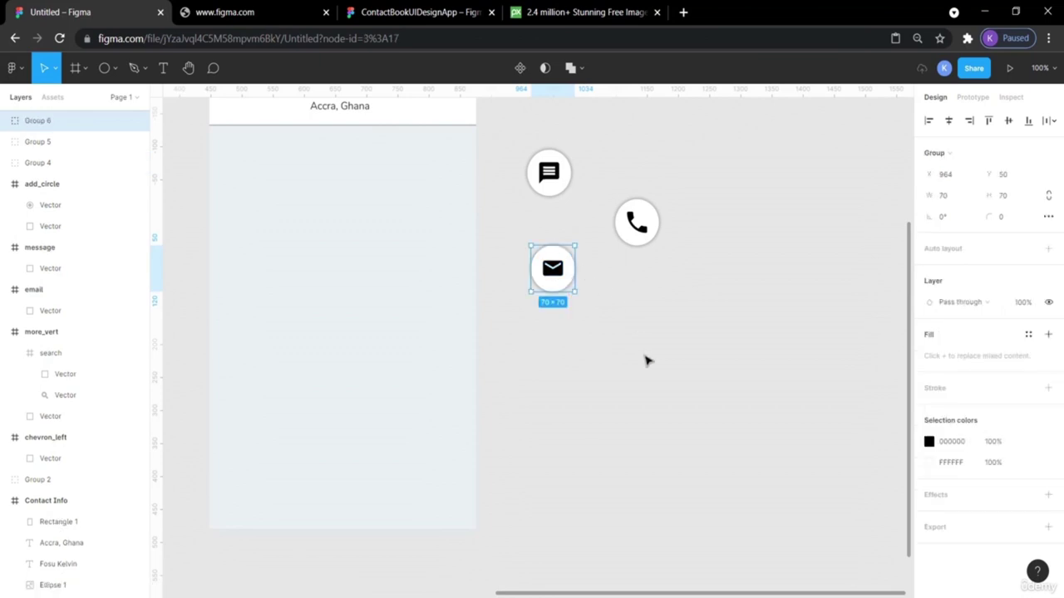
pyautogui.click(646, 364)
pyautogui.scroll(3, 648, 368)
pyautogui.scroll(2, 648, 368)
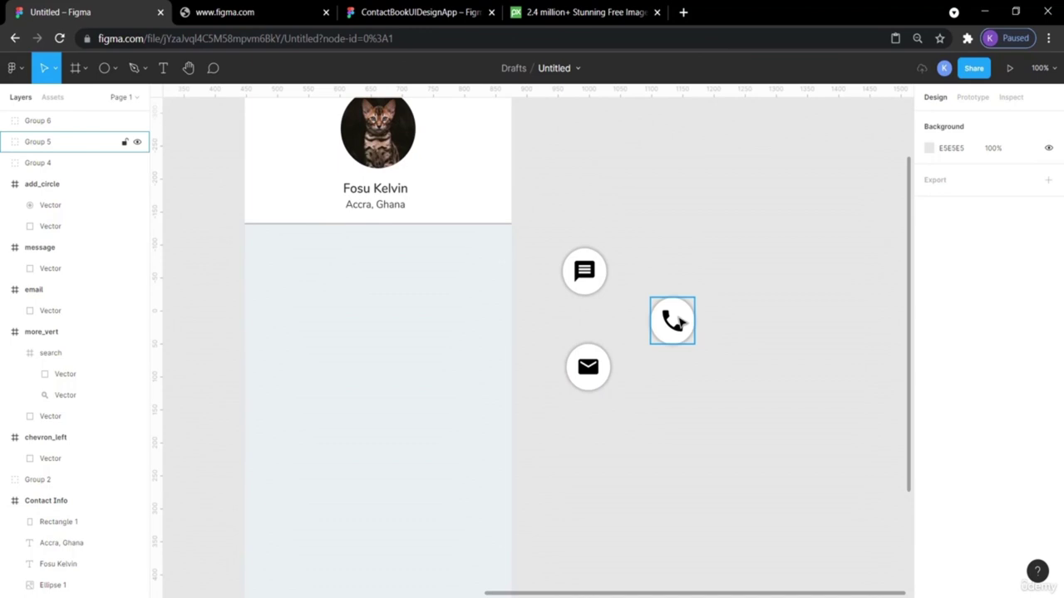
pyautogui.click(405, 7)
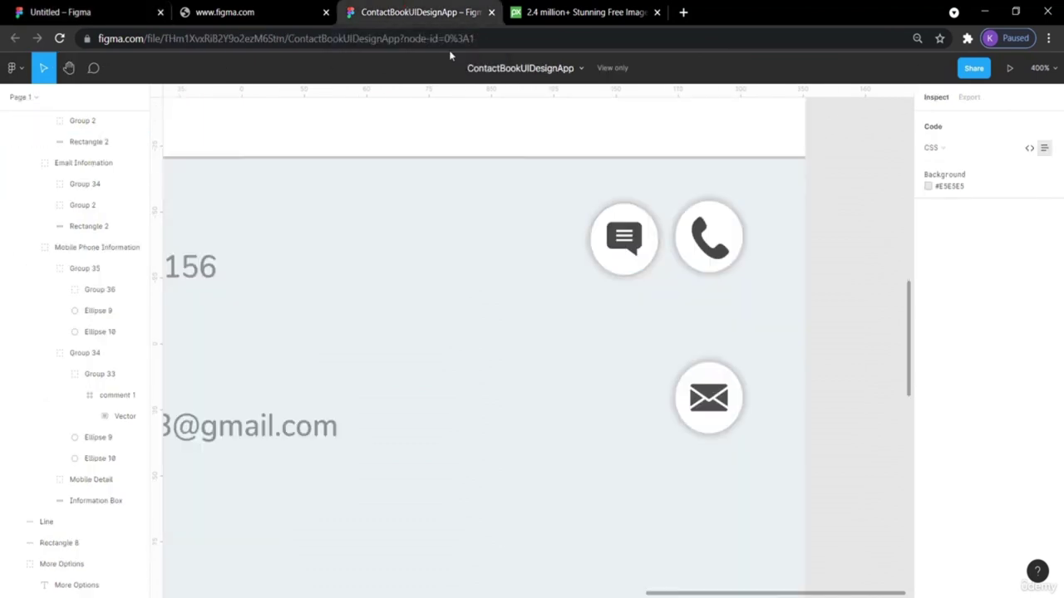
pyautogui.scroll(5, 511, 259)
pyautogui.scroll(-10, 510, 261)
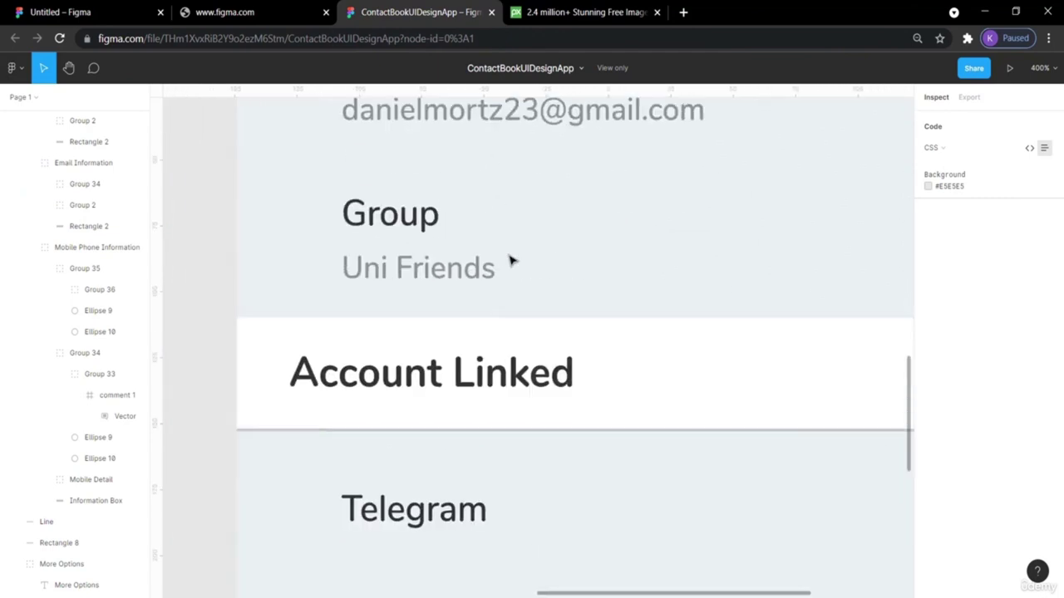
pyautogui.scroll(10, 510, 260)
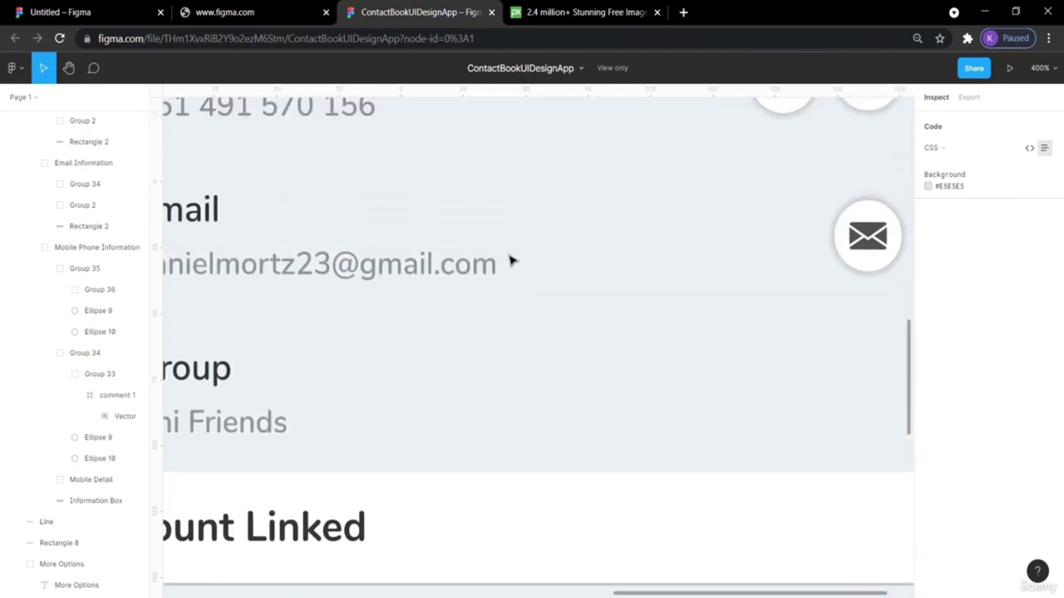
pyautogui.scroll(-3, 510, 261)
pyautogui.scroll(-2, 510, 260)
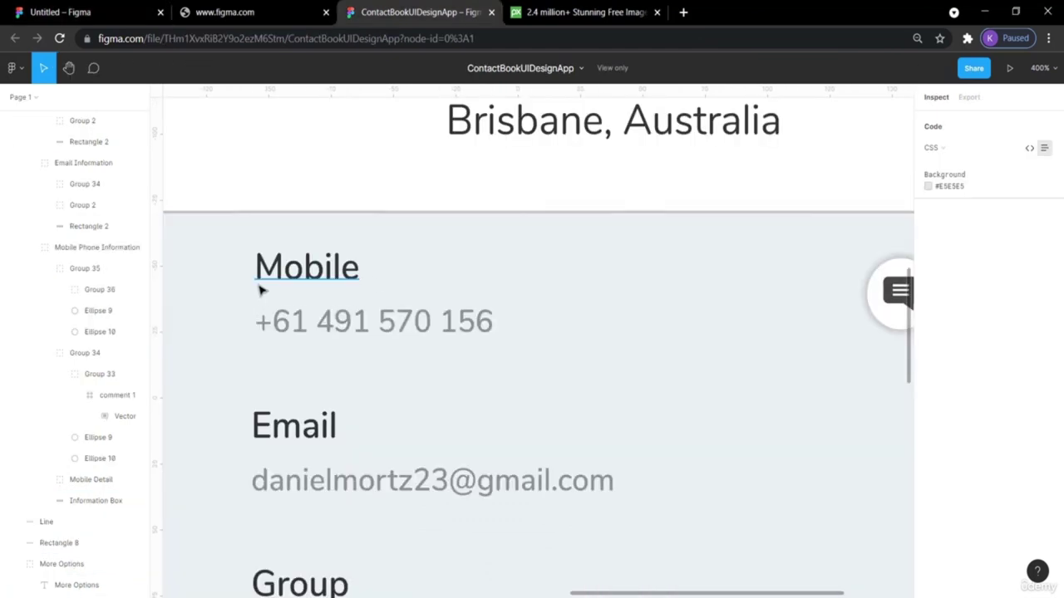
pyautogui.scroll(-3, 371, 288)
pyautogui.scroll(3, 373, 288)
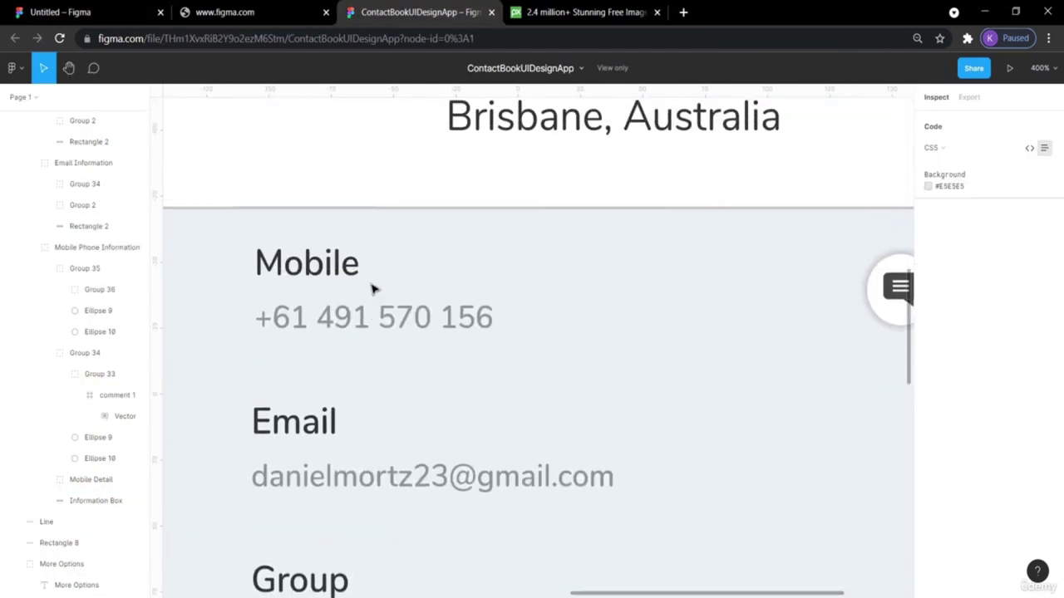
pyautogui.click(104, 10)
pyautogui.hscroll(-3, 597, 229)
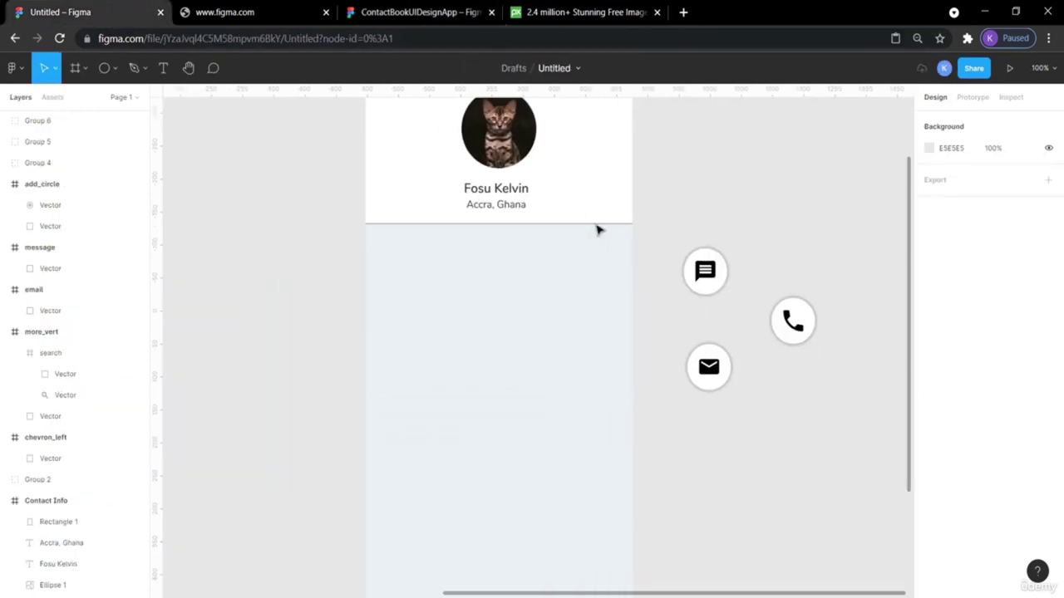
pyautogui.click(164, 70)
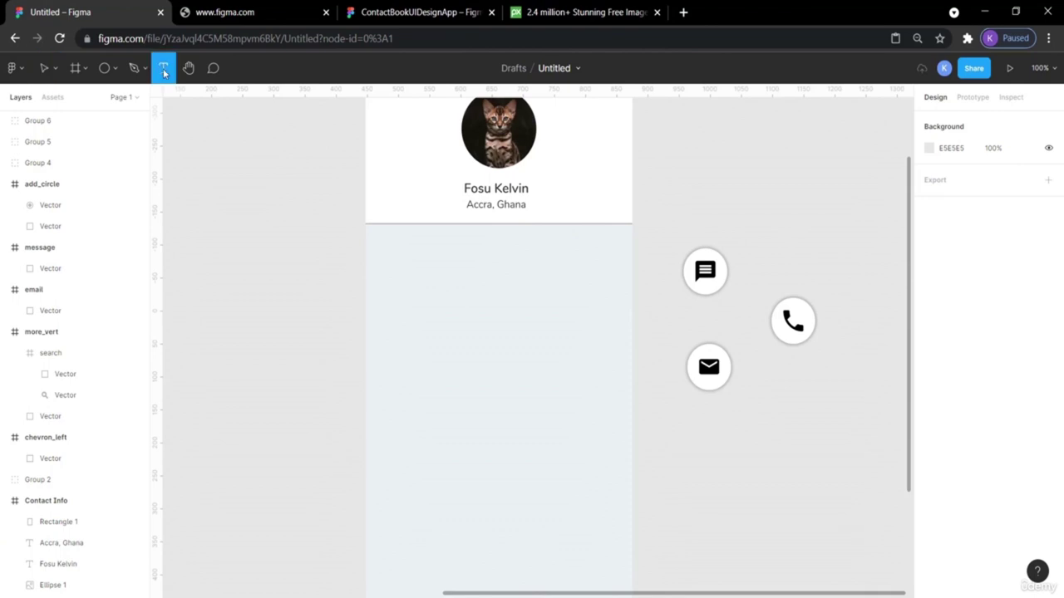
# Type a 'Mobile' text label in the info panel, comparing it with the reference design's Mobile label.
pyautogui.click(403, 273)
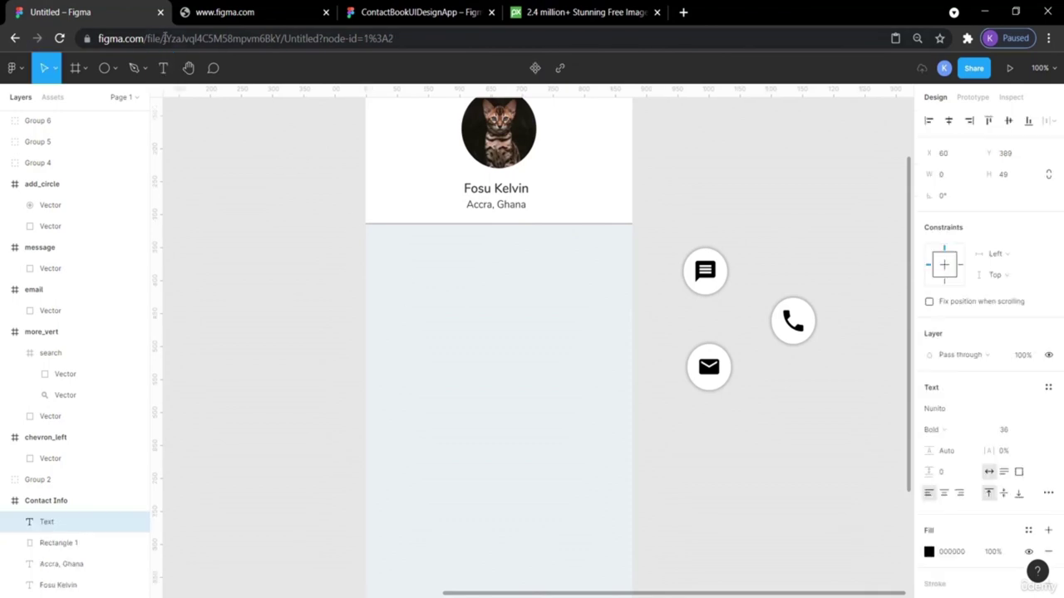
pyautogui.click(366, 7)
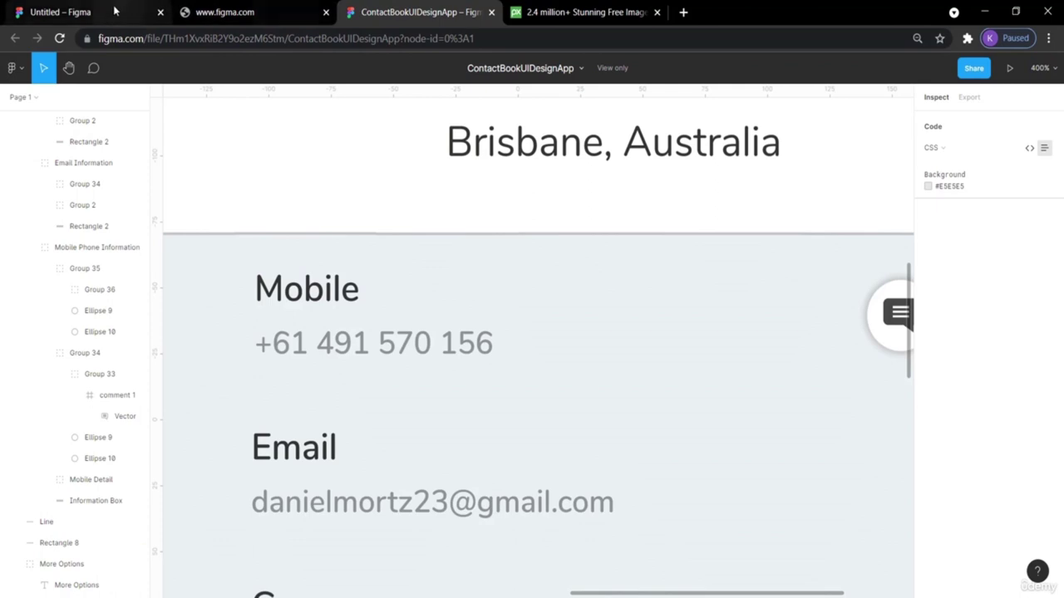
pyautogui.click(70, 13)
pyautogui.write('M')
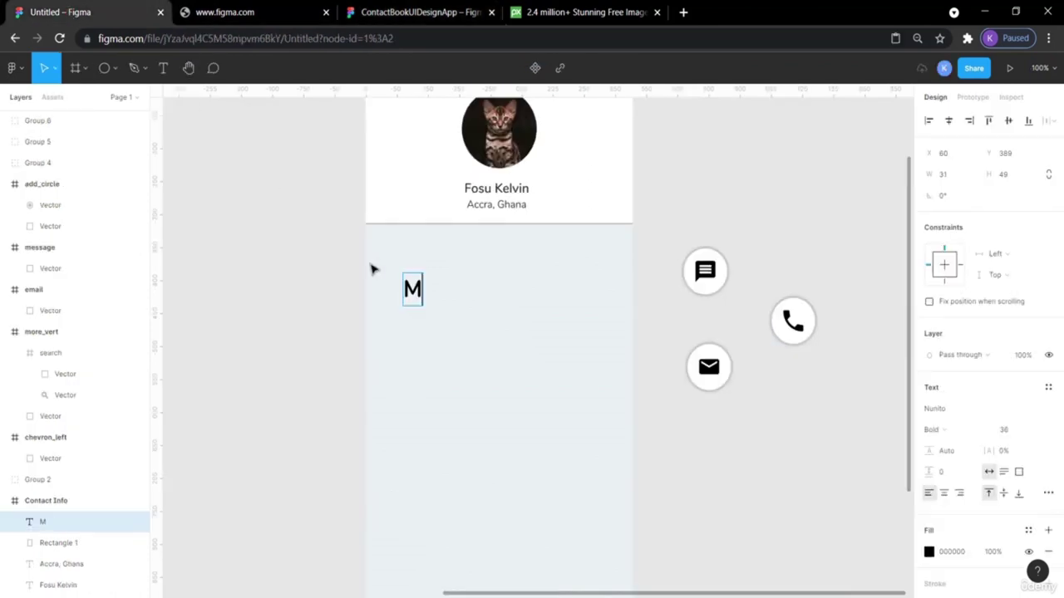
pyautogui.write('obile')
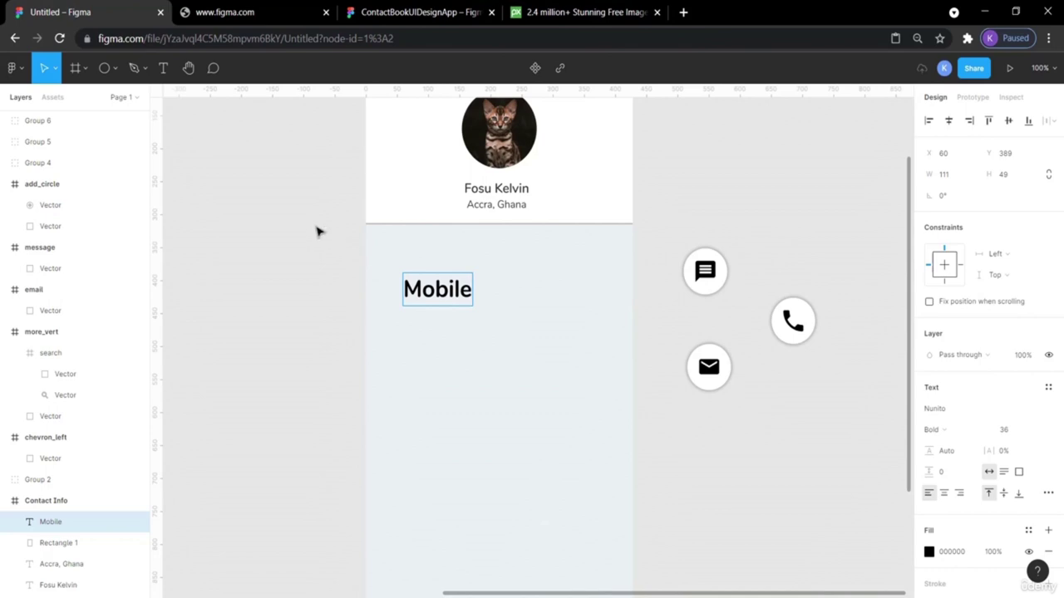
pyautogui.click(391, 8)
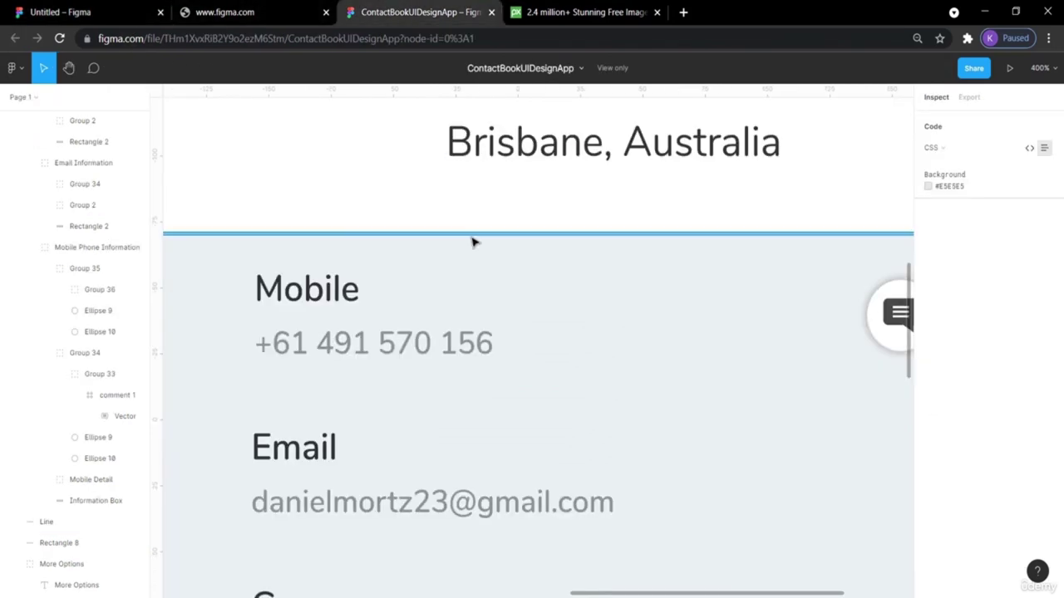
pyautogui.click(309, 289)
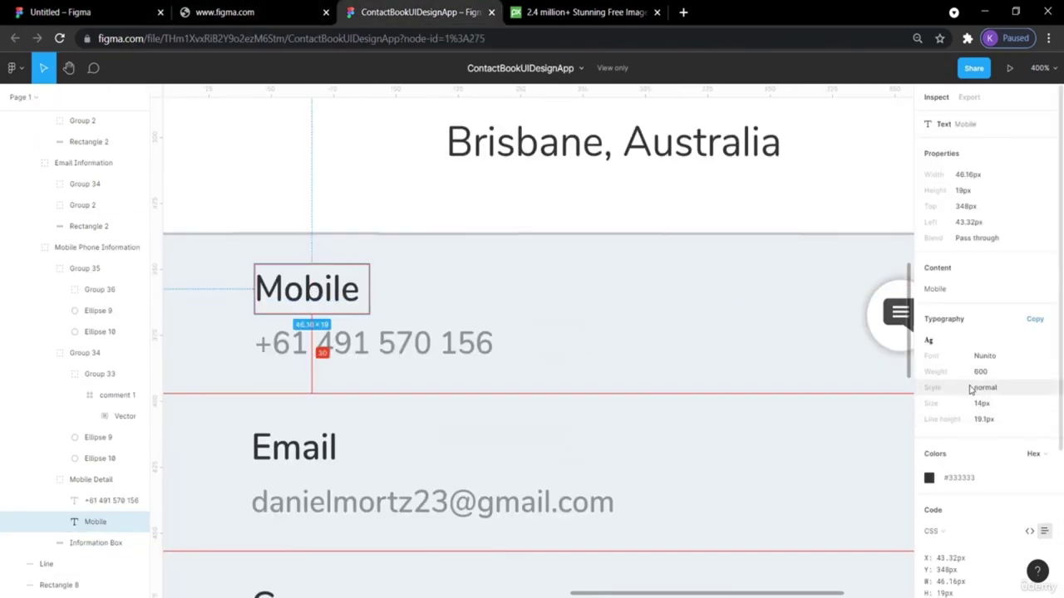
pyautogui.click(79, 10)
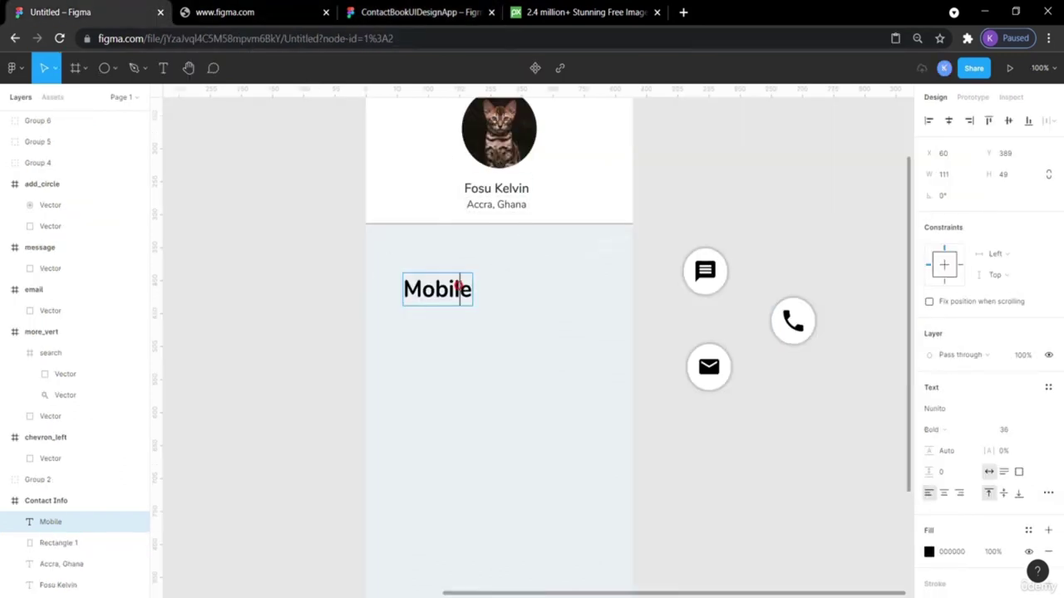
# Set the Mobile label to Regular weight and move it up in the panel.
pyautogui.doubleClick(460, 289)
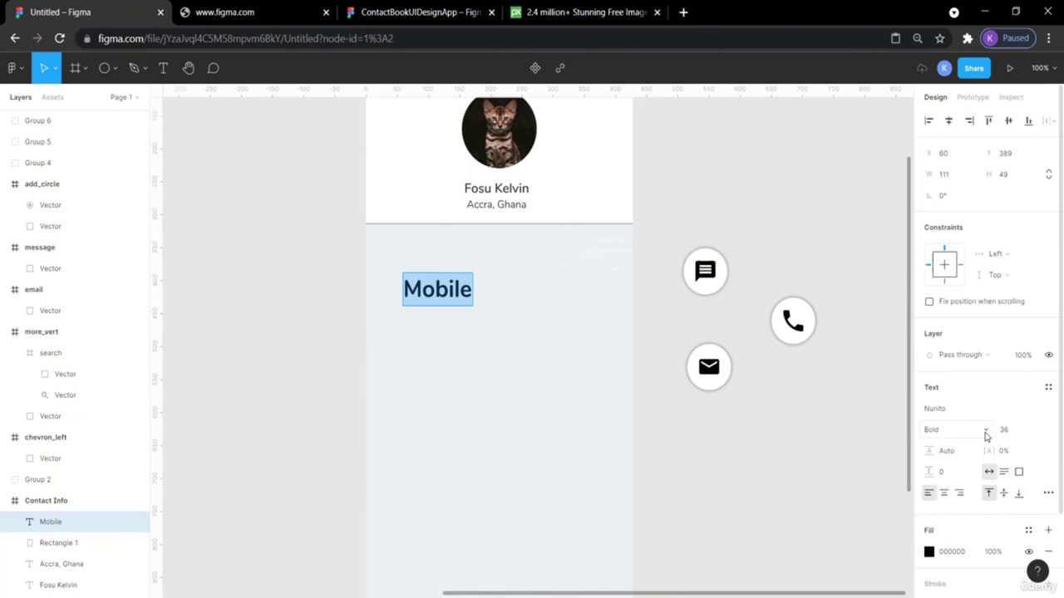
pyautogui.click(985, 434)
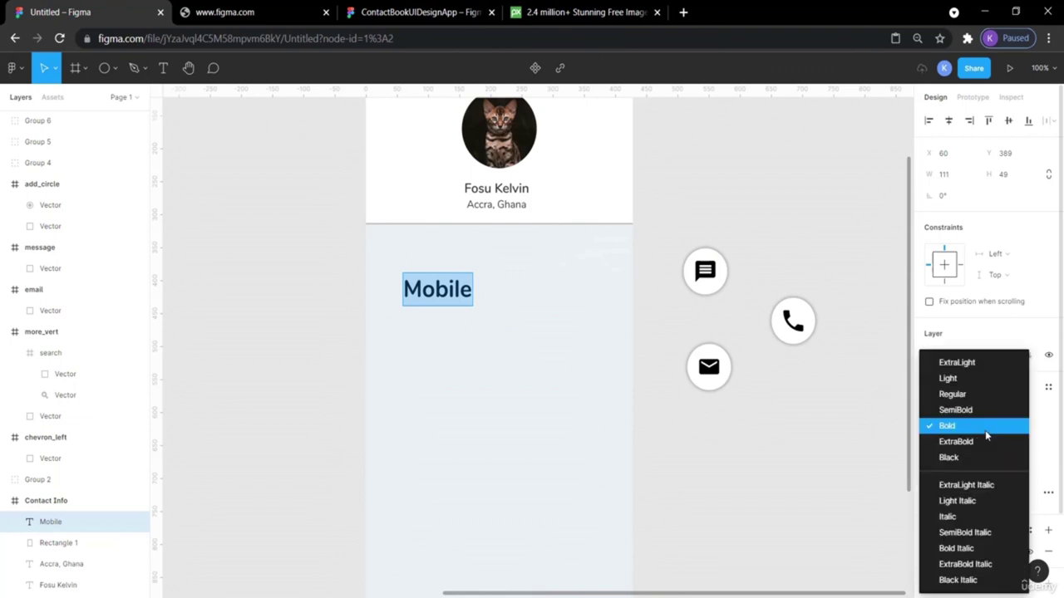
pyautogui.click(964, 394)
pyautogui.press('Escape')
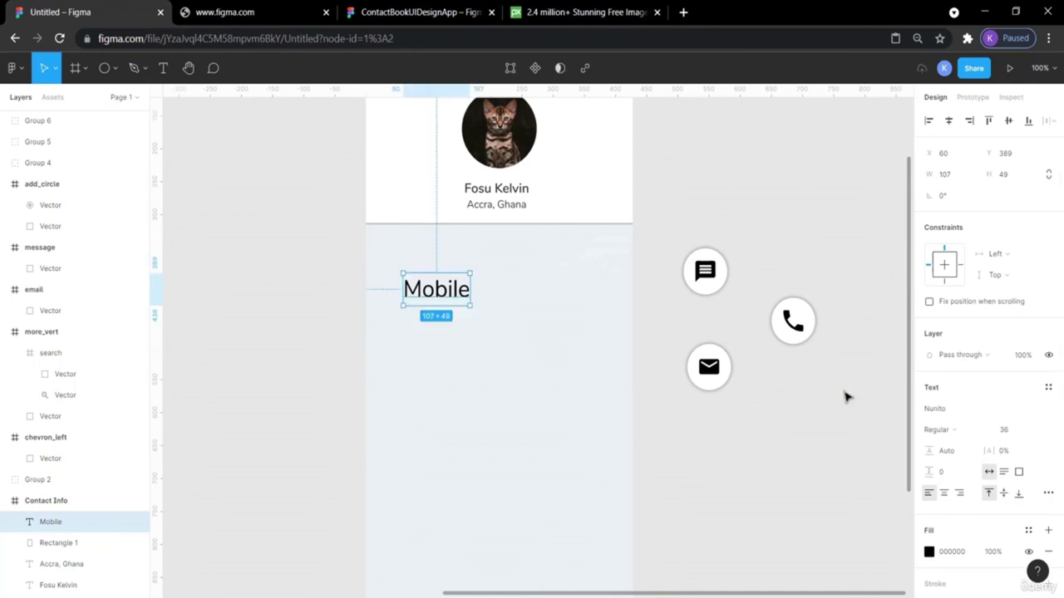
pyautogui.click(641, 294)
pyautogui.moveTo(435, 295); pyautogui.dragTo(435, 279)
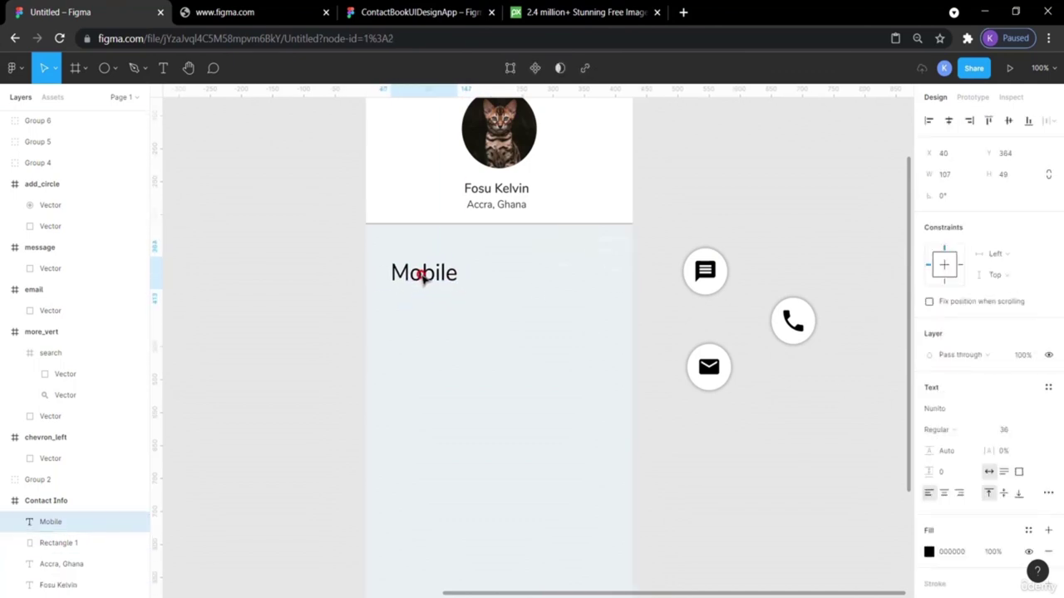
# Check the name's style, then change the Mobile label to SemiBold.
pyautogui.click(509, 189)
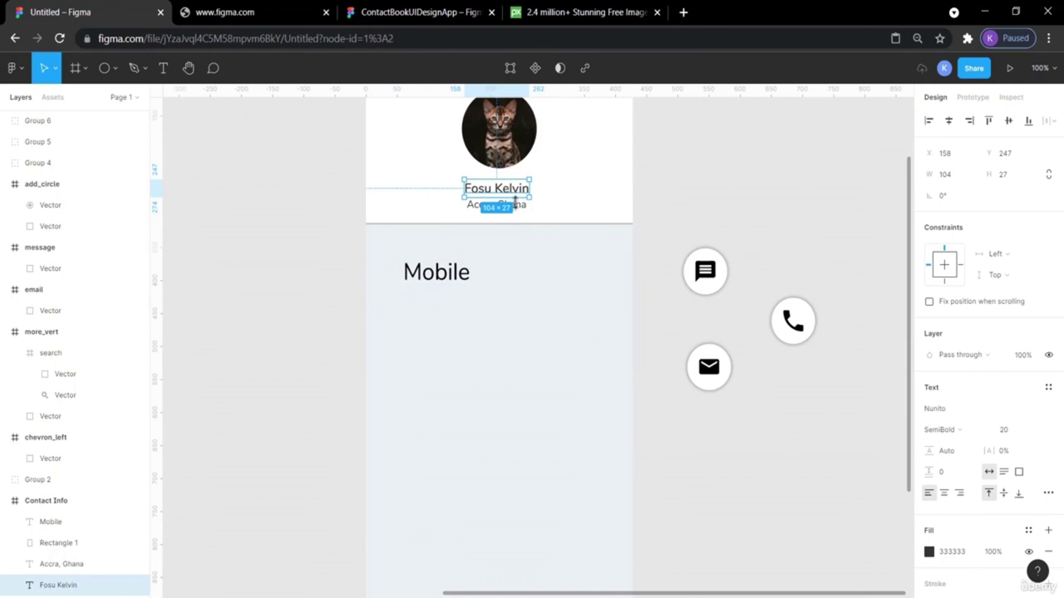
pyautogui.click(693, 210)
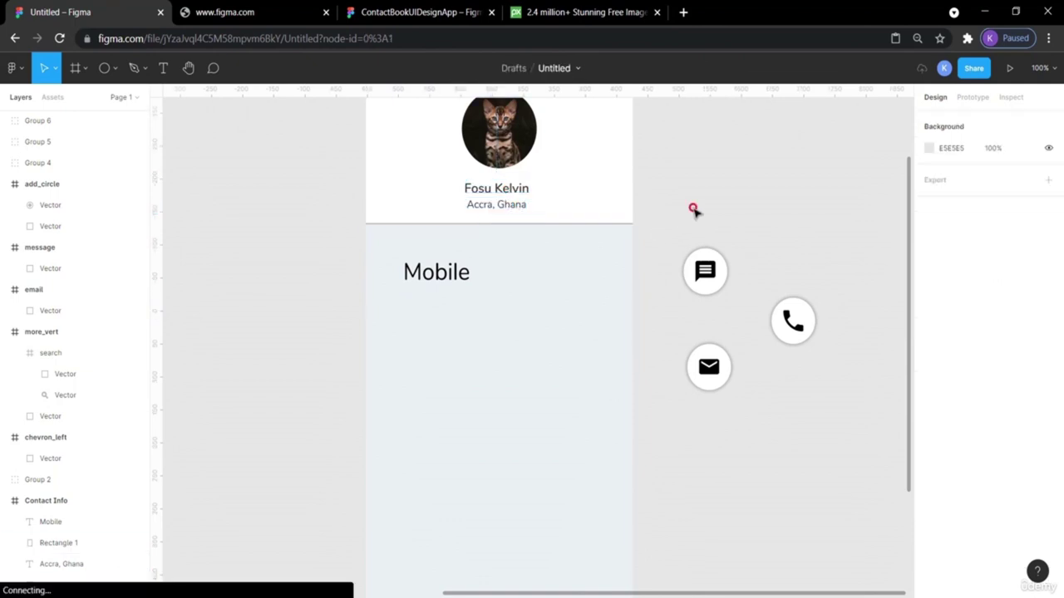
pyautogui.click(464, 277)
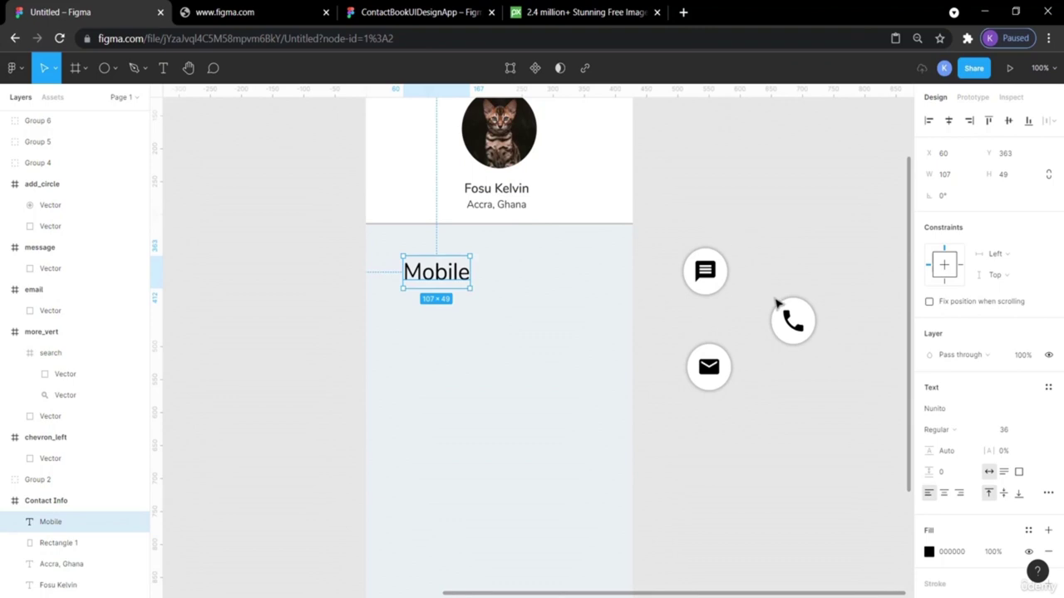
pyautogui.click(986, 435)
pyautogui.click(971, 408)
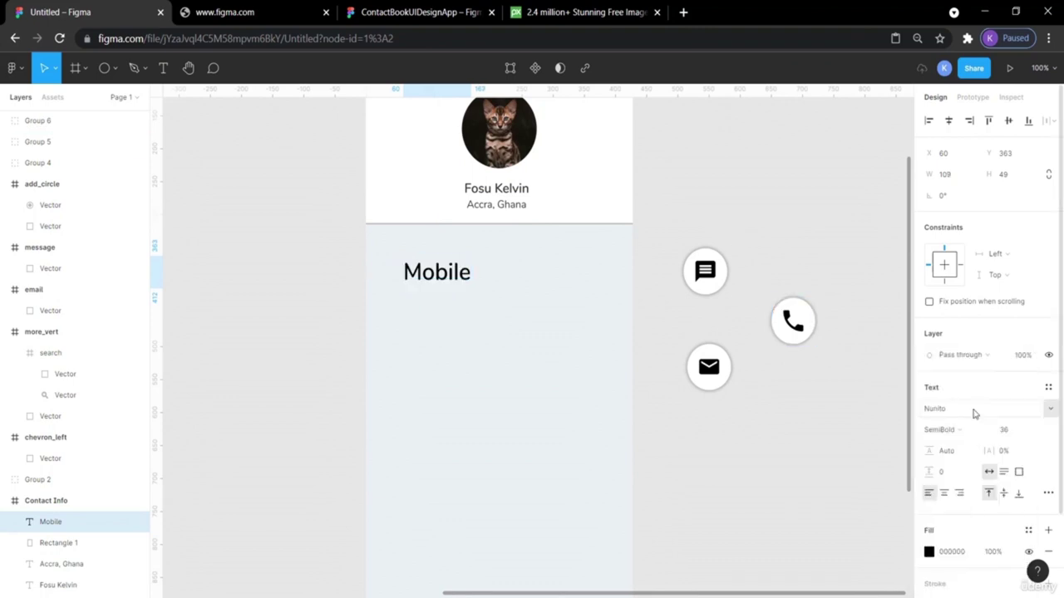
pyautogui.click(886, 406)
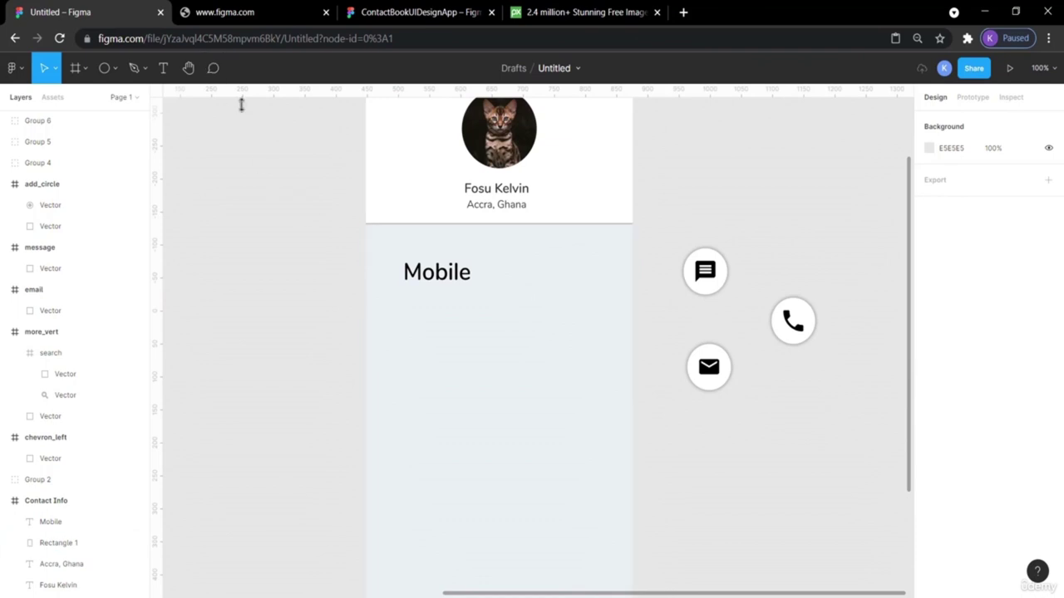
pyautogui.scroll(2, 448, 278)
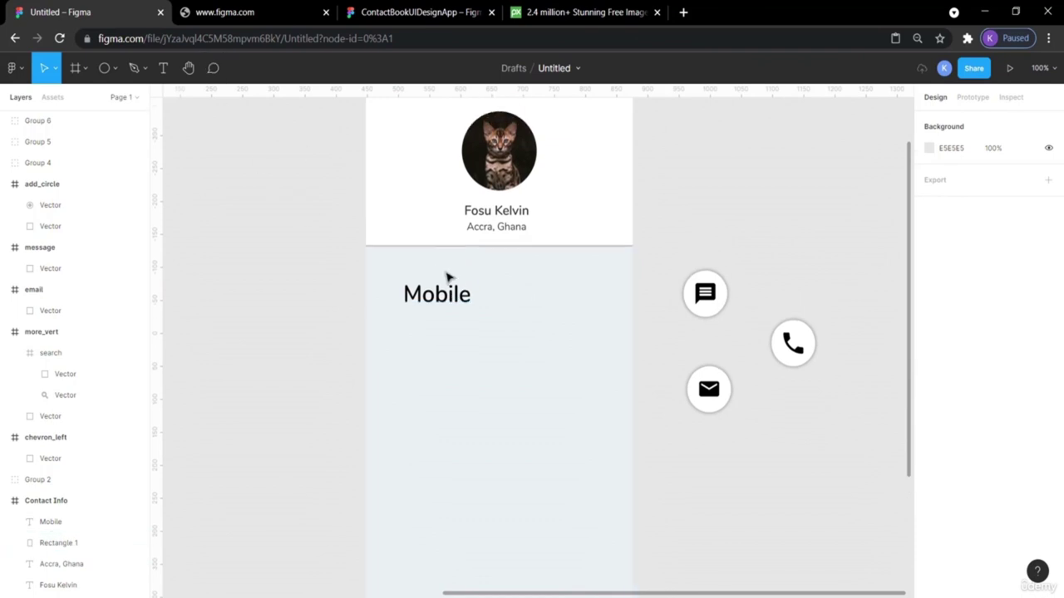
pyautogui.click(402, 15)
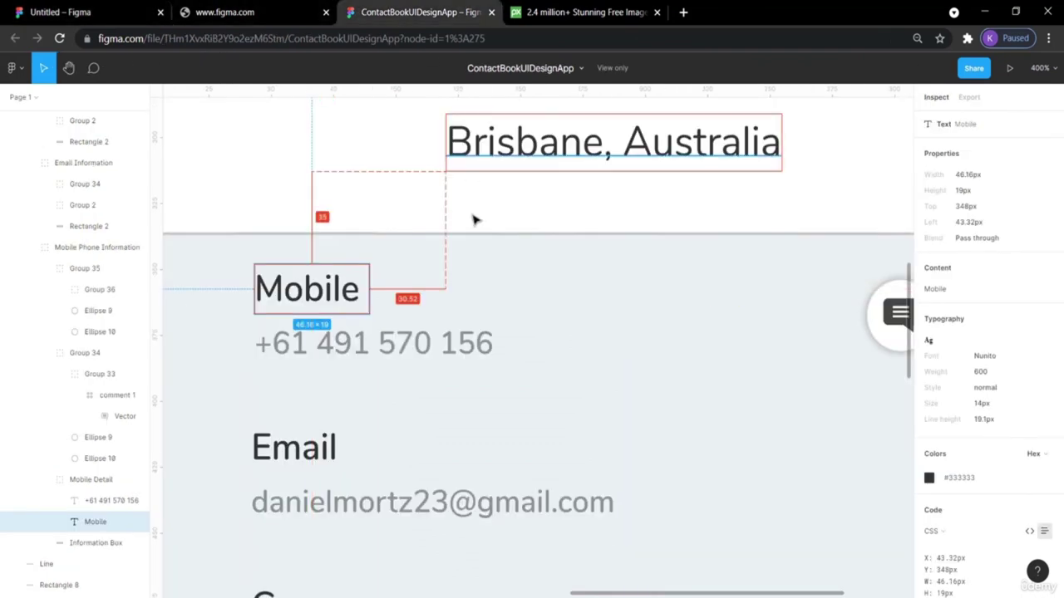
# Check the reference phone number's style (Nunito 600, 12px, 50% opacity), then return to the draft.
pyautogui.scroll(-3, 466, 249)
pyautogui.click(403, 248)
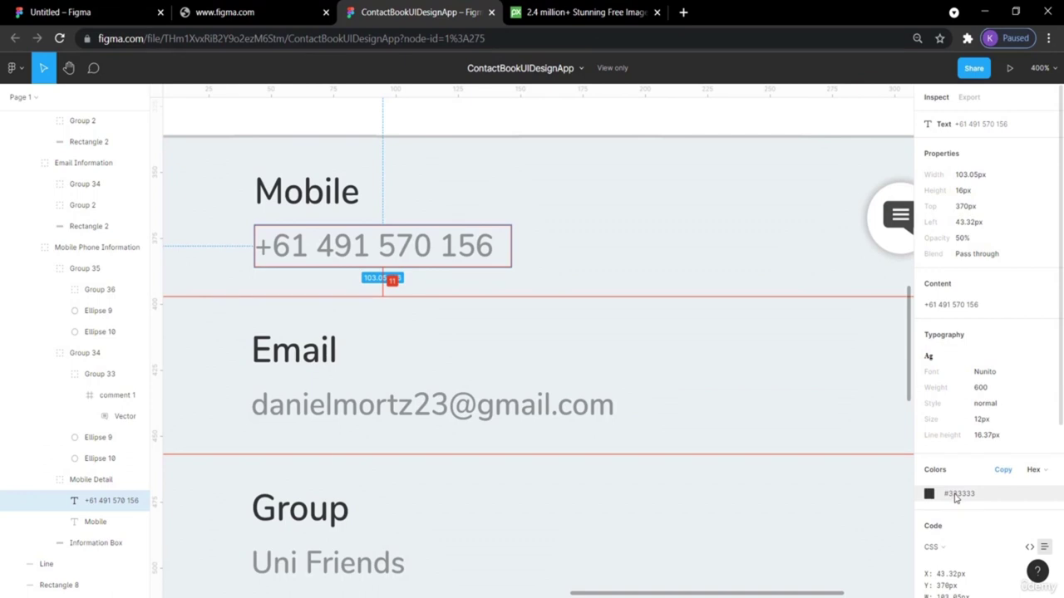
pyautogui.click(87, 10)
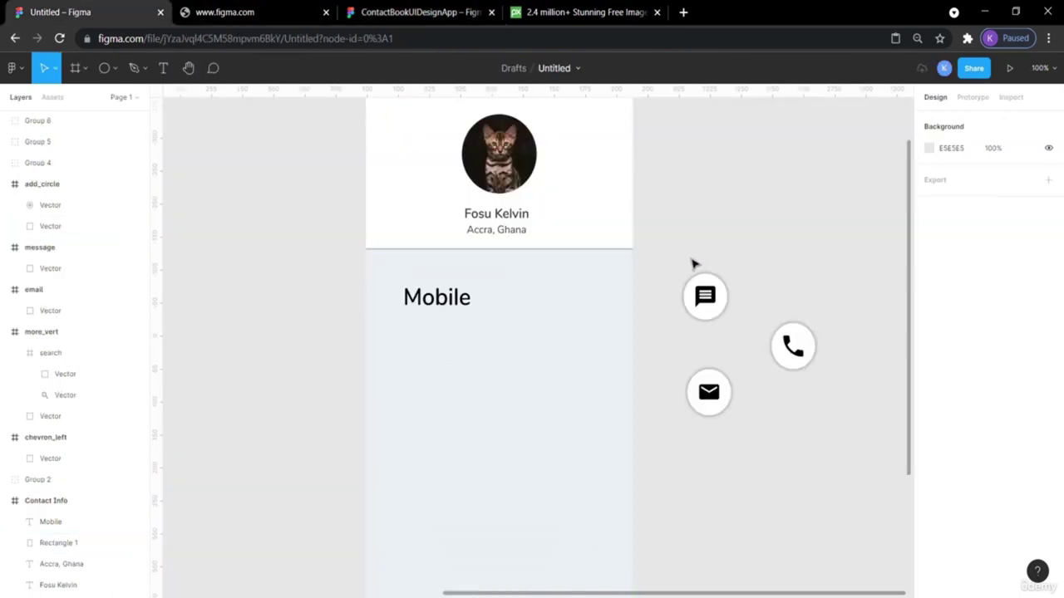
# Paste a copy of the Accra, Ghana text just below the Mobile label.
pyautogui.click(469, 235)
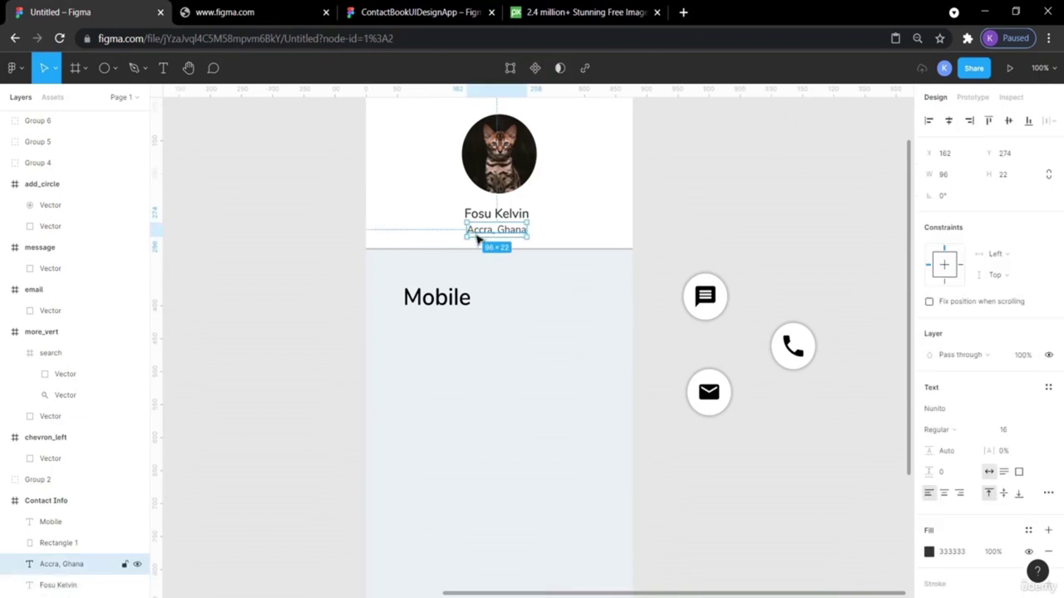
pyautogui.hotkey('ctrl', 'v')
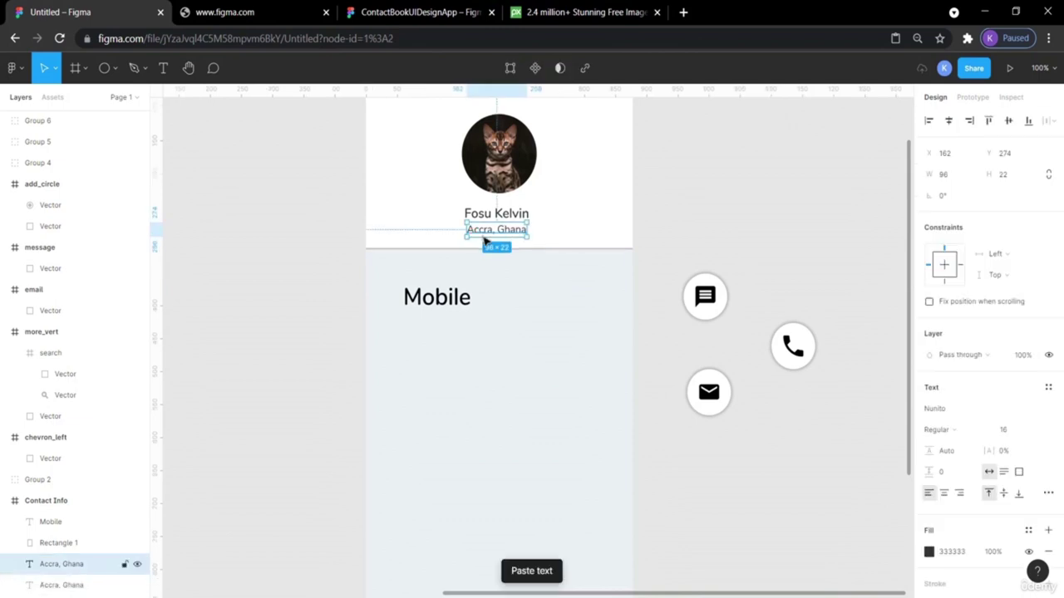
pyautogui.moveTo(487, 235)
pyautogui.mouseDown()
pyautogui.moveTo(475, 304)
pyautogui.moveTo(434, 340)
pyautogui.moveTo(427, 321)
pyautogui.mouseUp()
pyautogui.doubleClick(427, 321)
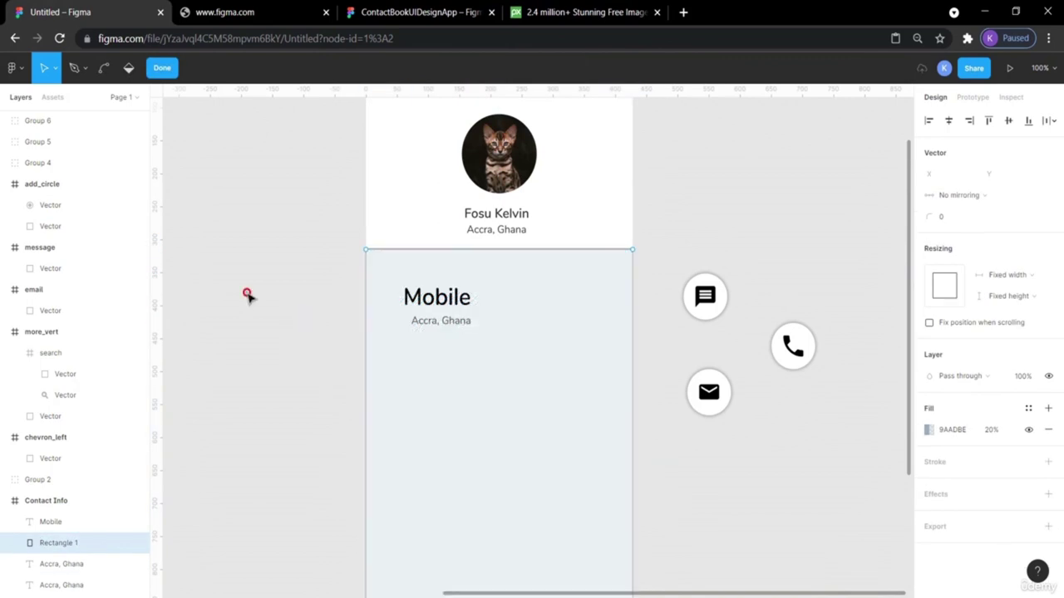
pyautogui.press('Escape')
# Exit the panel rectangle's shape editing and undo the misplaced copy.
pyautogui.click(277, 299)
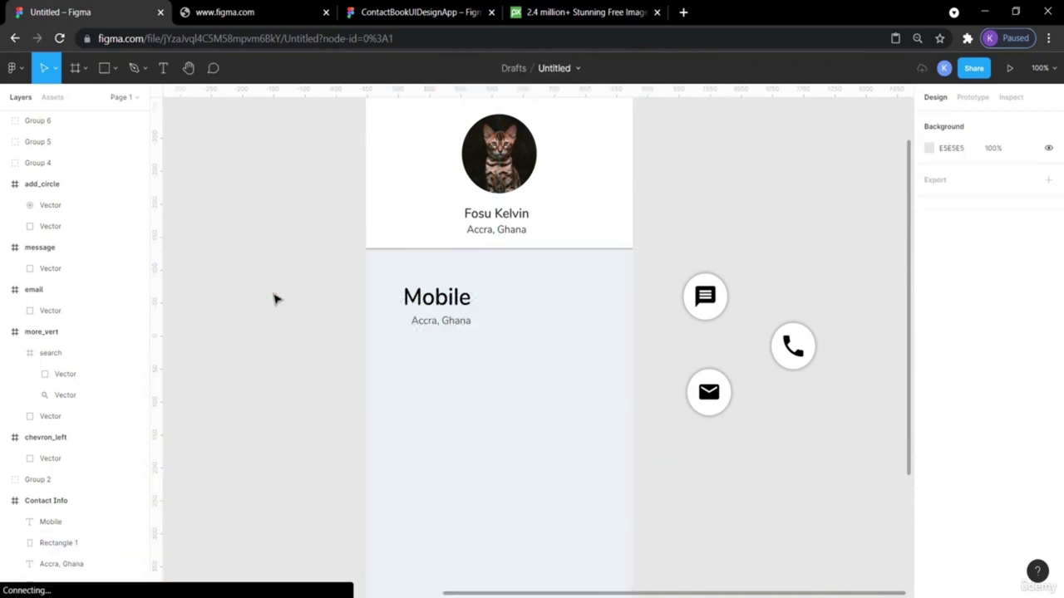
pyautogui.click(430, 326)
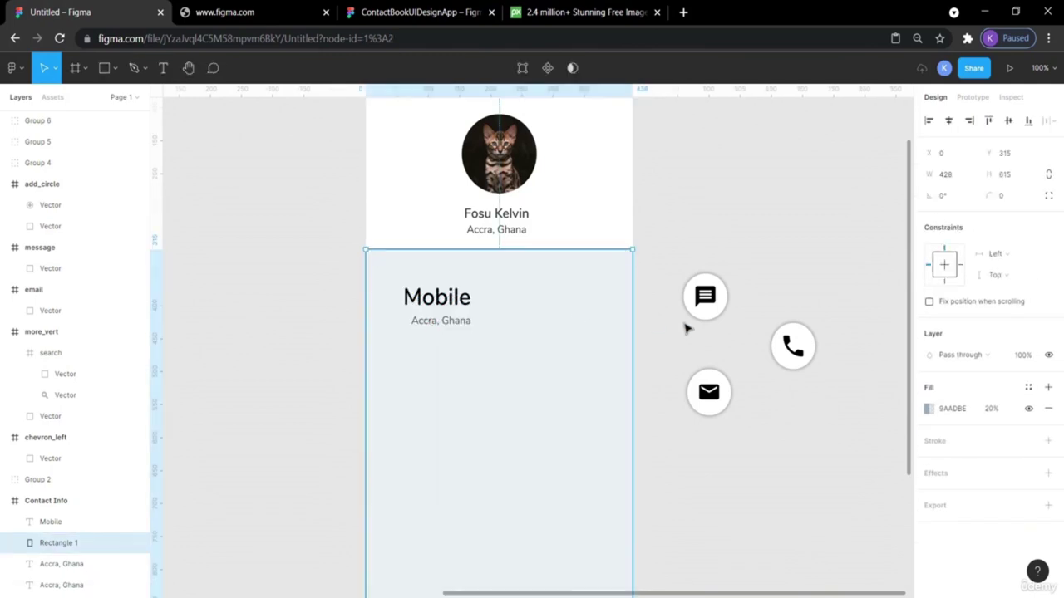
pyautogui.click(684, 167)
pyautogui.click(463, 323)
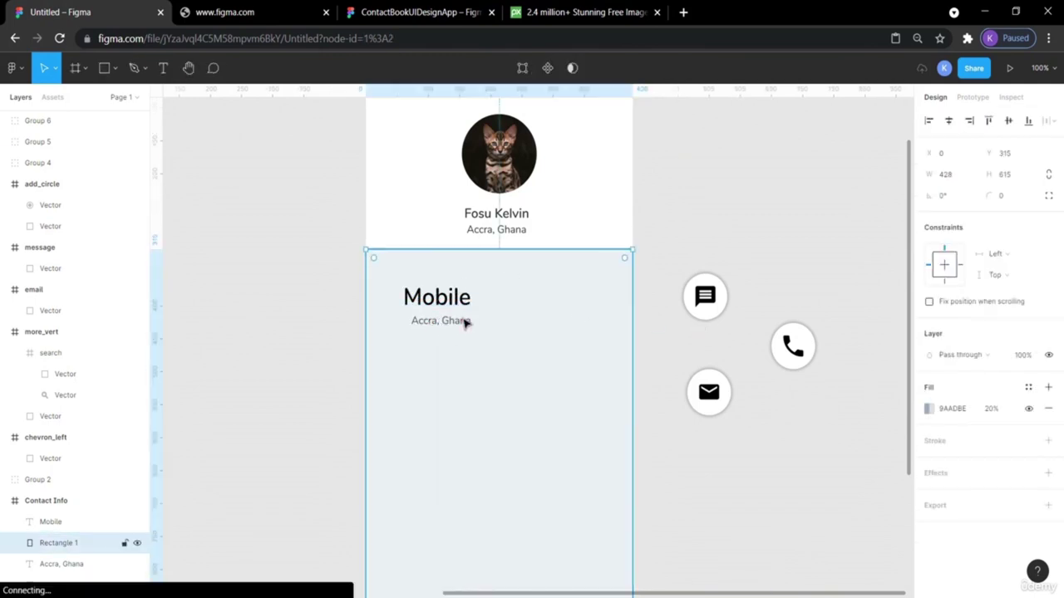
pyautogui.press('Escape')
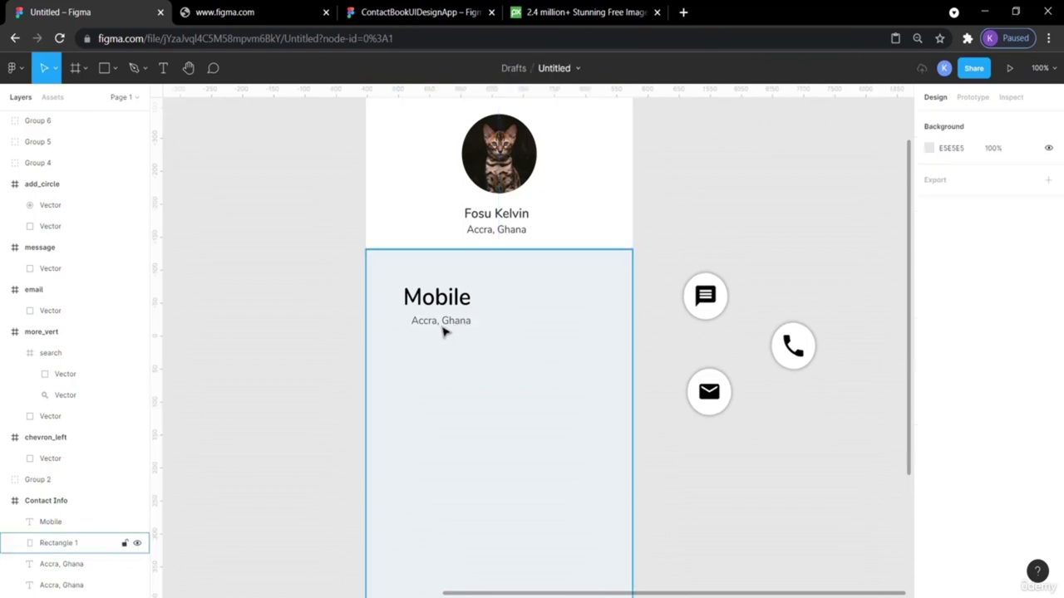
pyautogui.click(443, 332)
pyautogui.doubleClick(442, 332)
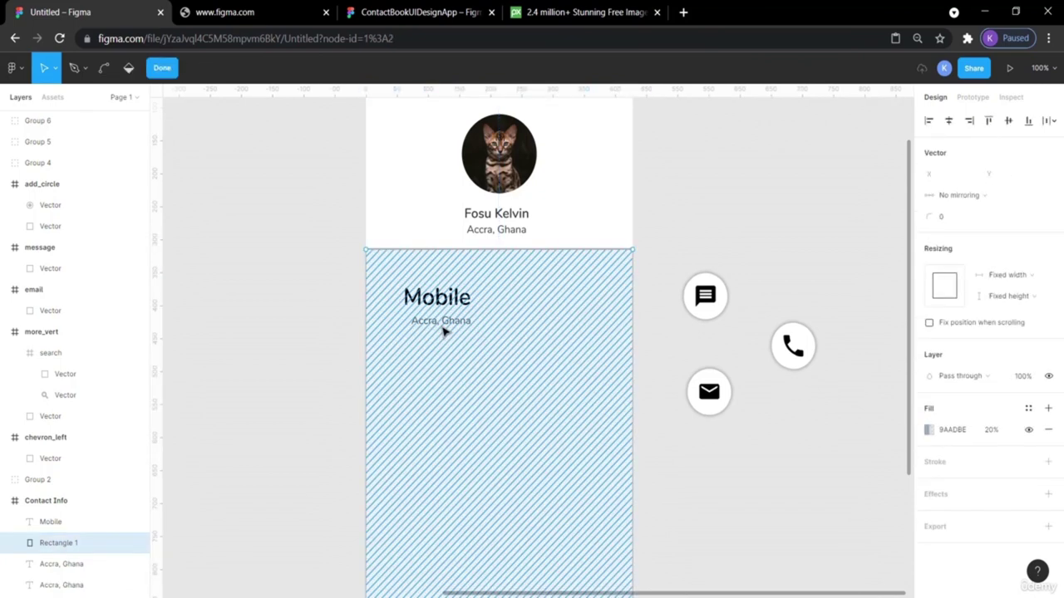
pyautogui.press('Escape')
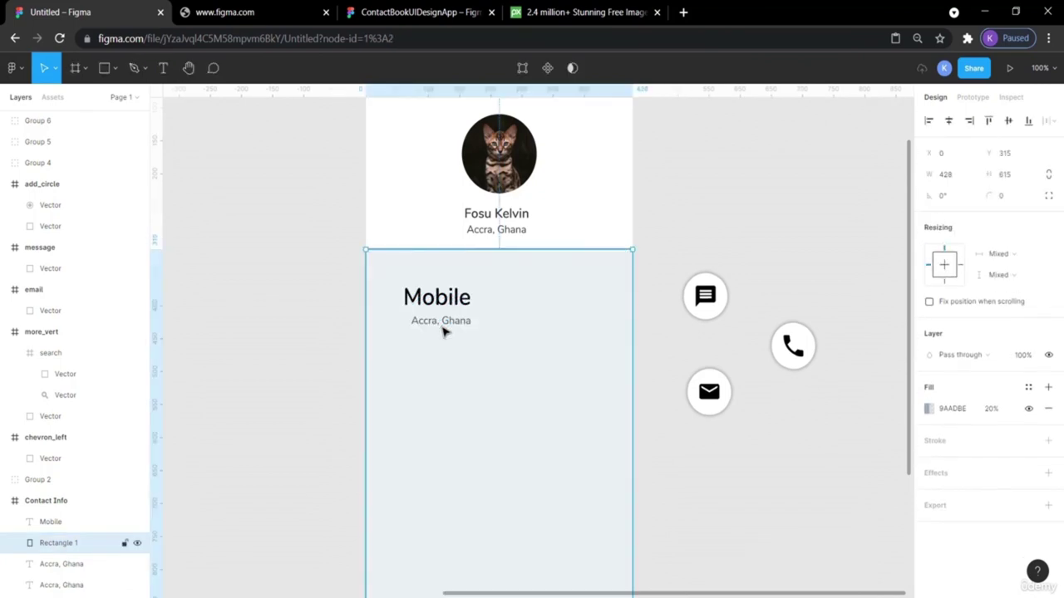
pyautogui.press('Escape')
pyautogui.click(443, 332)
pyautogui.doubleClick(443, 332)
pyautogui.press('Escape')
pyautogui.press('Escape')
pyautogui.doubleClick(443, 331)
pyautogui.hotkey('ctrl', 'z')
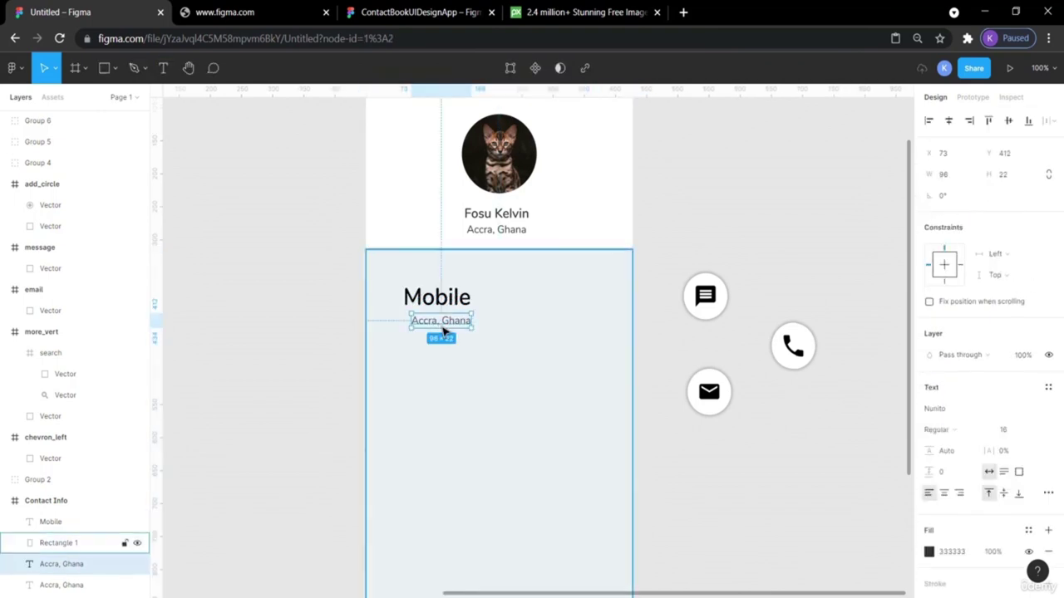
pyautogui.hotkey('ctrl', 'z')
pyautogui.click(703, 183)
# Paste another Accra, Ghana copy onto the canvas right of the card.
pyautogui.click(513, 230)
pyautogui.click(703, 204)
pyautogui.hotkey('ctrl', 'v')
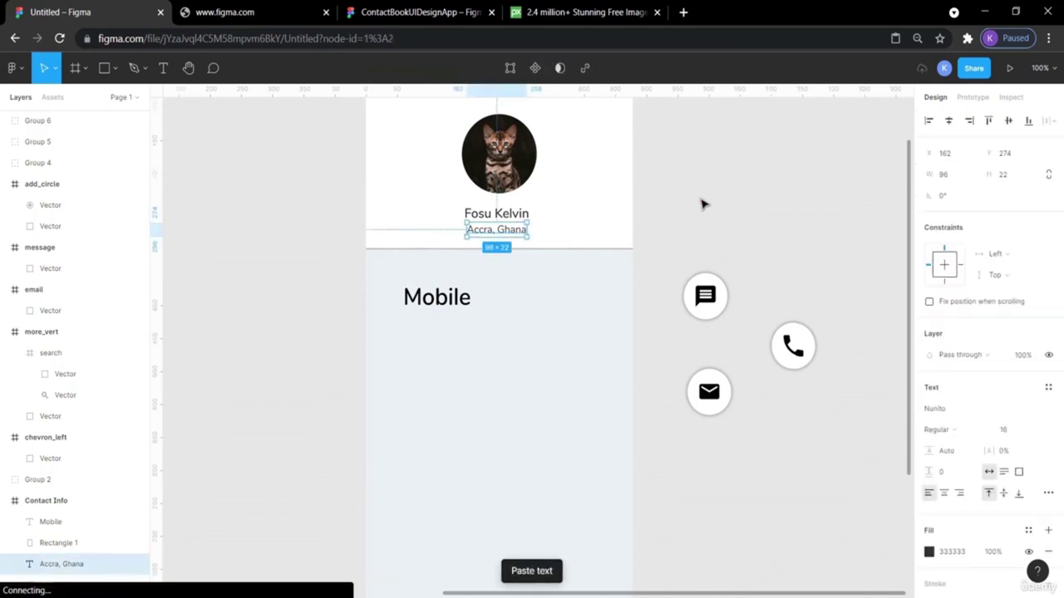
pyautogui.moveTo(518, 230); pyautogui.dragTo(720, 217)
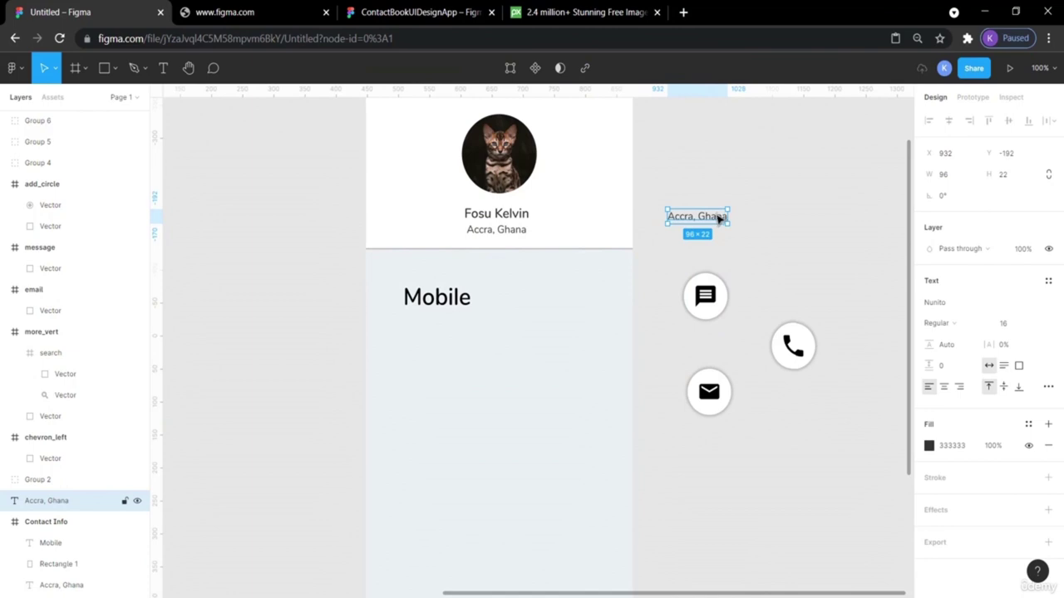
pyautogui.doubleClick(716, 216)
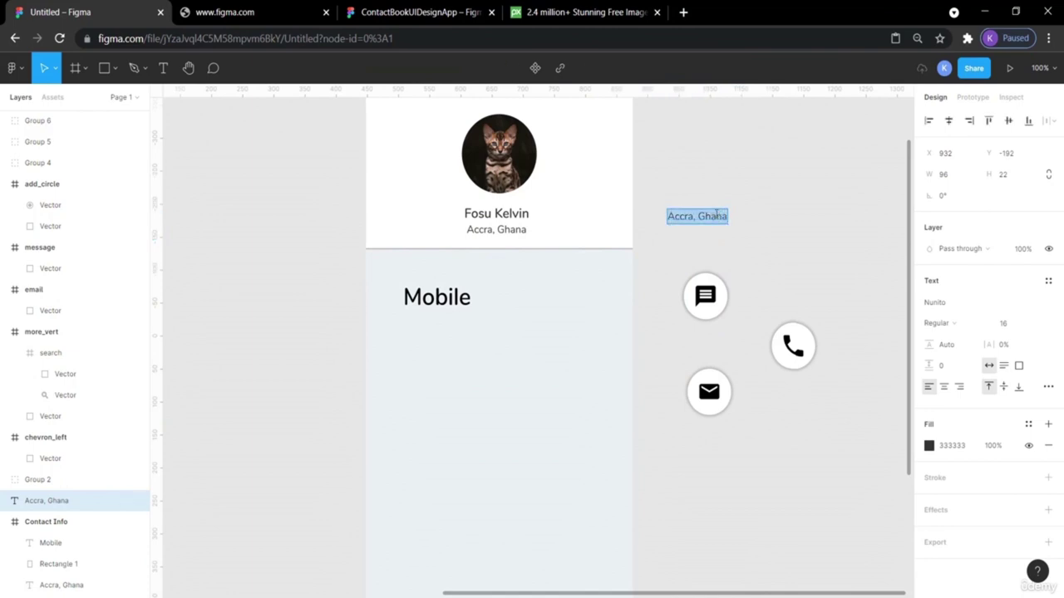
# Set the copied text's fill to light grey B7B7B7.
pyautogui.click(931, 447)
pyautogui.click(931, 447)
pyautogui.click(930, 448)
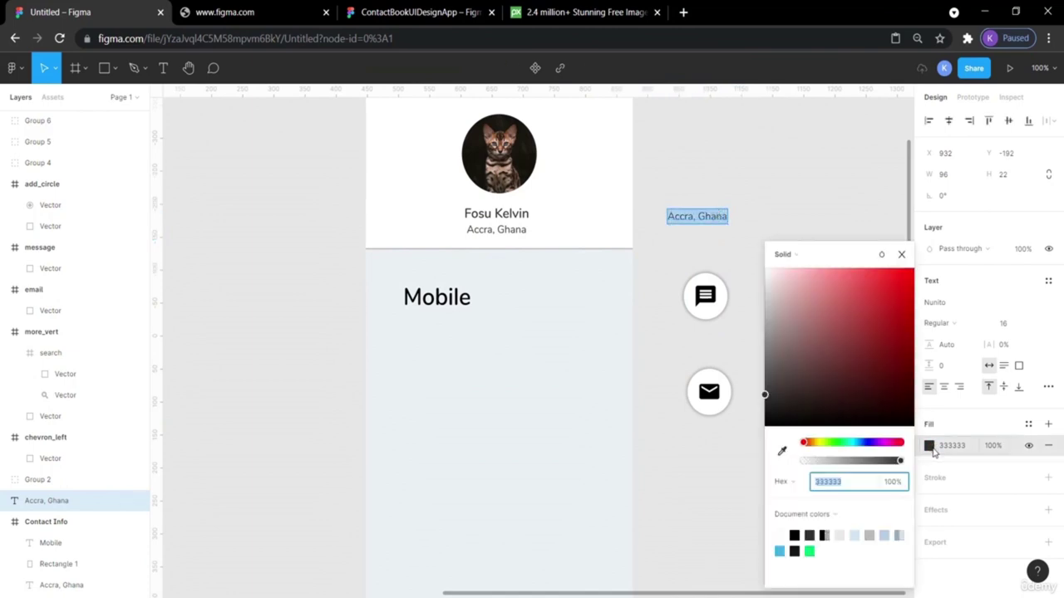
pyautogui.click(870, 534)
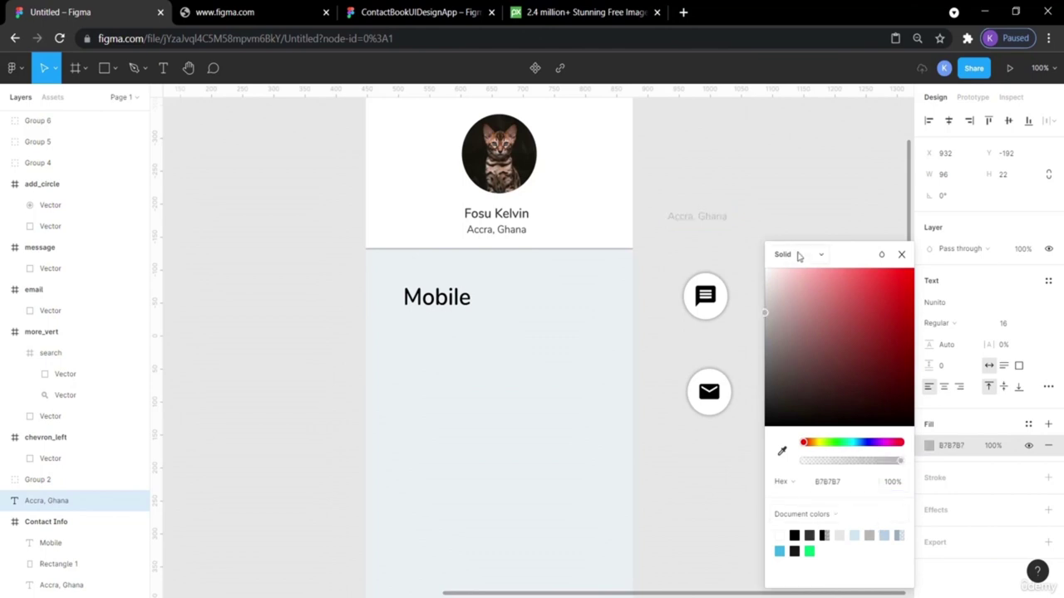
pyautogui.press('Escape')
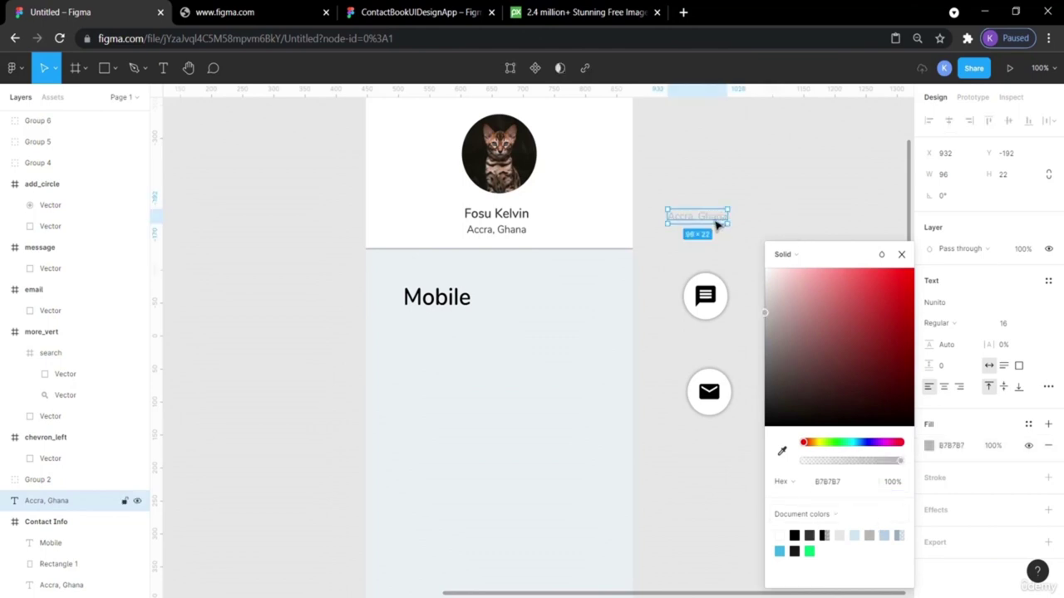
pyautogui.click(751, 200)
pyautogui.click(718, 217)
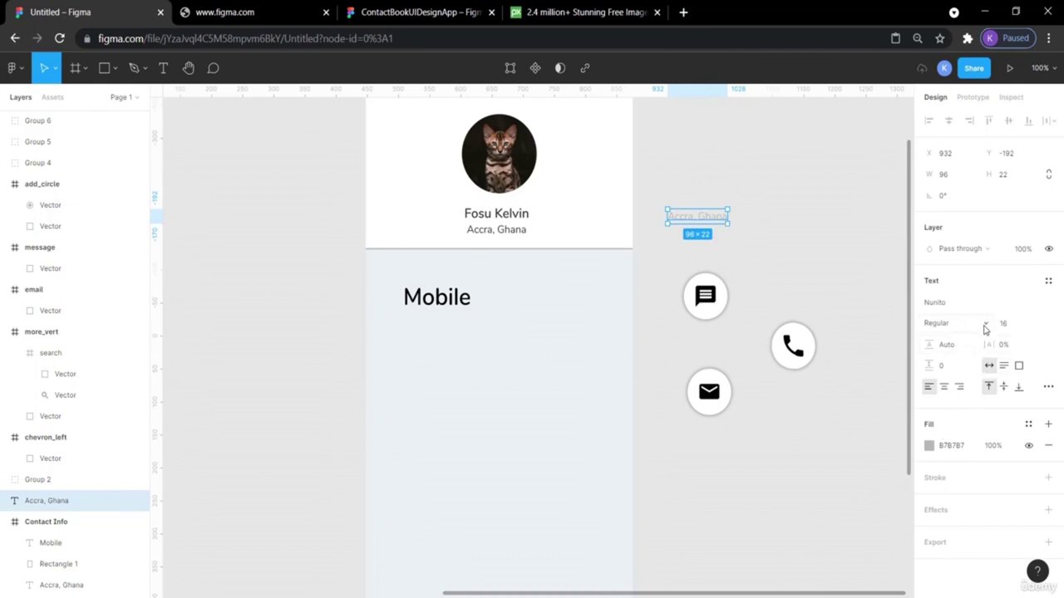
pyautogui.click(794, 209)
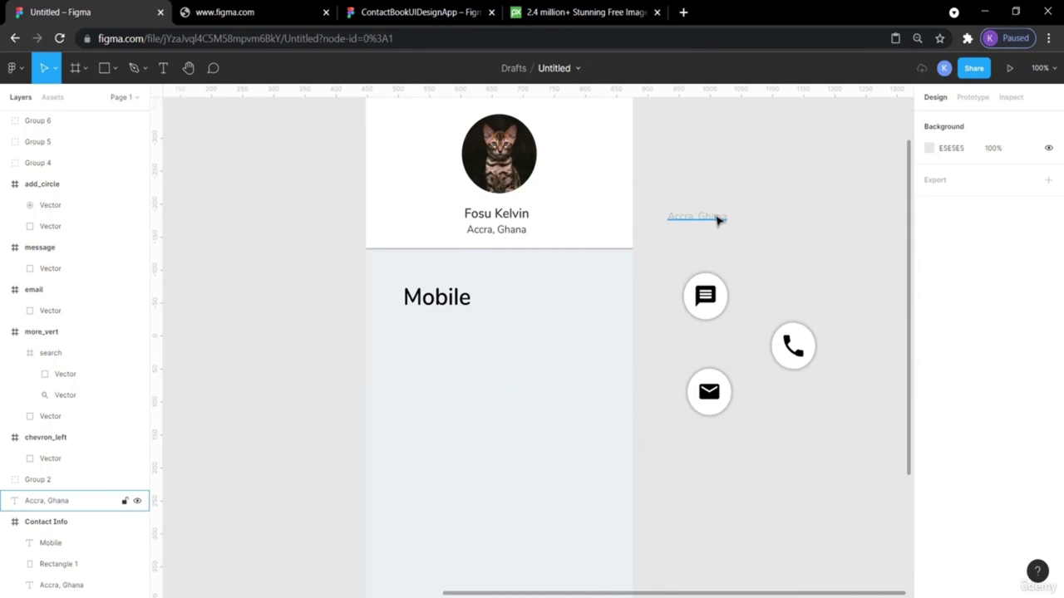
pyautogui.scroll(-3, 795, 247)
pyautogui.scroll(1, 795, 249)
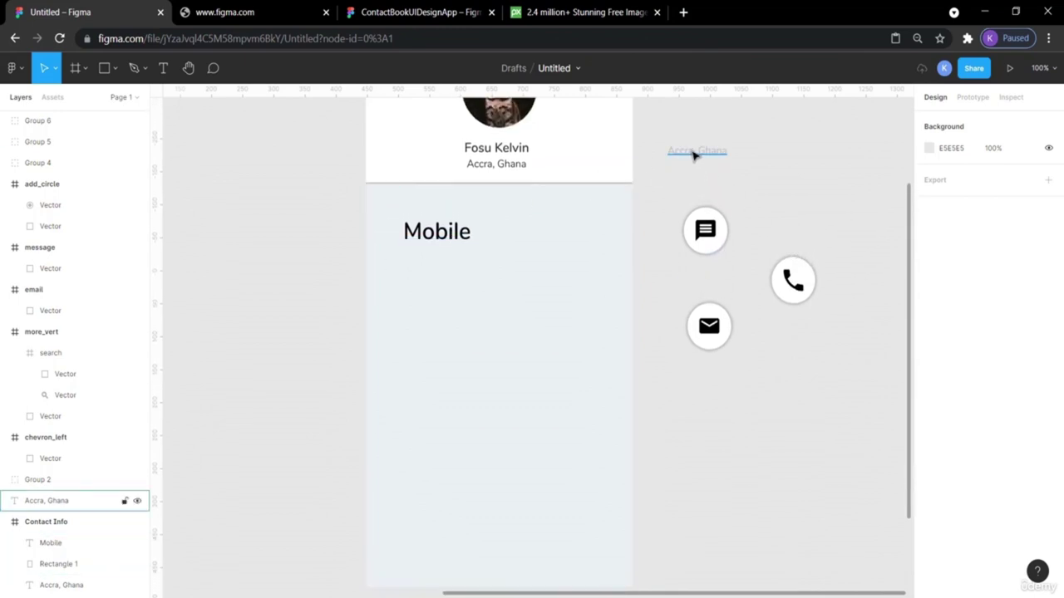
pyautogui.click(443, 234)
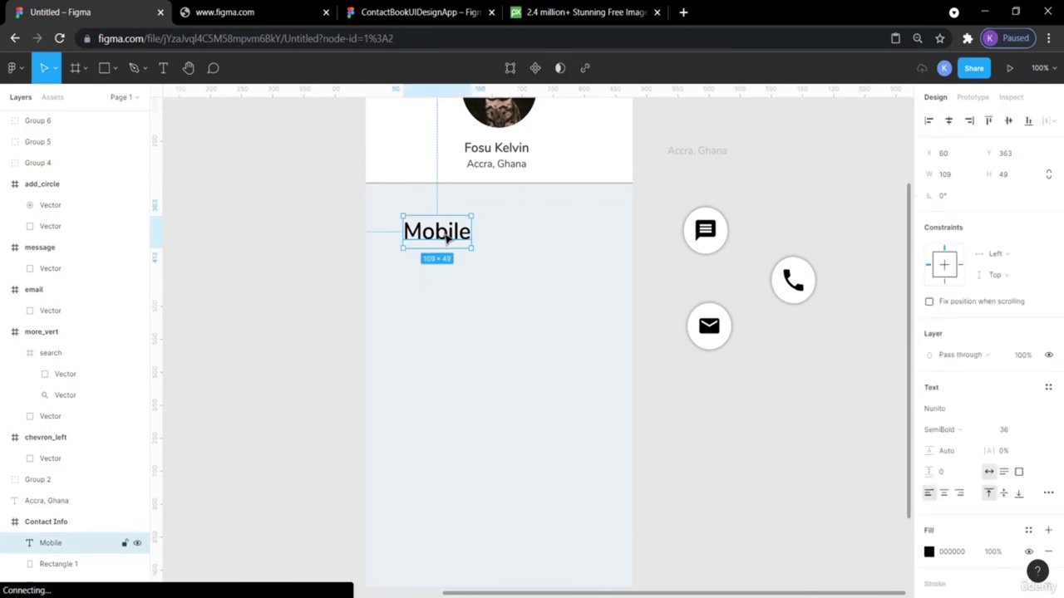
# Set the Mobile label's font size to 20.
pyautogui.click(515, 153)
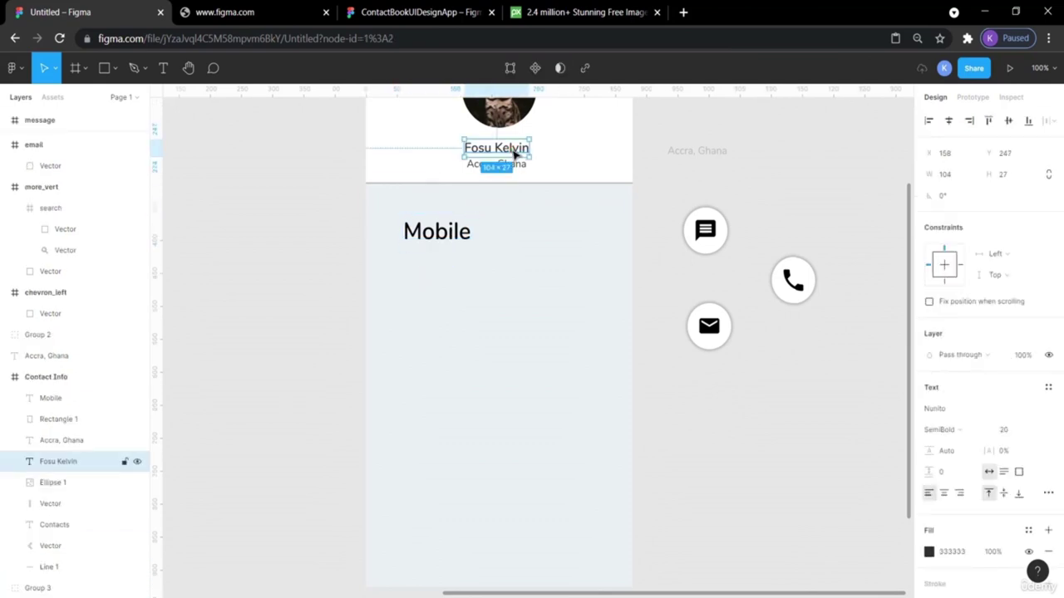
pyautogui.doubleClick(437, 233)
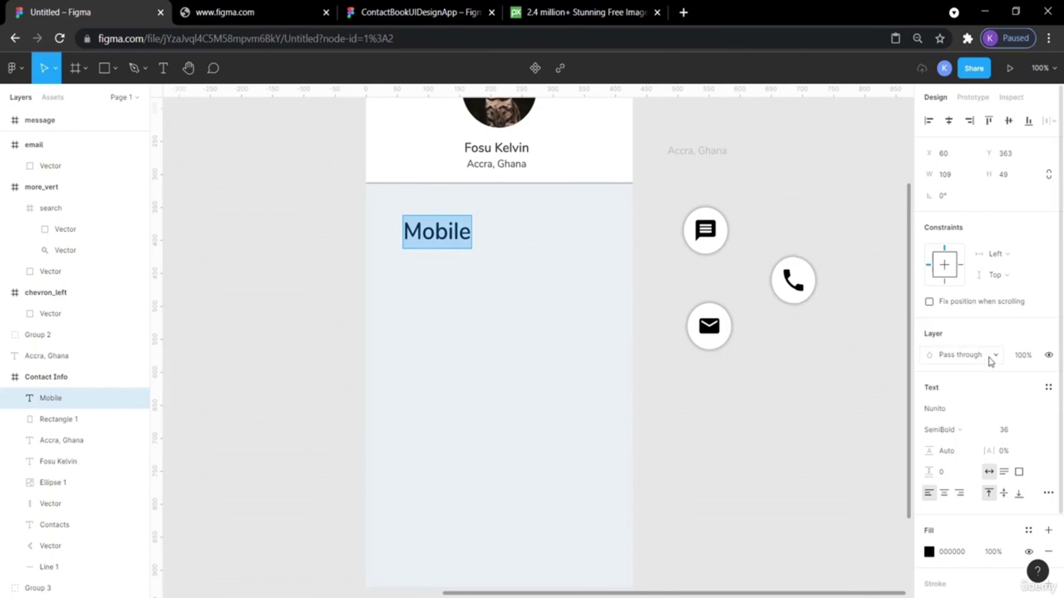
pyautogui.click(1009, 430)
pyautogui.write('20')
pyautogui.press('Return')
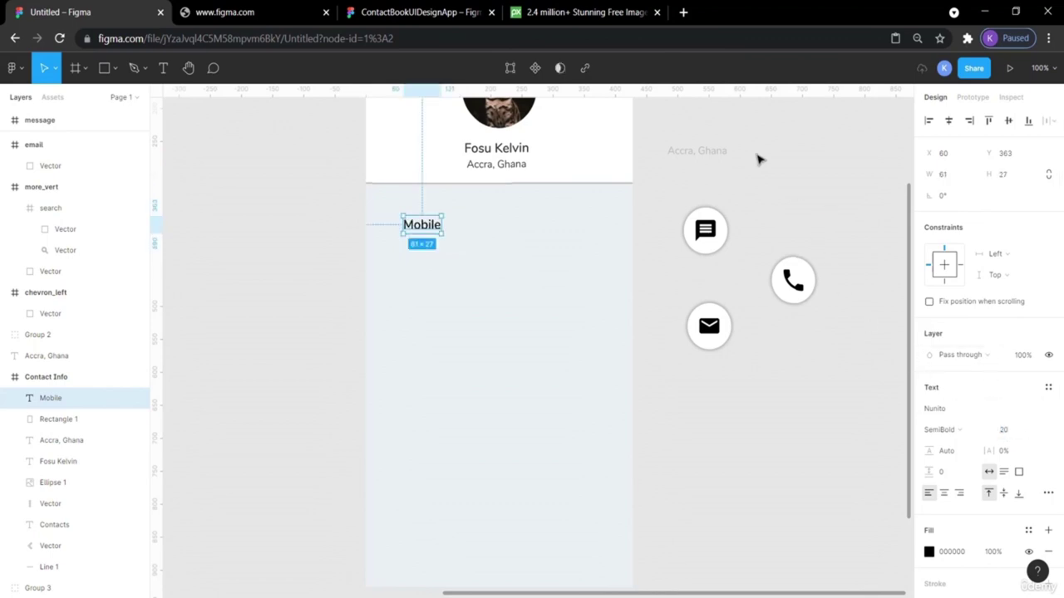
# Move the grey text under Mobile and replace it with the contact's phone number.
pyautogui.click(719, 158)
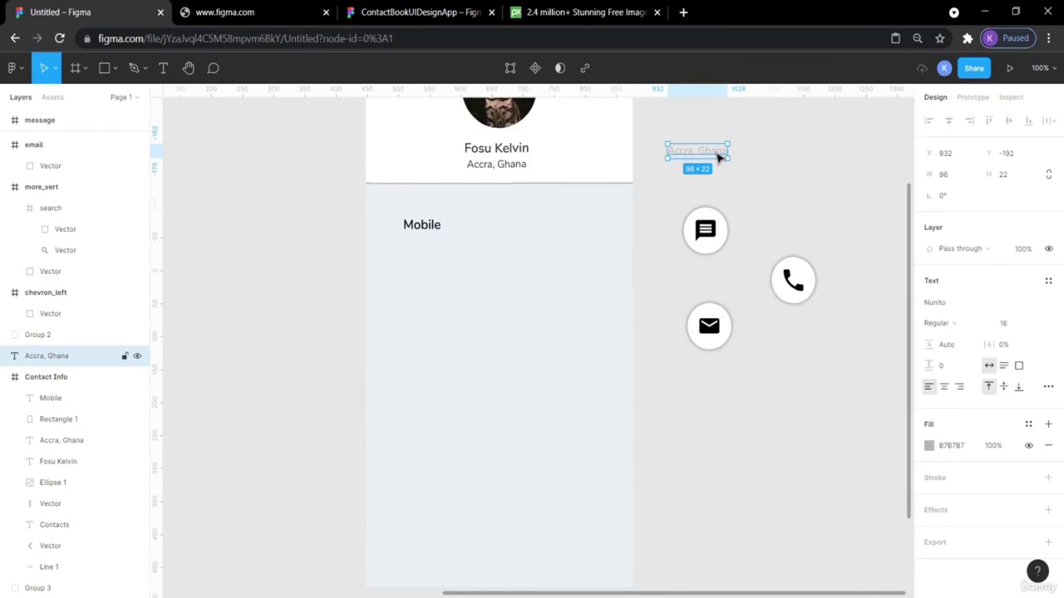
pyautogui.moveTo(718, 155); pyautogui.dragTo(457, 243)
pyautogui.doubleClick(453, 241)
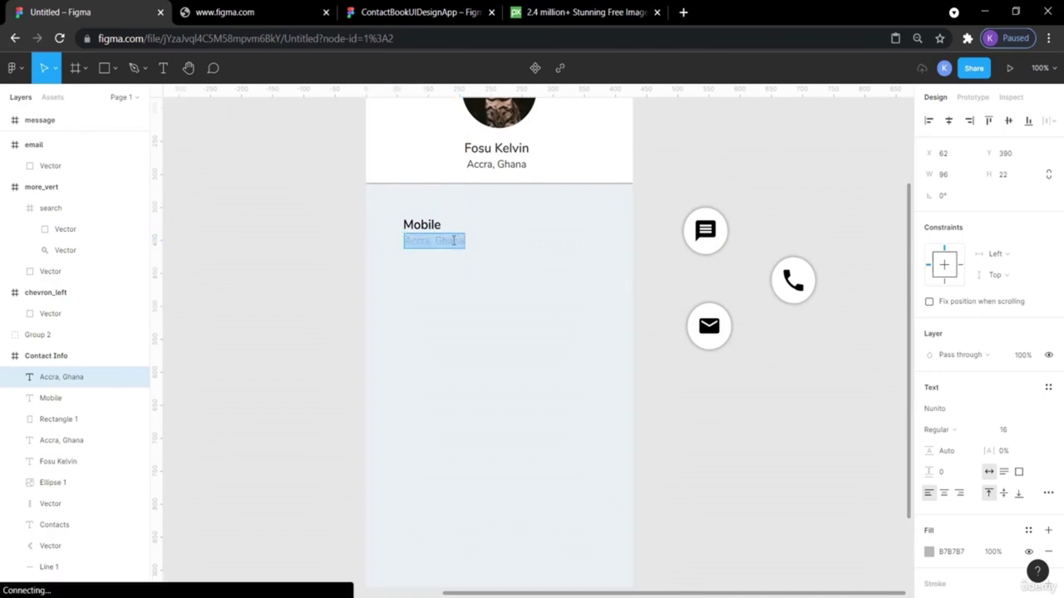
pyautogui.press('Escape')
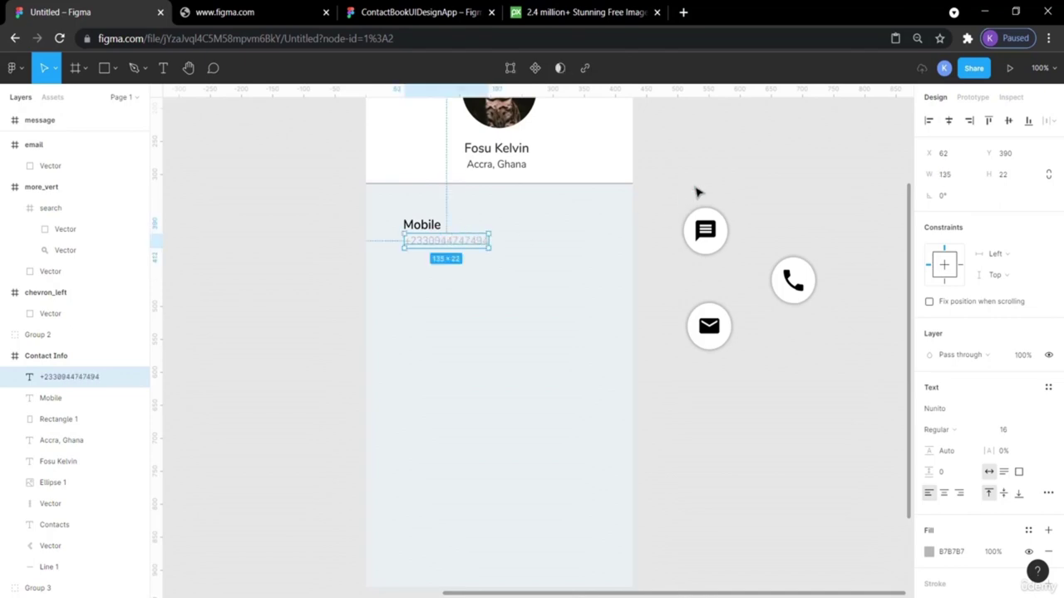
pyautogui.scroll(4, 696, 192)
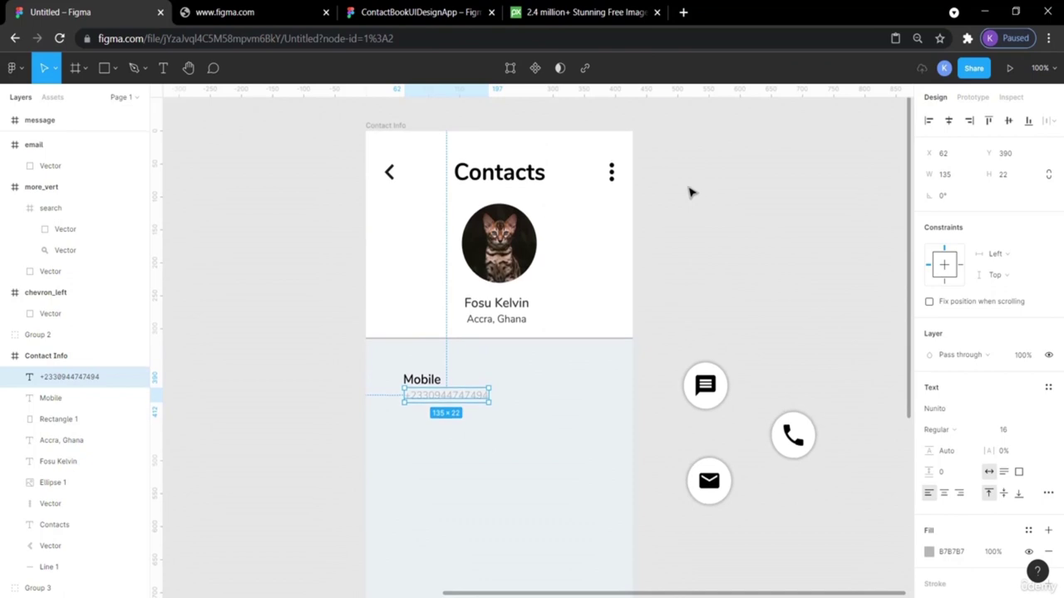
pyautogui.click(688, 193)
# Add a left-margin ruler guide and align Mobile and the phone number to it.
pyautogui.moveTo(161, 284); pyautogui.dragTo(395, 327)
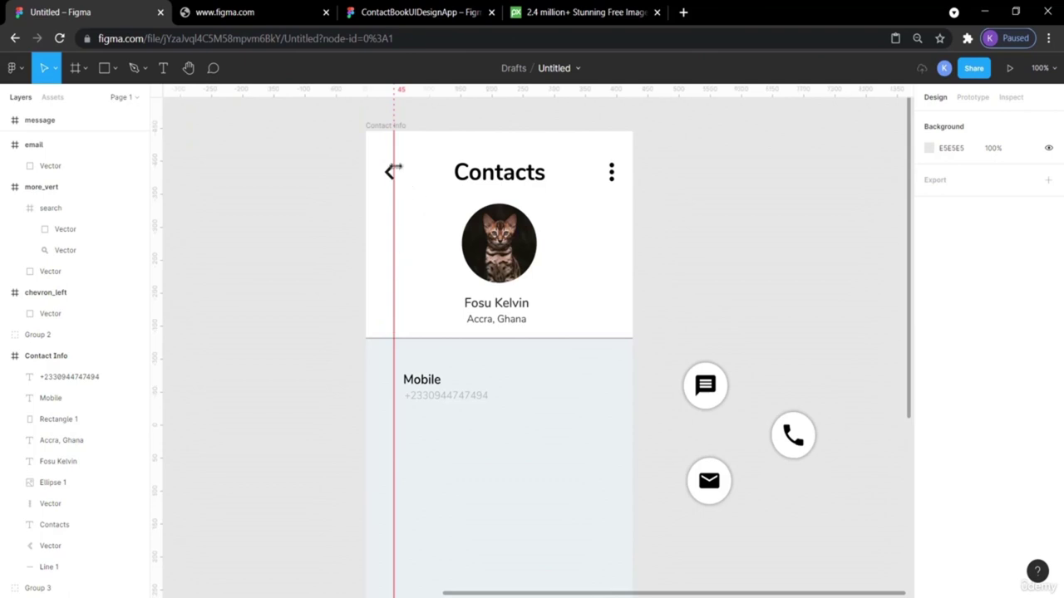
pyautogui.moveTo(418, 380); pyautogui.dragTo(444, 402)
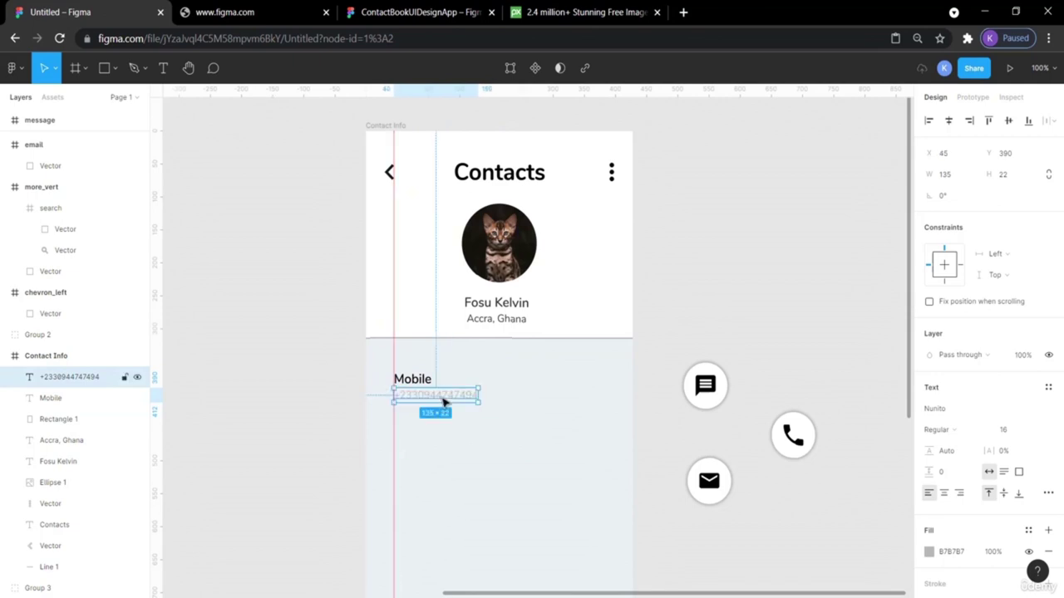
pyautogui.click(302, 374)
pyautogui.scroll(-4, 750, 305)
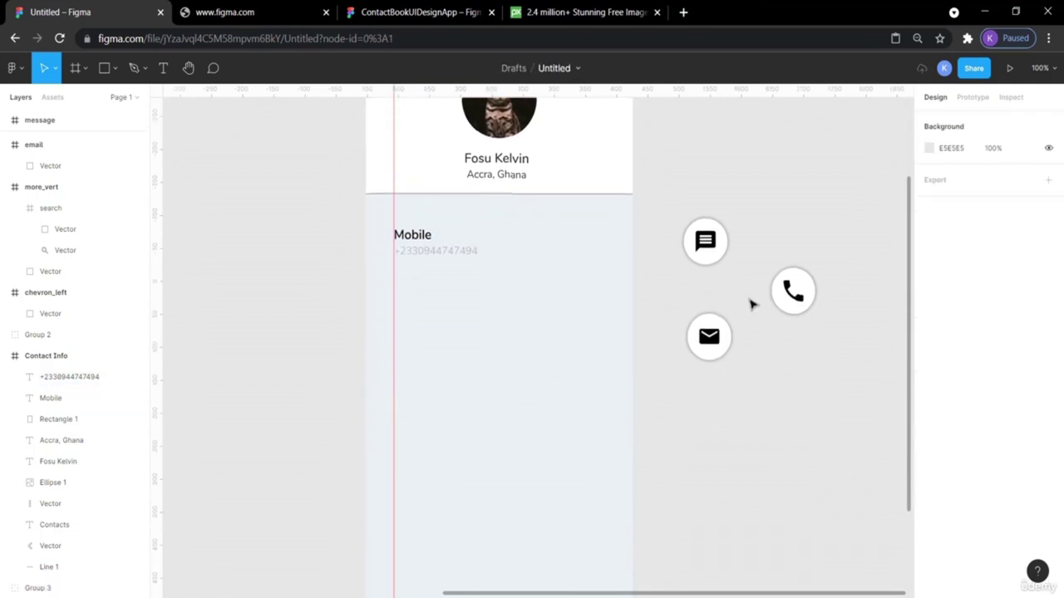
pyautogui.scroll(3, 751, 305)
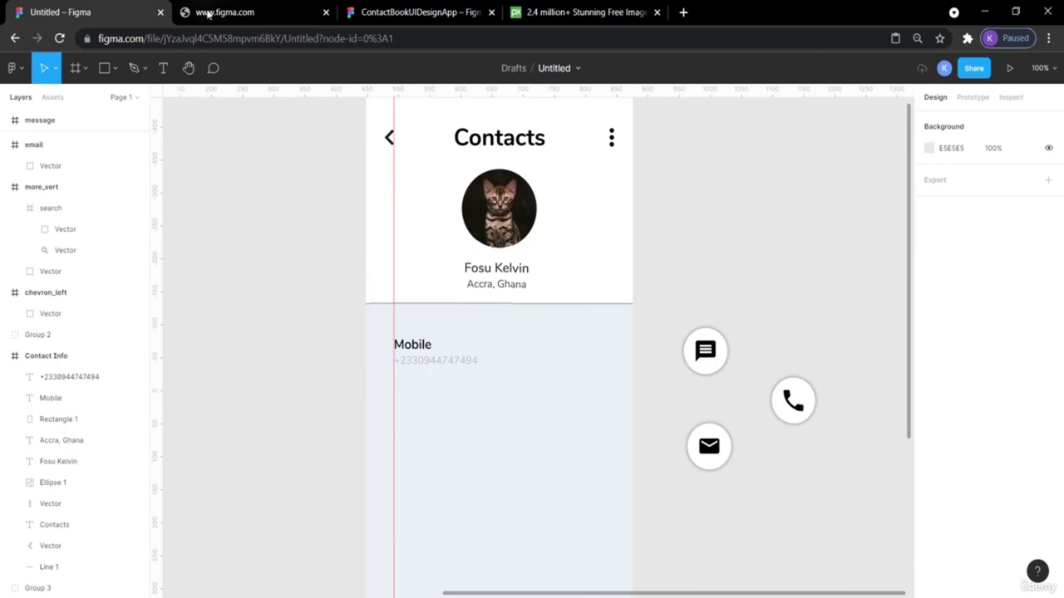
pyautogui.click(409, 10)
pyautogui.hscroll(-2, 594, 247)
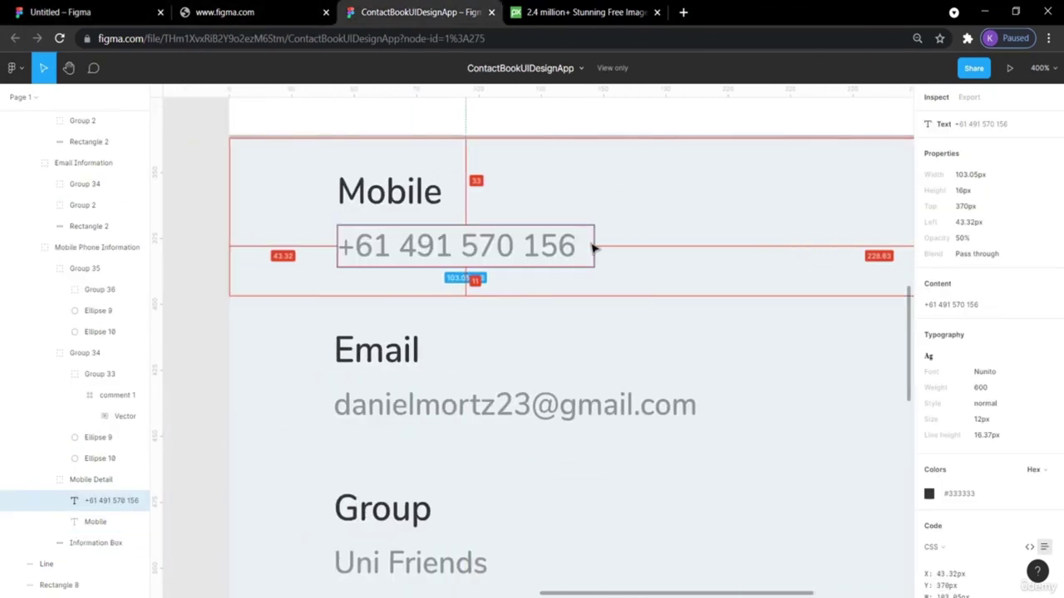
pyautogui.press('-')
pyautogui.click(306, 230)
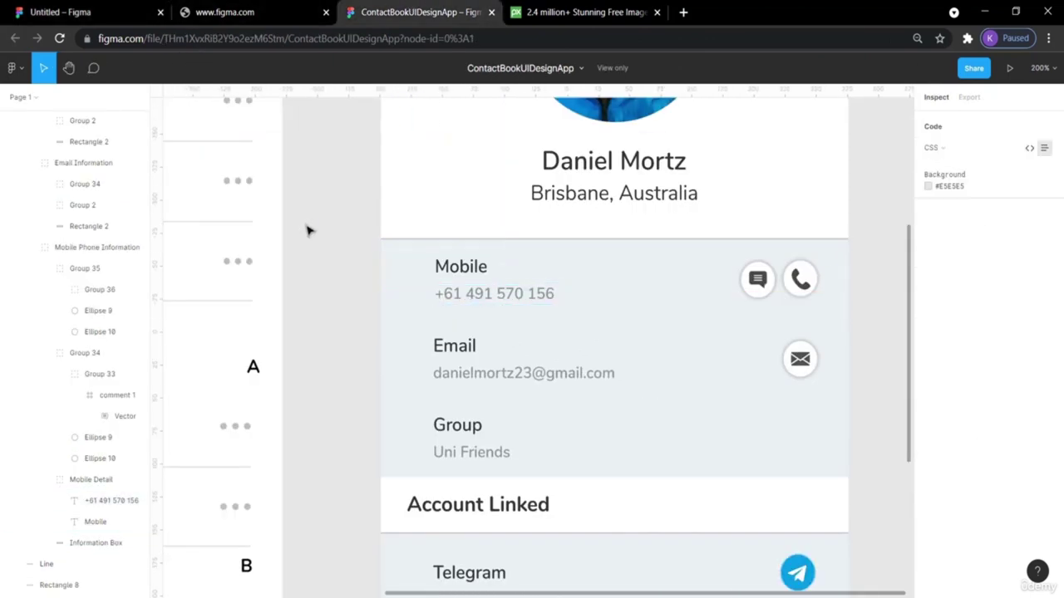
# Move the Mobile label and phone number higher in the panel, measuring their spacing.
pyautogui.scroll(5, 330, 213)
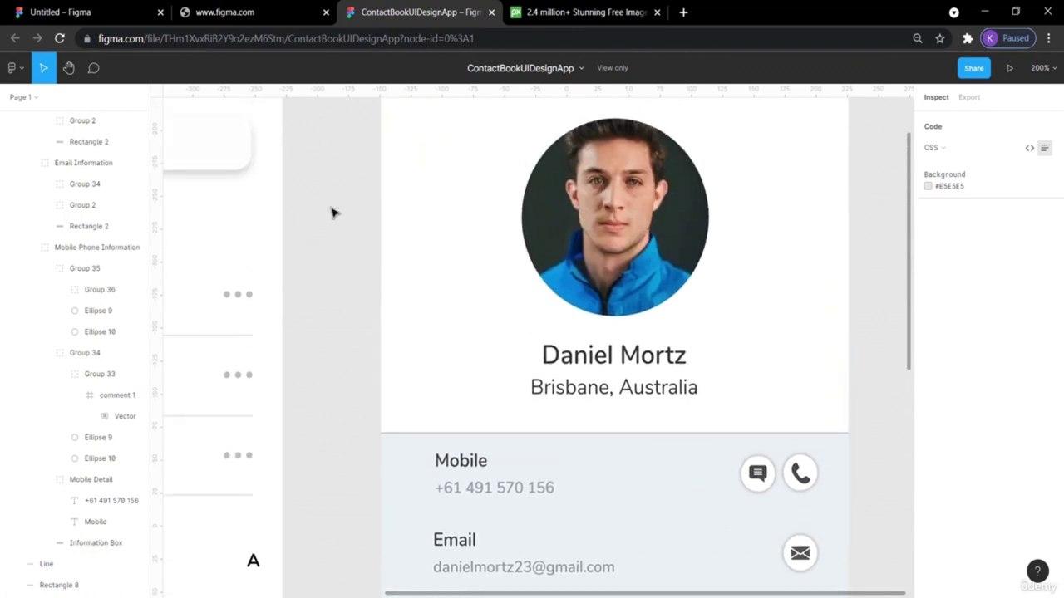
pyautogui.scroll(-5, 330, 213)
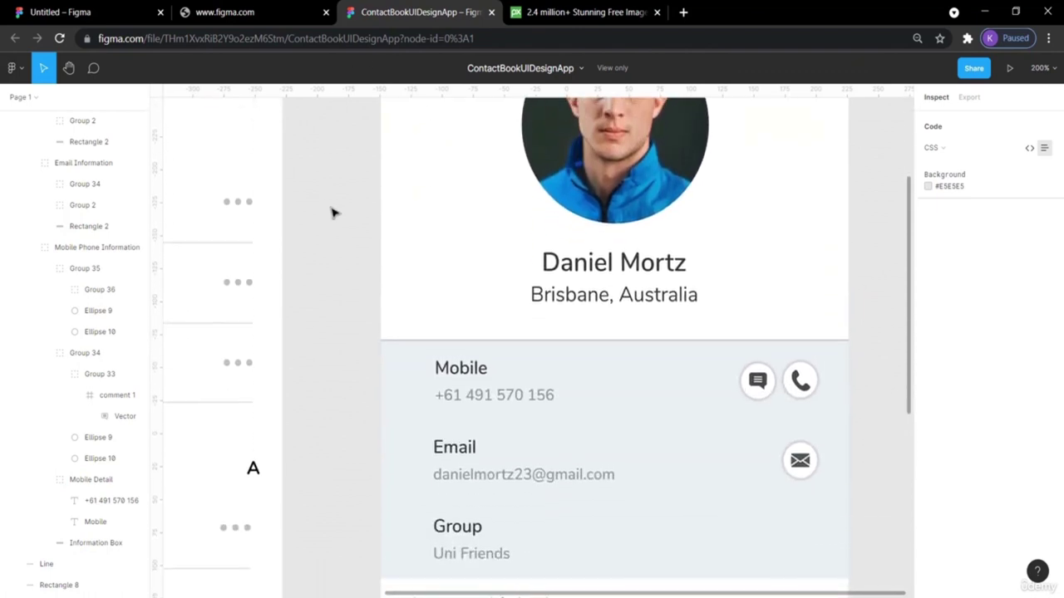
pyautogui.scroll(-2, 330, 213)
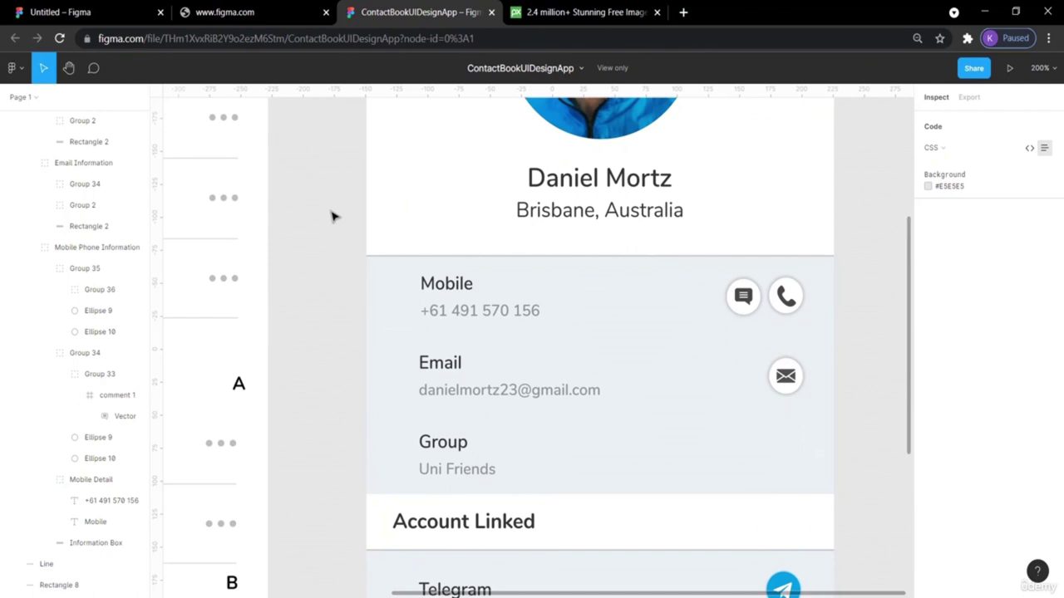
pyautogui.click(96, 10)
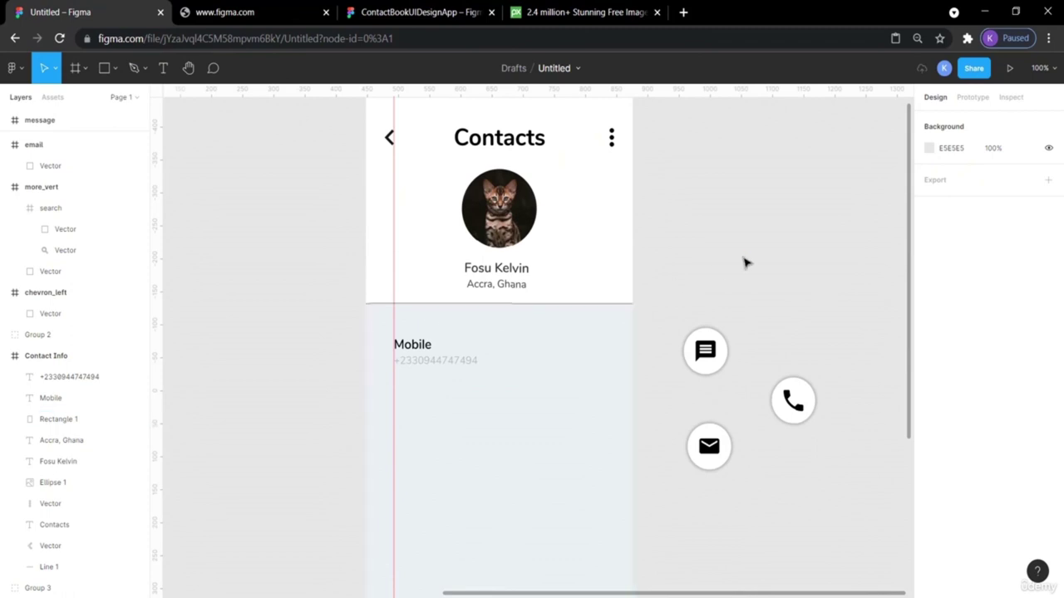
pyautogui.click(428, 362)
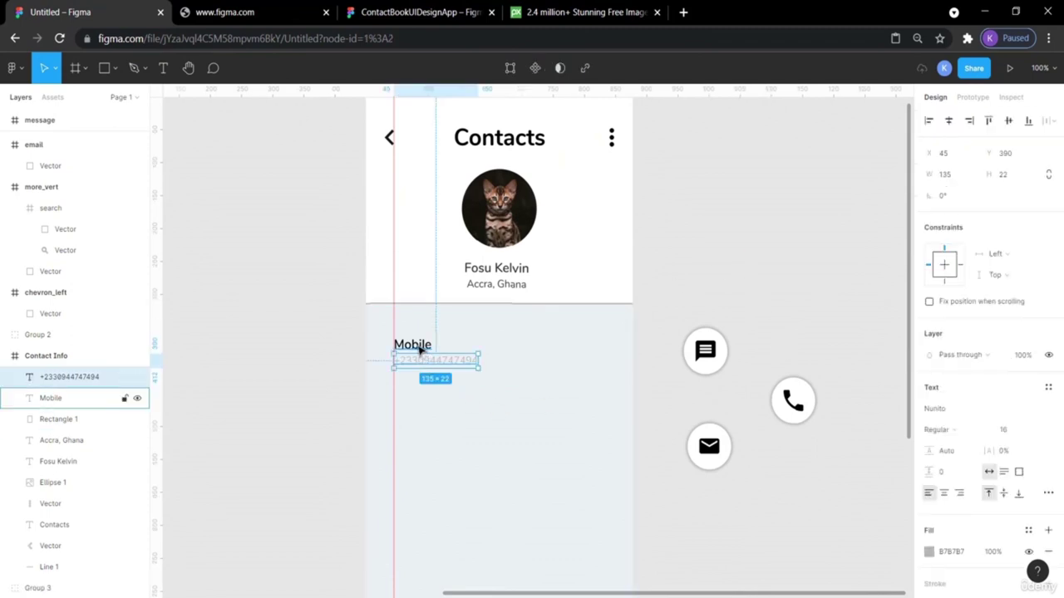
pyautogui.moveTo(419, 350); pyautogui.dragTo(418, 346)
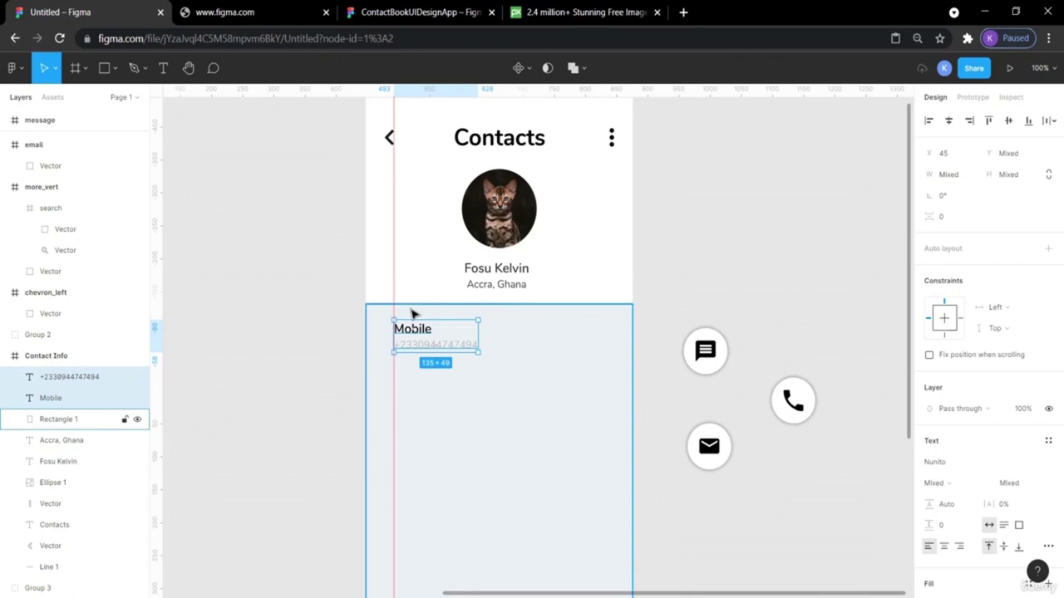
pyautogui.press('alt')
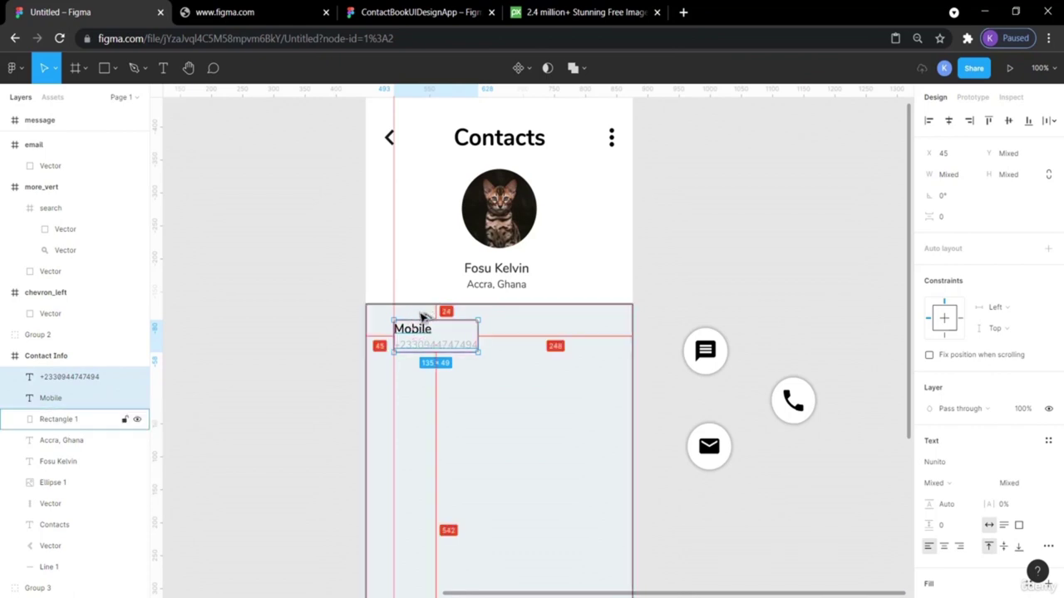
pyautogui.click(720, 256)
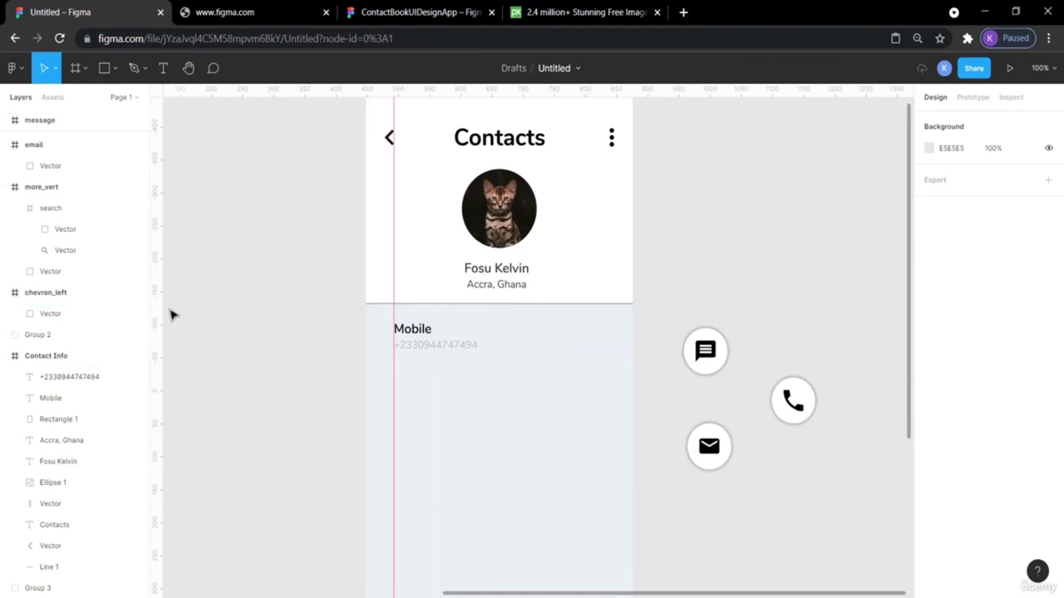
# Add a right-margin guide and place the message button in the Mobile row.
pyautogui.moveTo(158, 308); pyautogui.dragTo(614, 367)
pyautogui.click(420, 12)
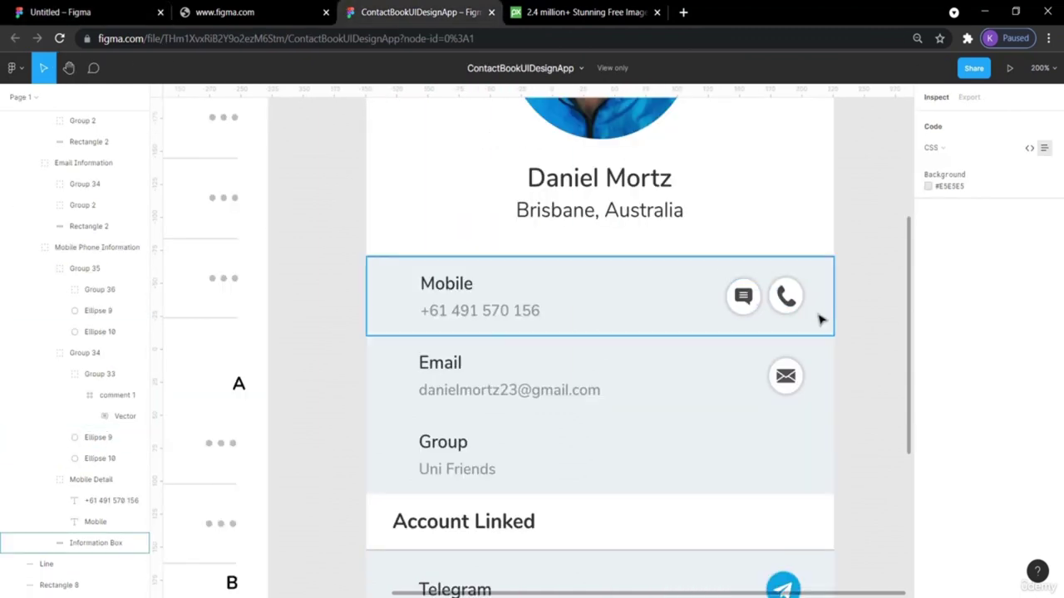
pyautogui.scroll(5, 815, 306)
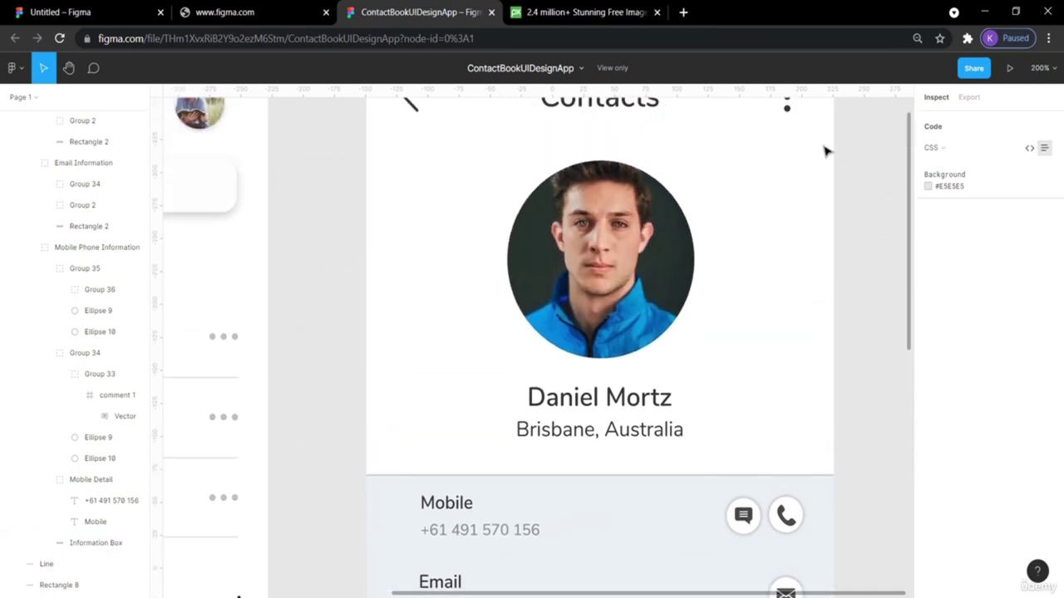
pyautogui.scroll(-3, 825, 151)
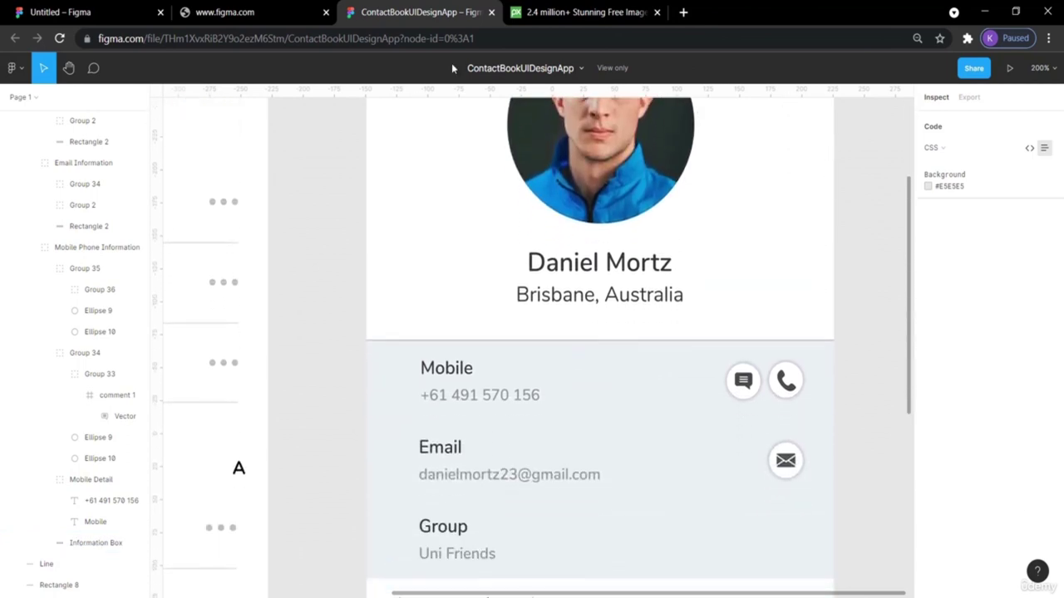
pyautogui.click(67, 11)
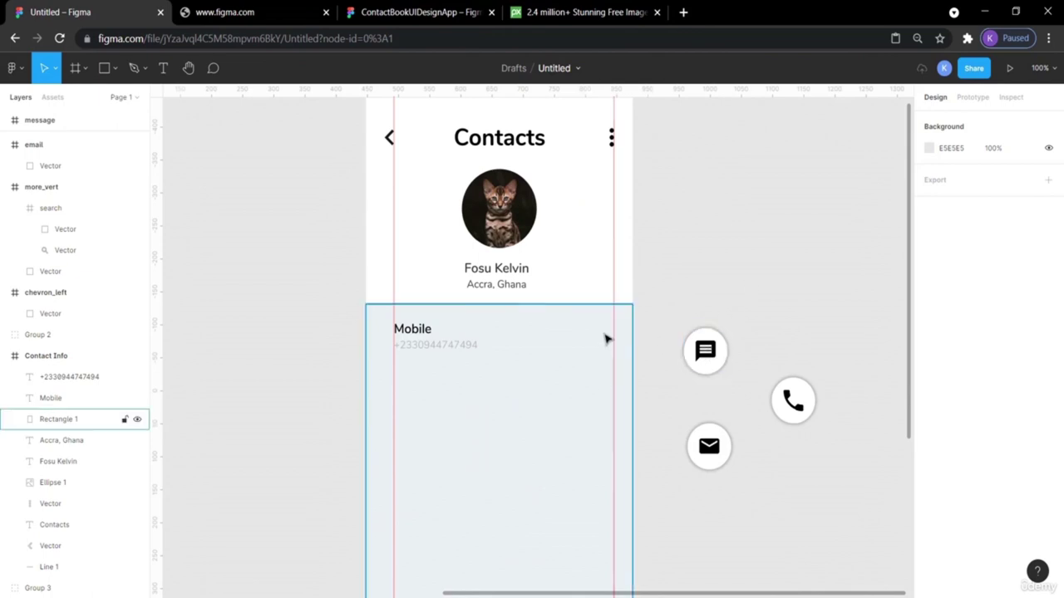
pyautogui.moveTo(709, 350); pyautogui.dragTo(595, 325)
pyautogui.click(437, 10)
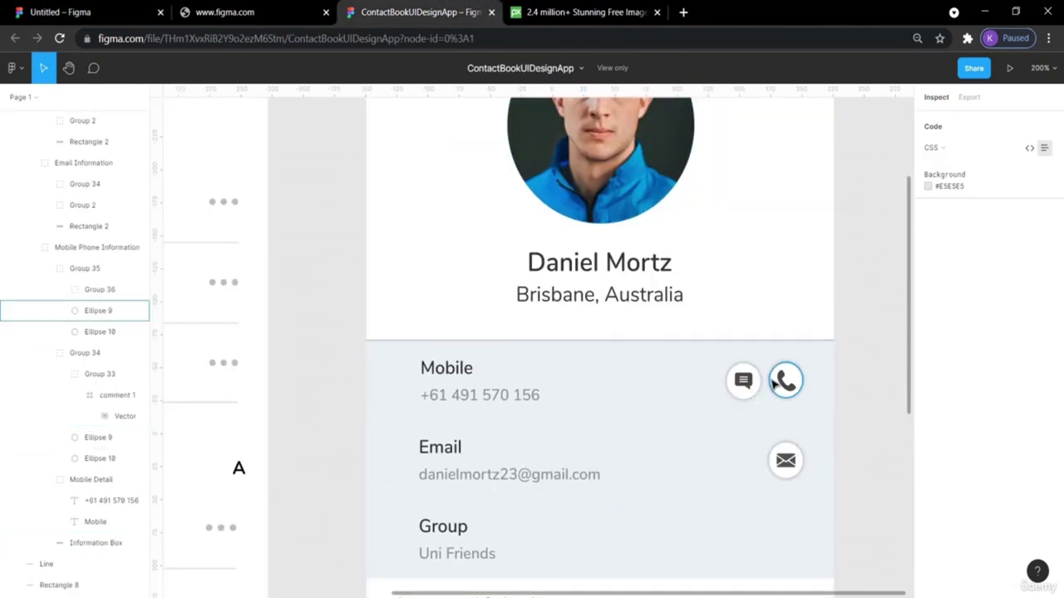
pyautogui.scroll(2, 772, 382)
pyautogui.scroll(-2, 768, 382)
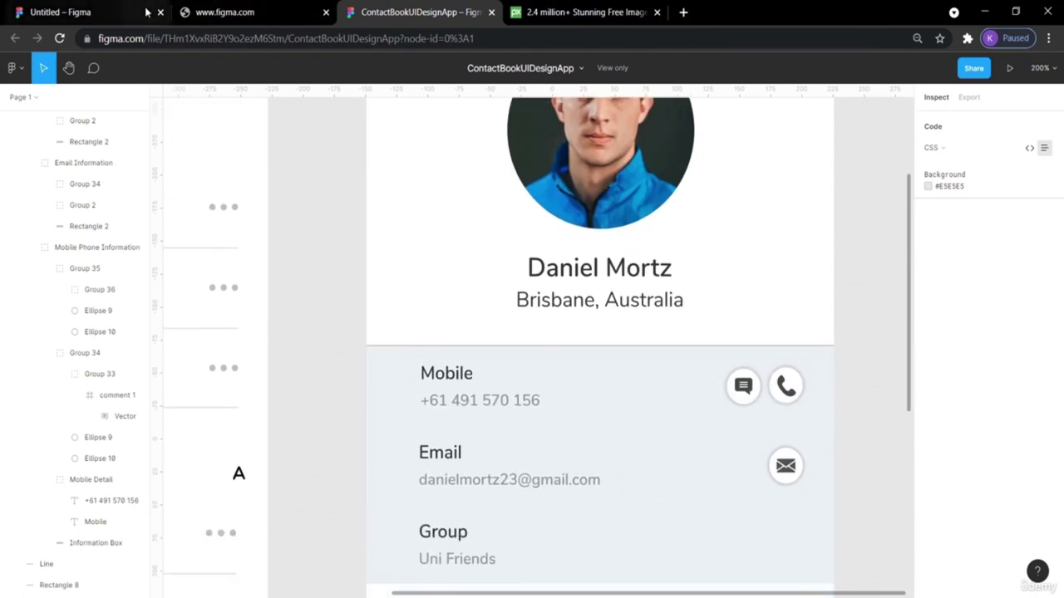
pyautogui.click(117, 11)
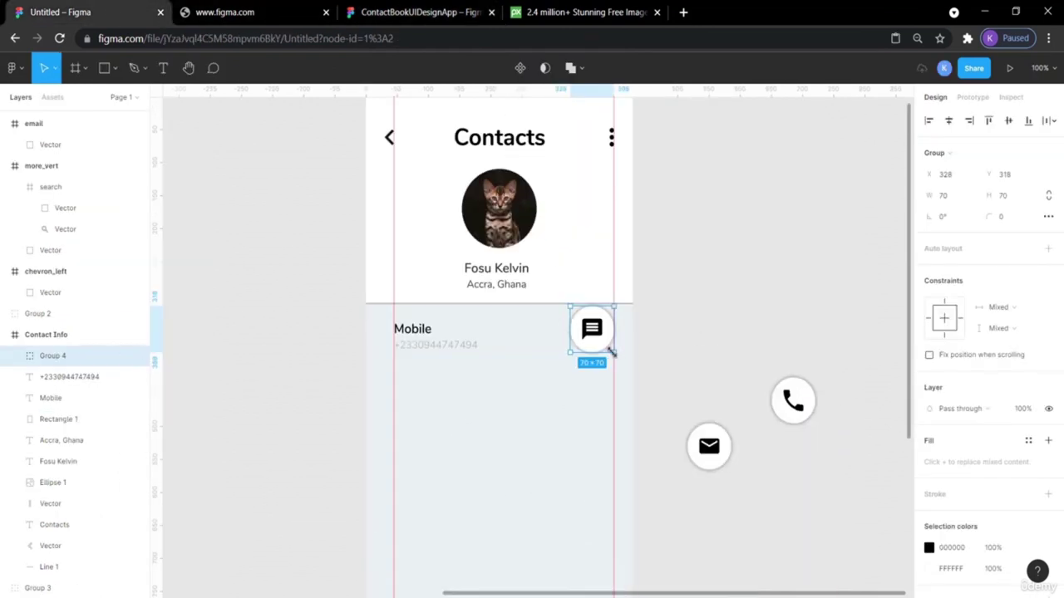
# Shrink the message button around its centre and move it left in the Mobile row.
pyautogui.press('alt')
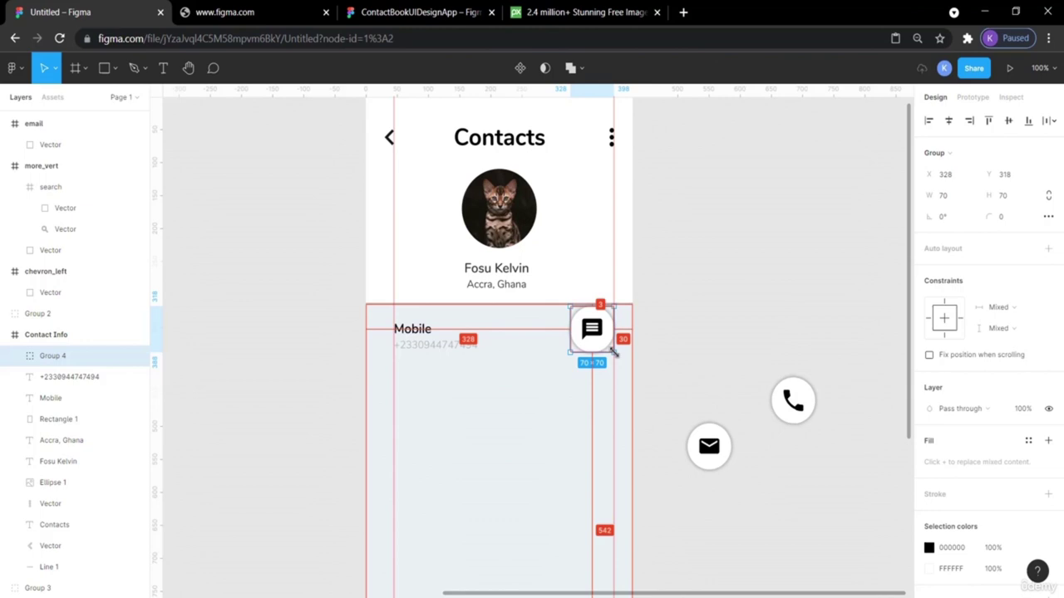
pyautogui.moveTo(614, 350); pyautogui.dragTo(603, 339)
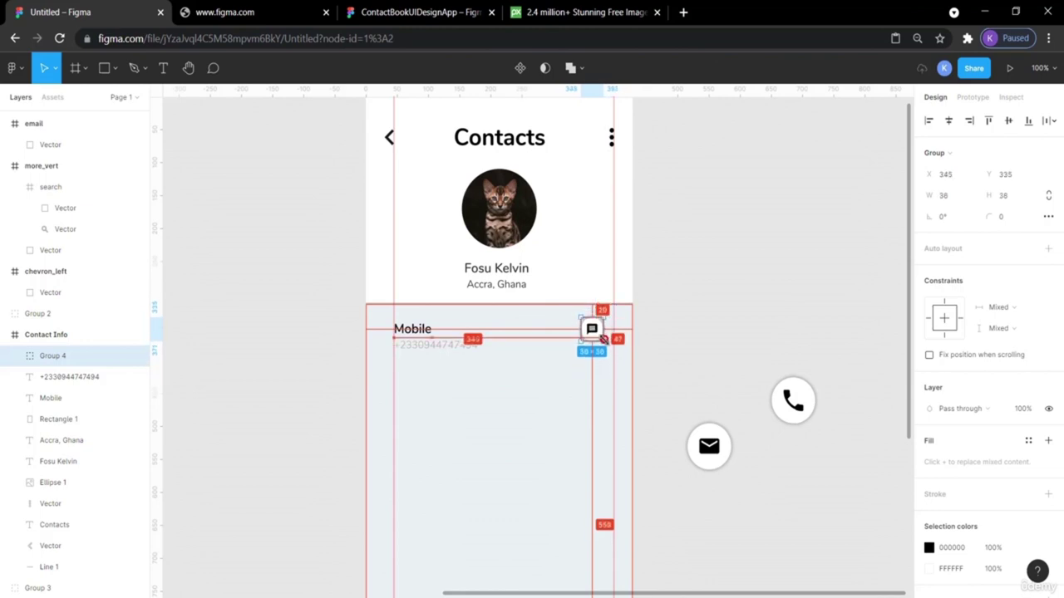
pyautogui.click(753, 339)
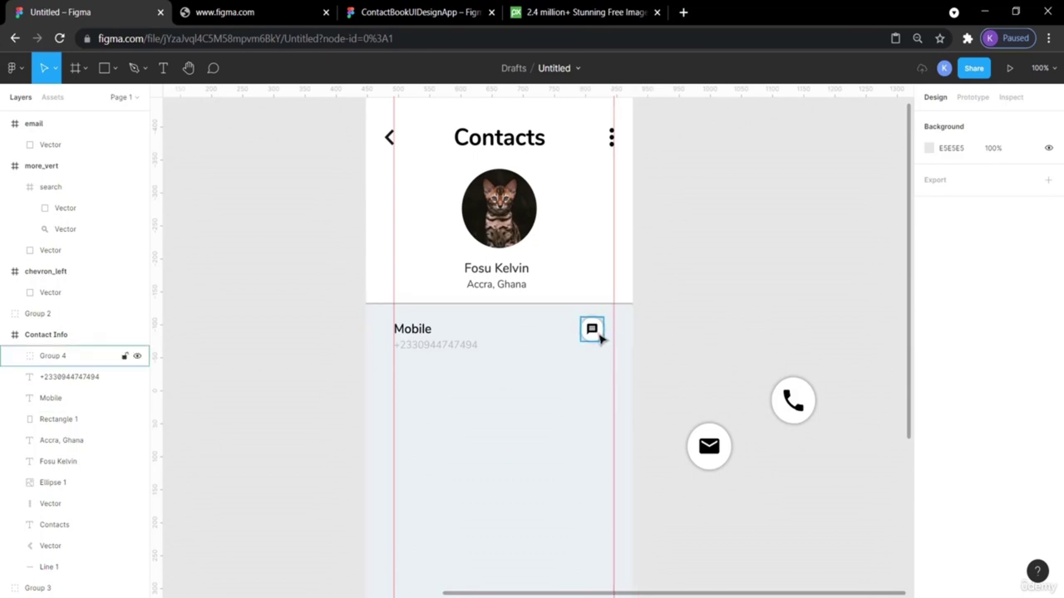
pyautogui.moveTo(593, 331); pyautogui.dragTo(565, 335)
# Move the envelope button up near the Mobile row and compare with the reference design.
pyautogui.click(717, 316)
pyautogui.moveTo(709, 446); pyautogui.dragTo(702, 314)
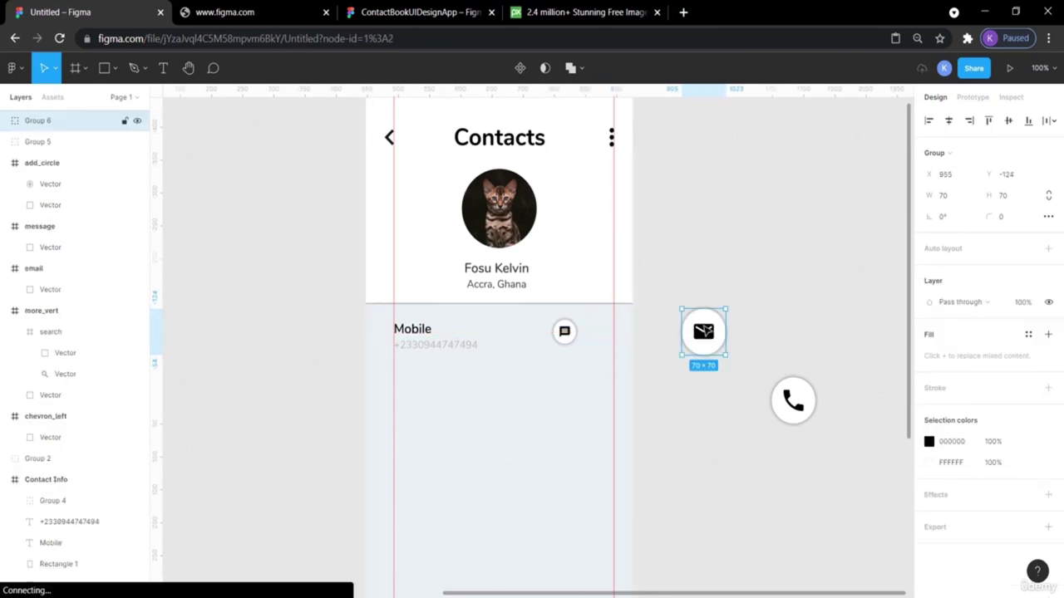
pyautogui.click(447, 15)
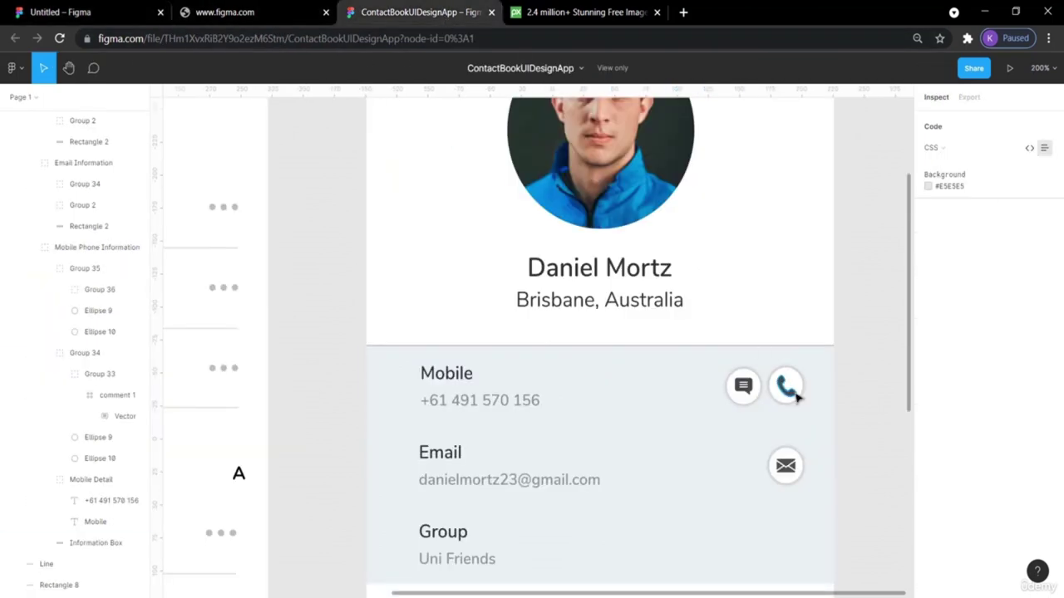
pyautogui.click(72, 12)
# Resize the call button to 36×36 and place it beside the chat button.
pyautogui.click(794, 401)
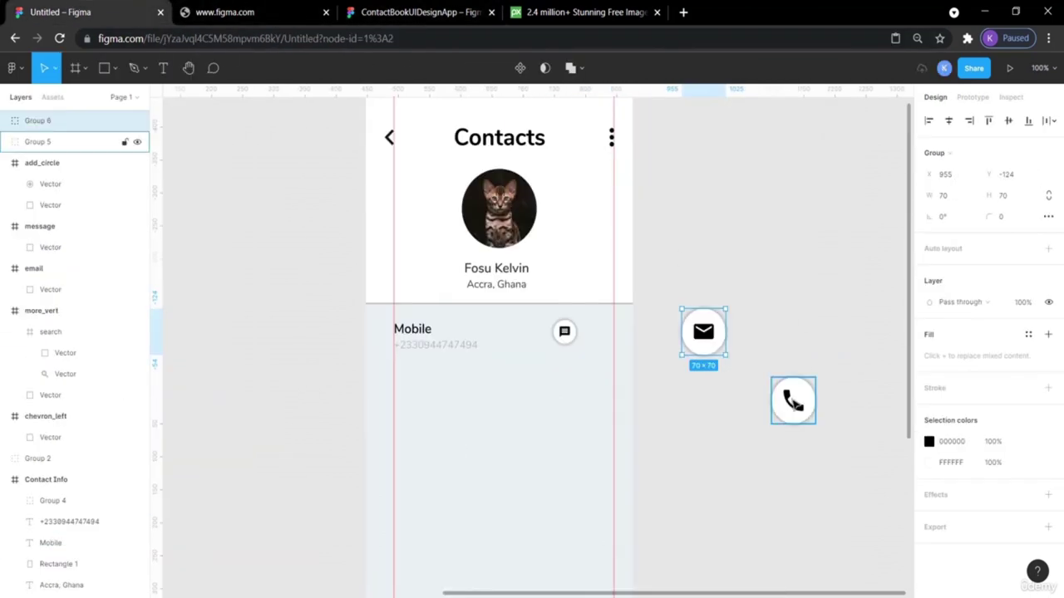
pyautogui.moveTo(814, 425); pyautogui.dragTo(604, 339)
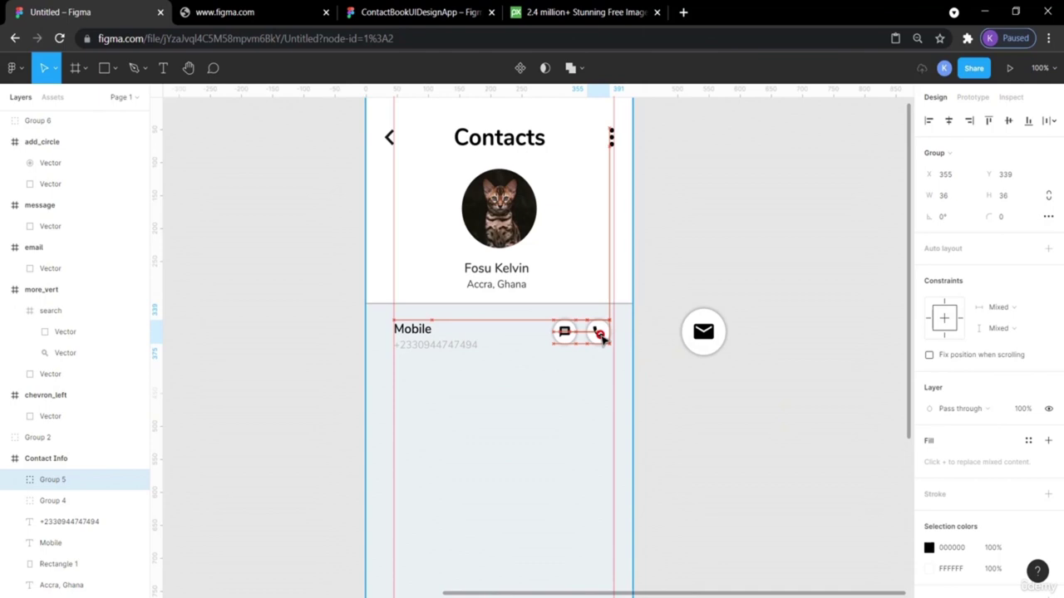
pyautogui.click(703, 240)
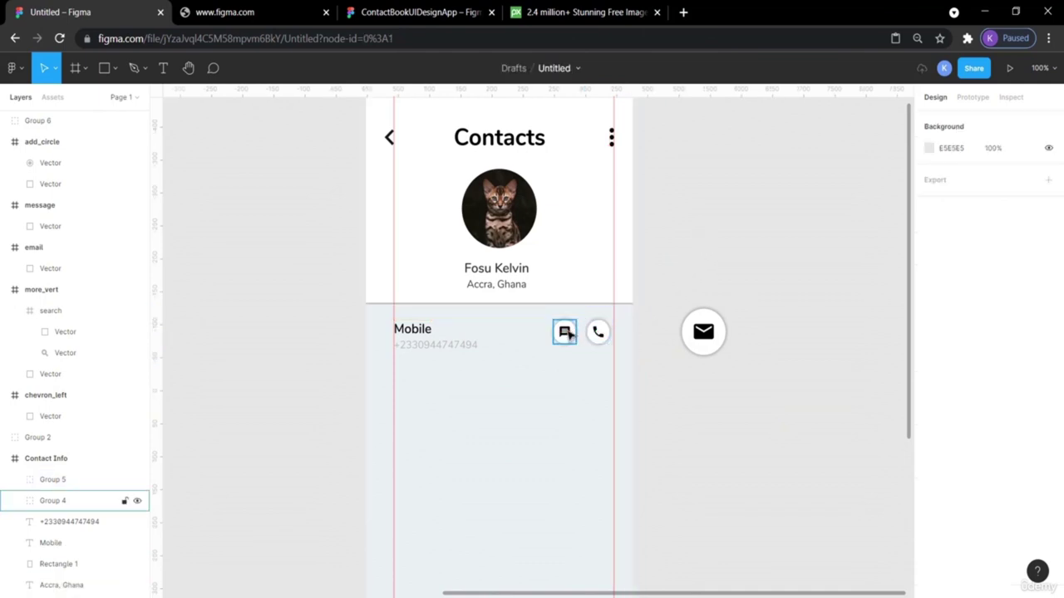
pyautogui.click(569, 333)
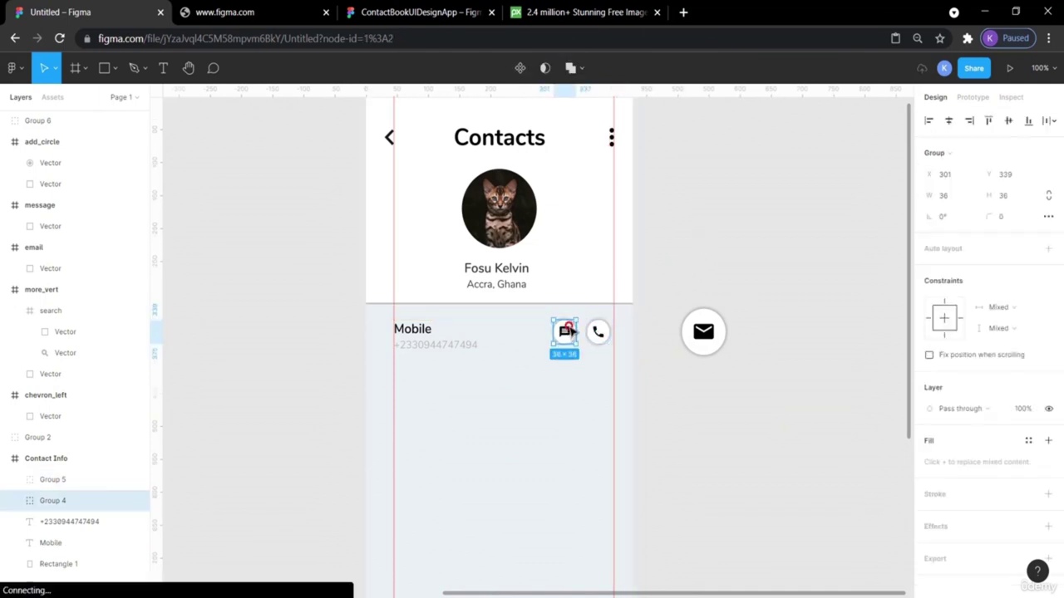
pyautogui.click(633, 320)
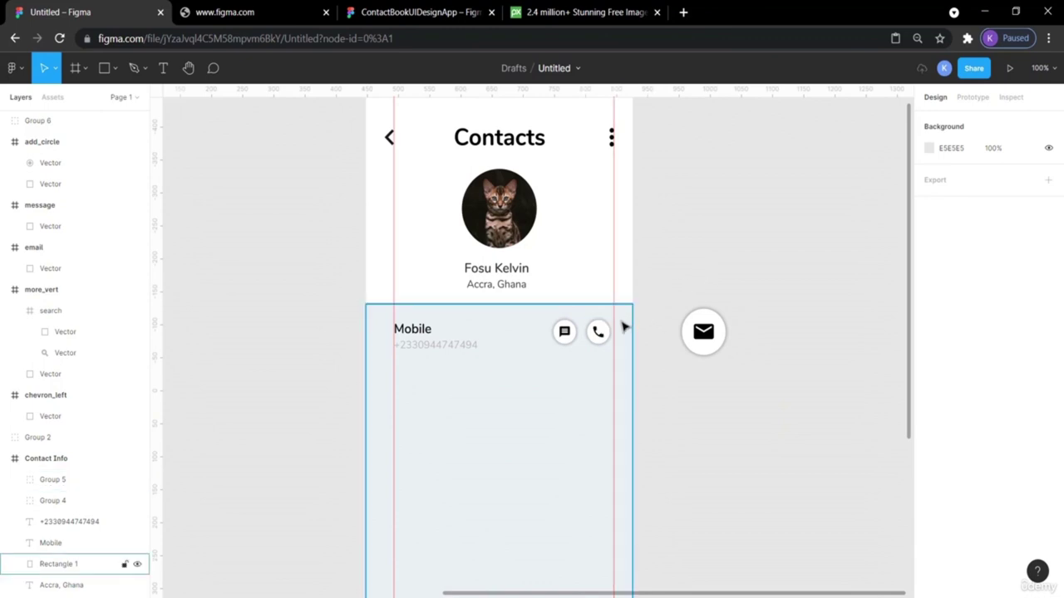
# Nudge the chat and call buttons together slightly to the right.
pyautogui.click(602, 333)
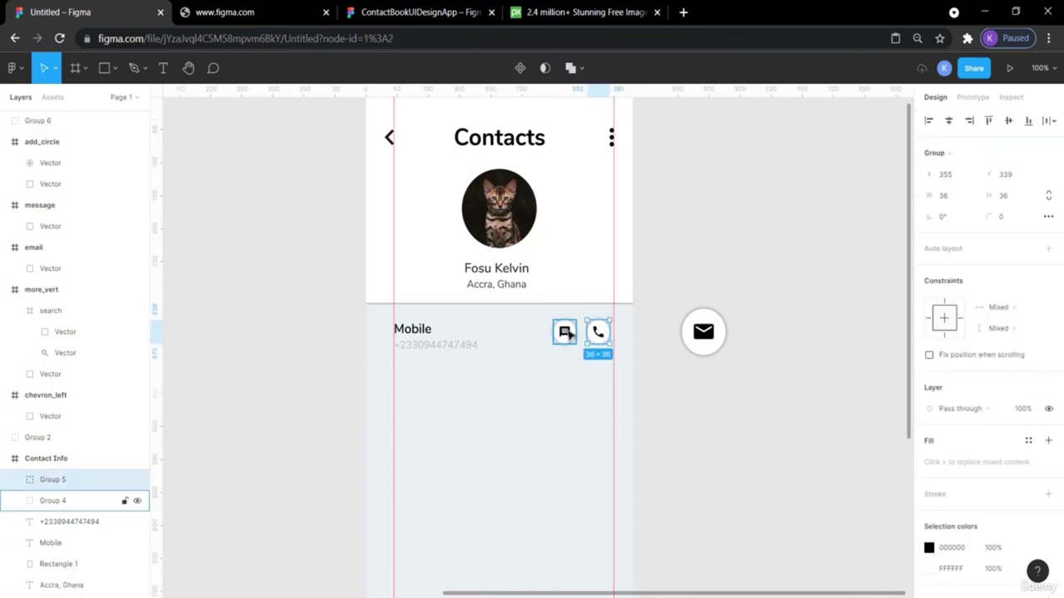
pyautogui.keyDown('shift'); pyautogui.click(569, 332); pyautogui.keyUp('shift')
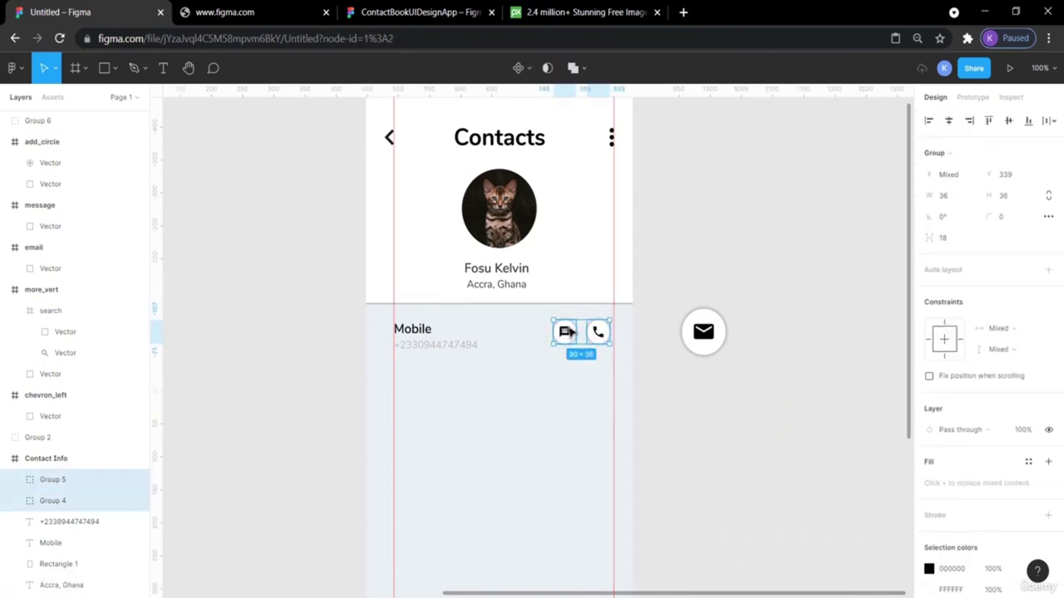
pyautogui.moveTo(594, 332); pyautogui.dragTo(589, 334)
pyautogui.click(729, 254)
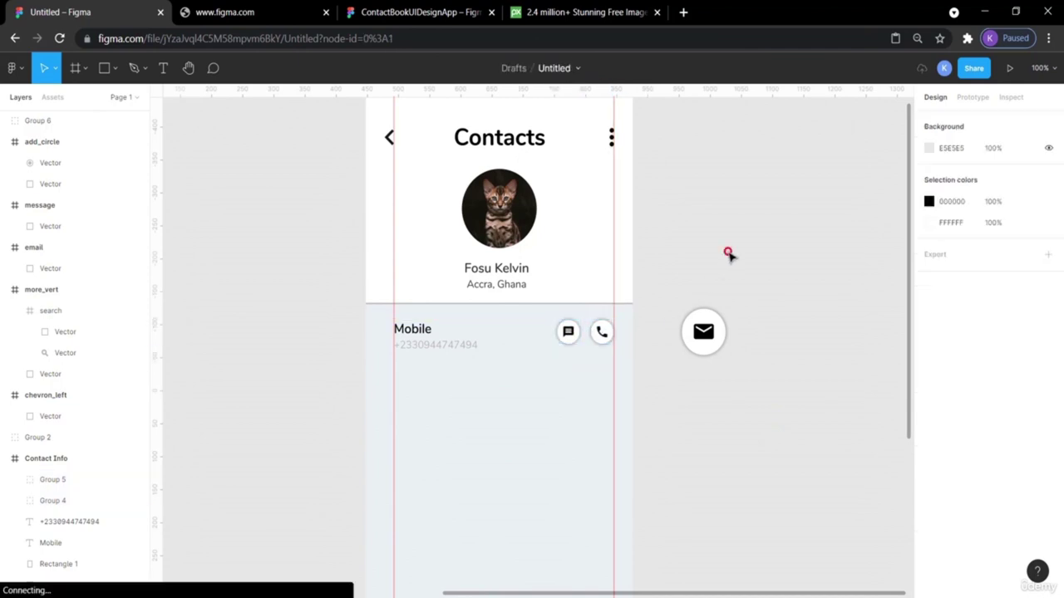
pyautogui.scroll(2, 729, 254)
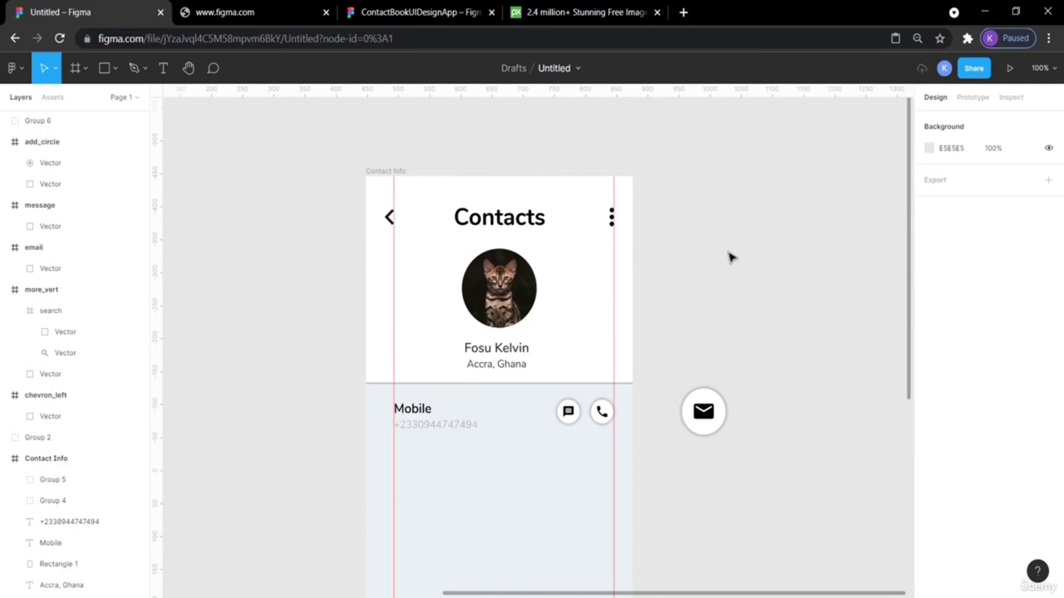
# Pull a horizontal guide down to the top of the Mobile row.
pyautogui.moveTo(509, 95); pyautogui.dragTo(541, 398)
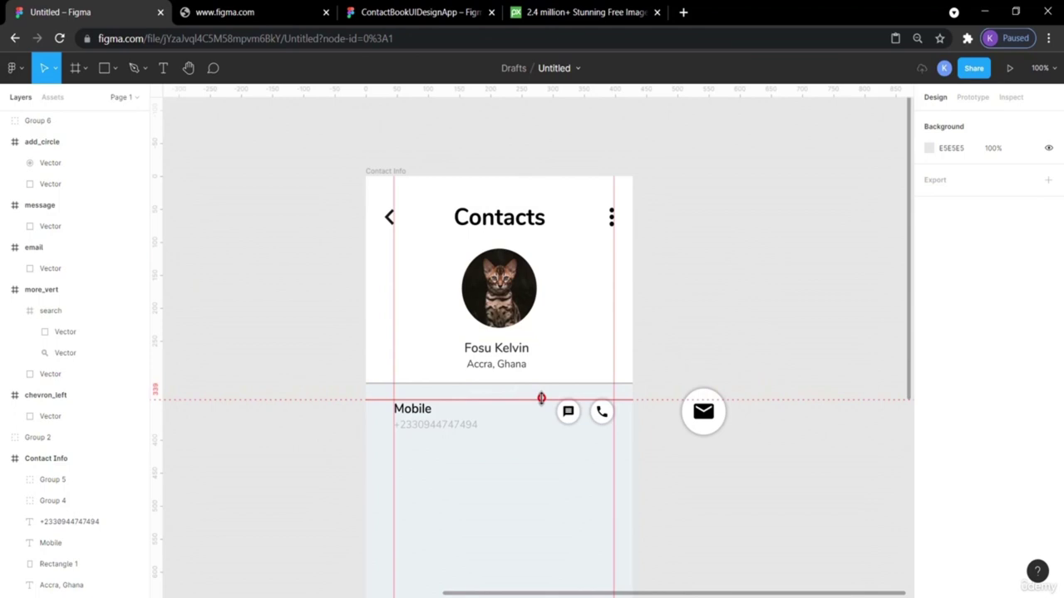
pyautogui.moveTo(540, 401); pyautogui.dragTo(541, 404)
pyautogui.moveTo(541, 402); pyautogui.dragTo(540, 402)
# Nudge the chat and call buttons down about 3 px and move the guide to 342.
pyautogui.click(600, 414)
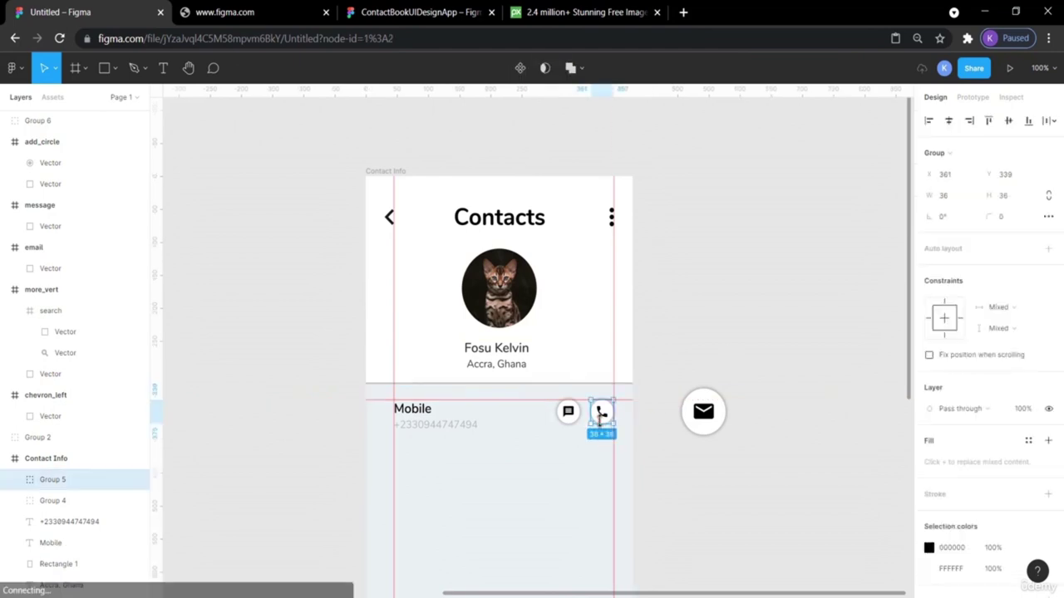
pyautogui.keyDown('shift'); pyautogui.click(568, 413); pyautogui.keyUp('shift')
pyautogui.moveTo(568, 413); pyautogui.dragTo(567, 416)
pyautogui.click(712, 315)
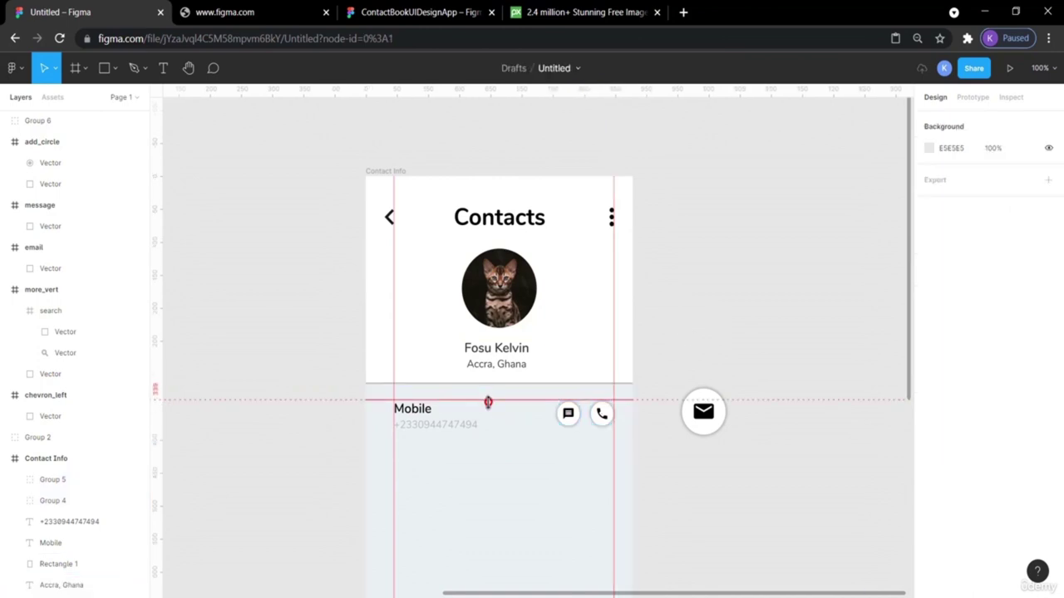
pyautogui.moveTo(488, 403); pyautogui.dragTo(487, 404)
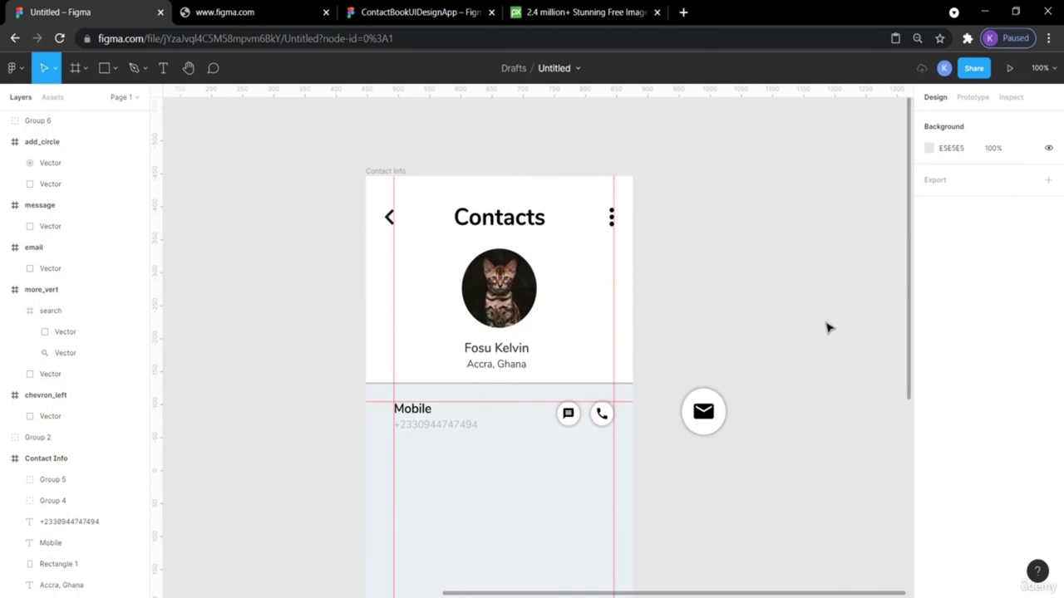
# Compare the Mobile row against the reference contact design.
pyautogui.scroll(-2, 773, 263)
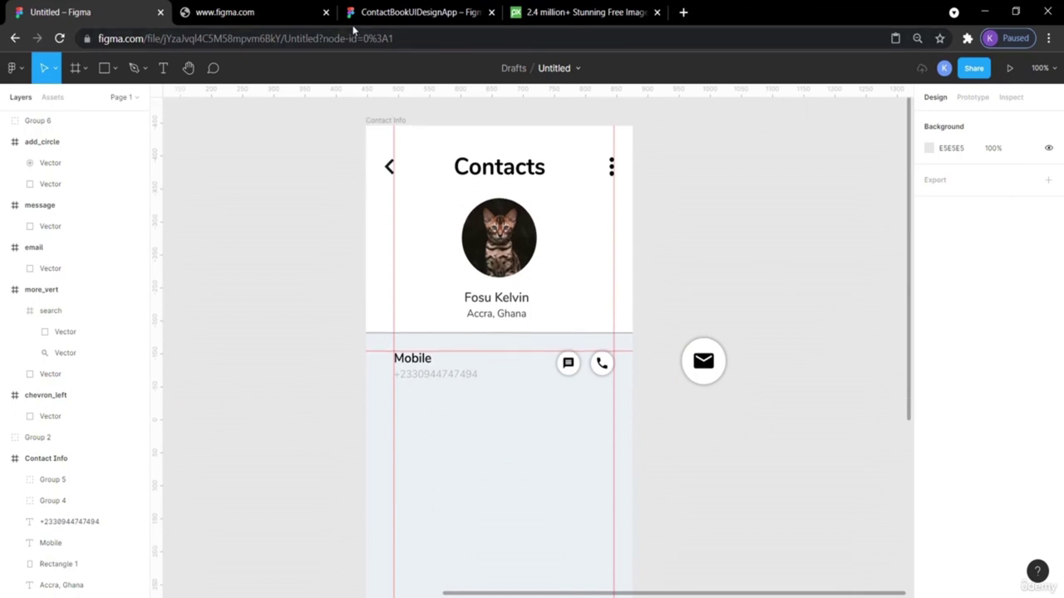
pyautogui.click(224, 11)
pyautogui.click(411, 12)
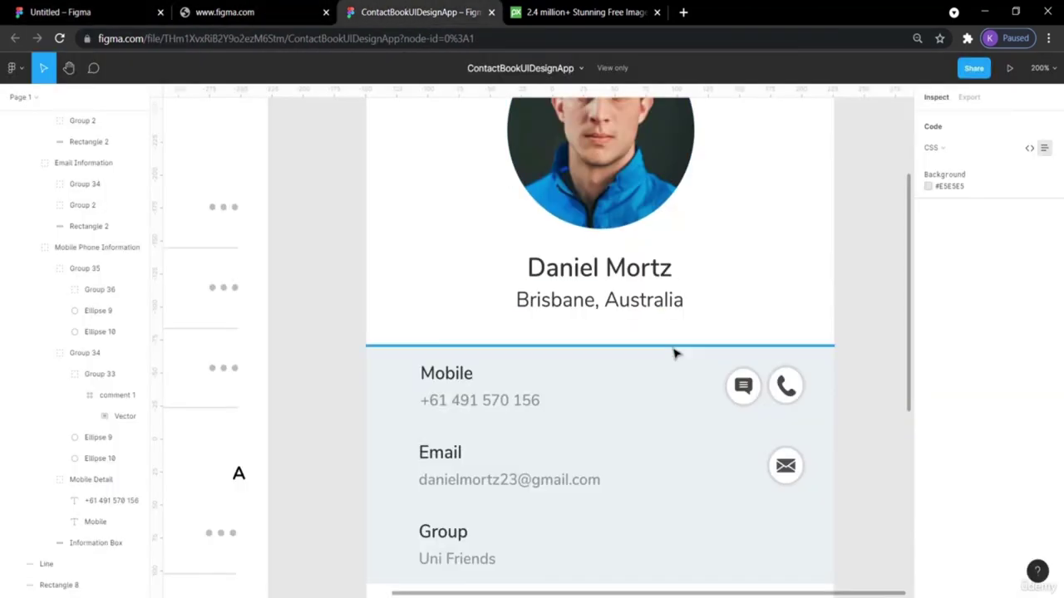
pyautogui.scroll(-5, 675, 353)
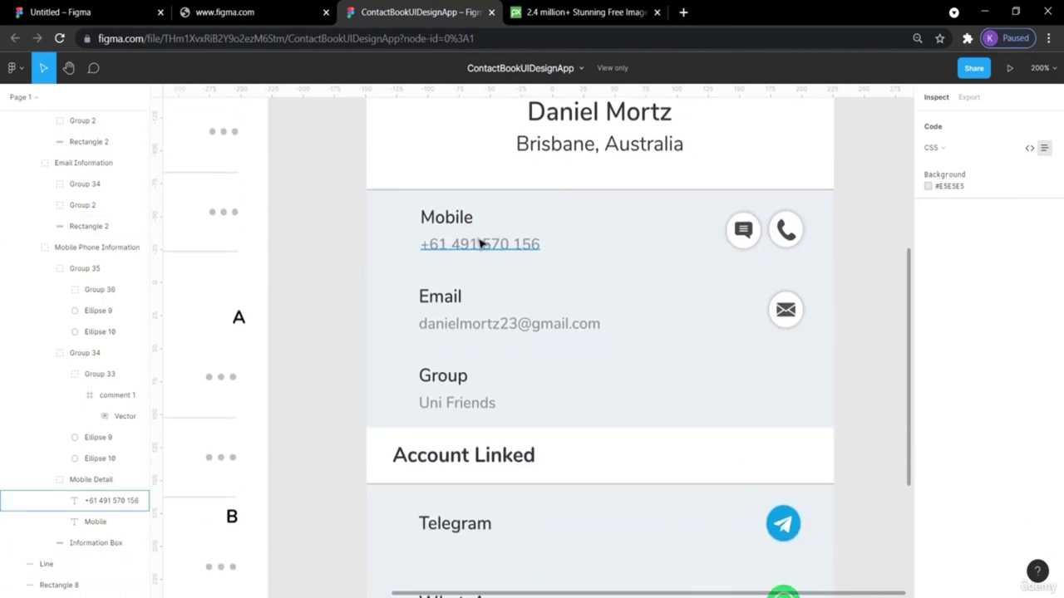
pyautogui.scroll(-5, 484, 422)
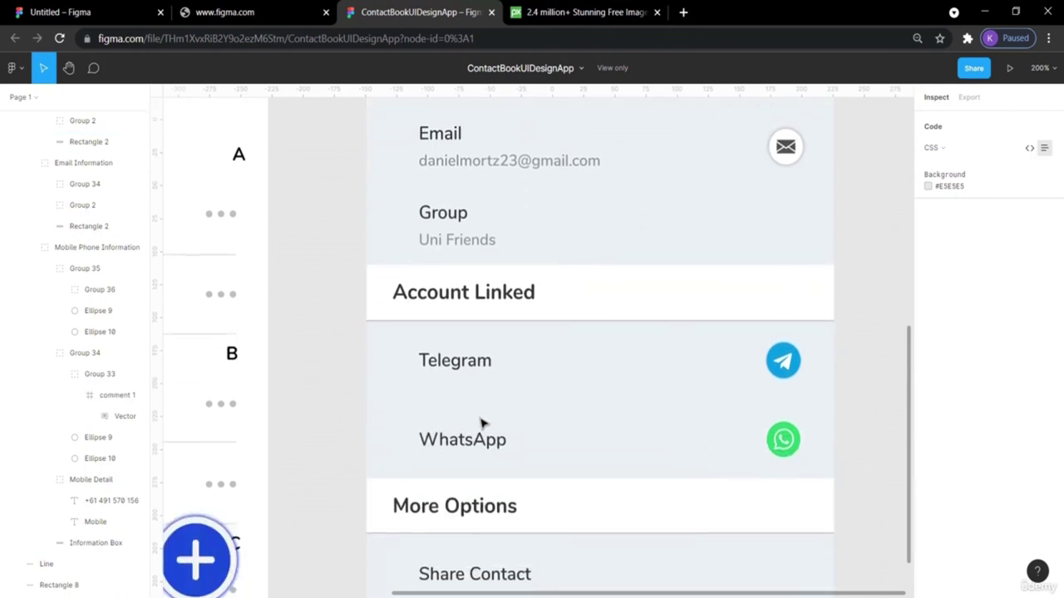
pyautogui.scroll(-5, 474, 470)
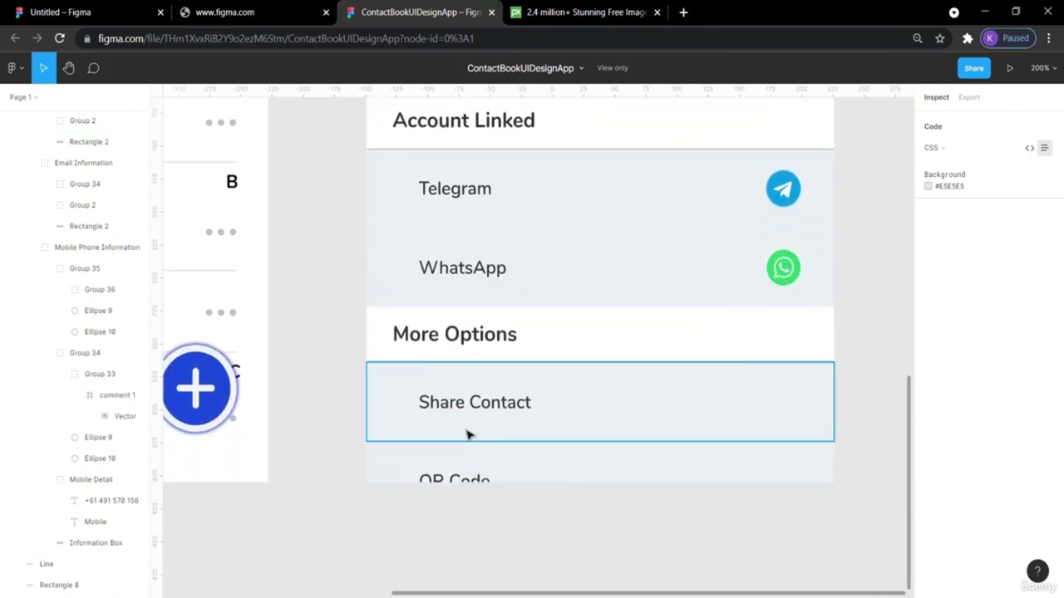
pyautogui.scroll(8, 327, 350)
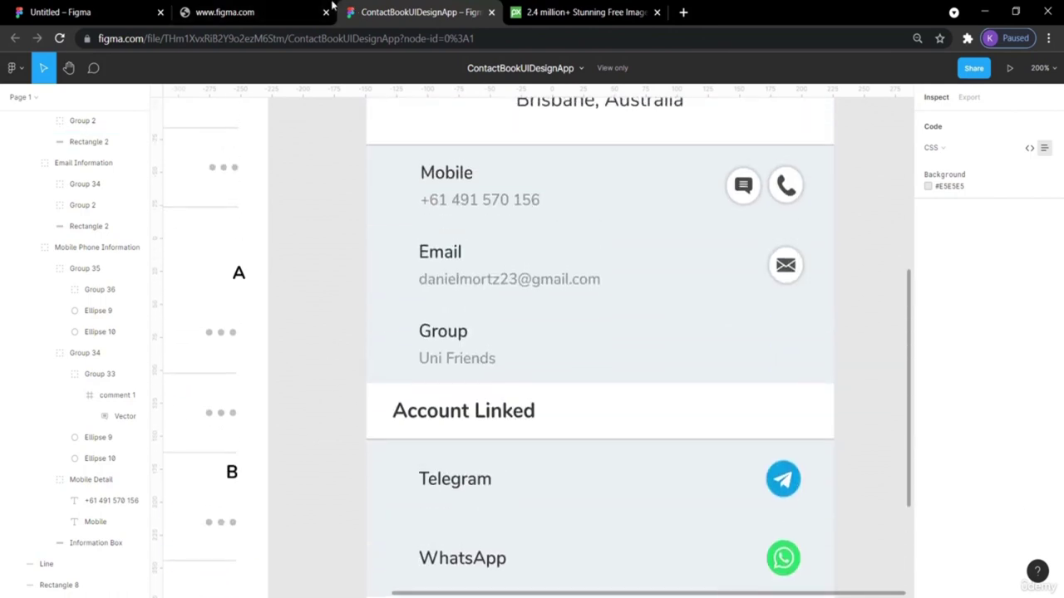
pyautogui.click(96, 12)
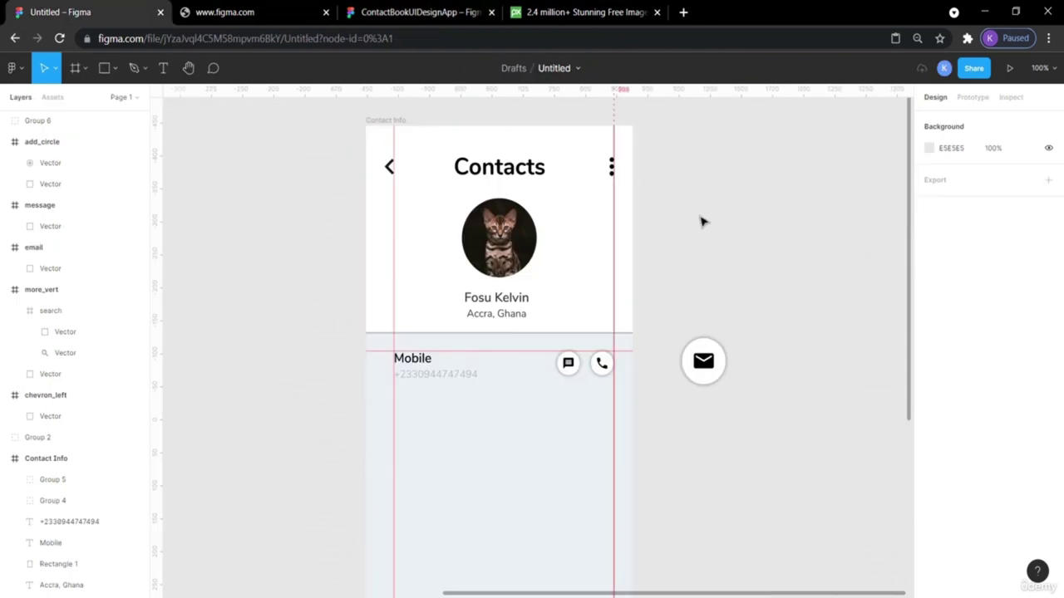
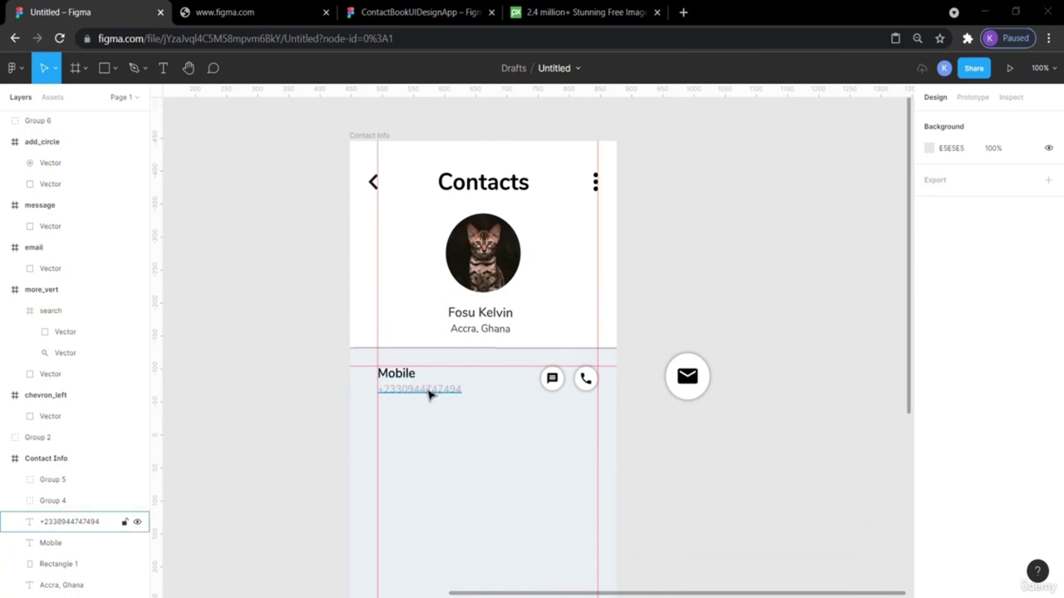
# Review the profile details in the ContactBookUIDesignApp reference, then return to the Untitled Contacts design.
pyautogui.click(387, 14)
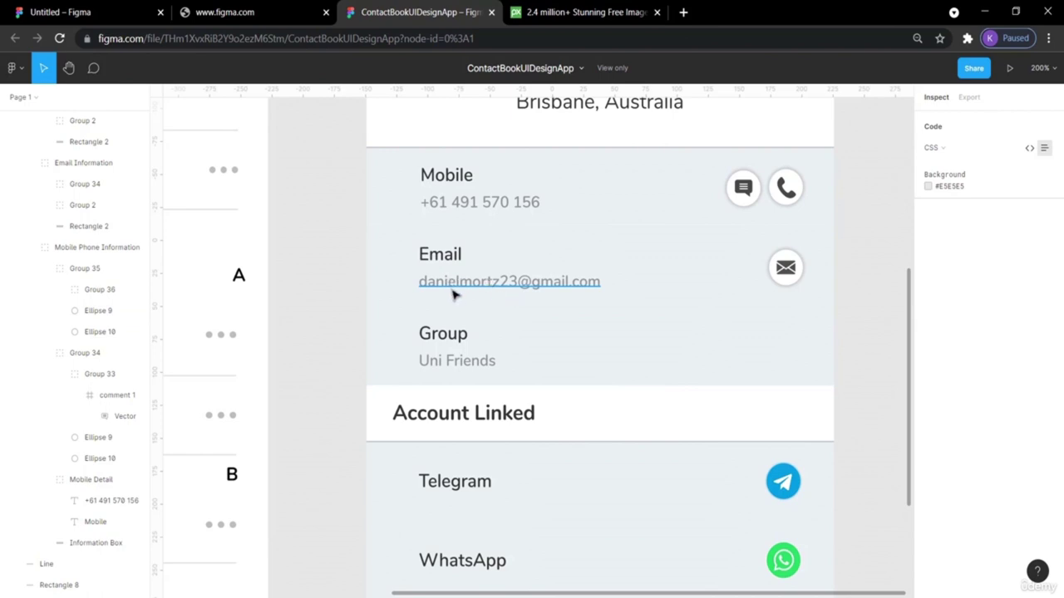
pyautogui.click(456, 369)
pyautogui.scroll(-2, 441, 332)
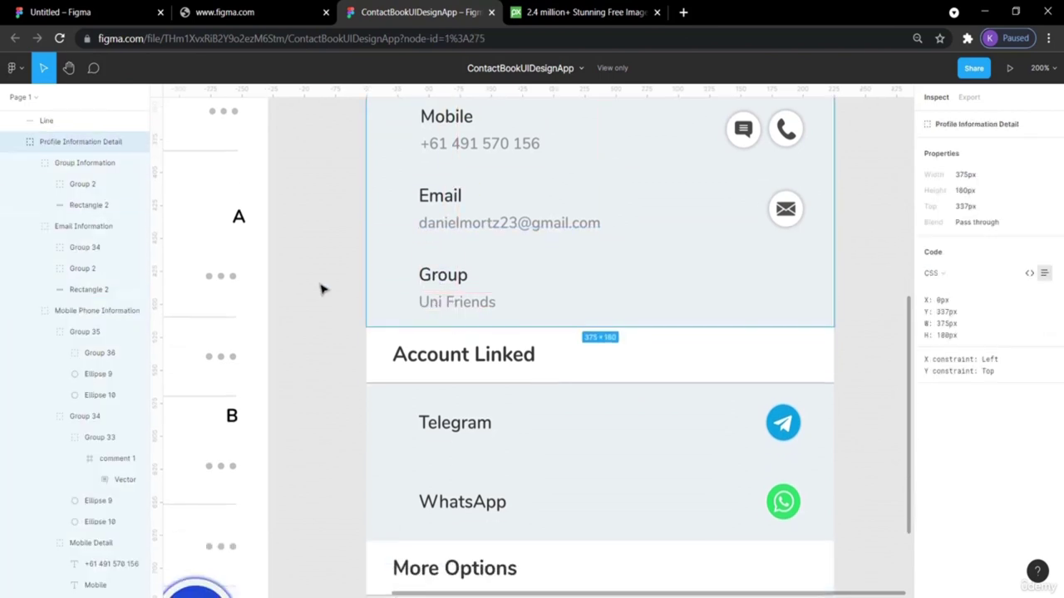
pyautogui.click(323, 289)
pyautogui.scroll(-5, 511, 482)
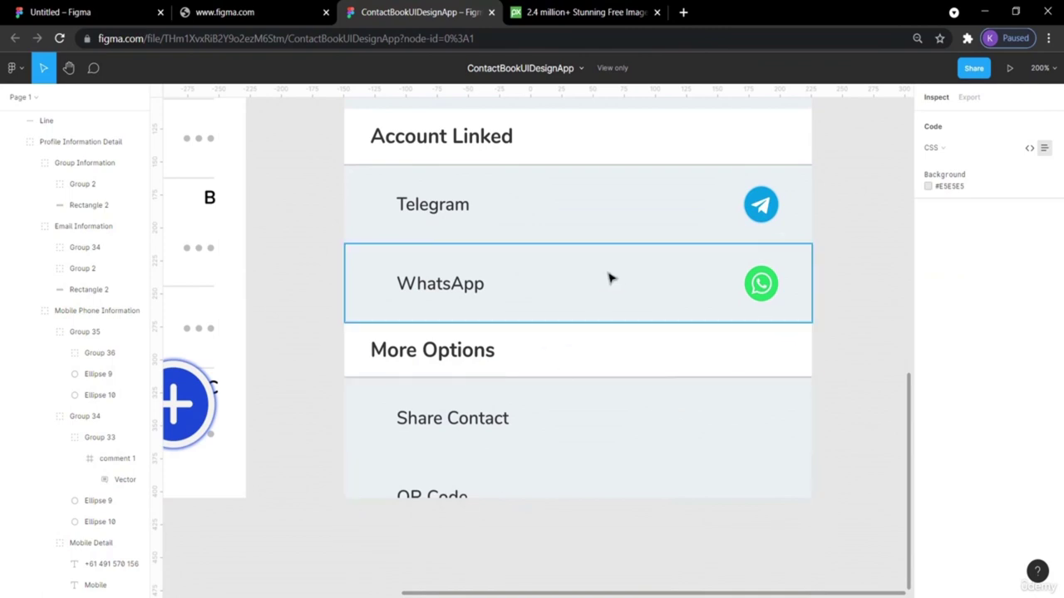
pyautogui.scroll(5, 803, 302)
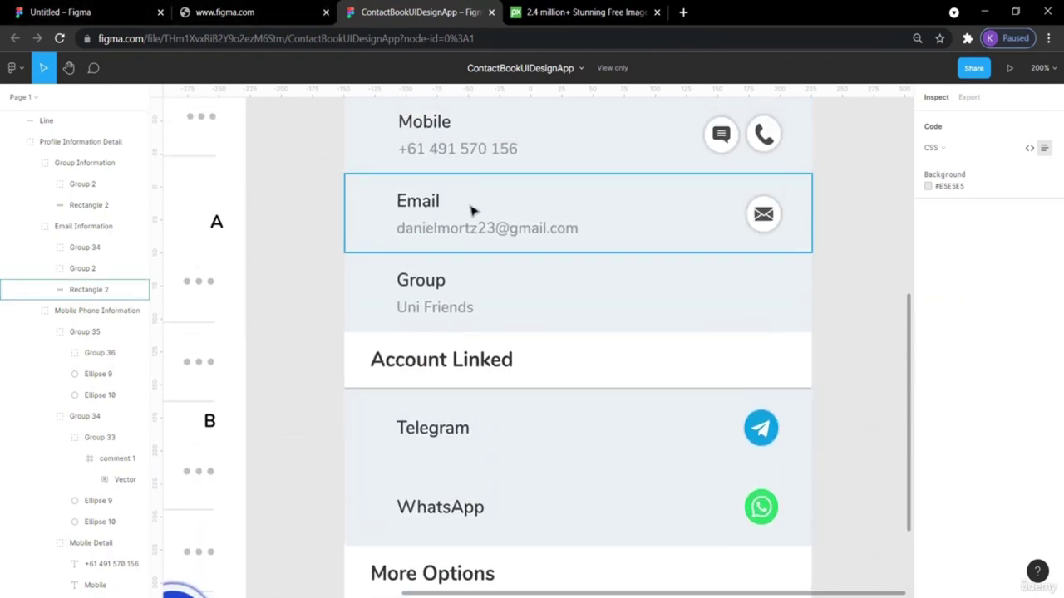
pyautogui.scroll(2, 470, 211)
pyautogui.click(116, 17)
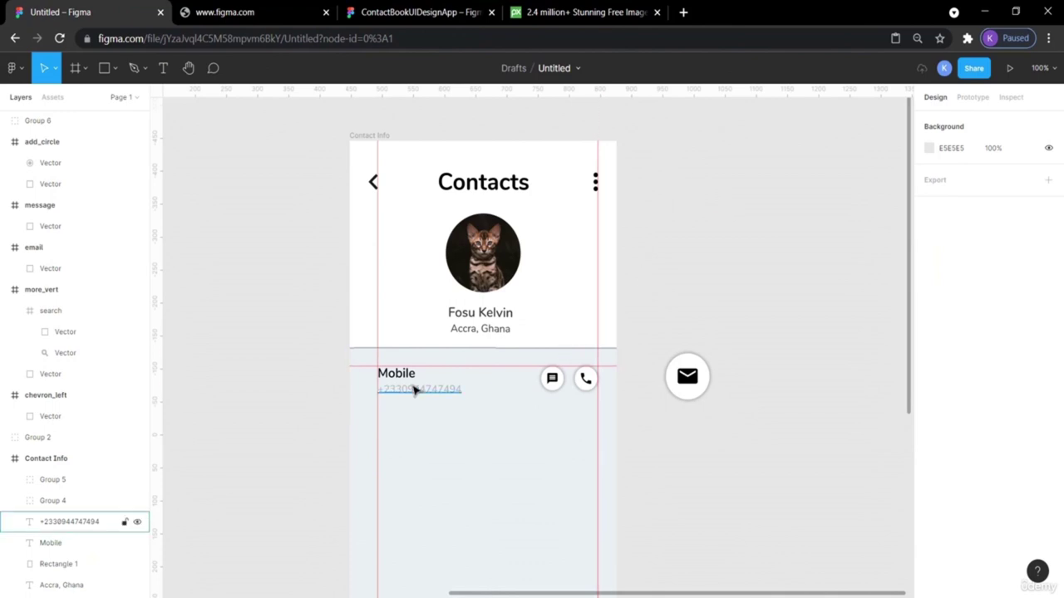
pyautogui.click(376, 7)
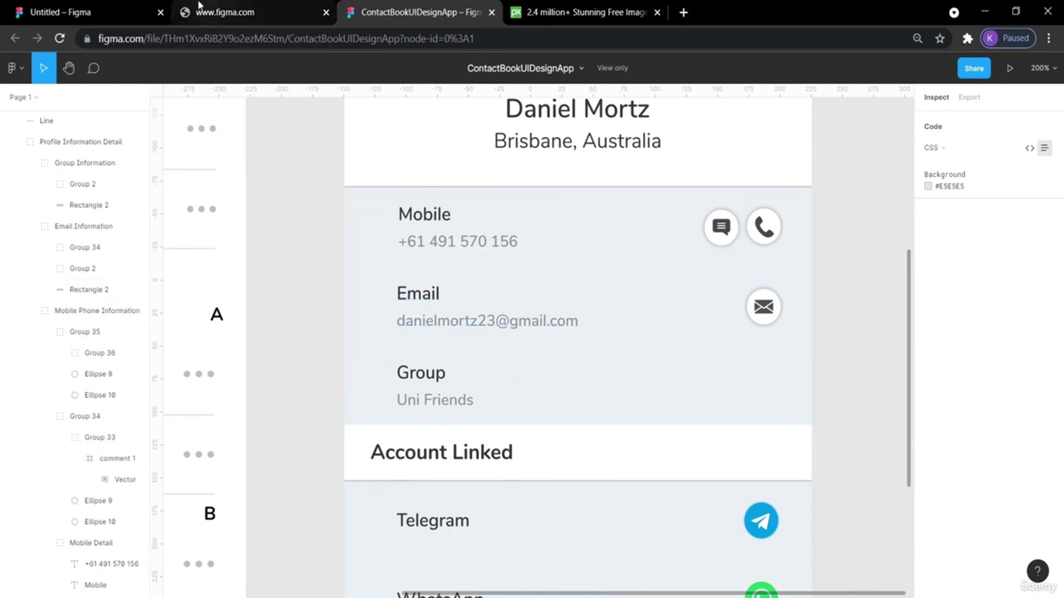
pyautogui.click(62, 12)
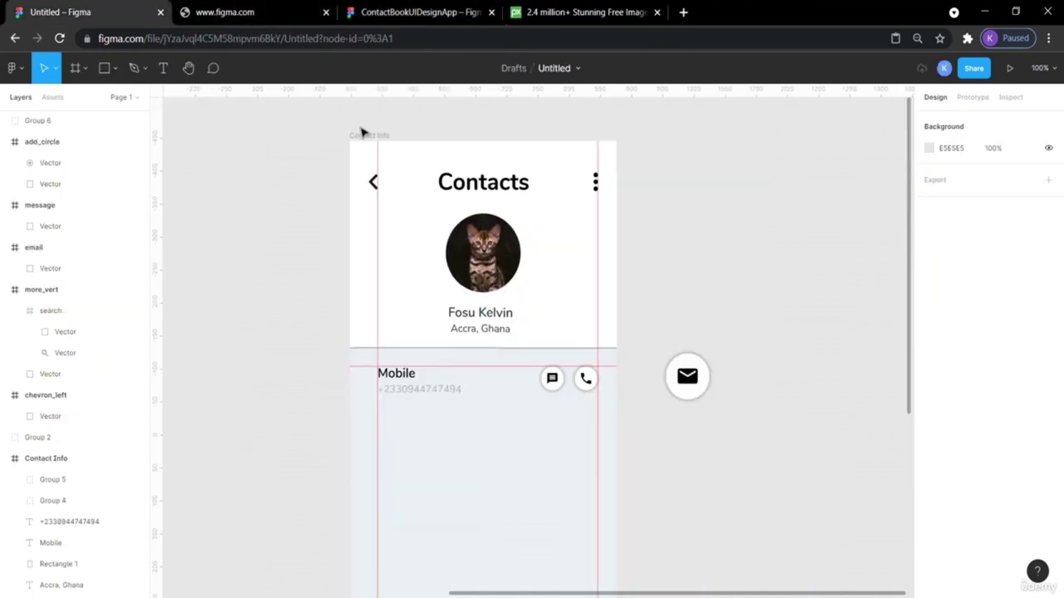
# Duplicate the Mobile label, number, message and call icons, placing the copy one row lower.
pyautogui.click(398, 374)
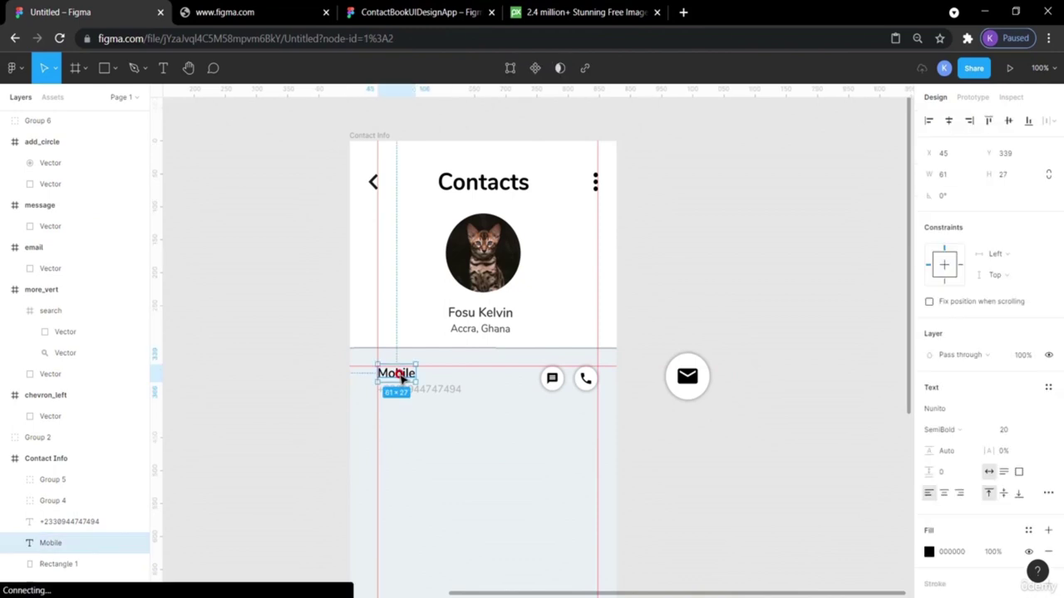
pyautogui.keyDown('shift'); pyautogui.click(451, 391); pyautogui.keyUp('shift')
pyautogui.keyDown('shift'); pyautogui.click(551, 377); pyautogui.keyUp('shift')
pyautogui.keyDown('shift'); pyautogui.click(585, 379); pyautogui.keyUp('shift')
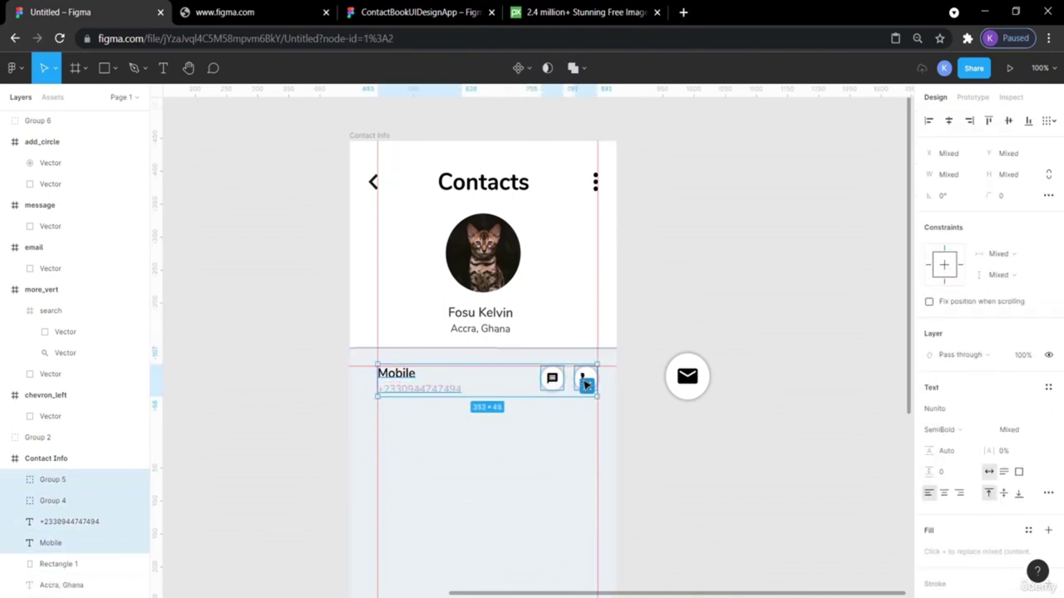
pyautogui.hotkey('ctrl', 'v')
pyautogui.press('Down')
pyautogui.press('Down')
pyautogui.press('Down')
pyautogui.press('Down')
pyautogui.press('Down')
pyautogui.press('Down')
pyautogui.press('Down')
pyautogui.press('Down')
pyautogui.press('Down')
pyautogui.press('Down')
pyautogui.press('Down')
pyautogui.hotkey('shift', 'Down')
pyautogui.hotkey('shift', 'Down')
pyautogui.hotkey('shift', 'Down')
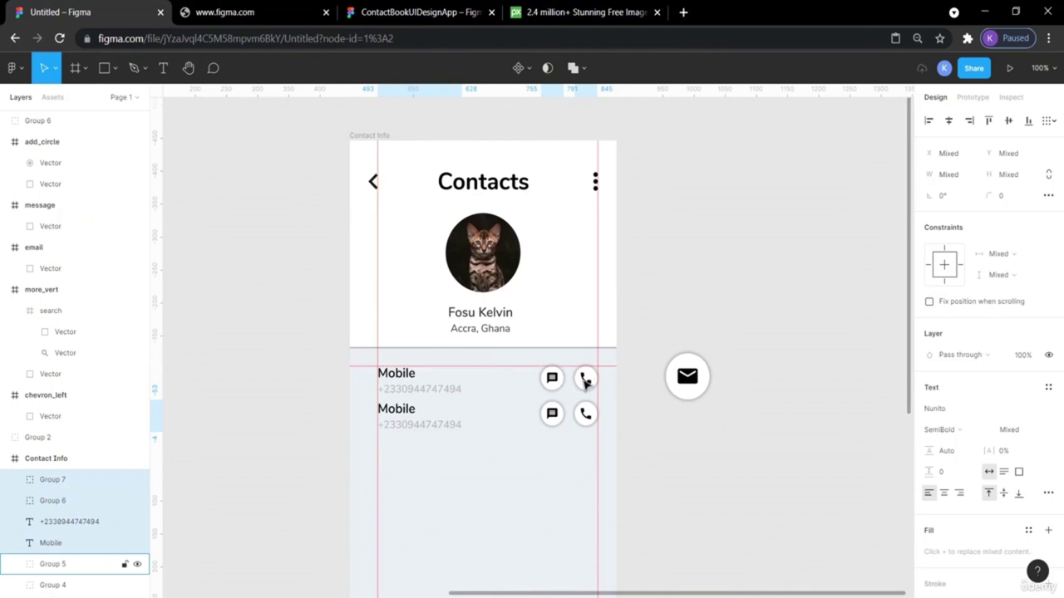
pyautogui.press('Down')
pyautogui.press('Down')
pyautogui.press('Down')
pyautogui.press('Down')
pyautogui.press('Down')
pyautogui.press('Down')
pyautogui.press('Down')
pyautogui.press('Down')
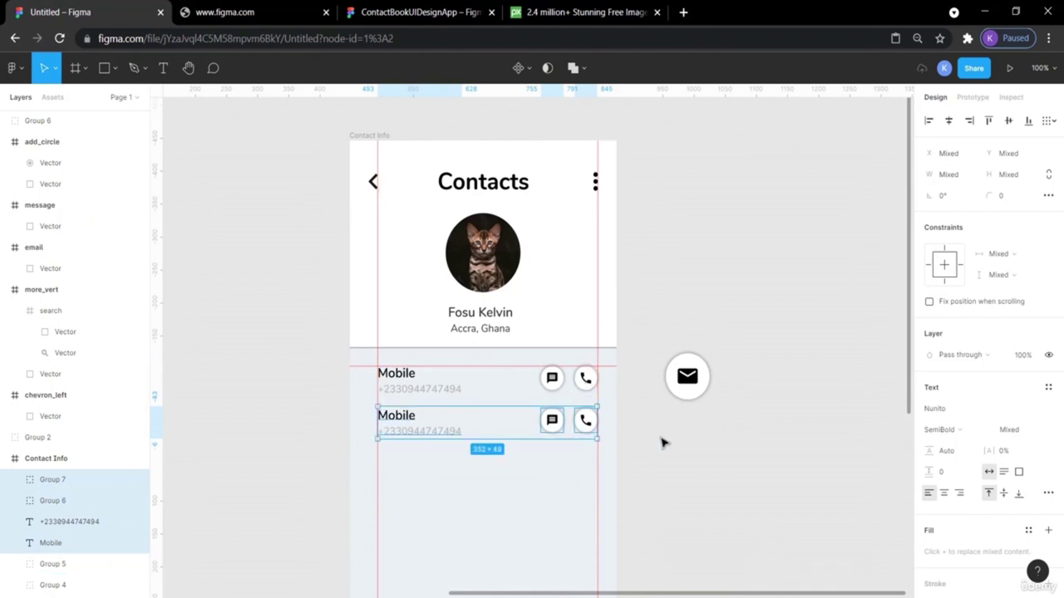
# Delete the message icon from the copied Mobile row.
pyautogui.click(701, 472)
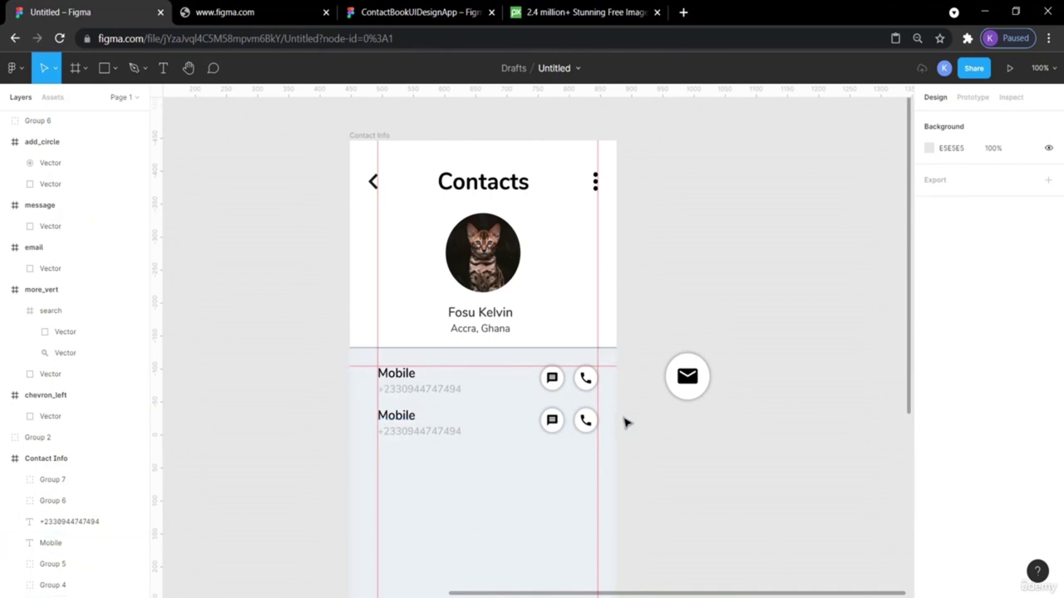
pyautogui.click(551, 423)
pyautogui.press('Delete')
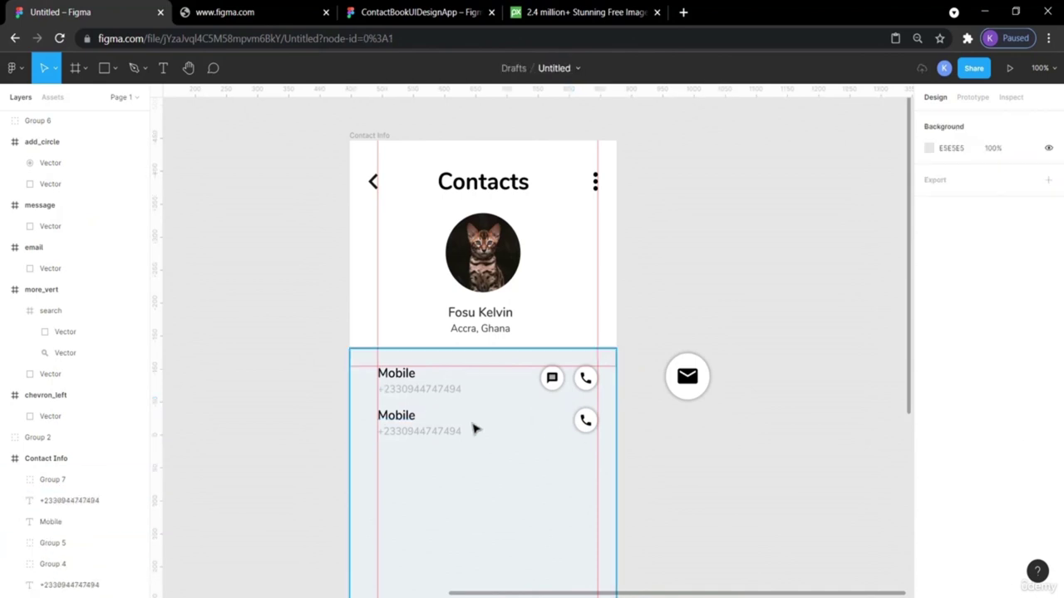
# Rename the second Mobile label to 'Email'.
pyautogui.click(401, 416)
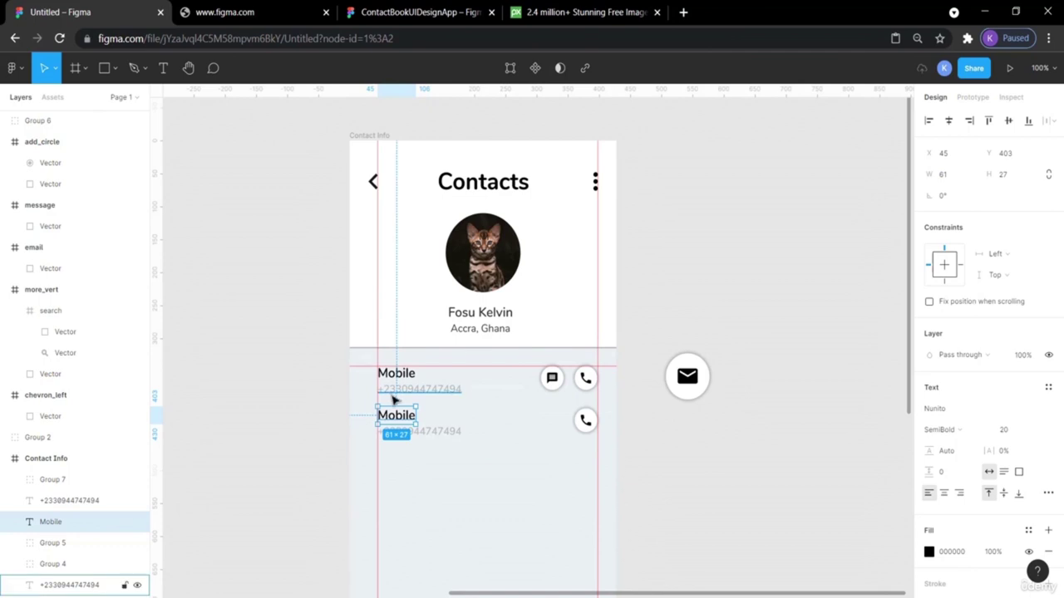
pyautogui.click(249, 384)
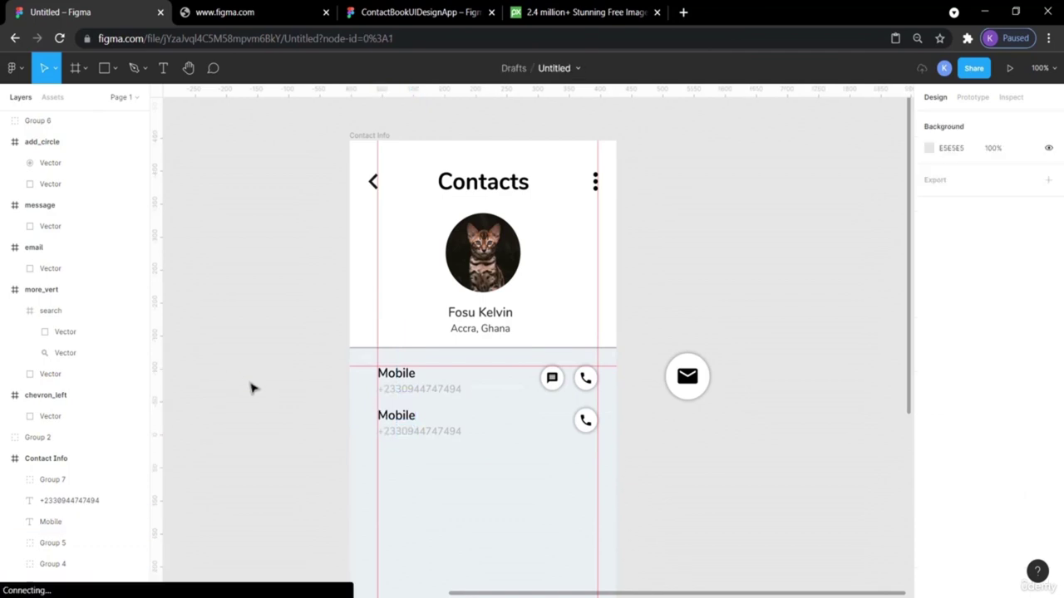
pyautogui.doubleClick(397, 422)
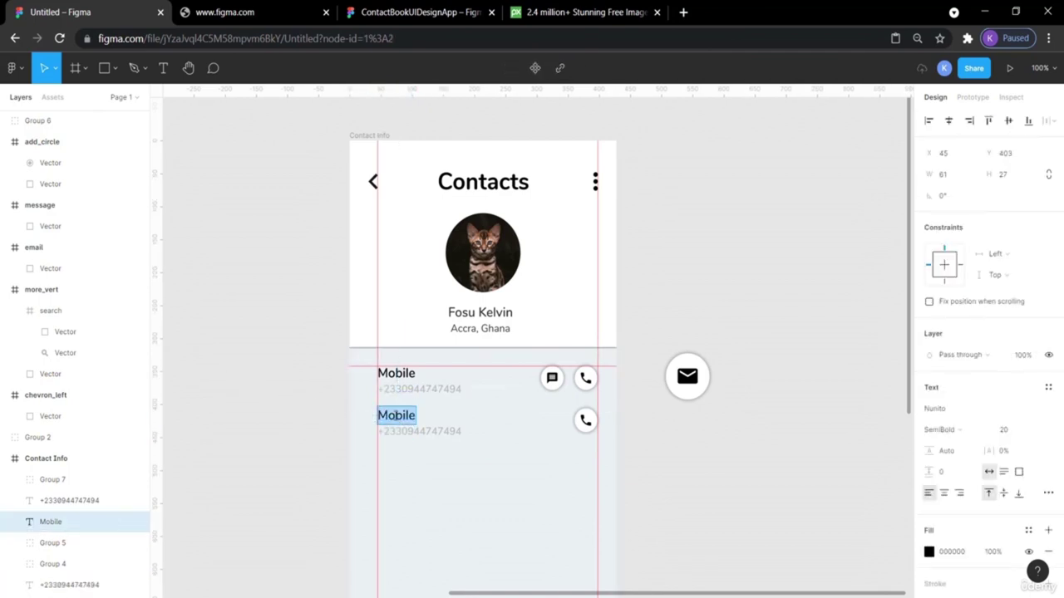
pyautogui.write('Emai')
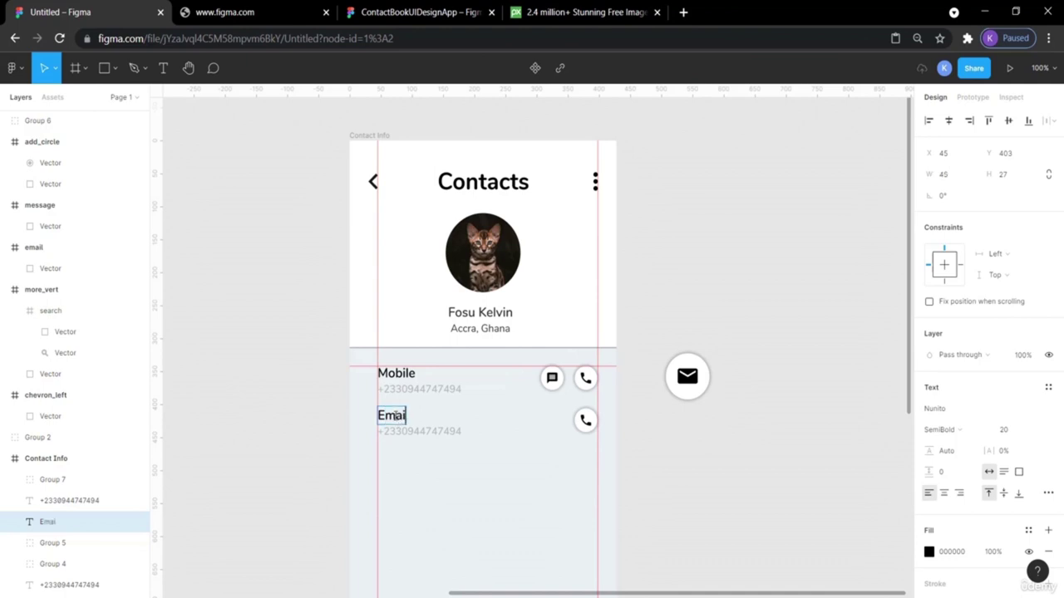
pyautogui.write('l')
pyautogui.press('Escape')
pyautogui.click(271, 323)
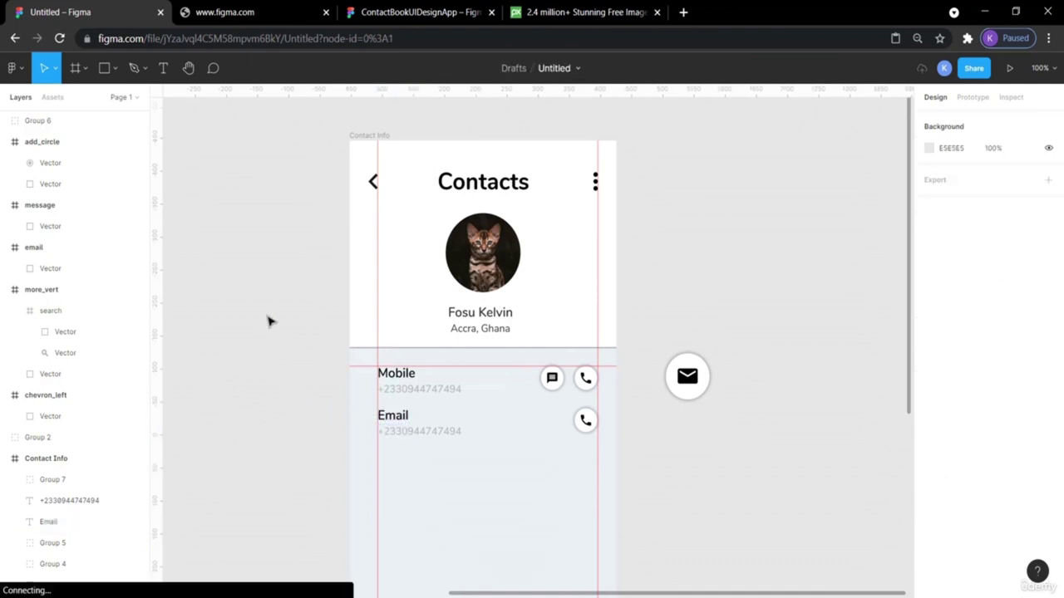
# After checking the reference, replace the phone number under Email with the contact's e-mail address.
pyautogui.click(438, 8)
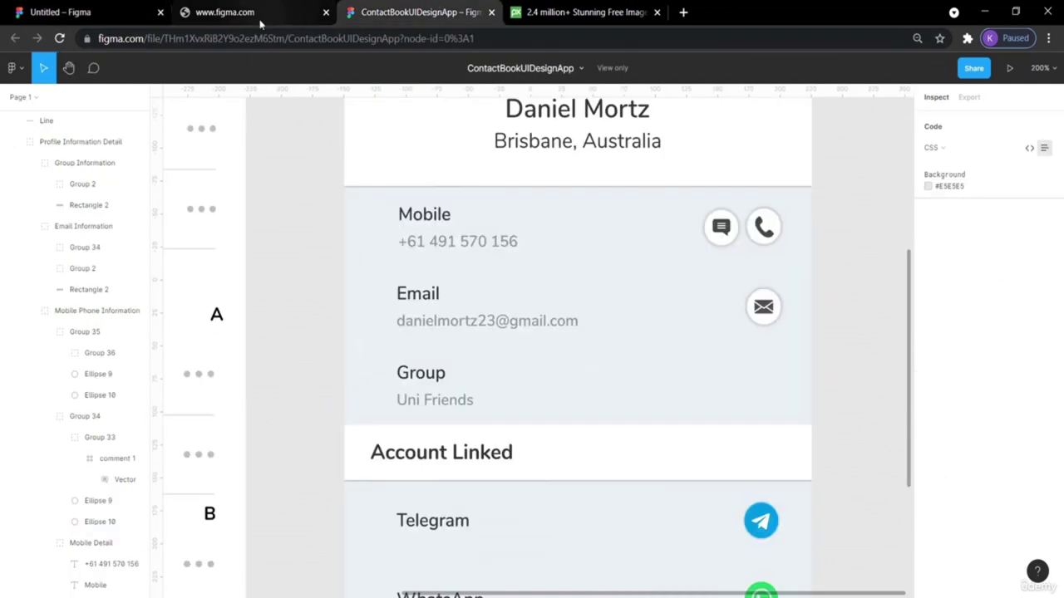
pyautogui.click(52, 7)
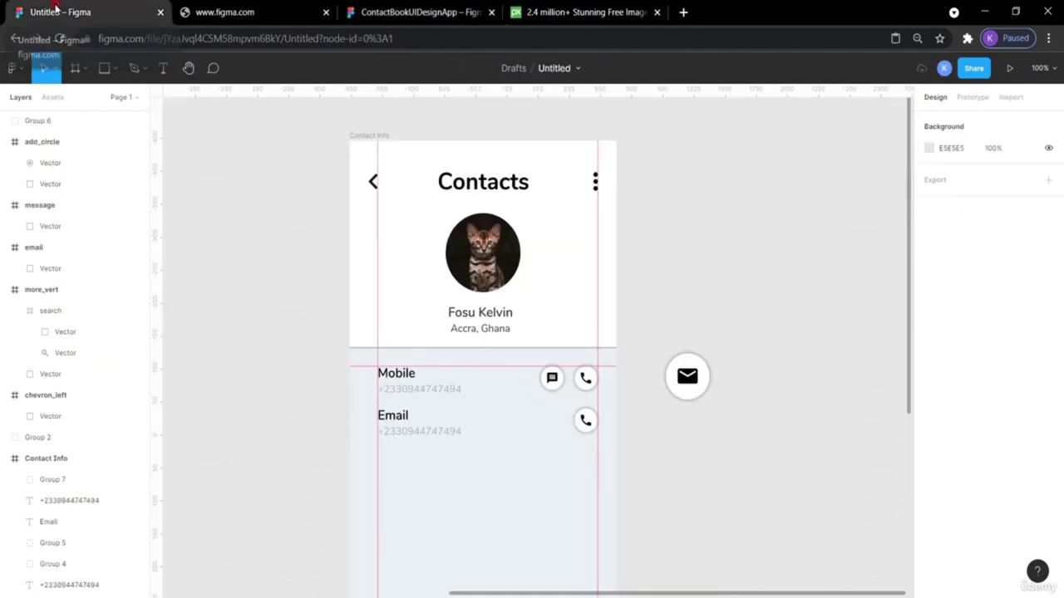
pyautogui.doubleClick(408, 431)
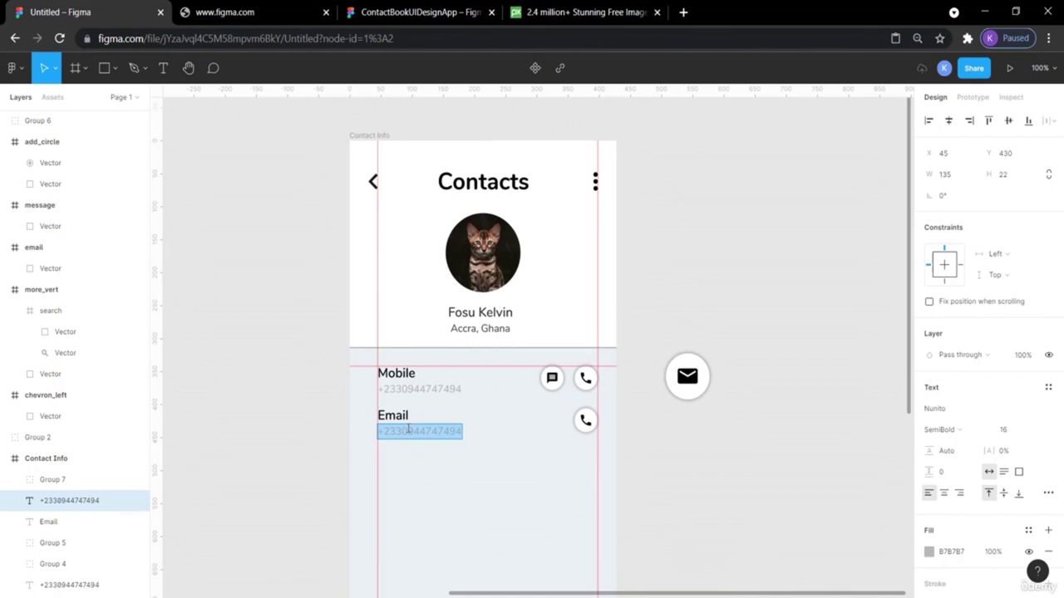
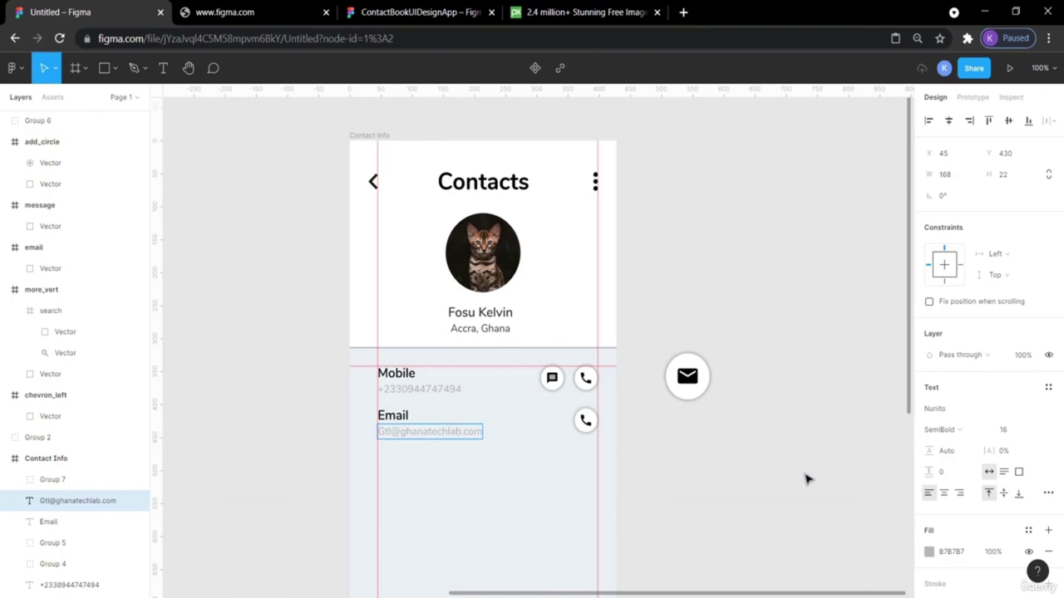
pyautogui.press('Escape')
pyautogui.click(647, 439)
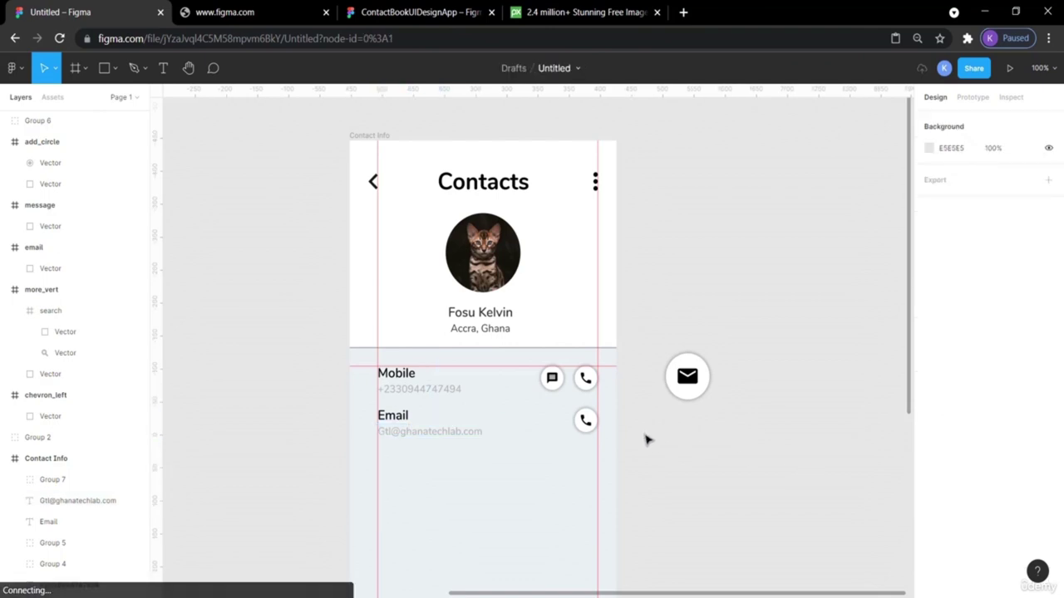
# Delete the Email row's call icon and move the floating mail button into that row.
pyautogui.click(590, 423)
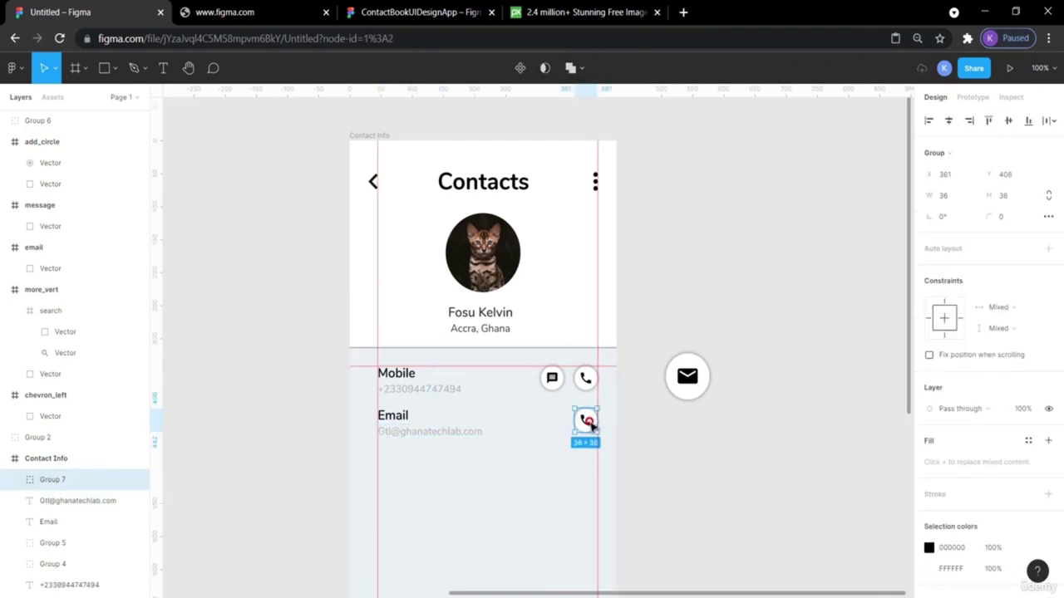
pyautogui.press('Delete')
pyautogui.click(676, 376)
pyautogui.moveTo(676, 376); pyautogui.dragTo(578, 402)
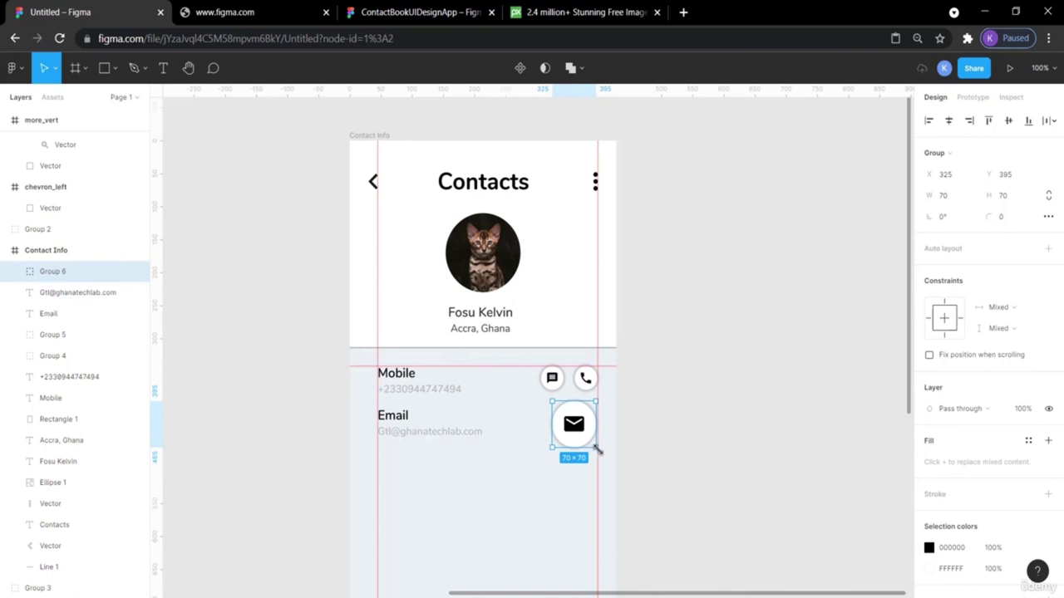
# Shrink the mail button from its centre and set it to 36×36.
pyautogui.press('alt')
pyautogui.moveTo(596, 447); pyautogui.dragTo(583, 436)
pyautogui.click(946, 195)
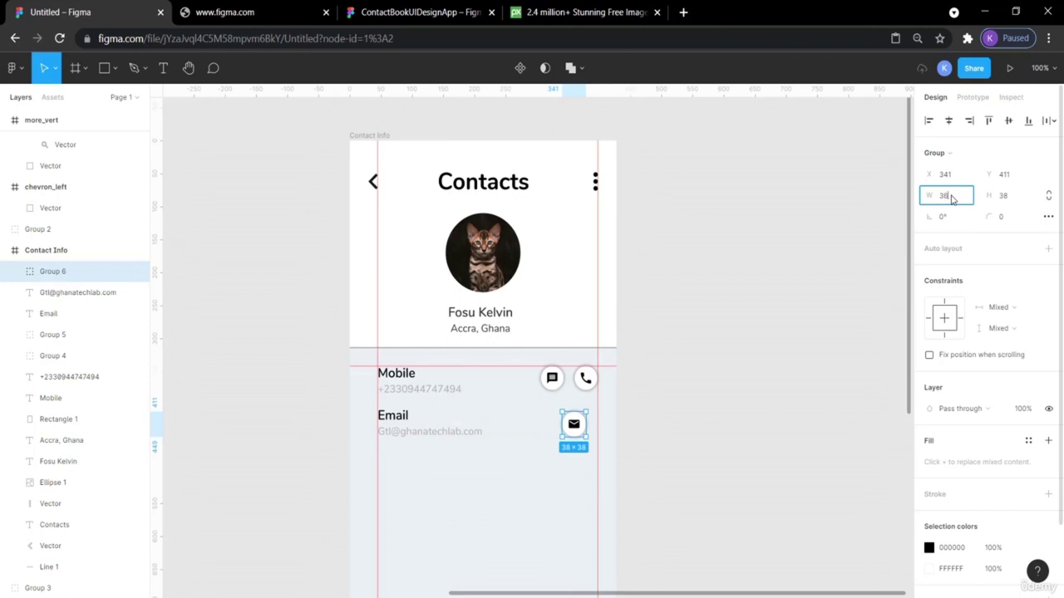
pyautogui.press('Return')
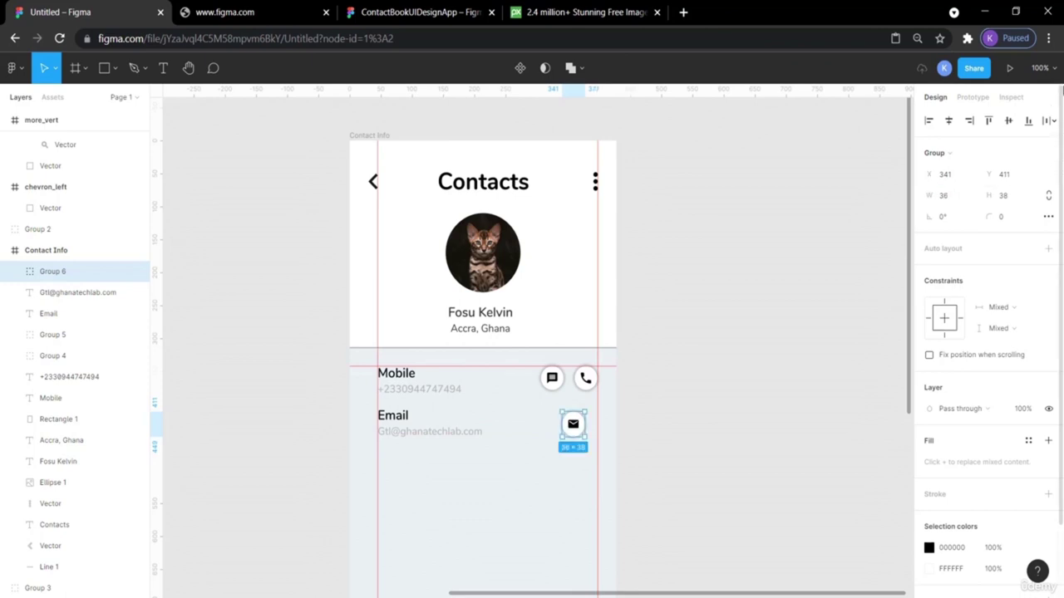
pyautogui.click(1019, 197)
pyautogui.write('36')
pyautogui.press('Return')
pyautogui.click(764, 274)
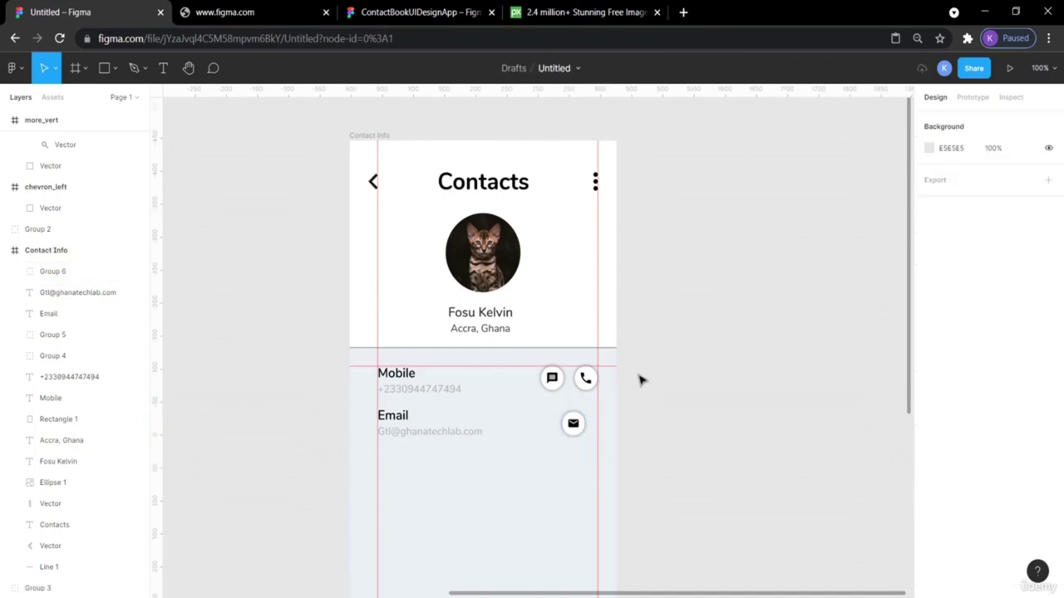
# Align the mail button directly under the Mobile row's call icon.
pyautogui.moveTo(574, 432); pyautogui.dragTo(586, 431)
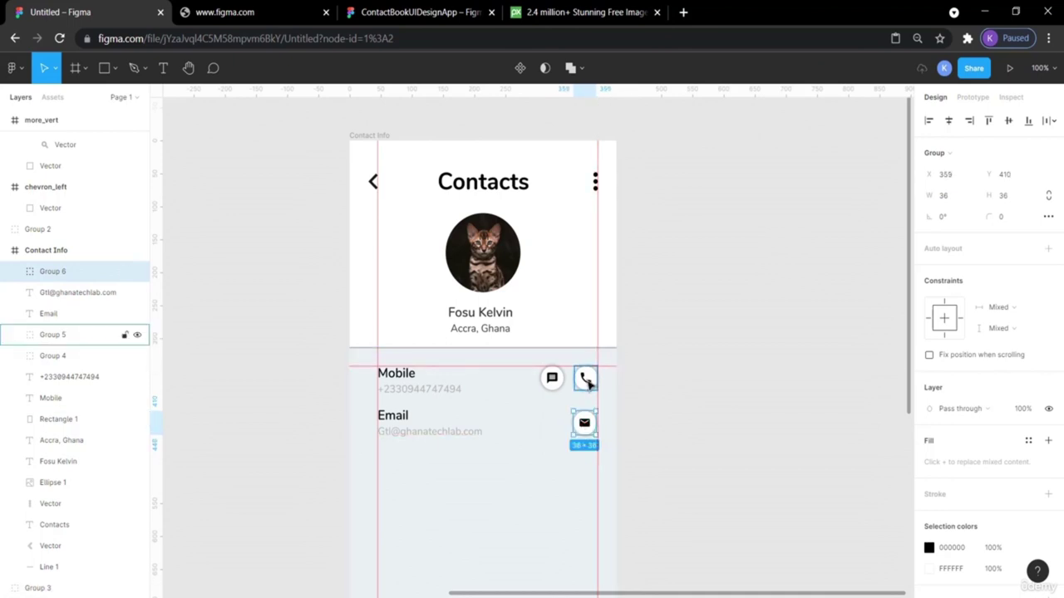
pyautogui.click(637, 421)
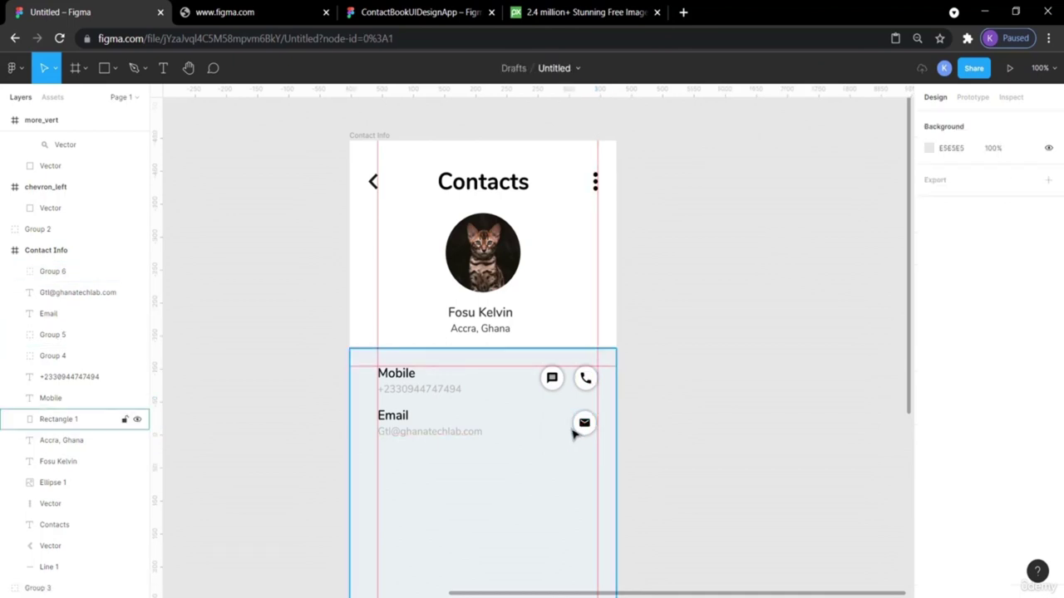
pyautogui.click(583, 423)
pyautogui.moveTo(573, 425); pyautogui.dragTo(584, 424)
pyautogui.click(760, 391)
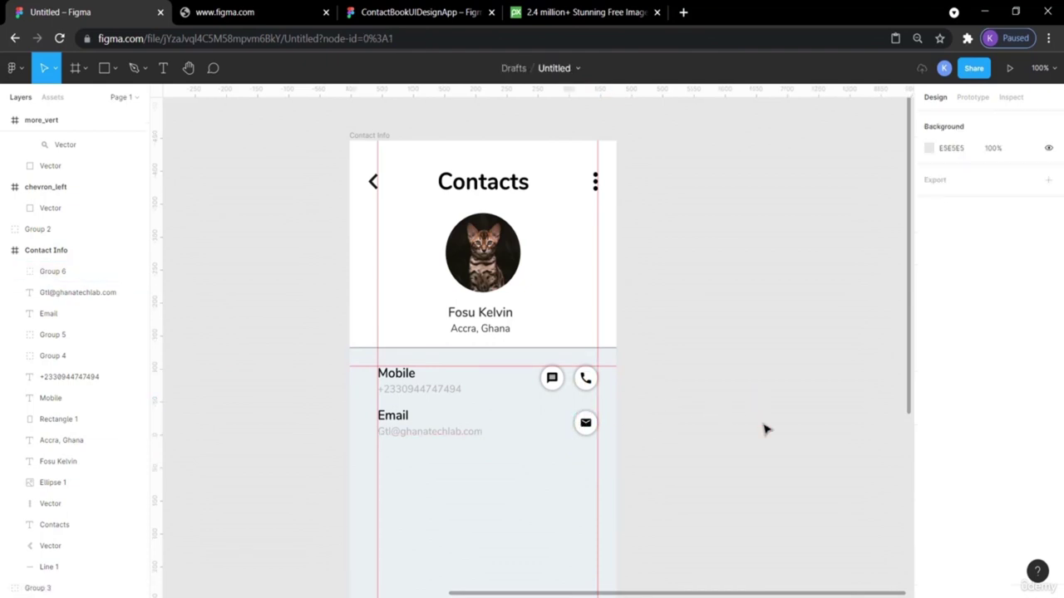
pyautogui.scroll(-3, 762, 427)
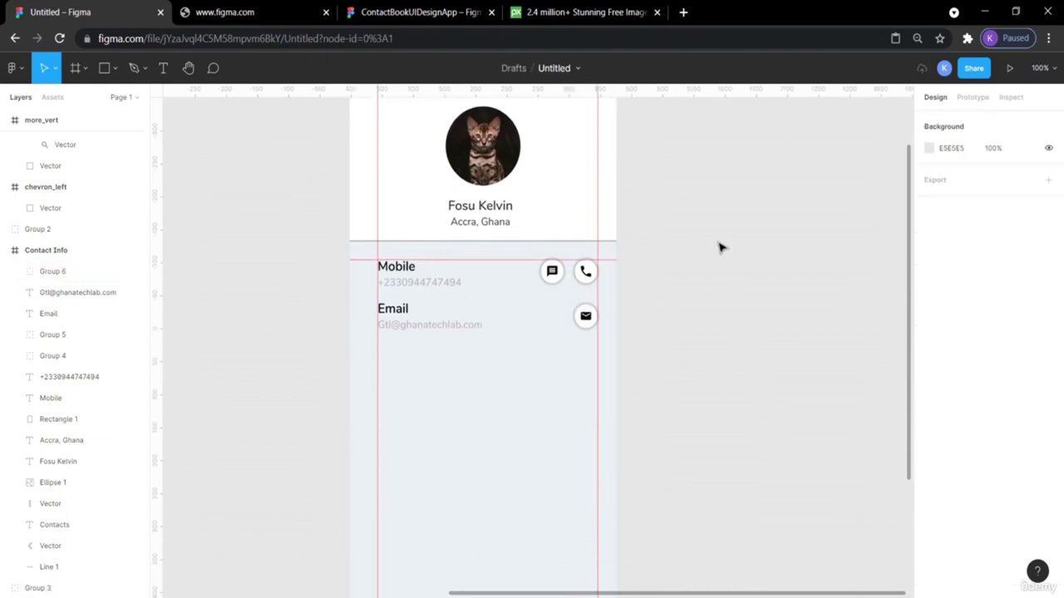
pyautogui.click(391, 12)
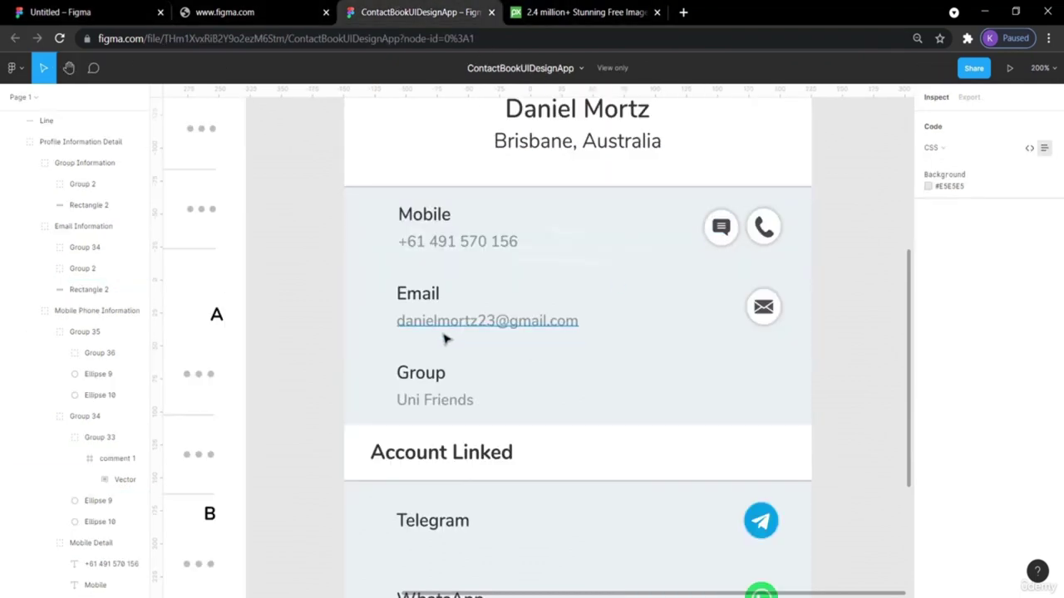
pyautogui.keyDown('ctrl'); pyautogui.click(443, 337); pyautogui.keyUp('ctrl')
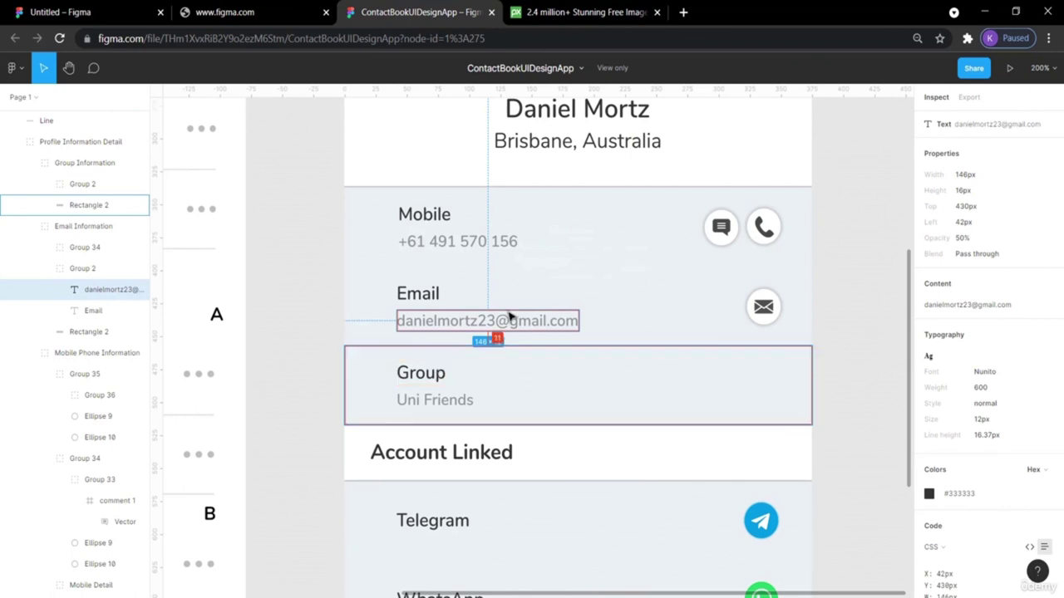
pyautogui.click(848, 239)
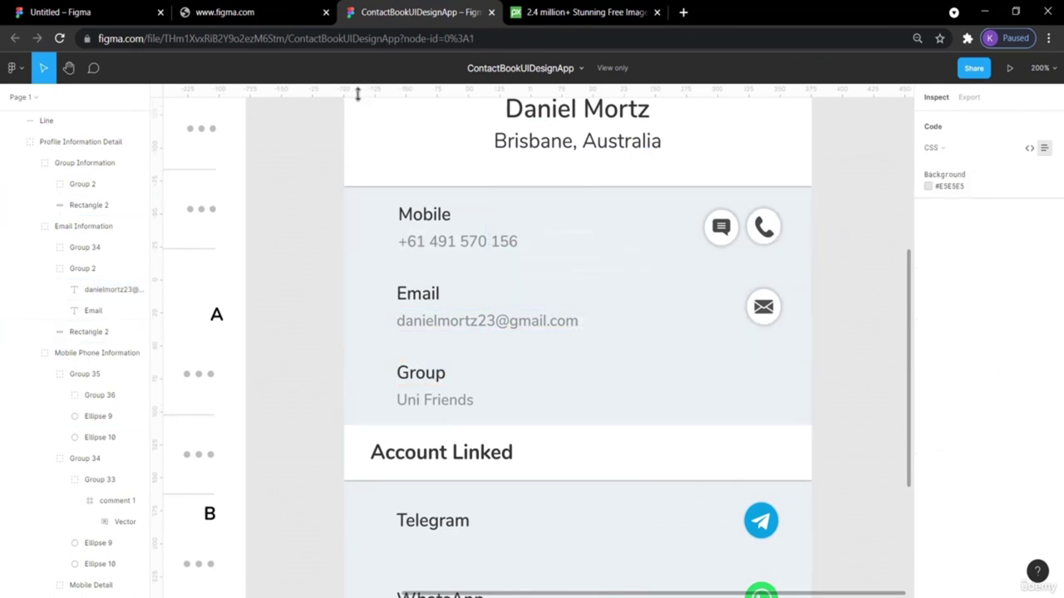
pyautogui.click(95, 8)
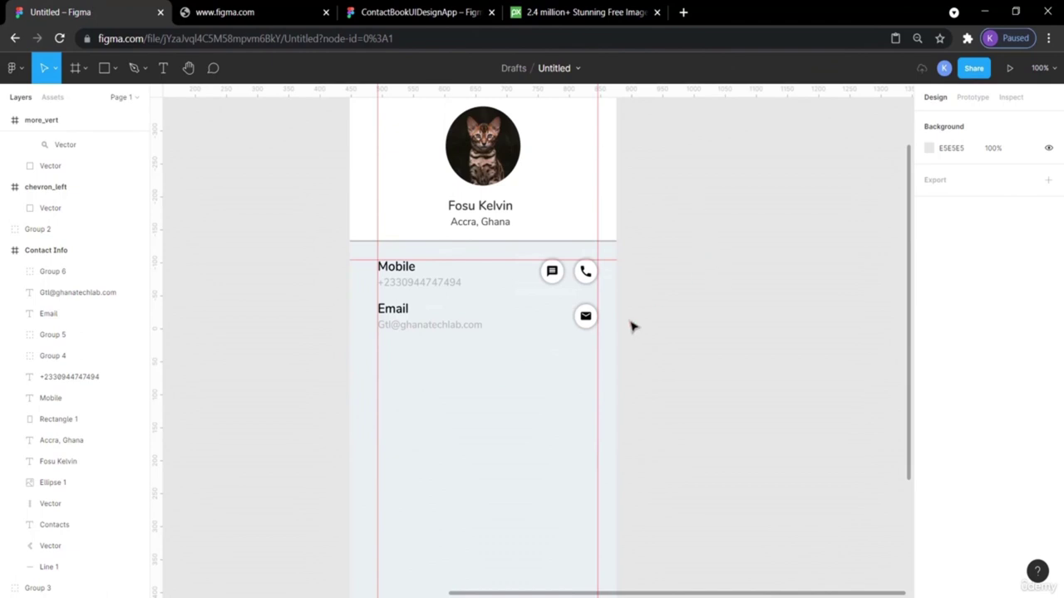
pyautogui.click(590, 321)
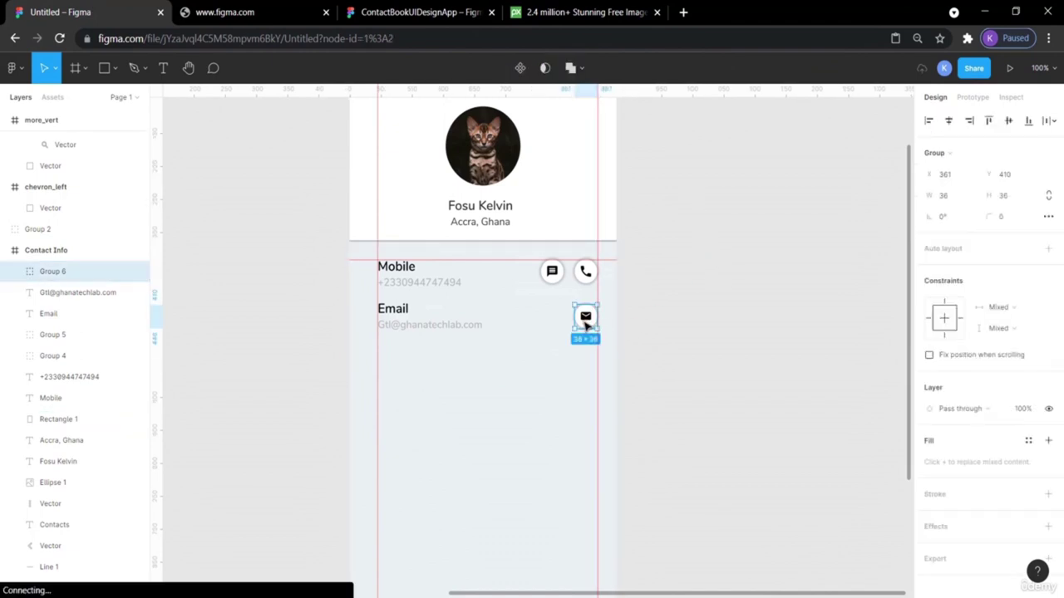
pyautogui.keyDown('shift'); pyautogui.click(417, 330); pyautogui.keyUp('shift')
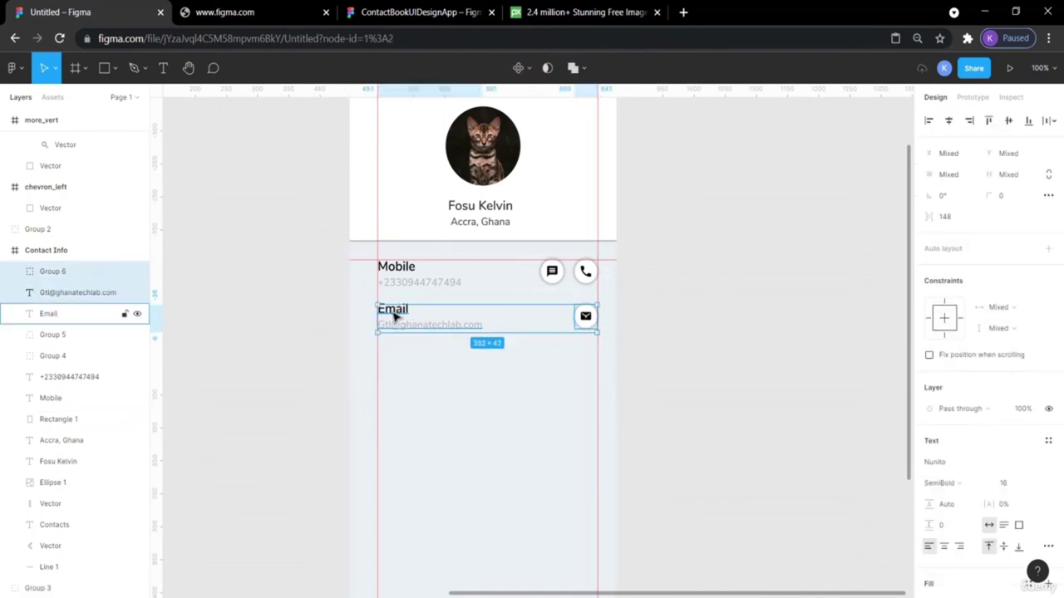
pyautogui.keyDown('shift'); pyautogui.click(396, 317); pyautogui.keyUp('shift')
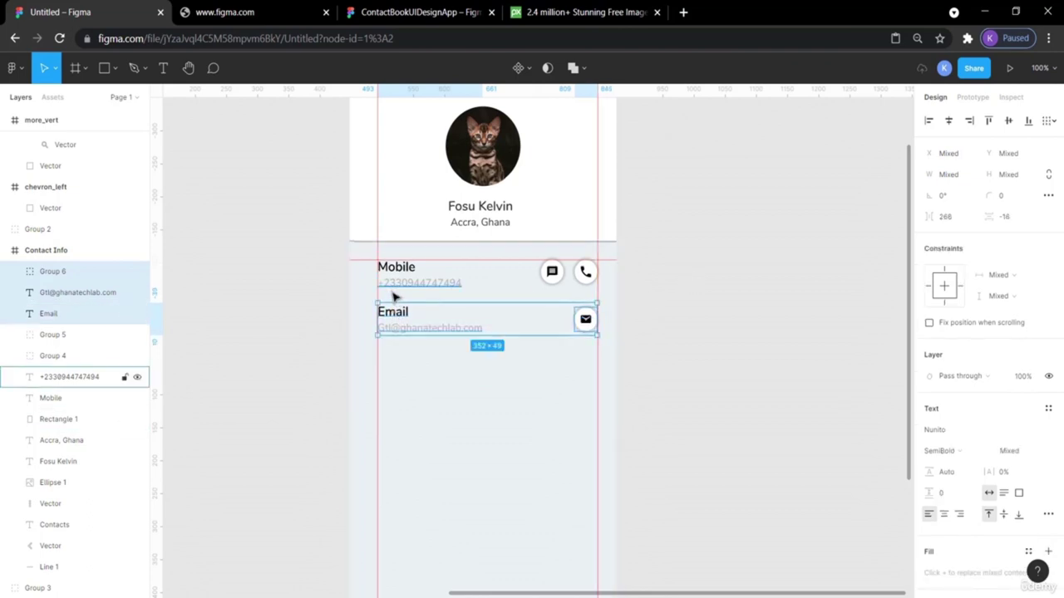
pyautogui.click(390, 305)
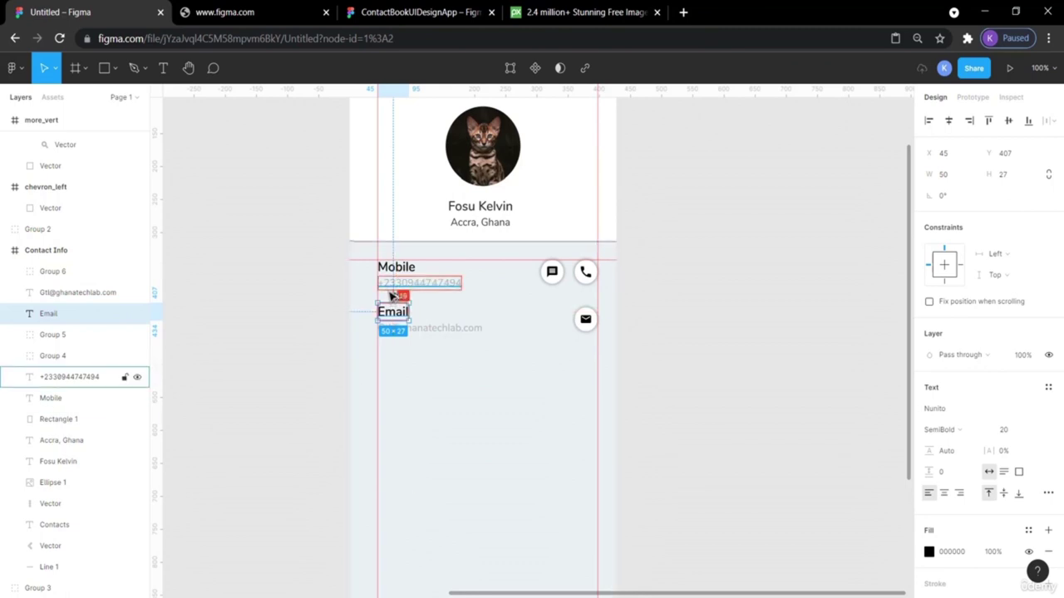
pyautogui.click(819, 306)
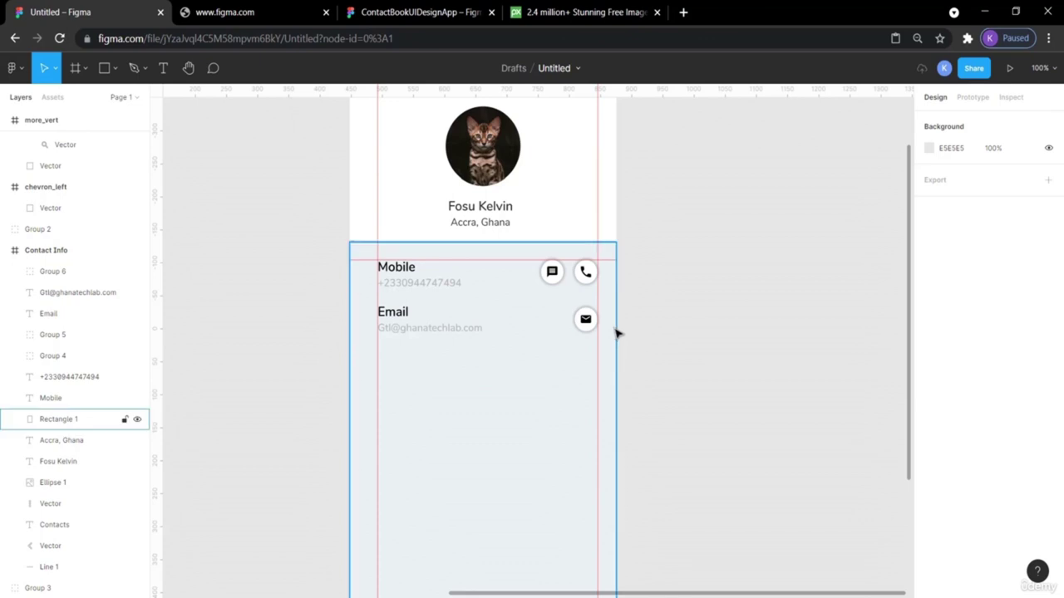
# Duplicate the Email label and address pair and place the copy below the original.
pyautogui.click(425, 332)
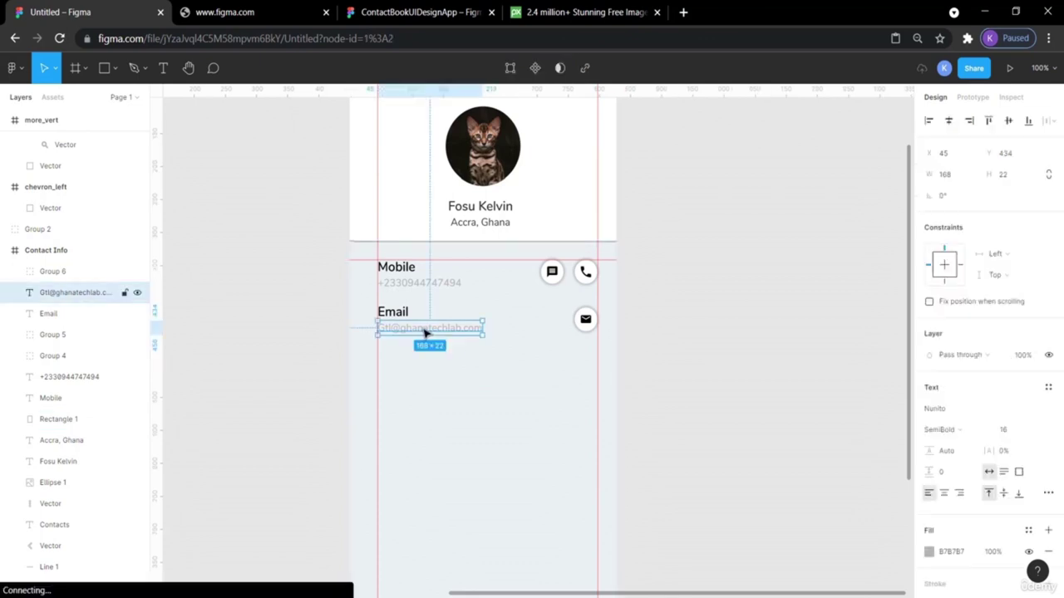
pyautogui.keyDown('shift'); pyautogui.click(405, 313); pyautogui.keyUp('shift')
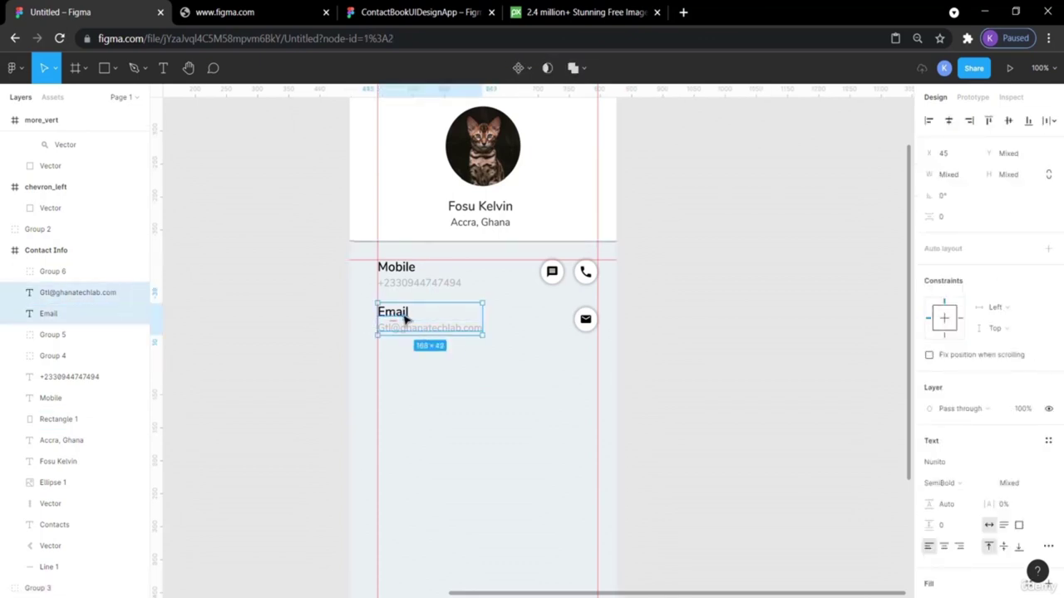
pyautogui.hotkey('ctrl', 'v')
pyautogui.hotkey('shift', 'Down')
pyautogui.hotkey('shift', 'Down')
pyautogui.hotkey('shift', 'Down')
pyautogui.hotkey('shift', 'Down')
pyautogui.hotkey('shift', 'Down')
pyautogui.hotkey('shift', 'Down')
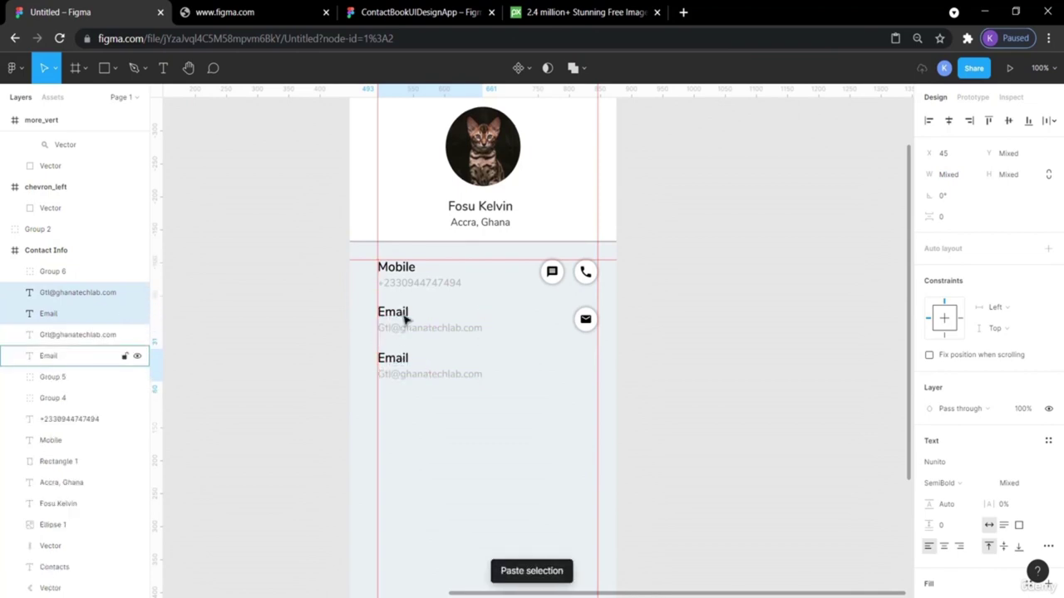
pyautogui.press('alt')
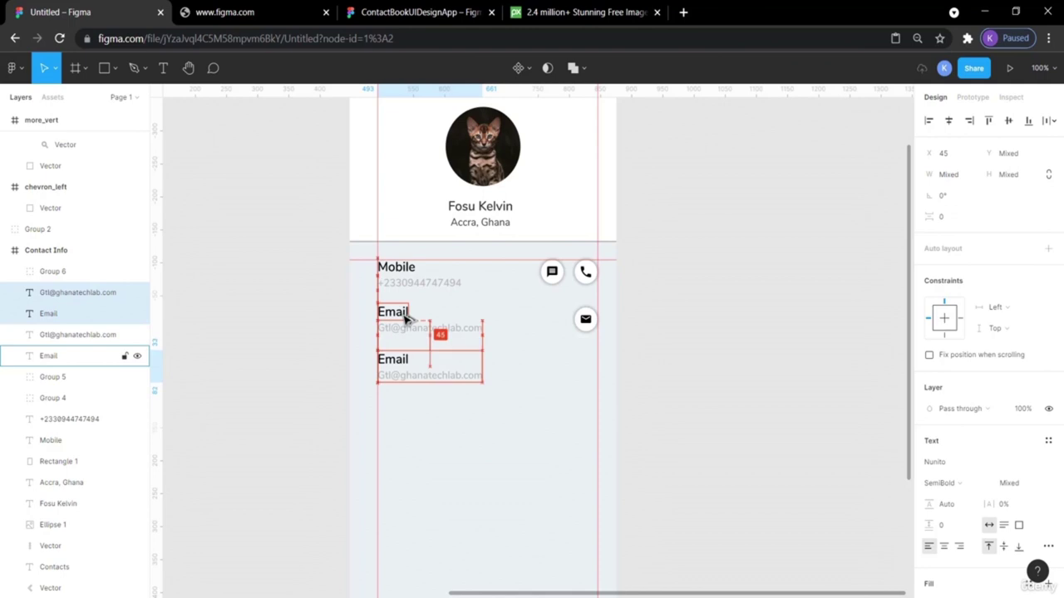
pyautogui.click(708, 378)
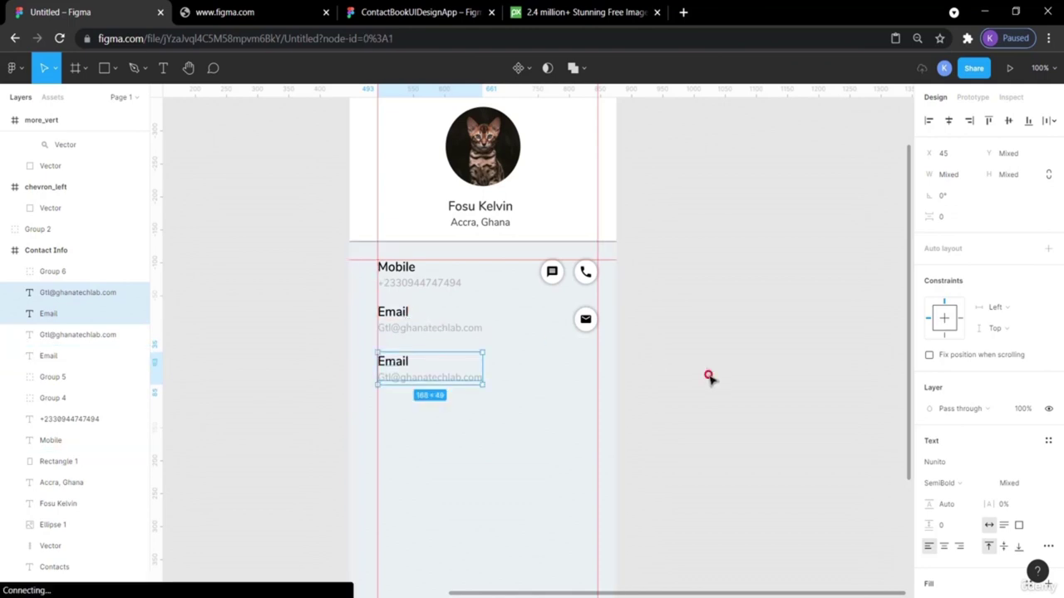
# Measure the spacing and nudge the copied Email label up two pixels to match the rows above.
pyautogui.click(393, 329)
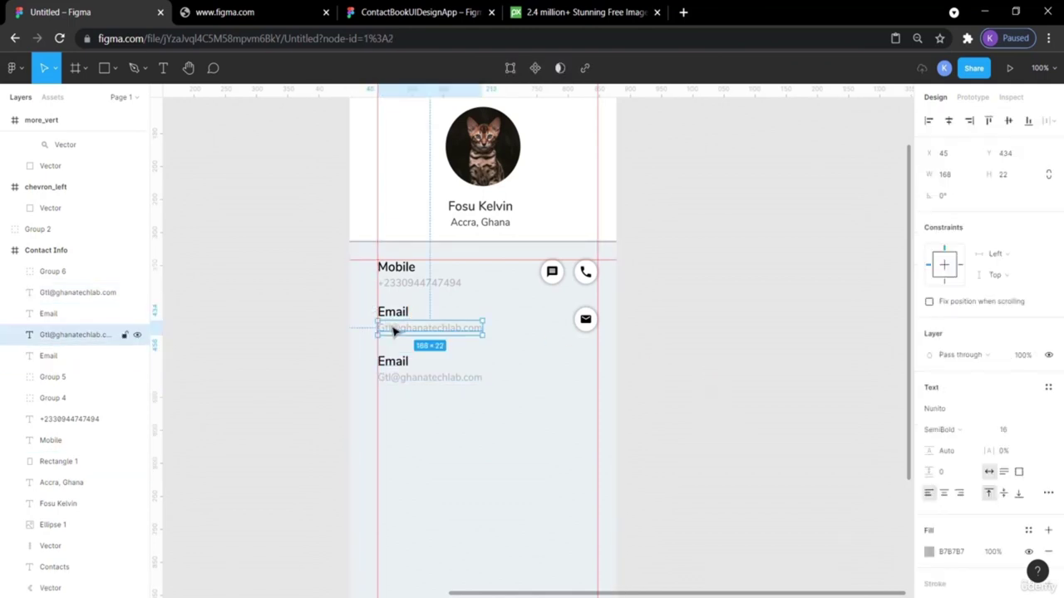
pyautogui.press('alt')
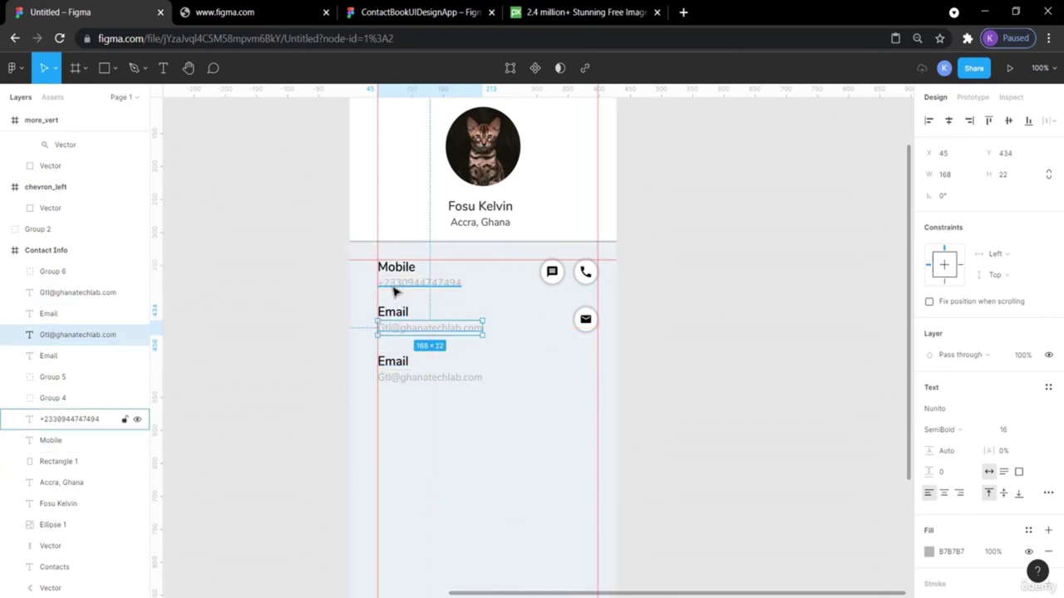
pyautogui.click(392, 308)
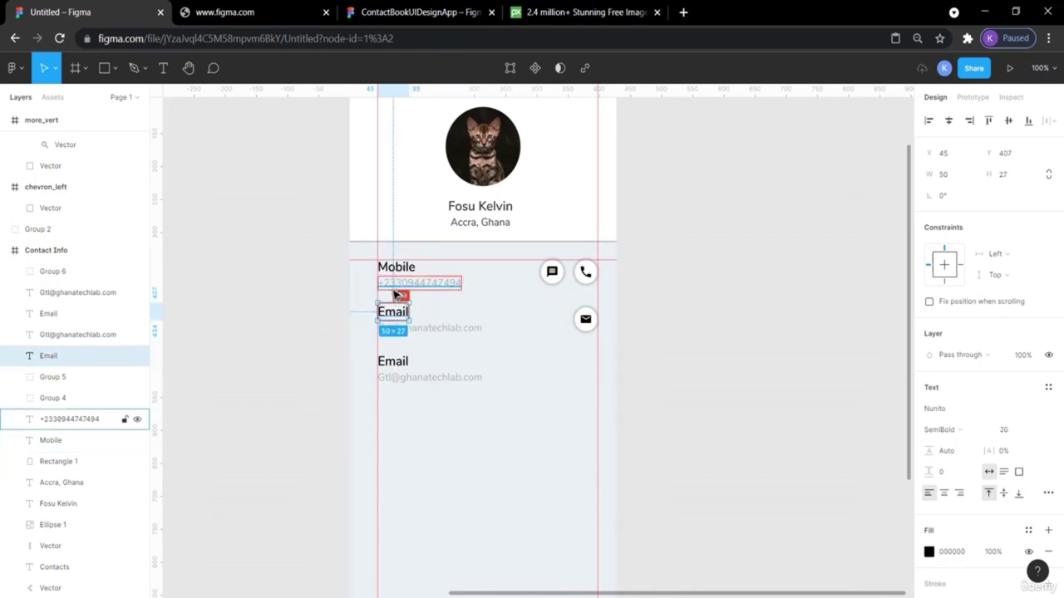
pyautogui.click(399, 364)
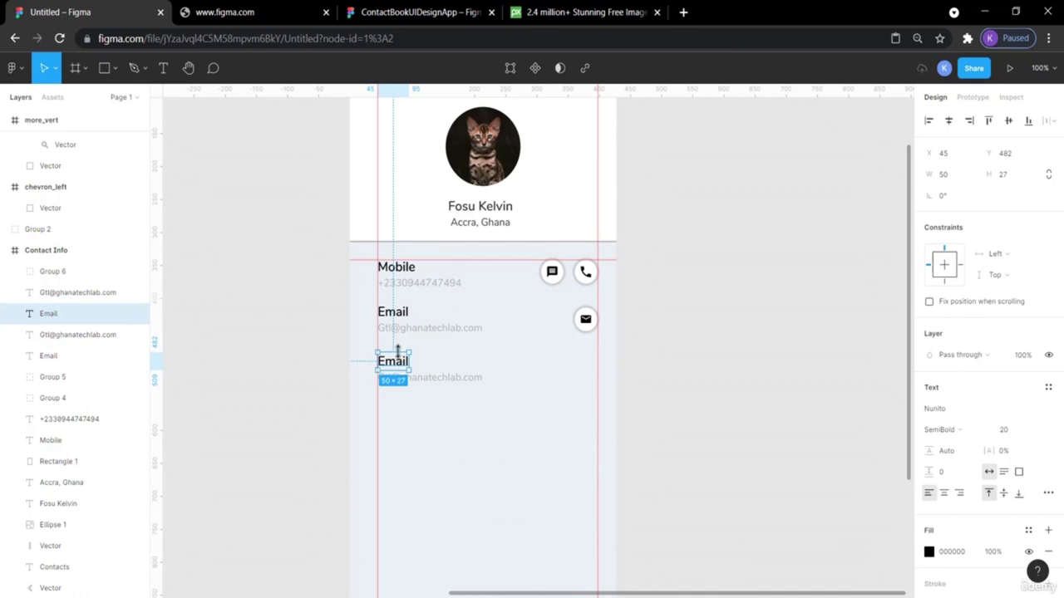
pyautogui.press('alt')
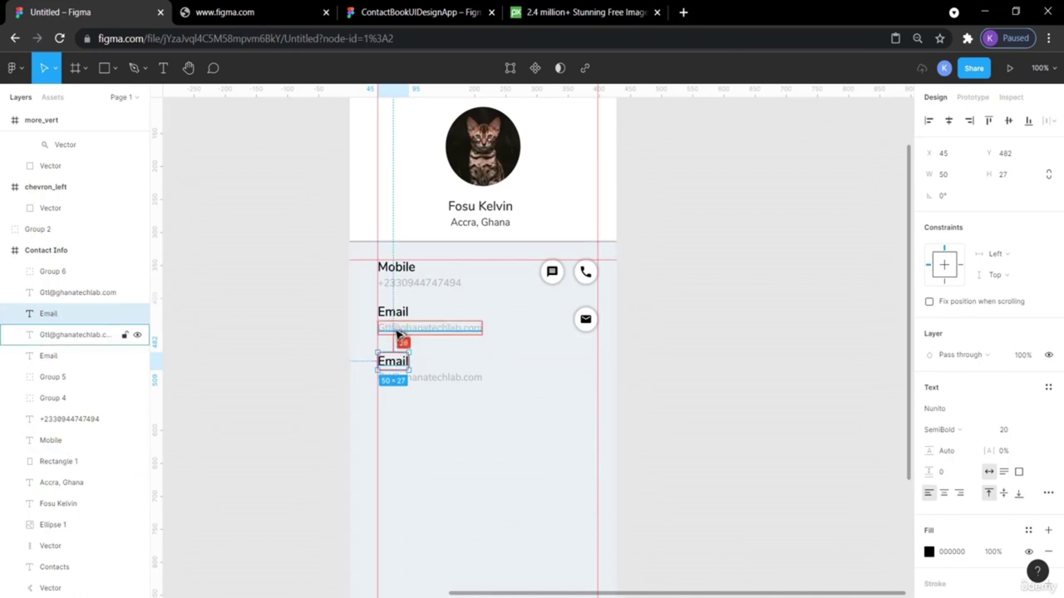
pyautogui.press('Up')
pyautogui.press('Up')
pyautogui.press('Up')
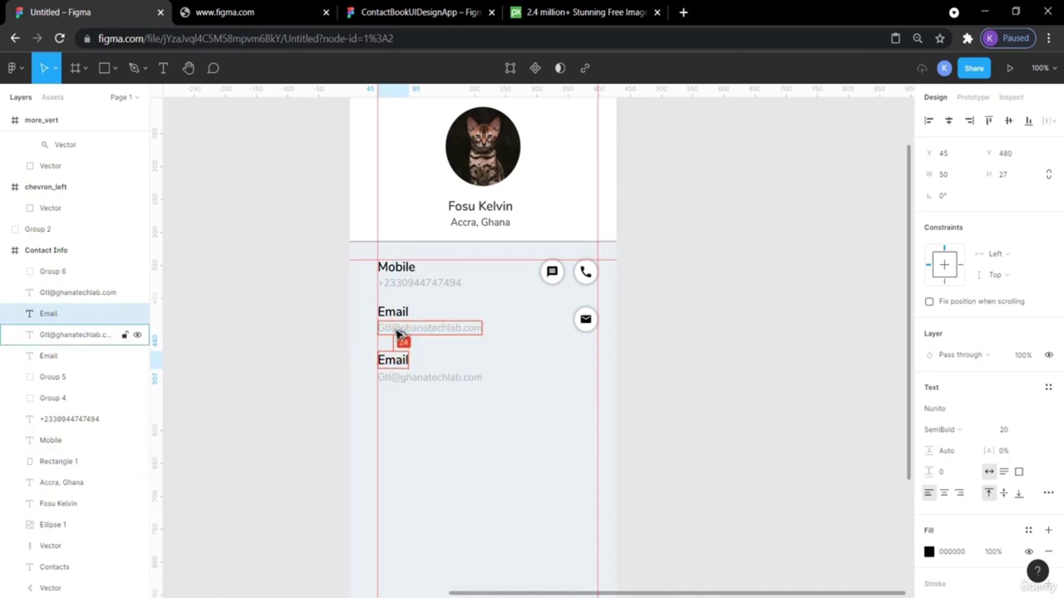
pyautogui.press('Up')
pyautogui.press('Up')
pyautogui.press('Up')
pyautogui.press('Up')
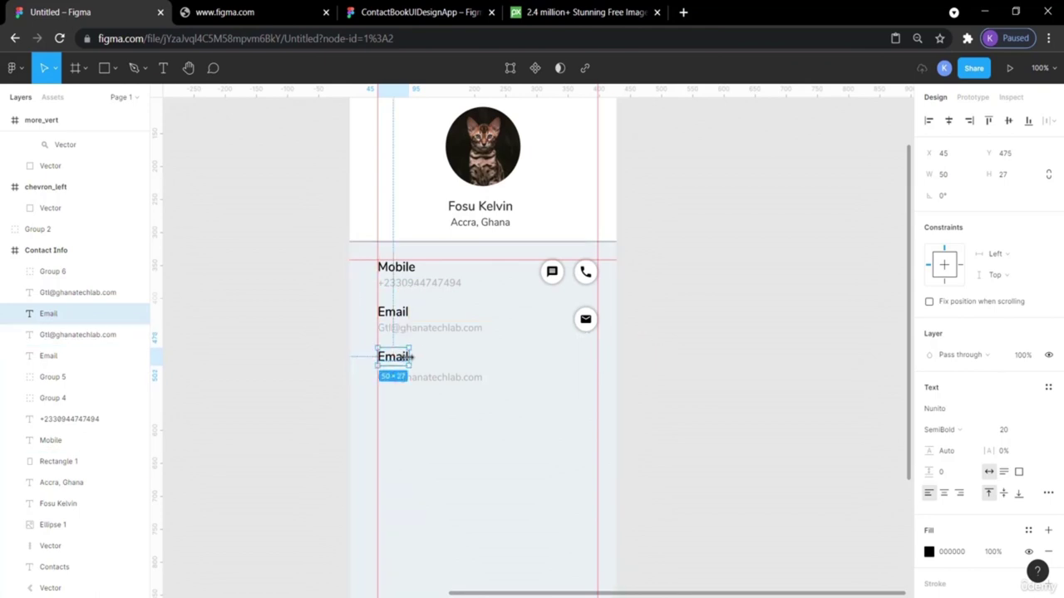
pyautogui.press('alt')
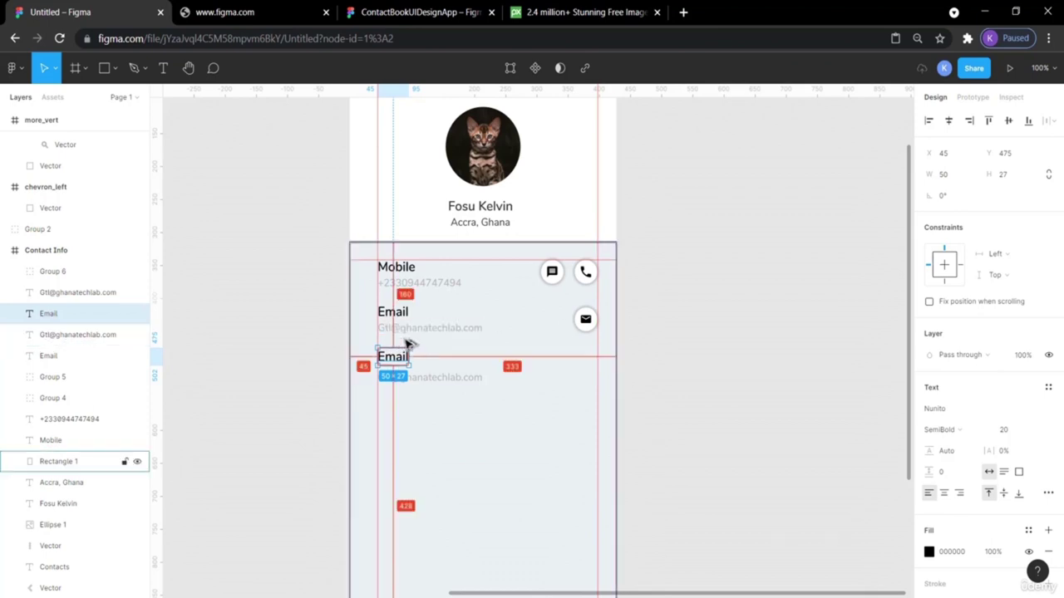
# Delete the copied address text under the new Email label.
pyautogui.click(768, 355)
pyautogui.click(408, 379)
pyautogui.press('Delete')
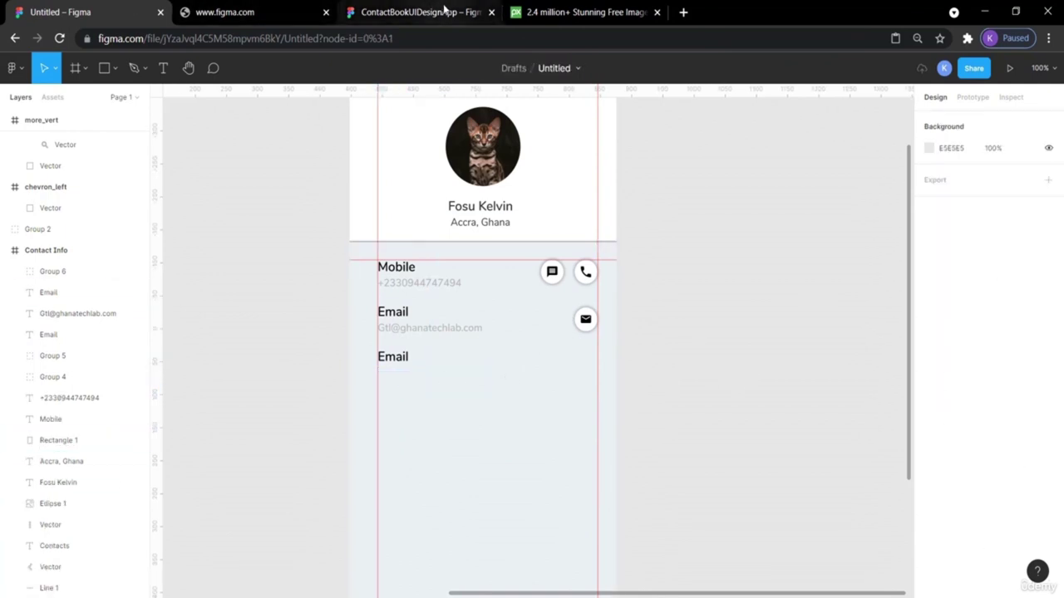
# Copy the address text under the third label and rename that label to 'Group'.
pyautogui.click(445, 11)
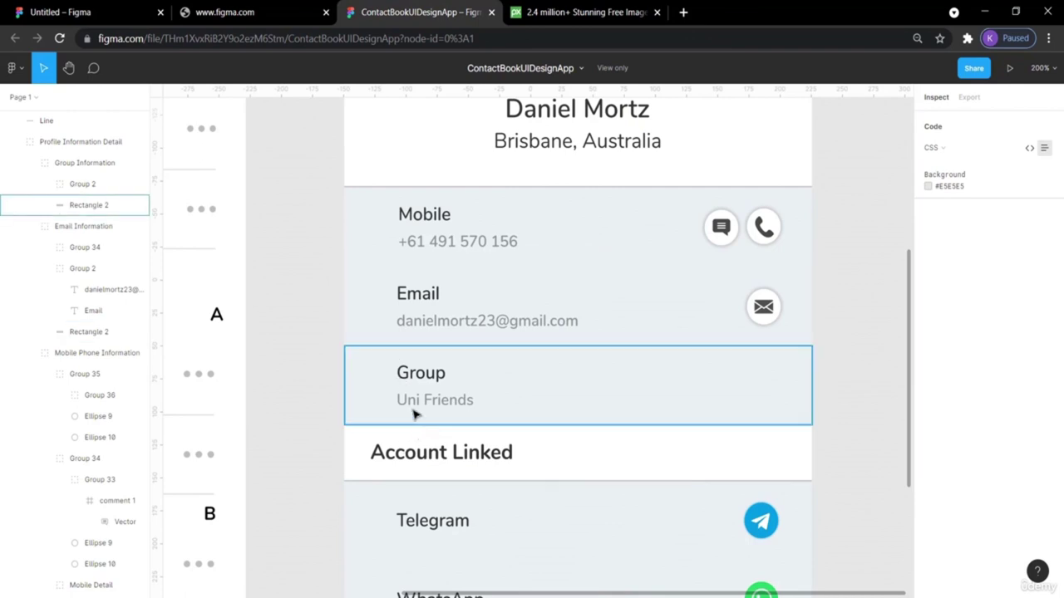
pyautogui.click(65, 15)
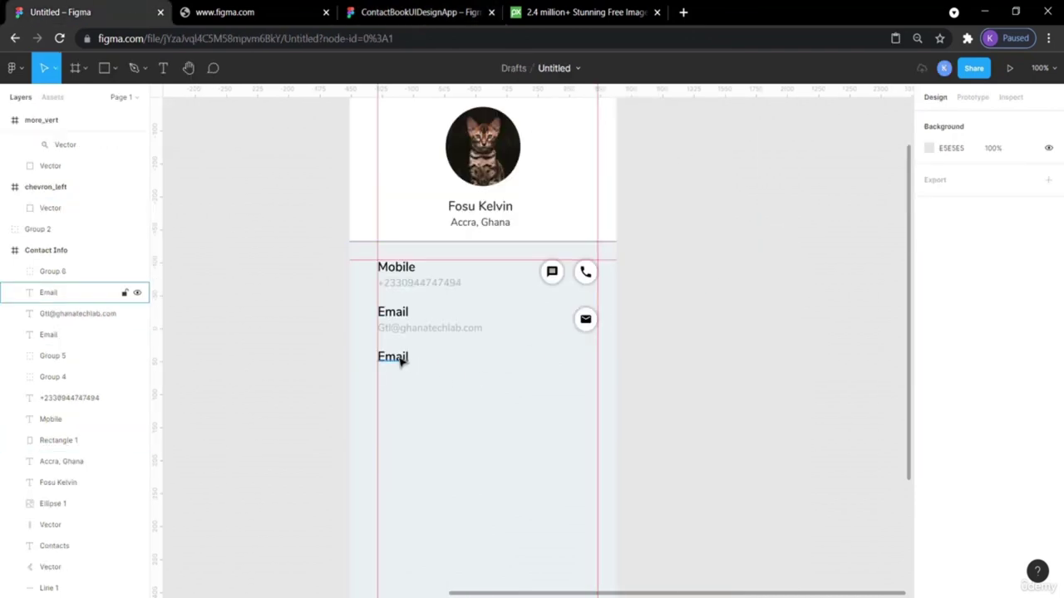
pyautogui.moveTo(399, 328); pyautogui.dragTo(399, 377)
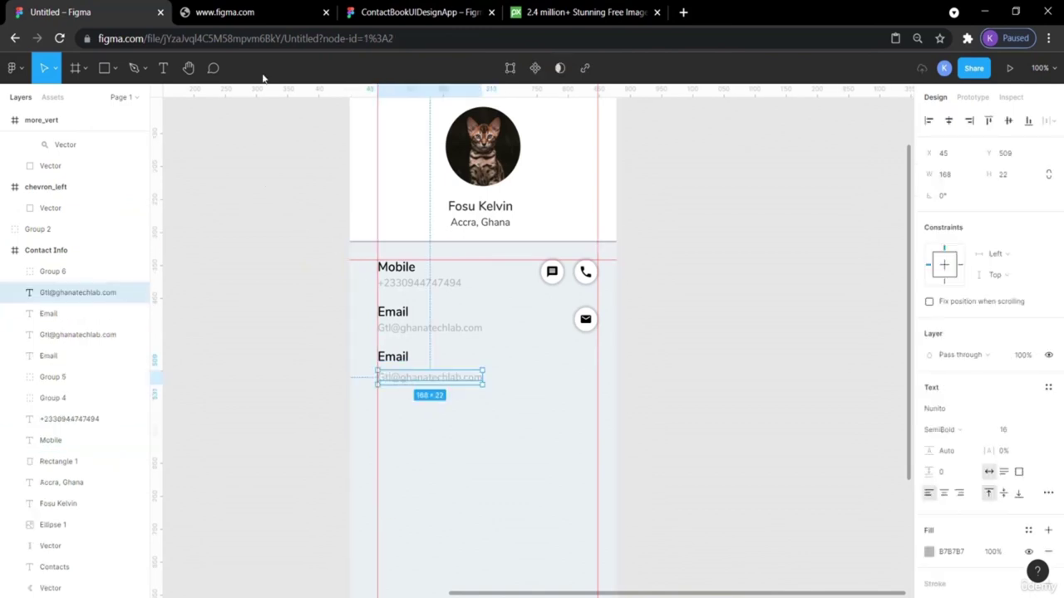
pyautogui.click(442, 8)
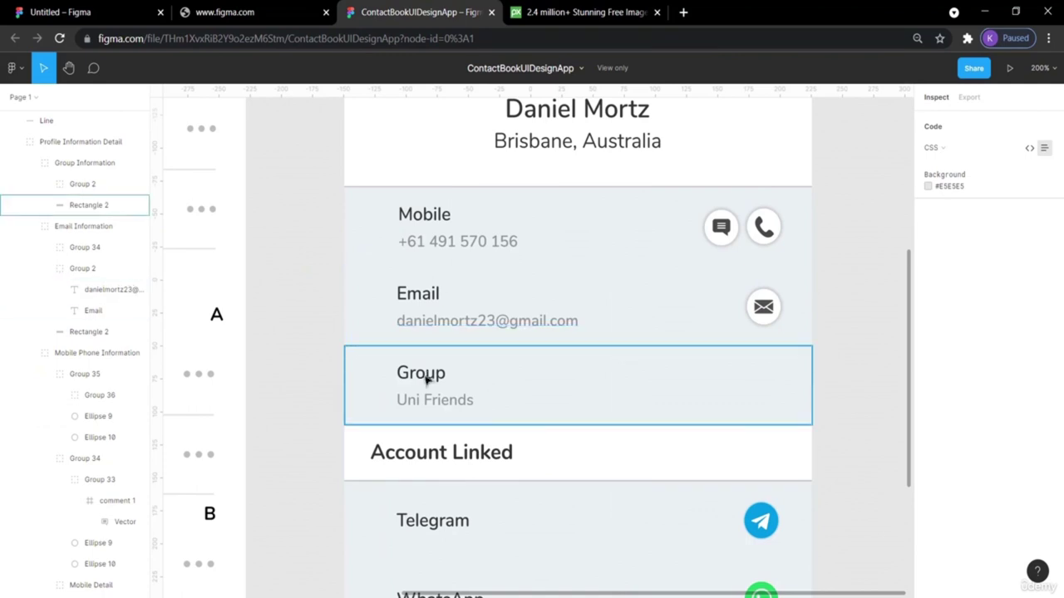
pyautogui.click(62, 11)
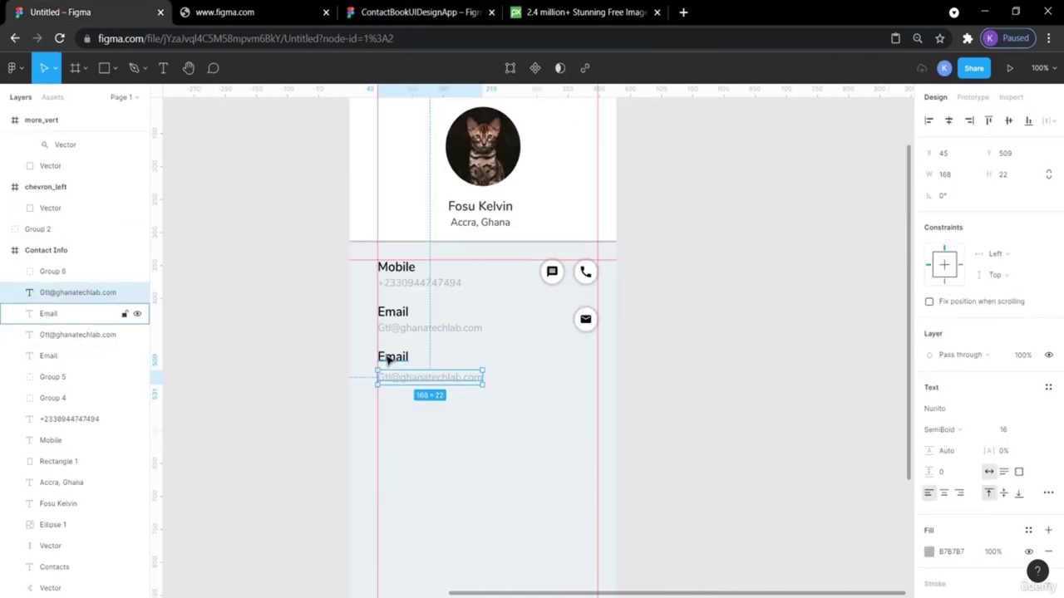
pyautogui.doubleClick(387, 357)
pyautogui.write('Groups')
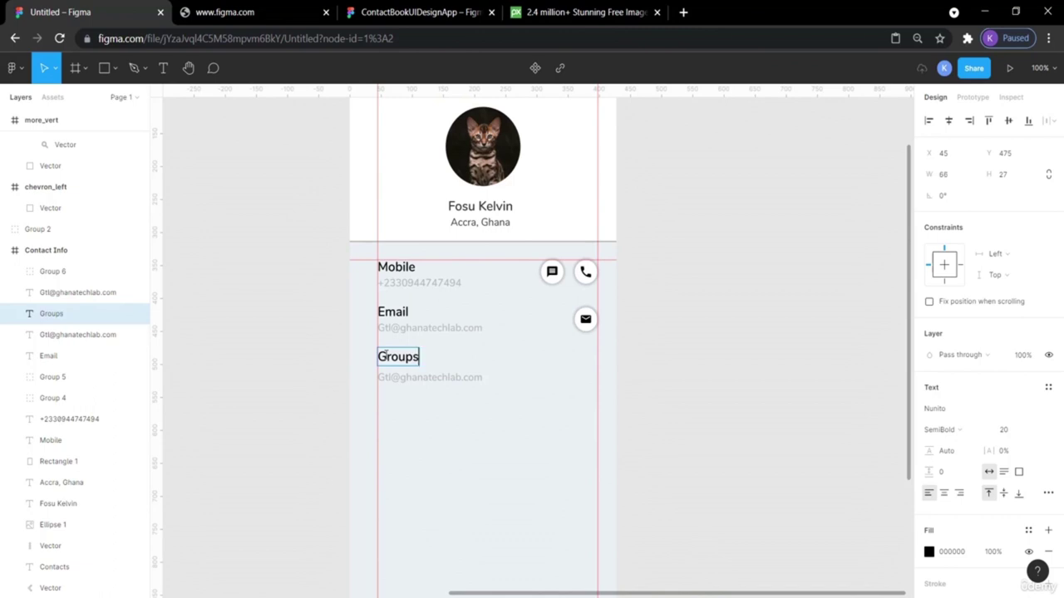
# Retype the text under the Groups heading as 'UI friends'.
pyautogui.doubleClick(392, 378)
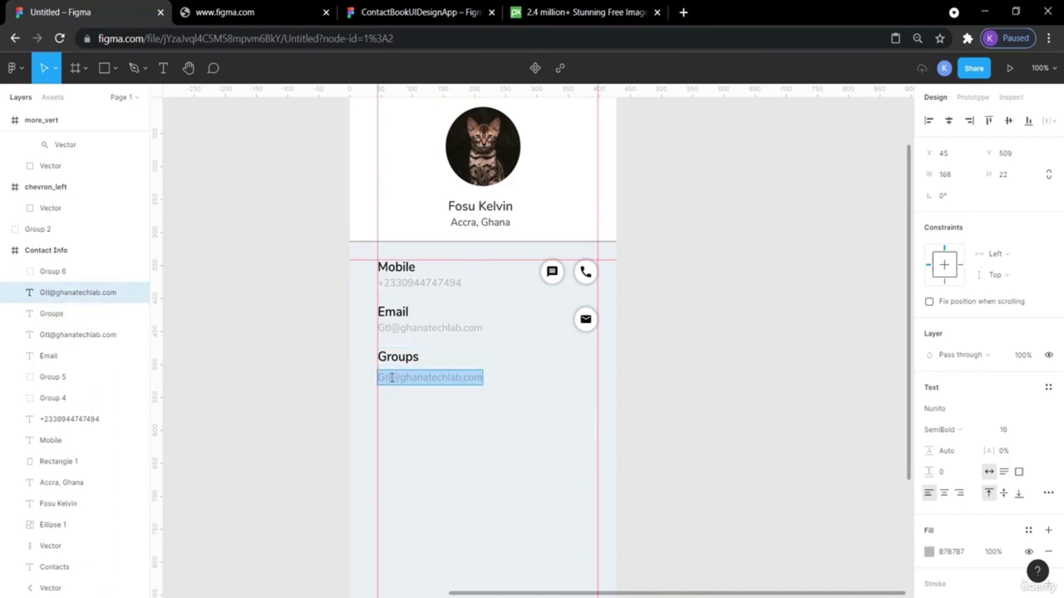
pyautogui.write('Uni')
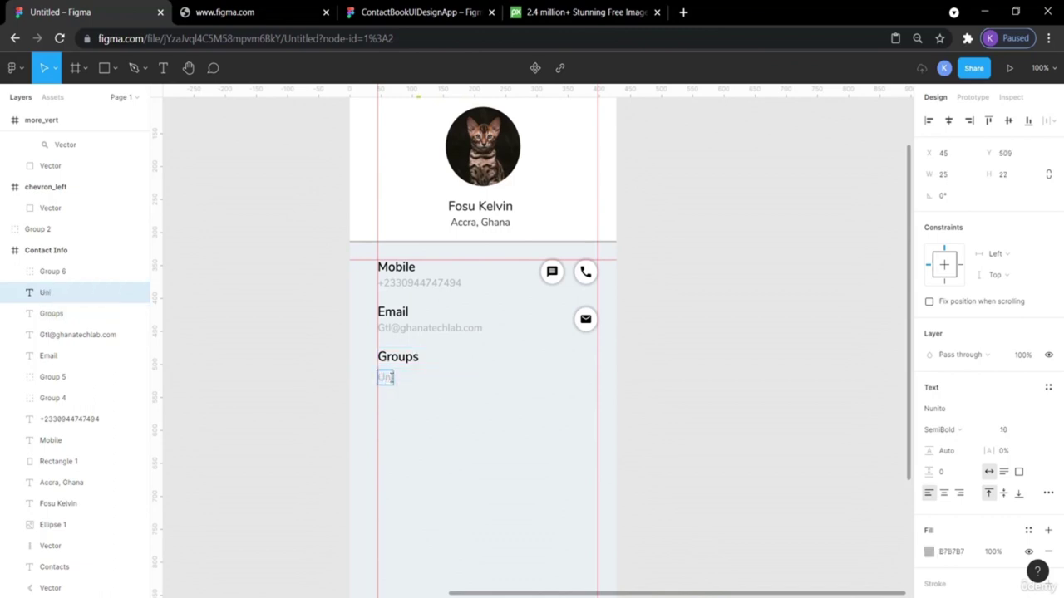
pyautogui.press('BackSpace')
pyautogui.press('BackSpace')
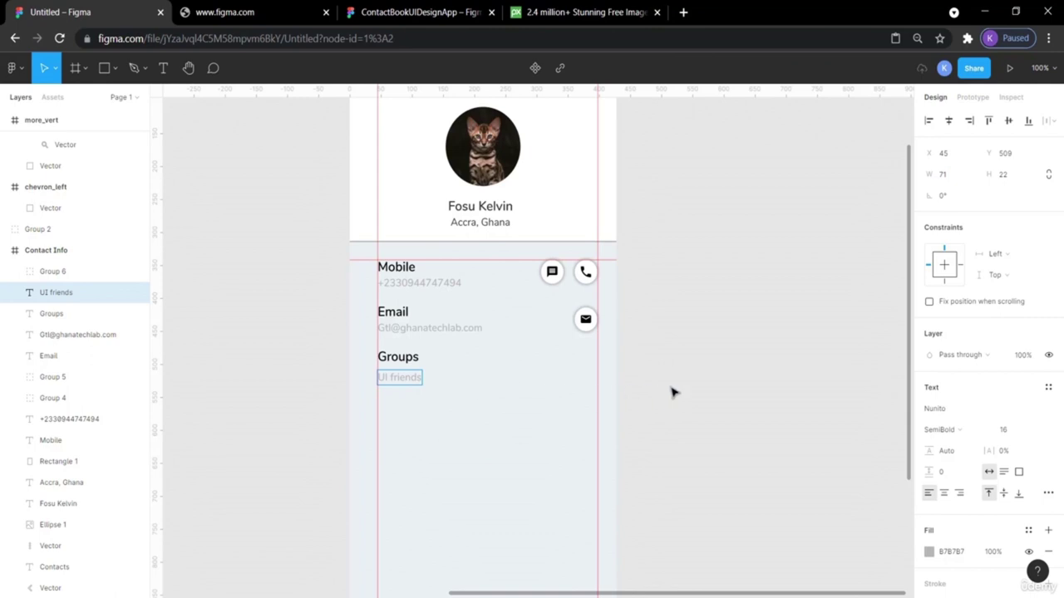
pyautogui.press('Escape')
pyautogui.click(701, 396)
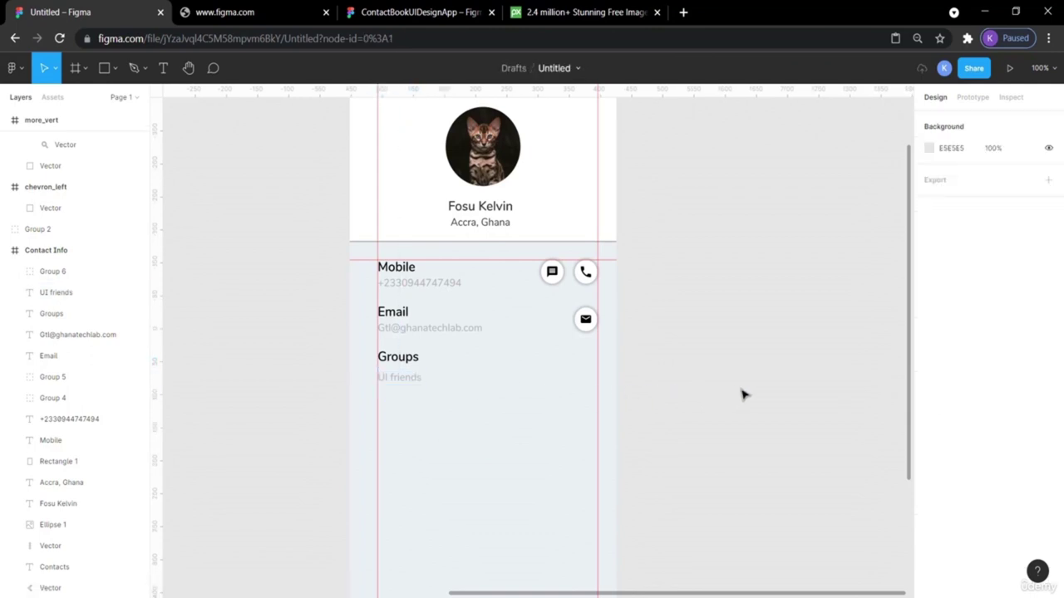
# Draw a full-width rectangle bar below the Groups row.
pyautogui.click(420, 15)
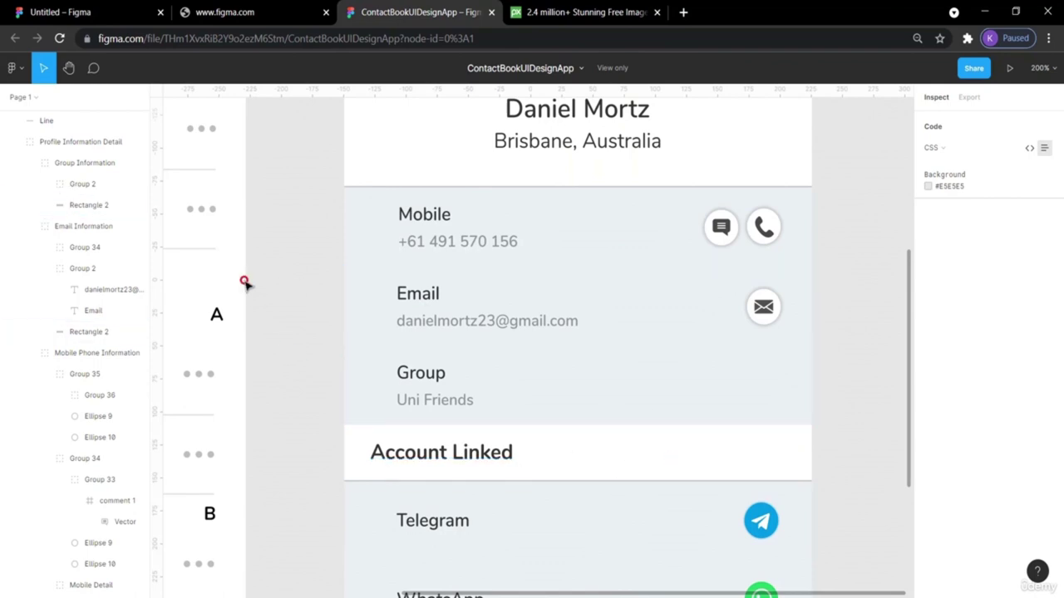
pyautogui.click(108, 11)
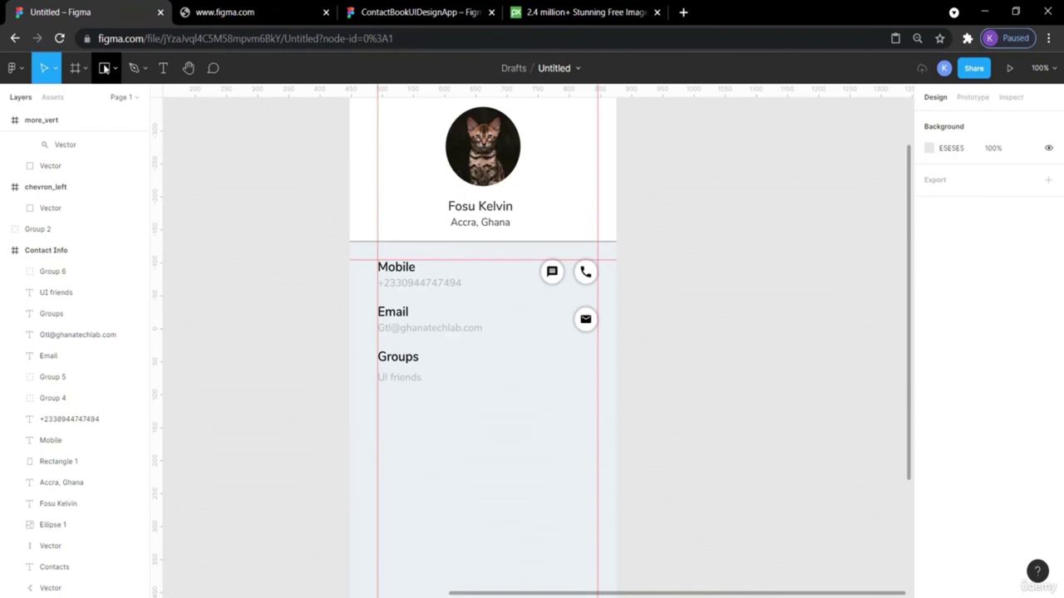
pyautogui.click(105, 69)
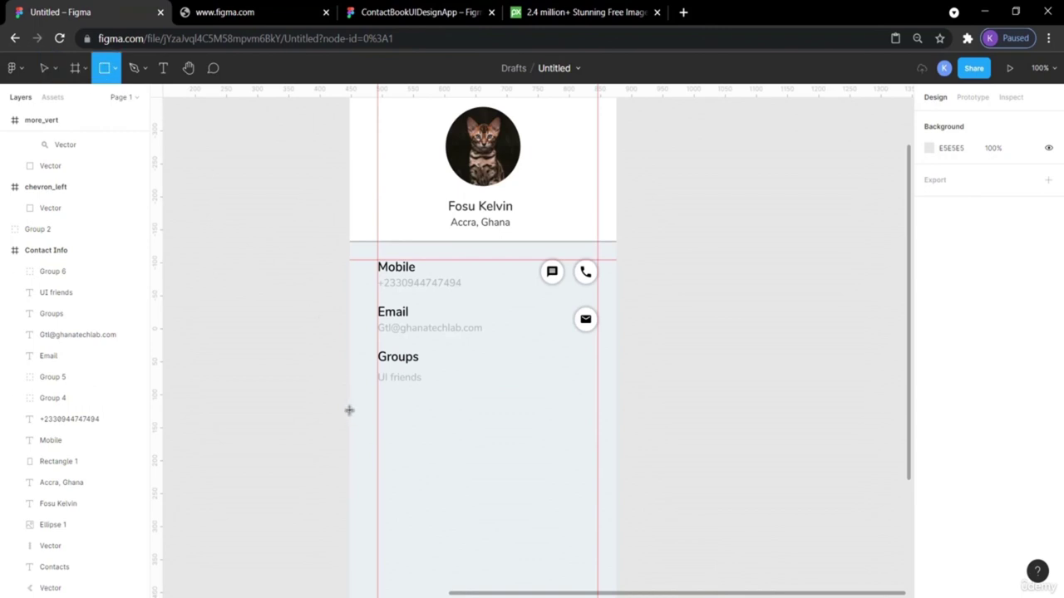
pyautogui.moveTo(350, 410); pyautogui.dragTo(616, 444)
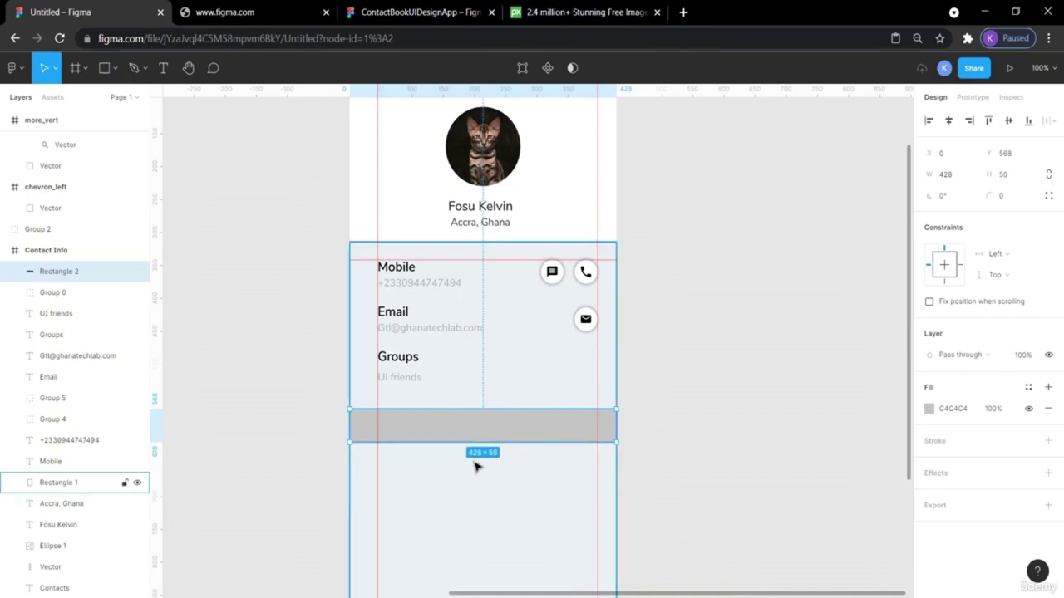
pyautogui.click(736, 413)
pyautogui.scroll(-4, 736, 415)
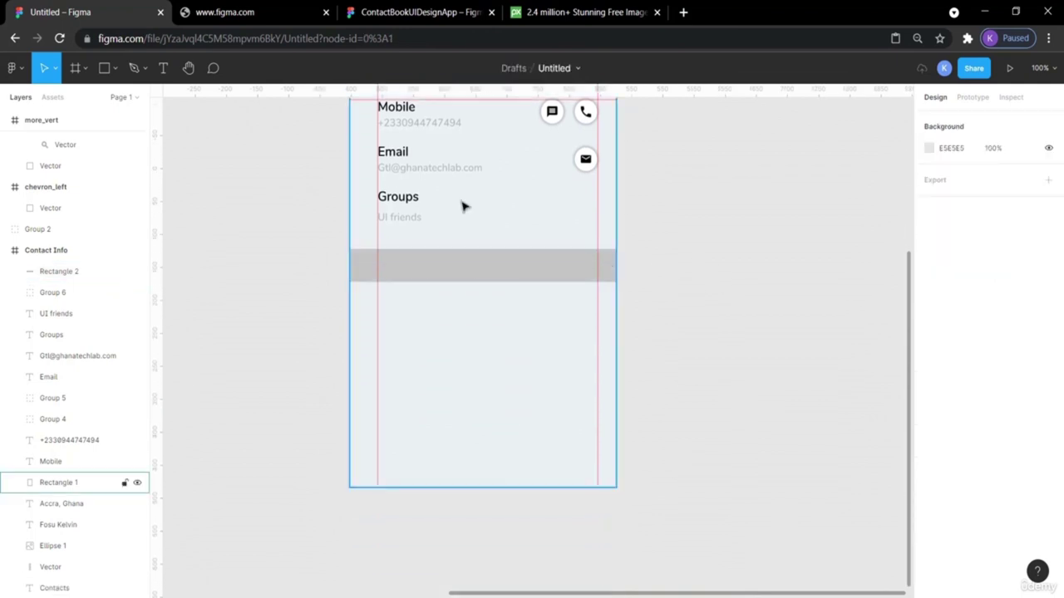
# Move the bar up against the Groups row and fill it white (FFFFFF).
pyautogui.click(370, 6)
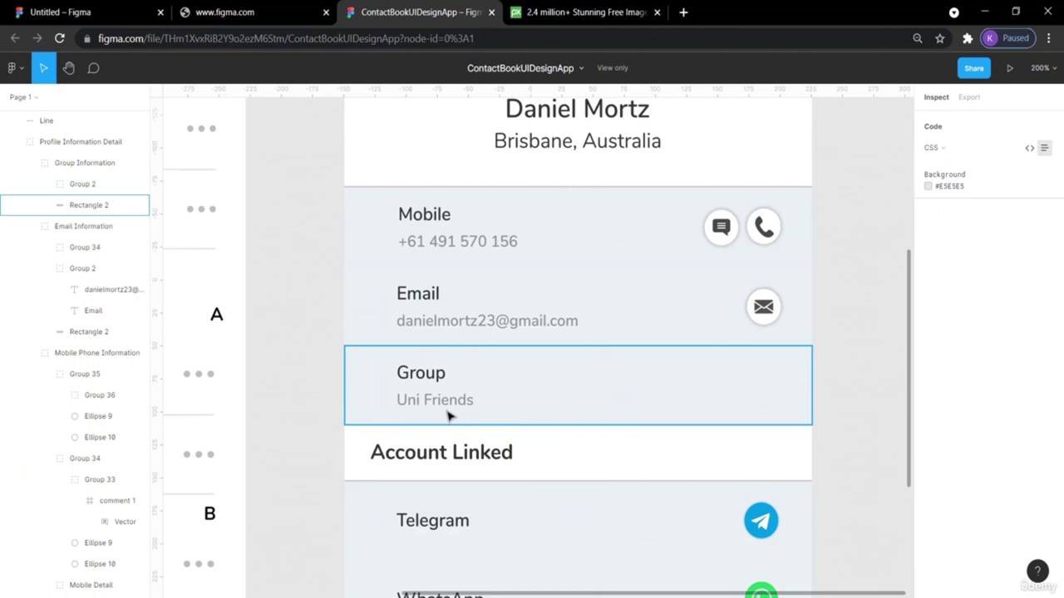
pyautogui.click(107, 12)
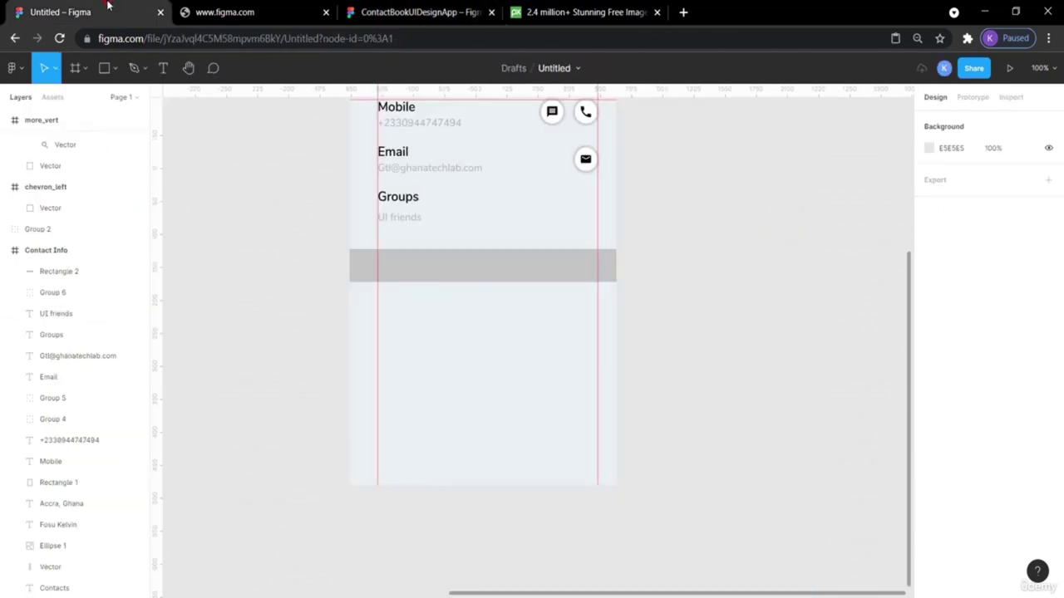
pyautogui.moveTo(420, 269); pyautogui.dragTo(419, 254)
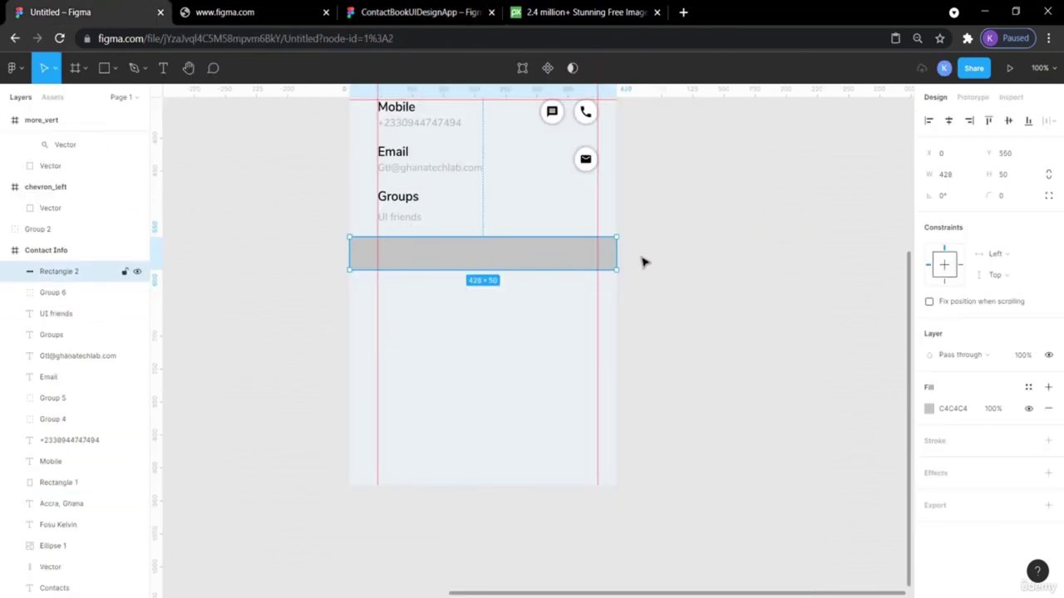
pyautogui.click(537, 252)
pyautogui.click(929, 409)
pyautogui.click(780, 535)
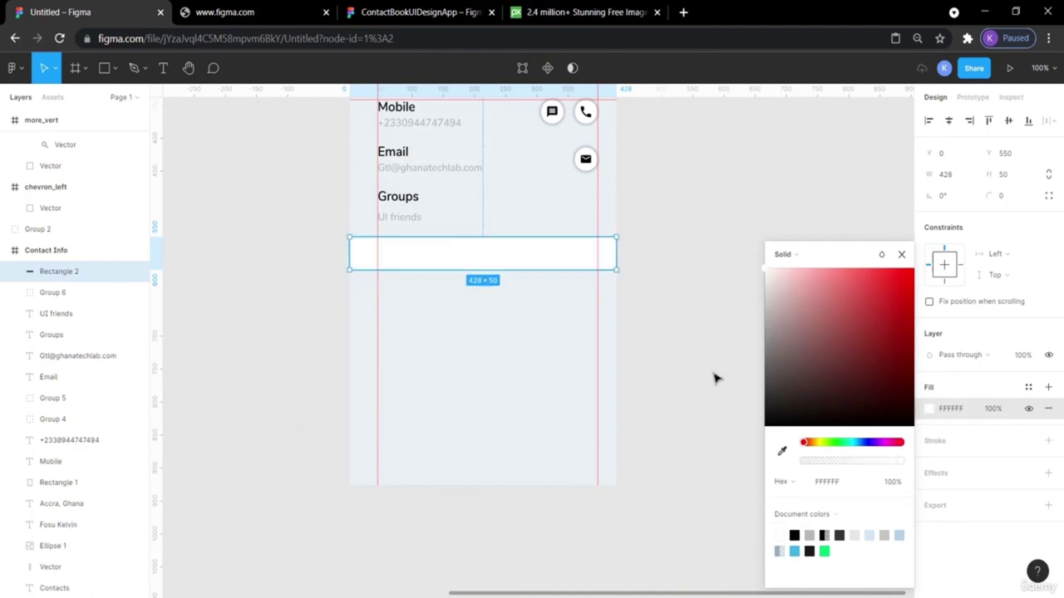
pyautogui.click(707, 366)
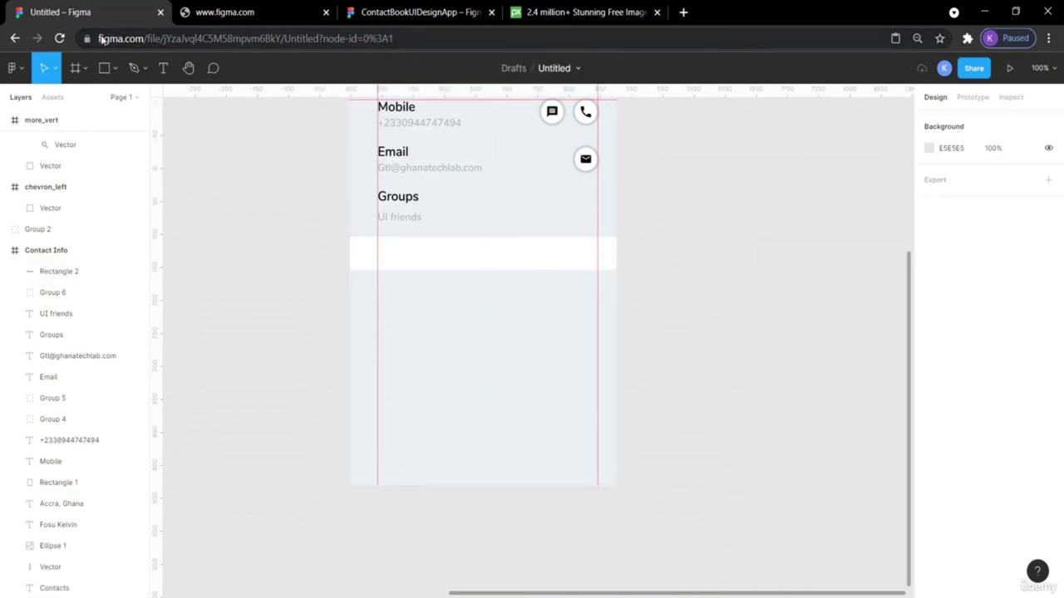
pyautogui.click(387, 8)
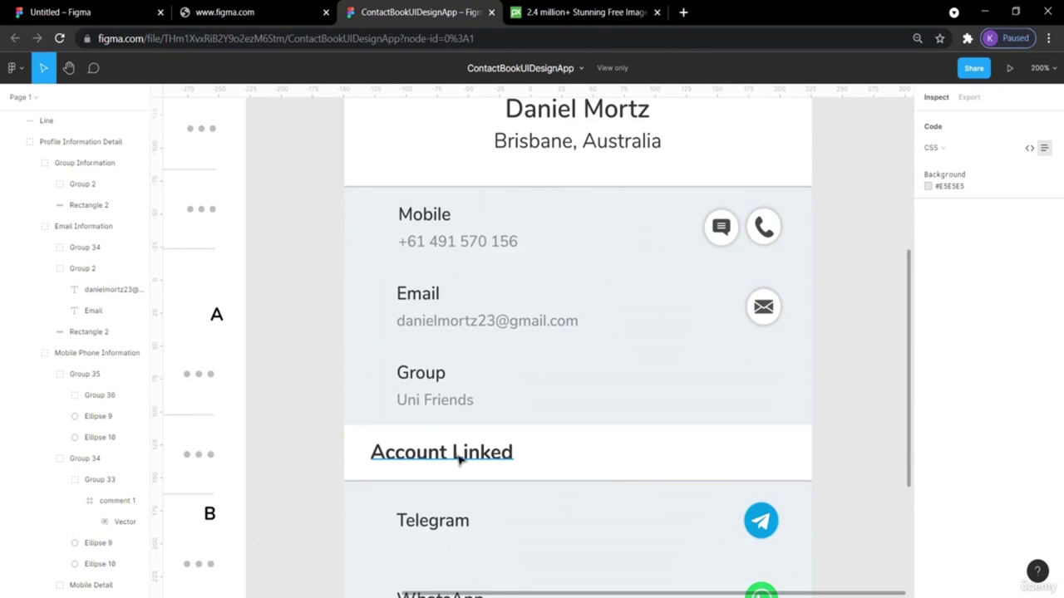
# Inspect the reference design's divider line, then check the info card in the working design.
pyautogui.click(399, 488)
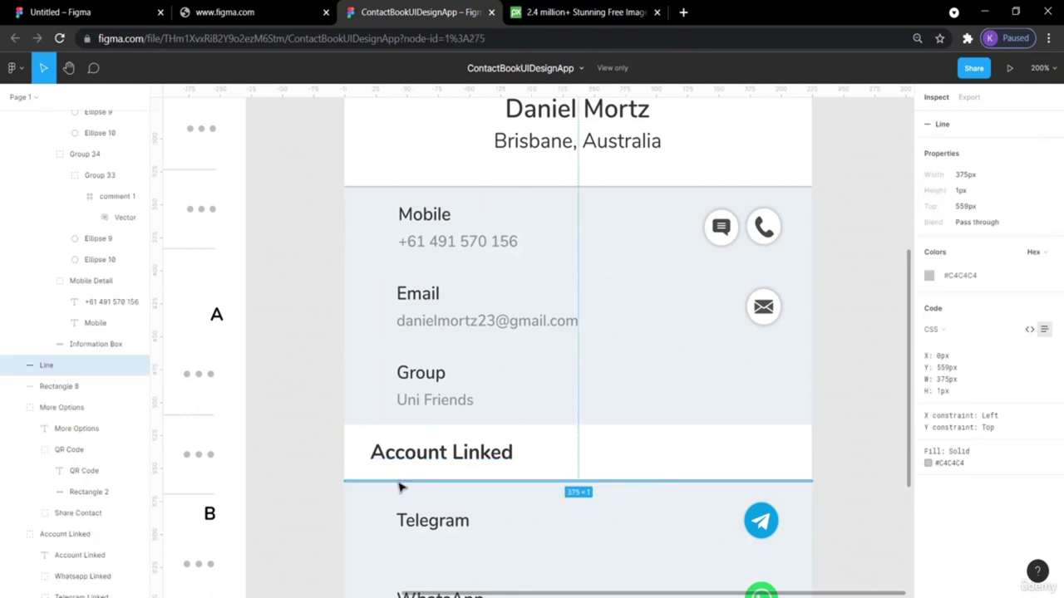
pyautogui.click(860, 194)
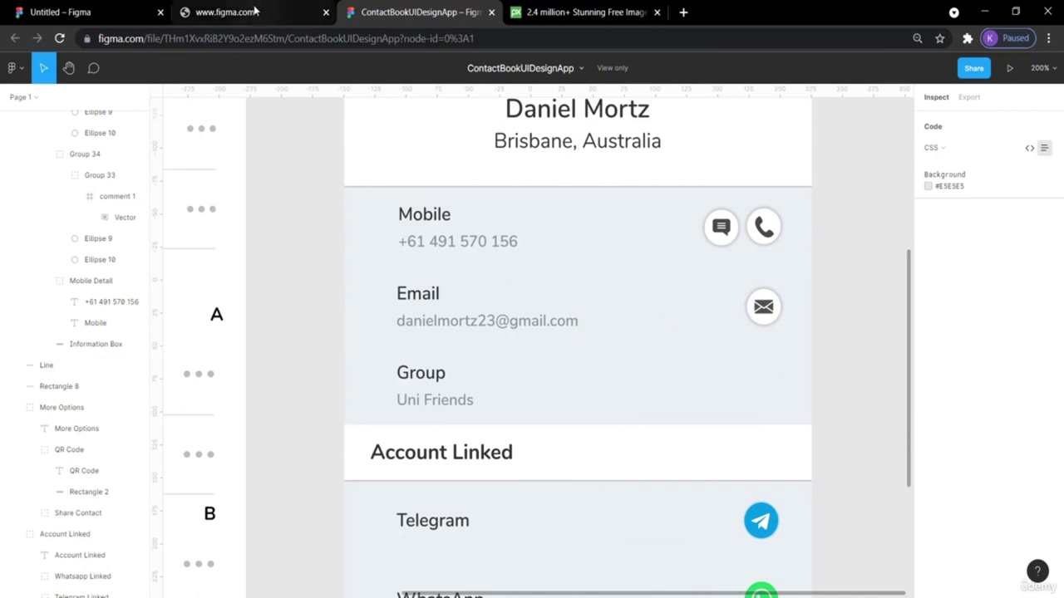
pyautogui.click(224, 12)
pyautogui.click(91, 12)
pyautogui.scroll(3, 845, 252)
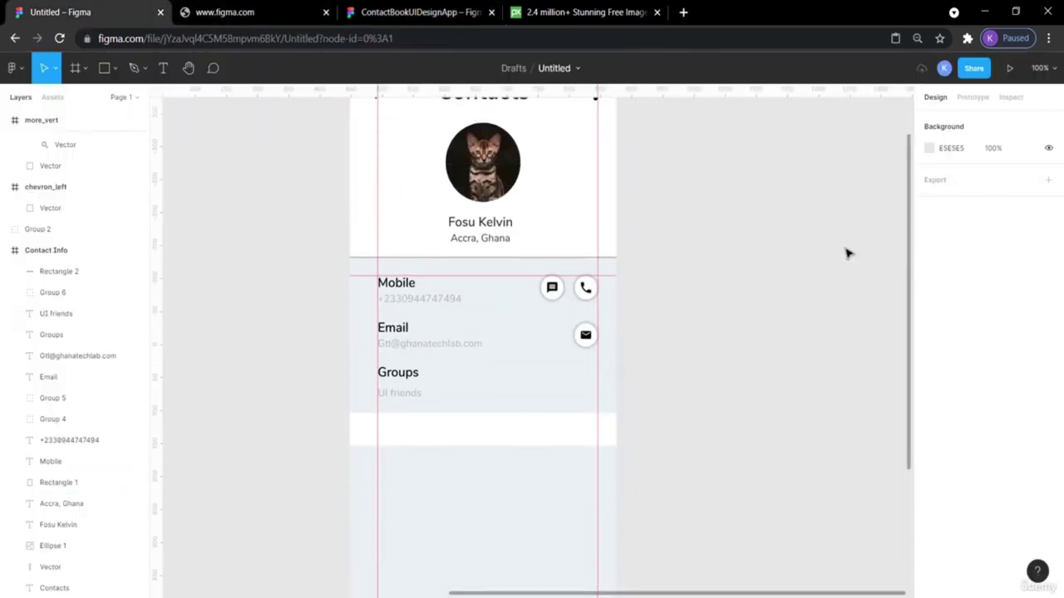
pyautogui.click(511, 266)
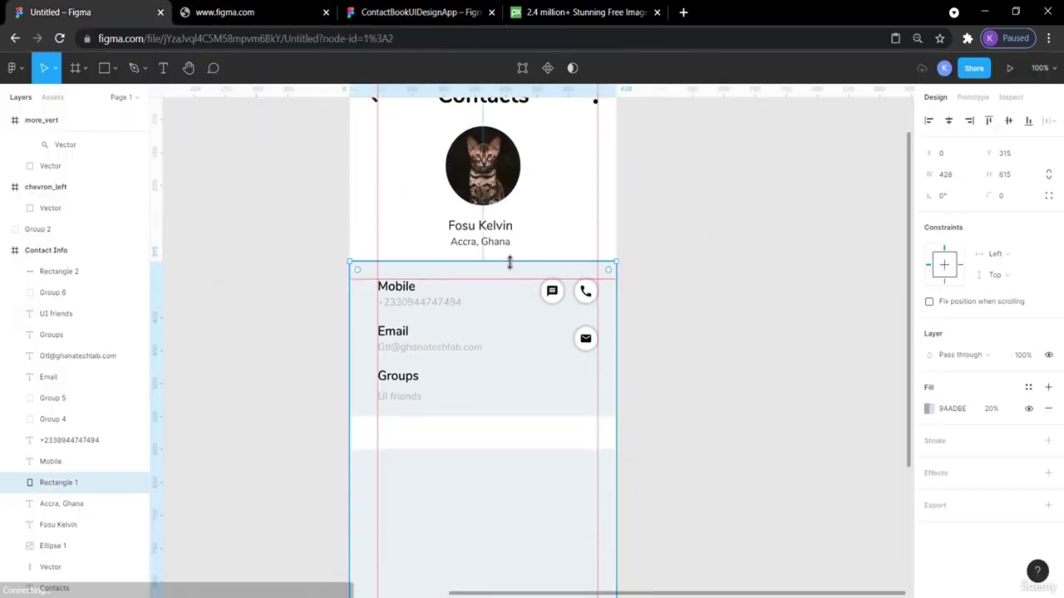
pyautogui.click(767, 221)
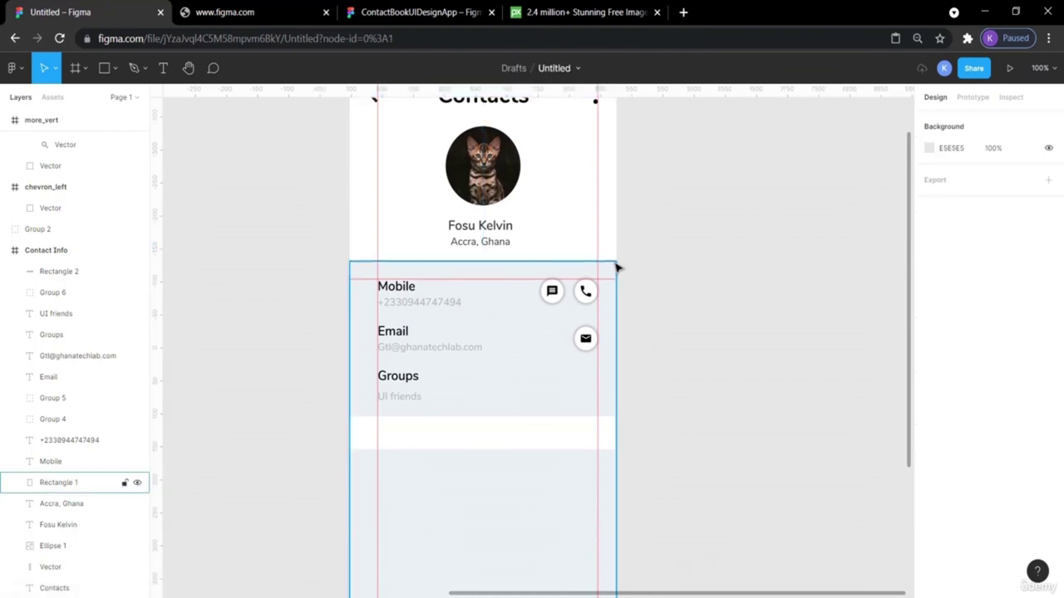
pyautogui.scroll(3, 674, 268)
pyautogui.scroll(3, 676, 269)
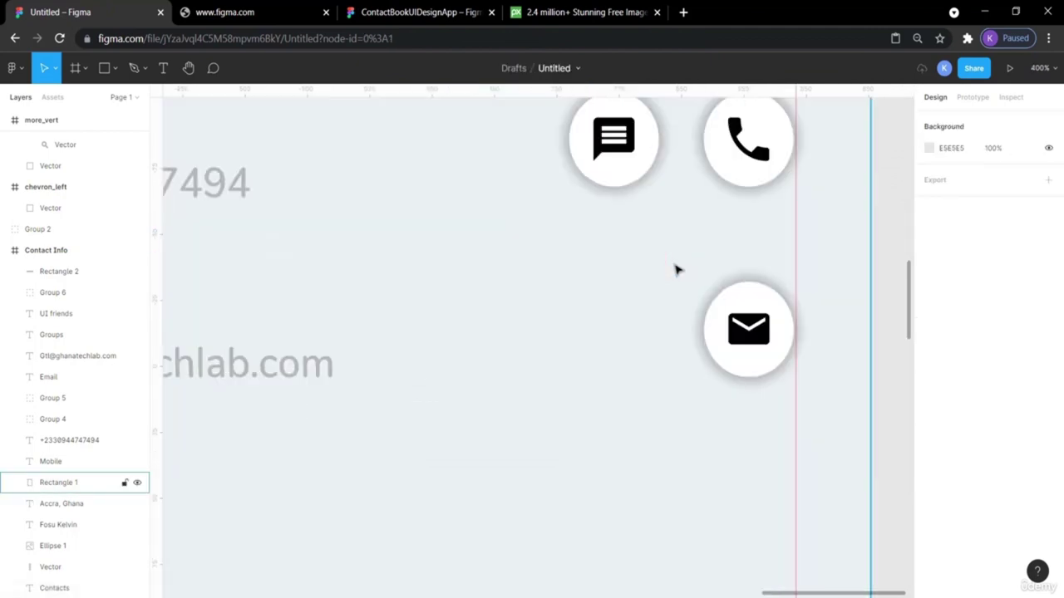
pyautogui.scroll(5, 677, 268)
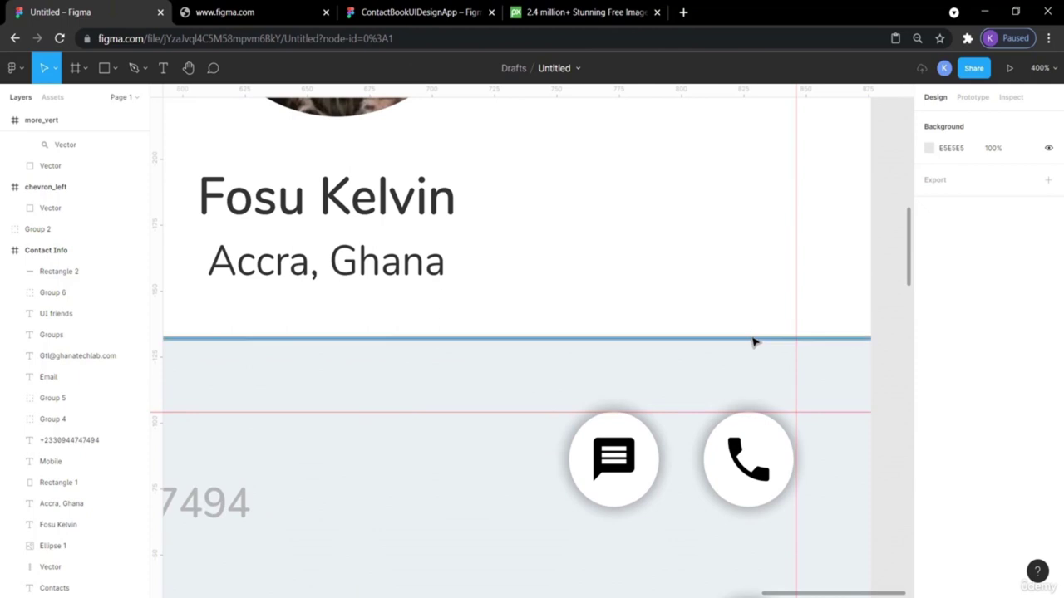
# Copy the divider under the name and move it down to the white band's bottom edge.
pyautogui.click(753, 339)
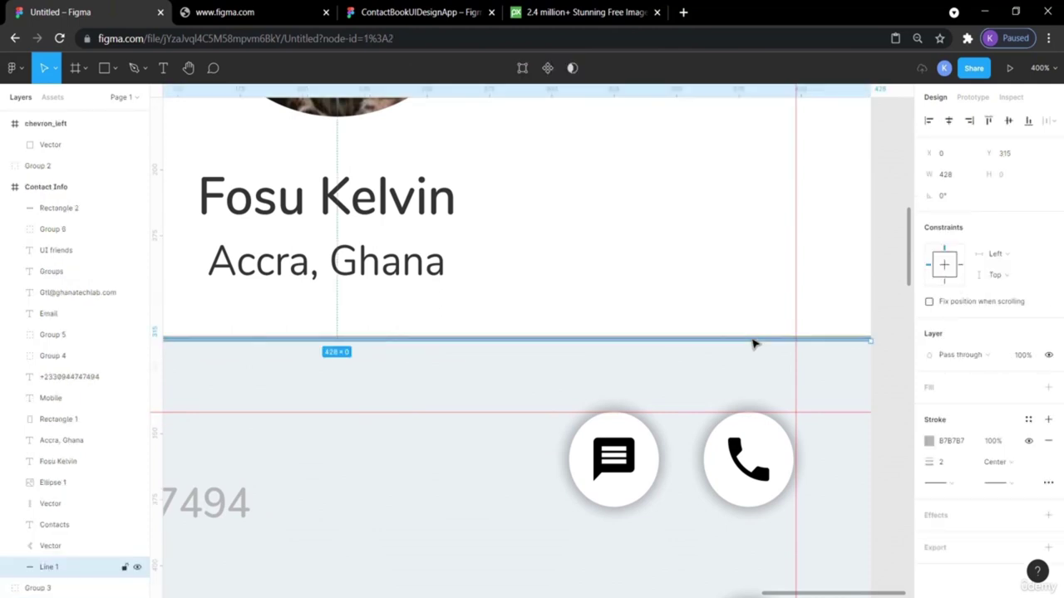
pyautogui.hotkey('ctrl', 'c')
pyautogui.hotkey('ctrl', 'v')
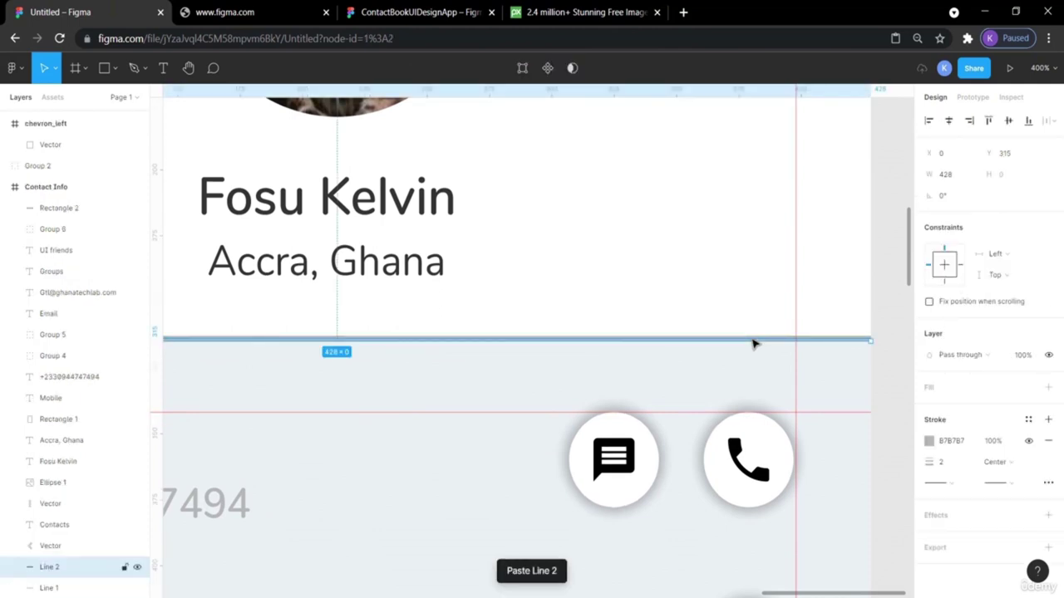
pyautogui.hotkey('shift', 'Down')
pyautogui.press('Down')
pyautogui.press('Down')
pyautogui.hotkey('shift', 'Down')
pyautogui.hotkey('shift', 'Down')
pyautogui.hotkey('shift', 'Down')
pyautogui.hotkey('shift', 'Down')
pyautogui.hotkey('shift', 'Down')
pyautogui.hotkey('shift', 'Down')
pyautogui.hotkey('shift', 'Down')
pyautogui.hotkey('shift', 'Down')
pyautogui.hotkey('shift', 'Down')
pyautogui.hotkey('shift', 'Down')
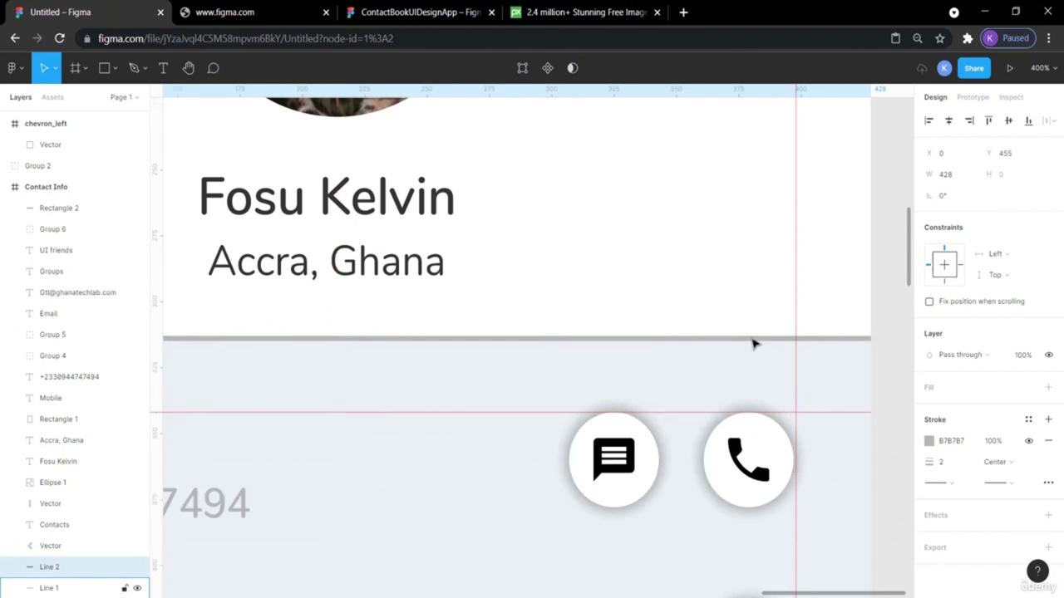
pyautogui.hotkey('shift', '0')
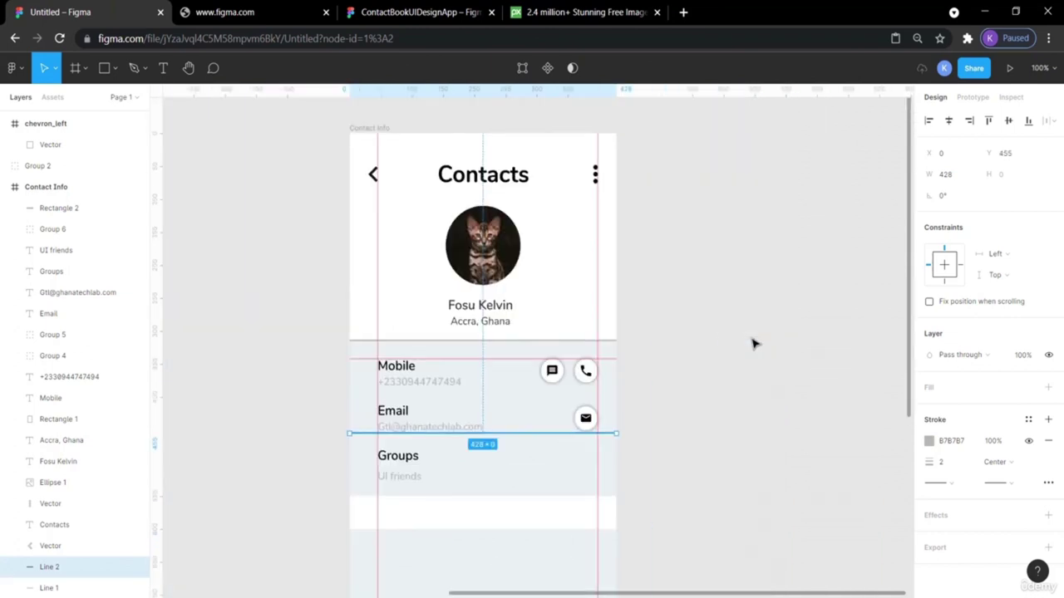
pyautogui.hotkey('shift', 'Down')
pyautogui.hotkey('shift', 'Down')
pyautogui.hotkey('shift', 'Down')
pyautogui.hotkey('shift', 'Down')
pyautogui.hotkey('shift', 'Down')
pyautogui.hotkey('shift', 'Down')
pyautogui.hotkey('shift', 'Down')
pyautogui.hotkey('shift', 'Down')
pyautogui.hotkey('shift', 'Down')
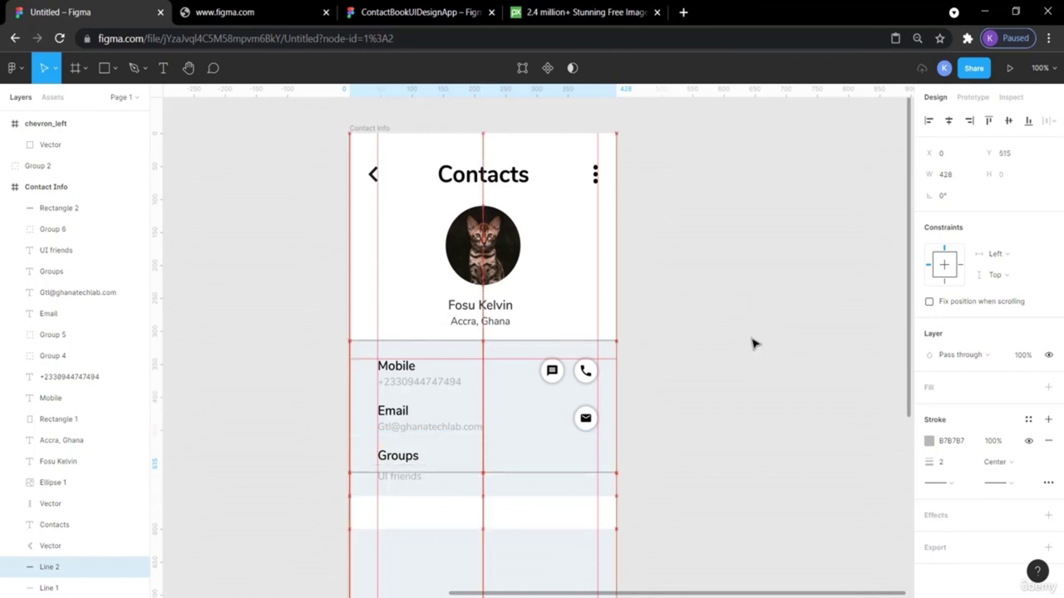
pyautogui.hotkey('shift', 'Down')
pyautogui.hotkey('shift', 'Down')
pyautogui.hotkey('shift', 'Down')
pyautogui.hotkey('shift', 'Down')
pyautogui.hotkey('shift', 'Down')
pyautogui.hotkey('shift', 'Down')
pyautogui.hotkey('shift', 'Down')
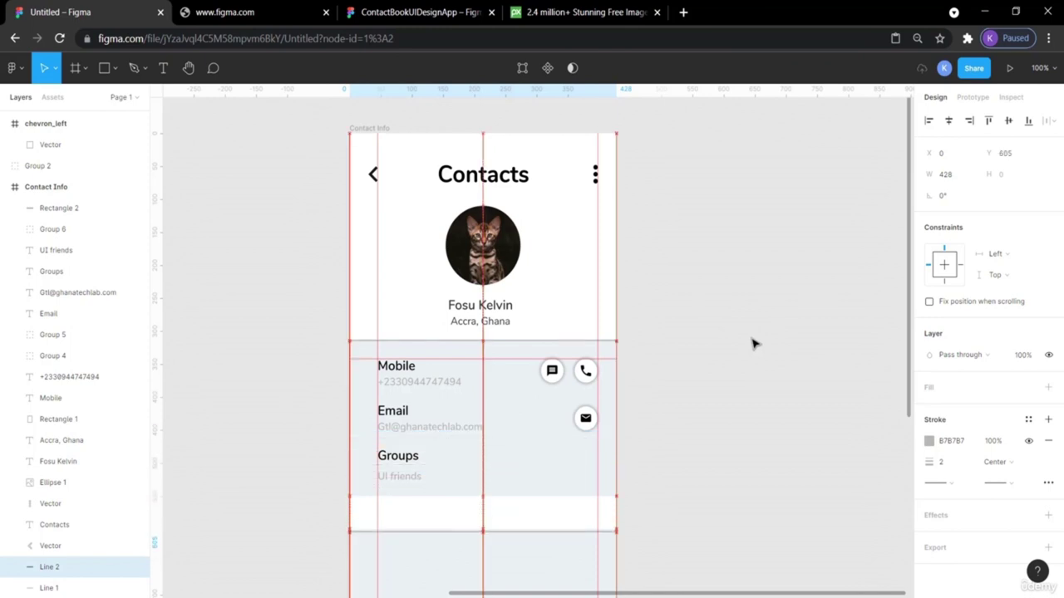
pyautogui.press('Up')
pyautogui.press('Up')
pyautogui.press('Up')
pyautogui.press('Up')
pyautogui.press('Up')
pyautogui.press('Up')
pyautogui.press('Up')
pyautogui.press('Up')
pyautogui.press('Up')
pyautogui.press('Up')
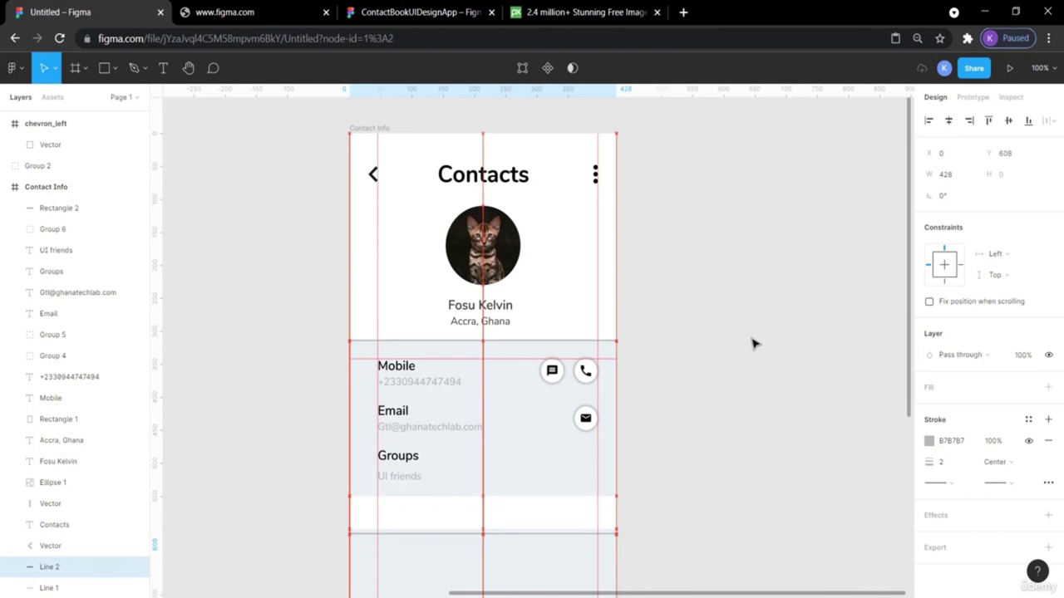
pyautogui.press('Up')
pyautogui.press('Up')
pyautogui.press('Up')
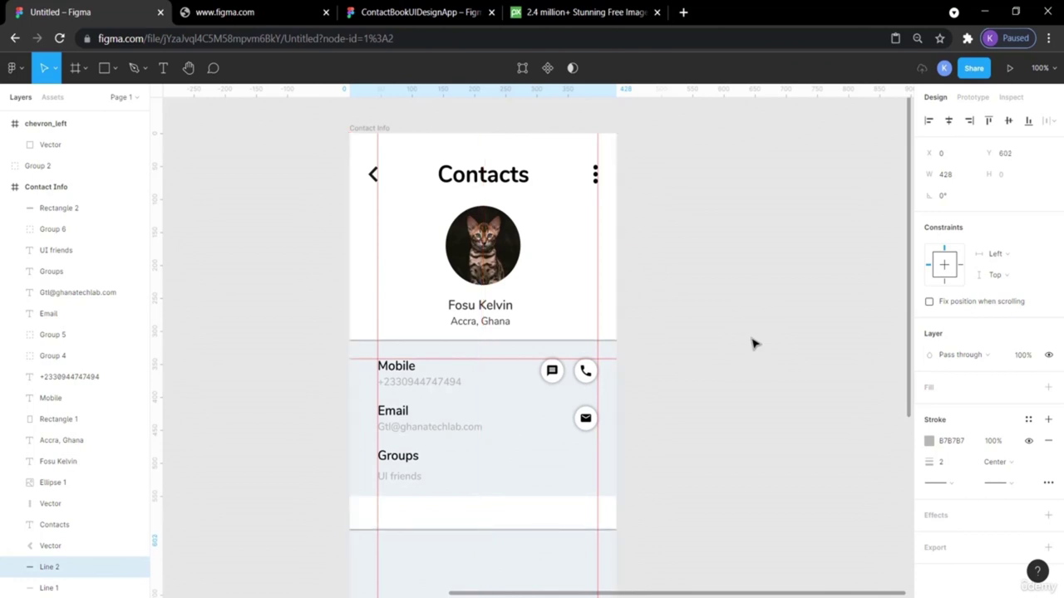
pyautogui.scroll(5, 752, 343)
pyautogui.scroll(-10, 752, 343)
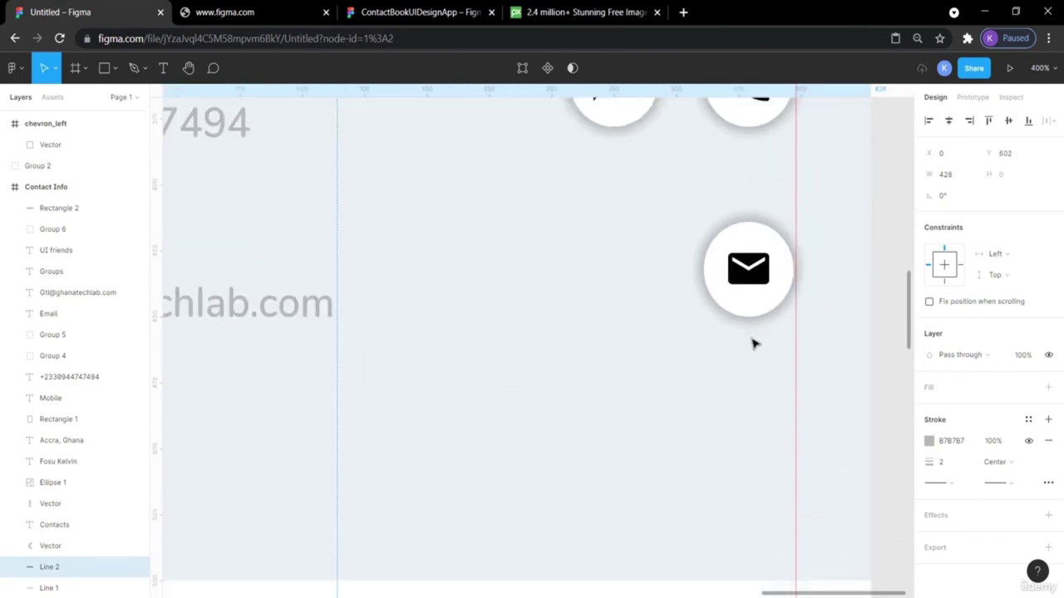
# Check the white band, zoom out to view the whole screen, and select the Groups heading.
pyautogui.click(890, 415)
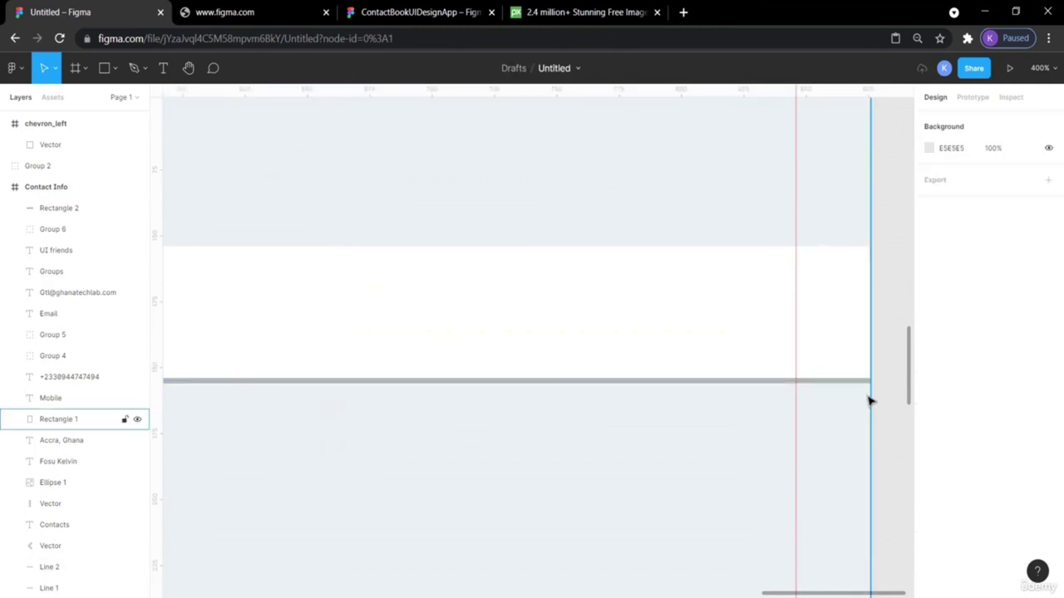
pyautogui.click(864, 388)
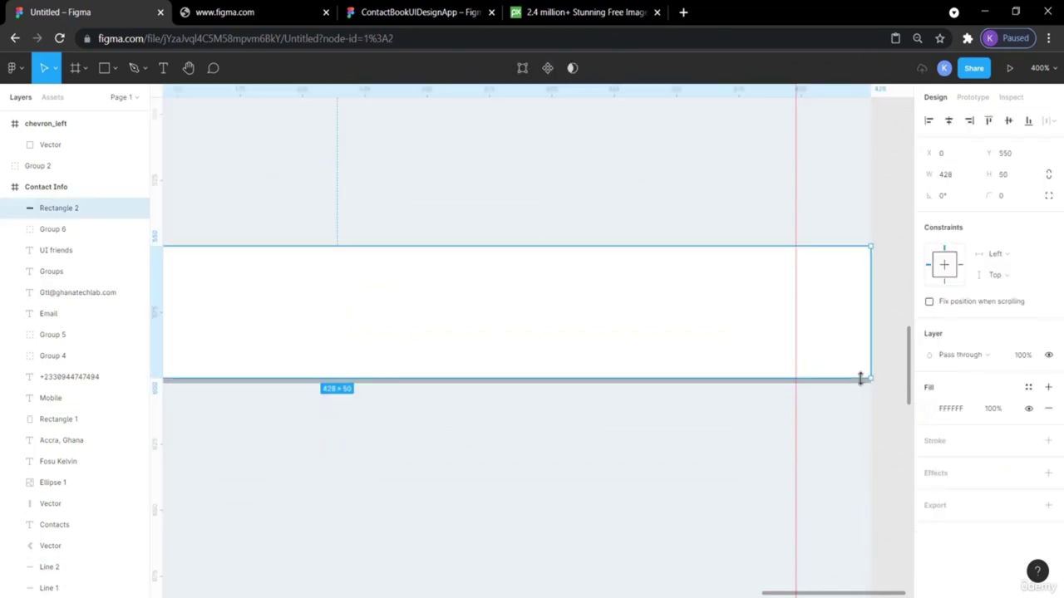
pyautogui.click(874, 389)
pyautogui.click(820, 358)
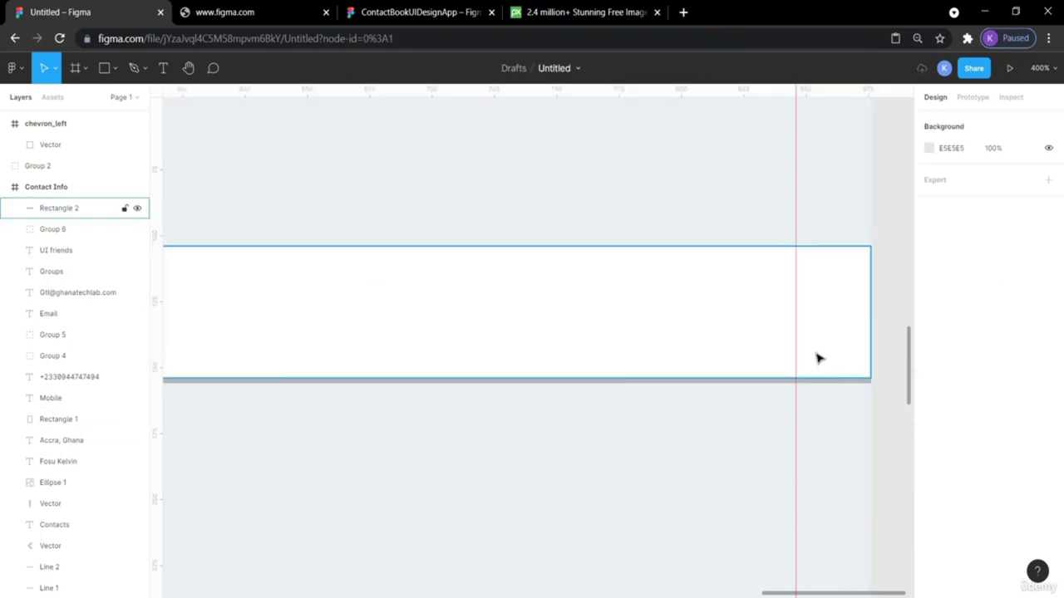
pyautogui.click(886, 398)
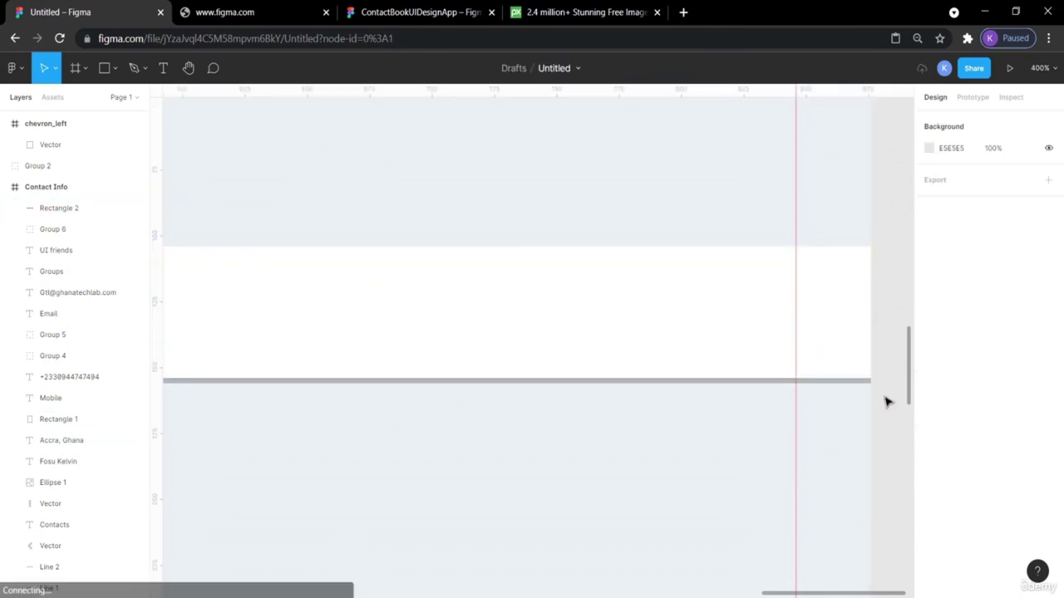
pyautogui.hotkey('shift', '0')
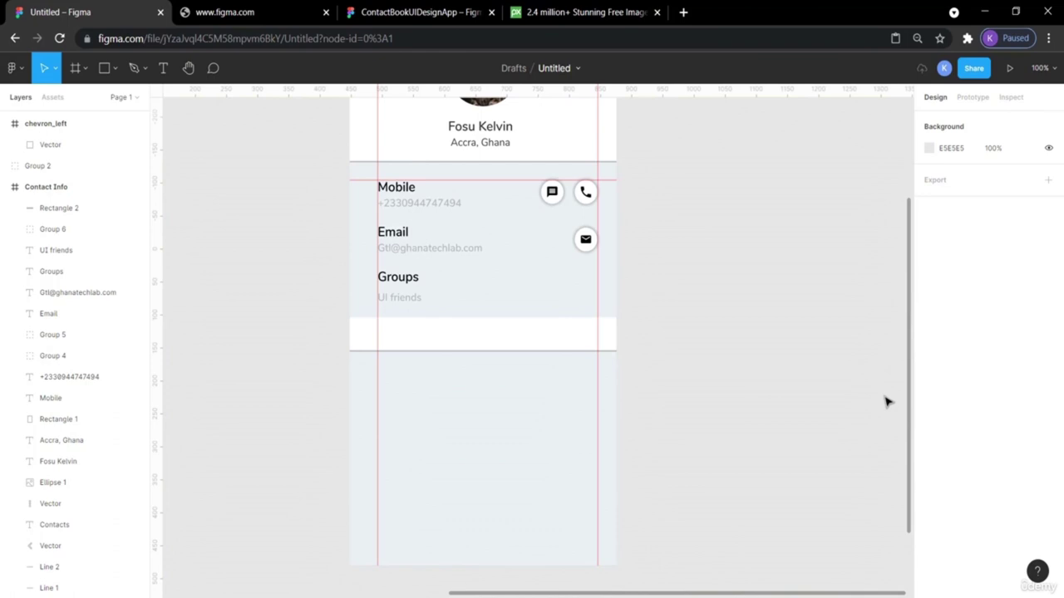
pyautogui.scroll(3, 828, 396)
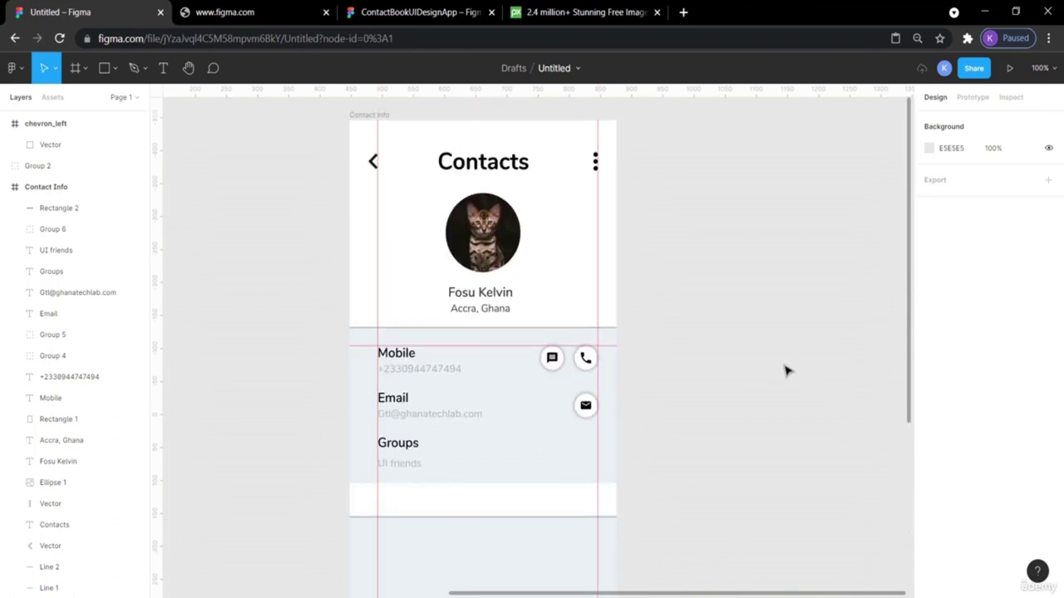
pyautogui.hscroll(-3, 787, 371)
pyautogui.scroll(-2, 787, 371)
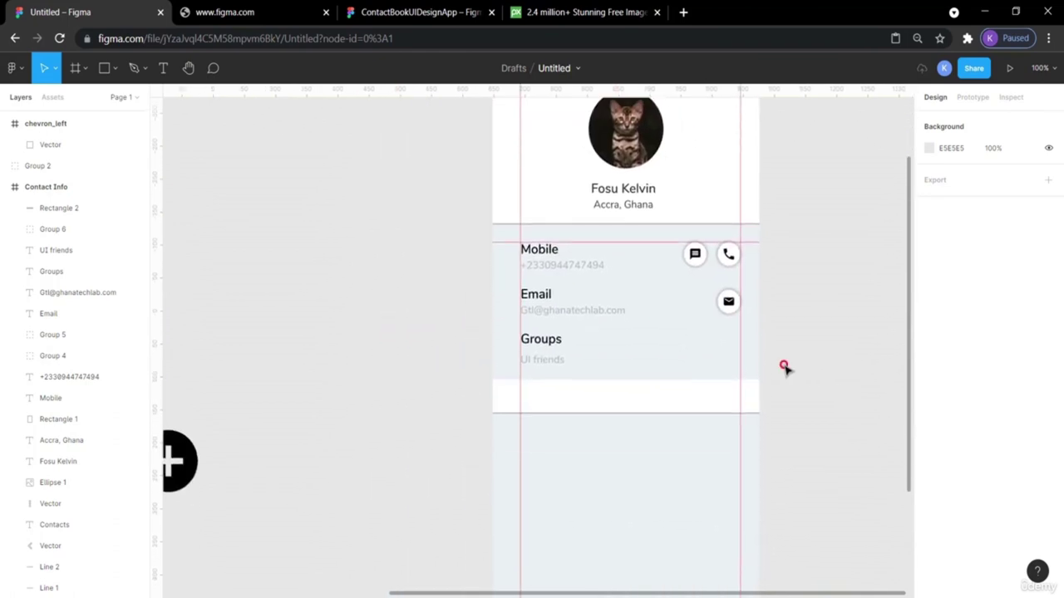
pyautogui.click(551, 349)
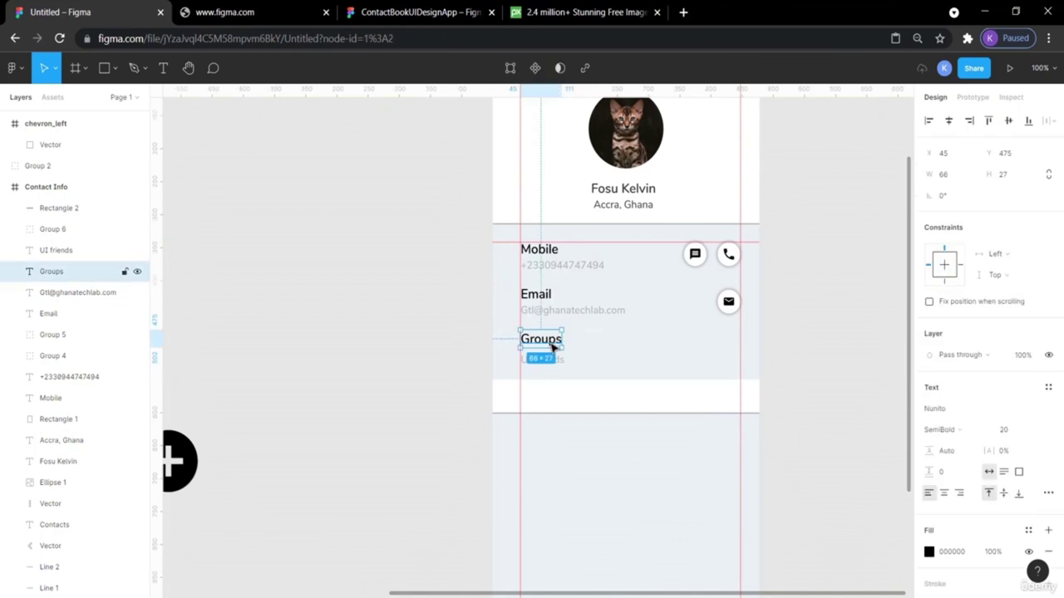
# Paste a copy of the Groups heading into the white band and bring it to front.
pyautogui.hotkey('ctrl', 'v')
pyautogui.hotkey('shift', 'Down')
pyautogui.hotkey('shift', 'Down')
pyautogui.hotkey('shift', 'Down')
pyautogui.hotkey('shift', 'Down')
pyautogui.hotkey('shift', 'Down')
pyautogui.hotkey('shift', 'Down')
pyautogui.hotkey('shift', 'Down')
pyautogui.hotkey('shift', 'Down')
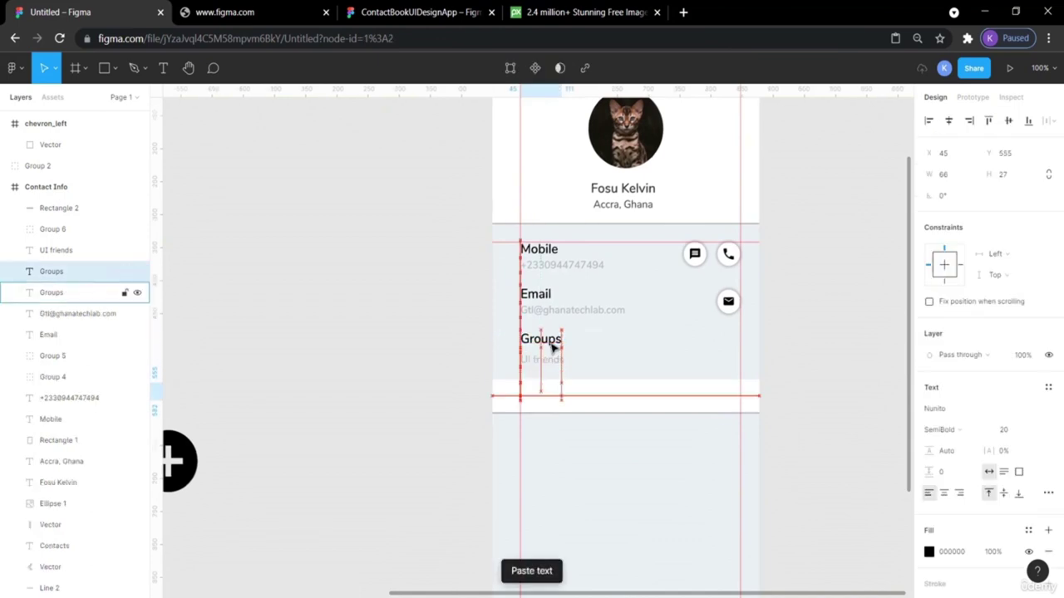
pyautogui.rightClick(538, 400)
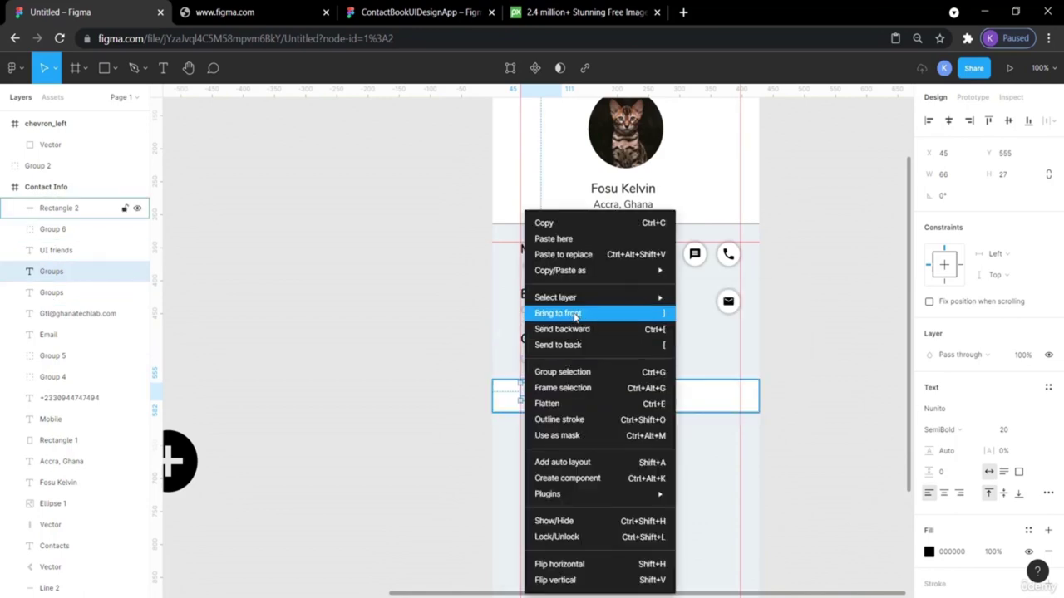
pyautogui.click(575, 314)
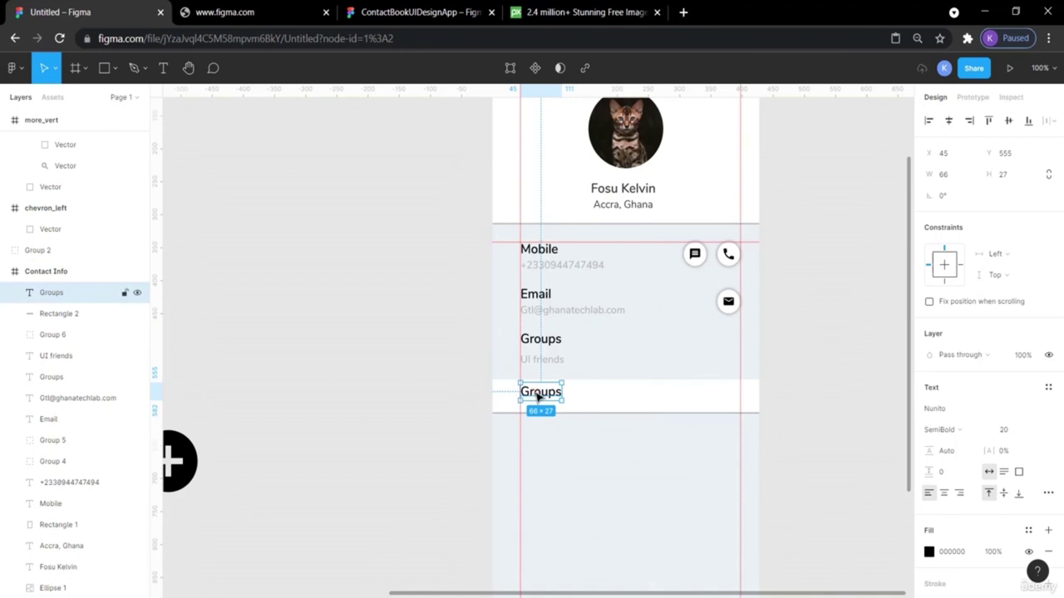
# Retype the copied heading as 'Account Linked' and nudge it down within the band.
pyautogui.doubleClick(538, 397)
pyautogui.write('Accoun')
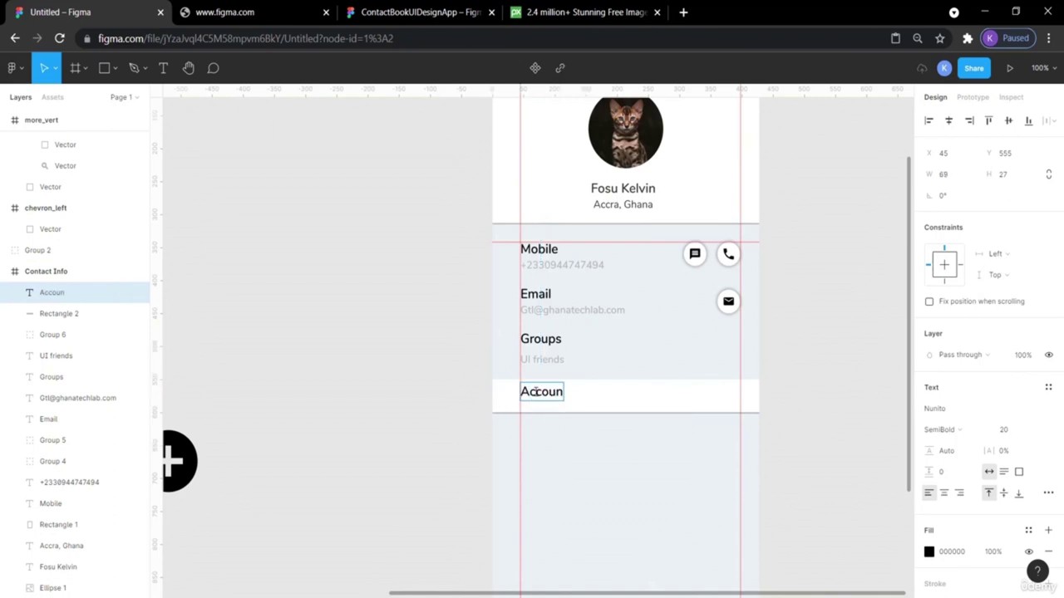
pyautogui.write('t linked')
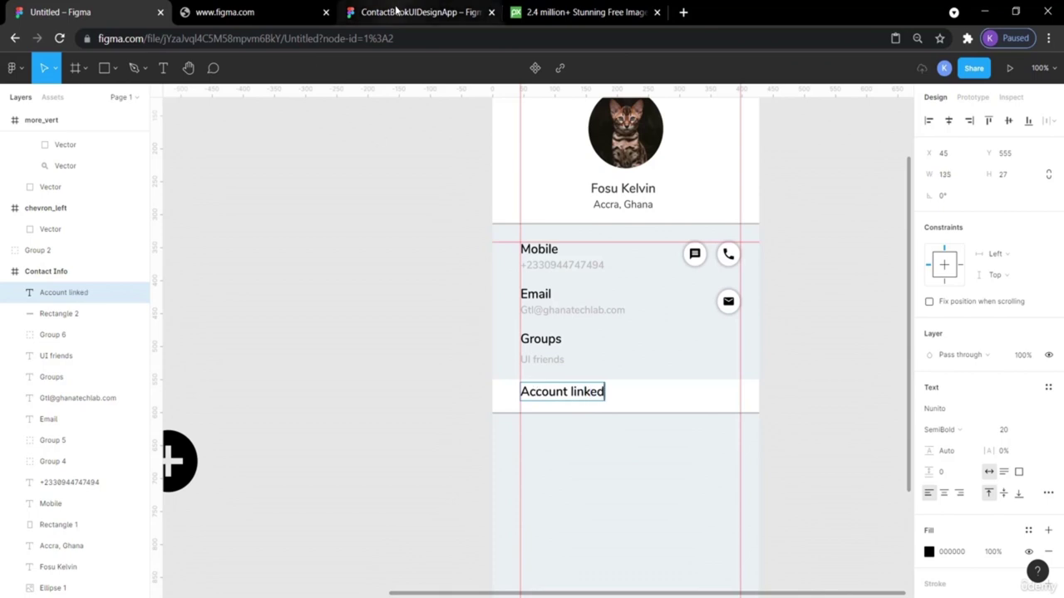
pyautogui.click(392, 12)
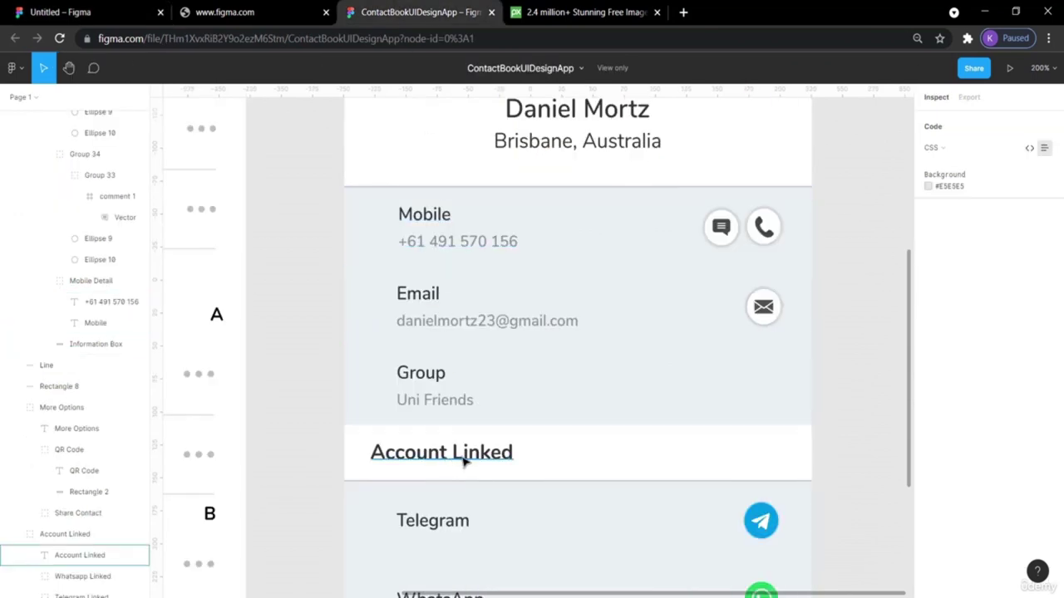
pyautogui.click(63, 12)
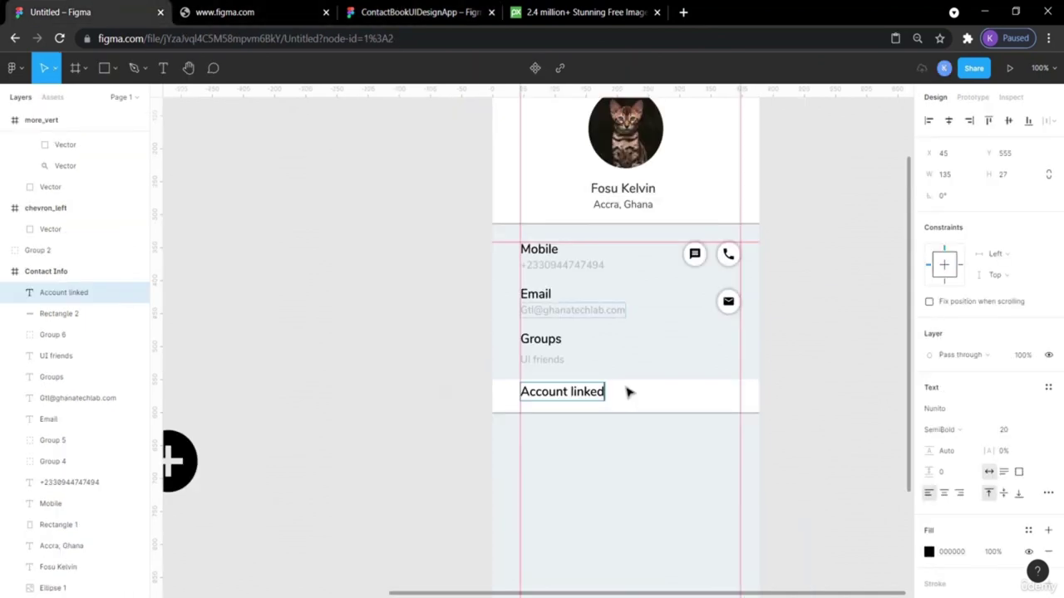
pyautogui.press('BackSpace')
pyautogui.write('L')
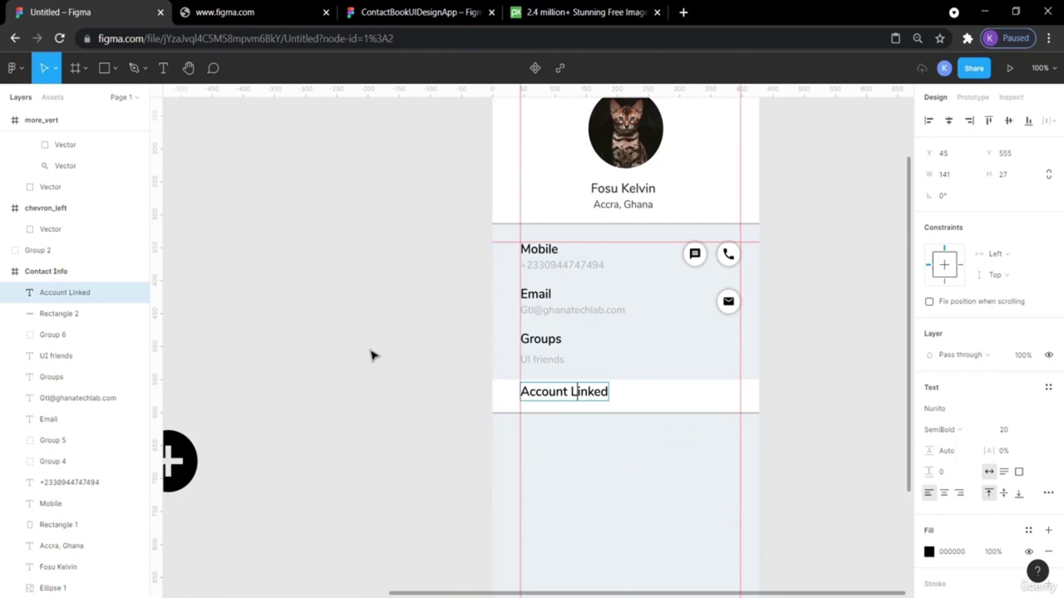
pyautogui.press('Escape')
pyautogui.moveTo(546, 394); pyautogui.dragTo(546, 399)
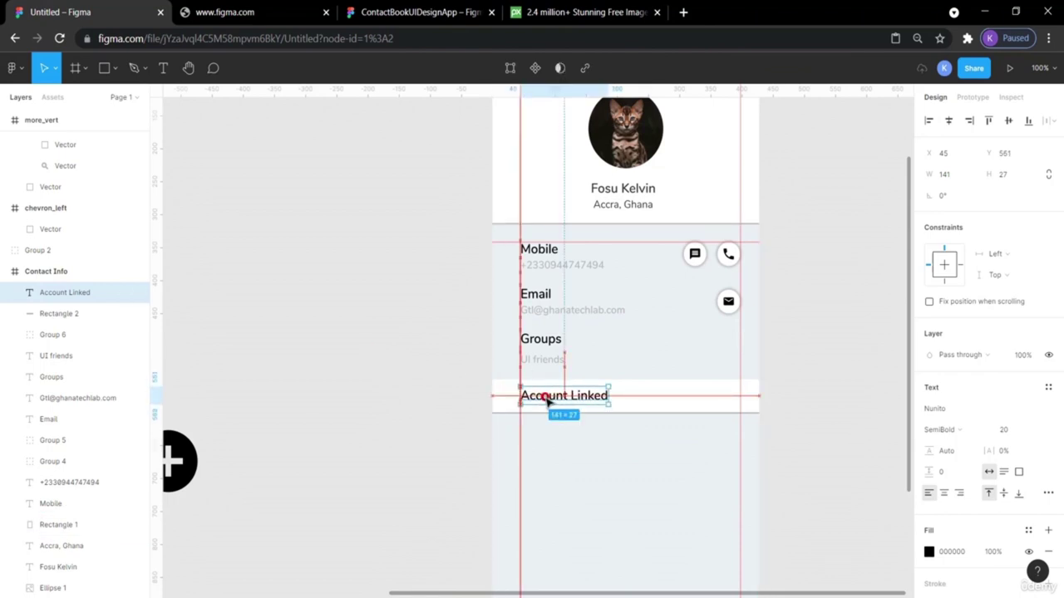
pyautogui.click(813, 381)
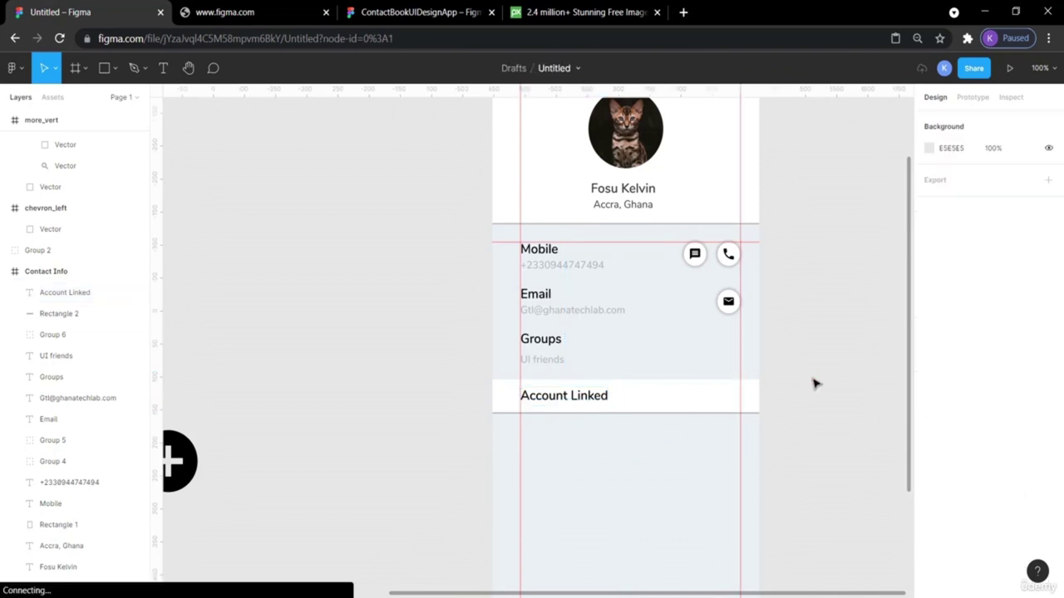
# Nudge the Account Linked heading into line with the left guide.
pyautogui.scroll(2, 835, 400)
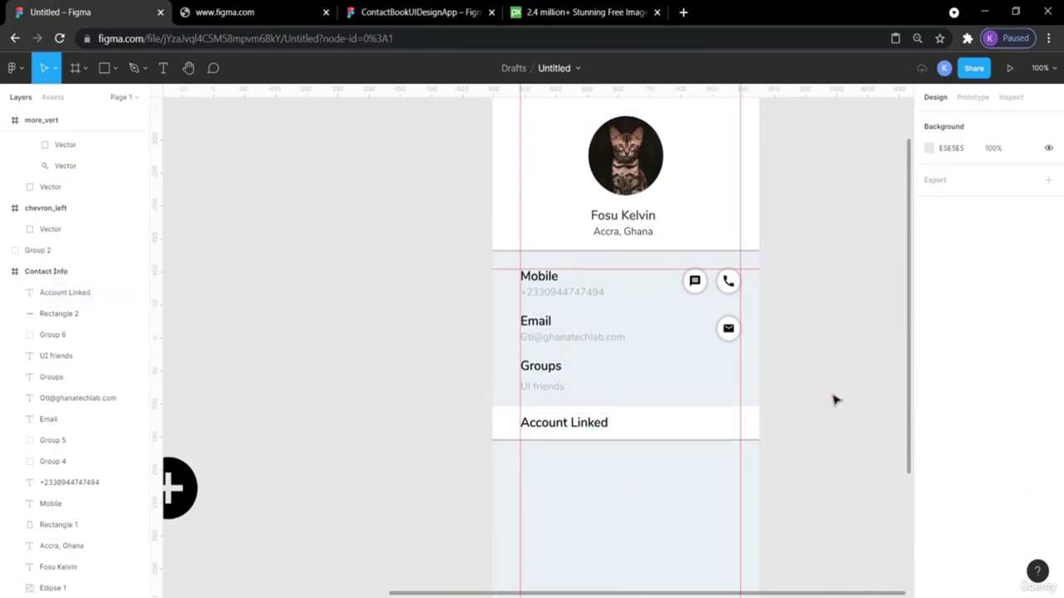
pyautogui.moveTo(581, 429); pyautogui.dragTo(580, 428)
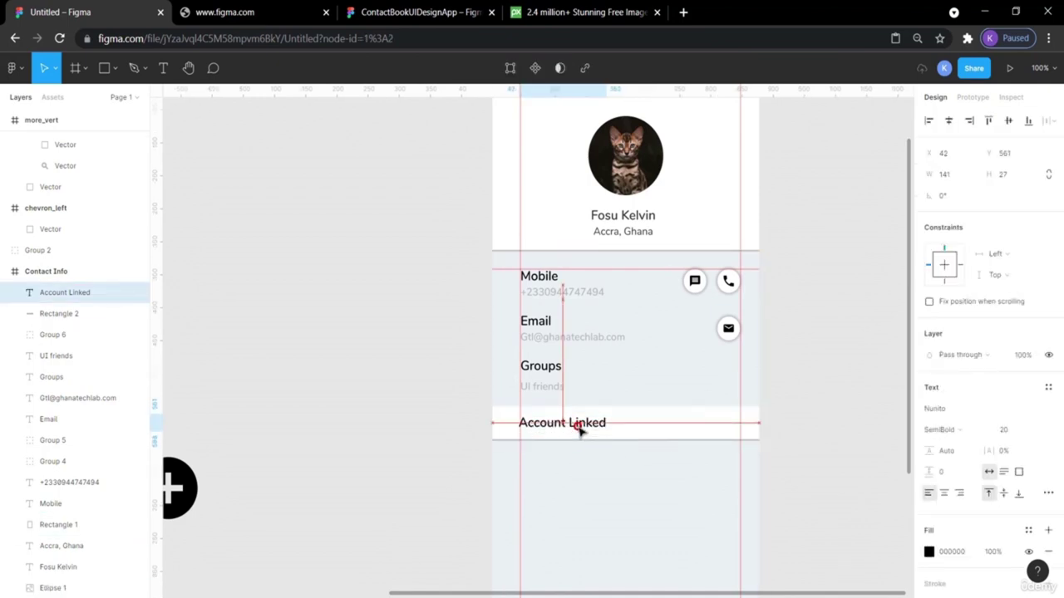
pyautogui.click(347, 415)
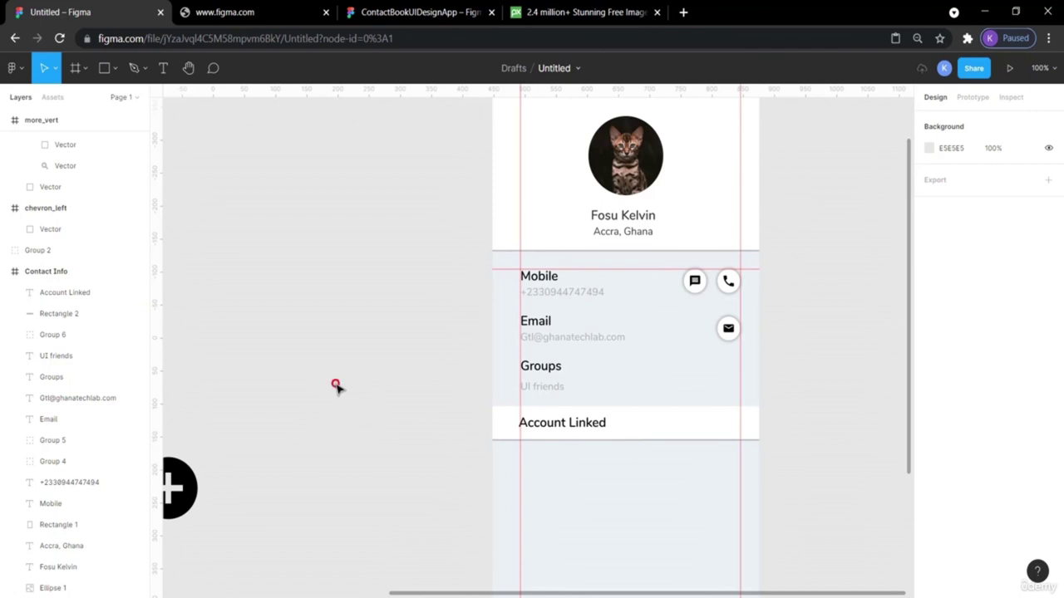
pyautogui.click(532, 430)
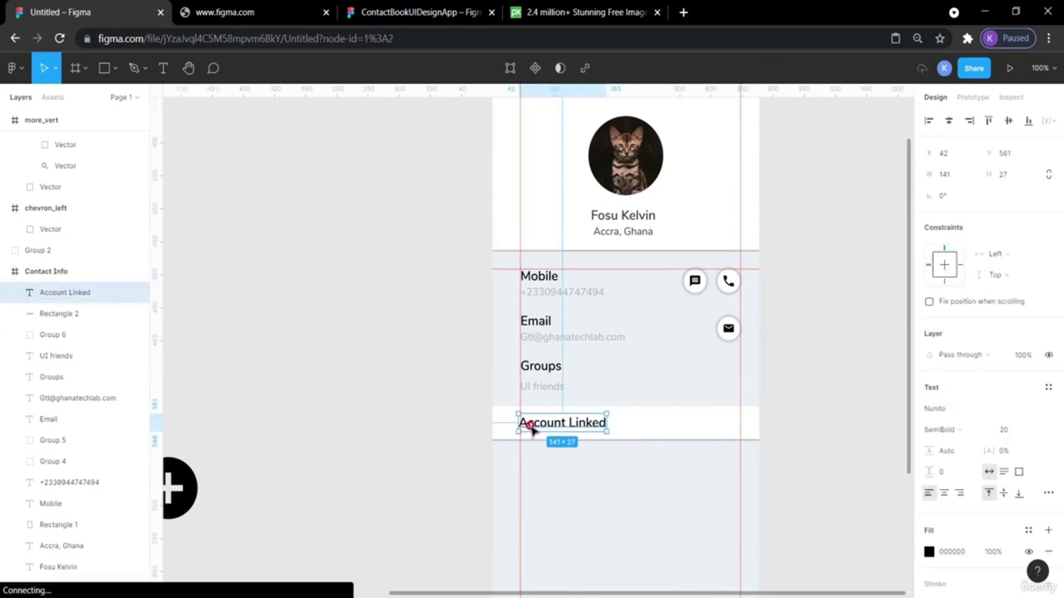
pyautogui.moveTo(532, 429); pyautogui.dragTo(534, 430)
pyautogui.click(430, 402)
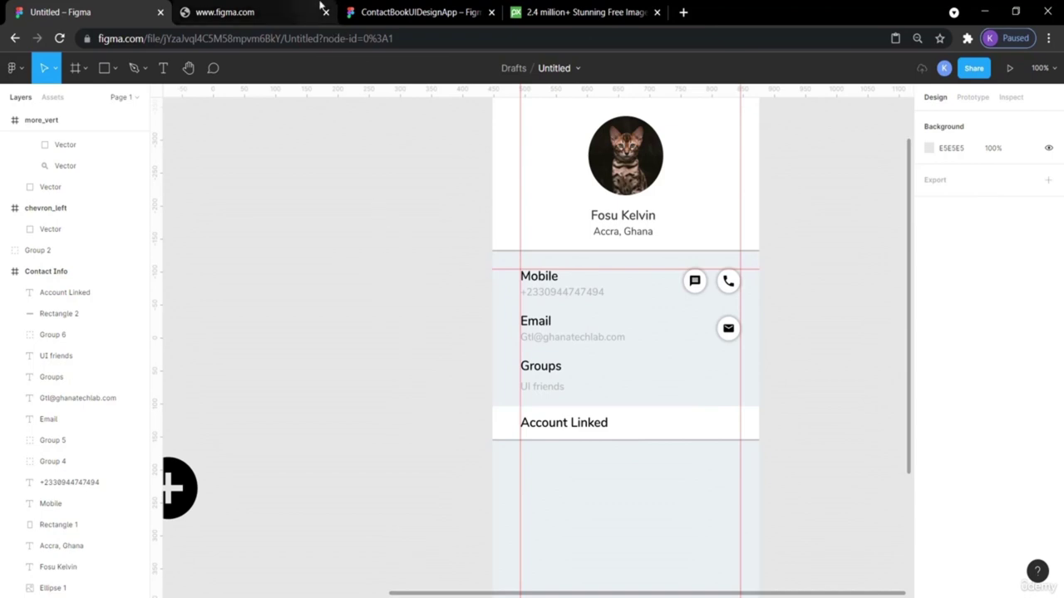
# Compare against the reference design file's Account Linked heading styling.
pyautogui.click(401, 9)
pyautogui.scroll(-4, 541, 311)
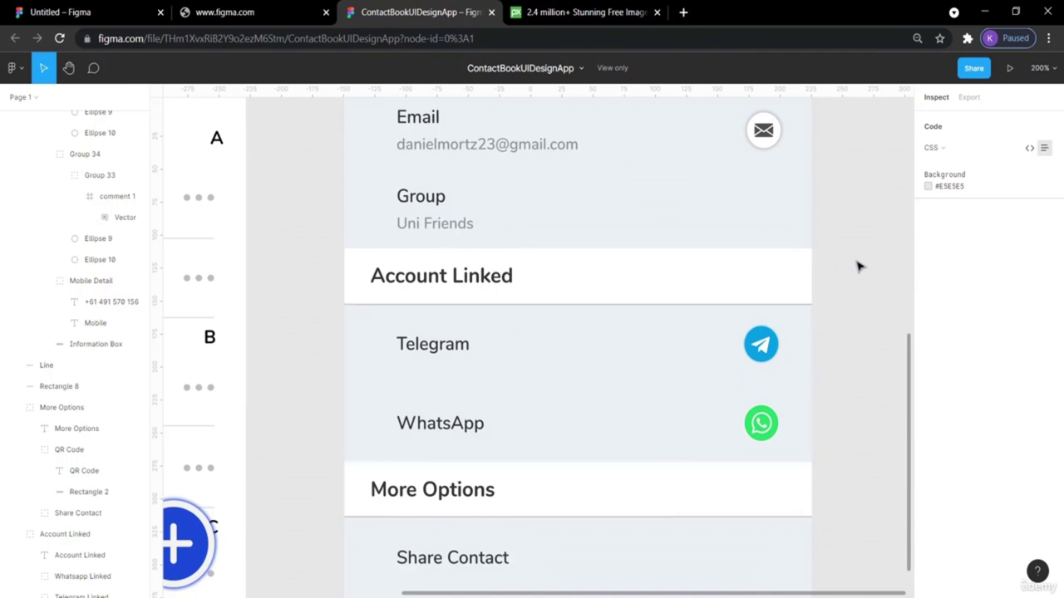
pyautogui.scroll(2, 860, 263)
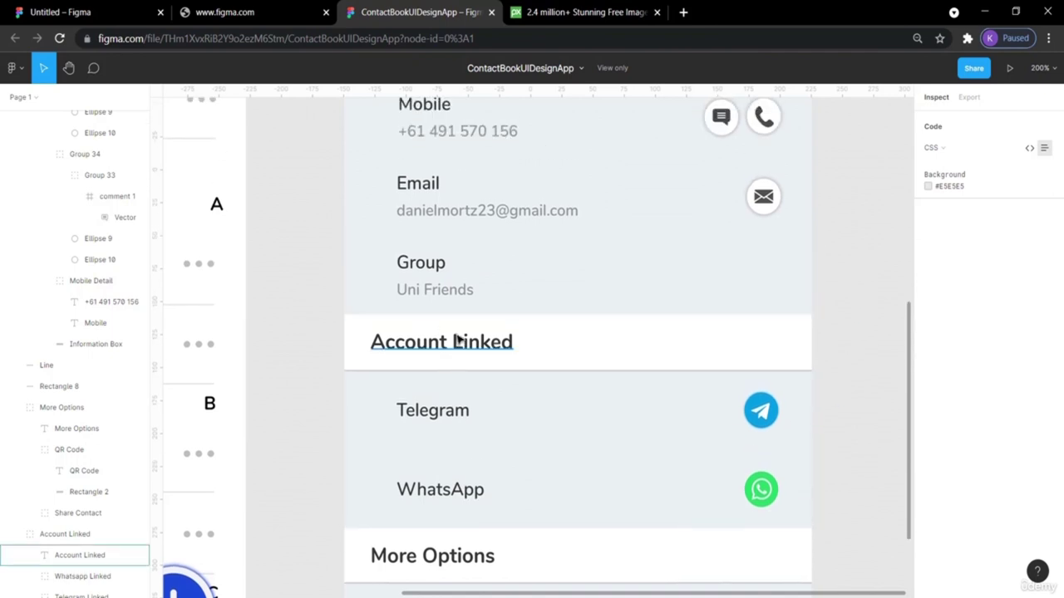
pyautogui.click(105, 11)
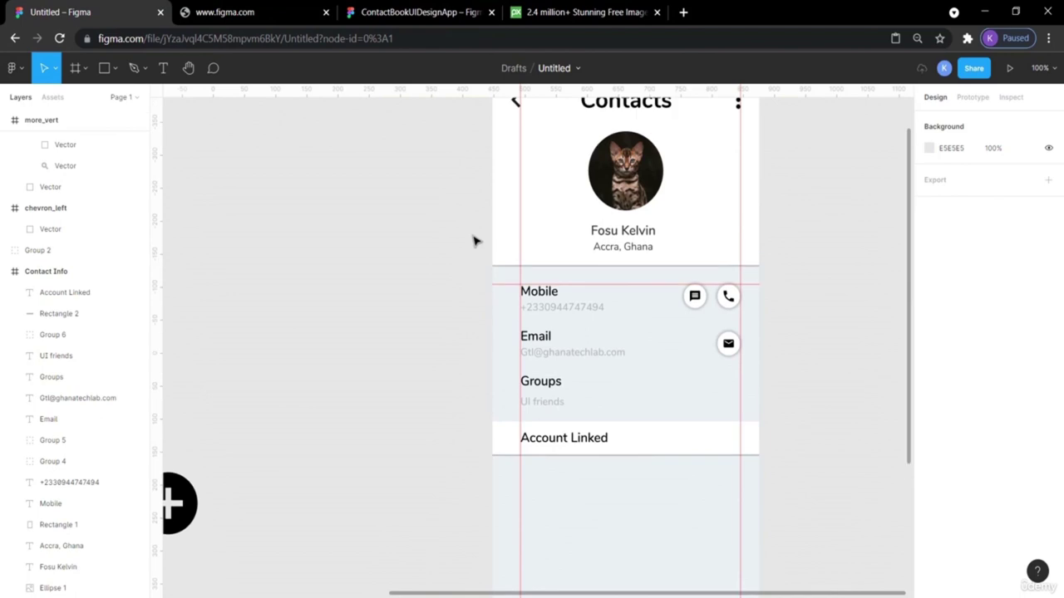
pyautogui.scroll(1, 477, 266)
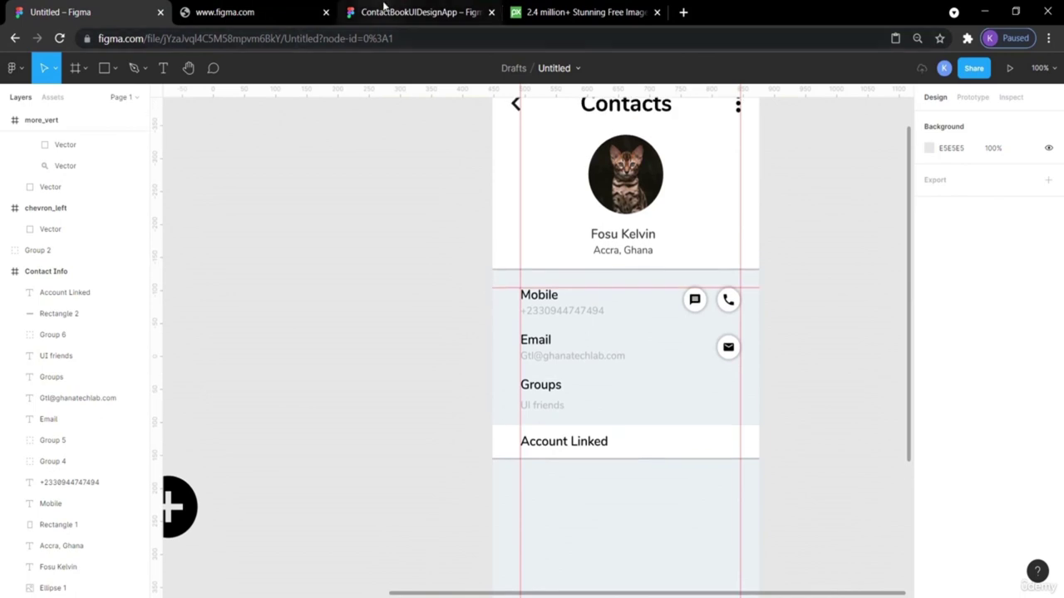
pyautogui.click(387, 10)
pyautogui.click(475, 348)
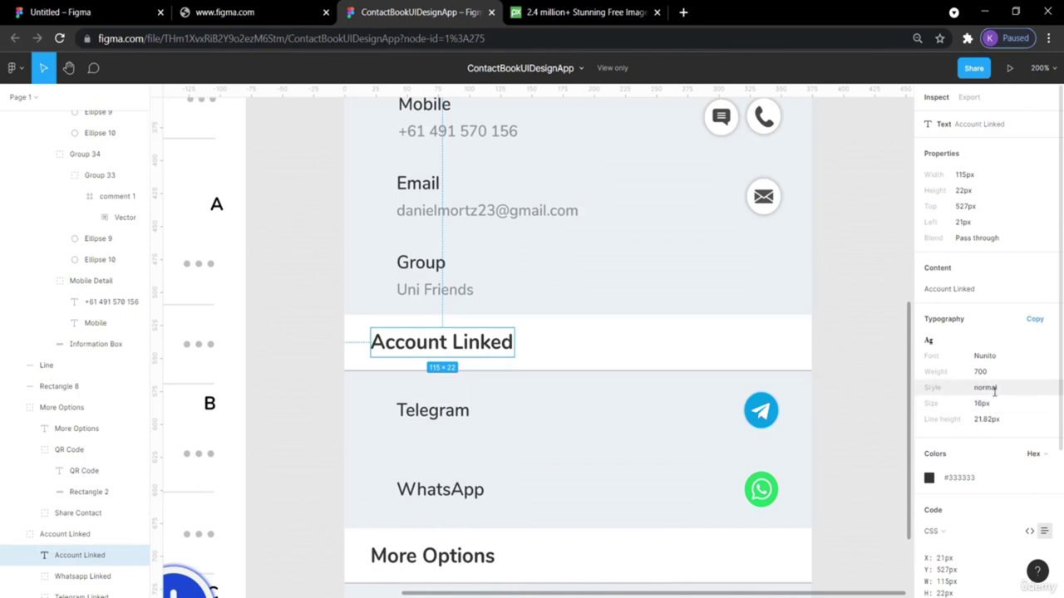
pyautogui.click(87, 11)
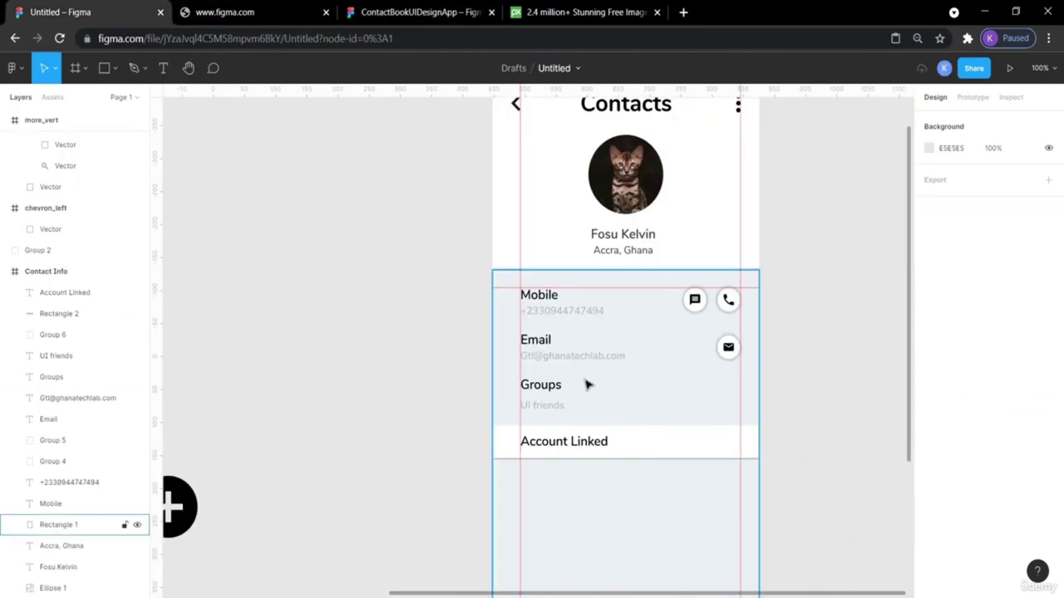
# Compare the Account Linked text style with the contact name and Email headings.
pyautogui.click(565, 443)
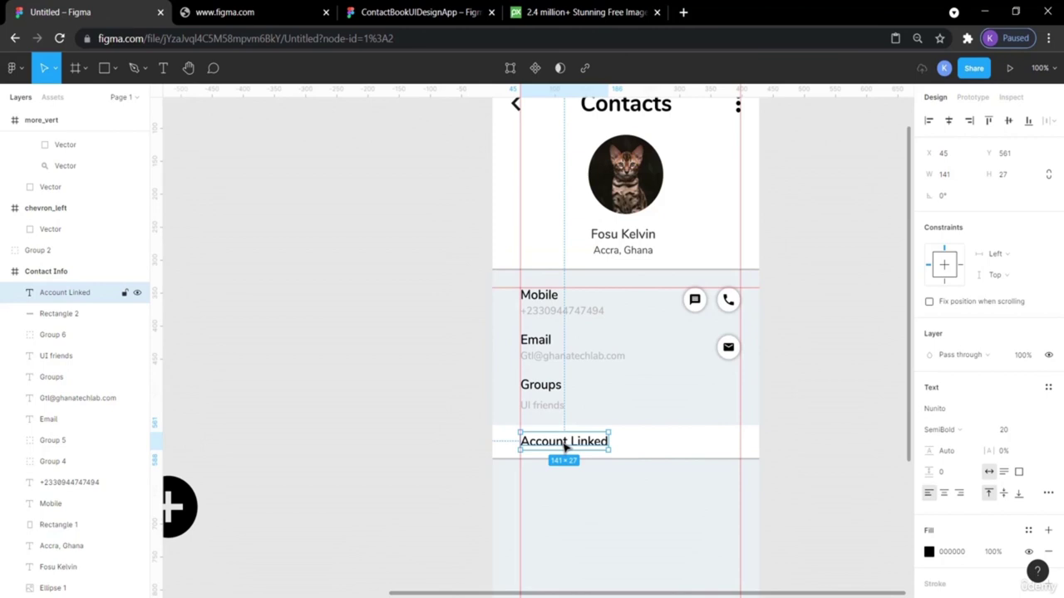
pyautogui.scroll(3, 566, 447)
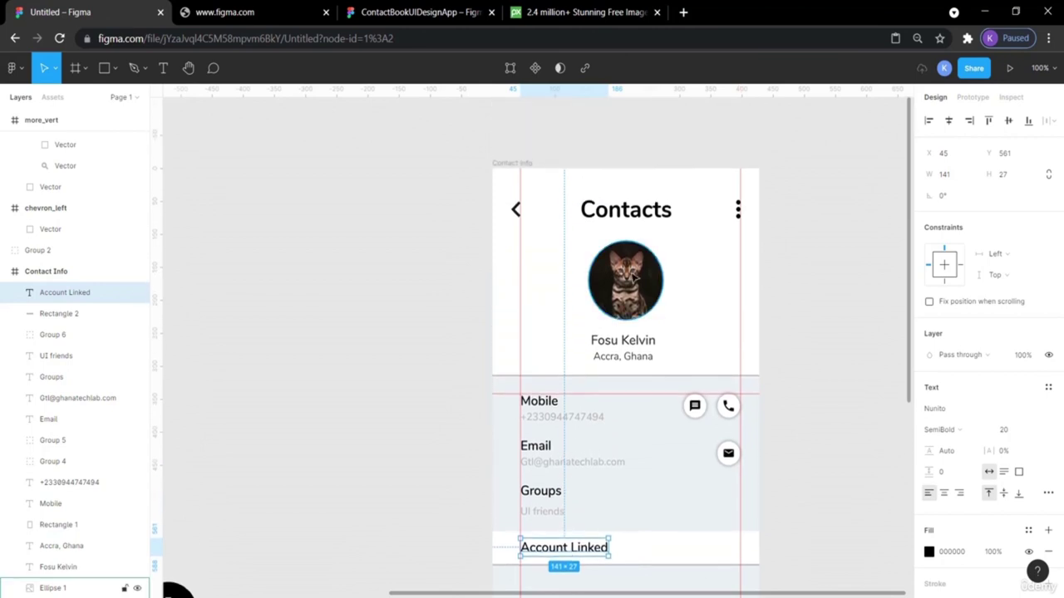
pyautogui.click(628, 344)
pyautogui.scroll(-3, 627, 371)
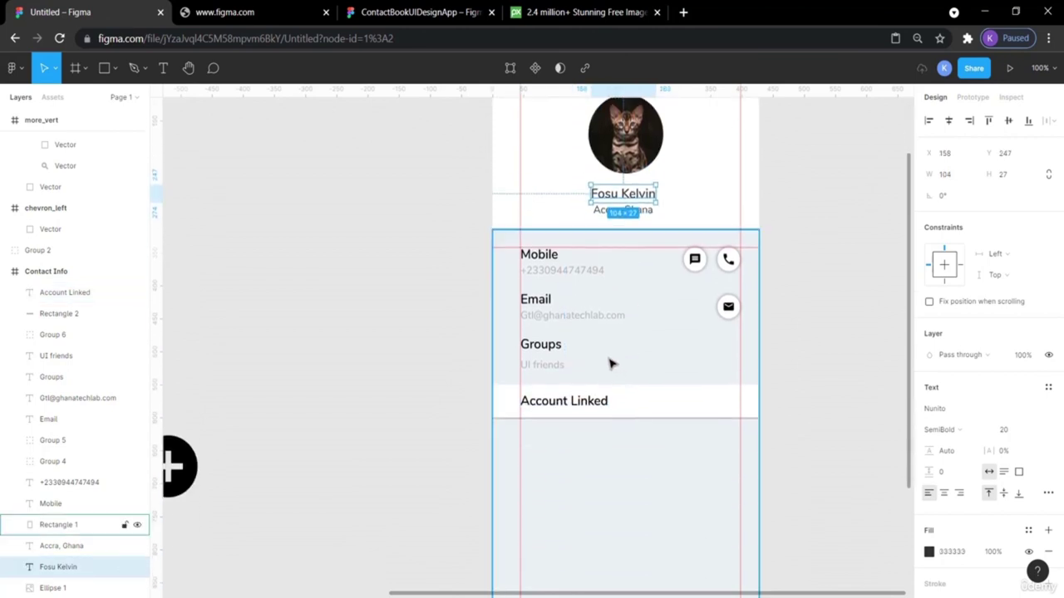
pyautogui.click(532, 305)
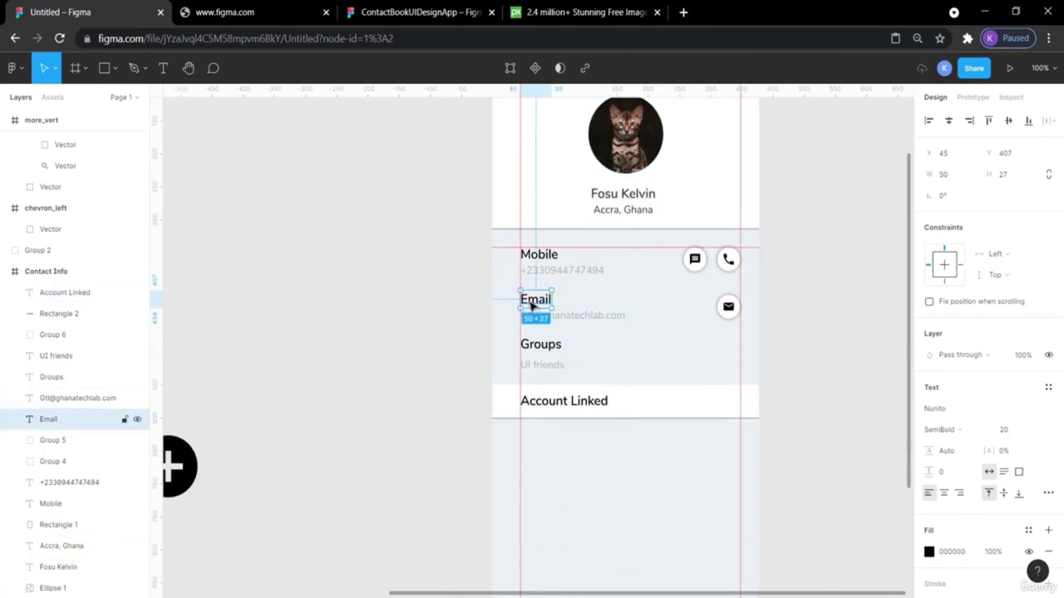
pyautogui.click(560, 405)
pyautogui.click(797, 418)
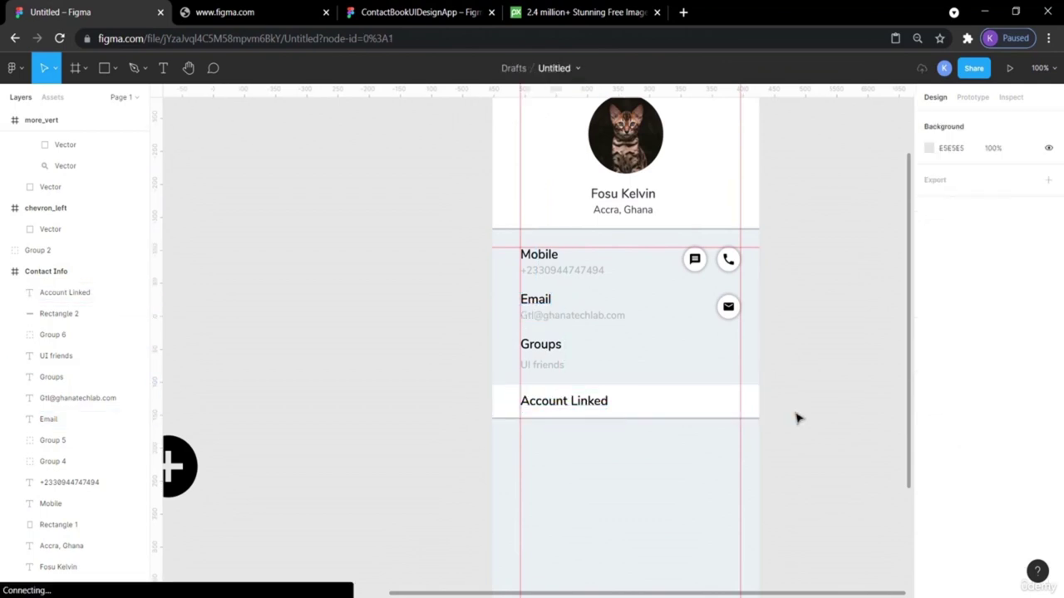
pyautogui.scroll(-3, 796, 418)
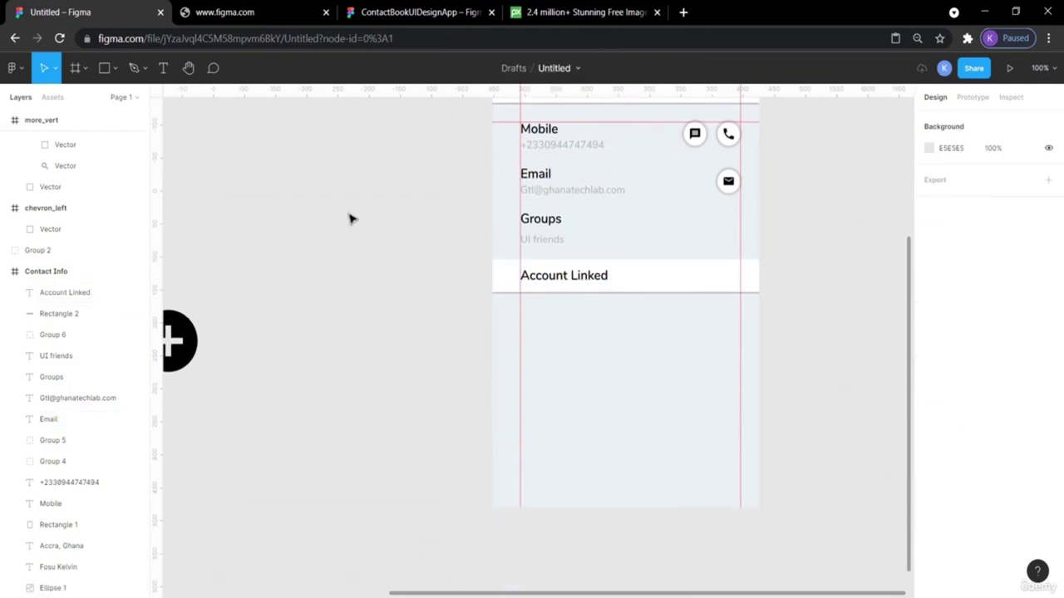
pyautogui.click(391, 12)
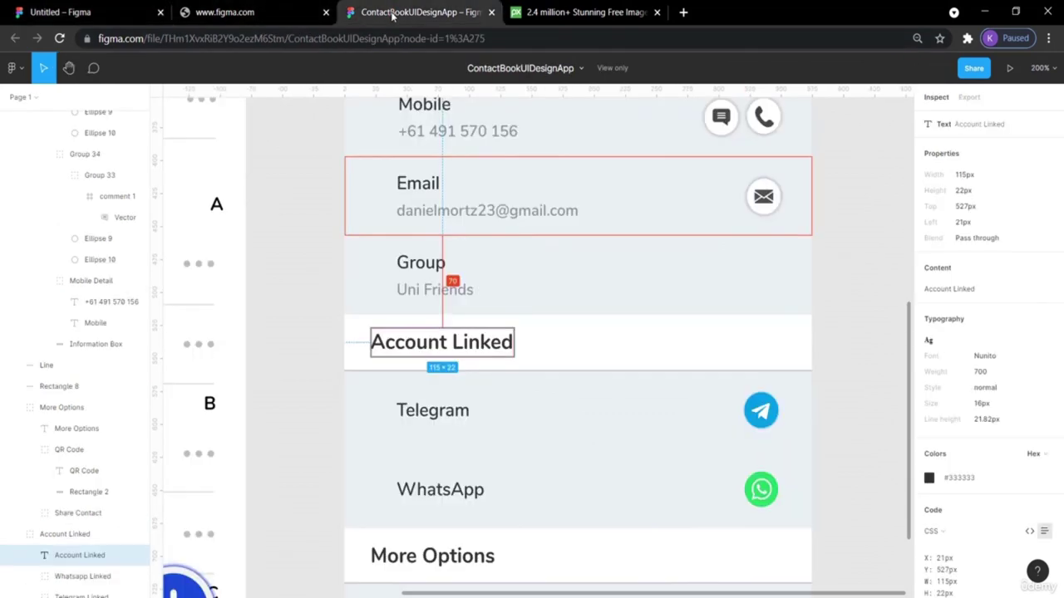
pyautogui.click(96, 12)
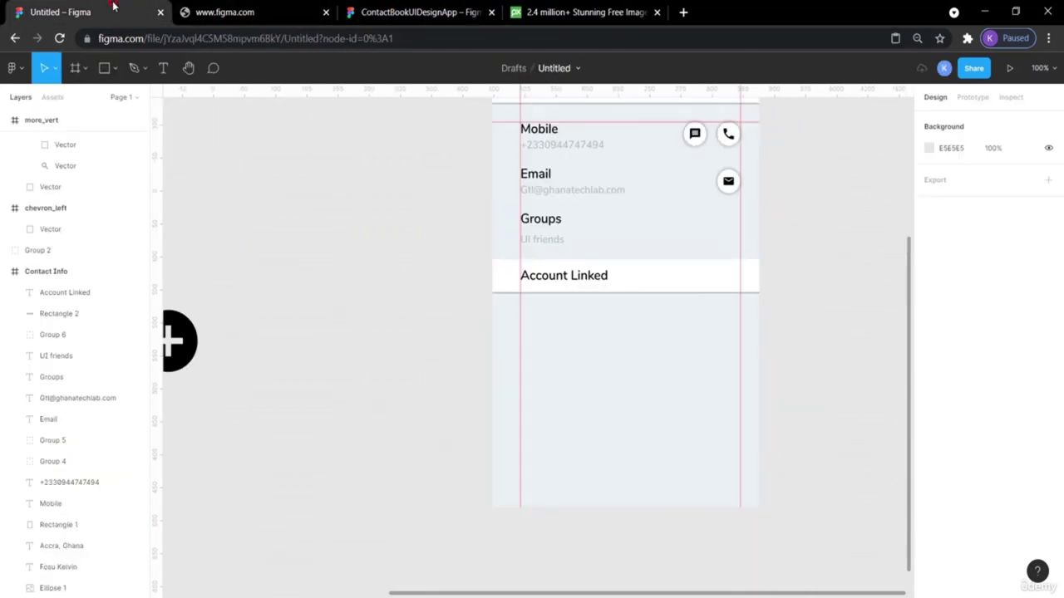
# Paste a copy of the Groups heading and nudge it below the Account Linked band.
pyautogui.click(555, 227)
pyautogui.hotkey('ctrl', 'v')
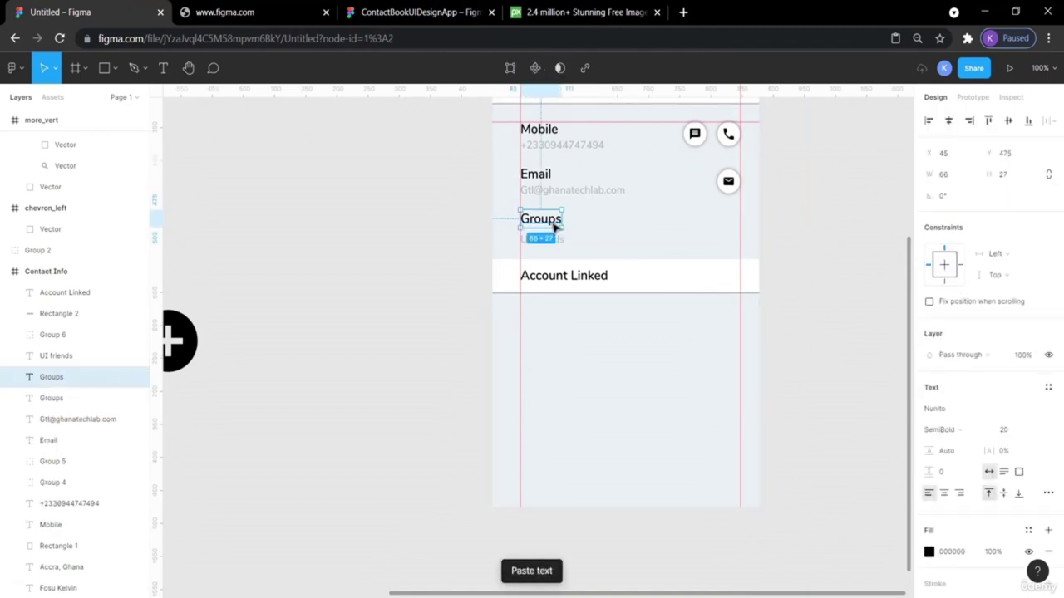
pyautogui.hotkey('shift', 'Down')
pyautogui.hotkey('shift', 'Down')
pyautogui.hotkey('shift', 'Down')
pyautogui.hotkey('shift', 'Down')
pyautogui.hotkey('shift', 'Down')
pyautogui.hotkey('shift', 'Down')
pyautogui.hotkey('shift', 'Down')
pyautogui.hotkey('shift', 'Down')
pyautogui.hotkey('shift', 'Down')
pyautogui.hotkey('shift', 'Down')
pyautogui.hotkey('shift', 'Down')
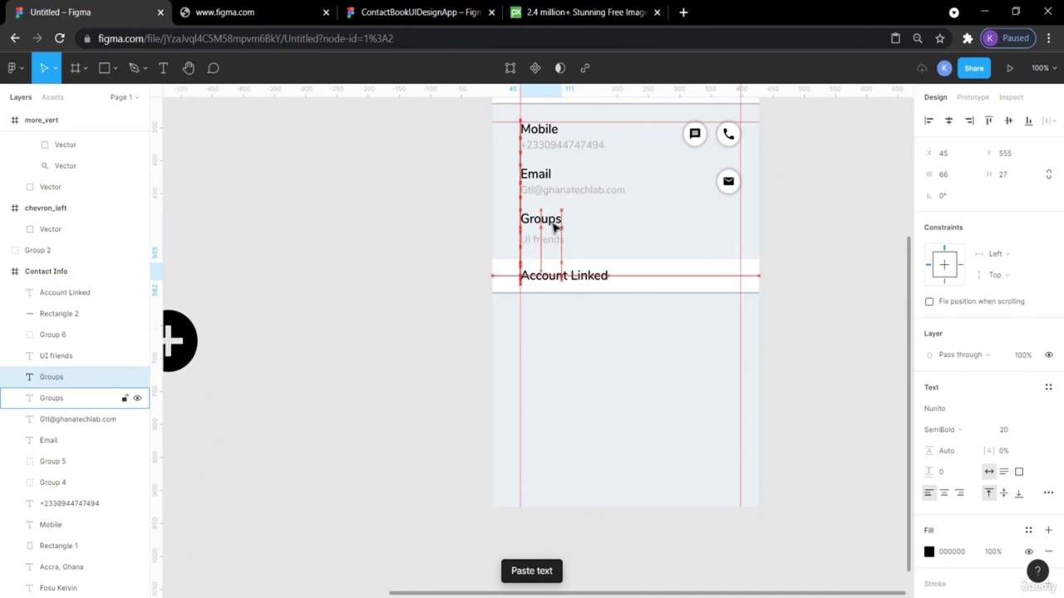
pyautogui.hotkey('shift', 'Down')
pyautogui.hotkey('shift', 'Down')
pyautogui.hotkey('shift', 'Down')
pyautogui.hotkey('shift', 'Down')
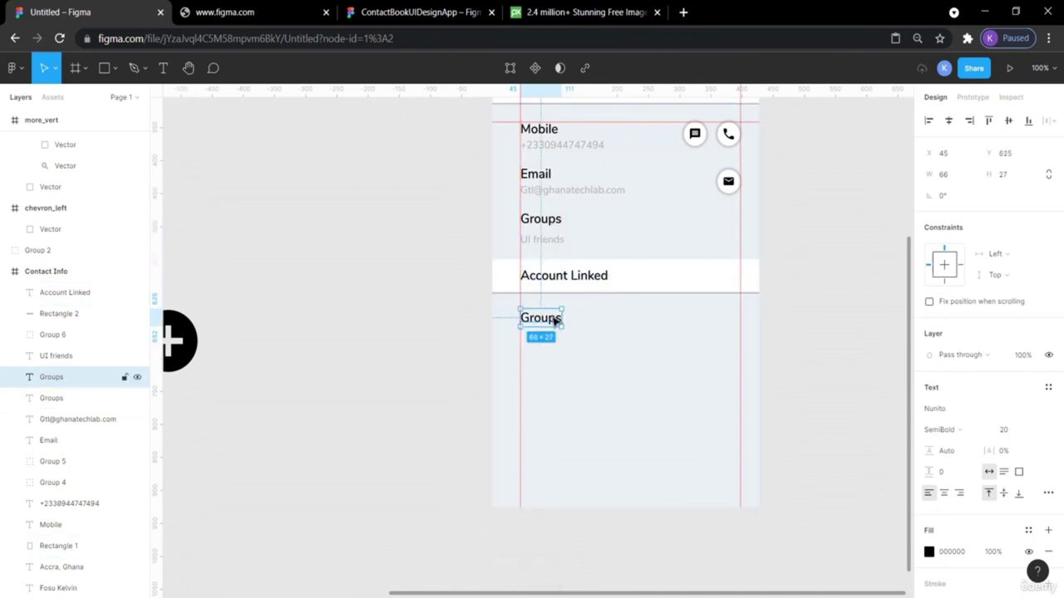
pyautogui.click(416, 12)
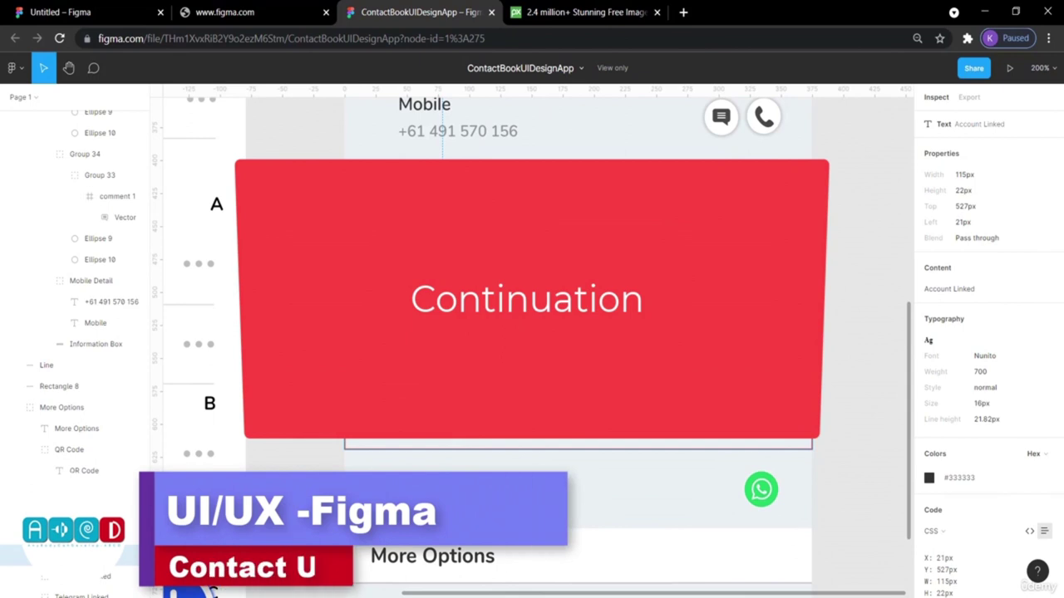
pyautogui.click(60, 11)
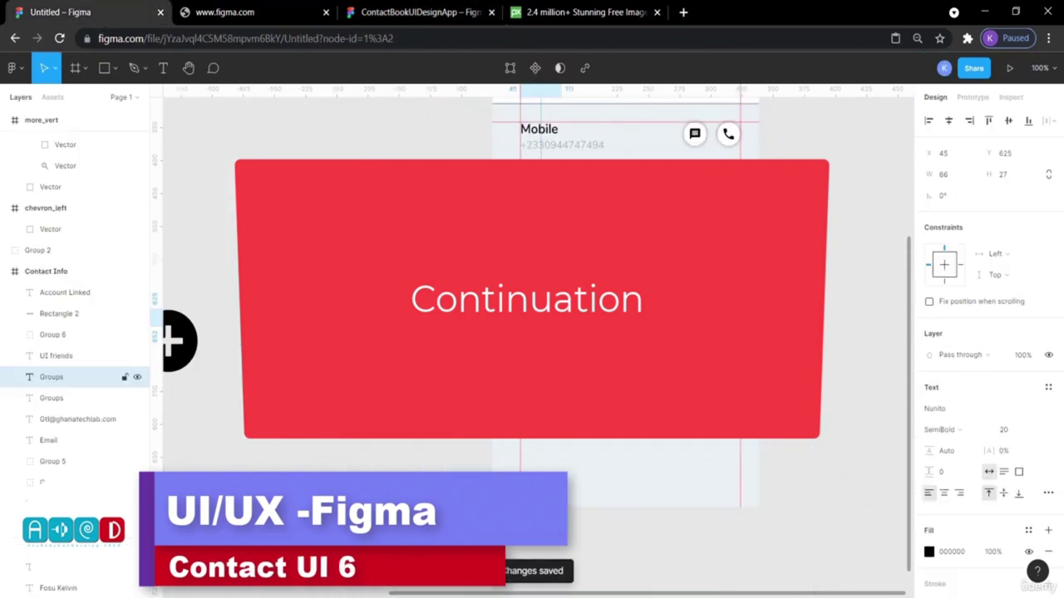
# Change the copied heading's text to 'Telegram' and check its gap to the band.
pyautogui.doubleClick(538, 319)
pyautogui.write('Telegram')
pyautogui.press('Escape')
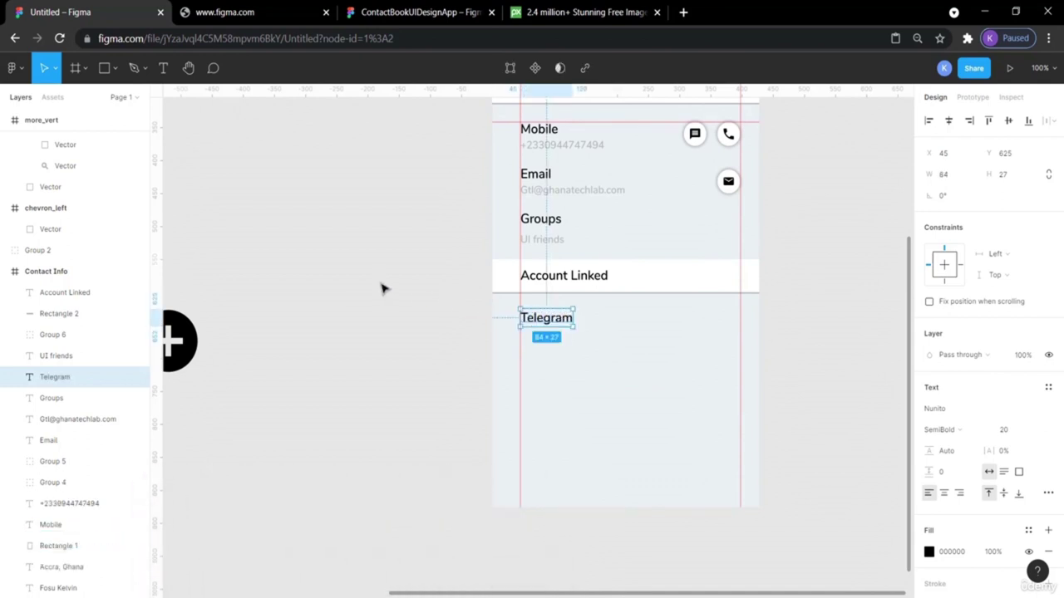
pyautogui.click(368, 329)
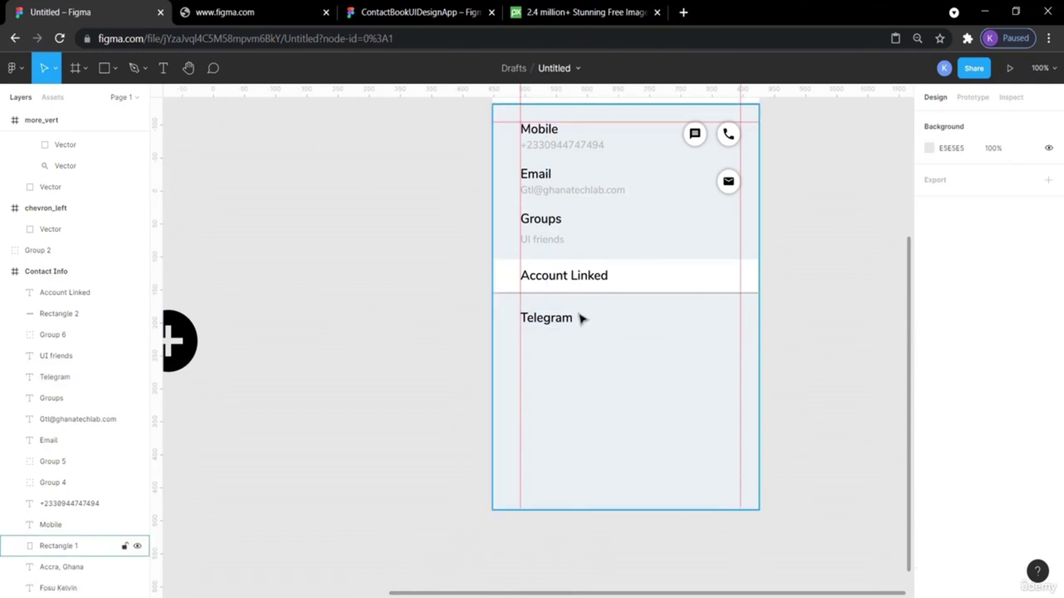
pyautogui.click(547, 326)
pyautogui.press('alt')
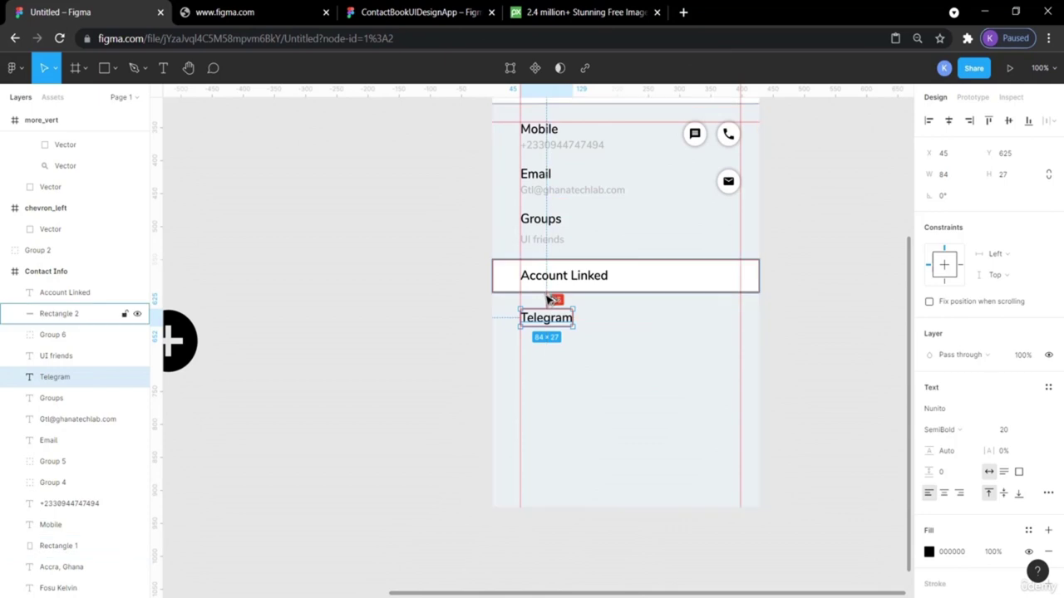
pyautogui.click(424, 300)
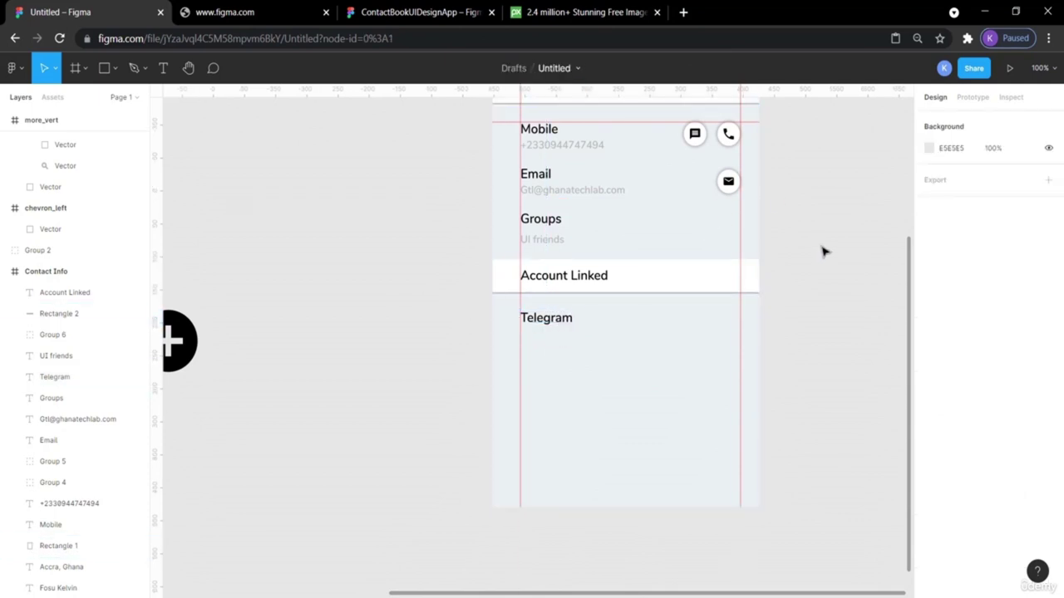
pyautogui.hscroll(-6, 822, 251)
# Bring the Telegram logo into the screen, resize it to 36×36, and place it at the row's right end.
pyautogui.scroll(2, 823, 252)
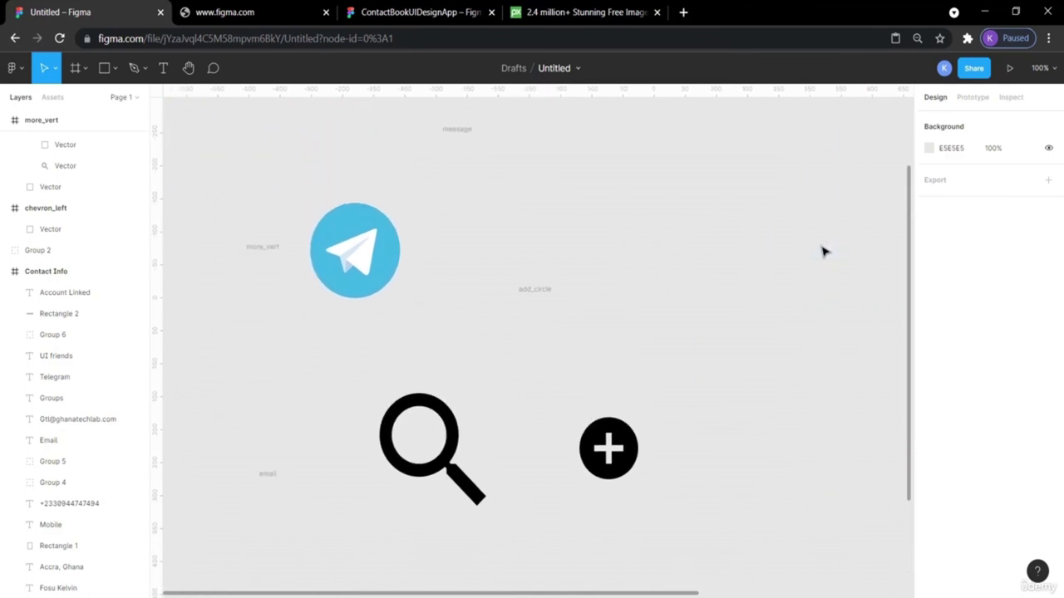
pyautogui.moveTo(374, 256); pyautogui.dragTo(805, 297)
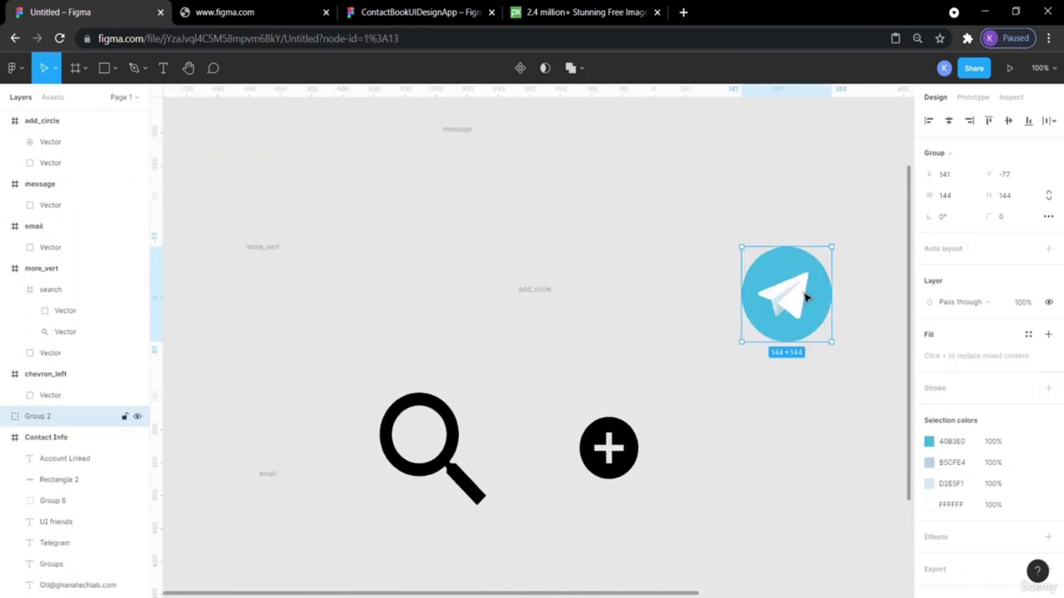
pyautogui.hscroll(10, 804, 299)
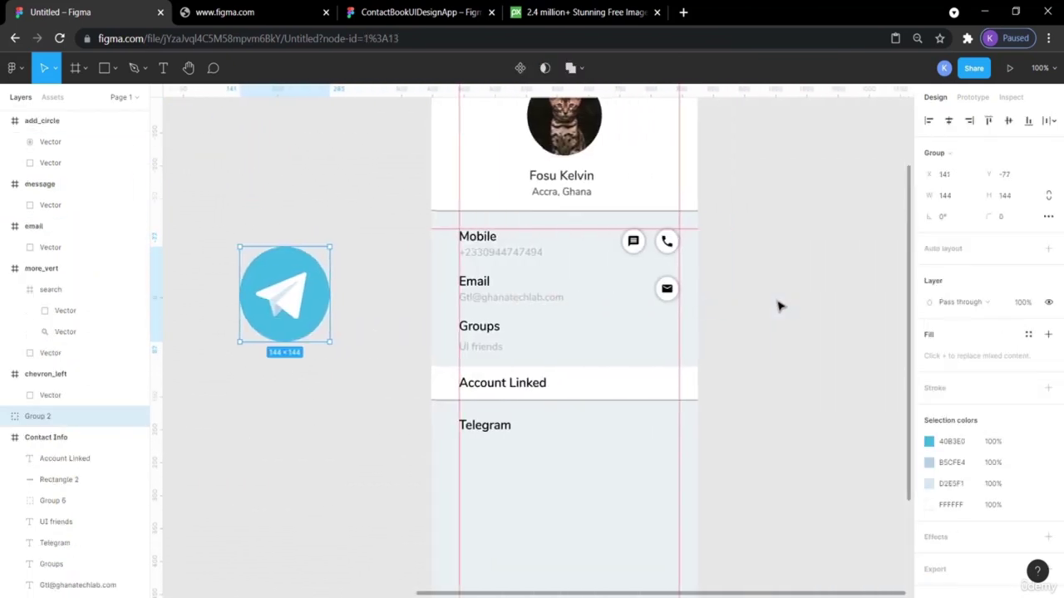
pyautogui.moveTo(283, 295); pyautogui.dragTo(636, 407)
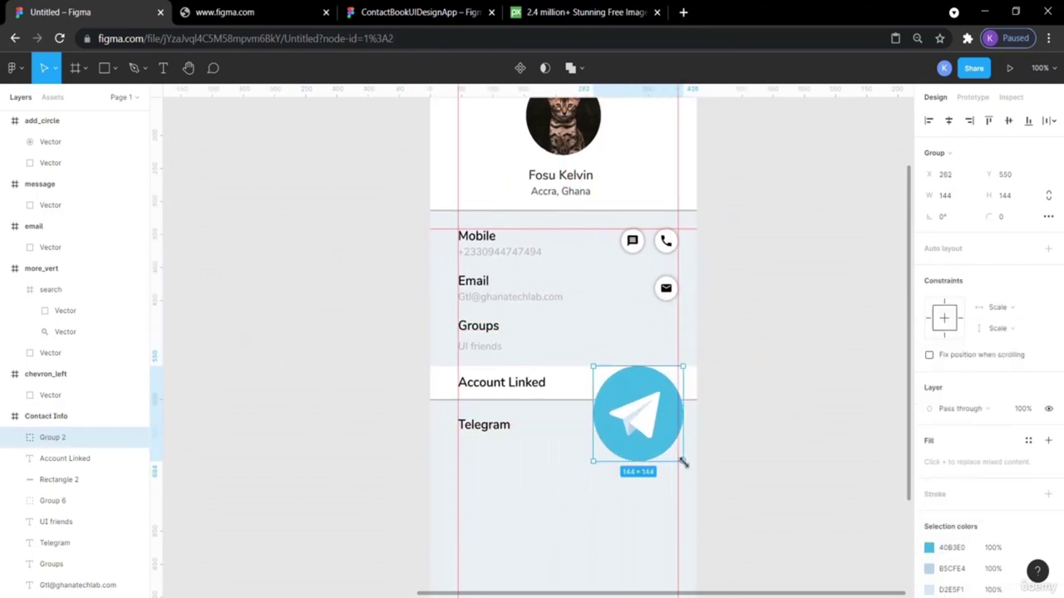
pyautogui.click(952, 196)
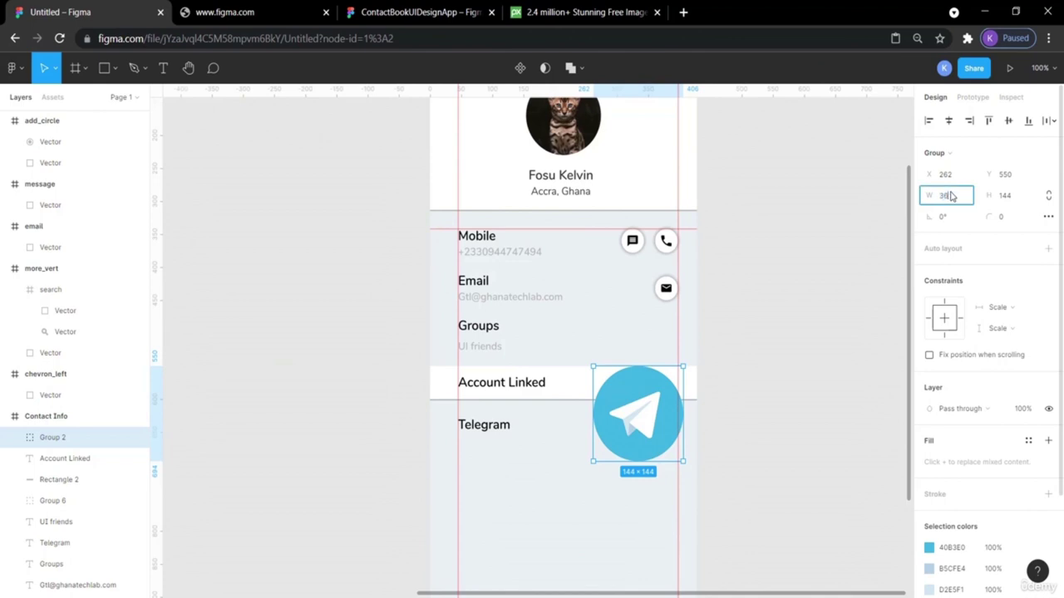
pyautogui.press('Return')
pyautogui.click(1018, 198)
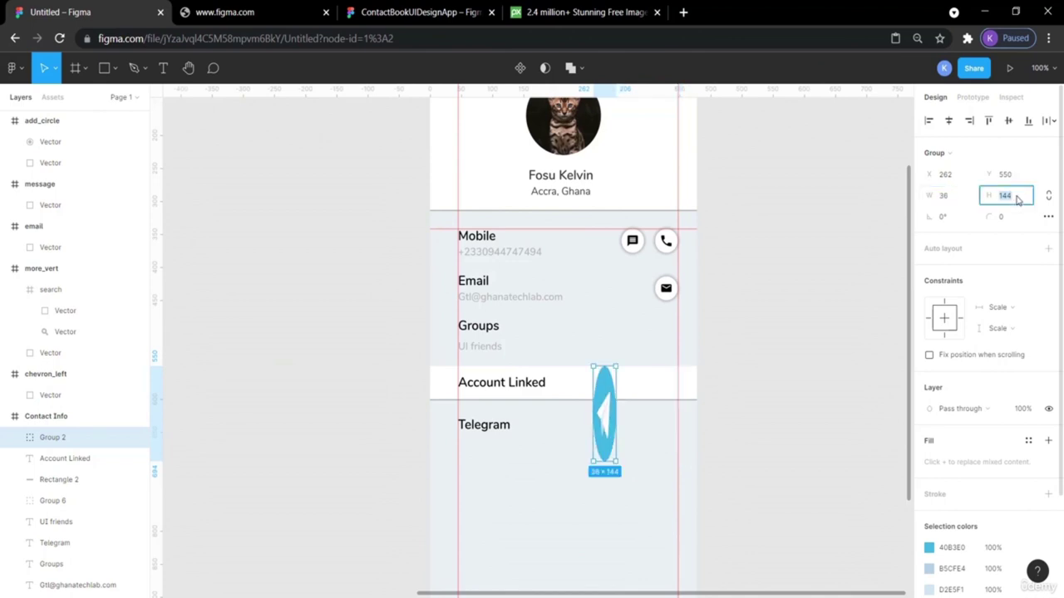
pyautogui.press('Return')
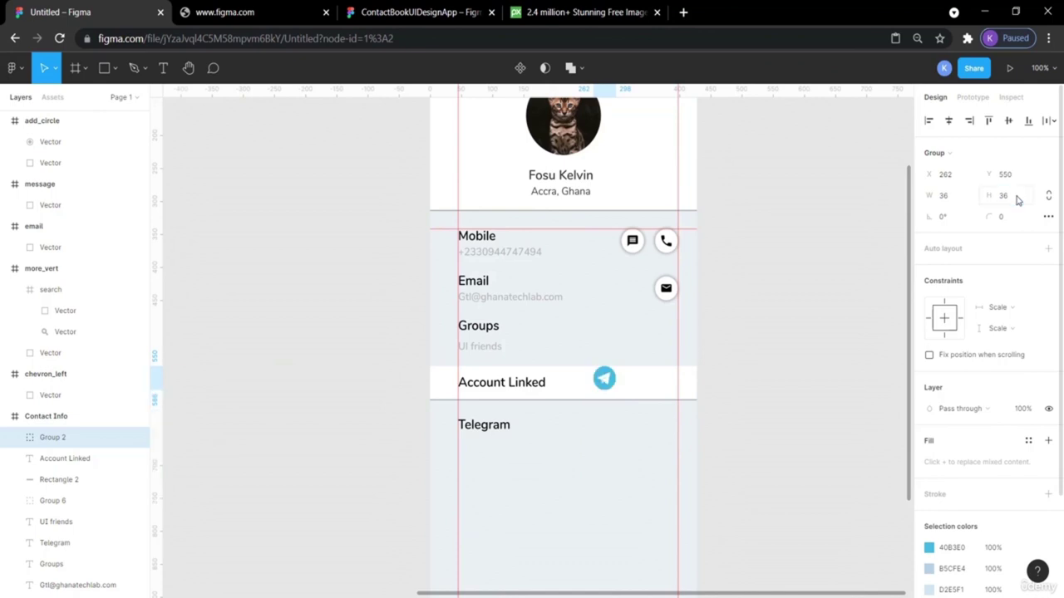
pyautogui.click(775, 287)
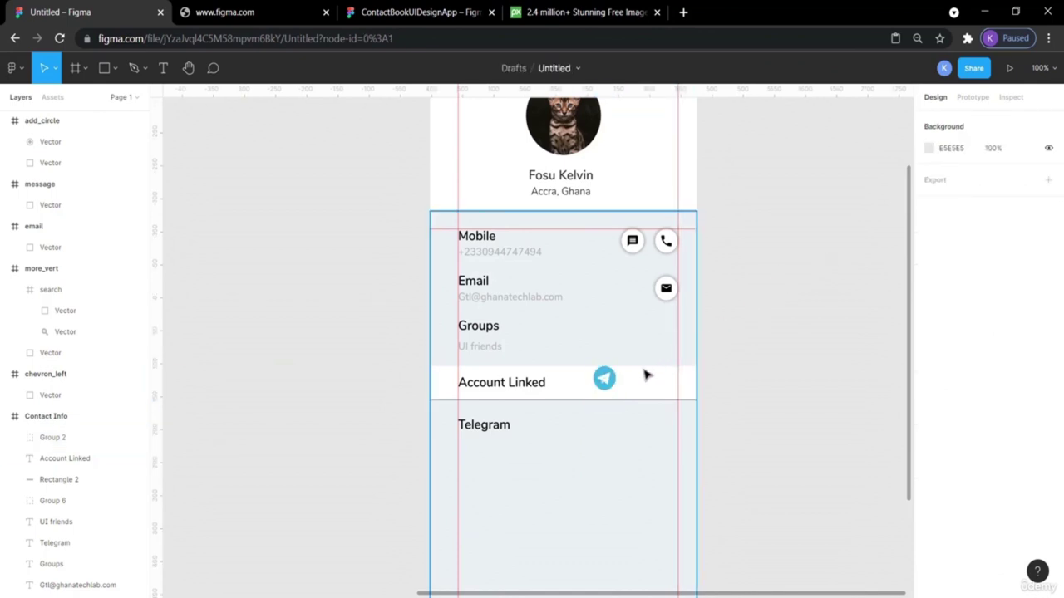
pyautogui.moveTo(604, 384); pyautogui.dragTo(665, 429)
pyautogui.click(812, 422)
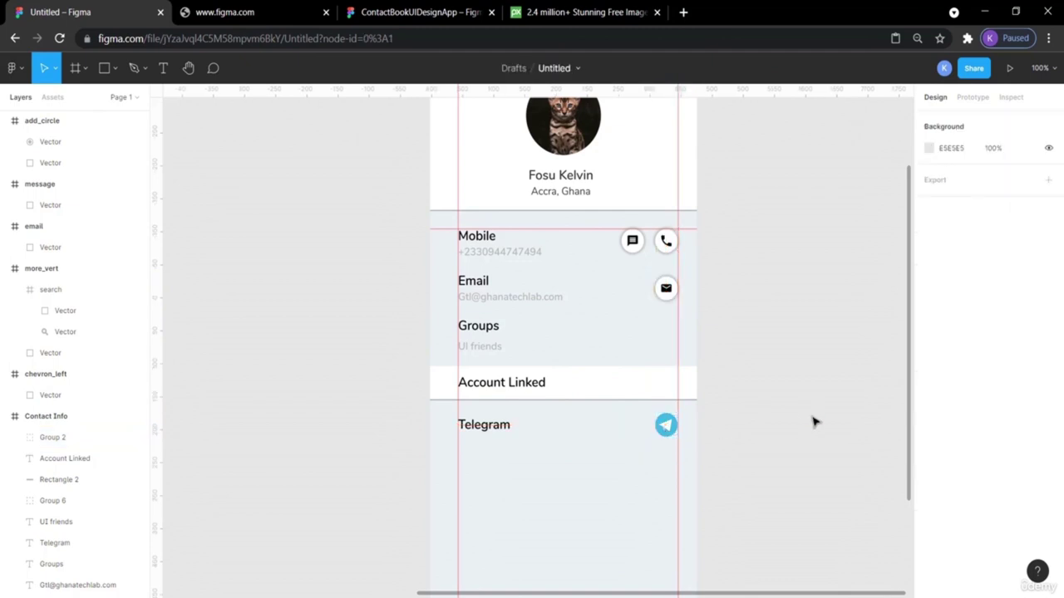
pyautogui.click(382, 11)
pyautogui.click(850, 258)
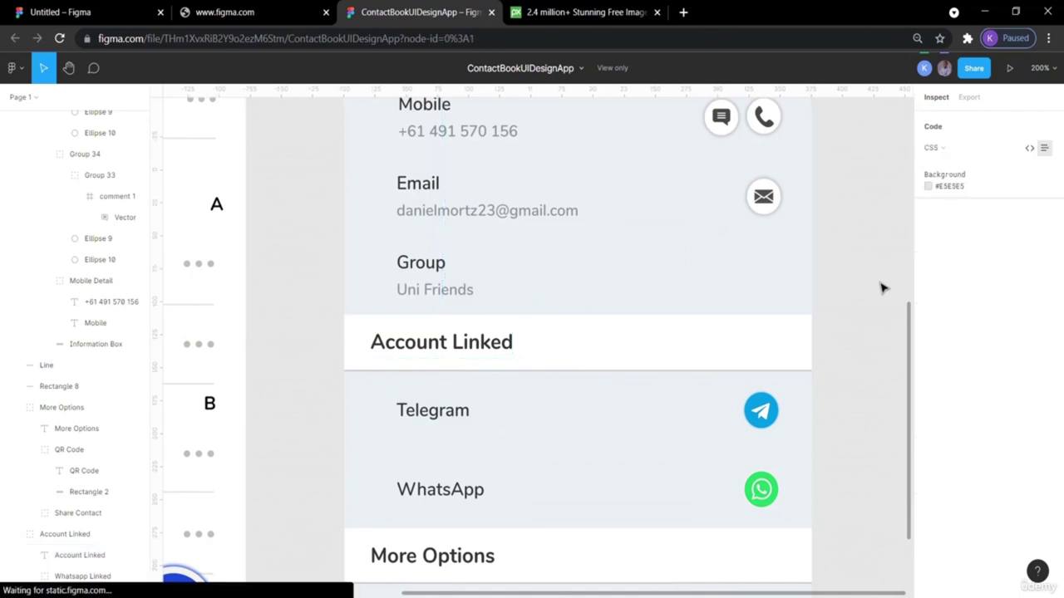
pyautogui.click(761, 412)
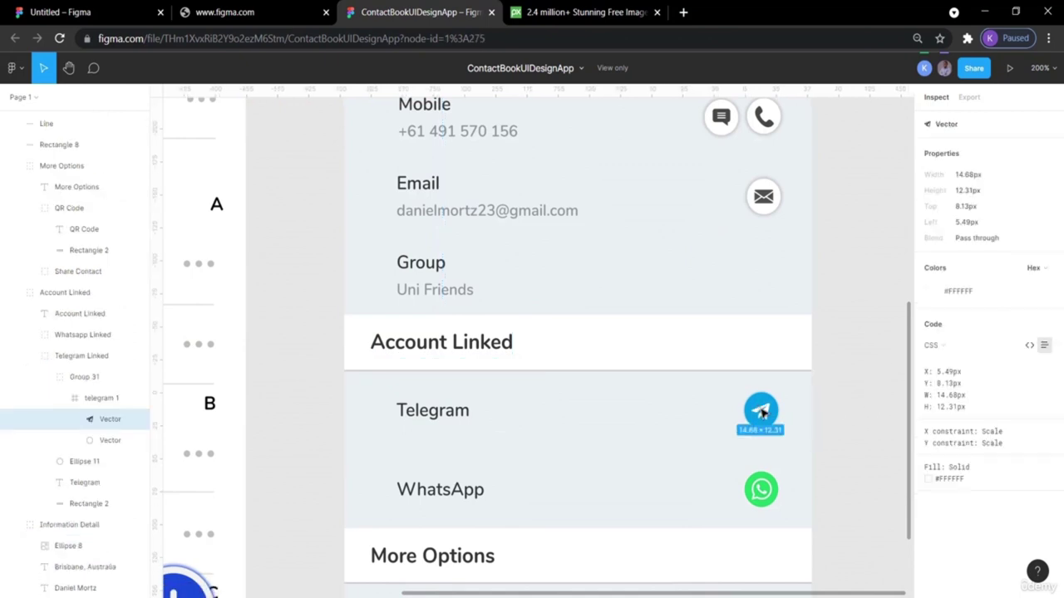
pyautogui.click(765, 401)
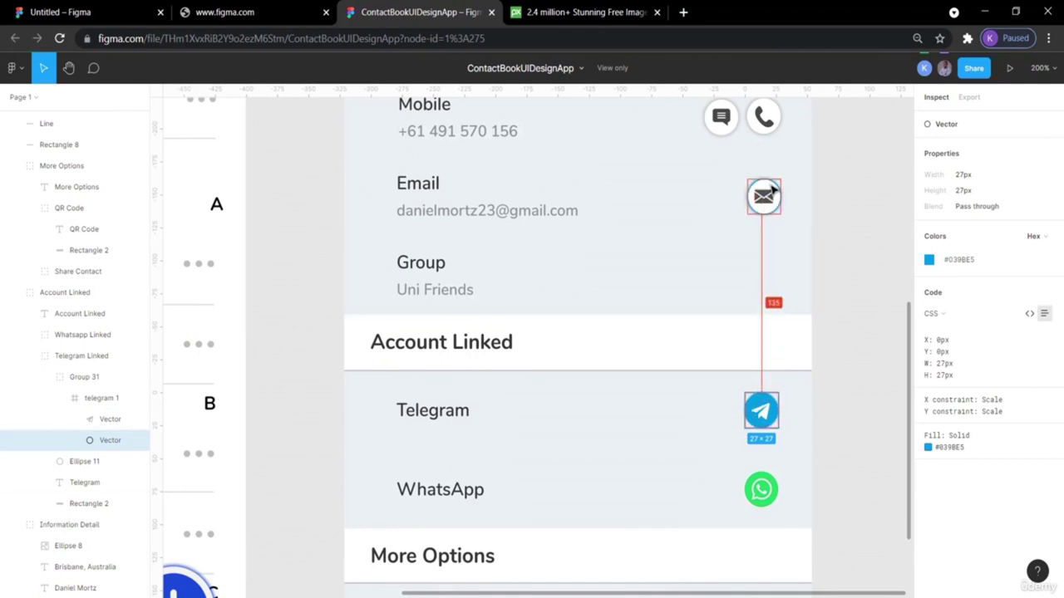
pyautogui.click(769, 190)
pyautogui.click(886, 255)
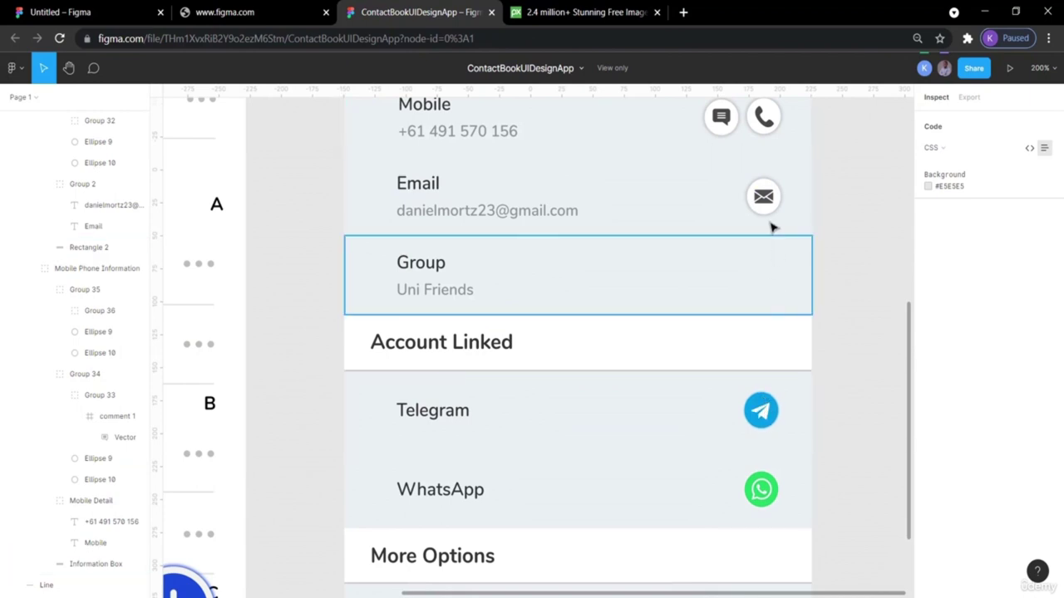
pyautogui.click(96, 12)
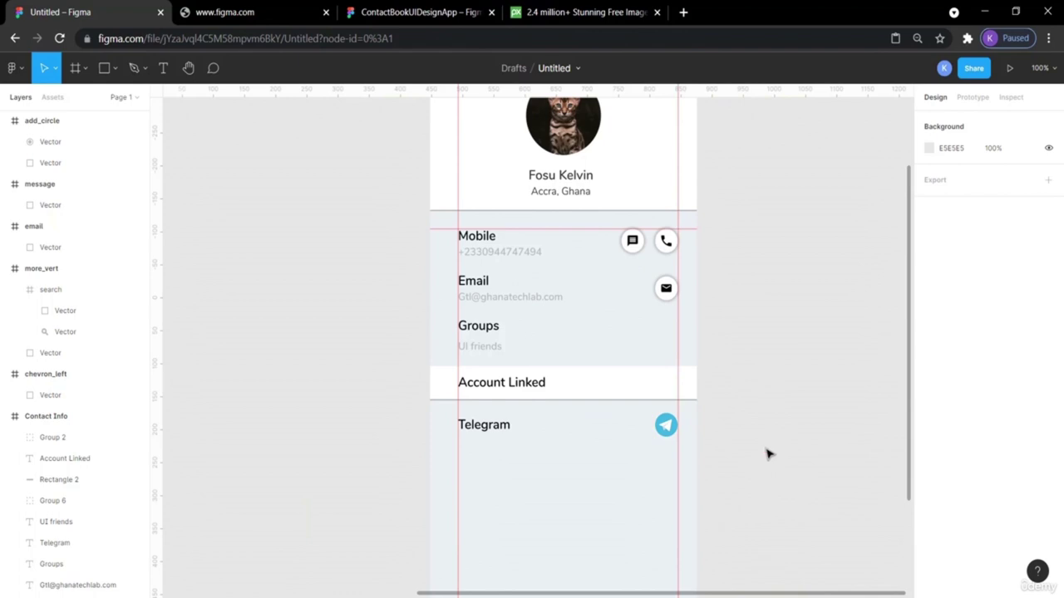
# Paste a copy of the Telegram label below its row and retitle it 'WhatsApp'.
pyautogui.click(483, 427)
pyautogui.hotkey('ctrl', 'v')
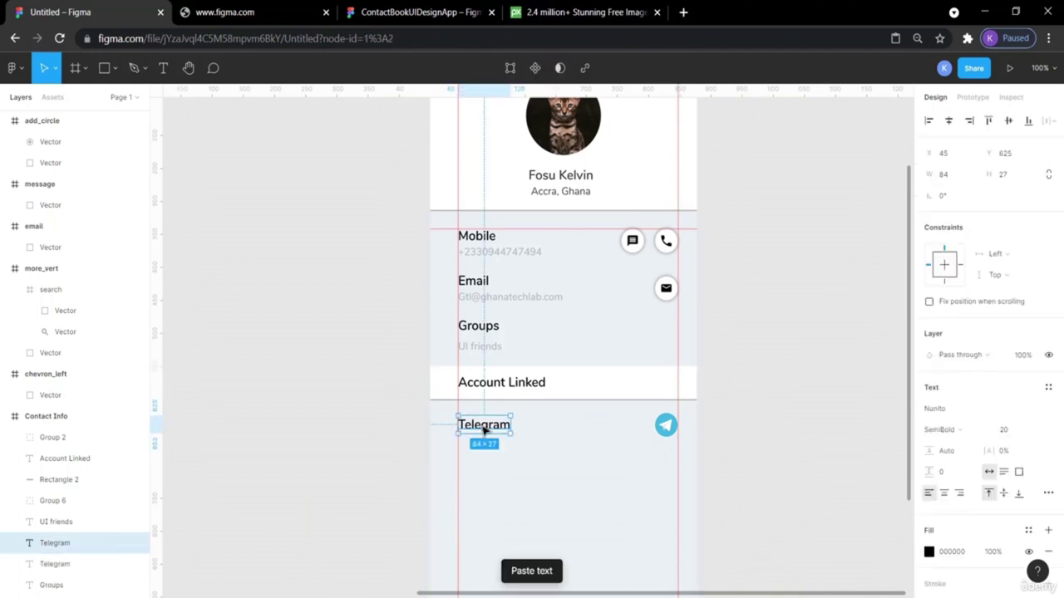
pyautogui.hotkey('shift', 'Down')
pyautogui.hotkey('shift', 'Down')
pyautogui.hotkey('shift', 'Down')
pyautogui.hotkey('shift', 'Down')
pyautogui.press('Down')
pyautogui.press('Down')
pyautogui.press('Down')
pyautogui.press('Down')
pyautogui.press('Down')
pyautogui.press('Down')
pyautogui.press('Down')
pyautogui.press('Down')
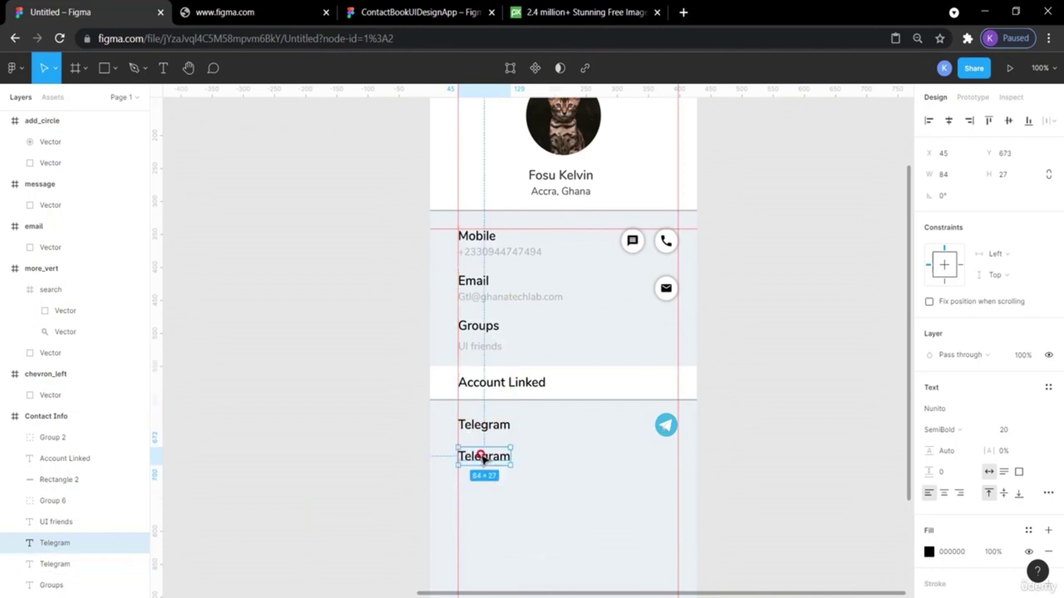
pyautogui.doubleClick(482, 456)
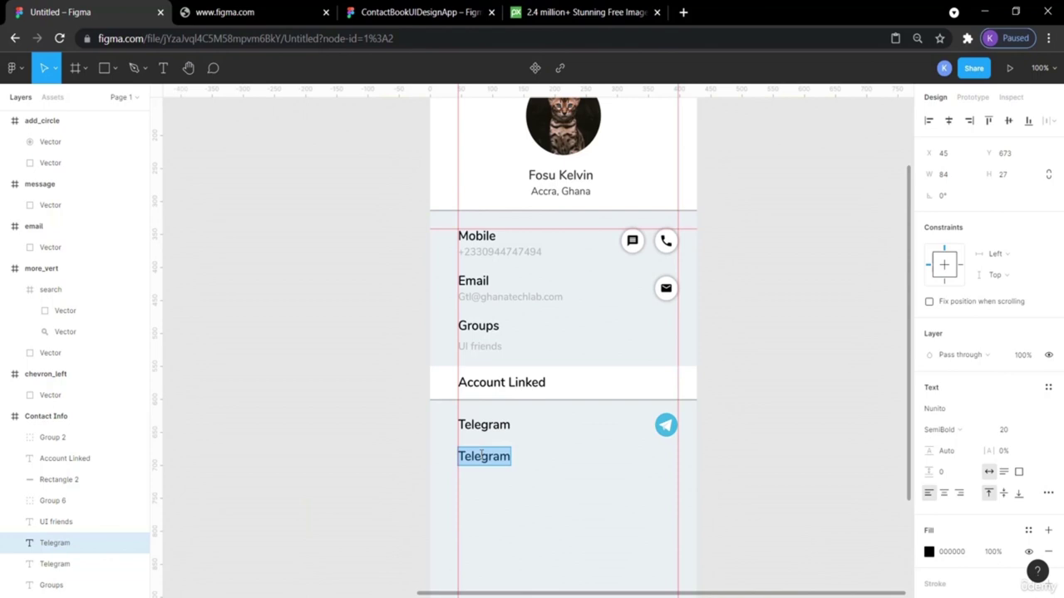
pyautogui.write('What')
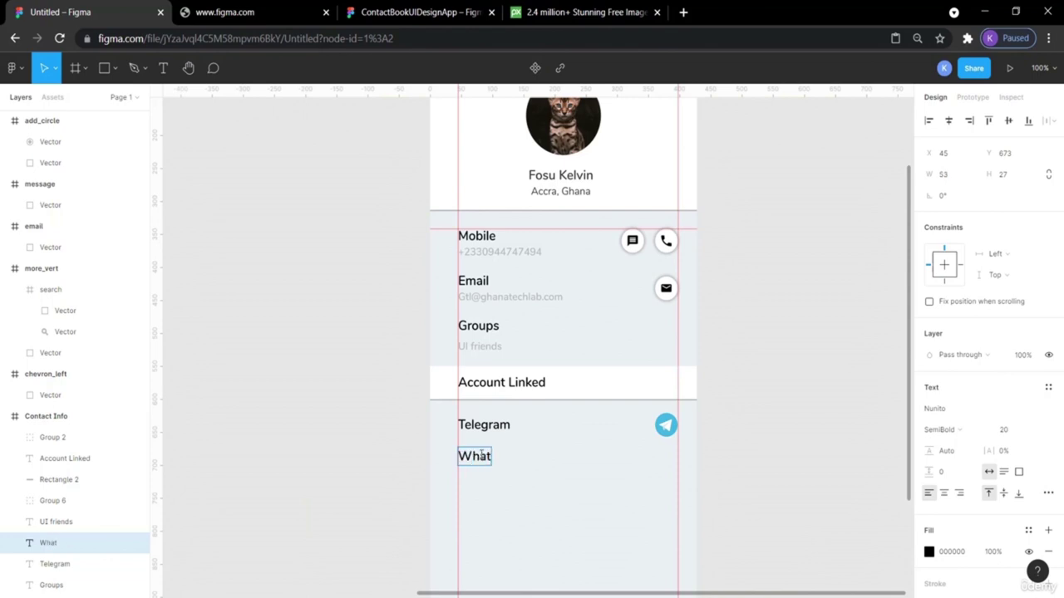
pyautogui.write('sApp')
pyautogui.press('Escape')
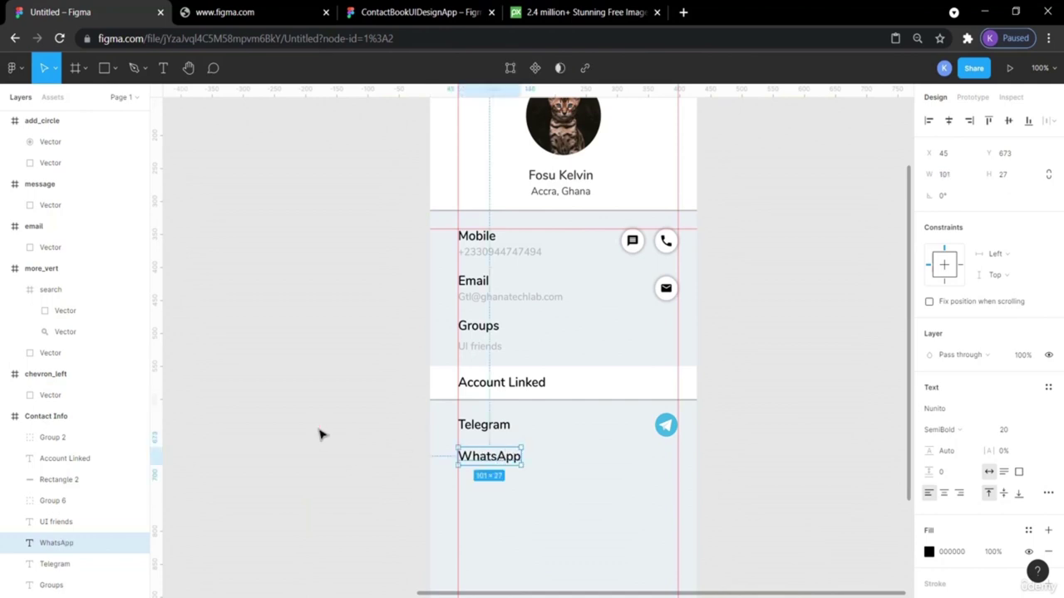
pyautogui.click(323, 363)
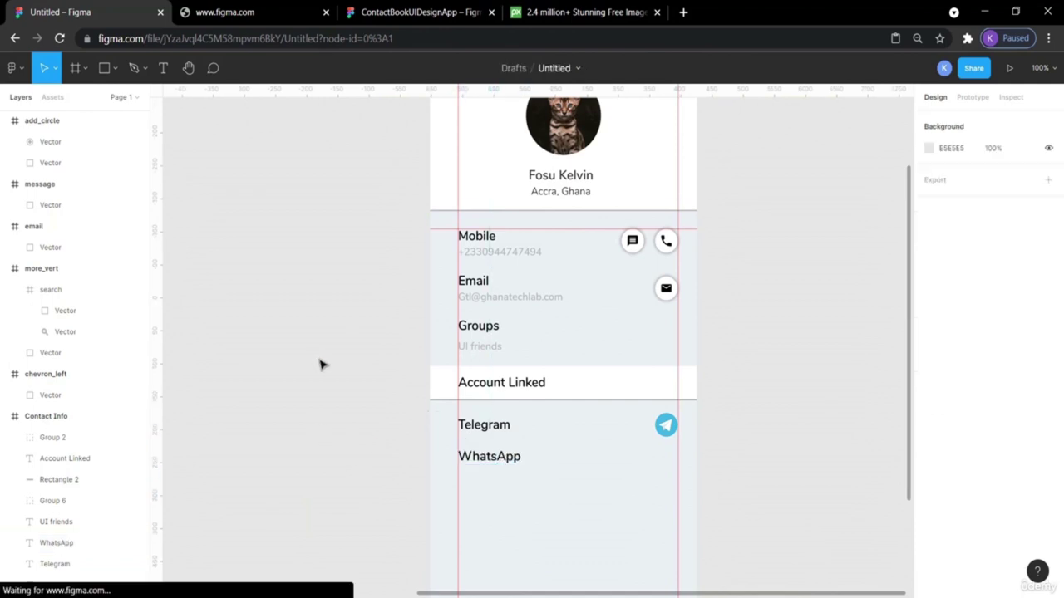
# Compare label spacing with Telegram, UI friends and Groups, then nudge WhatsApp up one pixel.
pyautogui.click(496, 430)
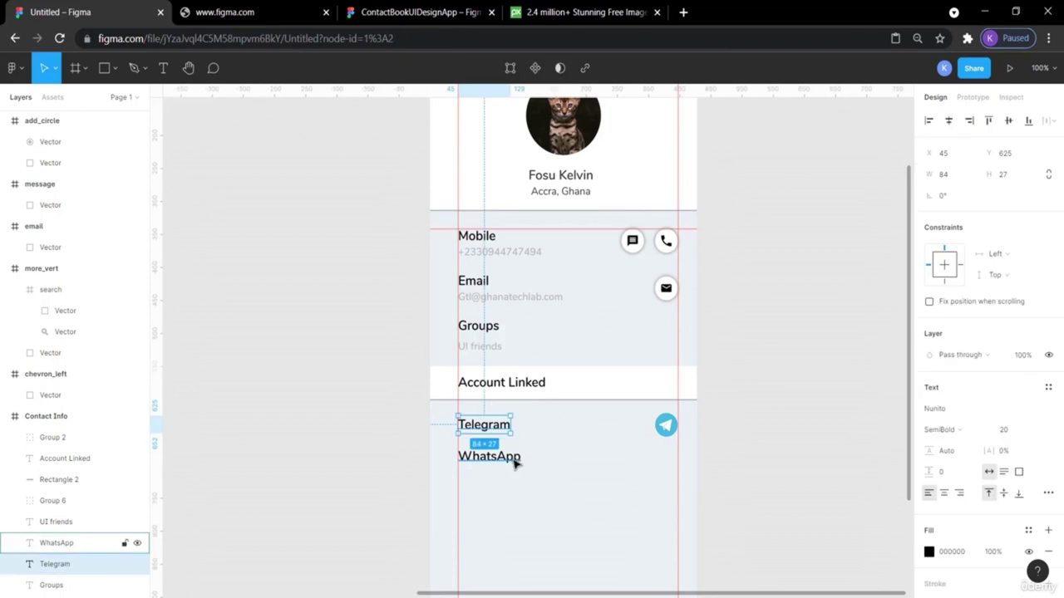
pyautogui.click(514, 463)
pyautogui.press('alt')
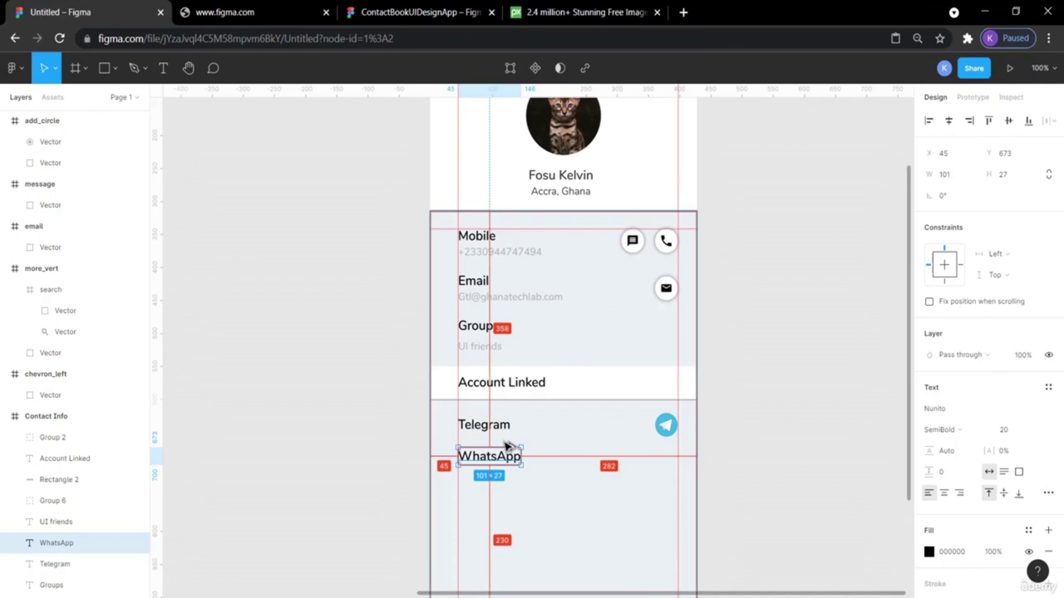
pyautogui.click(482, 347)
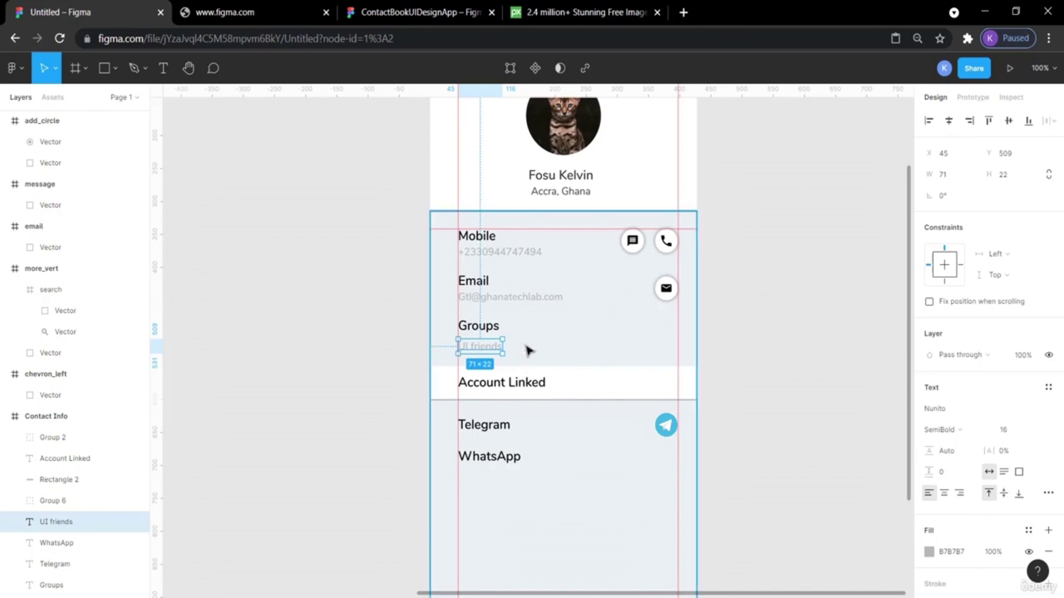
pyautogui.click(488, 323)
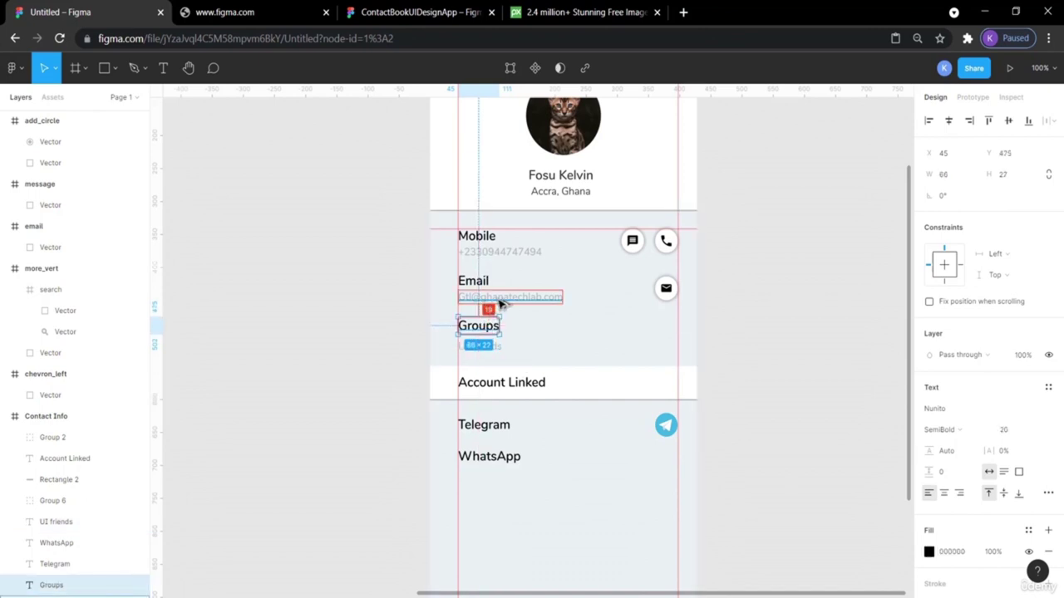
pyautogui.click(490, 458)
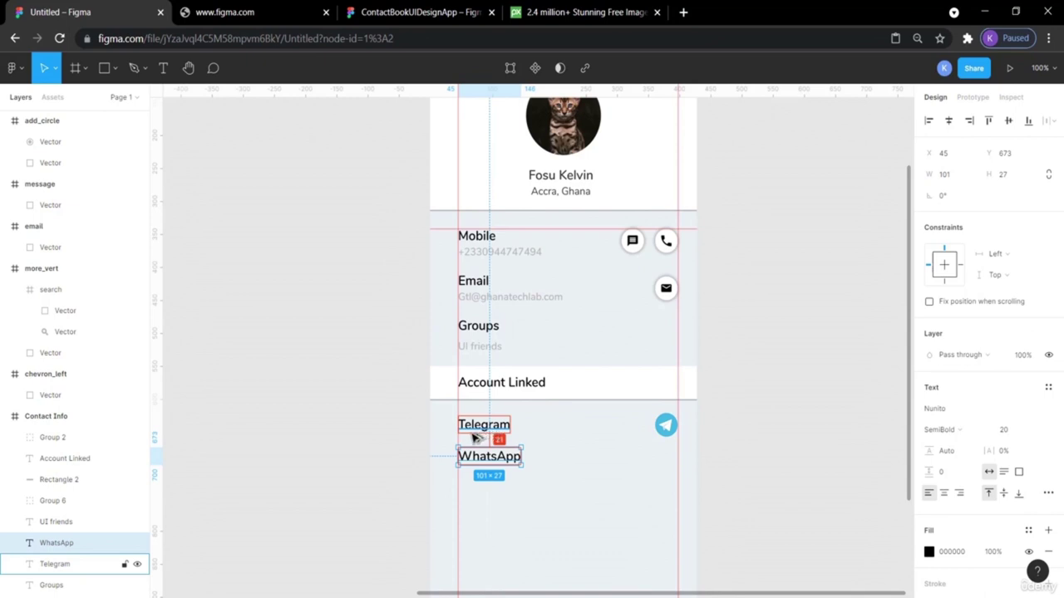
pyautogui.press('Up')
pyautogui.press('Up')
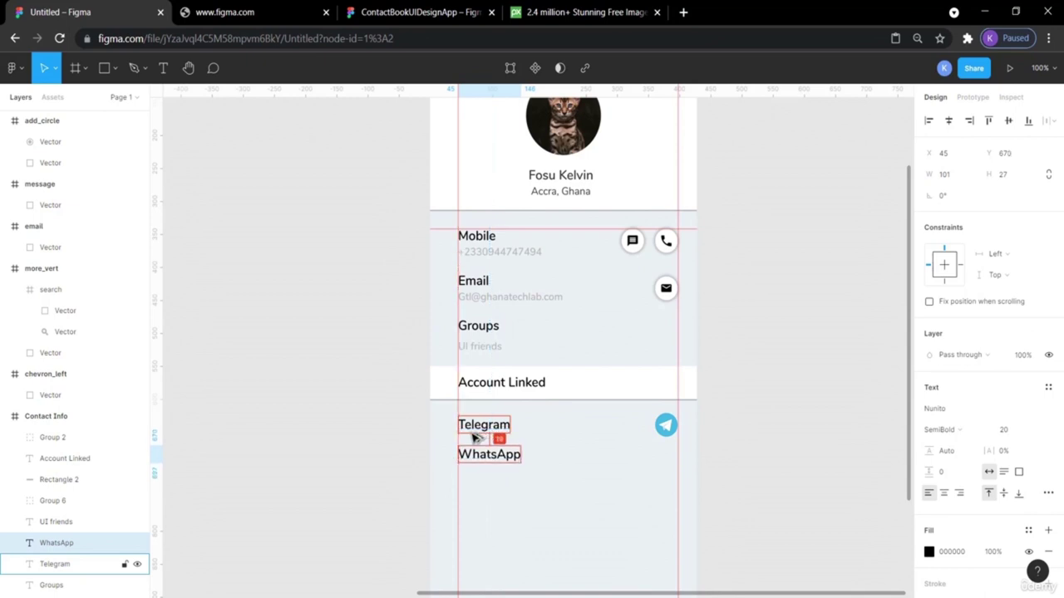
pyautogui.click(776, 458)
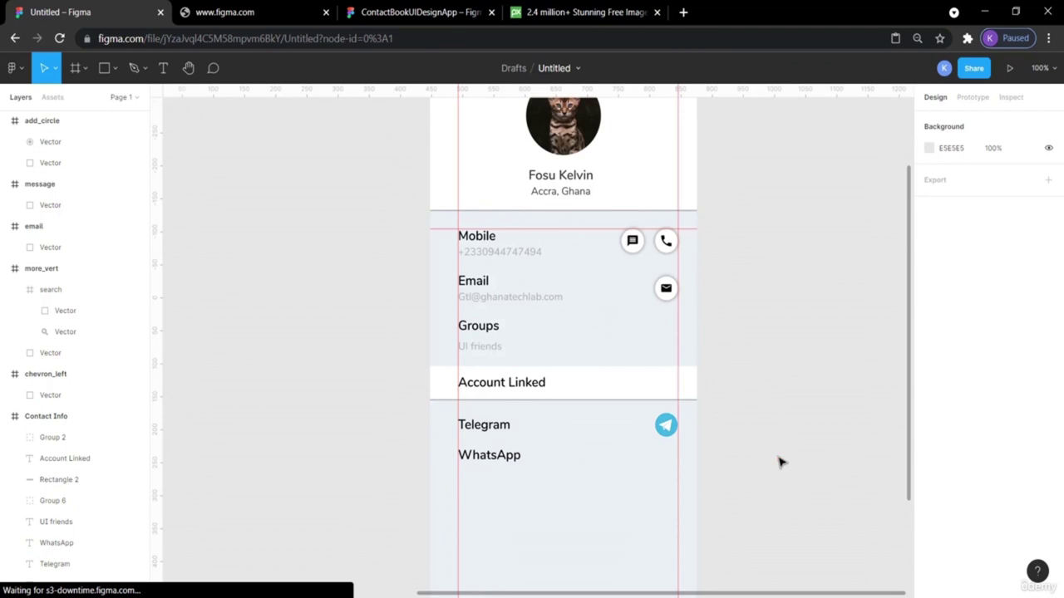
# Bring the WhatsApp logo over to sit beside the contact screen.
pyautogui.hscroll(-10, 315, 418)
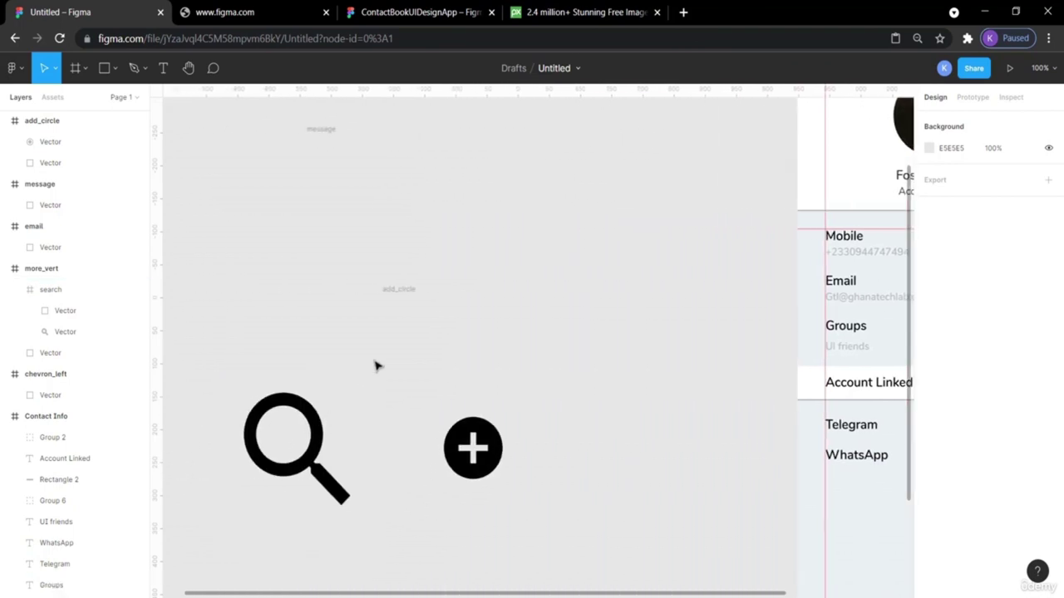
pyautogui.scroll(4, 375, 363)
pyautogui.hscroll(4, 375, 366)
pyautogui.scroll(-2, 375, 365)
pyautogui.moveTo(421, 275); pyautogui.dragTo(817, 423)
pyautogui.hscroll(6, 814, 423)
pyautogui.scroll(-5, 814, 420)
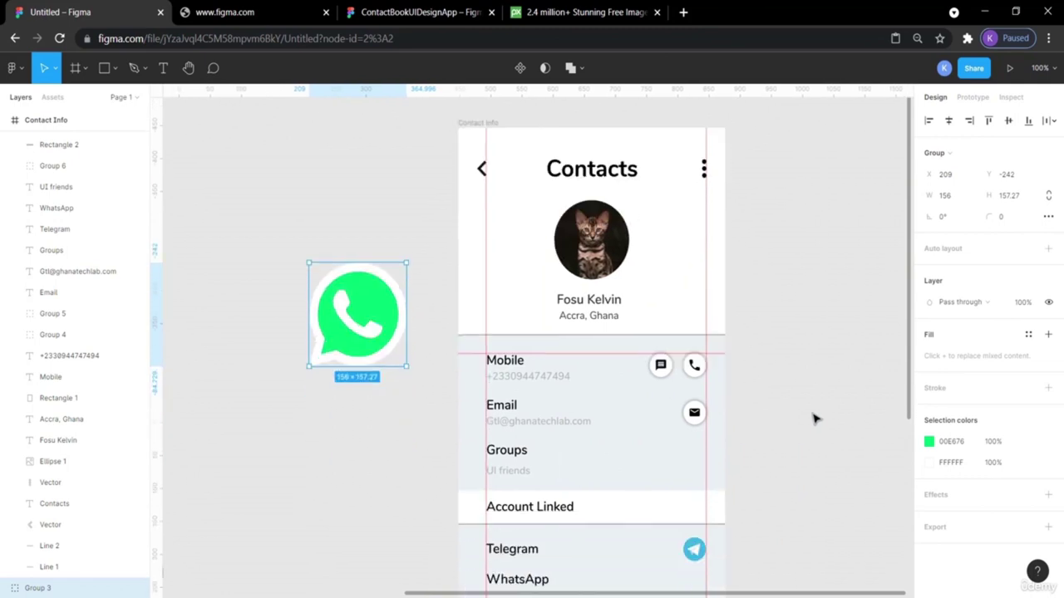
pyautogui.moveTo(362, 171); pyautogui.dragTo(798, 445)
# Resize the WhatsApp logo to 36×36 and place it at the WhatsApp row's right end.
pyautogui.click(959, 199)
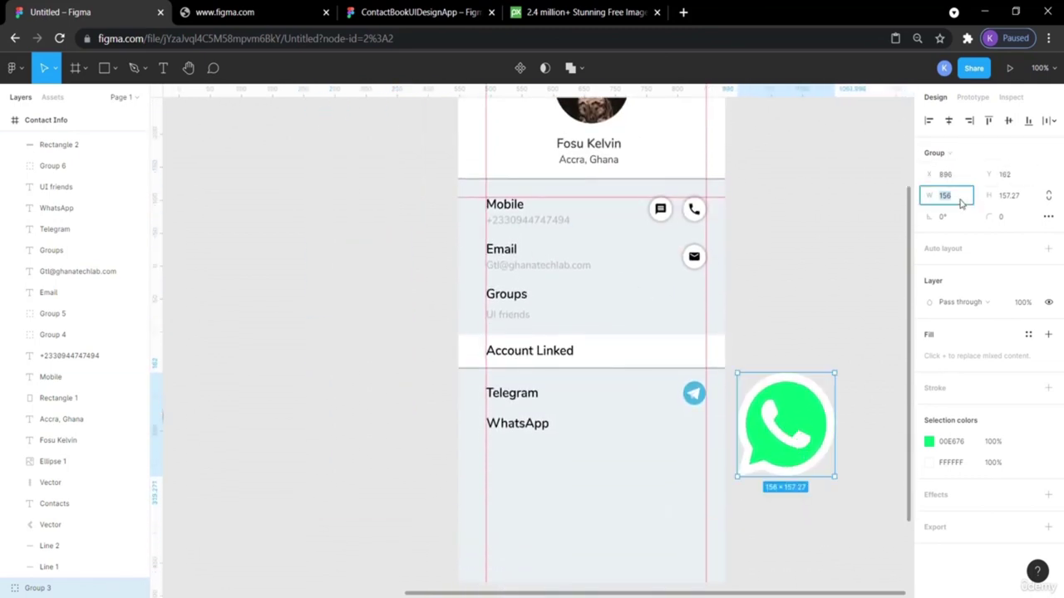
pyautogui.write('36')
pyautogui.press('Return')
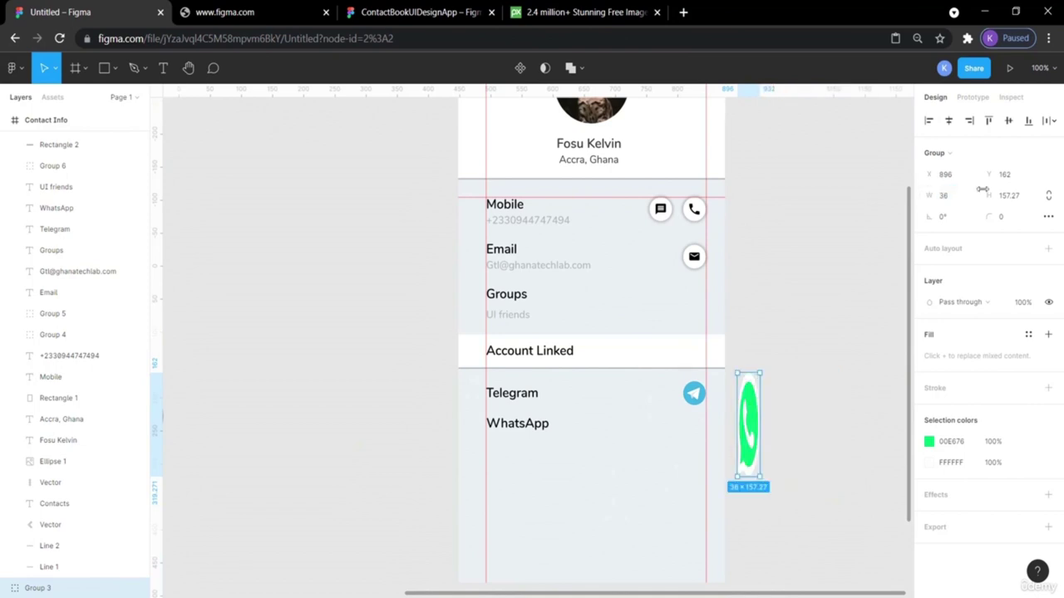
pyautogui.click(1008, 194)
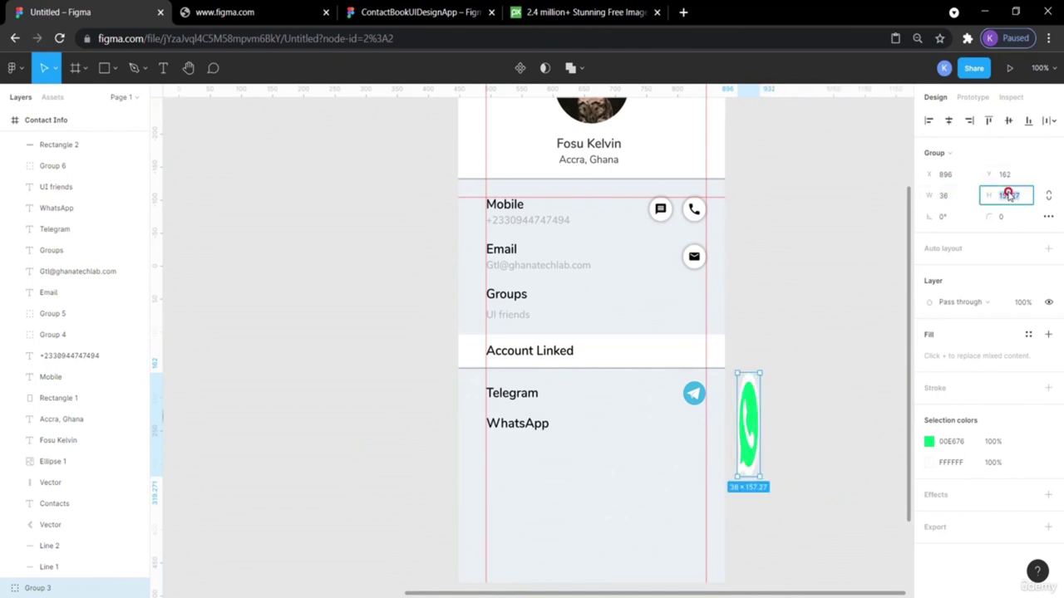
pyautogui.write('36')
pyautogui.press('Return')
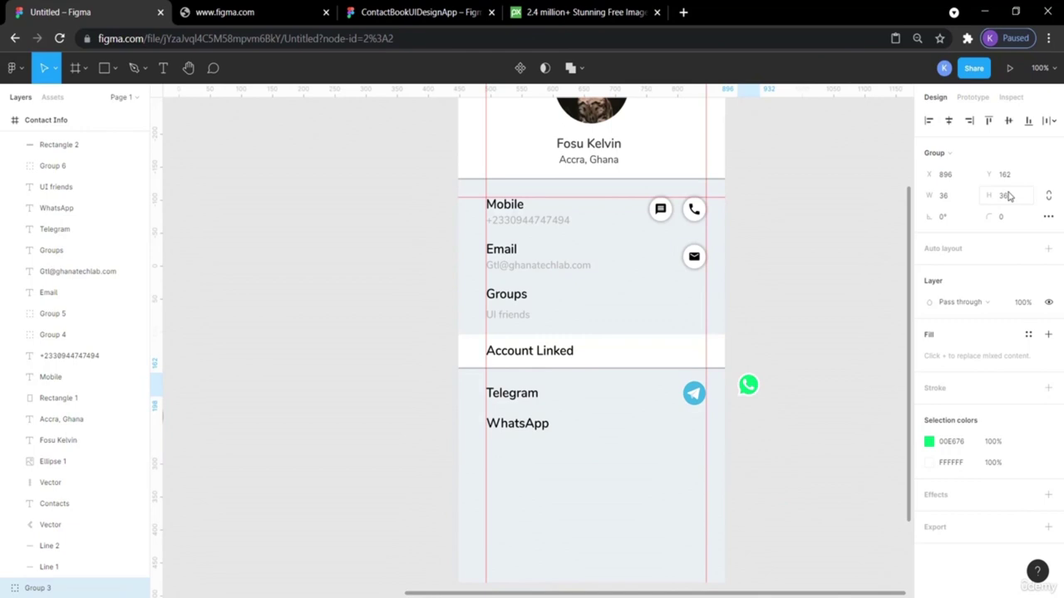
pyautogui.moveTo(750, 397); pyautogui.dragTo(698, 432)
pyautogui.click(810, 434)
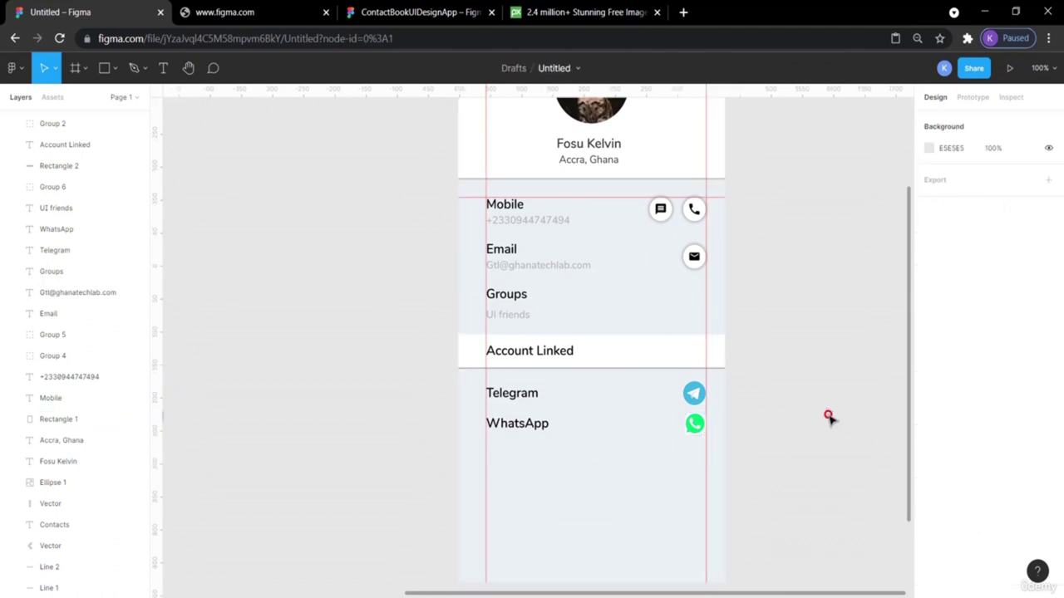
# Check the reference design and the Telegram icon's position in the draft.
pyautogui.click(384, 8)
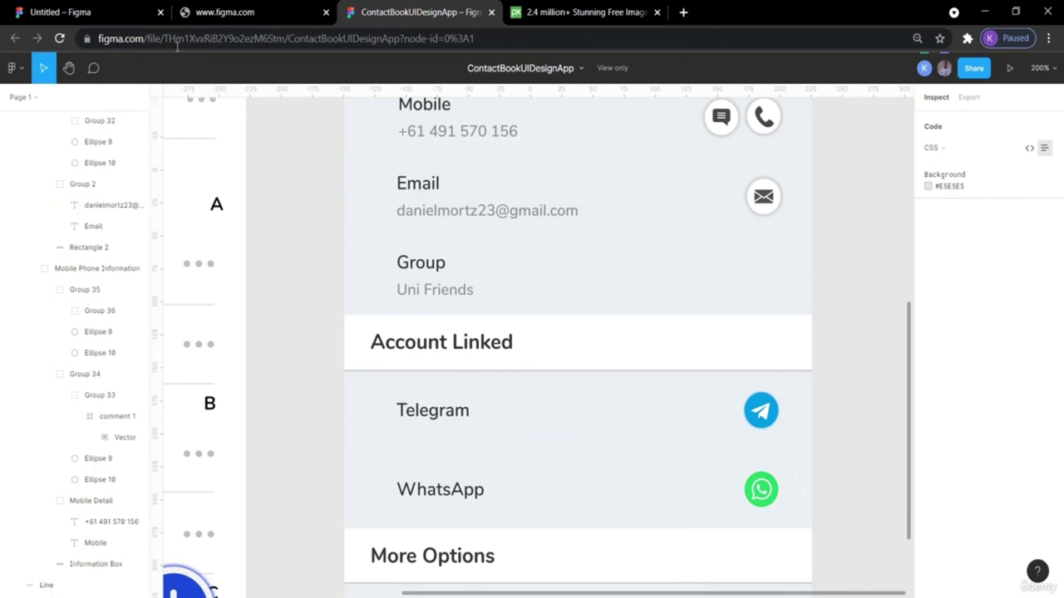
pyautogui.click(60, 11)
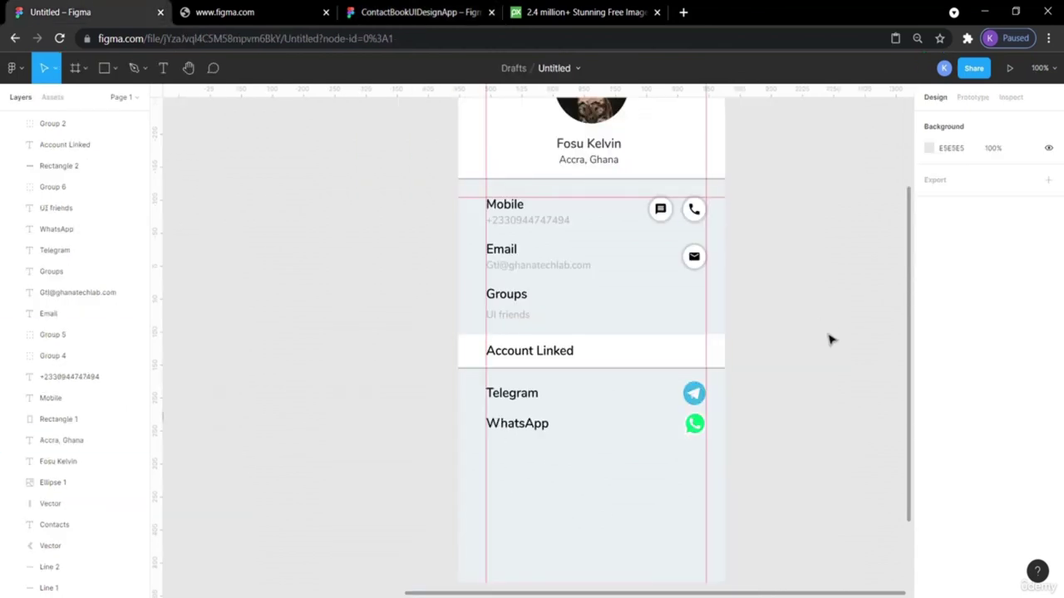
pyautogui.click(700, 396)
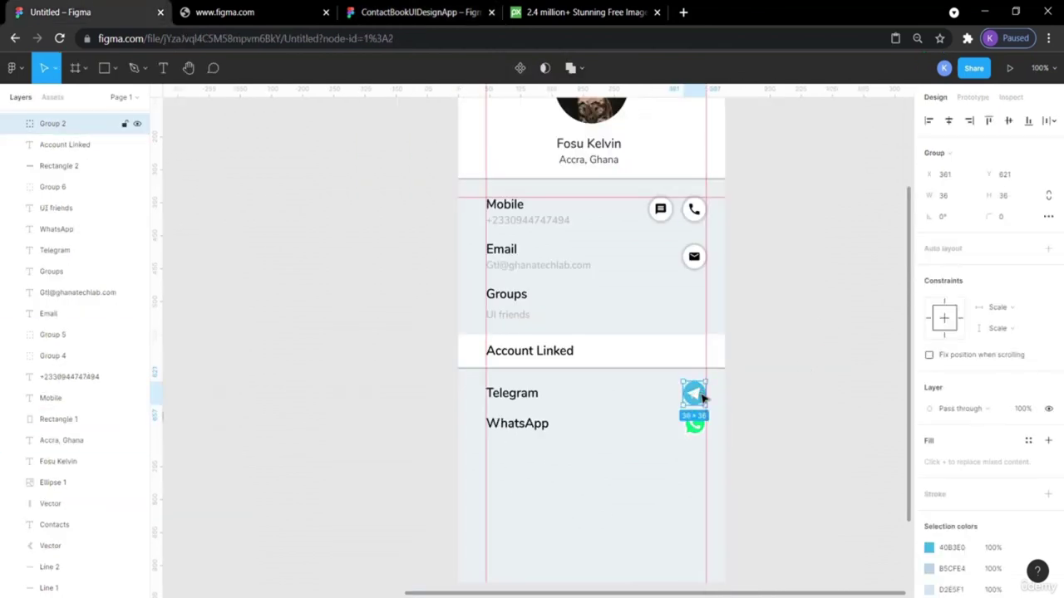
pyautogui.click(813, 415)
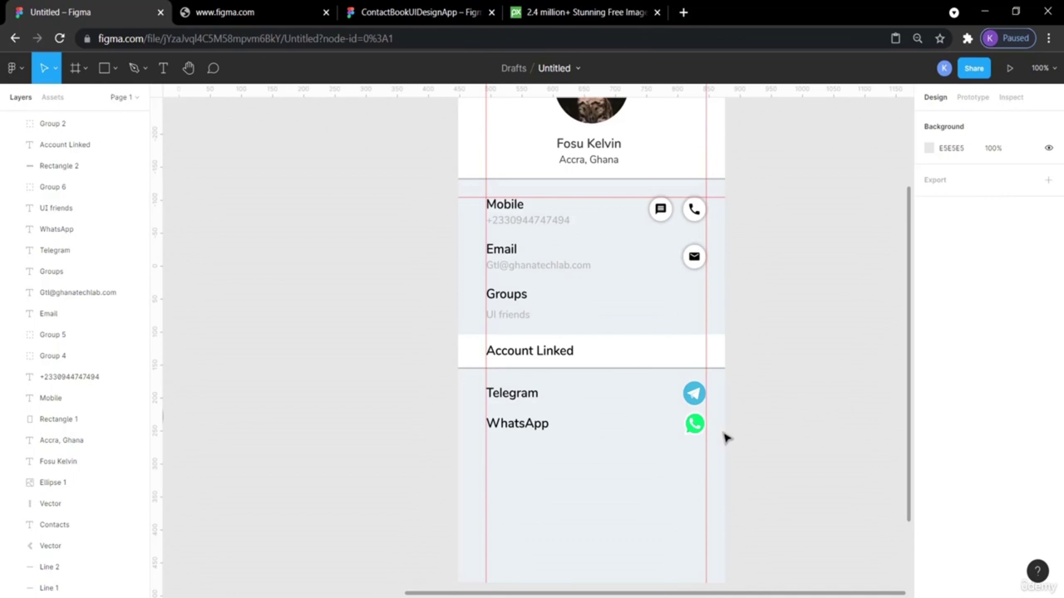
# Move the WhatsApp label and logo down together a few pixels.
pyautogui.click(696, 425)
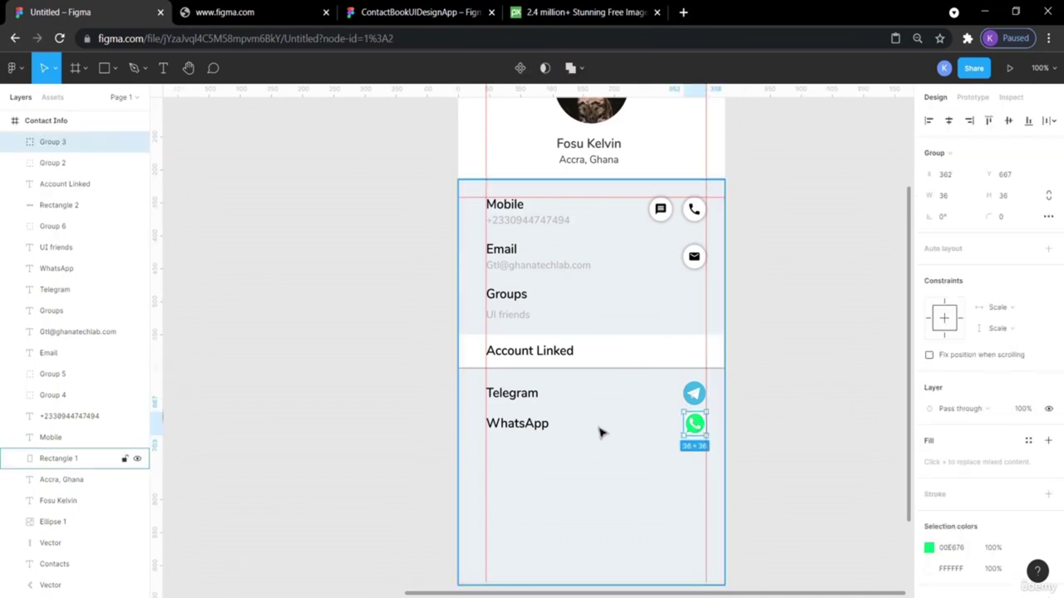
pyautogui.keyDown('shift'); pyautogui.click(534, 431); pyautogui.keyUp('shift')
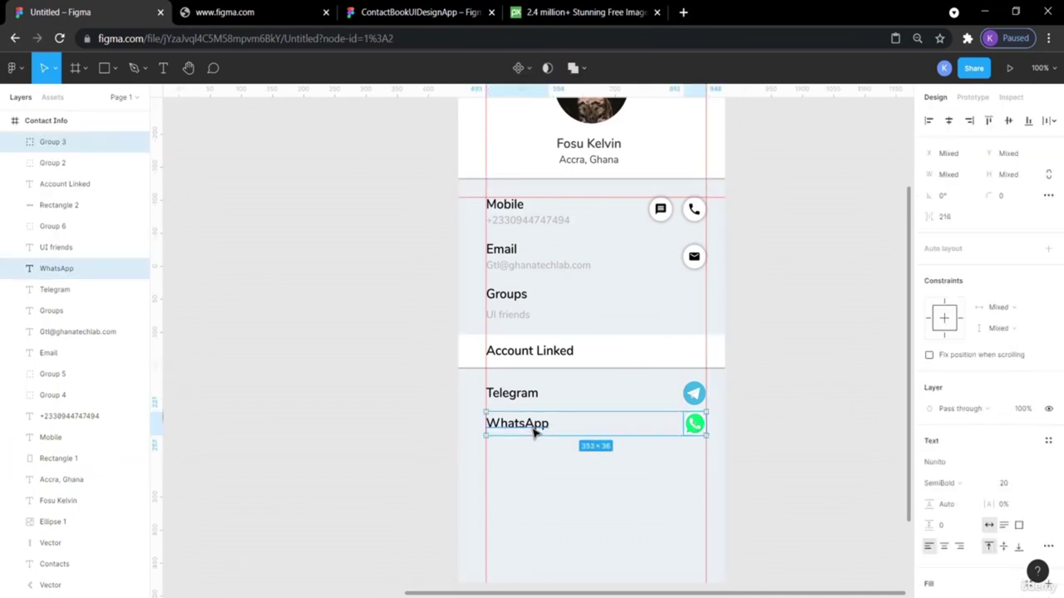
pyautogui.moveTo(534, 430); pyautogui.dragTo(535, 429)
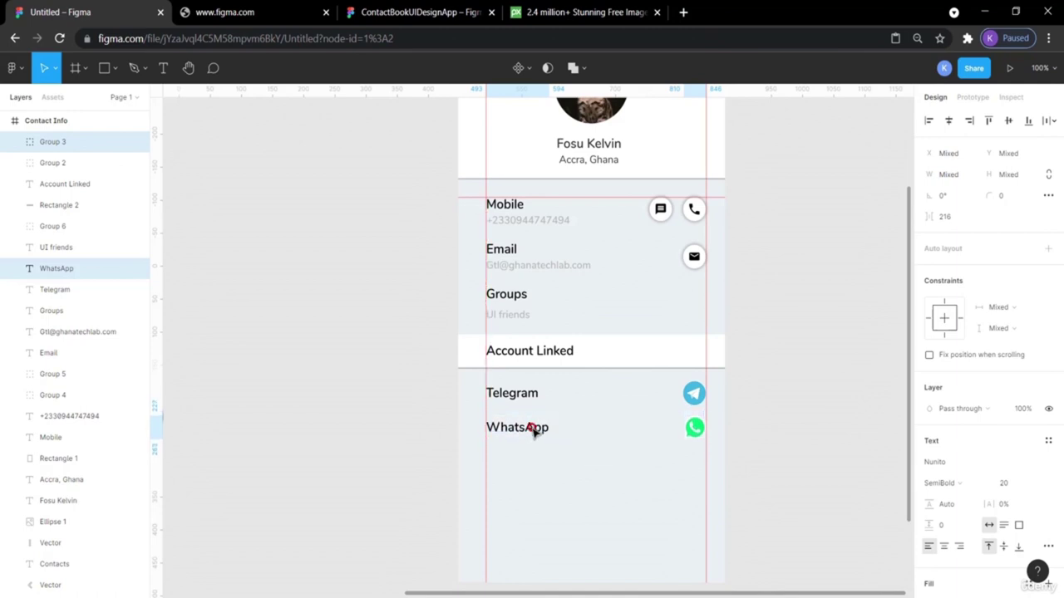
pyautogui.click(536, 430)
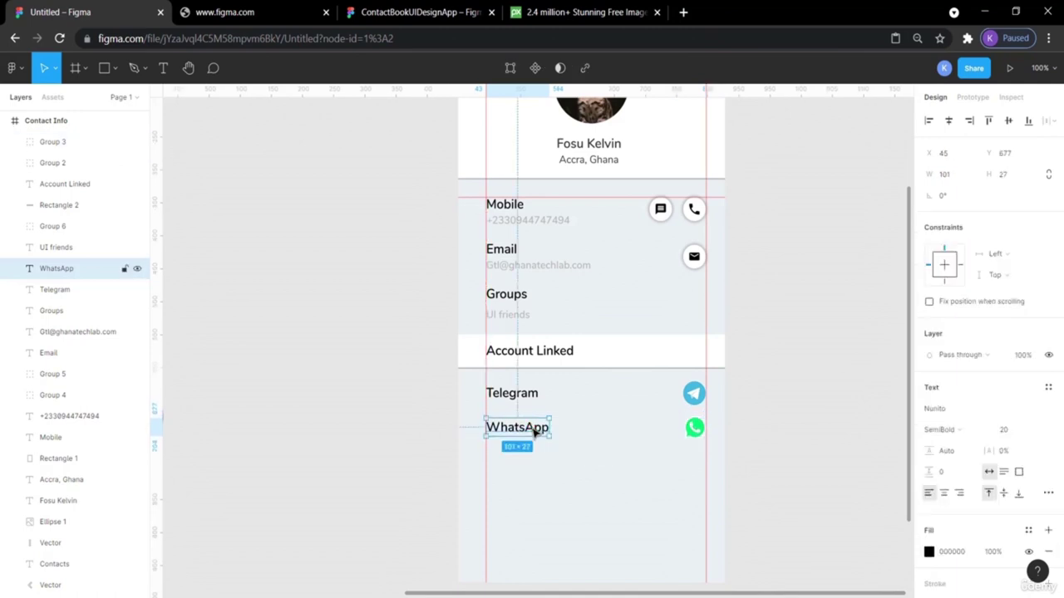
pyautogui.keyDown('shift'); pyautogui.click(689, 432); pyautogui.keyUp('shift')
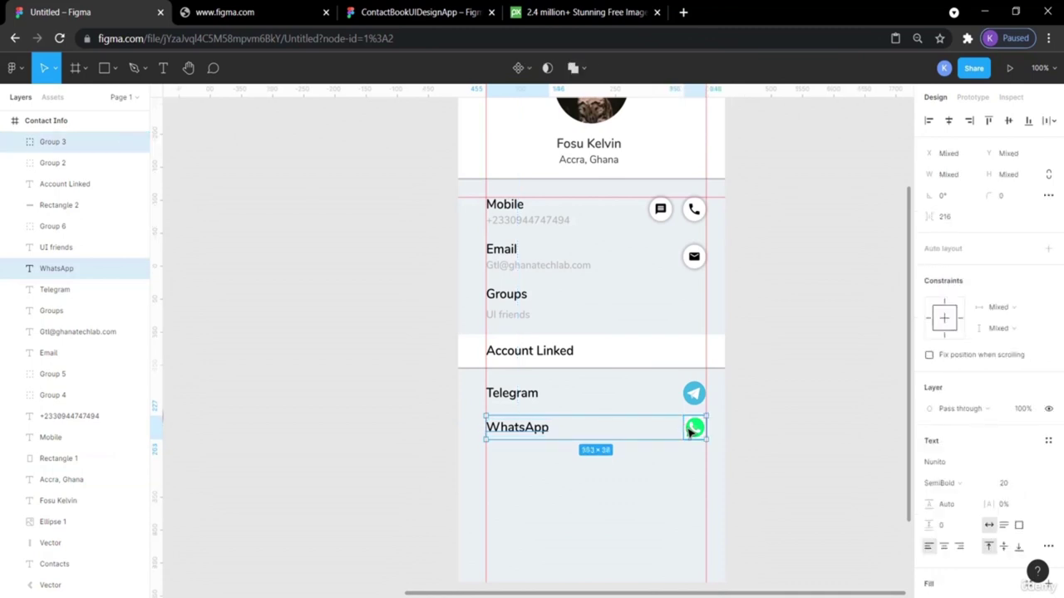
pyautogui.press('Down')
pyautogui.press('Down')
pyautogui.press('Down')
pyautogui.press('Down')
pyautogui.press('Down')
pyautogui.press('Down')
pyautogui.press('Down')
pyautogui.press('Down')
pyautogui.press('Down')
pyautogui.press('Down')
pyautogui.press('Down')
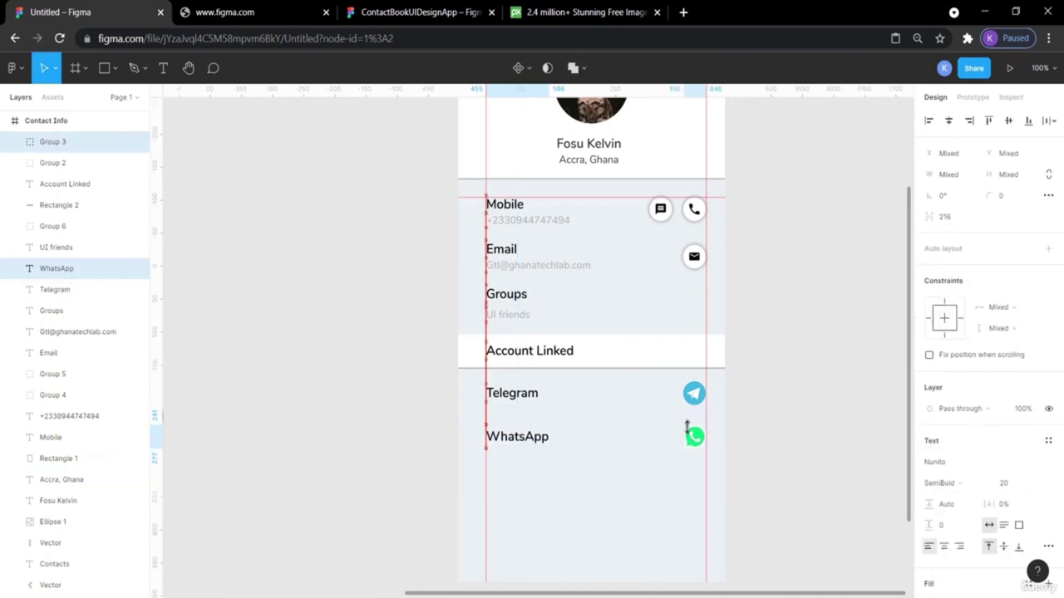
pyautogui.click(826, 441)
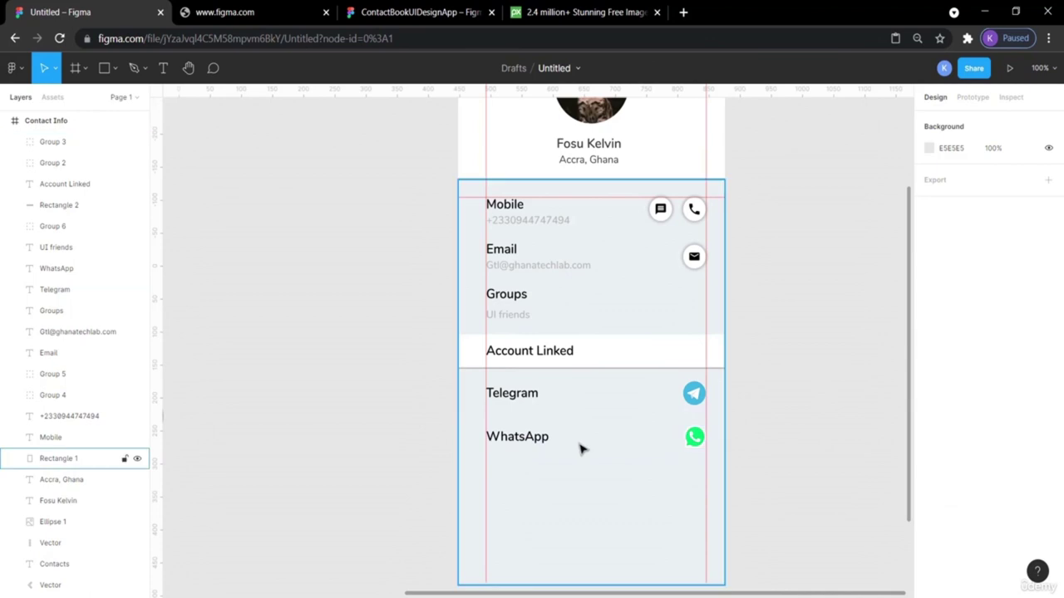
# Measure the WhatsApp-to-Telegram gap and reopen the reference contact book design.
pyautogui.click(517, 441)
pyautogui.press('alt')
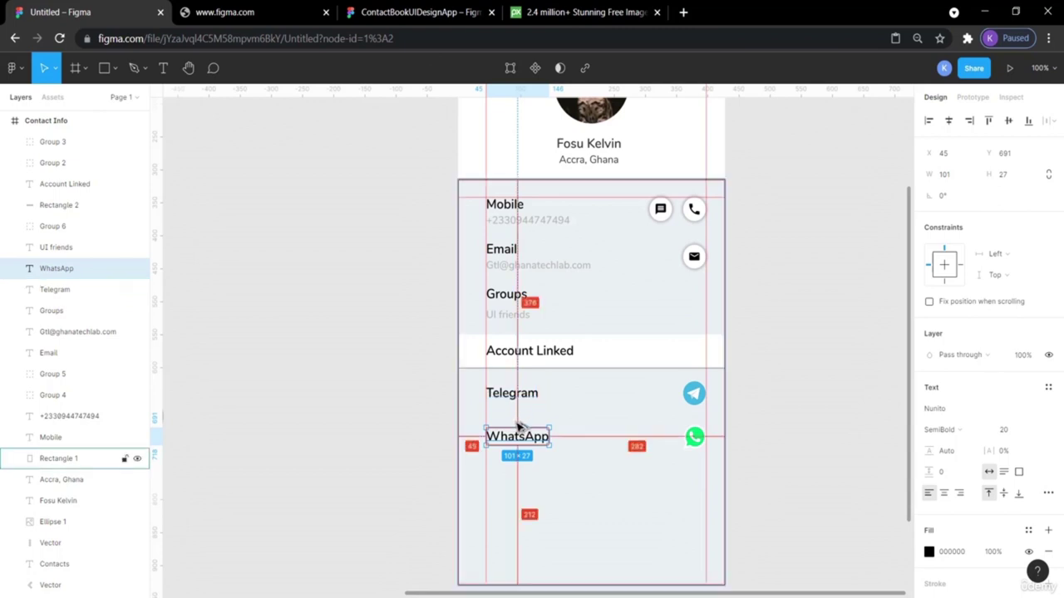
pyautogui.click(350, 441)
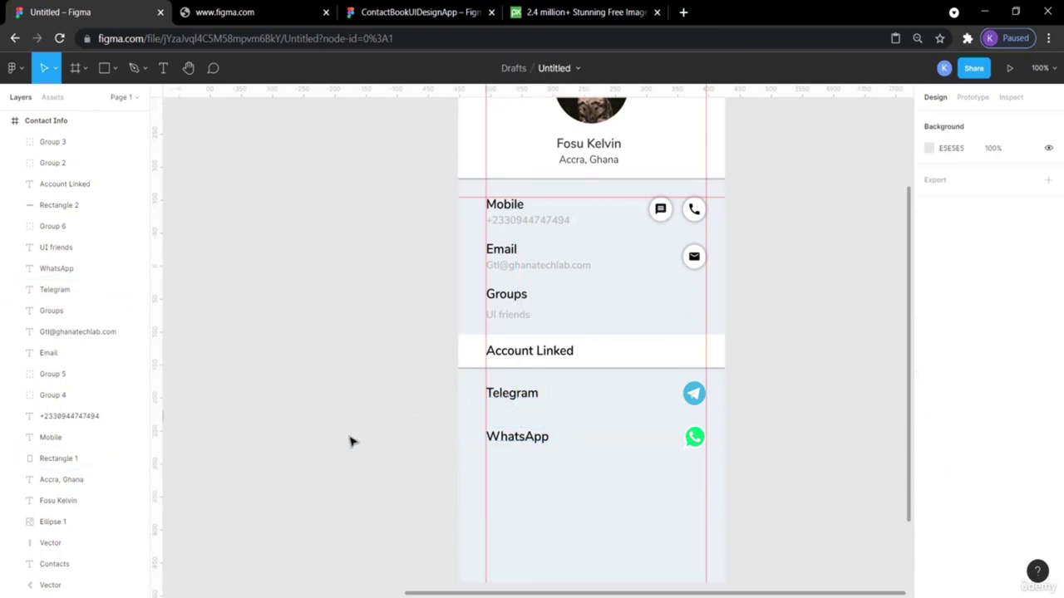
pyautogui.scroll(-3, 350, 442)
pyautogui.scroll(1, 351, 442)
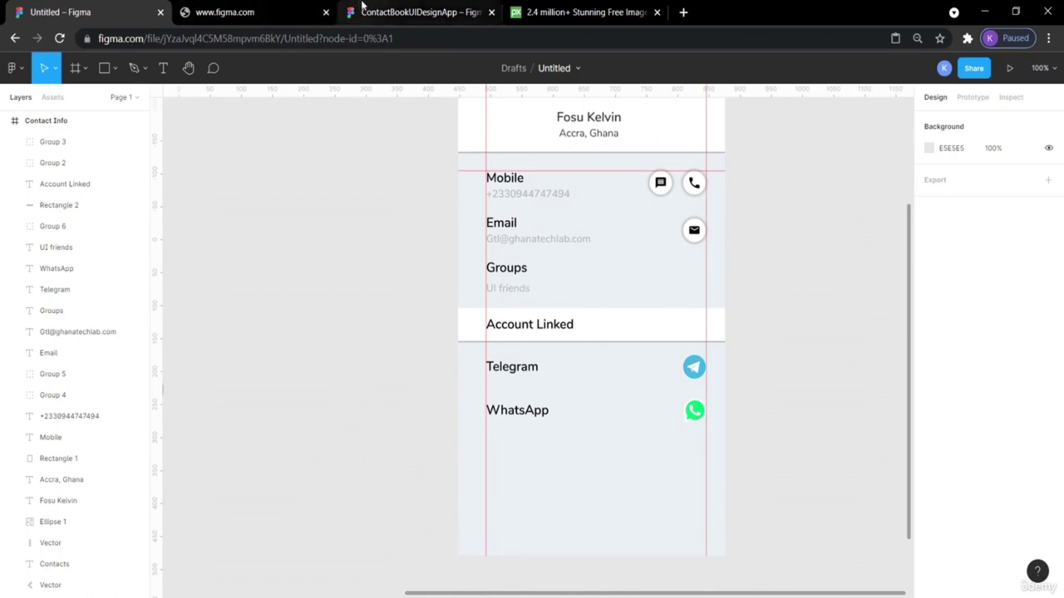
pyautogui.click(362, 7)
# Nudge the white Account Linked band one pixel left to X -1.
pyautogui.scroll(1, 886, 301)
pyautogui.scroll(-5, 886, 301)
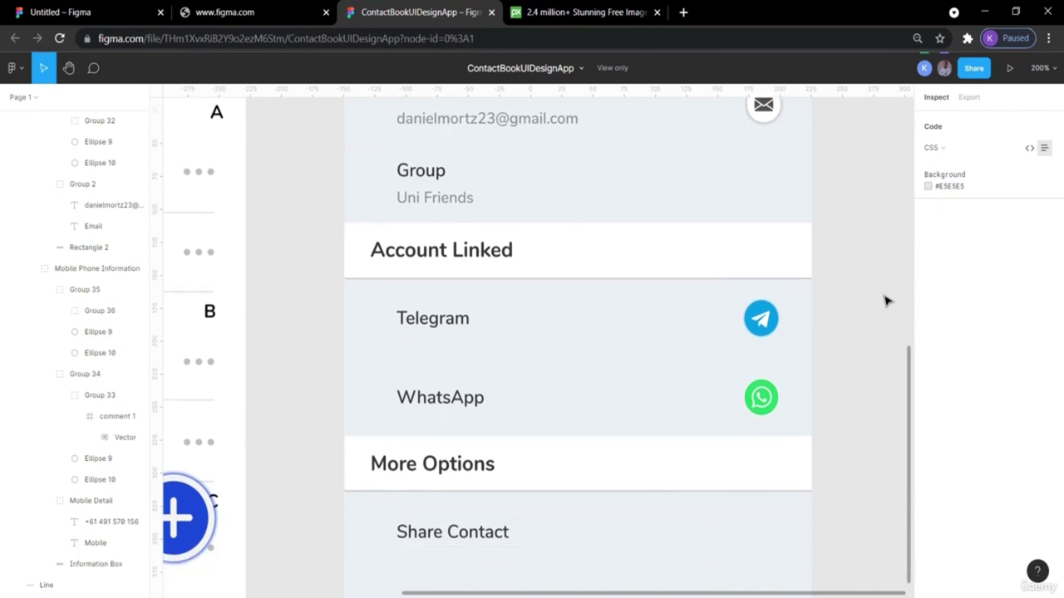
pyautogui.scroll(-4, 886, 301)
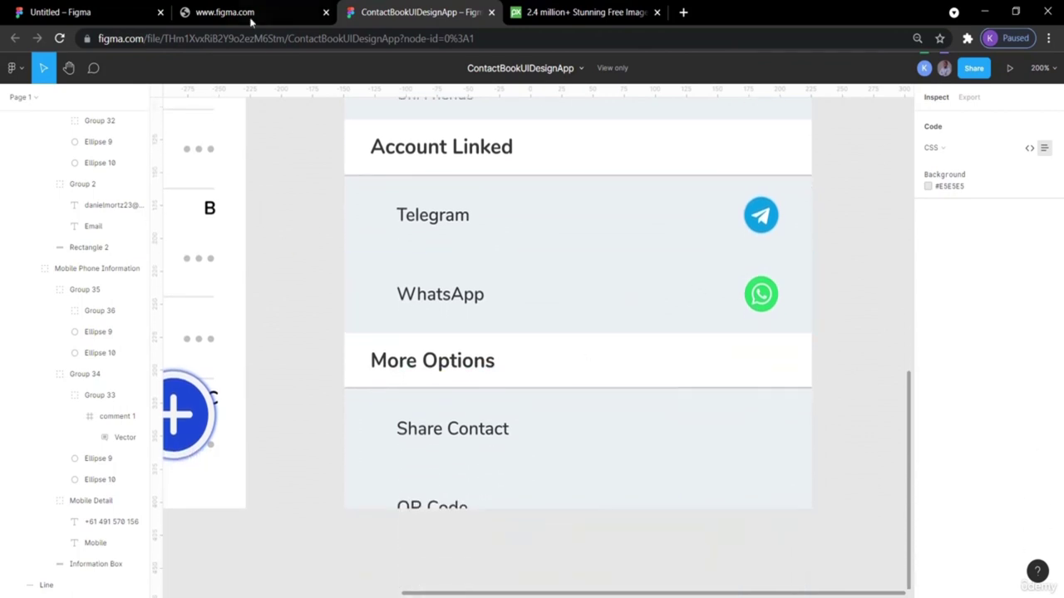
pyautogui.click(56, 10)
pyautogui.click(589, 322)
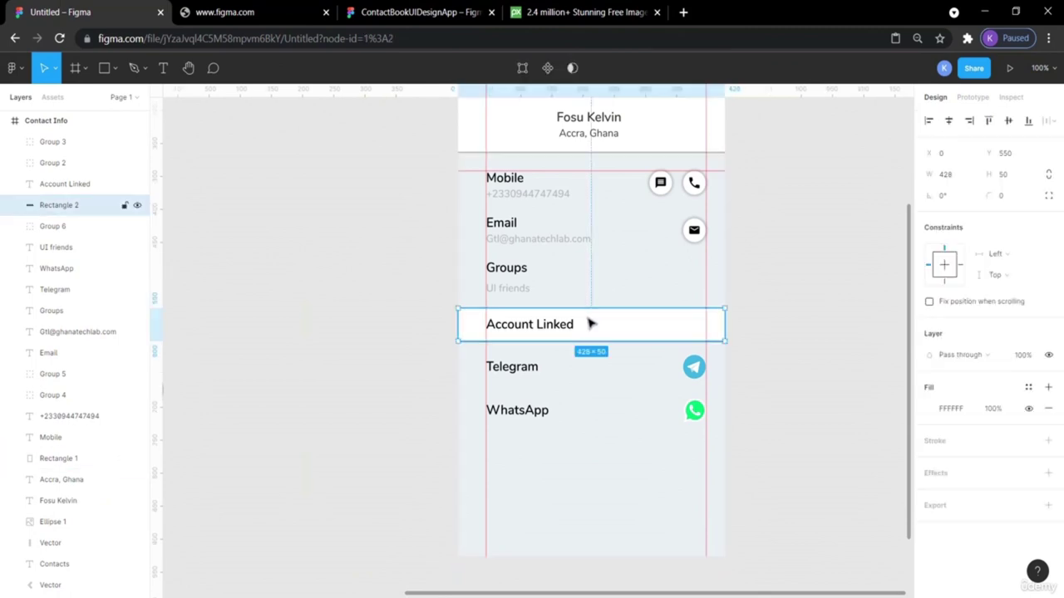
pyautogui.press('Left')
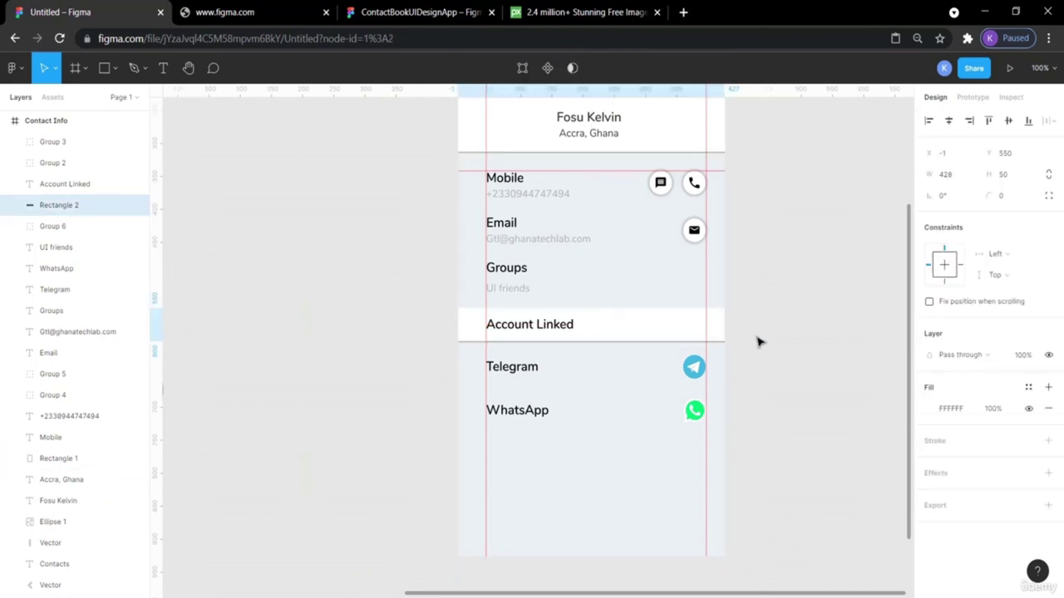
# Zoom in and inspect the white Account Linked box's edge against the frame.
pyautogui.scroll(5, 757, 341)
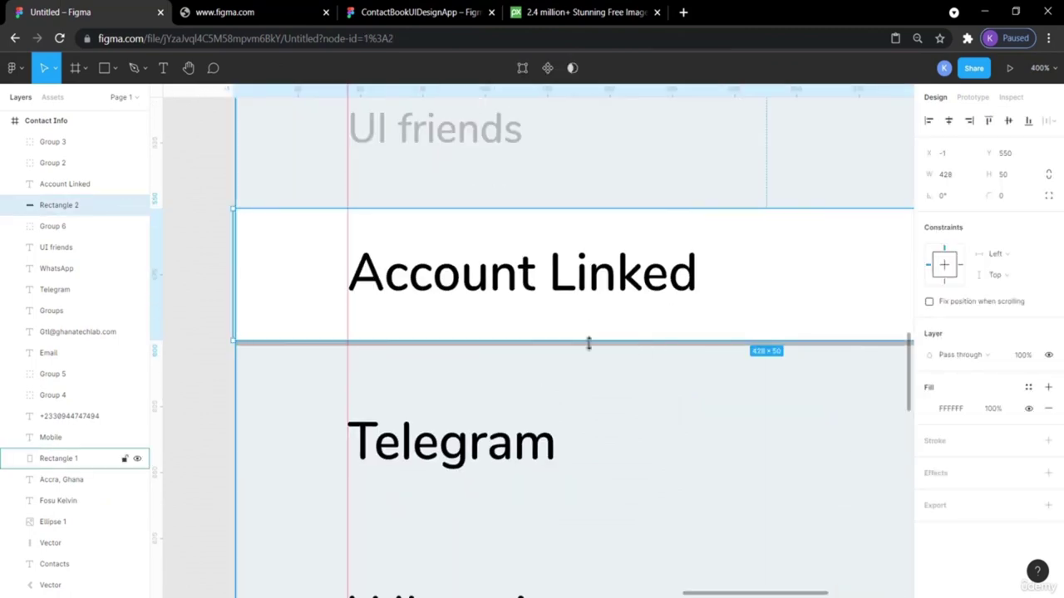
pyautogui.click(216, 366)
pyautogui.click(243, 351)
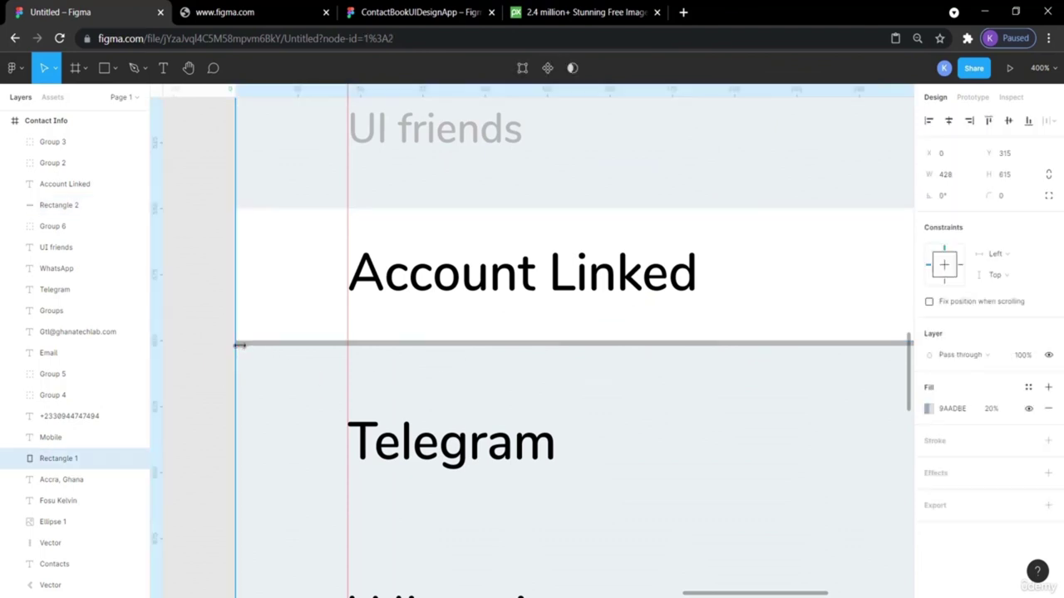
pyautogui.click(244, 345)
pyautogui.doubleClick(248, 348)
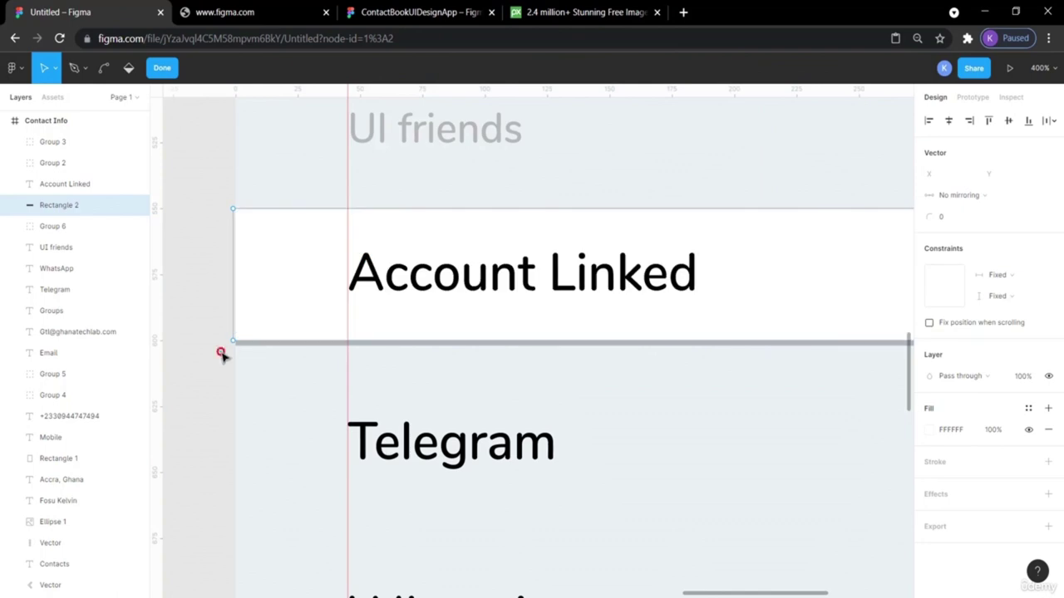
pyautogui.press('Escape')
pyautogui.click(204, 207)
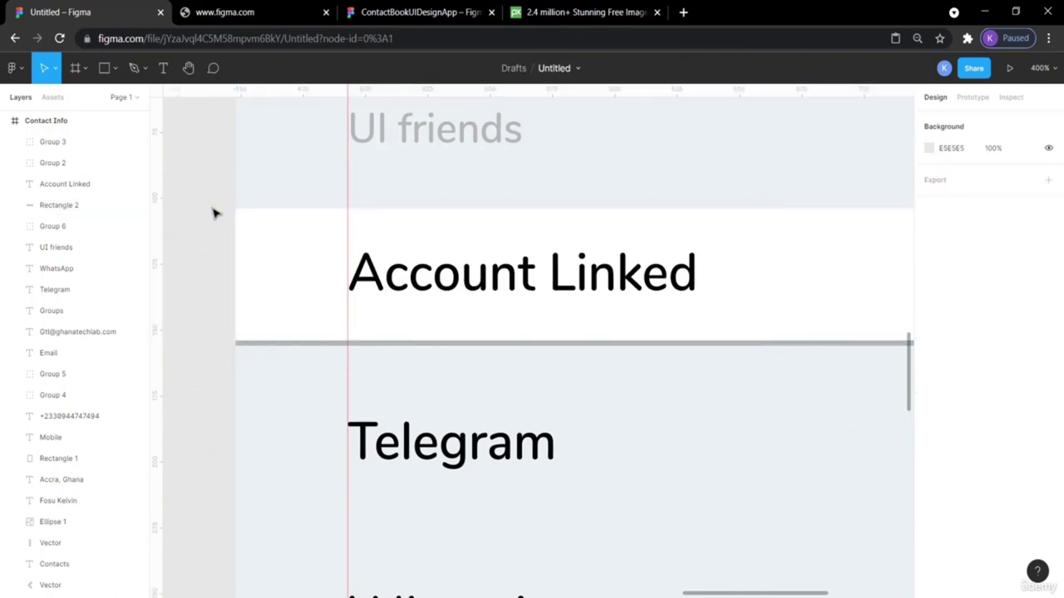
pyautogui.click(243, 231)
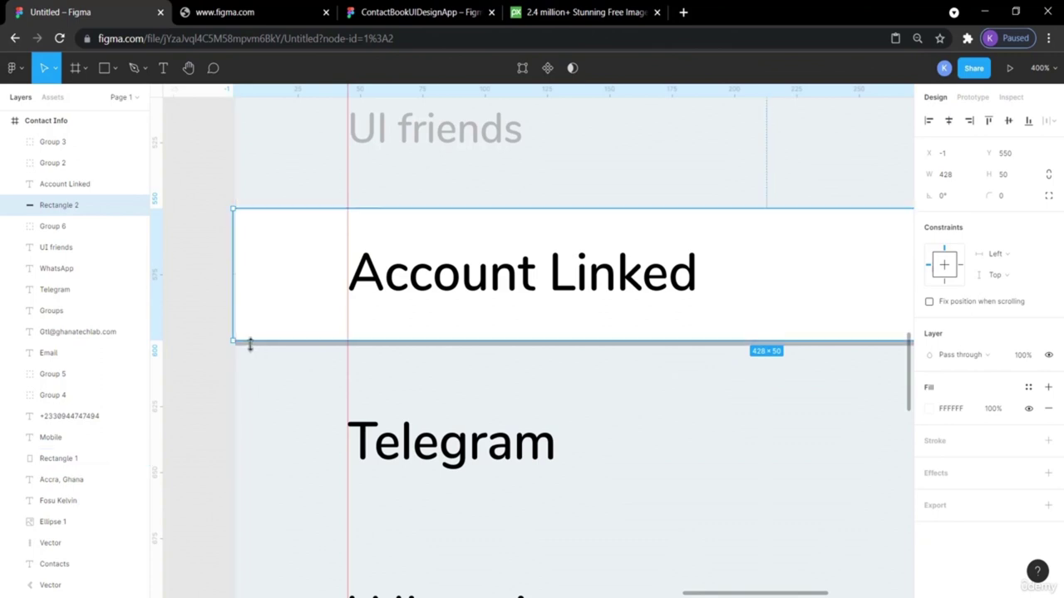
# Check the grey background rectangle's edge, then reselect the white Account Linked box.
pyautogui.scroll(5, 224, 432)
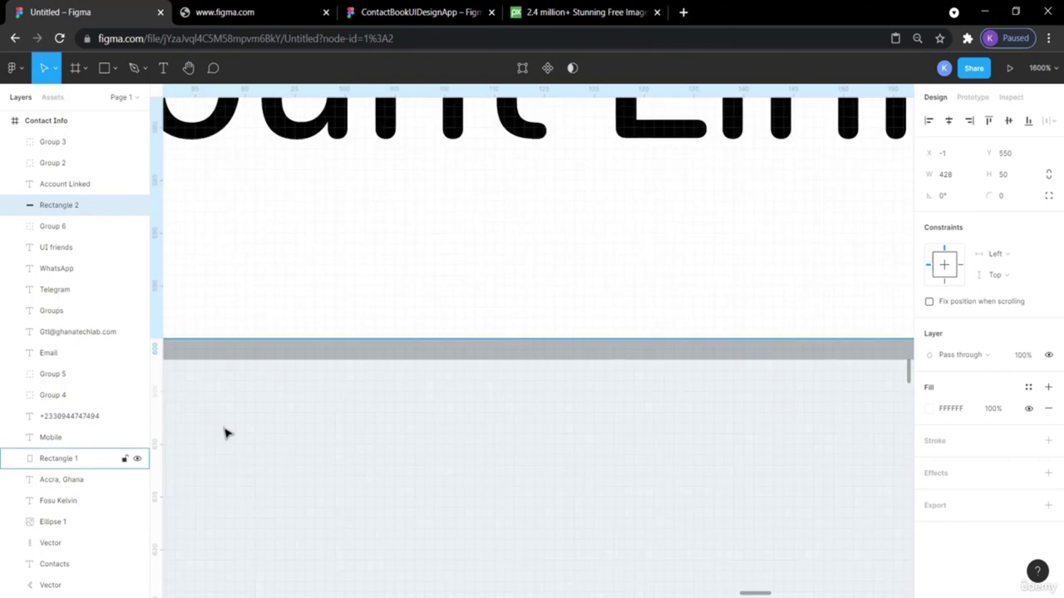
pyautogui.click(413, 387)
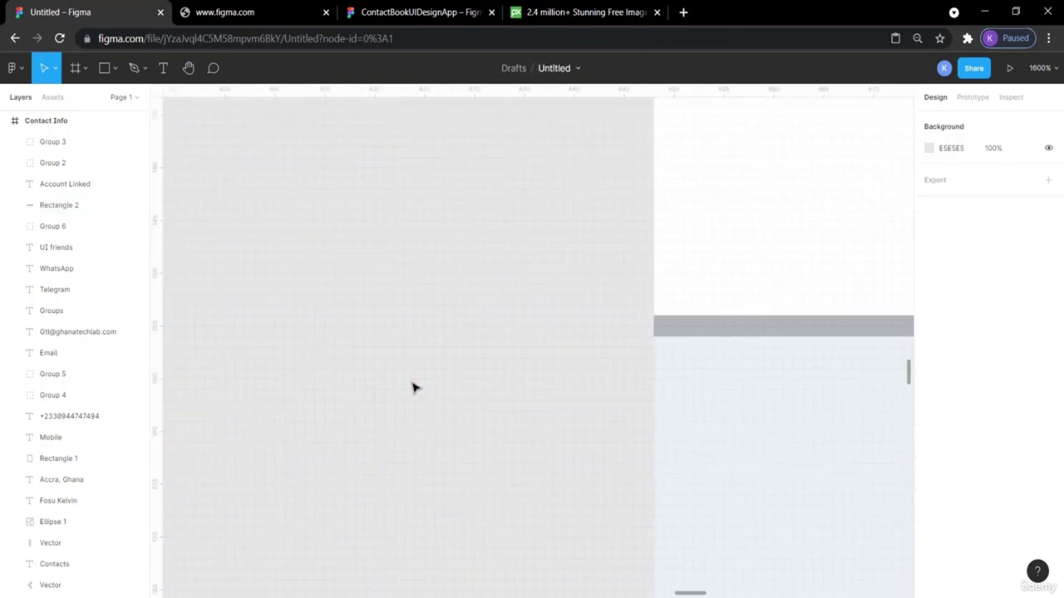
pyautogui.doubleClick(671, 334)
pyautogui.press('Escape')
pyautogui.click(570, 372)
pyautogui.scroll(-10, 571, 376)
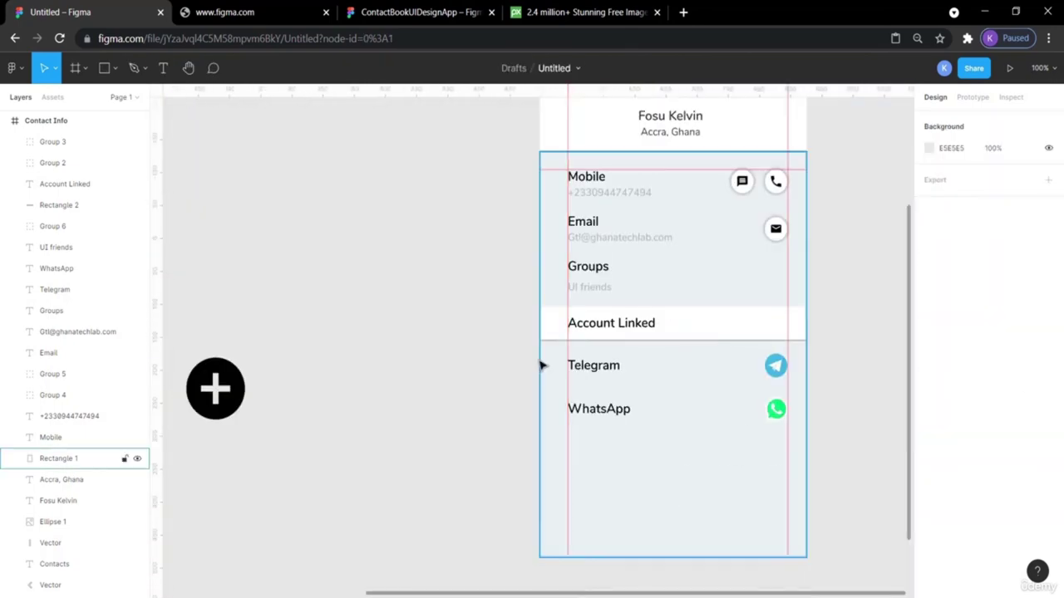
pyautogui.scroll(5, 534, 341)
pyautogui.click(580, 339)
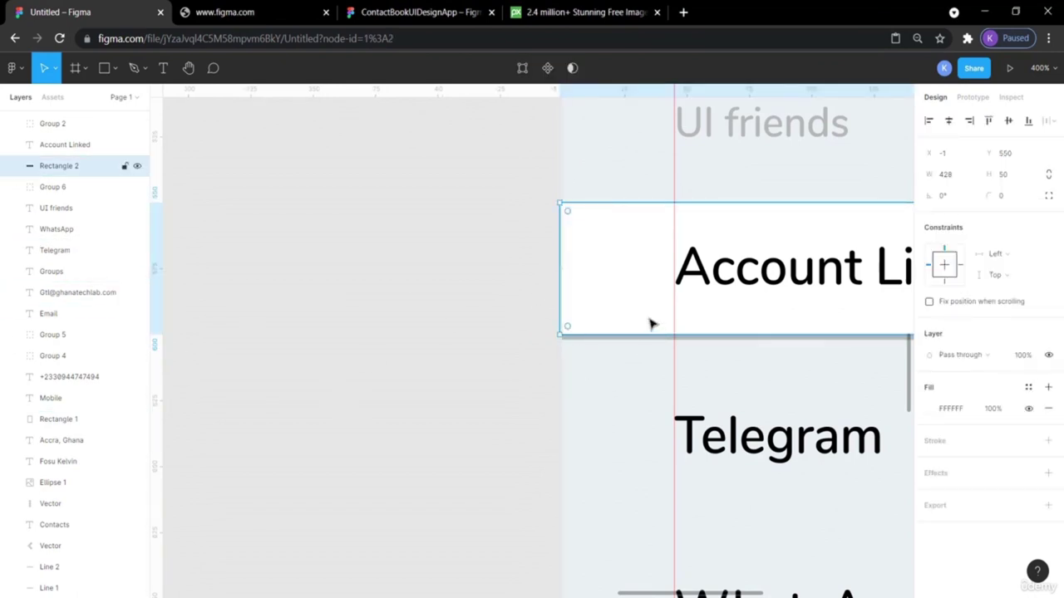
pyautogui.hscroll(5, 650, 324)
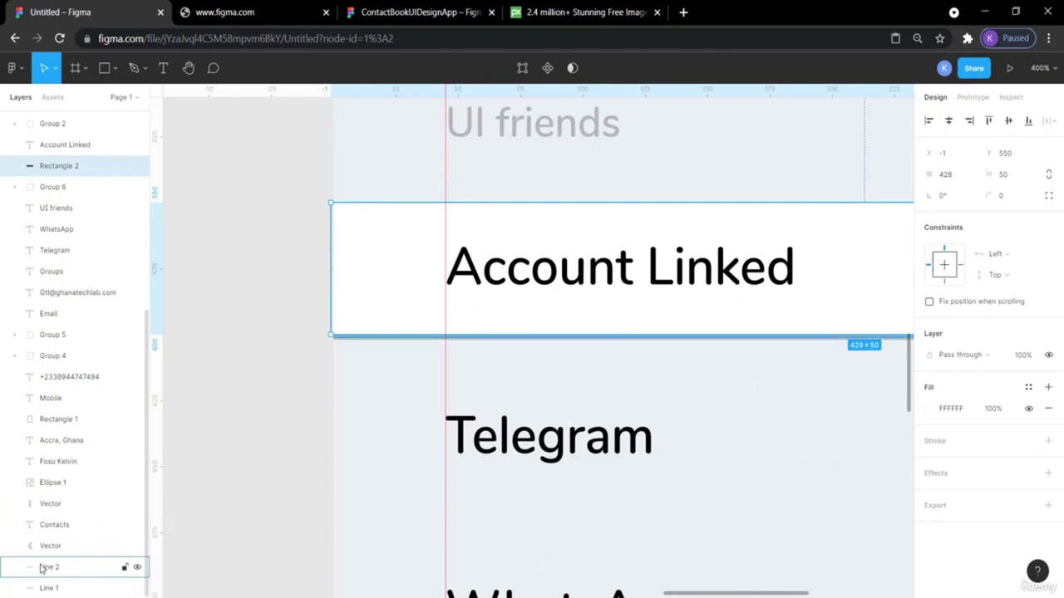
pyautogui.click(137, 568)
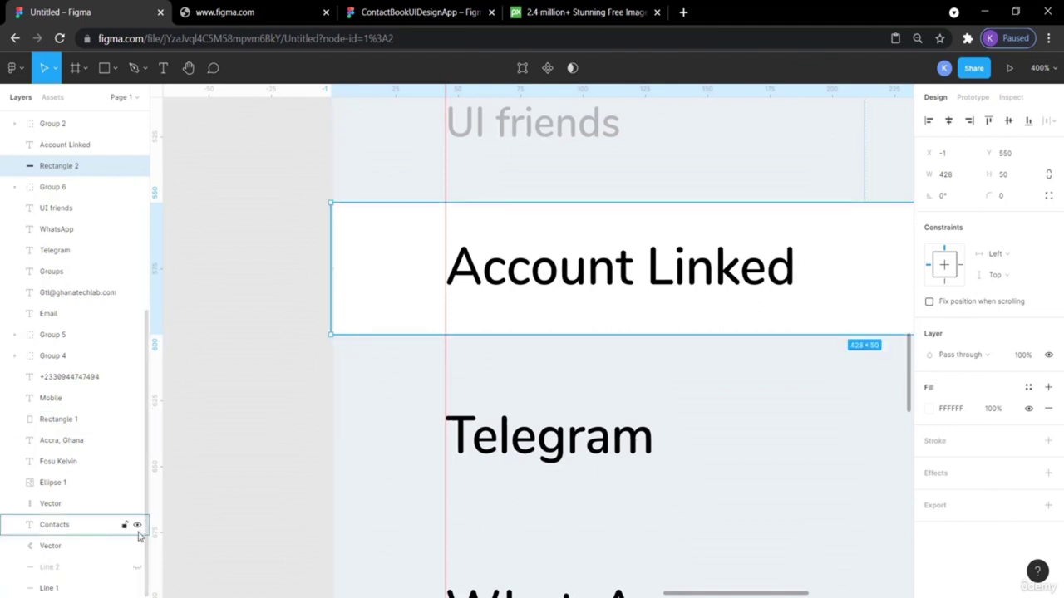
pyautogui.click(137, 569)
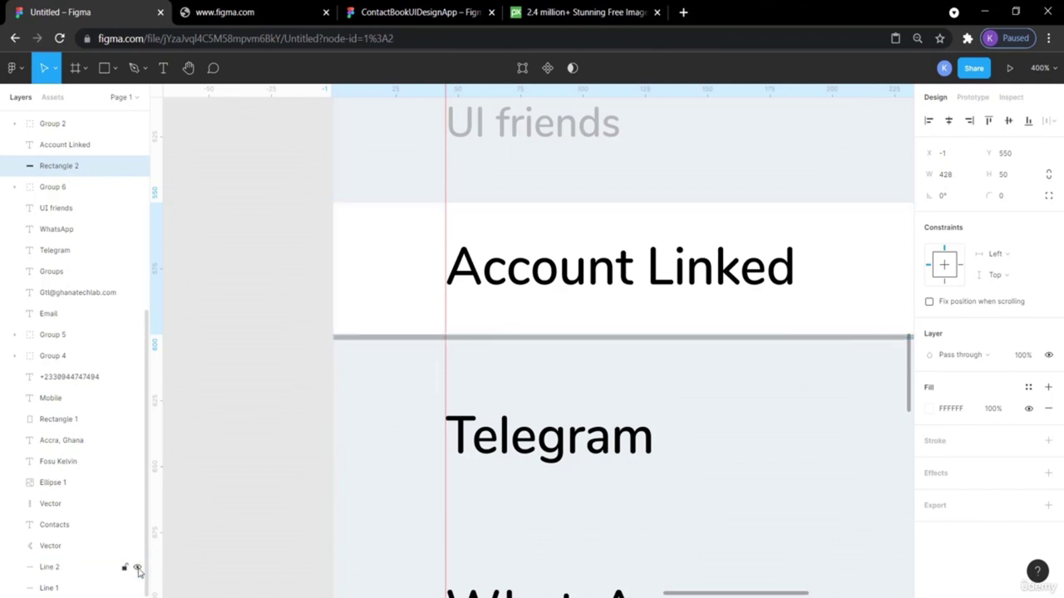
pyautogui.click(80, 570)
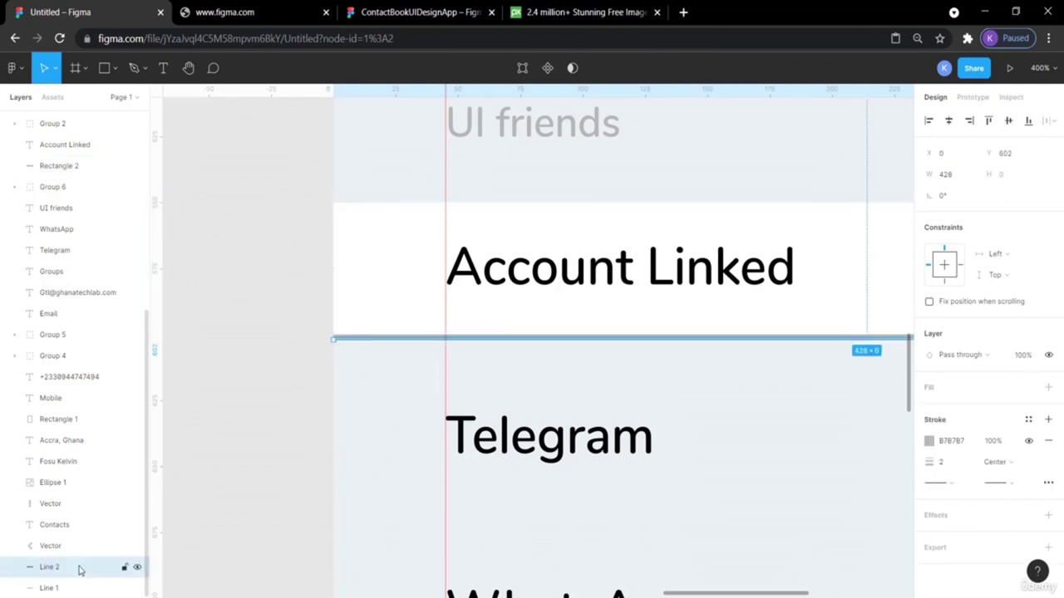
pyautogui.click(366, 244)
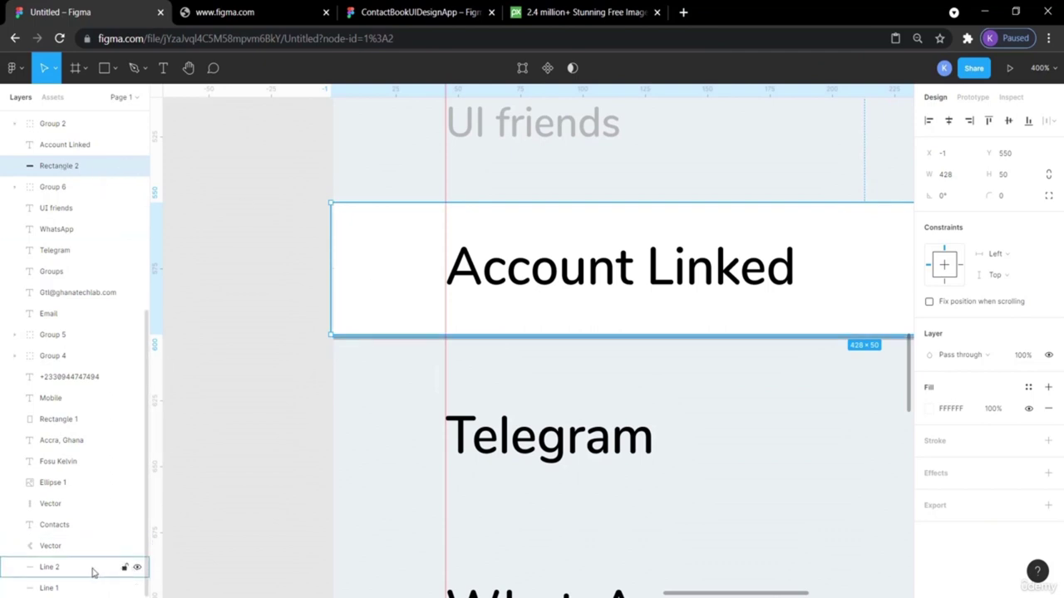
pyautogui.keyDown('shift'); pyautogui.click(93, 570); pyautogui.keyUp('shift')
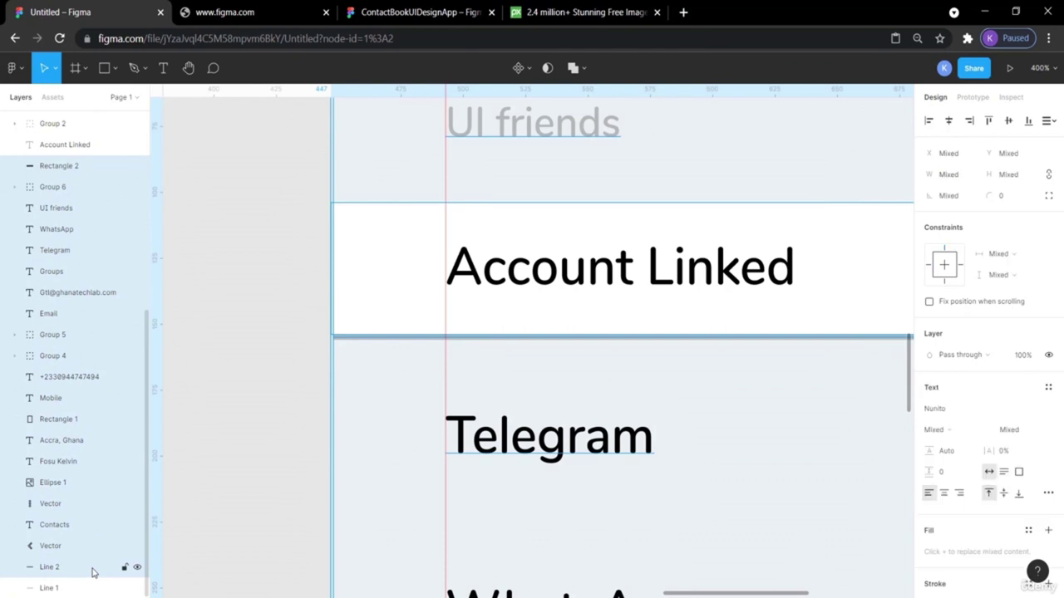
pyautogui.click(243, 520)
pyautogui.click(59, 569)
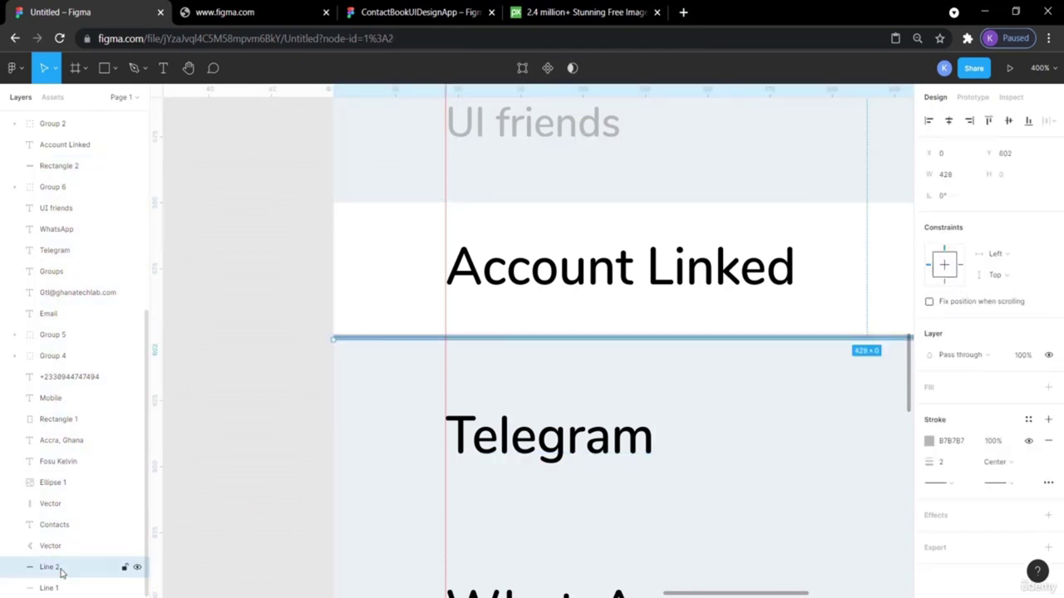
pyautogui.keyDown('shift'); pyautogui.click(73, 167); pyautogui.keyUp('shift')
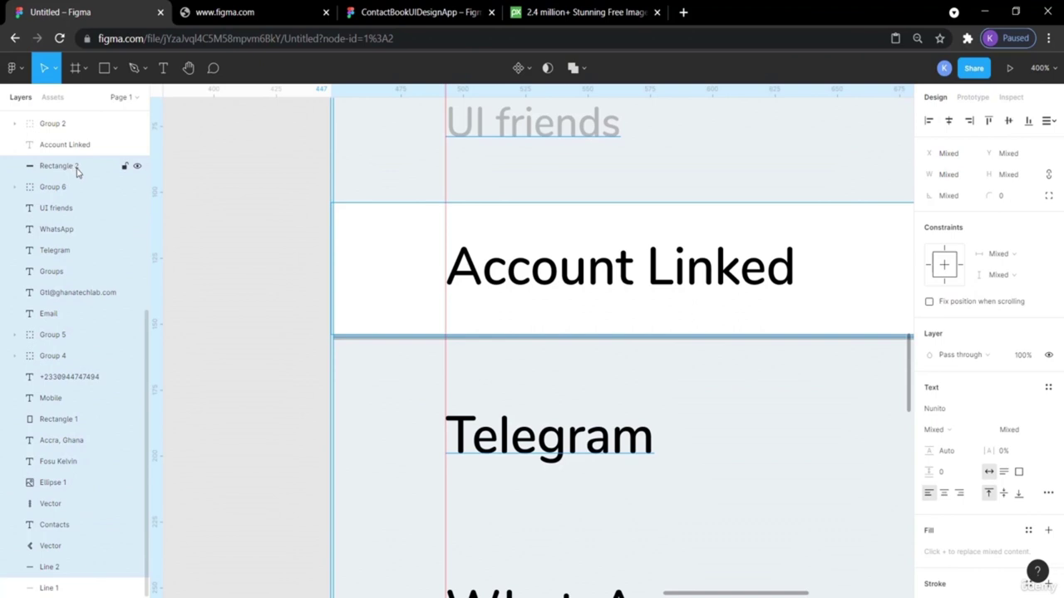
pyautogui.click(205, 242)
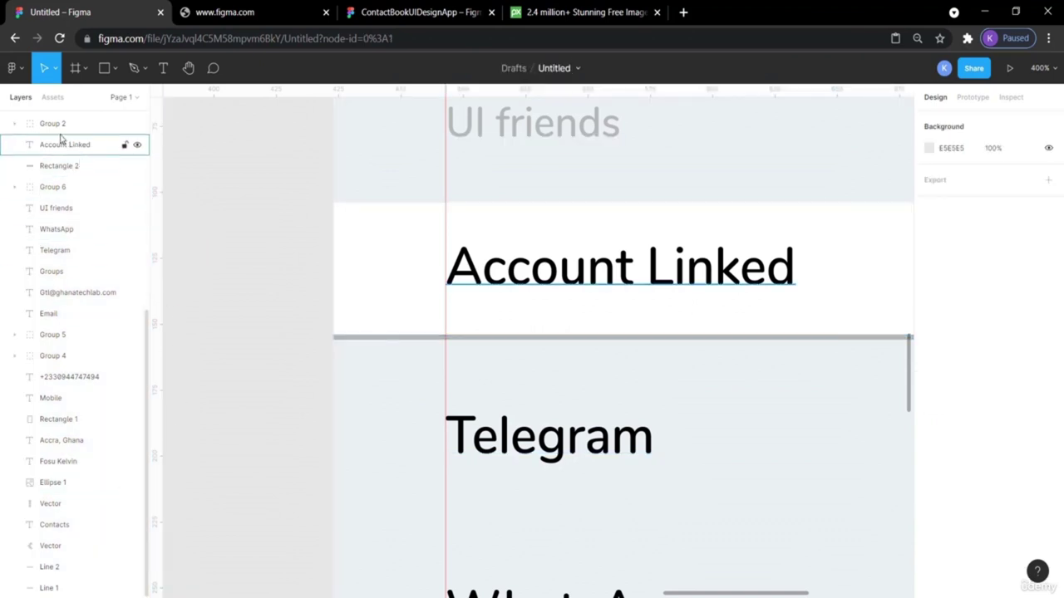
pyautogui.click(69, 166)
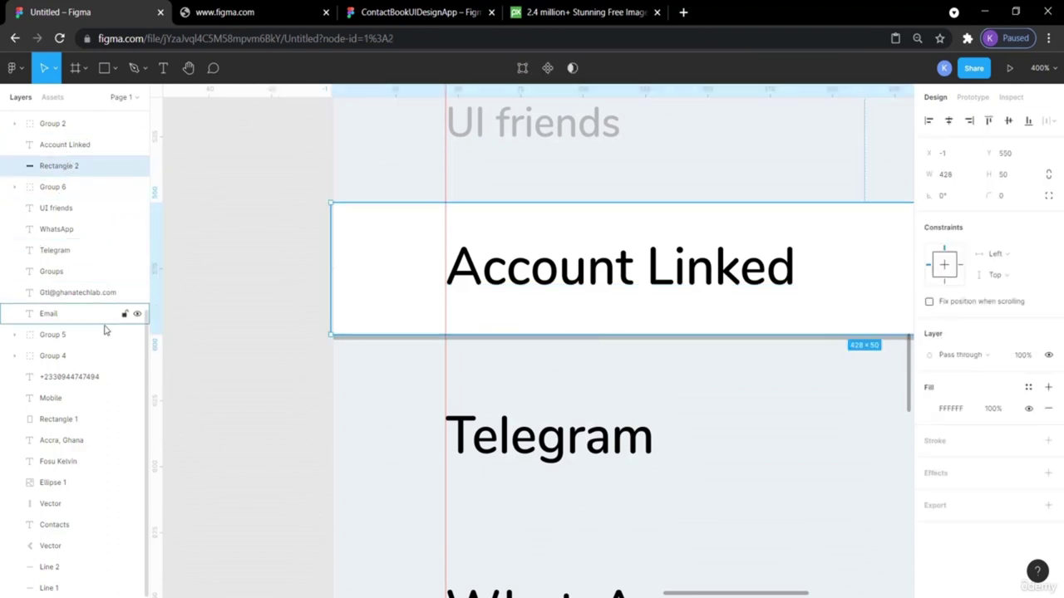
pyautogui.keyDown('shift'); pyautogui.click(96, 566); pyautogui.keyUp('shift')
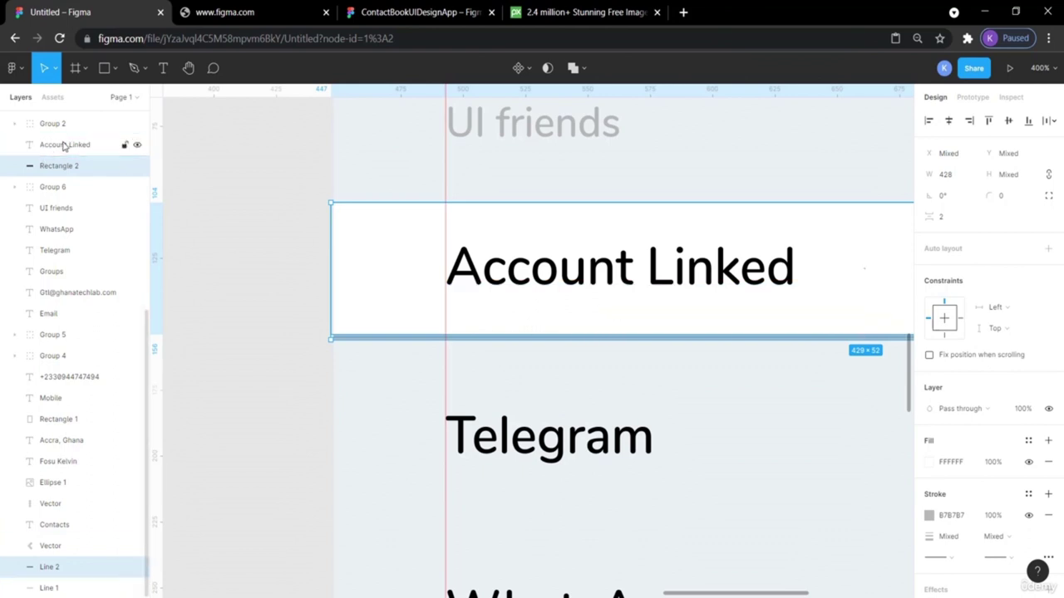
# Duplicate the Account Linked text, white band and divider, and move the copy below WhatsApp.
pyautogui.keyDown('shift'); pyautogui.click(64, 145); pyautogui.keyUp('shift')
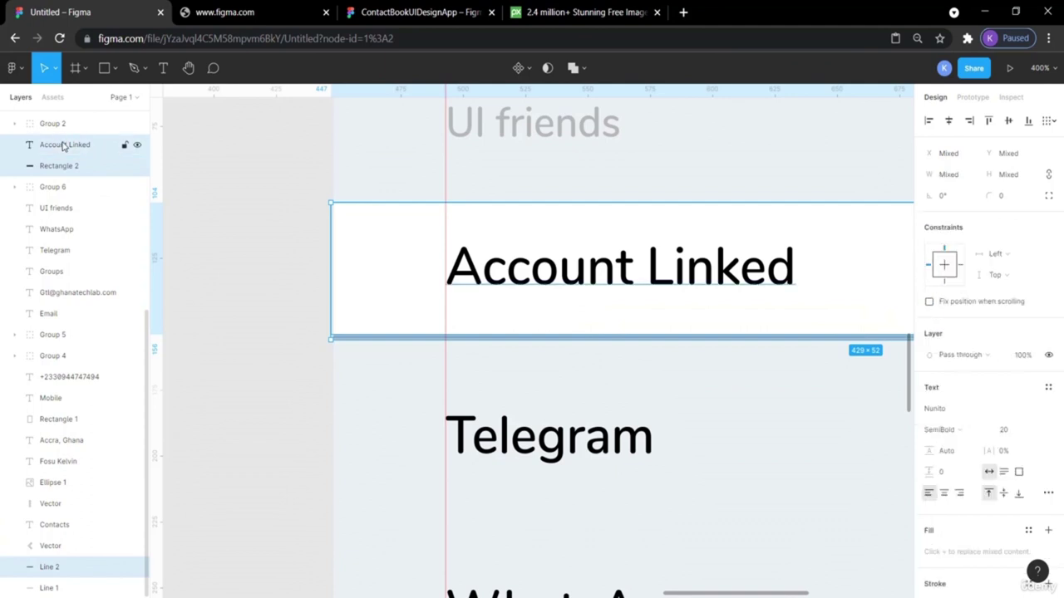
pyautogui.hotkey('ctrl', 'v')
pyautogui.hotkey('shift', 'Down')
pyautogui.hotkey('shift', 'Down')
pyautogui.hotkey('shift', 'Down')
pyautogui.hotkey('shift', 'Down')
pyautogui.hotkey('shift', 'Down')
pyautogui.hotkey('shift', 'Down')
pyautogui.hotkey('shift', 'Down')
pyautogui.hotkey('shift', 'Down')
pyautogui.hotkey('shift', 'Down')
pyautogui.hotkey('shift', 'Down')
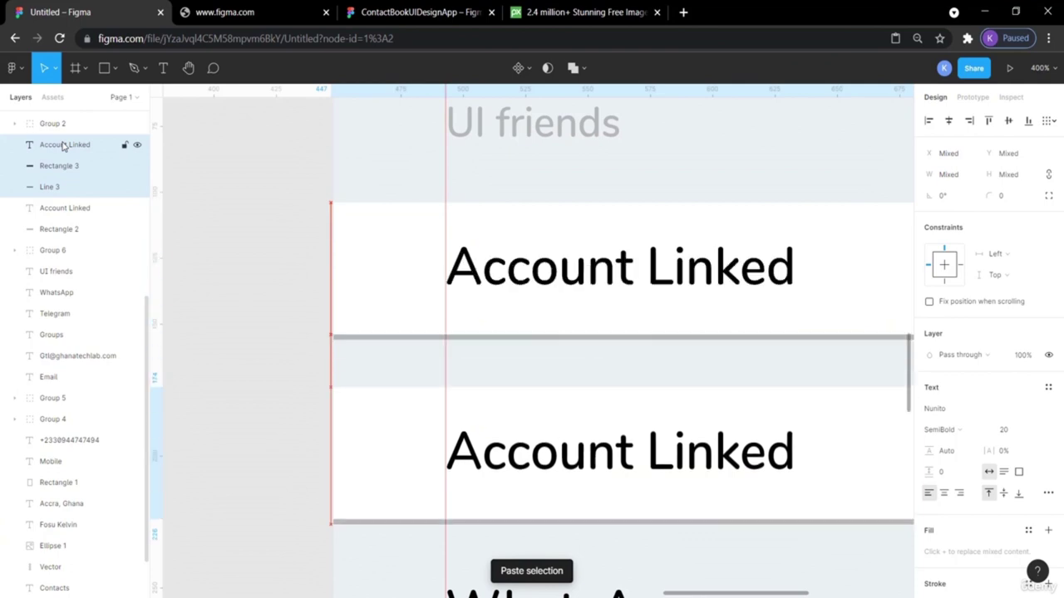
pyautogui.scroll(-1, 64, 145)
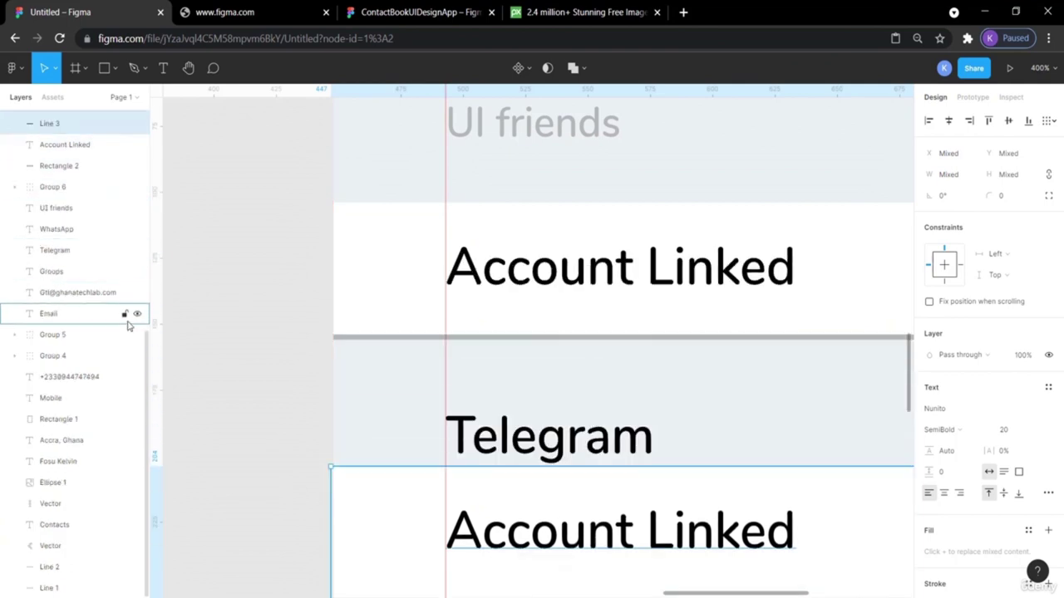
pyautogui.scroll(-3, 263, 375)
pyautogui.scroll(-2, 264, 375)
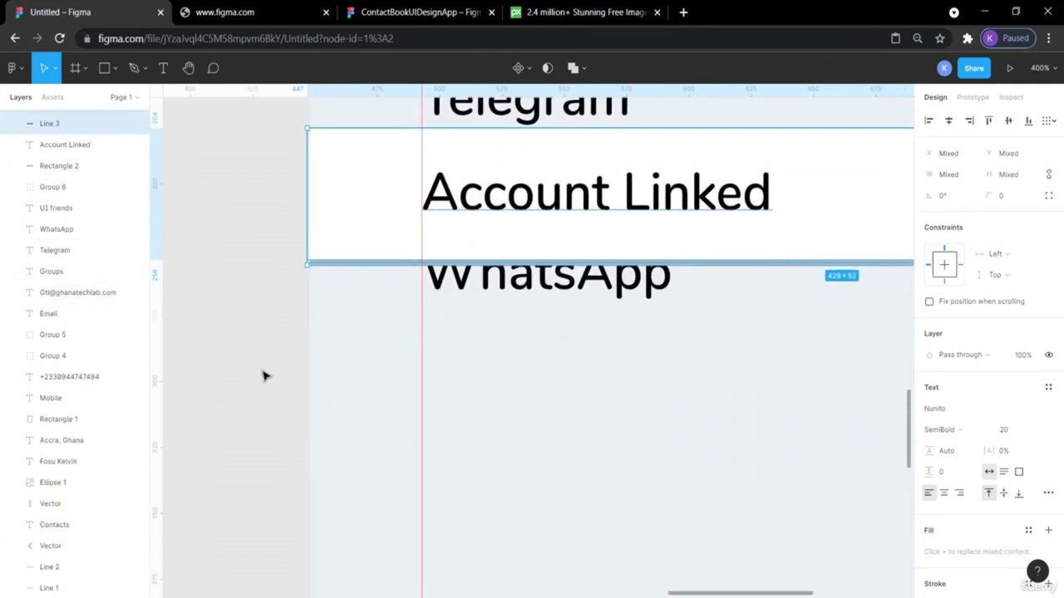
pyautogui.press('Down')
pyautogui.press('Down')
pyautogui.press('Down')
pyautogui.press('Down')
pyautogui.press('Down')
pyautogui.press('Down')
pyautogui.press('Down')
pyautogui.press('Down')
pyautogui.press('Down')
pyautogui.press('Down')
pyautogui.press('Down')
pyautogui.press('Down')
pyautogui.press('Down')
pyautogui.press('Down')
pyautogui.press('Down')
pyautogui.press('Down')
pyautogui.press('Down')
pyautogui.press('Down')
pyautogui.press('Down')
pyautogui.press('Down')
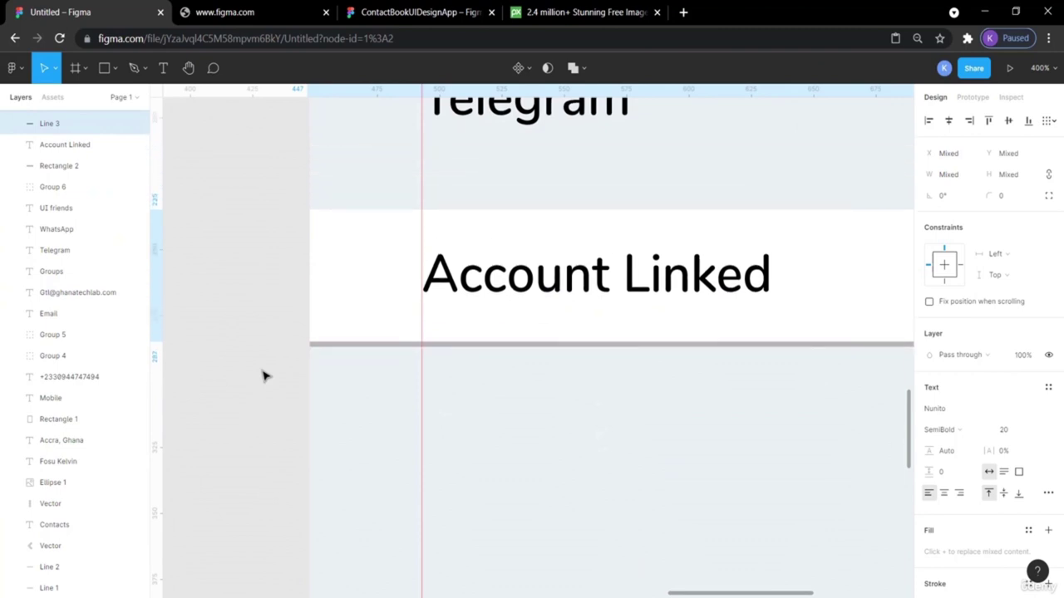
pyautogui.press('Down')
pyautogui.press('Down')
pyautogui.press('Down')
pyautogui.press('Down')
pyautogui.press('Down')
pyautogui.press('Down')
pyautogui.press('Down')
pyautogui.press('Down')
pyautogui.press('Down')
pyautogui.press('Down')
pyautogui.press('Down')
pyautogui.press('Down')
pyautogui.press('Down')
pyautogui.press('Down')
pyautogui.press('Down')
pyautogui.press('Down')
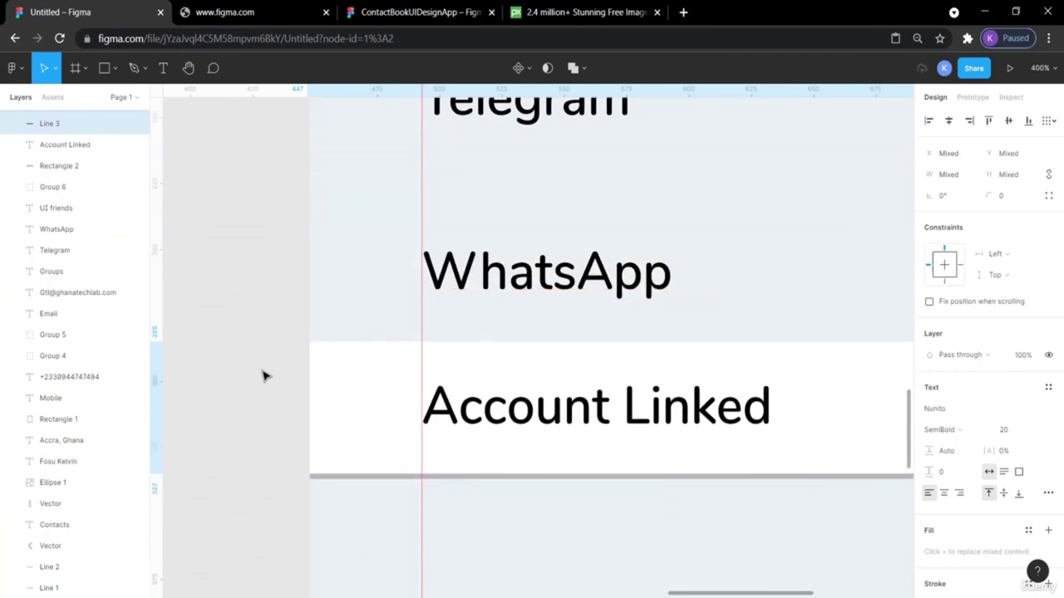
pyautogui.hscroll(3, 262, 376)
pyautogui.press('-')
pyautogui.press('-')
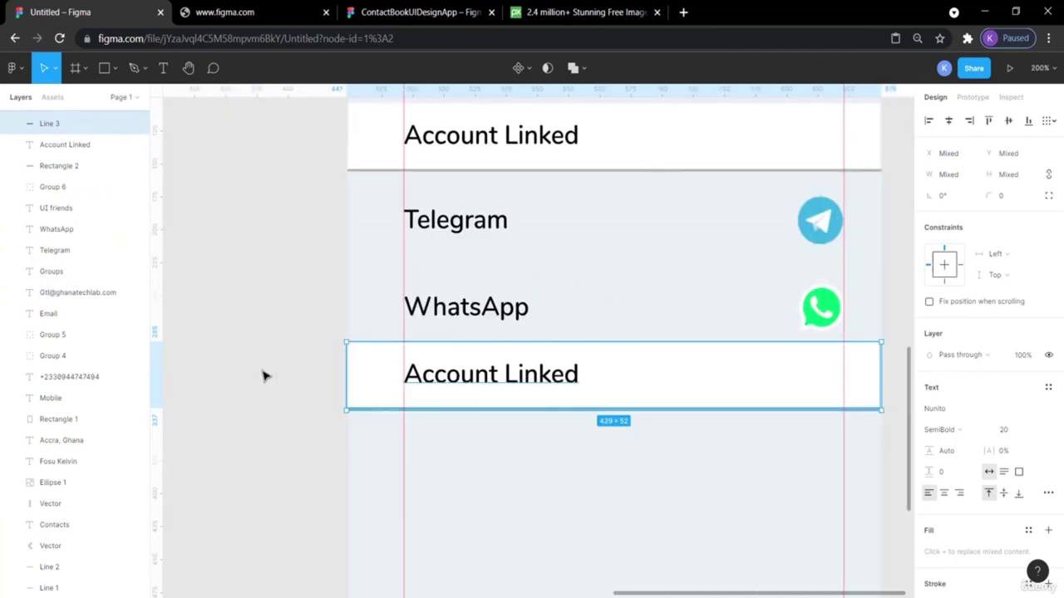
pyautogui.hscroll(2, 263, 376)
pyautogui.scroll(1, 262, 376)
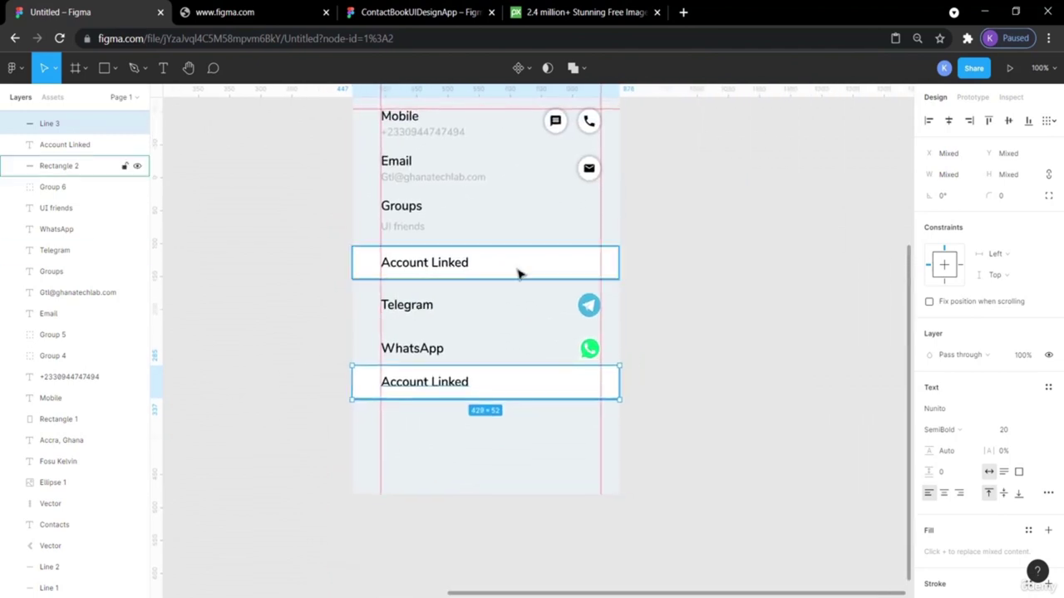
pyautogui.click(757, 318)
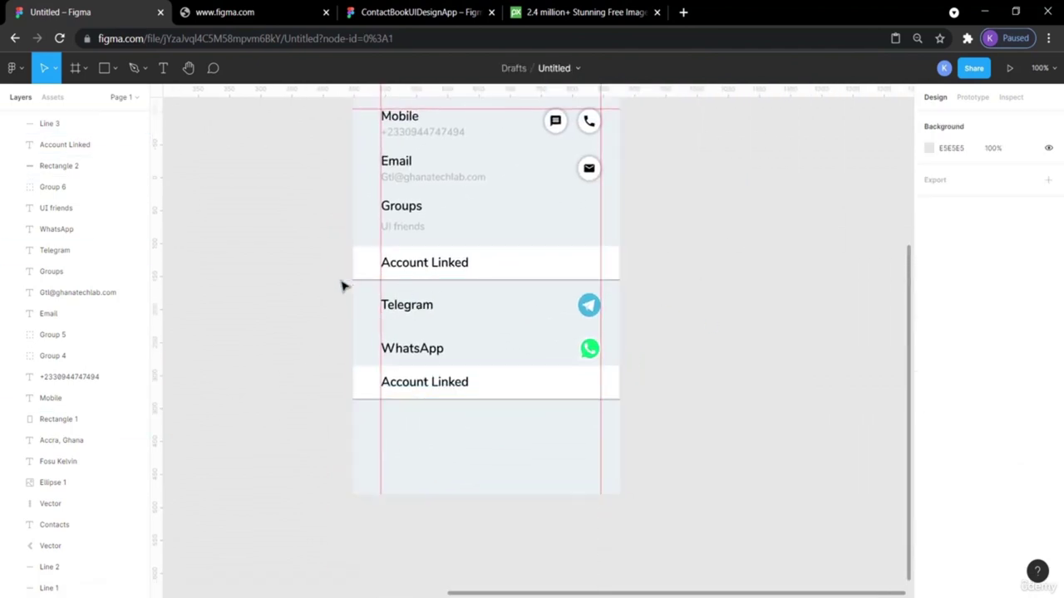
# Measure the spacing around the upper Account Linked band as a reference for the lower band.
pyautogui.click(413, 247)
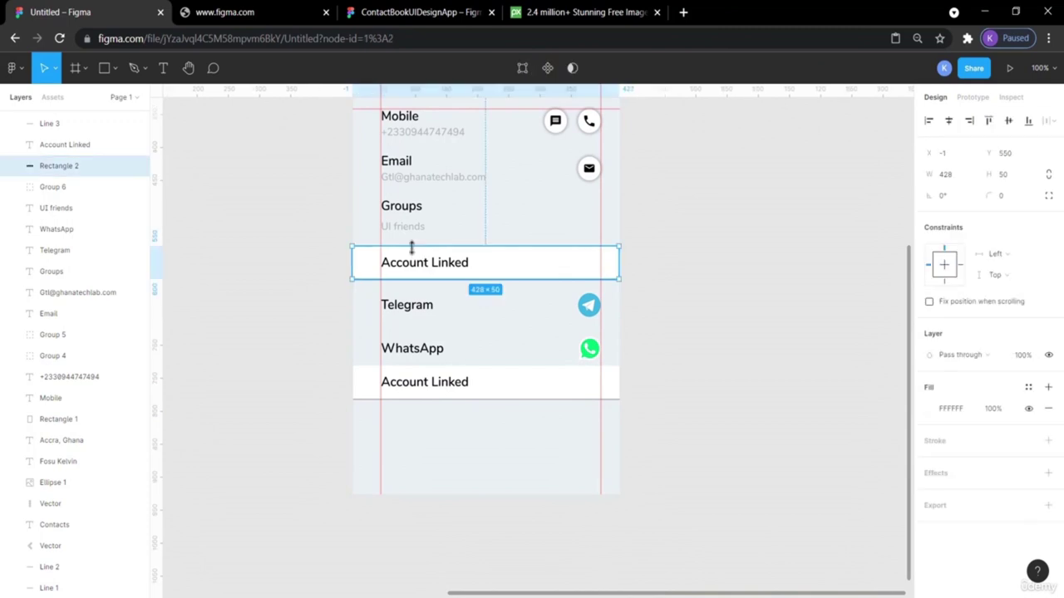
pyautogui.press('alt')
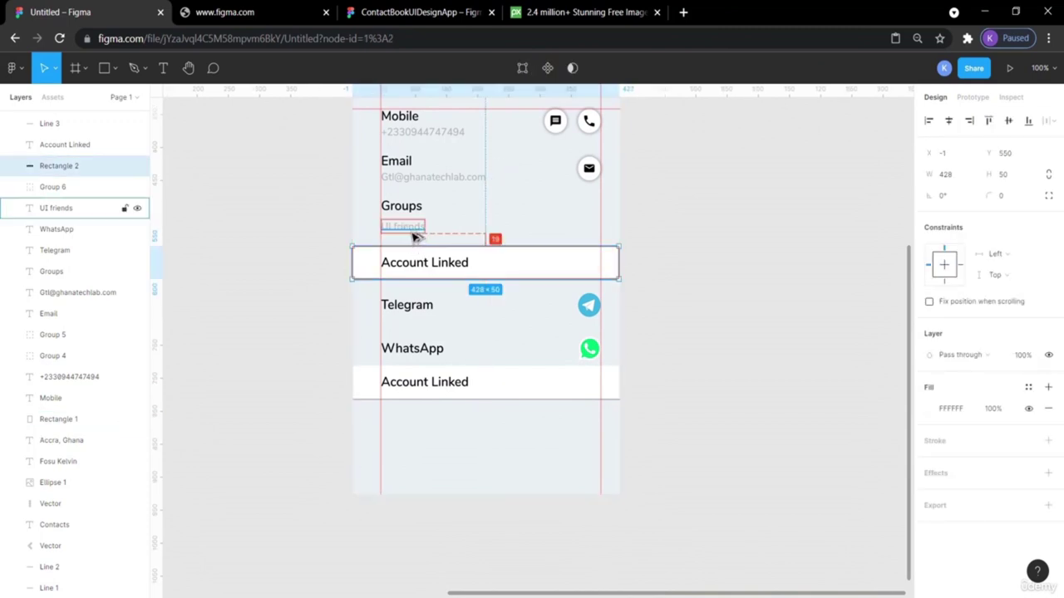
pyautogui.click(418, 373)
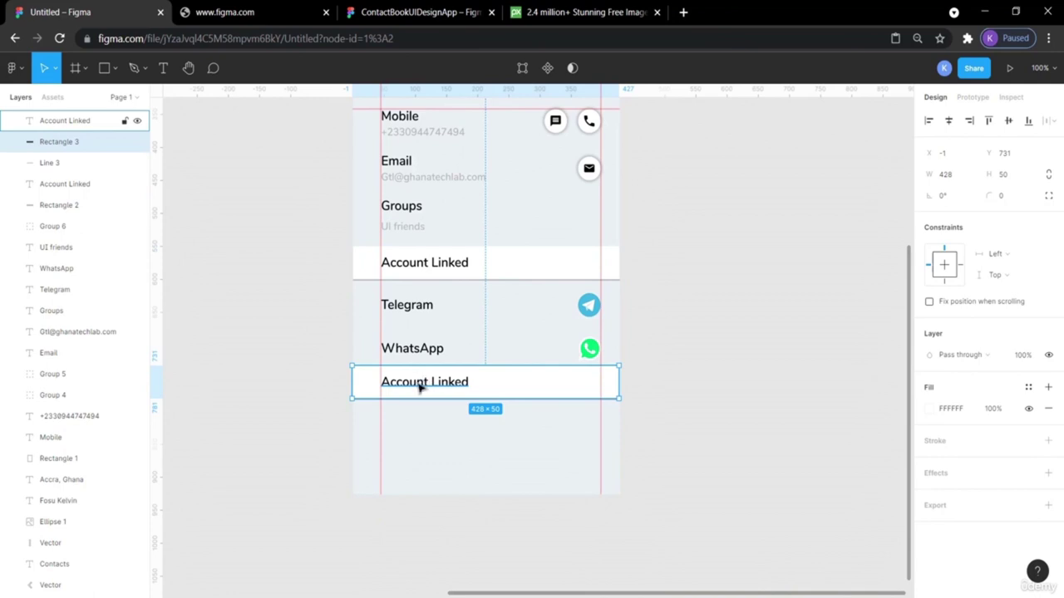
pyautogui.click(297, 398)
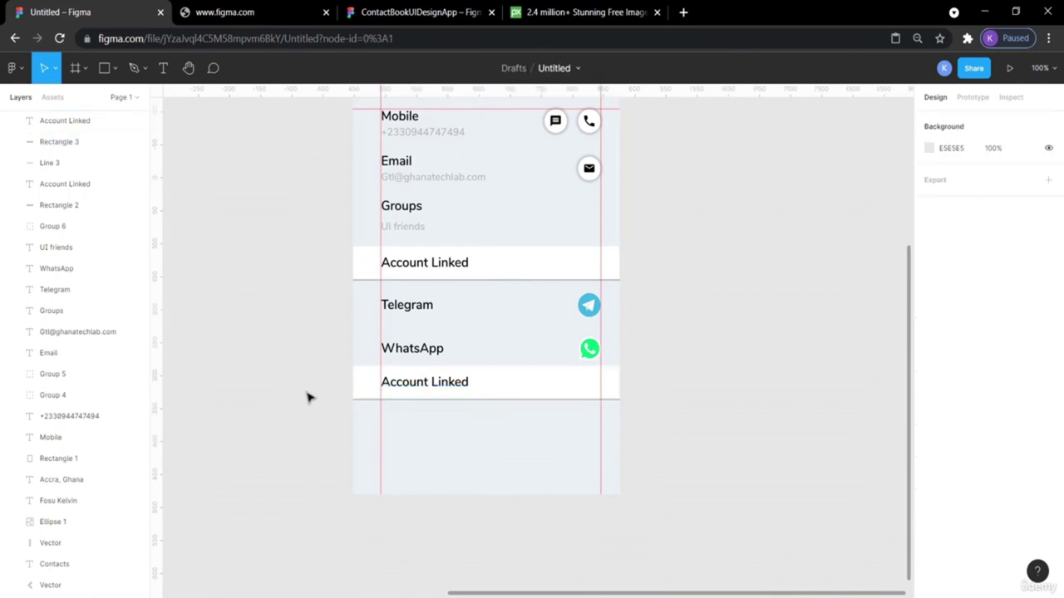
pyautogui.press('-')
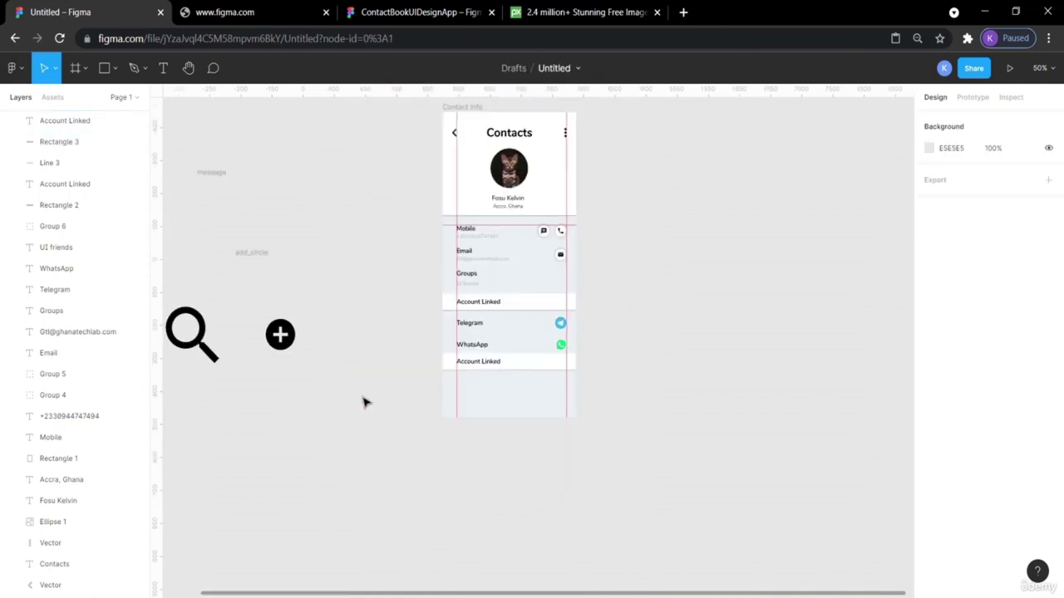
pyautogui.press('+')
pyautogui.press('+')
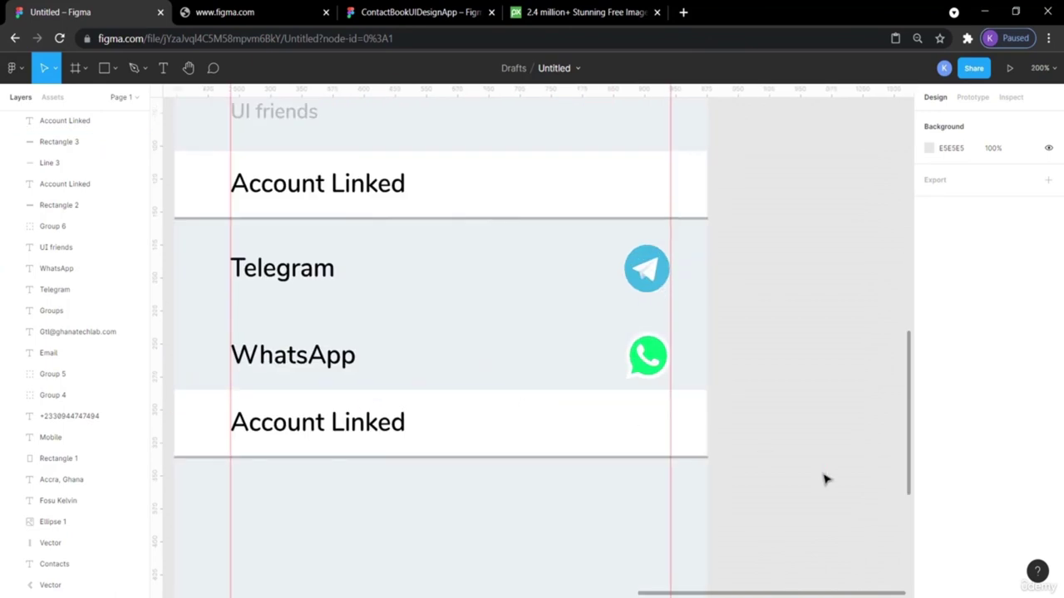
pyautogui.hscroll(-2, 582, 490)
# Move the lower band's box, divider and Account Linked label down to 19 px below WhatsApp.
pyautogui.click(312, 453)
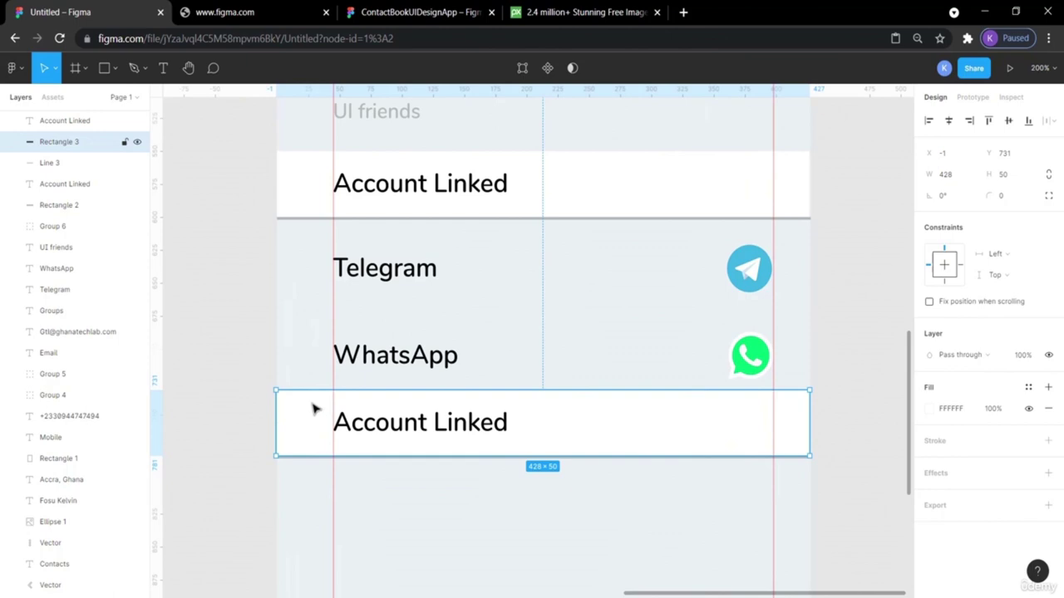
pyautogui.keyDown('shift'); pyautogui.click(50, 163); pyautogui.keyUp('shift')
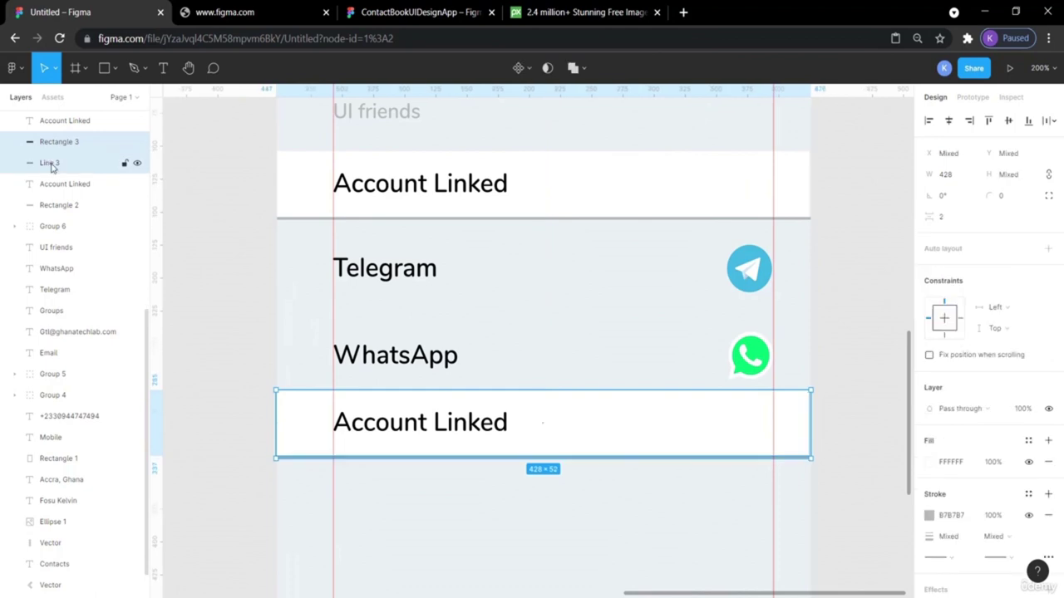
pyautogui.keyDown('shift'); pyautogui.click(72, 124); pyautogui.keyUp('shift')
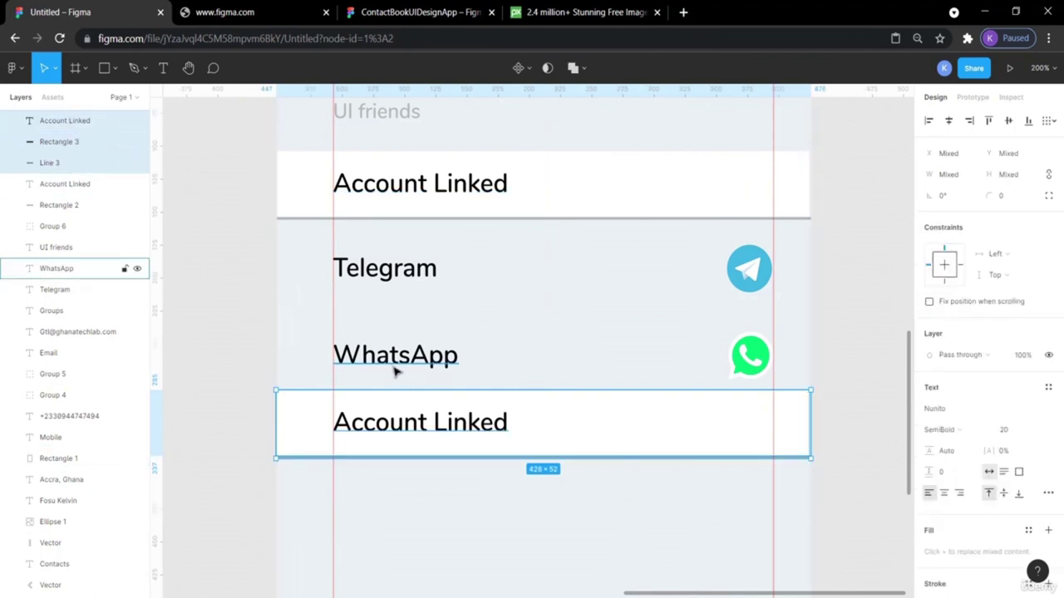
pyautogui.press('alt')
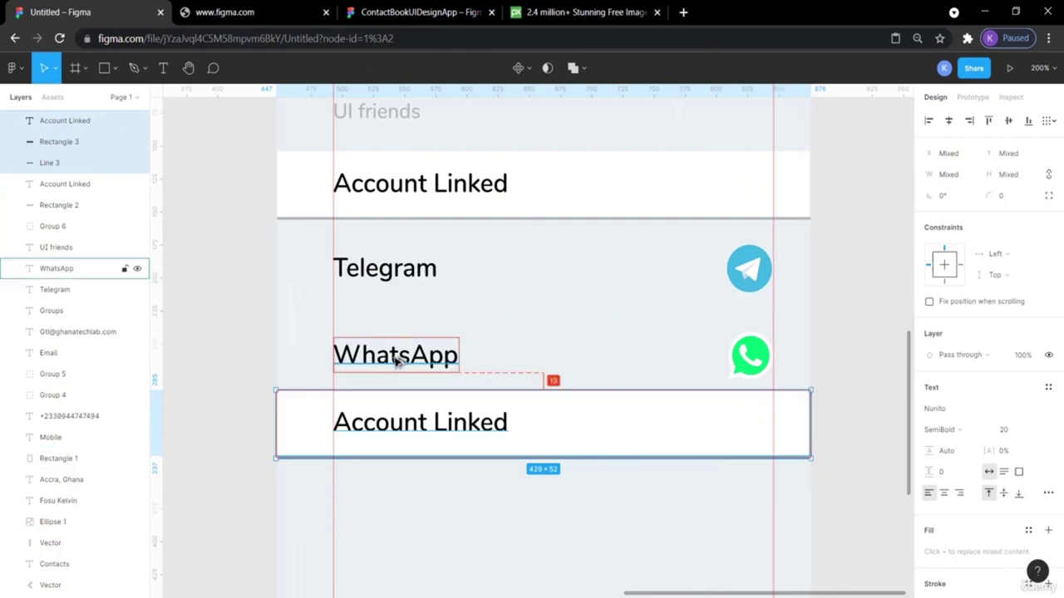
pyautogui.press('Down')
pyautogui.press('Down')
pyautogui.press('Down')
pyautogui.press('Down')
pyautogui.press('Down')
pyautogui.press('Down')
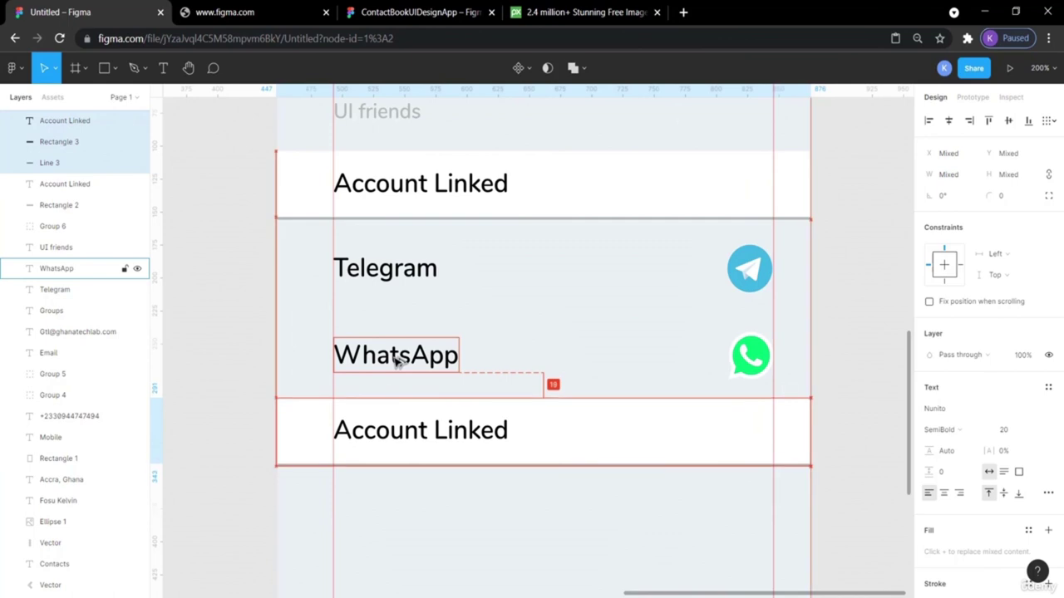
pyautogui.click(837, 338)
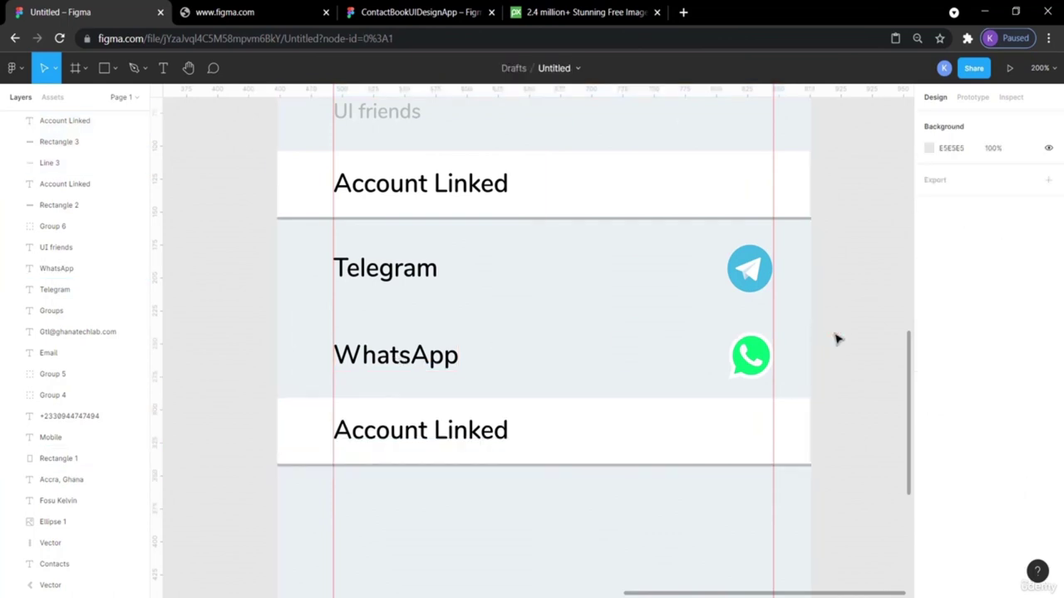
pyautogui.hotkey('shift', '0')
pyautogui.scroll(2, 837, 338)
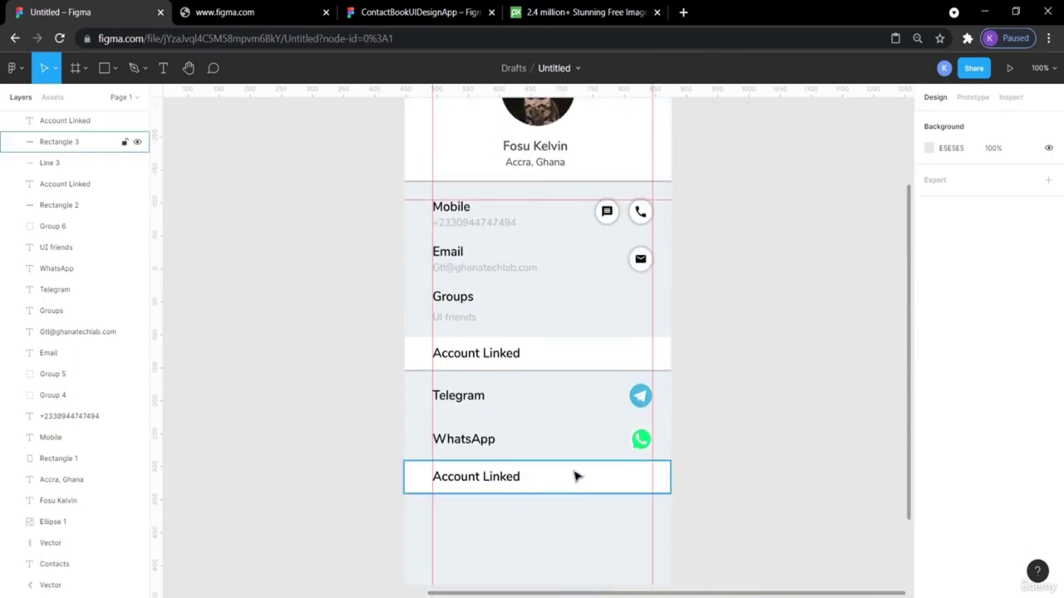
# Retype the lower band's Account Linked heading as 'More Options', matching the reference design.
pyautogui.click(449, 10)
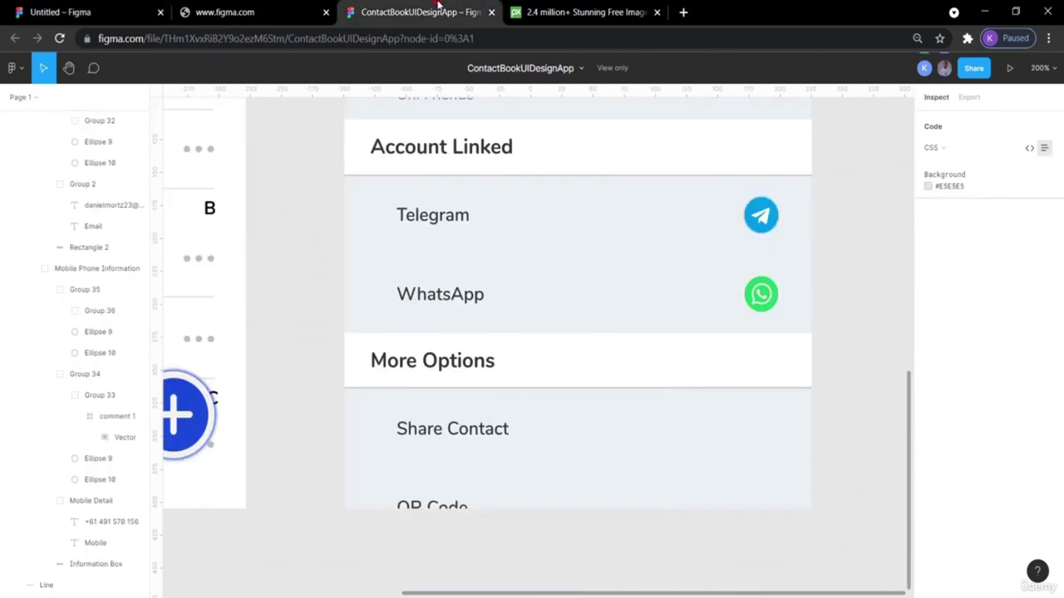
pyautogui.click(77, 10)
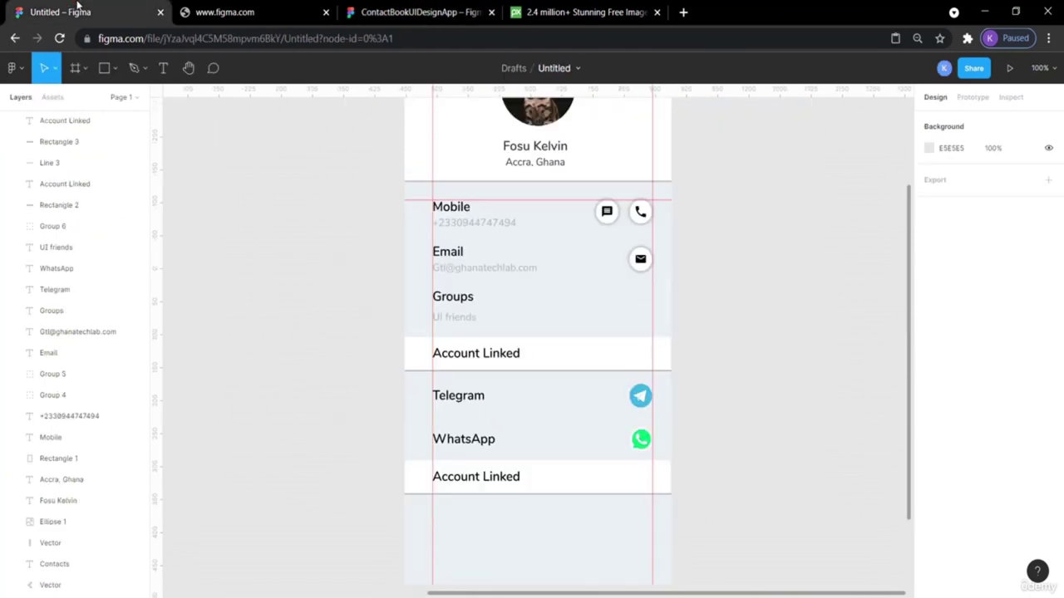
pyautogui.doubleClick(478, 481)
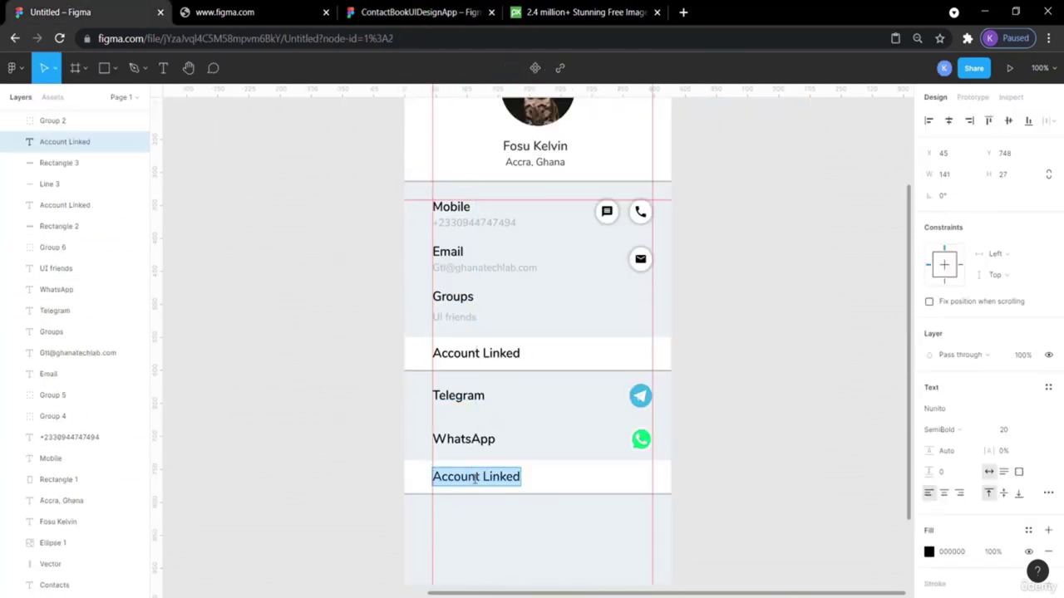
pyautogui.write('More Options')
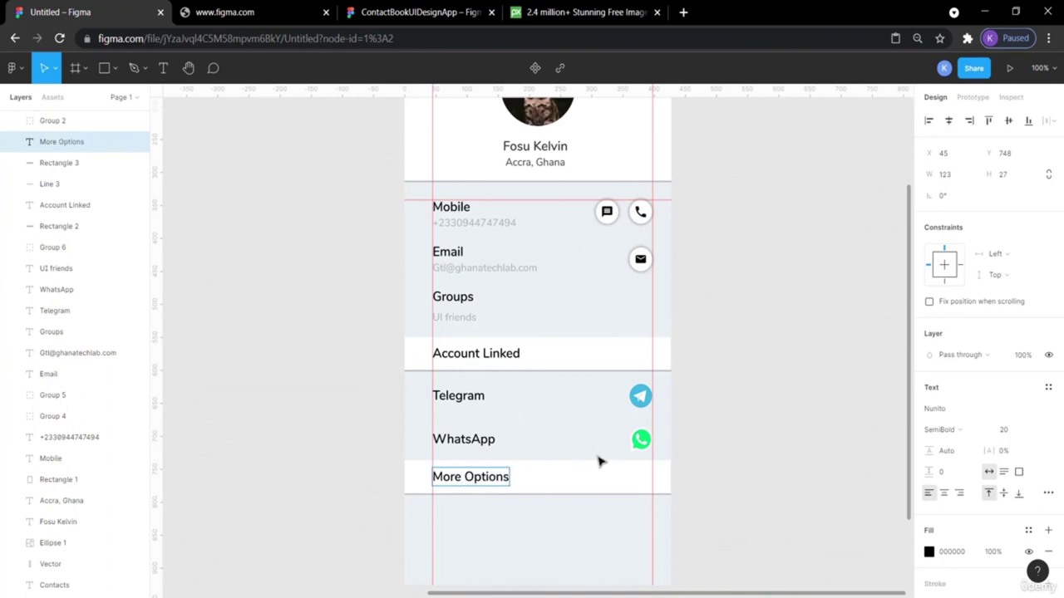
pyautogui.press('Escape')
pyautogui.scroll(-3, 790, 469)
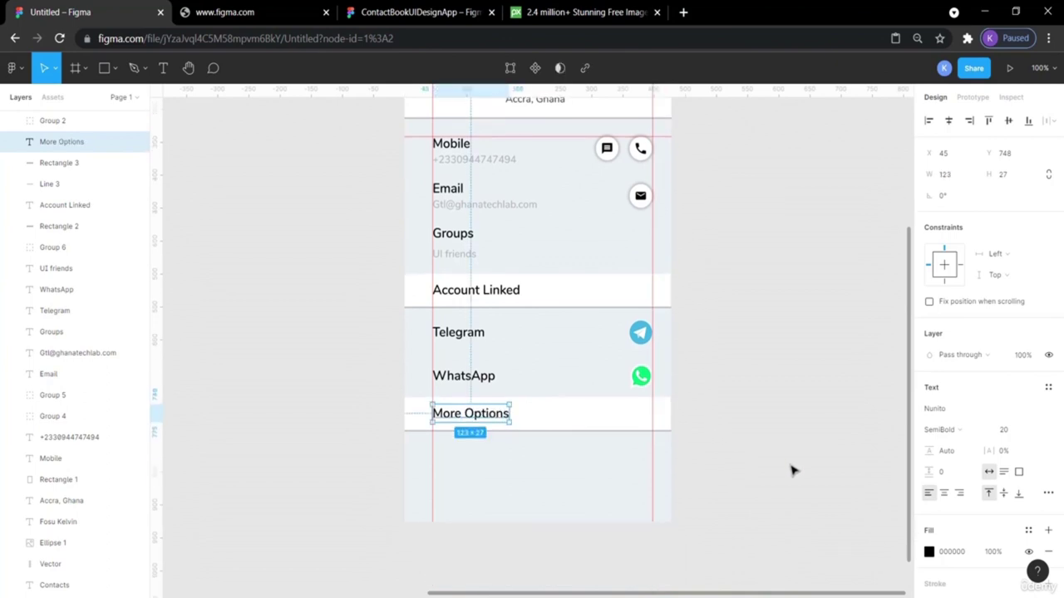
# Paste a copy of the WhatsApp label and move it below the More Options band.
pyautogui.click(789, 470)
pyautogui.click(420, 12)
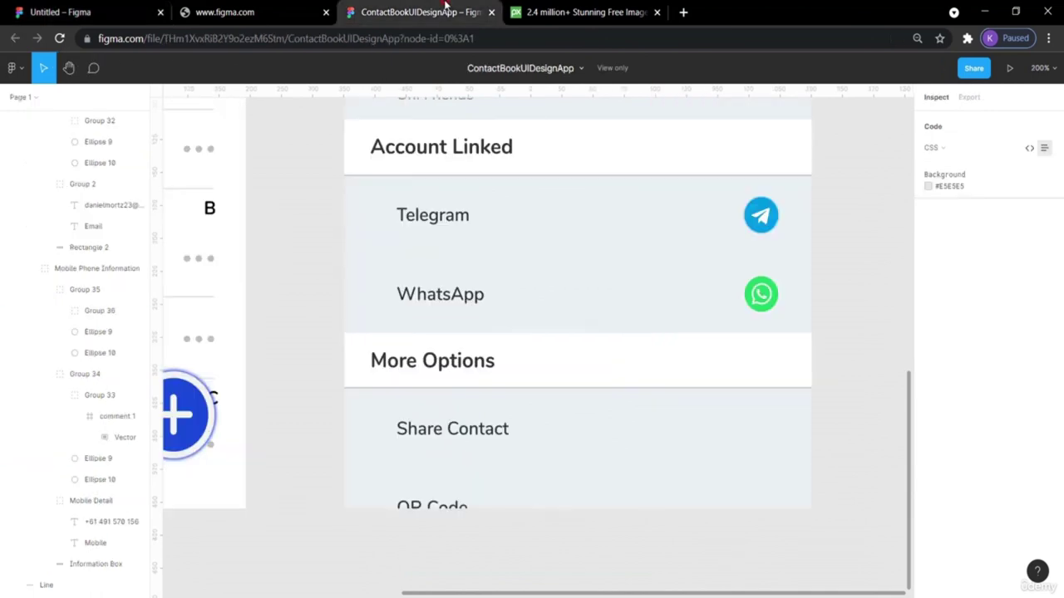
pyautogui.scroll(-1, 472, 407)
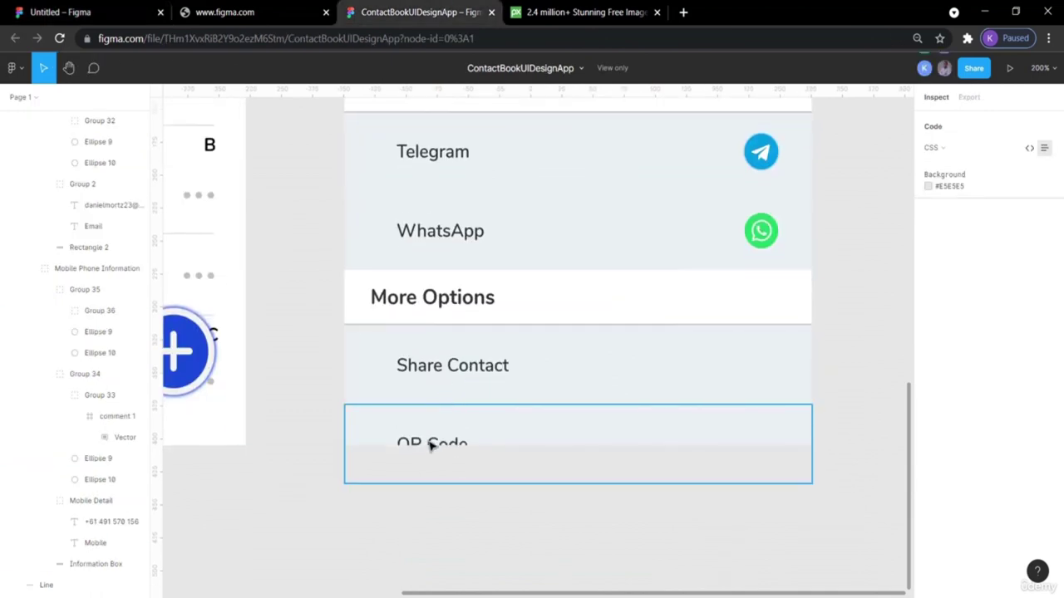
pyautogui.click(90, 10)
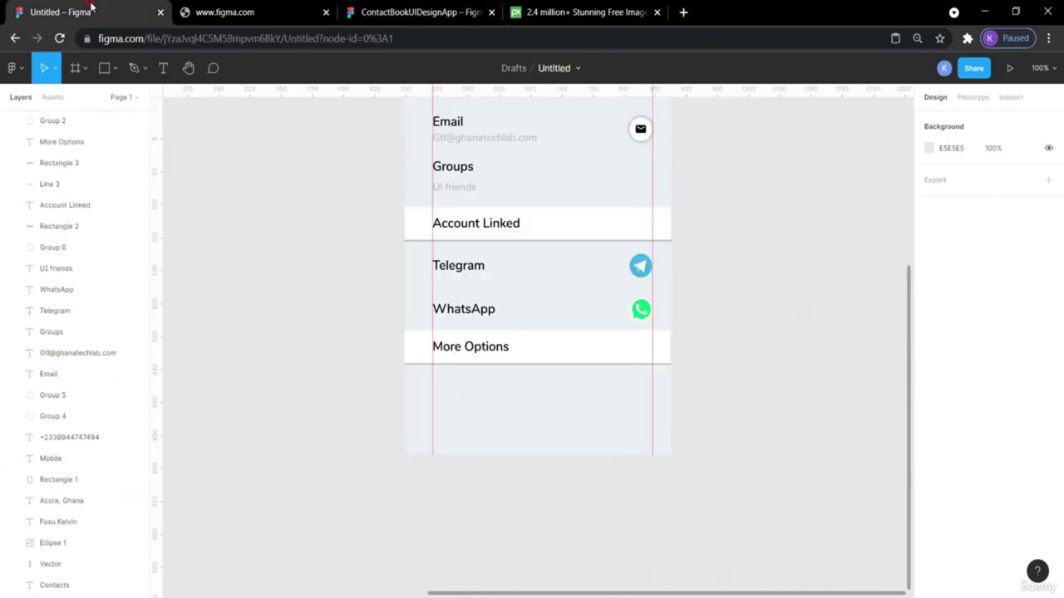
pyautogui.scroll(1, 815, 304)
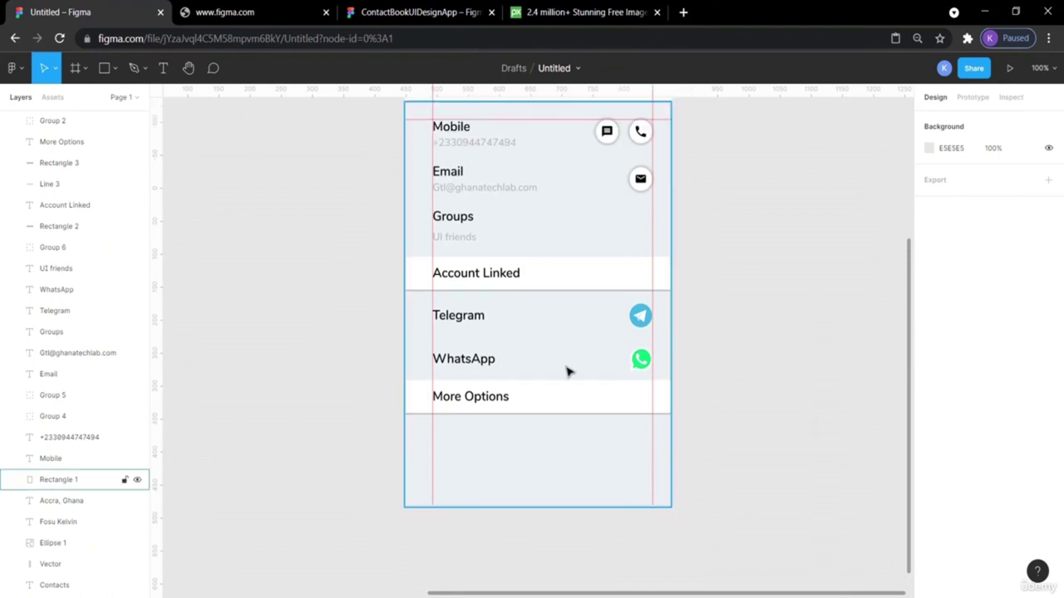
pyautogui.click(459, 365)
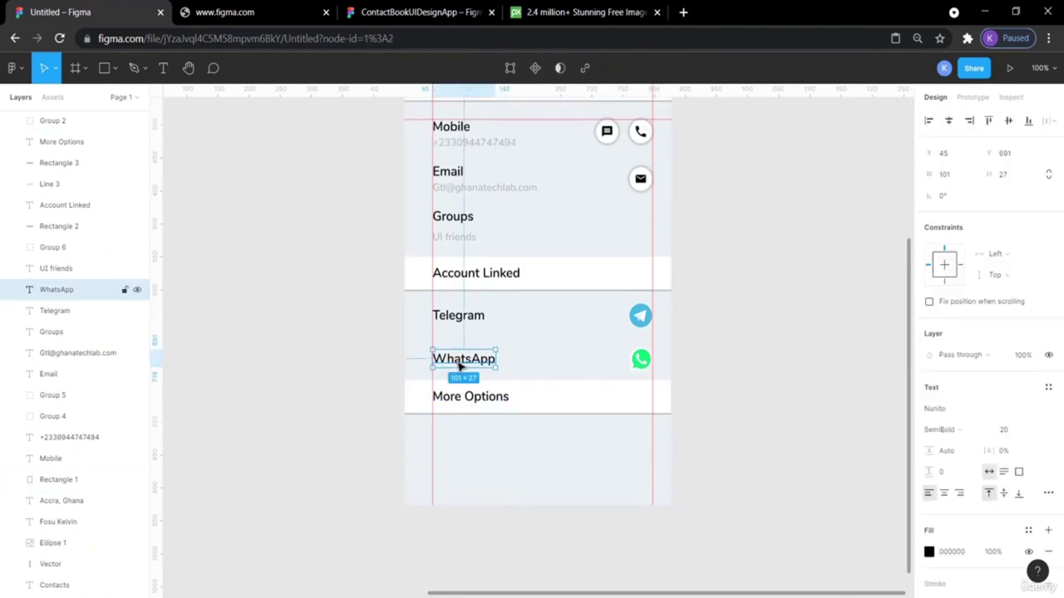
pyautogui.hotkey('ctrl', 'v')
pyautogui.hotkey('shift', 'Down')
pyautogui.hotkey('shift', 'Down')
pyautogui.hotkey('shift', 'Down')
pyautogui.hotkey('shift', 'Down')
pyautogui.hotkey('shift', 'Down')
pyautogui.hotkey('shift', 'Down')
pyautogui.hotkey('shift', 'Down')
pyautogui.hotkey('shift', 'Down')
pyautogui.hotkey('shift', 'Down')
pyautogui.hotkey('shift', 'Down')
pyautogui.hotkey('shift', 'Down')
pyautogui.hotkey('shift', 'Down')
pyautogui.hotkey('shift', 'Down')
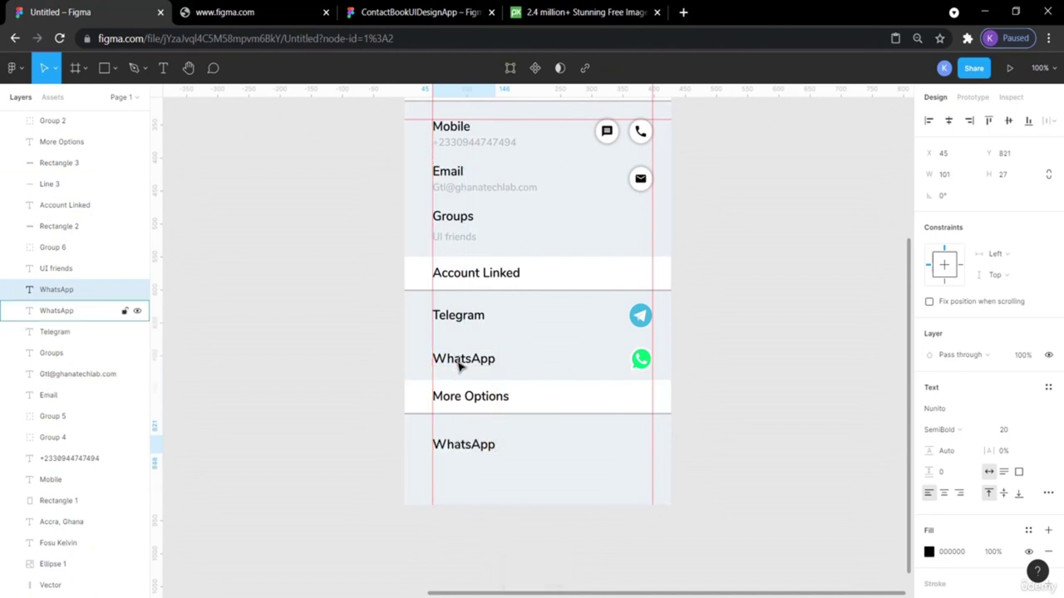
pyautogui.click(807, 321)
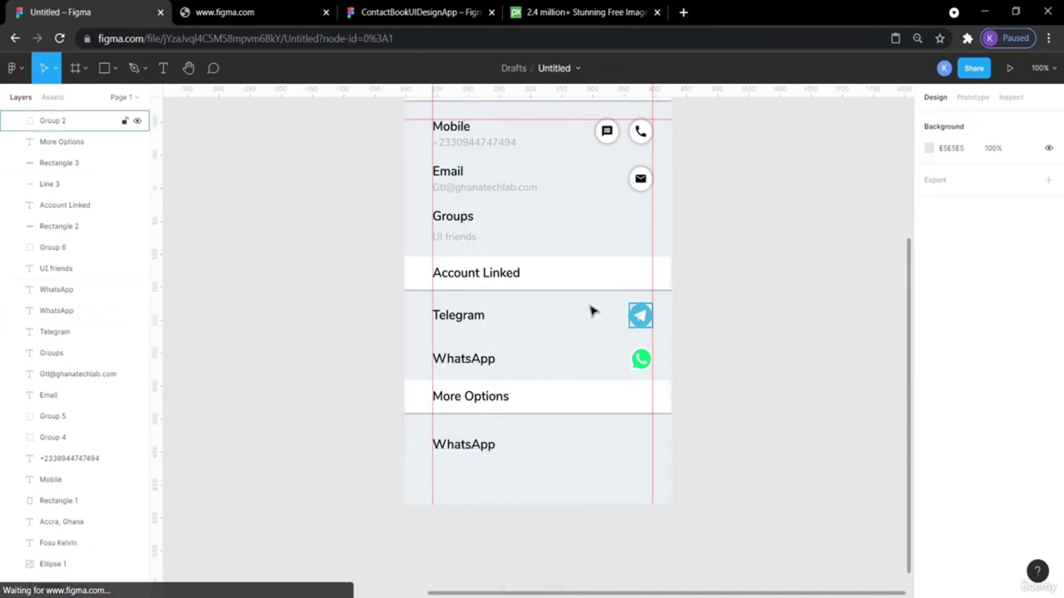
# Nudge the WhatsApp copy up two pixels to even its gap under More Options, then view the reference.
pyautogui.click(473, 321)
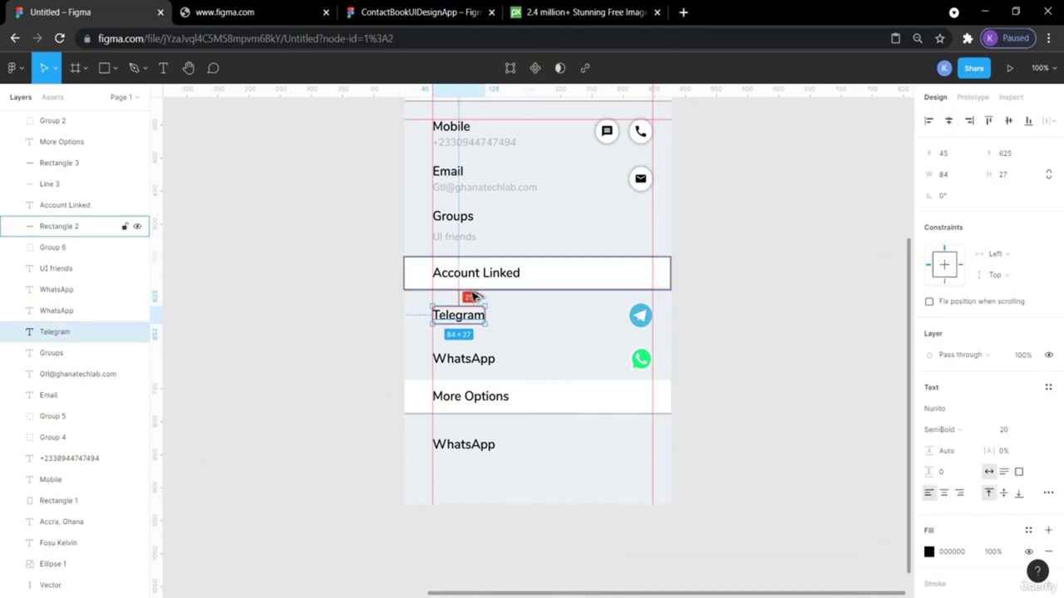
pyautogui.click(467, 444)
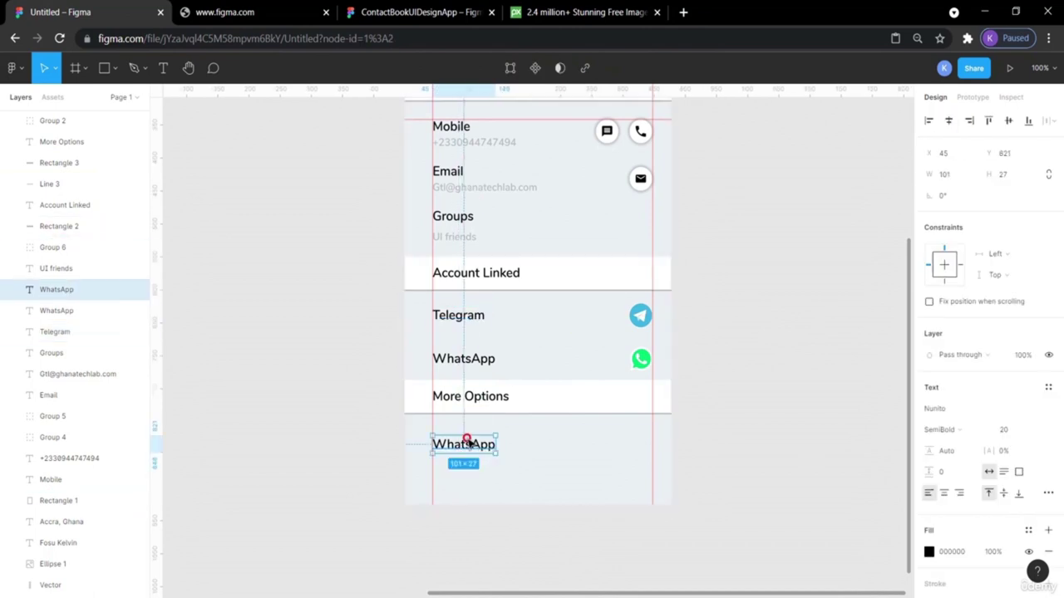
pyautogui.press('alt')
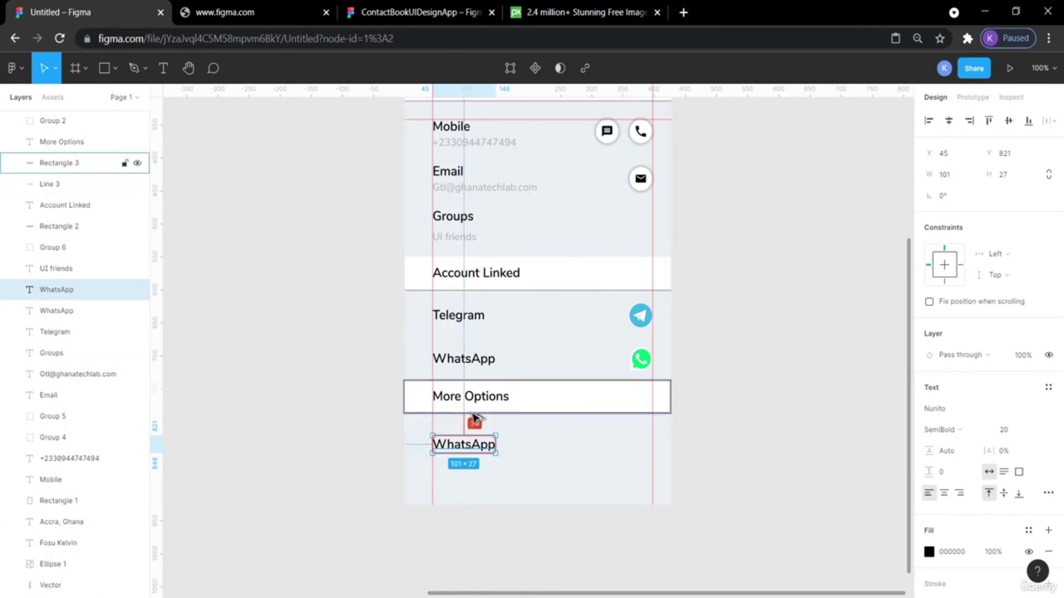
pyautogui.press('Up')
pyautogui.press('Up')
pyautogui.press('Up')
pyautogui.press('Up')
pyautogui.press('Up')
pyautogui.press('Up')
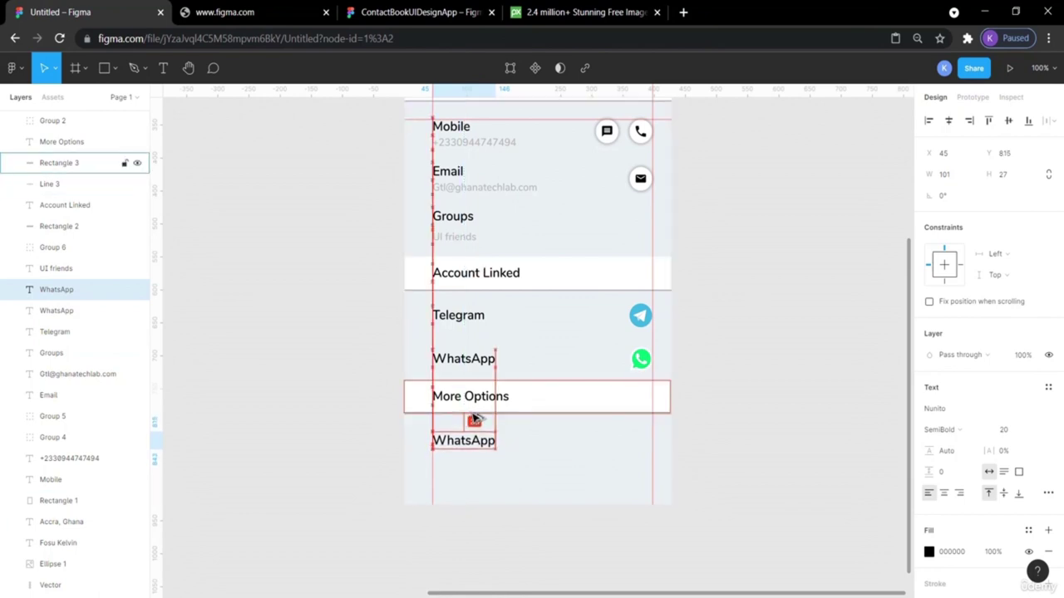
pyautogui.press('Up')
pyautogui.press('Up')
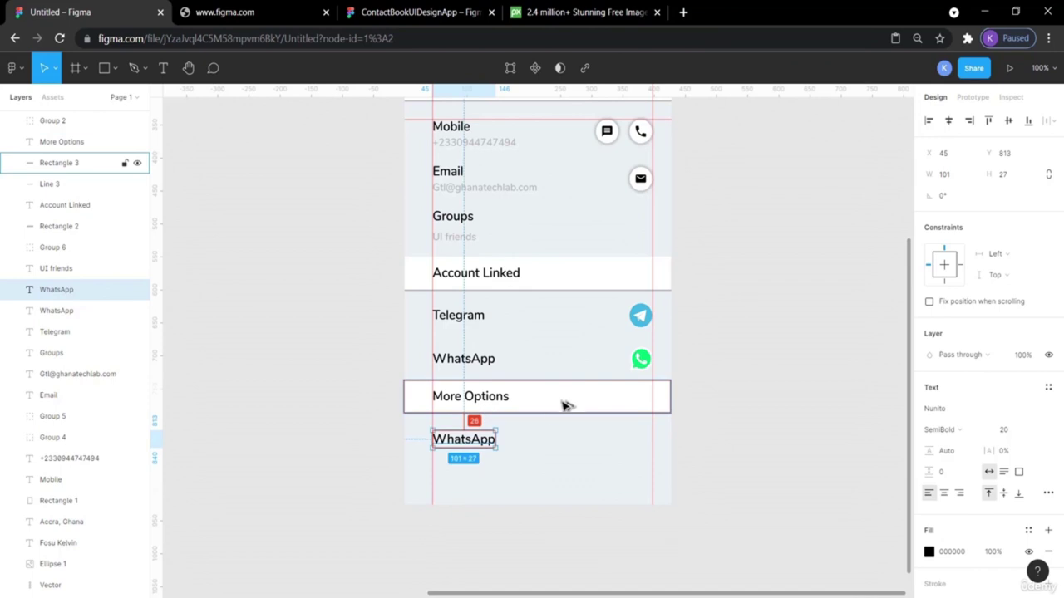
pyautogui.click(731, 414)
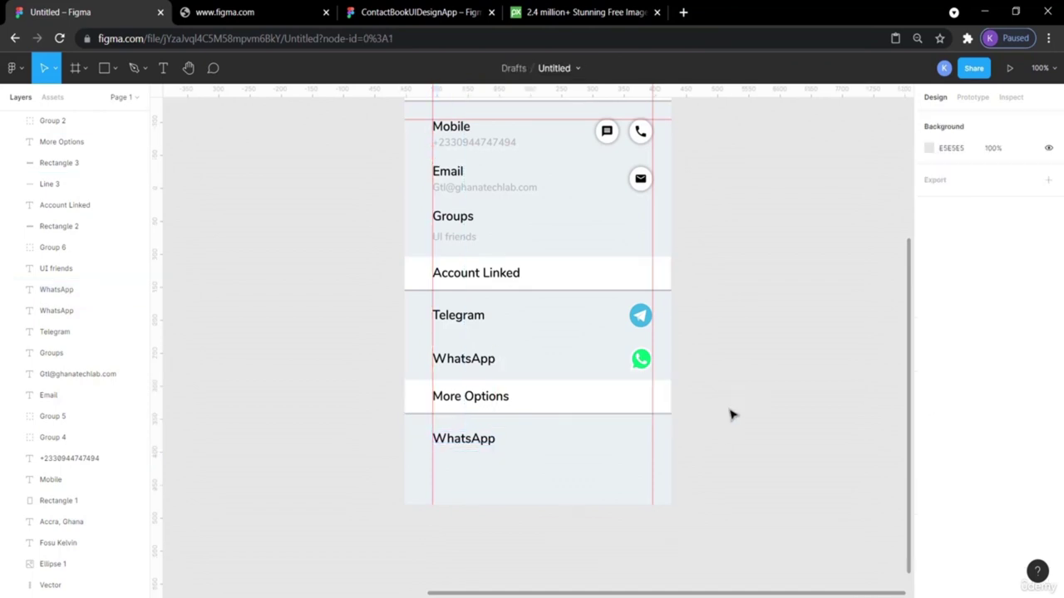
pyautogui.click(407, 10)
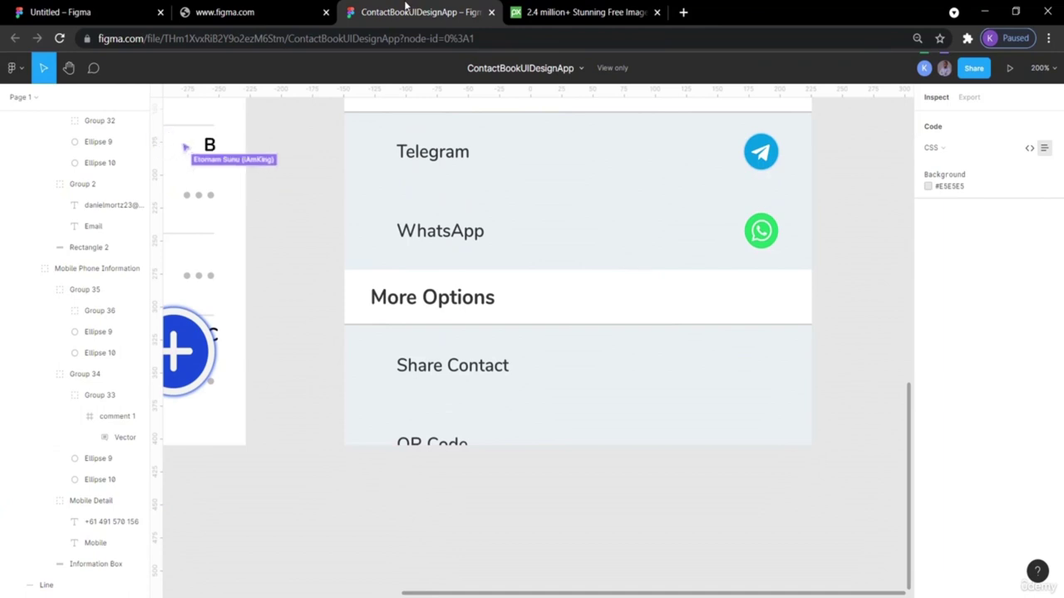
# Retype the WhatsApp copy under More Options as 'Share Contact'.
pyautogui.click(92, 13)
pyautogui.doubleClick(461, 444)
pyautogui.write('S')
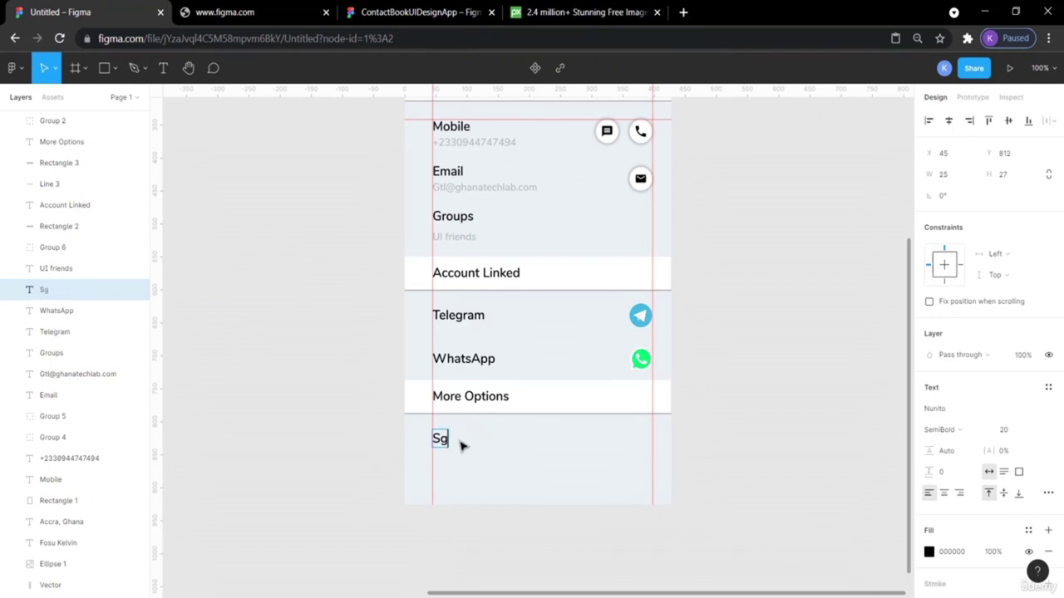
pyautogui.write('hare')
pyautogui.click(415, 12)
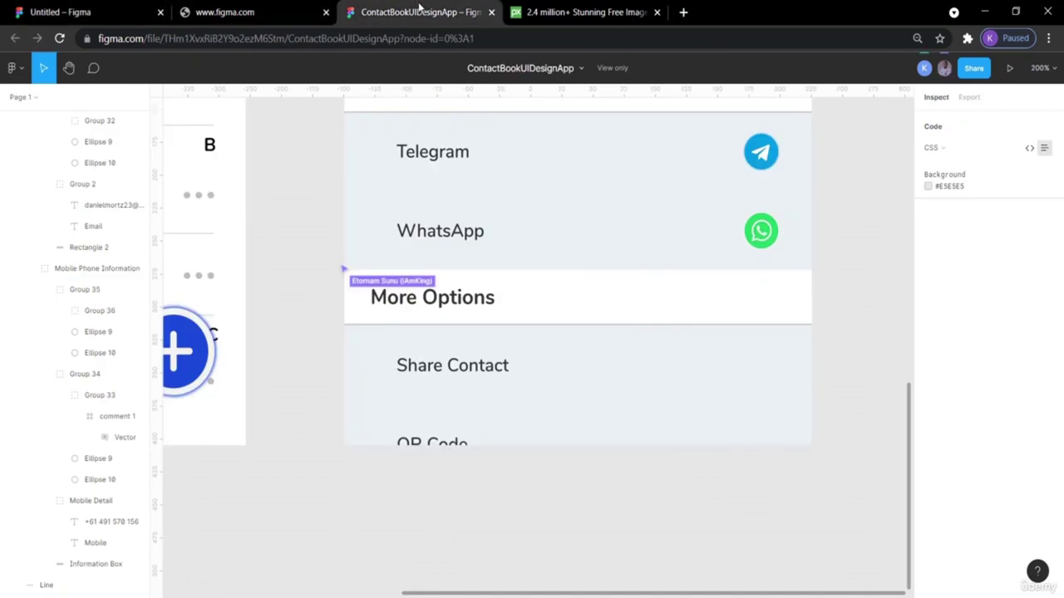
pyautogui.click(79, 12)
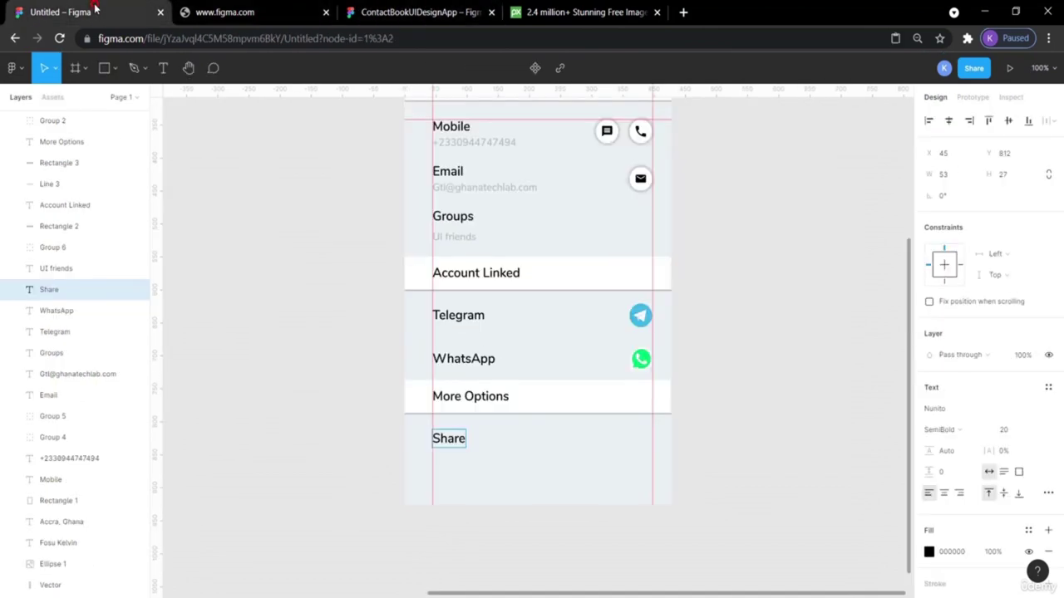
pyautogui.press('Return')
pyautogui.write('Contact')
pyautogui.press('Escape')
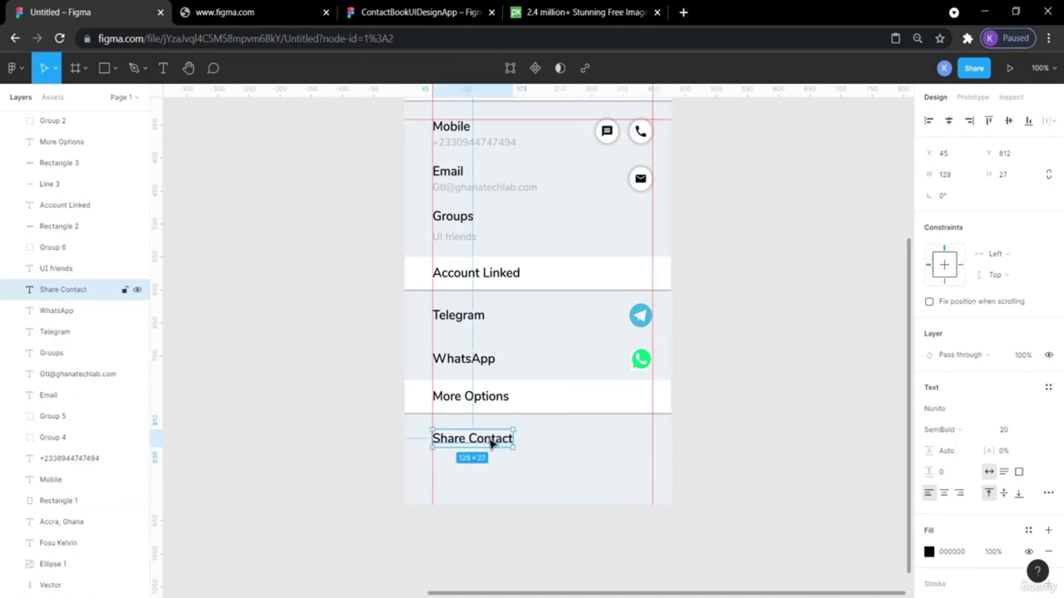
# Duplicate Share Contact just below itself and retype the copy as 'QR Code'.
pyautogui.hotkey('ctrl', 'v')
pyautogui.hotkey('shift', 'Down')
pyautogui.hotkey('shift', 'Down')
pyautogui.hotkey('shift', 'Down')
pyautogui.press('Down')
pyautogui.press('Down')
pyautogui.press('Down')
pyautogui.press('Down')
pyautogui.press('Down')
pyautogui.press('Down')
pyautogui.press('Down')
pyautogui.press('Down')
pyautogui.press('Down')
pyautogui.press('Down')
pyautogui.press('Down')
pyautogui.press('Down')
pyautogui.press('Down')
pyautogui.press('Down')
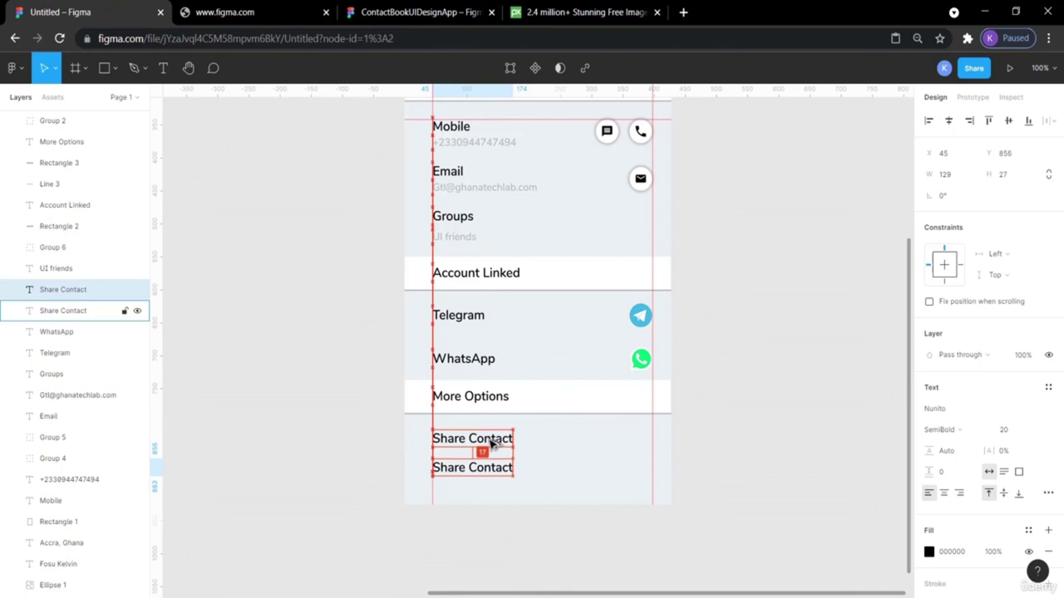
pyautogui.press('Down')
pyautogui.press('Down')
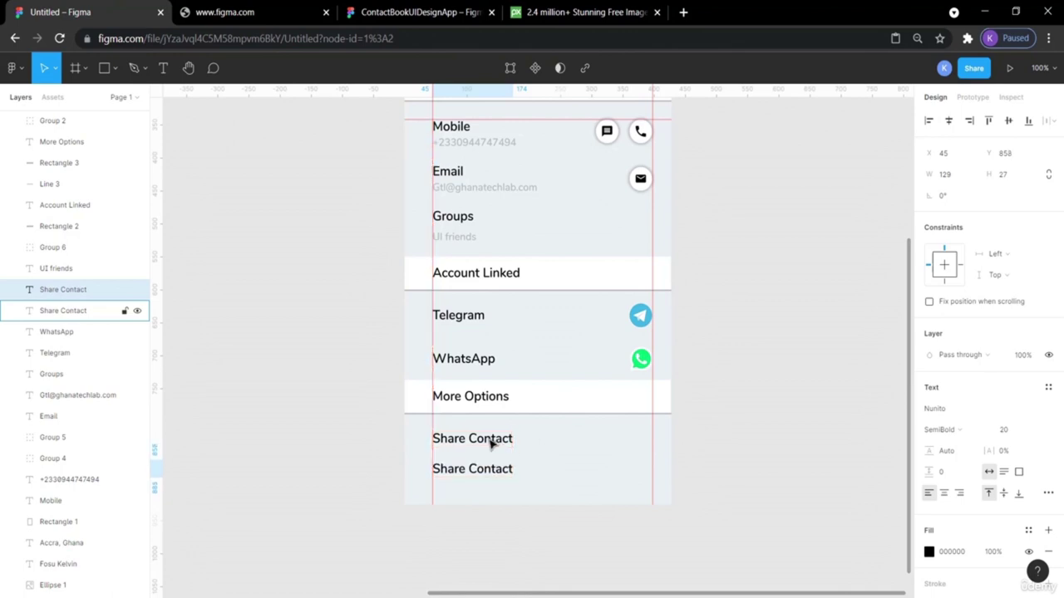
pyautogui.doubleClick(475, 470)
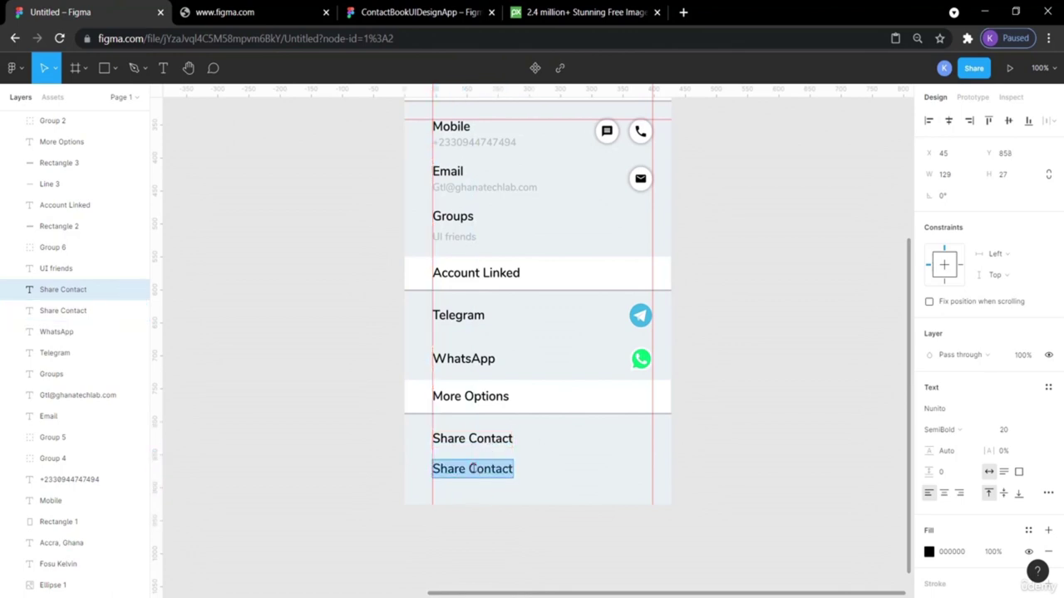
pyautogui.write('Q')
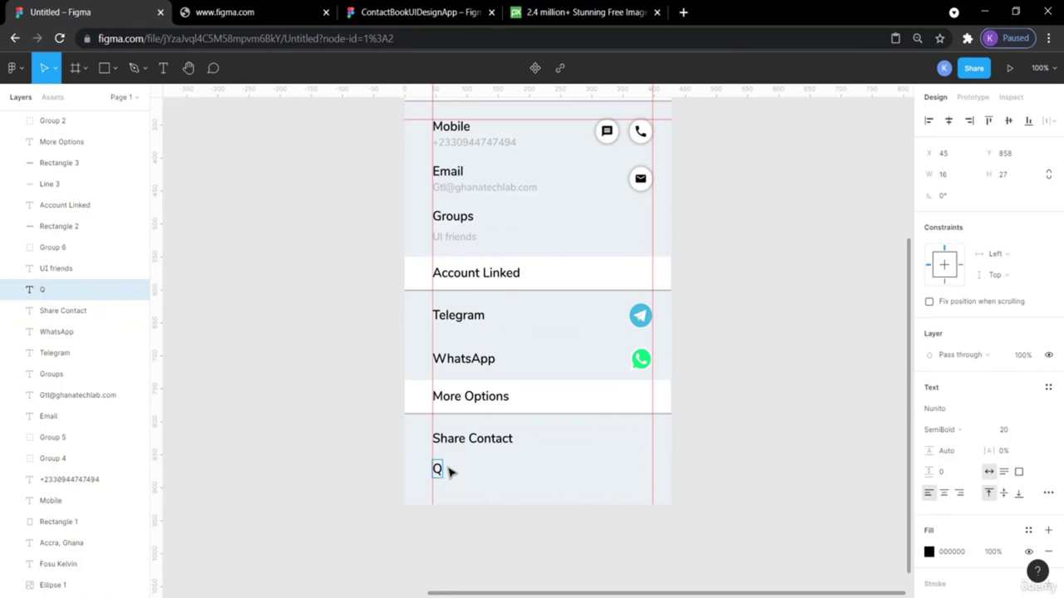
pyautogui.write('R')
pyautogui.click(400, 10)
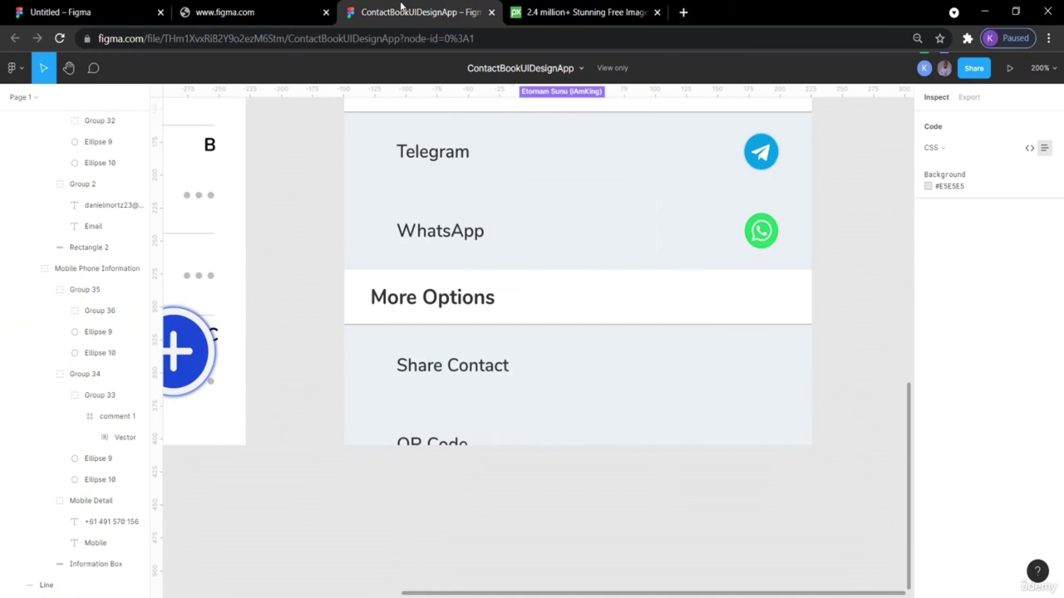
pyautogui.click(113, 9)
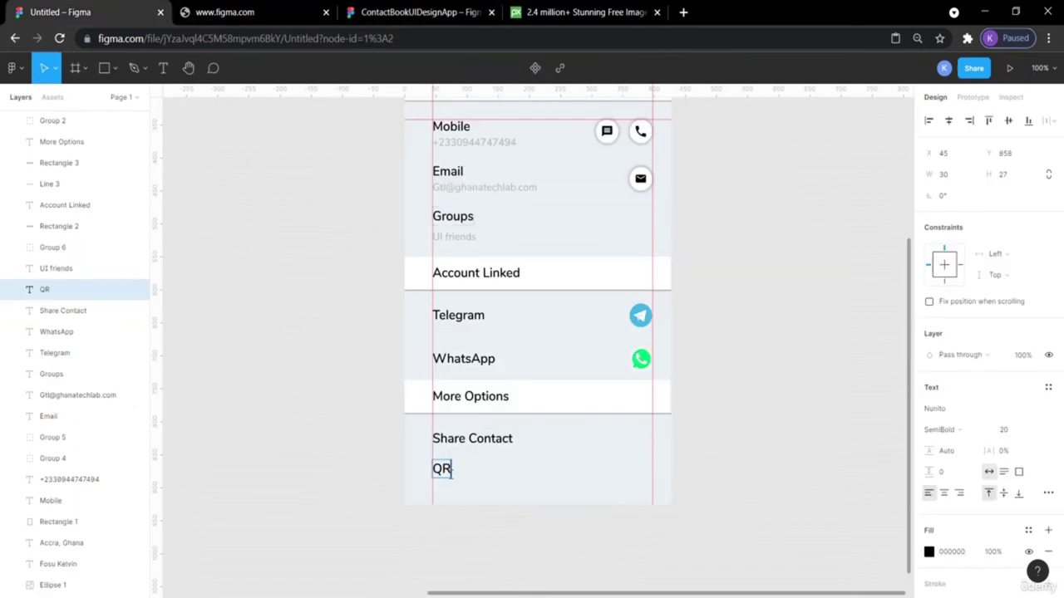
pyautogui.write('Code')
pyautogui.press('Escape')
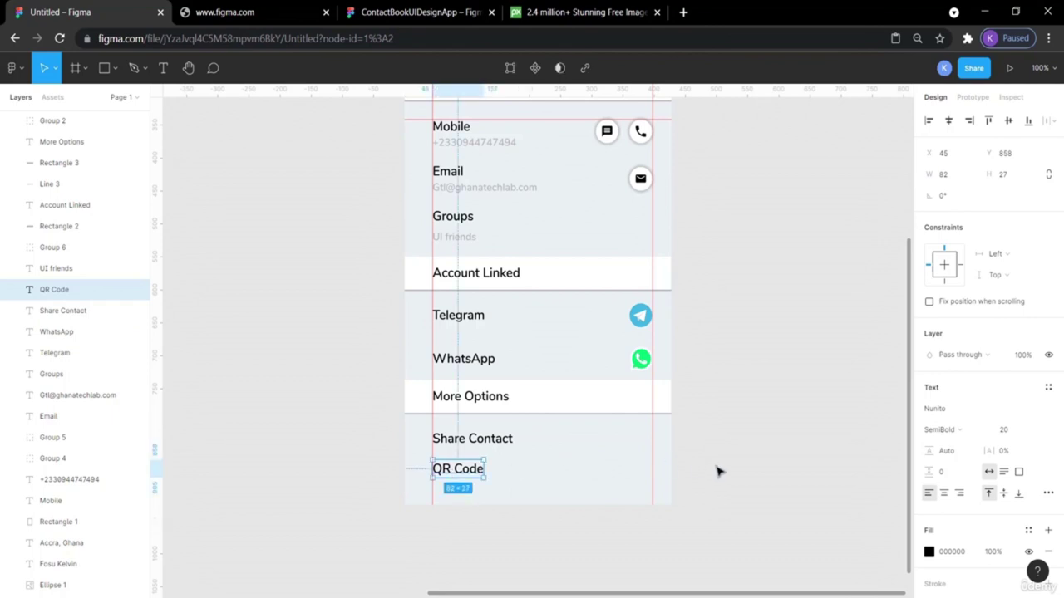
pyautogui.click(719, 472)
pyautogui.scroll(3, 718, 472)
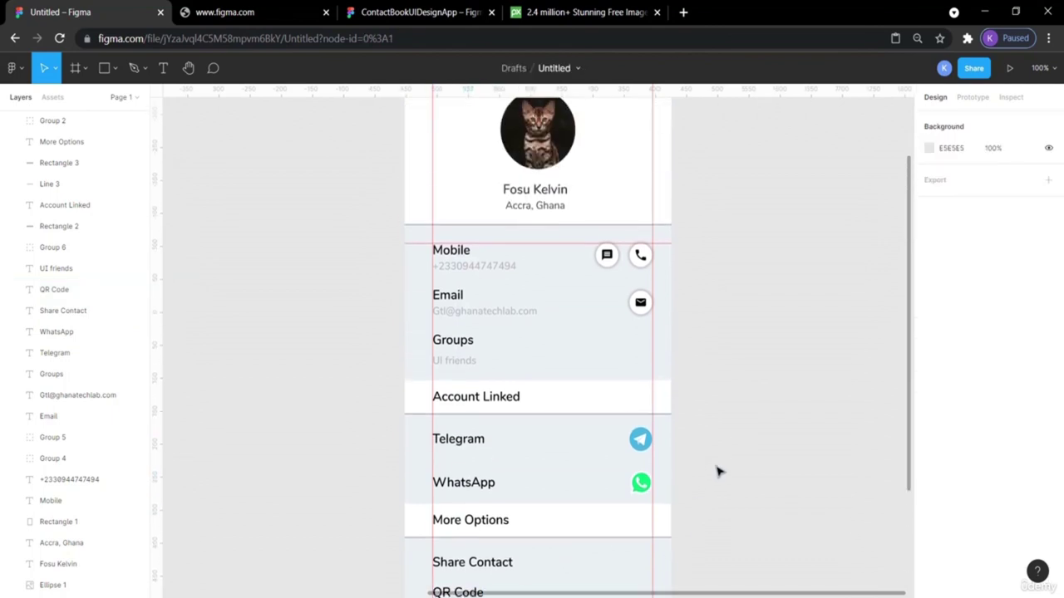
# Remove the left, right and horizontal layout guides from the Contacts frame.
pyautogui.press('-')
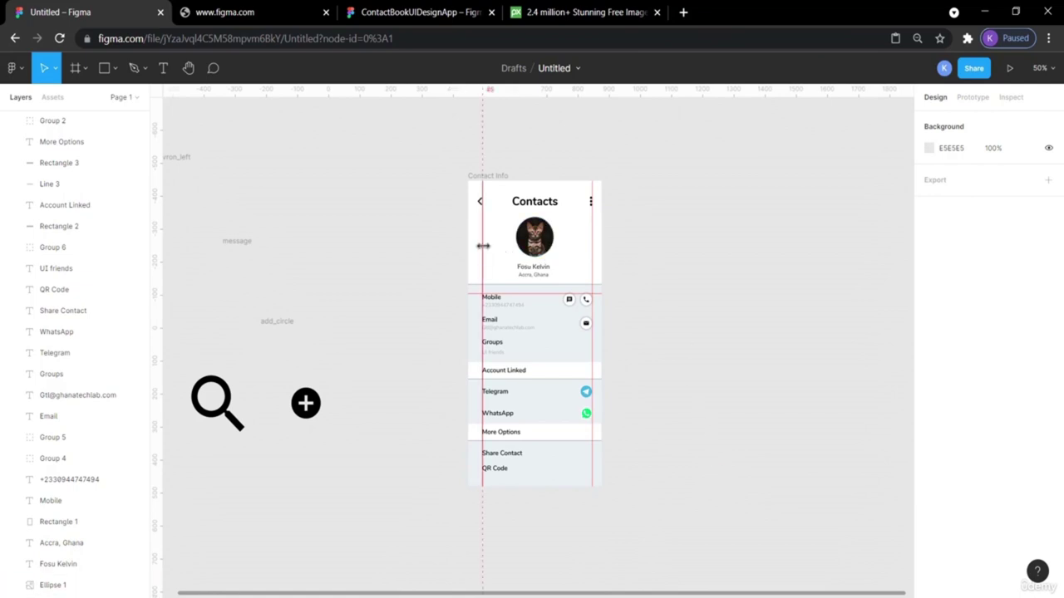
pyautogui.moveTo(480, 244); pyautogui.dragTo(160, 296)
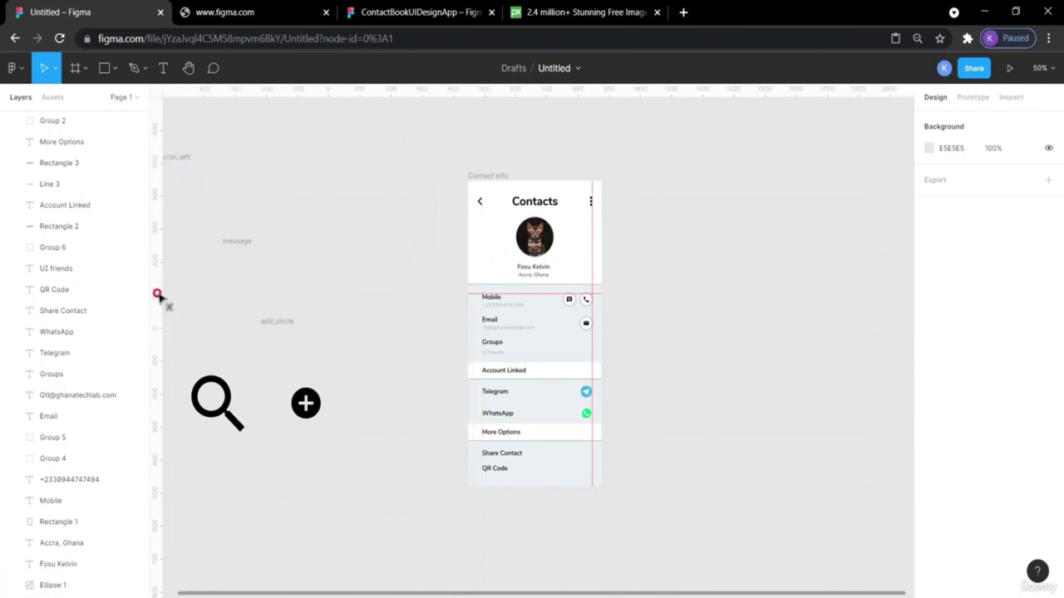
pyautogui.moveTo(590, 257); pyautogui.dragTo(158, 304)
pyautogui.moveTo(519, 298); pyautogui.dragTo(483, 89)
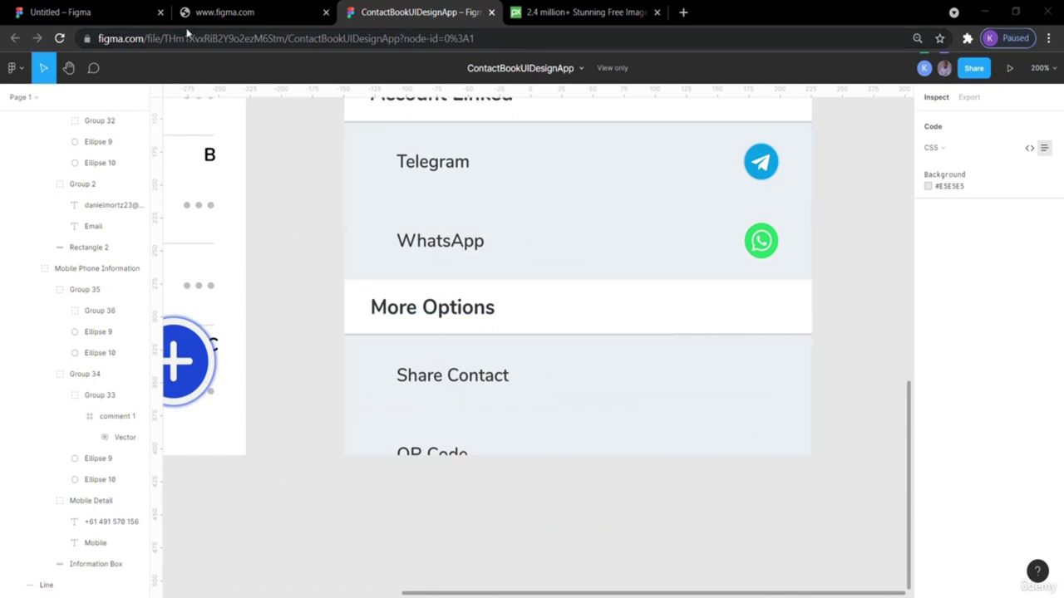
# Shift QR Code a few pixels under Share Contact and check the gap between them.
pyautogui.click(50, 11)
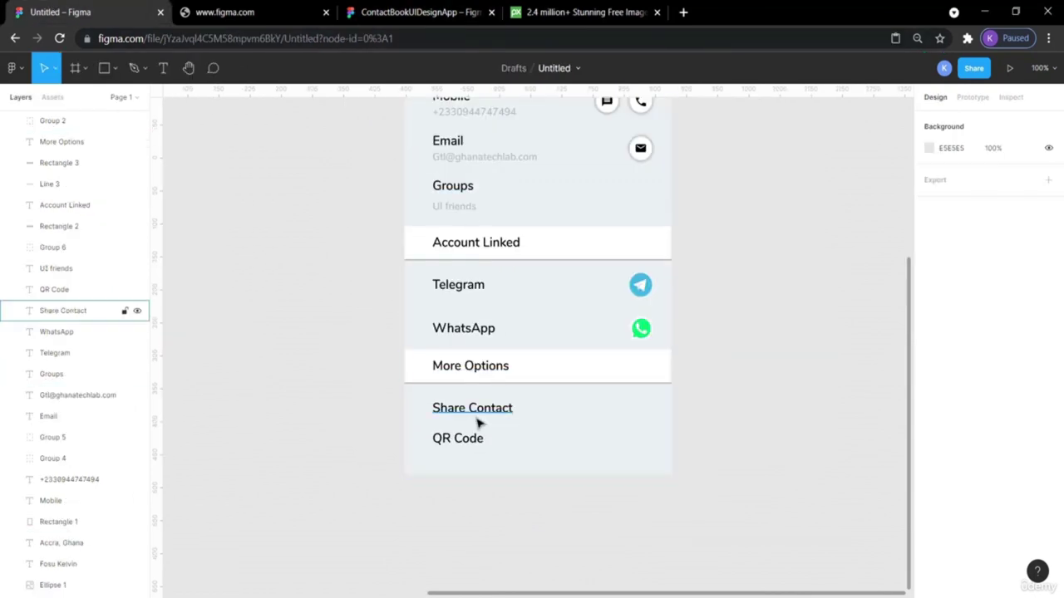
pyautogui.click(470, 447)
pyautogui.moveTo(470, 446); pyautogui.dragTo(467, 441)
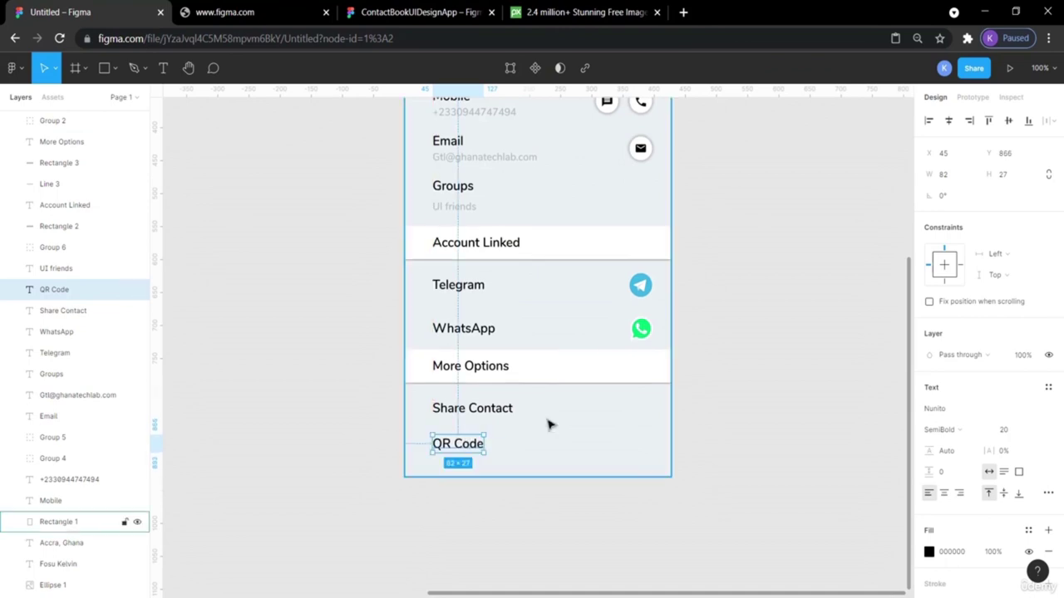
pyautogui.click(755, 412)
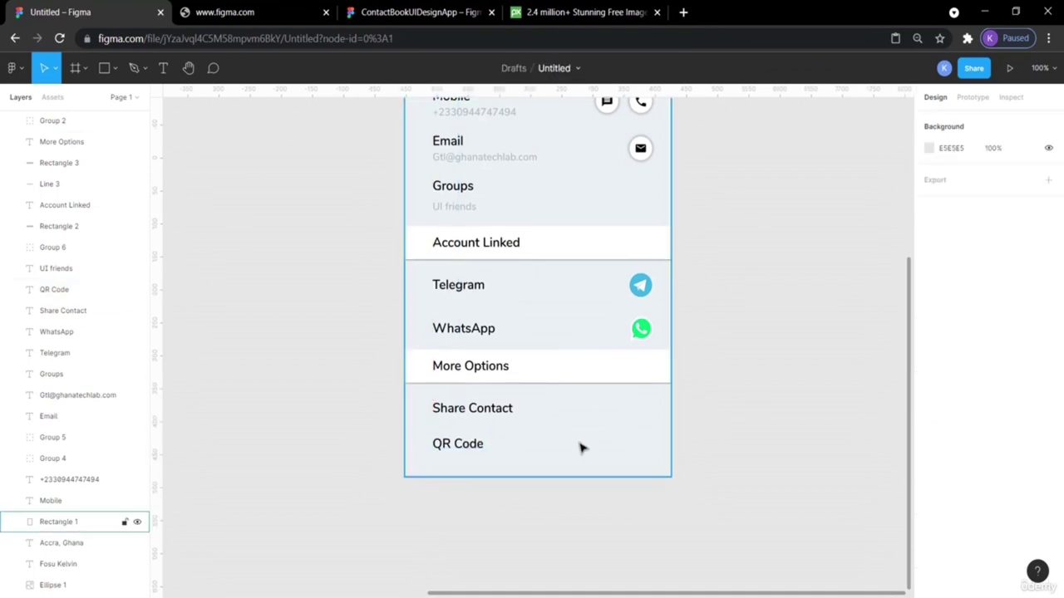
pyautogui.click(453, 450)
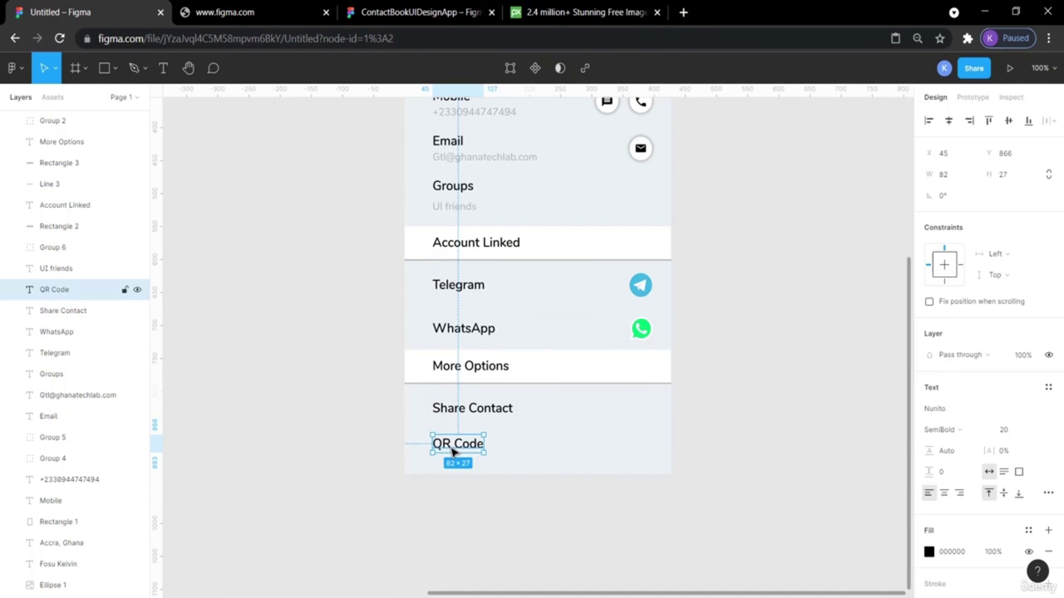
pyautogui.press('alt')
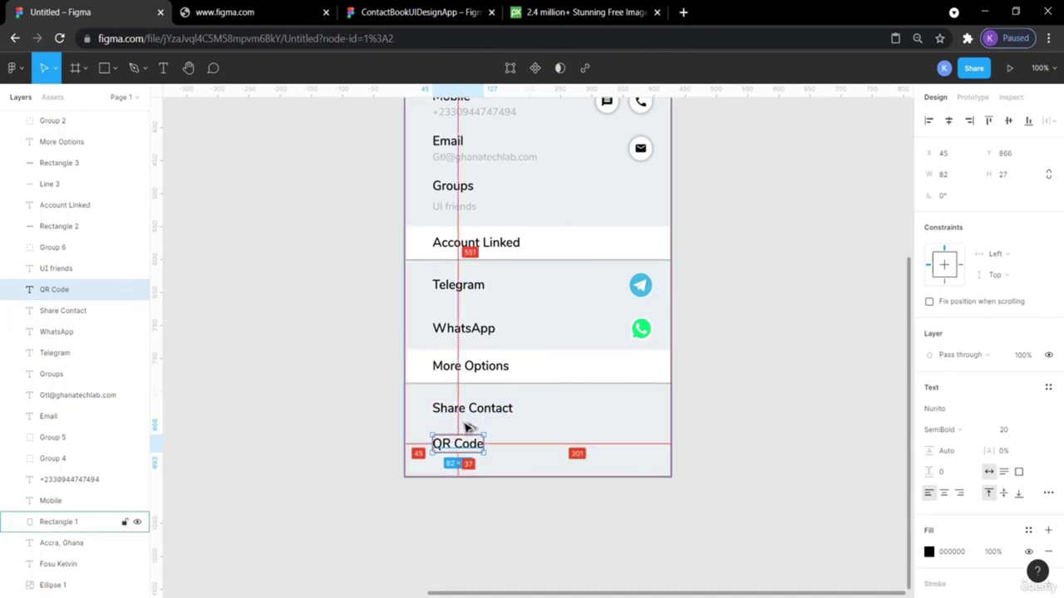
pyautogui.click(819, 450)
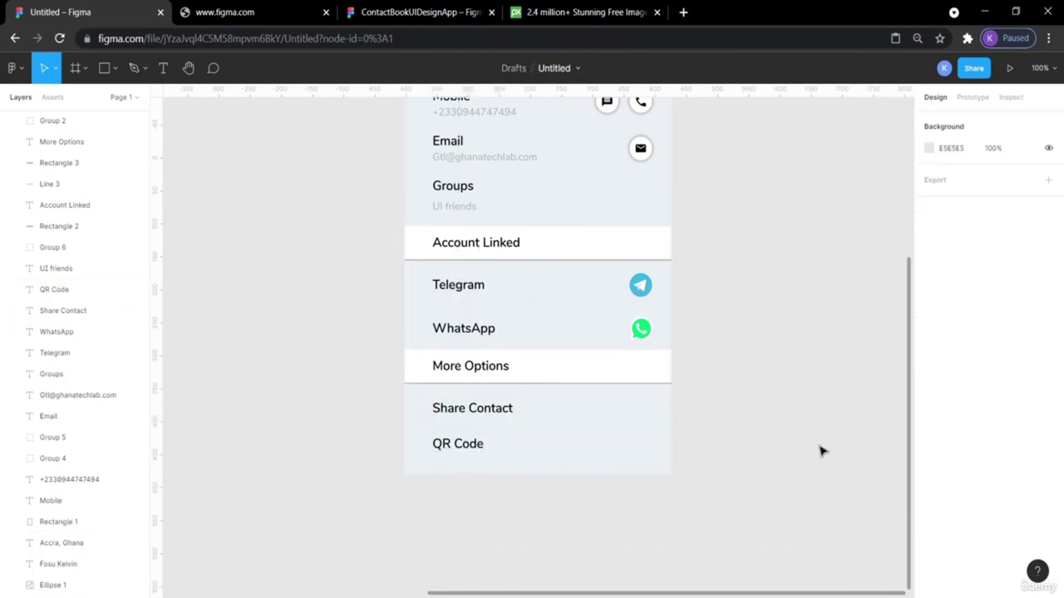
pyautogui.scroll(5, 819, 450)
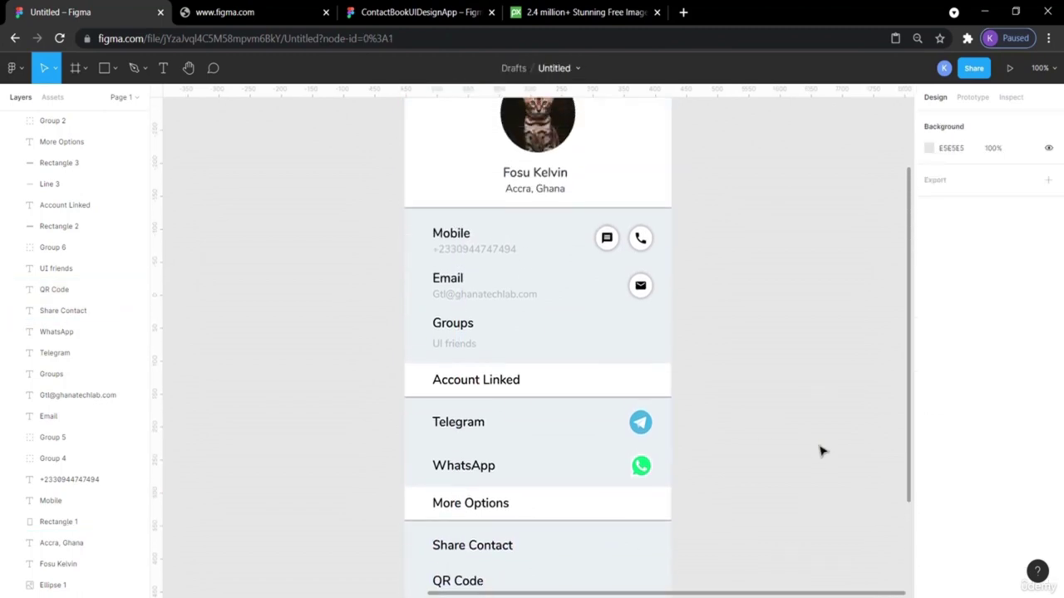
pyautogui.press('-')
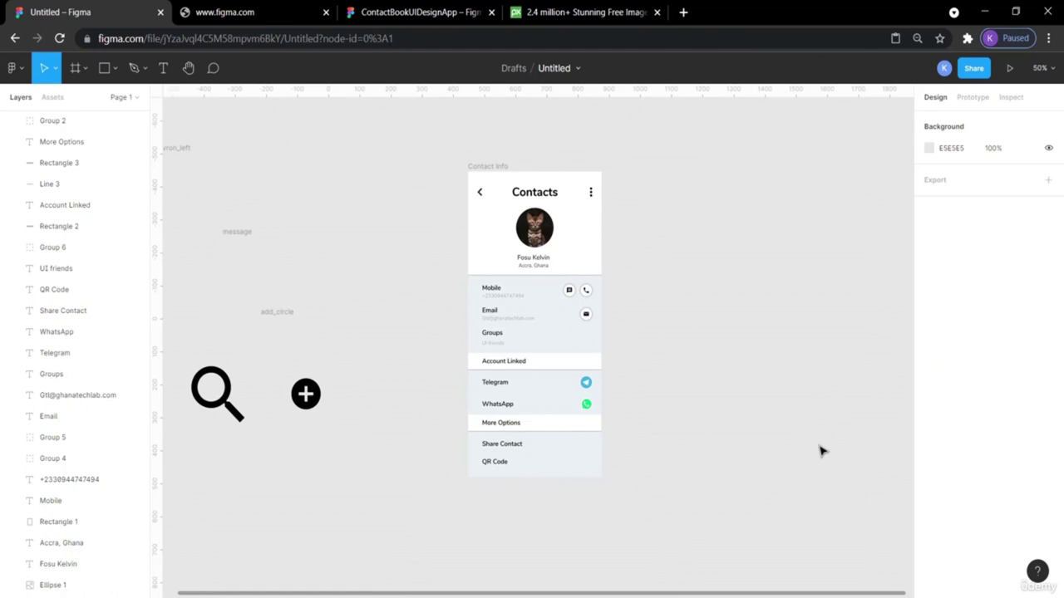
pyautogui.press('+')
pyautogui.scroll(4, 820, 449)
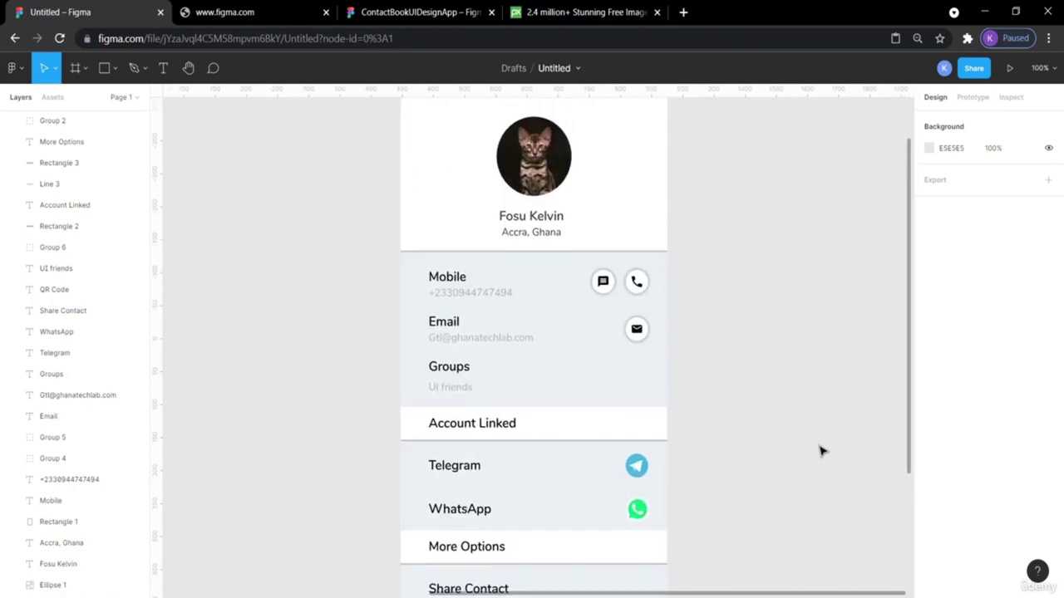
pyautogui.hscroll(2, 820, 449)
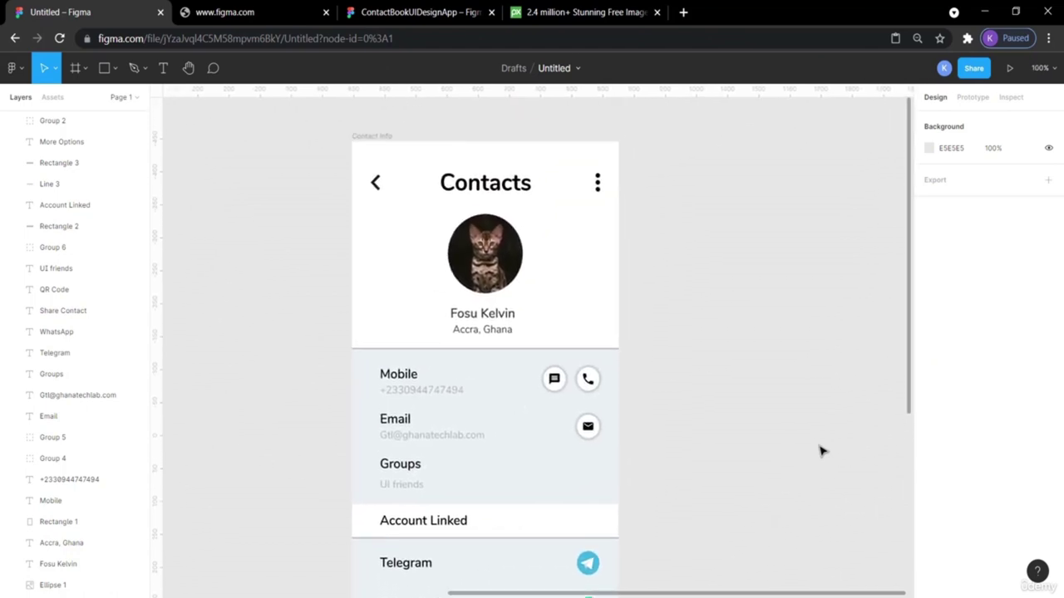
# Change the Contacts title from Bold to Nunito SemiBold 36 and preview the screen as a prototype.
pyautogui.click(1008, 69)
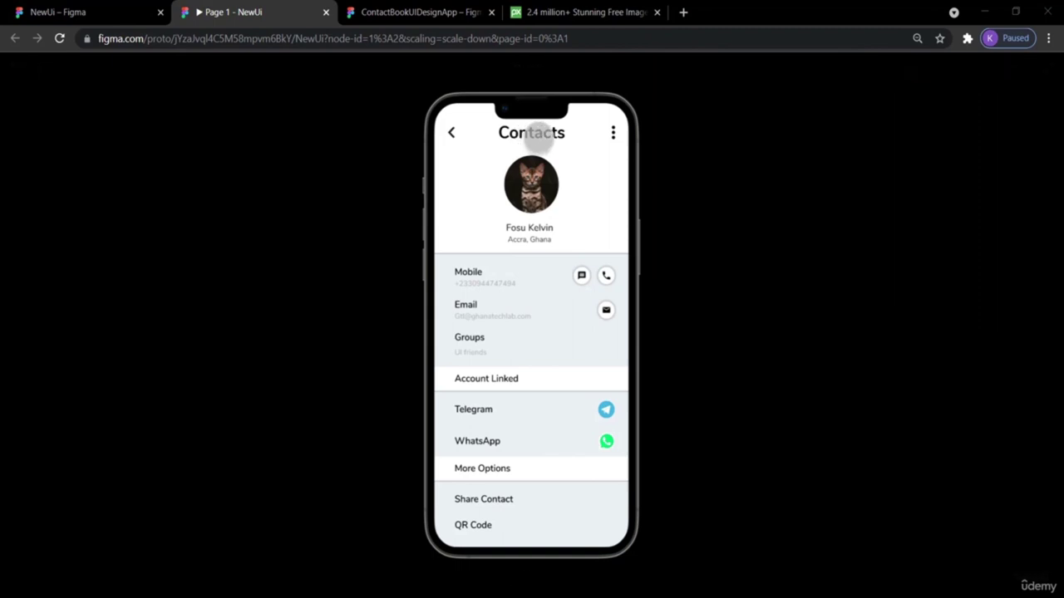
pyautogui.click(77, 10)
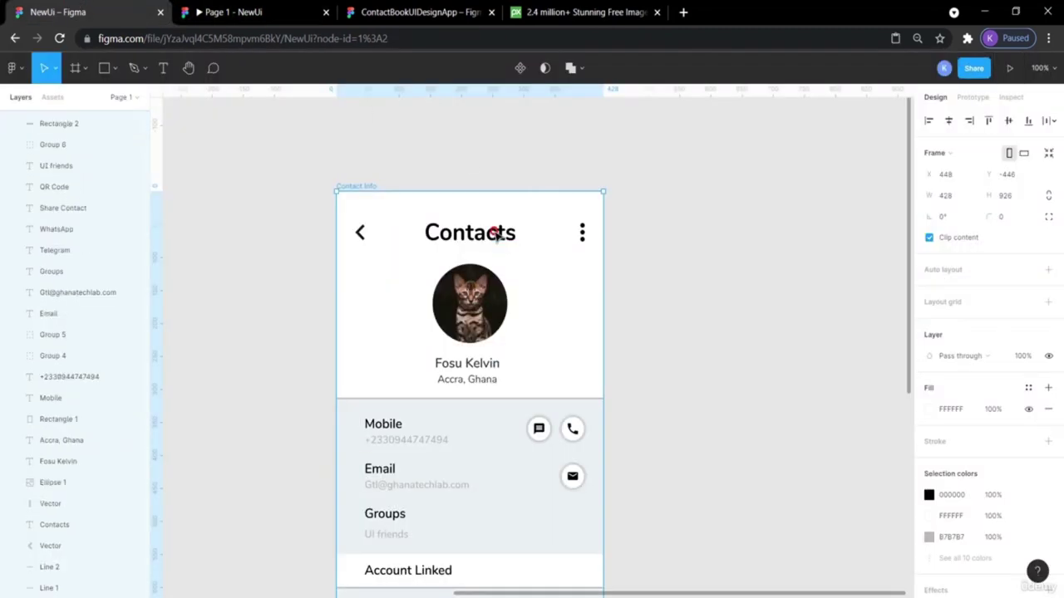
pyautogui.click(494, 233)
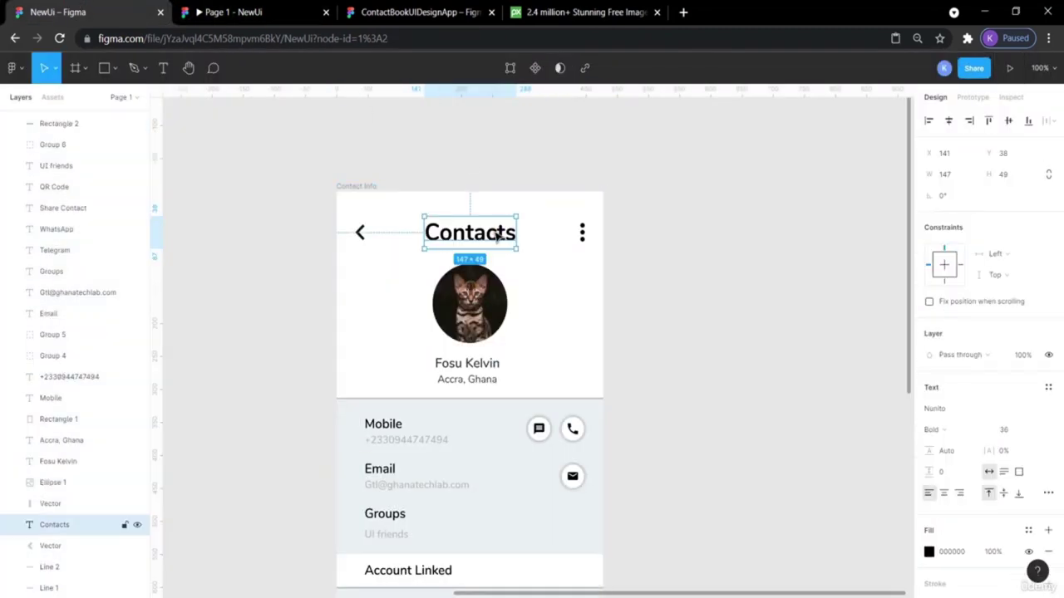
pyautogui.click(968, 432)
pyautogui.click(958, 411)
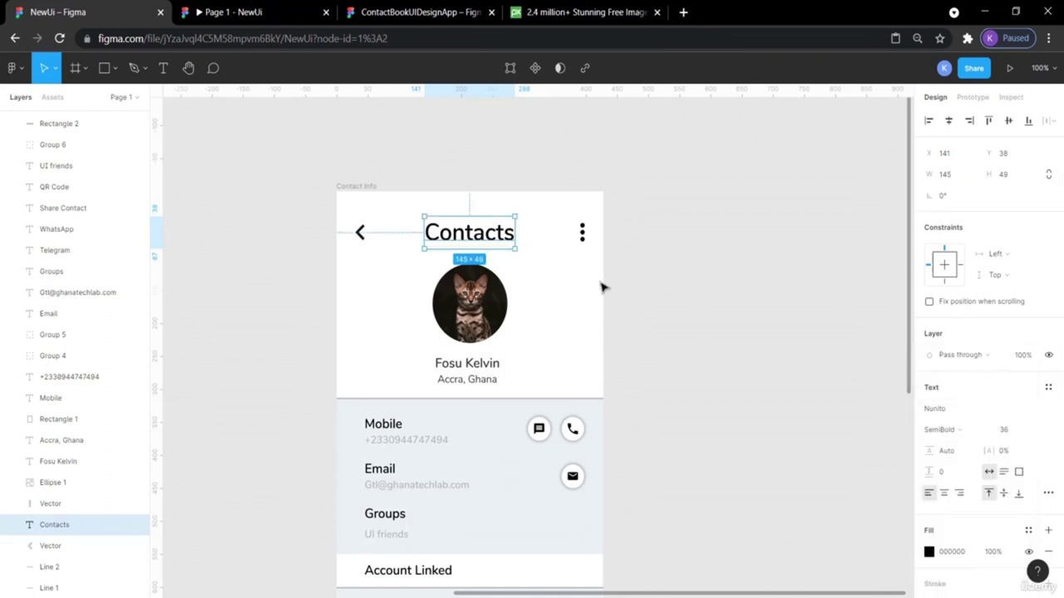
pyautogui.click(646, 277)
pyautogui.click(241, 11)
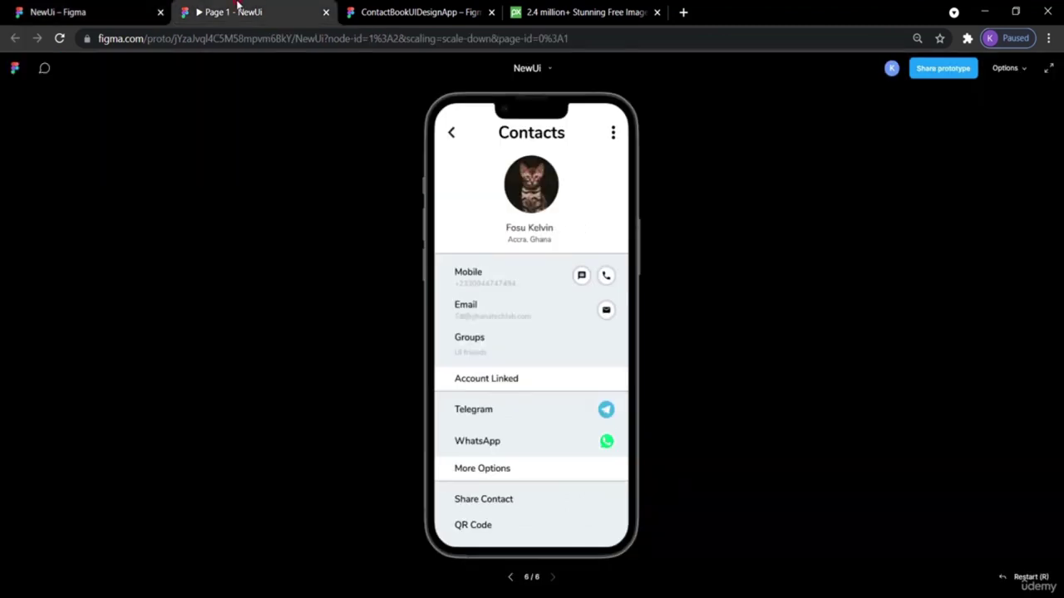
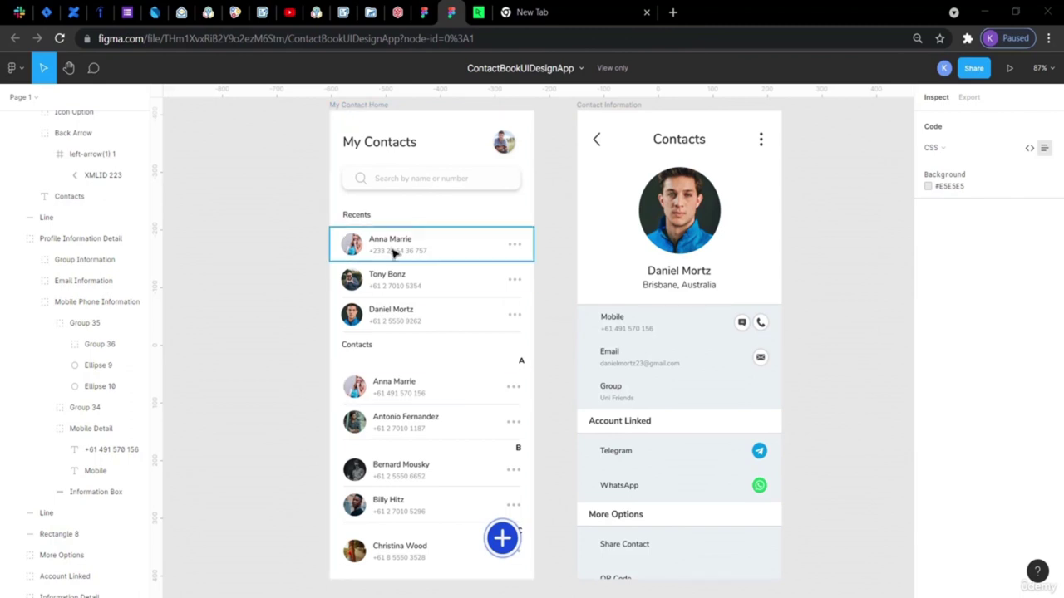
# Check the reference search placeholder, then move to the NewUi draft's Contact Info frame.
pyautogui.click(408, 177)
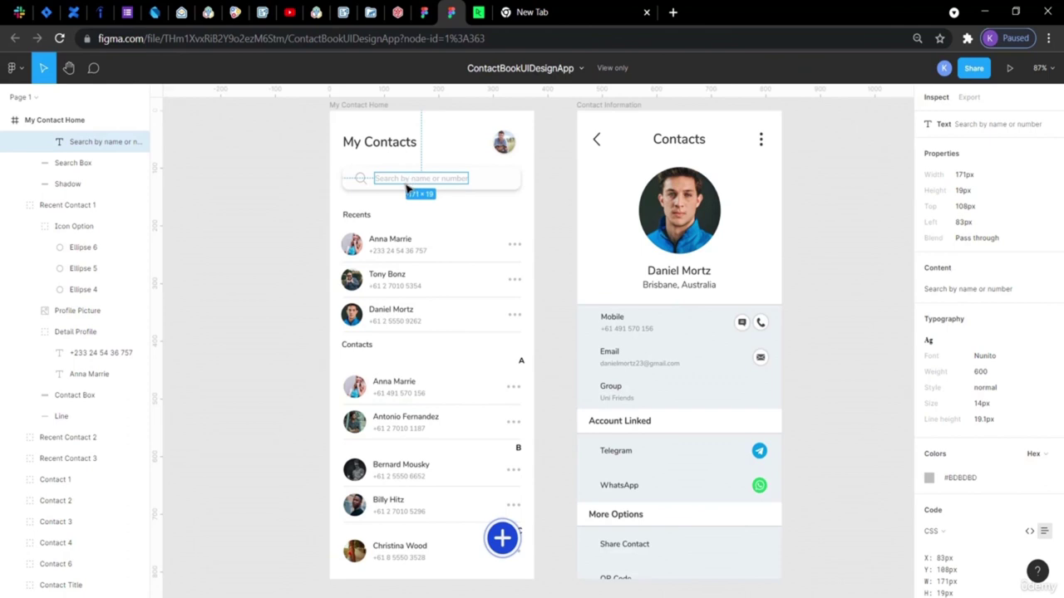
pyautogui.click(422, 12)
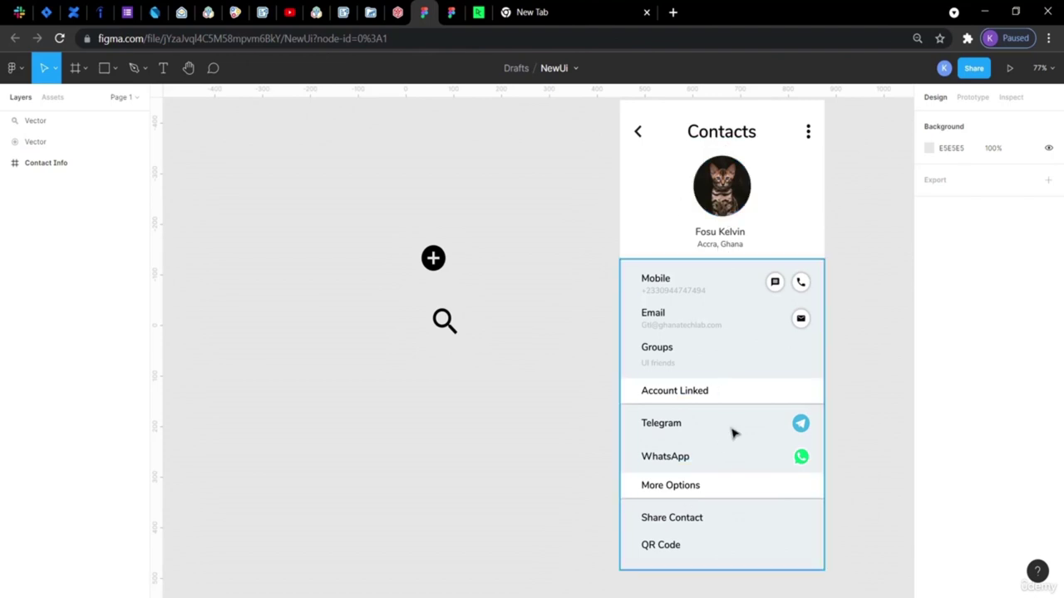
pyautogui.scroll(3, 513, 274)
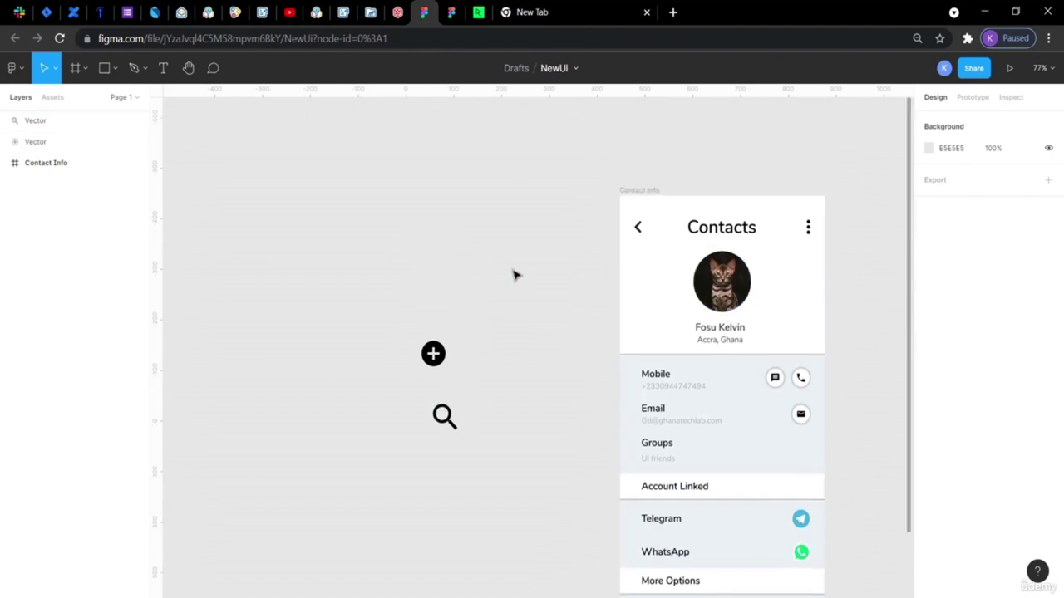
pyautogui.hscroll(6, 513, 274)
pyautogui.scroll(-2, 512, 274)
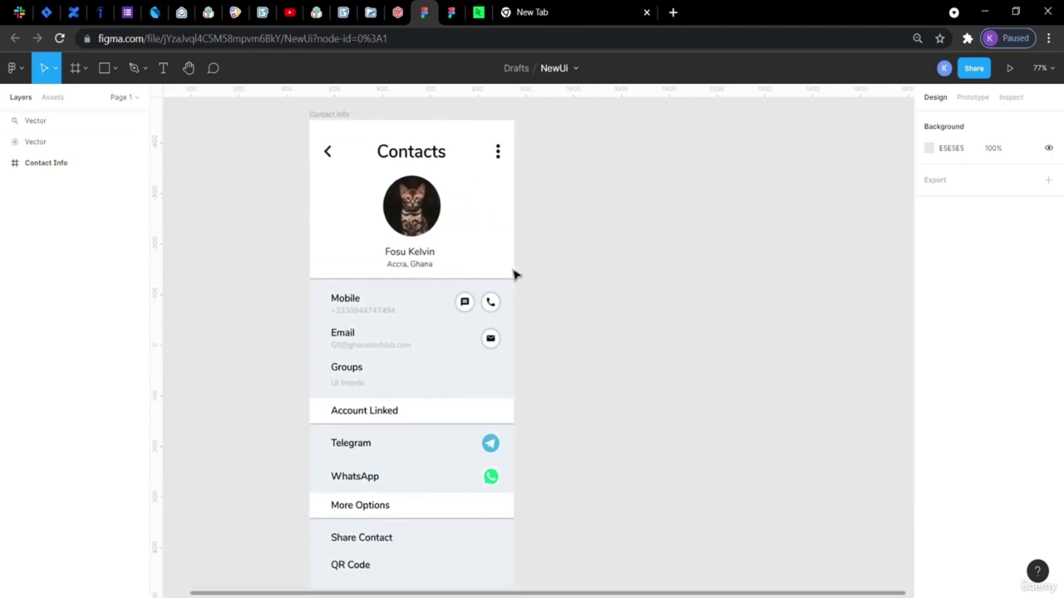
pyautogui.scroll(1, 513, 274)
pyautogui.click(338, 141)
pyautogui.click(306, 136)
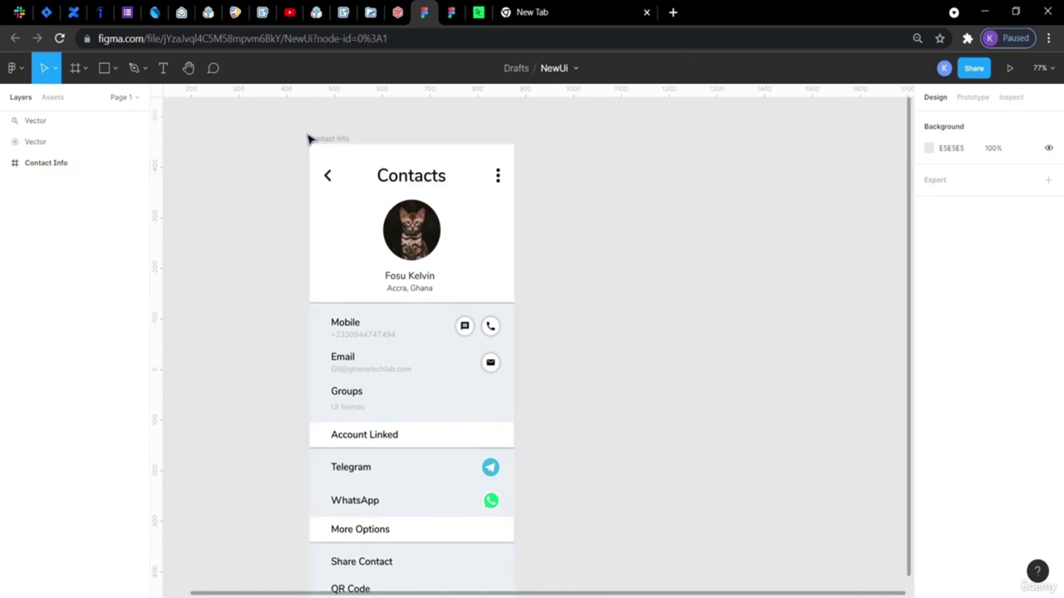
# Add an iPhone 13 Pro Max frame and place it beside the Contact Info screen.
pyautogui.click(86, 71)
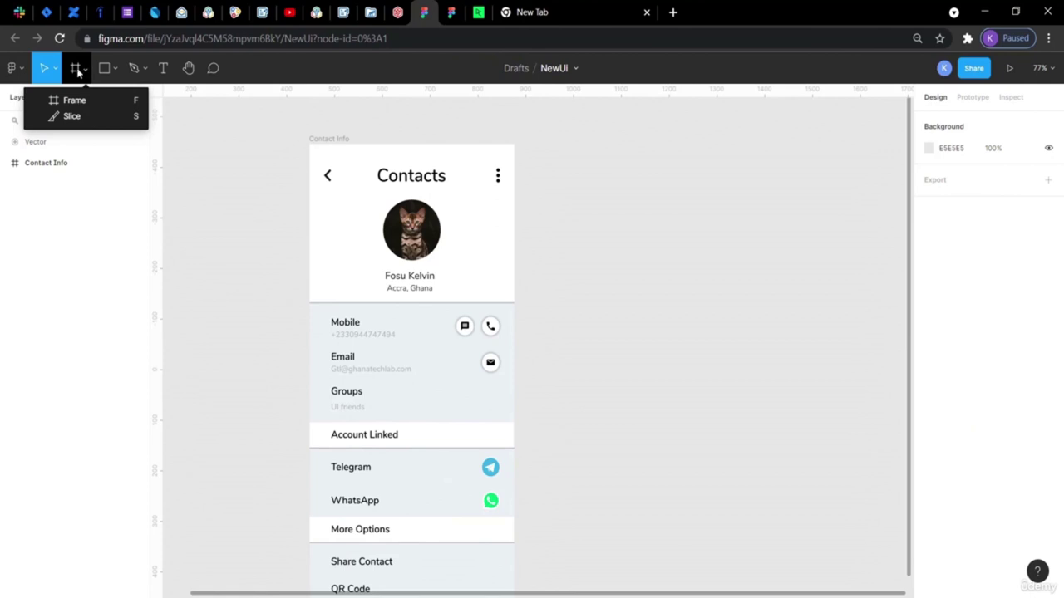
pyautogui.click(89, 101)
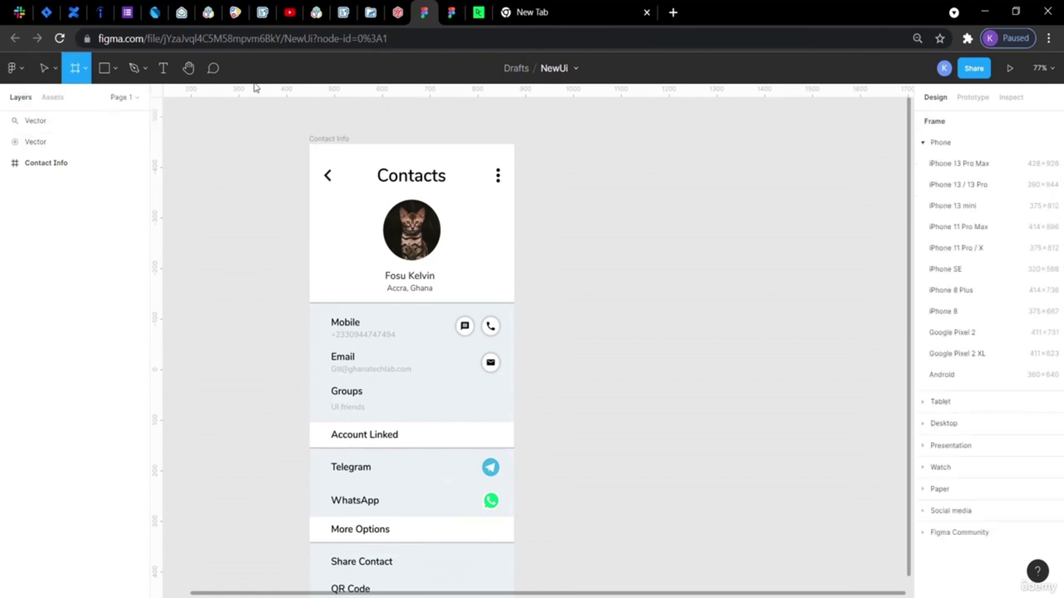
pyautogui.click(944, 166)
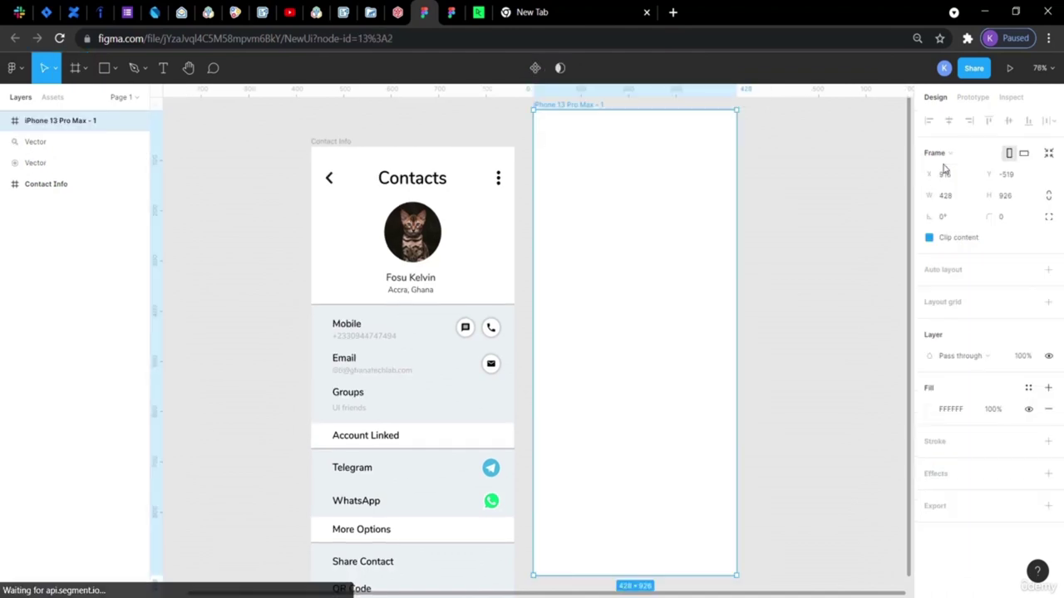
pyautogui.scroll(-3, 790, 301)
pyautogui.scroll(3, 790, 301)
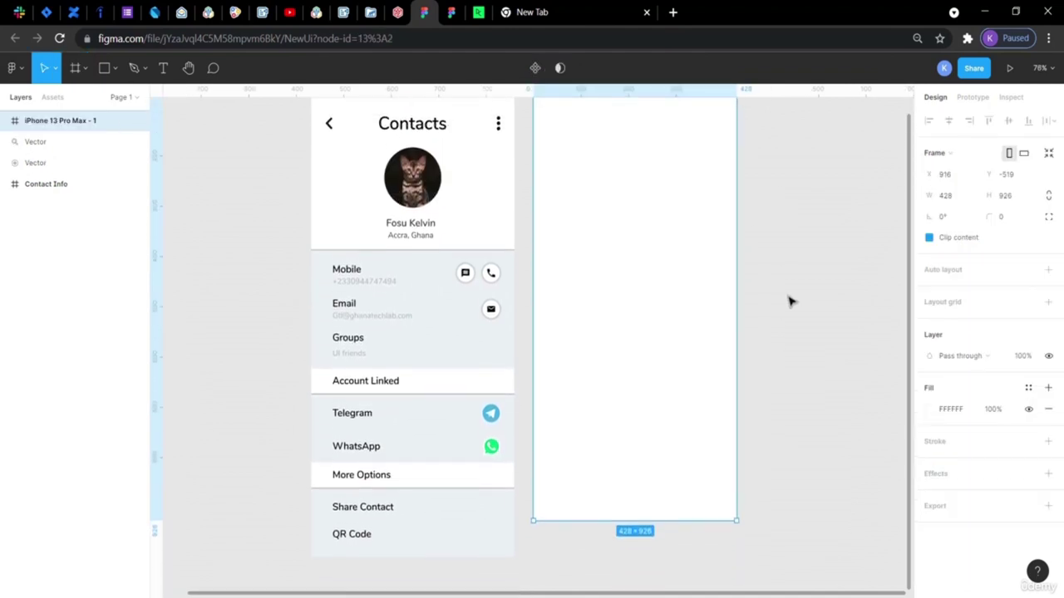
pyautogui.scroll(-2, 789, 301)
pyautogui.scroll(1, 789, 301)
pyautogui.moveTo(641, 263); pyautogui.dragTo(641, 288)
pyautogui.scroll(-2, 772, 380)
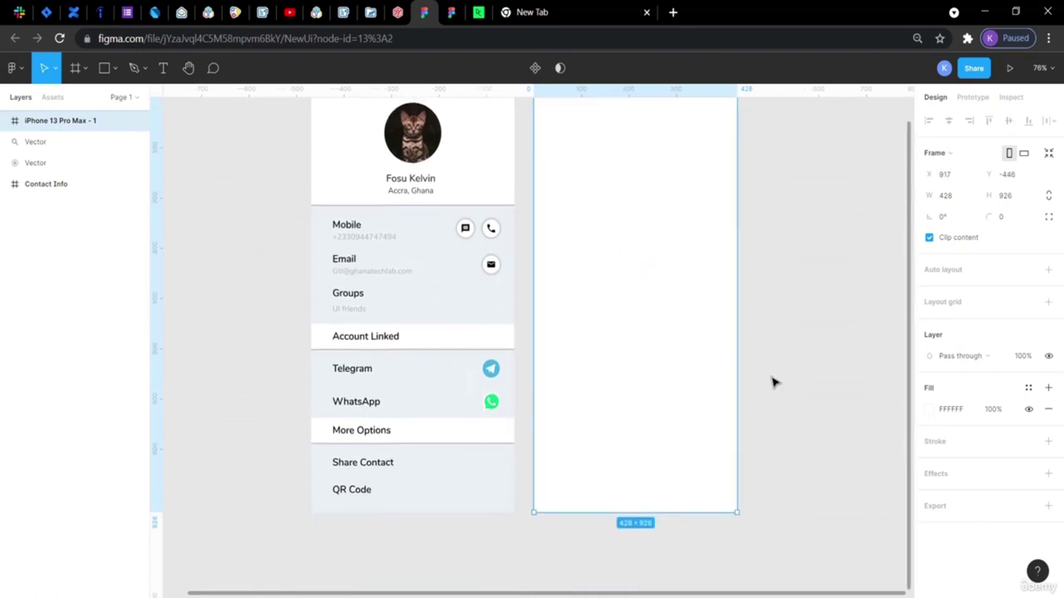
pyautogui.click(772, 382)
pyautogui.scroll(2, 772, 383)
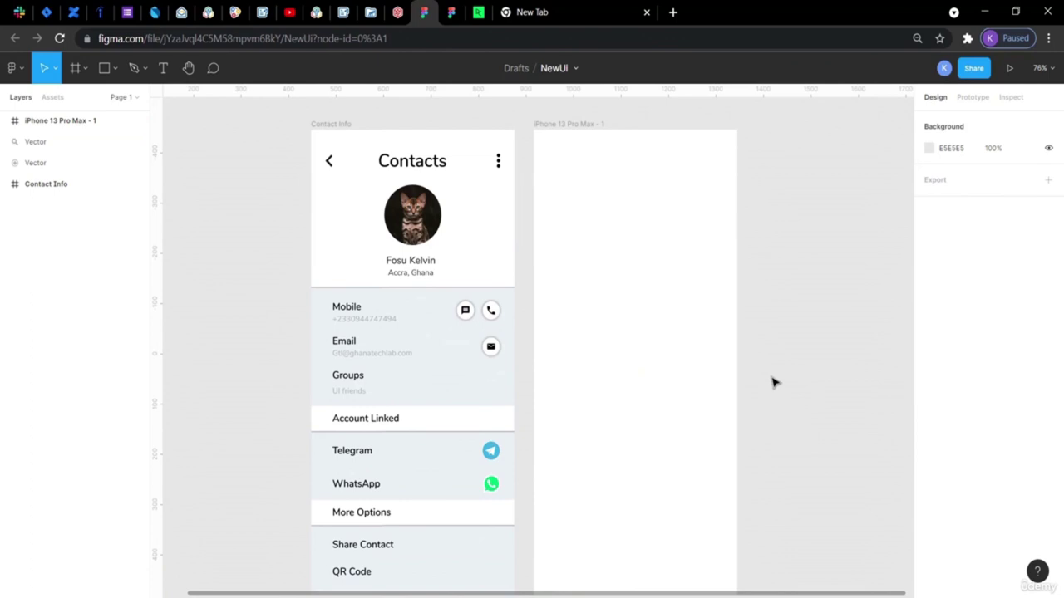
pyautogui.hscroll(-4, 772, 382)
pyautogui.scroll(-1, 772, 382)
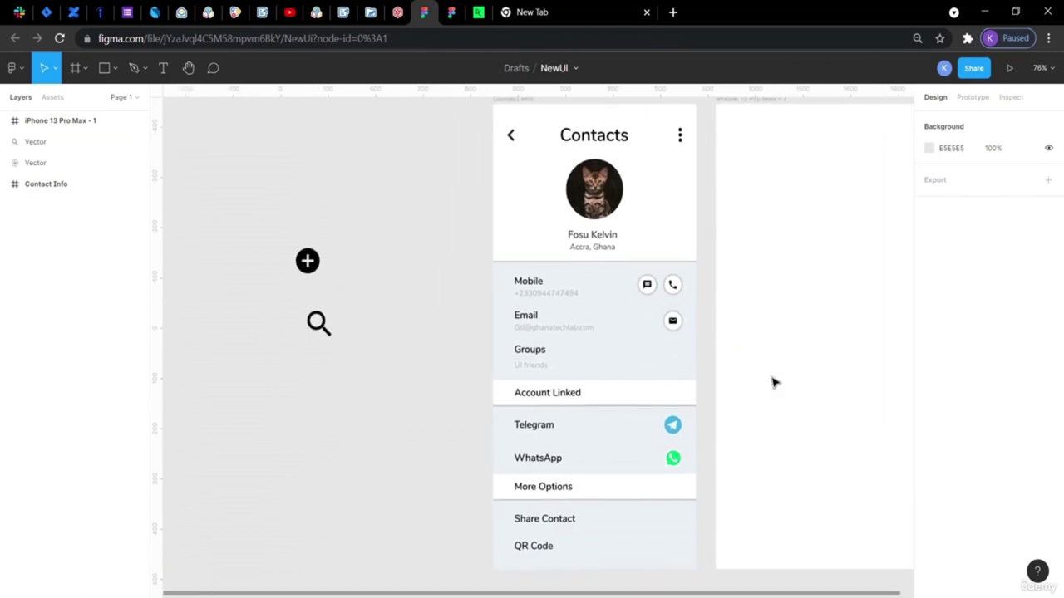
# Review the ContactBookUIDesignApp reference, then return to the NewUi draft.
pyautogui.click(451, 14)
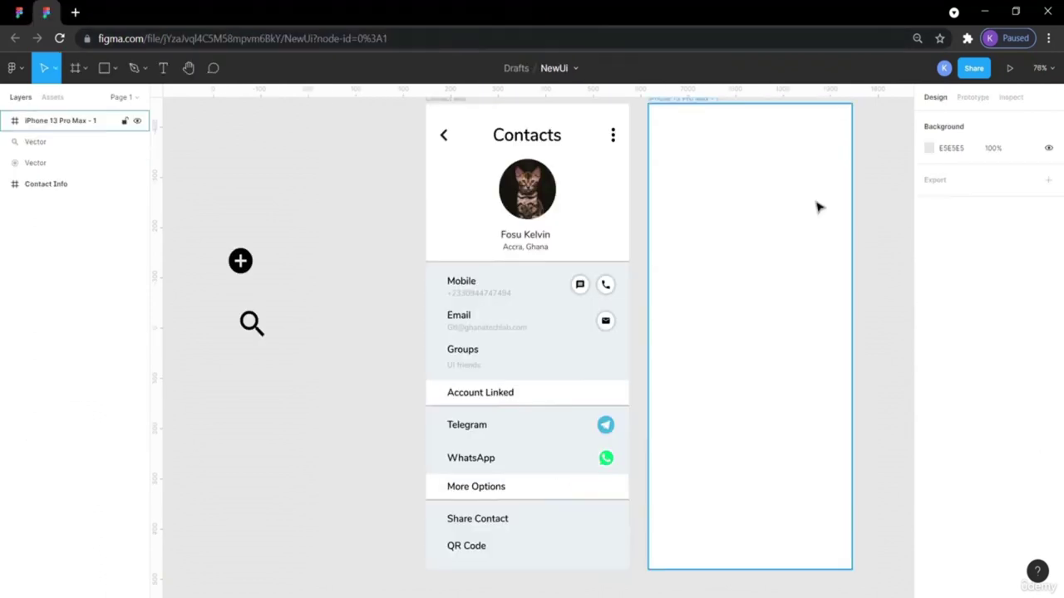
pyautogui.hscroll(3, 817, 207)
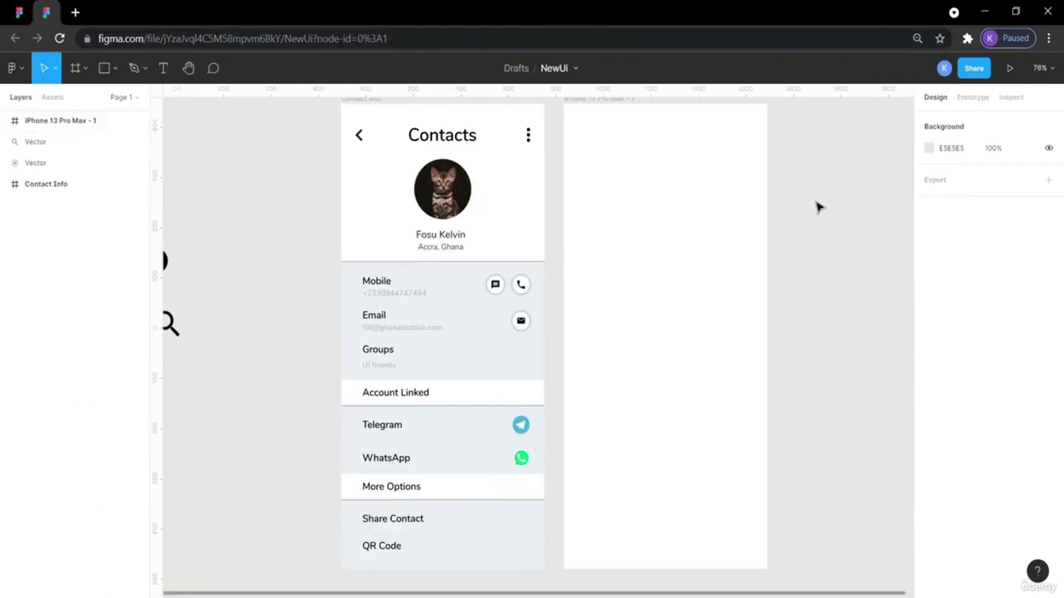
pyautogui.click(18, 11)
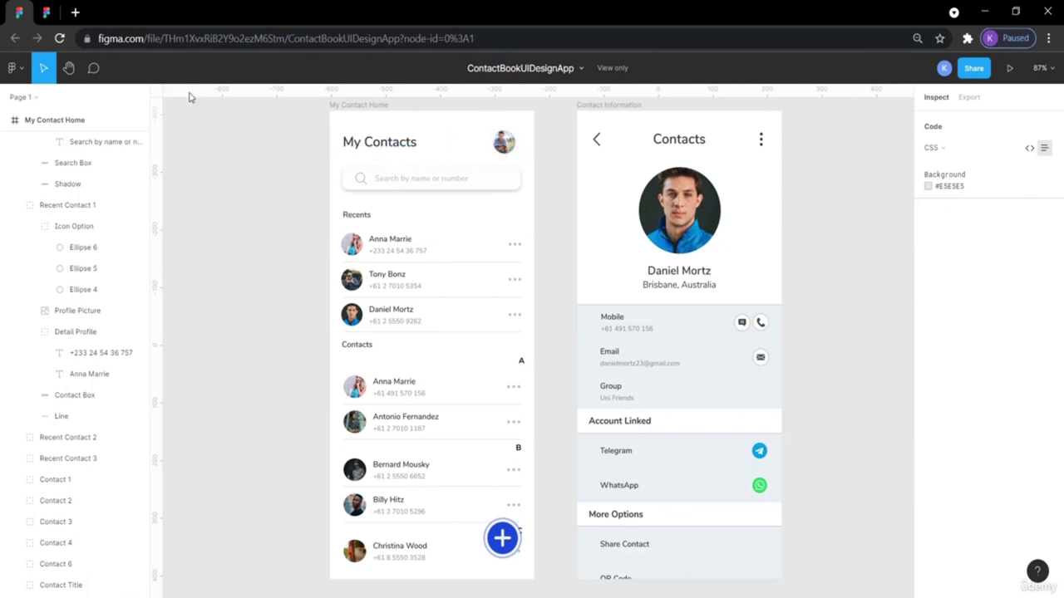
pyautogui.click(48, 11)
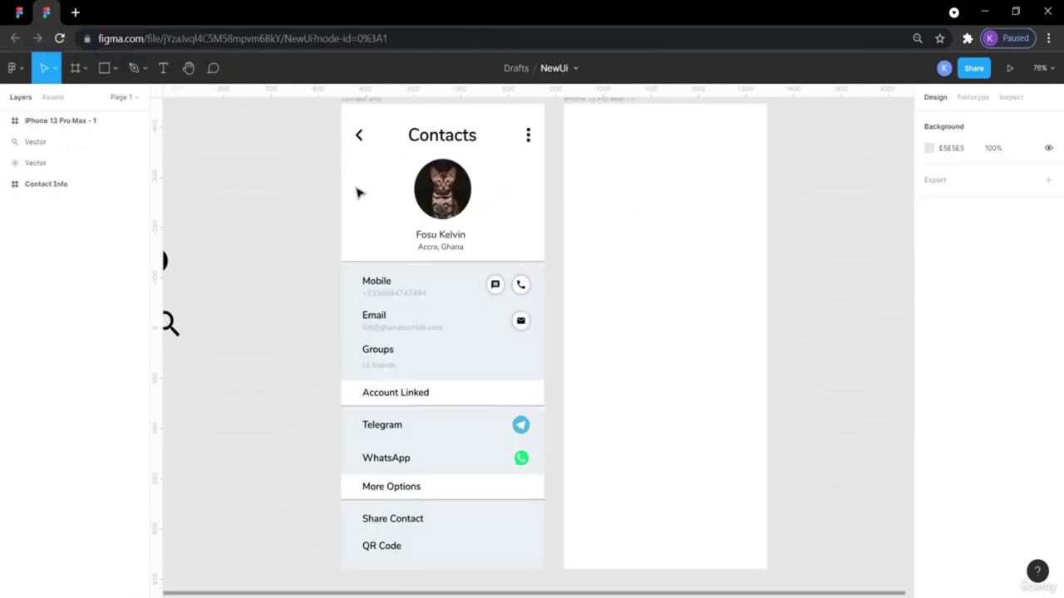
# Paste a copy of the Contacts heading into the new iPhone frame's top-left.
pyautogui.click(438, 139)
pyautogui.hotkey('ctrl', 'v')
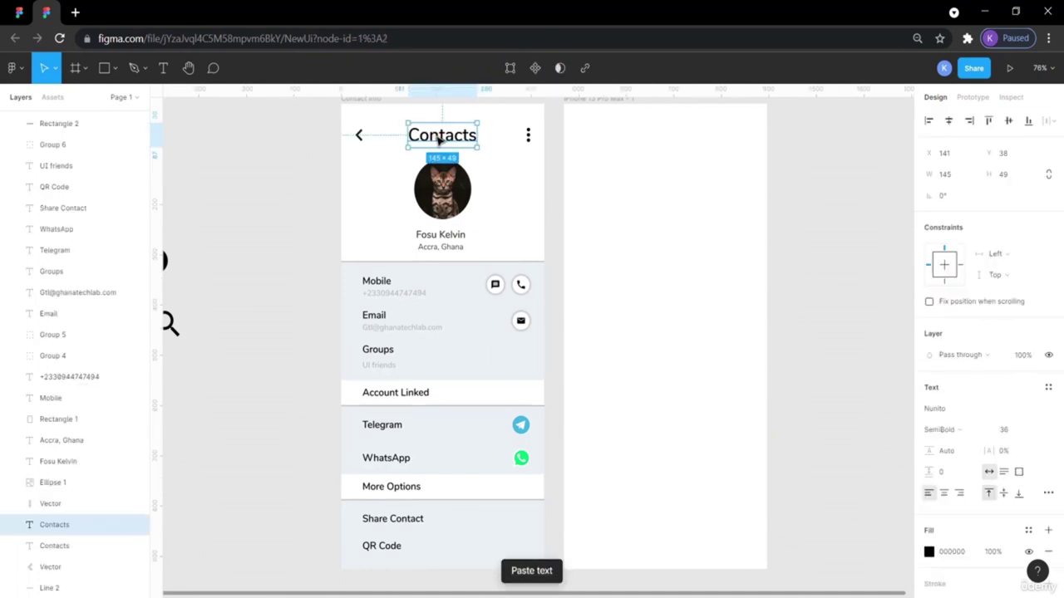
pyautogui.moveTo(446, 141); pyautogui.dragTo(632, 140)
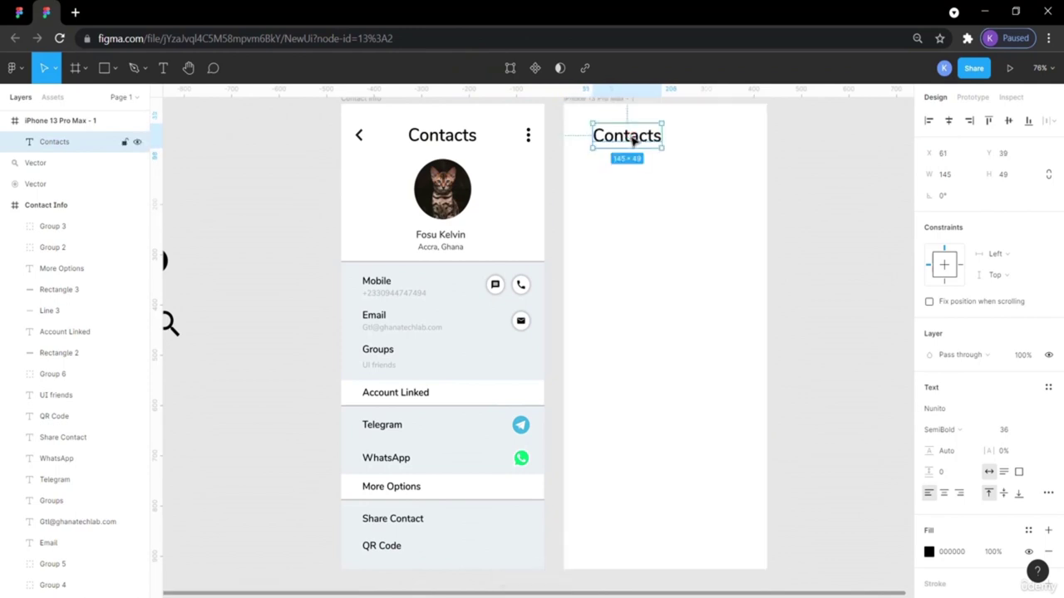
pyautogui.click(845, 177)
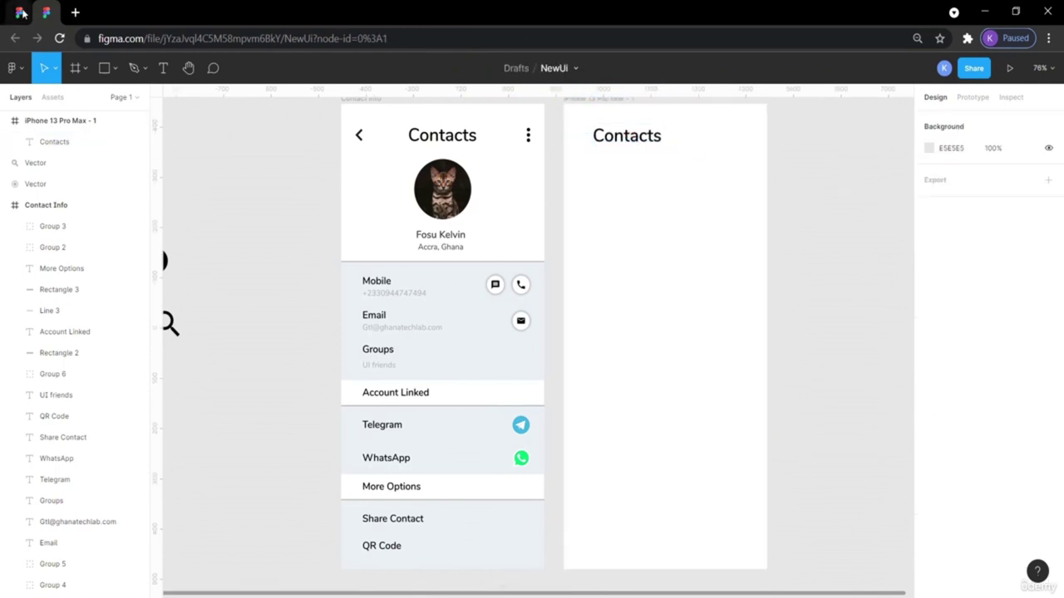
# Compare the reference My Contacts and Contacts titles, then select the copied heading.
pyautogui.click(19, 12)
pyautogui.click(394, 146)
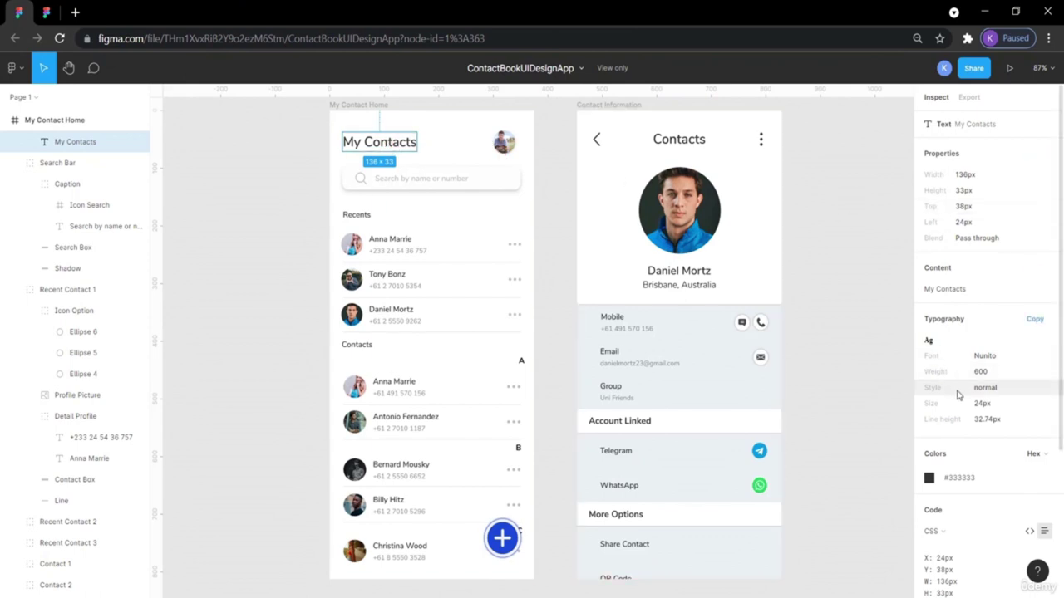
pyautogui.click(679, 139)
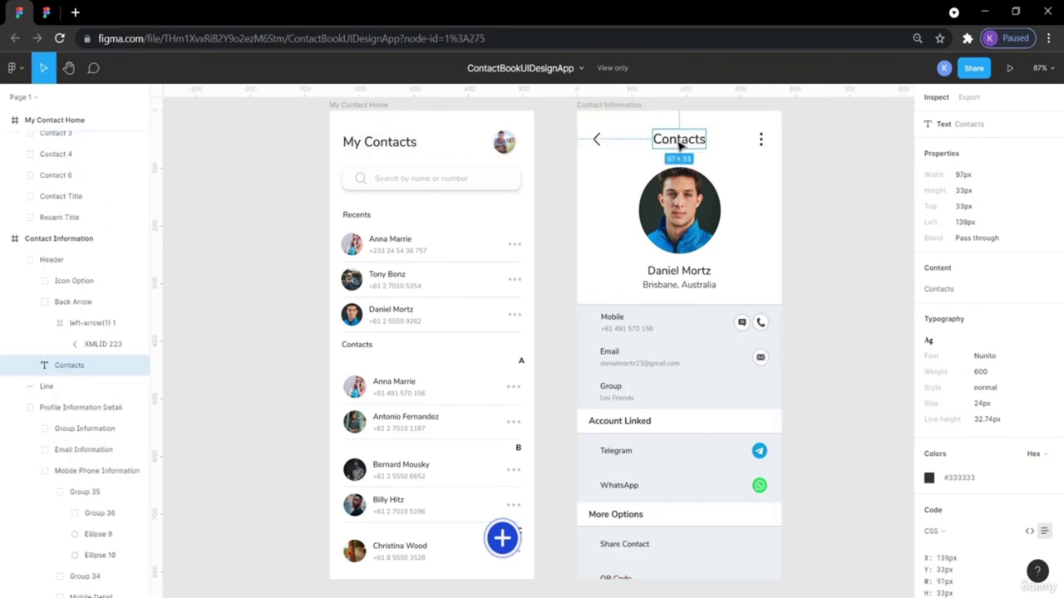
pyautogui.click(393, 146)
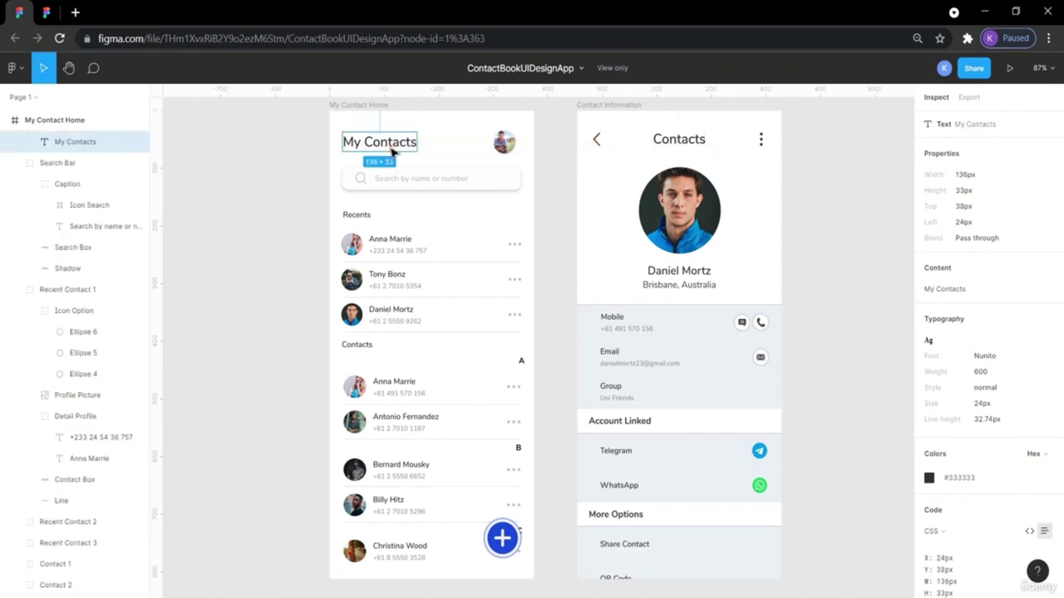
pyautogui.click(840, 265)
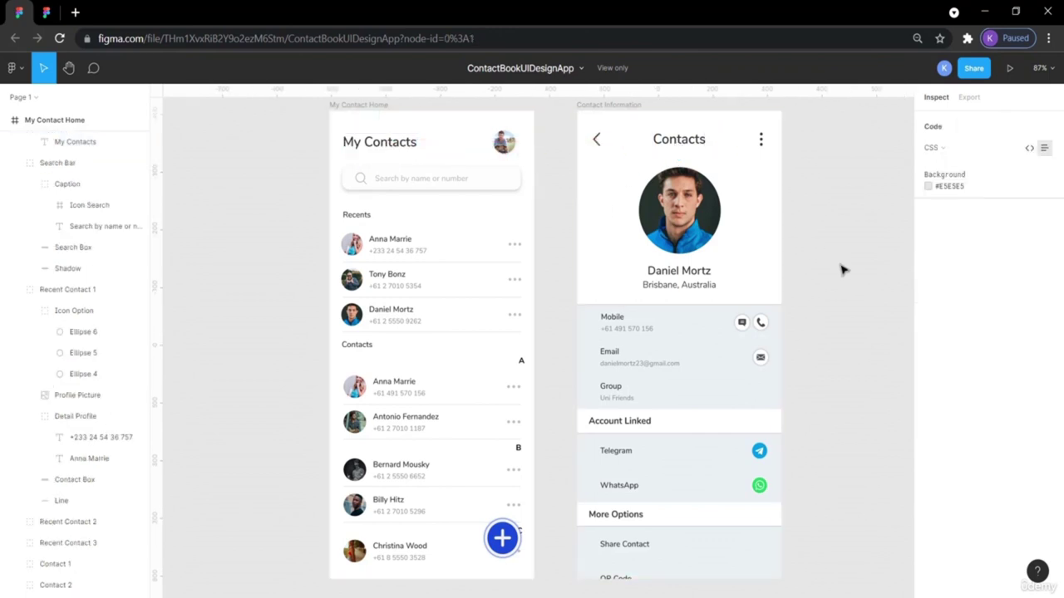
pyautogui.click(47, 12)
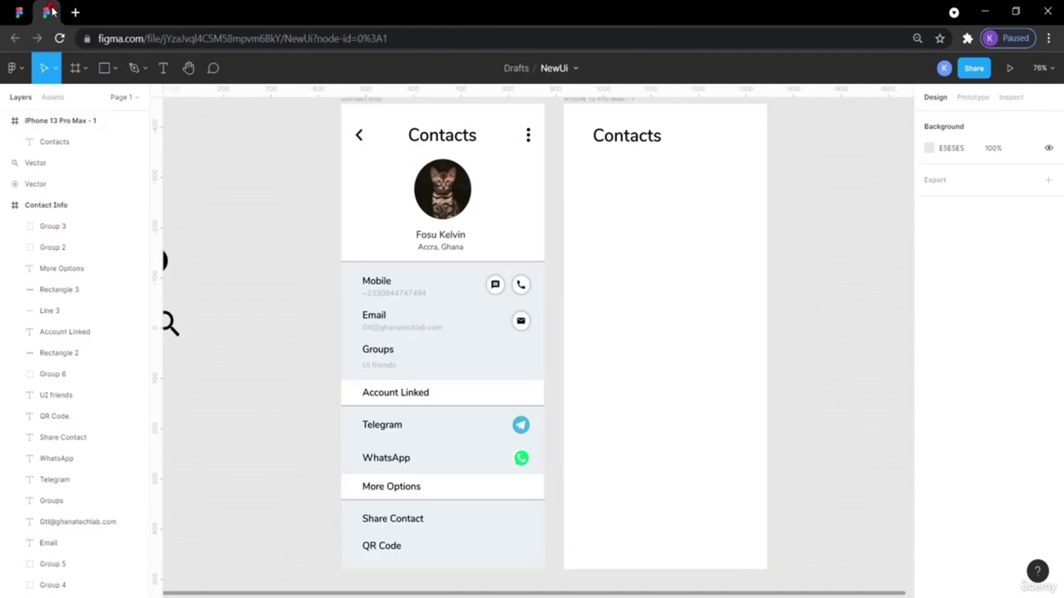
pyautogui.click(648, 143)
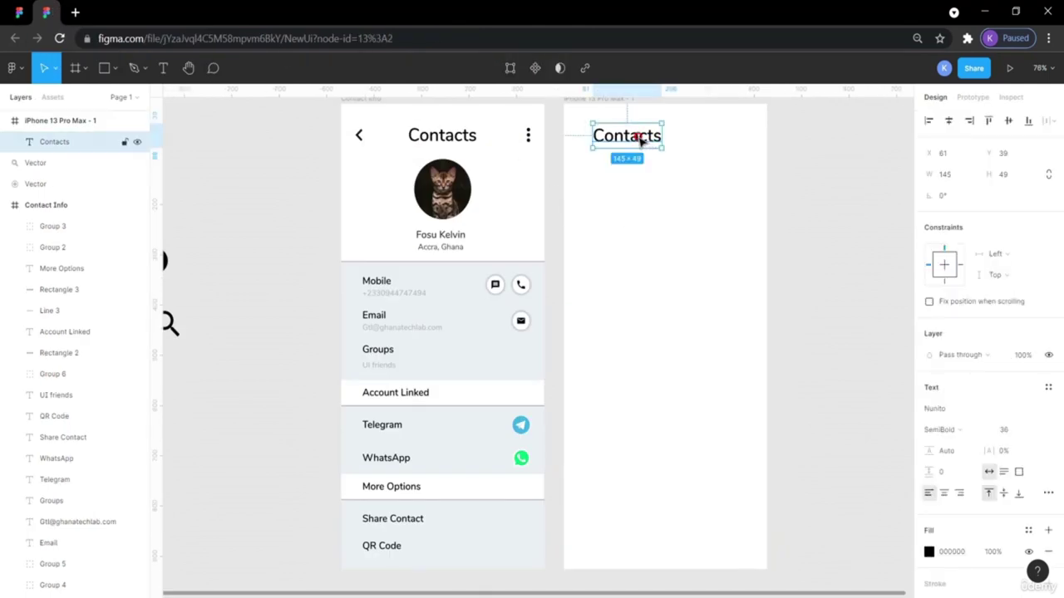
# Retype the copied heading's wording as 'My Contacts'.
pyautogui.doubleClick(638, 139)
pyautogui.write('M')
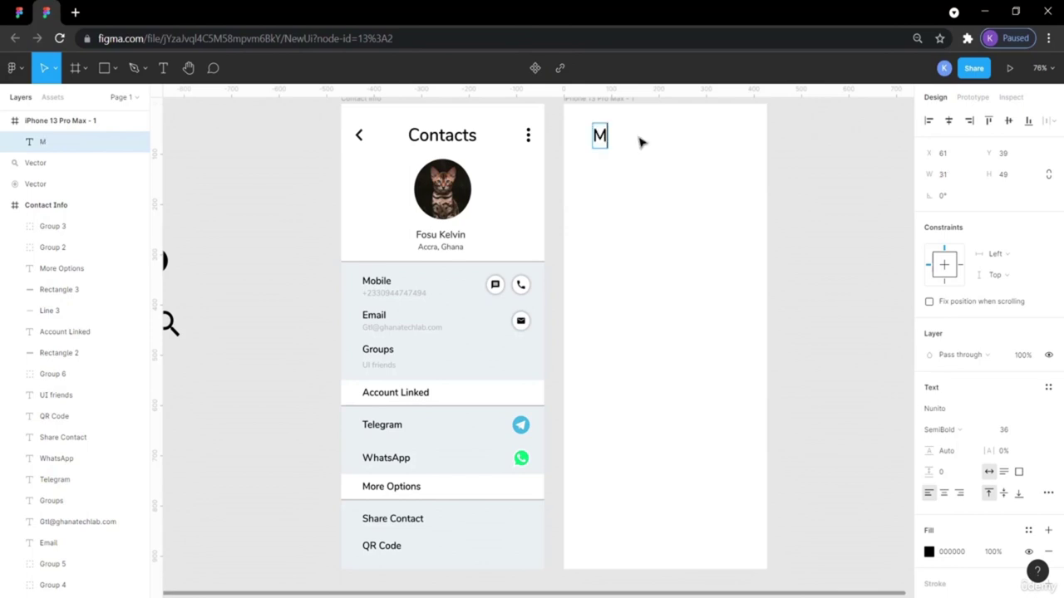
pyautogui.write('y Home')
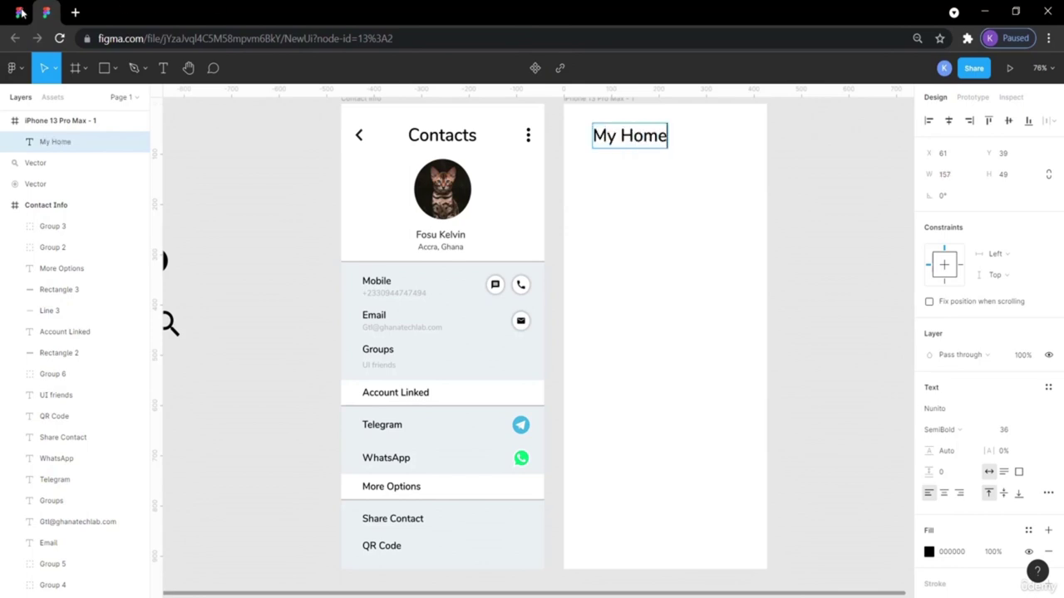
pyautogui.click(20, 12)
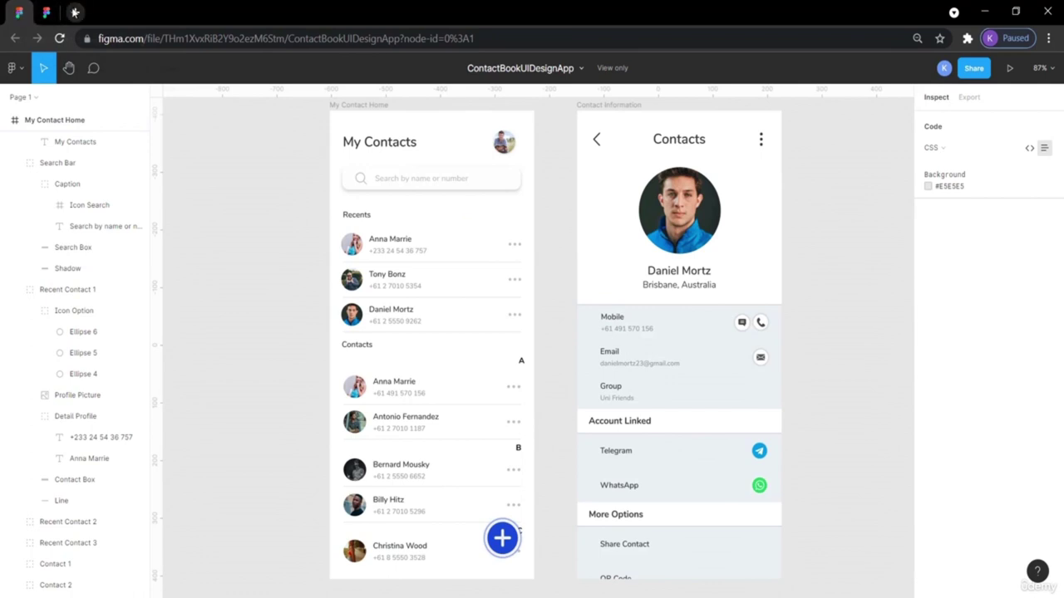
pyautogui.click(43, 12)
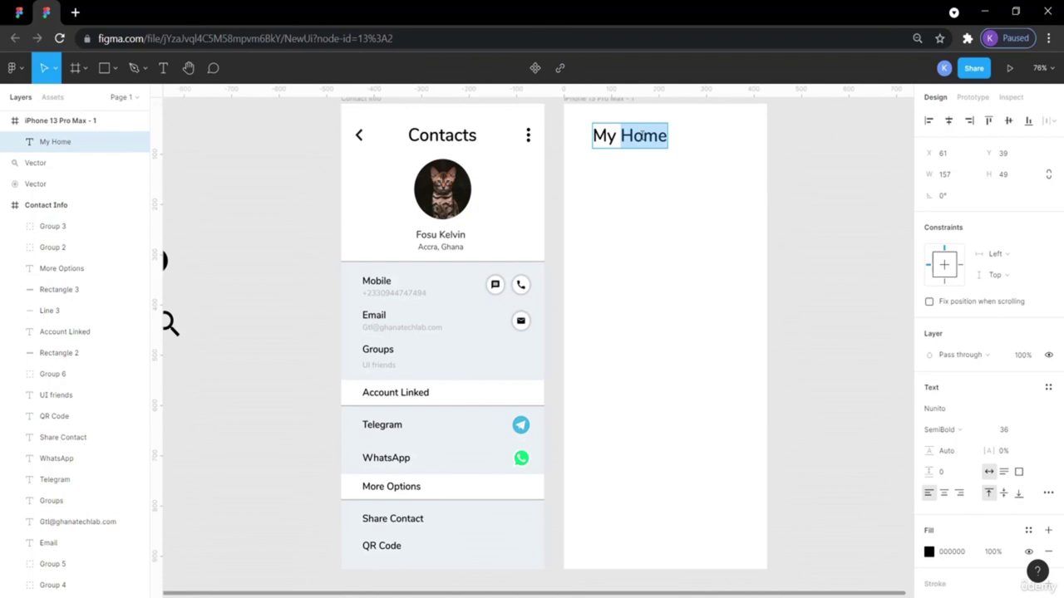
pyautogui.write('Cont')
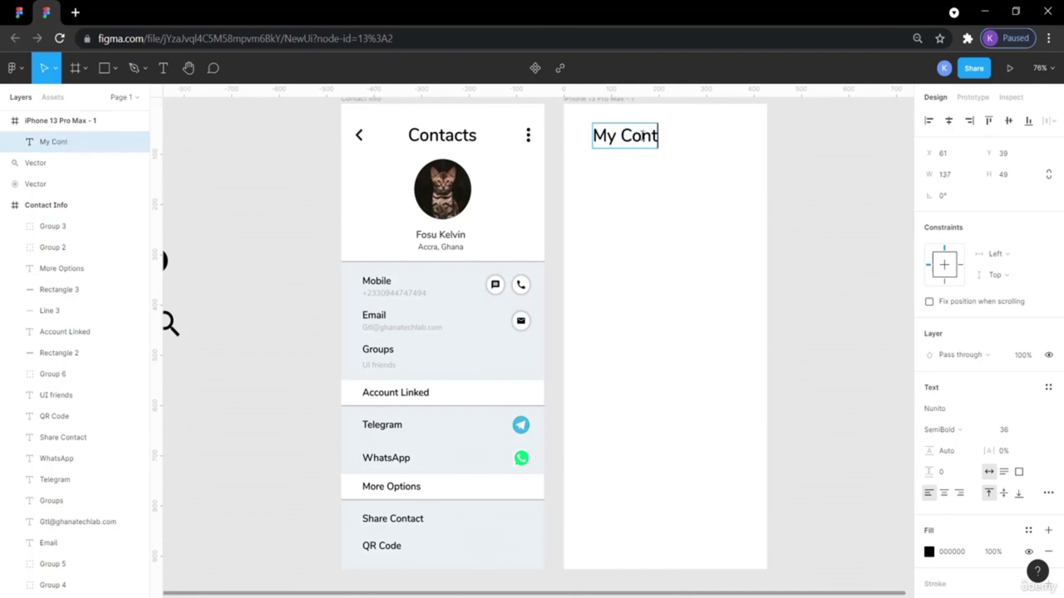
pyautogui.write('acts')
pyautogui.press('Escape')
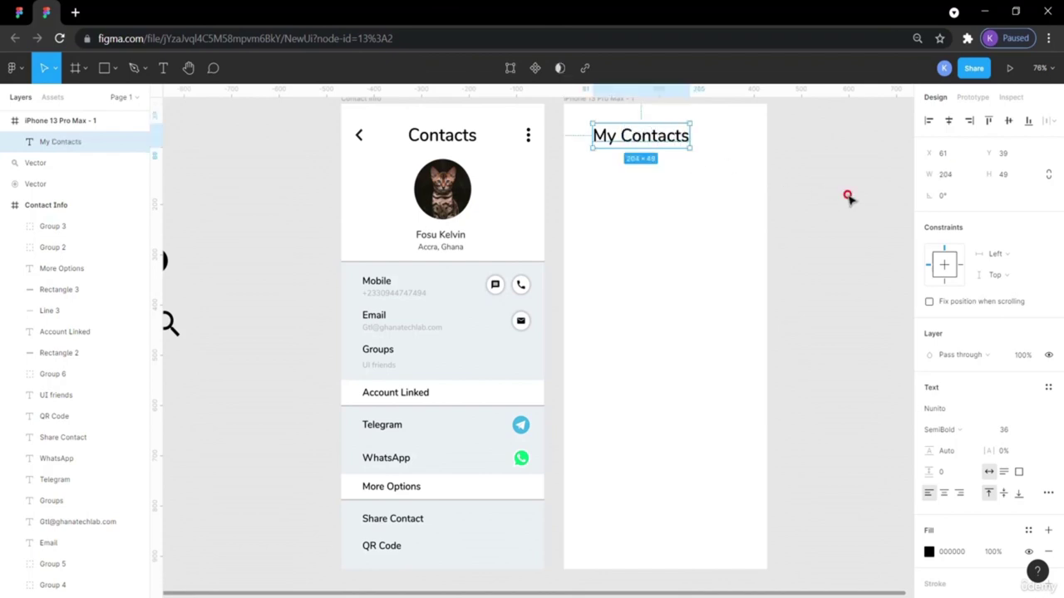
# Try font size 24 on the heading and compare it with the Contacts title.
pyautogui.doubleClick(670, 141)
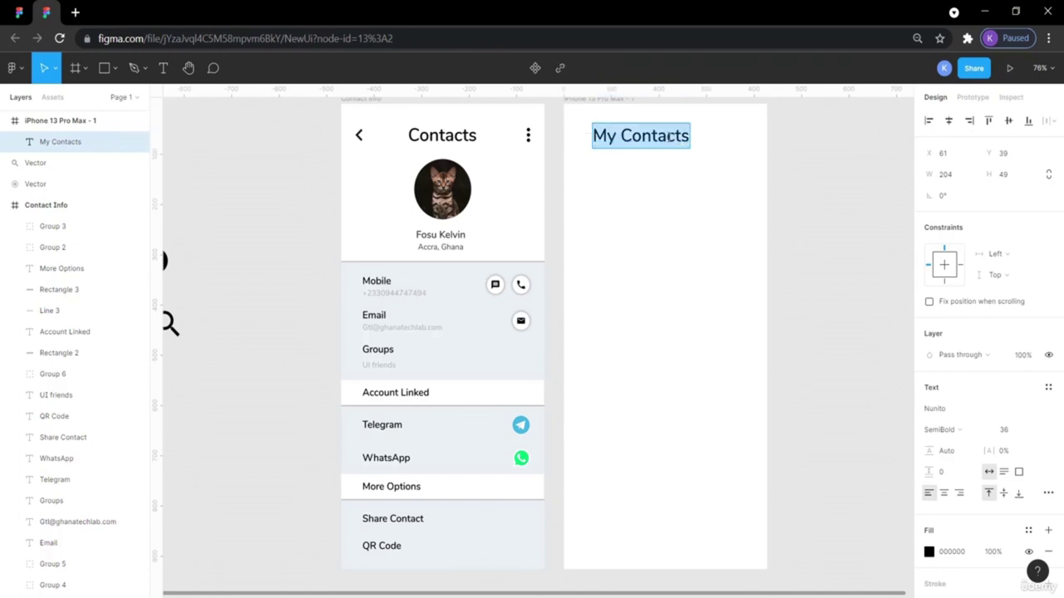
pyautogui.click(1034, 430)
pyautogui.click(1031, 414)
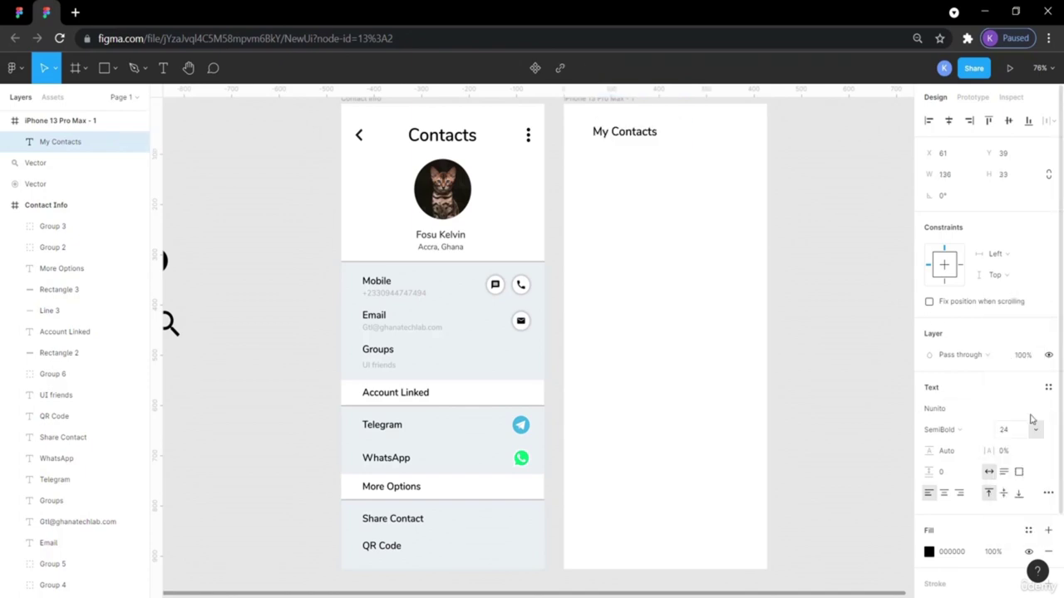
pyautogui.press('Escape')
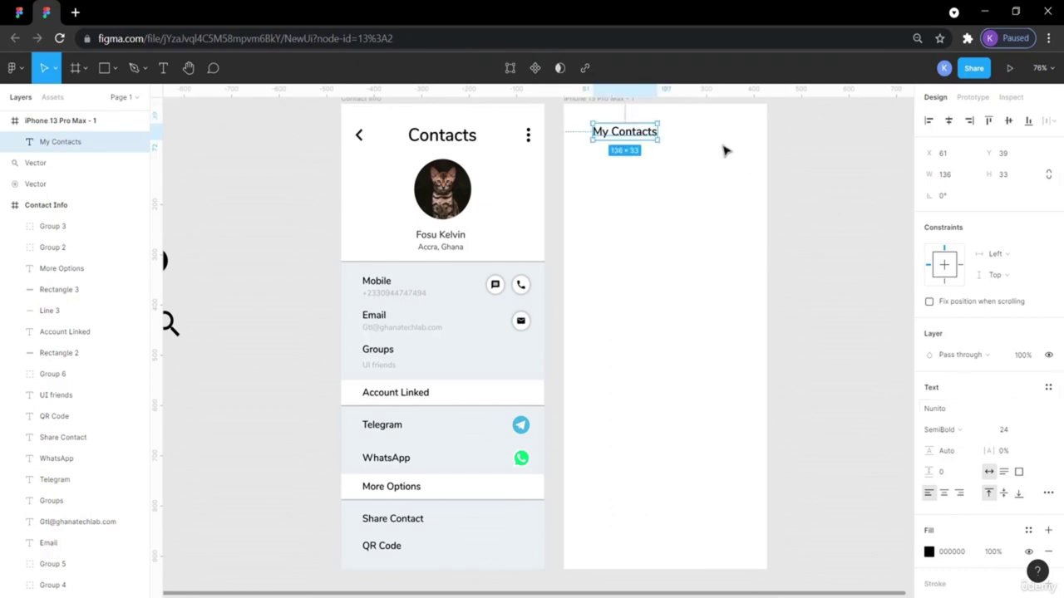
pyautogui.click(801, 169)
pyautogui.click(460, 141)
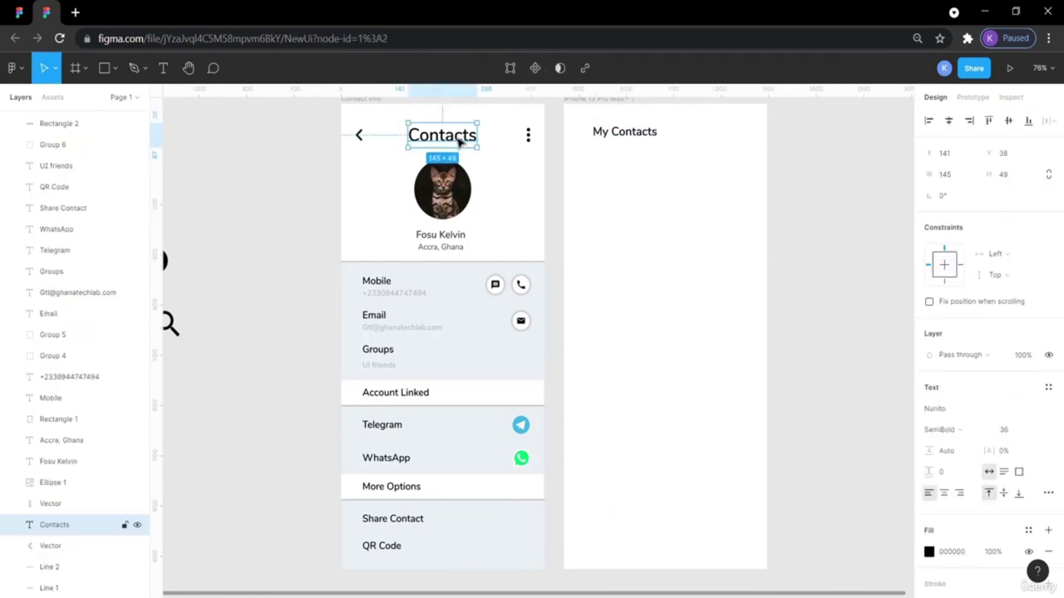
pyautogui.click(622, 141)
# Check the reference My Contacts heading and restore the heading to font size 36.
pyautogui.click(18, 11)
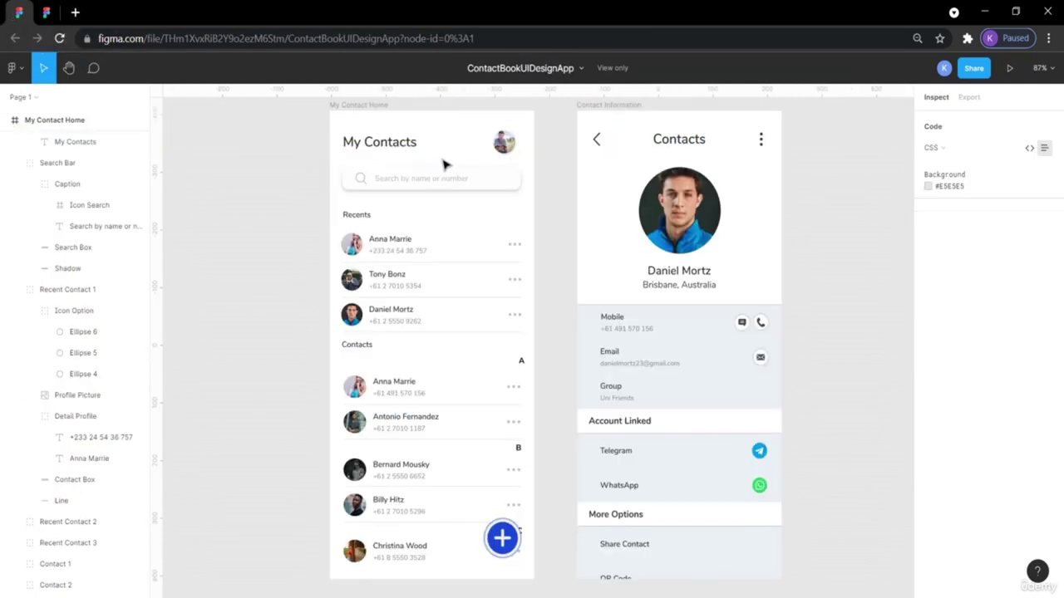
pyautogui.click(670, 143)
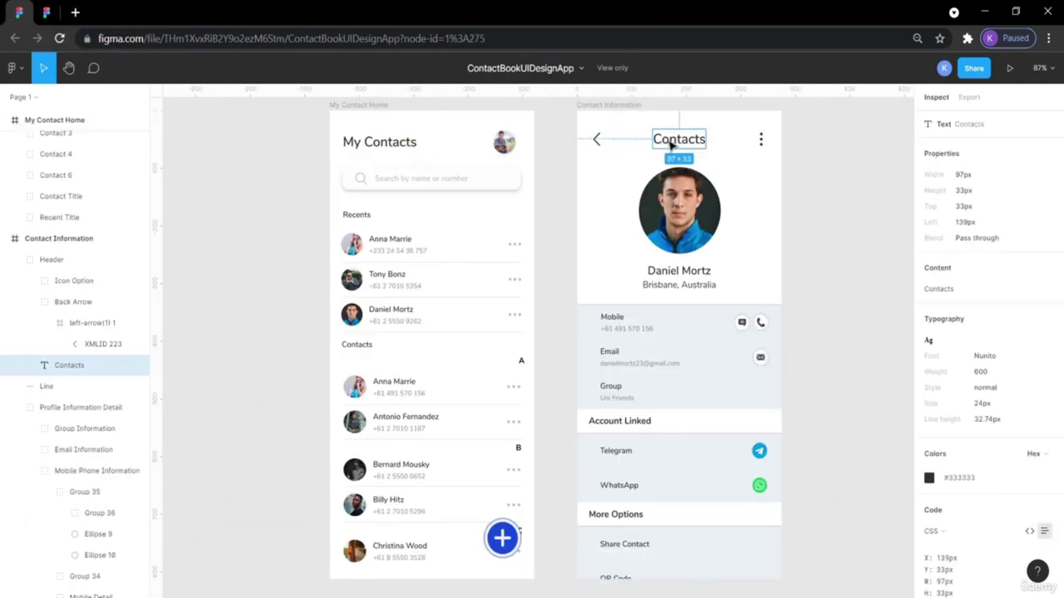
pyautogui.click(405, 145)
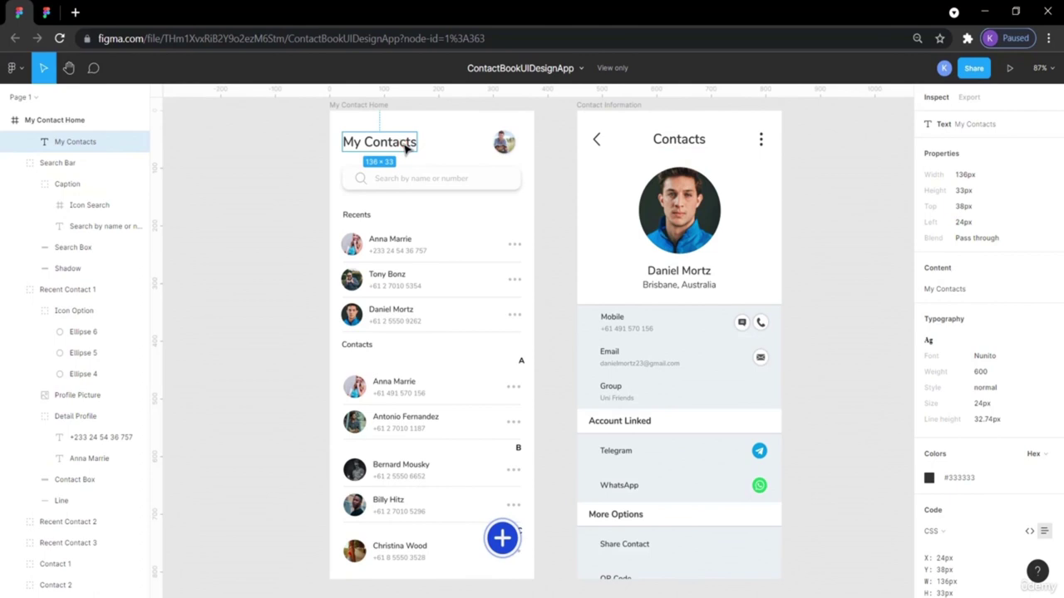
pyautogui.hotkey('ctrl', 'c')
pyautogui.click(47, 10)
pyautogui.hotkey('ctrl', 'v')
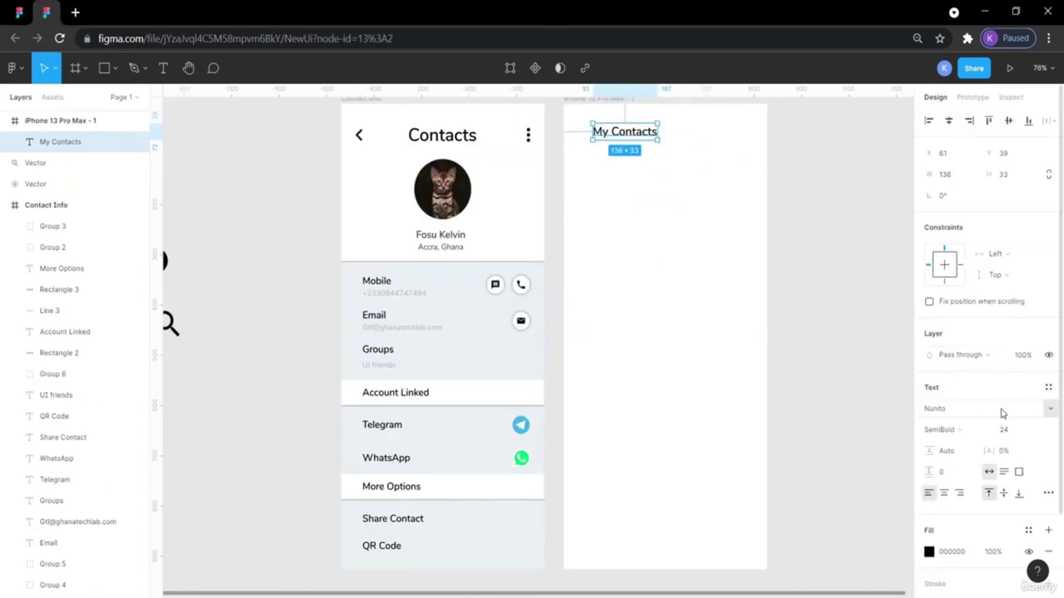
pyautogui.click(1035, 430)
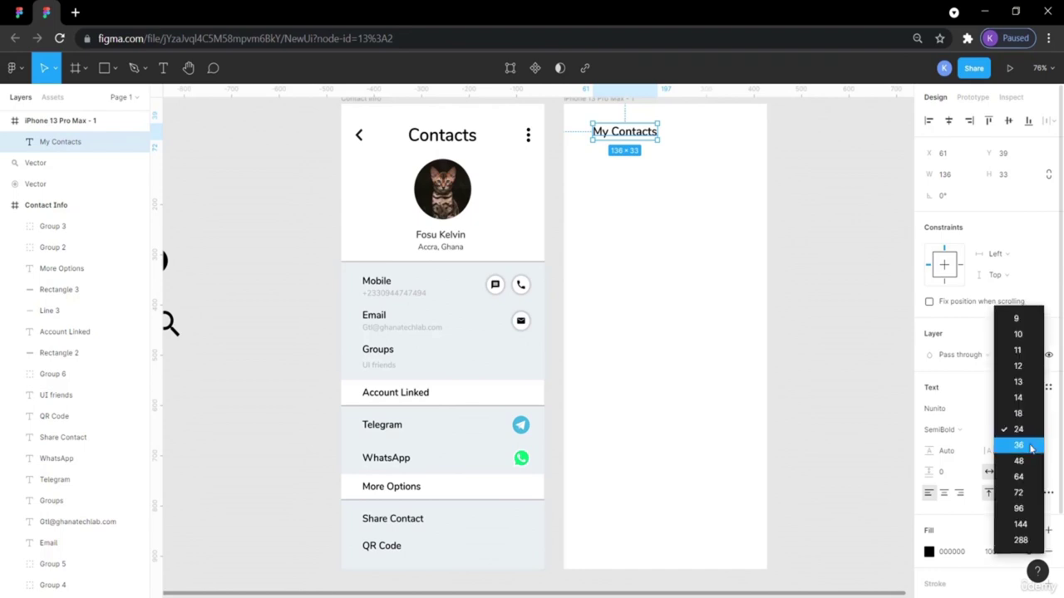
pyautogui.click(1021, 457)
pyautogui.click(825, 269)
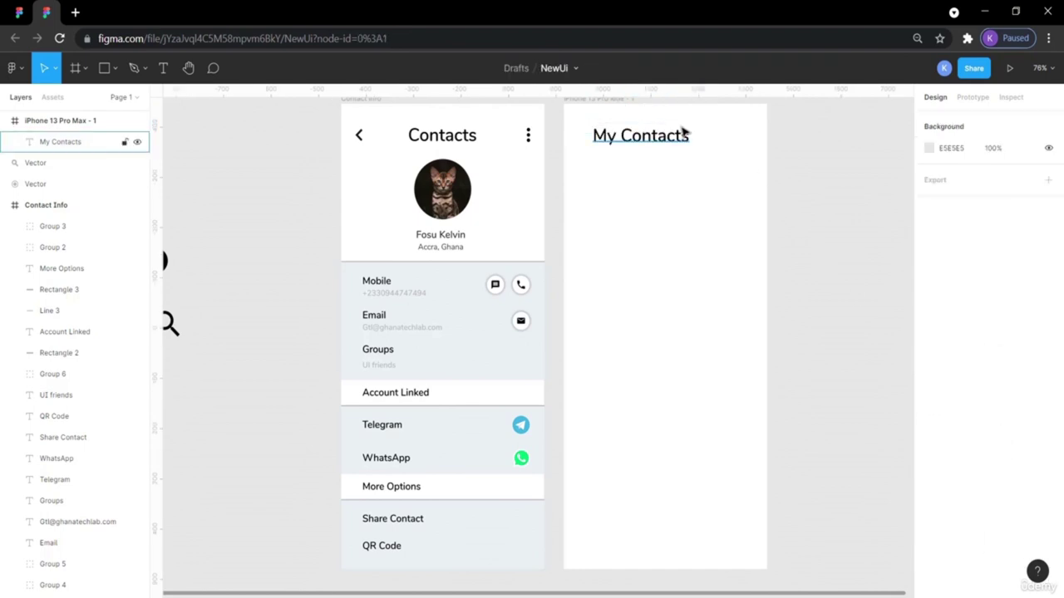
# Move the heading to 24 px from the frame's left edge, matching the reference spacing.
pyautogui.moveTo(645, 139); pyautogui.dragTo(630, 139)
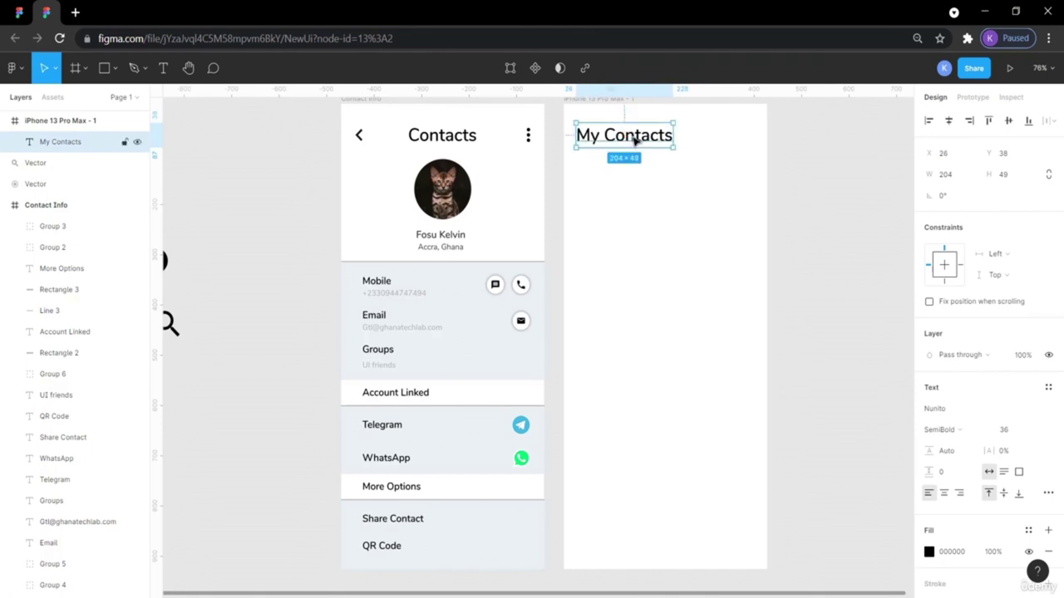
pyautogui.click(639, 207)
pyautogui.click(18, 12)
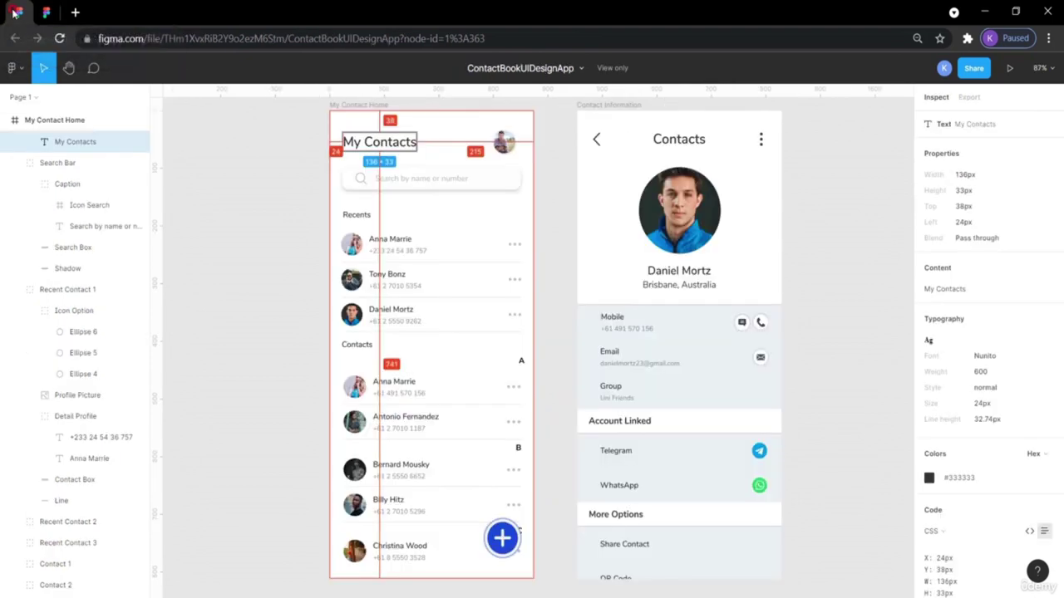
pyautogui.click(247, 131)
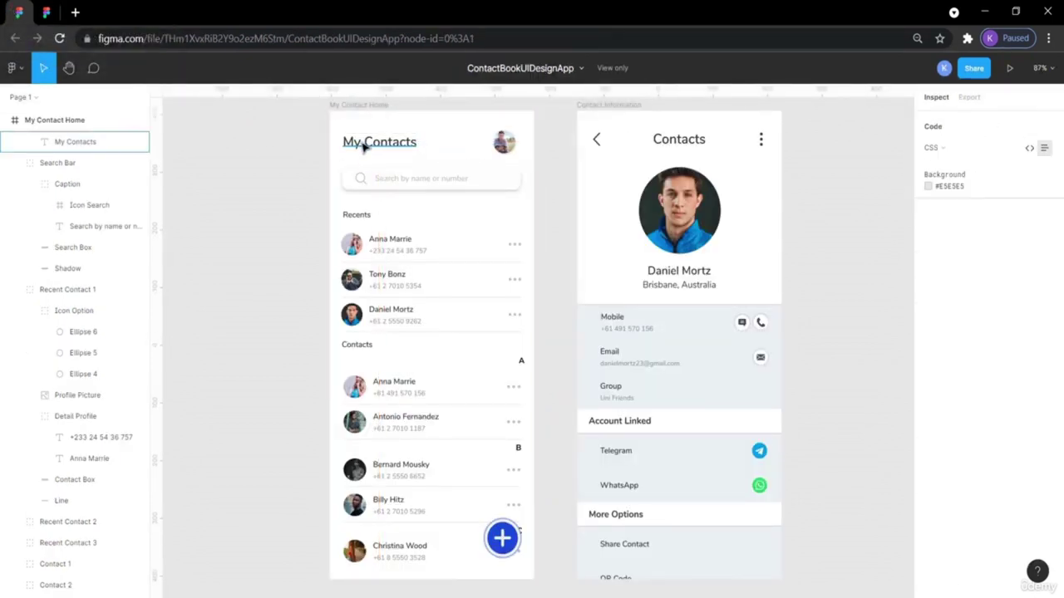
pyautogui.click(363, 146)
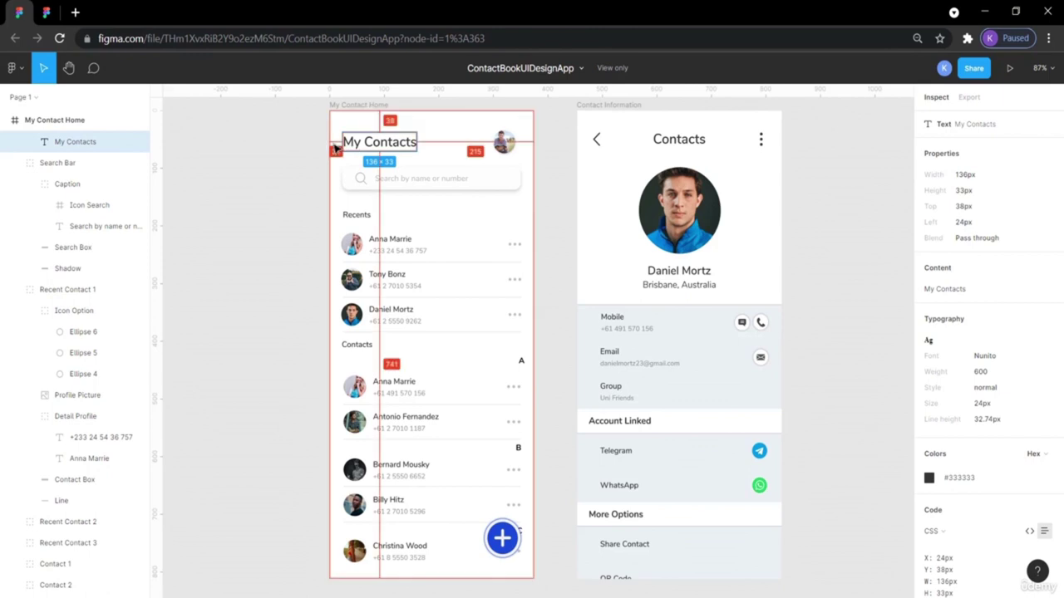
pyautogui.click(48, 11)
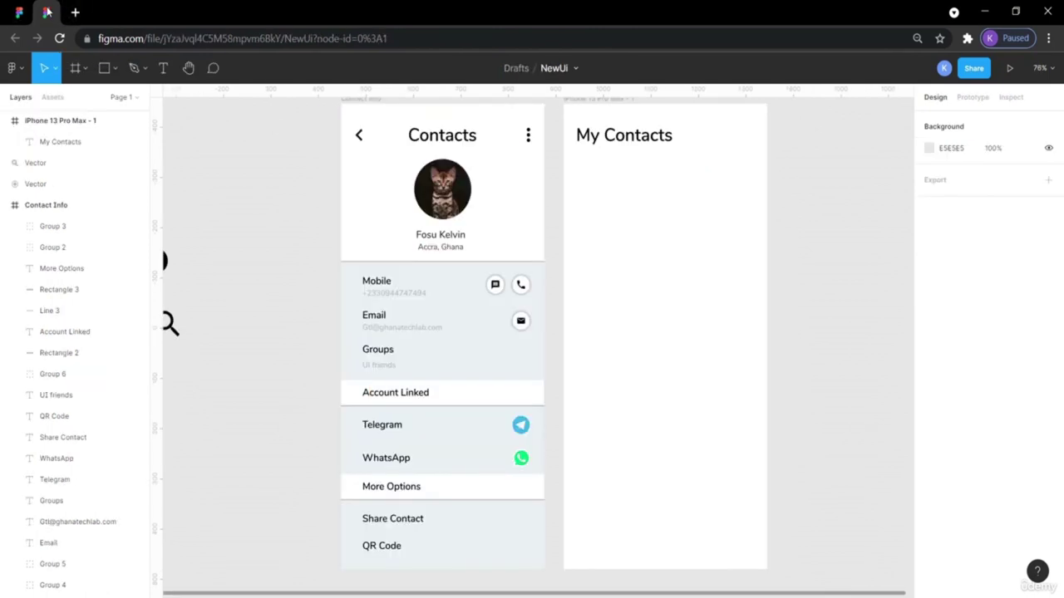
pyautogui.click(644, 143)
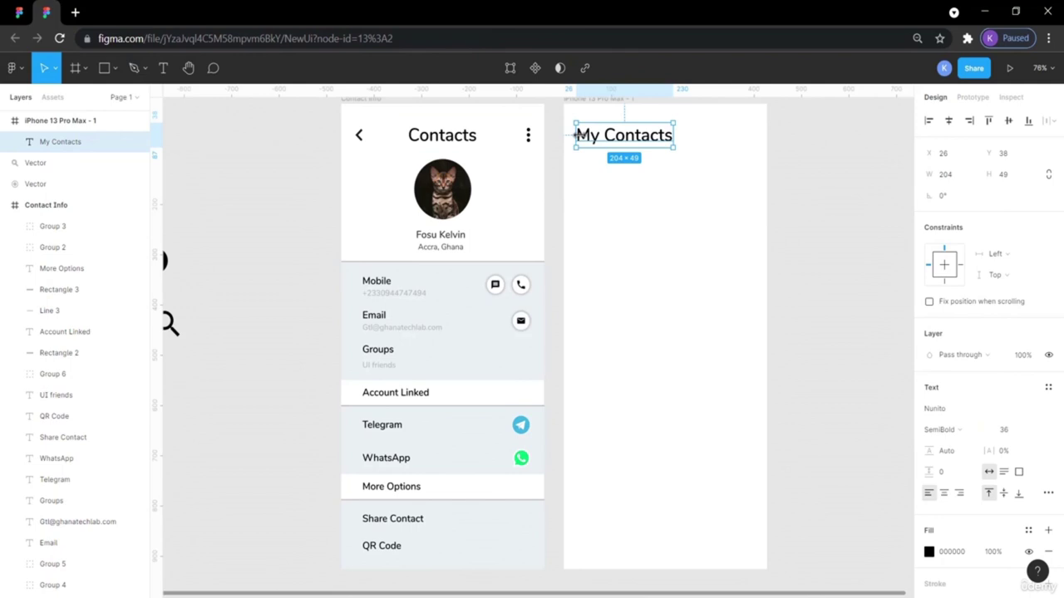
pyautogui.press('alt')
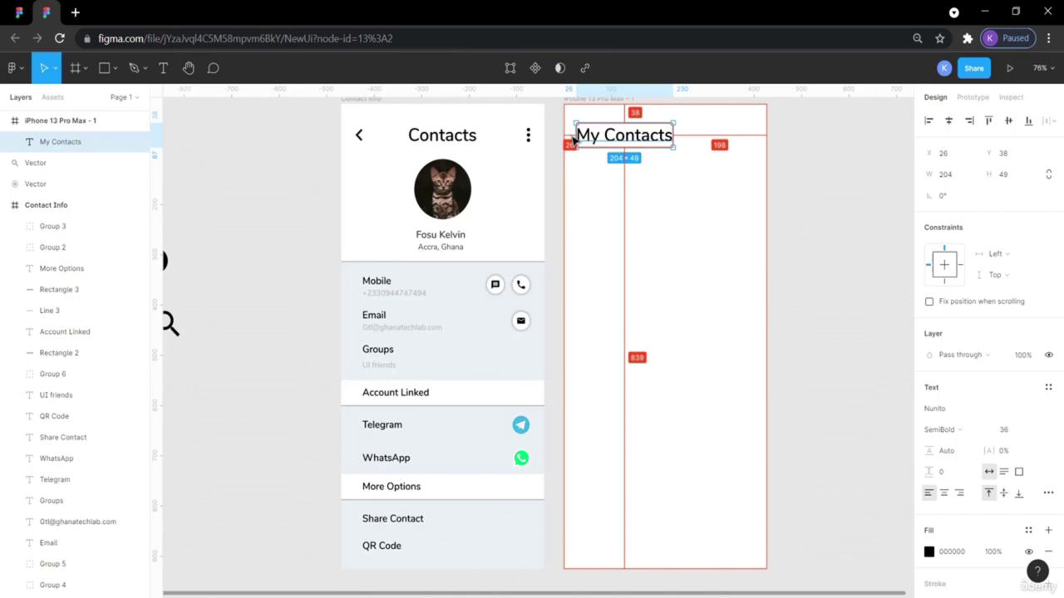
pyautogui.press('Left')
pyautogui.press('Left')
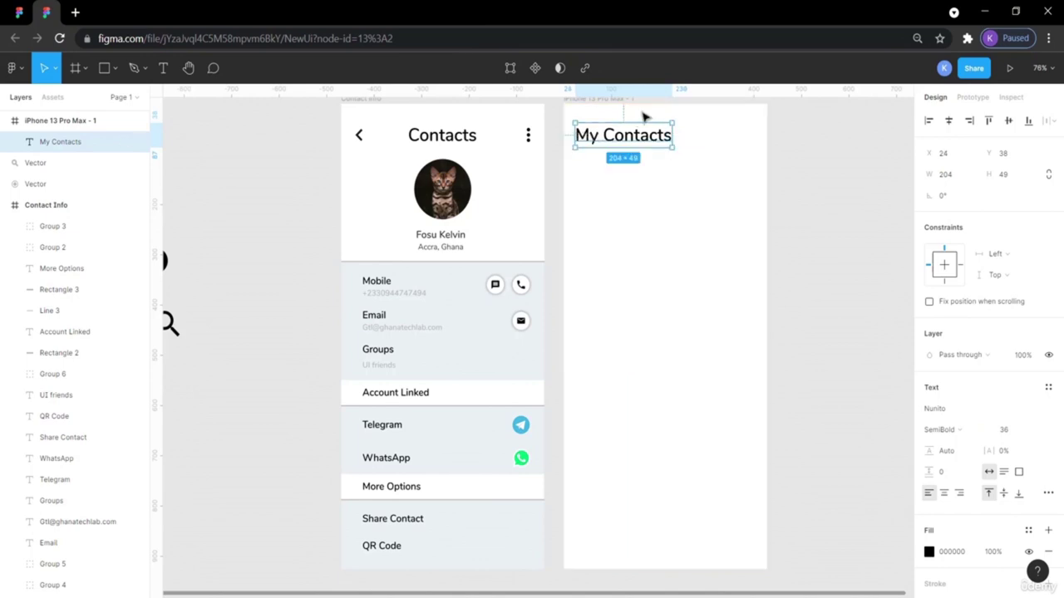
pyautogui.click(806, 184)
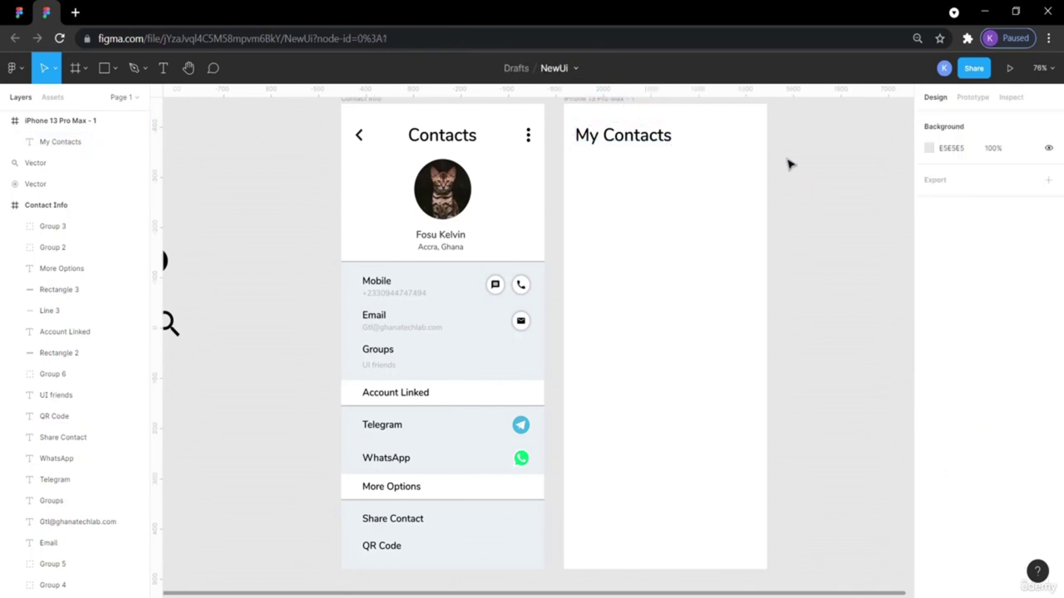
# Check the reference profile picture's size.
pyautogui.click(20, 12)
pyautogui.moveTo(503, 141)
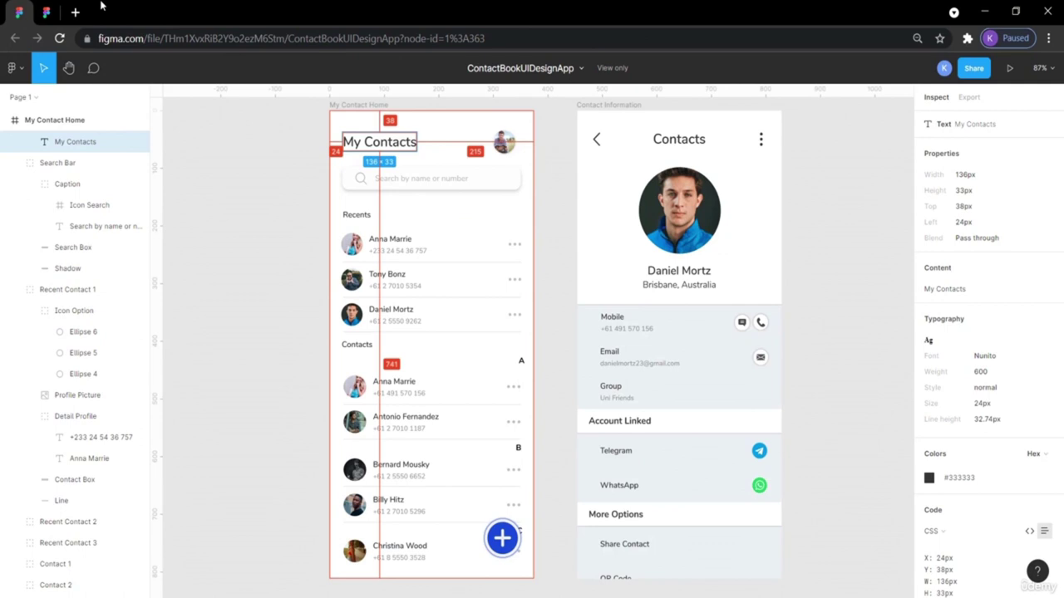
pyautogui.click(503, 142)
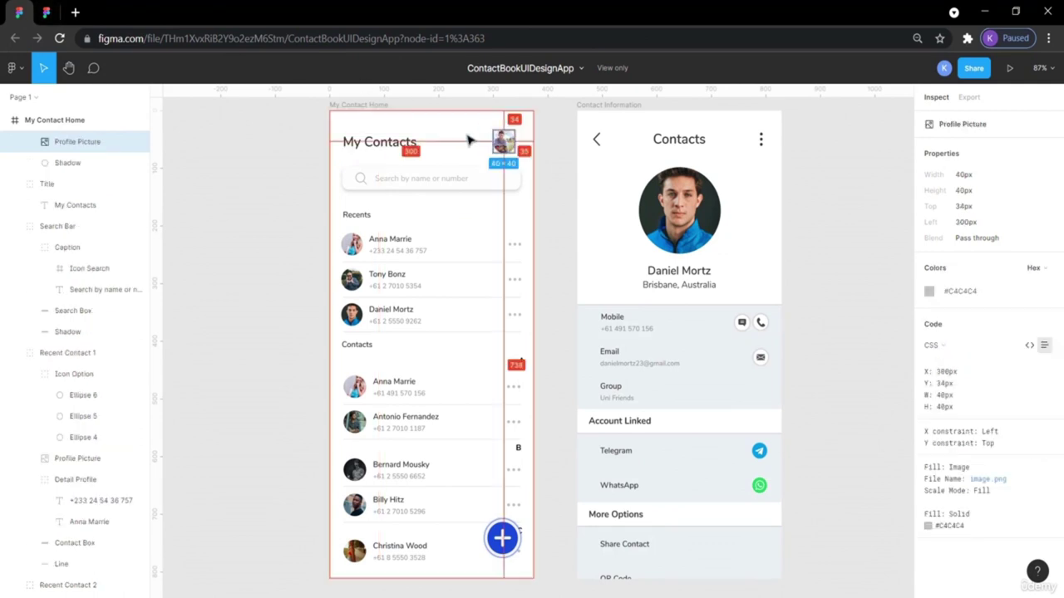
pyautogui.click(47, 12)
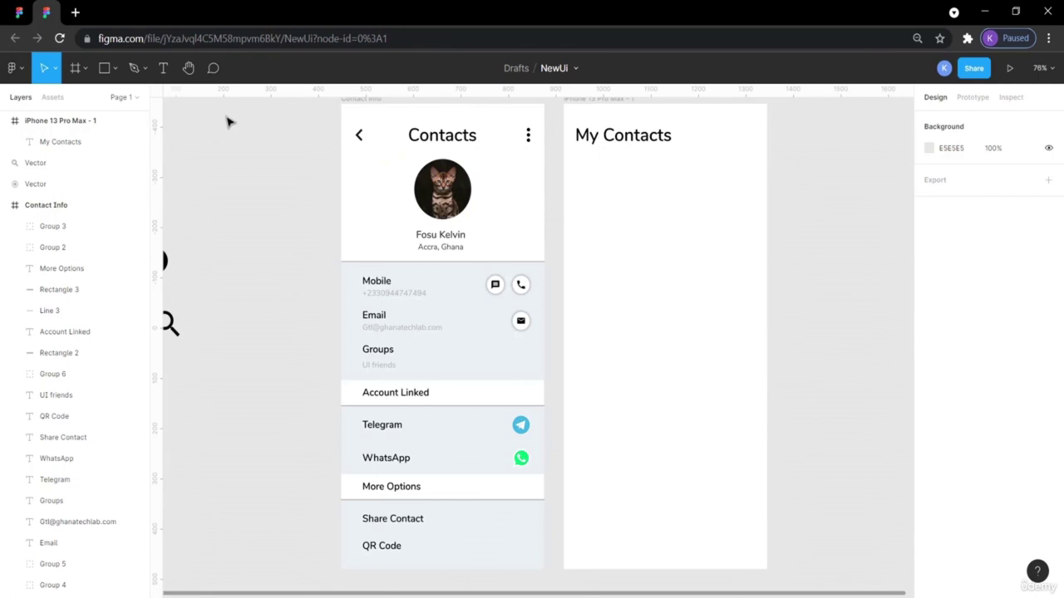
# Copy the cat profile photo into the frame's top right at 40 px, beside My Contacts.
pyautogui.click(456, 206)
pyautogui.hotkey('ctrl', 'c')
pyautogui.hotkey('ctrl', 'v')
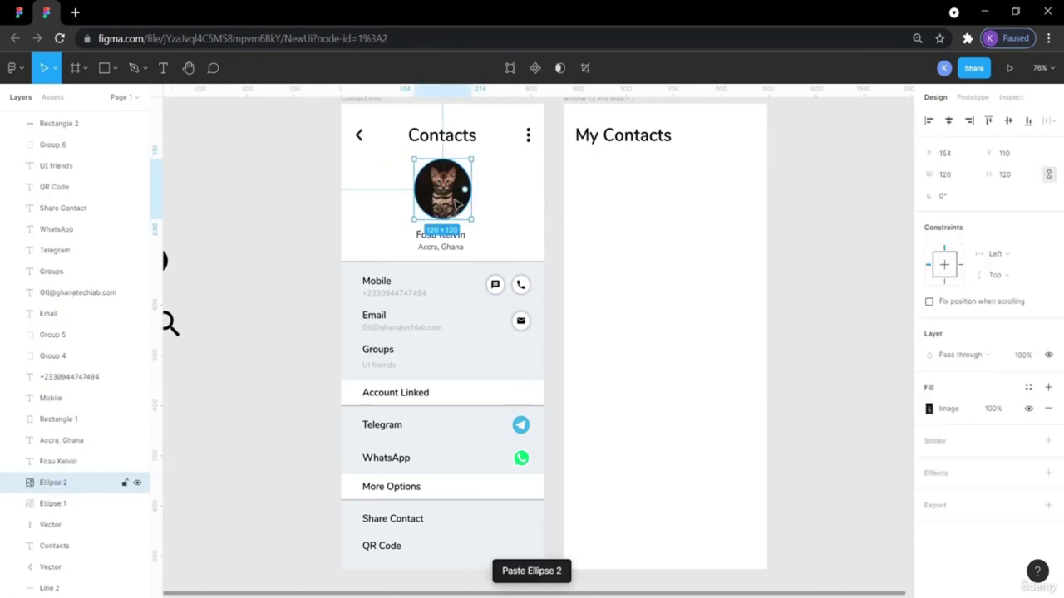
pyautogui.moveTo(455, 206); pyautogui.dragTo(748, 161)
pyautogui.click(950, 175)
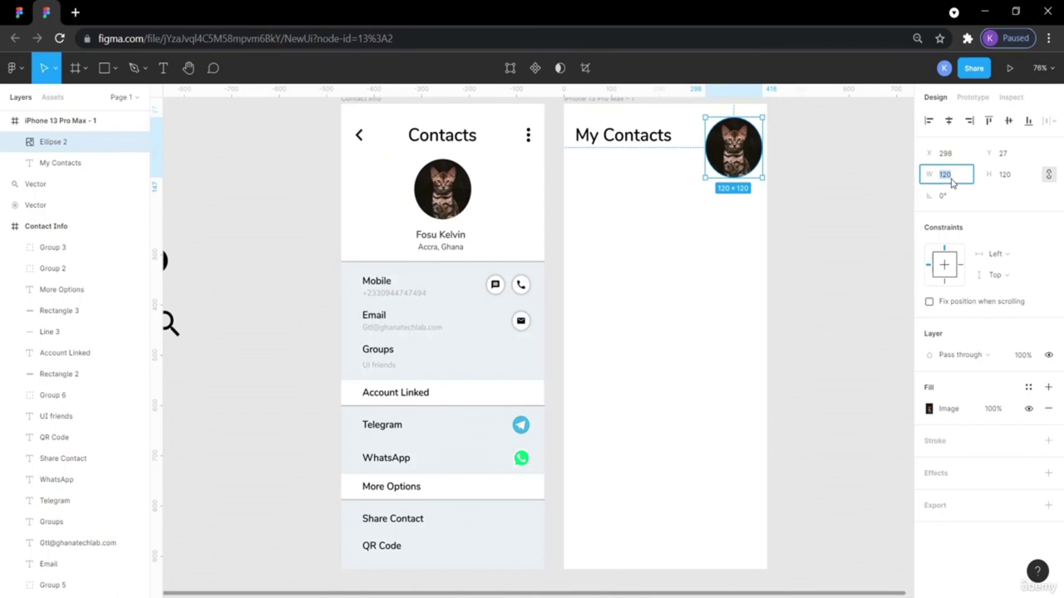
pyautogui.click(1005, 175)
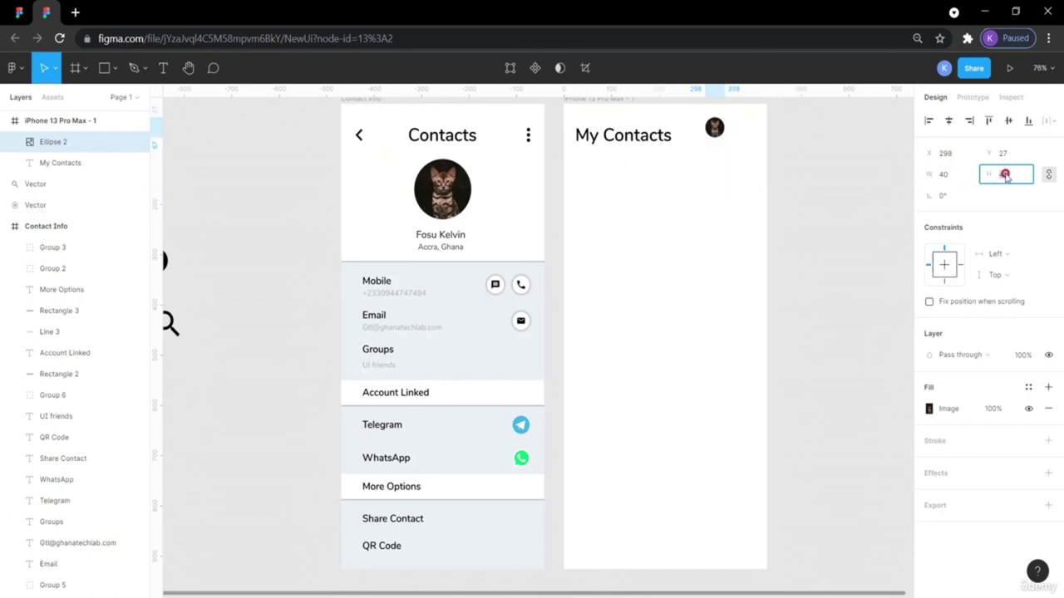
pyautogui.click(864, 175)
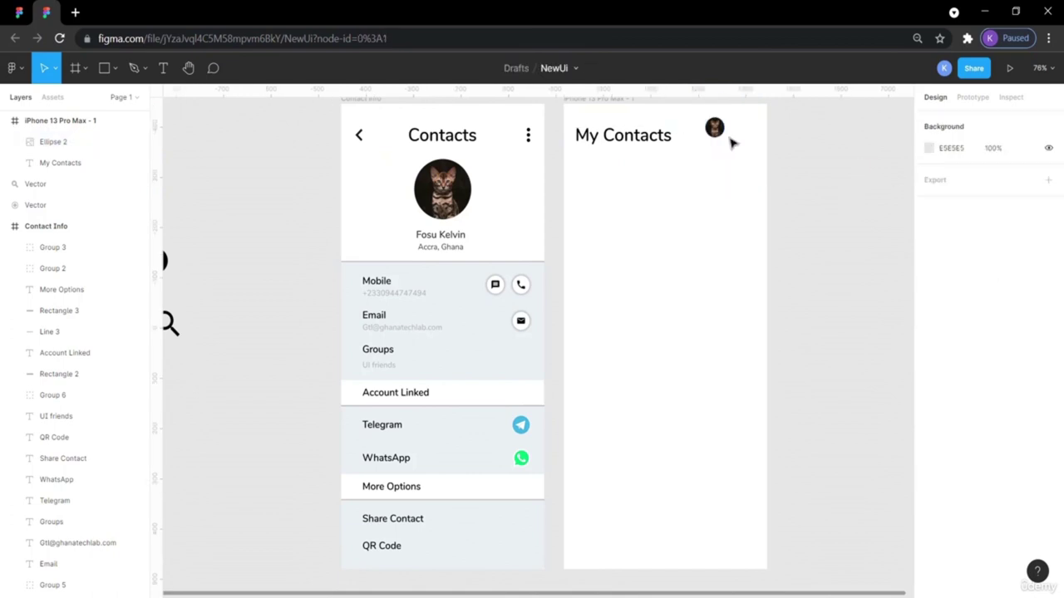
pyautogui.click(714, 127)
pyautogui.moveTo(714, 127); pyautogui.dragTo(738, 138)
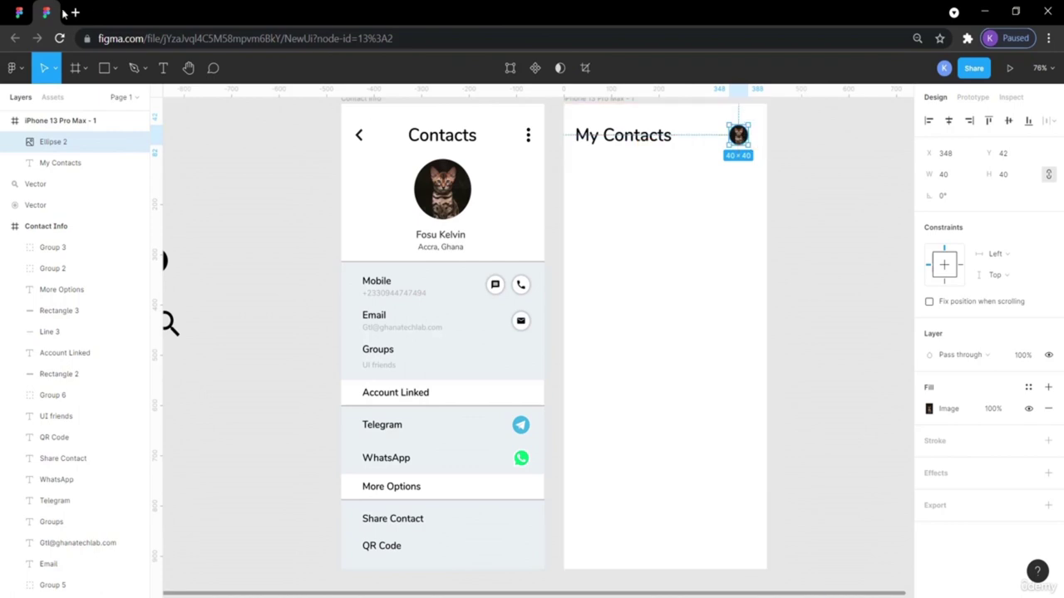
# Compare with the reference and nudge the avatar right to X 352.
pyautogui.click(17, 11)
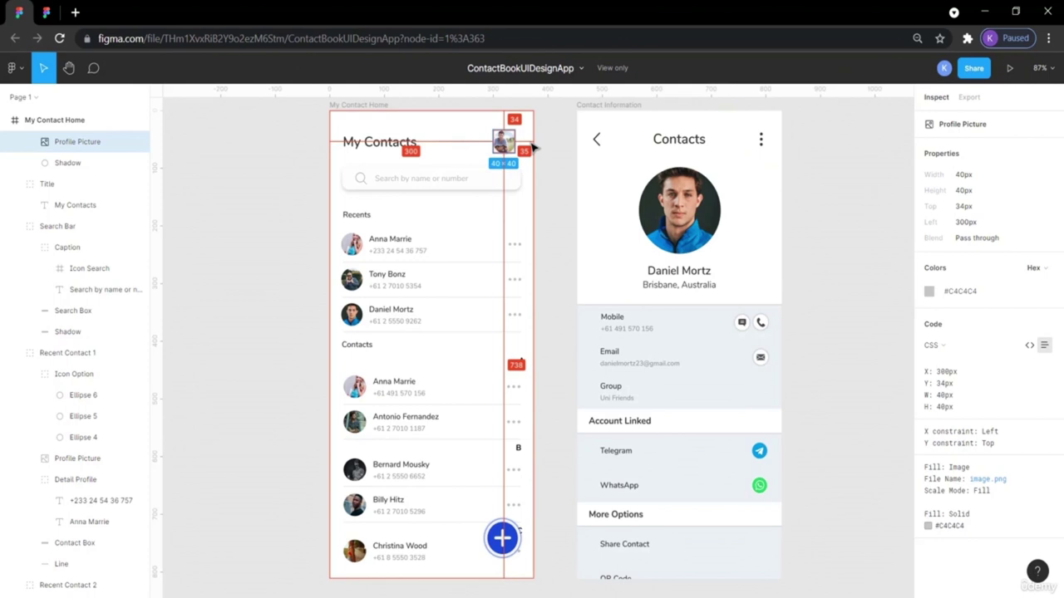
pyautogui.click(45, 11)
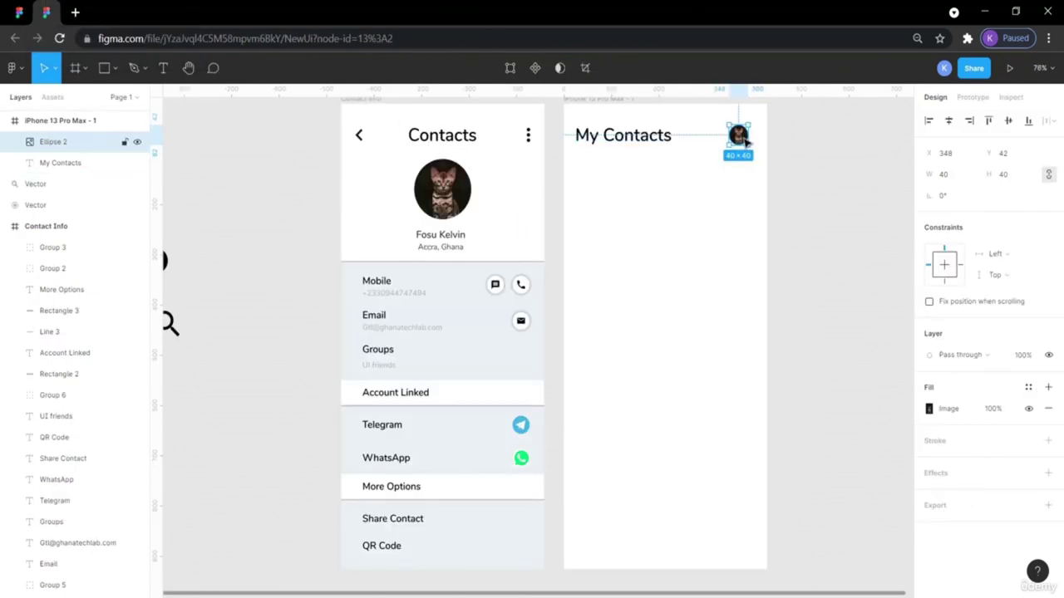
pyautogui.press('alt')
pyautogui.press('alt')
pyautogui.press('Right')
pyautogui.press('Right')
pyautogui.press('Right')
pyautogui.press('Right')
pyautogui.press('Right')
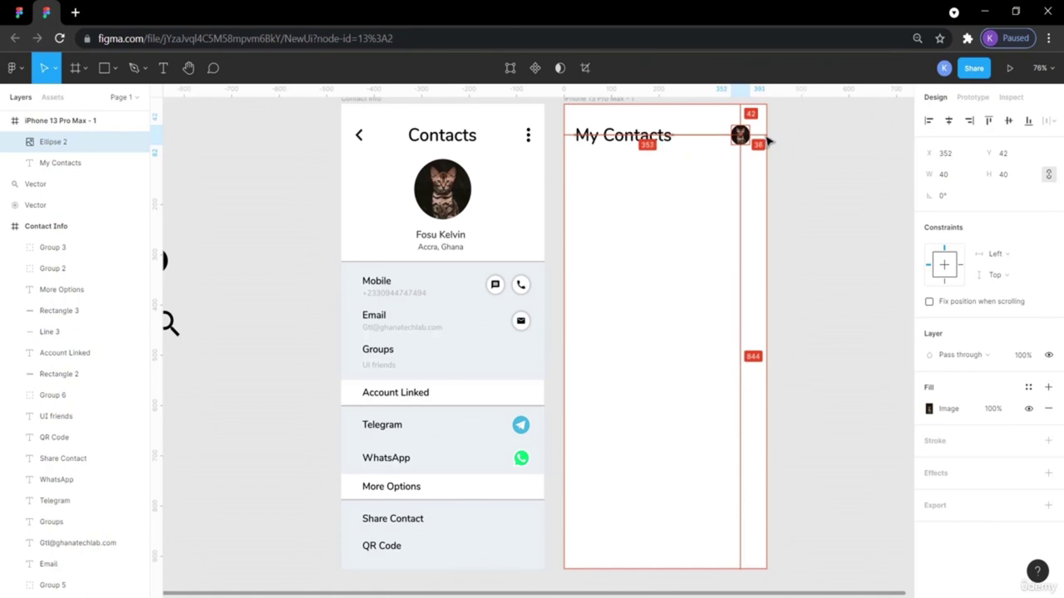
pyautogui.click(793, 159)
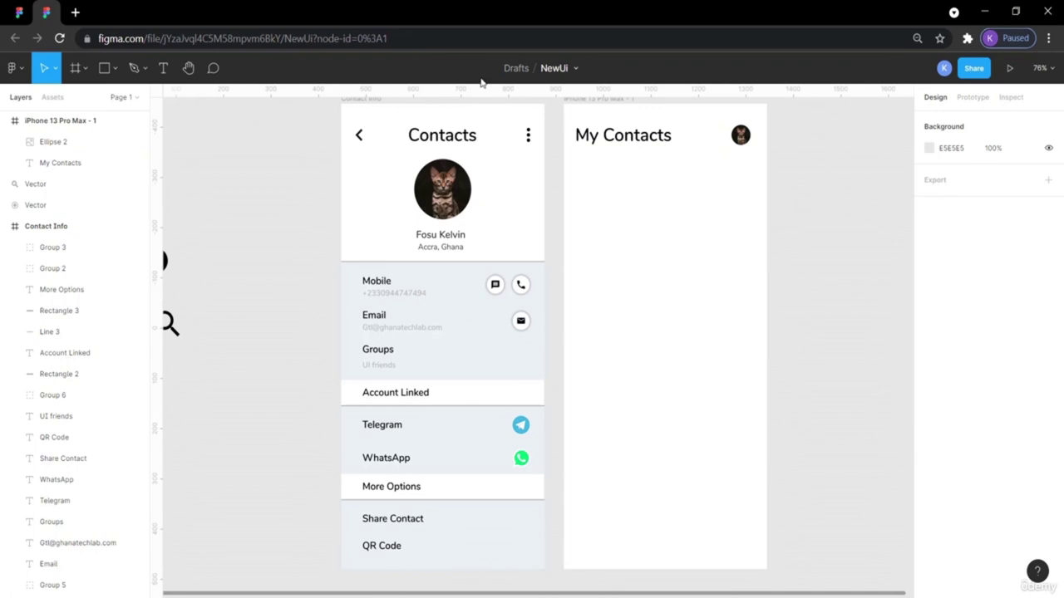
pyautogui.click(20, 12)
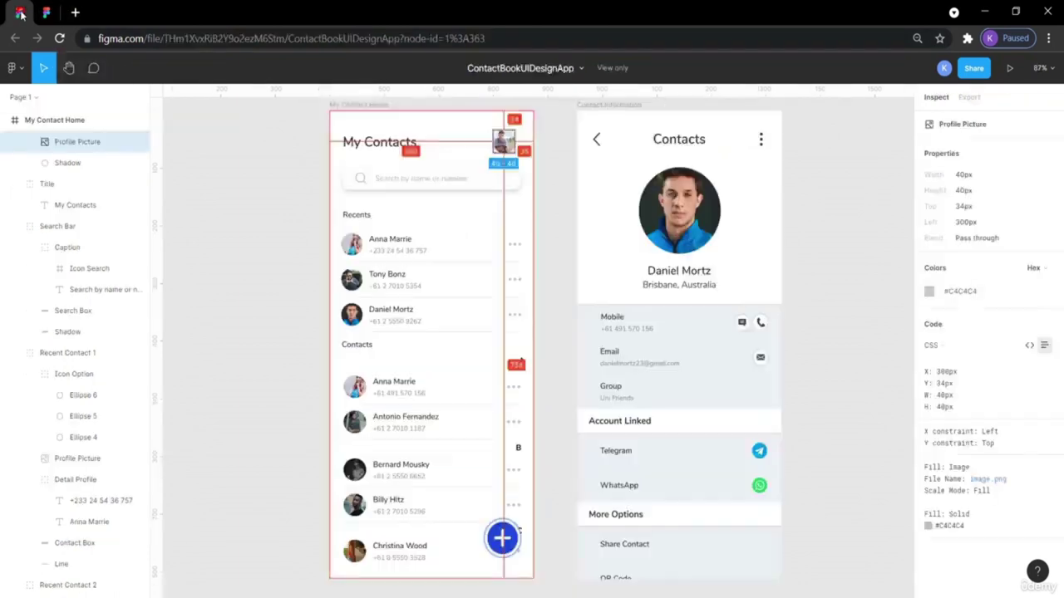
pyautogui.click(254, 209)
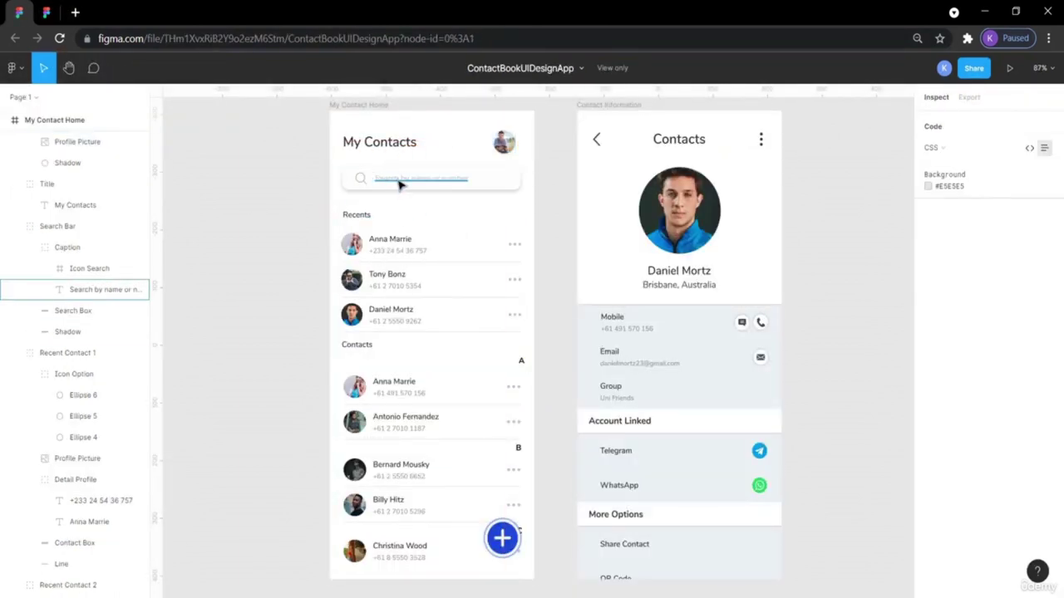
pyautogui.click(47, 12)
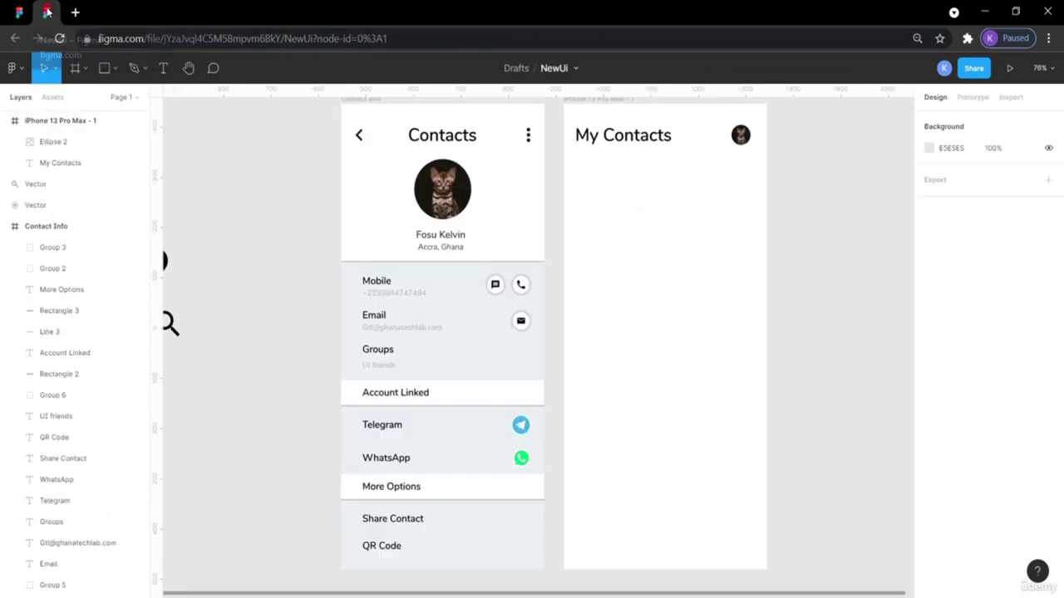
# Draw a rectangle below the My Contacts heading, checking the reference search box.
pyautogui.click(115, 67)
pyautogui.click(106, 100)
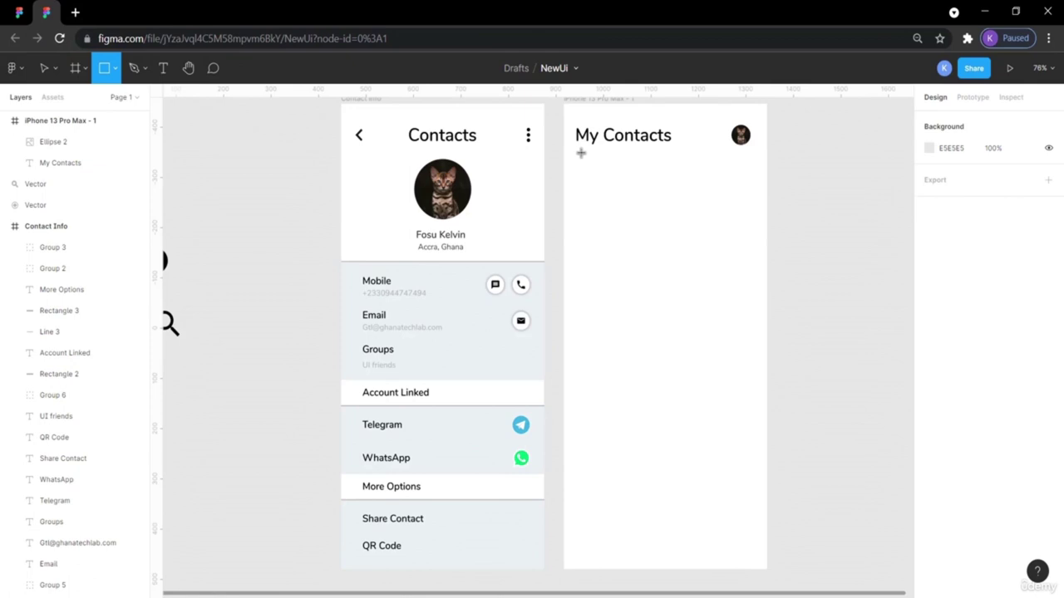
pyautogui.moveTo(574, 167)
pyautogui.mouseDown()
pyautogui.moveTo(676, 197)
pyautogui.moveTo(750, 197)
pyautogui.mouseUp()
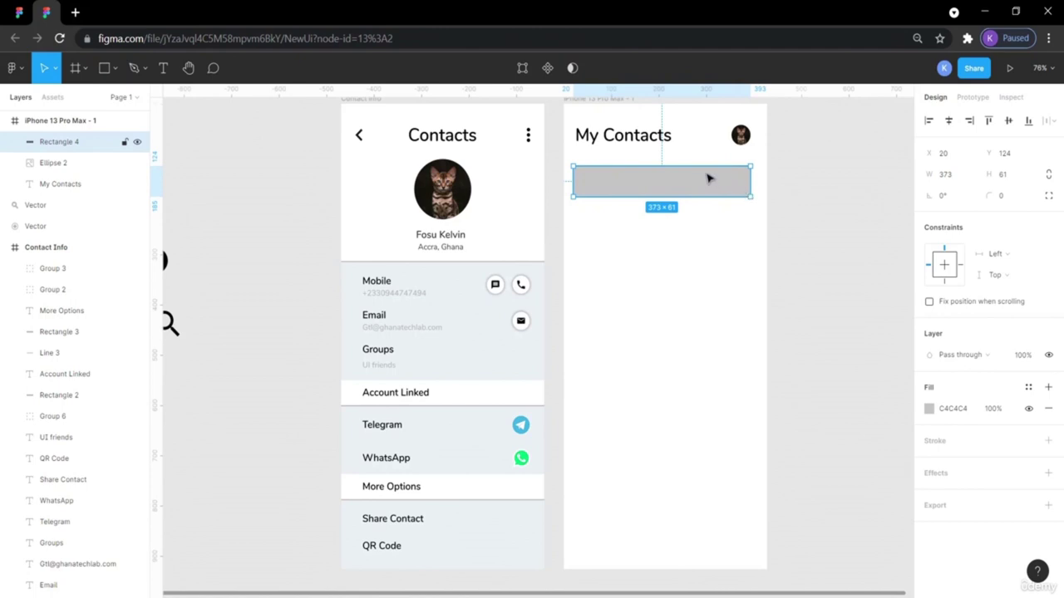
pyautogui.click(18, 11)
pyautogui.click(438, 178)
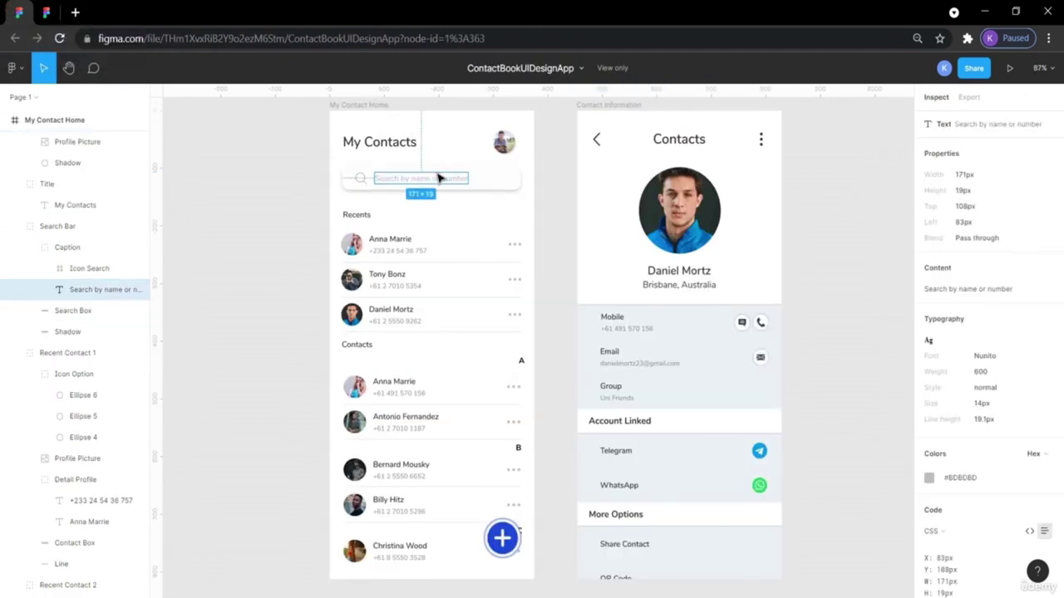
pyautogui.click(487, 178)
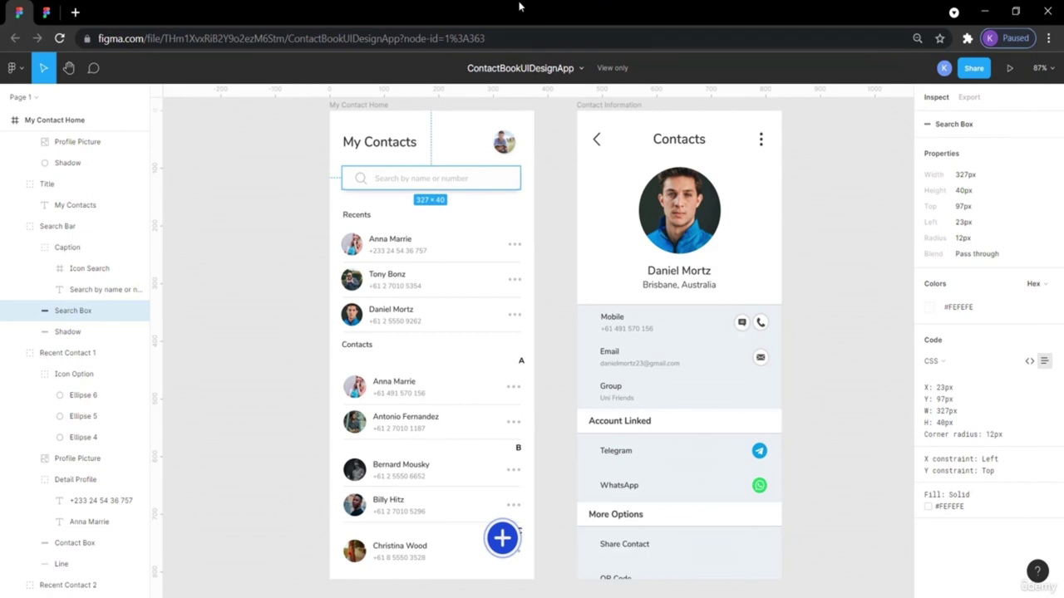
pyautogui.click(48, 14)
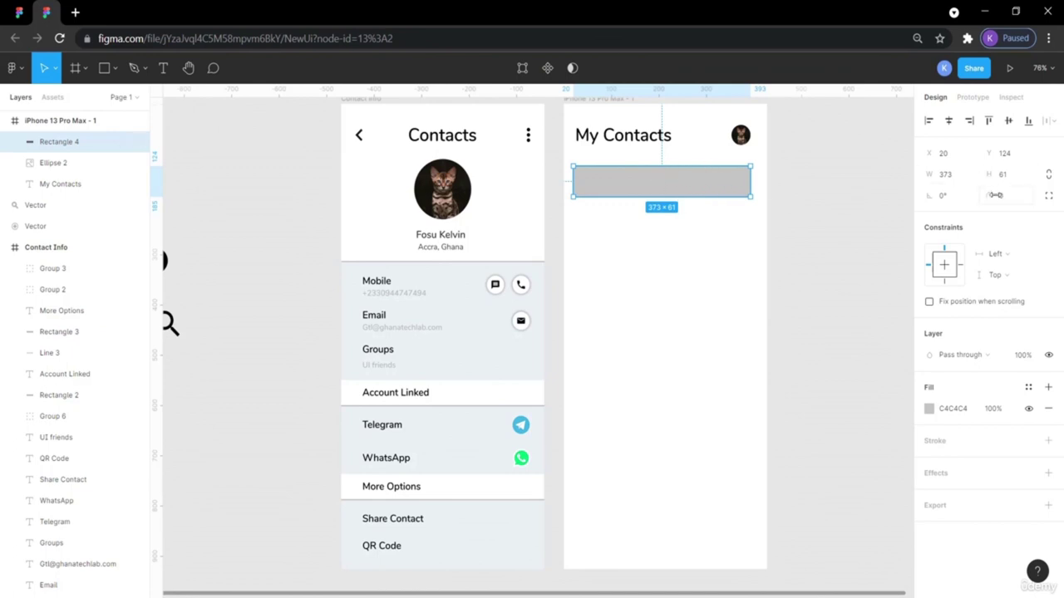
# Give the rectangle a corner radius of 12 and recheck the reference search box size.
pyautogui.click(1006, 203)
pyautogui.press('Return')
pyautogui.click(864, 213)
pyautogui.click(677, 197)
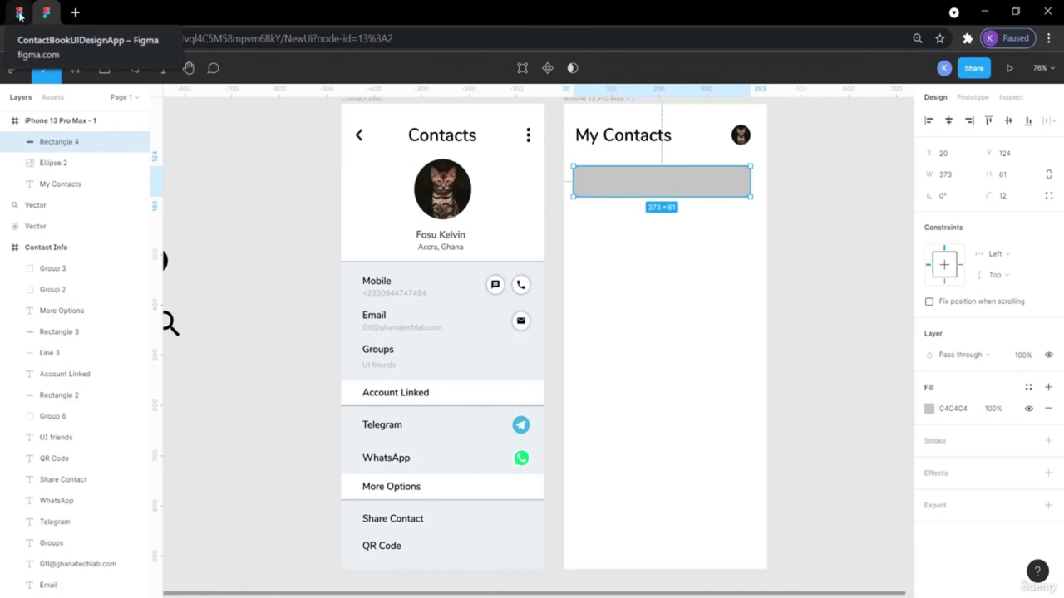
pyautogui.click(46, 11)
pyautogui.click(265, 201)
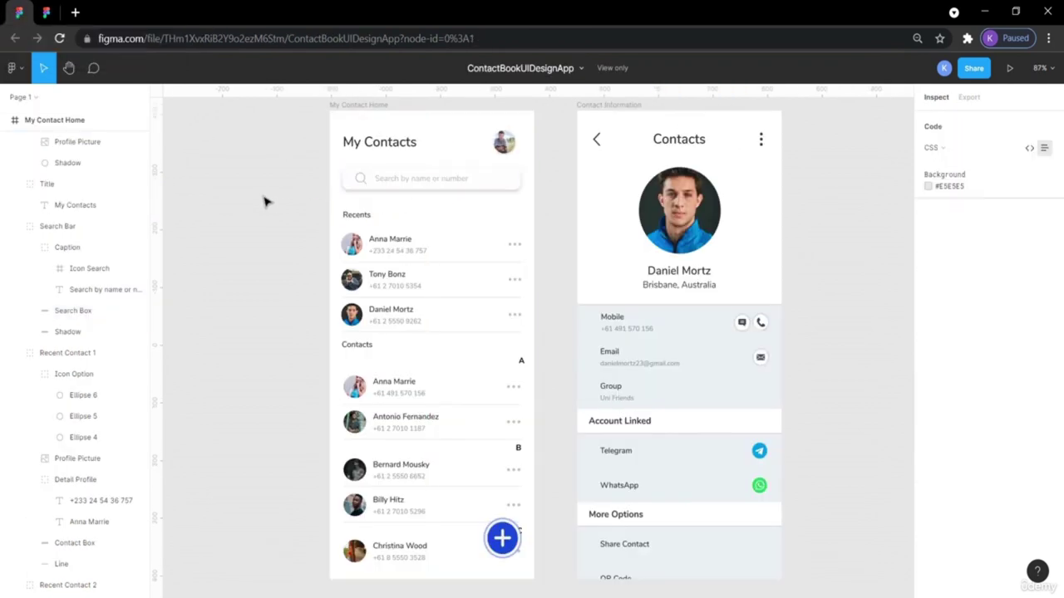
pyautogui.click(504, 178)
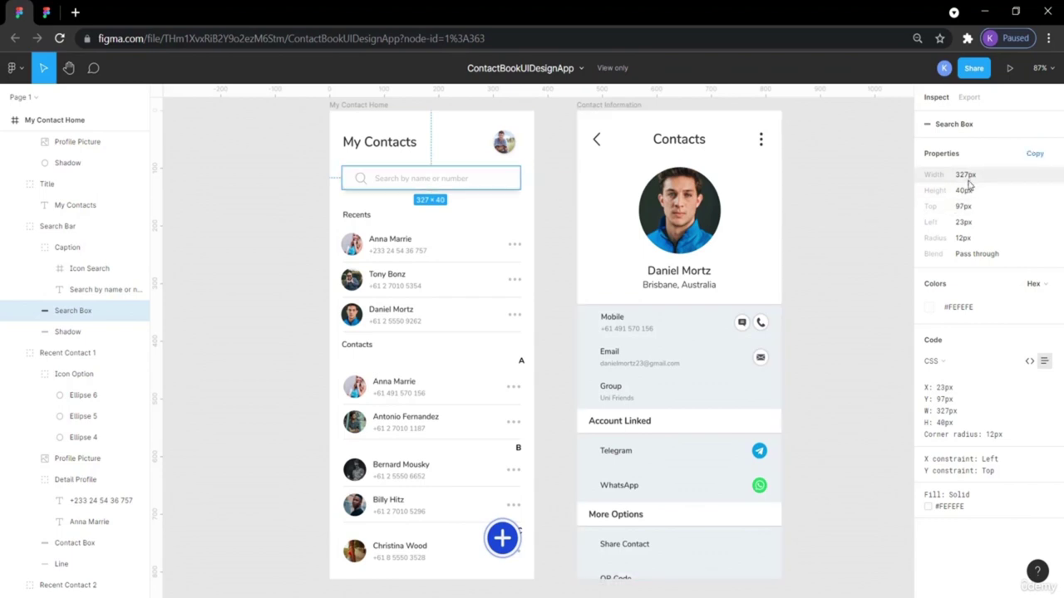
pyautogui.click(47, 11)
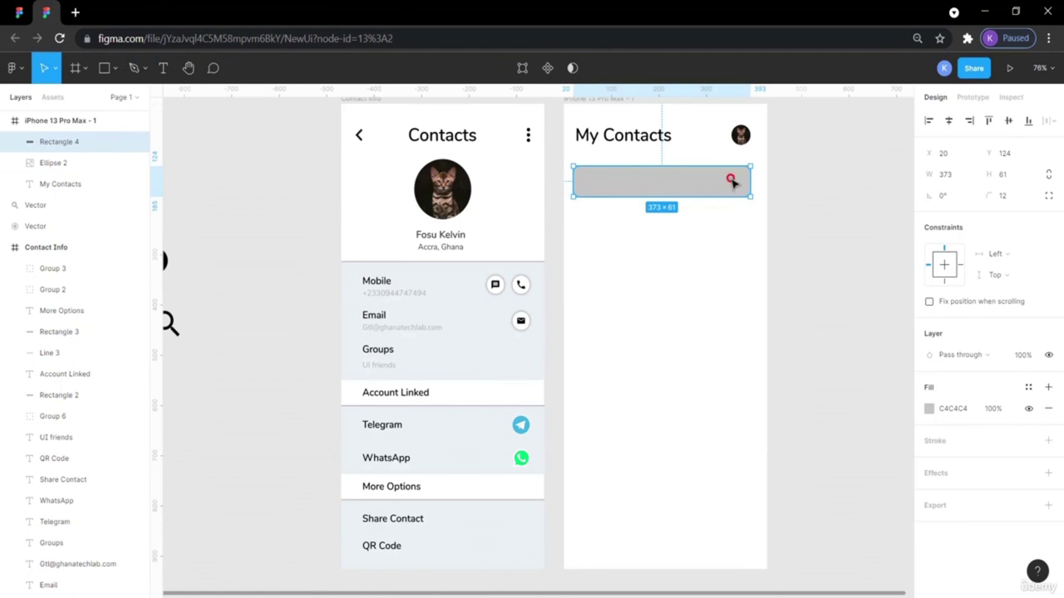
# Size the rectangle to 327×40 and centre it horizontally in the frame.
pyautogui.click(1004, 175)
pyautogui.write('40')
pyautogui.press('Return')
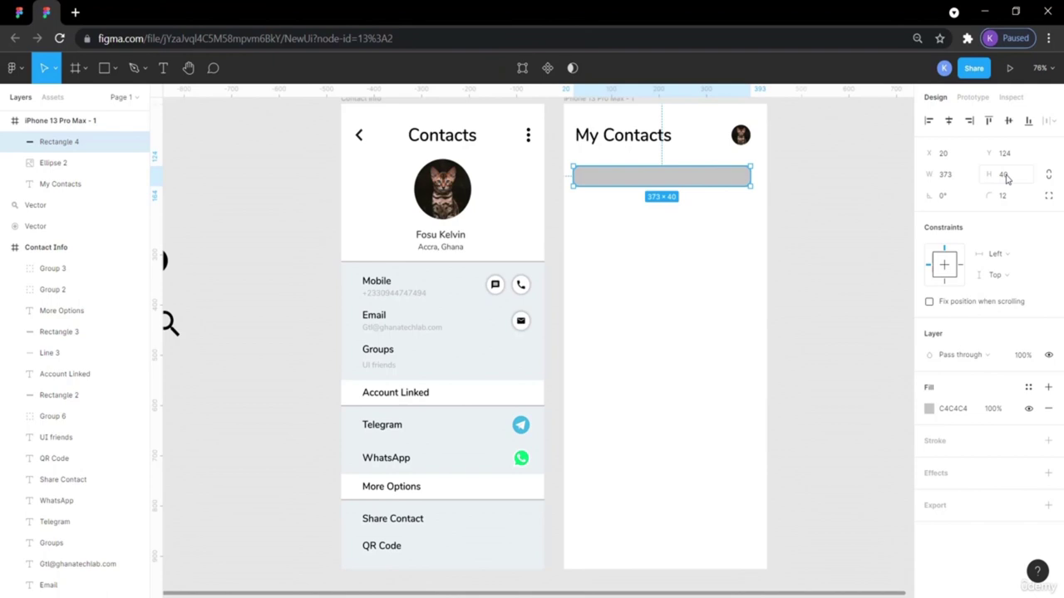
pyautogui.click(954, 177)
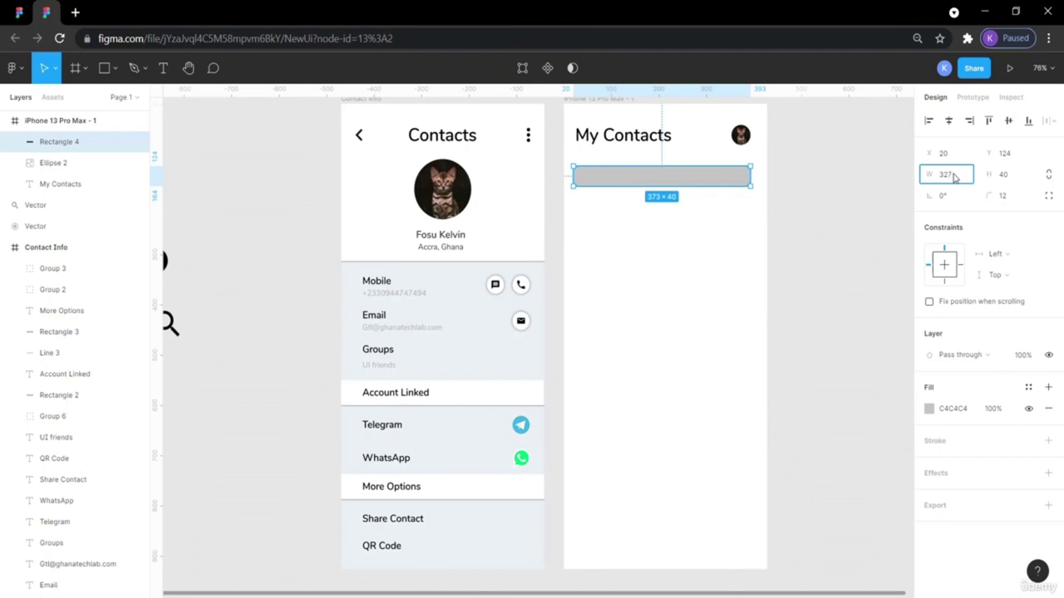
pyautogui.press('Return')
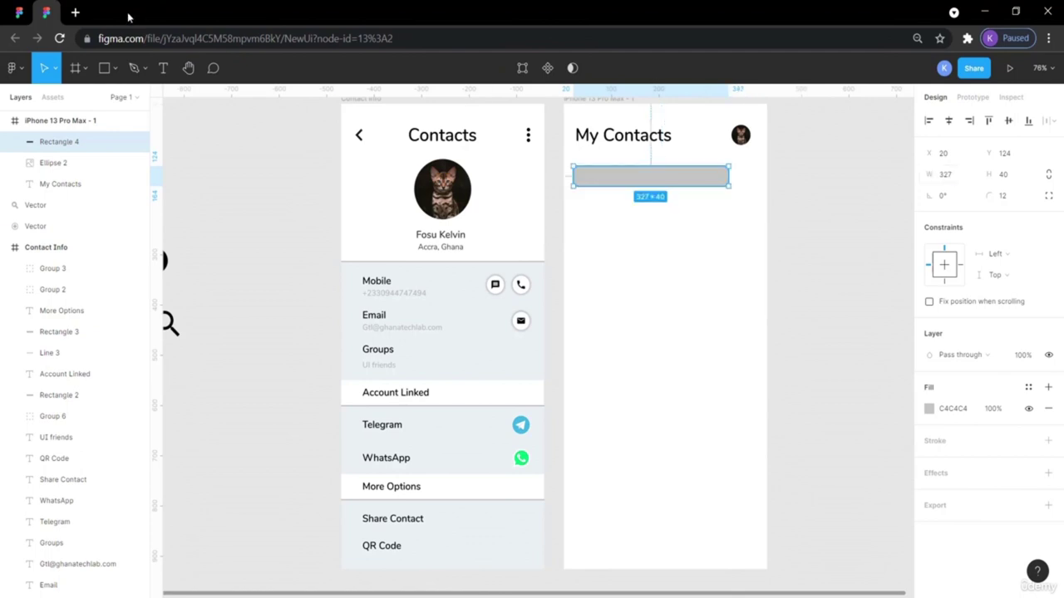
pyautogui.click(19, 12)
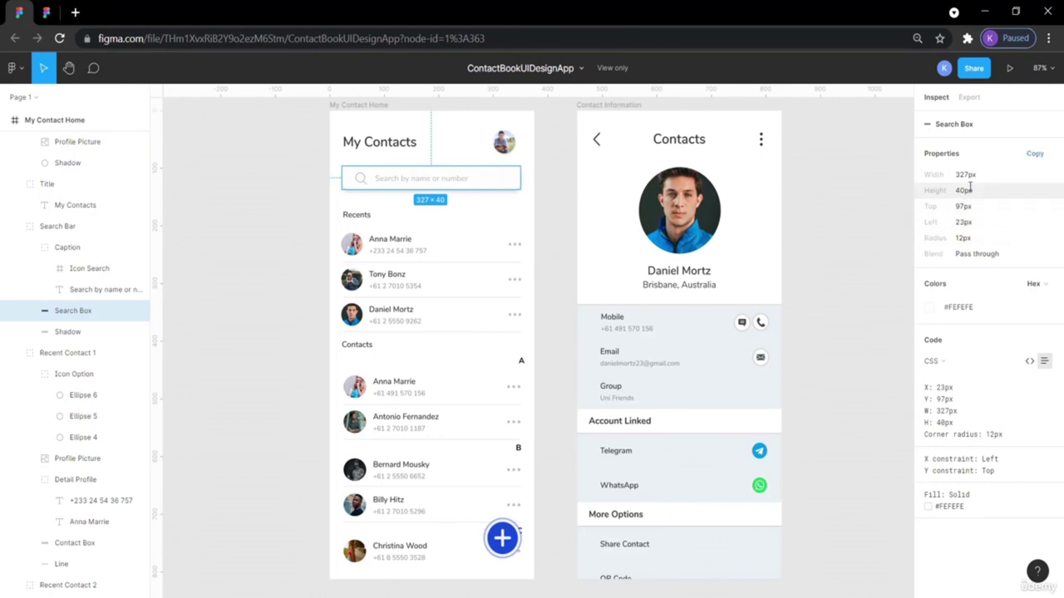
pyautogui.click(46, 13)
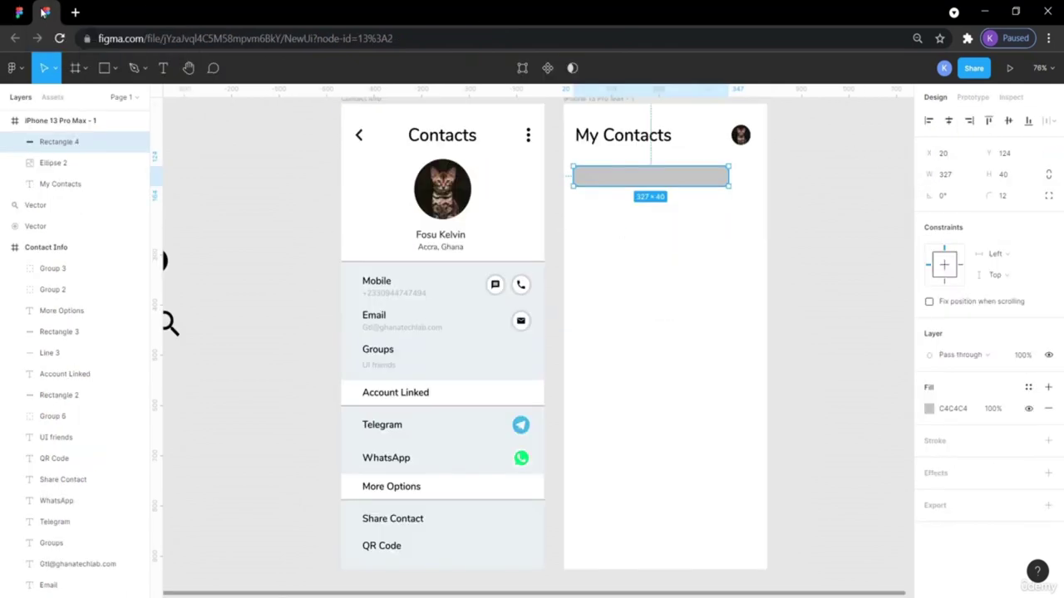
pyautogui.moveTo(663, 180); pyautogui.dragTo(676, 181)
pyautogui.click(855, 216)
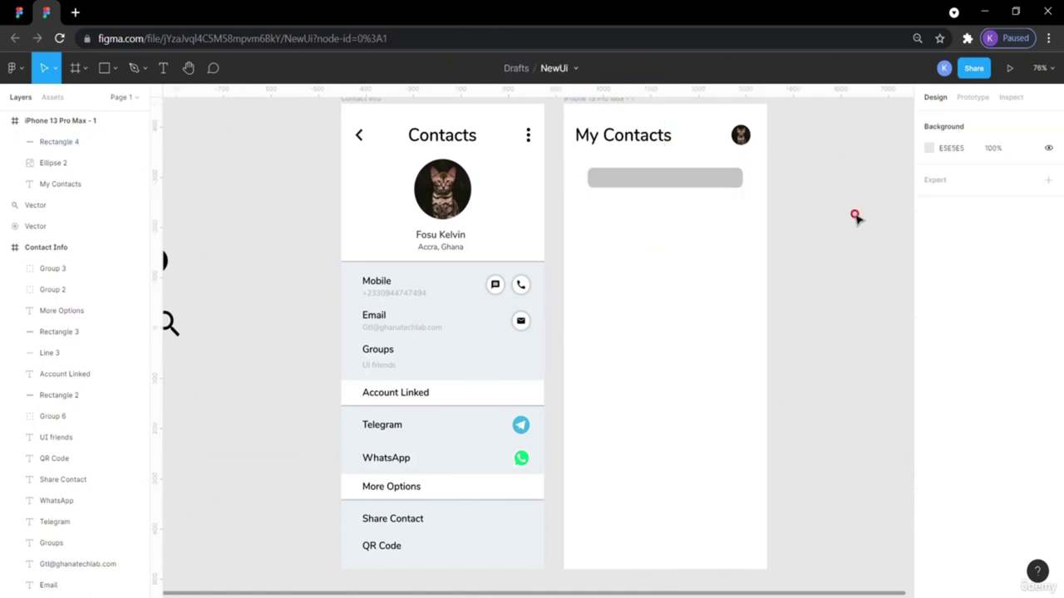
pyautogui.click(645, 175)
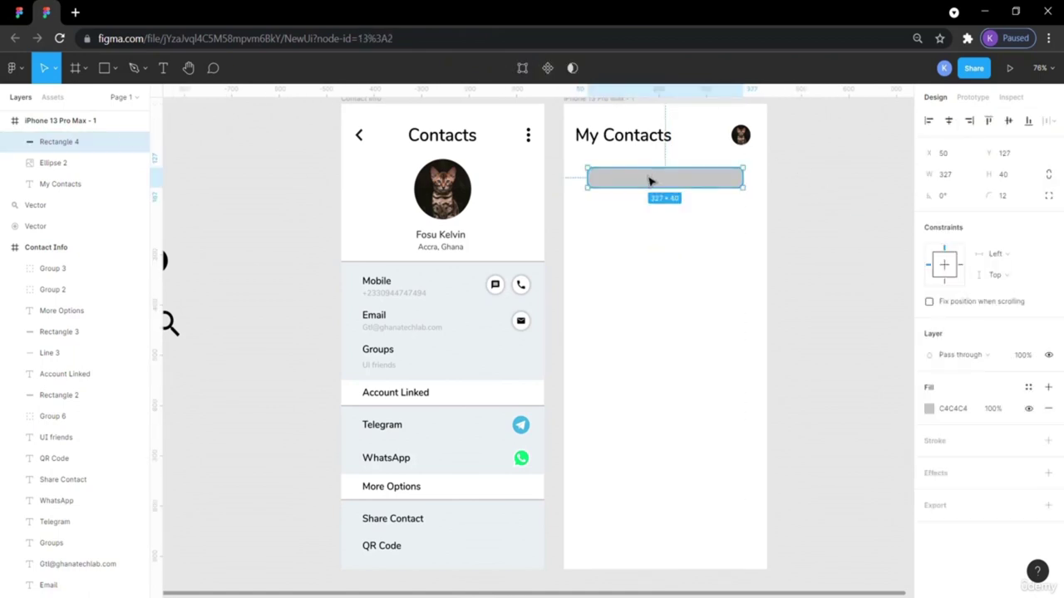
# Change the search-bar rectangle's fill to white FFFFFF.
pyautogui.click(929, 413)
pyautogui.click(929, 409)
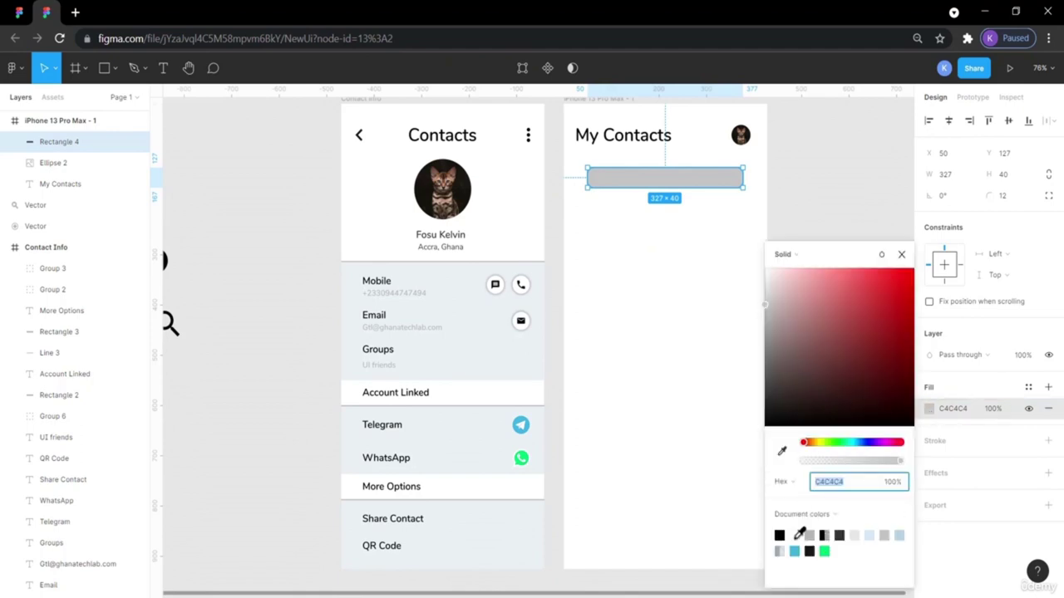
pyautogui.click(793, 535)
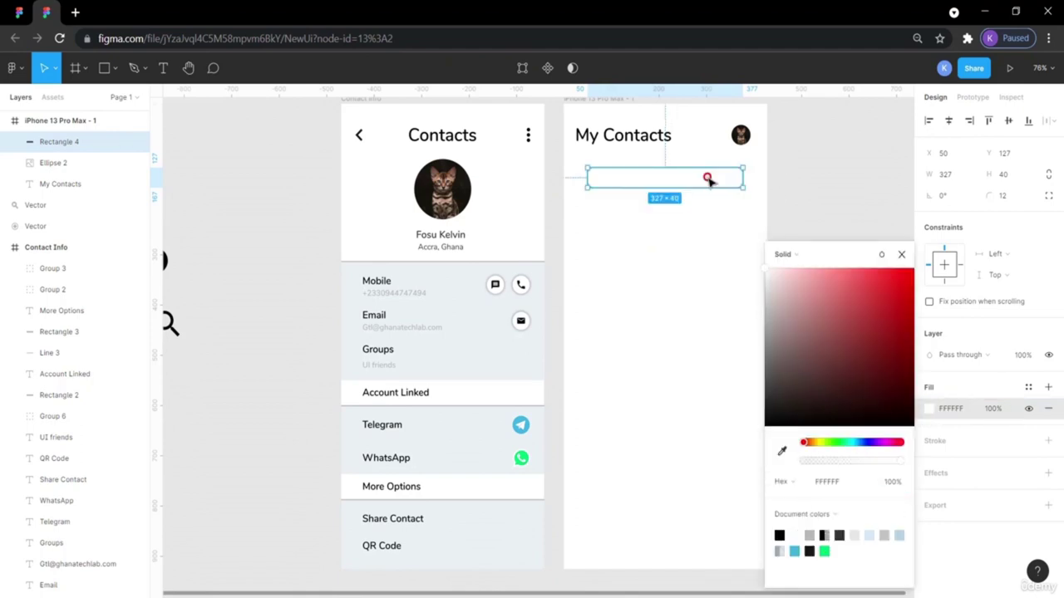
pyautogui.click(829, 176)
# Compare the search bar with the search box in the reference design.
pyautogui.click(609, 177)
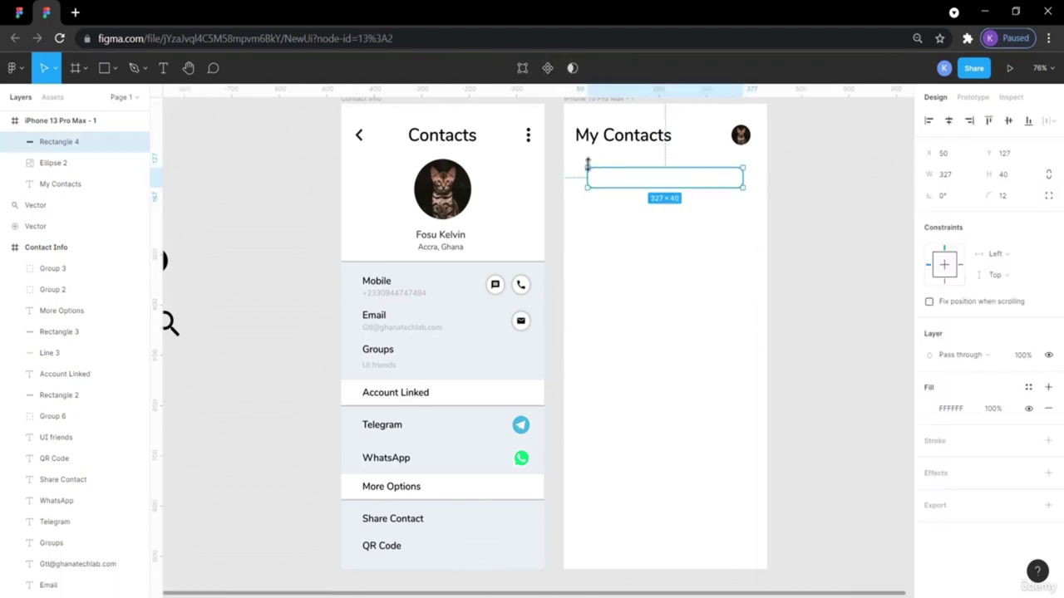
pyautogui.hotkey('ctrl', 'Tab')
pyautogui.click(281, 193)
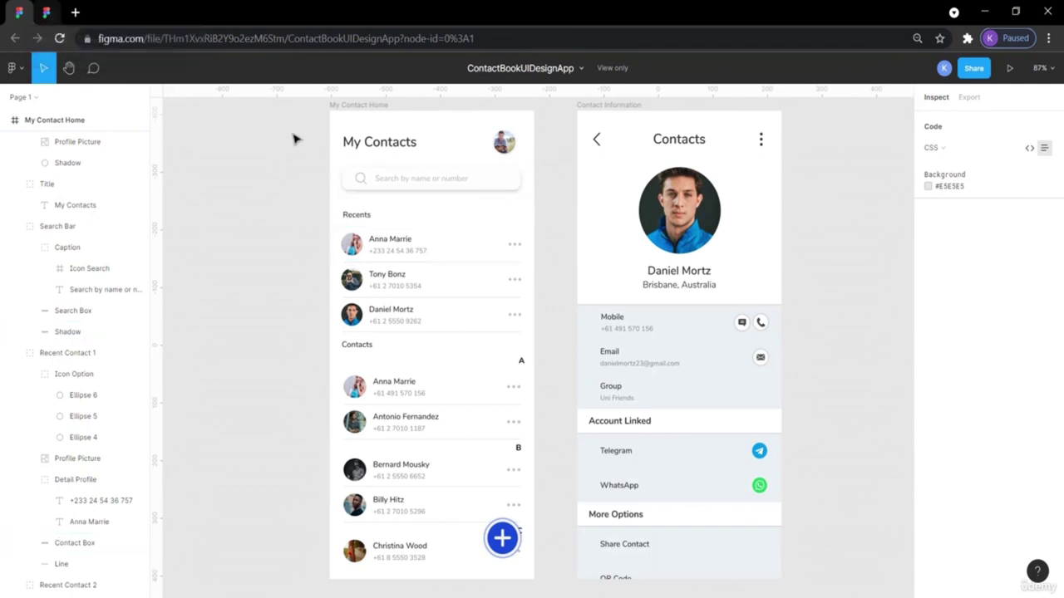
pyautogui.click(504, 179)
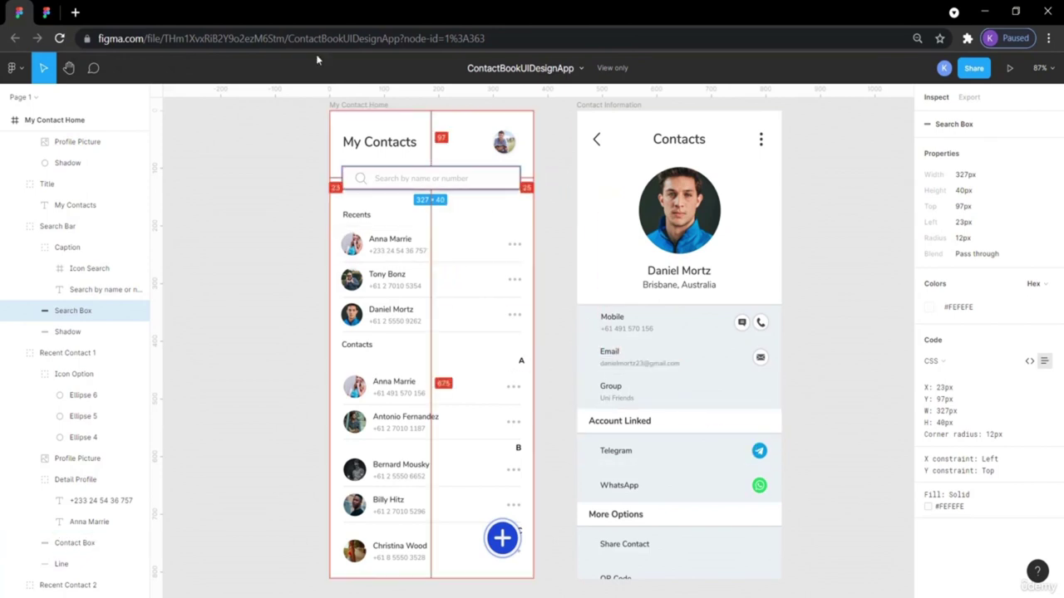
pyautogui.click(50, 14)
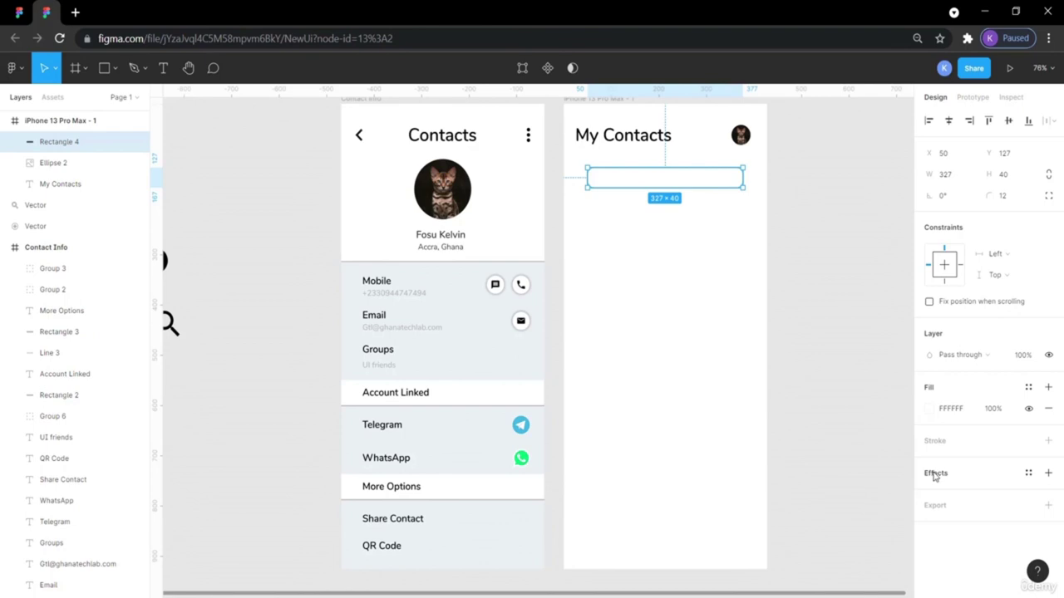
# Add a drop shadow effect to the search-bar rectangle.
pyautogui.click(935, 474)
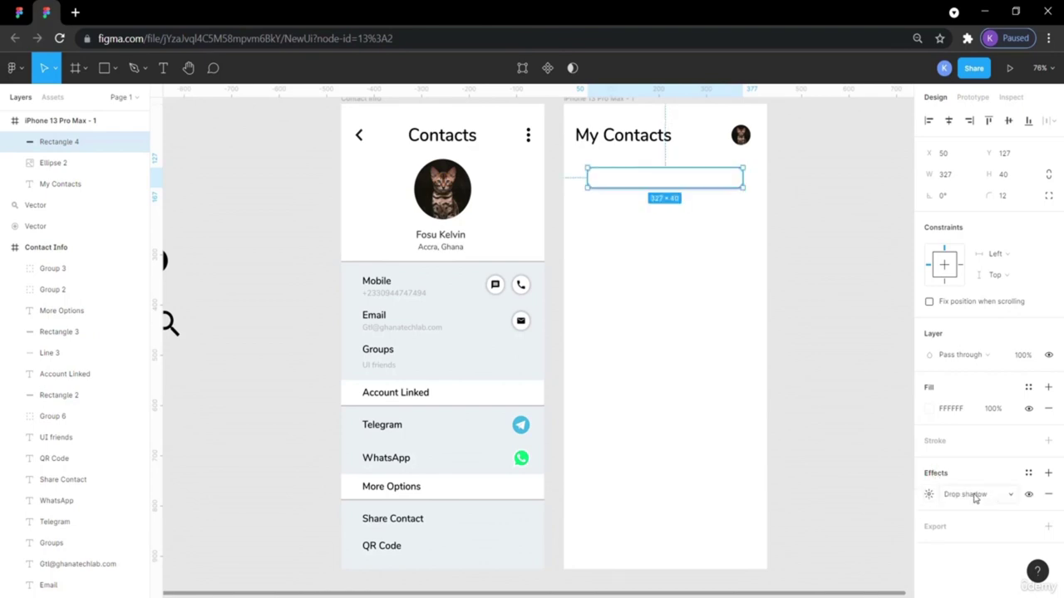
pyautogui.click(929, 495)
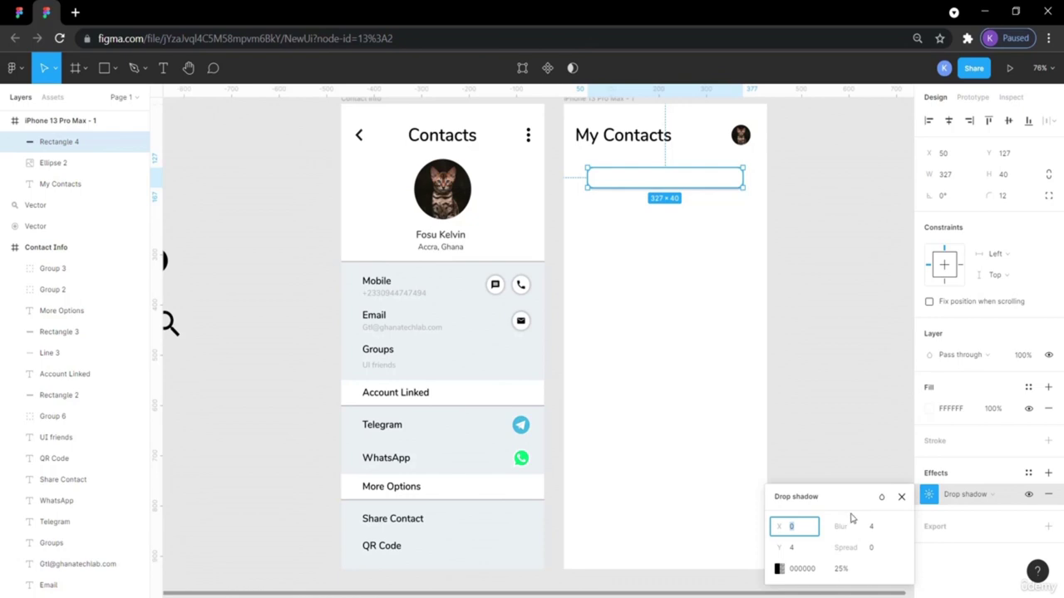
pyautogui.click(836, 408)
pyautogui.click(734, 177)
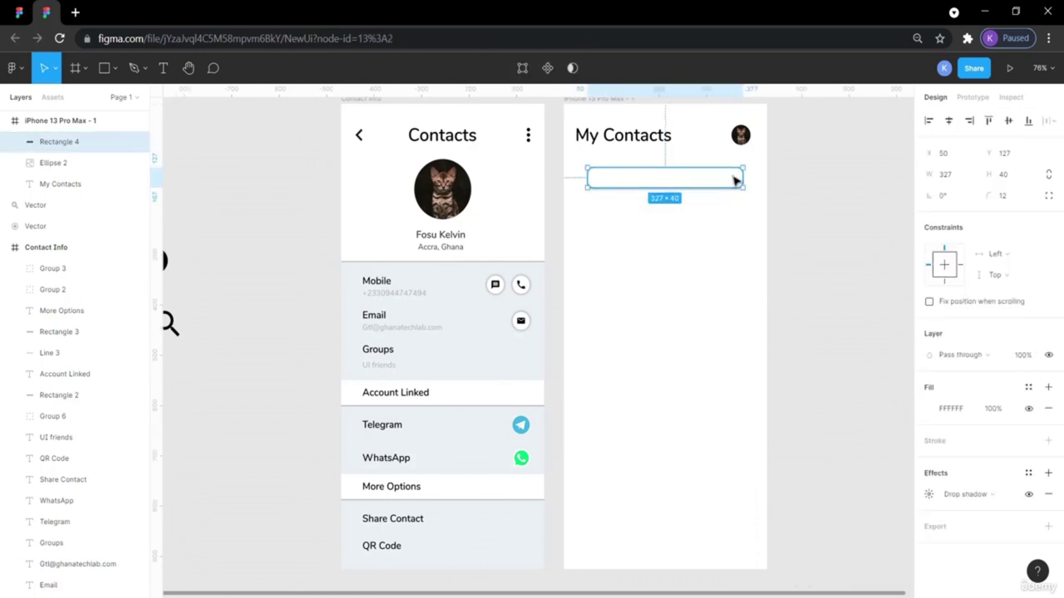
pyautogui.click(806, 256)
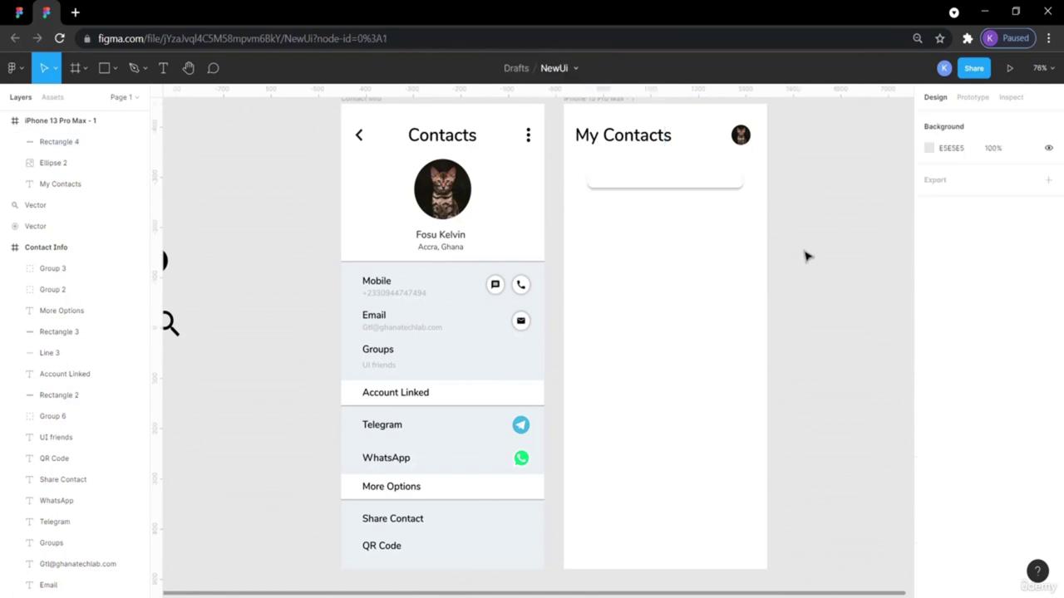
pyautogui.click(714, 184)
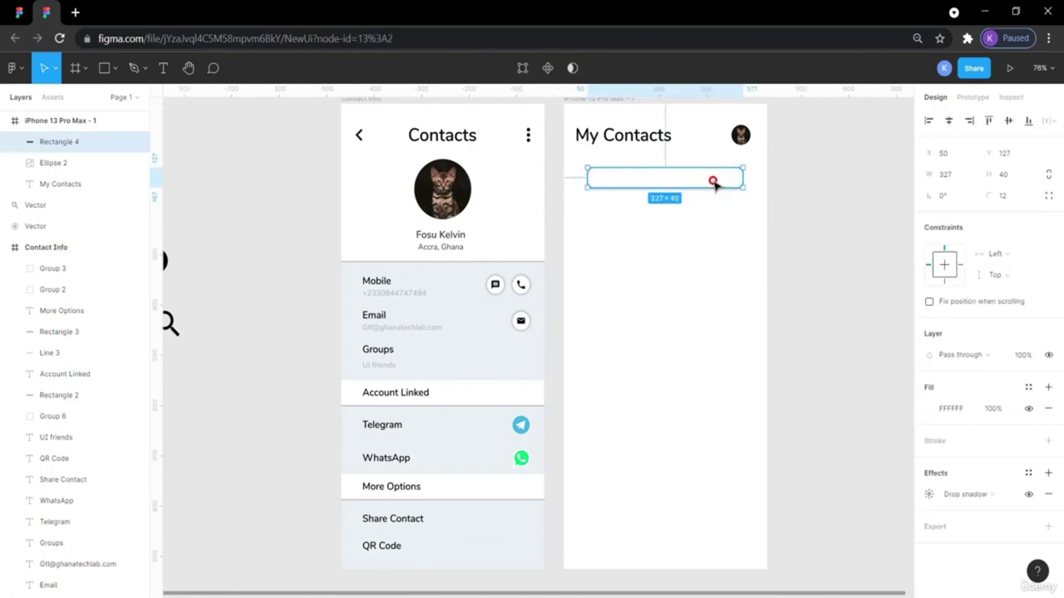
# Adjust the drop shadow's offset and blur toward X 0, Y 2, blur 12.
pyautogui.click(929, 493)
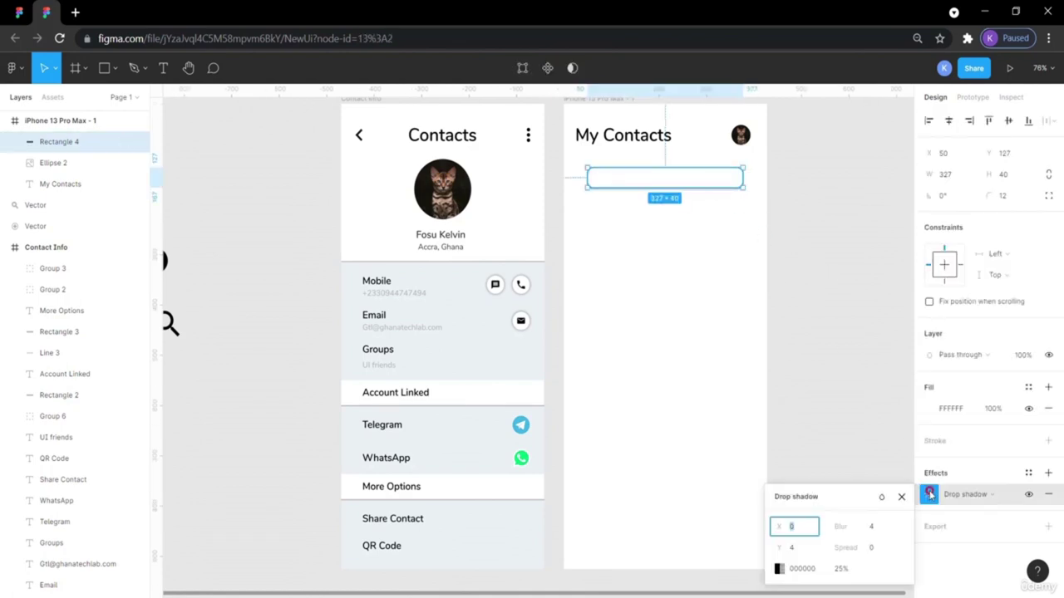
pyautogui.click(870, 529)
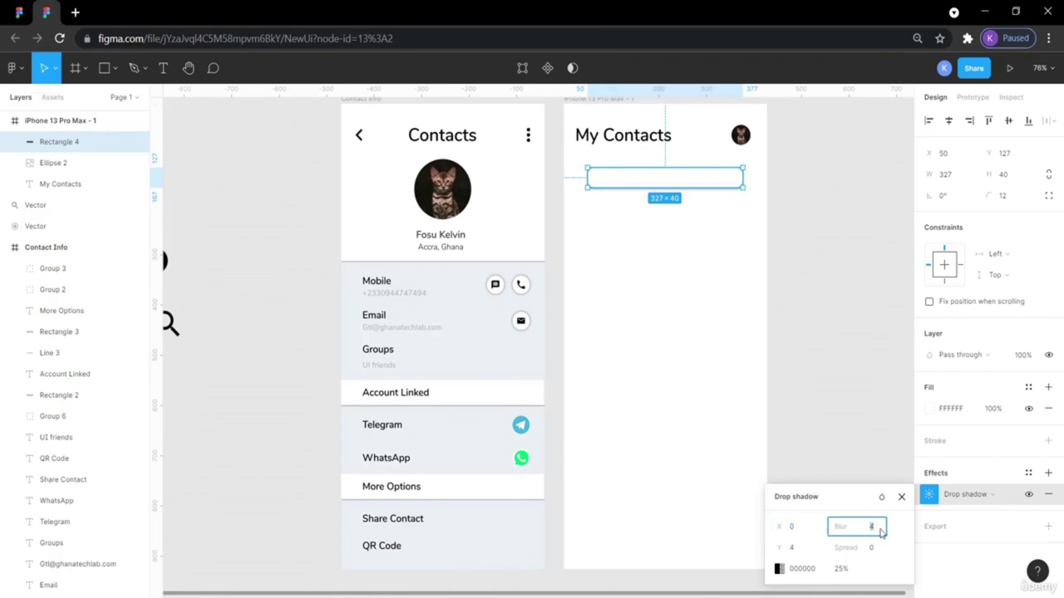
pyautogui.press('Return')
pyautogui.click(797, 551)
pyautogui.write('0')
pyautogui.press('Return')
pyautogui.click(770, 408)
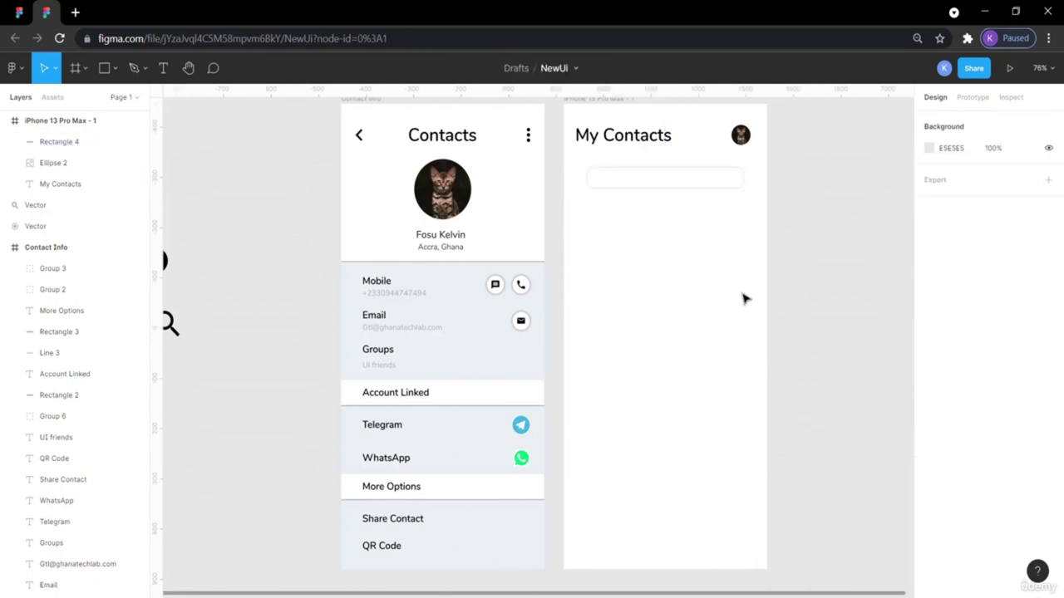
# Review the softened 25% black shadow with the rectangle selected and deselected.
pyautogui.click(702, 185)
pyautogui.click(817, 295)
pyautogui.click(700, 183)
pyautogui.hscroll(2, 681, 184)
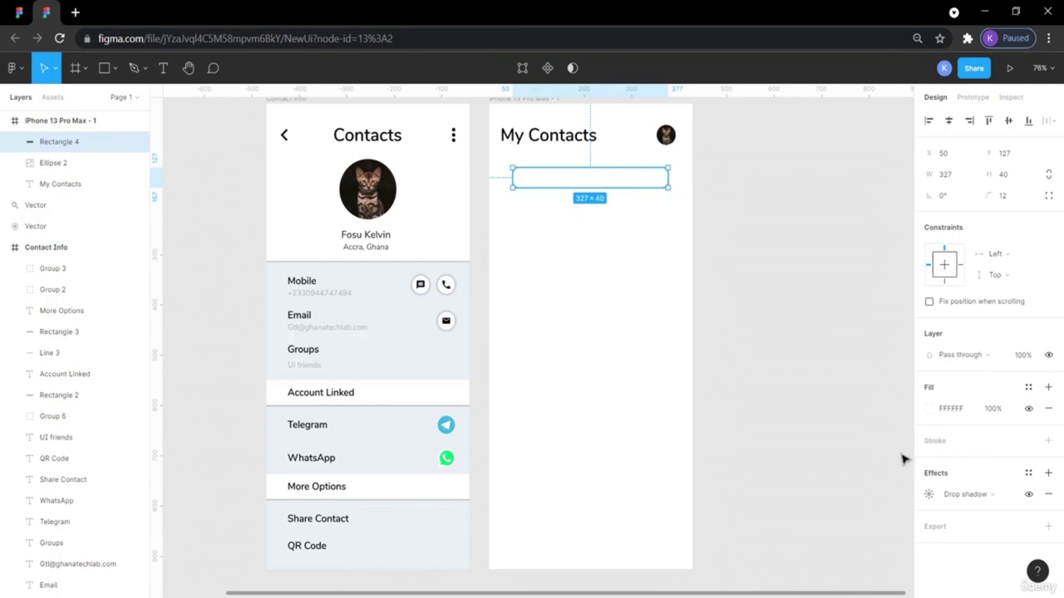
pyautogui.click(928, 495)
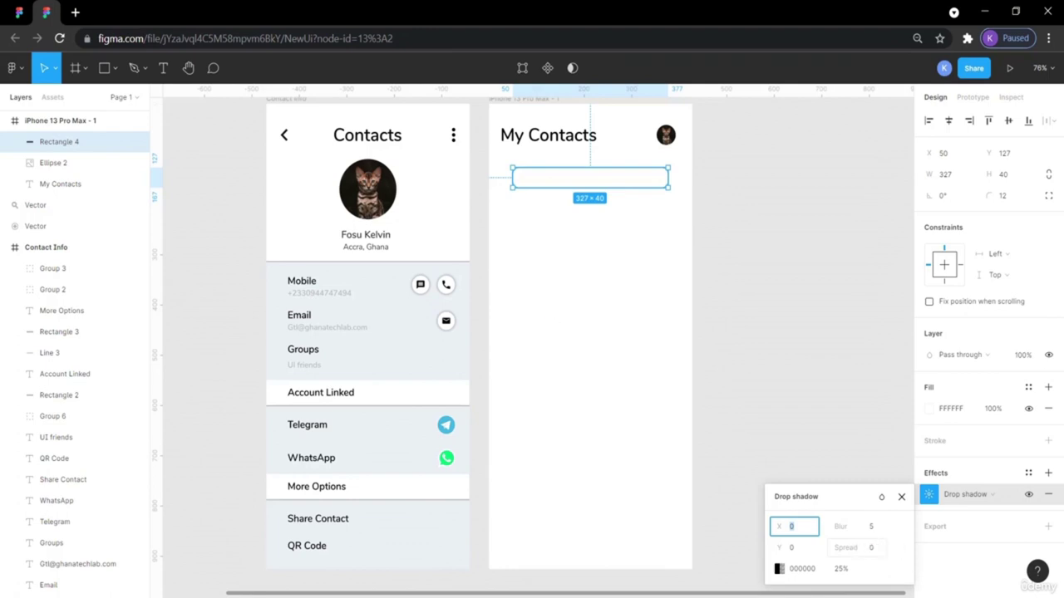
pyautogui.press('Escape')
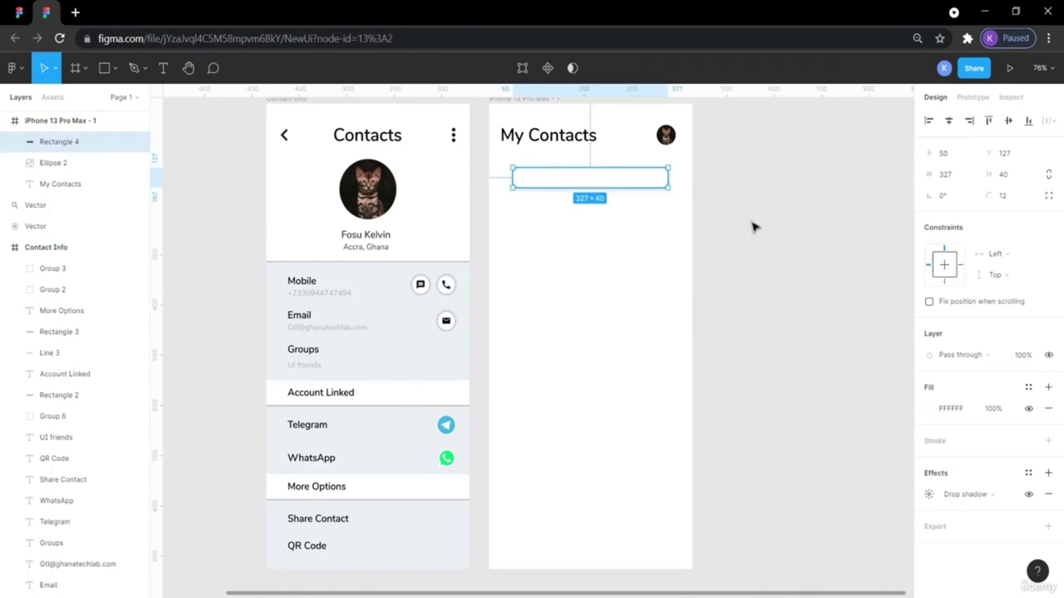
pyautogui.click(929, 495)
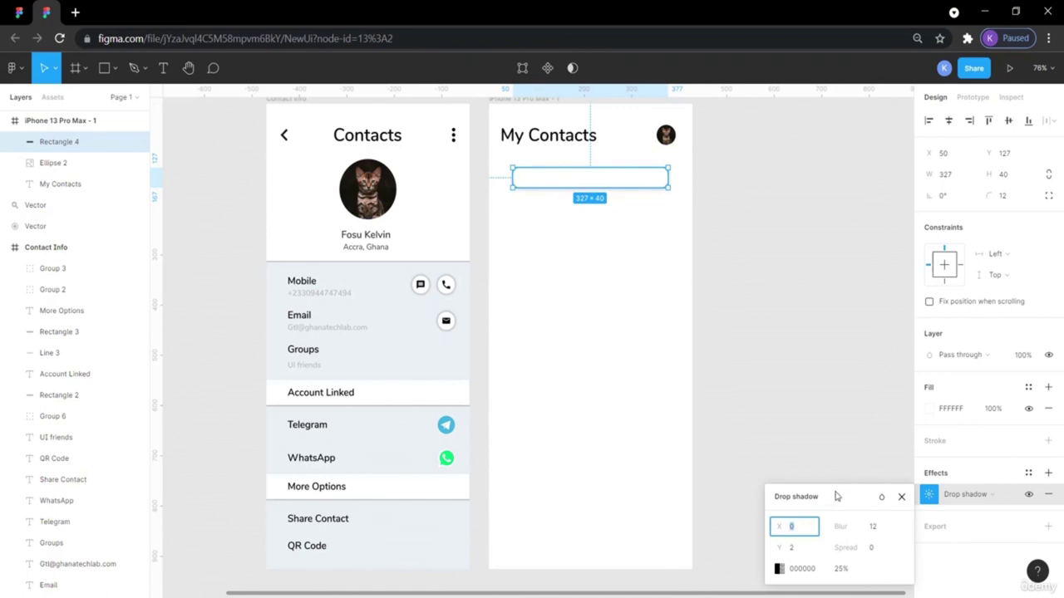
pyautogui.click(812, 364)
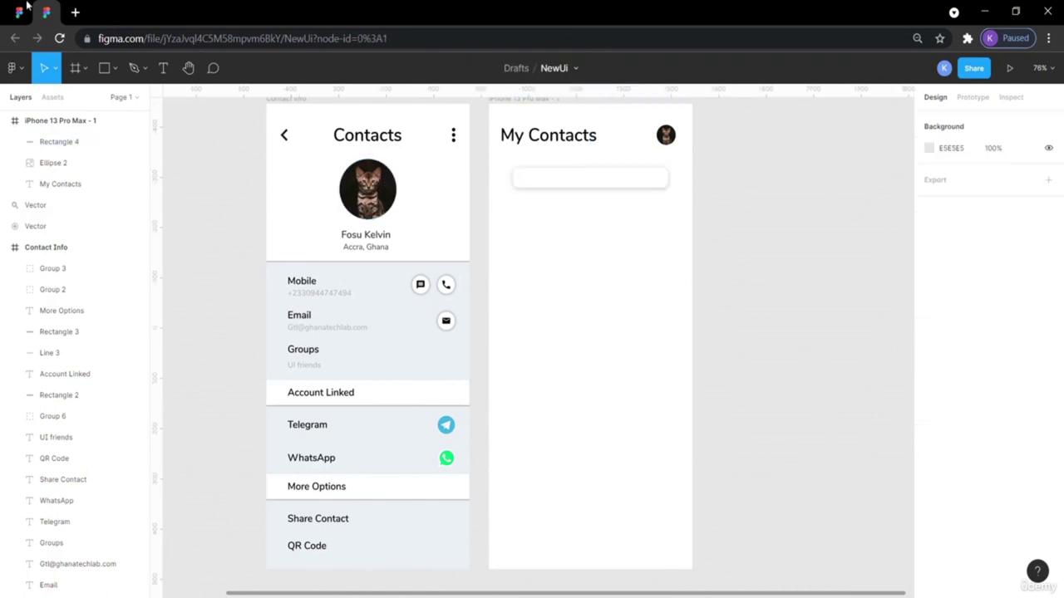
pyautogui.click(19, 10)
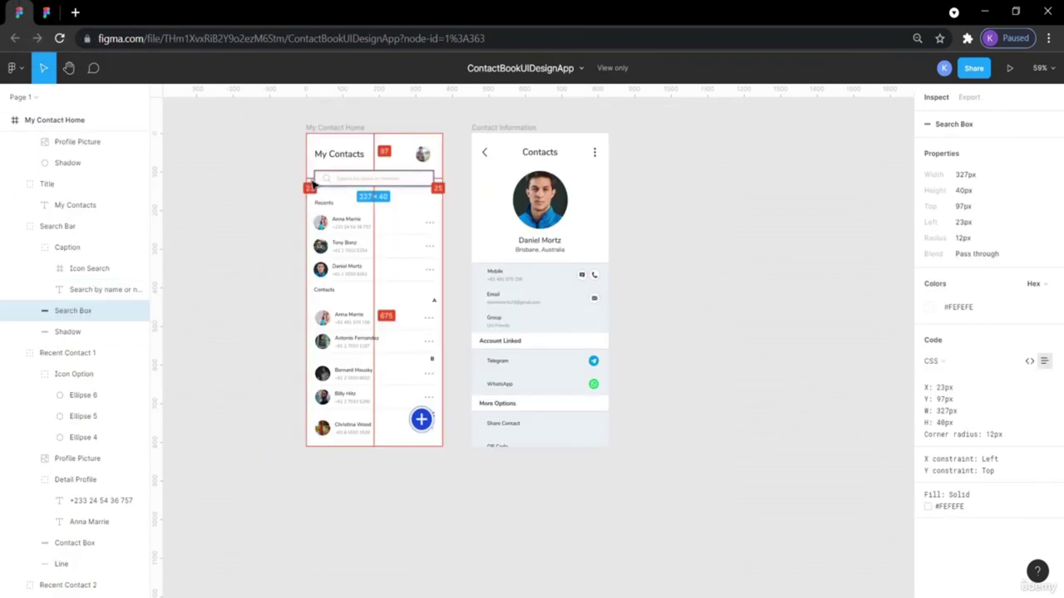
pyautogui.click(48, 12)
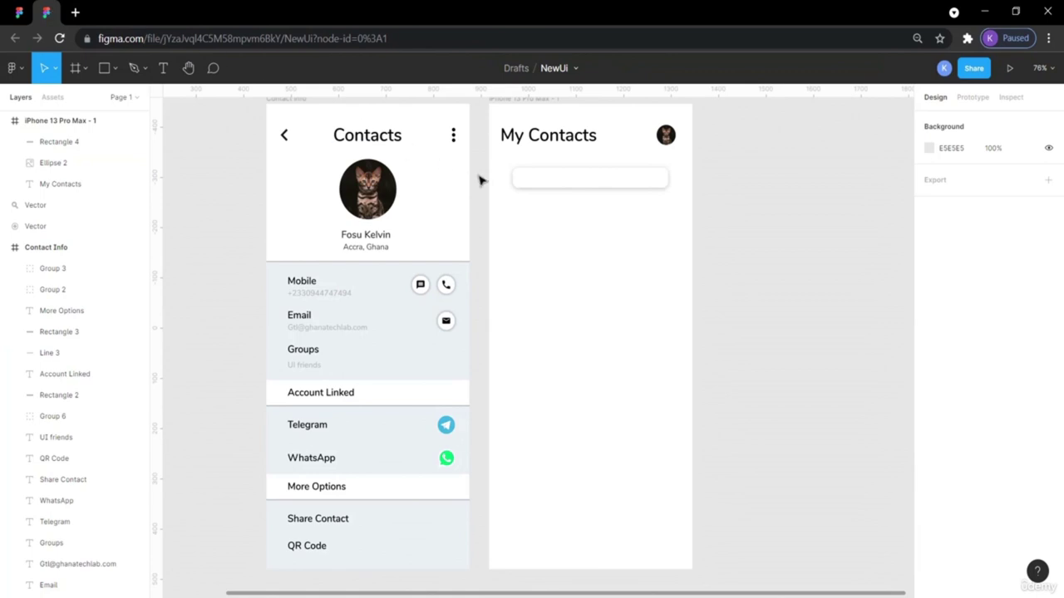
pyautogui.click(533, 183)
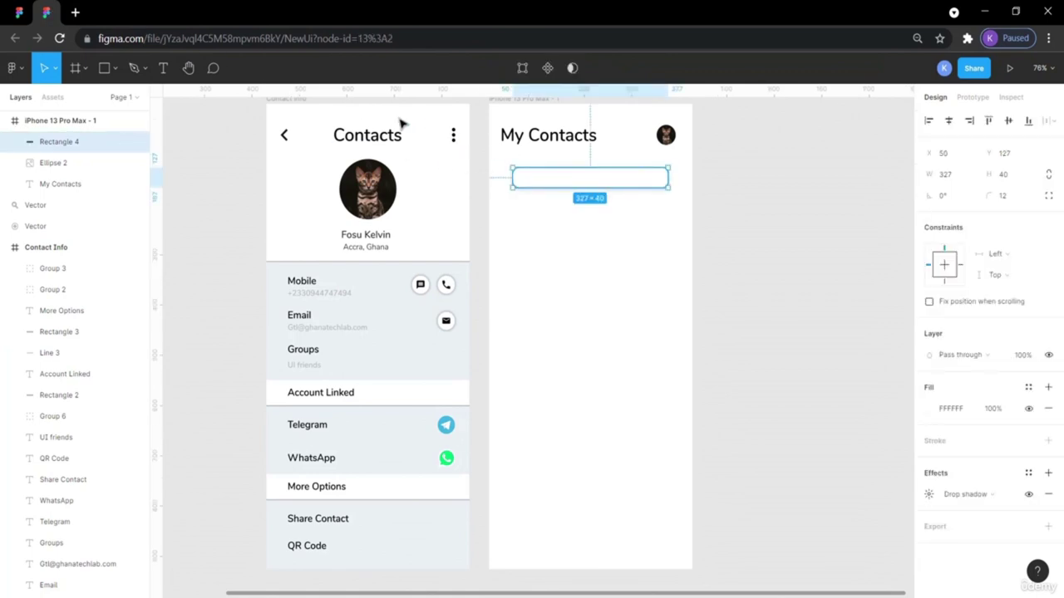
pyautogui.click(16, 12)
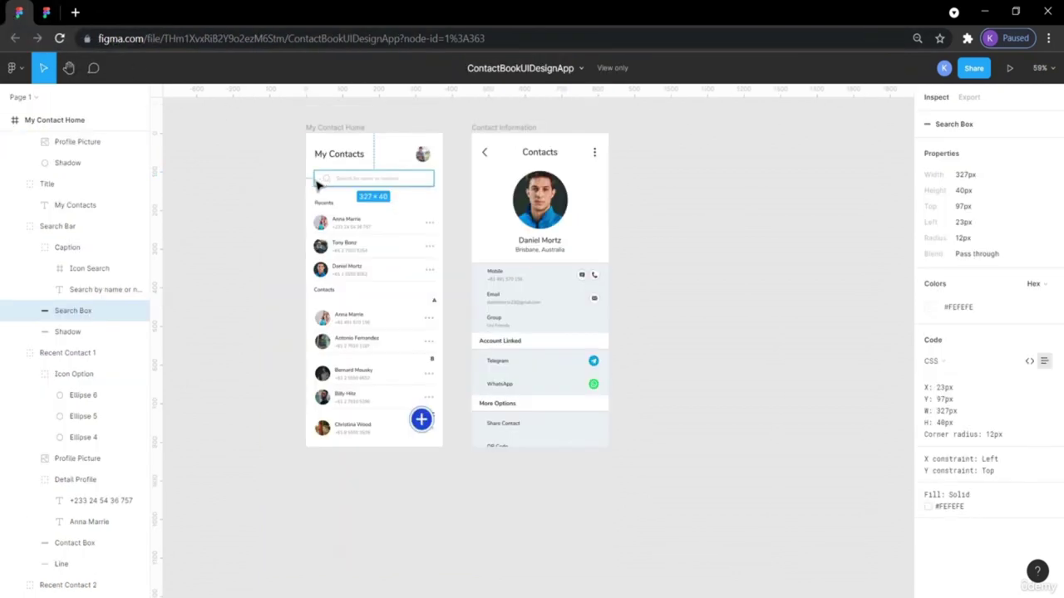
pyautogui.moveTo(309, 183)
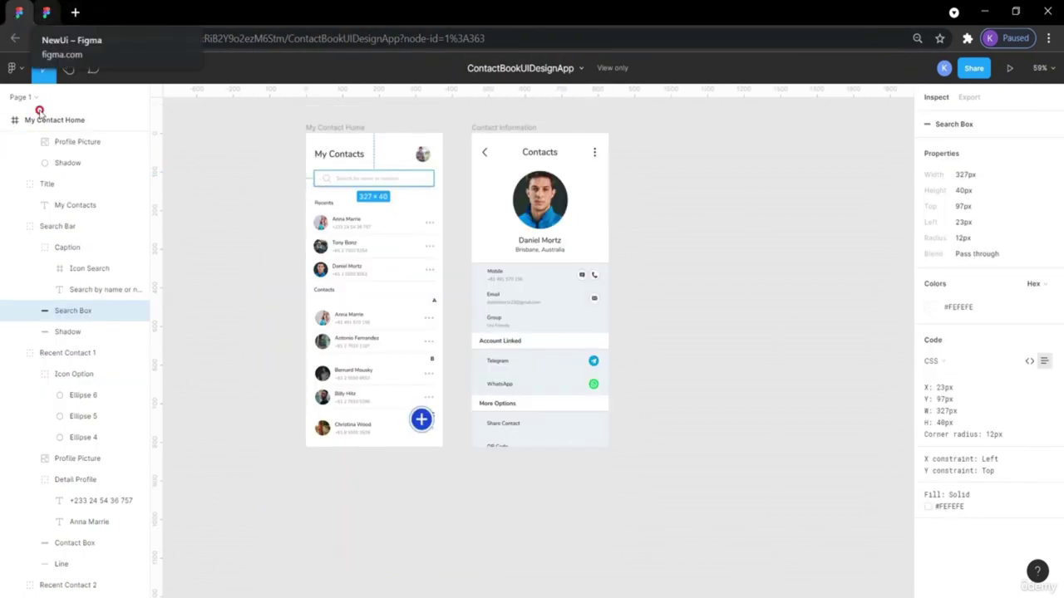
pyautogui.click(37, 120)
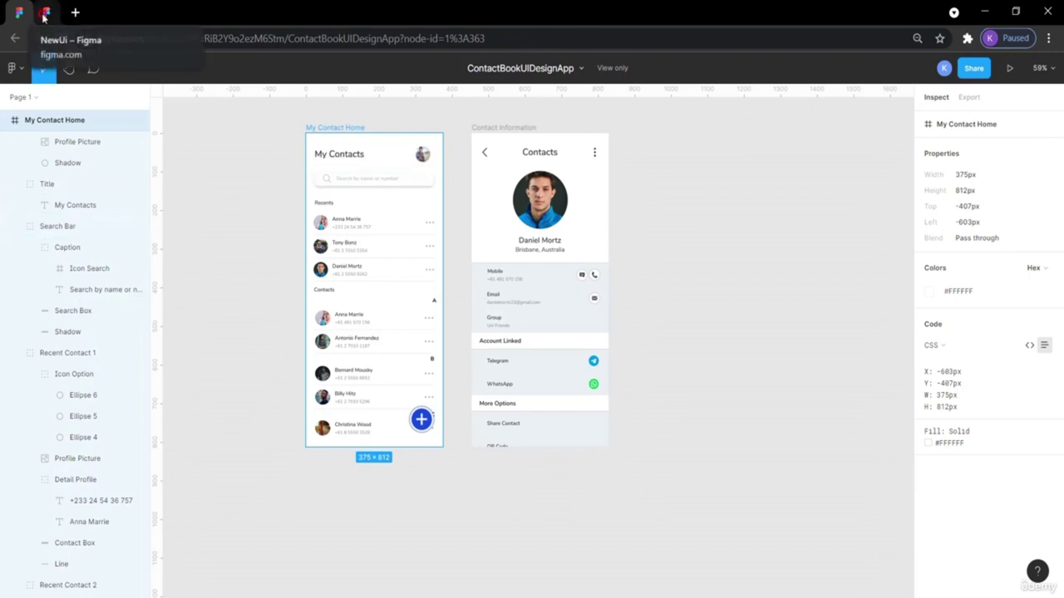
pyautogui.click(47, 13)
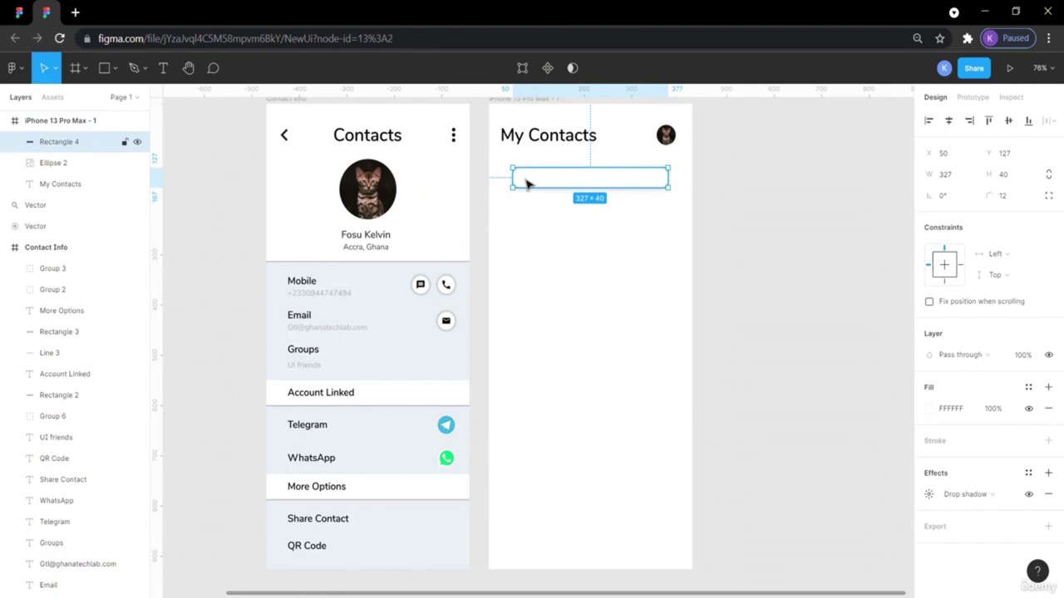
# Nudge the search bar left until it sits 23 px from the frame edge.
pyautogui.press('alt')
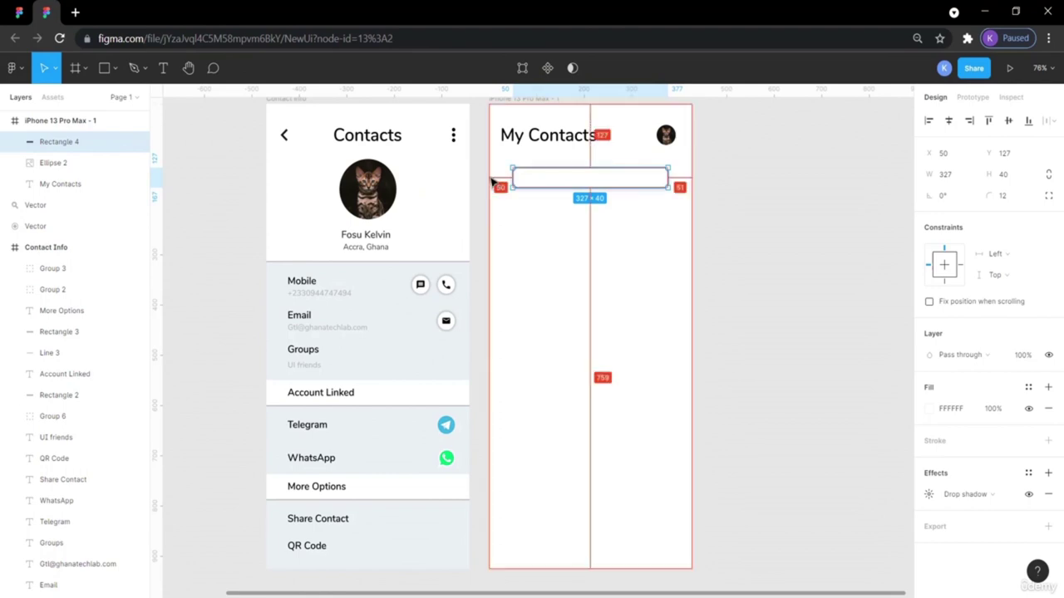
pyautogui.press('Left')
pyautogui.press('Left')
pyautogui.press('Left')
pyautogui.press('Left')
pyautogui.press('Left')
pyautogui.press('Left')
pyautogui.press('Left')
pyautogui.press('Left')
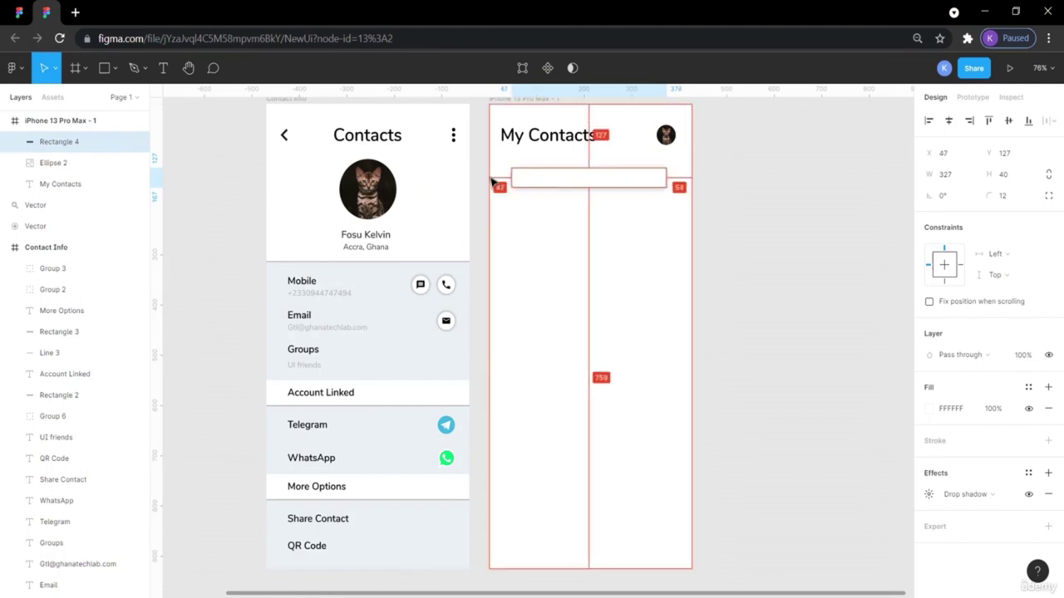
pyautogui.press('Left')
pyautogui.press('Left')
pyautogui.press('Left')
pyautogui.press('Left')
pyautogui.press('Left')
pyautogui.press('Left')
pyautogui.press('Left')
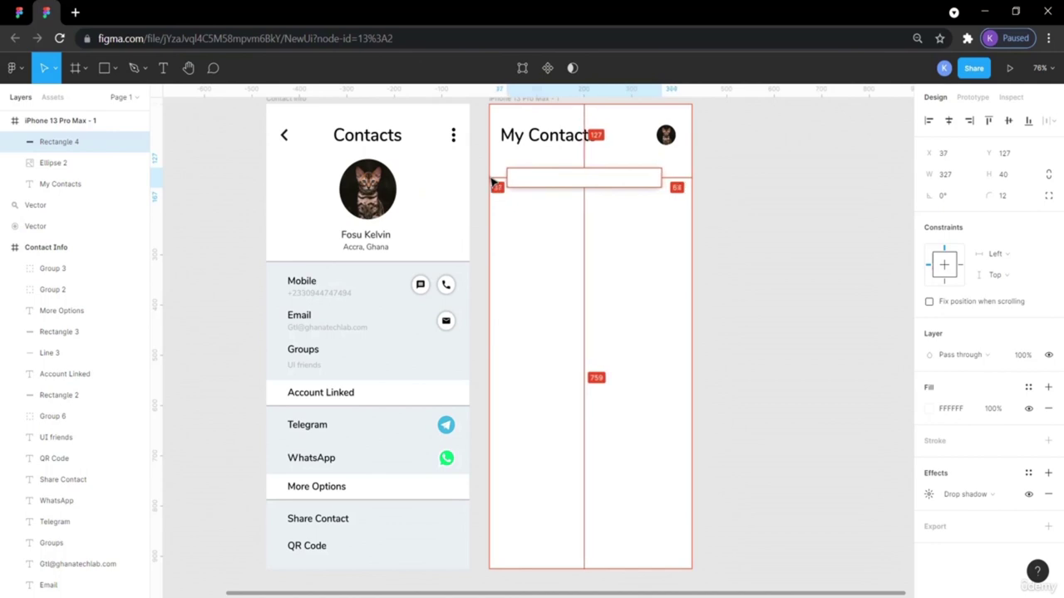
pyautogui.press('Left')
pyautogui.press('Left')
pyautogui.press('Left')
pyautogui.press('Left')
pyautogui.press('Left')
pyautogui.press('Left')
pyautogui.press('Left')
pyautogui.press('Left')
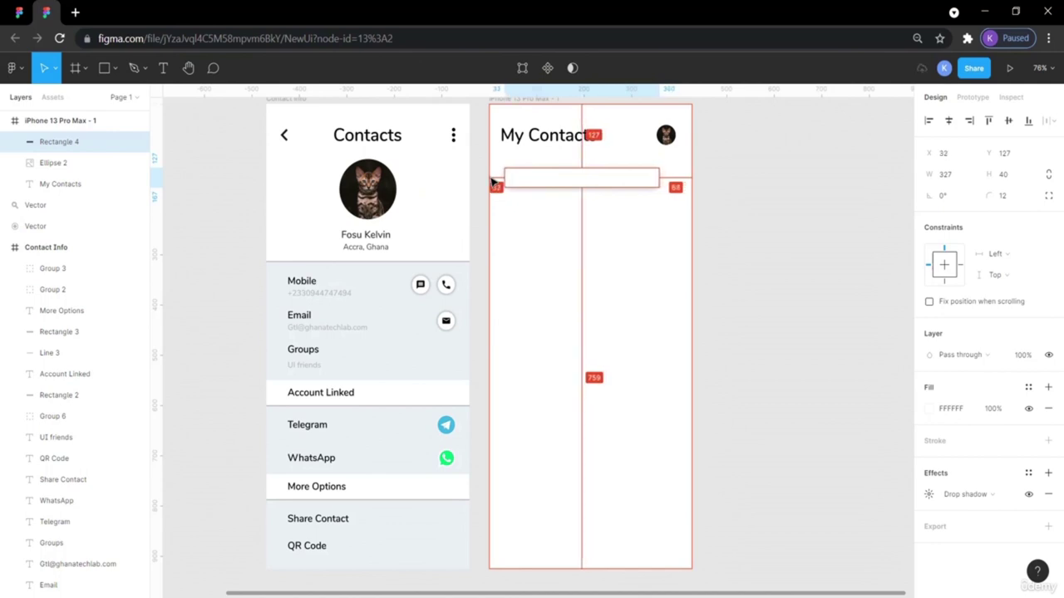
pyautogui.press('Left')
pyautogui.press('Left')
pyautogui.press('Left')
pyautogui.press('Left')
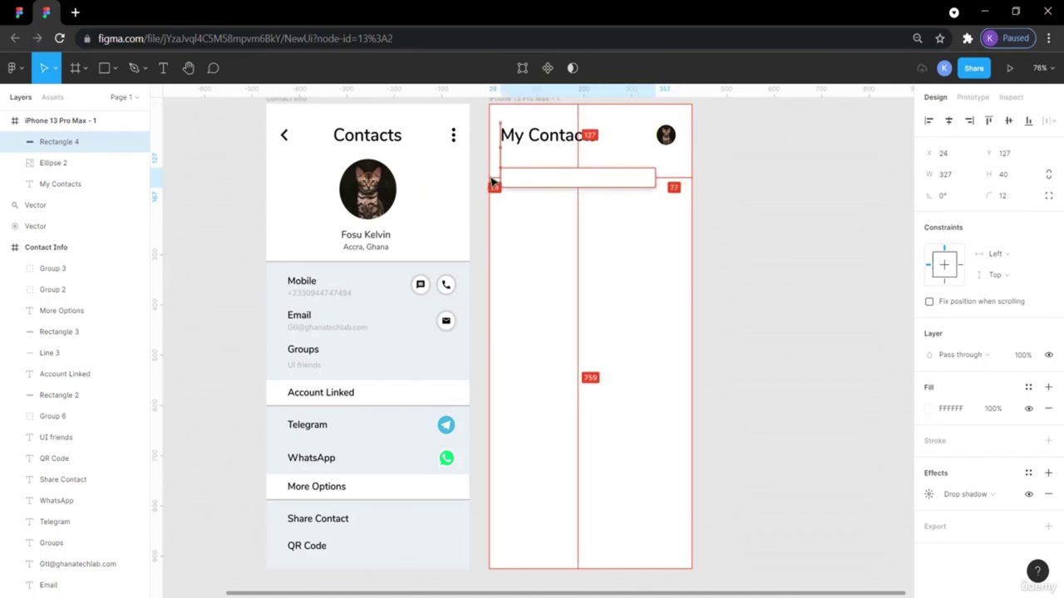
# Widen the search bar to 379 × 40 and check its edge distances.
pyautogui.click(806, 256)
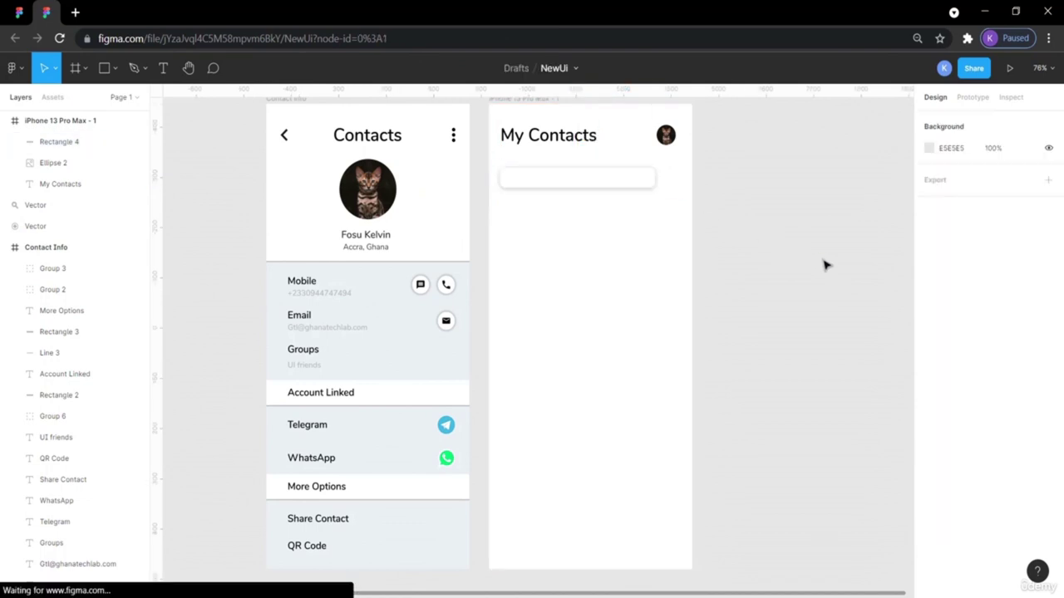
pyautogui.click(650, 178)
pyautogui.moveTo(653, 179); pyautogui.dragTo(681, 181)
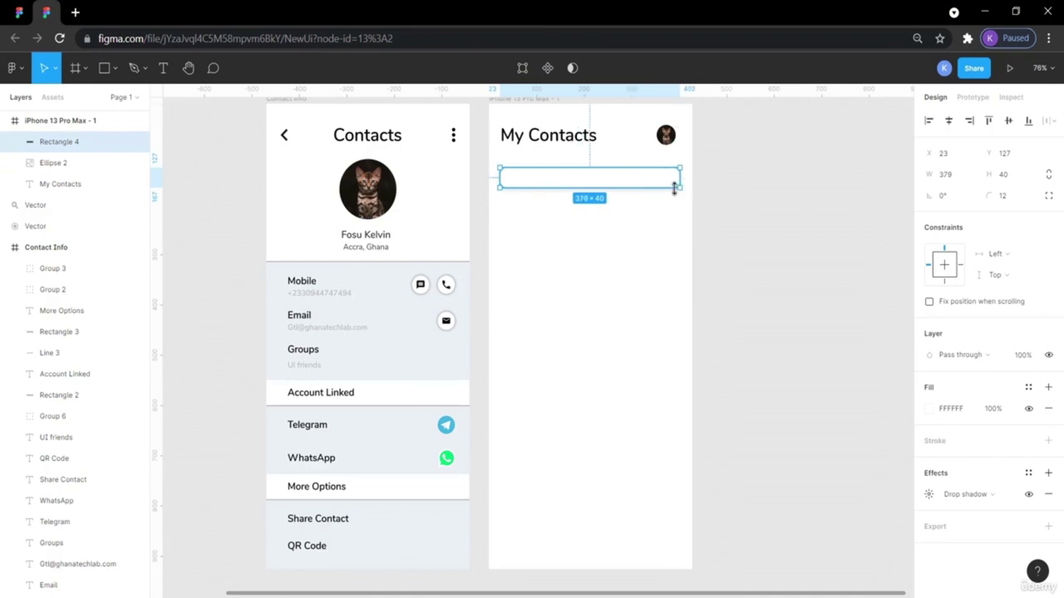
pyautogui.press('alt')
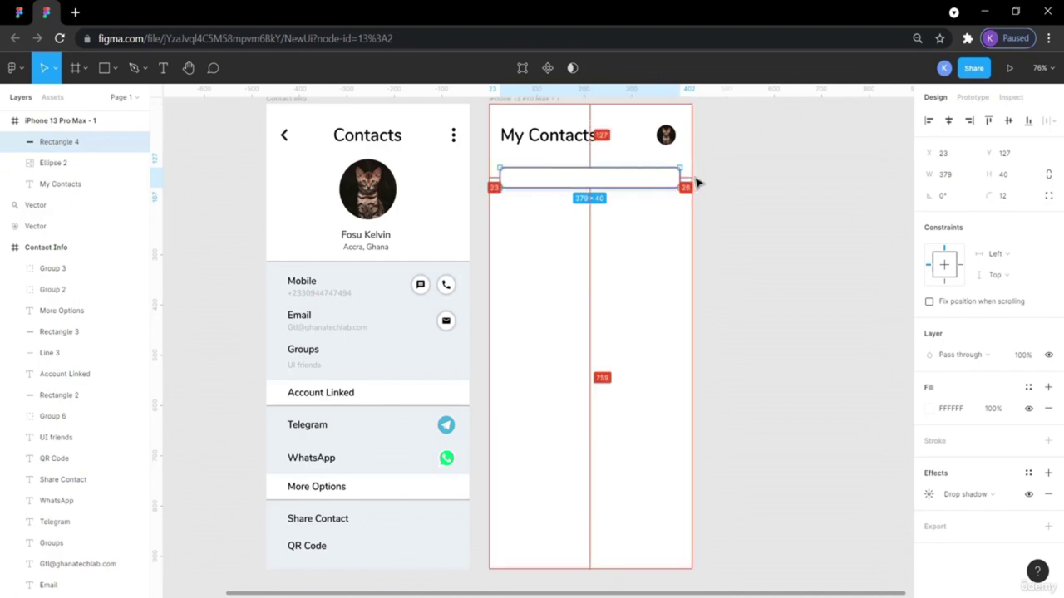
pyautogui.click(718, 189)
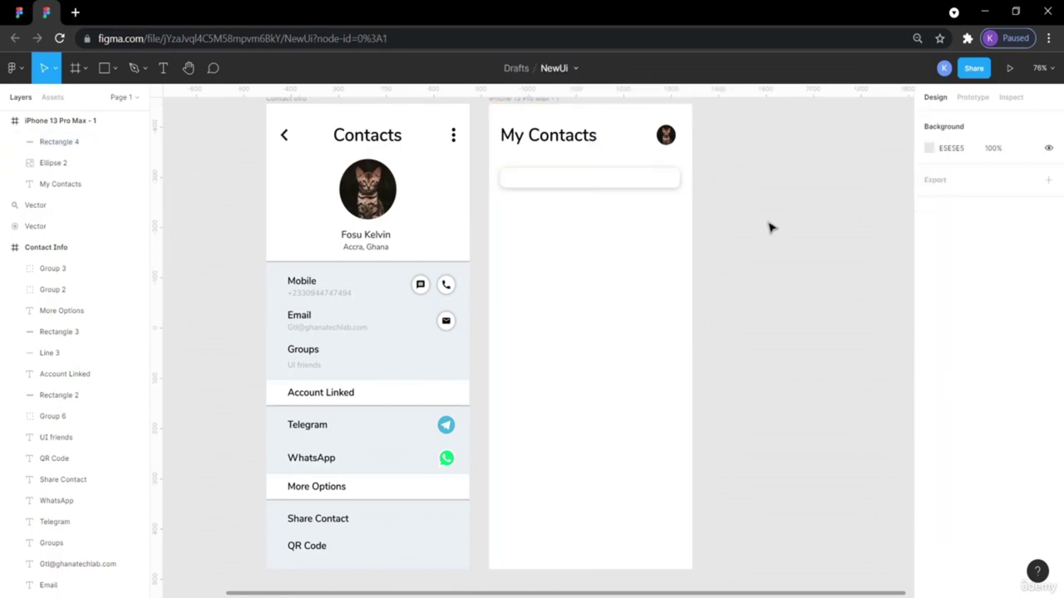
pyautogui.click(18, 13)
pyautogui.press('super+Left')
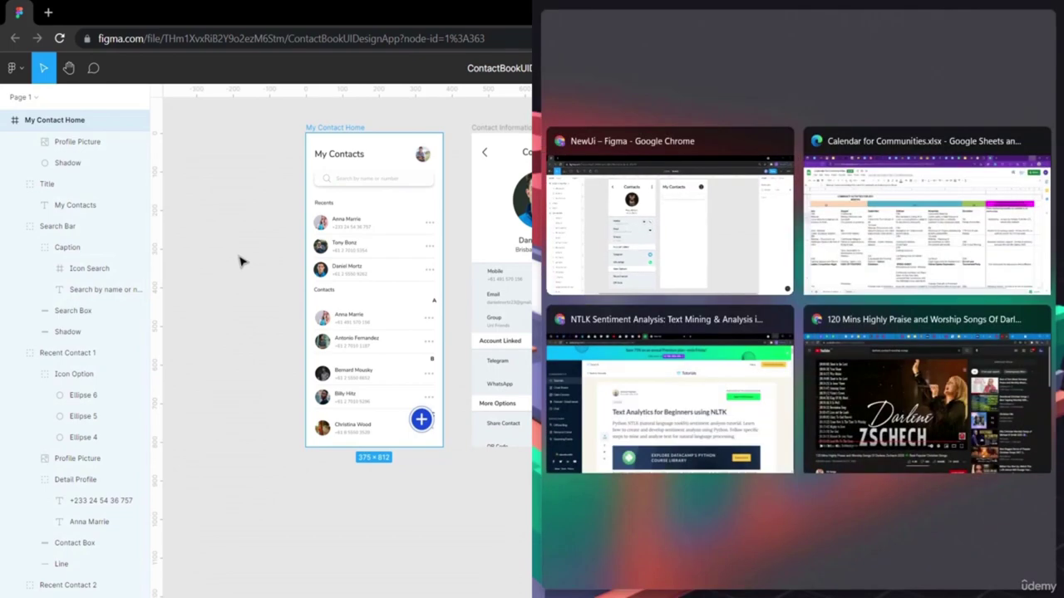
pyautogui.click(338, 226)
pyautogui.press('super+Up')
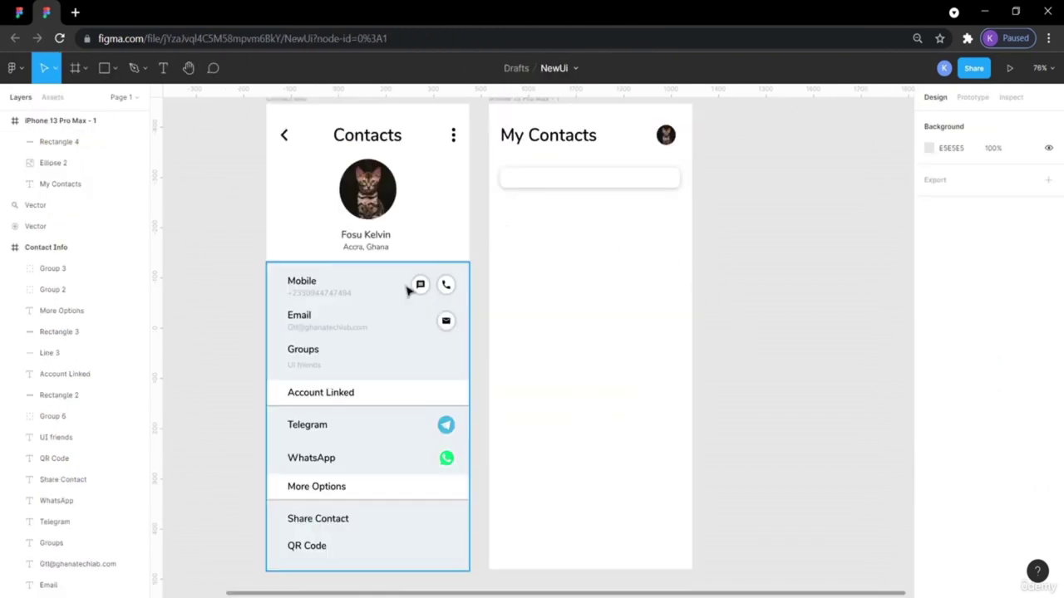
pyautogui.click(16, 11)
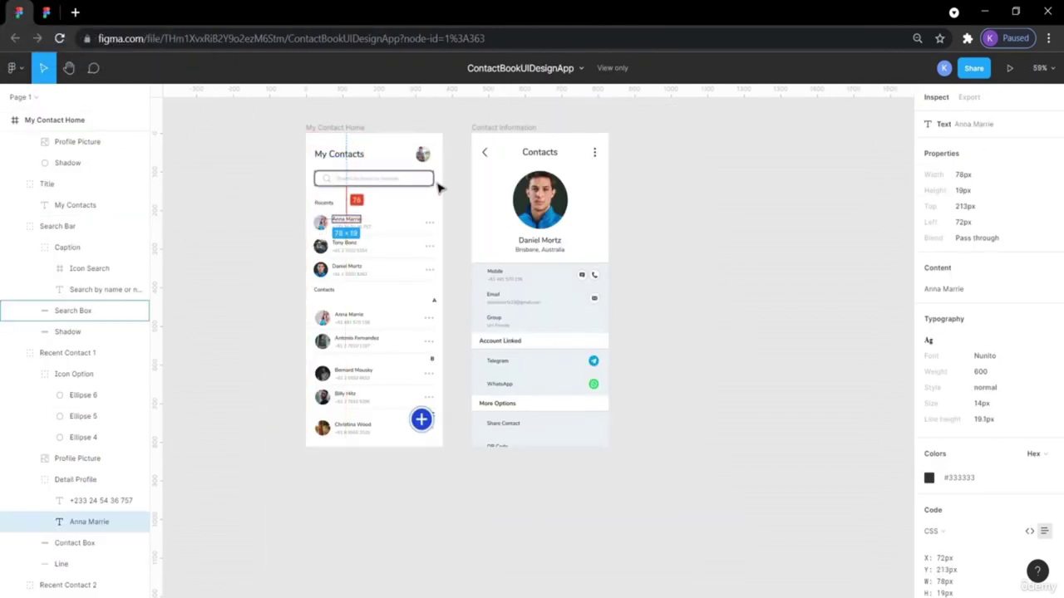
pyautogui.click(430, 181)
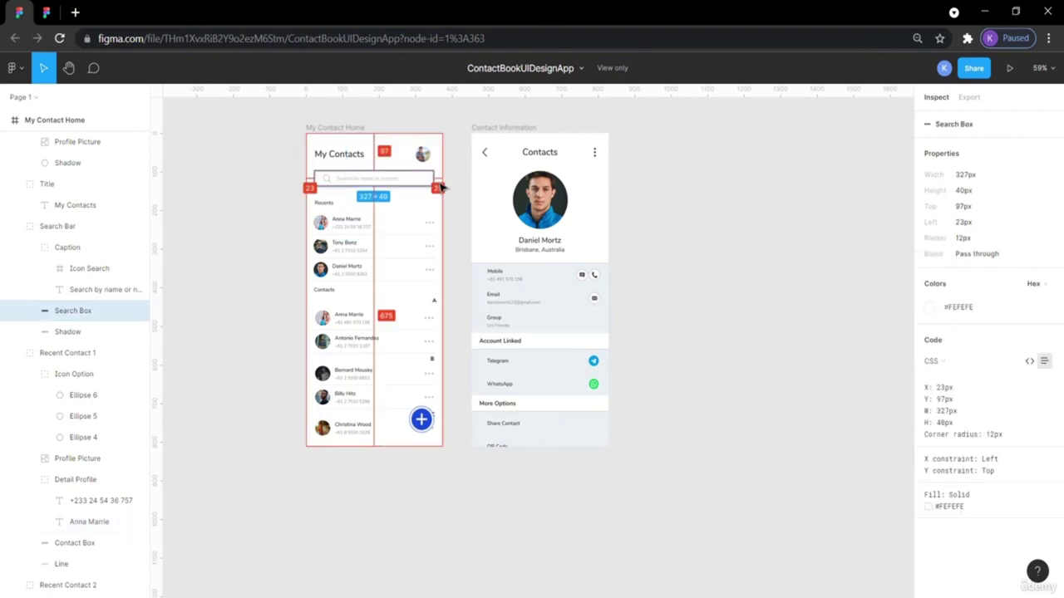
pyautogui.click(46, 12)
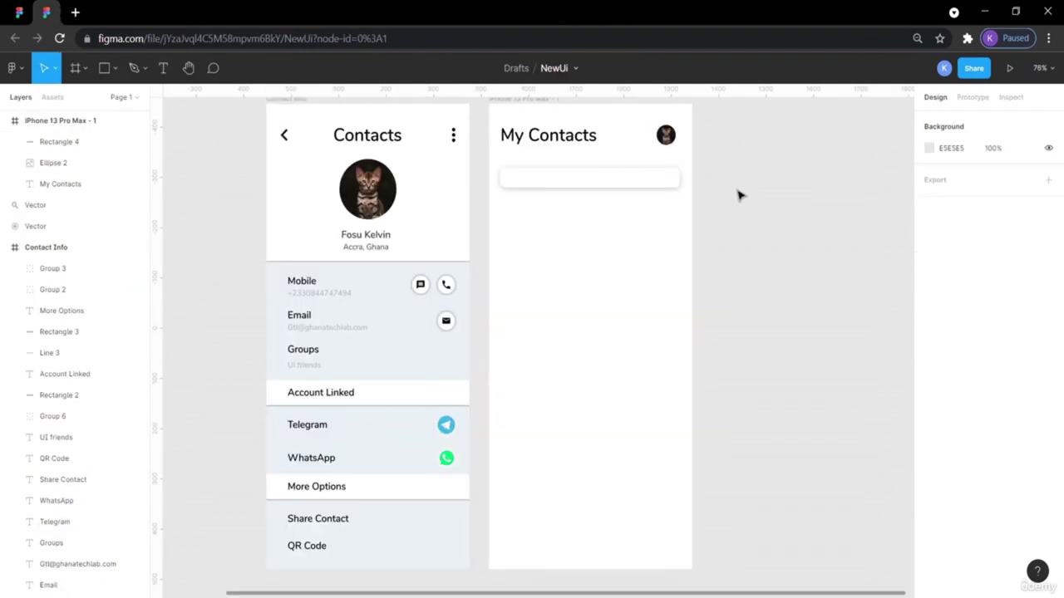
pyautogui.click(674, 179)
pyautogui.press('alt')
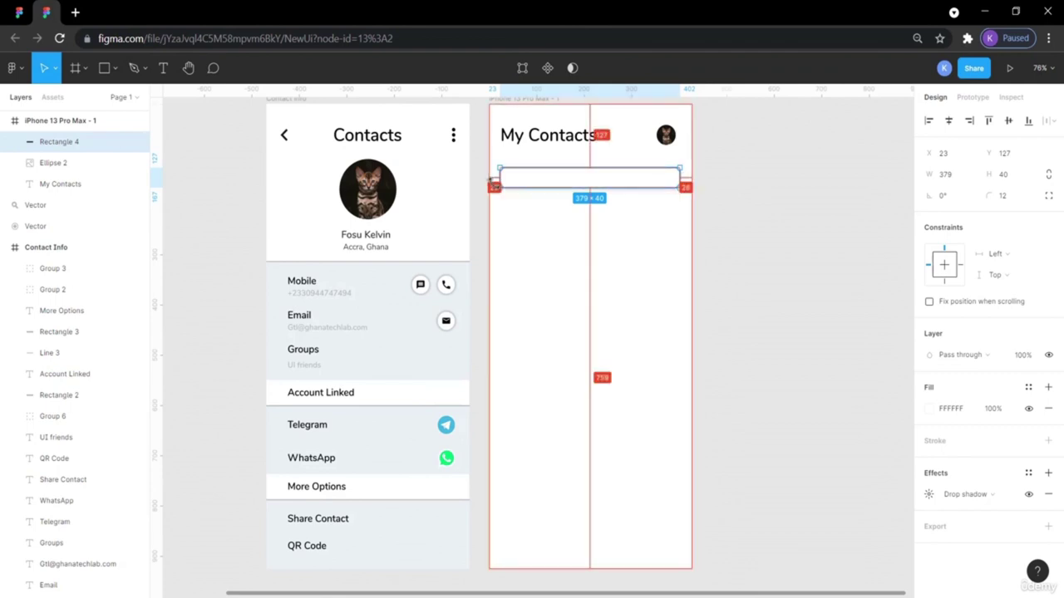
pyautogui.click(756, 191)
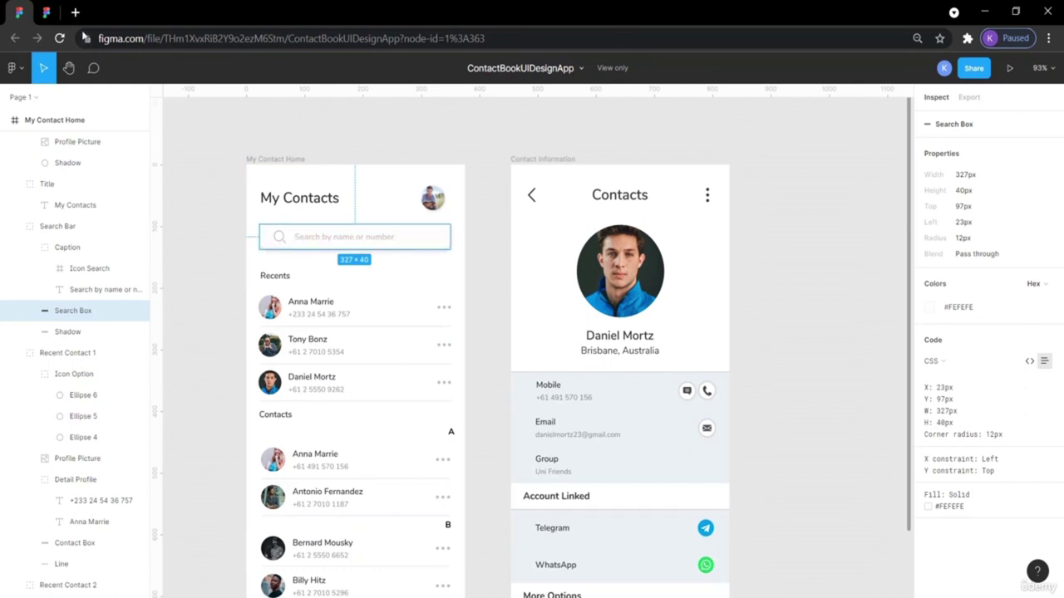
pyautogui.click(47, 12)
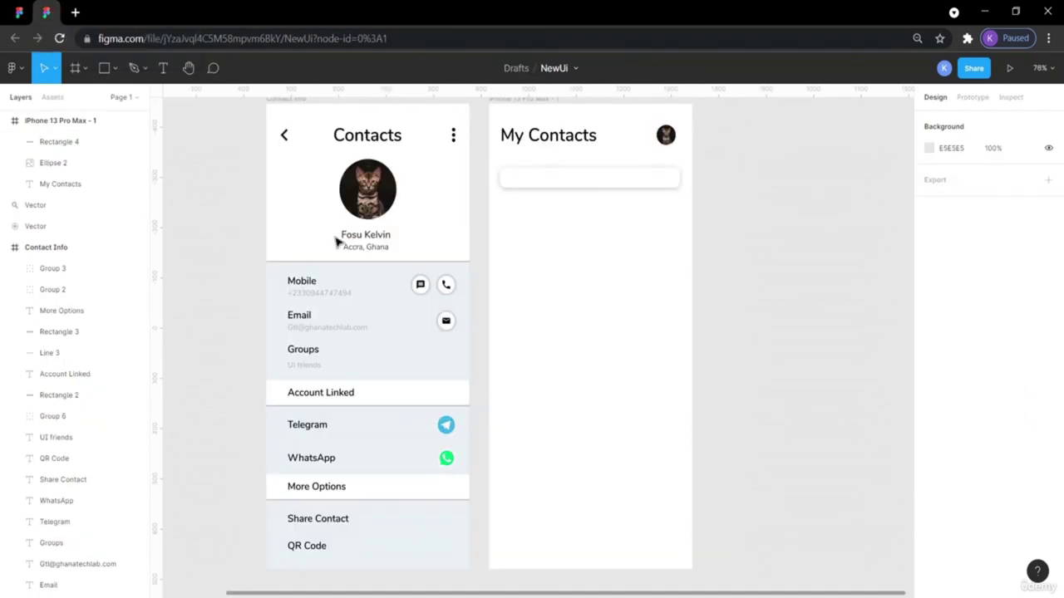
pyautogui.hscroll(-5, 339, 240)
# Move the magnifier icon into the My Contacts frame and colour it grey B7B7B7.
pyautogui.moveTo(428, 320); pyautogui.dragTo(886, 240)
pyautogui.hscroll(4, 846, 295)
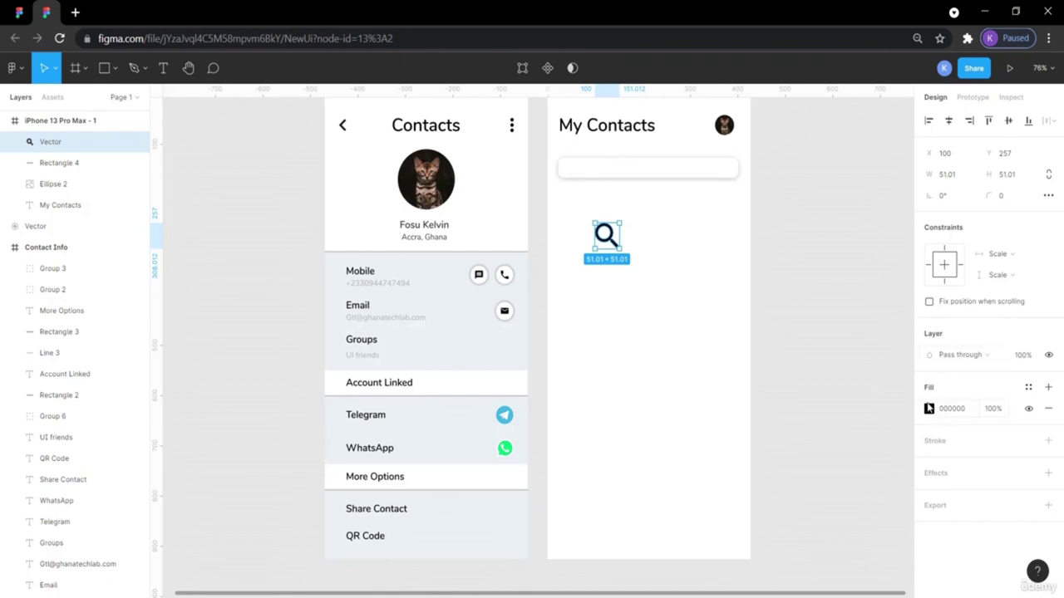
pyautogui.click(929, 408)
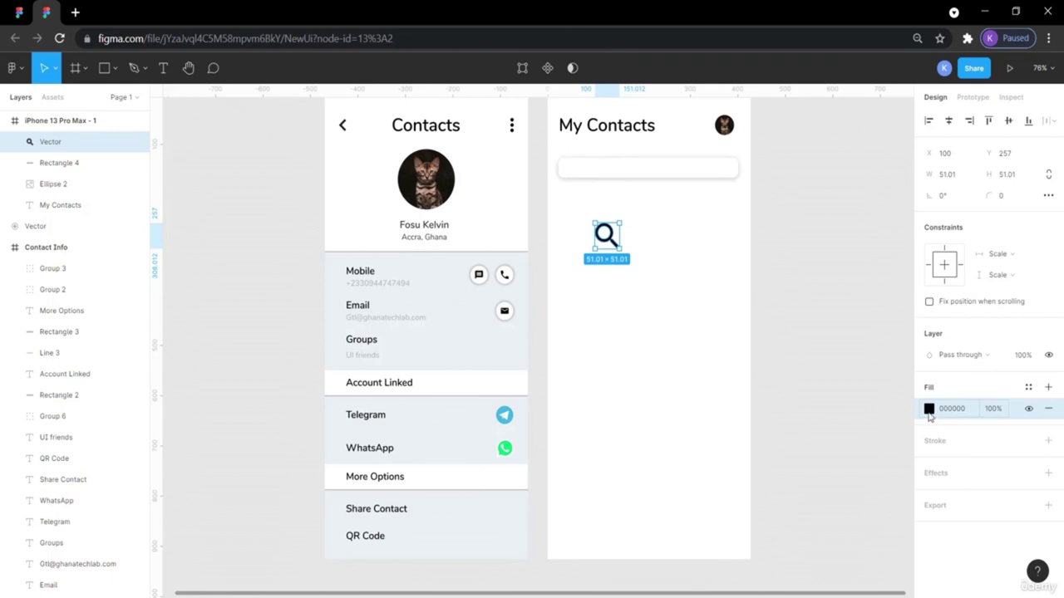
pyautogui.click(931, 409)
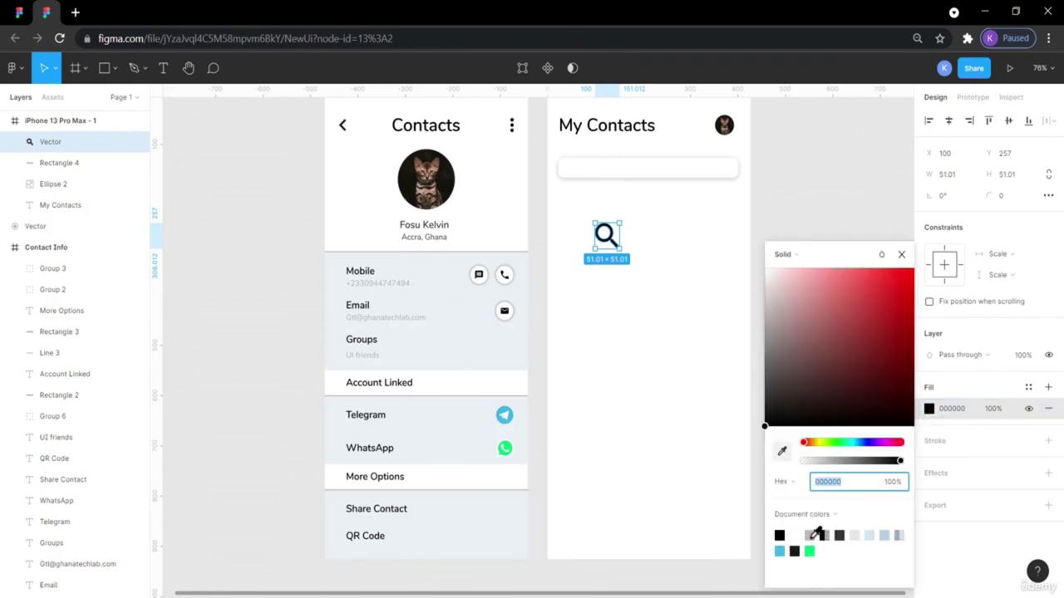
pyautogui.click(811, 536)
pyautogui.press('i')
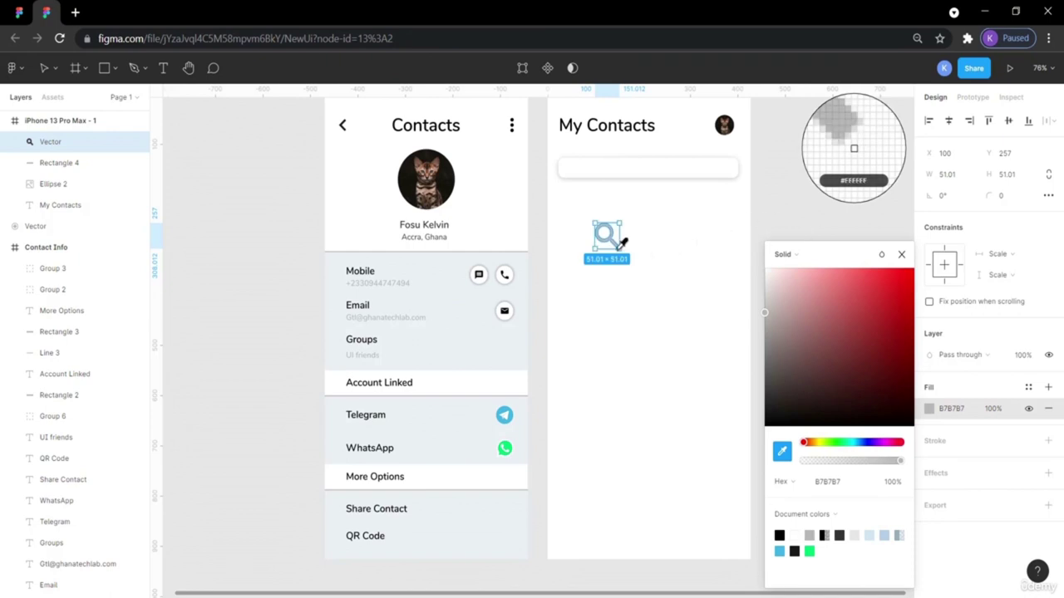
pyautogui.click(618, 241)
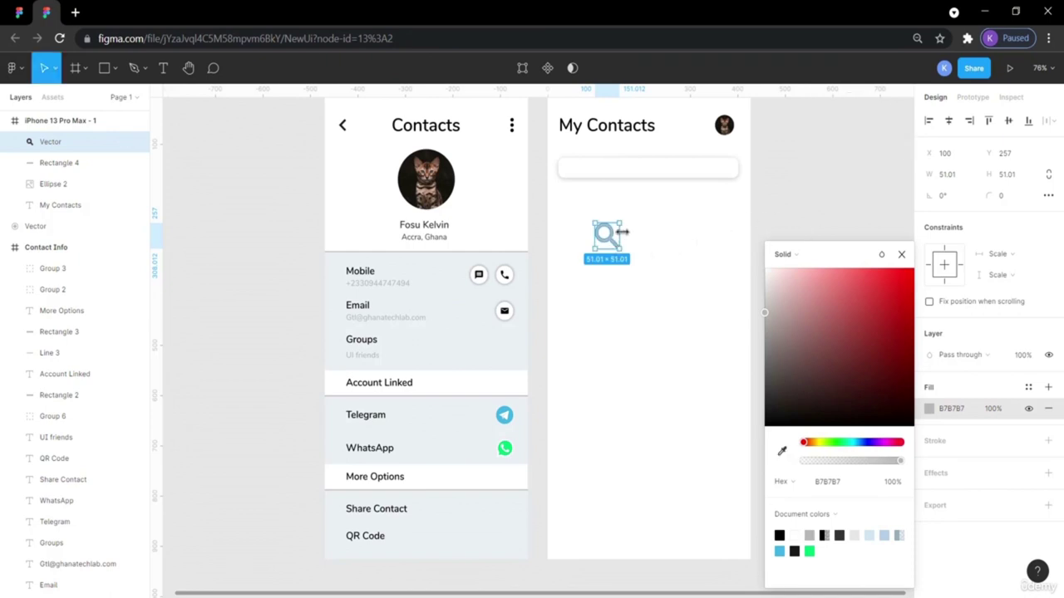
# Resize the search icon to 21 × 21 to match the reference icon.
pyautogui.click(20, 12)
pyautogui.click(281, 237)
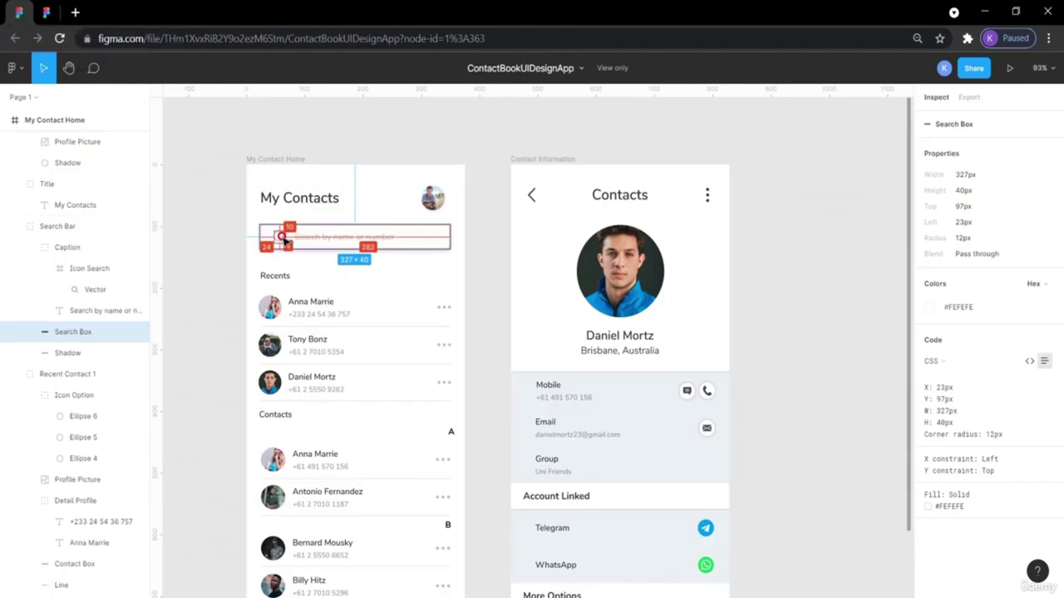
pyautogui.click(63, 12)
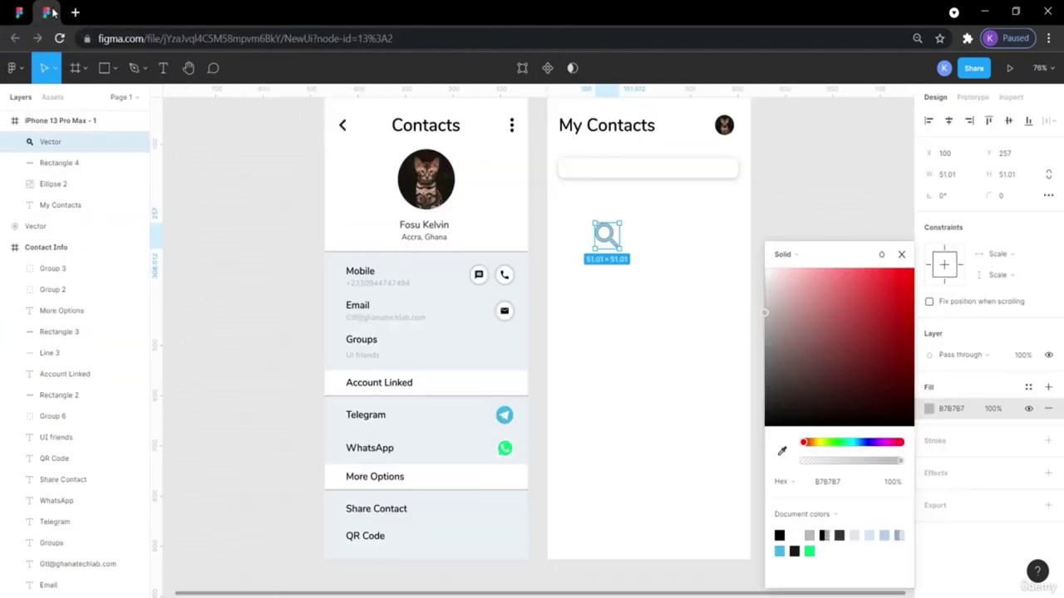
pyautogui.click(964, 177)
pyautogui.write('2')
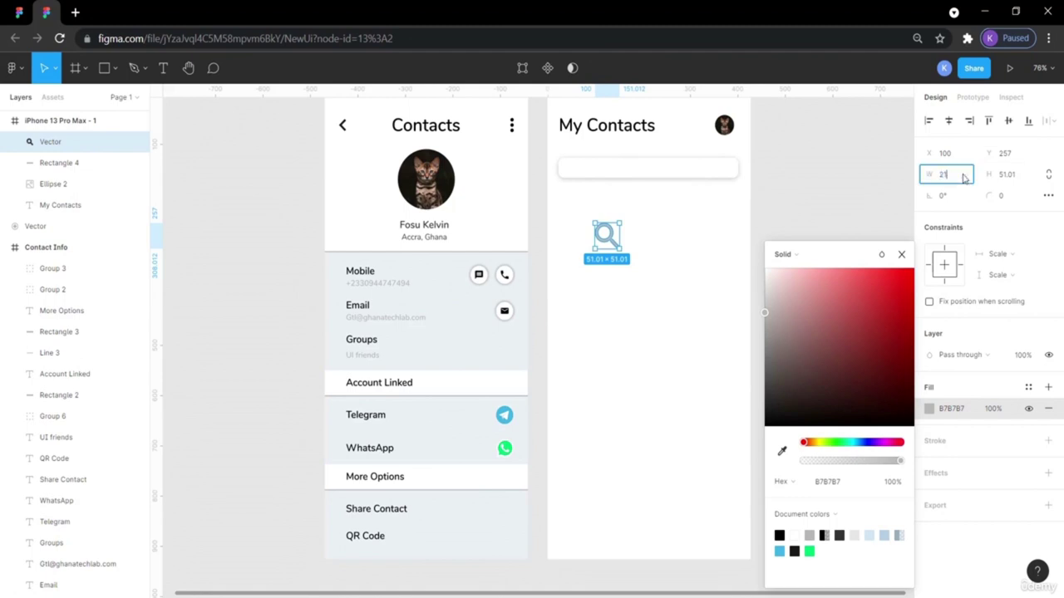
pyautogui.write('1')
pyautogui.press('Return')
pyautogui.click(1014, 175)
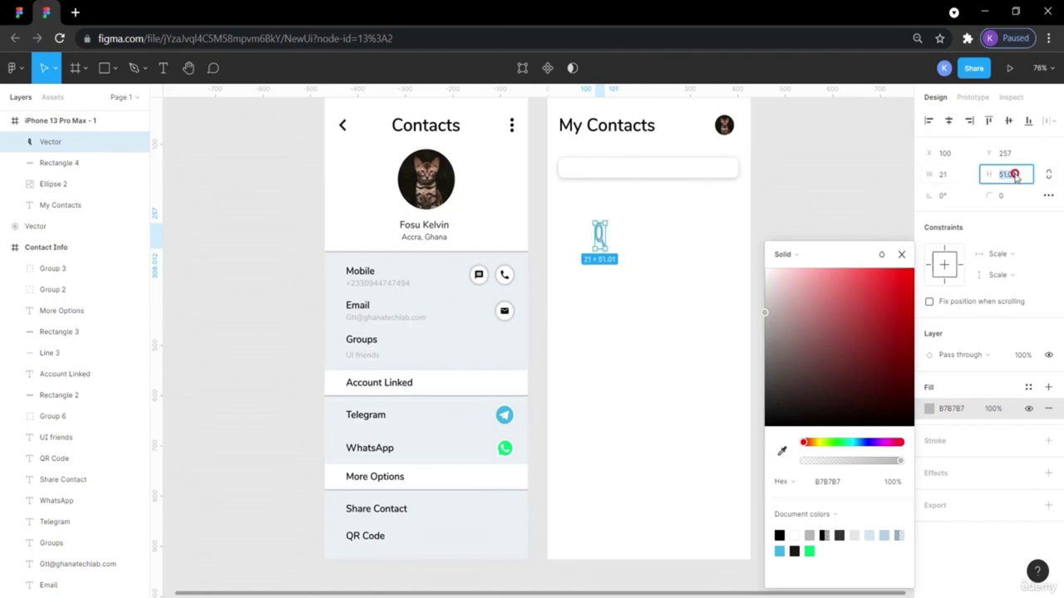
pyautogui.write('21')
pyautogui.press('Return')
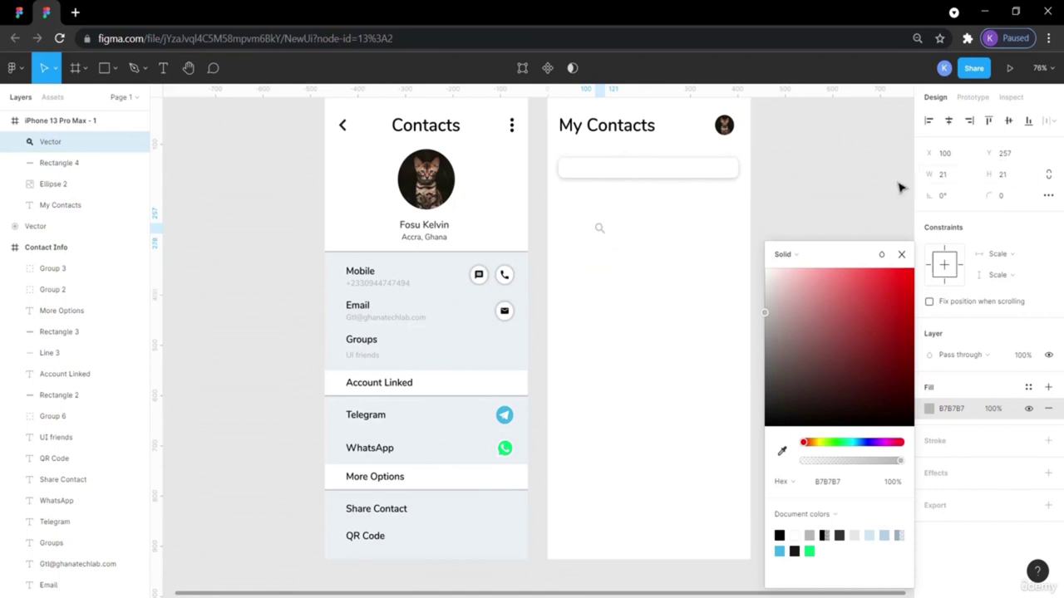
# Place the icon at the search bar's left end, matching the reference placement.
pyautogui.moveTo(600, 232); pyautogui.dragTo(574, 169)
pyautogui.click(829, 184)
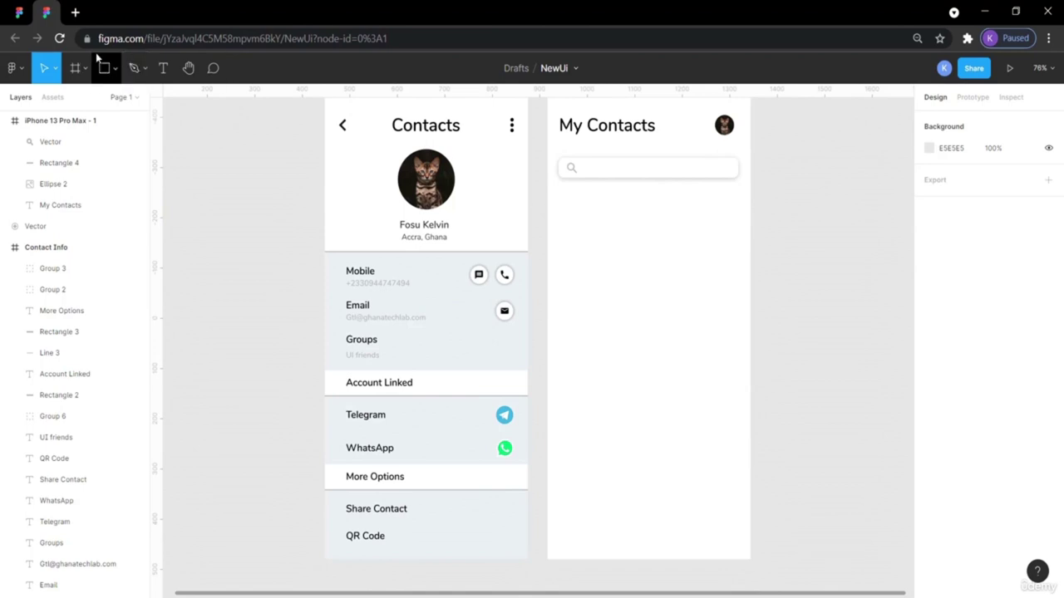
pyautogui.click(25, 17)
pyautogui.click(223, 218)
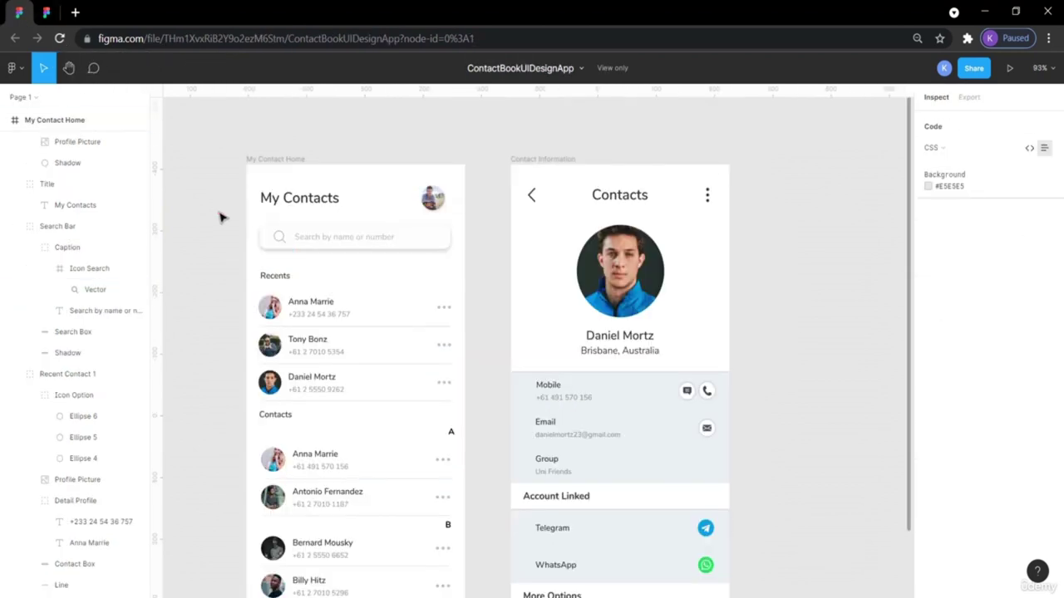
pyautogui.click(274, 238)
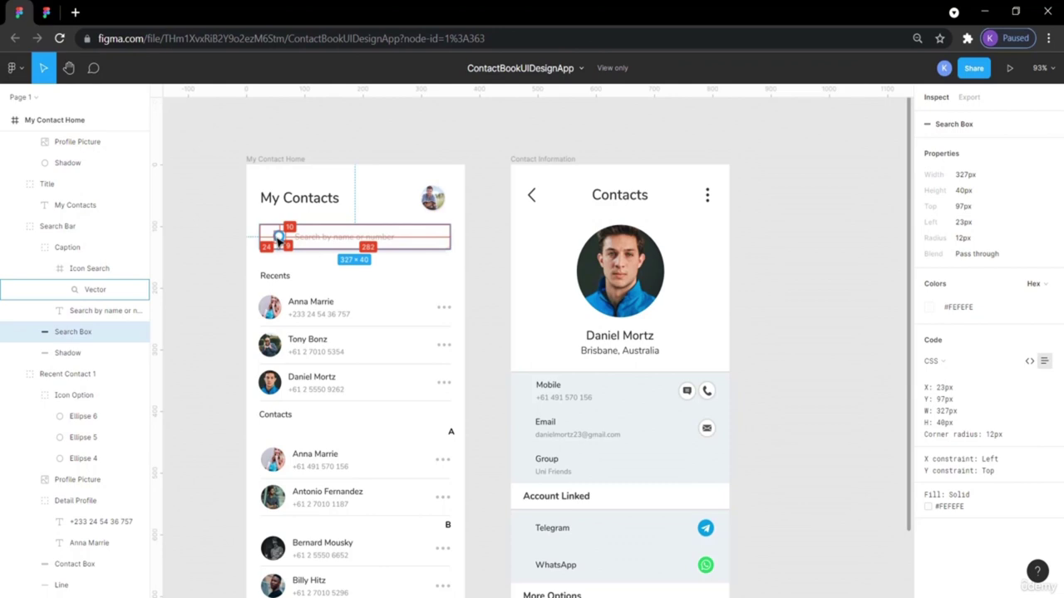
pyautogui.click(279, 239)
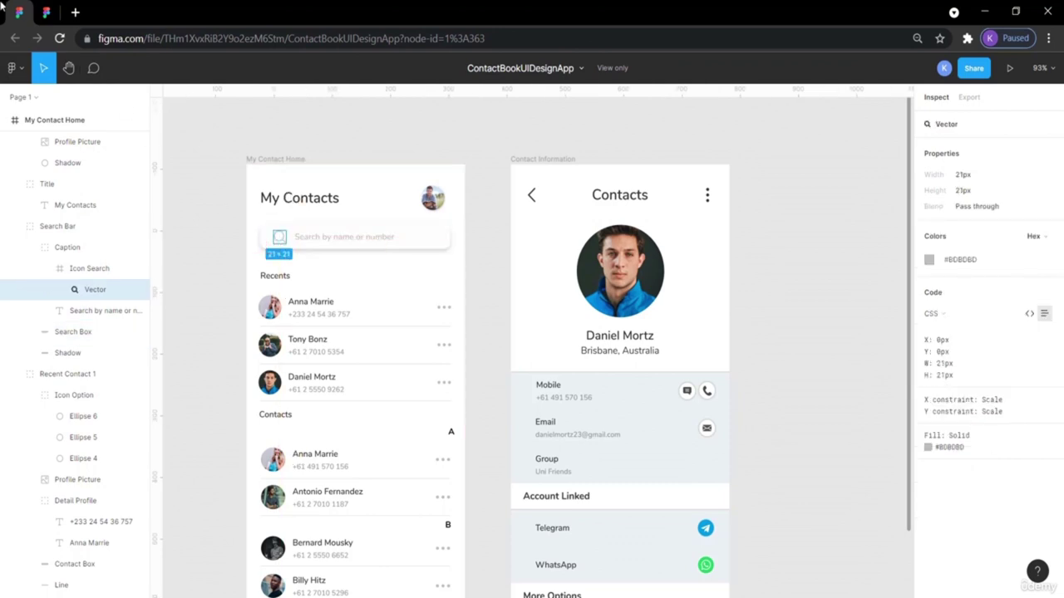
pyautogui.click(45, 11)
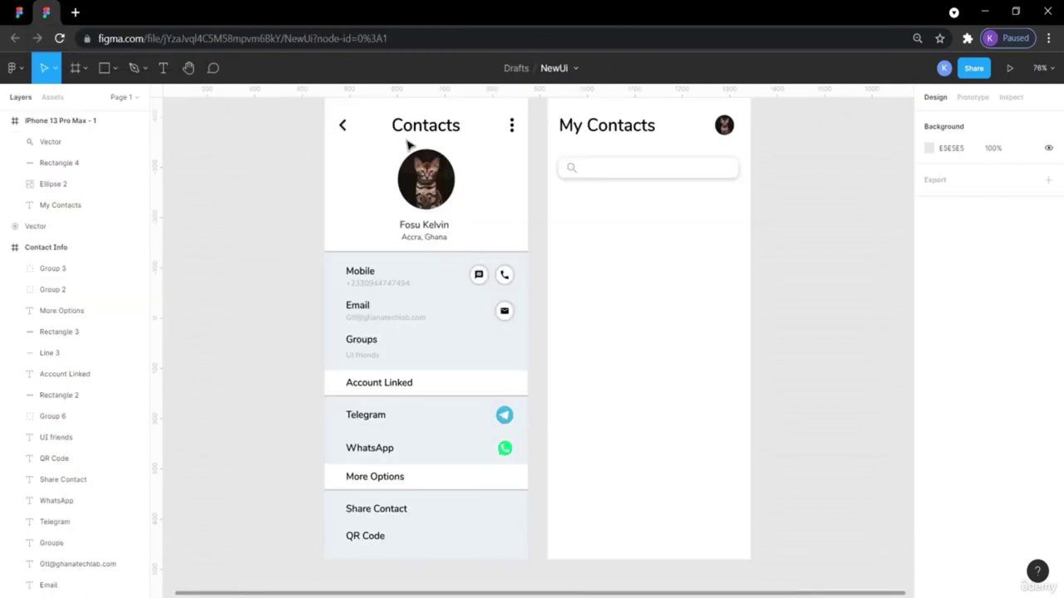
pyautogui.click(571, 169)
pyautogui.moveTo(572, 172); pyautogui.dragTo(610, 169)
pyautogui.click(837, 238)
pyautogui.click(19, 11)
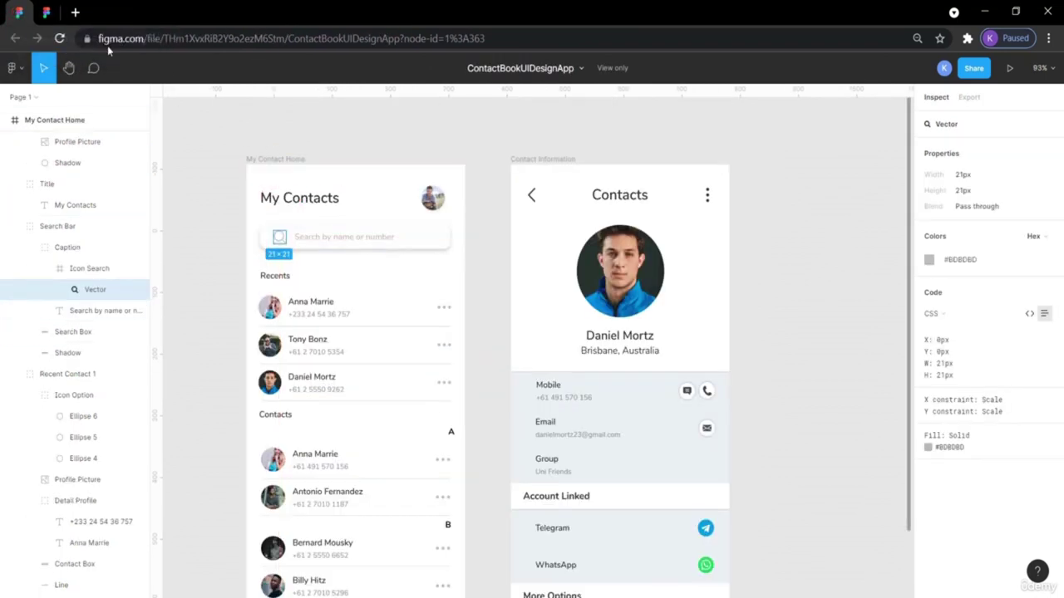
pyautogui.click(46, 12)
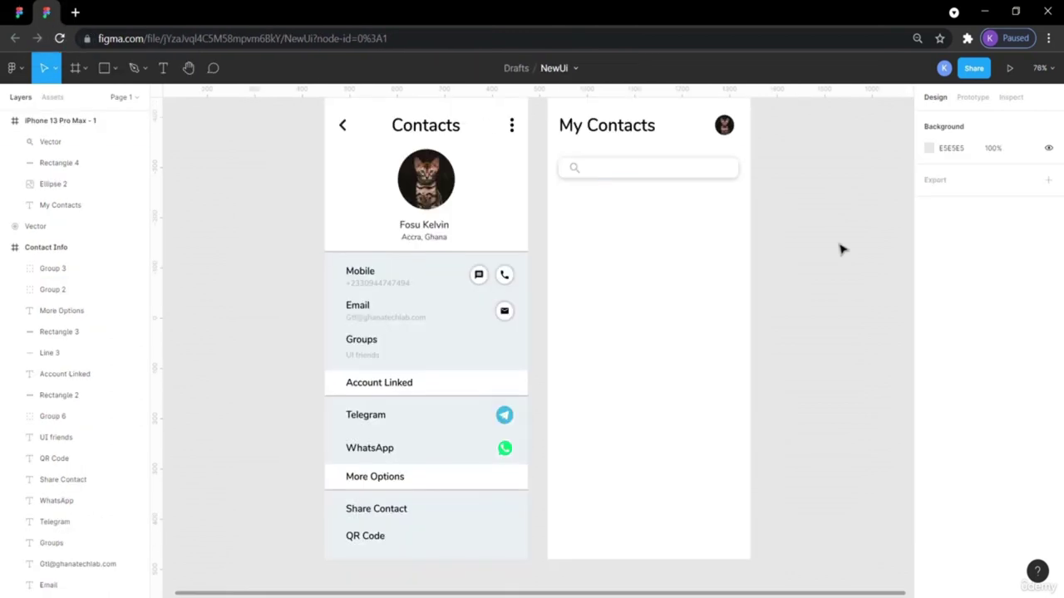
# Duplicate the mobile number text and move the copy into the My Contacts frame.
pyautogui.doubleClick(384, 284)
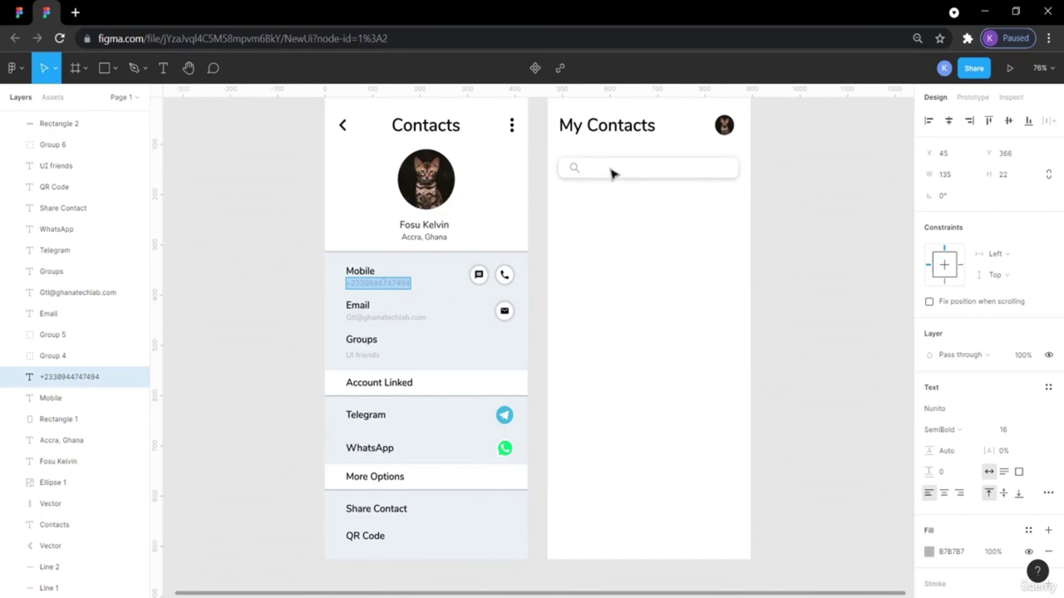
pyautogui.press('Escape')
pyautogui.hotkey('ctrl', 'v')
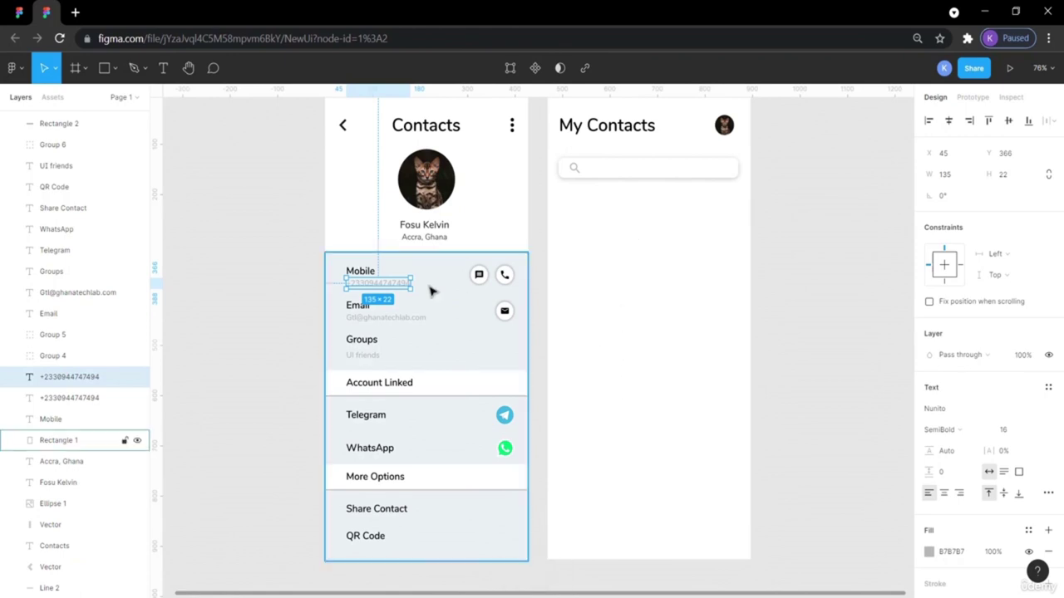
pyautogui.moveTo(394, 287); pyautogui.dragTo(644, 273)
# Rewrite the copied text to read 'Search by name or number'.
pyautogui.doubleClick(644, 271)
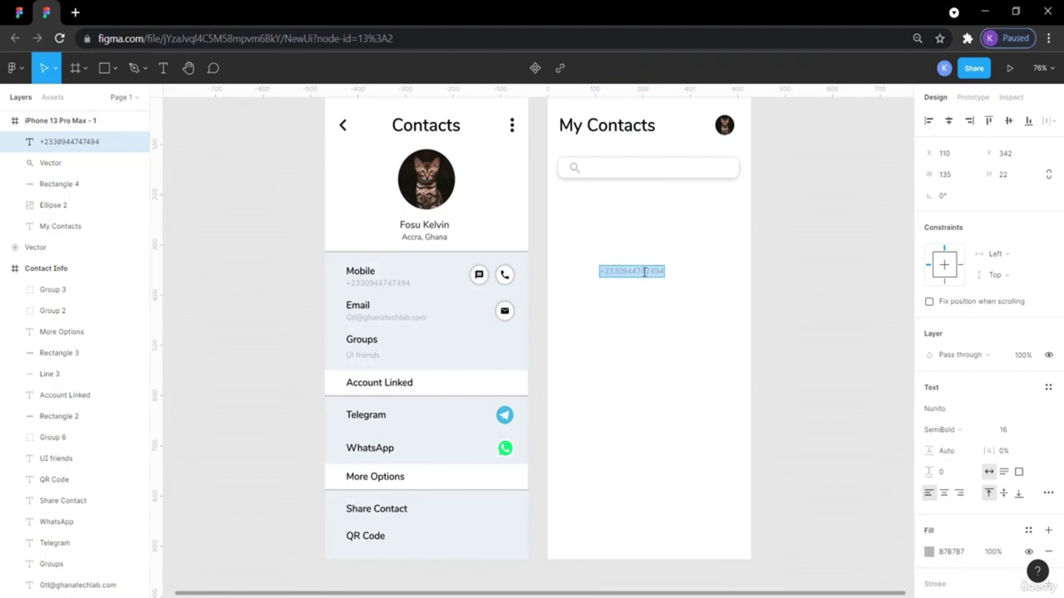
pyautogui.write('Search by name')
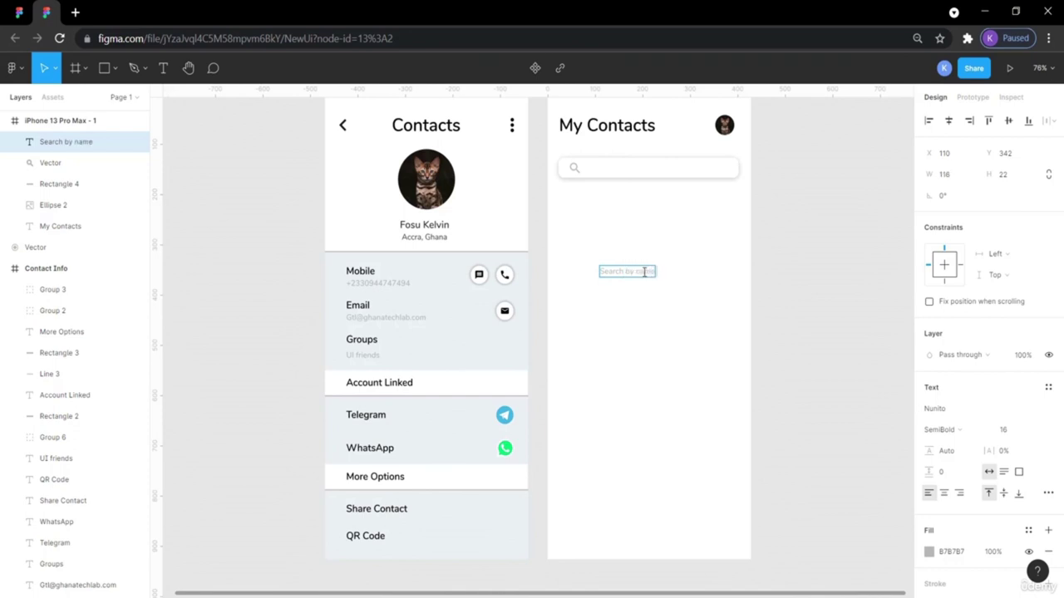
pyautogui.write(' or contact')
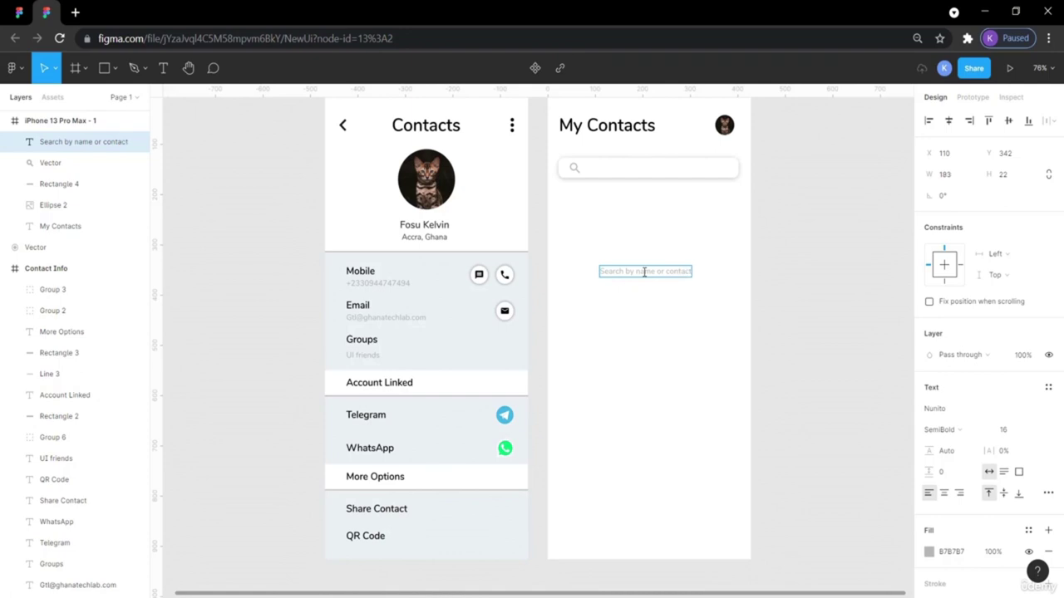
pyautogui.click(19, 13)
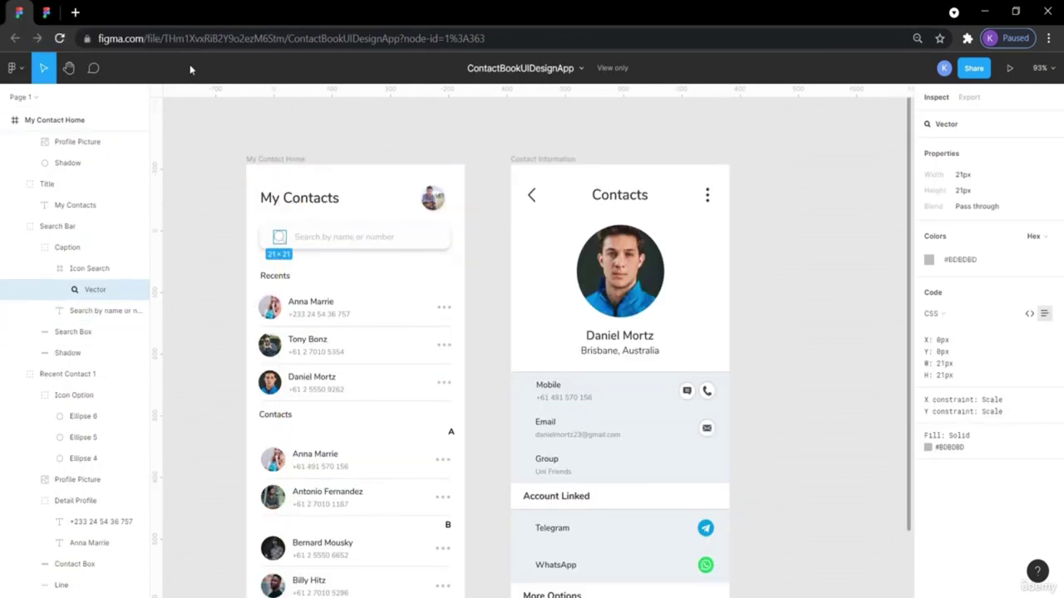
pyautogui.click(48, 11)
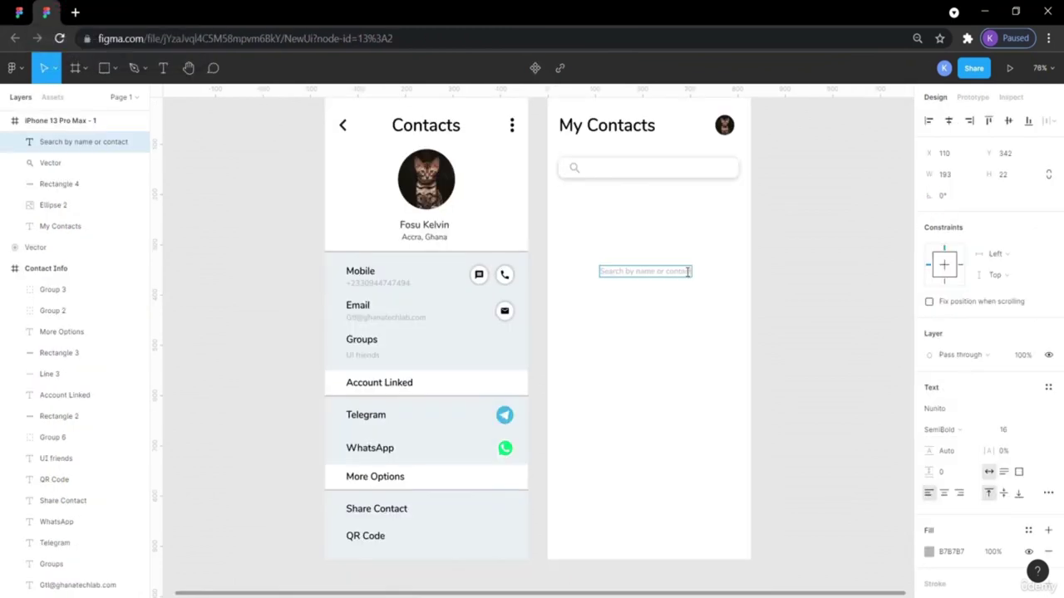
pyautogui.press('BackSpace')
pyautogui.press('BackSpace')
pyautogui.press('BackSpace')
pyautogui.press('BackSpace')
pyautogui.press('BackSpace')
pyautogui.press('BackSpace')
pyautogui.press('BackSpace')
pyautogui.write('numberv')
pyautogui.press('Escape')
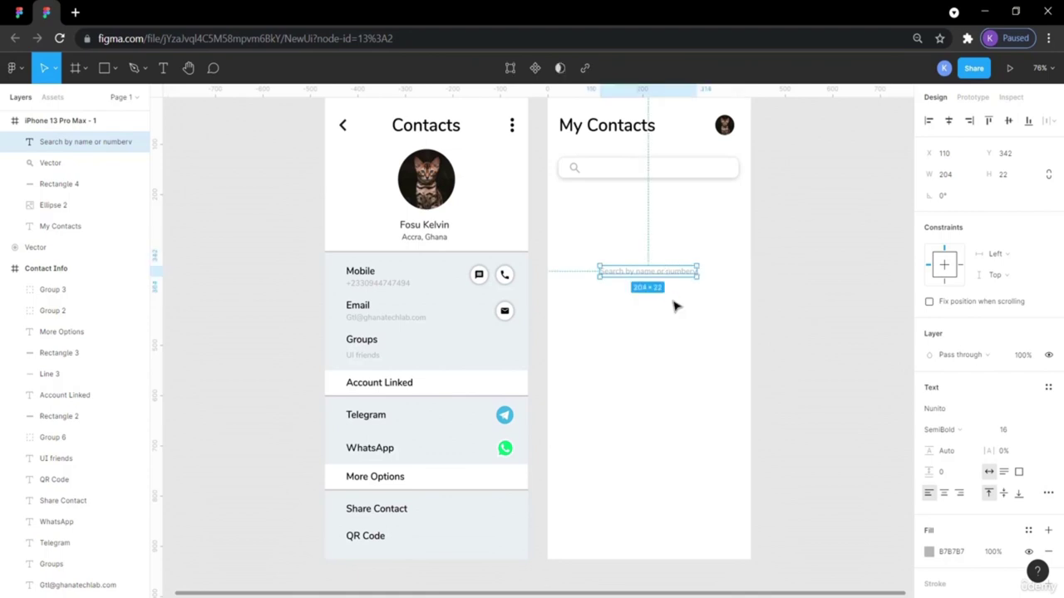
pyautogui.doubleClick(689, 271)
pyautogui.click(689, 272)
pyautogui.press('BackSpace')
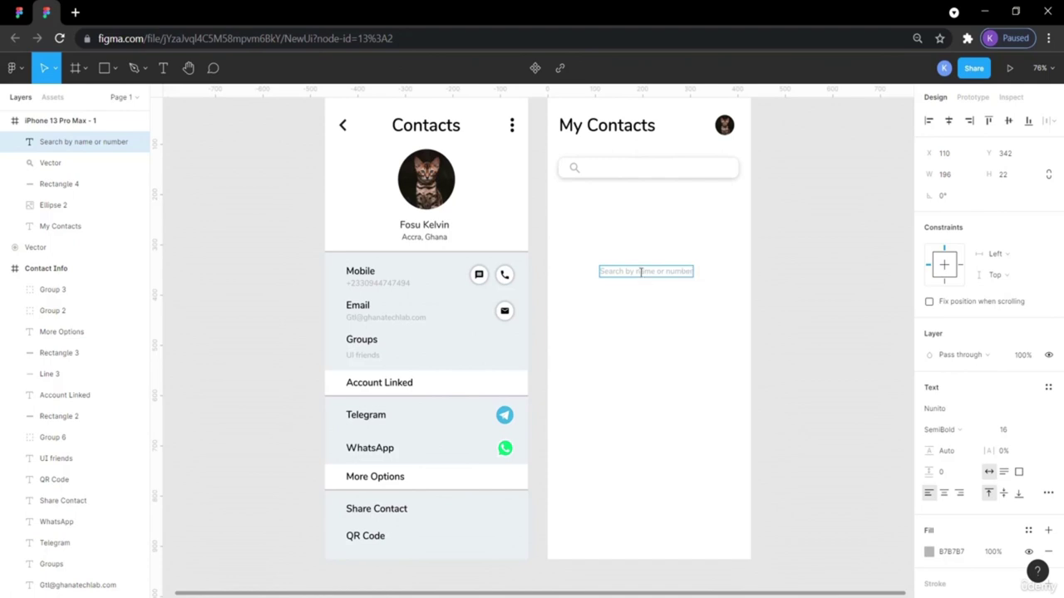
pyautogui.press('Escape')
# Place the placeholder in the search bar, nudged left to X 83 beside the magnifier.
pyautogui.moveTo(645, 273); pyautogui.dragTo(638, 168)
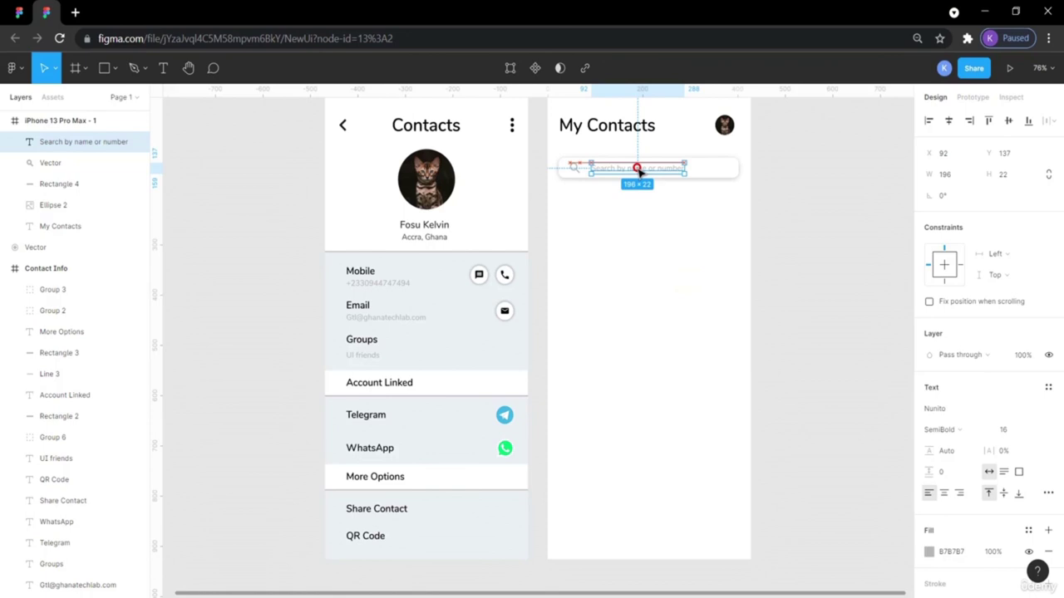
pyautogui.click(831, 249)
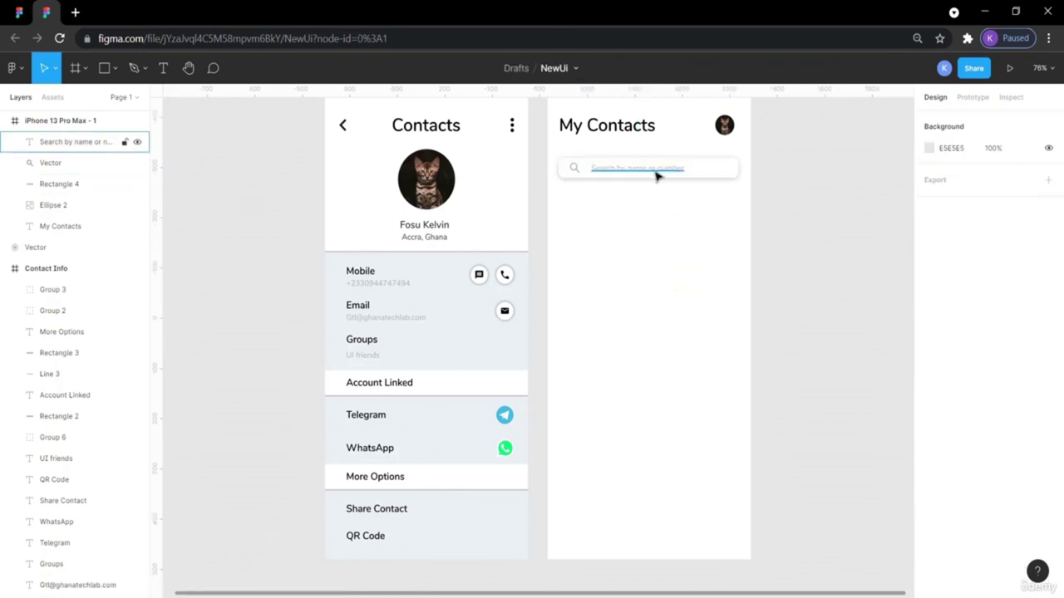
pyautogui.click(19, 16)
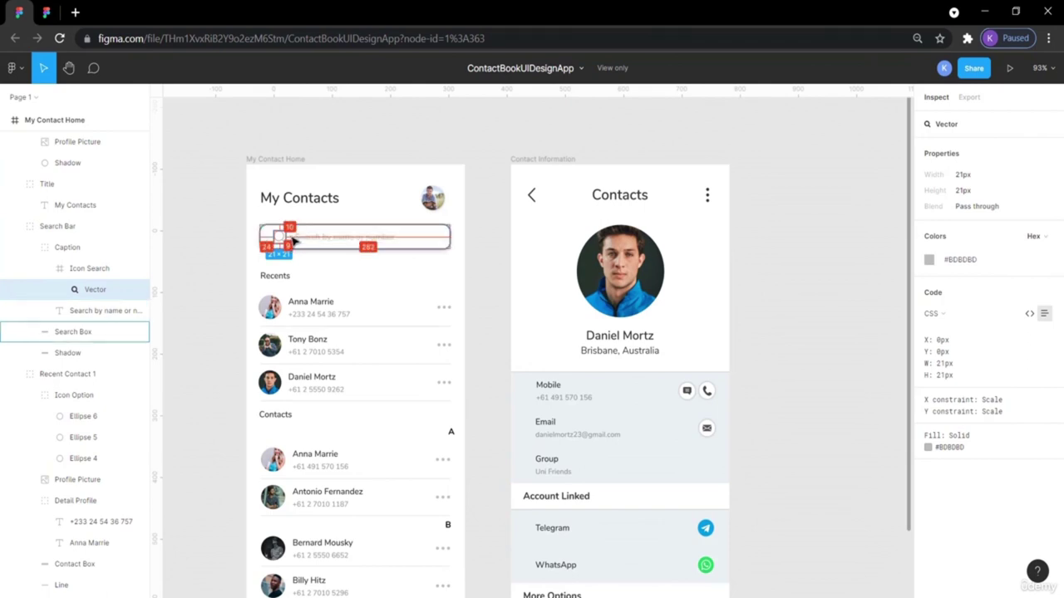
pyautogui.click(293, 240)
pyautogui.click(299, 240)
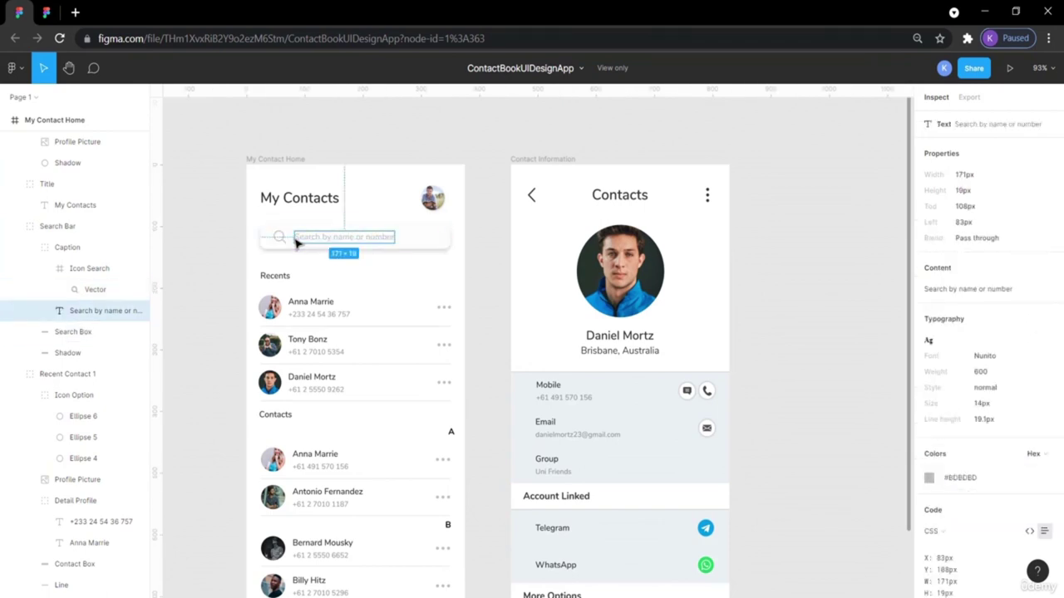
pyautogui.click(47, 12)
pyautogui.click(620, 172)
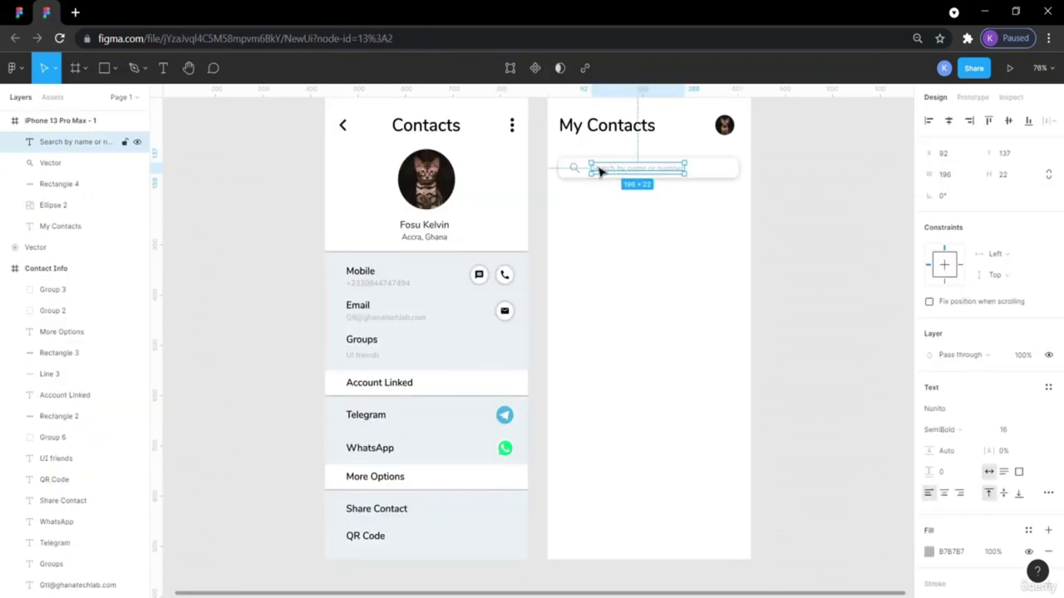
pyautogui.moveTo(576, 170)
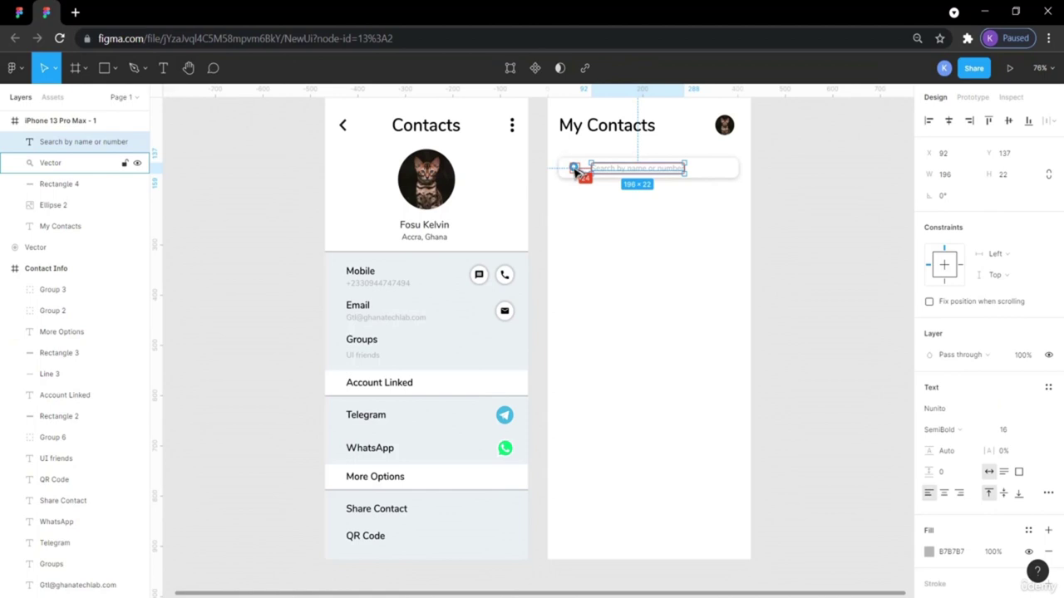
pyautogui.press('Left')
pyautogui.press('Left')
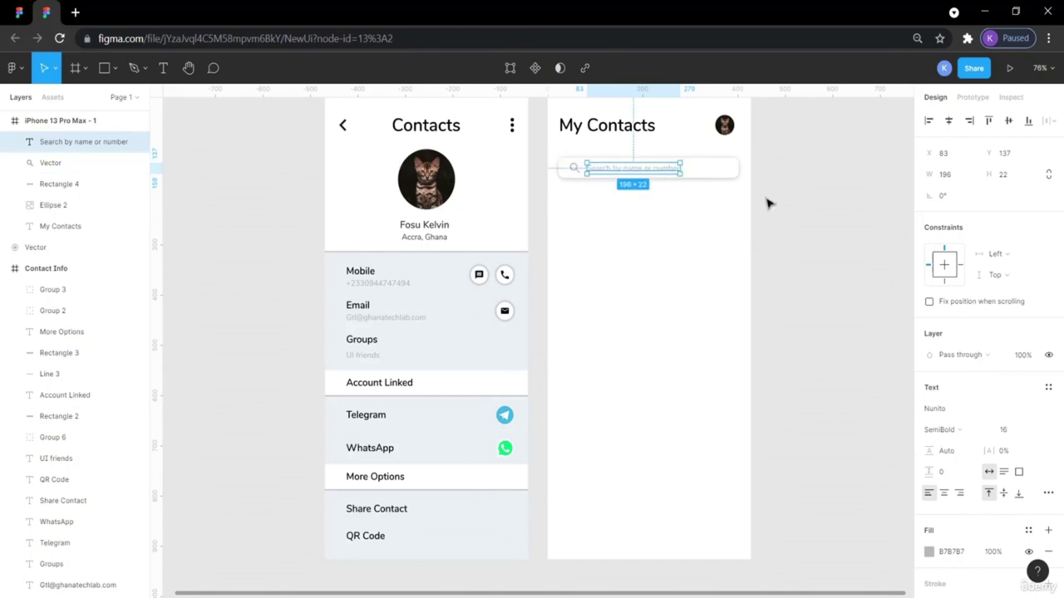
pyautogui.click(803, 232)
pyautogui.scroll(2, 803, 232)
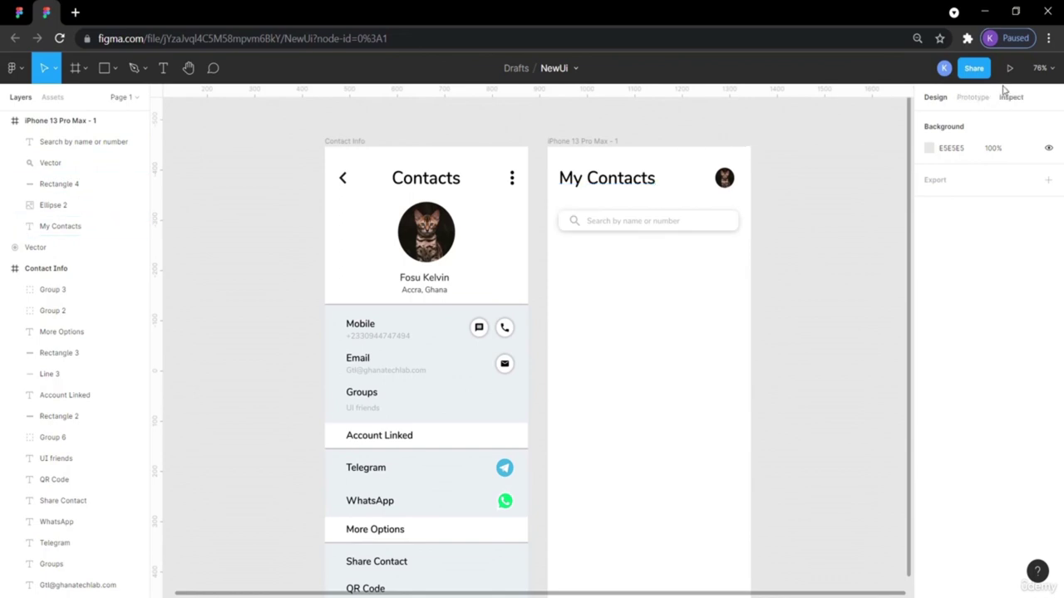
# Rename the 'iPhone 13 Pro Max - 1' frame to 'Home' and launch the prototype preview.
pyautogui.click(590, 143)
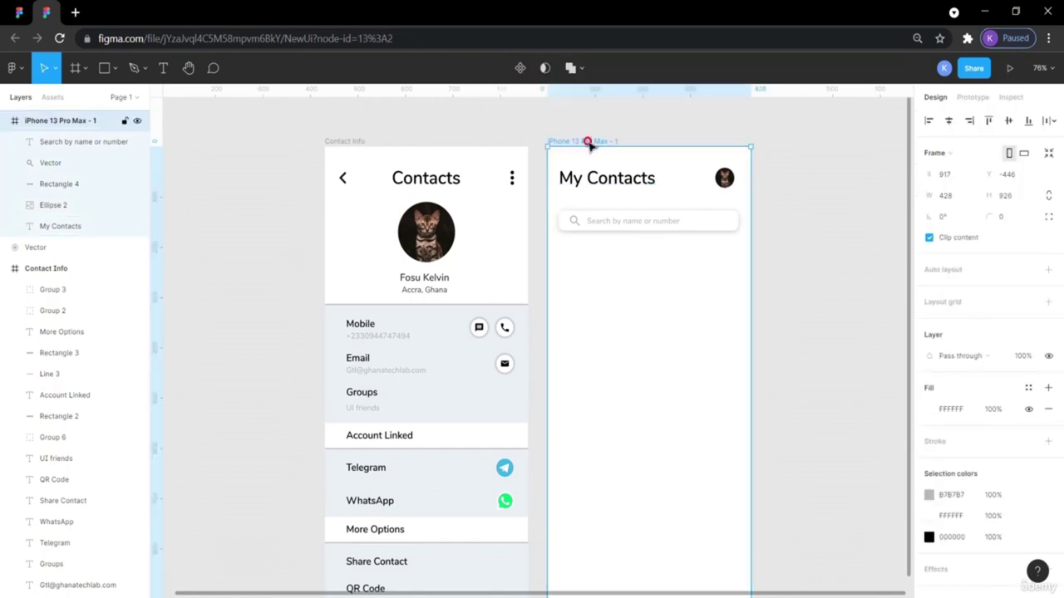
pyautogui.press('BackSpace')
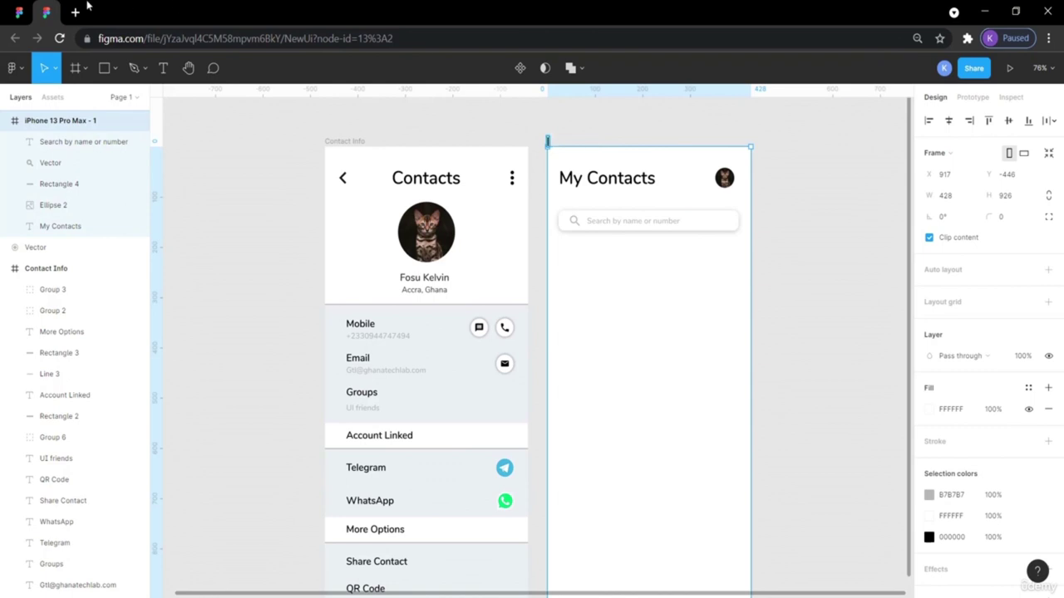
pyautogui.click(22, 12)
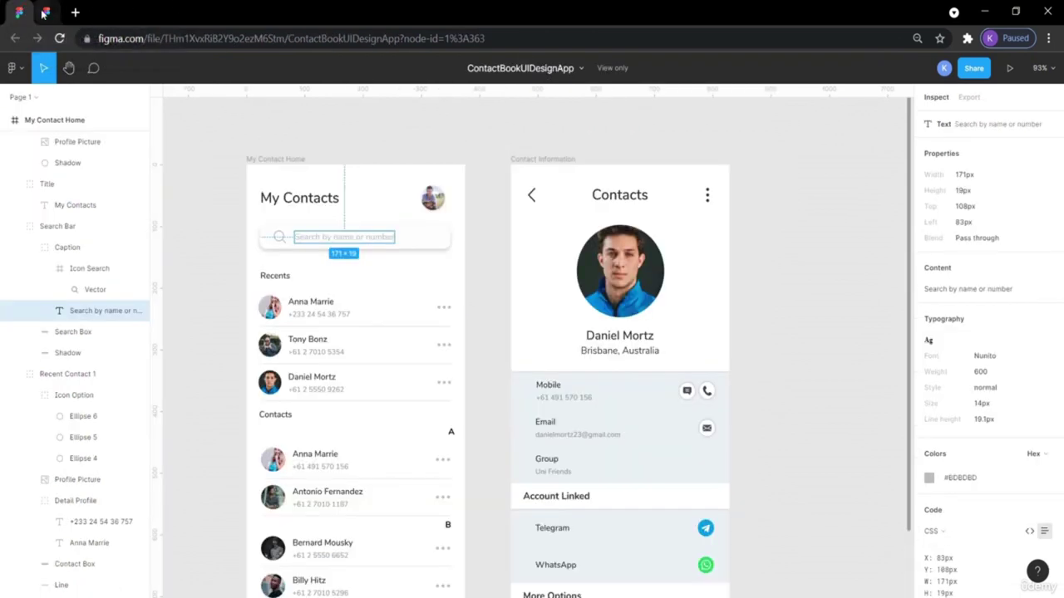
pyautogui.click(46, 12)
pyautogui.doubleClick(595, 142)
pyautogui.write('Home')
pyautogui.click(617, 134)
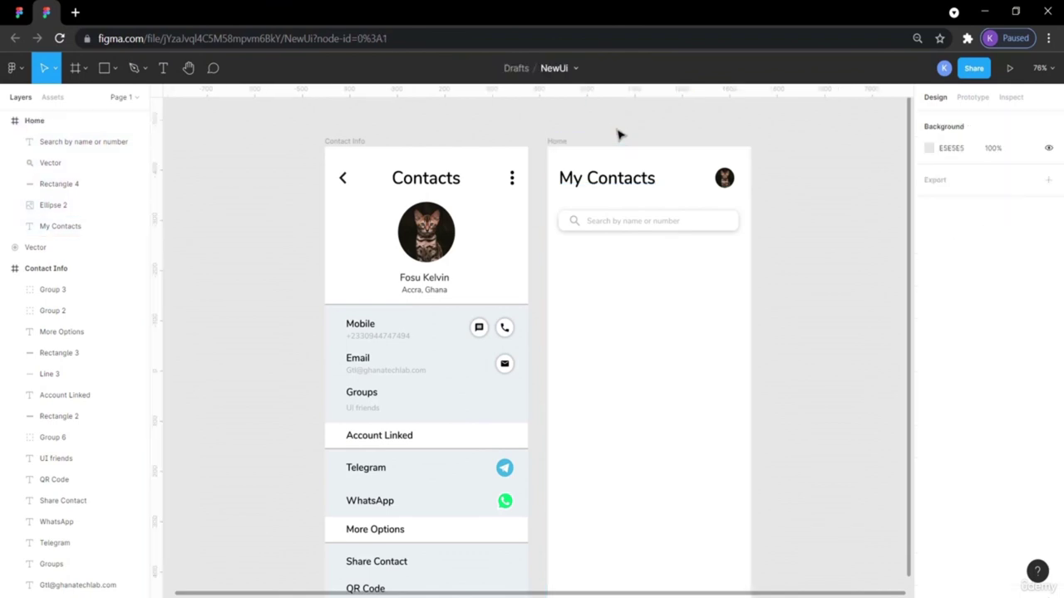
pyautogui.click(1010, 69)
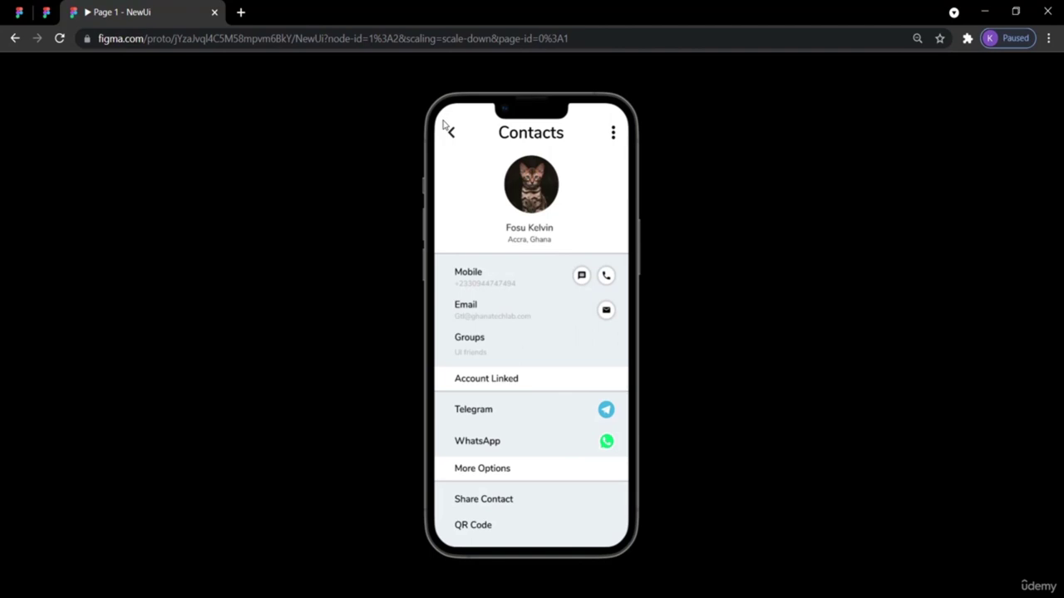
# Step the prototype from Contacts to My Contacts, then move on to the Pixabay gallery.
pyautogui.click(444, 127)
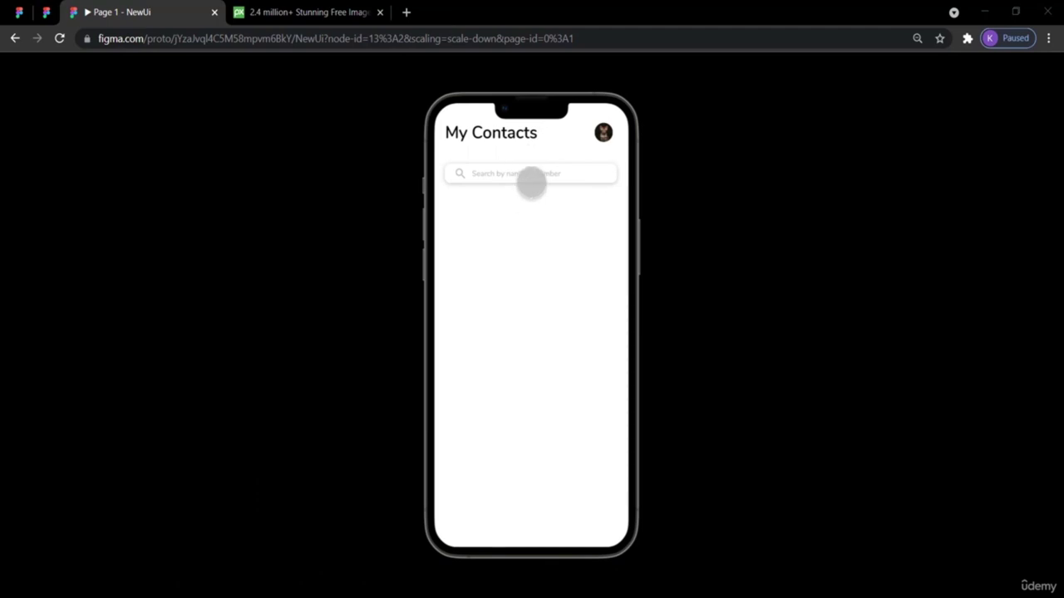
pyautogui.click(19, 12)
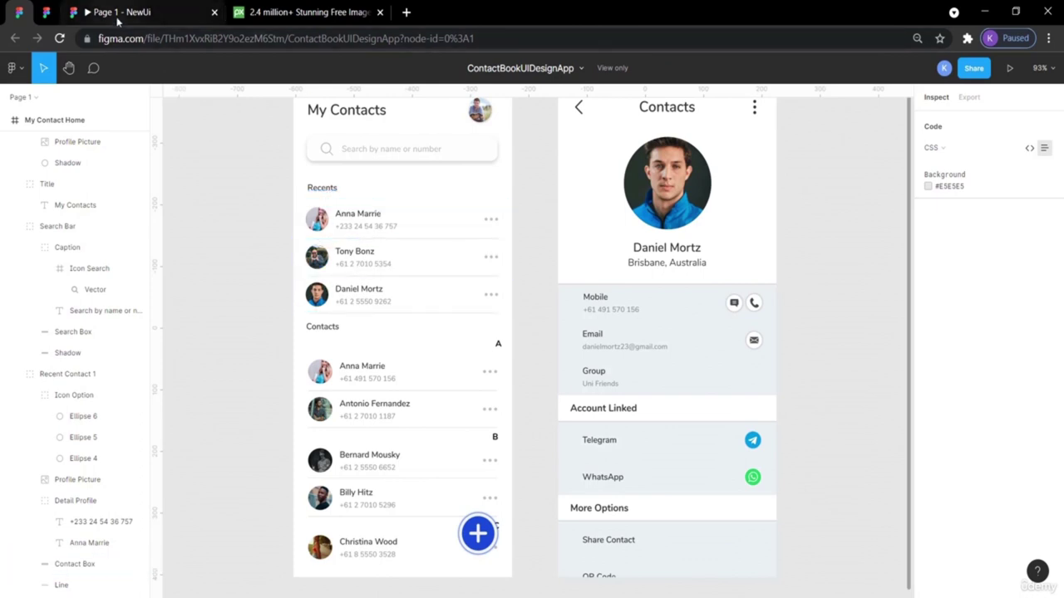
pyautogui.click(263, 11)
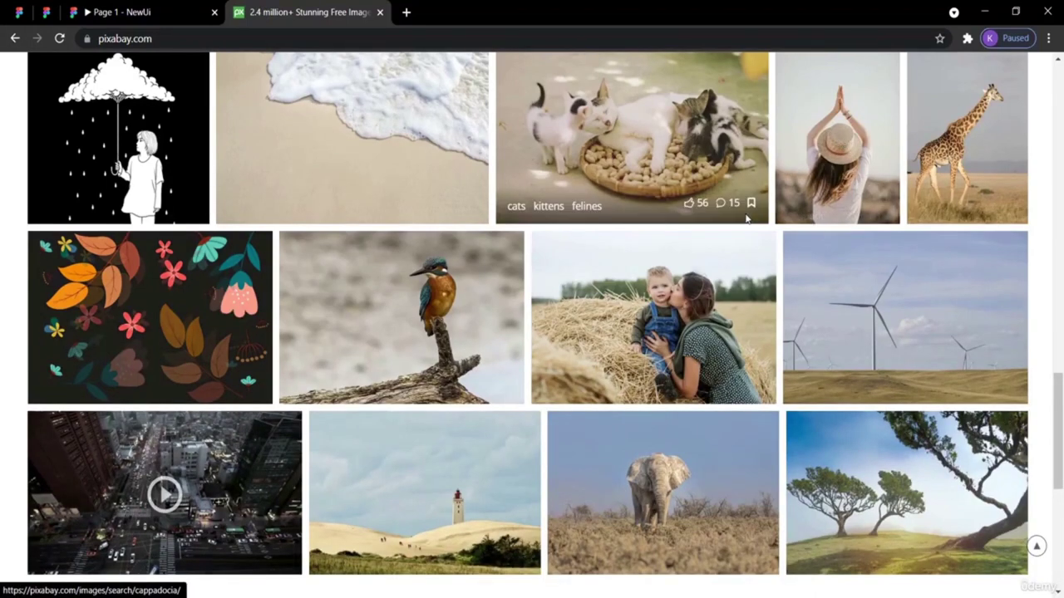
# Browse the Pixabay gallery, open the kittens photo's options, and return to the NewUi file.
pyautogui.scroll(1, 638, 187)
pyautogui.rightClick(636, 181)
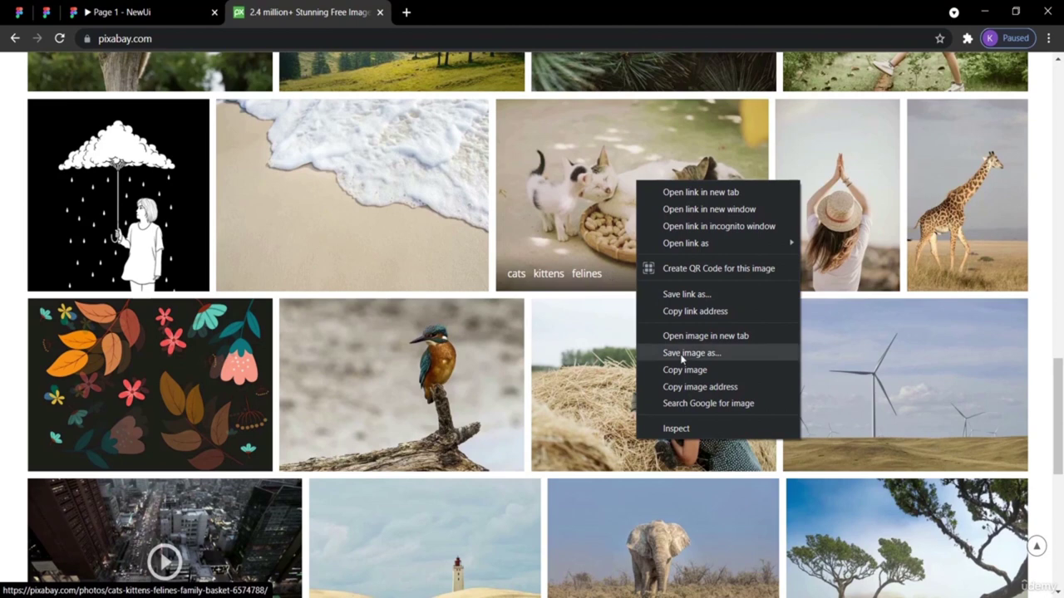
pyautogui.click(47, 12)
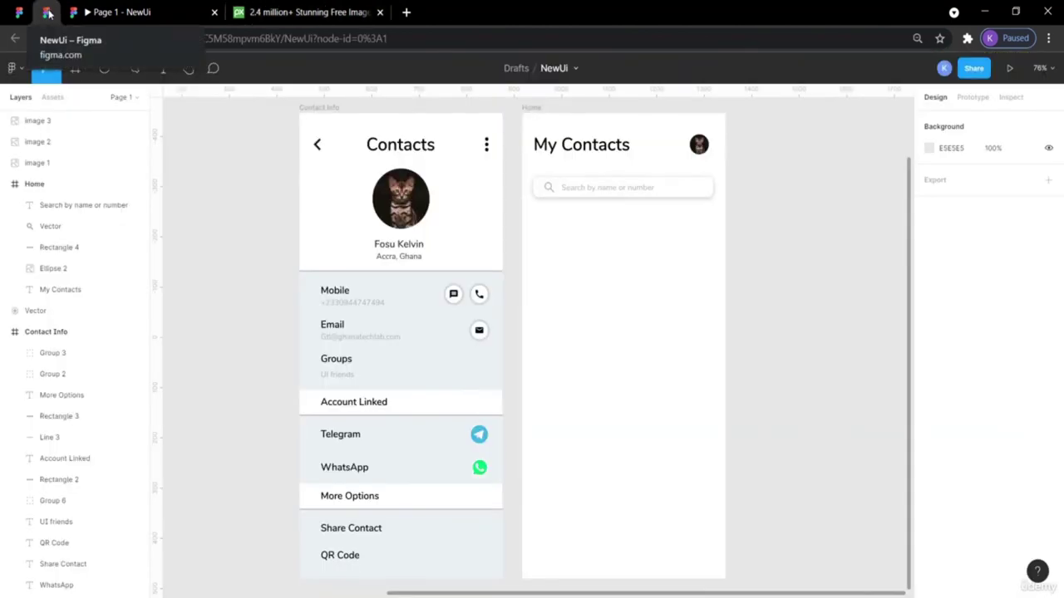
# Look over the pasted kingfisher and fox images on the canvas.
pyautogui.hscroll(-6, 241, 231)
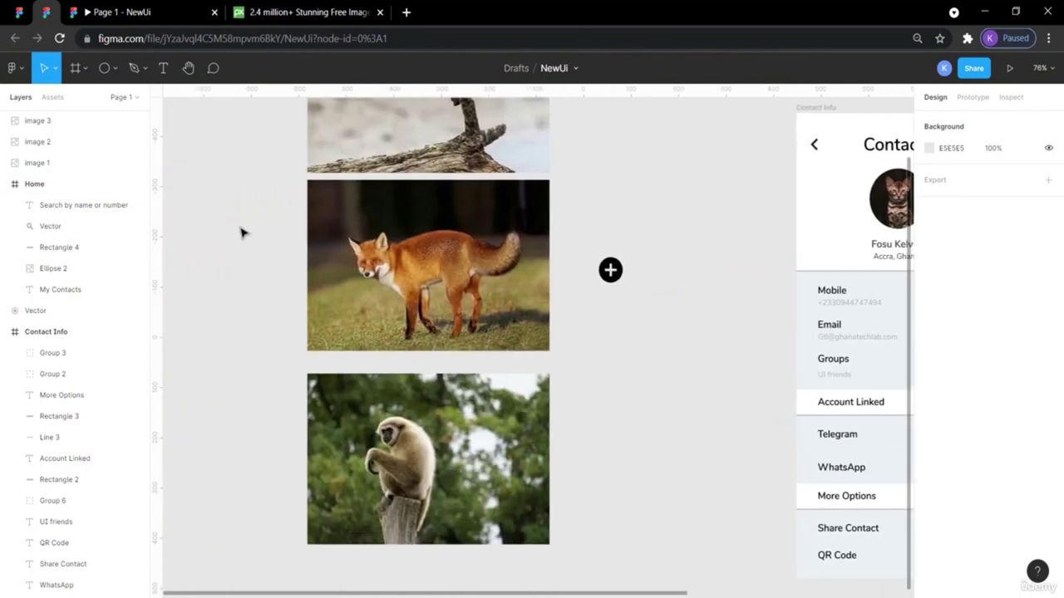
pyautogui.scroll(3, 243, 231)
pyautogui.hscroll(-1, 249, 231)
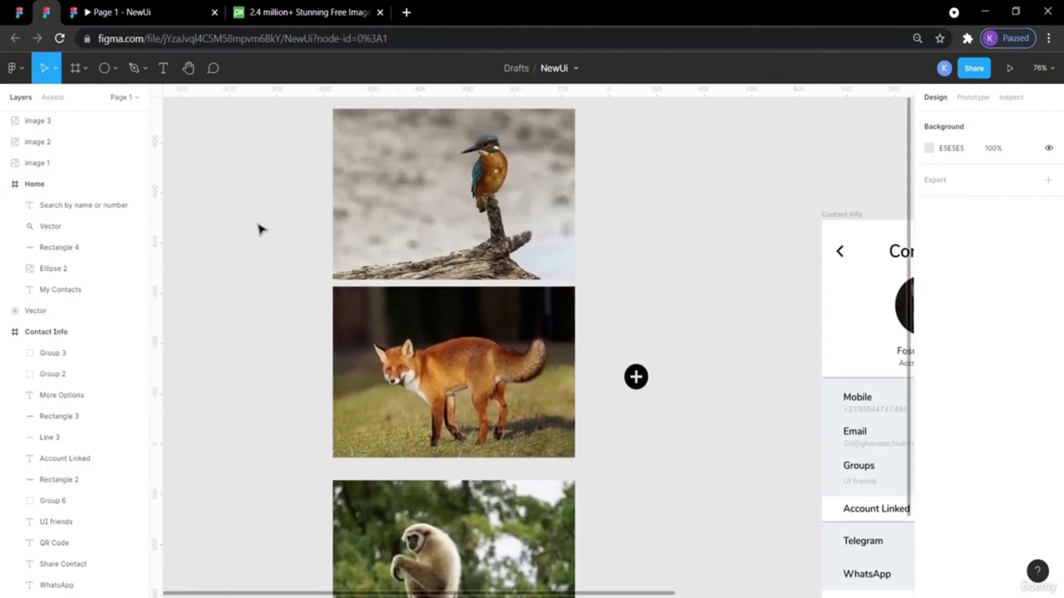
pyautogui.rightClick(272, 230)
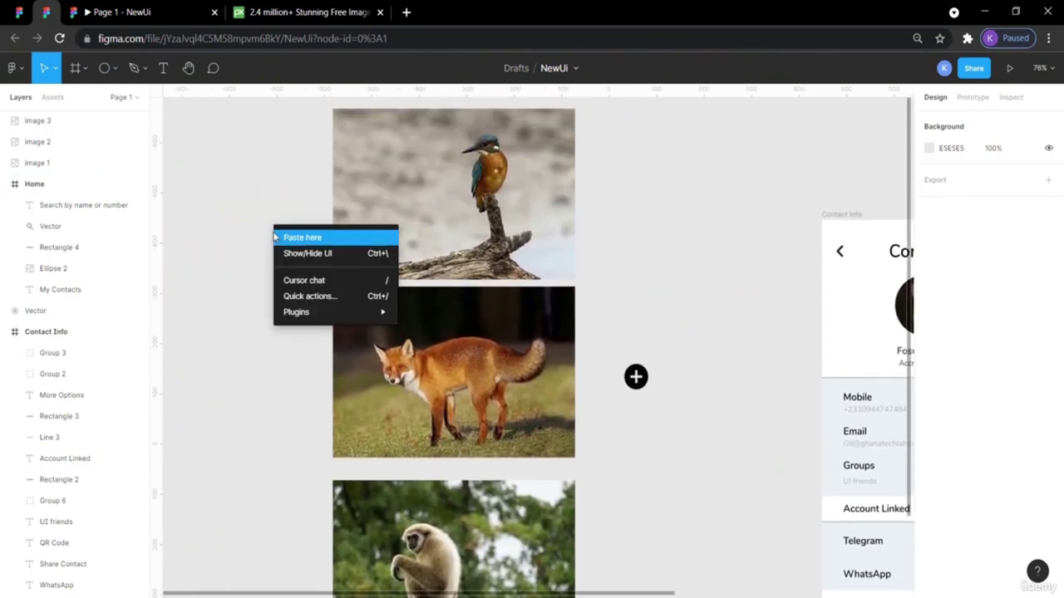
pyautogui.click(258, 196)
pyautogui.click(373, 272)
pyautogui.click(470, 303)
pyautogui.click(670, 308)
# Move the black plus icon lower and pick the Ellipse tool from the shape tools.
pyautogui.hscroll(5, 670, 310)
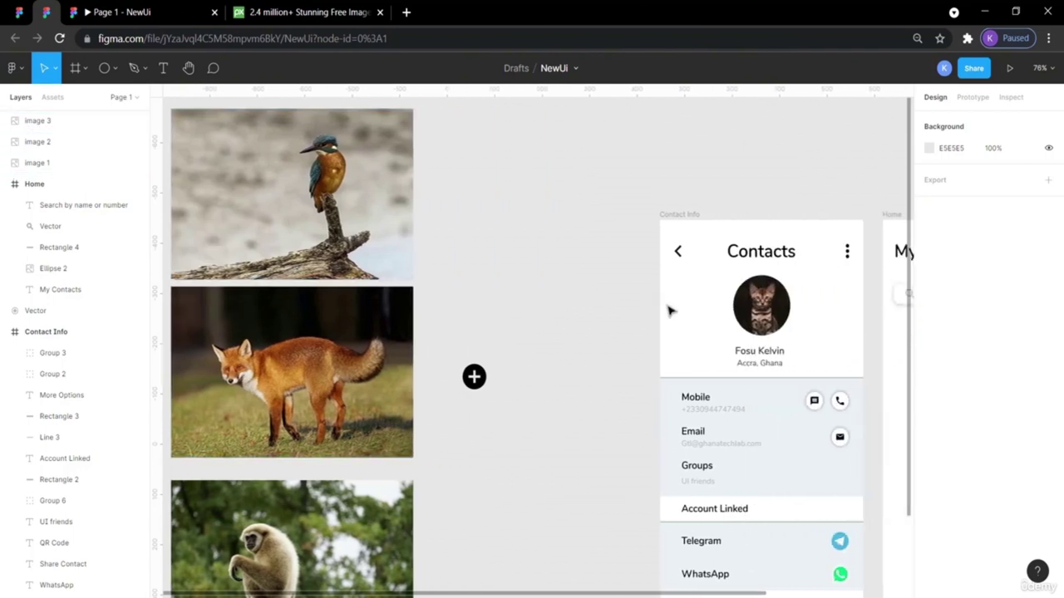
pyautogui.moveTo(475, 376); pyautogui.dragTo(459, 546)
pyautogui.click(478, 344)
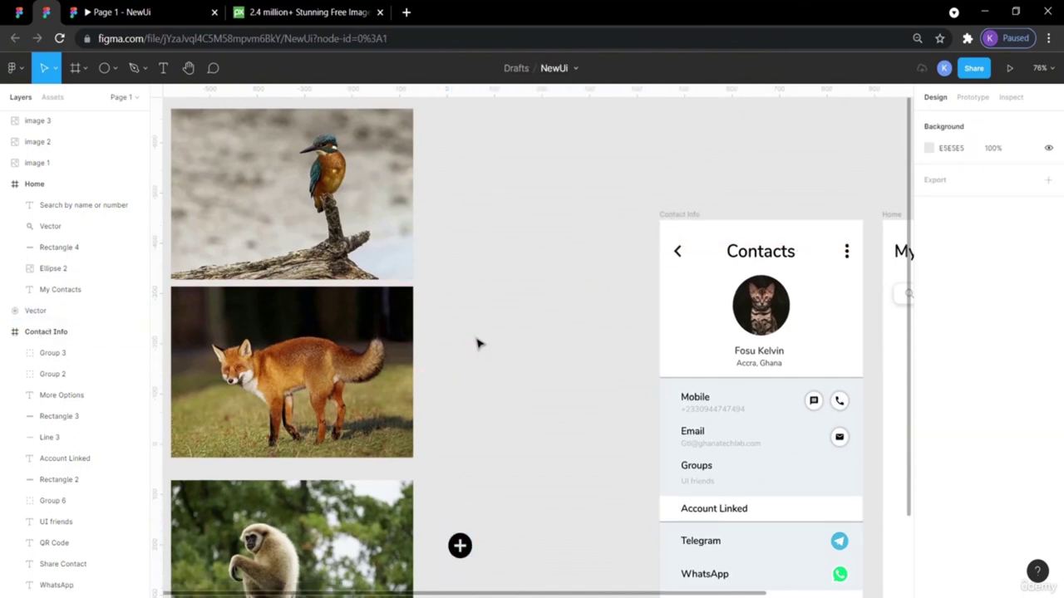
pyautogui.click(104, 68)
pyautogui.click(116, 72)
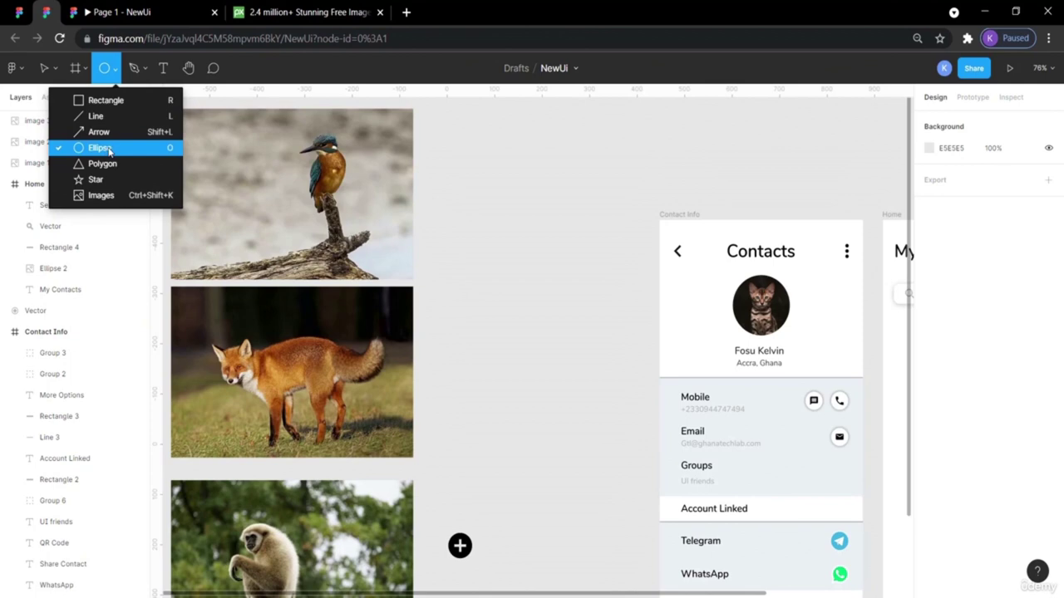
# Draw a grey circle and move the kingfisher photo onto it.
pyautogui.click(108, 149)
pyautogui.moveTo(466, 197); pyautogui.dragTo(553, 285)
pyautogui.click(595, 378)
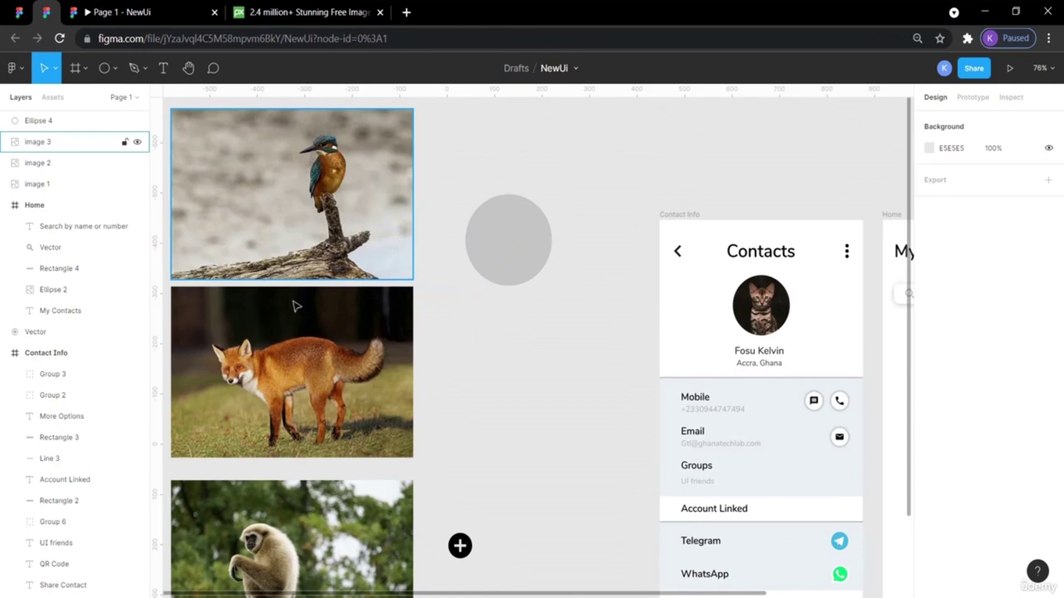
pyautogui.moveTo(329, 154); pyautogui.dragTo(548, 208)
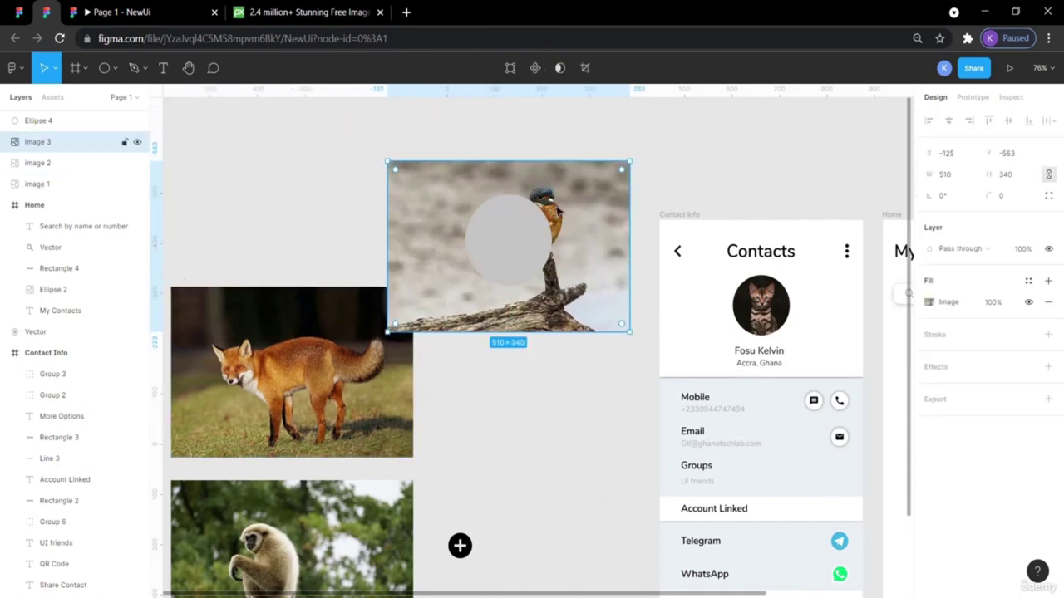
# Try masking the photo with the circle, then undo the mask that hid the photo.
pyautogui.click(519, 226)
pyautogui.rightClick(519, 226)
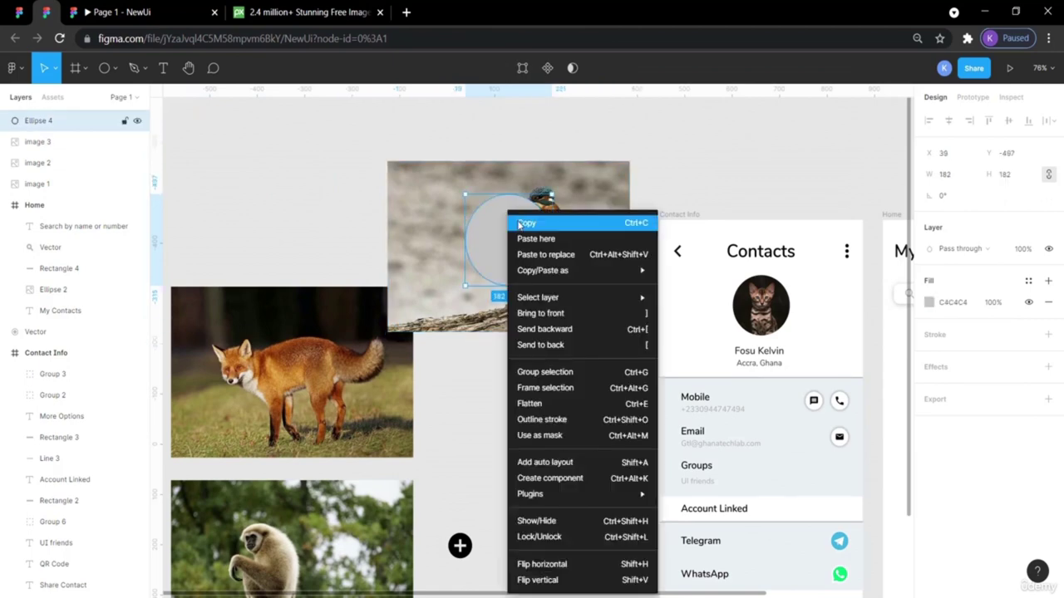
pyautogui.click(399, 175)
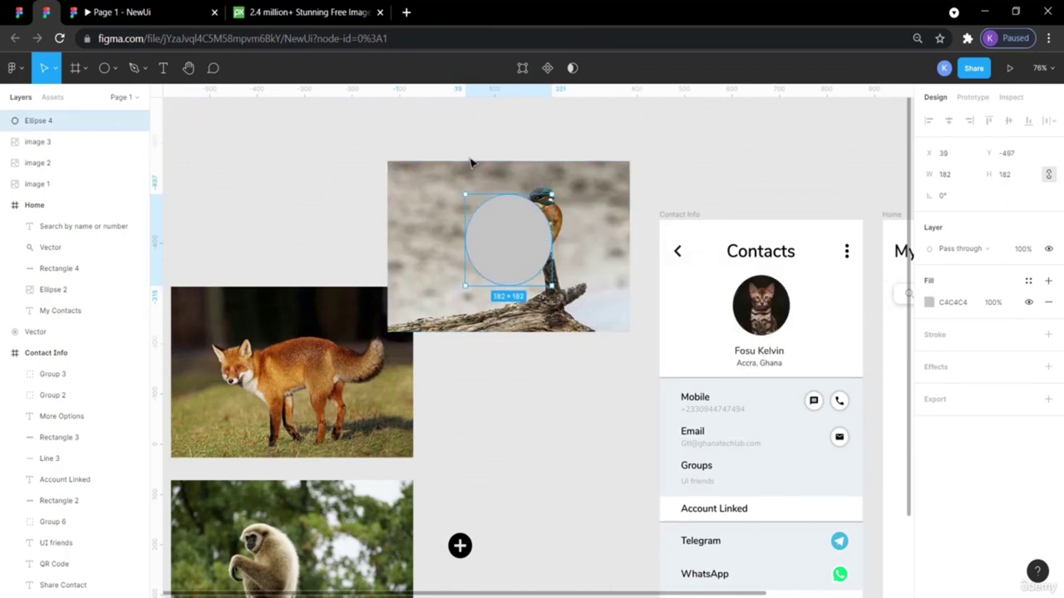
pyautogui.keyDown('shift'); pyautogui.click(480, 168); pyautogui.keyUp('shift')
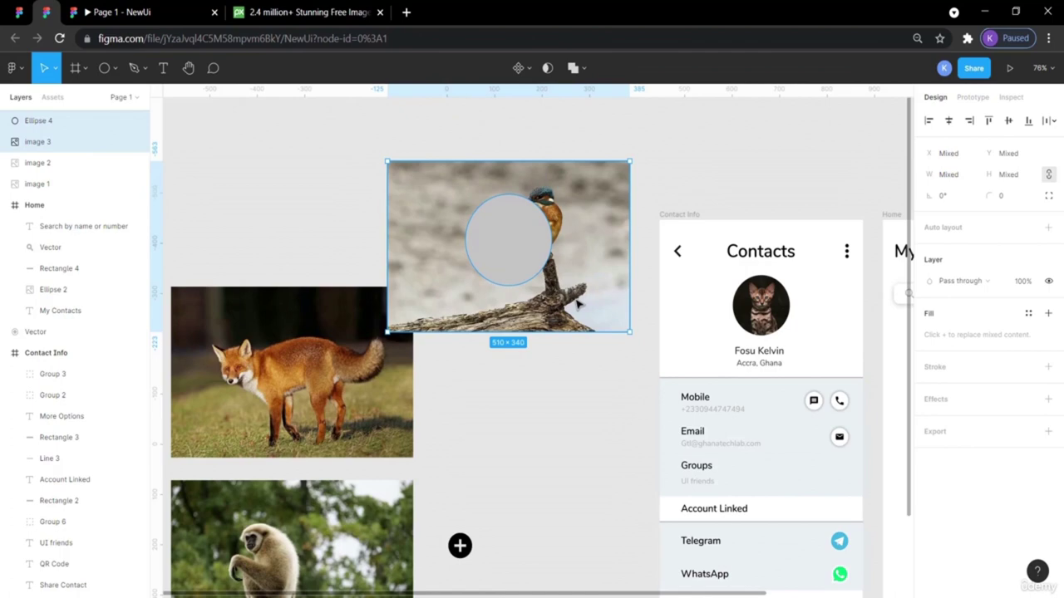
pyautogui.rightClick(535, 255)
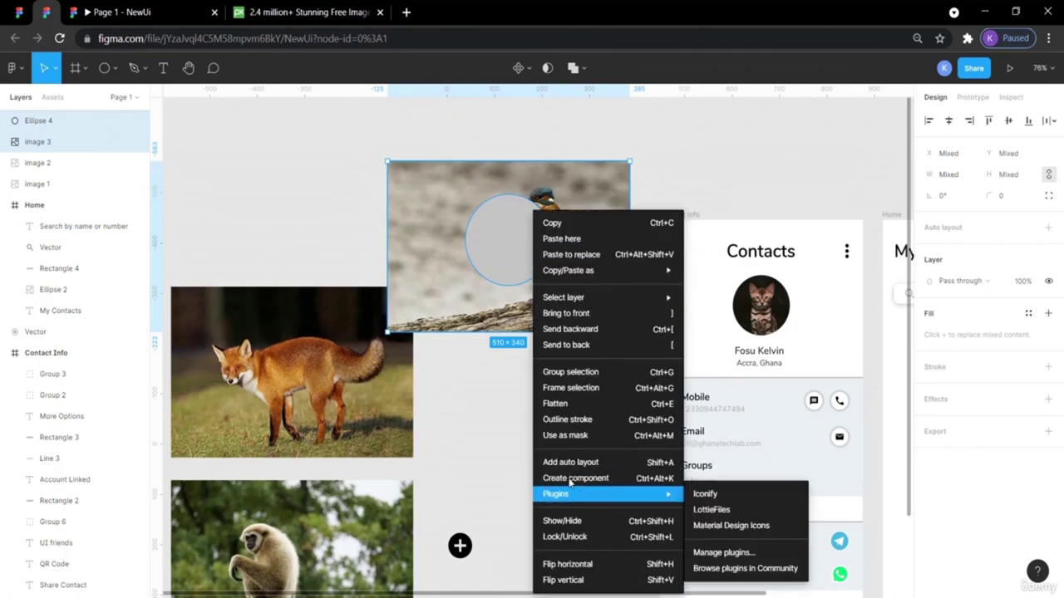
pyautogui.click(568, 437)
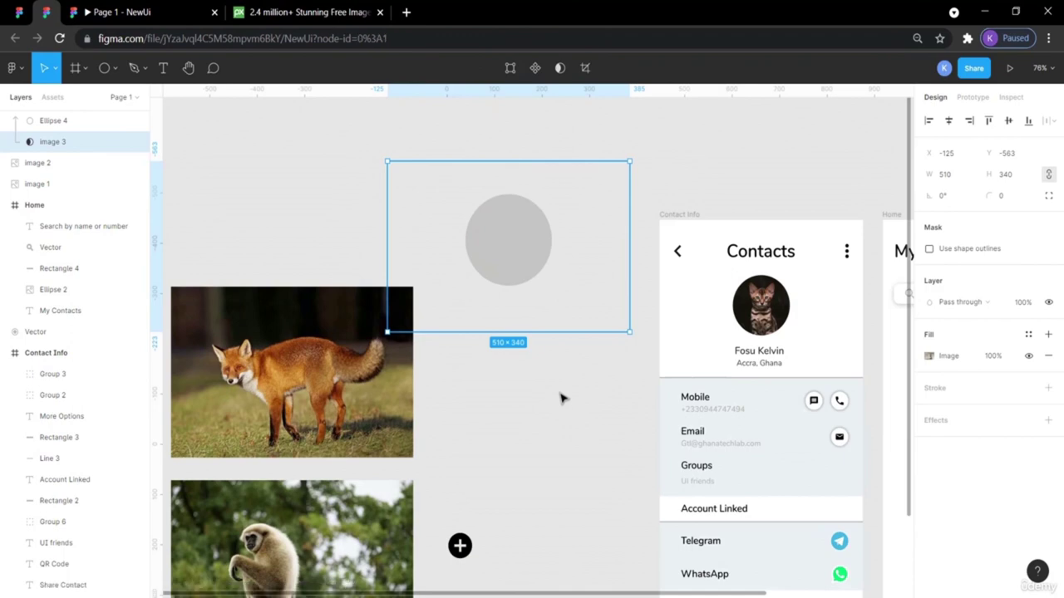
pyautogui.hotkey('ctrl', 'z')
# Send the circle behind the kingfisher photo and use it as a mask.
pyautogui.click(616, 484)
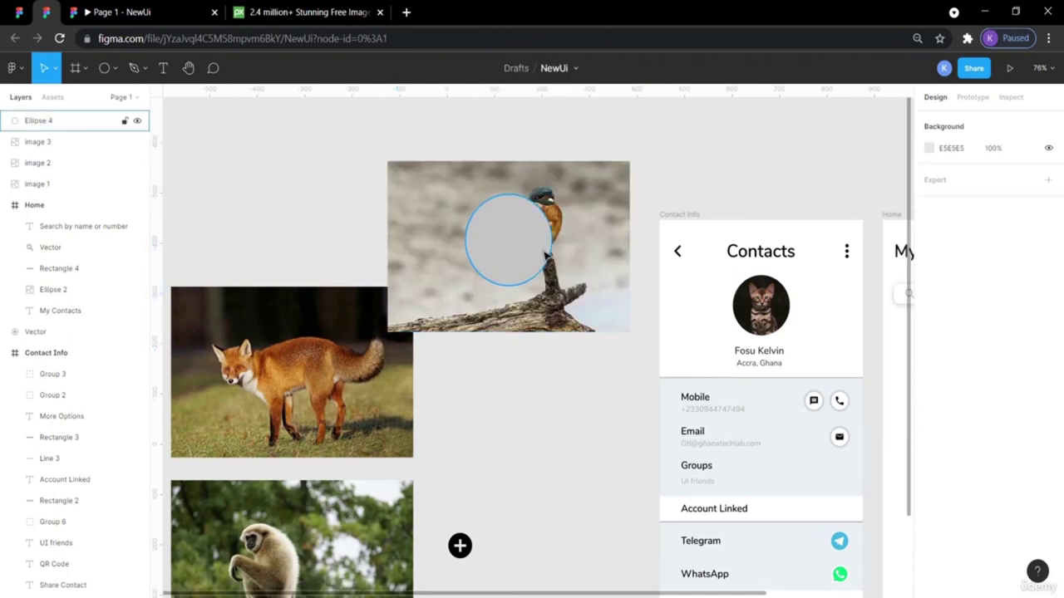
pyautogui.moveTo(512, 247); pyautogui.dragTo(544, 225)
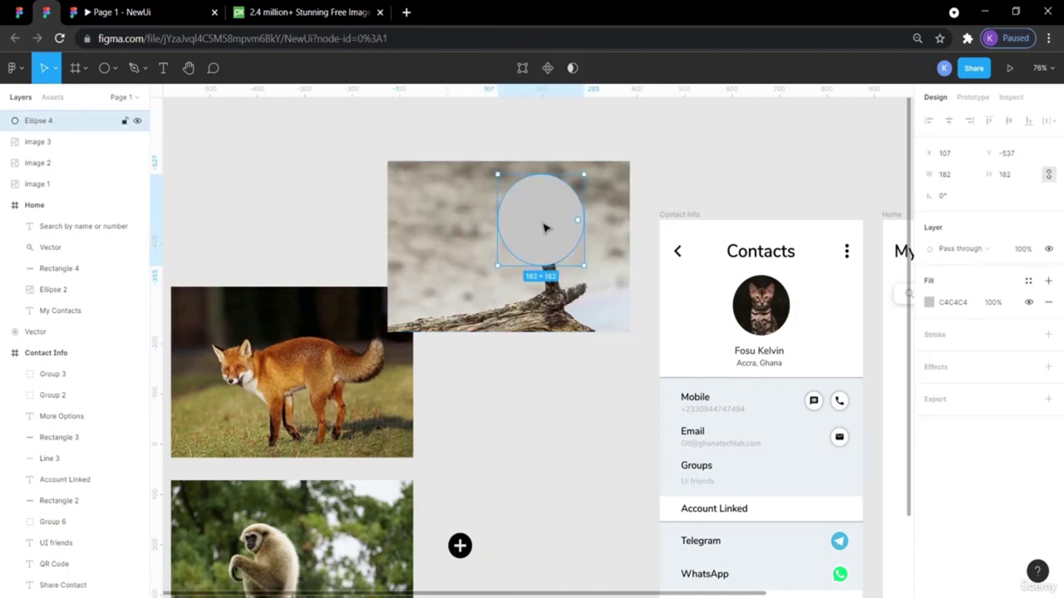
pyautogui.rightClick(543, 224)
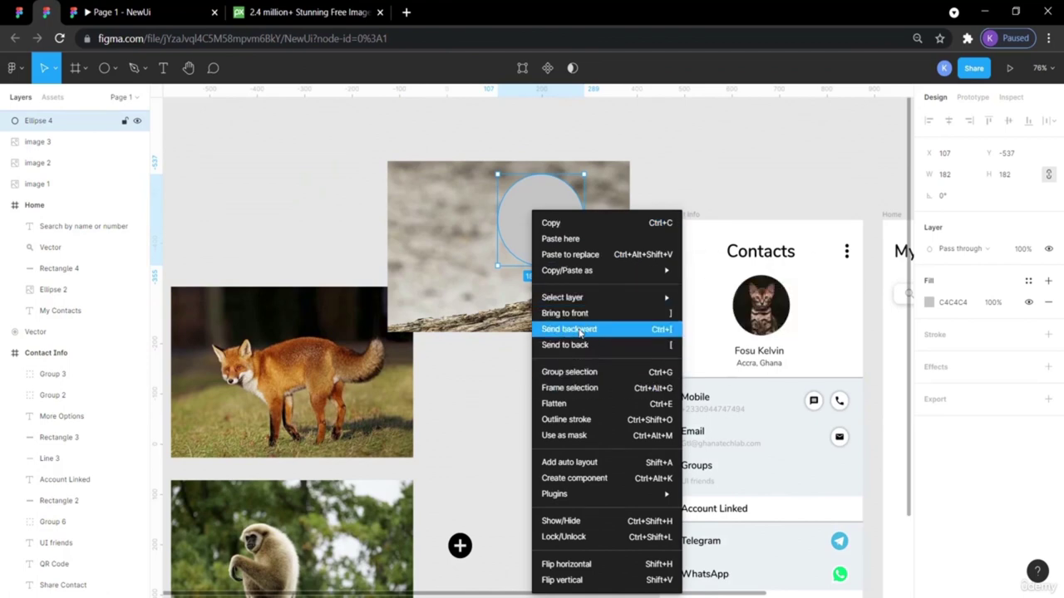
pyautogui.click(580, 344)
pyautogui.click(596, 361)
pyautogui.moveTo(609, 387); pyautogui.dragTo(519, 196)
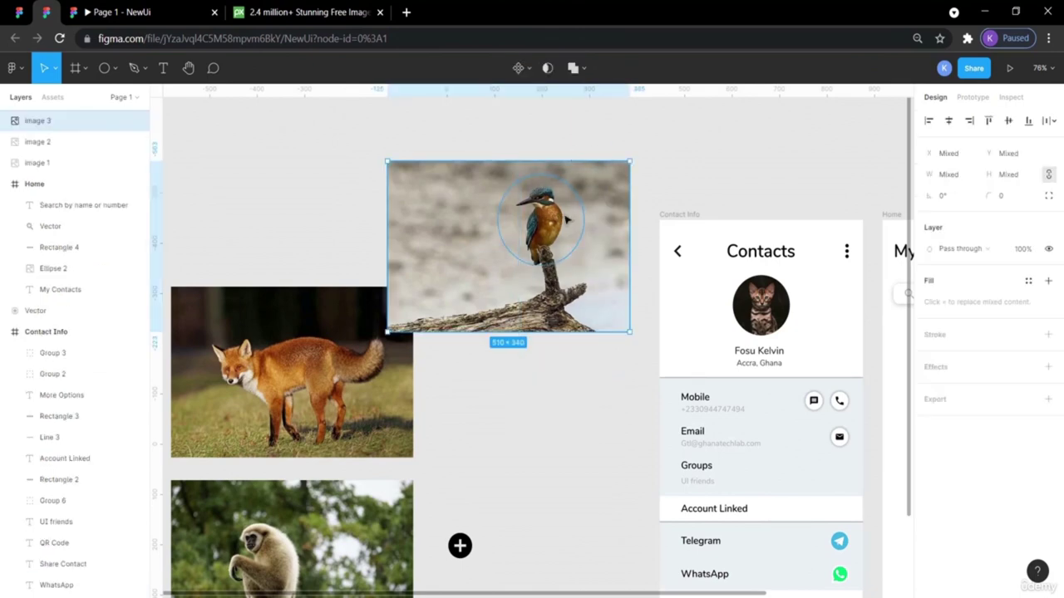
pyautogui.rightClick(526, 206)
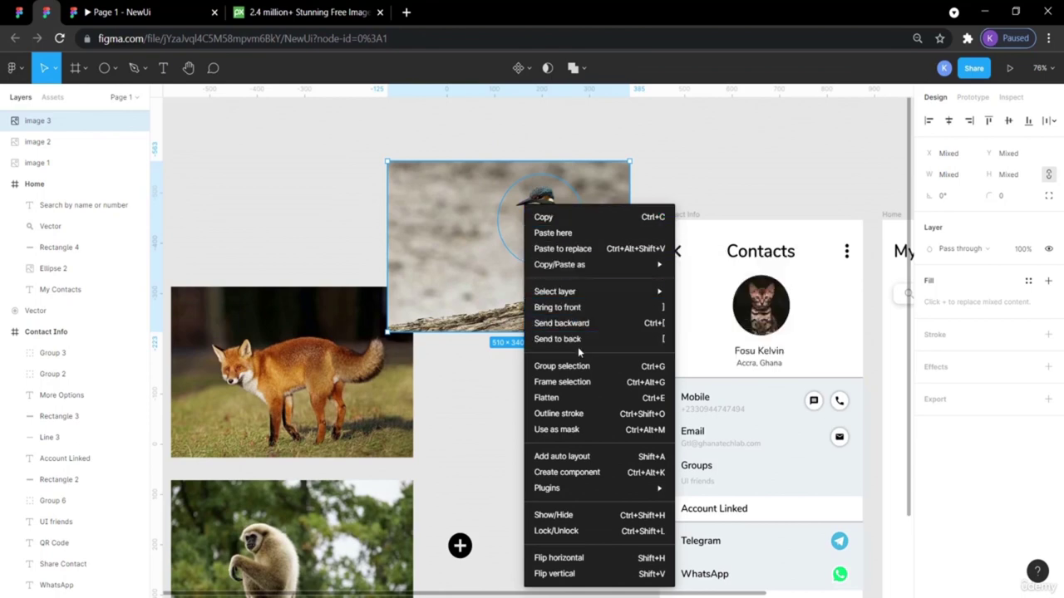
pyautogui.click(558, 430)
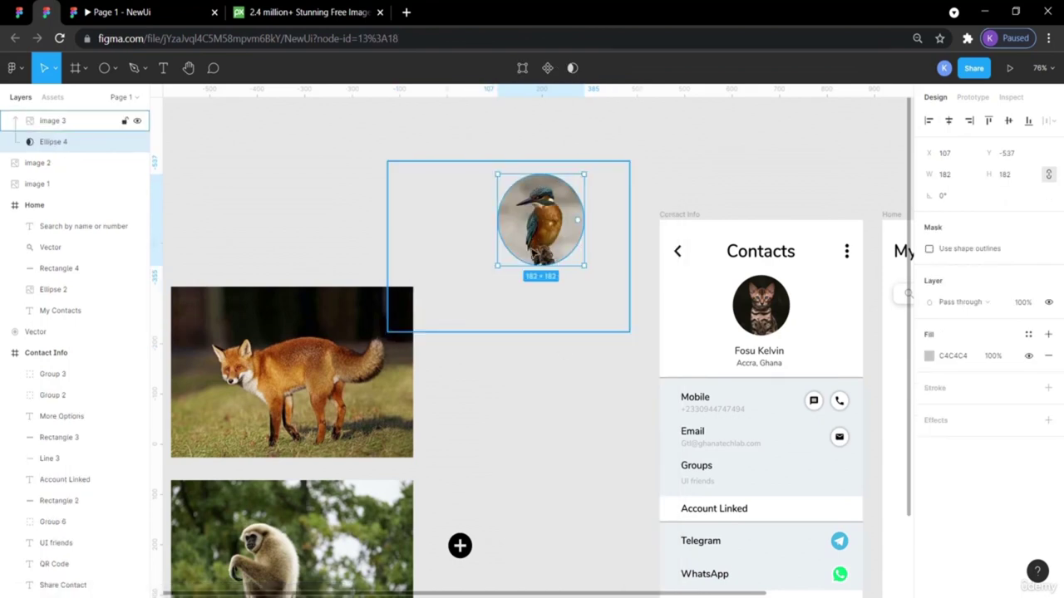
# Reposition the kingfisher photo inside its 182×182 circular Mask Group.
pyautogui.click(588, 453)
pyautogui.click(552, 229)
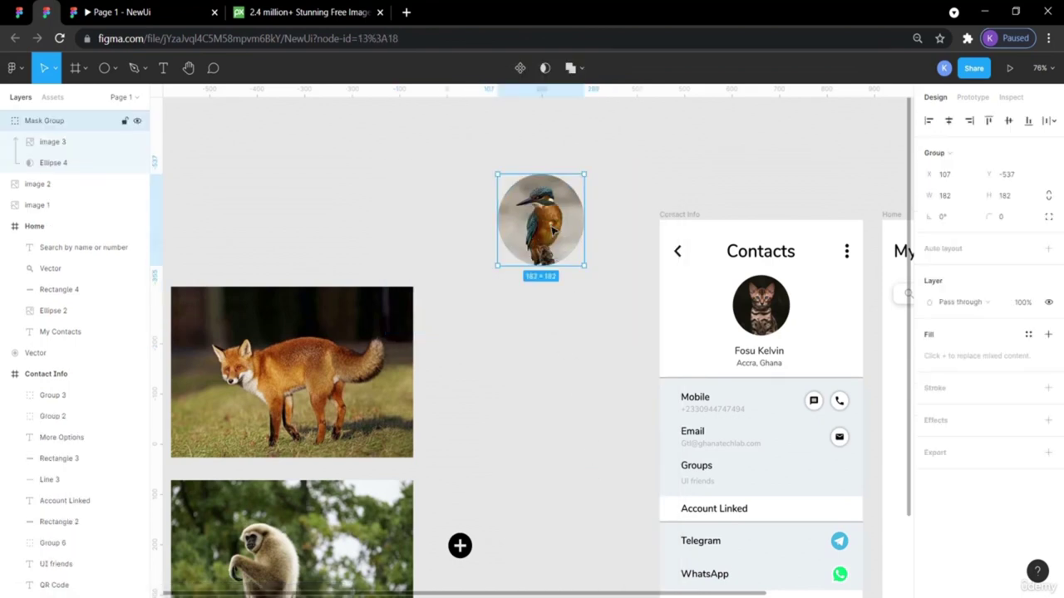
pyautogui.doubleClick(551, 225)
pyautogui.moveTo(551, 229); pyautogui.dragTo(554, 228)
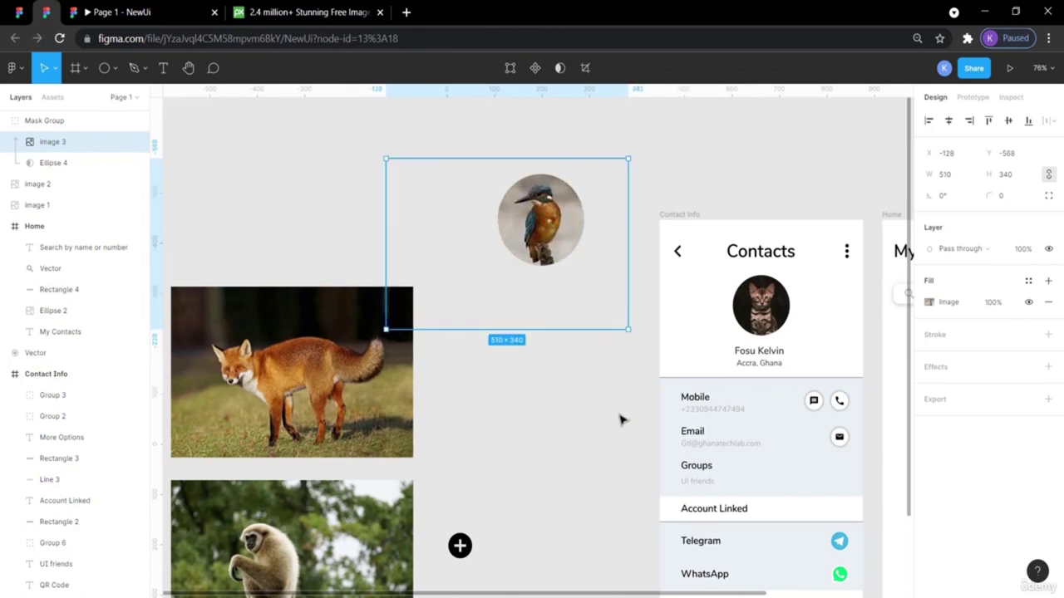
pyautogui.click(621, 420)
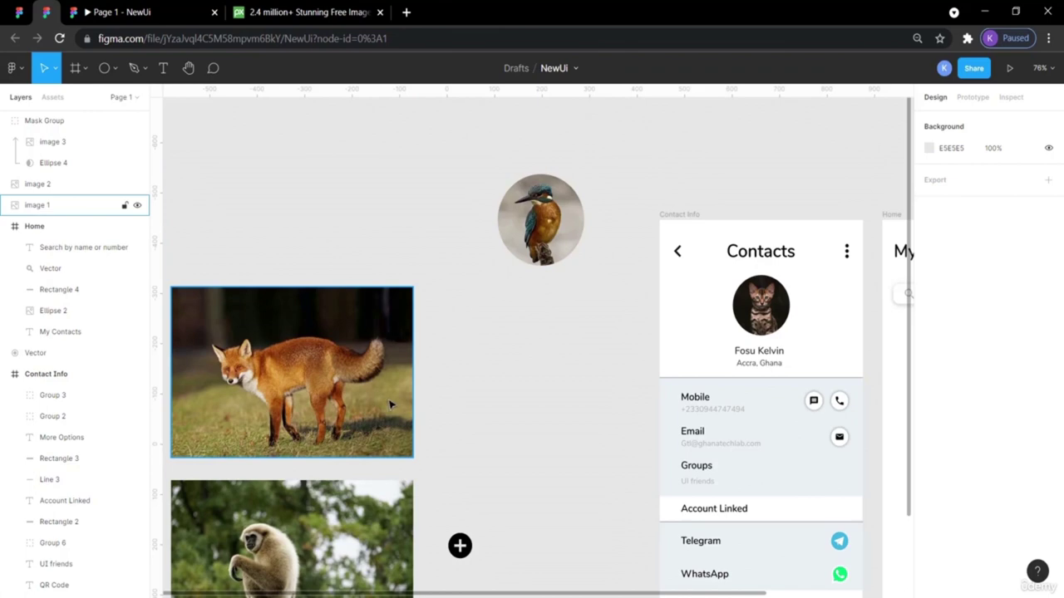
pyautogui.scroll(-1, 391, 405)
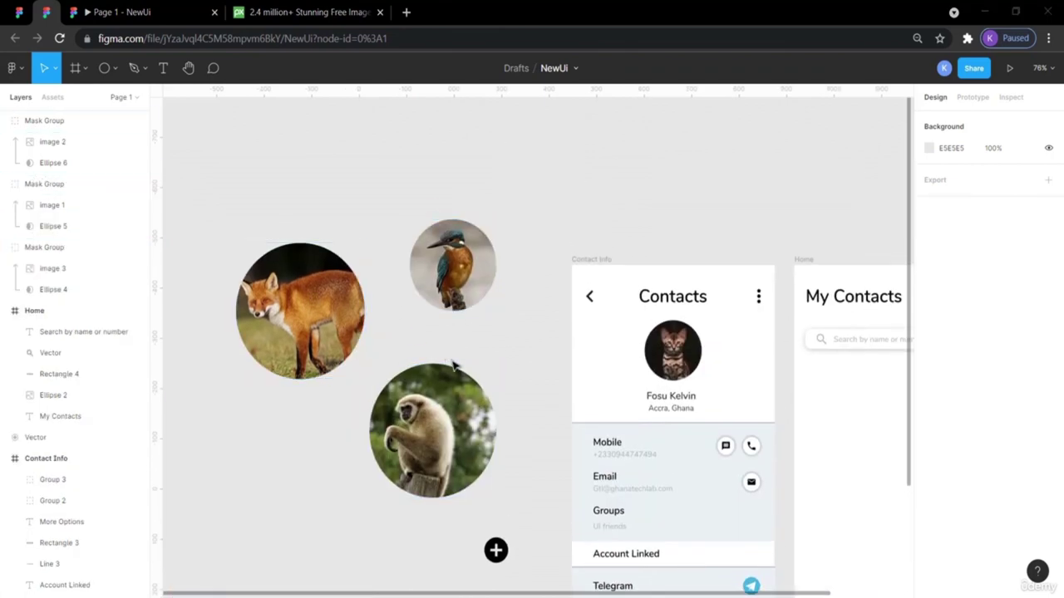
# Resize the circular kingfisher photo to 39 × 39.
pyautogui.click(486, 283)
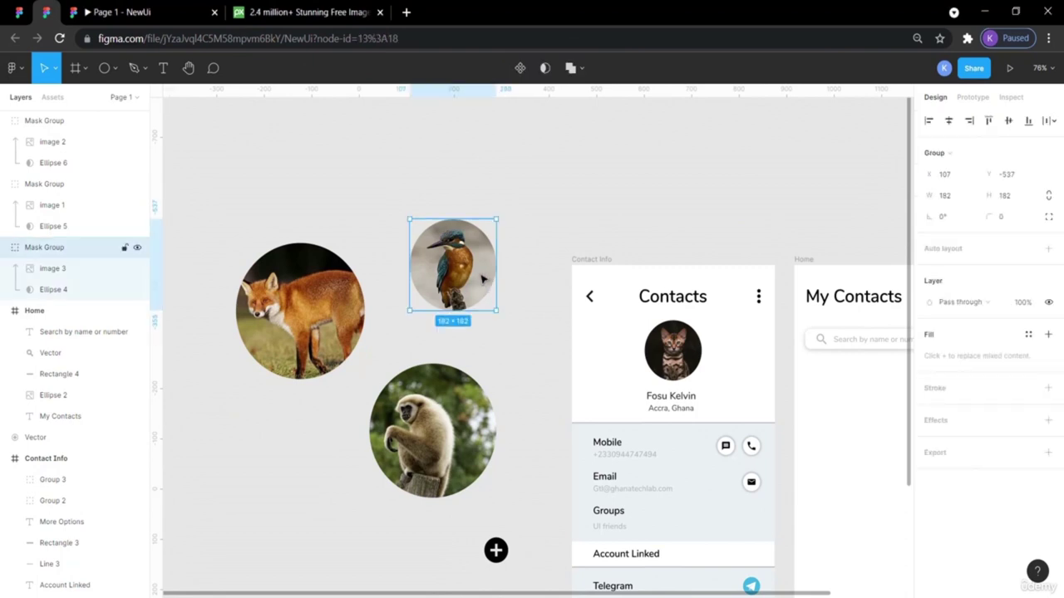
pyautogui.click(953, 198)
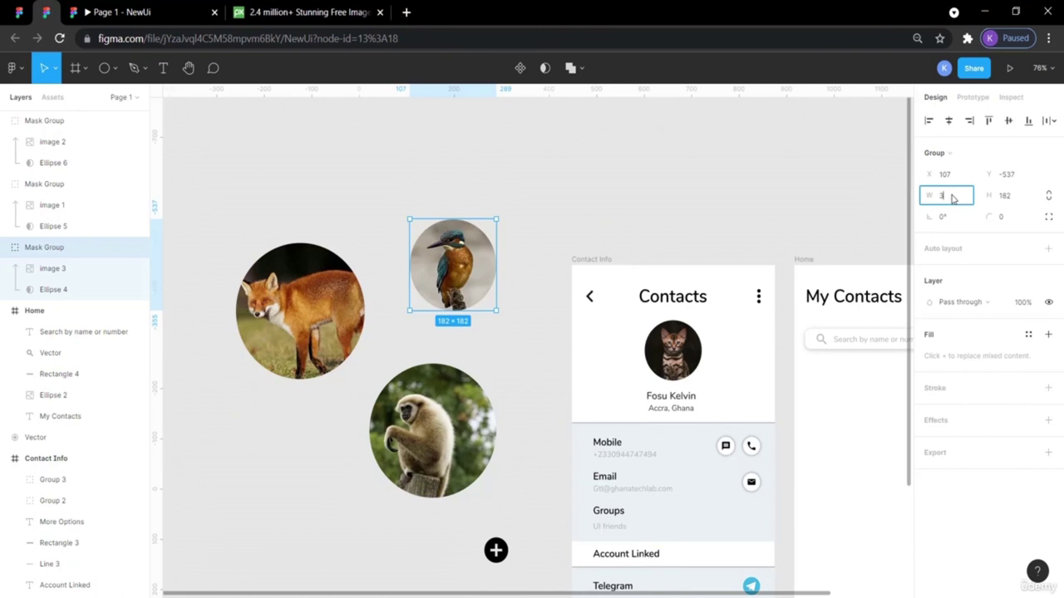
pyautogui.click(1006, 197)
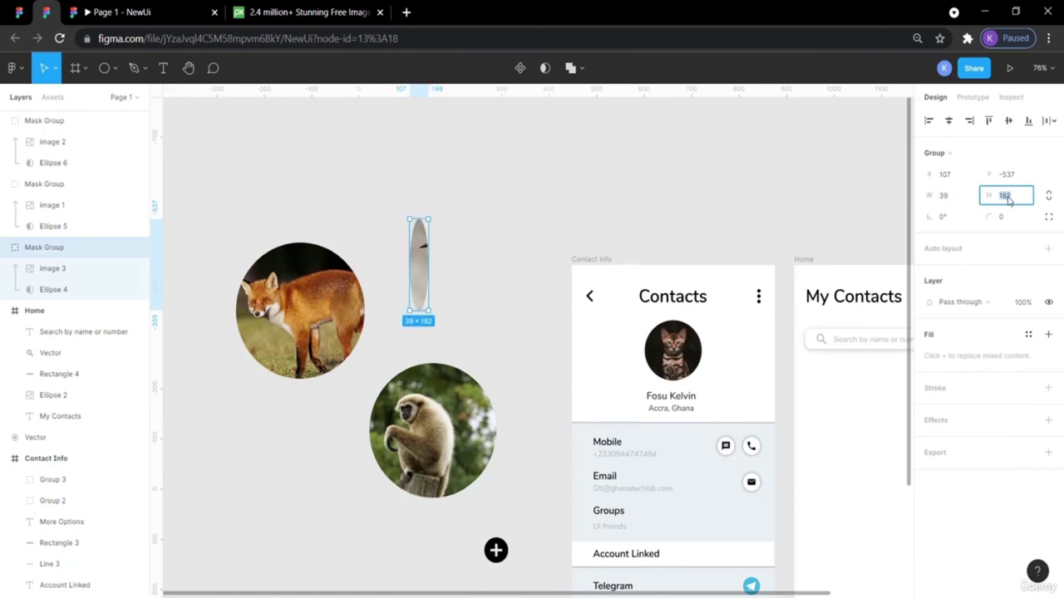
pyautogui.press('Return')
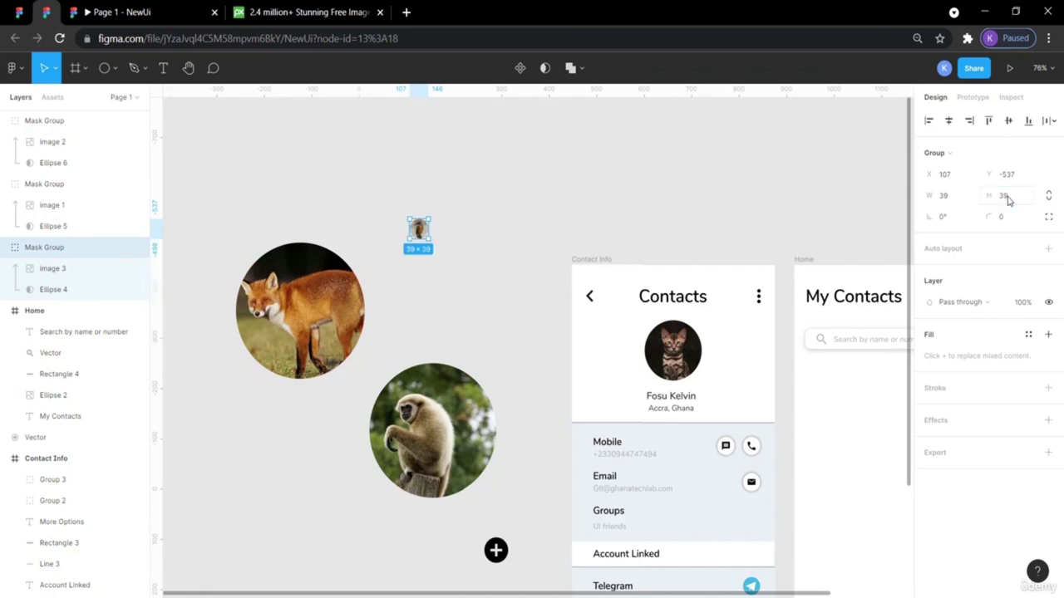
pyautogui.click(567, 232)
# Resize the circular fox photo to 39 × 39.
pyautogui.click(319, 326)
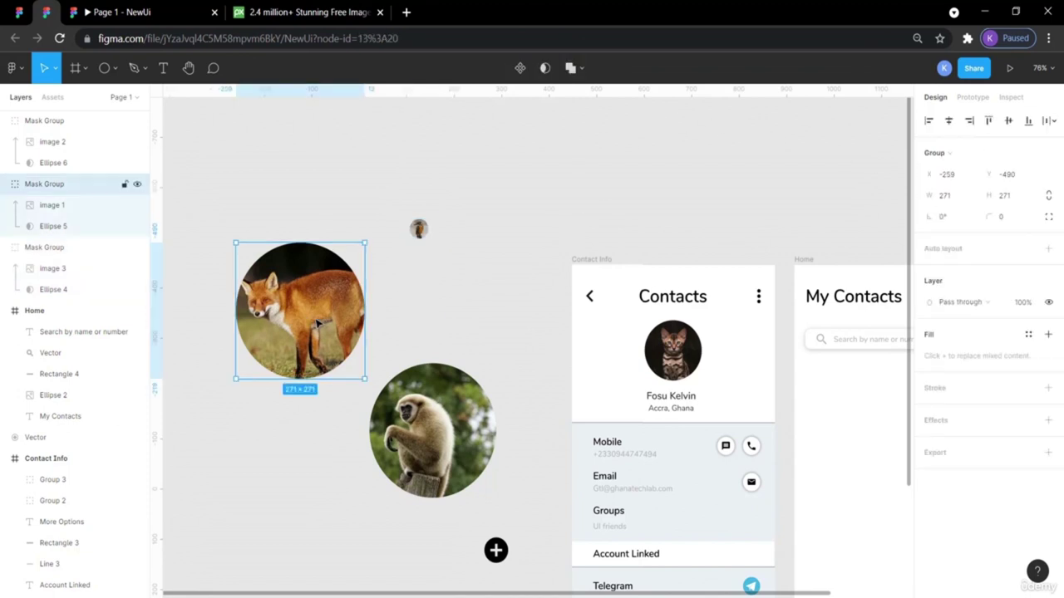
pyautogui.click(953, 199)
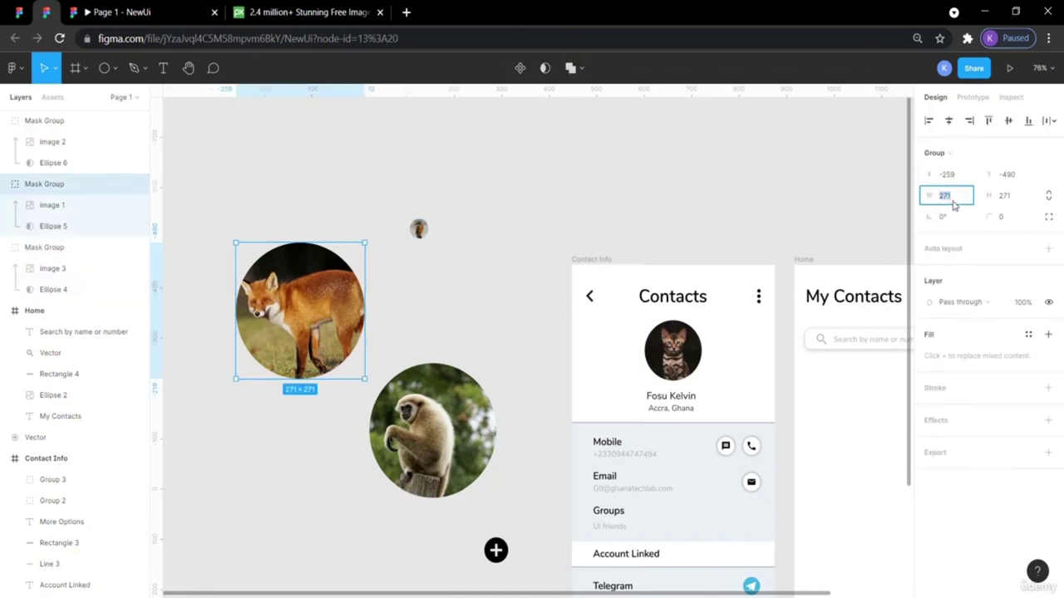
pyautogui.write('39')
pyautogui.click(1007, 201)
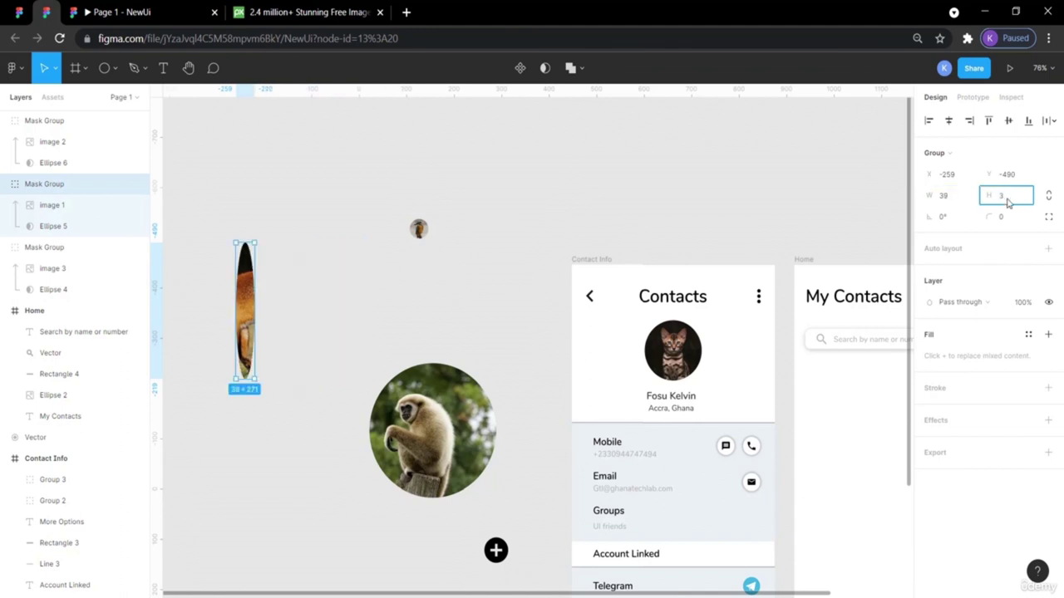
pyautogui.write('39')
pyautogui.press('Return')
pyautogui.click(660, 195)
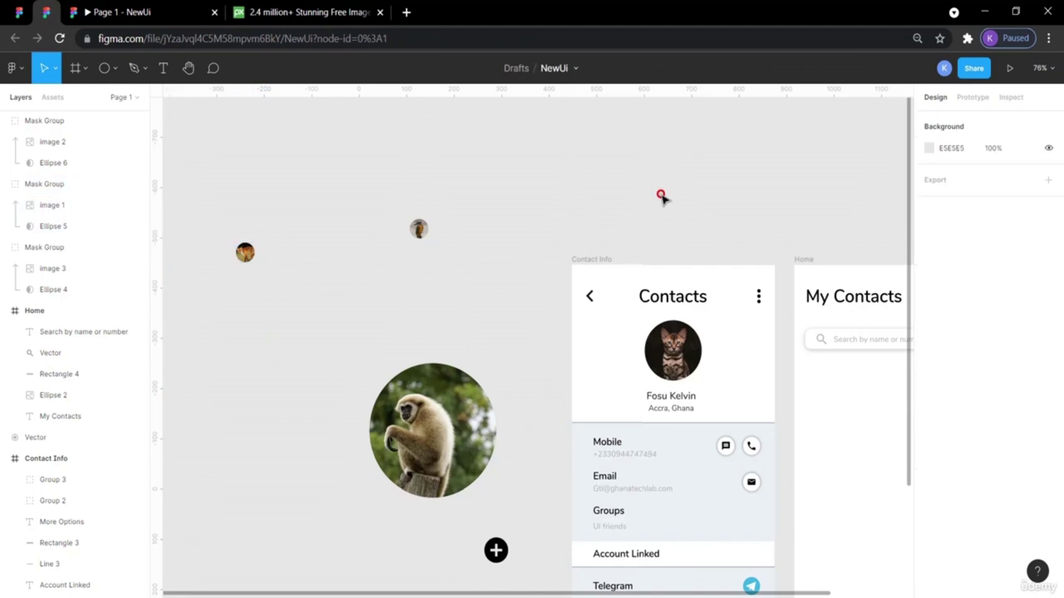
# Shrink the gibbon Mask Group to 39 × 39 and move it right, near X 1030, Y −569.
pyautogui.moveTo(432, 431); pyautogui.dragTo(444, 357)
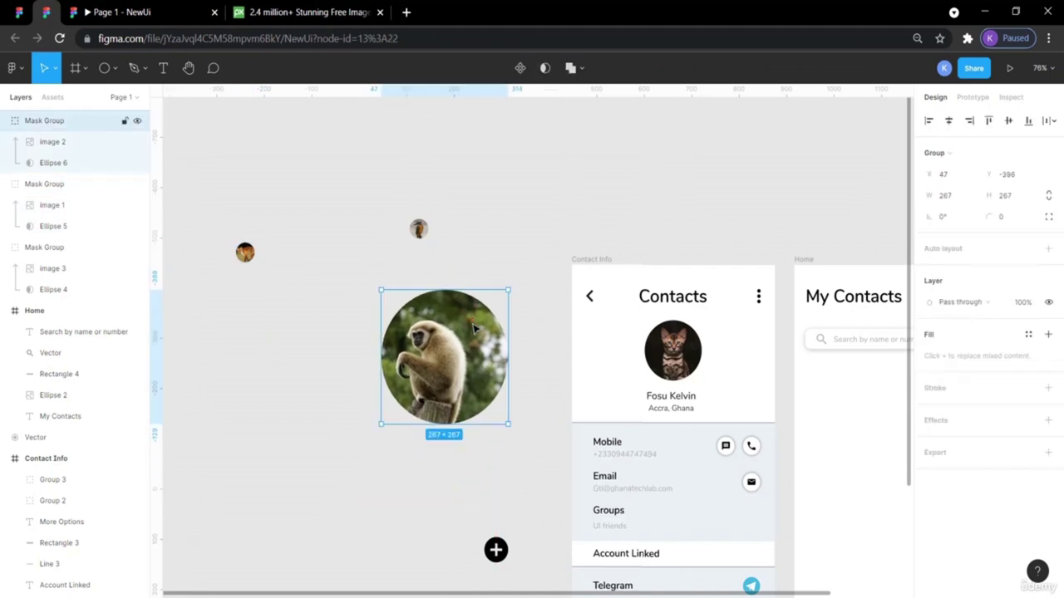
pyautogui.click(955, 198)
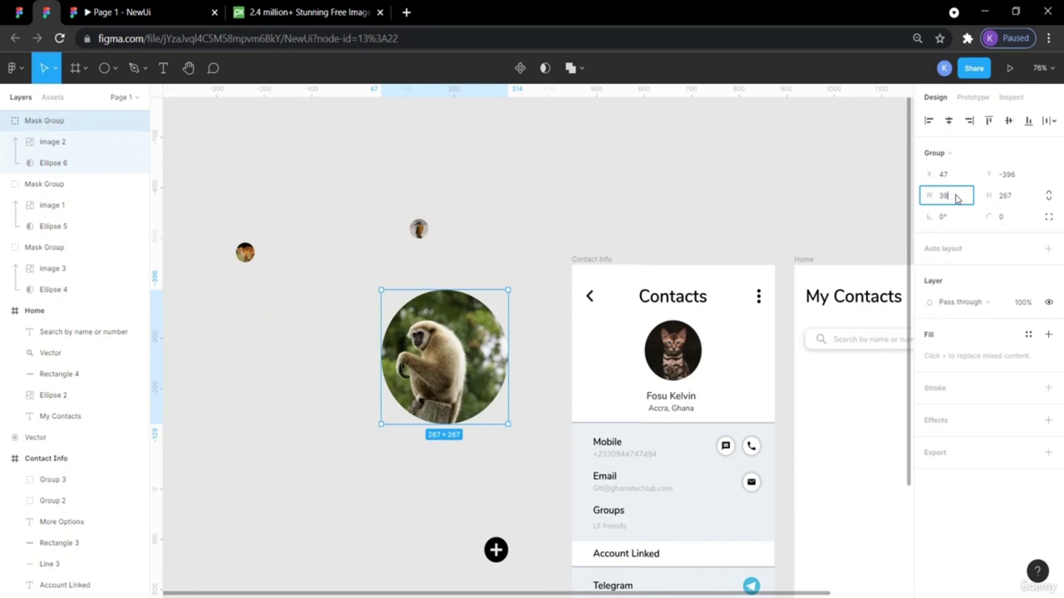
pyautogui.press('Return')
pyautogui.click(1006, 198)
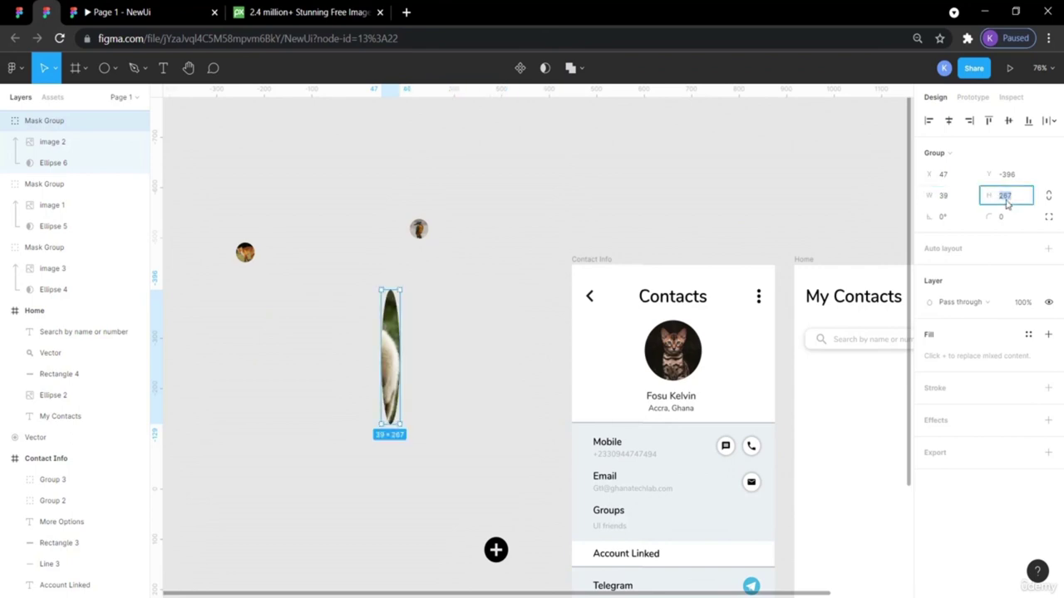
pyautogui.write('39')
pyautogui.press('Return')
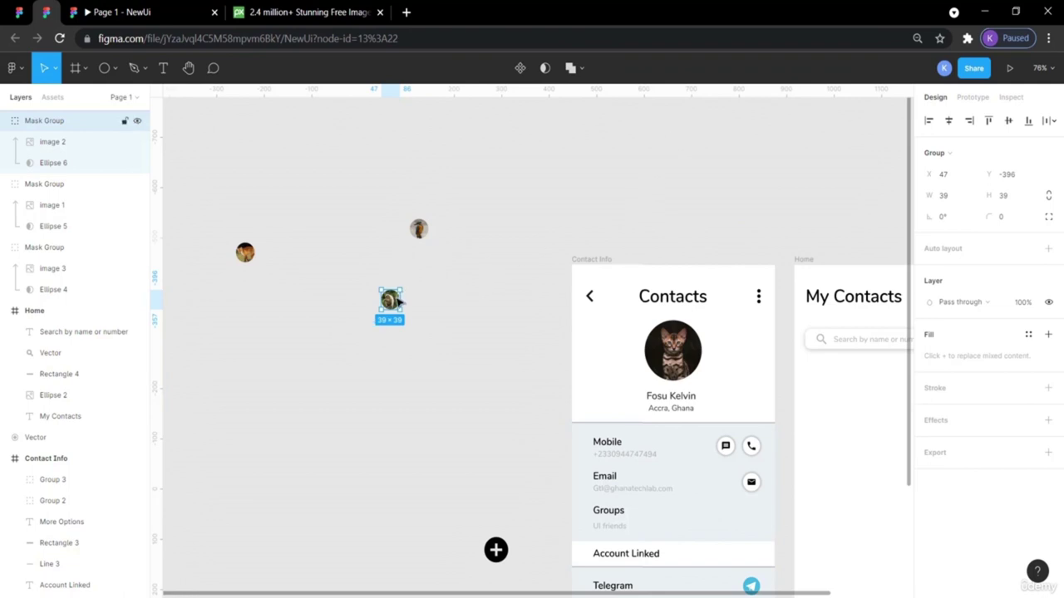
pyautogui.moveTo(395, 304); pyautogui.dragTo(861, 219)
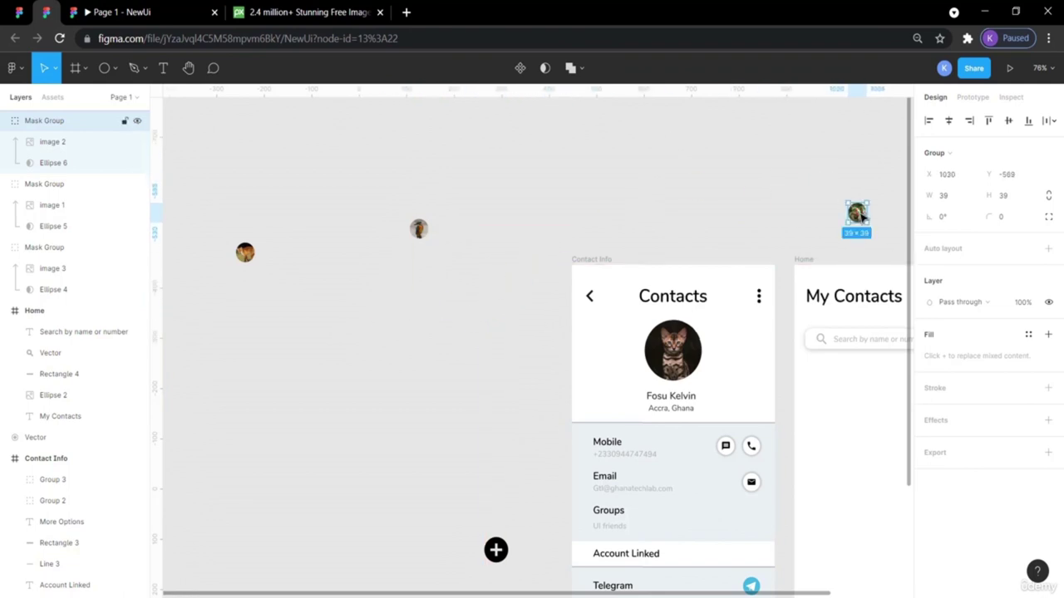
# Gather the three circular avatars and the plus icon beside the Home frame.
pyautogui.moveTo(246, 254); pyautogui.dragTo(843, 190)
pyautogui.moveTo(418, 229); pyautogui.dragTo(892, 199)
pyautogui.moveTo(496, 550); pyautogui.dragTo(826, 216)
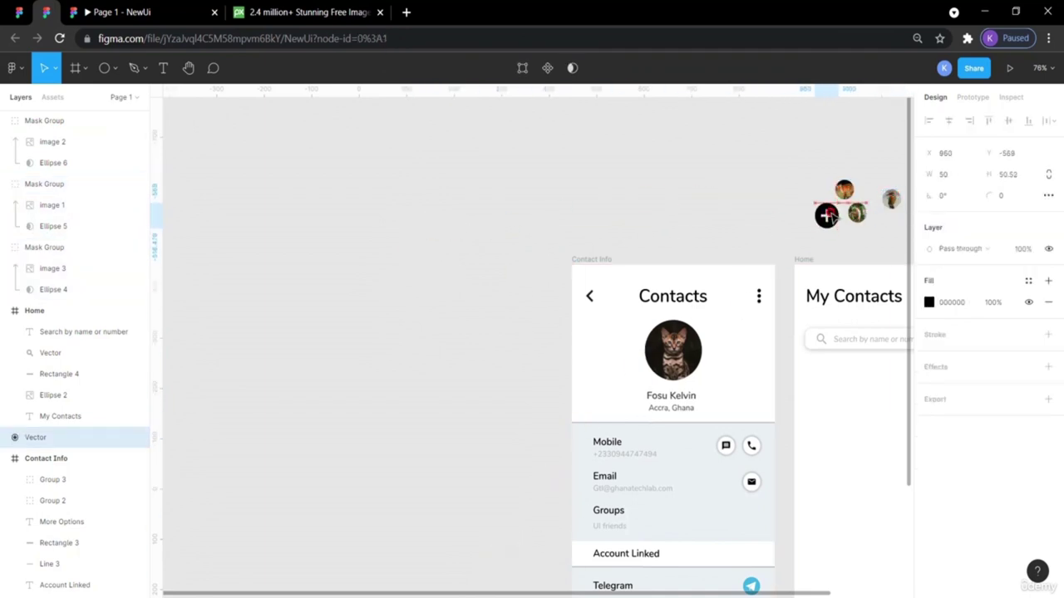
pyautogui.hscroll(5, 711, 253)
pyautogui.scroll(-2, 711, 253)
pyautogui.hscroll(1, 711, 253)
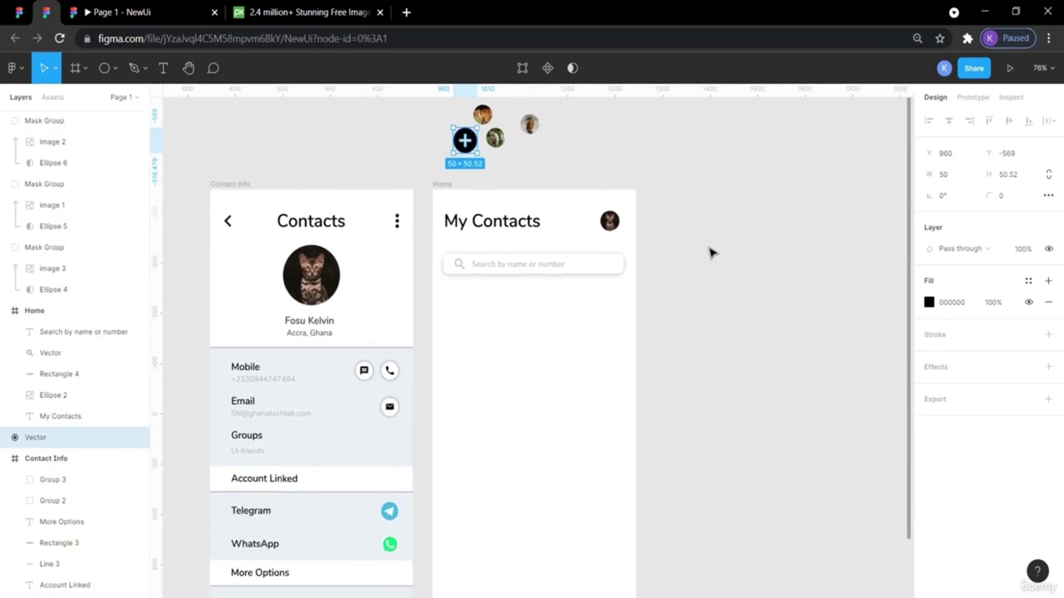
pyautogui.scroll(1, 711, 253)
pyautogui.moveTo(528, 145); pyautogui.dragTo(800, 295)
pyautogui.moveTo(496, 157); pyautogui.dragTo(729, 316)
pyautogui.moveTo(463, 159); pyautogui.dragTo(689, 360)
pyautogui.moveTo(485, 138); pyautogui.dragTo(691, 271)
pyautogui.scroll(-2, 648, 340)
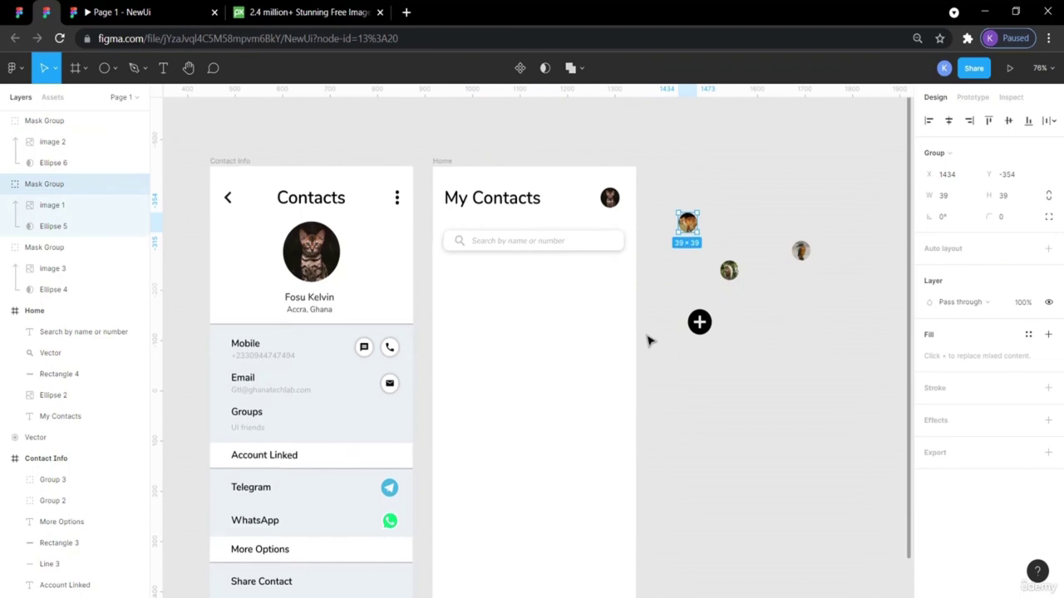
# Check the reference file's Search Box size and spacing, then return to NewUi.
pyautogui.click(18, 12)
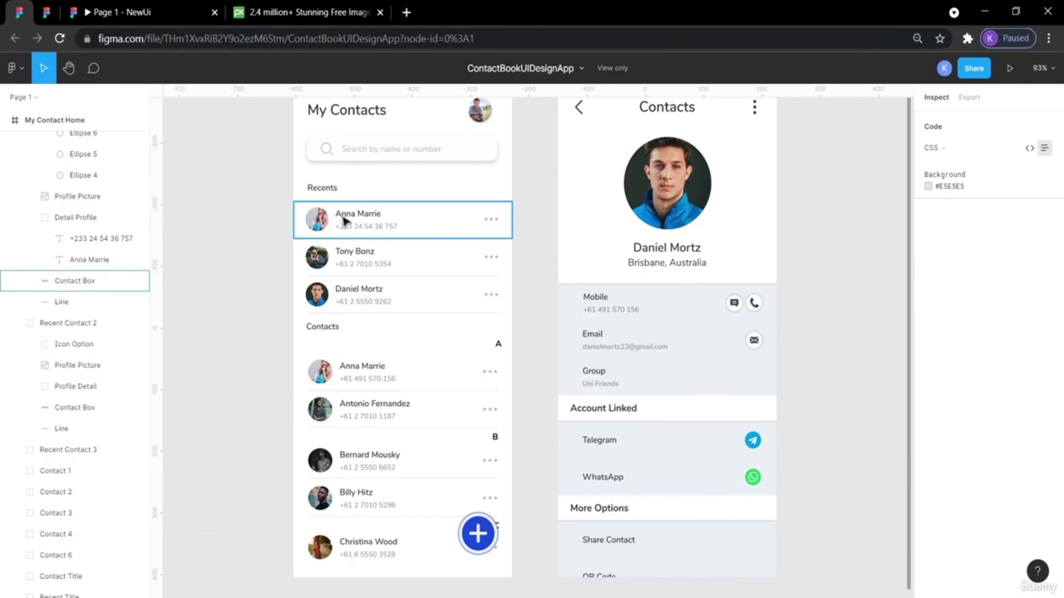
pyautogui.click(324, 159)
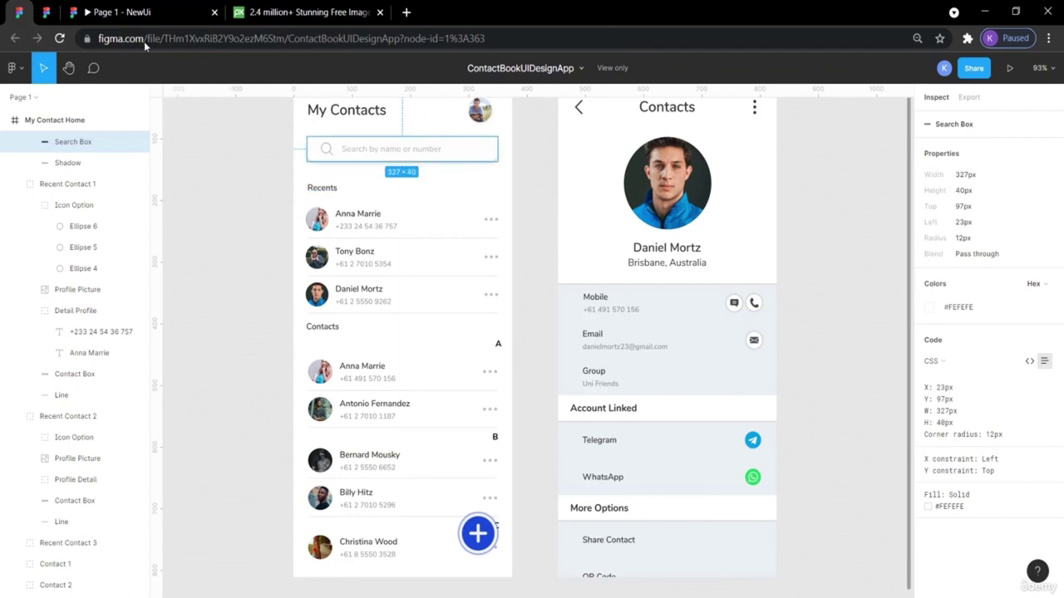
pyautogui.click(47, 12)
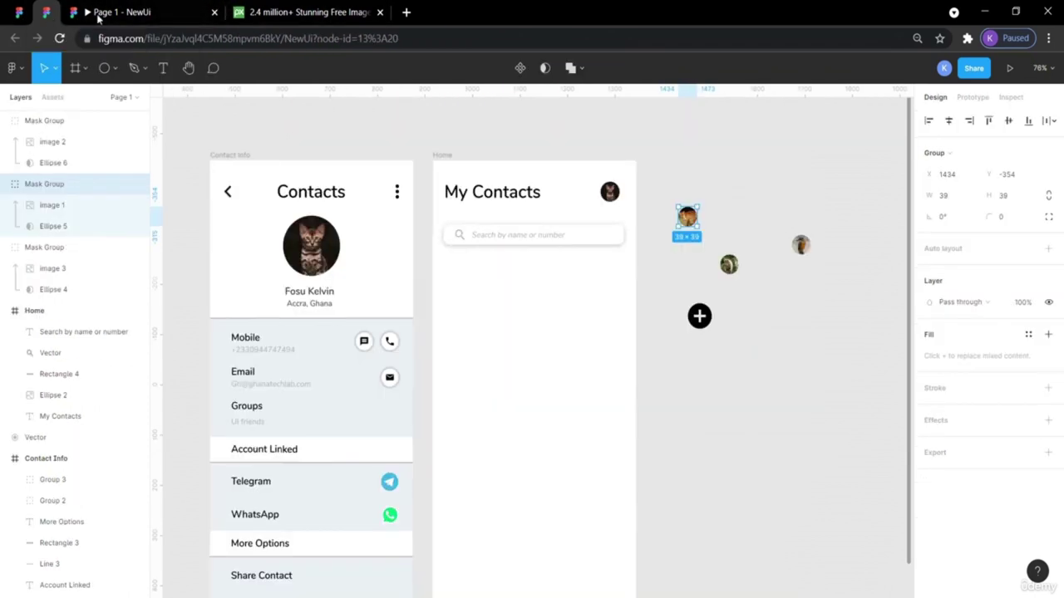
pyautogui.click(752, 193)
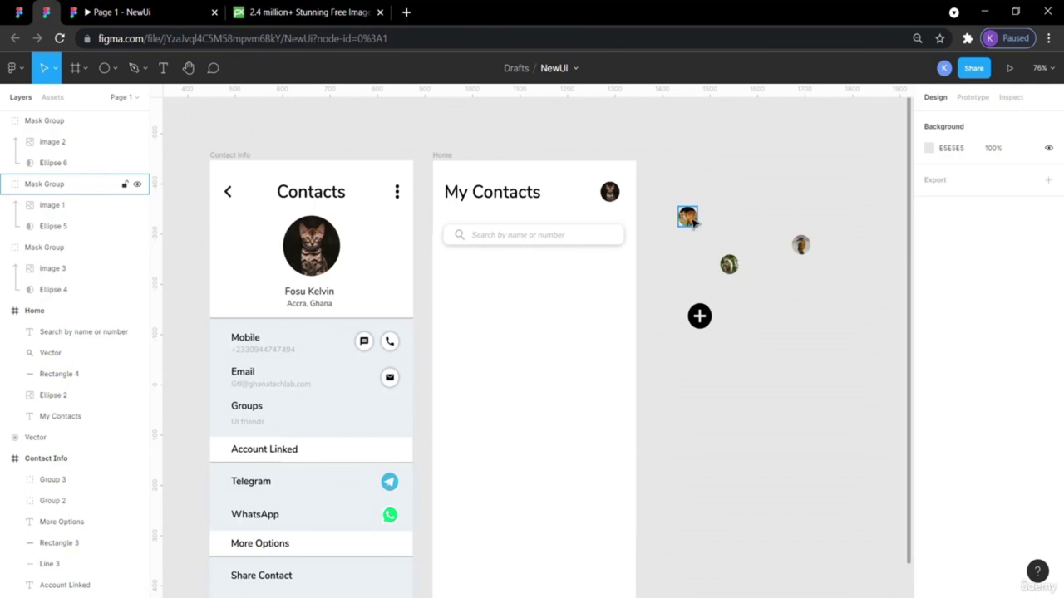
# Place a 39×39 avatar in the Home frame under the search bar at X 29, Y 201.
pyautogui.moveTo(687, 217); pyautogui.dragTo(457, 289)
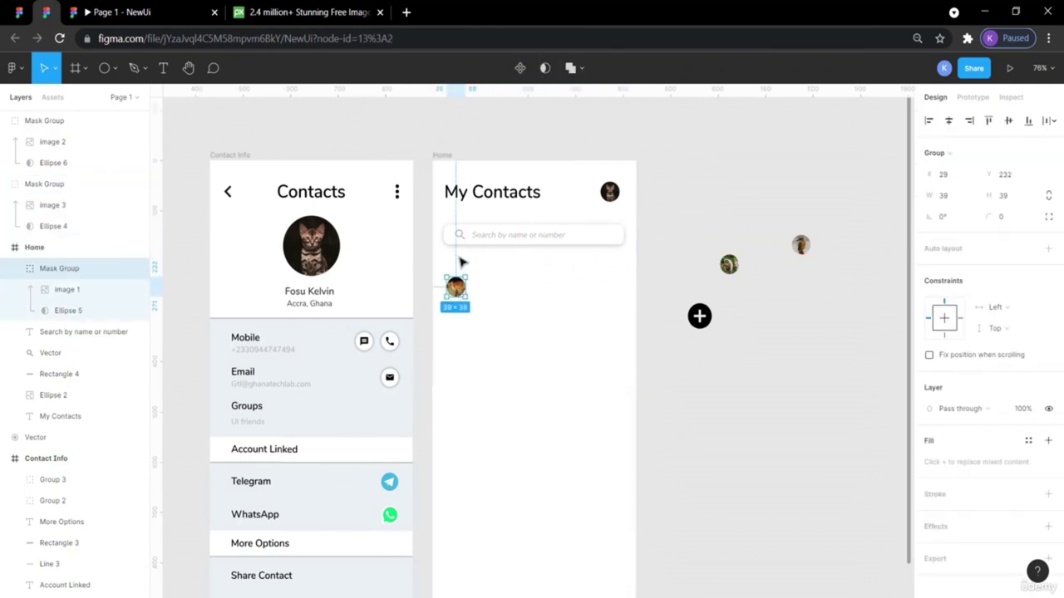
pyautogui.press('alt')
pyautogui.press('alt')
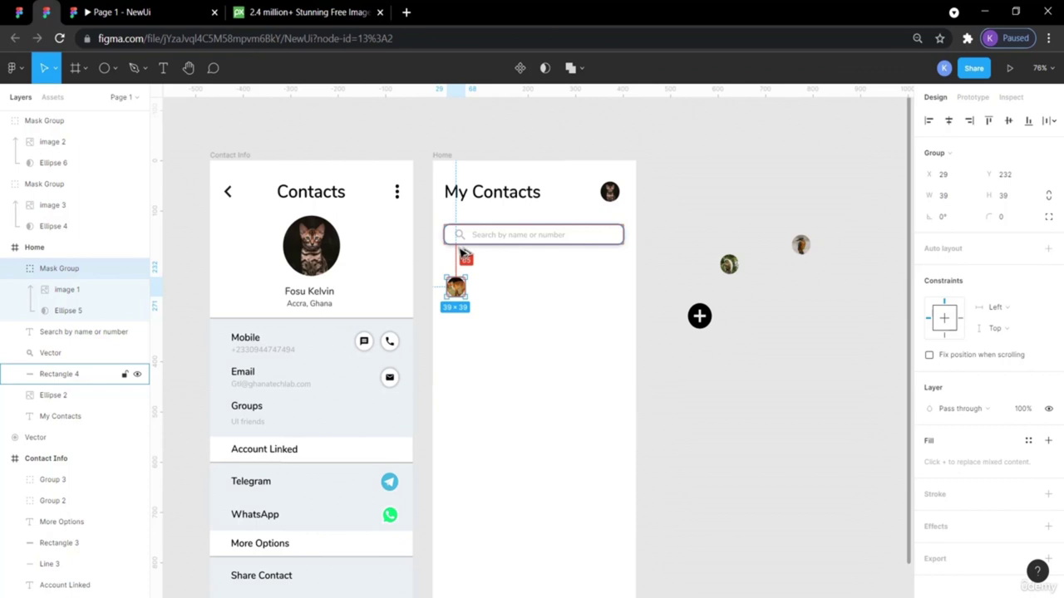
pyautogui.press('Up')
pyautogui.press('Up')
pyautogui.press('Up')
pyautogui.press('Up')
pyautogui.press('Up')
pyautogui.press('Up')
pyautogui.press('Up')
pyautogui.press('Up')
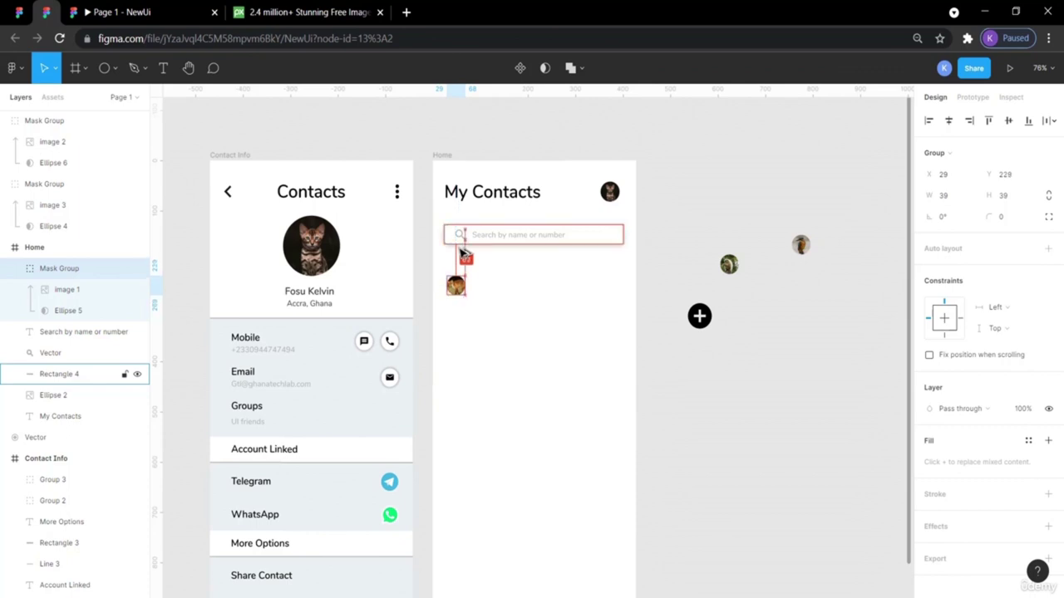
pyautogui.press('Up')
pyautogui.press('Up')
pyautogui.press('Up')
pyautogui.press('Up')
pyautogui.press('Up')
pyautogui.press('Up')
pyautogui.press('Up')
pyautogui.press('Up')
pyautogui.press('Up')
pyautogui.press('Up')
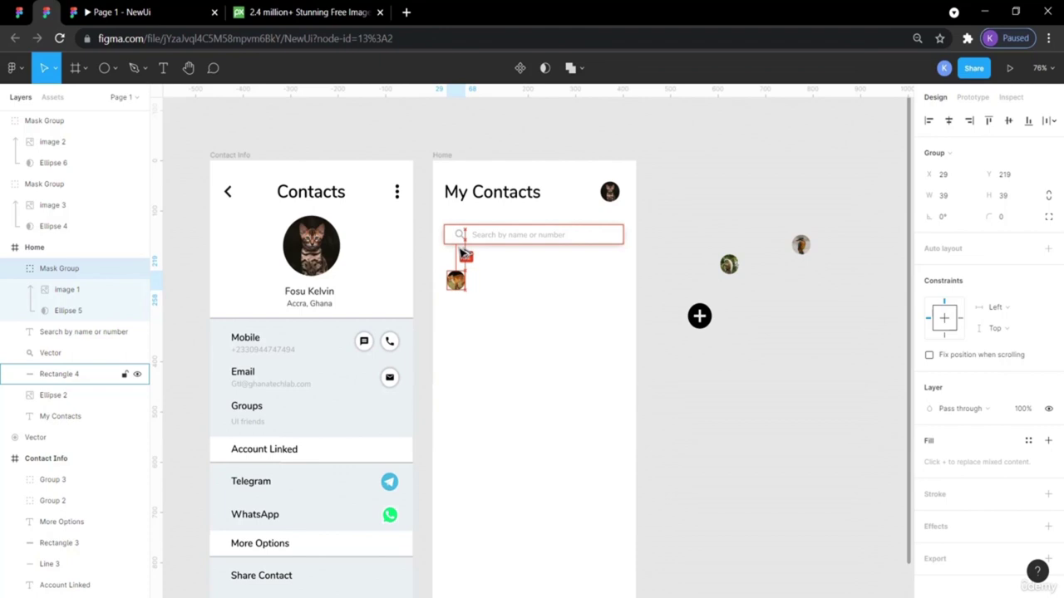
pyautogui.press('Up')
pyautogui.press('Up')
pyautogui.press('Up')
pyautogui.press('Up')
pyautogui.press('Up')
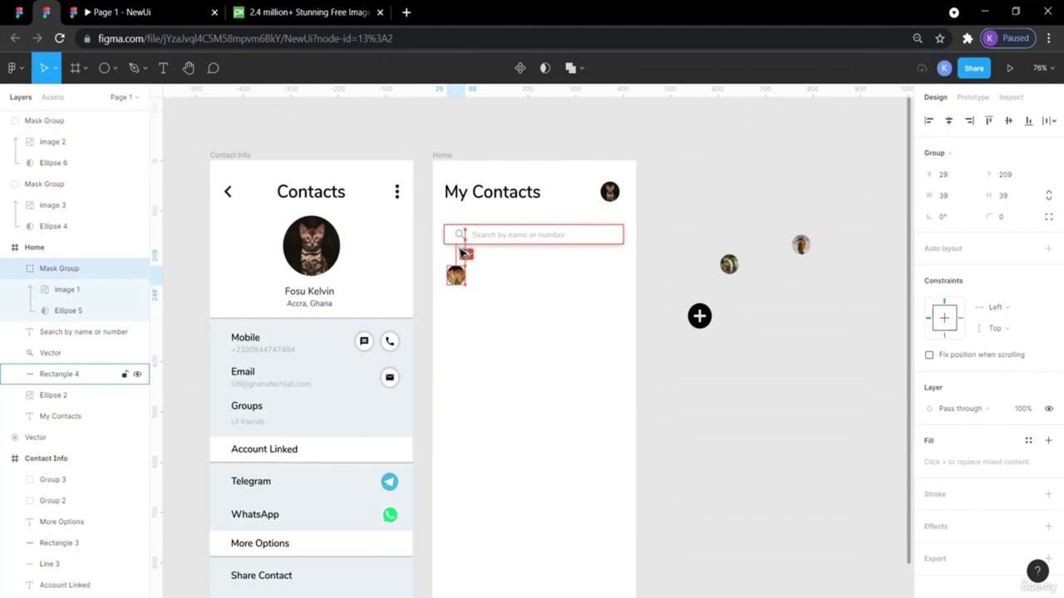
pyautogui.press('alt')
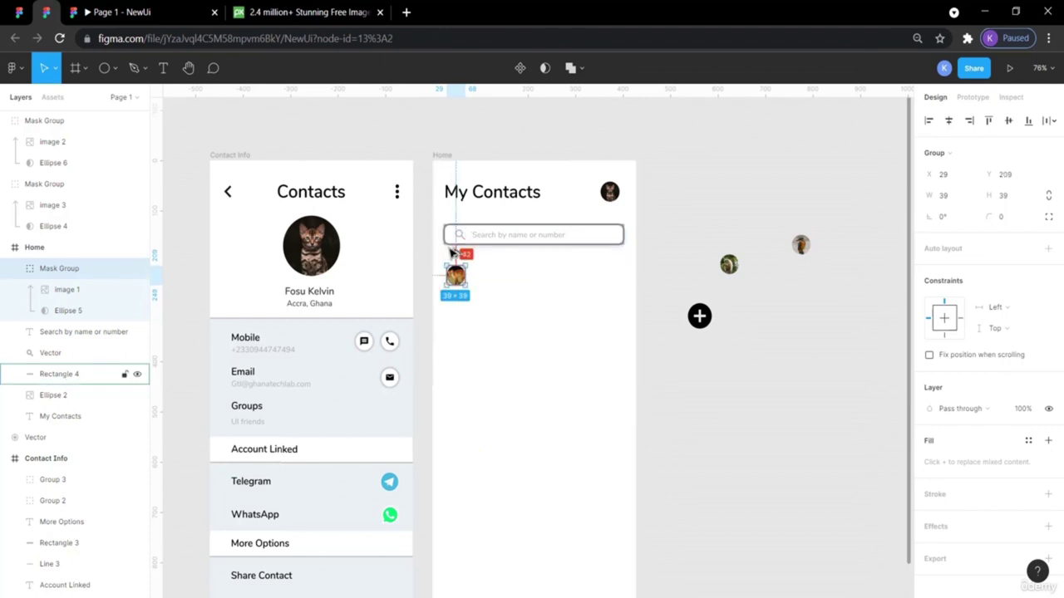
pyautogui.press('Up')
pyautogui.press('Up')
pyautogui.press('Up')
pyautogui.press('Up')
pyautogui.press('Up')
pyautogui.press('Up')
pyautogui.press('Up')
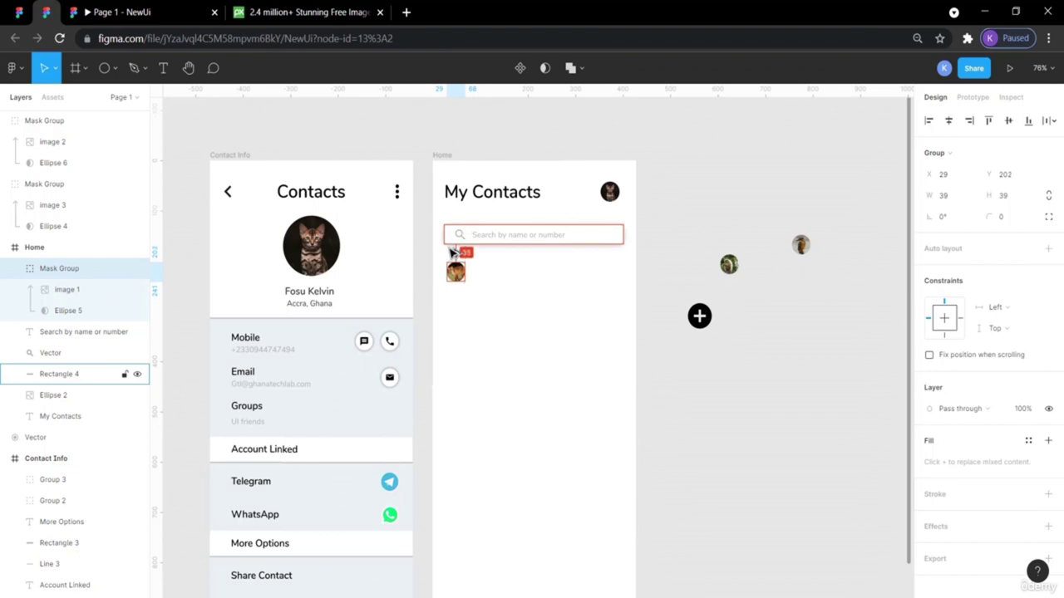
pyautogui.press('Up')
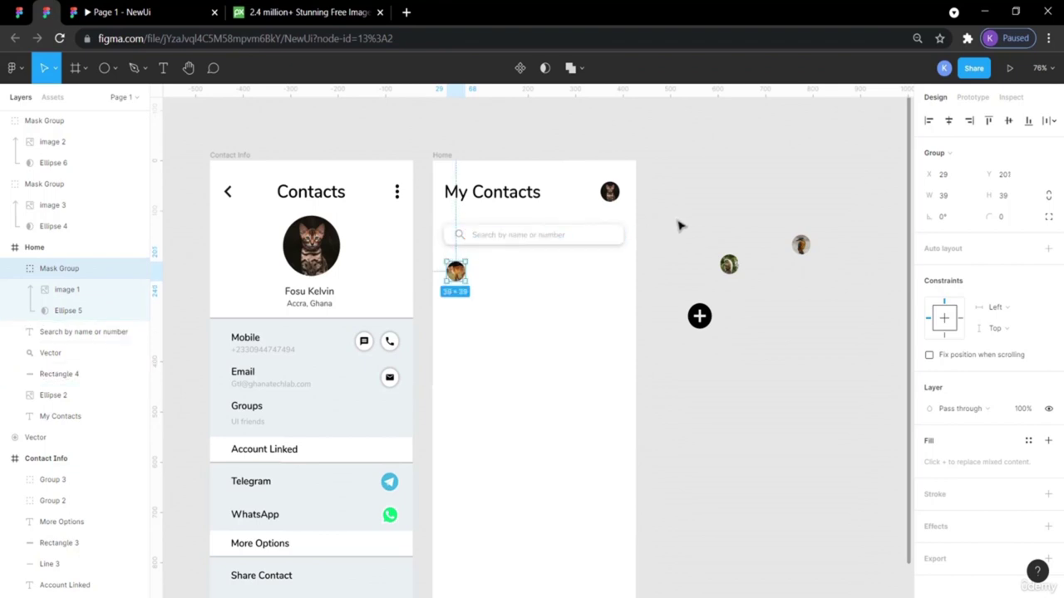
pyautogui.click(708, 208)
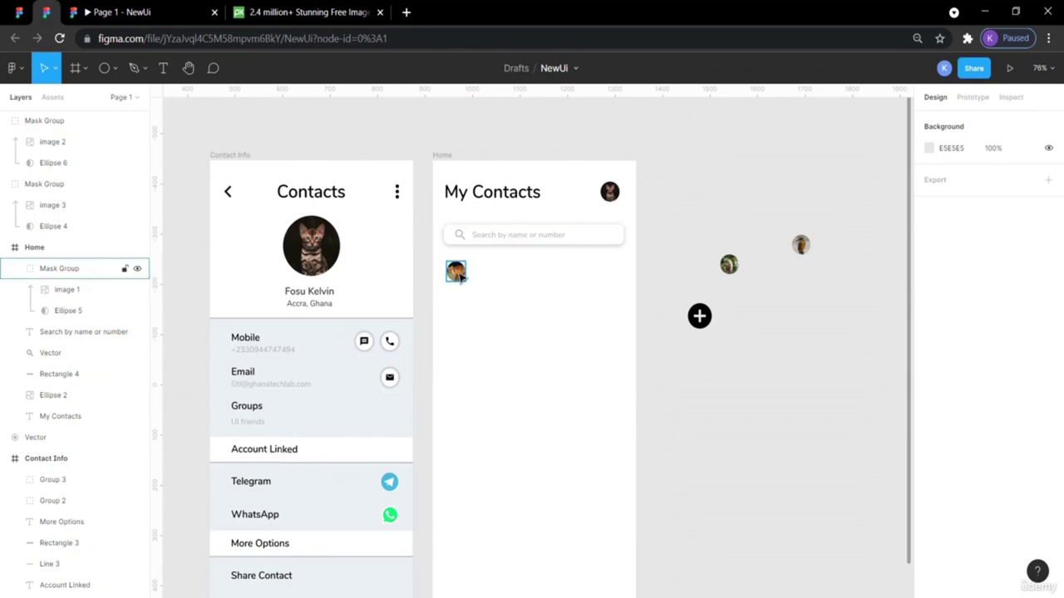
# Compare NewUi's 'Accra, Ghana' text with the reference Recents heading: Nunito 600, 14 px.
pyautogui.click(21, 13)
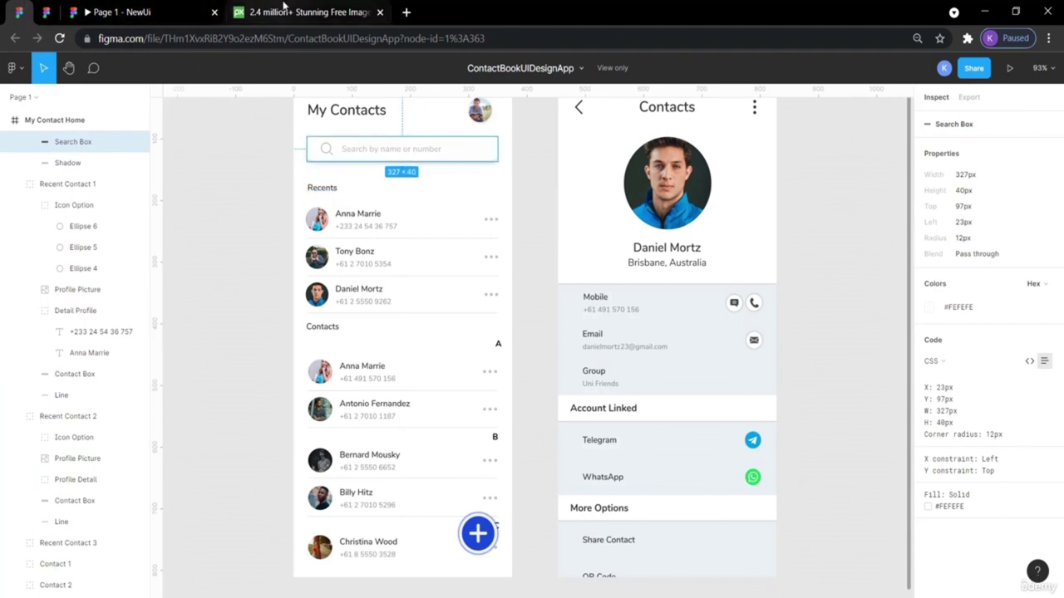
pyautogui.click(50, 11)
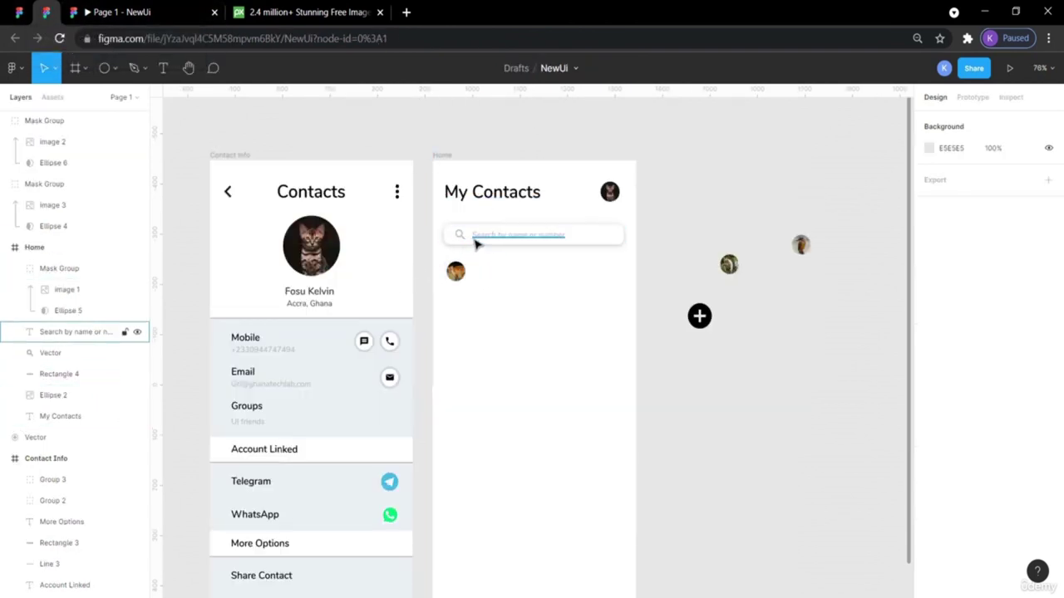
pyautogui.click(317, 309)
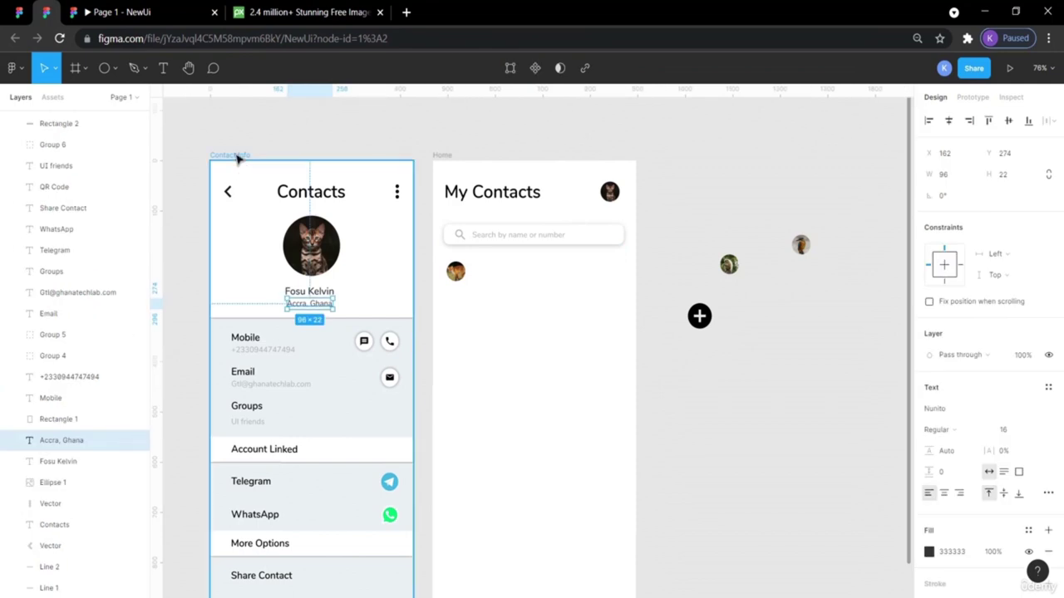
pyautogui.click(208, 110)
pyautogui.click(16, 21)
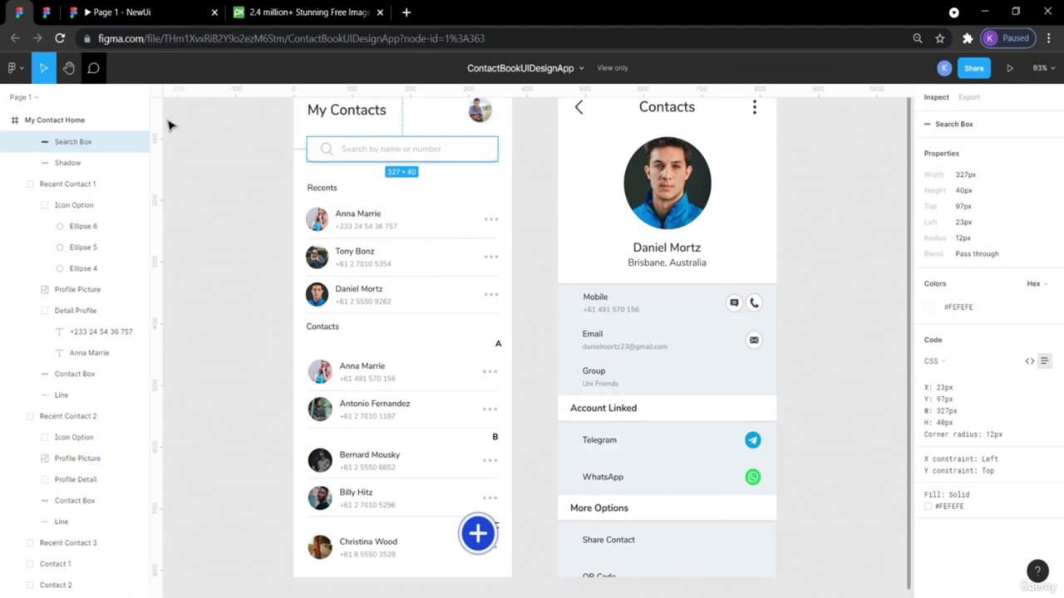
pyautogui.click(334, 191)
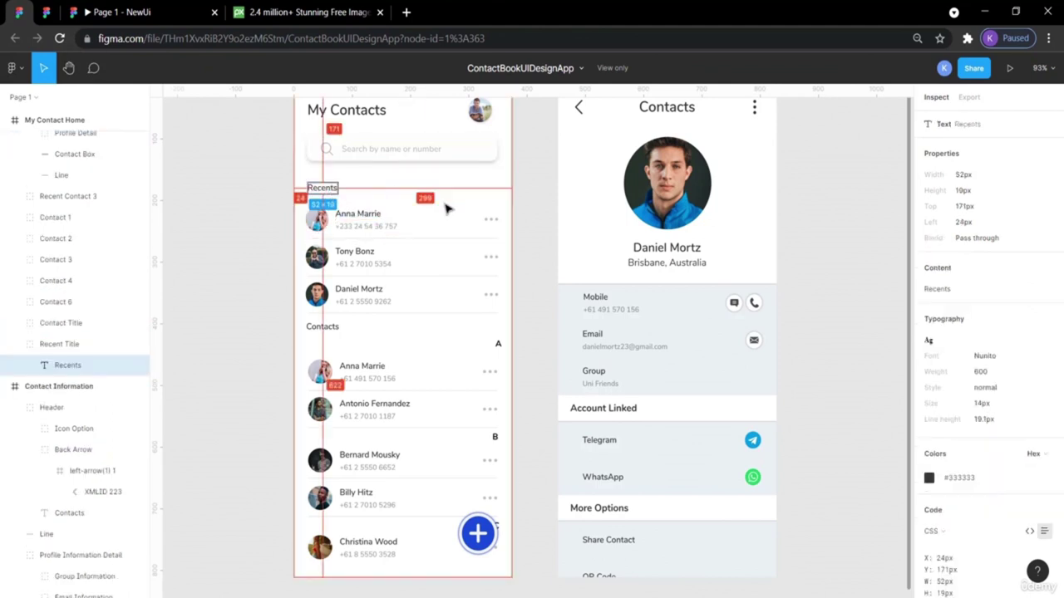
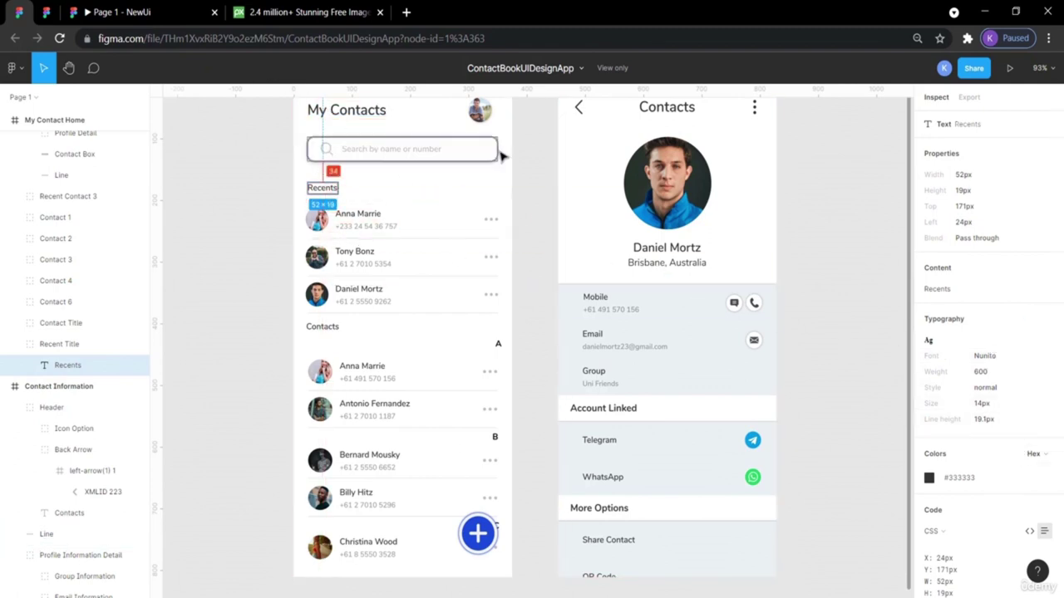
# Paste a copy of the 'Accra, Ghana' location text into the Home frame.
pyautogui.click(44, 12)
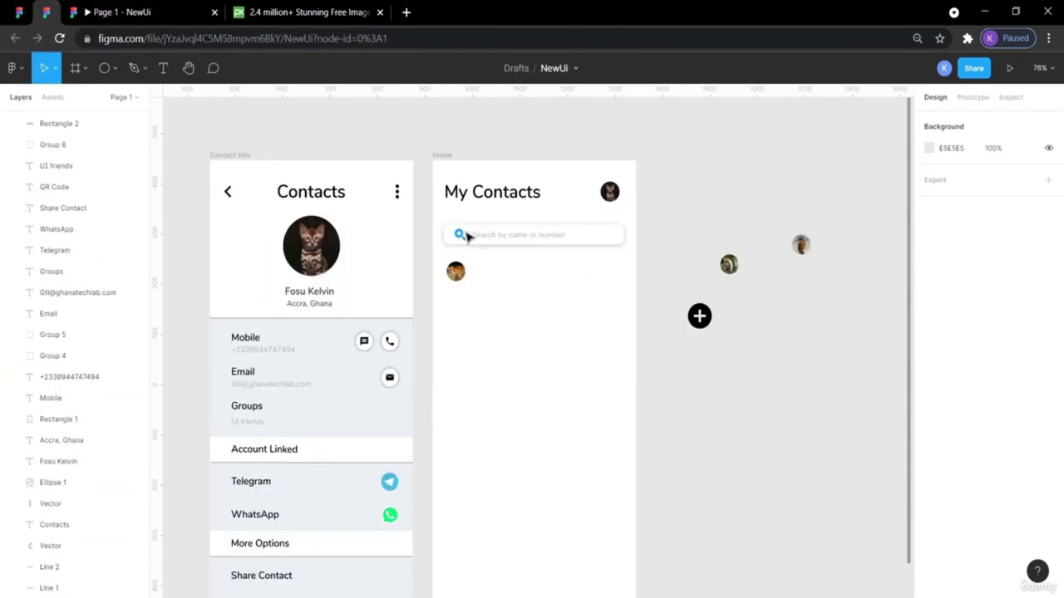
pyautogui.click(317, 307)
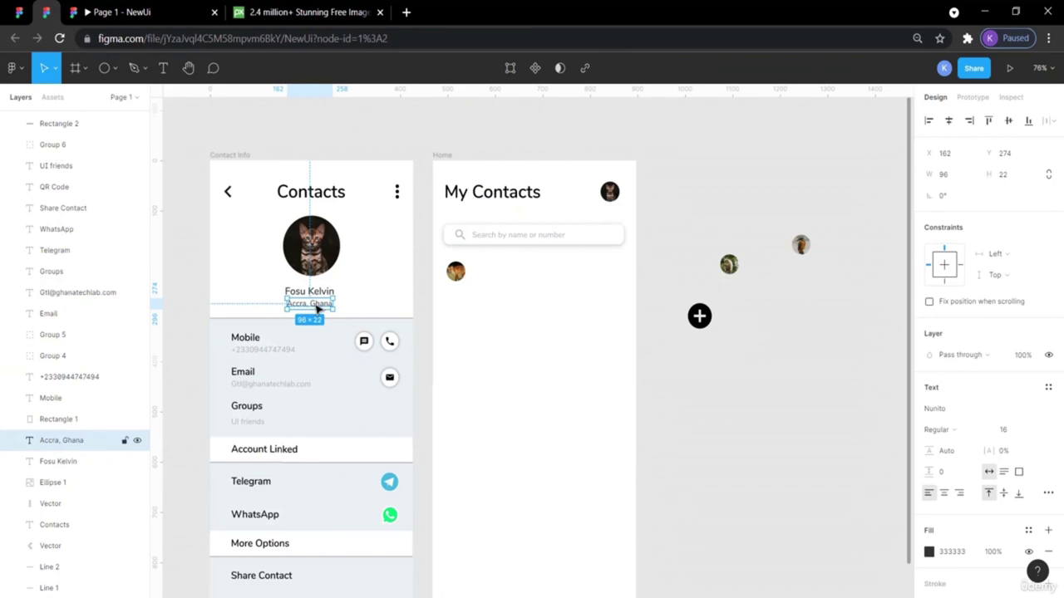
pyautogui.hotkey('ctrl', 'v')
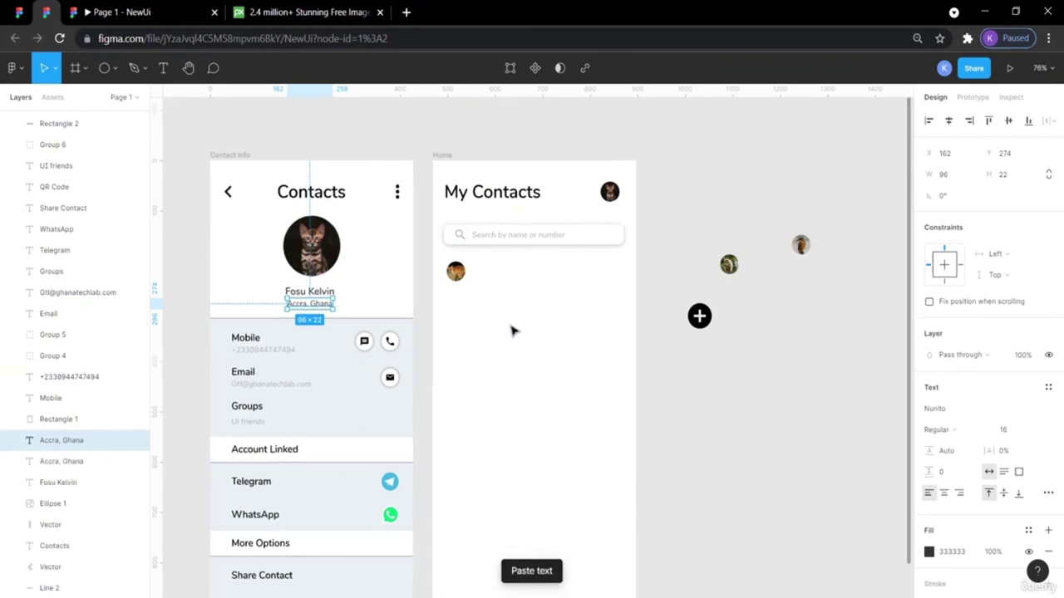
pyautogui.moveTo(321, 310); pyautogui.dragTo(520, 285)
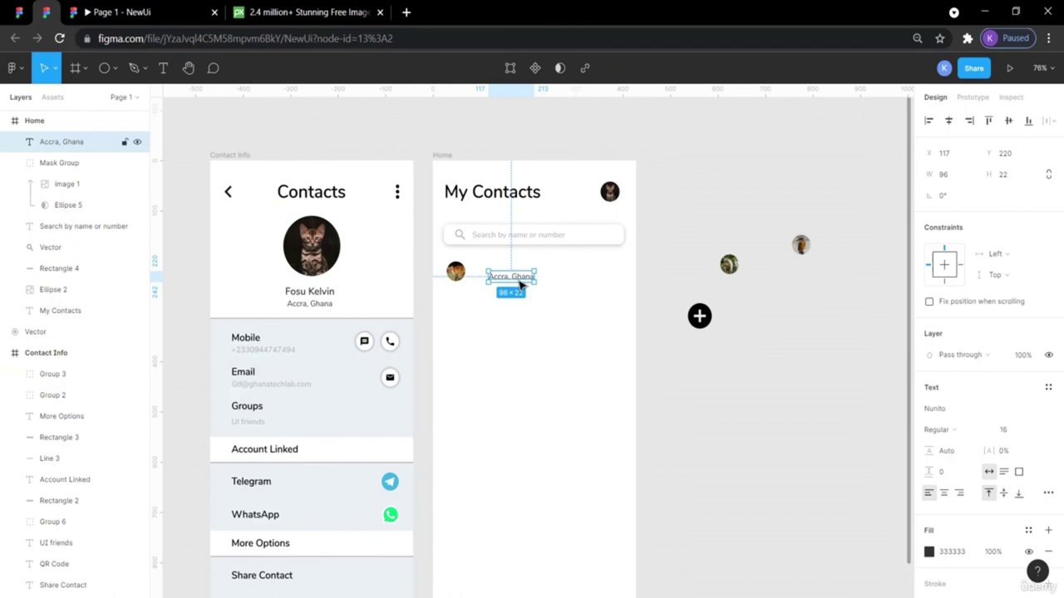
pyautogui.click(956, 429)
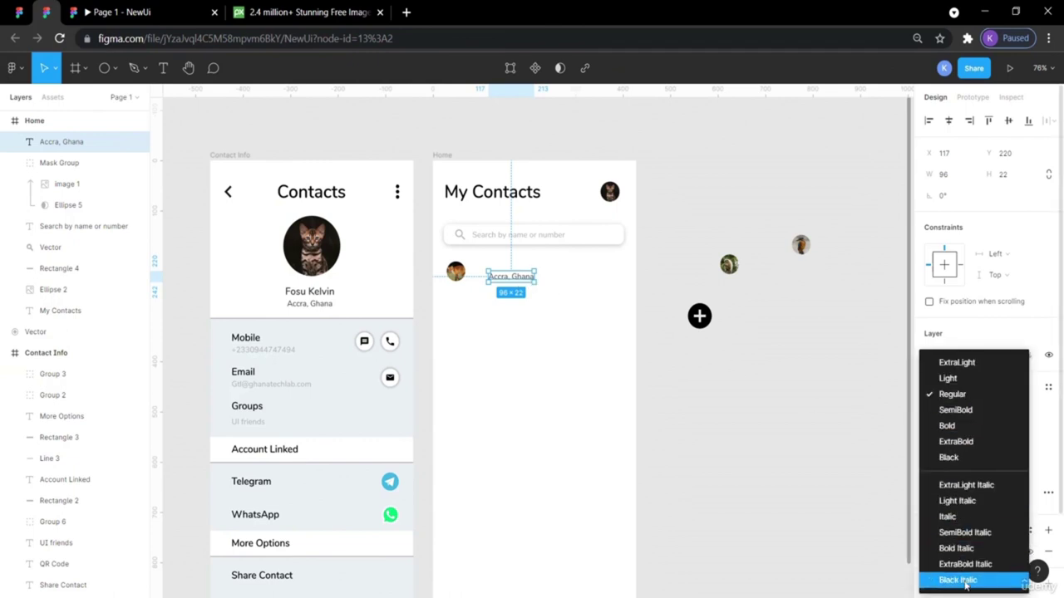
pyautogui.click(819, 422)
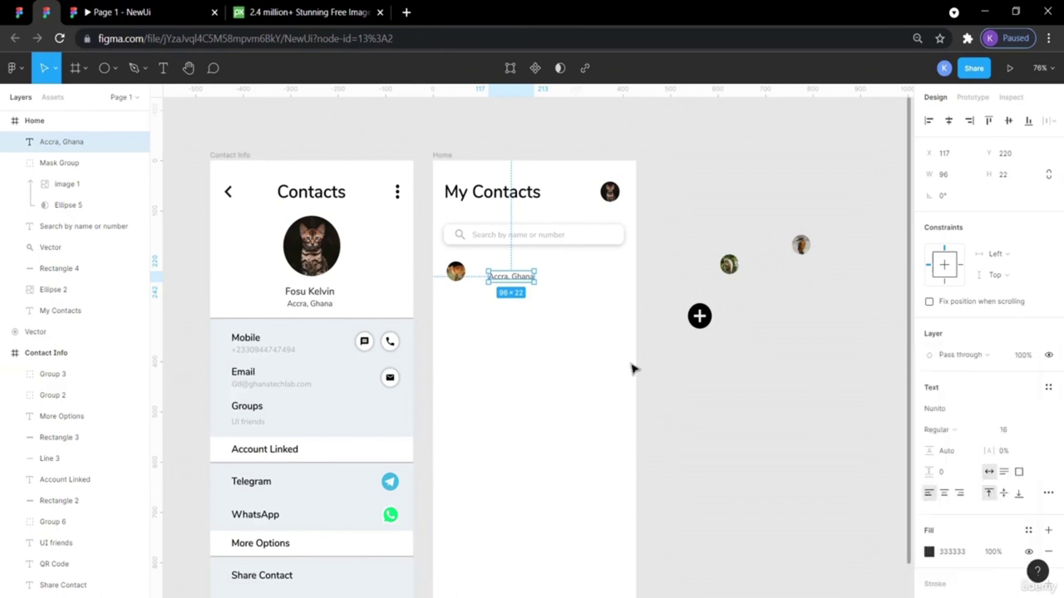
# Retype the copied text as 'Recents', removing the stray extra s.
pyautogui.doubleClick(499, 279)
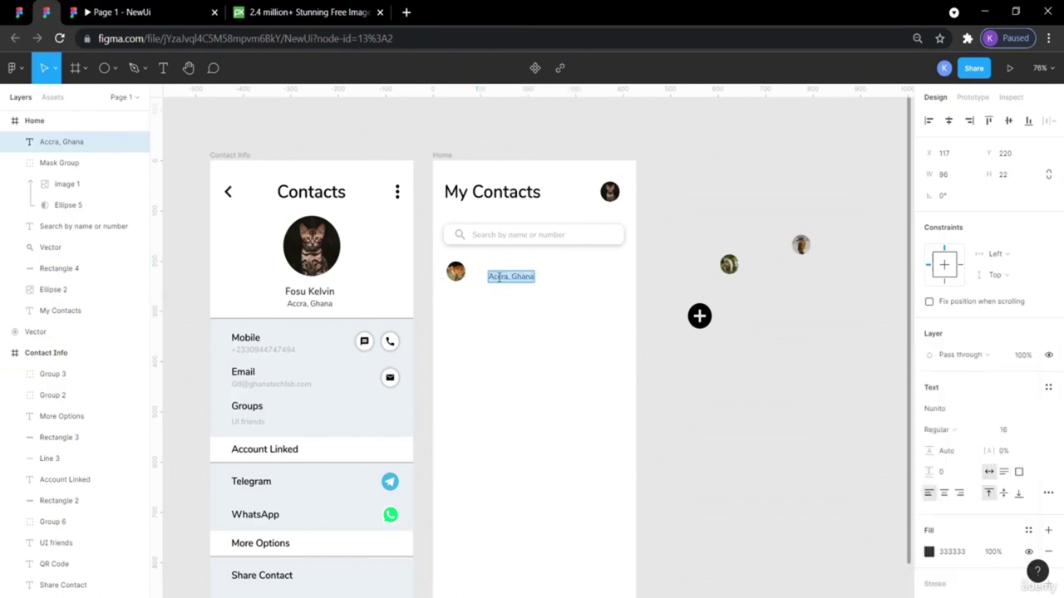
pyautogui.write('Rescent')
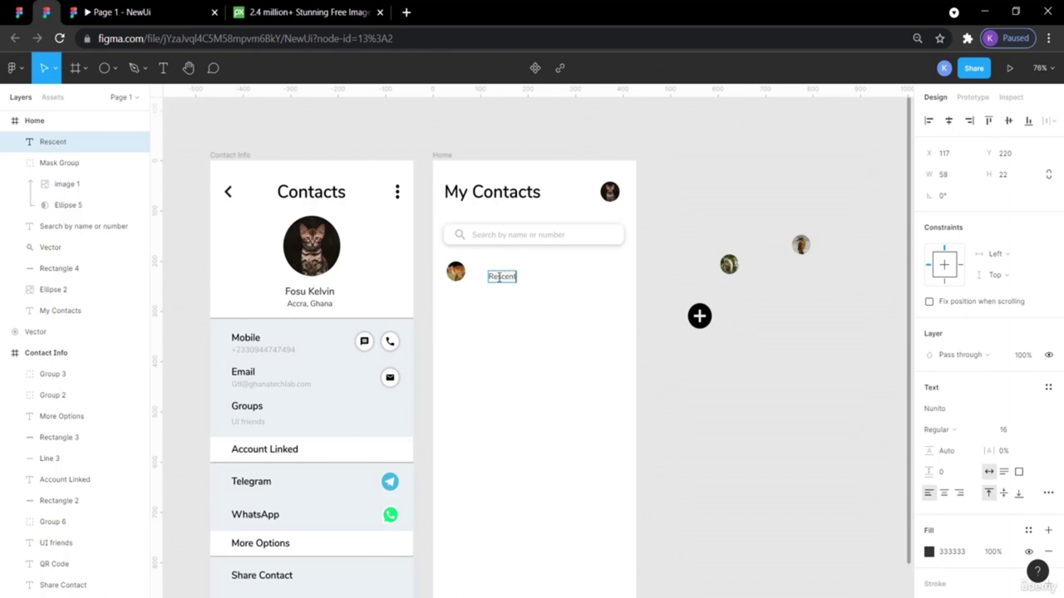
pyautogui.press('Escape')
pyautogui.click(18, 12)
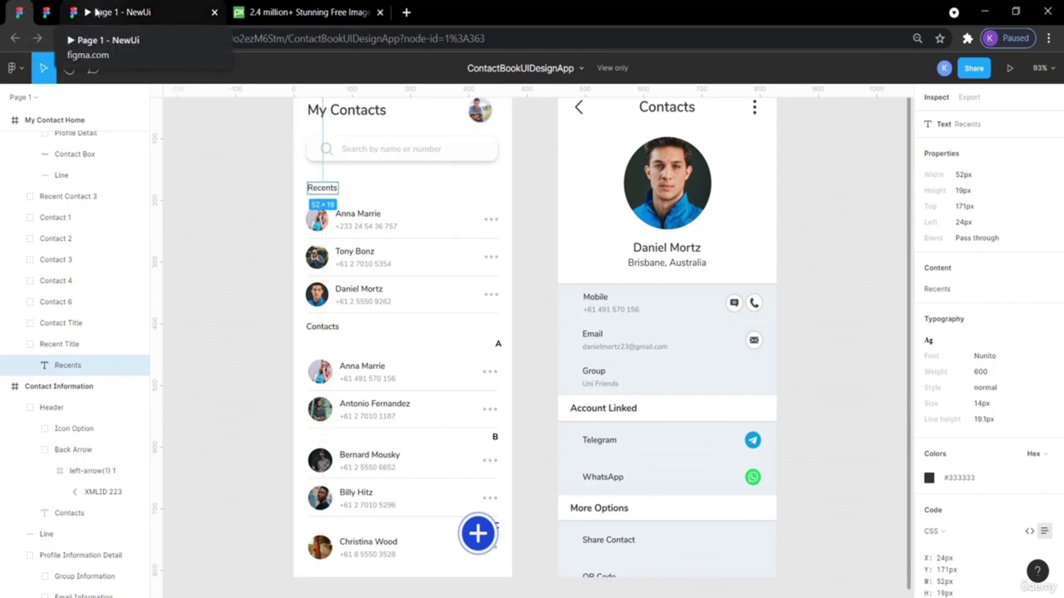
pyautogui.click(46, 12)
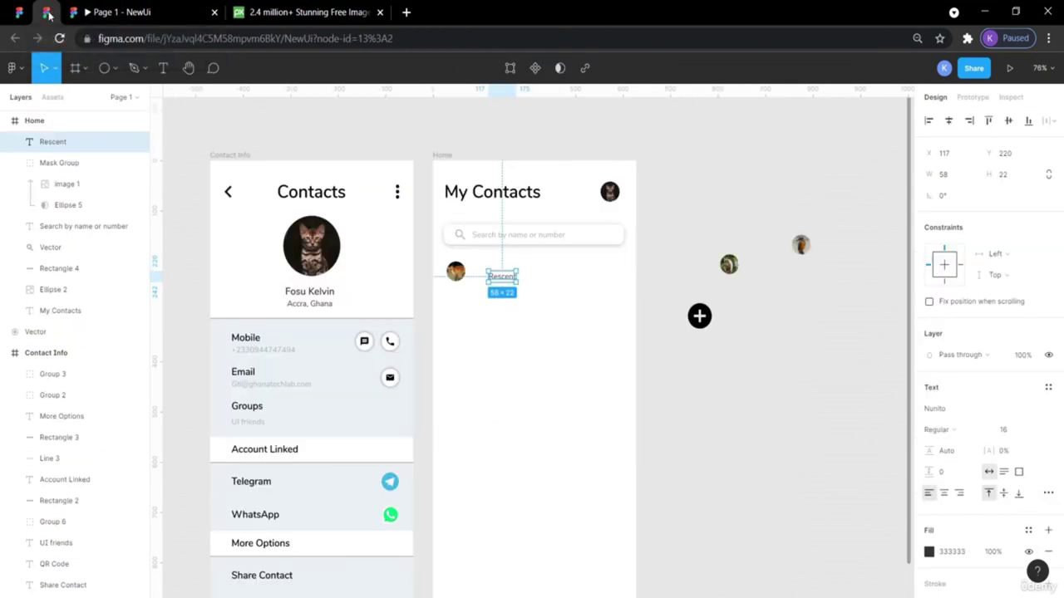
pyautogui.doubleClick(501, 279)
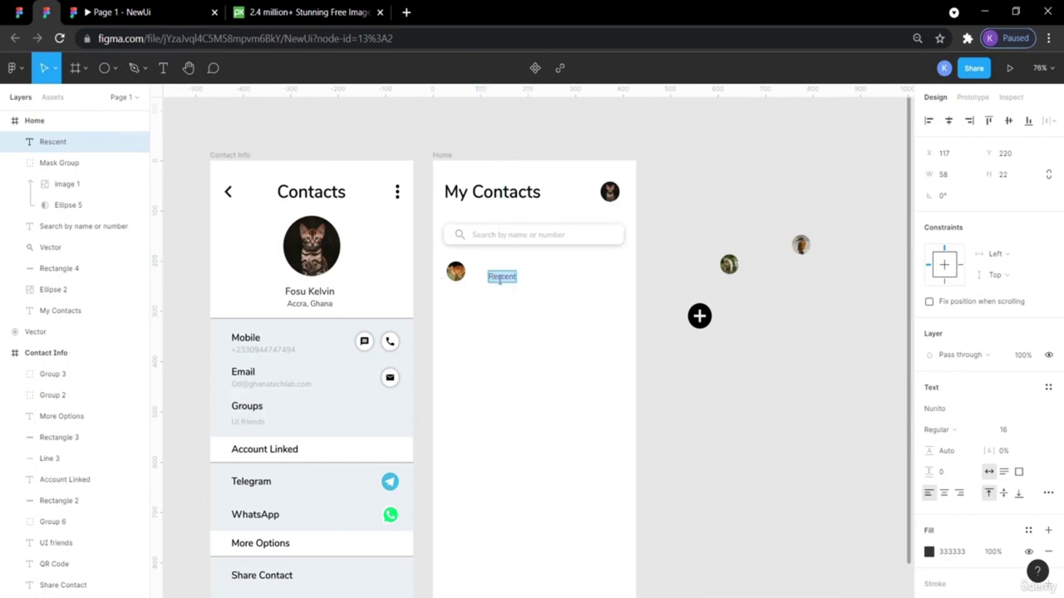
pyautogui.click(501, 279)
pyautogui.press('BackSpace')
pyautogui.press('Escape')
# Move the avatar lower and place Recents just under the search bar.
pyautogui.moveTo(454, 272); pyautogui.dragTo(464, 349)
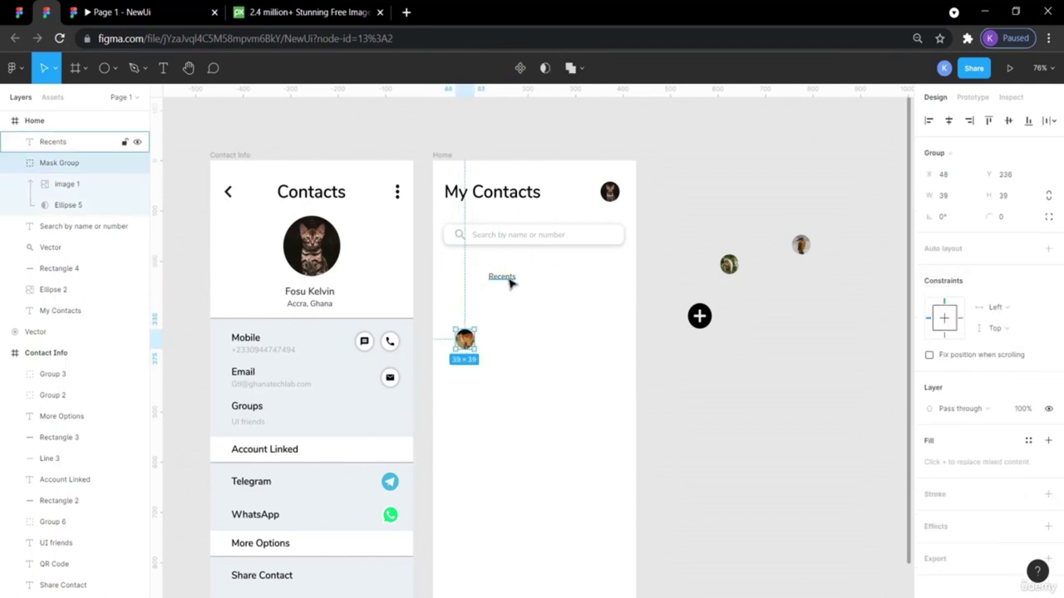
pyautogui.click(501, 279)
pyautogui.moveTo(499, 281); pyautogui.dragTo(466, 279)
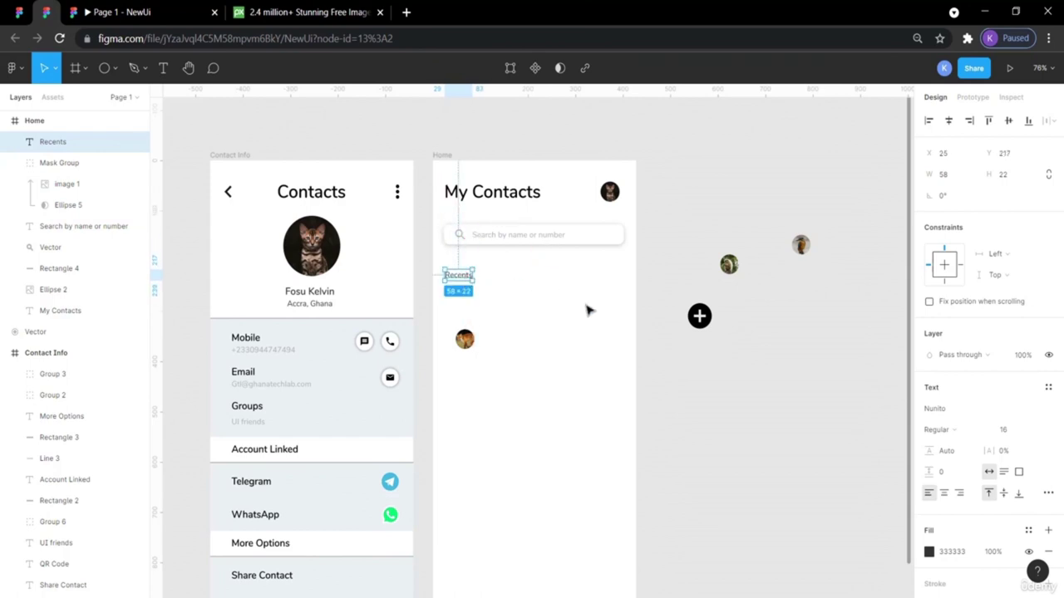
pyautogui.click(607, 326)
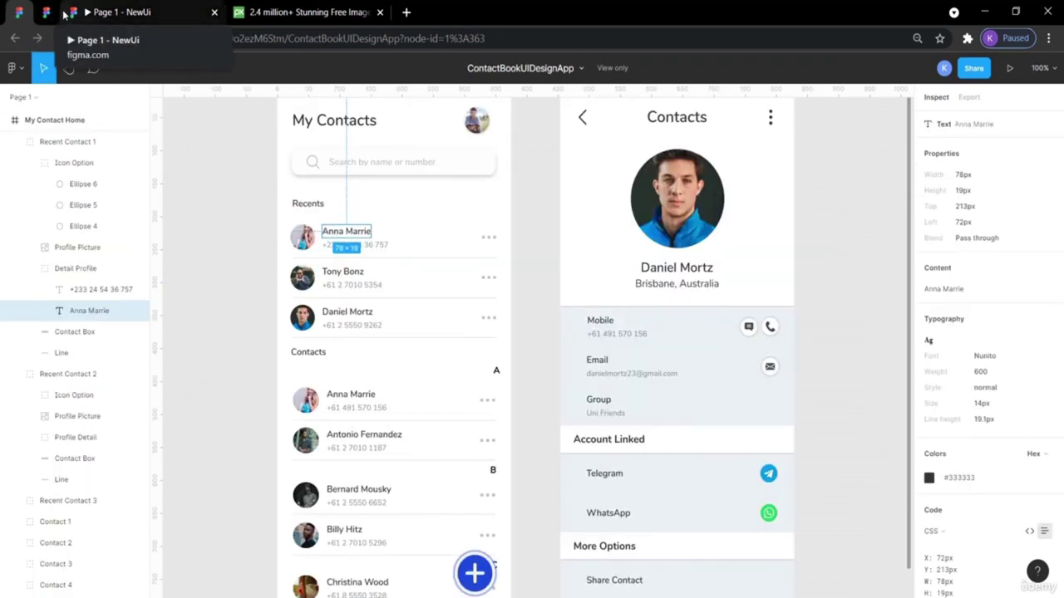
# Make the Recents label SemiBold, comparing with the Mobile label's style.
pyautogui.click(50, 12)
pyautogui.click(459, 266)
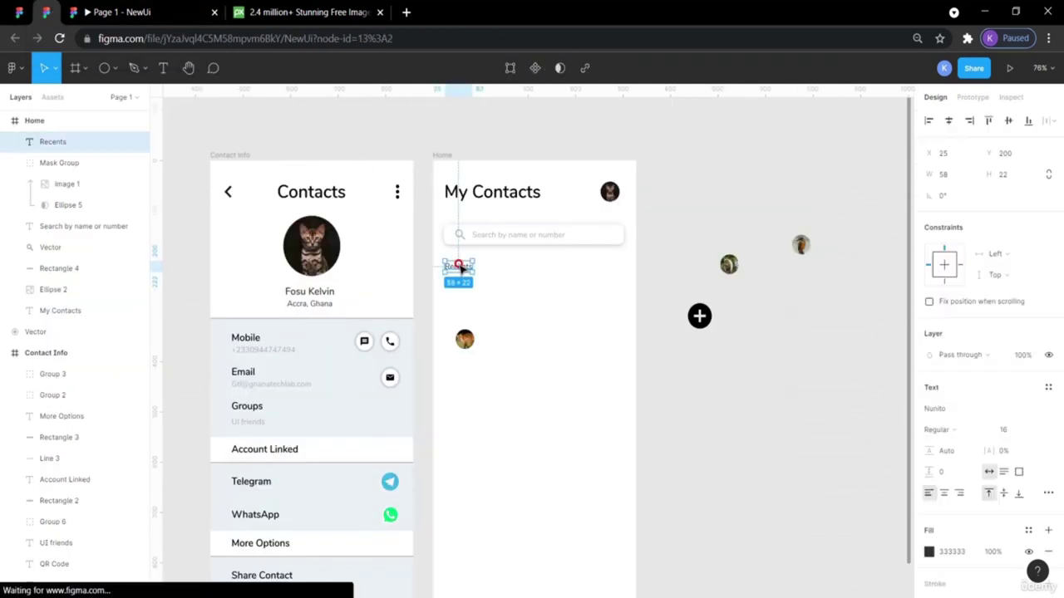
pyautogui.click(983, 430)
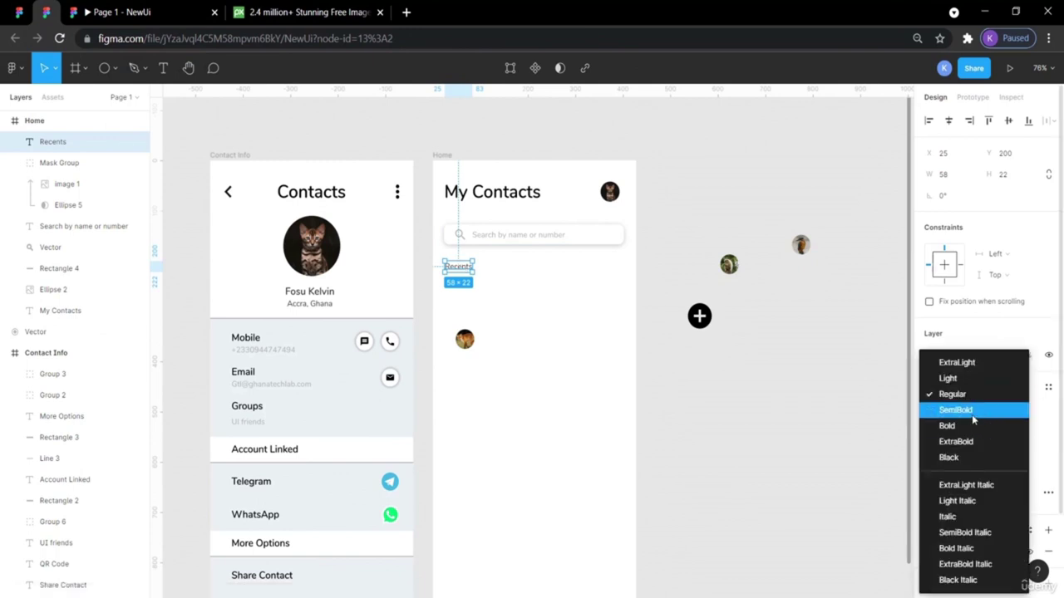
pyautogui.click(971, 410)
pyautogui.click(752, 405)
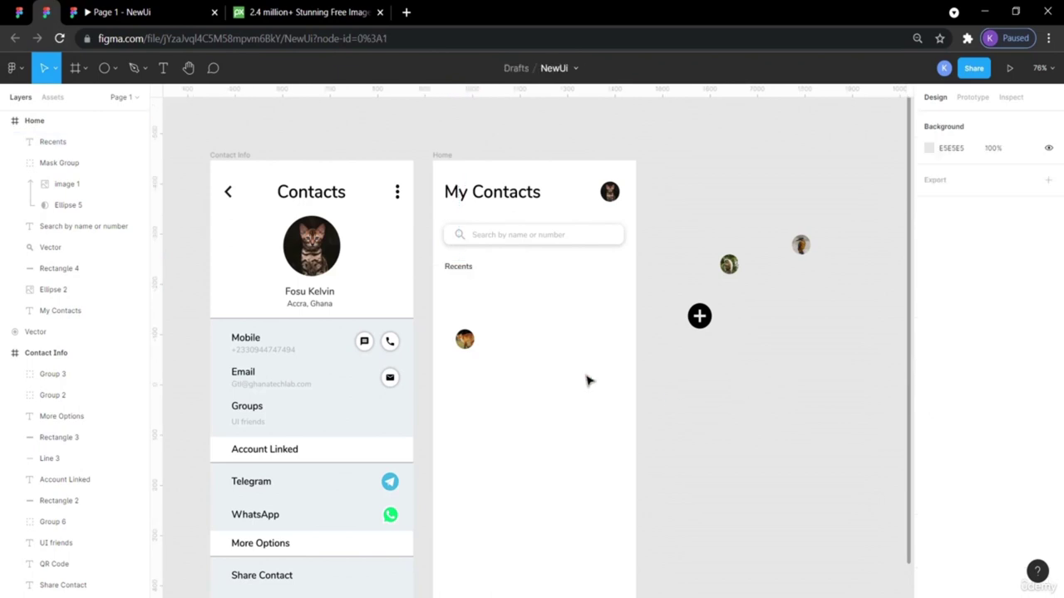
pyautogui.click(253, 342)
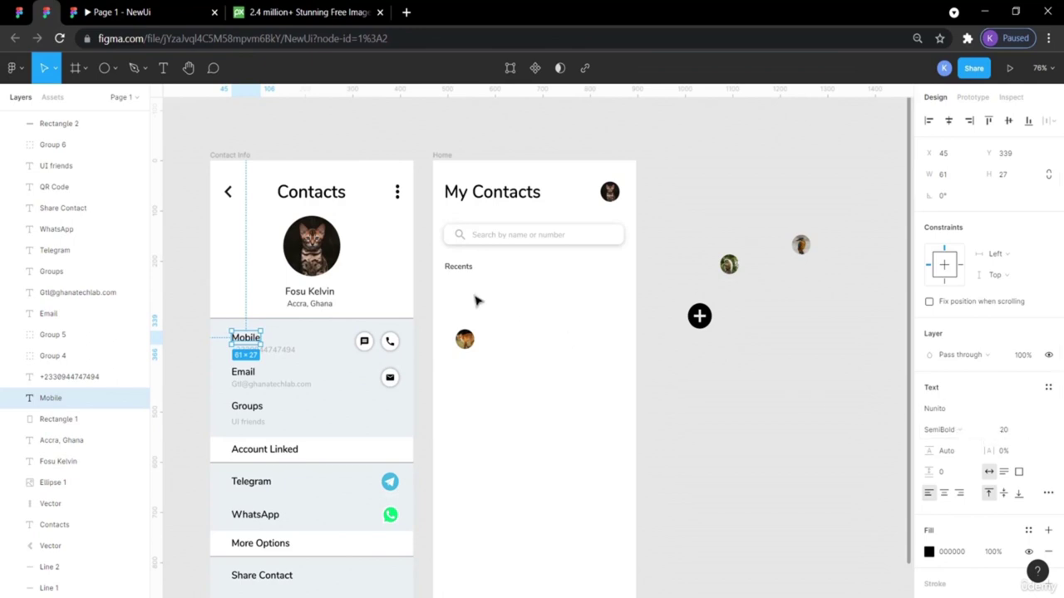
# Set the Recents label's font size to 20.
pyautogui.click(461, 270)
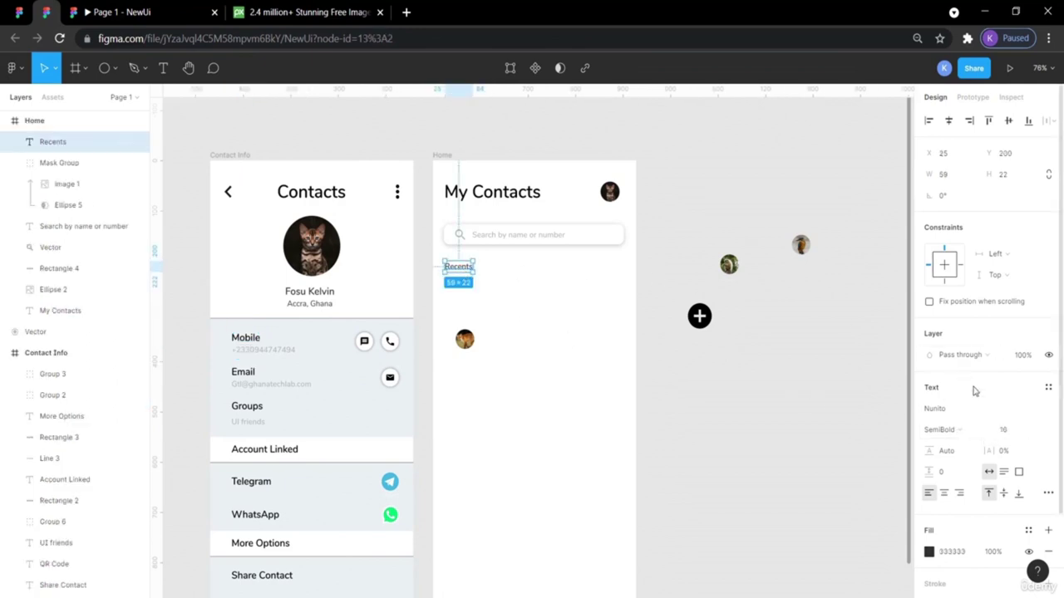
pyautogui.click(1034, 431)
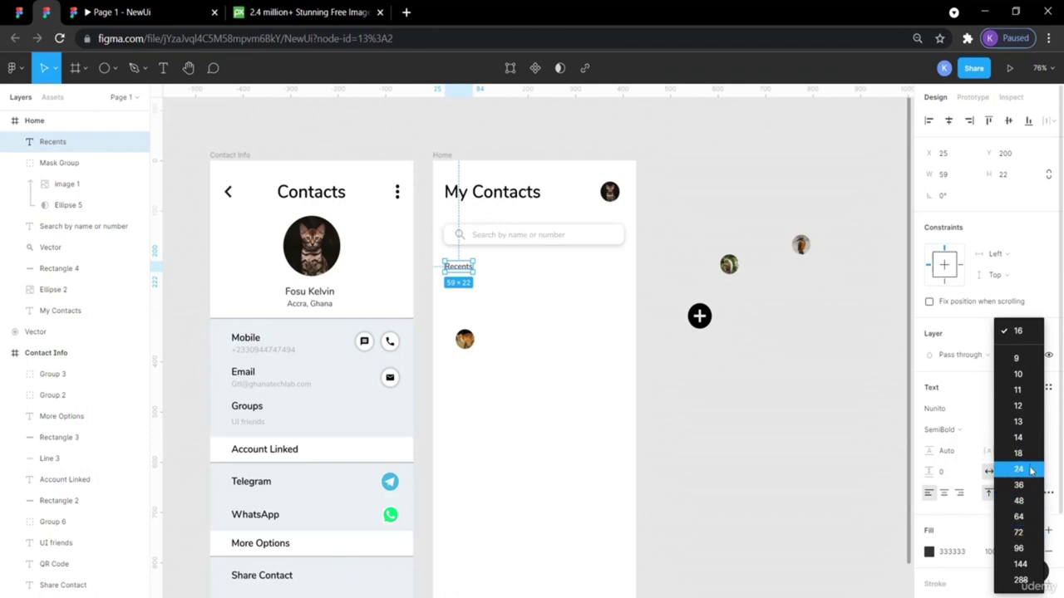
pyautogui.click(1031, 471)
pyautogui.click(1009, 431)
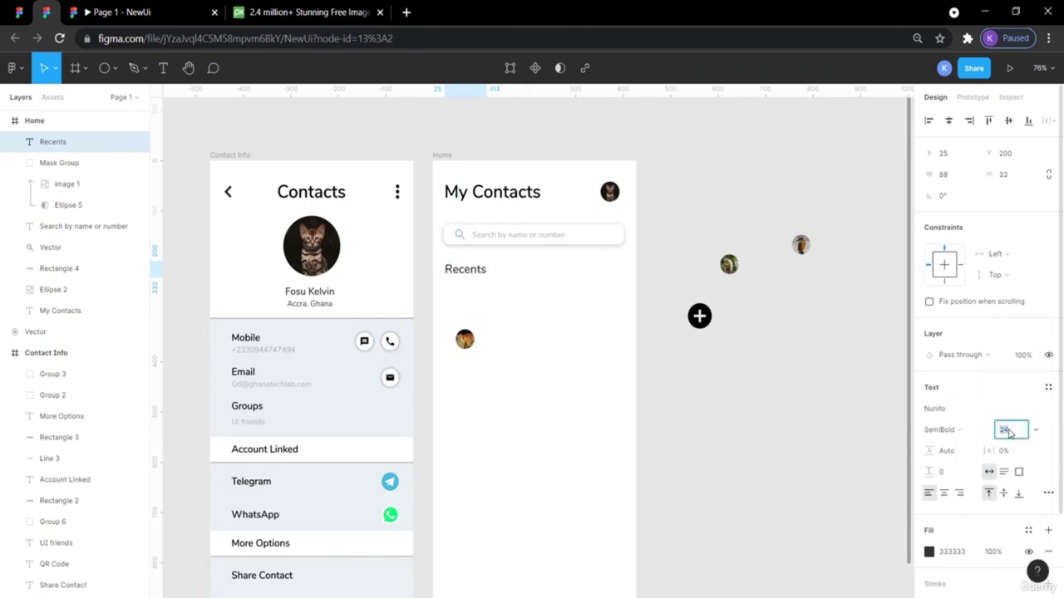
pyautogui.write('20')
pyautogui.press('Return')
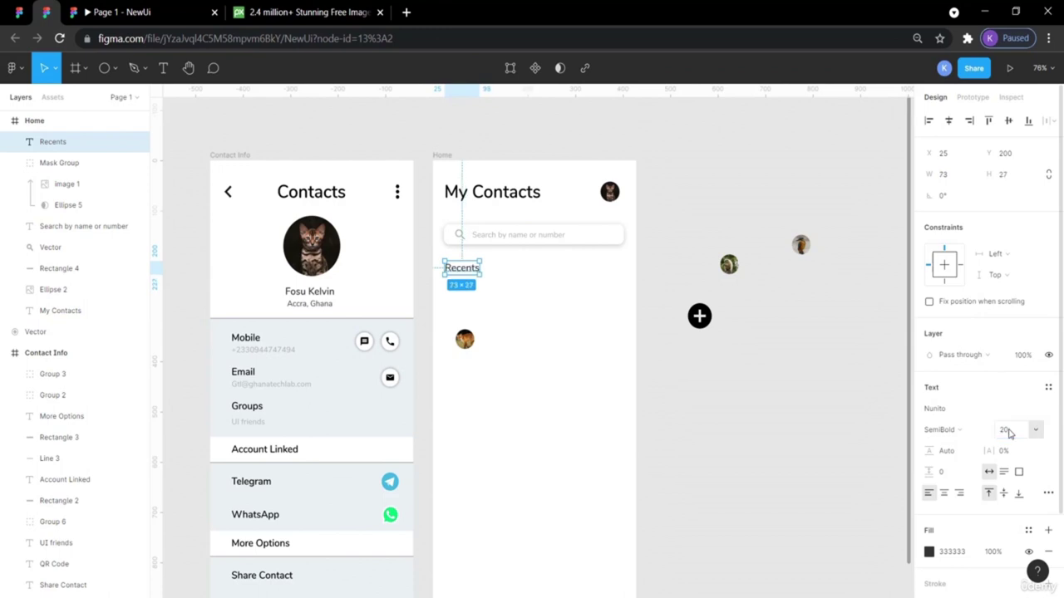
pyautogui.click(764, 413)
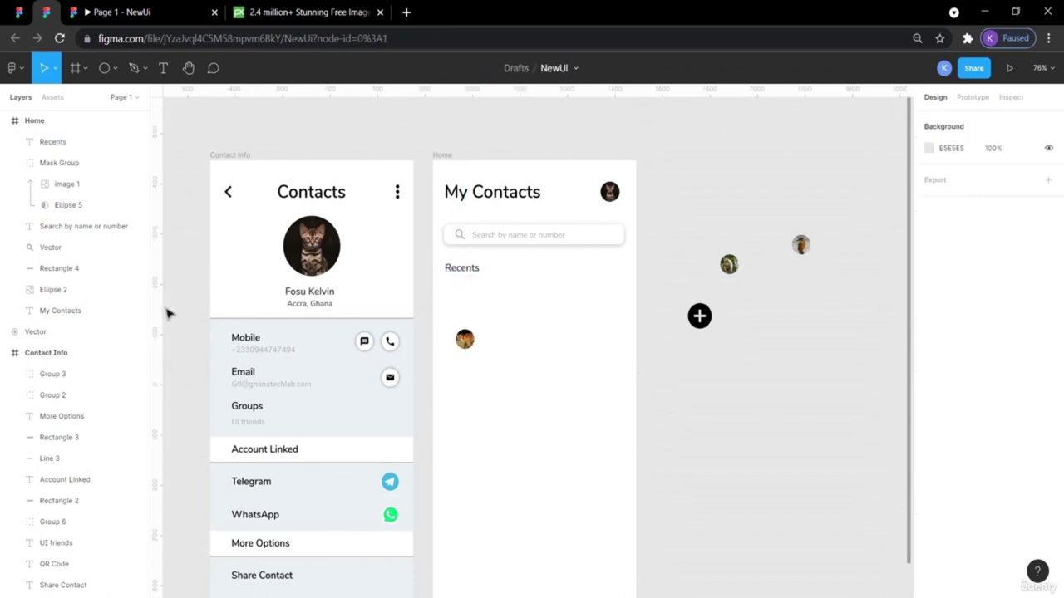
pyautogui.moveTo(159, 304); pyautogui.dragTo(444, 324)
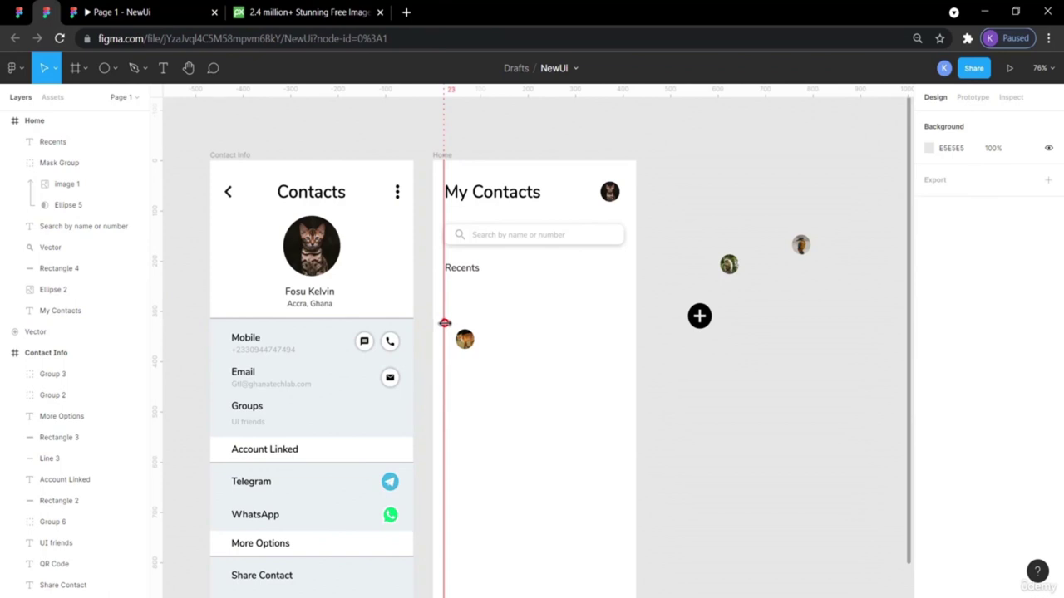
# Paste a copy of the Mobile label and phone number into the Home frame.
pyautogui.moveTo(445, 323); pyautogui.dragTo(445, 323)
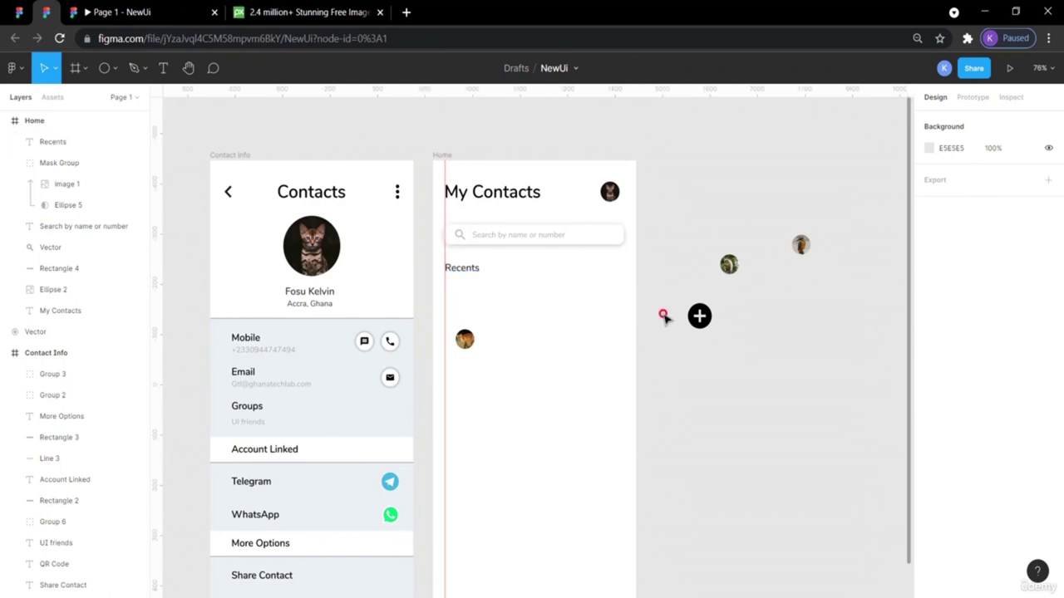
pyautogui.click(279, 353)
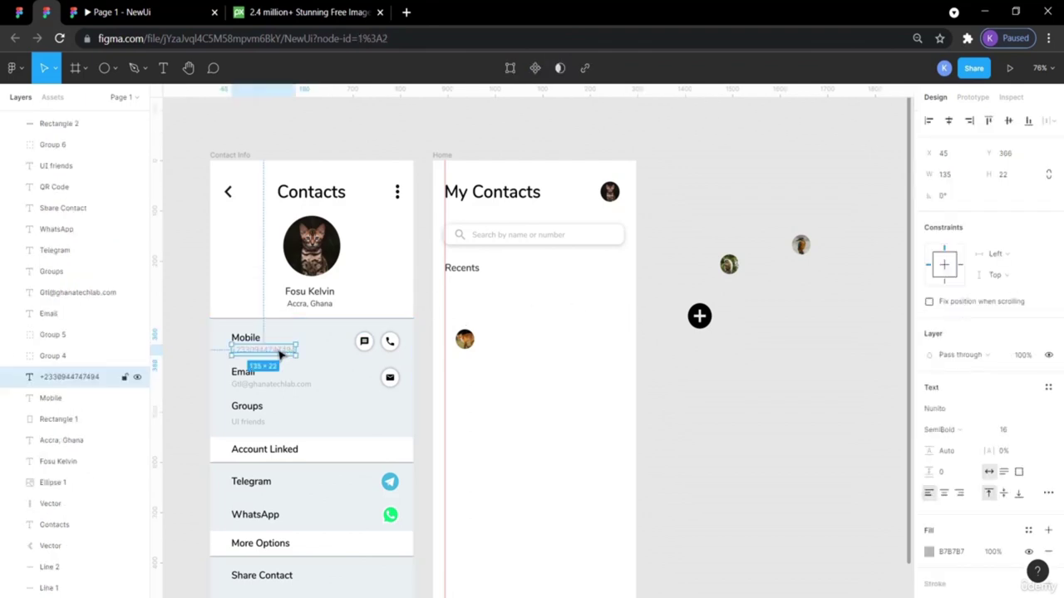
pyautogui.keyDown('shift'); pyautogui.click(255, 337); pyautogui.keyUp('shift')
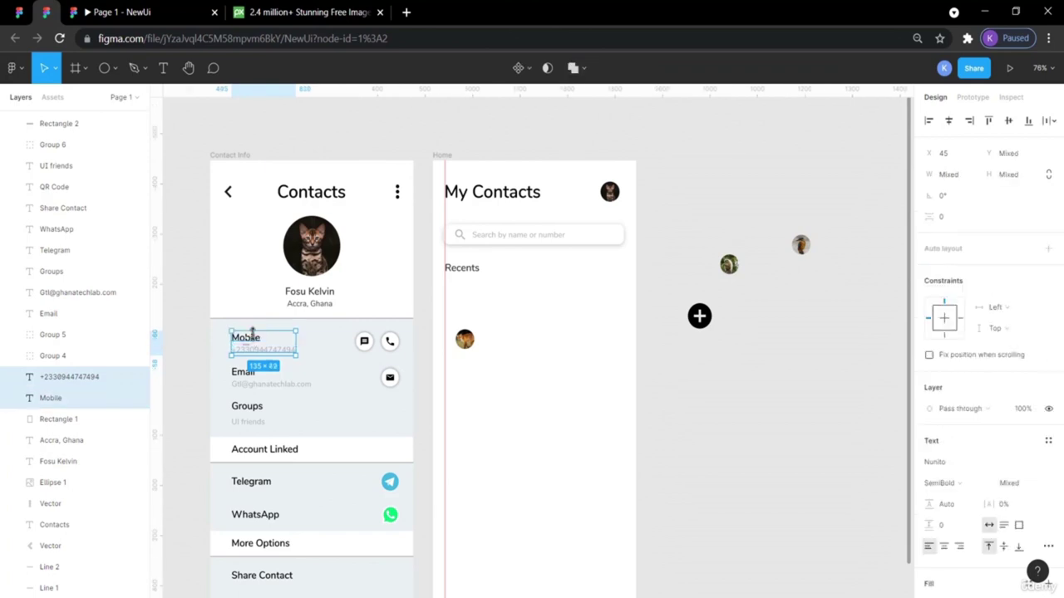
pyautogui.hotkey('ctrl', 'v')
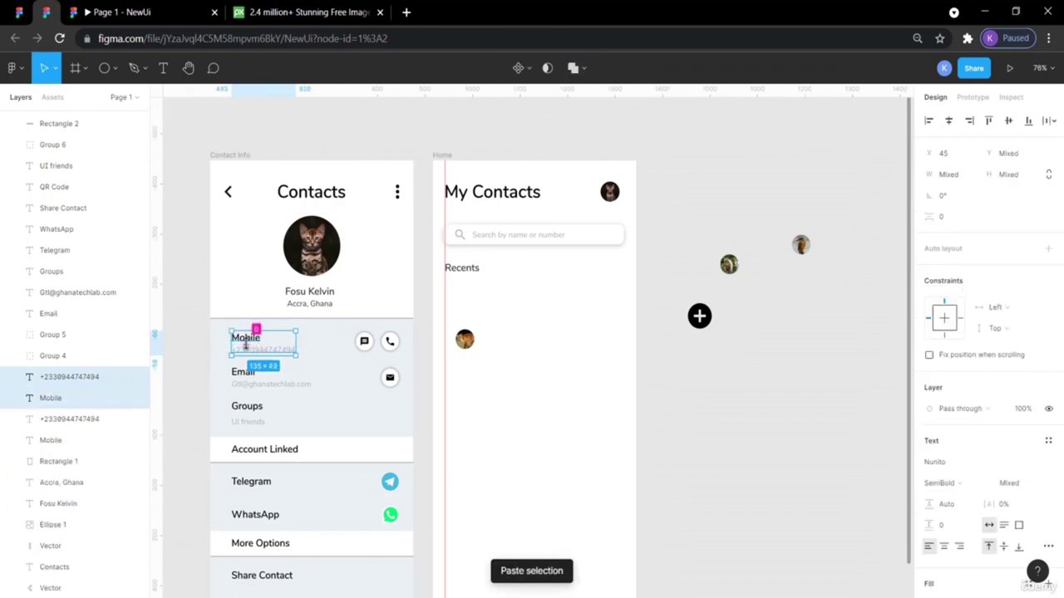
pyautogui.moveTo(250, 337); pyautogui.dragTo(509, 295)
# Rename the copied Mobile text to 'Bright Software'.
pyautogui.doubleClick(507, 291)
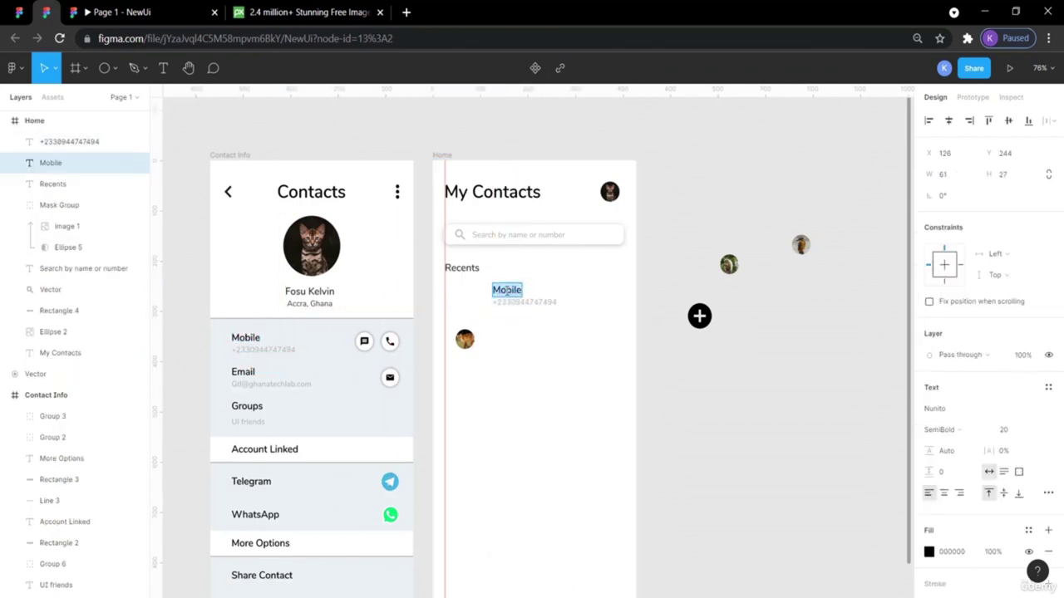
pyautogui.click(19, 11)
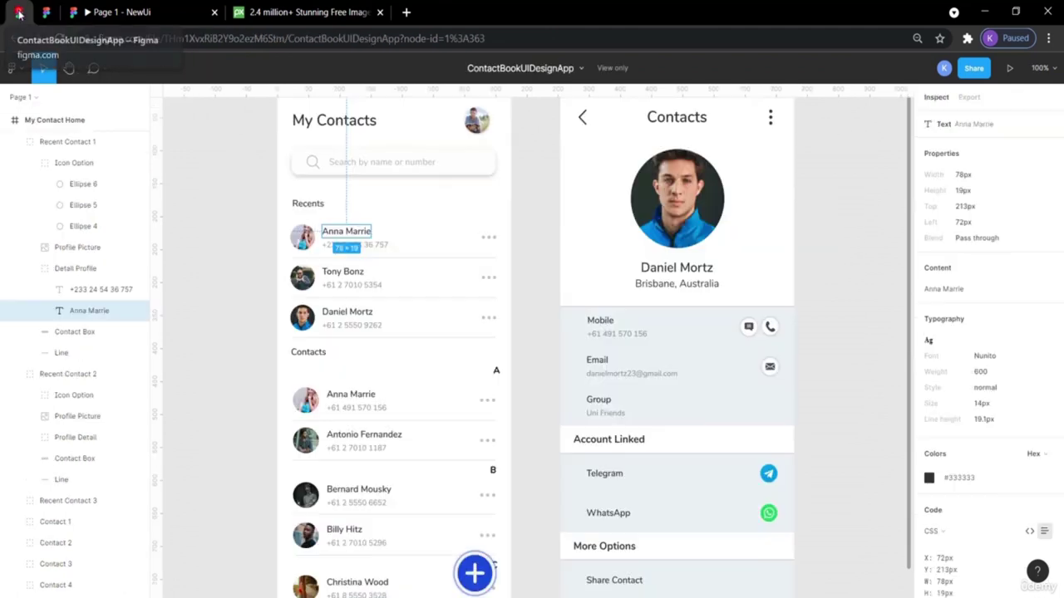
pyautogui.click(220, 200)
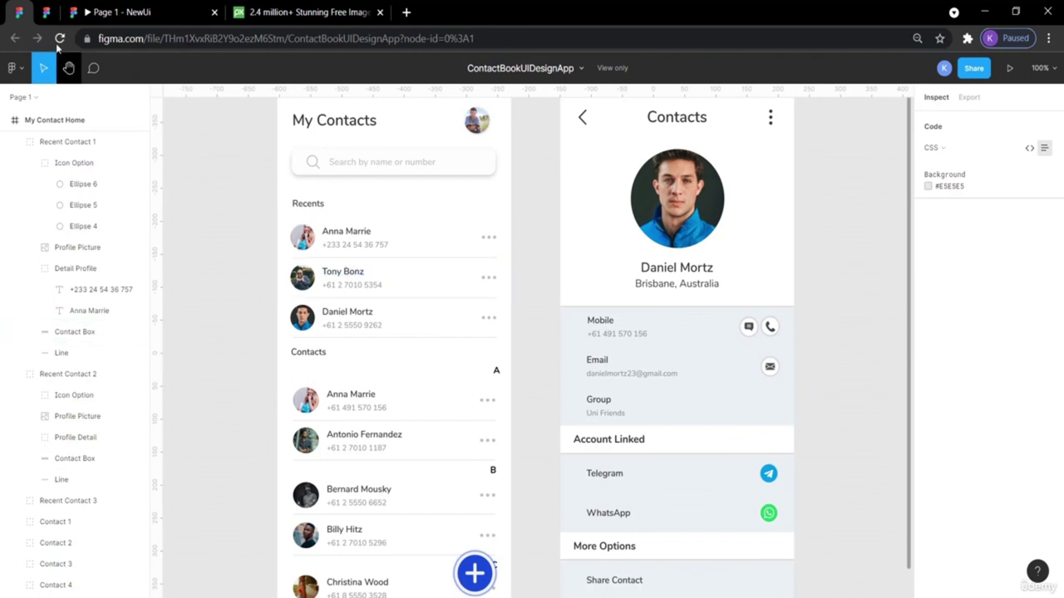
pyautogui.click(47, 11)
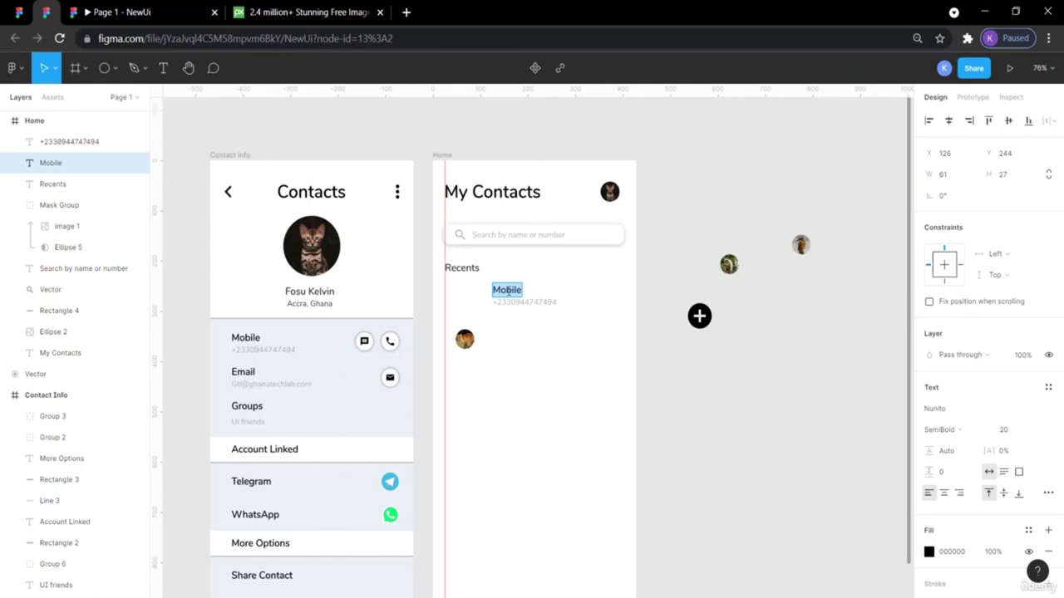
pyautogui.write('Bri')
pyautogui.write('ght So')
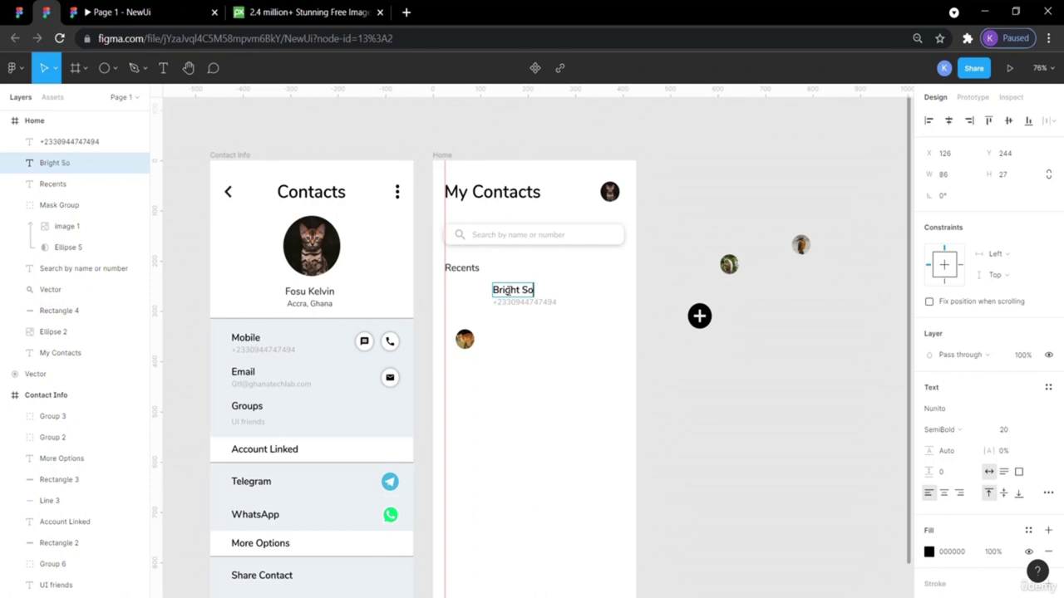
pyautogui.write('ftware')
pyautogui.press('Escape')
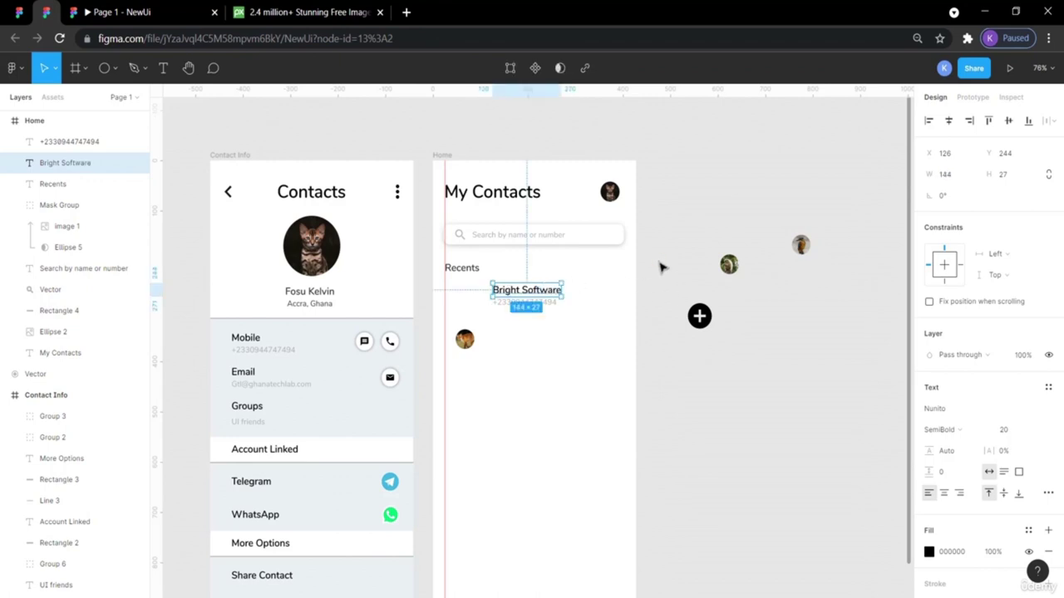
pyautogui.click(651, 288)
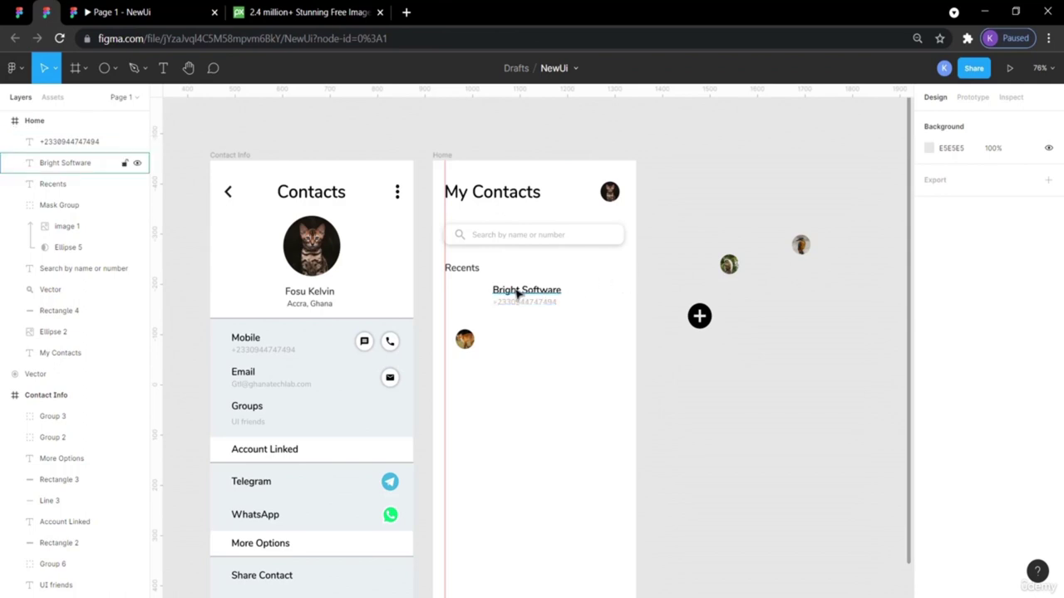
# Move the round avatar up to the left of Bright Software.
pyautogui.moveTo(471, 345); pyautogui.dragTo(460, 292)
pyautogui.click(642, 231)
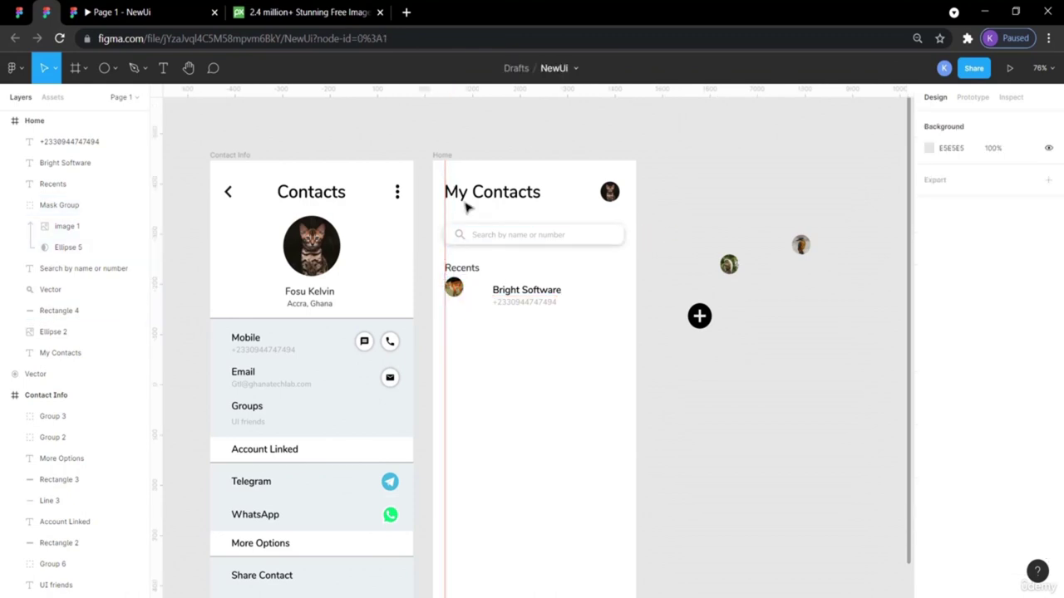
pyautogui.click(30, 5)
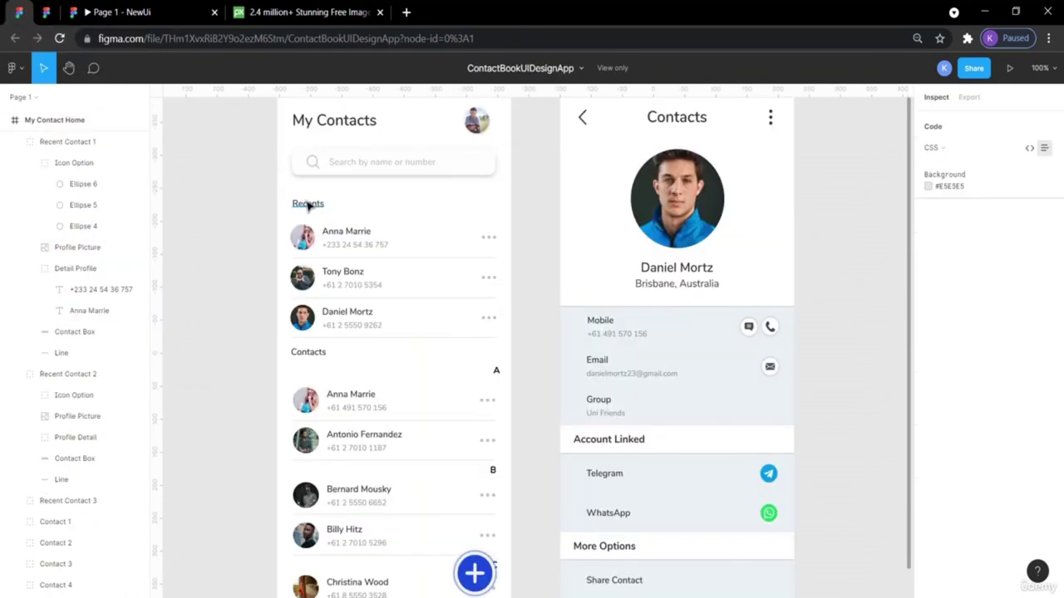
# Draw a grey rectangle below the Bright Software entry.
pyautogui.click(306, 228)
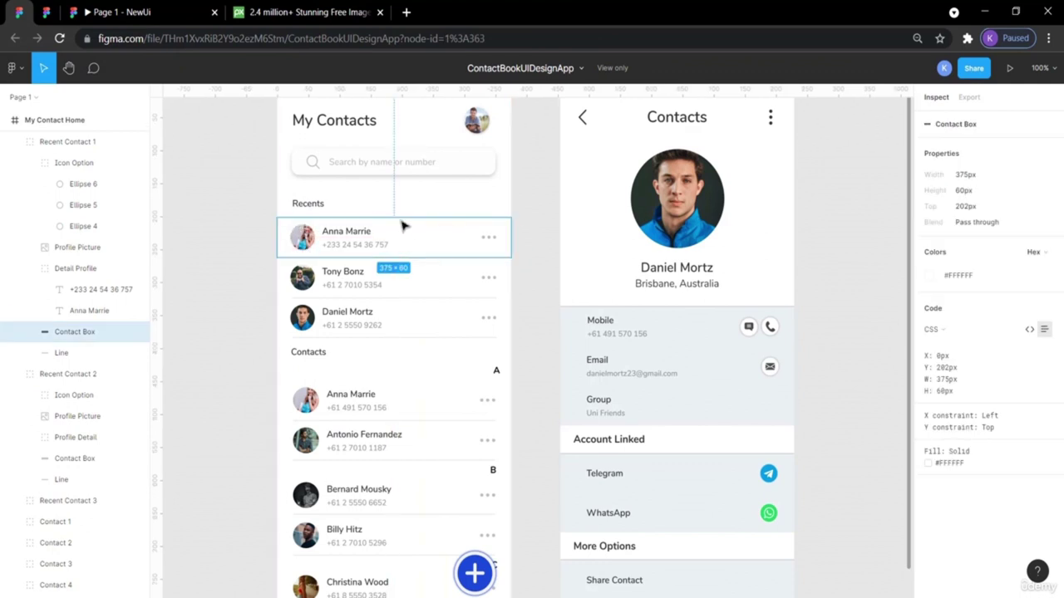
pyautogui.click(45, 11)
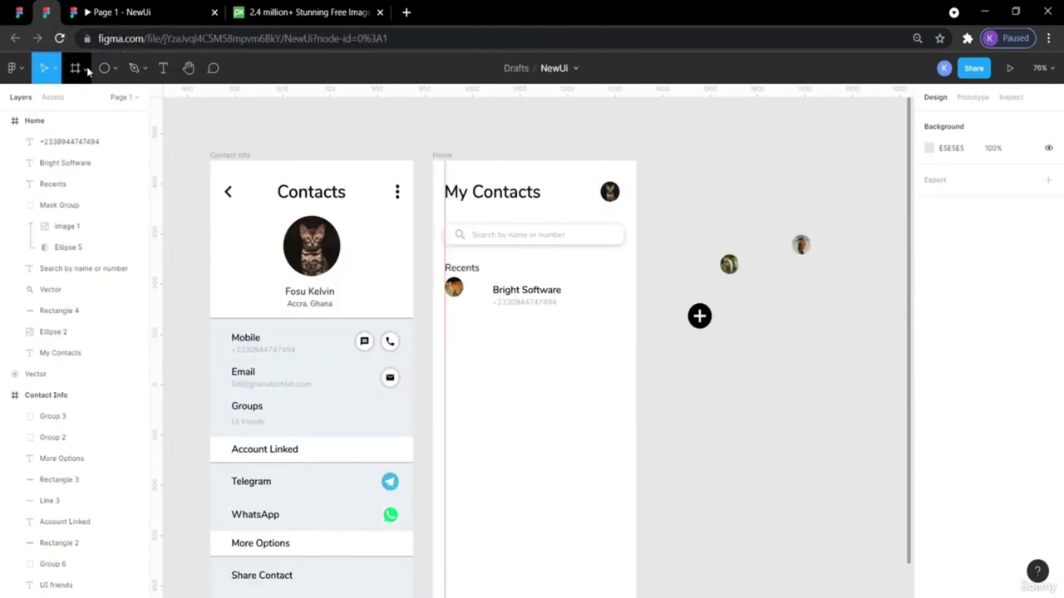
pyautogui.click(86, 72)
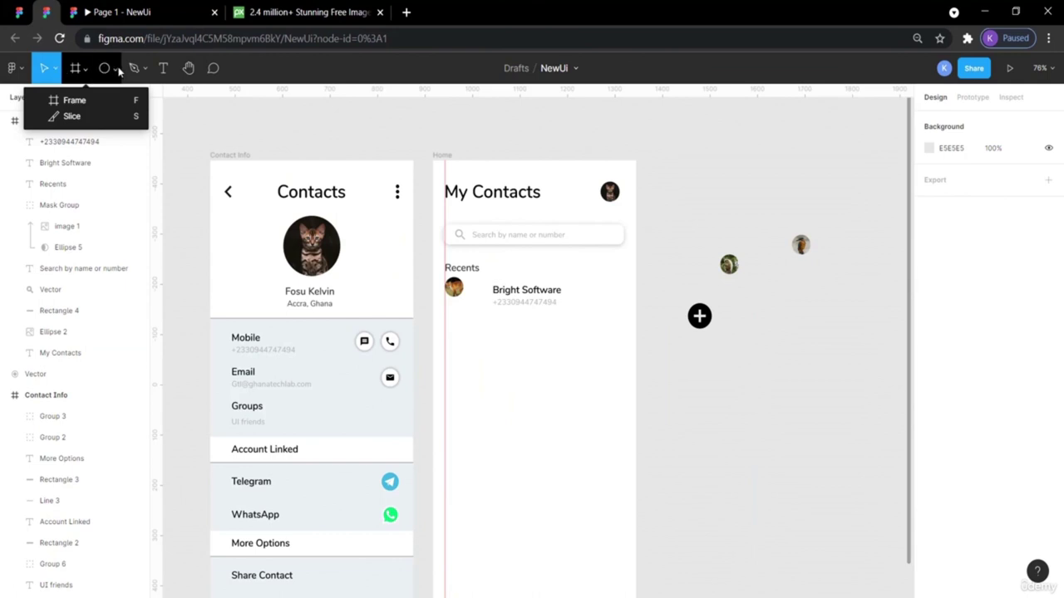
pyautogui.click(115, 68)
pyautogui.click(120, 102)
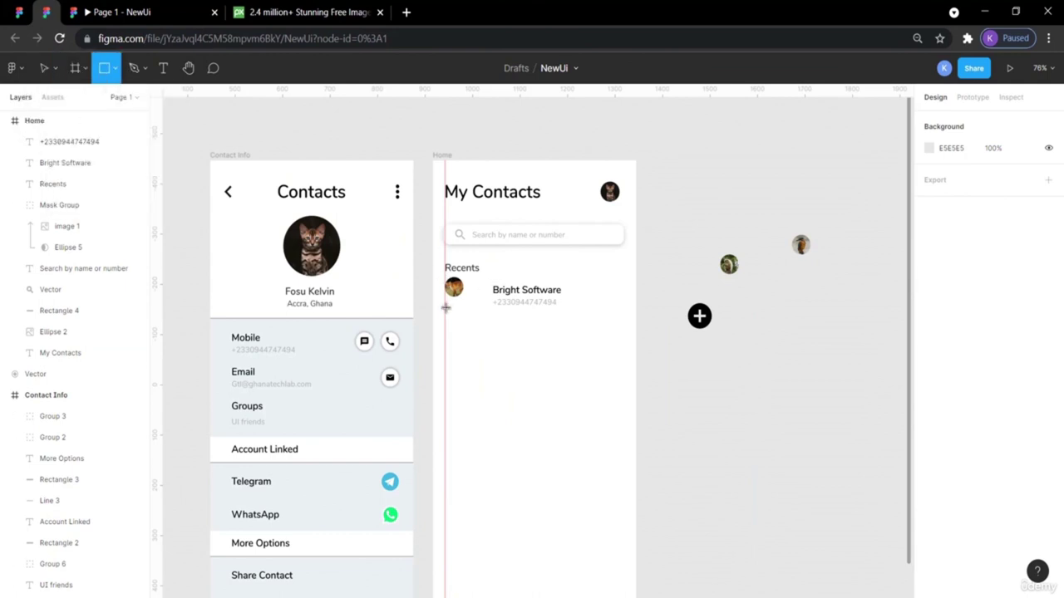
pyautogui.moveTo(444, 303); pyautogui.dragTo(635, 351)
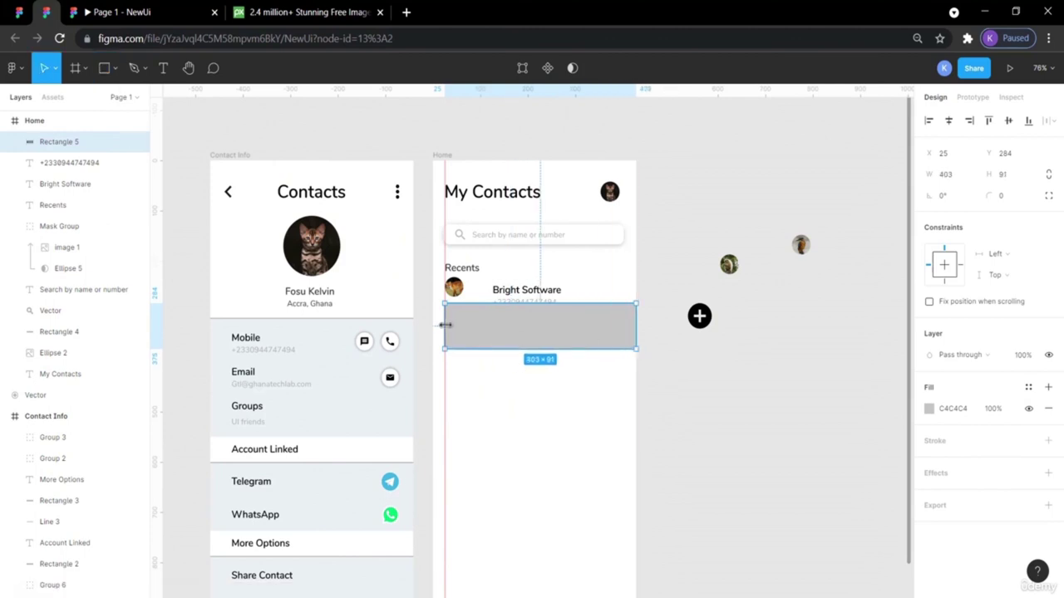
# Extend the rectangle to the frame's left edge so it spans 428 wide.
pyautogui.click(19, 12)
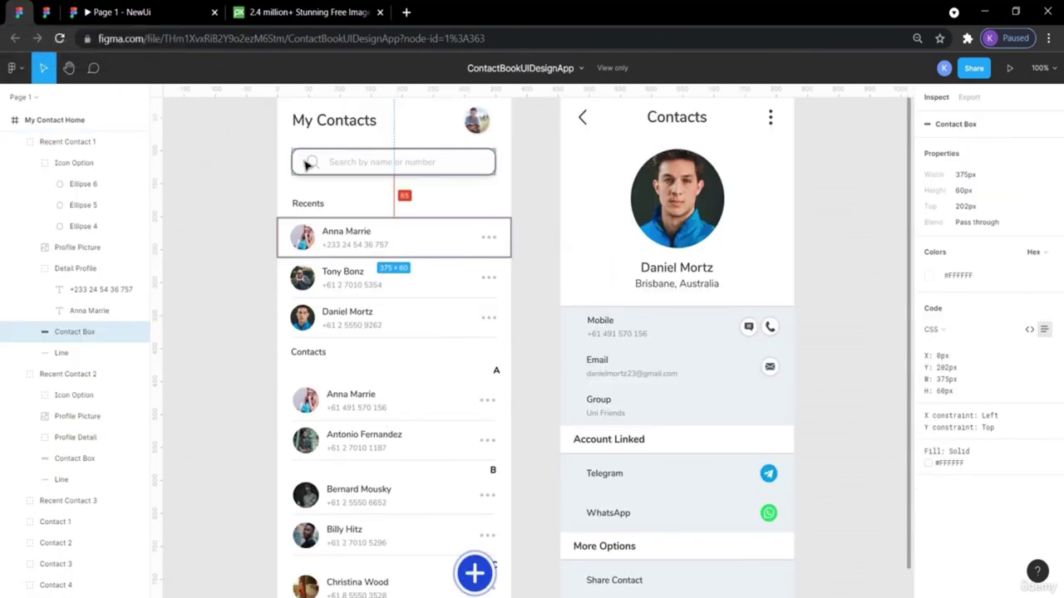
pyautogui.click(46, 11)
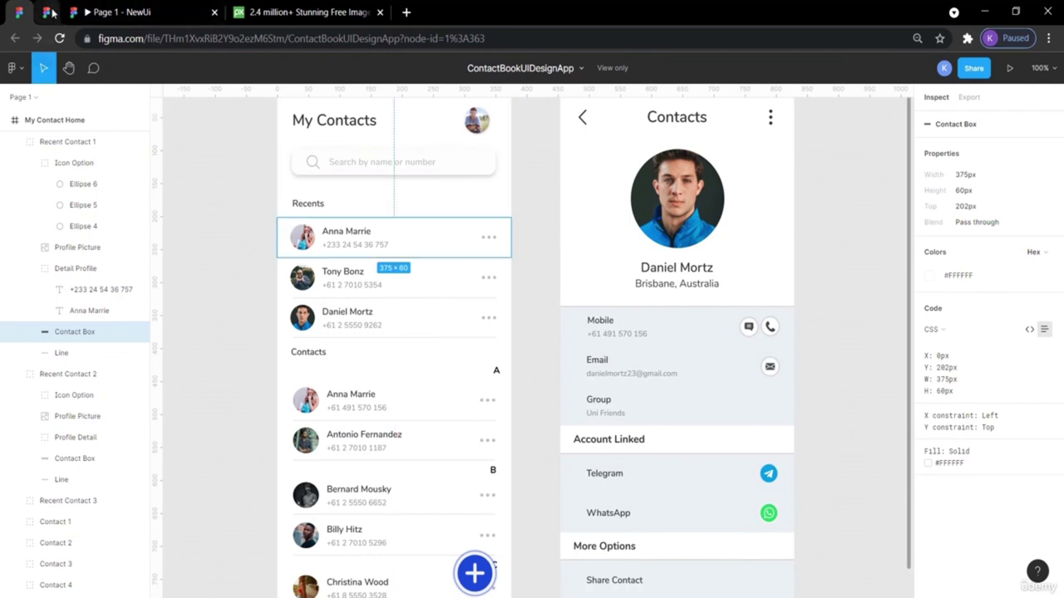
pyautogui.moveTo(441, 323); pyautogui.dragTo(432, 324)
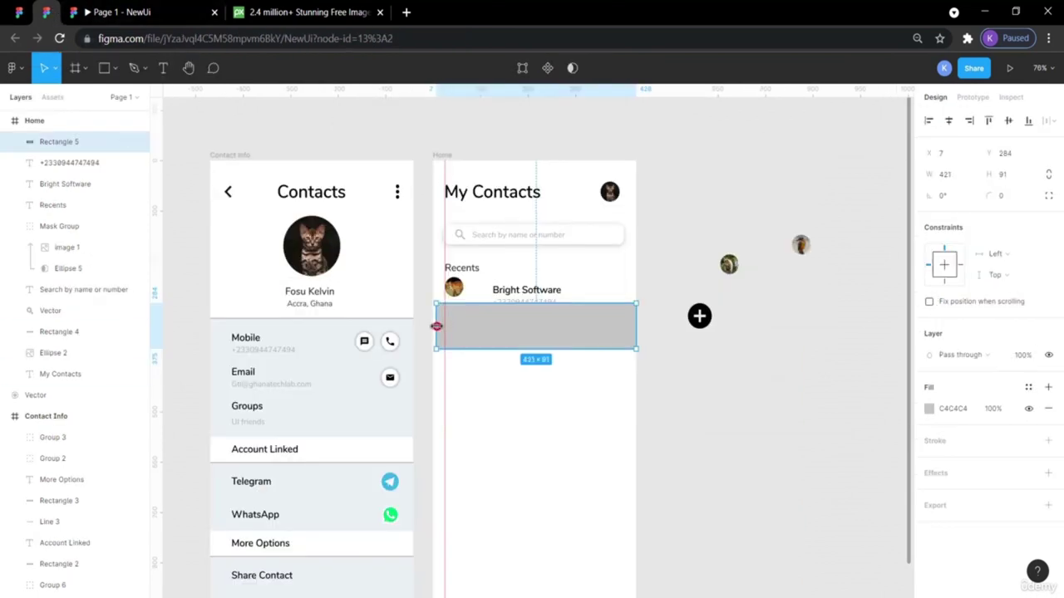
pyautogui.click(663, 285)
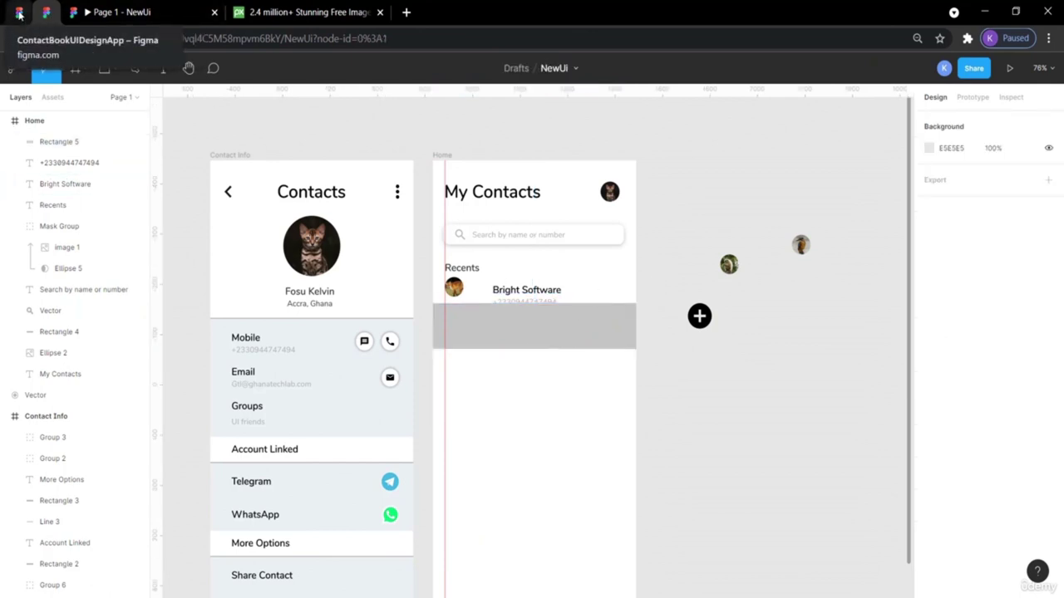
pyautogui.click(18, 14)
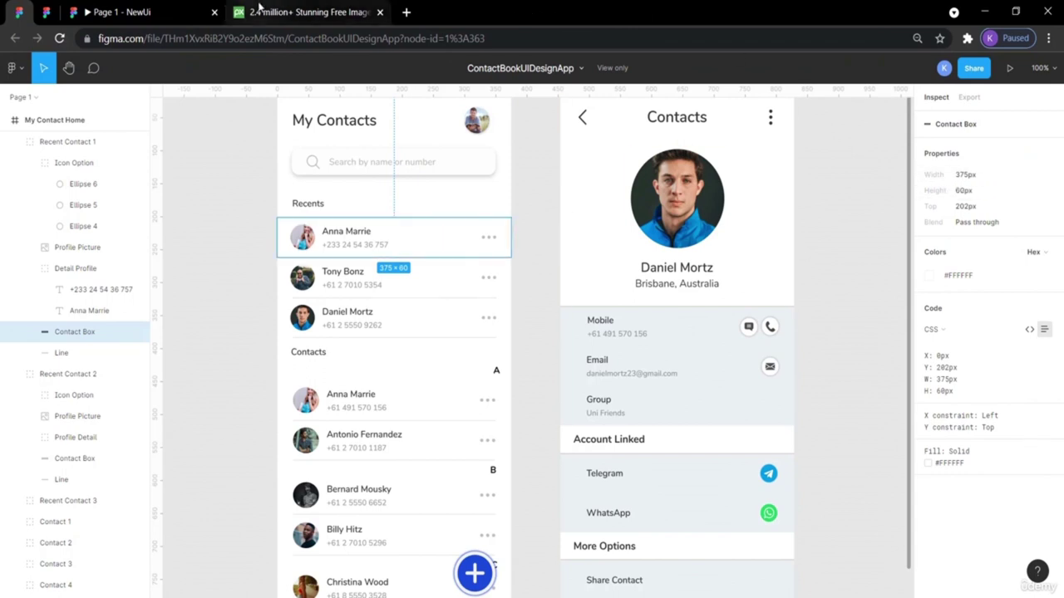
pyautogui.click(48, 12)
pyautogui.click(568, 321)
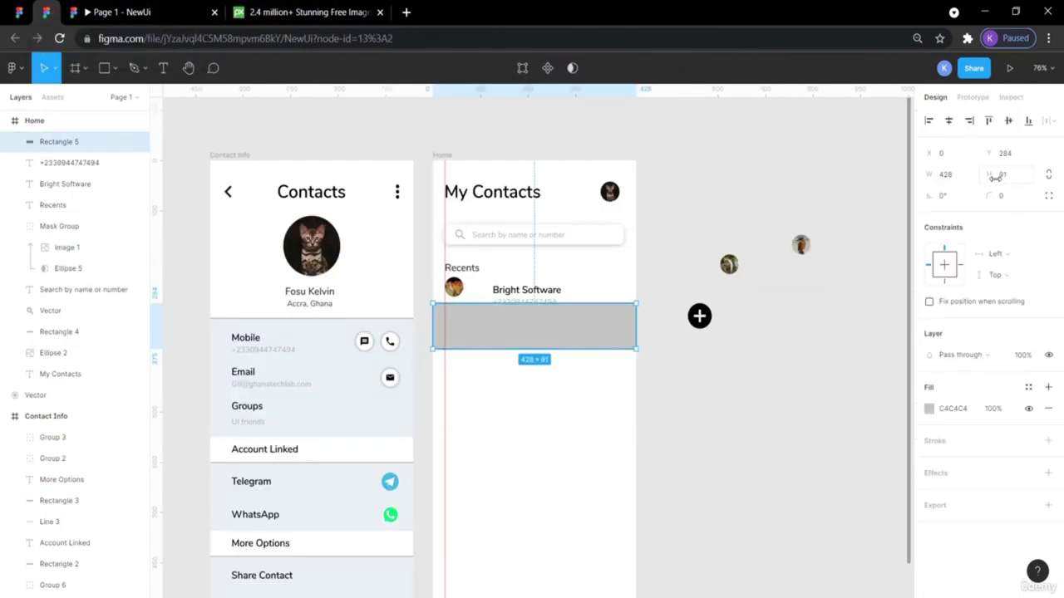
# Set the grey rectangle's height to 60 and width to 375.
pyautogui.click(1009, 175)
pyautogui.press('Return')
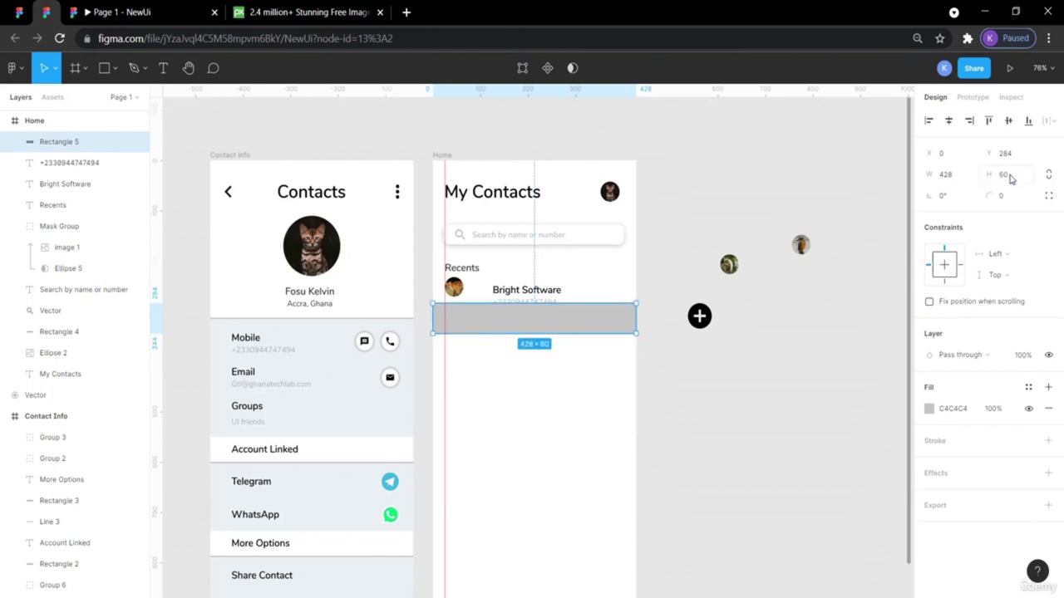
pyautogui.click(951, 177)
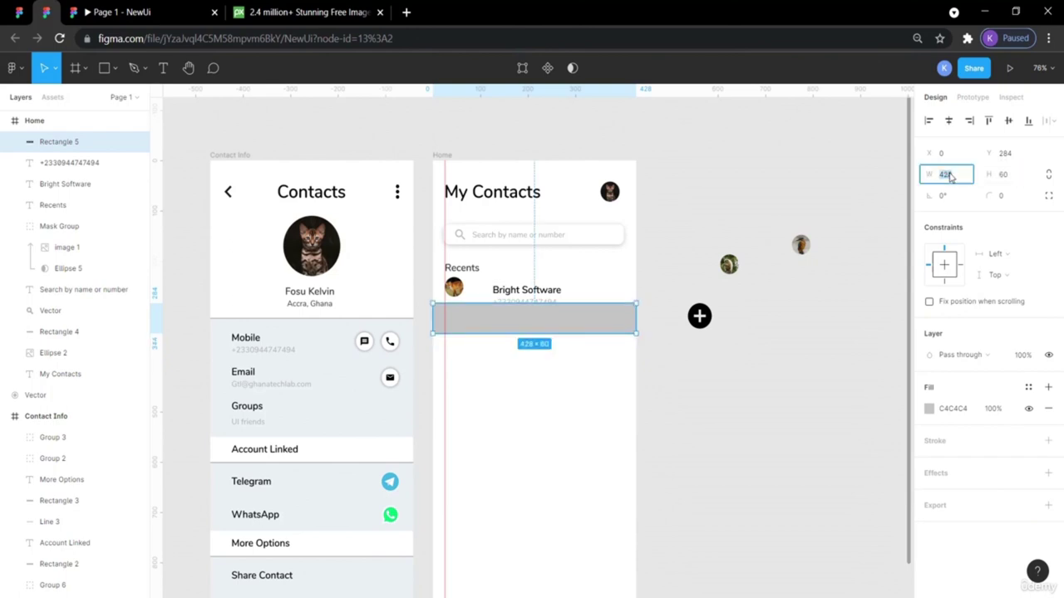
pyautogui.write('375')
pyautogui.press('Return')
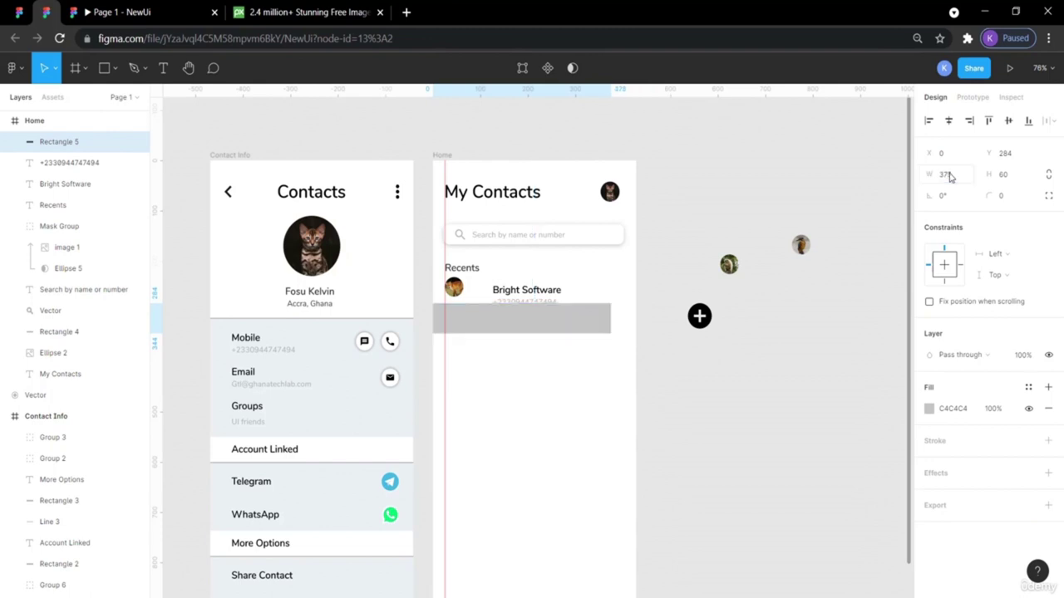
pyautogui.click(770, 361)
# Widen the rectangle back to 428 and move it down to Y 326.
pyautogui.click(590, 327)
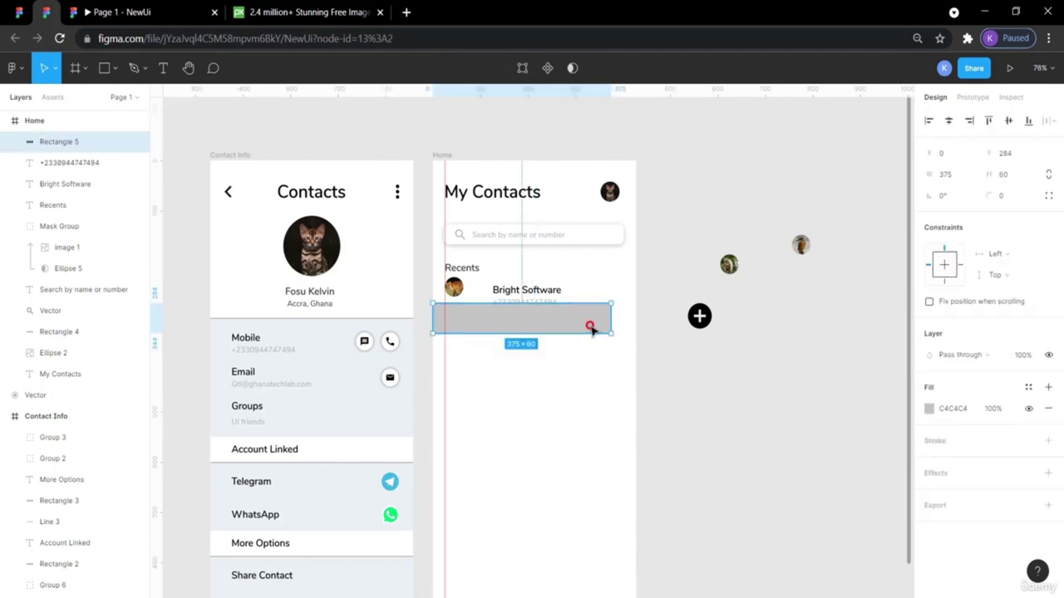
pyautogui.moveTo(610, 318); pyautogui.dragTo(634, 320)
pyautogui.click(660, 275)
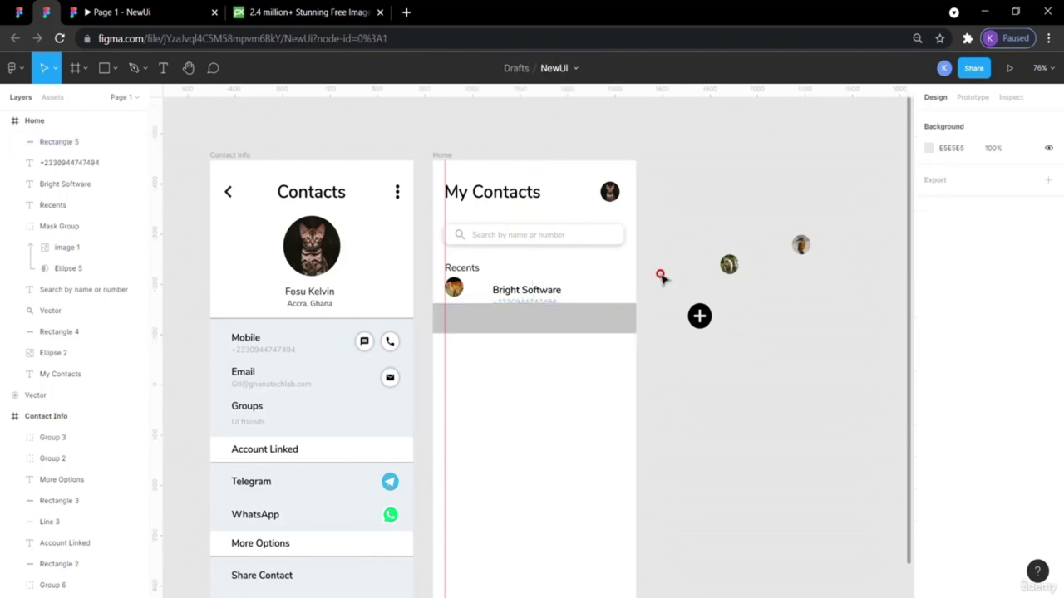
pyautogui.moveTo(527, 318); pyautogui.dragTo(526, 339)
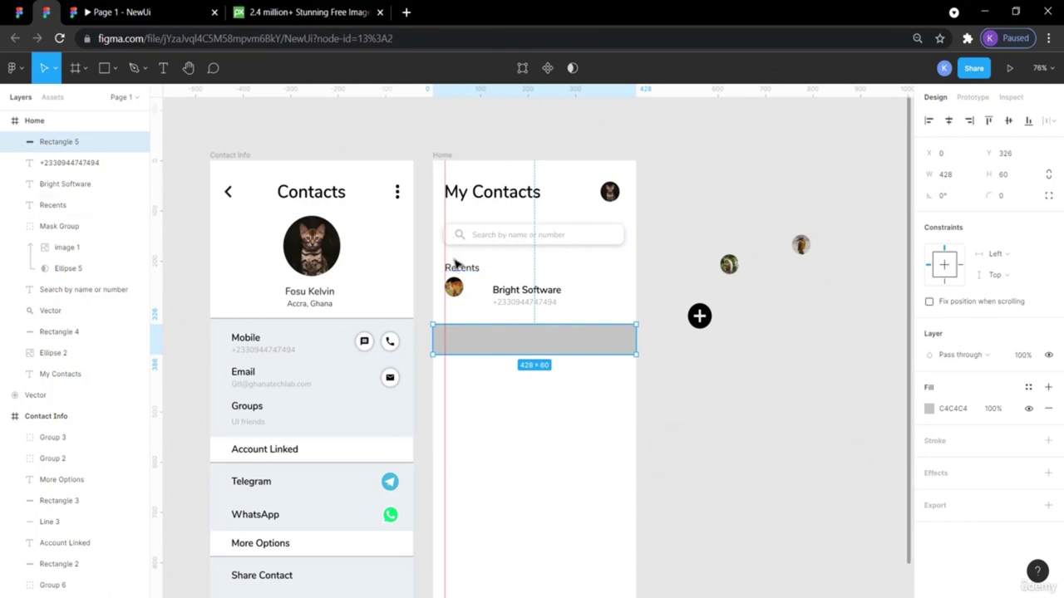
pyautogui.moveTo(580, 307); pyautogui.dragTo(467, 340)
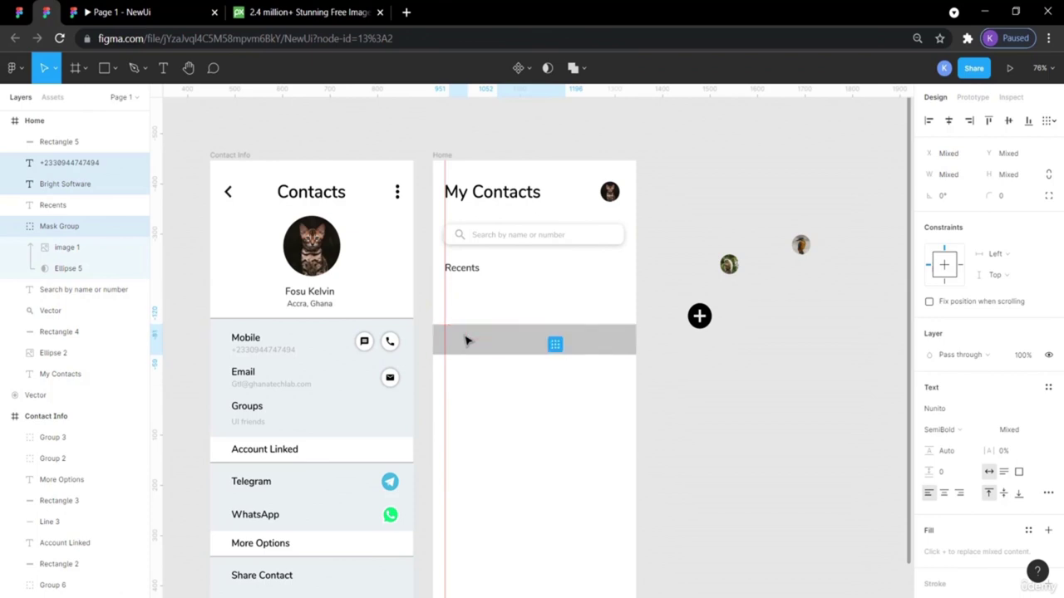
# Bring the contact entry in front of the grey row and move the row under Recents.
pyautogui.rightClick(466, 339)
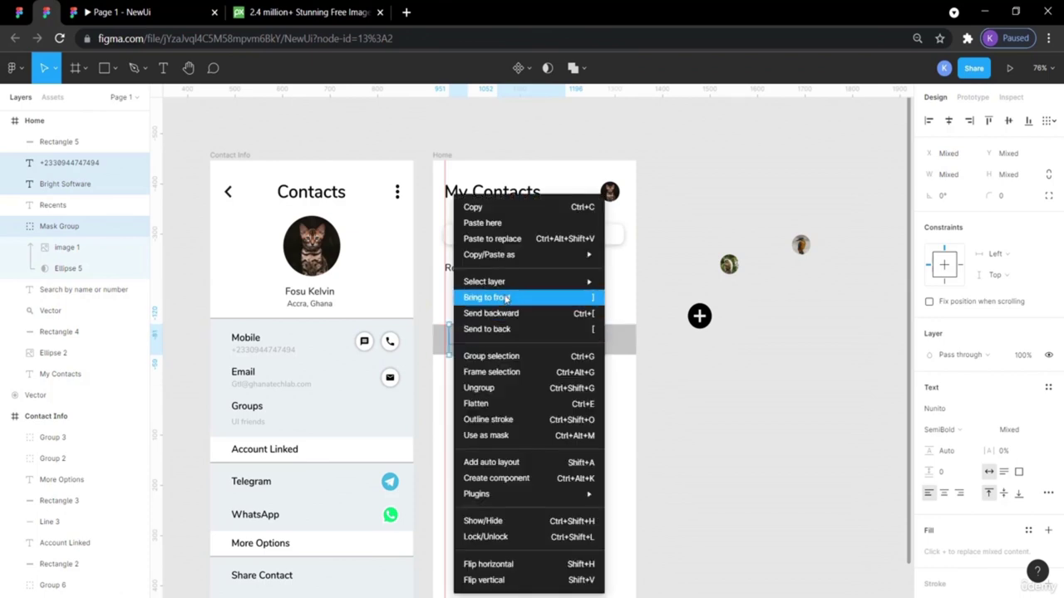
pyautogui.click(504, 298)
pyautogui.click(680, 427)
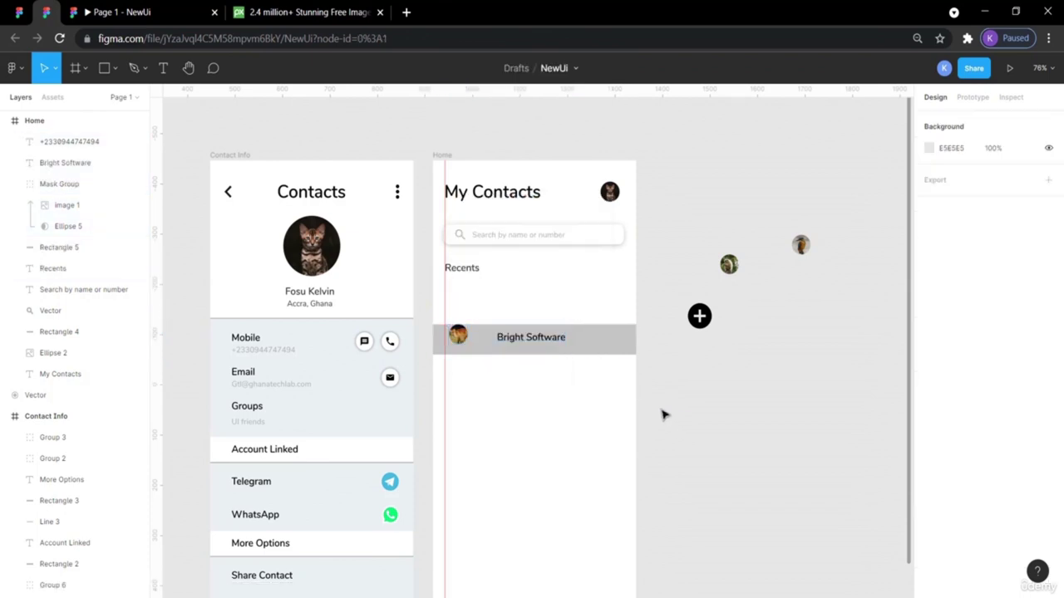
pyautogui.moveTo(609, 343); pyautogui.dragTo(605, 299)
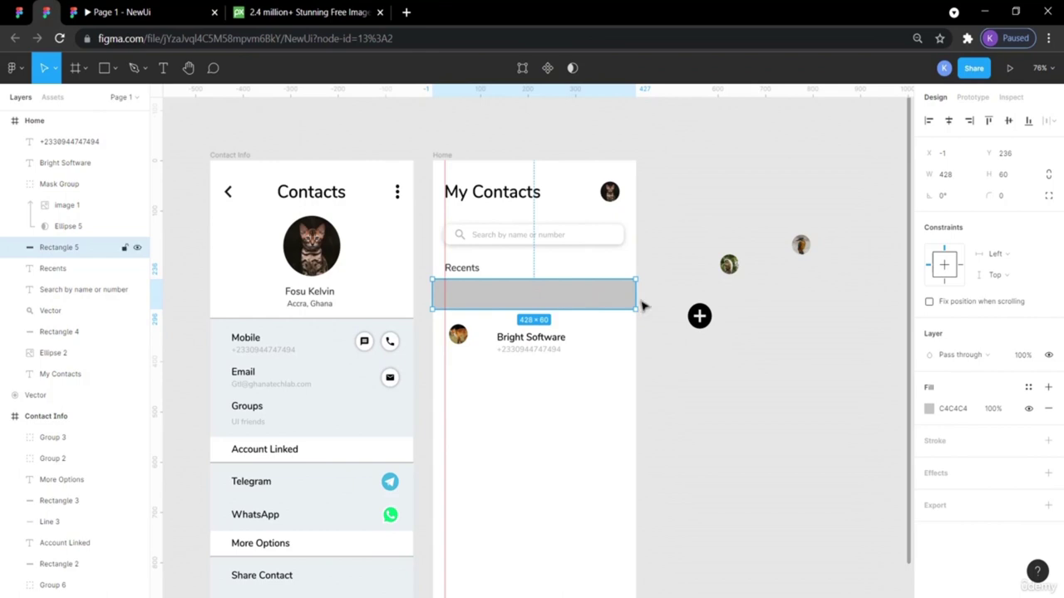
# Fill the row rectangle white (FFFFFF) and move the avatar into its left side.
pyautogui.click(929, 410)
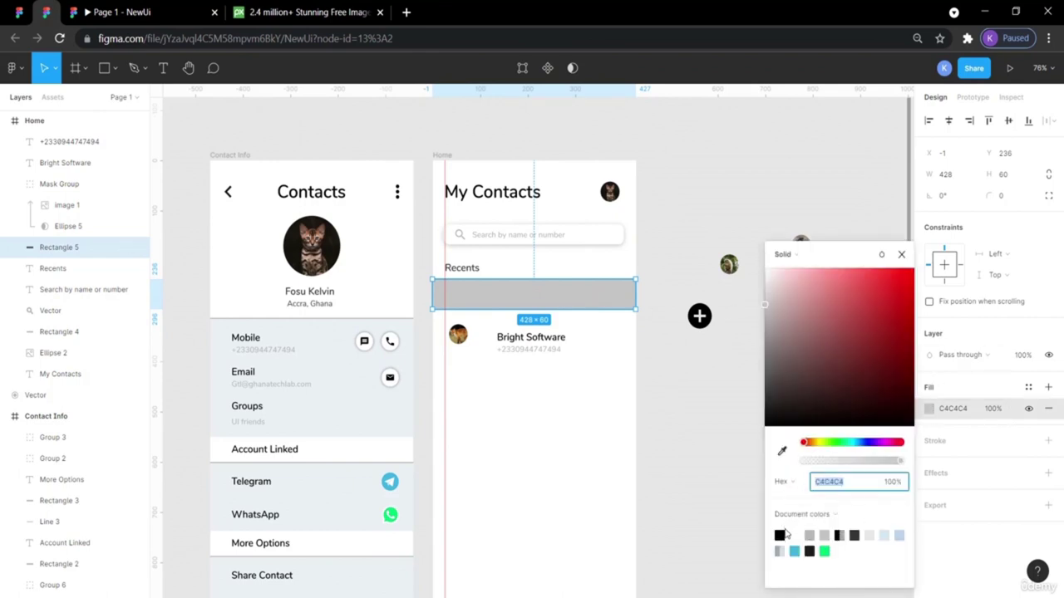
pyautogui.click(795, 536)
pyautogui.click(680, 405)
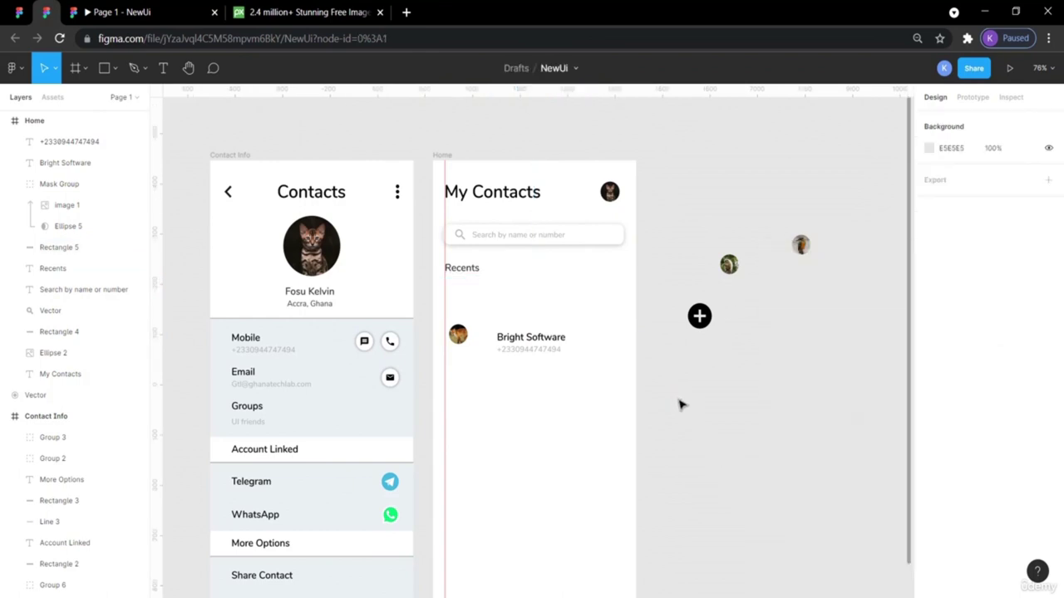
pyautogui.click(546, 305)
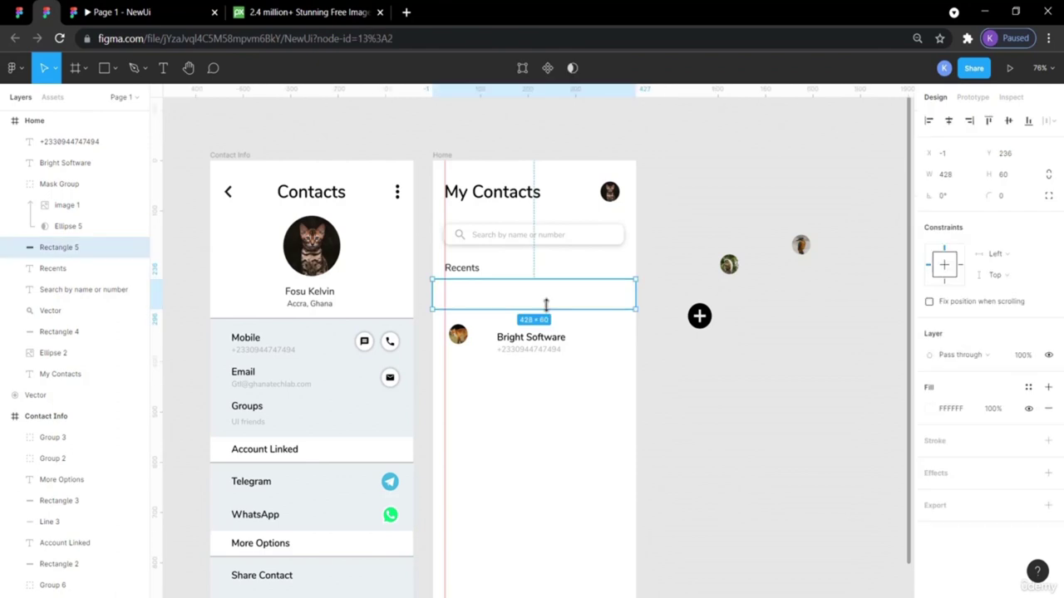
pyautogui.click(707, 385)
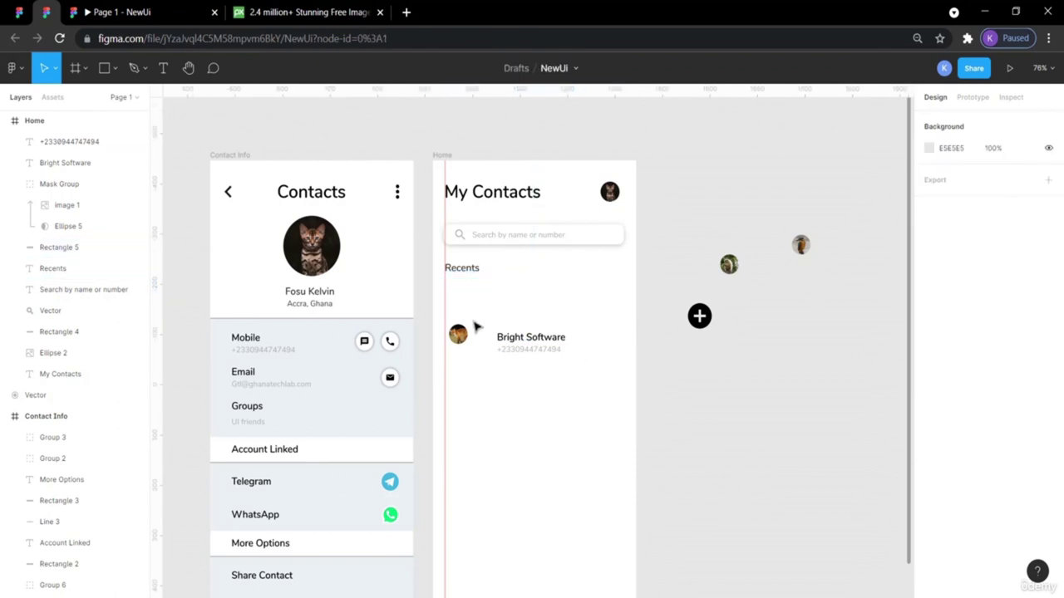
pyautogui.moveTo(462, 341); pyautogui.dragTo(460, 300)
pyautogui.click(518, 301)
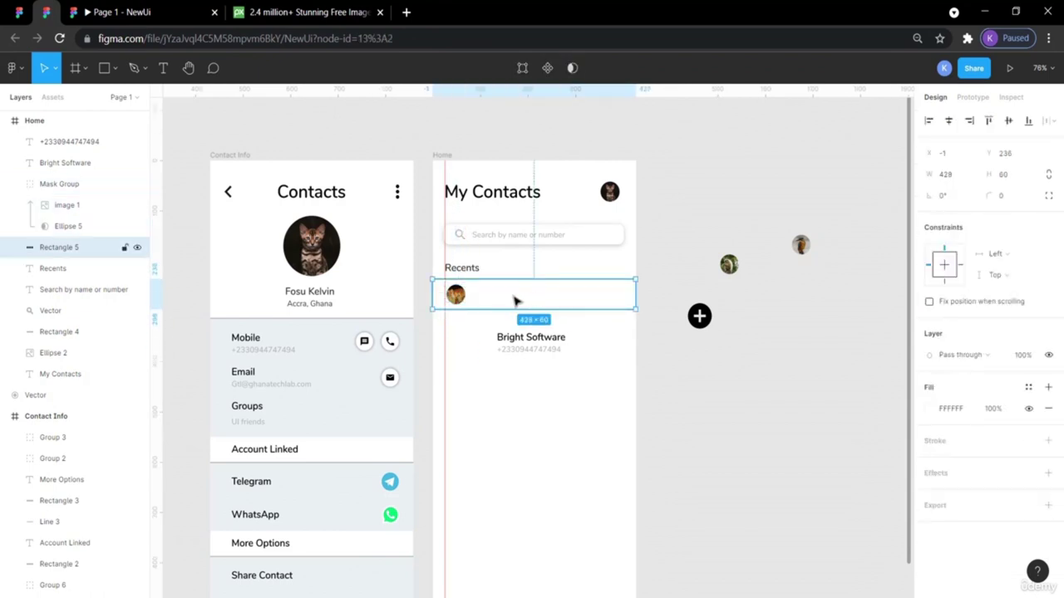
# Place Bright Software beside the avatar with the phone number beneath it.
pyautogui.moveTo(513, 338); pyautogui.dragTo(491, 290)
pyautogui.moveTo(161, 218); pyautogui.dragTo(473, 288)
pyautogui.click(687, 373)
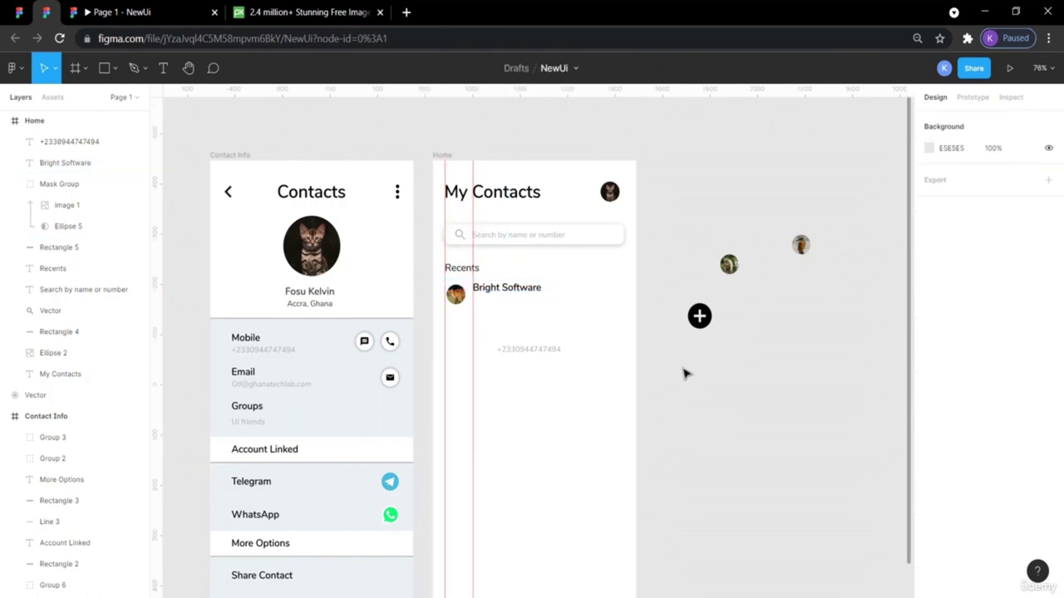
pyautogui.moveTo(510, 350); pyautogui.dragTo(511, 303)
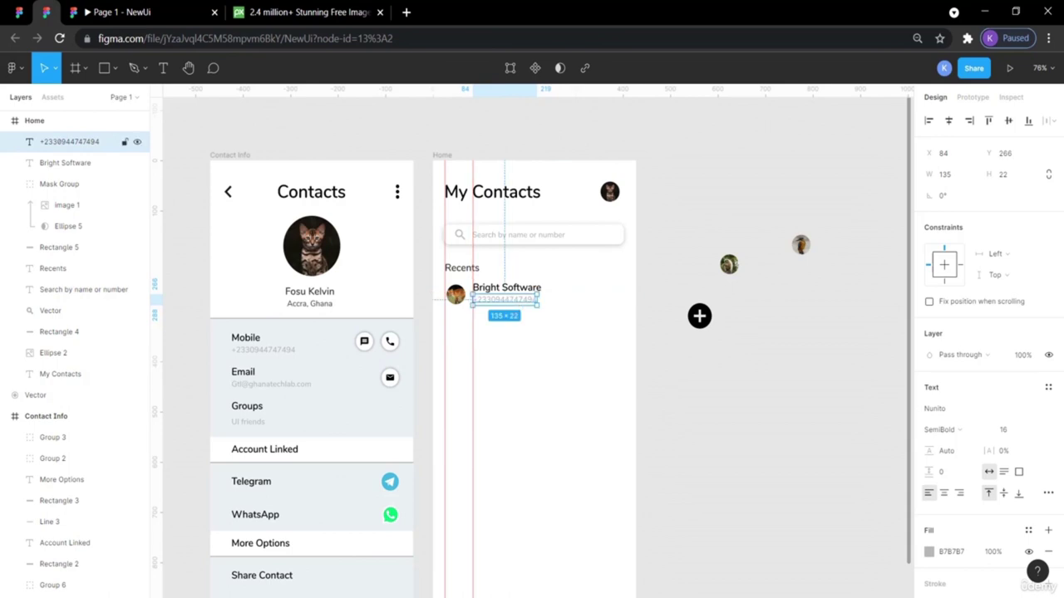
pyautogui.click(499, 279)
# Check the Recents, name and row layers, then view the ContactBookUIDesignApp reference.
pyautogui.click(470, 271)
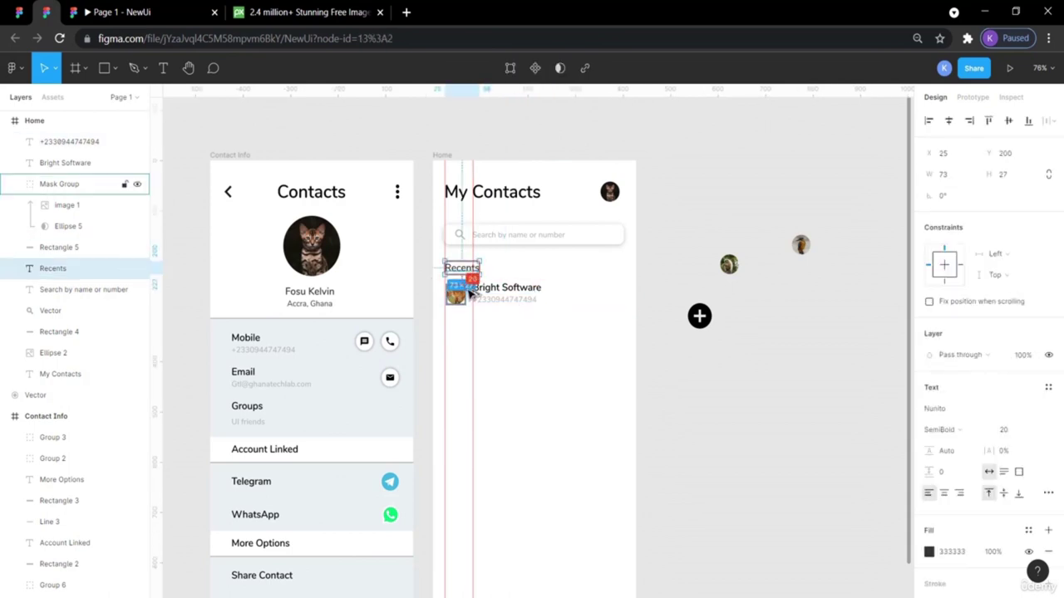
pyautogui.click(482, 287)
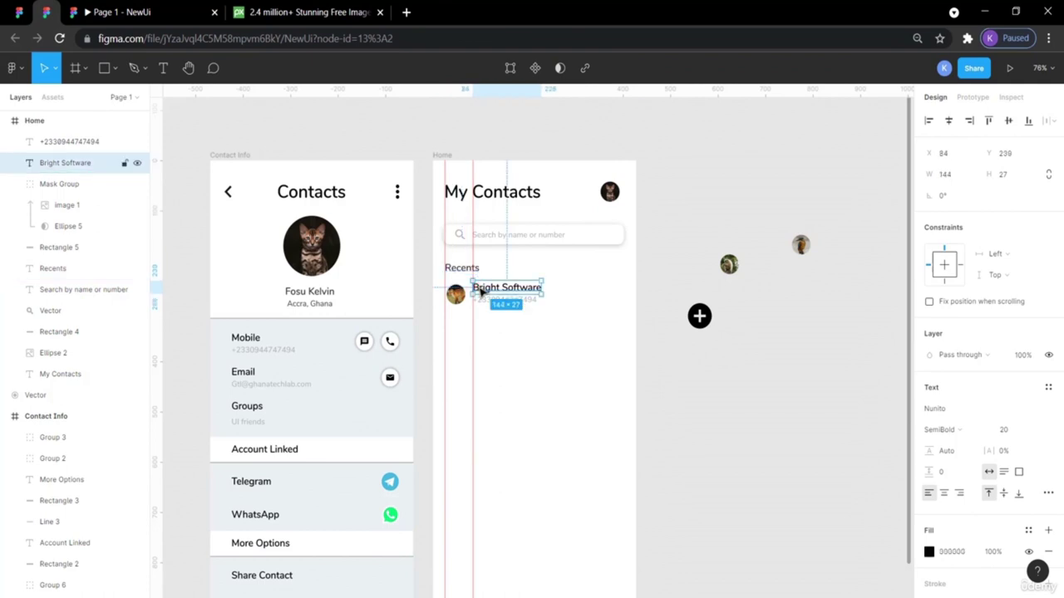
pyautogui.click(581, 297)
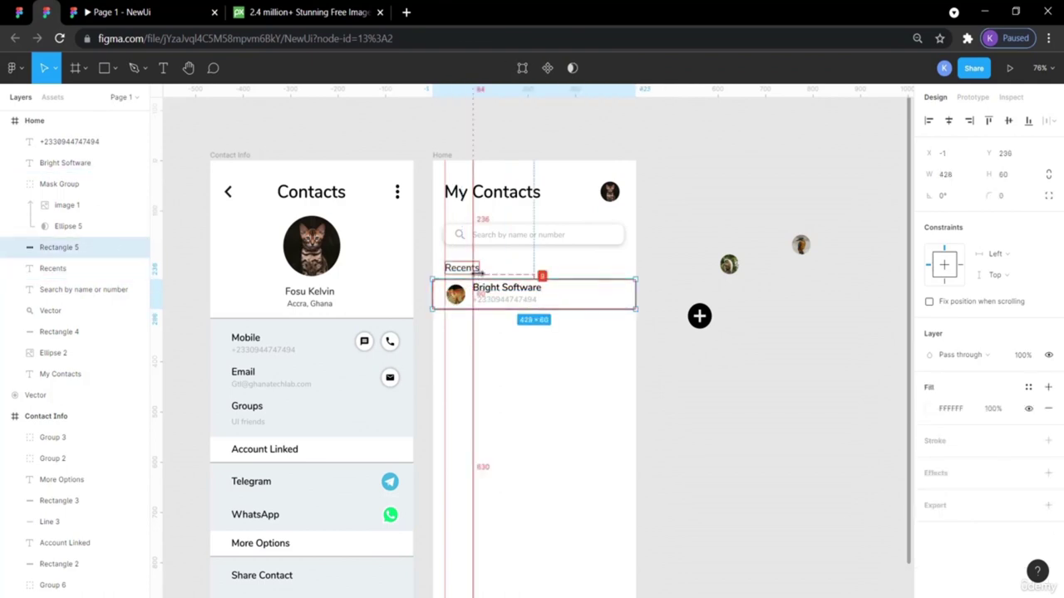
pyautogui.click(11, 8)
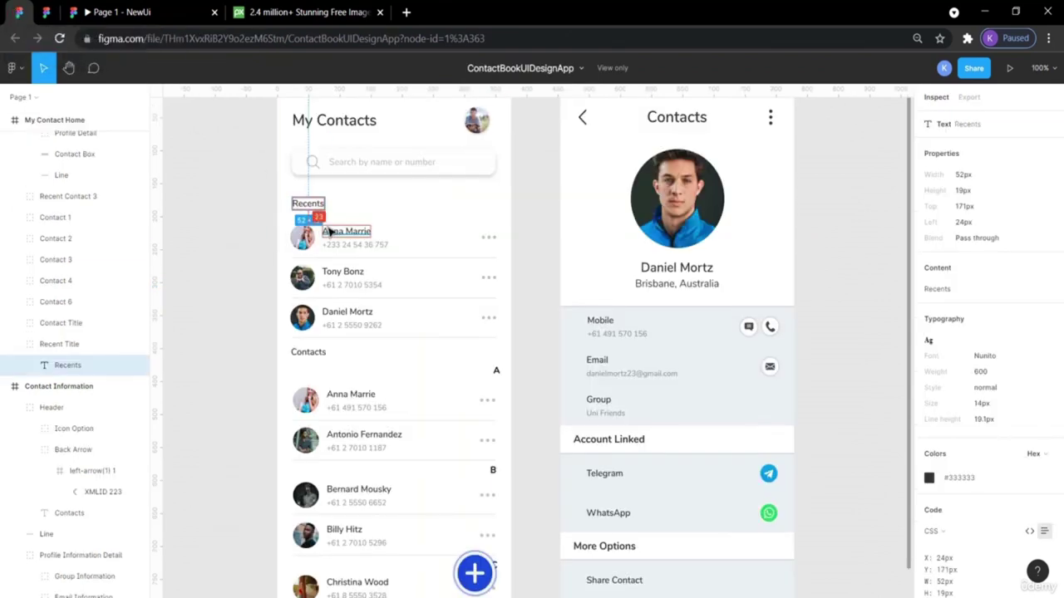
# Nudge the row background down to sit 12 px below Recents.
pyautogui.click(47, 12)
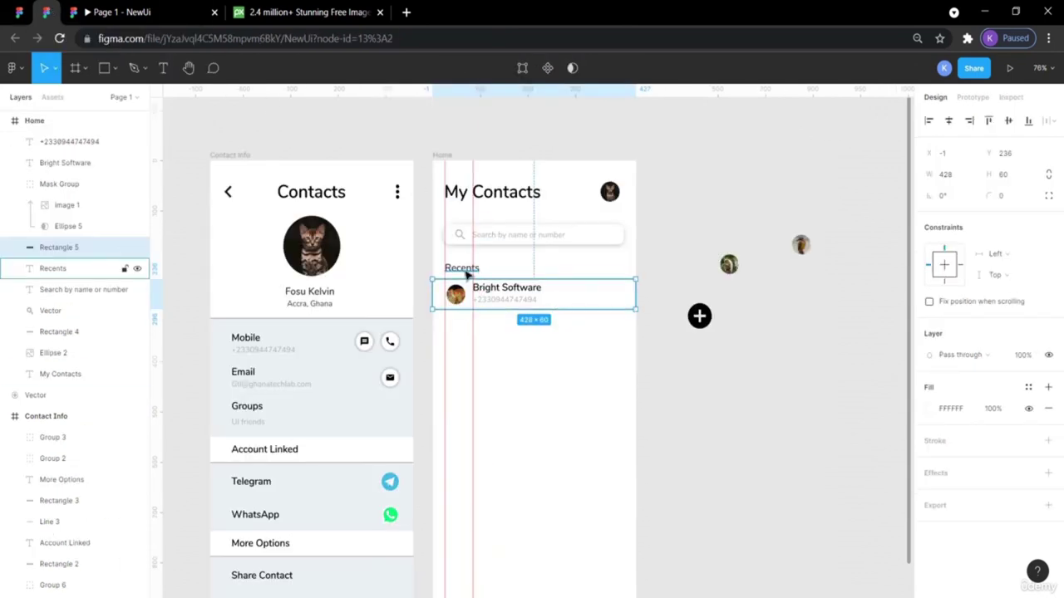
pyautogui.click(462, 267)
pyautogui.click(632, 304)
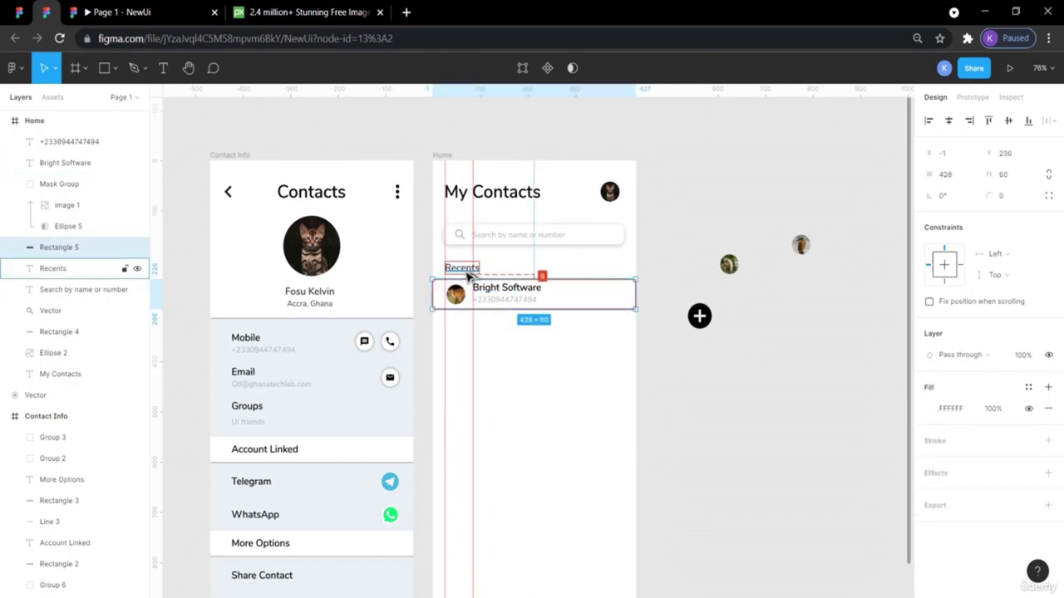
pyautogui.press('Down')
pyautogui.press('Down')
pyautogui.press('Down')
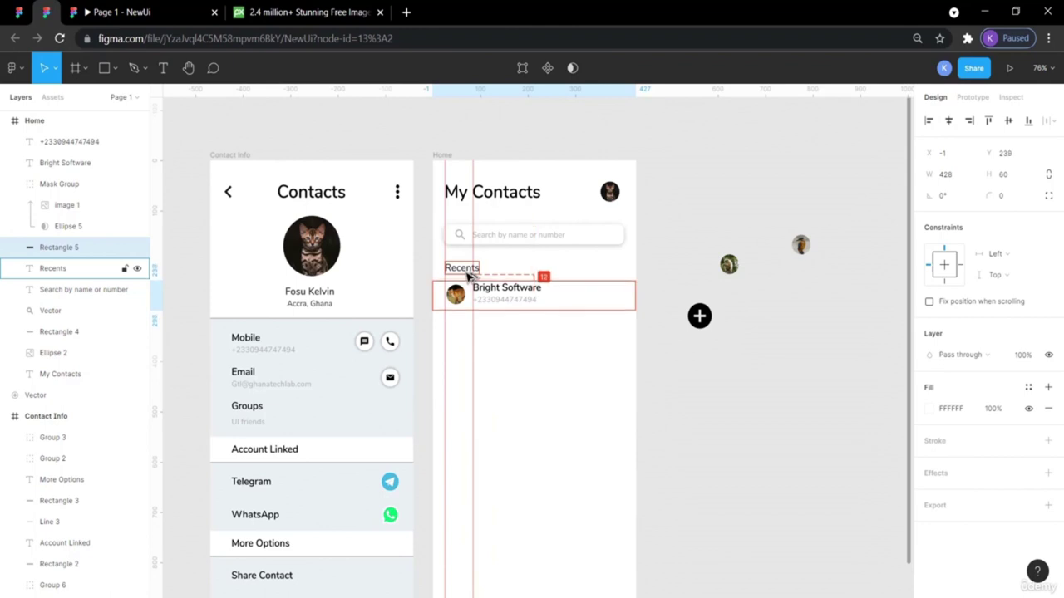
pyautogui.click(657, 232)
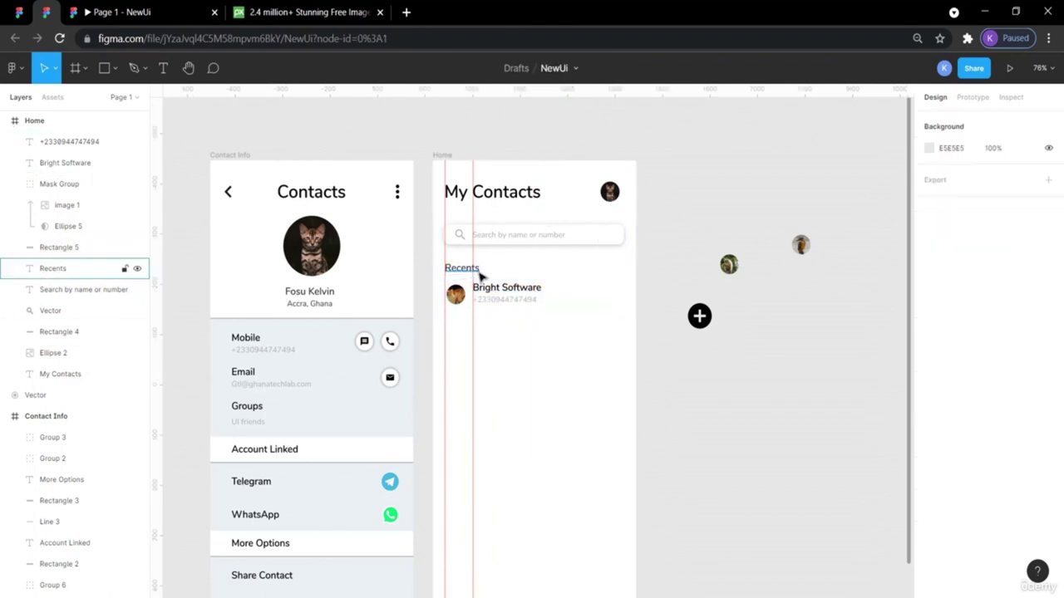
# Measure the avatar's spacing in the row and compare it with the reference design.
pyautogui.click(459, 294)
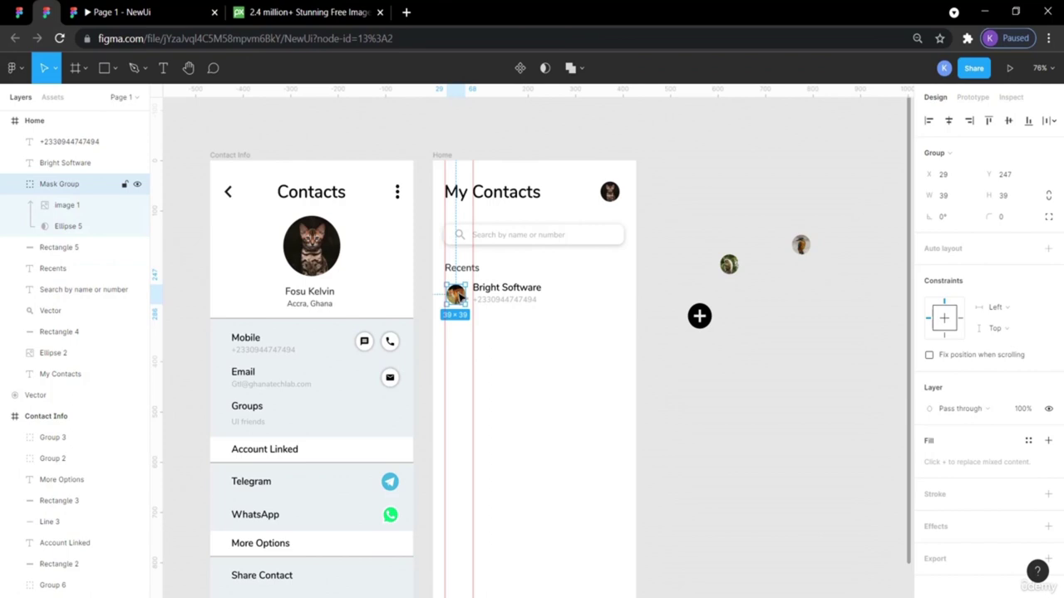
pyautogui.press('alt')
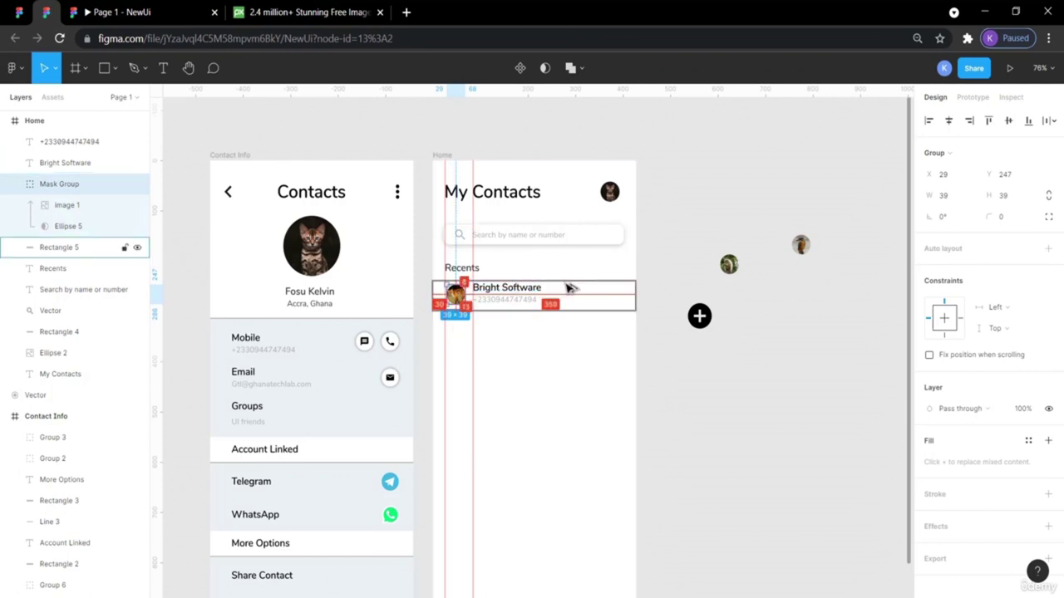
pyautogui.click(704, 242)
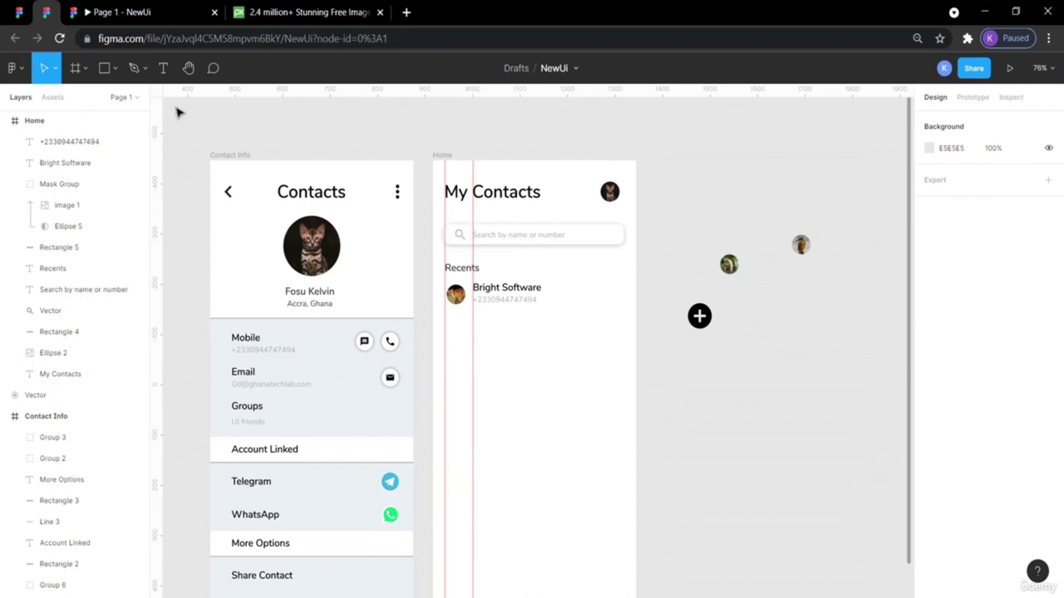
pyautogui.click(18, 12)
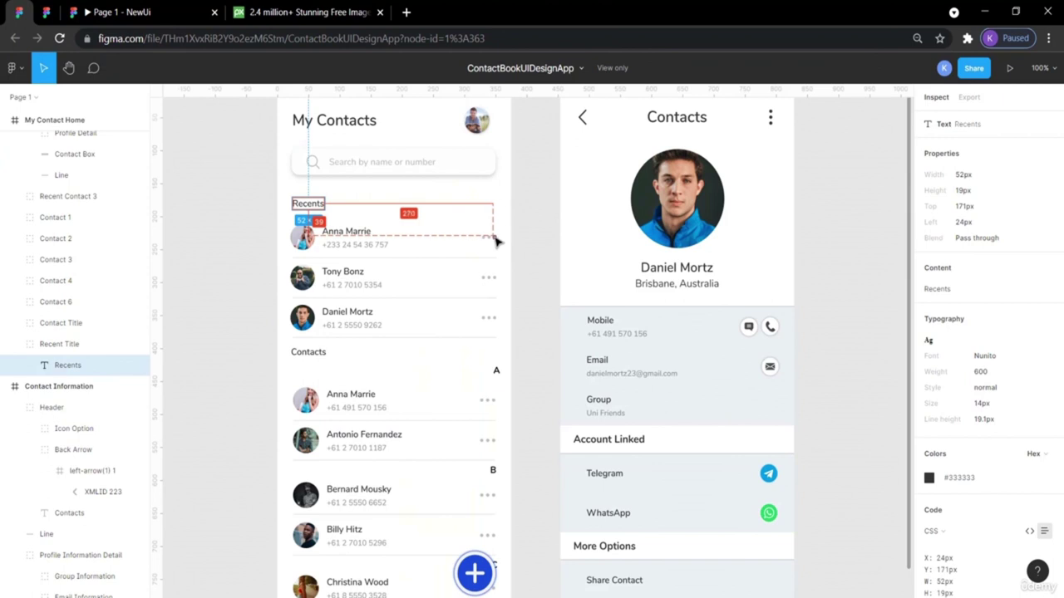
pyautogui.click(46, 13)
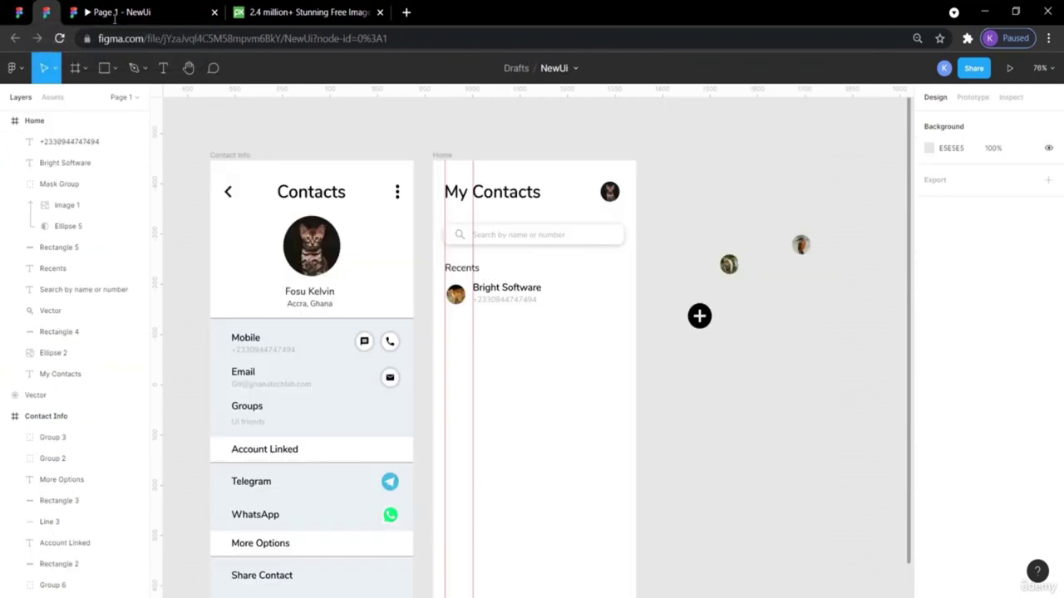
pyautogui.click(398, 195)
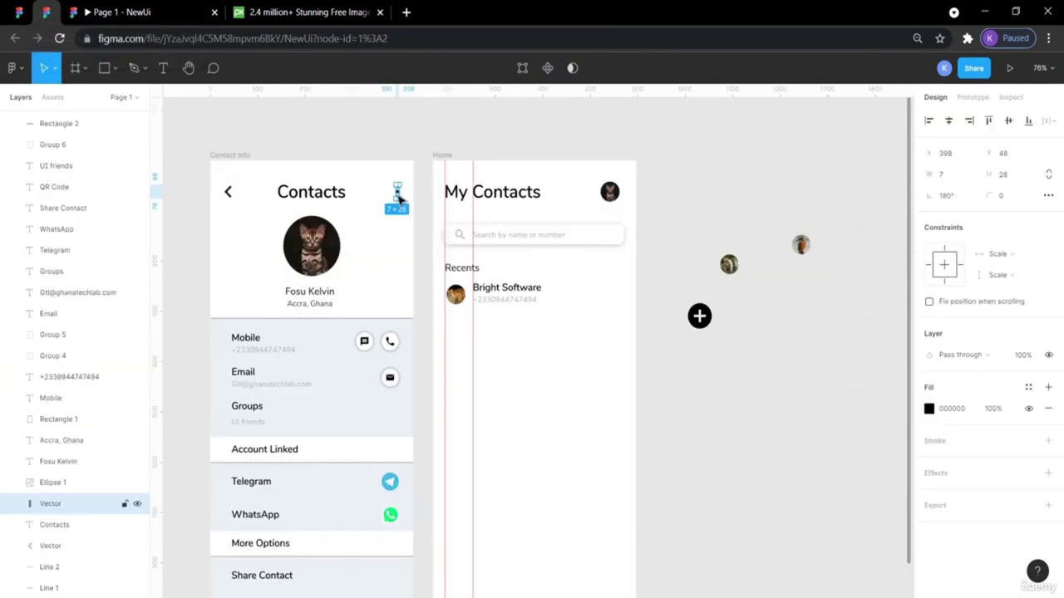
# Paste the three-dot icon at the right end of the Bright Software row, rotated 90°.
pyautogui.hotkey('ctrl', 'v')
pyautogui.moveTo(400, 198); pyautogui.dragTo(617, 300)
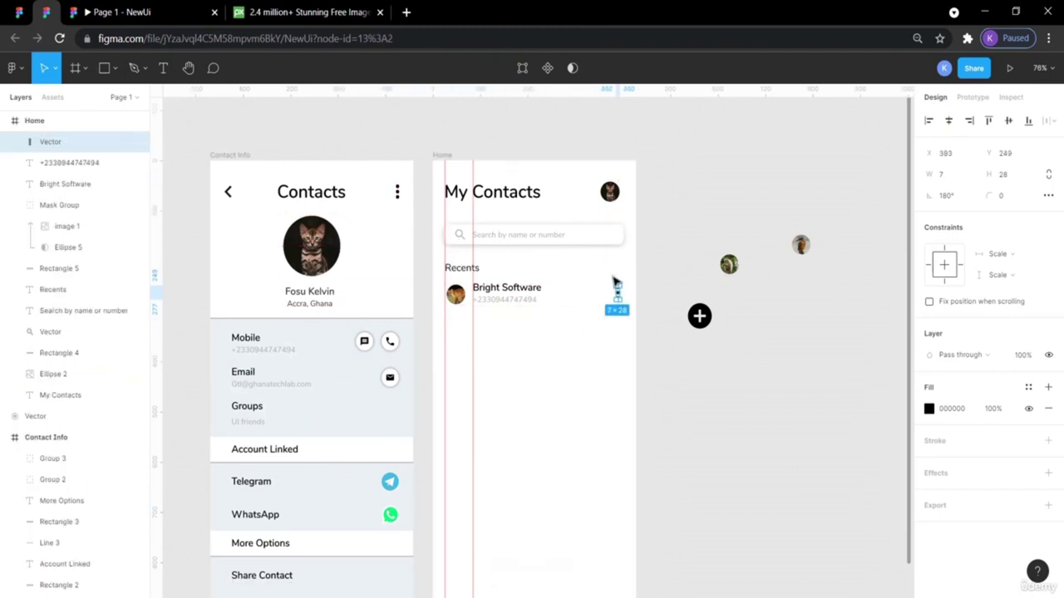
pyautogui.click(952, 197)
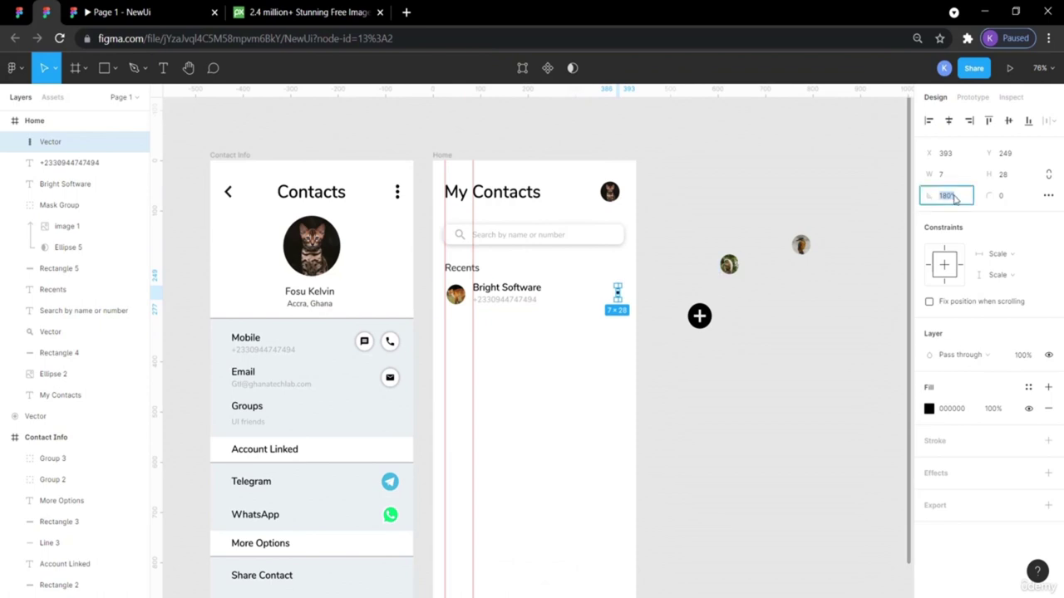
pyautogui.write('90')
pyautogui.press('Return')
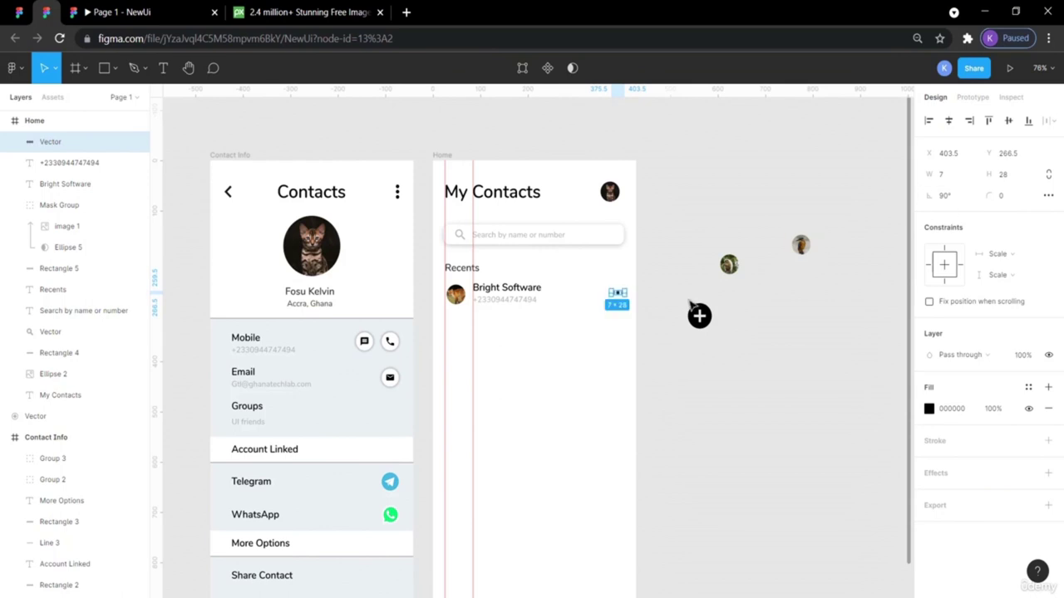
pyautogui.click(655, 278)
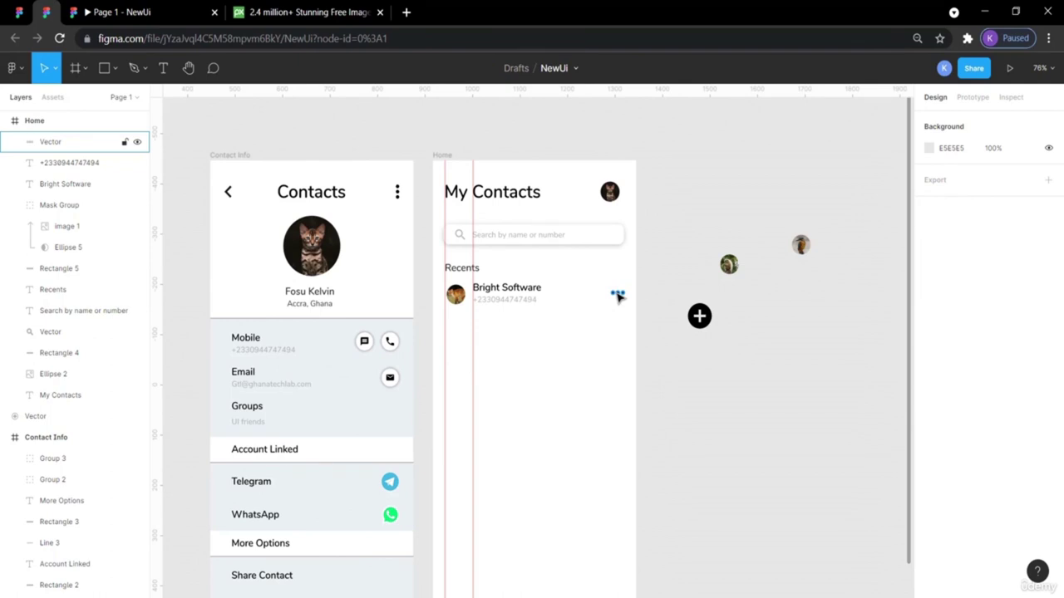
pyautogui.click(617, 296)
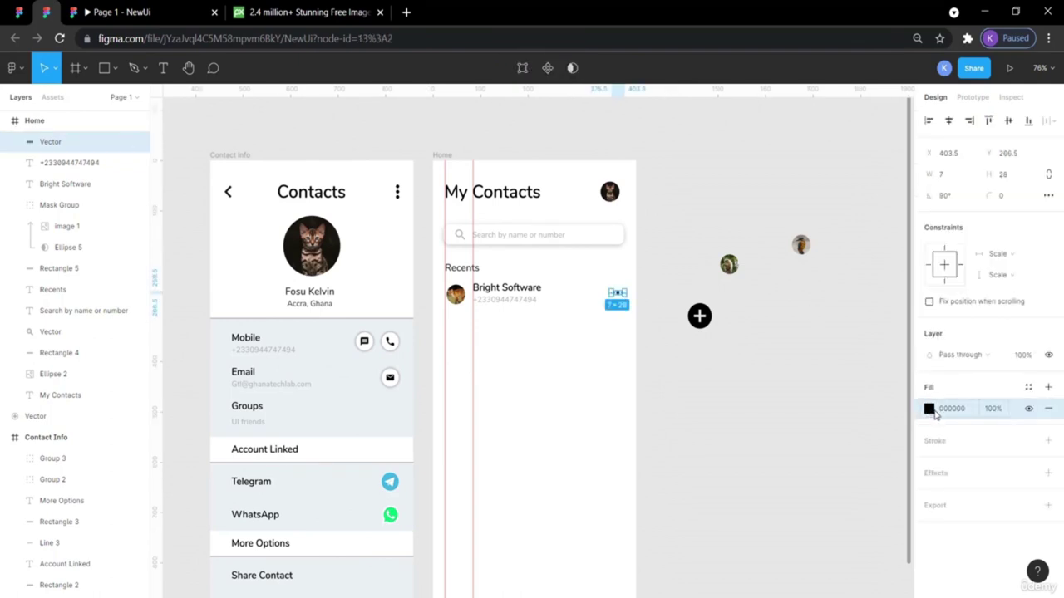
pyautogui.click(929, 409)
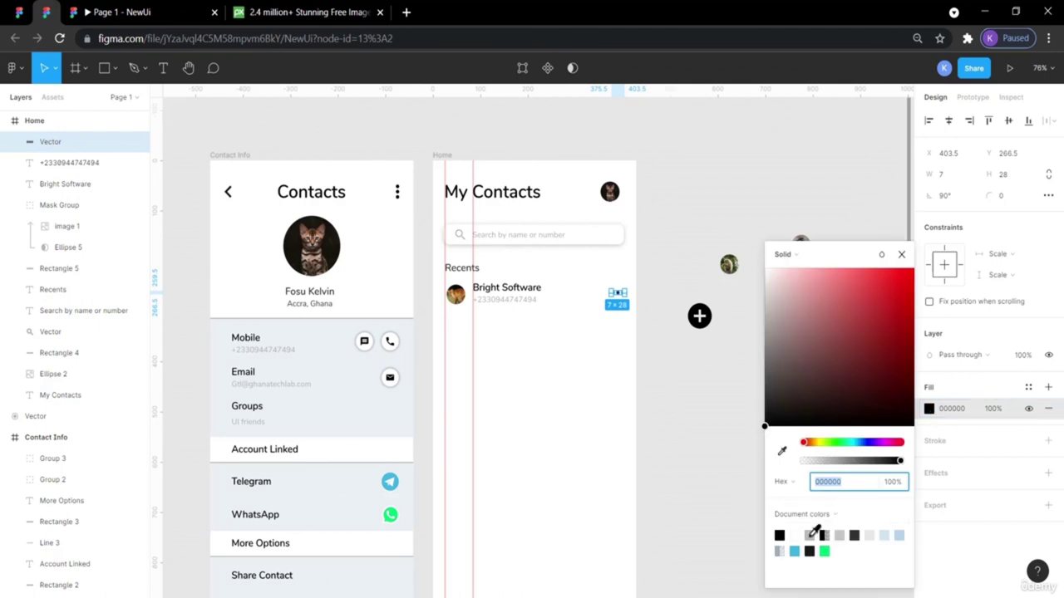
# Make the row's three-dot icon grey.
pyautogui.click(811, 534)
pyautogui.click(707, 446)
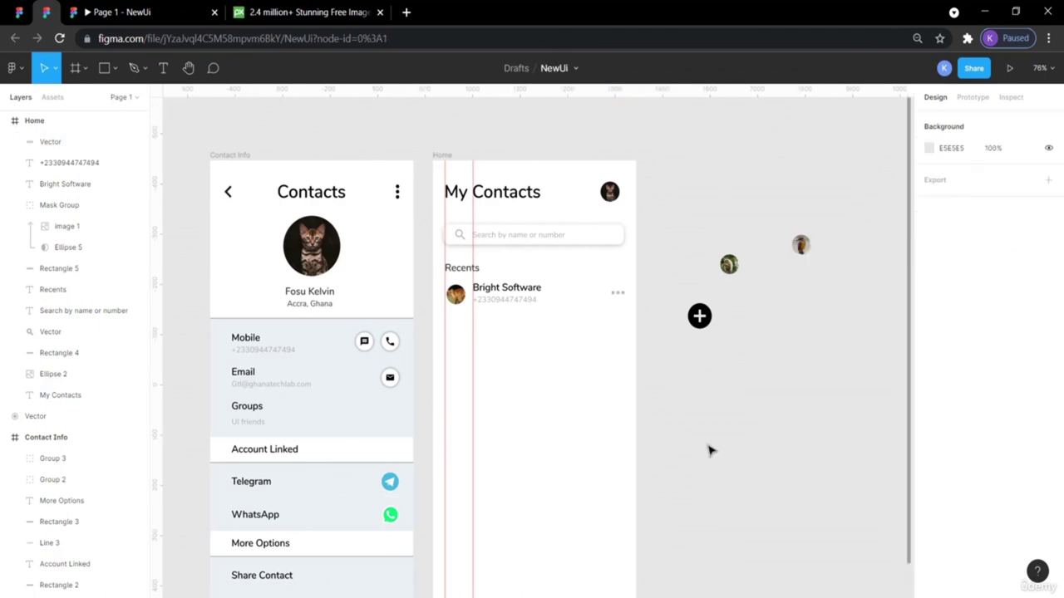
pyautogui.click(615, 296)
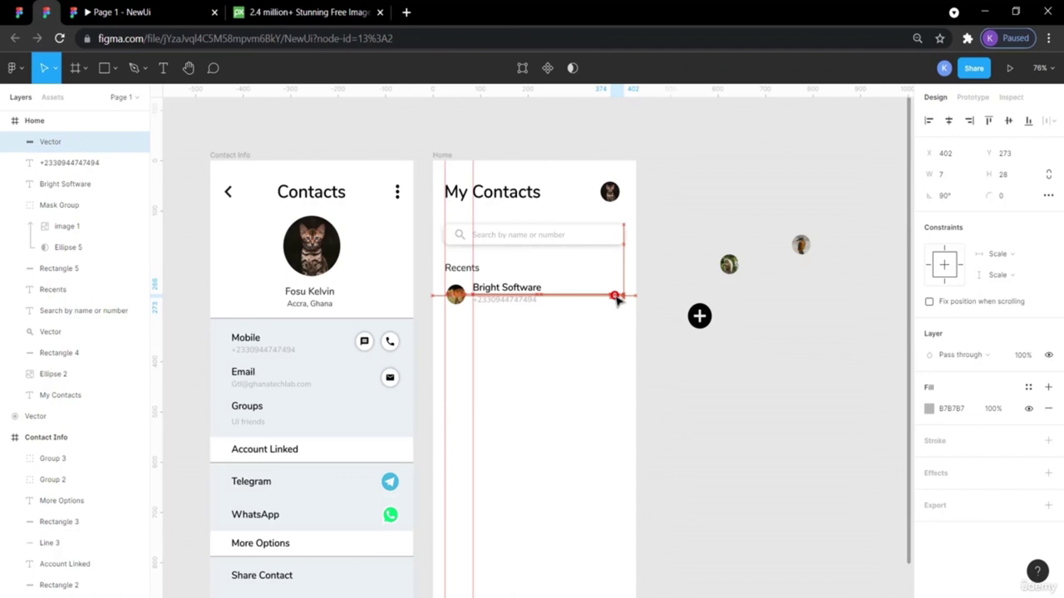
pyautogui.click(657, 357)
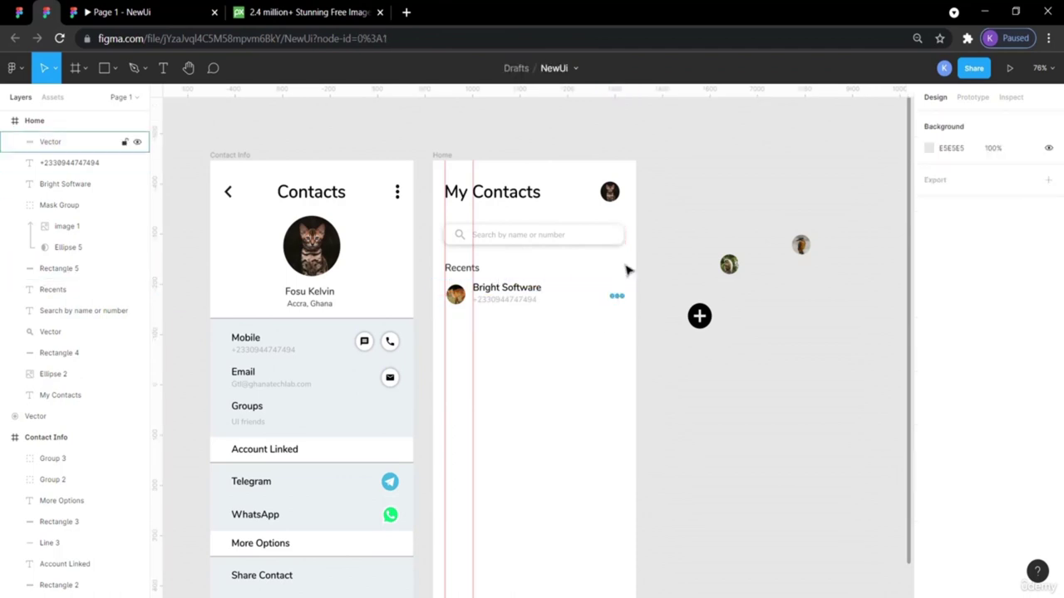
# Compare the dot size with the reference and measure the icon's spacing with a guide.
pyautogui.click(46, 12)
pyautogui.click(496, 241)
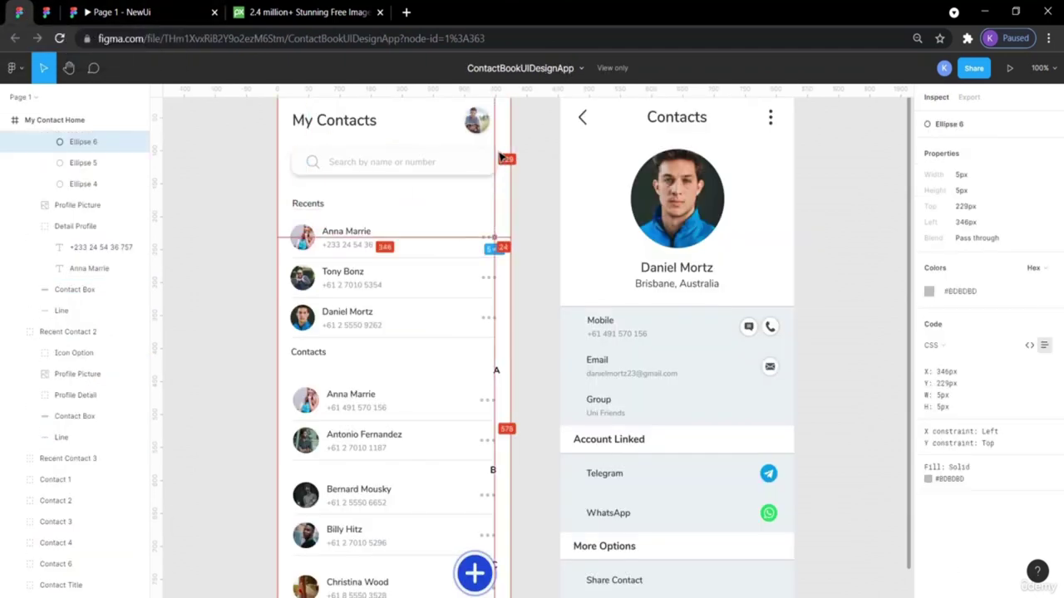
pyautogui.click(141, 12)
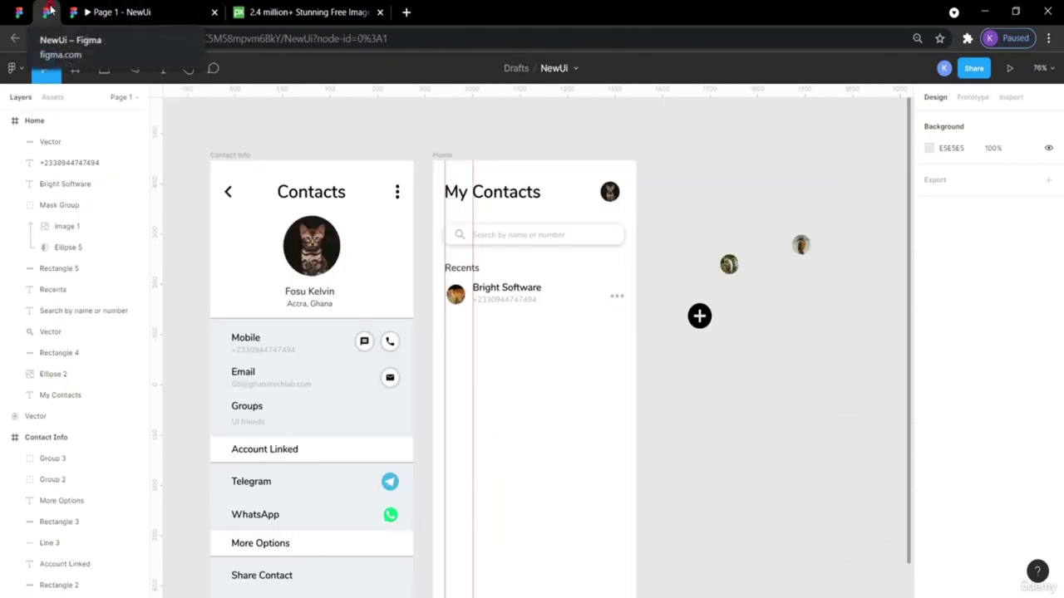
pyautogui.click(620, 296)
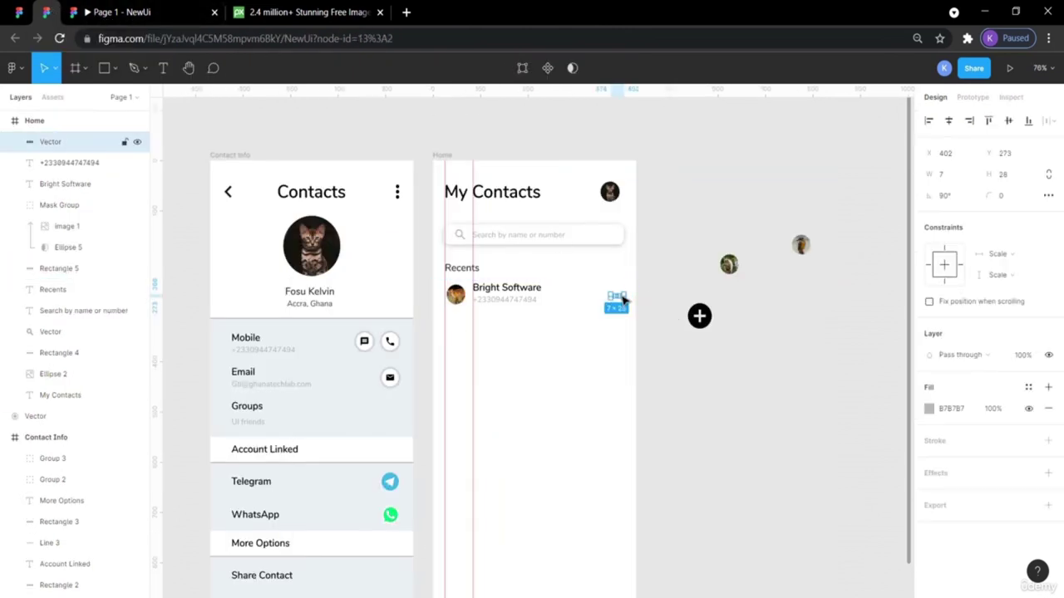
pyautogui.press('alt')
pyautogui.moveTo(161, 205); pyautogui.dragTo(626, 361)
pyautogui.click(718, 429)
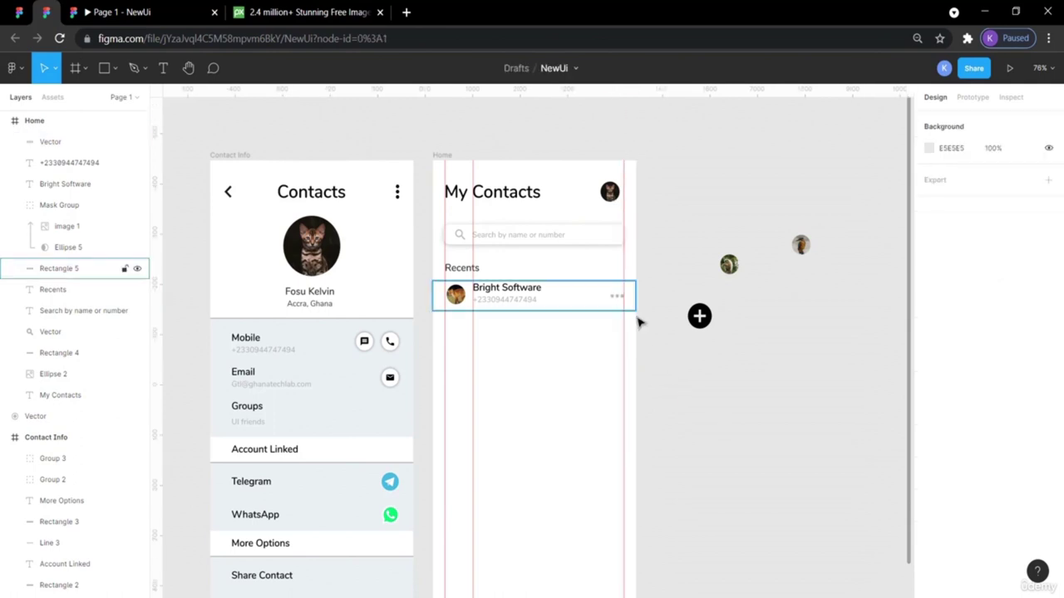
# Move the vertical guide further left, recheck the dots icon, and view the ContactBookUIDesignApp file.
pyautogui.click(461, 268)
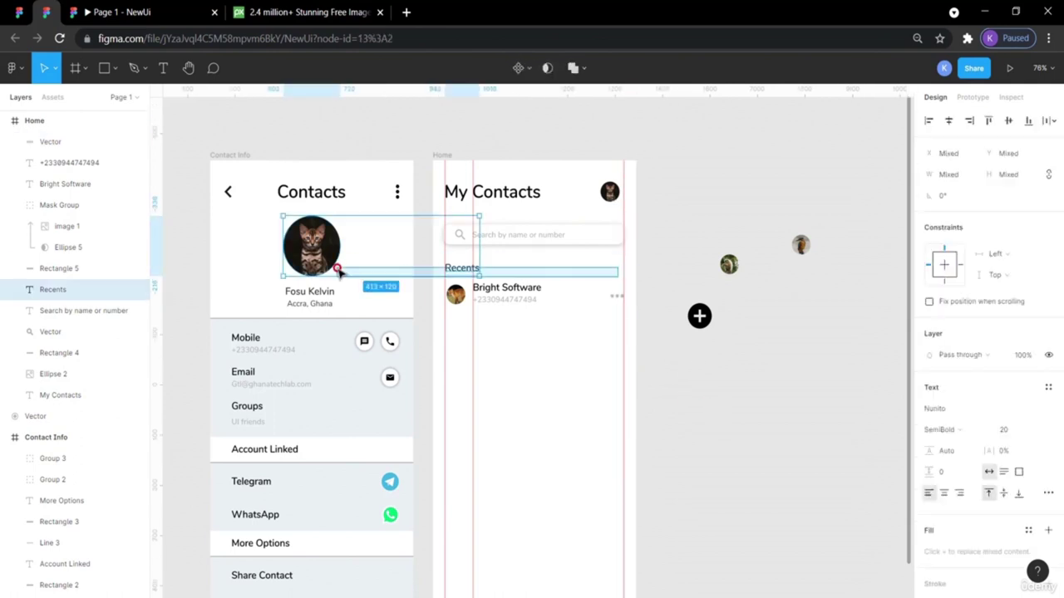
pyautogui.click(657, 274)
pyautogui.moveTo(624, 266); pyautogui.dragTo(111, 247)
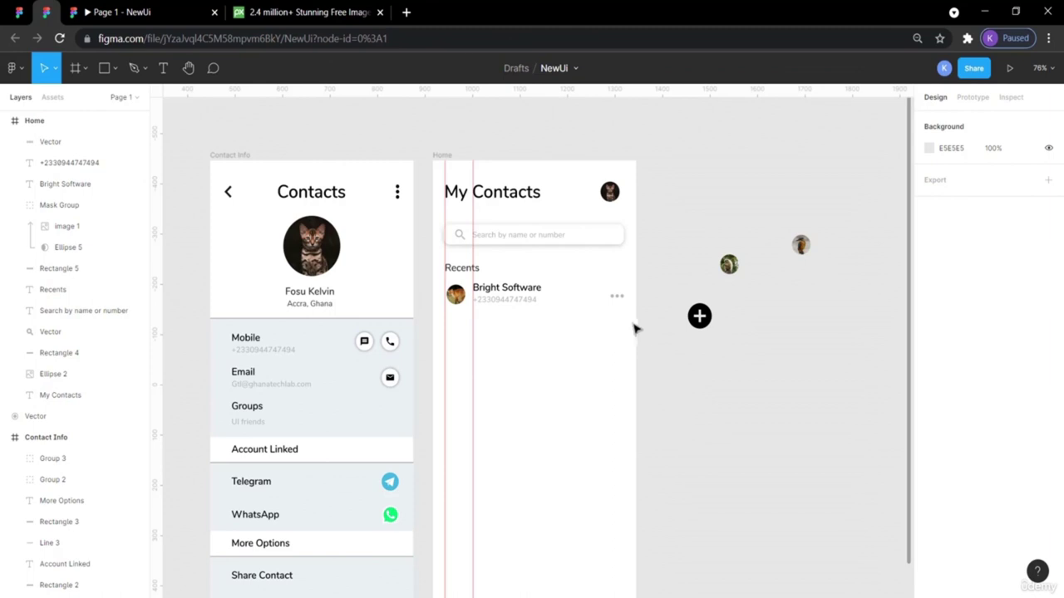
pyautogui.click(617, 297)
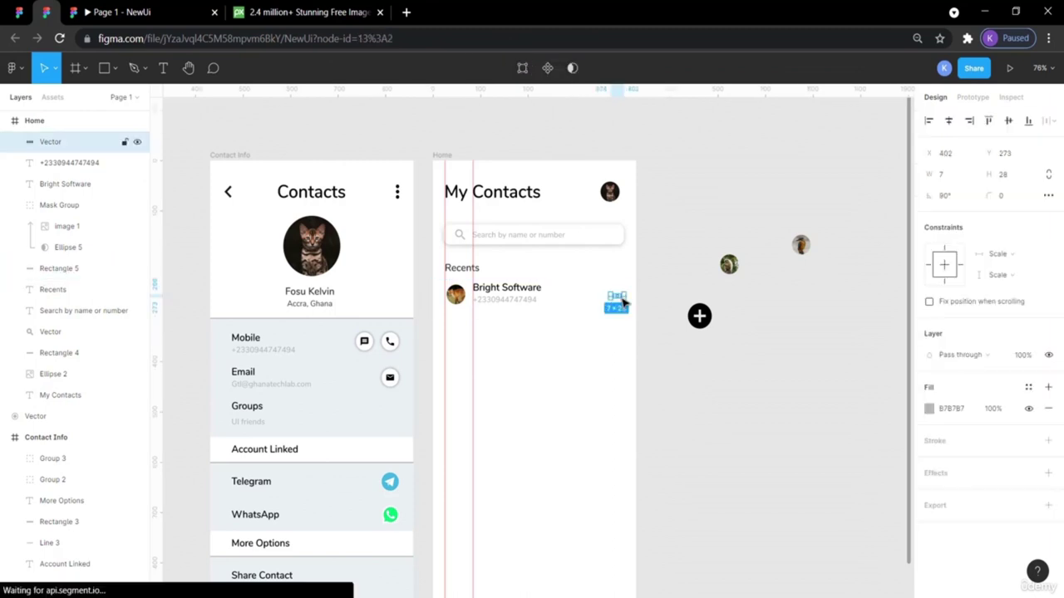
pyautogui.click(662, 349)
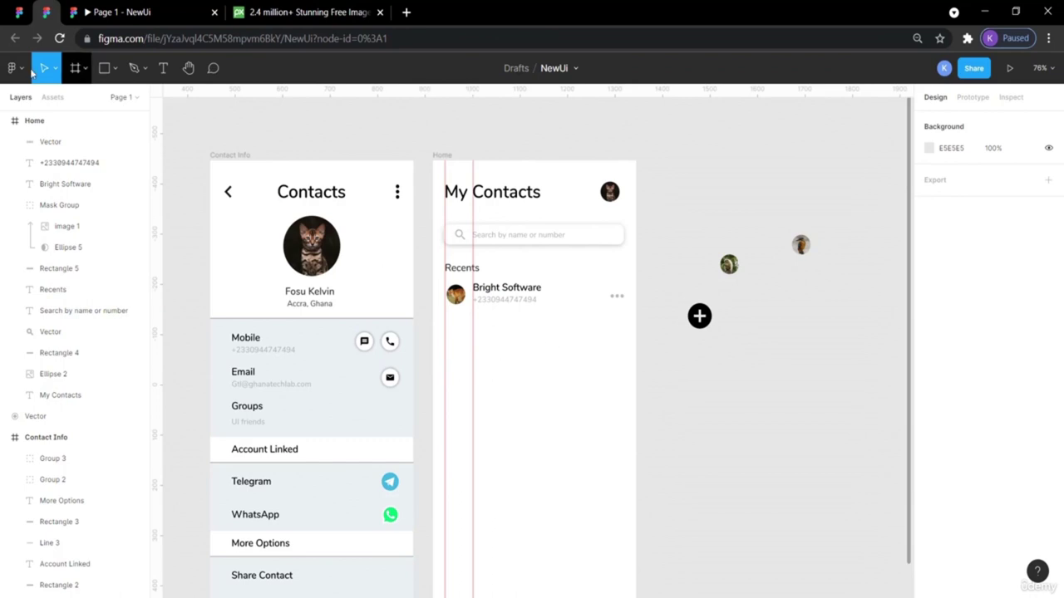
pyautogui.click(18, 11)
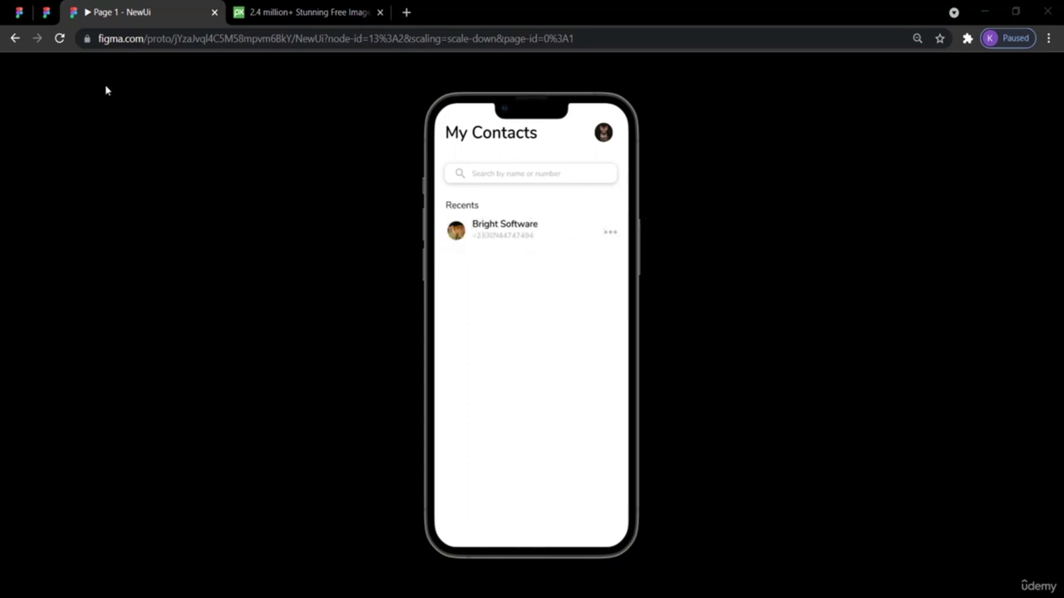
# Select the Bright Software row's dots, number, name, avatar and background, and drag them slightly lower.
pyautogui.click(46, 11)
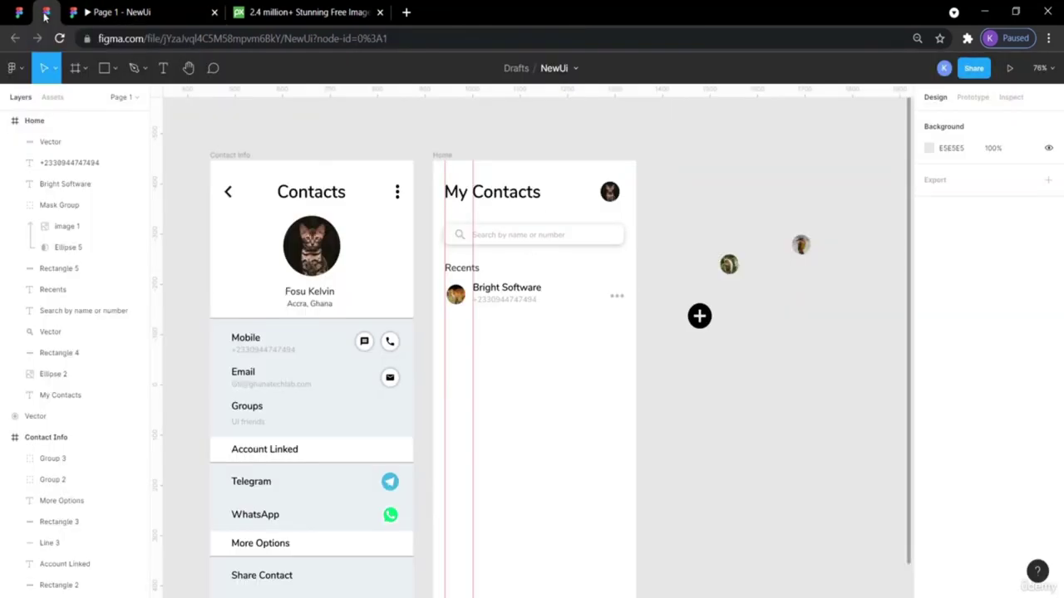
pyautogui.click(633, 305)
pyautogui.click(688, 353)
pyautogui.click(619, 297)
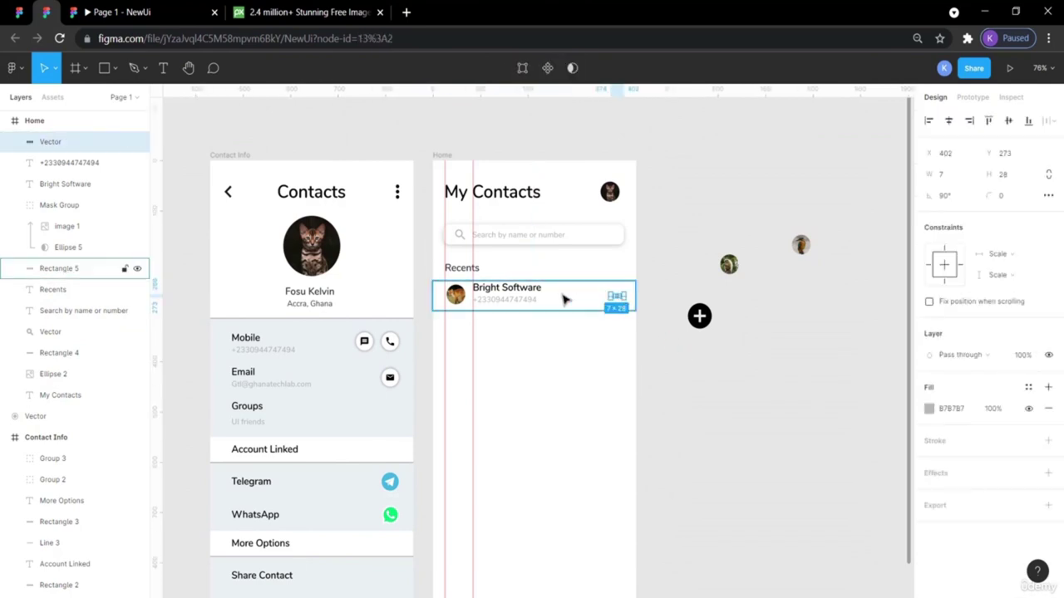
pyautogui.keyDown('shift'); pyautogui.click(517, 301); pyautogui.keyUp('shift')
pyautogui.keyDown('shift'); pyautogui.click(499, 288); pyautogui.keyUp('shift')
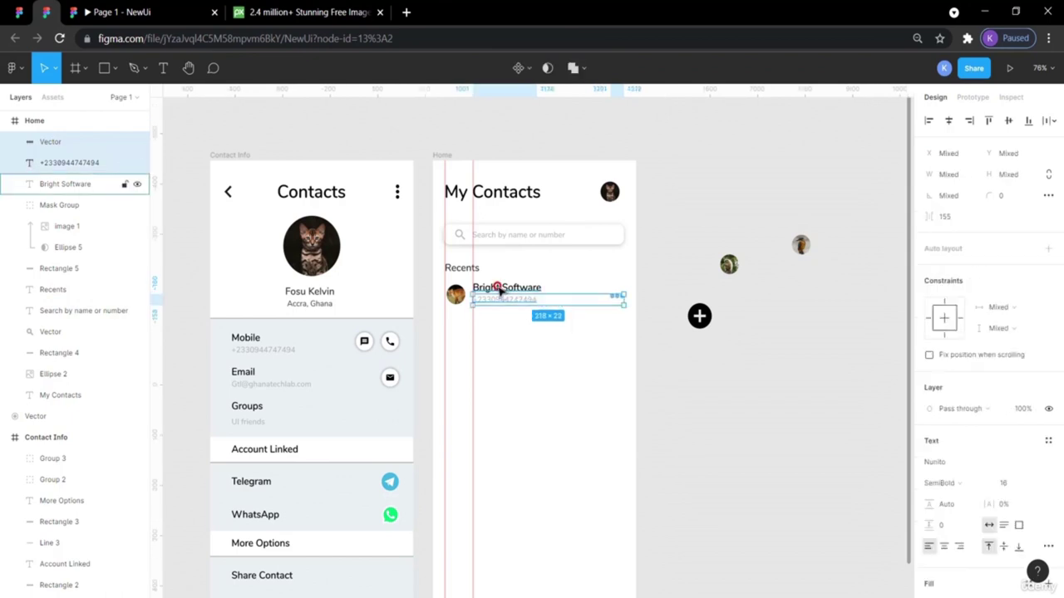
pyautogui.keyDown('shift'); pyautogui.click(461, 295); pyautogui.keyUp('shift')
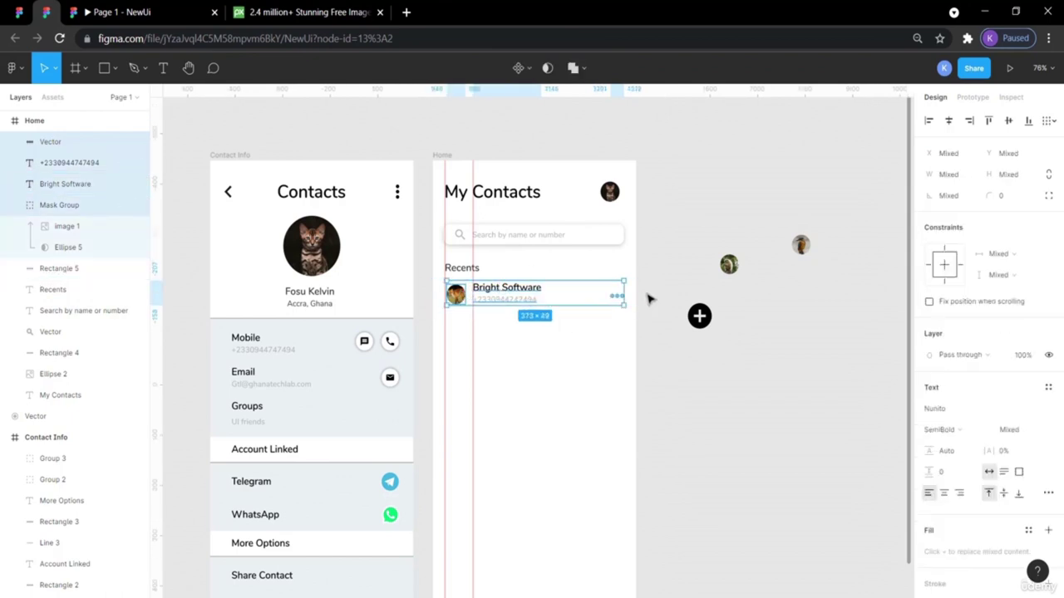
pyautogui.keyDown('shift'); pyautogui.click(632, 292); pyautogui.keyUp('shift')
pyautogui.moveTo(633, 295); pyautogui.dragTo(631, 291)
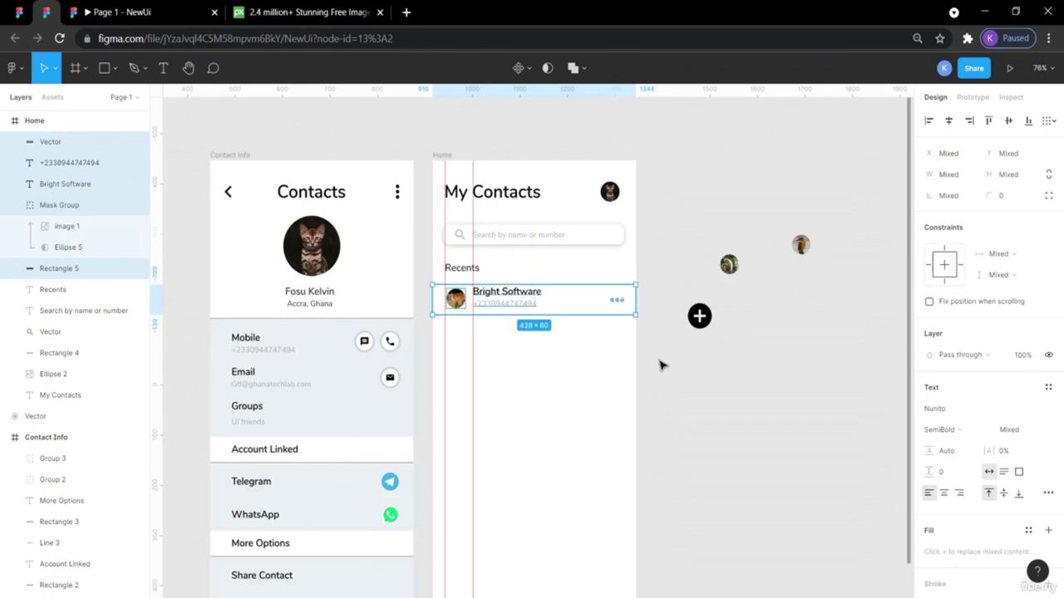
# Nudge the Bright Software row background down so it sits 22 px below Recents.
pyautogui.click(661, 365)
pyautogui.click(466, 290)
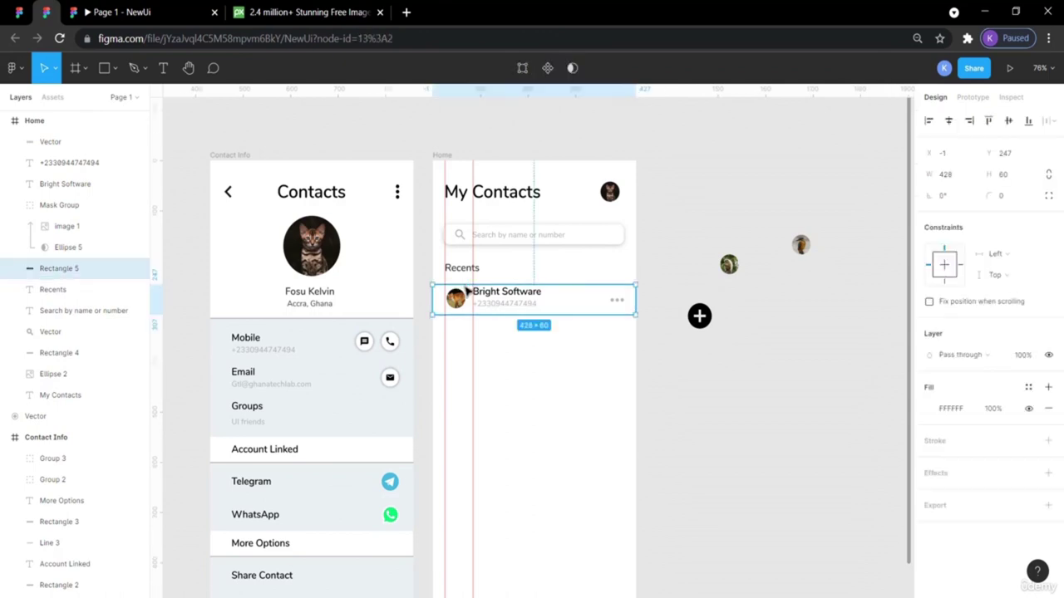
pyautogui.press('alt')
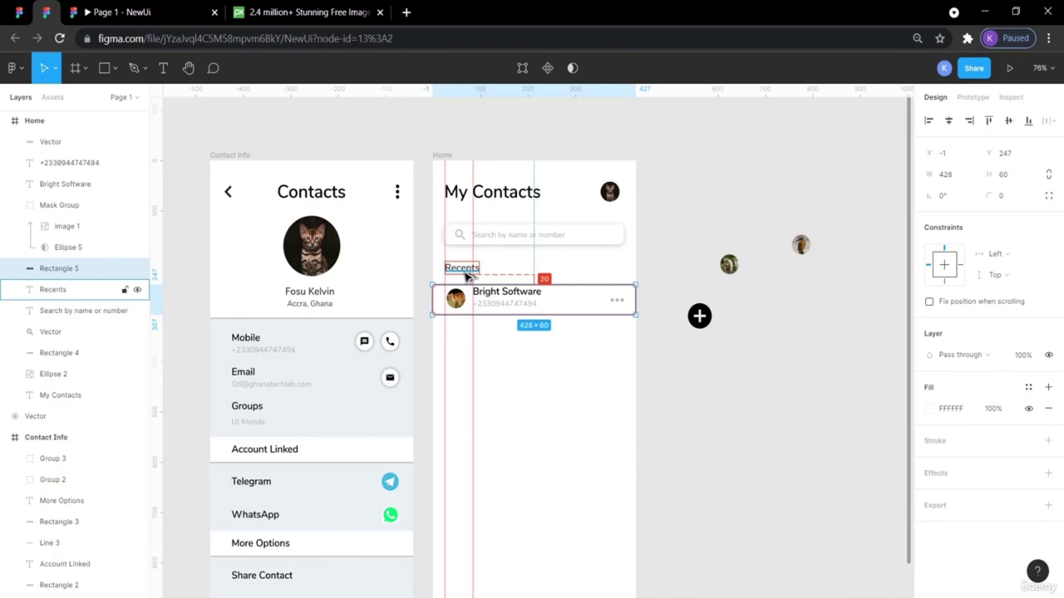
pyautogui.press('Down')
pyautogui.press('Down')
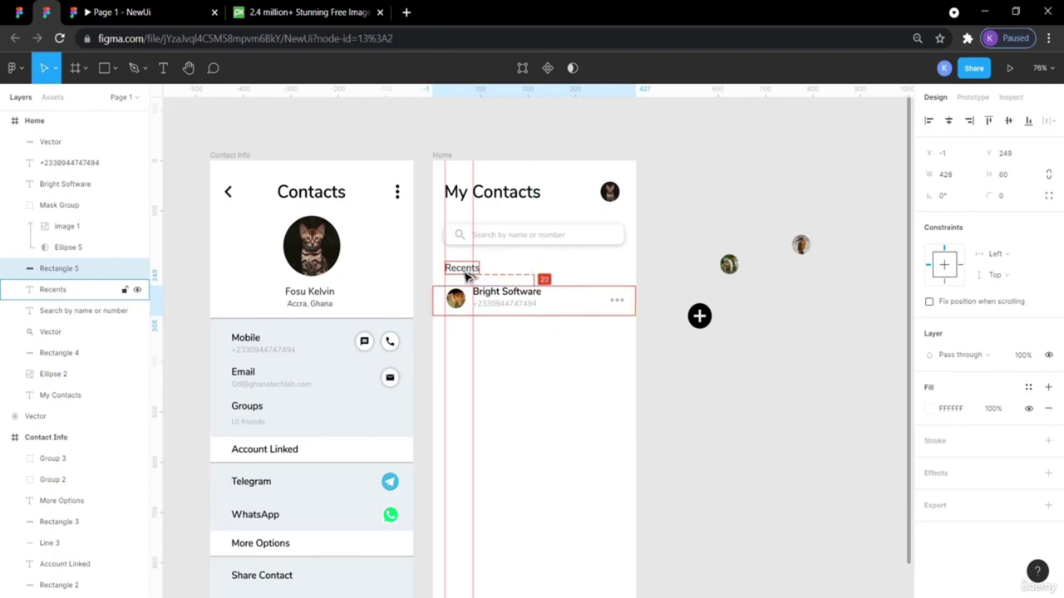
pyautogui.click(702, 440)
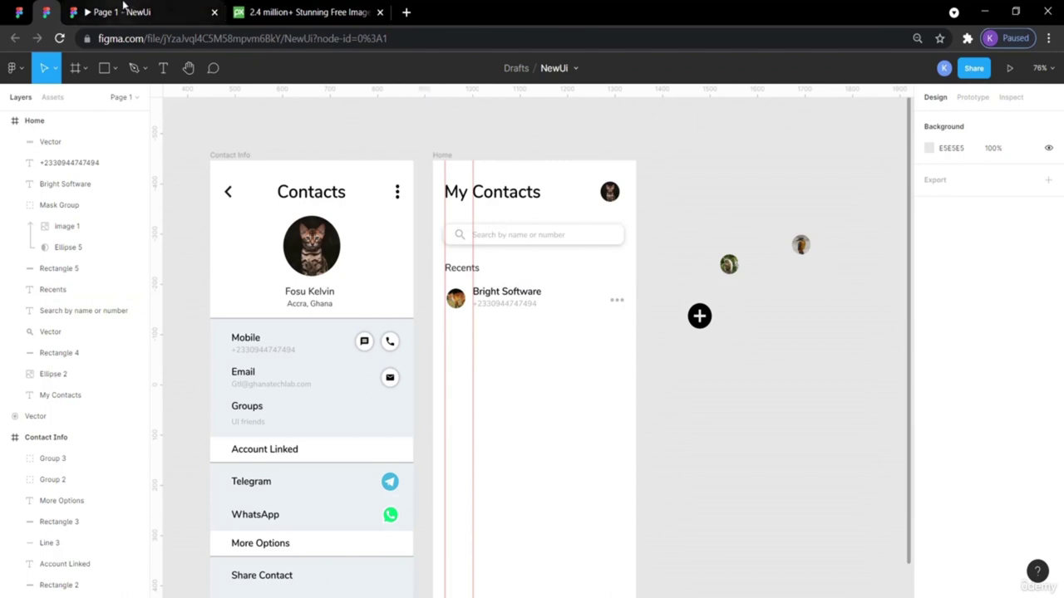
# Preview the Home screen, then bring up the ContactBookUIDesignApp reference file.
pyautogui.click(123, 8)
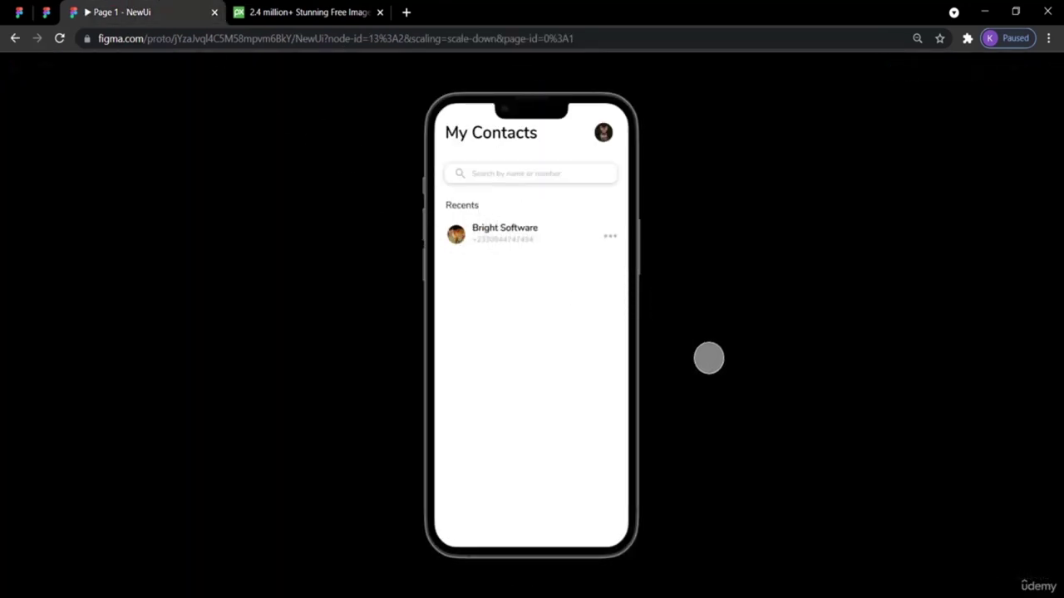
pyautogui.click(46, 12)
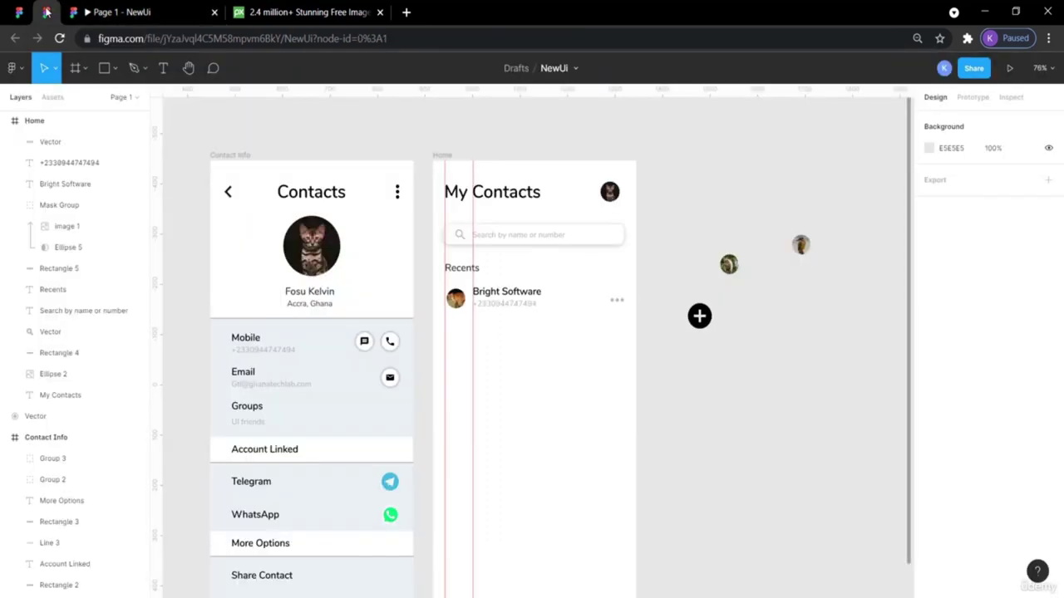
pyautogui.click(20, 13)
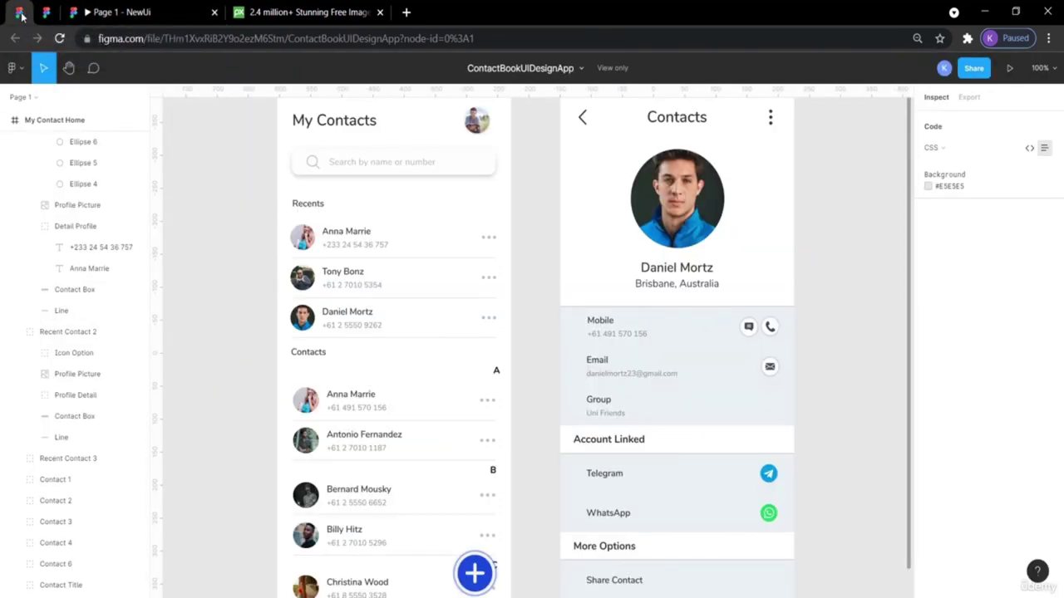
# Match the reference by setting the Bright Software phone number to size 12, Regular weight.
pyautogui.click(359, 248)
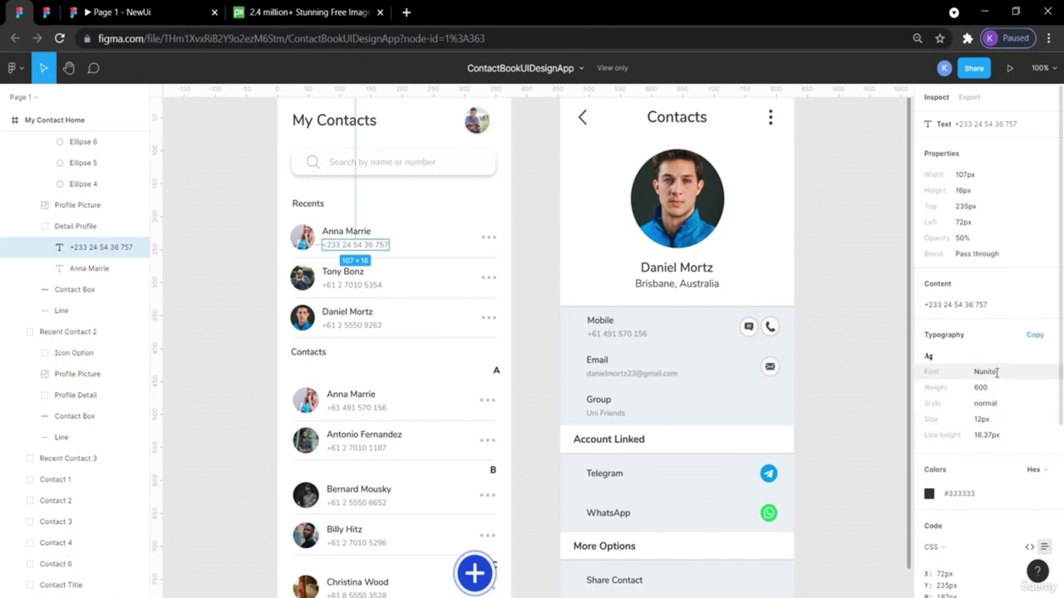
pyautogui.click(46, 11)
pyautogui.click(497, 310)
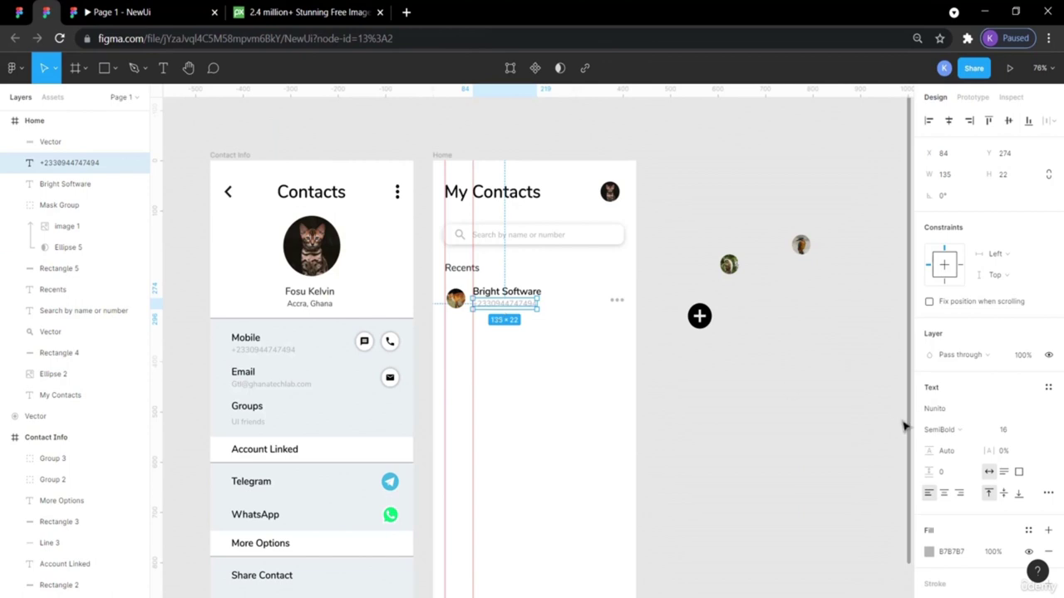
pyautogui.click(1003, 430)
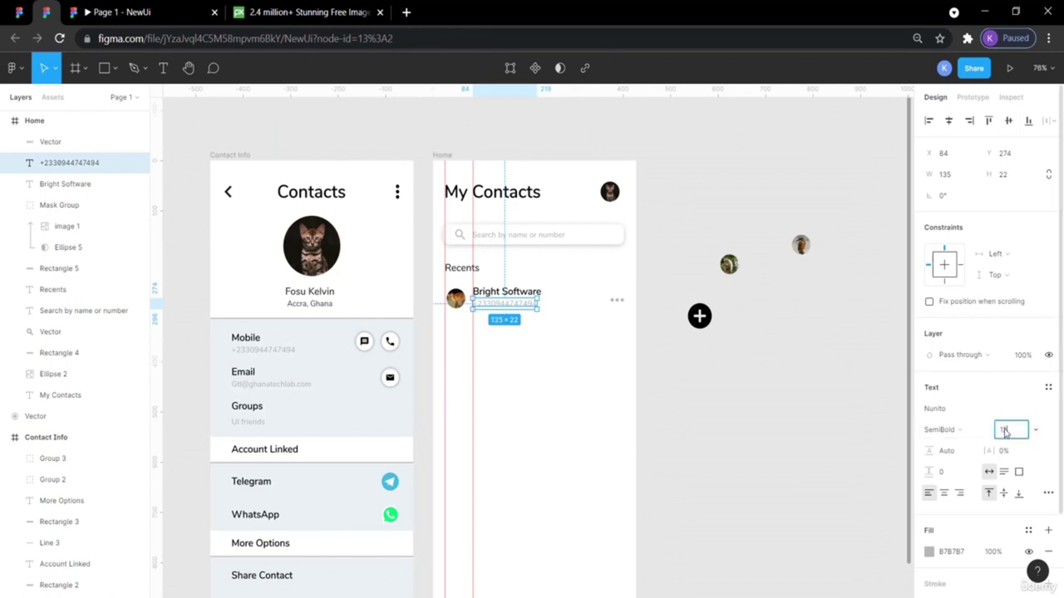
pyautogui.write('12')
pyautogui.press('Return')
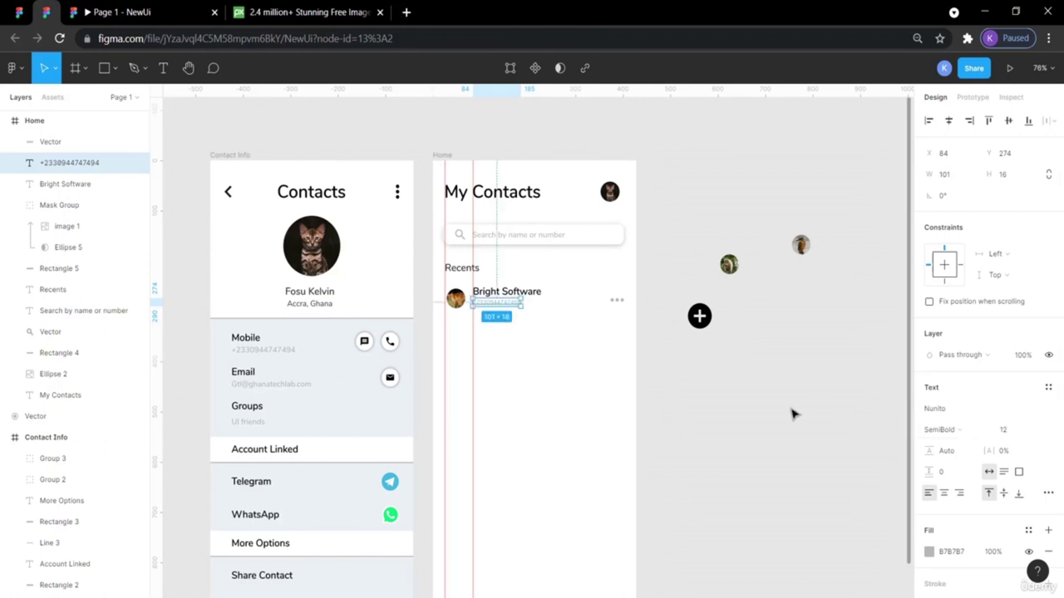
pyautogui.click(969, 431)
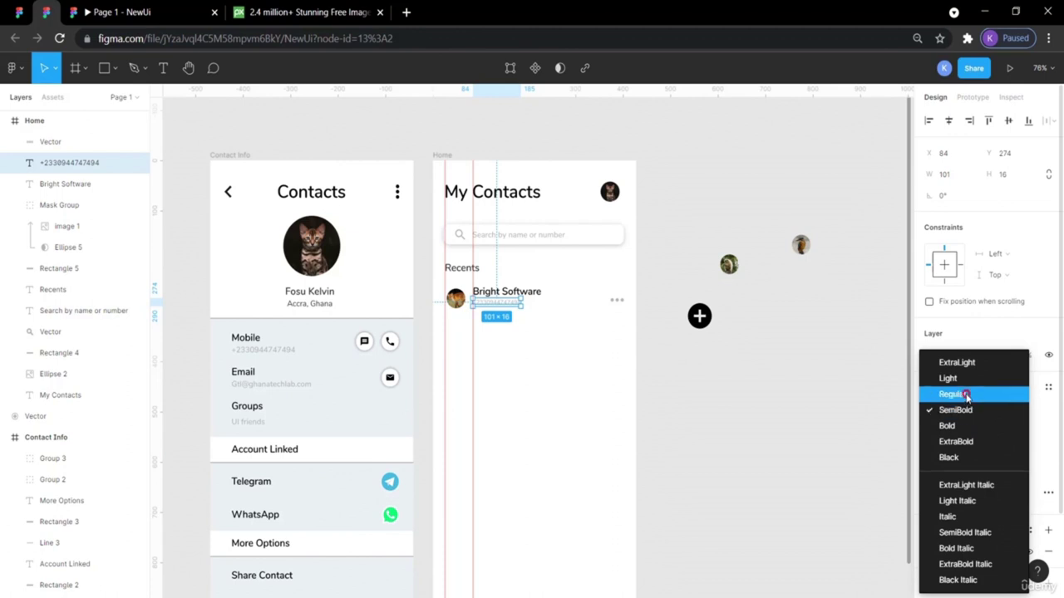
pyautogui.click(966, 395)
# Check the phone number and dots icon against the reference, then select the Bright Software name.
pyautogui.click(807, 373)
pyautogui.click(515, 303)
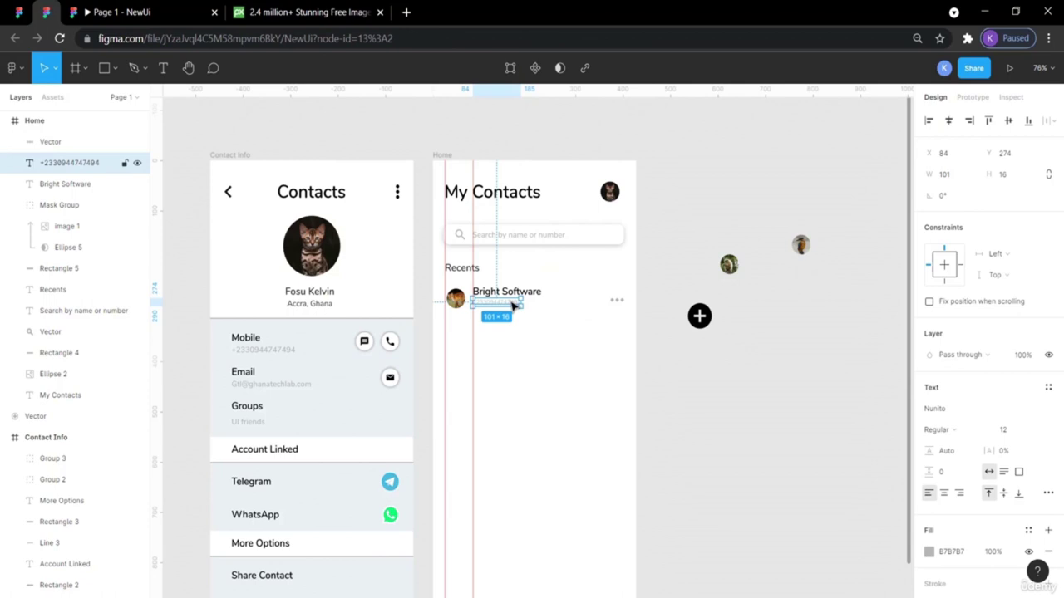
pyautogui.click(675, 434)
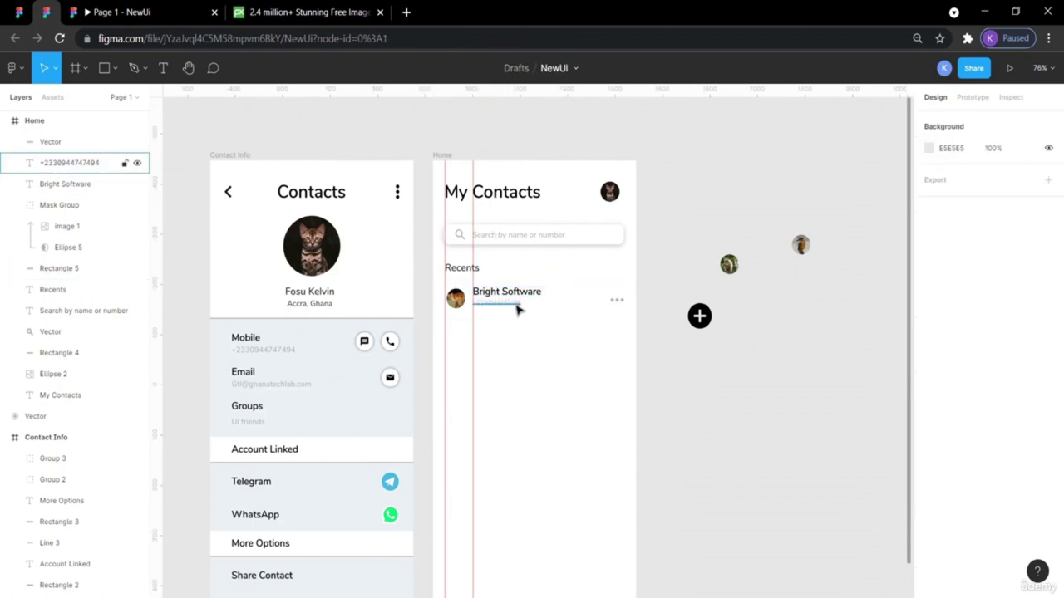
pyautogui.click(618, 301)
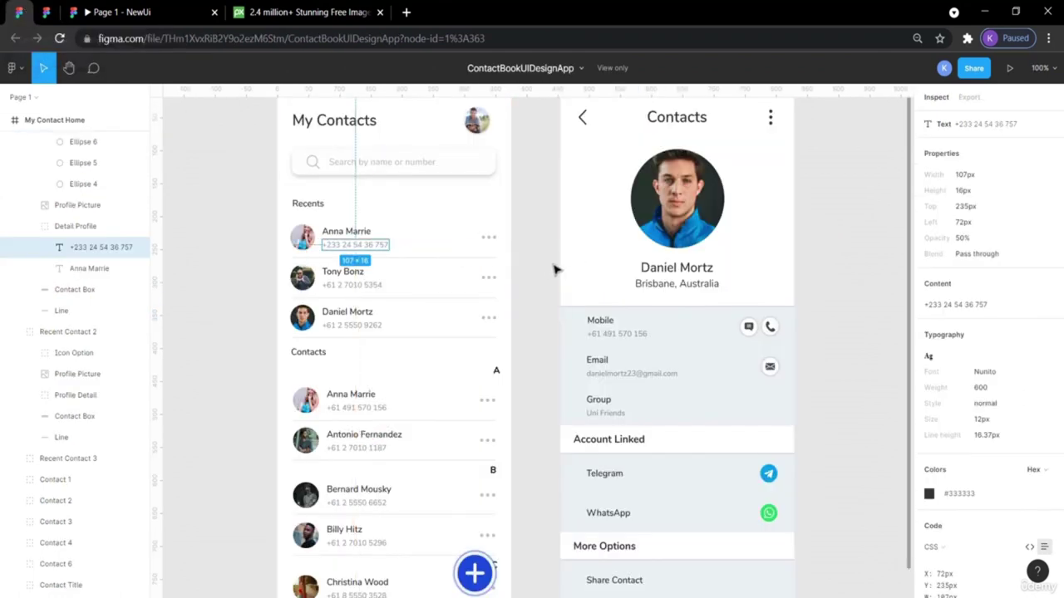
pyautogui.click(49, 14)
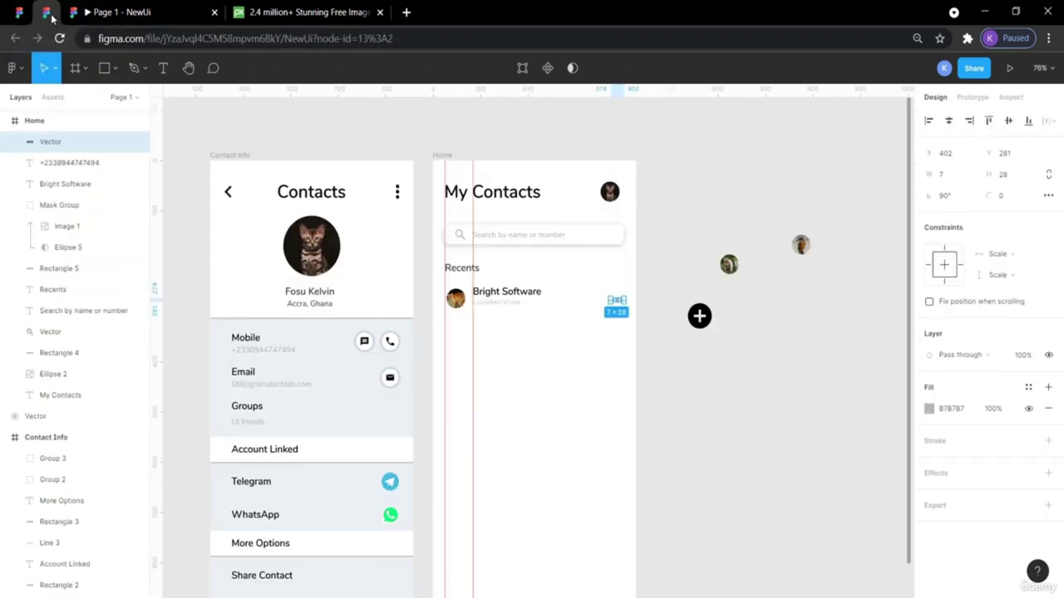
pyautogui.click(695, 238)
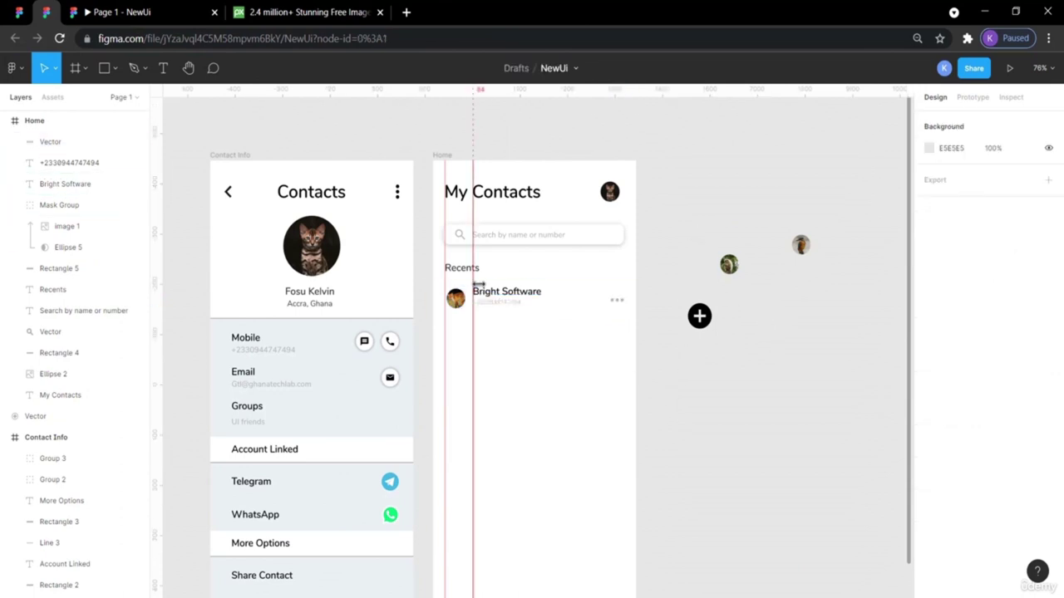
pyautogui.click(19, 11)
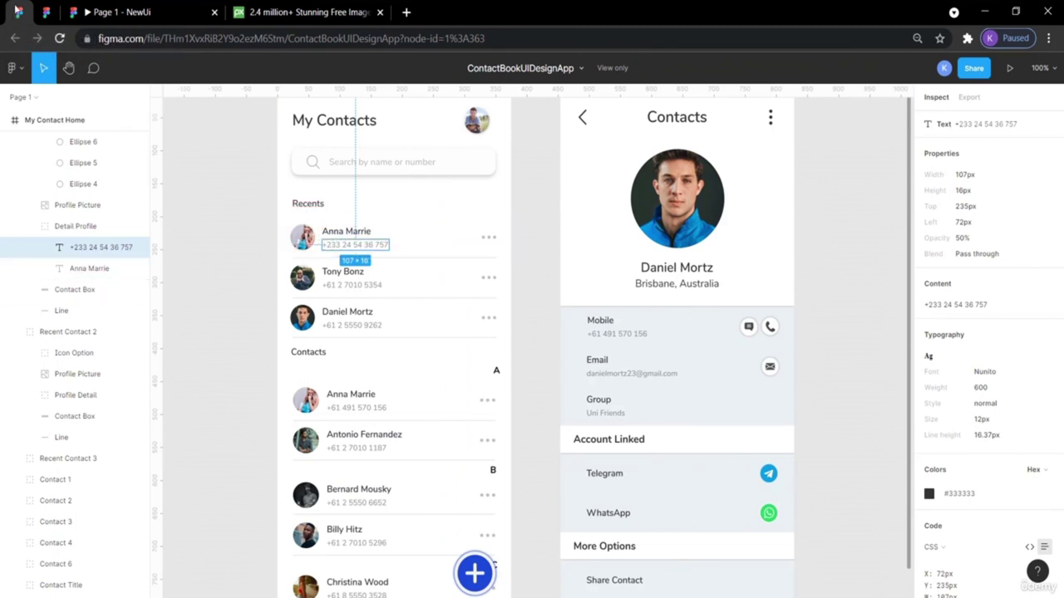
pyautogui.click(46, 12)
pyautogui.click(492, 294)
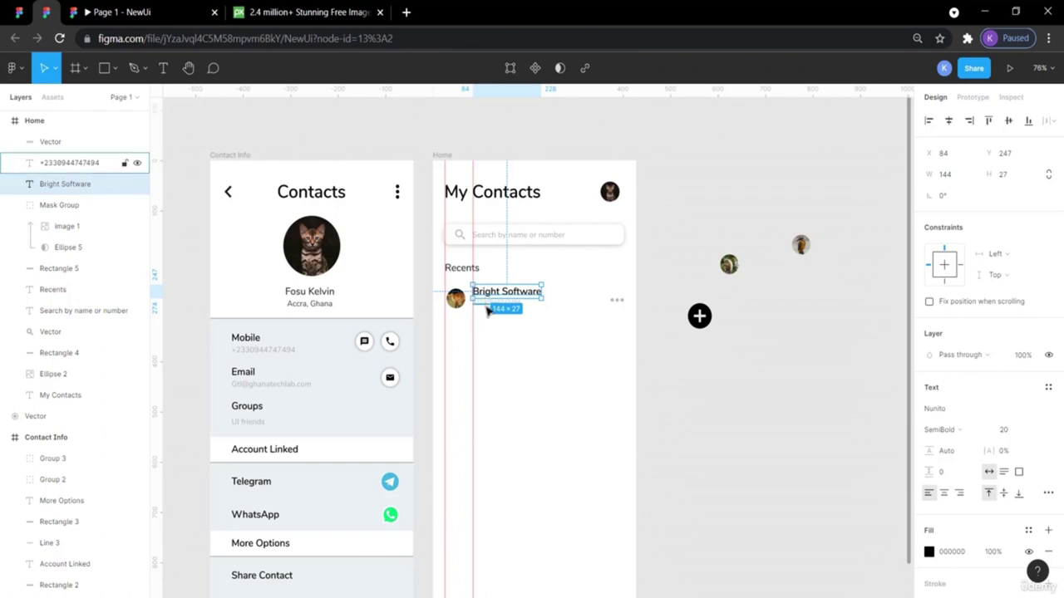
# Shift the first row's name, phone number and dots icon to centre them beside the avatar.
pyautogui.keyDown('shift'); pyautogui.click(488, 310); pyautogui.keyUp('shift')
pyautogui.keyDown('shift'); pyautogui.click(613, 304); pyautogui.keyUp('shift')
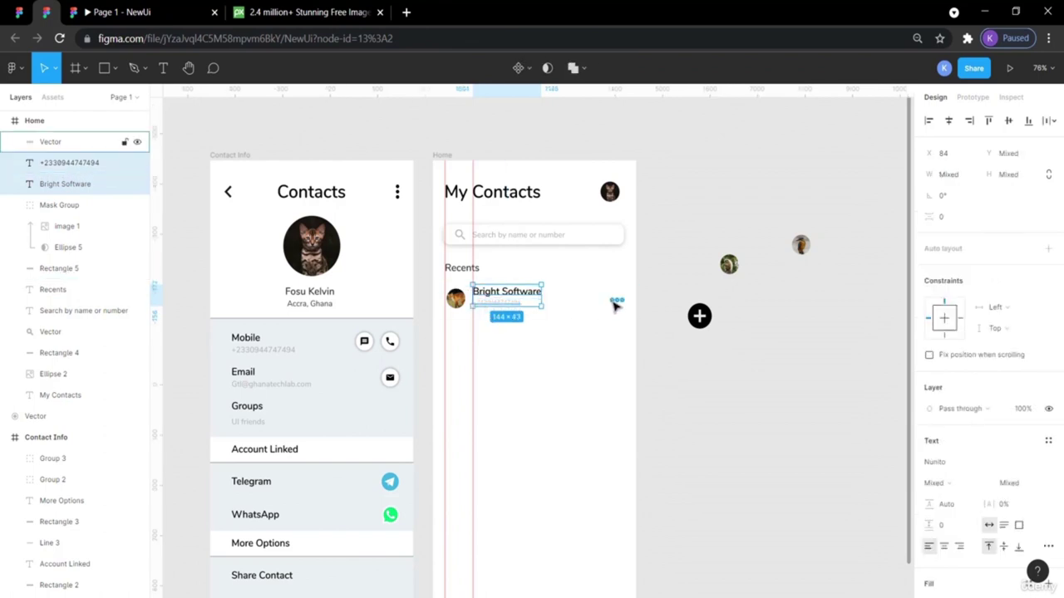
pyautogui.keyDown('shift'); pyautogui.click(615, 305); pyautogui.keyUp('shift')
pyautogui.moveTo(615, 305); pyautogui.dragTo(615, 303)
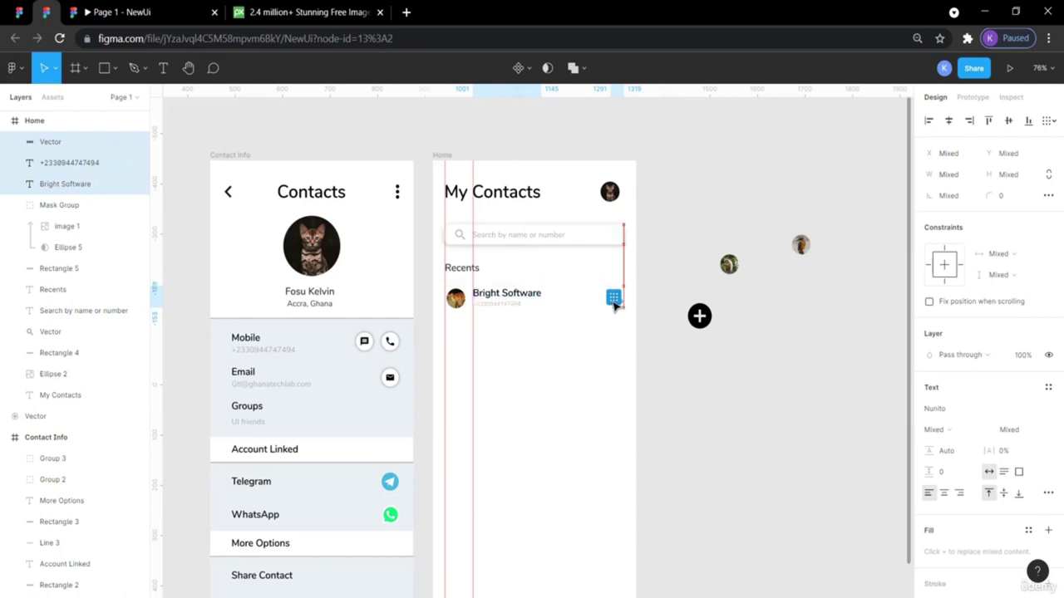
pyautogui.click(731, 421)
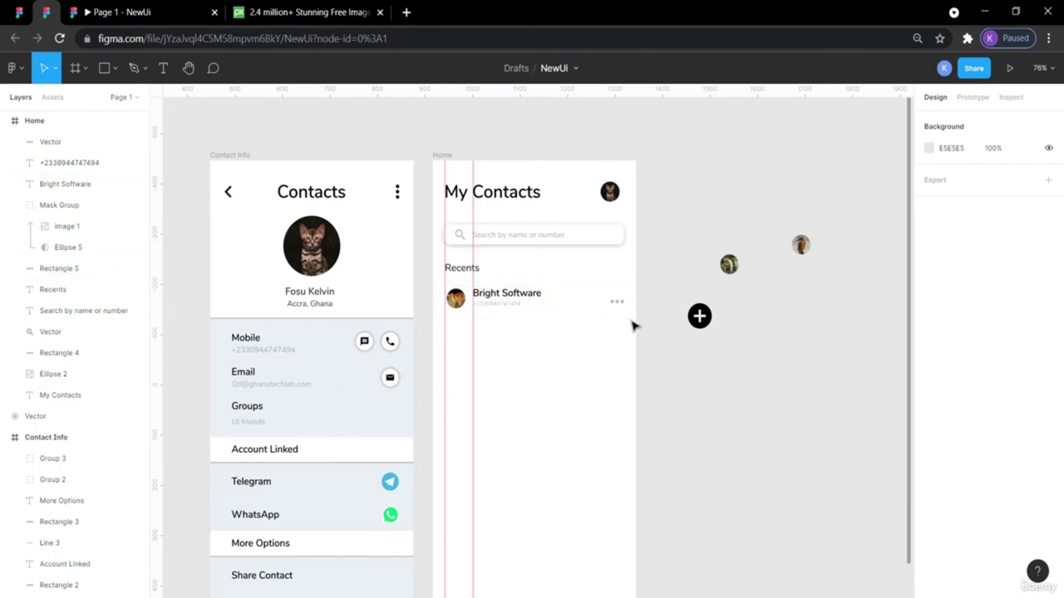
pyautogui.moveTo(620, 323); pyautogui.dragTo(452, 283)
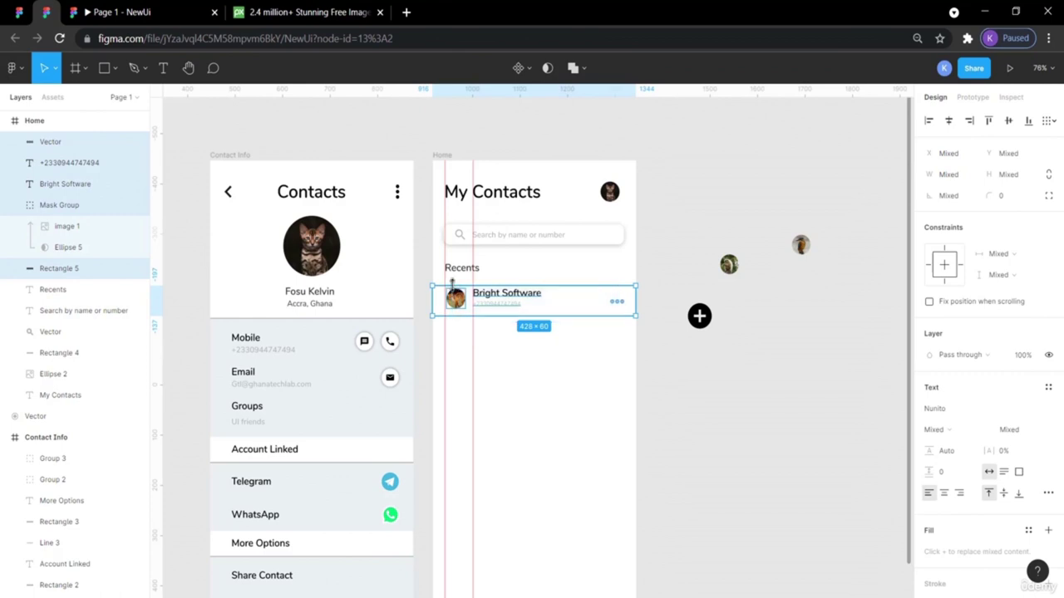
# Paste a copy of the Bright Software row below the original and group it as Group 7.
pyautogui.hotkey('ctrl', 'v')
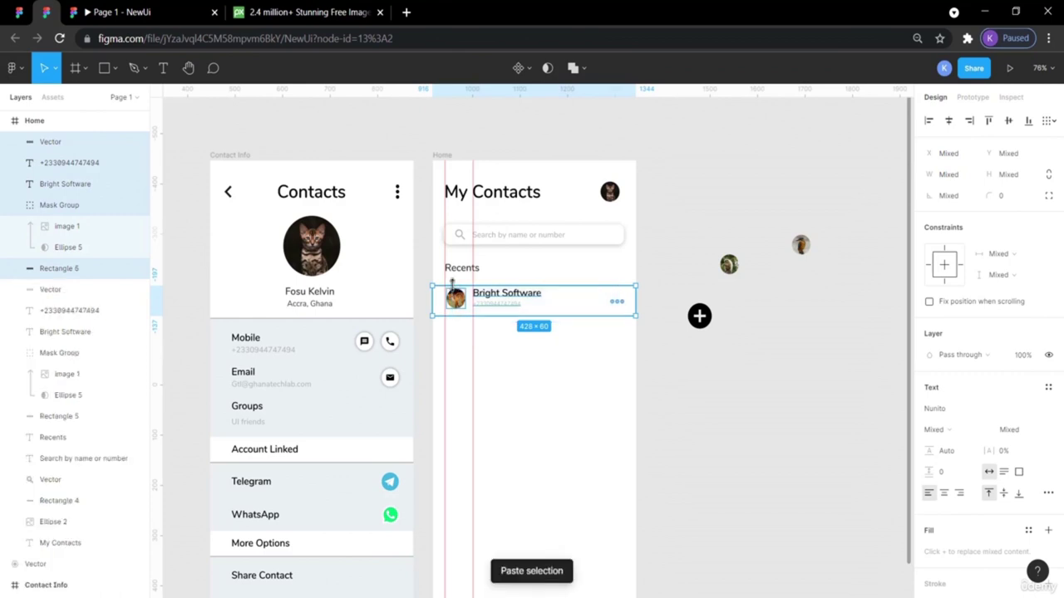
pyautogui.hotkey('shift', 'Down')
pyautogui.hotkey('shift', 'Down')
pyautogui.hotkey('shift', 'Down')
pyautogui.hotkey('shift', 'Down')
pyautogui.hotkey('shift', 'Down')
pyautogui.hotkey('shift', 'Down')
pyautogui.hotkey('shift', 'Down')
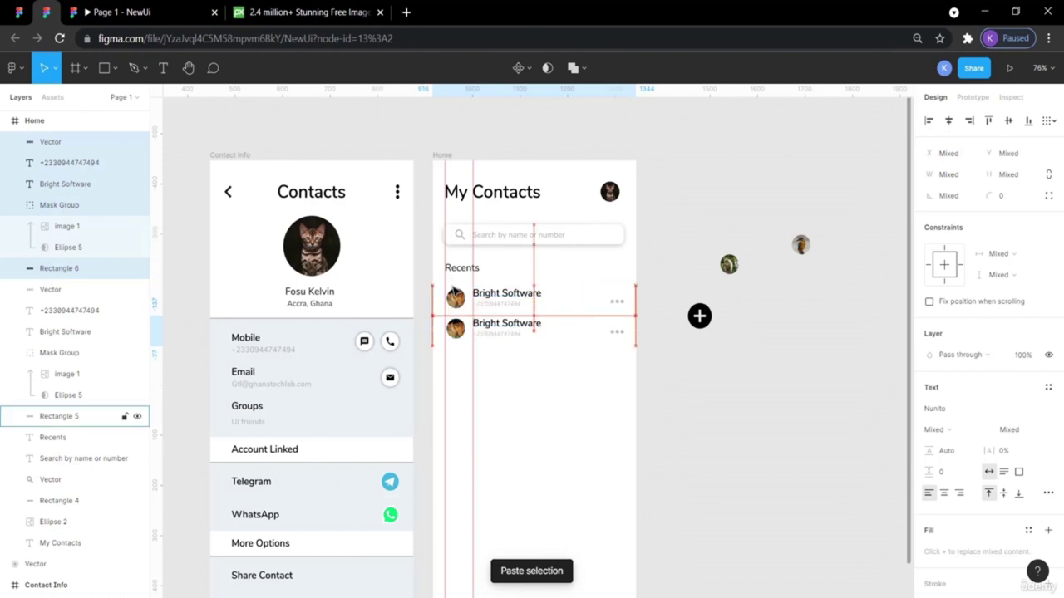
pyautogui.hotkey('shift', 'Down')
pyautogui.hotkey('shift', 'Down')
pyautogui.hotkey('shift', 'Down')
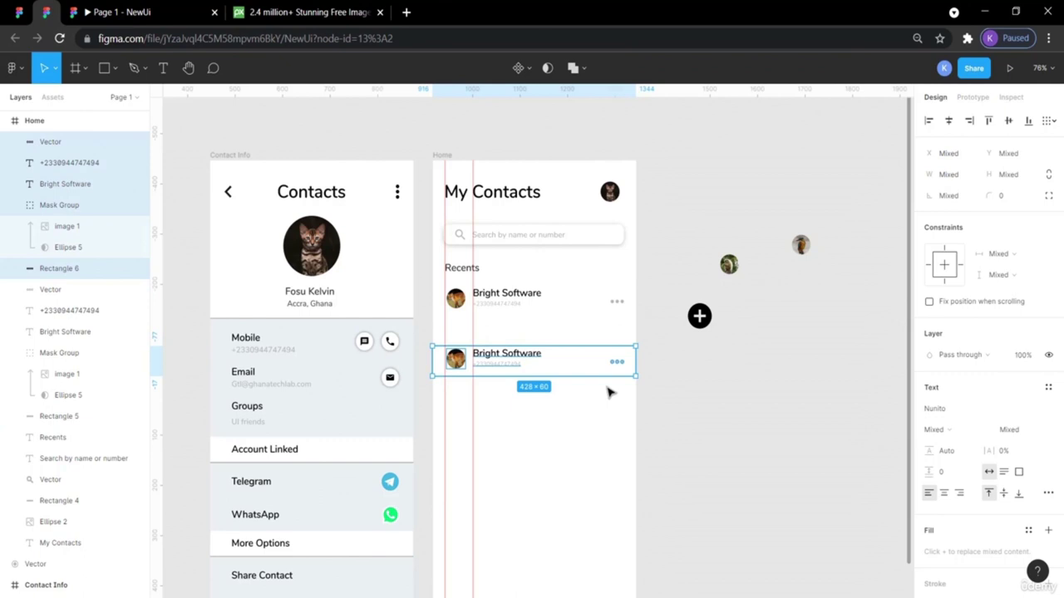
pyautogui.rightClick(540, 359)
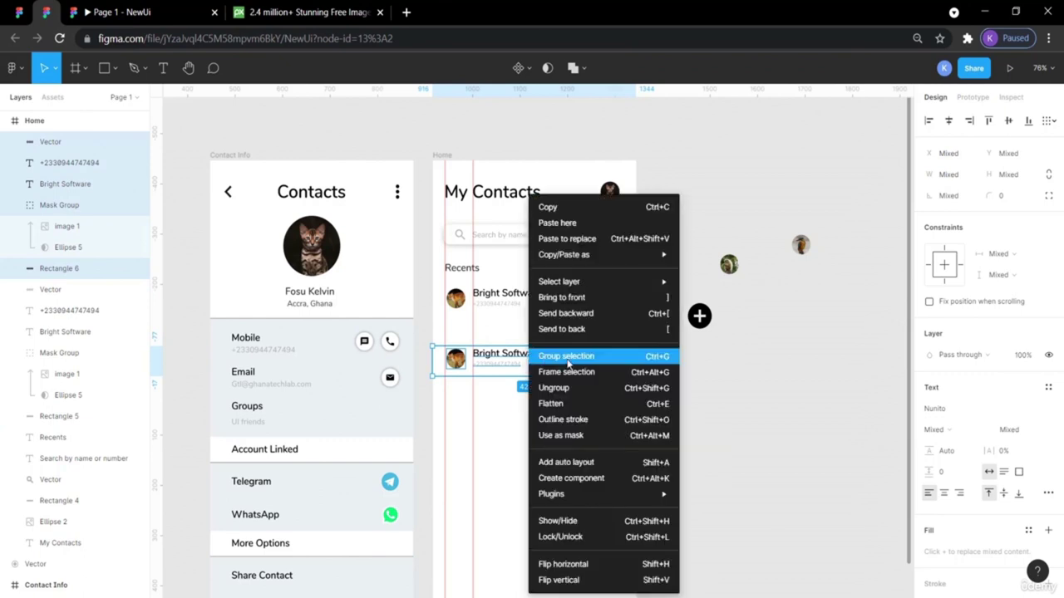
pyautogui.click(567, 359)
pyautogui.click(740, 404)
pyautogui.moveTo(548, 361); pyautogui.dragTo(546, 357)
pyautogui.click(747, 395)
pyautogui.click(565, 351)
pyautogui.click(458, 359)
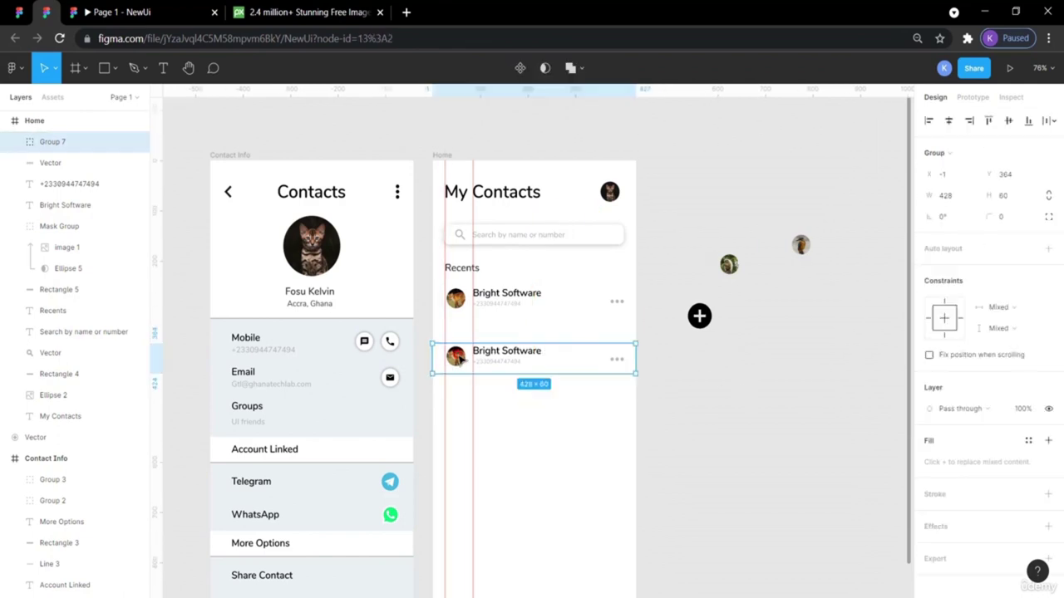
# Replace the second row's avatar with a different photo, aligned with the first row's avatar.
pyautogui.doubleClick(459, 359)
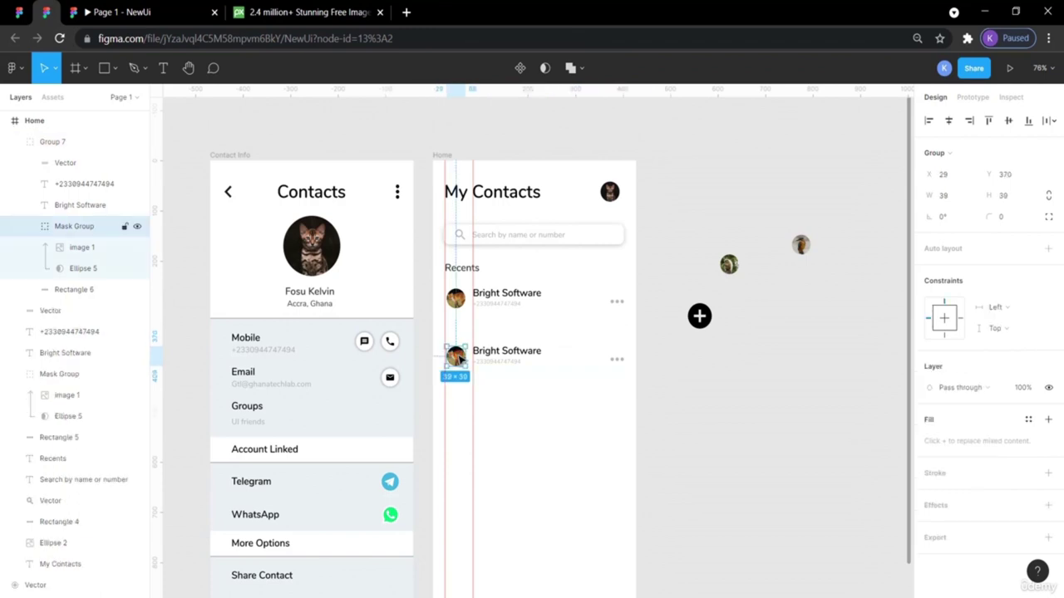
pyautogui.moveTo(729, 266); pyautogui.dragTo(457, 392)
pyautogui.click(458, 356)
pyautogui.doubleClick(459, 356)
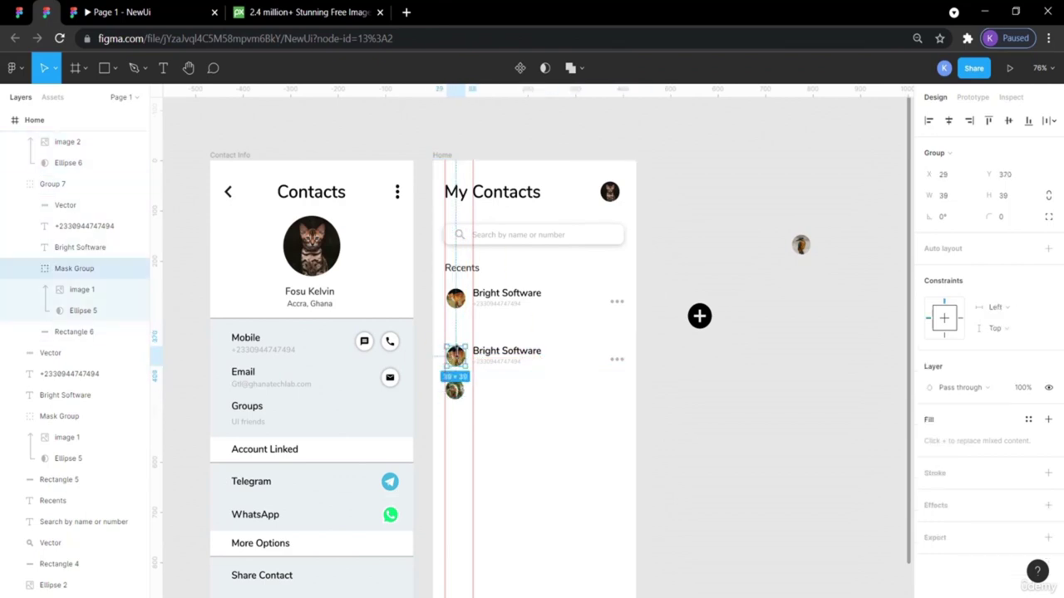
pyautogui.press('Delete')
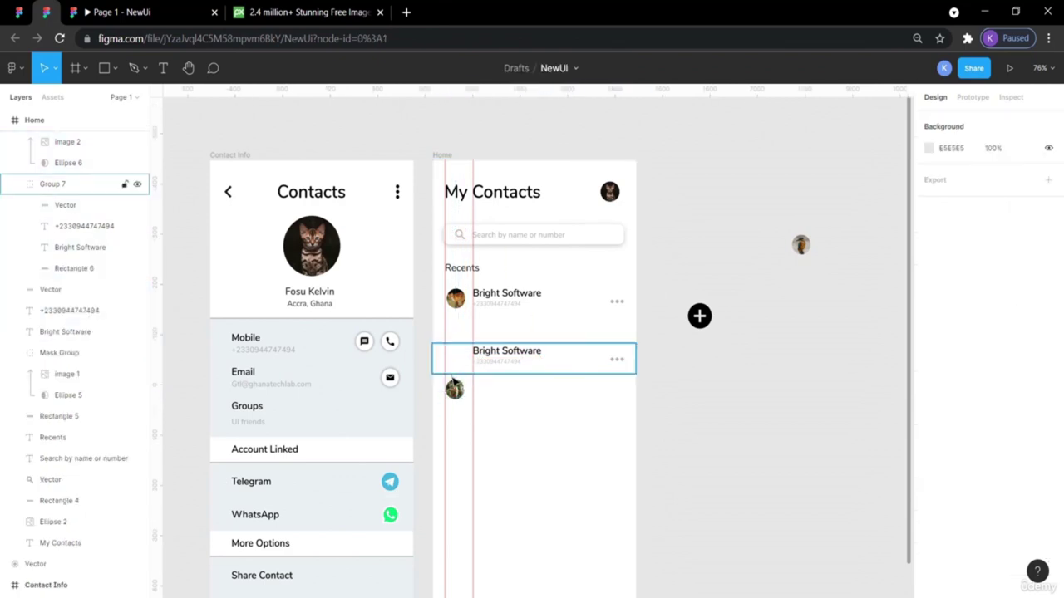
pyautogui.moveTo(454, 387); pyautogui.dragTo(459, 358)
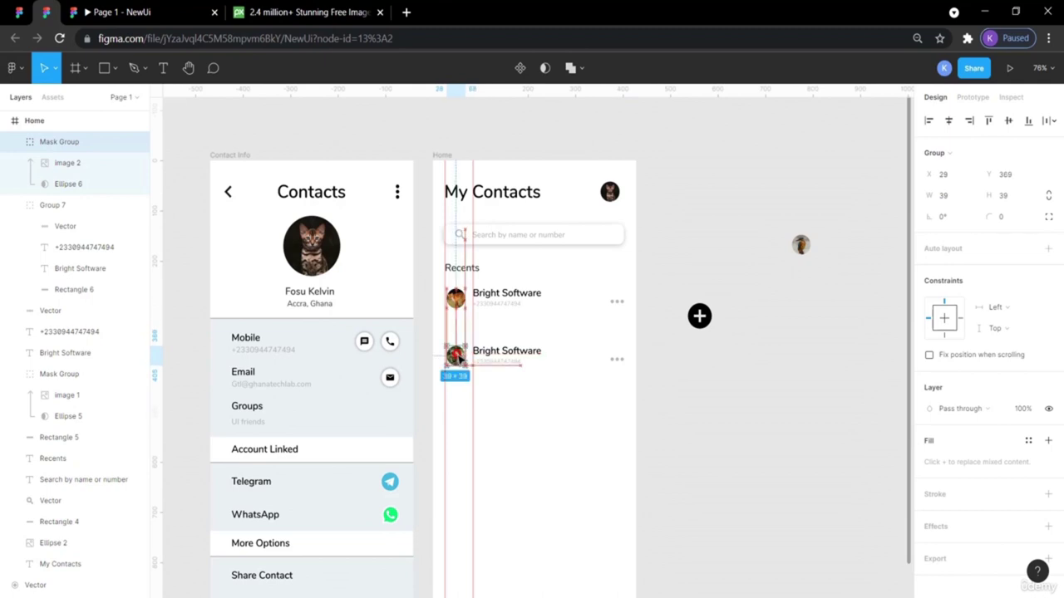
pyautogui.click(459, 302)
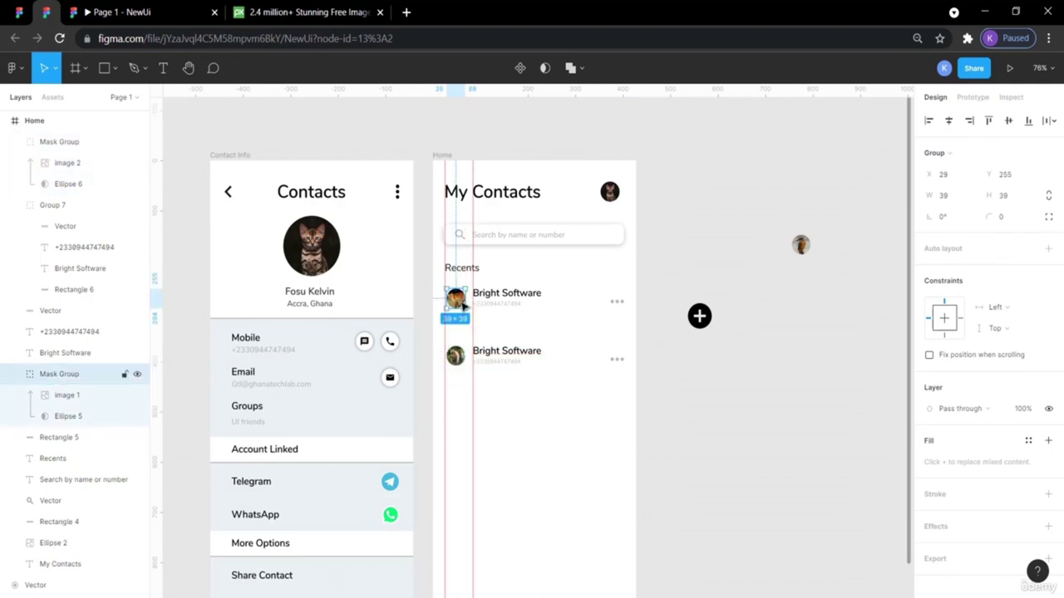
pyautogui.click(736, 404)
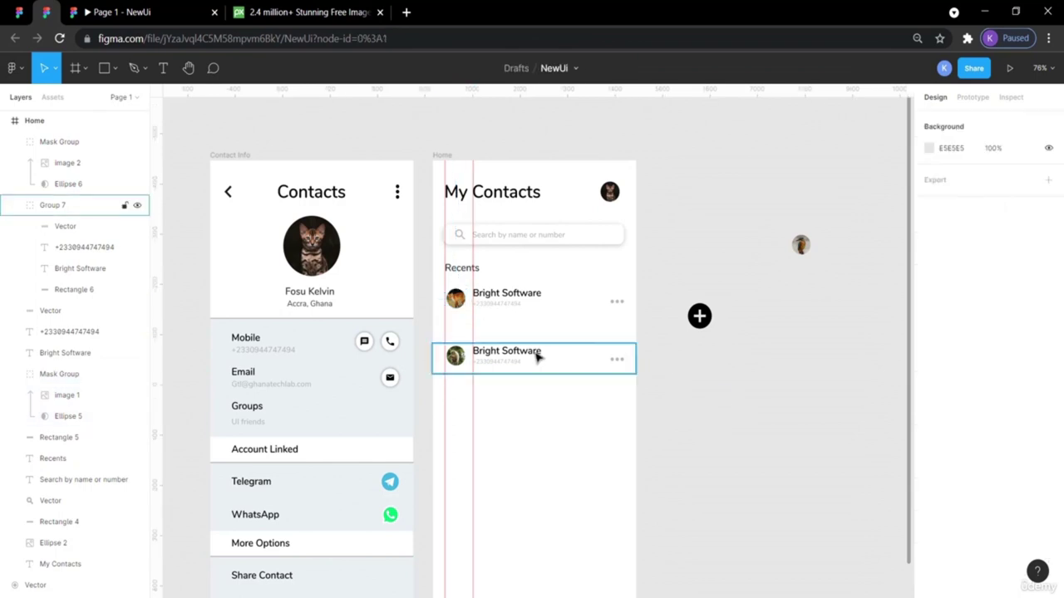
pyautogui.click(461, 355)
pyautogui.moveTo(463, 355); pyautogui.dragTo(464, 354)
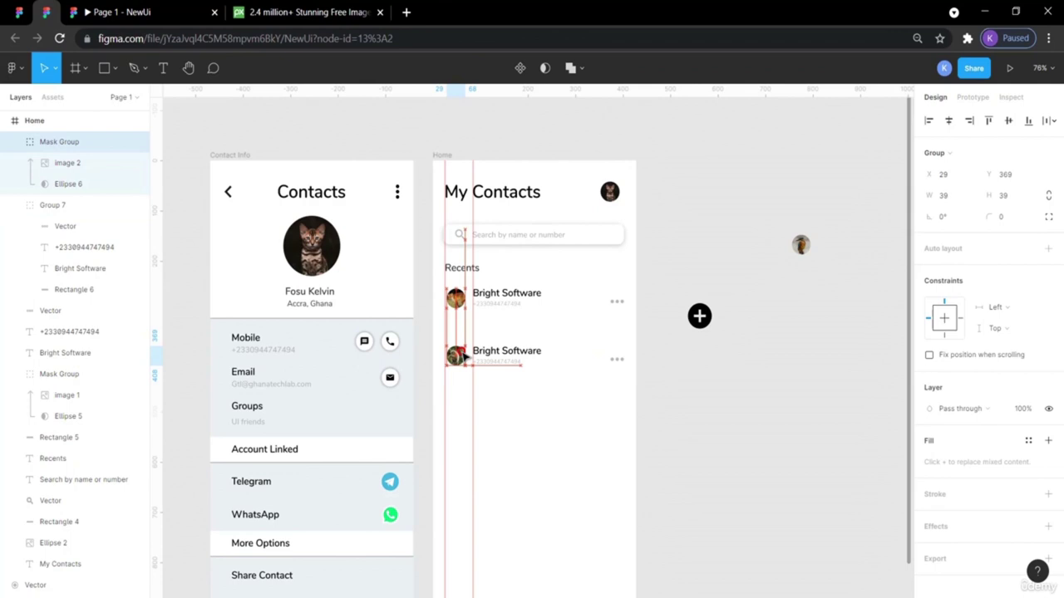
pyautogui.click(686, 394)
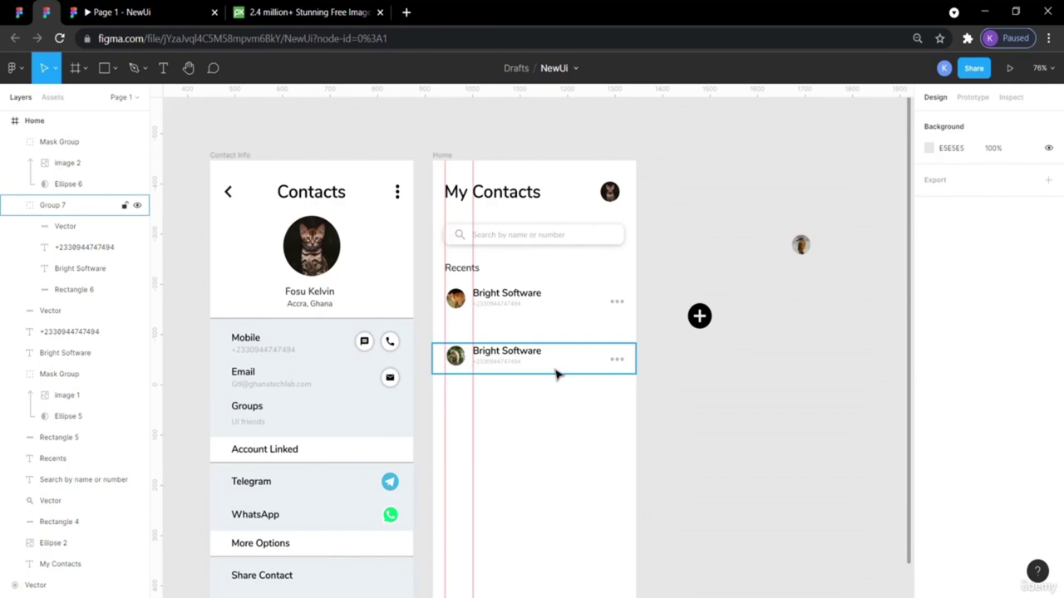
# Lower the phone numbers in both contact rows slightly.
pyautogui.click(496, 306)
pyautogui.moveTo(495, 309); pyautogui.dragTo(495, 312)
pyautogui.doubleClick(496, 363)
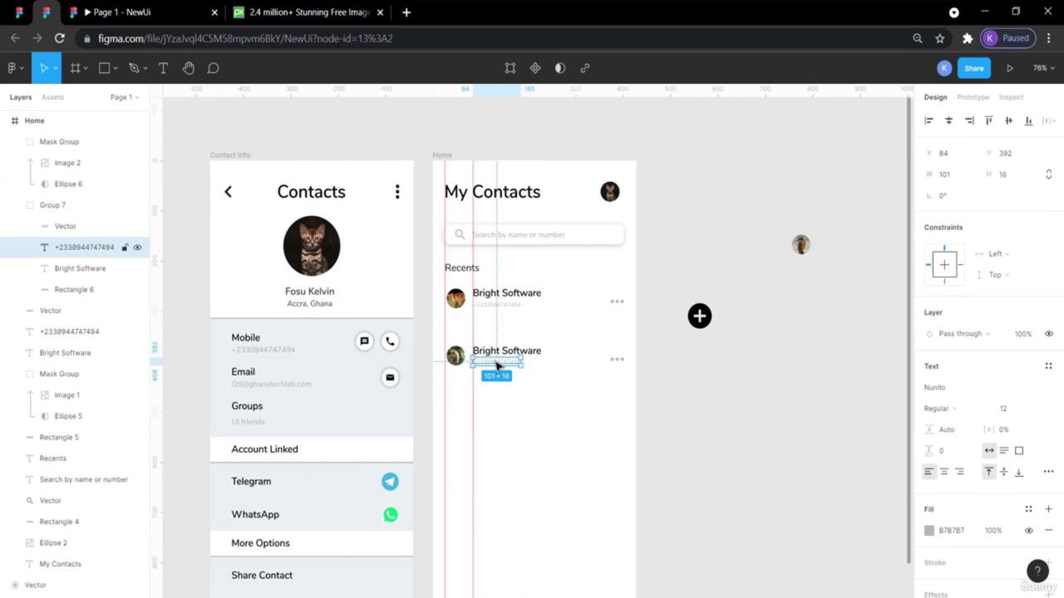
pyautogui.moveTo(496, 366); pyautogui.dragTo(499, 365)
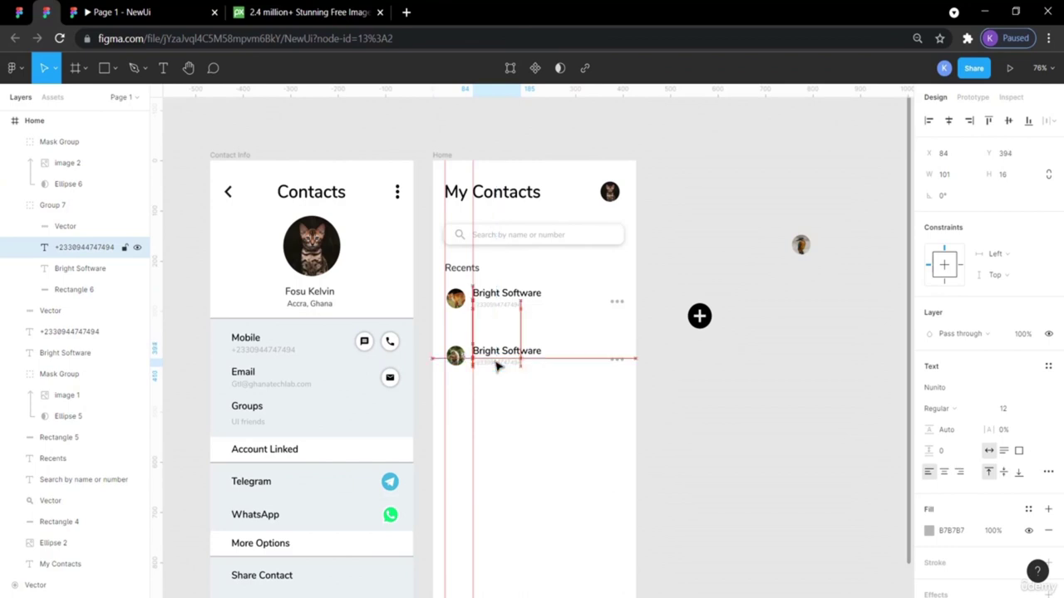
pyautogui.click(665, 423)
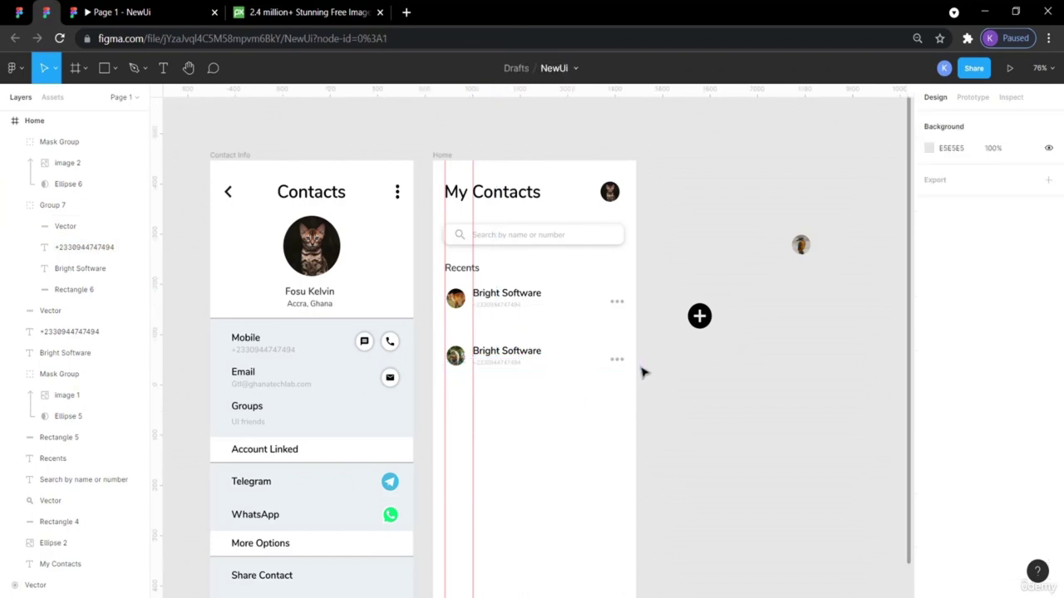
# Ungroup Group 7, the second contact row, and select all its separate parts.
pyautogui.click(512, 357)
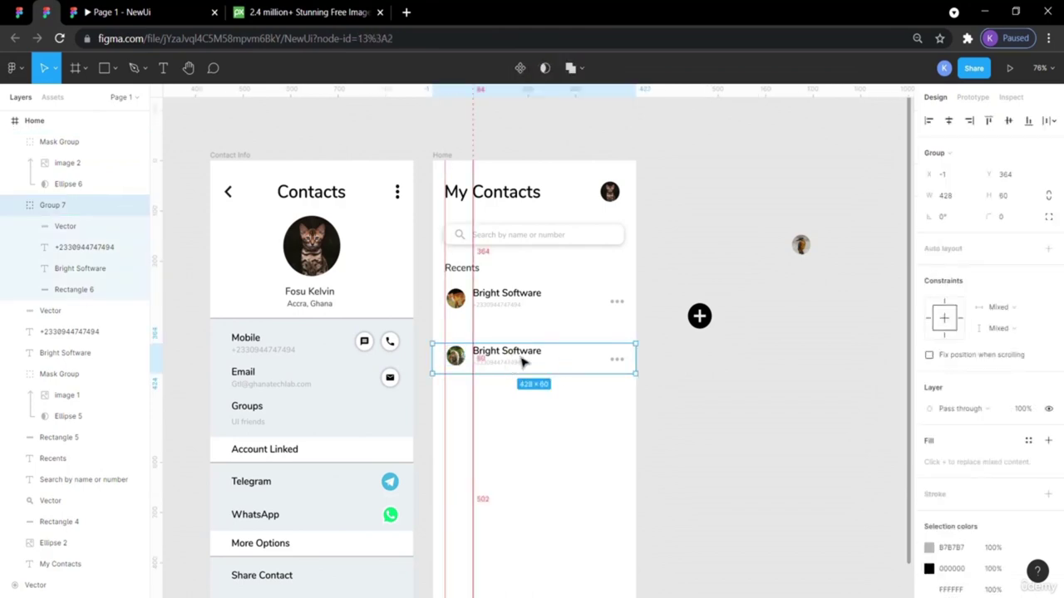
pyautogui.rightClick(499, 356)
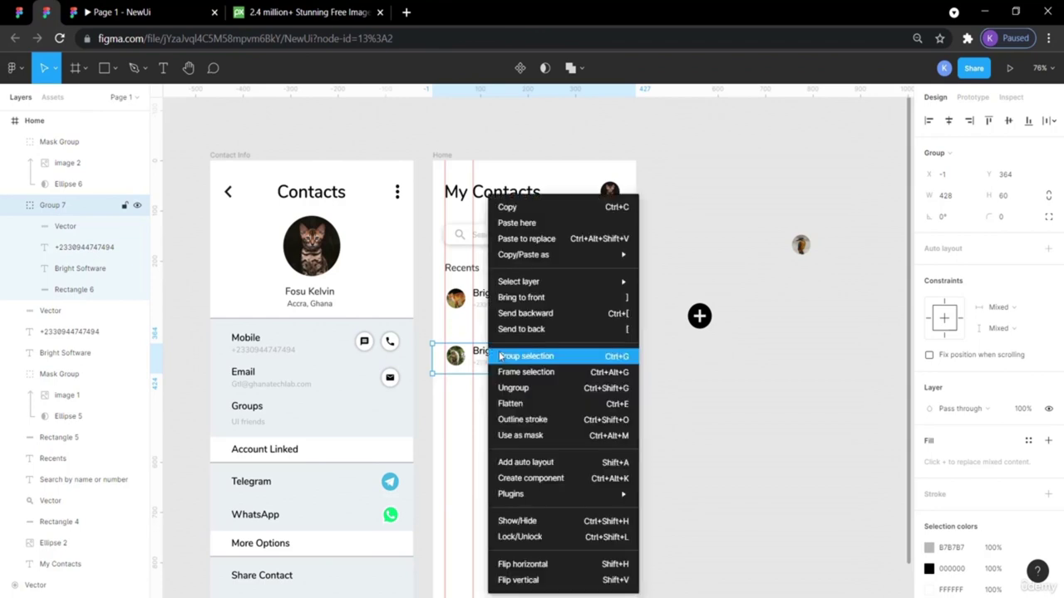
pyautogui.click(509, 388)
pyautogui.click(506, 391)
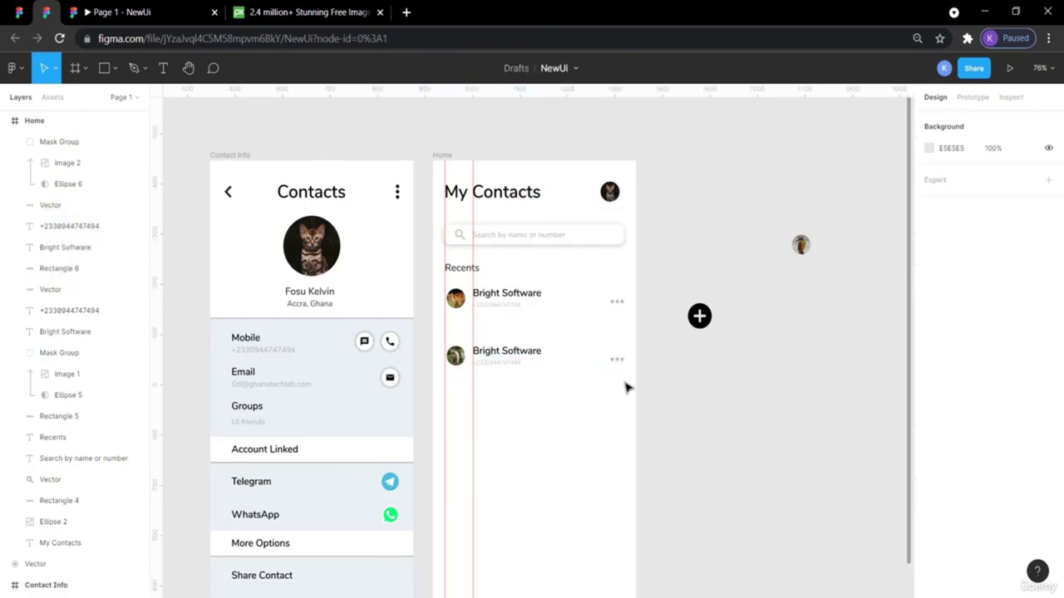
pyautogui.moveTo(621, 395); pyautogui.dragTo(449, 341)
# Rename the second row's contact from Bright Software to Bright Data.
pyautogui.doubleClick(524, 351)
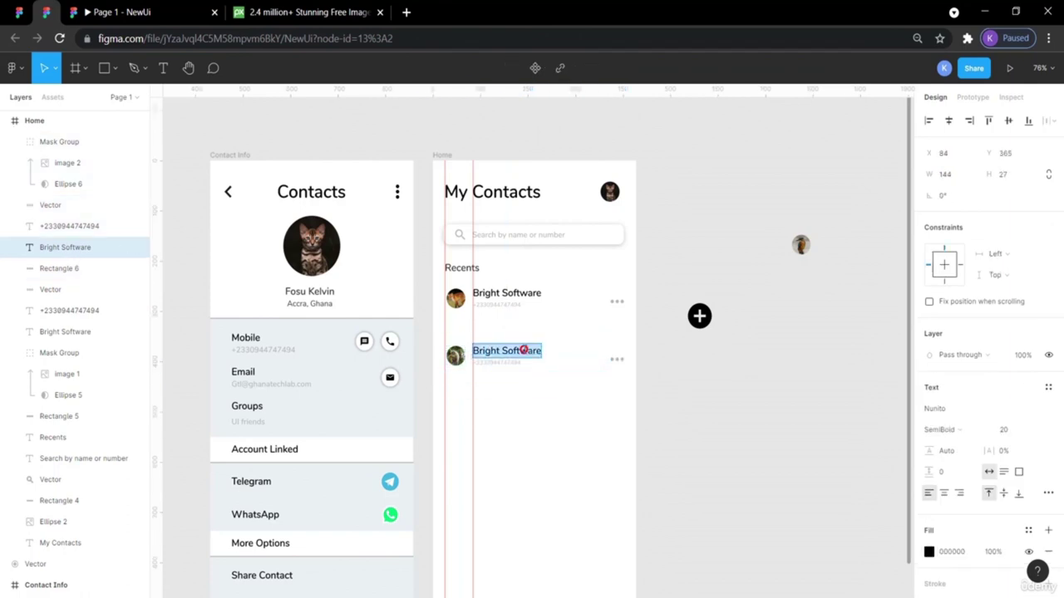
pyautogui.click(502, 350)
pyautogui.moveTo(503, 350); pyautogui.dragTo(536, 350)
pyautogui.write('S')
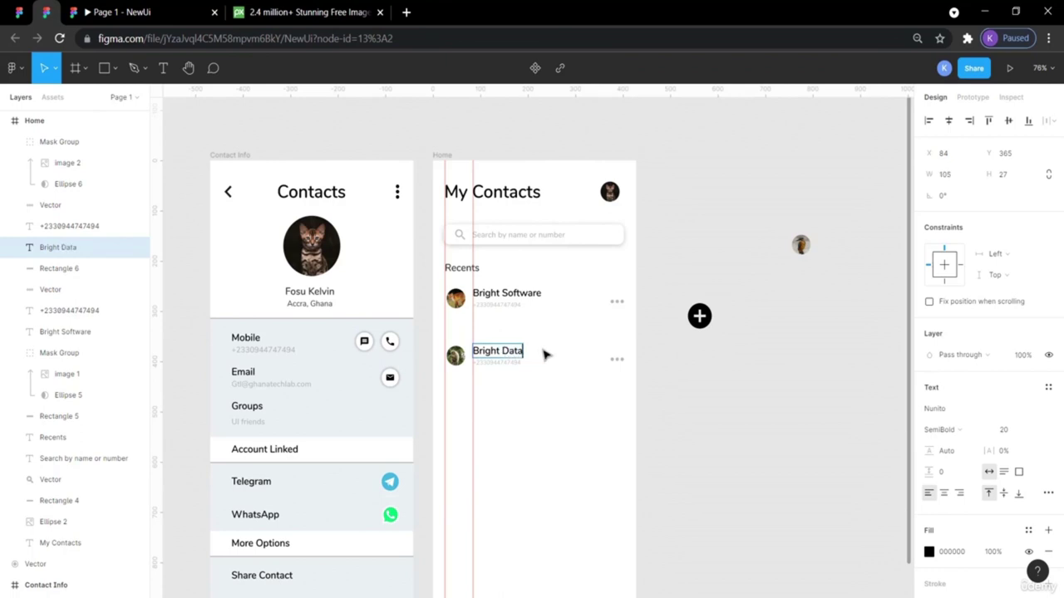
pyautogui.press('Escape')
# Regroup the Bright Data row's avatar, name, number, dots and background with Ctrl+G.
pyautogui.click(735, 392)
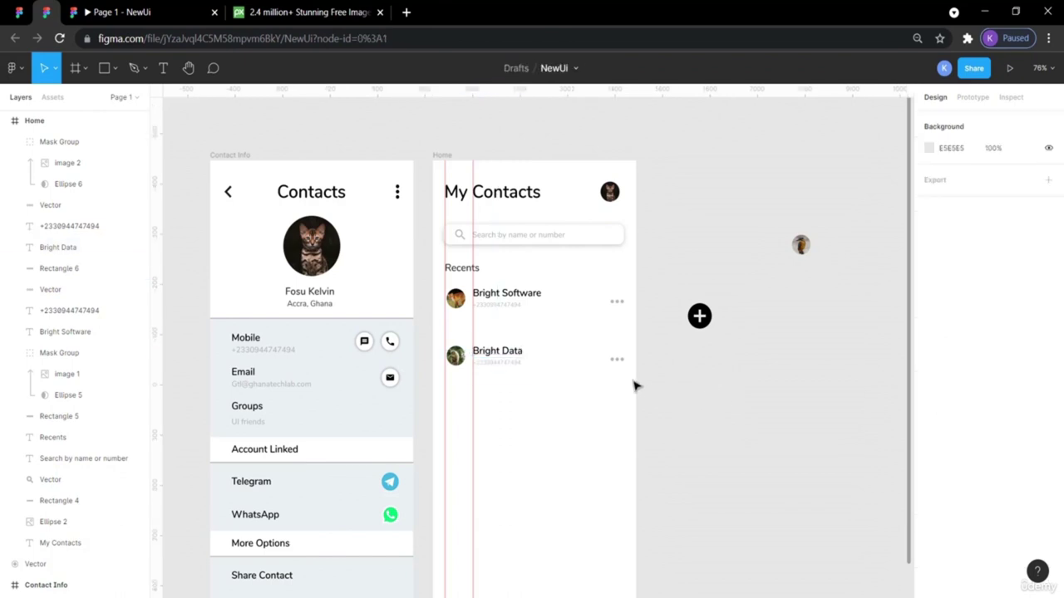
pyautogui.moveTo(640, 378); pyautogui.dragTo(442, 339)
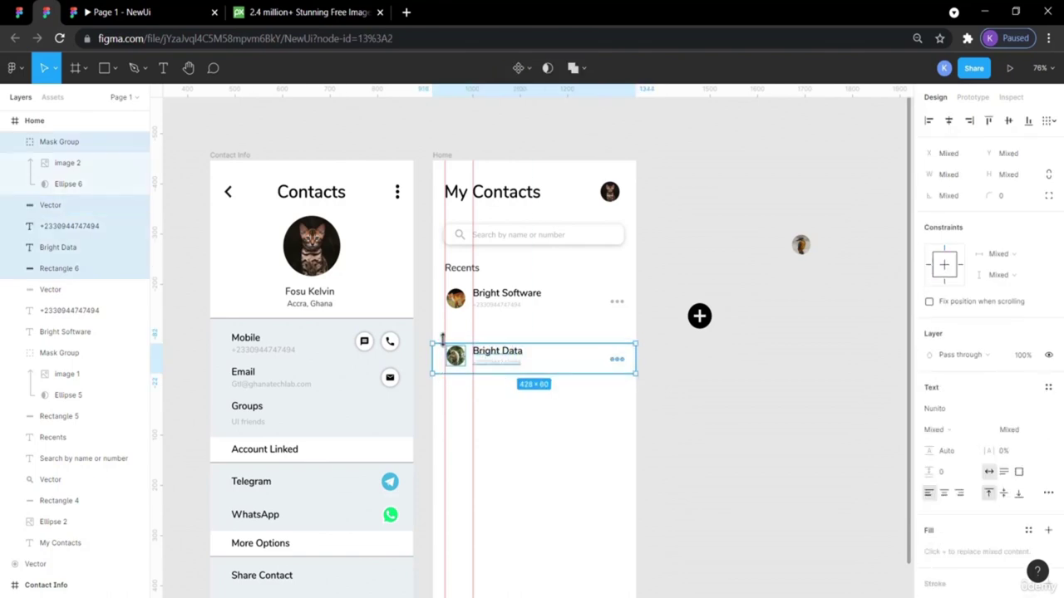
pyautogui.hotkey('ctrl', 'g')
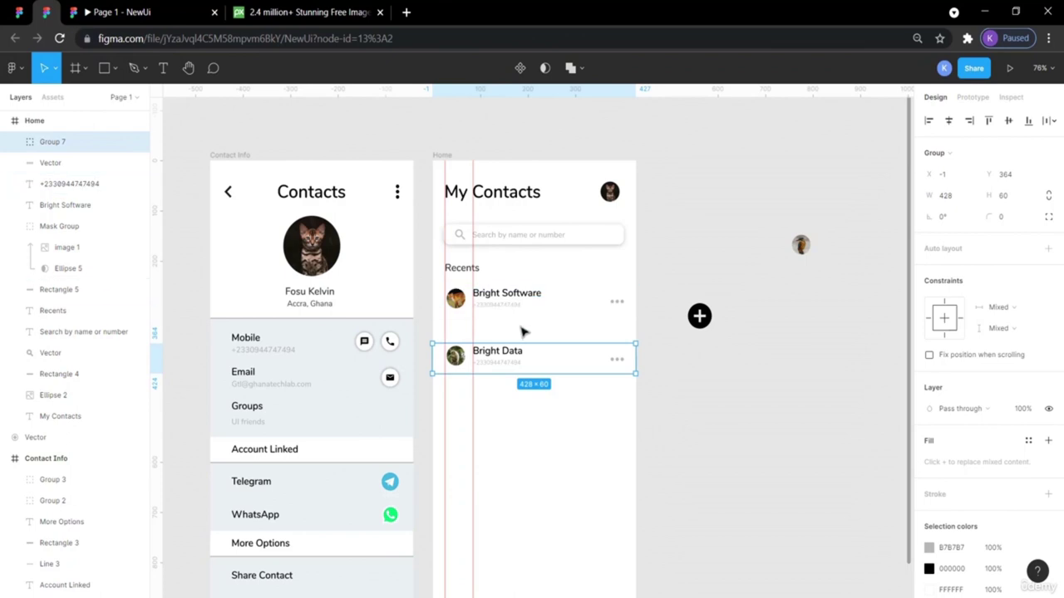
pyautogui.click(18, 12)
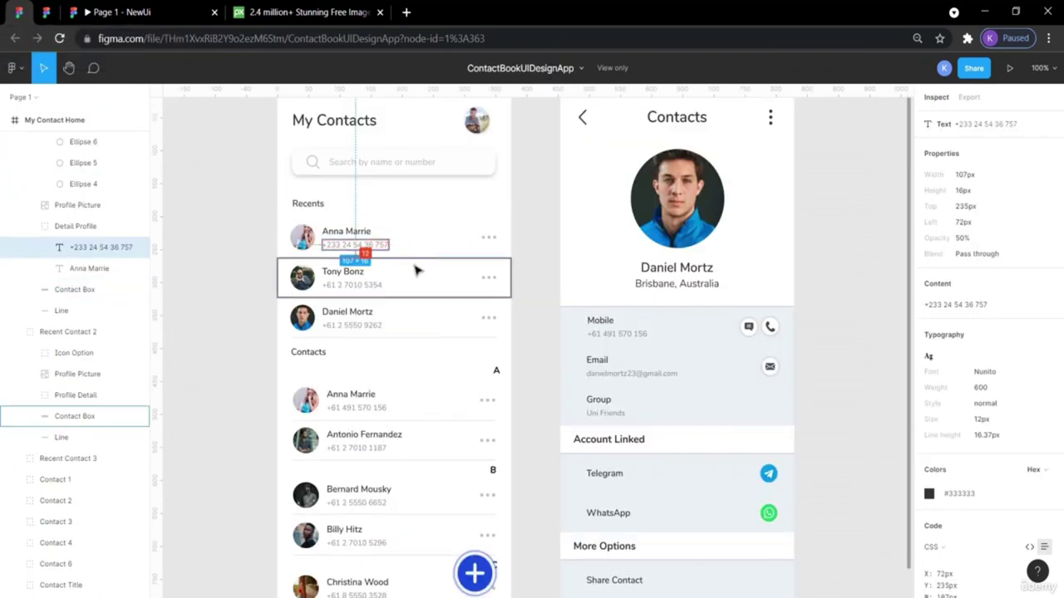
pyautogui.click(409, 257)
pyautogui.click(203, 242)
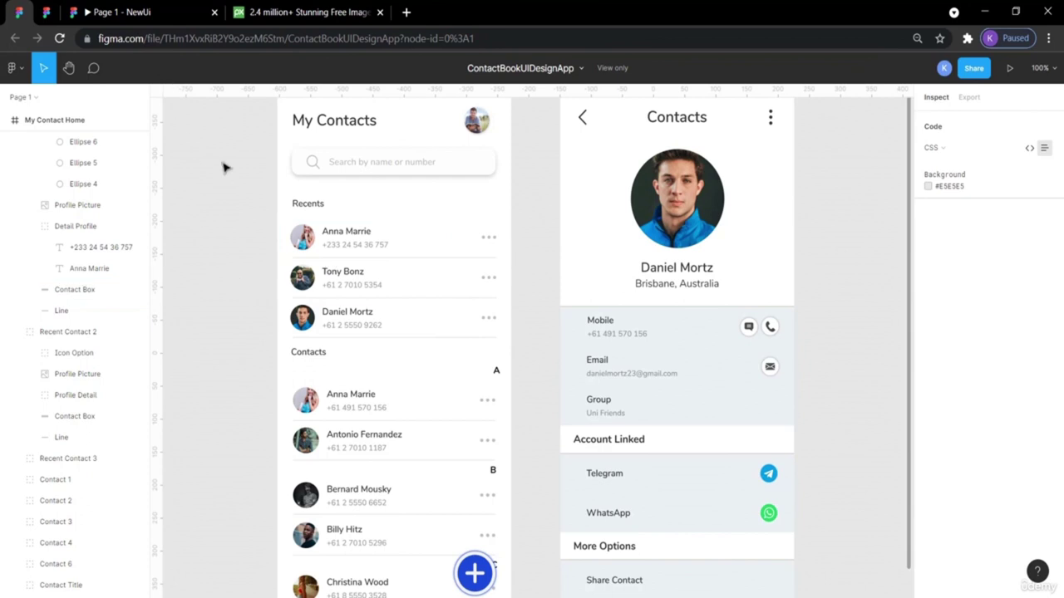
pyautogui.click(426, 256)
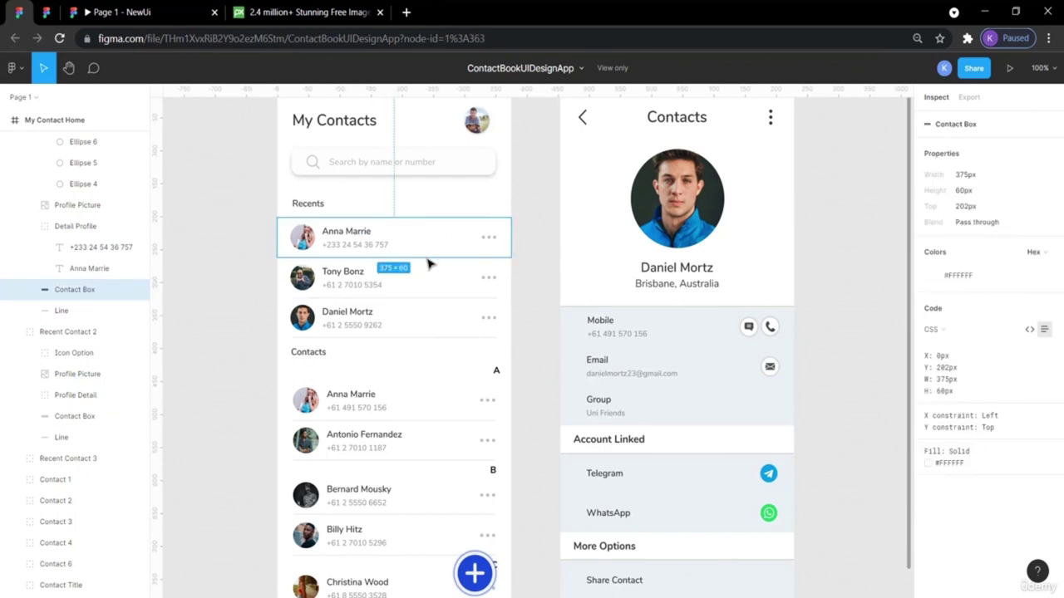
pyautogui.click(200, 158)
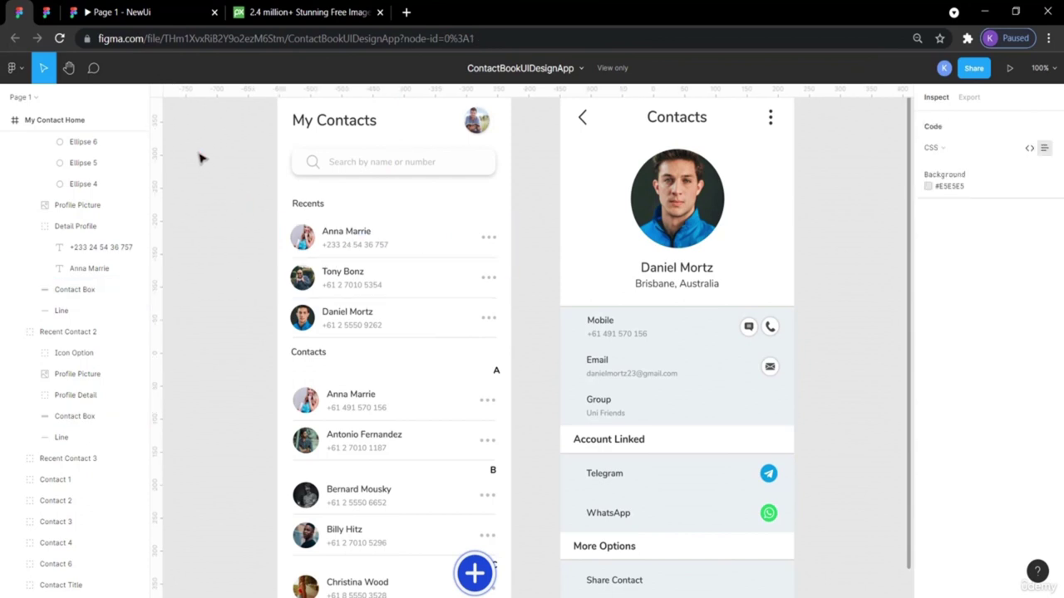
# Draw a 377-wide horizontal divider line between the Bright Software and Bright Data rows.
pyautogui.click(17, 10)
pyautogui.click(117, 69)
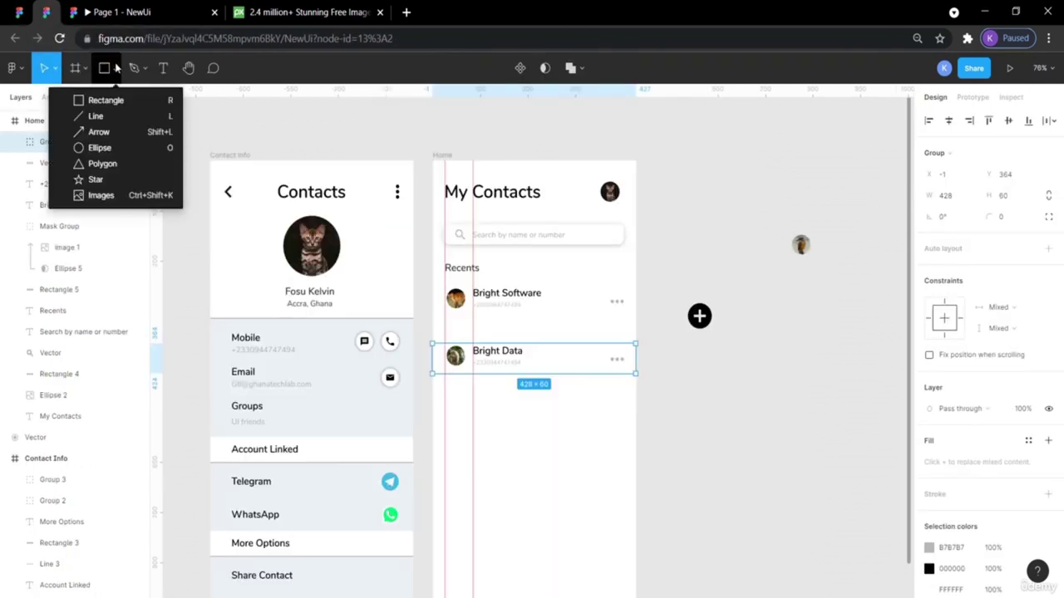
pyautogui.click(95, 116)
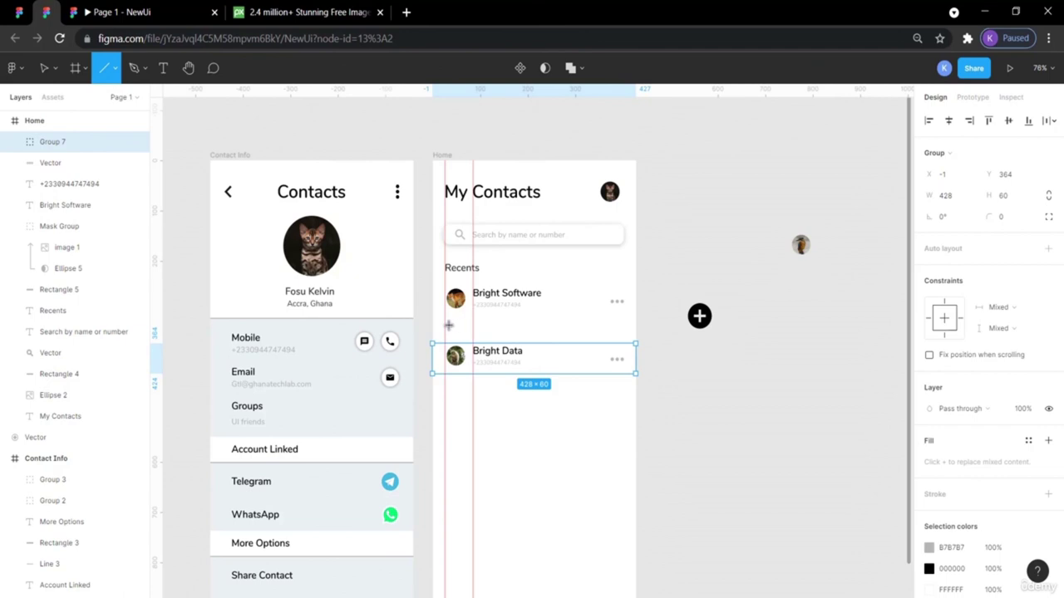
pyautogui.moveTo(444, 328); pyautogui.dragTo(626, 328)
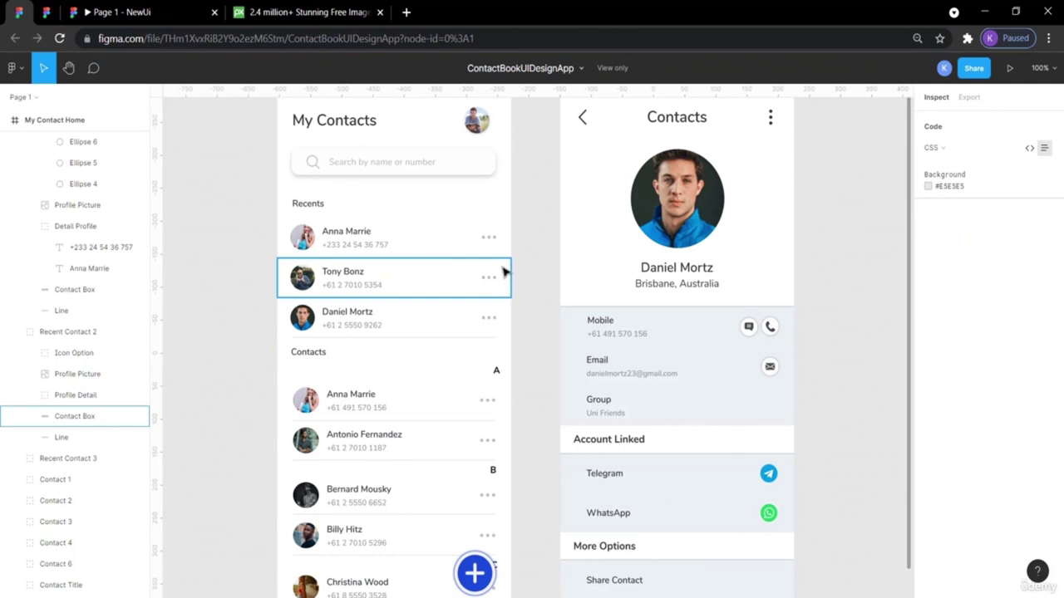
pyautogui.click(46, 12)
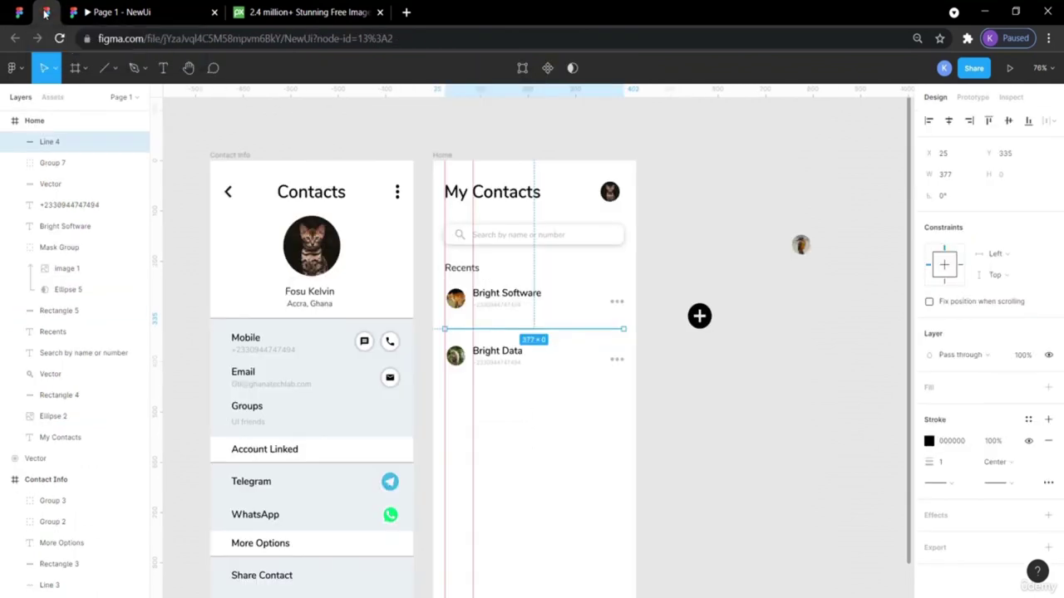
# Set the divider line's stroke colour to B7B7B7.
pyautogui.click(689, 259)
pyautogui.click(569, 331)
pyautogui.click(929, 441)
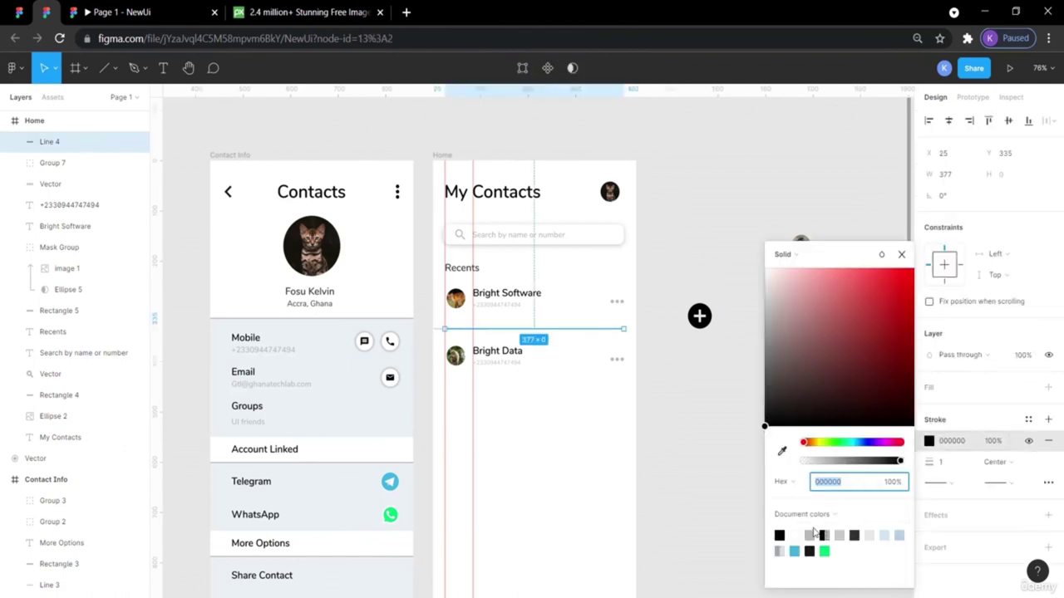
pyautogui.click(709, 440)
pyautogui.click(580, 331)
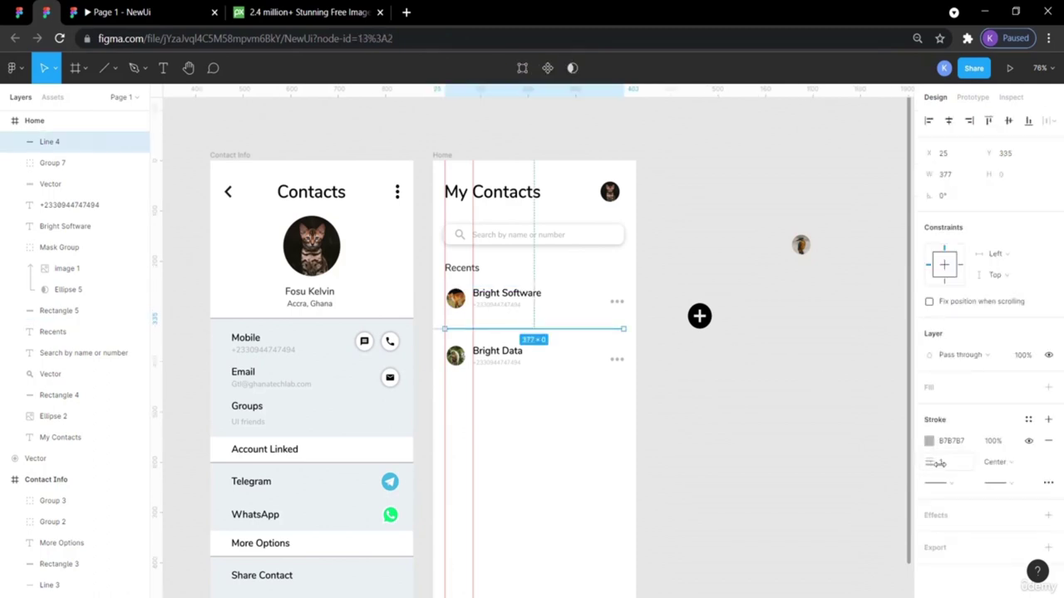
pyautogui.click(807, 434)
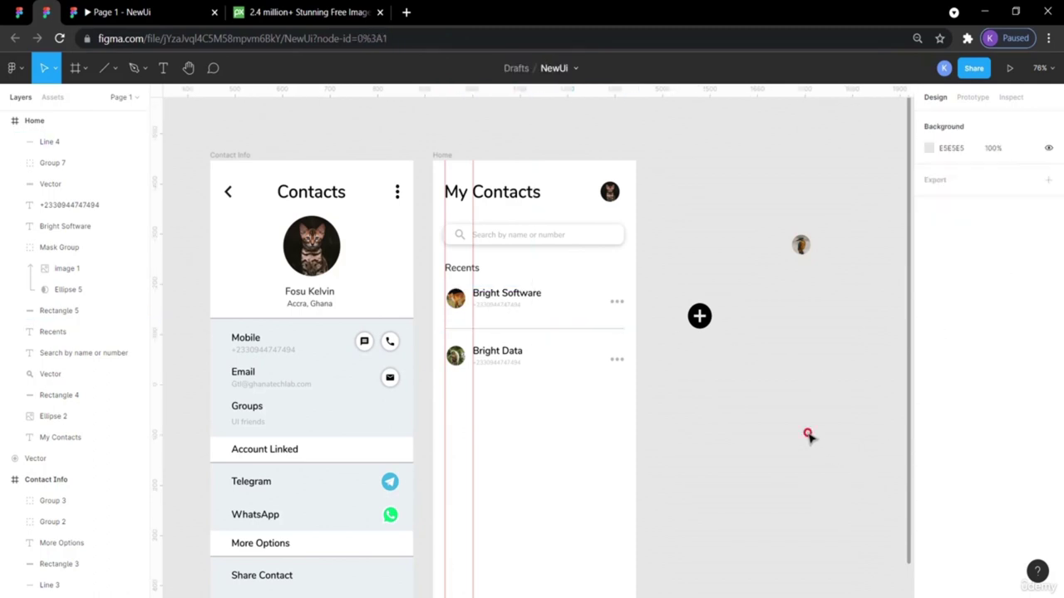
pyautogui.click(572, 304)
# Nudge the divider up to Y 311, just beneath the Bright Software row.
pyautogui.click(576, 332)
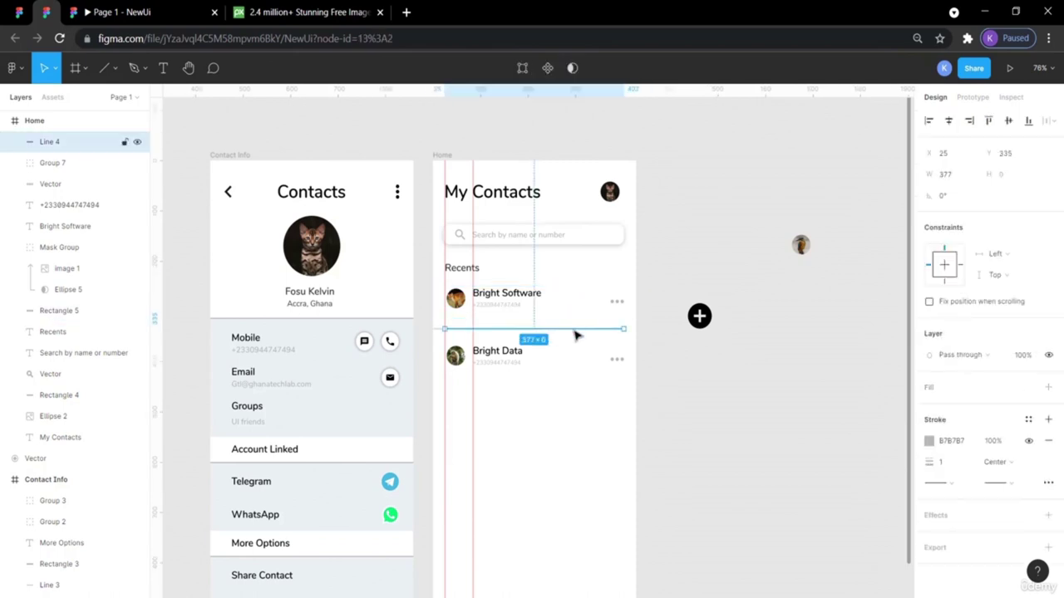
pyautogui.press('alt')
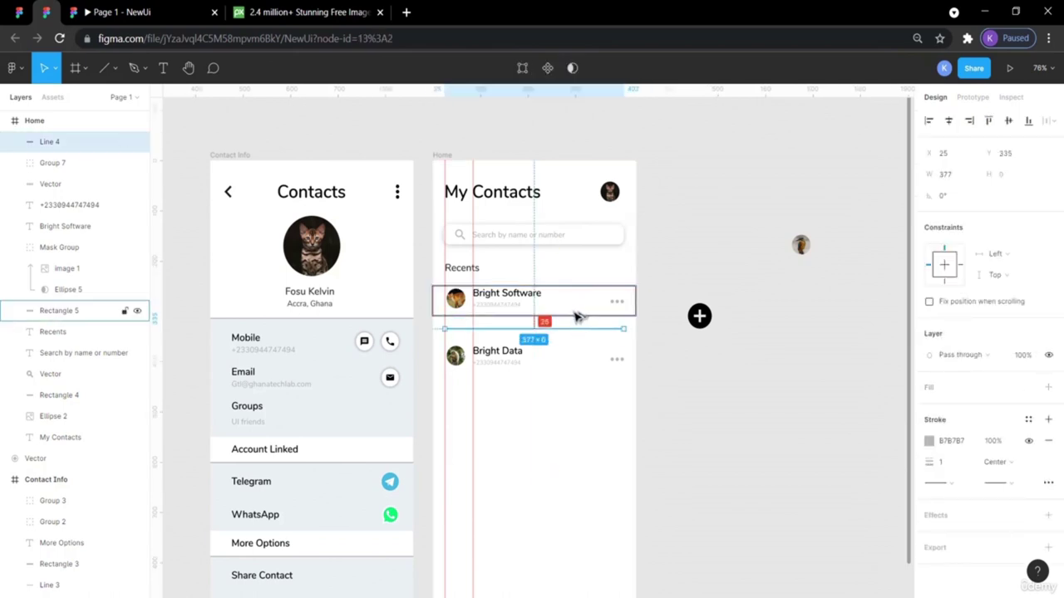
pyautogui.hotkey('shift', 'Up')
pyautogui.press('Up')
pyautogui.press('Up')
pyautogui.press('Up')
pyautogui.press('Up')
pyautogui.press('Up')
pyautogui.press('Up')
pyautogui.press('Up')
pyautogui.press('Up')
pyautogui.press('Up')
pyautogui.press('Up')
pyautogui.press('Up')
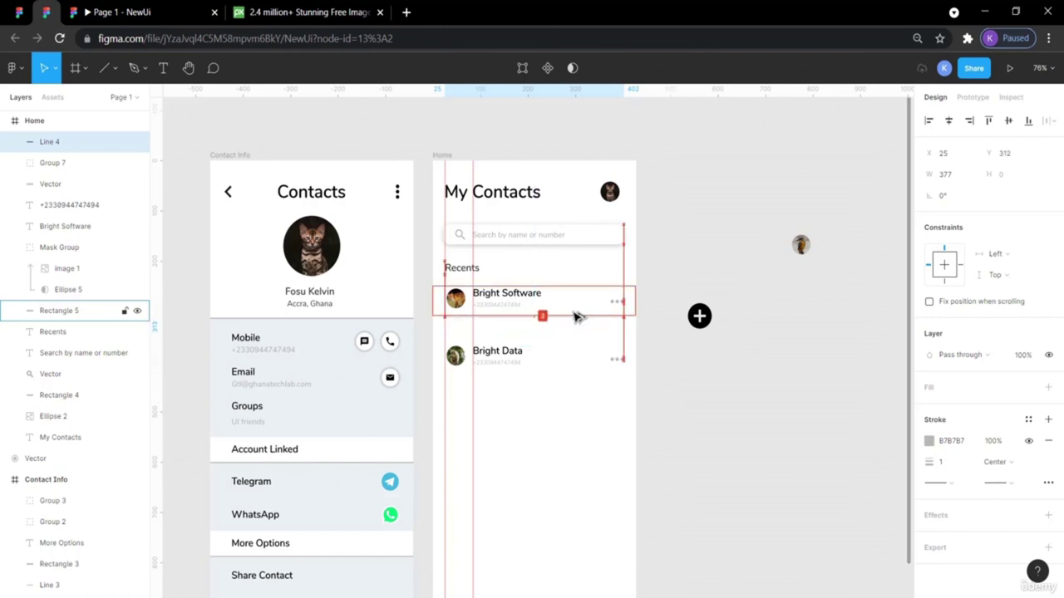
pyautogui.click(653, 287)
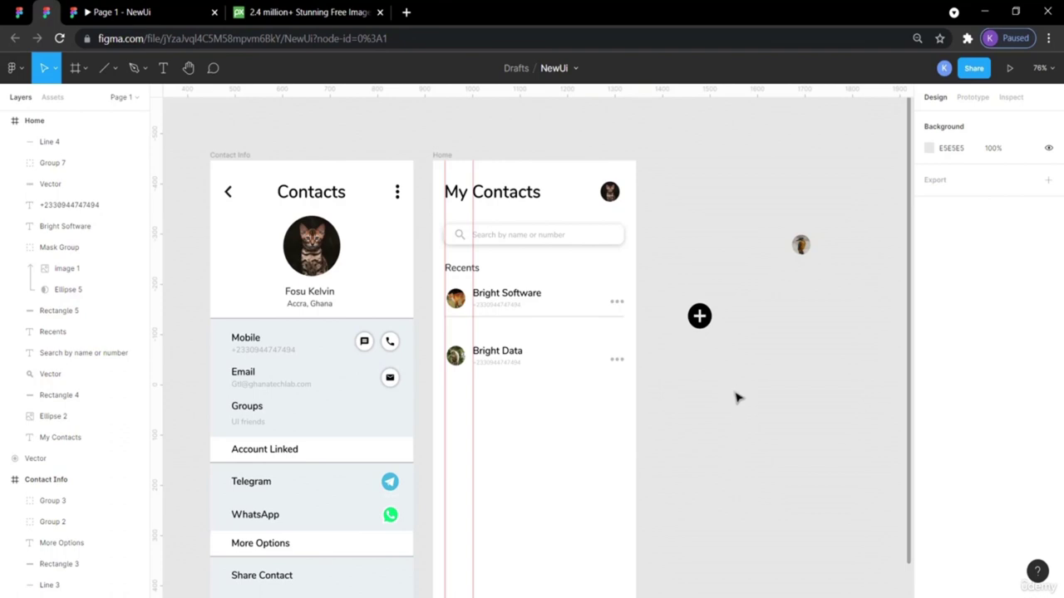
pyautogui.click(564, 317)
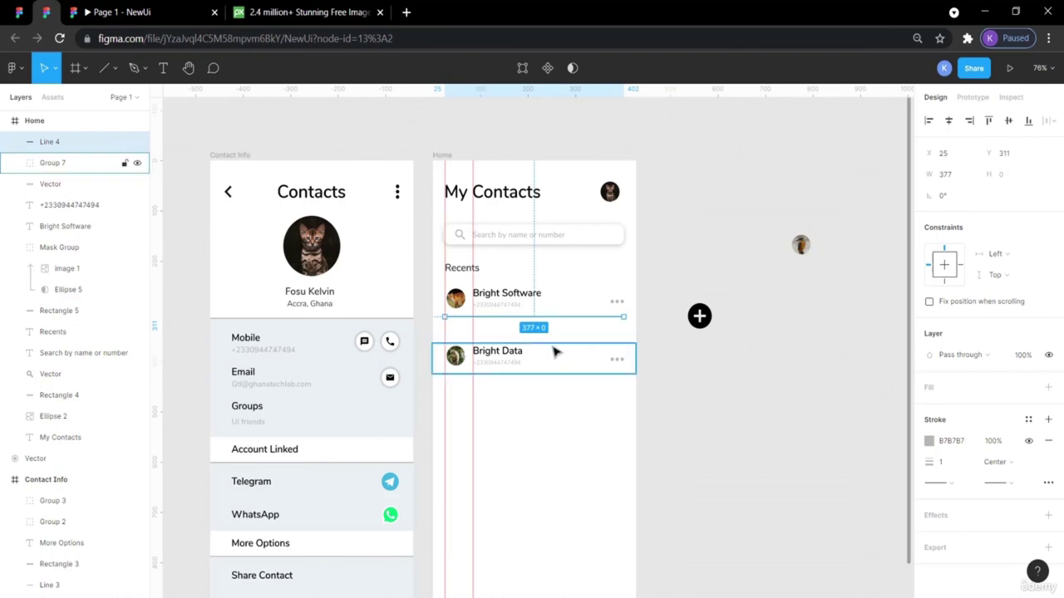
# Paste a copy of the grey divider line and shift it down beneath the Bright Data row.
pyautogui.click(553, 352)
pyautogui.click(542, 317)
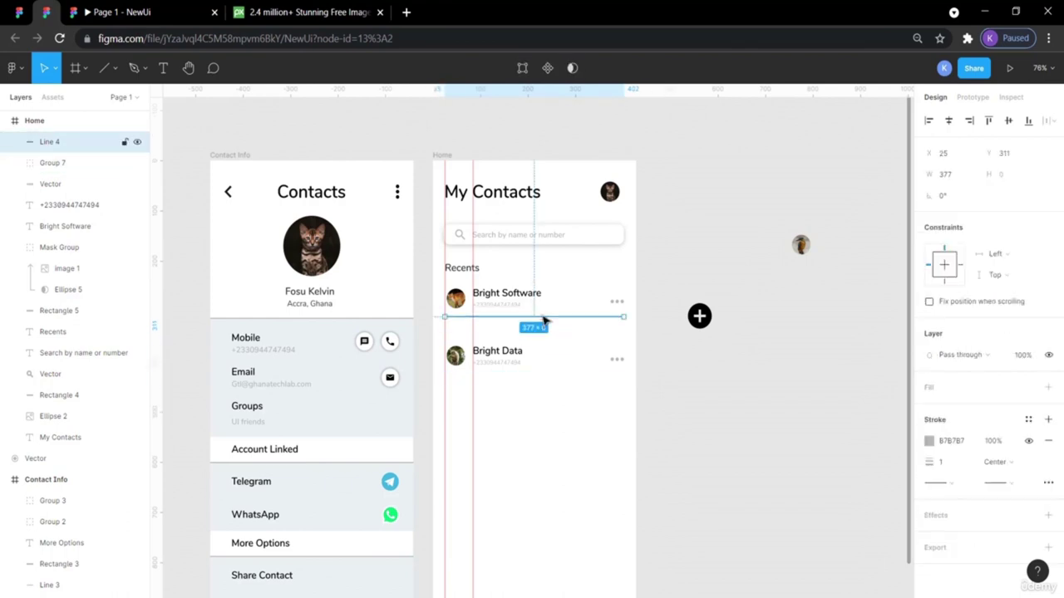
pyautogui.hotkey('ctrl', 'v')
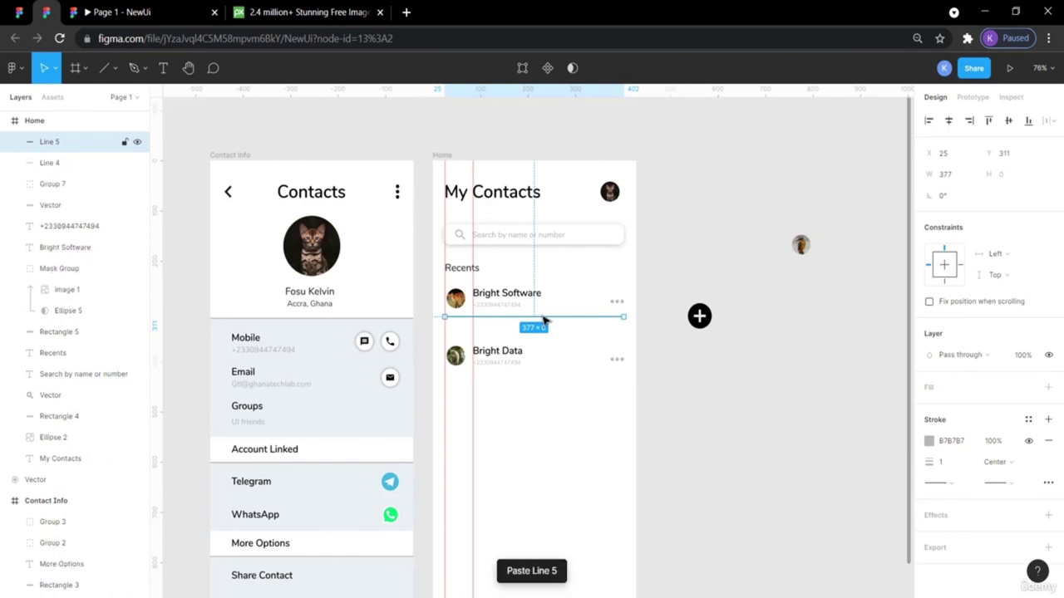
pyautogui.hotkey('shift', 'Down')
pyautogui.hotkey('shift', 'Down')
pyautogui.hotkey('shift', 'Down')
pyautogui.hotkey('shift', 'Down')
pyautogui.hotkey('shift', 'Down')
pyautogui.hotkey('shift', 'Down')
pyautogui.hotkey('shift', 'Down')
pyautogui.hotkey('shift', 'Down')
pyautogui.hotkey('shift', 'Down')
pyautogui.hotkey('shift', 'Down')
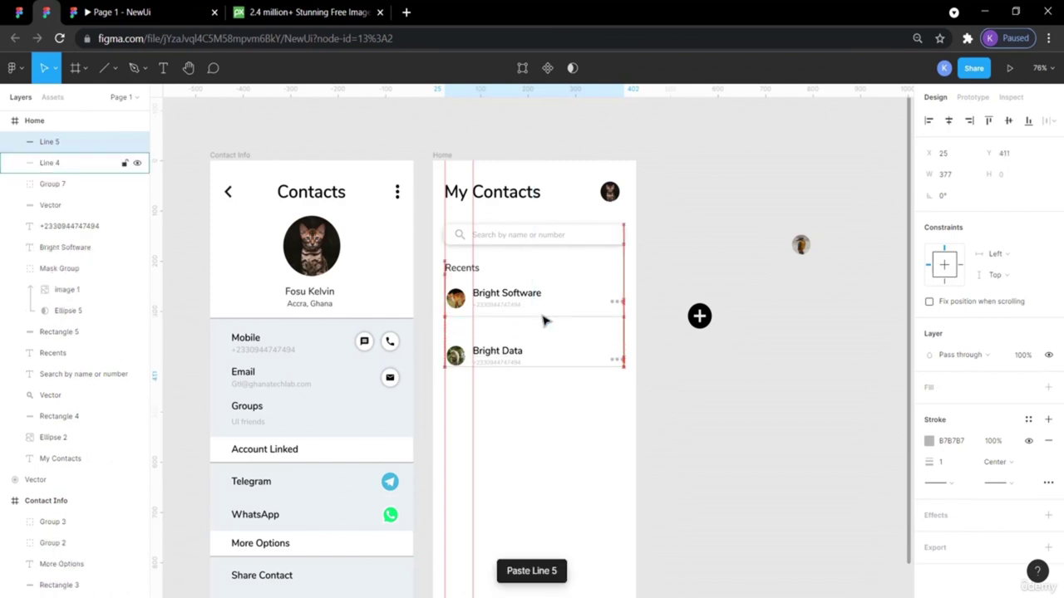
# Move the Bright Data row up slightly to Y 359.
pyautogui.click(541, 359)
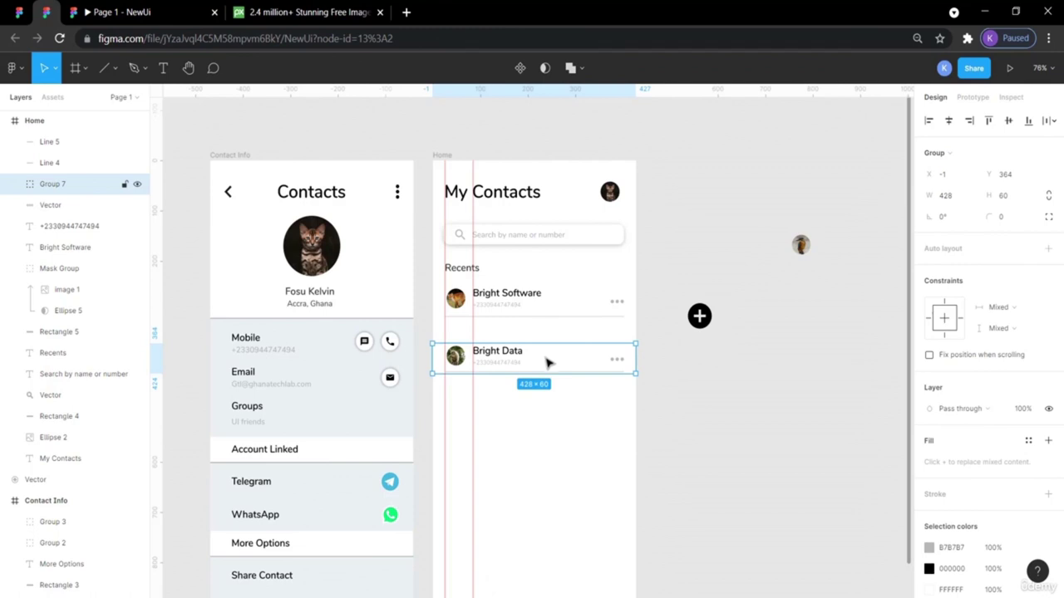
pyautogui.moveTo(595, 359); pyautogui.dragTo(596, 360)
pyautogui.click(703, 398)
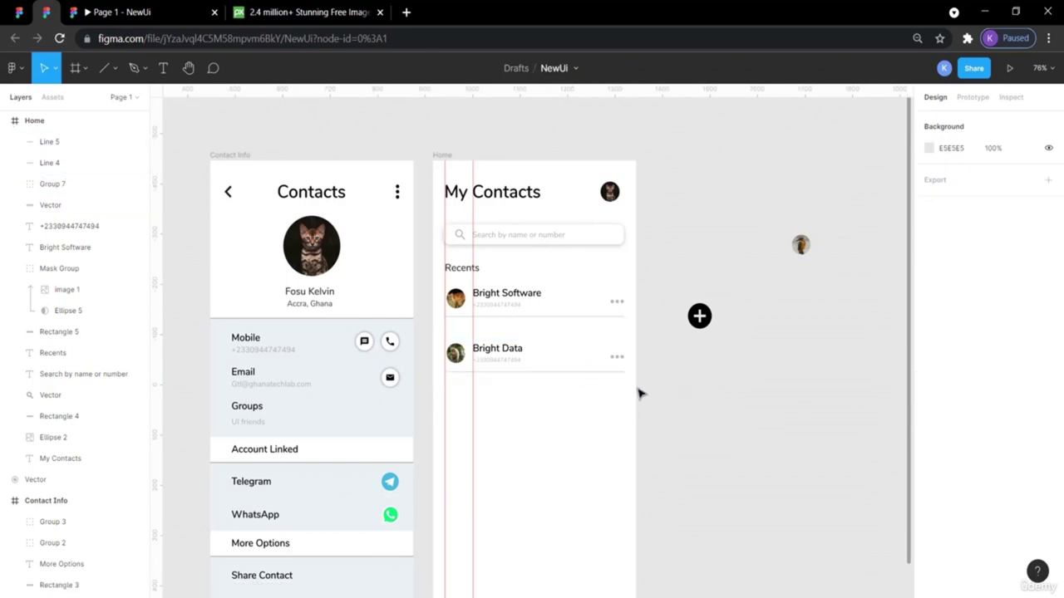
pyautogui.moveTo(629, 395); pyautogui.dragTo(487, 341)
pyautogui.click(501, 357)
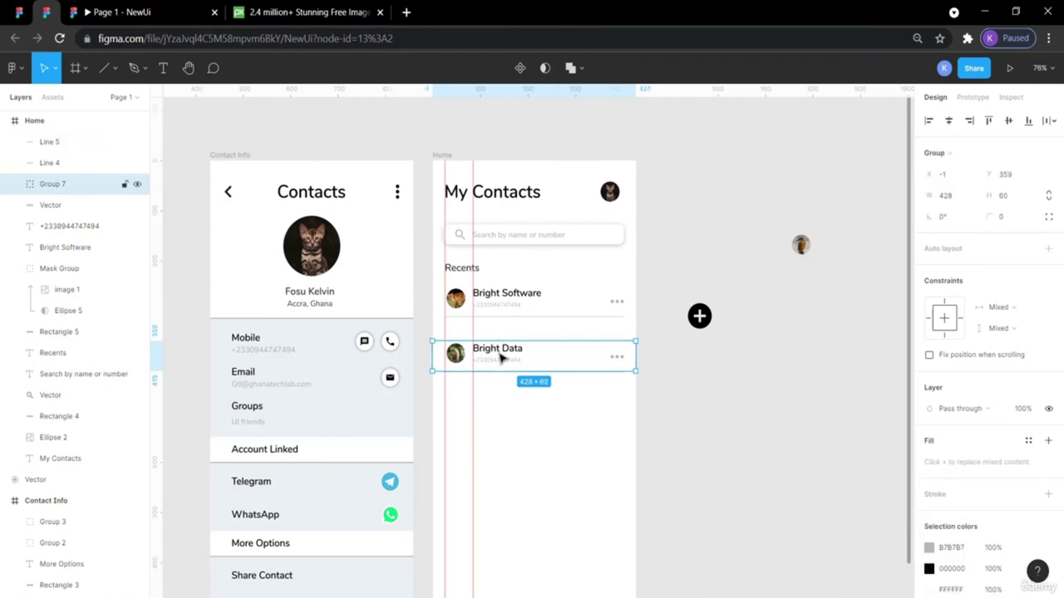
# Ungroup the Bright Data row and regroup its parts together with the Line 5 divider.
pyautogui.rightClick(490, 357)
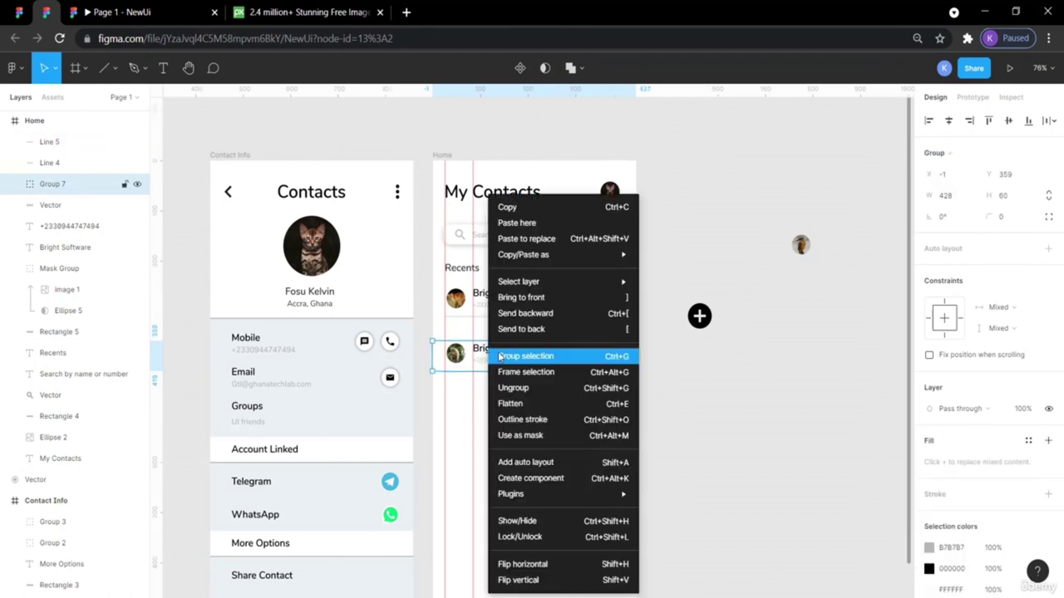
pyautogui.click(532, 388)
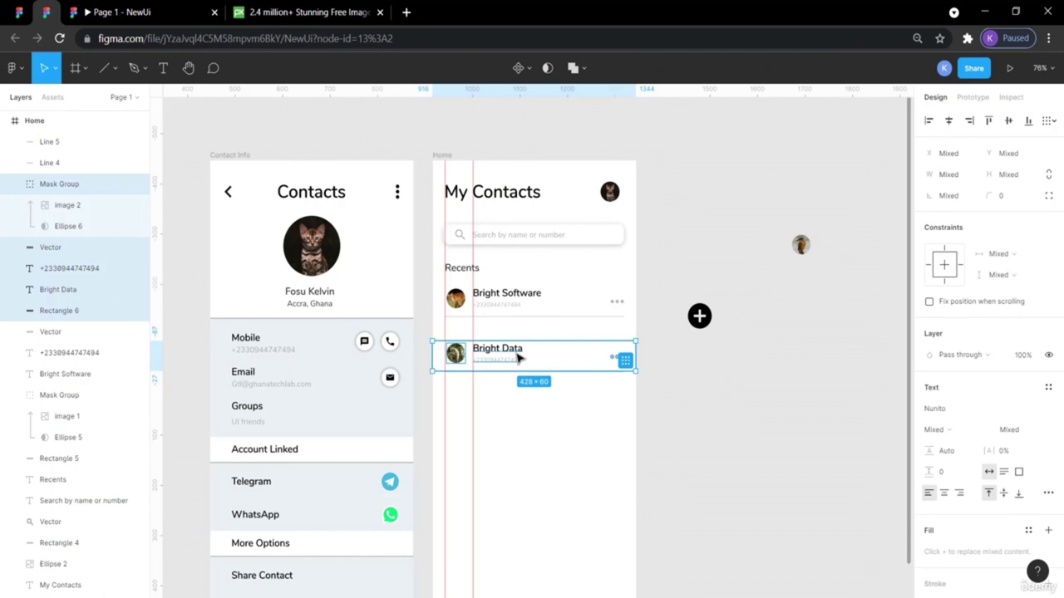
pyautogui.click(707, 410)
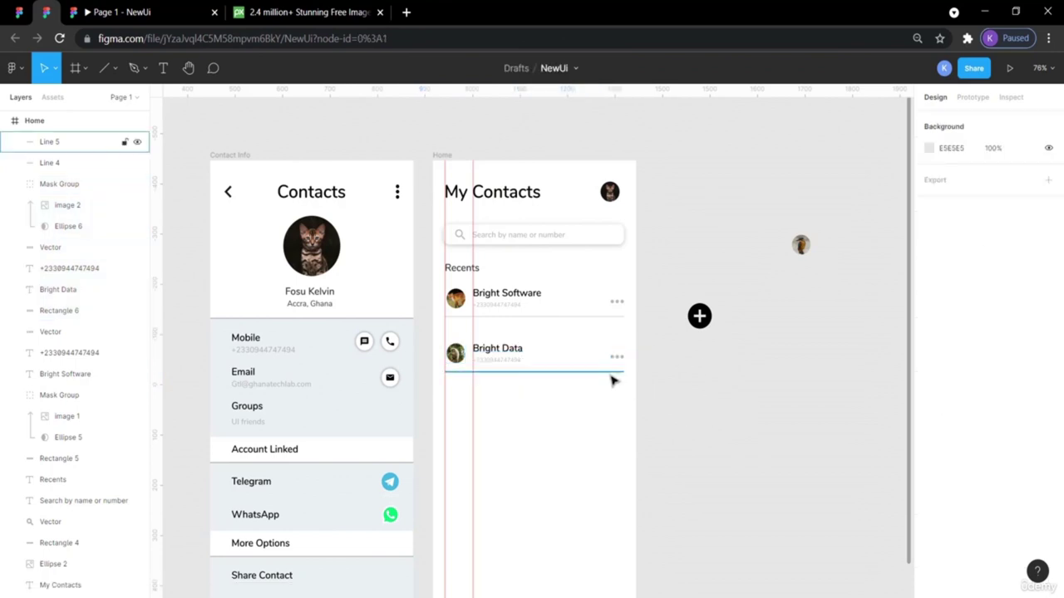
pyautogui.moveTo(629, 395); pyautogui.dragTo(447, 339)
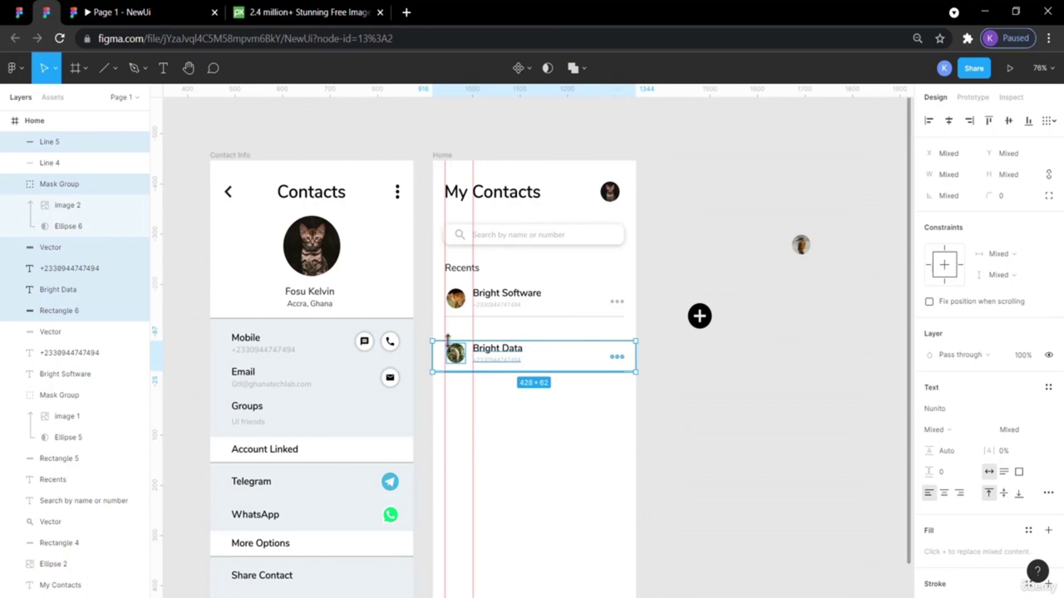
pyautogui.hotkey('ctrl', 'g')
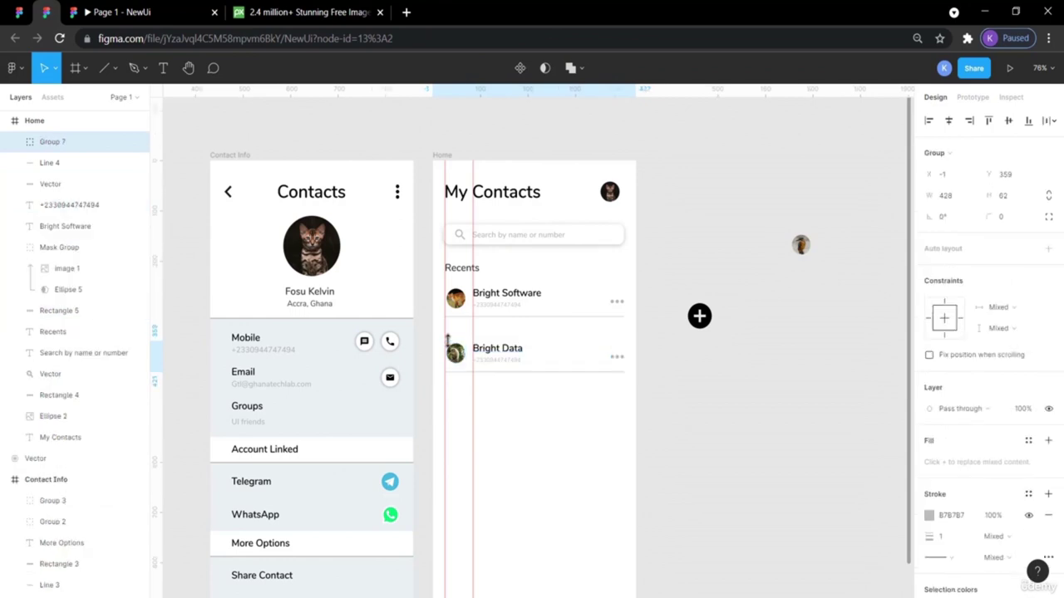
# Move the grouped Bright Data row up to Y 328, just under Bright Software.
pyautogui.moveTo(517, 359); pyautogui.dragTo(517, 344)
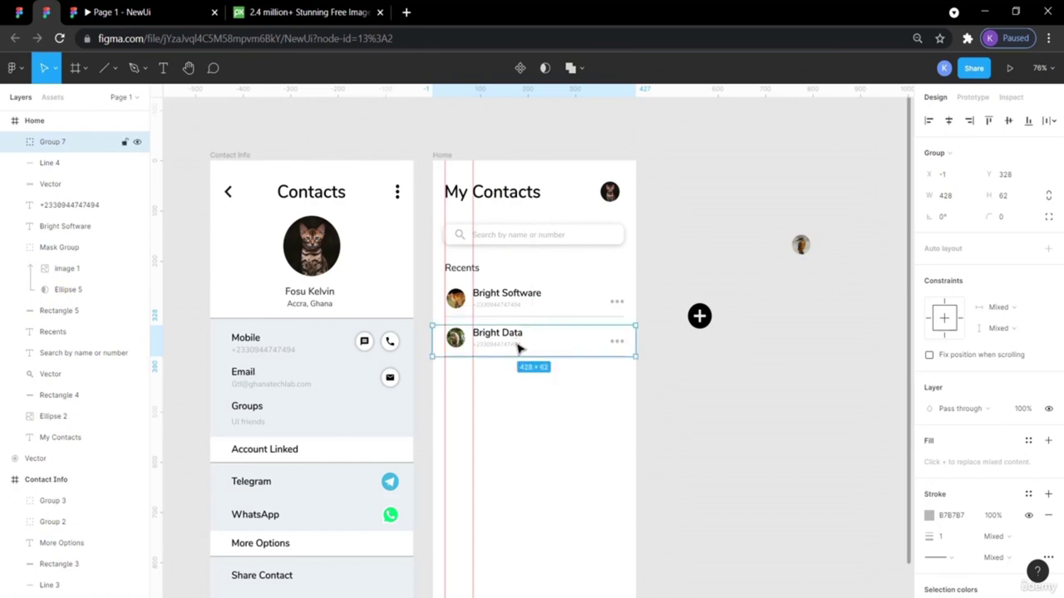
pyautogui.click(702, 373)
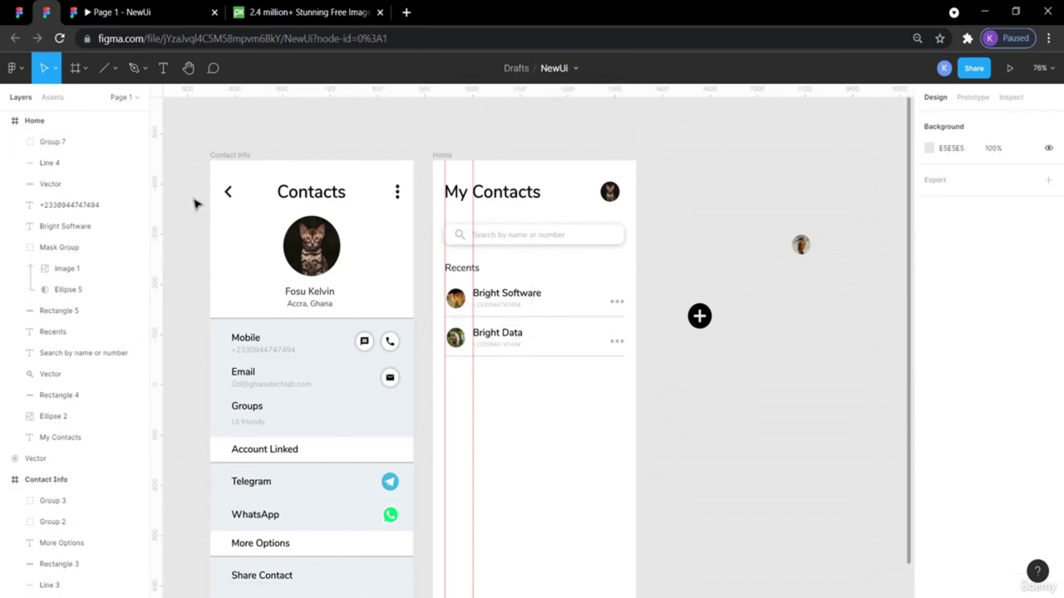
pyautogui.click(18, 11)
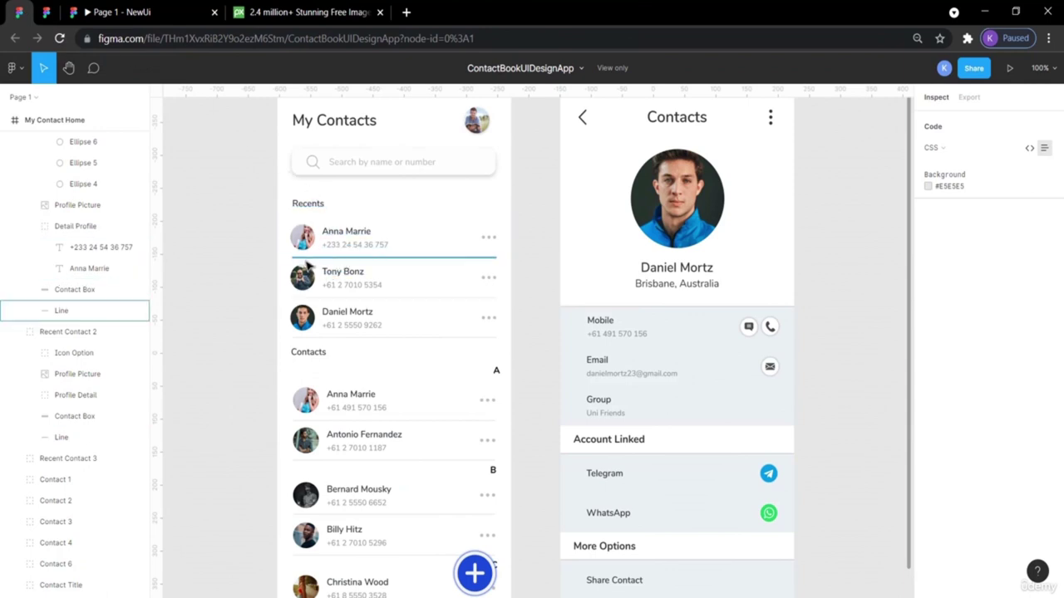
# Compare with the reference divider, then raise the Bright Data row 7 px to Y 321.
pyautogui.moveTo(265, 300); pyautogui.dragTo(151, 444)
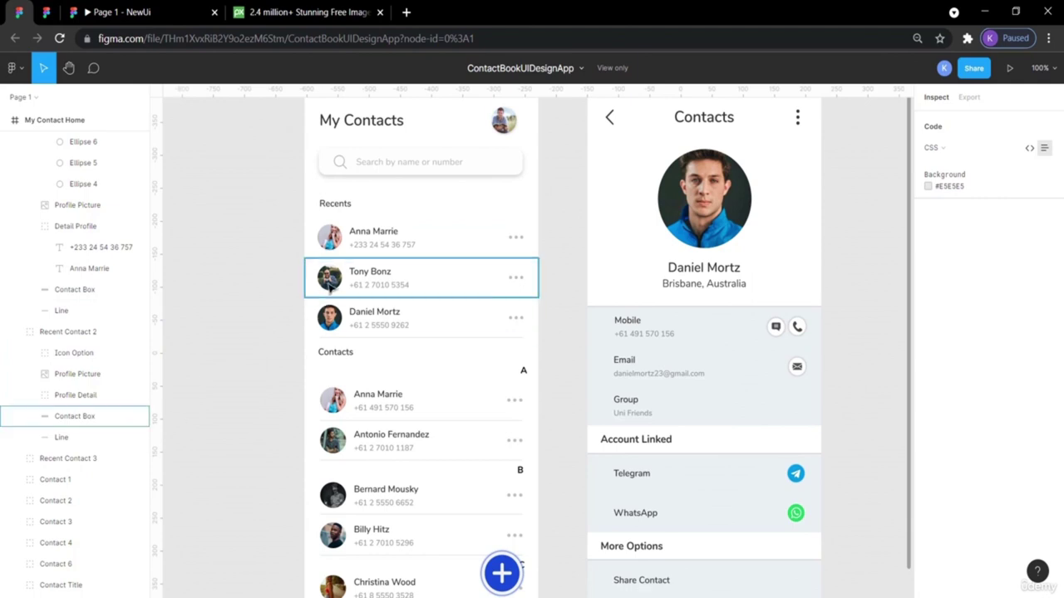
pyautogui.click(347, 264)
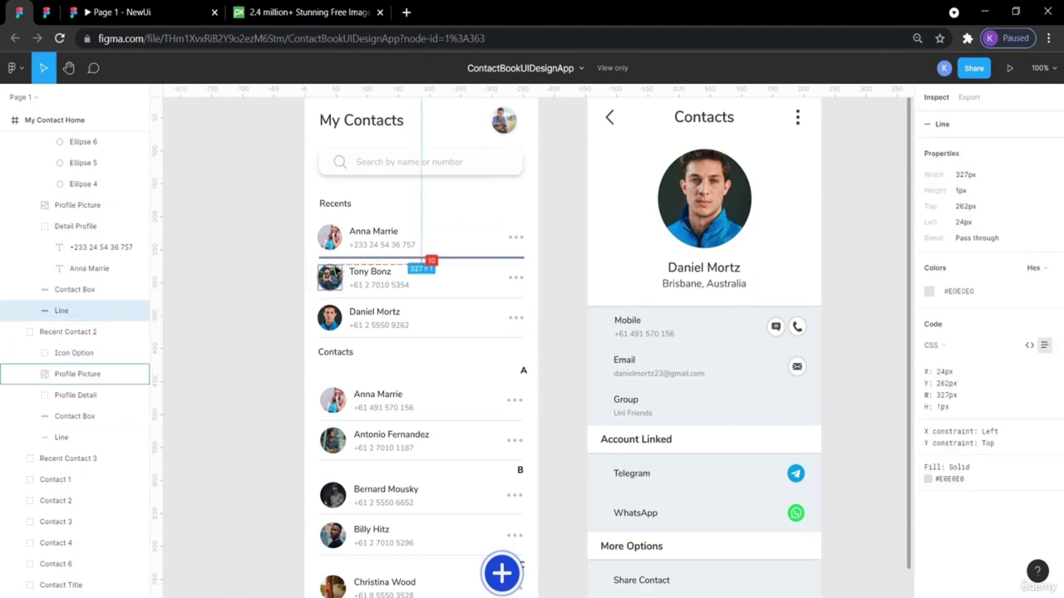
pyautogui.click(46, 12)
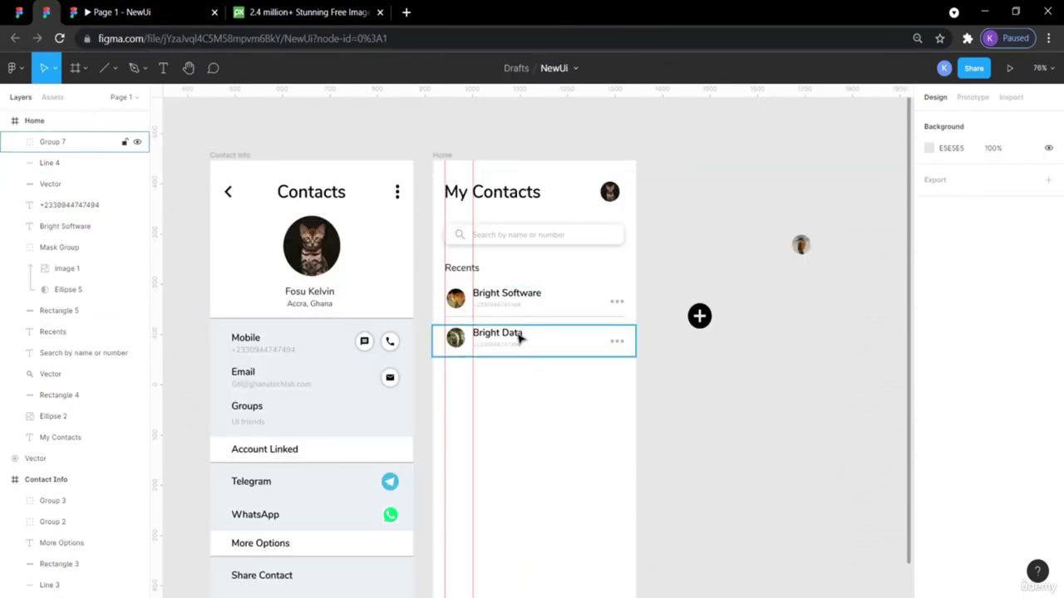
pyautogui.click(520, 336)
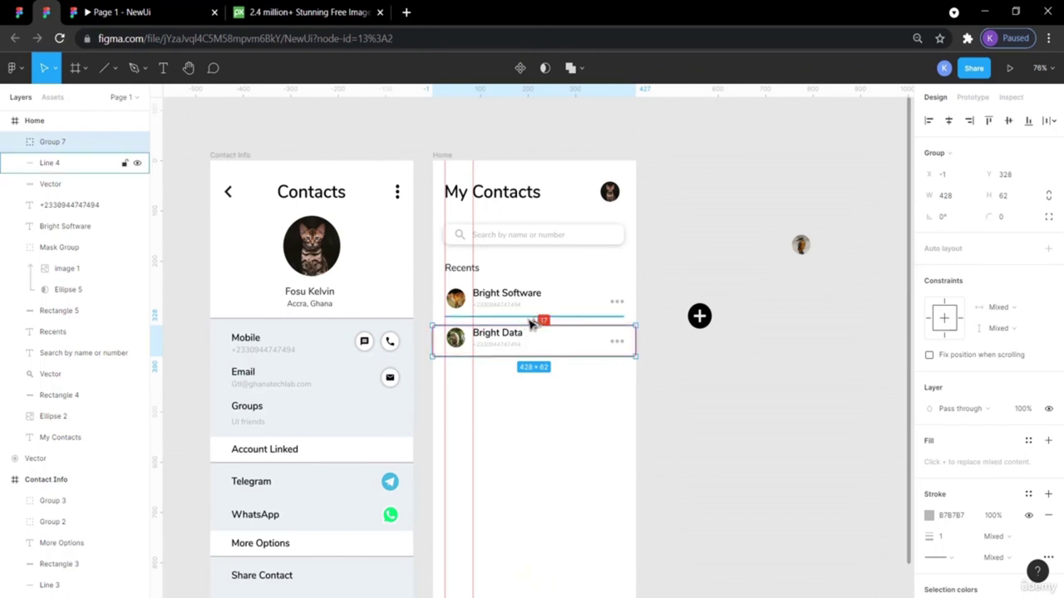
pyautogui.moveTo(531, 324); pyautogui.dragTo(529, 319)
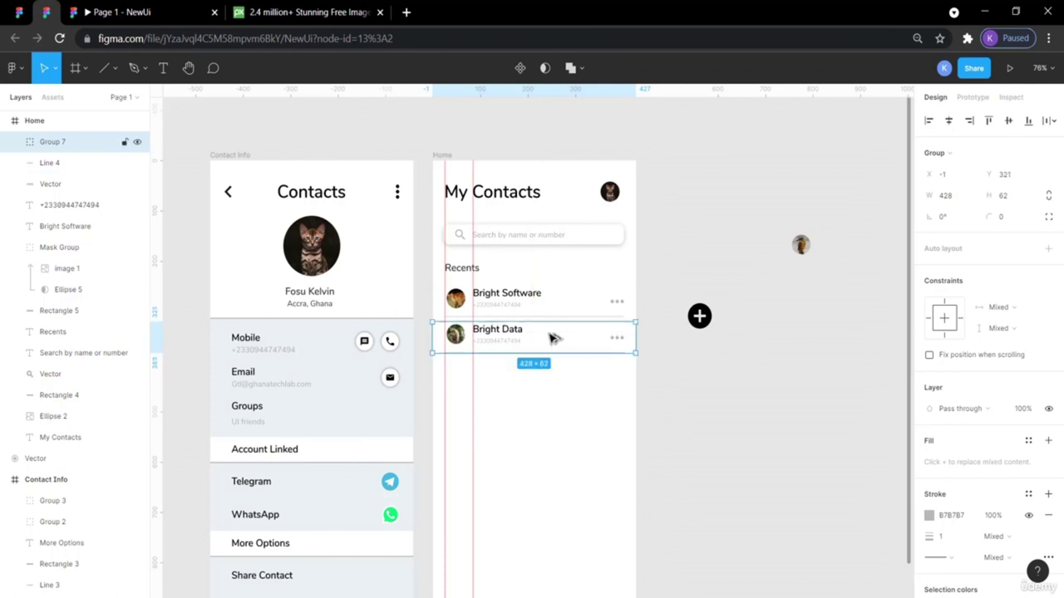
pyautogui.click(710, 405)
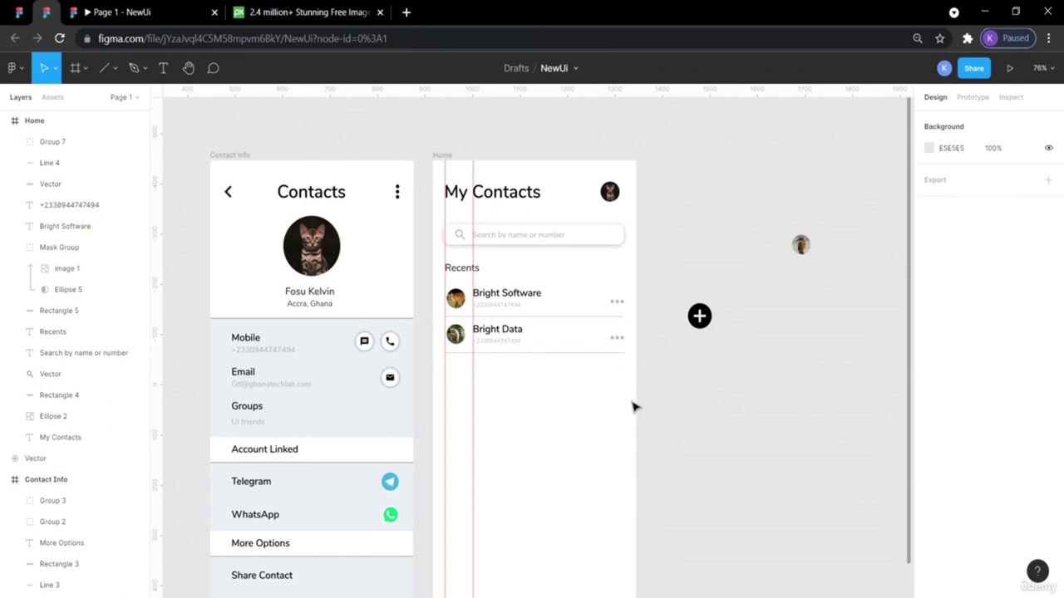
pyautogui.click(190, 10)
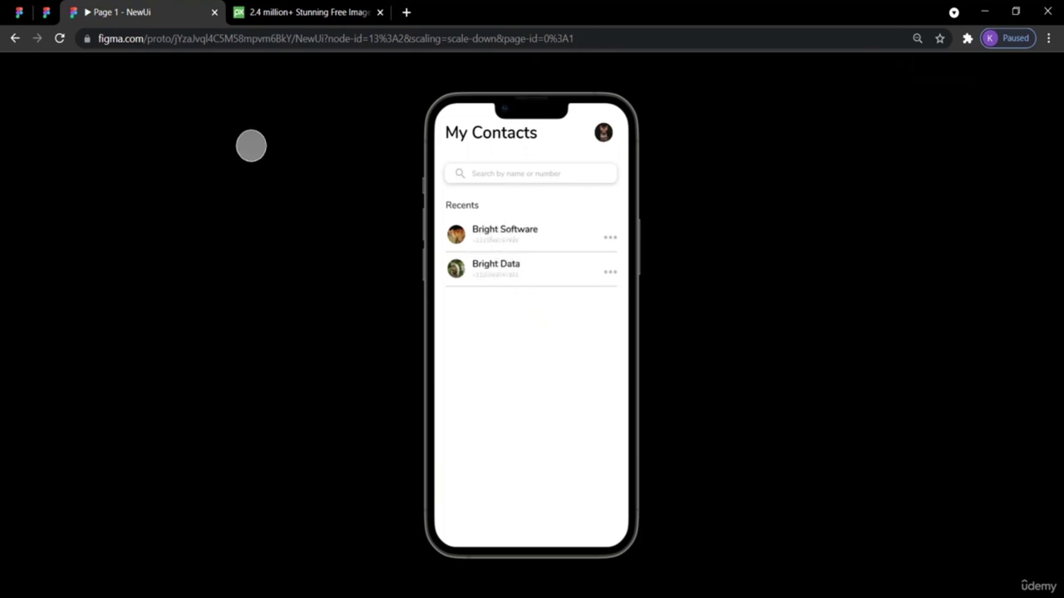
# Leave the My Contacts prototype preview and bring up the ContactBookUIDesignApp reference file.
pyautogui.click(46, 13)
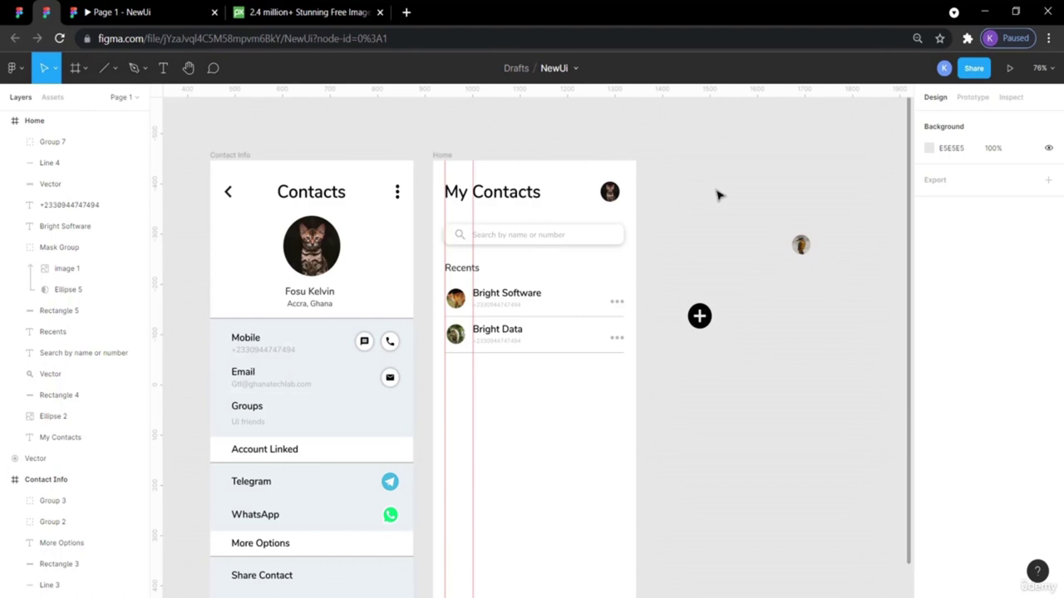
pyautogui.click(19, 12)
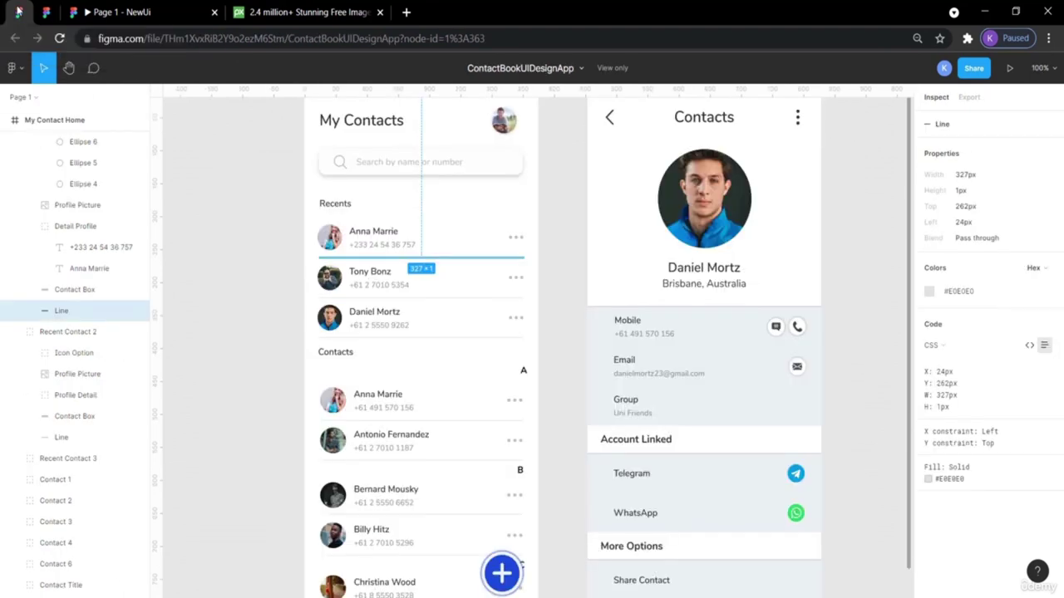
pyautogui.click(203, 218)
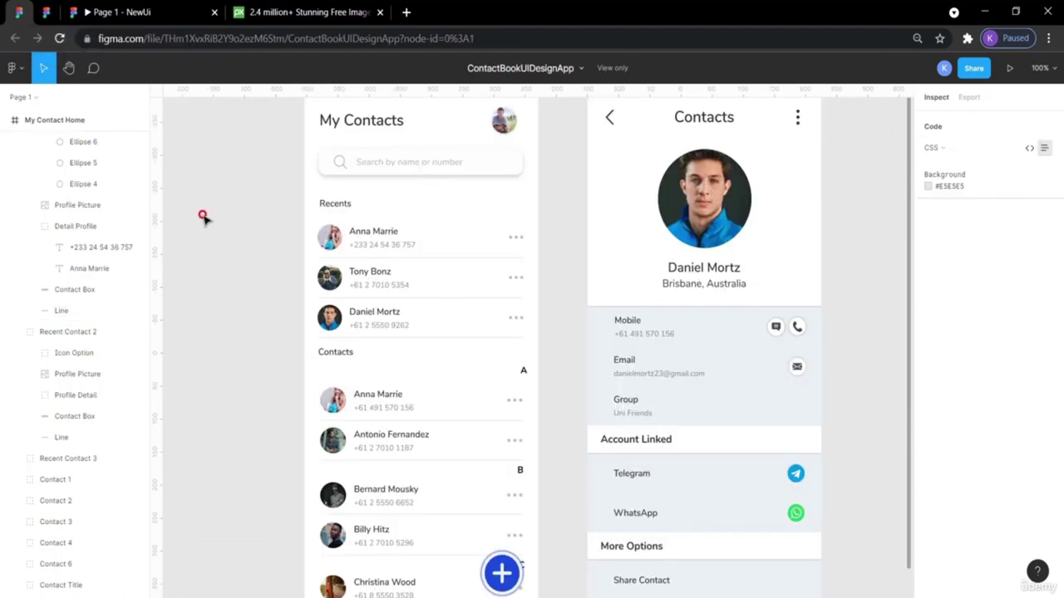
pyautogui.click(364, 259)
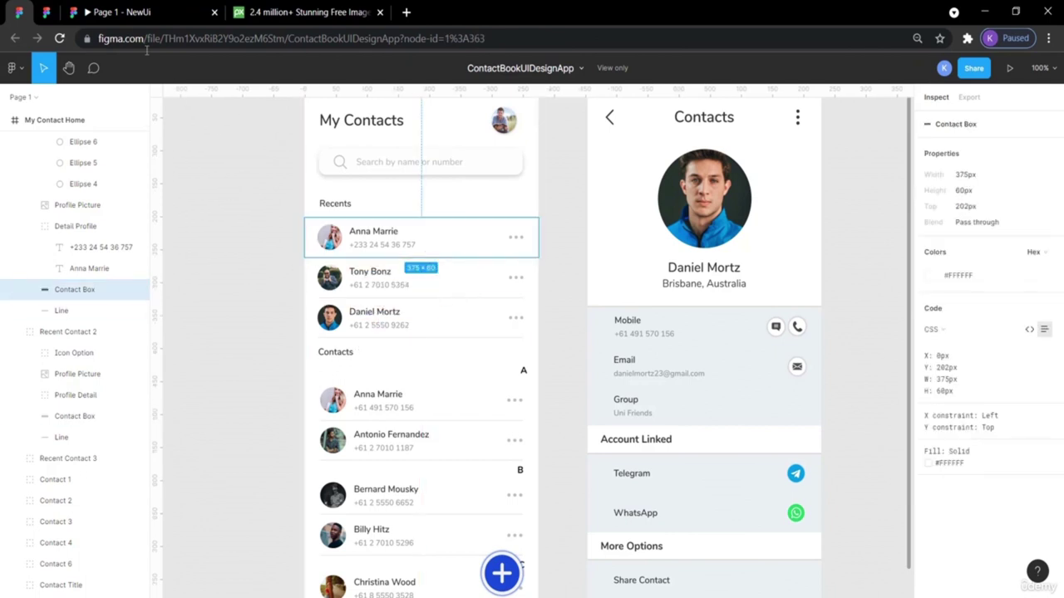
pyautogui.click(47, 14)
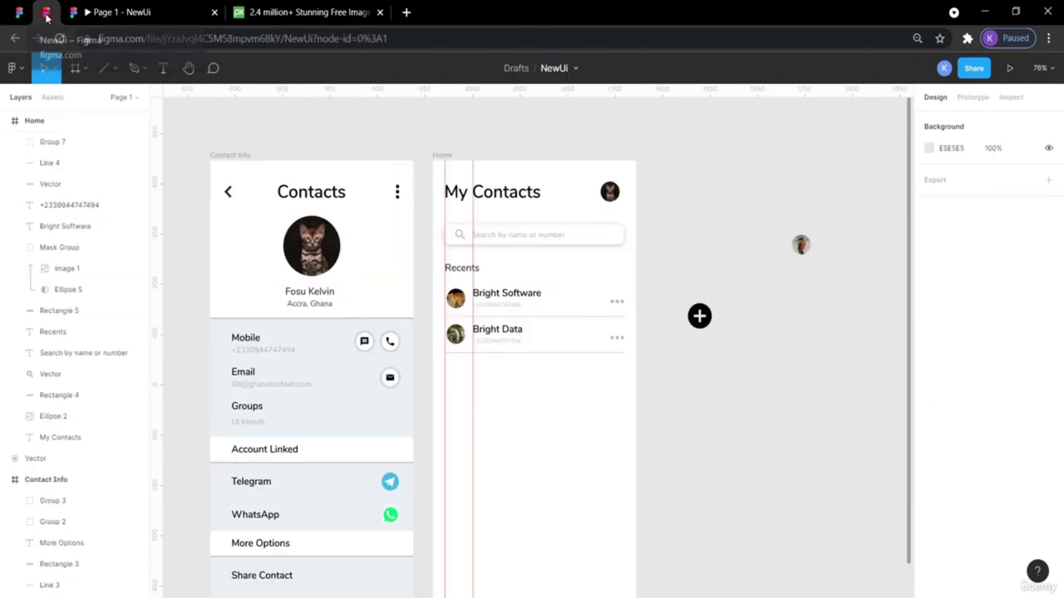
pyautogui.click(562, 352)
pyautogui.press('c')
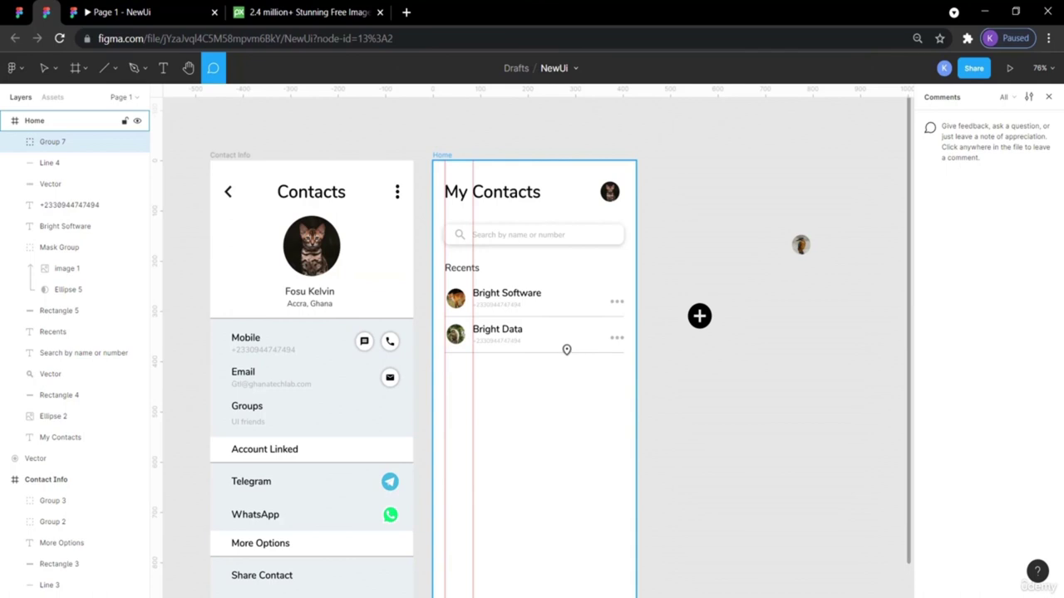
pyautogui.press('Escape')
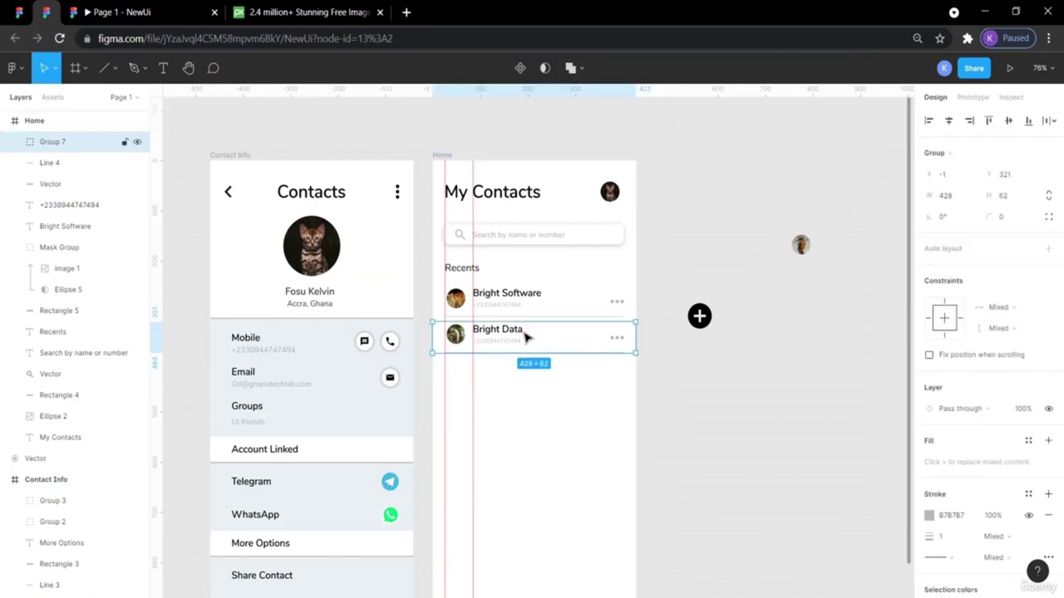
# Paste a copy of the Bright Data row (Group 8) as a third Recents row at Y 395.
pyautogui.moveTo(526, 337); pyautogui.dragTo(531, 392)
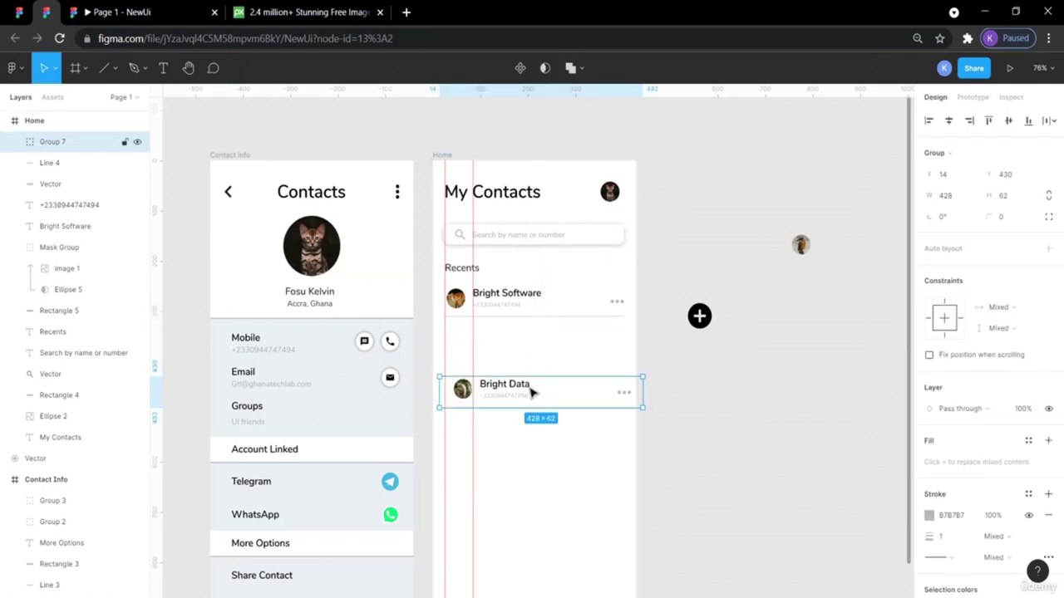
pyautogui.hotkey('ctrl', 'z')
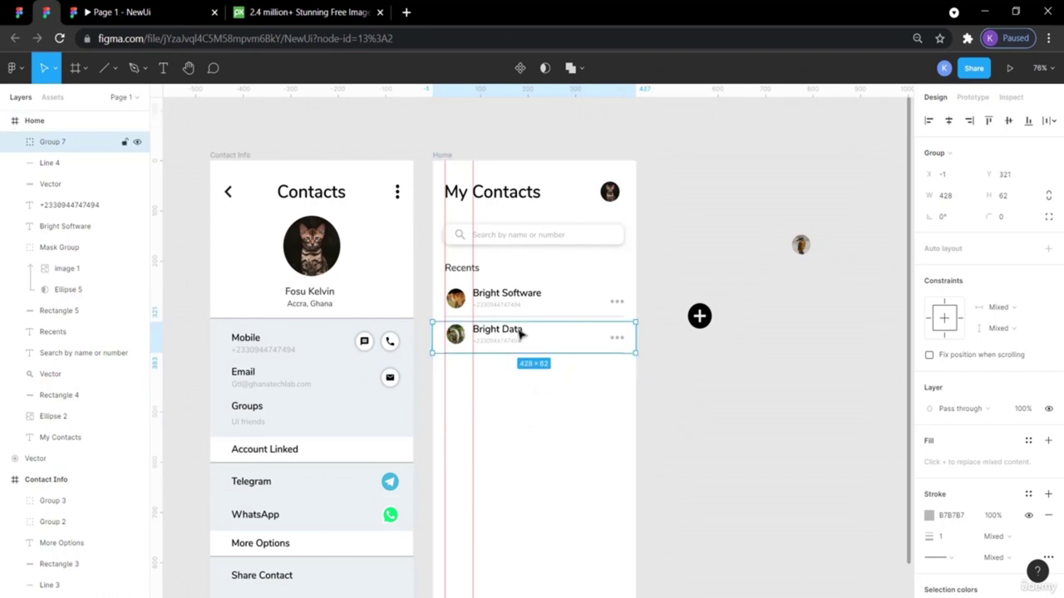
pyautogui.hotkey('ctrl', 'v')
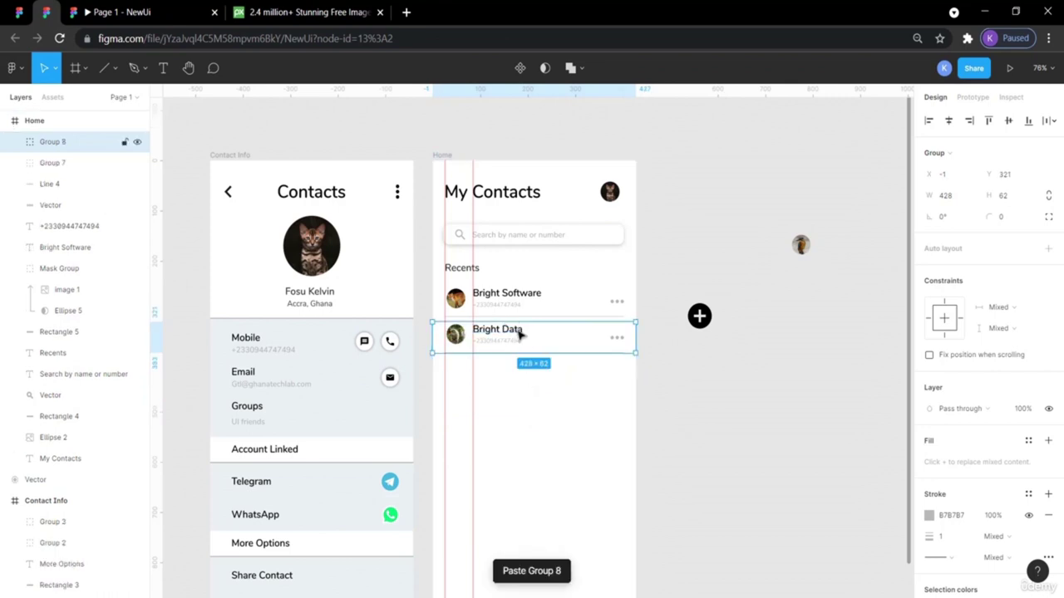
pyautogui.moveTo(518, 331); pyautogui.dragTo(517, 370)
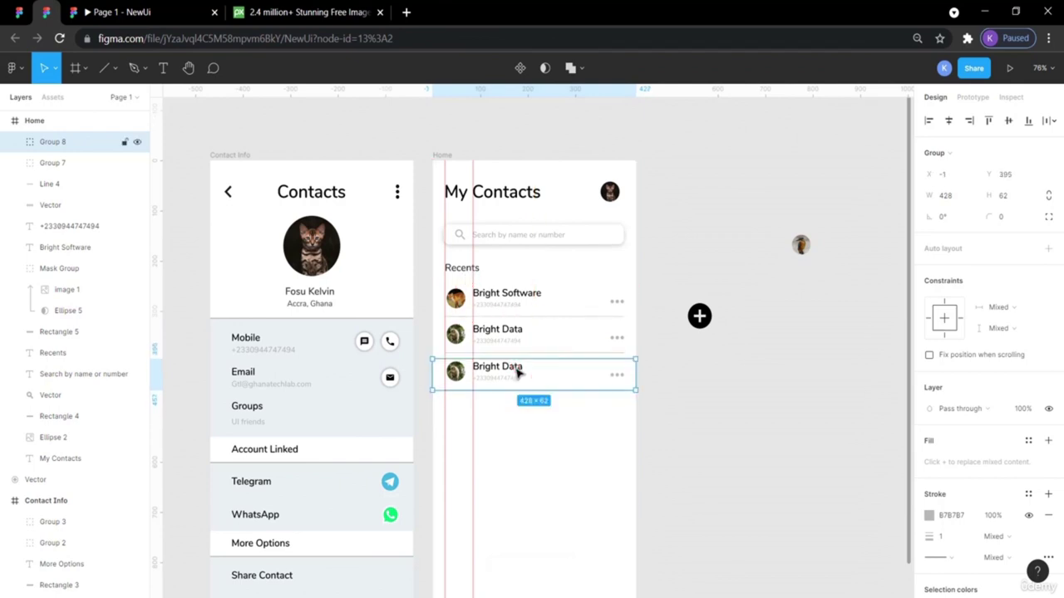
pyautogui.press('alt')
pyautogui.press('alt')
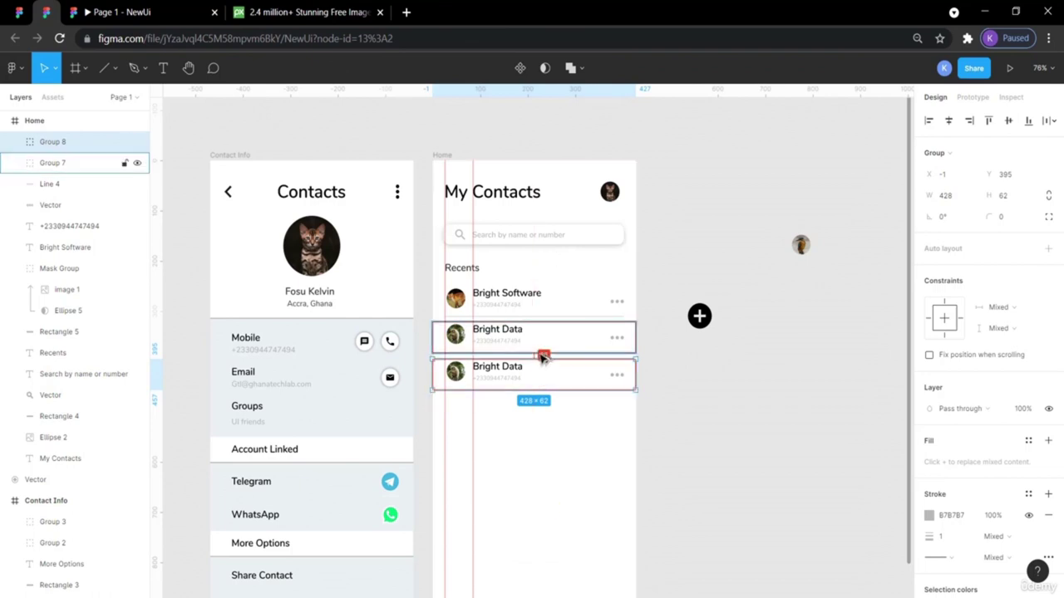
pyautogui.click(744, 413)
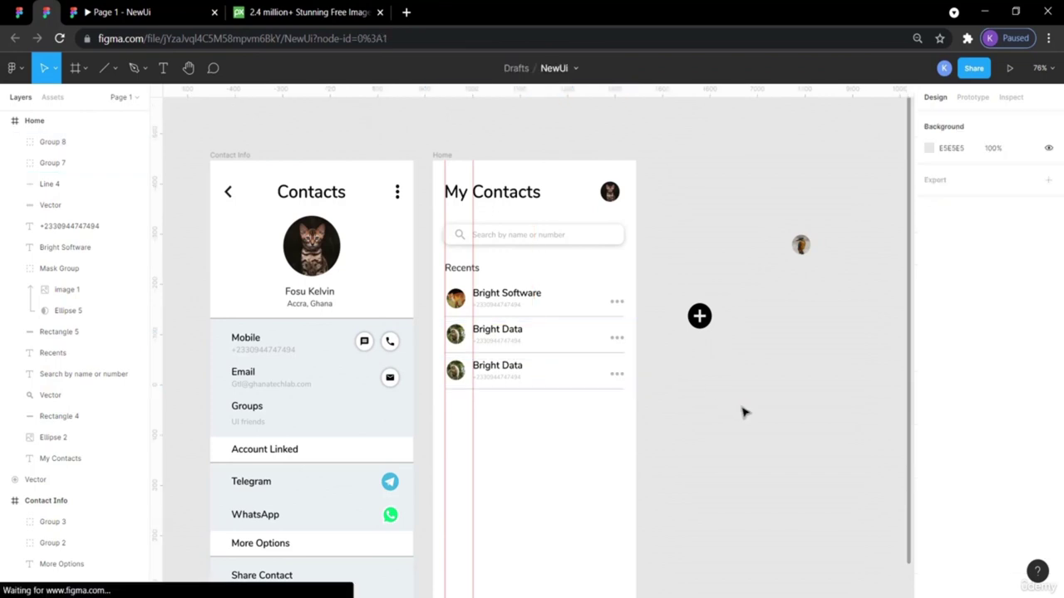
# Bring in the new bird image, mask it with its circle, and move it into the third row.
pyautogui.click(456, 372)
pyautogui.moveTo(800, 249); pyautogui.dragTo(461, 425)
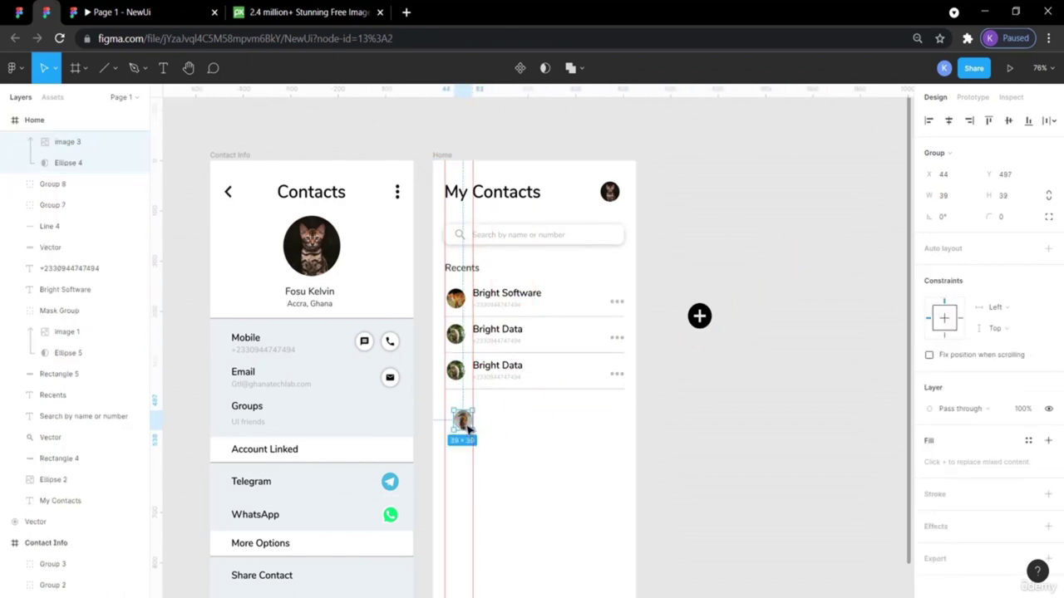
pyautogui.hotkey('ctrl', 'alt', 'm')
pyautogui.moveTo(462, 423); pyautogui.dragTo(437, 379)
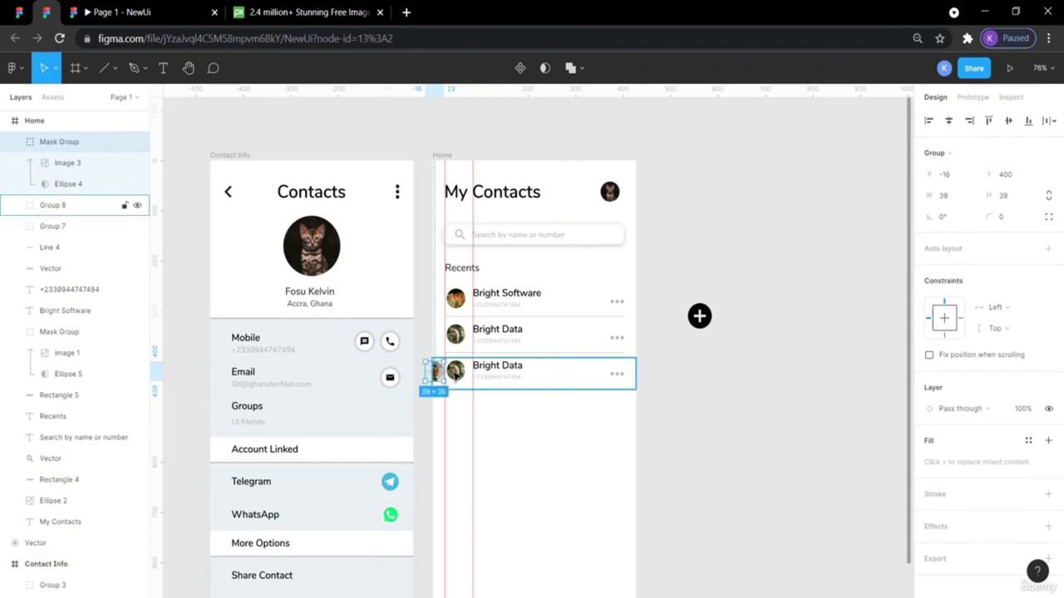
# Delete the third row's old avatar and align the new bird avatar with the others.
pyautogui.click(456, 373)
pyautogui.doubleClick(456, 373)
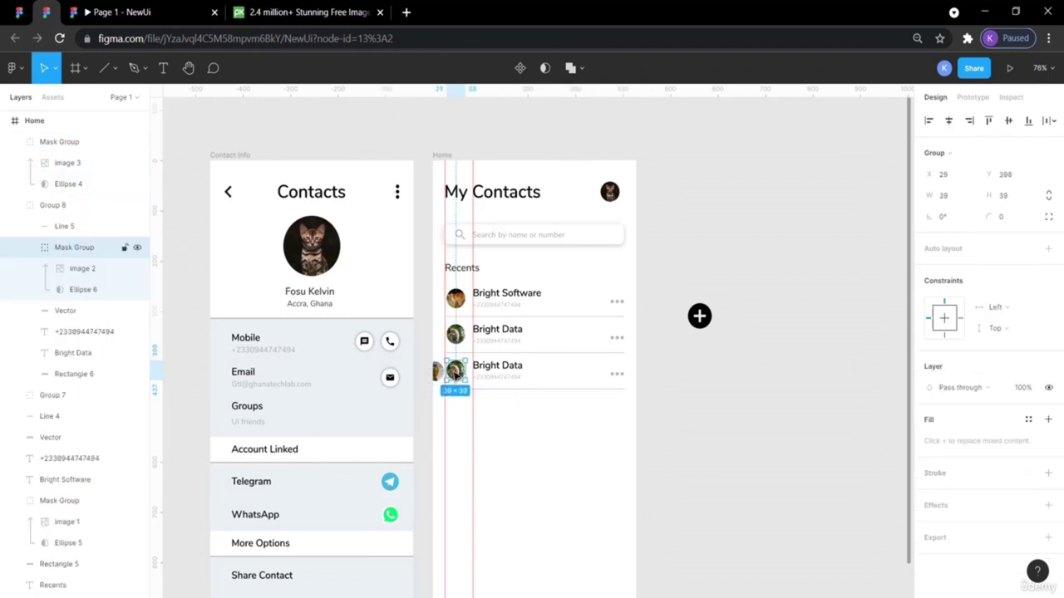
pyautogui.press('Delete')
pyautogui.moveTo(435, 370); pyautogui.dragTo(458, 373)
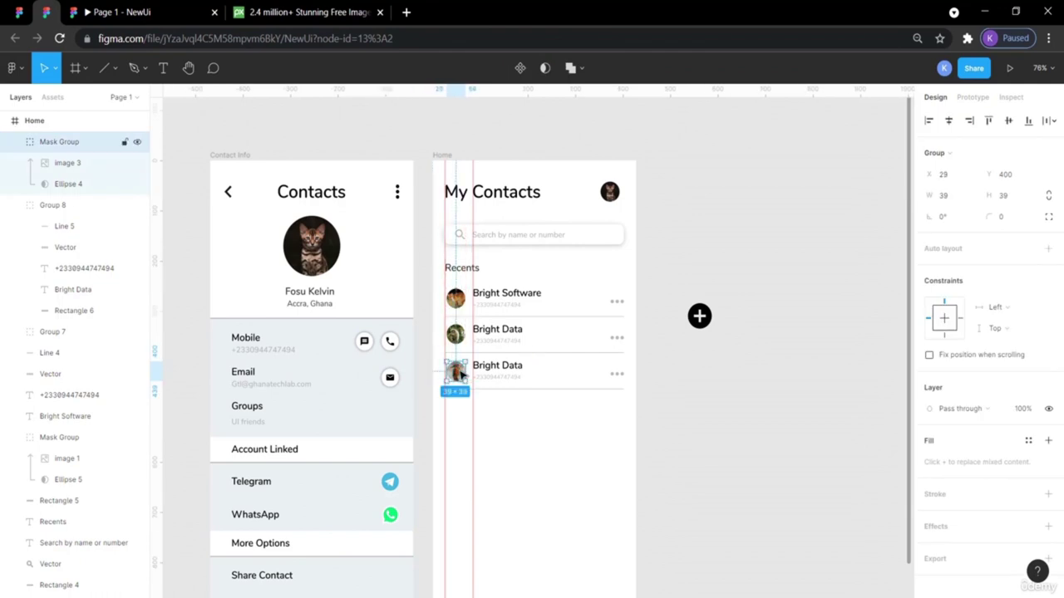
pyautogui.click(770, 422)
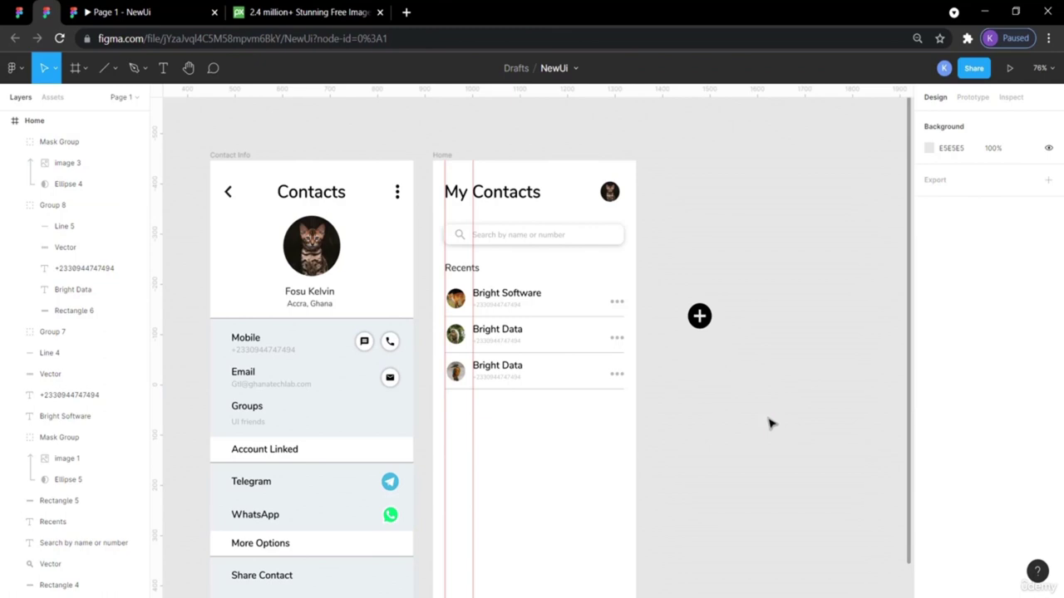
pyautogui.click(463, 379)
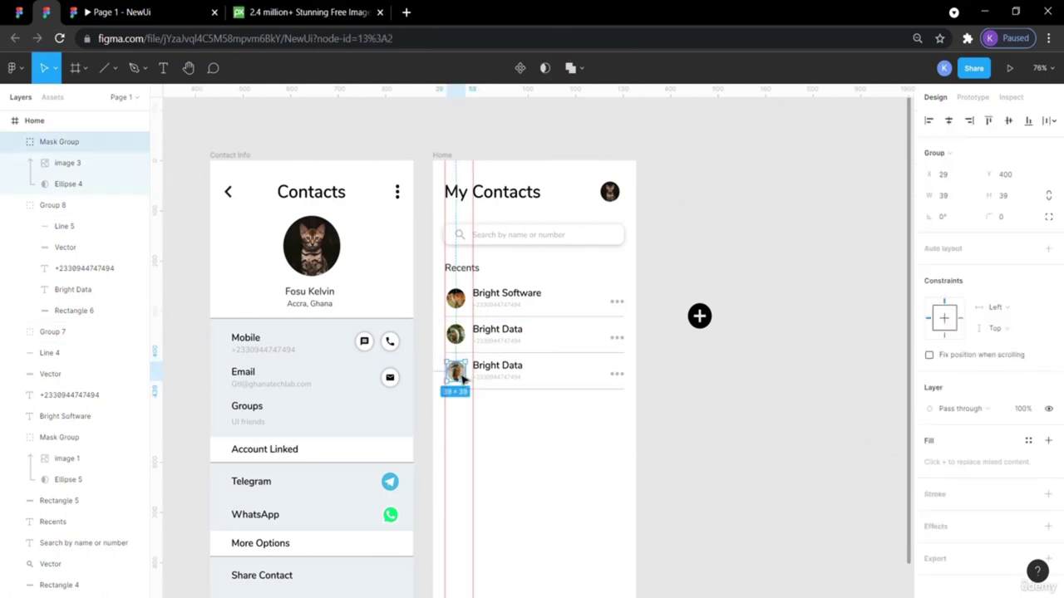
pyautogui.click(769, 445)
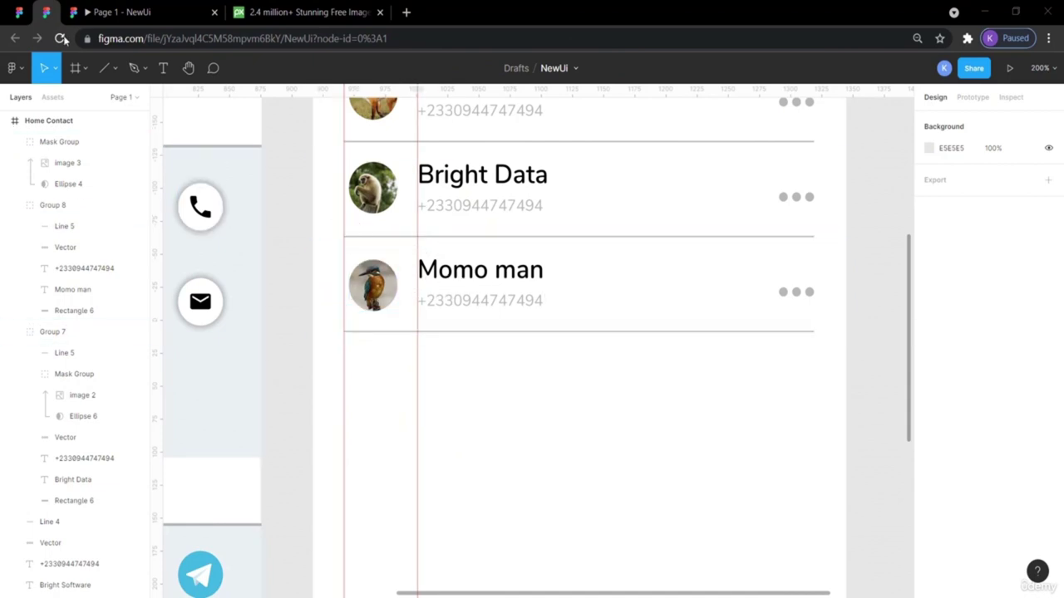
# After checking the reference, paste a copy of the Recents heading into the Home frame.
pyautogui.click(23, 14)
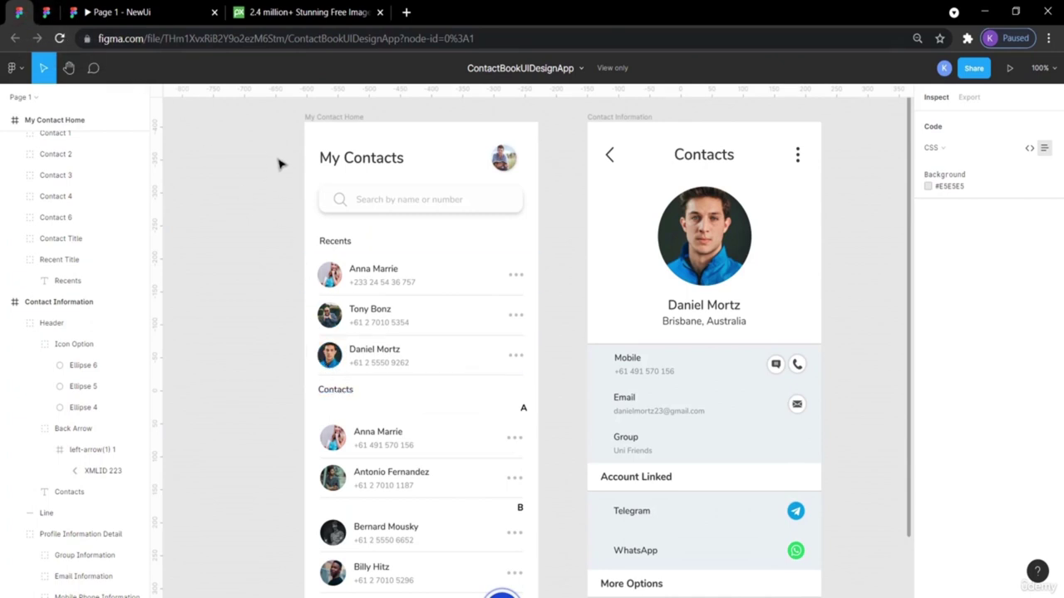
pyautogui.click(52, 11)
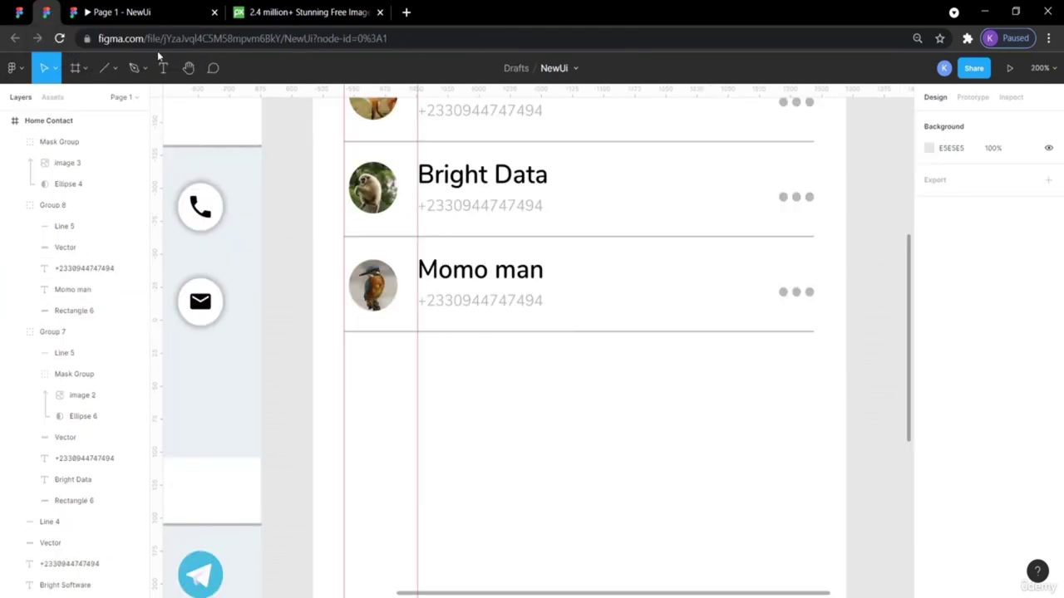
pyautogui.scroll(5, 446, 285)
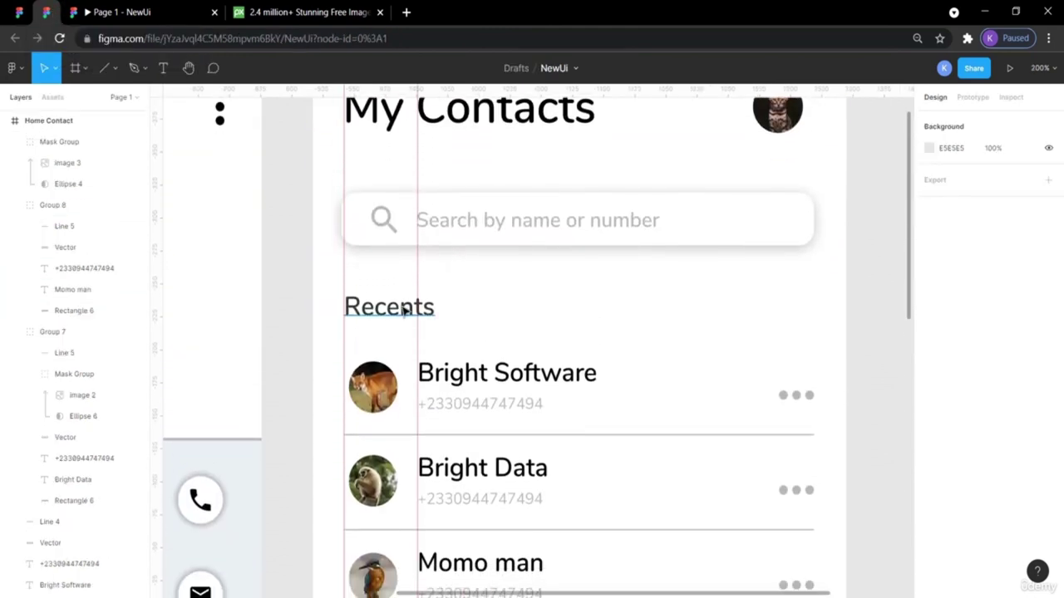
pyautogui.click(403, 308)
pyautogui.hotkey('ctrl', 'v')
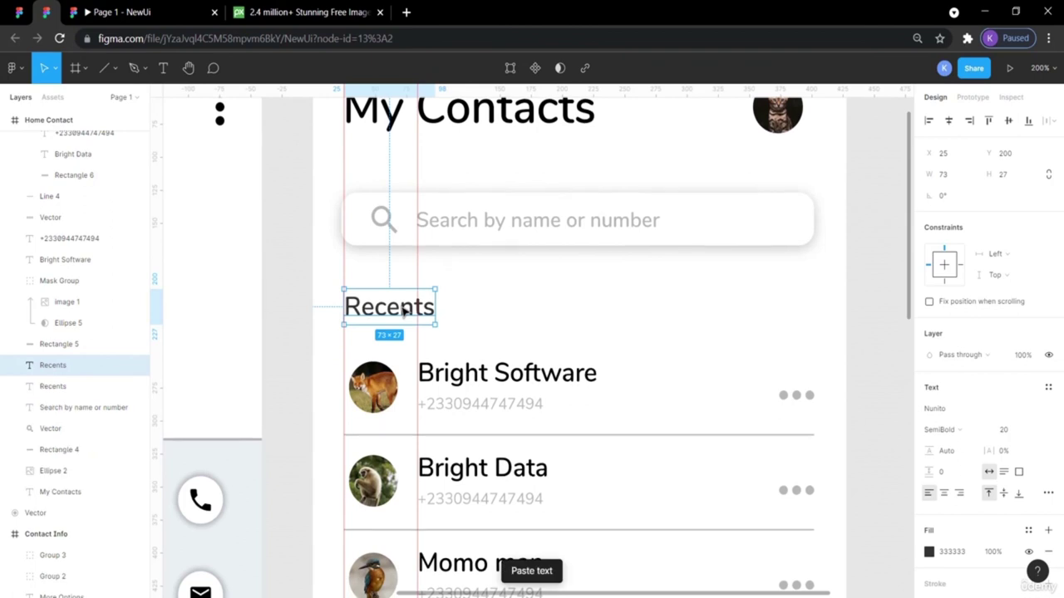
# Nudge the Recents copy down until it sits below the Momo man row at Y 465.
pyautogui.hotkey('shift', 'Down')
pyautogui.hotkey('shift', 'Down')
pyautogui.hotkey('shift', 'Down')
pyautogui.hotkey('shift', 'Down')
pyautogui.hotkey('shift', 'Down')
pyautogui.hotkey('shift', 'Down')
pyautogui.hotkey('shift', 'Down')
pyautogui.hotkey('shift', 'Down')
pyautogui.hotkey('shift', 'Down')
pyautogui.hotkey('shift', 'Down')
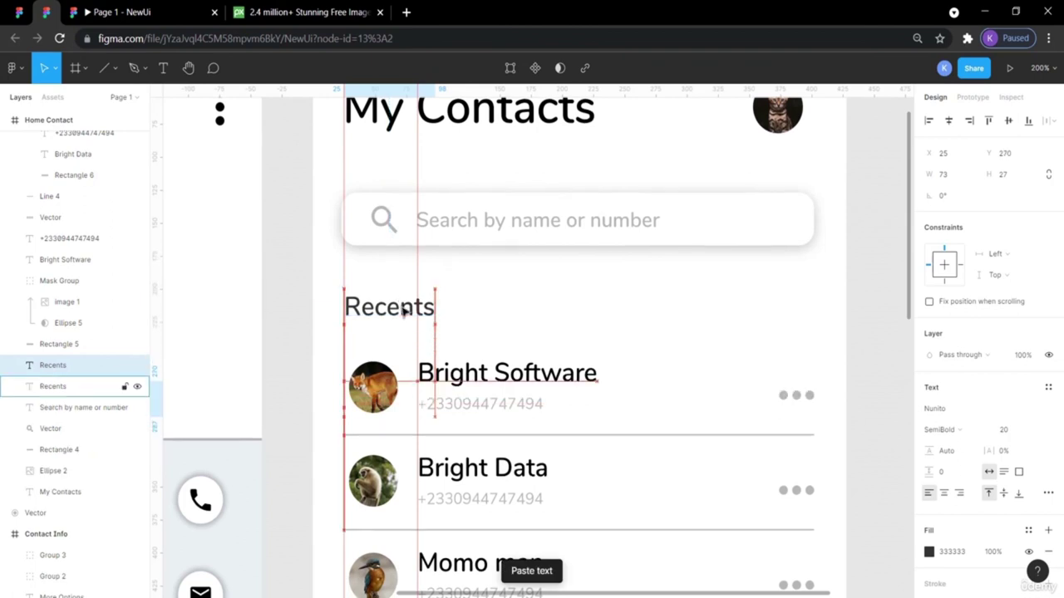
pyautogui.hotkey('shift', 'Down')
pyautogui.hotkey('shift', 'Down')
pyautogui.hotkey('shift', 'Down')
pyautogui.hotkey('shift', 'Down')
pyautogui.hotkey('shift', 'Down')
pyautogui.hotkey('shift', 'Down')
pyautogui.hotkey('shift', 'Down')
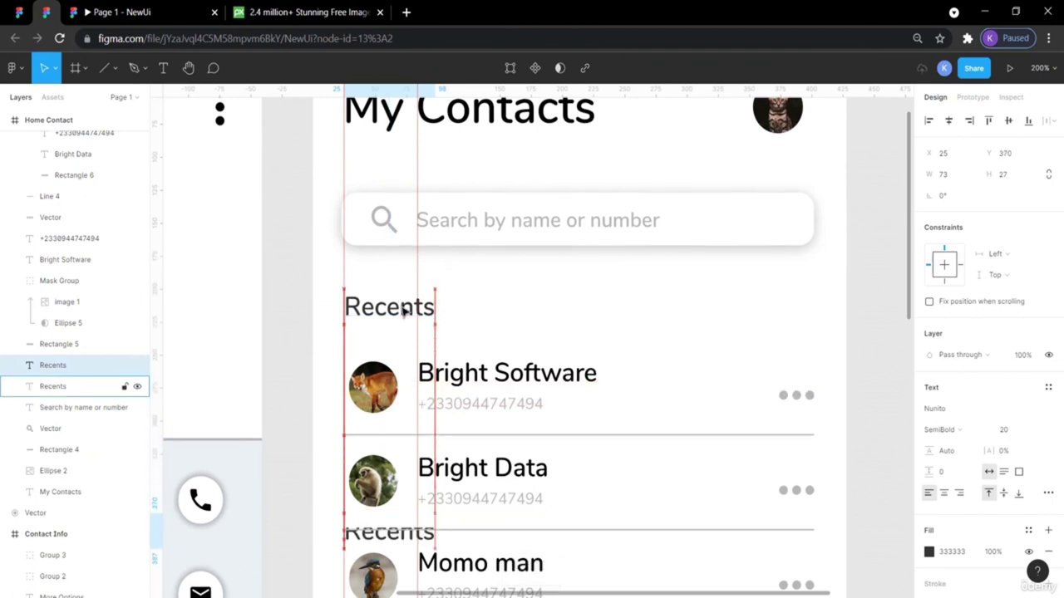
pyautogui.scroll(-1, 403, 310)
pyautogui.scroll(-3, 403, 310)
pyautogui.hotkey('shift', 'Down')
pyautogui.hotkey('shift', 'Down')
pyautogui.hotkey('shift', 'Down')
pyautogui.hotkey('shift', 'Down')
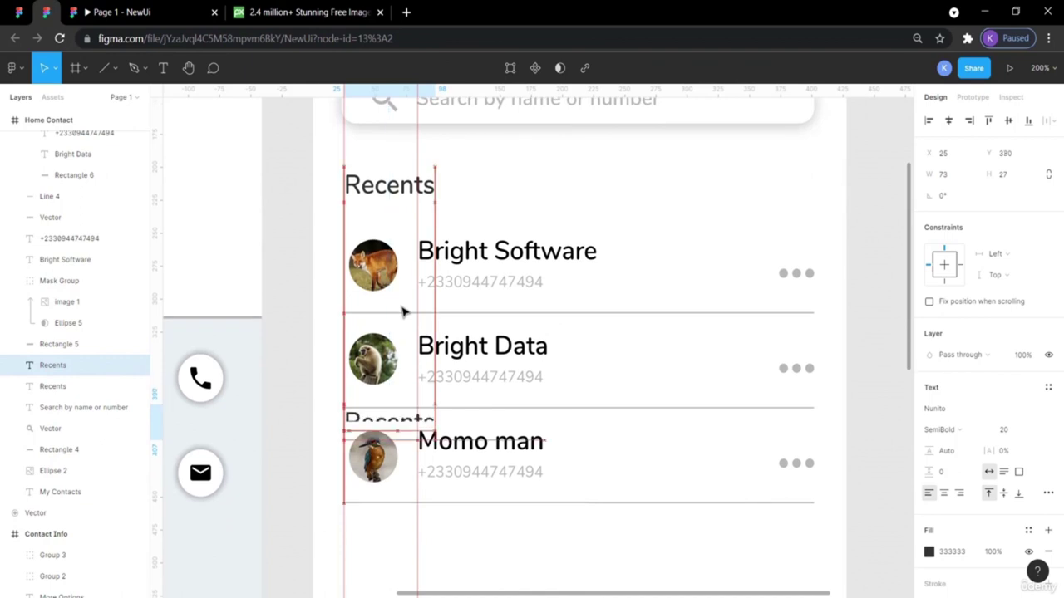
pyautogui.hotkey('shift', 'Down')
pyautogui.hotkey('shift', 'Down')
pyautogui.hotkey('shift', 'Down')
pyautogui.hotkey('shift', 'Down')
pyautogui.hotkey('shift', 'Down')
pyautogui.hotkey('shift', 'Down')
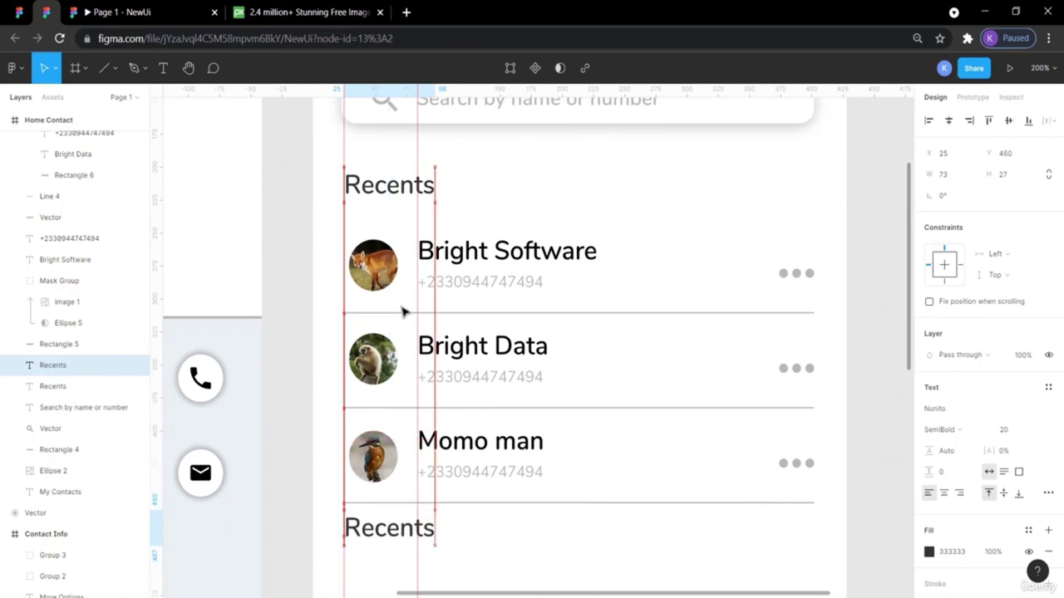
pyautogui.scroll(-2, 404, 311)
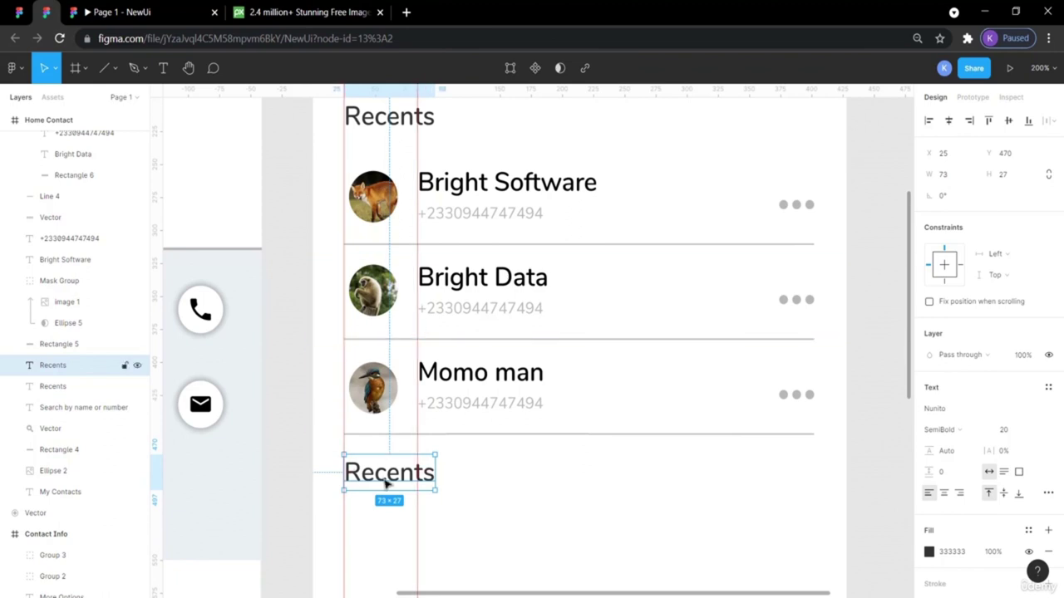
pyautogui.press('Down')
pyautogui.press('Down')
pyautogui.press('Down')
pyautogui.press('Down')
pyautogui.press('Down')
pyautogui.press('Down')
pyautogui.press('Down')
pyautogui.press('Down')
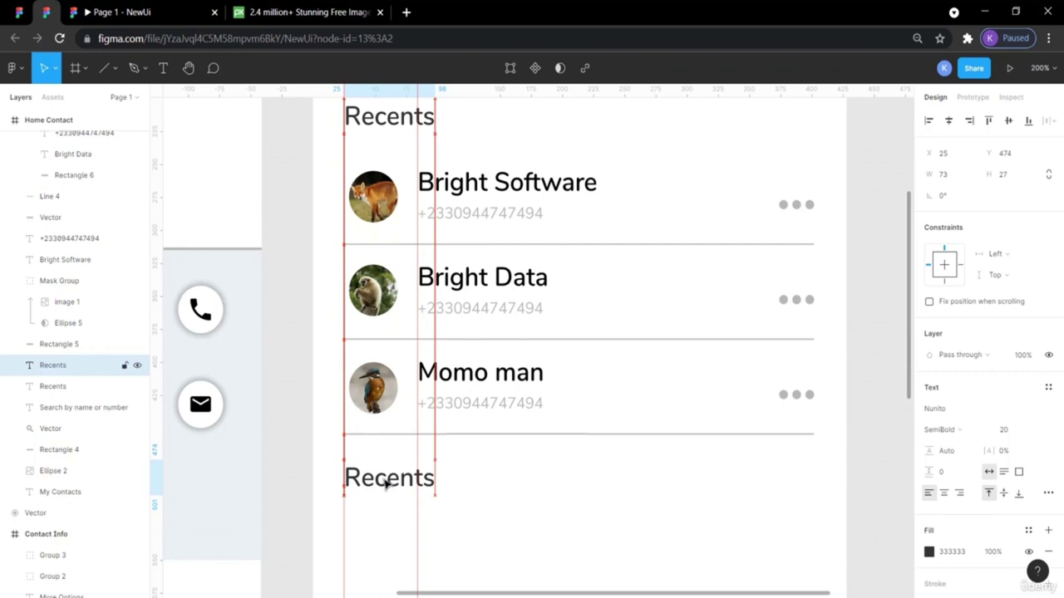
pyautogui.hotkey('shift', 'Down')
pyautogui.hotkey('shift', 'Down')
pyautogui.hotkey('shift', 'Down')
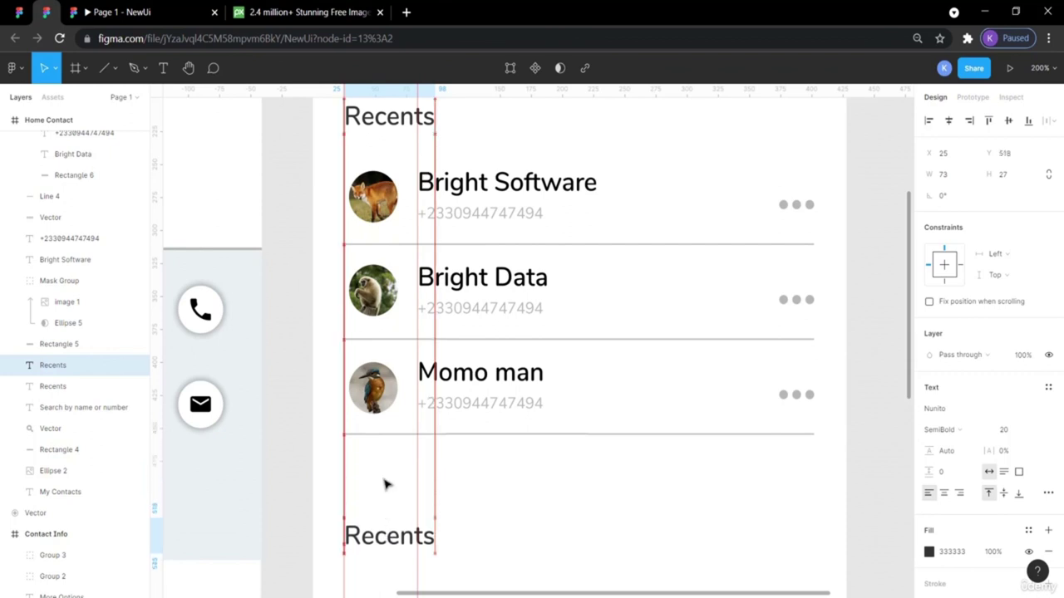
pyautogui.hotkey('shift', 'Up')
pyautogui.hotkey('shift', 'Up')
pyautogui.hotkey('shift', 'Up')
pyautogui.hotkey('shift', 'Up')
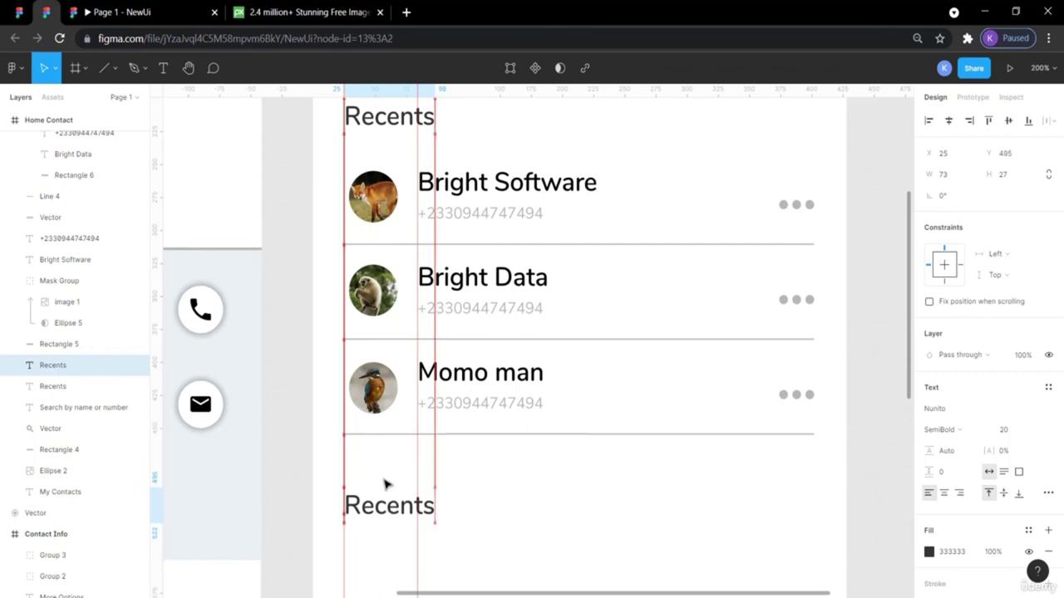
pyautogui.press('Up')
pyautogui.press('Up')
pyautogui.press('Up')
pyautogui.press('Up')
pyautogui.press('Up')
pyautogui.press('Up')
pyautogui.press('Up')
pyautogui.press('Up')
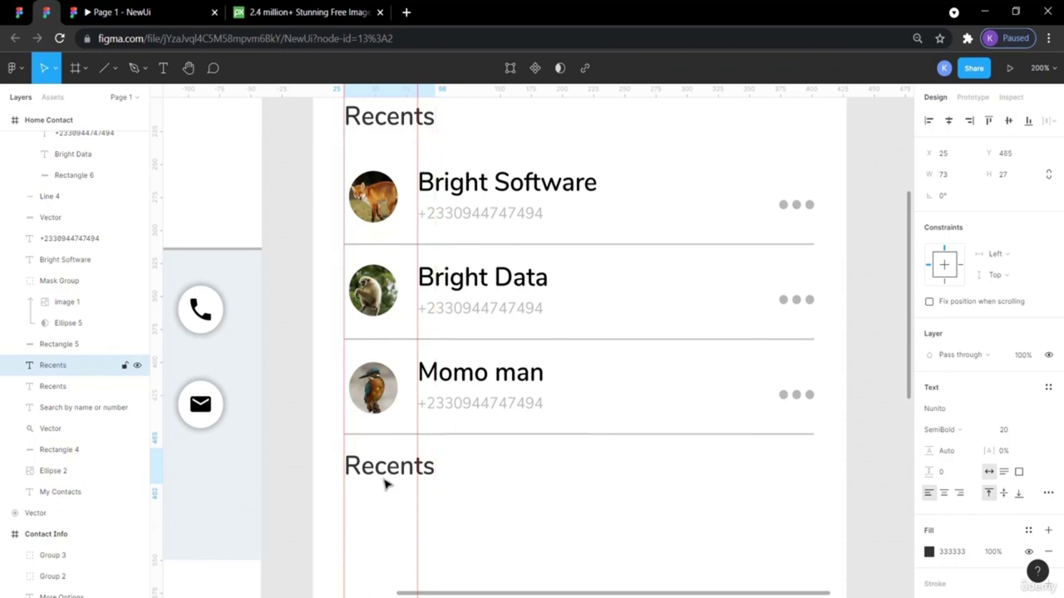
pyautogui.click(295, 409)
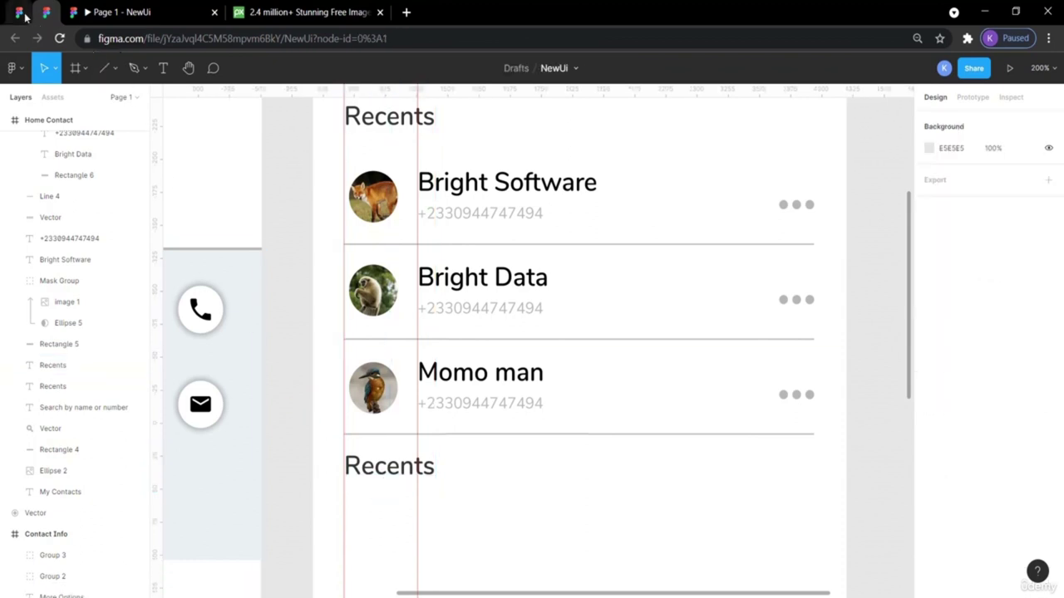
# Compare against the reference Contacts label and nudge the Recents copy down 2 px to Y 467.
pyautogui.click(18, 11)
pyautogui.click(338, 390)
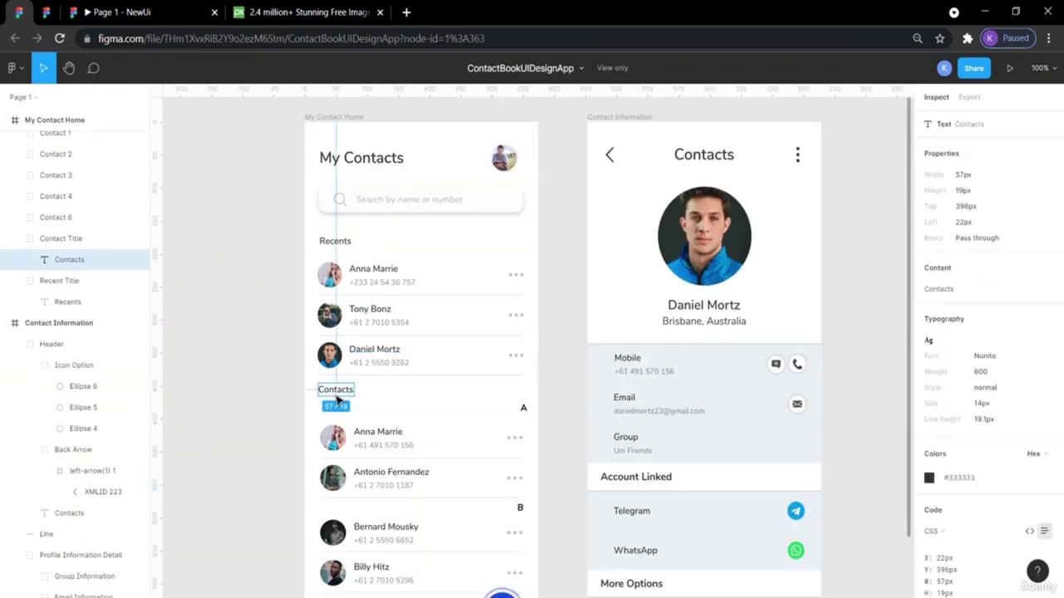
pyautogui.click(46, 11)
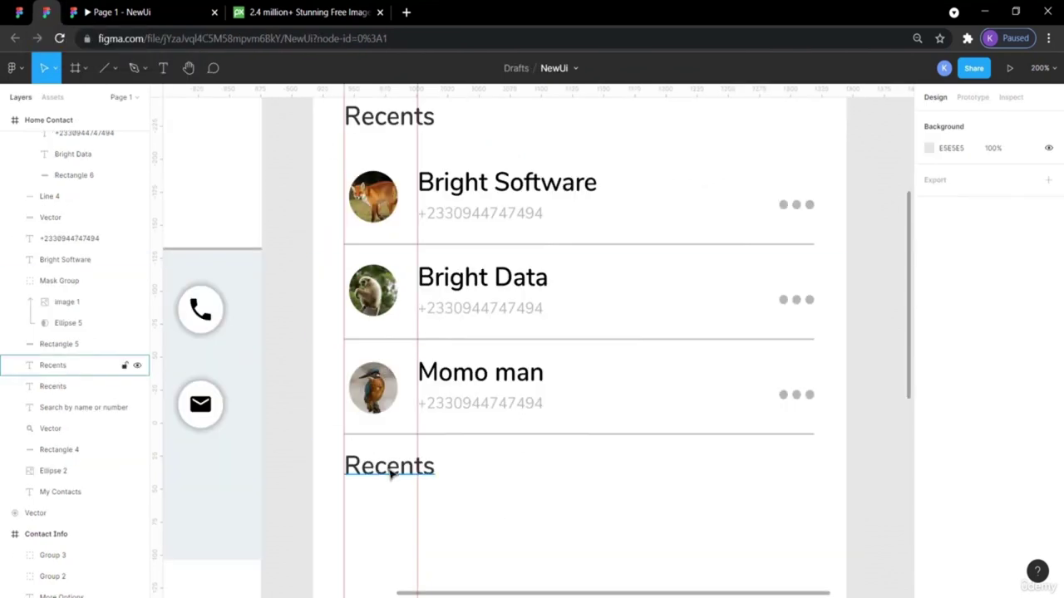
pyautogui.scroll(3, 366, 290)
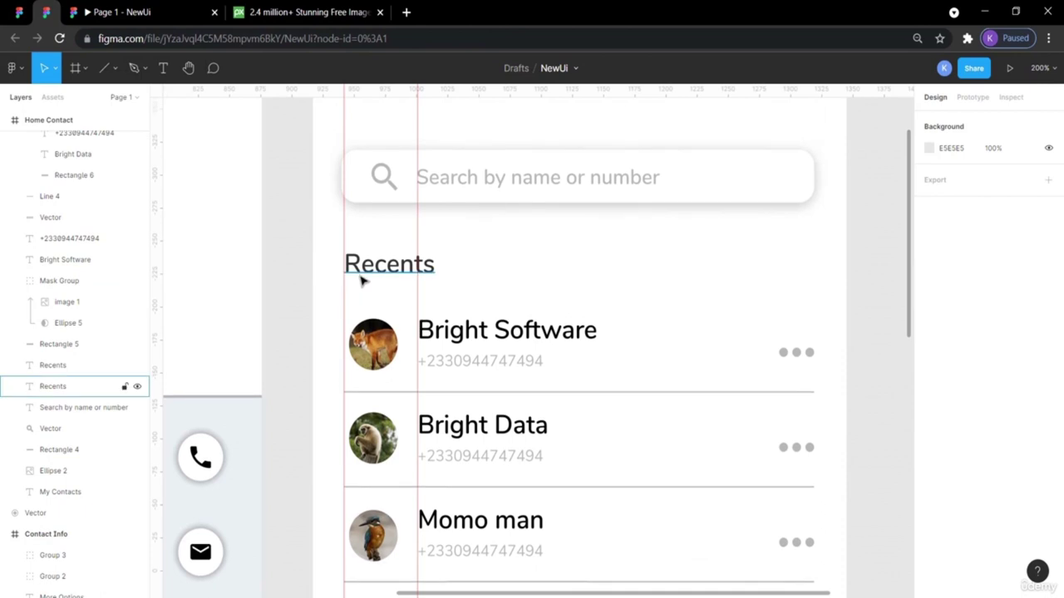
pyautogui.scroll(-6, 369, 291)
pyautogui.moveTo(363, 281); pyautogui.dragTo(374, 300)
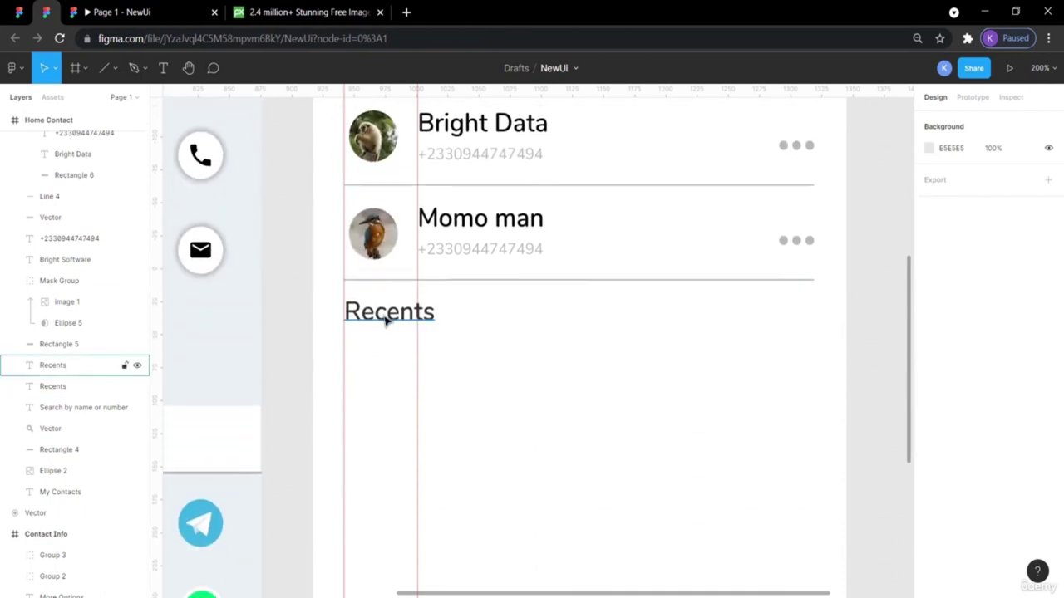
pyautogui.click(384, 319)
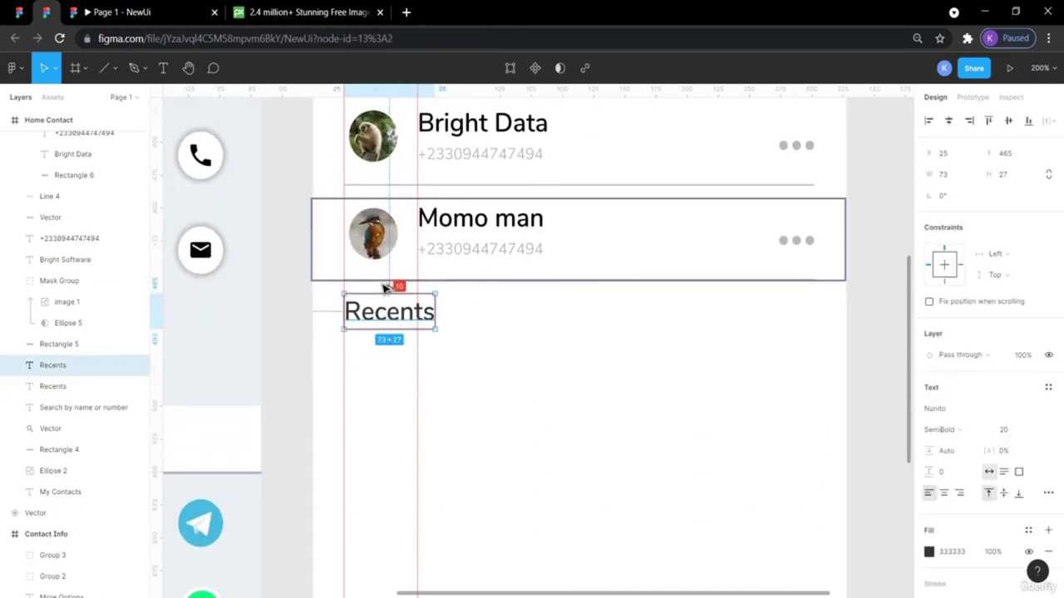
pyautogui.press('Down')
pyautogui.press('Down')
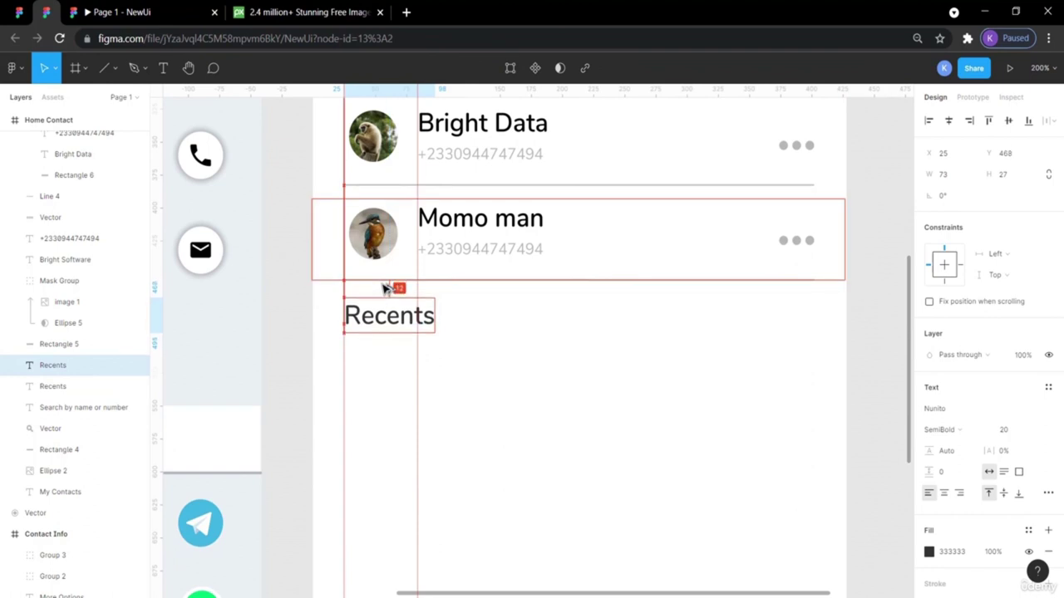
pyautogui.click(287, 324)
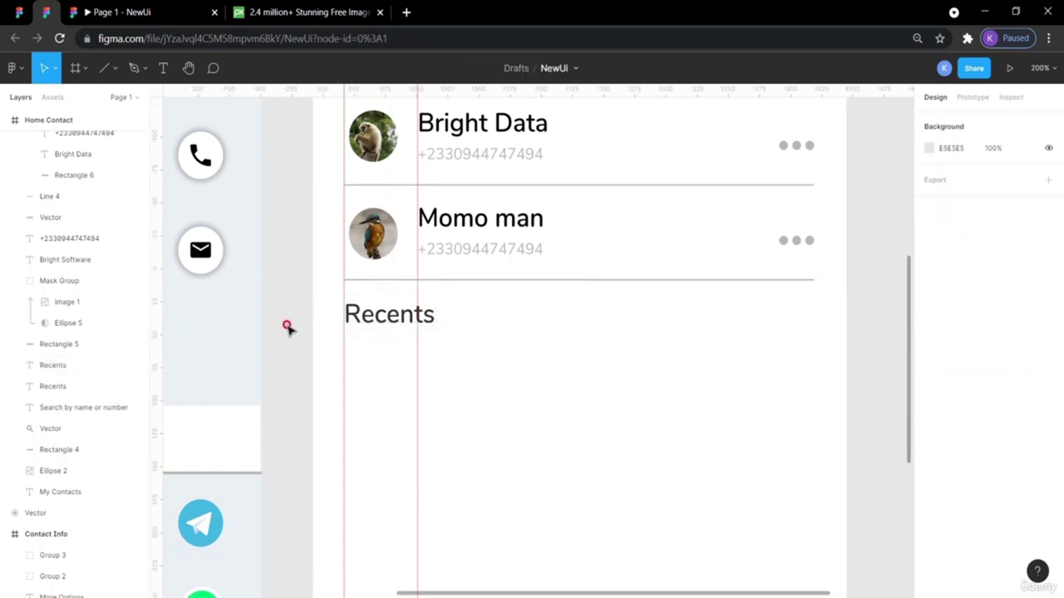
pyautogui.click(399, 315)
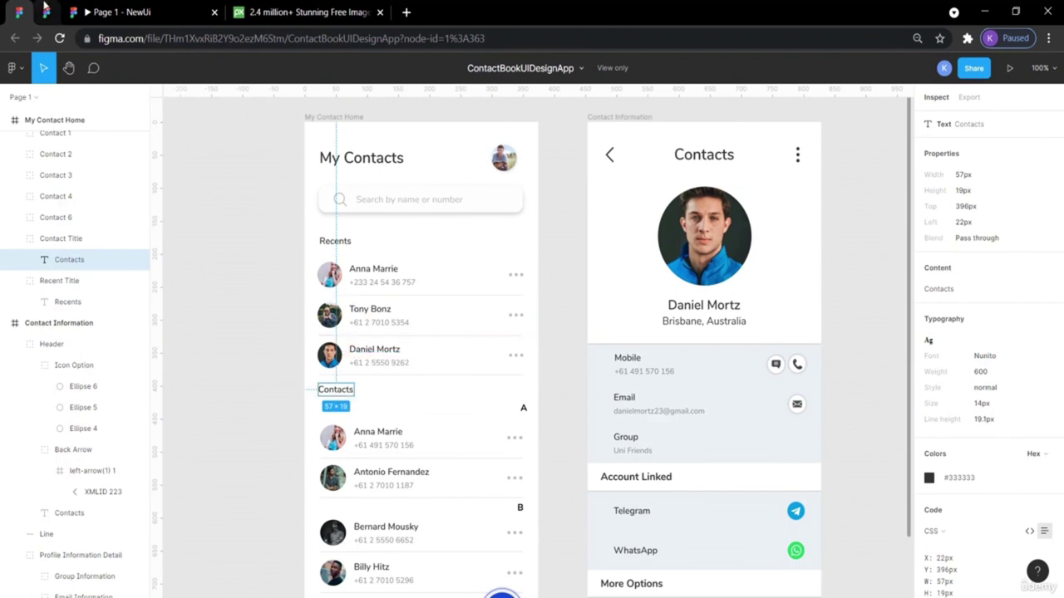
pyautogui.click(46, 12)
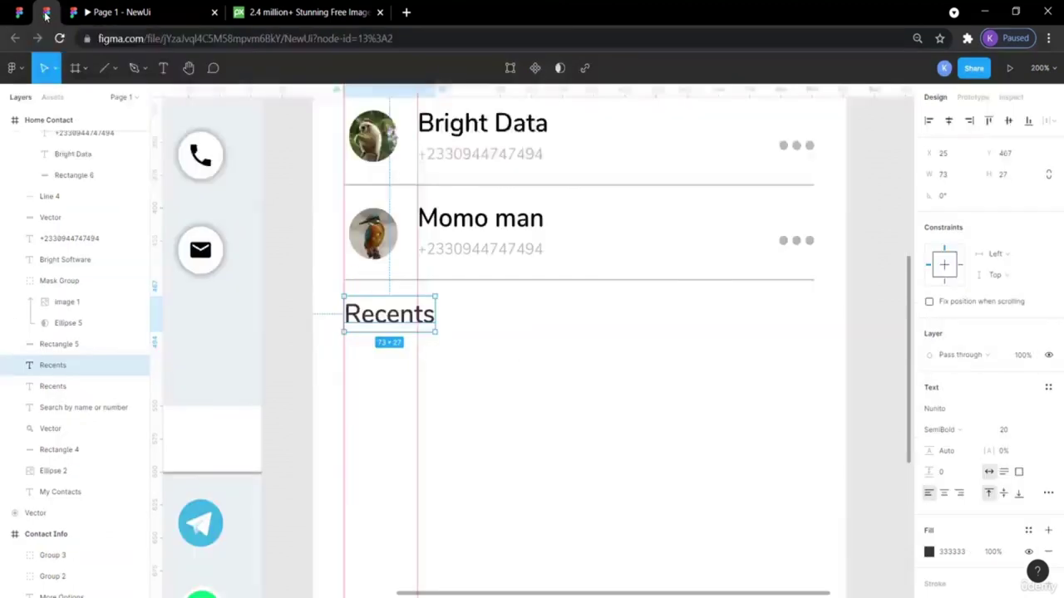
# Change the copied heading's text to 'Contacts'.
pyautogui.doubleClick(397, 316)
pyautogui.write('Con')
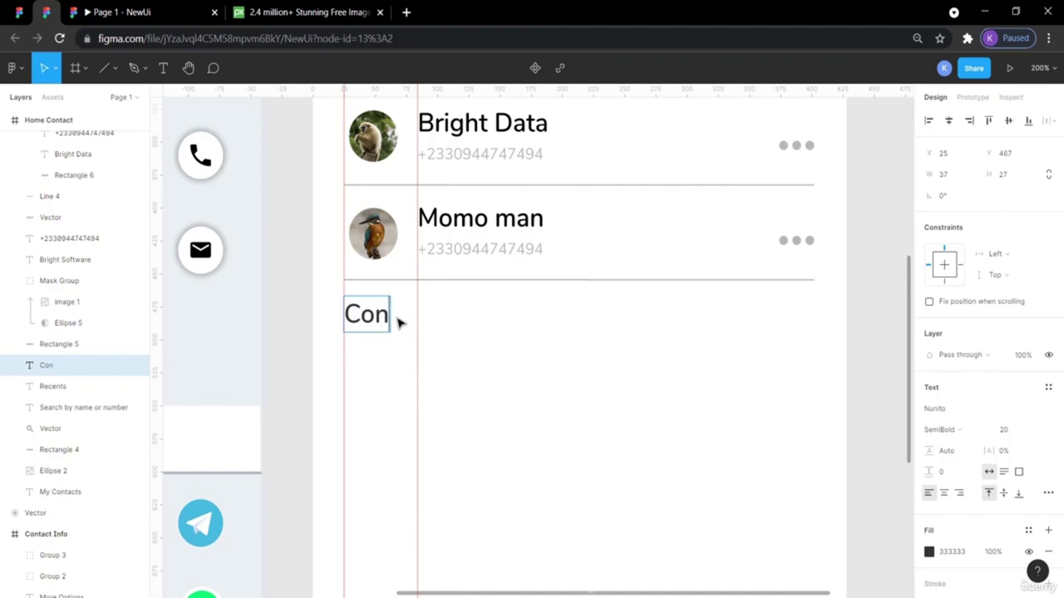
pyautogui.write('tacts')
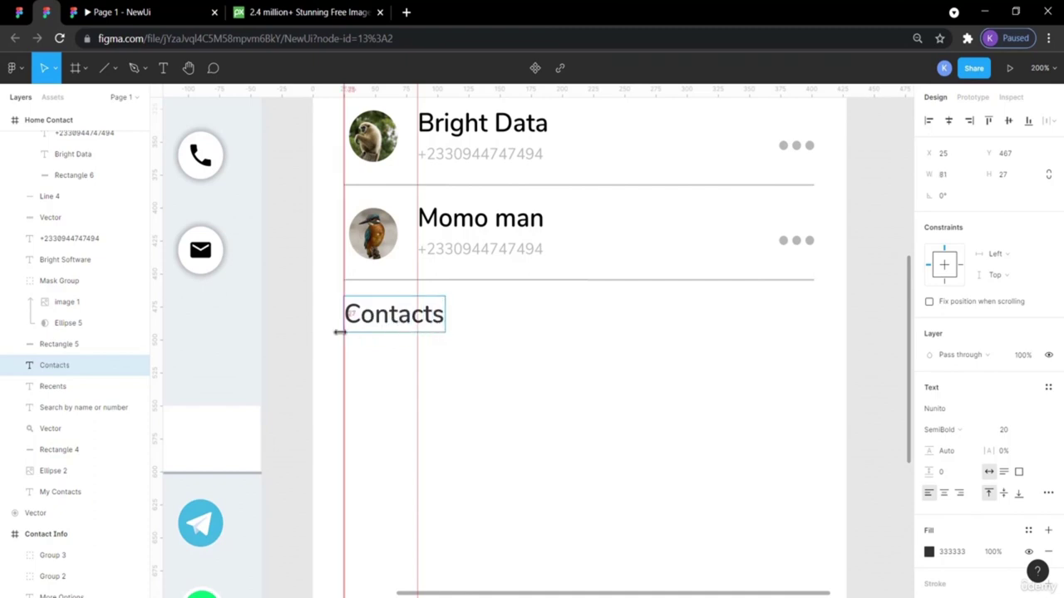
pyautogui.press('Escape')
pyautogui.click(304, 367)
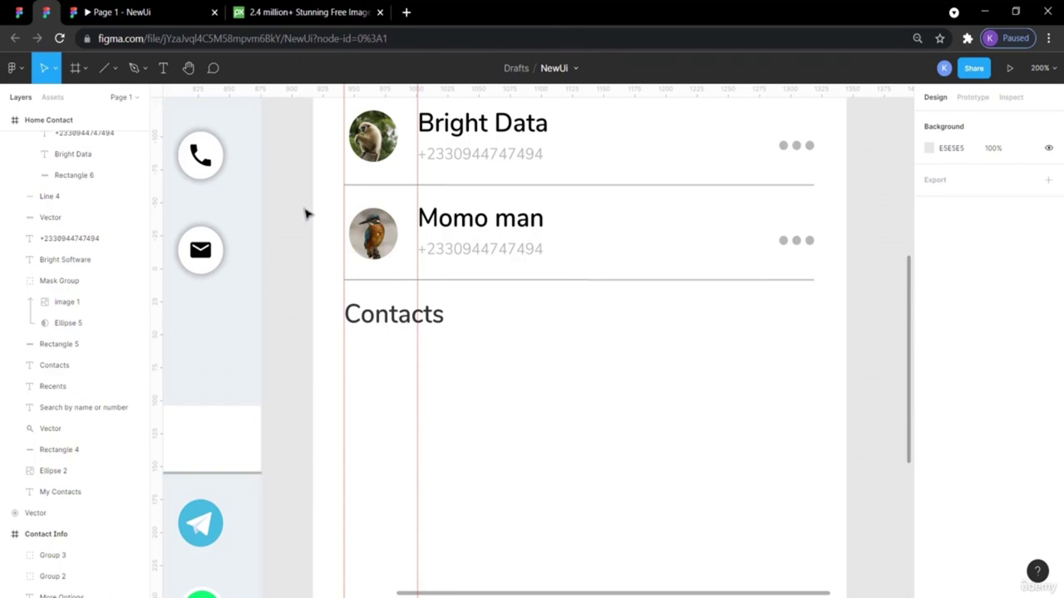
# Zoom out to view the whole Home screen, then zoom back in on the contact list.
pyautogui.hotkey('shift', '0')
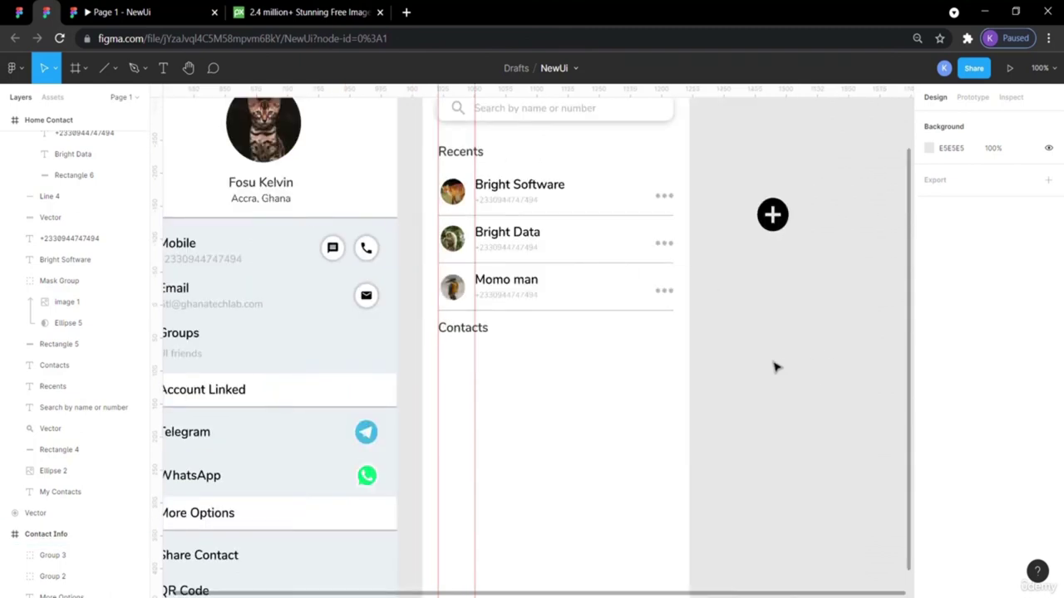
pyautogui.scroll(3, 773, 368)
pyautogui.scroll(-3, 773, 368)
pyautogui.hotkey('ctrl', '+')
pyautogui.hotkey('ctrl', '+')
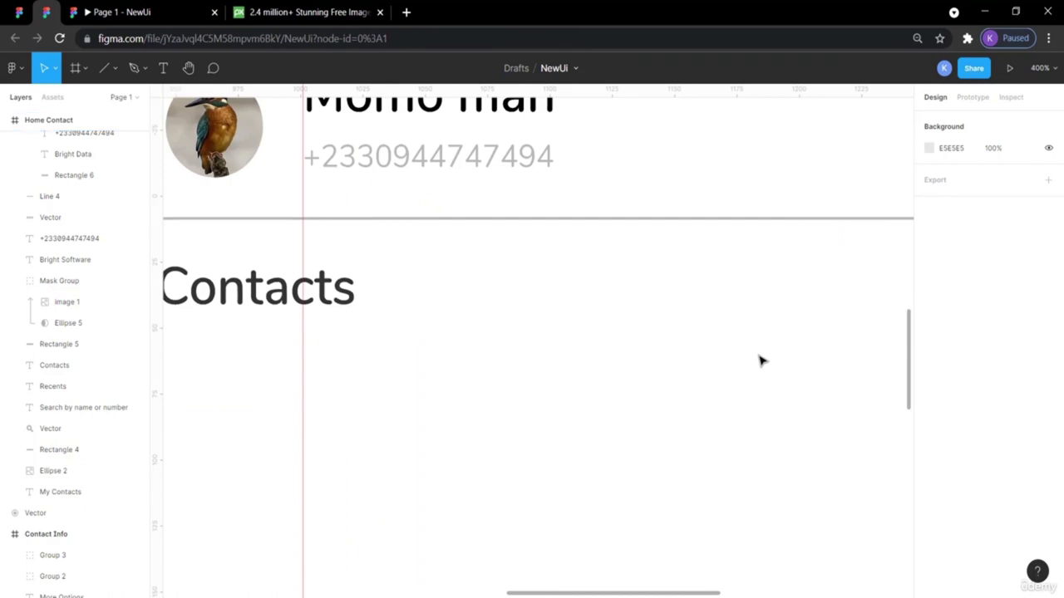
pyautogui.hscroll(-3, 762, 360)
pyautogui.scroll(2, 762, 359)
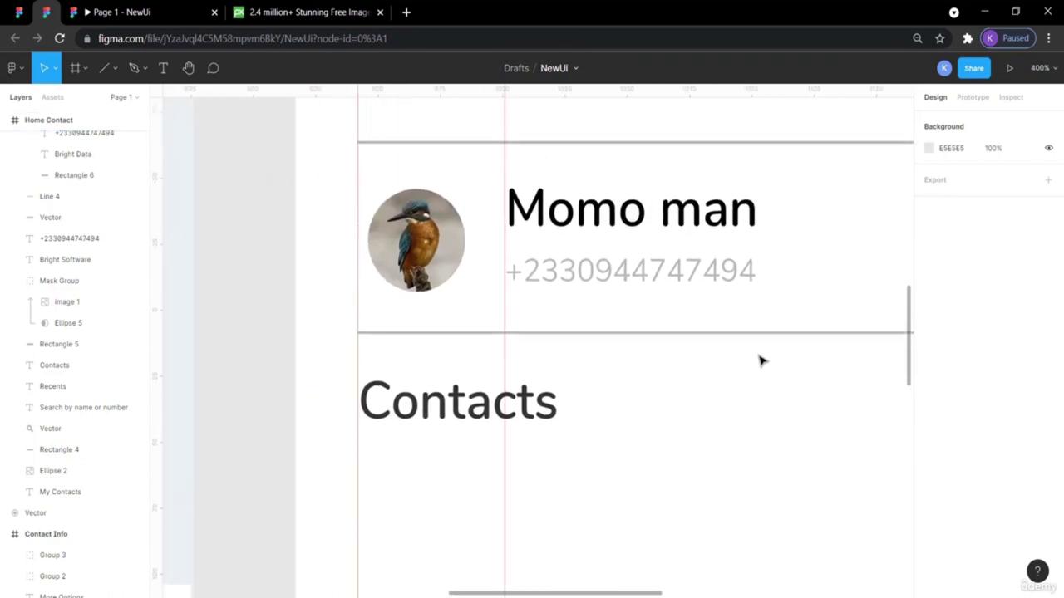
pyautogui.scroll(2, 762, 360)
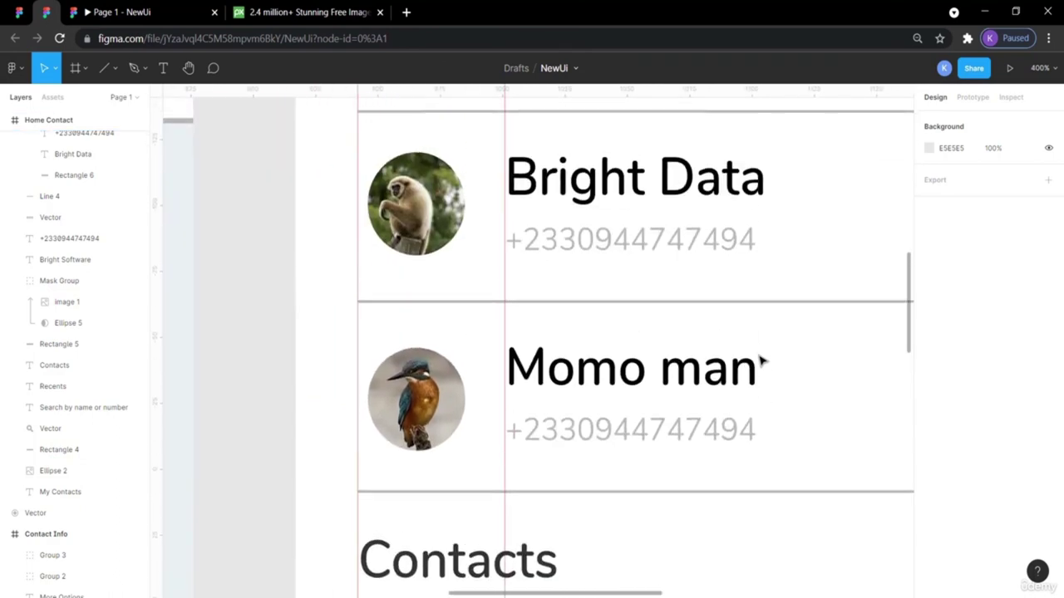
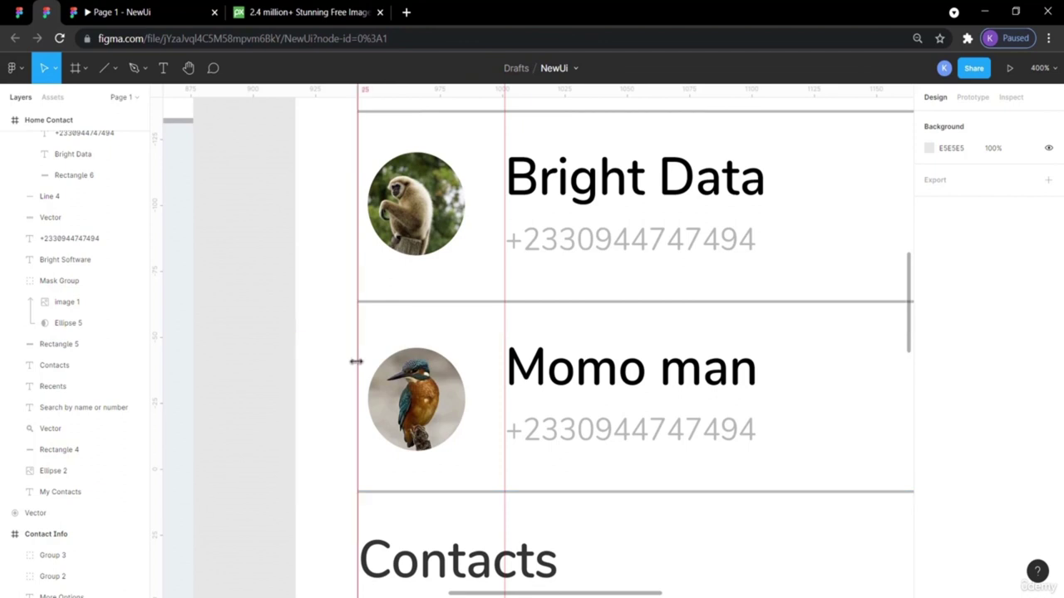
pyautogui.scroll(-5, 356, 362)
pyautogui.hscroll(2, 357, 364)
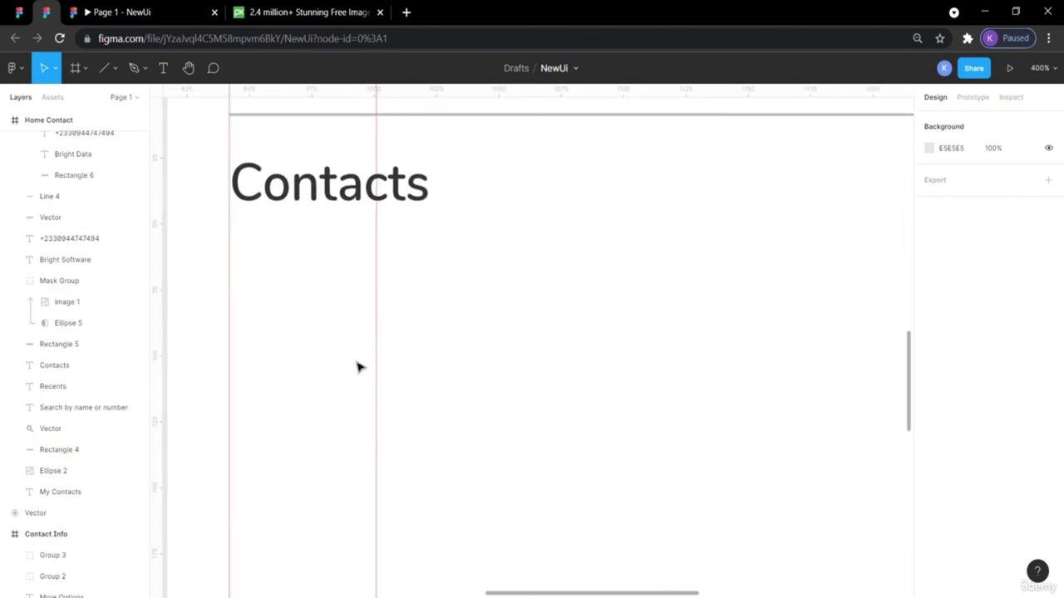
pyautogui.click(46, 11)
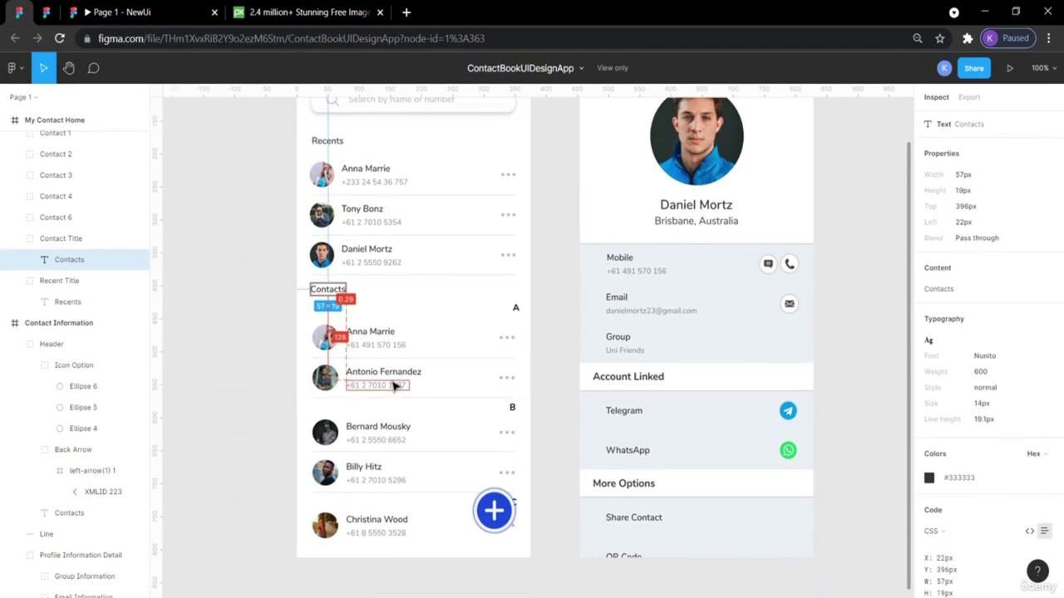
pyautogui.scroll(-1, 391, 366)
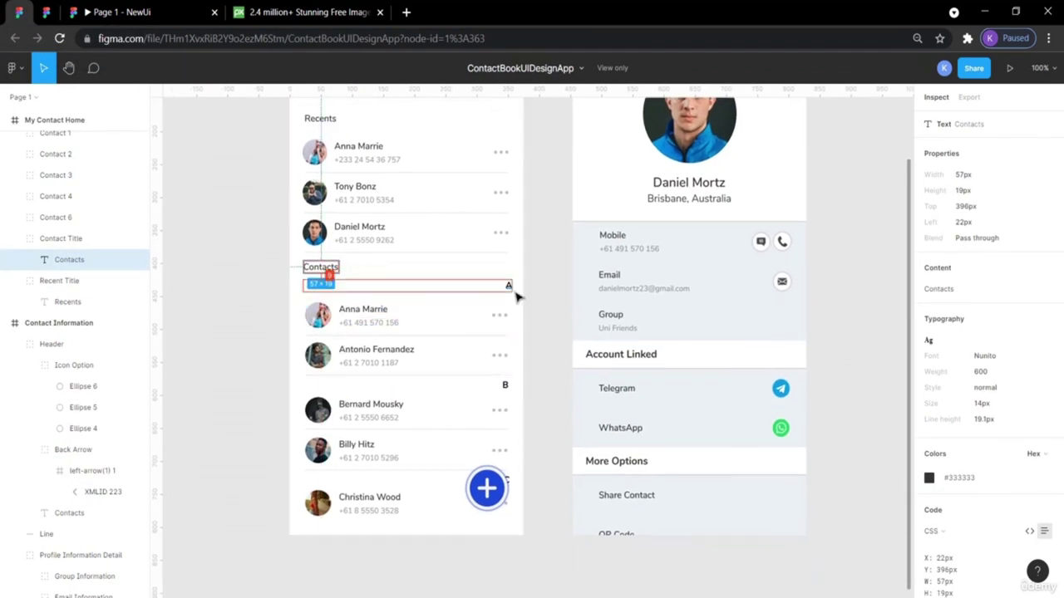
pyautogui.click(252, 350)
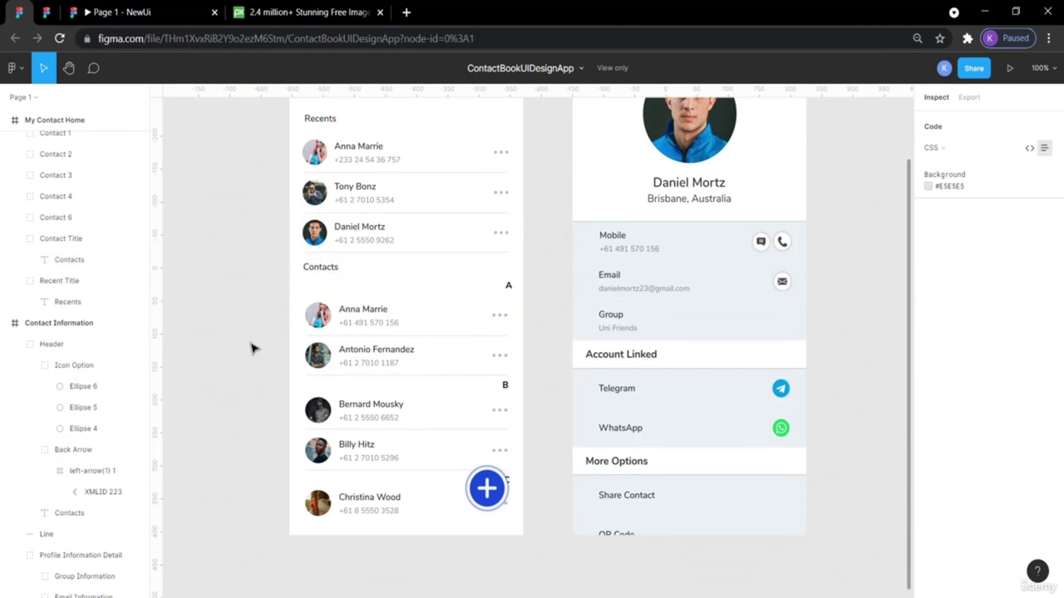
pyautogui.click(318, 324)
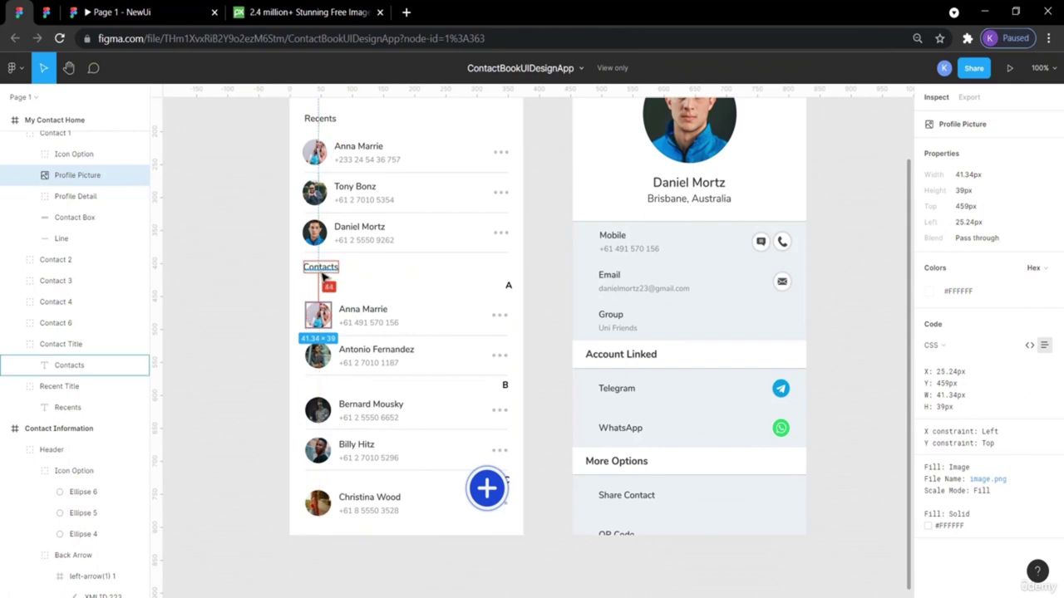
pyautogui.click(324, 301)
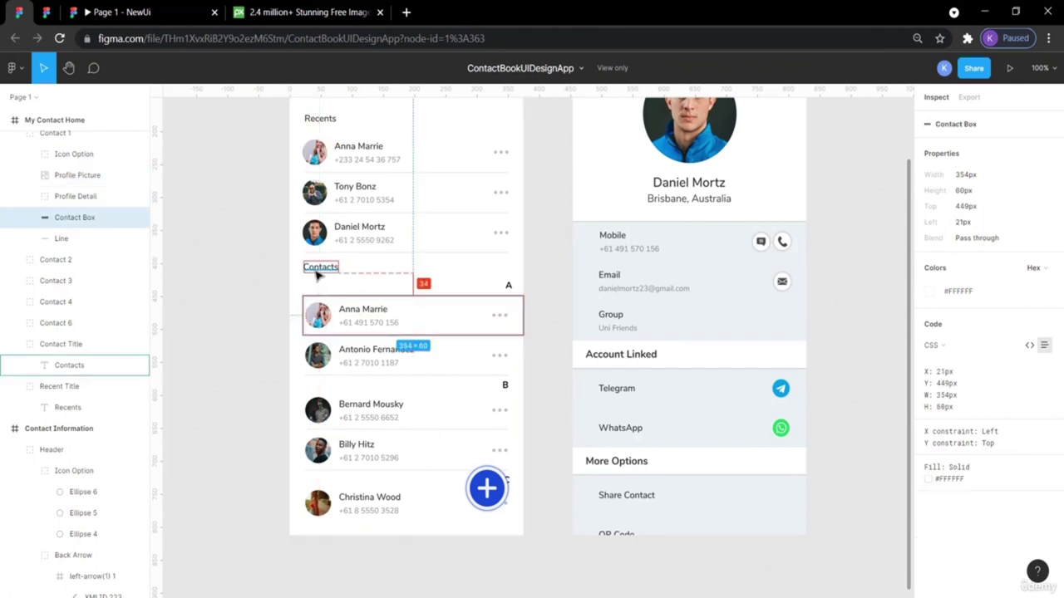
pyautogui.click(47, 12)
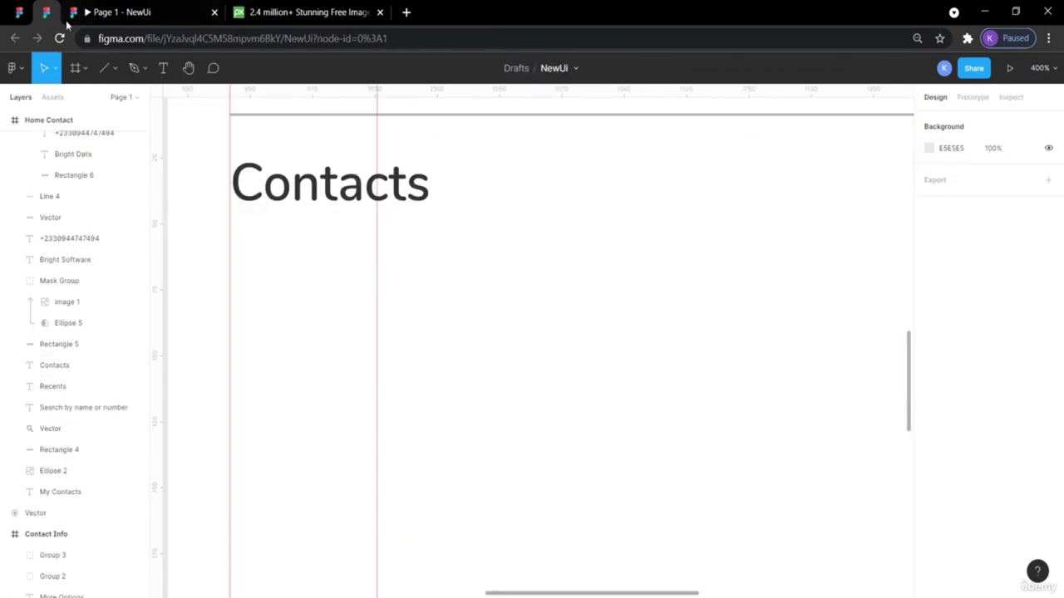
pyautogui.scroll(5, 342, 237)
# Paste a copy of the Momo man card and nudge it below the Contacts heading.
pyautogui.click(347, 239)
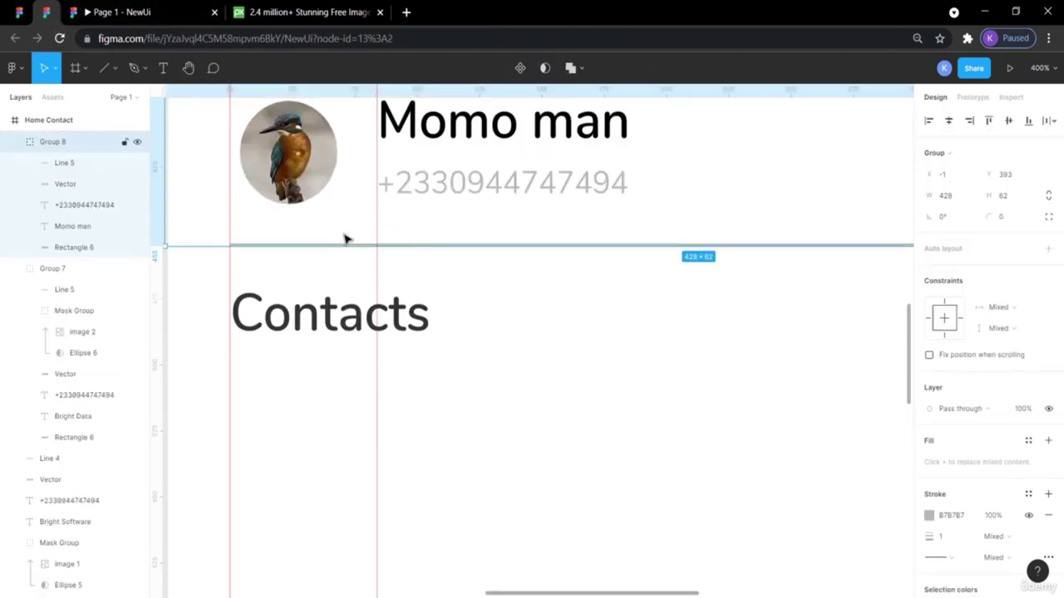
pyautogui.scroll(2, 346, 240)
pyautogui.scroll(1, 346, 239)
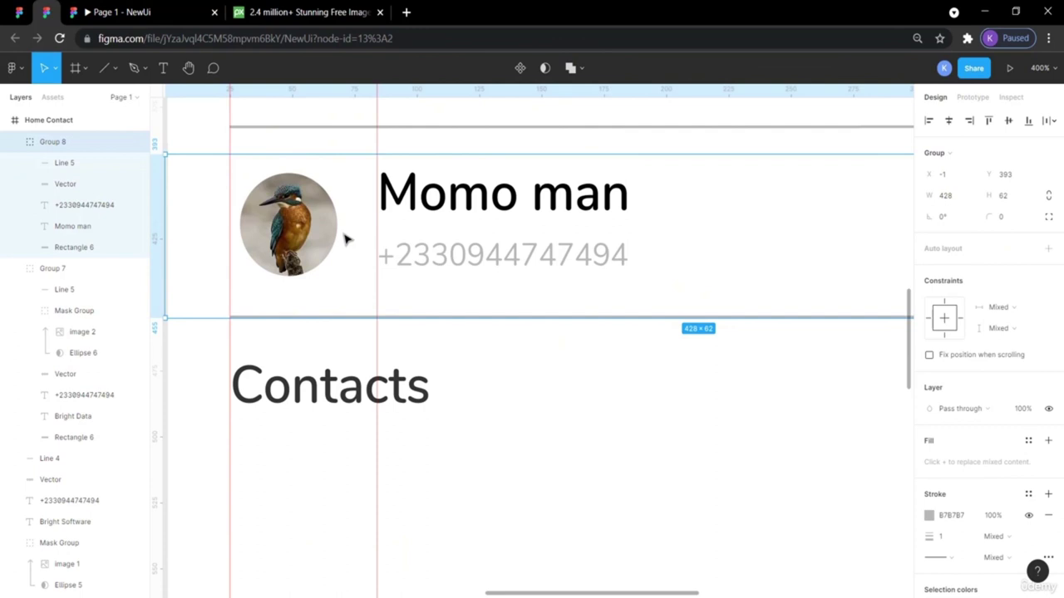
pyautogui.hotkey('ctrl', 'v')
pyautogui.hotkey('shift', 'Down')
pyautogui.hotkey('shift', 'Down')
pyautogui.hotkey('shift', 'Down')
pyautogui.hotkey('shift', 'Down')
pyautogui.hotkey('shift', 'Down')
pyautogui.hotkey('shift', 'Down')
pyautogui.hotkey('shift', 'Down')
pyautogui.hotkey('shift', 'Down')
pyautogui.hotkey('shift', 'Down')
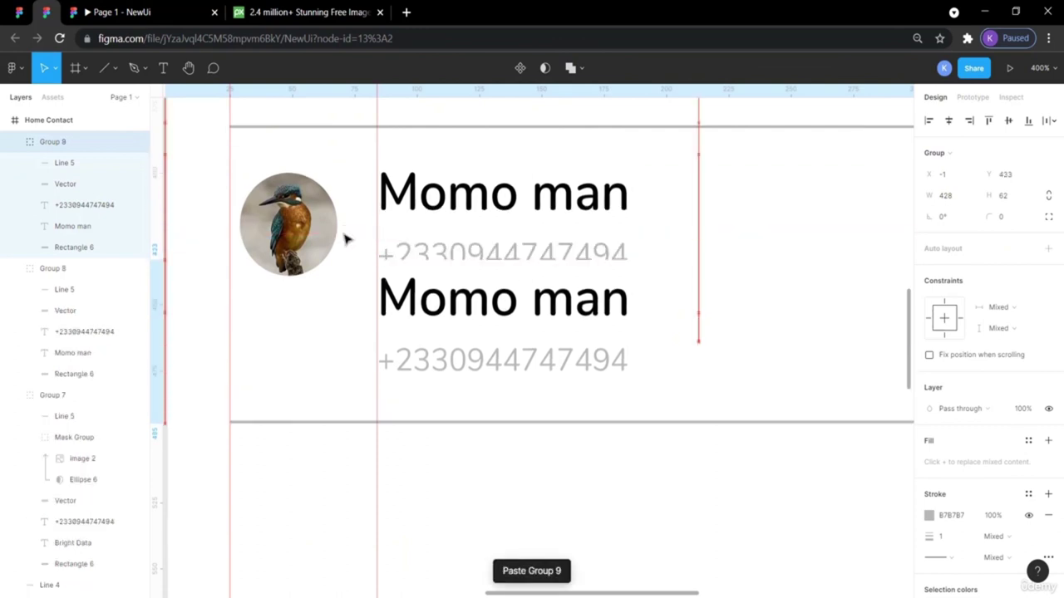
pyautogui.hotkey('shift', 'Down')
pyautogui.hotkey('shift', 'Down')
pyautogui.hotkey('shift', 'Down')
pyautogui.hotkey('shift', 'Down')
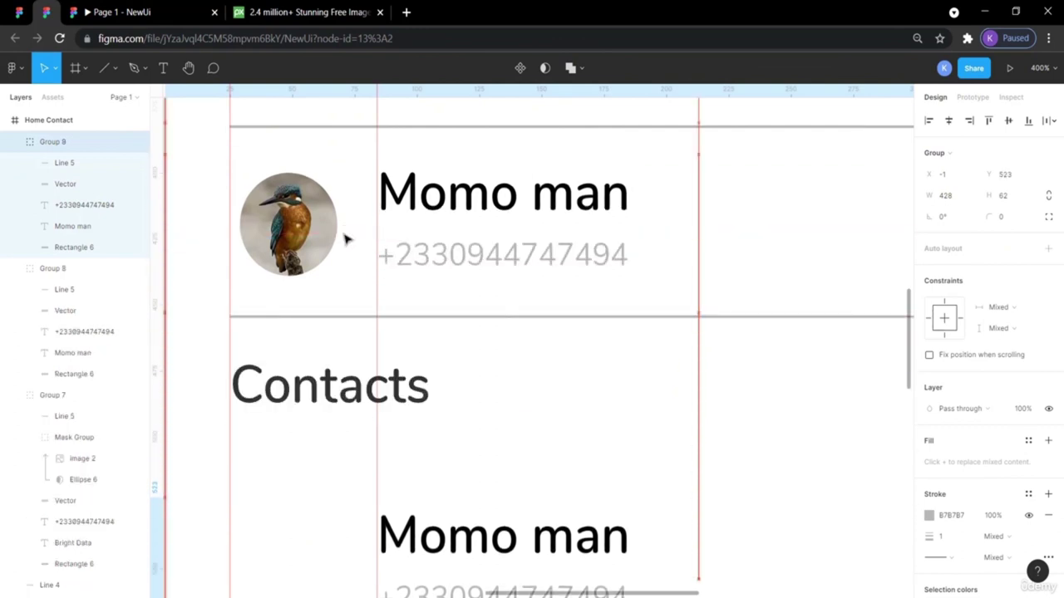
pyautogui.scroll(-5, 347, 239)
pyautogui.scroll(4, 347, 239)
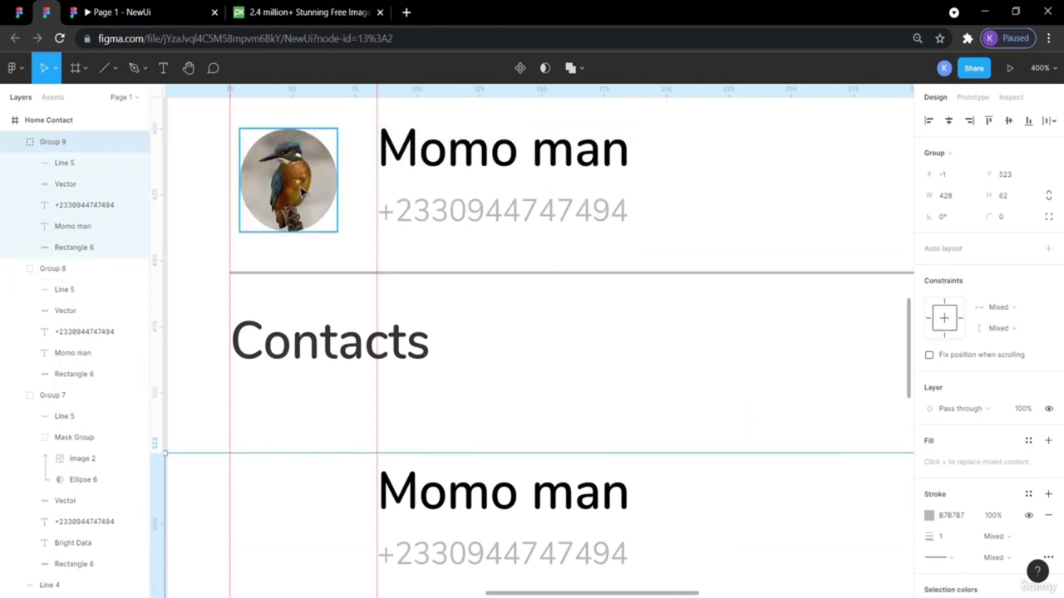
# Paste a copy of the kingfisher photo and nudge it down into the new card.
pyautogui.click(303, 192)
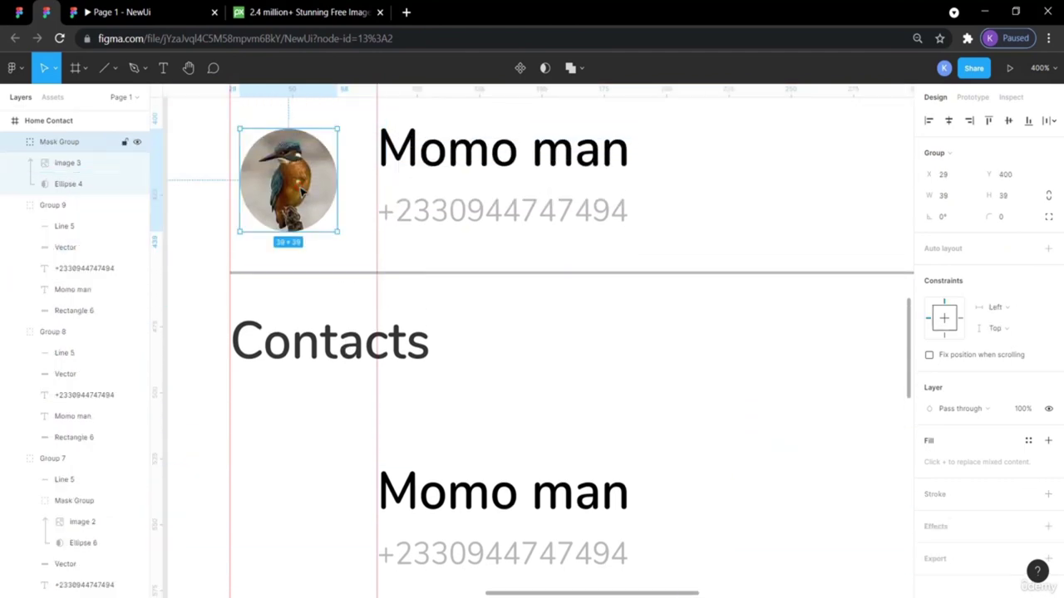
pyautogui.hotkey('ctrl', 'v')
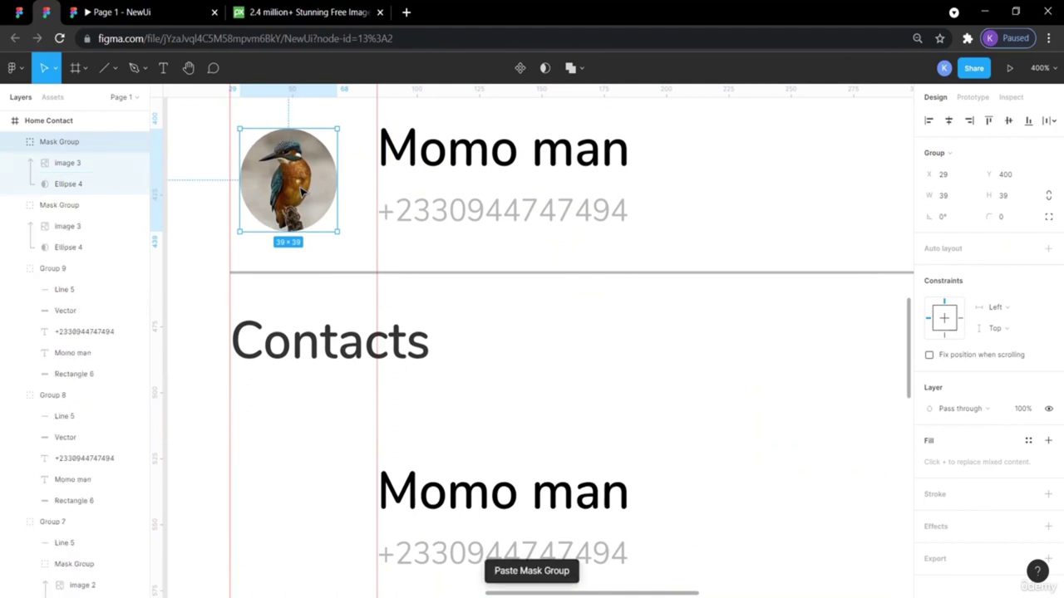
pyautogui.hotkey('shift', 'Down')
pyautogui.hotkey('shift', 'Down')
pyautogui.hotkey('shift', 'Down')
pyautogui.hotkey('shift', 'Down')
pyautogui.hotkey('shift', 'Down')
pyautogui.hotkey('shift', 'Down')
pyautogui.hotkey('shift', 'Down')
pyautogui.hotkey('shift', 'Down')
pyautogui.hotkey('shift', 'Down')
pyautogui.hotkey('shift', 'Down')
pyautogui.hotkey('shift', 'Down')
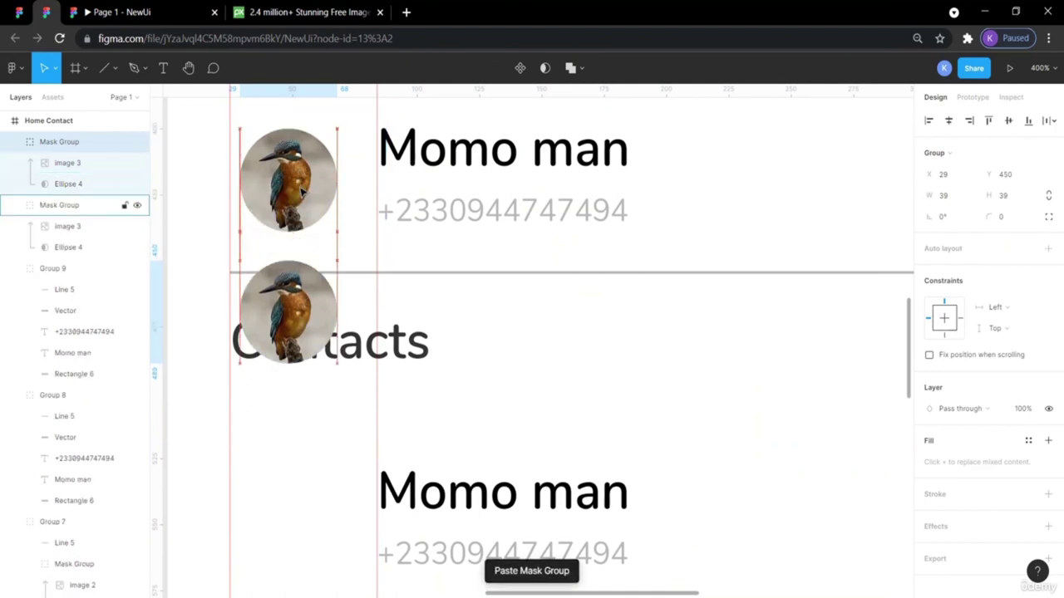
pyautogui.hotkey('shift', 'Down')
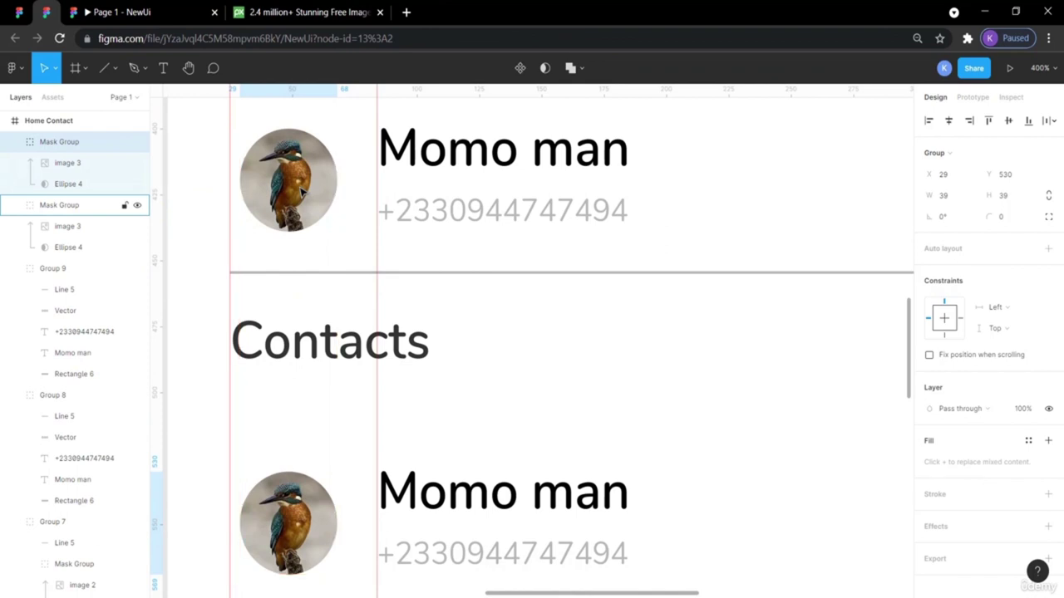
pyautogui.hotkey('shift', 'Down')
pyautogui.scroll(-3, 302, 193)
pyautogui.scroll(-1, 302, 193)
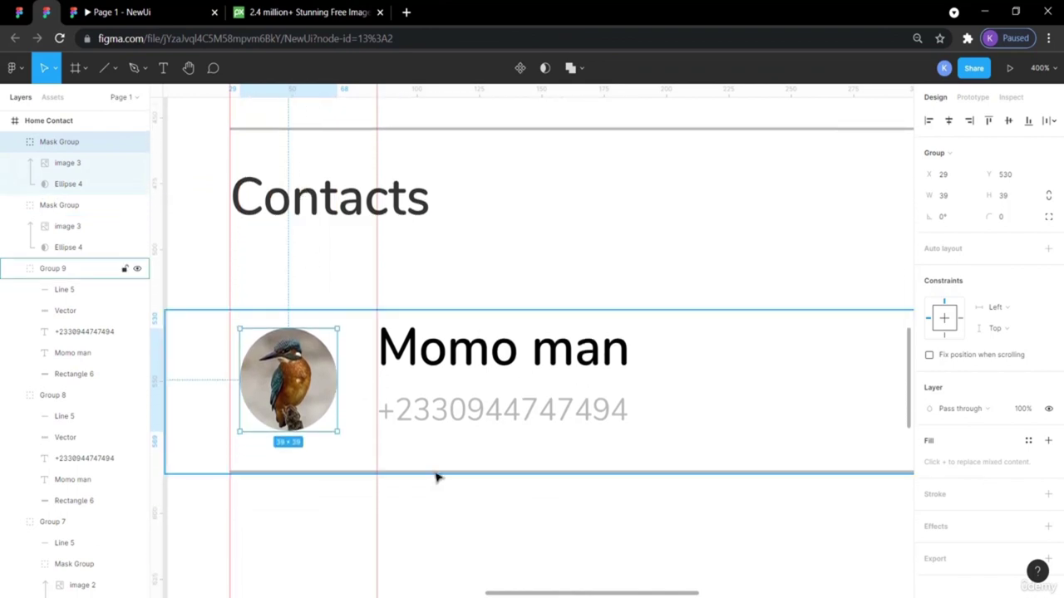
pyautogui.click(468, 520)
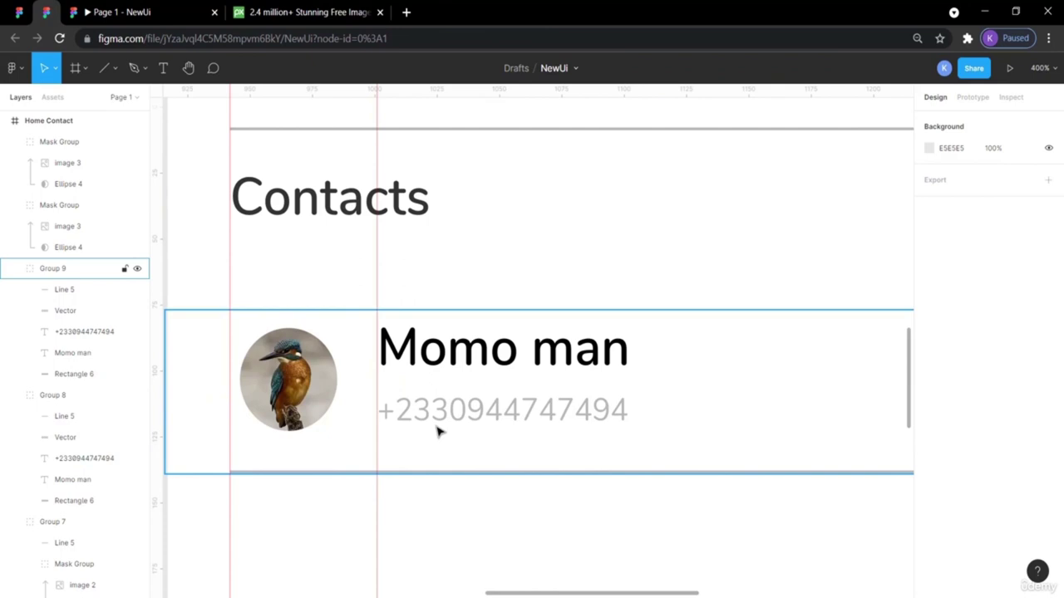
# Change the new card's name text from 'Momo man' to 'Momo'.
pyautogui.hscroll(1, 437, 430)
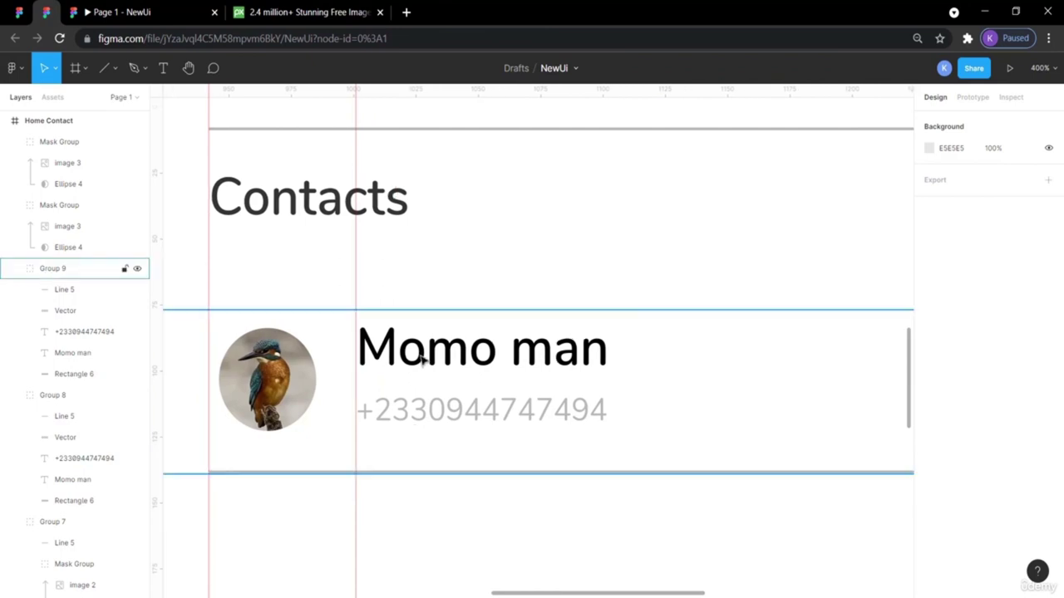
pyautogui.click(453, 411)
pyautogui.doubleClick(451, 409)
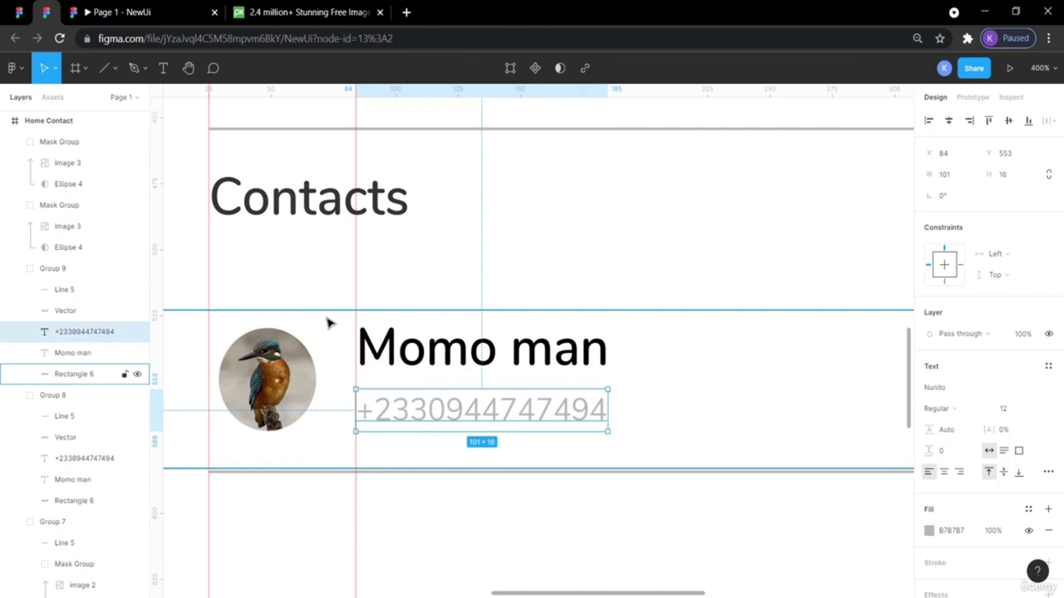
pyautogui.click(429, 516)
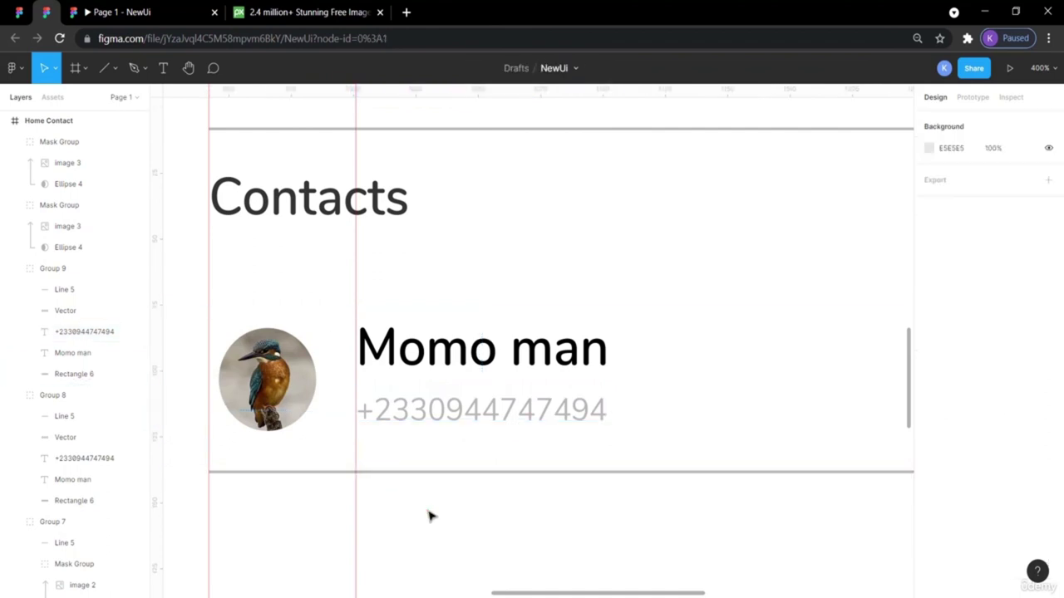
pyautogui.hscroll(-3, 430, 516)
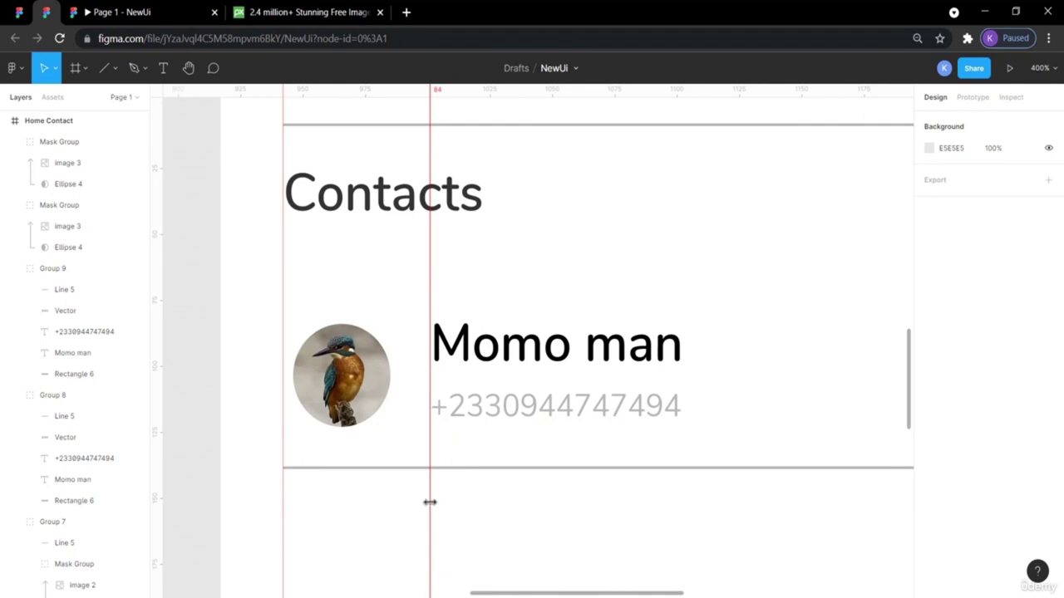
pyautogui.doubleClick(654, 351)
pyautogui.doubleClick(650, 350)
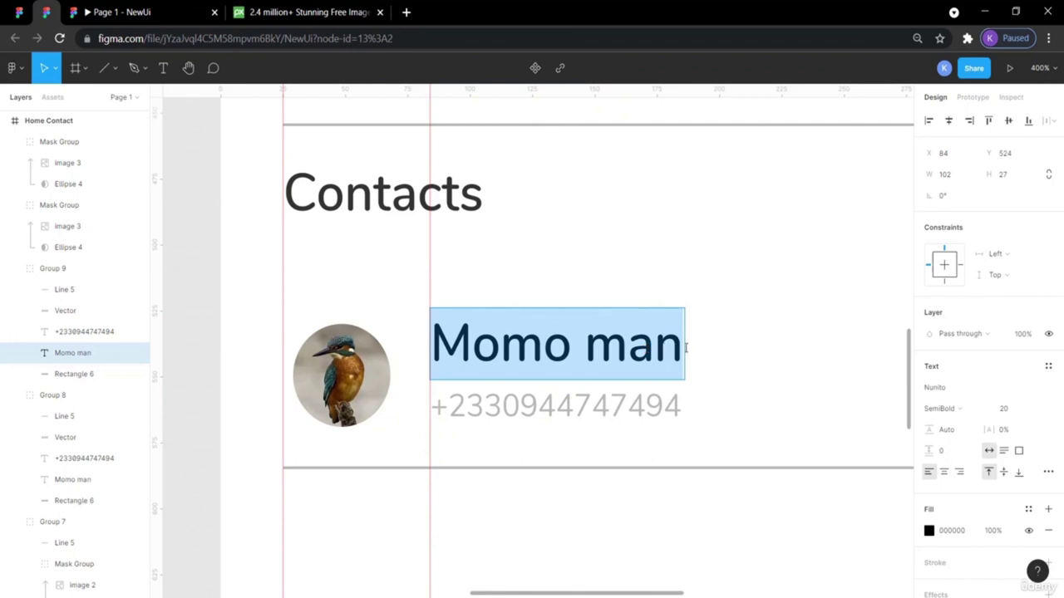
pyautogui.click(685, 348)
pyautogui.press('BackSpace')
pyautogui.press('BackSpace')
pyautogui.press('BackSpace')
pyautogui.press('BackSpace')
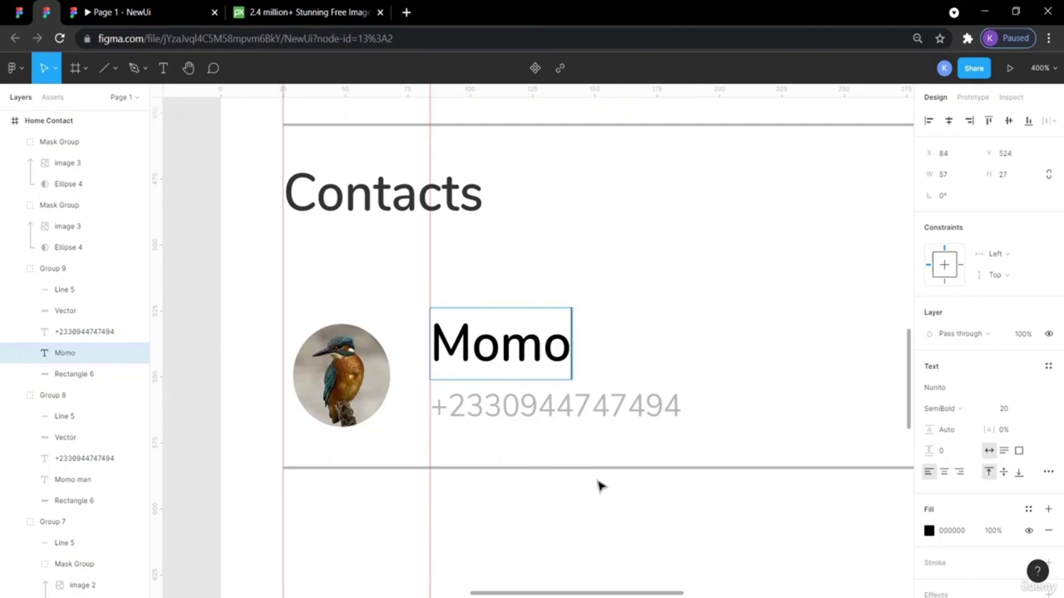
pyautogui.press('Escape')
# Review the new card's phone number, then bring up the ContactBookUIDesignApp reference file.
pyautogui.scroll(10, 565, 532)
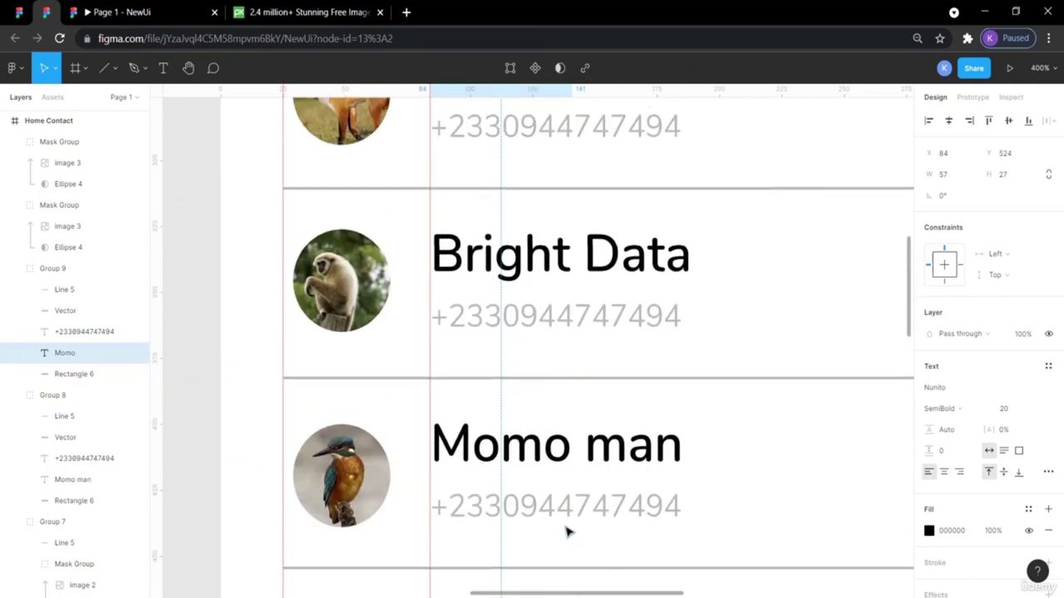
pyautogui.scroll(-10, 568, 535)
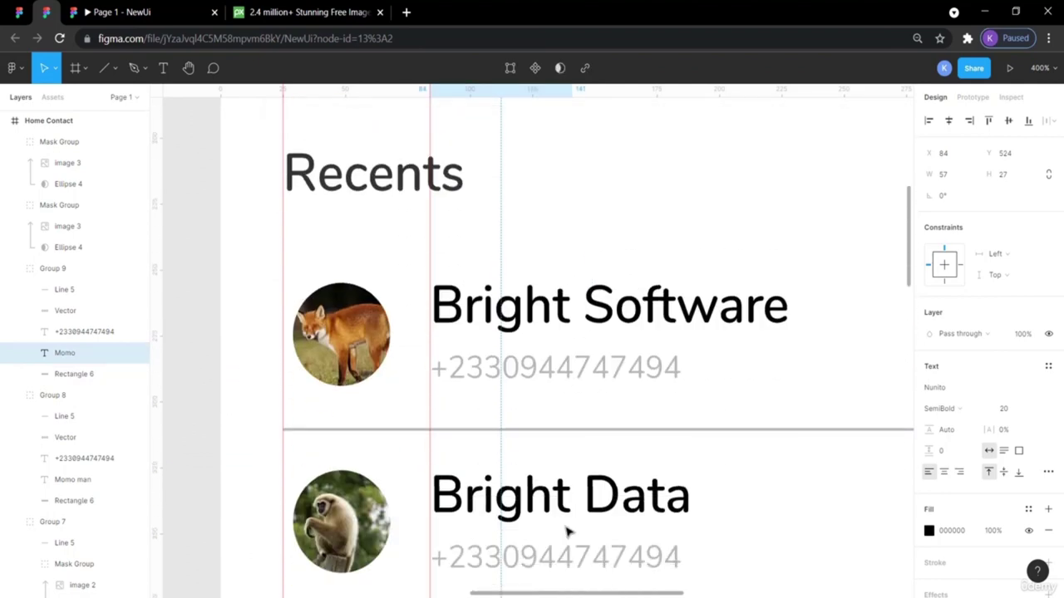
pyautogui.scroll(-5, 567, 532)
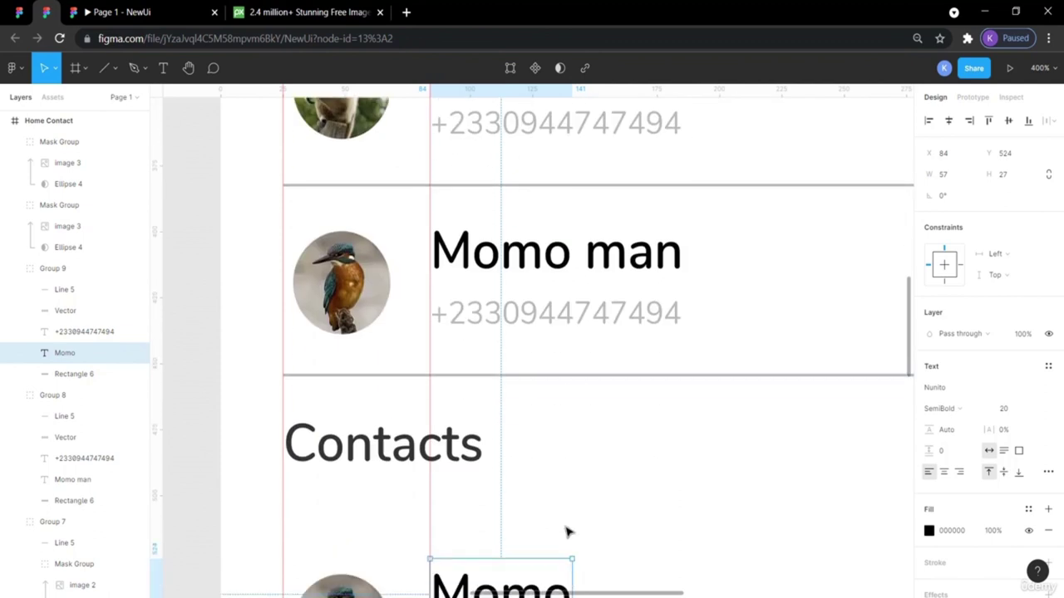
pyautogui.click(582, 424)
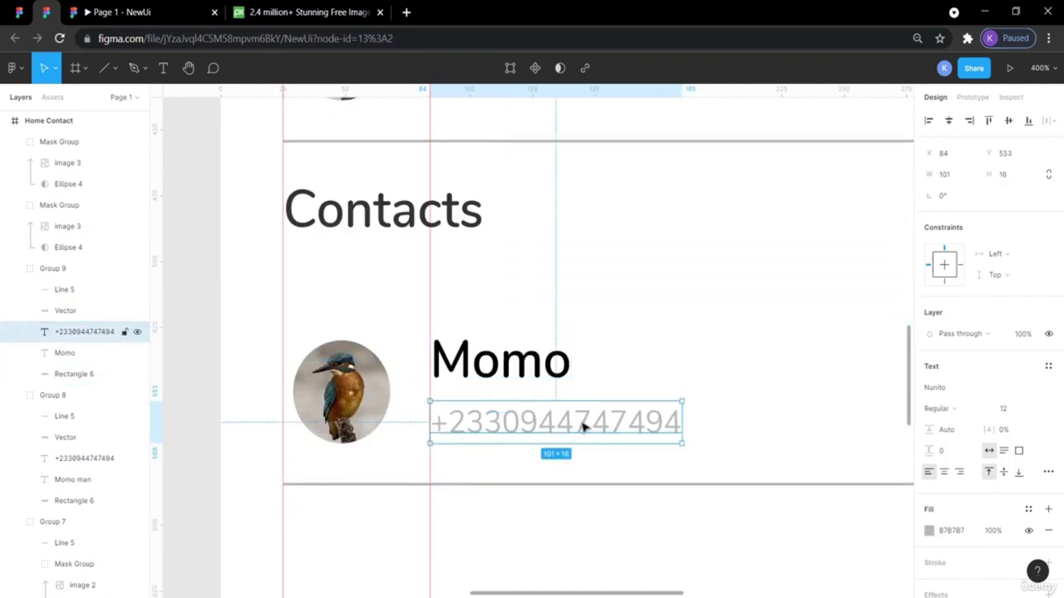
pyautogui.click(484, 545)
pyautogui.scroll(-3, 485, 545)
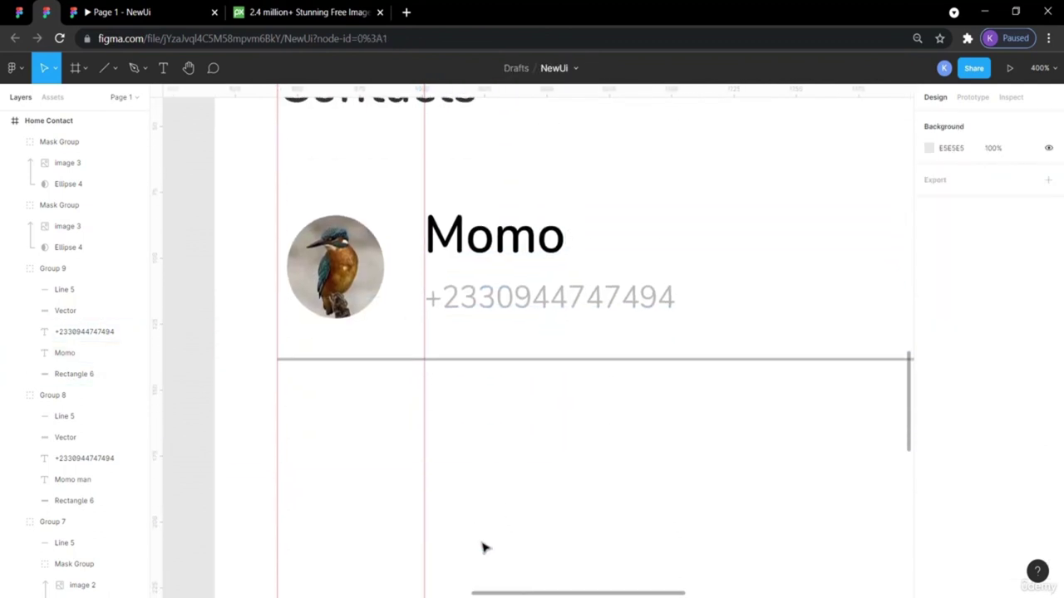
pyautogui.scroll(-1, 484, 546)
pyautogui.scroll(2, 430, 482)
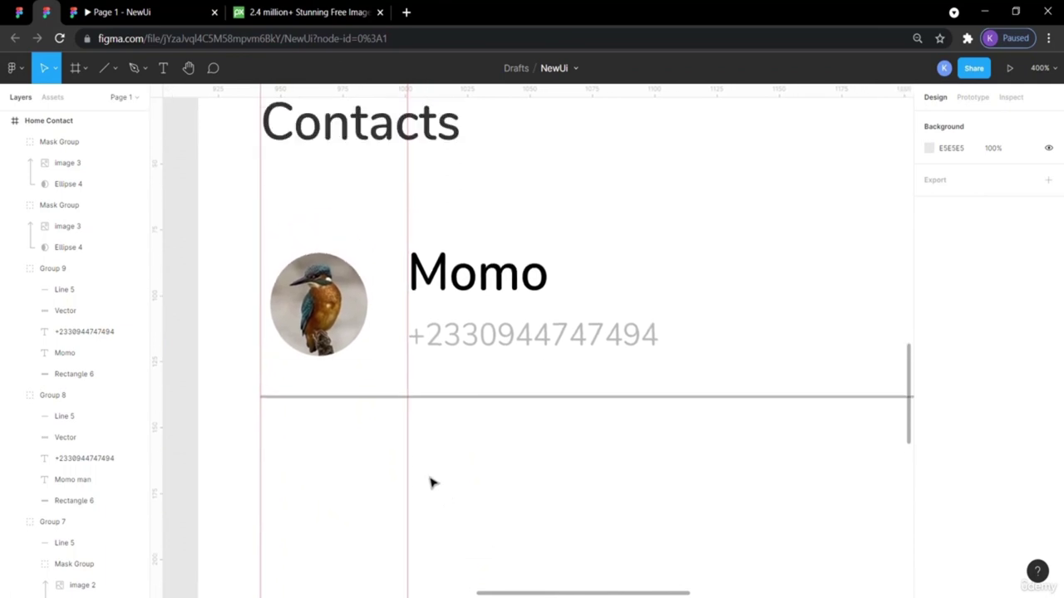
pyautogui.scroll(2, 432, 482)
pyautogui.hscroll(3, 433, 482)
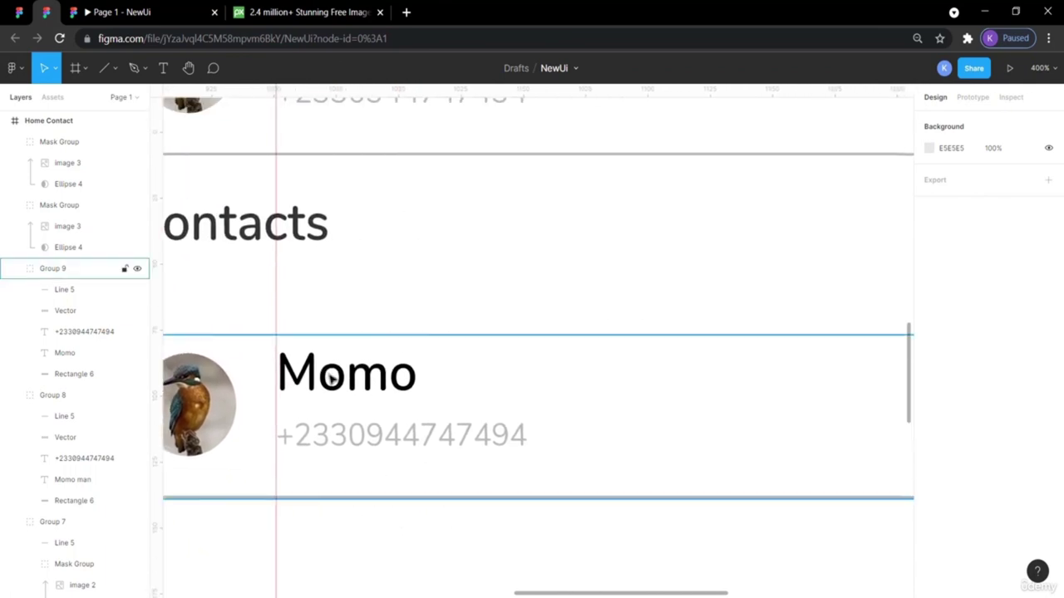
pyautogui.click(20, 12)
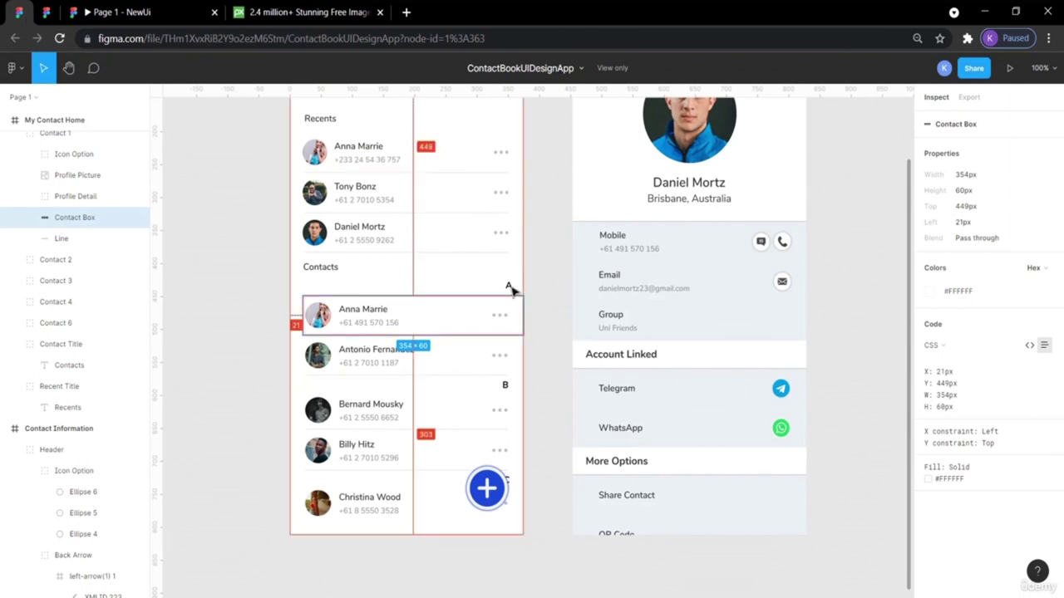
# Check the reference's letter A heading, then draw a rectangle bar under Contacts at 100% zoom.
pyautogui.click(513, 288)
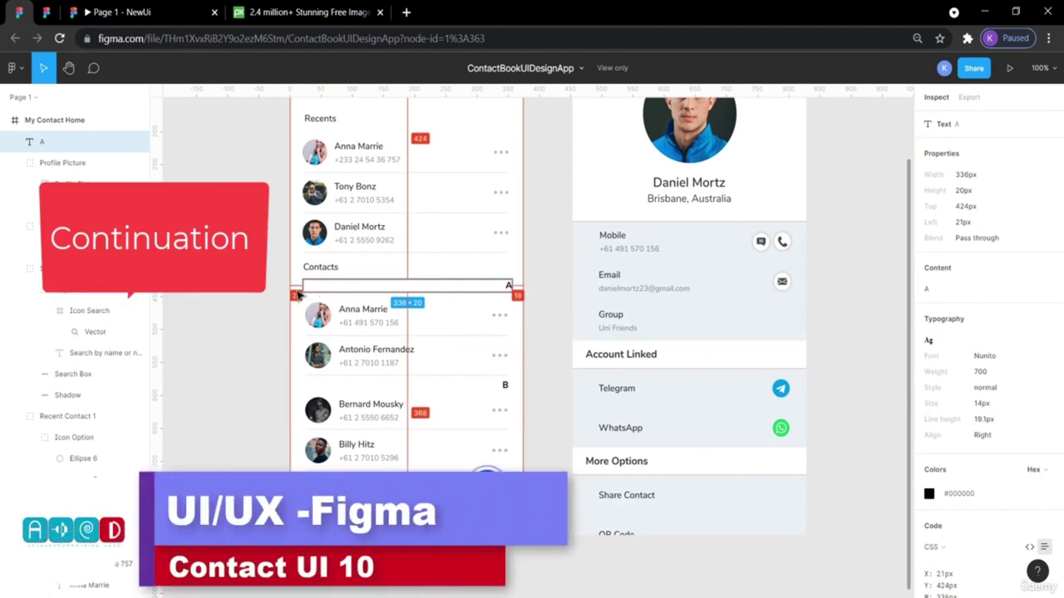
pyautogui.click(46, 12)
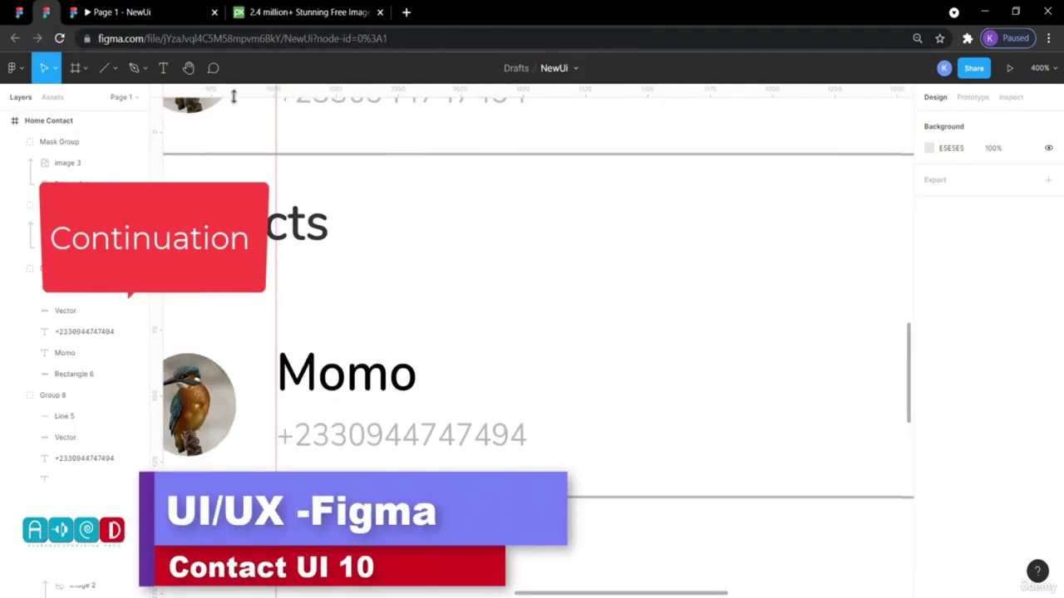
pyautogui.hotkey('shift', '0')
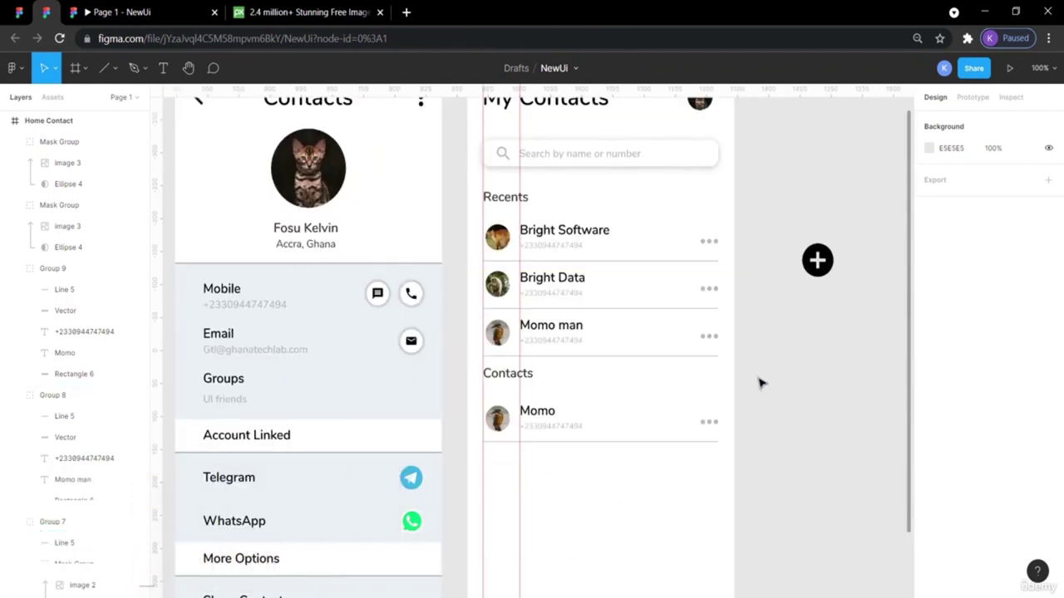
pyautogui.click(86, 70)
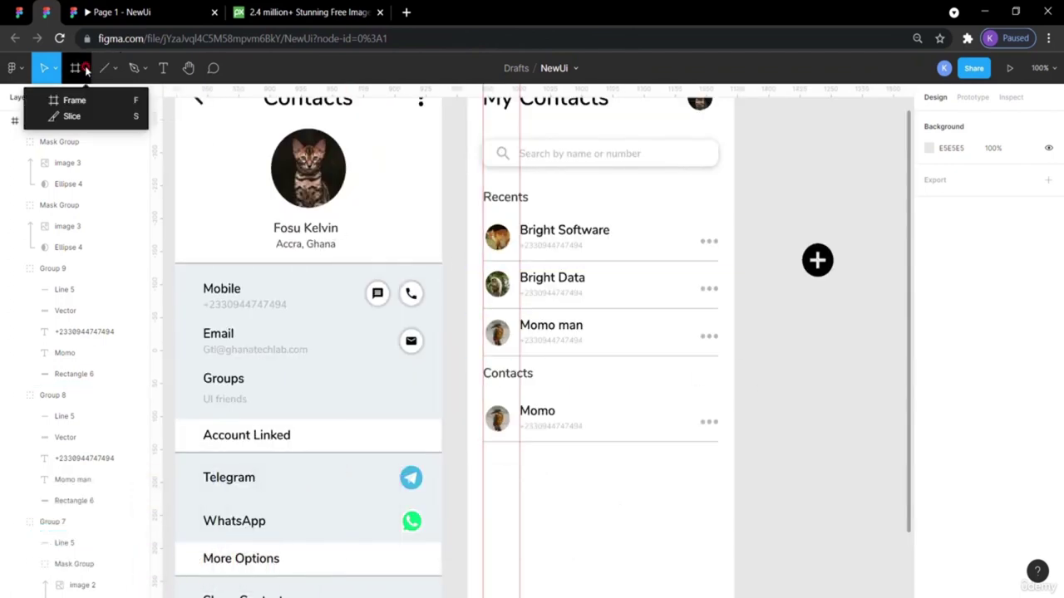
pyautogui.click(116, 72)
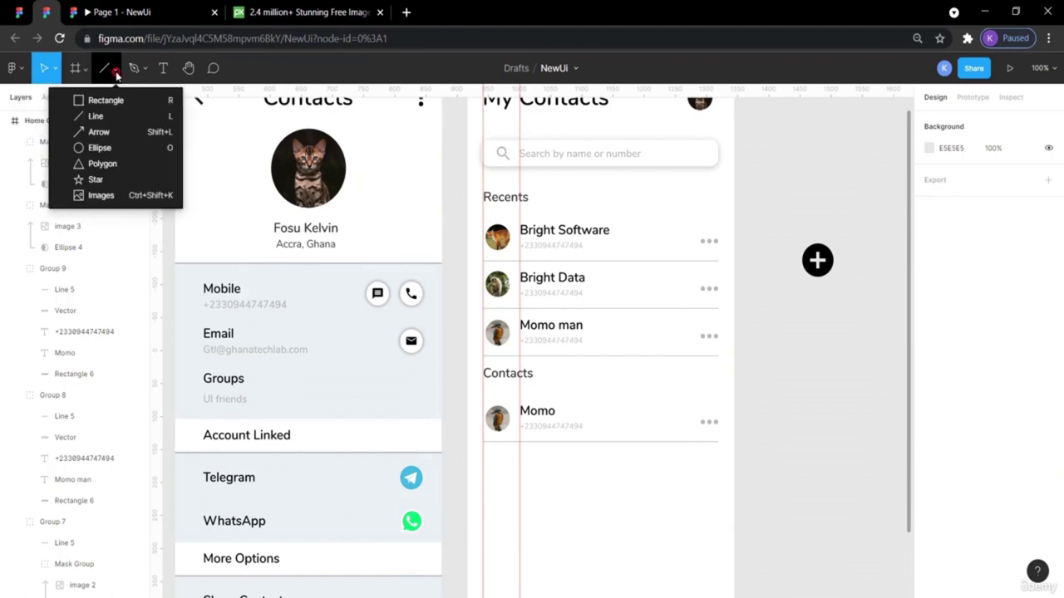
pyautogui.click(108, 99)
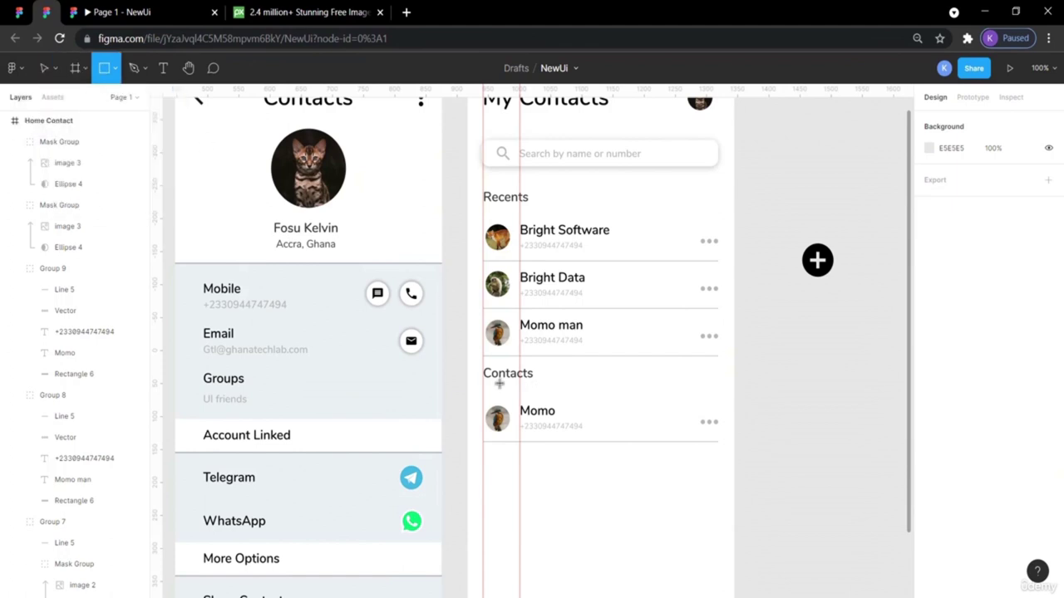
pyautogui.moveTo(482, 385); pyautogui.dragTo(726, 405)
pyautogui.click(818, 383)
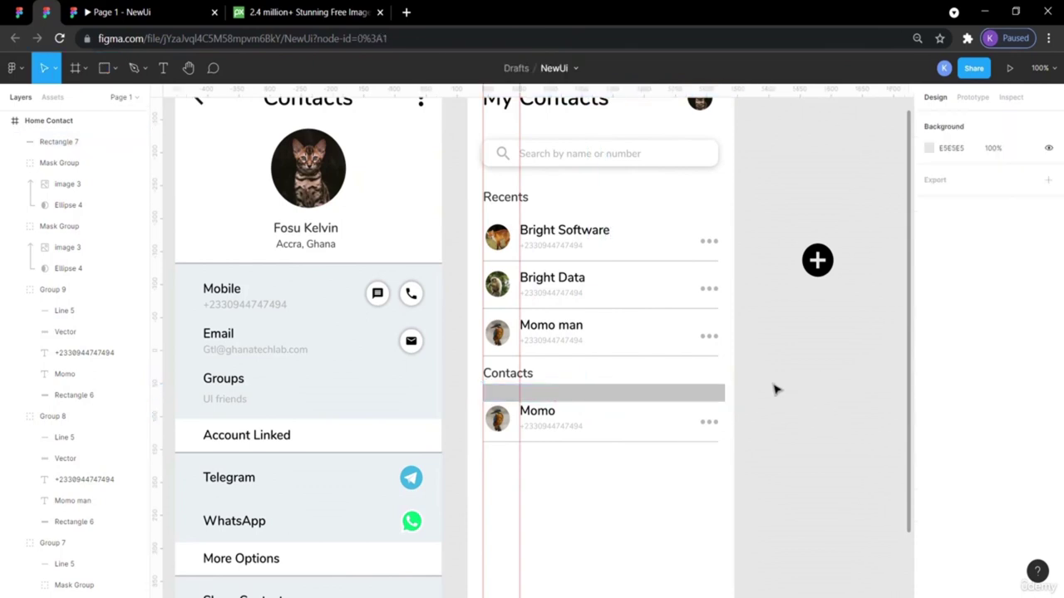
# Compare with the reference's A heading and nudge the Momo row down below the bar.
pyautogui.click(709, 398)
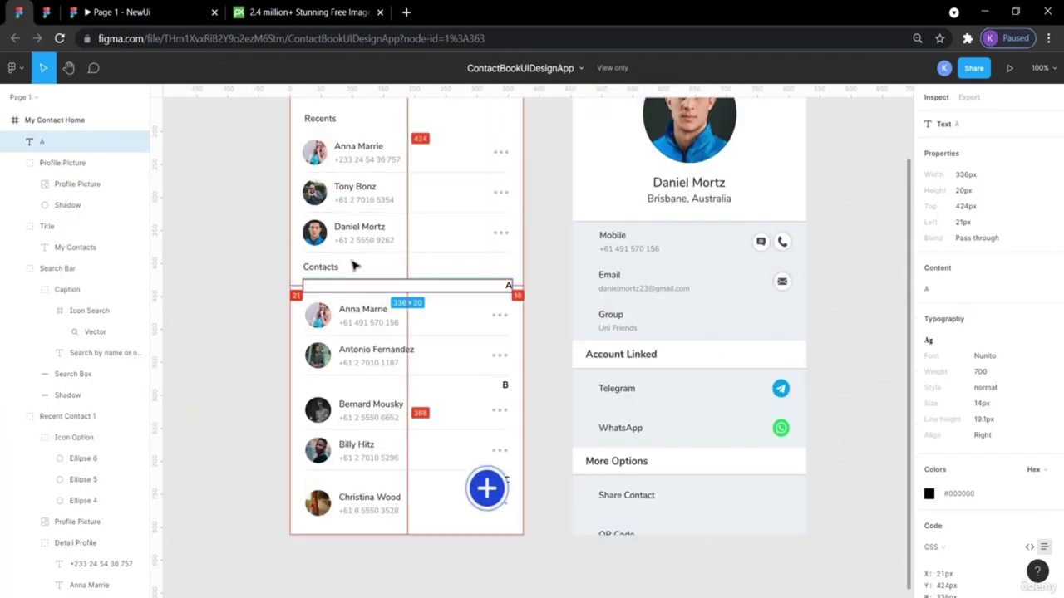
pyautogui.click(546, 275)
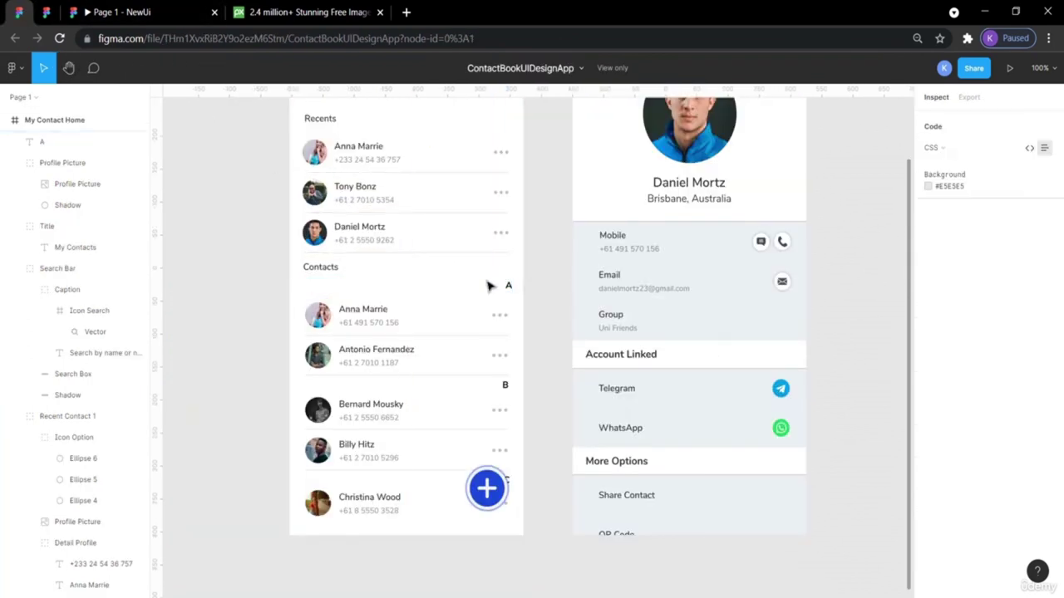
pyautogui.click(509, 288)
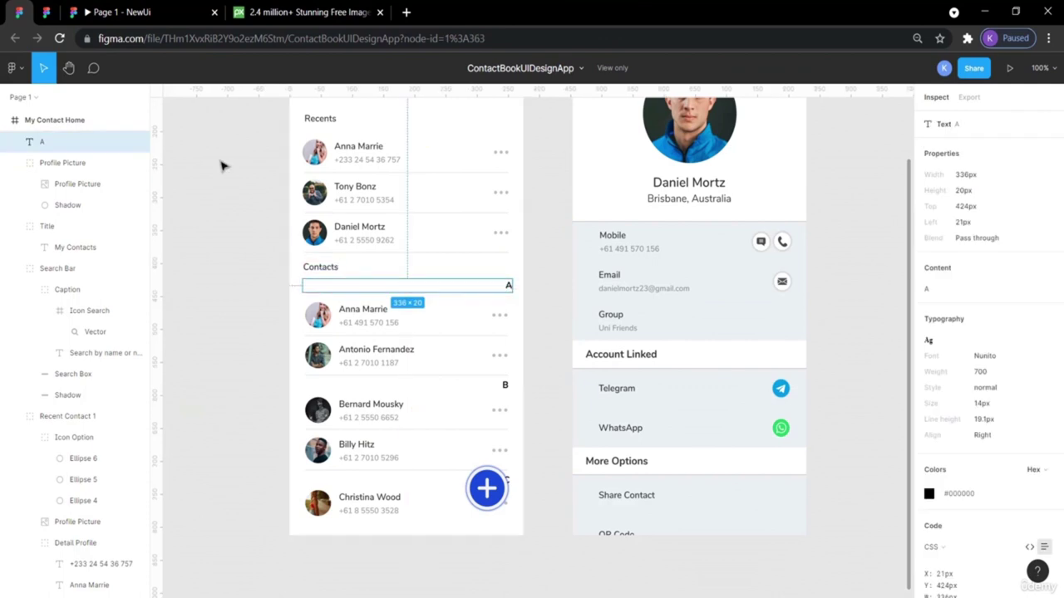
pyautogui.click(46, 12)
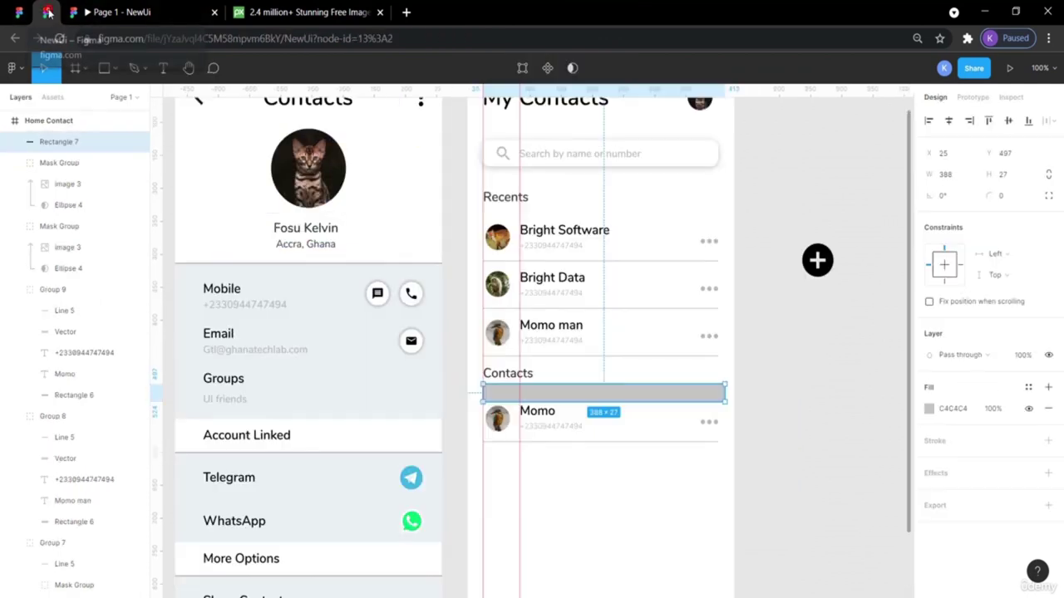
pyautogui.click(824, 417)
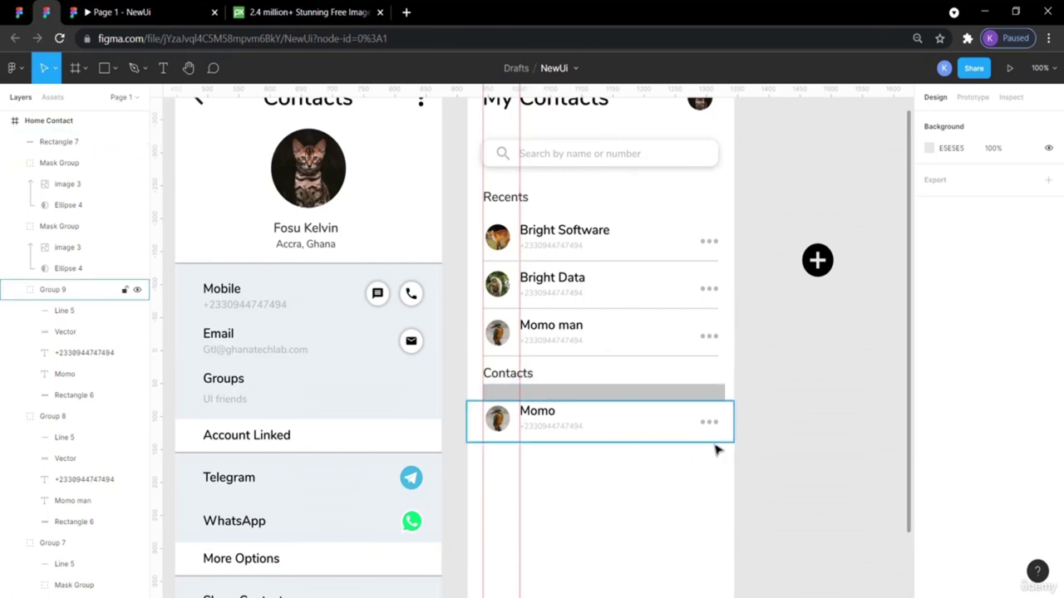
pyautogui.moveTo(727, 470); pyautogui.dragTo(492, 418)
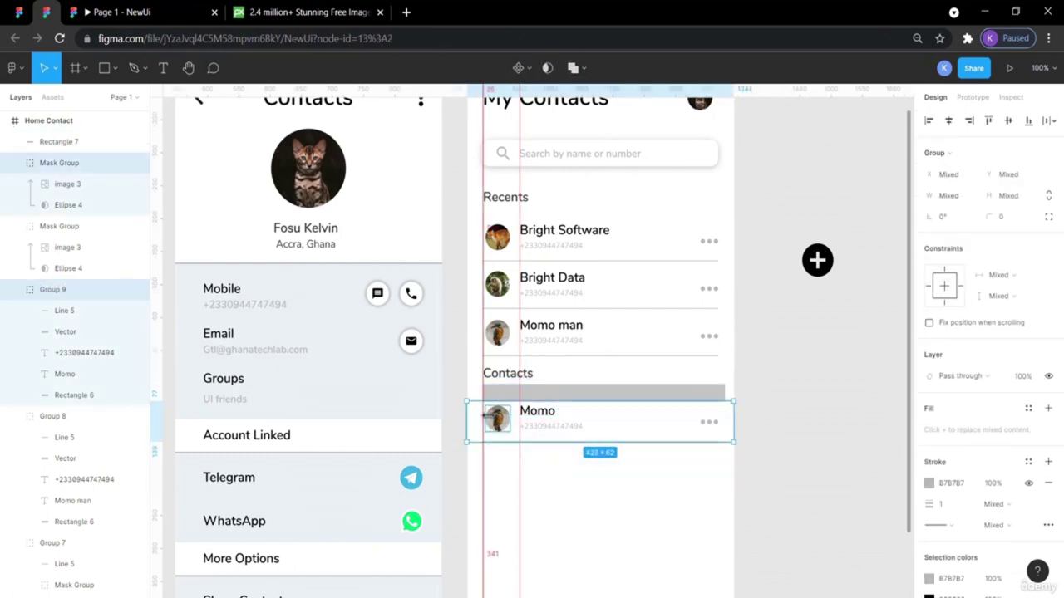
pyautogui.hotkey('shift', 'Down')
pyautogui.hotkey('shift', 'Down')
pyautogui.hotkey('shift', 'Down')
pyautogui.hotkey('shift', 'Down')
pyautogui.hotkey('shift', 'Down')
pyautogui.hotkey('shift', 'Down')
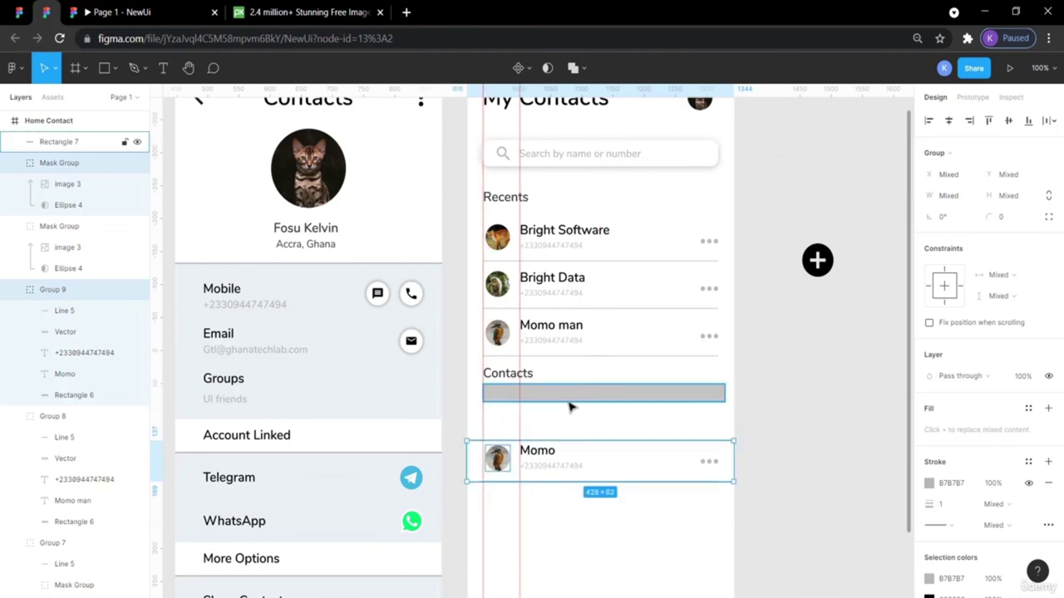
# Nudge the rectangle down slightly and give it a white FFFFFF fill.
pyautogui.click(569, 395)
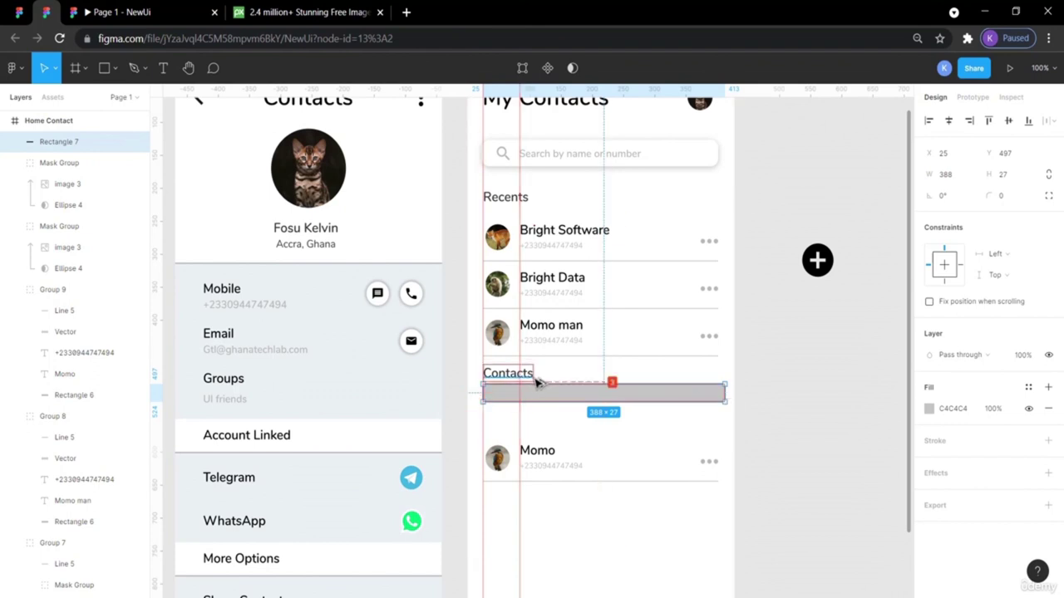
pyautogui.press('Down')
pyautogui.press('Down')
pyautogui.press('Down')
pyautogui.press('Down')
pyautogui.press('Down')
pyautogui.press('Down')
pyautogui.press('Down')
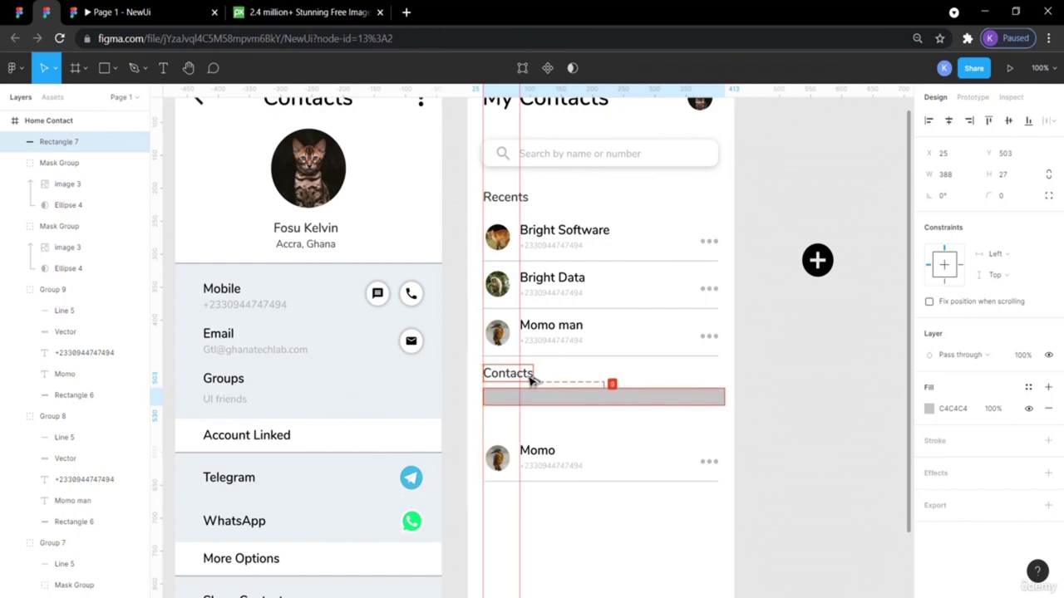
pyautogui.click(762, 393)
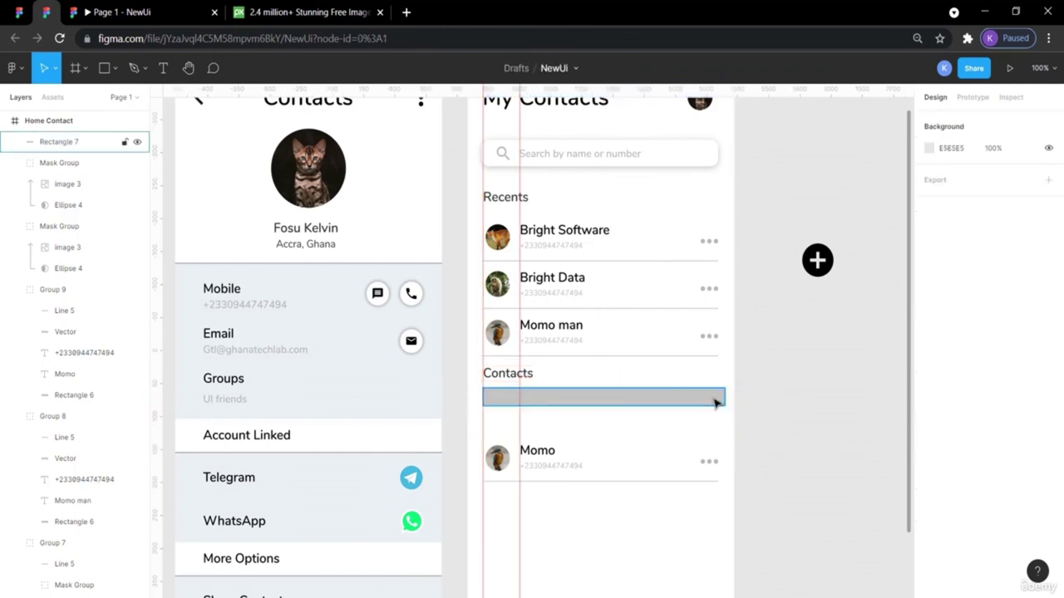
pyautogui.click(713, 400)
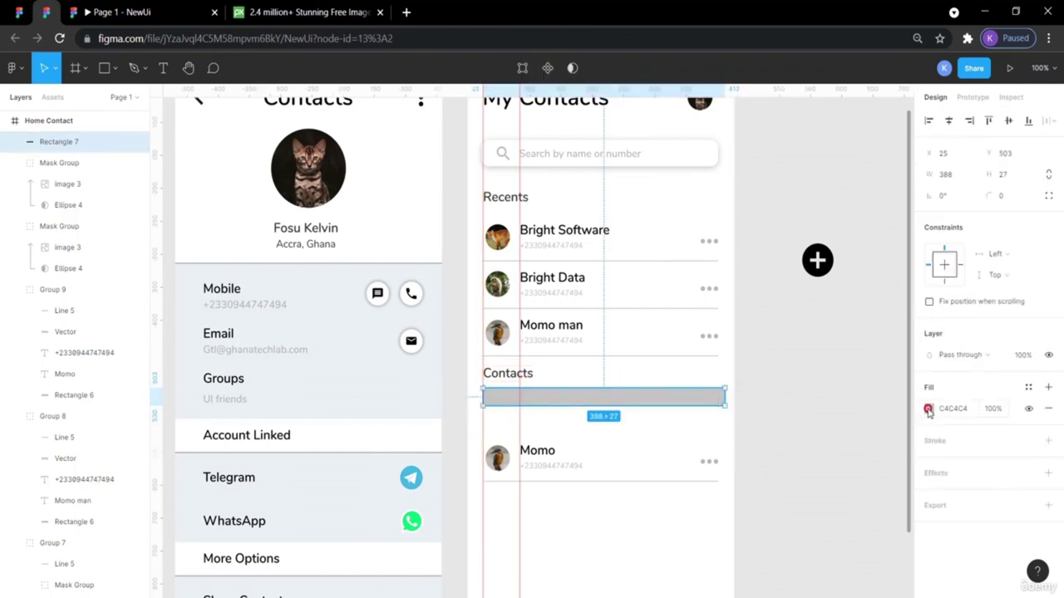
pyautogui.click(928, 410)
pyautogui.click(779, 534)
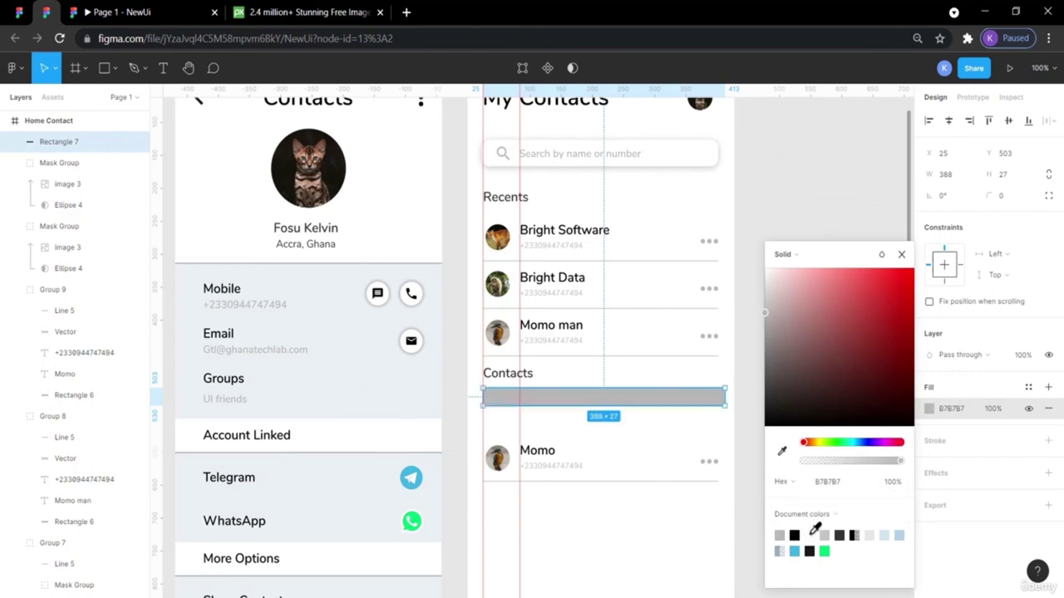
pyautogui.click(811, 534)
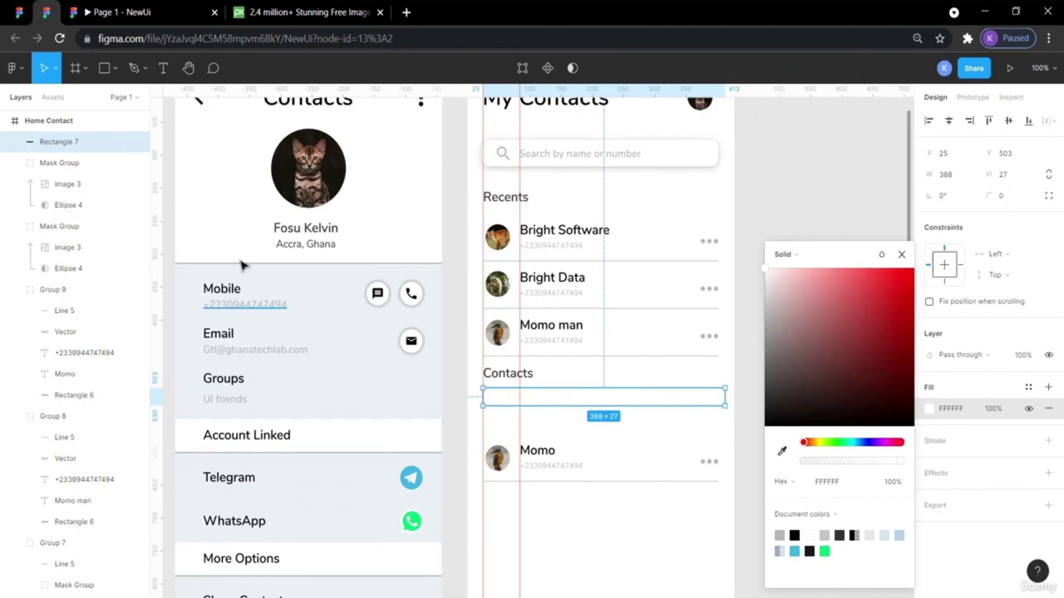
pyautogui.click(27, 15)
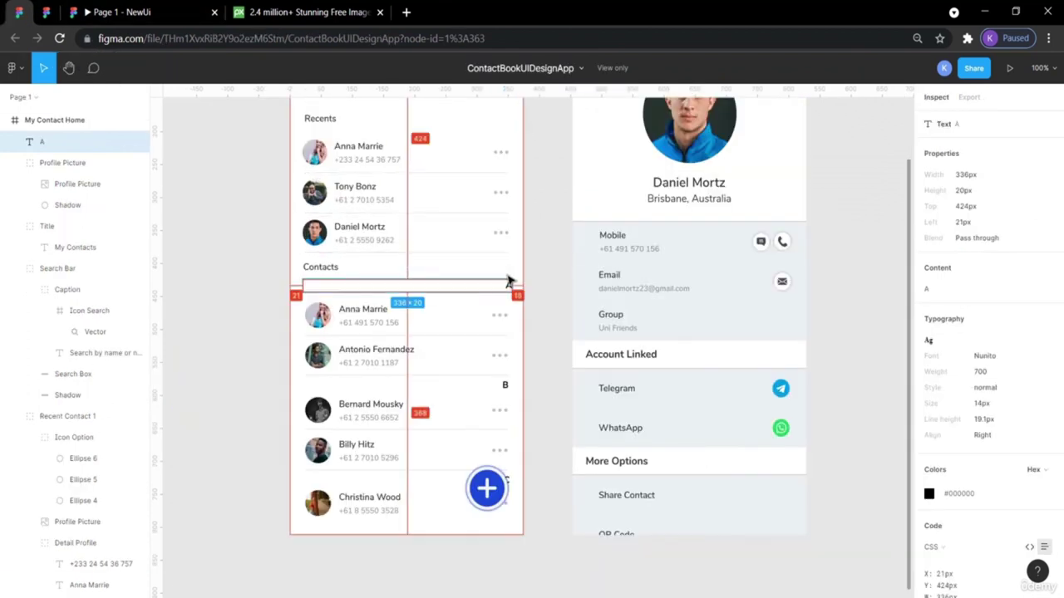
# Duplicate the Momo name text, place the copy on the white bar, and bring it to front.
pyautogui.click(529, 296)
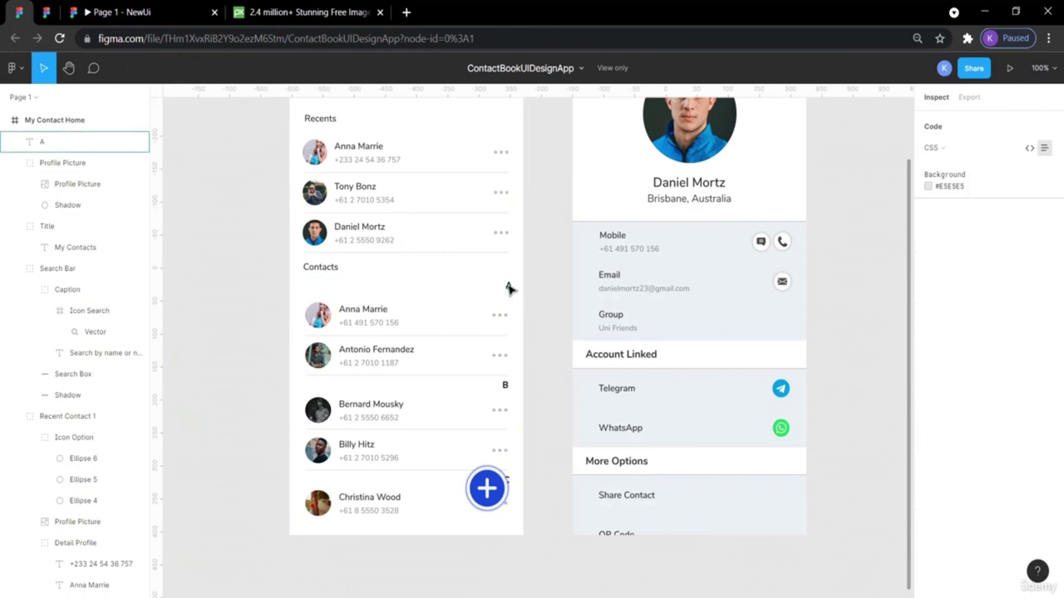
pyautogui.click(505, 287)
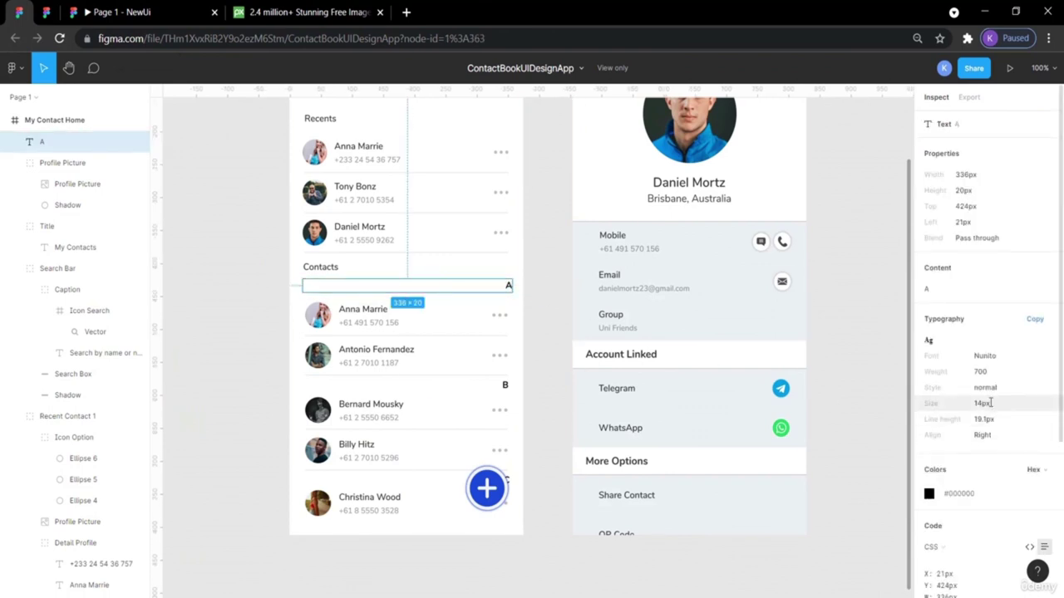
pyautogui.click(47, 11)
pyautogui.click(772, 195)
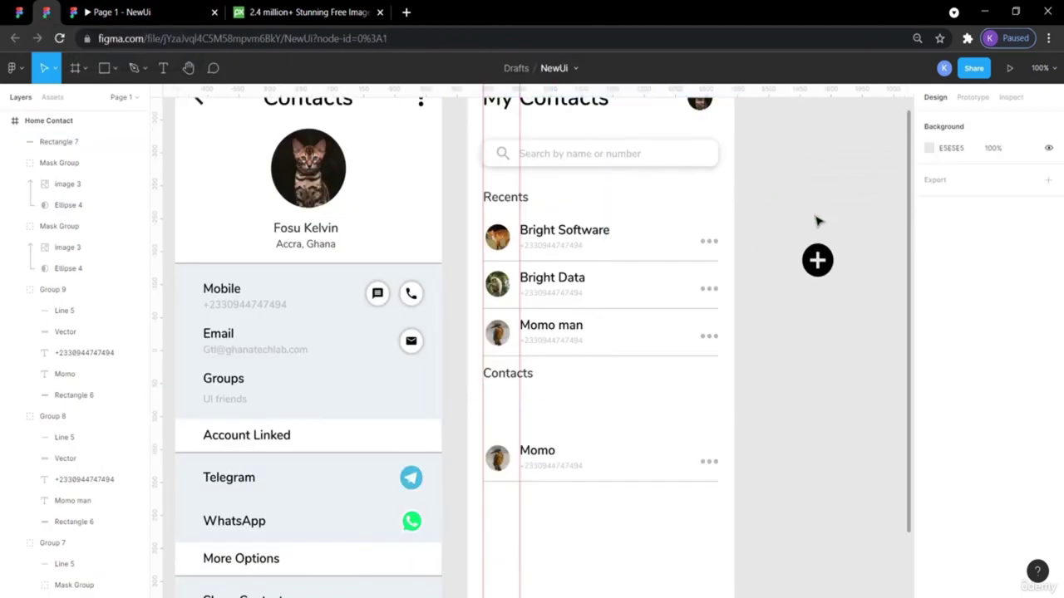
pyautogui.doubleClick(546, 457)
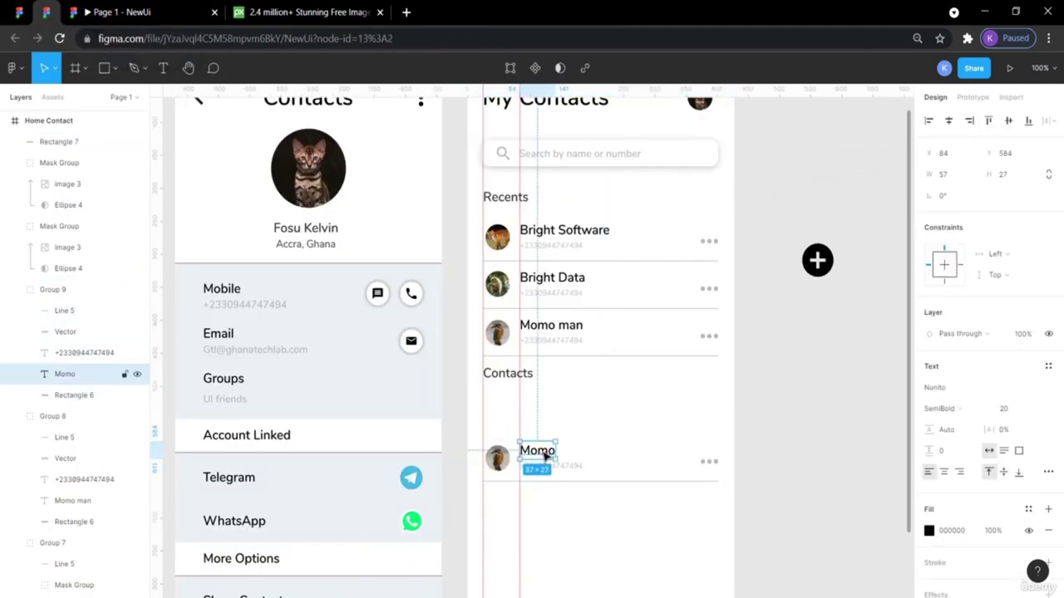
pyautogui.hotkey('ctrl', 'v')
pyautogui.moveTo(545, 455); pyautogui.dragTo(697, 407)
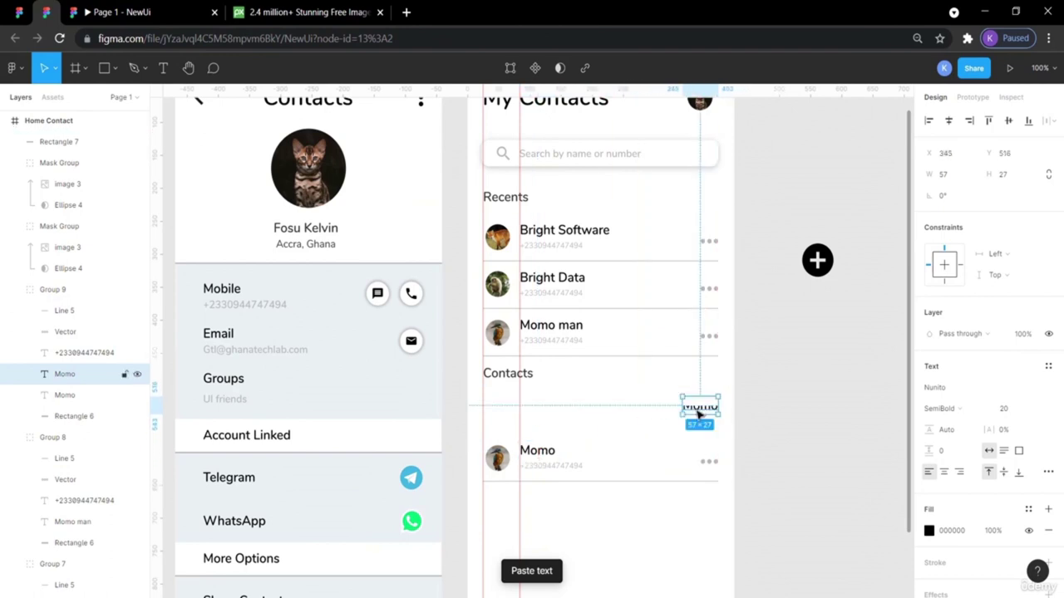
pyautogui.rightClick(687, 406)
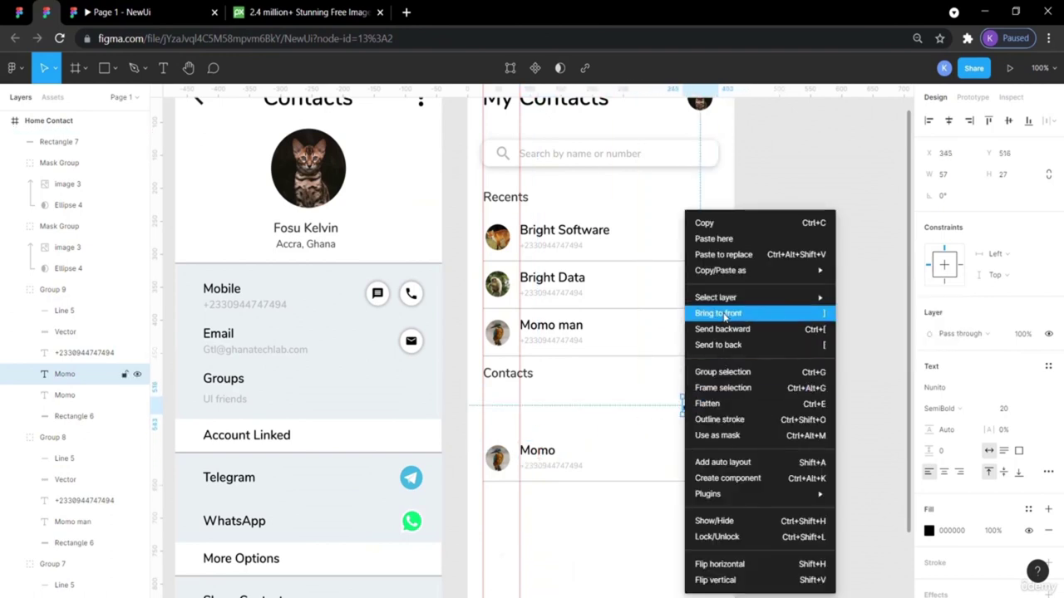
pyautogui.click(719, 313)
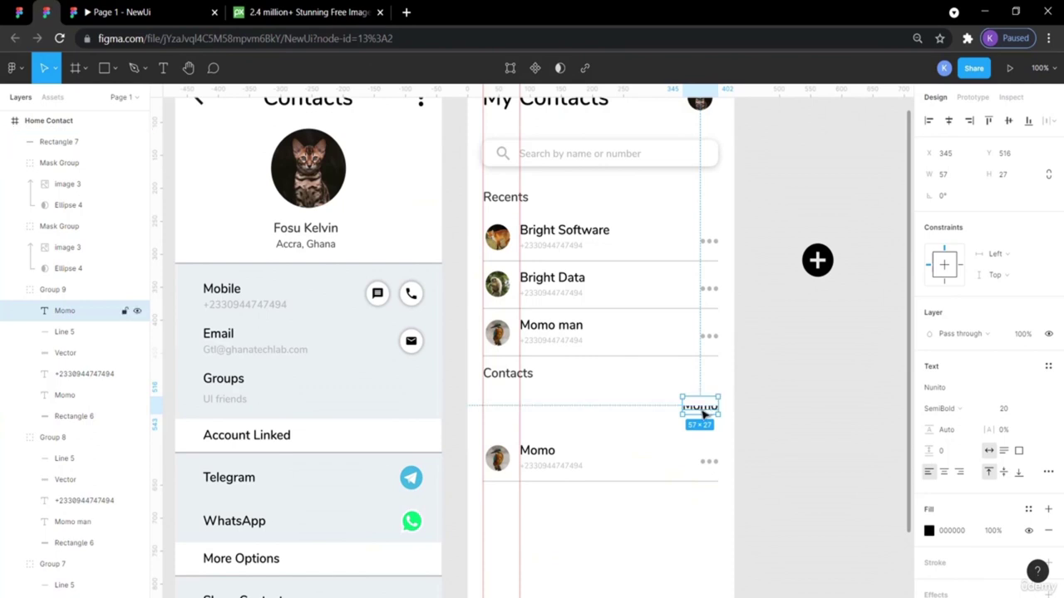
# Send the white strip Rectangle 7 backward twice, then to the back of the frame.
pyautogui.click(657, 399)
pyautogui.rightClick(654, 403)
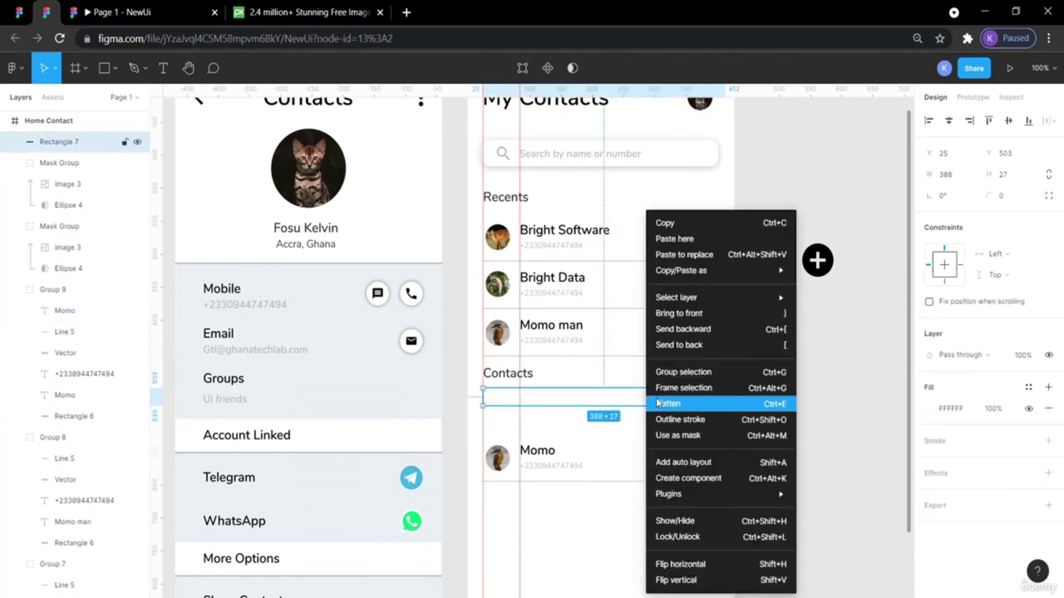
pyautogui.click(682, 331)
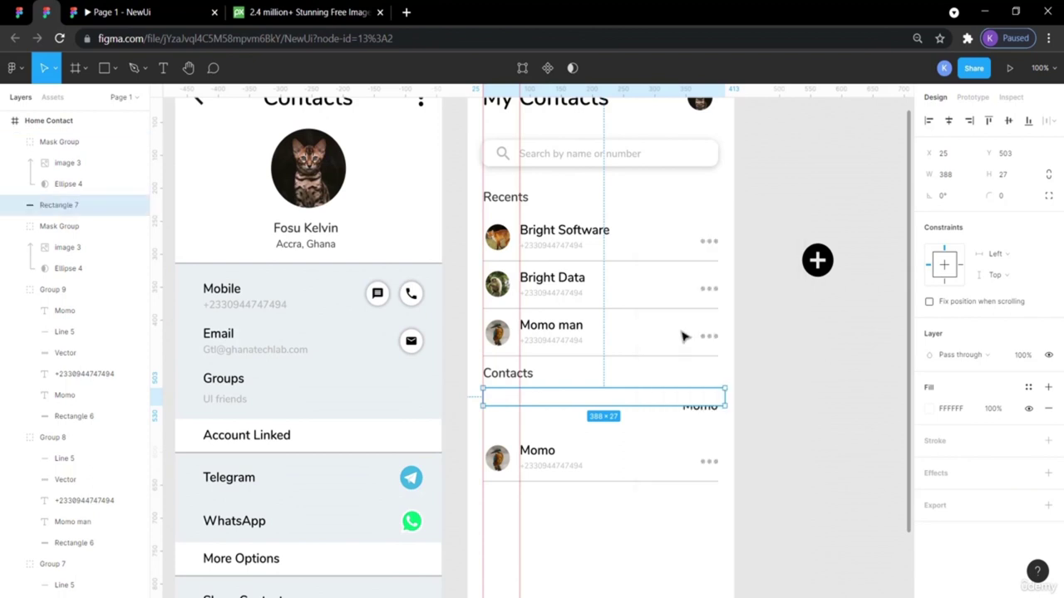
pyautogui.rightClick(651, 401)
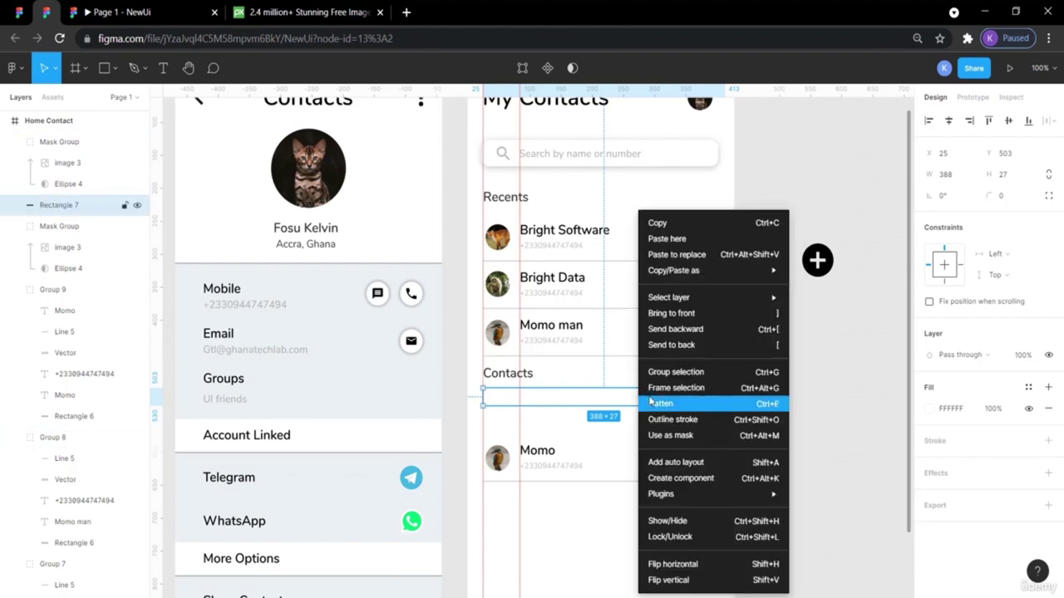
pyautogui.click(665, 331)
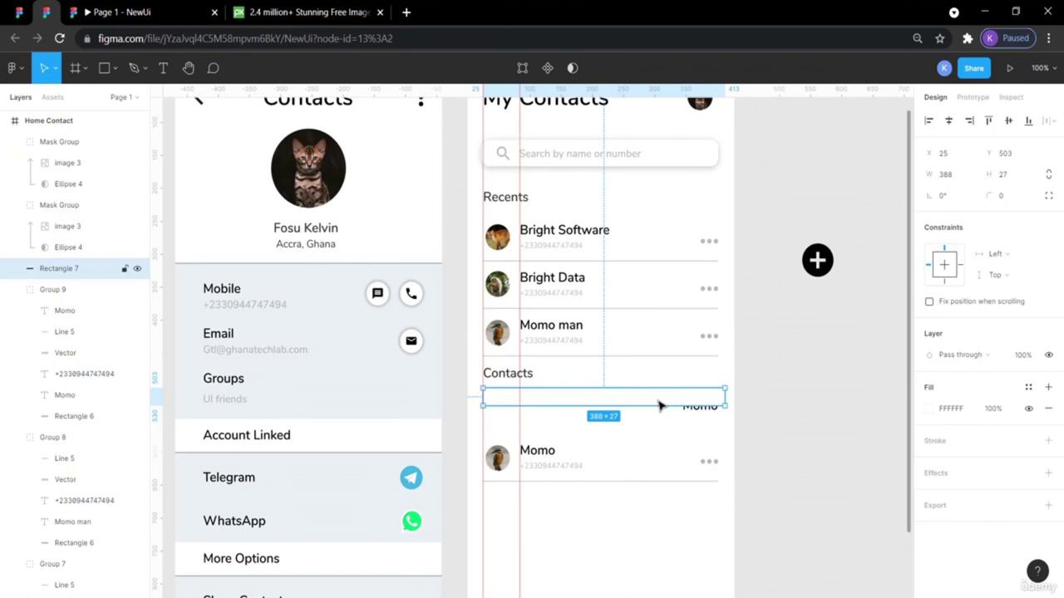
pyautogui.rightClick(658, 405)
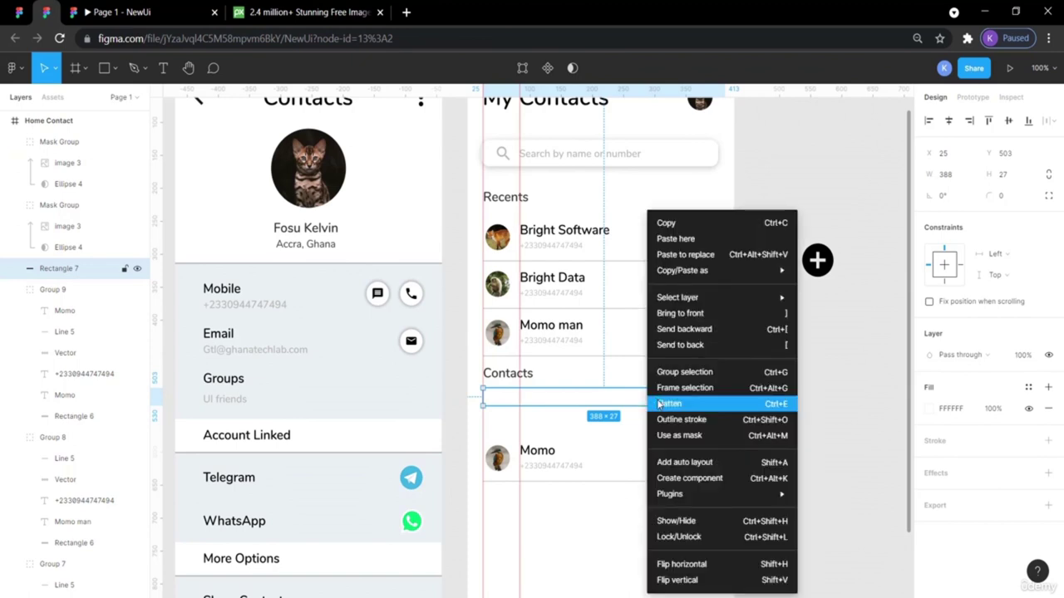
pyautogui.click(684, 344)
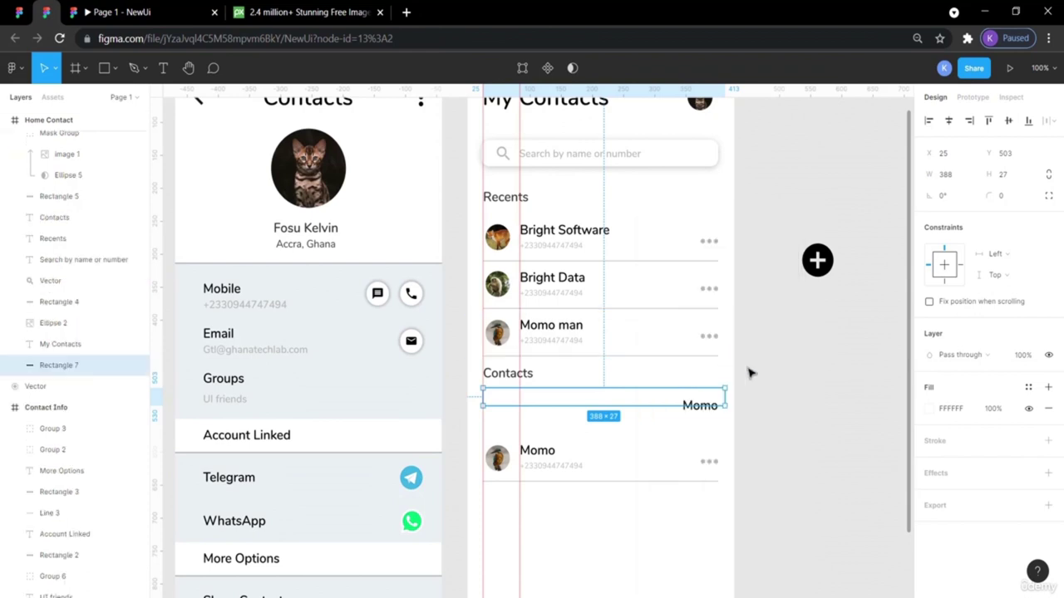
pyautogui.click(782, 399)
pyautogui.moveTo(712, 408); pyautogui.dragTo(712, 413)
pyautogui.hotkey('ctrl', 'z')
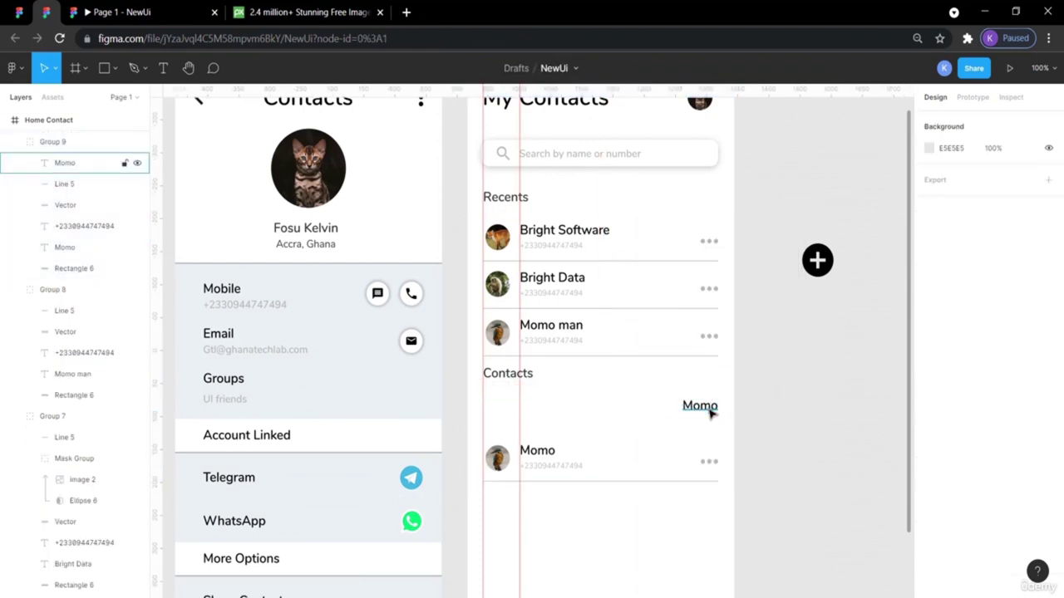
# Raise the copied Momo label inside Group 9 onto the strip under Contacts.
pyautogui.click(703, 408)
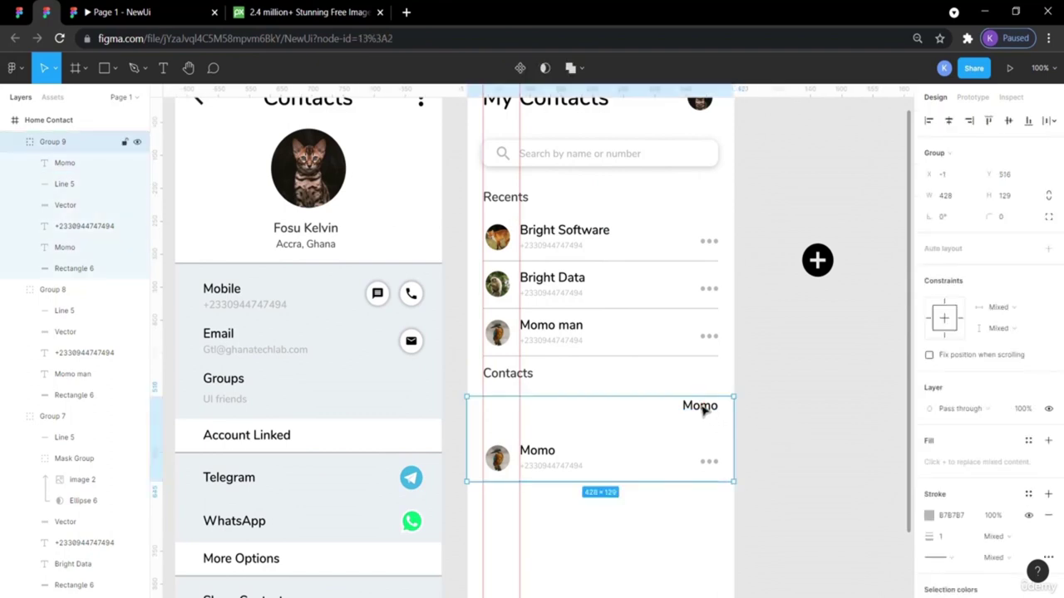
pyautogui.doubleClick(703, 407)
pyautogui.moveTo(703, 407); pyautogui.dragTo(707, 389)
pyautogui.click(752, 506)
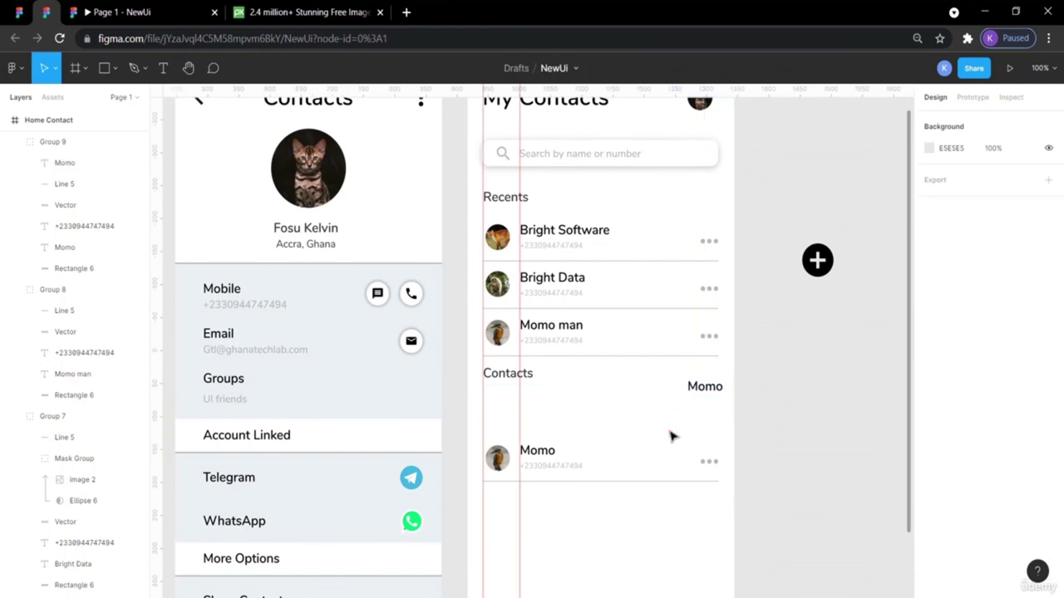
pyautogui.click(665, 399)
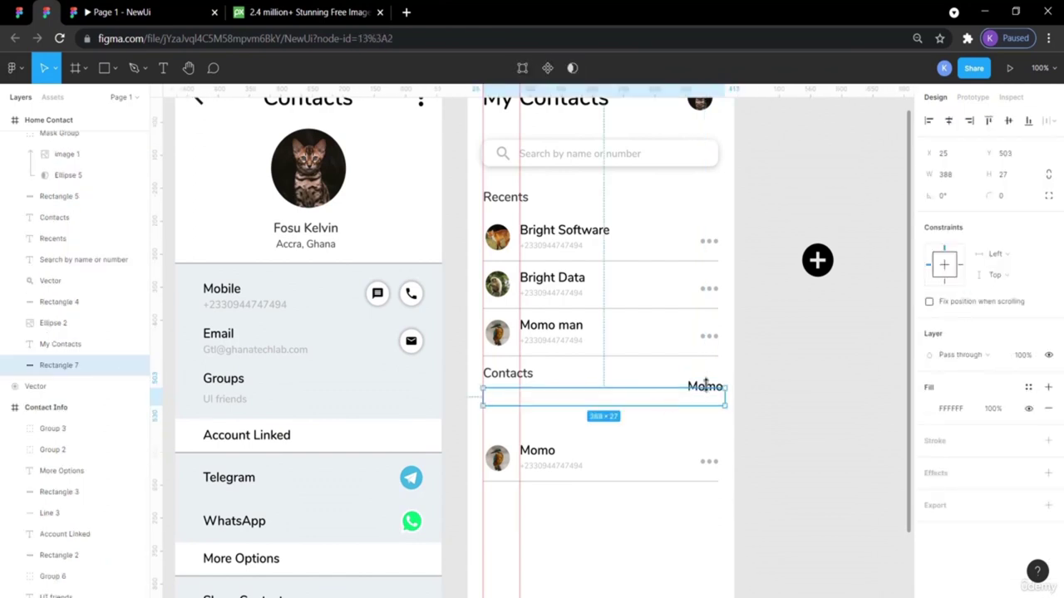
pyautogui.click(768, 374)
pyautogui.click(711, 396)
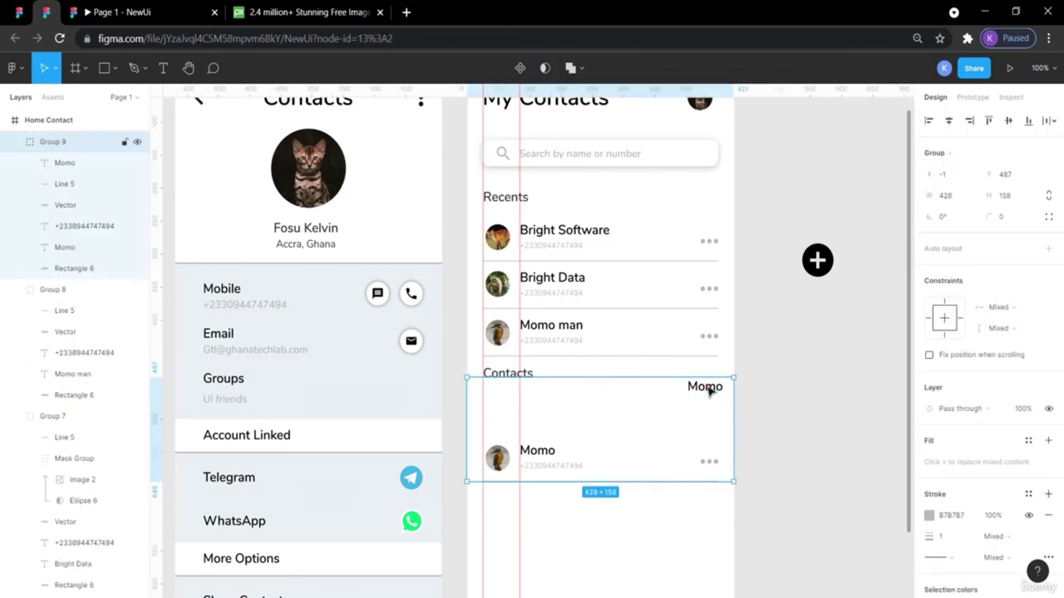
pyautogui.doubleClick(707, 389)
# Replace the copied label's text with 'A' and compare it with the reference.
pyautogui.moveTo(705, 392); pyautogui.dragTo(703, 402)
pyautogui.write('A')
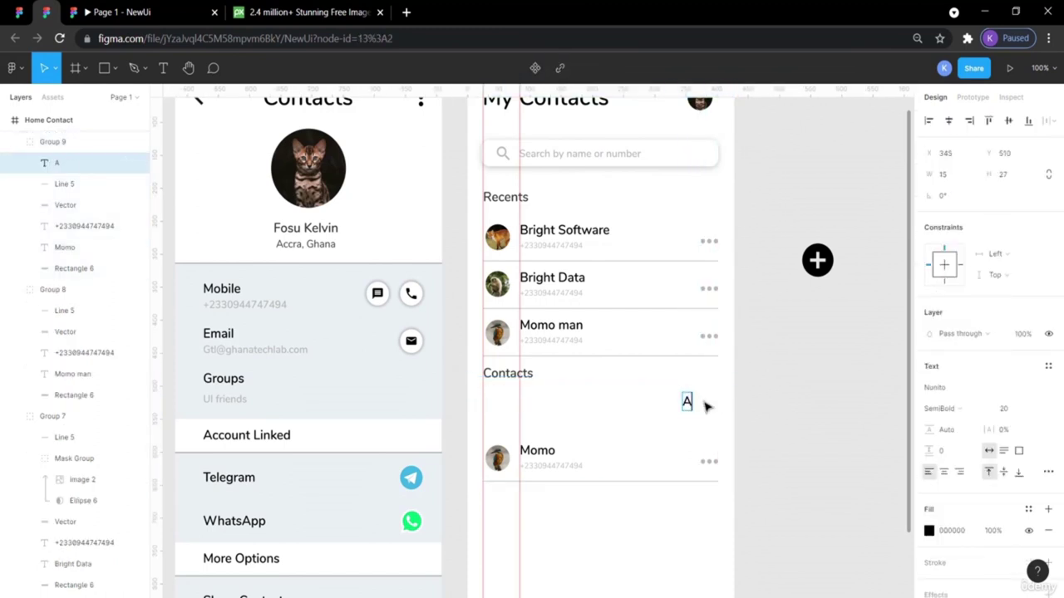
pyautogui.press('Escape')
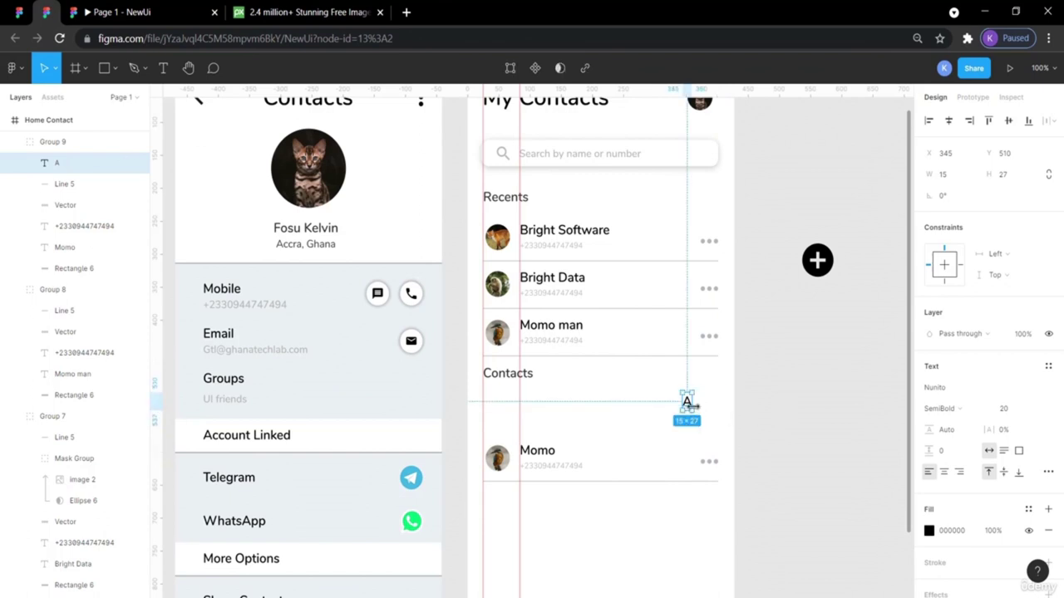
pyautogui.click(19, 12)
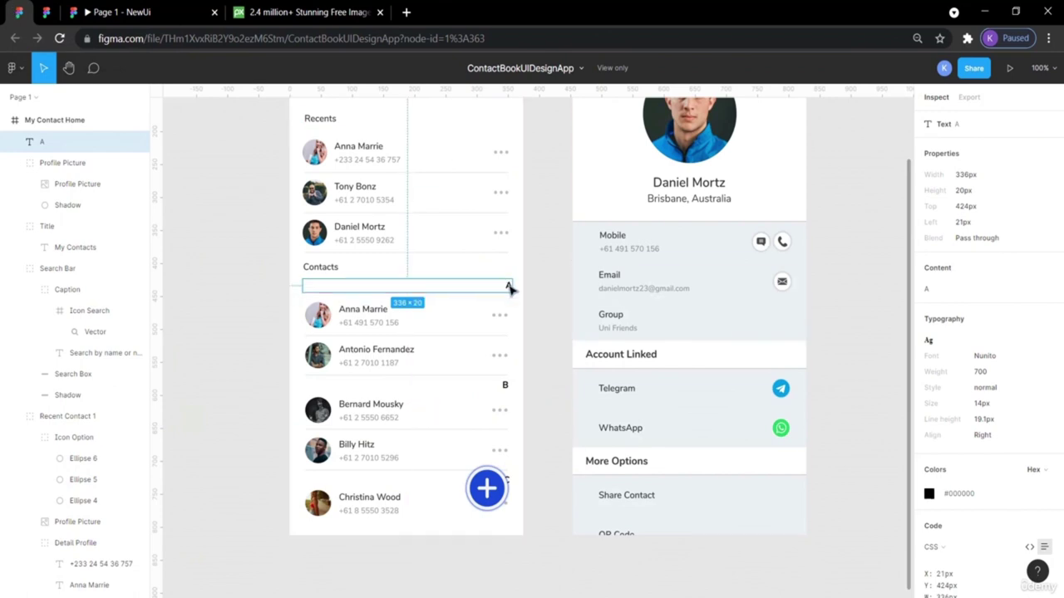
pyautogui.click(47, 12)
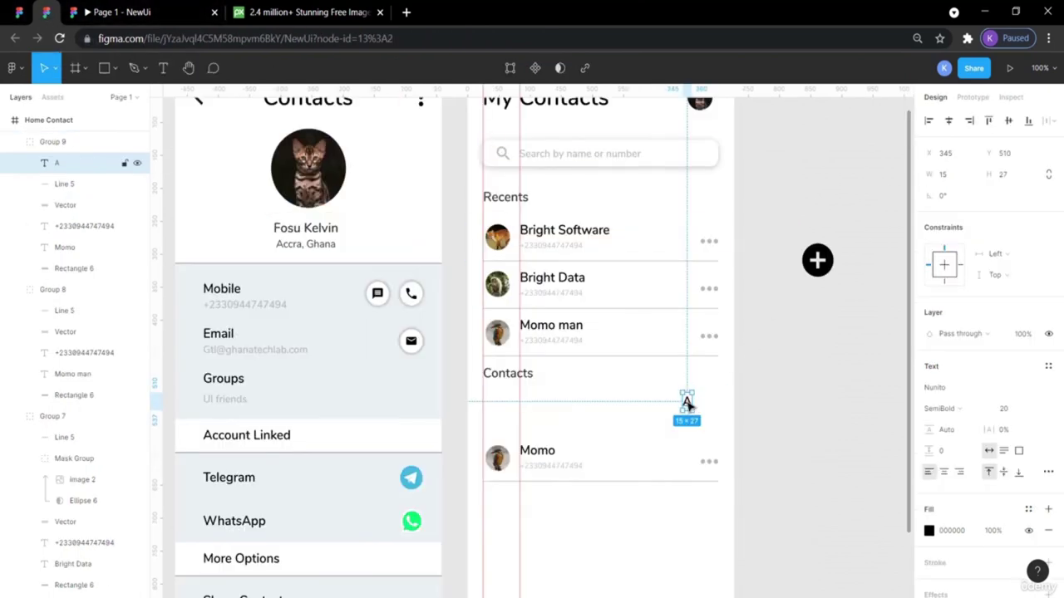
# Set the A to font size 14 Regular and move it to the strip's right end.
pyautogui.click(1003, 408)
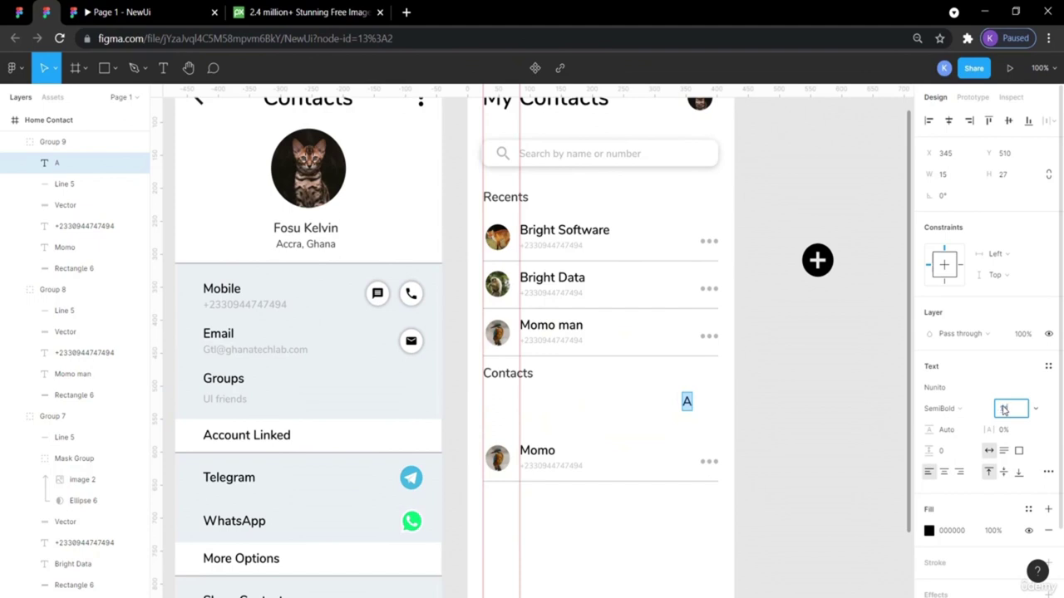
pyautogui.click(968, 408)
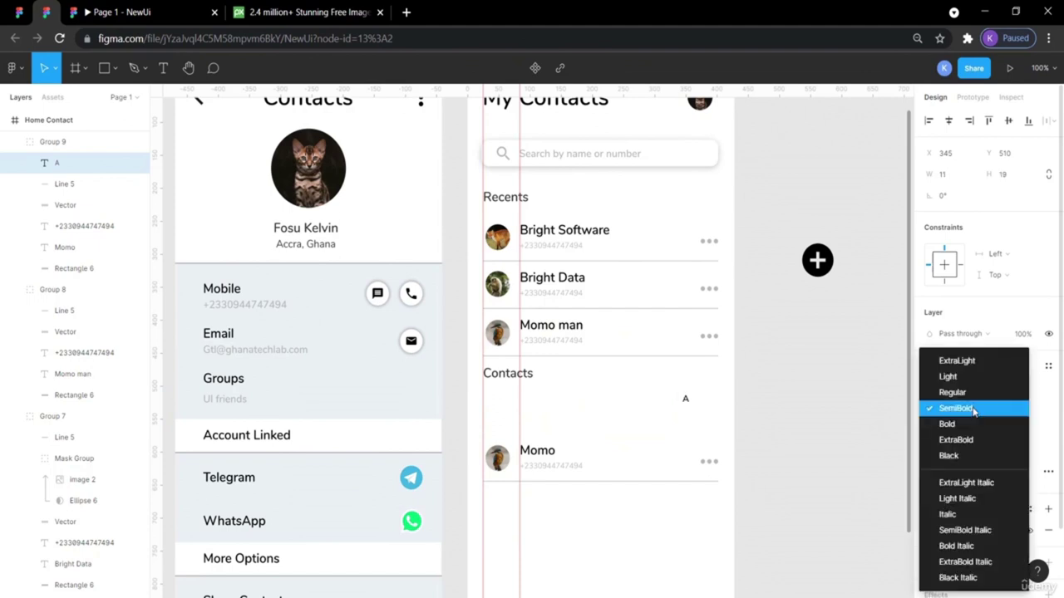
pyautogui.click(967, 393)
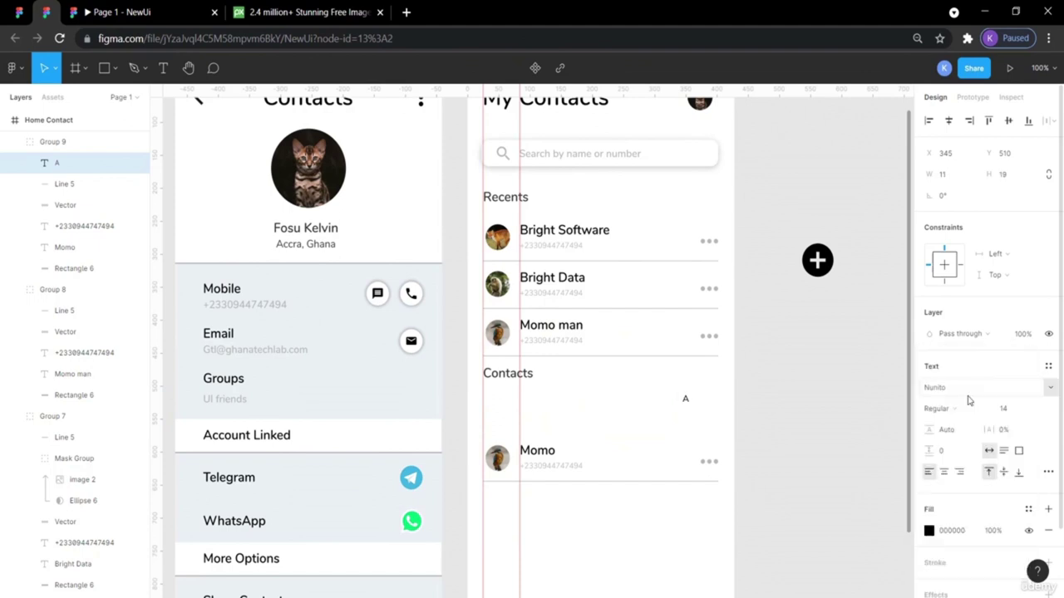
pyautogui.moveTo(686, 400); pyautogui.dragTo(710, 401)
pyautogui.click(803, 407)
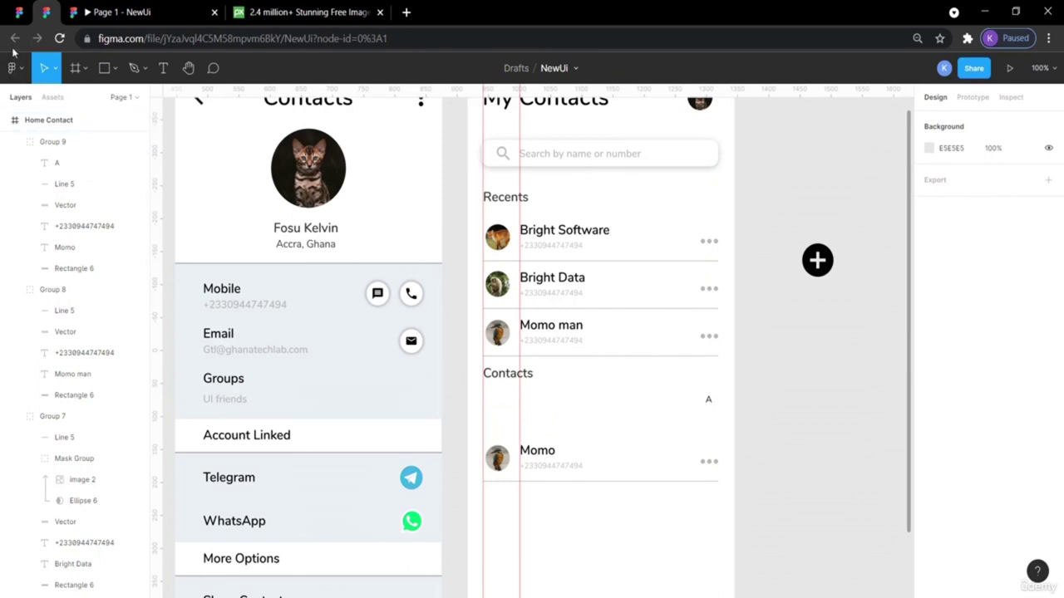
pyautogui.click(18, 15)
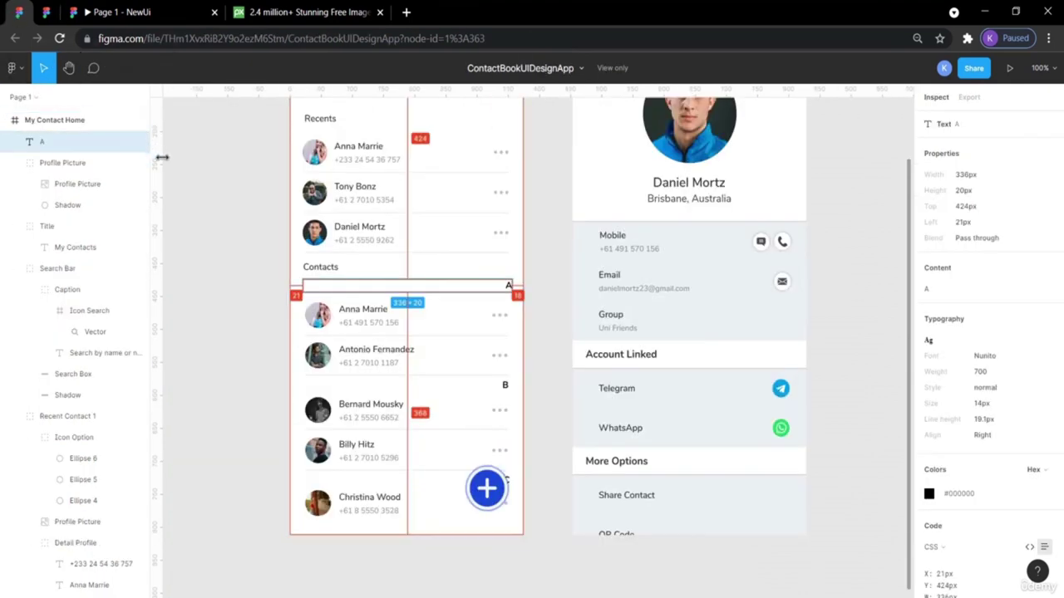
pyautogui.click(231, 232)
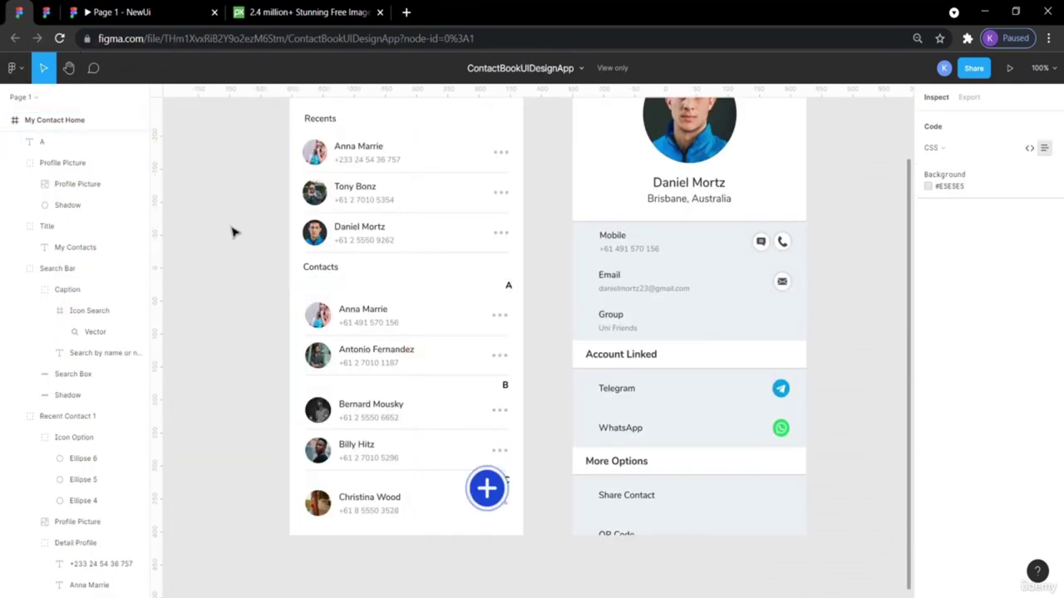
pyautogui.click(46, 11)
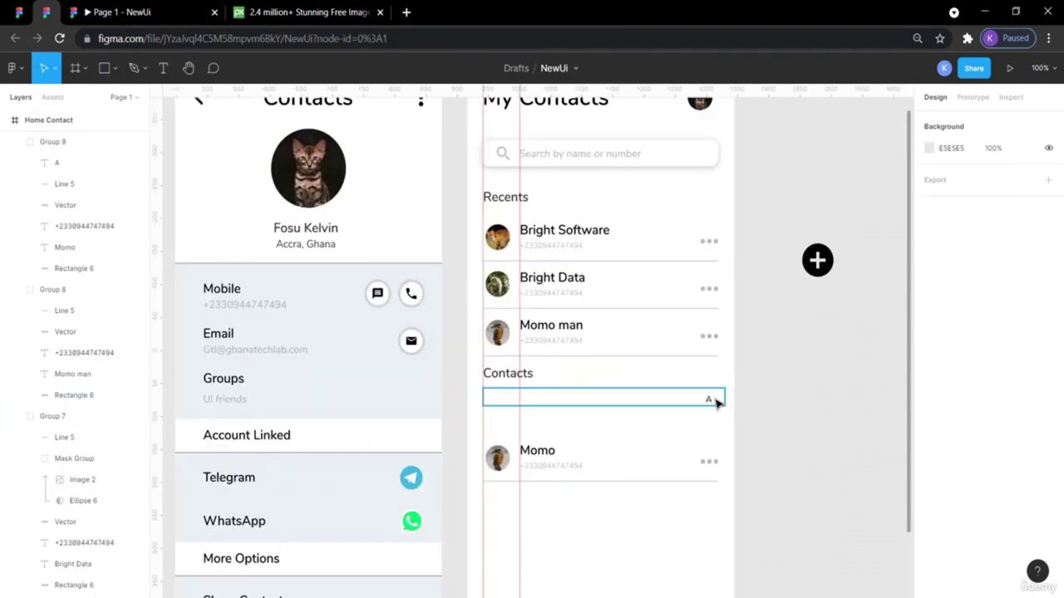
# Change the A label's weight from Regular to SemiBold.
pyautogui.click(708, 399)
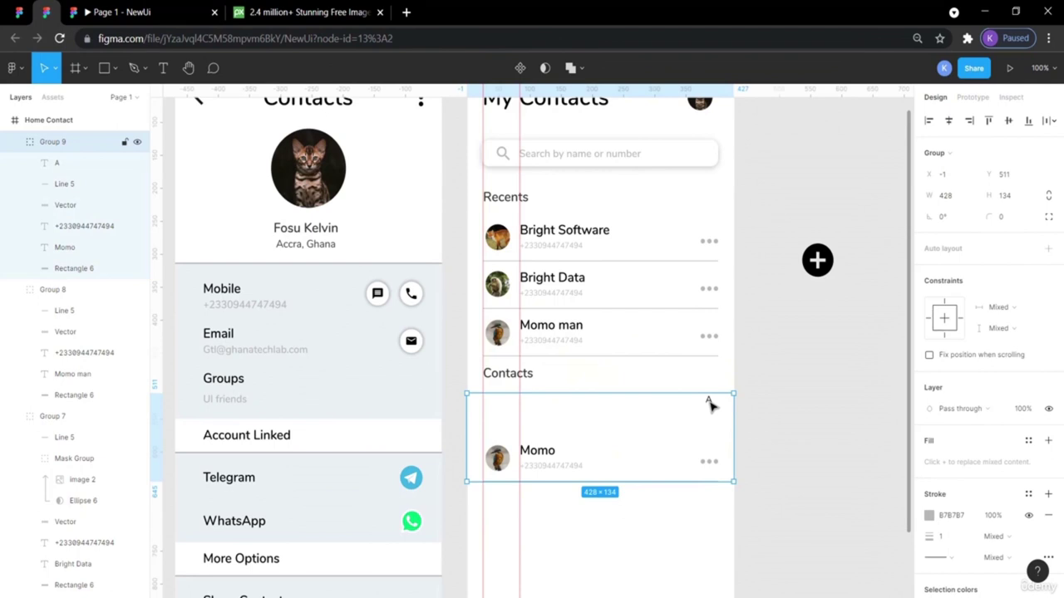
pyautogui.doubleClick(709, 403)
pyautogui.doubleClick(709, 400)
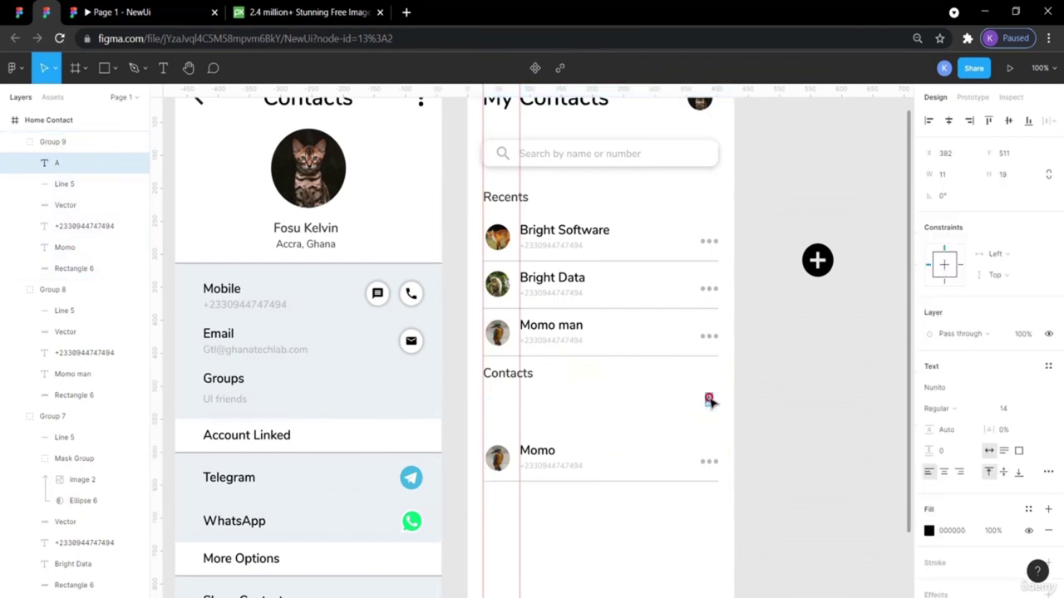
pyautogui.click(937, 408)
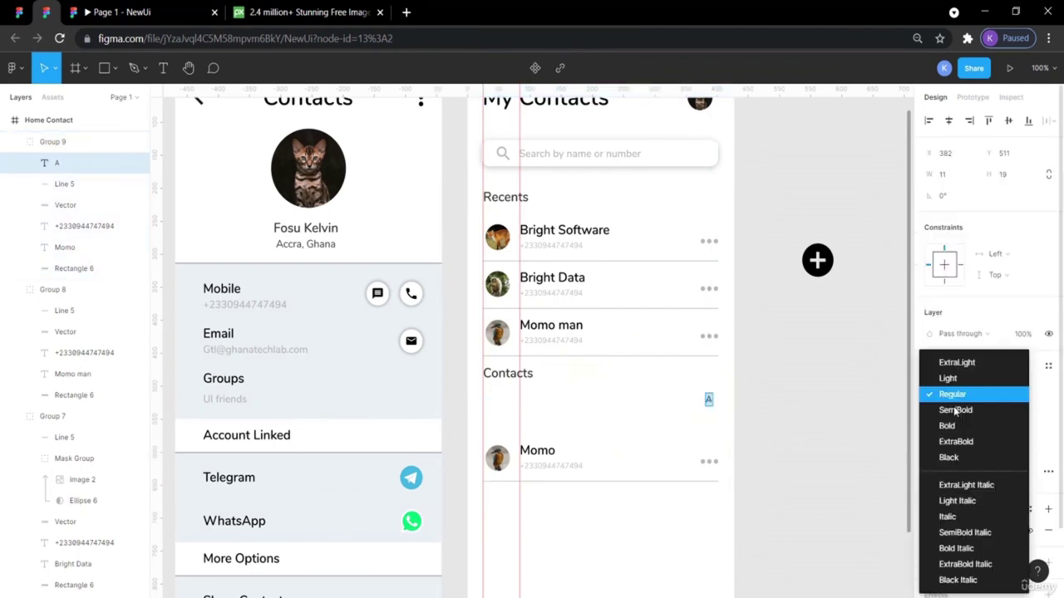
pyautogui.click(952, 412)
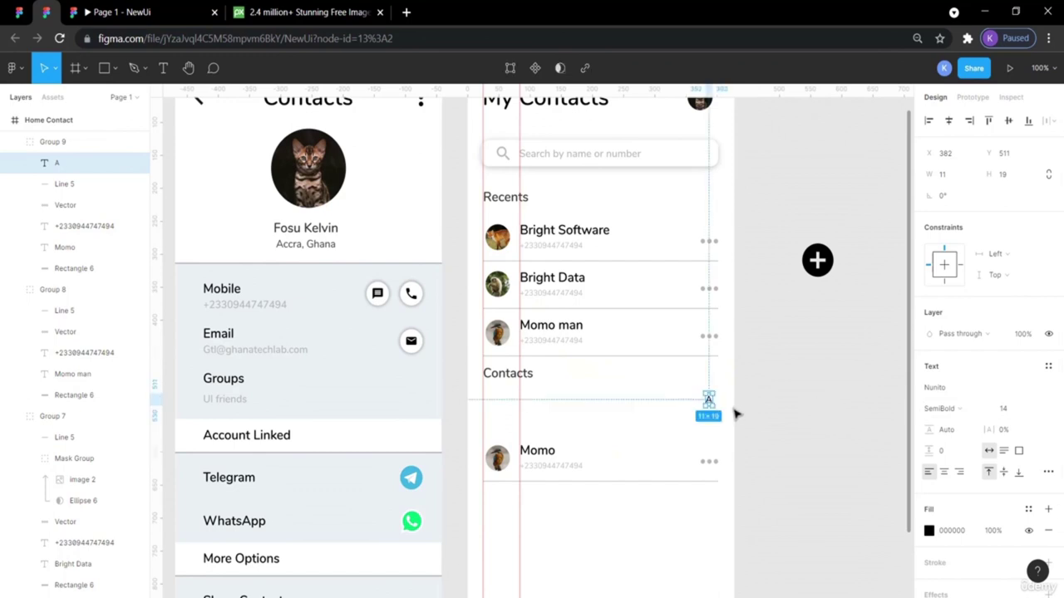
pyautogui.click(852, 418)
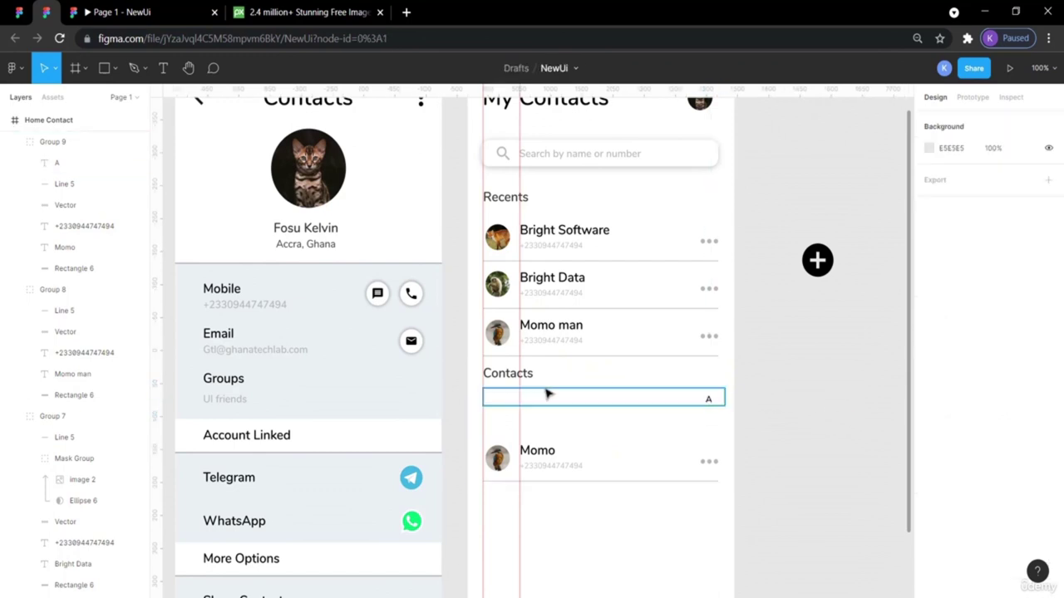
pyautogui.click(709, 402)
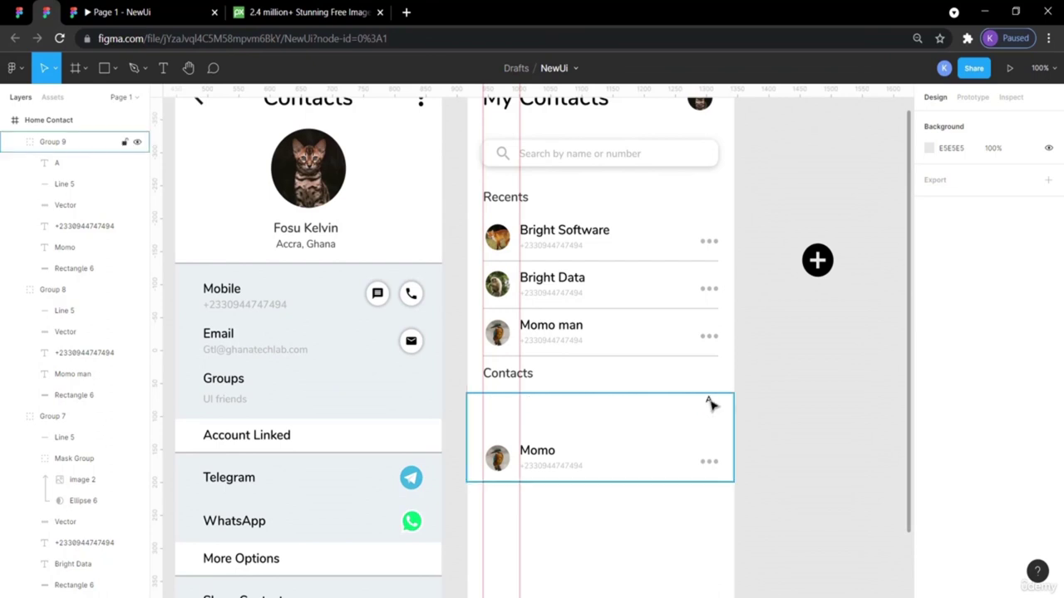
# Ungroup the Momo contact row with Ctrl+Shift+G.
pyautogui.moveTo(805, 513); pyautogui.dragTo(571, 536)
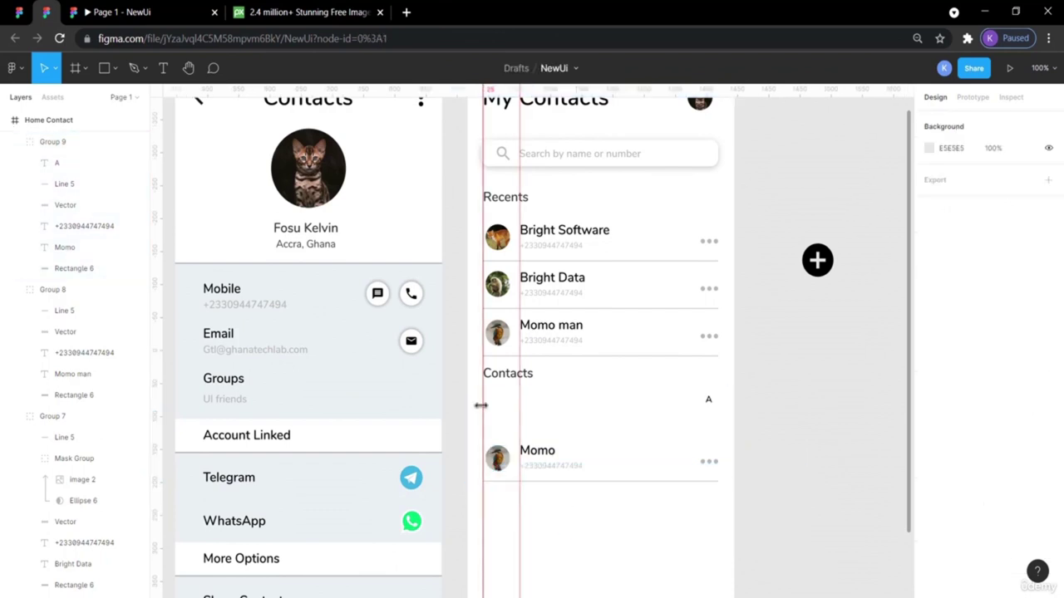
pyautogui.click(553, 400)
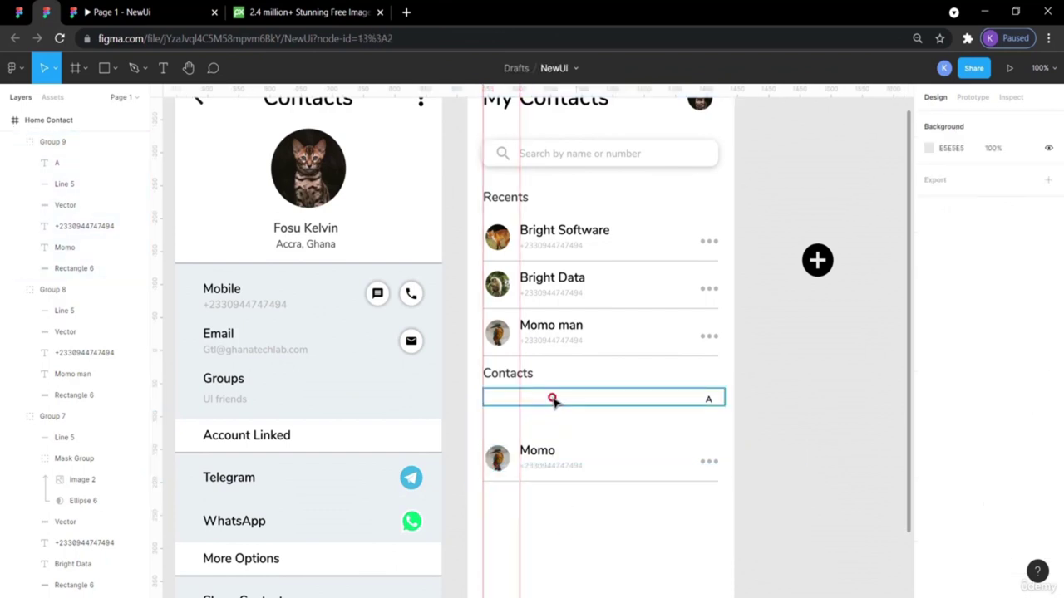
pyautogui.click(708, 400)
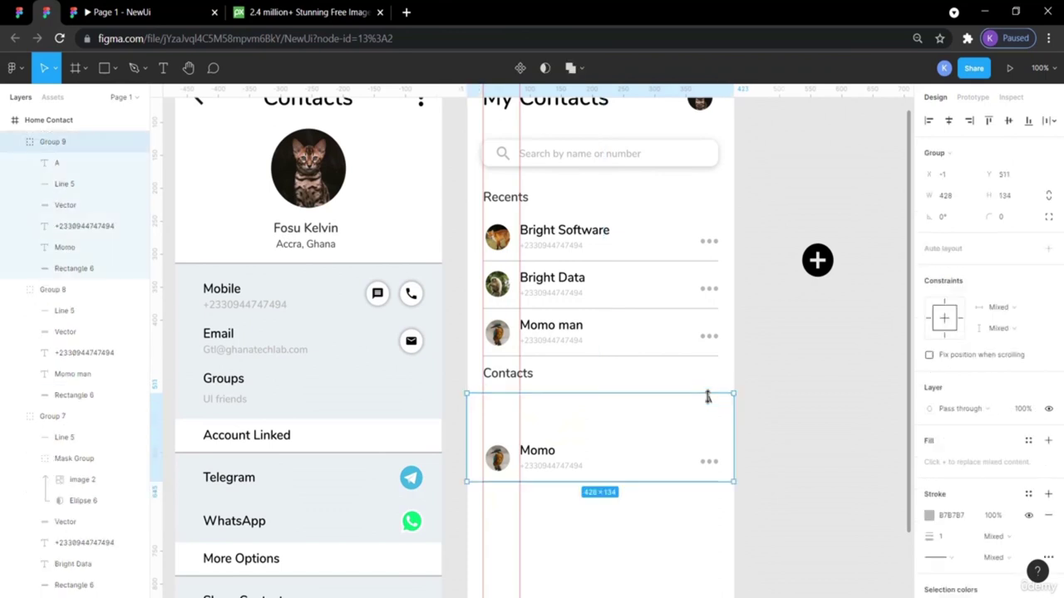
pyautogui.moveTo(704, 396); pyautogui.dragTo(716, 449)
pyautogui.hotkey('ctrl', 'shift', 'g')
pyautogui.click(706, 397)
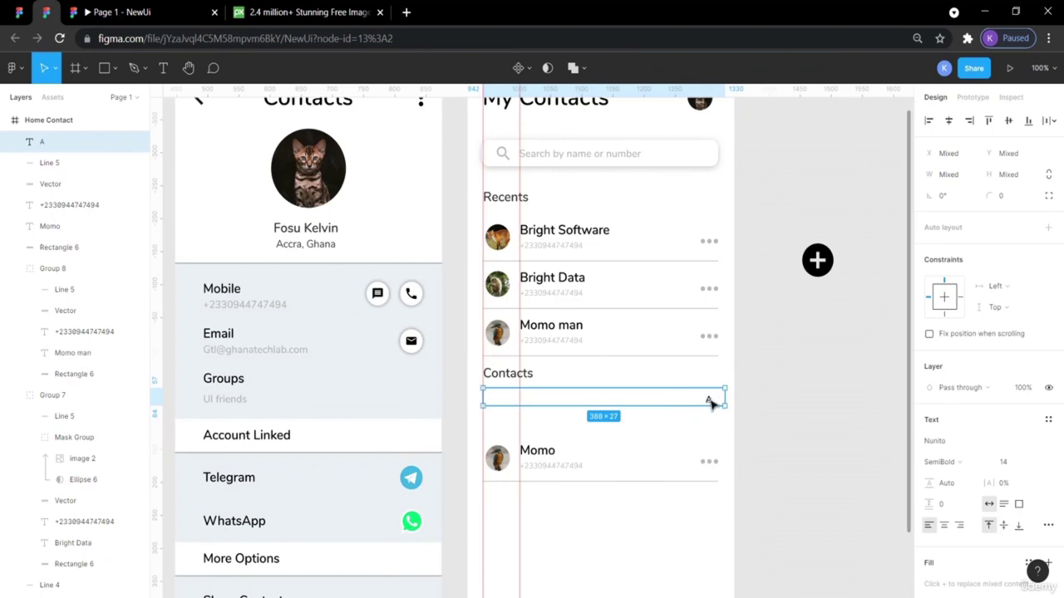
pyautogui.click(776, 423)
# Vertically centre the A on the bar under Contacts and shift it right to X 393.
pyautogui.click(709, 399)
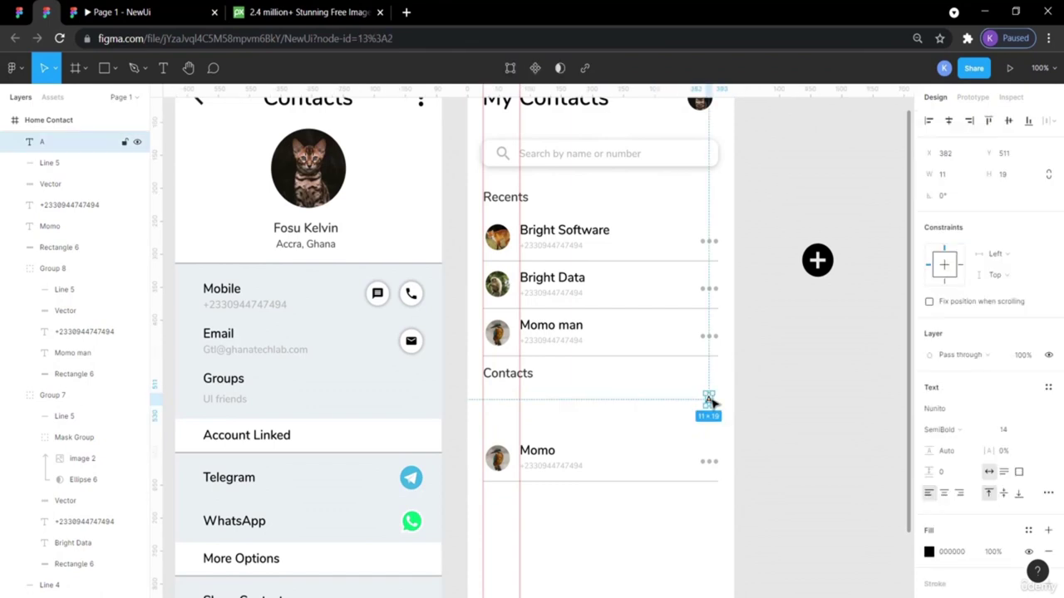
pyautogui.keyDown('shift'); pyautogui.click(650, 396); pyautogui.keyUp('shift')
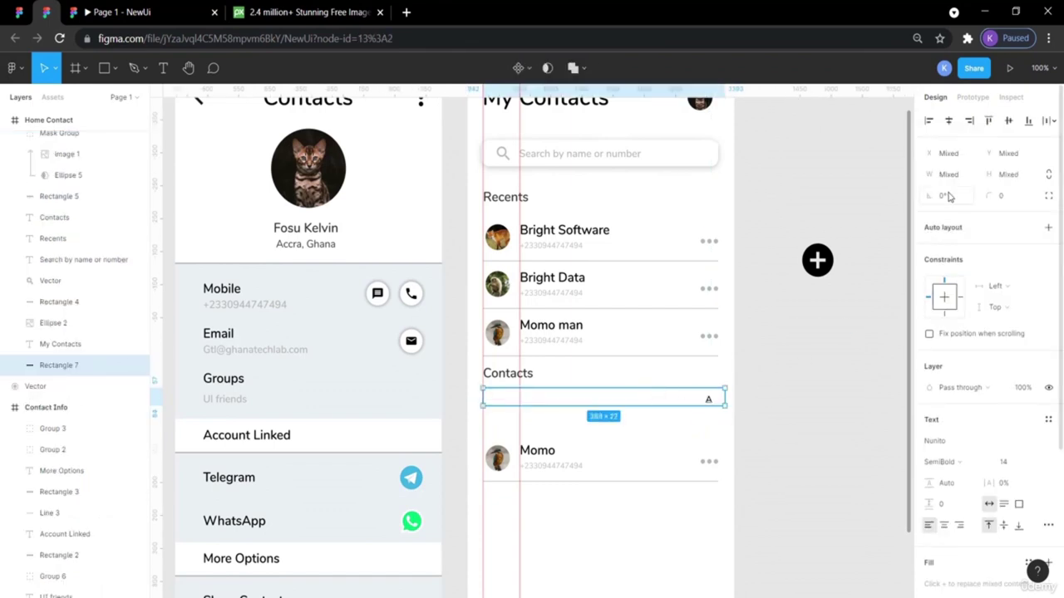
pyautogui.click(1010, 122)
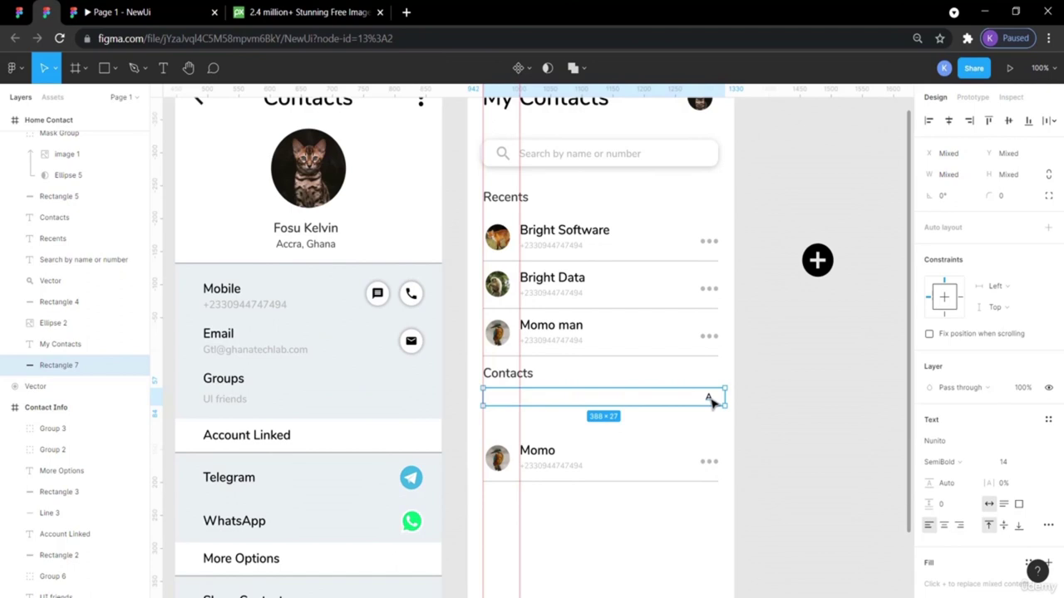
pyautogui.click(709, 400)
pyautogui.moveTo(712, 402); pyautogui.dragTo(712, 397)
pyautogui.click(784, 437)
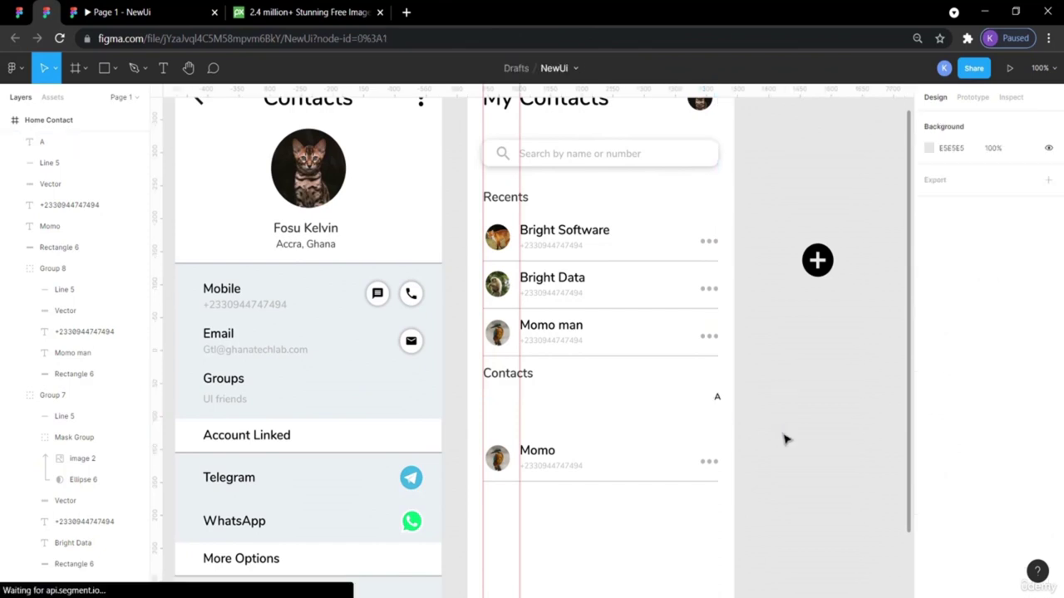
# Nudge the A letter header one pixel to the right.
pyautogui.click(698, 402)
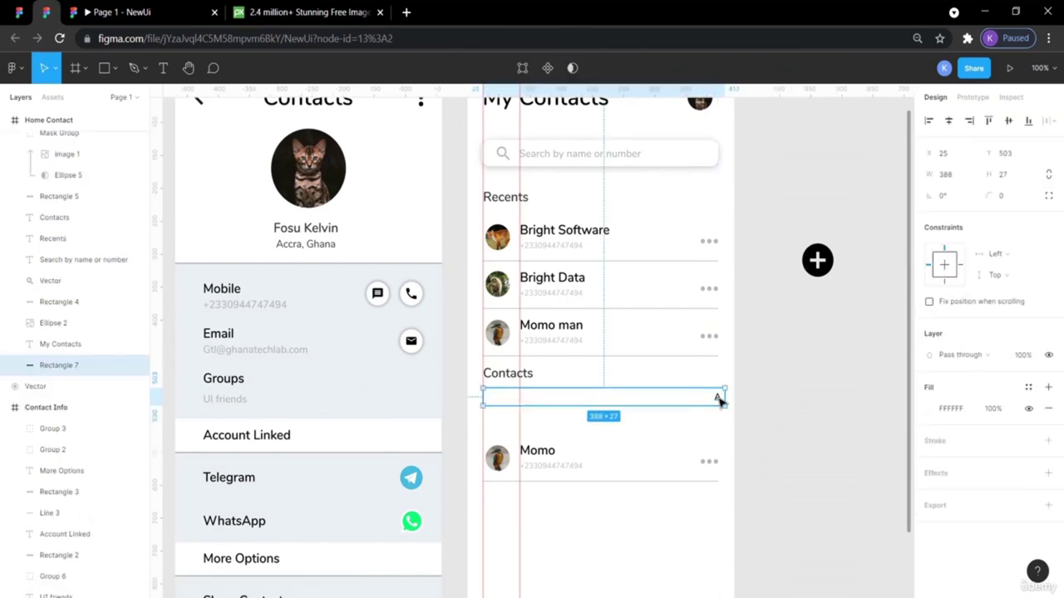
pyautogui.click(720, 401)
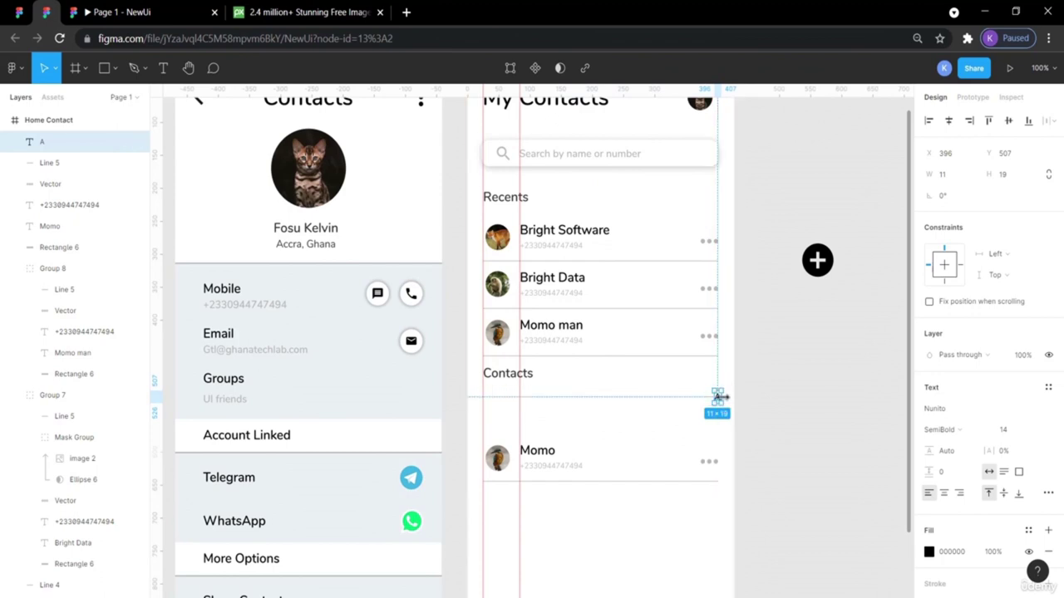
pyautogui.press('Right')
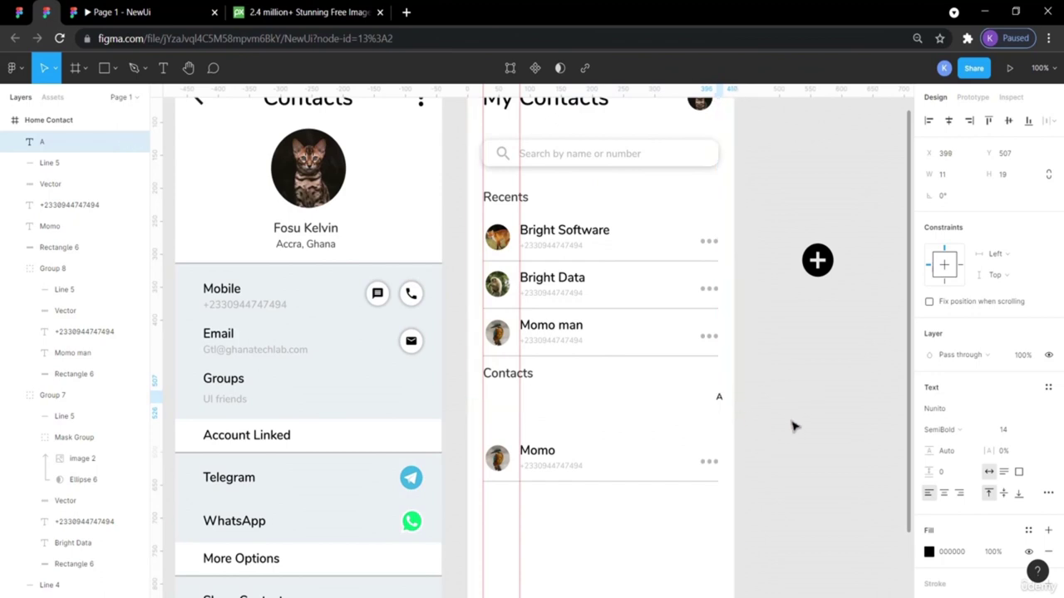
pyautogui.click(792, 426)
# Check the A header's edge against the bar under Contacts, then view the ContactBookUIDesignApp reference.
pyautogui.click(694, 403)
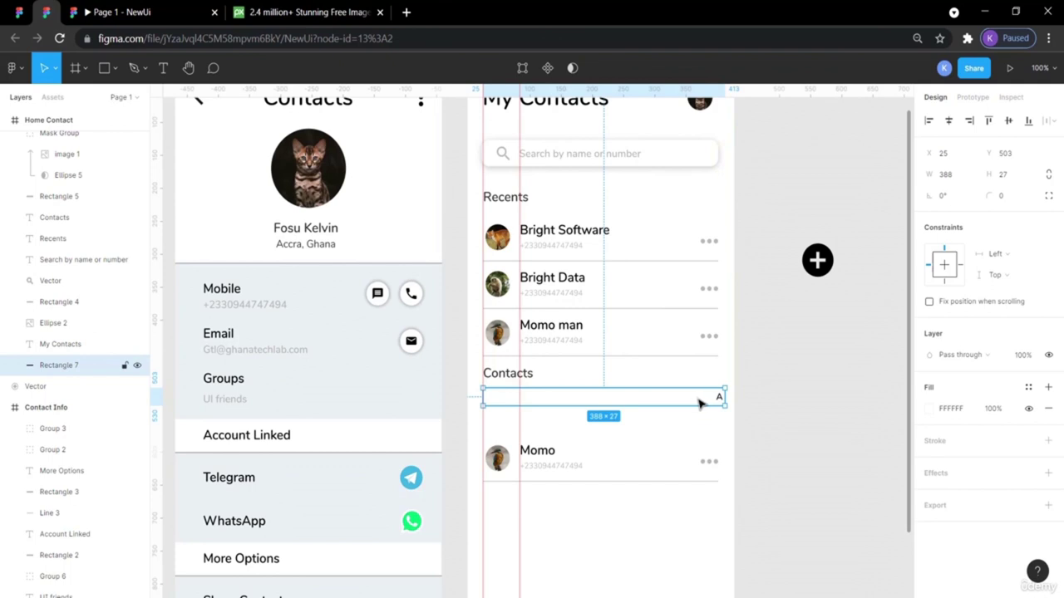
pyautogui.click(718, 400)
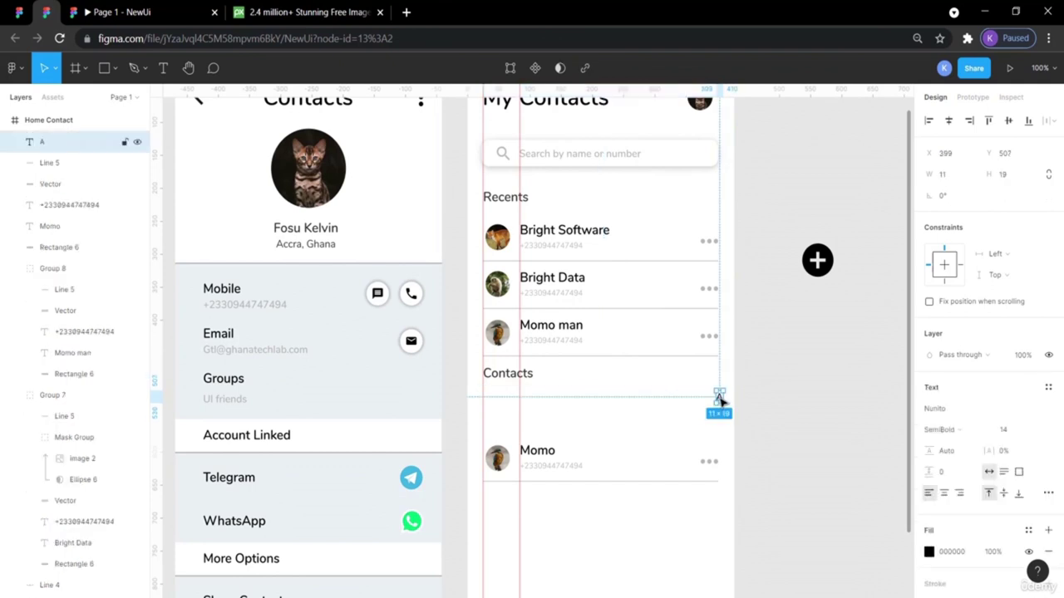
pyautogui.click(748, 404)
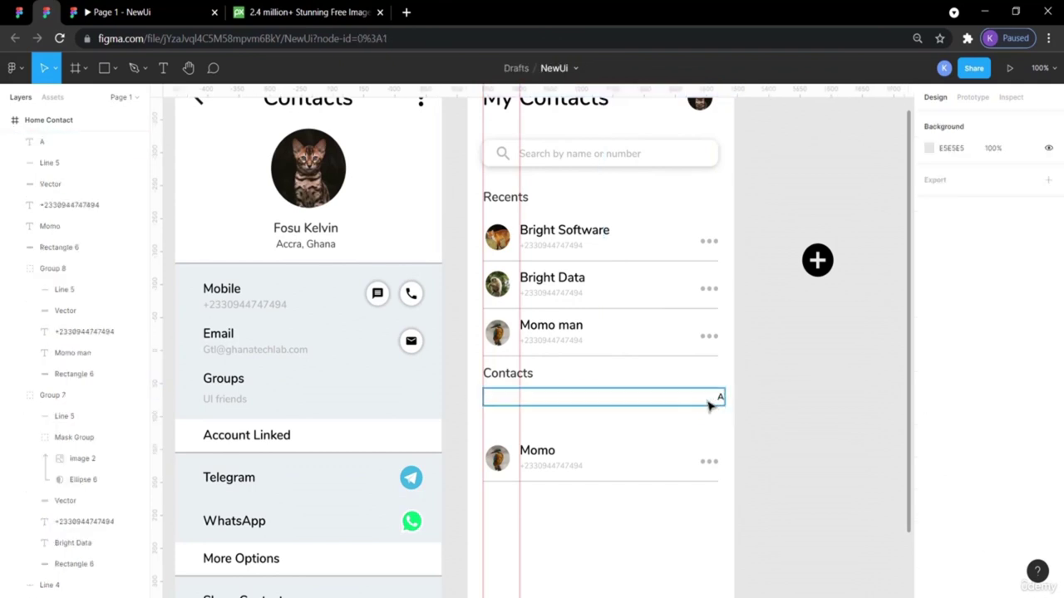
pyautogui.click(711, 405)
pyautogui.click(789, 408)
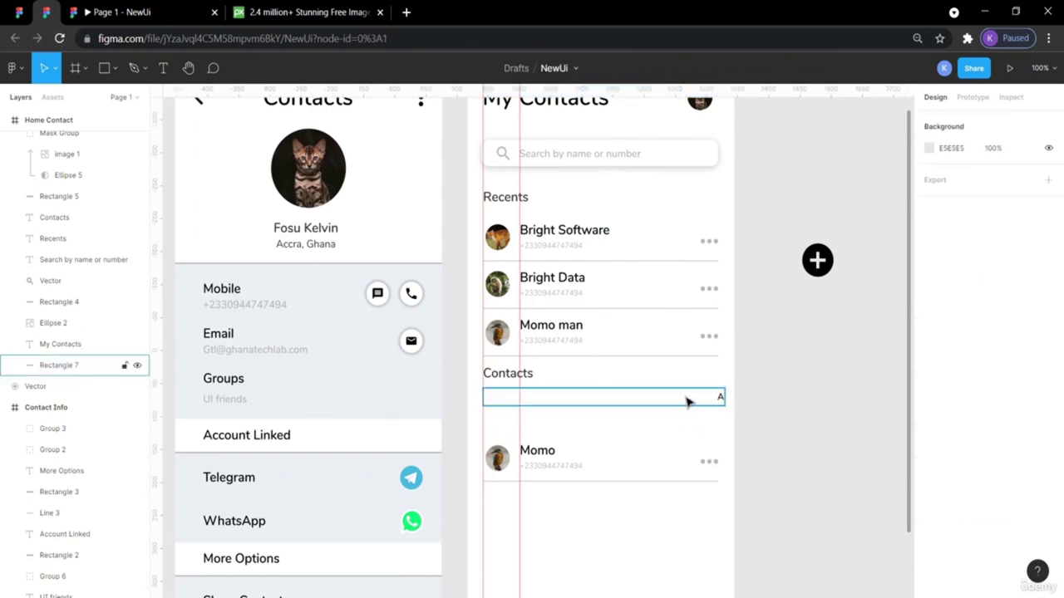
pyautogui.click(686, 402)
pyautogui.click(797, 427)
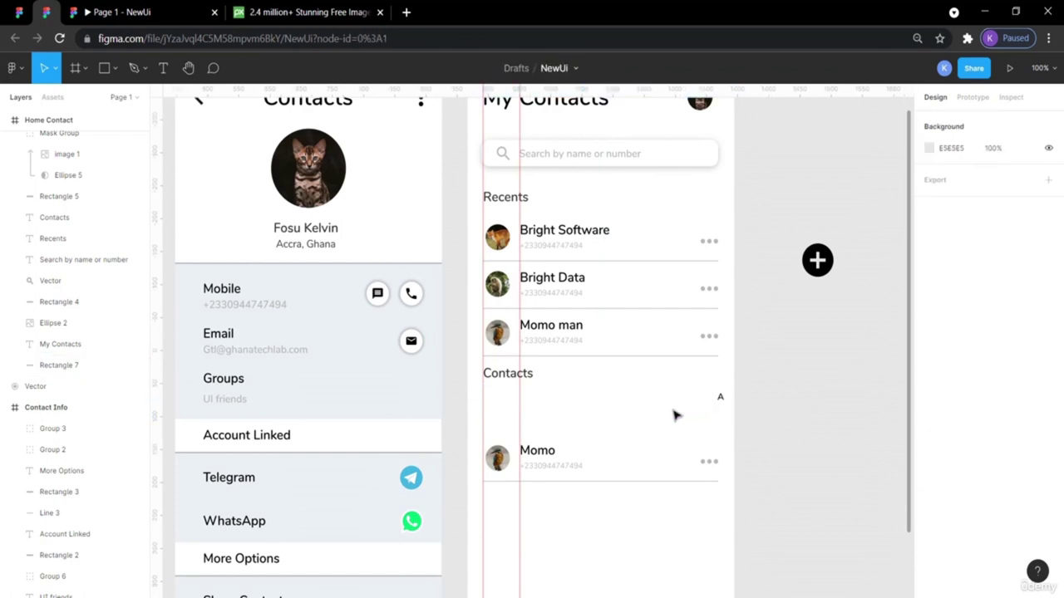
pyautogui.click(18, 12)
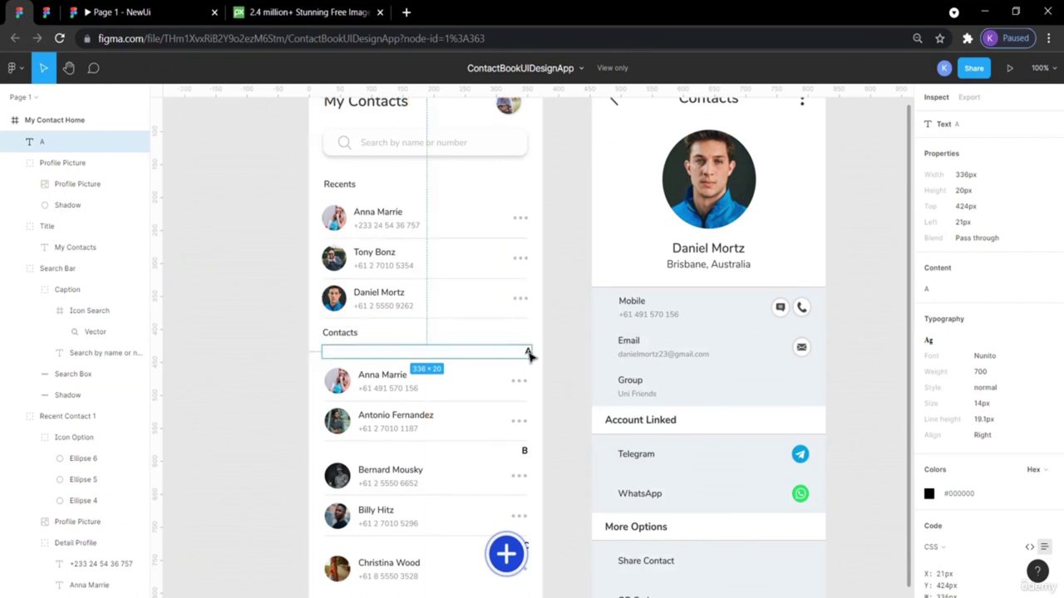
pyautogui.click(577, 411)
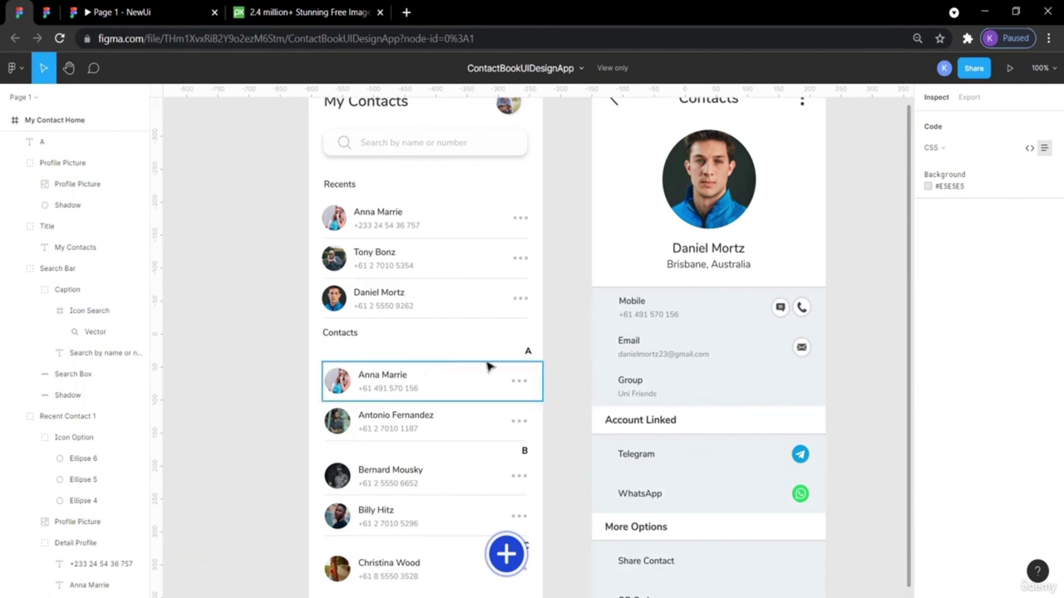
pyautogui.click(348, 351)
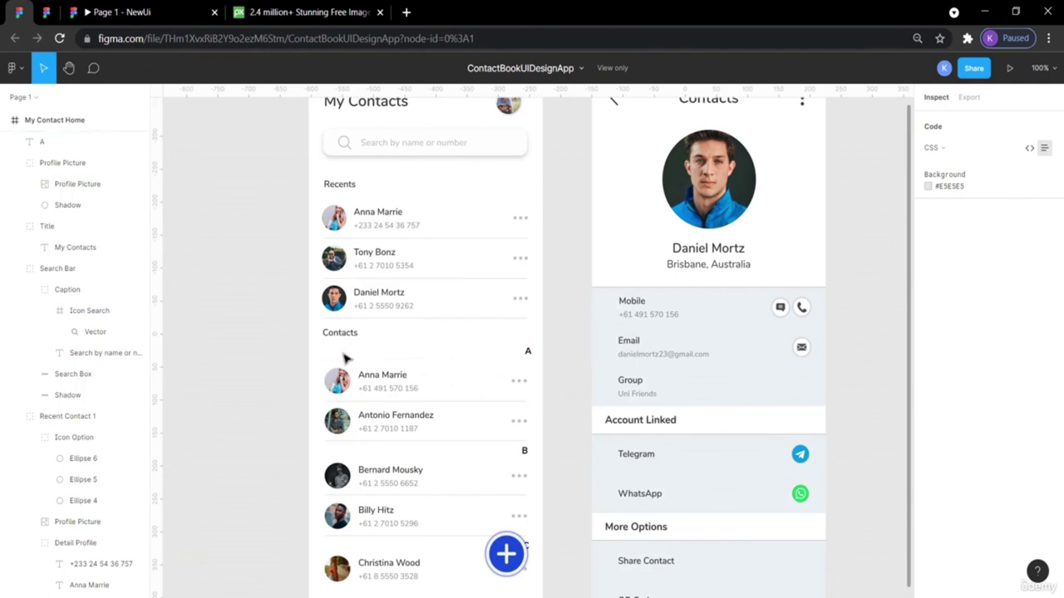
pyautogui.click(473, 356)
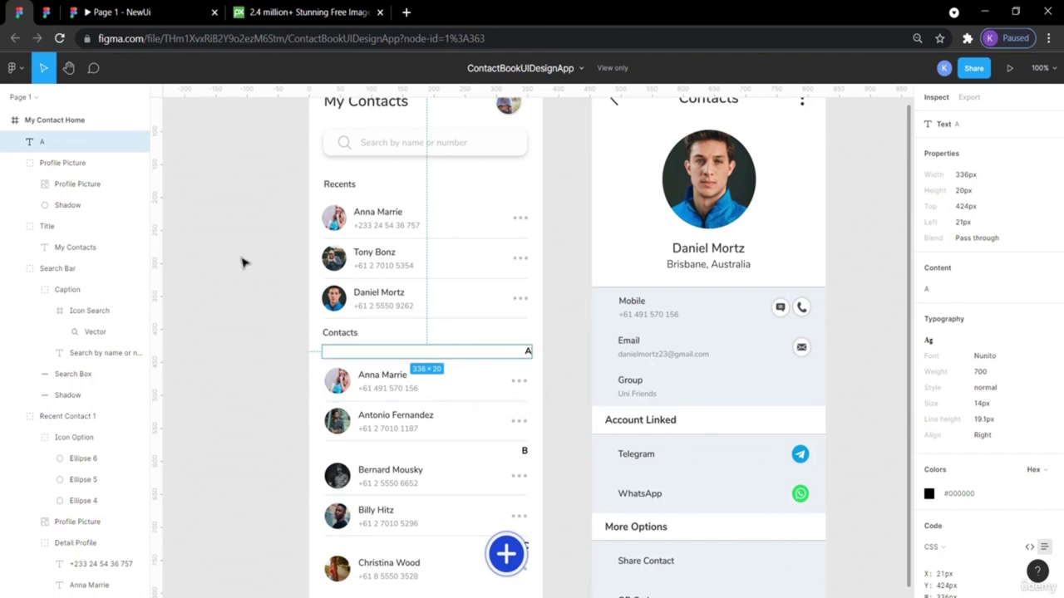
pyautogui.click(47, 12)
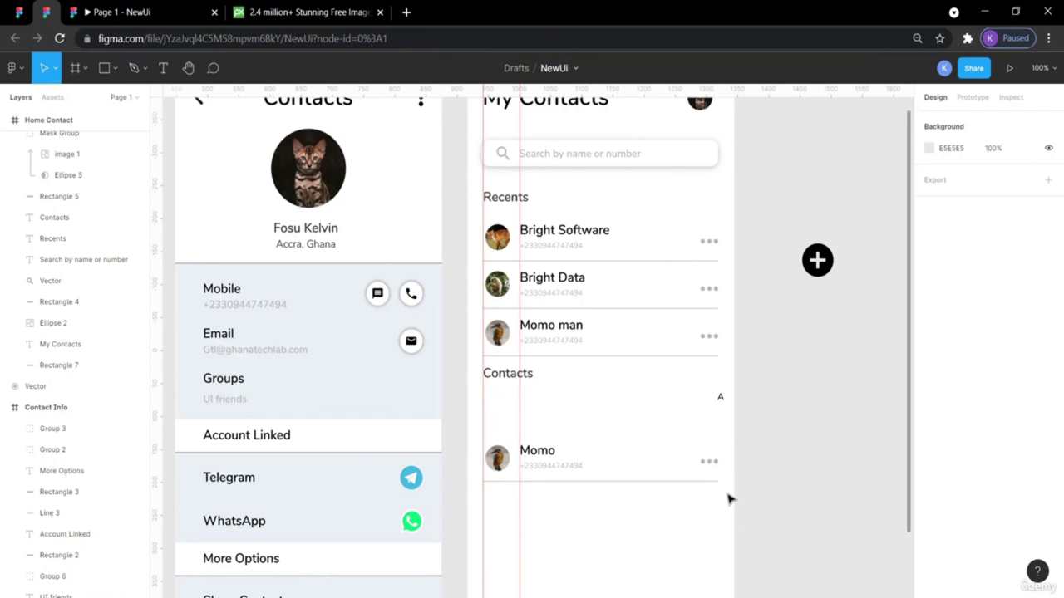
# Measure the gap, then move the whole Momo row up four pixels to sit just below A.
pyautogui.moveTo(729, 496); pyautogui.dragTo(478, 443)
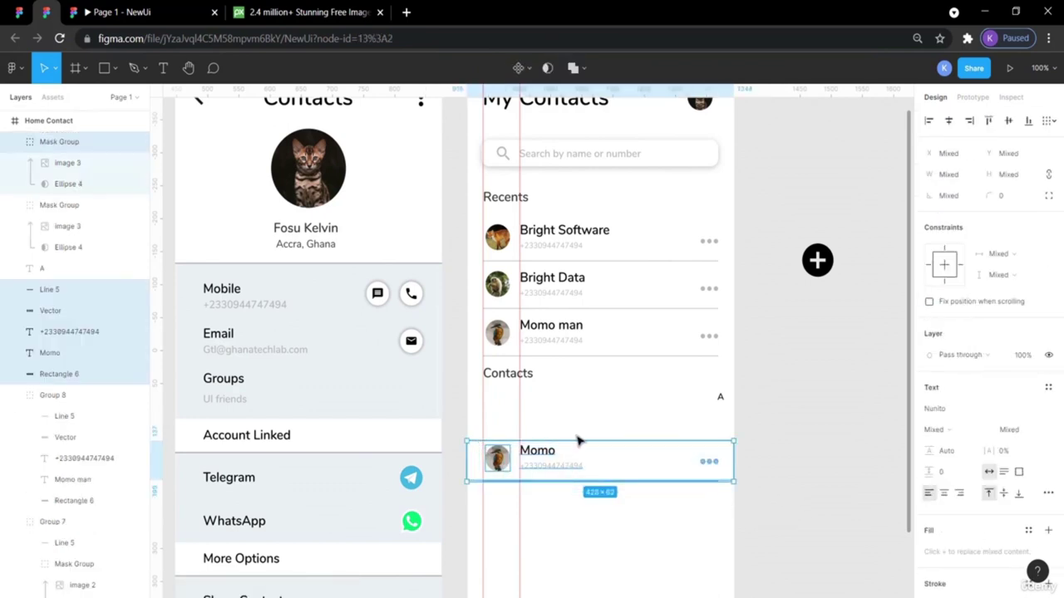
pyautogui.press('alt')
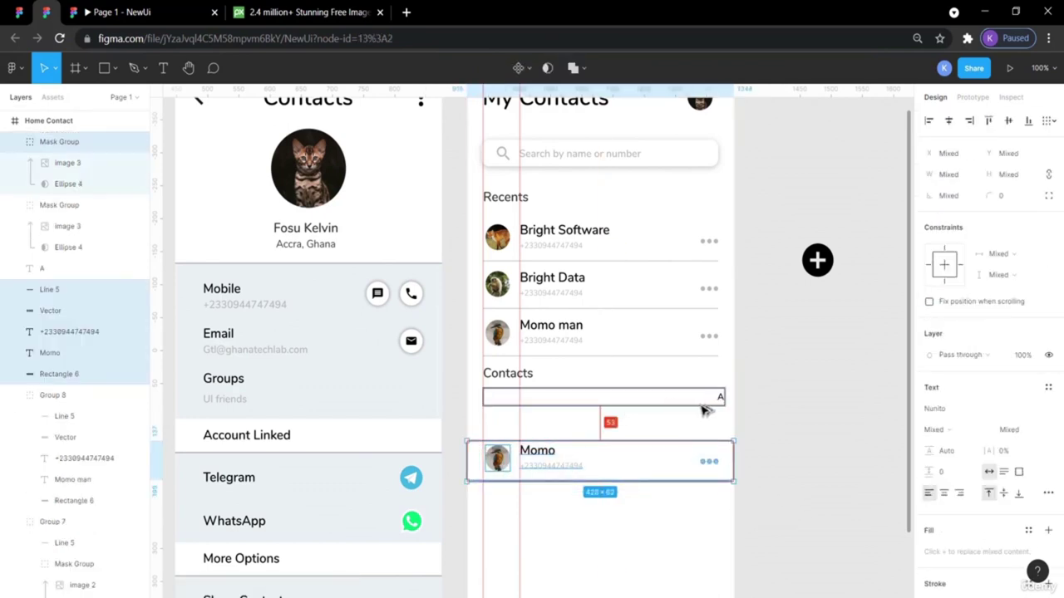
pyautogui.press('Up')
pyautogui.press('Up')
pyautogui.press('Up')
pyautogui.press('Up')
pyautogui.press('Up')
pyautogui.press('Up')
pyautogui.press('Up')
pyautogui.press('Up')
pyautogui.press('Up')
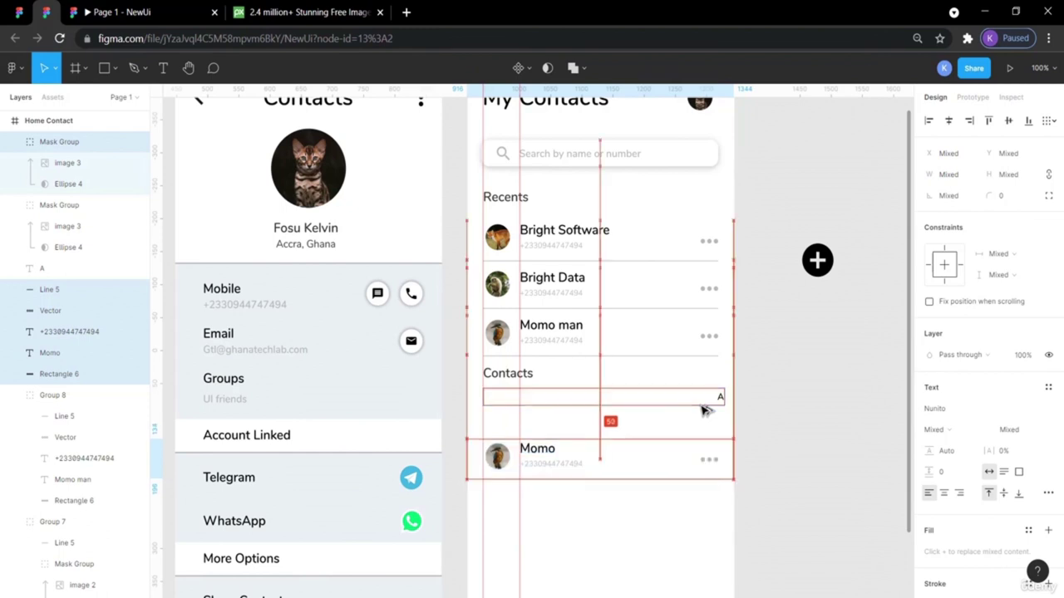
pyautogui.press('Up')
pyautogui.press('Up')
pyautogui.press('Up')
pyautogui.press('Up')
pyautogui.press('Up')
pyautogui.press('Up')
pyautogui.press('Up')
pyautogui.press('Up')
pyautogui.press('Up')
pyautogui.press('Up')
pyautogui.press('Up')
pyautogui.press('Up')
pyautogui.press('Up')
pyautogui.press('Up')
pyautogui.press('Up')
pyautogui.press('Up')
pyautogui.press('Up')
pyautogui.press('Up')
pyautogui.press('Up')
pyautogui.press('Up')
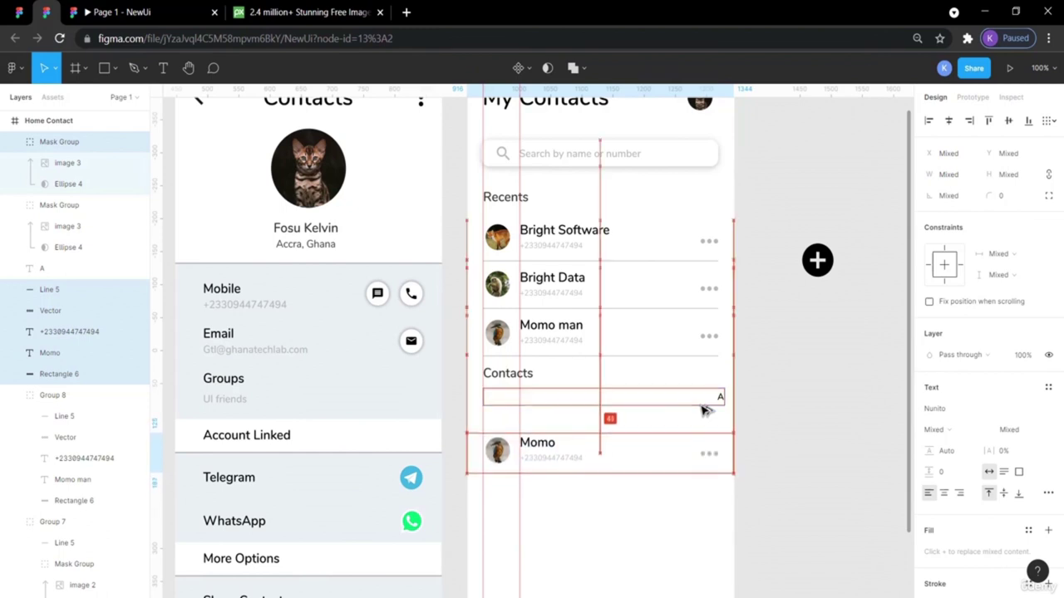
pyautogui.press('Up')
pyautogui.press('Up')
pyautogui.press('Up')
pyautogui.press('Up')
pyautogui.press('Up')
pyautogui.press('Up')
pyautogui.press('Up')
pyautogui.press('Up')
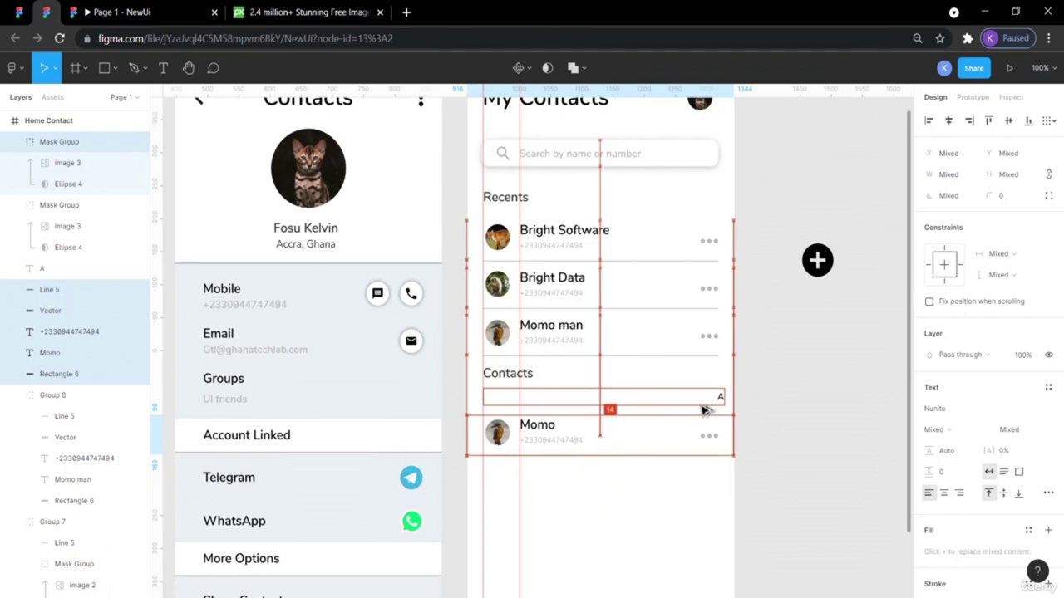
pyautogui.press('Up')
pyautogui.press('Up')
pyautogui.press('Up')
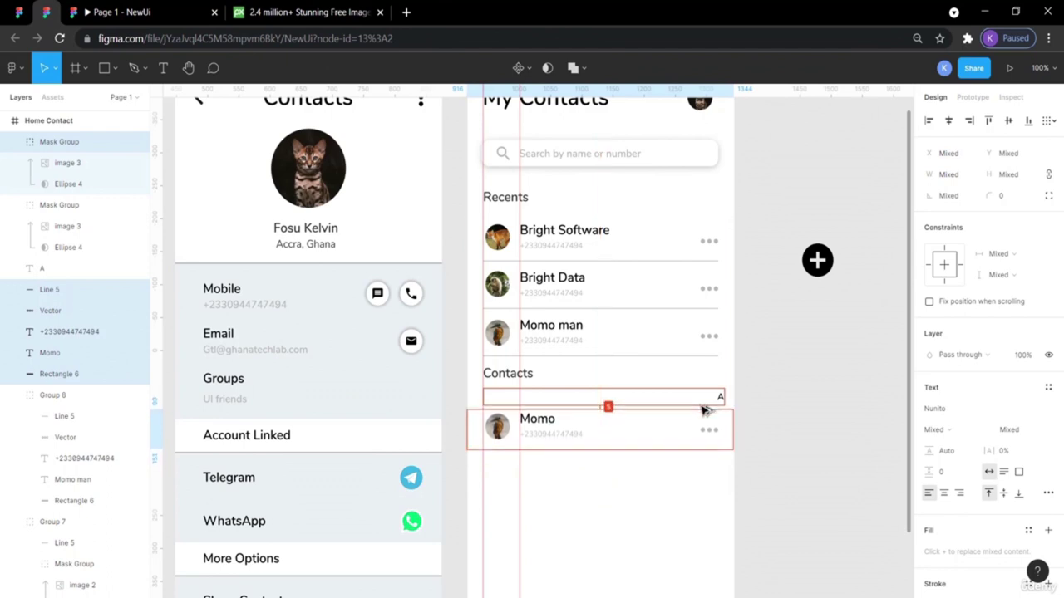
pyautogui.click(789, 456)
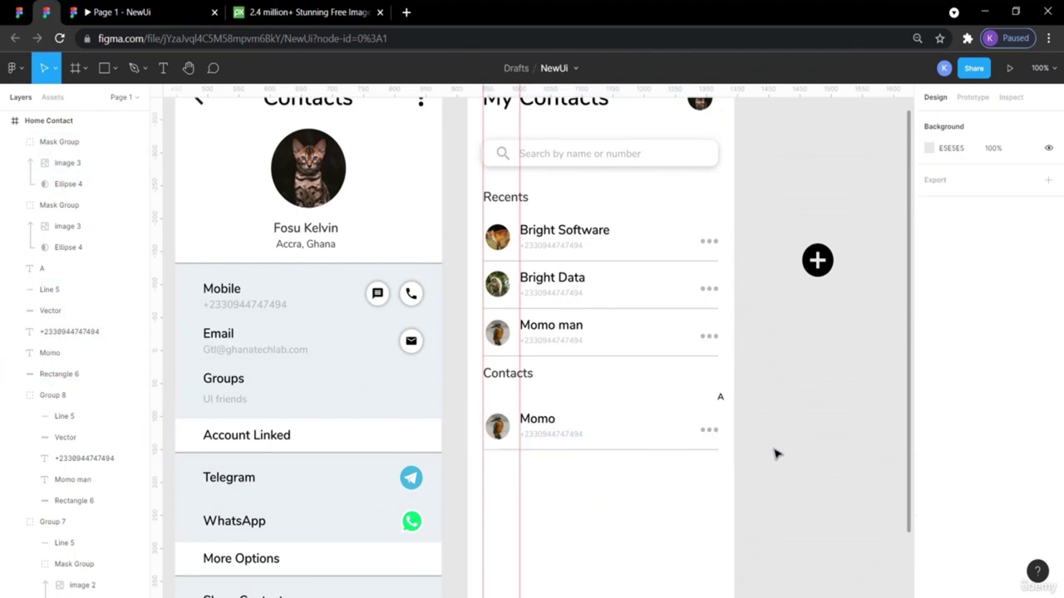
pyautogui.click(116, 10)
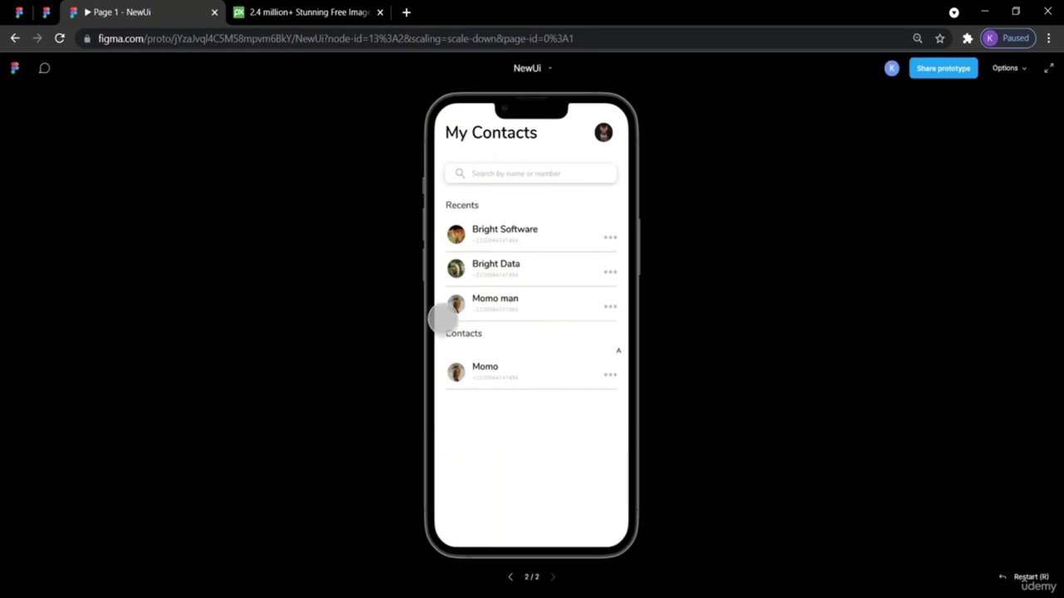
pyautogui.click(48, 12)
pyautogui.click(20, 11)
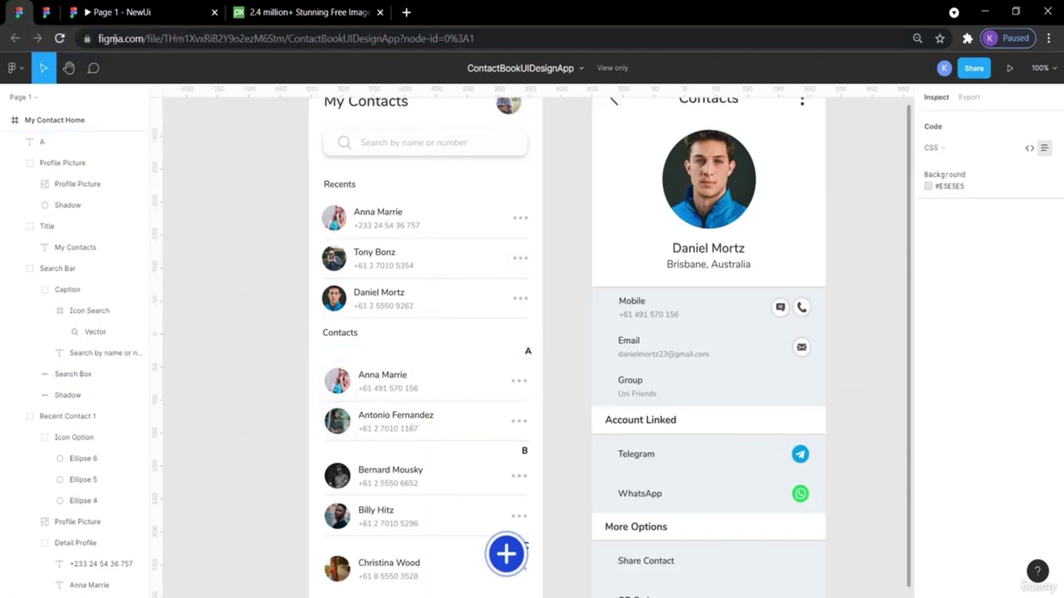
pyautogui.click(45, 12)
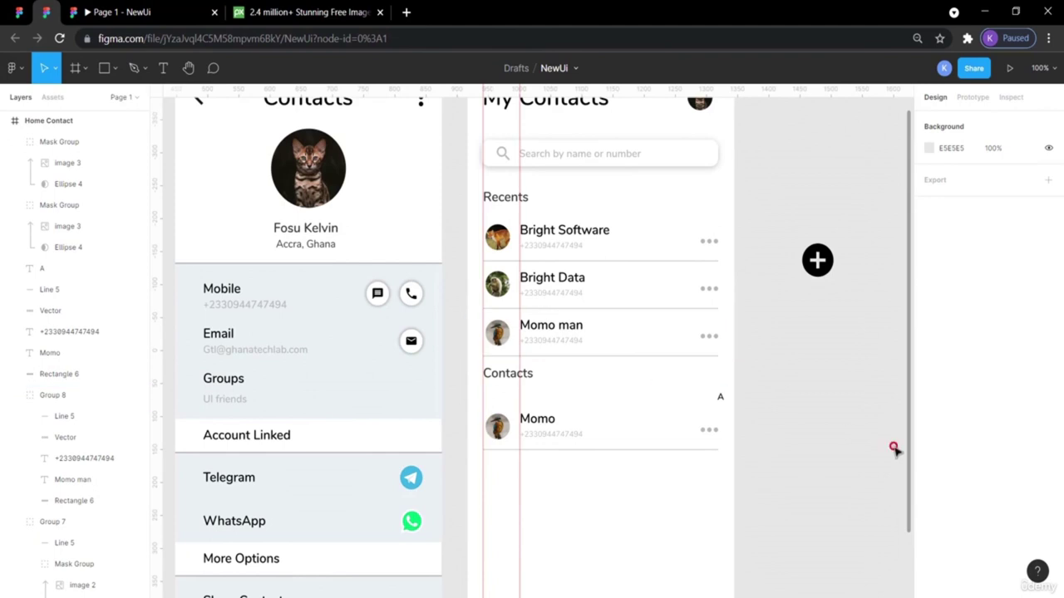
# Paste a duplicate of the Momo row and shift it down below the original.
pyautogui.click(645, 430)
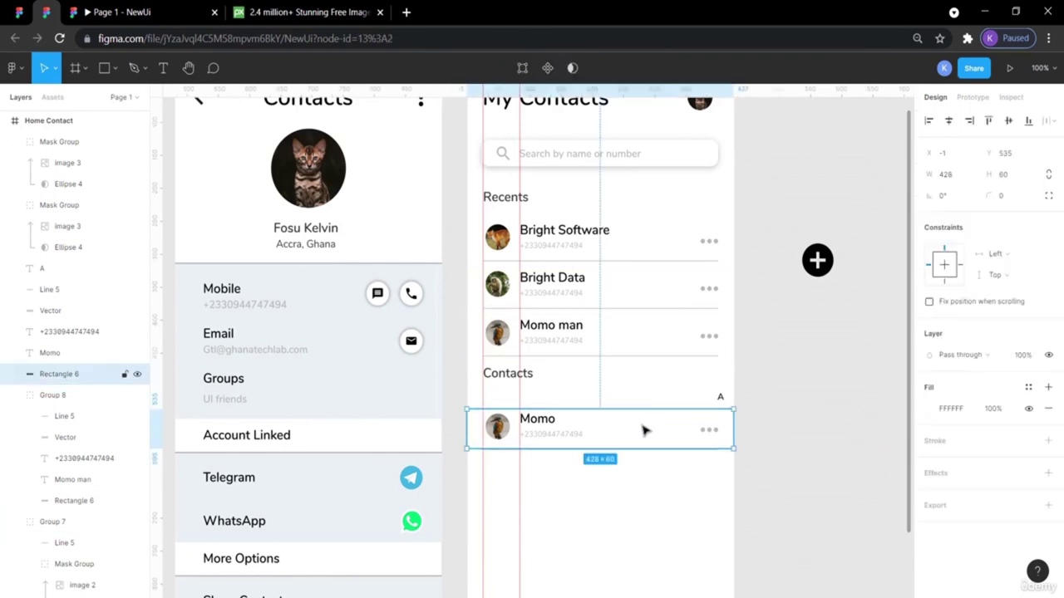
pyautogui.moveTo(771, 474); pyautogui.dragTo(480, 413)
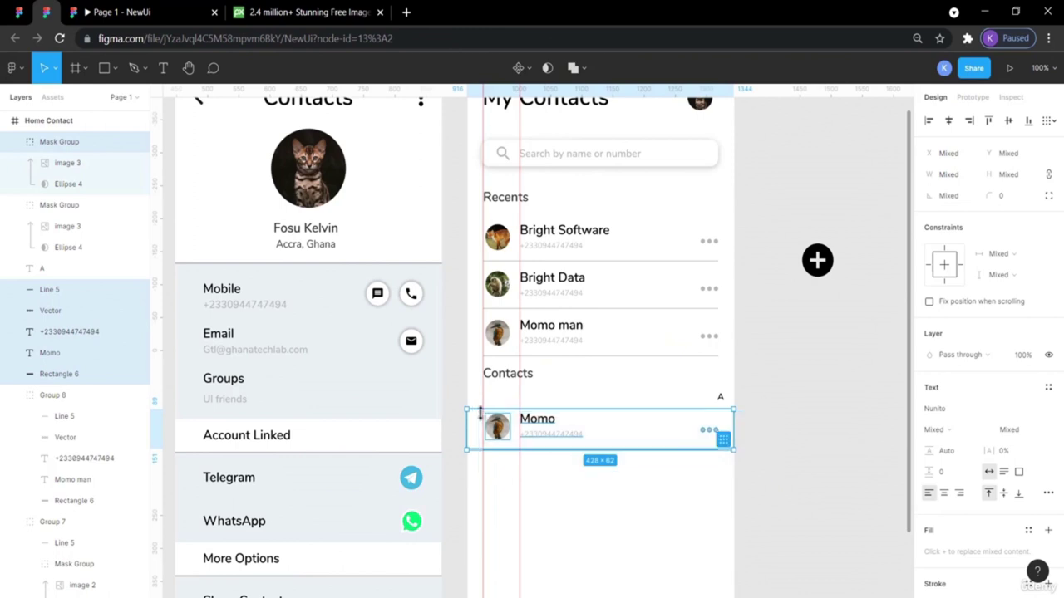
pyautogui.hotkey('ctrl', 'v')
pyautogui.hotkey('shift', 'Down')
pyautogui.hotkey('shift', 'Down')
pyautogui.hotkey('shift', 'Down')
pyautogui.hotkey('shift', 'Down')
pyautogui.hotkey('shift', 'Down')
pyautogui.hotkey('shift', 'Down')
pyautogui.hotkey('shift', 'Down')
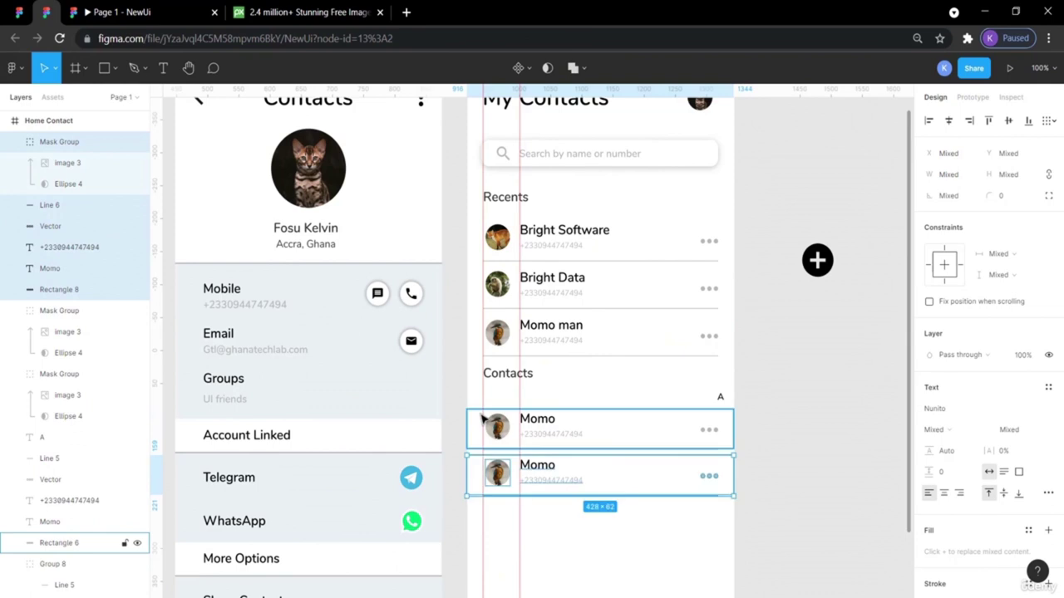
pyautogui.hotkey('shift', 'Down')
pyautogui.hotkey('shift', 'Down')
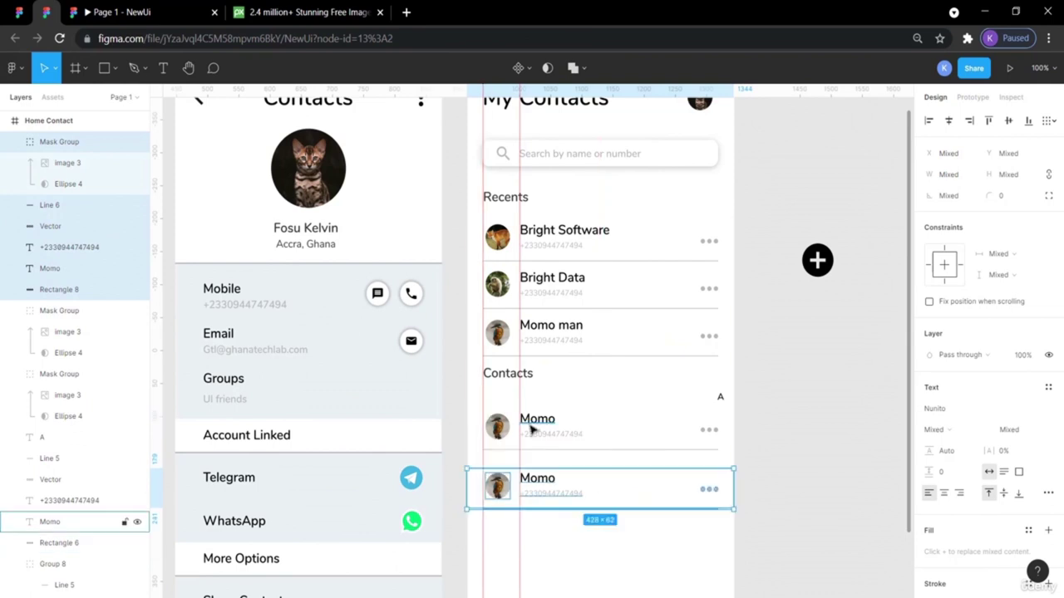
pyautogui.click(789, 484)
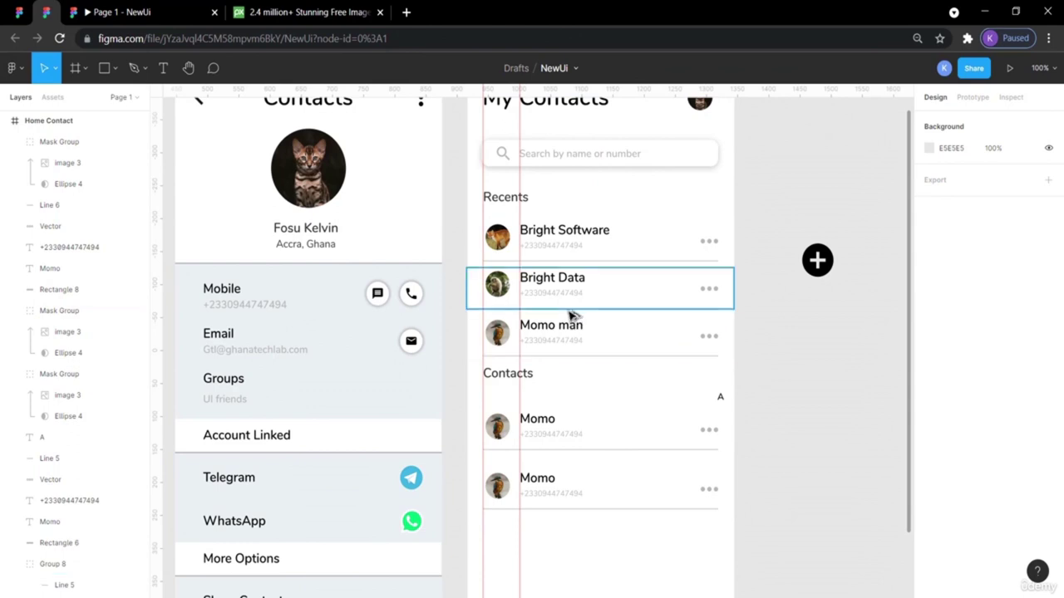
# Nudge the bottom Momo row up two pixels to even the spacing, then view the reference.
pyautogui.click(568, 321)
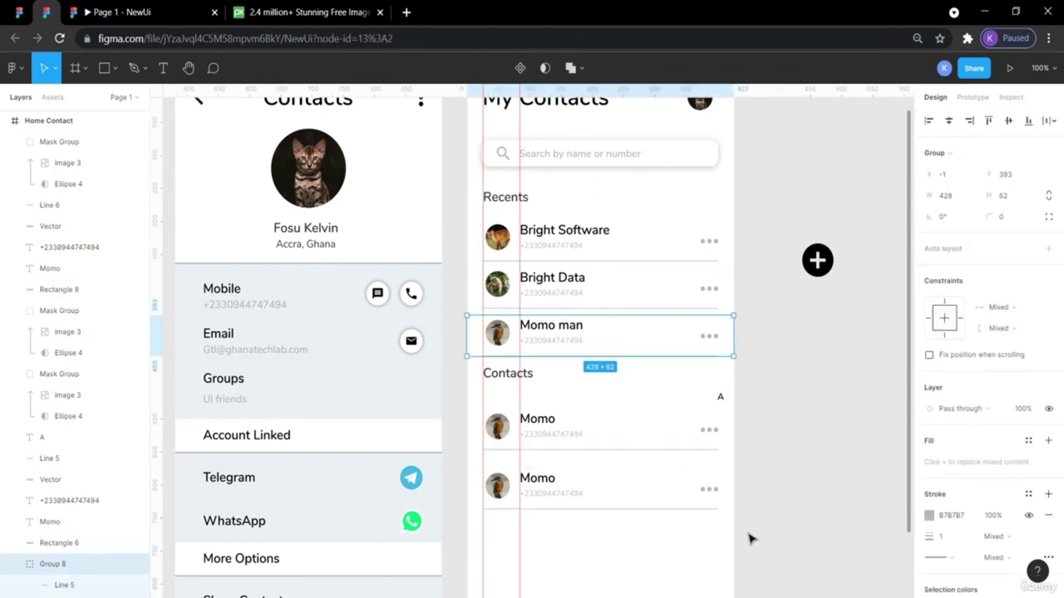
pyautogui.moveTo(712, 527); pyautogui.dragTo(522, 470)
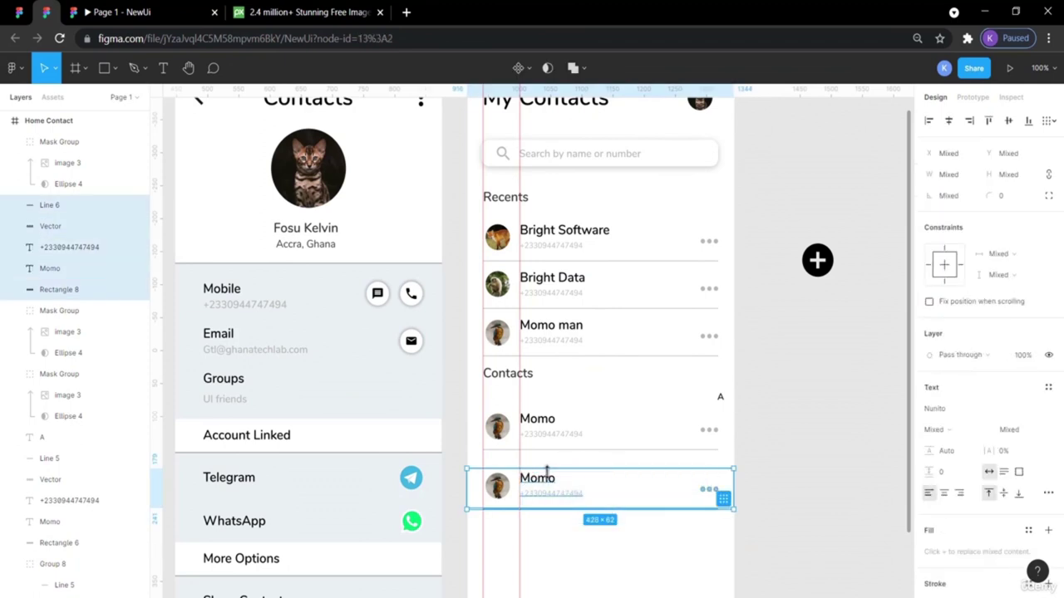
pyautogui.click(609, 486)
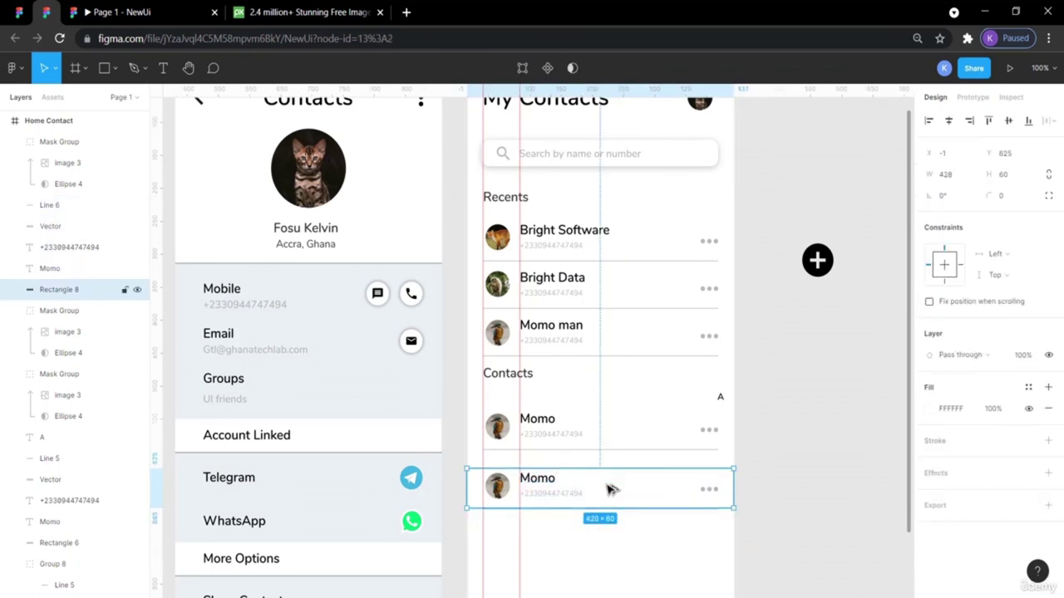
pyautogui.click(808, 559)
pyautogui.click(589, 480)
pyautogui.moveTo(720, 526); pyautogui.dragTo(494, 472)
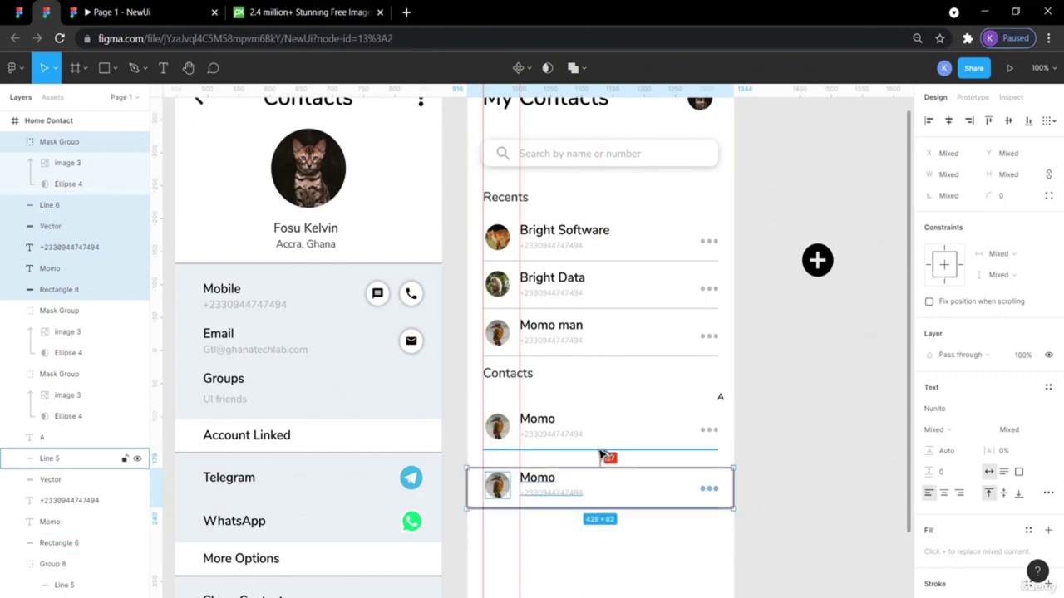
pyautogui.press('Up')
pyautogui.press('Up')
pyautogui.press('Up')
pyautogui.press('Up')
pyautogui.press('Up')
pyautogui.press('Up')
pyautogui.press('Up')
pyautogui.press('Up')
pyautogui.press('Up')
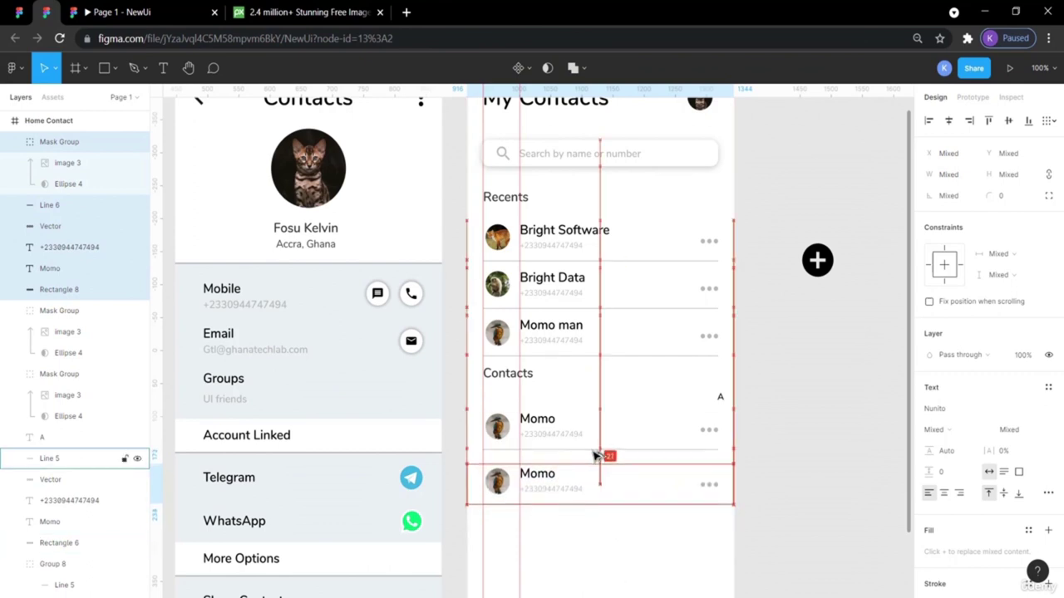
pyautogui.press('Up')
pyautogui.press('Up')
pyautogui.press('Up')
pyautogui.press('Up')
pyautogui.press('Up')
pyautogui.press('Up')
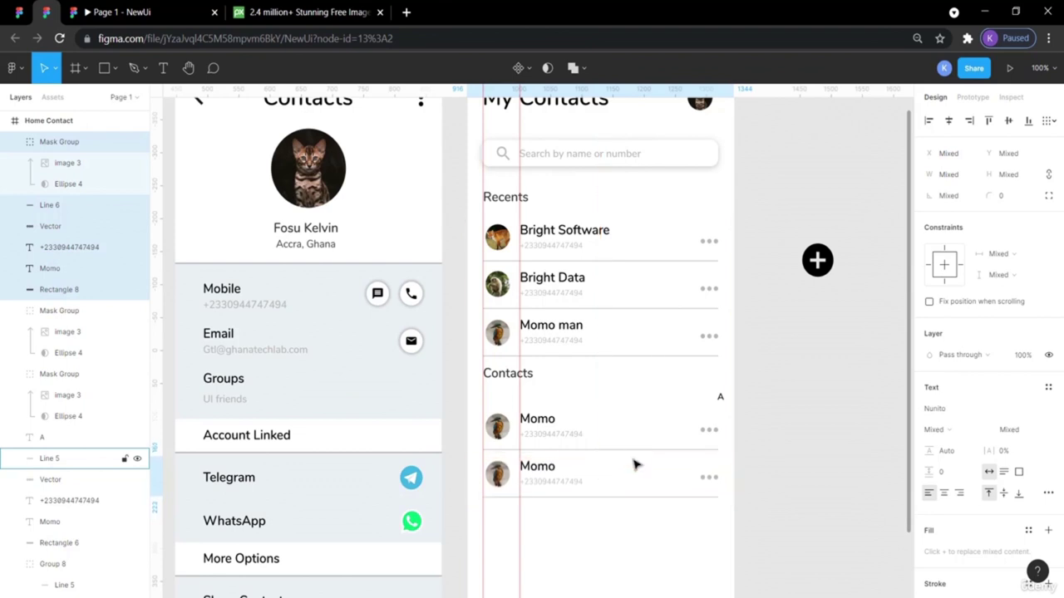
pyautogui.click(815, 505)
pyautogui.scroll(-2, 814, 505)
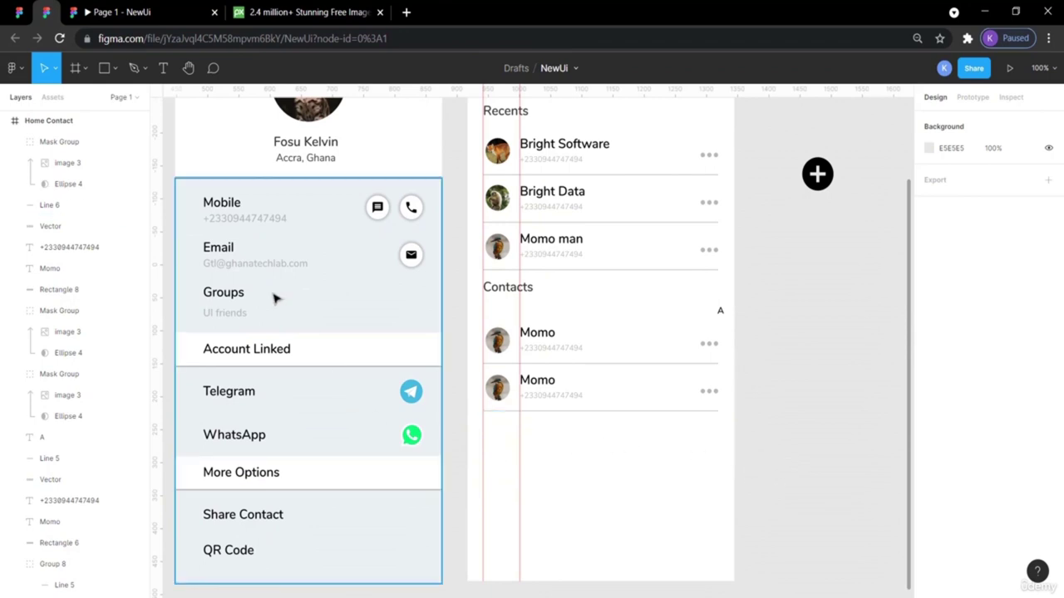
pyautogui.click(15, 39)
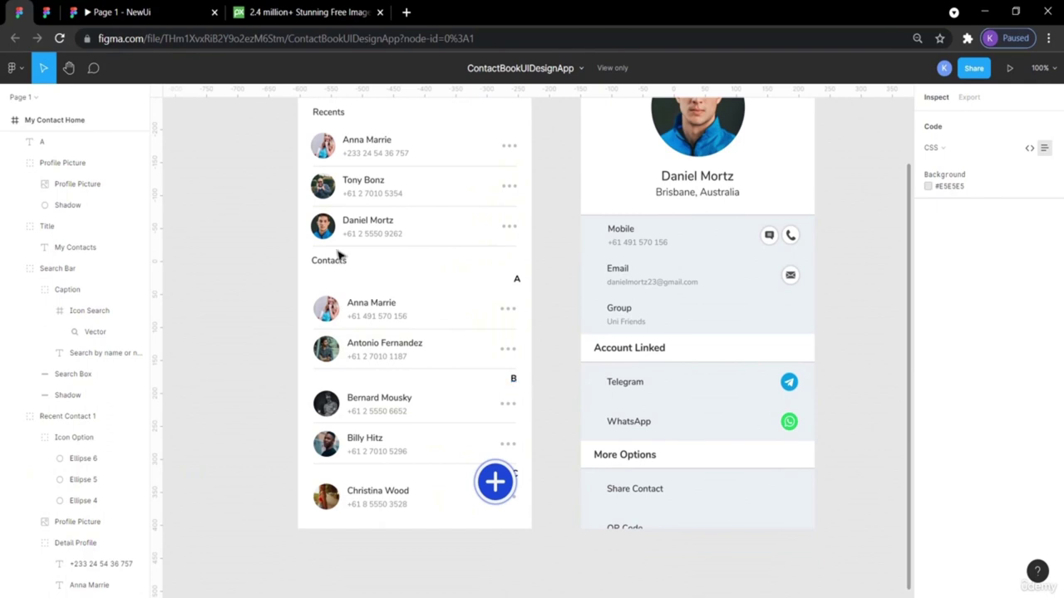
# Group the A divider's layers and paste a copy below the Momo rows.
pyautogui.click(45, 13)
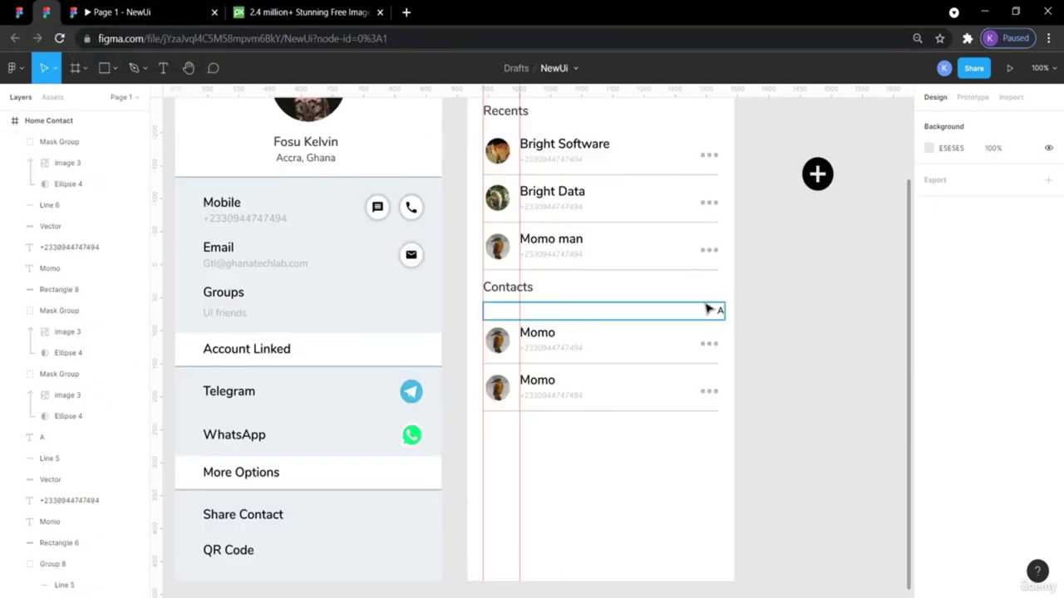
pyautogui.click(712, 314)
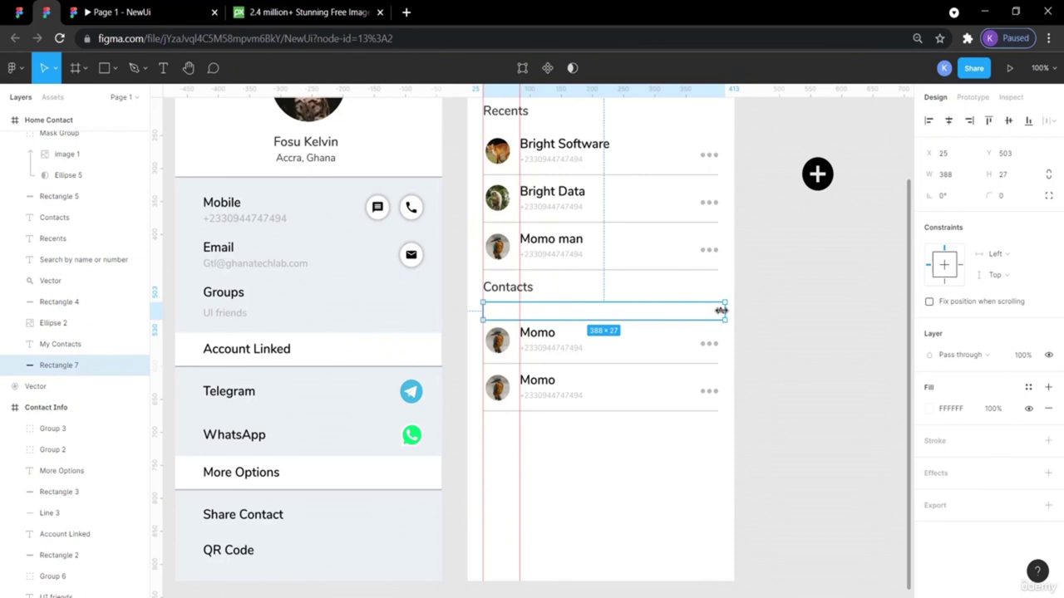
pyautogui.click(767, 318)
pyautogui.click(698, 313)
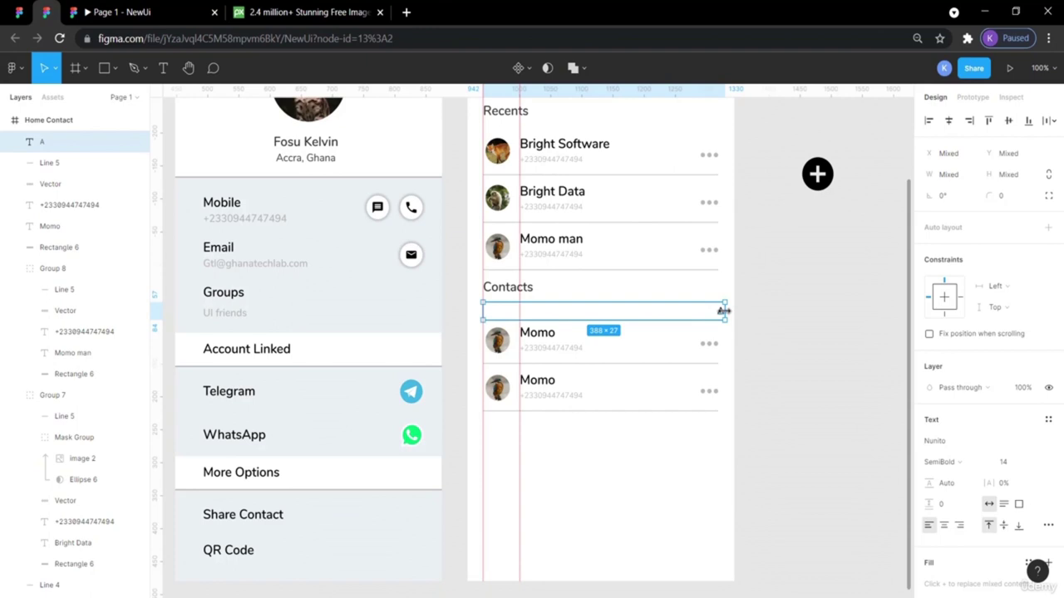
pyautogui.hotkey('ctrl', 'g')
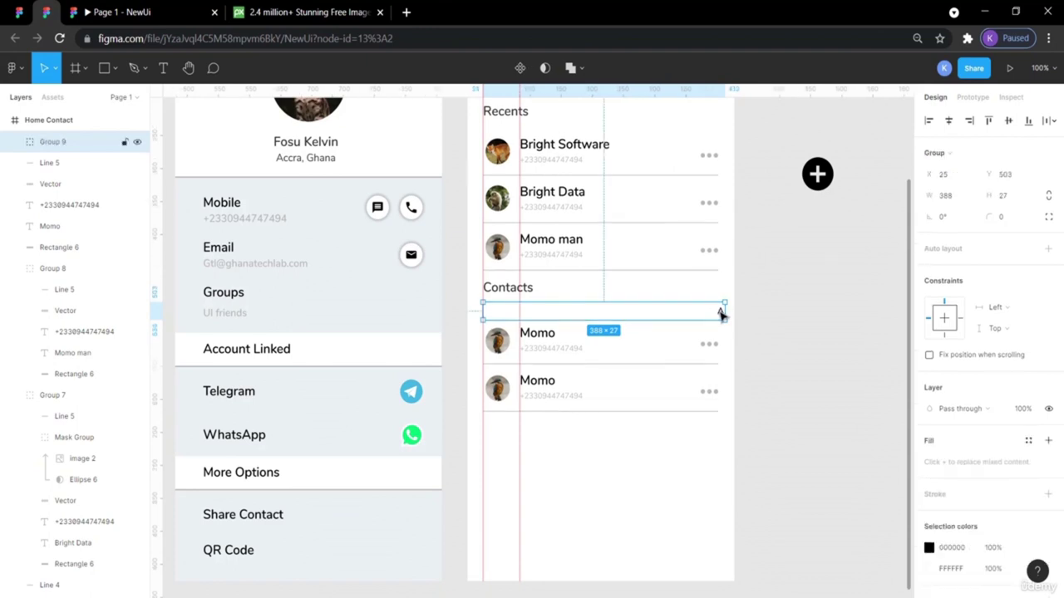
pyautogui.hotkey('ctrl', 'v')
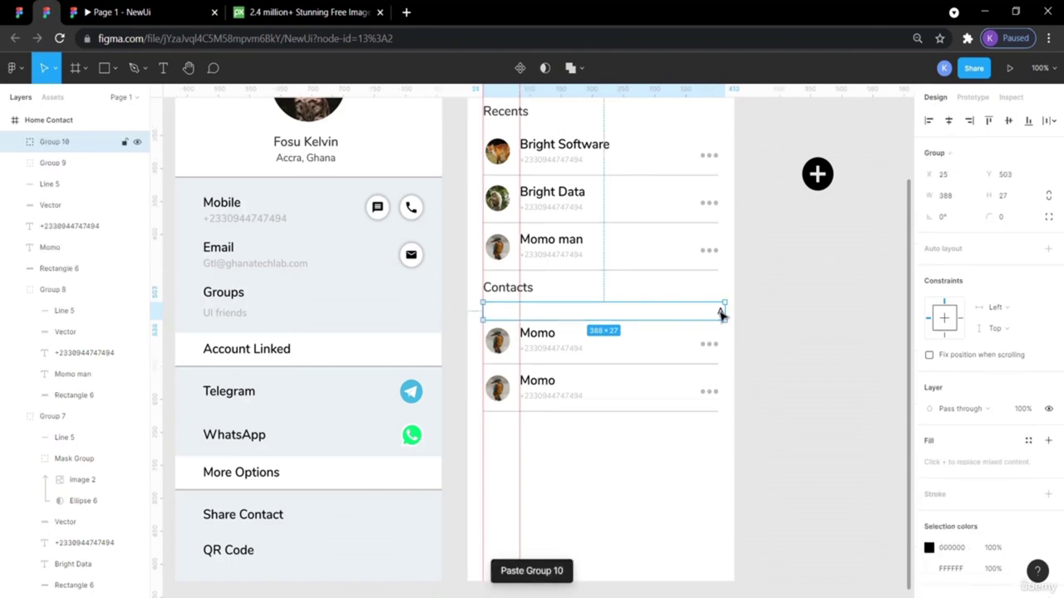
pyautogui.hotkey('shift', 'Down')
pyautogui.hotkey('shift', 'Down')
pyautogui.hotkey('shift', 'Down')
pyautogui.hotkey('shift', 'Down')
pyautogui.hotkey('shift', 'Down')
pyautogui.hotkey('shift', 'Down')
pyautogui.hotkey('shift', 'Down')
pyautogui.hotkey('shift', 'Down')
pyautogui.hotkey('shift', 'Down')
pyautogui.hotkey('shift', 'Down')
pyautogui.hotkey('shift', 'Down')
pyautogui.hotkey('shift', 'Down')
pyautogui.hotkey('shift', 'Down')
pyautogui.hotkey('shift', 'Down')
pyautogui.hotkey('shift', 'Down')
pyautogui.hotkey('shift', 'Down')
pyautogui.hotkey('shift', 'Down')
pyautogui.hotkey('shift', 'Down')
pyautogui.hotkey('shift', 'Down')
pyautogui.hotkey('shift', 'Down')
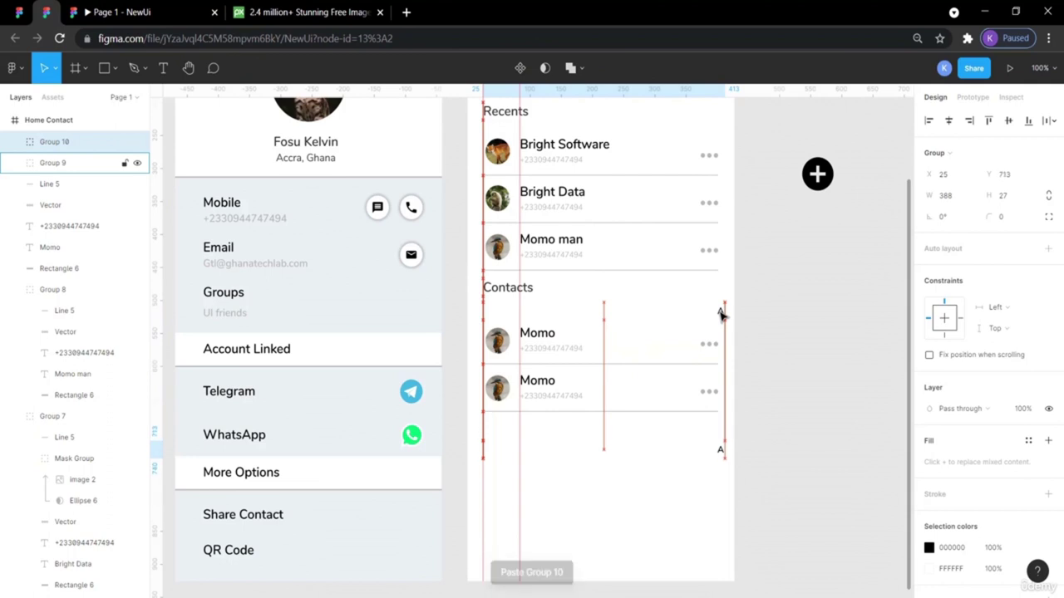
pyautogui.click(748, 464)
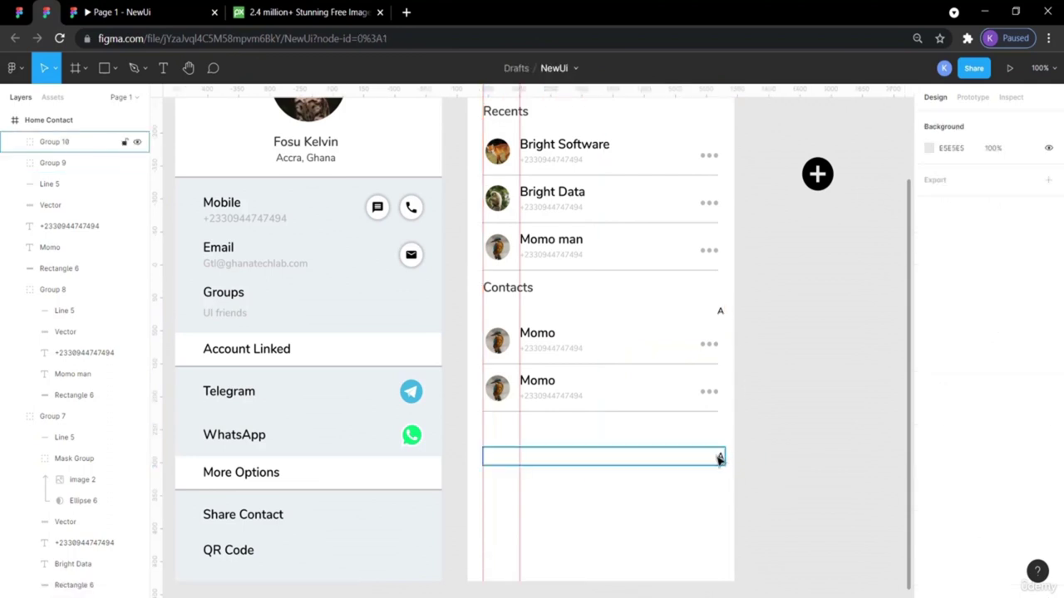
# Change the copied divider's letter from A to B.
pyautogui.click(720, 458)
pyautogui.click(720, 458)
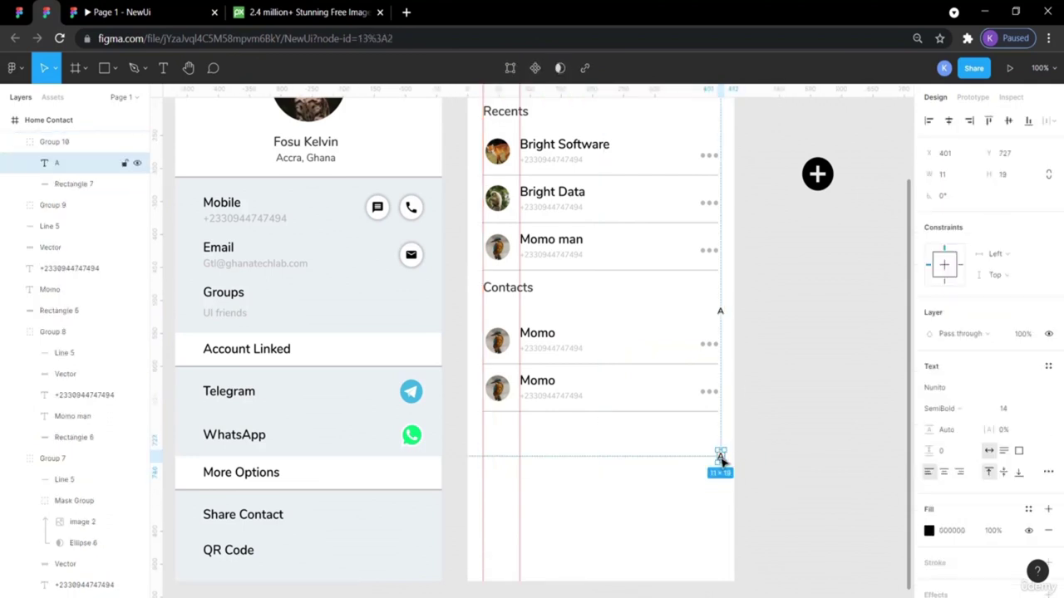
pyautogui.press('Escape')
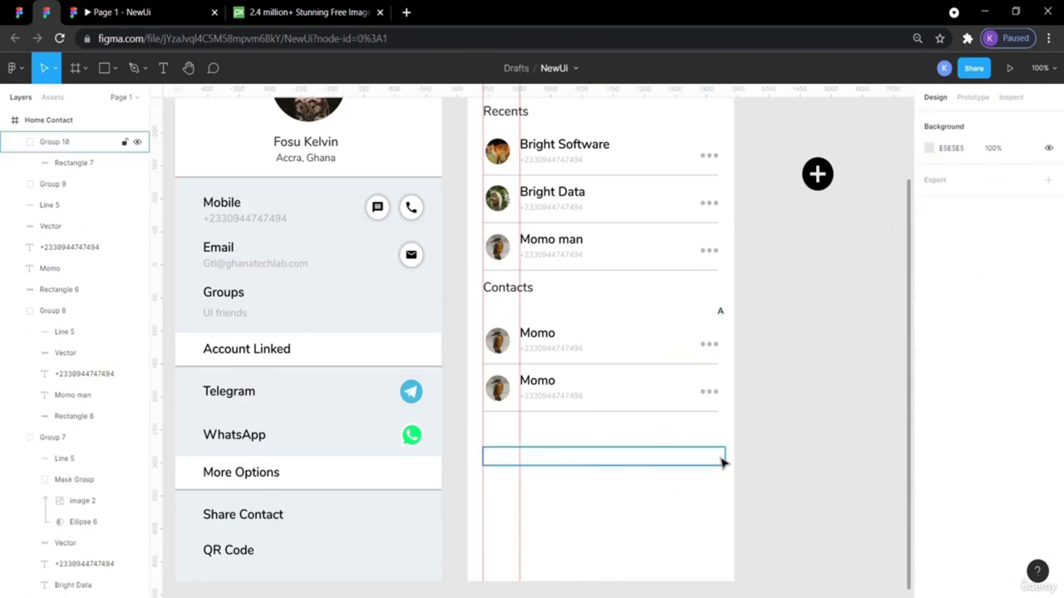
pyautogui.doubleClick(721, 460)
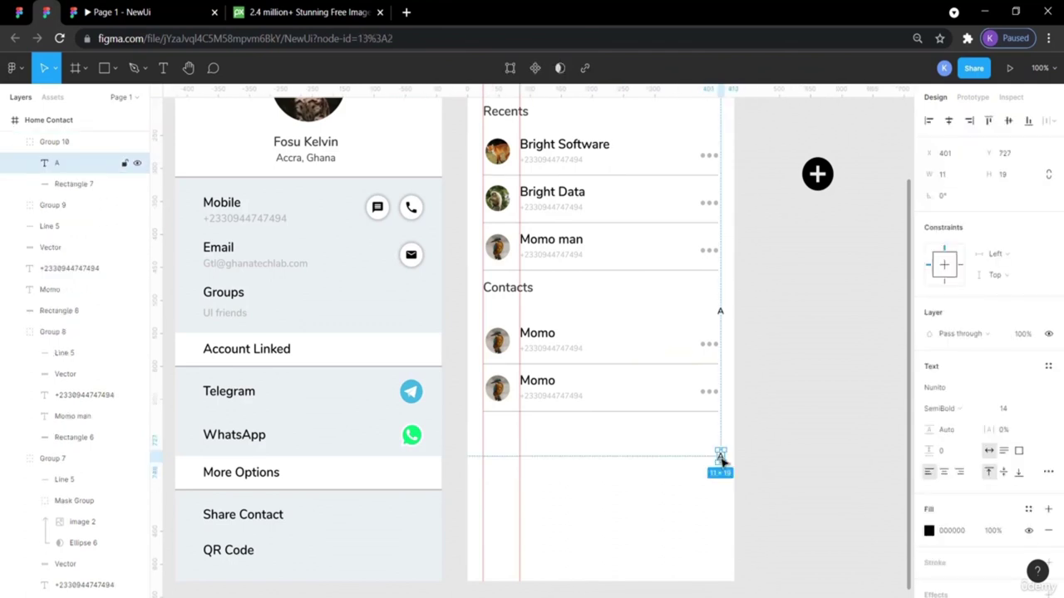
pyautogui.doubleClick(720, 459)
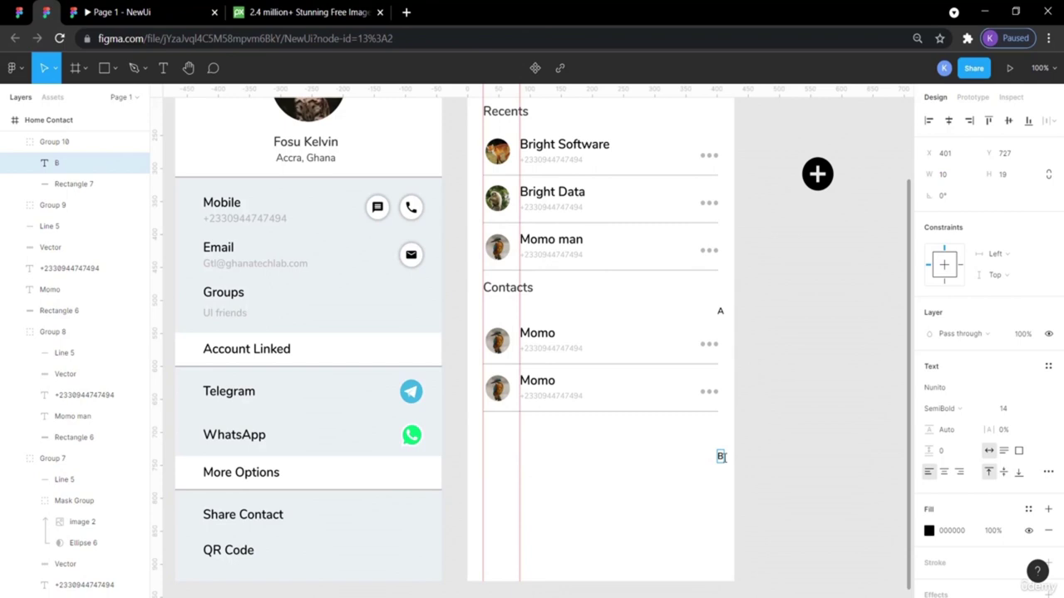
pyautogui.write('B')
pyautogui.press('Escape')
pyautogui.click(744, 457)
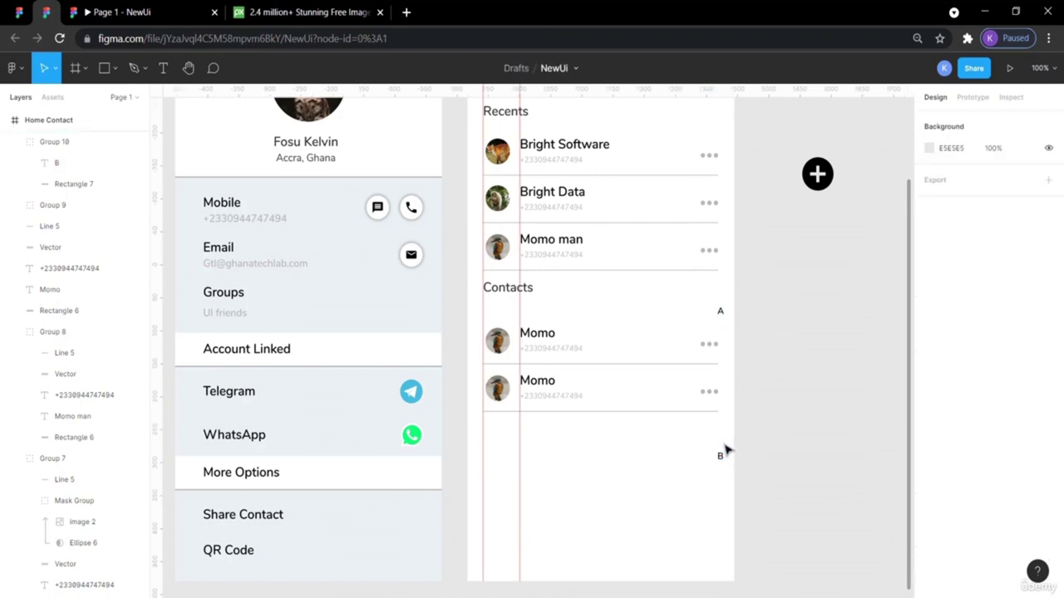
pyautogui.click(19, 13)
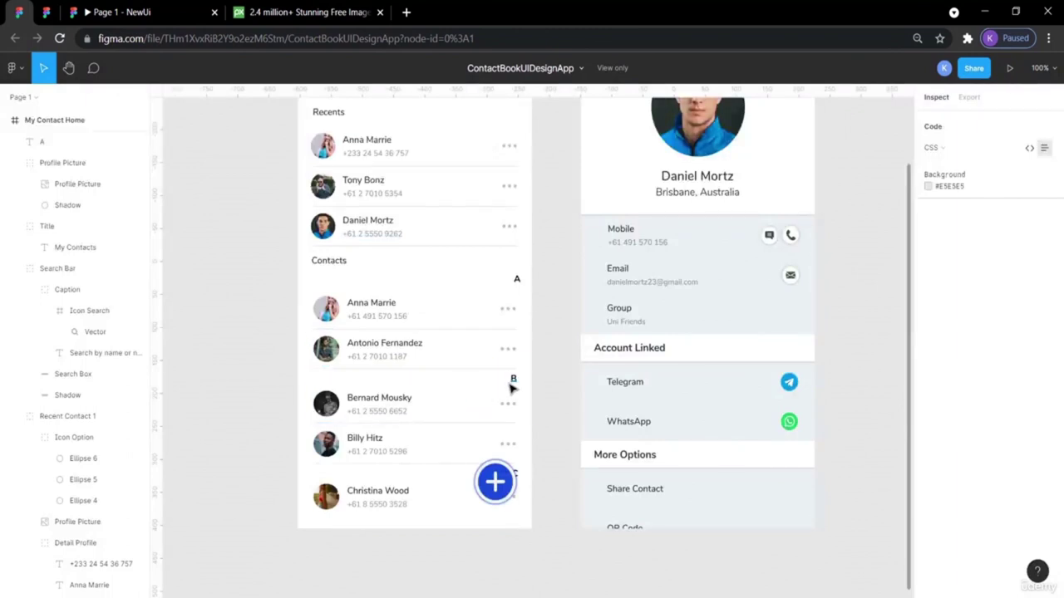
pyautogui.click(507, 387)
pyautogui.press('Escape')
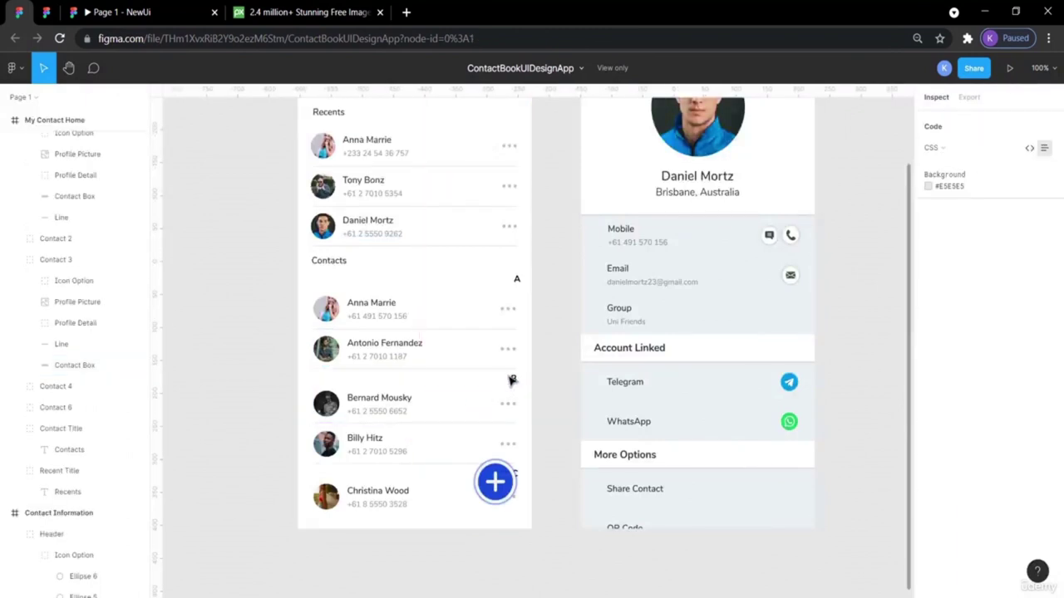
pyautogui.click(509, 380)
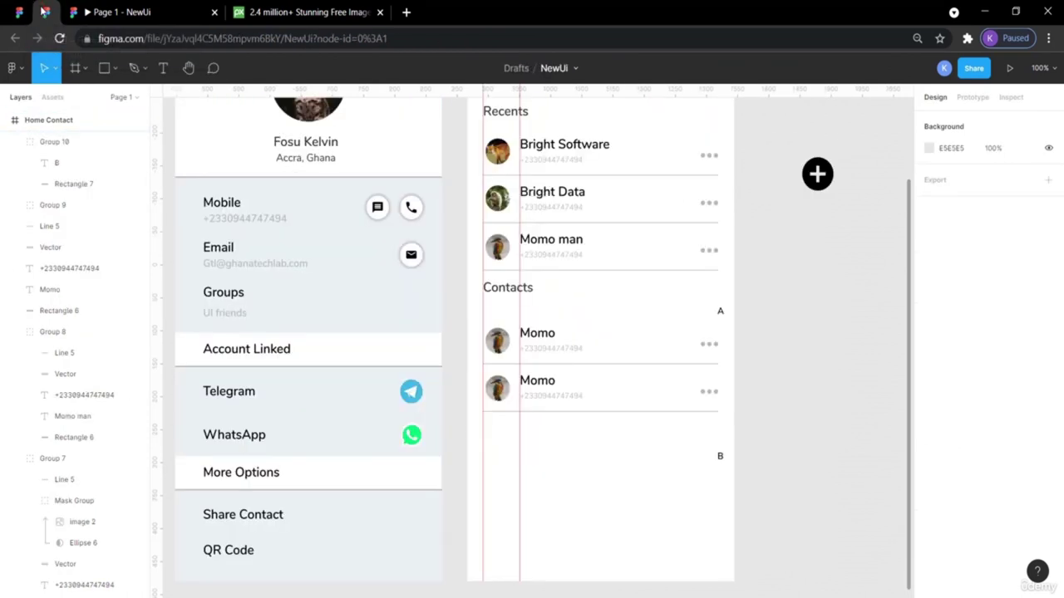
pyautogui.click(46, 11)
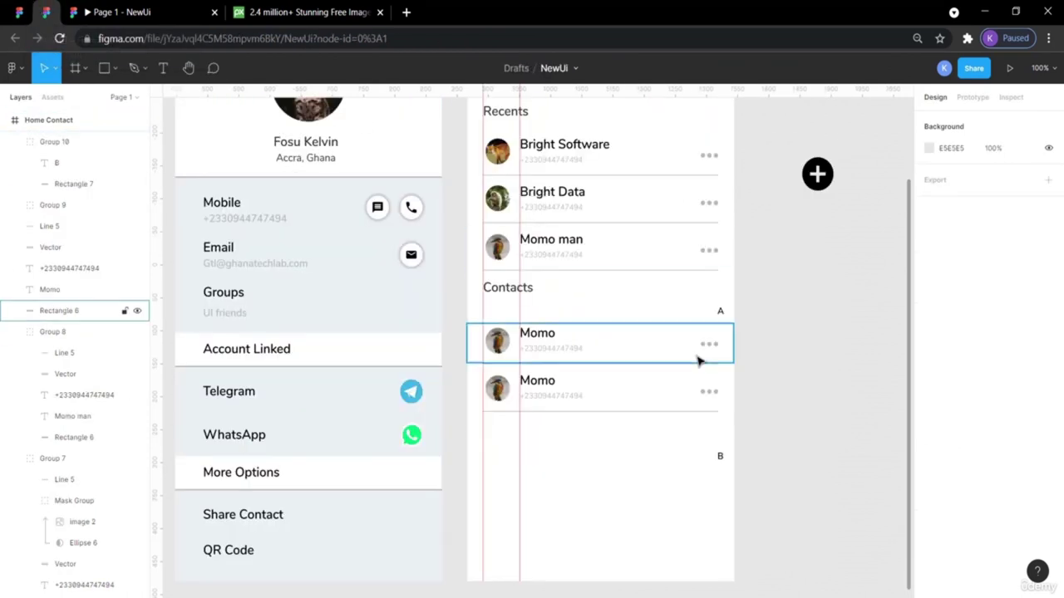
# Nudge the B marker group up under the second Momo row and compare with the reference.
pyautogui.click(722, 461)
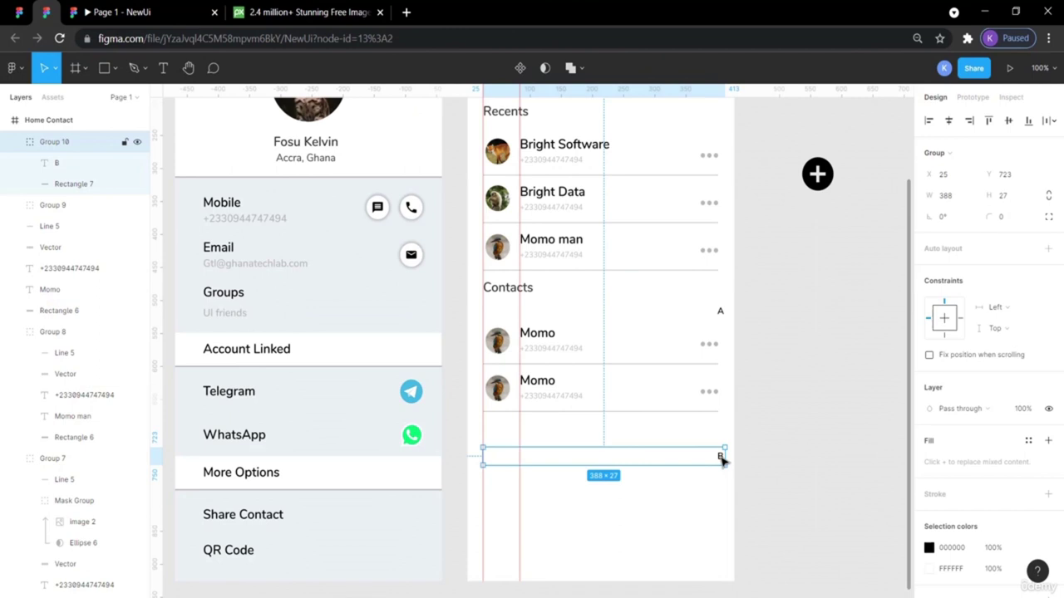
pyautogui.moveTo(721, 462); pyautogui.dragTo(722, 458)
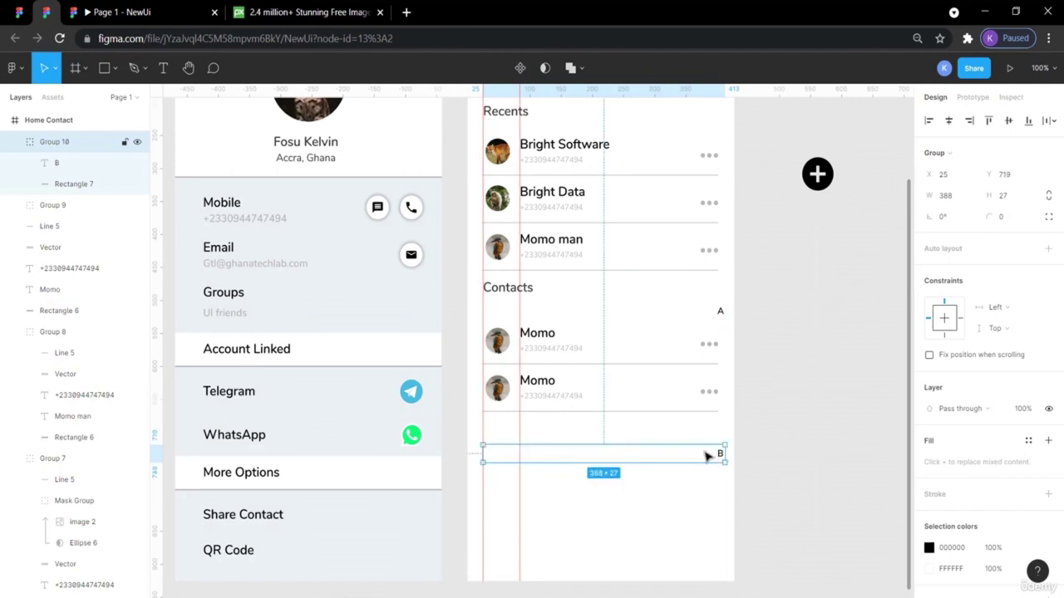
pyautogui.moveTo(706, 456); pyautogui.dragTo(706, 456)
pyautogui.press('Up')
pyautogui.press('Up')
pyautogui.press('Up')
pyautogui.press('Up')
pyautogui.press('Up')
pyautogui.press('Up')
pyautogui.press('Up')
pyautogui.press('Up')
pyautogui.press('Up')
pyautogui.press('Up')
pyautogui.press('Up')
pyautogui.press('Up')
pyautogui.press('Up')
pyautogui.press('Up')
pyautogui.press('Up')
pyautogui.press('Up')
pyautogui.press('Up')
pyautogui.press('Up')
pyautogui.press('Up')
pyautogui.press('Up')
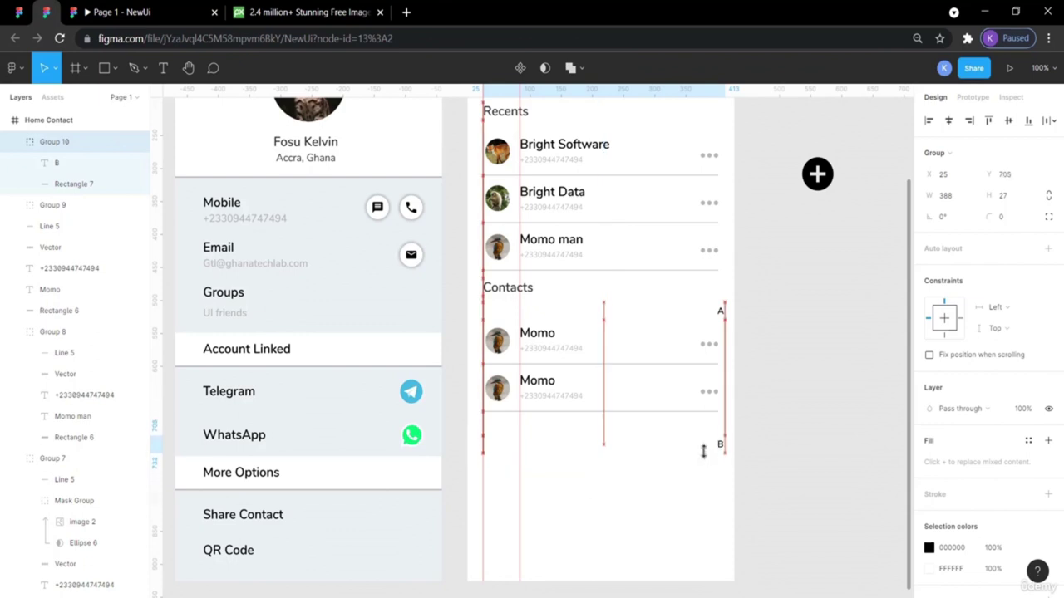
pyautogui.press('Up')
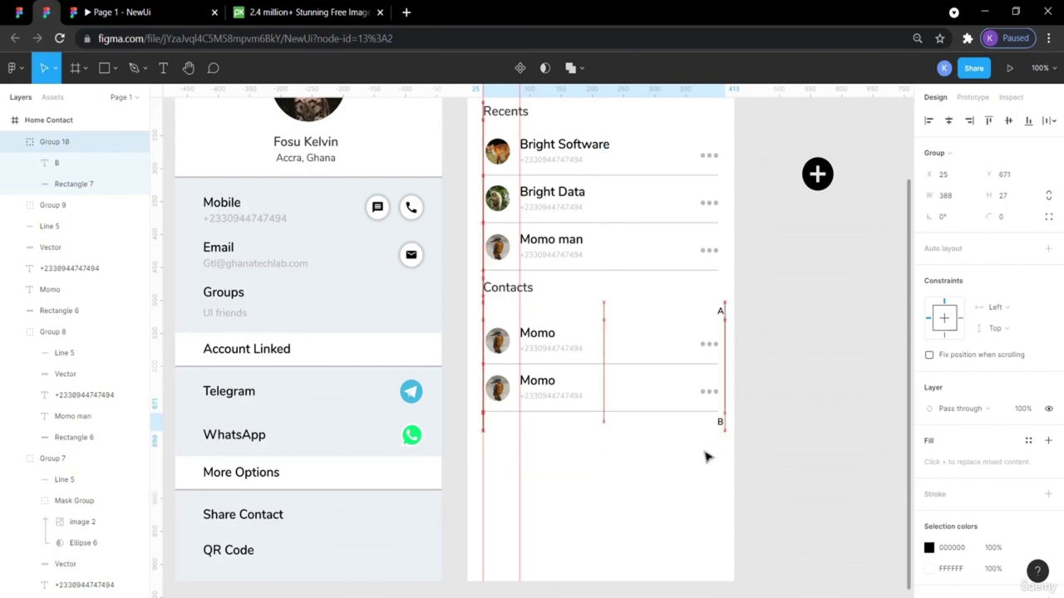
pyautogui.click(823, 466)
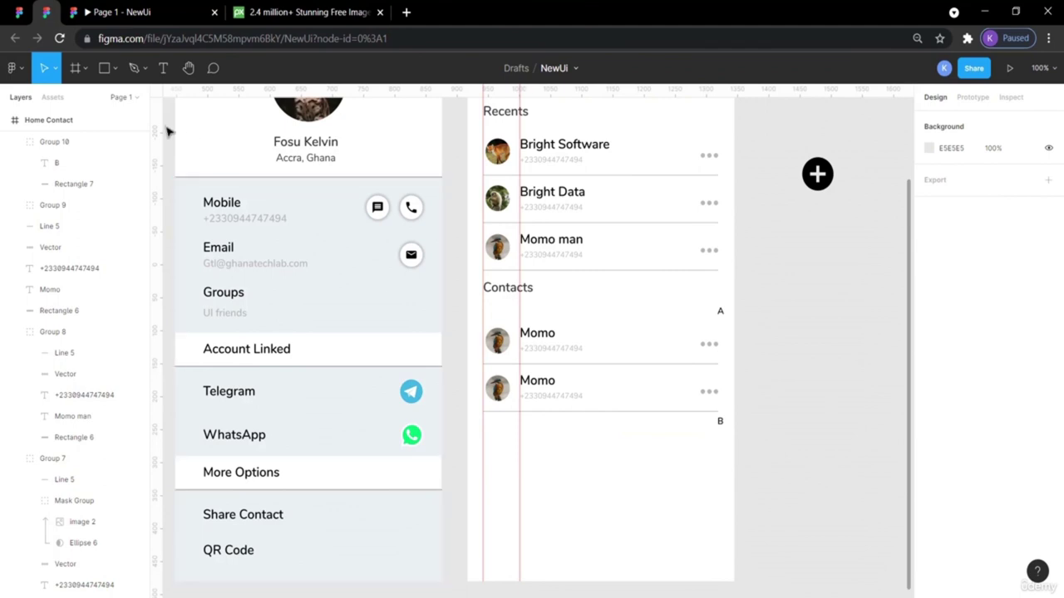
pyautogui.click(38, 39)
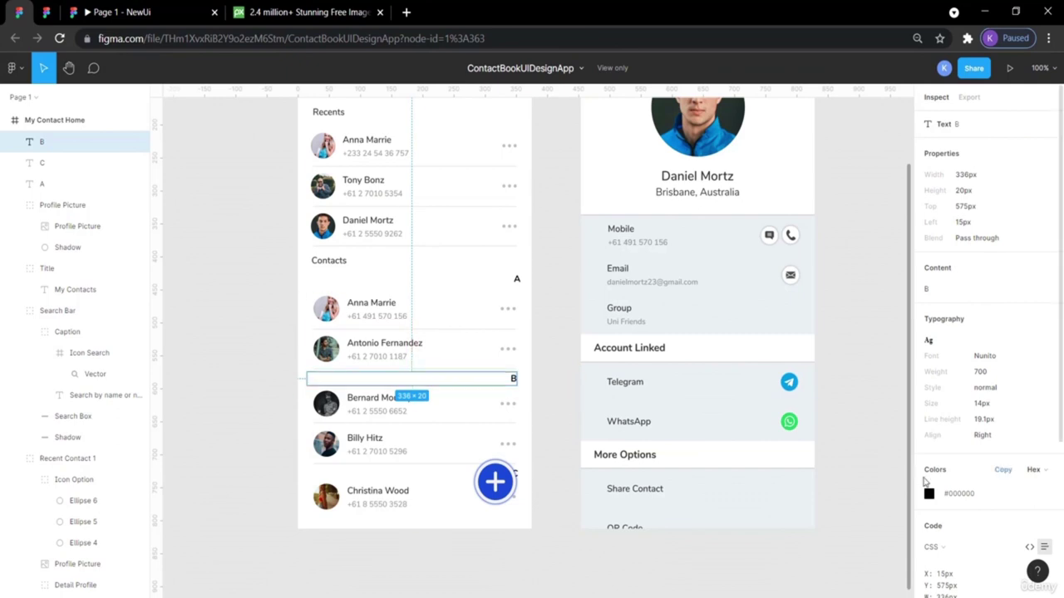
pyautogui.click(856, 426)
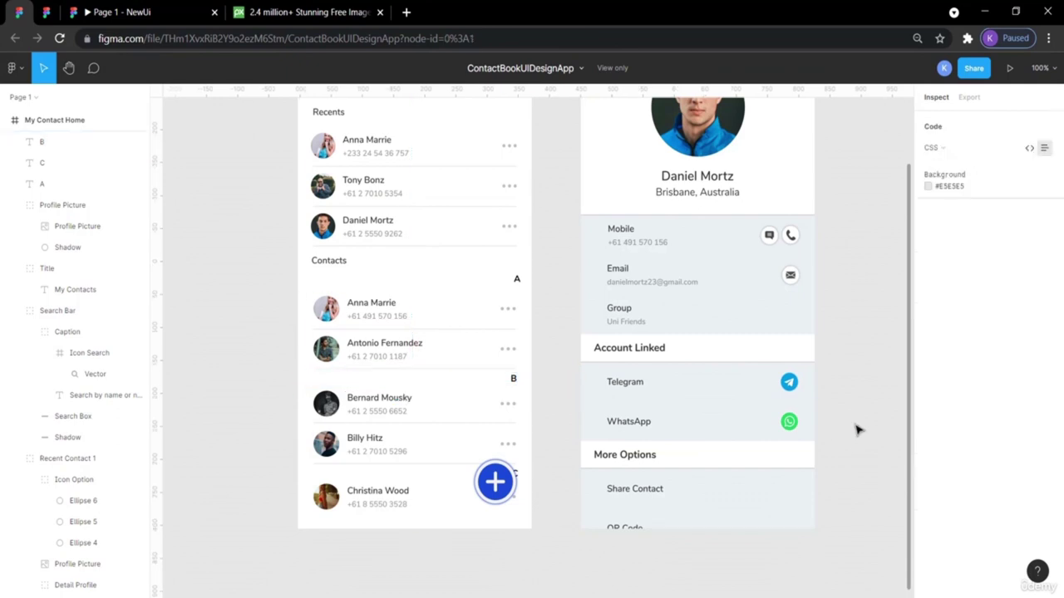
pyautogui.click(46, 12)
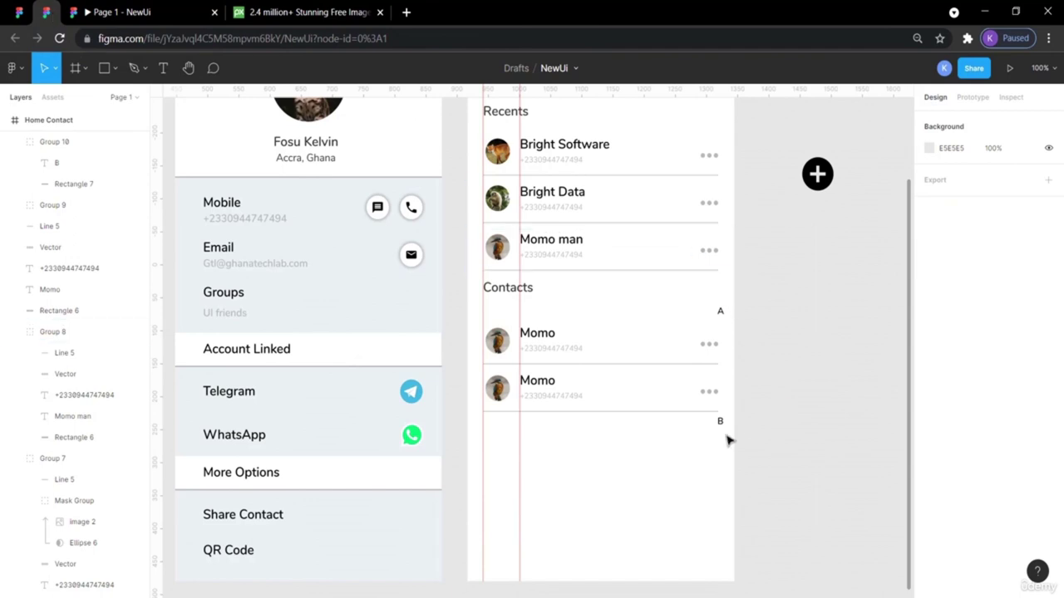
pyautogui.click(696, 423)
pyautogui.click(816, 441)
pyautogui.click(698, 393)
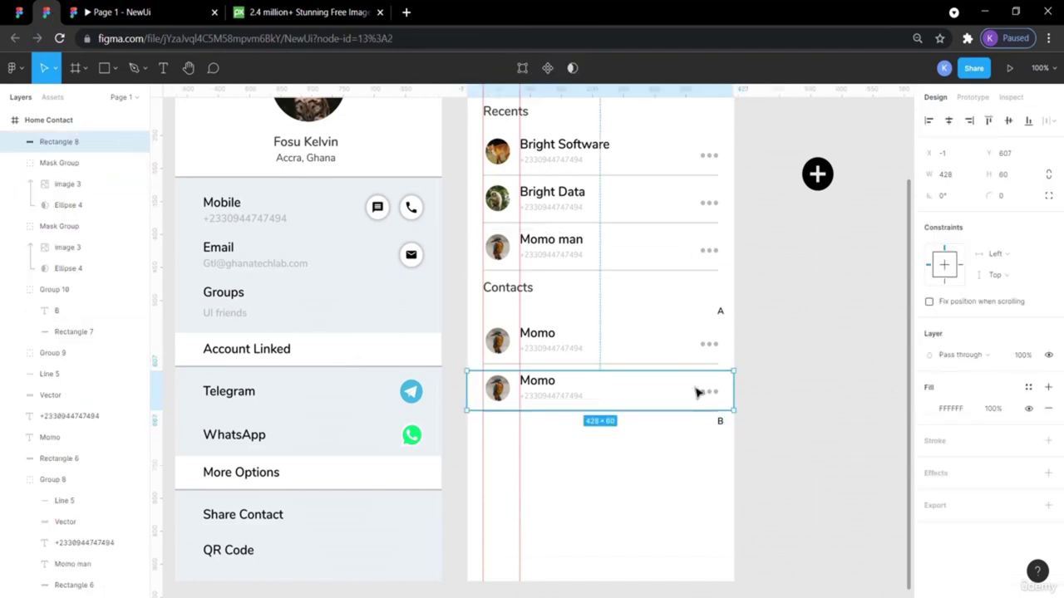
pyautogui.hotkey('ctrl', 'v')
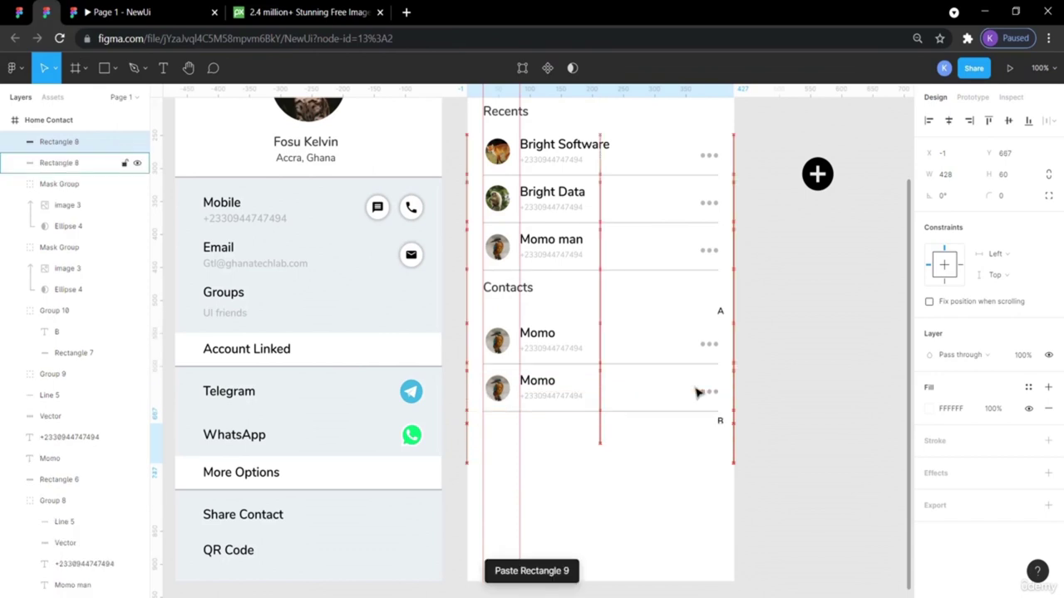
pyautogui.hotkey('shift', 'Down')
pyautogui.hotkey('shift', 'Down')
pyautogui.hotkey('shift', 'Down')
pyautogui.hotkey('shift', 'Down')
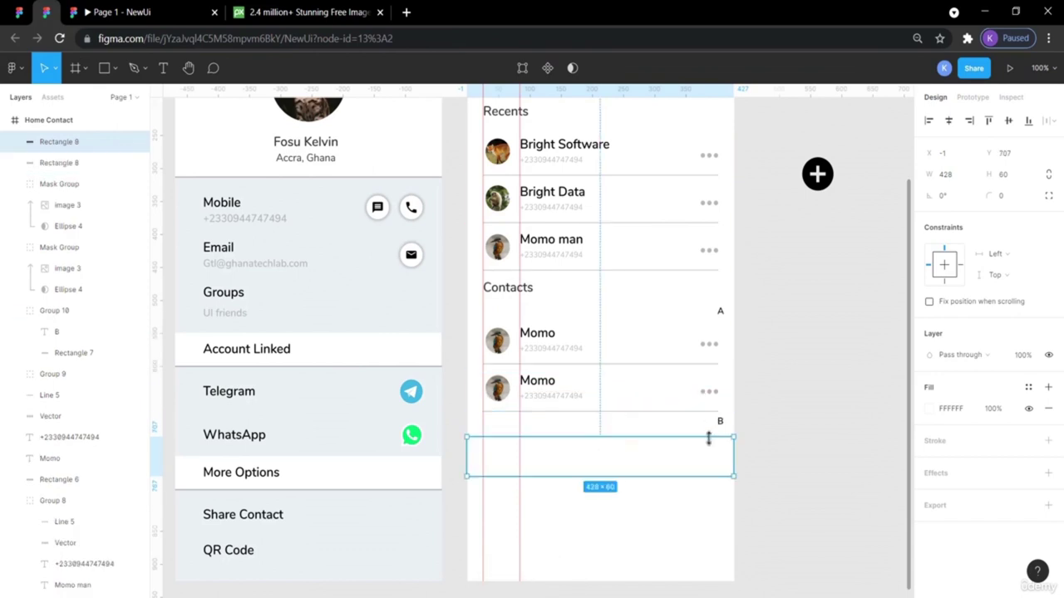
pyautogui.moveTo(703, 452); pyautogui.dragTo(829, 482)
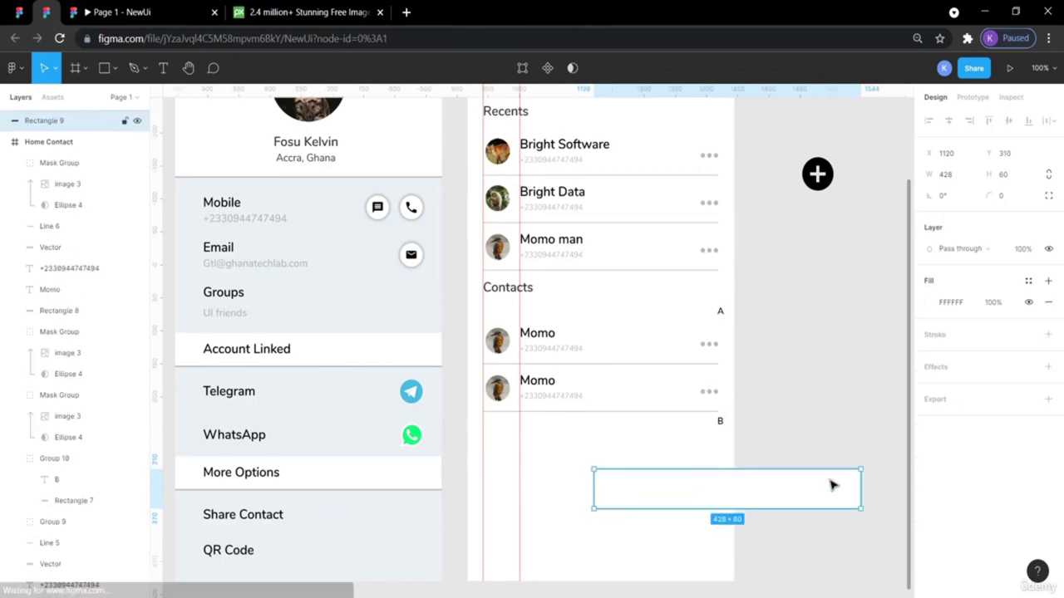
pyautogui.press('Delete')
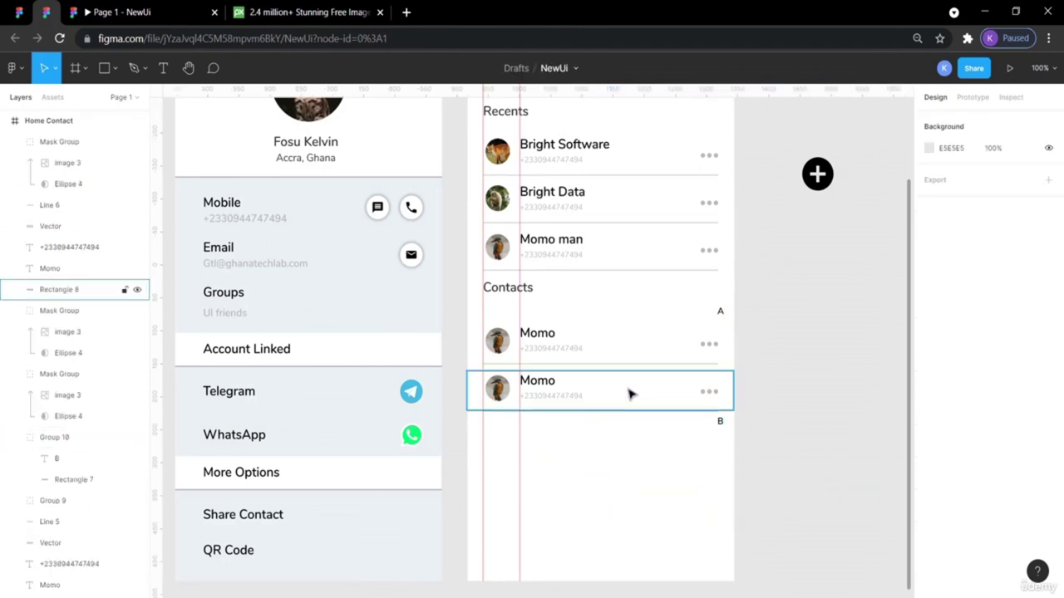
pyautogui.click(629, 393)
pyautogui.doubleClick(629, 392)
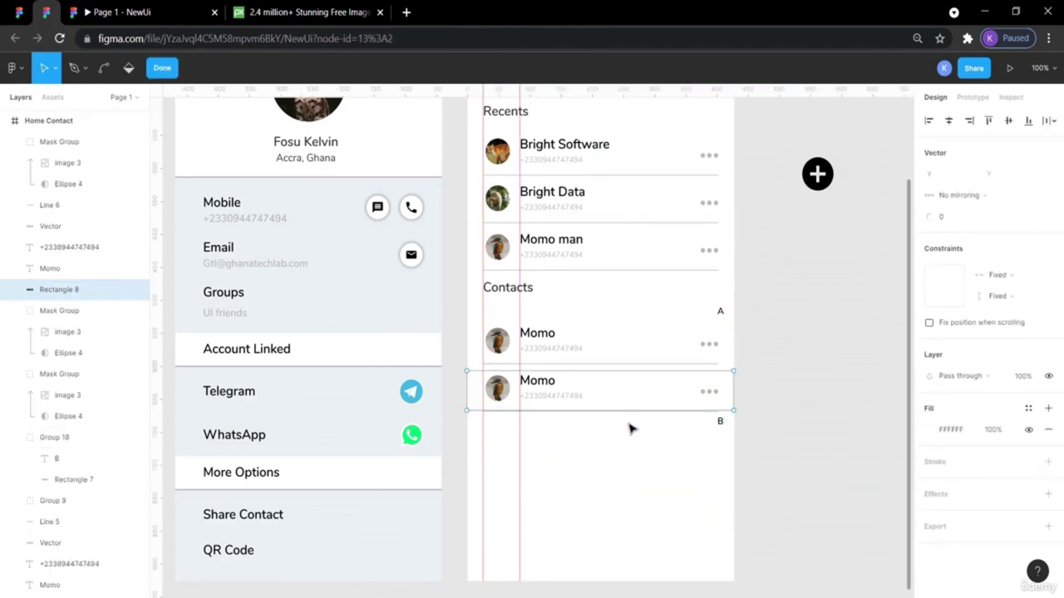
pyautogui.hotkey('ctrl', 'z')
pyautogui.press('Escape')
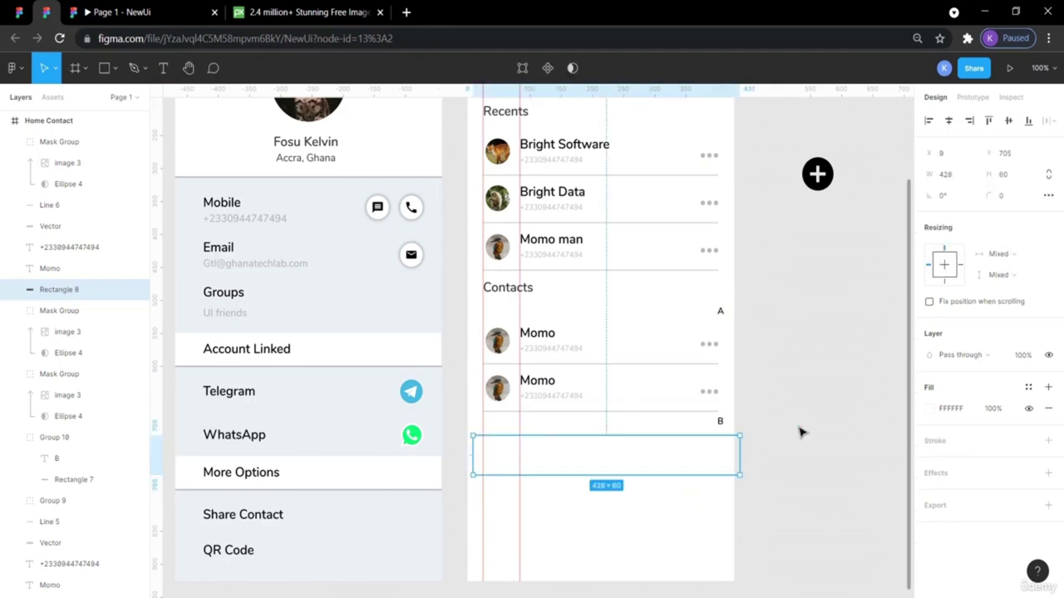
pyautogui.press('Escape')
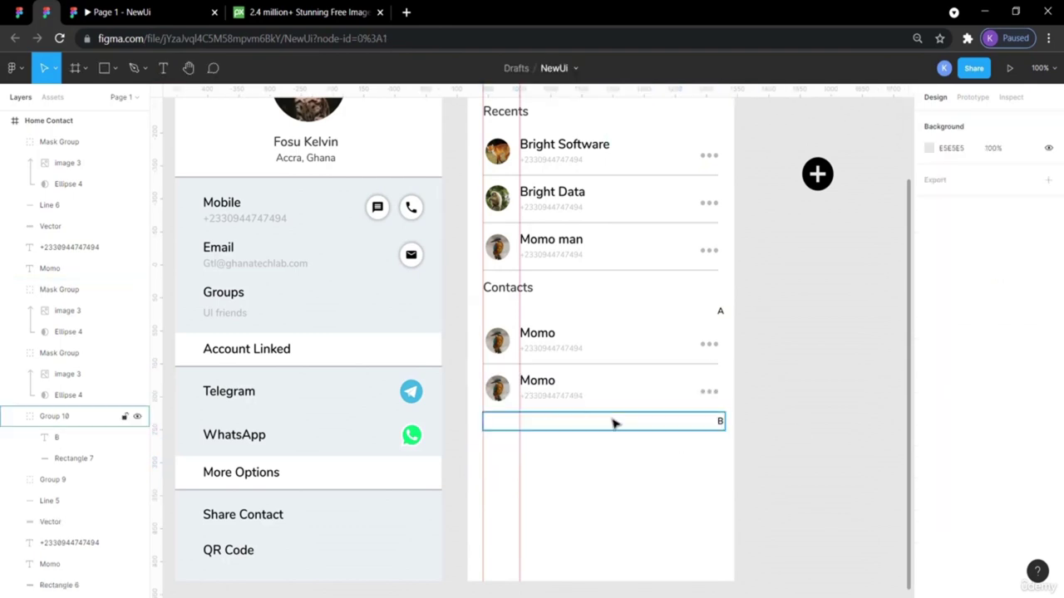
pyautogui.click(574, 404)
pyautogui.click(595, 389)
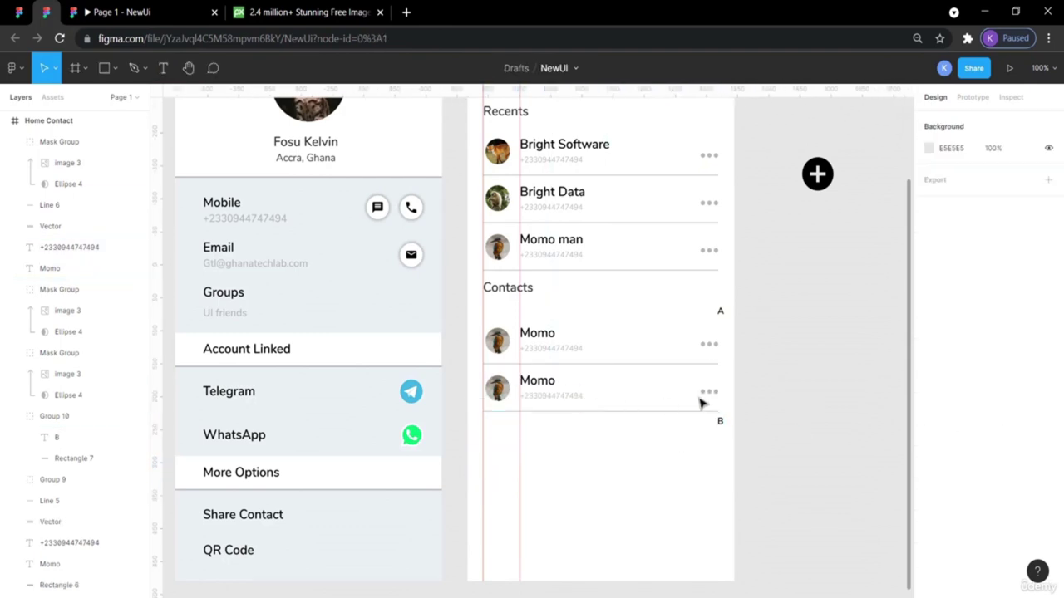
pyautogui.moveTo(783, 401); pyautogui.dragTo(475, 392)
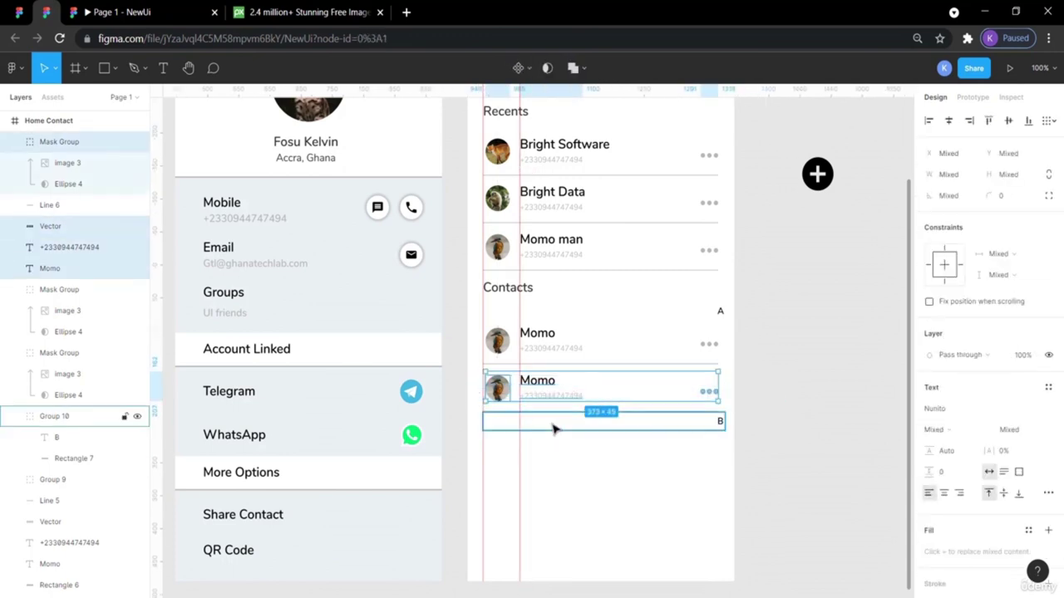
# Paste a copy of the Momo row below the B marker.
pyautogui.moveTo(472, 373); pyautogui.dragTo(740, 409)
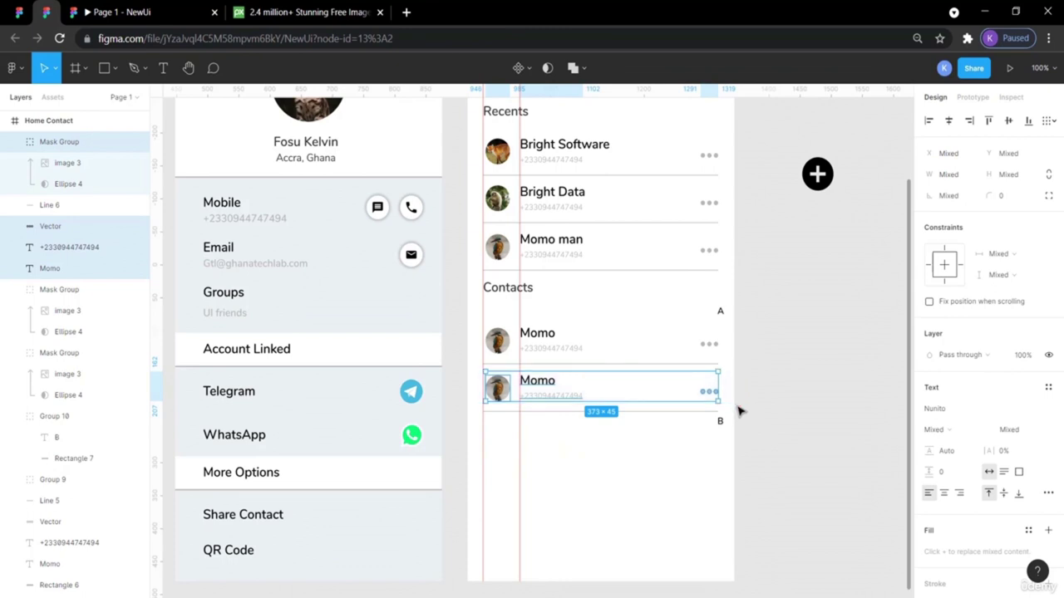
pyautogui.hotkey('ctrl', 'v')
pyautogui.press('Down')
pyautogui.press('Down')
pyautogui.press('Down')
pyautogui.press('Down')
pyautogui.press('Down')
pyautogui.press('Down')
pyautogui.press('Down')
pyautogui.press('Down')
pyautogui.press('Down')
pyautogui.press('Down')
pyautogui.press('Down')
pyautogui.press('Down')
pyautogui.press('Down')
pyautogui.press('Down')
pyautogui.press('Down')
pyautogui.press('Down')
pyautogui.press('Down')
pyautogui.press('Down')
pyautogui.press('Down')
pyautogui.press('Down')
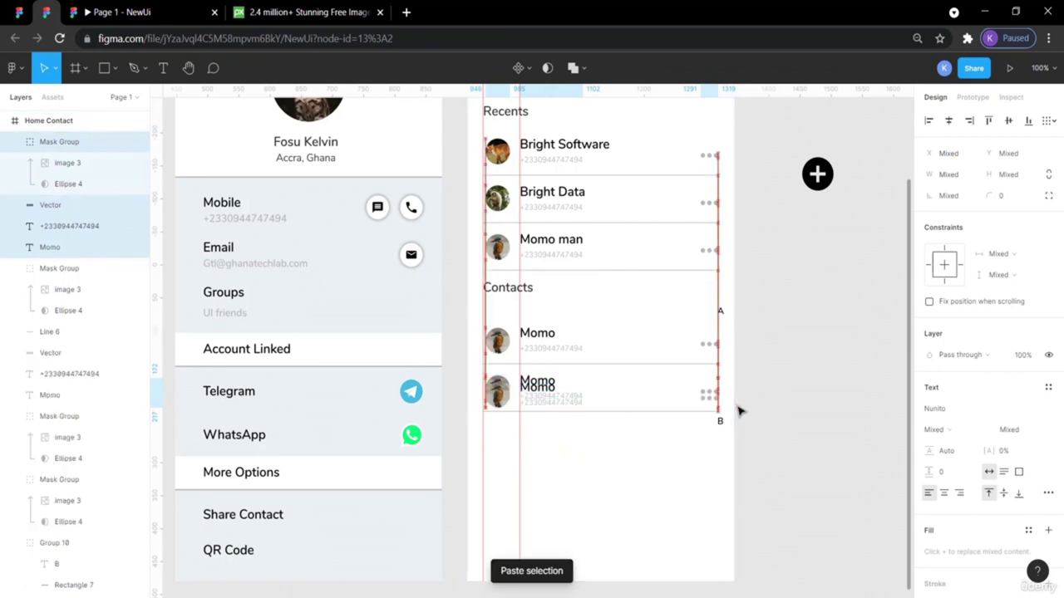
pyautogui.press('Down')
pyautogui.press('Down')
pyautogui.press('Down')
pyautogui.press('Down')
pyautogui.press('Down')
pyautogui.press('Down')
pyautogui.press('Down')
pyautogui.press('Down')
pyautogui.press('Down')
pyautogui.press('Down')
pyautogui.press('Down')
pyautogui.press('Down')
pyautogui.press('Down')
pyautogui.press('Down')
pyautogui.press('Down')
pyautogui.press('Down')
pyautogui.press('Down')
pyautogui.press('Down')
pyautogui.press('Down')
pyautogui.press('Down')
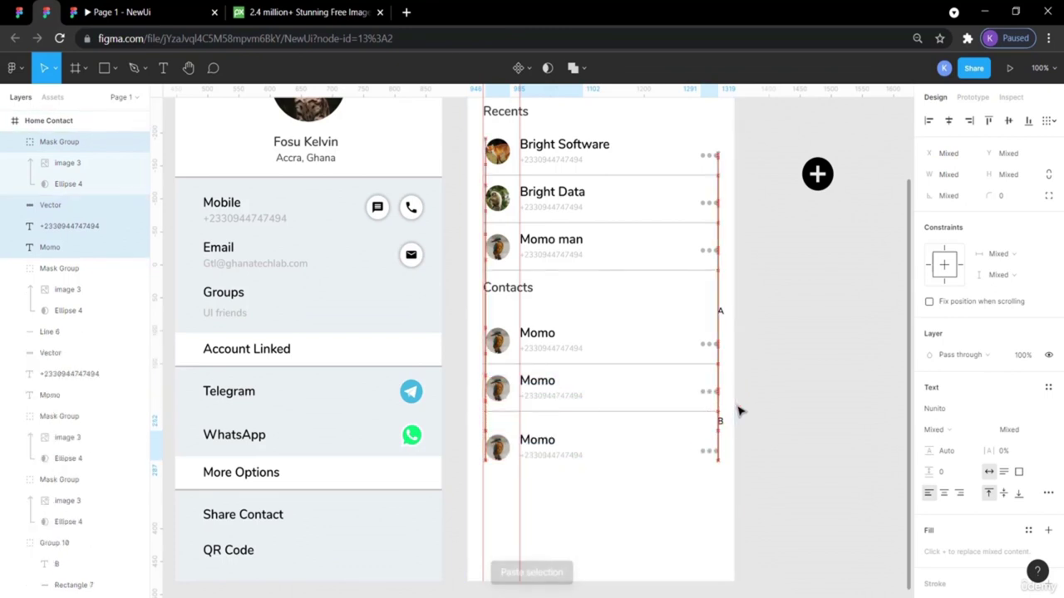
pyautogui.click(795, 449)
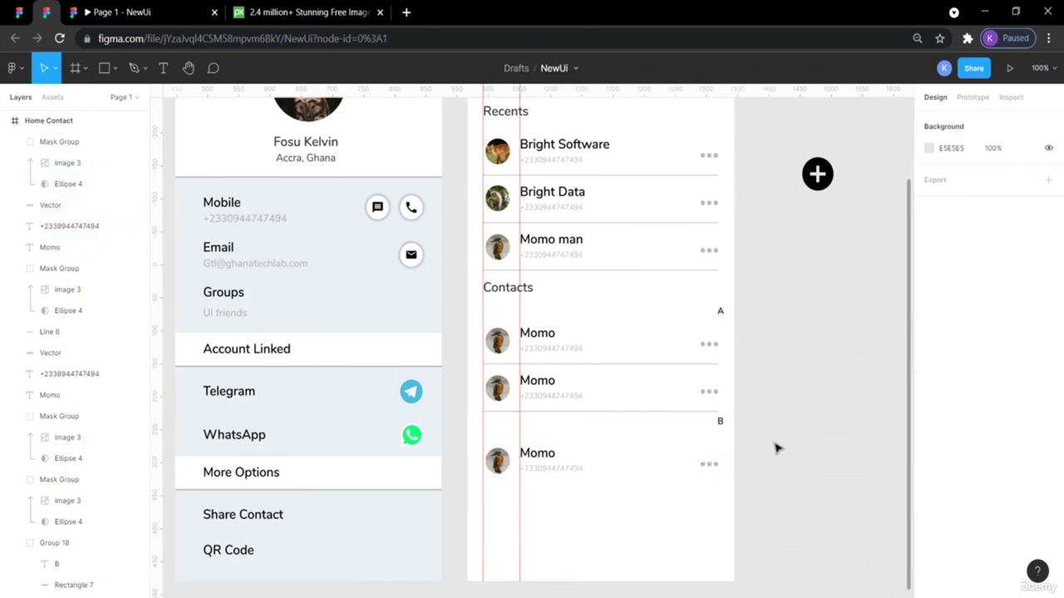
pyautogui.click(19, 13)
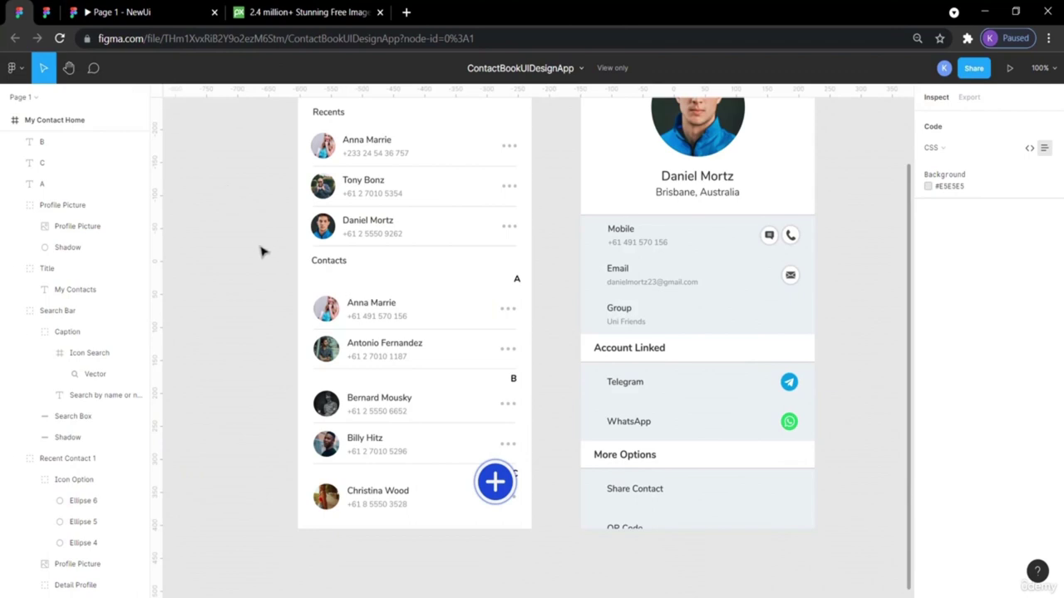
pyautogui.click(527, 399)
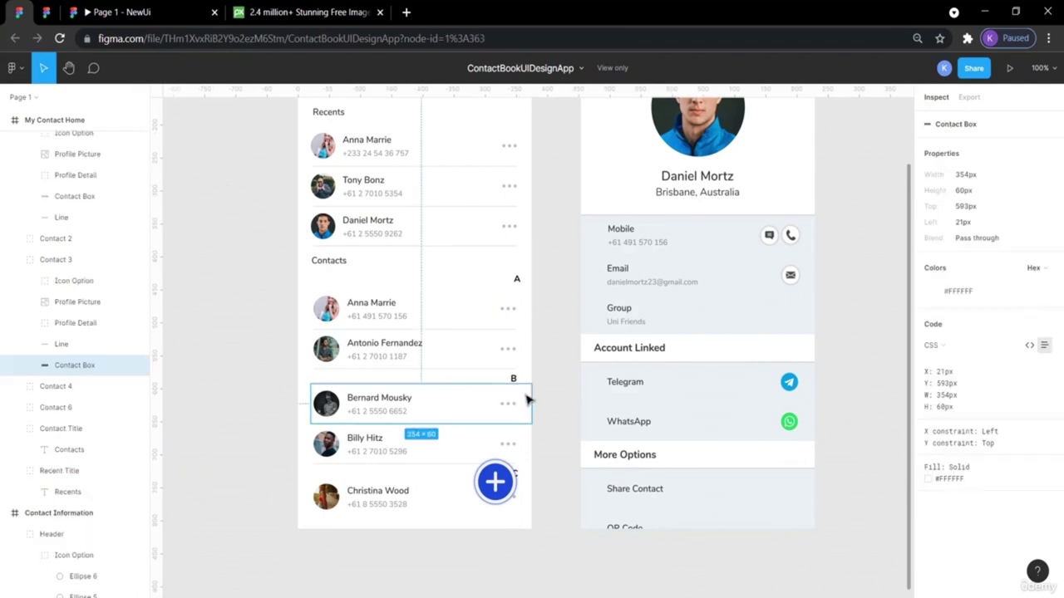
pyautogui.moveTo(521, 390)
pyautogui.moveTo(511, 440)
# Nudge the new Momo row up to tighten its spacing under B.
pyautogui.click(47, 12)
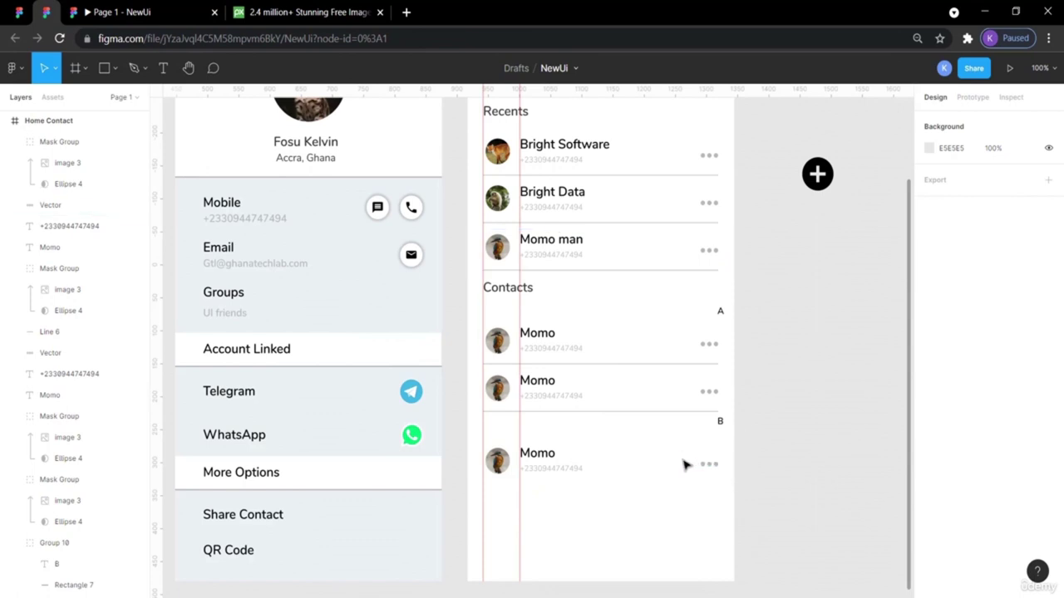
pyautogui.moveTo(757, 472); pyautogui.dragTo(468, 458)
pyautogui.hotkey('shift', 'Up')
pyautogui.hotkey('shift', 'Up')
pyautogui.press('Up')
pyautogui.press('Up')
pyautogui.press('Up')
pyautogui.press('Up')
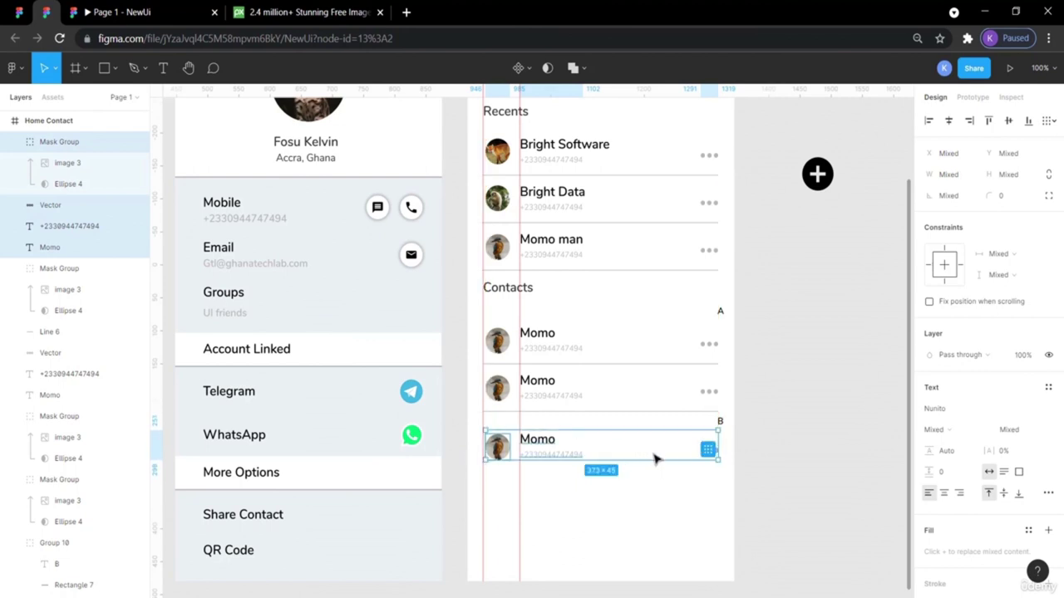
pyautogui.press('Up')
pyautogui.press('Up')
pyautogui.press('Up')
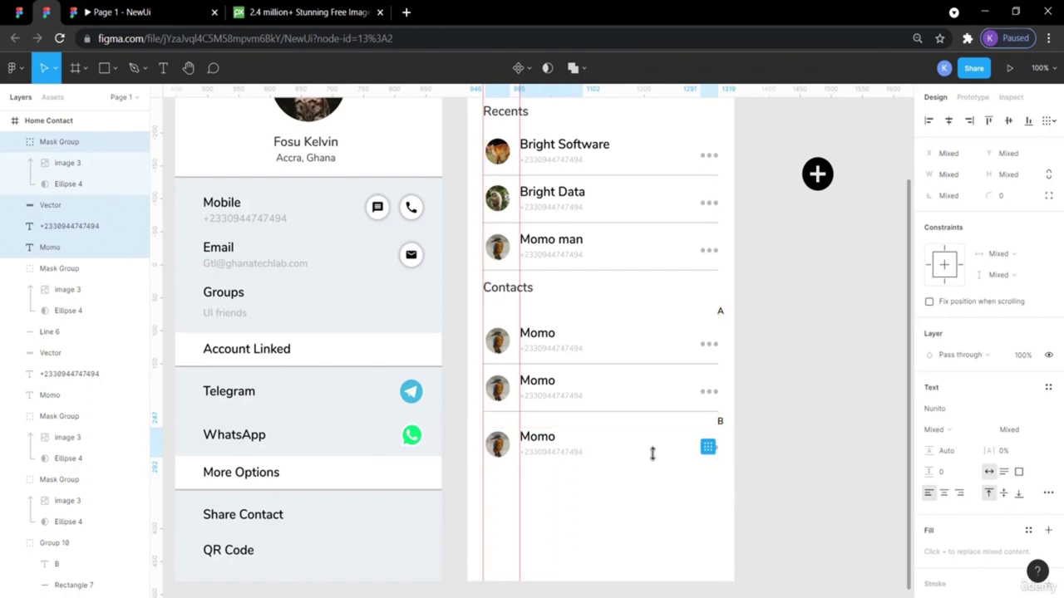
pyautogui.click(829, 456)
# Paste one more Momo row copy and inspect the Contacts rows.
pyautogui.moveTo(716, 497); pyautogui.dragTo(660, 498)
pyautogui.hotkey('ctrl', 'v')
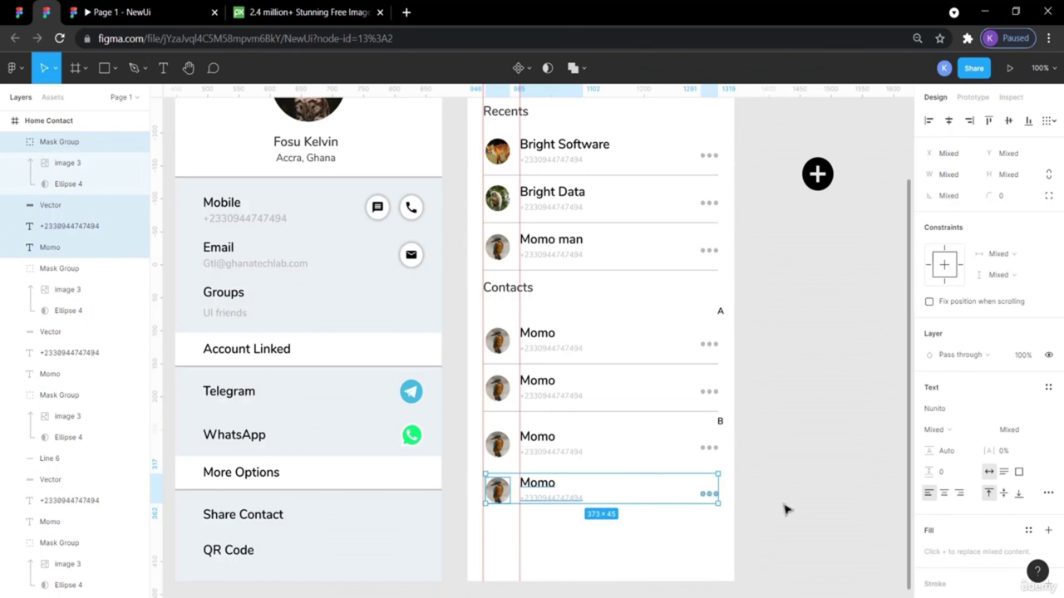
pyautogui.click(784, 508)
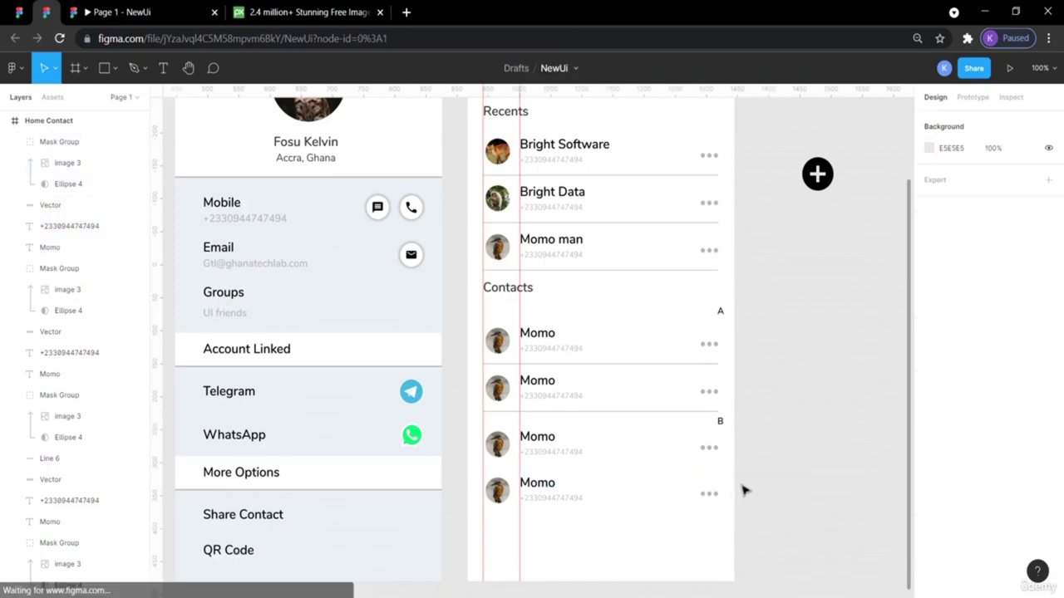
pyautogui.click(568, 458)
pyautogui.click(721, 455)
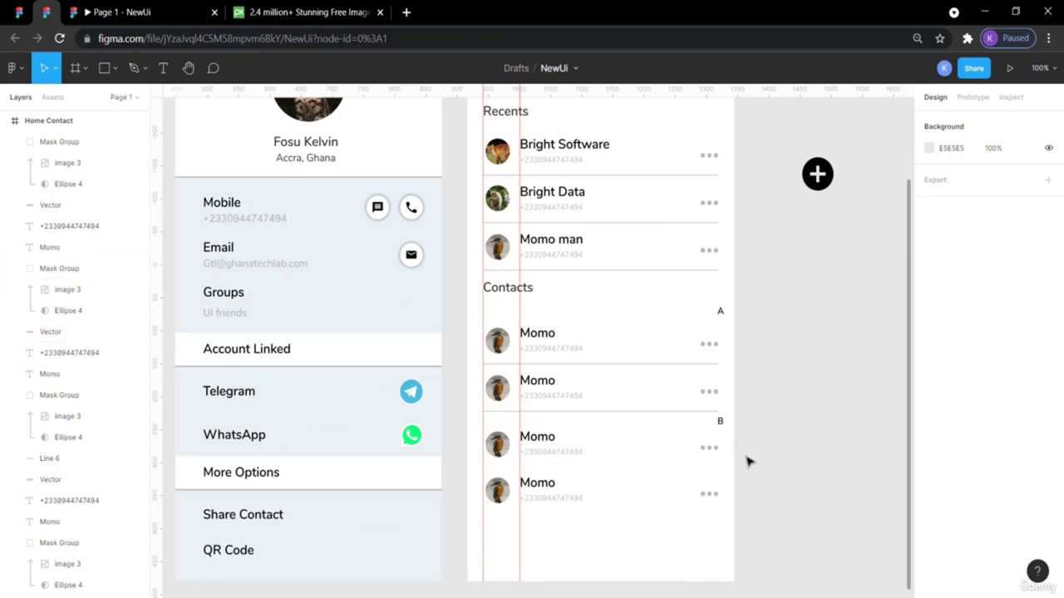
pyautogui.click(732, 354)
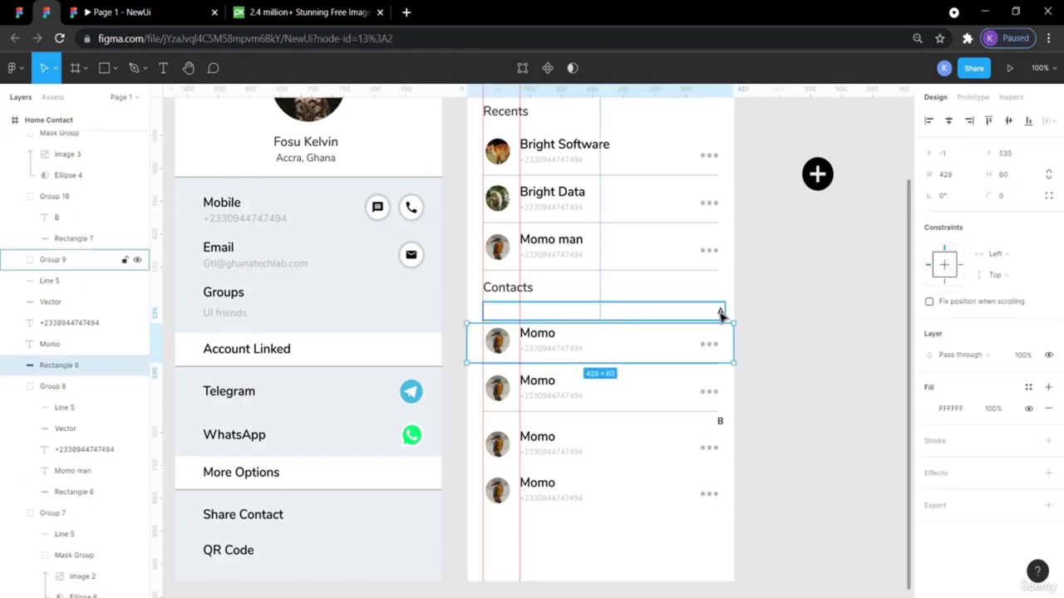
pyautogui.click(757, 466)
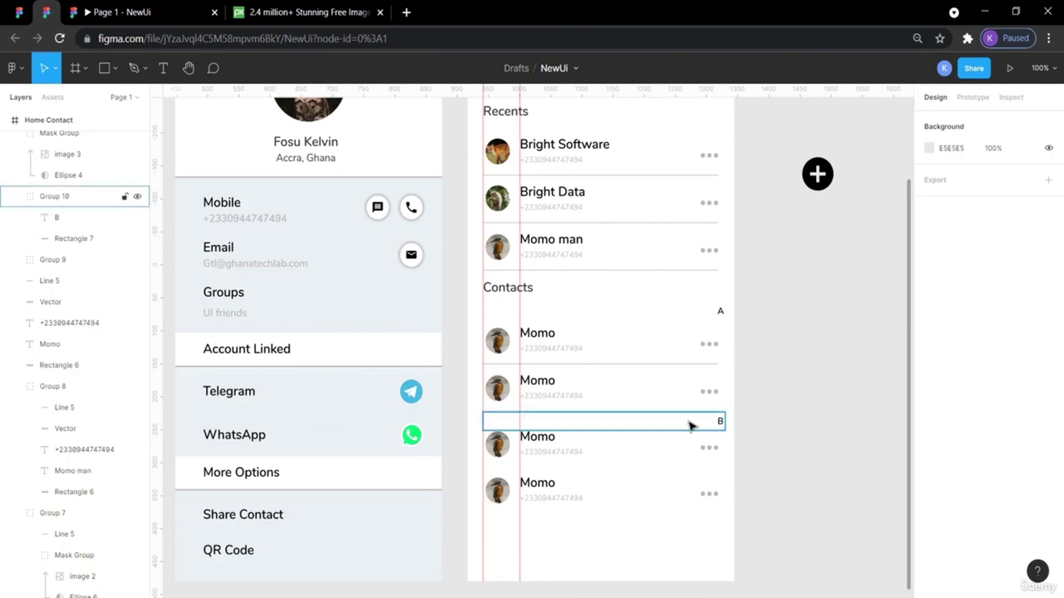
pyautogui.click(637, 491)
pyautogui.scroll(-1, 636, 492)
pyautogui.click(805, 449)
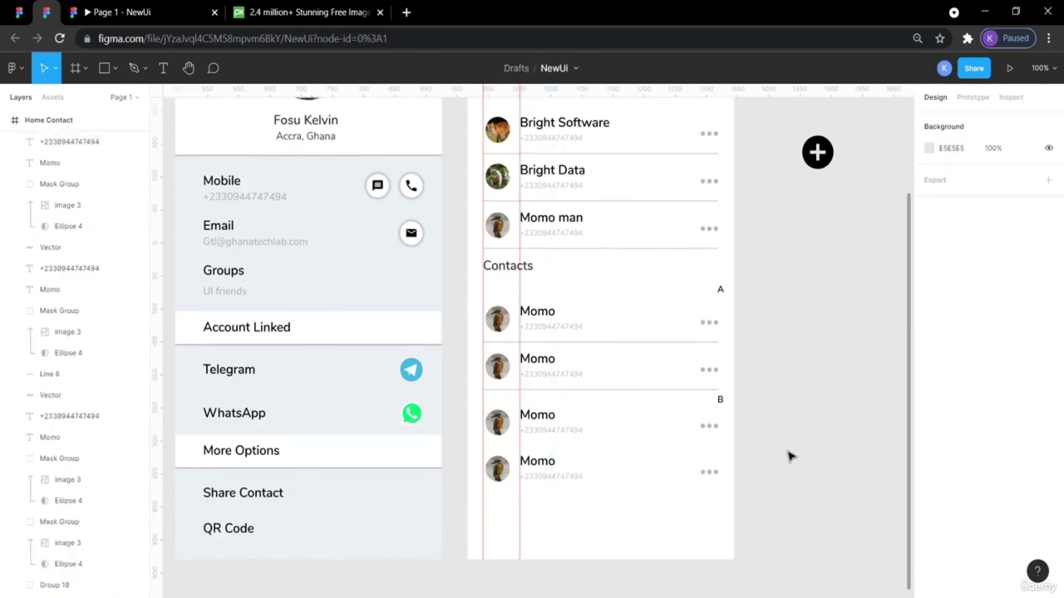
# Paste a fifth Momo row and shift it down below the previous last row.
pyautogui.moveTo(777, 507); pyautogui.dragTo(494, 453)
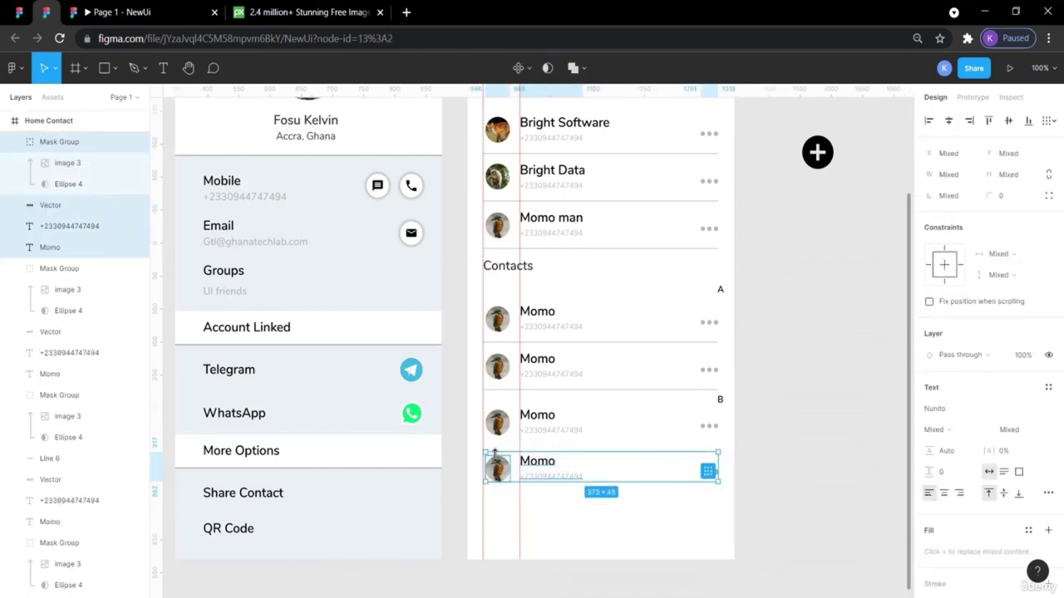
pyautogui.hotkey('ctrl', 'v')
pyautogui.hotkey('shift', 'Down')
pyautogui.hotkey('shift', 'Down')
pyautogui.hotkey('shift', 'Down')
pyautogui.hotkey('shift', 'Down')
pyautogui.hotkey('shift', 'Down')
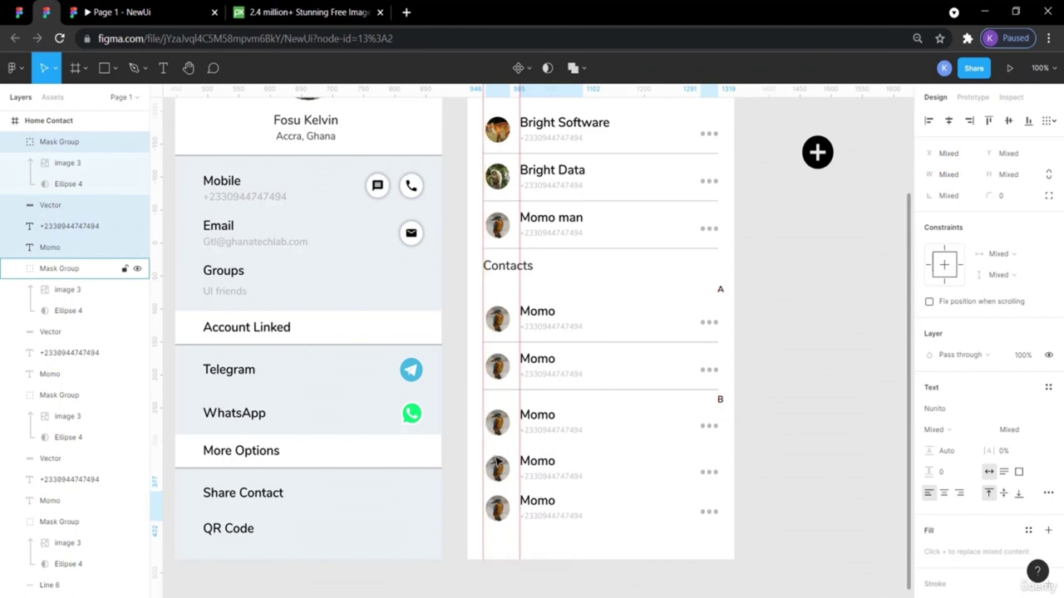
pyautogui.hotkey('shift', 'Down')
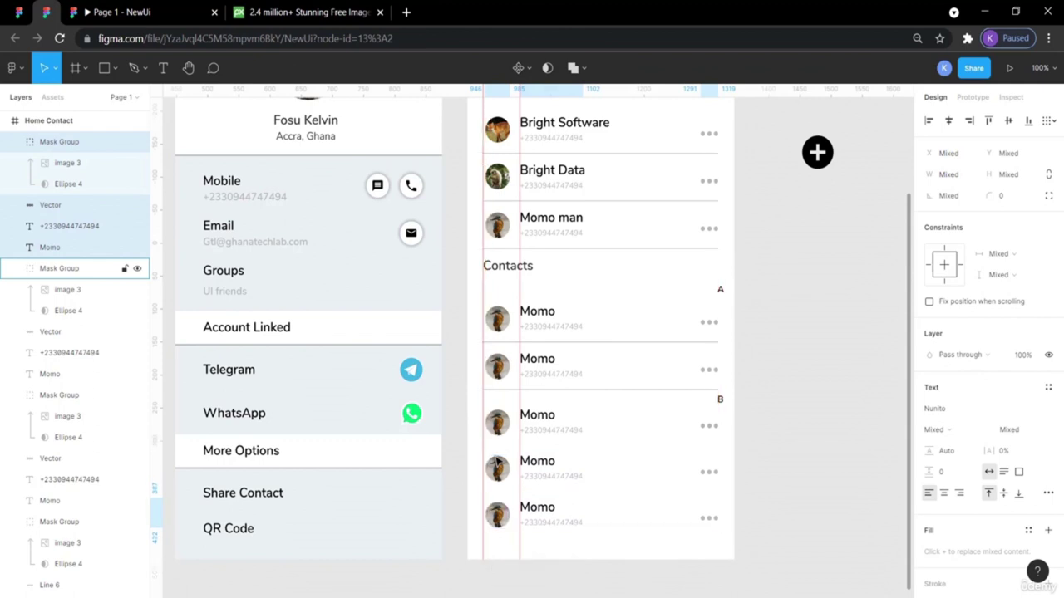
pyautogui.click(802, 507)
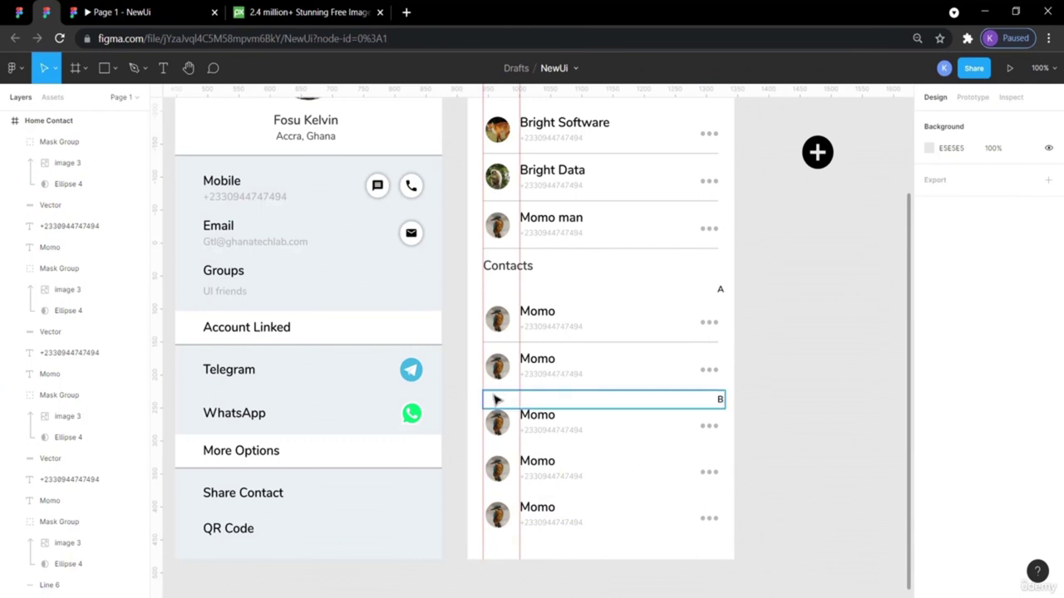
# Preview the contacts screen as a prototype, then return to the NewUi file.
pyautogui.click(88, 10)
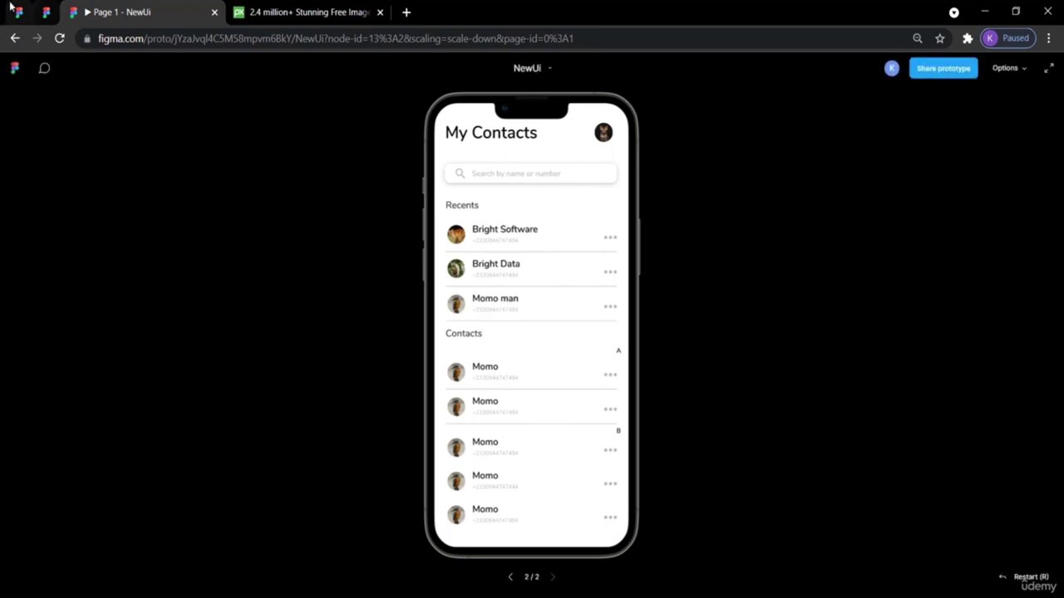
pyautogui.click(49, 13)
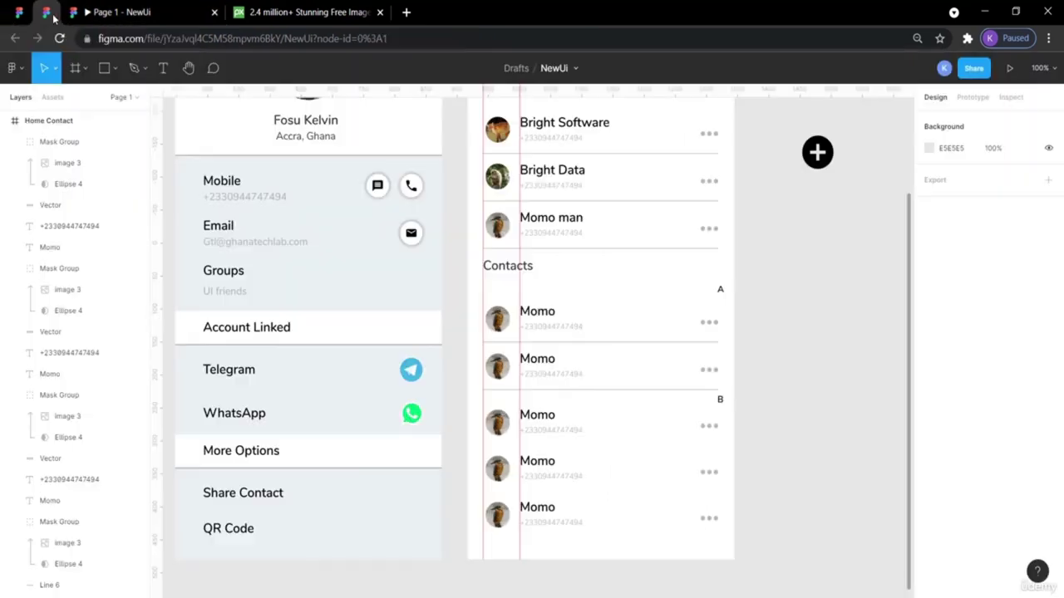
pyautogui.click(634, 398)
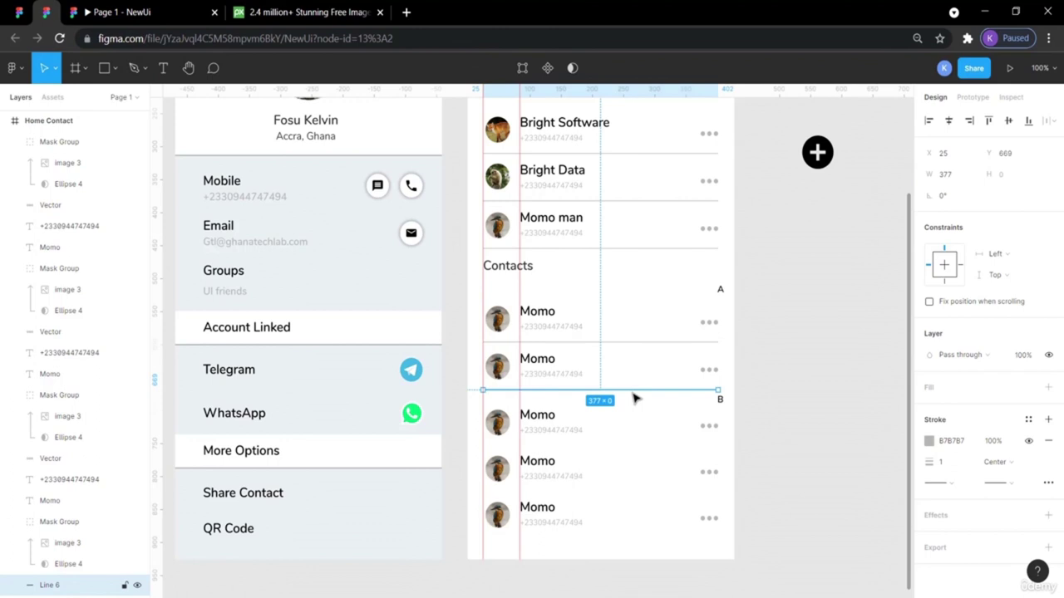
# Paste a divider line copy and place it below the third Momo row.
pyautogui.hotkey('ctrl', 'v')
pyautogui.hotkey('shift', 'Down')
pyautogui.hotkey('shift', 'Down')
pyautogui.hotkey('shift', 'Down')
pyautogui.hotkey('shift', 'Down')
pyautogui.hotkey('shift', 'Down')
pyautogui.hotkey('shift', 'Down')
pyautogui.hotkey('shift', 'Down')
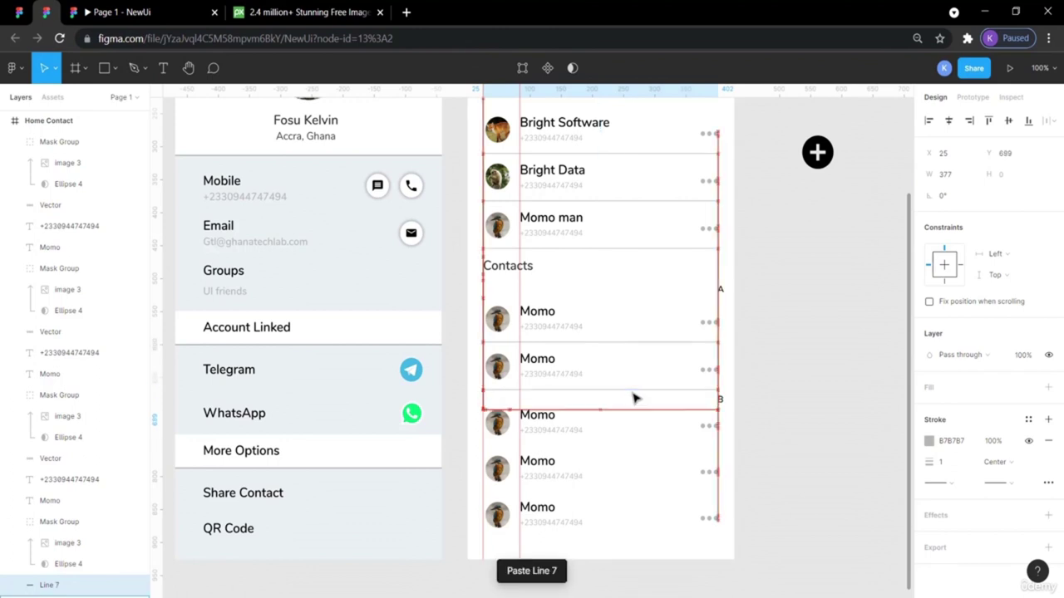
pyautogui.hotkey('shift', 'Down')
pyautogui.hotkey('shift', 'Down')
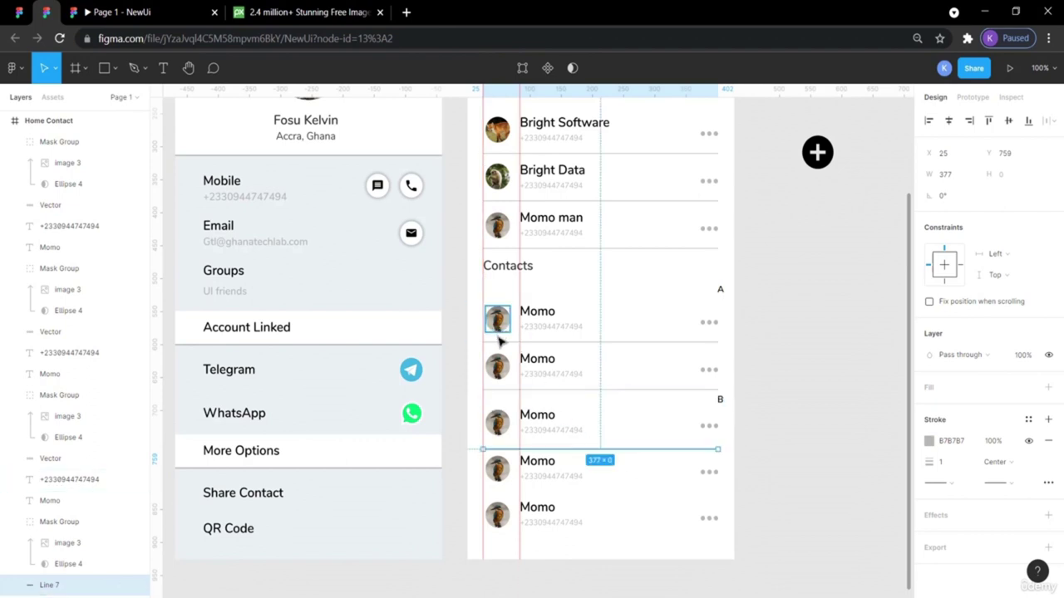
pyautogui.press('Up')
pyautogui.press('Up')
pyautogui.press('Up')
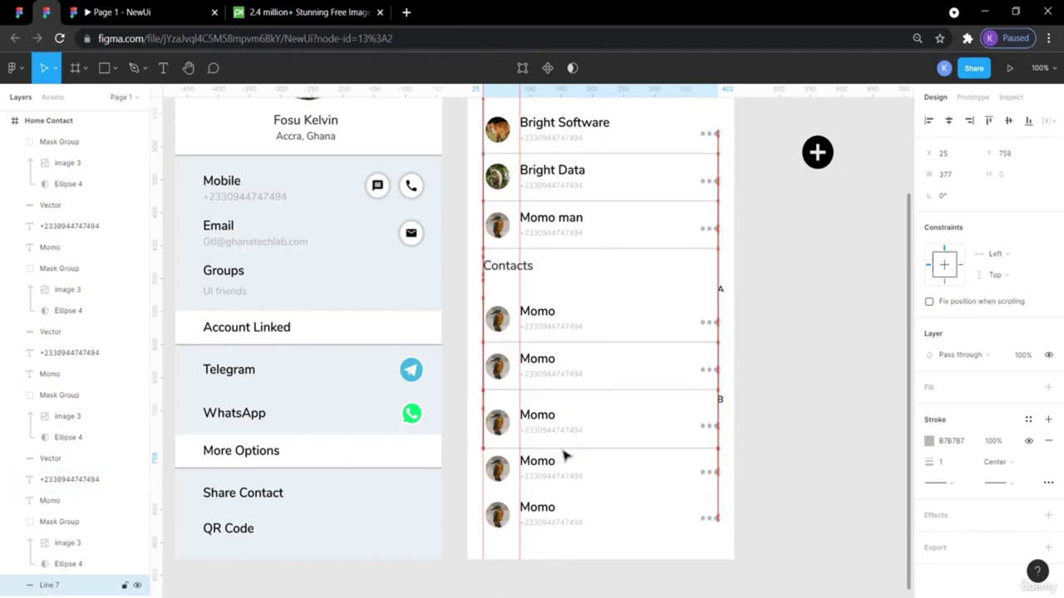
pyautogui.press('Up')
pyautogui.press('Up')
pyautogui.press('Up')
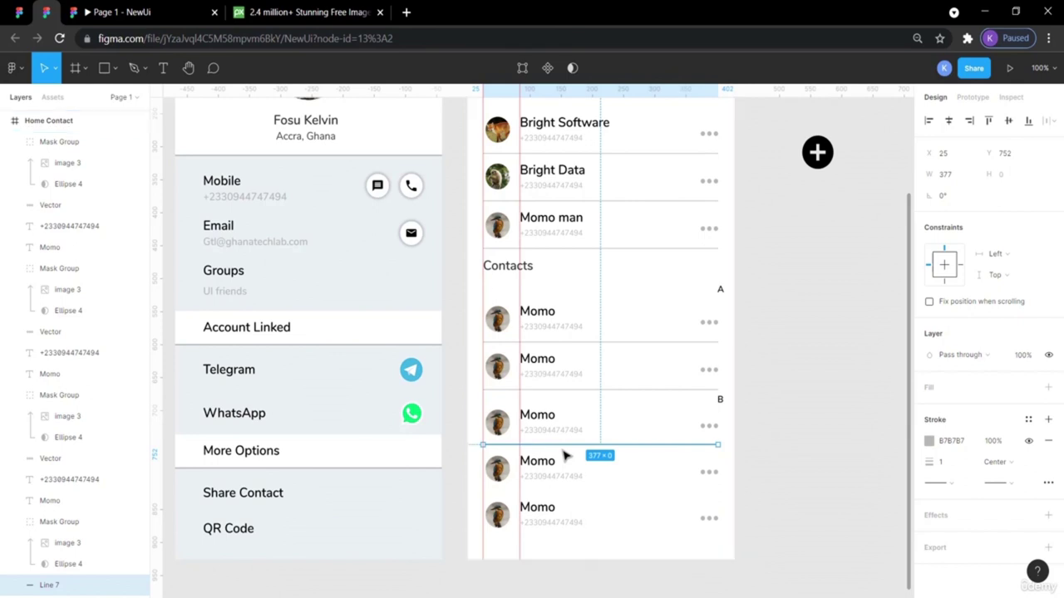
# Paste another divider line below the fourth Momo row.
pyautogui.hotkey('ctrl', 'v')
pyautogui.press('Down')
pyautogui.press('Down')
pyautogui.press('Down')
pyautogui.press('Down')
pyautogui.press('Down')
pyautogui.press('Down')
pyautogui.press('Down')
pyautogui.press('Down')
pyautogui.press('Down')
pyautogui.press('Down')
pyautogui.press('Down')
pyautogui.press('Down')
pyautogui.press('Down')
pyautogui.press('Down')
pyautogui.press('Down')
pyautogui.press('Down')
pyautogui.press('Down')
pyautogui.press('Down')
pyautogui.press('Down')
pyautogui.press('Down')
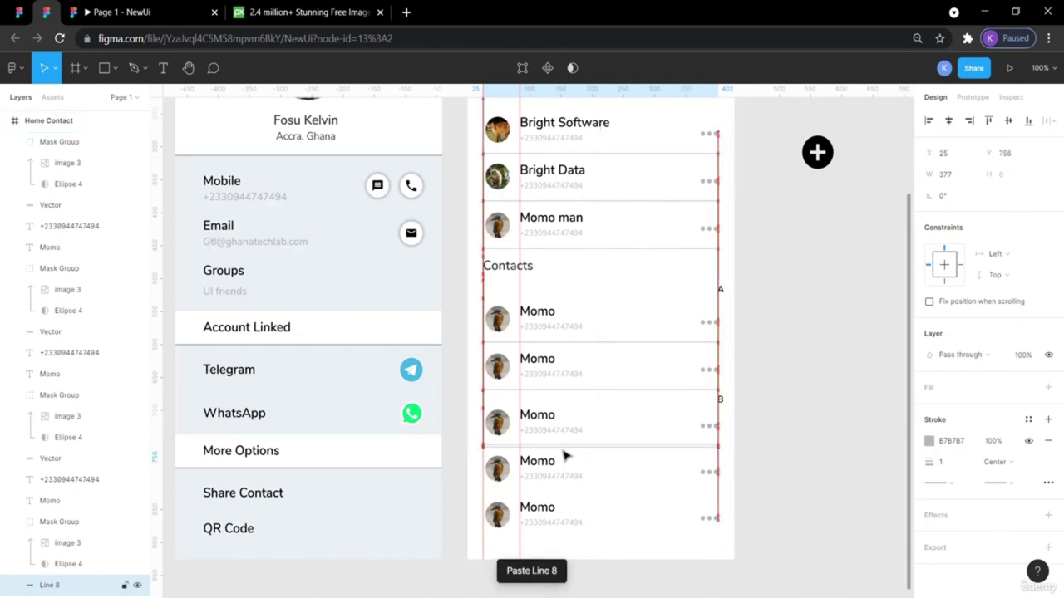
pyautogui.press('Down')
pyautogui.press('Down')
pyautogui.press('Down')
pyautogui.press('Down')
pyautogui.press('Down')
pyautogui.press('Down')
pyautogui.press('Down')
pyautogui.press('Down')
pyautogui.press('Down')
pyautogui.press('Down')
pyautogui.press('Down')
pyautogui.press('Down')
pyautogui.press('Down')
pyautogui.press('Down')
pyautogui.press('Down')
pyautogui.press('Down')
pyautogui.press('Down')
pyautogui.press('Down')
pyautogui.press('Down')
pyautogui.press('Down')
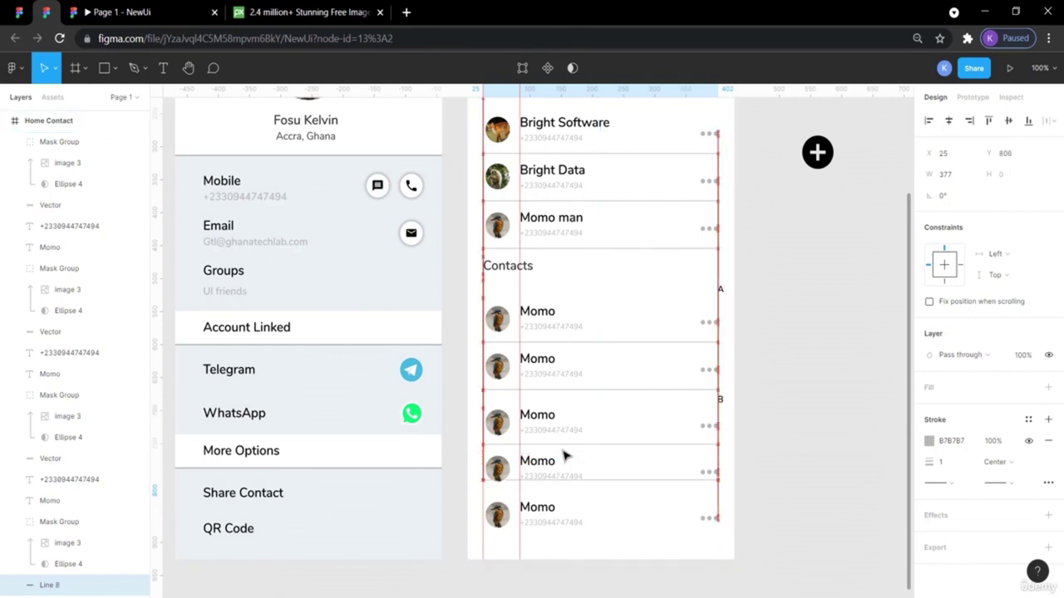
pyautogui.press('Down')
pyautogui.press('Down')
pyautogui.press('Down')
pyautogui.press('Down')
pyautogui.press('Down')
pyautogui.press('Down')
pyautogui.press('Down')
pyautogui.press('Down')
pyautogui.press('Down')
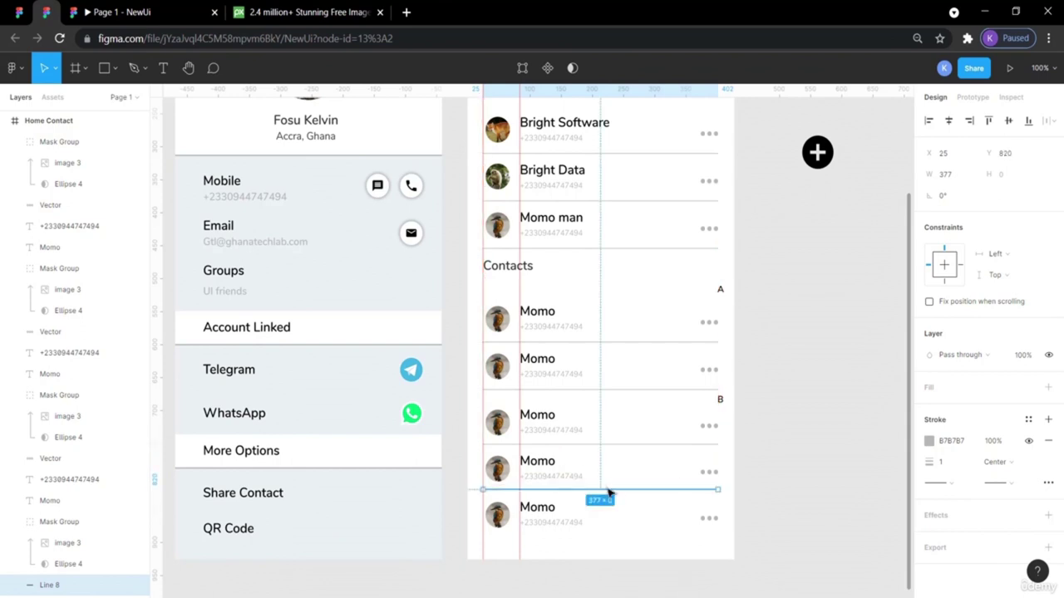
pyautogui.click(770, 516)
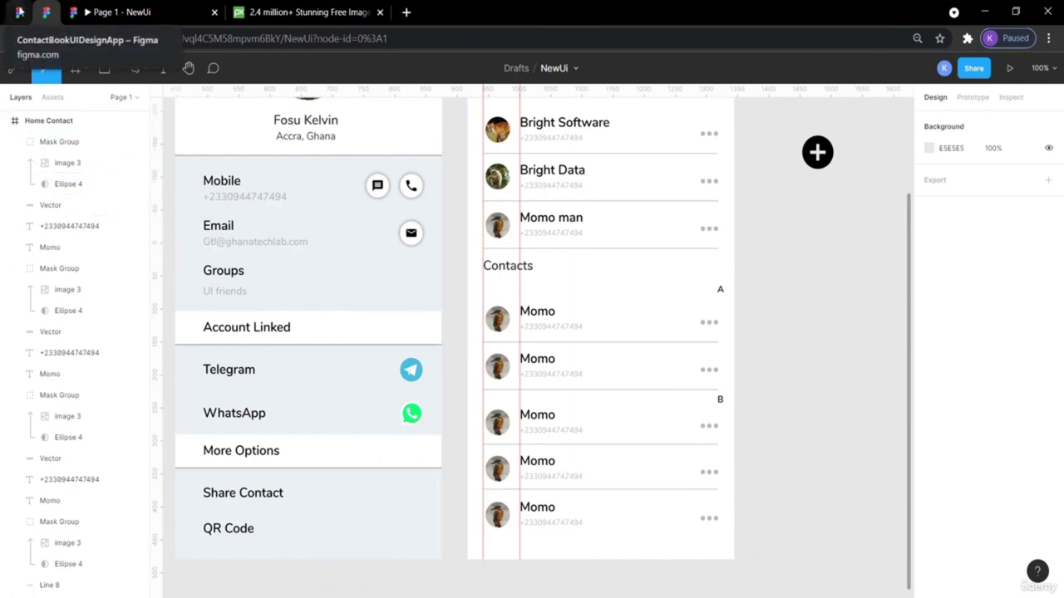
pyautogui.click(19, 11)
pyautogui.click(225, 452)
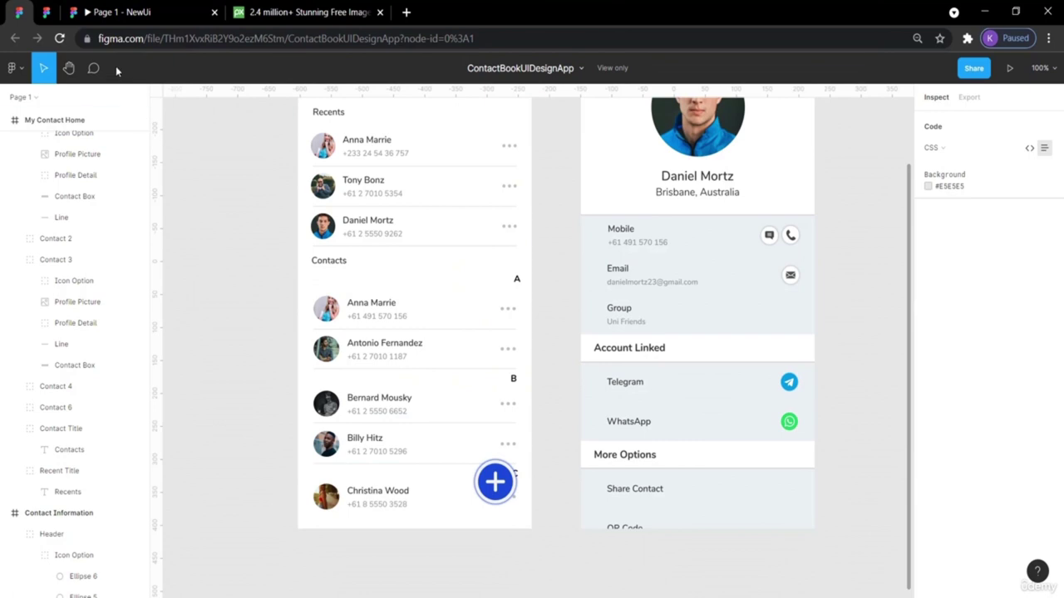
pyautogui.click(46, 11)
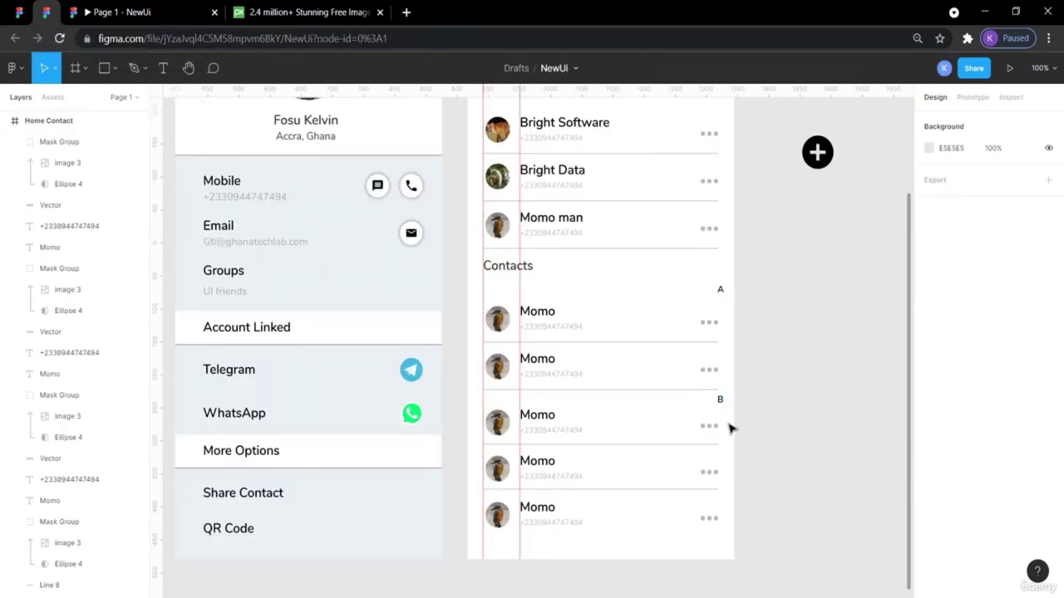
pyautogui.click(18, 12)
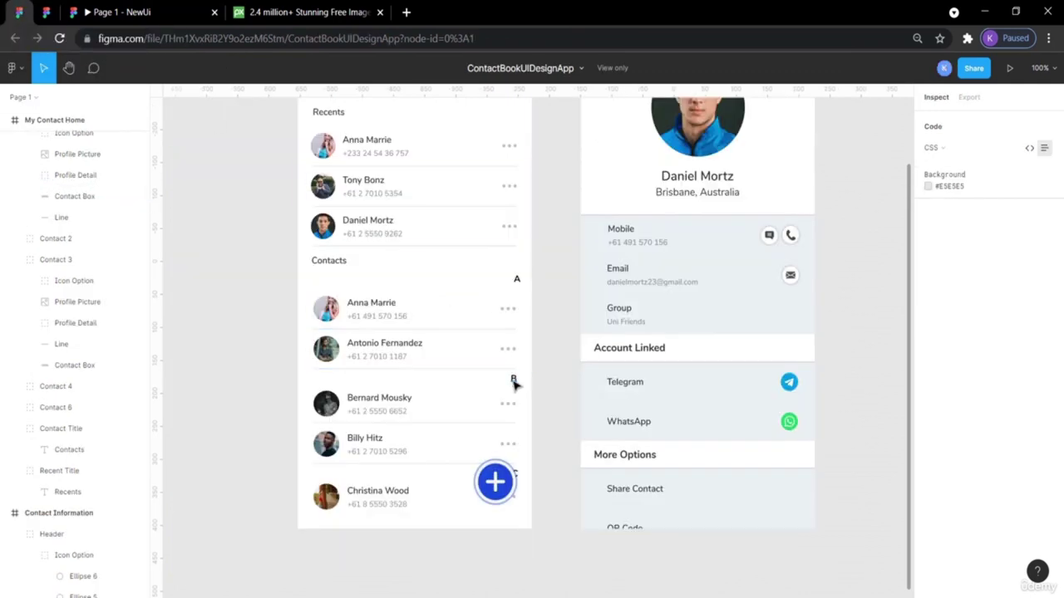
pyautogui.click(44, 9)
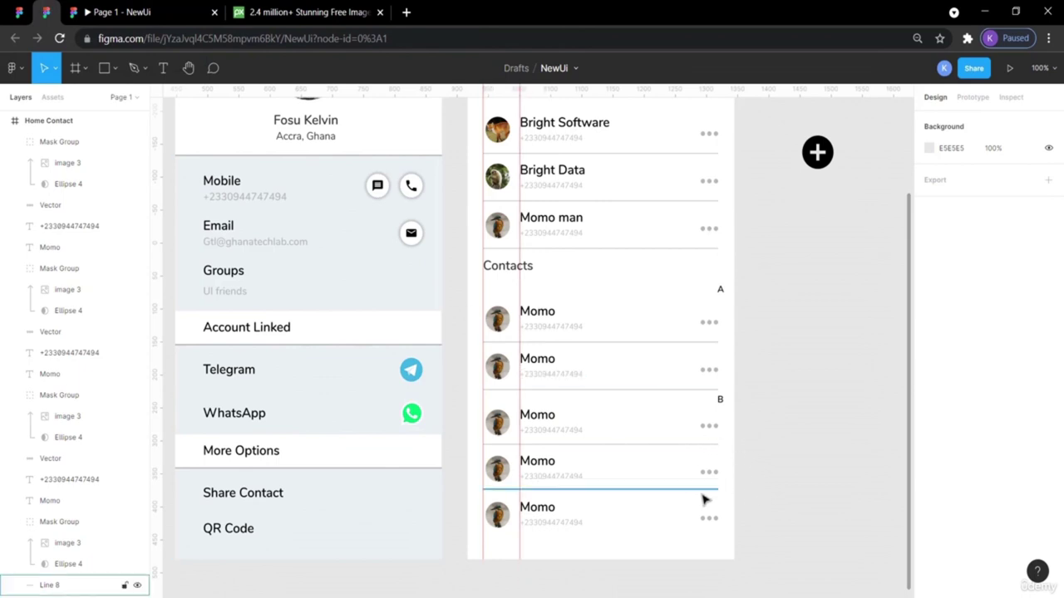
pyautogui.hscroll(-3, 748, 442)
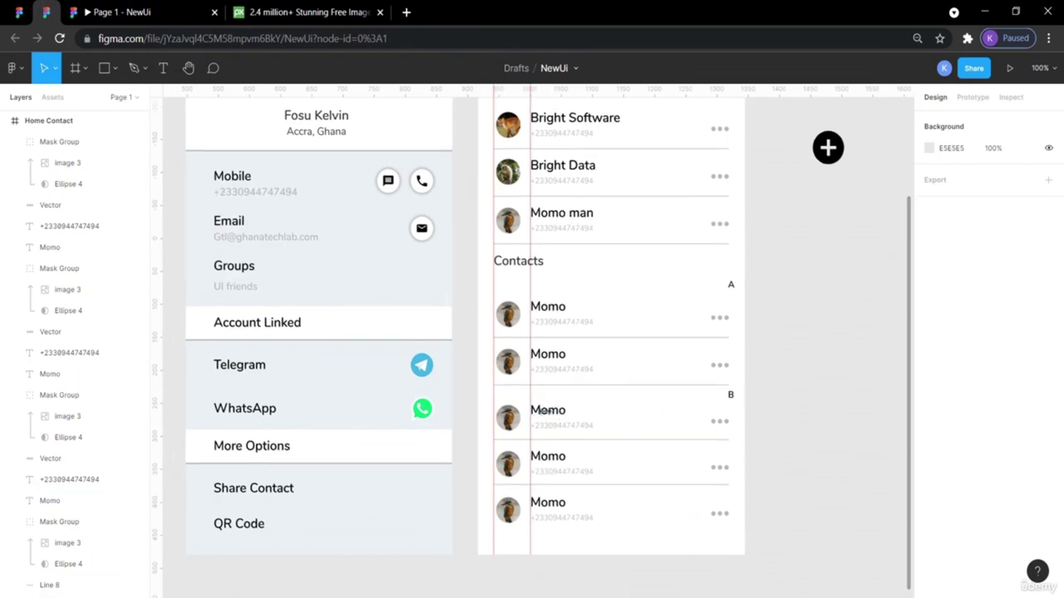
pyautogui.click(19, 11)
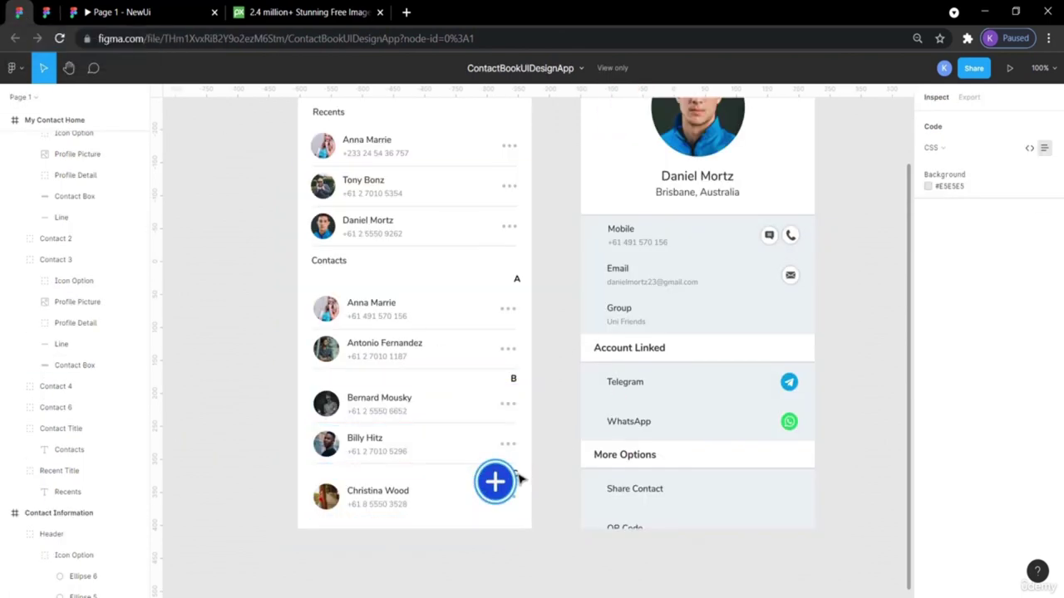
pyautogui.click(44, 11)
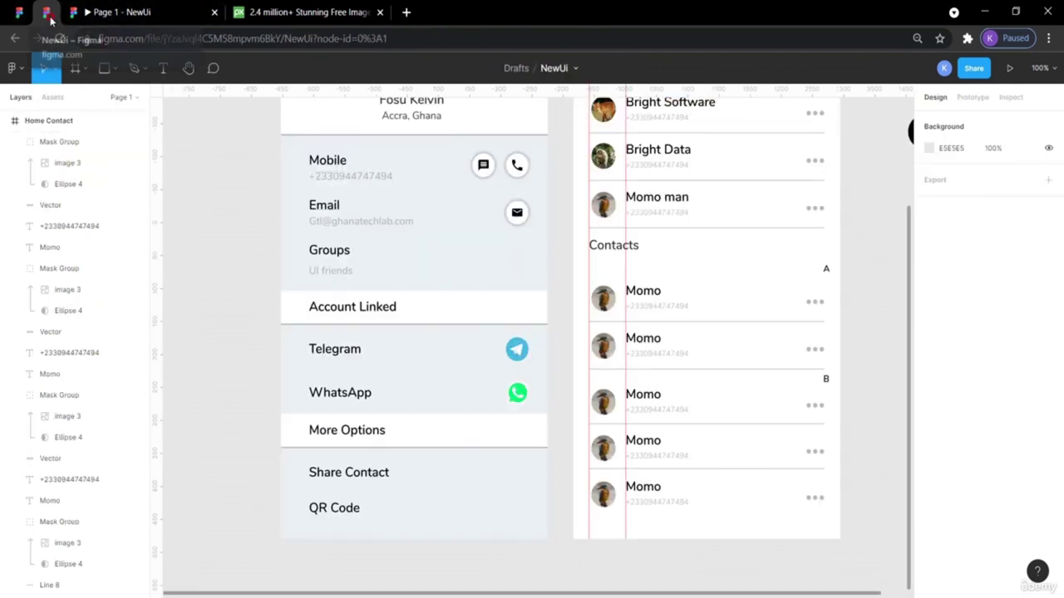
# Paste a copy of the B label group, move it down, then delete it.
pyautogui.hscroll(2, 650, 313)
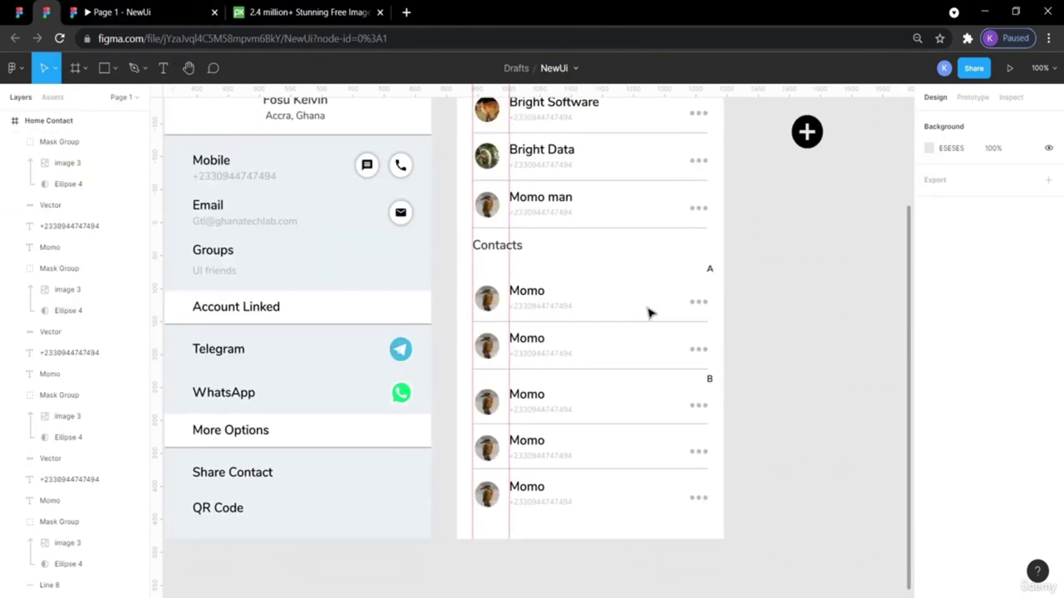
pyautogui.click(710, 380)
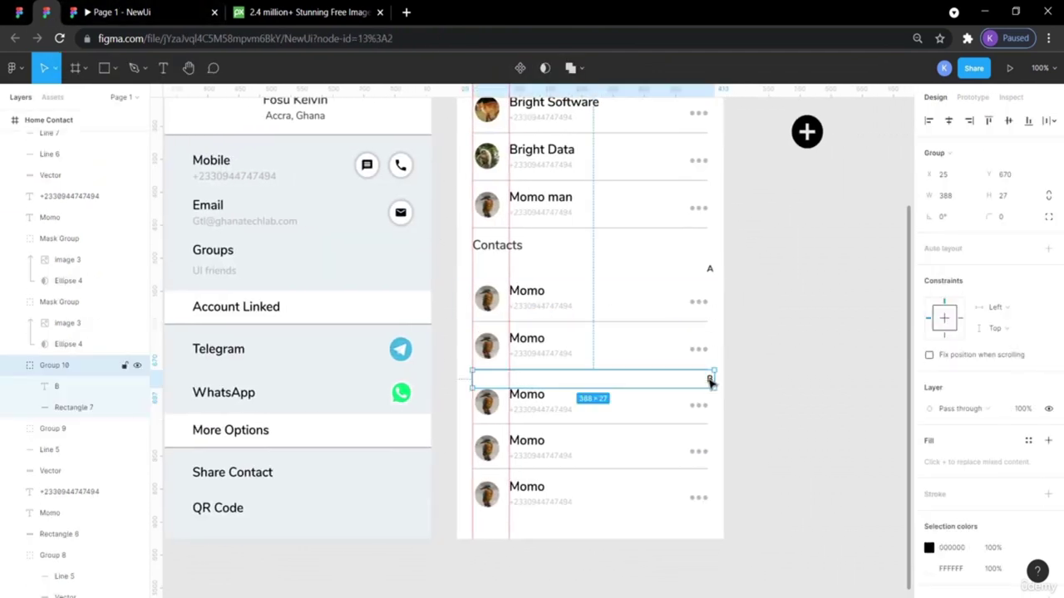
pyautogui.hotkey('ctrl', 'v')
pyautogui.hotkey('shift', 'Down')
pyautogui.hotkey('shift', 'Down')
pyautogui.hotkey('shift', 'Down')
pyautogui.hotkey('shift', 'Down')
pyautogui.hotkey('shift', 'Down')
pyautogui.hotkey('shift', 'Down')
pyautogui.hotkey('shift', 'Down')
pyautogui.hotkey('shift', 'Down')
pyautogui.hotkey('shift', 'Down')
pyautogui.hotkey('shift', 'Down')
pyautogui.hotkey('shift', 'Down')
pyautogui.hotkey('shift', 'Down')
pyautogui.hotkey('shift', 'Down')
pyautogui.hotkey('shift', 'Down')
pyautogui.hotkey('shift', 'Down')
pyautogui.hotkey('shift', 'Down')
pyautogui.hotkey('shift', 'Down')
pyautogui.hotkey('shift', 'Down')
pyautogui.hotkey('shift', 'Down')
pyautogui.hotkey('shift', 'Down')
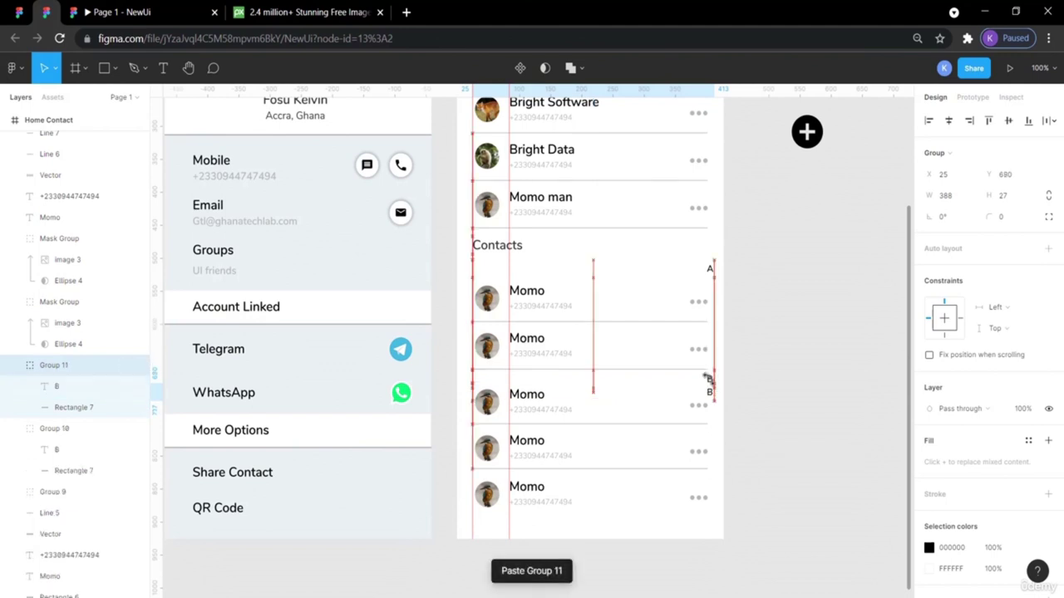
pyautogui.hotkey('shift', 'Down')
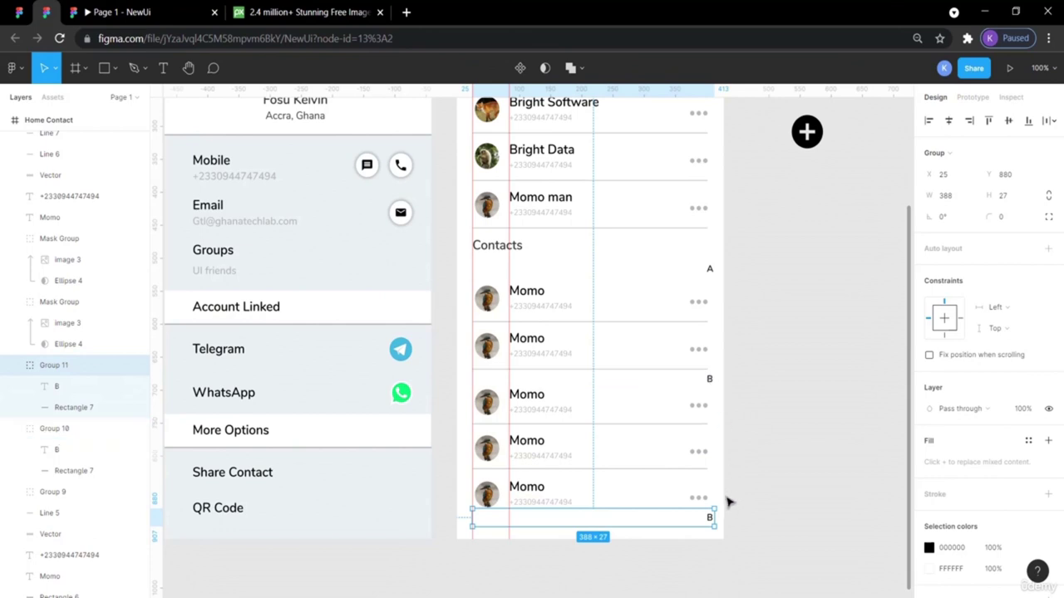
pyautogui.press('Delete')
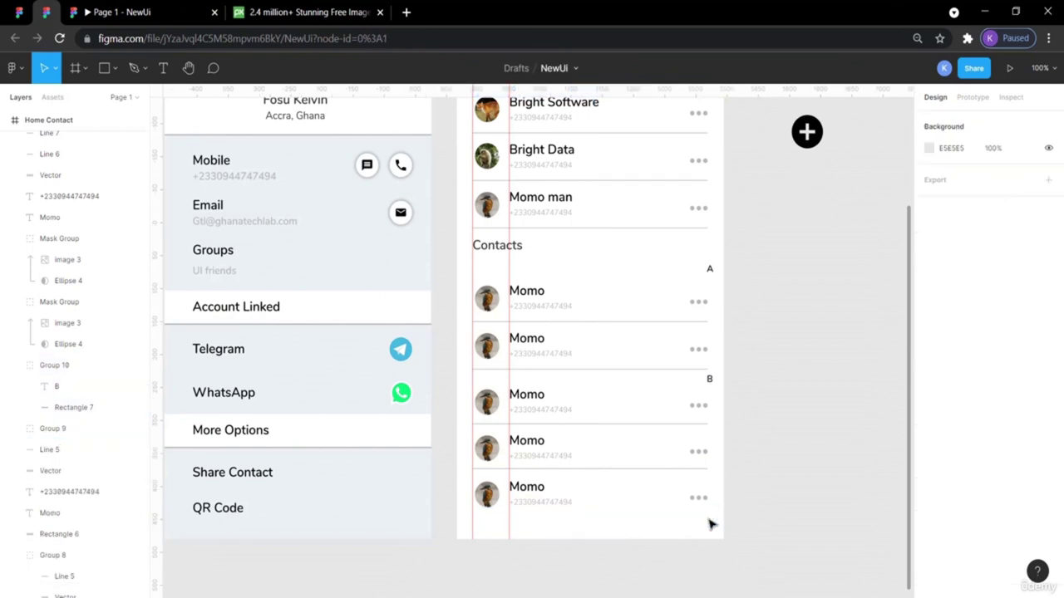
# Move the plus icon onto the last Momo row and preview the NewUi prototype.
pyautogui.hscroll(2, 781, 408)
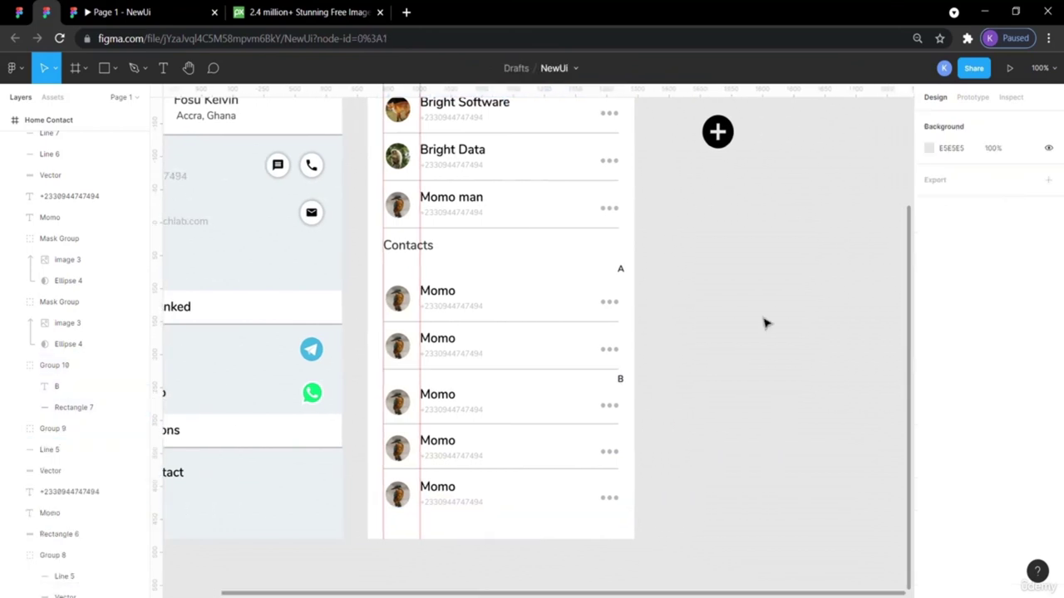
pyautogui.moveTo(713, 150); pyautogui.dragTo(606, 498)
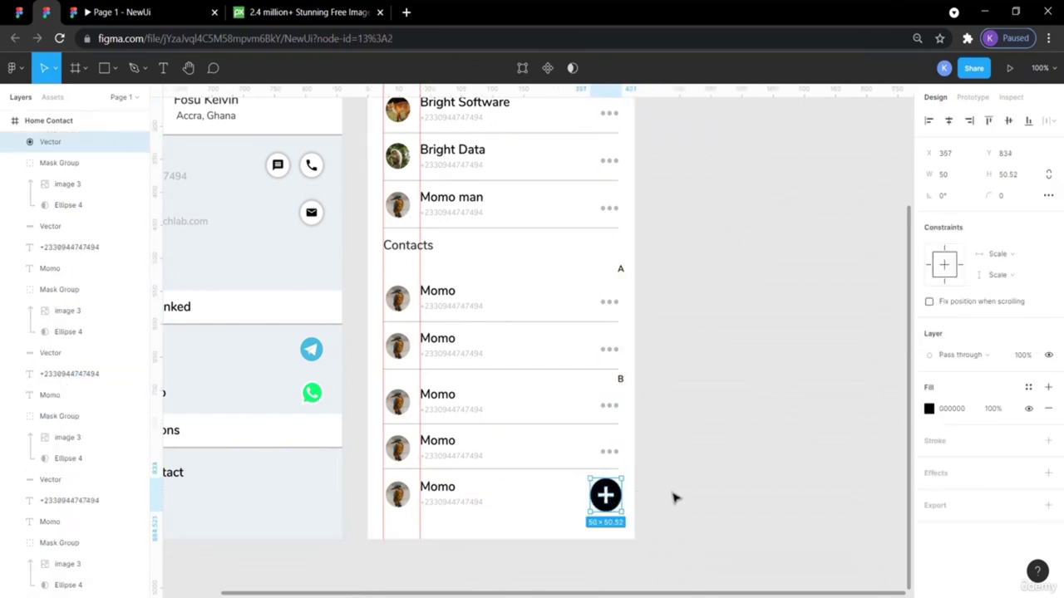
pyautogui.click(675, 497)
pyautogui.scroll(1, 675, 497)
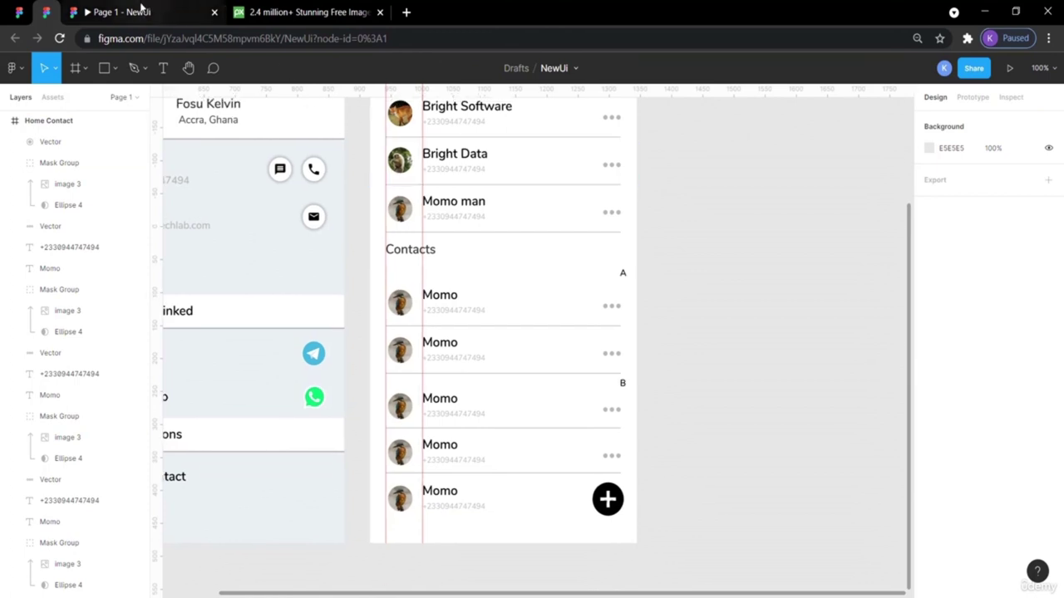
pyautogui.click(141, 10)
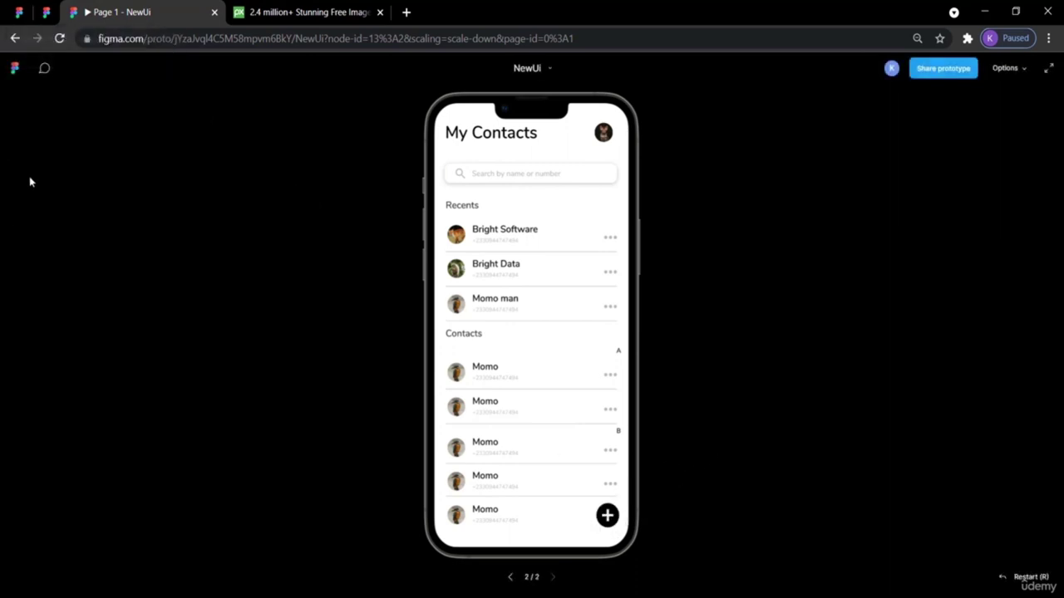
# Glance at the ContactBookUIDesignApp file, then go back to the My Contacts prototype preview.
pyautogui.click(18, 12)
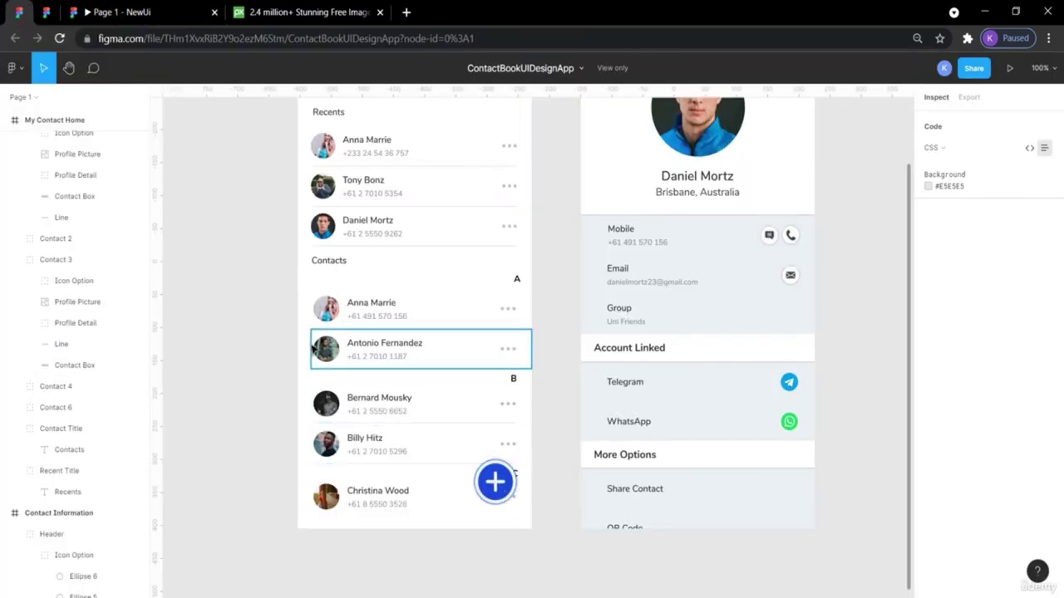
pyautogui.click(120, 12)
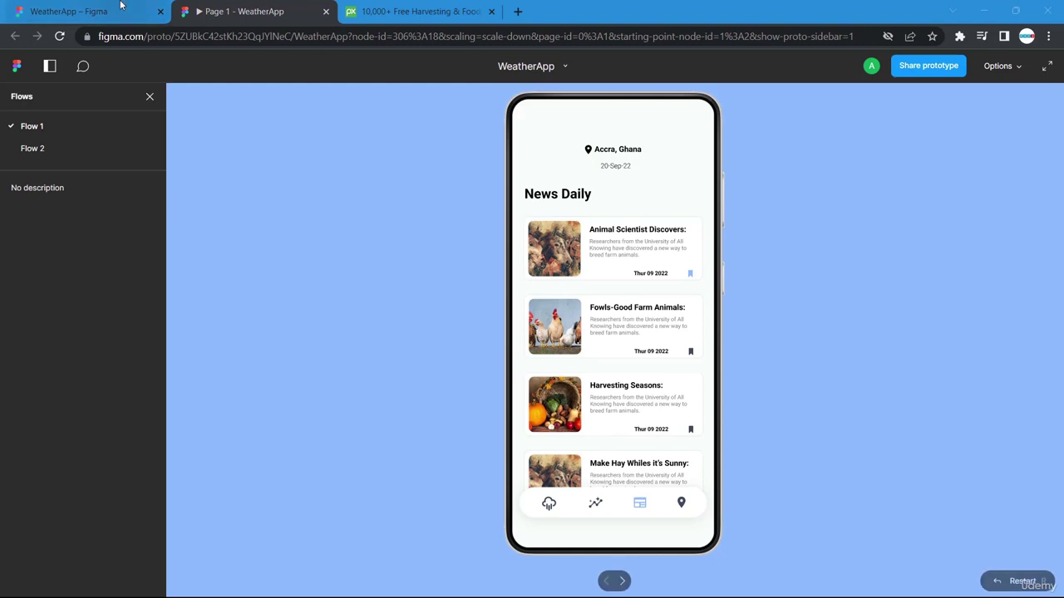
# Preview the News Daily prototype screen, then go back to the WeatherApp design canvas.
pyautogui.click(88, 11)
pyautogui.scroll(-3, 690, 496)
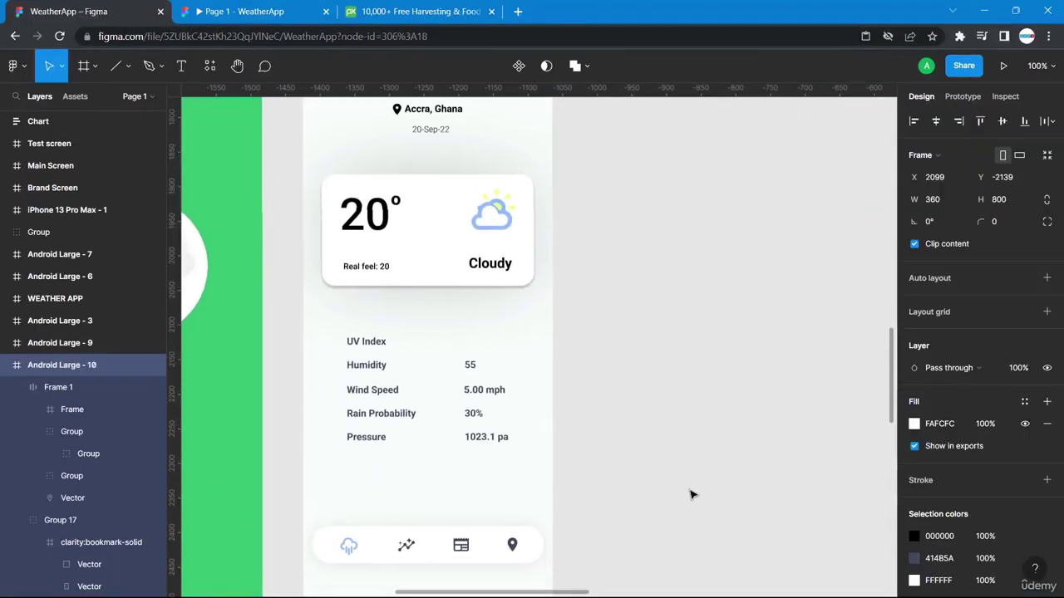
pyautogui.scroll(4, 689, 493)
pyautogui.hscroll(-2, 689, 494)
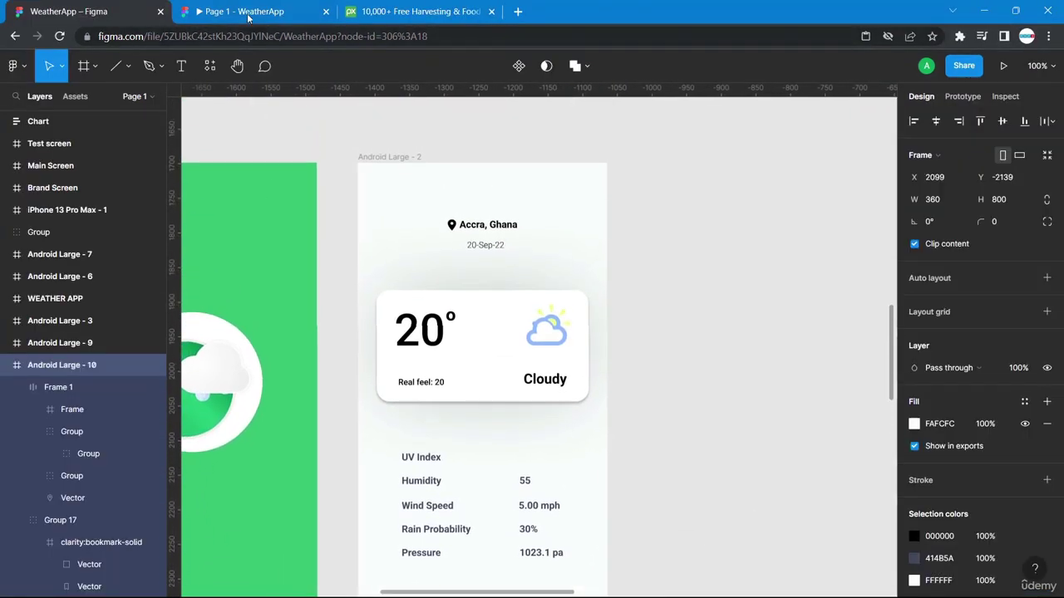
pyautogui.click(246, 12)
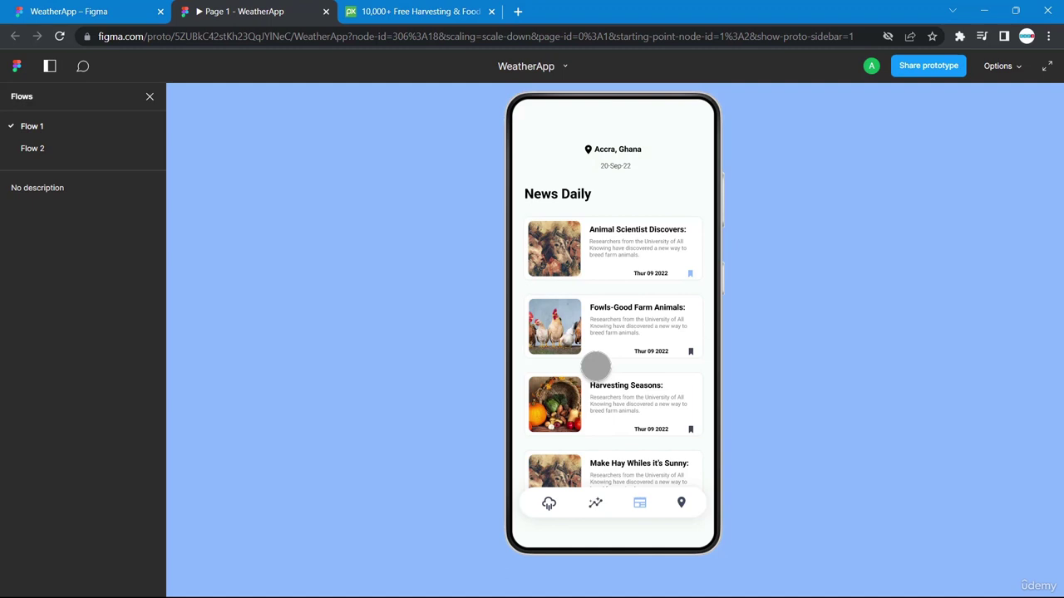
pyautogui.click(83, 14)
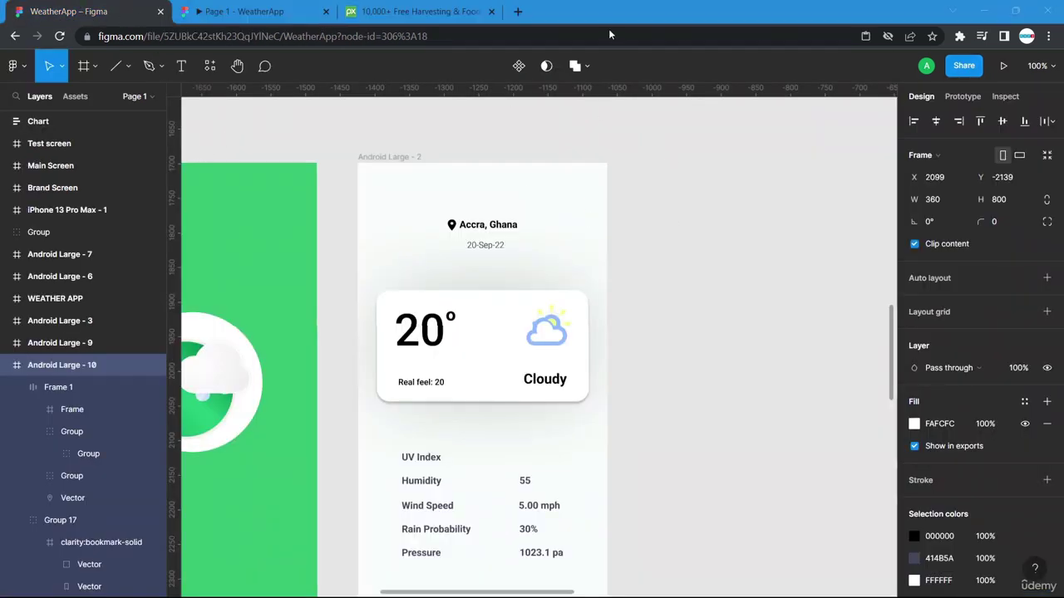
# Duplicate the Android Large - 2 frame and place the copy beside the original.
pyautogui.click(389, 158)
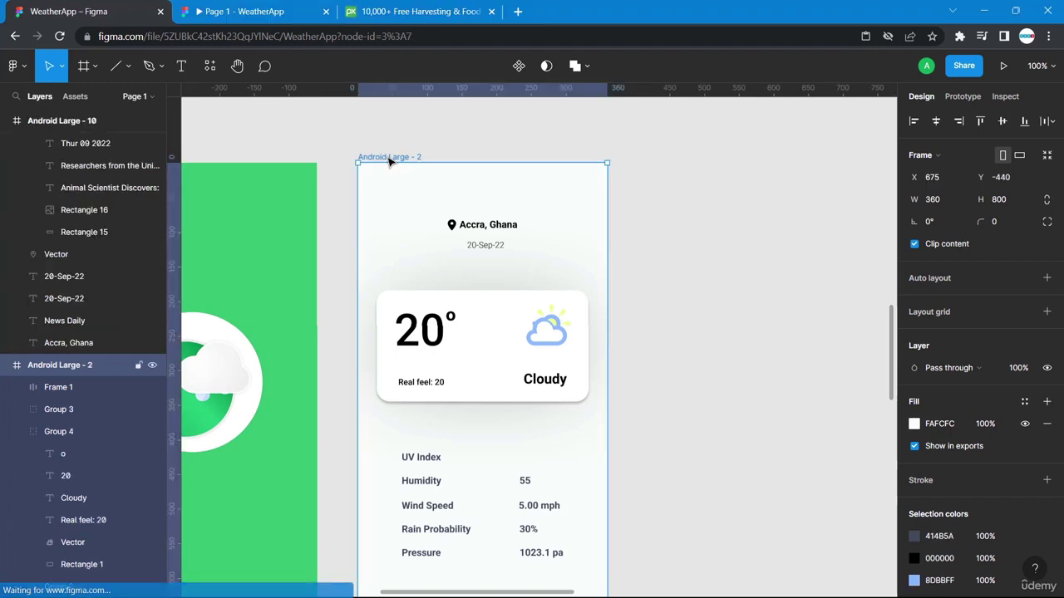
pyautogui.hotkey('ctrl', 'd')
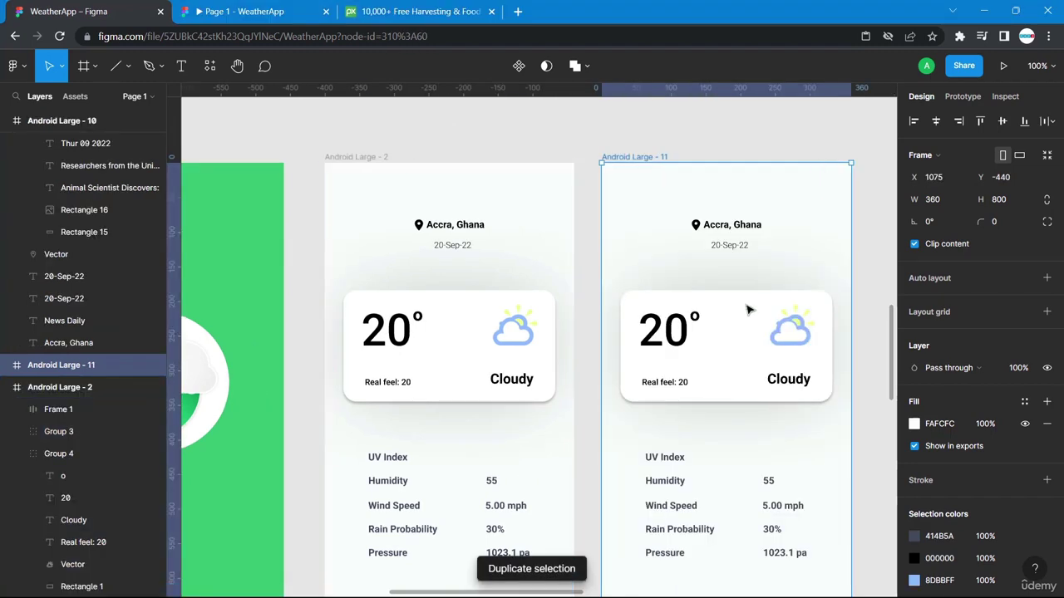
pyautogui.hscroll(3, 748, 307)
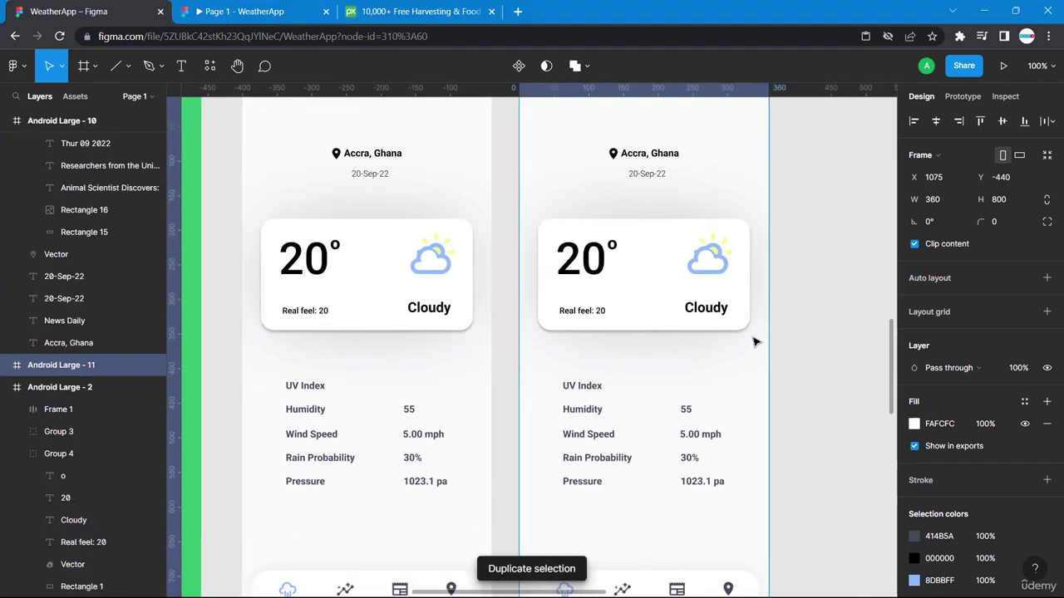
pyautogui.moveTo(677, 299); pyautogui.dragTo(568, 226)
pyautogui.moveTo(773, 349); pyautogui.dragTo(800, 373)
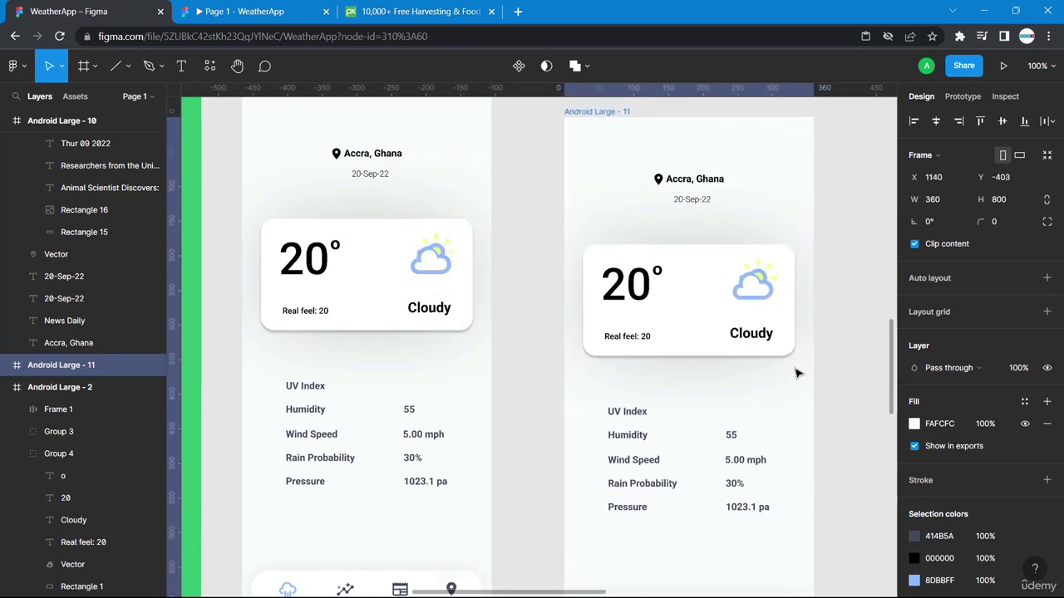
# Delete the weather card and the weather stats block from the copied frame.
pyautogui.click(726, 326)
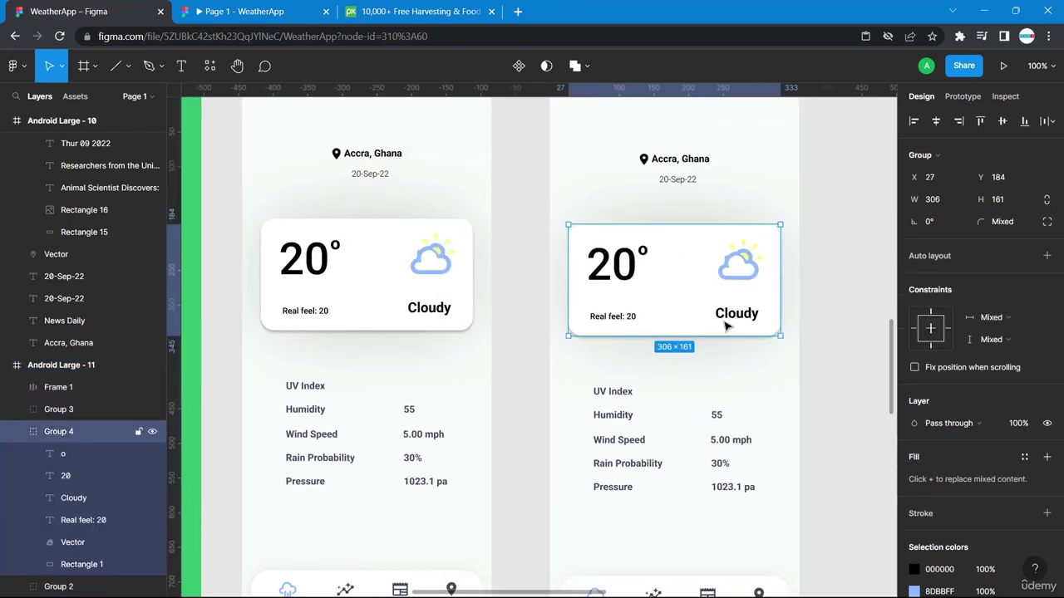
pyautogui.press('Delete')
pyautogui.moveTo(587, 364); pyautogui.dragTo(747, 507)
pyautogui.press('Delete')
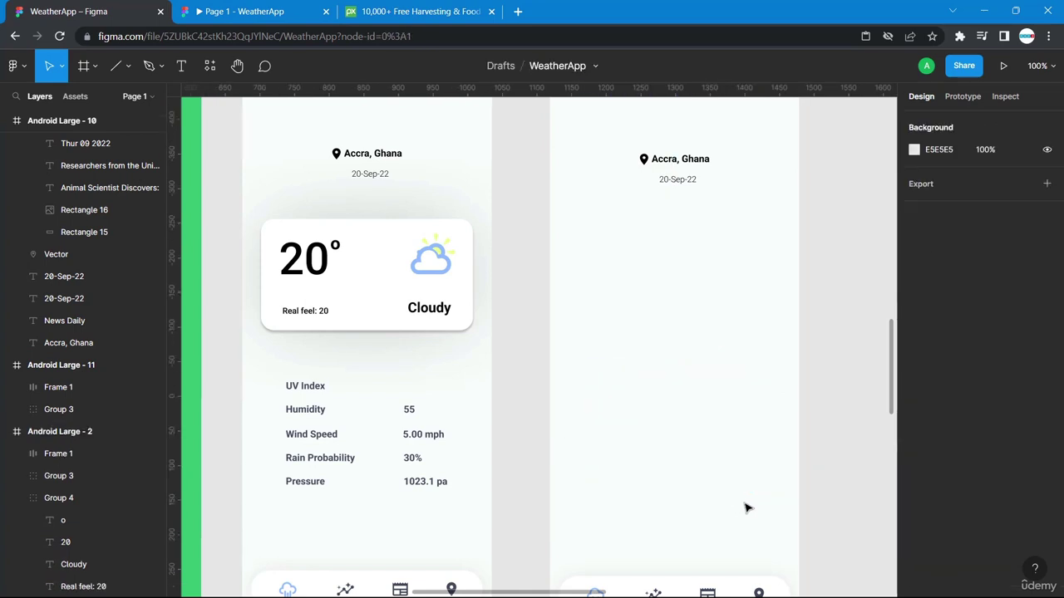
# Pan around the canvas and select the Android Large - 10 frame.
pyautogui.scroll(-2, 746, 508)
pyautogui.hscroll(2, 746, 507)
pyautogui.scroll(3, 746, 508)
pyautogui.hscroll(3, 746, 508)
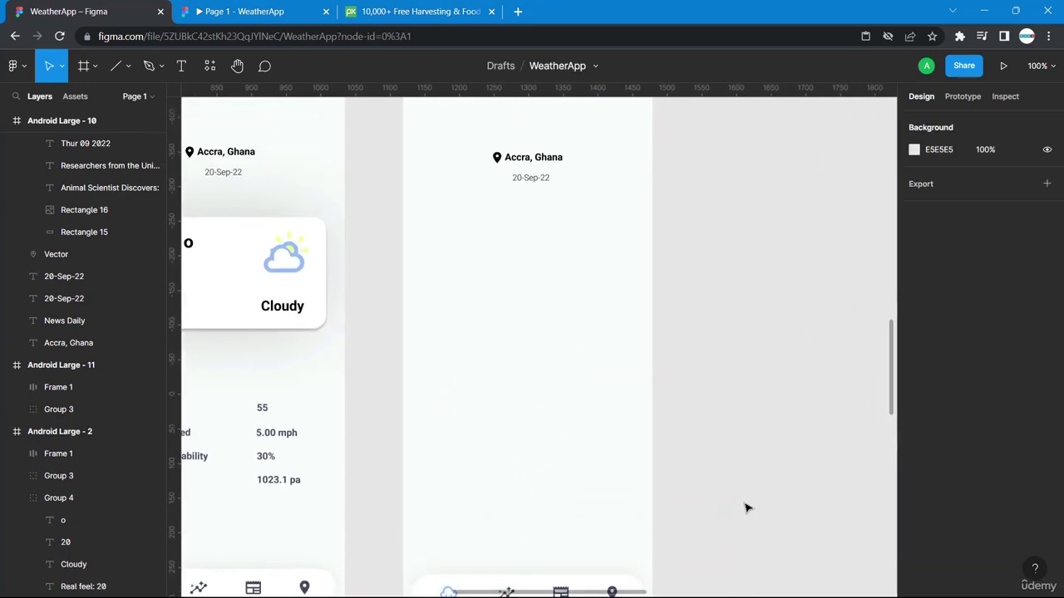
pyautogui.scroll(-4, 747, 507)
pyautogui.hscroll(8, 746, 507)
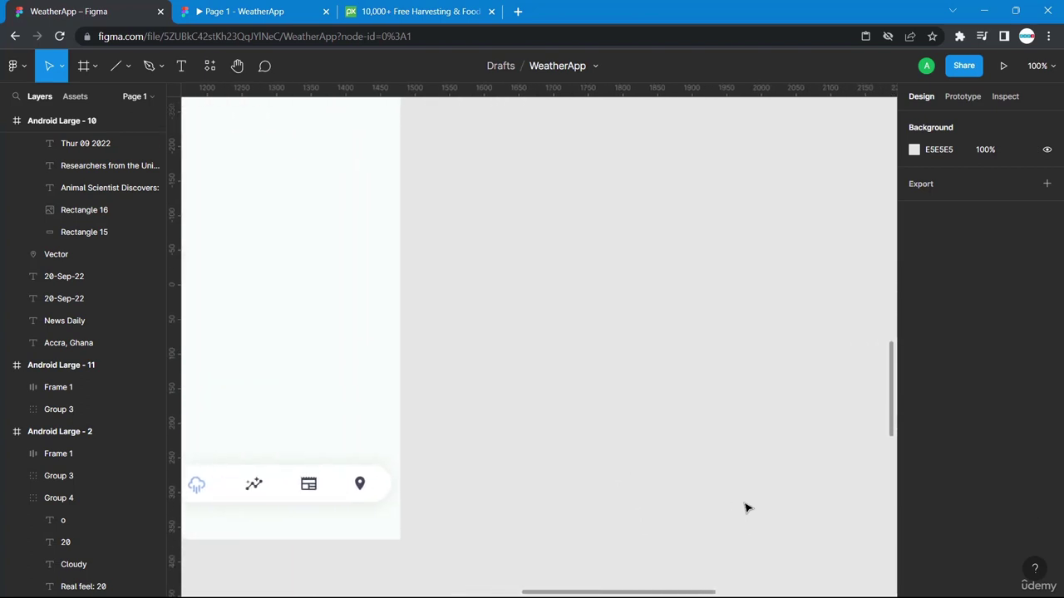
pyautogui.scroll(-3, 746, 508)
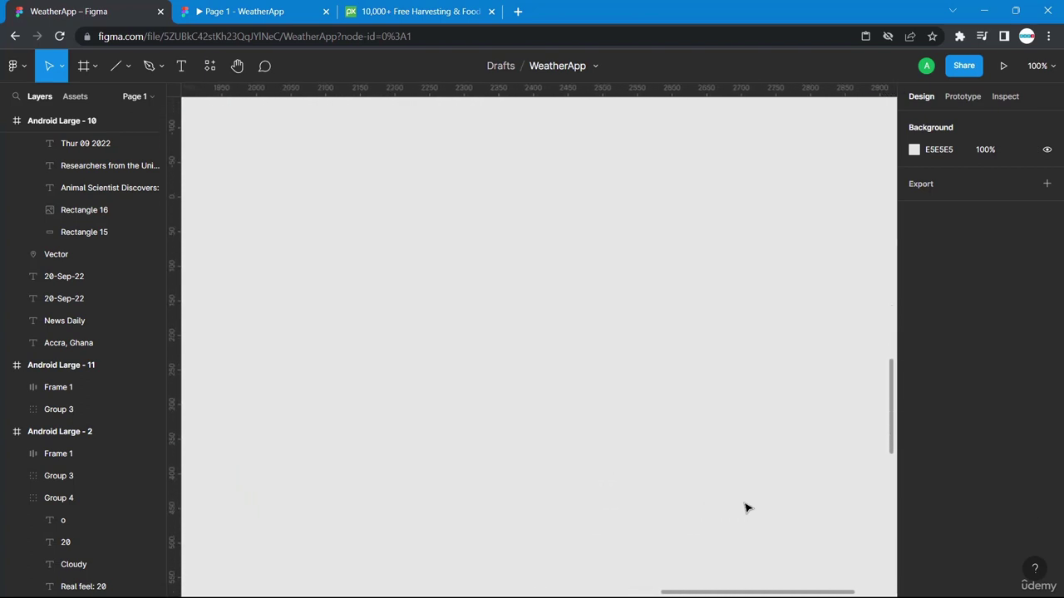
pyautogui.hscroll(-8, 746, 508)
pyautogui.scroll(3, 746, 508)
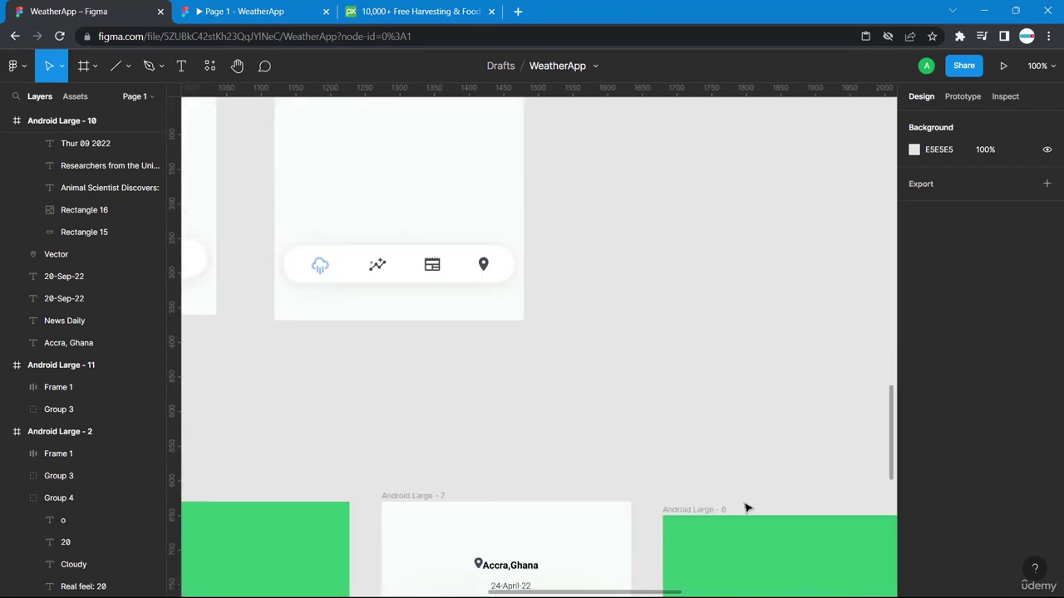
pyautogui.scroll(-4, 746, 507)
pyautogui.hscroll(4, 746, 507)
pyautogui.scroll(2, 746, 508)
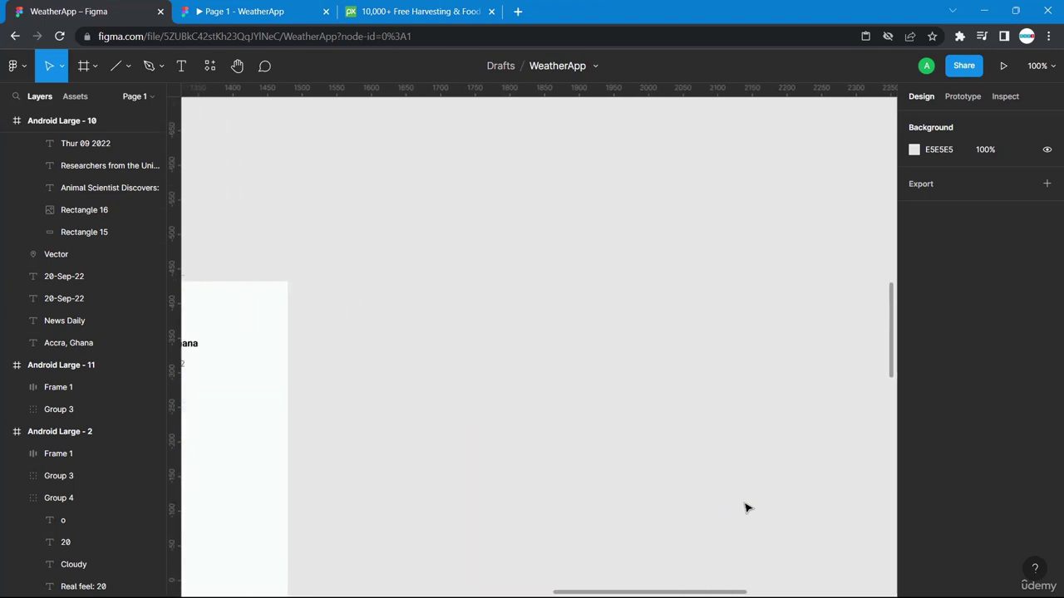
pyautogui.scroll(-5, 746, 508)
pyautogui.scroll(3, 732, 457)
pyautogui.click(605, 247)
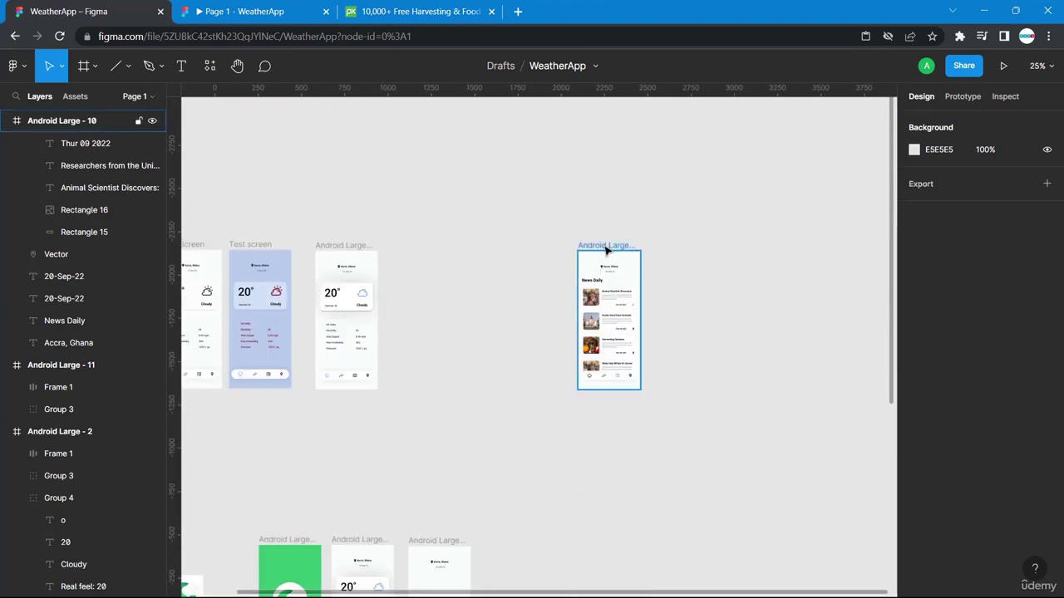
# Move the Android Large - 10 frame next to the lower row of frames.
pyautogui.moveTo(605, 247); pyautogui.dragTo(441, 252)
pyautogui.hotkey('shift', '0')
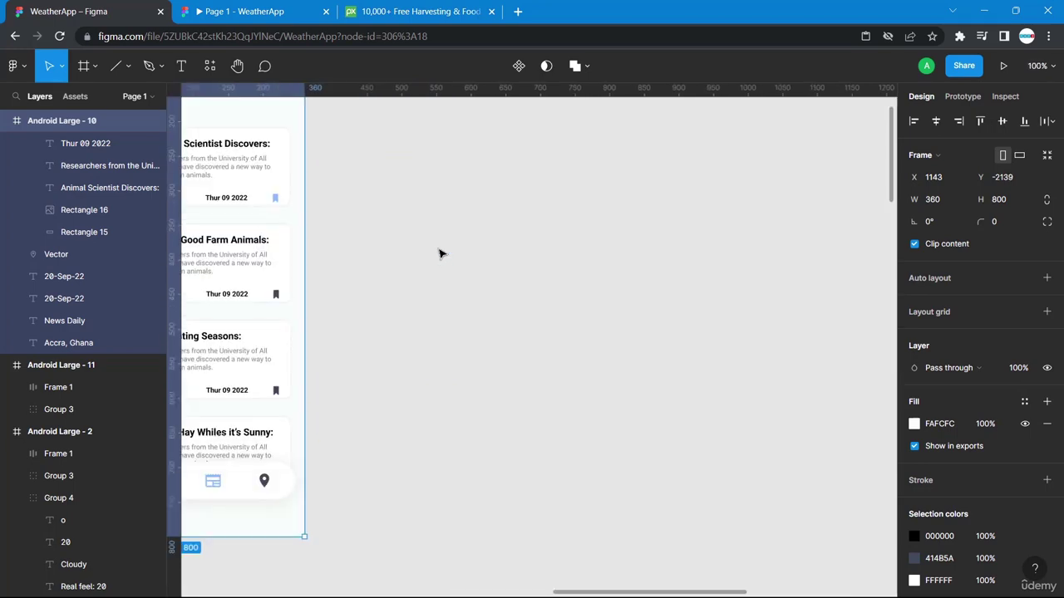
pyautogui.hscroll(-10, 441, 254)
pyautogui.hscroll(5, 441, 253)
pyautogui.scroll(10, 441, 254)
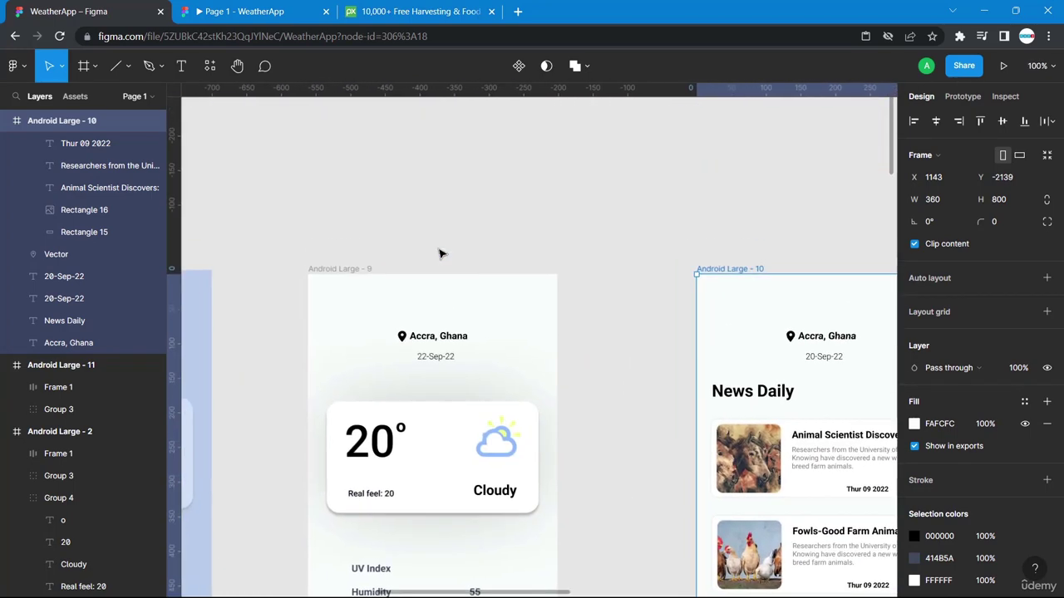
pyautogui.scroll(-10, 440, 253)
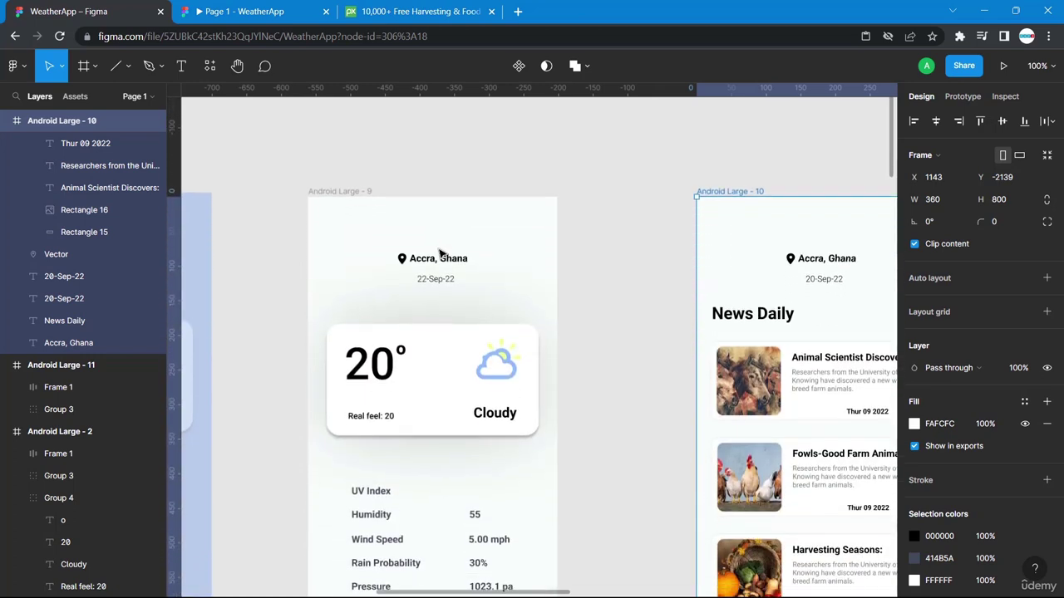
pyautogui.scroll(-3, 440, 253)
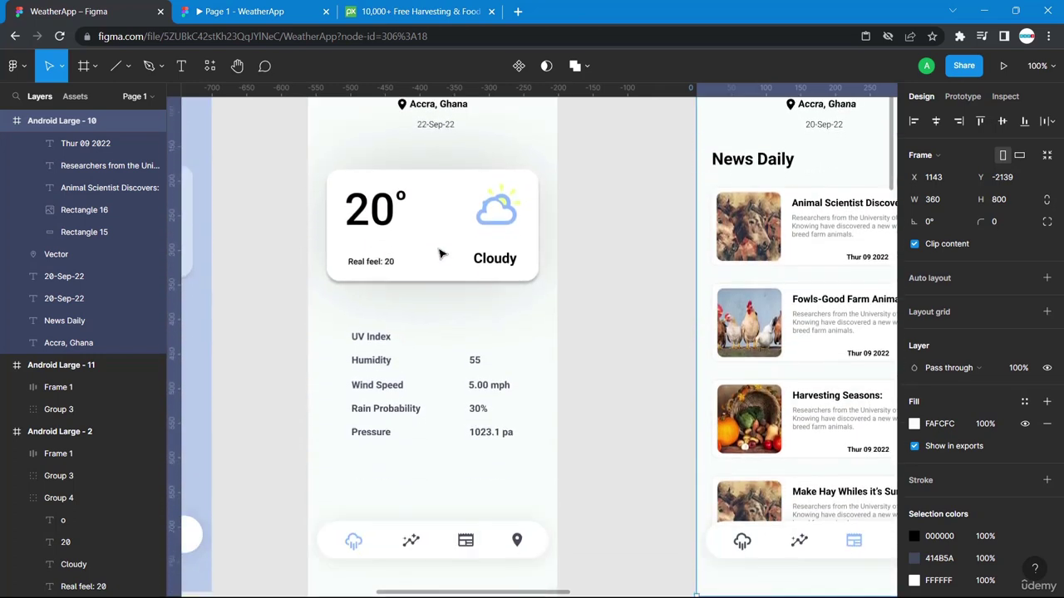
pyautogui.scroll(-15, 440, 254)
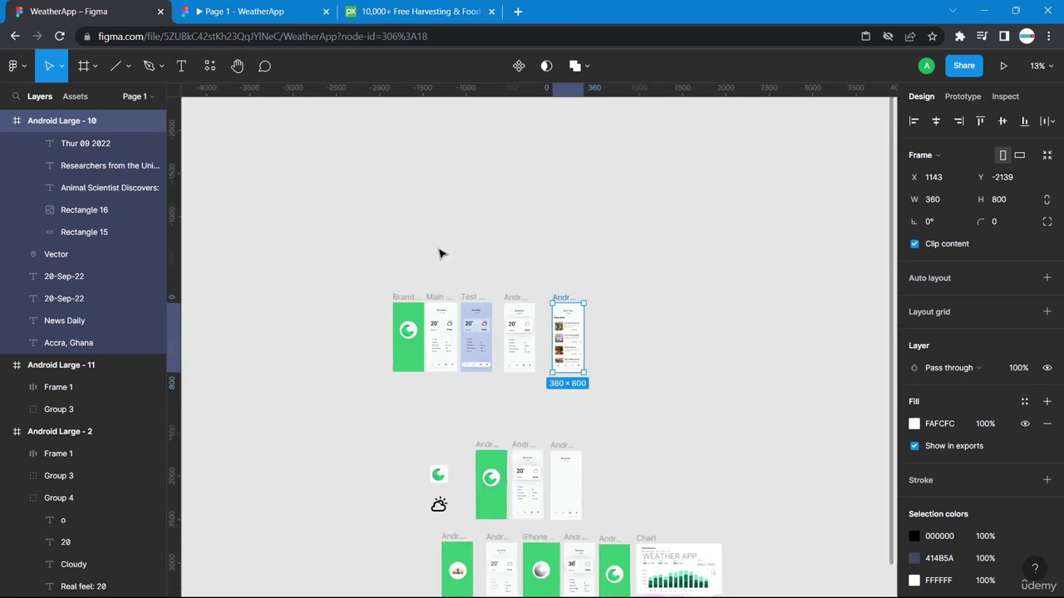
pyautogui.moveTo(561, 297); pyautogui.dragTo(611, 455)
# Deselect the frame, zoom in on Android Large - 11, and activate the Text tool.
pyautogui.press('/')
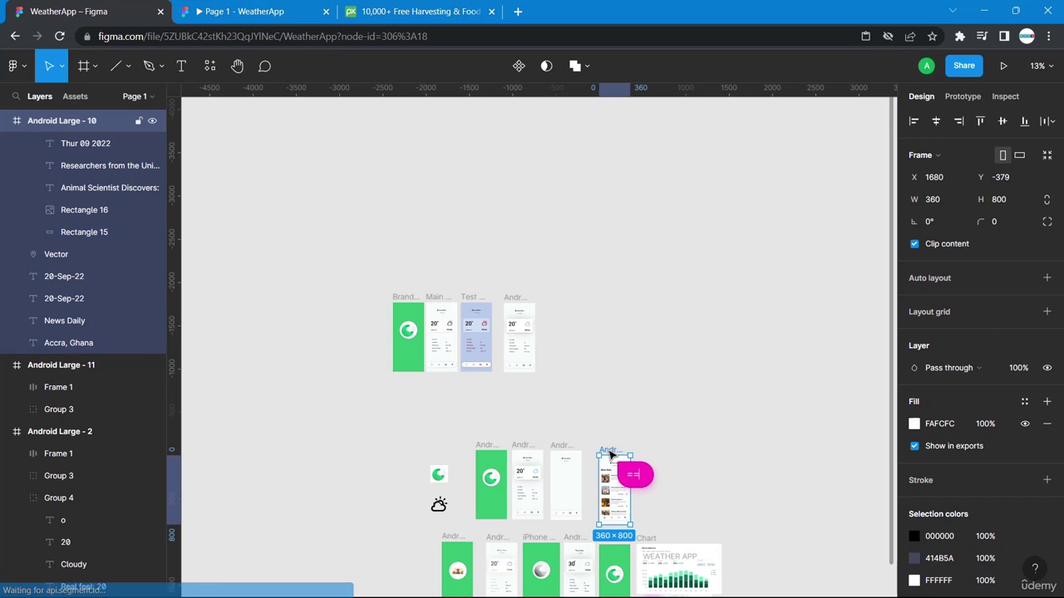
pyautogui.click(697, 426)
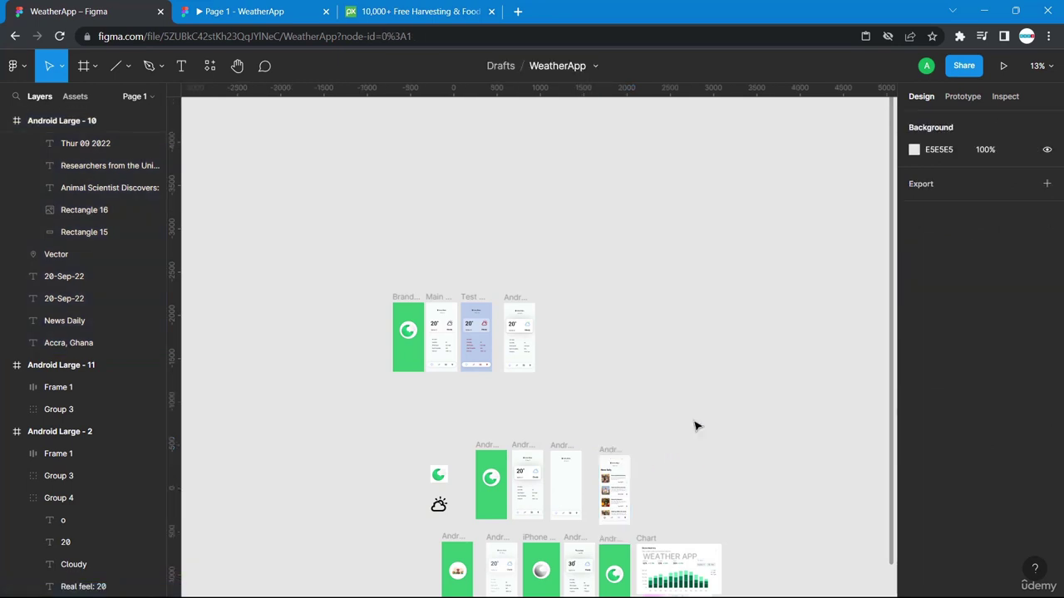
pyautogui.press('+')
pyautogui.press('+')
pyautogui.press('+')
pyautogui.press('+')
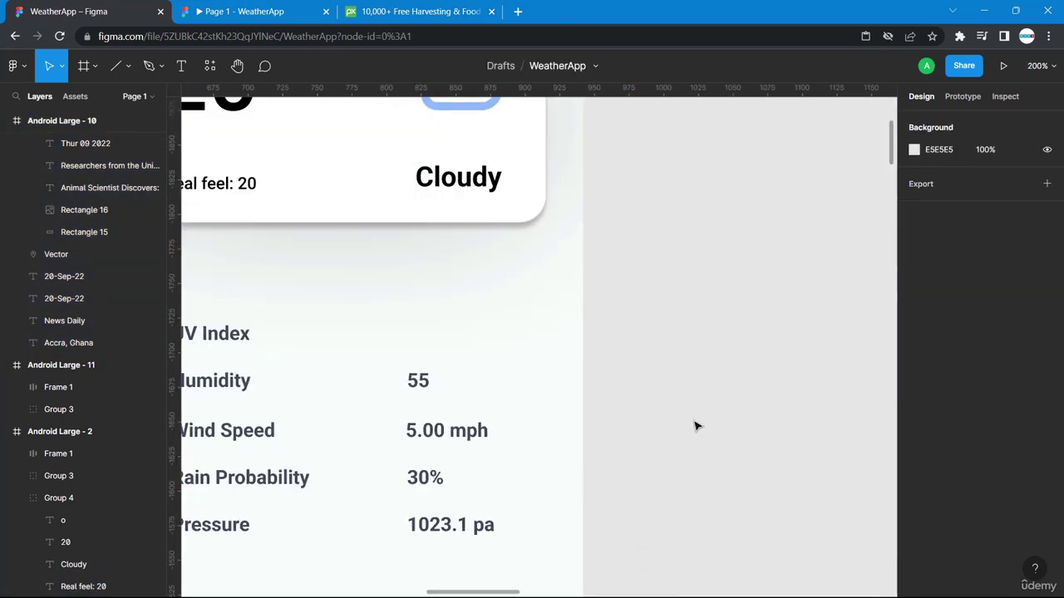
pyautogui.hscroll(-5, 697, 427)
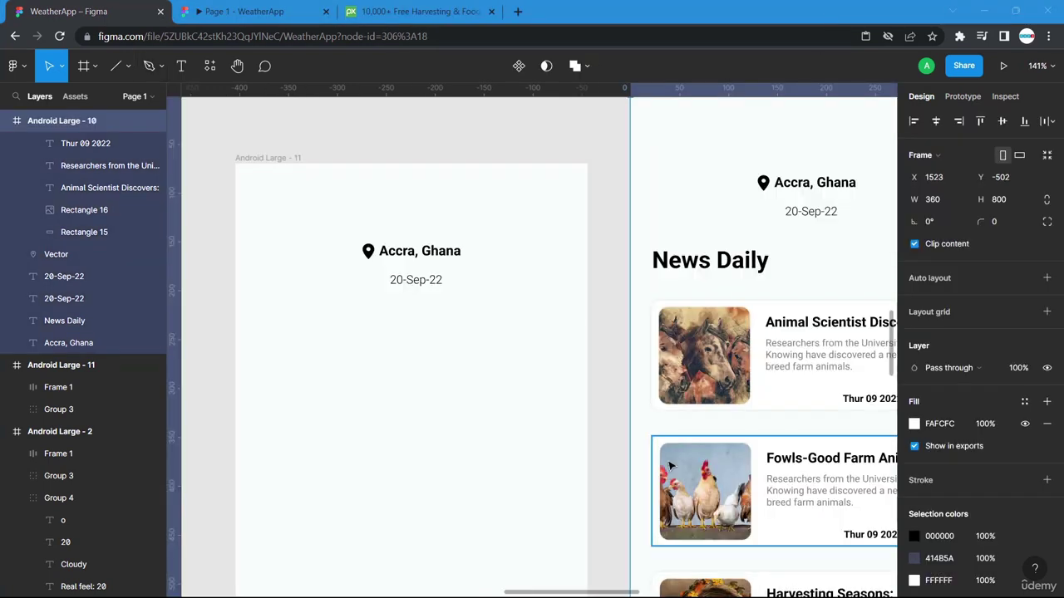
pyautogui.hscroll(7, 657, 374)
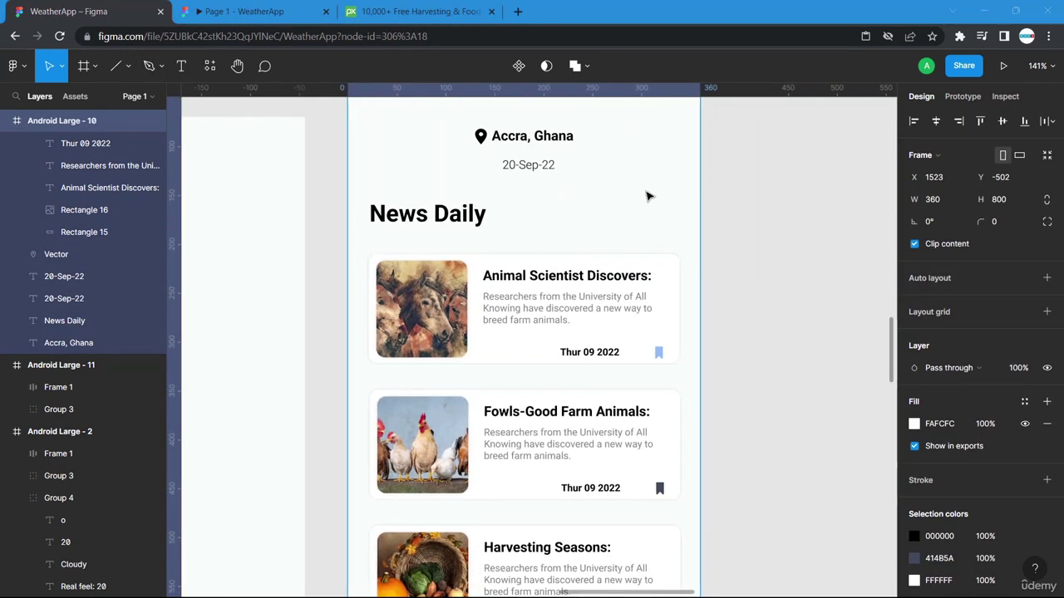
pyautogui.hscroll(-8, 536, 382)
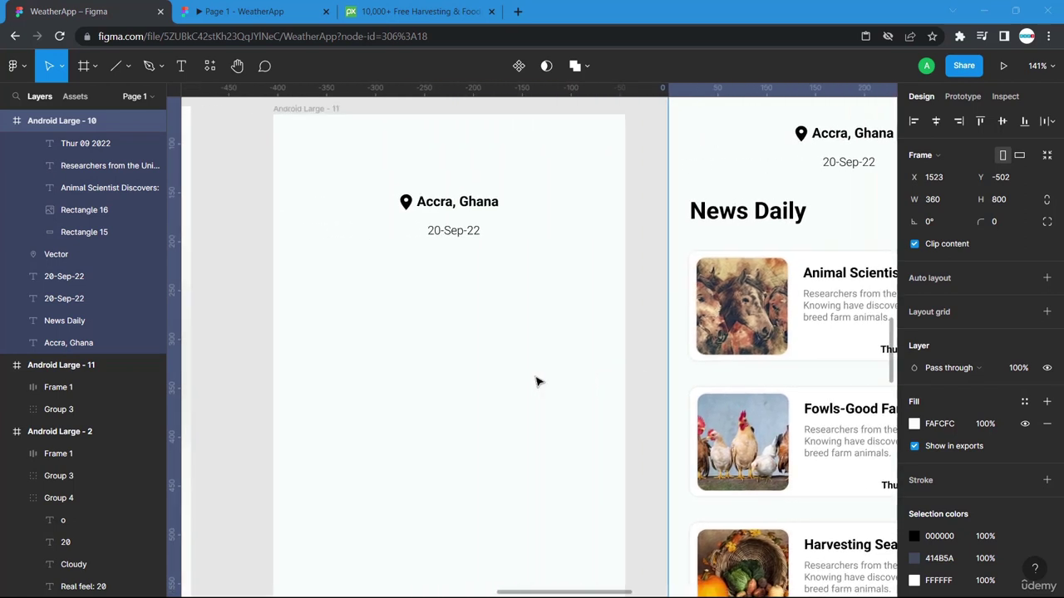
pyautogui.hscroll(4, 536, 381)
pyautogui.hscroll(2, 536, 382)
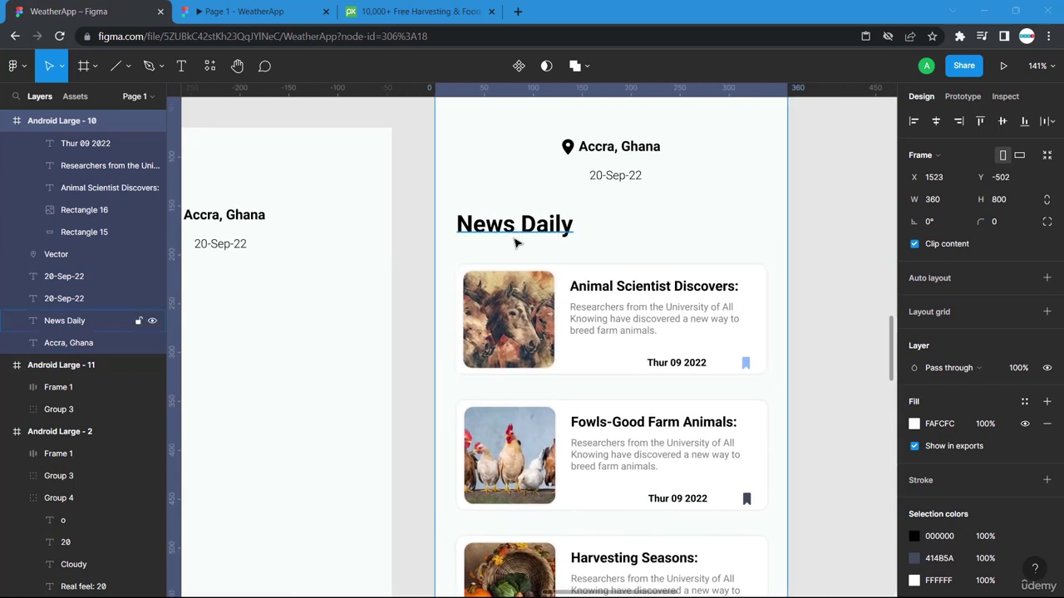
pyautogui.hscroll(-8, 421, 242)
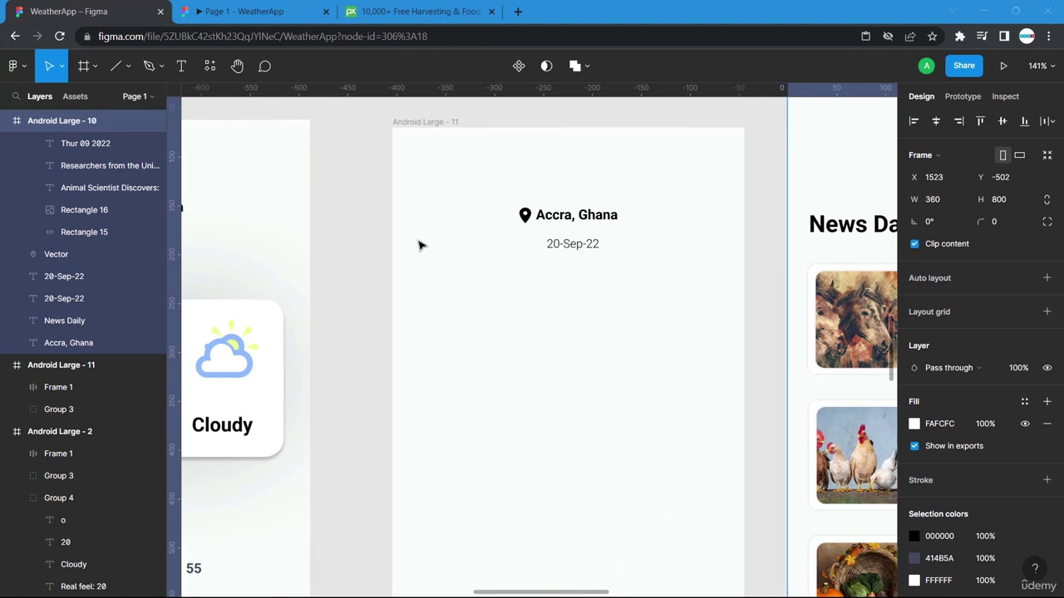
pyautogui.click(183, 66)
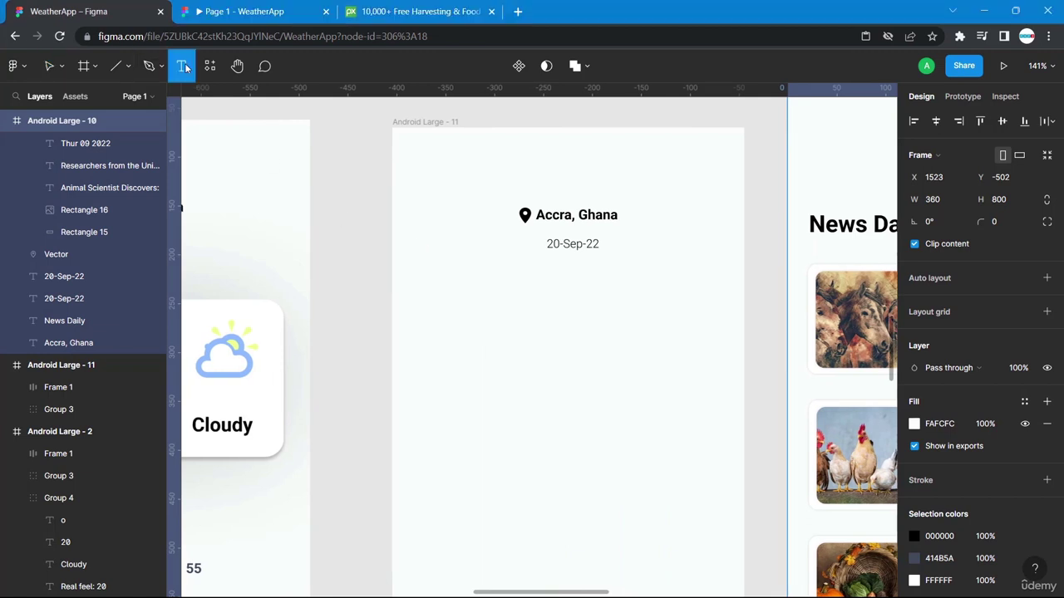
# Add a 'News Daily' text below the 20-Sep-22 date and compare it with the existing heading.
pyautogui.click(419, 274)
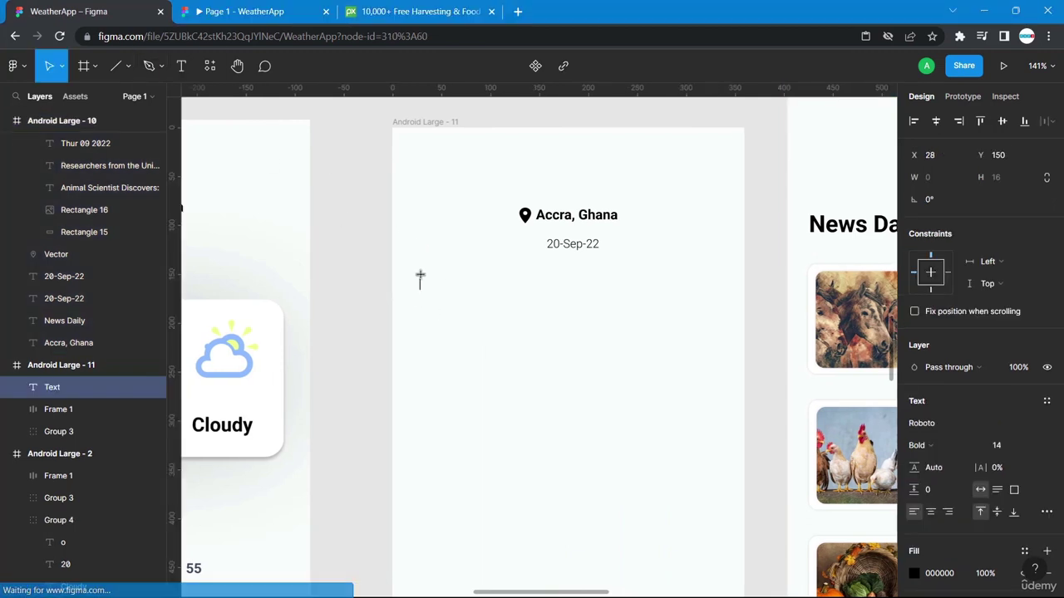
pyautogui.write('News')
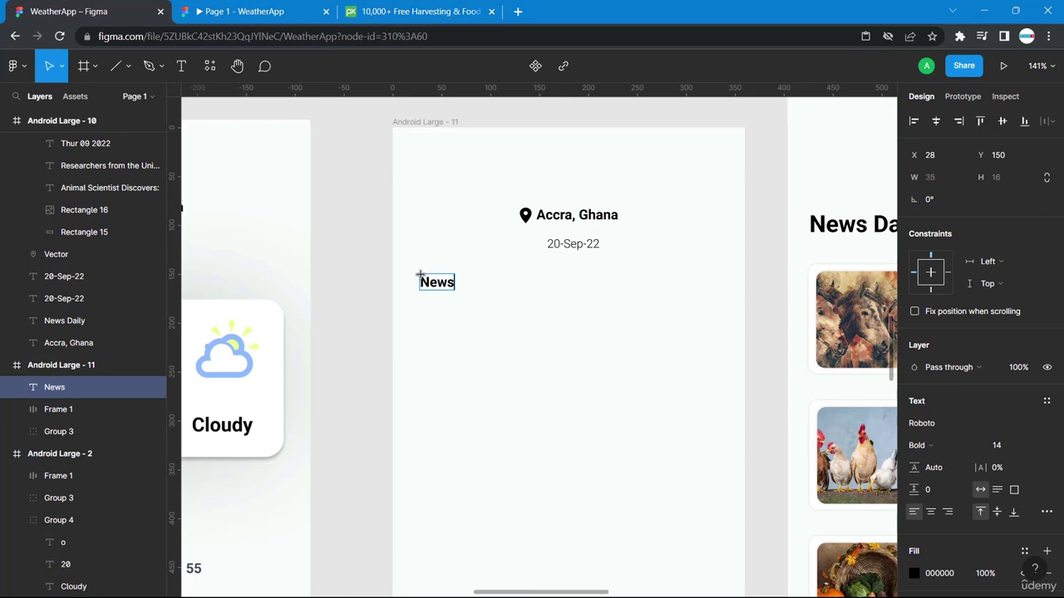
pyautogui.write(' Daily')
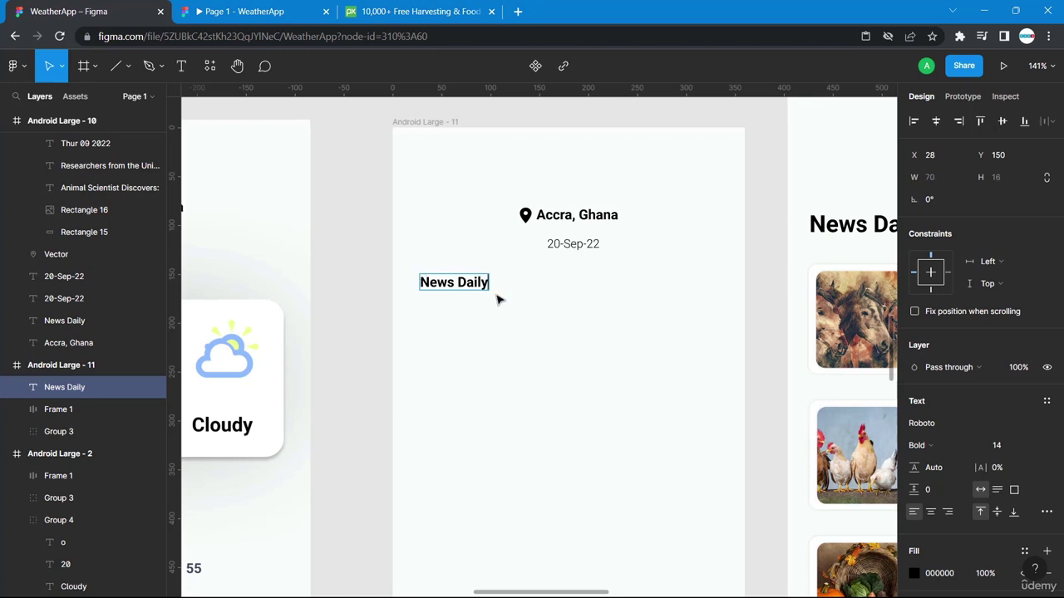
pyautogui.hscroll(5, 759, 315)
pyautogui.click(686, 233)
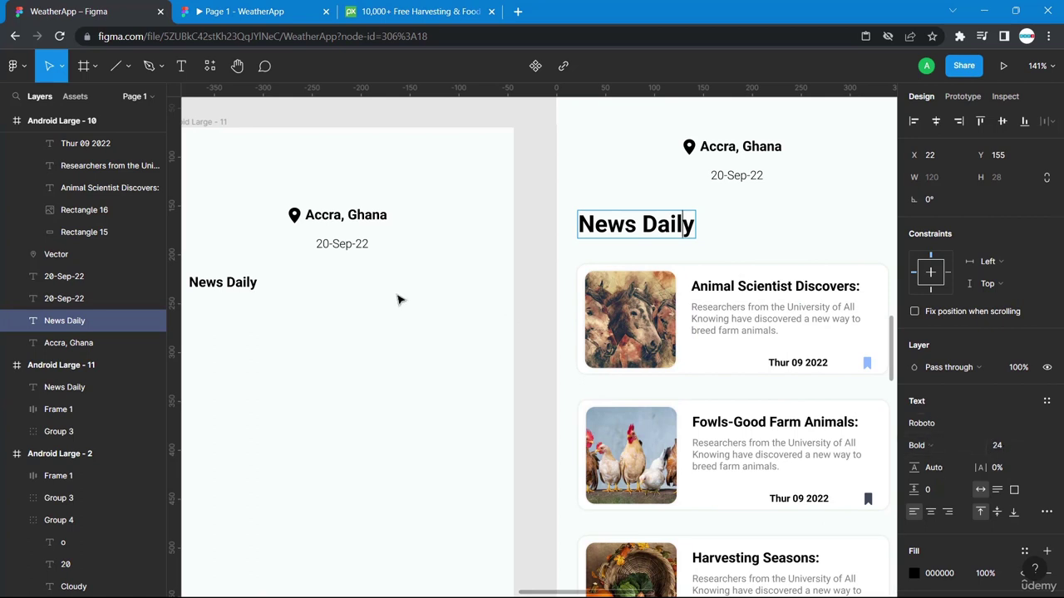
pyautogui.click(239, 286)
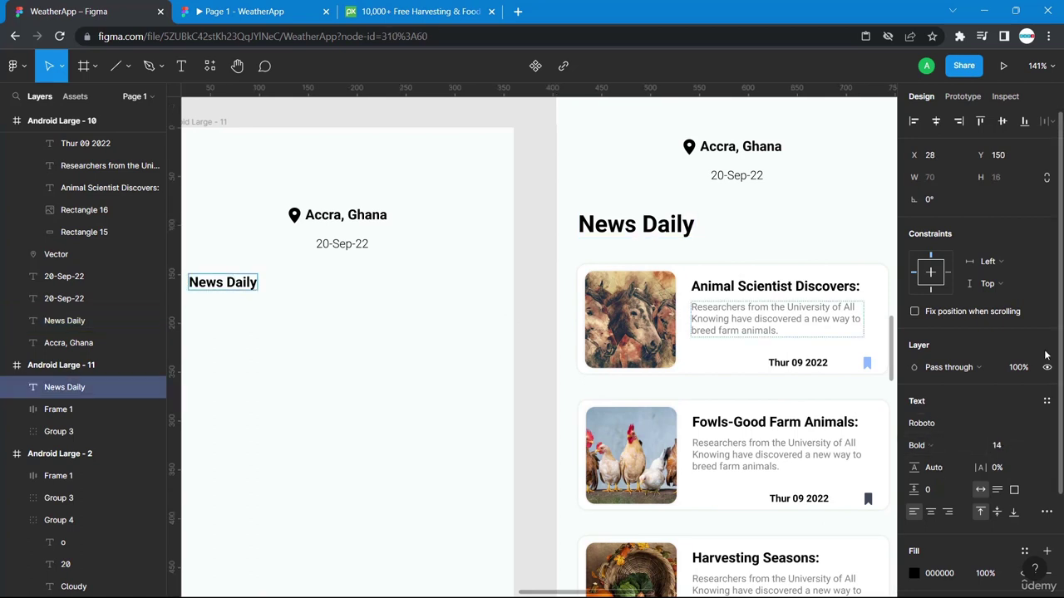
# Set the new News Daily heading's font size to 20.
pyautogui.doubleClick(223, 285)
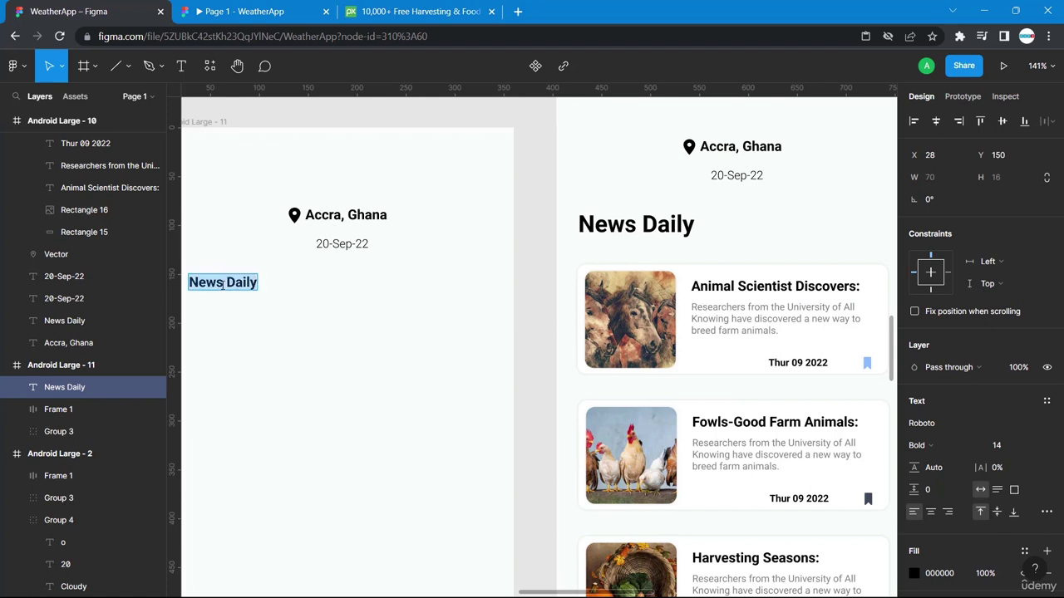
pyautogui.click(1006, 447)
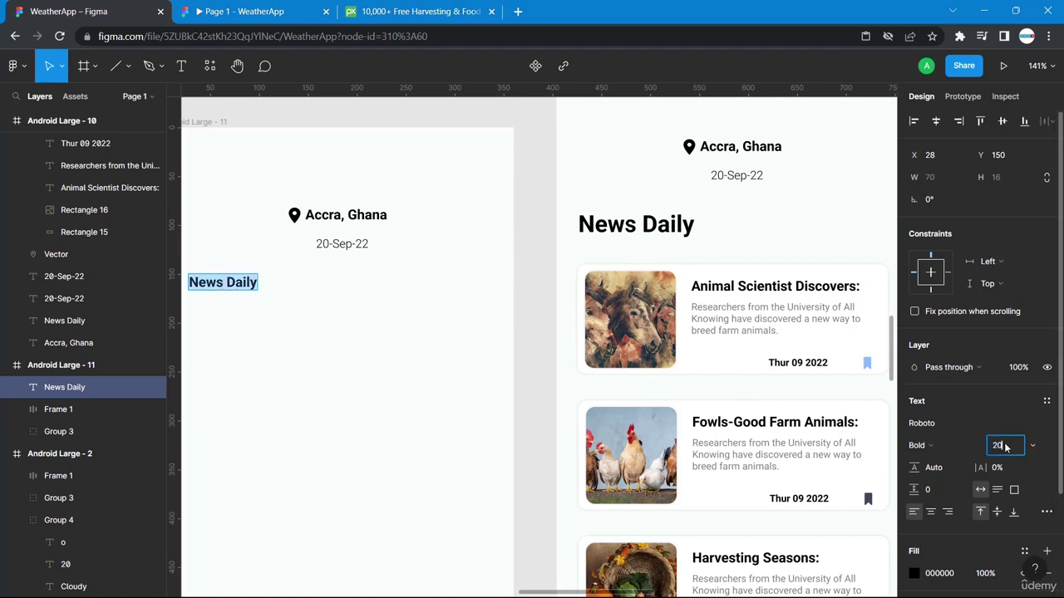
pyautogui.write('20')
pyautogui.press('Return')
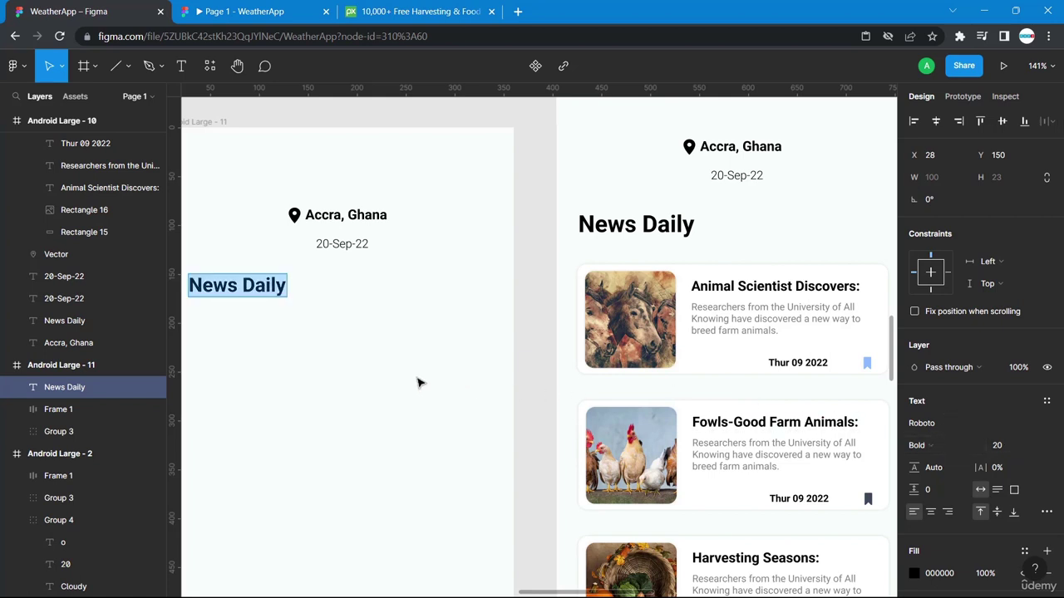
# Position the heading at X 22, Y 155 to match the reference frame's heading.
pyautogui.hscroll(-5, 632, 223)
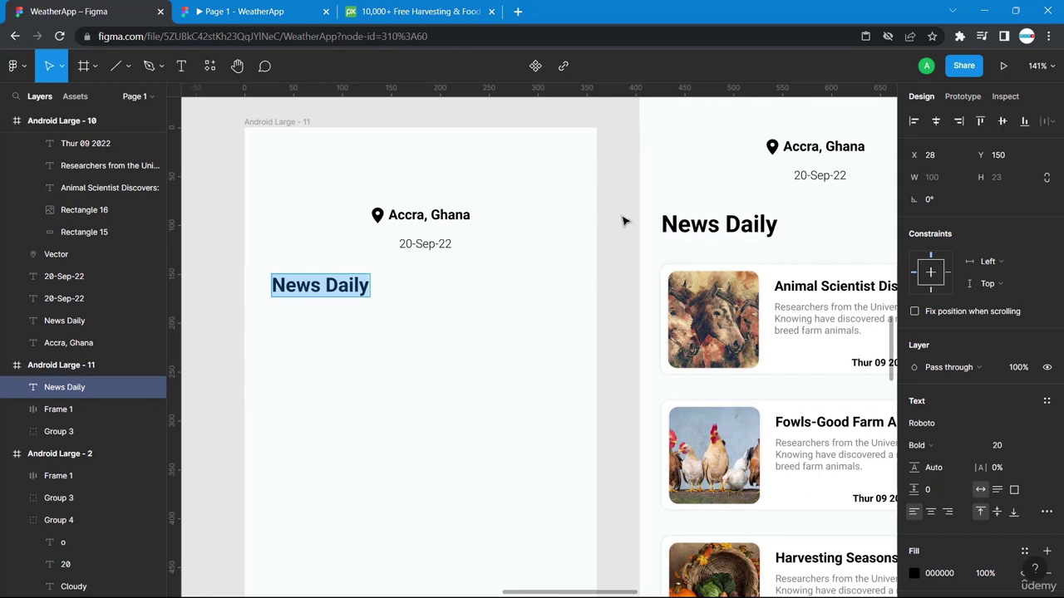
pyautogui.click(665, 224)
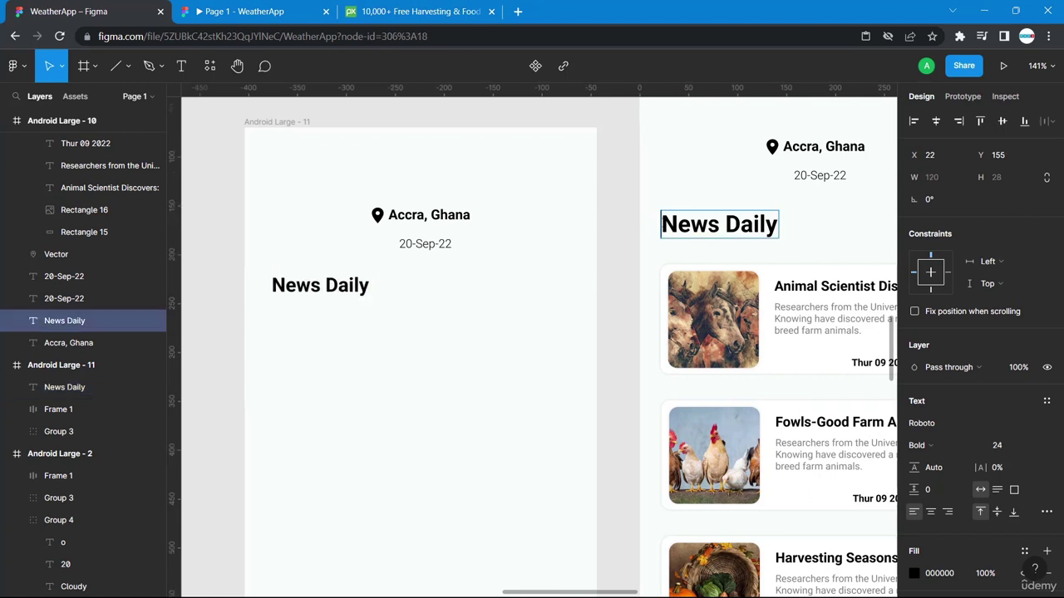
pyautogui.click(657, 235)
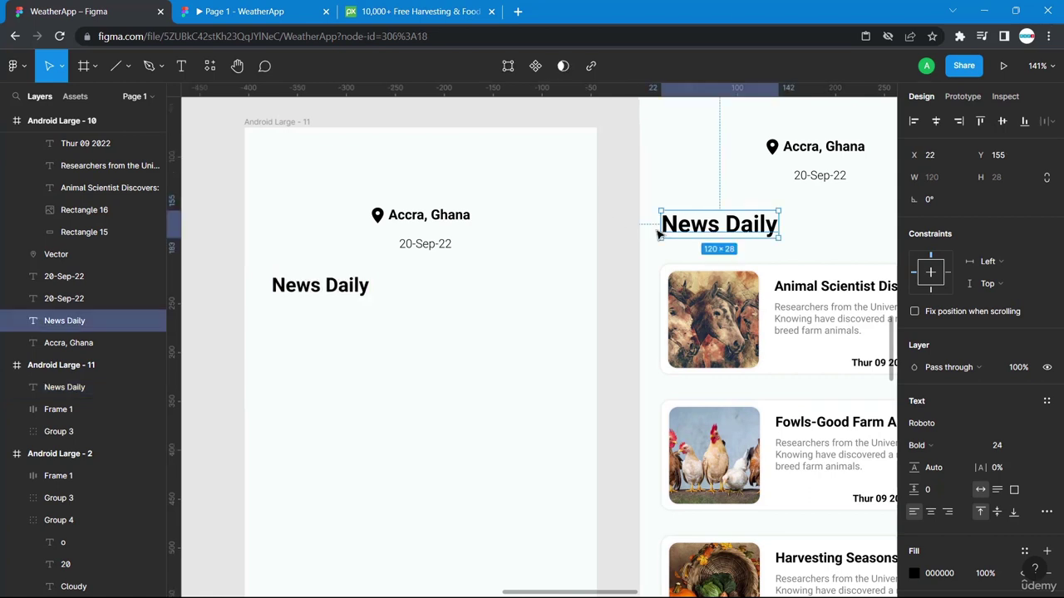
pyautogui.press('alt')
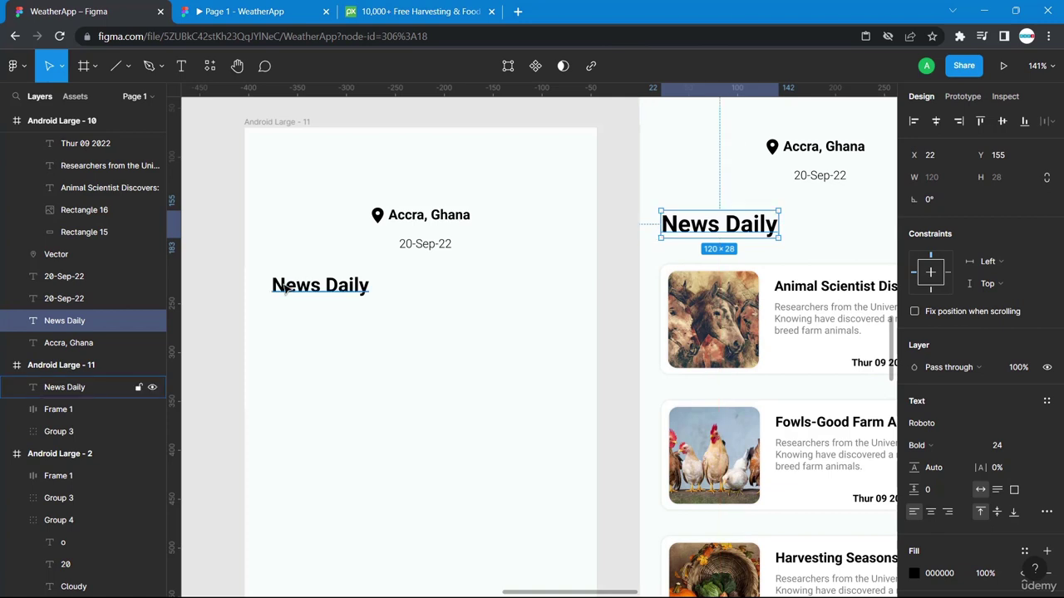
pyautogui.click(275, 285)
pyautogui.press('Left')
pyautogui.press('Left')
pyautogui.press('Left')
pyautogui.press('Left')
pyautogui.press('Left')
pyautogui.press('Left')
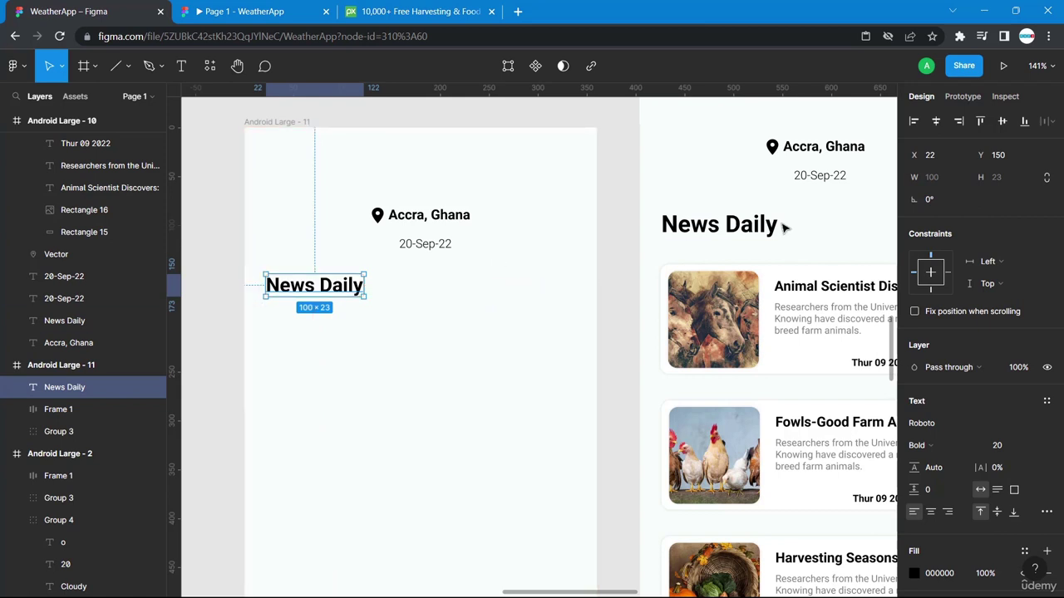
pyautogui.click(816, 176)
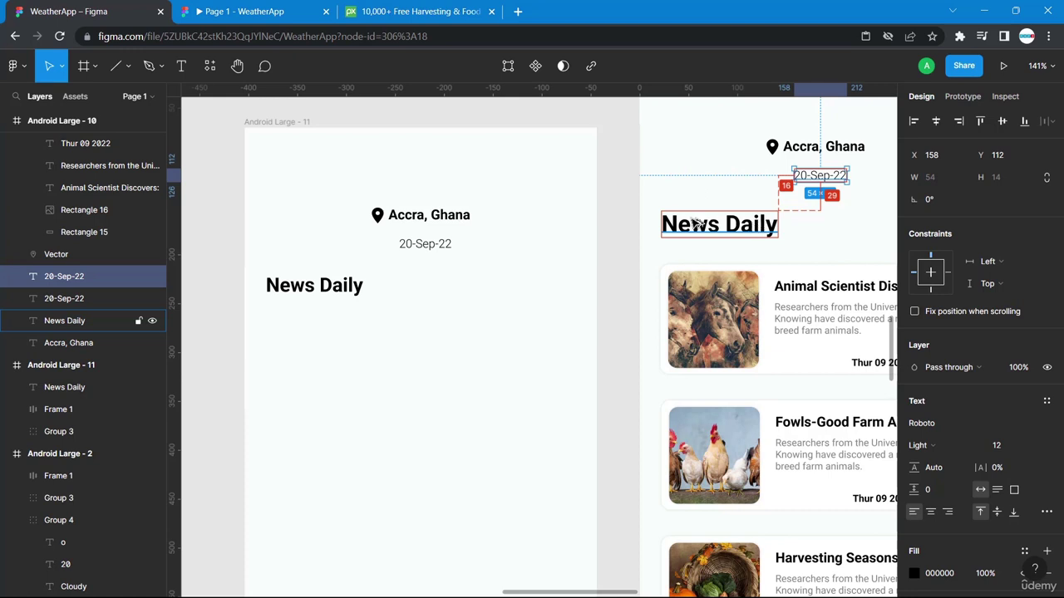
pyautogui.click(320, 291)
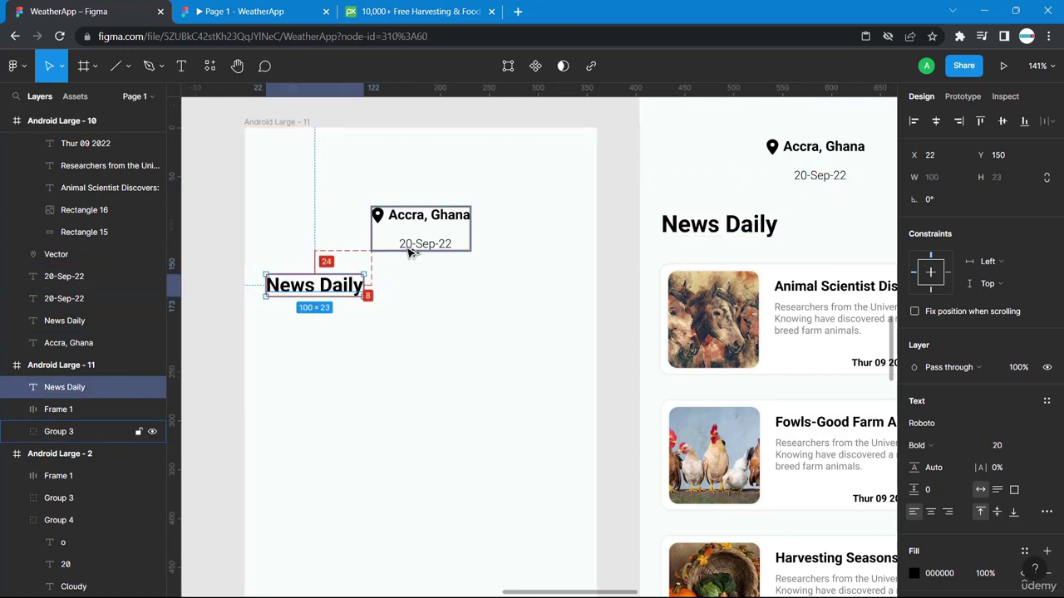
pyautogui.press('Down')
pyautogui.press('Down')
pyautogui.press('Down')
pyautogui.press('Down')
pyautogui.press('Down')
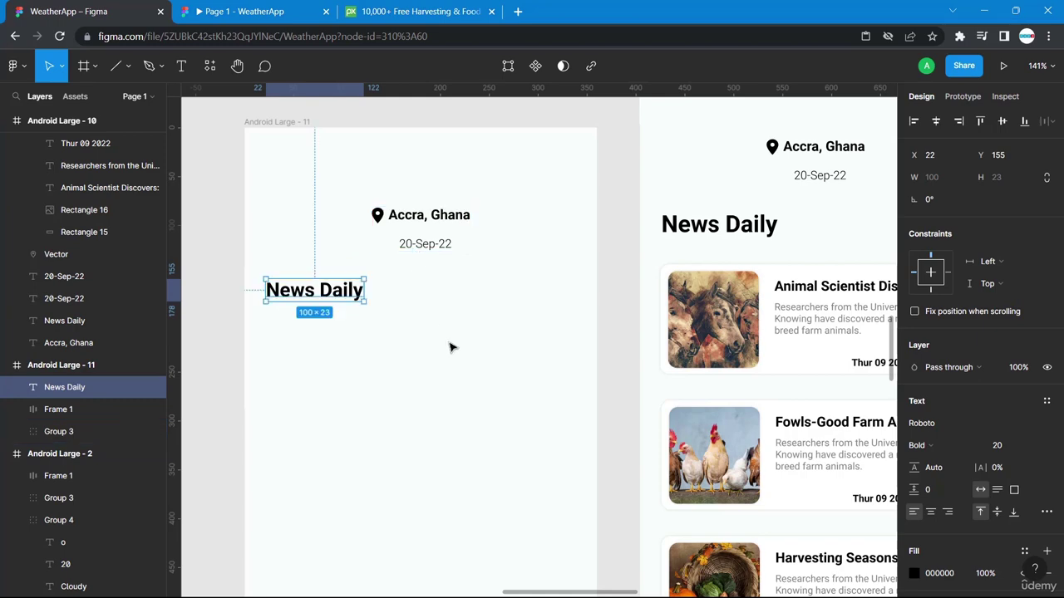
pyautogui.click(456, 361)
pyautogui.hscroll(5, 478, 364)
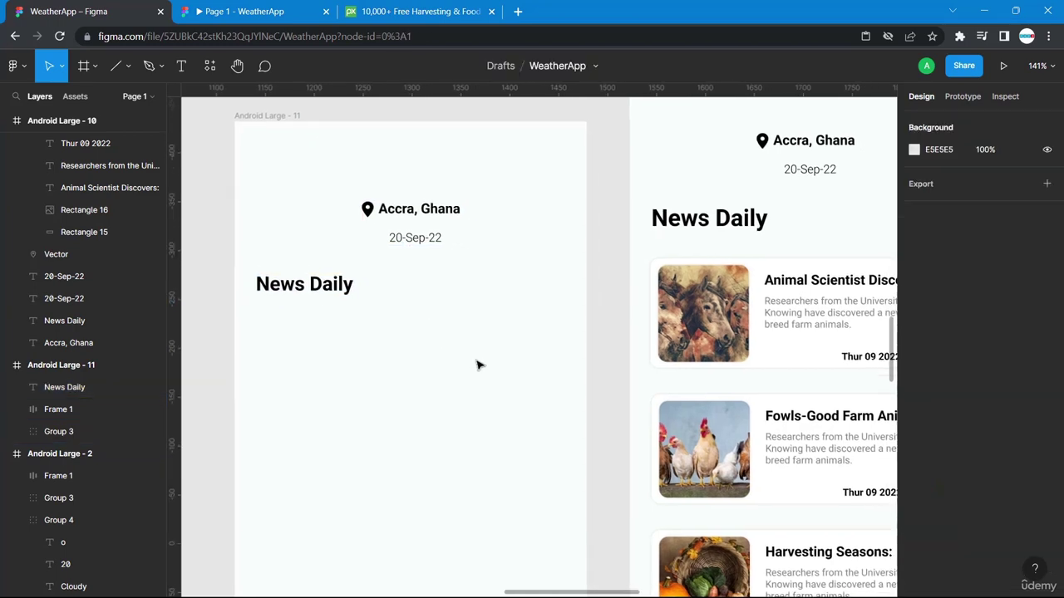
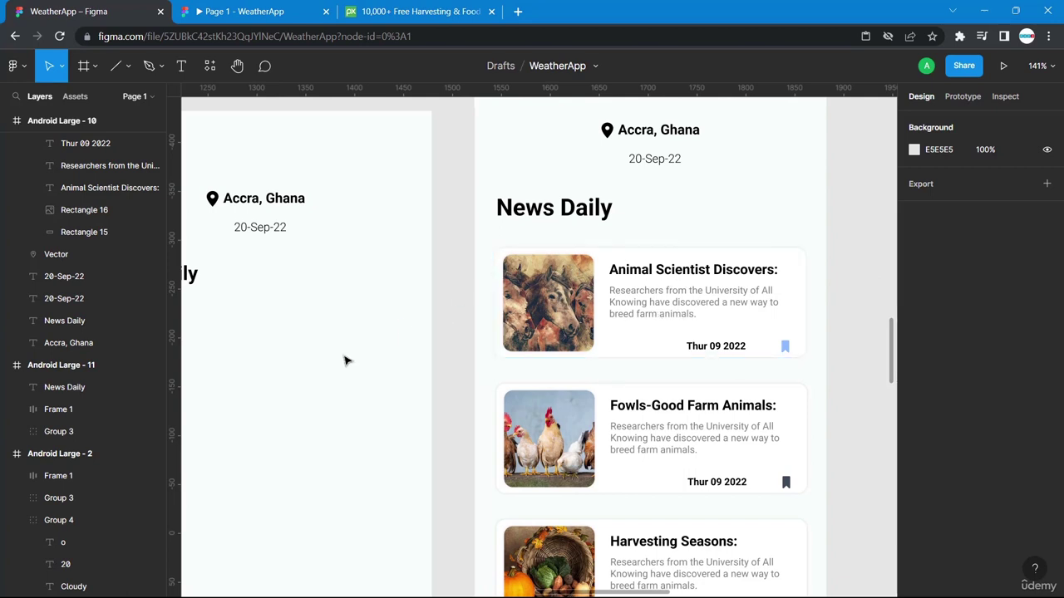
# Draw a rectangle below the News Daily heading on the new screen.
pyautogui.hscroll(-5, 347, 360)
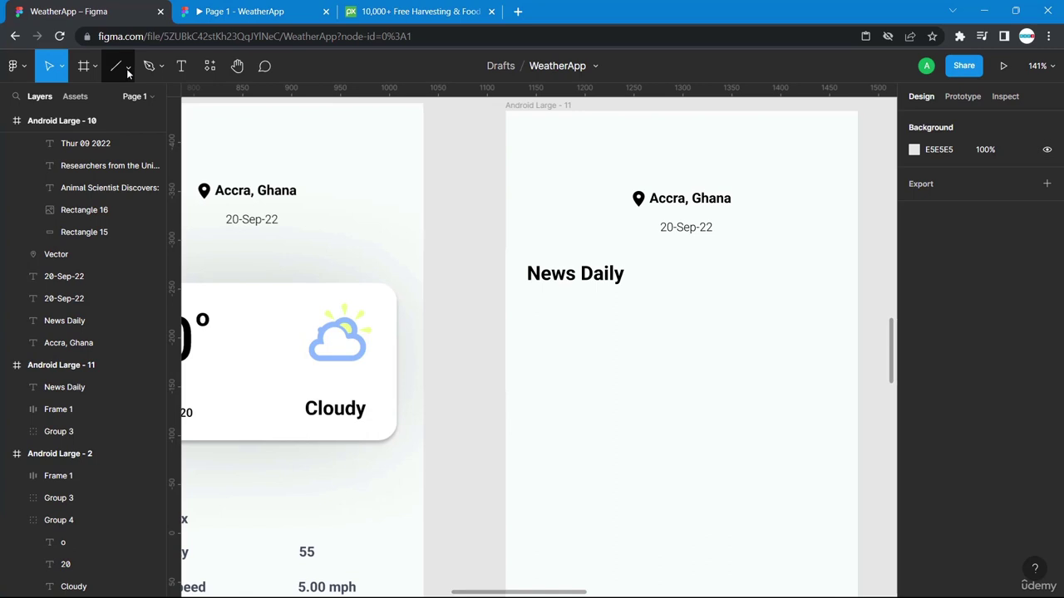
pyautogui.click(128, 69)
pyautogui.click(104, 98)
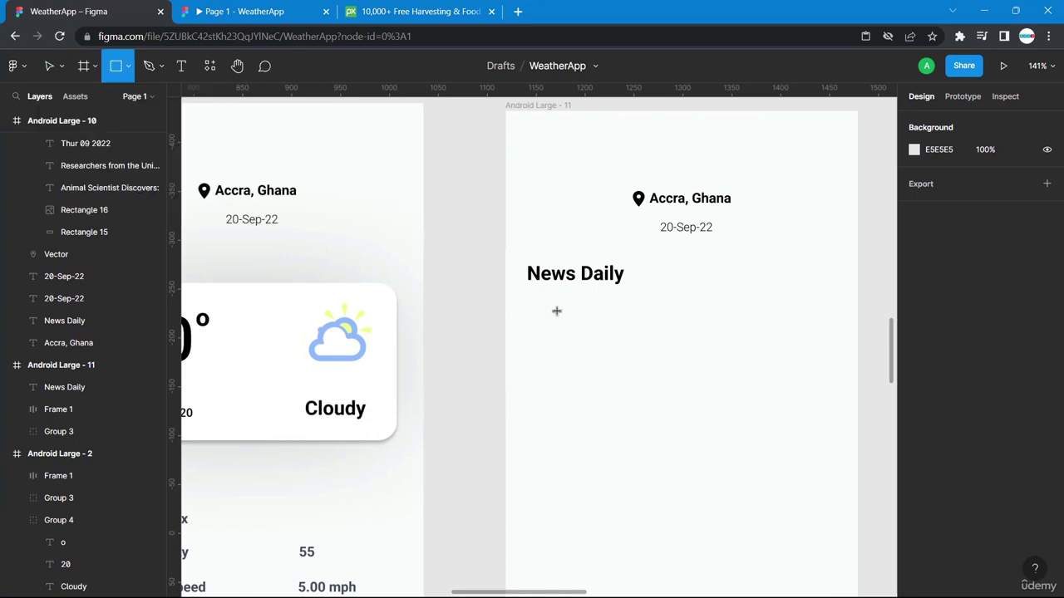
pyautogui.moveTo(527, 304); pyautogui.dragTo(840, 397)
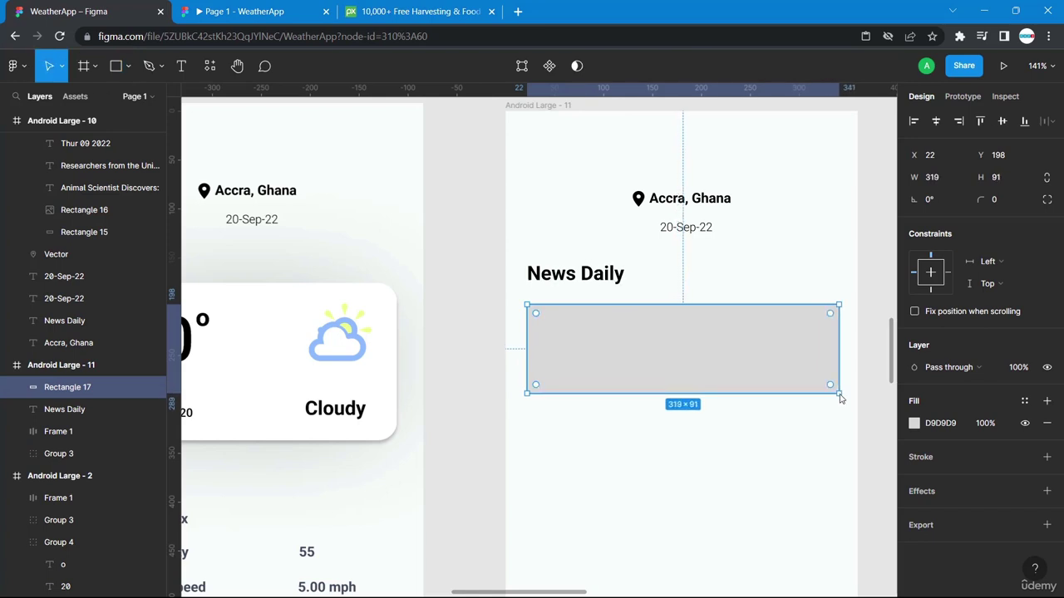
# Inspect the Animal Scientist news card's background rectangle to read its size.
pyautogui.hscroll(5, 840, 397)
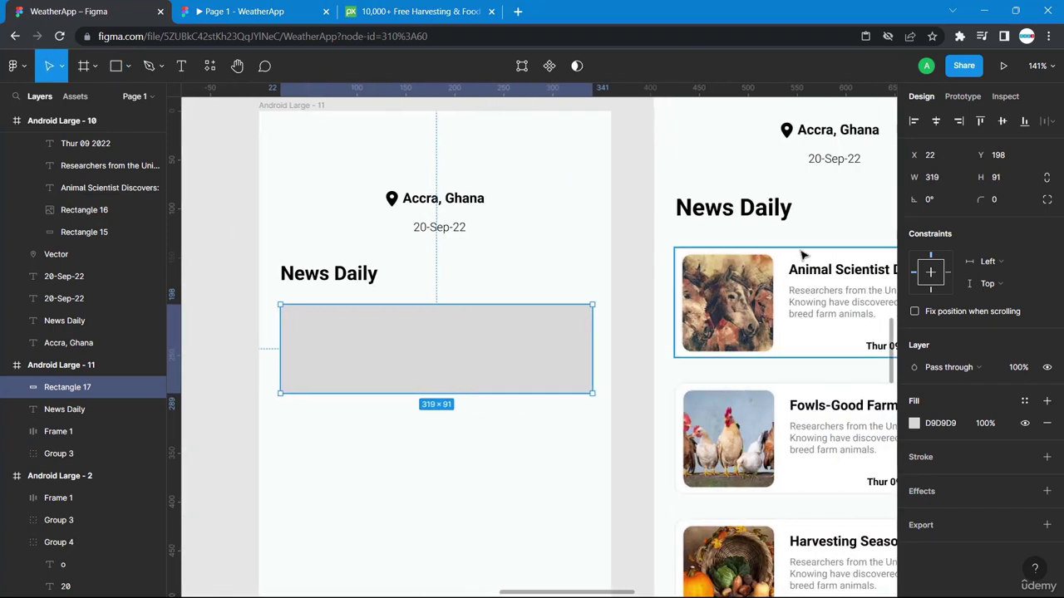
pyautogui.click(803, 254)
pyautogui.hscroll(4, 803, 255)
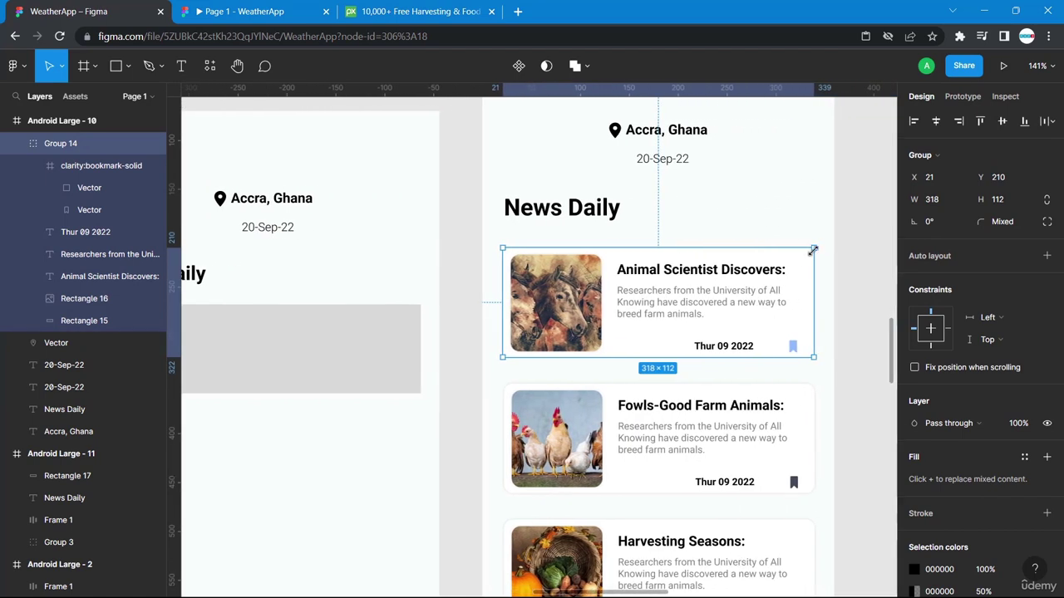
pyautogui.doubleClick(770, 264)
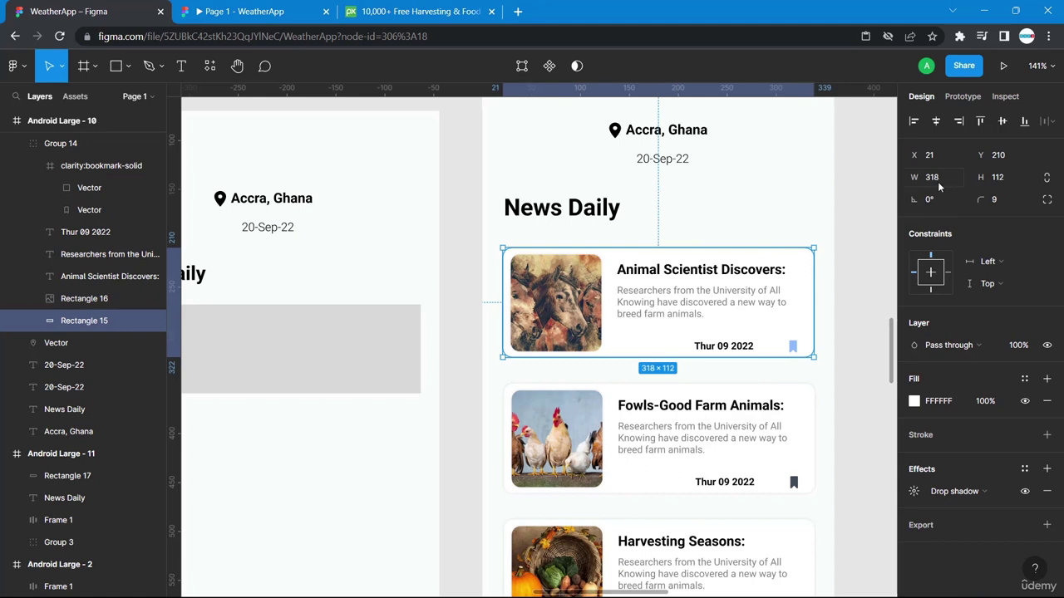
pyautogui.hscroll(-5, 328, 371)
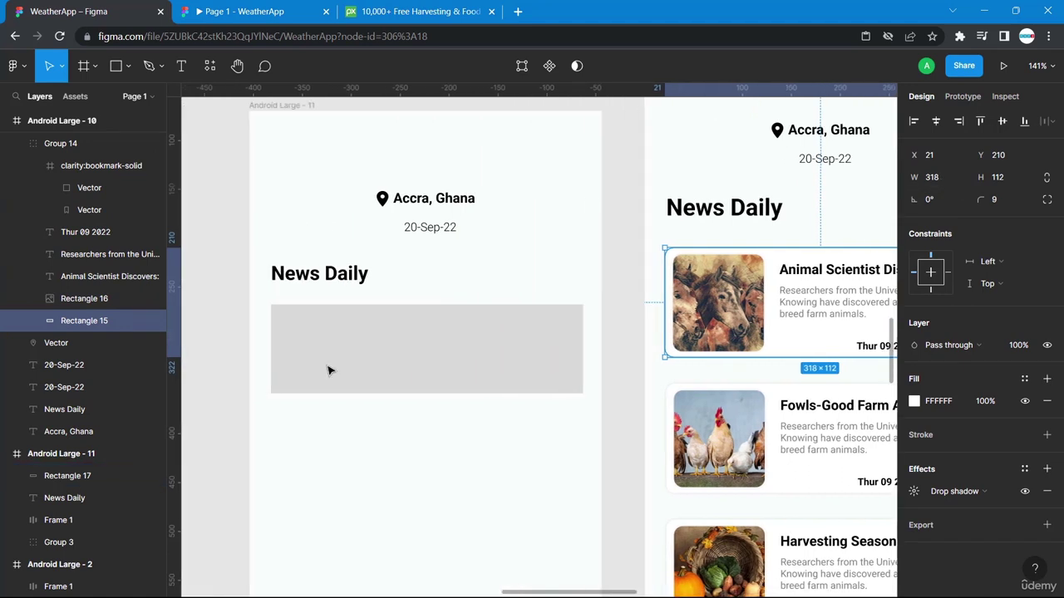
# Resize the new grey rectangle to W 318 and H 112.
pyautogui.click(390, 352)
pyautogui.click(943, 178)
pyautogui.click(943, 179)
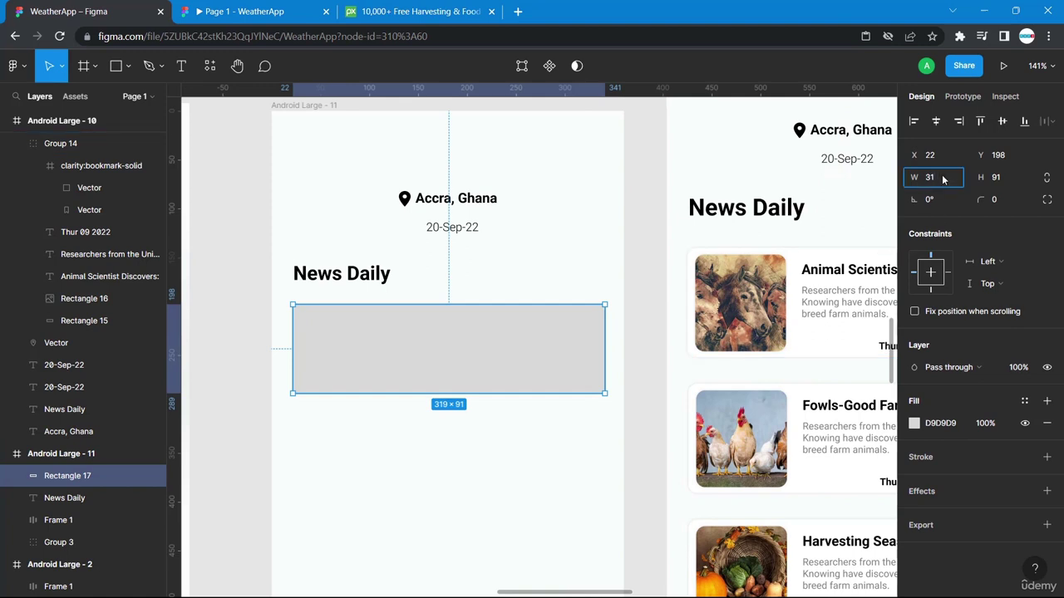
pyautogui.write('8')
pyautogui.click(1002, 179)
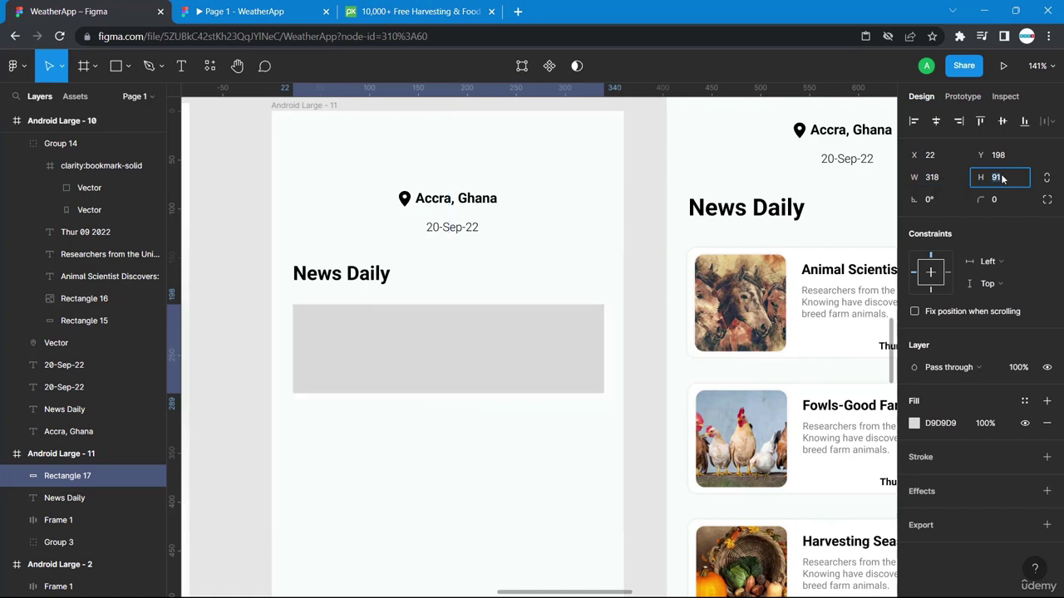
pyautogui.write('112')
pyautogui.press('Return')
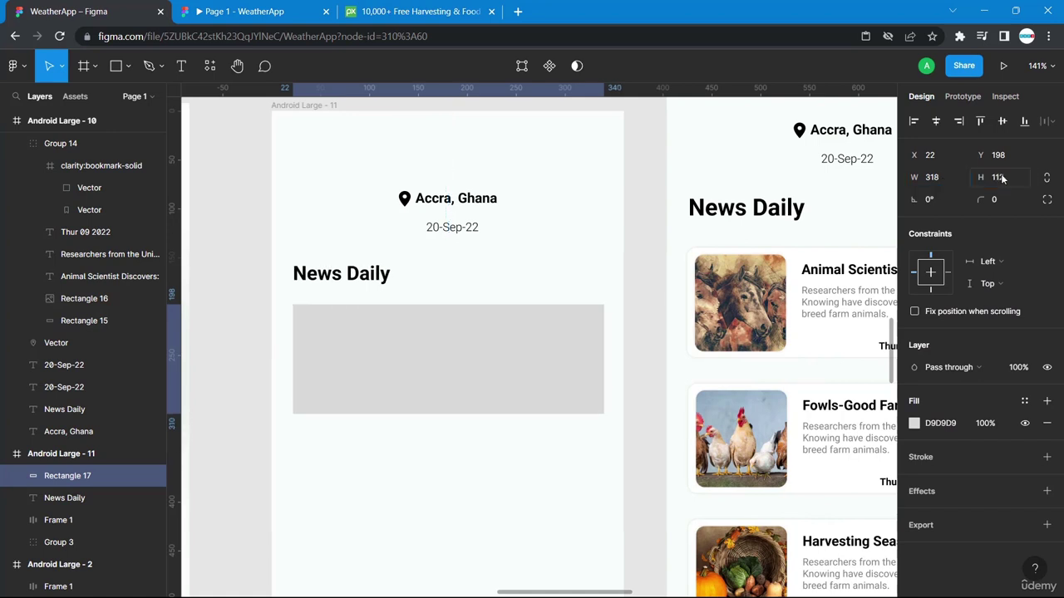
pyautogui.click(791, 256)
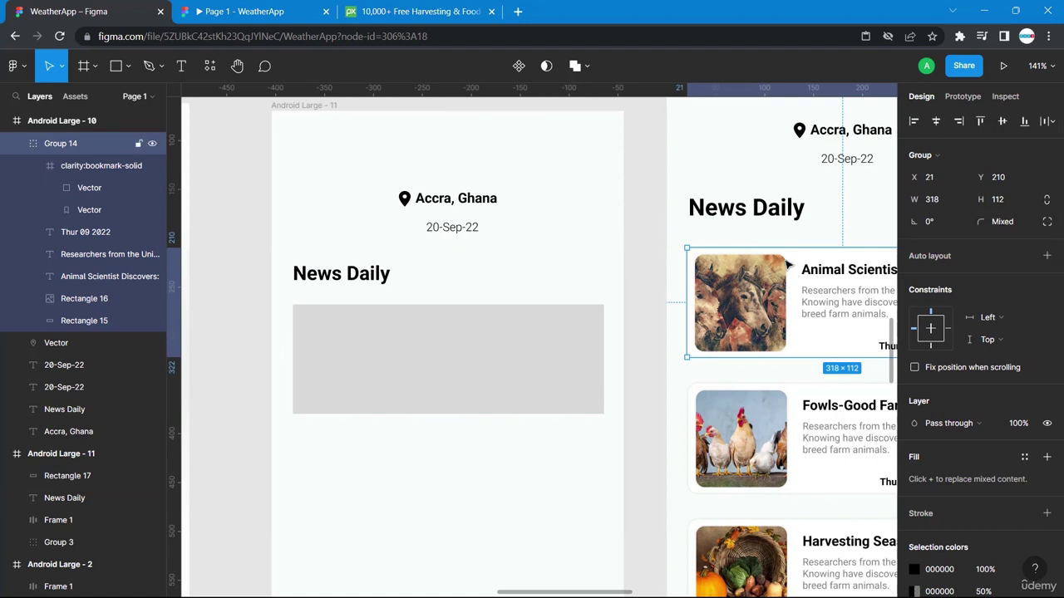
# Give the placeholder rectangle a corner radius of 9.
pyautogui.doubleClick(796, 261)
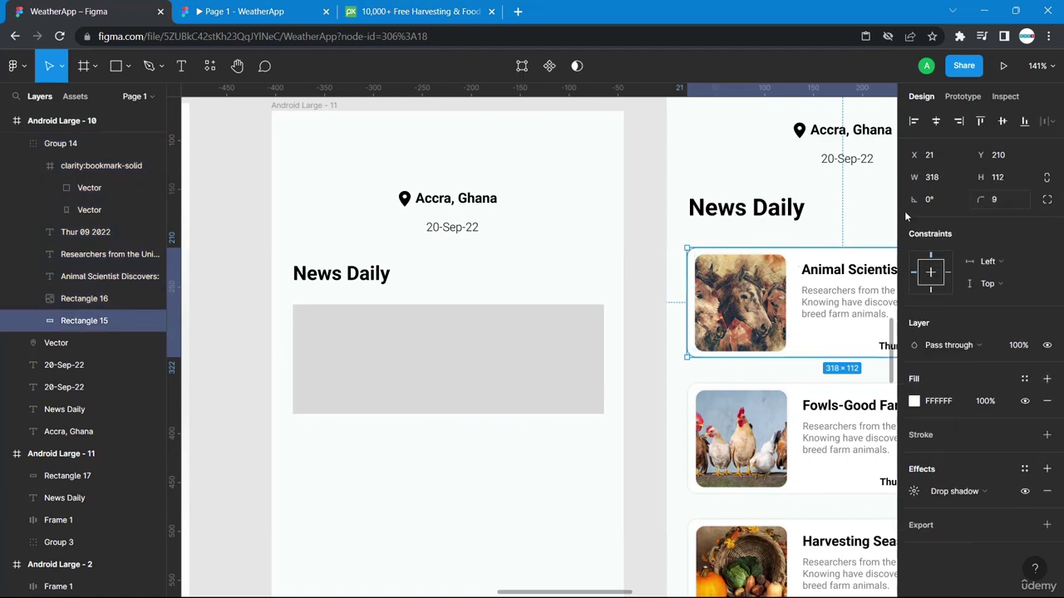
pyautogui.click(577, 335)
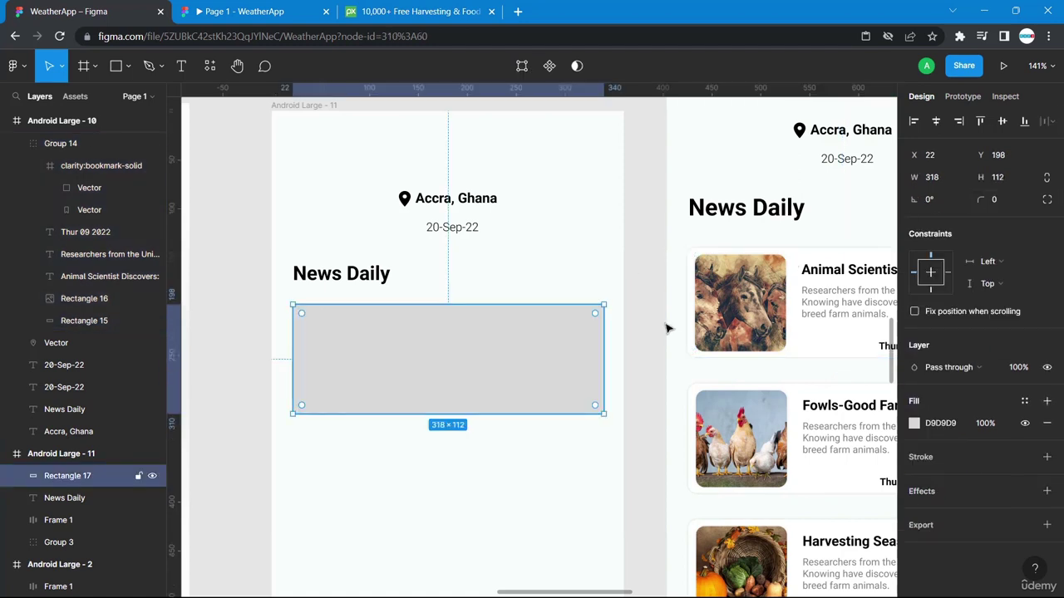
pyautogui.click(998, 201)
pyautogui.press('Return')
# Inspect the news card background's fill colour and drop shadow settings.
pyautogui.click(826, 364)
pyautogui.scroll(-3, 1022, 407)
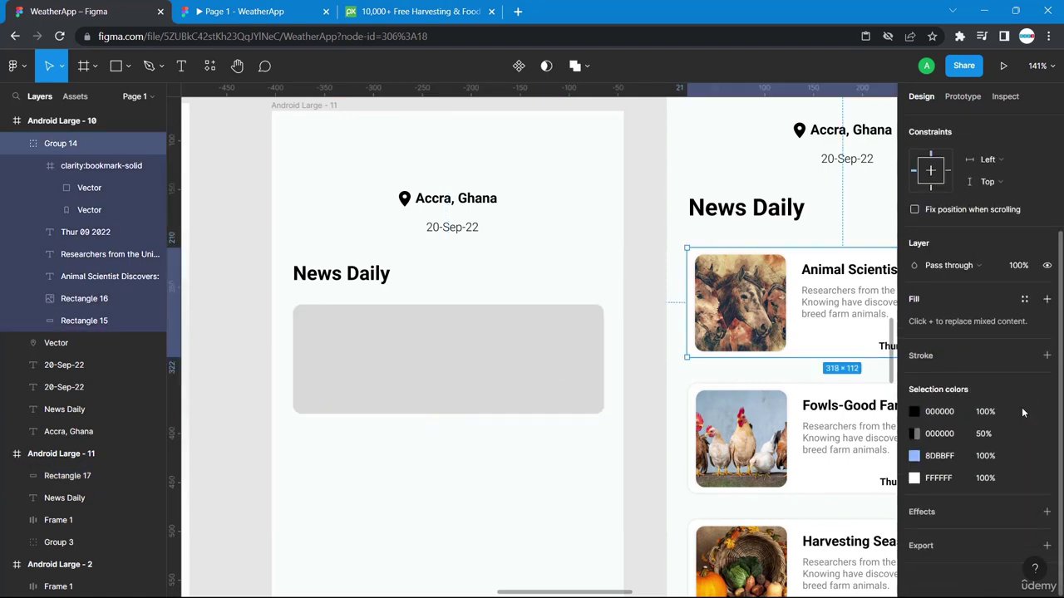
pyautogui.doubleClick(864, 353)
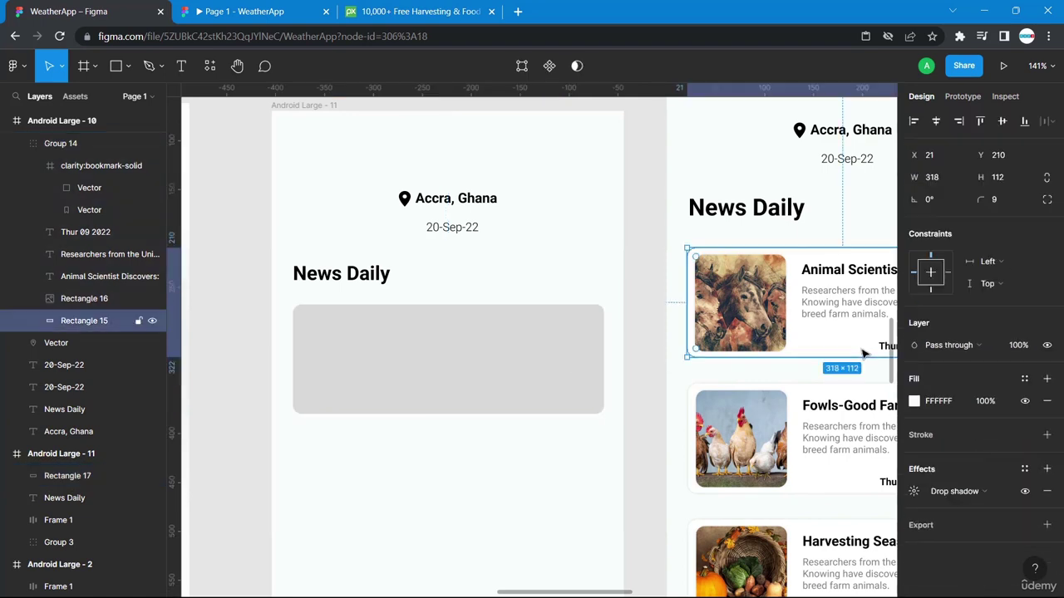
pyautogui.click(914, 491)
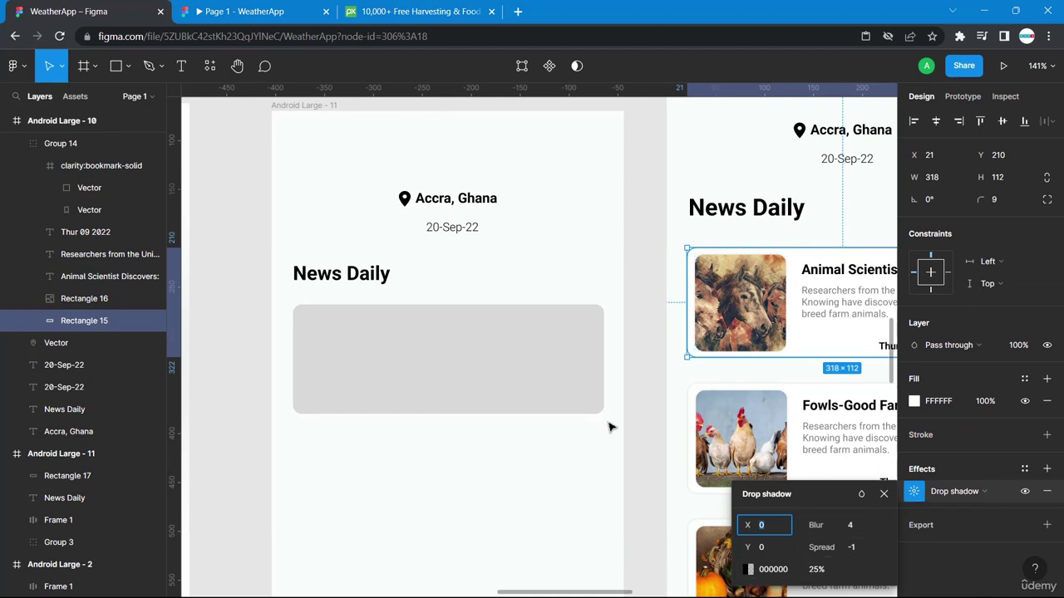
pyautogui.click(578, 387)
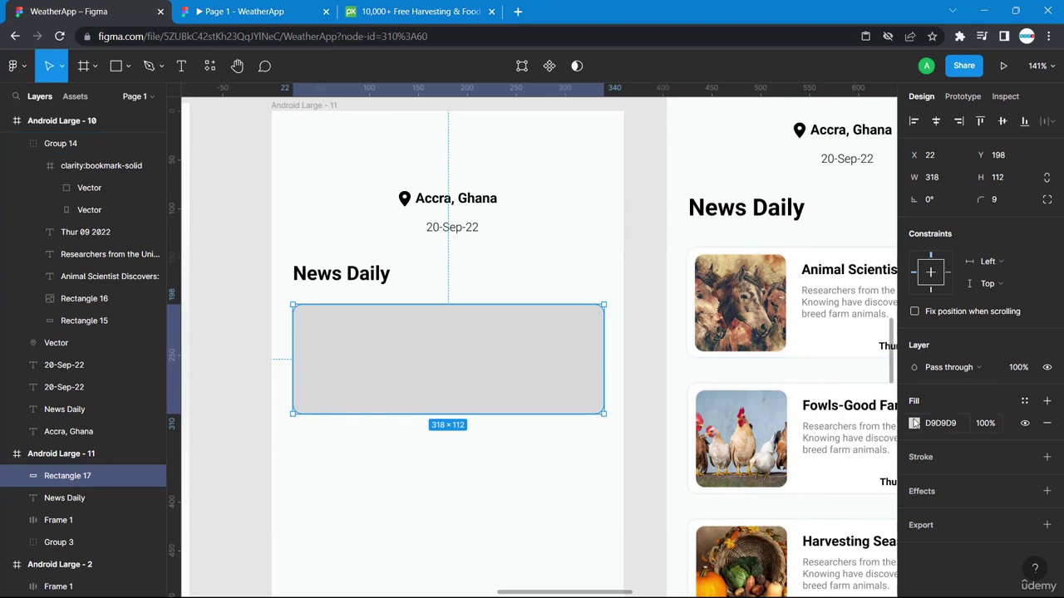
# Fill the placeholder with near-white FAFCFC and add a drop shadow.
pyautogui.click(914, 423)
pyautogui.click(865, 529)
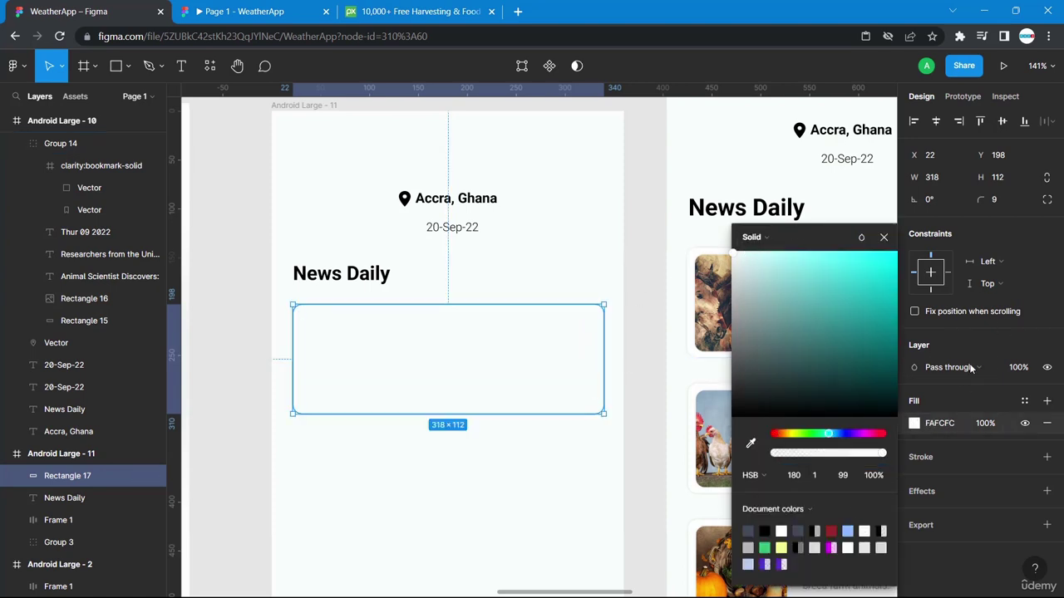
pyautogui.click(912, 492)
pyautogui.click(918, 492)
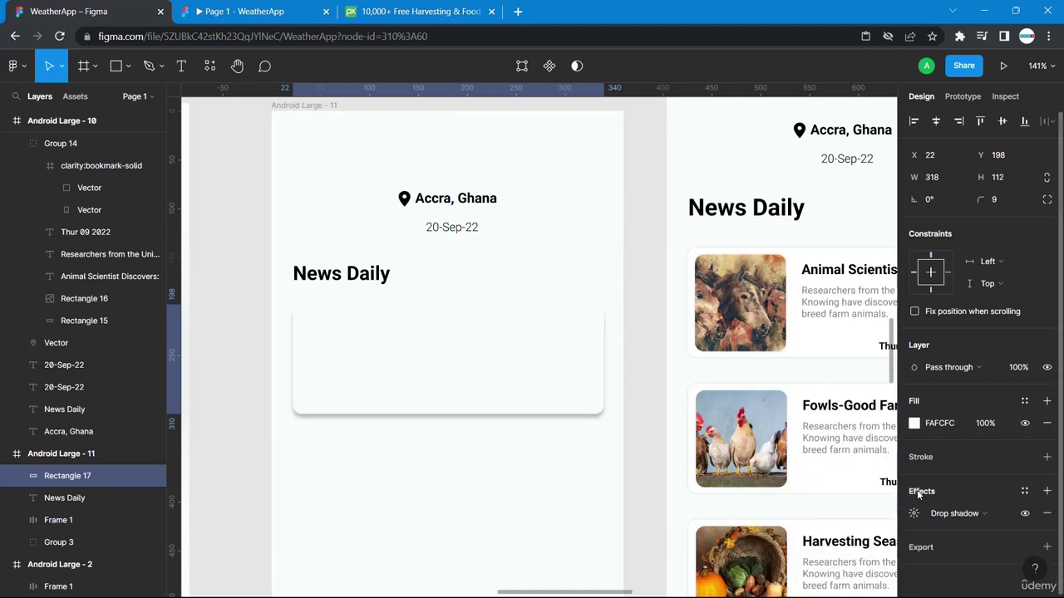
pyautogui.click(913, 512)
# Set the placeholder's drop shadow spread to -1.
pyautogui.click(853, 551)
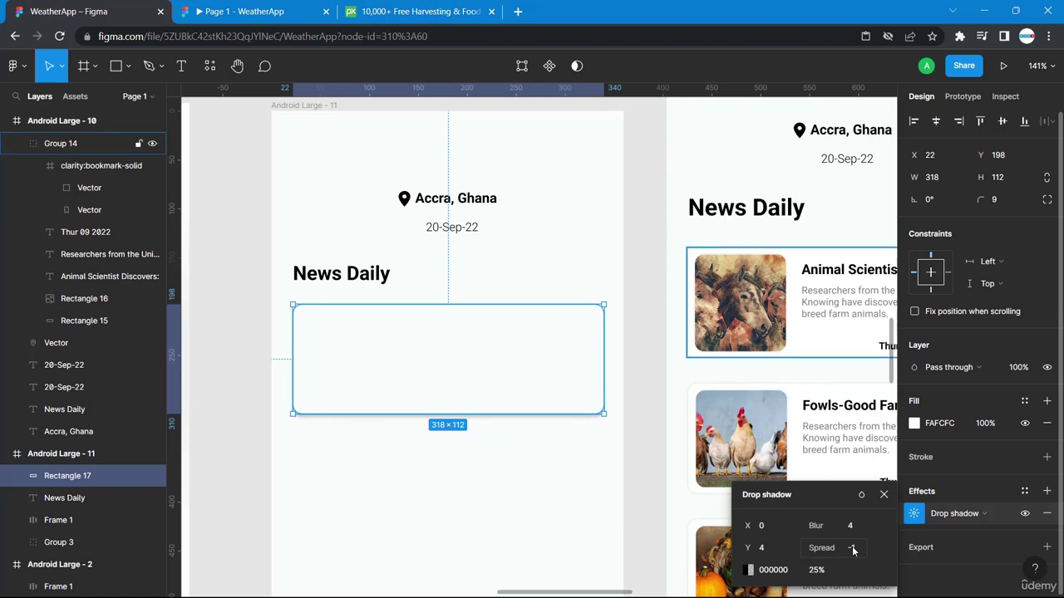
pyautogui.click(584, 526)
pyautogui.hscroll(4, 629, 502)
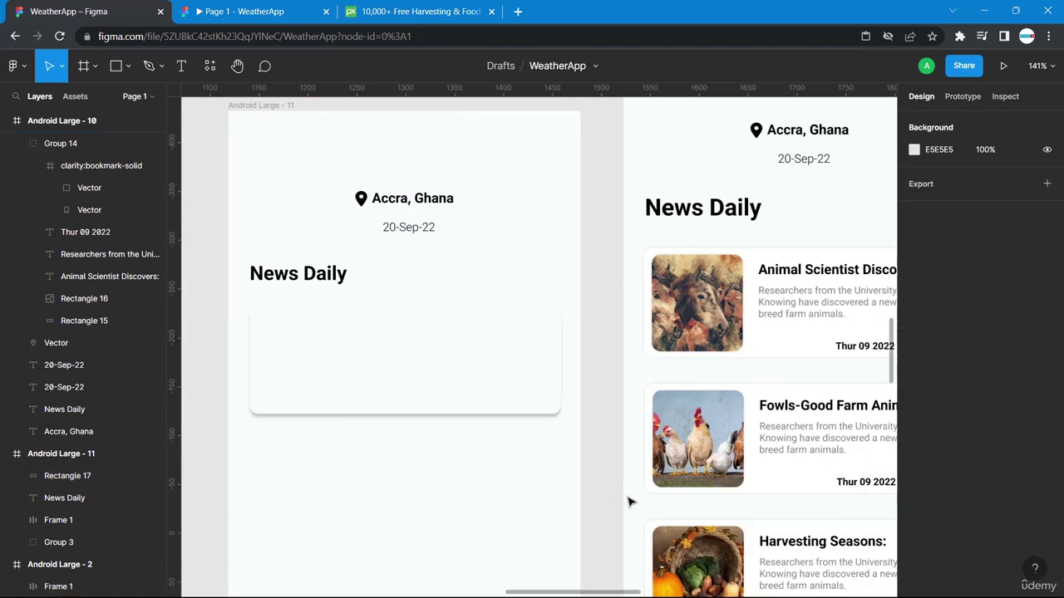
pyautogui.hscroll(-4, 629, 502)
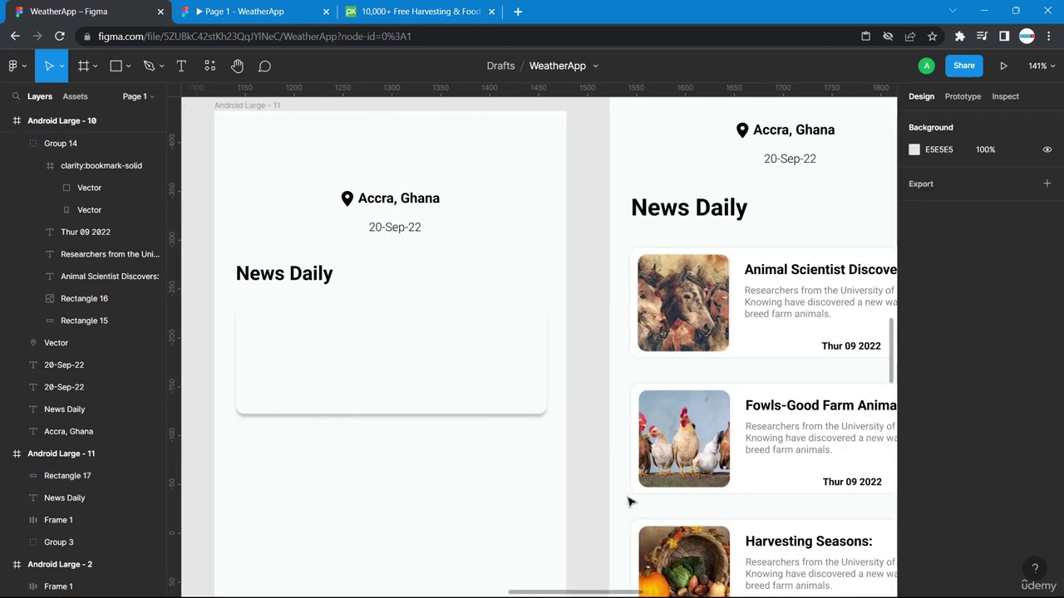
pyautogui.click(591, 409)
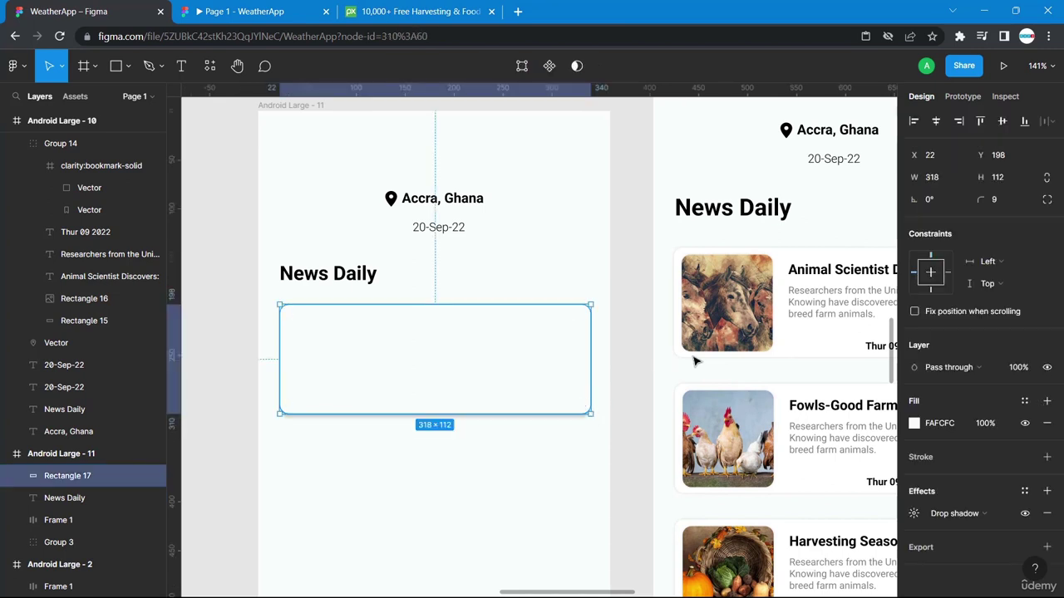
# Match the news card's shadow by setting the placeholder shadow's Y offset to 0.
pyautogui.click(798, 358)
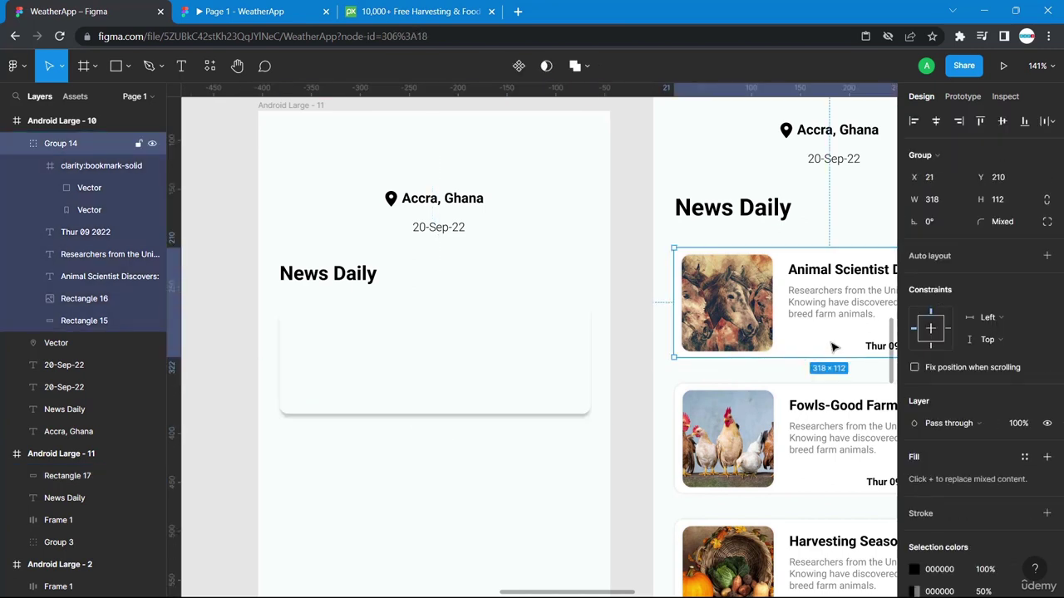
pyautogui.doubleClick(831, 347)
pyautogui.click(913, 491)
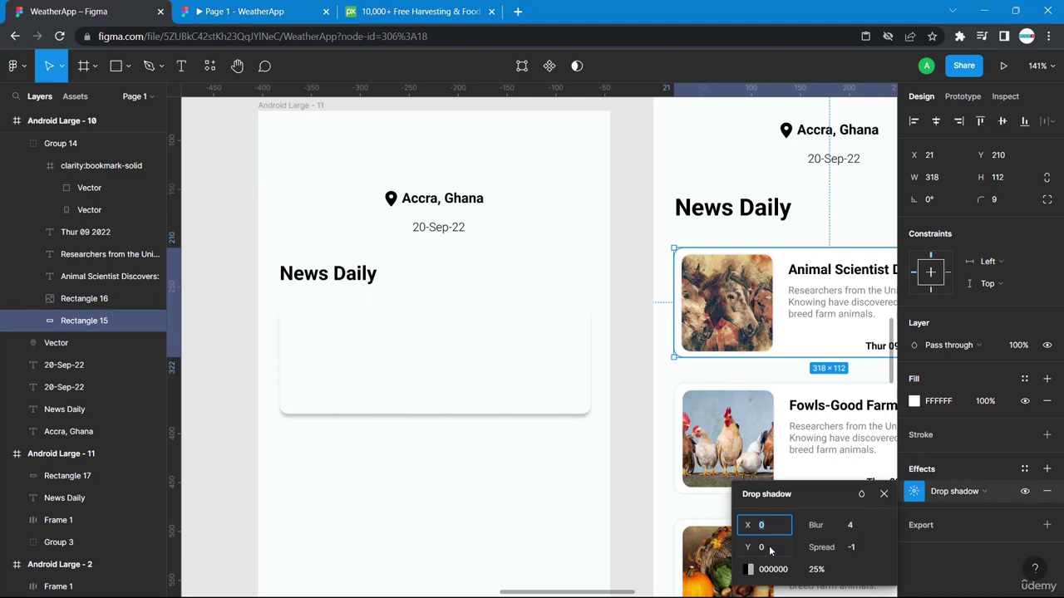
pyautogui.click(570, 385)
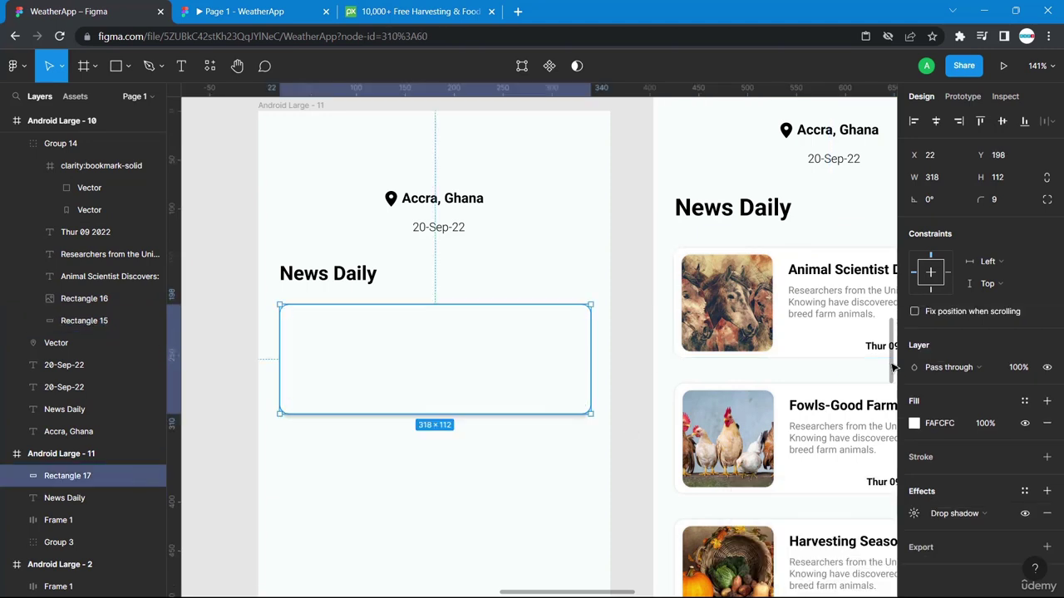
pyautogui.click(914, 514)
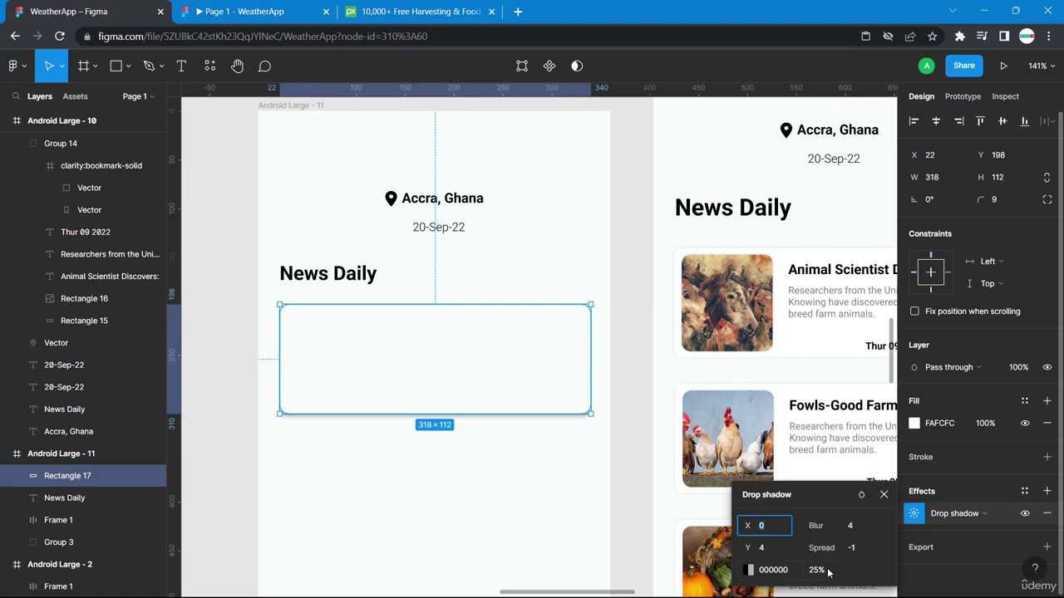
pyautogui.click(766, 550)
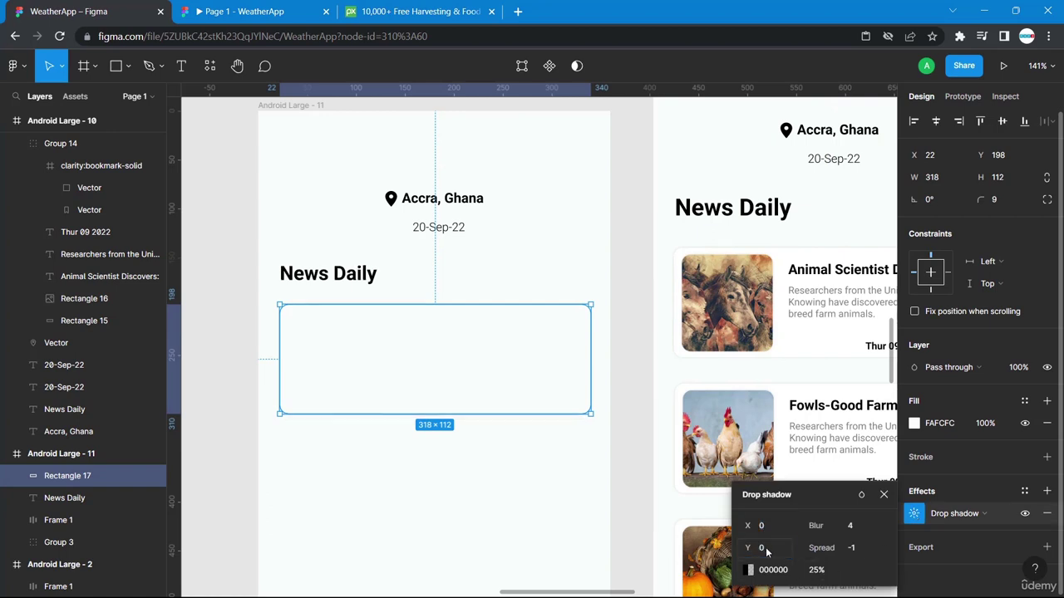
pyautogui.click(553, 542)
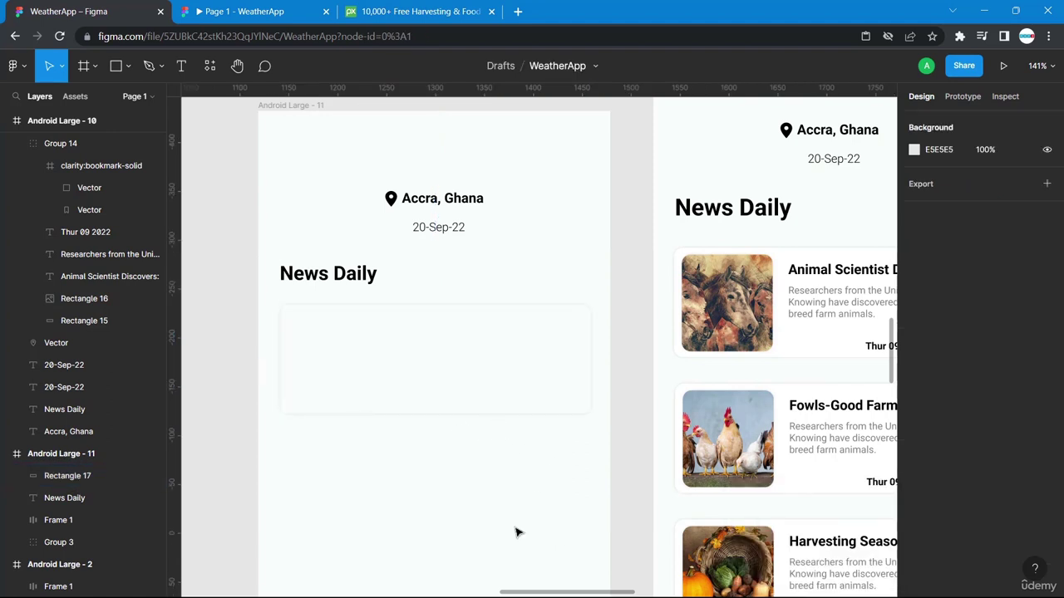
pyautogui.click(502, 343)
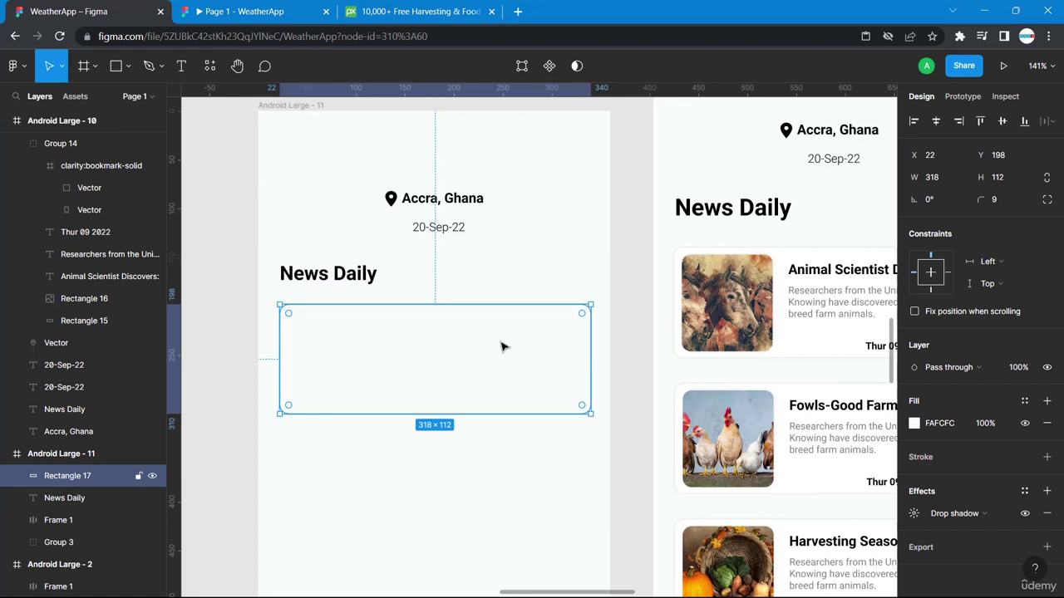
# Paste a copy of the card, narrow it into a small block, and fill it dark red 942727.
pyautogui.hotkey('ctrl', 'v')
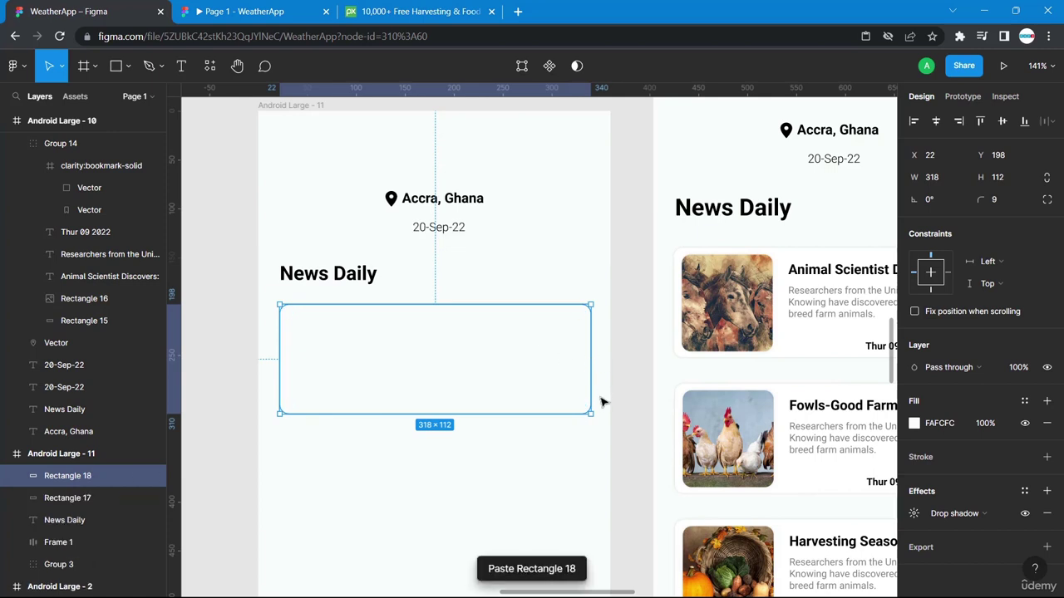
pyautogui.moveTo(581, 411); pyautogui.dragTo(363, 411)
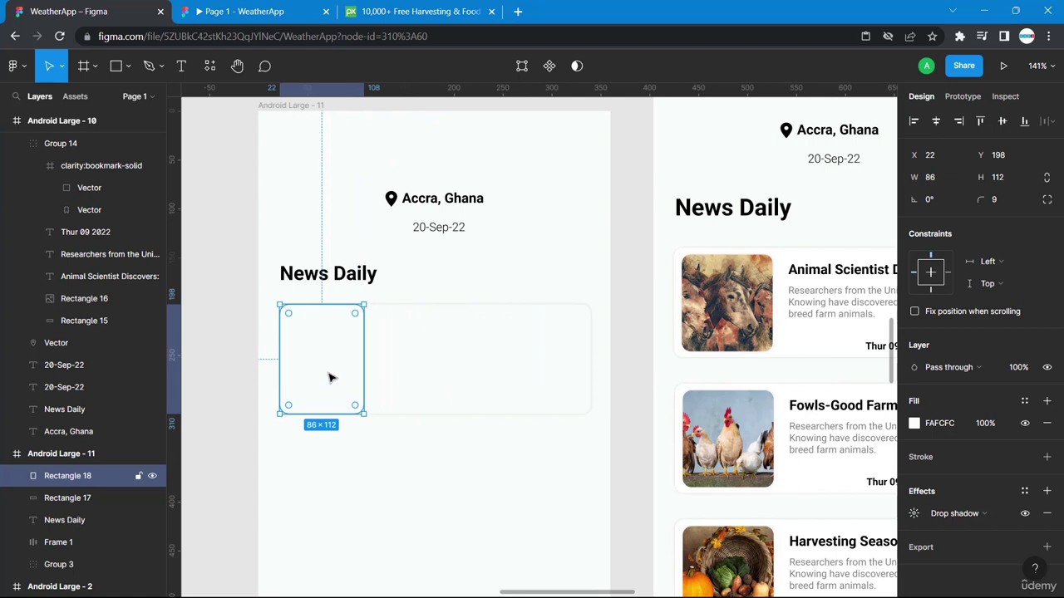
pyautogui.moveTo(334, 361); pyautogui.dragTo(357, 362)
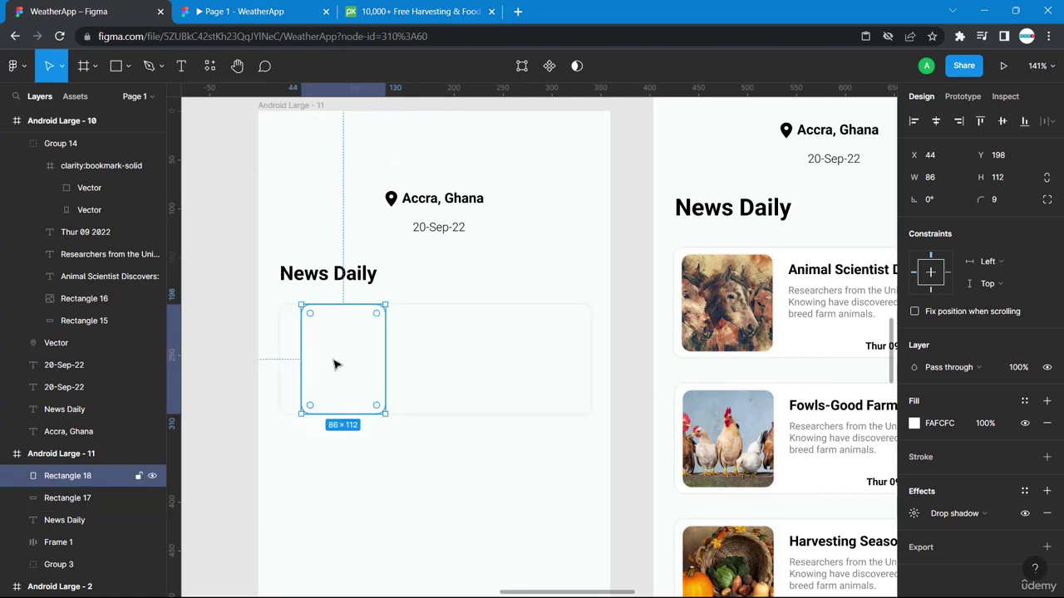
pyautogui.click(914, 424)
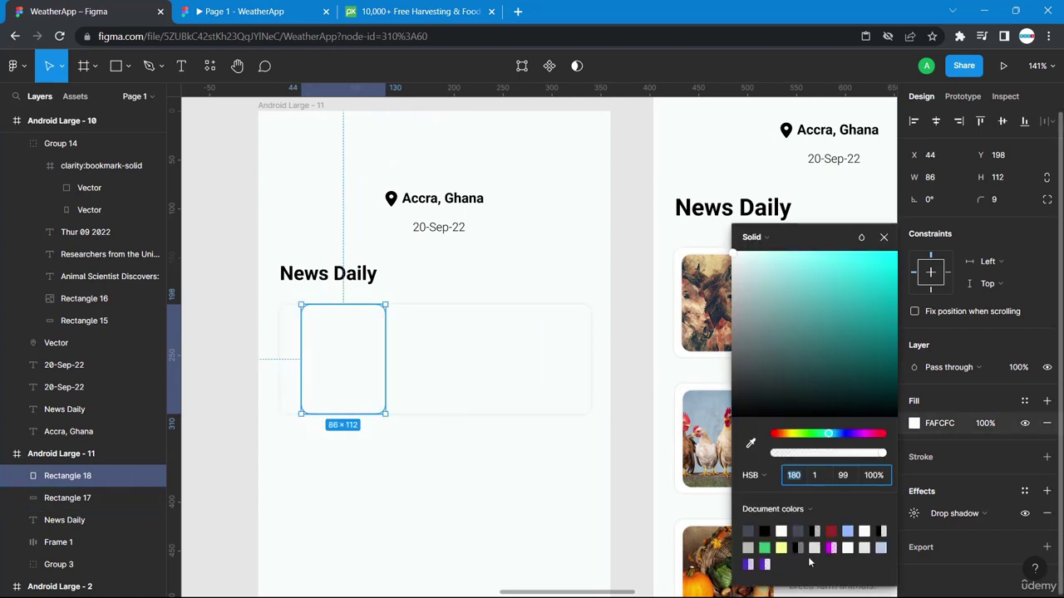
pyautogui.click(832, 530)
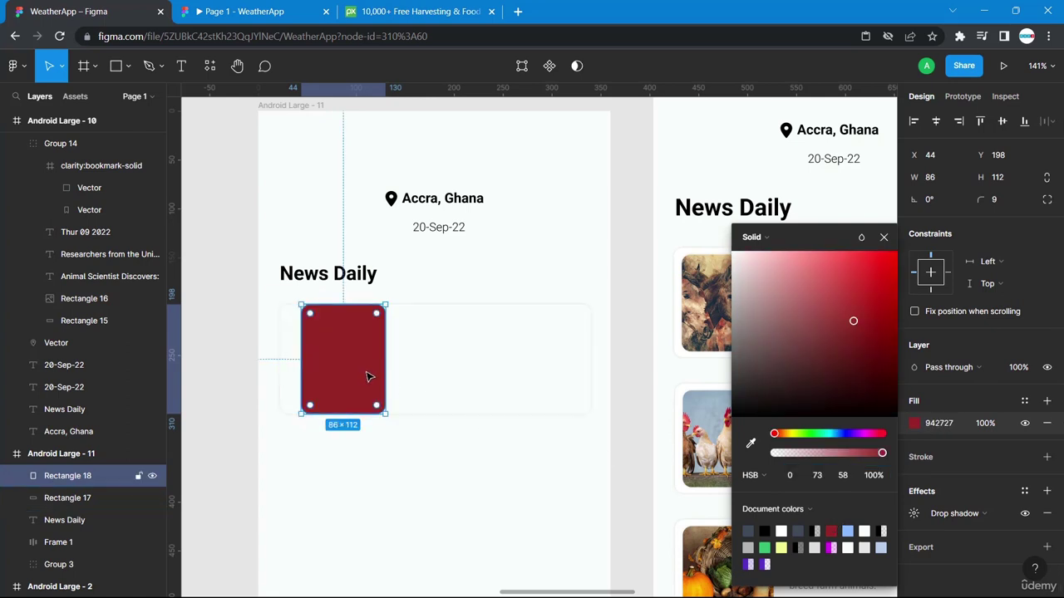
pyautogui.click(713, 301)
# Resize the red block to 93 × 99 and position it at the card's left.
pyautogui.click(713, 300)
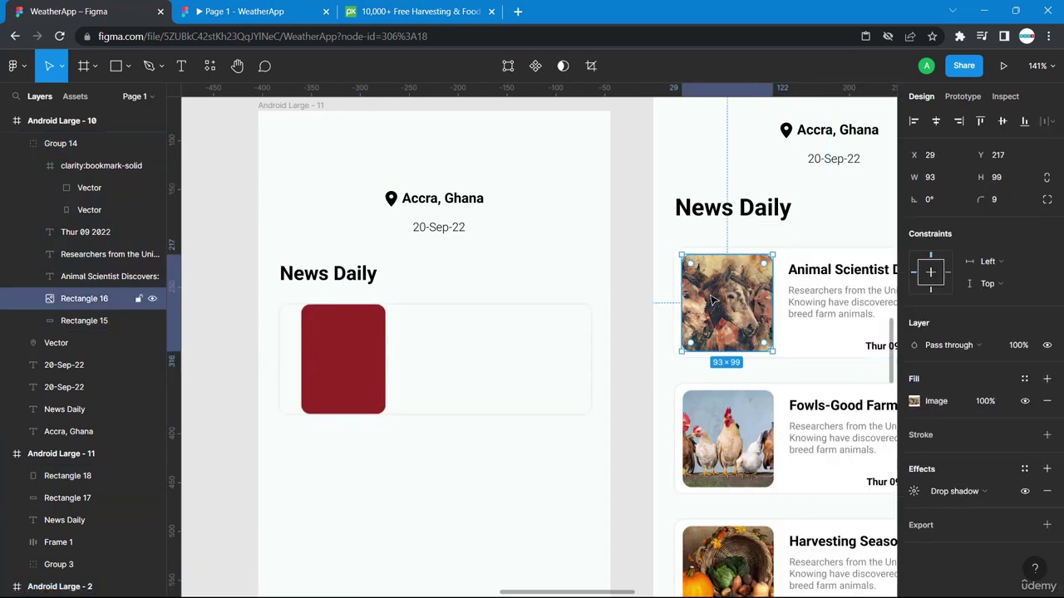
pyautogui.click(343, 335)
pyautogui.click(942, 183)
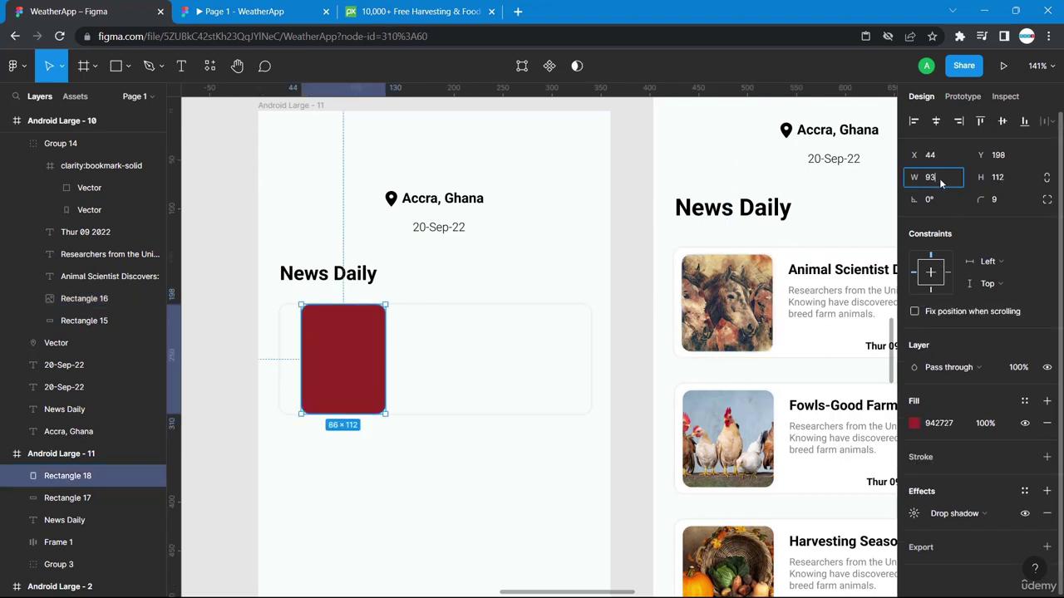
pyautogui.press('Tab')
pyautogui.press('Return')
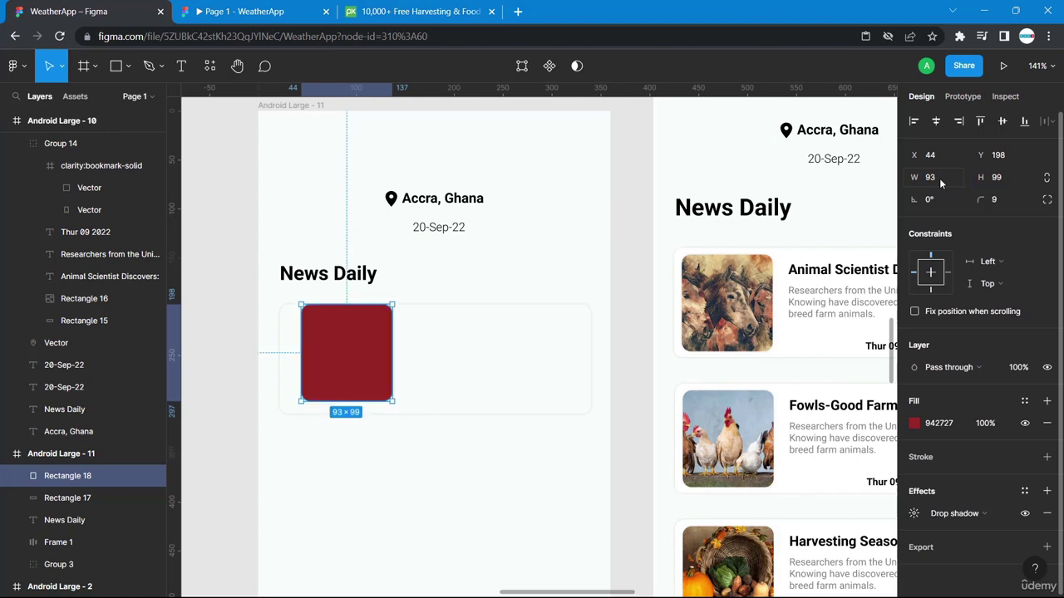
pyautogui.moveTo(350, 361); pyautogui.dragTo(336, 366)
# Duplicate the News Daily heading.
pyautogui.click(541, 388)
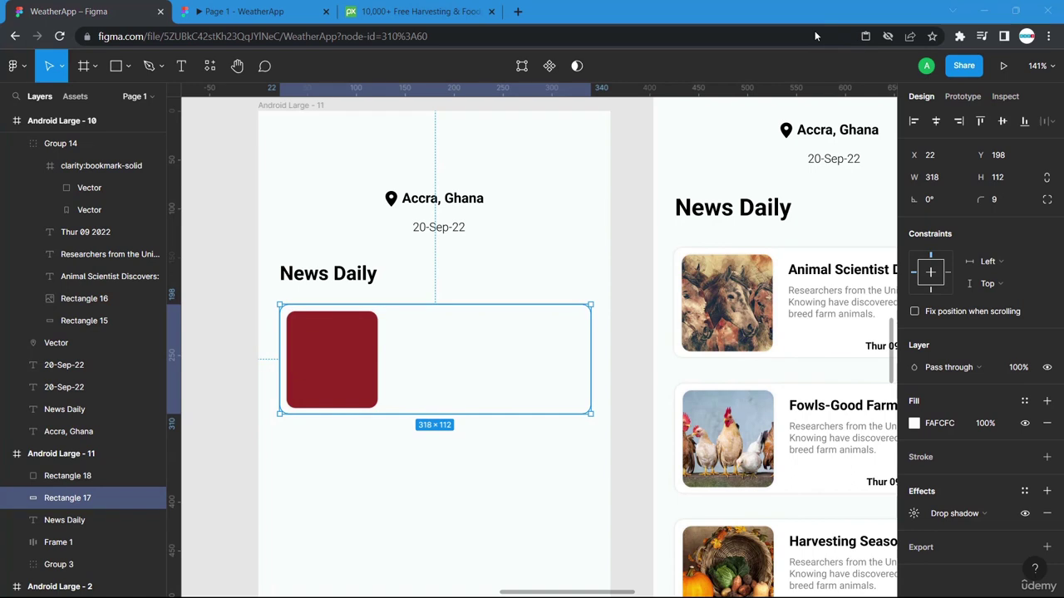
pyautogui.click(473, 467)
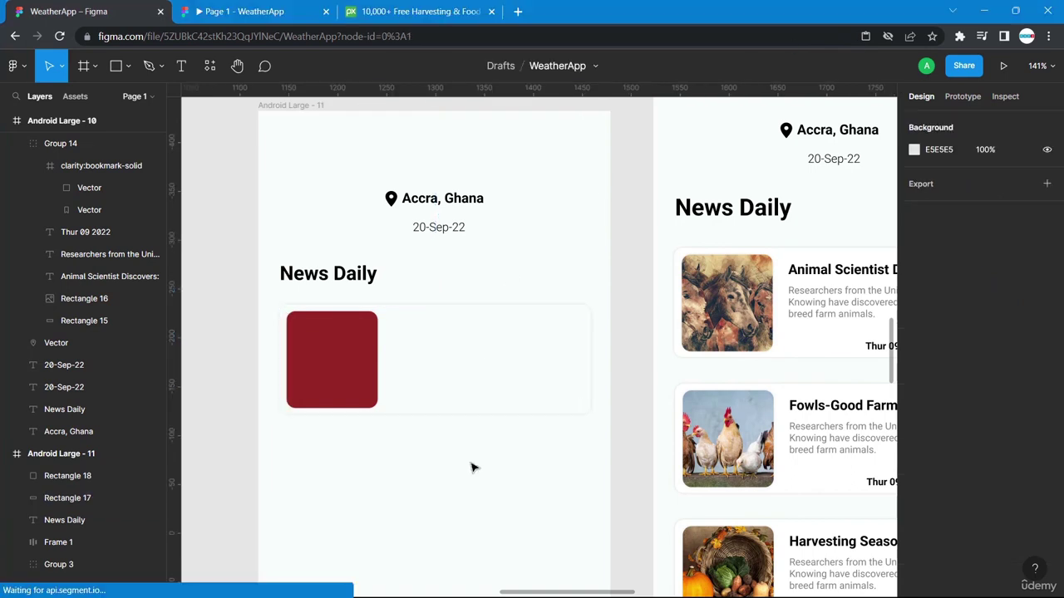
pyautogui.click(346, 355)
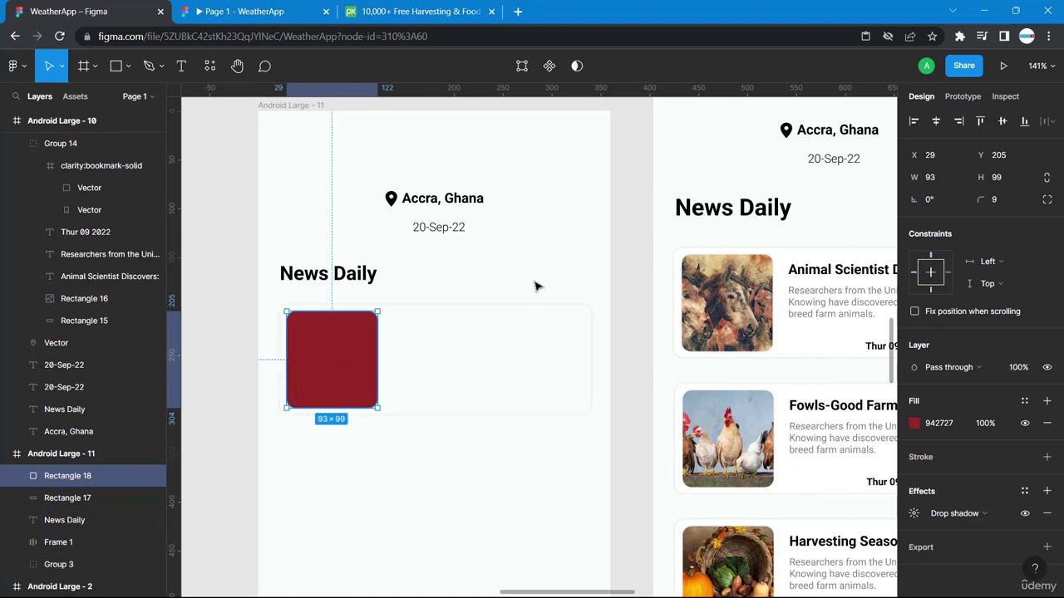
pyautogui.click(296, 280)
pyautogui.hotkey('ctrl', 'v')
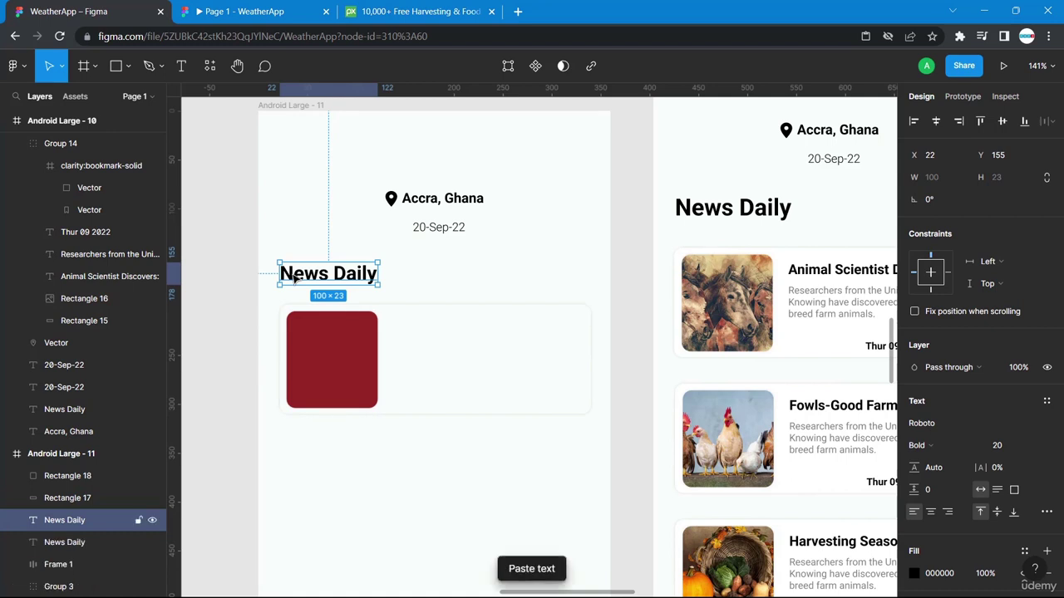
# Move the duplicate heading onto the card and bring up layer options for both card rectangles.
pyautogui.moveTo(295, 280); pyautogui.dragTo(409, 313)
pyautogui.moveTo(325, 301); pyautogui.dragTo(368, 390)
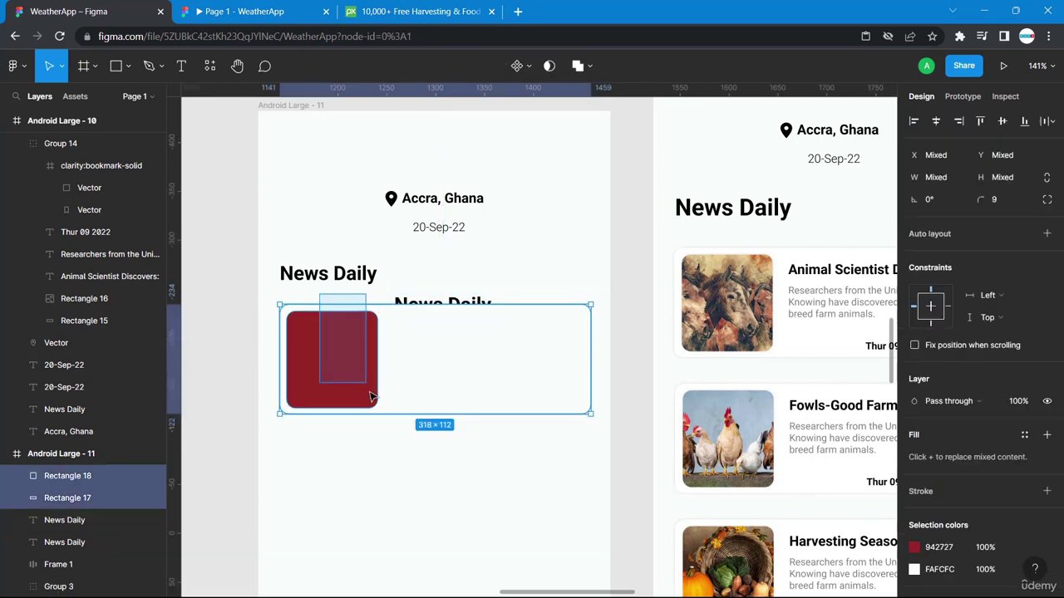
pyautogui.rightClick(357, 384)
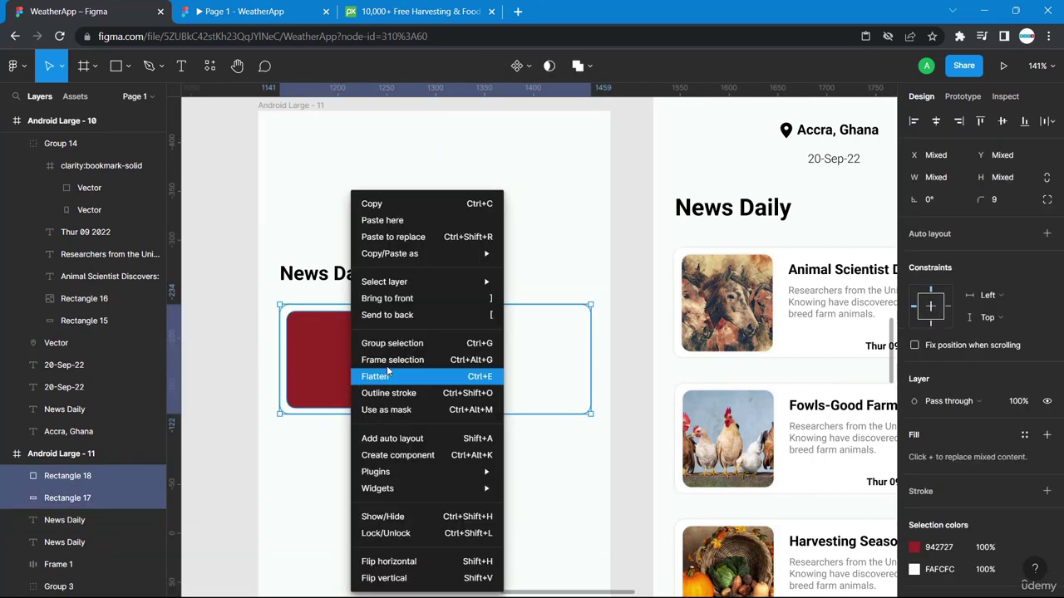
# Send both card rectangles behind the heading copy and move the copy into the card.
pyautogui.click(399, 315)
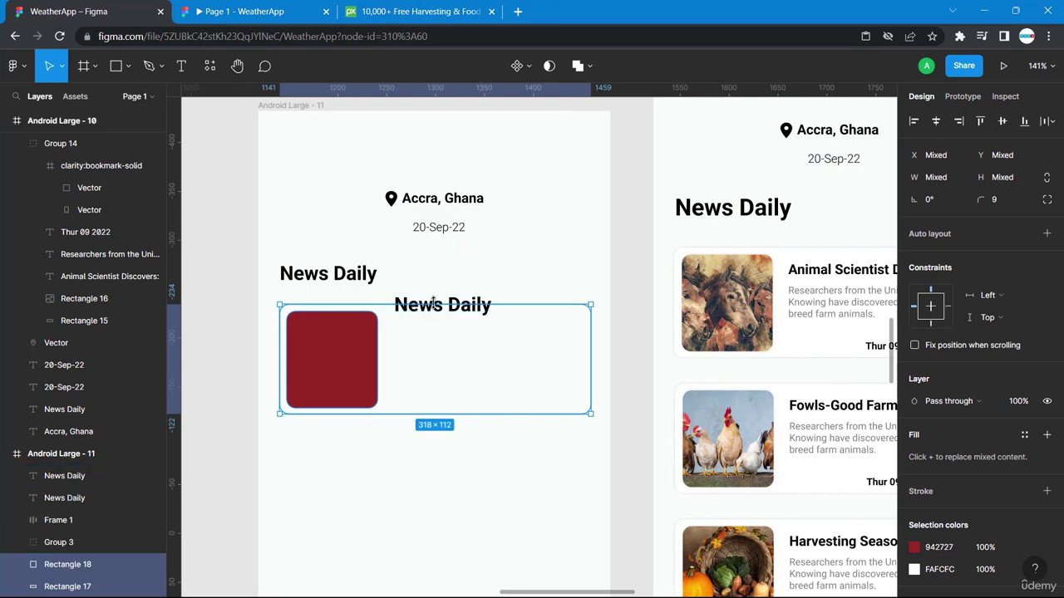
pyautogui.click(474, 255)
pyautogui.click(428, 309)
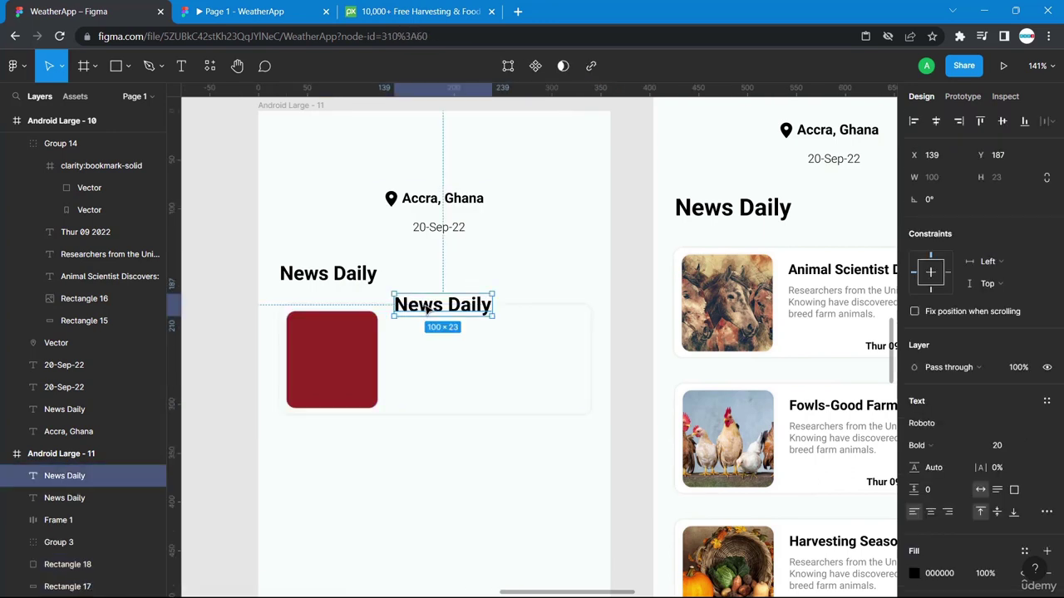
pyautogui.moveTo(427, 308); pyautogui.dragTo(425, 327)
pyautogui.doubleClick(425, 327)
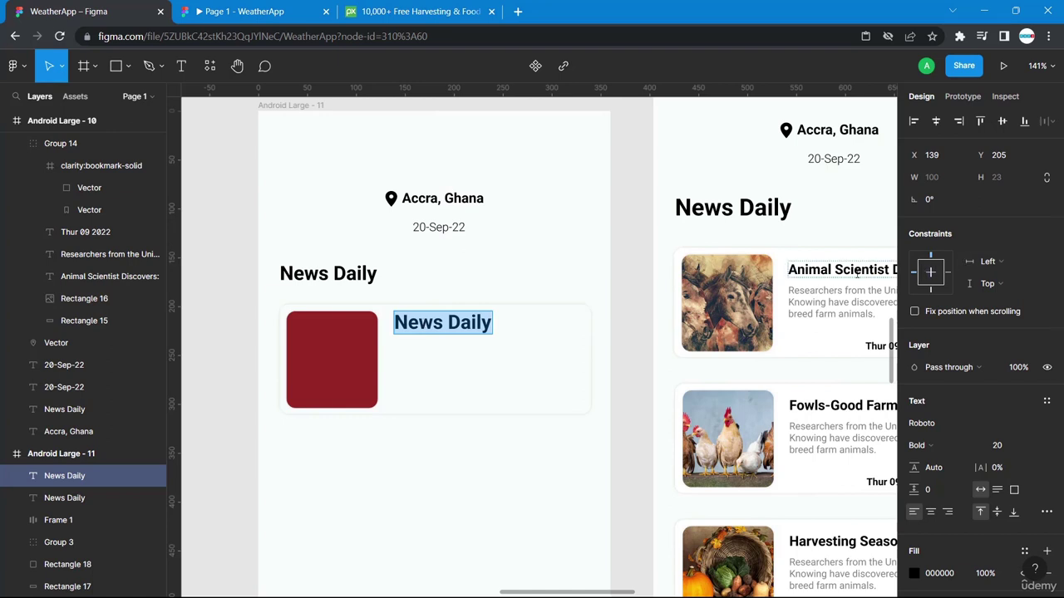
# Replace the copied heading's text with 'Animal Scientist Discovers:' at size 14.
pyautogui.doubleClick(858, 272)
pyautogui.hotkey('ctrl', 'c')
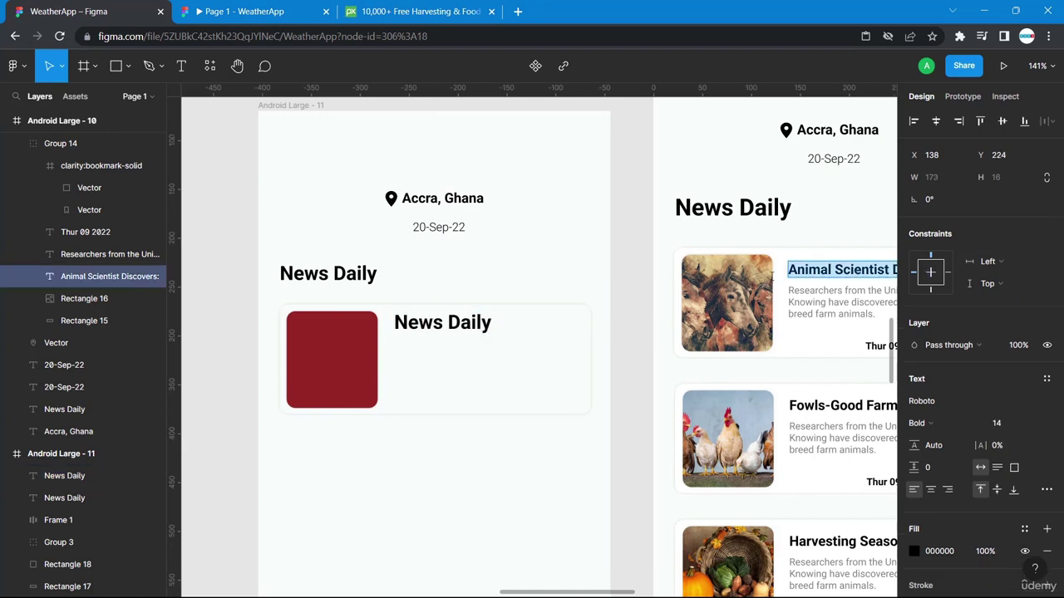
pyautogui.doubleClick(441, 321)
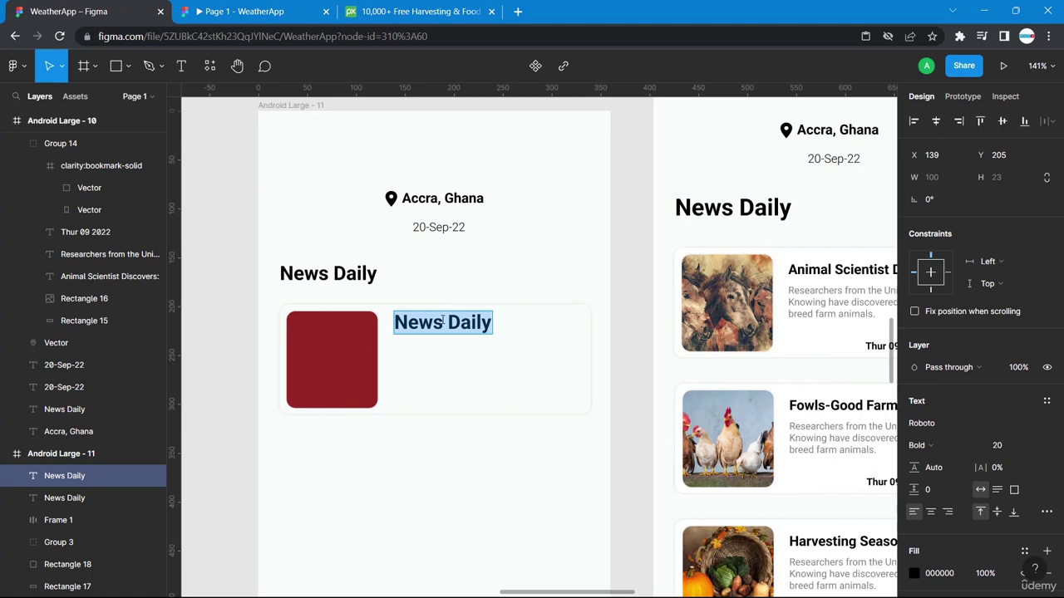
pyautogui.hotkey('ctrl', 'v')
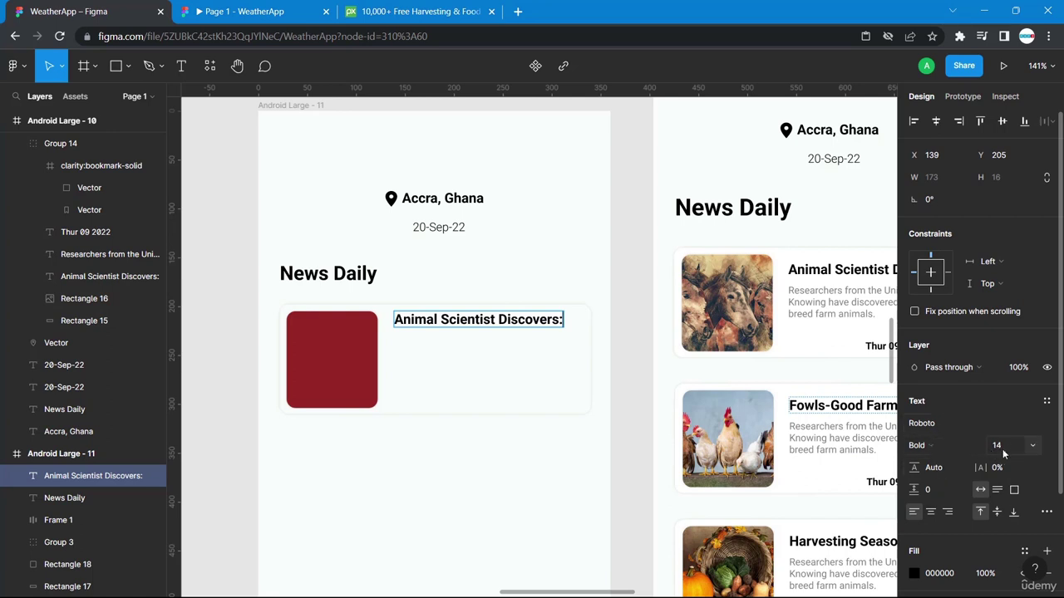
pyautogui.press('Escape')
# Position the title beside the red block, matching the reference card's spacing.
pyautogui.hscroll(2, 612, 319)
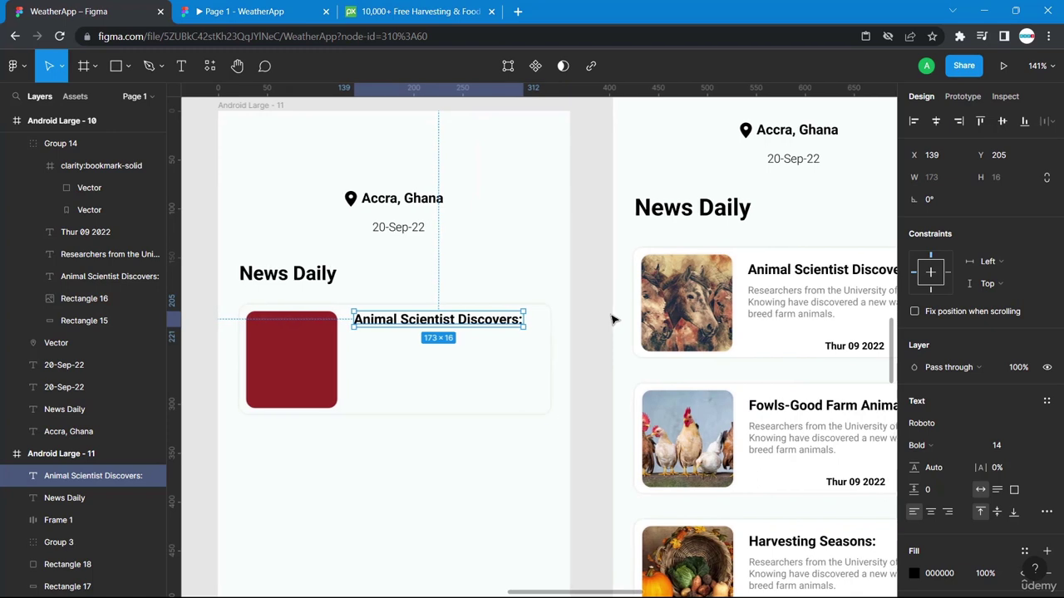
pyautogui.hscroll(1, 612, 319)
pyautogui.doubleClick(747, 275)
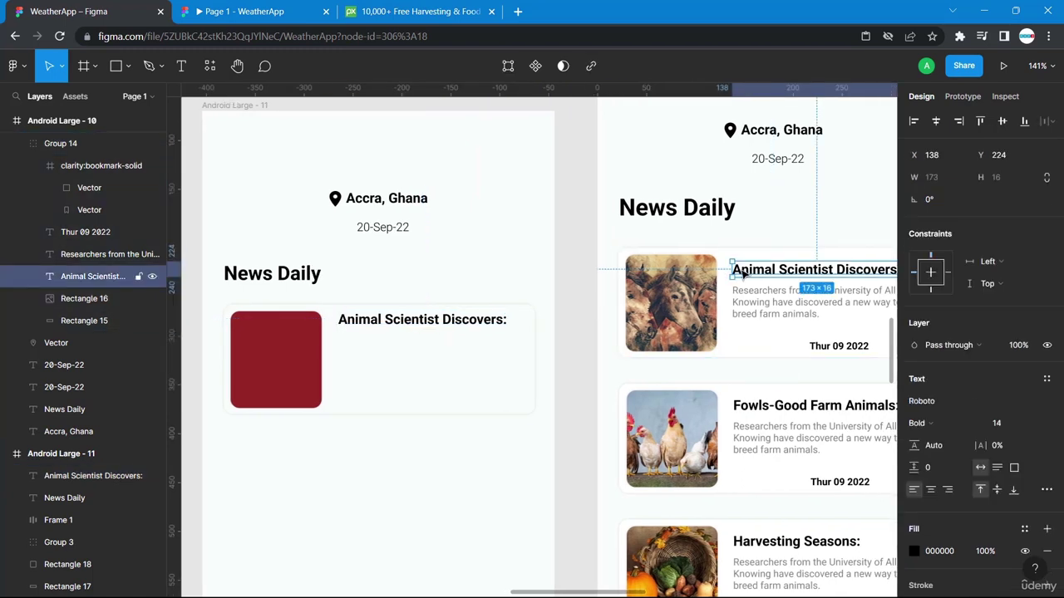
pyautogui.press('alt')
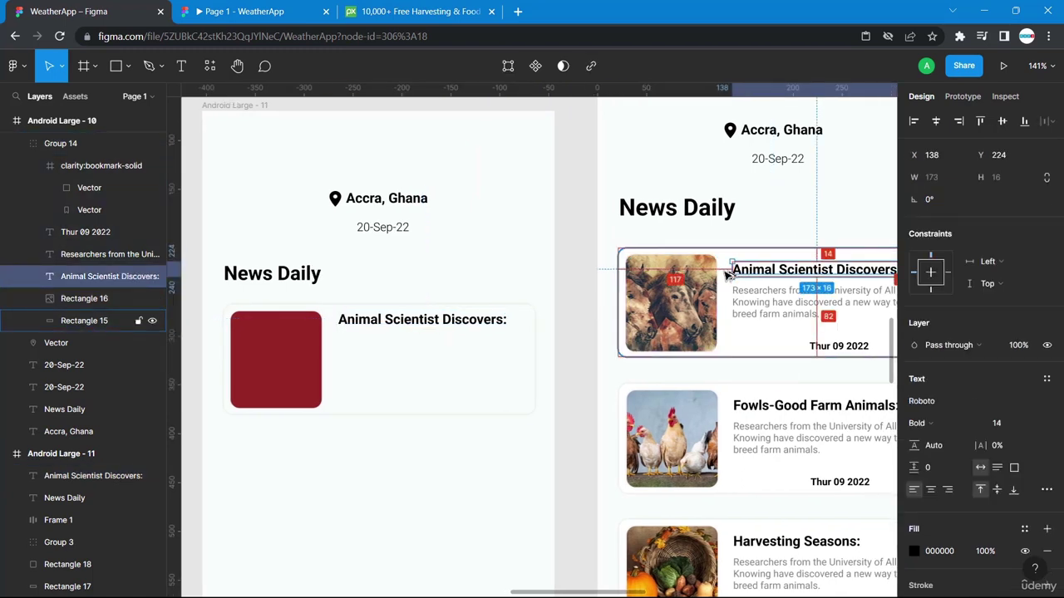
pyautogui.click(406, 323)
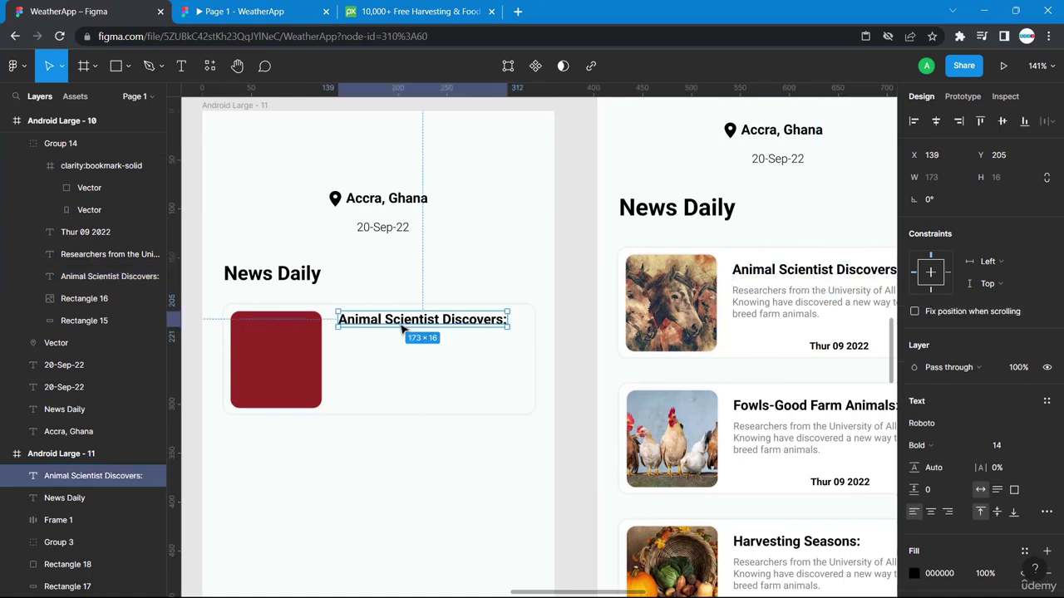
pyautogui.moveTo(404, 327); pyautogui.dragTo(401, 337)
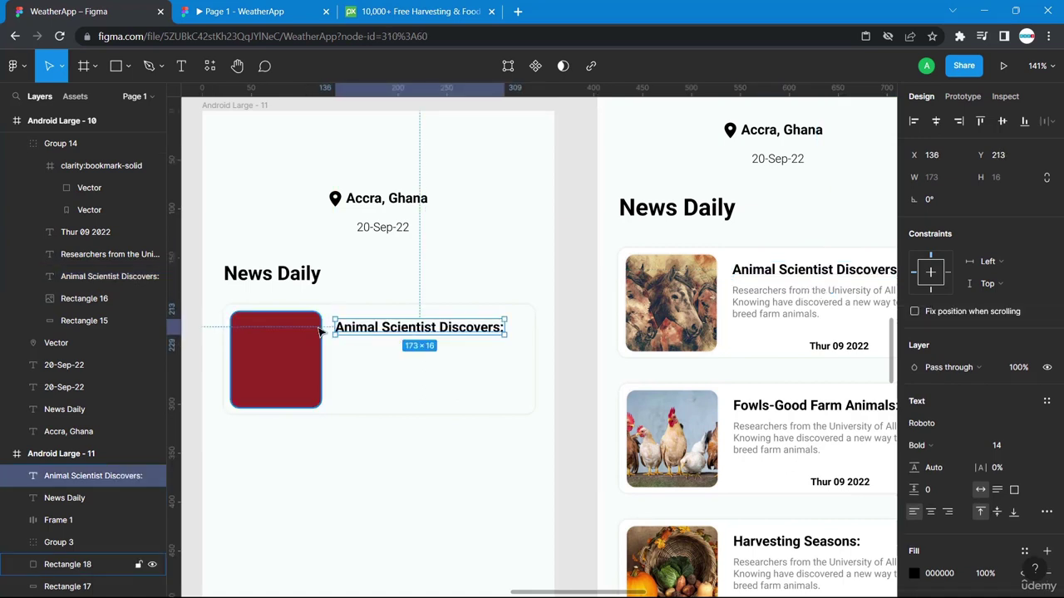
pyautogui.press('alt')
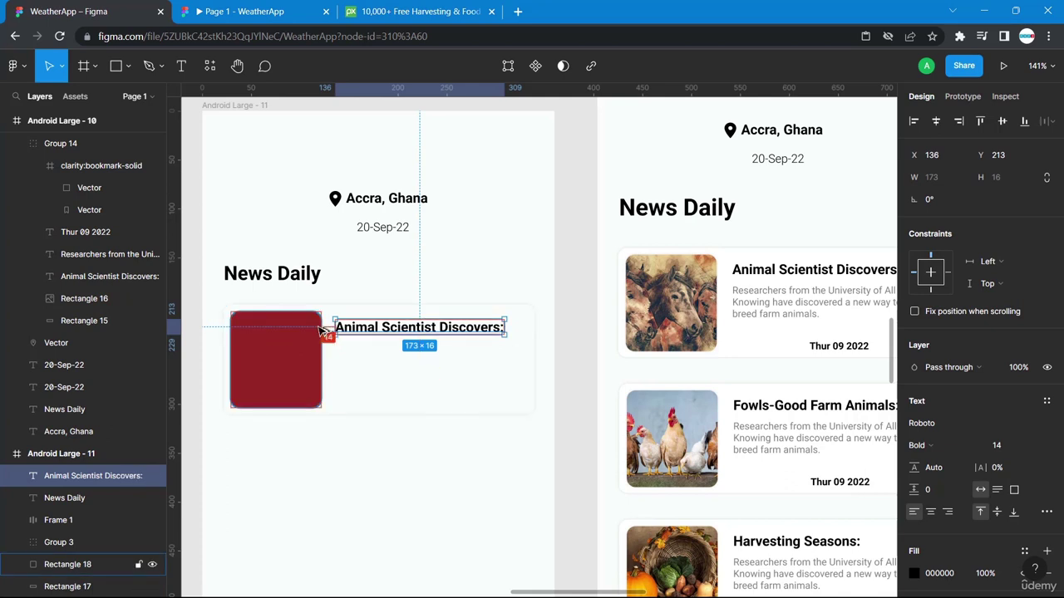
pyautogui.press('Right')
pyautogui.press('Right')
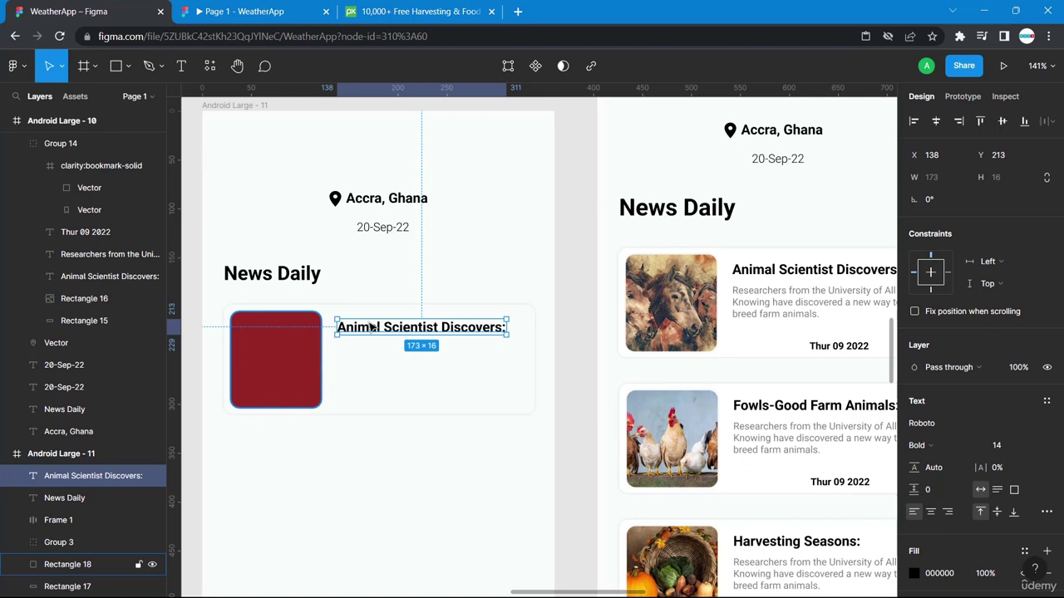
# Nudge the left card's headline up 1 px to match the right card.
pyautogui.doubleClick(772, 274)
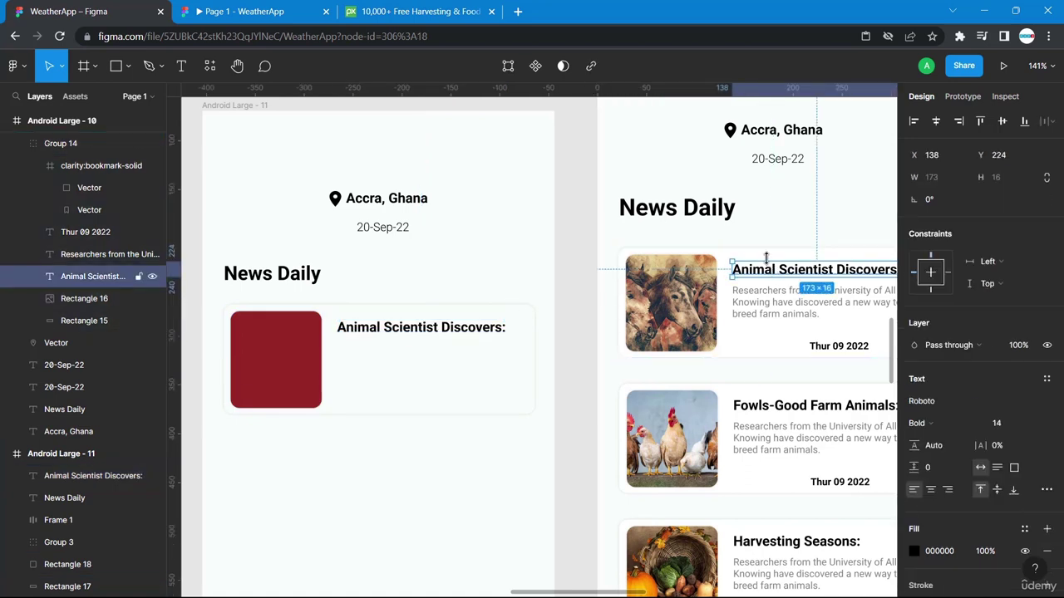
pyautogui.click(472, 325)
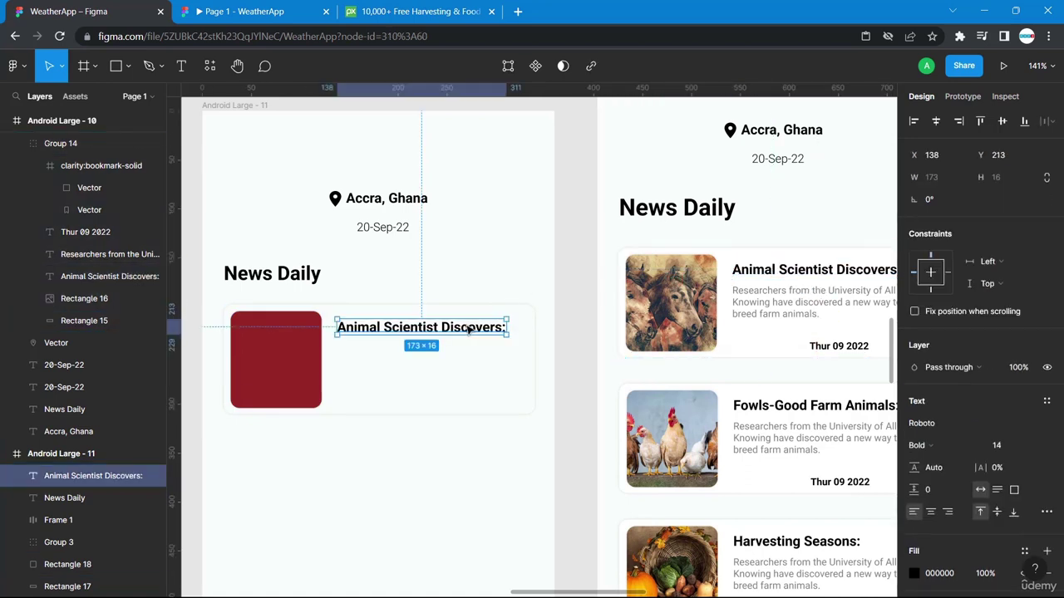
pyautogui.press('Up')
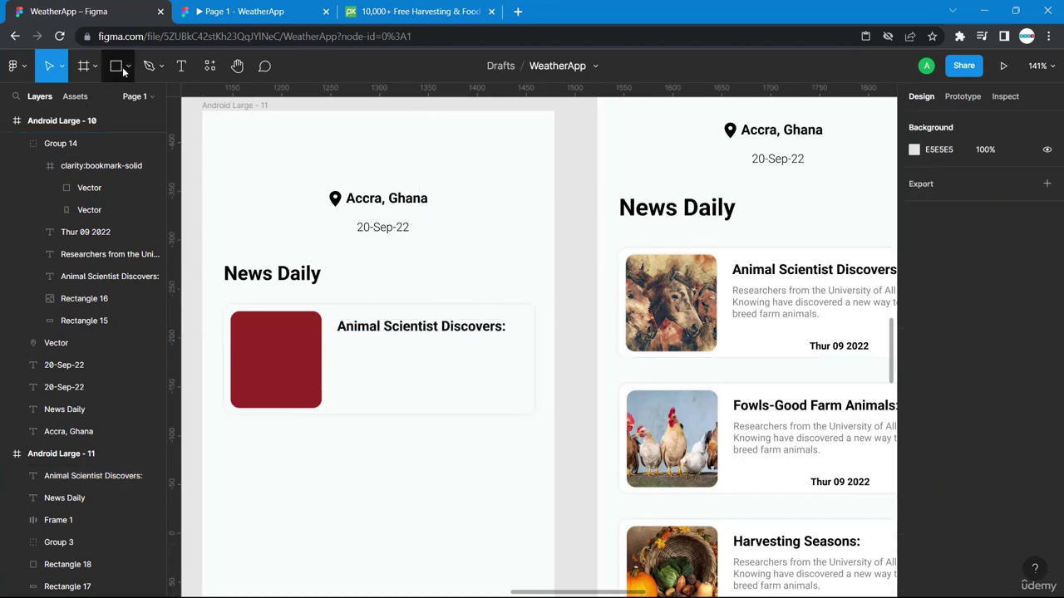
pyautogui.click(181, 67)
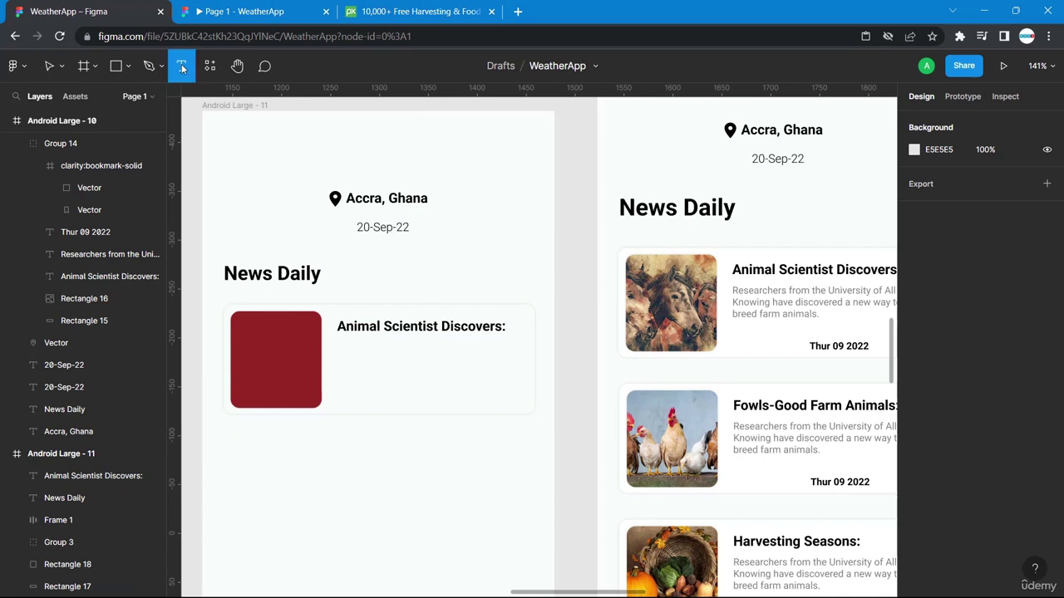
# Add a text box under the headline and paste the reference card's description into it.
pyautogui.click(352, 346)
pyautogui.write('jnds')
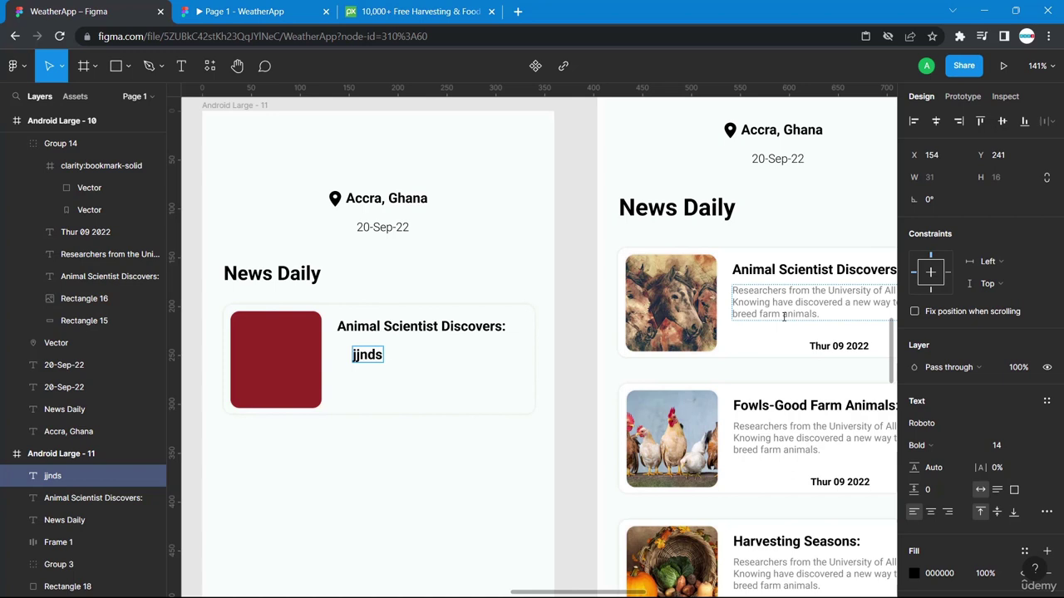
pyautogui.doubleClick(841, 318)
pyautogui.moveTo(841, 318); pyautogui.dragTo(734, 293)
pyautogui.hotkey('ctrl', 'c')
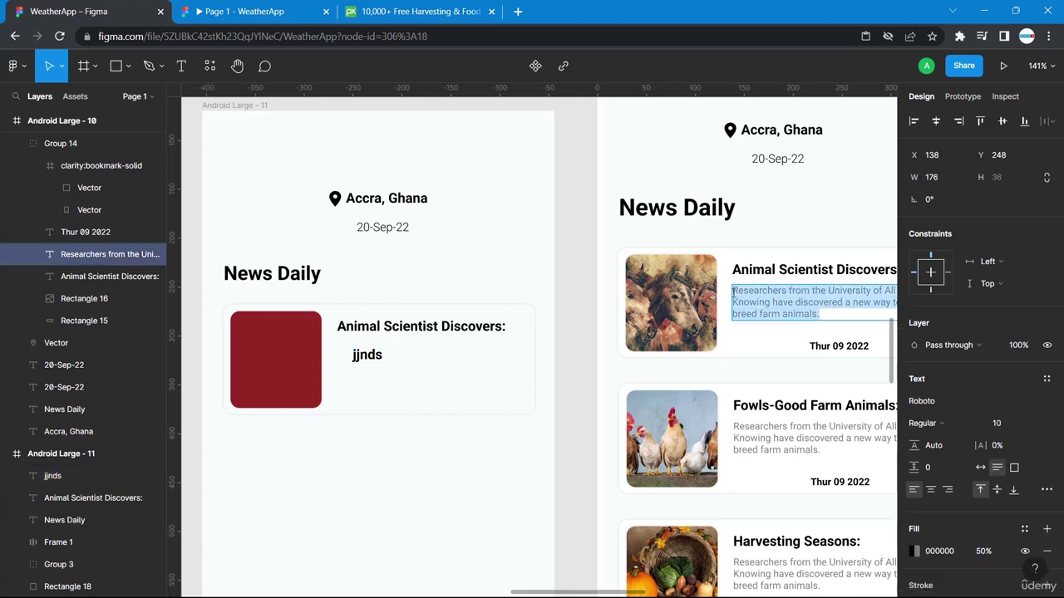
pyautogui.doubleClick(366, 354)
pyautogui.hotkey('ctrl', 'v')
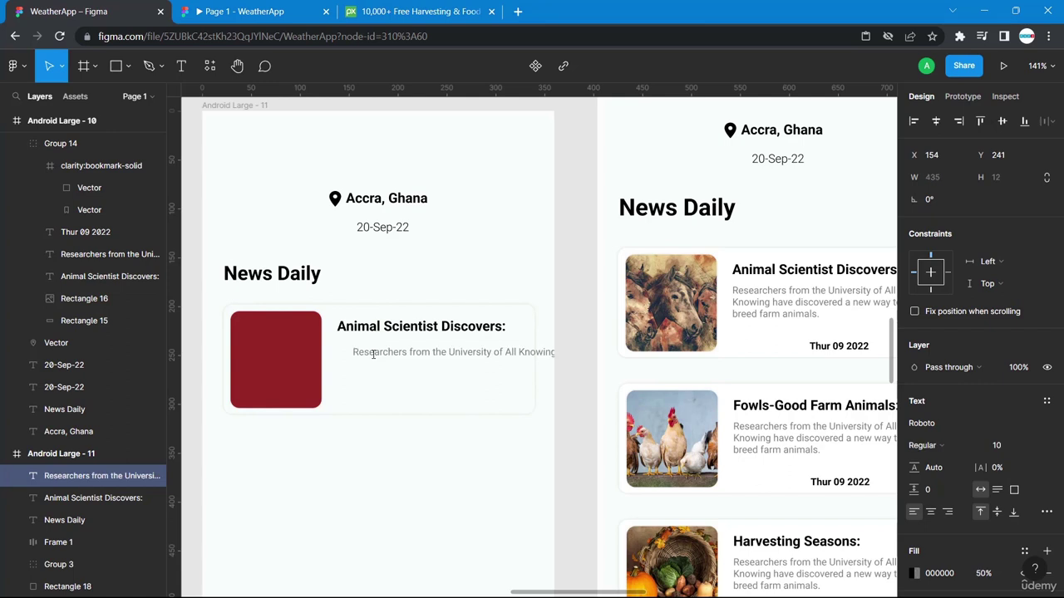
# Narrow the description so it wraps onto three lines like the right card's.
pyautogui.hscroll(3, 436, 354)
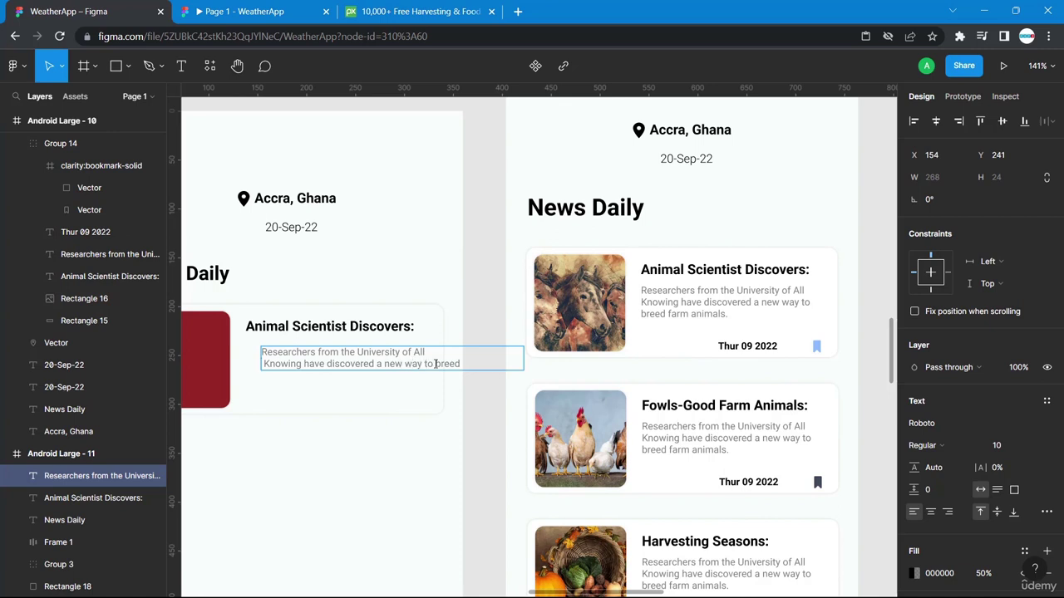
pyautogui.moveTo(435, 363); pyautogui.dragTo(435, 363)
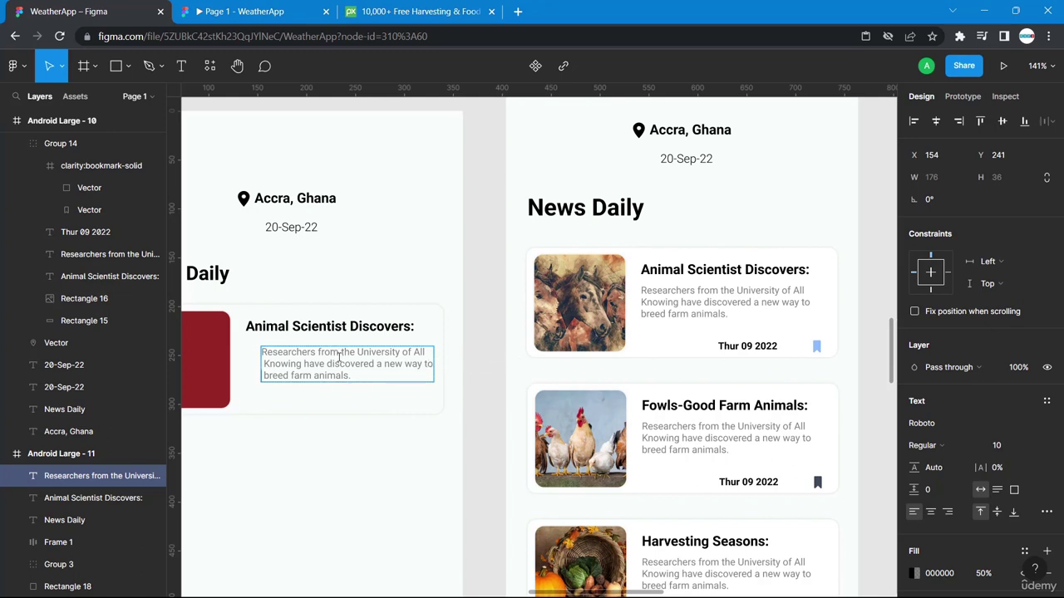
pyautogui.tripleClick(339, 358)
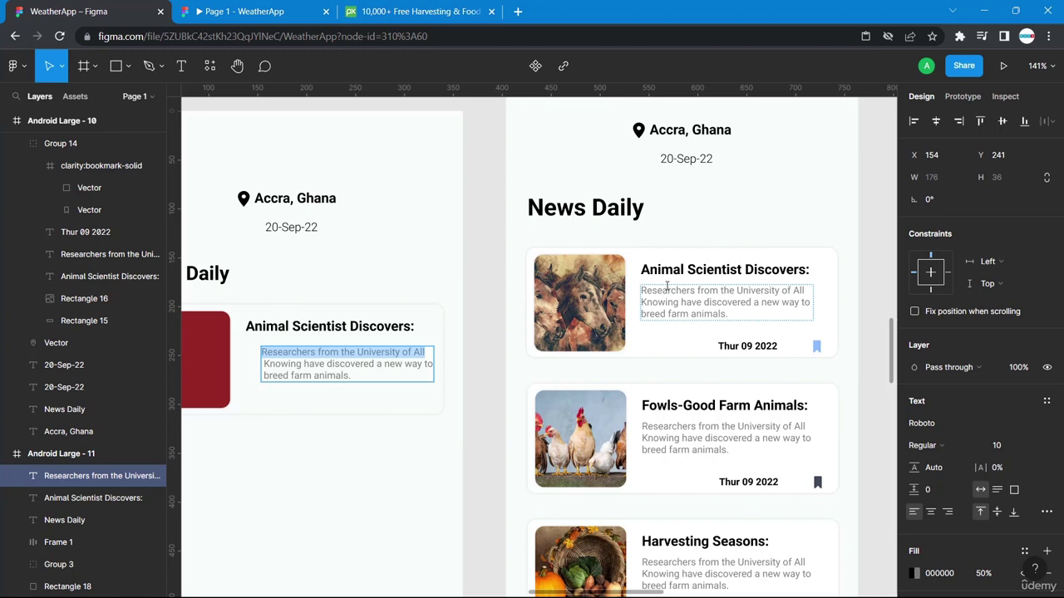
pyautogui.doubleClick(666, 286)
pyautogui.click(724, 288)
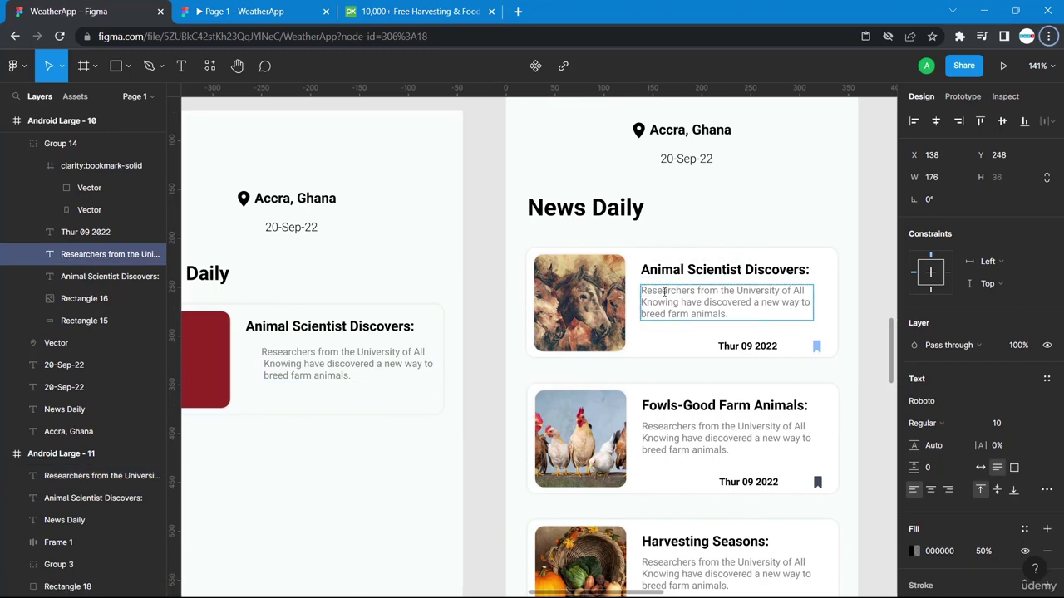
pyautogui.press('Escape')
# Nudge the description up and left so its left edge aligns with the headline.
pyautogui.press('alt')
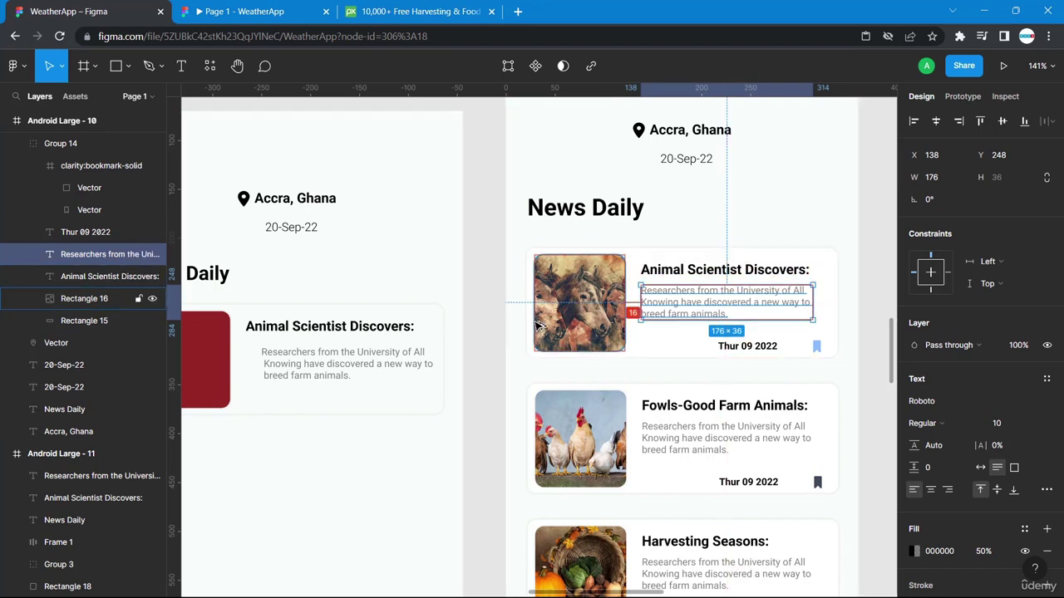
pyautogui.click(306, 362)
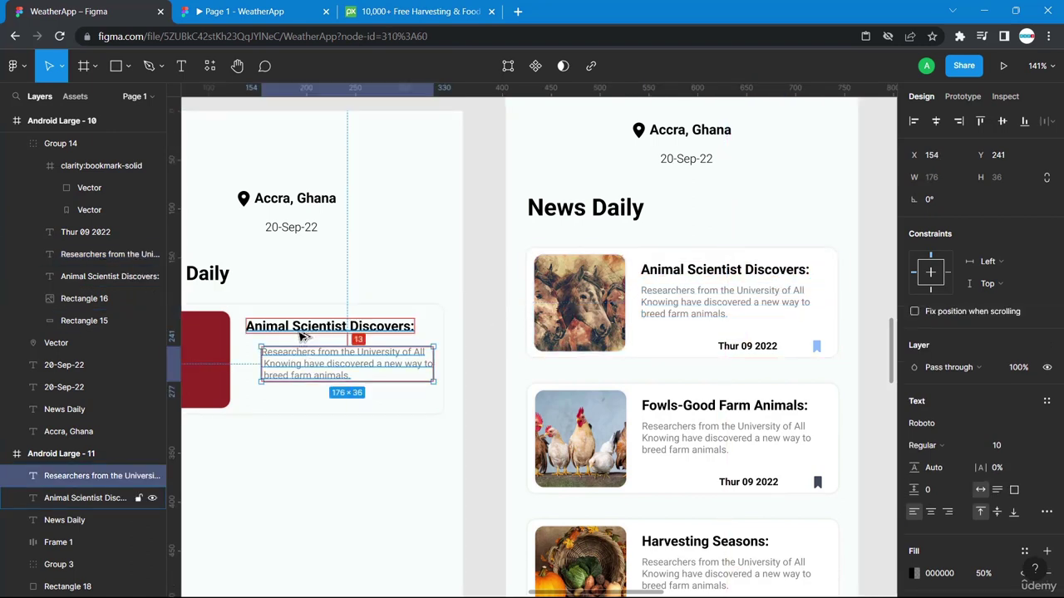
pyautogui.press('Up')
pyautogui.press('Up')
pyautogui.press('Up')
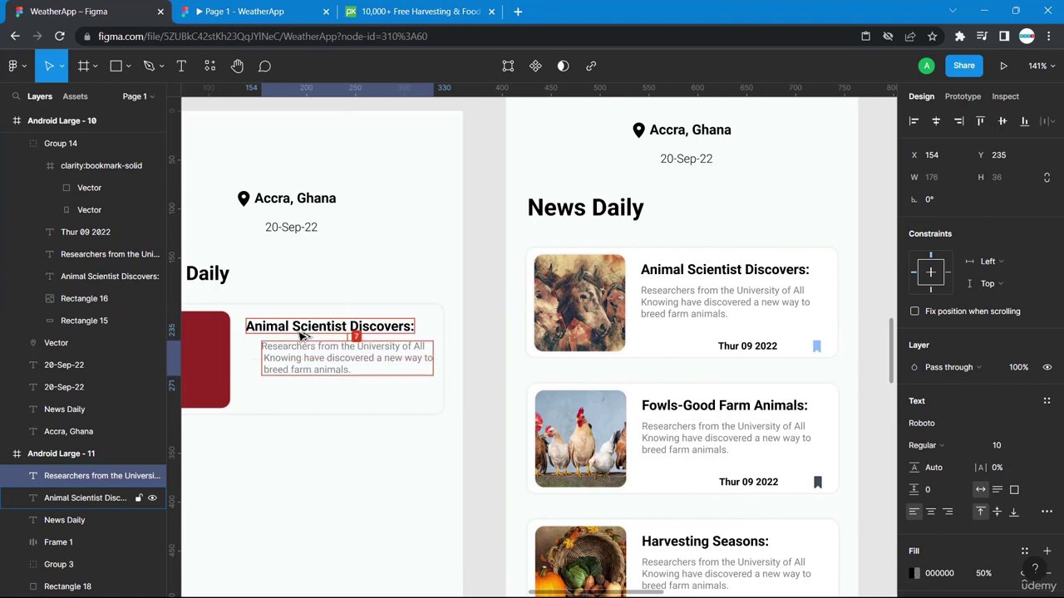
pyautogui.press('Left')
pyautogui.press('Left')
pyautogui.press('Left')
pyautogui.press('Left')
pyautogui.press('Left')
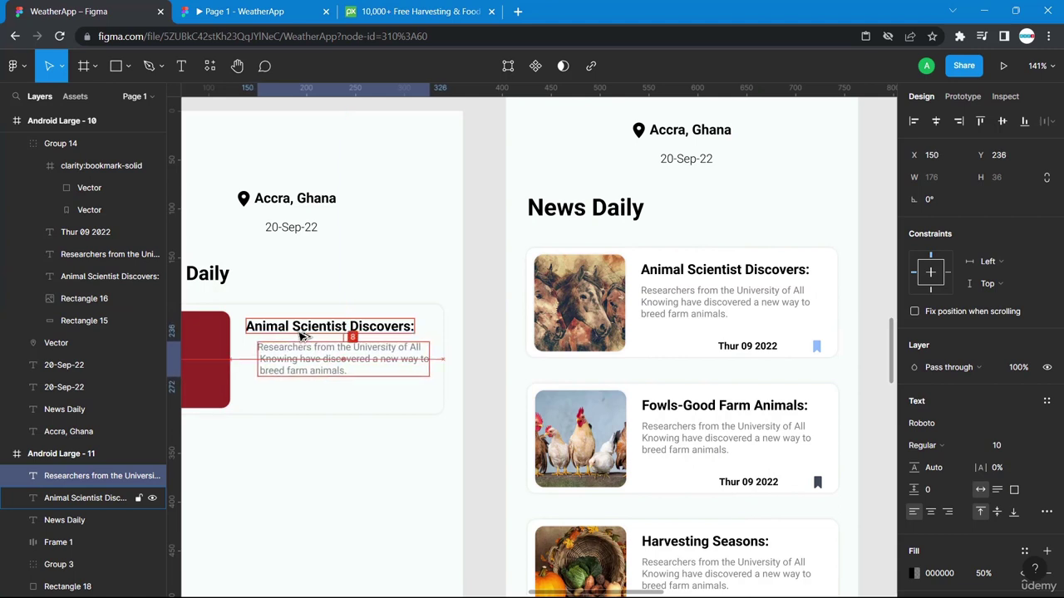
pyautogui.press('Left')
pyautogui.press('Left')
pyautogui.press('Left')
pyautogui.press('Left')
pyautogui.press('Left')
pyautogui.press('Left')
pyautogui.press('Left')
pyautogui.press('Left')
pyautogui.press('Left')
pyautogui.press('Left')
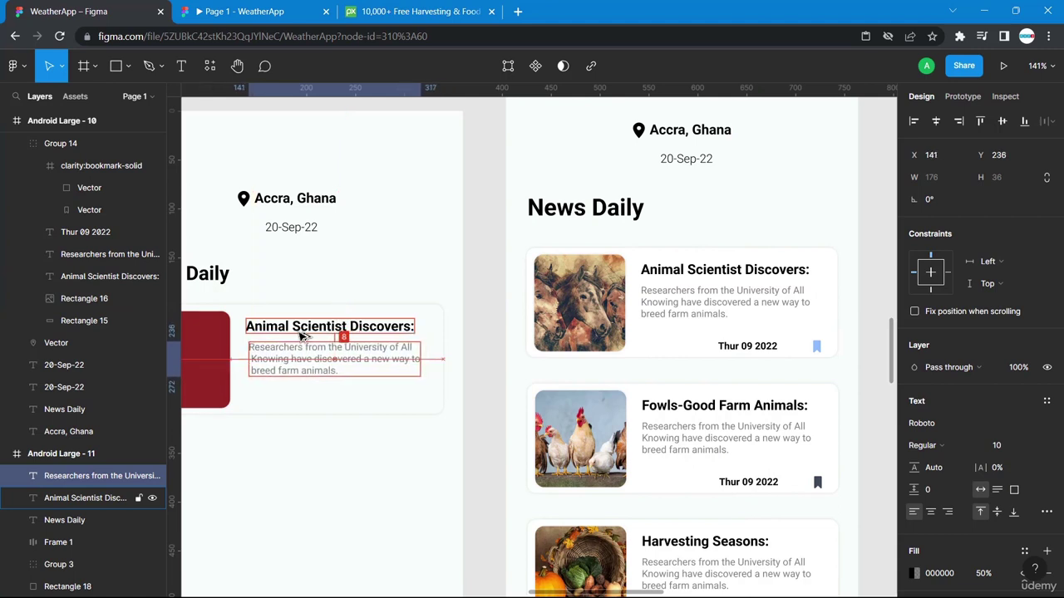
pyautogui.press('Left')
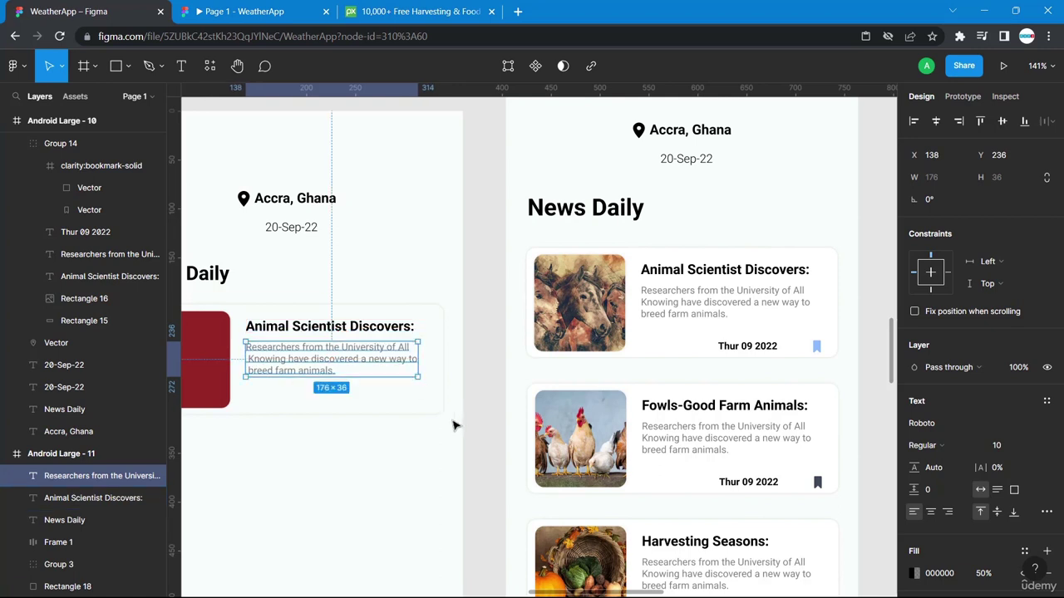
pyautogui.click(466, 450)
pyautogui.hscroll(-3, 466, 450)
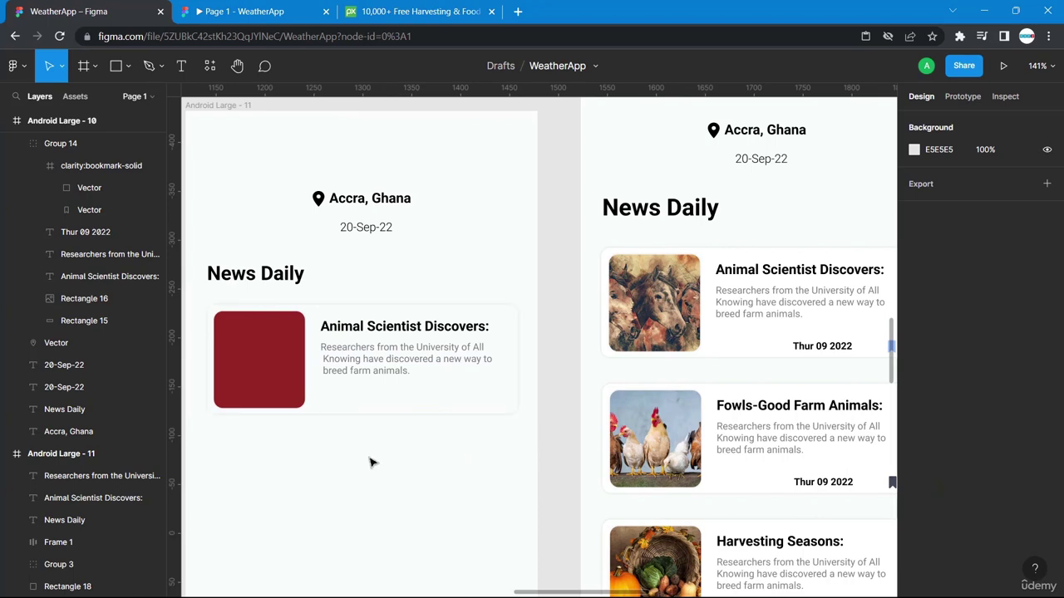
pyautogui.hotkey('ctrl', 'v')
# Duplicate the headline below the description and retype it as 'Thur 09 2022'.
pyautogui.scroll(-3, 451, 474)
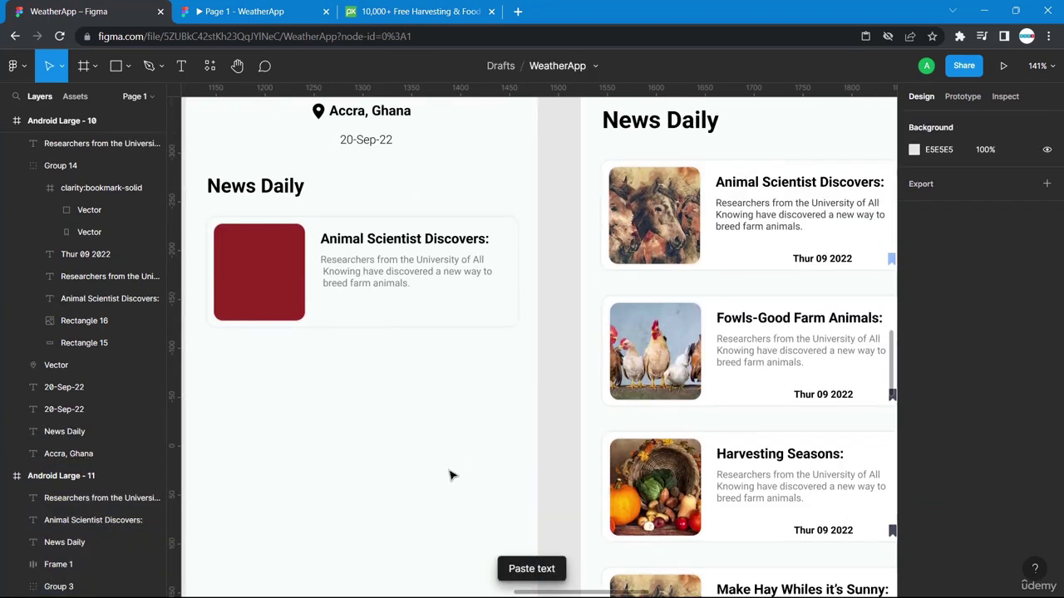
pyautogui.click(375, 261)
pyautogui.moveTo(374, 261); pyautogui.dragTo(380, 314)
pyautogui.hotkey('ctrl', 'z')
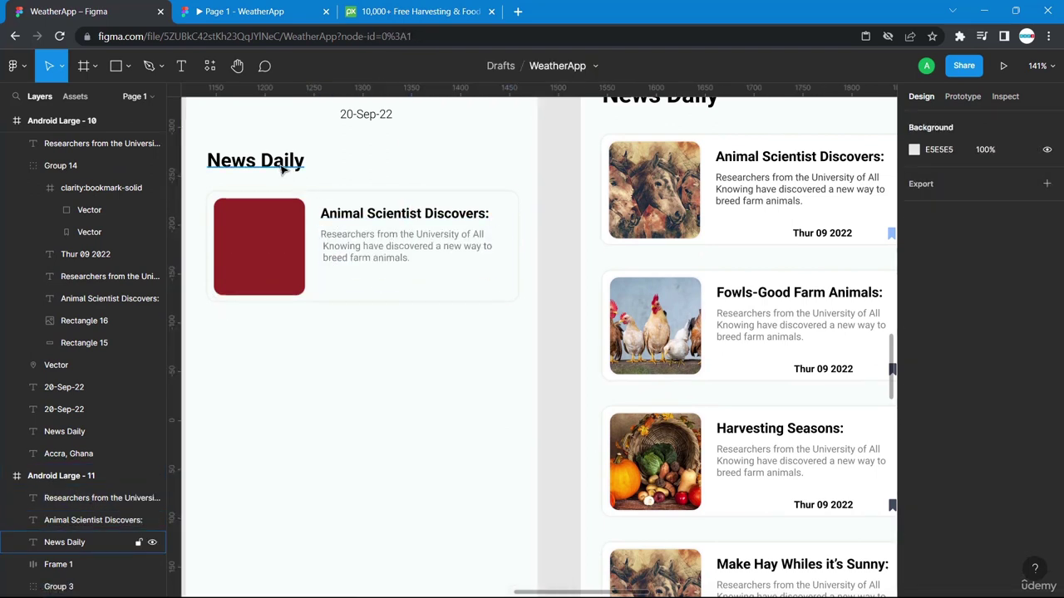
pyautogui.click(340, 217)
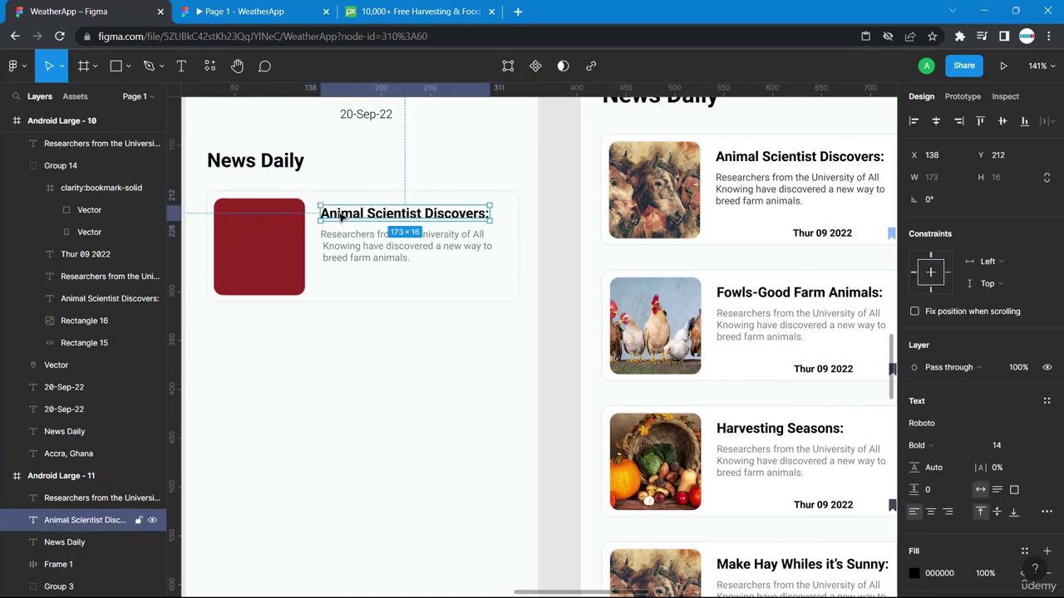
pyautogui.hotkey('ctrl', 'v')
pyautogui.moveTo(340, 217); pyautogui.dragTo(366, 283)
pyautogui.doubleClick(366, 282)
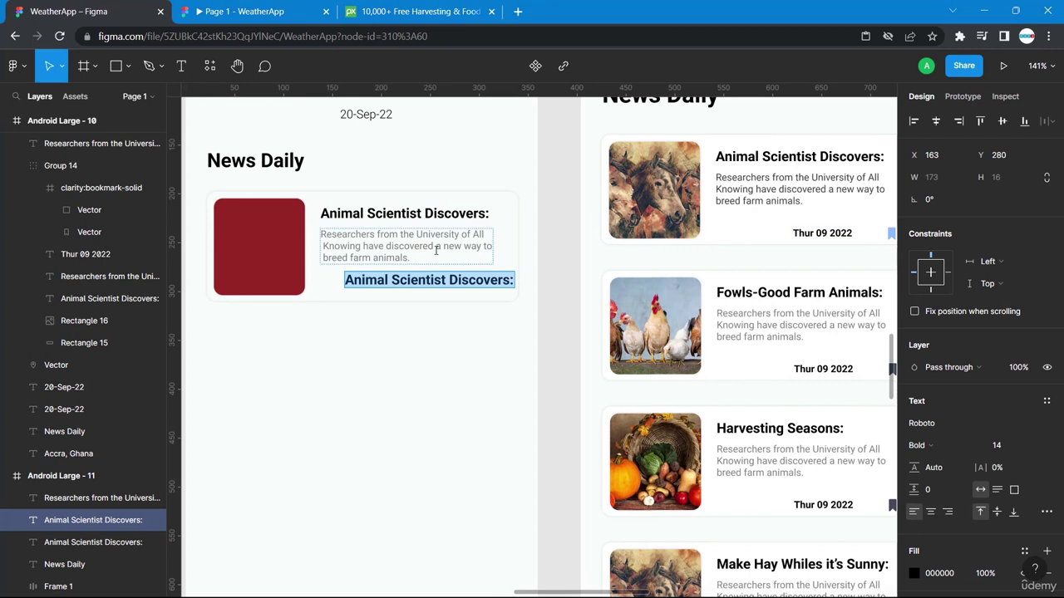
pyautogui.write('Thurd')
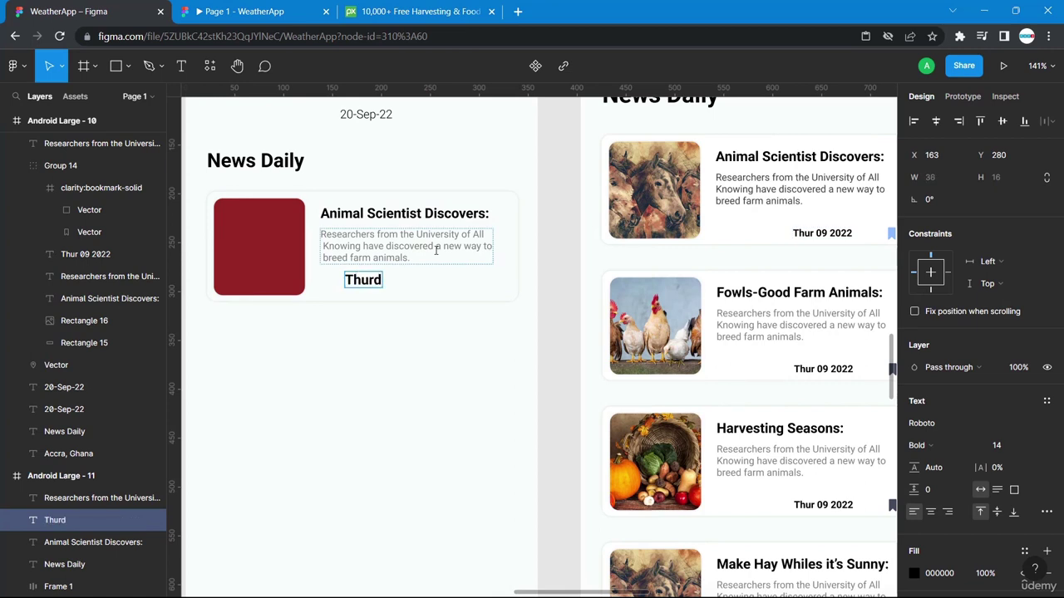
pyautogui.press('BackSpace')
pyautogui.write('09 2022')
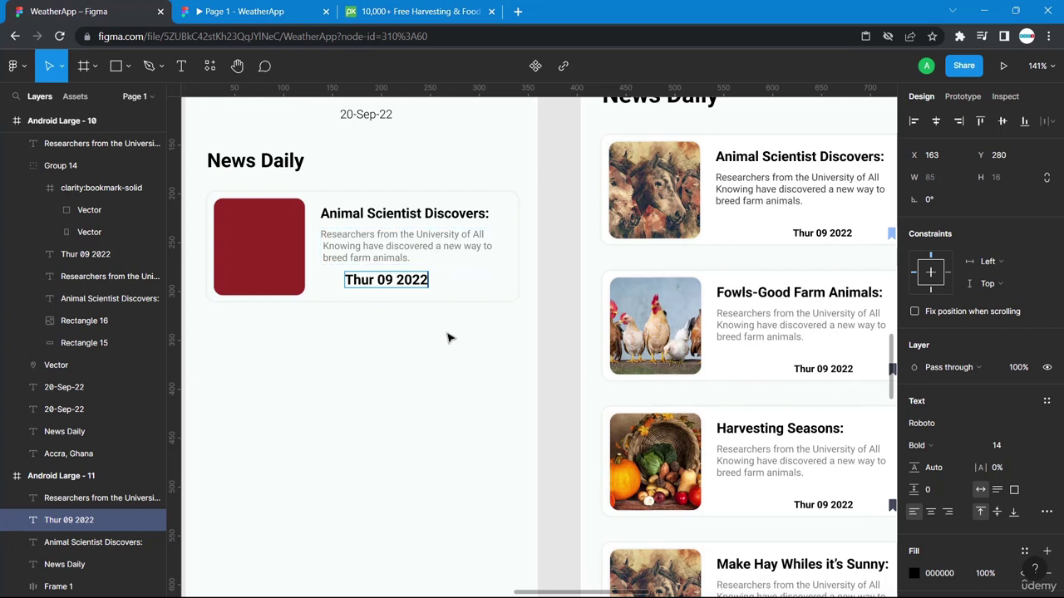
# Set the date text's font size to 10, matching the right card's date.
pyautogui.click(820, 235)
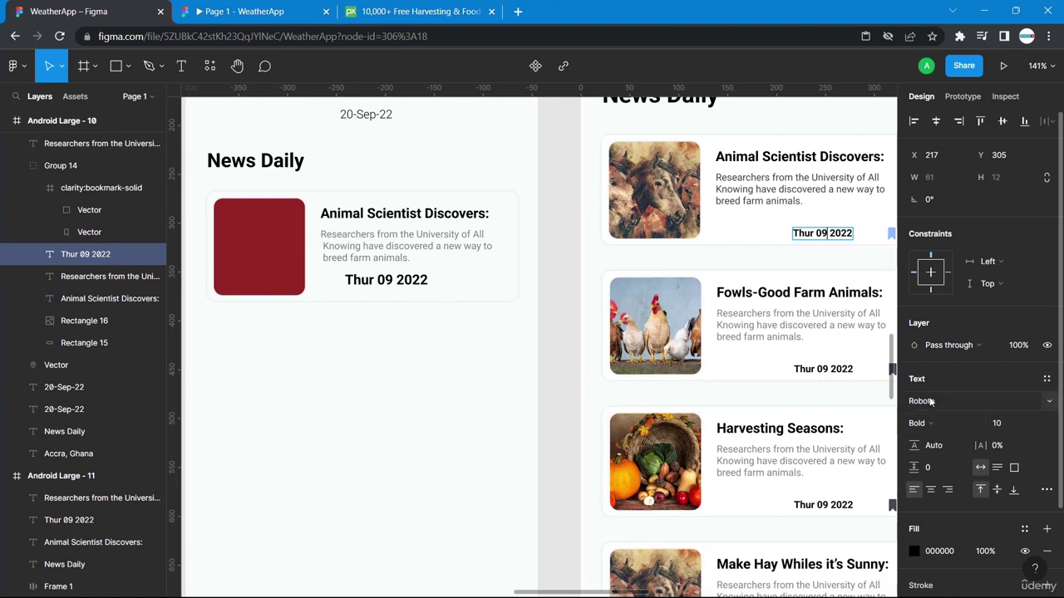
pyautogui.click(378, 280)
pyautogui.doubleClick(378, 279)
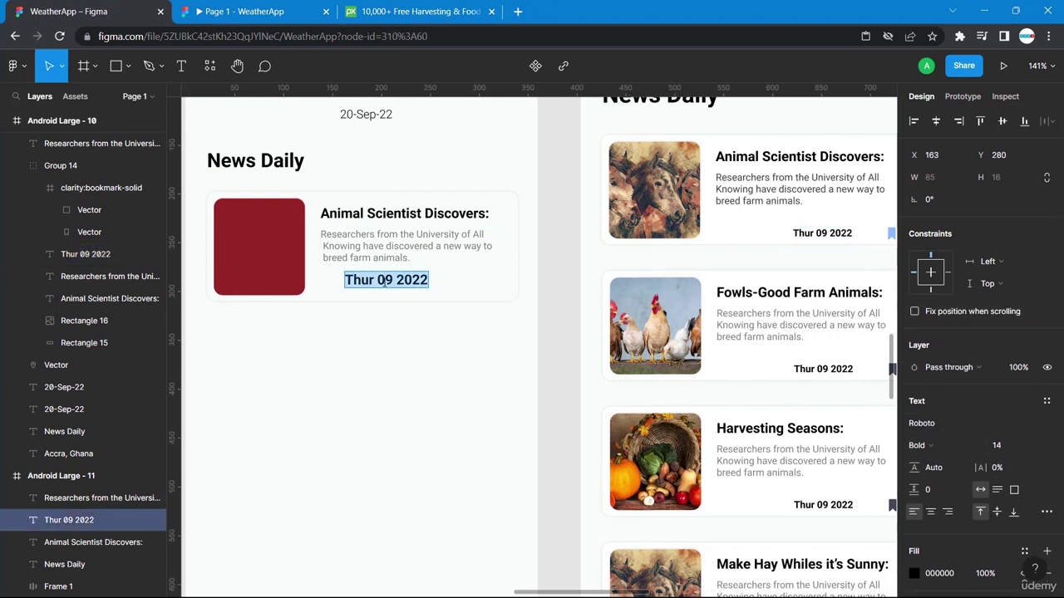
pyautogui.click(997, 447)
pyautogui.press('Return')
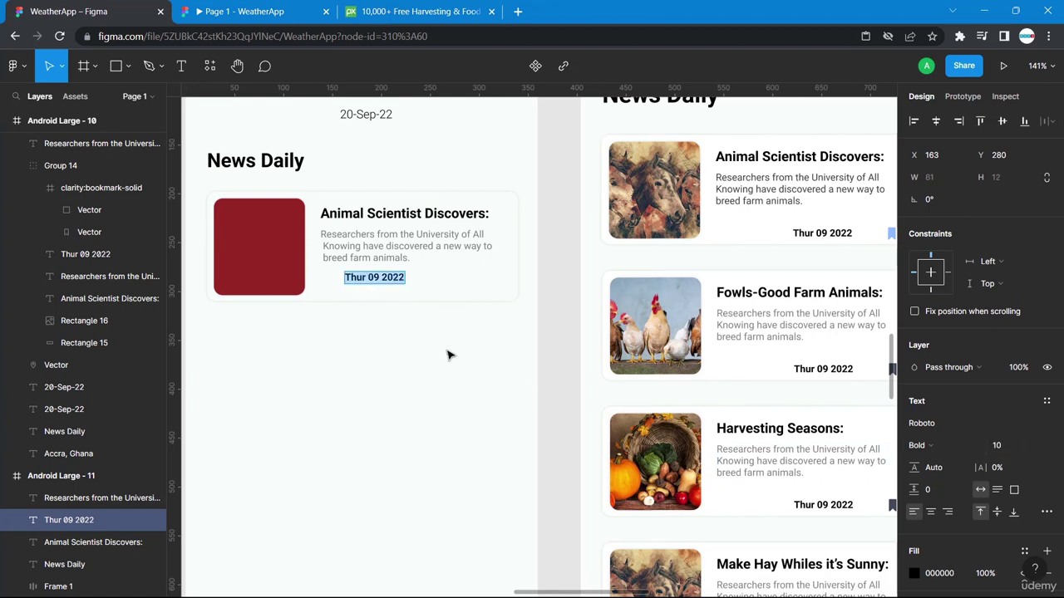
pyautogui.press('Escape')
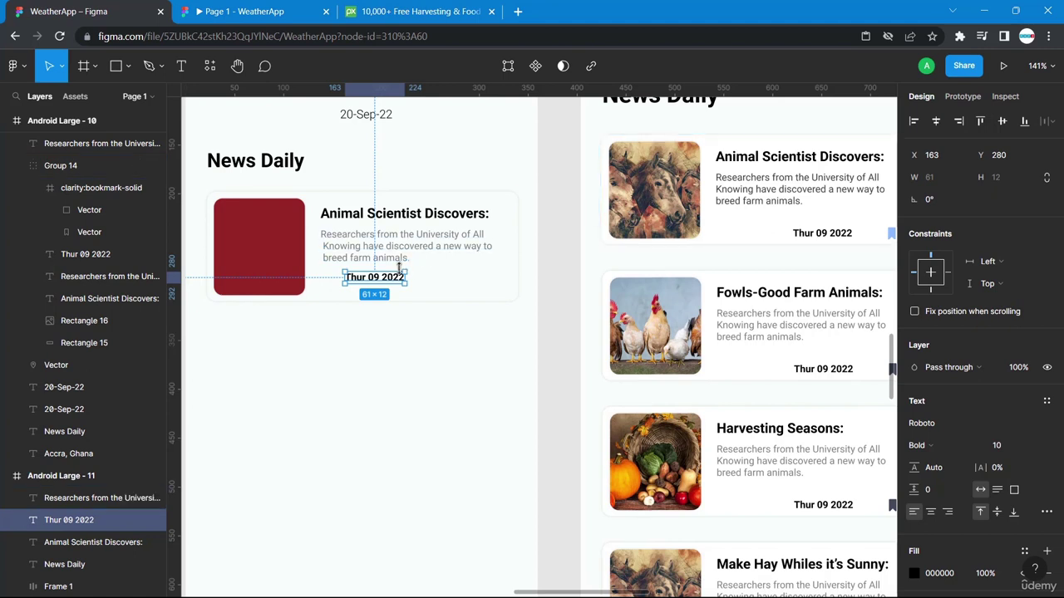
# Move the date to the card's lower right and nudge it down 1 px.
pyautogui.moveTo(392, 281); pyautogui.dragTo(470, 290)
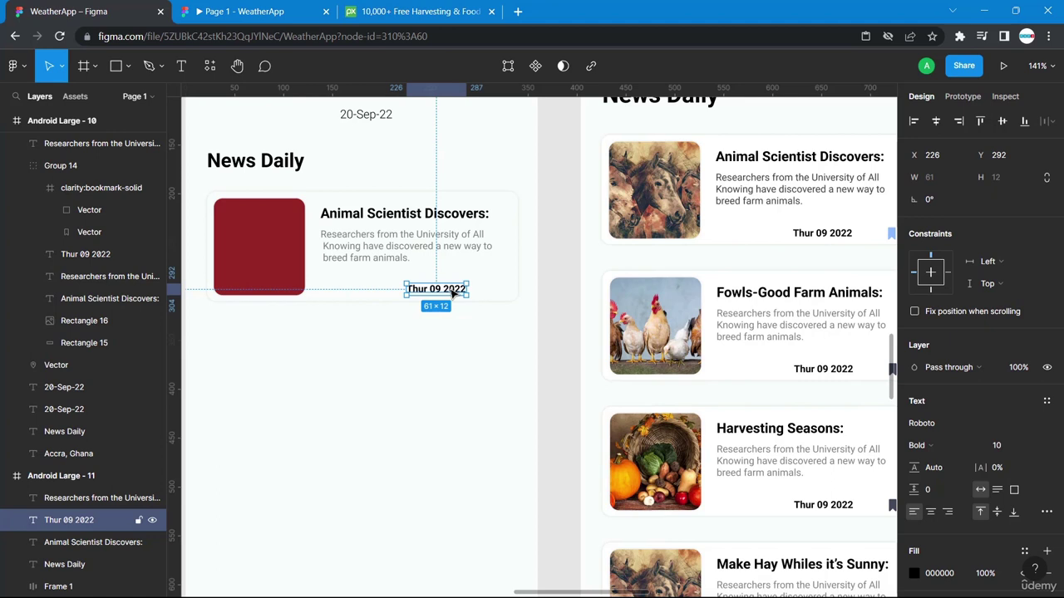
pyautogui.click(824, 236)
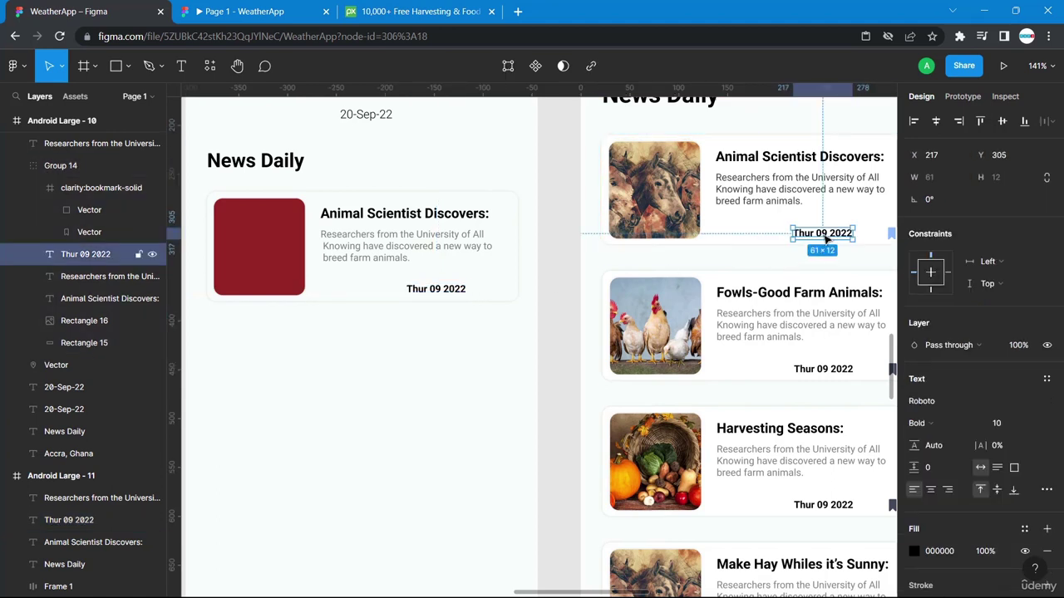
pyautogui.press('alt')
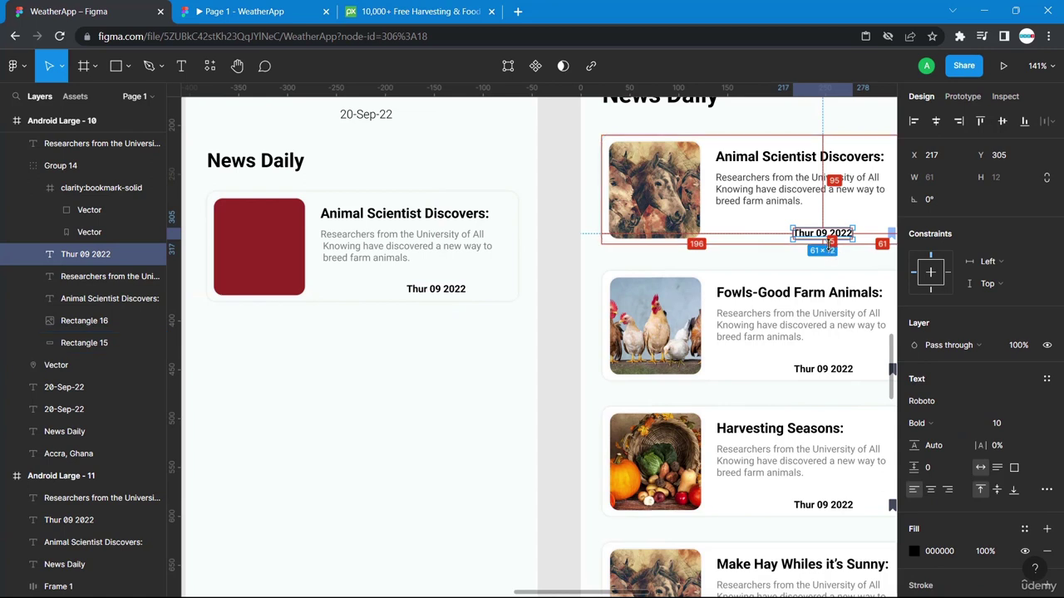
pyautogui.click(457, 288)
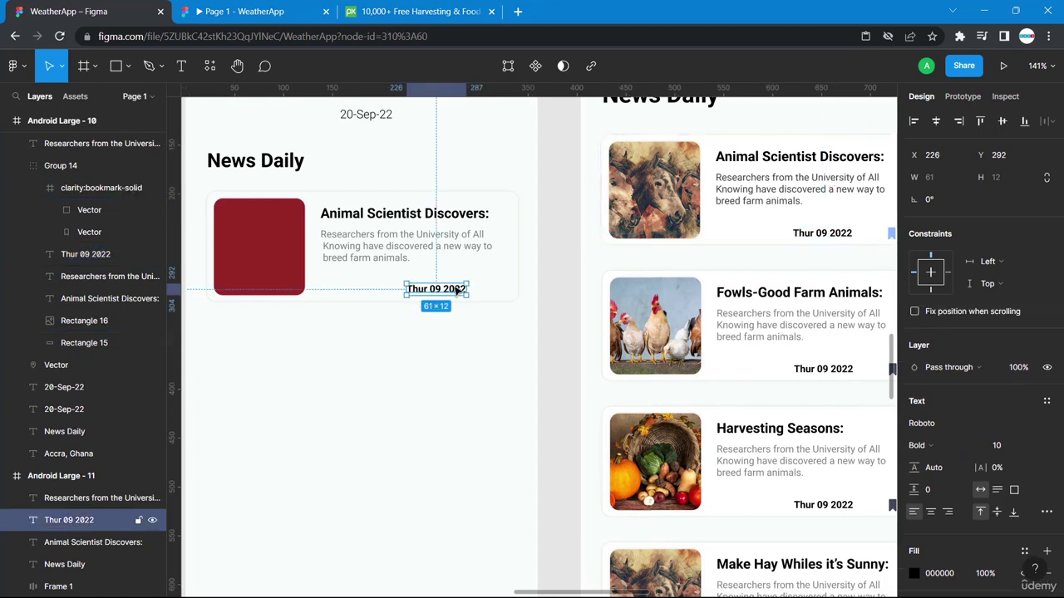
pyautogui.press('alt')
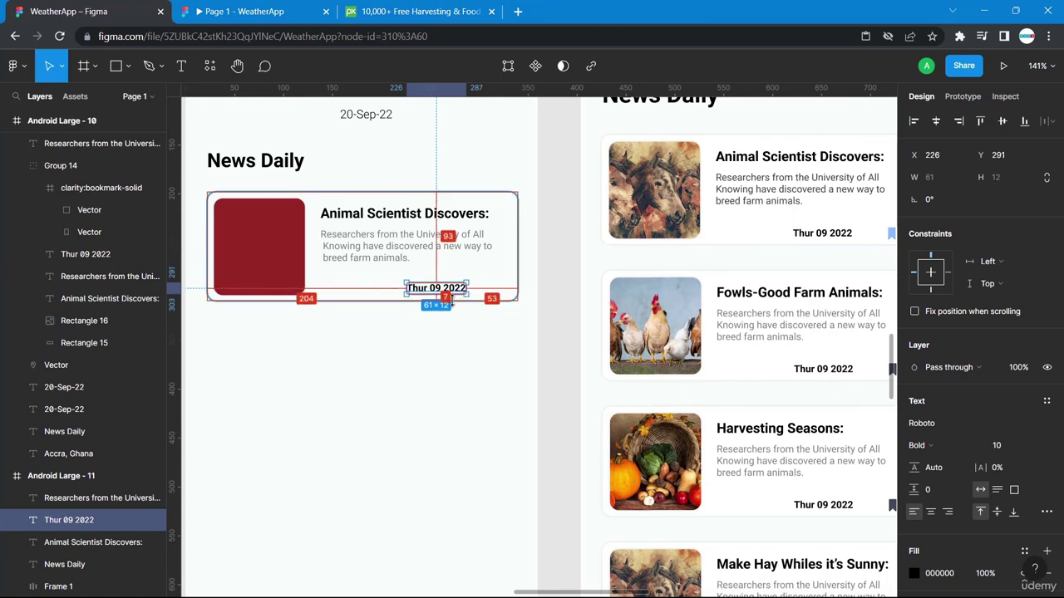
pyautogui.press('Down')
pyautogui.click(465, 325)
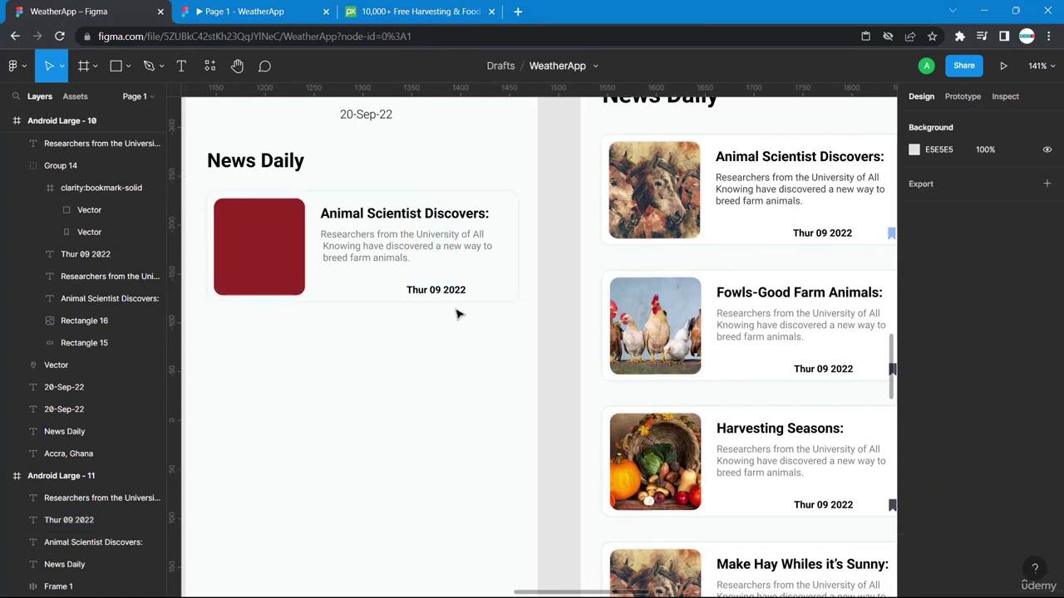
pyautogui.hscroll(3, 839, 255)
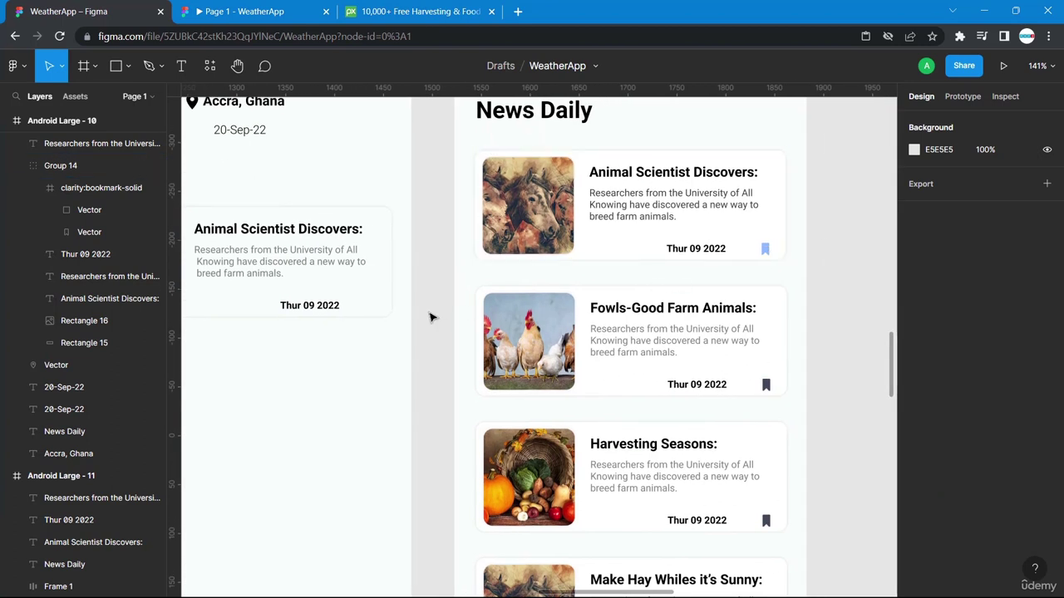
# Try the Iconbay icon plugin from the canvas Plugins menu, then close it.
pyautogui.rightClick(430, 315)
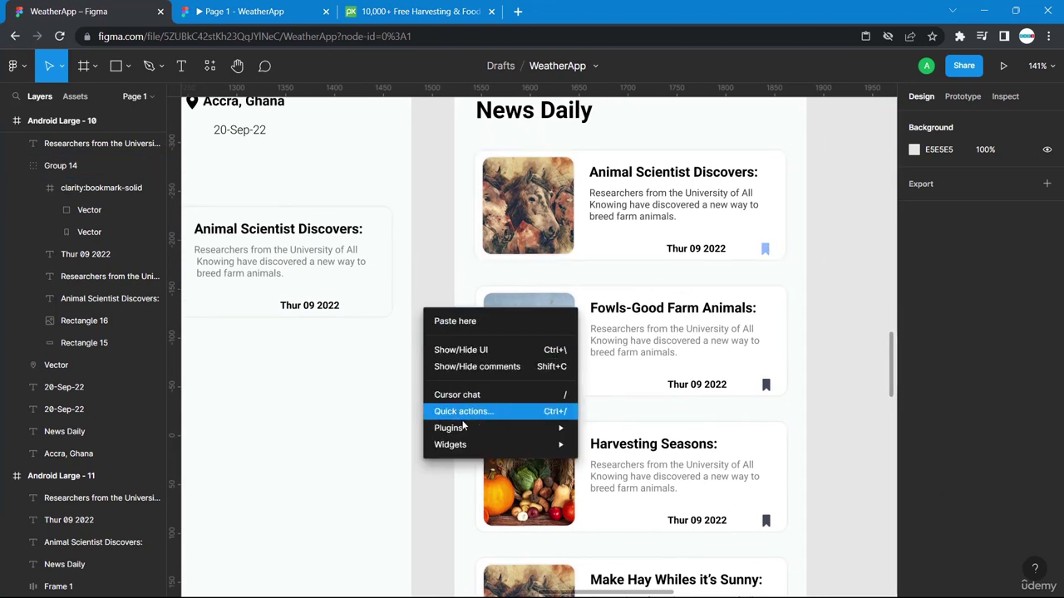
pyautogui.moveTo(465, 429)
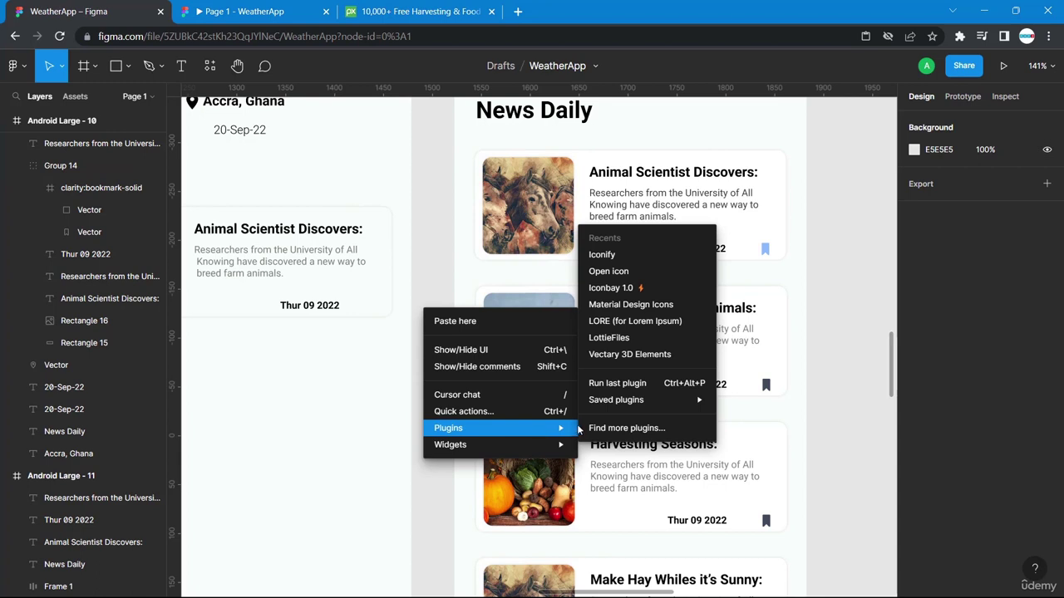
pyautogui.moveTo(611, 403)
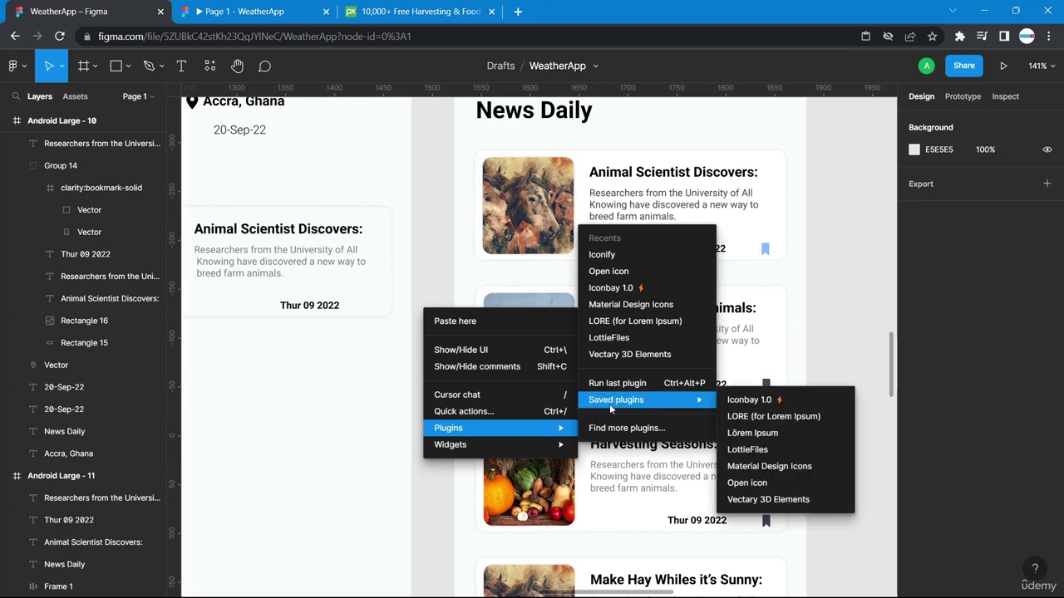
pyautogui.click(757, 402)
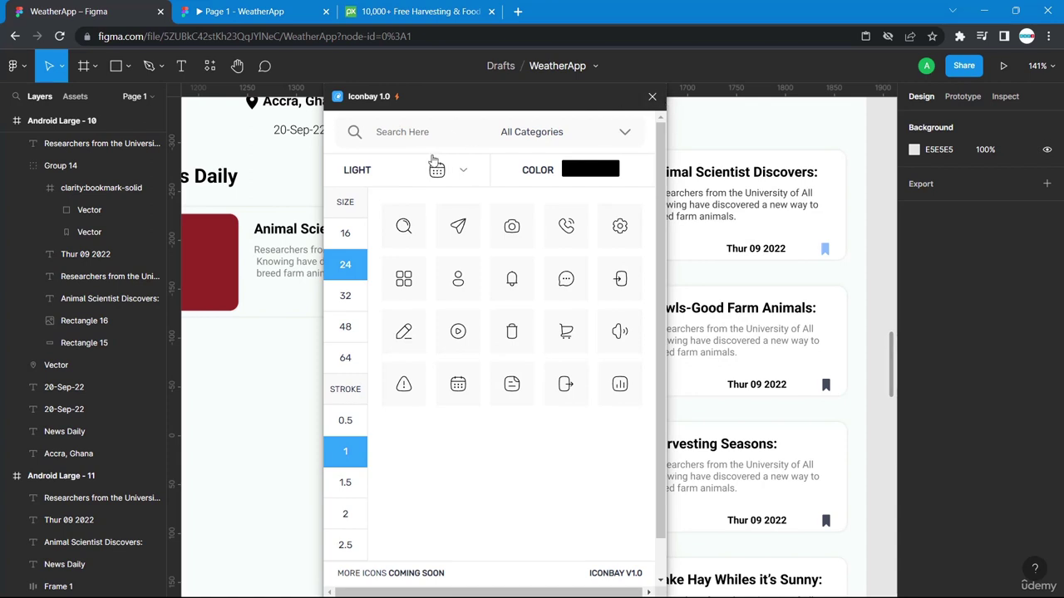
pyautogui.click(652, 97)
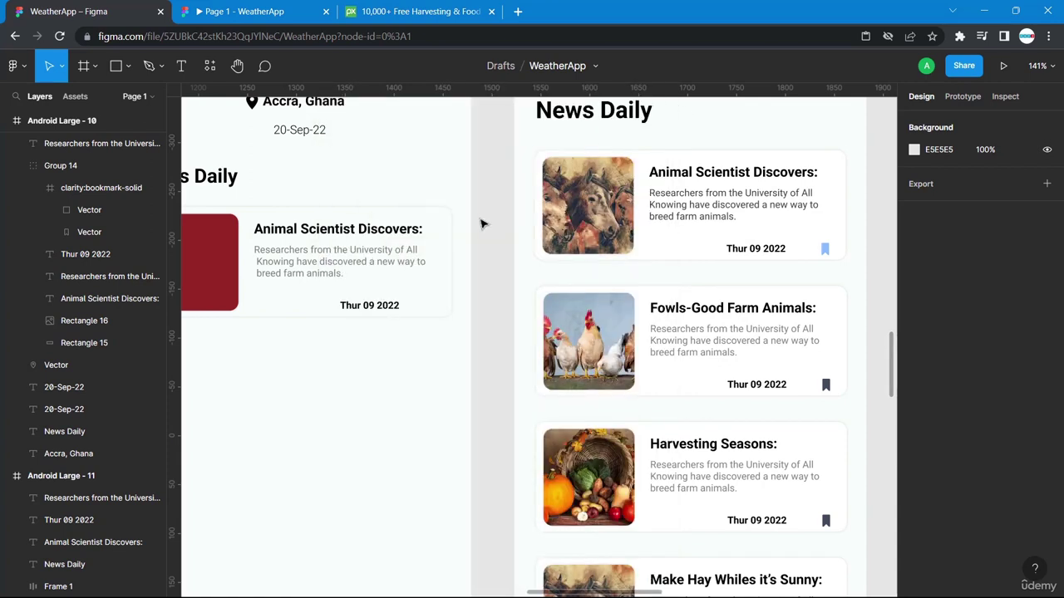
# Search Iconify for 'bookmark' and place the clarity:bookmark-solid icon on the canvas.
pyautogui.rightClick(479, 224)
pyautogui.moveTo(571, 342)
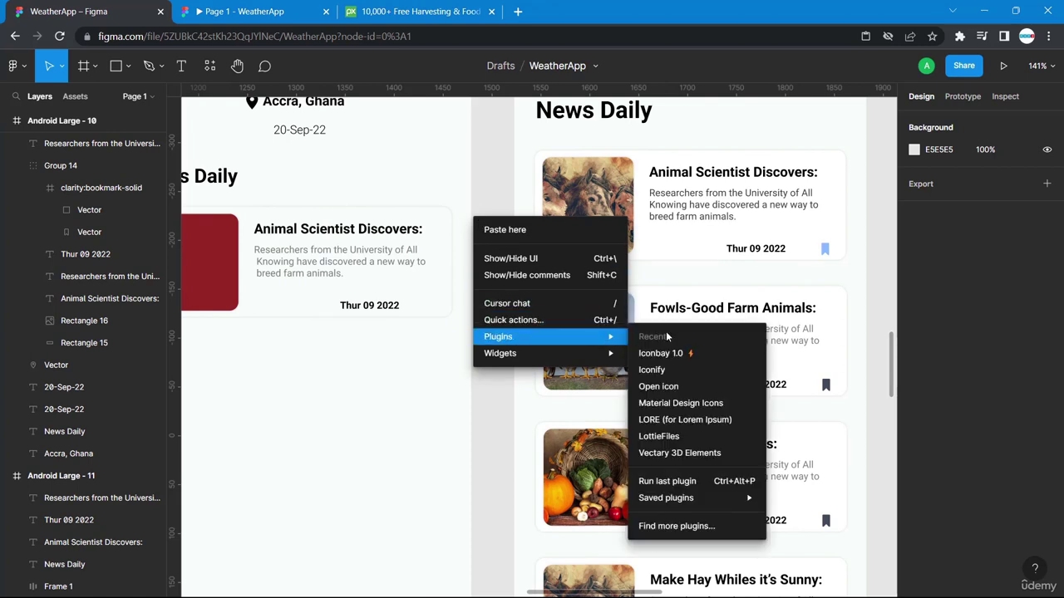
pyautogui.click(665, 370)
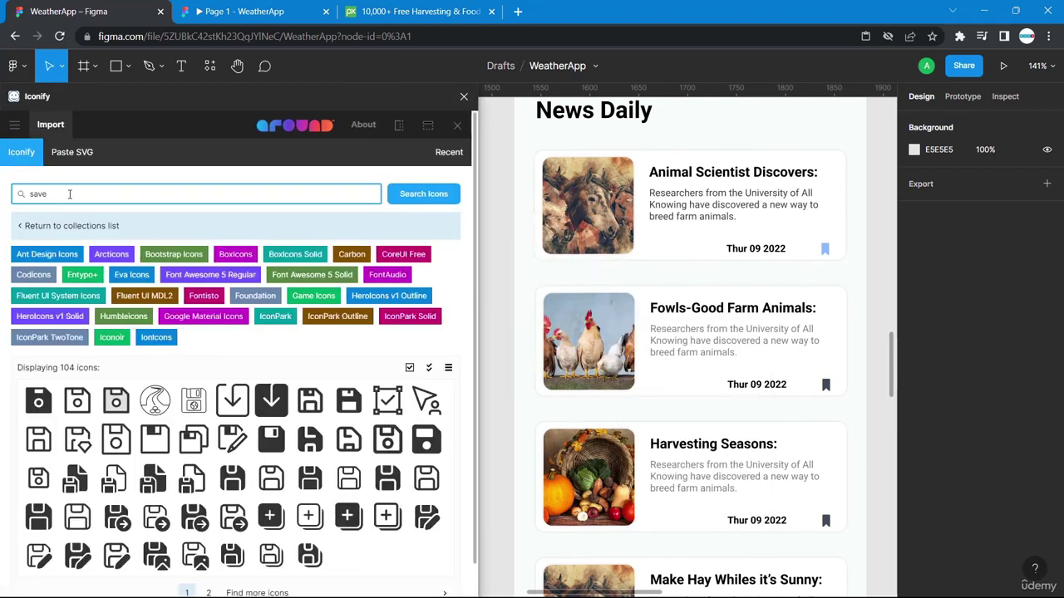
pyautogui.write('bookmark')
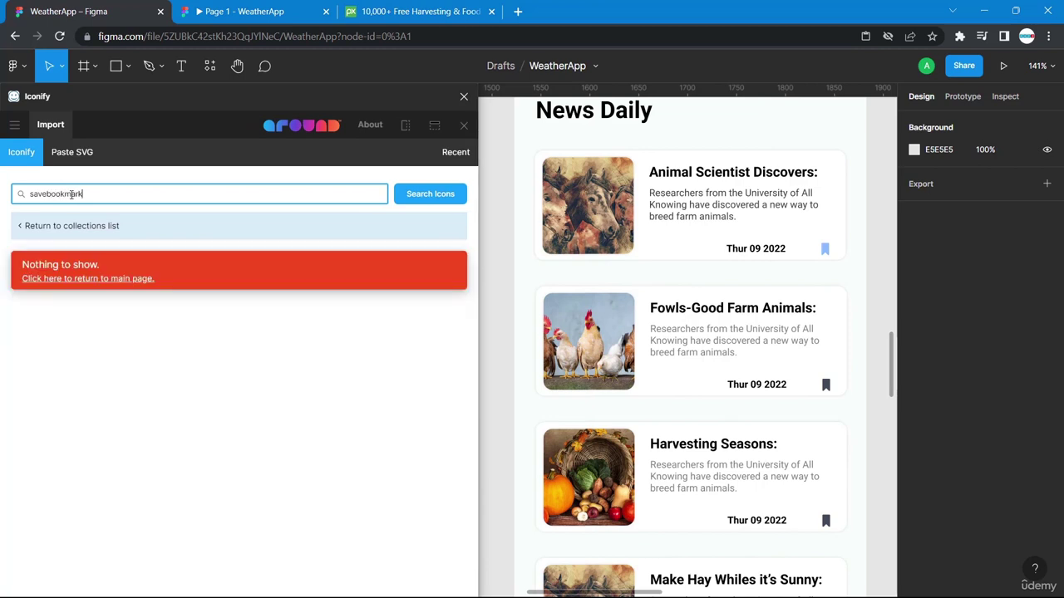
pyautogui.moveTo(49, 194); pyautogui.dragTo(2, 205)
pyautogui.press('BackSpace')
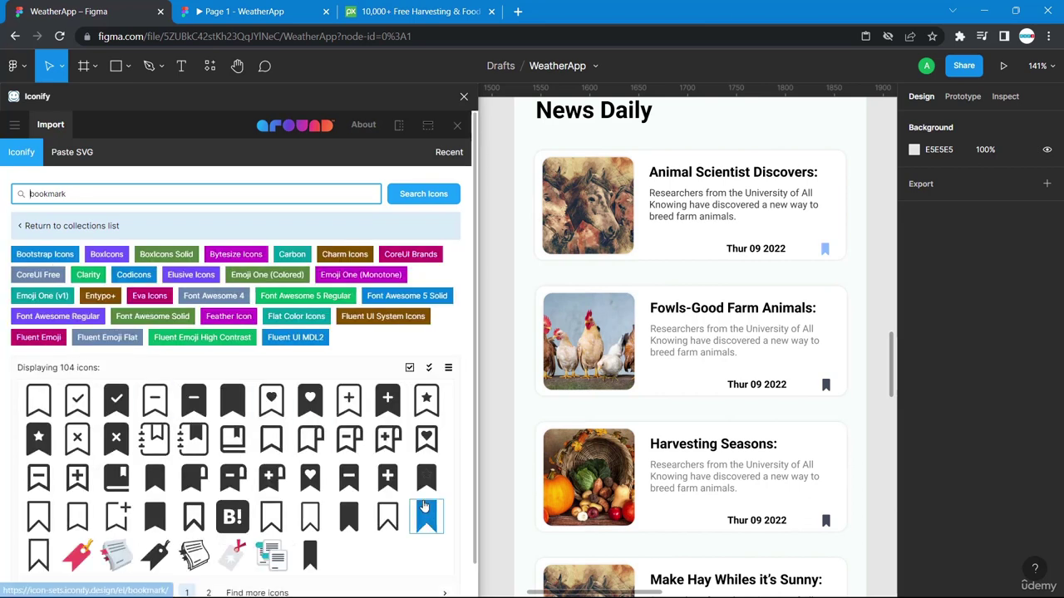
pyautogui.moveTo(349, 515); pyautogui.dragTo(489, 355)
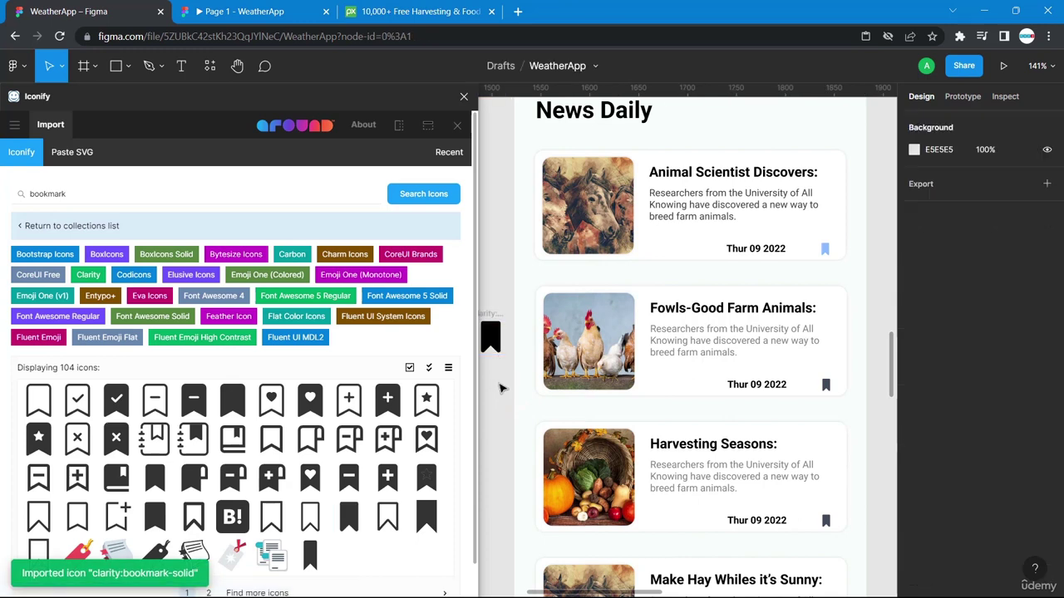
# Move the bookmark icon into Android Large - 11 and shrink it to 12×12 beside the date.
pyautogui.click(464, 97)
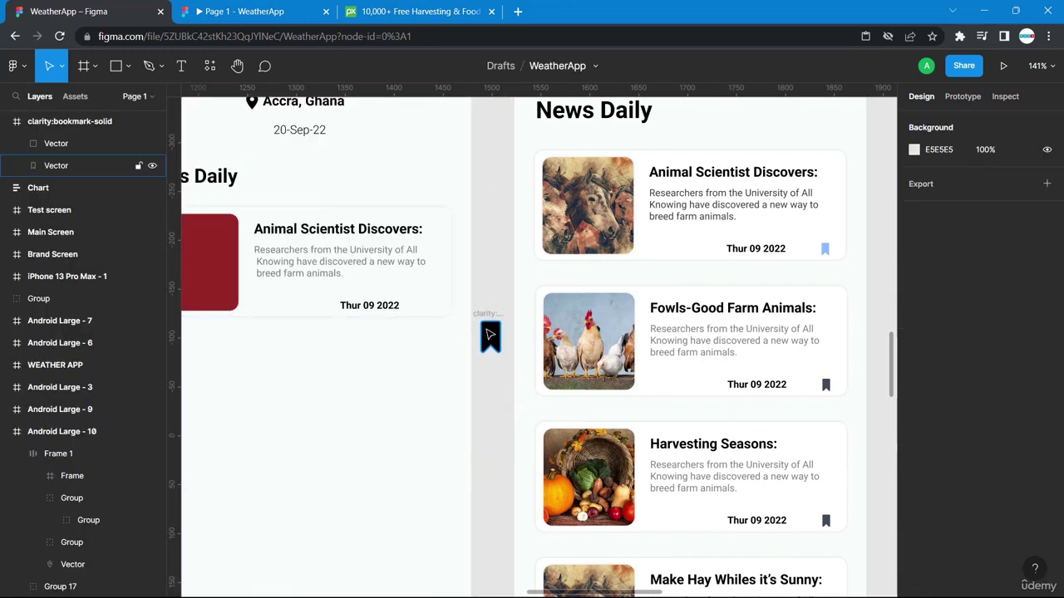
pyautogui.click(487, 319)
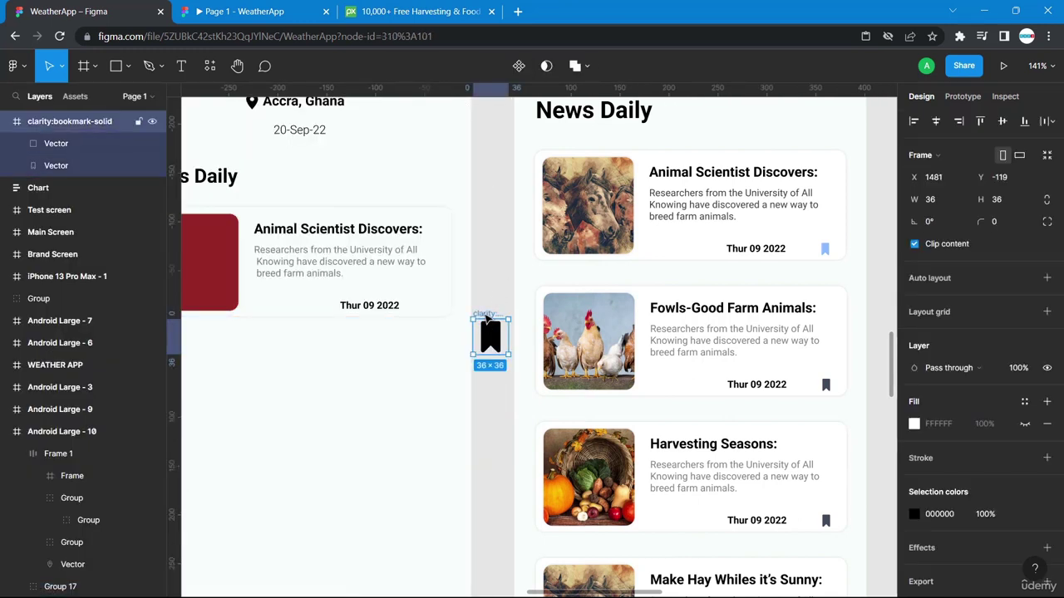
pyautogui.moveTo(490, 337); pyautogui.dragTo(427, 306)
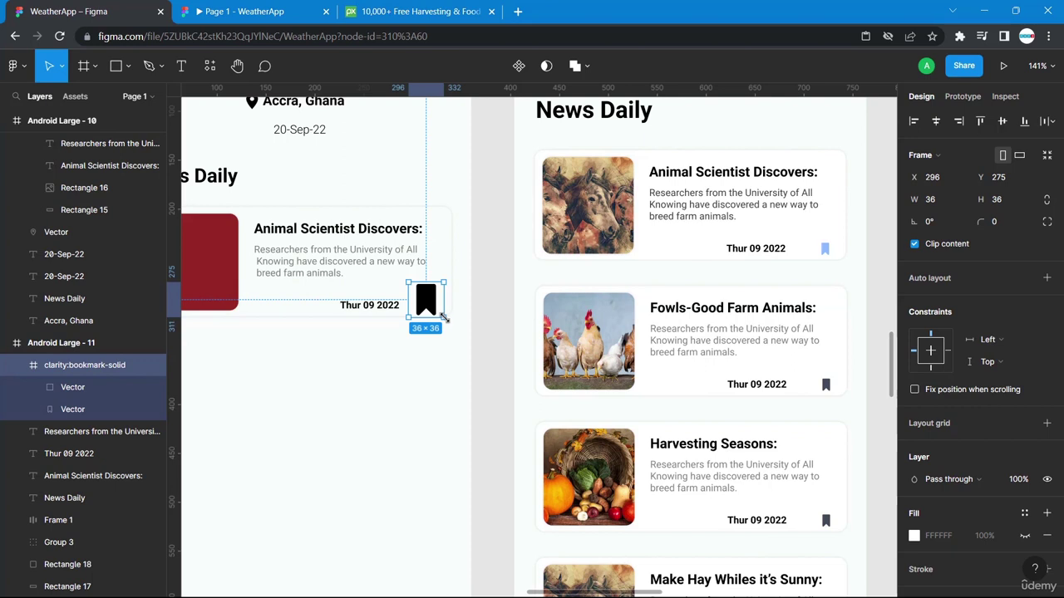
pyautogui.moveTo(443, 314); pyautogui.dragTo(431, 304)
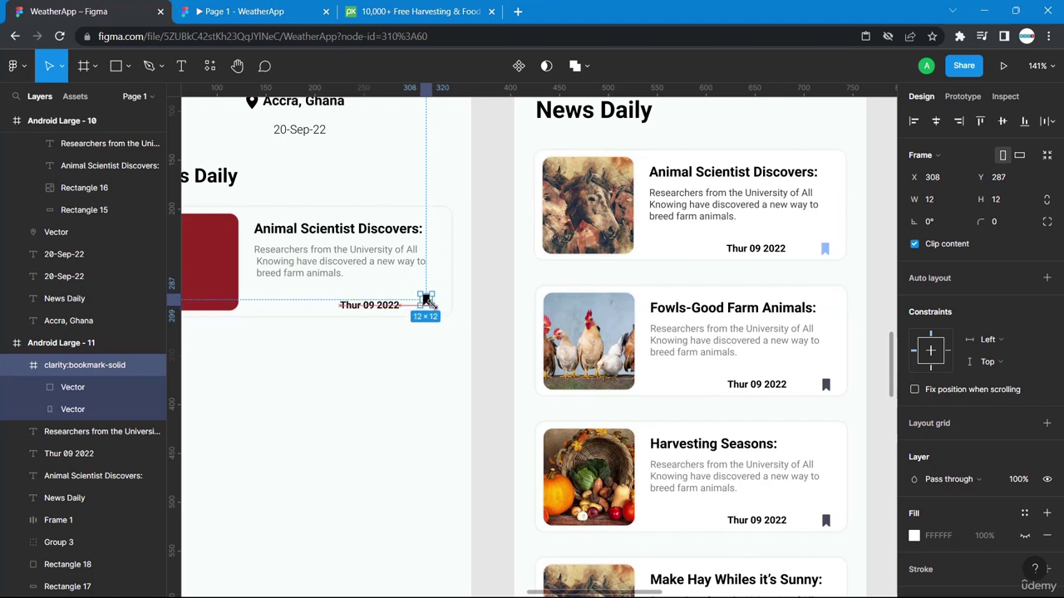
pyautogui.click(501, 387)
pyautogui.moveTo(426, 300); pyautogui.dragTo(424, 306)
pyautogui.moveTo(423, 305); pyautogui.dragTo(423, 305)
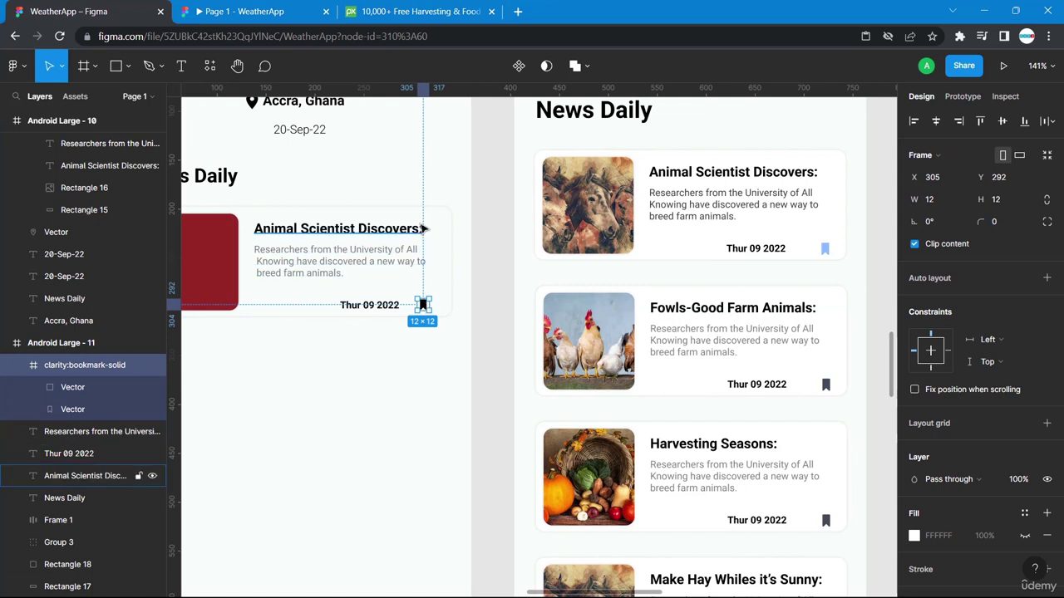
# Check the spacing between the Thur 09 2022 date and the bookmark using Alt guides.
pyautogui.press('alt')
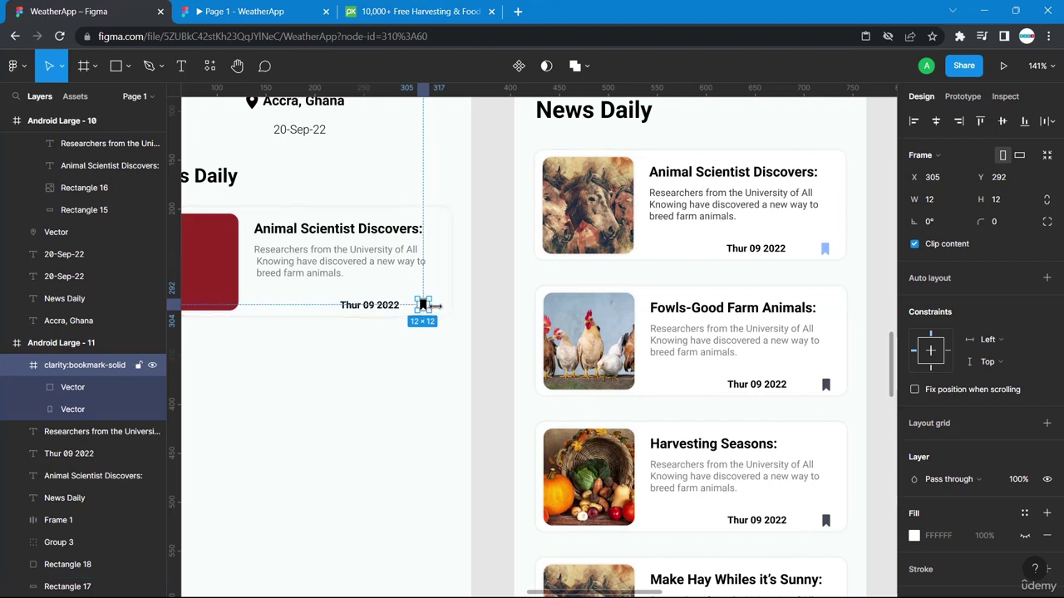
pyautogui.click(398, 309)
pyautogui.press('alt')
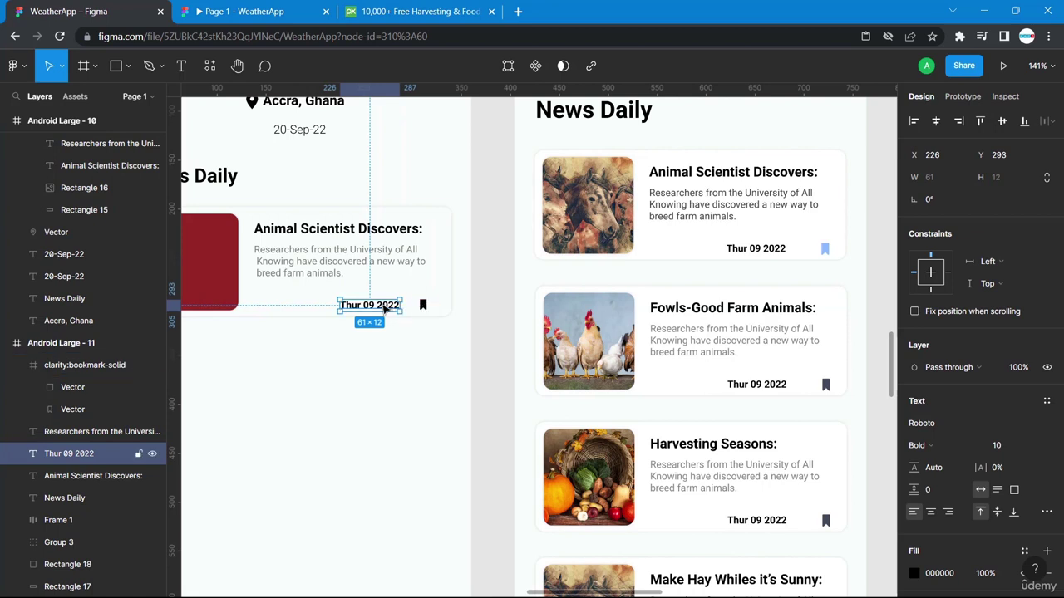
pyautogui.click(483, 363)
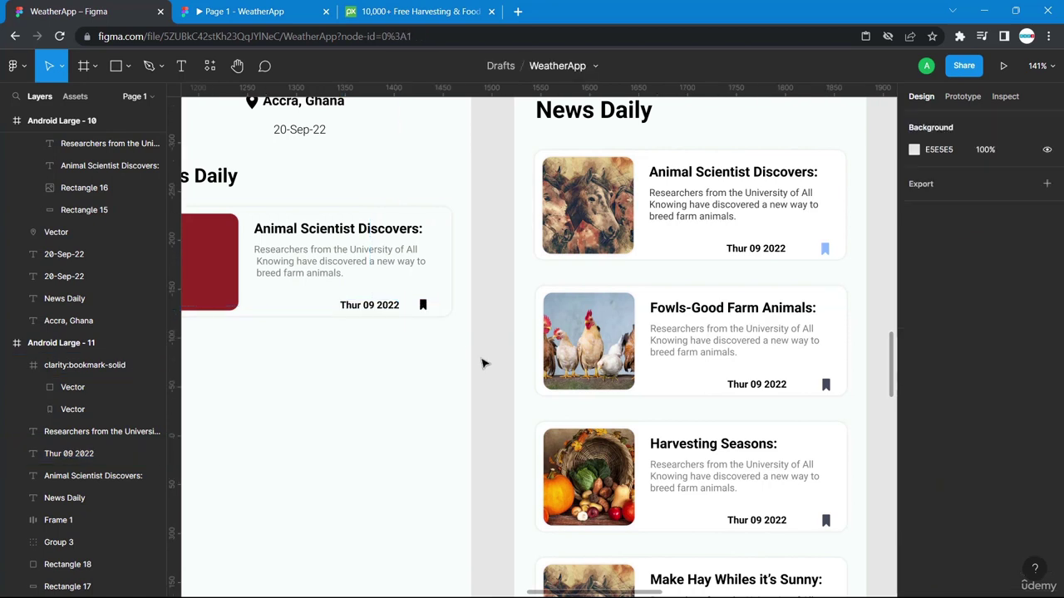
pyautogui.hscroll(-1, 483, 364)
pyautogui.click(423, 306)
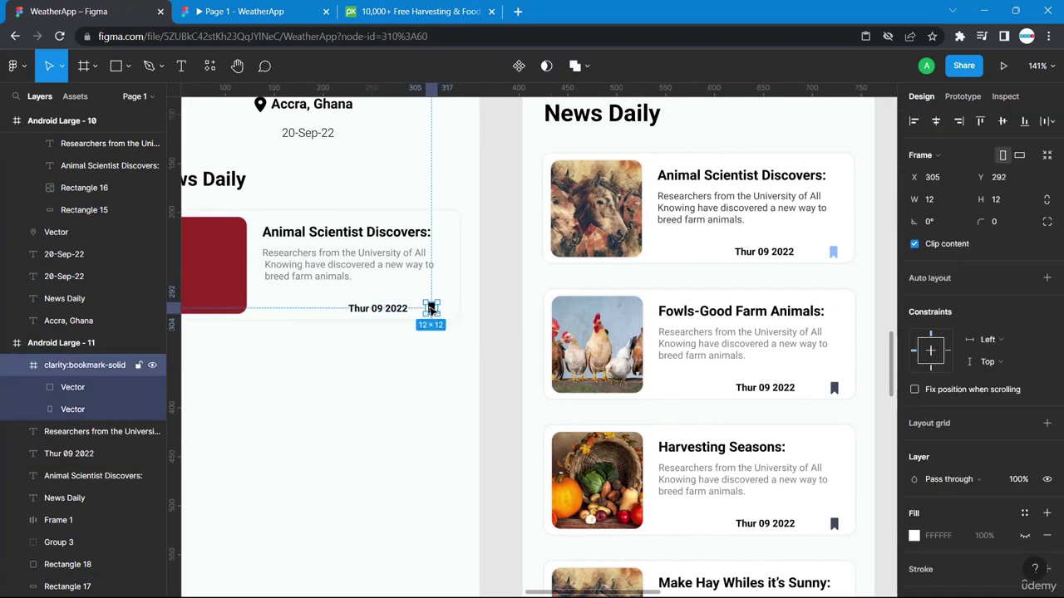
pyautogui.click(407, 309)
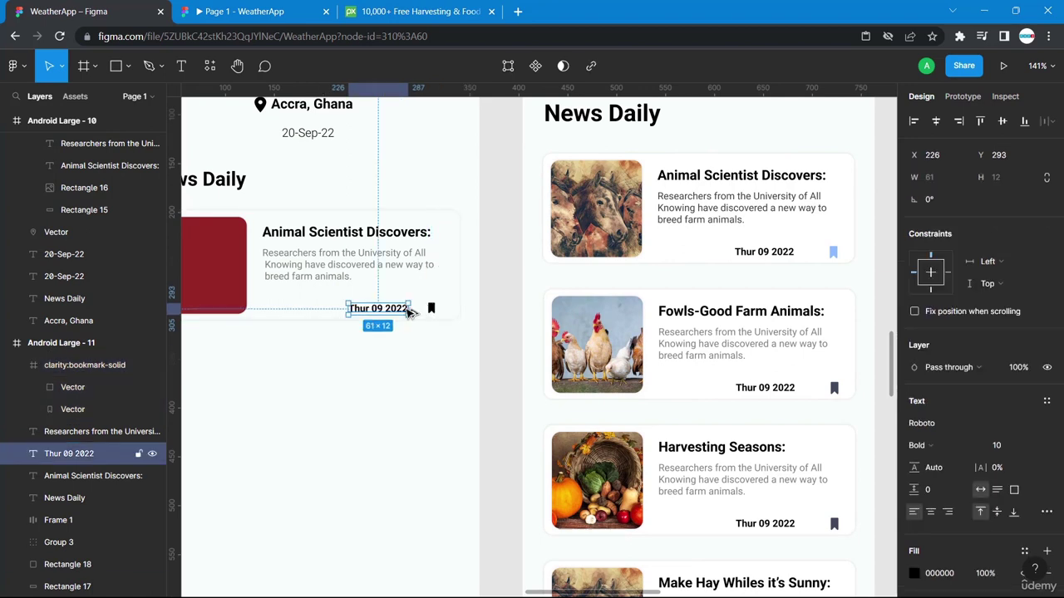
pyautogui.keyDown('shift'); pyautogui.click(431, 310); pyautogui.keyUp('shift')
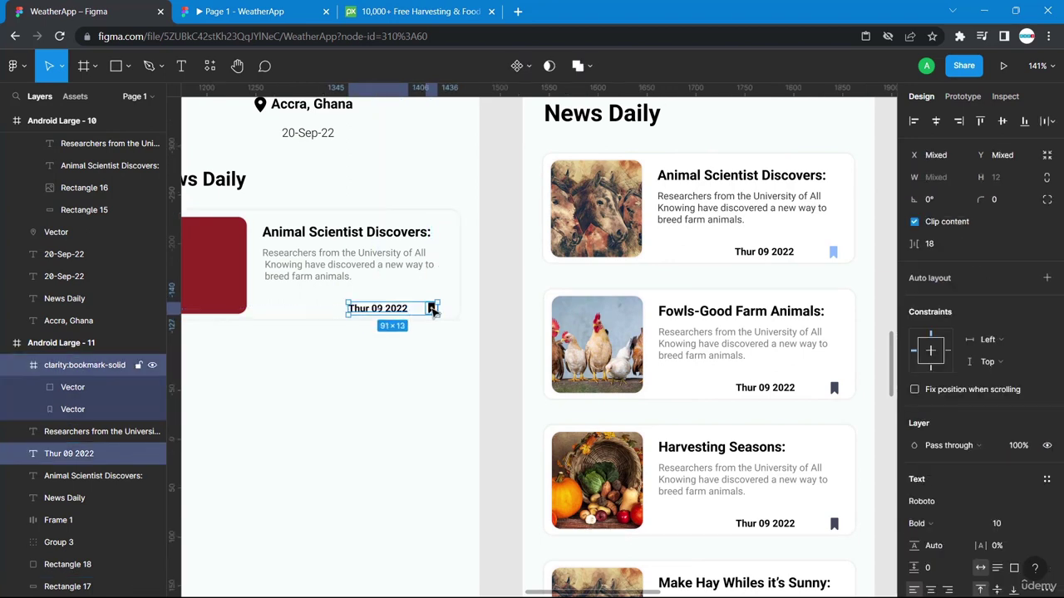
pyautogui.hscroll(-3, 449, 381)
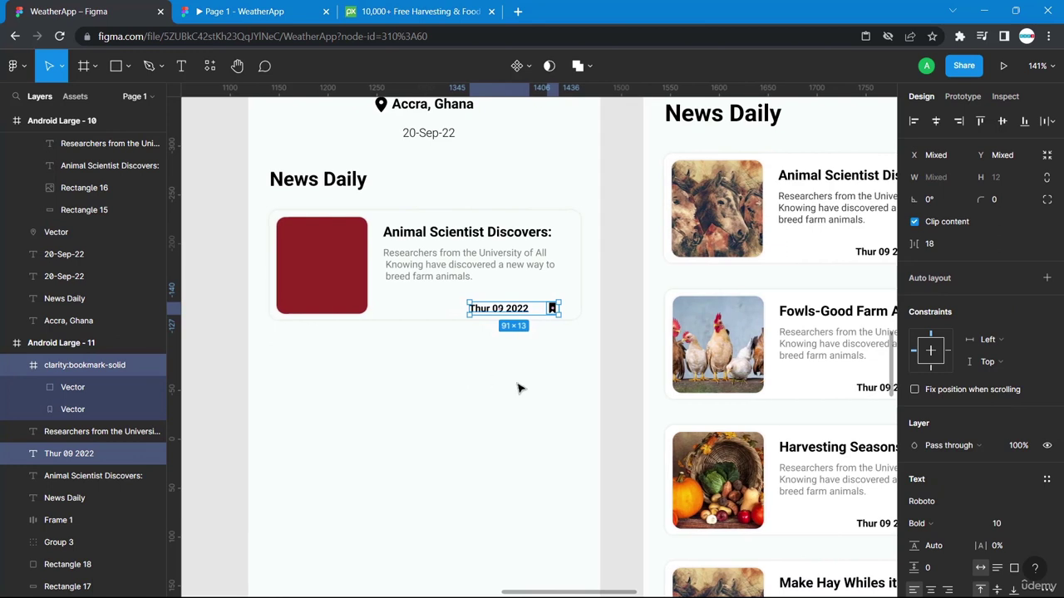
pyautogui.click(546, 398)
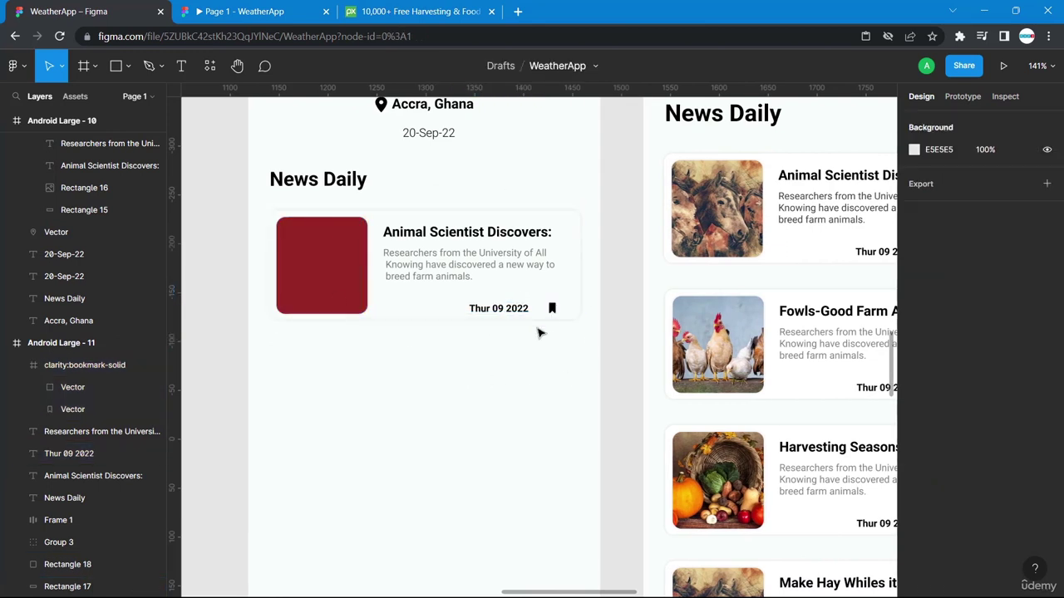
pyautogui.click(554, 309)
# Pan across the canvas to compare the News Daily frames.
pyautogui.click(514, 371)
pyautogui.hscroll(5, 582, 349)
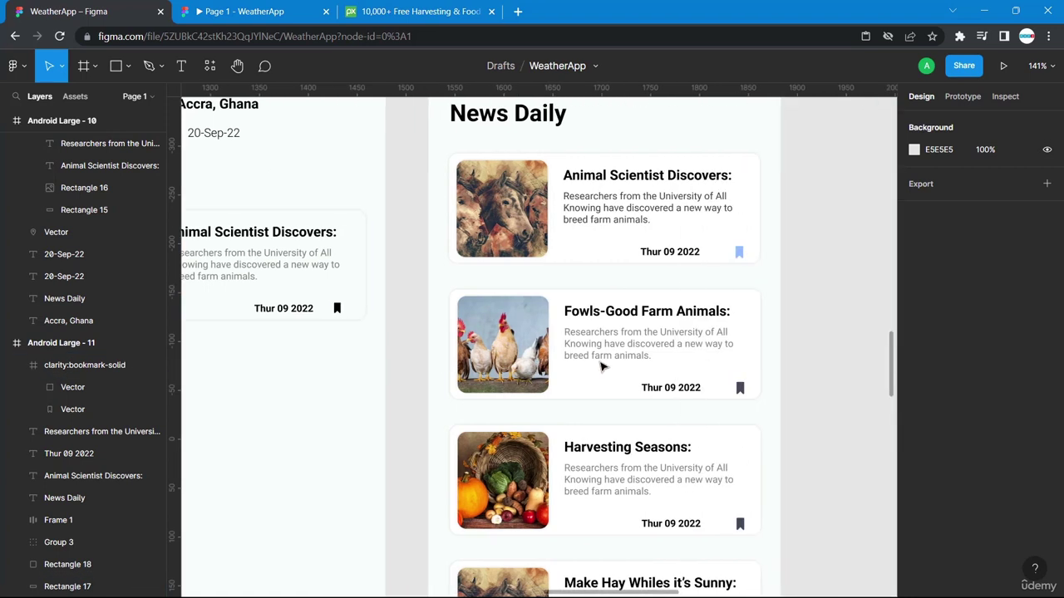
pyautogui.hscroll(-5, 319, 326)
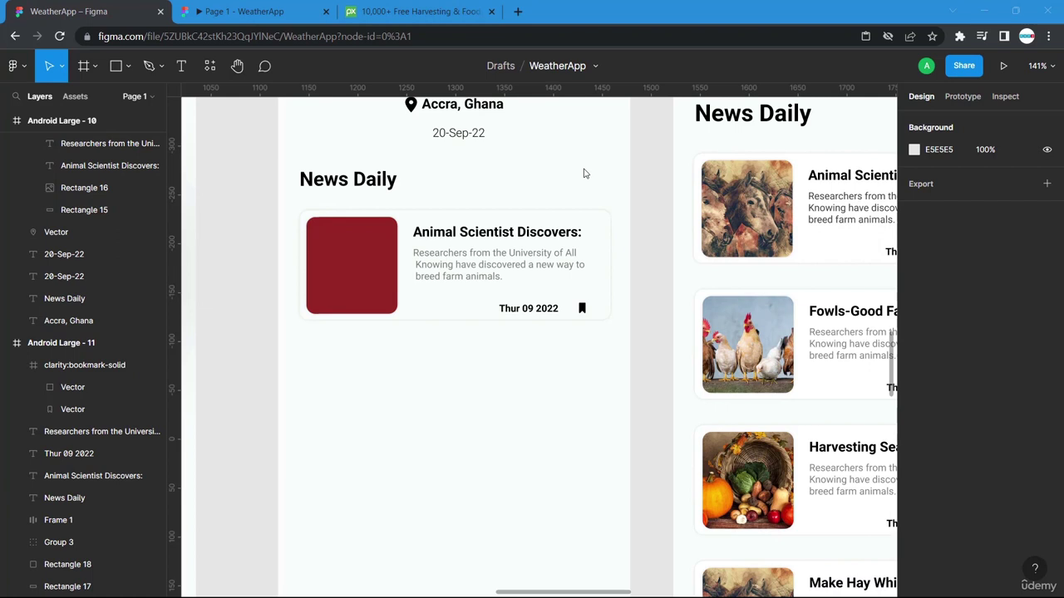
pyautogui.hscroll(-6, 584, 172)
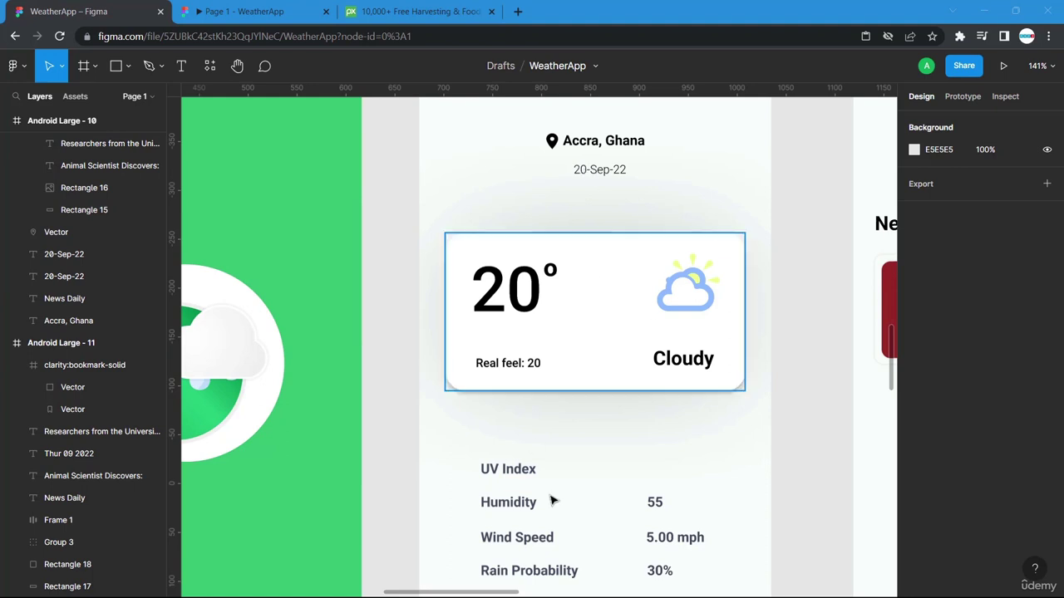
pyautogui.hscroll(7, 729, 430)
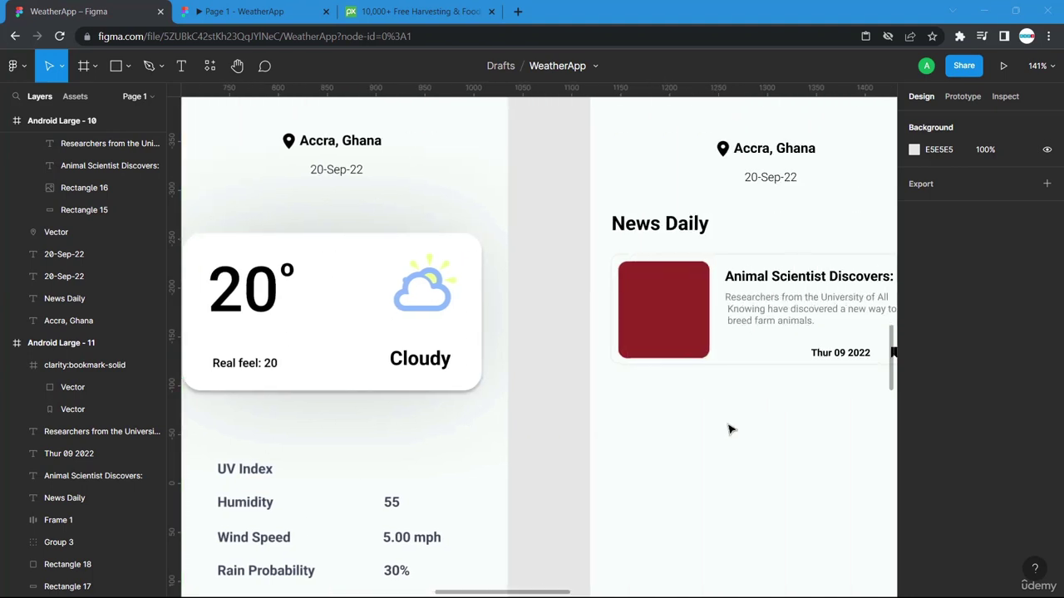
pyautogui.hscroll(2, 737, 404)
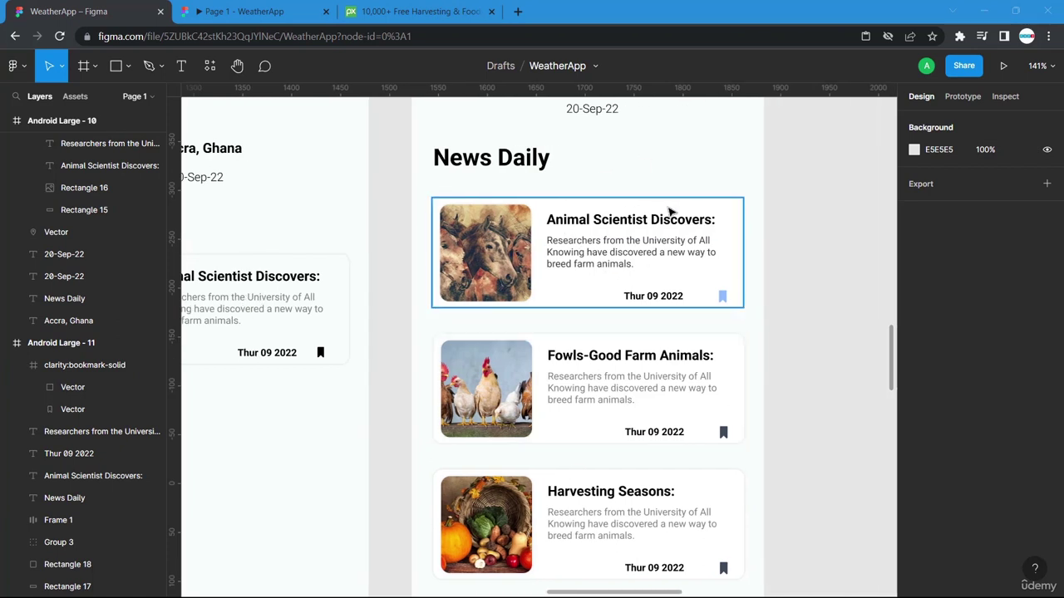
pyautogui.hscroll(-1, 430, 299)
pyautogui.hscroll(-1, 430, 303)
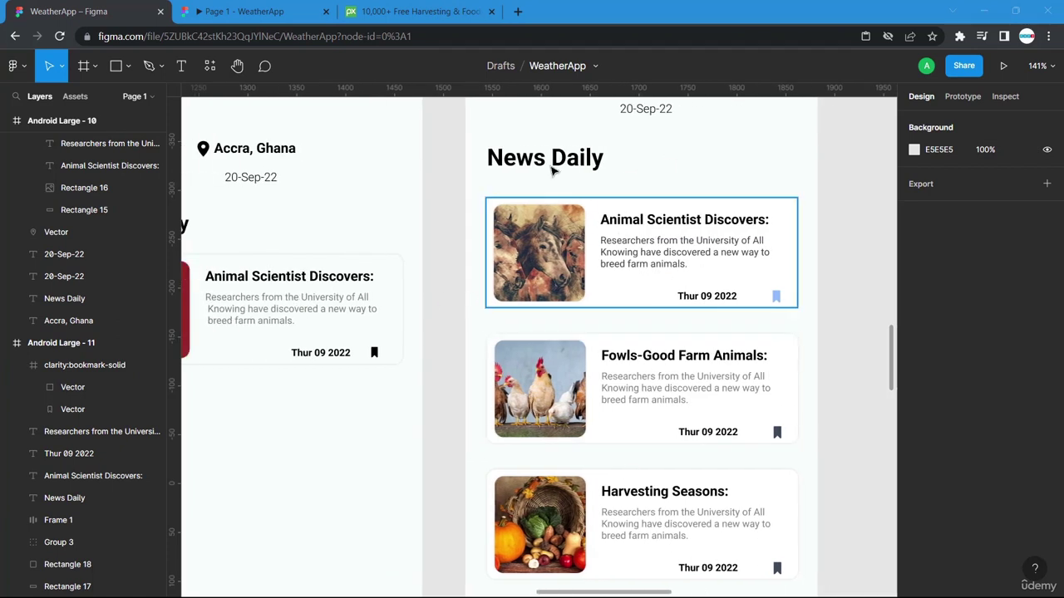
pyautogui.hscroll(-5, 510, 262)
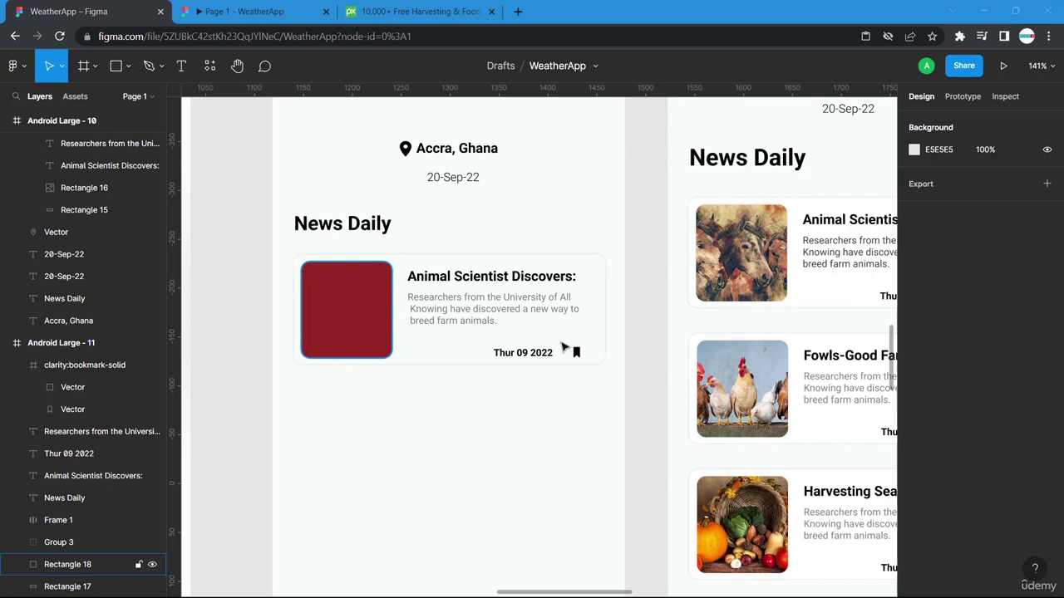
pyautogui.hscroll(4, 681, 374)
# Select the bookmark icon's 12×12 frame on the Android Large - 11 news card.
pyautogui.scroll(-3, 586, 520)
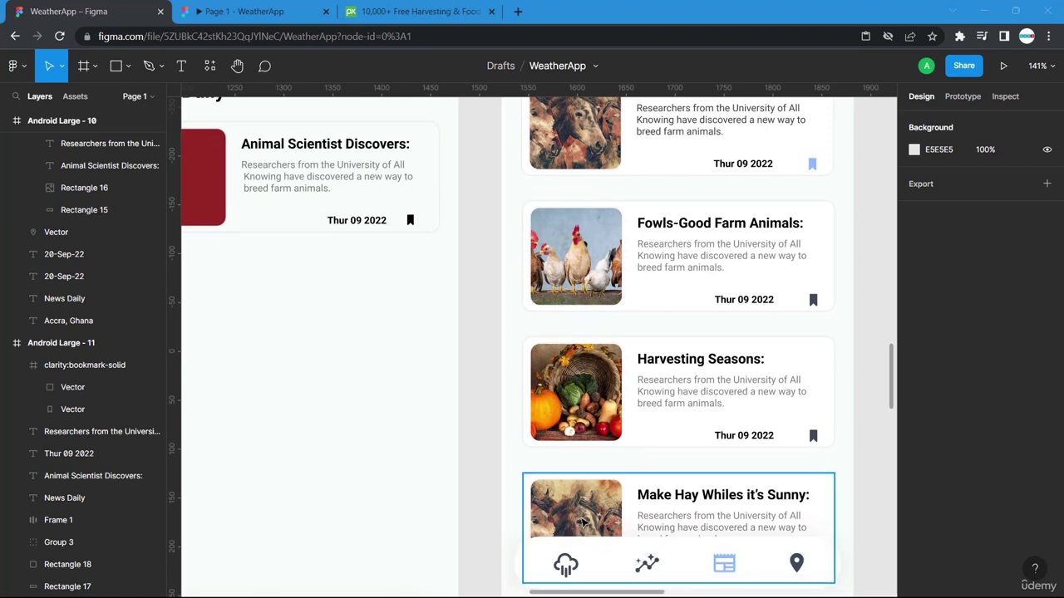
pyautogui.scroll(3, 579, 522)
pyautogui.hscroll(-4, 435, 524)
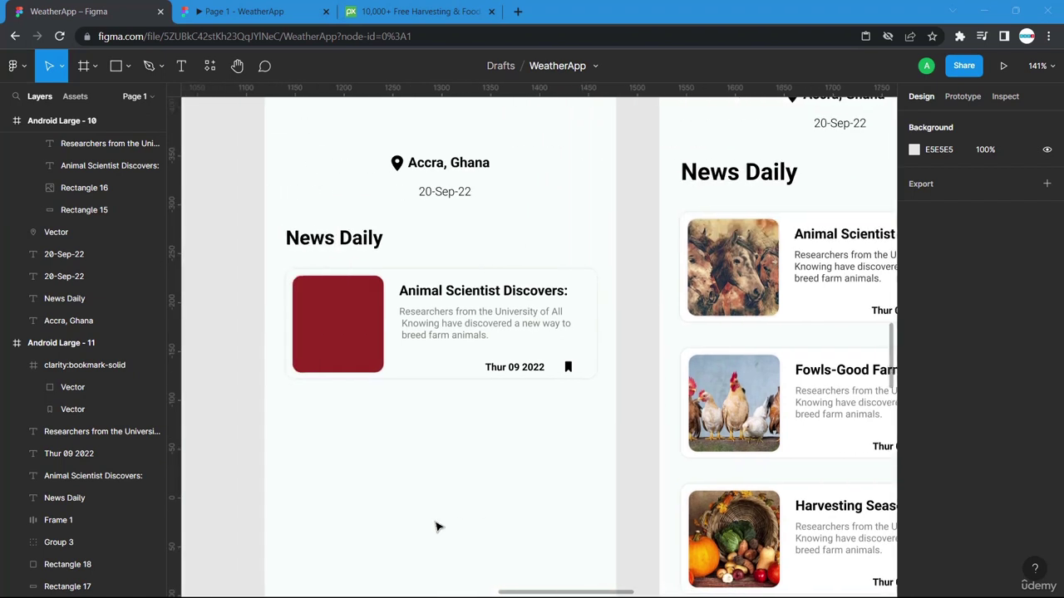
pyautogui.hscroll(4, 756, 407)
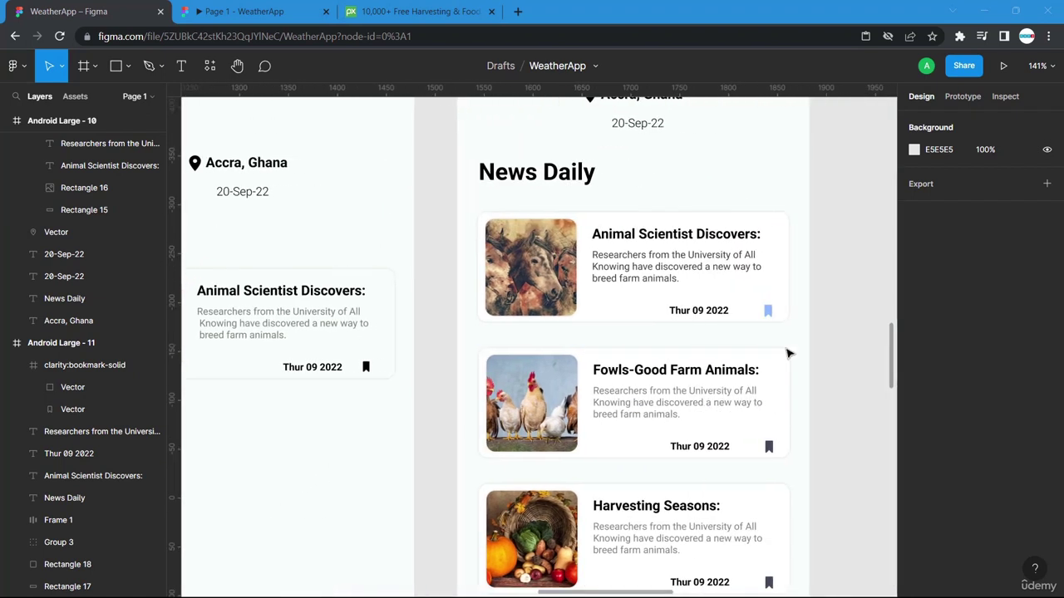
pyautogui.hscroll(-5, 382, 407)
pyautogui.click(624, 368)
pyautogui.click(625, 371)
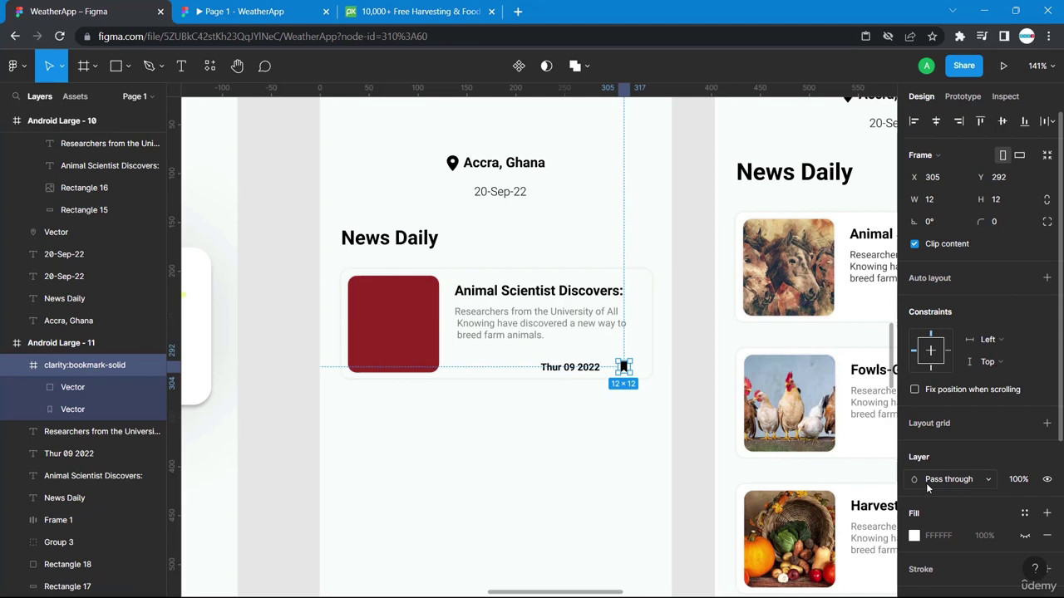
# Recolour the bookmark icon's shapes from 000000 to light blue 8DBBFF, removing the extra frame fill.
pyautogui.click(914, 536)
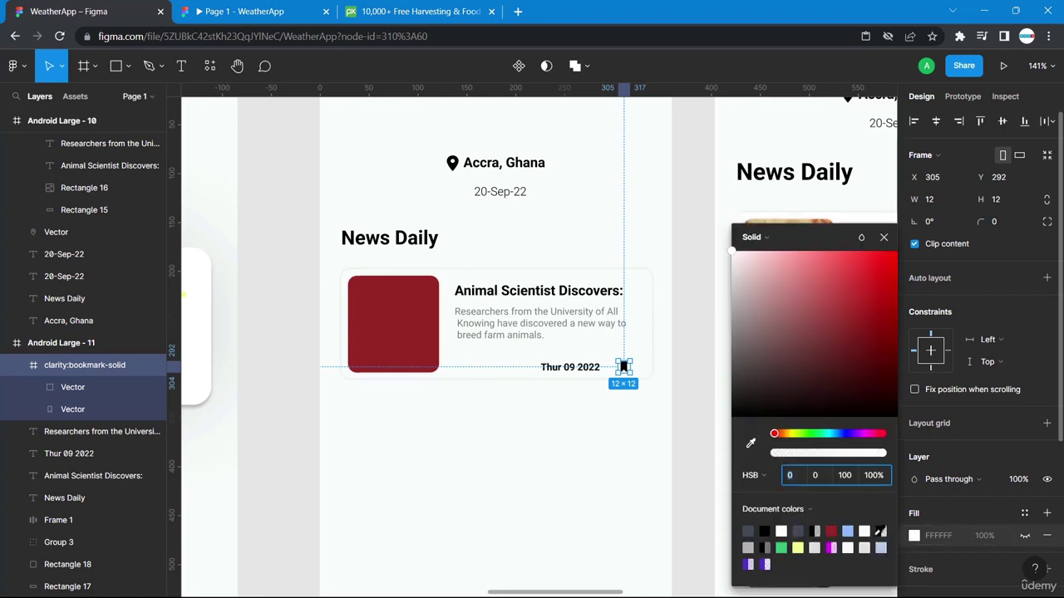
pyautogui.click(848, 530)
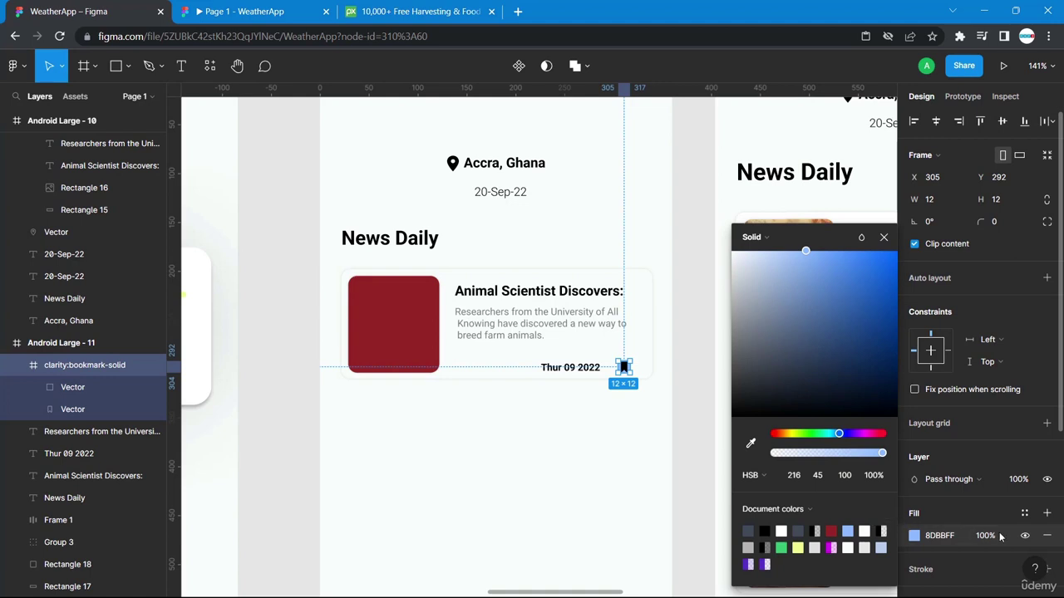
pyautogui.click(1046, 537)
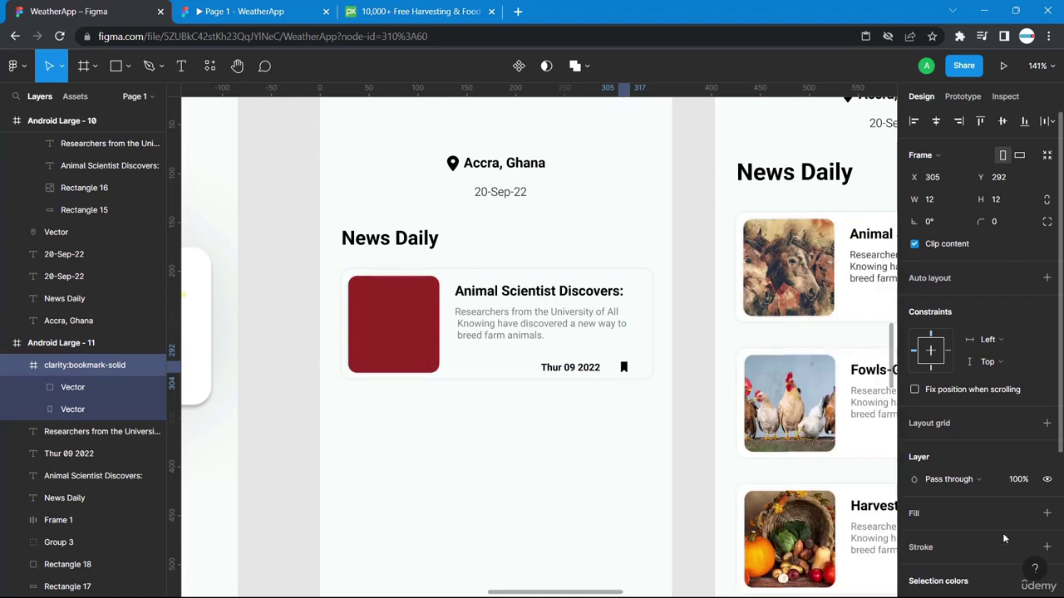
pyautogui.scroll(-5, 948, 540)
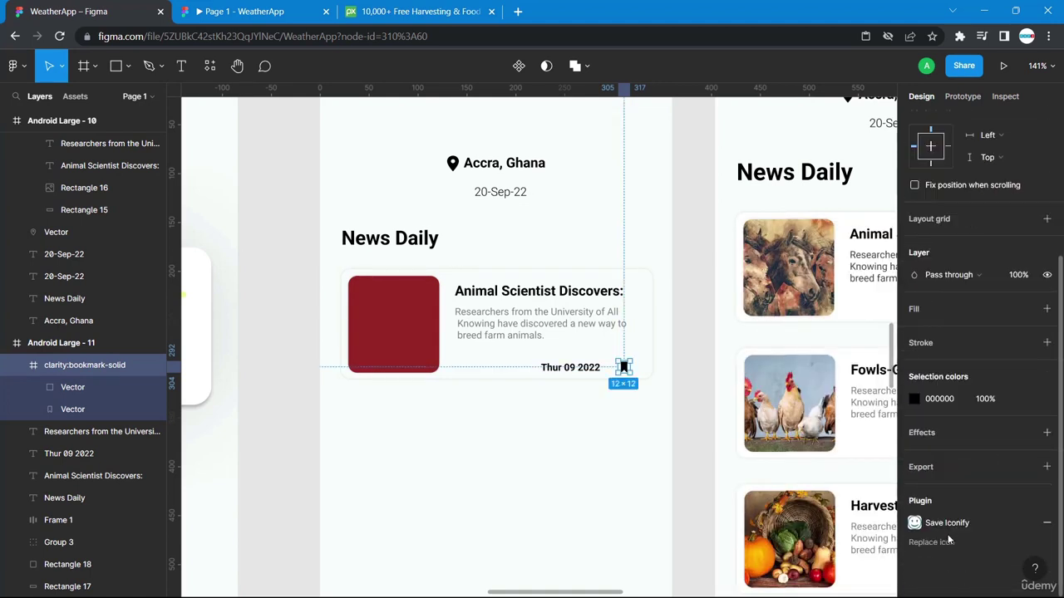
pyautogui.click(915, 399)
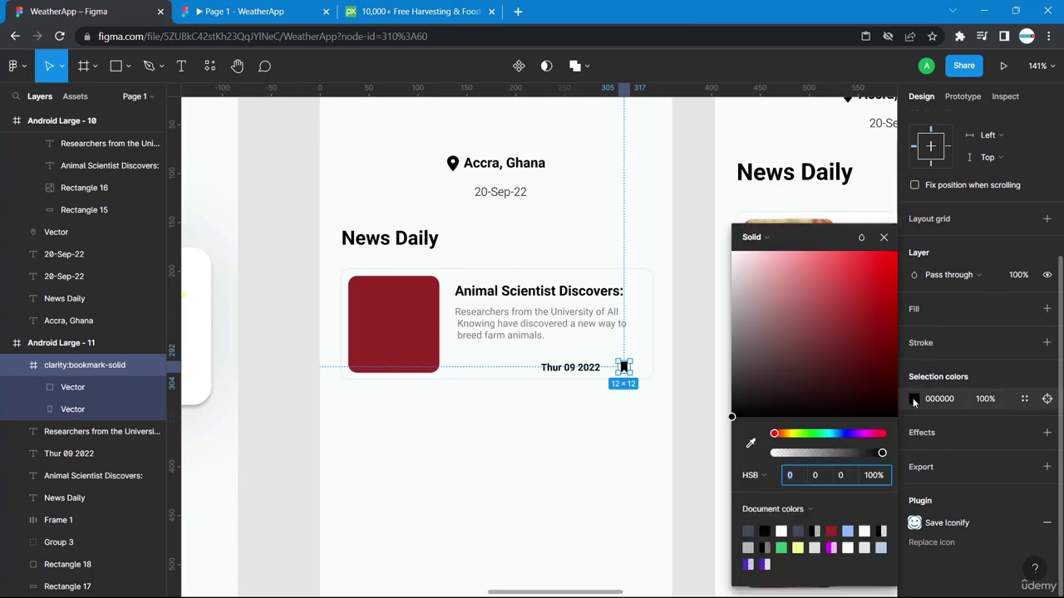
pyautogui.click(848, 531)
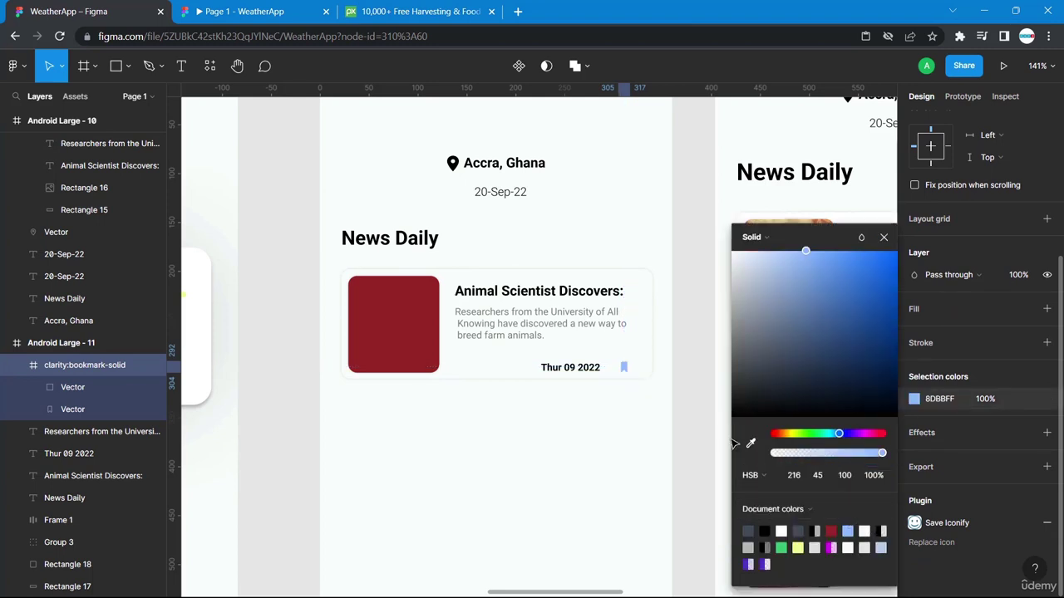
pyautogui.click(927, 401)
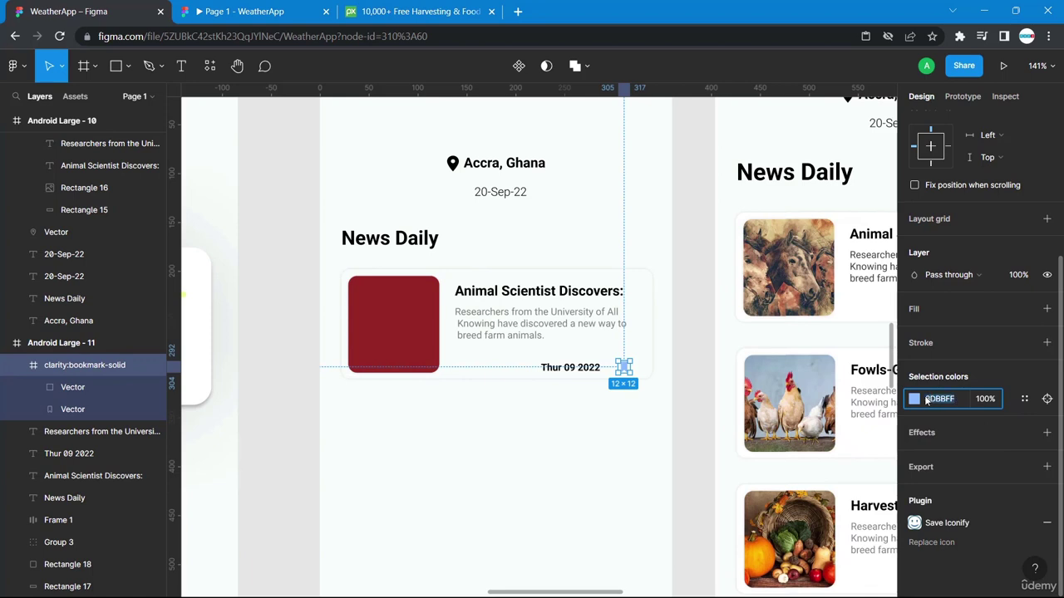
pyautogui.click(572, 438)
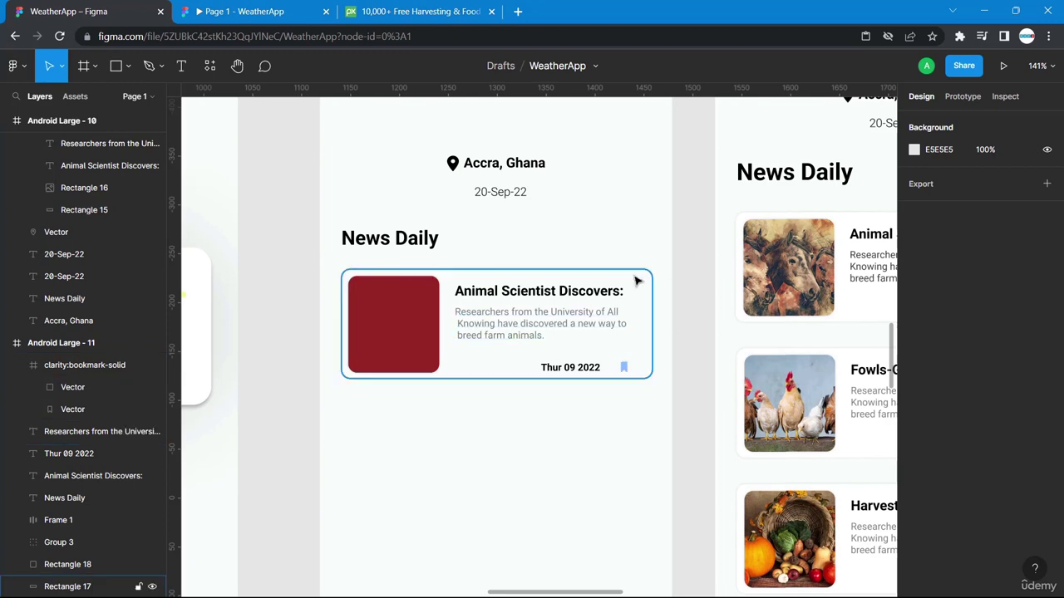
# Search Pixabay for 'farm animals' images, replacing the harvesting search.
pyautogui.click(389, 10)
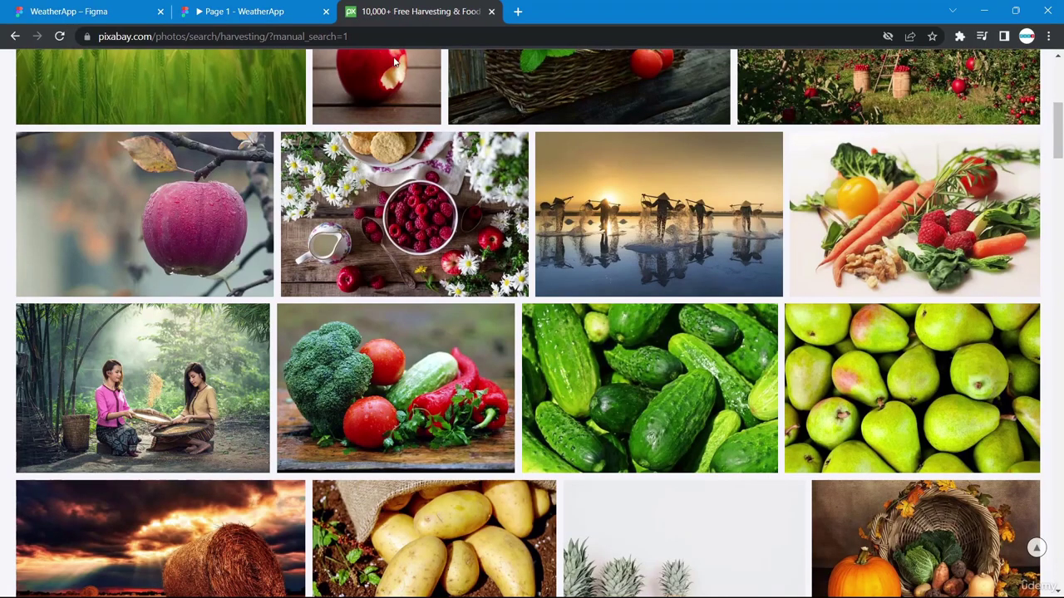
pyautogui.scroll(5, 375, 347)
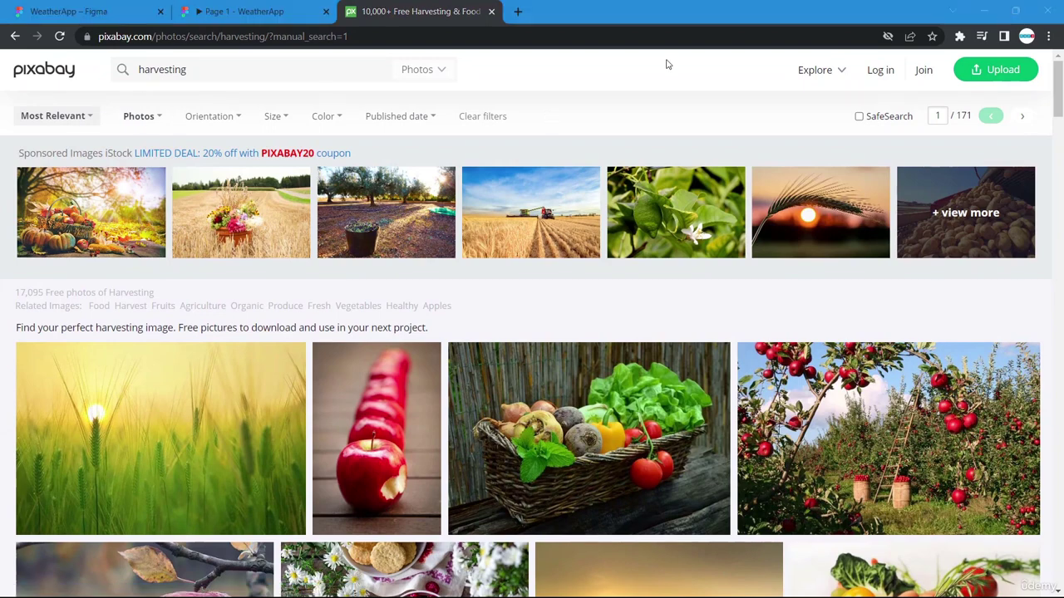
pyautogui.doubleClick(201, 68)
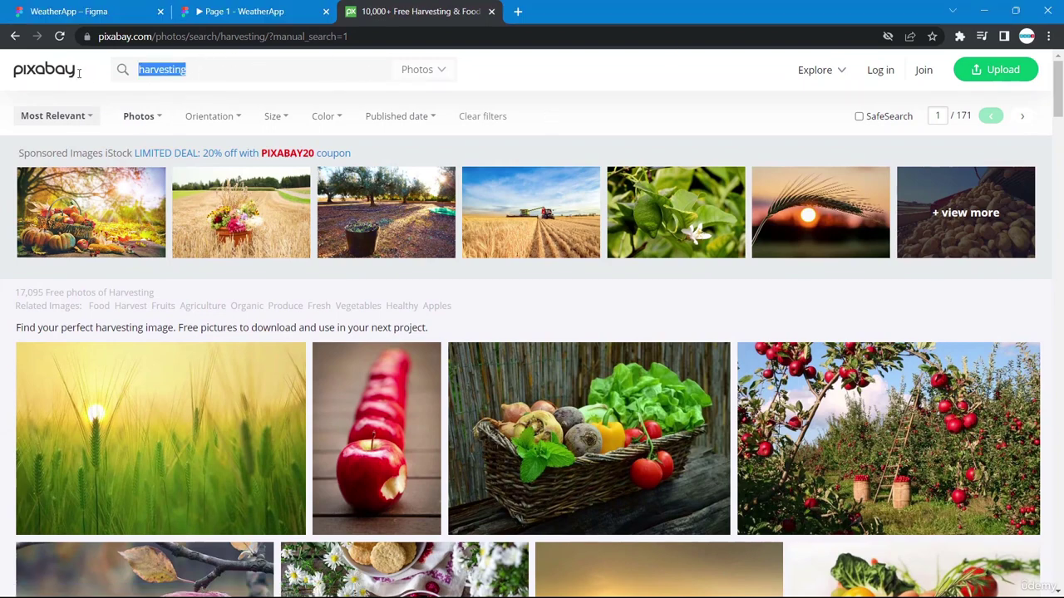
pyautogui.write('farm an')
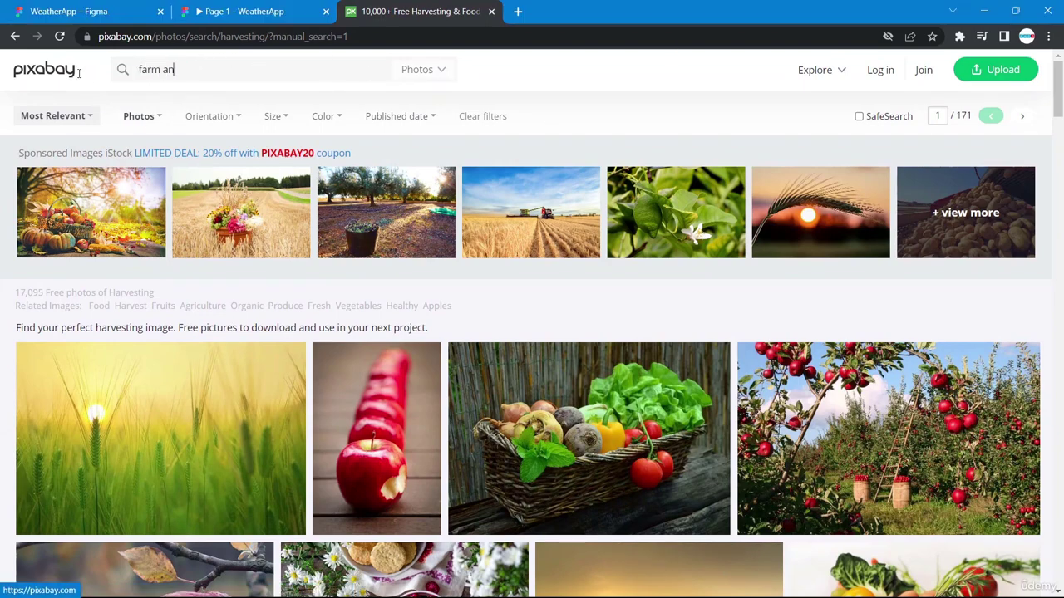
pyautogui.write('imals')
pyautogui.press('Return')
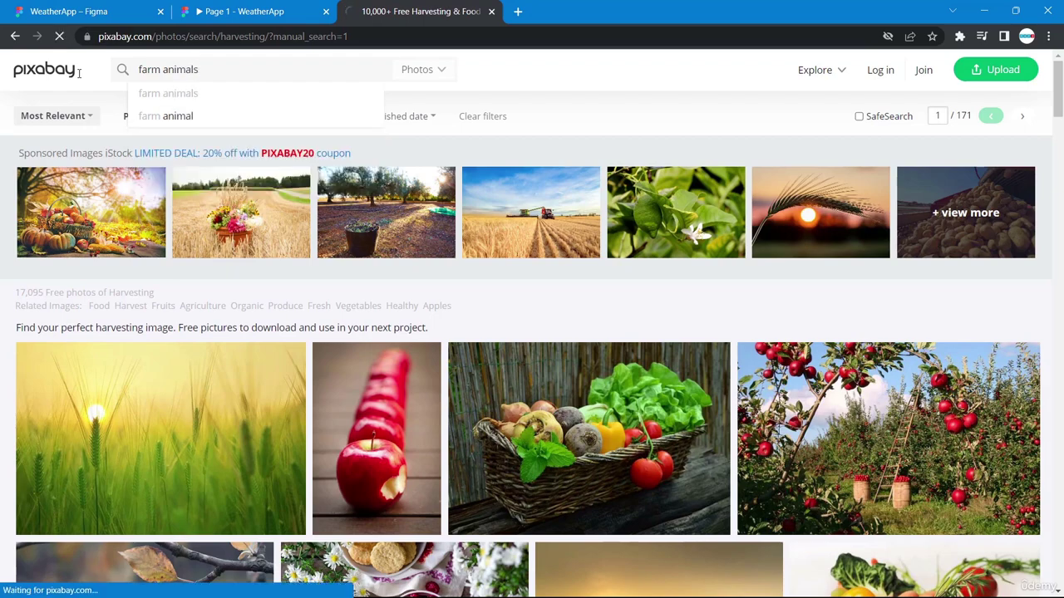
# Copy the sleeping-piglets photo from the farm animals results.
pyautogui.scroll(-5, 337, 484)
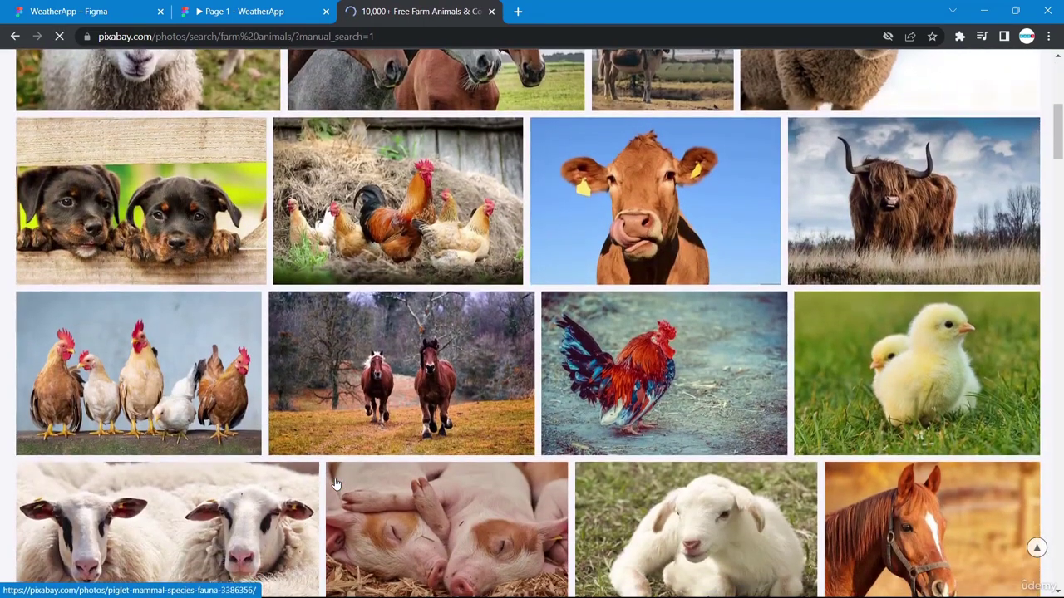
pyautogui.scroll(-1, 337, 484)
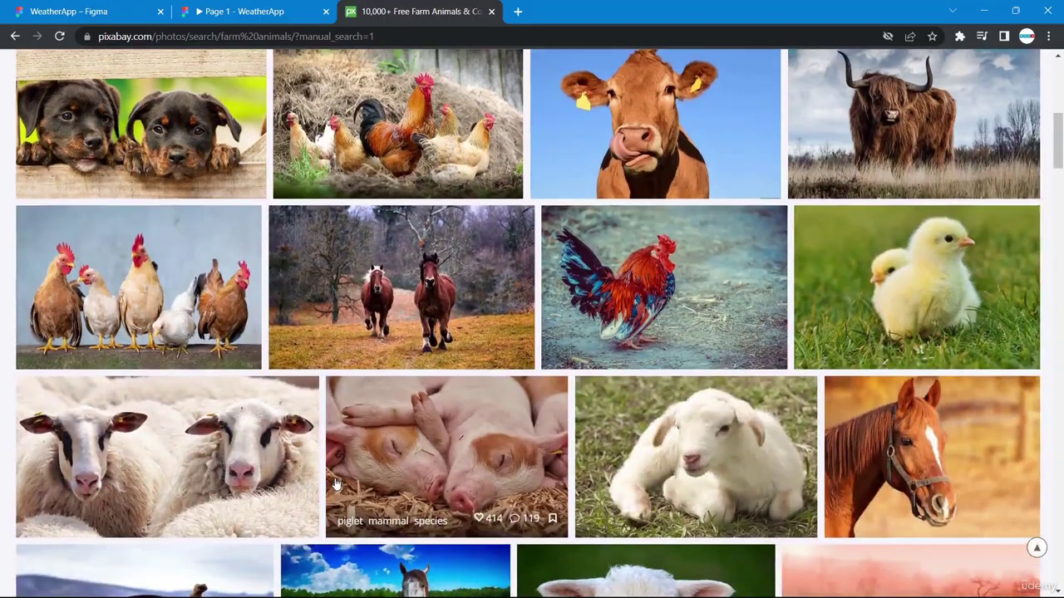
pyautogui.scroll(-2, 337, 484)
pyautogui.scroll(-1, 374, 470)
pyautogui.scroll(-6, 374, 471)
pyautogui.scroll(-3, 374, 471)
pyautogui.scroll(-5, 374, 471)
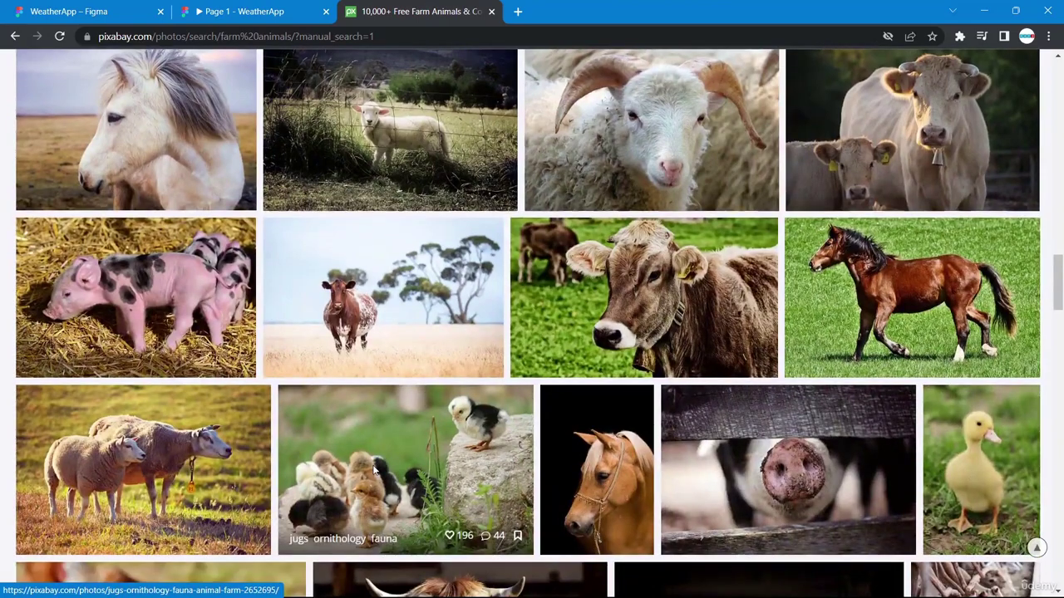
pyautogui.scroll(-4, 374, 471)
pyautogui.scroll(-5, 374, 471)
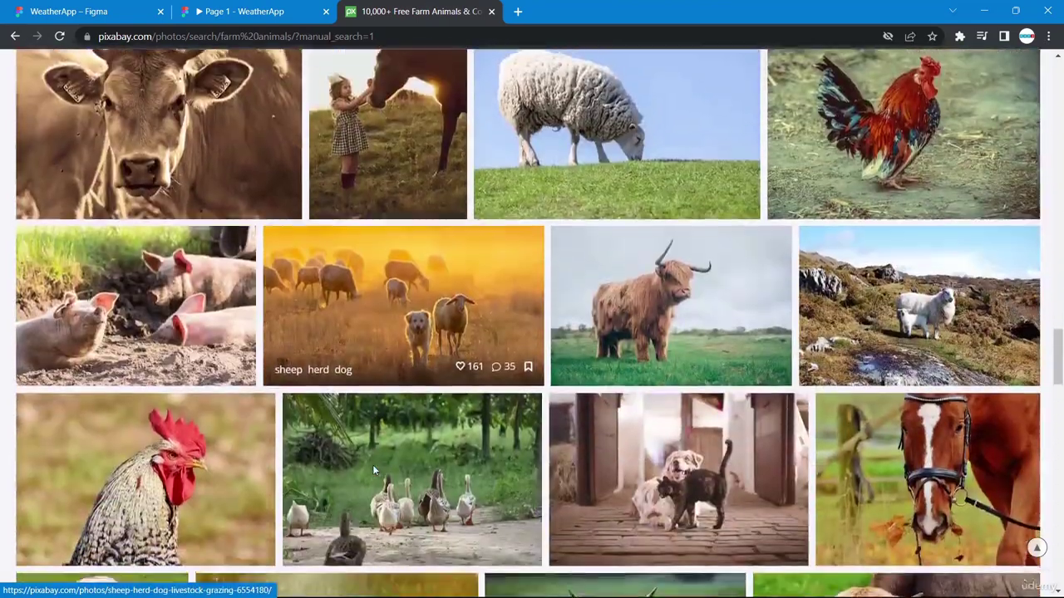
pyautogui.scroll(-3, 373, 470)
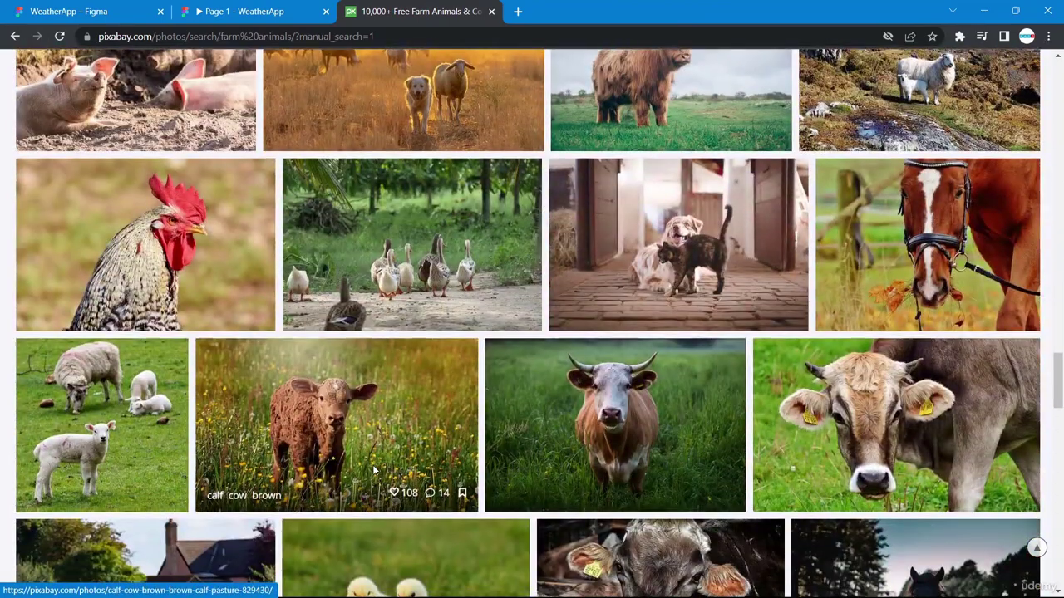
pyautogui.scroll(5, 374, 470)
pyautogui.scroll(15, 374, 471)
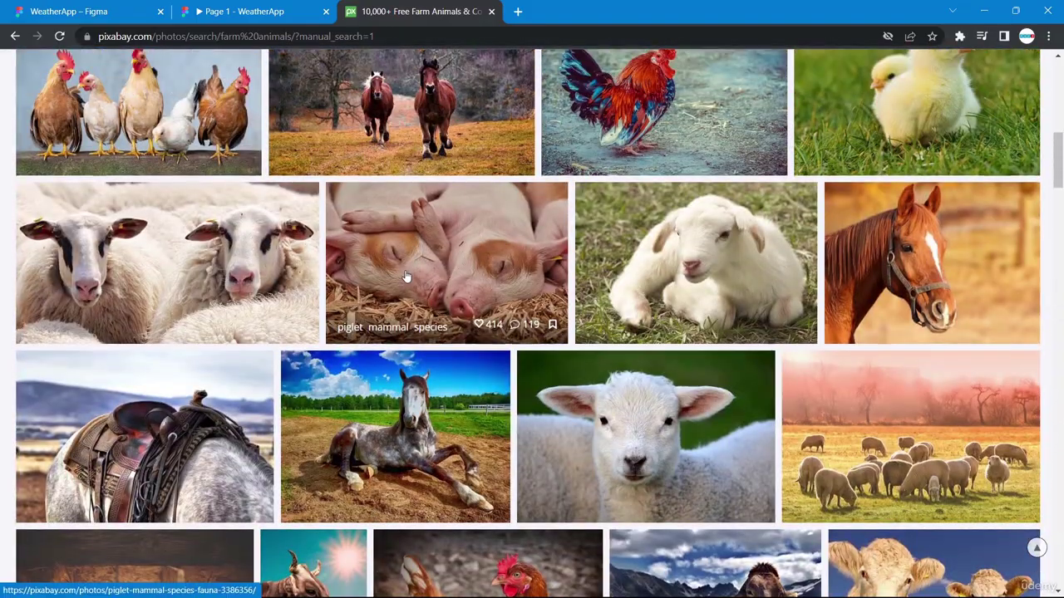
pyautogui.rightClick(406, 274)
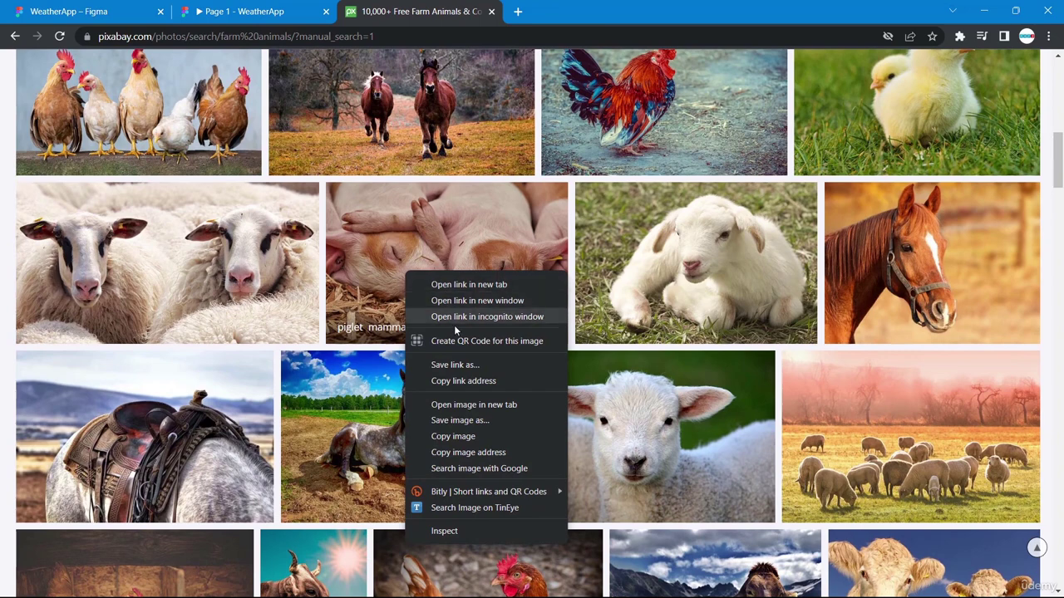
pyautogui.click(457, 435)
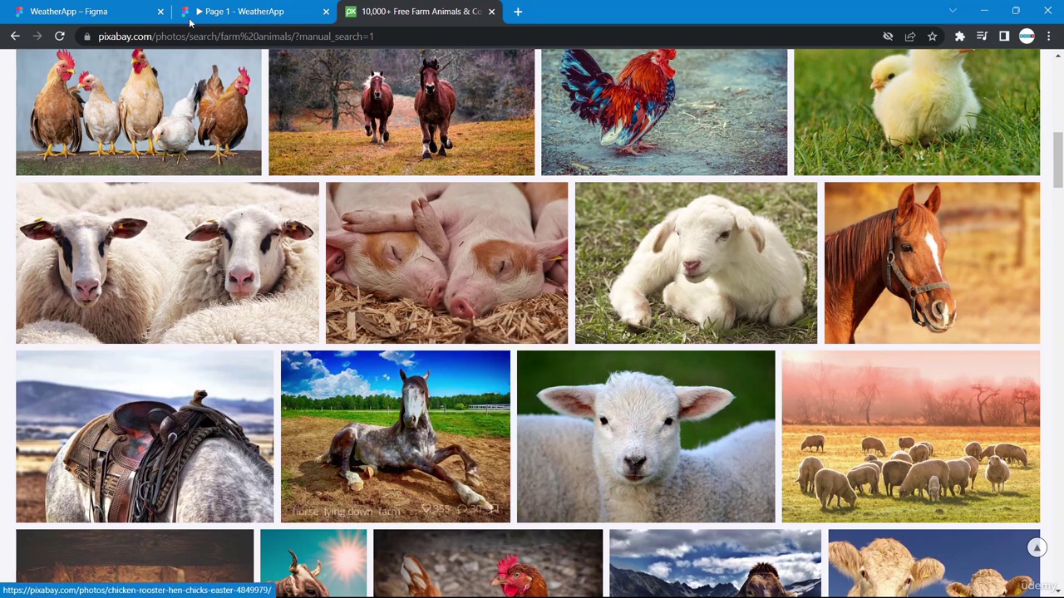
# Open the piglet photo's page, then return to the WeatherApp Figma file.
pyautogui.moveTo(99, 37); pyautogui.dragTo(187, 37)
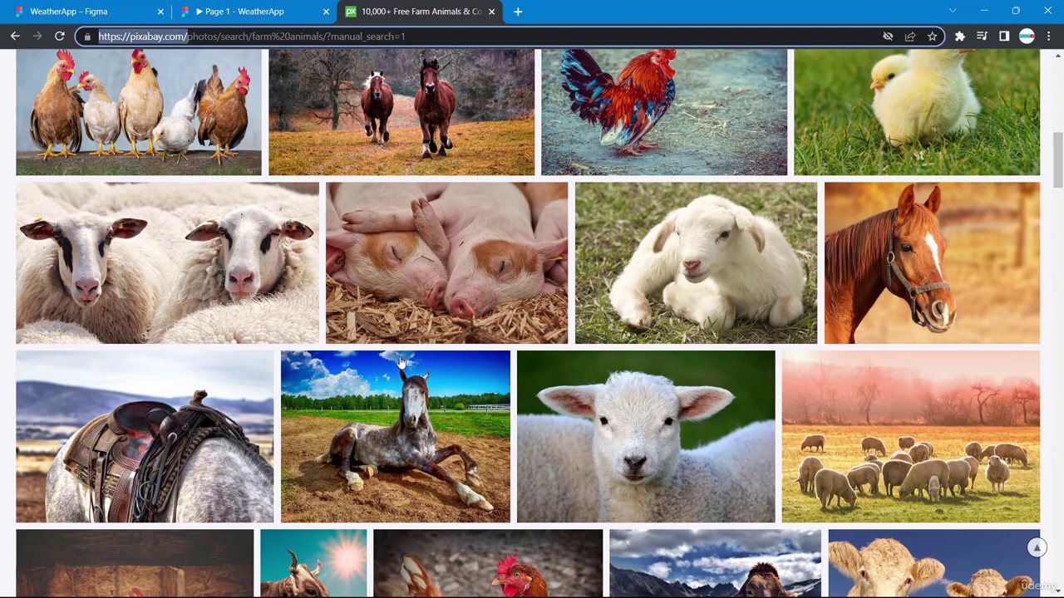
pyautogui.click(430, 270)
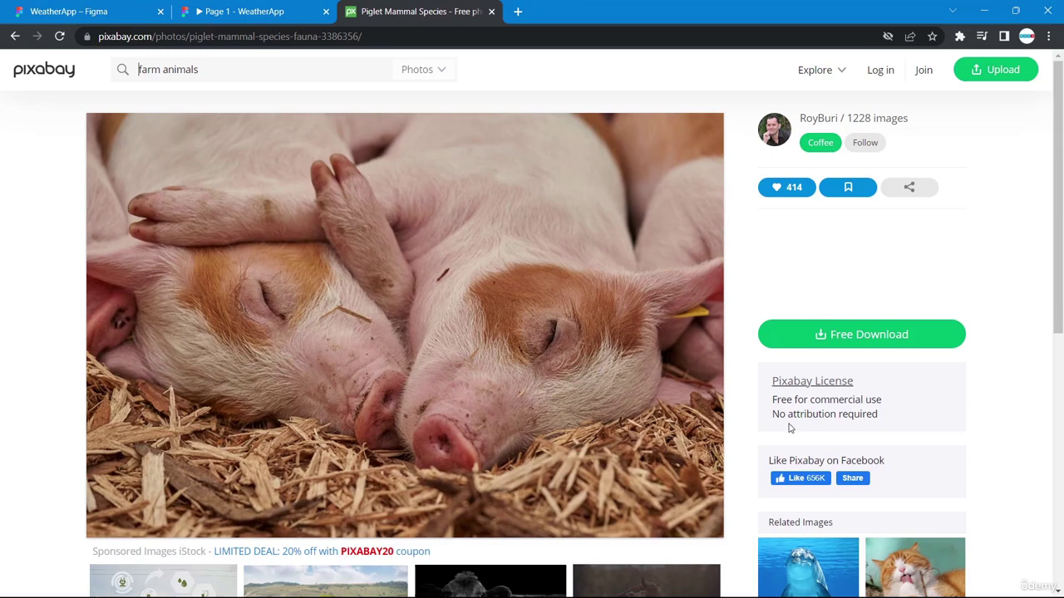
pyautogui.click(116, 10)
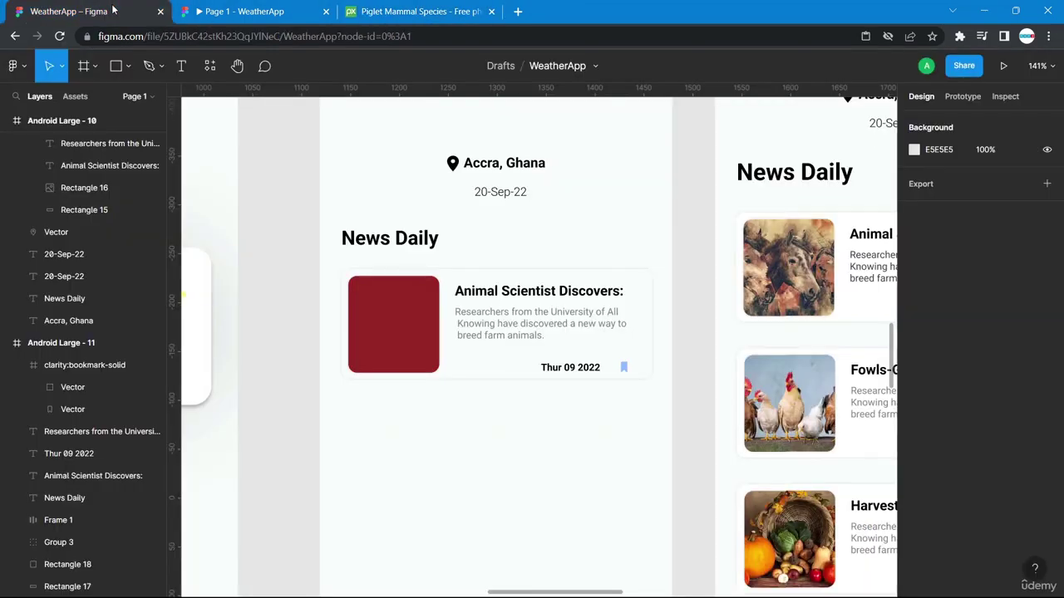
# Paste the piglet photo to replace the red Rectangle 18 placeholder in the first card.
pyautogui.click(403, 330)
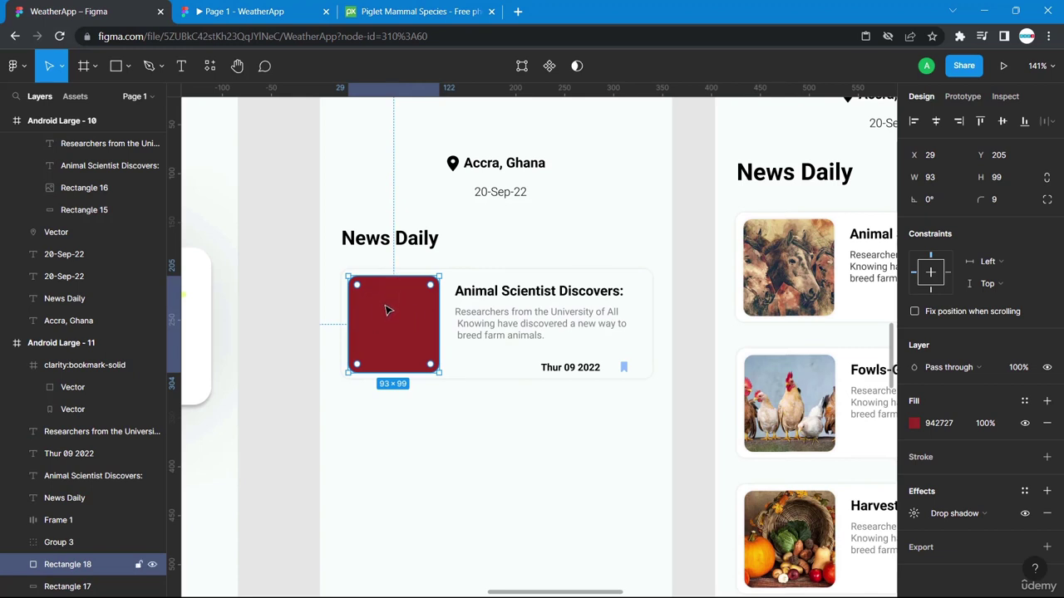
pyautogui.rightClick(387, 310)
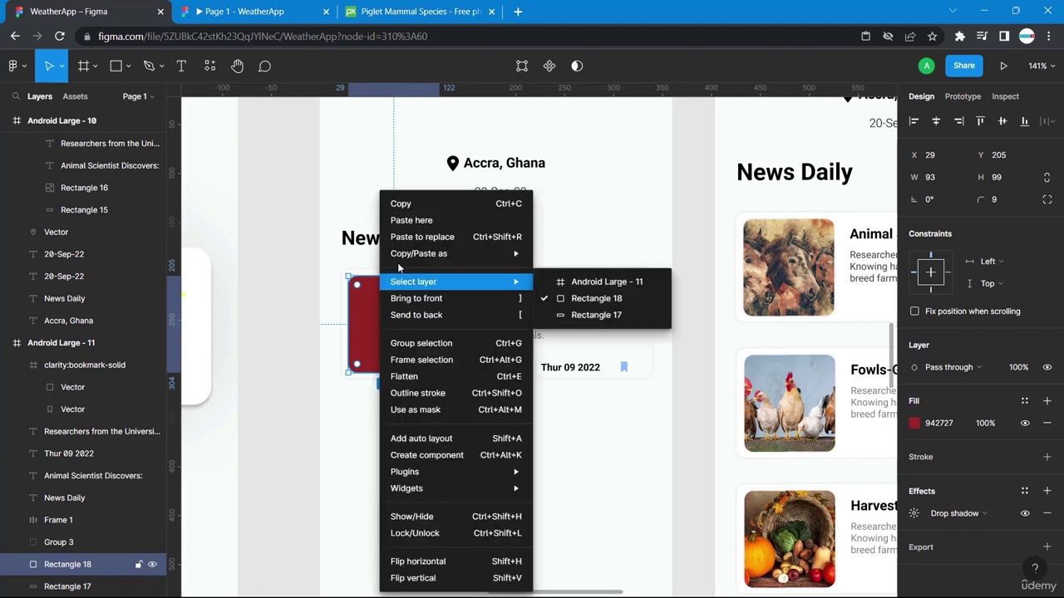
pyautogui.click(411, 220)
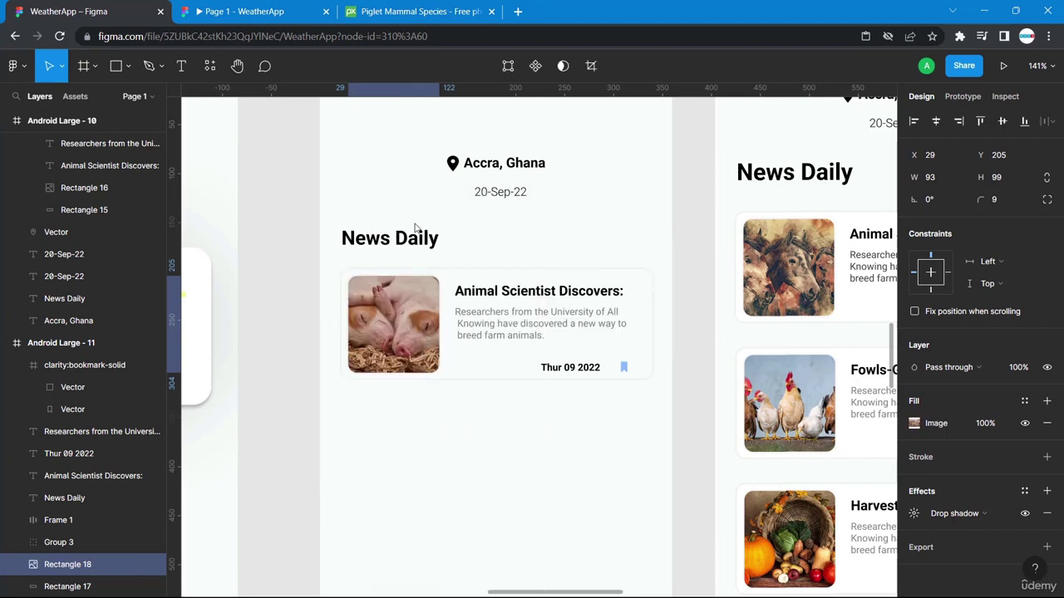
pyautogui.click(411, 479)
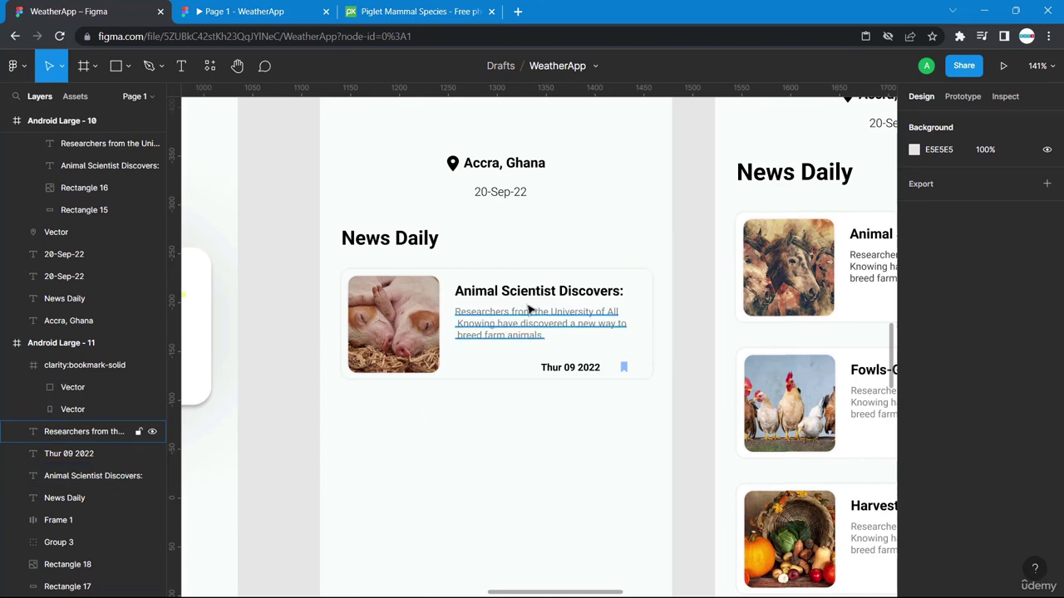
# Group the news card with Ctrl+G and paste a copy below the original.
pyautogui.moveTo(665, 425); pyautogui.dragTo(337, 268)
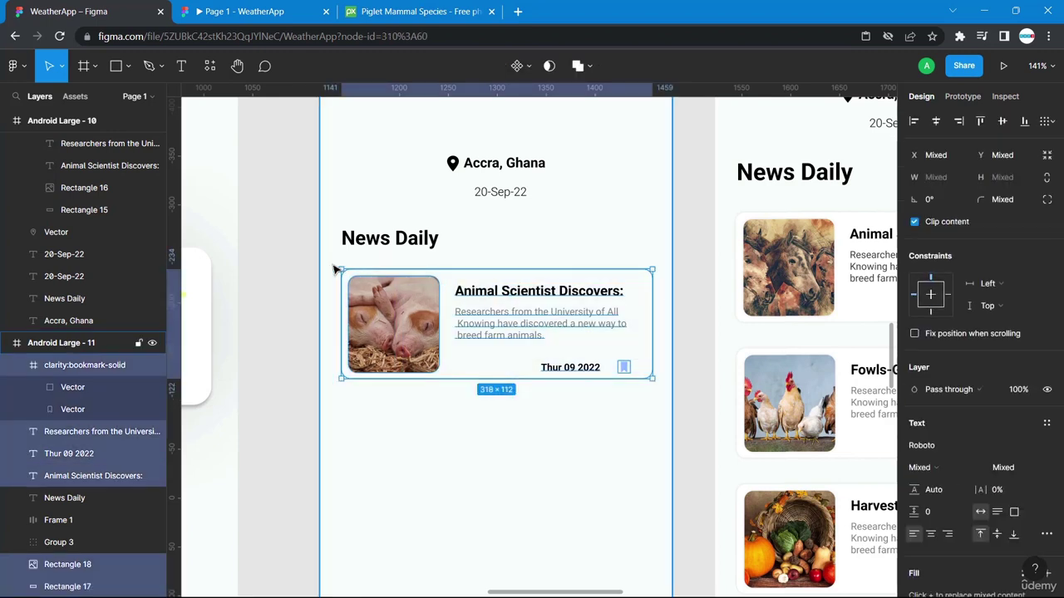
pyautogui.hotkey('ctrl', 'g')
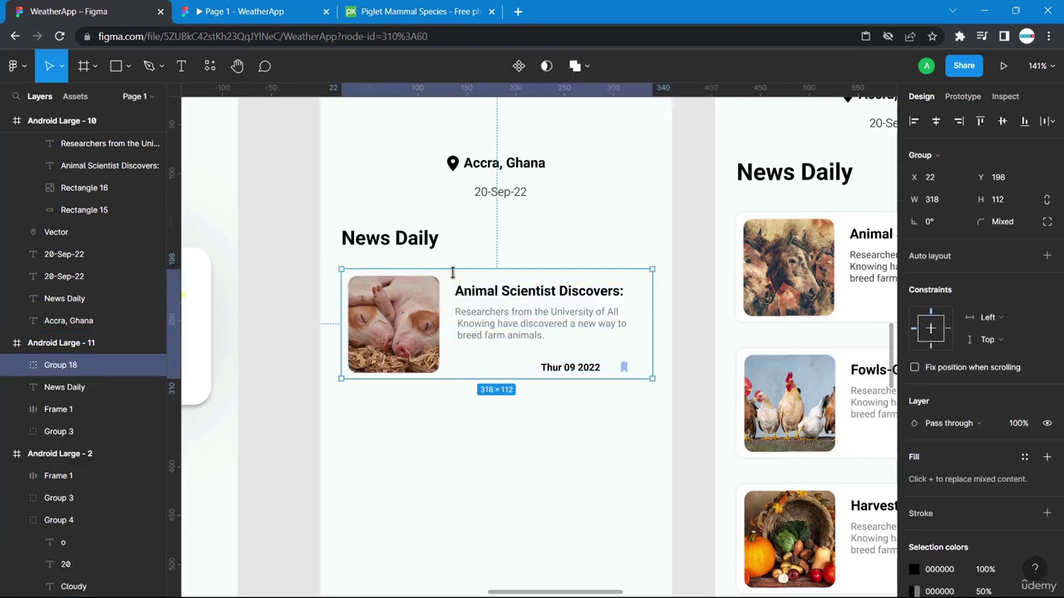
pyautogui.scroll(-4, 453, 272)
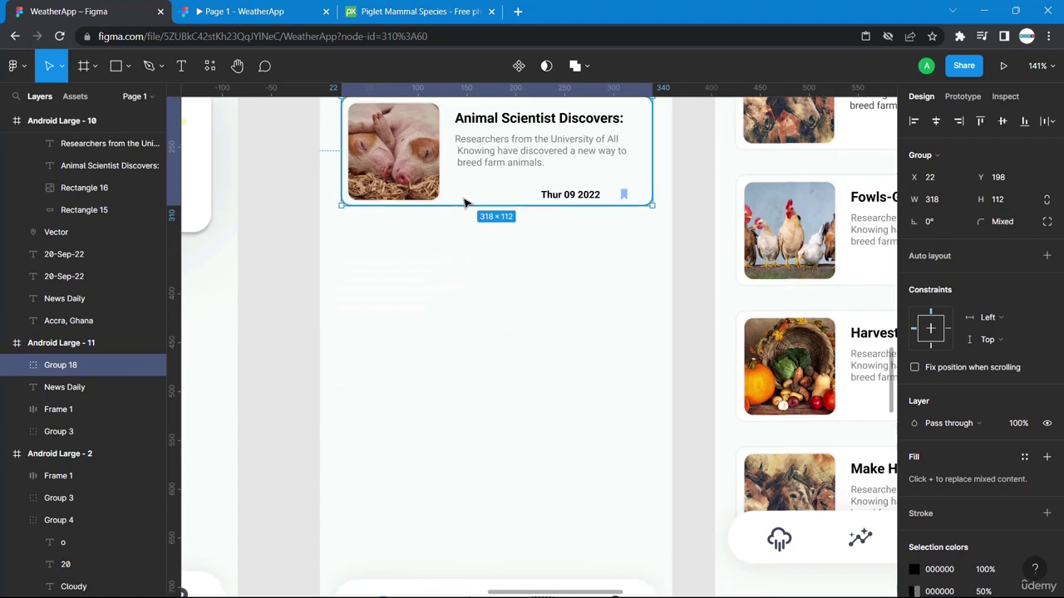
pyautogui.hotkey('ctrl', 'v')
pyautogui.moveTo(468, 200); pyautogui.dragTo(503, 333)
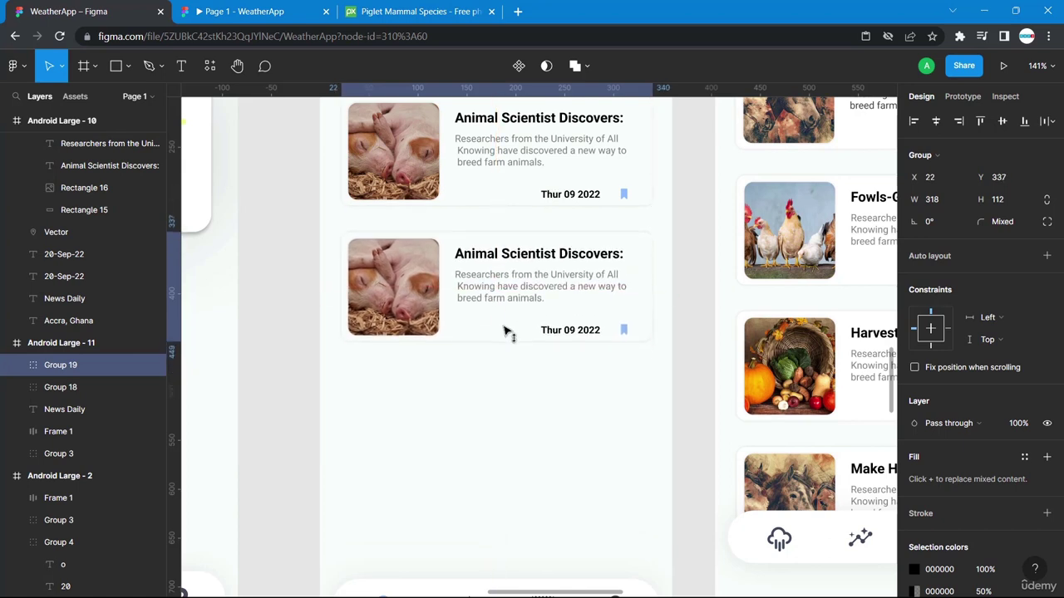
# Measure the gap between the two cards and nudge the lower one down 1 px.
pyautogui.scroll(2, 505, 332)
pyautogui.scroll(1, 503, 333)
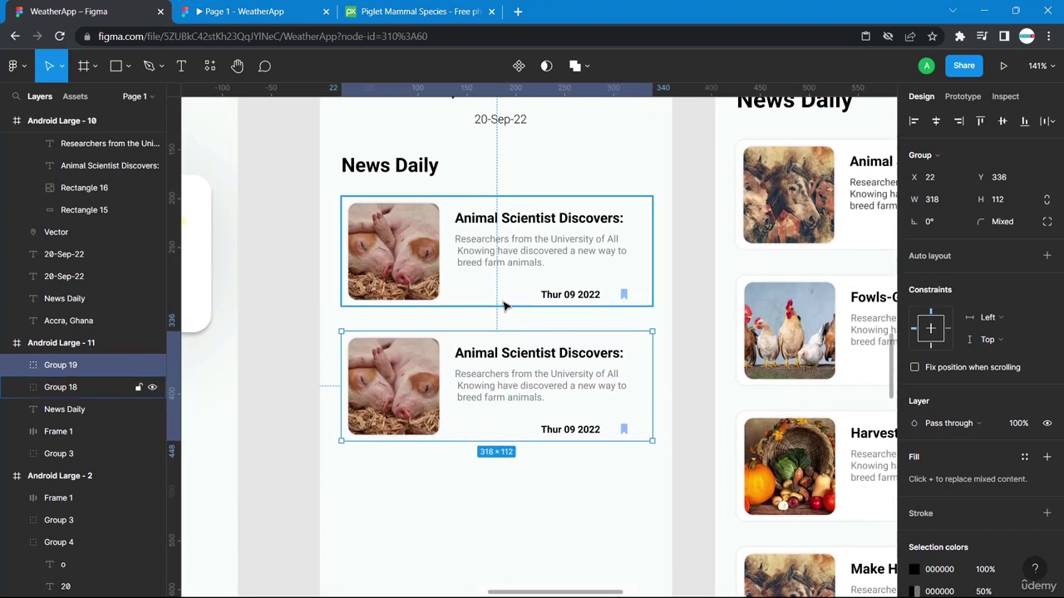
pyautogui.click(504, 307)
pyautogui.press('shift')
pyautogui.press('shift')
pyautogui.press('shift')
pyautogui.press('shift')
pyautogui.press('shift')
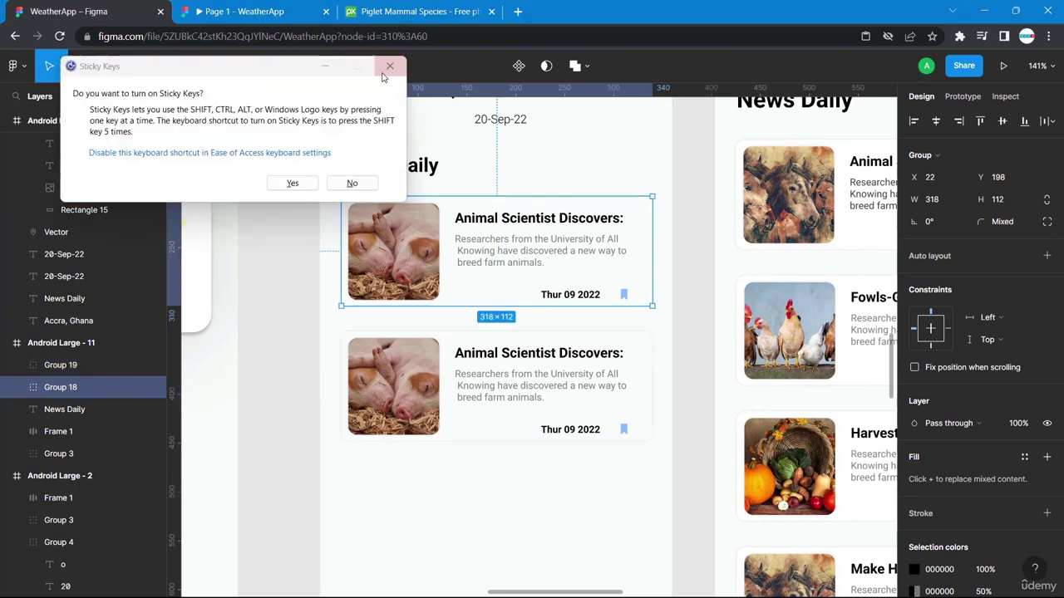
pyautogui.click(389, 66)
pyautogui.click(460, 346)
pyautogui.press('alt')
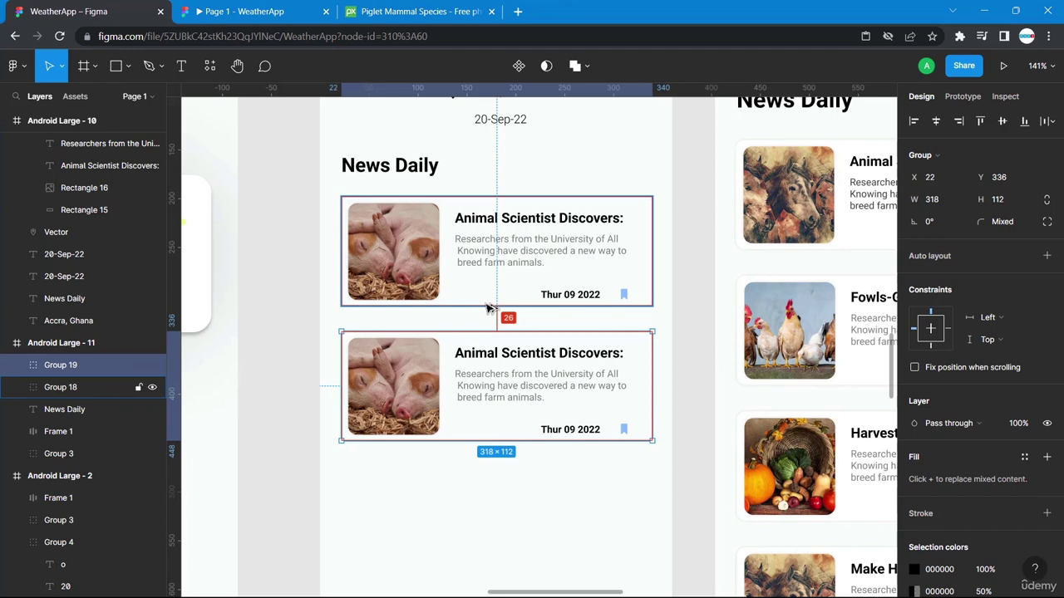
pyautogui.press('Down')
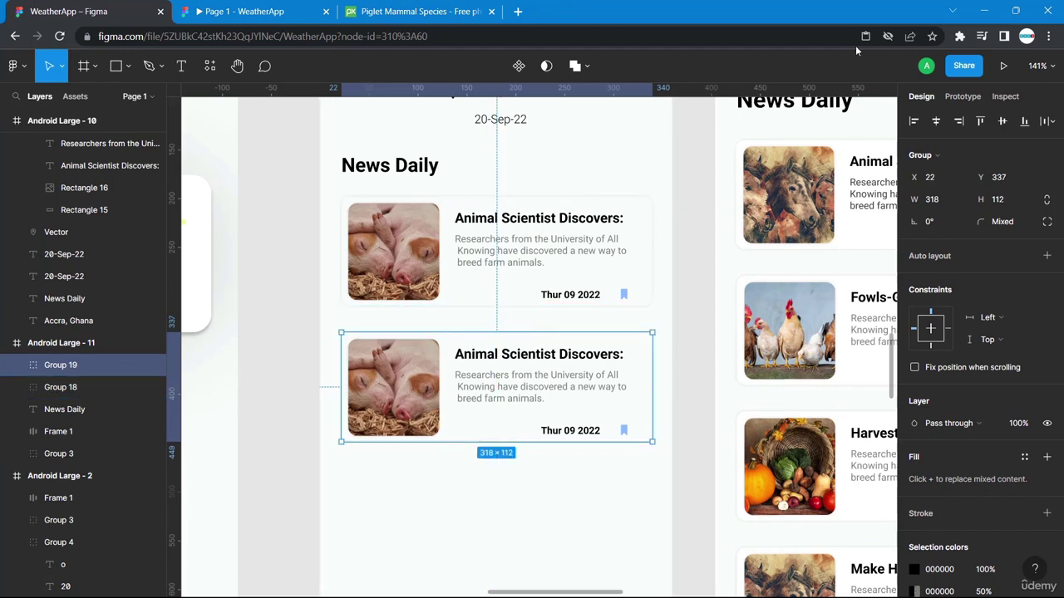
pyautogui.doubleClick(492, 359)
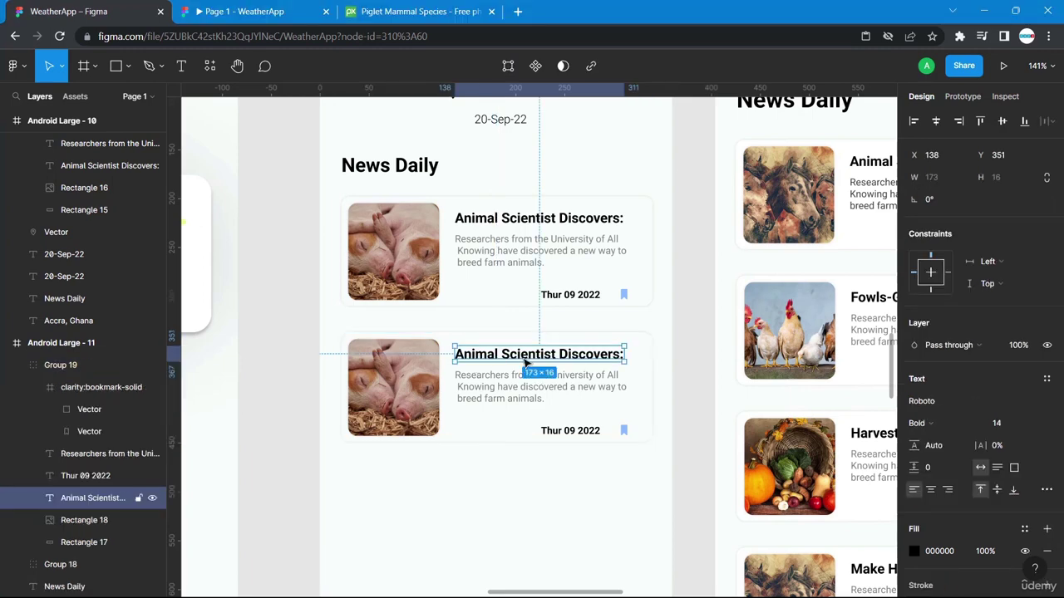
pyautogui.click(682, 519)
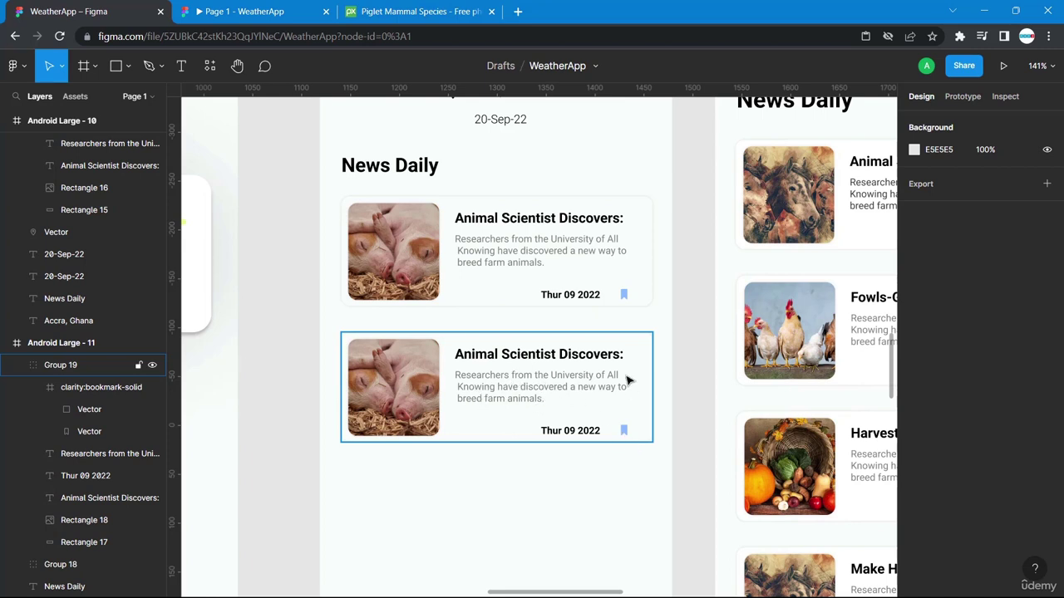
# Recolour the second card's bookmark to dark grey 414B5A and duplicate that card.
pyautogui.scroll(-2, 634, 451)
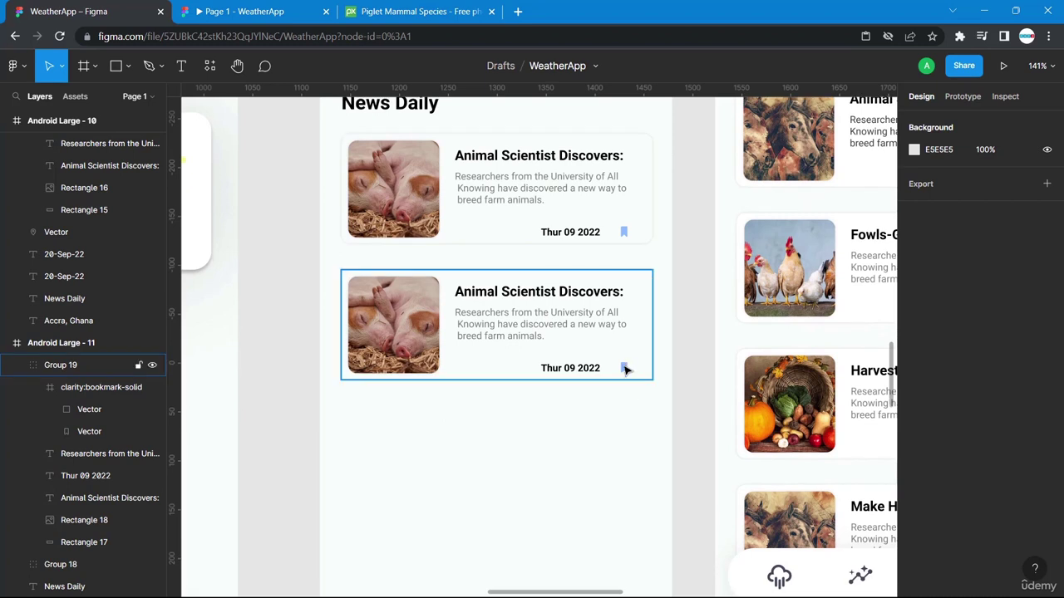
pyautogui.doubleClick(624, 368)
pyautogui.click(624, 367)
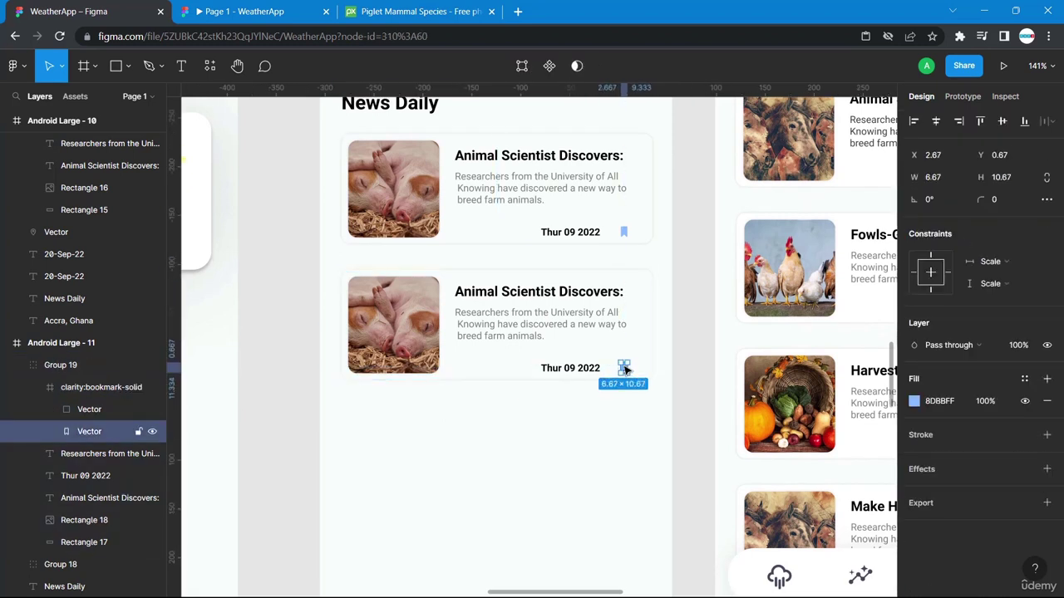
pyautogui.click(914, 402)
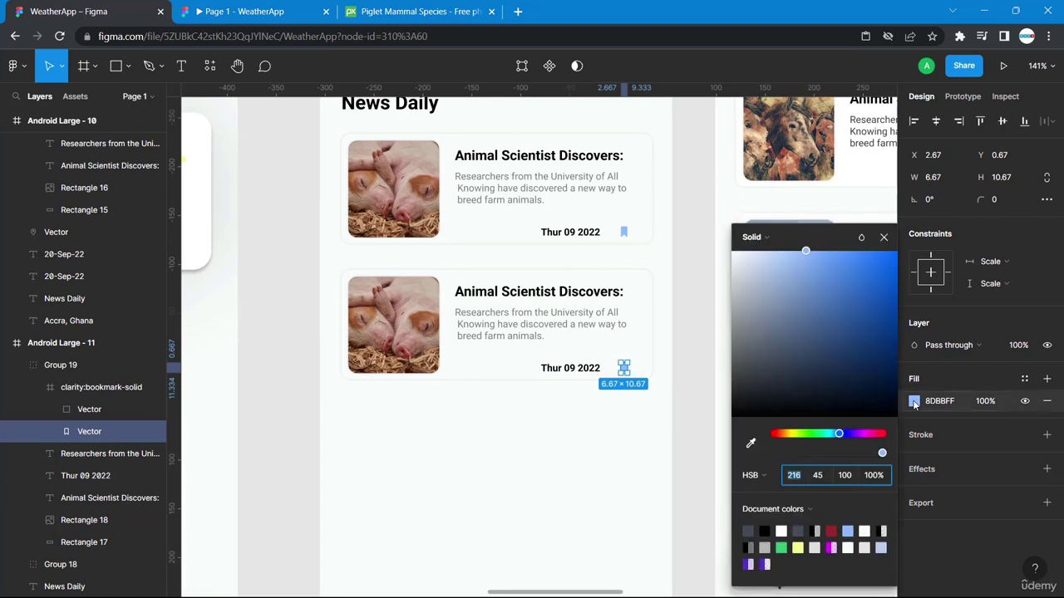
pyautogui.click(750, 530)
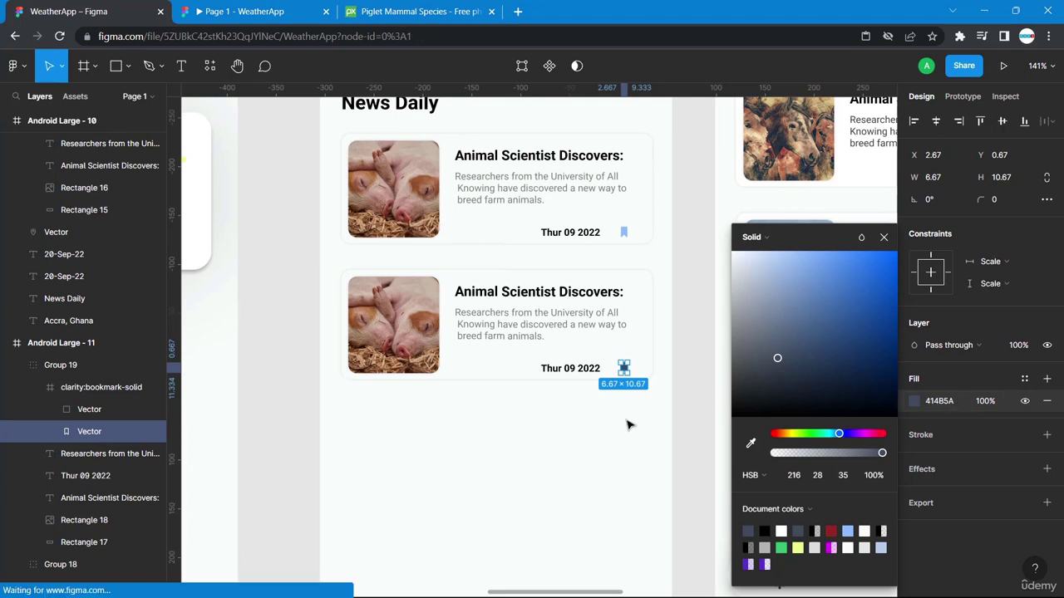
pyautogui.click(673, 419)
pyautogui.click(613, 379)
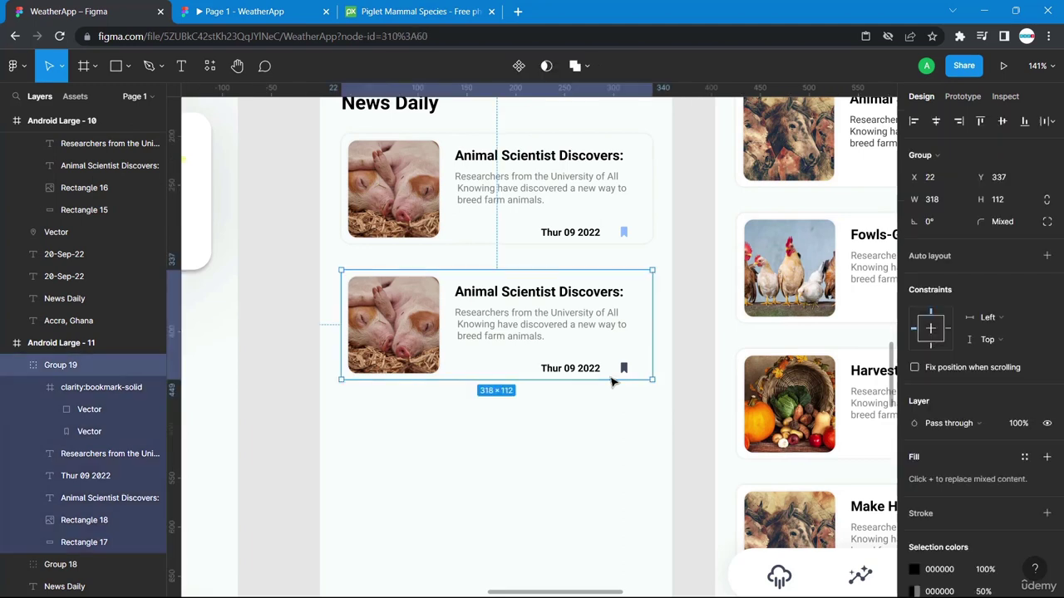
pyautogui.hotkey('ctrl', 'd')
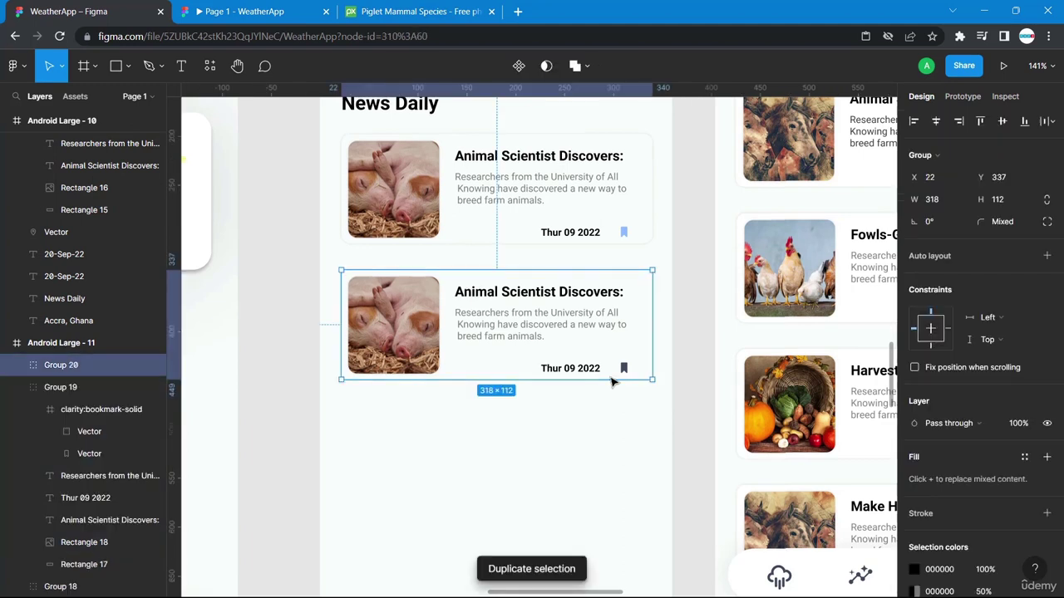
# Place the duplicate below the second card, then duplicate again for a fourth card.
pyautogui.moveTo(620, 349); pyautogui.dragTo(621, 486)
pyautogui.scroll(-4, 620, 488)
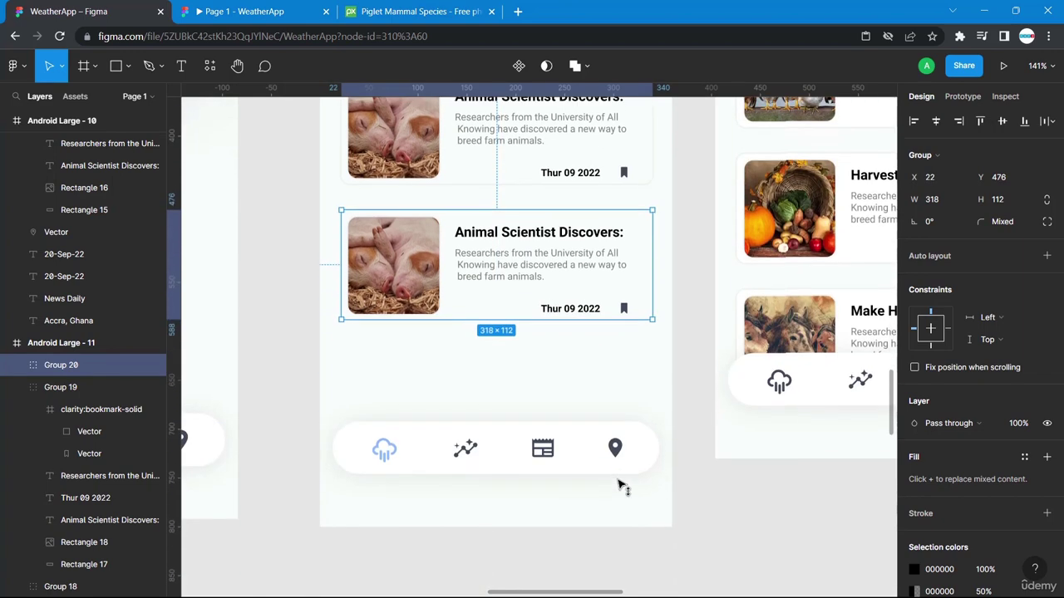
pyautogui.hotkey('ctrl', 'd')
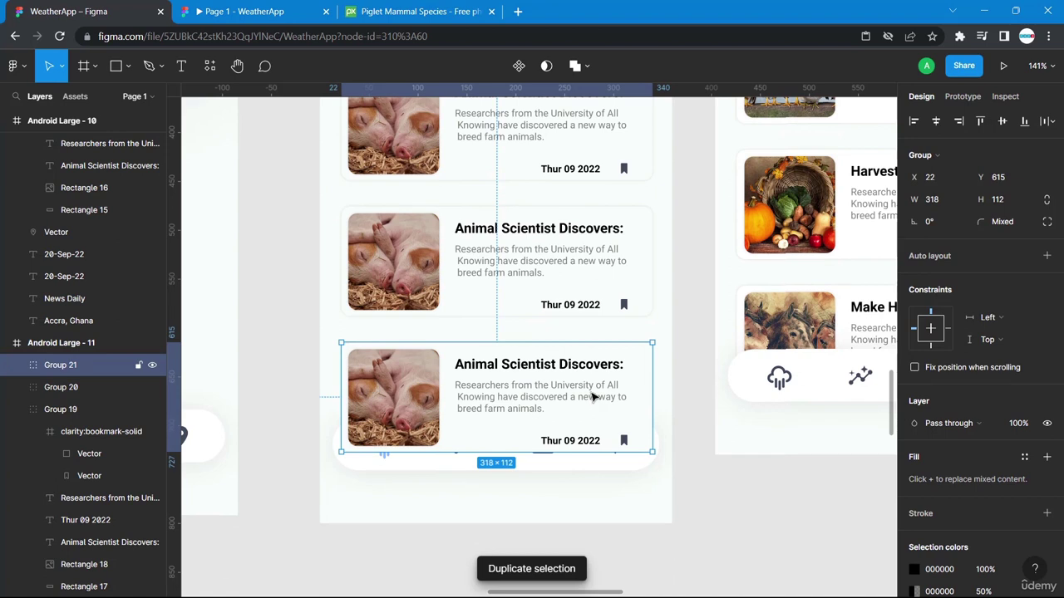
pyautogui.moveTo(609, 416); pyautogui.dragTo(610, 428)
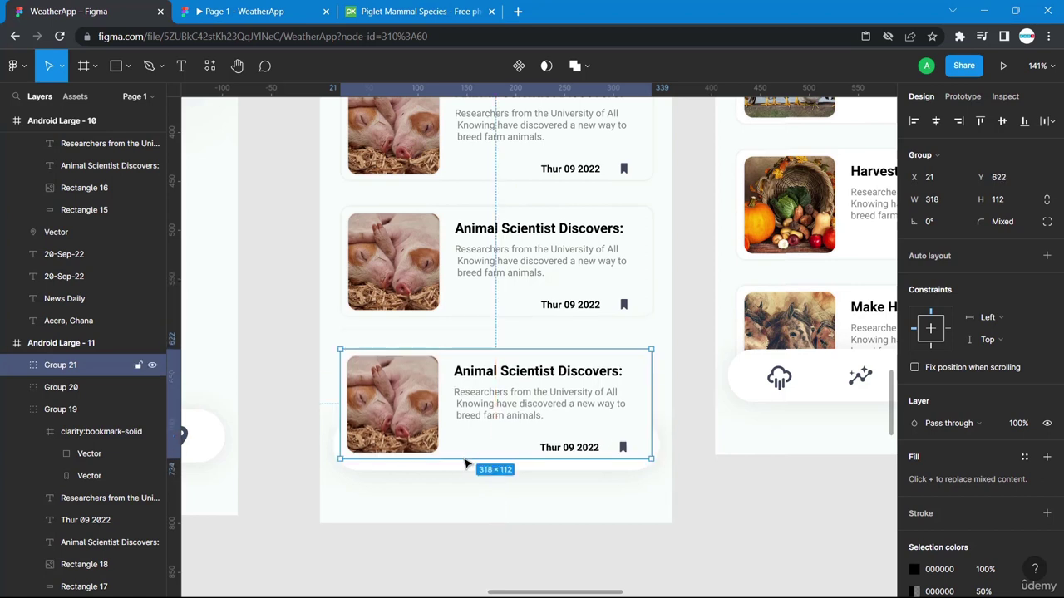
# Bring the bottom navigation bar to front and nudge the last card slightly upward.
pyautogui.click(355, 478)
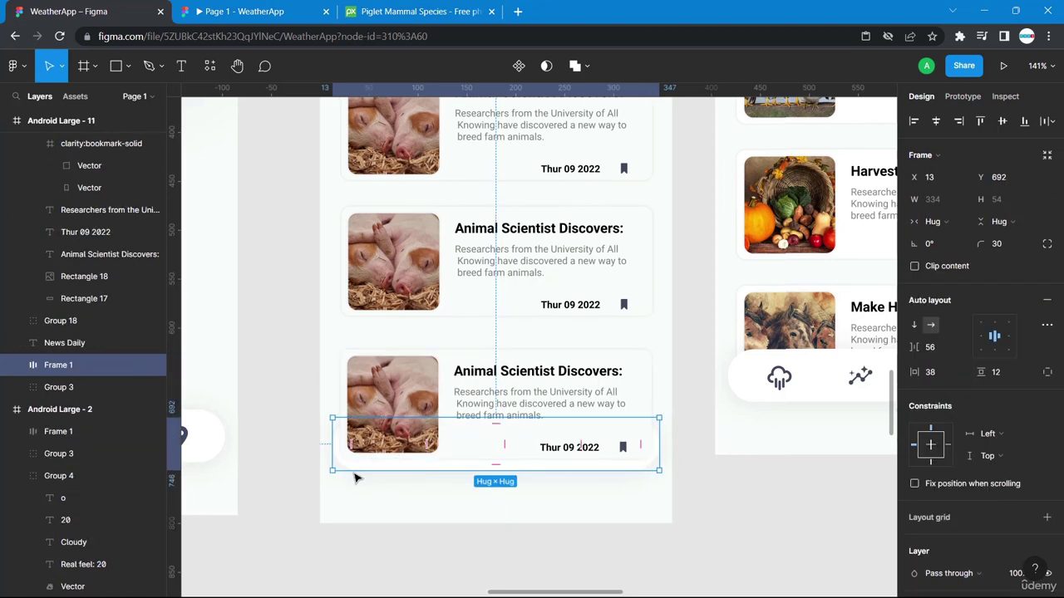
pyautogui.rightClick(353, 467)
pyautogui.moveTo(356, 471)
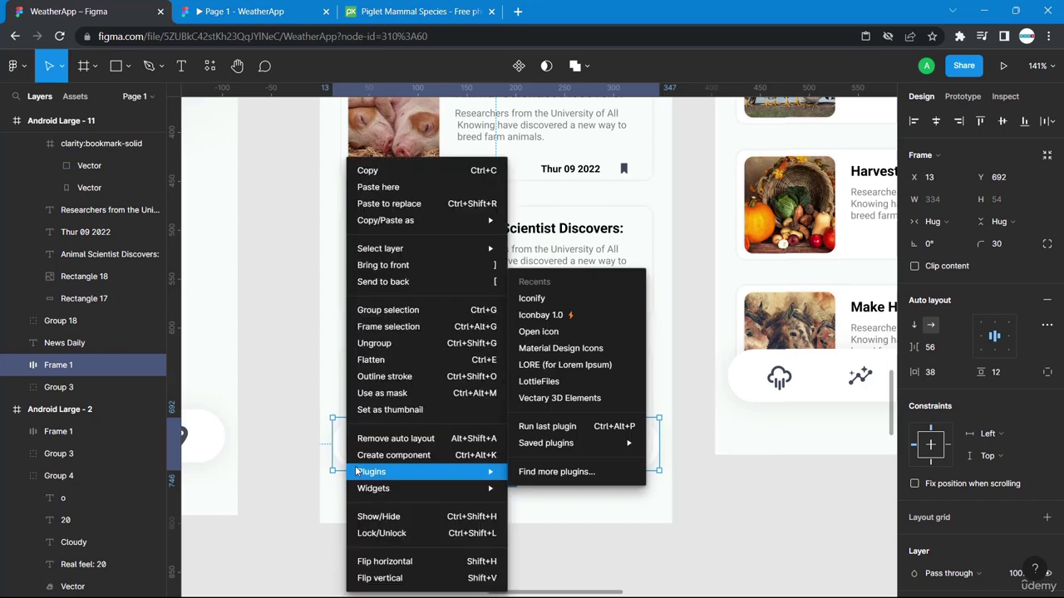
pyautogui.click(402, 264)
pyautogui.click(722, 553)
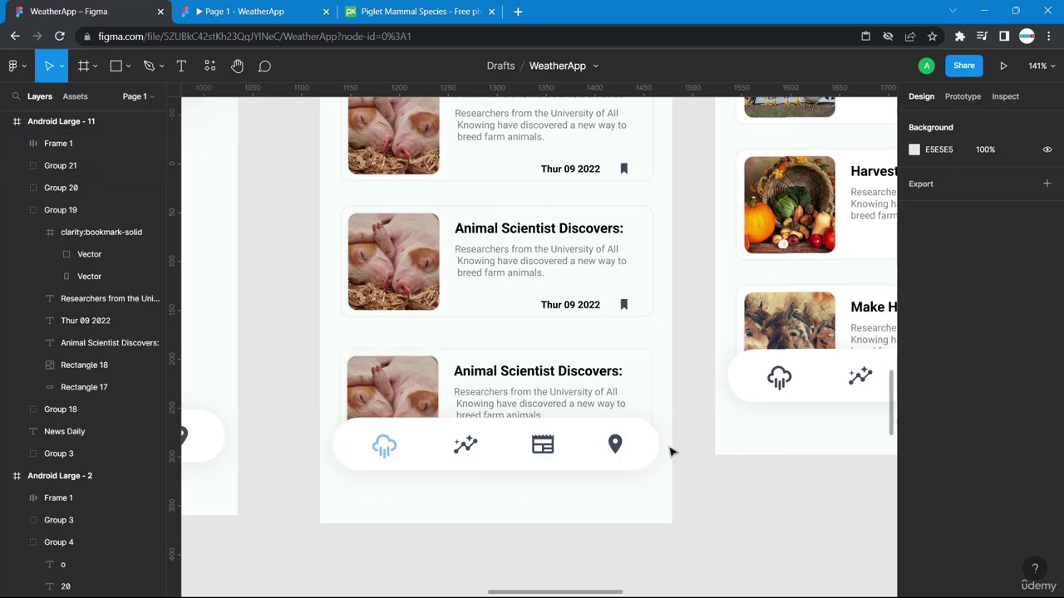
pyautogui.moveTo(632, 378); pyautogui.dragTo(629, 371)
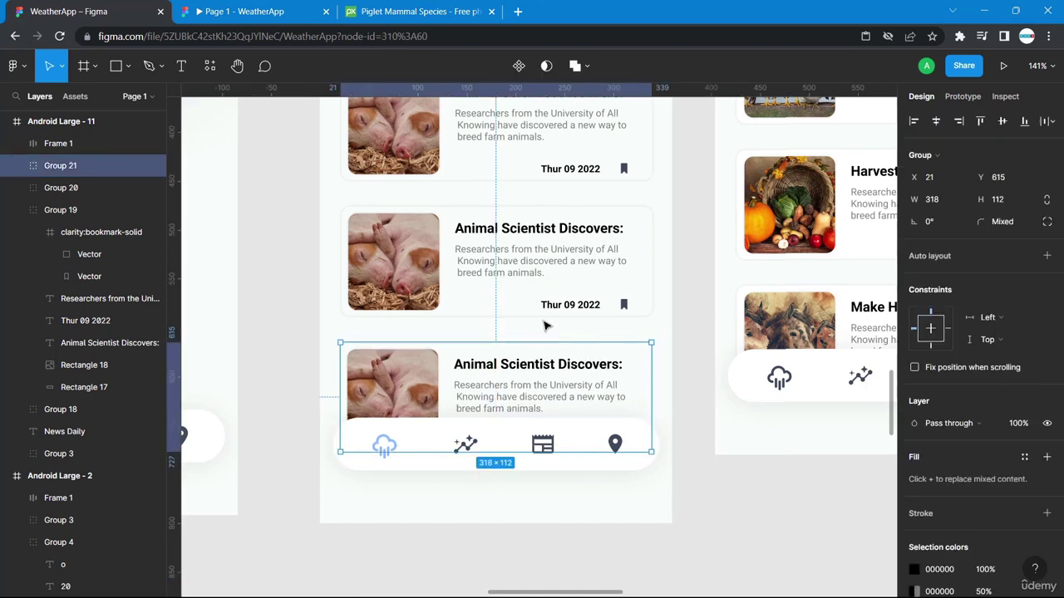
pyautogui.click(684, 487)
pyautogui.scroll(6, 685, 486)
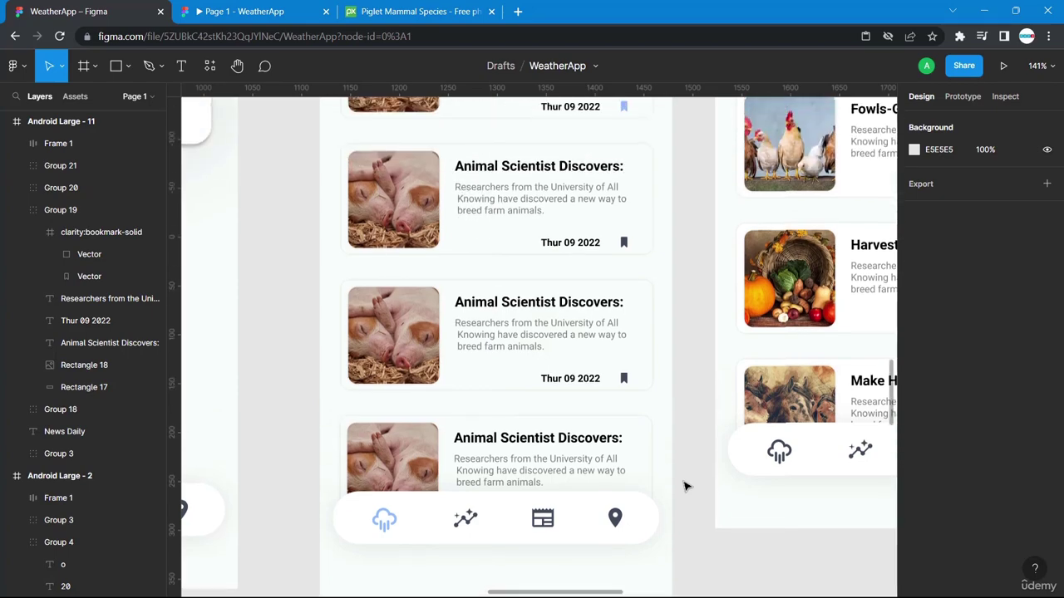
# Return to Pixabay's harvesting results and copy the vegetable basket photo.
pyautogui.click(426, 10)
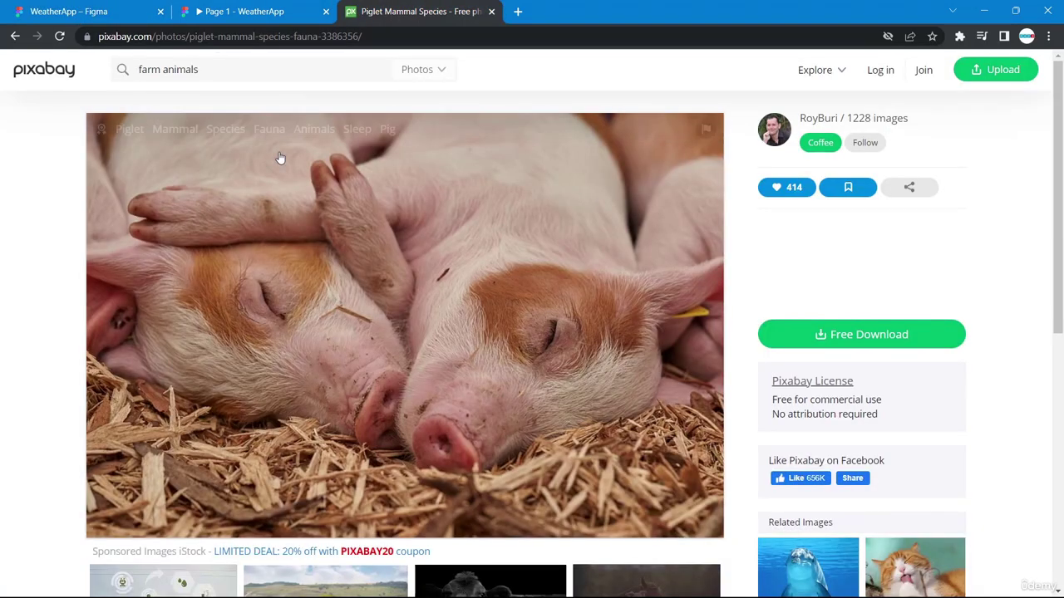
pyautogui.scroll(-5, 281, 158)
pyautogui.scroll(3, 226, 106)
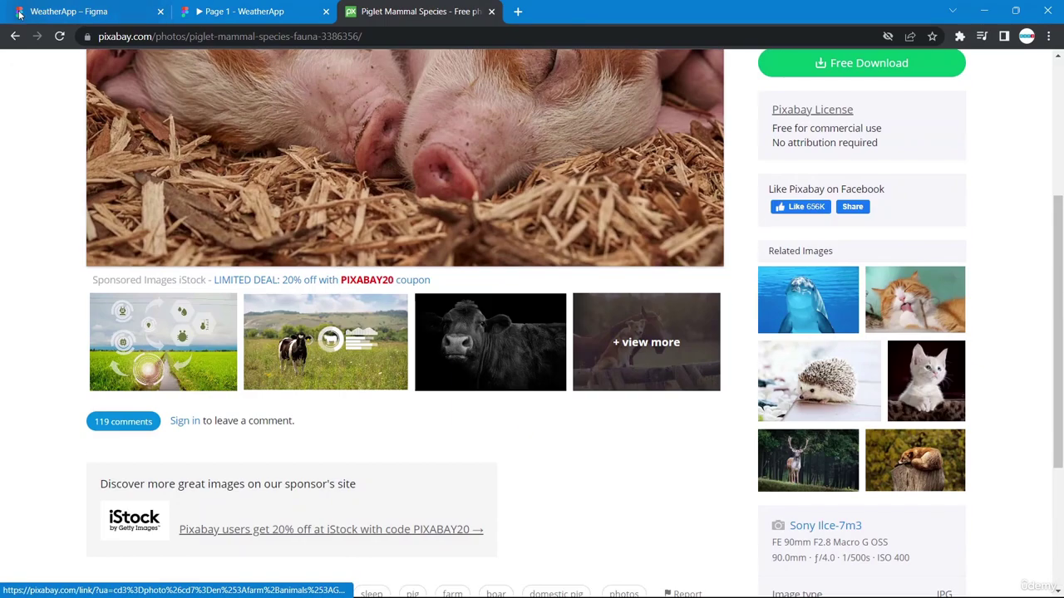
pyautogui.click(15, 36)
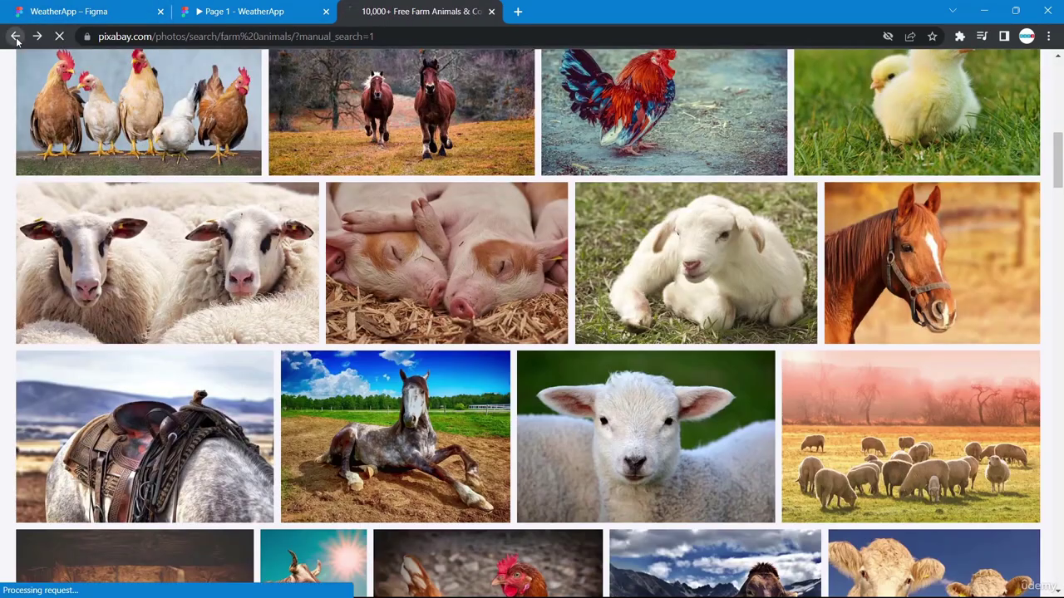
pyautogui.click(14, 36)
pyautogui.scroll(-2, 581, 316)
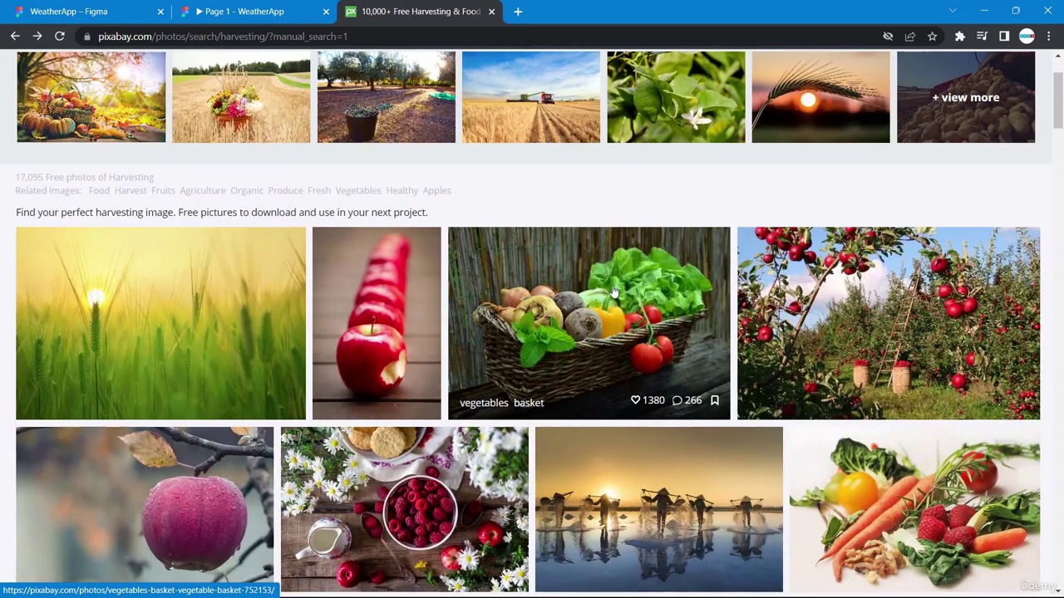
pyautogui.rightClick(613, 291)
pyautogui.click(668, 458)
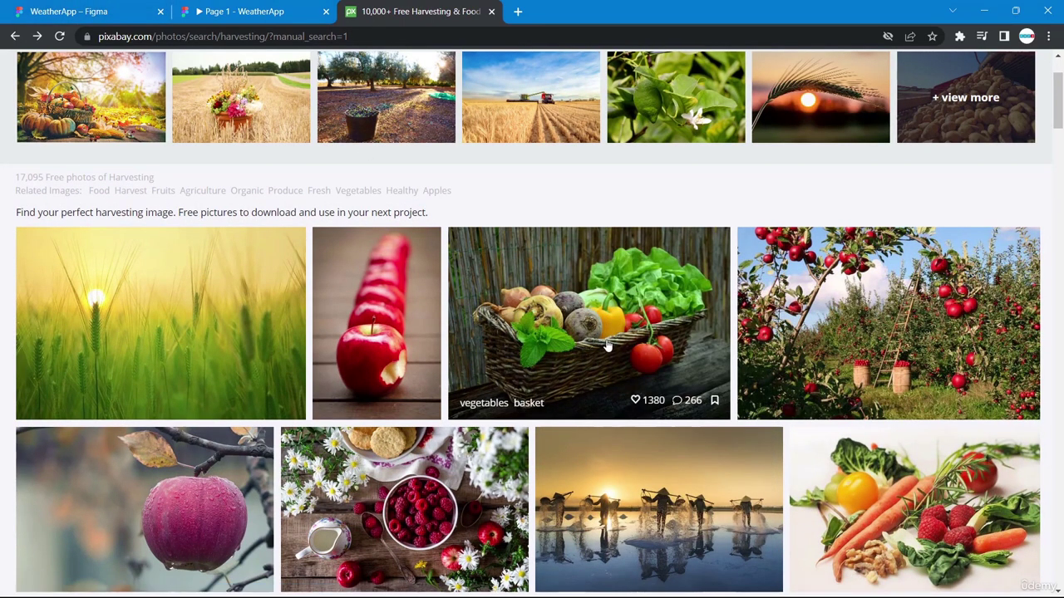
pyautogui.rightClick(583, 322)
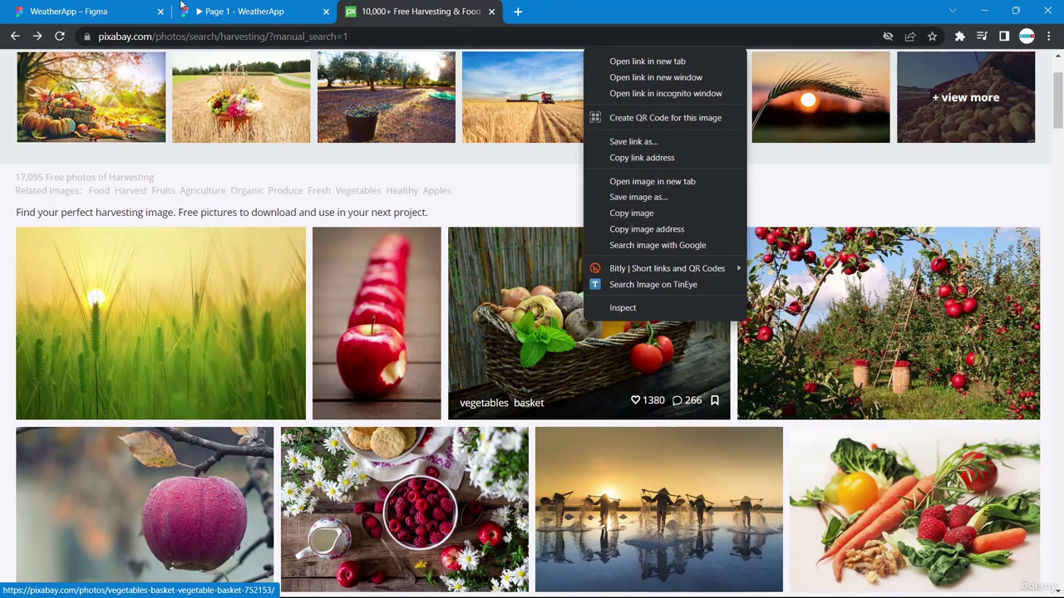
# Replace the second card's piglet image with the vegetable basket photo via Paste to replace.
pyautogui.click(68, 9)
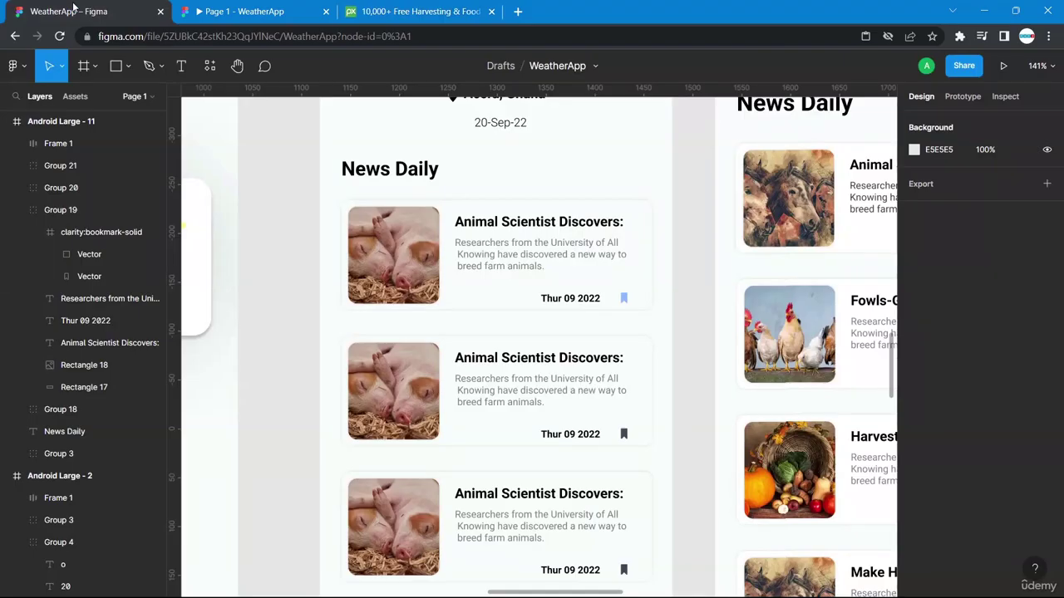
pyautogui.doubleClick(403, 372)
pyautogui.rightClick(401, 368)
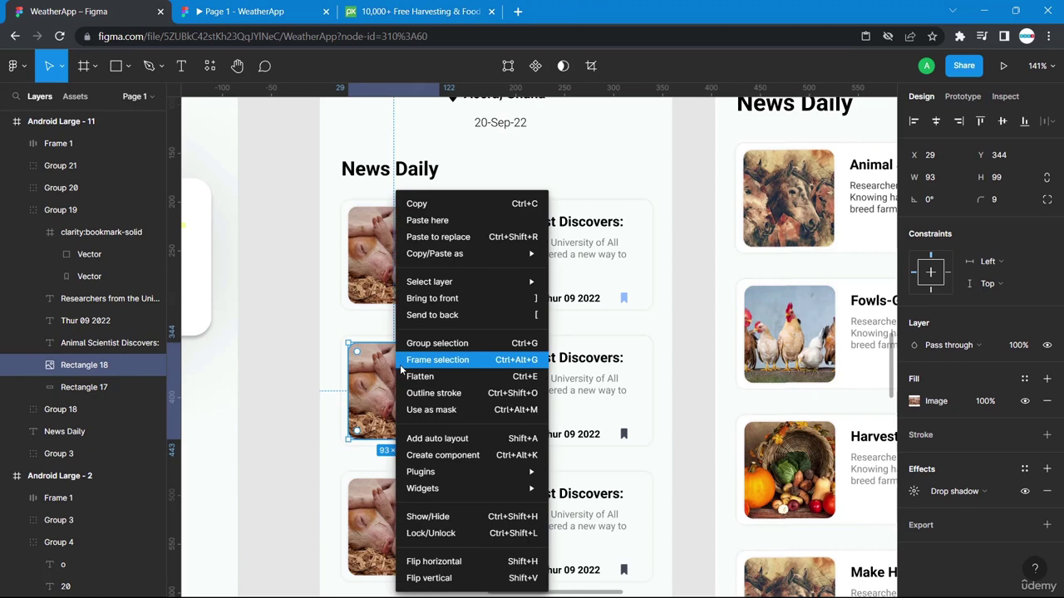
pyautogui.click(438, 237)
pyautogui.click(286, 378)
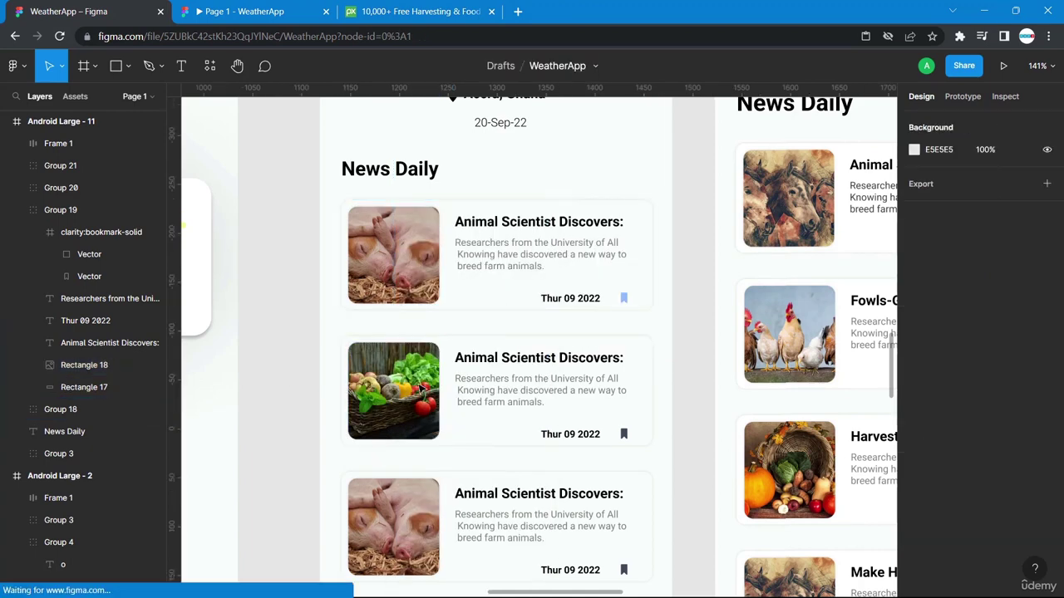
pyautogui.click(385, 10)
# Replace the third news card's piglet image with the buffalo farmer photo copied from Pixabay.
pyautogui.scroll(-5, 626, 427)
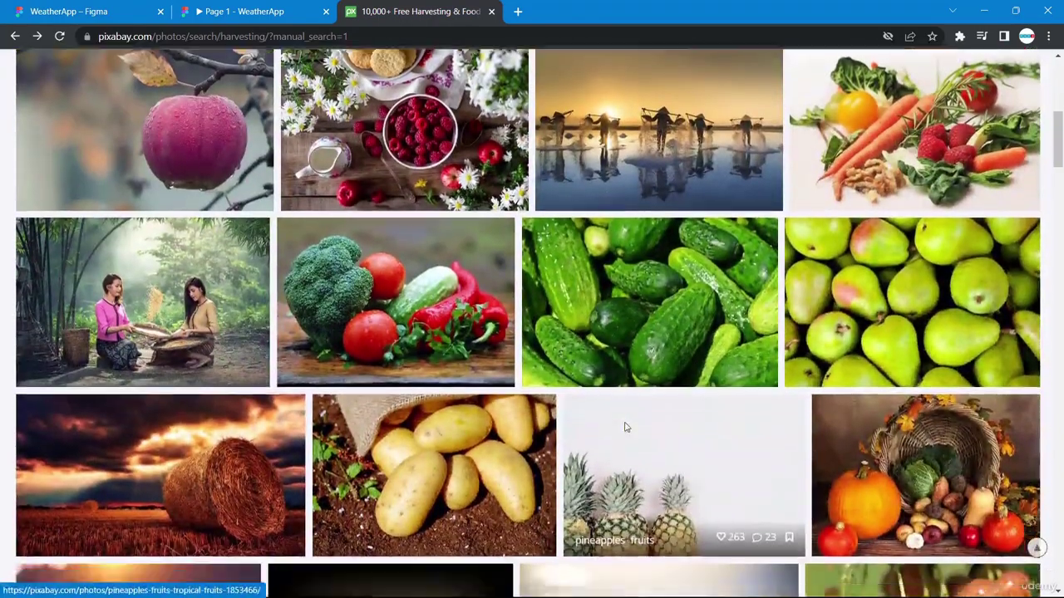
pyautogui.scroll(-5, 626, 427)
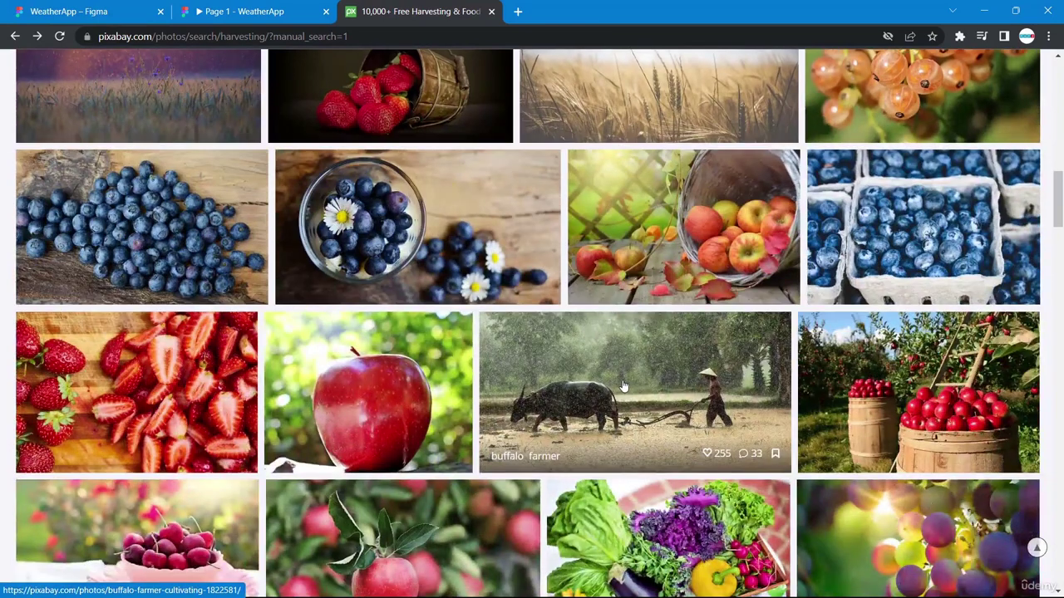
pyautogui.rightClick(623, 386)
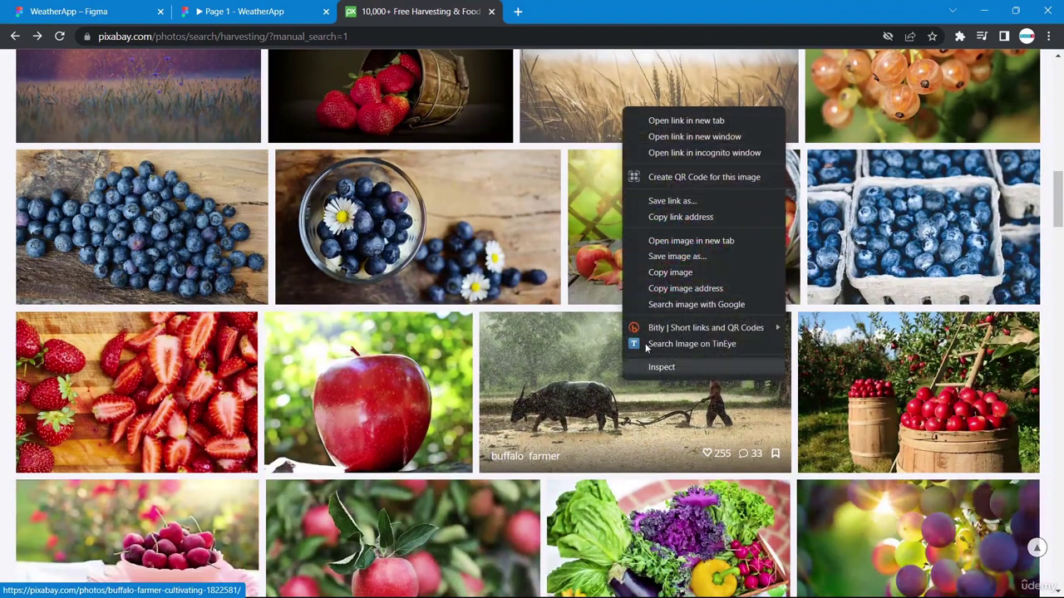
pyautogui.click(680, 273)
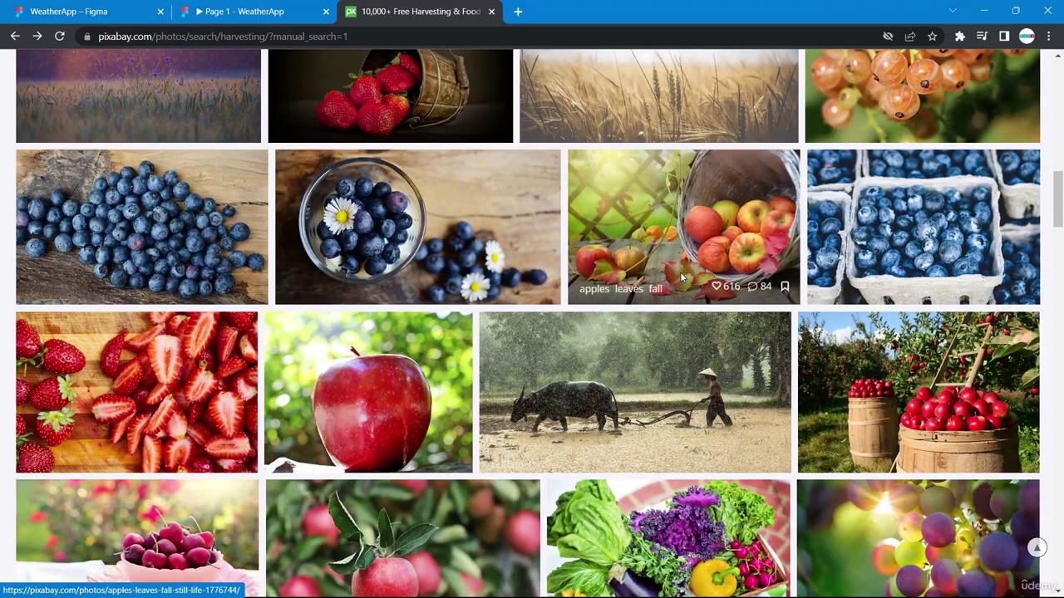
pyautogui.click(91, 12)
pyautogui.scroll(-3, 417, 397)
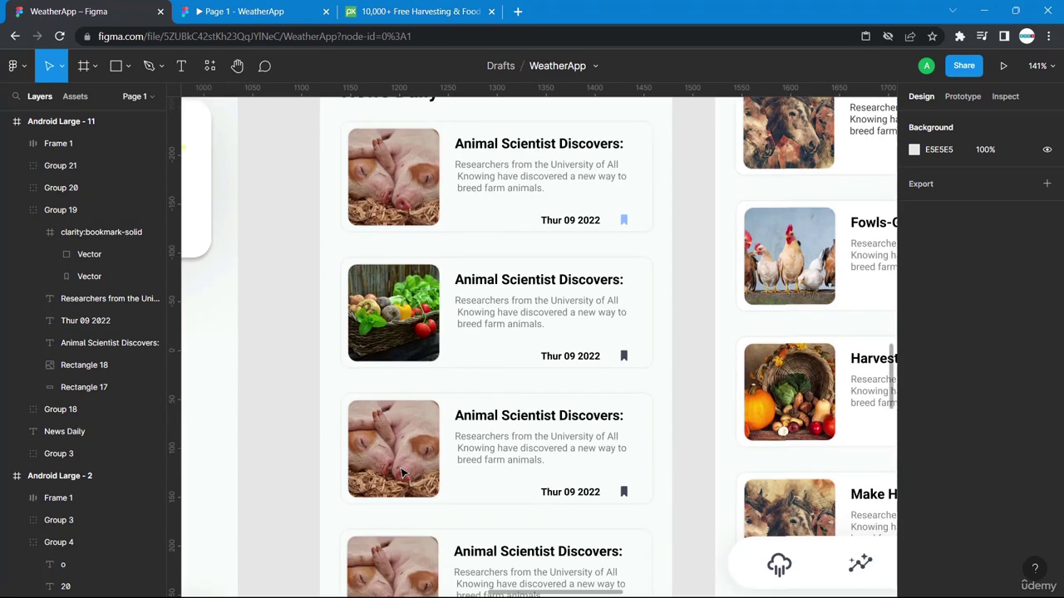
pyautogui.doubleClick(396, 407)
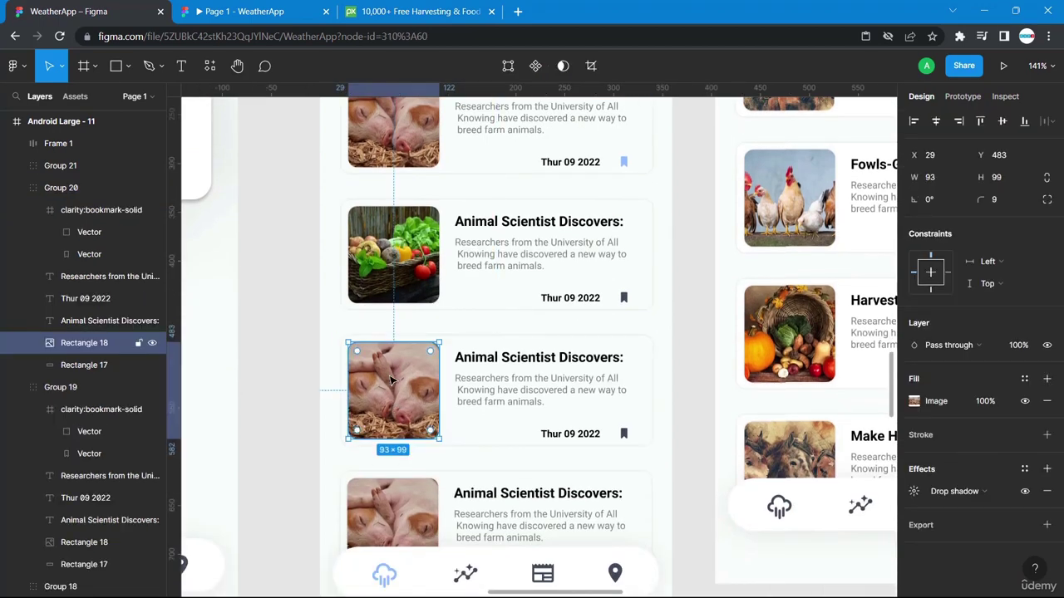
pyautogui.rightClick(391, 379)
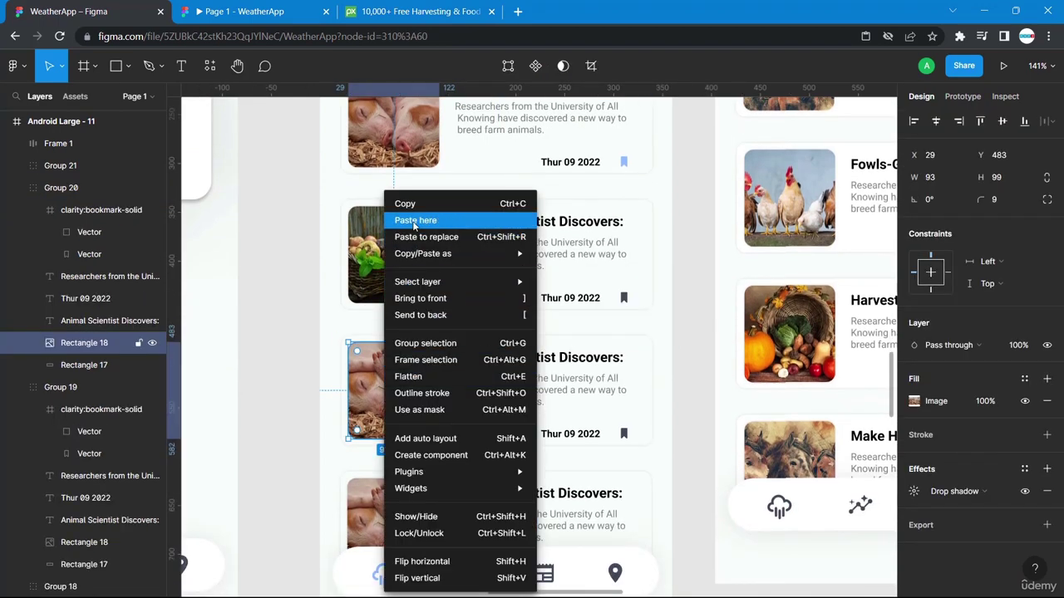
pyautogui.click(413, 221)
# Select the piglet image inside the fourth news card.
pyautogui.click(292, 339)
pyautogui.scroll(-4, 352, 337)
pyautogui.click(352, 337)
pyautogui.doubleClick(396, 335)
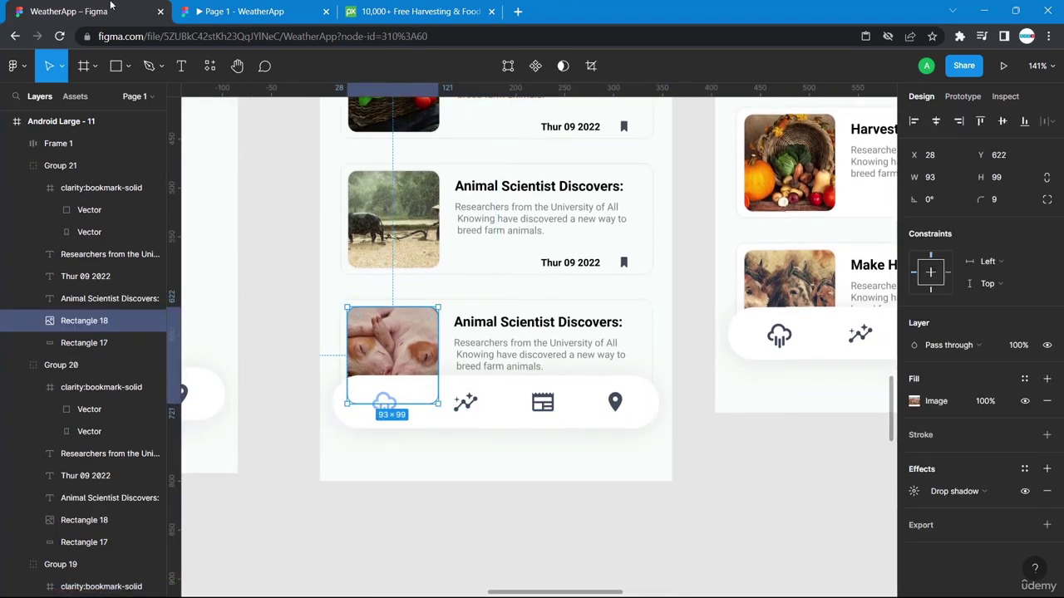
# Copy the apple orchard photo from the Pixabay harvesting results.
pyautogui.click(374, 15)
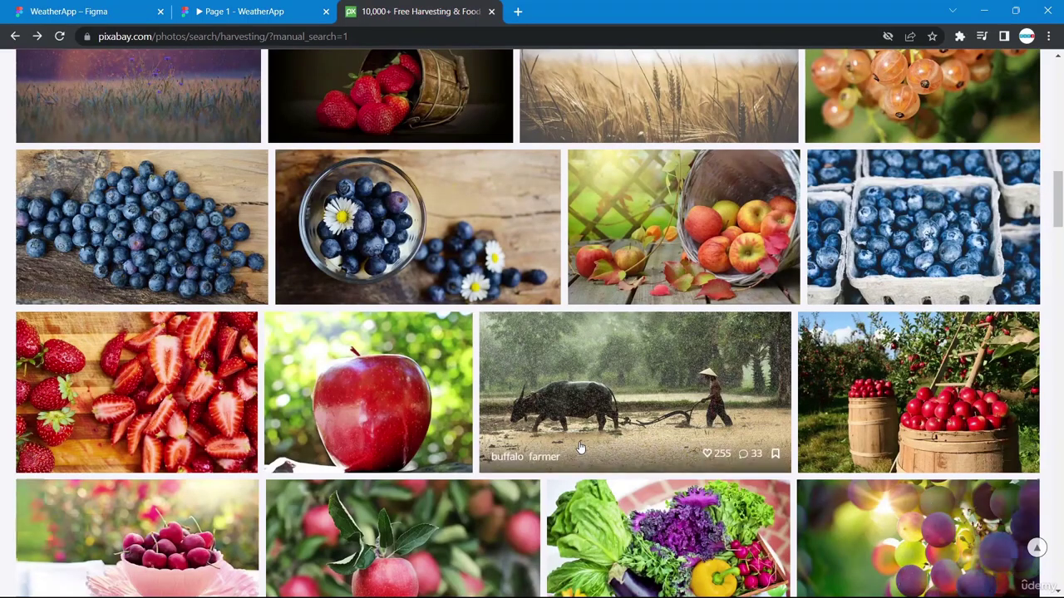
pyautogui.scroll(-4, 578, 449)
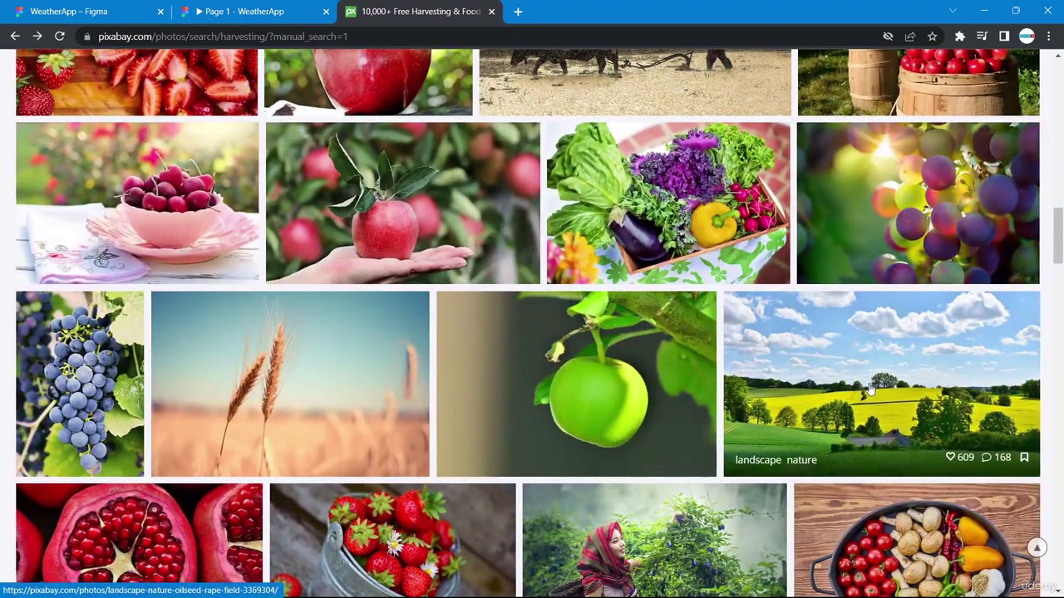
pyautogui.scroll(-2, 870, 391)
pyautogui.scroll(5, 870, 390)
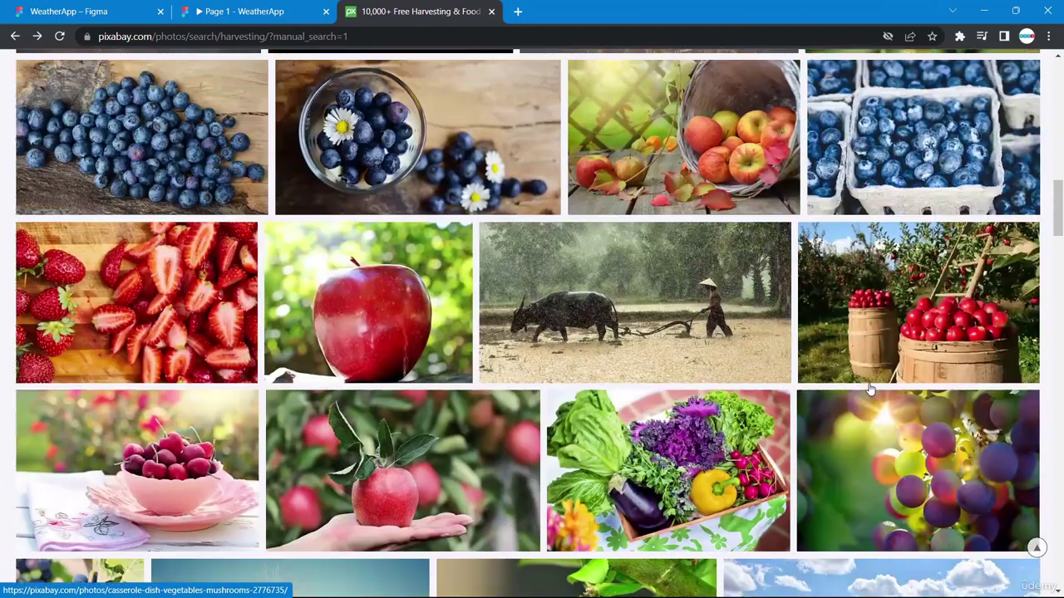
pyautogui.scroll(-5, 870, 391)
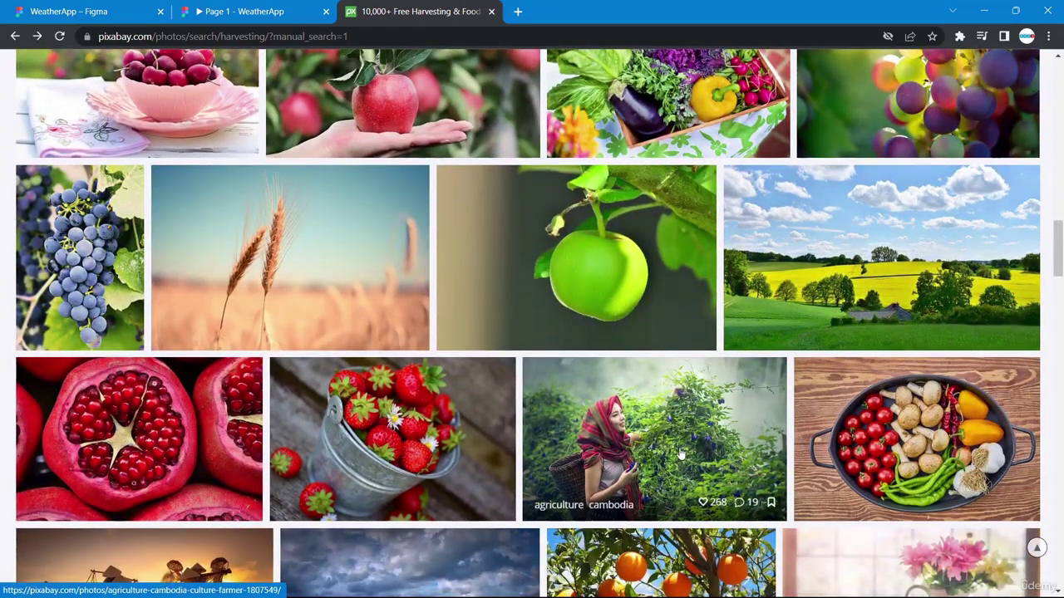
pyautogui.scroll(4, 898, 224)
pyautogui.rightClick(895, 223)
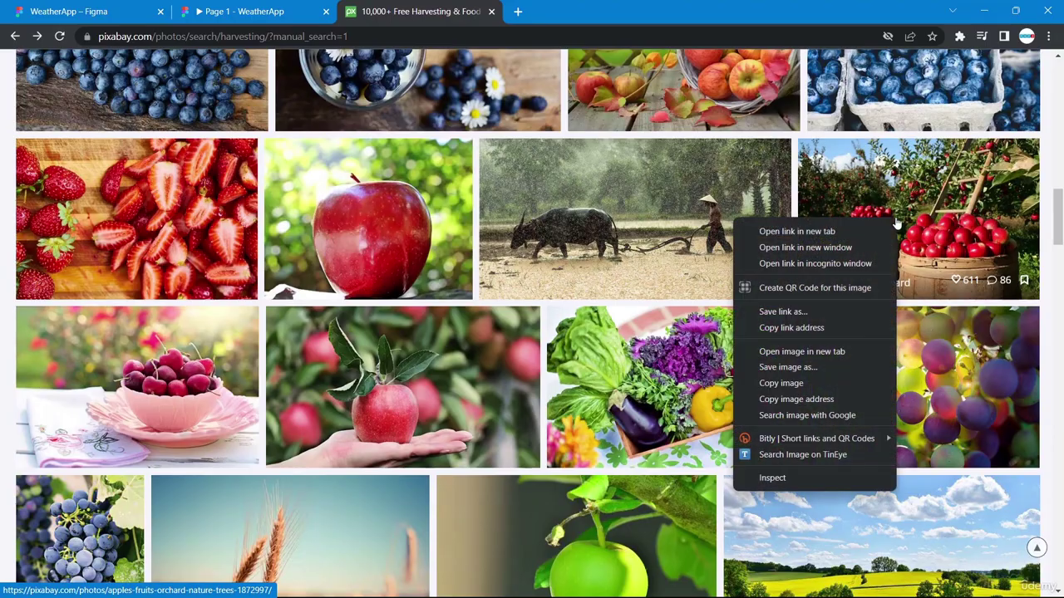
pyautogui.click(806, 383)
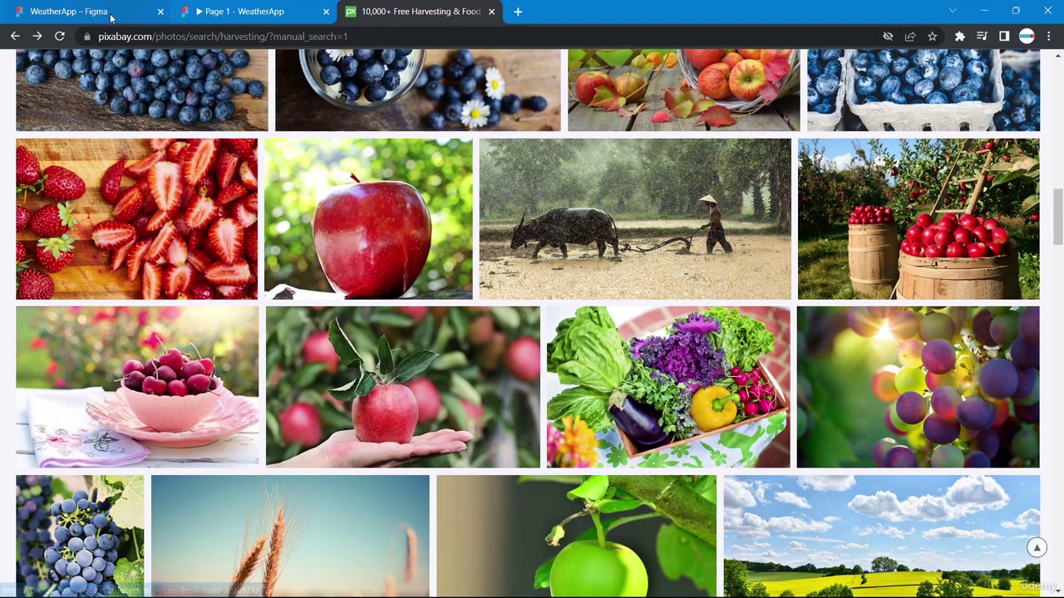
# Copy the pumpkin harvest photo from Pixabay and paste it into the bottom card's image.
pyautogui.scroll(-6, 409, 328)
pyautogui.scroll(-3, 409, 329)
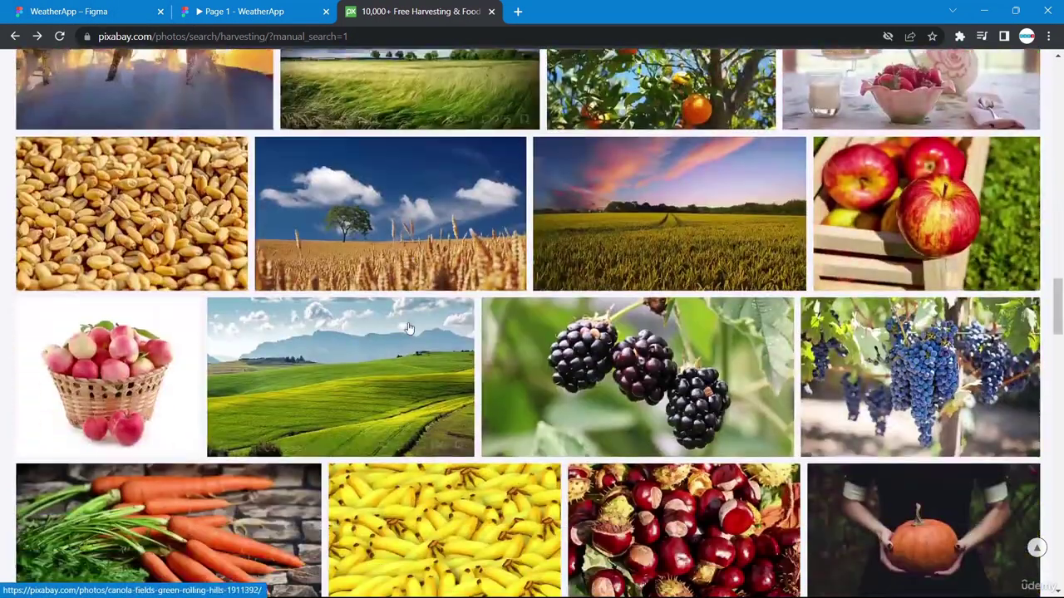
pyautogui.scroll(-3, 408, 329)
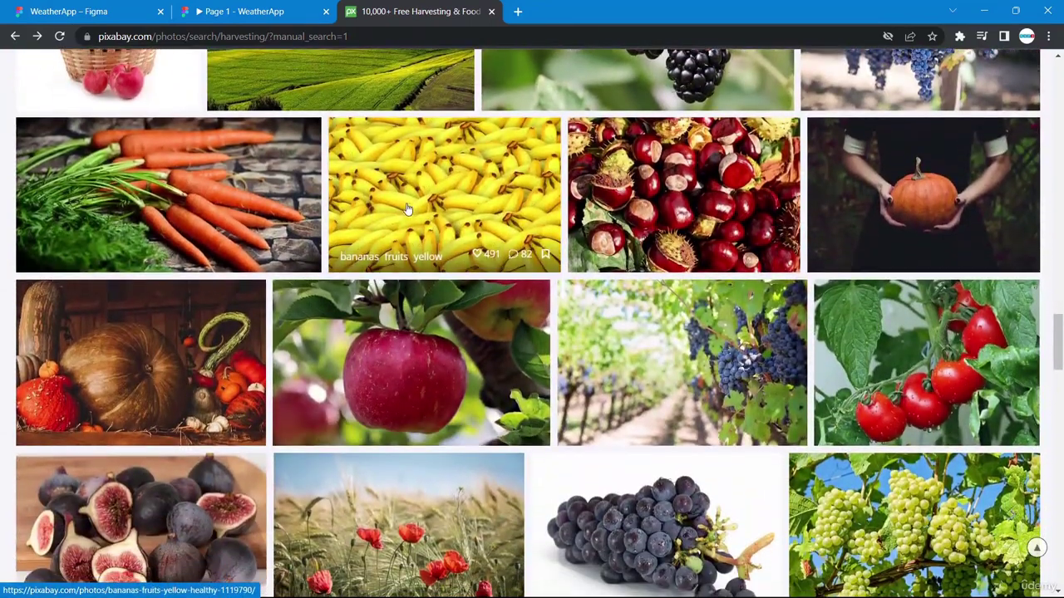
pyautogui.scroll(-1, 402, 202)
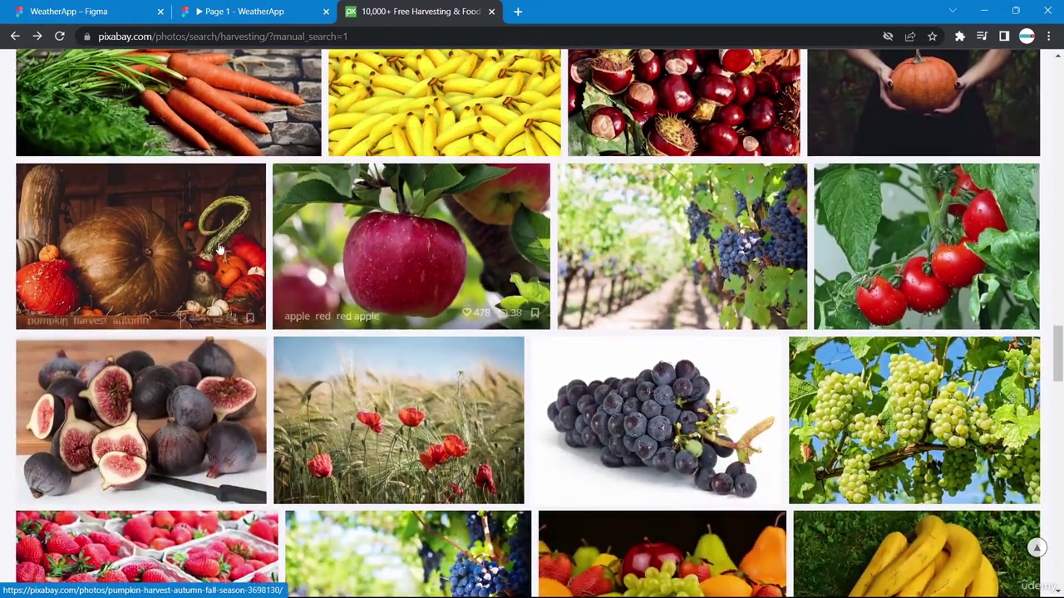
pyautogui.rightClick(187, 242)
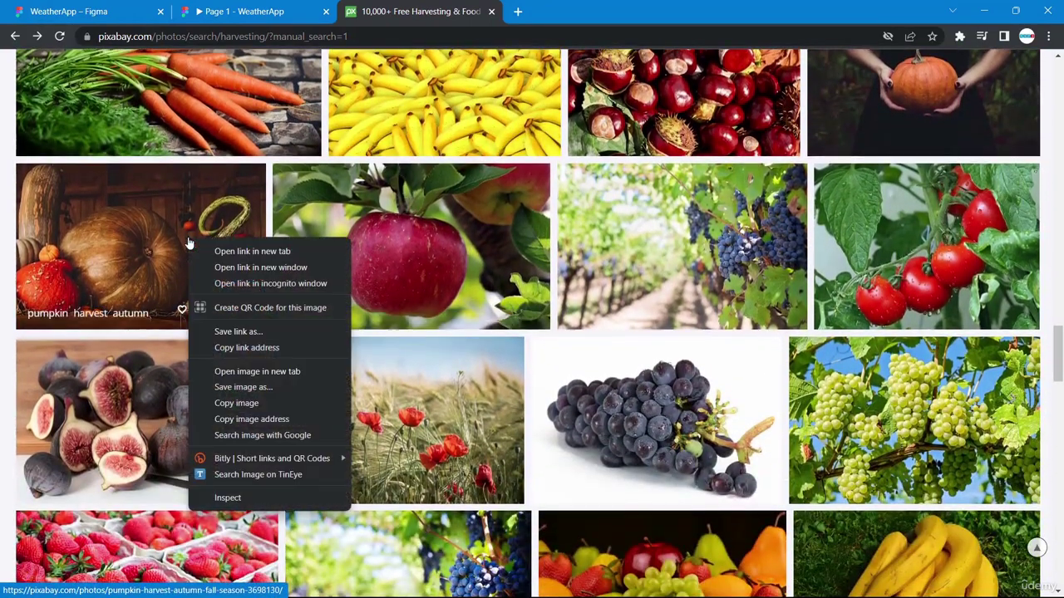
pyautogui.click(261, 404)
pyautogui.click(103, 7)
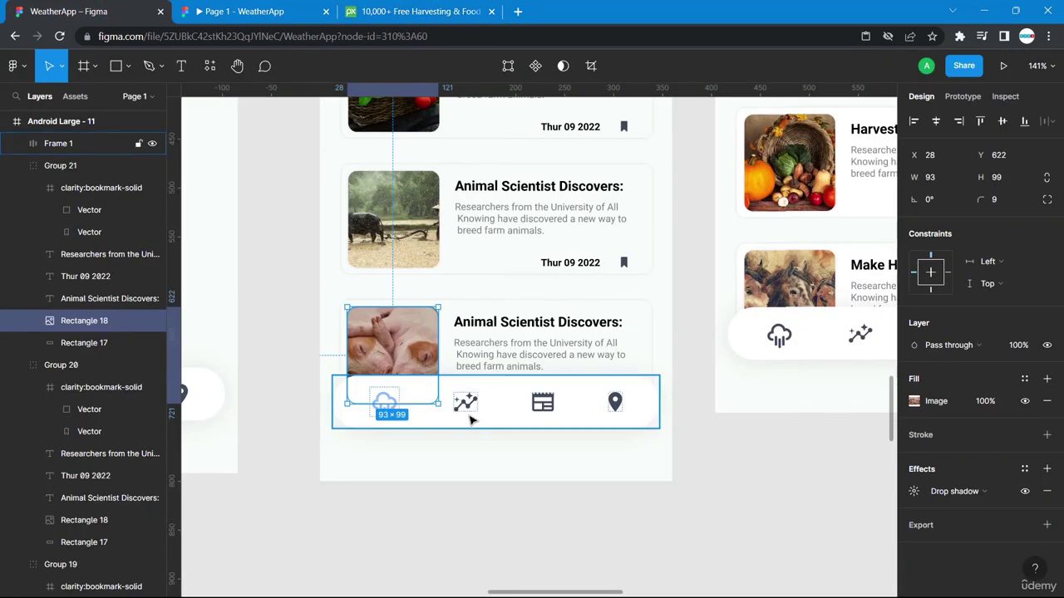
pyautogui.rightClick(392, 346)
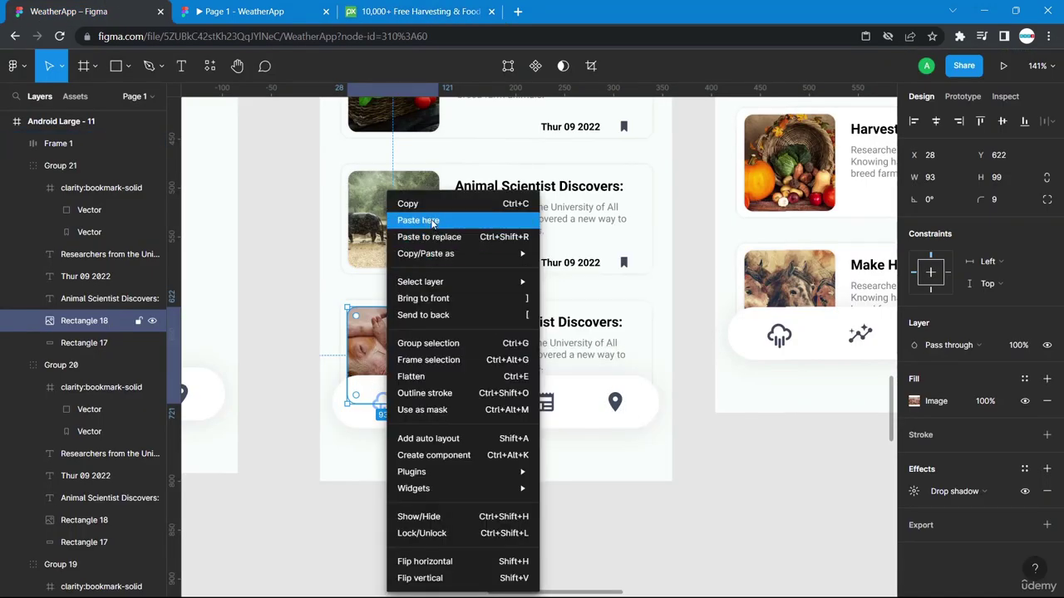
pyautogui.click(431, 220)
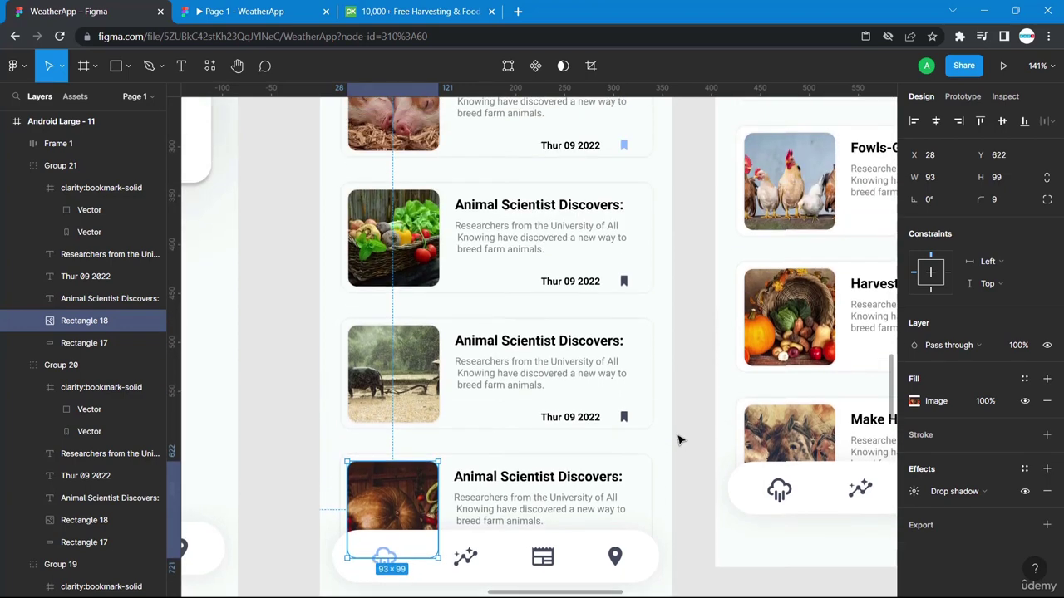
pyautogui.scroll(5, 678, 440)
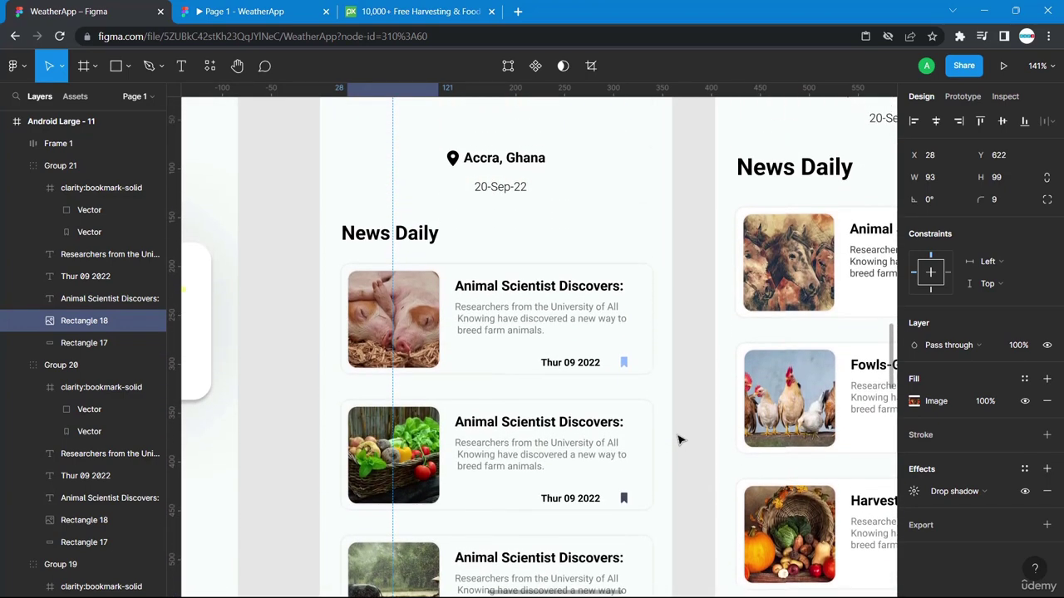
# Add an On tap link from the weather screen's calendar nav icon to the News Daily frame.
pyautogui.scroll(-5, 678, 441)
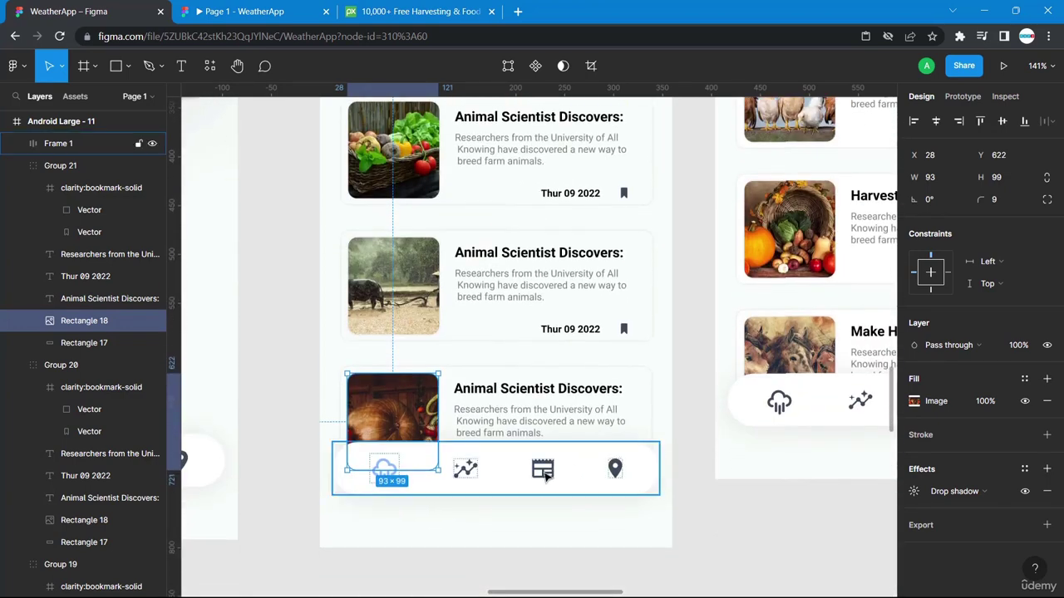
pyautogui.hscroll(-5, 399, 486)
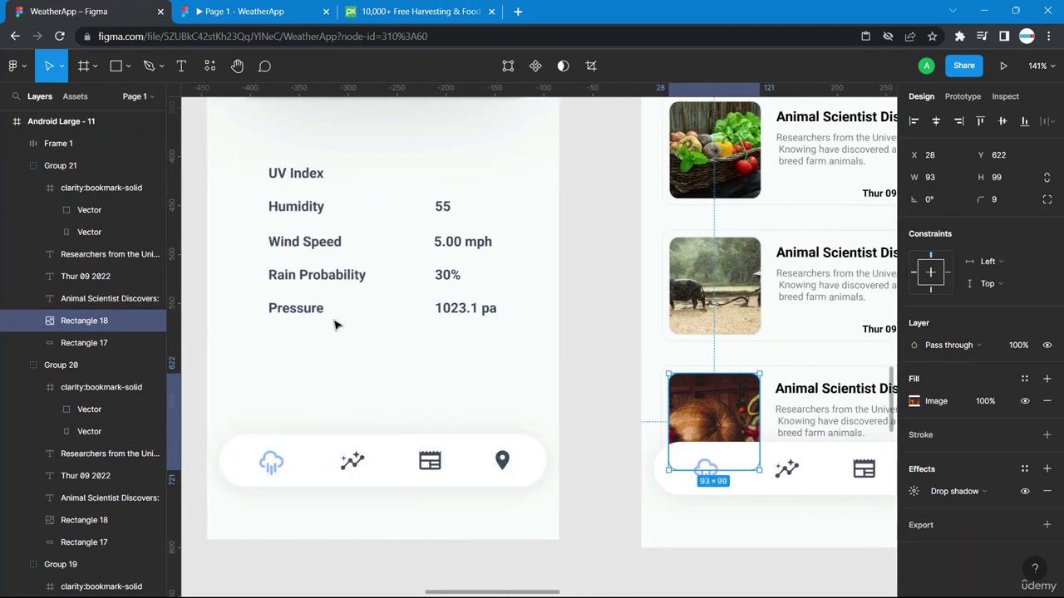
pyautogui.scroll(3, 337, 325)
pyautogui.scroll(-3, 338, 323)
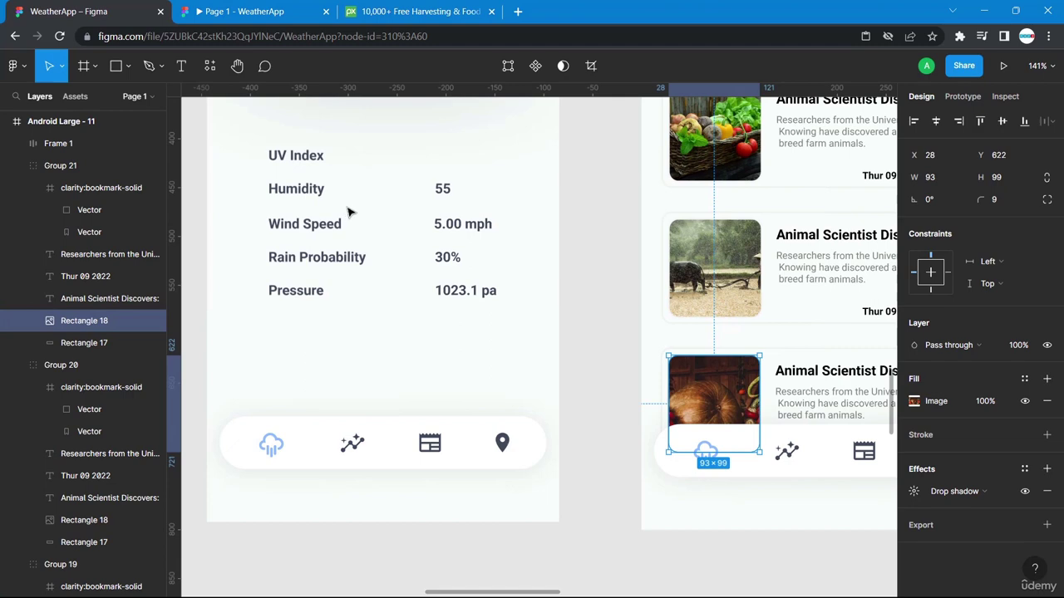
pyautogui.scroll(5, 426, 191)
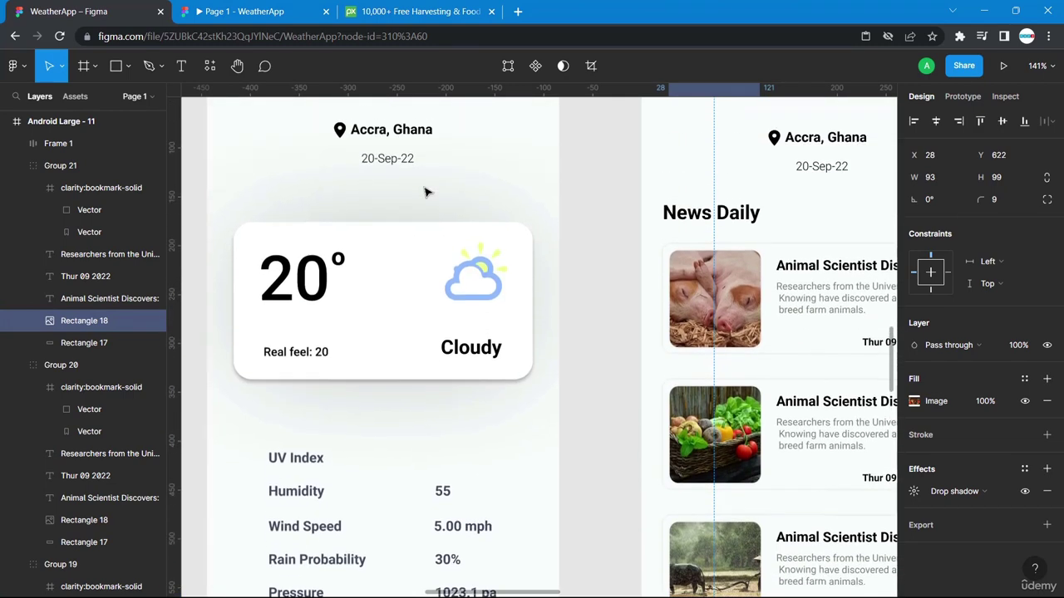
pyautogui.scroll(-6, 427, 191)
pyautogui.scroll(-1, 426, 191)
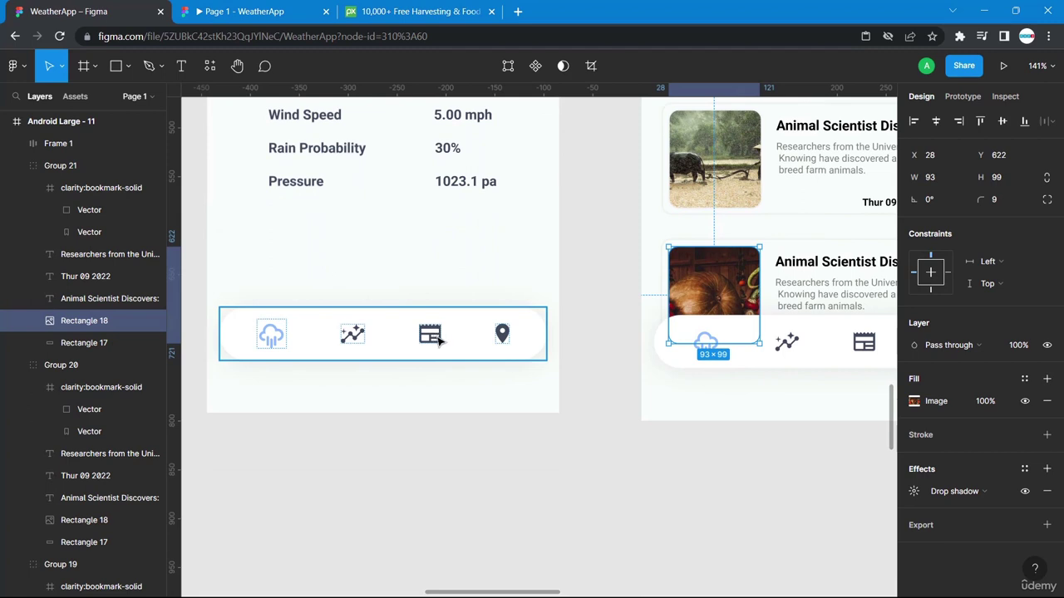
pyautogui.hscroll(5, 507, 347)
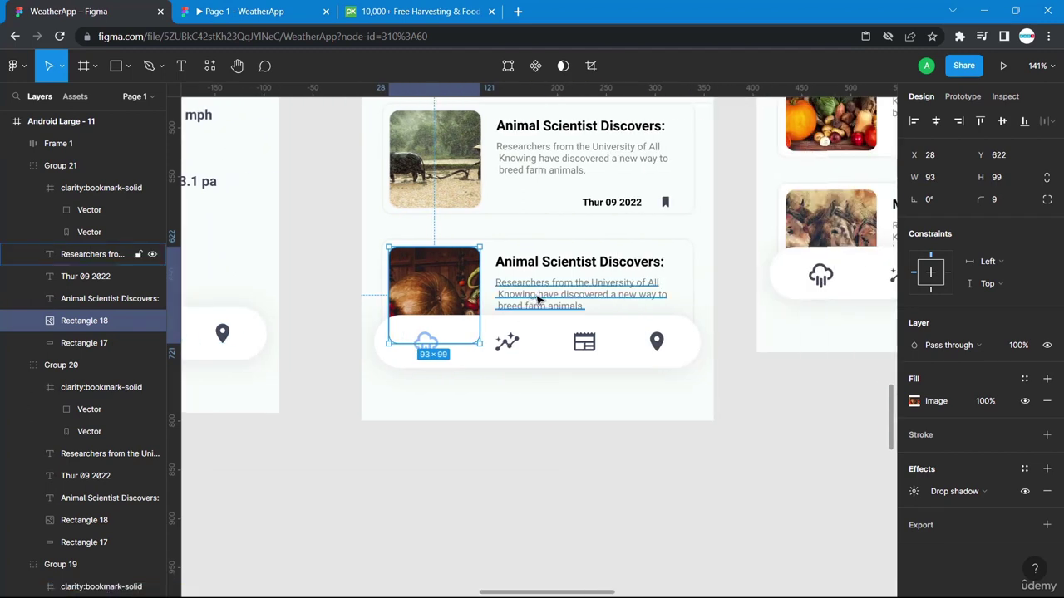
pyautogui.hscroll(-3, 328, 337)
pyautogui.click(291, 333)
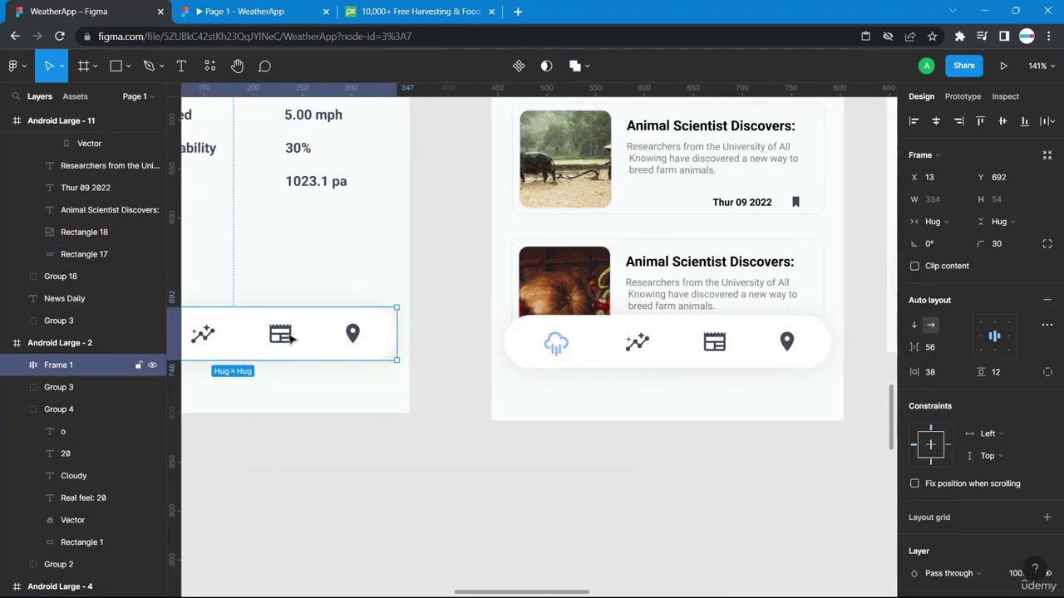
pyautogui.keyDown('ctrl'); pyautogui.click(291, 332); pyautogui.keyUp('ctrl')
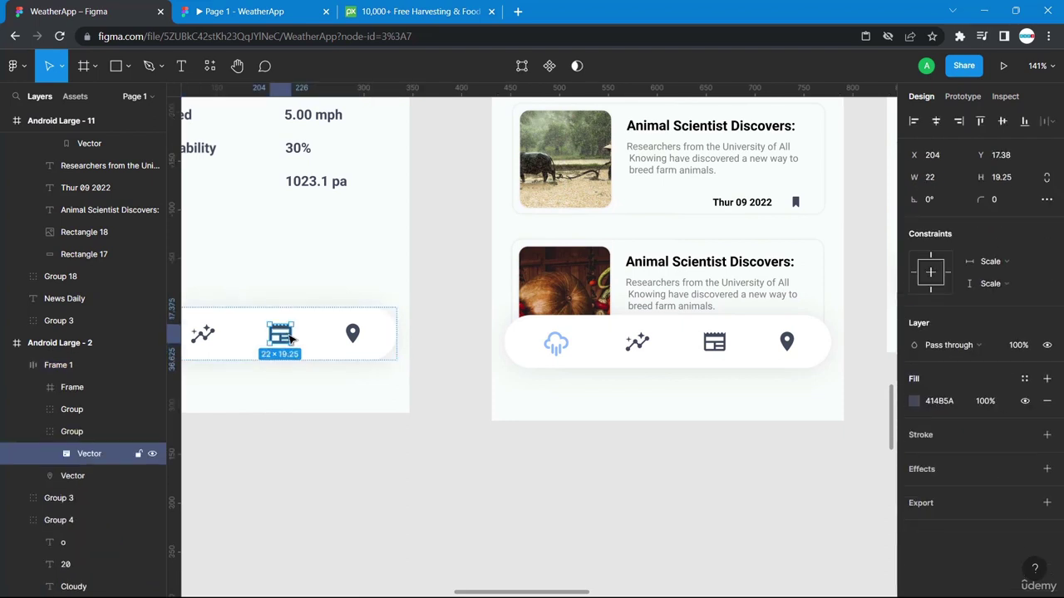
pyautogui.click(963, 96)
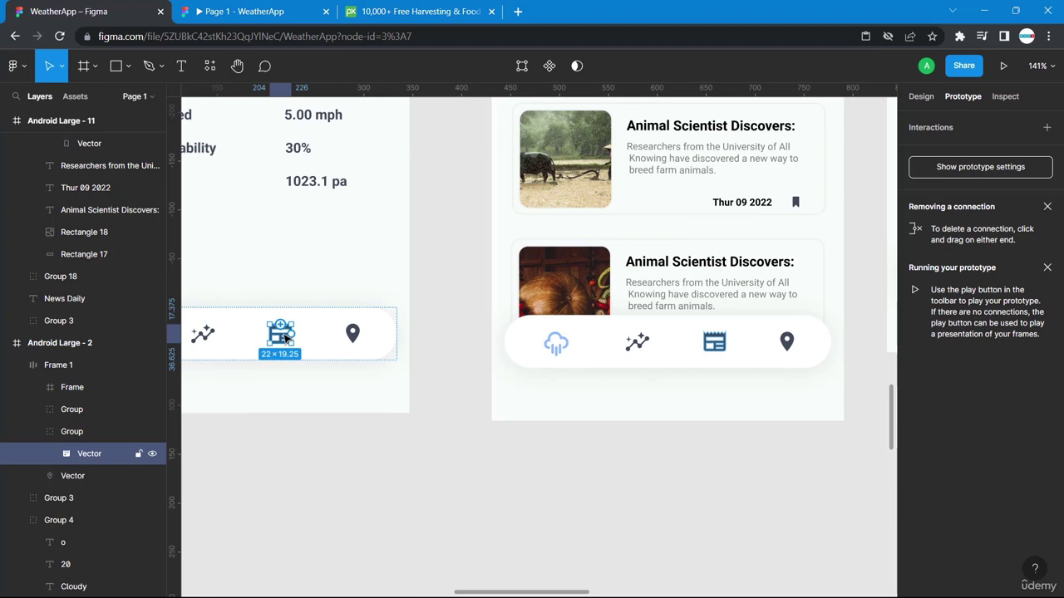
pyautogui.moveTo(292, 334); pyautogui.dragTo(580, 404)
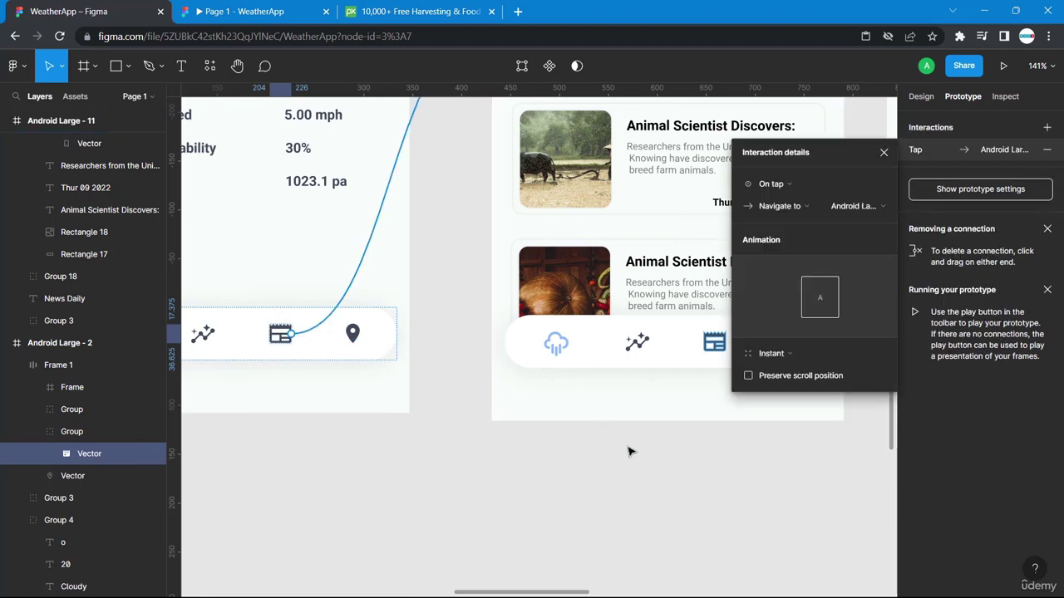
pyautogui.click(630, 451)
pyautogui.scroll(1, 826, 288)
pyautogui.hscroll(1, 827, 288)
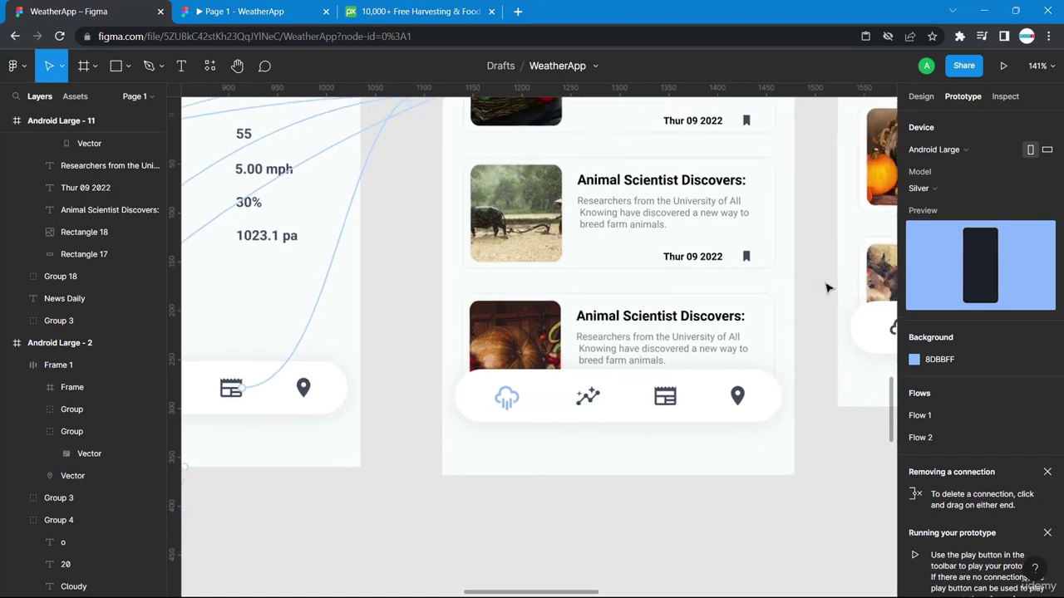
# Fill the News Daily screen's calendar icon with light blue 8DBBFF.
pyautogui.scroll(1, 827, 289)
pyautogui.hscroll(1, 827, 288)
pyautogui.click(653, 420)
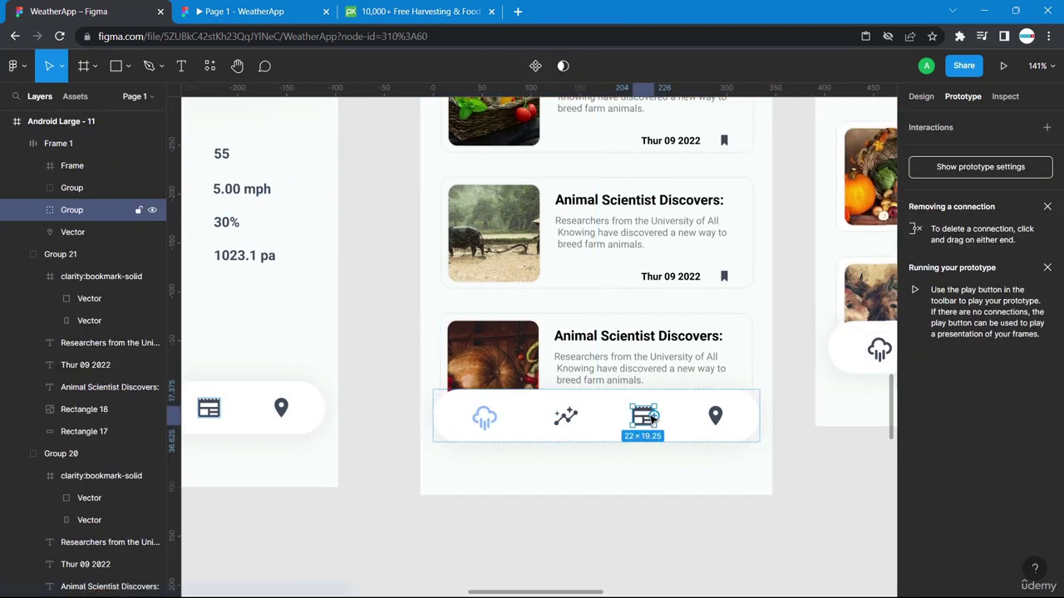
pyautogui.click(921, 97)
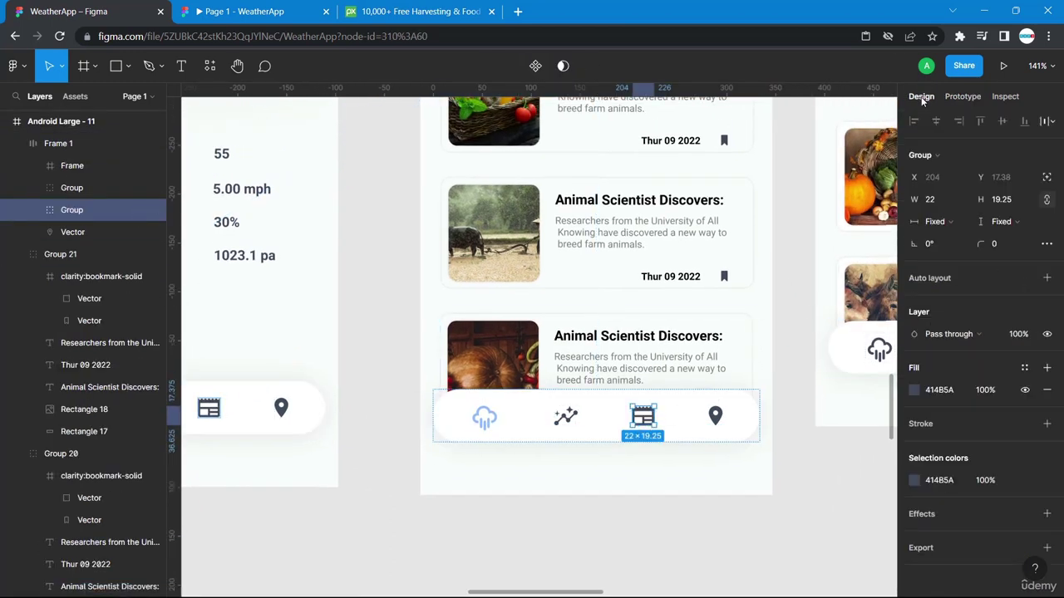
pyautogui.click(915, 389)
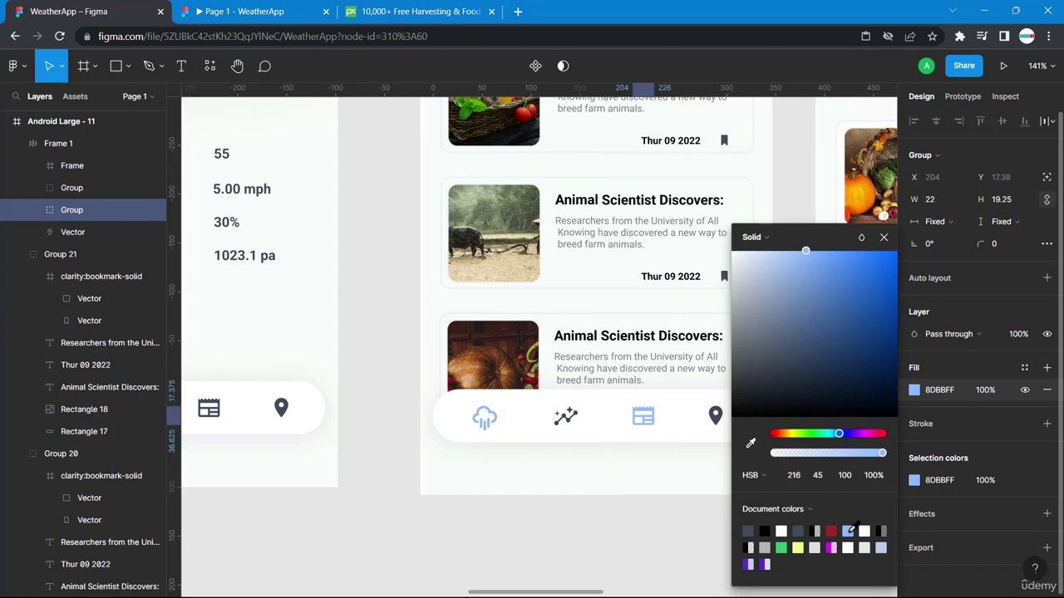
pyautogui.click(650, 501)
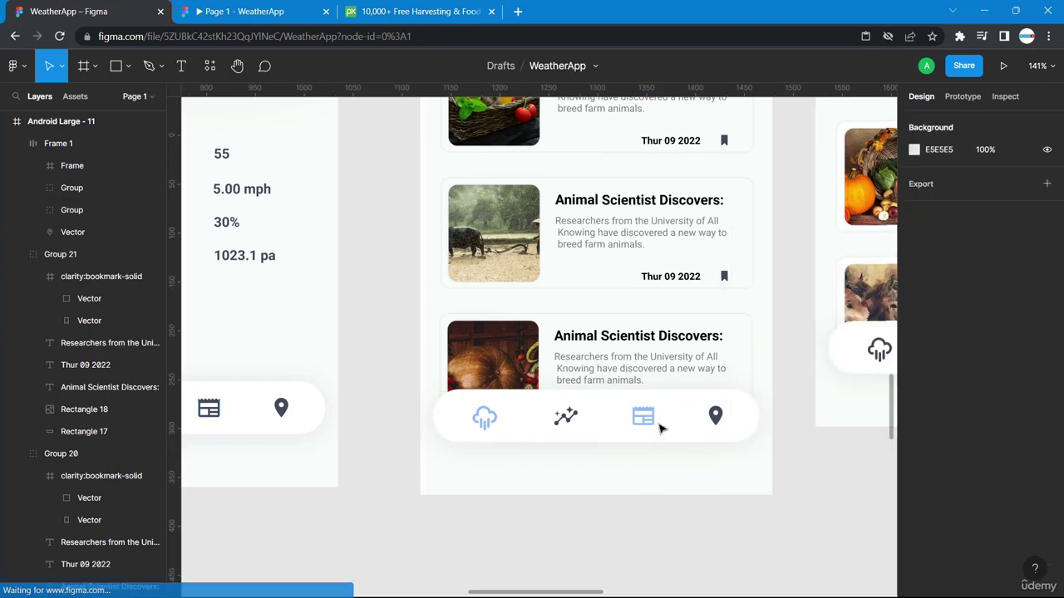
# Change the News Daily cloud icon's colour from blue to dark grey.
pyautogui.doubleClick(488, 425)
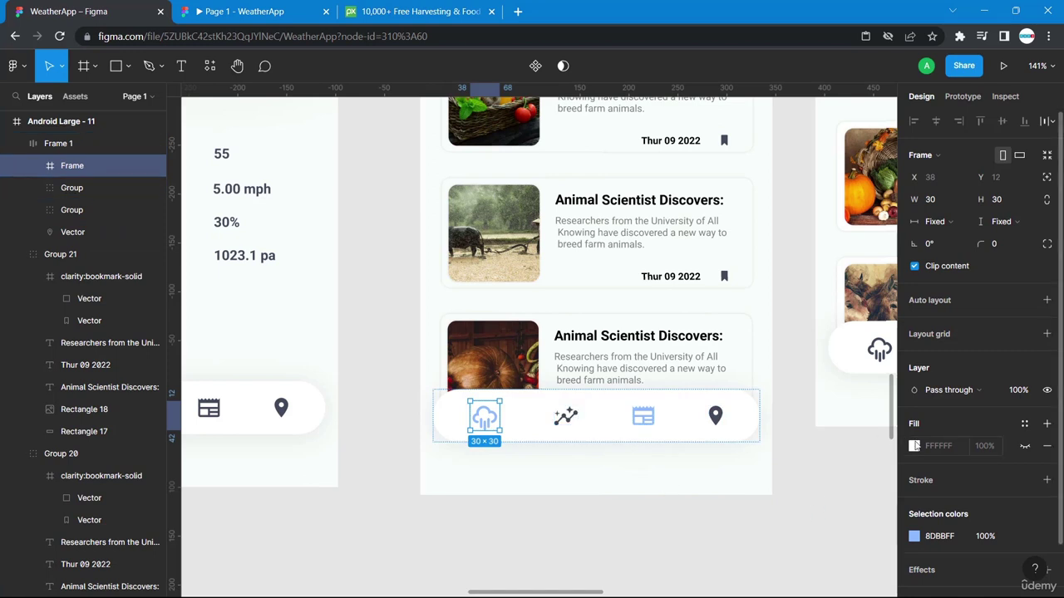
pyautogui.click(915, 445)
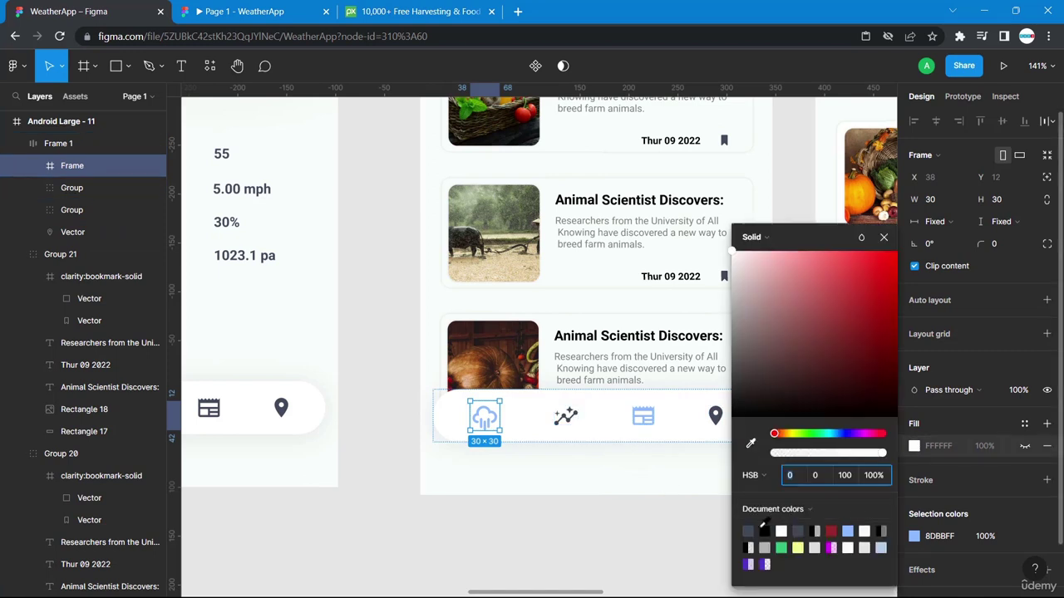
pyautogui.click(749, 530)
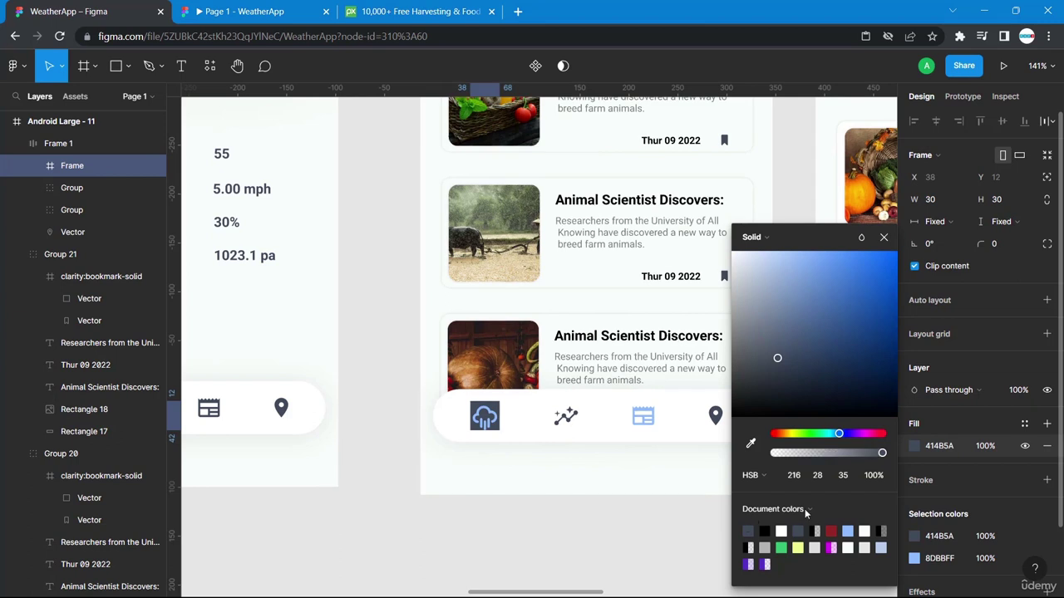
pyautogui.hotkey('ctrl', 'z')
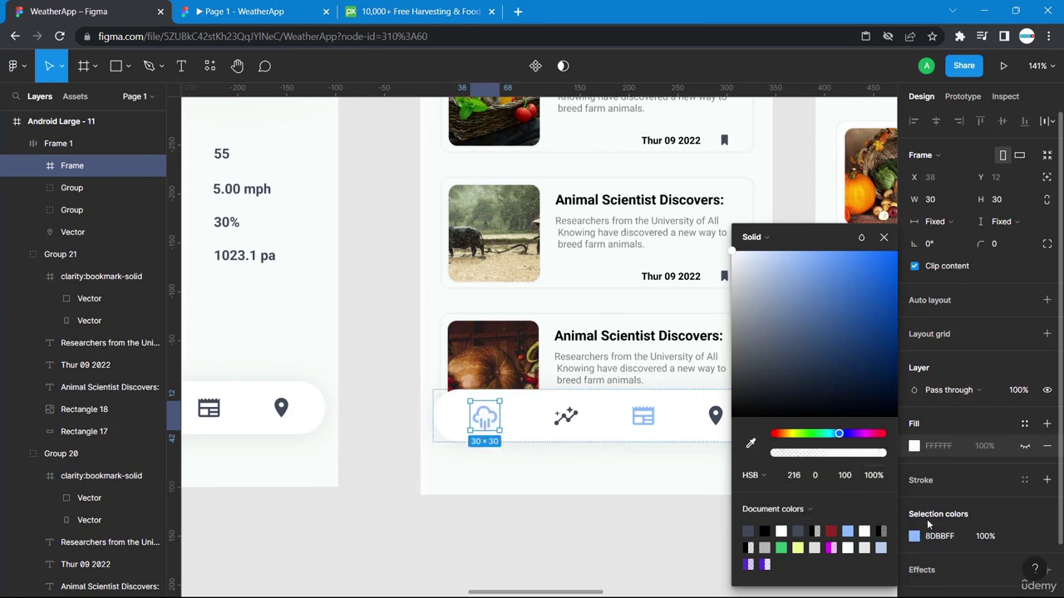
pyautogui.click(913, 536)
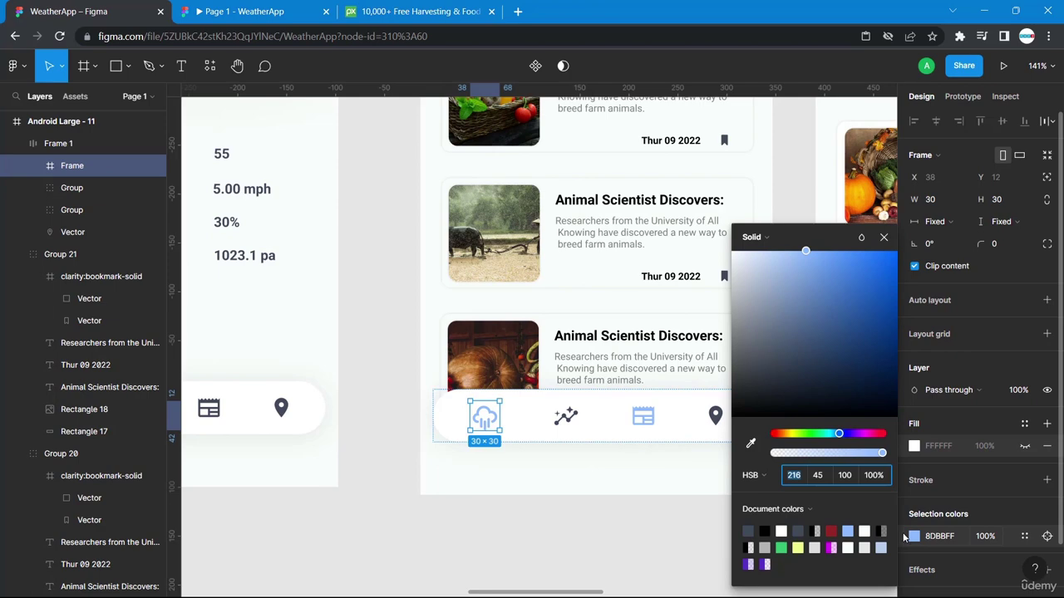
pyautogui.click(913, 537)
pyautogui.click(913, 537)
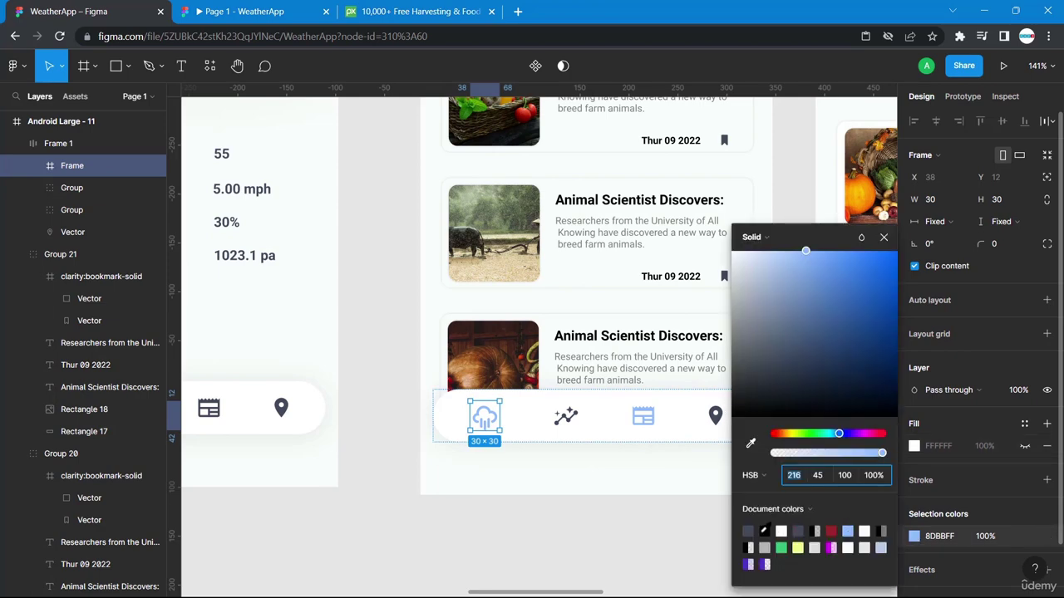
pyautogui.click(623, 542)
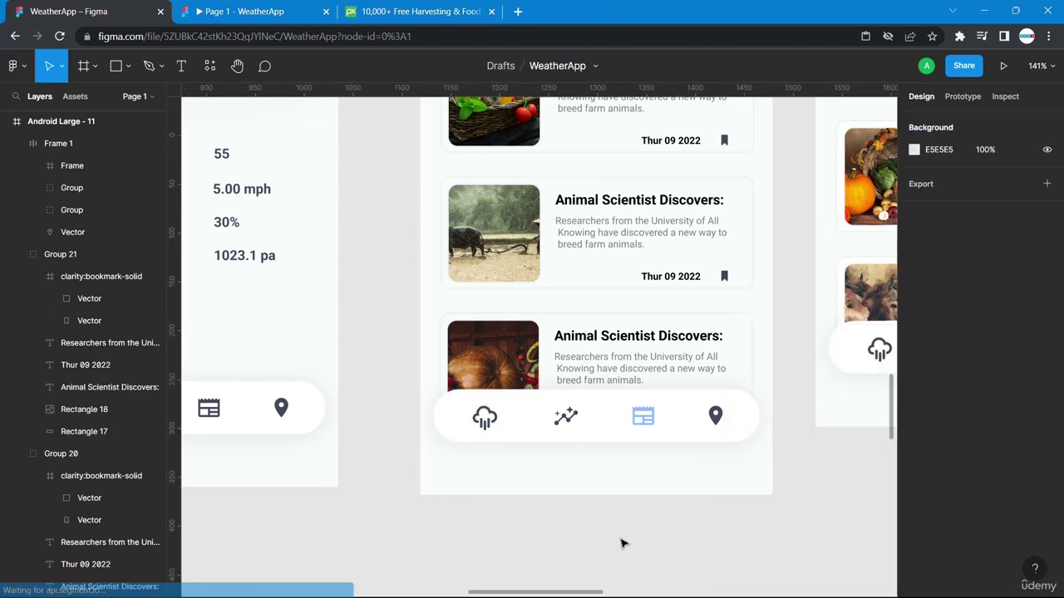
pyautogui.hotkey('shift', '1')
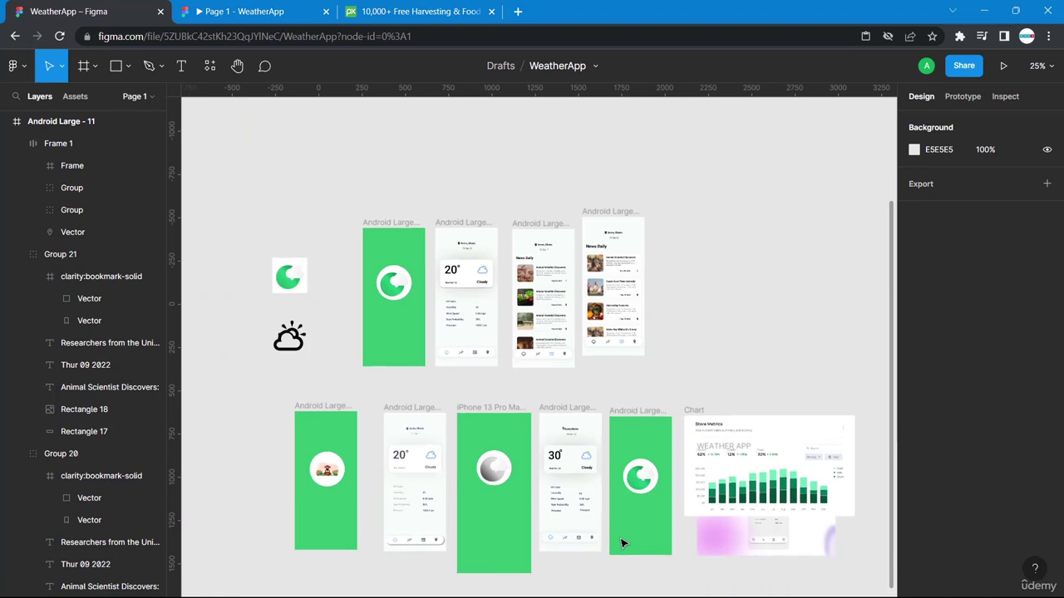
# Move the Android Large - 10 frame far right and zoom to the weather and news frames.
pyautogui.moveTo(601, 243); pyautogui.dragTo(882, 292)
pyautogui.scroll(-1, 637, 357)
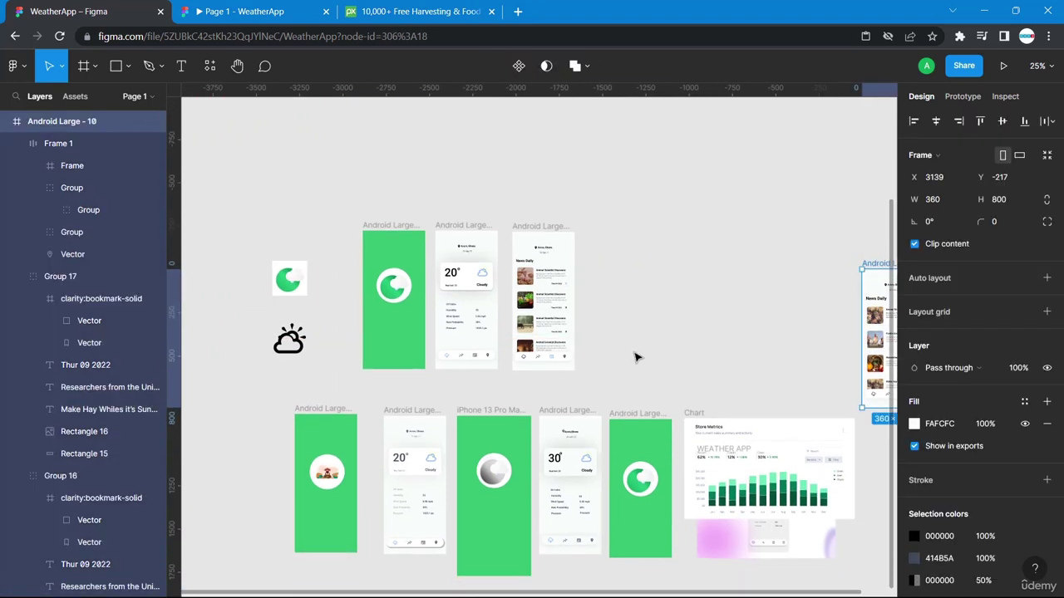
pyautogui.hotkey('shift', '0')
pyautogui.scroll(5, 636, 357)
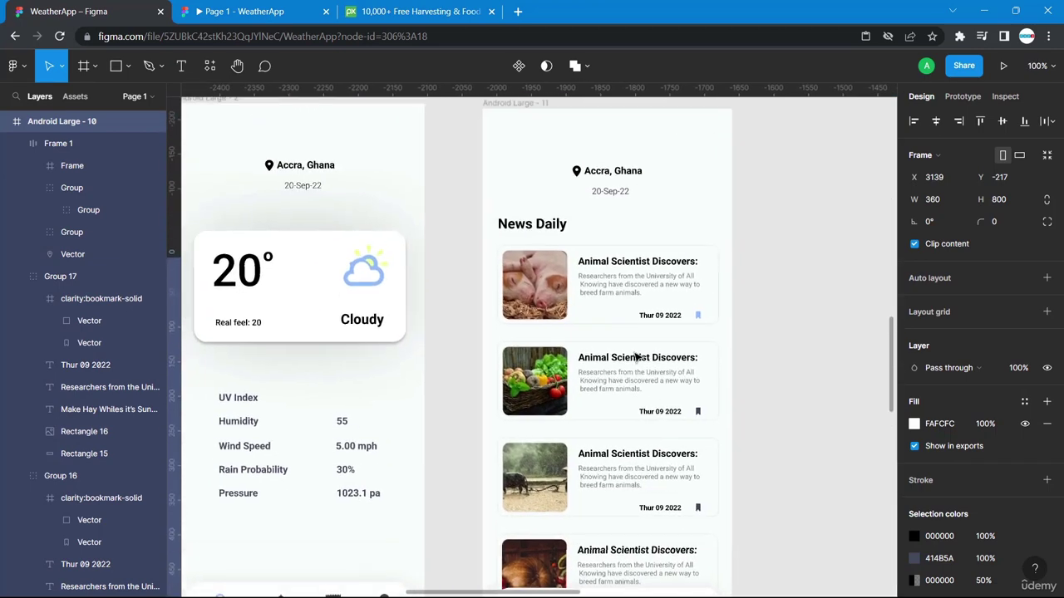
pyautogui.hscroll(-2, 637, 357)
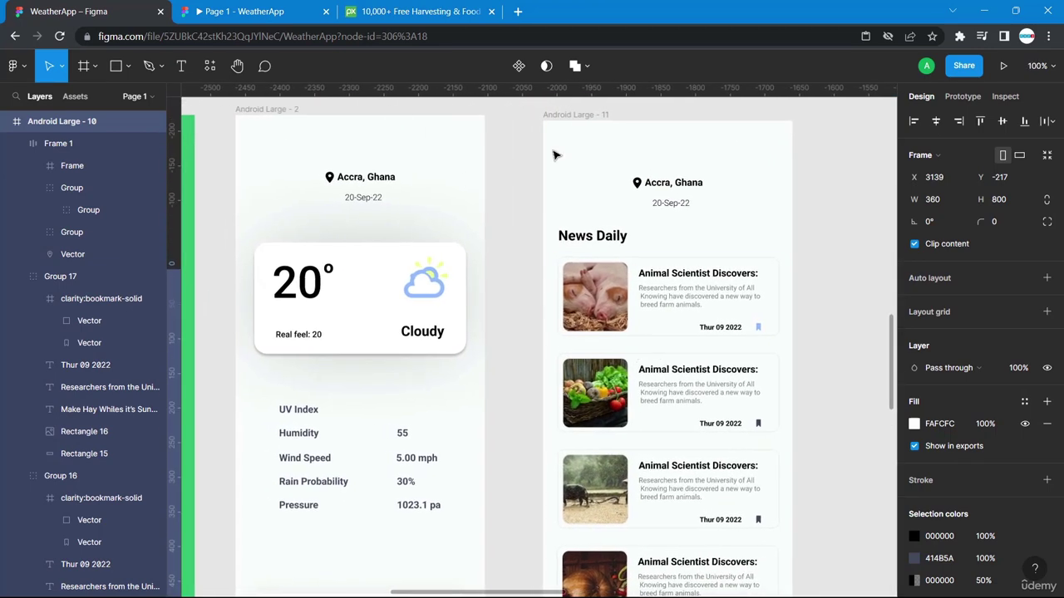
pyautogui.scroll(-2, 587, 260)
pyautogui.scroll(-2, 587, 260)
# Link the News Daily cloud icon to the weather screen with an instant On tap navigation.
pyautogui.doubleClick(588, 392)
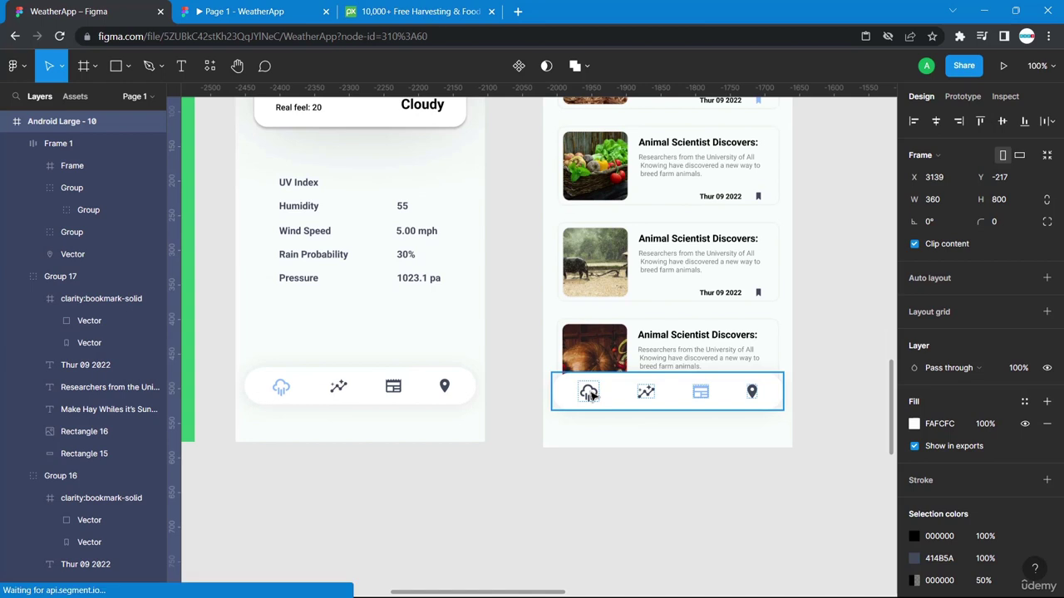
pyautogui.click(964, 96)
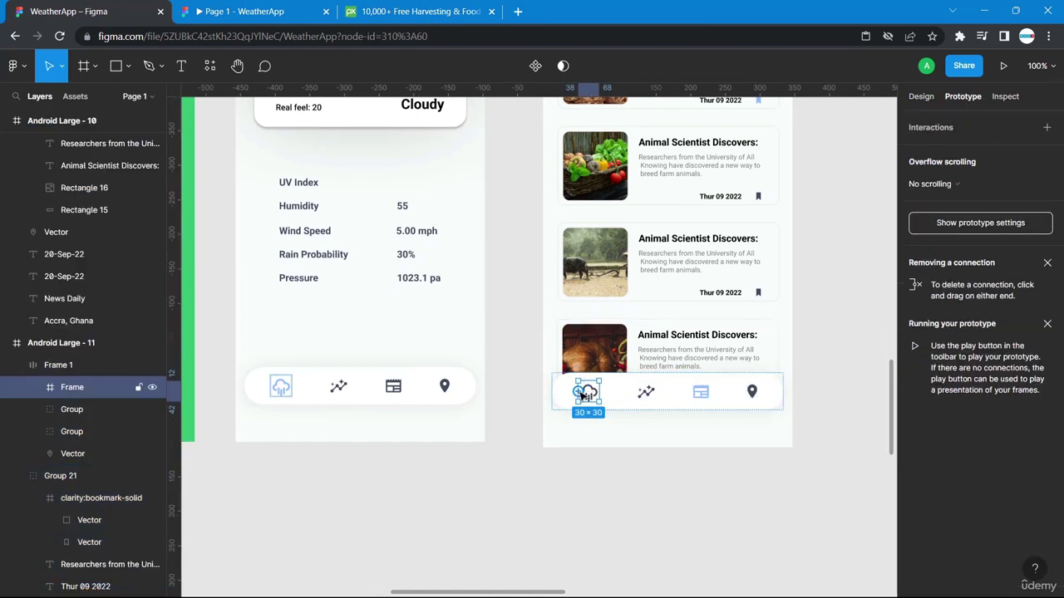
pyautogui.moveTo(516, 389); pyautogui.dragTo(418, 371)
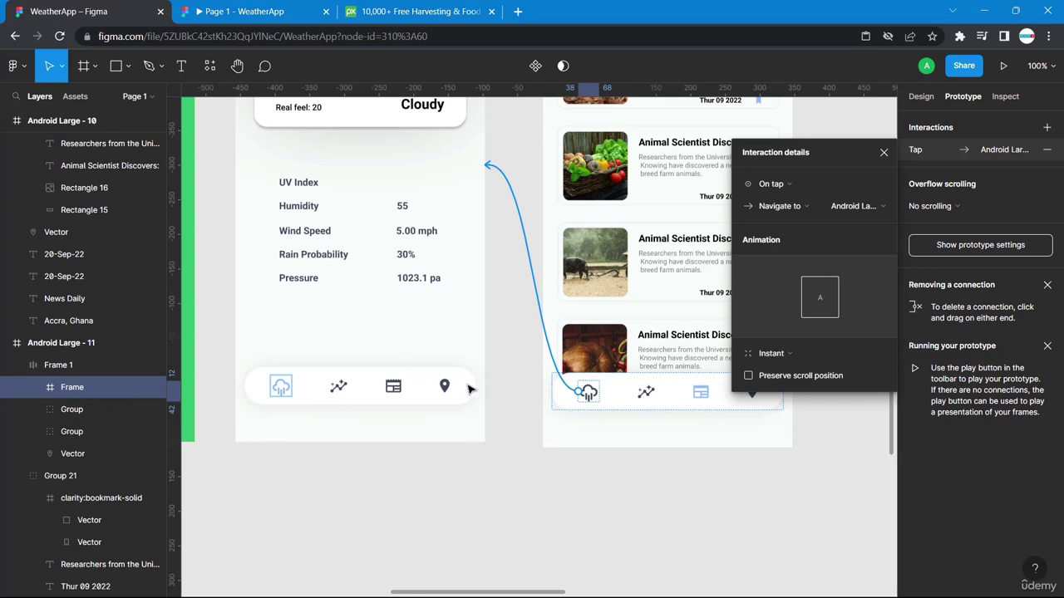
pyautogui.click(523, 493)
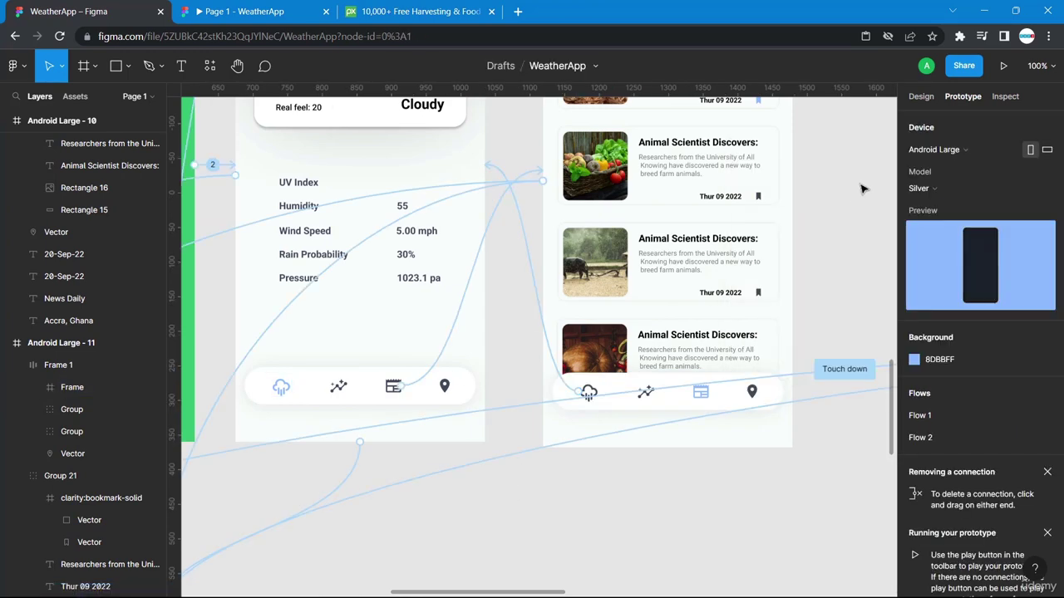
pyautogui.hscroll(5, 862, 189)
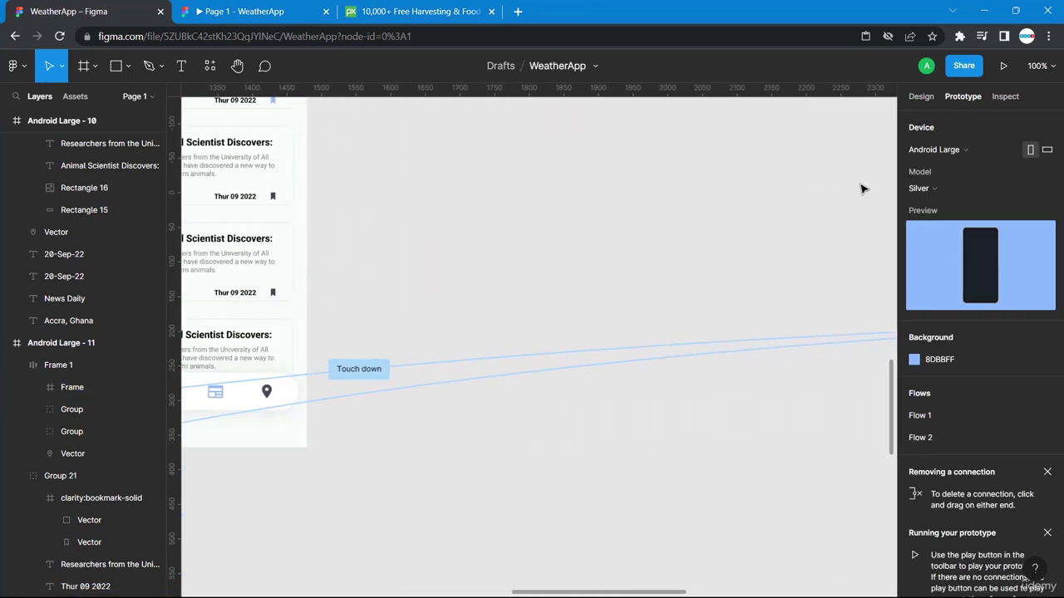
pyautogui.scroll(5, 862, 188)
pyautogui.scroll(3, 862, 189)
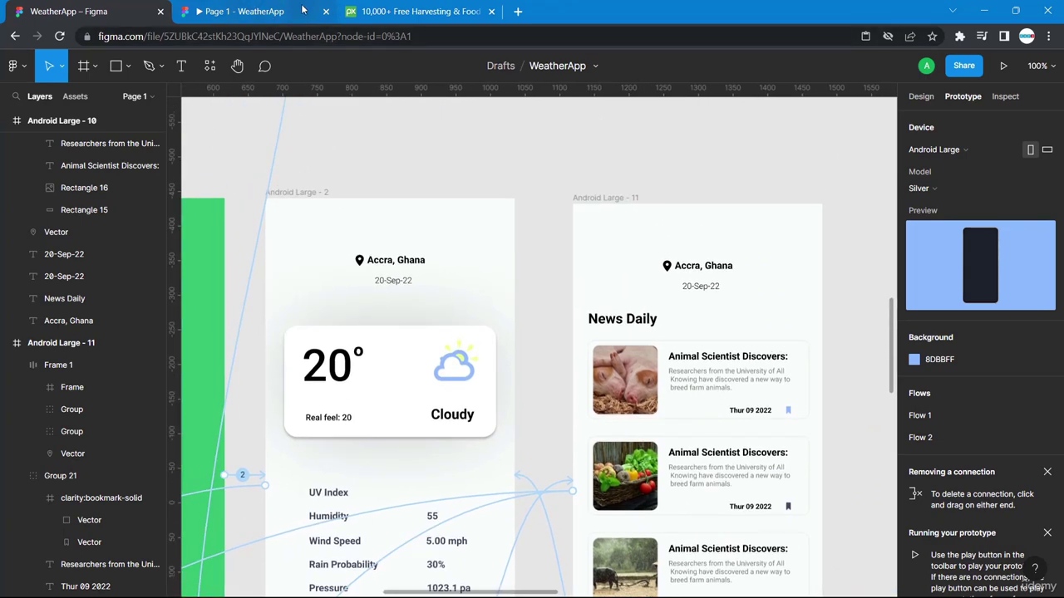
# Close the old prototype tab and present Flow 1 from its starting frame.
pyautogui.click(327, 11)
pyautogui.click(316, 192)
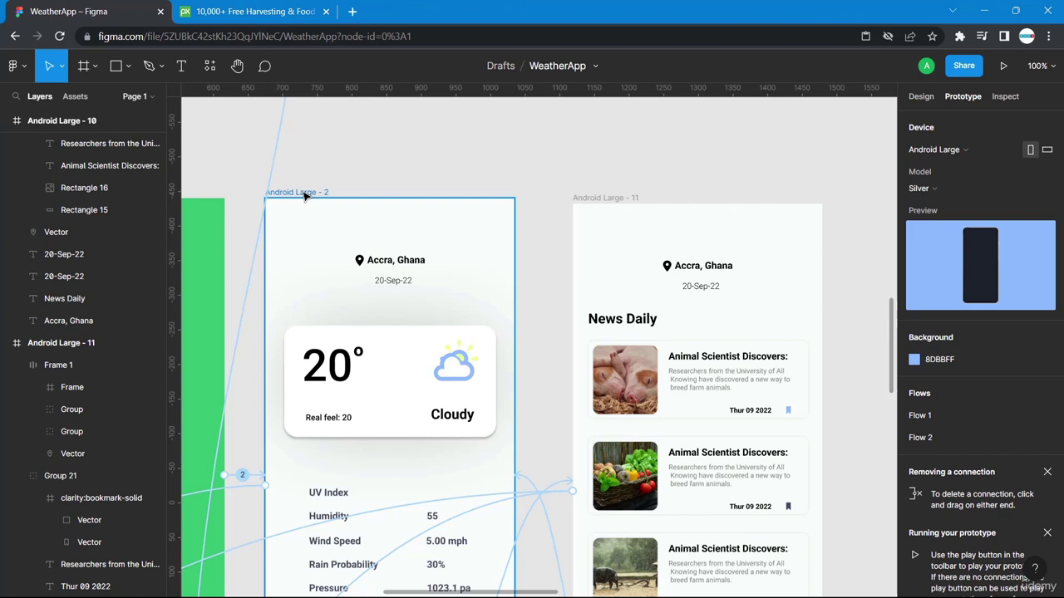
pyautogui.hscroll(-5, 304, 196)
pyautogui.click(284, 195)
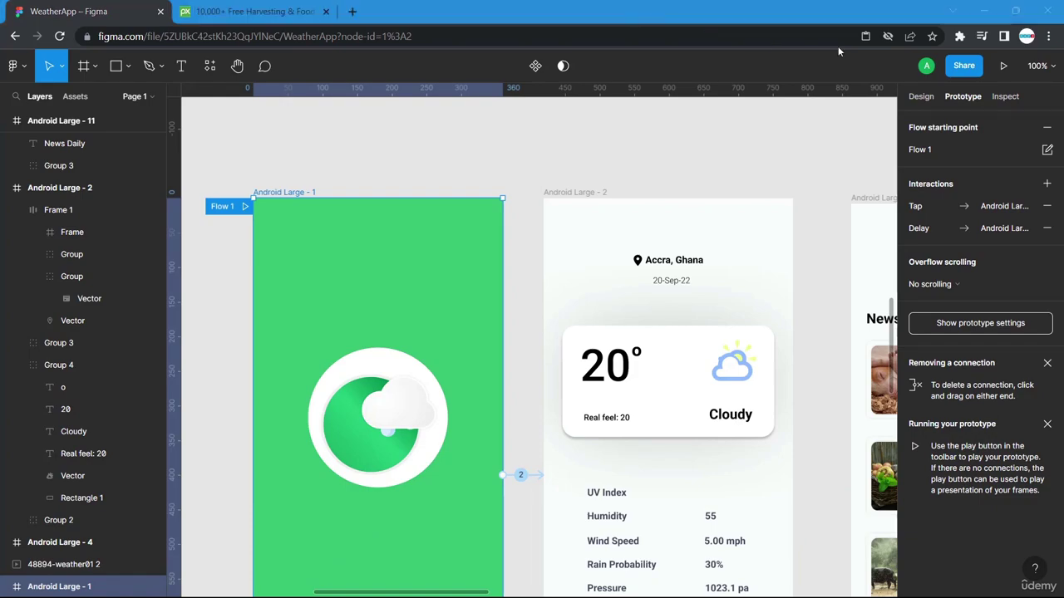
pyautogui.click(1003, 65)
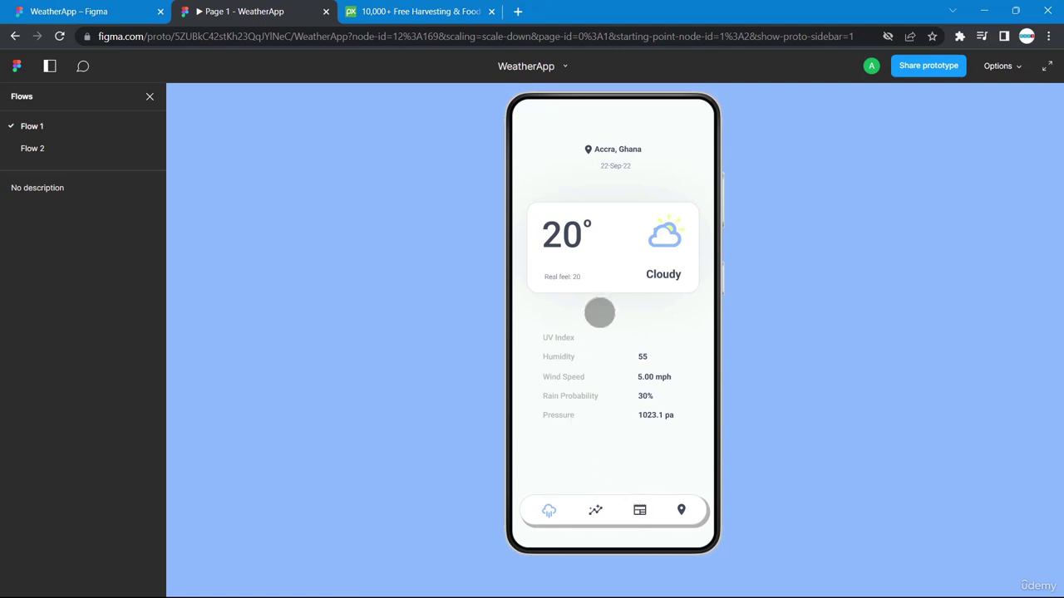
# Check the weather screen's cloud icon connection, then reopen the prototype preview.
pyautogui.click(111, 12)
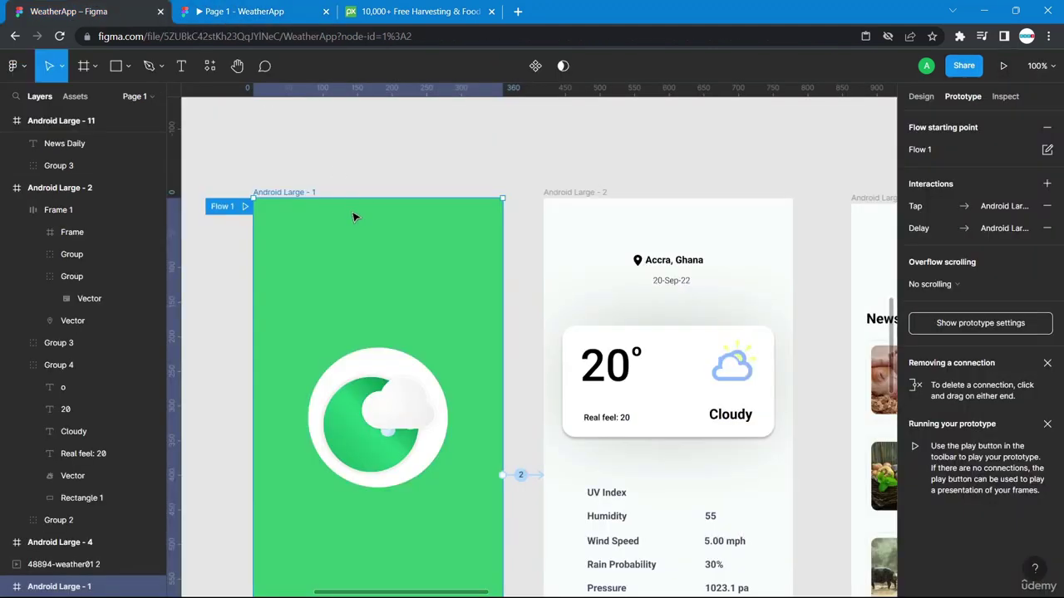
pyautogui.scroll(-4, 373, 249)
pyautogui.hscroll(2, 374, 249)
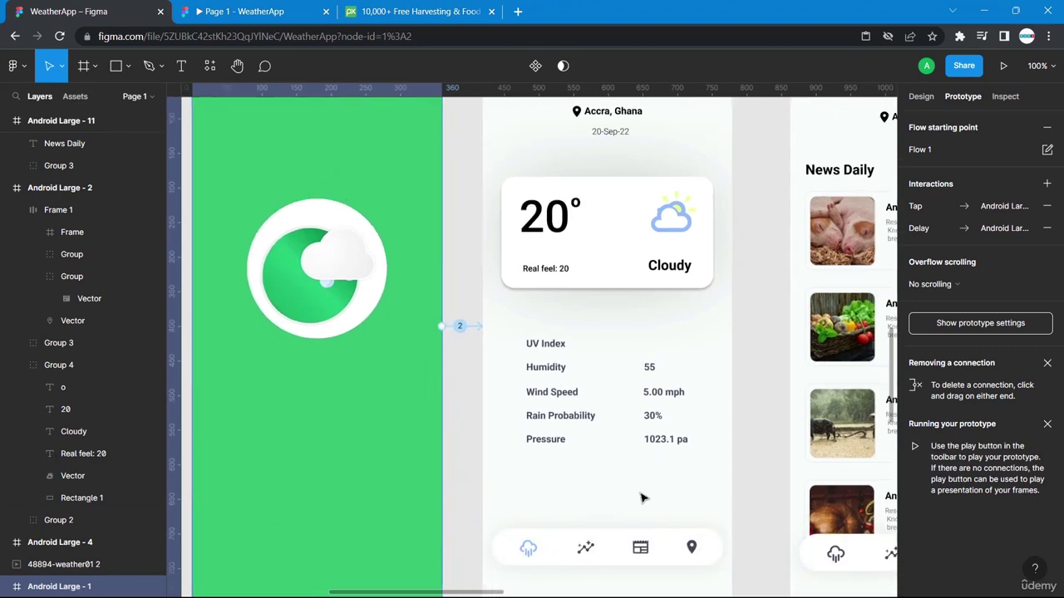
pyautogui.press('Escape')
pyautogui.scroll(-2, 619, 507)
pyautogui.hscroll(2, 620, 507)
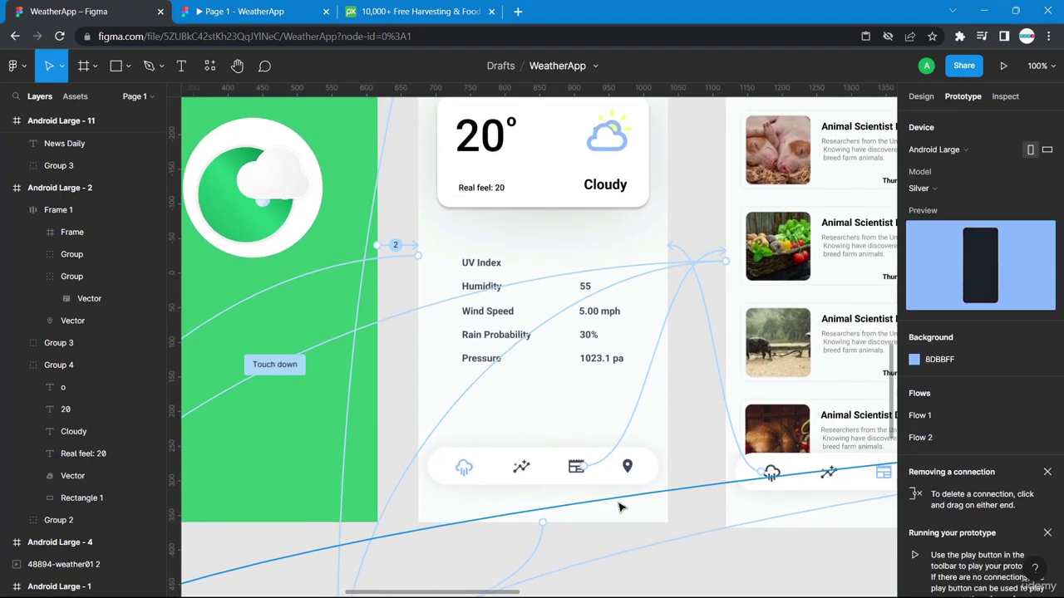
pyautogui.click(444, 466)
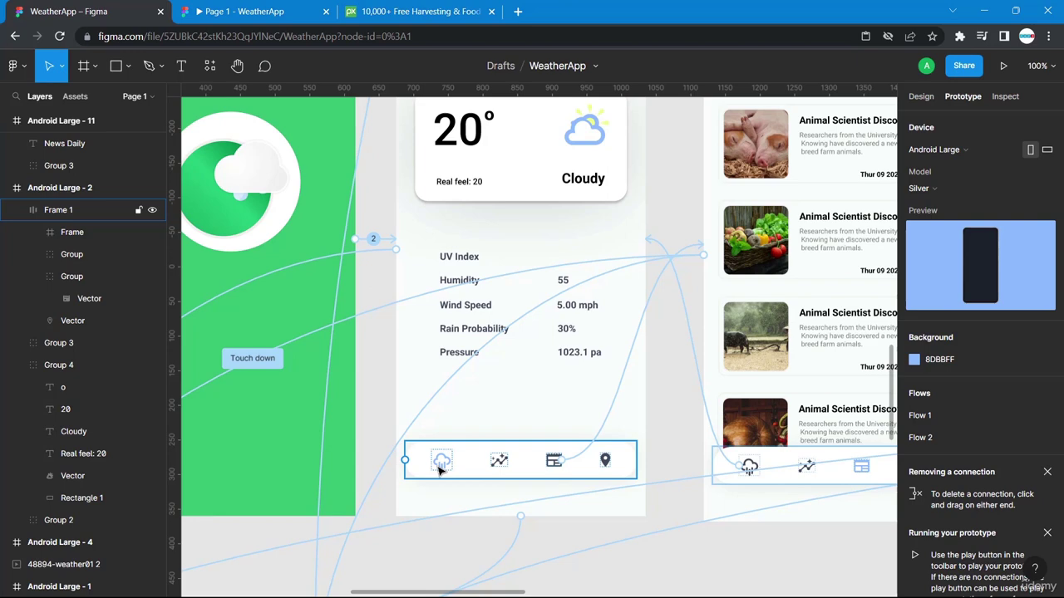
pyautogui.click(439, 470)
pyautogui.doubleClick(451, 463)
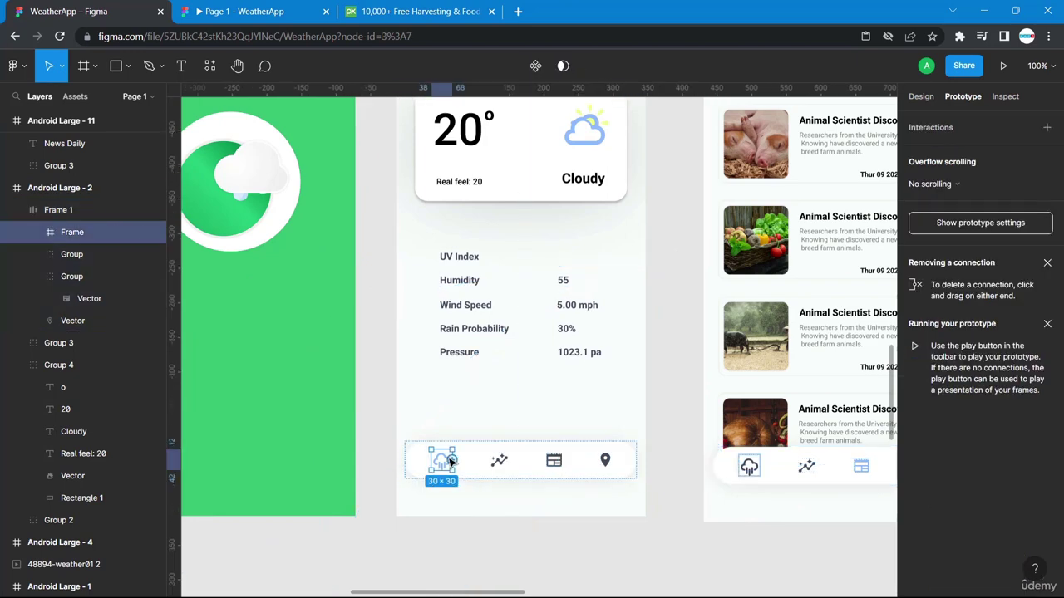
pyautogui.moveTo(454, 461); pyautogui.dragTo(394, 438)
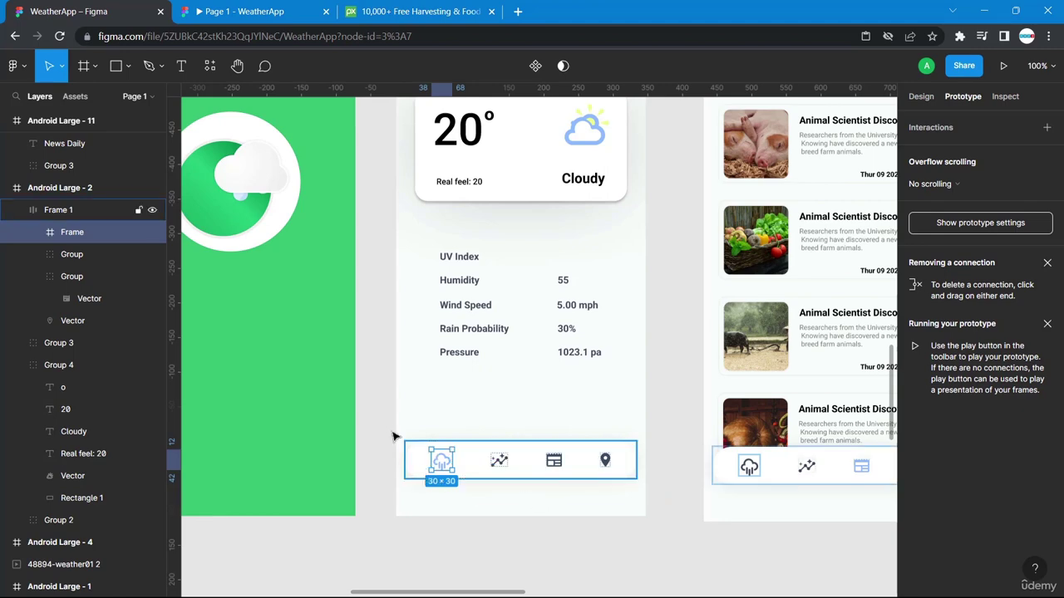
pyautogui.click(386, 427)
pyautogui.hotkey('ctrl', 'alt', 'Return')
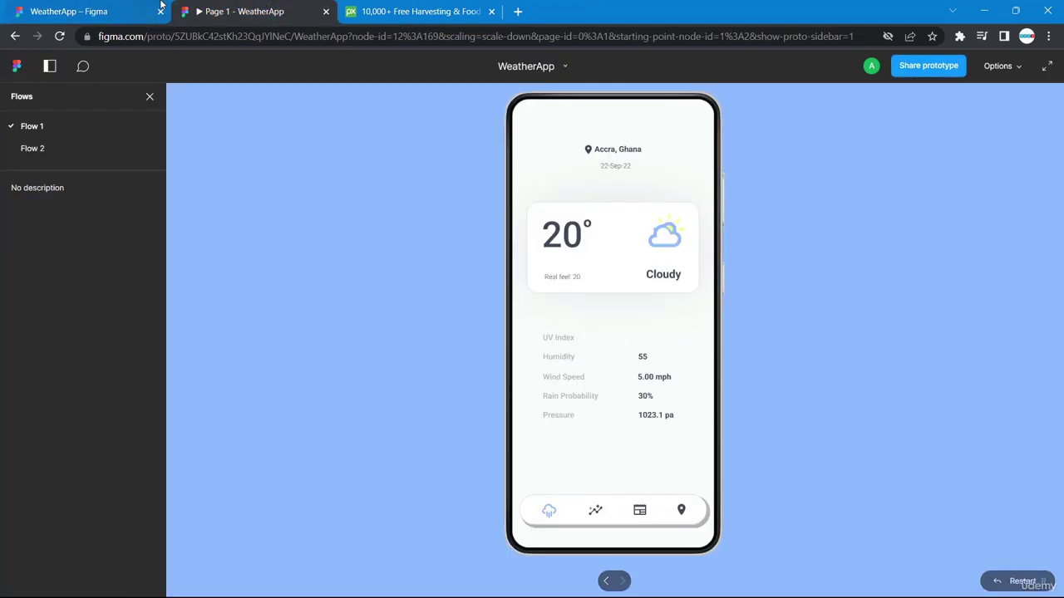
# Back in the WeatherApp editor, zoom out and select the Android Large - 2 weather frame.
pyautogui.click(88, 10)
pyautogui.scroll(-10, 570, 363)
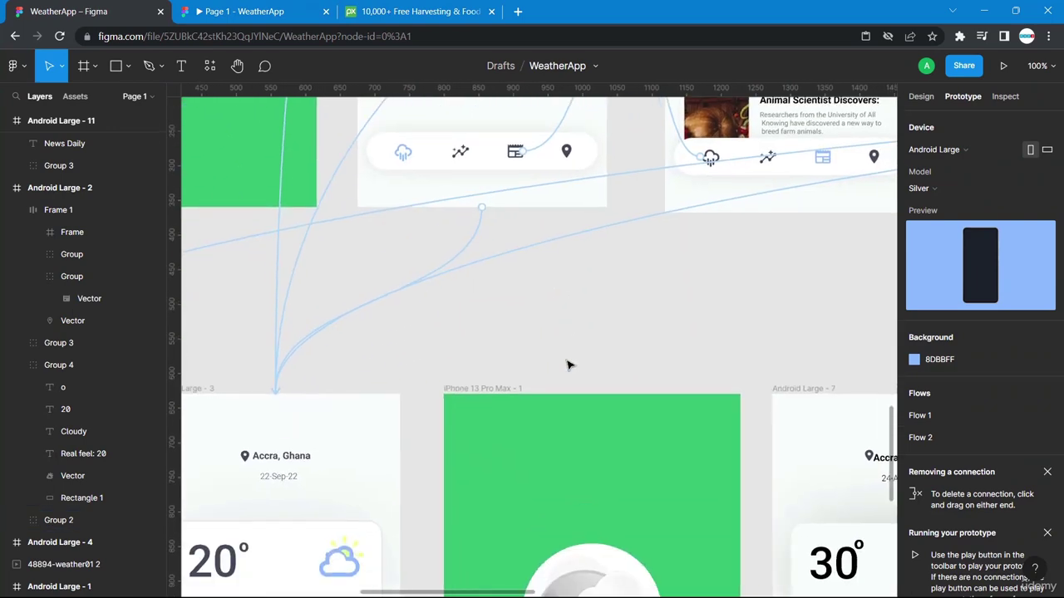
pyautogui.hscroll(-5, 570, 363)
pyautogui.scroll(5, 570, 364)
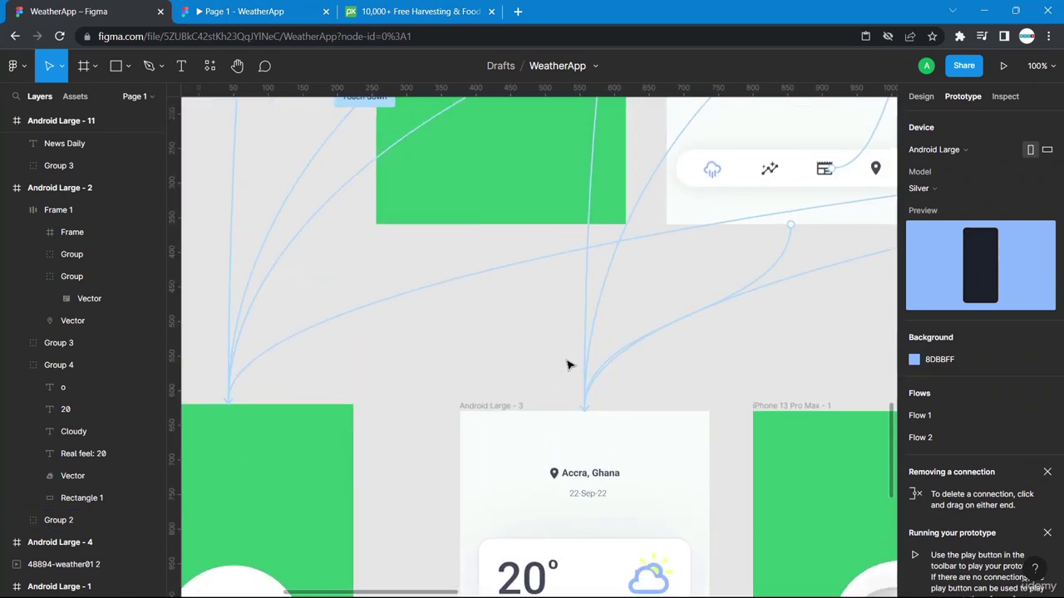
pyautogui.scroll(-2, 570, 363)
pyautogui.scroll(5, 570, 363)
pyautogui.hscroll(2, 570, 363)
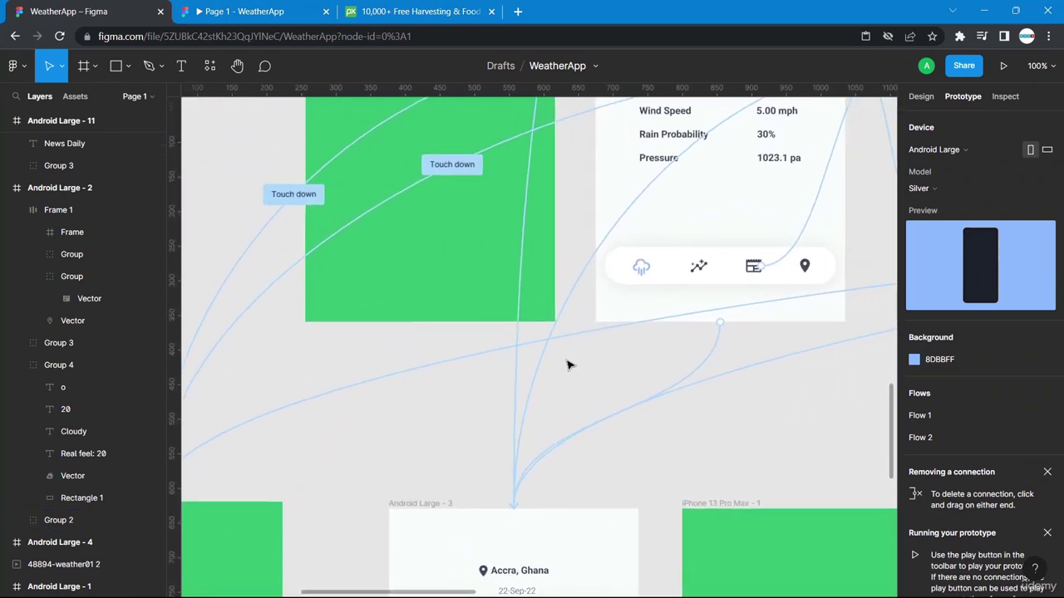
pyautogui.click(721, 324)
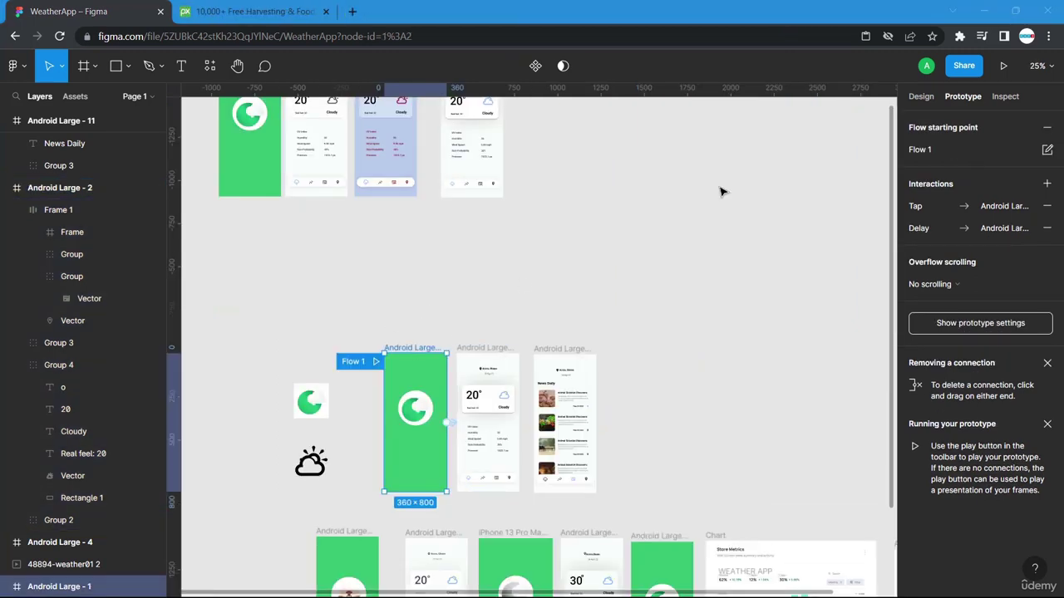
# Present the prototype and test the nav icons: News Daily, weather, then News Daily again.
pyautogui.click(1003, 68)
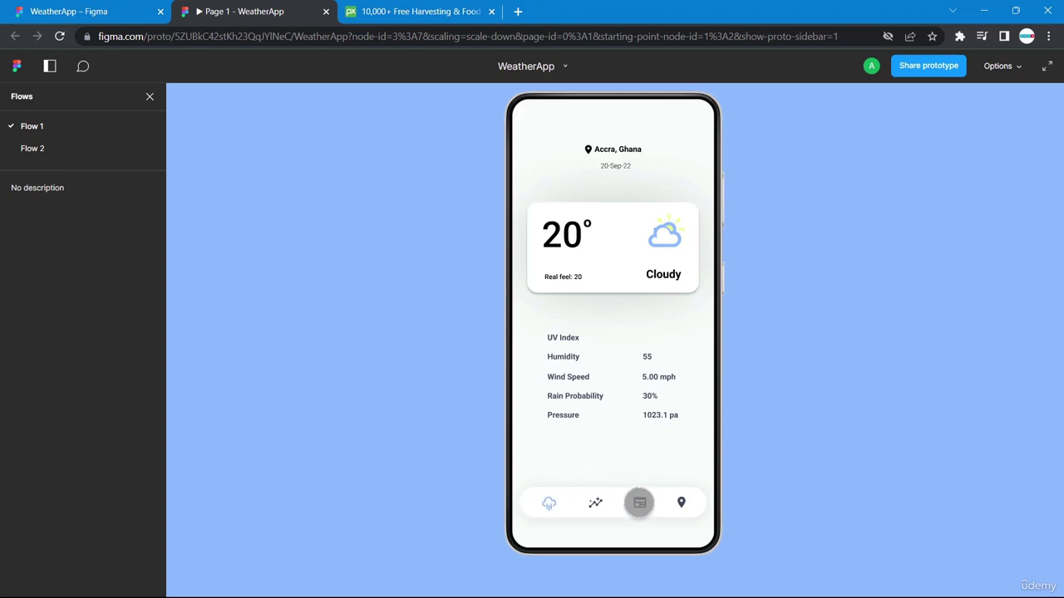
pyautogui.click(639, 502)
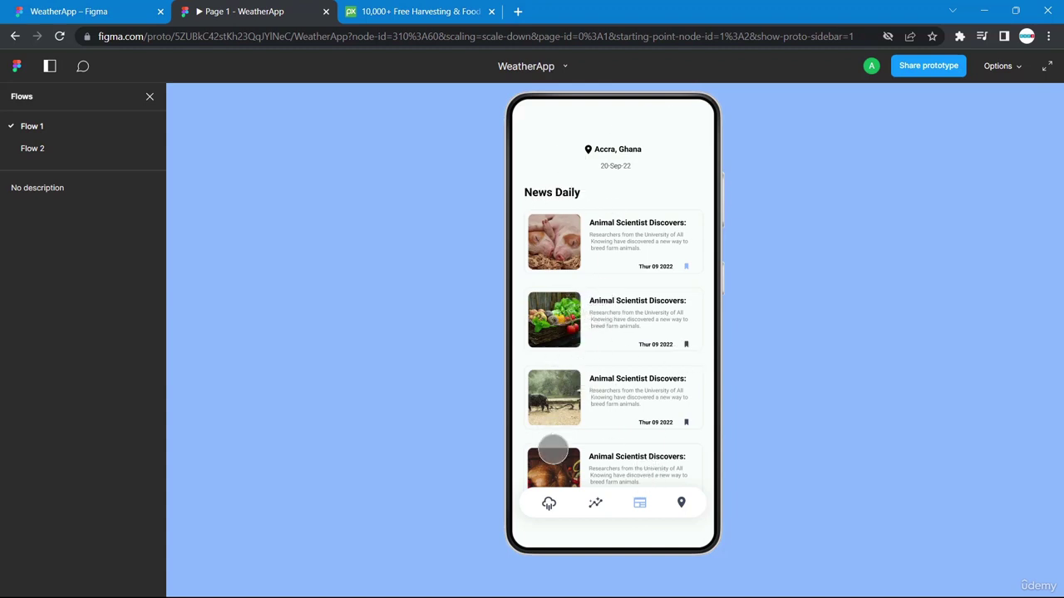
pyautogui.click(549, 502)
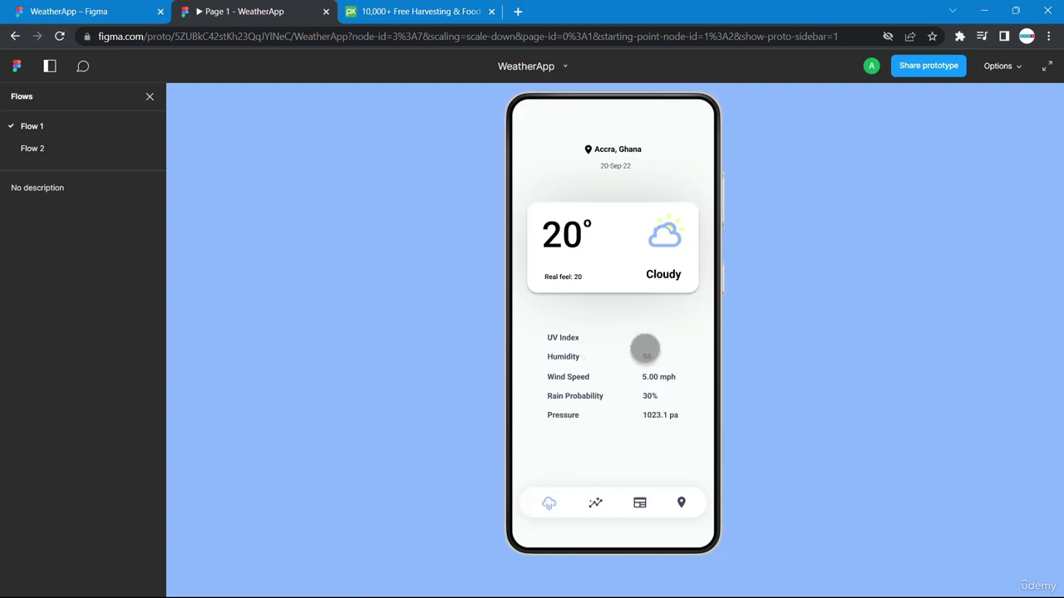
pyautogui.click(640, 503)
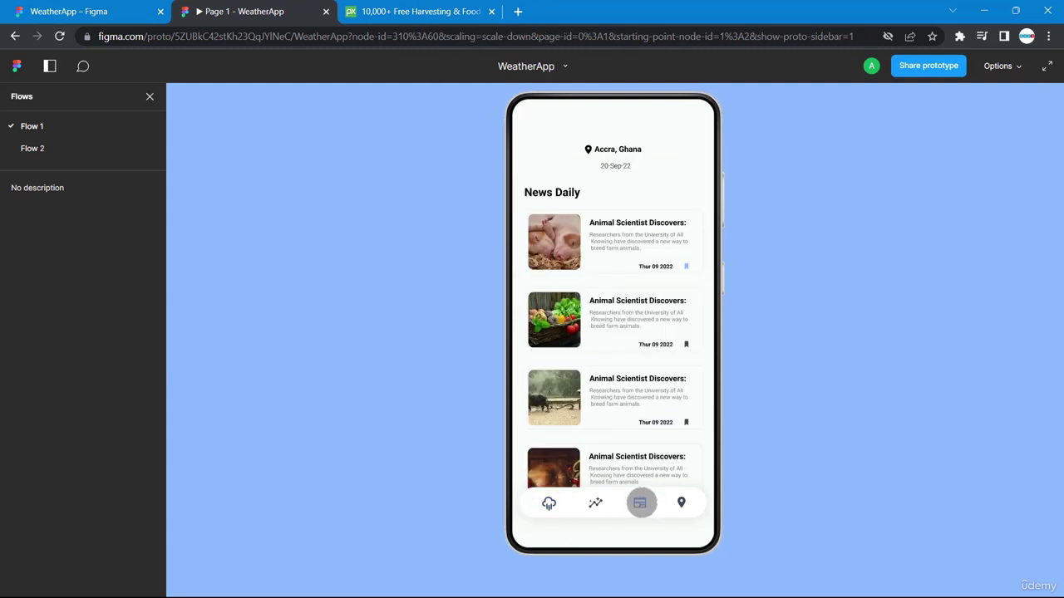